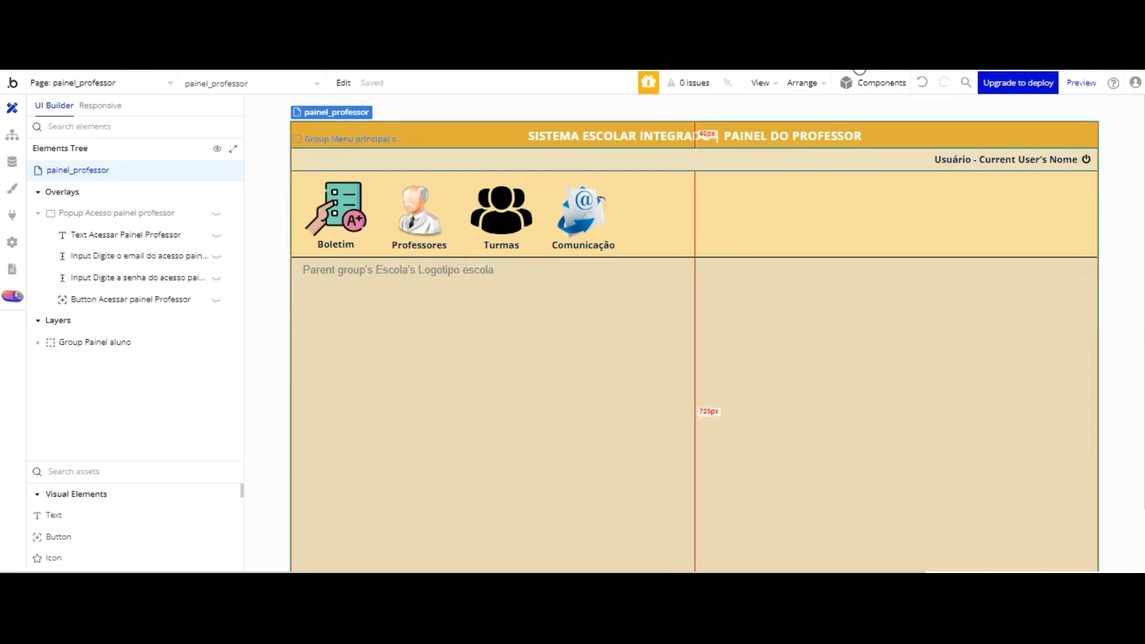
Step: Look over the painel_aluno and menu_principal pages and return to the painel_professor page
left_click(151, 82)
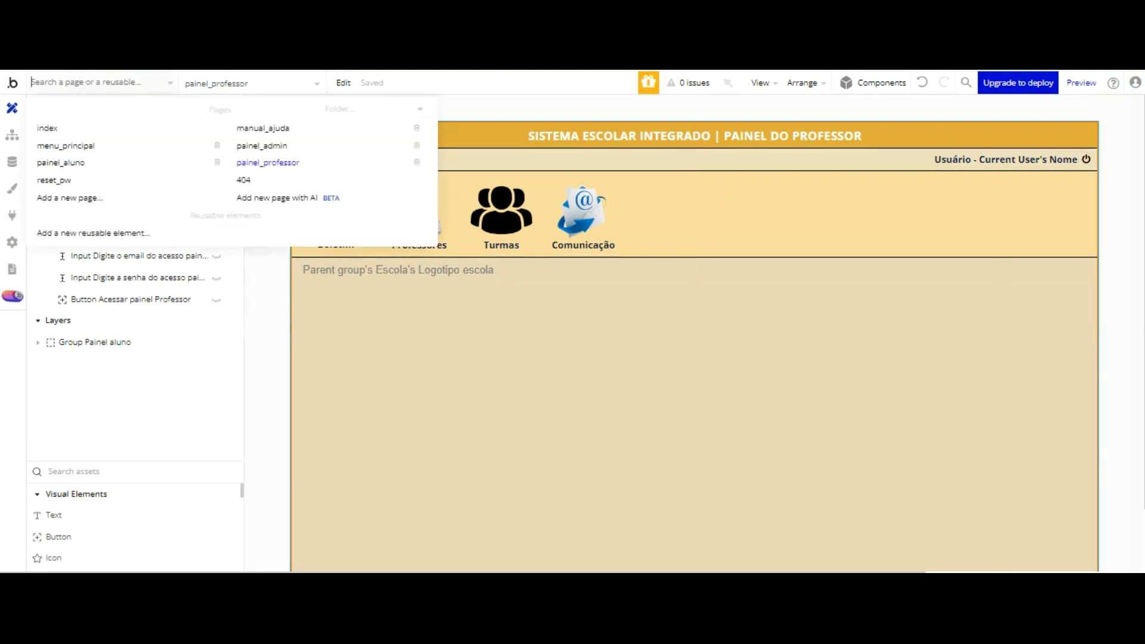
left_click(89, 161)
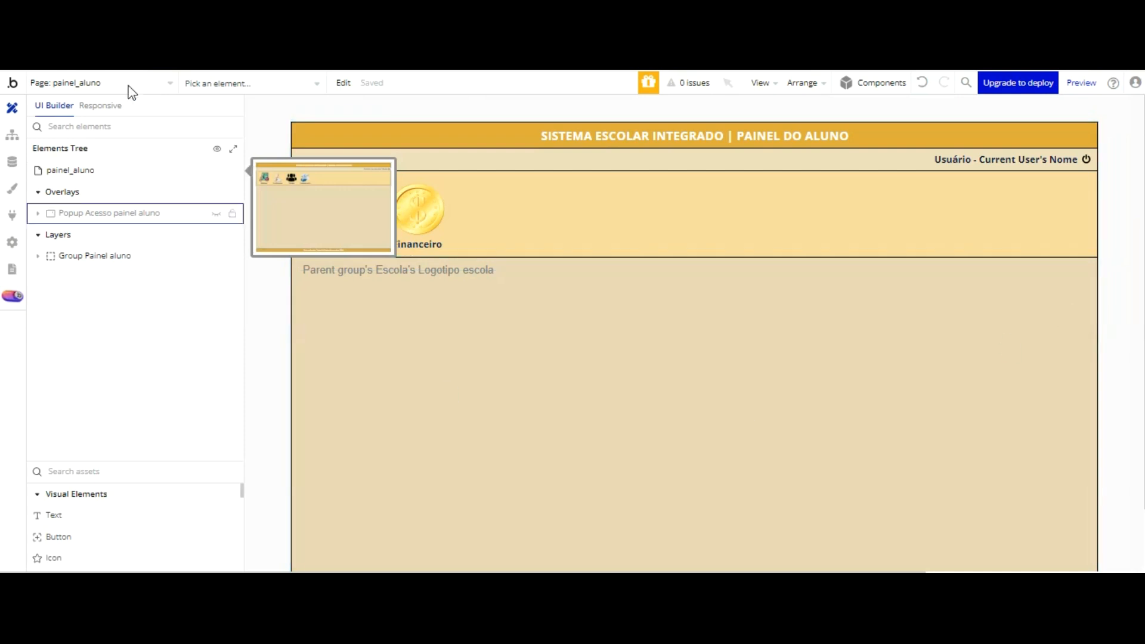
left_click(147, 83)
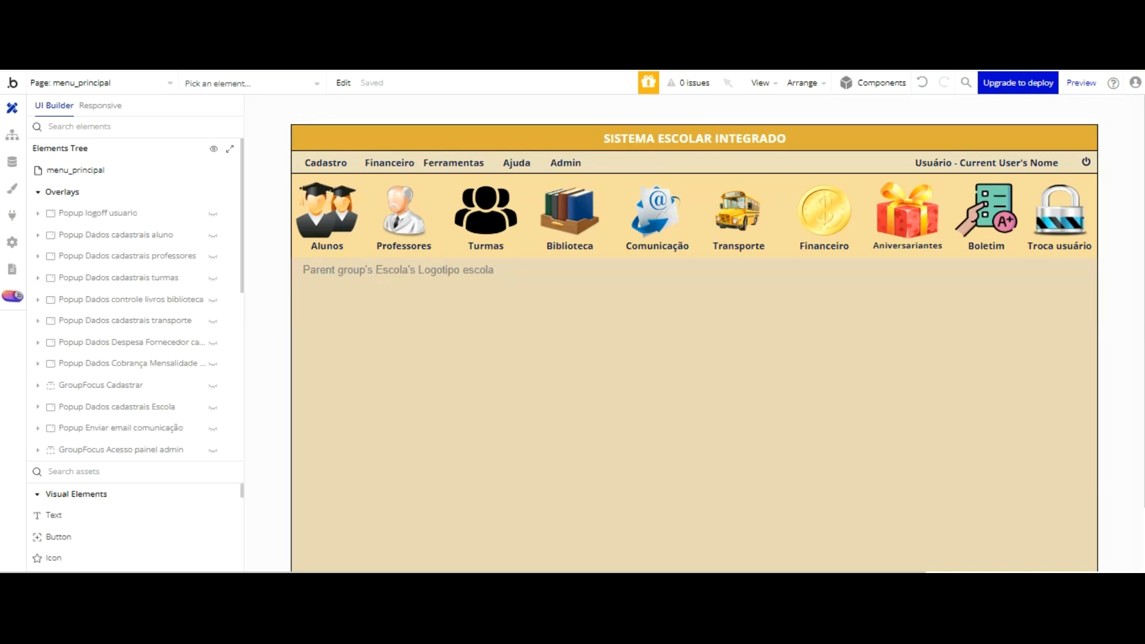
left_click(160, 83)
left_click(285, 165)
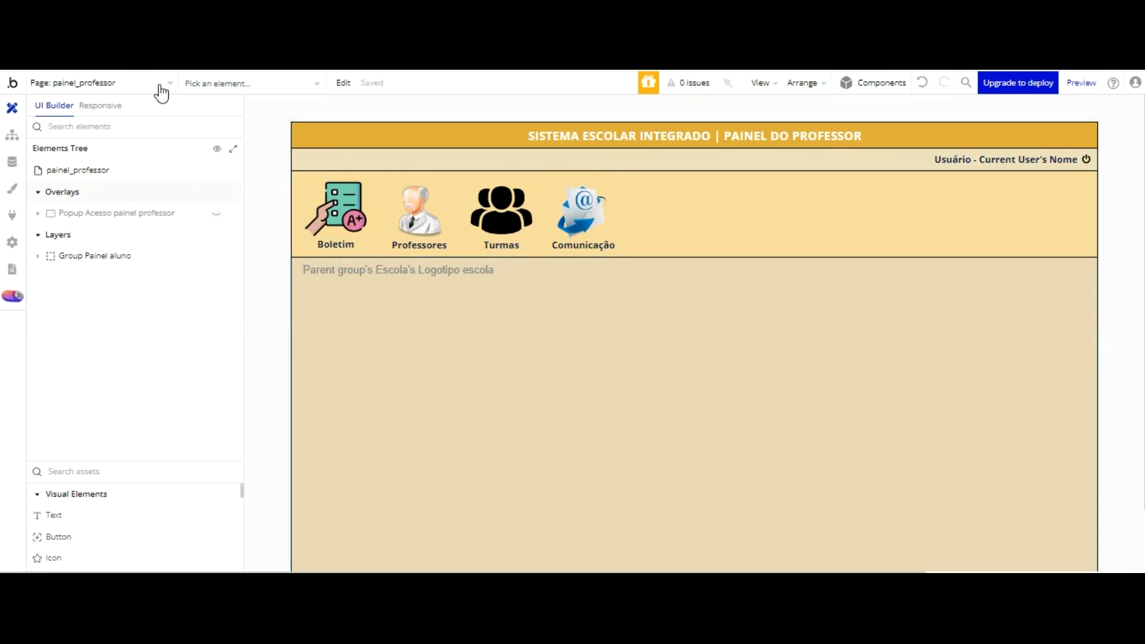
Step: Show the Acesso painel professor popup on the canvas and inspect its title text, email input and password input
left_click(216, 214)
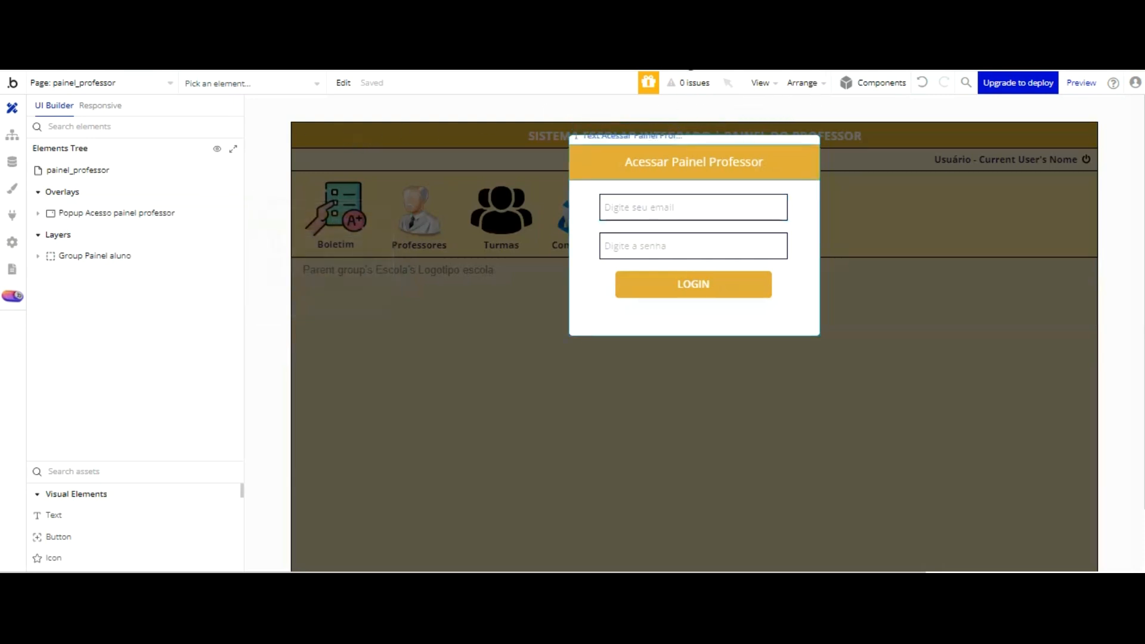
left_click(686, 158)
left_click(901, 145)
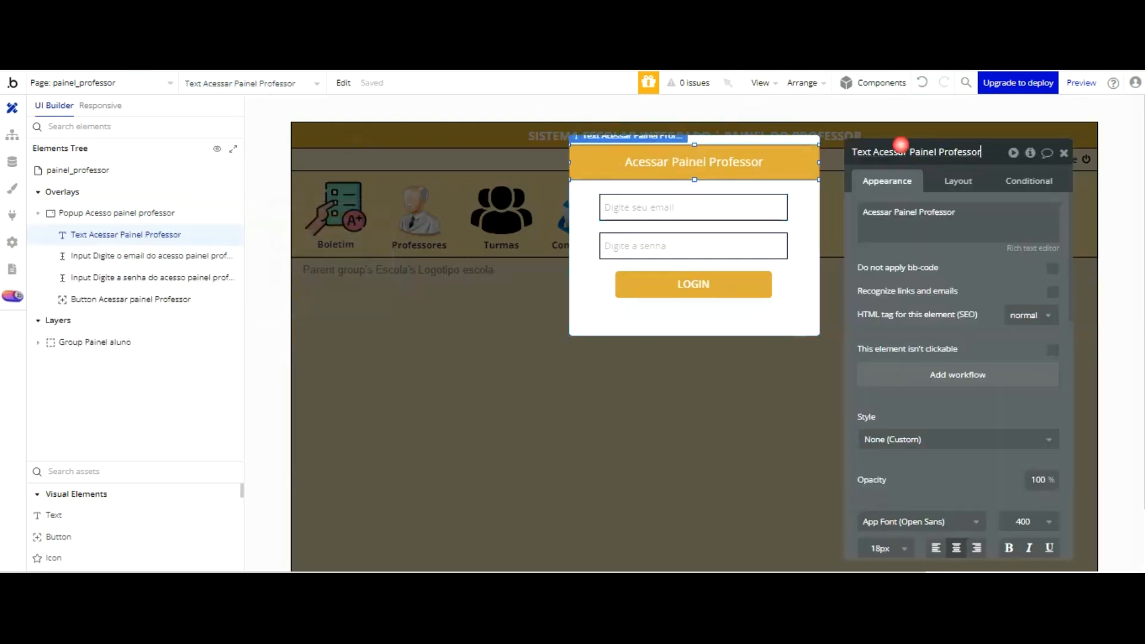
left_click(227, 213)
left_click(945, 153)
left_click(765, 207)
left_click(946, 153)
left_click(692, 246)
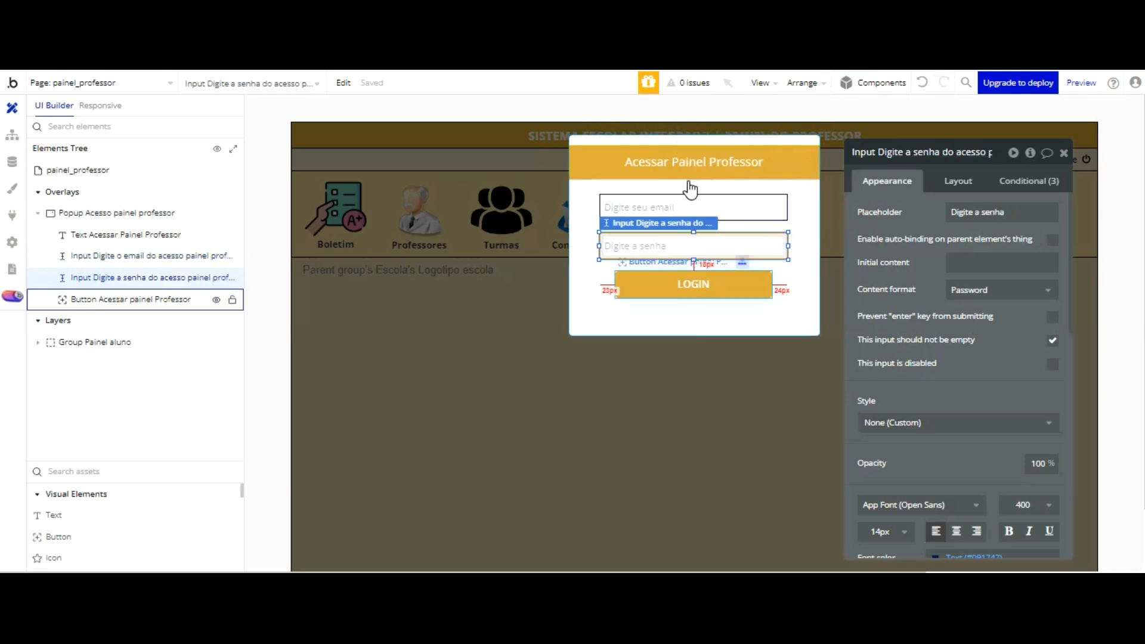
Step: Open the LOGIN button's workflow and examine the Users search in the condition of its green event
left_click(690, 281)
left_click(918, 297)
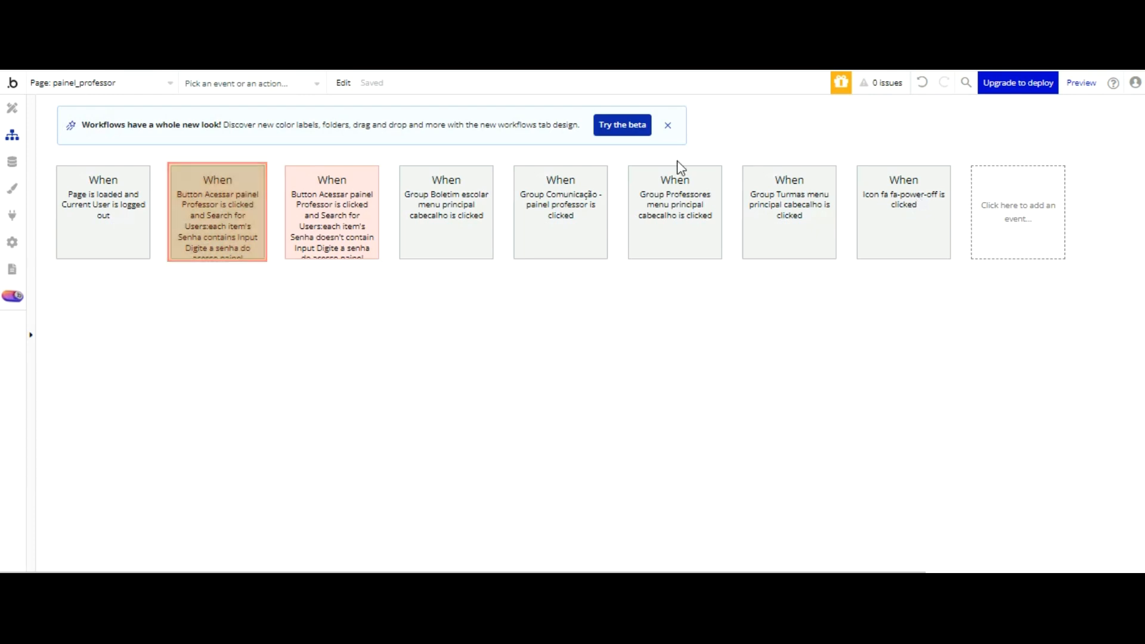
left_click(251, 201)
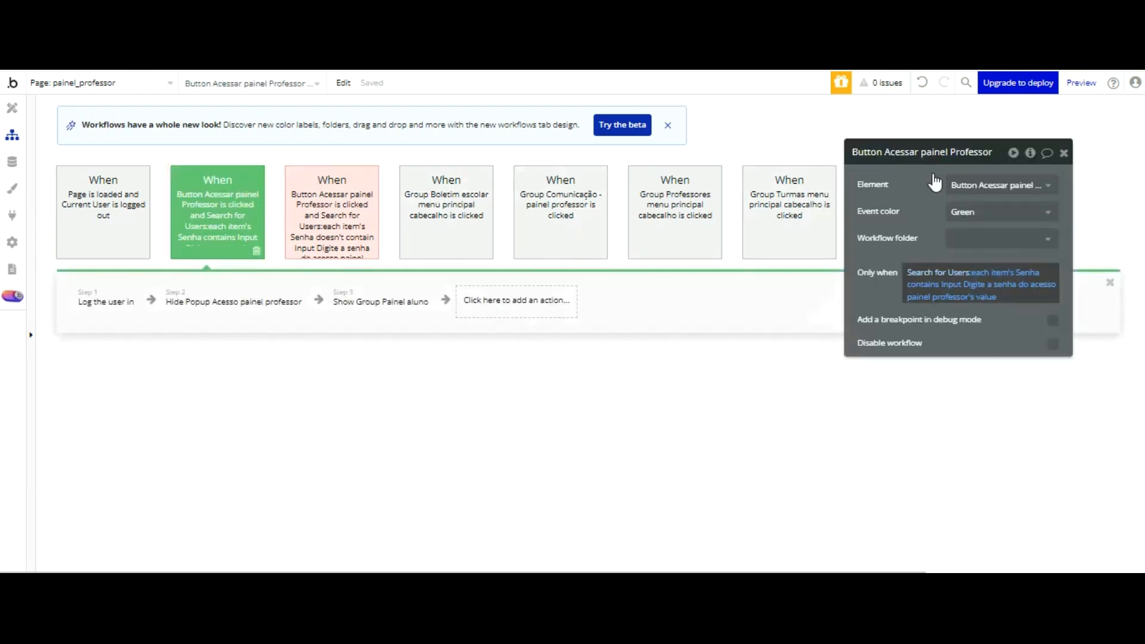
left_click(931, 274)
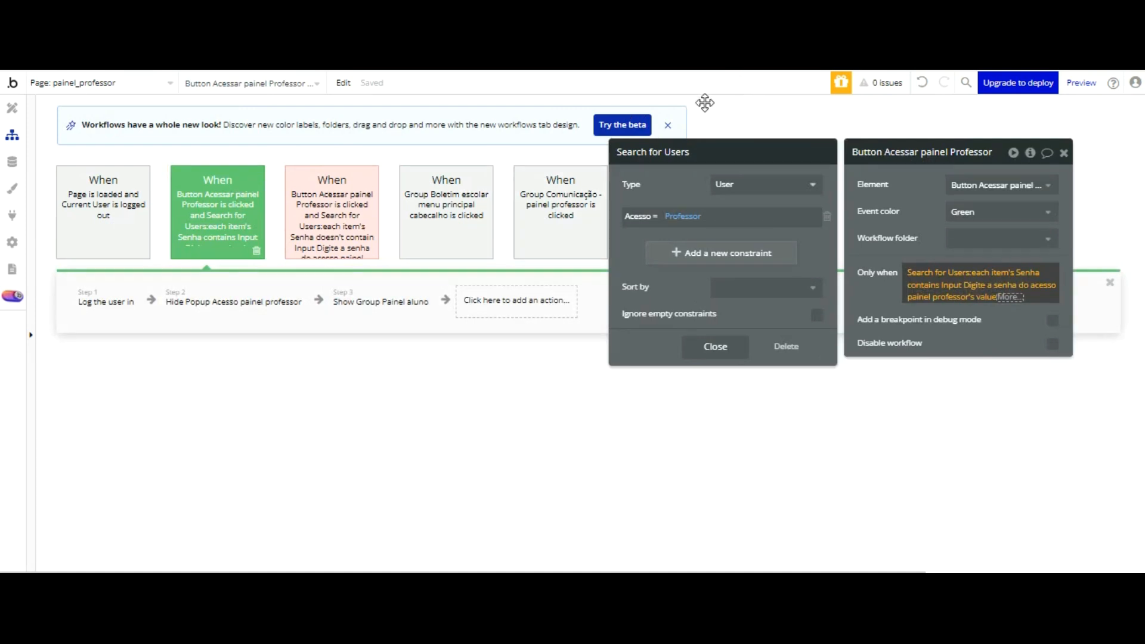
Step: Examine the choices for the Acesso constraint and the matching Acesso option set in the app's database
left_click(686, 216)
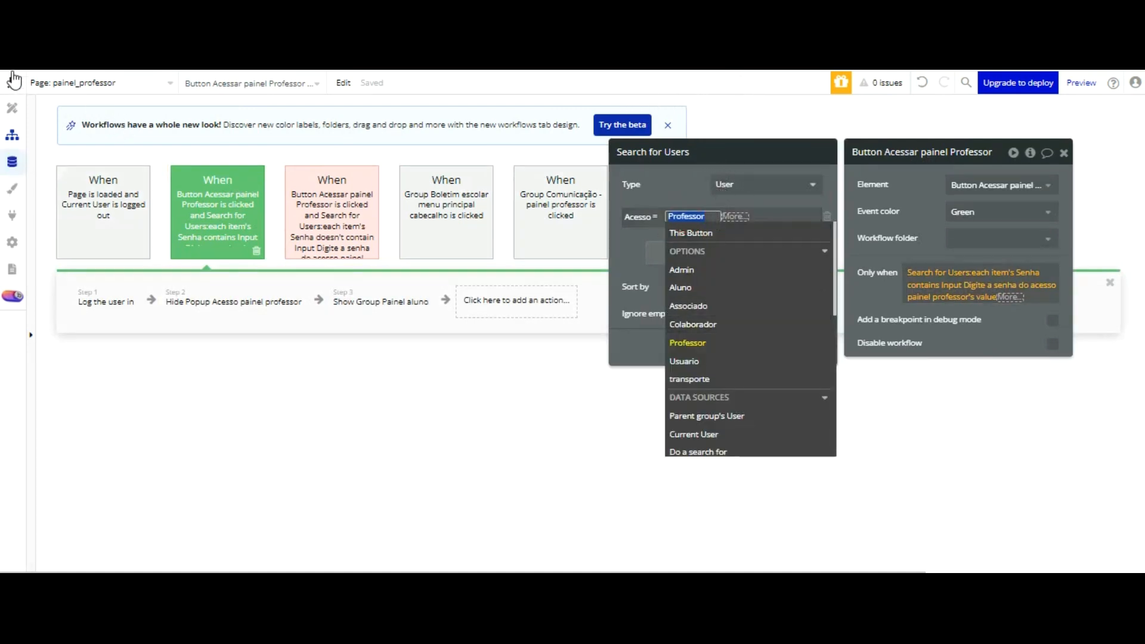
left_click(11, 161)
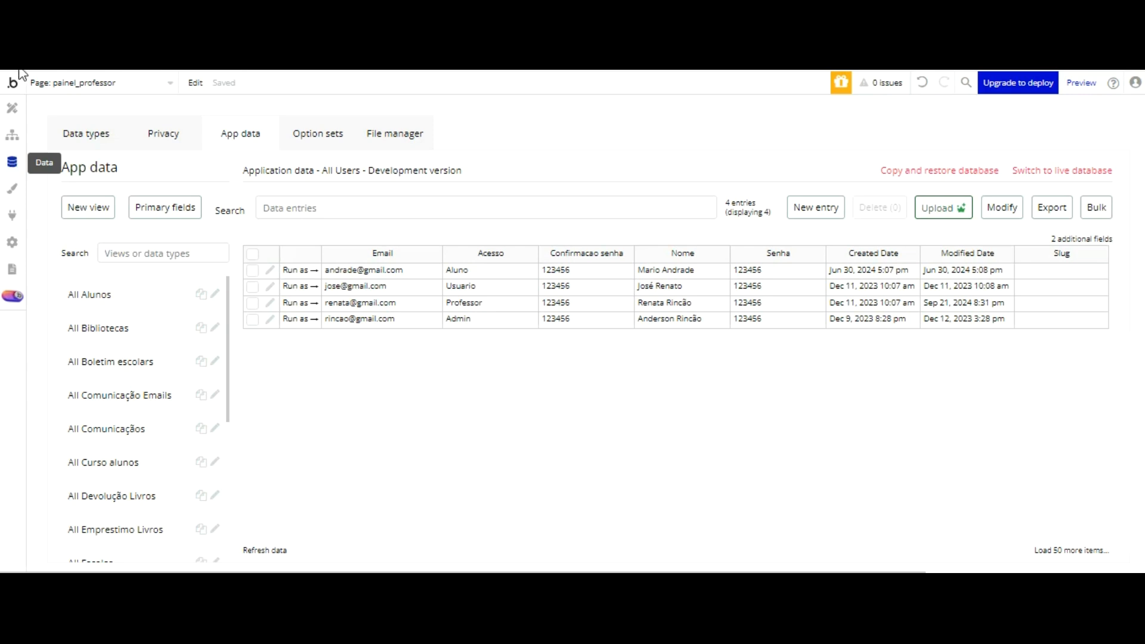
left_click(318, 133)
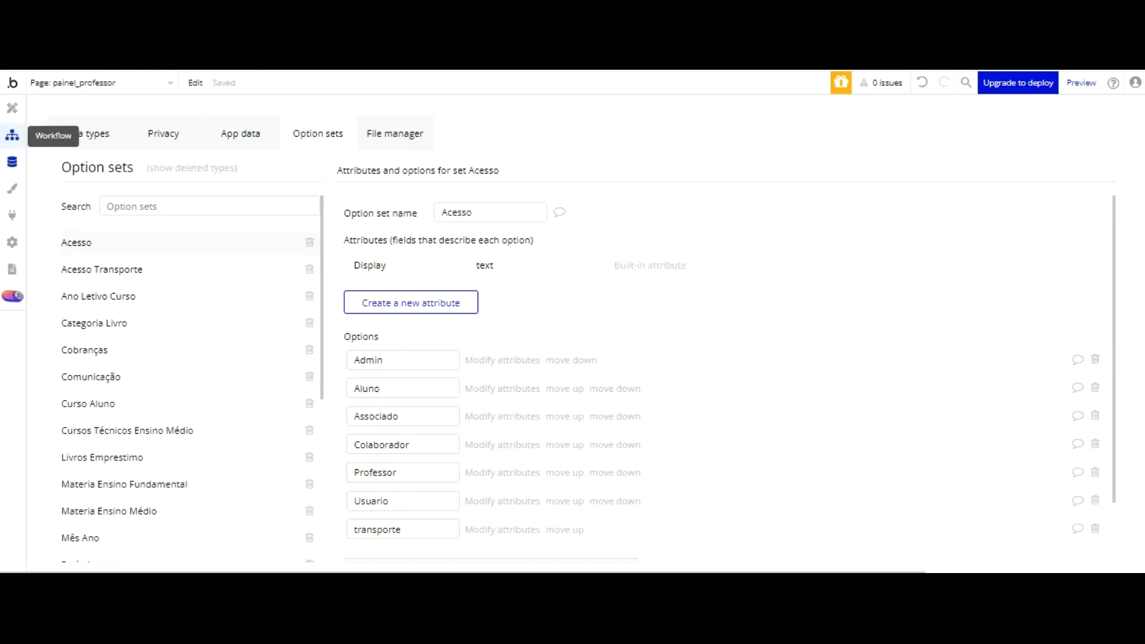
Step: Inspect the LOGIN button's red event, including its BEP Toast Alert action and the Users search in its condition
left_click(12, 136)
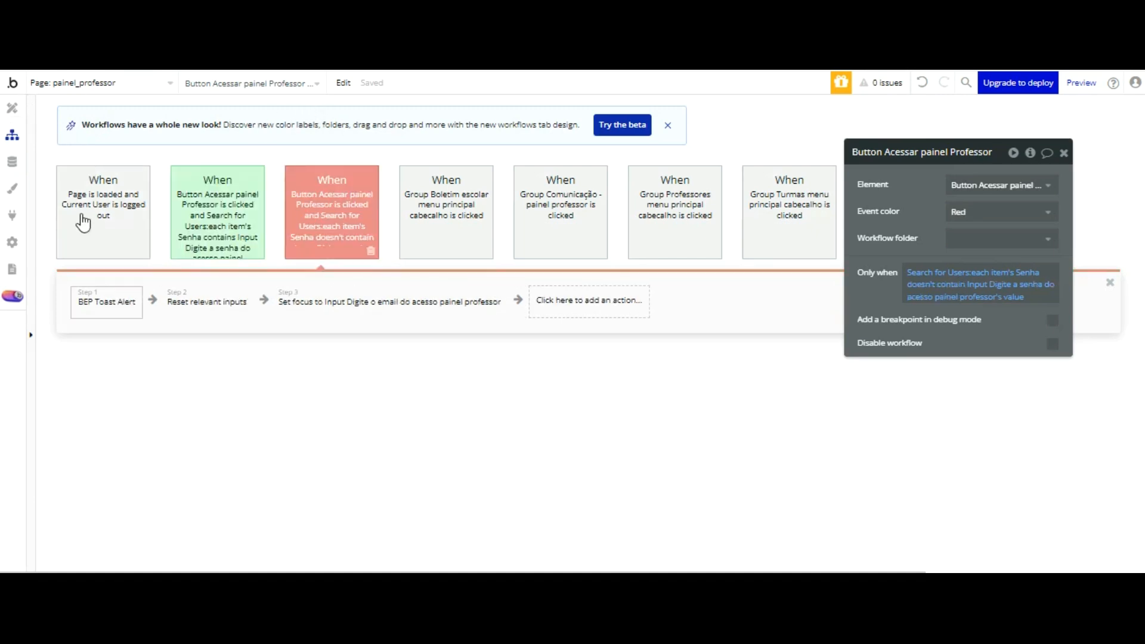
left_click(89, 300)
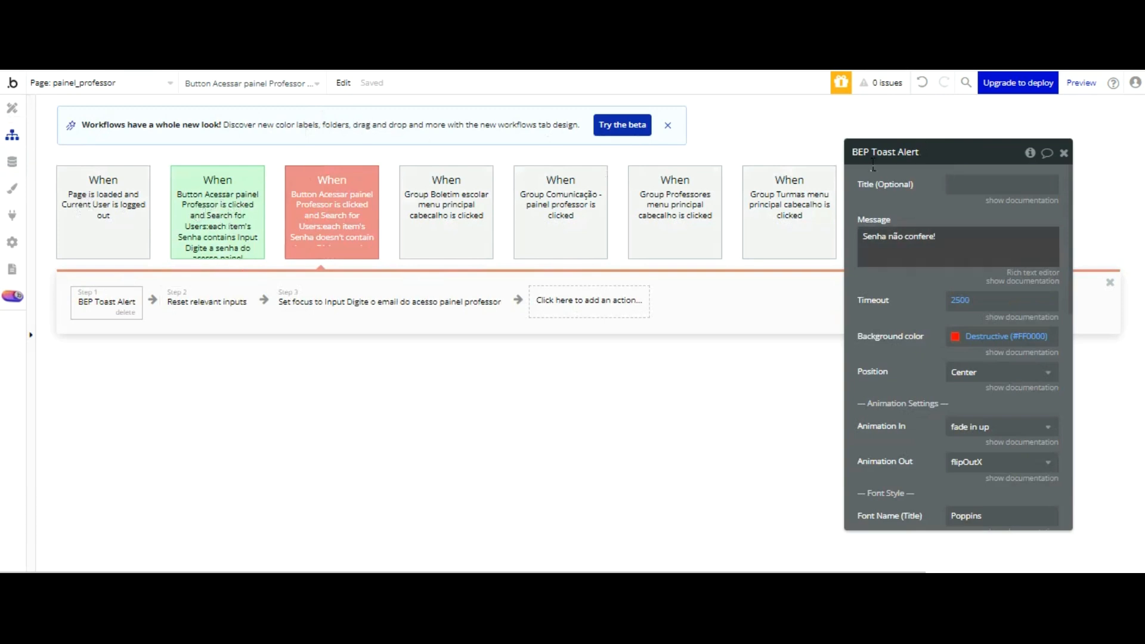
left_click(301, 227)
left_click(922, 272)
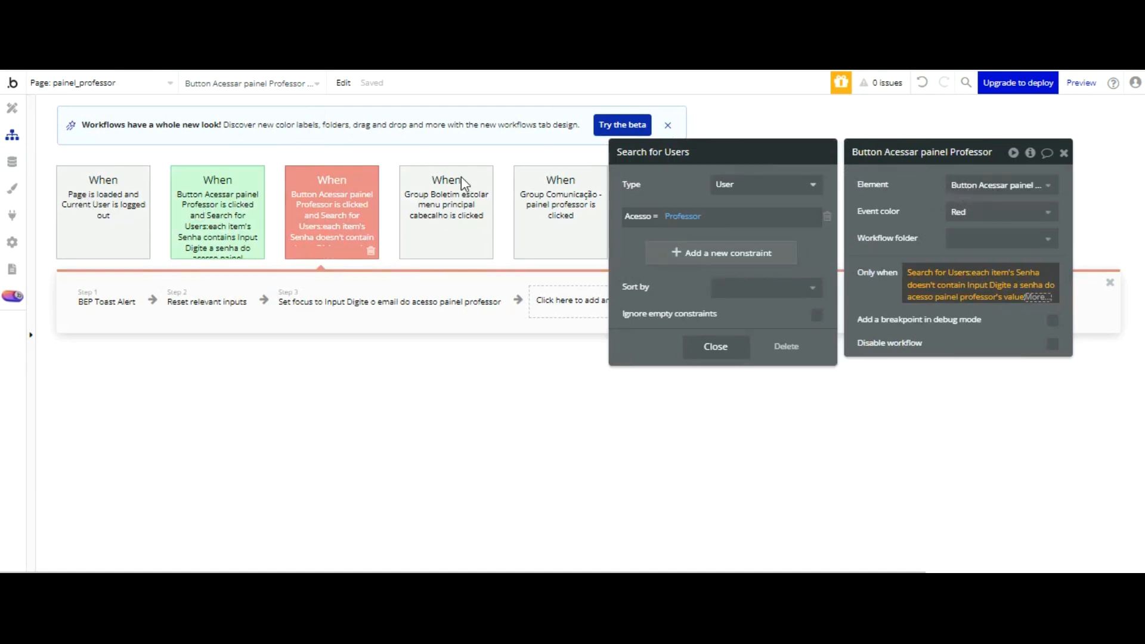
Step: Review the popup's password input in the design and inspect the Page is loaded event for logged-out users
left_click(12, 108)
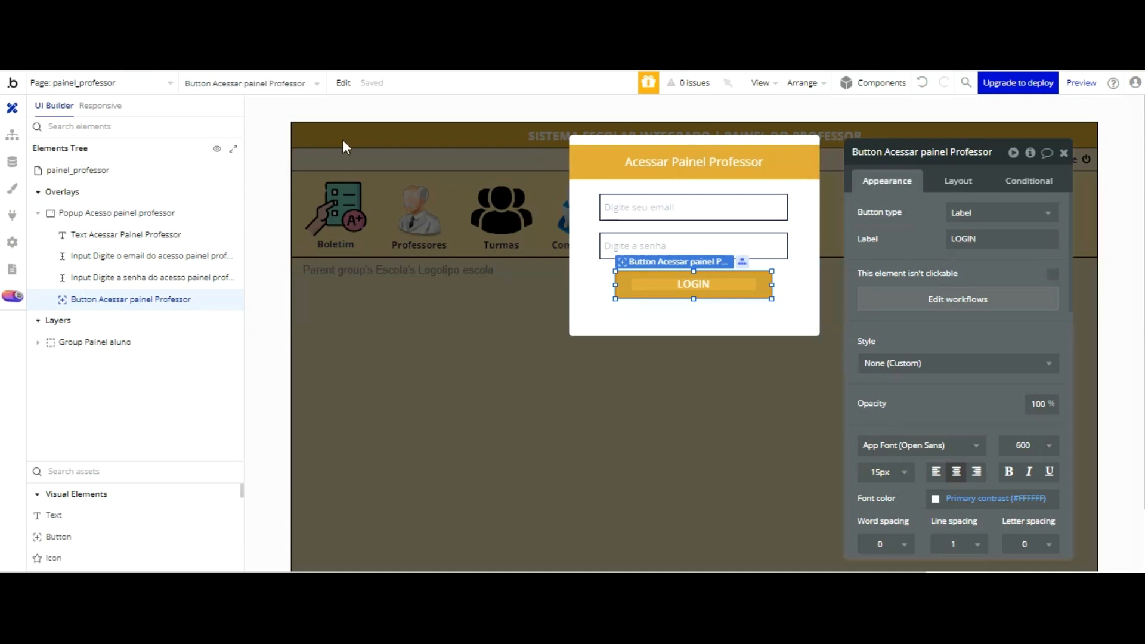
left_click(656, 244)
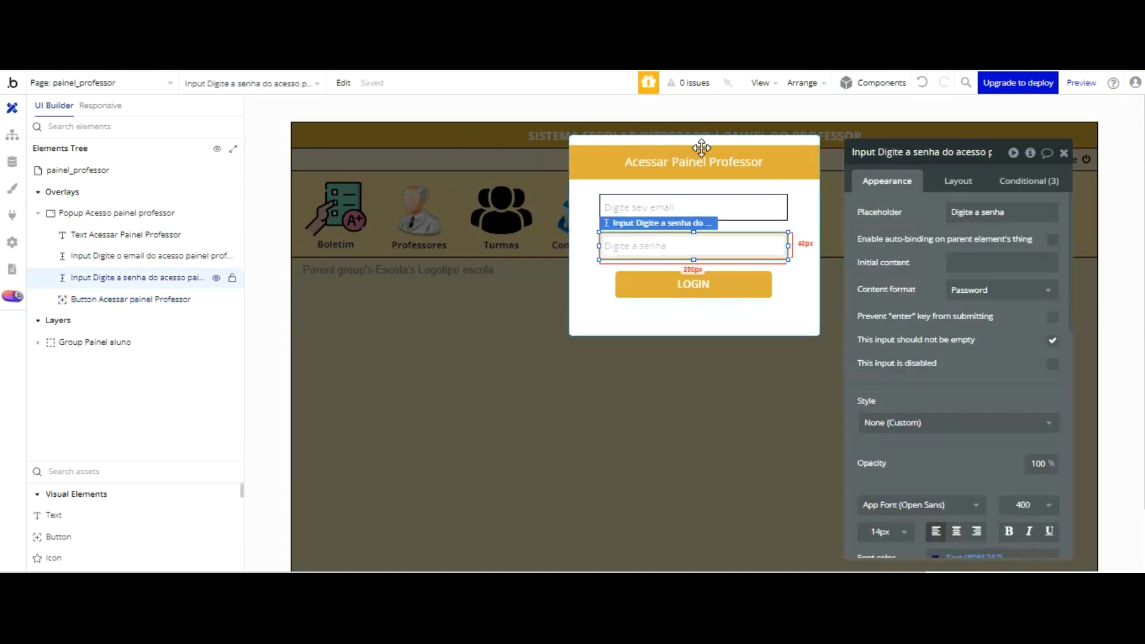
left_click(12, 135)
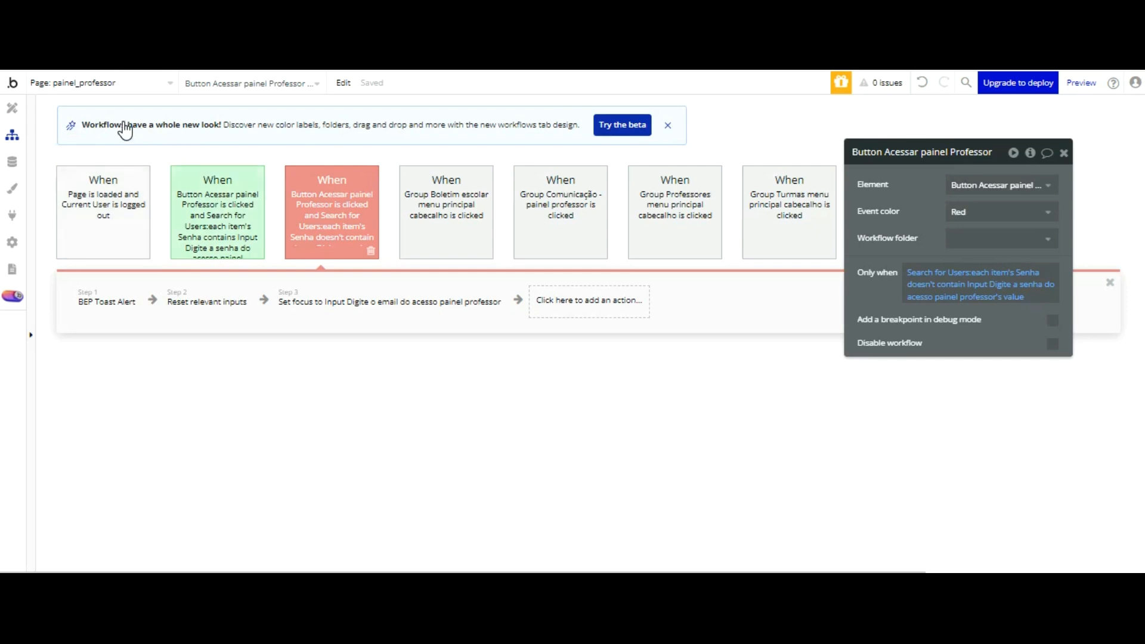
left_click(121, 218)
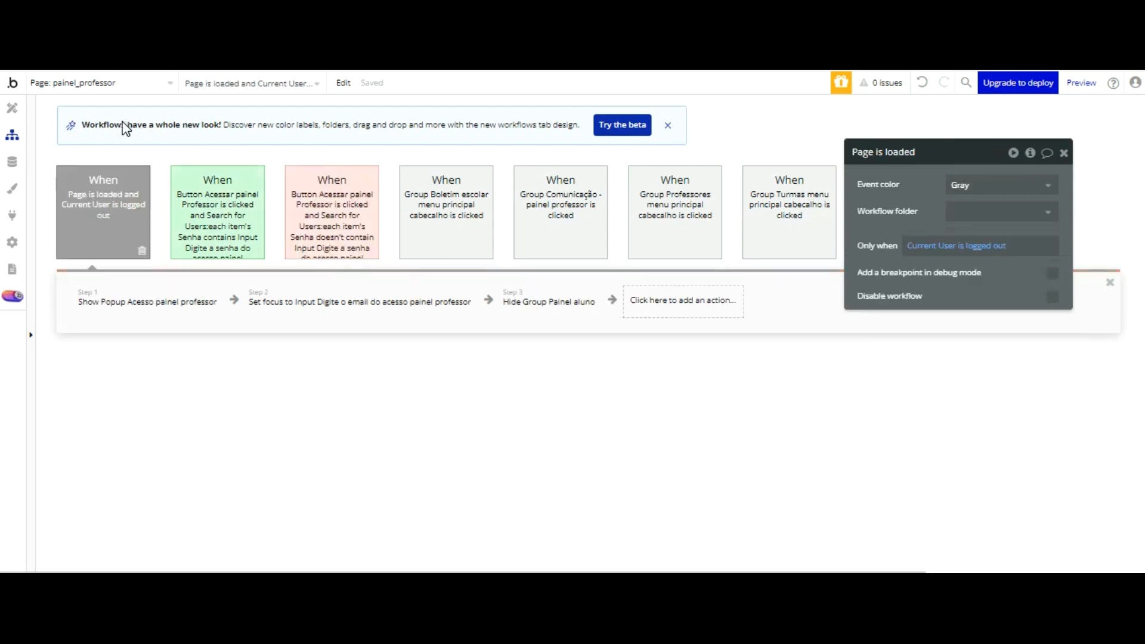
mouse_move(159, 302)
left_click_drag(911, 110, 940, 249)
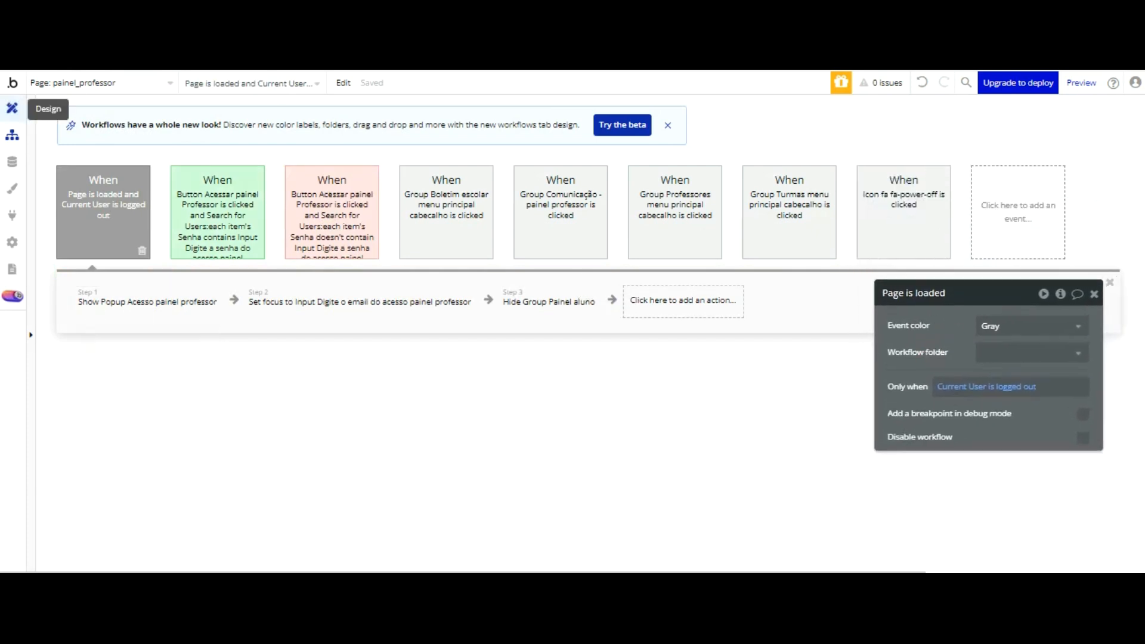
Step: Open the Boletim menu group's workflow and inspect its Set state action with the Painel Professor custom state
left_click(12, 107)
left_click(440, 277)
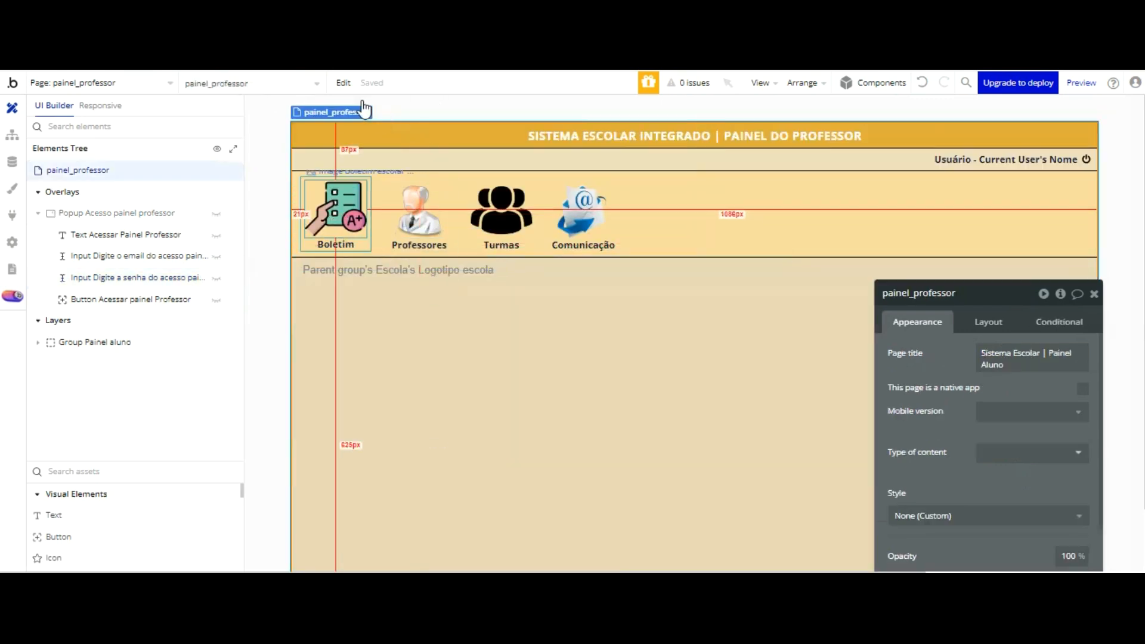
left_click(370, 222)
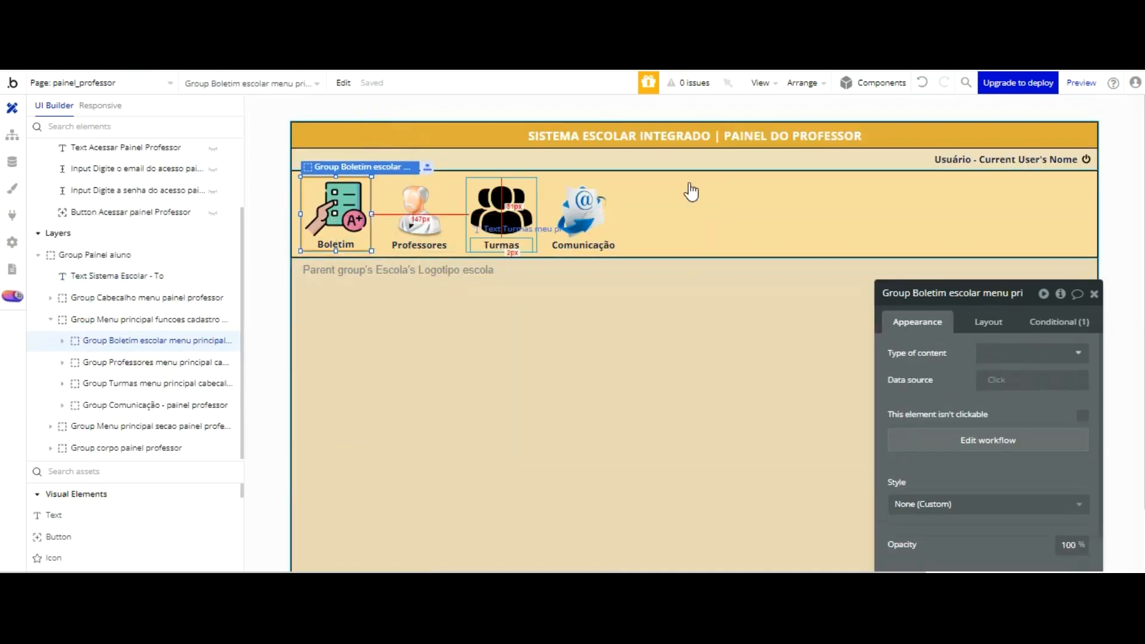
left_click(988, 441)
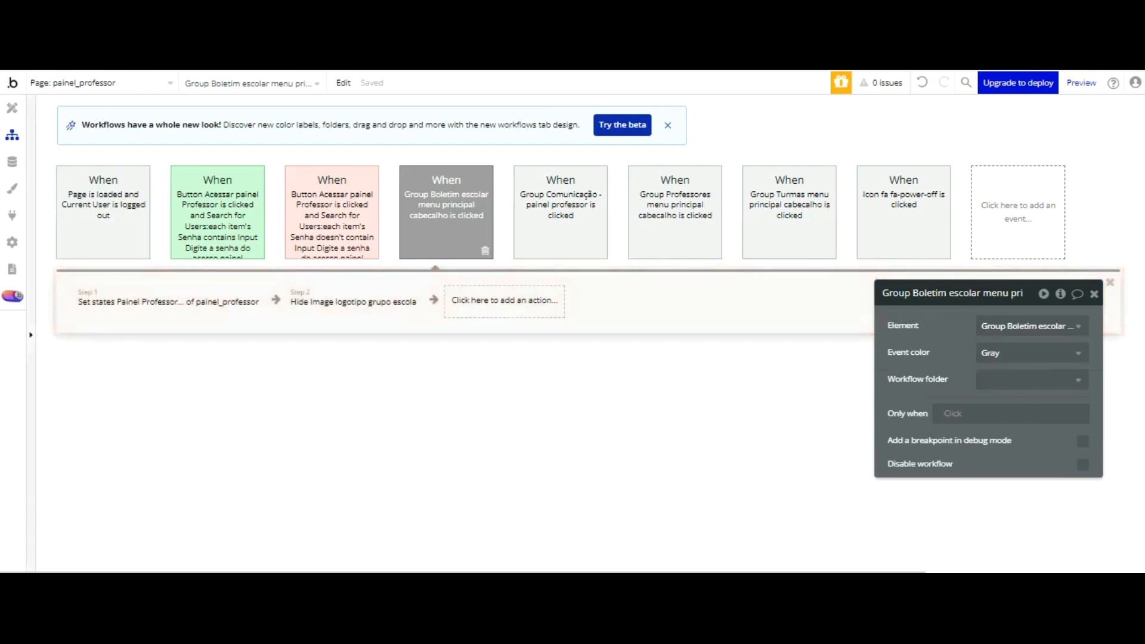
left_click(149, 302)
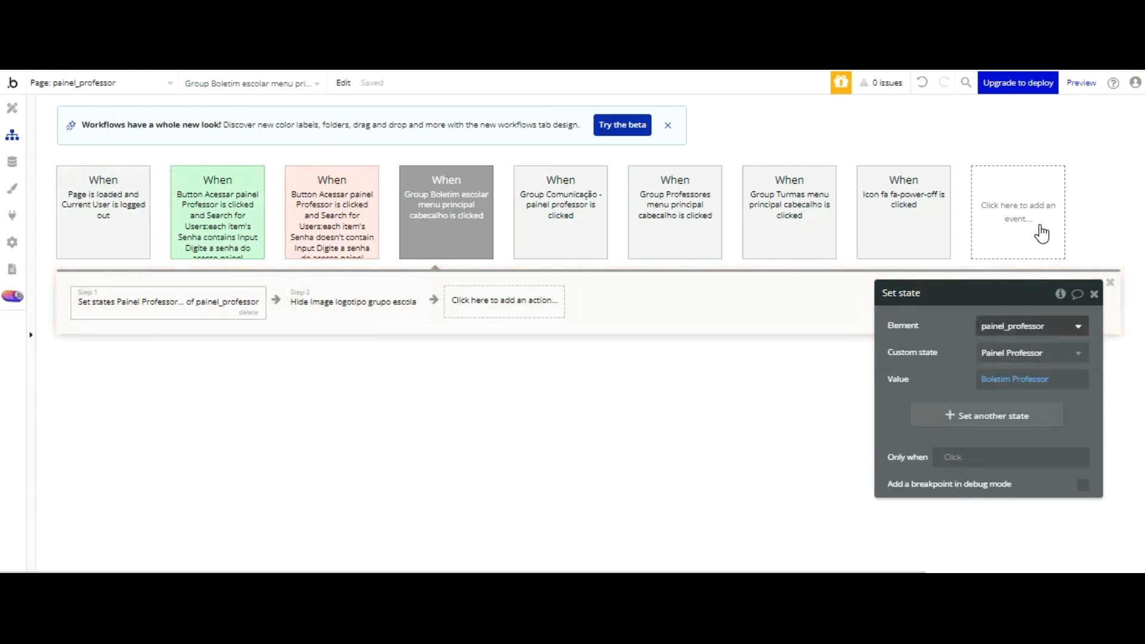
left_click(1078, 353)
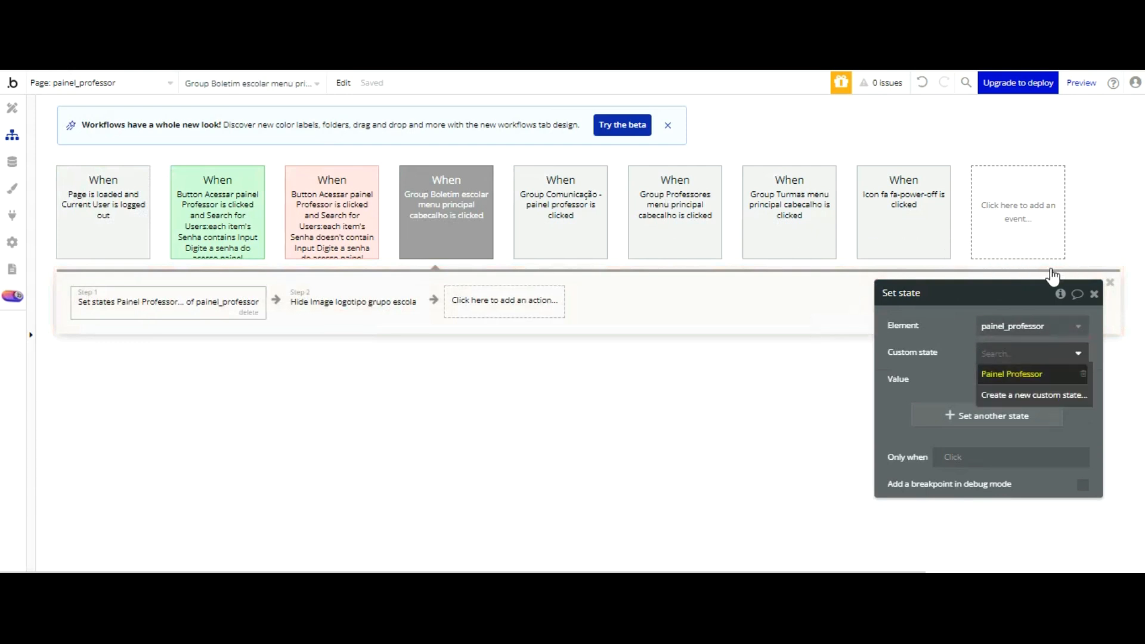
left_click(1026, 374)
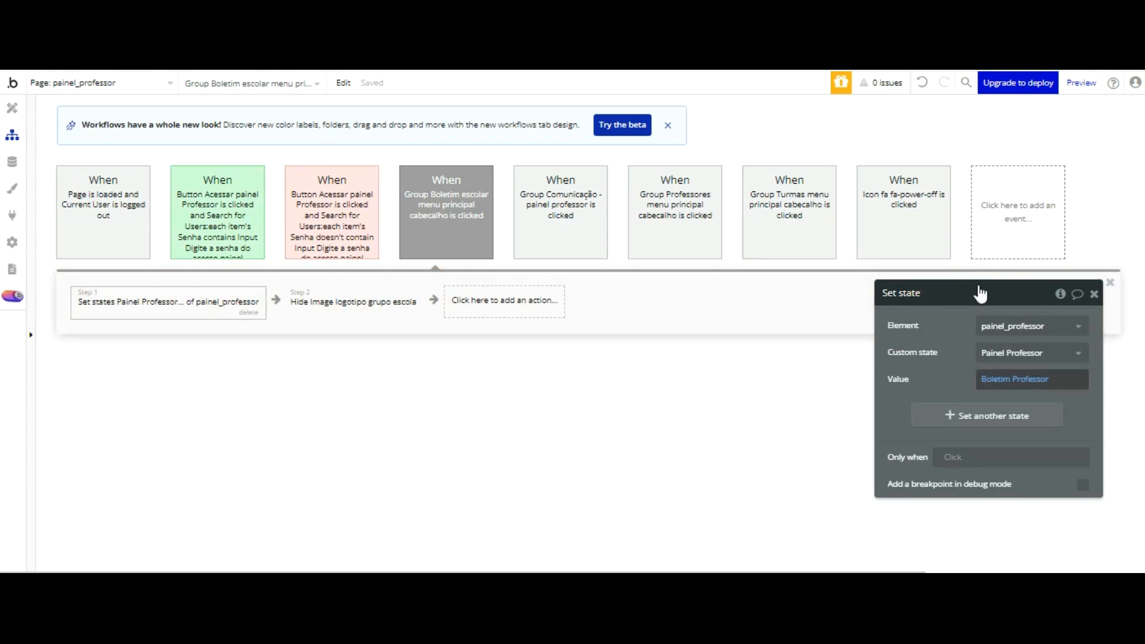
Step: Inspect the Set state actions of the Comunicação, Professores and Turmas menu events, and return to the Boletim event
mouse_move(429, 194)
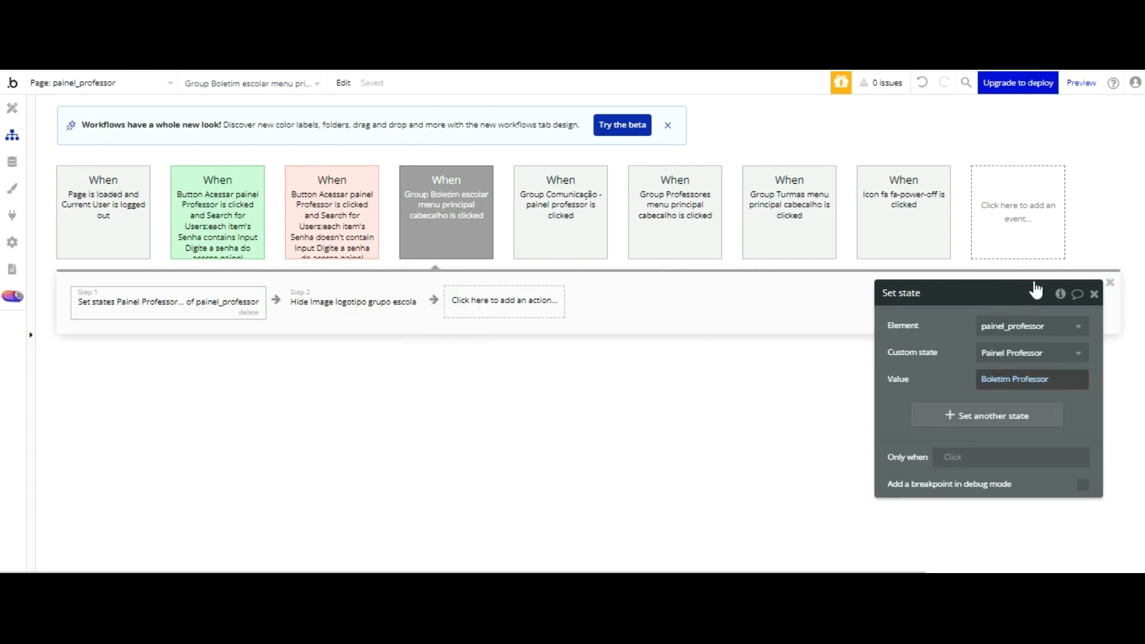
left_click(591, 179)
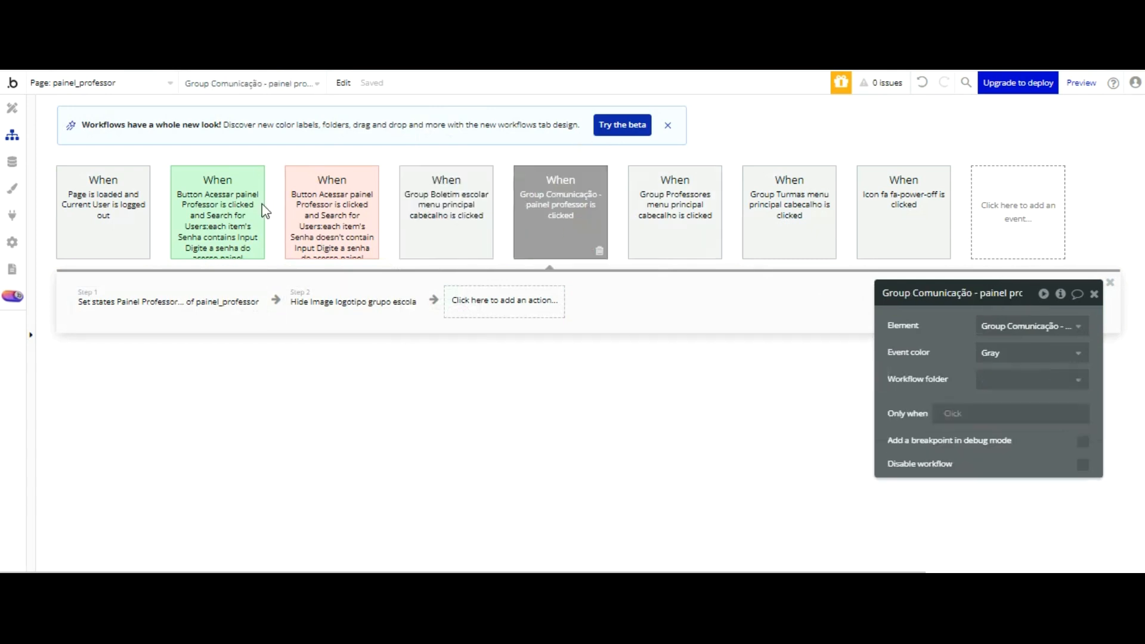
left_click(239, 303)
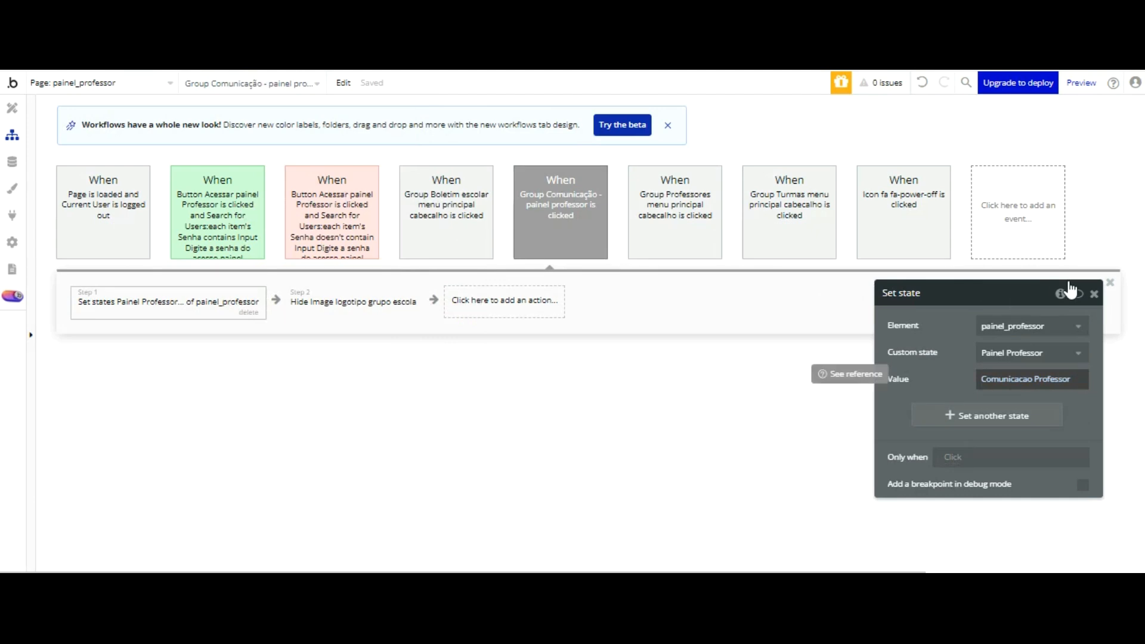
left_click(707, 179)
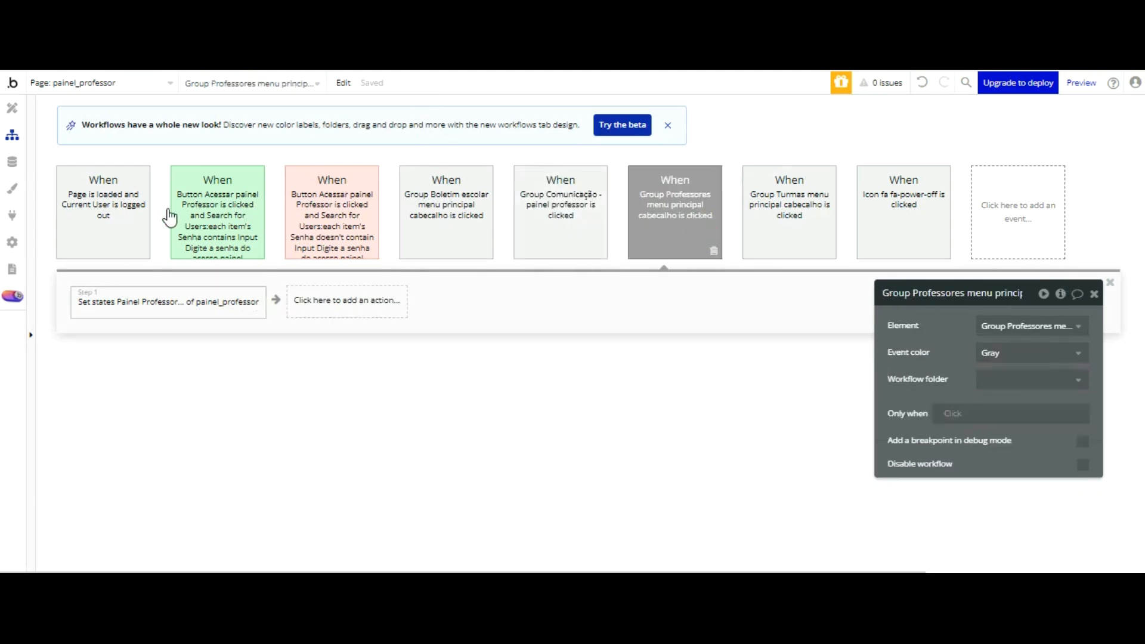
left_click(159, 307)
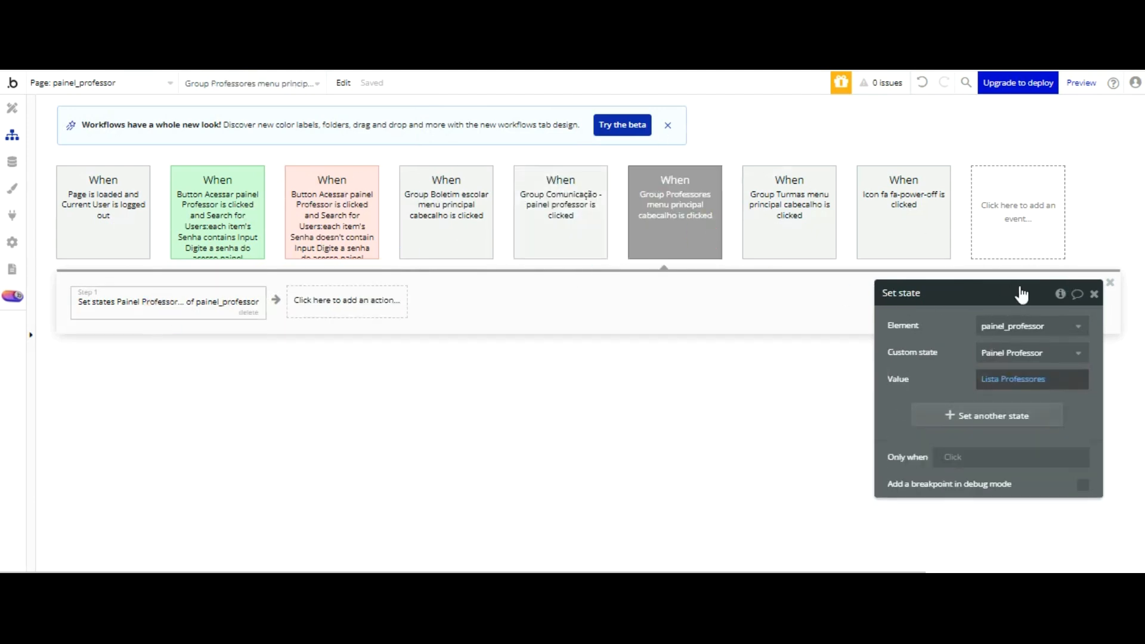
left_click(780, 247)
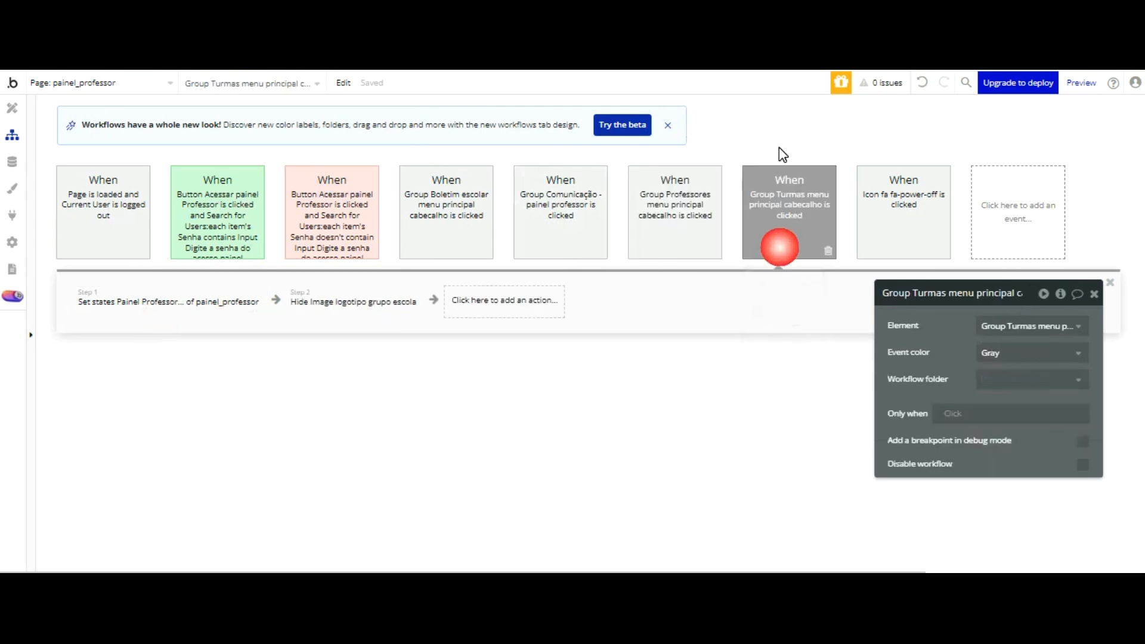
left_click(233, 300)
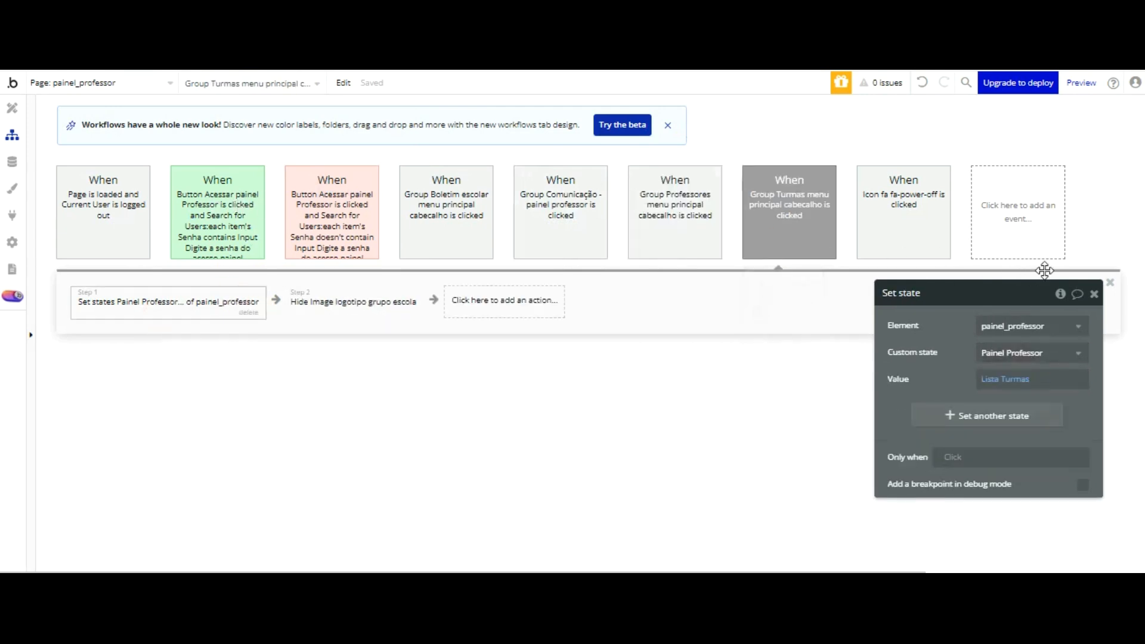
left_click(440, 201)
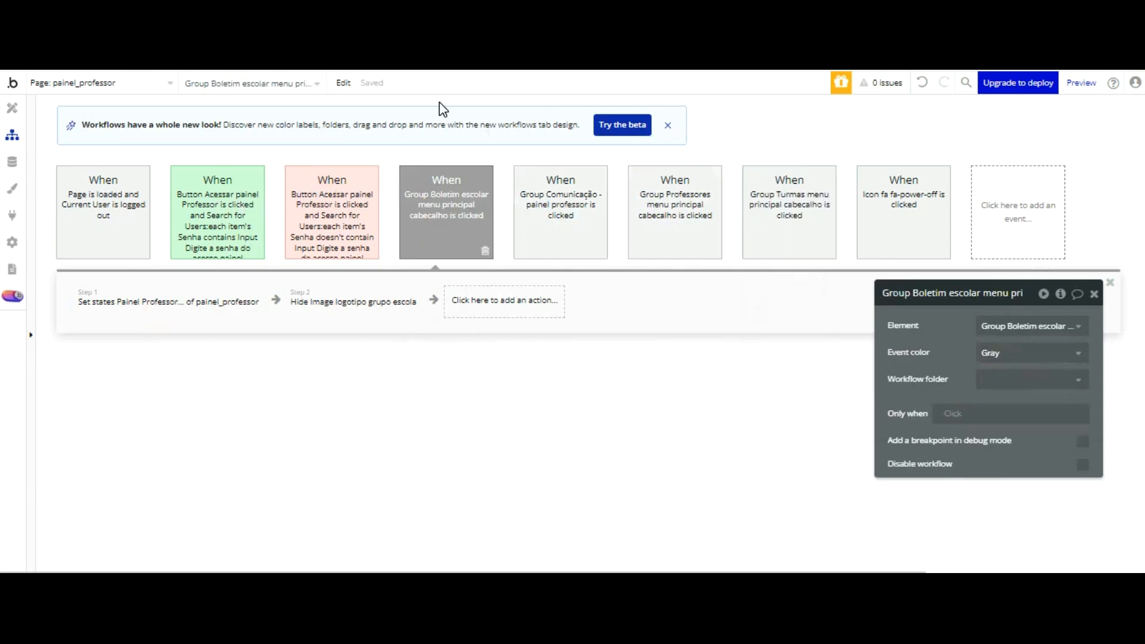
Step: Copy the Boletim event's Hide action for the school logo image into the Professores event, and check the Comunicação and Turmas events
left_click(340, 301)
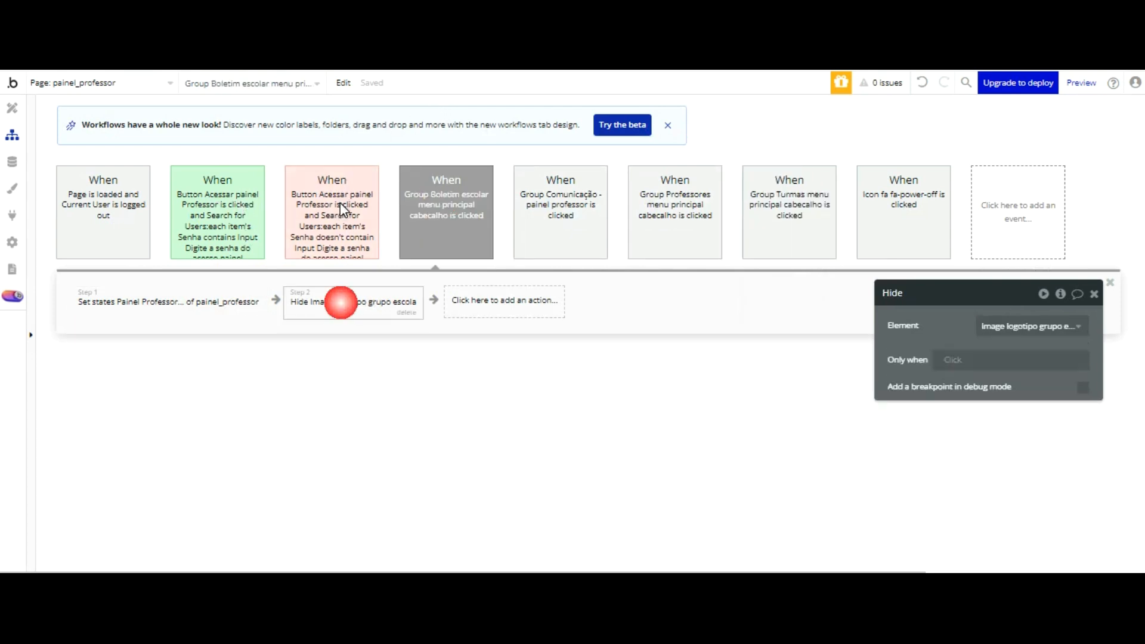
right_click(343, 303)
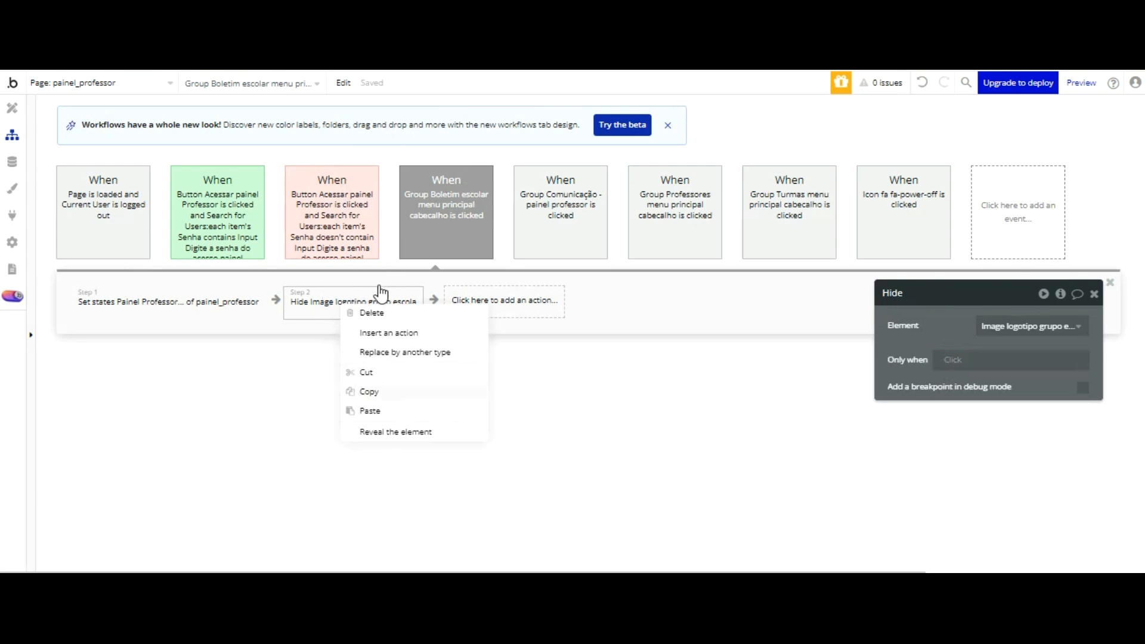
left_click(378, 391)
left_click(541, 236)
left_click(371, 304)
left_click(668, 231)
right_click(344, 302)
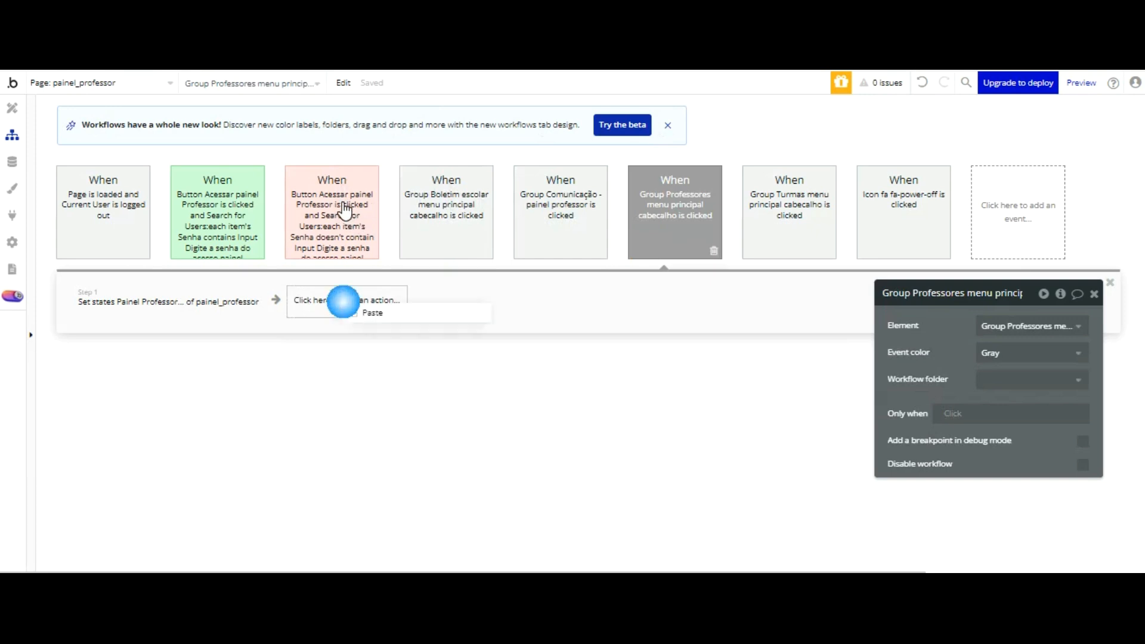
left_click(365, 313)
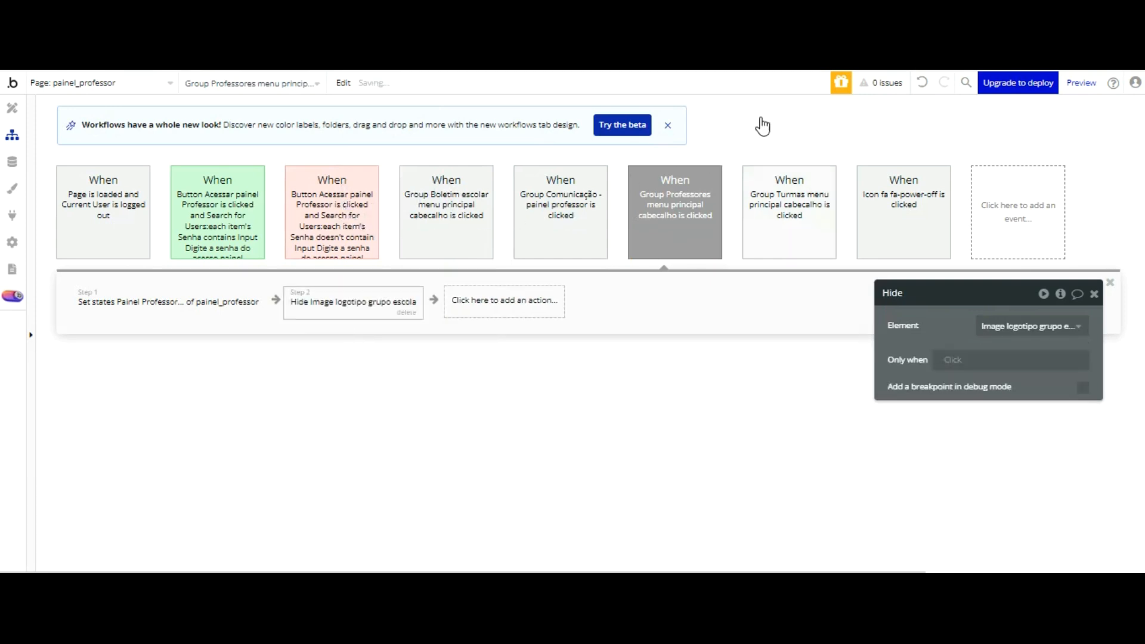
left_click(769, 214)
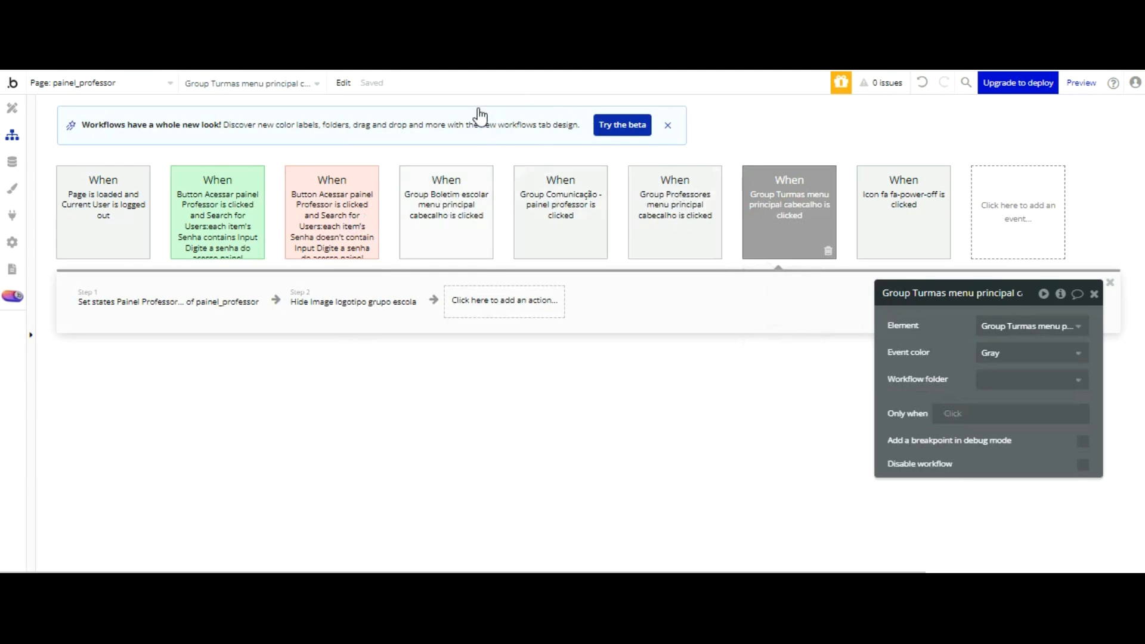
Step: Switch to the running school app, refresh it, and view the Aluno and Professor login popups
key("ctrl+Tab")
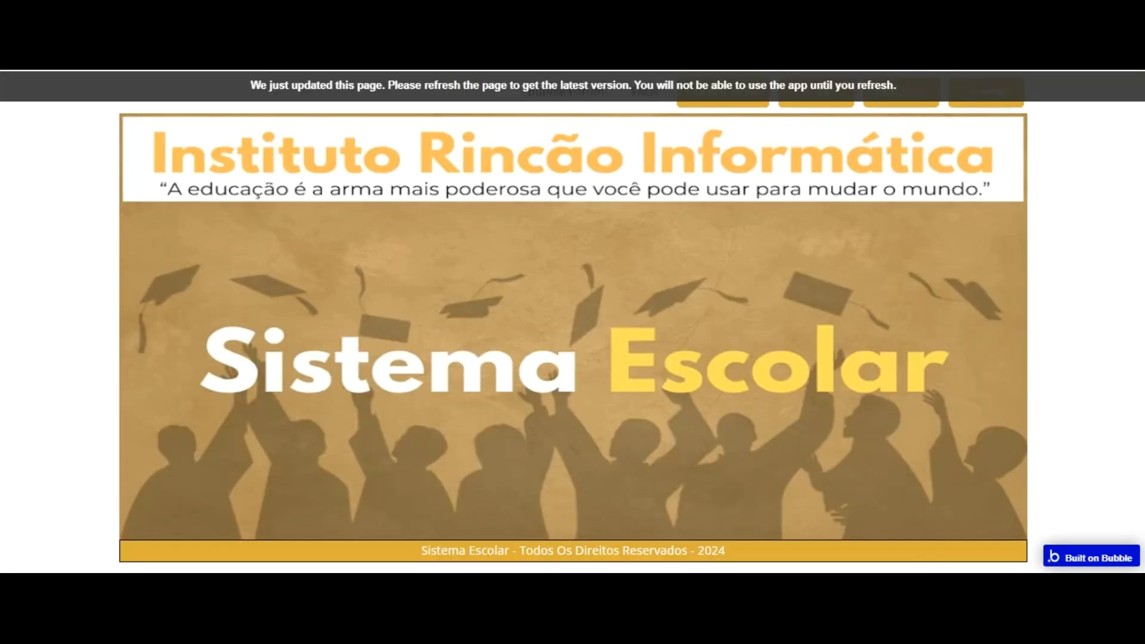
key("F5")
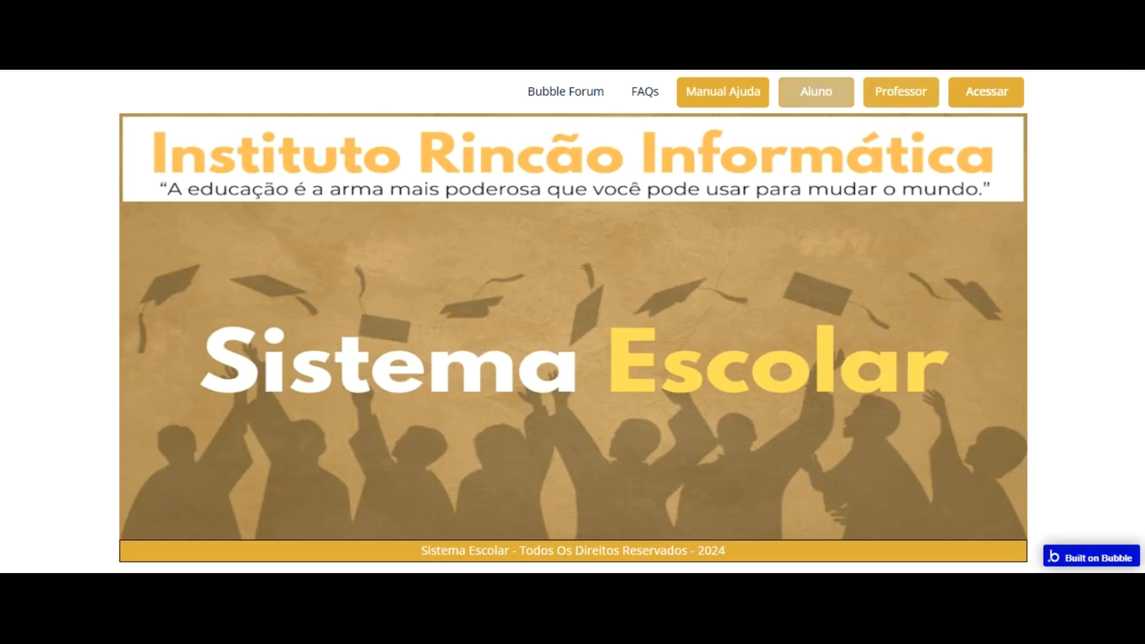
left_click(816, 91)
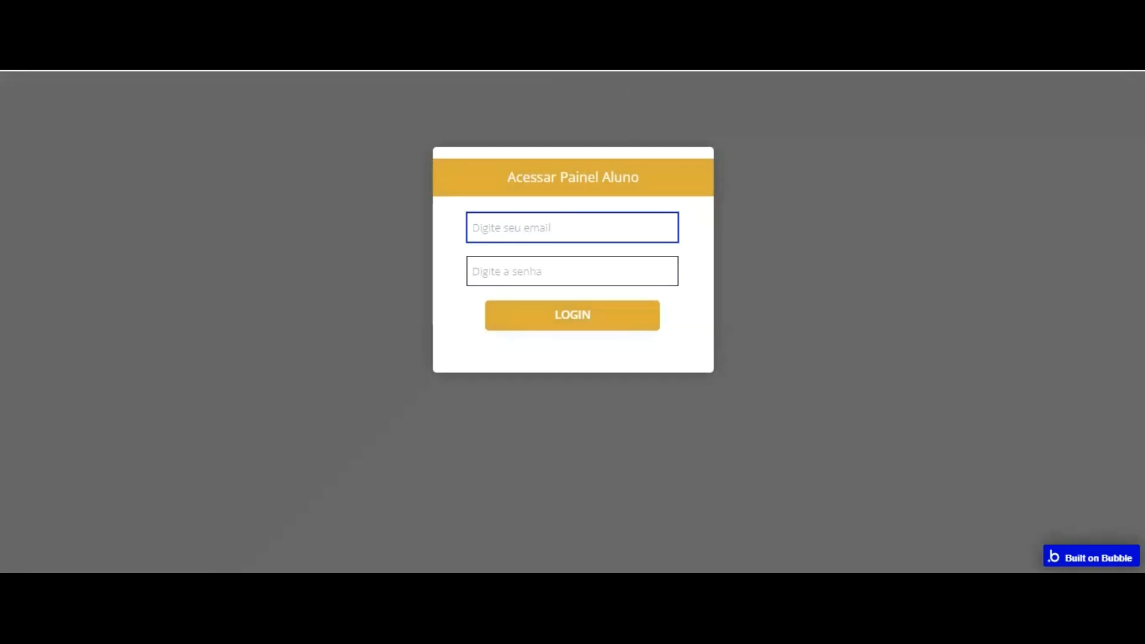
key("alt+Left")
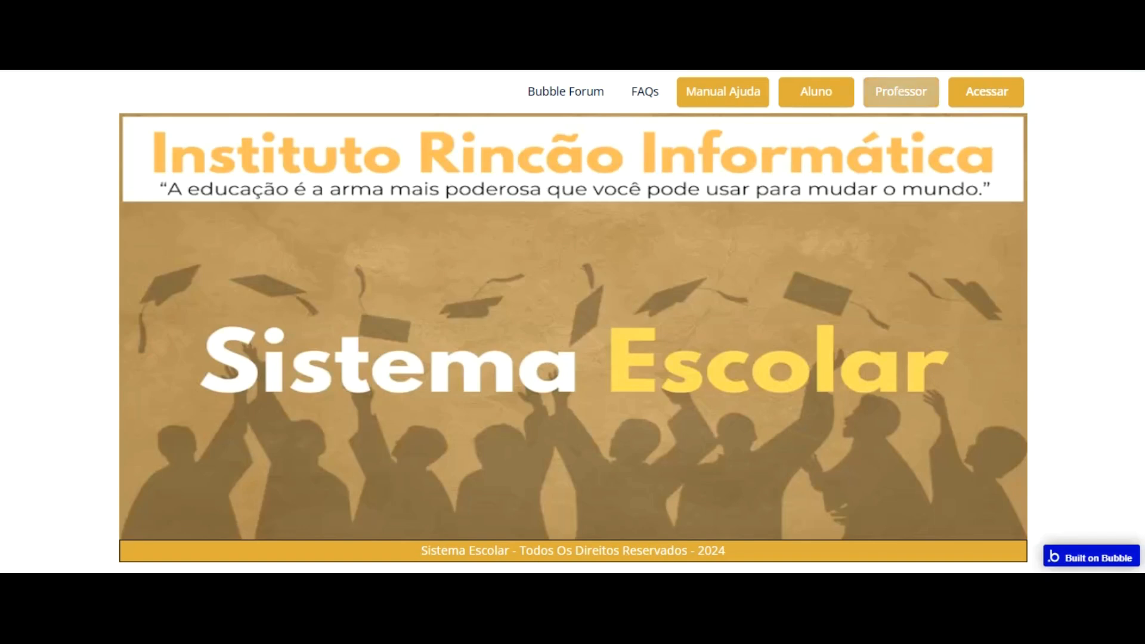
left_click(901, 92)
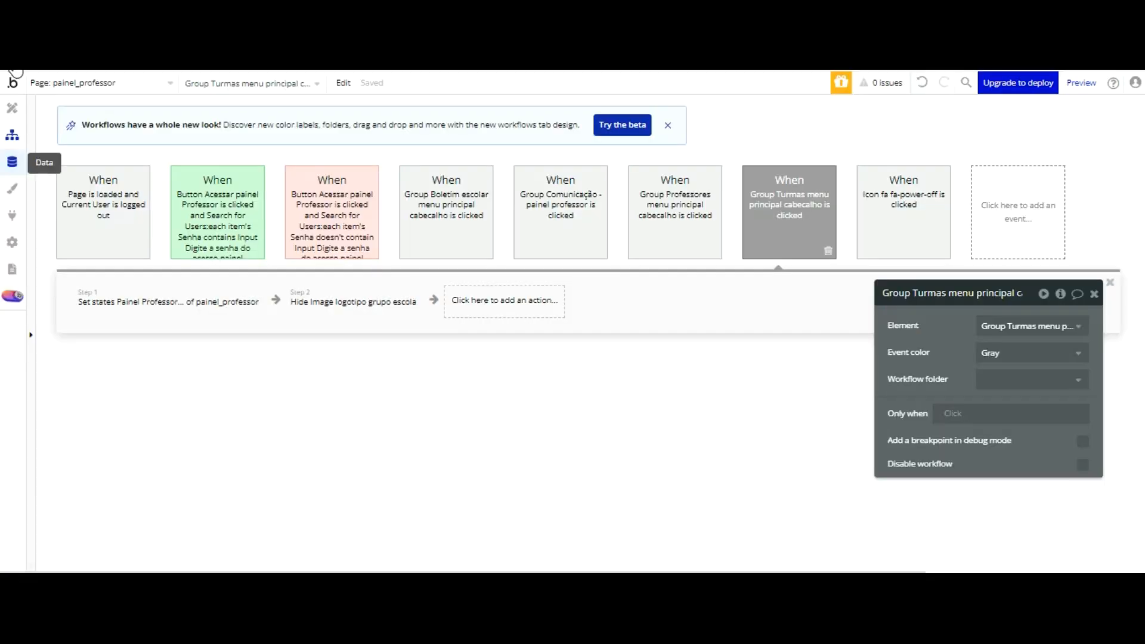
Step: Review the All Users entries in the Bubble editor's app data and open the Acessar login form in the running app
left_click(12, 161)
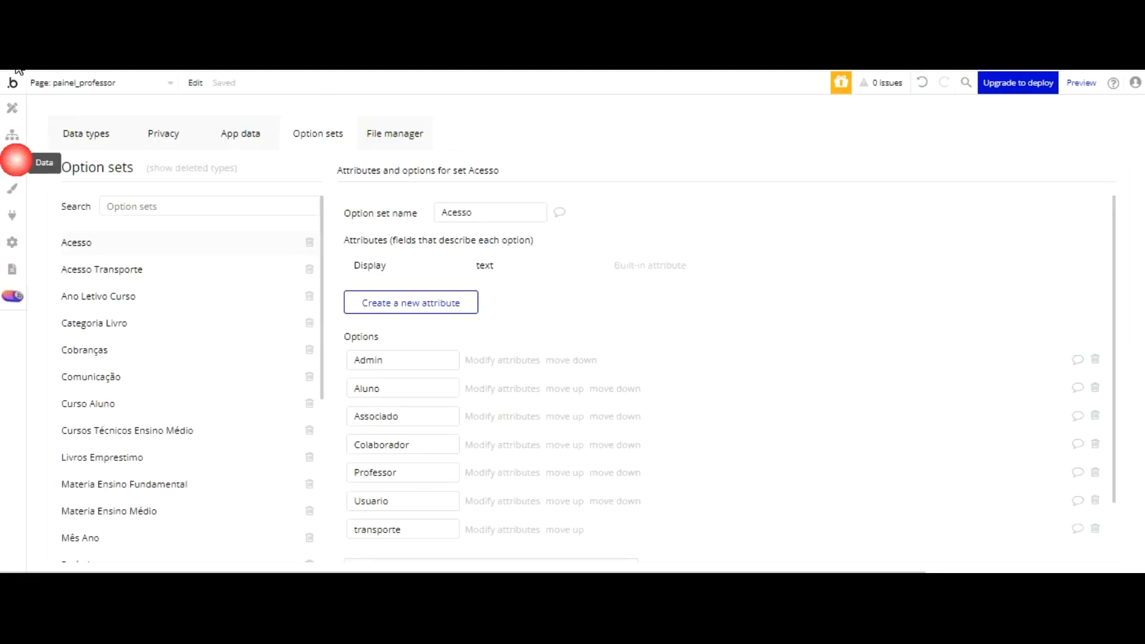
left_click(253, 135)
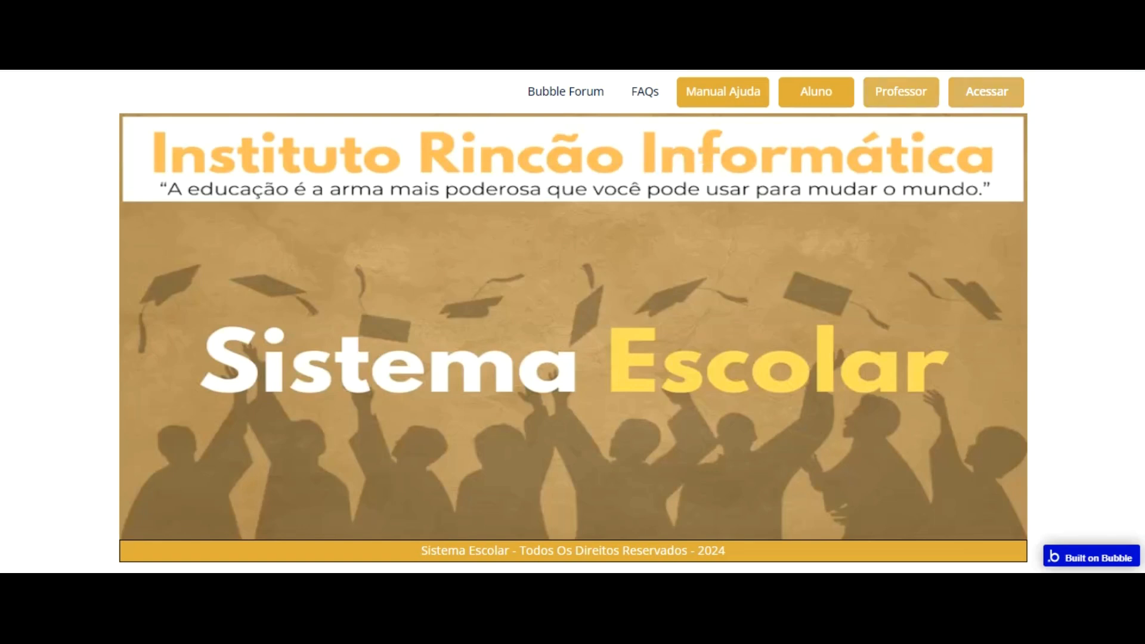
left_click(961, 97)
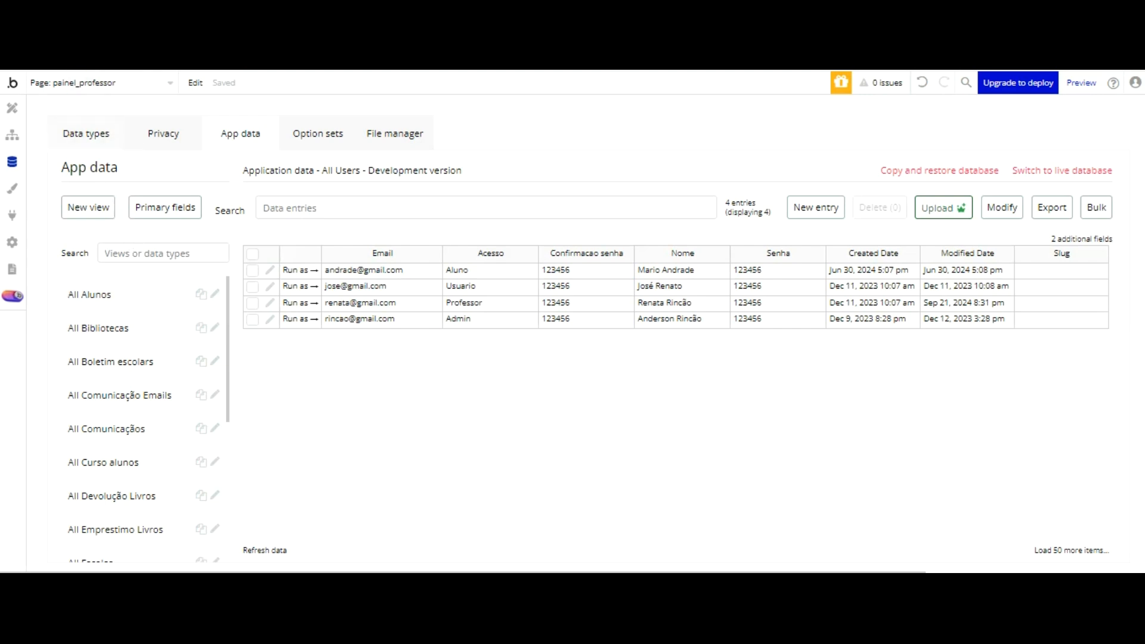
Step: Open the Professores records in the Bubble editor's app data and add the Nome professor field to their view
left_click(90, 129)
left_click(99, 278)
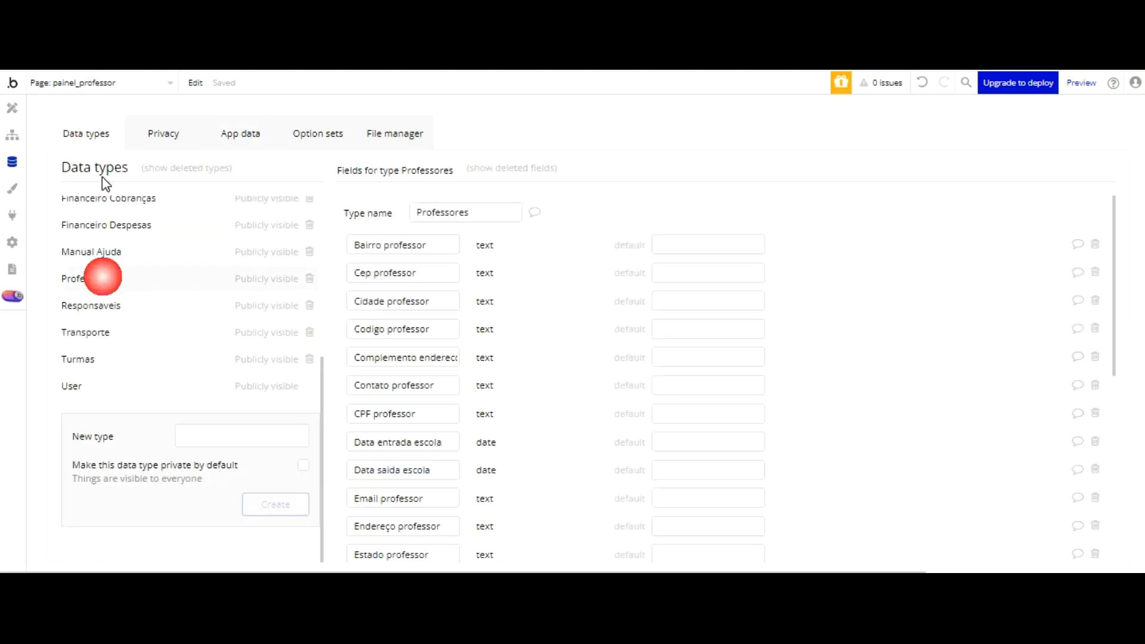
left_click(245, 134)
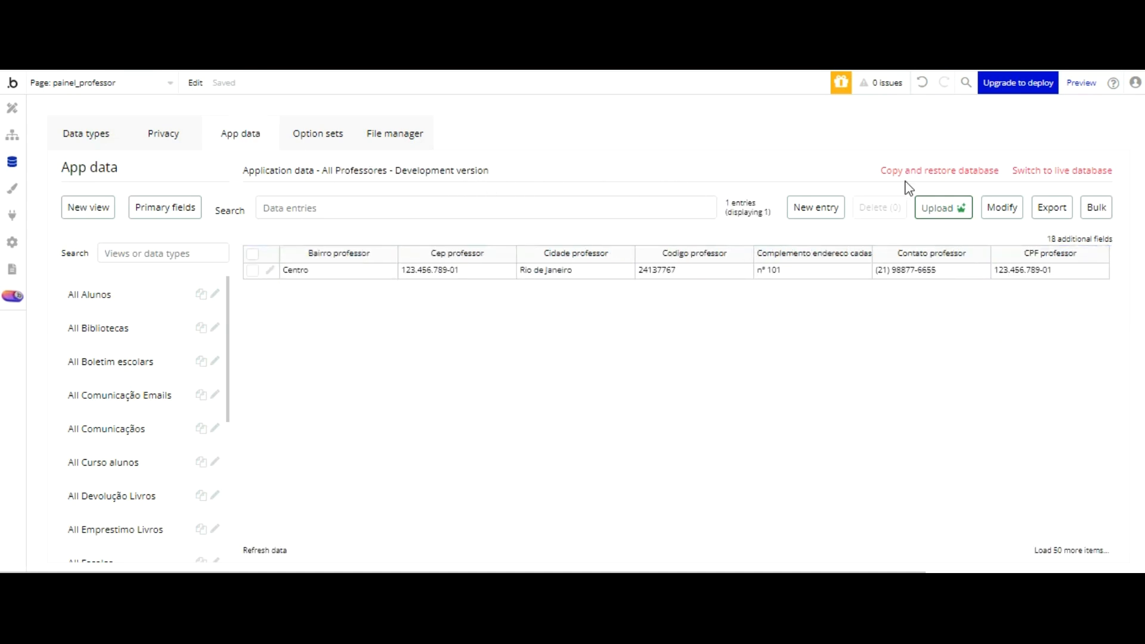
left_click(1069, 239)
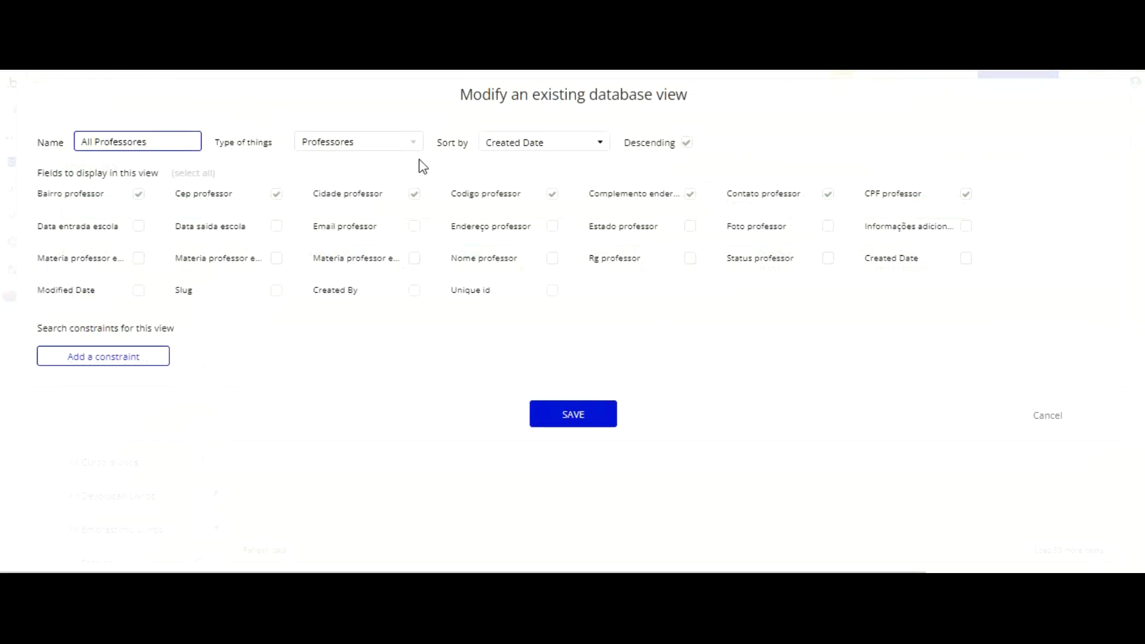
left_click(551, 266)
left_click(583, 412)
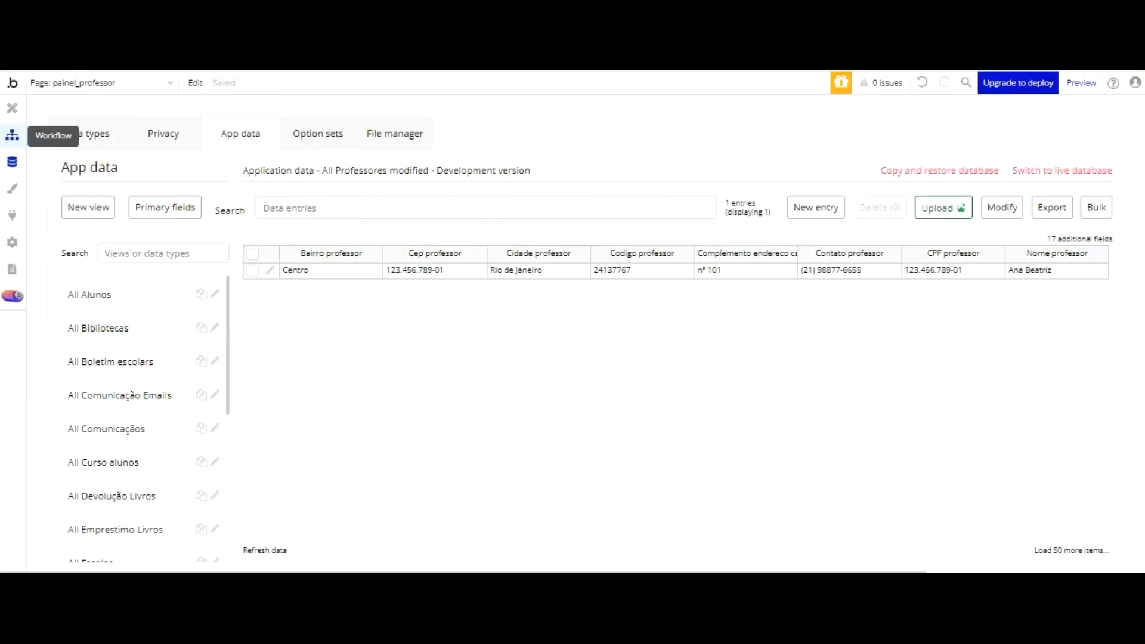
left_click(12, 108)
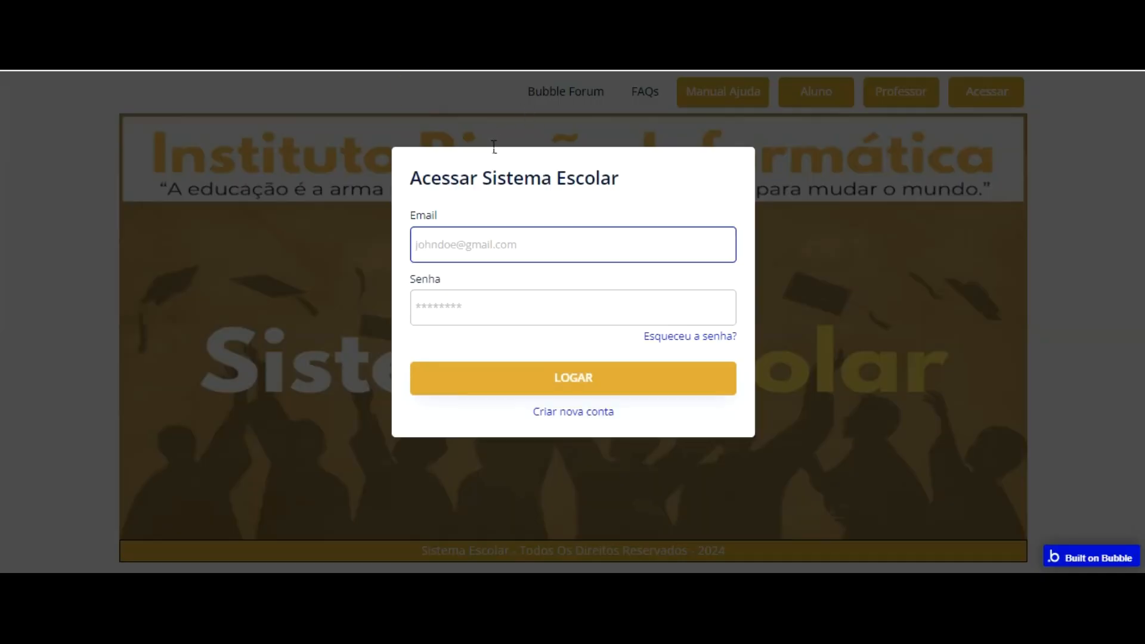
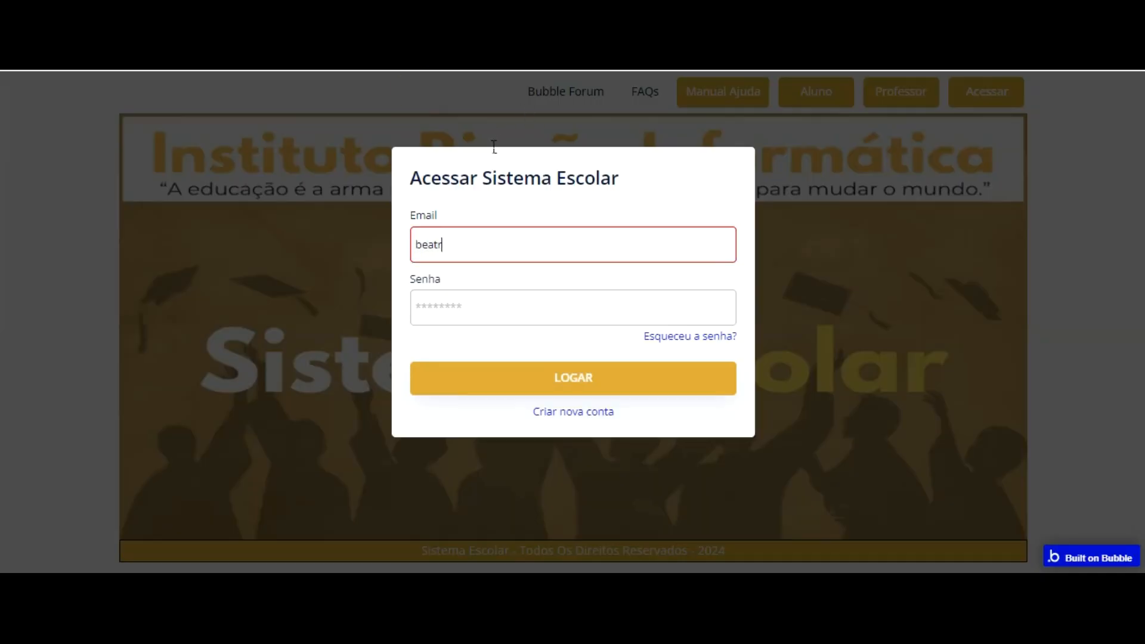
Step: Fill in the teacher's e-mail and account password in the Acessar Sistema Escolar login form
key("Tab")
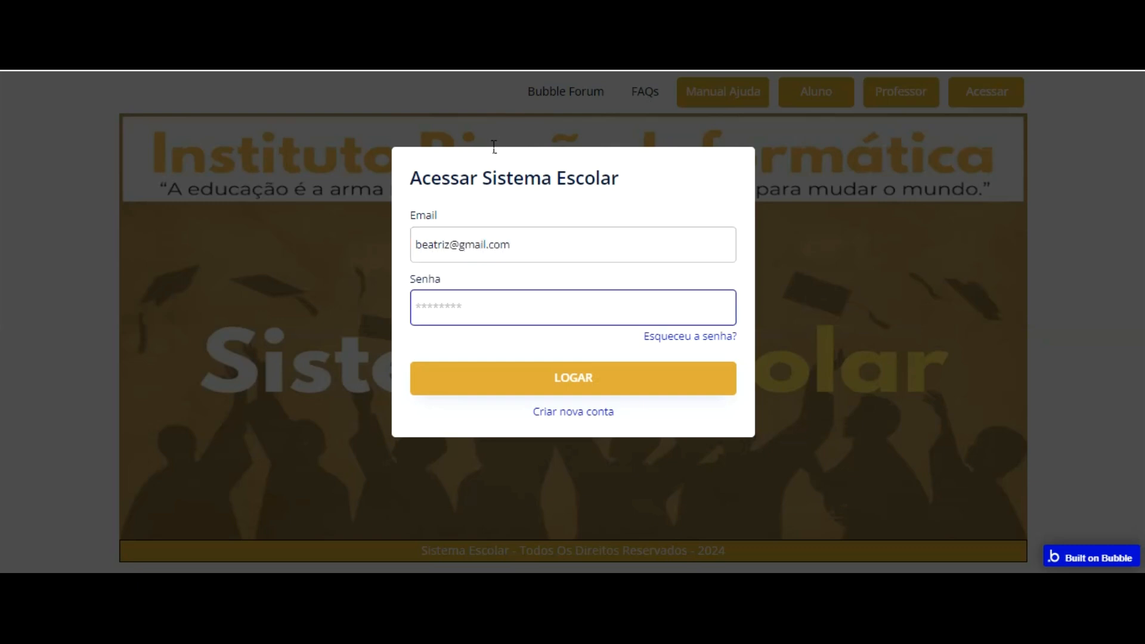
type("********")
key("shift+Tab")
key("ctrl+c")
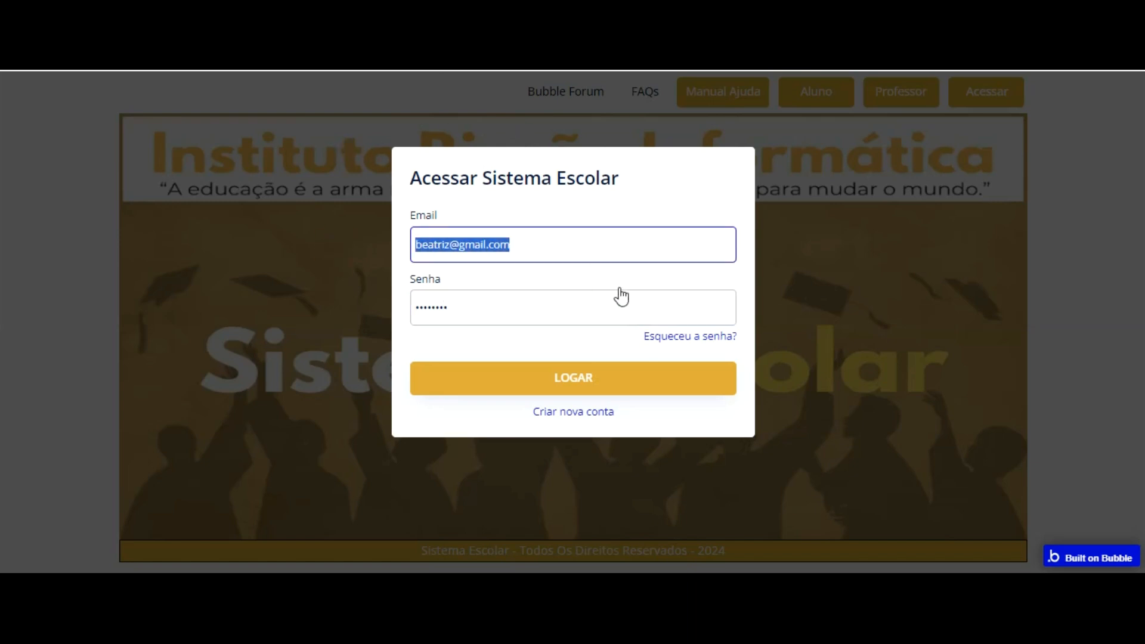
Step: Register a new account with the teacher's name, e-mail, password and password confirmation, and log out of the system
left_click(582, 411)
type("Ana Beatriz")
key("Tab")
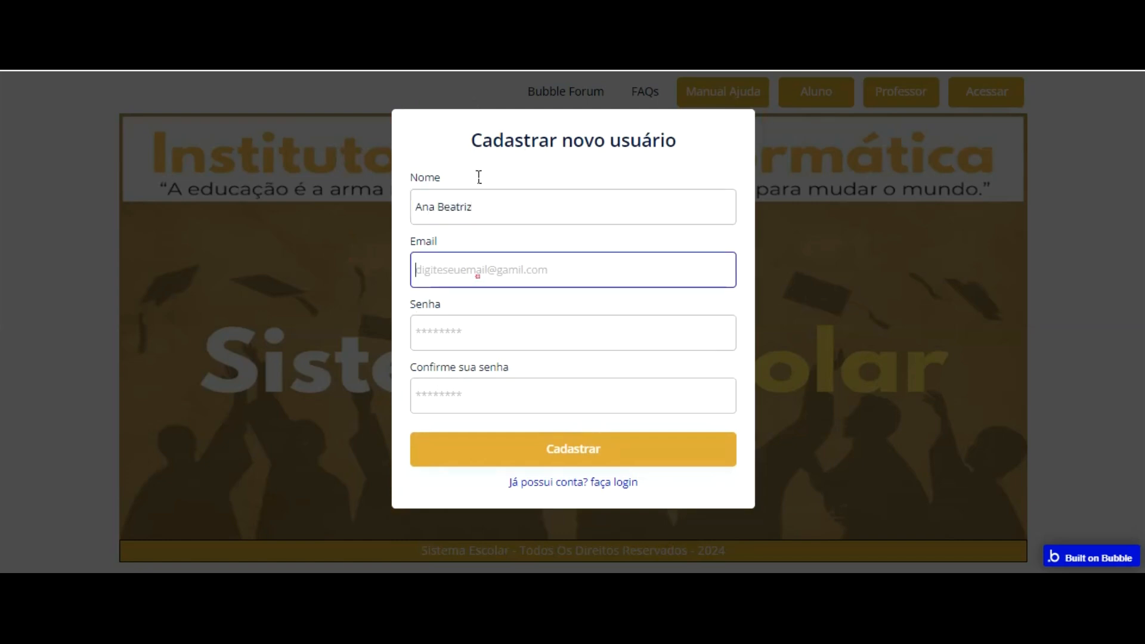
key("ctrl+v")
key("Tab")
type("12345678")
key("Tab")
type("12345678")
left_click(552, 465)
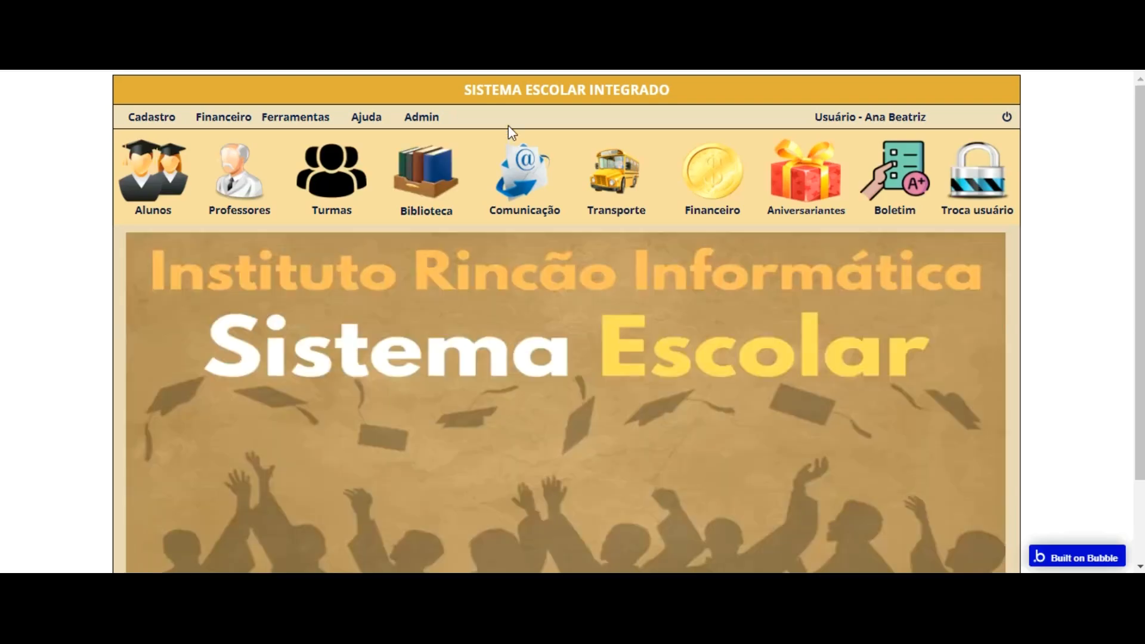
left_click(1007, 116)
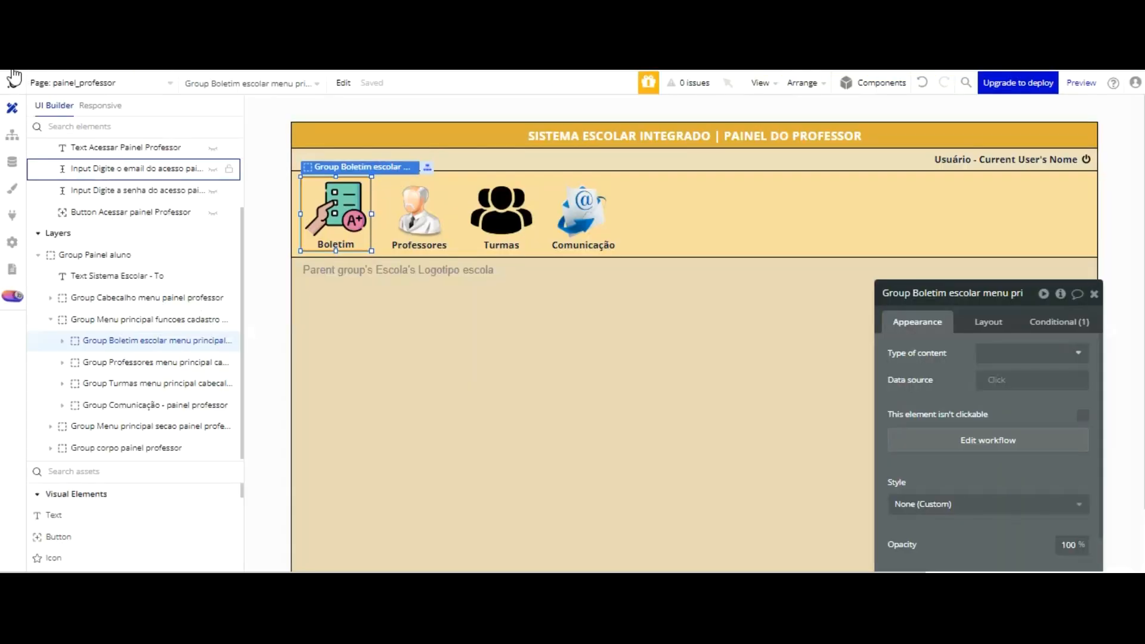
Step: In the Bubble editor's All Users data, set the new user's Acesso to Professor and save the entry
left_click(12, 161)
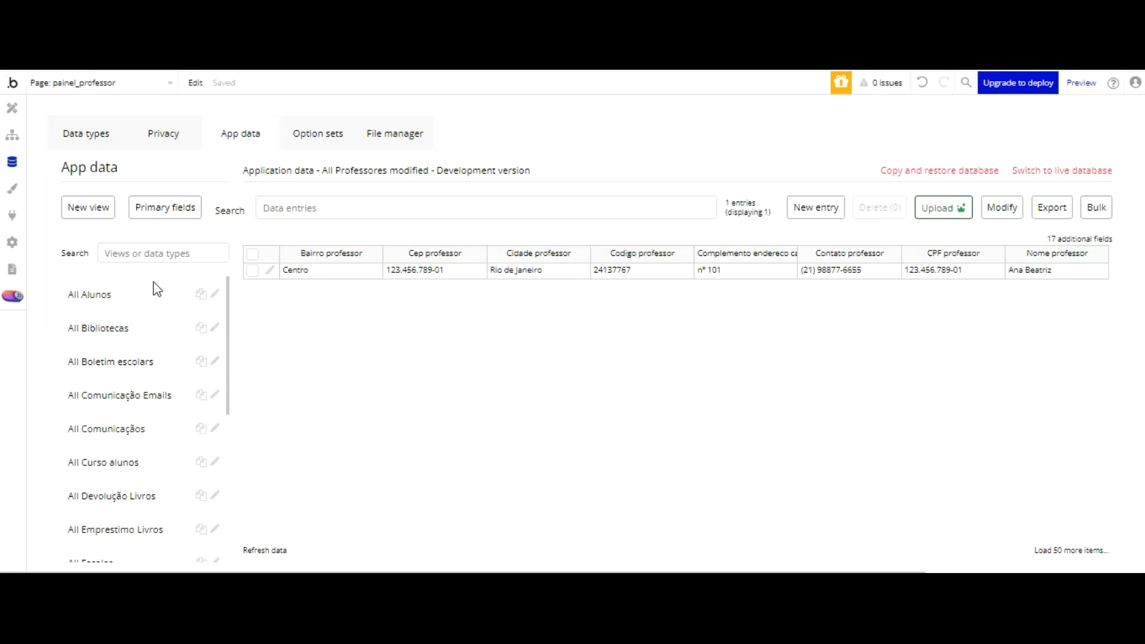
scroll(149, 310, "down", 5)
left_click(99, 534)
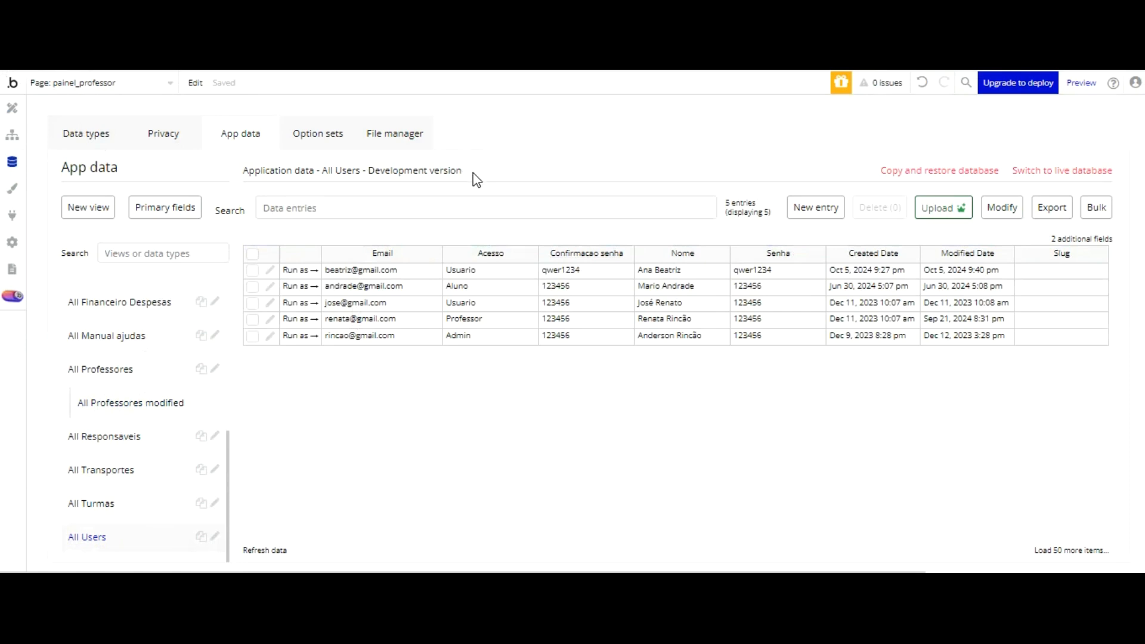
left_click(269, 270)
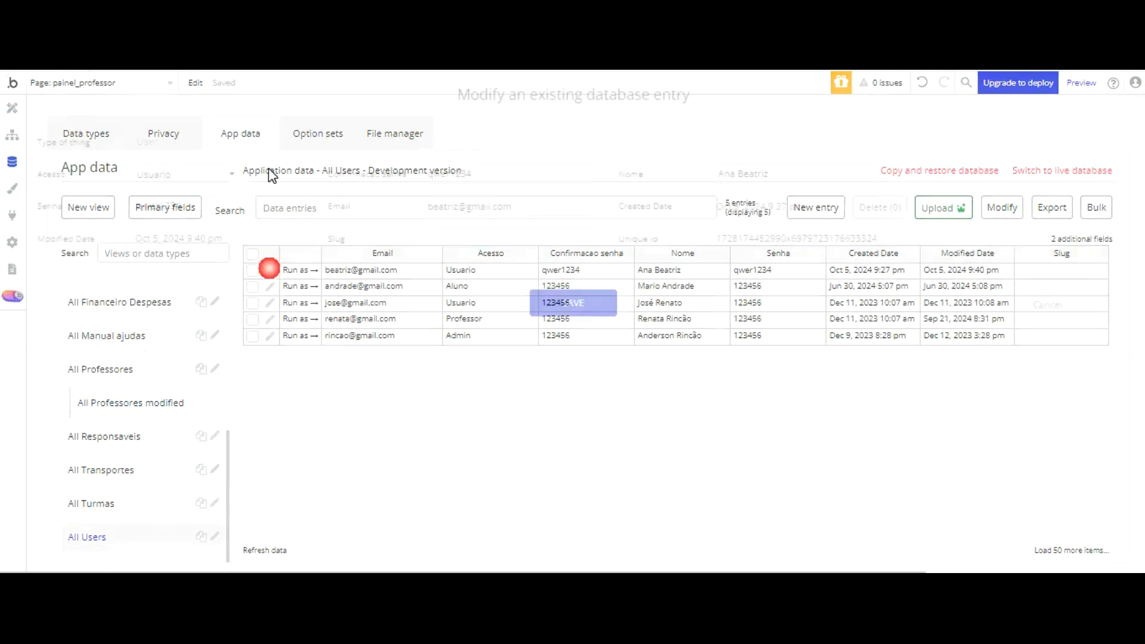
left_click(223, 179)
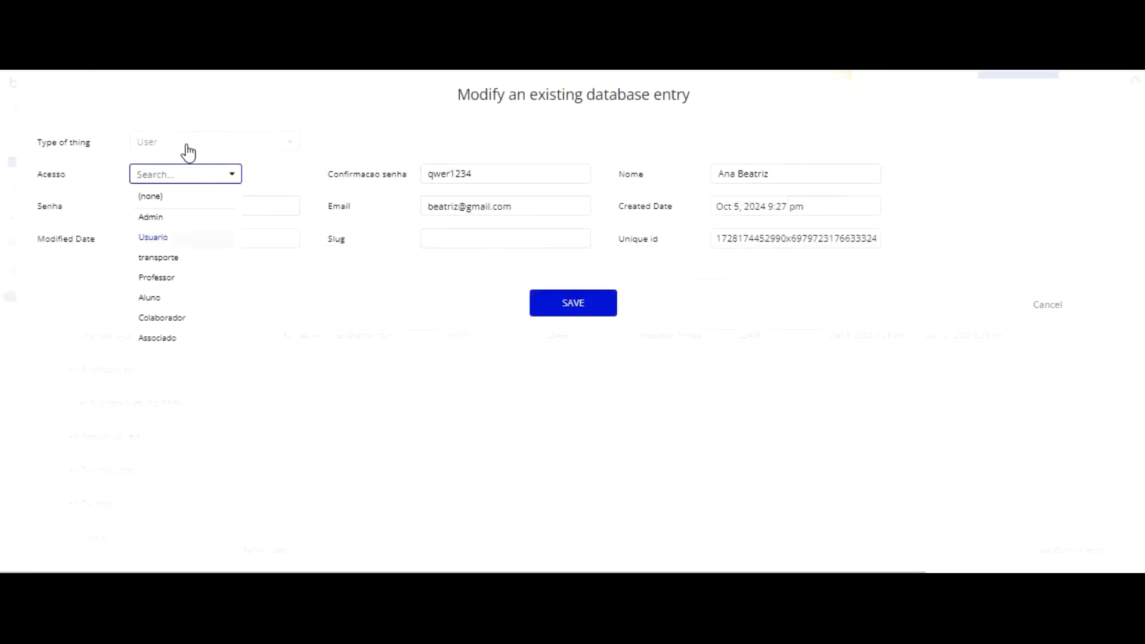
left_click(224, 277)
left_click(573, 303)
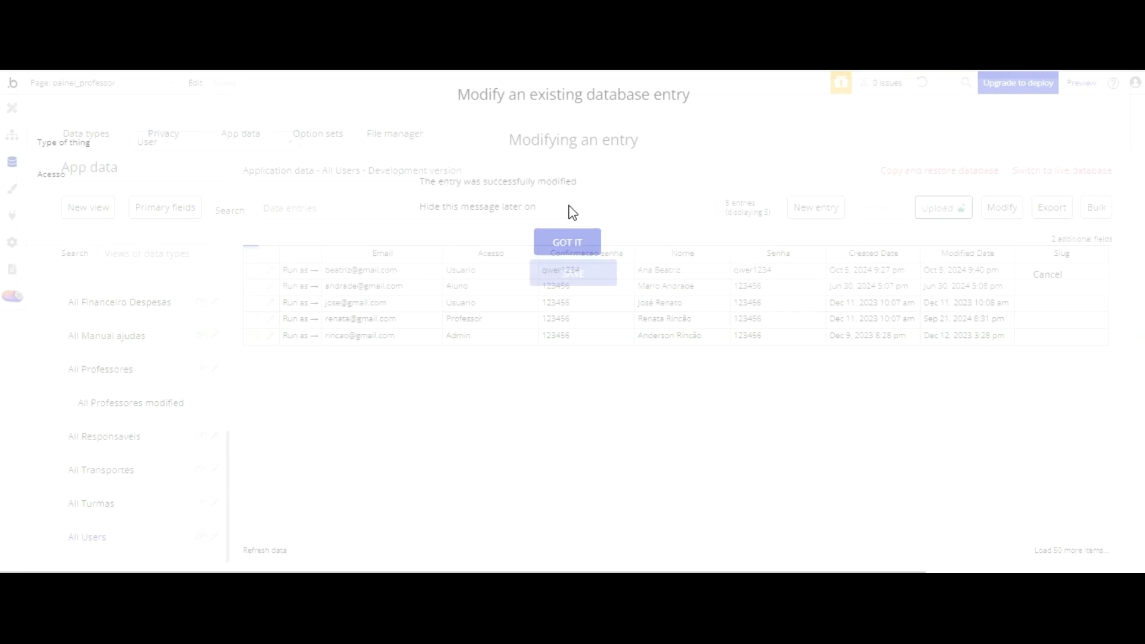
left_click(571, 156)
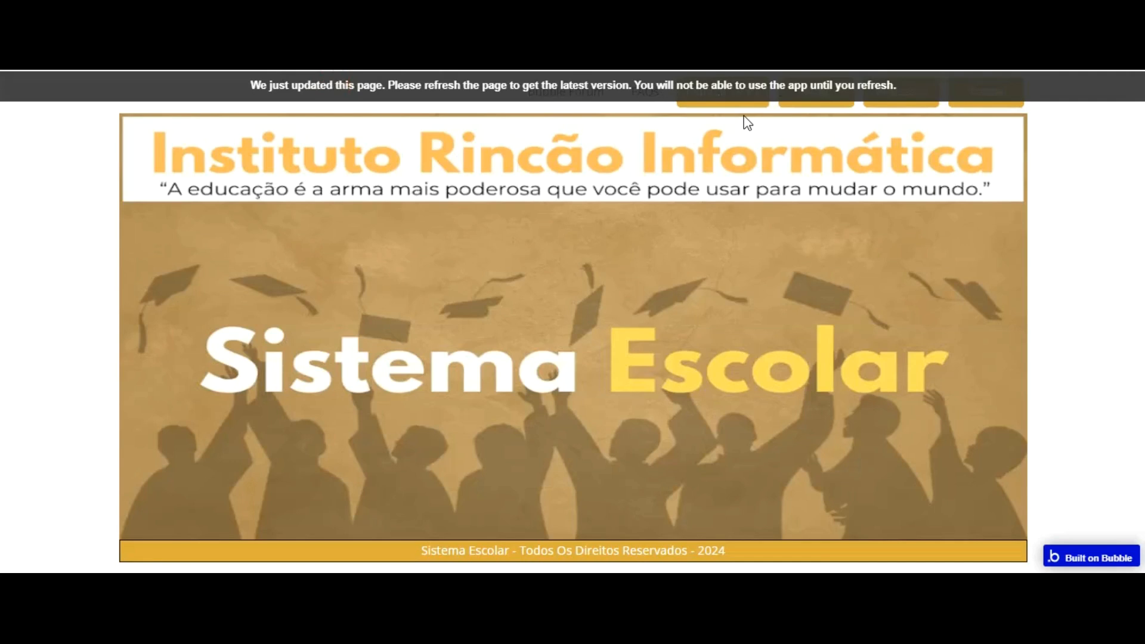
Step: Refresh the running app and log in to the Painel Professor with the teacher's e-mail and account password
key("F5")
left_click(734, 103)
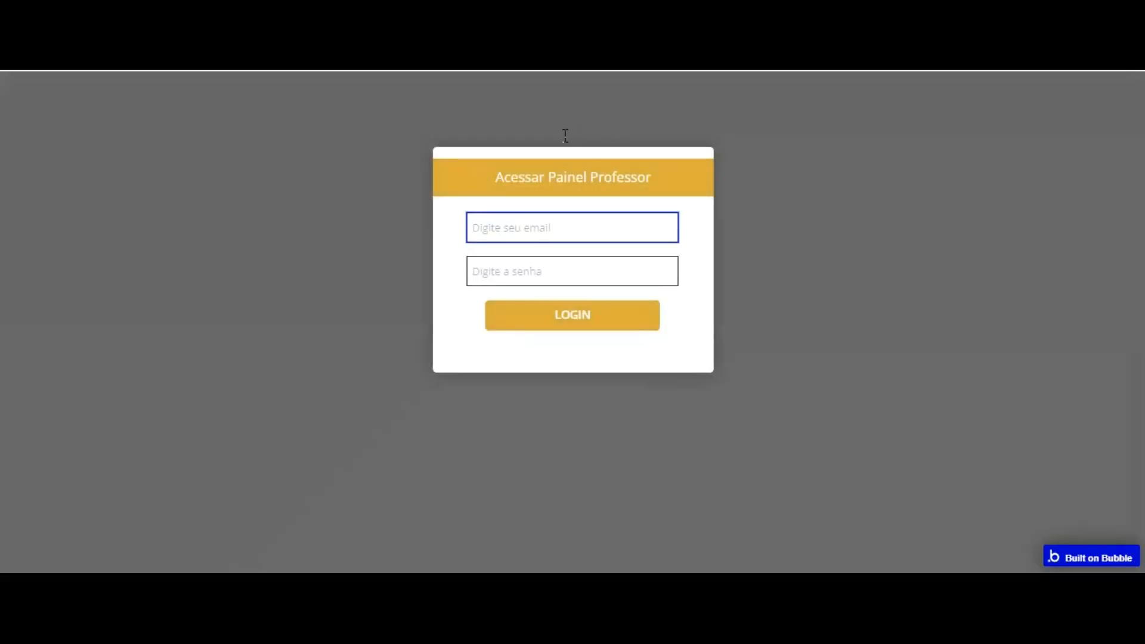
left_click(565, 235)
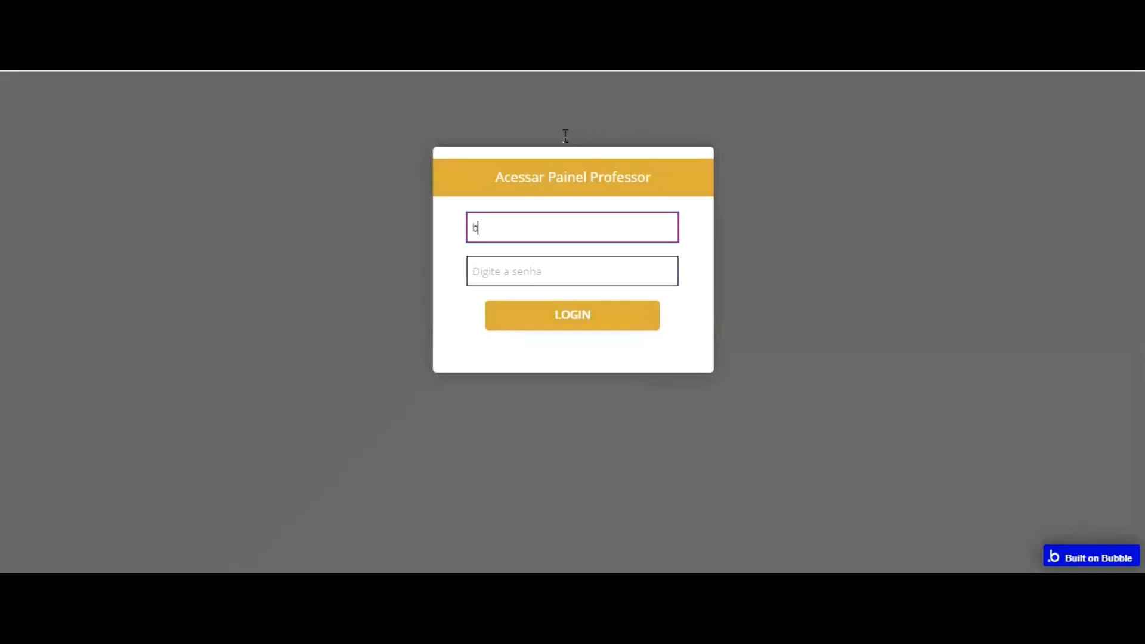
key("Tab")
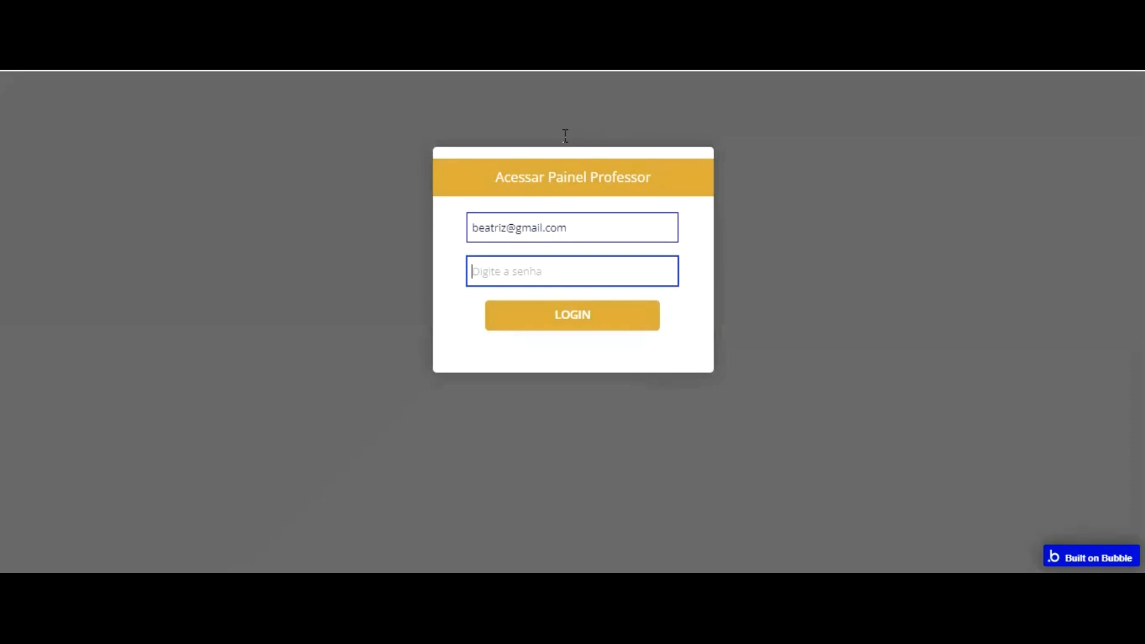
type("1234")
key("Return")
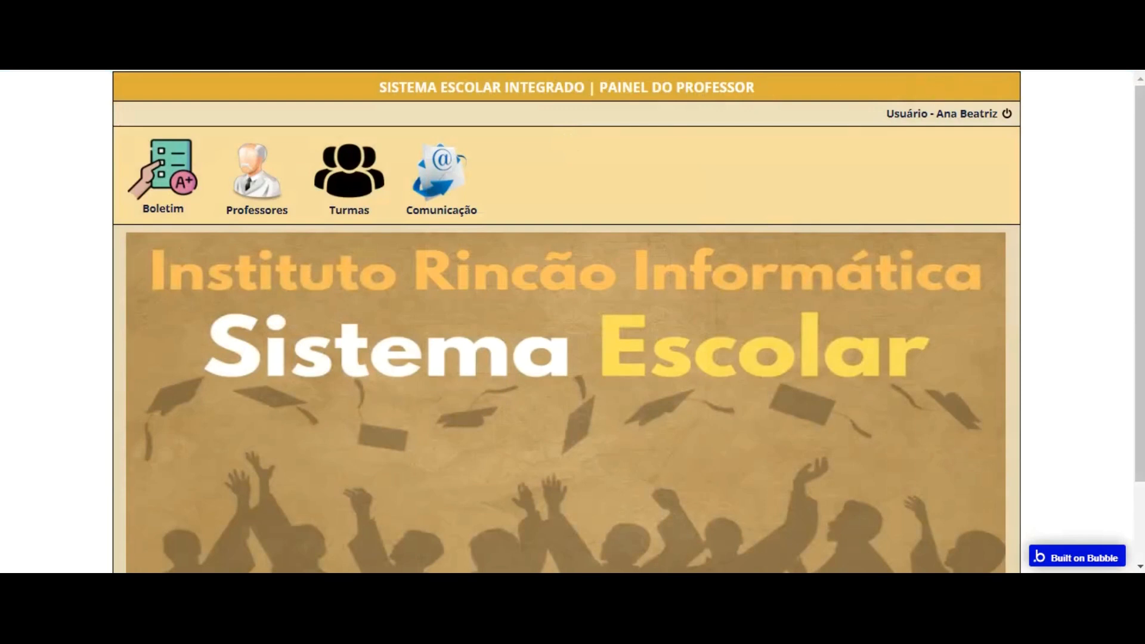
key("ctrl+minus")
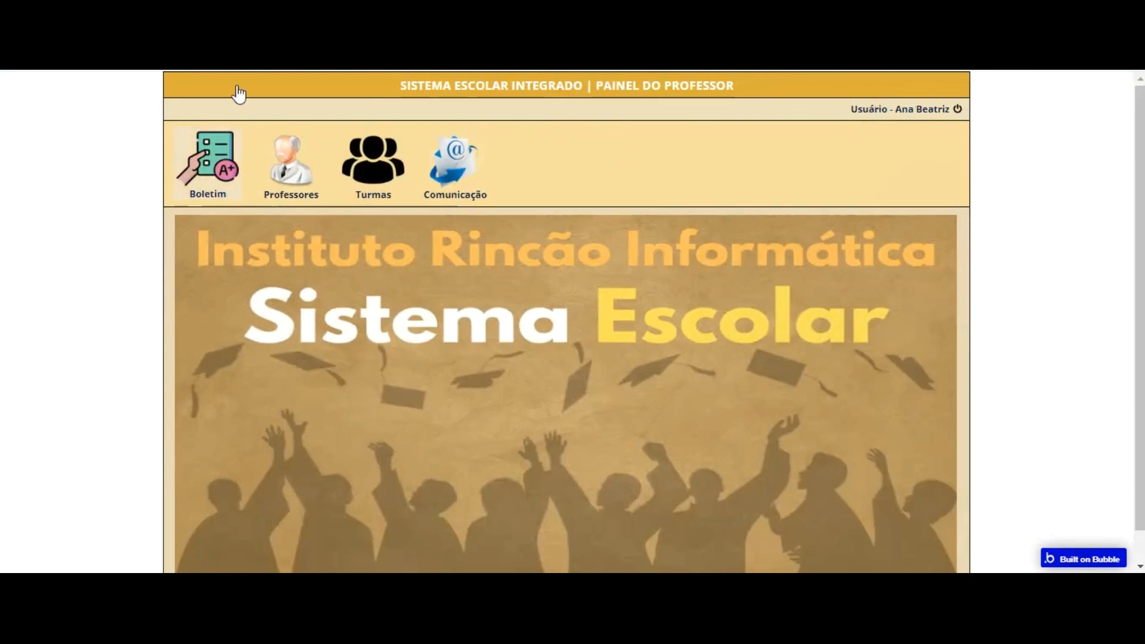
Step: Test the teacher panel's menu by opening the Boletim, Professores, Turmas and Comunicação sections repeatedly in different orders
left_click(208, 162)
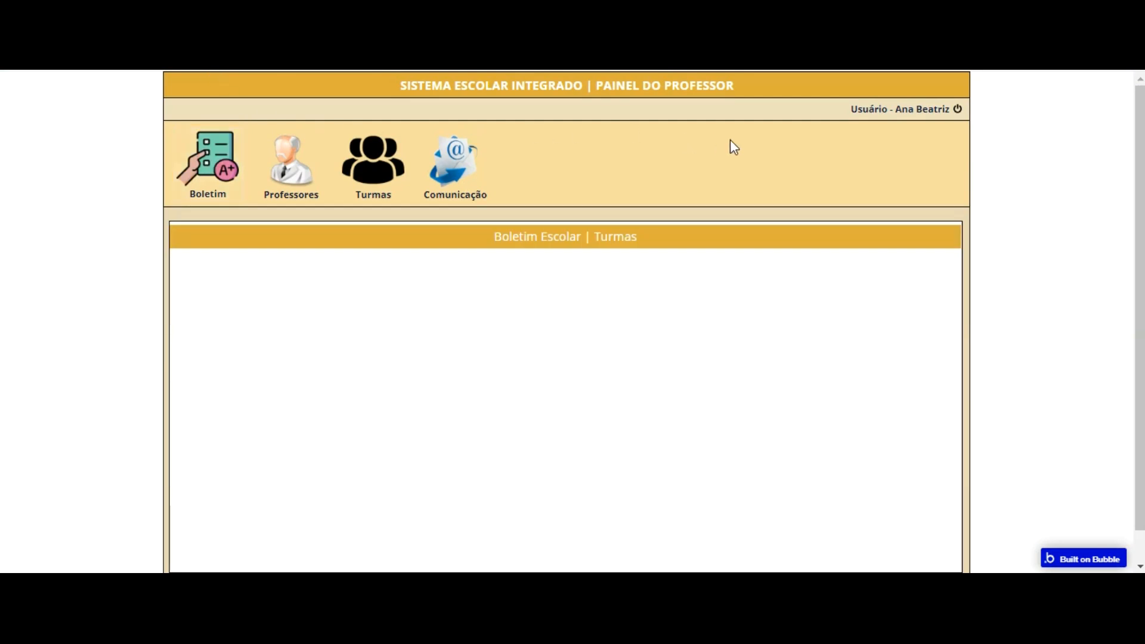
left_click(297, 167)
left_click(374, 172)
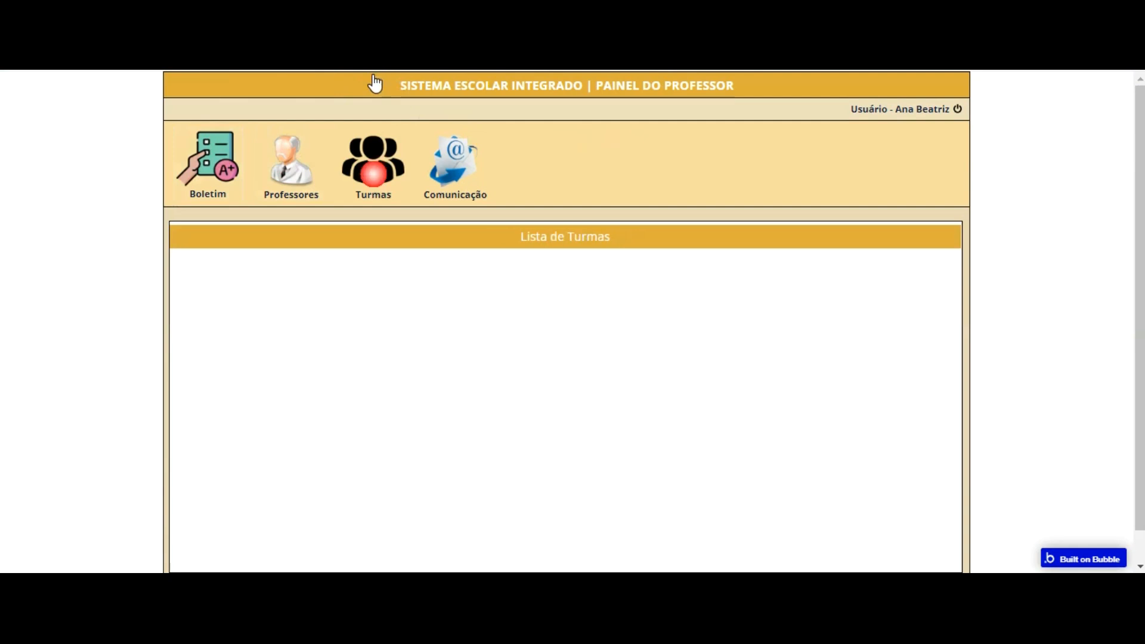
left_click(455, 159)
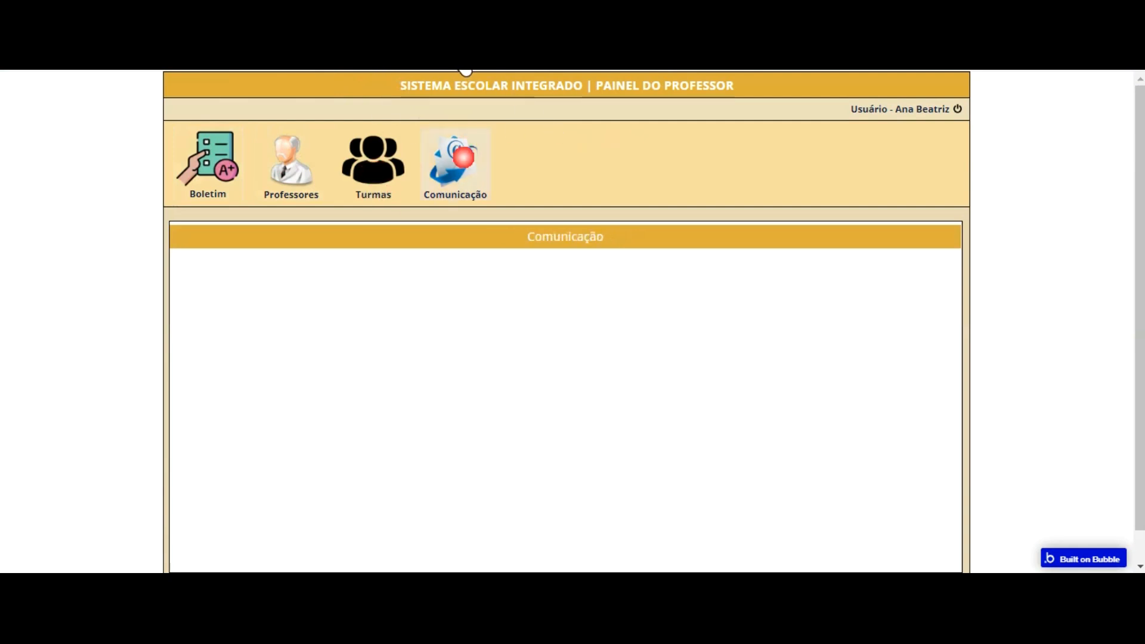
left_click(354, 149)
left_click(295, 162)
left_click(236, 152)
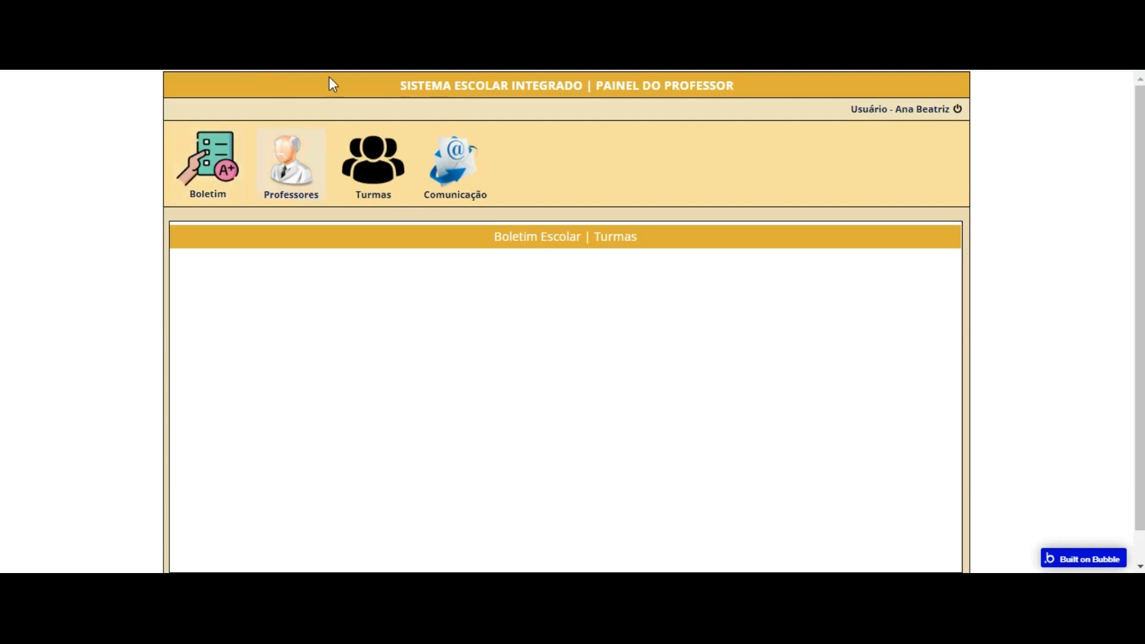
left_click(357, 156)
left_click(293, 159)
left_click(458, 156)
left_click(371, 152)
left_click(292, 147)
left_click(226, 152)
left_click(303, 152)
left_click(392, 160)
left_click(454, 159)
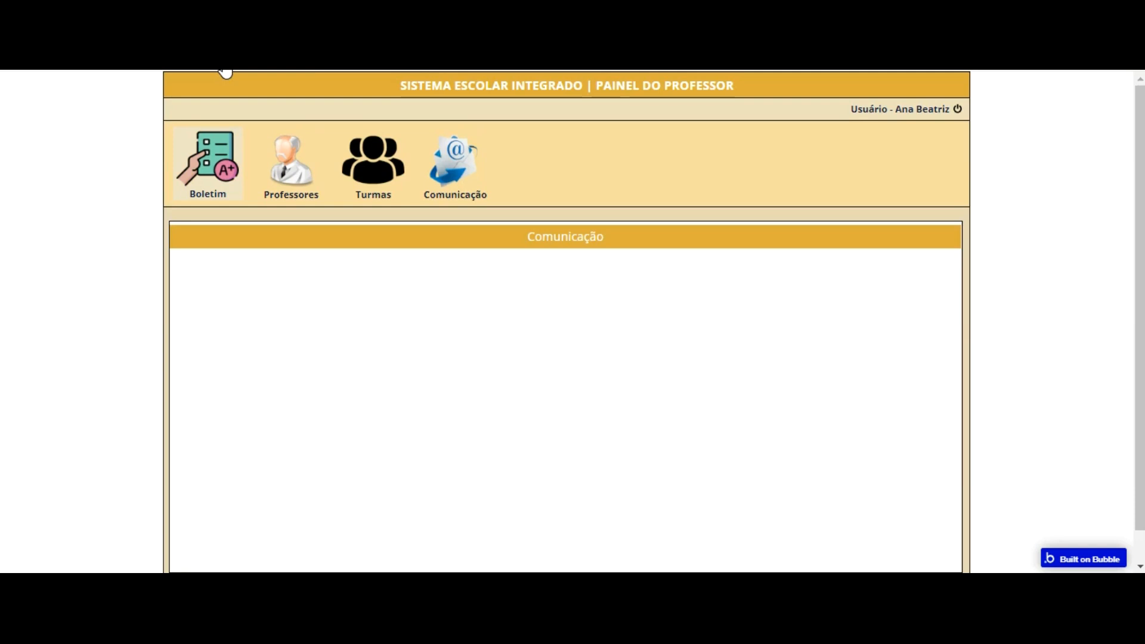
Step: Switch to the Bubble editor and view the fields of the Boletim Escolar data type
left_click(215, 14)
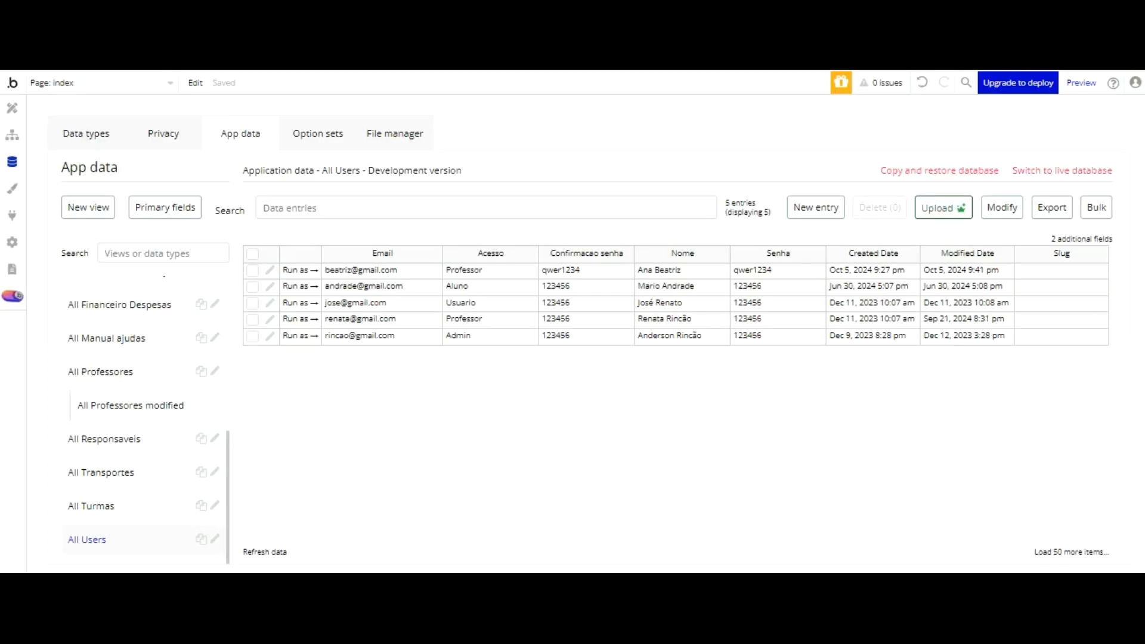
left_click(86, 133)
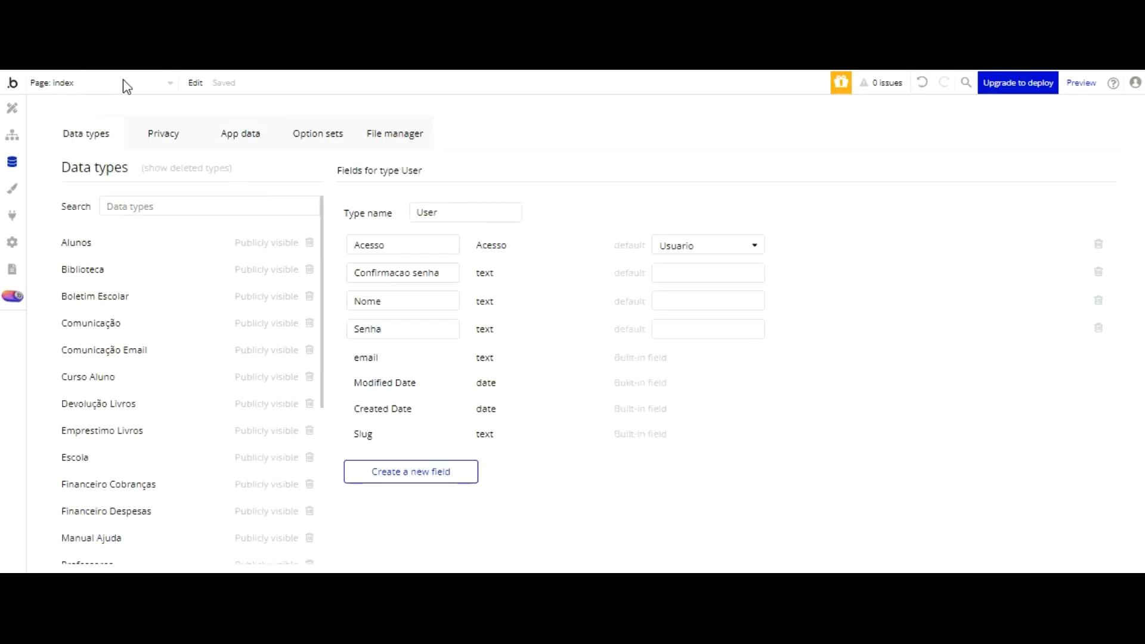
left_click(99, 296)
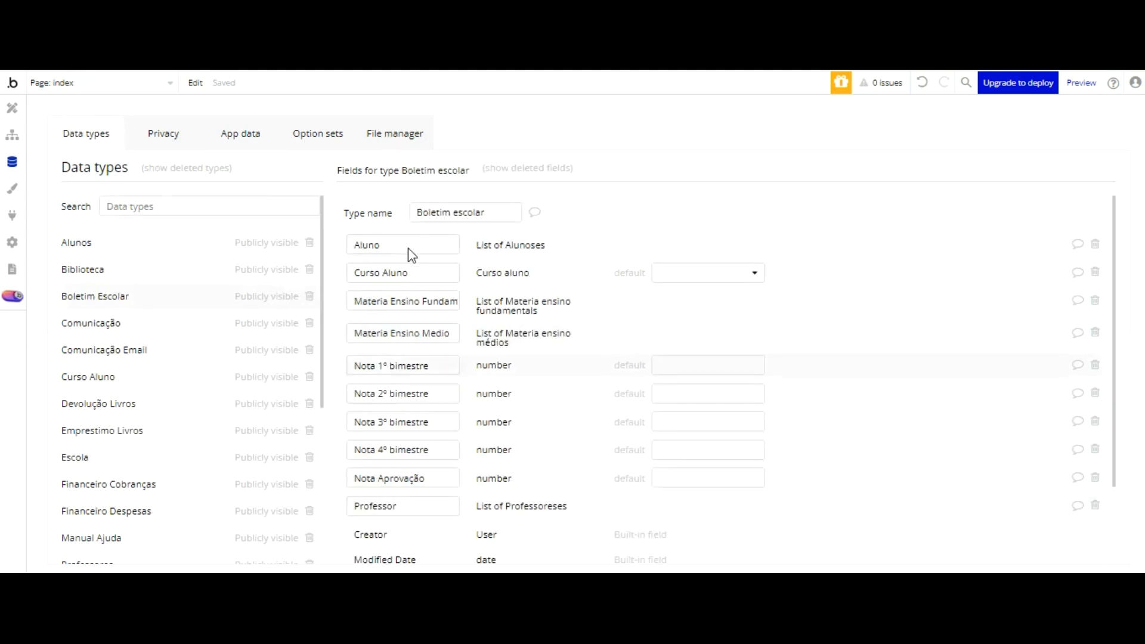
Step: Create a new option set named Ano Corrente Curso
left_click(325, 128)
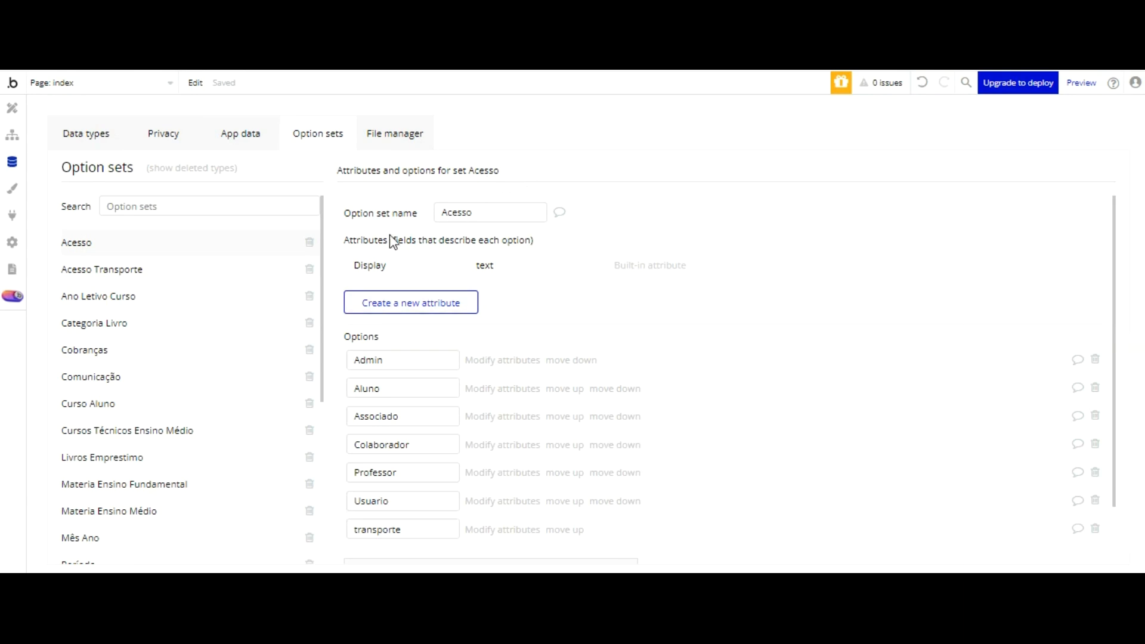
scroll(245, 299, "down", 5)
left_click(217, 473)
type("Ano Corrente Curso")
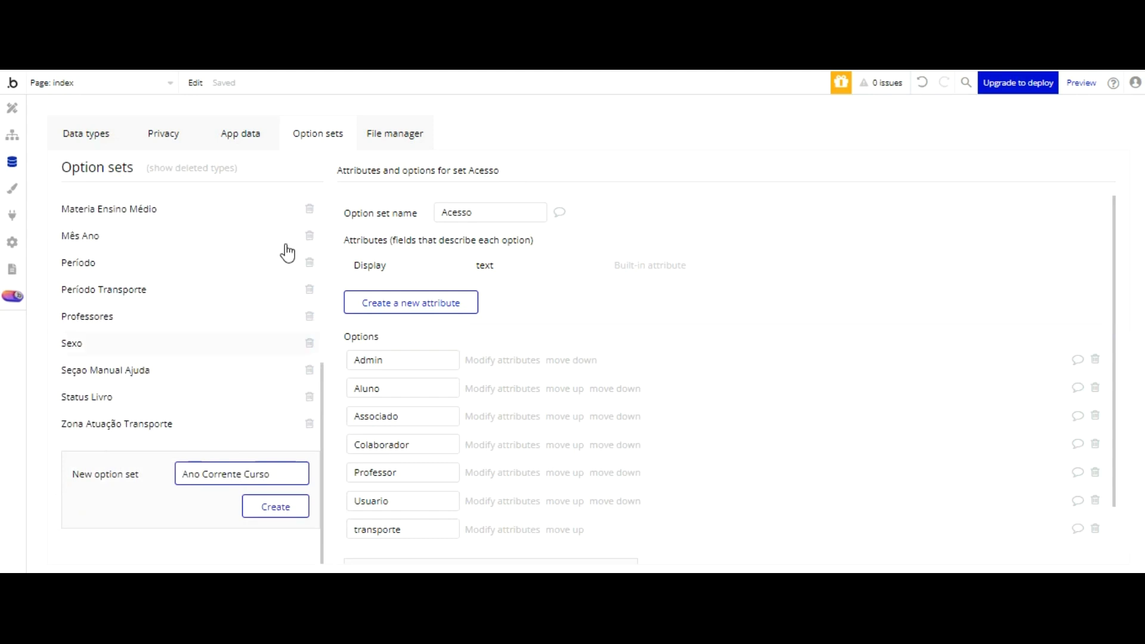
left_click(266, 507)
Step: Add every year from 2024 to 2040 as a separate option of the Ano Corrente Curso set
left_click(430, 380)
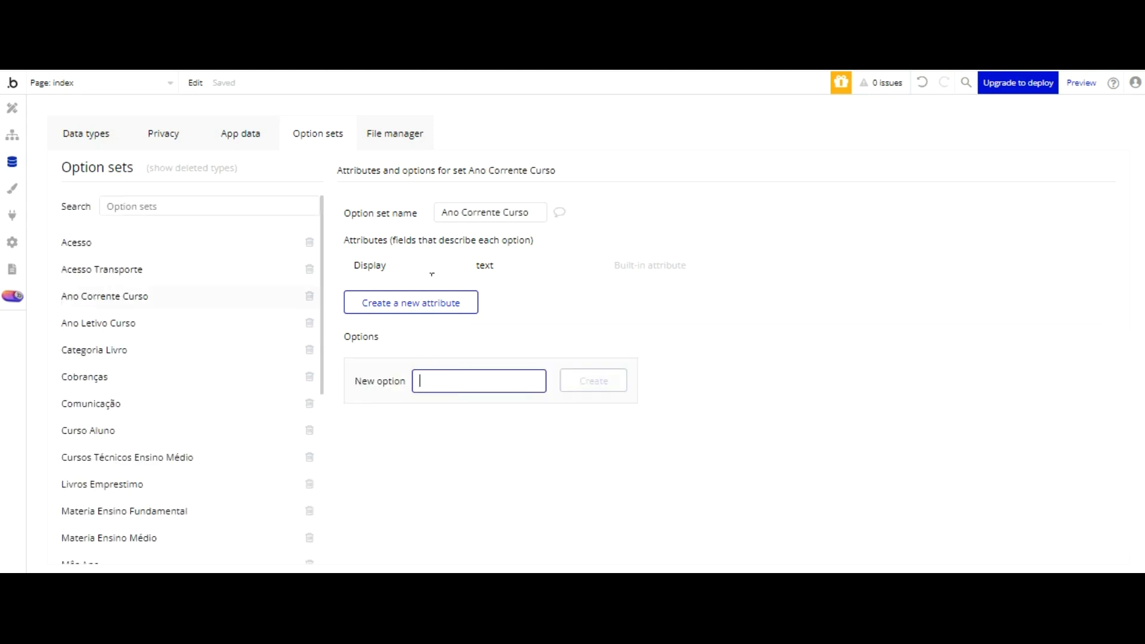
type("2024")
key("Return")
type("2025")
key("Return")
type("2026")
key("Return")
type("2027")
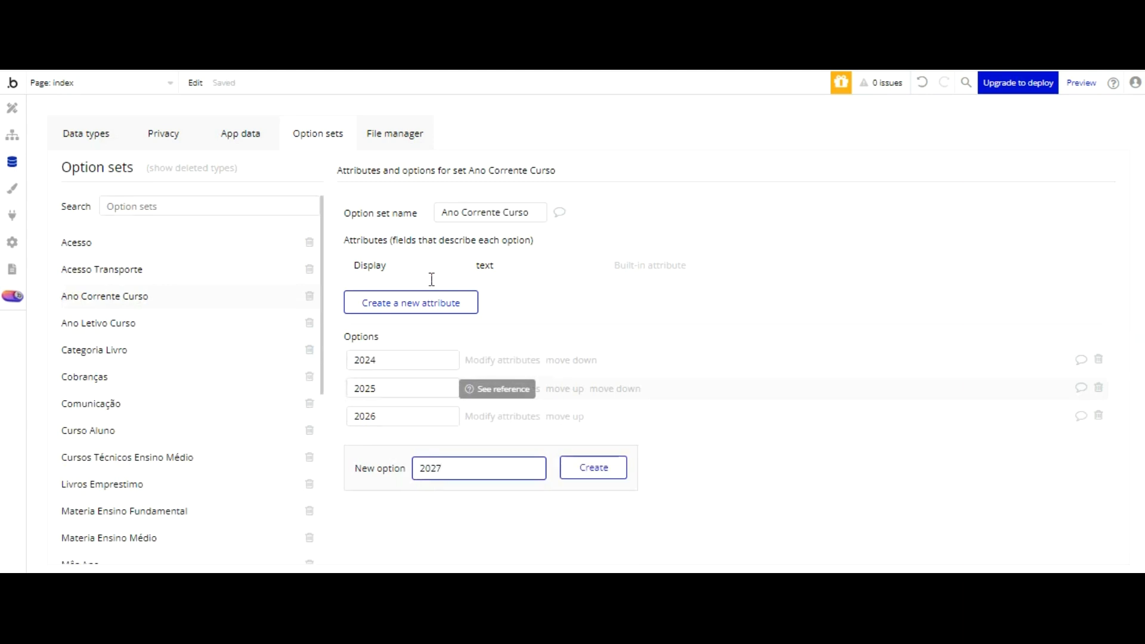
key("Return")
type("2028")
key("Return")
type("2029")
key("Return")
type("2030")
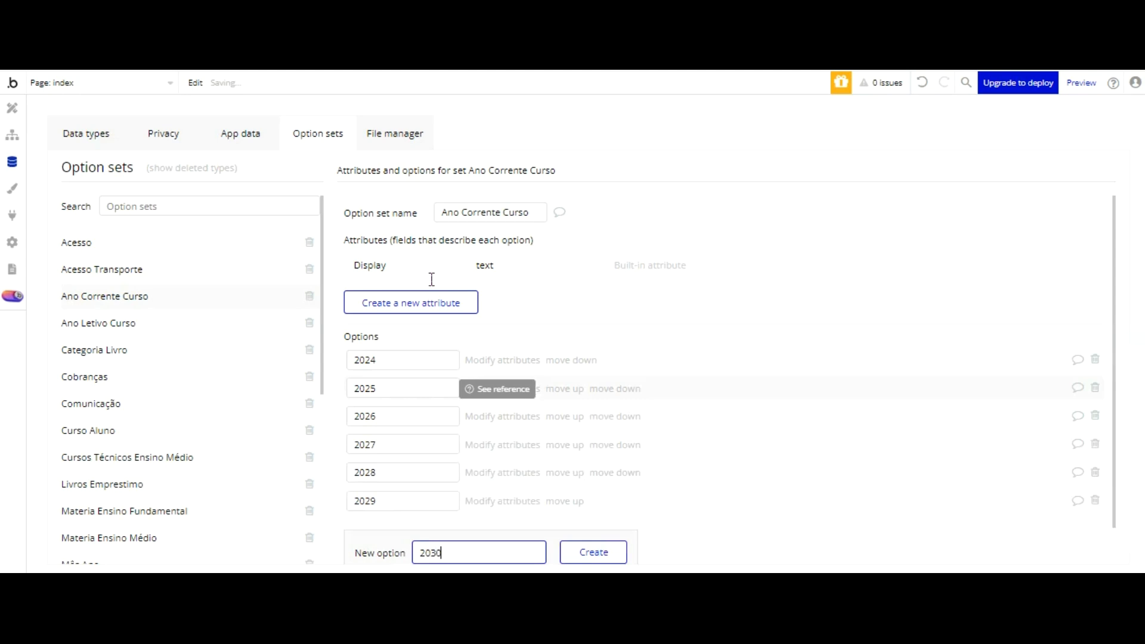
key("Return")
type("2031")
key("Return")
type("2032")
key("Return")
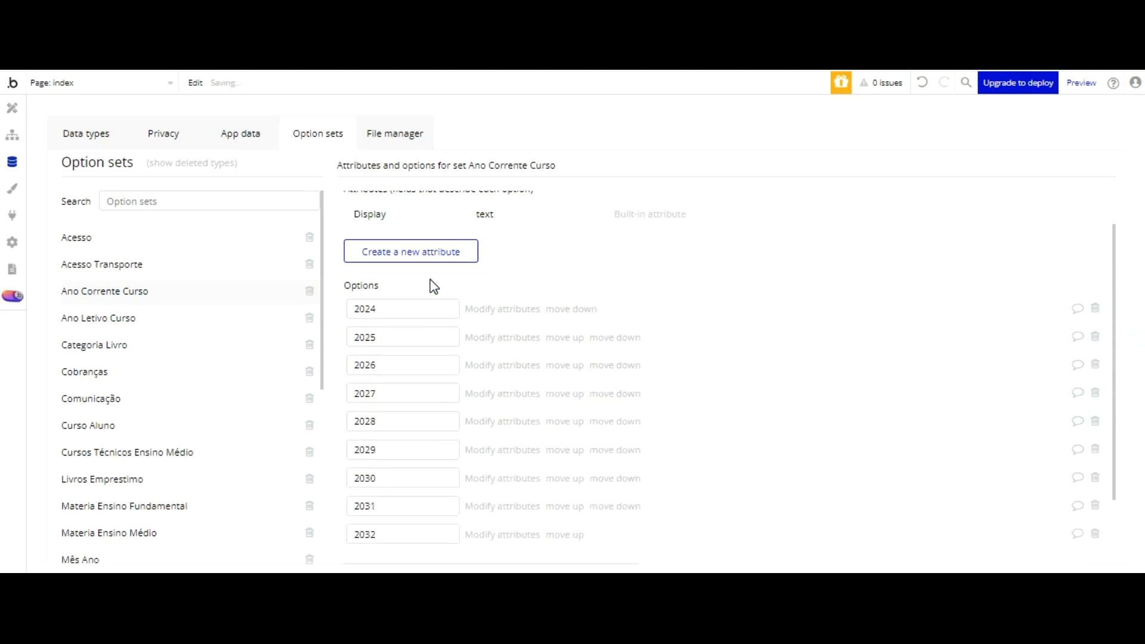
type("2033")
key("Return")
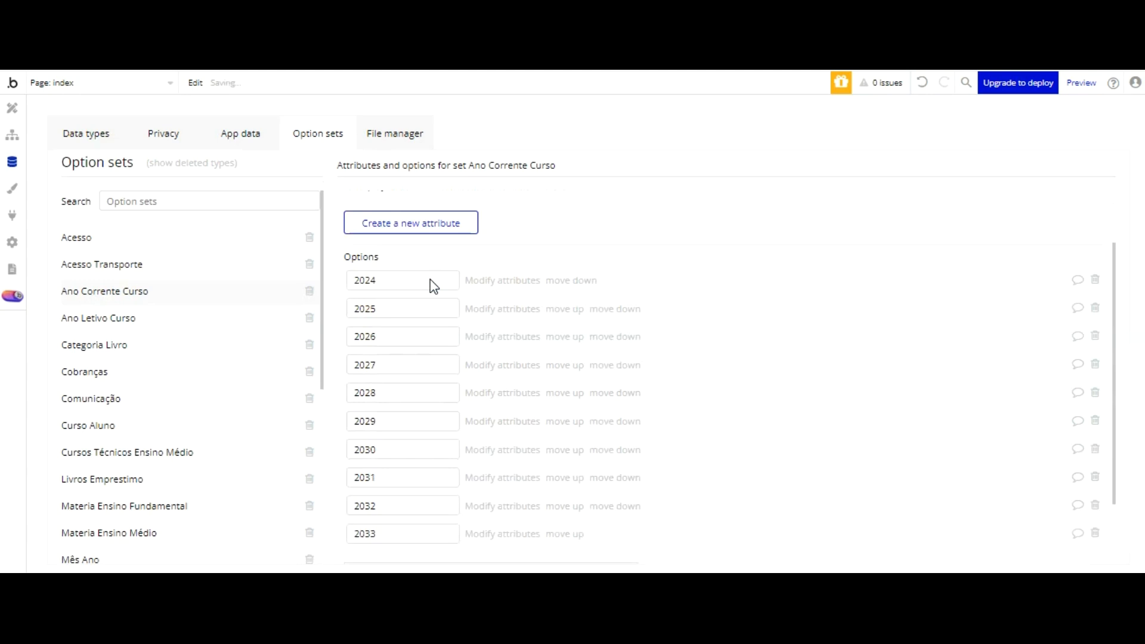
type("2034")
key("Return")
type("2035")
key("Return")
type("2")
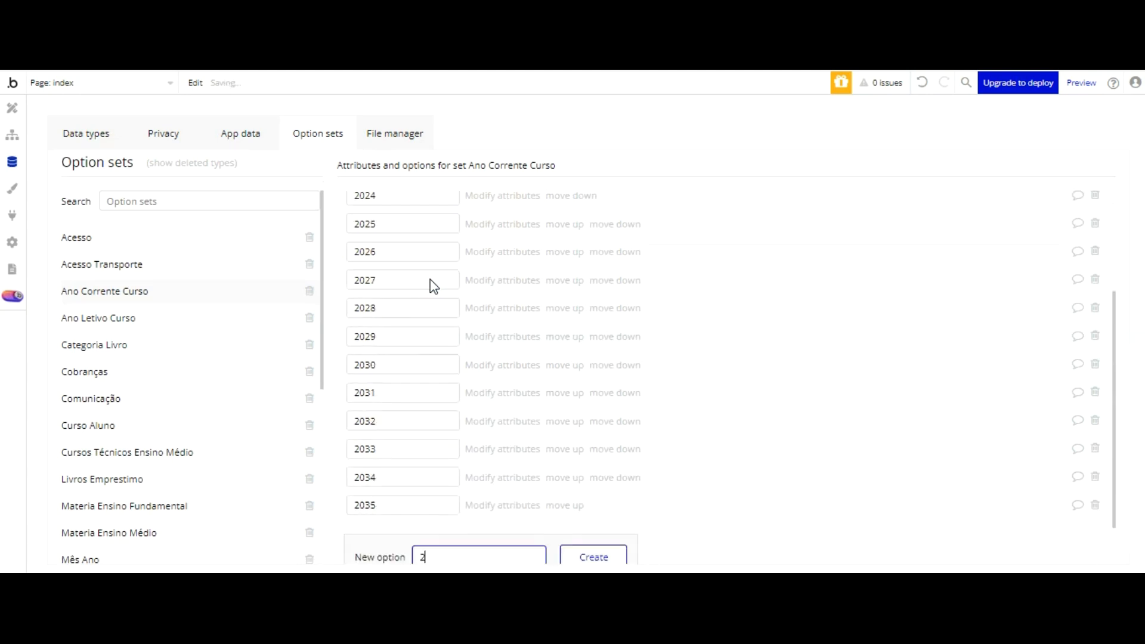
type("036")
key("Return")
type("2037")
key("Return")
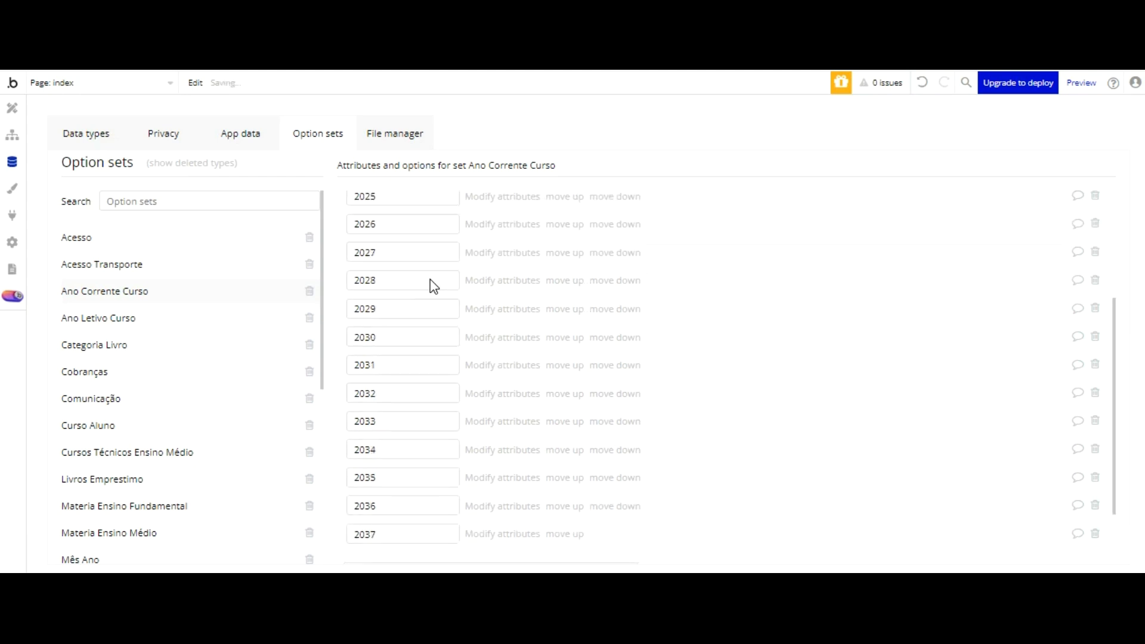
type("2038")
key("Return")
type("2039")
key("Return")
type("2040")
key("Return")
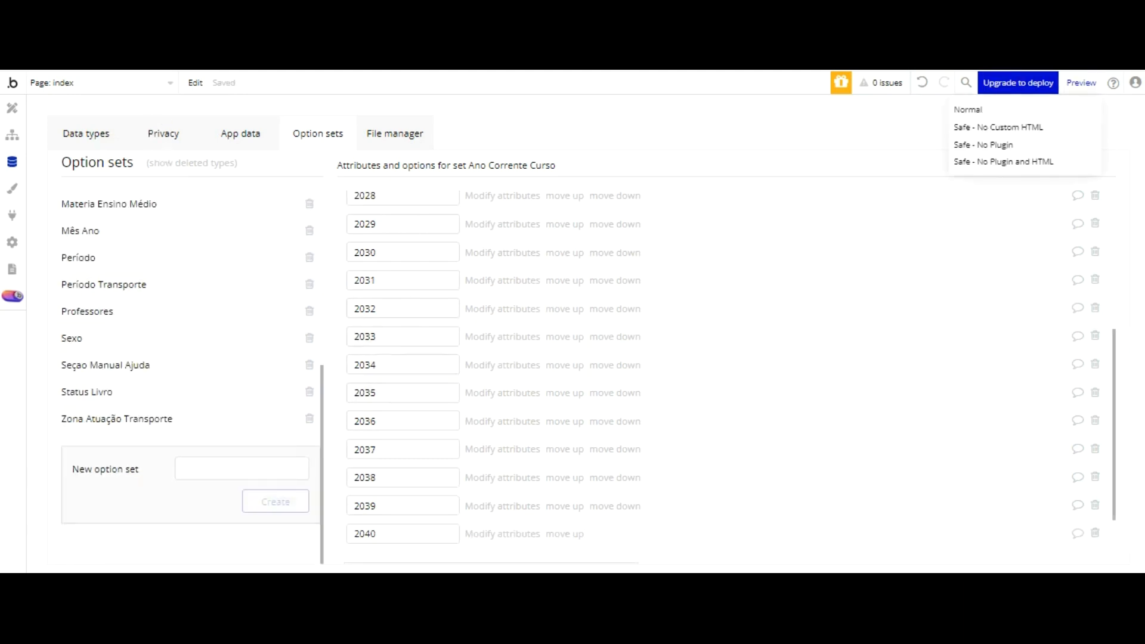
left_click(839, 113)
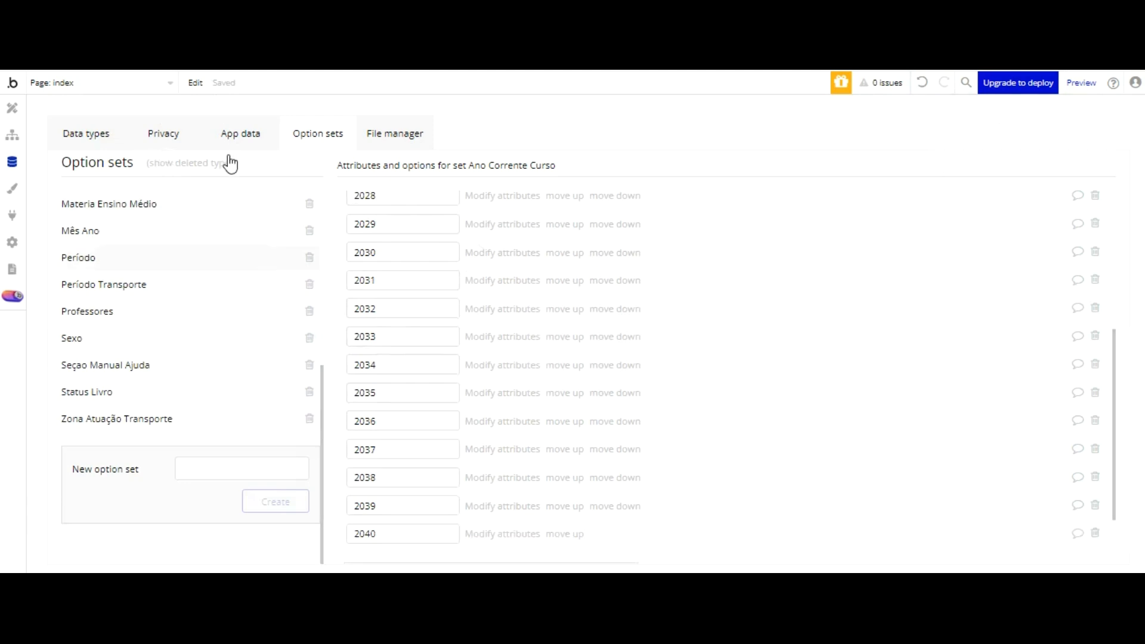
Step: Create a new option set named Materia Professor
left_click(216, 465)
type("Materia")
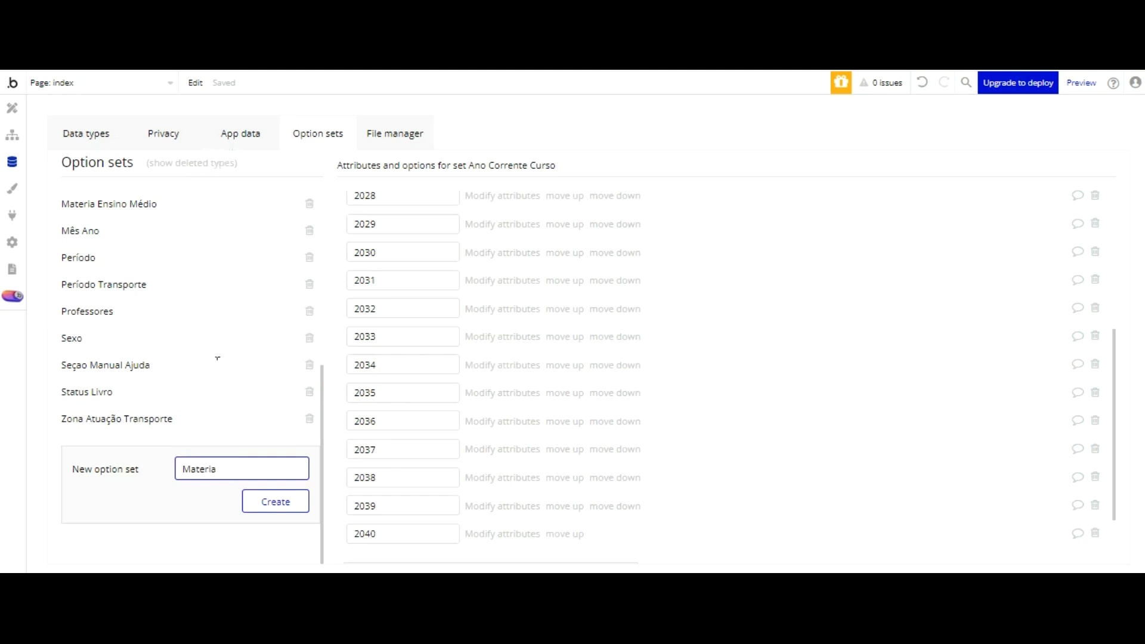
type(" Professor")
left_click(266, 504)
Step: Enter "Materia Professor ensino fundamental" as the name of a new option in the Materia Professor set
left_click(456, 376)
type("Materia Profe")
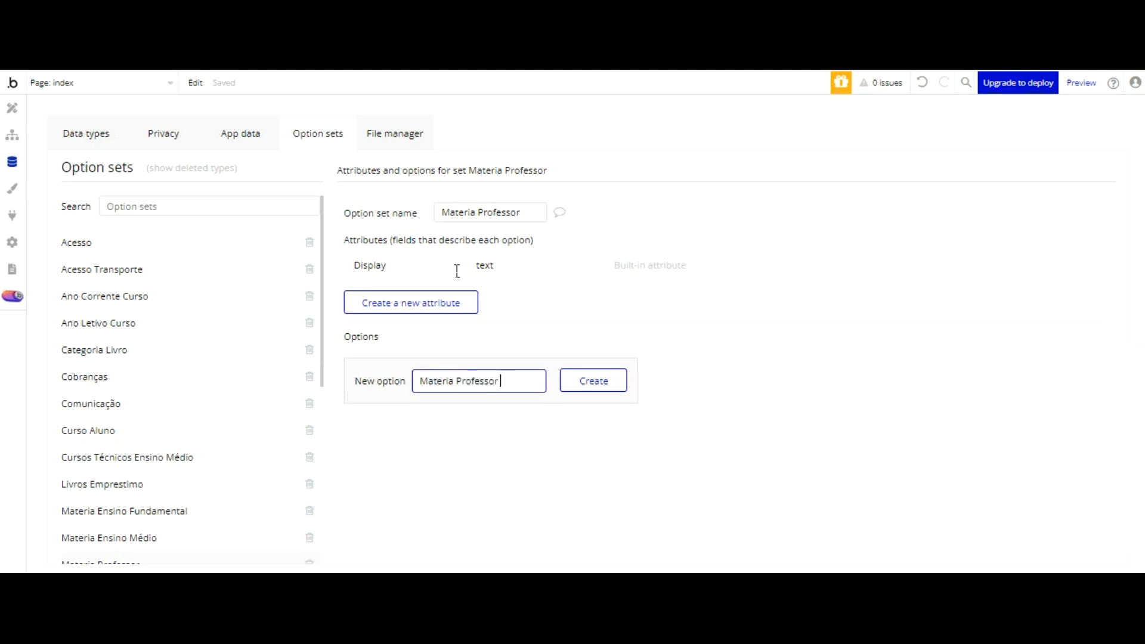
left_click(322, 322)
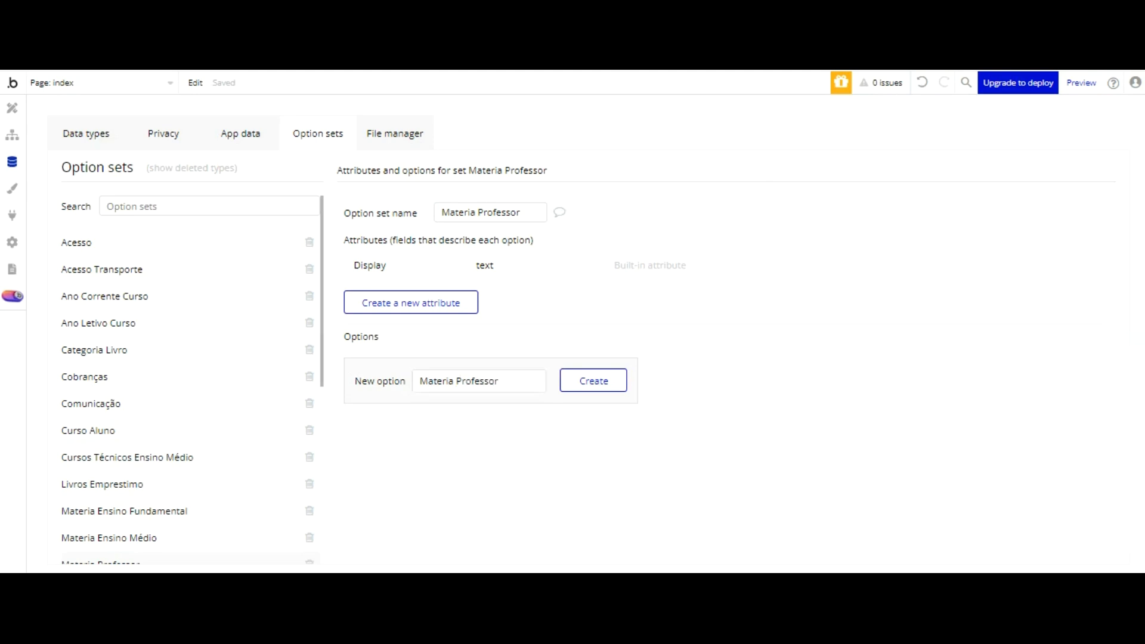
left_click(515, 381)
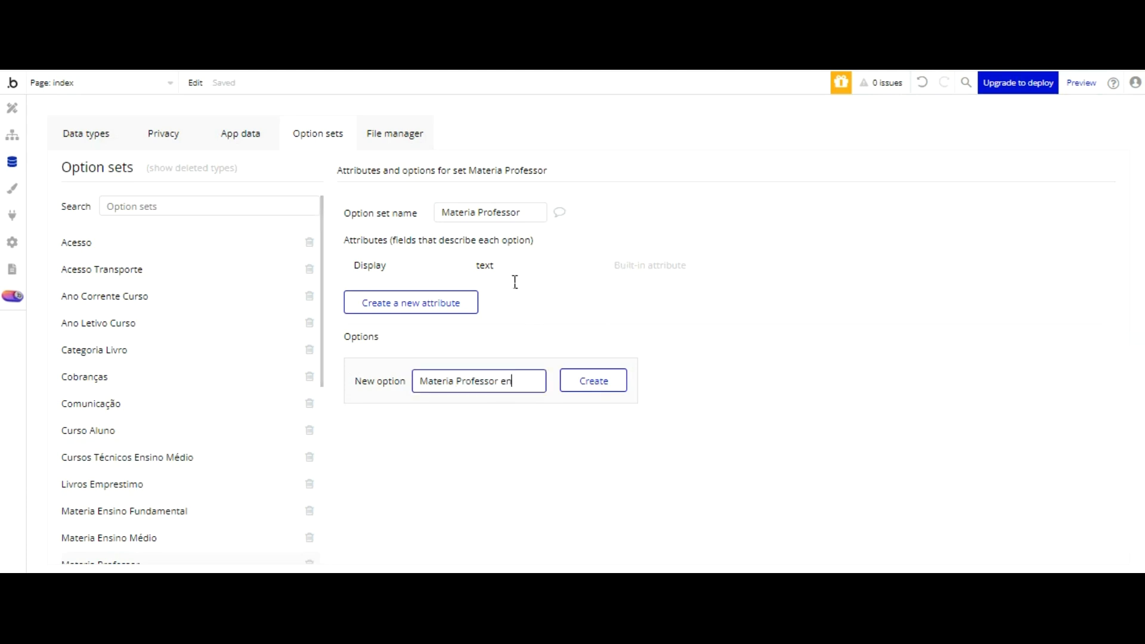
type("ensino fundamental")
Step: Make the P of Professor lowercase in the new option's name, copy the whole name and create the option
left_click(436, 381)
key("Left")
key("Left")
key("Left")
key("Left")
key("Left")
key("Left")
key("Left")
left_click_drag(435, 382, 465, 382)
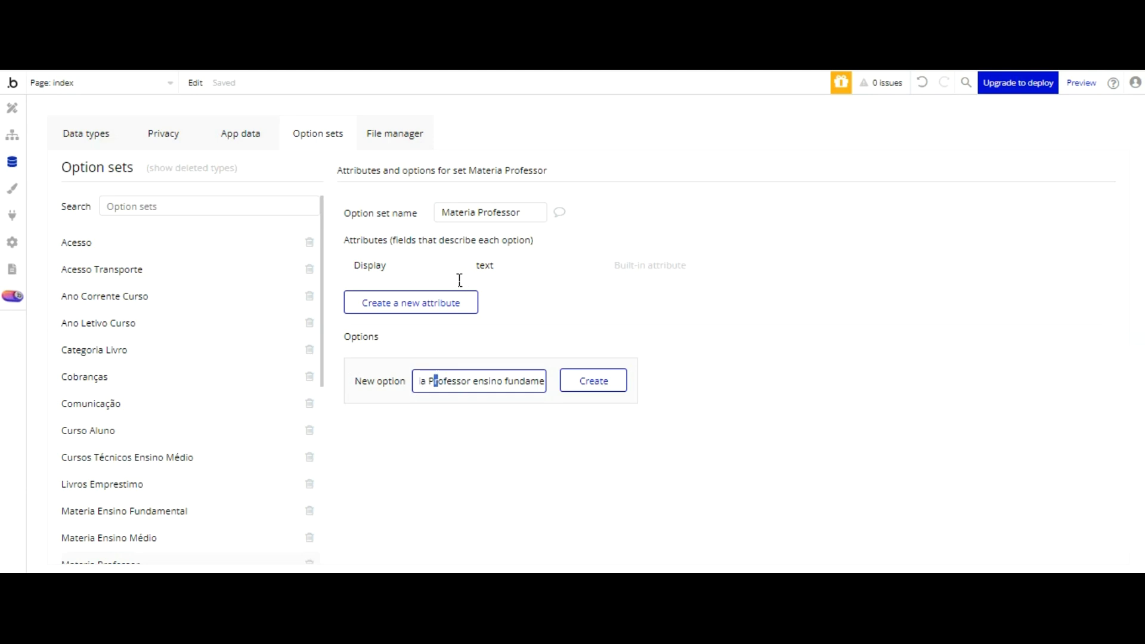
key("BackSpace")
type("p")
left_click(484, 414)
left_click(454, 373)
key("ctrl+a")
key("ctrl+c")
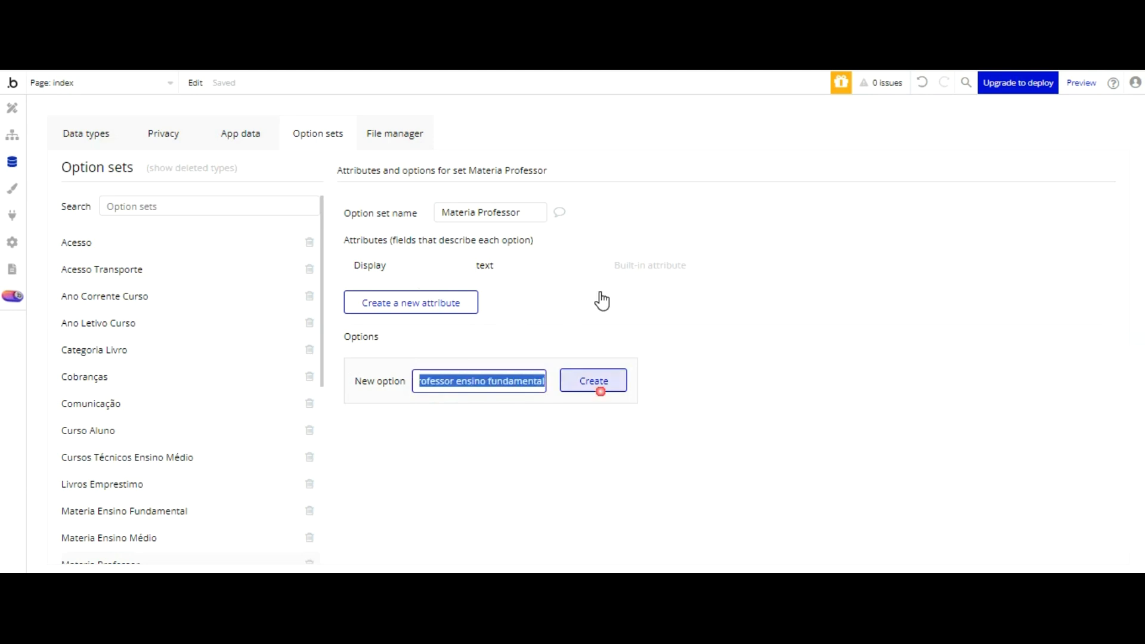
left_click(596, 382)
Step: Add the option "Materia professor ensino medio" to the set by reusing the copied name and replacing its last word
left_click(453, 412)
key("ctrl+v")
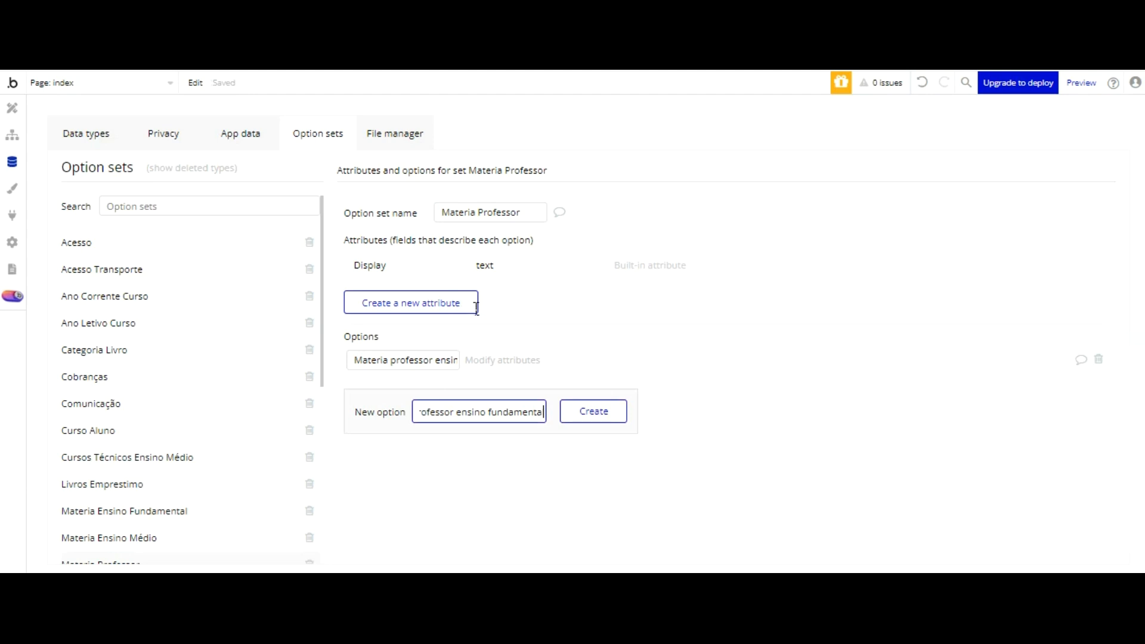
left_click_drag(493, 315, 548, 315)
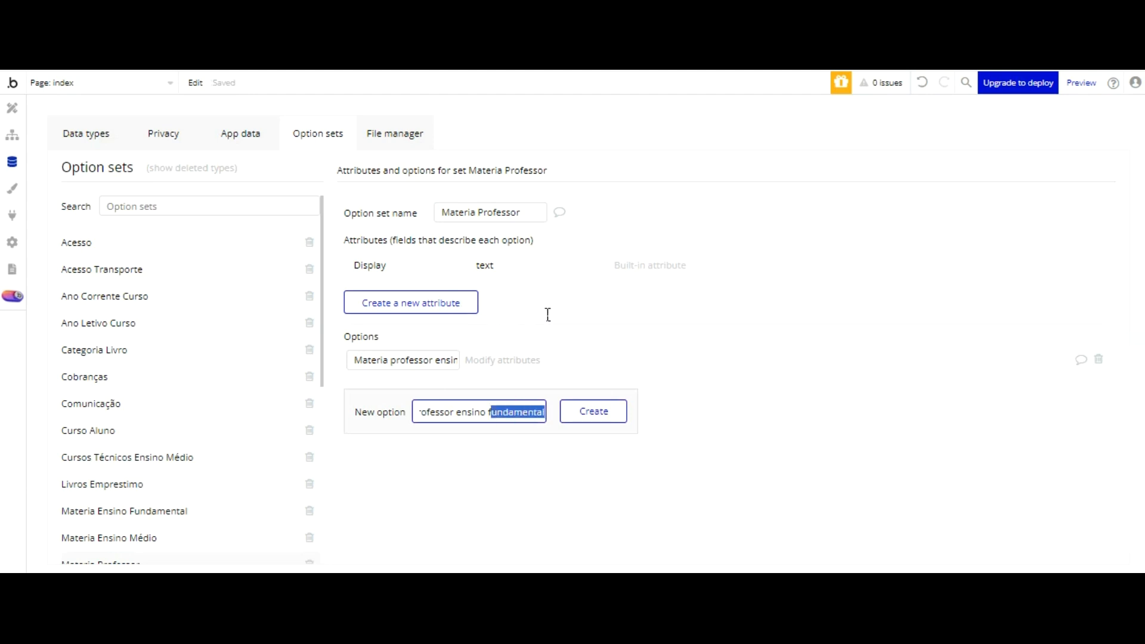
key("BackSpace")
type("medio")
key("Return")
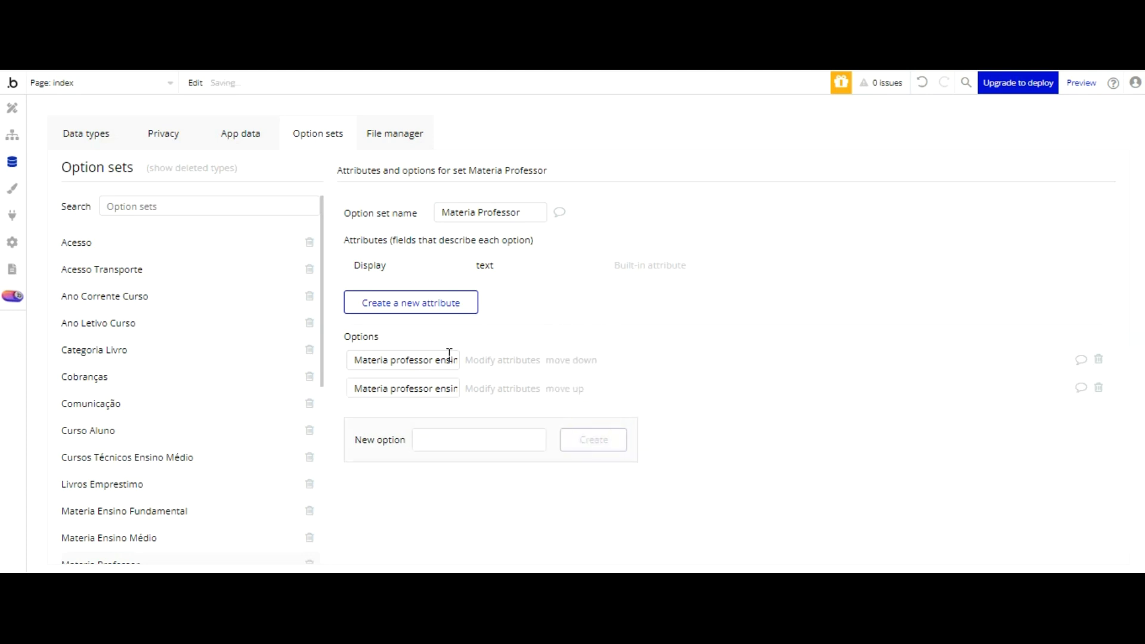
Step: Add the option "Materia professor ensino tecnico" to the Materia Professor set, based on the same copied name
key("ctrl+v")
key("shift+Right")
key("shift+Right")
key("shift+Right")
key("shift+Right")
key("shift+Right")
key("shift+Right")
key("shift+Right")
key("shift+Right")
key("shift+Right")
key("shift+Right")
key("shift+Right")
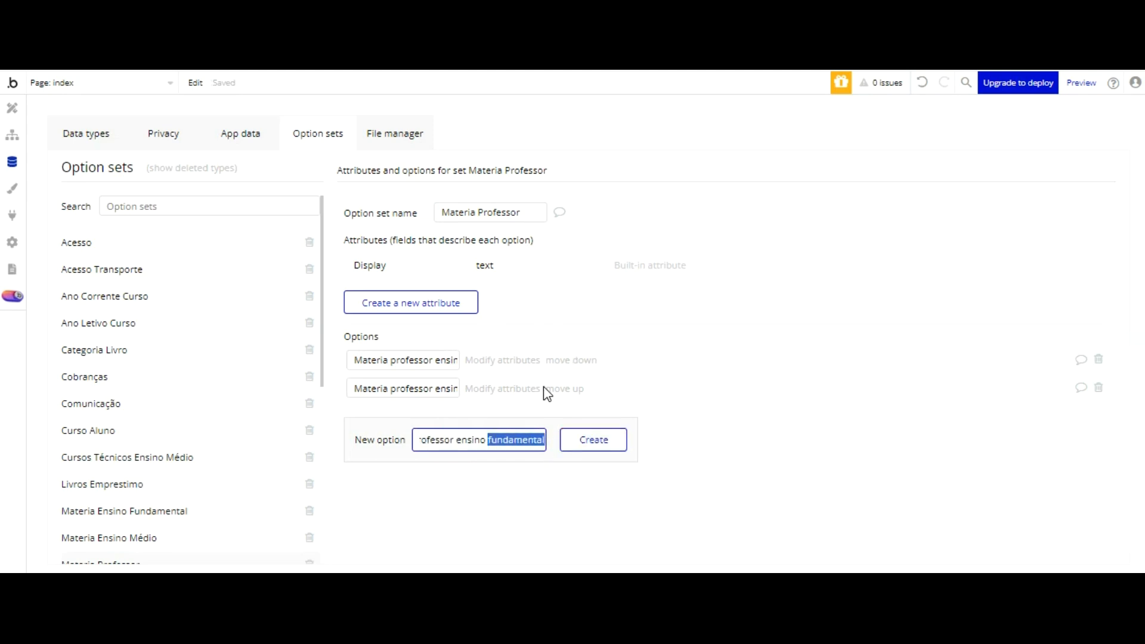
type("tecnico")
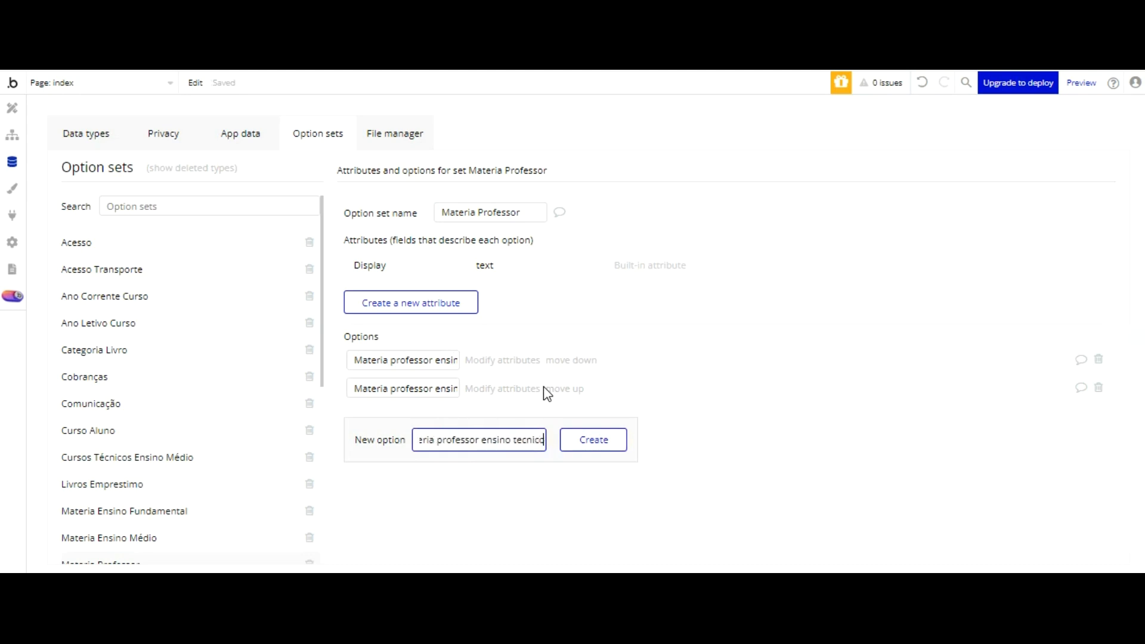
left_click(615, 439)
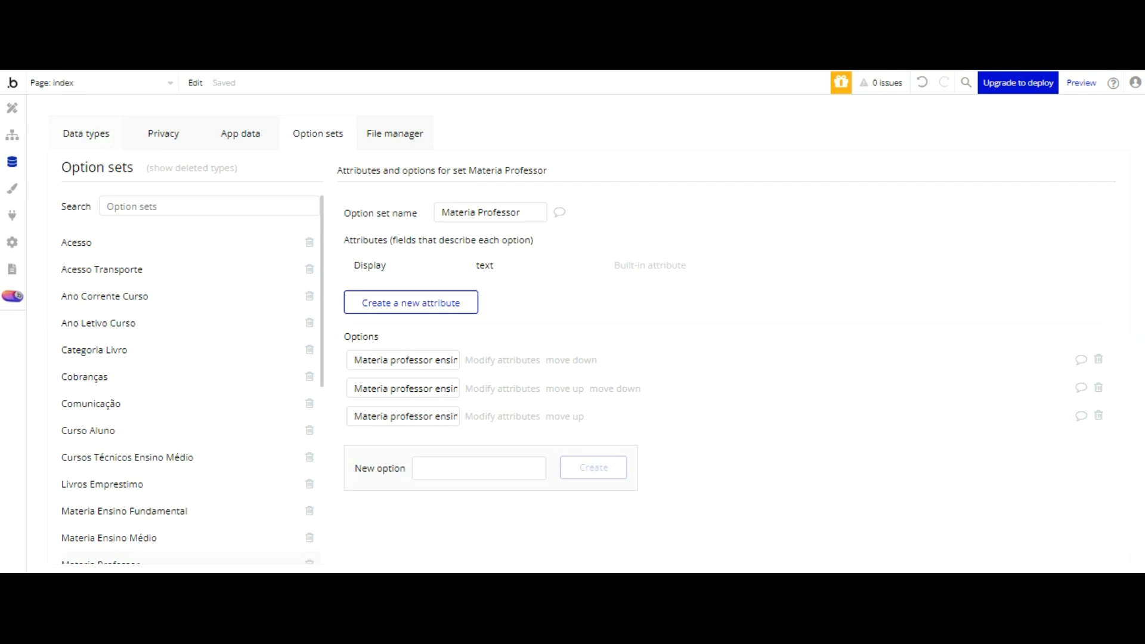
Step: Delete the Aluno field from the Boletim Escolar data type
left_click(86, 133)
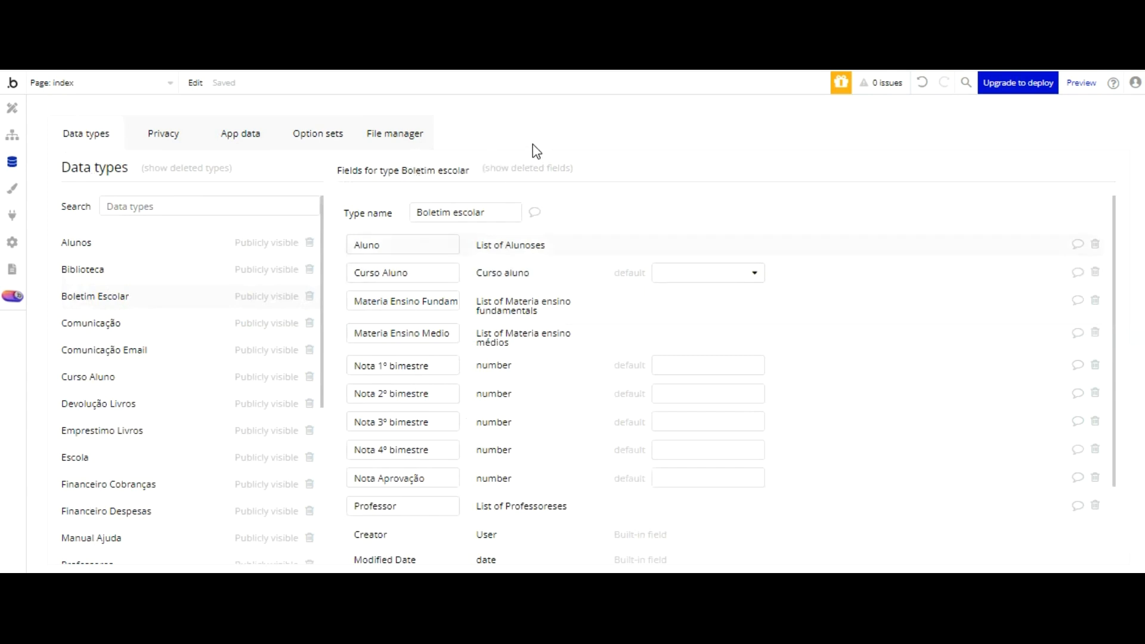
left_click(1095, 244)
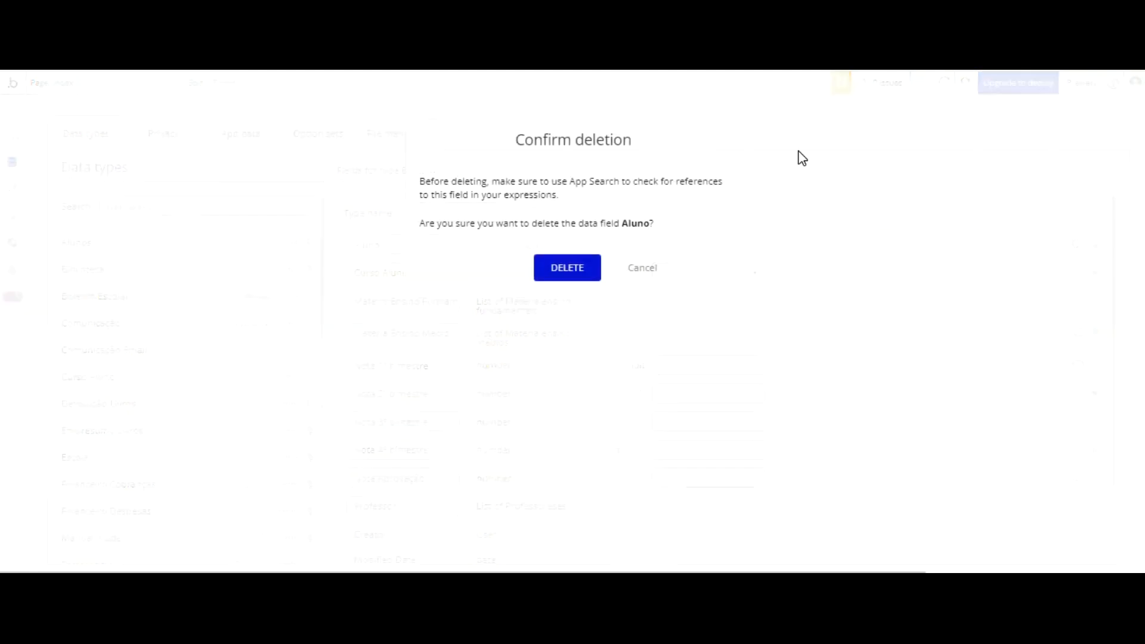
left_click(576, 264)
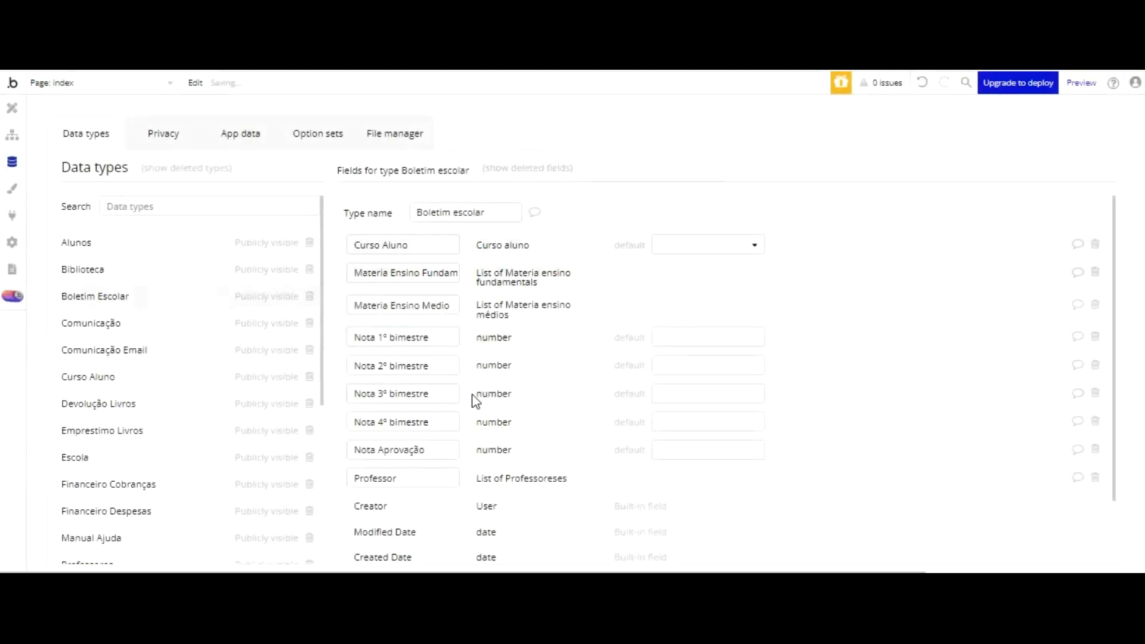
Step: Create a new field named Aluno with type text on the Boletim Escolar data type
scroll(473, 399, "down", 2)
left_click(412, 541)
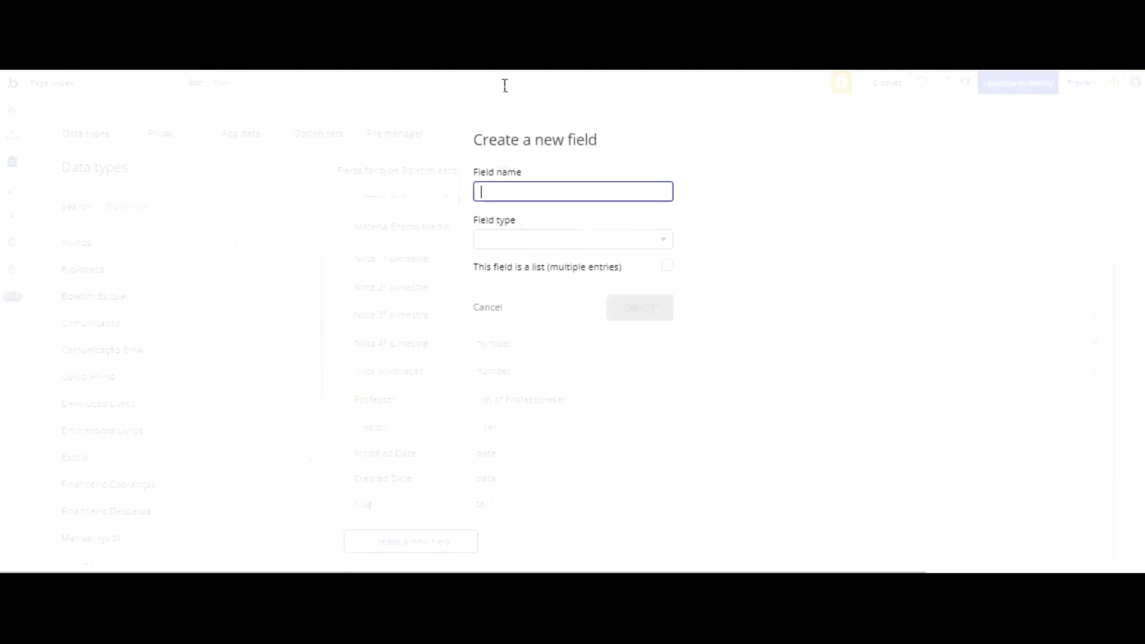
type("Alun")
left_click(552, 239)
scroll(570, 268, "down", 5)
scroll(554, 269, "down", 2)
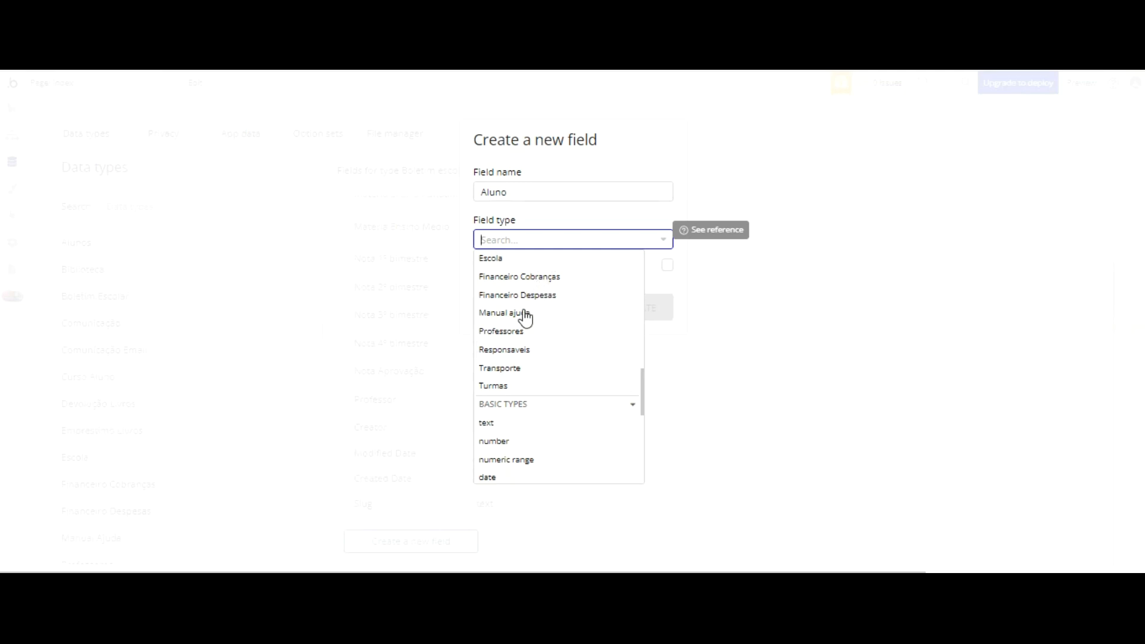
left_click(503, 329)
key("Return")
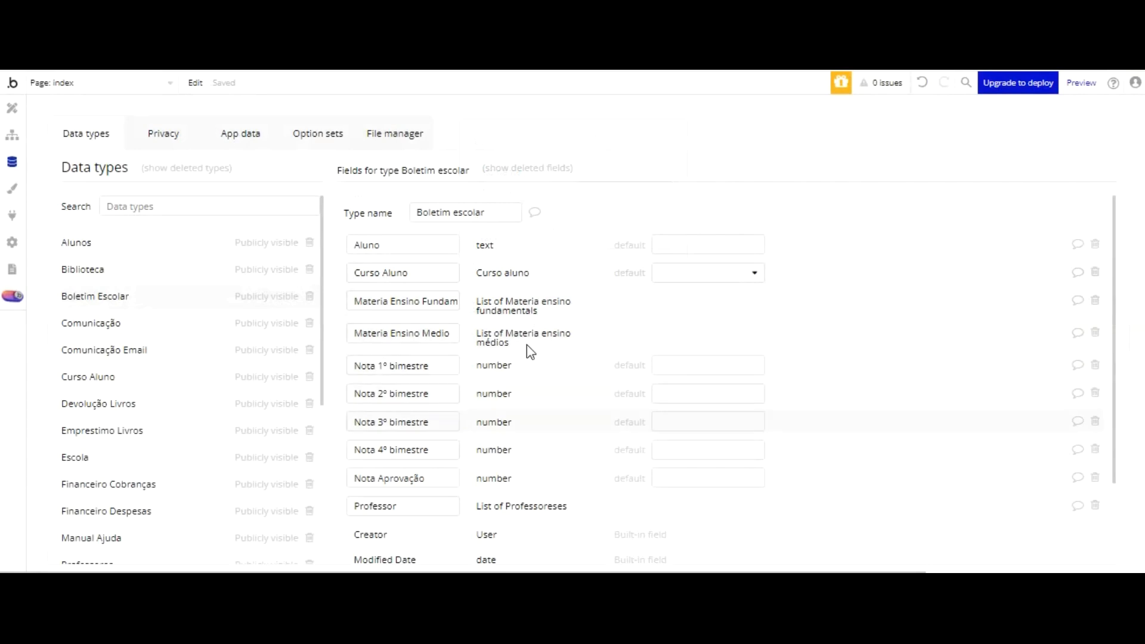
Step: Add a text field named Ano Corrente Curso to the Boletim Escolar data type
scroll(461, 334, "down", 2)
left_click(429, 541)
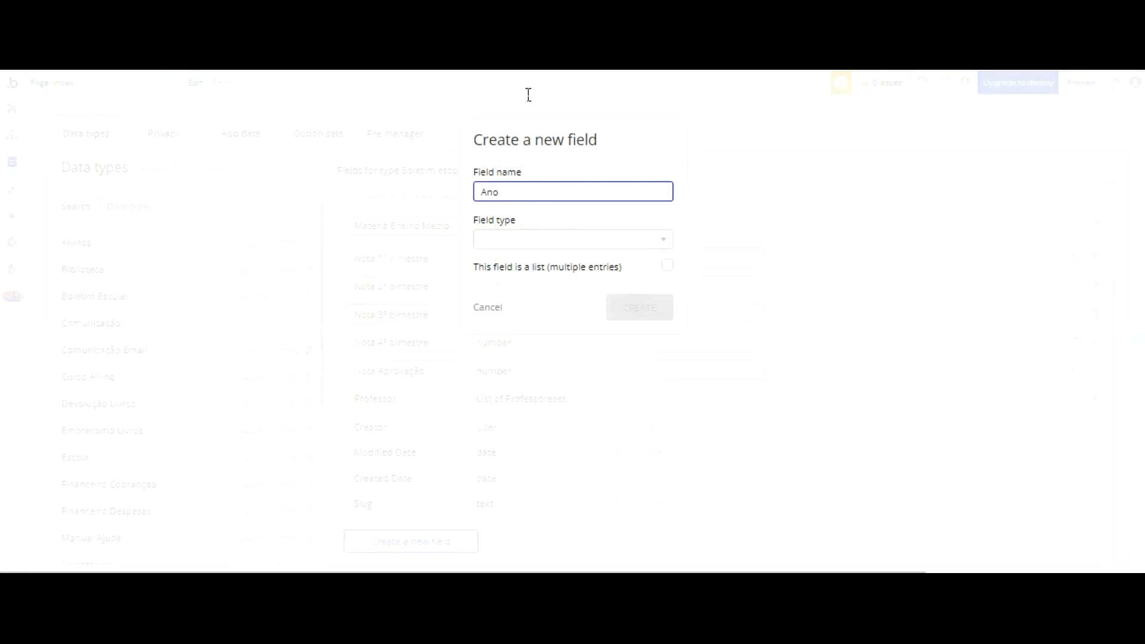
type("Ano Corrente Curso")
left_click(545, 239)
scroll(543, 262, "down", 5)
scroll(512, 338, "down", 8)
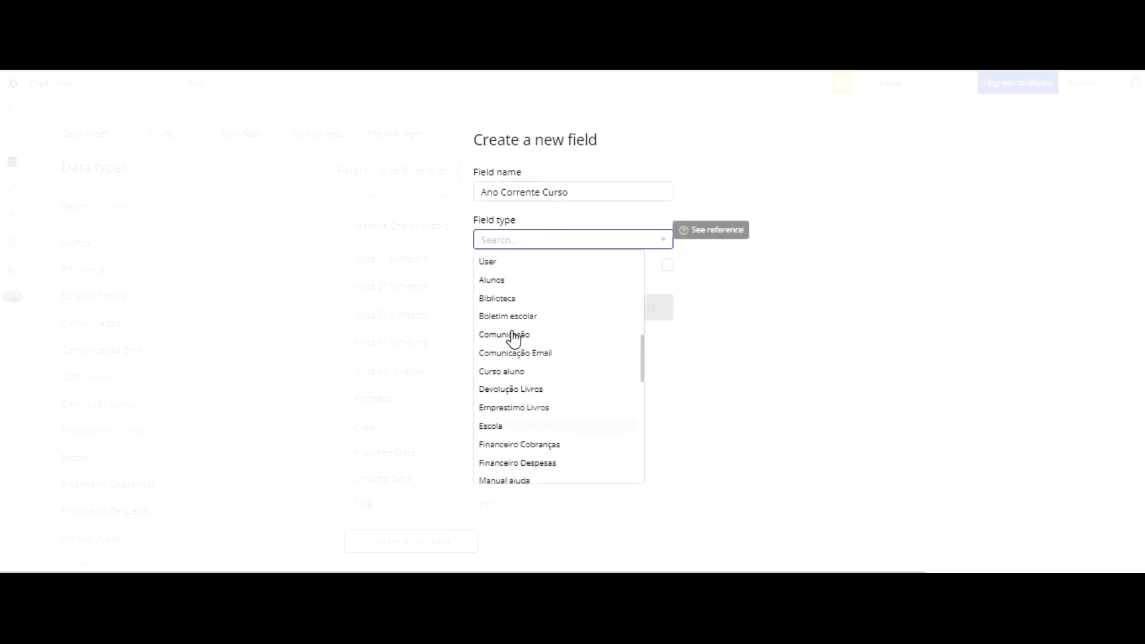
left_click(495, 321)
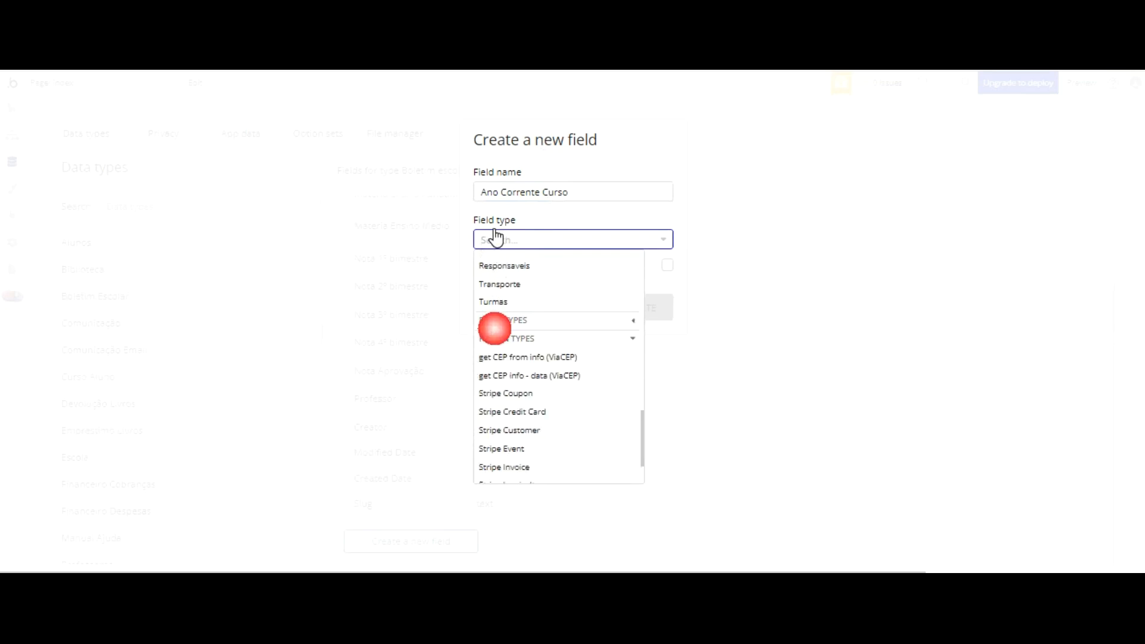
left_click(631, 339)
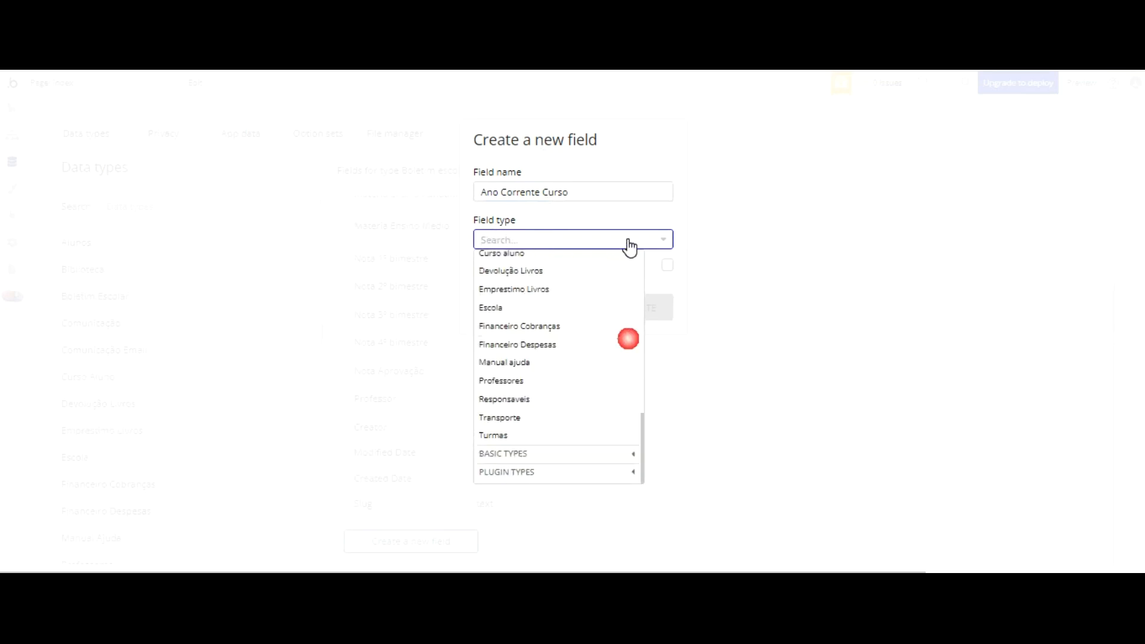
left_click(632, 454)
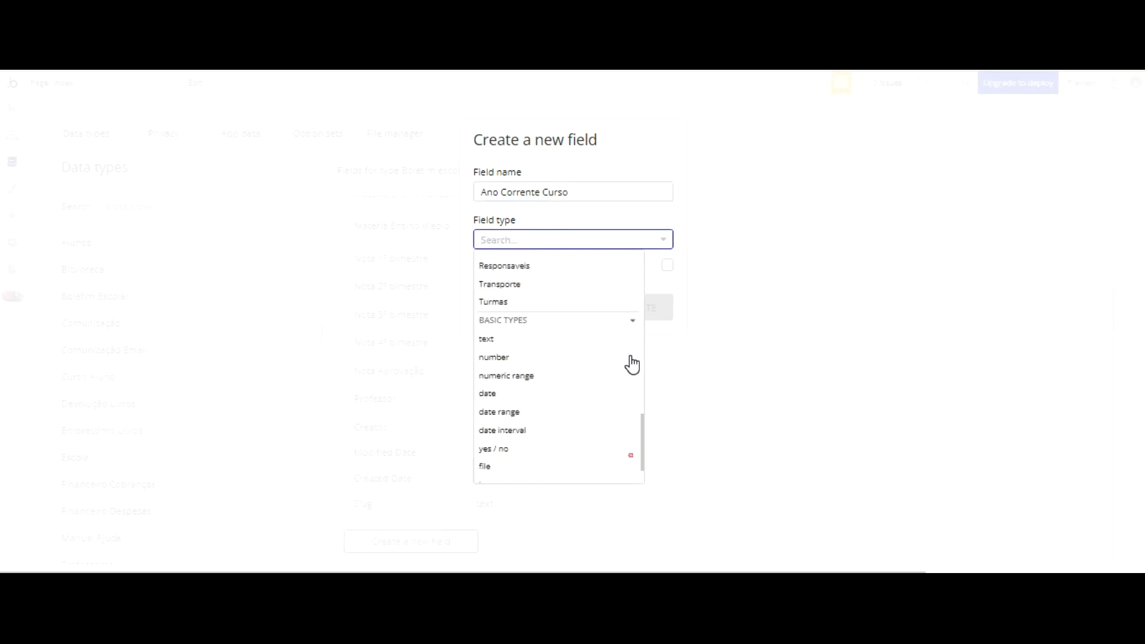
left_click(482, 338)
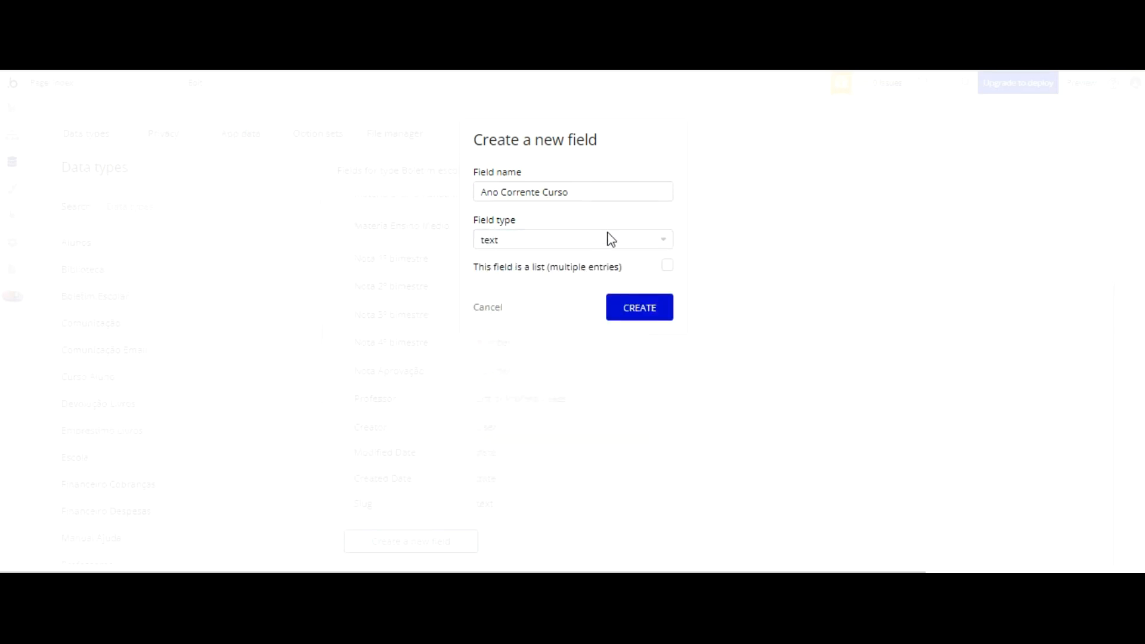
left_click(640, 307)
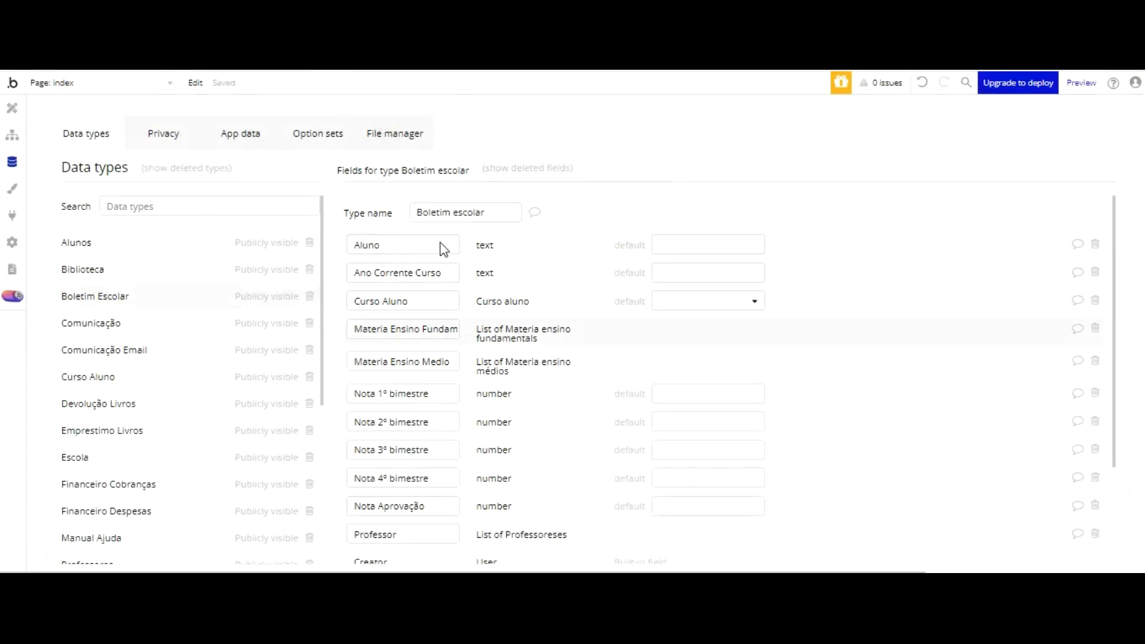
Step: Add a text field named Escola to the Boletim Escolar data type
scroll(442, 244, "down", 3)
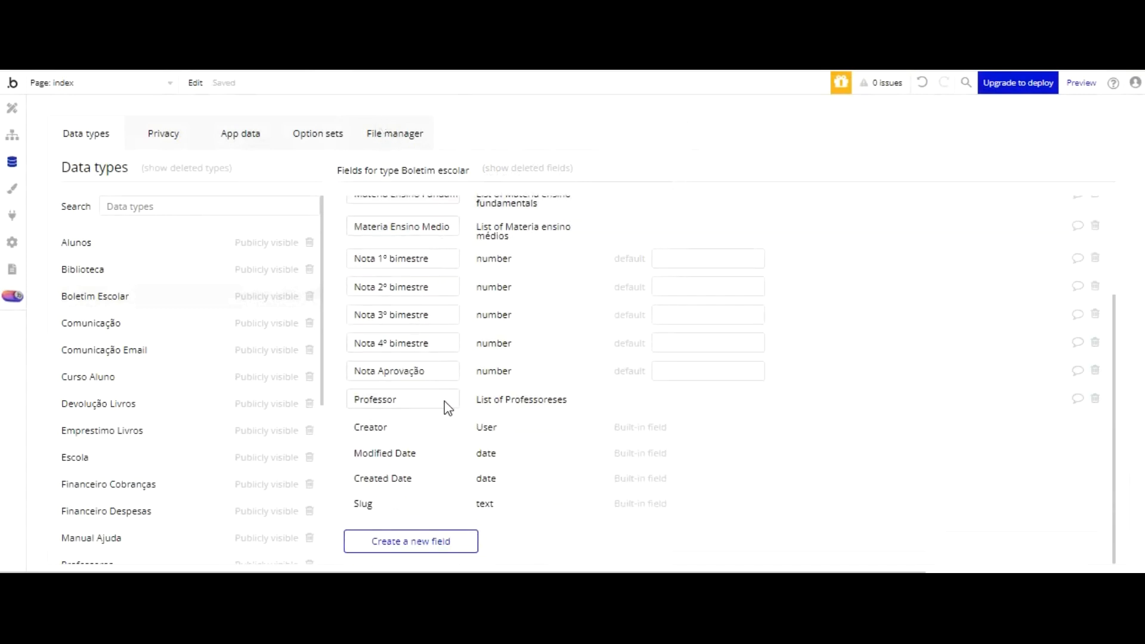
left_click(418, 540)
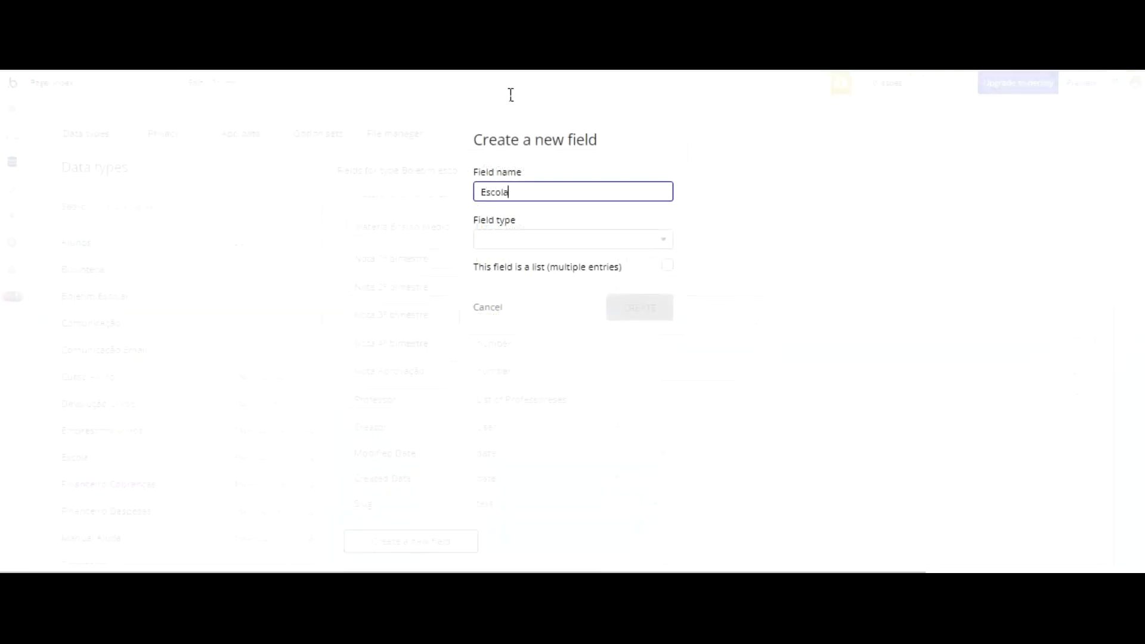
left_click(498, 238)
scroll(591, 271, "down", 3)
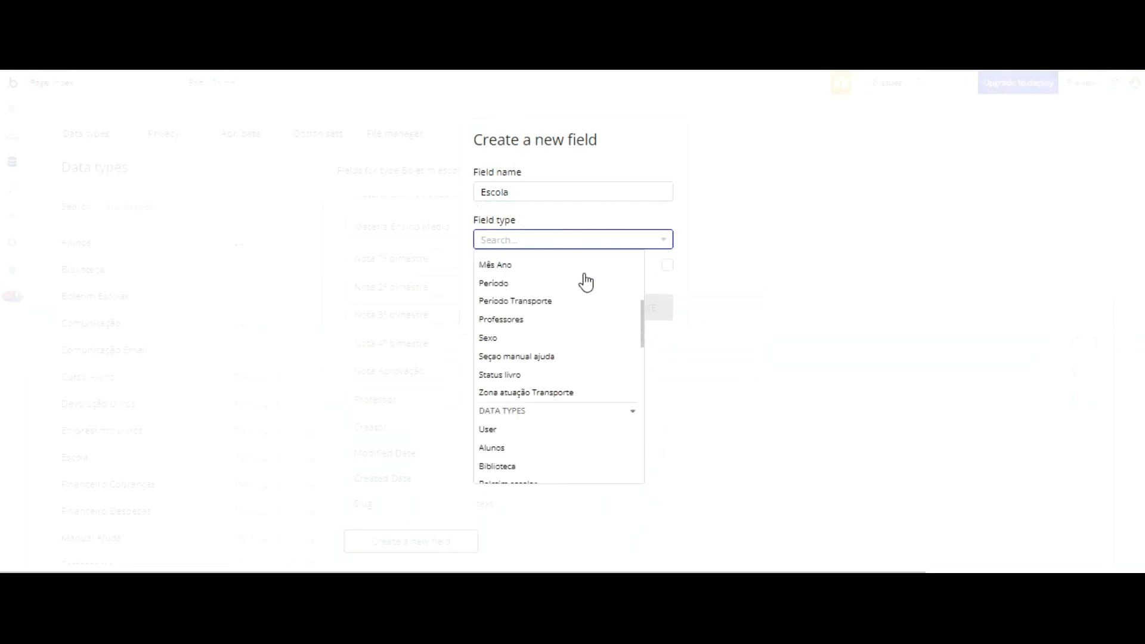
scroll(550, 307, "down", 5)
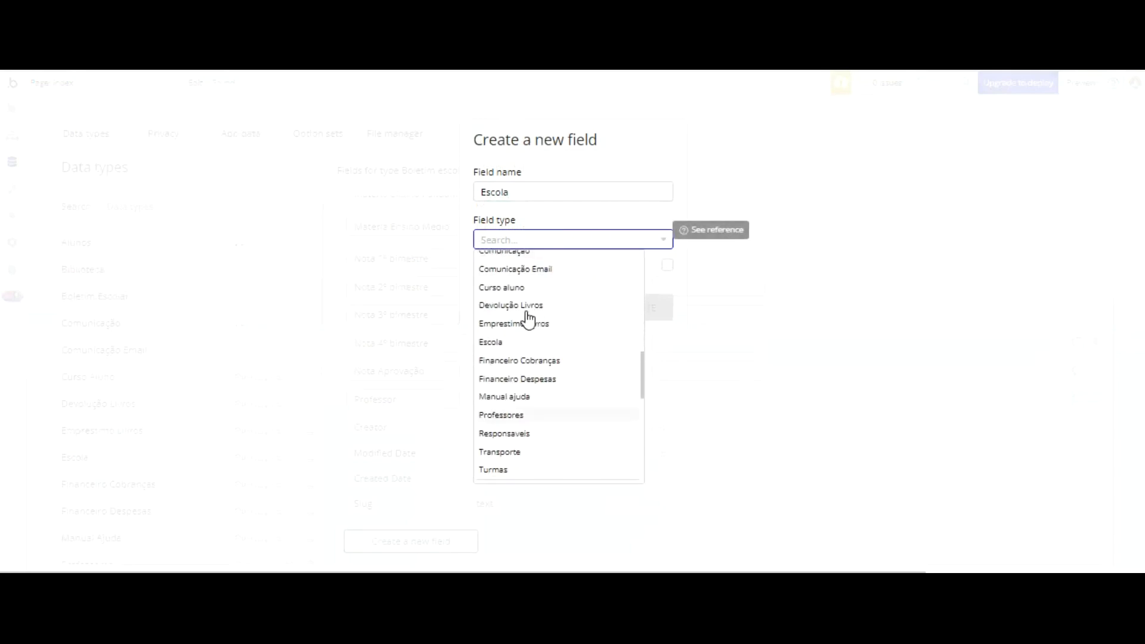
scroll(525, 312, "down", 4)
left_click(492, 257)
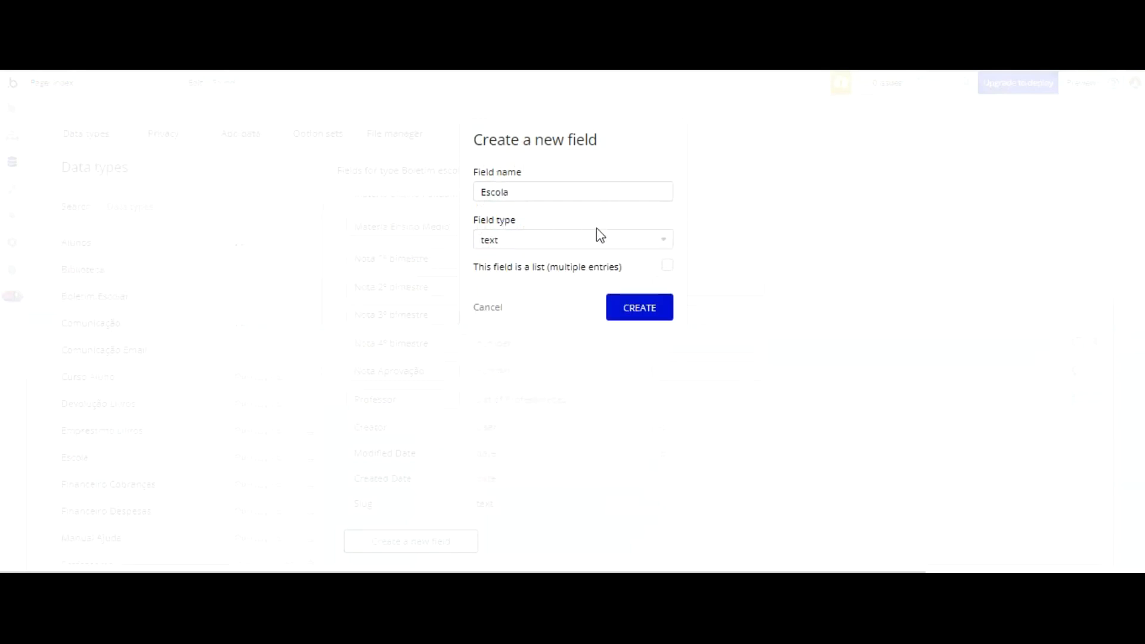
key("Return")
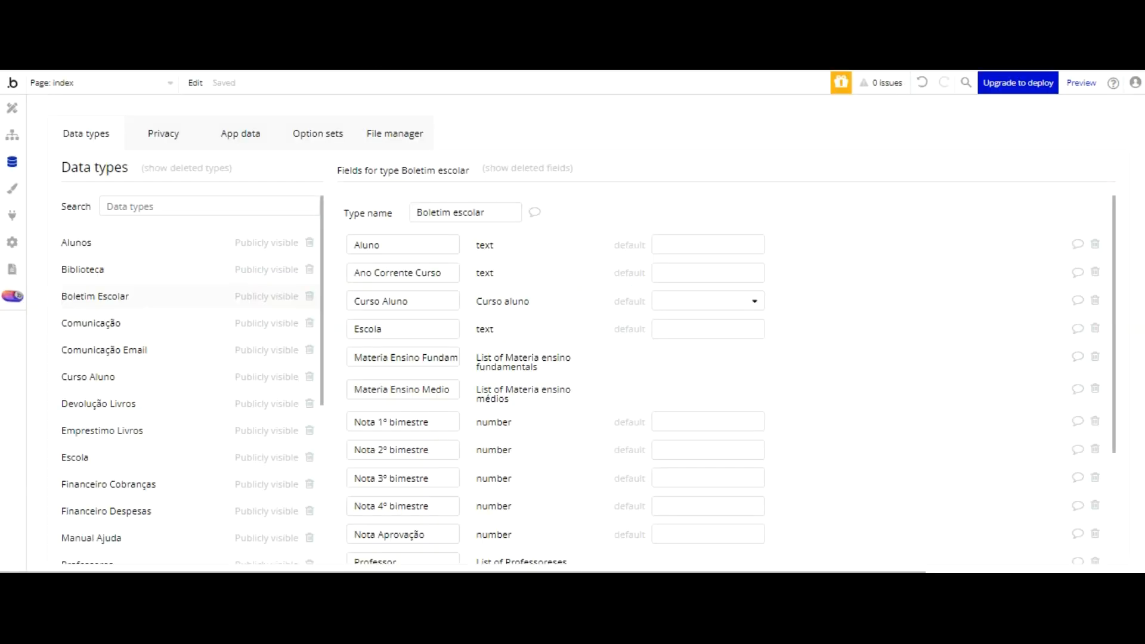
Step: Start another Boletim Escolar field named Materia Ensino Tecnico, reusing the copied name Materia Ensino Medio and replacing its last word
left_click_drag(456, 388, 317, 393)
key("ctrl+c")
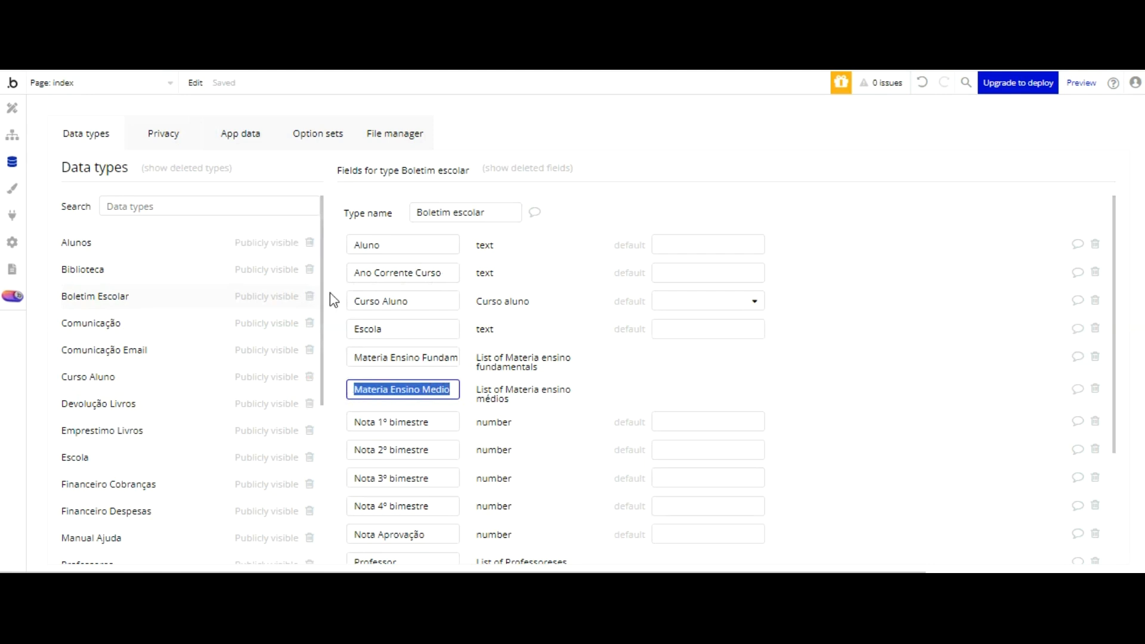
scroll(493, 334, "down", 3)
left_click(411, 541)
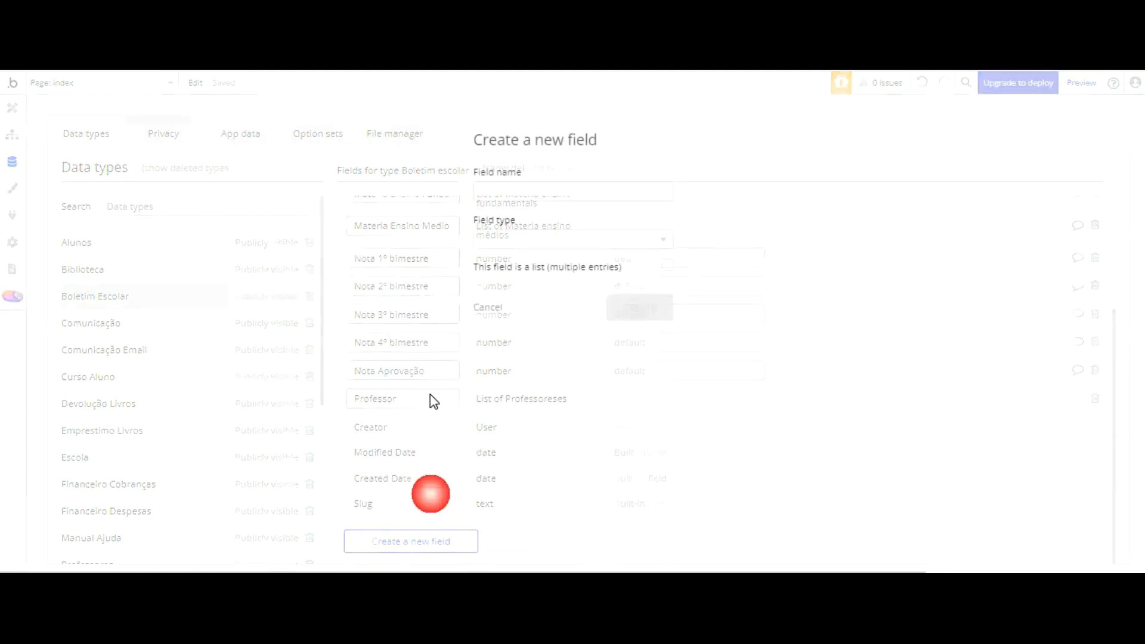
left_click(527, 191)
key("ctrl+v")
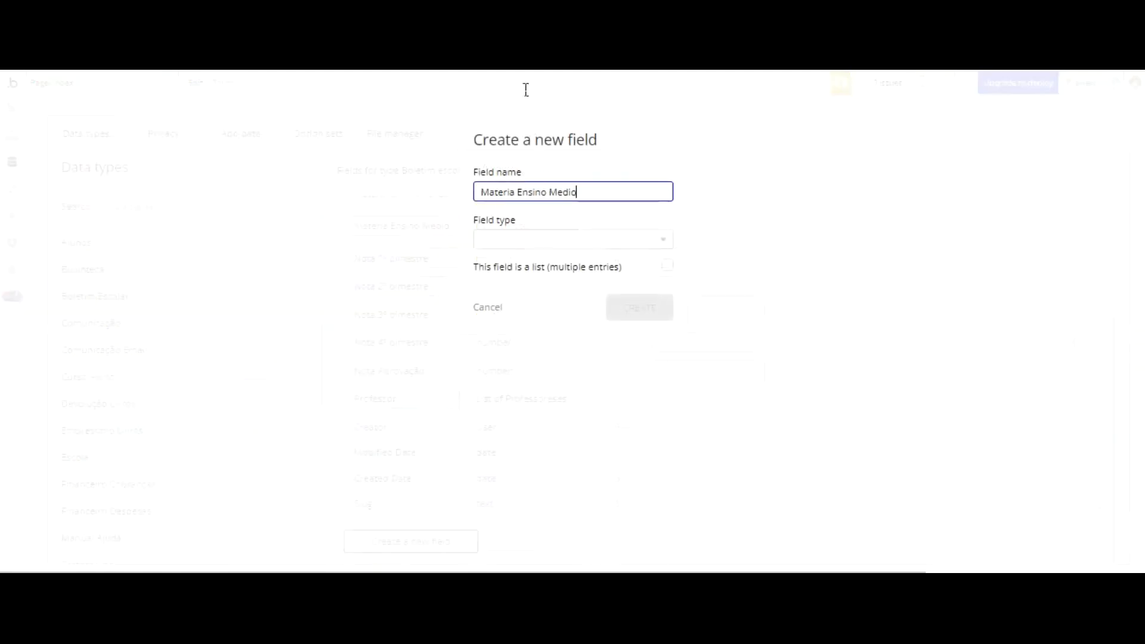
key("BackSpace")
key("BackSpace")
key("BackSpace")
key("BackSpace")
key("BackSpace")
type("T")
Step: Set the Materia Ensino Tecnico field to a list of text entries and create it
key("Tab")
scroll(579, 218, "down", 7)
scroll(579, 226, "down", 5)
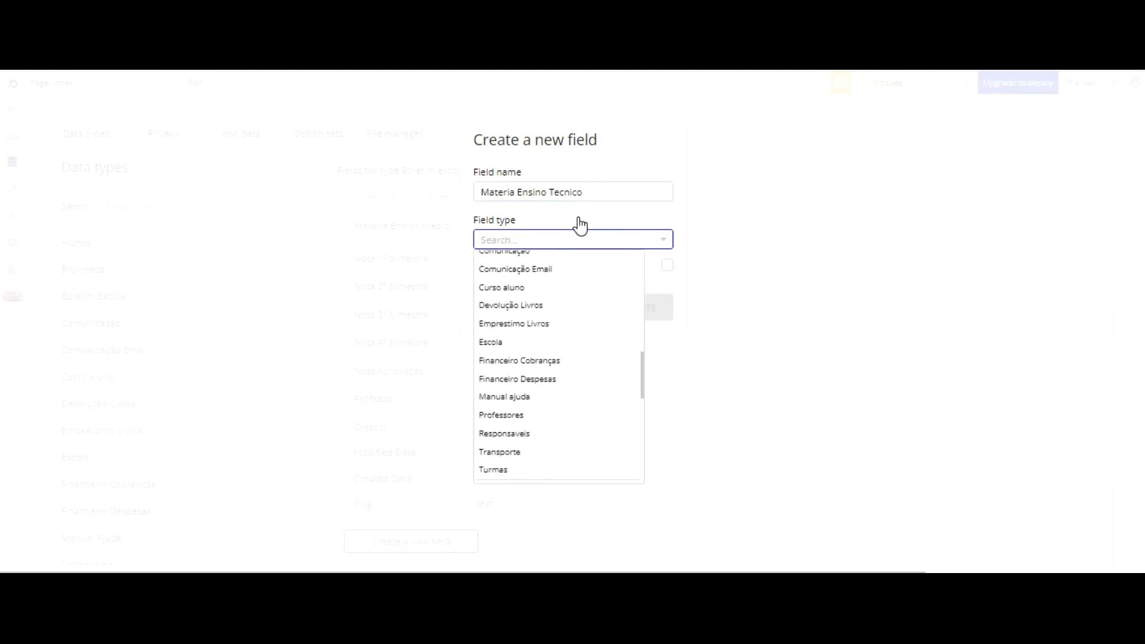
key("Return")
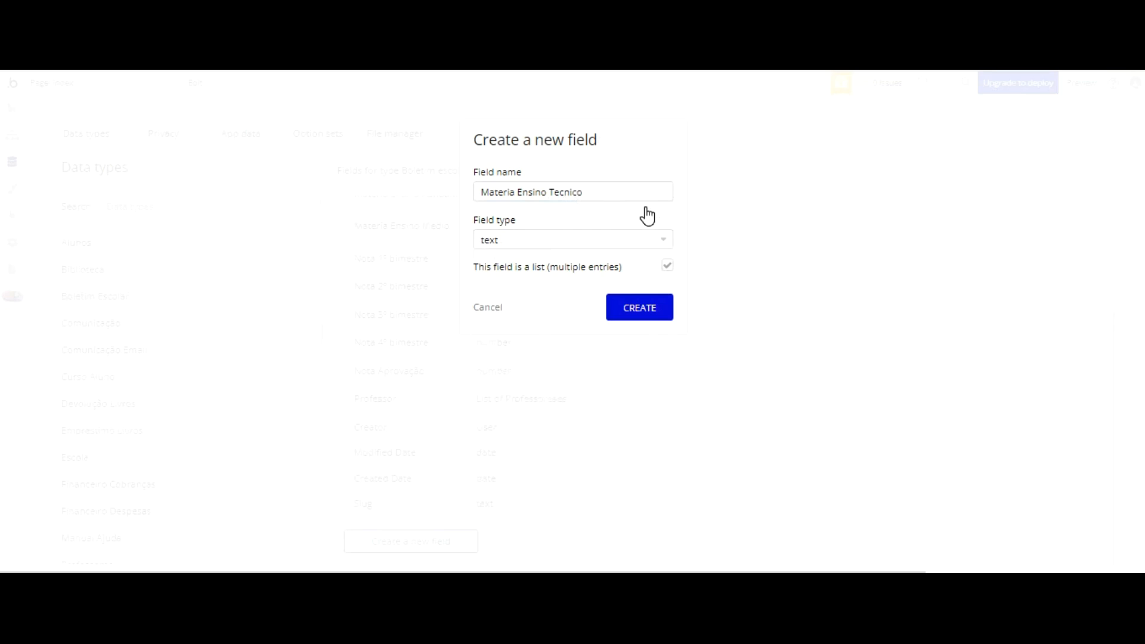
key("Return")
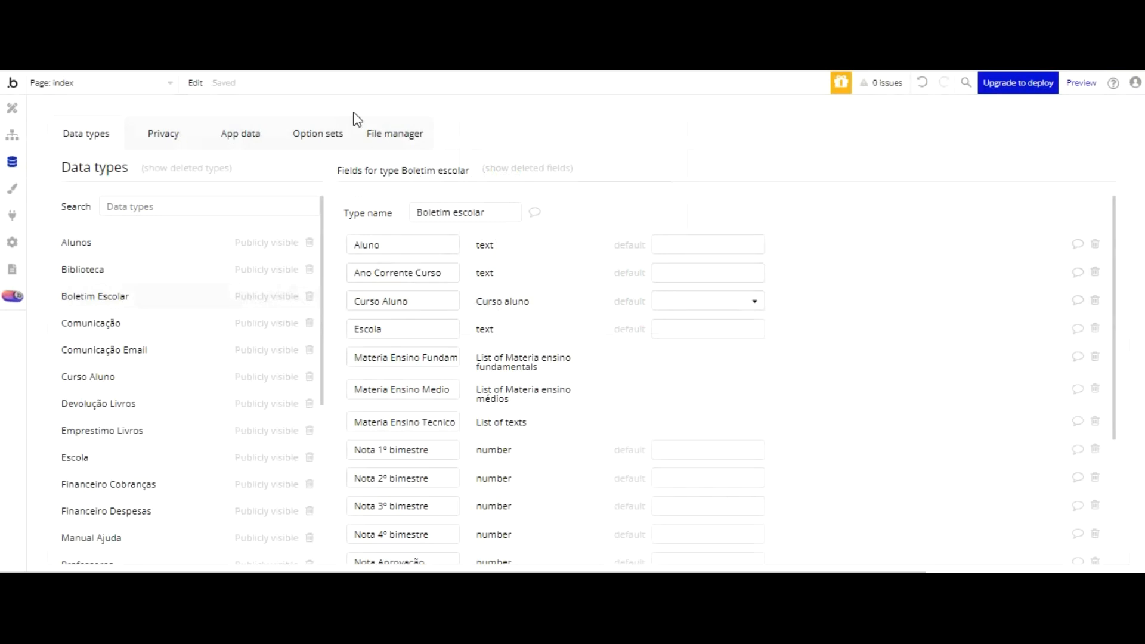
Step: In the Materia Ensino Fundamental option set, copy the full name of the História option into the new option's name
left_click(333, 135)
scroll(191, 286, "down", 3)
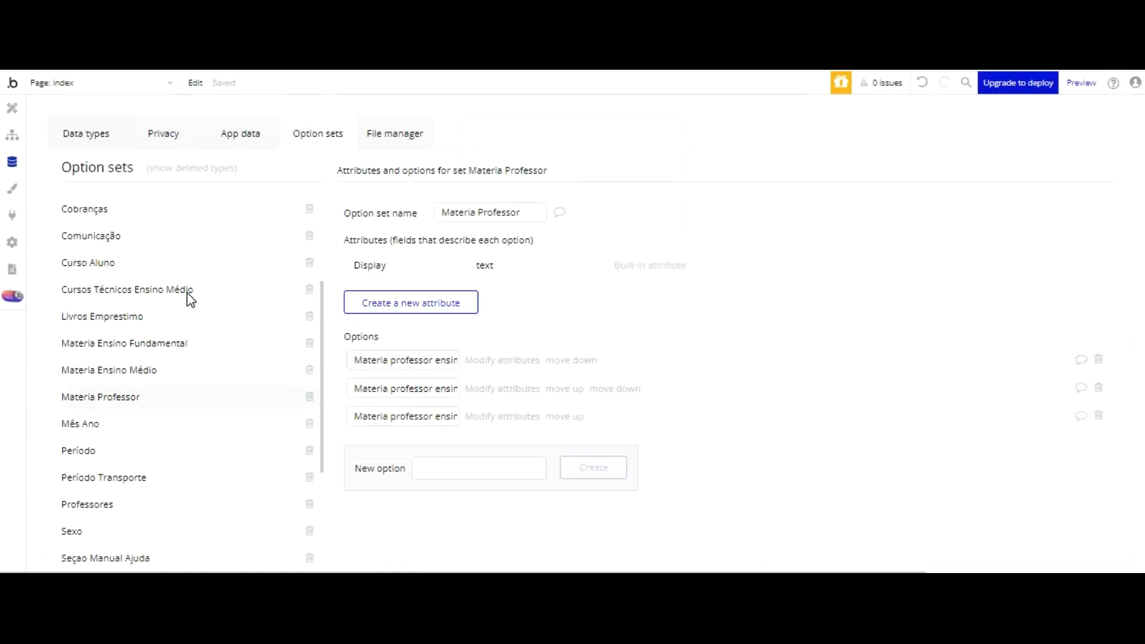
left_click(143, 345)
scroll(601, 266, "down", 3)
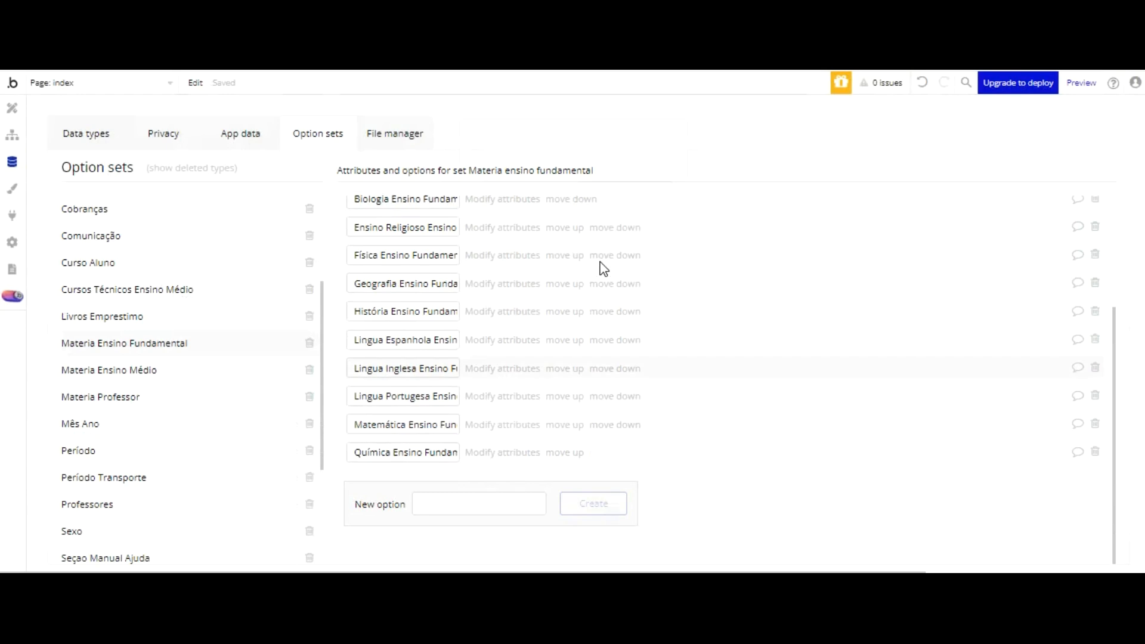
scroll(601, 269, "up", 2)
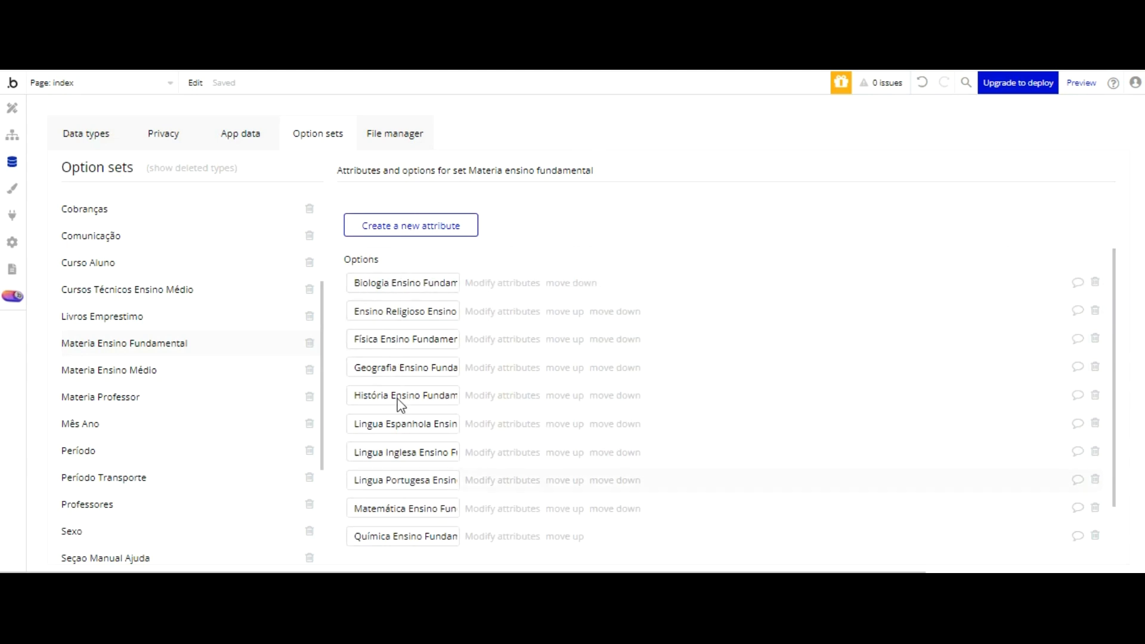
scroll(448, 399, "down", 2)
left_click(442, 311)
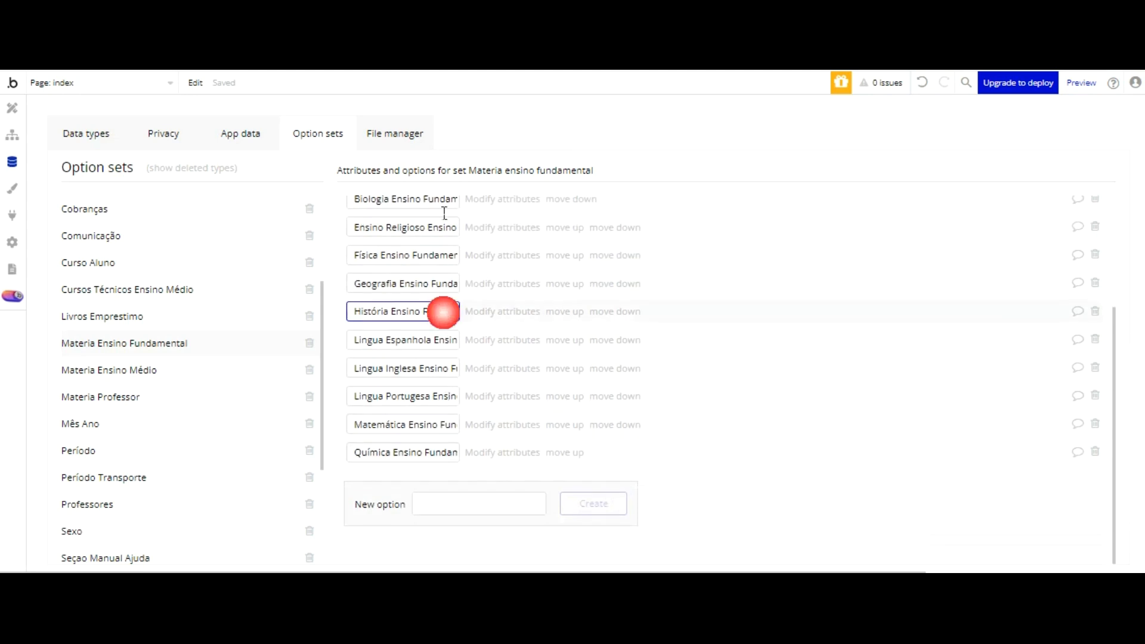
key("ctrl+a")
key("ctrl+c")
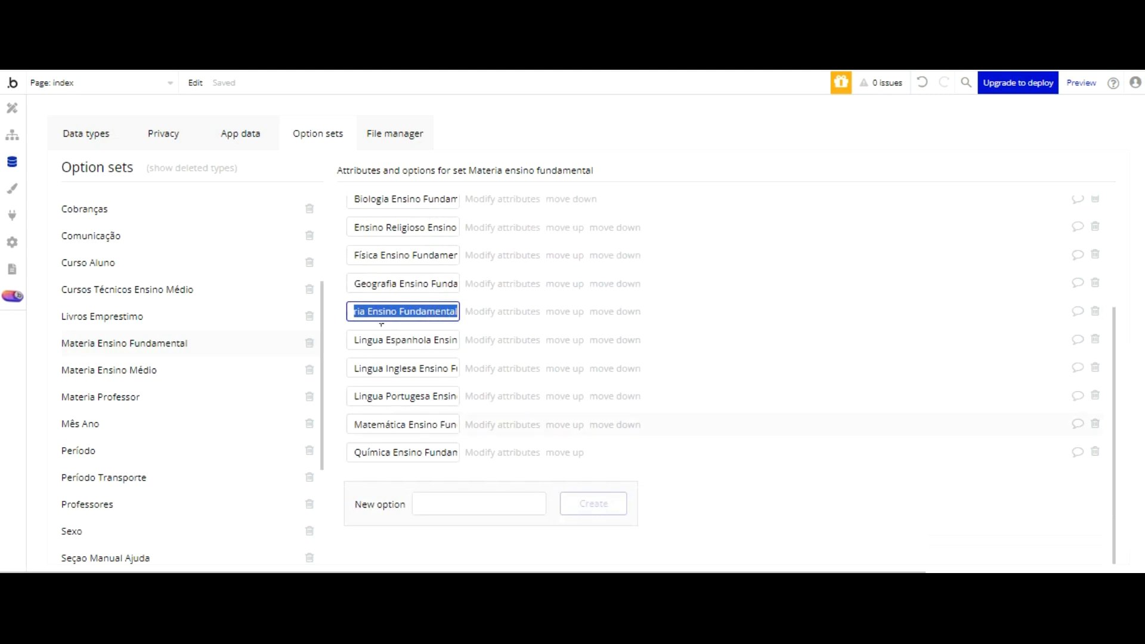
left_click(436, 503)
key("ctrl+v")
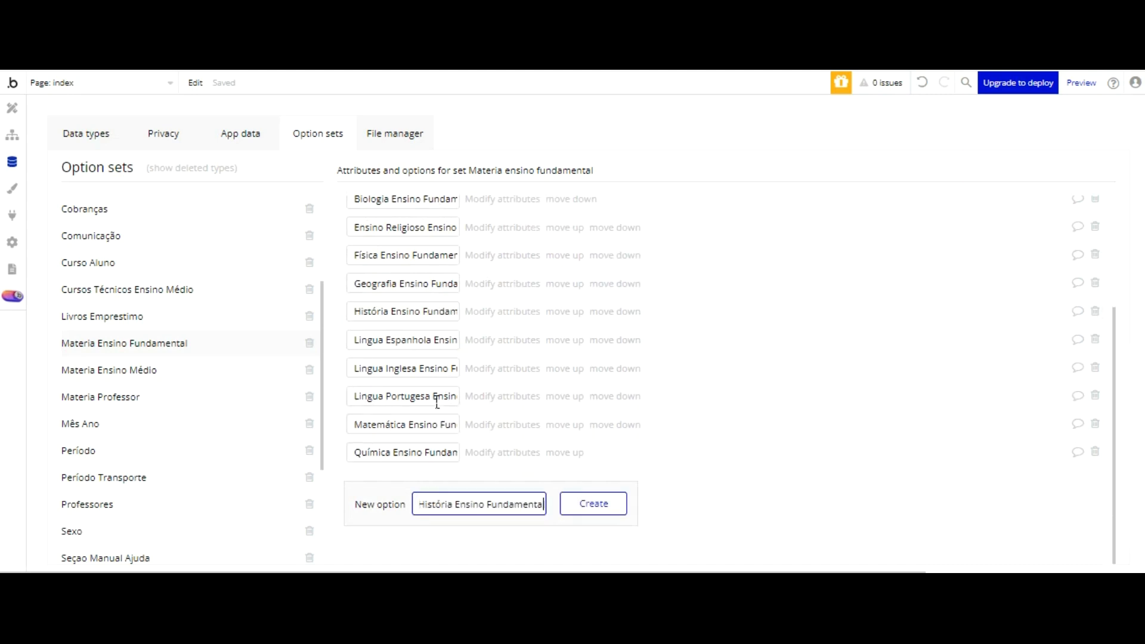
Step: Replace História with Informática in the new option's name and create the option Informática Ensino Fundamental
left_click(450, 503)
key("BackSpace")
key("BackSpace")
key("BackSpace")
key("BackSpace")
key("BackSpace")
key("BackSpace")
key("BackSpace")
key("BackSpace")
key("BackSpace")
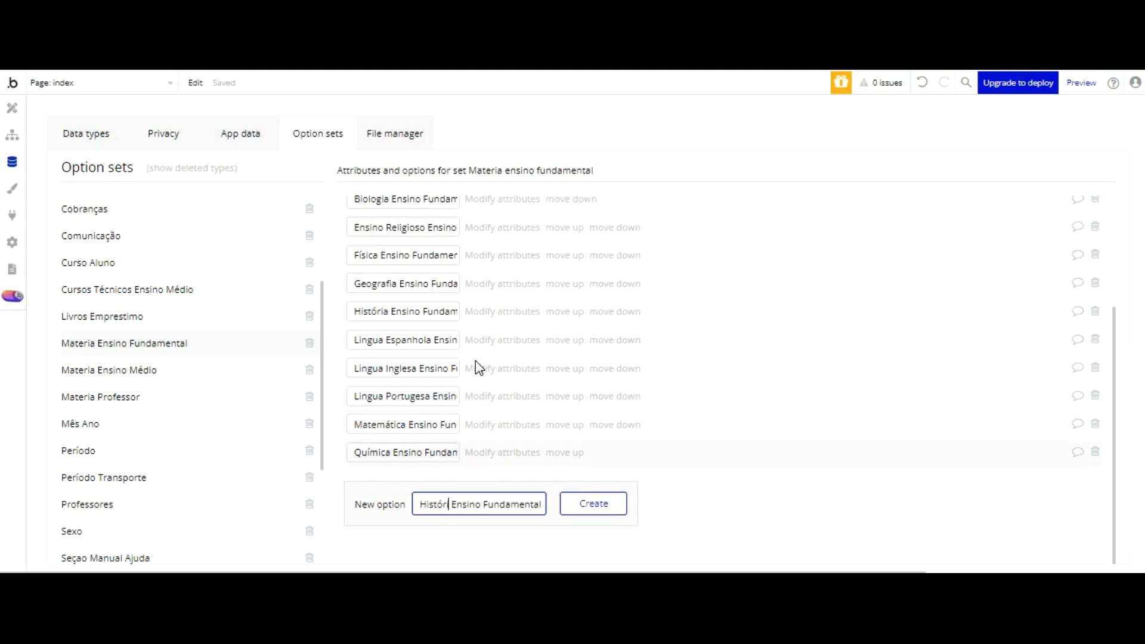
type("Informática")
key("Return")
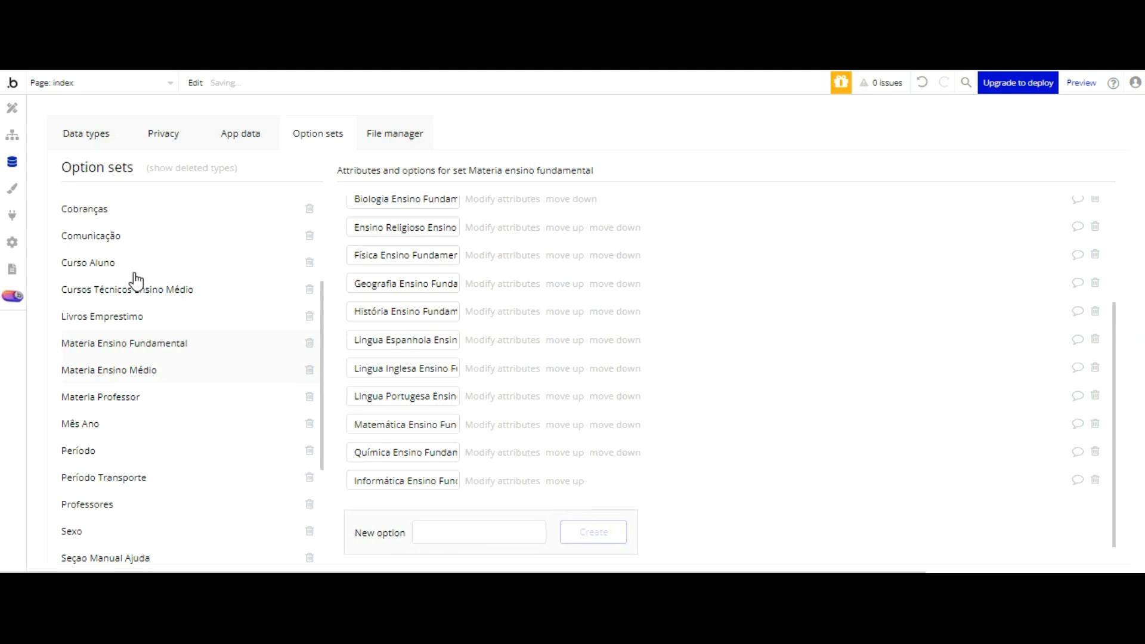
Step: Add the option Informática Ensino Médio to the Materia Ensino Médio set, reusing the copied Informática Ensino Fundamental name with its last word replaced
left_click_drag(355, 480, 484, 482)
key("ctrl+c")
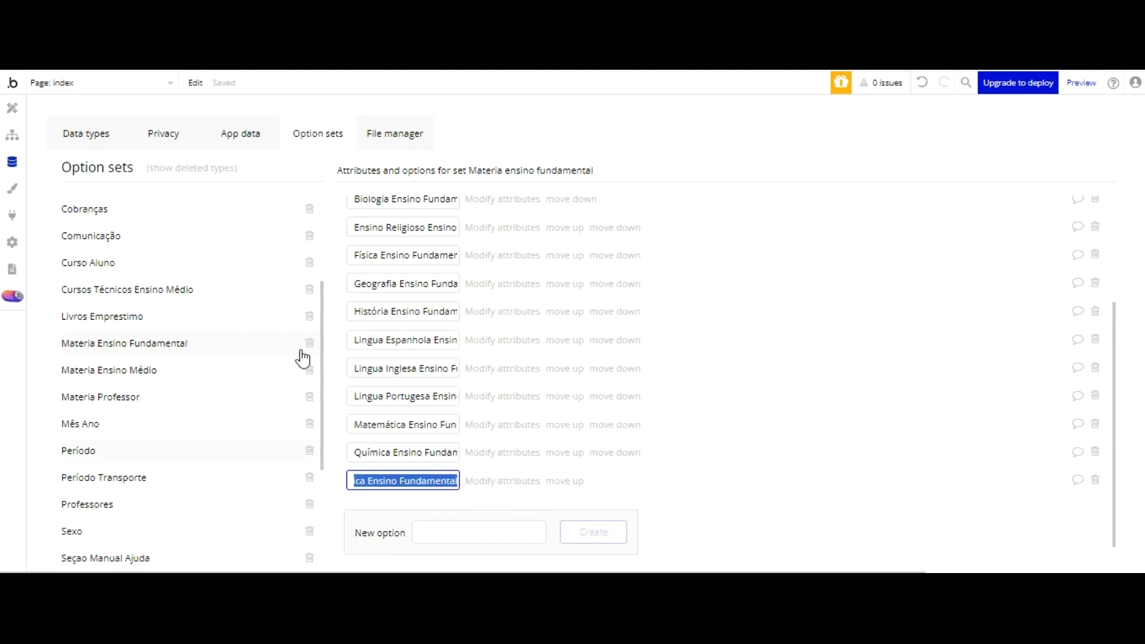
left_click(133, 370)
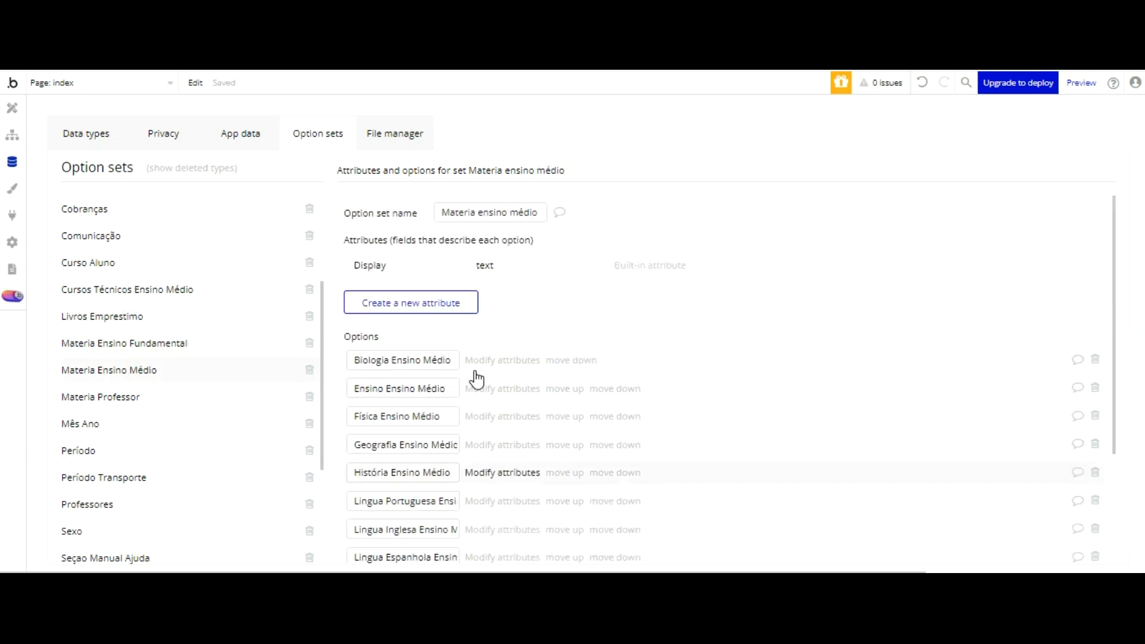
scroll(476, 376, "down", 3)
left_click(455, 504)
key("ctrl+v")
left_click_drag(492, 503, 564, 509)
key("BackSpace")
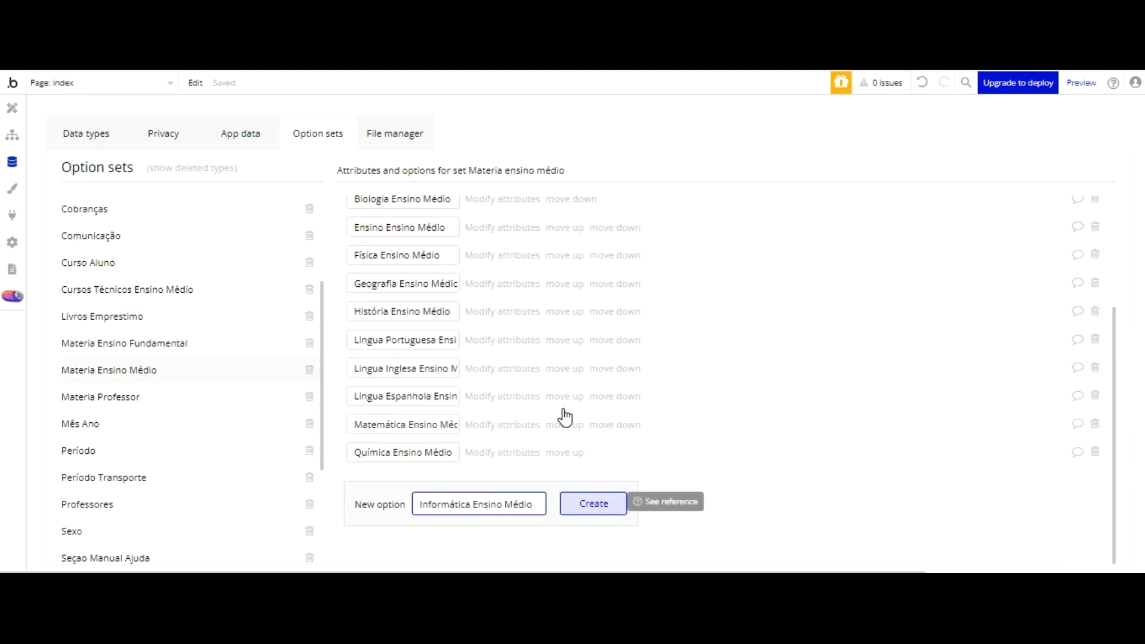
left_click(588, 504)
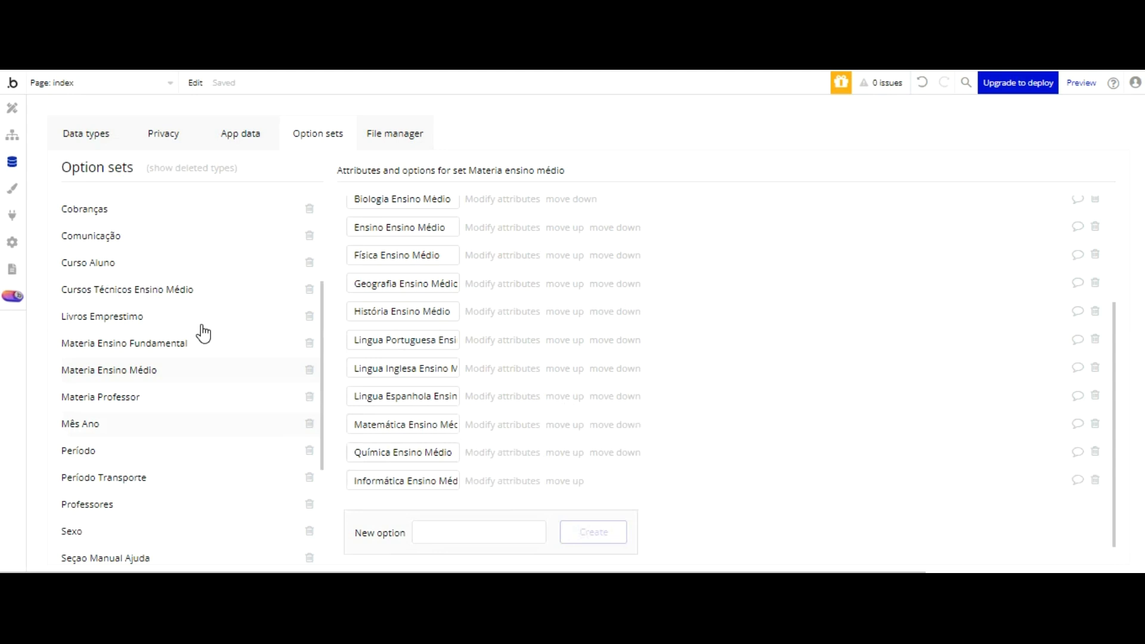
scroll(200, 331, "down", 3)
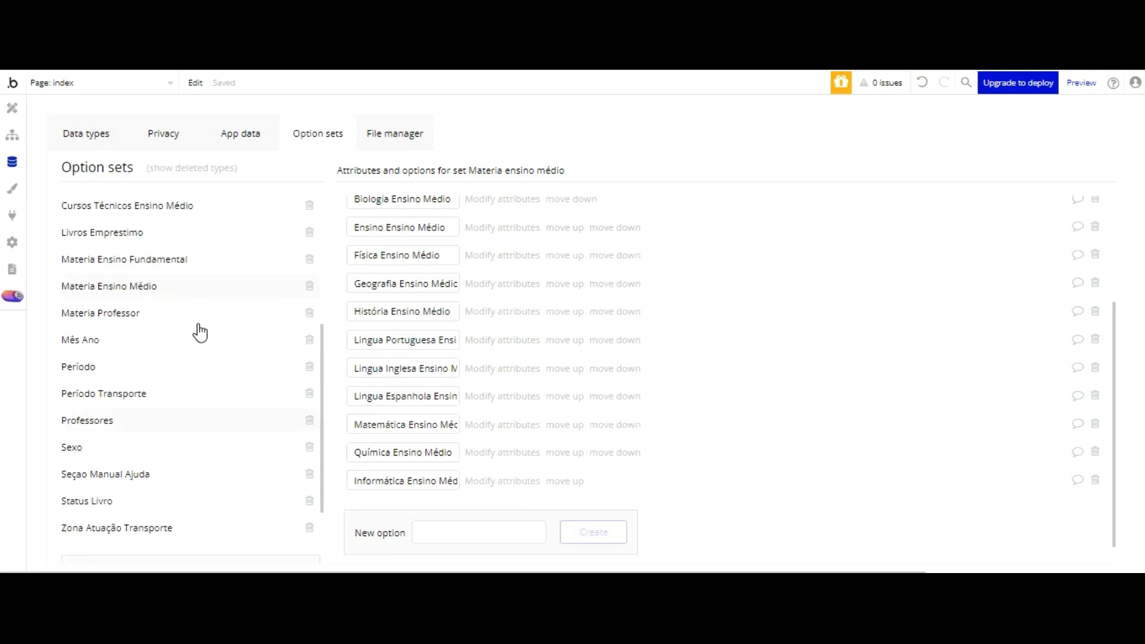
Step: Return to the Boletim Escolar data type and rename the Nota 1º bimestre field as Nota 1º bimestre Materia 01
scroll(200, 332, "up", 3)
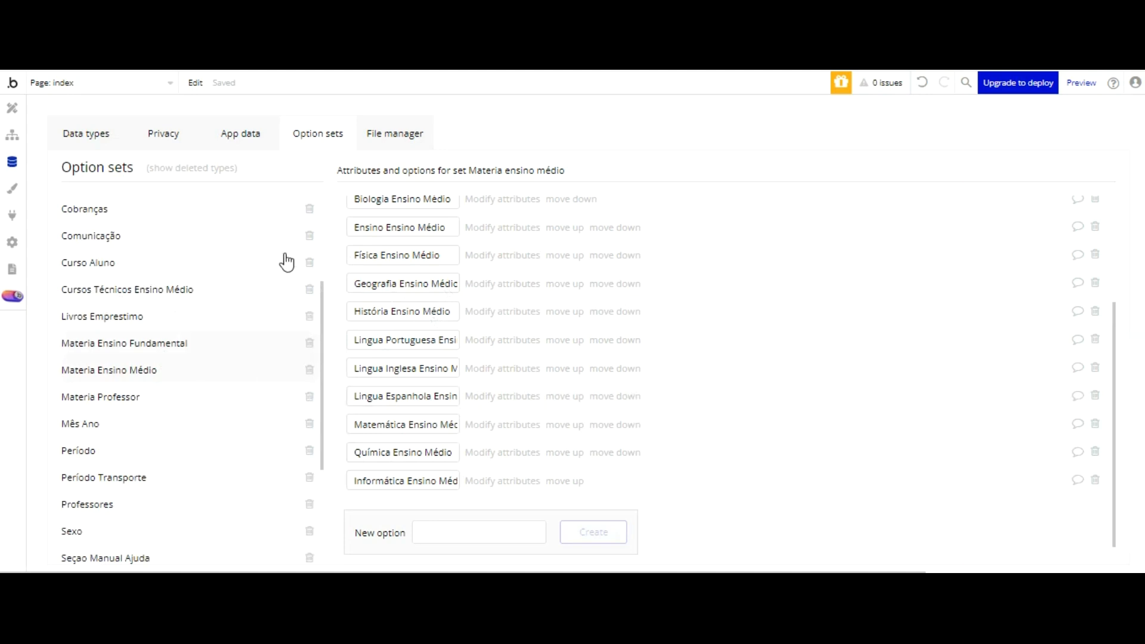
left_click(83, 129)
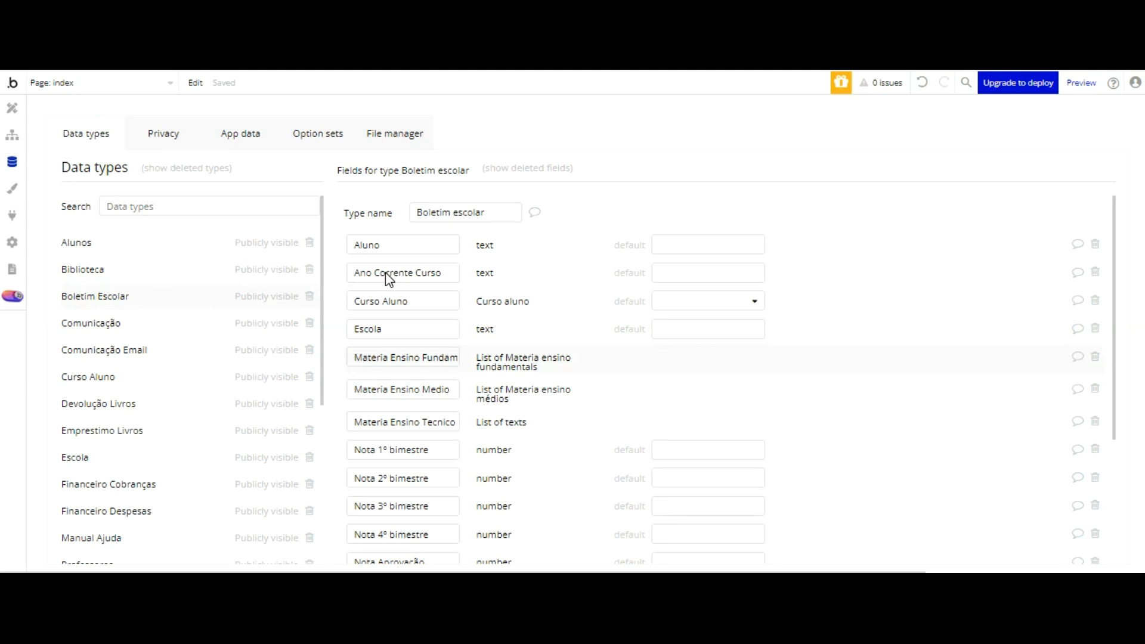
left_click(447, 447)
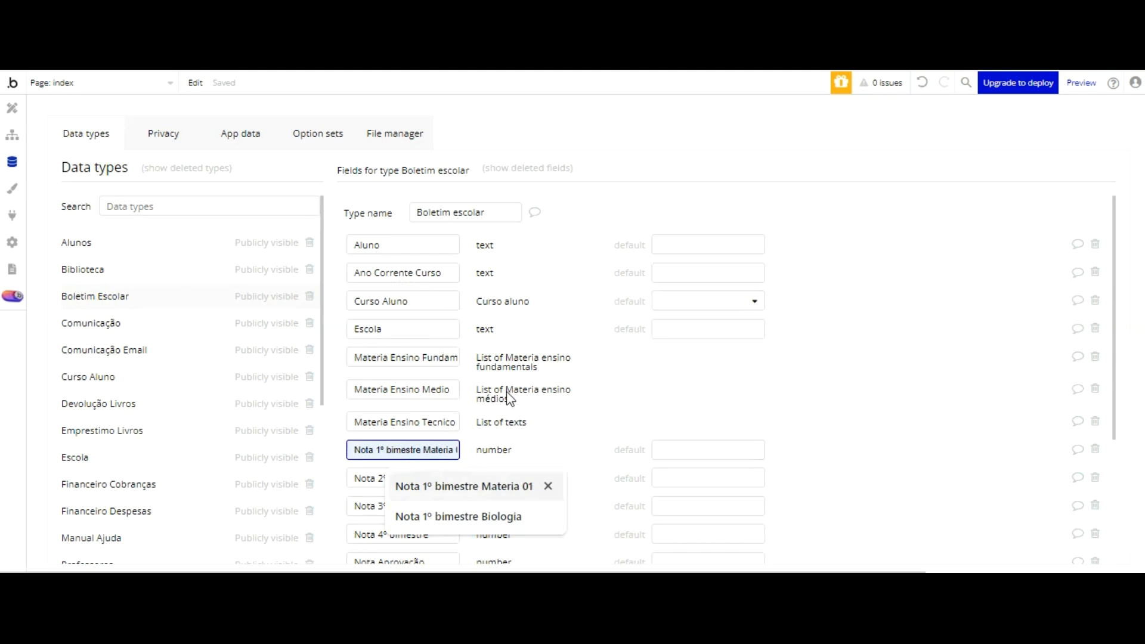
key("Return")
scroll(451, 372, "down", 2)
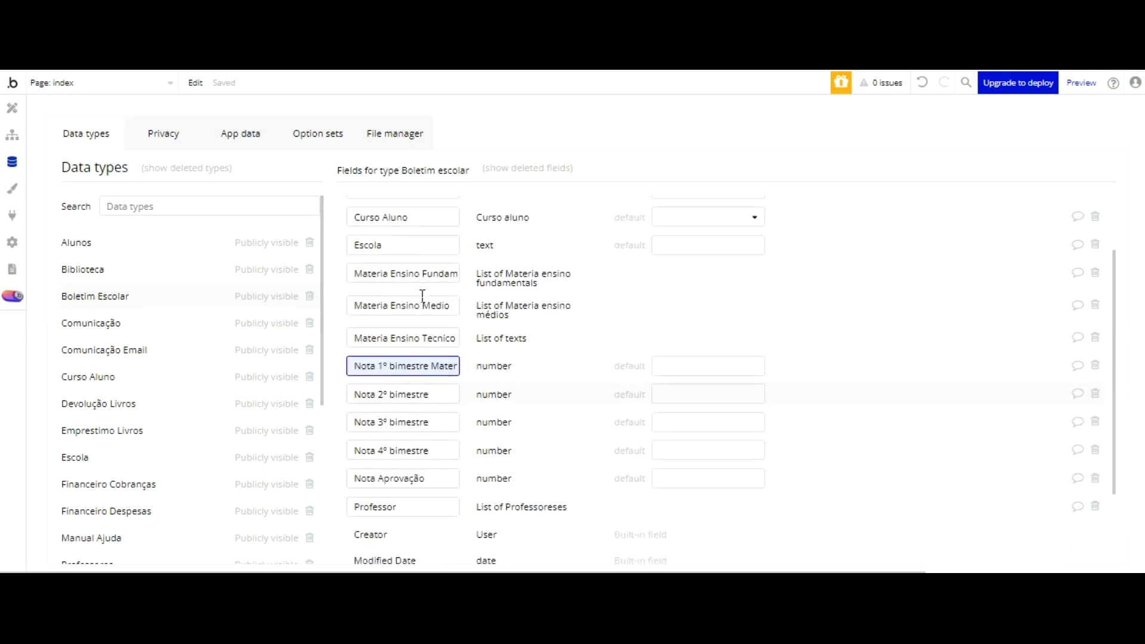
Step: Copy the full name of the Nota 1º bimestre Materia 01 field for reuse in the other grade fields
key("Tab")
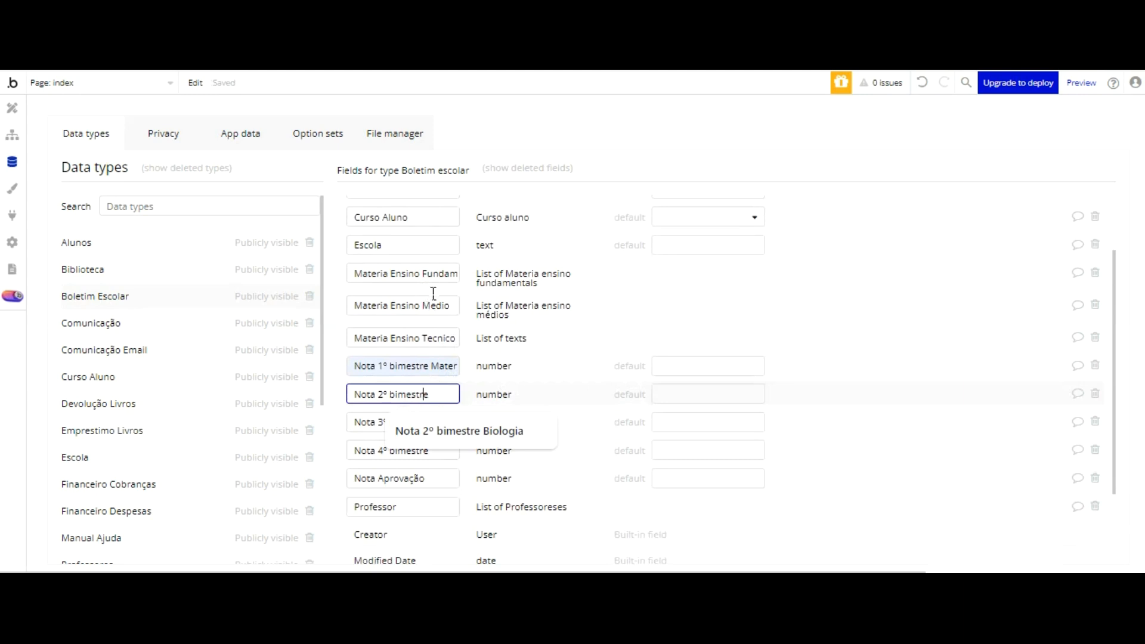
left_click_drag(434, 394, 384, 395)
left_click(354, 367)
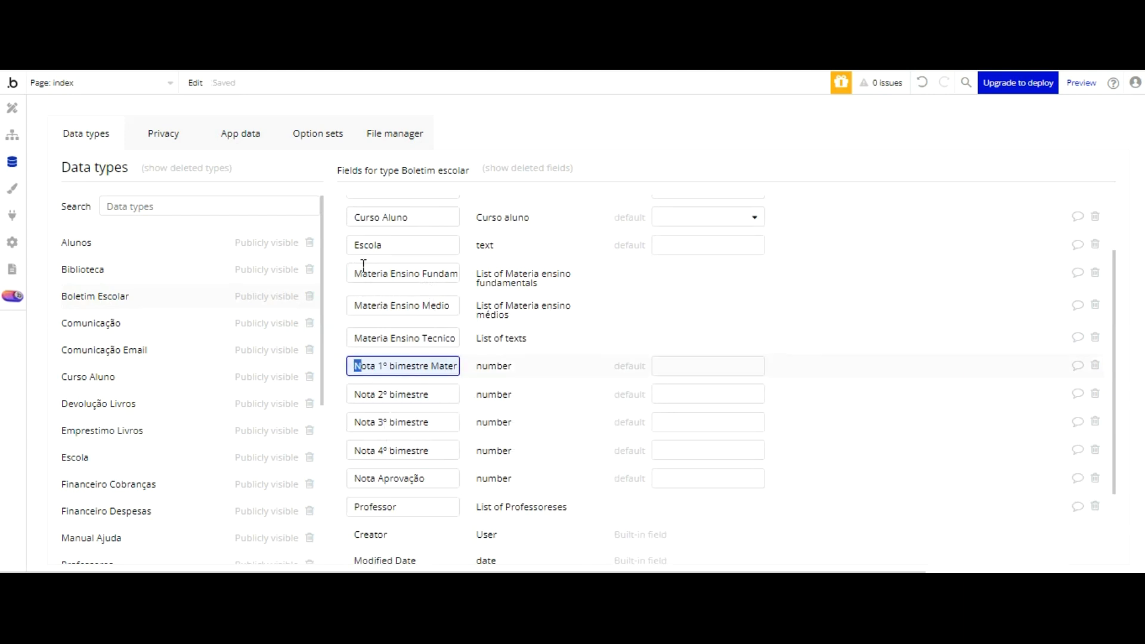
key("shift+End")
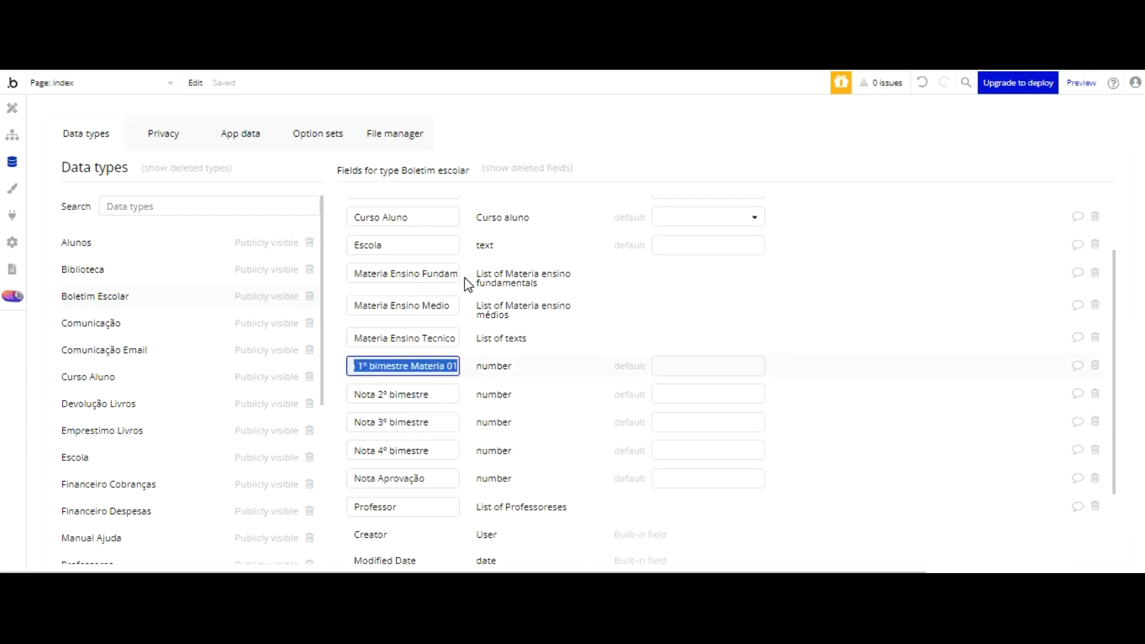
key("ctrl+c")
Step: Rename the Nota 2º bimestre field as Nota 1º bimestre Materia 02, using the copied name with its last digit replaced
key("Tab")
key("ctrl+shift+Left")
key("ctrl+shift+Left")
key("ctrl+shift+Left")
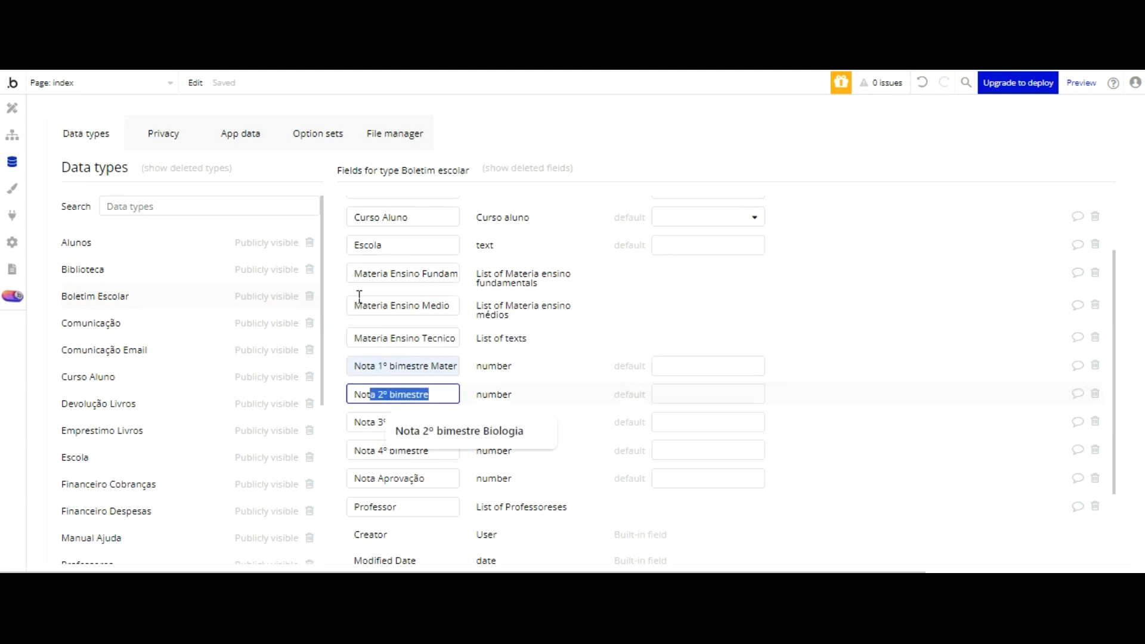
key("ctrl+v")
key("BackSpace")
type("2")
Step: Rename the Nota 3º bimestre field as Nota 1º bimestre Materia 03, reusing the copied name
key("Tab")
key("ctrl+shift+Left")
key("ctrl+shift+Left")
key("ctrl+shift+Left")
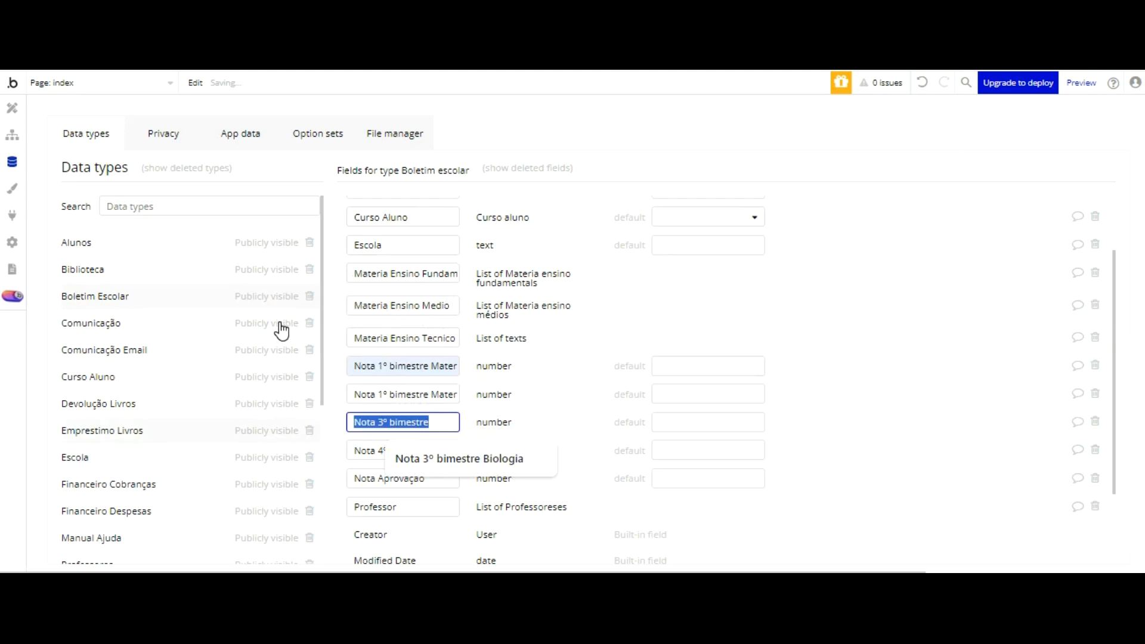
key("ctrl+v")
key("BackSpace")
type("3")
Step: Rename the Nota 4º bimestre field as Nota 1º bimestre Materia 04, reusing the copied name
key("Tab")
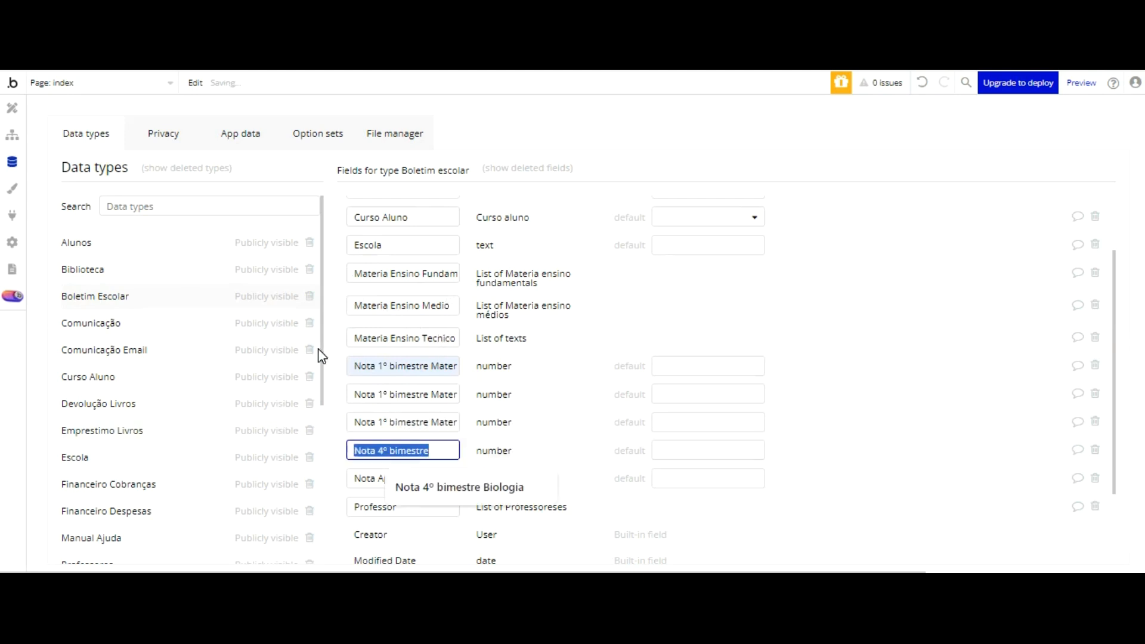
key("ctrl+v")
key("BackSpace")
type("4")
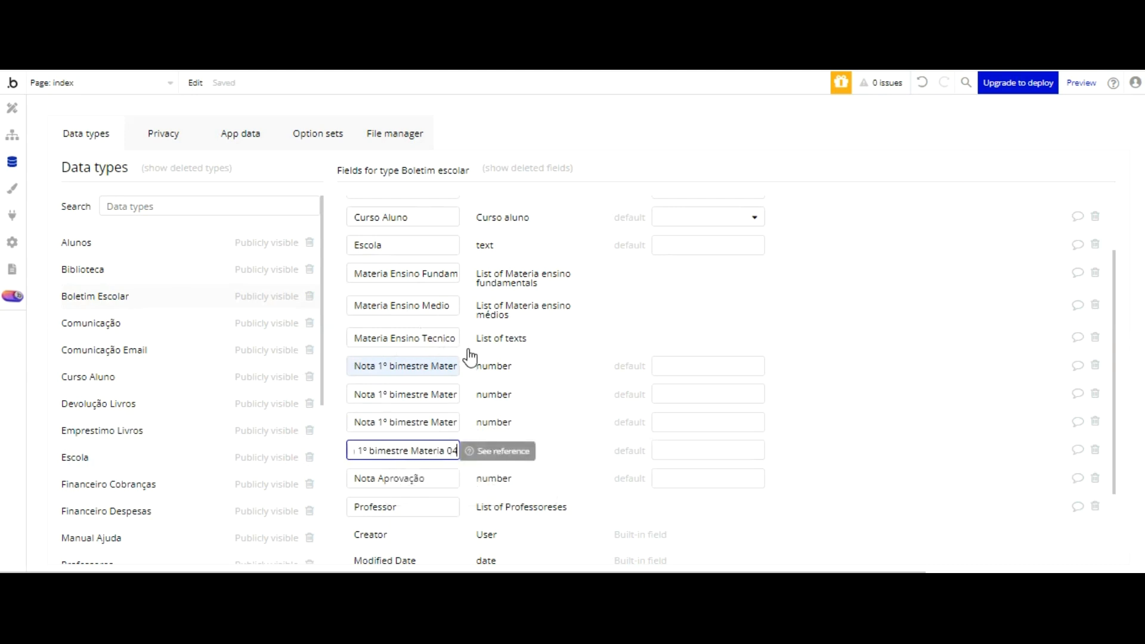
left_click(445, 422)
Step: Create a number field named Nota 1º bimestre Materia 05 in the Boletim Escolar data type
scroll(442, 349, "down", 2)
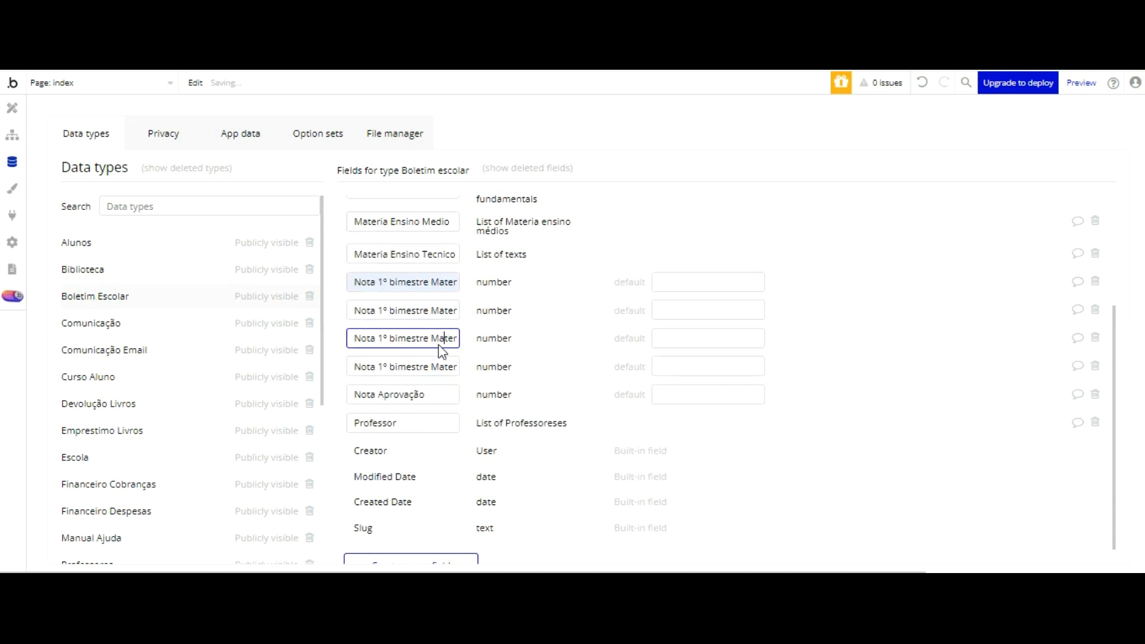
left_click(418, 559)
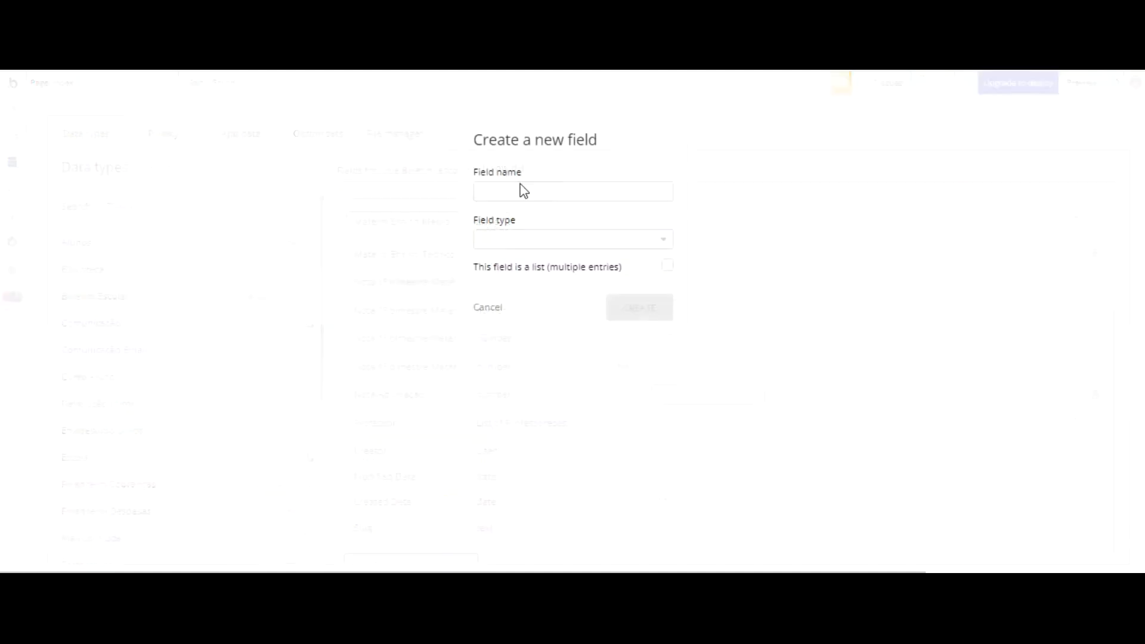
key("ctrl+v")
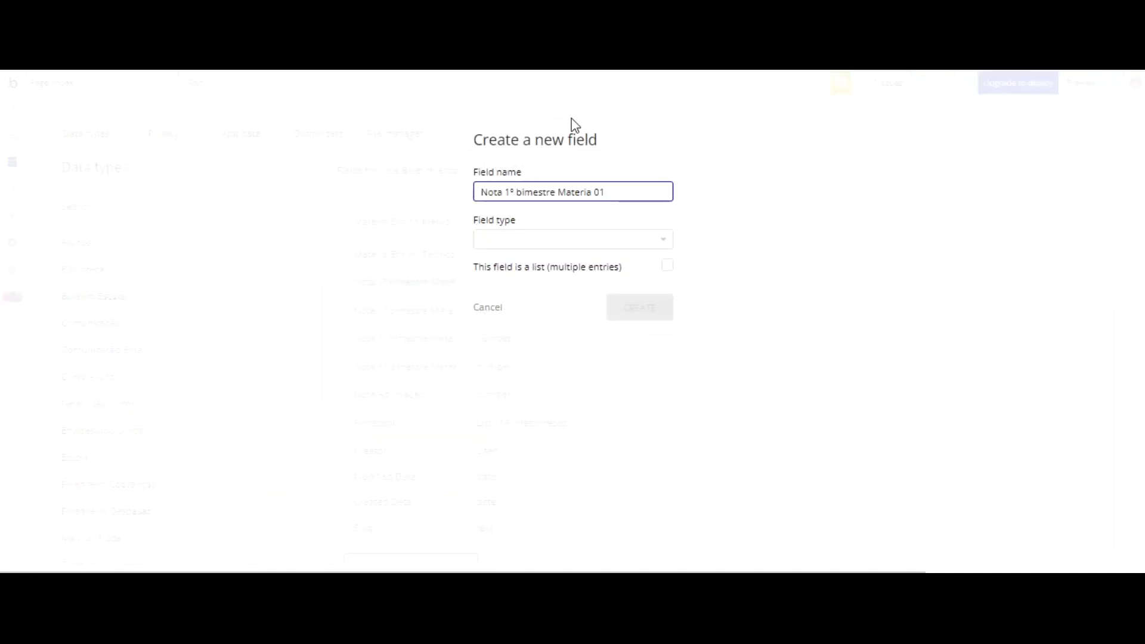
key("BackSpace")
type("5")
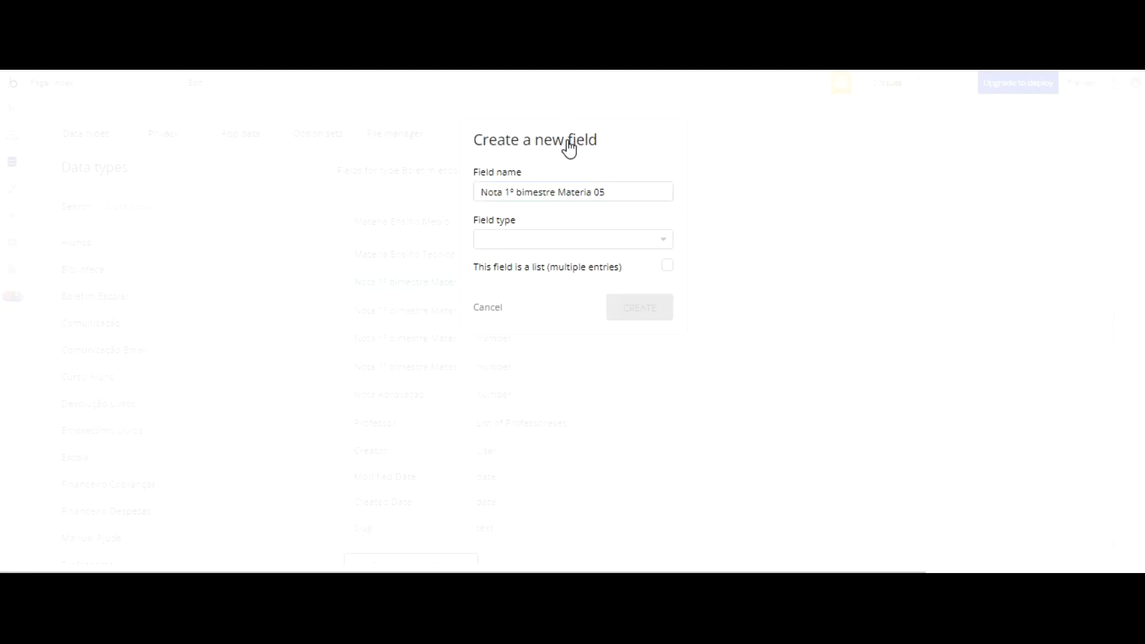
left_click(555, 242)
scroll(550, 276, "down", 15)
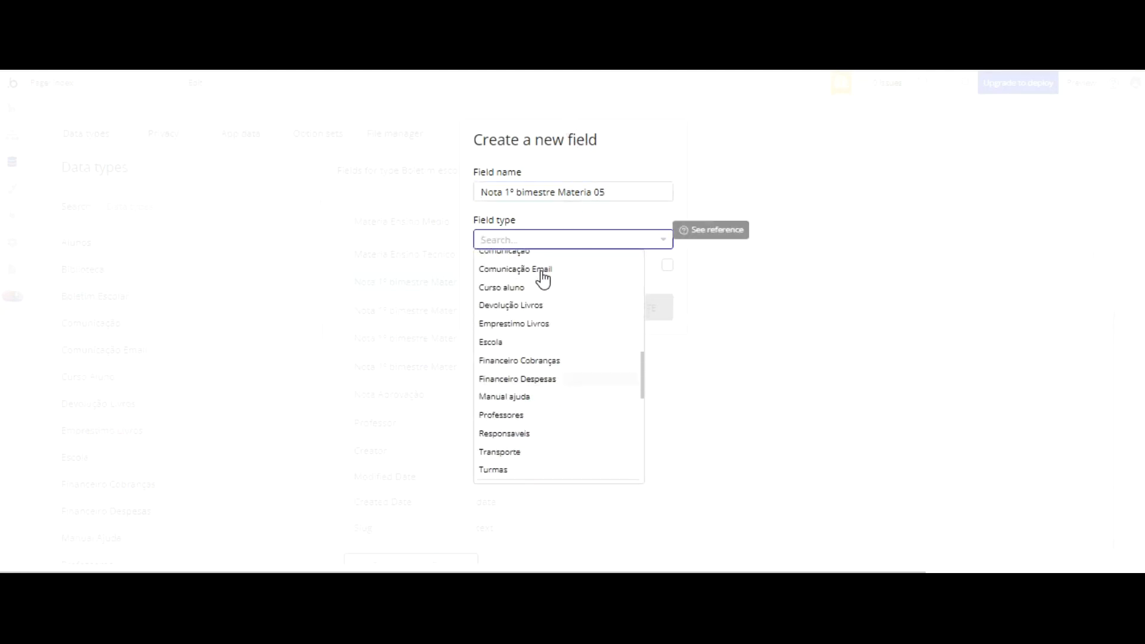
left_click(530, 269)
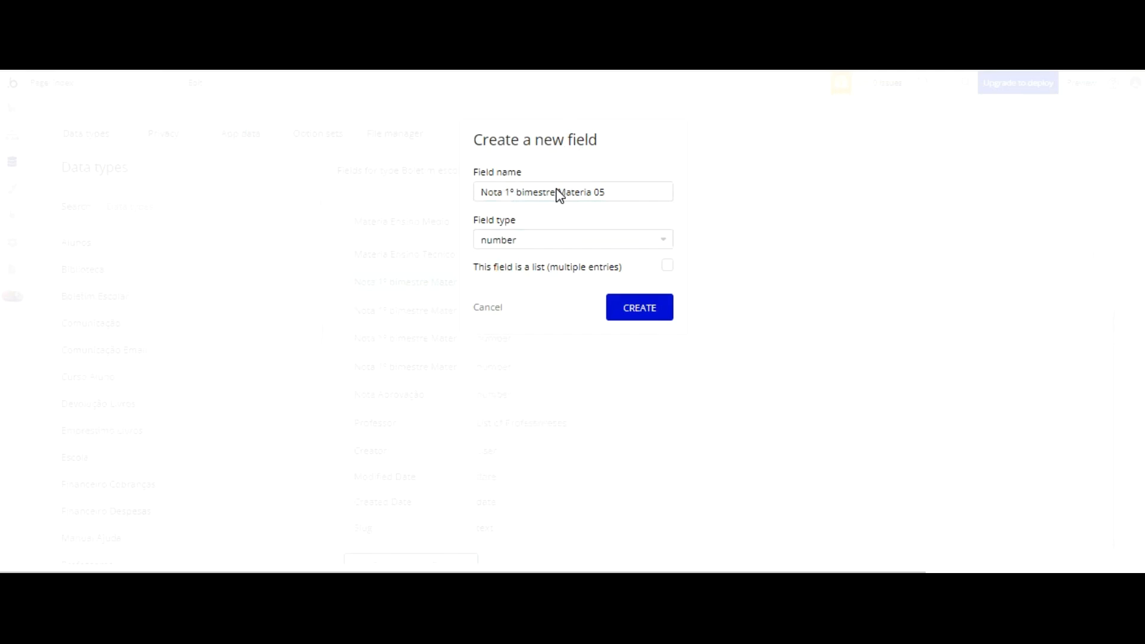
left_click(640, 301)
Step: Create a number field named Nota 1º bimestre Materia 06 in the Boletim Escolar data type
scroll(453, 342, "down", 4)
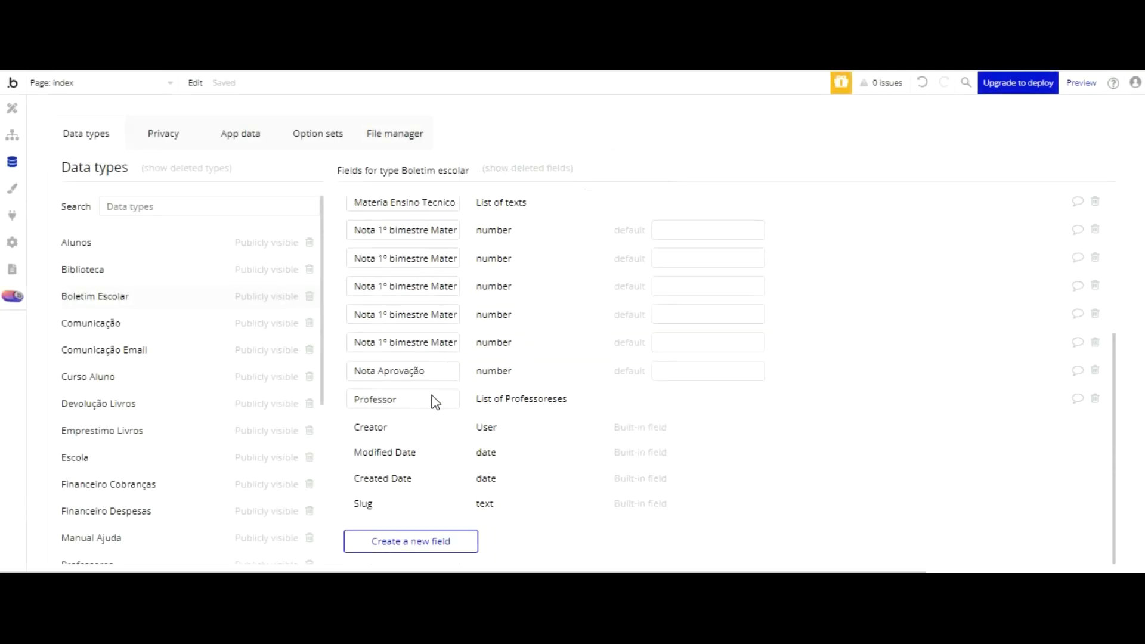
left_click(411, 541)
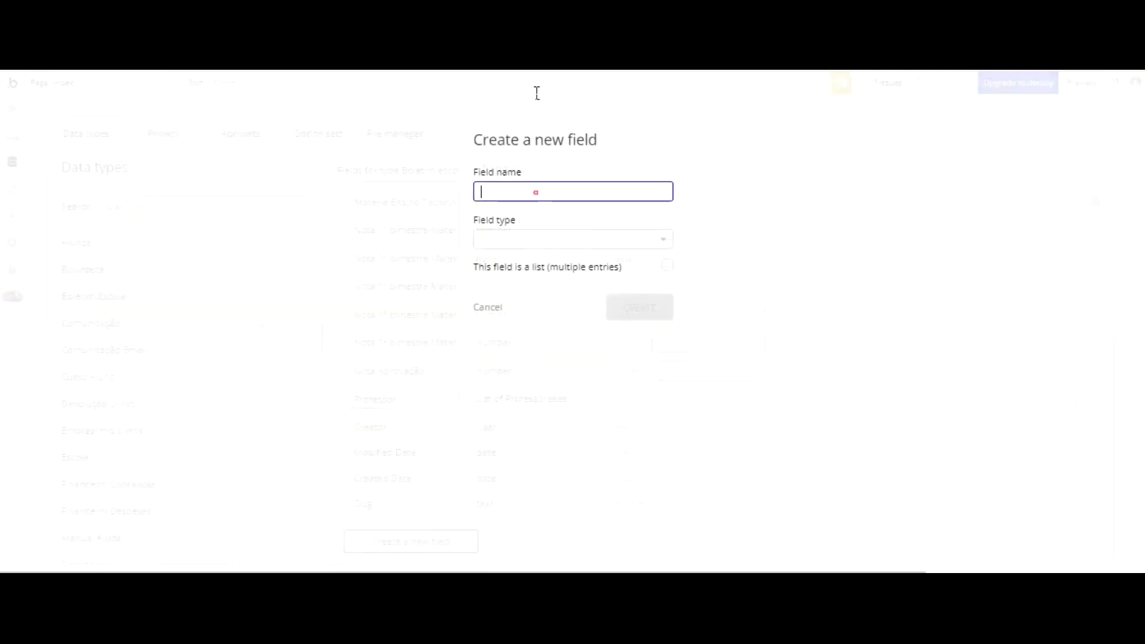
key("ctrl+v")
type("6")
left_click(555, 239)
scroll(573, 281, "down", 3)
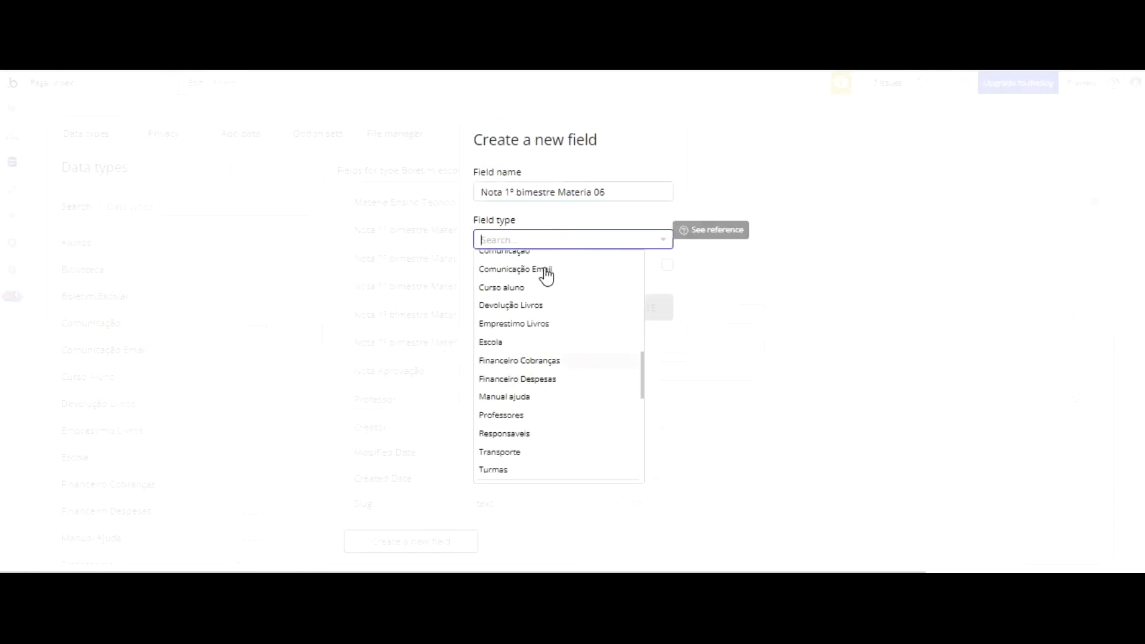
scroll(544, 277, "down", 3)
left_click(589, 353)
left_click(647, 307)
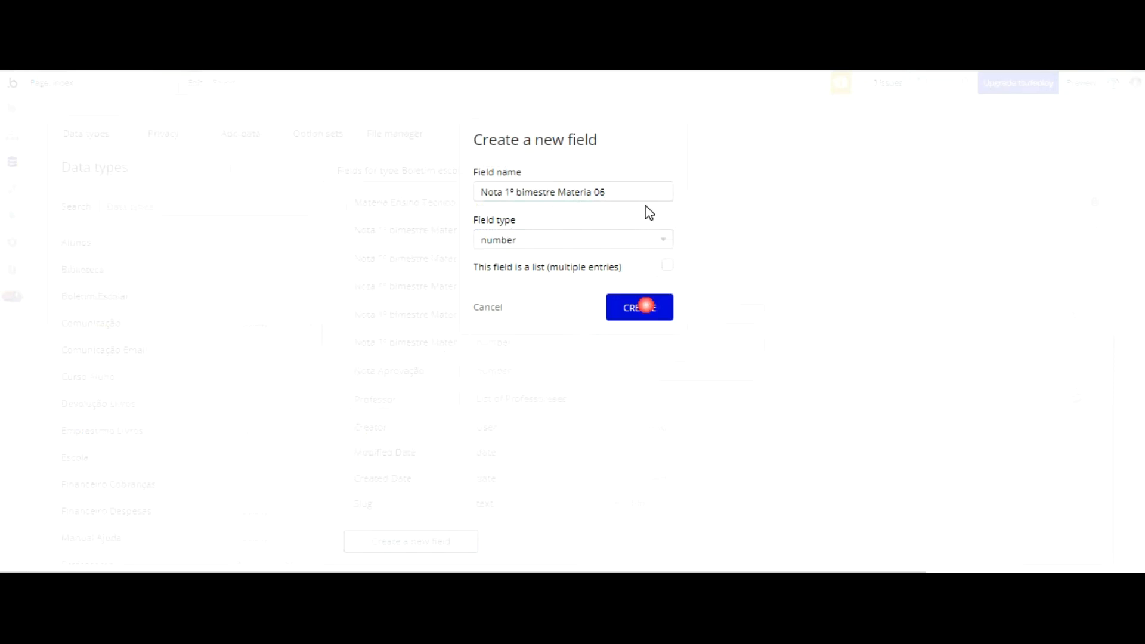
Step: Create a number field named Nota 1º bimestre Materia 07 in the Boletim Escolar data type
scroll(414, 401, "down", 3)
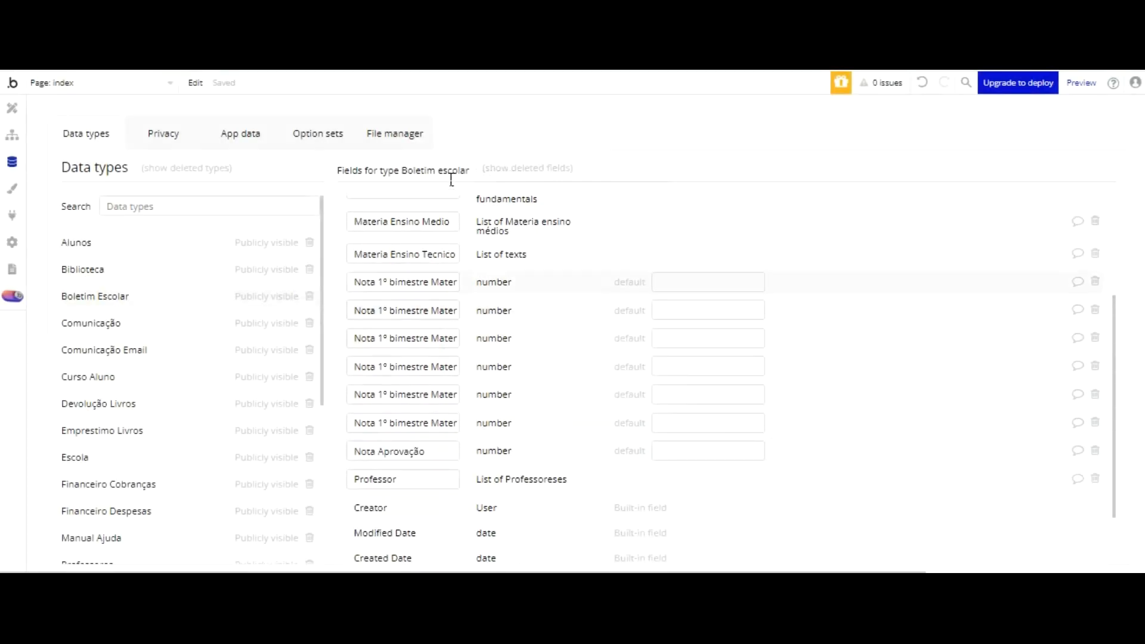
scroll(447, 424, "down", 3)
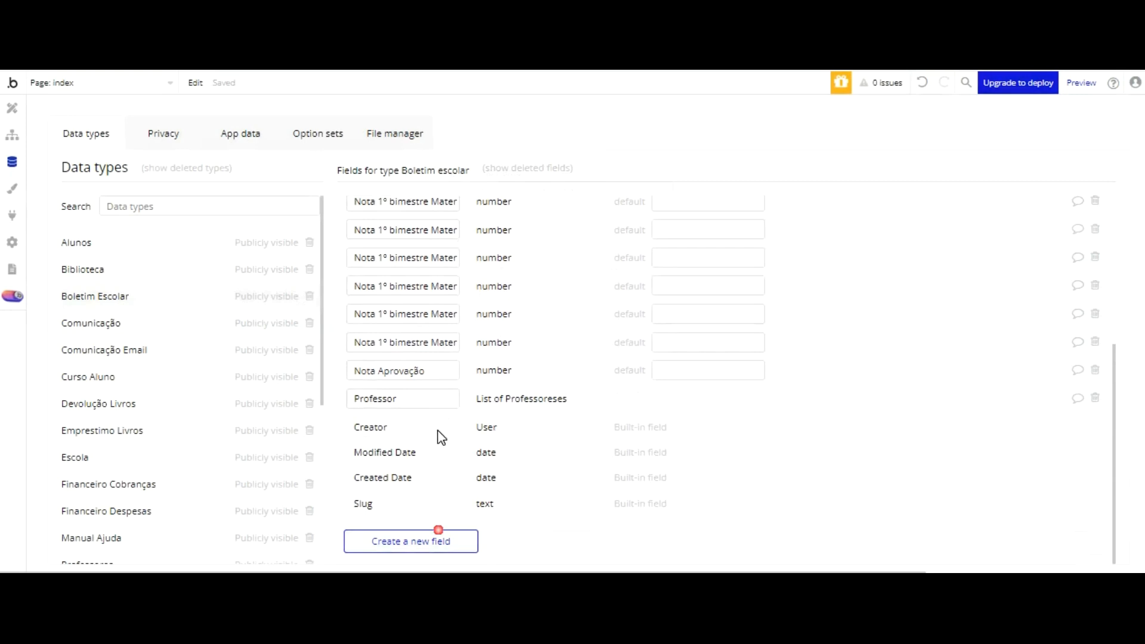
left_click(438, 530)
left_click(532, 197)
key("ctrl+v")
type("7")
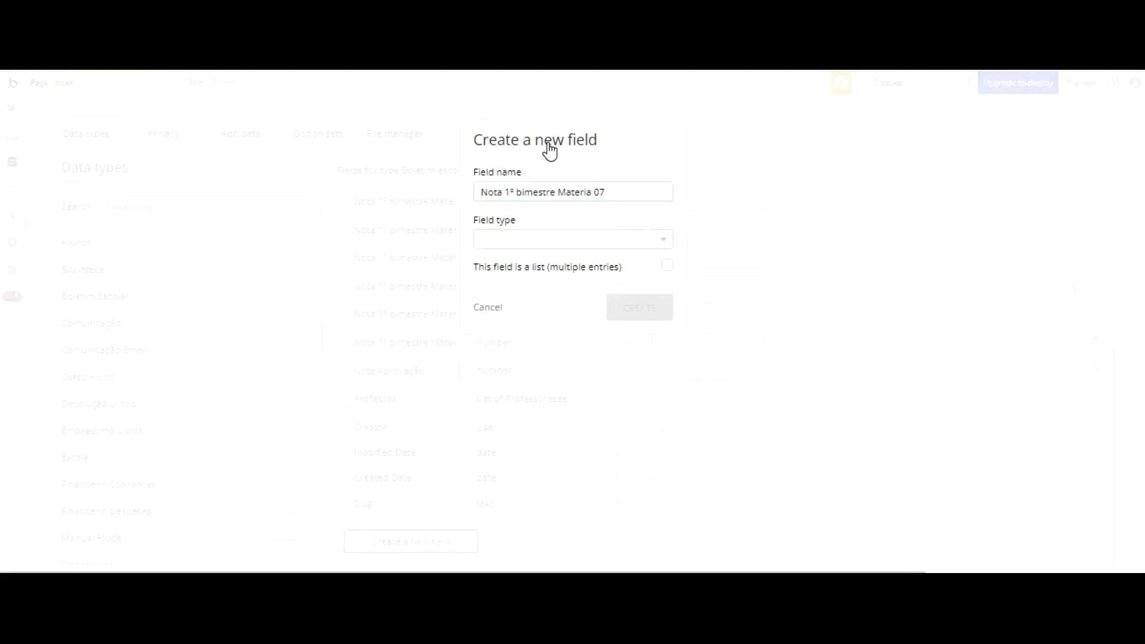
left_click(563, 241)
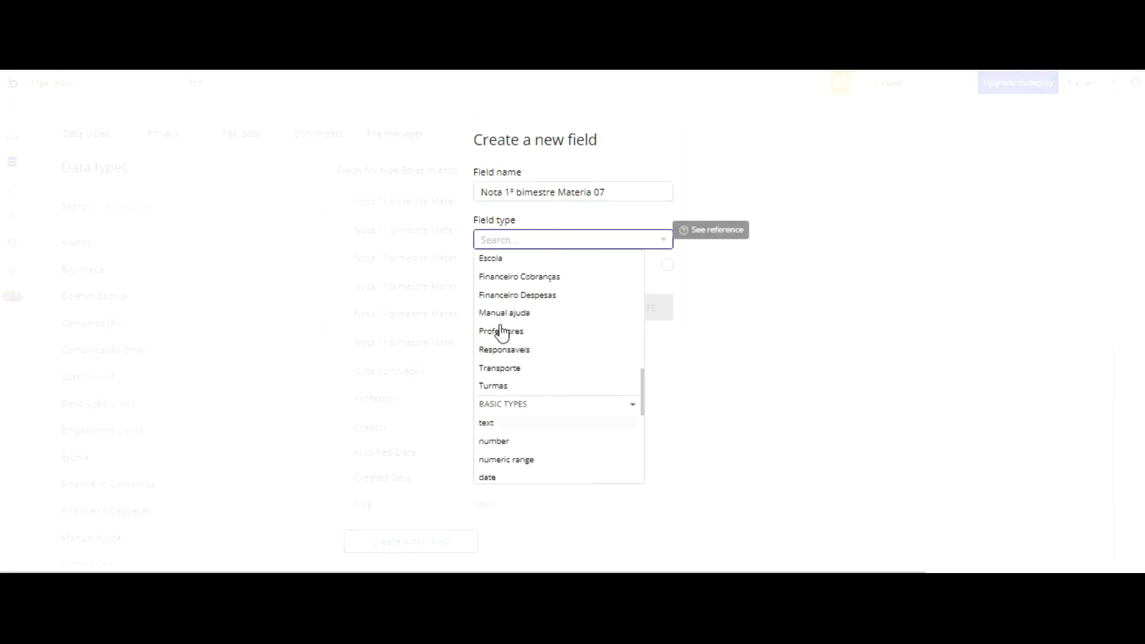
left_click(498, 440)
left_click(644, 307)
Step: Create a number field named Nota 1º bimestre Materia 08 in the Boletim Escolar data type
scroll(624, 311, "down", 3)
scroll(596, 251, "down", 2)
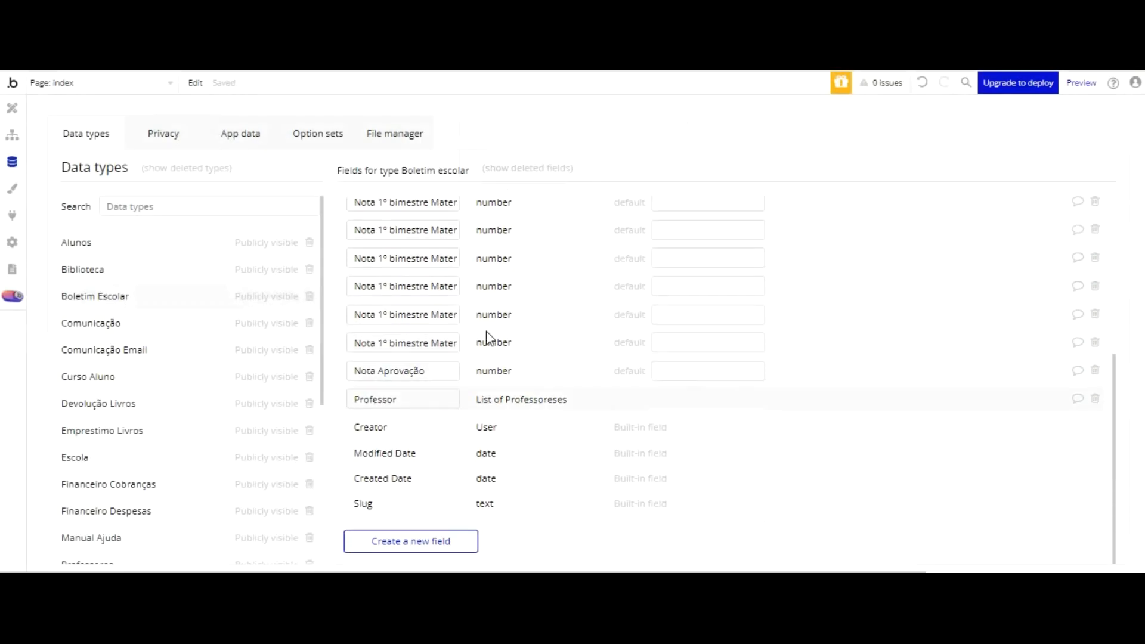
left_click(411, 541)
left_click(555, 190)
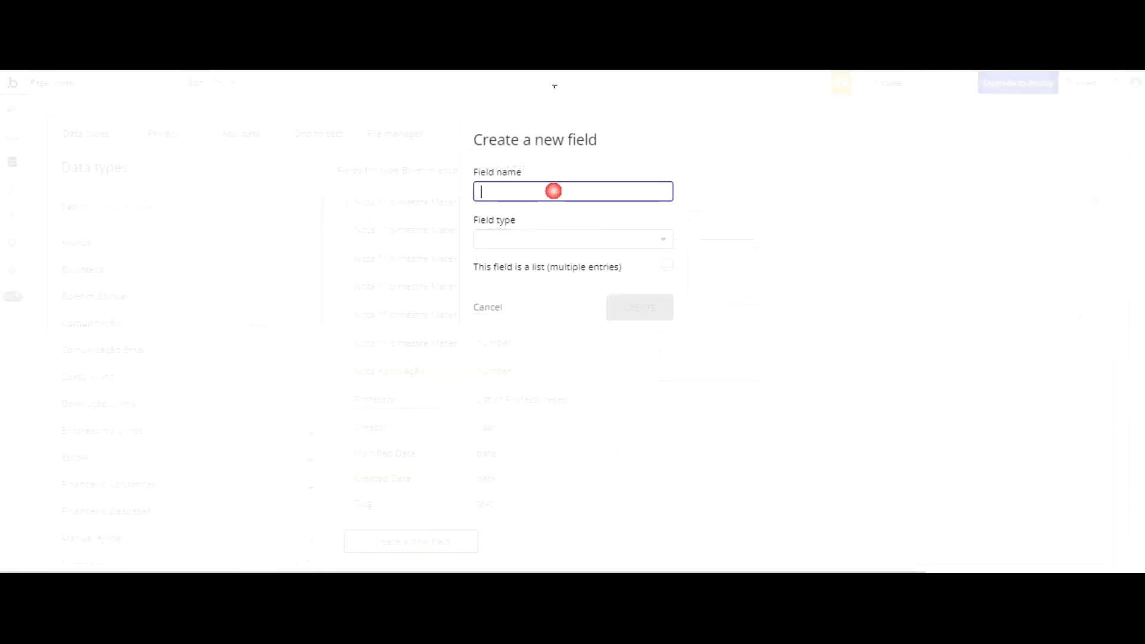
key("ctrl+v")
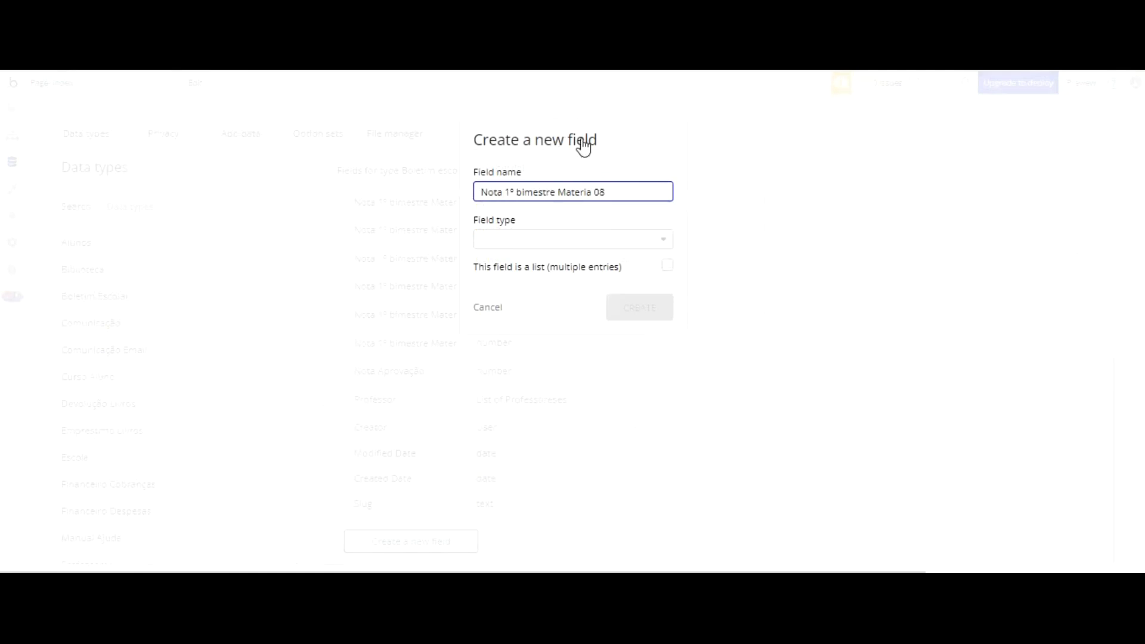
left_click(580, 238)
scroll(555, 274, "down", 8)
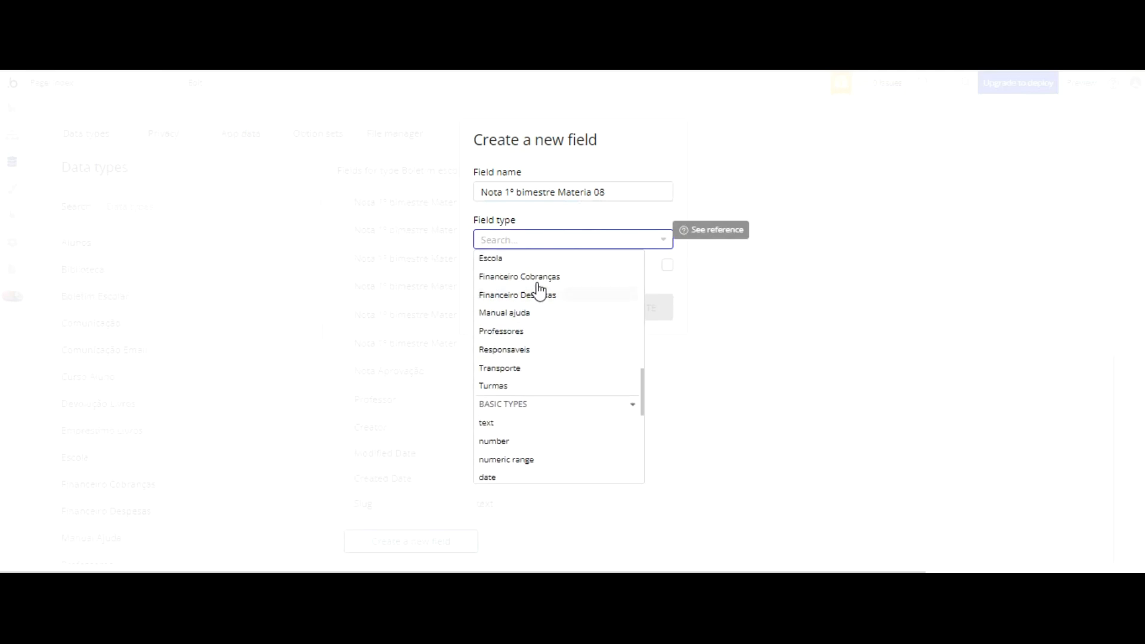
left_click(494, 440)
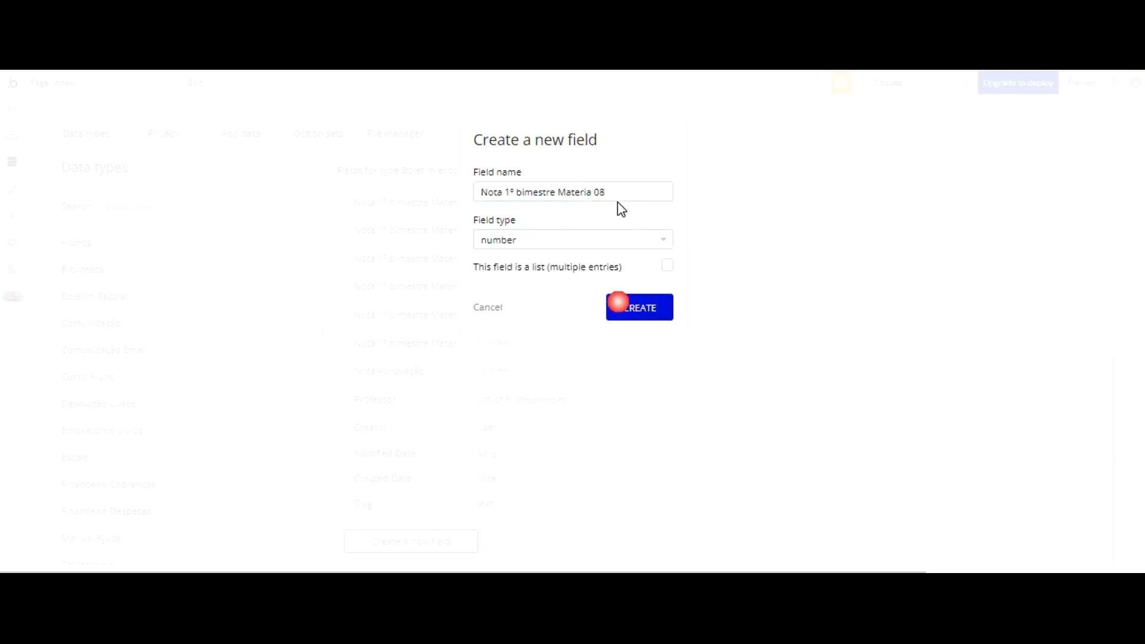
left_click(621, 306)
Step: Create a number field named Nota 1º bimestre Materia 09 in the Boletim Escolar data type
scroll(480, 382, "down", 5)
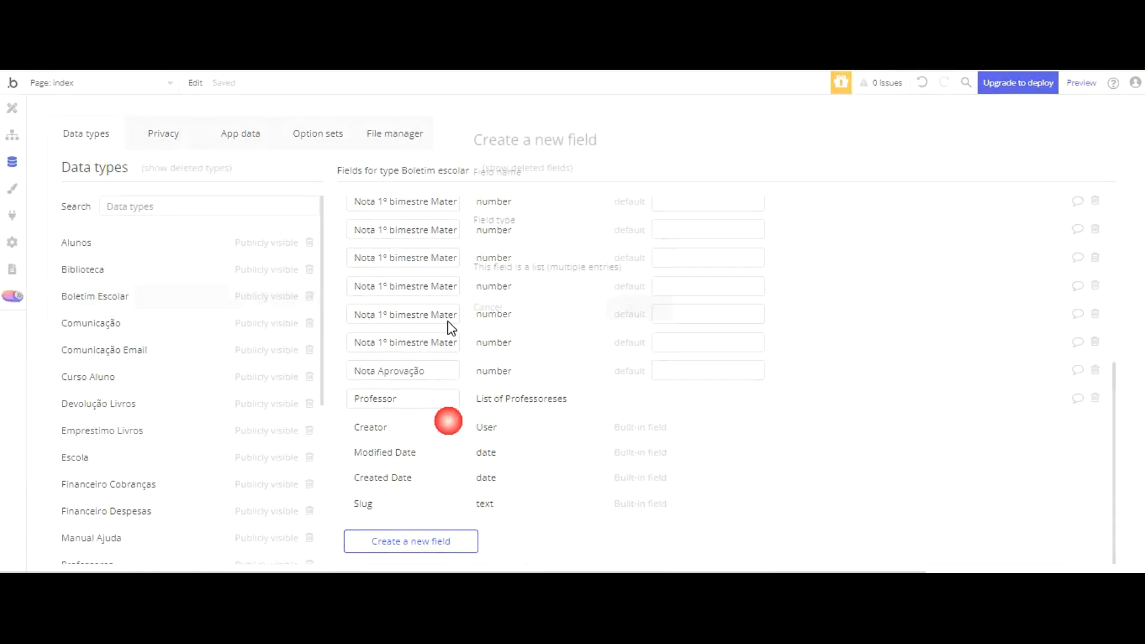
left_click(525, 191)
key("ctrl+v")
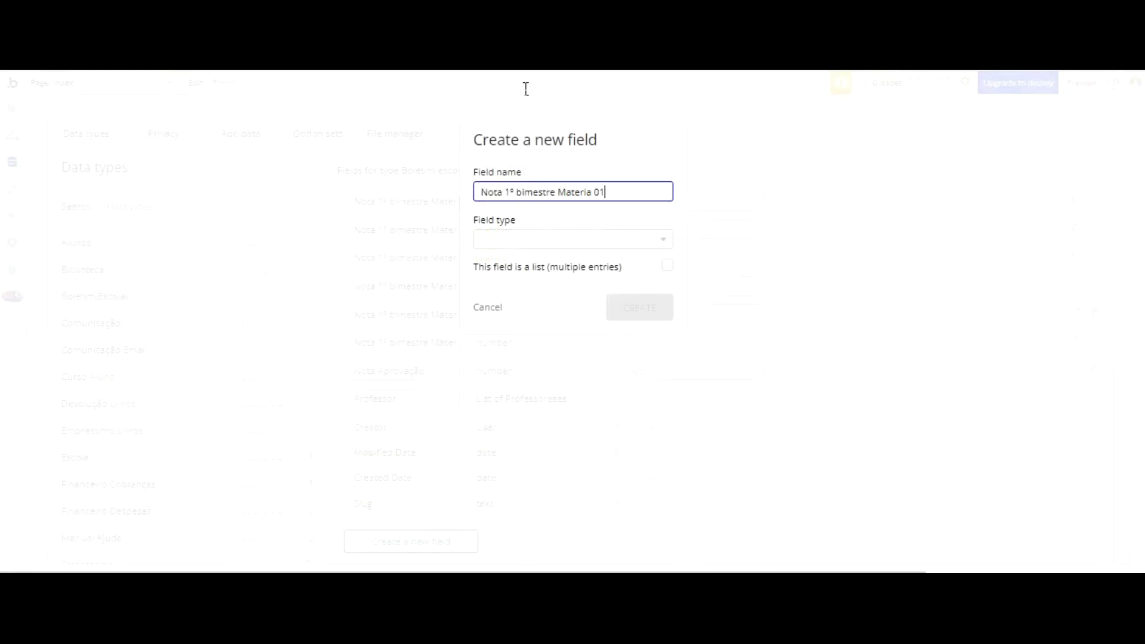
type("9")
left_click(570, 239)
scroll(570, 256, "down", 5)
left_click(494, 357)
left_click(623, 307)
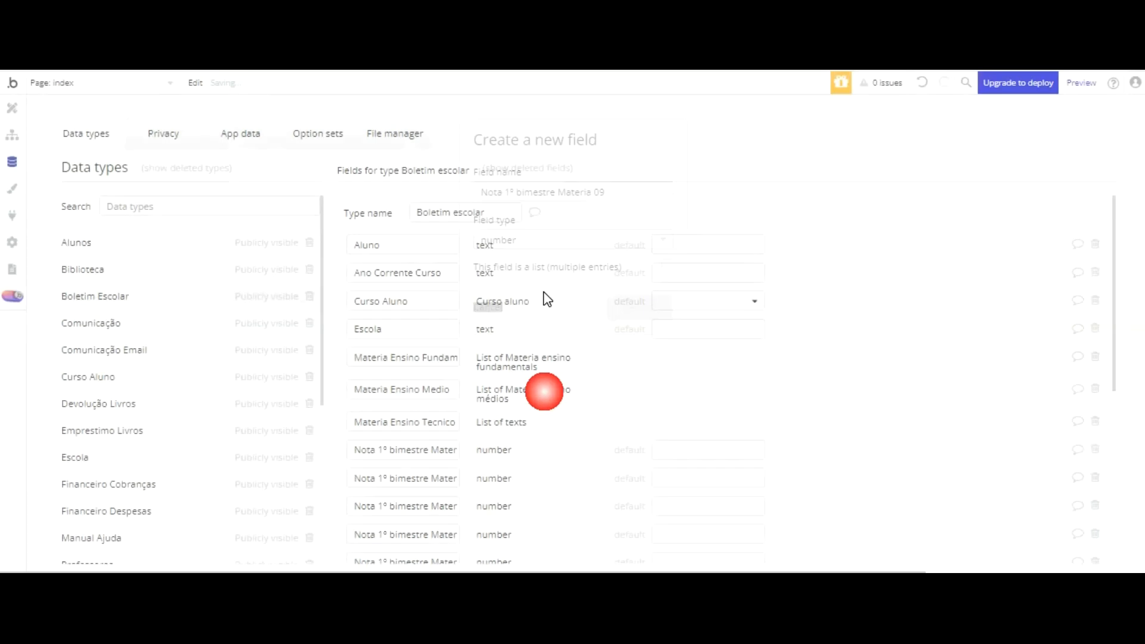
Step: Create a number field named Nota 1º bimestre Materia 10 in the Boletim Escolar data type
scroll(412, 417, "down", 5)
left_click(412, 541)
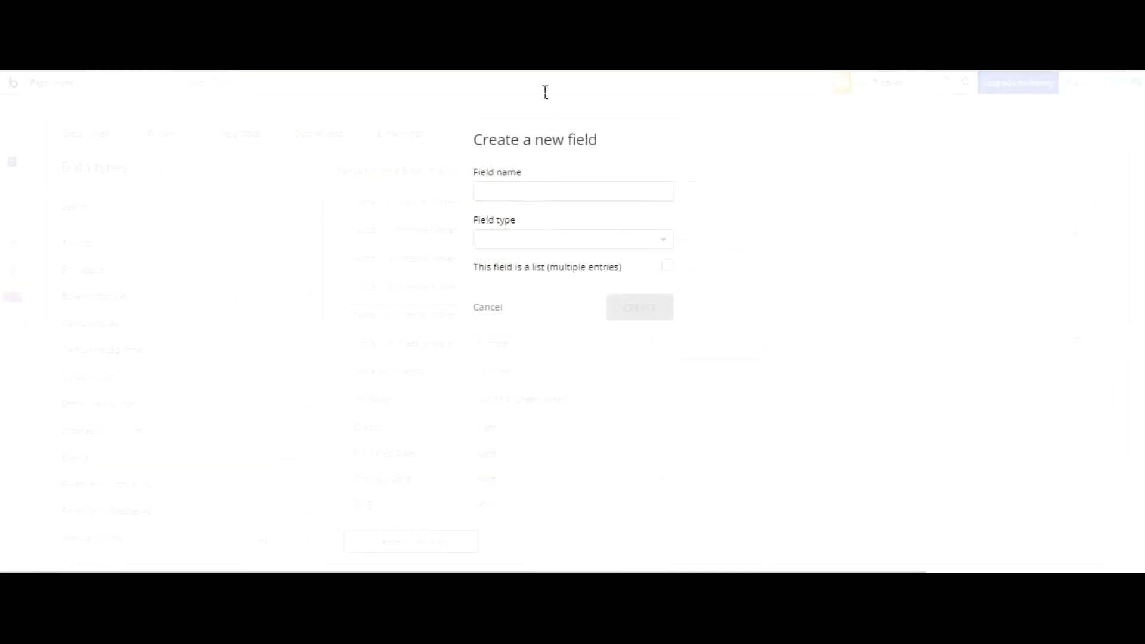
type("Nota 1º bimestre Materia 0")
type("1")
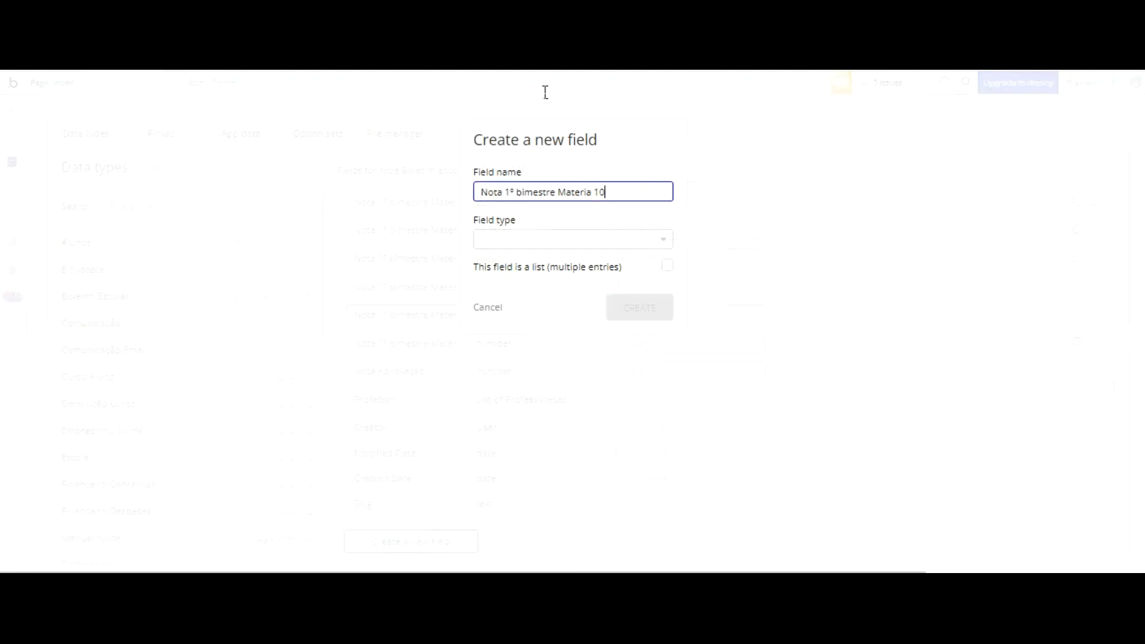
left_click(563, 241)
scroll(573, 240, "down", 4)
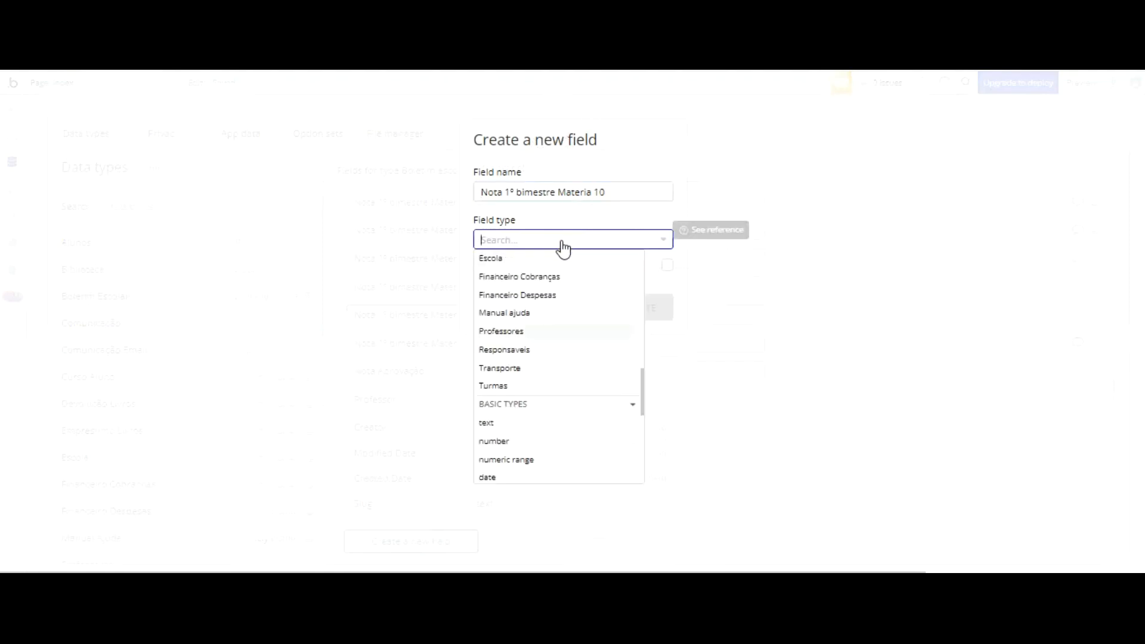
left_click(494, 441)
left_click(639, 306)
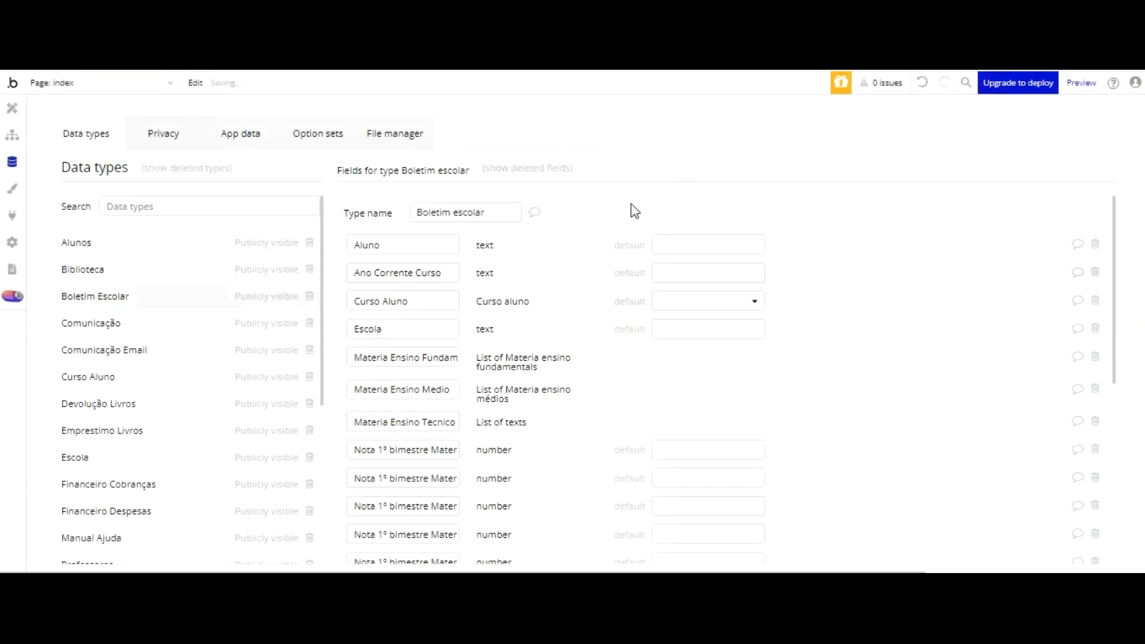
Step: Create a number field named Nota 1º bimestre Materia 11 in the Boletim Escolar data type
scroll(634, 210, "down", 5)
left_click(418, 541)
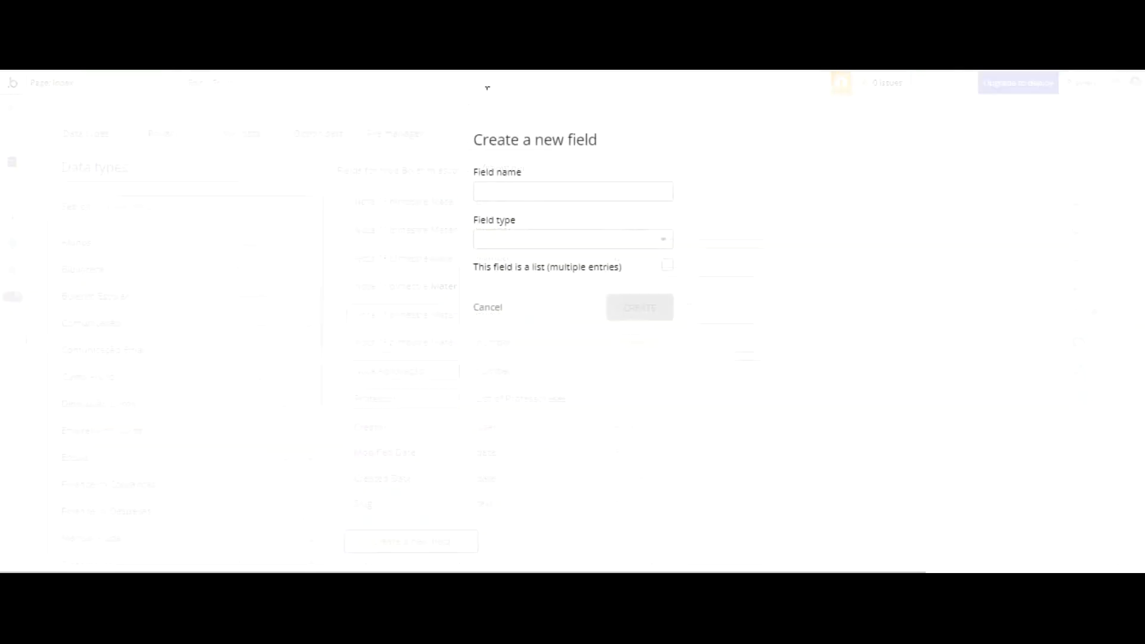
type("Nota 1º bimestre Materia 01")
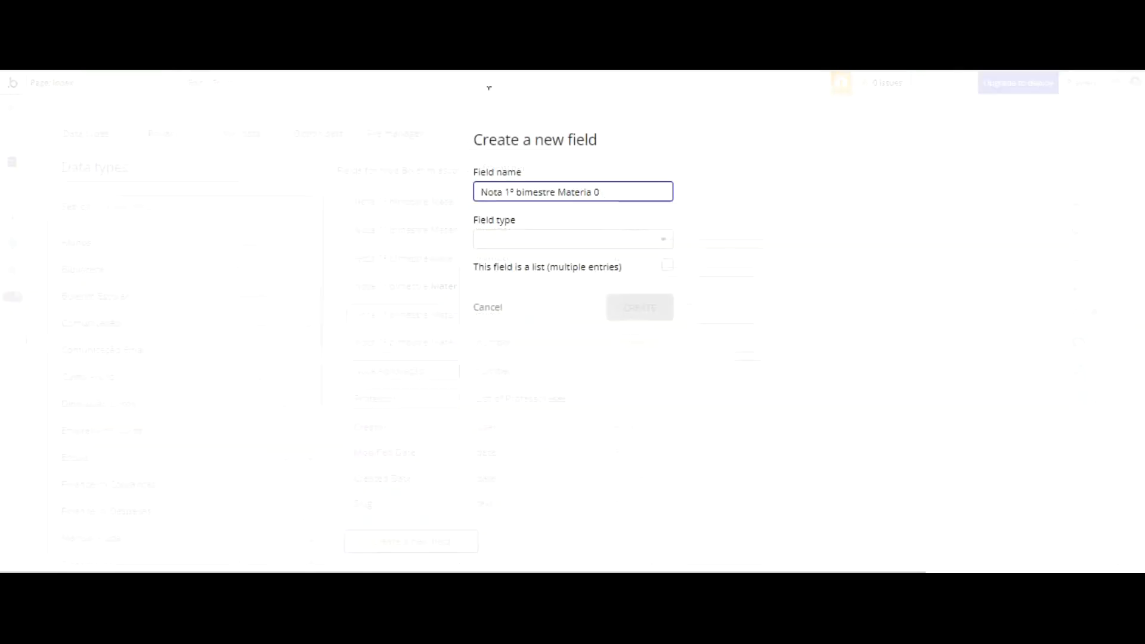
left_click(525, 240)
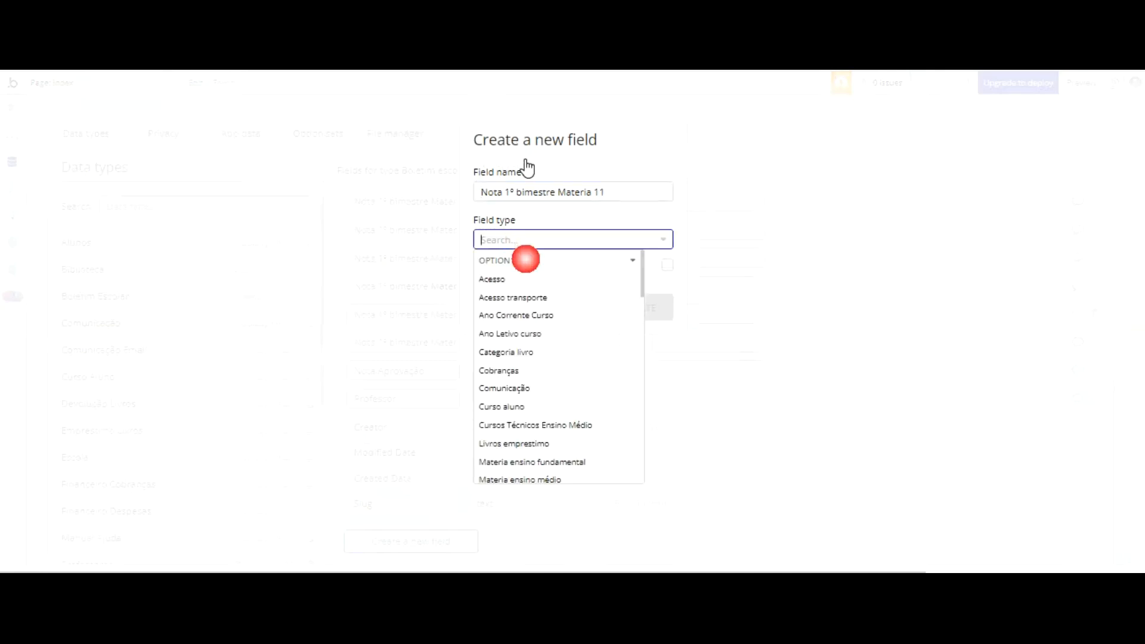
scroll(614, 213, "down", 10)
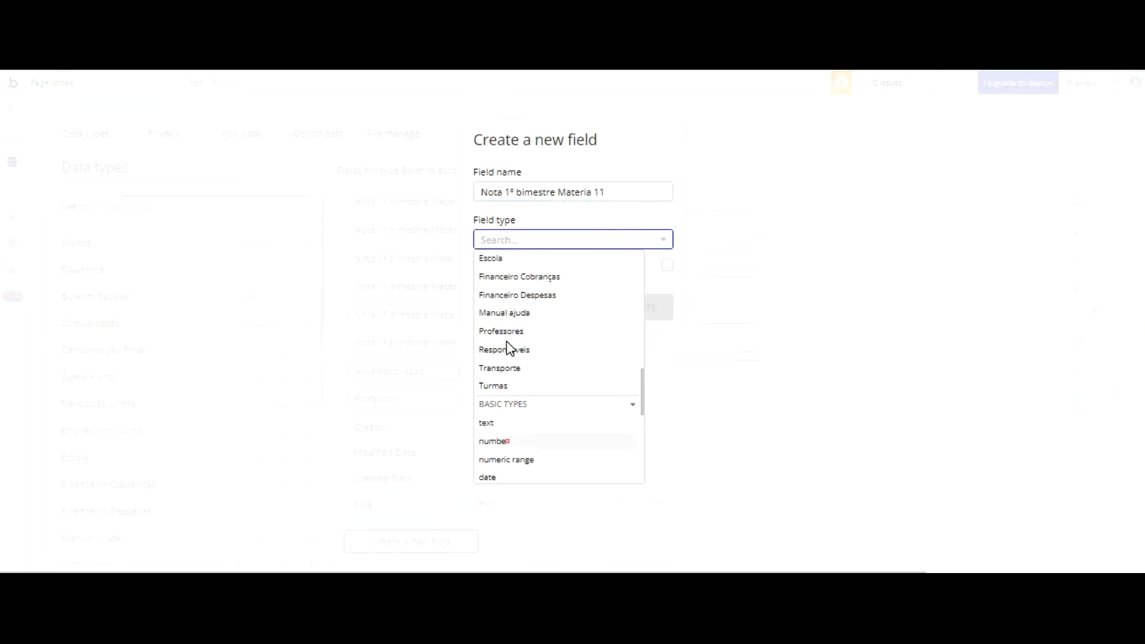
left_click(495, 442)
left_click(639, 306)
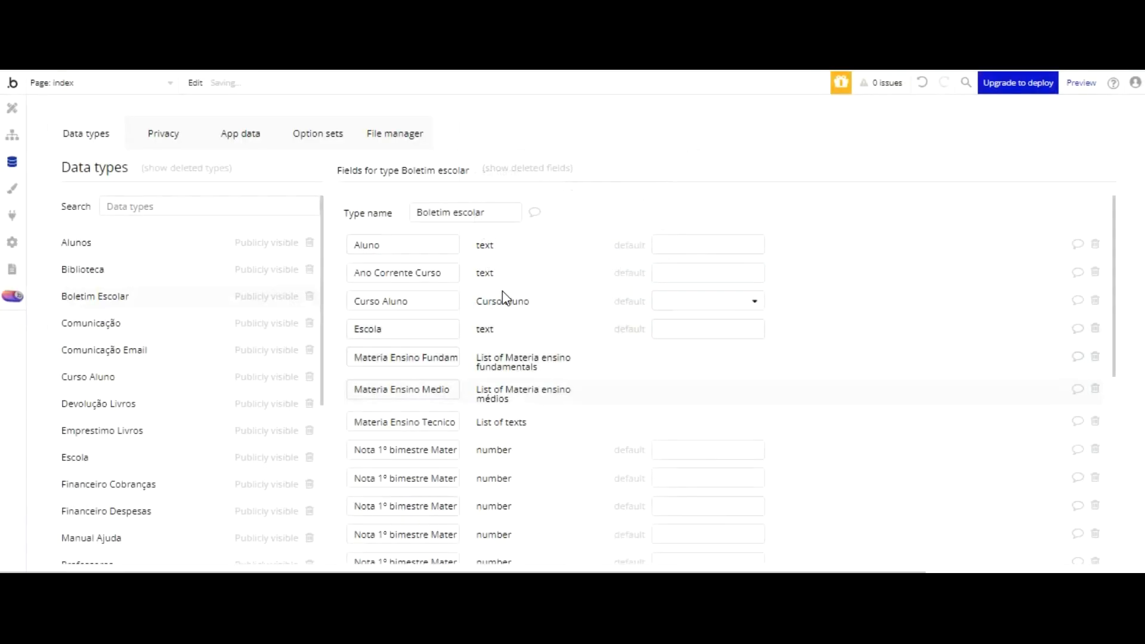
Step: Start a new Boletim Escolar field and name it Nota 2º bimestre Materia 01
scroll(480, 371, "down", 8)
left_click(411, 541)
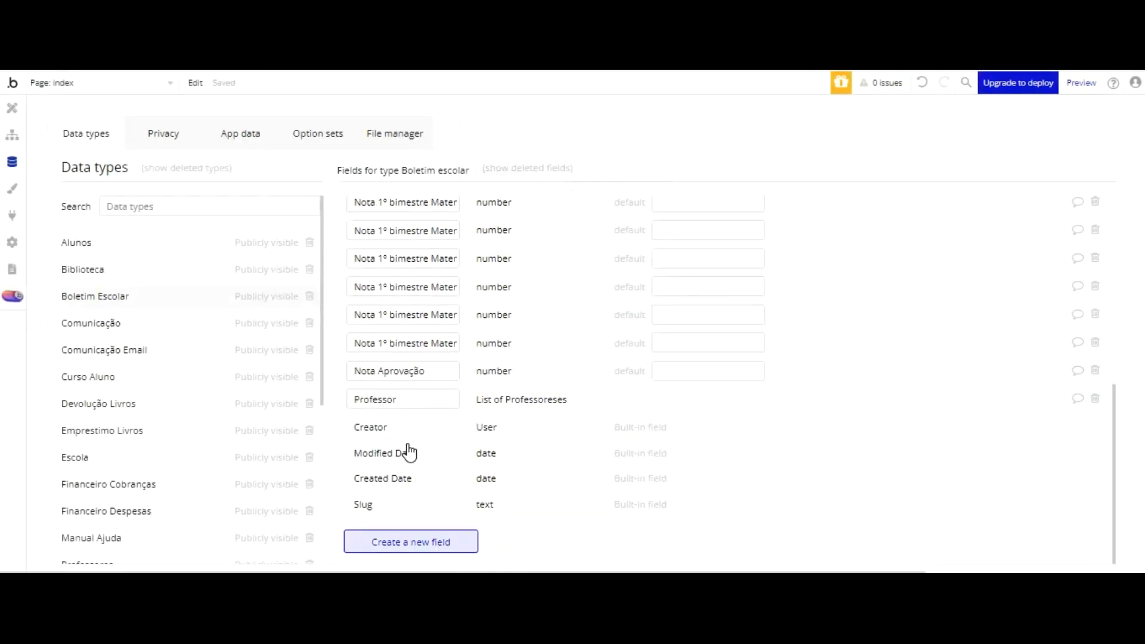
type("Nota 1º bimestre Materia 01")
left_click(510, 194)
key("BackSpace")
type("2")
left_click(560, 143)
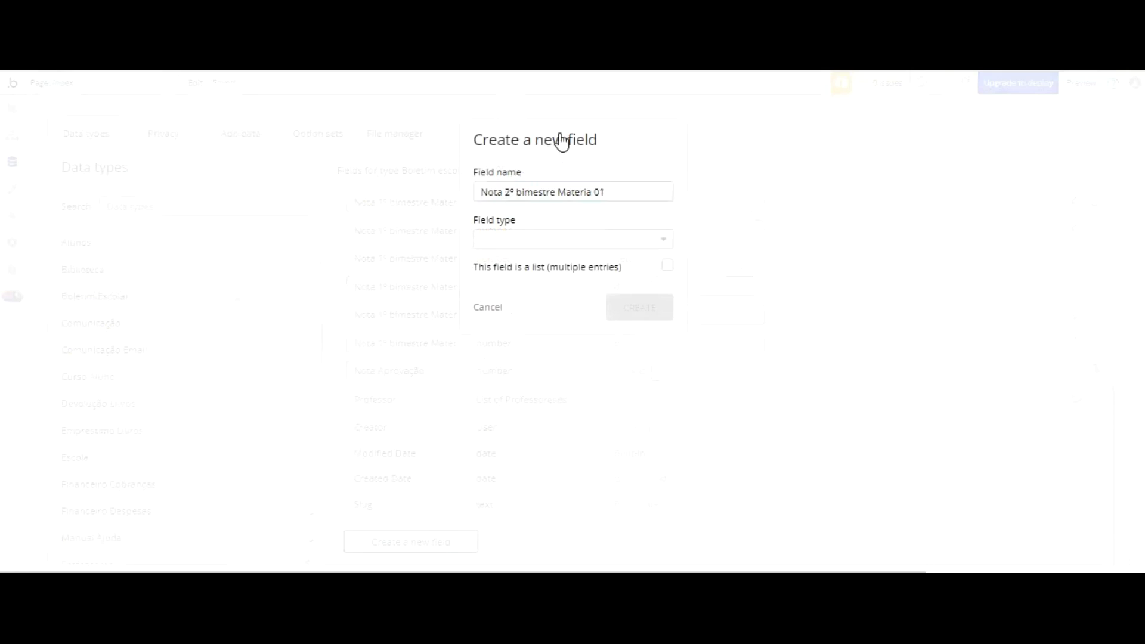
Step: Set the Nota 2º bimestre Materia 01 field's type to number, select its name for reuse and create the field
left_click(561, 241)
scroll(584, 308, "down", 7)
scroll(585, 313, "down", 3)
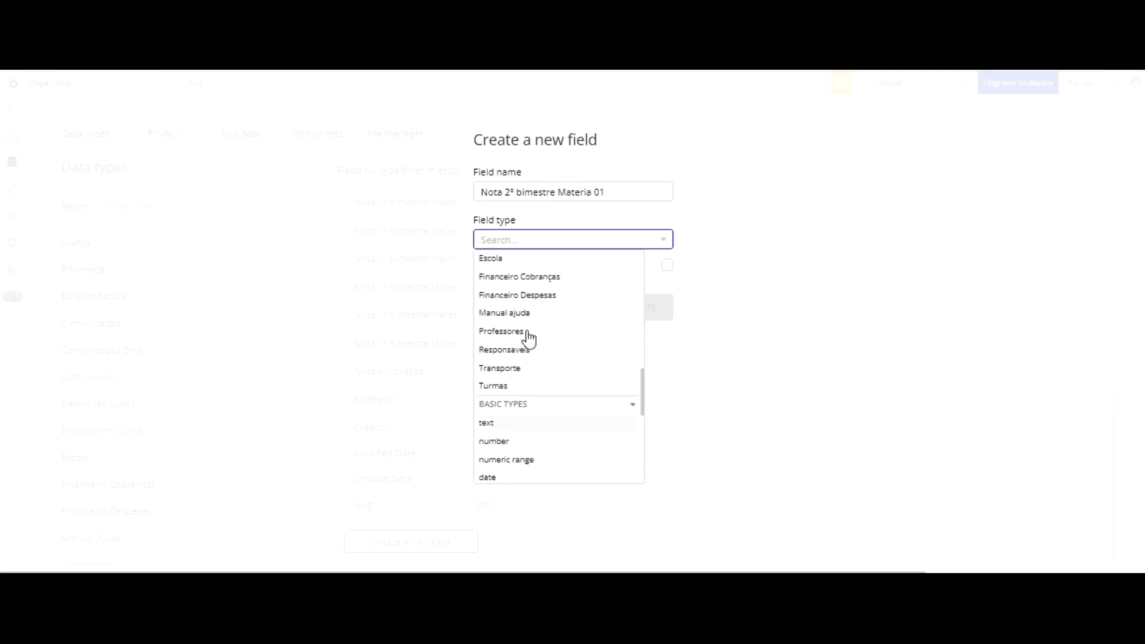
left_click(524, 425)
left_click(561, 239)
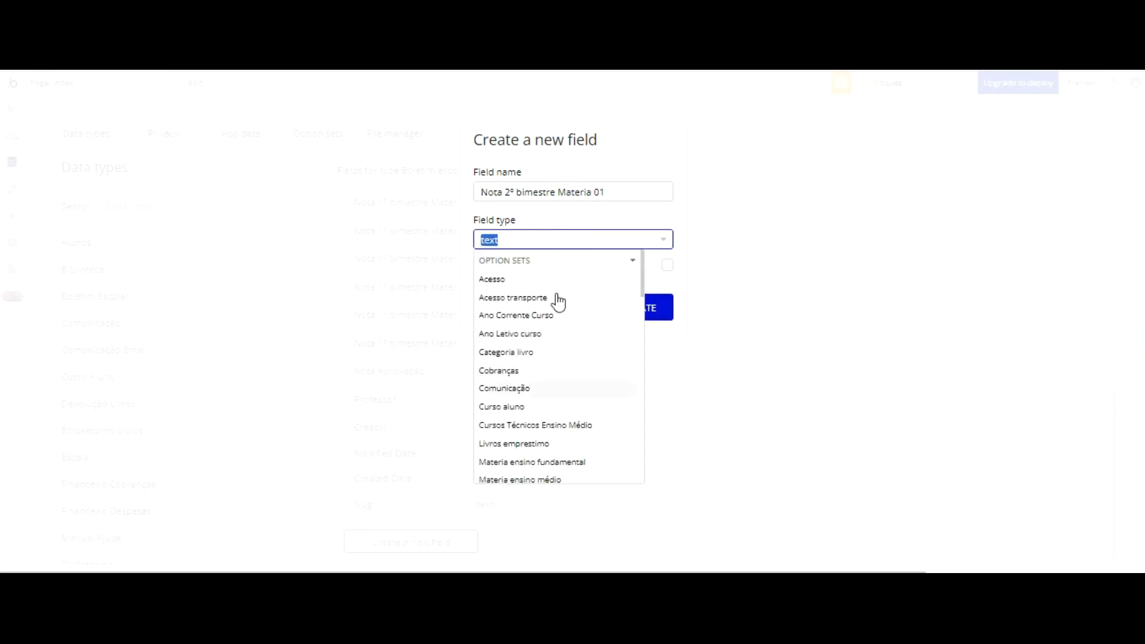
scroll(557, 311, "down", 5)
scroll(525, 346, "down", 10)
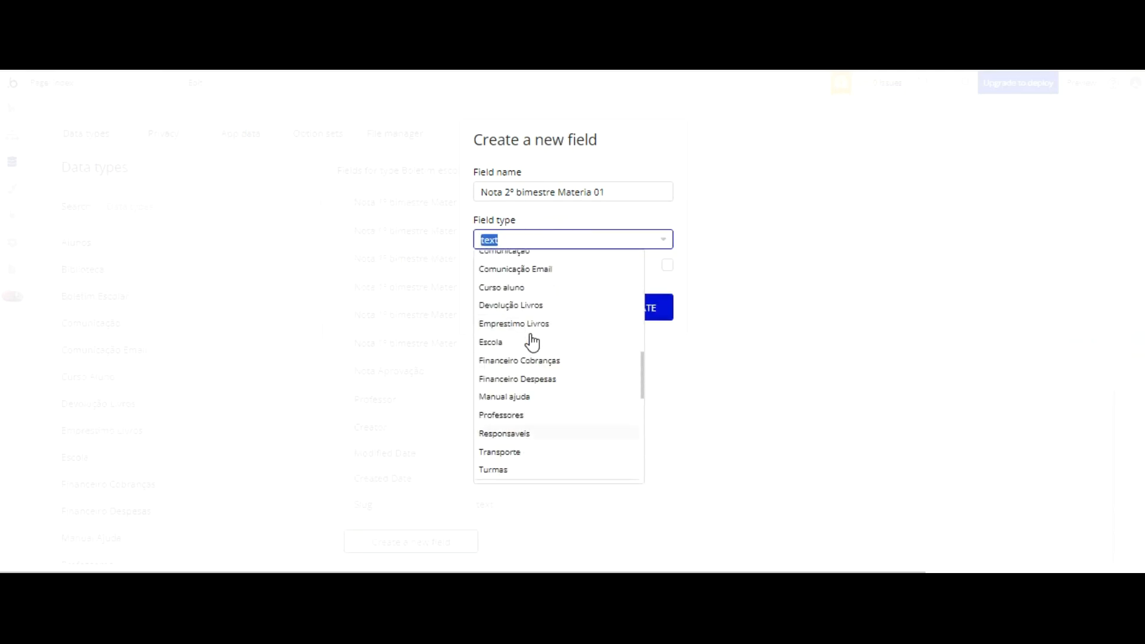
left_click(506, 273)
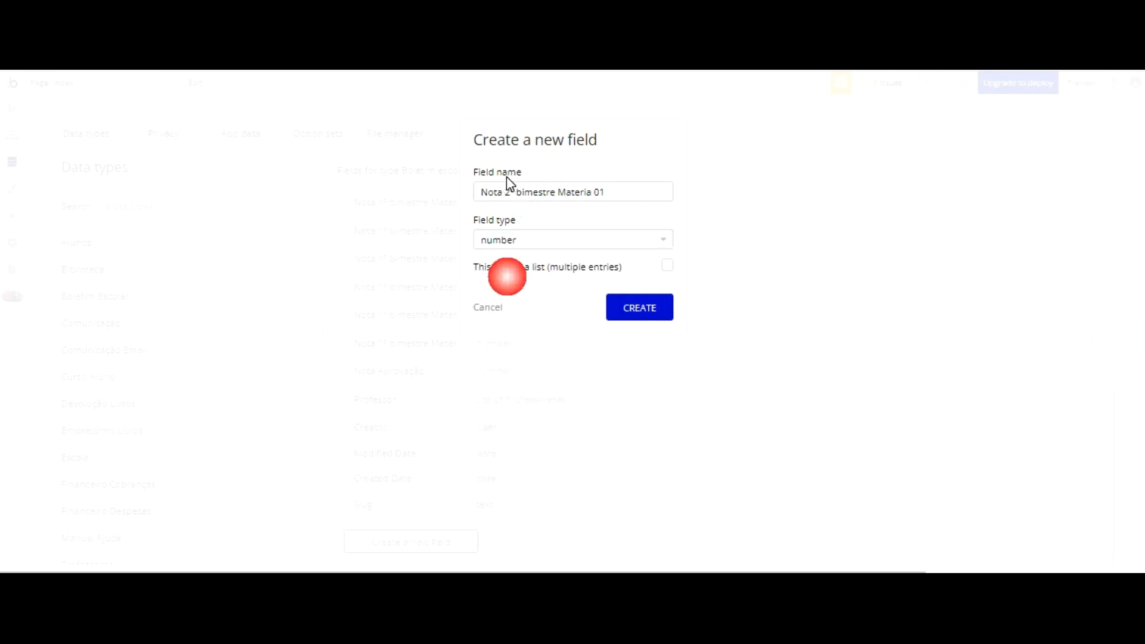
key("ctrl+a")
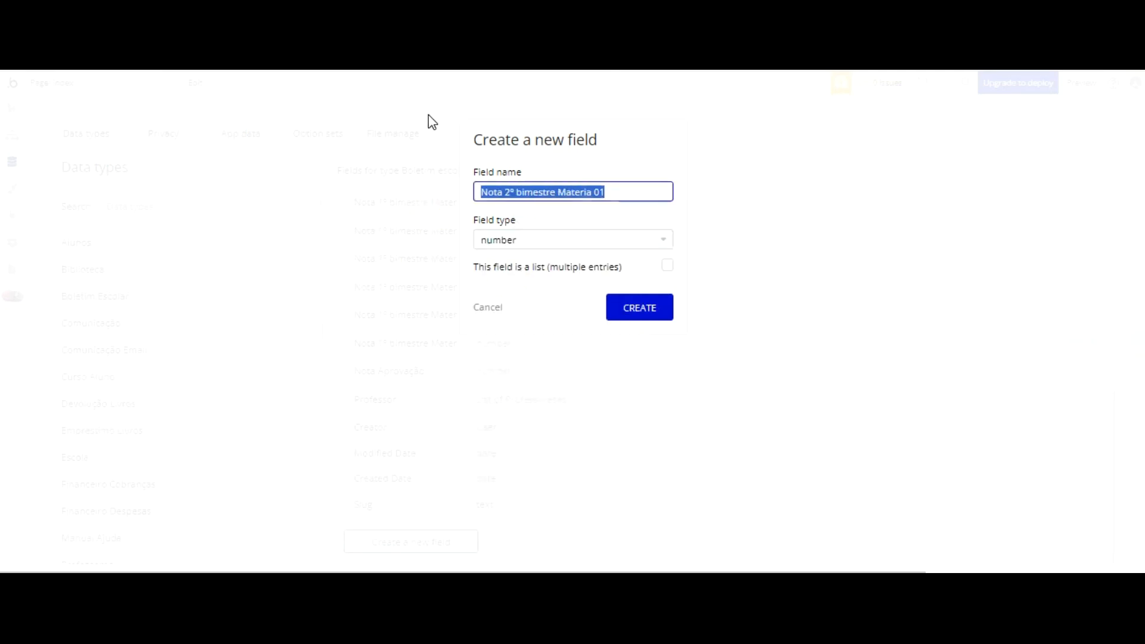
key("Return")
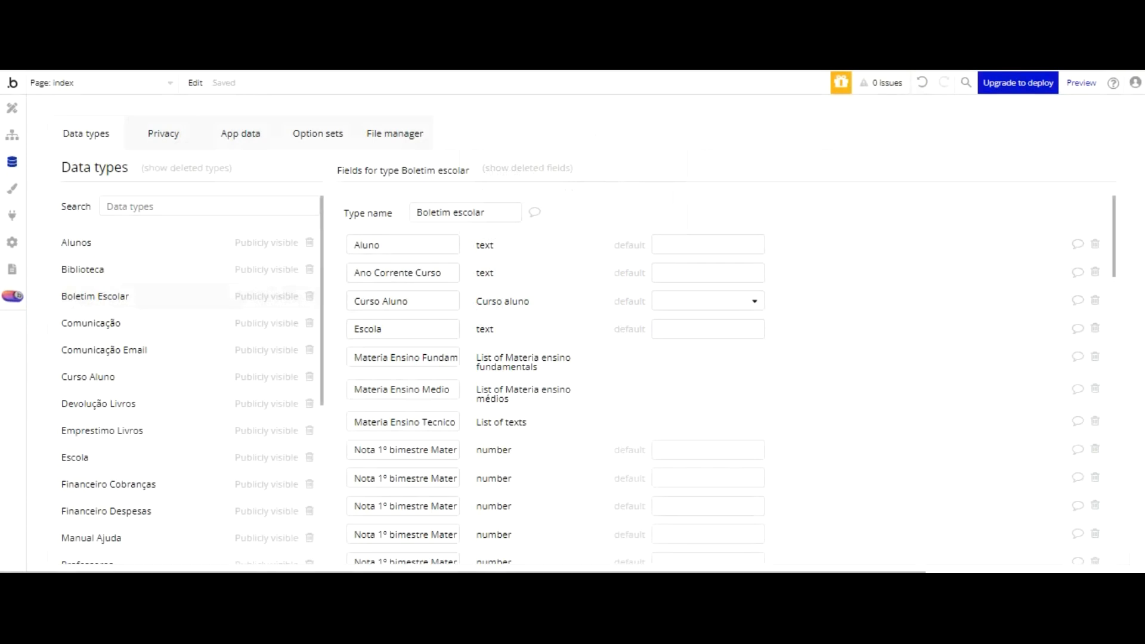
Step: Start another field in the Boletim Escolar data type and name it Media final Materia 01
scroll(478, 305, "down", 3)
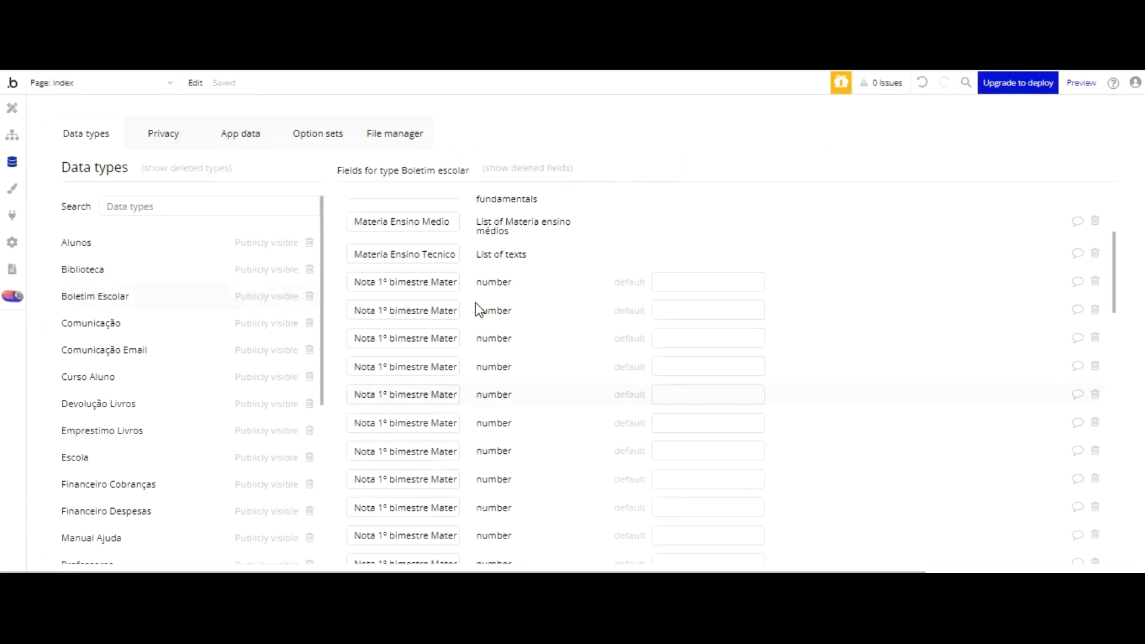
scroll(443, 225, "down", 2)
scroll(445, 227, "down", 5)
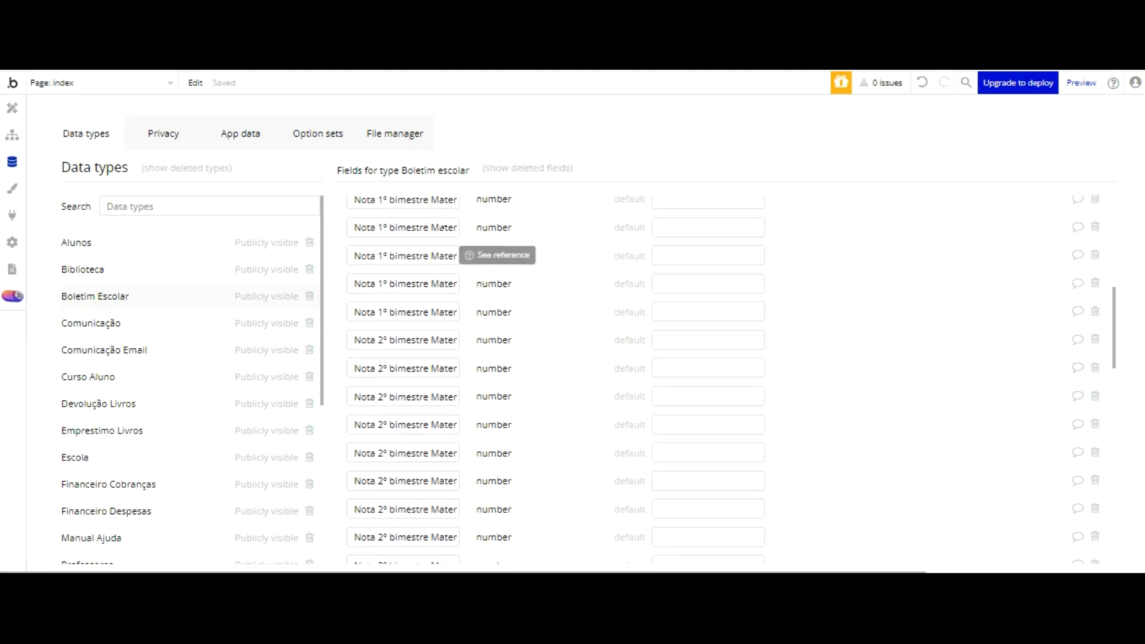
scroll(416, 182, "down", 4)
scroll(415, 185, "down", 6)
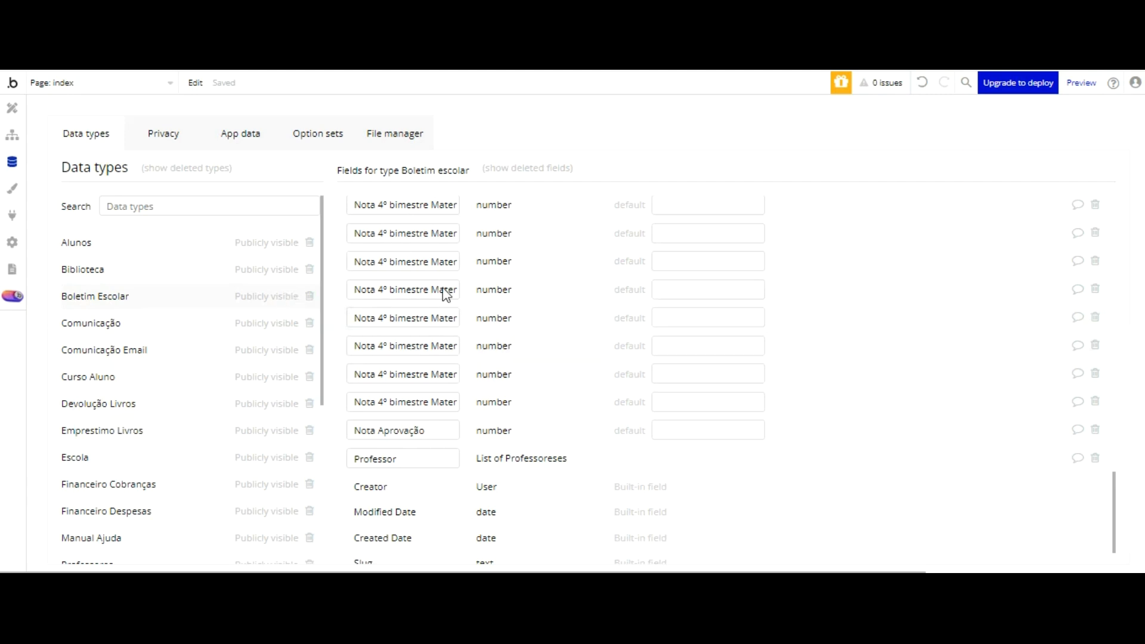
scroll(447, 298, "down", 2)
left_click(412, 541)
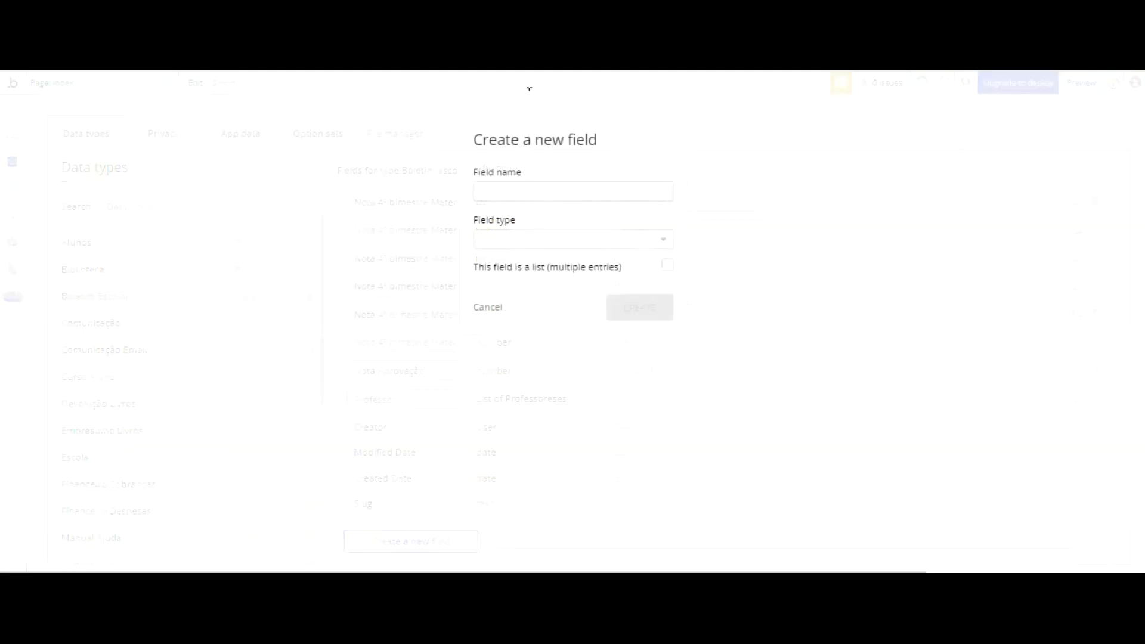
type("Media final")
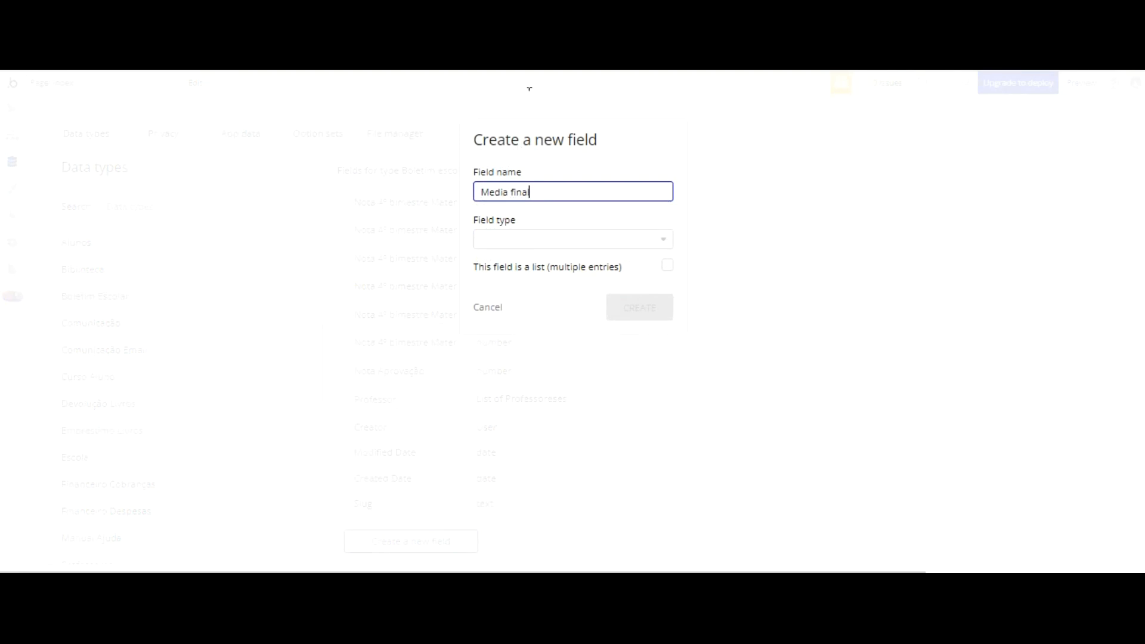
type(" MAteria 01")
Step: Set the Media final Materia 01 field's type to number, copy its name for reuse and create the field
left_click(537, 239)
type("nu")
left_click(512, 317)
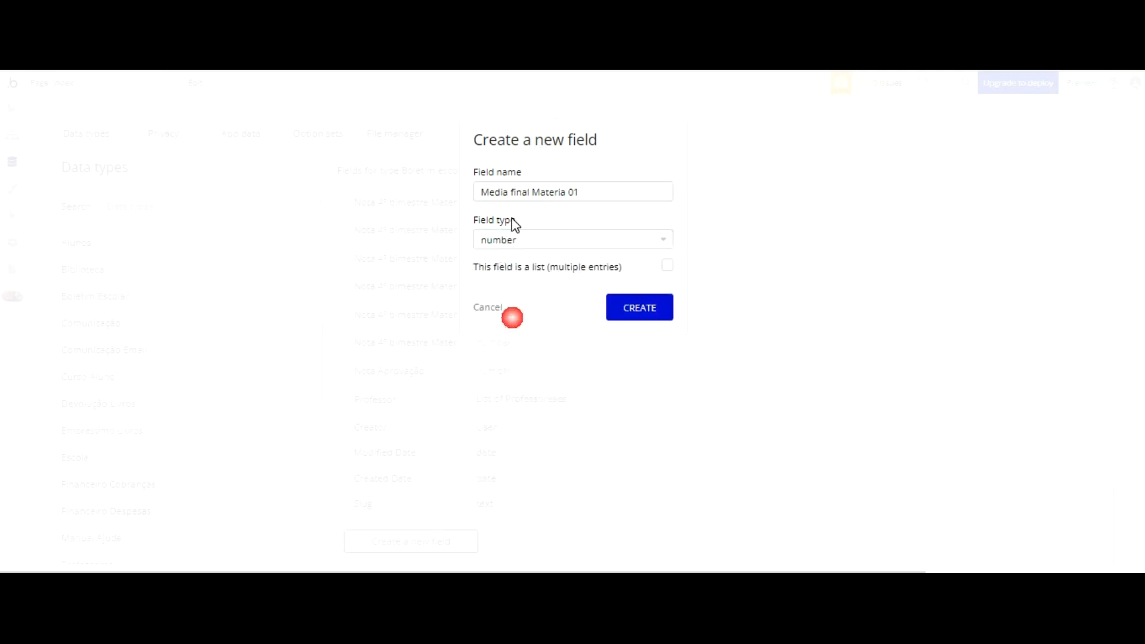
left_click_drag(595, 192, 408, 93)
key("ctrl+c")
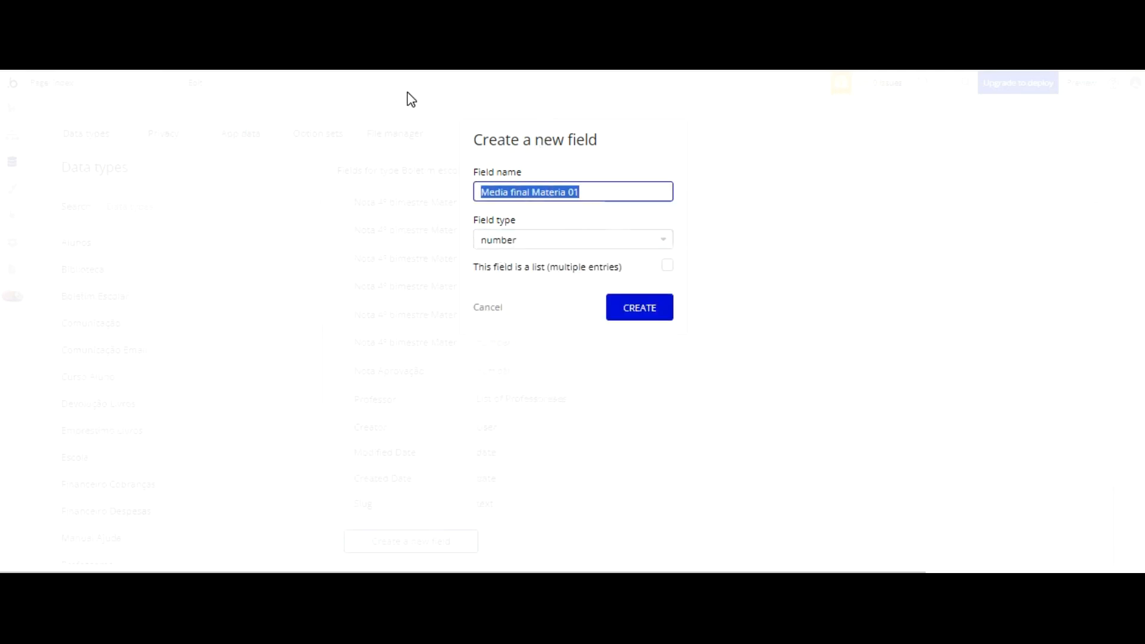
key("Return")
Step: Create a number field named Media final Materia 02 in the Boletim Escolar data type
scroll(472, 418, "down", 15)
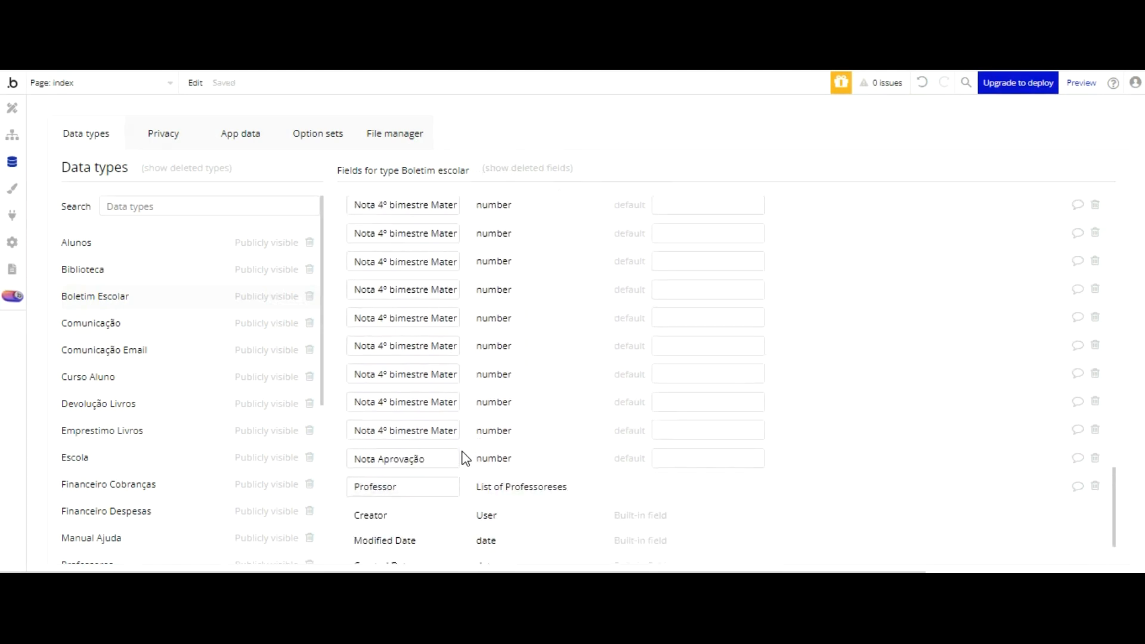
left_click(411, 541)
key("ctrl+v")
type("2")
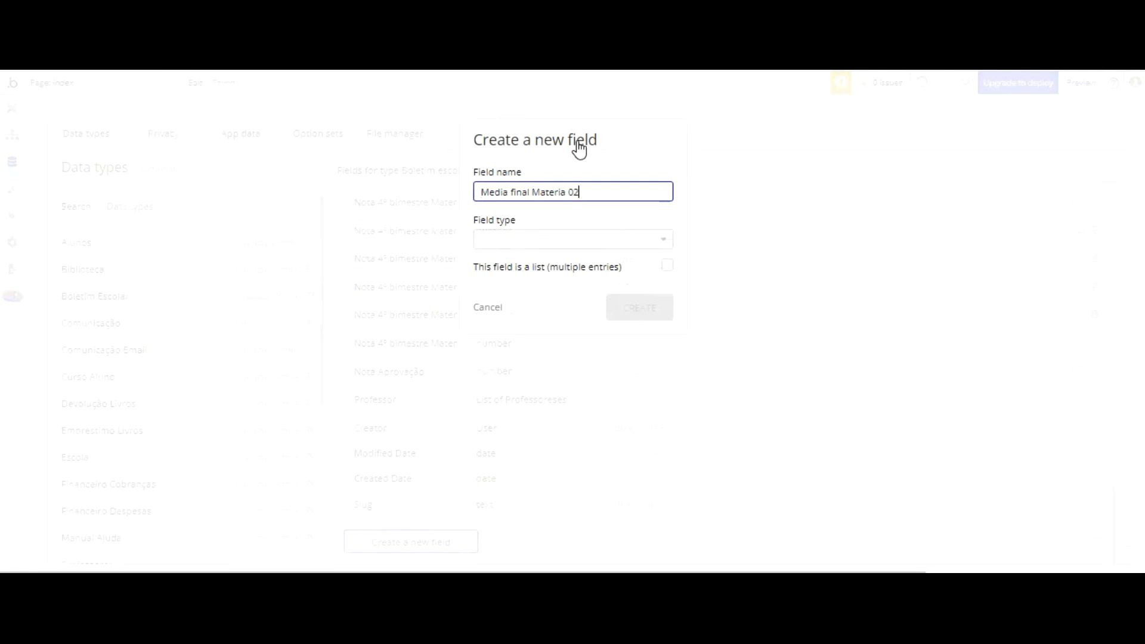
key("Tab")
scroll(555, 228, "down", 3)
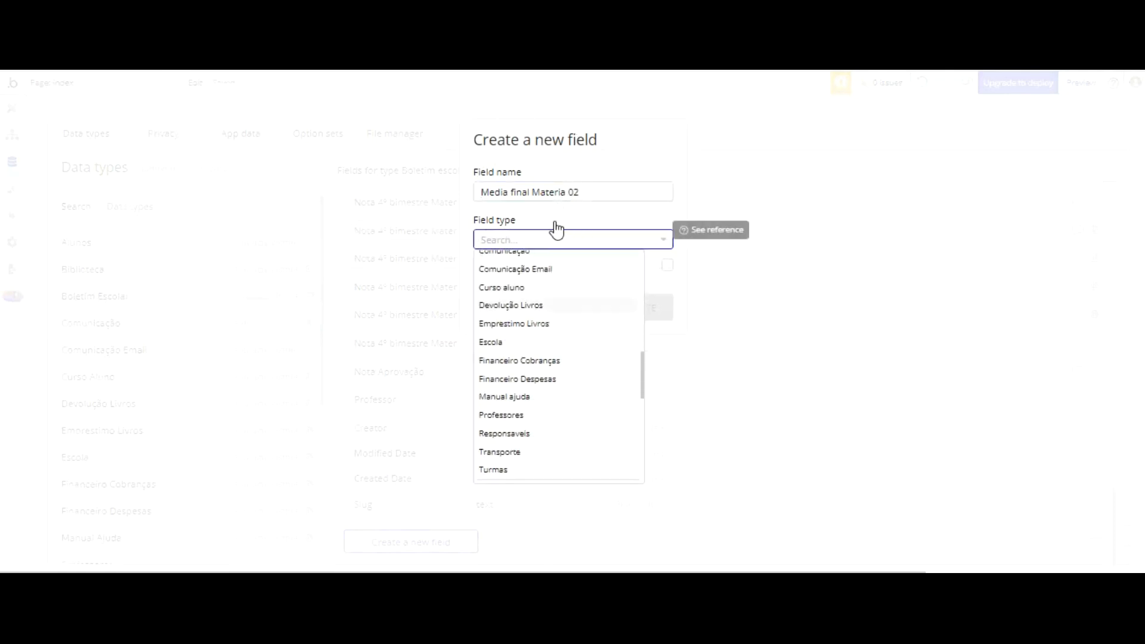
scroll(527, 340, "down", 5)
left_click(573, 356)
left_click(639, 307)
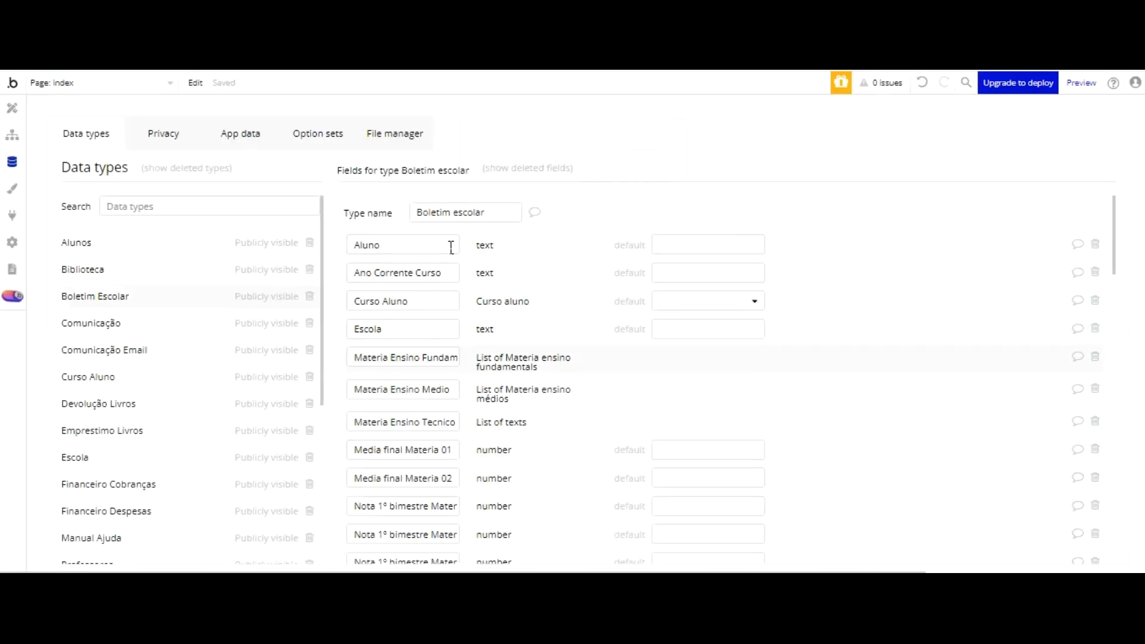
Step: Create a number field named Media final Materia 03 in the Boletim Escolar data type
scroll(454, 250, "down", 10)
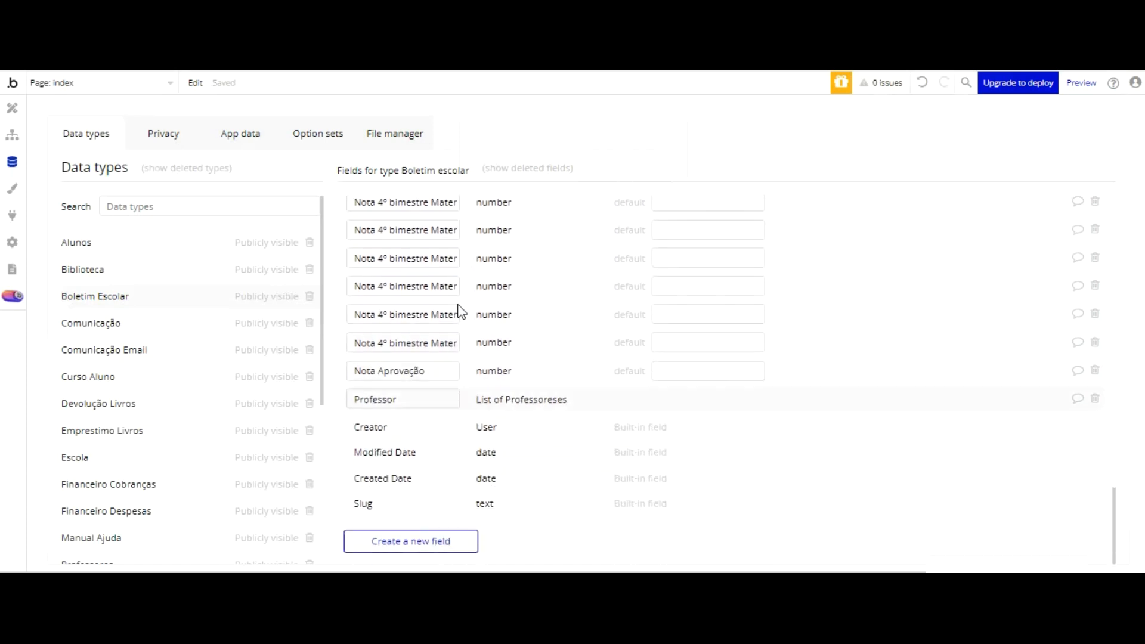
scroll(486, 242, "up", 10)
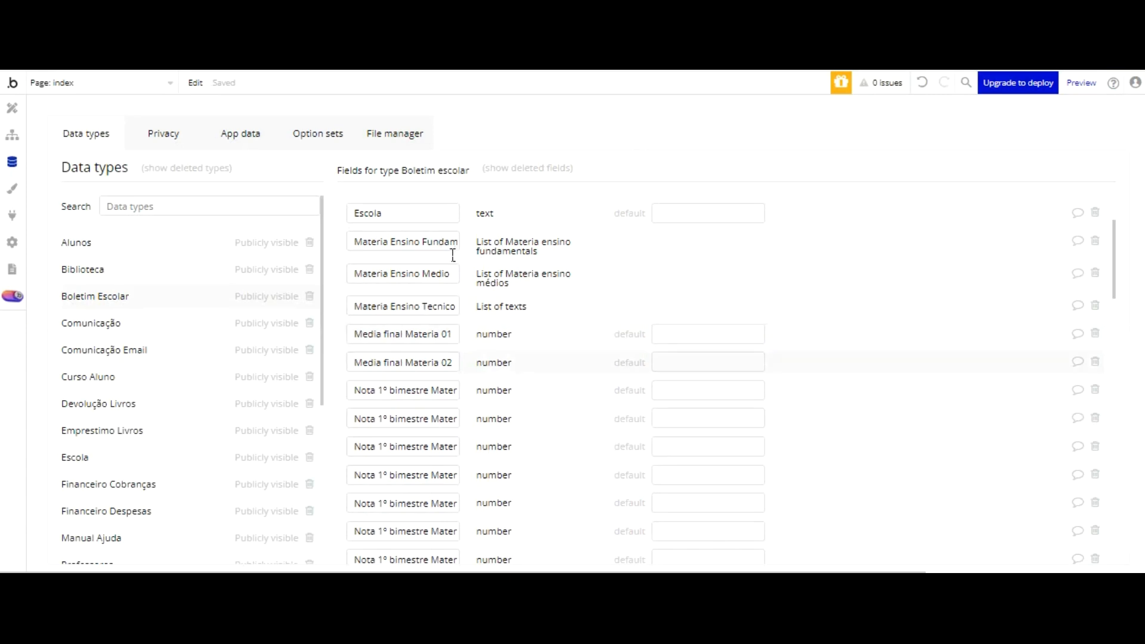
scroll(455, 251, "down", 1)
scroll(455, 249, "down", 5)
left_click(411, 542)
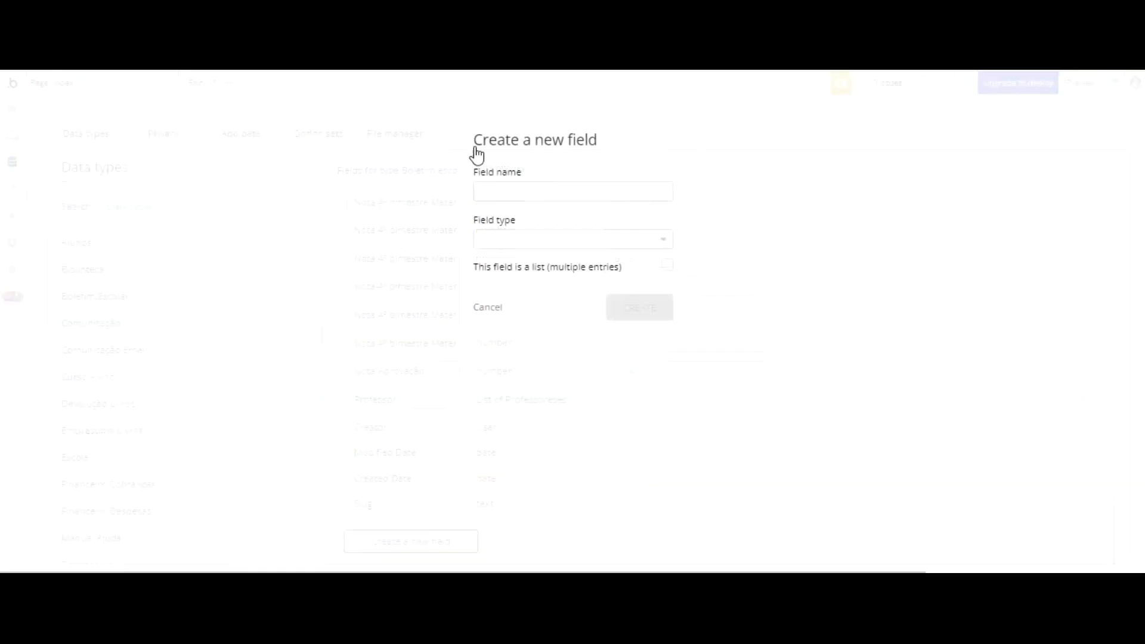
key("ctrl+v")
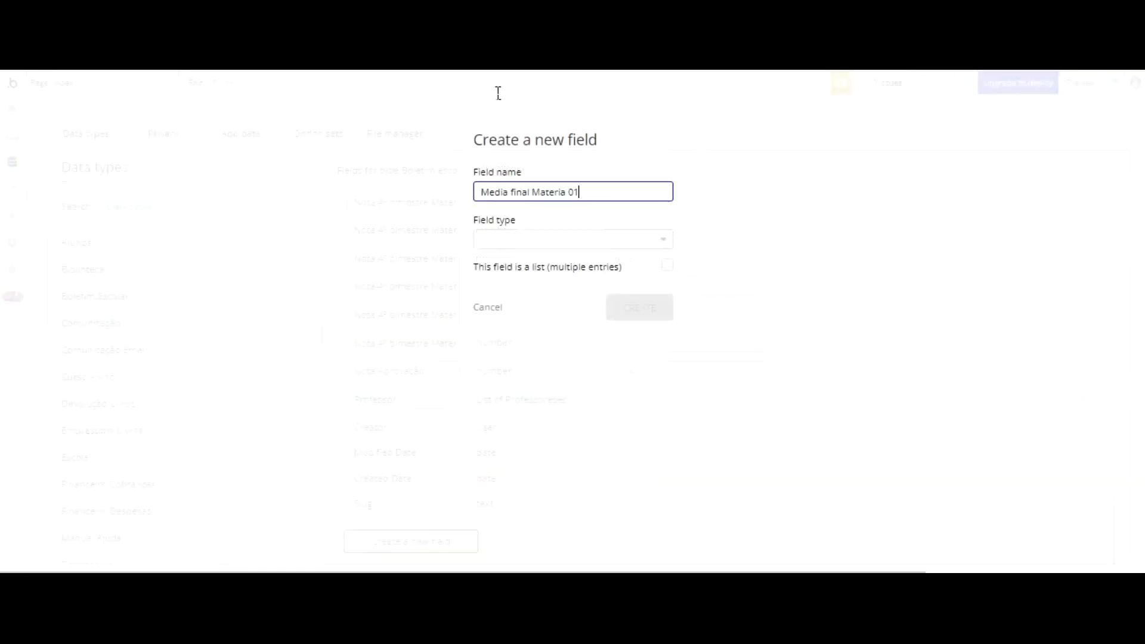
type("3")
key("Tab")
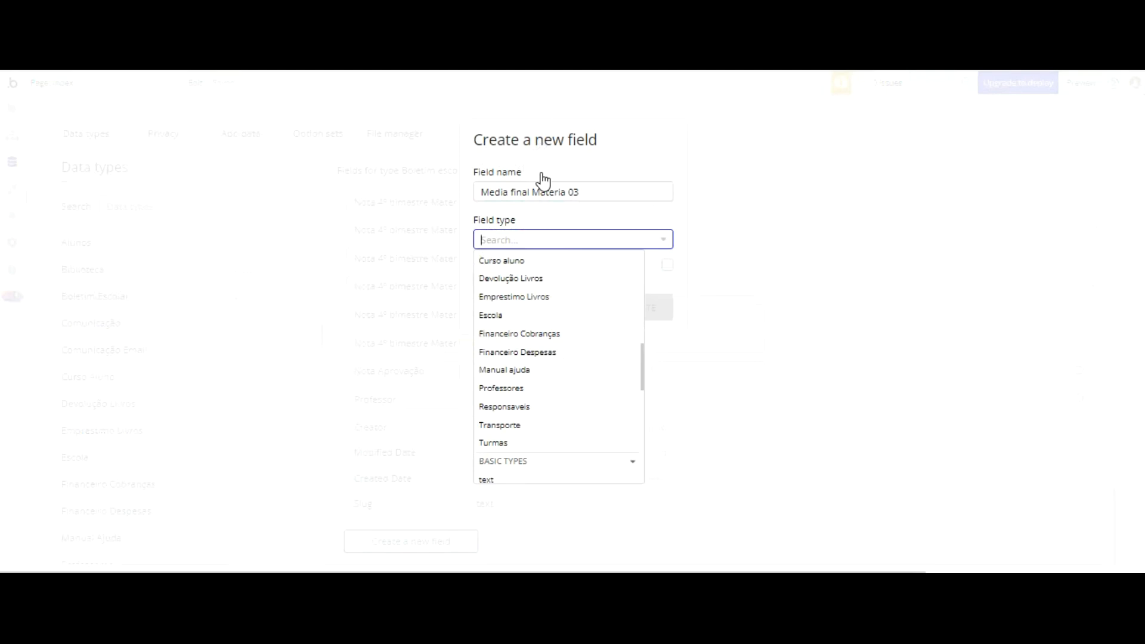
scroll(544, 327, "up", 3)
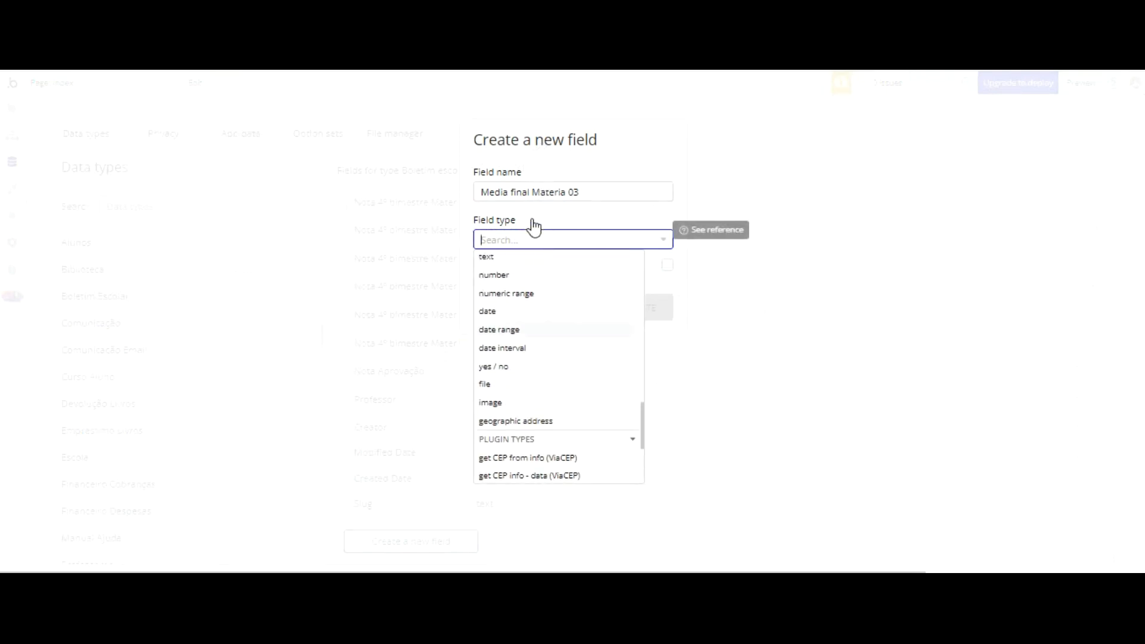
left_click(519, 268)
left_click(640, 307)
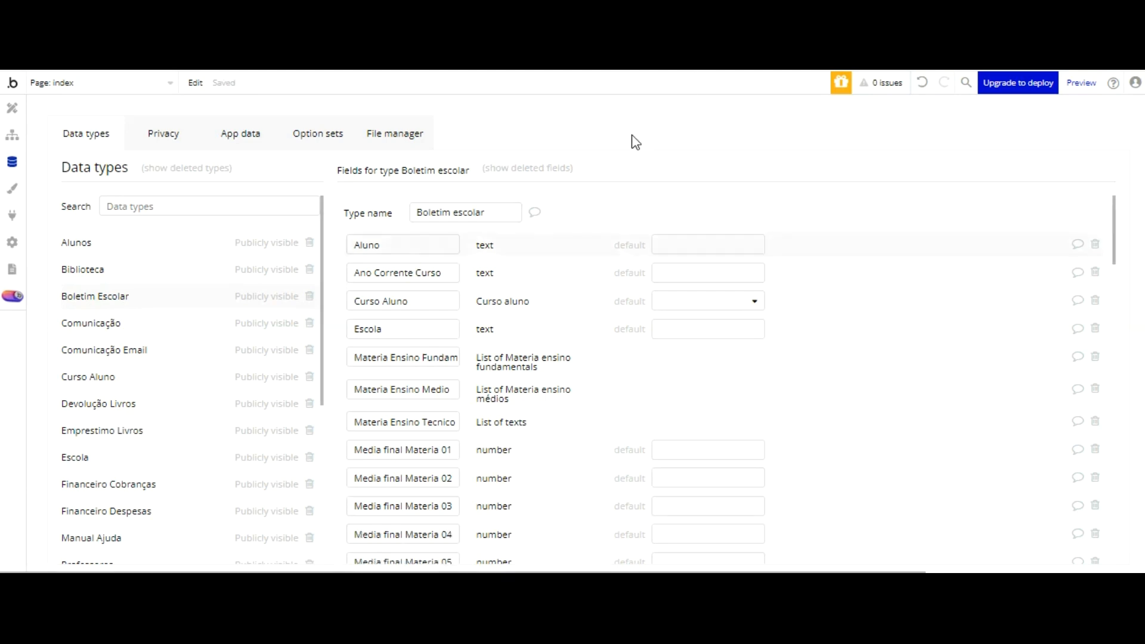
Step: Create a number field named Nota Média Final Aprovação in the Boletim Escolar data type
scroll(511, 229, "down", 3)
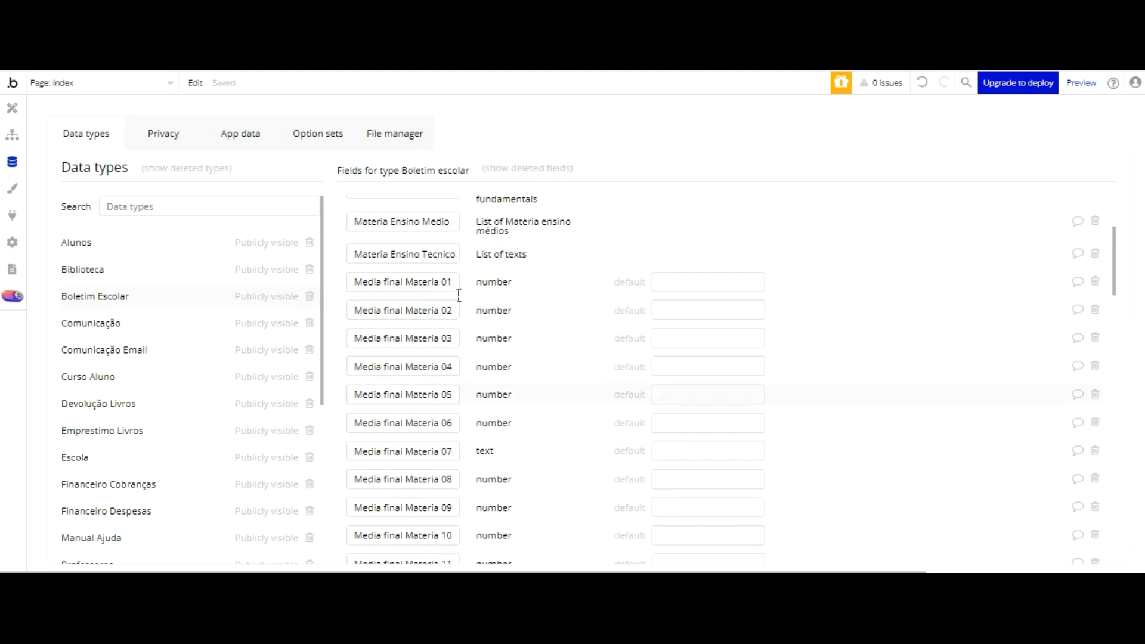
scroll(466, 350, "down", 6)
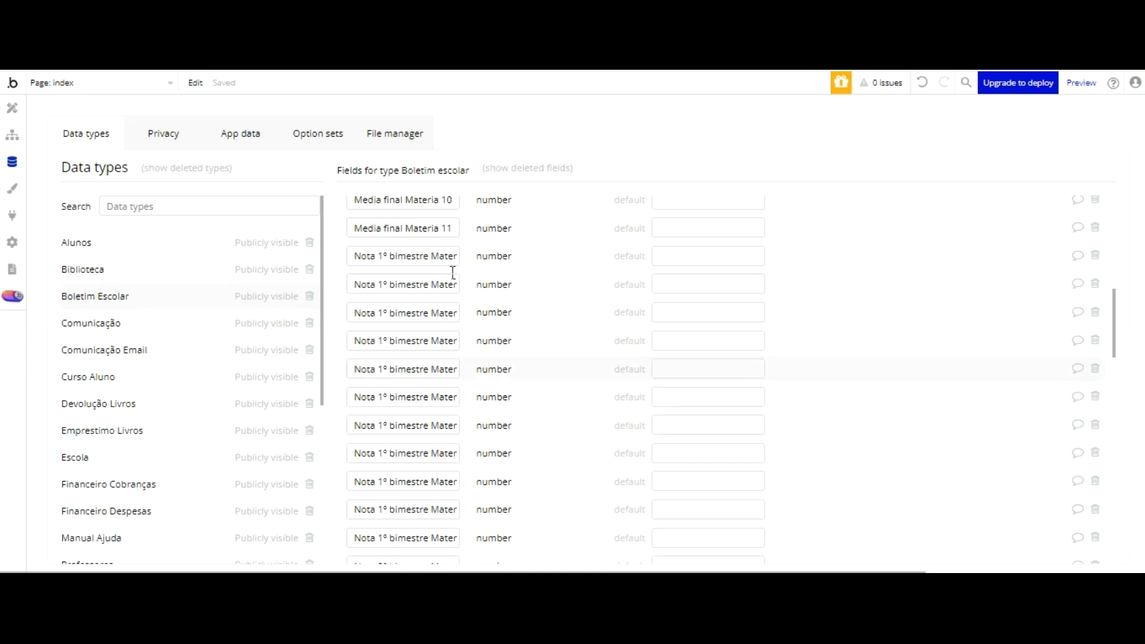
scroll(504, 256, "down", 5)
scroll(499, 286, "down", 5)
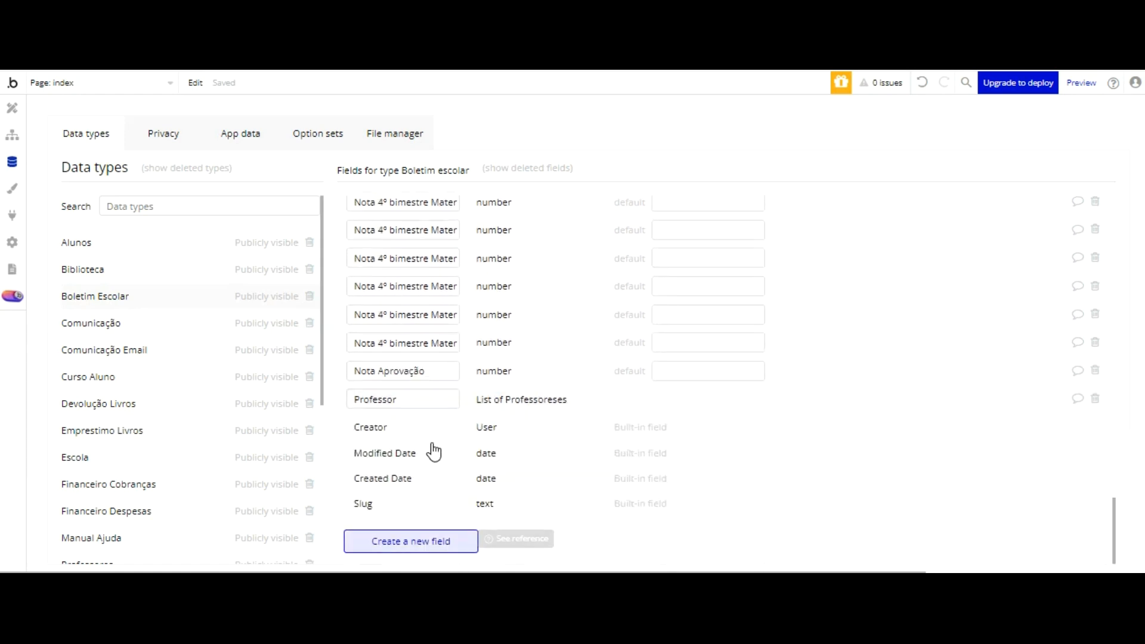
left_click(418, 541)
type("Nota Média")
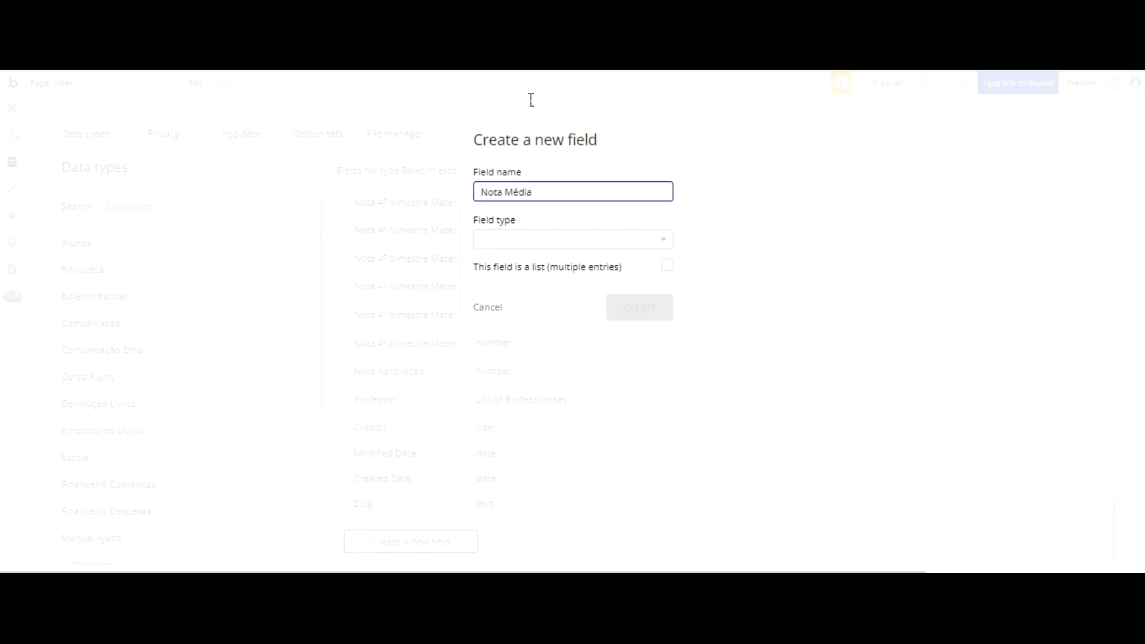
type(" Final Aprovaç")
left_click(564, 239)
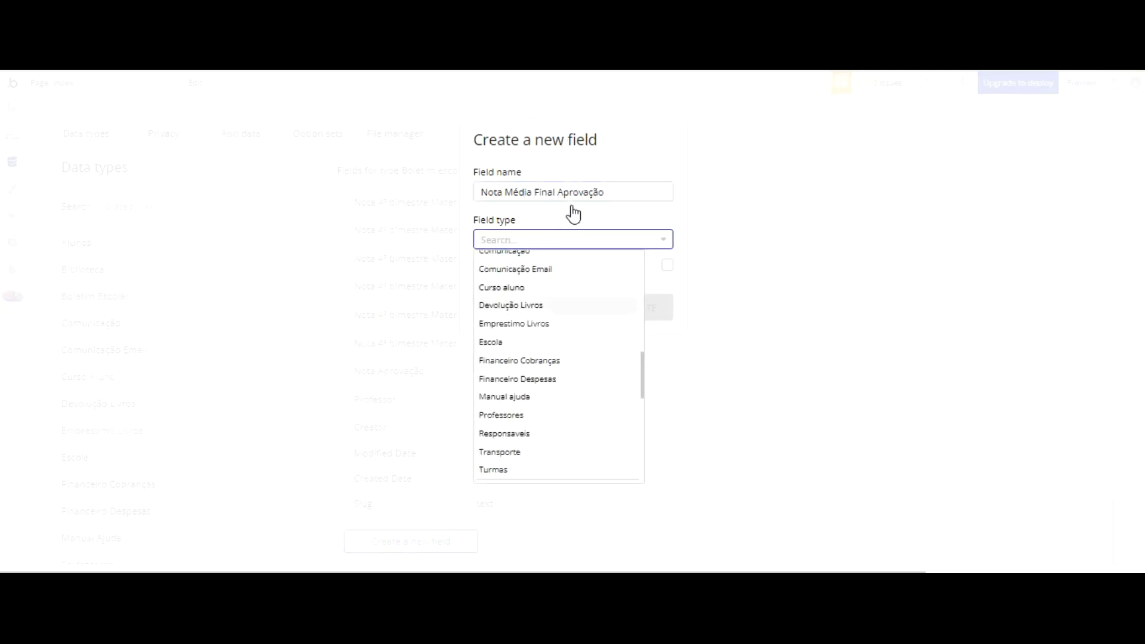
scroll(509, 281, "down", 5)
left_click(494, 355)
left_click(637, 305)
Step: Create a number field named Total de presença aluno in the Boletim Escolar data type
scroll(477, 338, "down", 17)
scroll(456, 359, "down", 8)
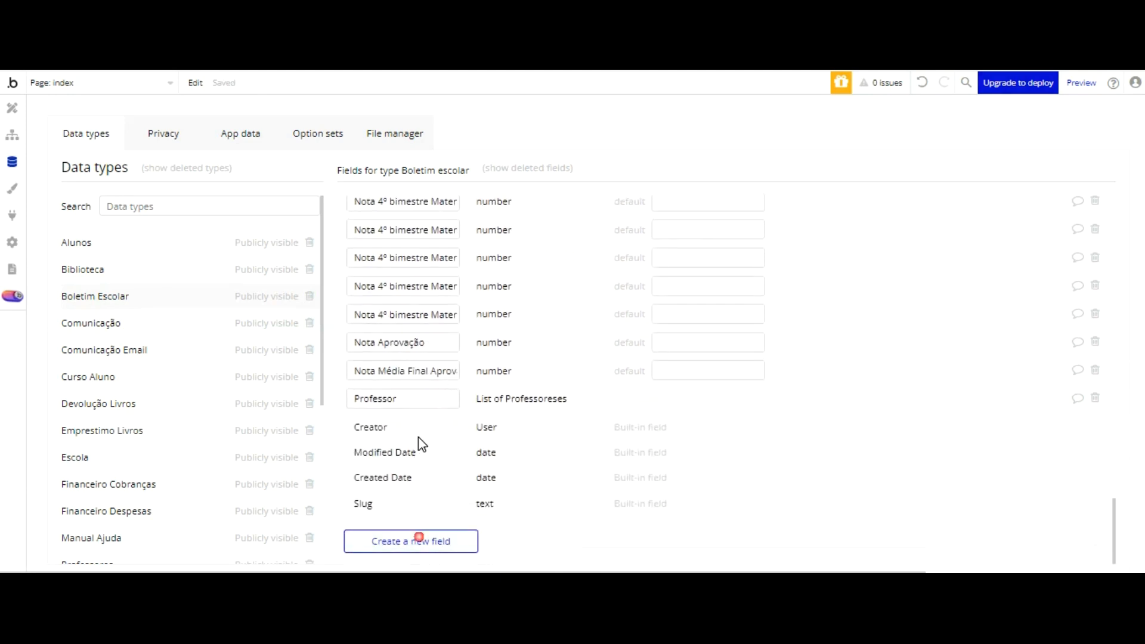
left_click(420, 538)
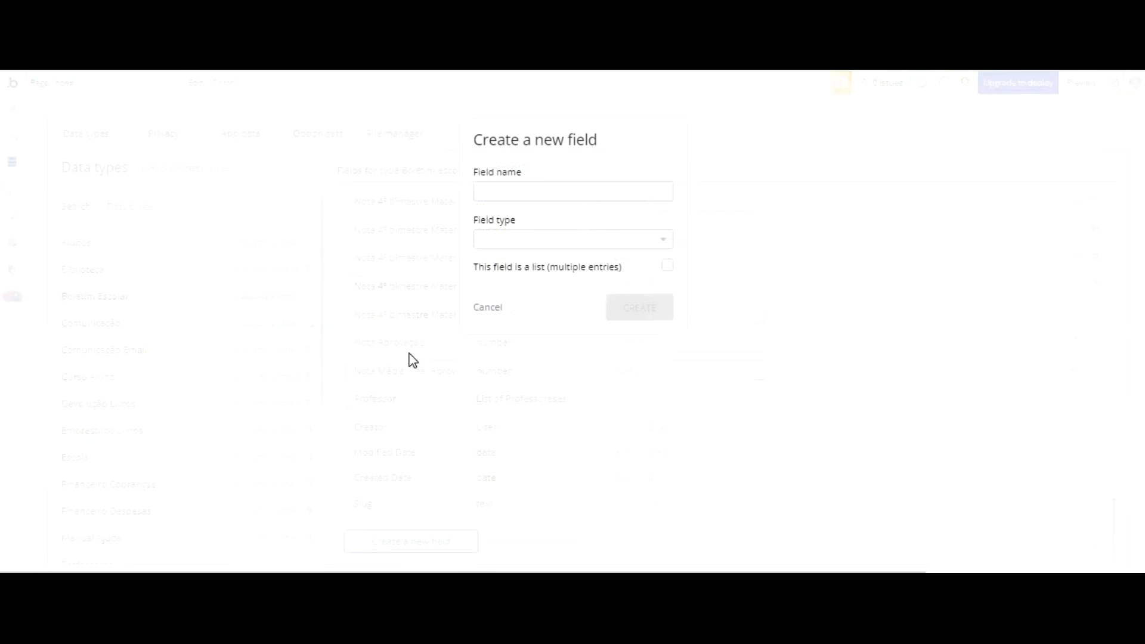
left_click(505, 192)
type("Total de presença al")
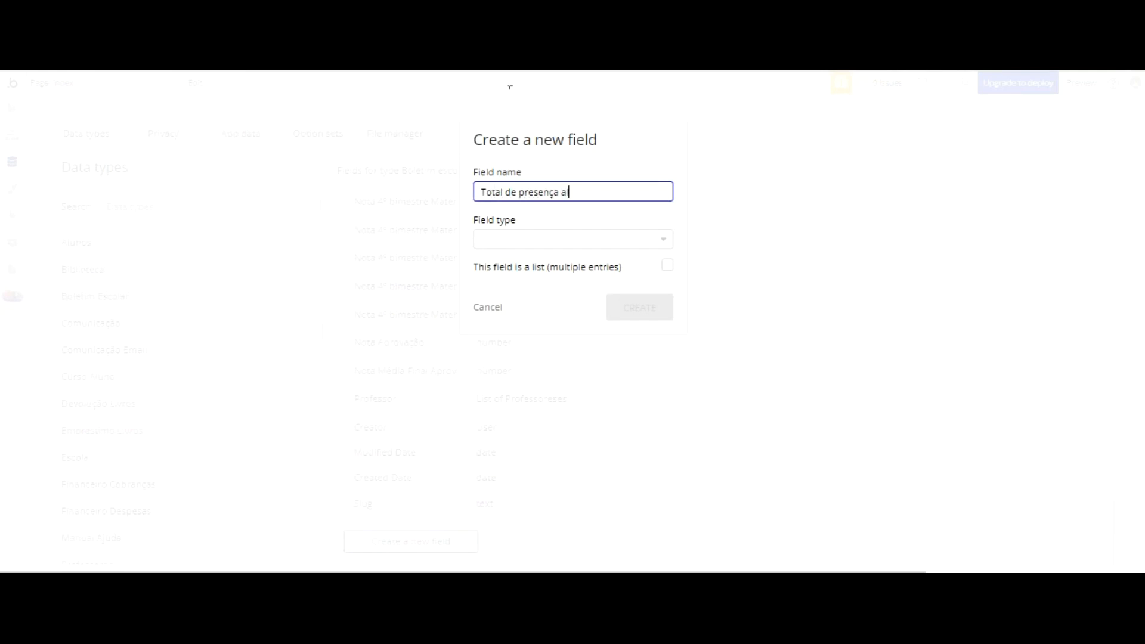
type("no")
left_click(546, 239)
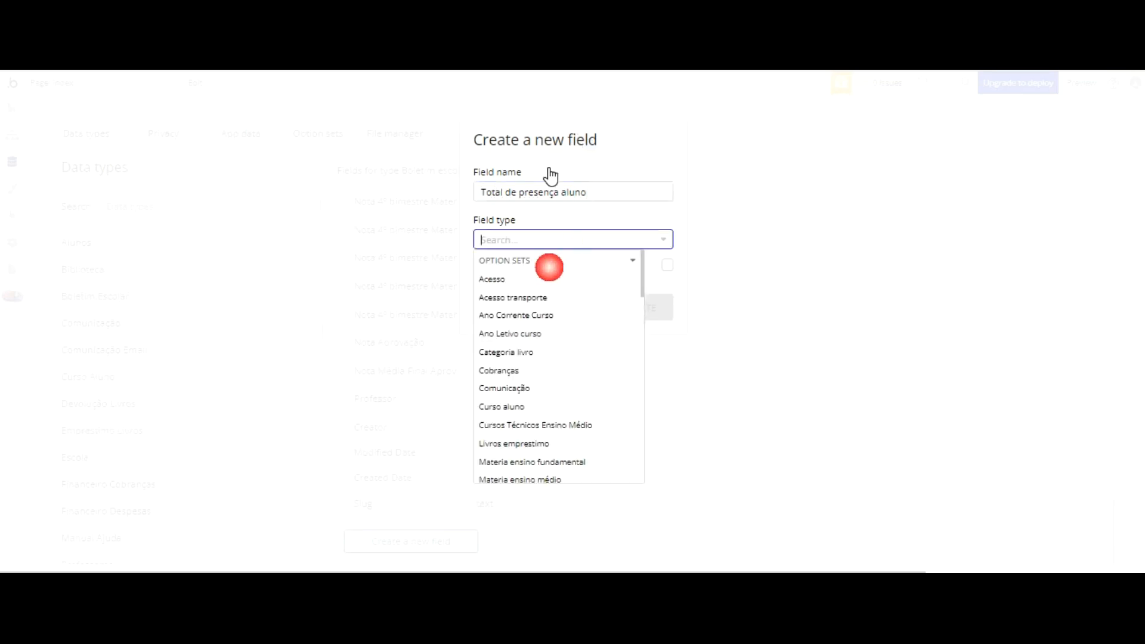
scroll(527, 253, "down", 2)
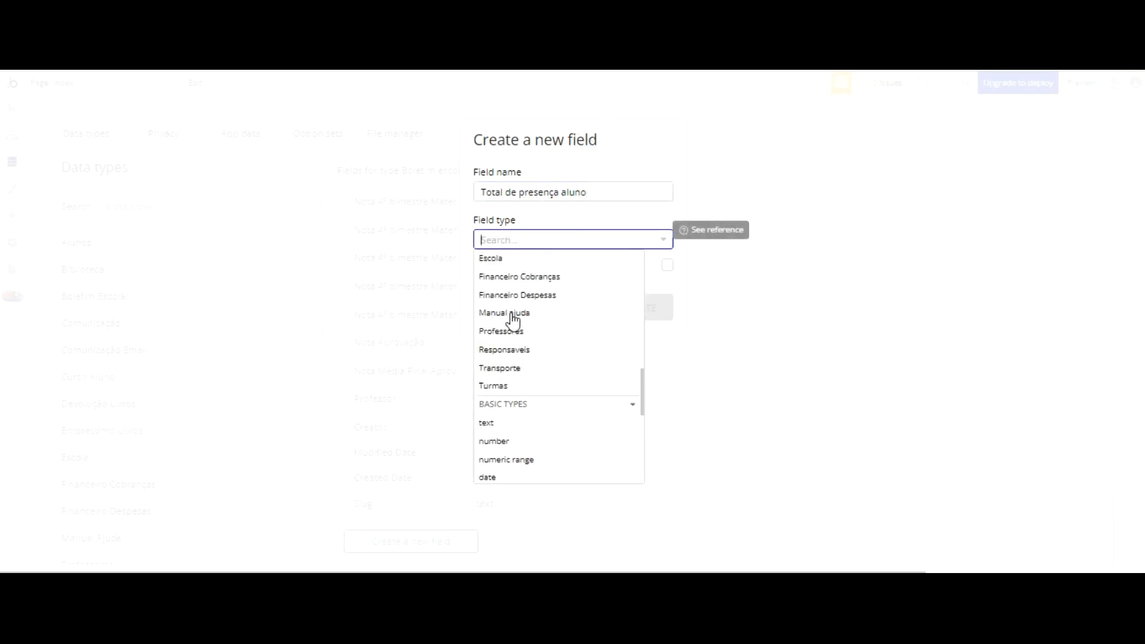
left_click(499, 440)
left_click(610, 310)
Step: Start creating another field in the Boletim Escolar data type
scroll(432, 303, "down", 10)
scroll(432, 303, "down", 5)
left_click(441, 542)
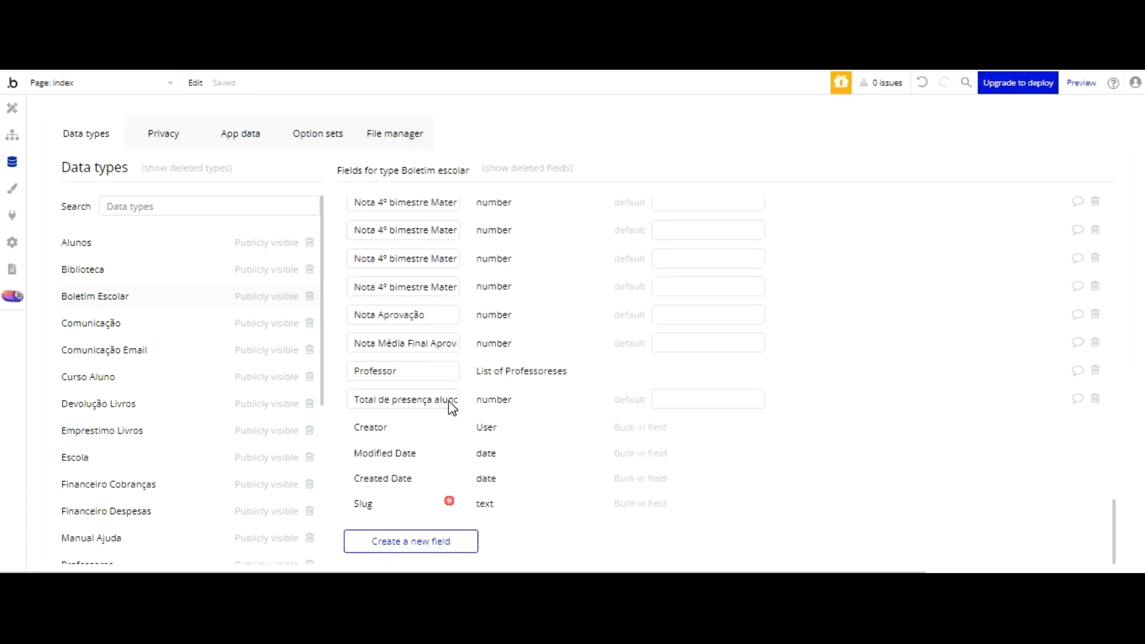
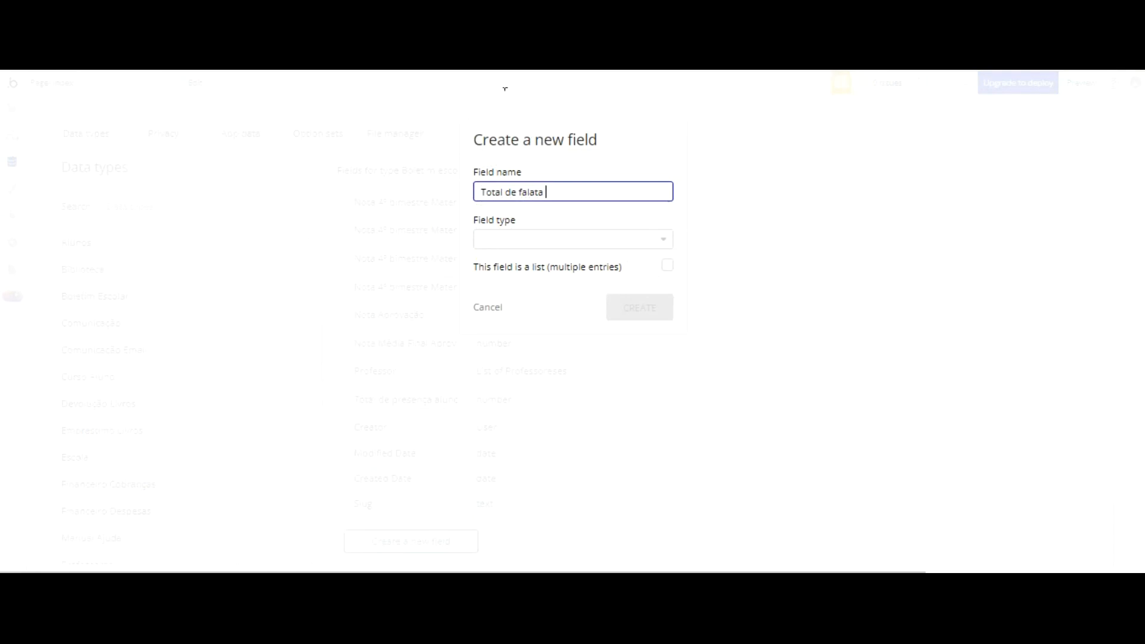
Step: Create a number field named Total de falta aluno in the Boletim Escolar data type
type("luno")
left_click(565, 238)
scroll(561, 274, "down", 5)
scroll(561, 274, "down", 8)
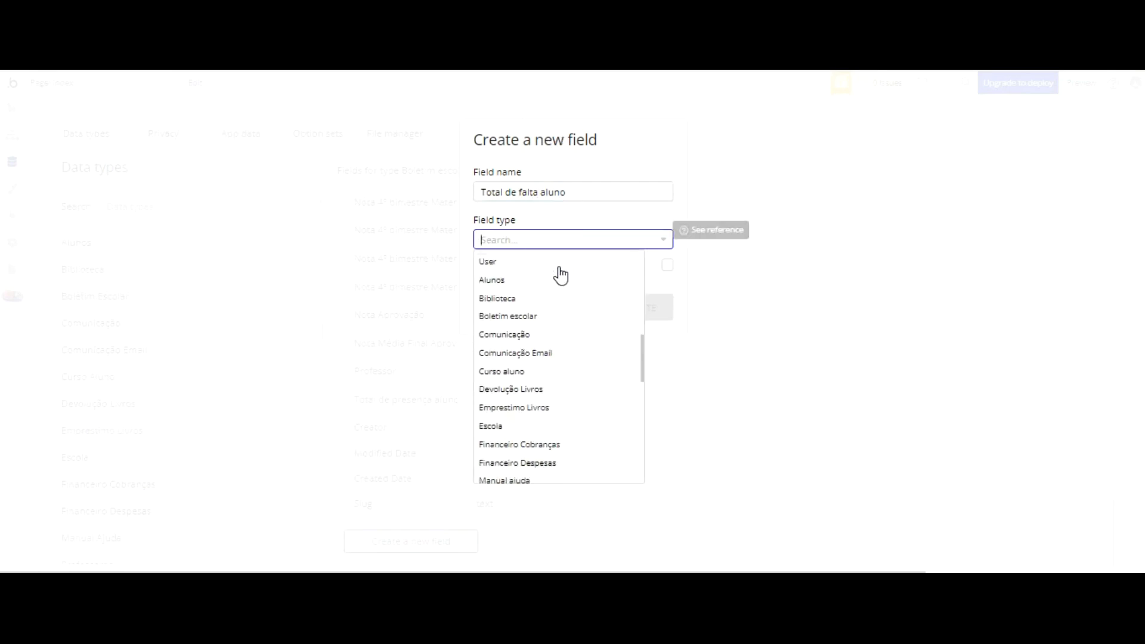
left_click(494, 441)
left_click(639, 307)
Step: Delete the Professor field from the Boletim Escolar data type
scroll(516, 227, "down", 10)
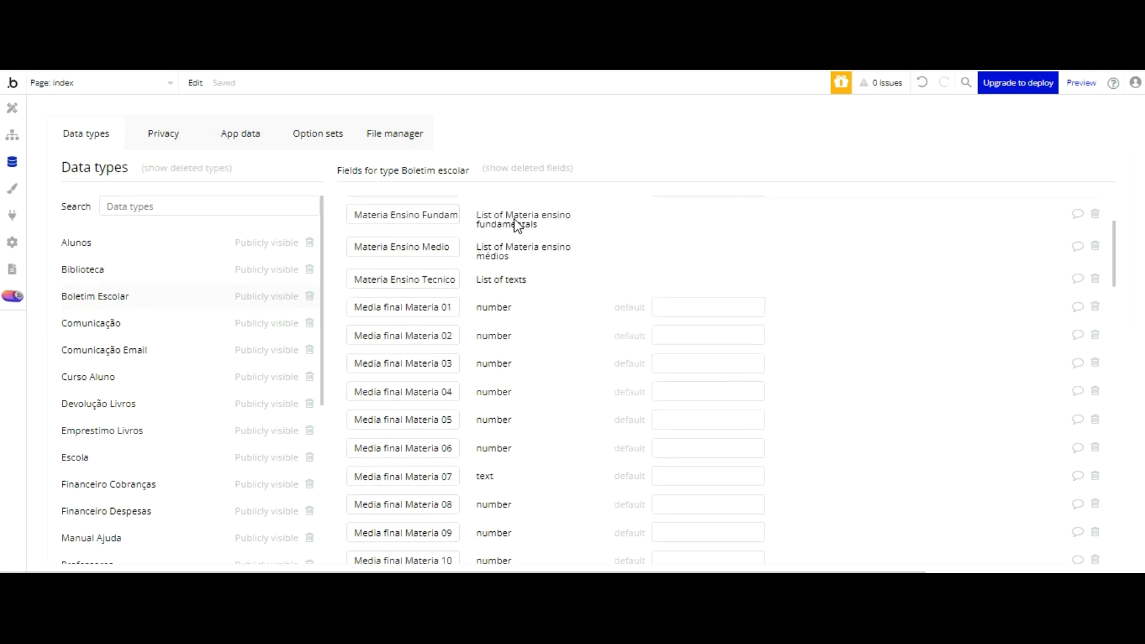
scroll(516, 232, "down", 12)
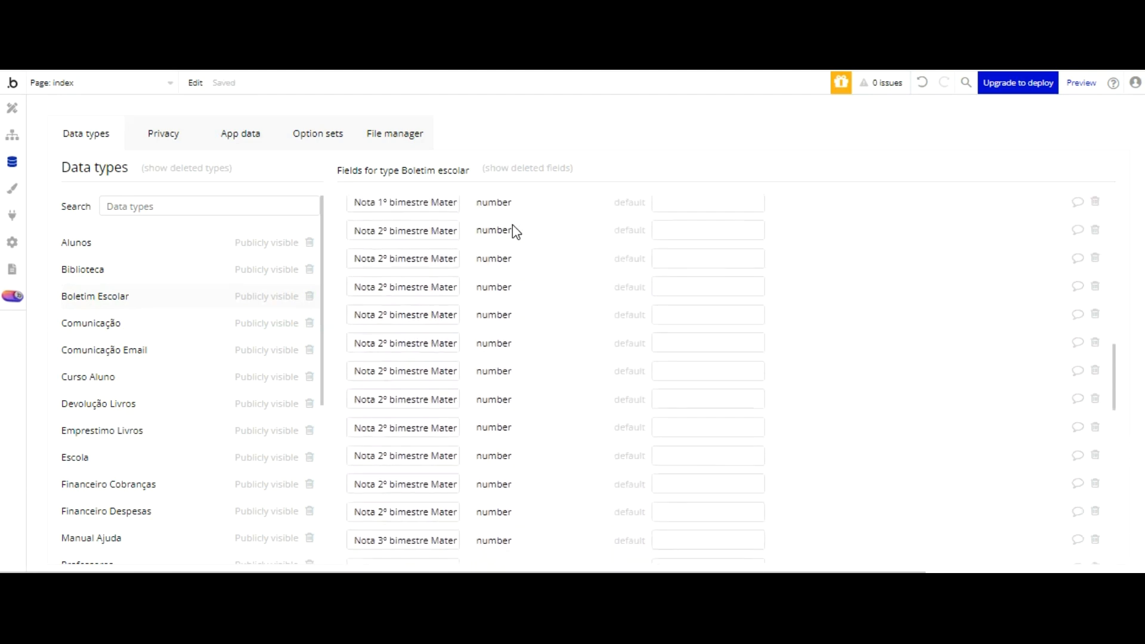
scroll(510, 238, "down", 3)
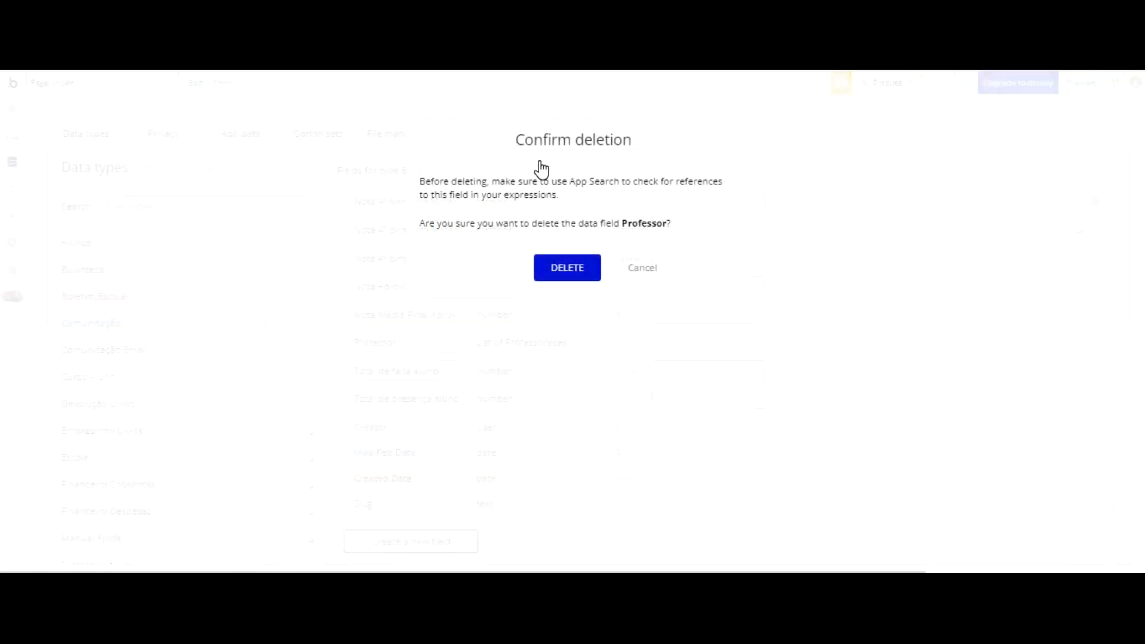
left_click(543, 267)
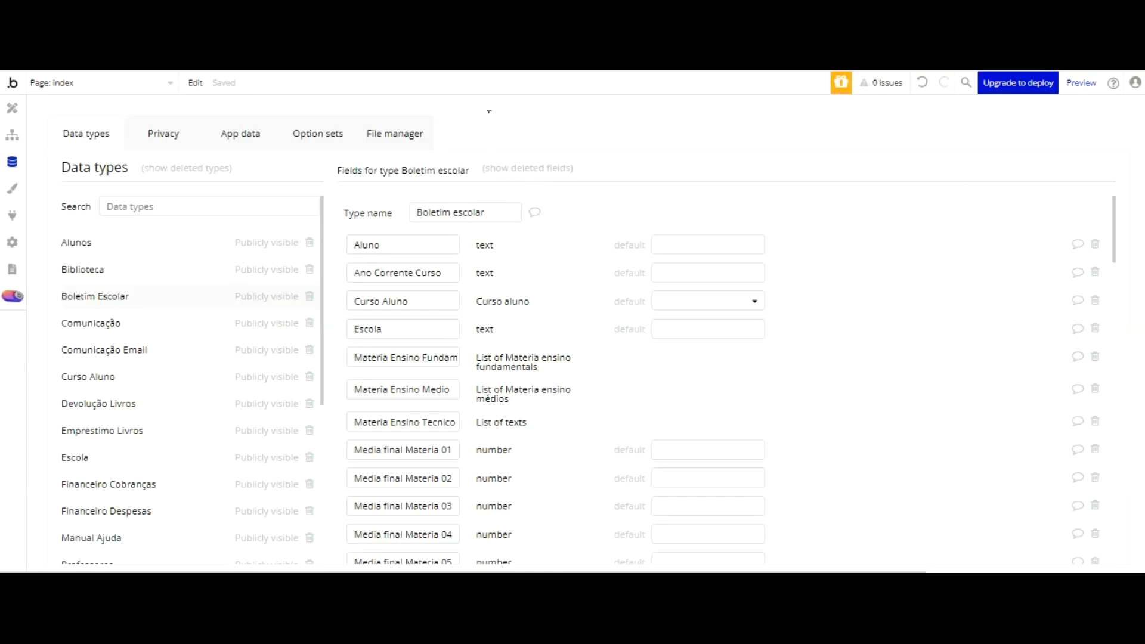
Step: Review the names and types of all fields in the Boletim Escolar data type
scroll(723, 135, "down", 15)
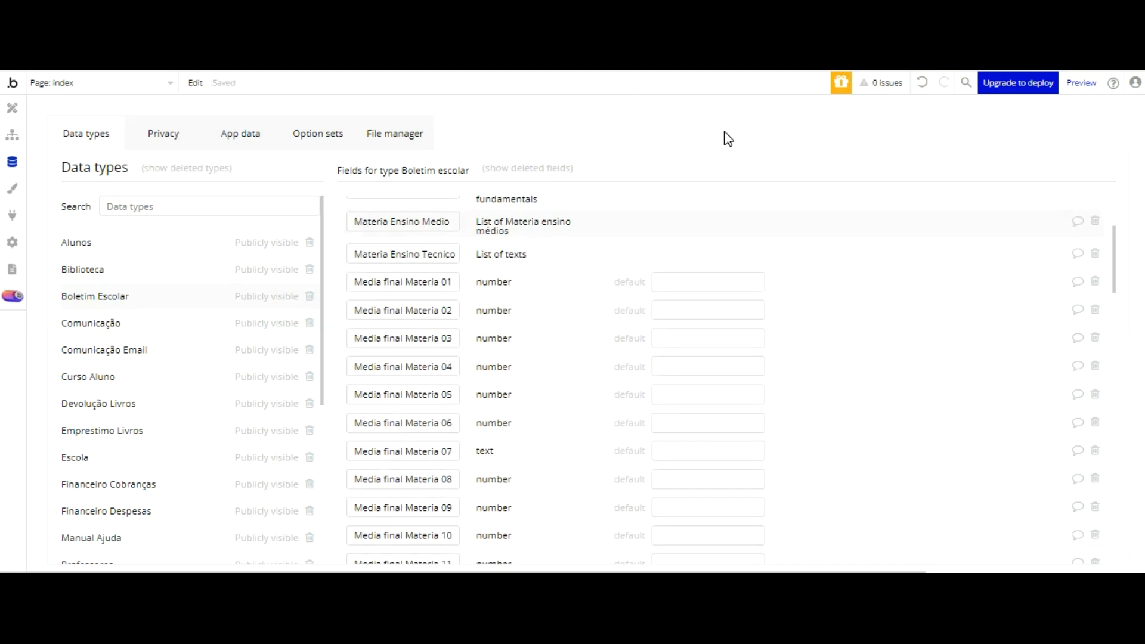
scroll(669, 168, "down", 1)
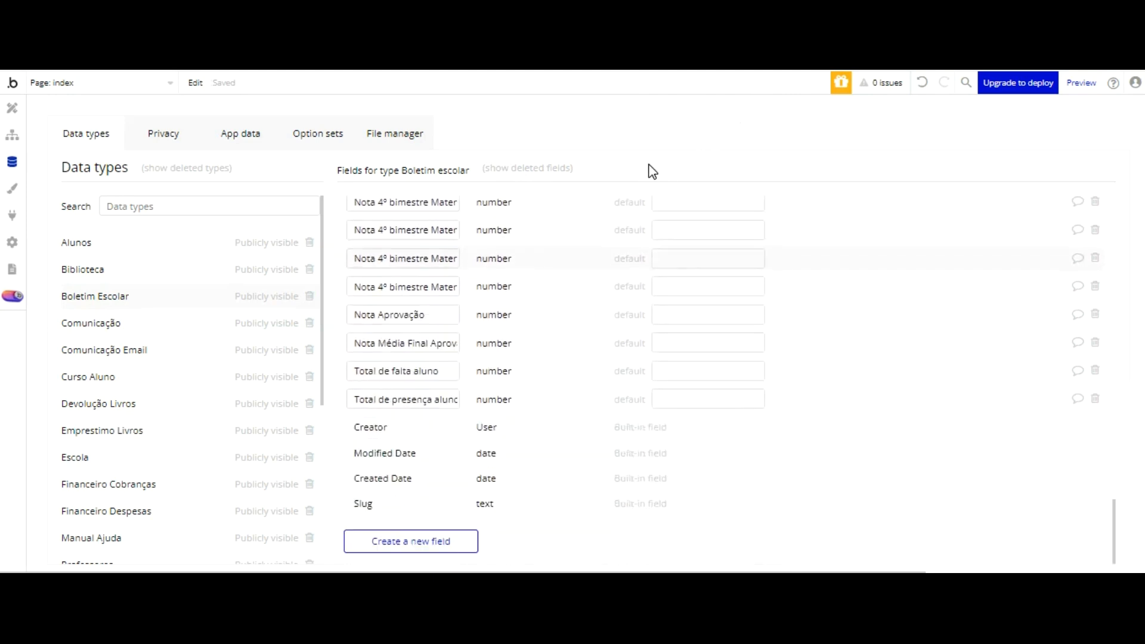
scroll(525, 234, "up", 15)
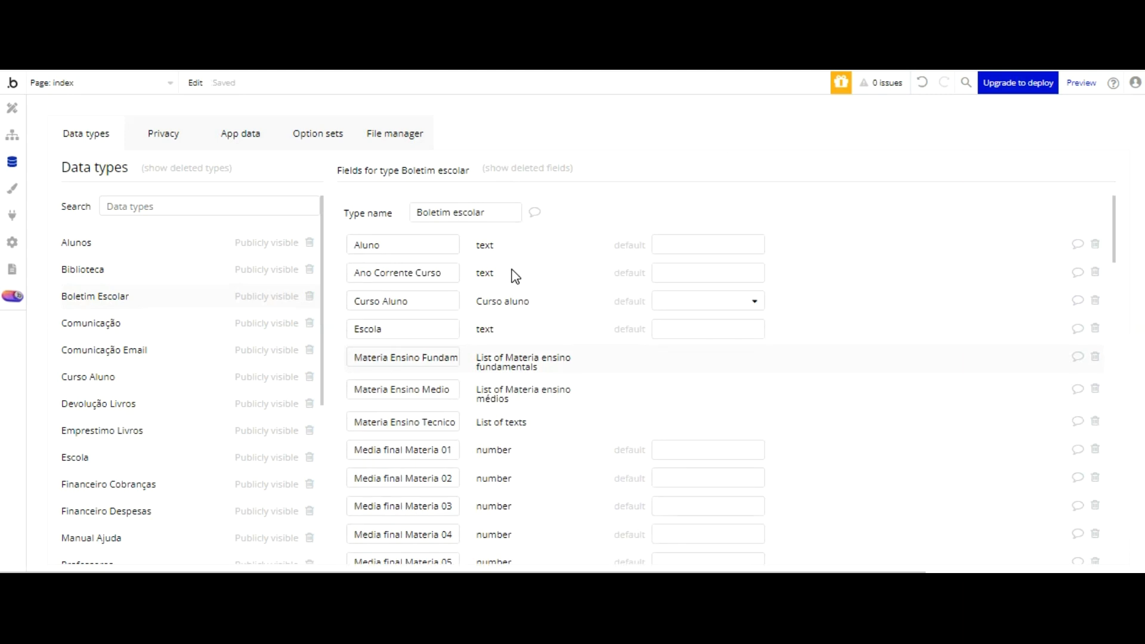
scroll(516, 276, "down", 5)
scroll(515, 276, "up", 5)
scroll(516, 276, "down", 5)
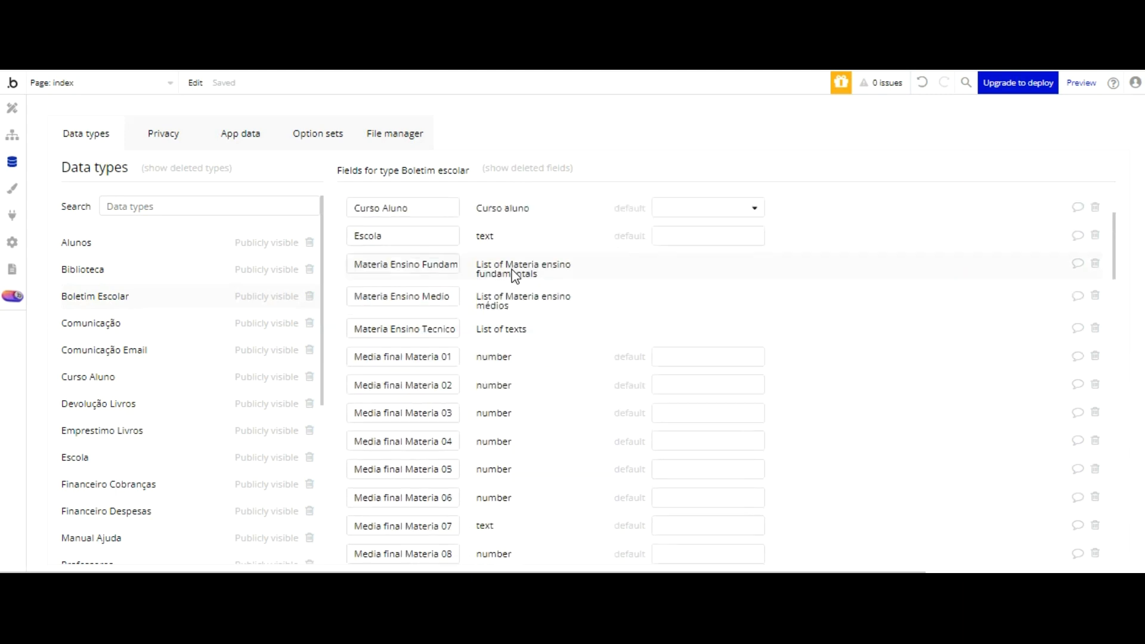
Step: Create a text field named Professor in the Boletim Escolar data type
scroll(516, 277, "down", 15)
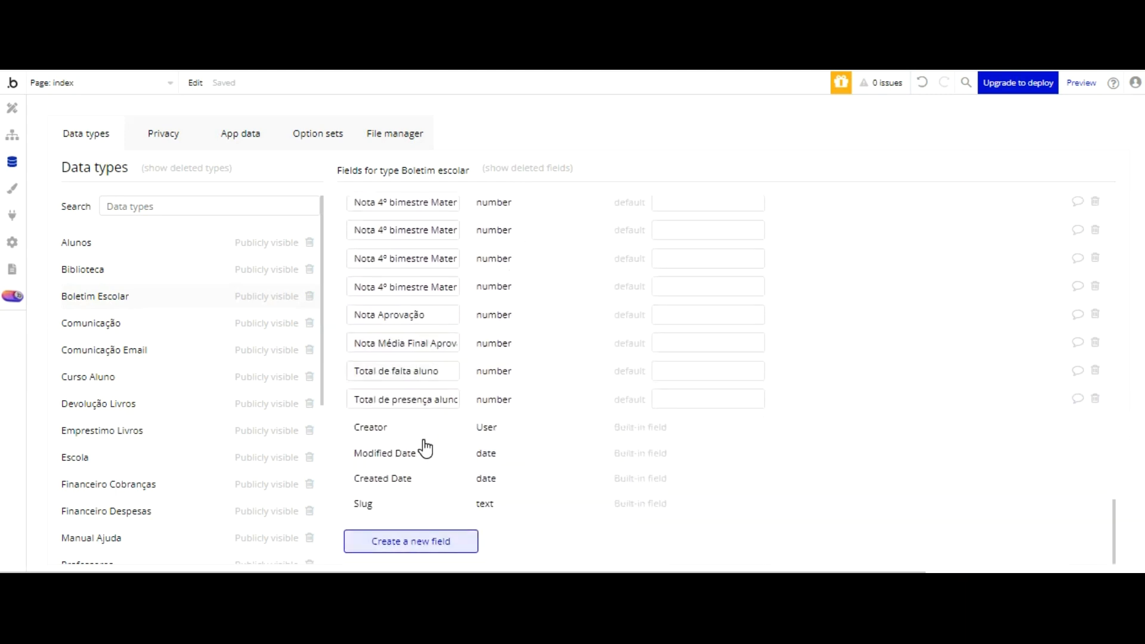
left_click(412, 542)
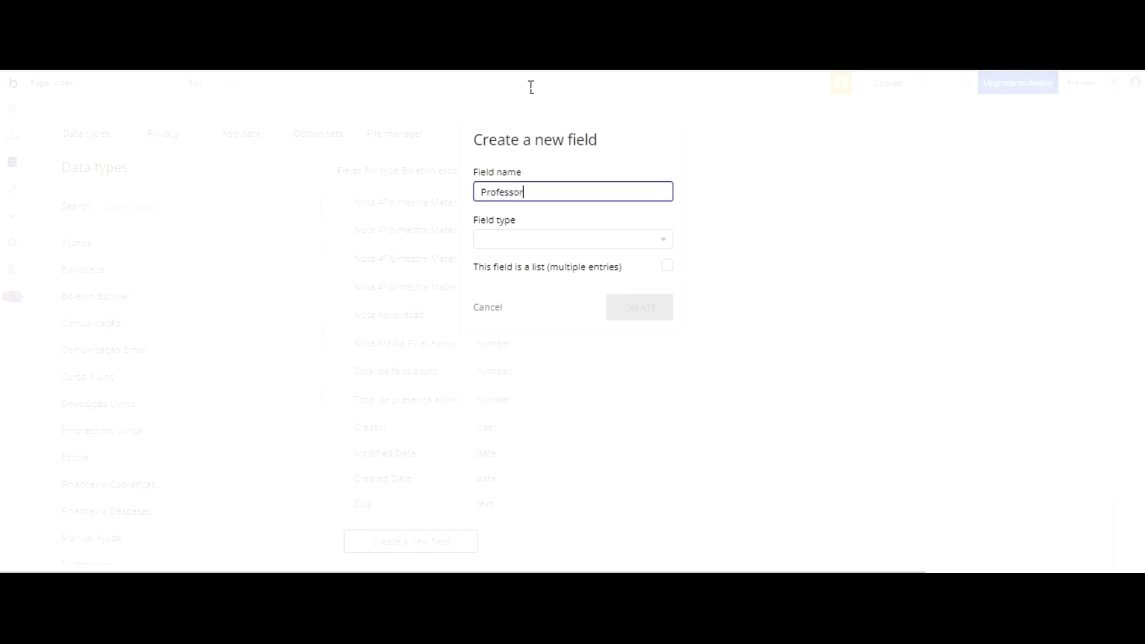
key("Tab")
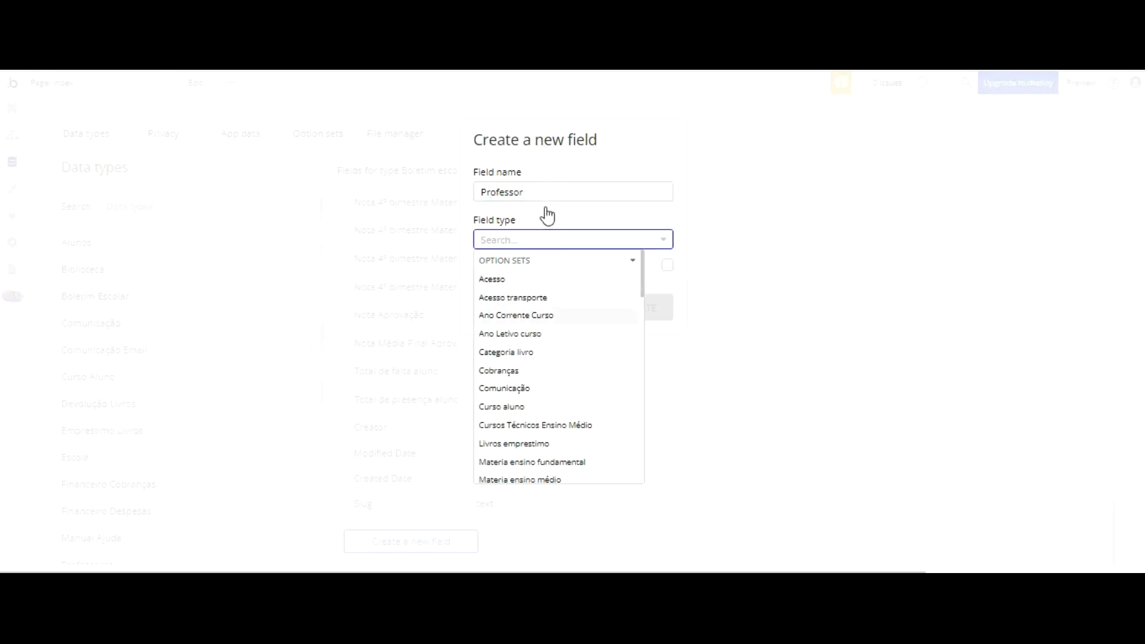
scroll(547, 219, "down", 3)
scroll(547, 227, "down", 2)
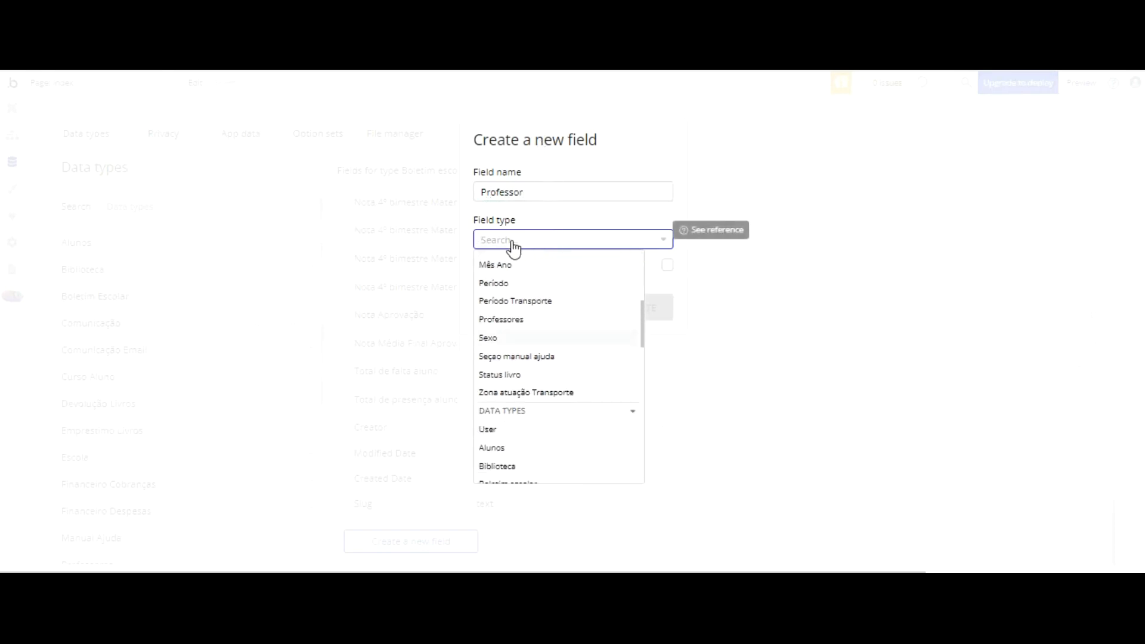
scroll(531, 329, "down", 1)
scroll(530, 330, "down", 5)
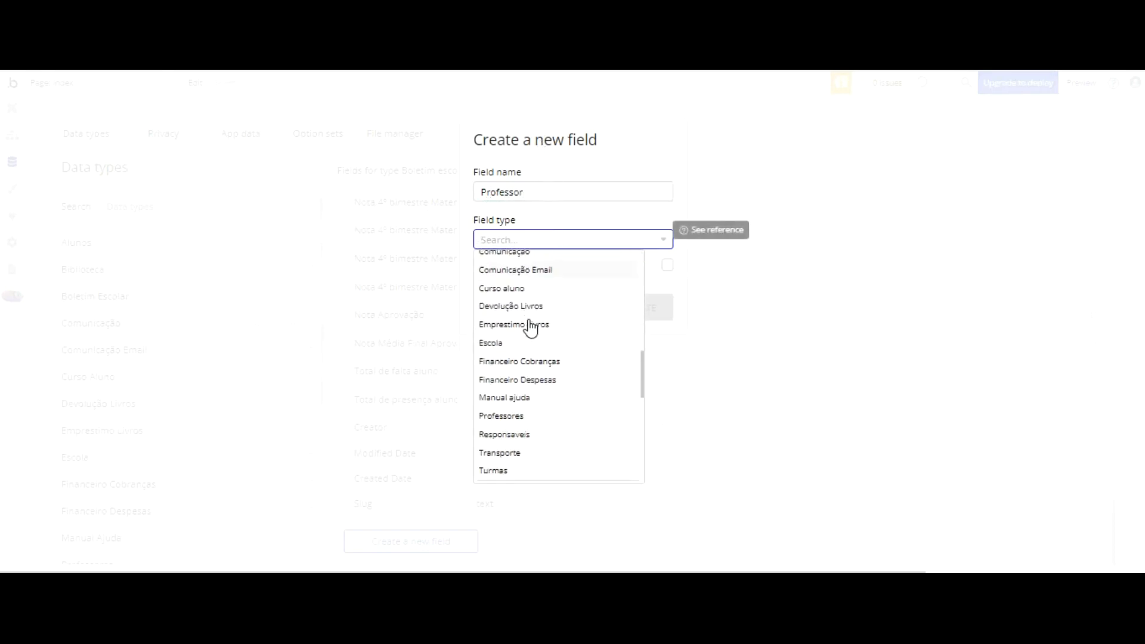
scroll(531, 327, "down", 2)
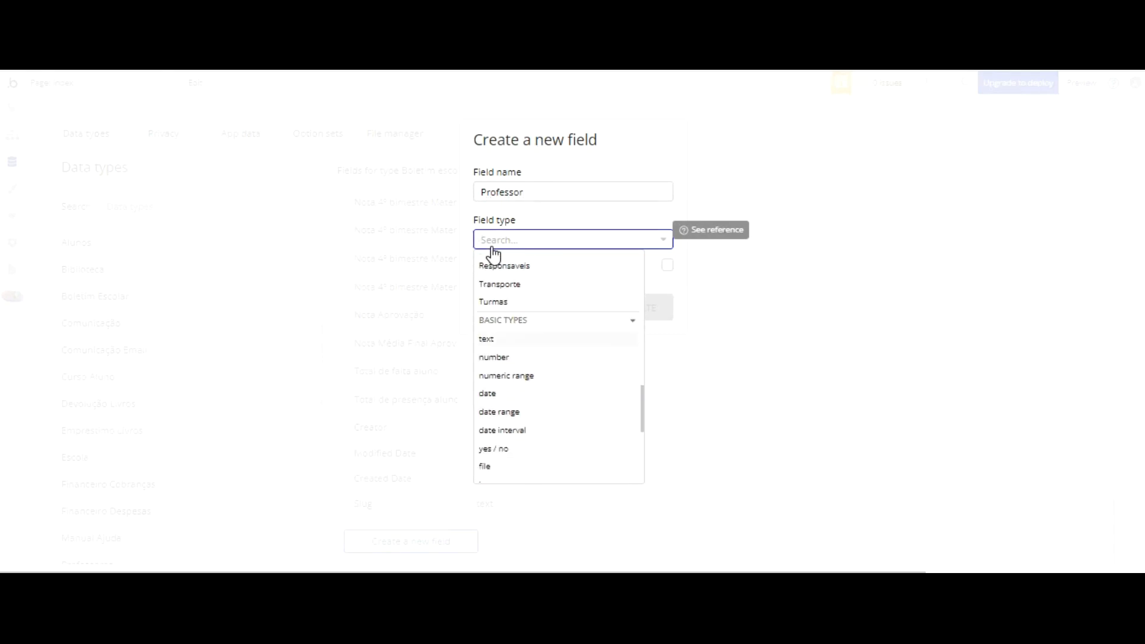
left_click(489, 338)
left_click(615, 309)
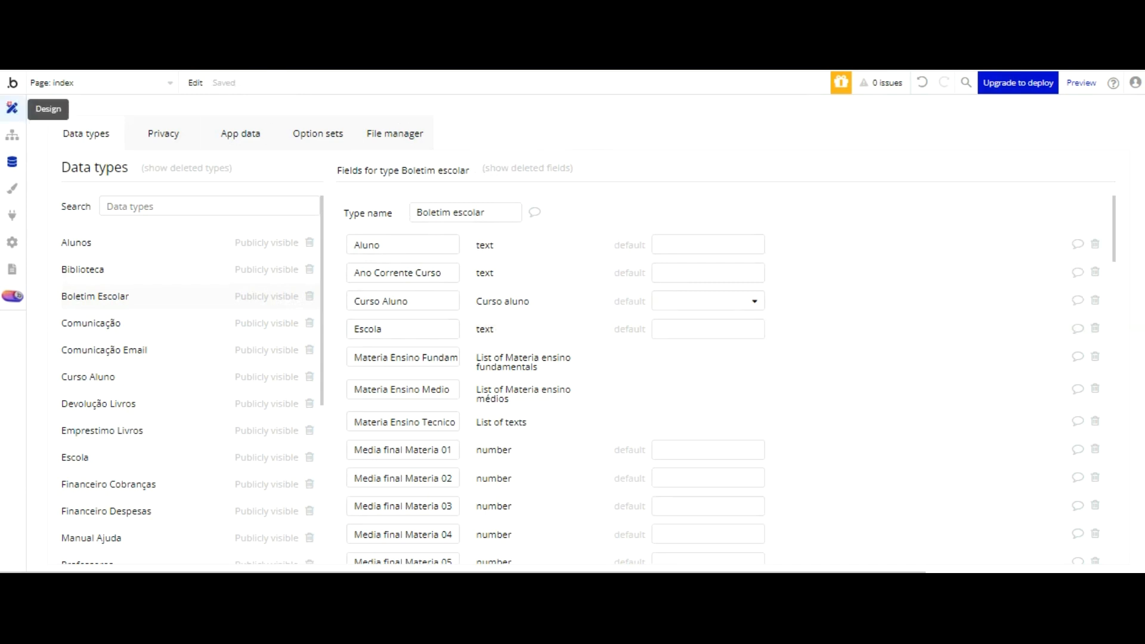
Step: Open the painel_professor page in the design editor
left_click(12, 107)
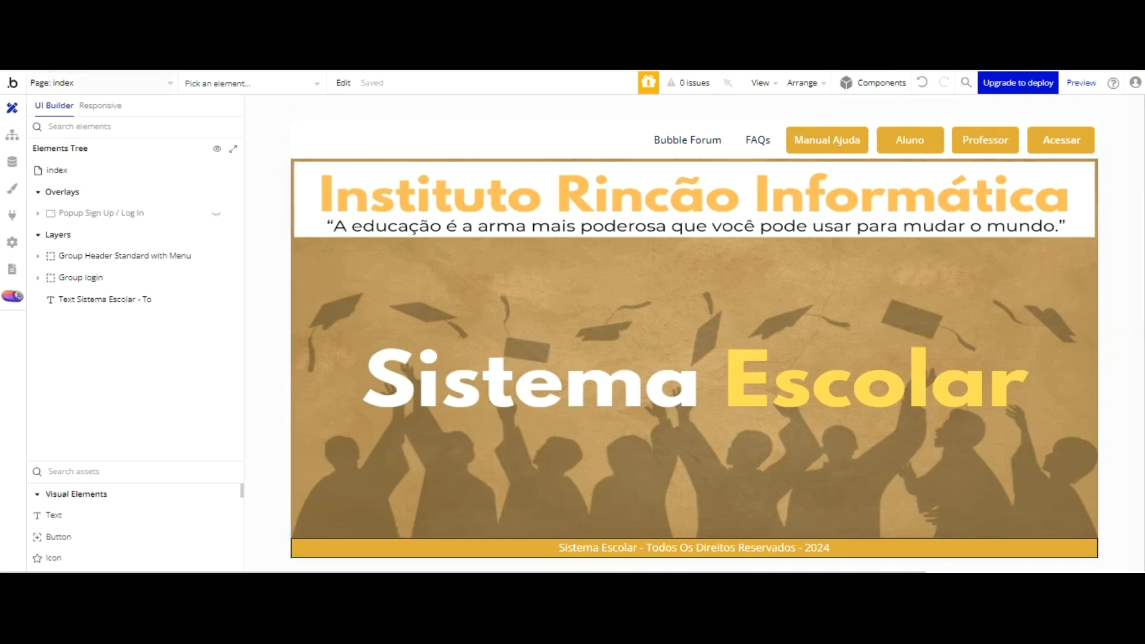
left_click(140, 83)
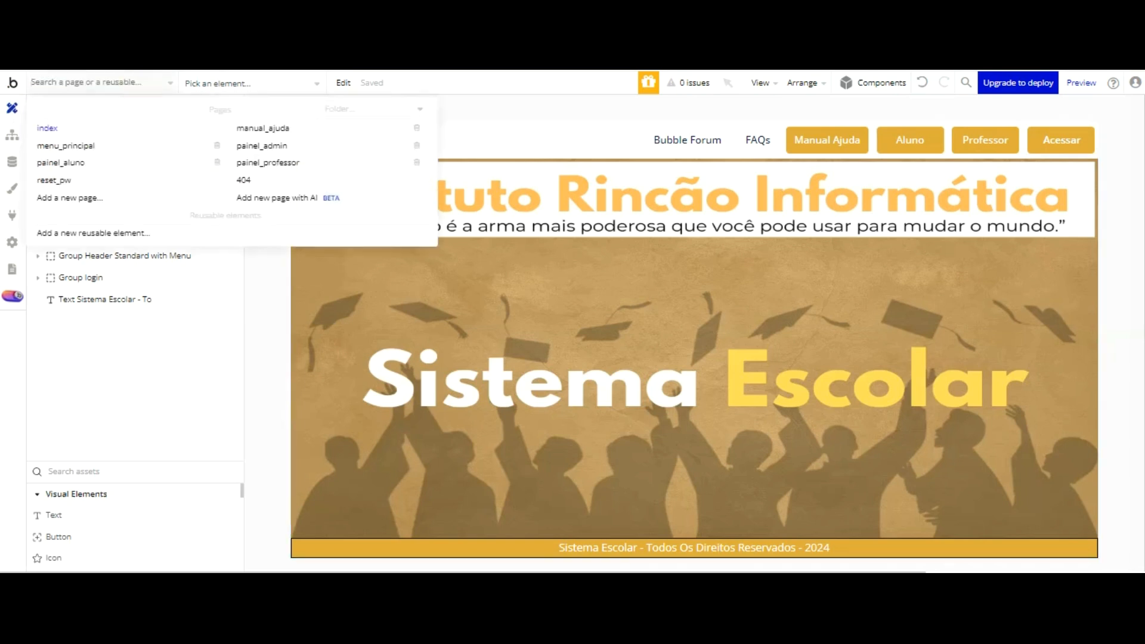
left_click(244, 161)
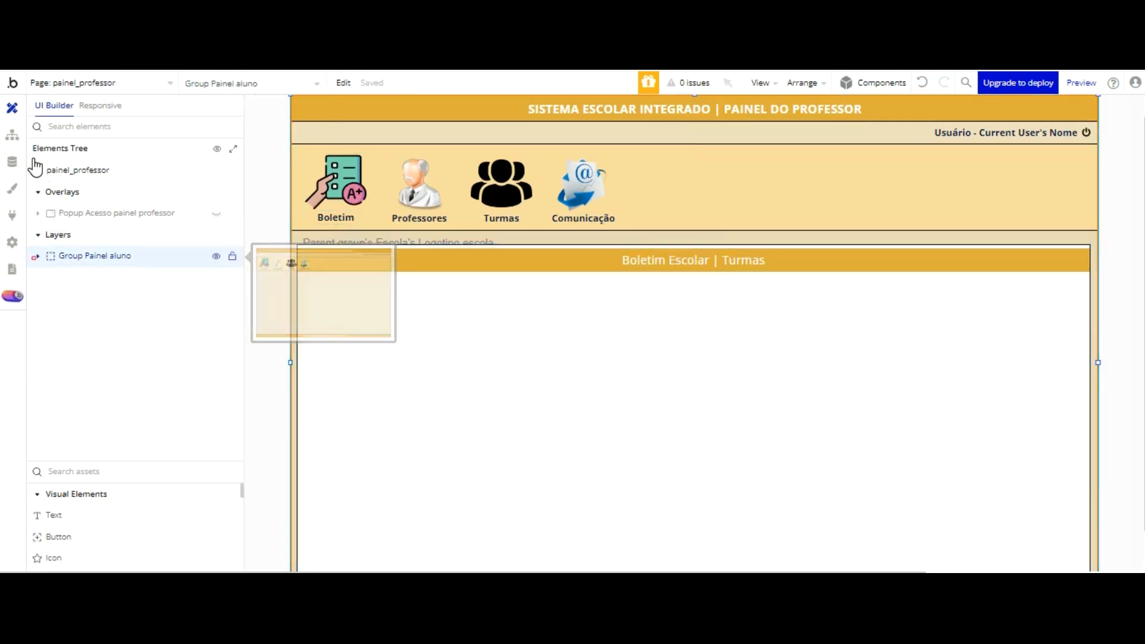
Step: Expand Group Painel aluno and Group corpo painel professor down to Group Boletim - painel professor, and toggle that group's visibility off and on
left_click(38, 255)
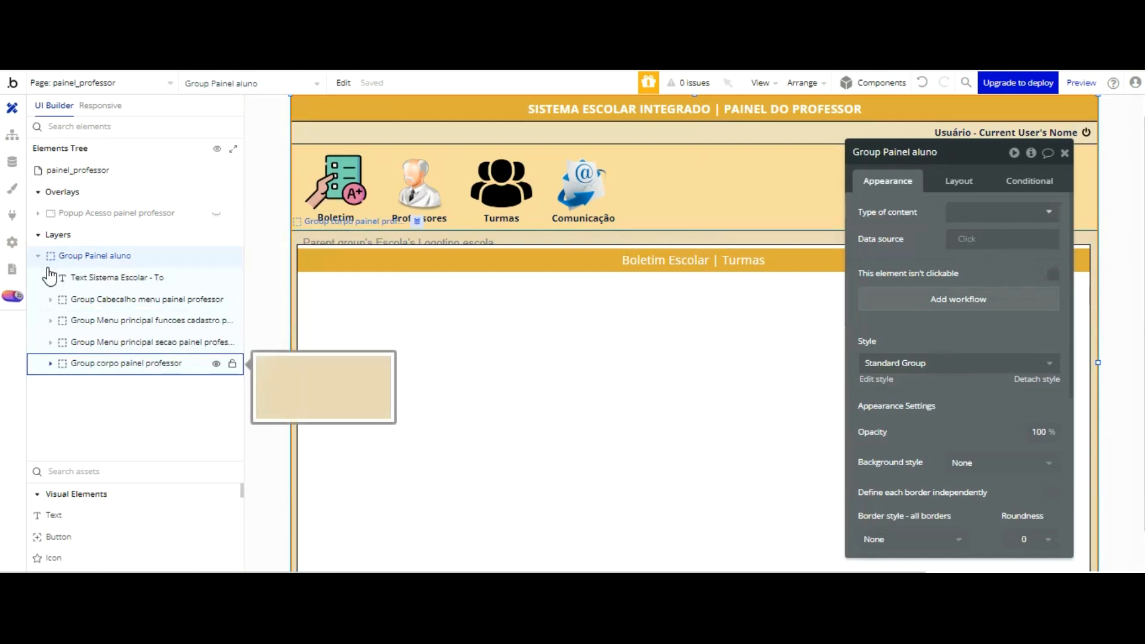
left_click(50, 363)
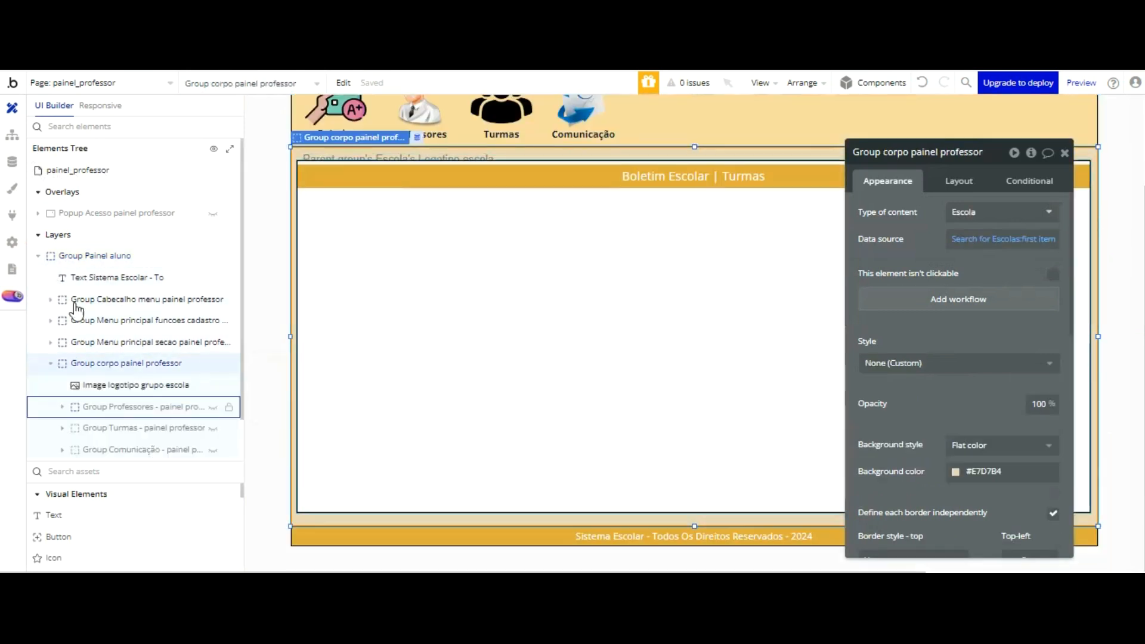
scroll(107, 331, "down", 1)
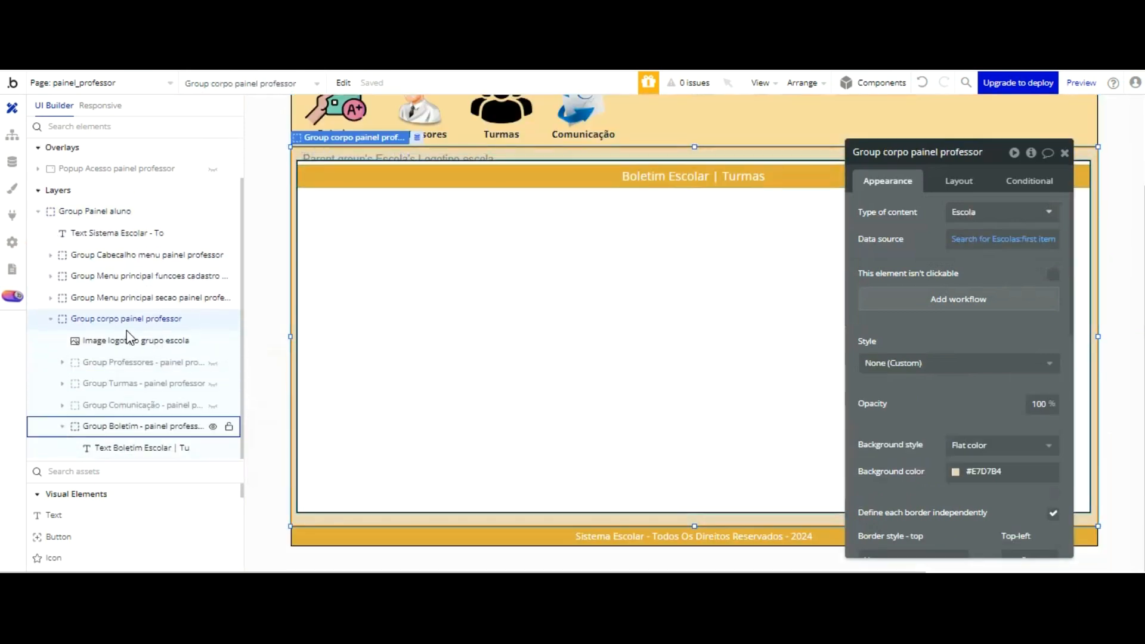
left_click(58, 425)
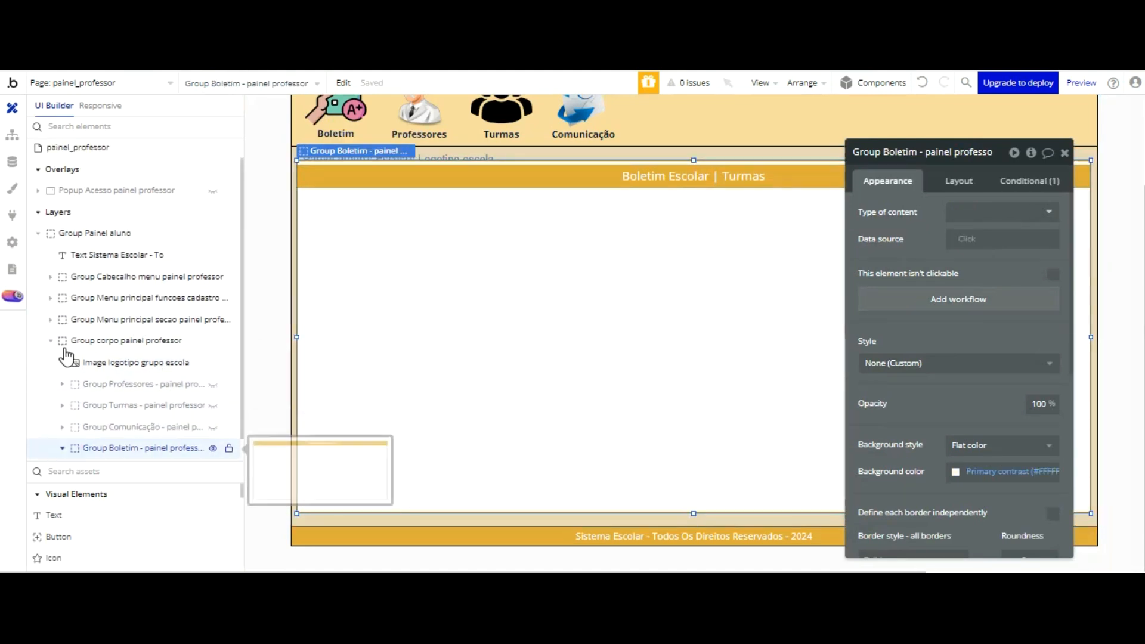
left_click(62, 448)
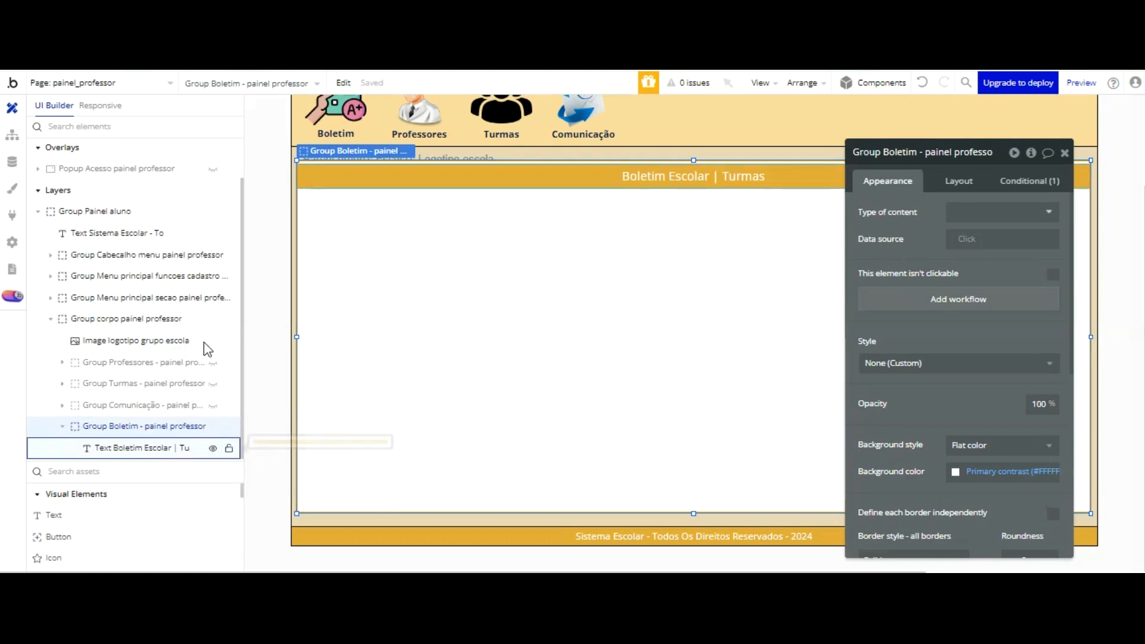
left_click(213, 426)
left_click(214, 425)
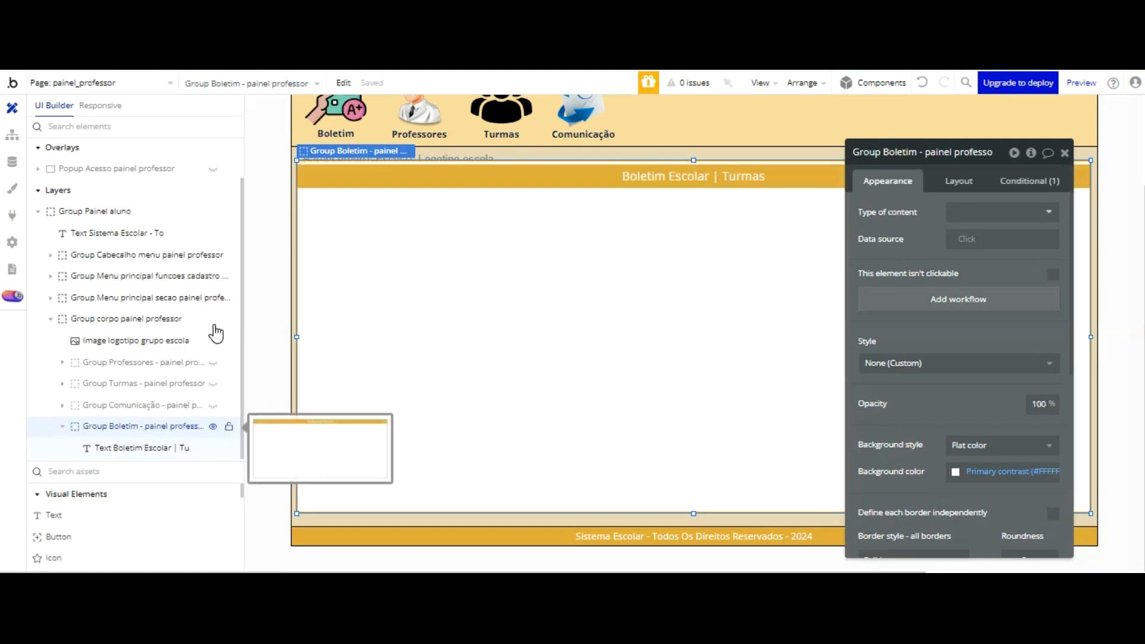
Step: Add a text custom state named Gerar Boletim to the painel_professor page and close its properties
left_click_drag(898, 126, 1141, 132)
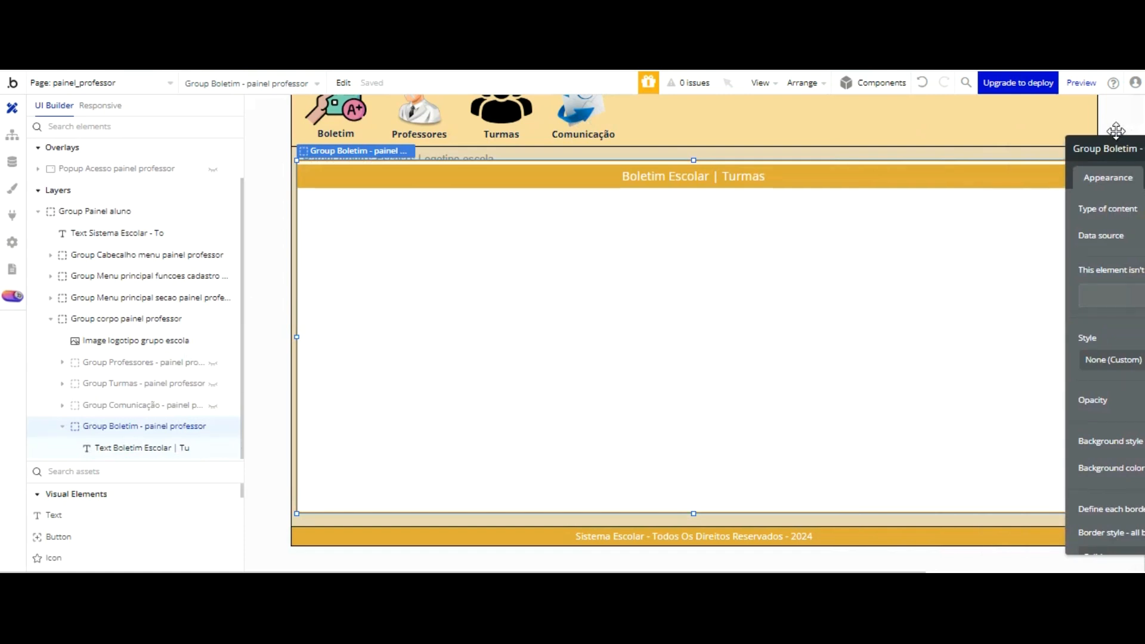
left_click(269, 119)
left_click(1101, 149)
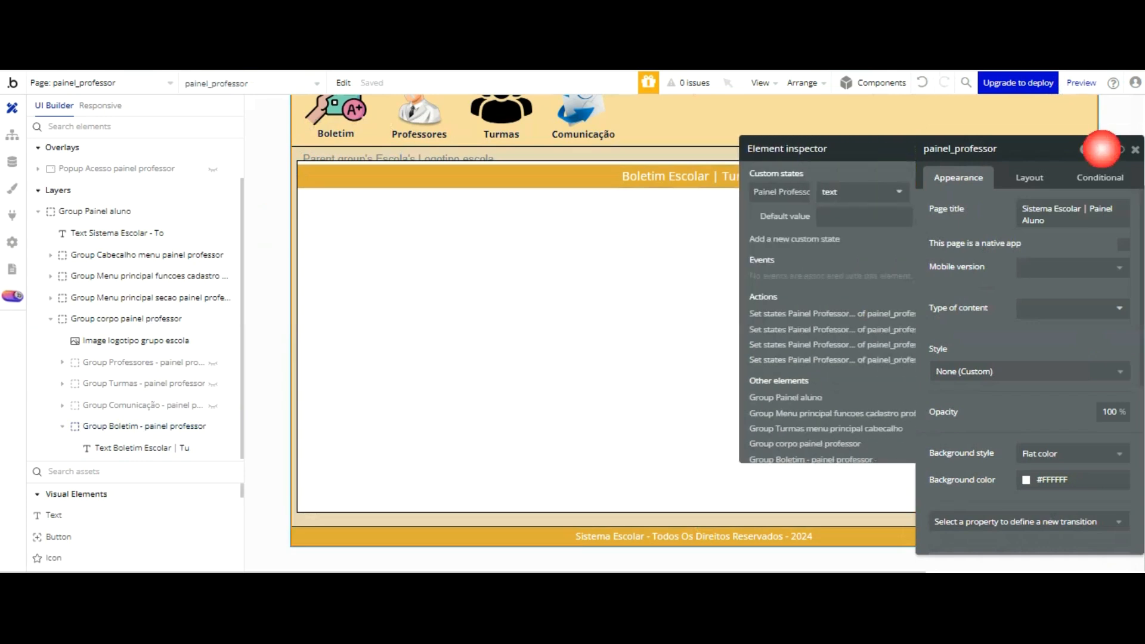
left_click(766, 239)
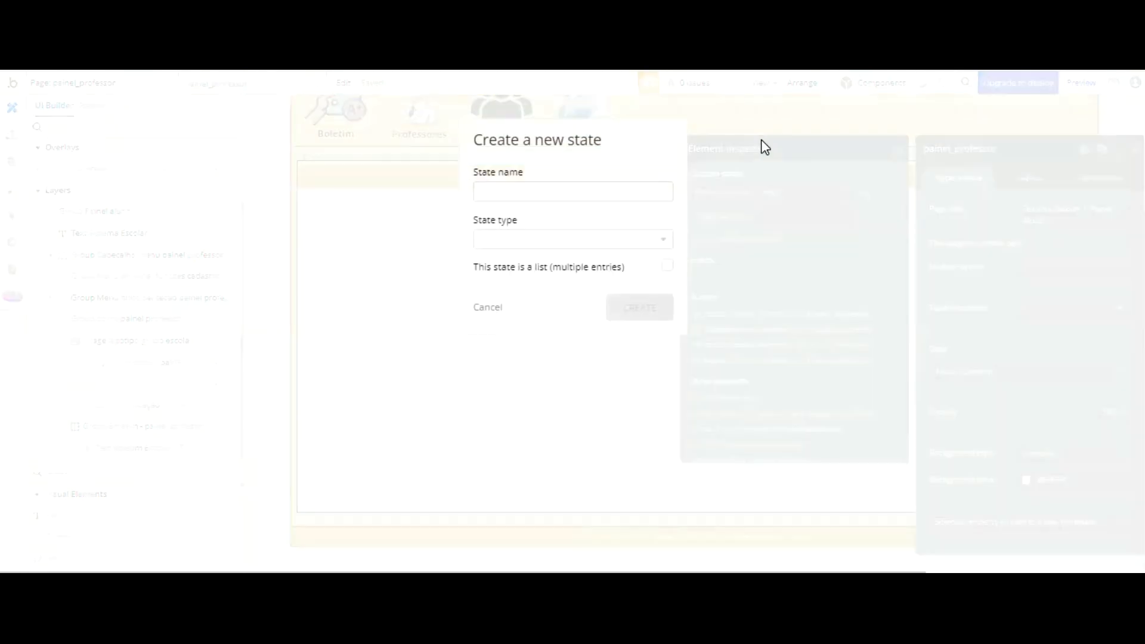
left_click(580, 186)
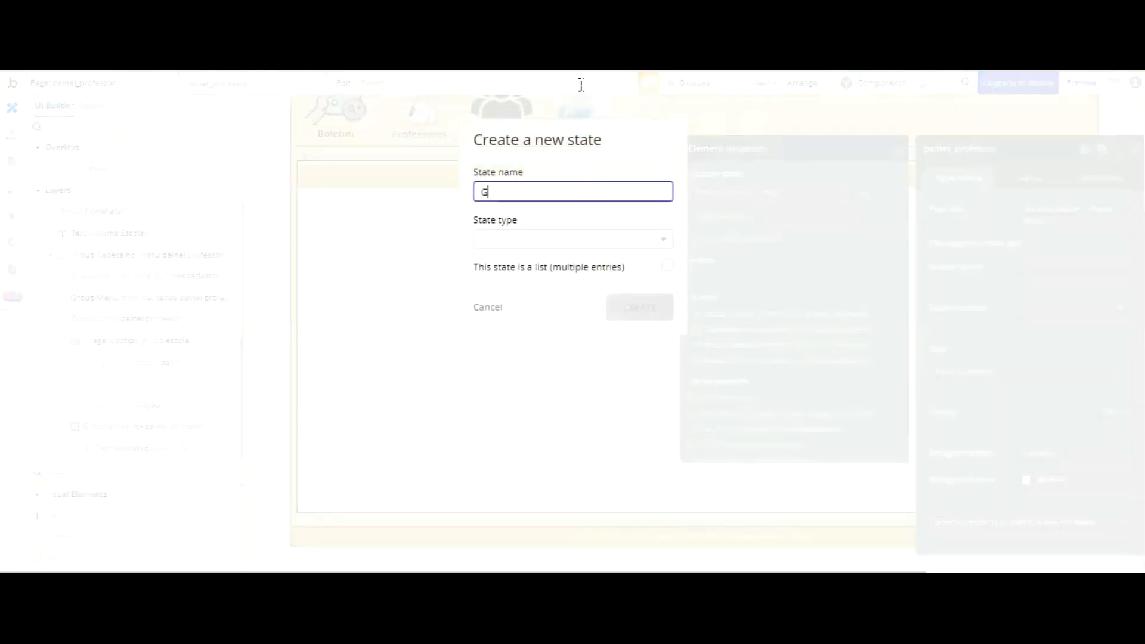
type("Gerar Boletim")
left_click(565, 238)
scroll(534, 253, "down", 10)
scroll(523, 262, "down", 3)
left_click(497, 243)
key("Return")
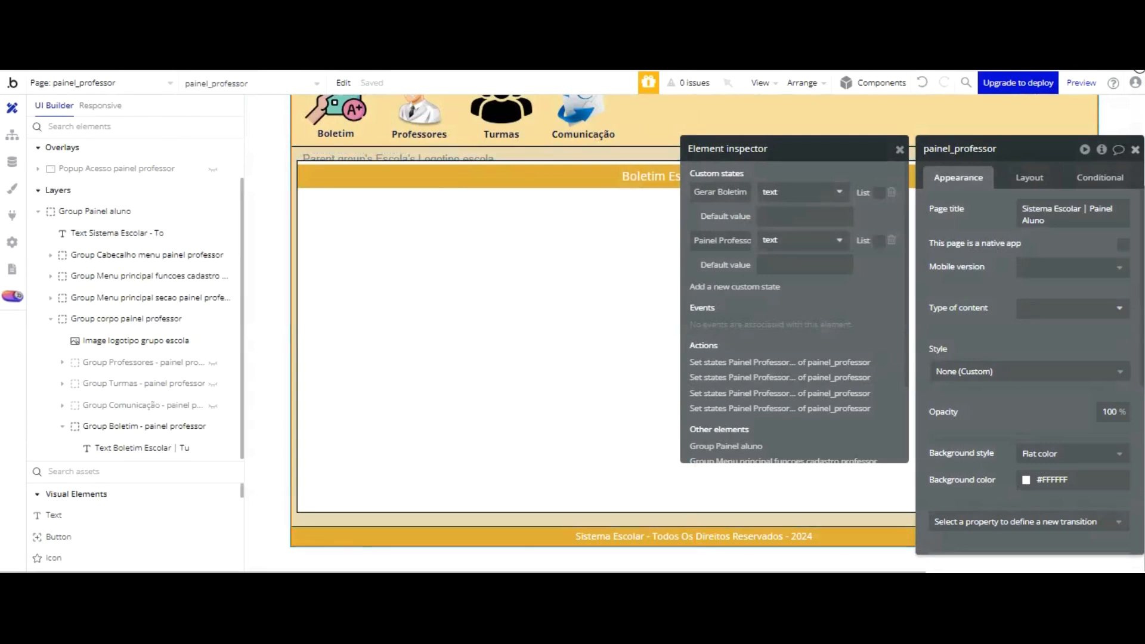
left_click(1136, 149)
Step: Draw a group about 280 by 280 below the title inside Group Boletim - painel professor and detach its style
scroll(95, 431, "down", 6)
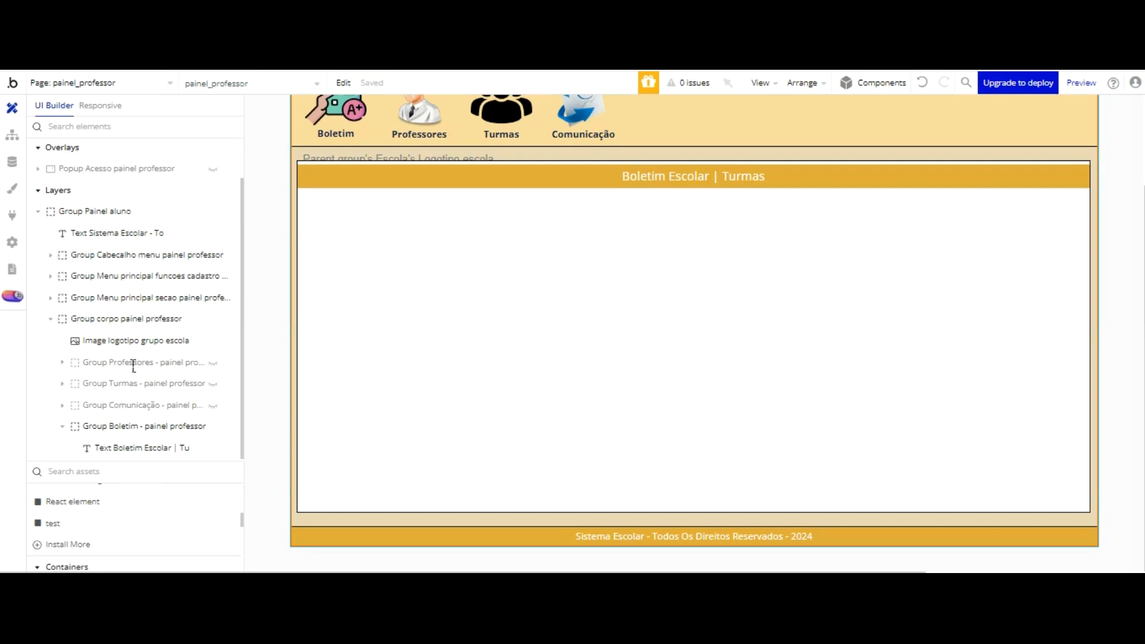
left_click_drag(132, 360, 141, 263)
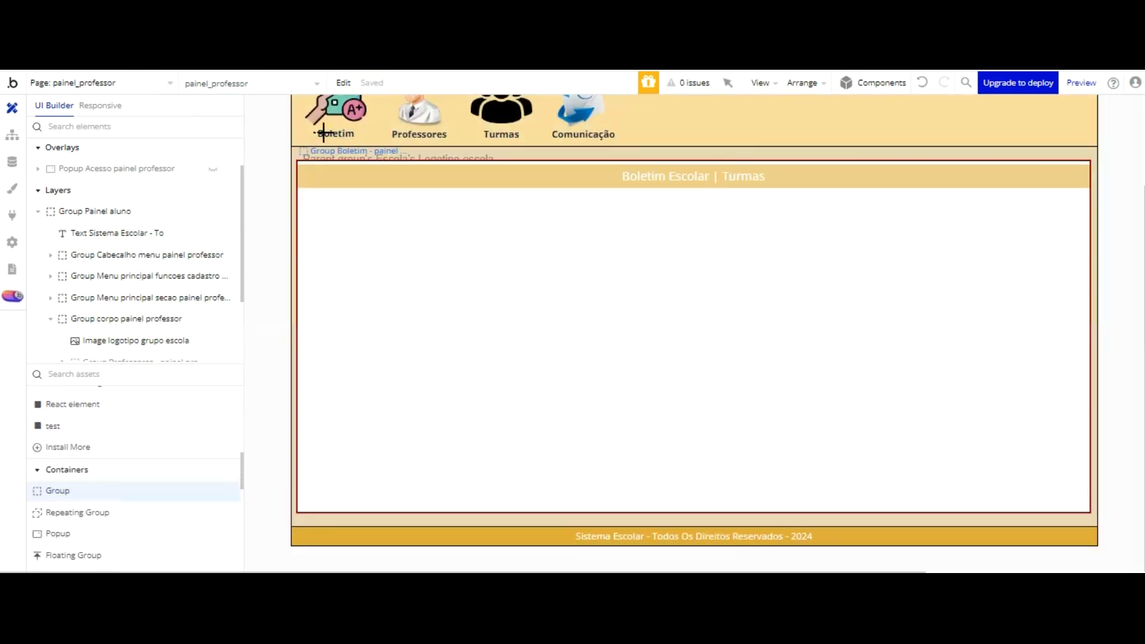
left_click_drag(324, 232, 513, 421)
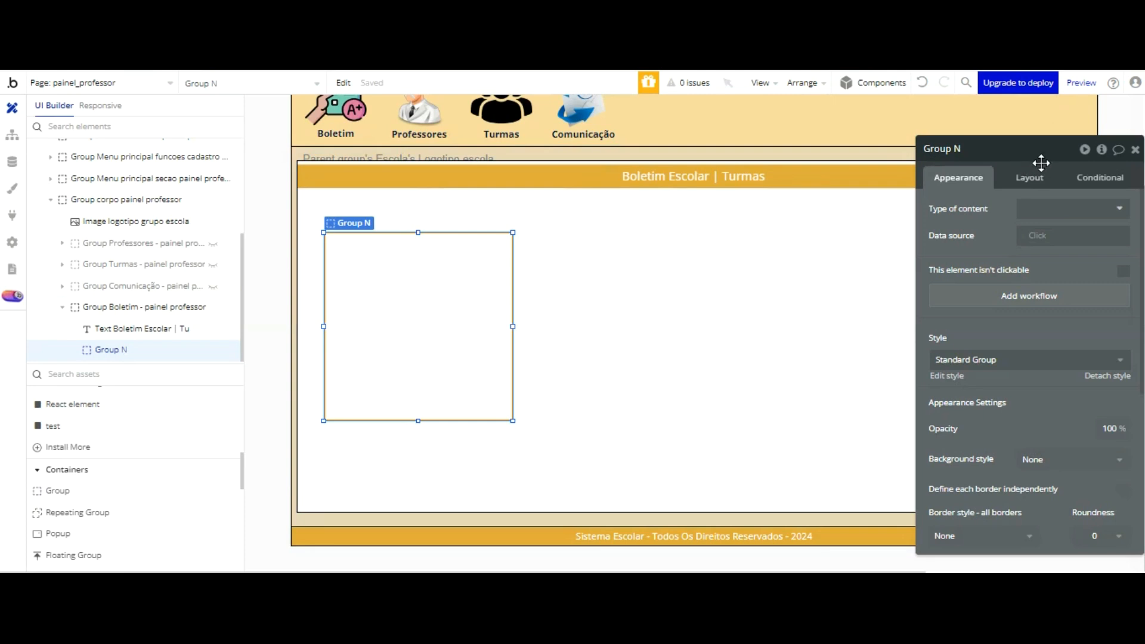
left_click(1108, 376)
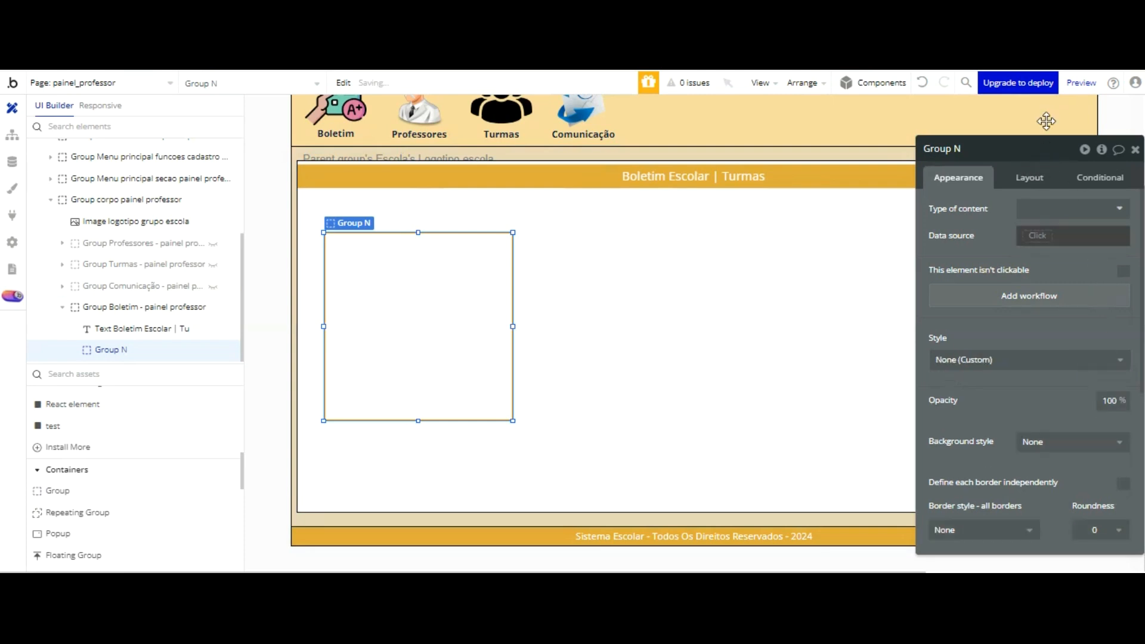
Step: Give the new group a Fixed container layout and resize it to 1160 wide by 436 high
left_click(1029, 177)
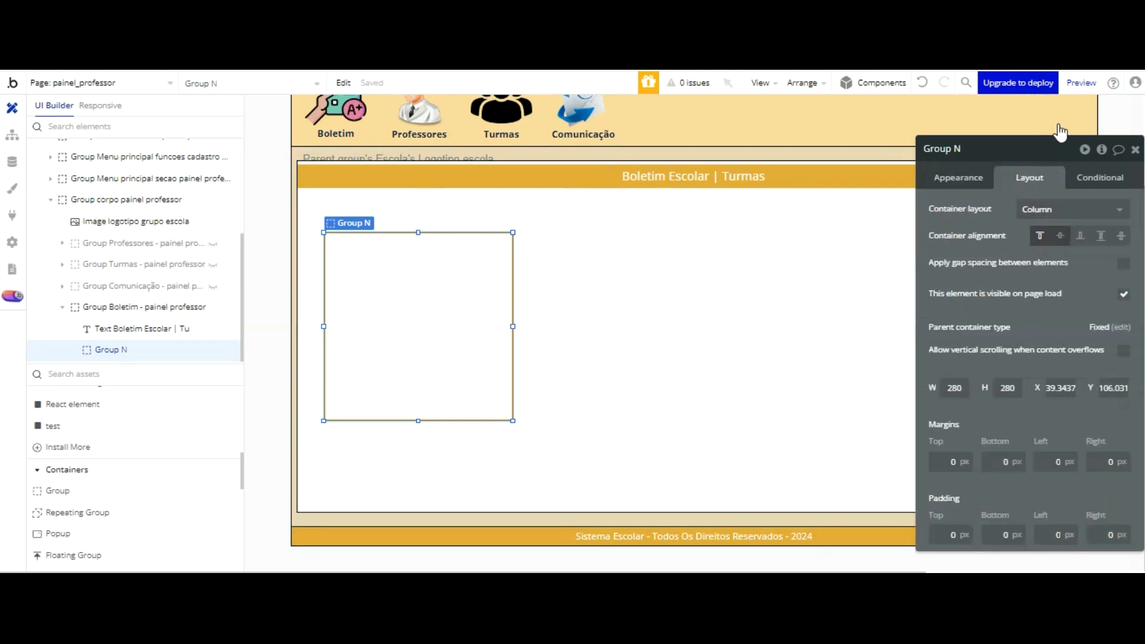
left_click(1062, 207)
left_click(1032, 251)
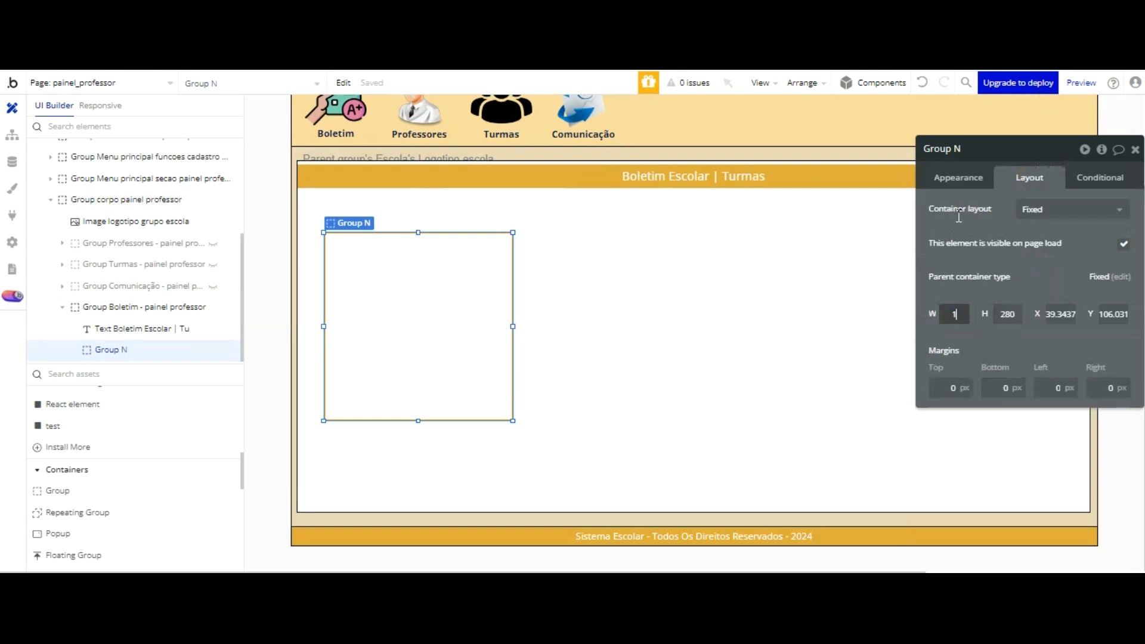
type("1160")
key("Tab")
type("436")
key("Return")
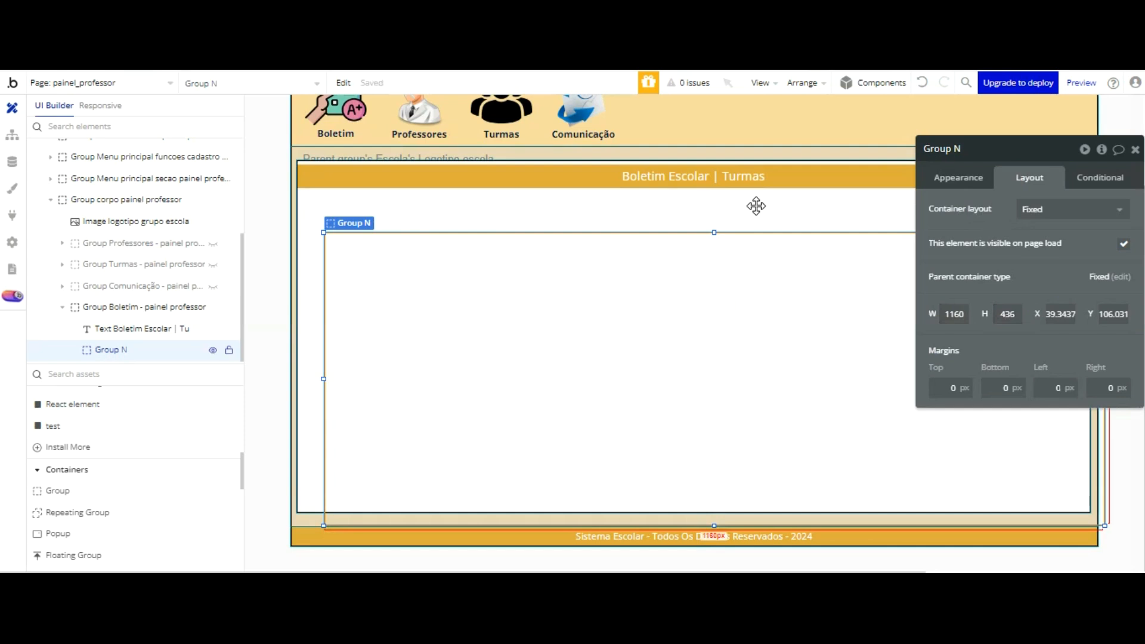
Step: Centre the group horizontally within its parent and raise it to Y 79
key("ctrl+e")
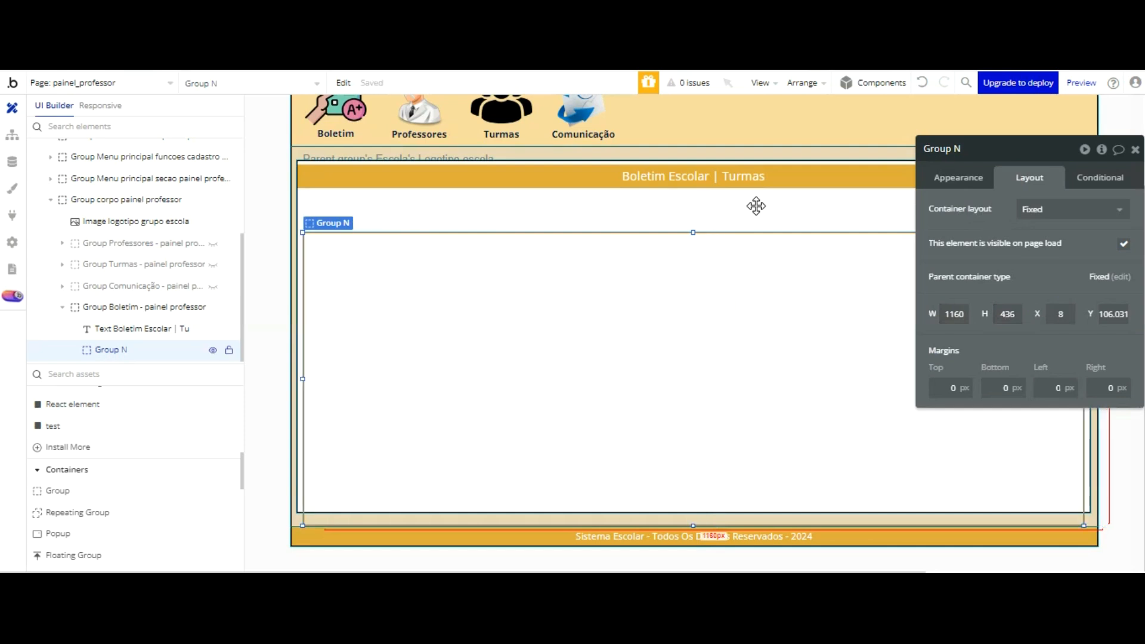
key("Up")
key("Up")
key("Up")
key("Up")
key("Up")
key("Up")
key("Up")
key("Up")
key("Up")
key("Up")
key("Up")
key("Up")
key("Up")
key("Up")
key("Up")
key("Up")
key("Up")
key("Up")
key("Up")
key("Up")
key("Up")
Step: Copy the background colour code #F7DC9D from the menu group that holds the Boletim, Professores, Turmas and Comunicação icons
left_click_drag(1040, 149, 131, 82)
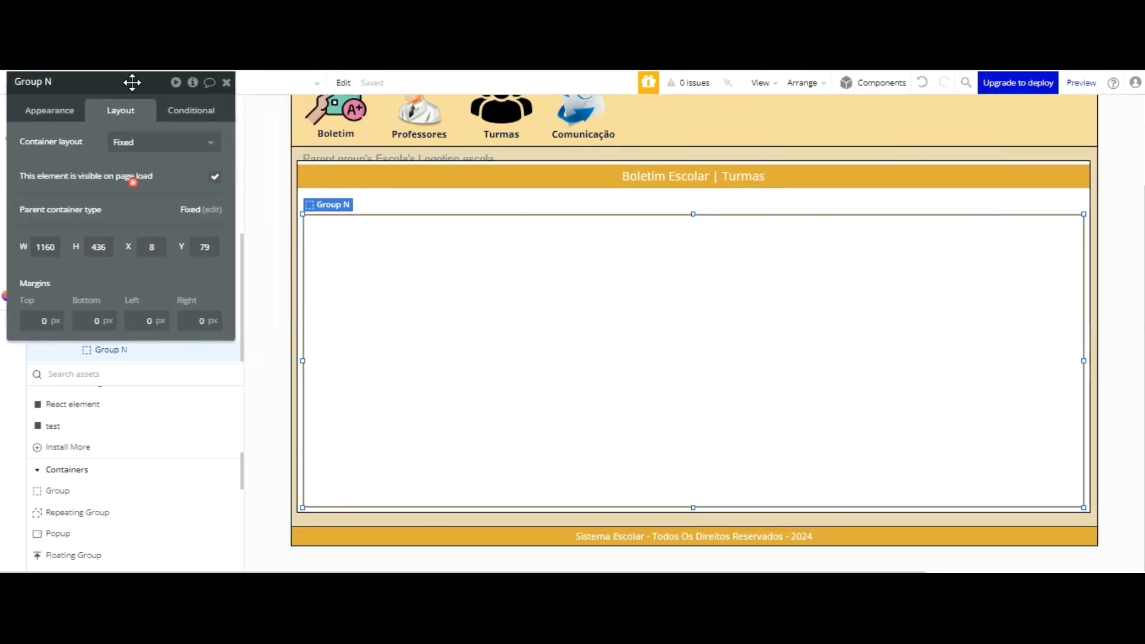
left_click(703, 108)
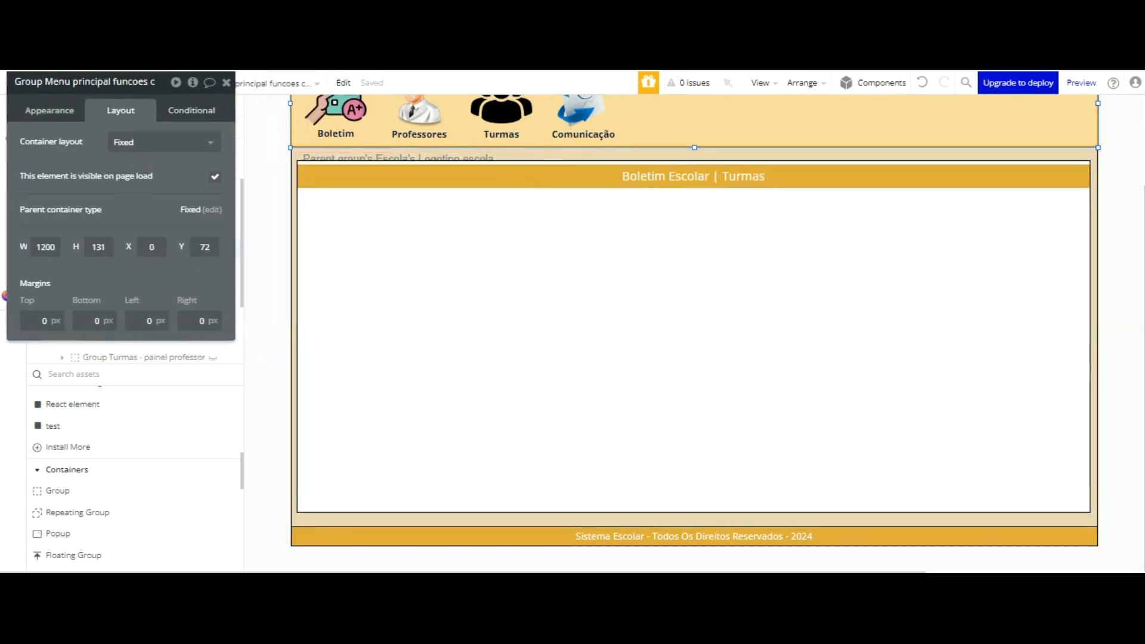
left_click(50, 111)
scroll(166, 179, "down", 5)
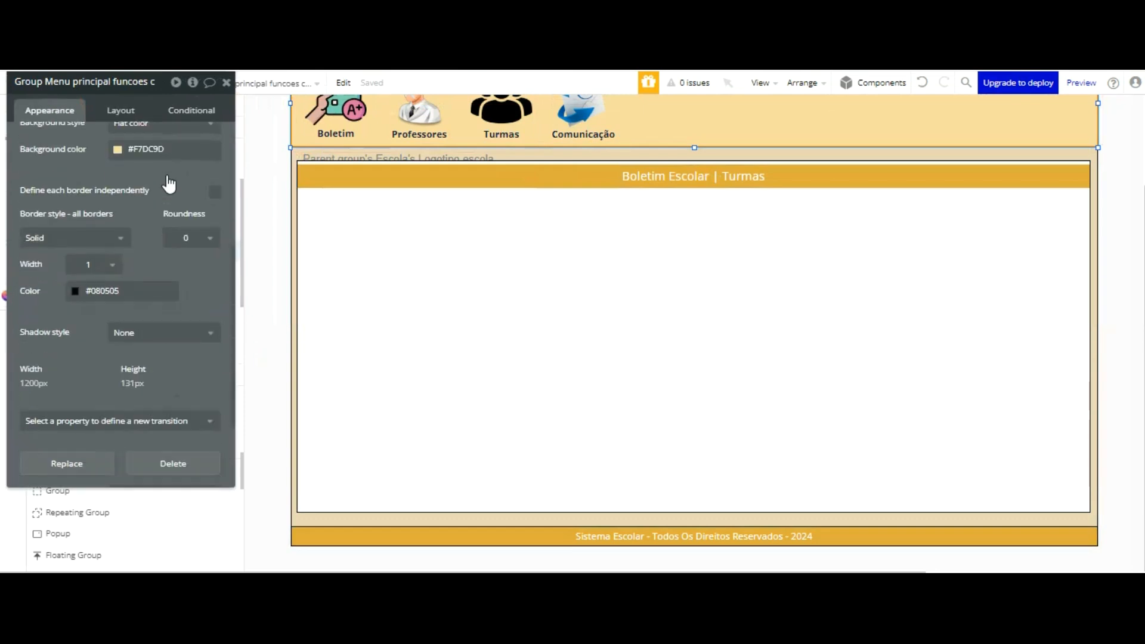
left_click(182, 151)
key("ctrl+c")
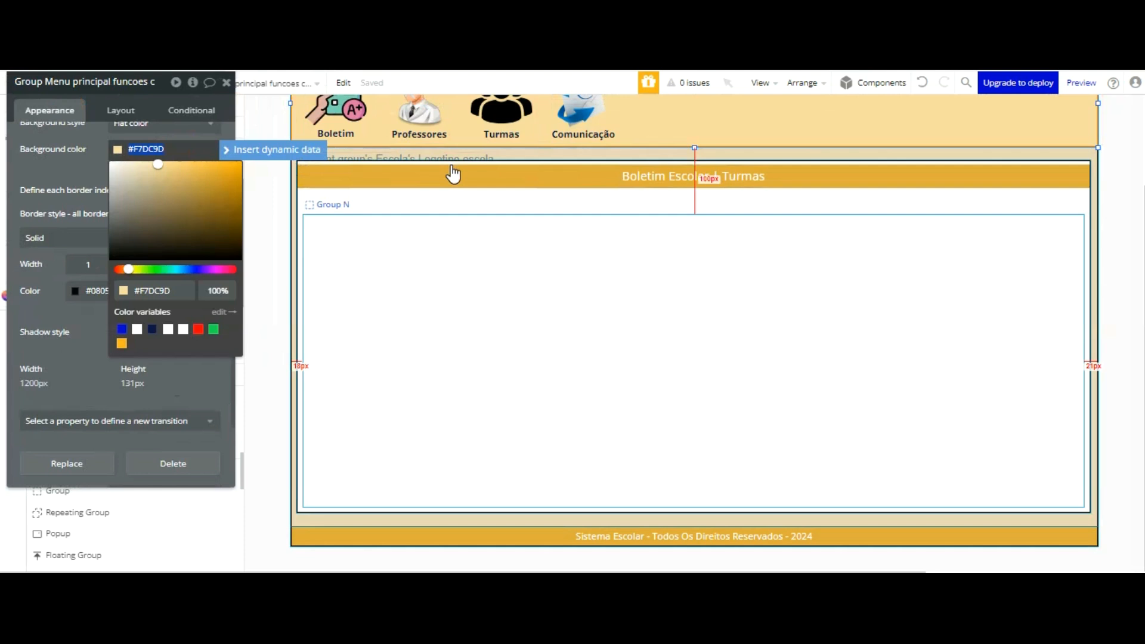
Step: Paste the previously copied Salvar button into the report card section and undo the paste
left_click(452, 265)
key("ctrl+v")
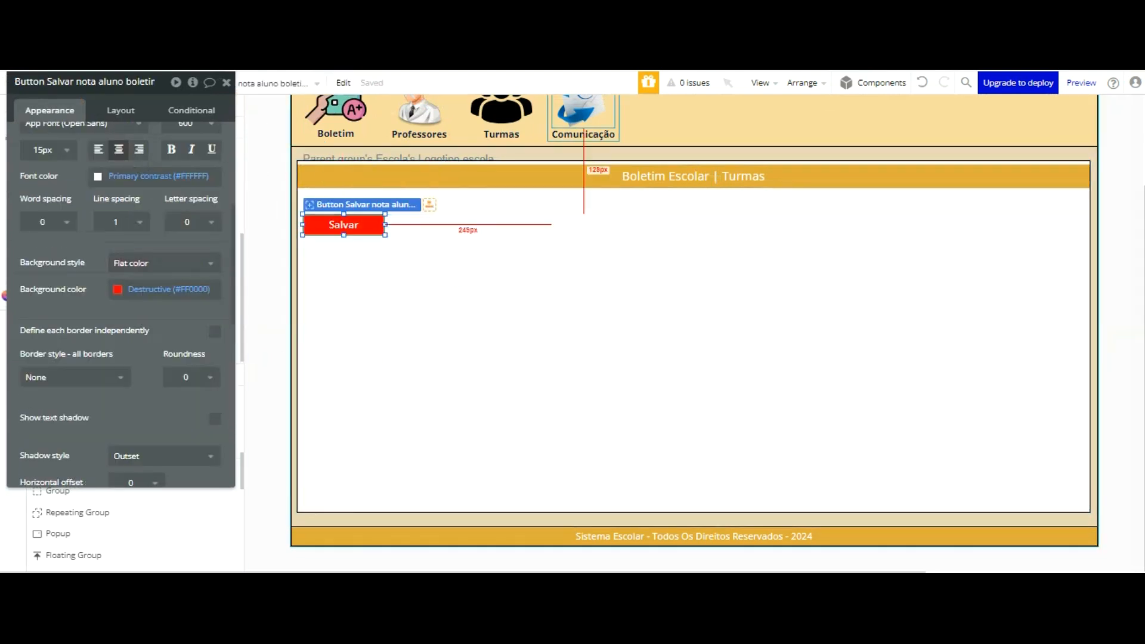
key("ctrl+z")
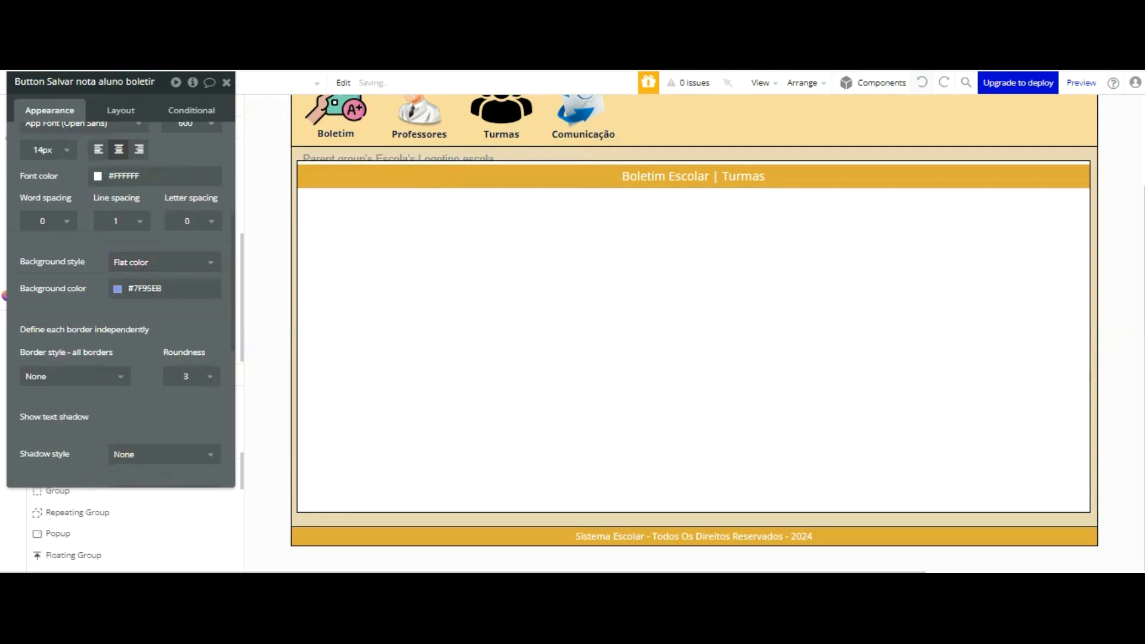
Step: Try to set the background colour to #F7DC9D in the Salvar button's properties
left_click(160, 288)
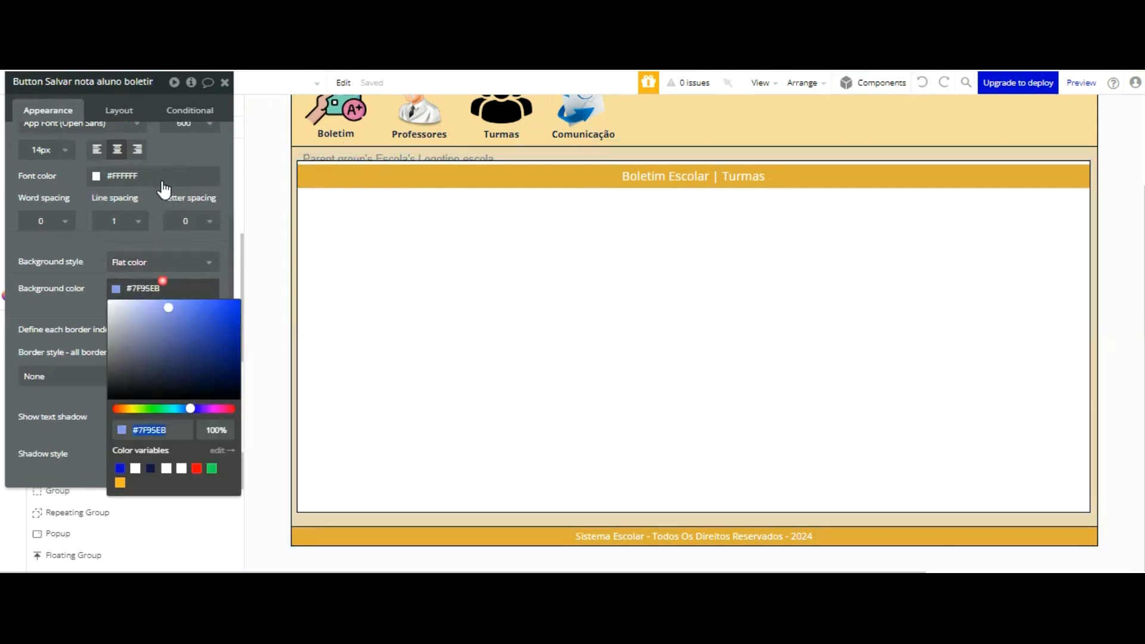
left_click(160, 288)
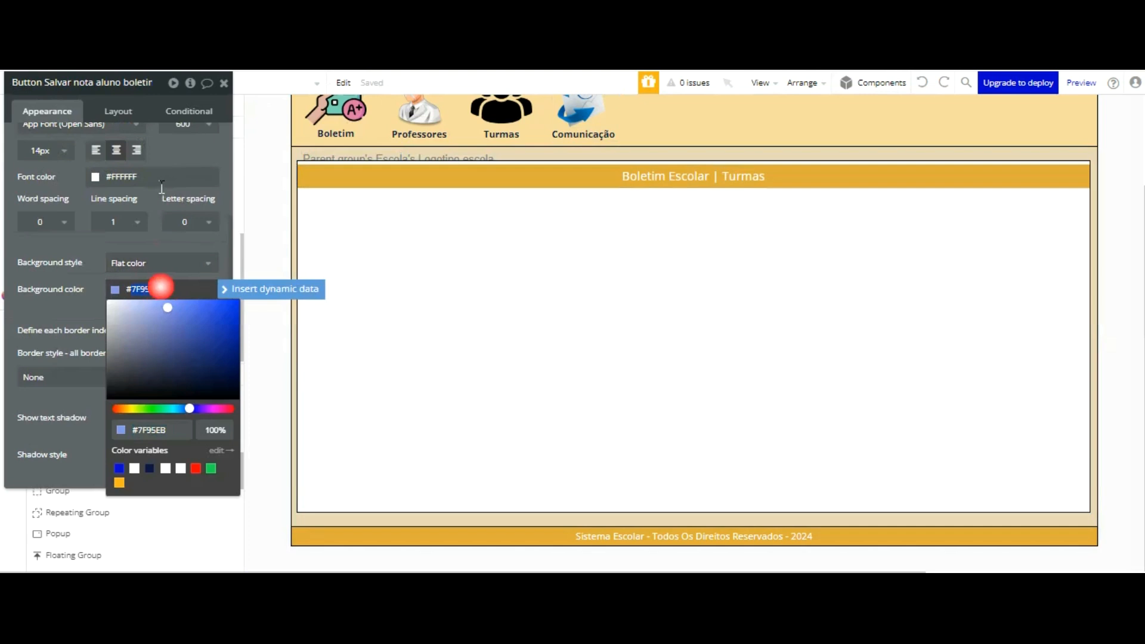
double_click(159, 288)
key("ctrl+v")
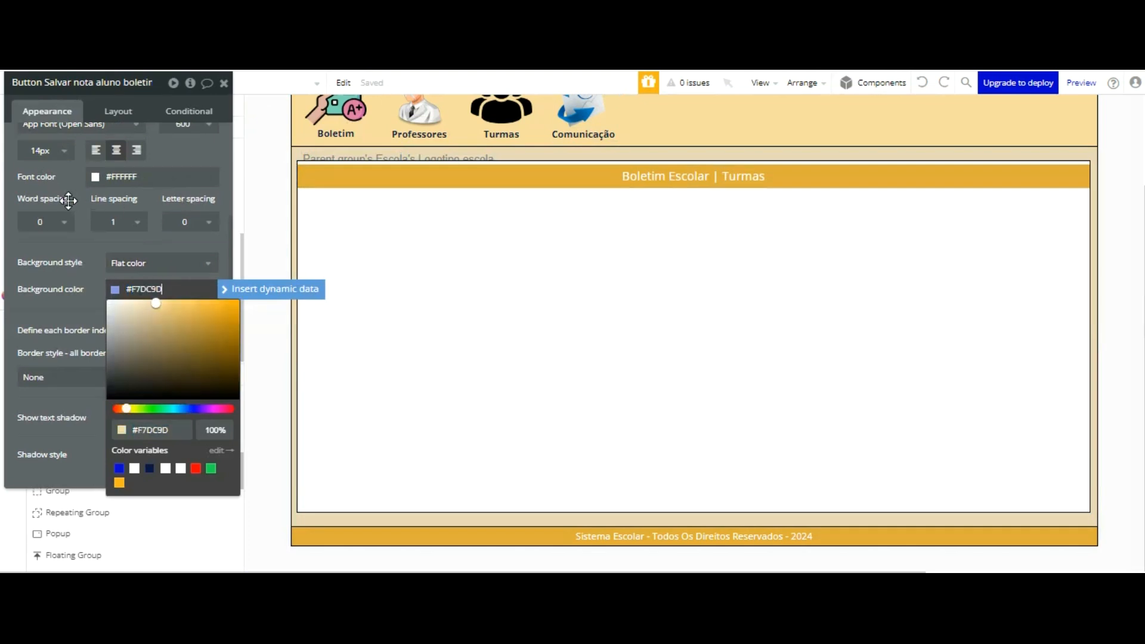
left_click(88, 298)
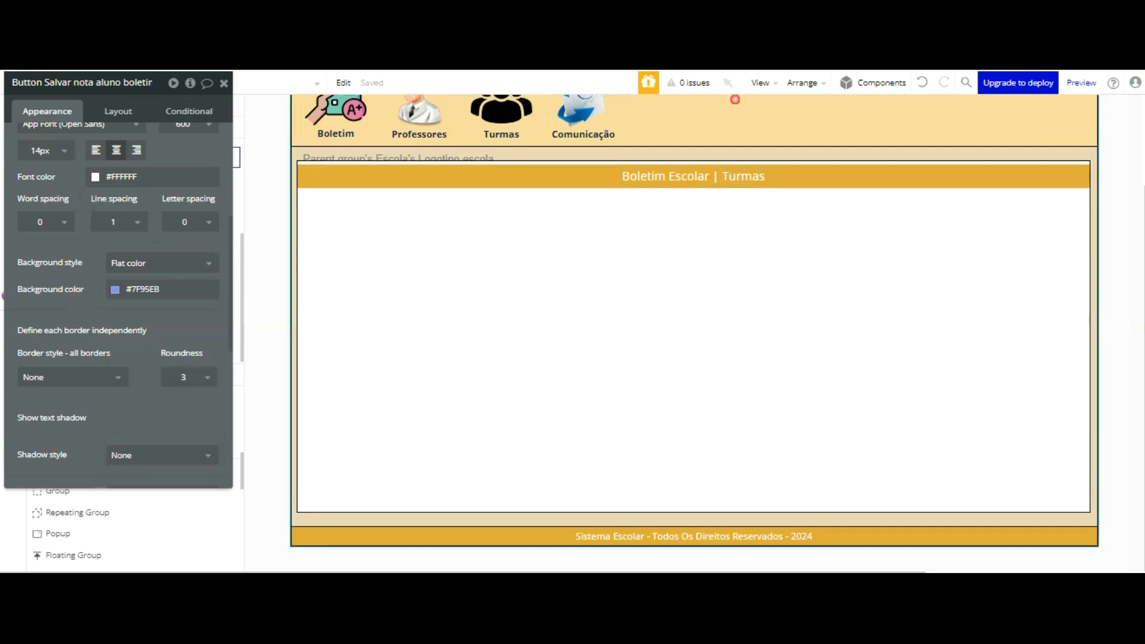
Step: Undo the recent edits back through the drawing of the group below the Boletim Escolar title
left_click(735, 100)
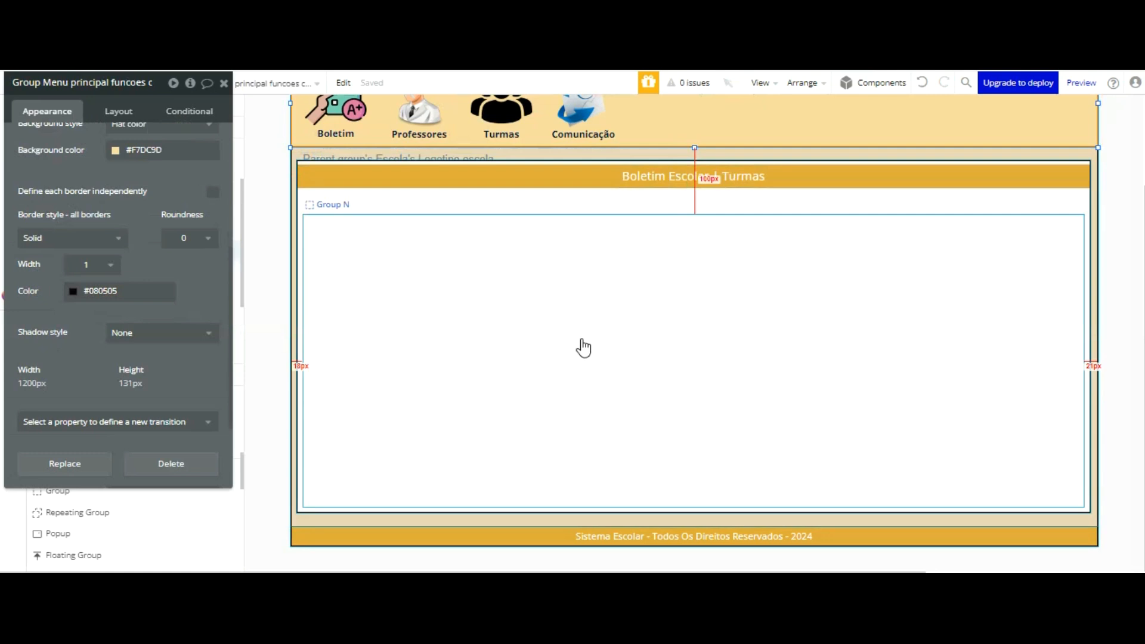
left_click(922, 83)
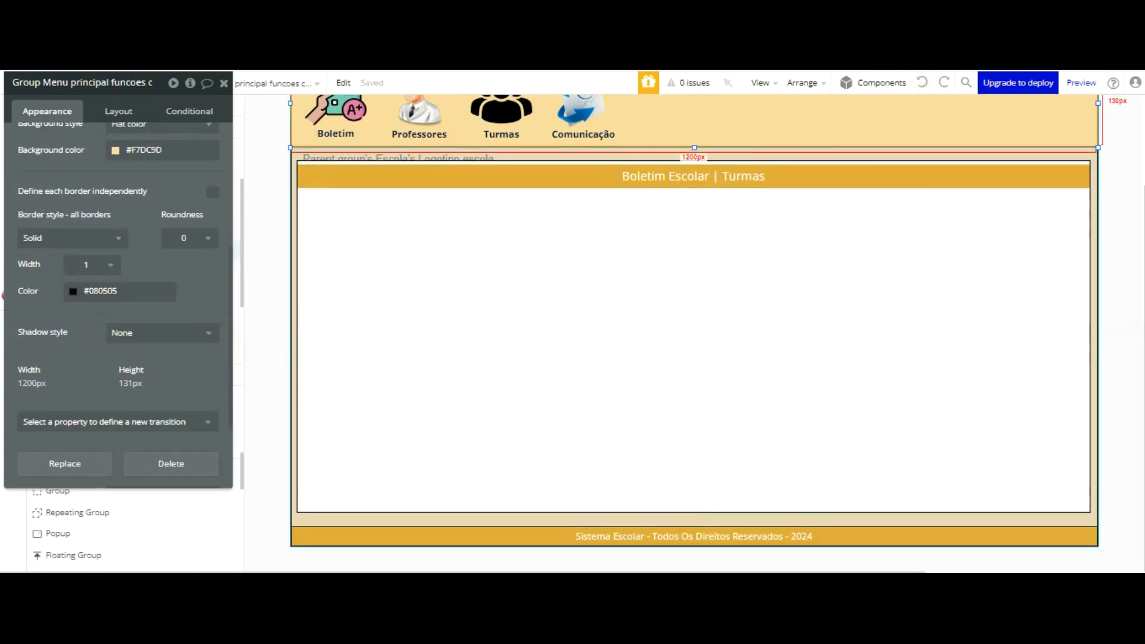
left_click(1118, 203)
left_click(1056, 111)
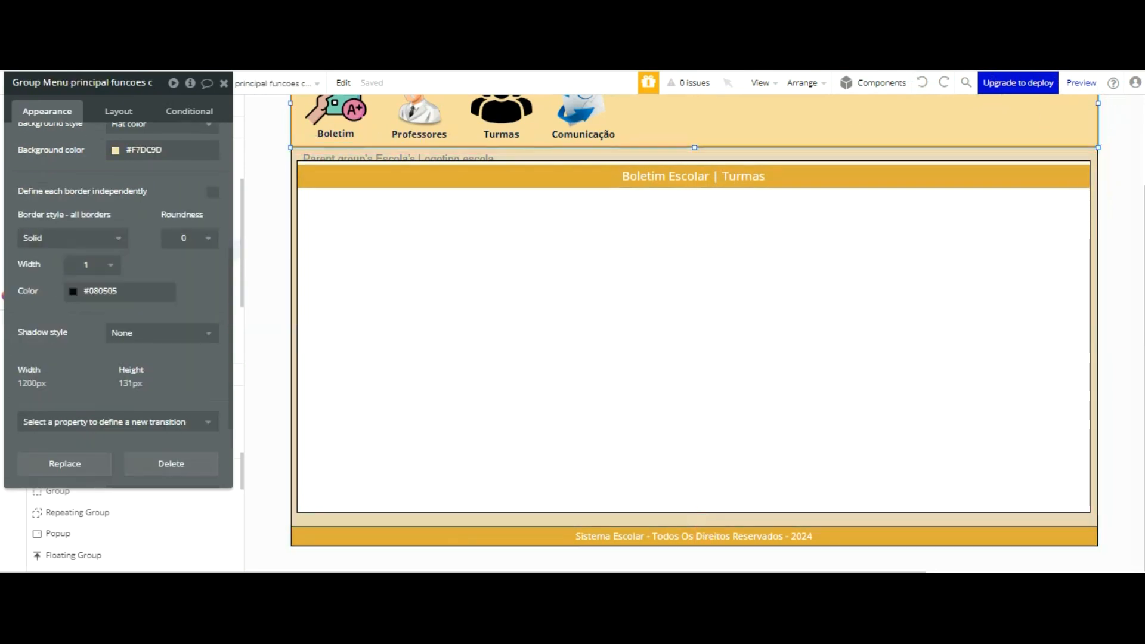
left_click(918, 85)
left_click(917, 84)
left_click(917, 85)
left_click(917, 85)
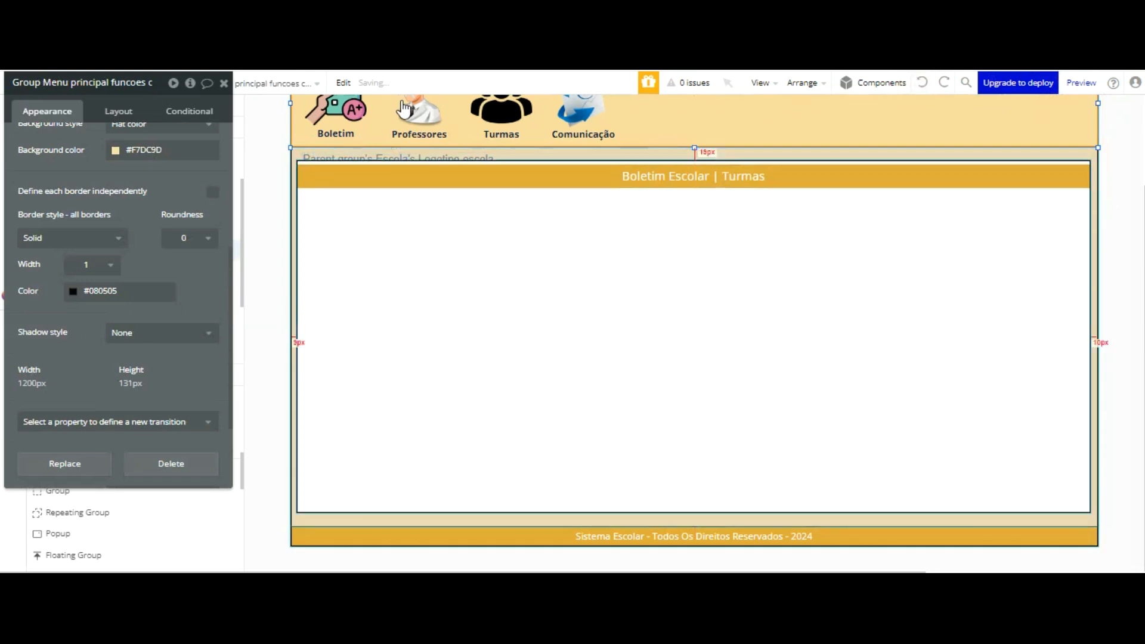
Step: Draw a new 280 by 280 group below the Boletim Escolar title and give it a flat background colour of #F7DC9D
left_click(416, 226)
left_click(399, 355)
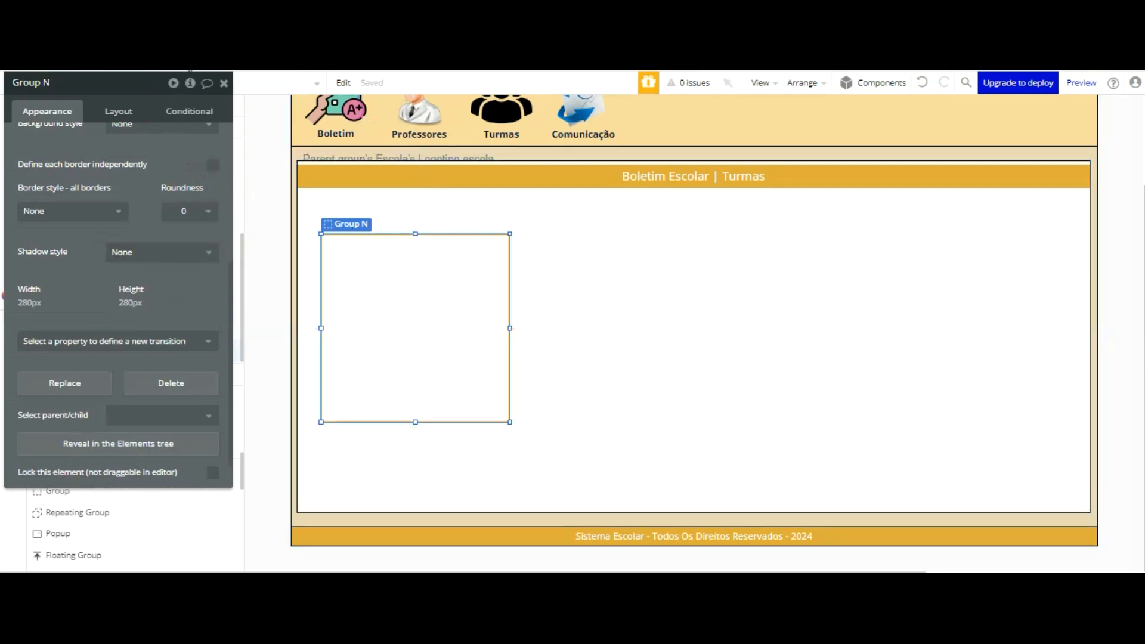
scroll(179, 149, "up", 3)
left_click(161, 208)
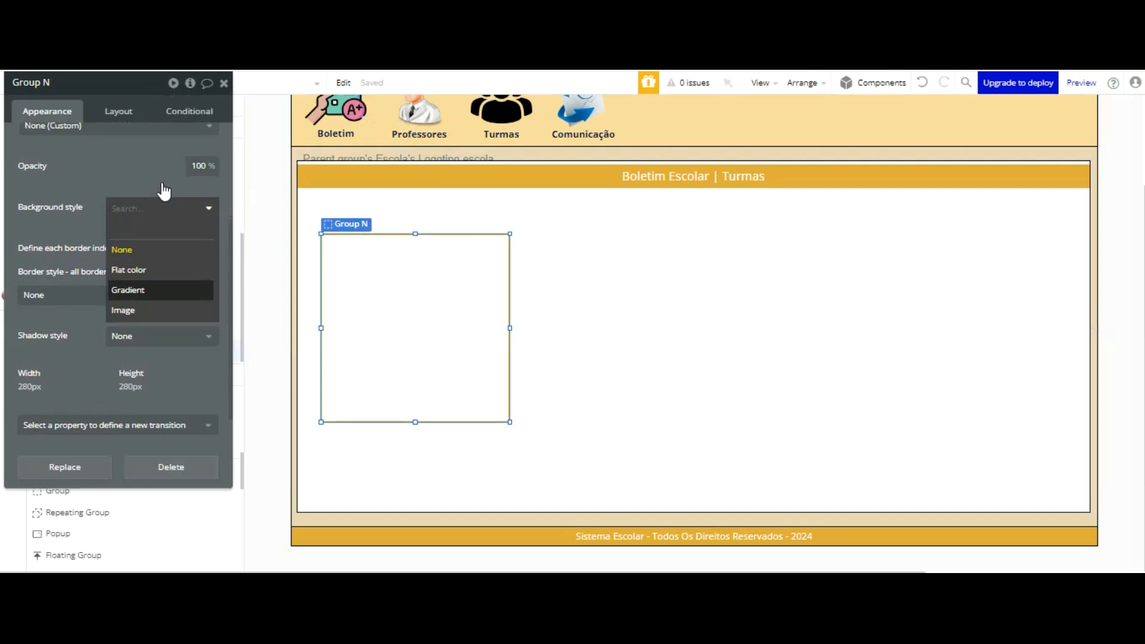
left_click(163, 270)
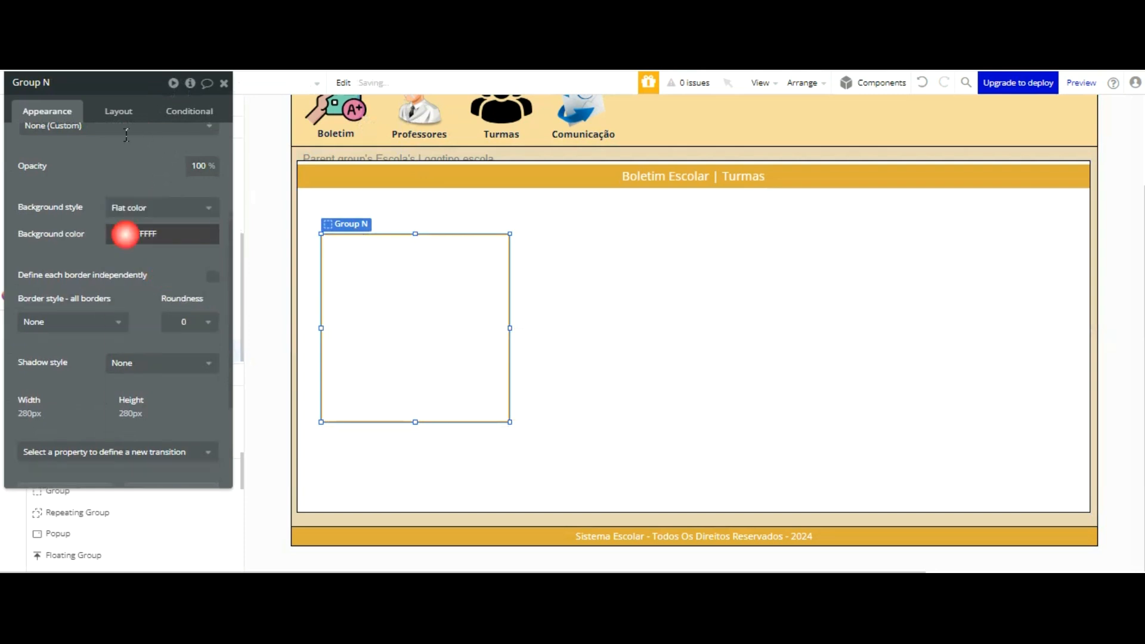
left_click(124, 233)
key("ctrl+v")
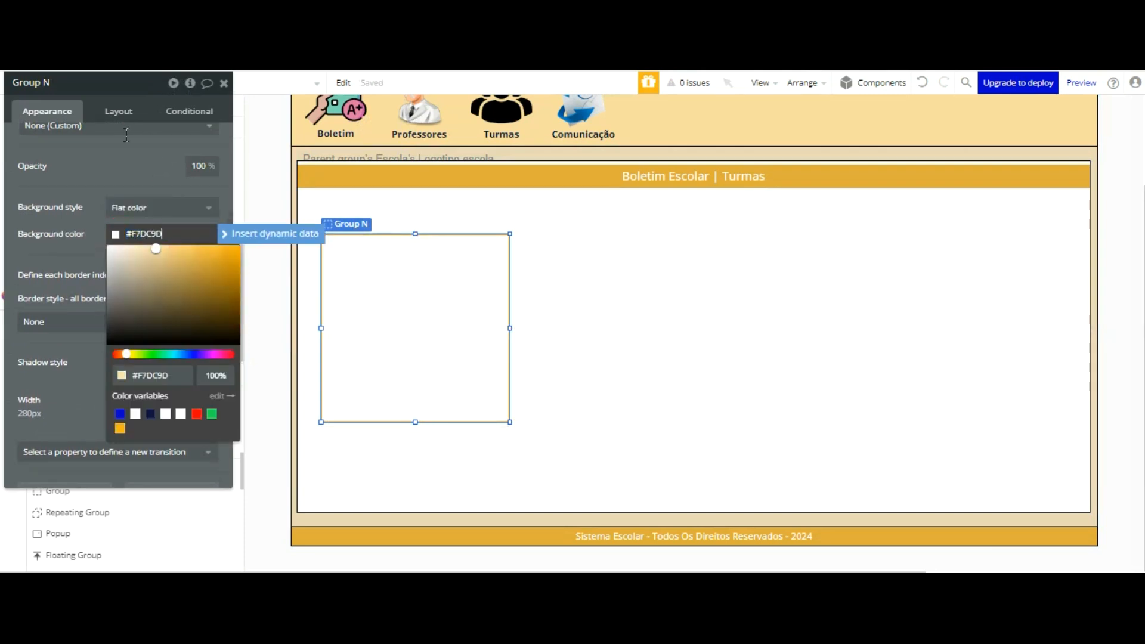
left_click(141, 73)
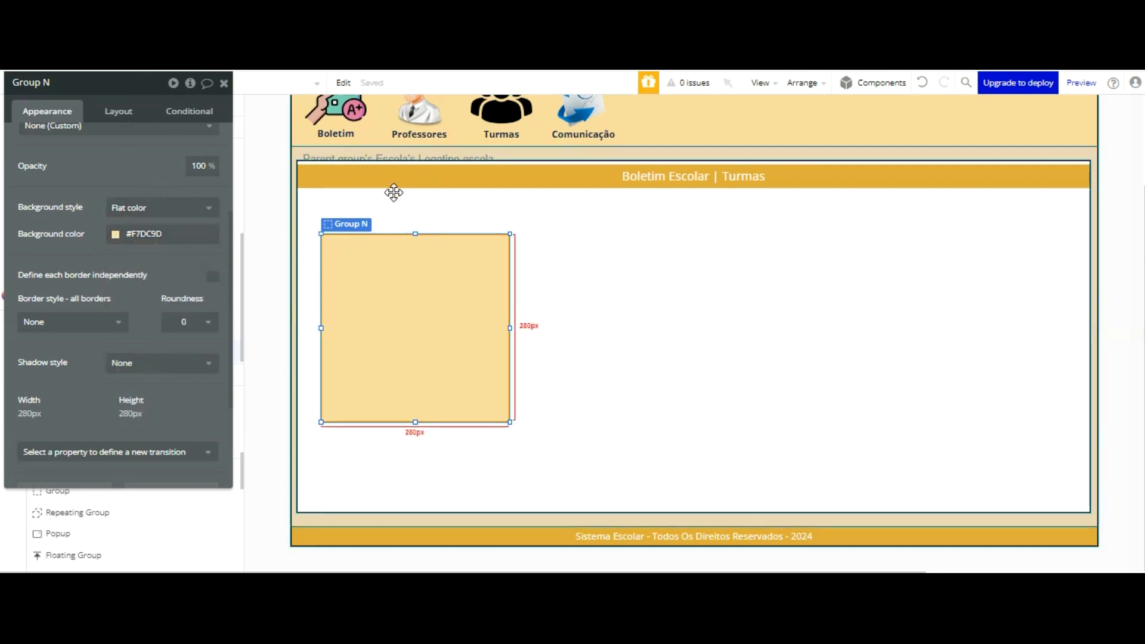
Step: Move the group close under the title at the section's left edge, with a Fixed container layout and a size of 1160 by 436
left_click_drag(438, 188, 414, 173)
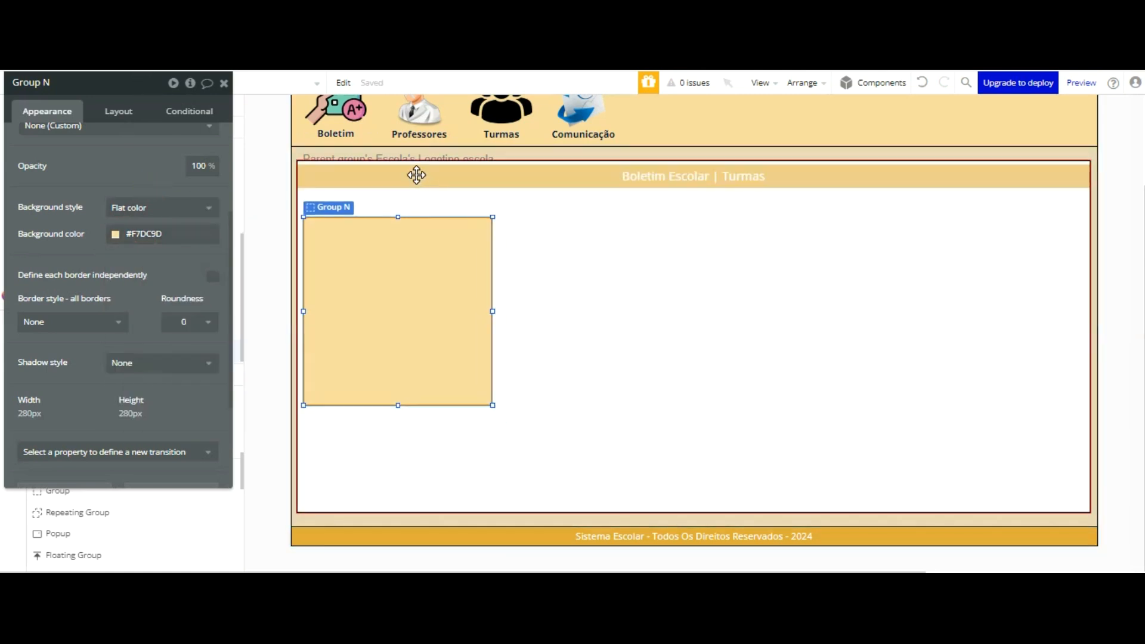
left_click(128, 111)
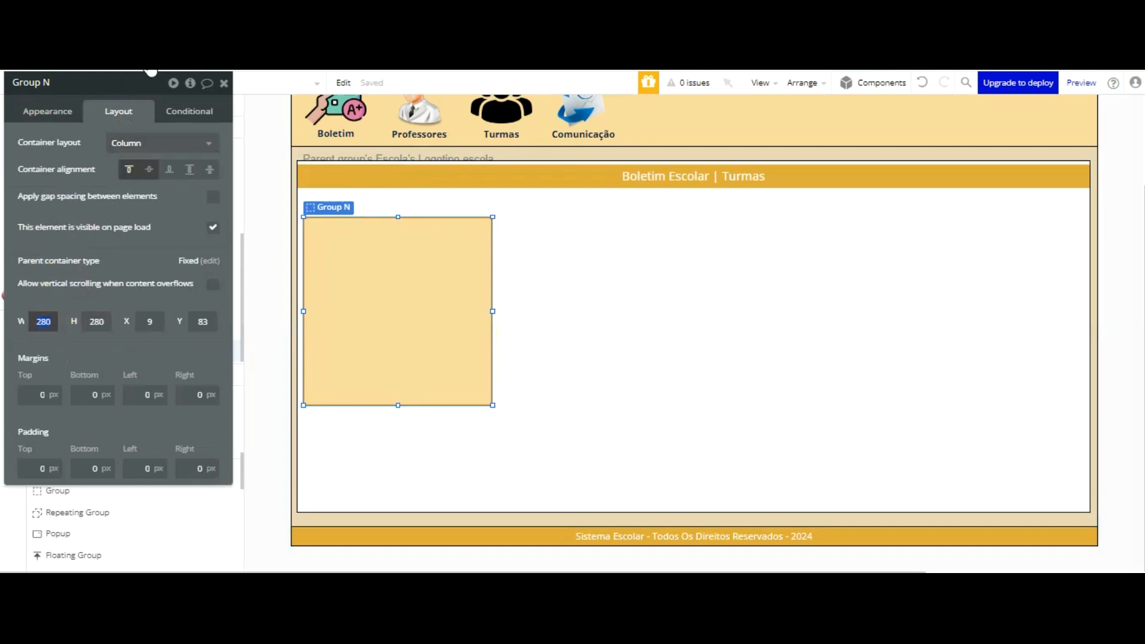
left_click(159, 138)
left_click(134, 185)
left_click(49, 248)
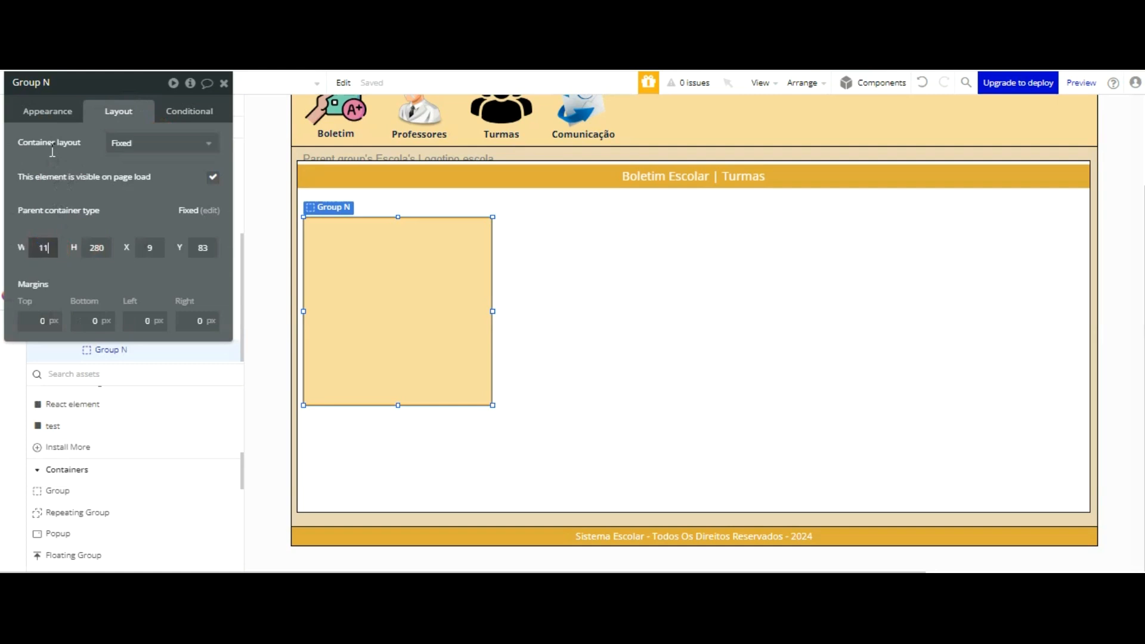
type("1160")
key("Tab")
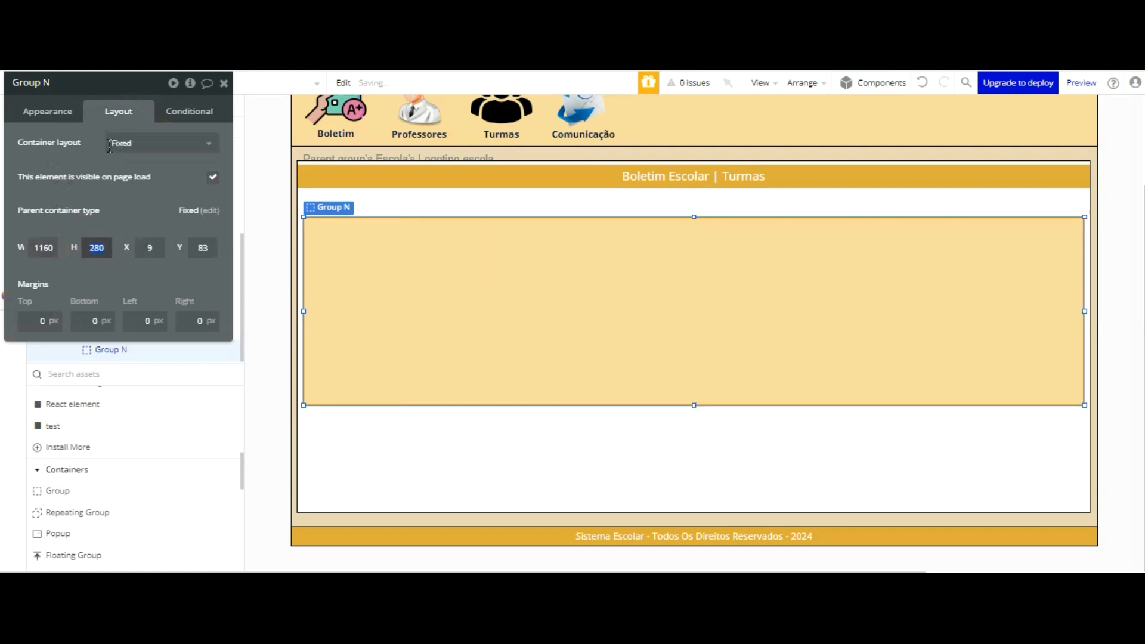
type("6")
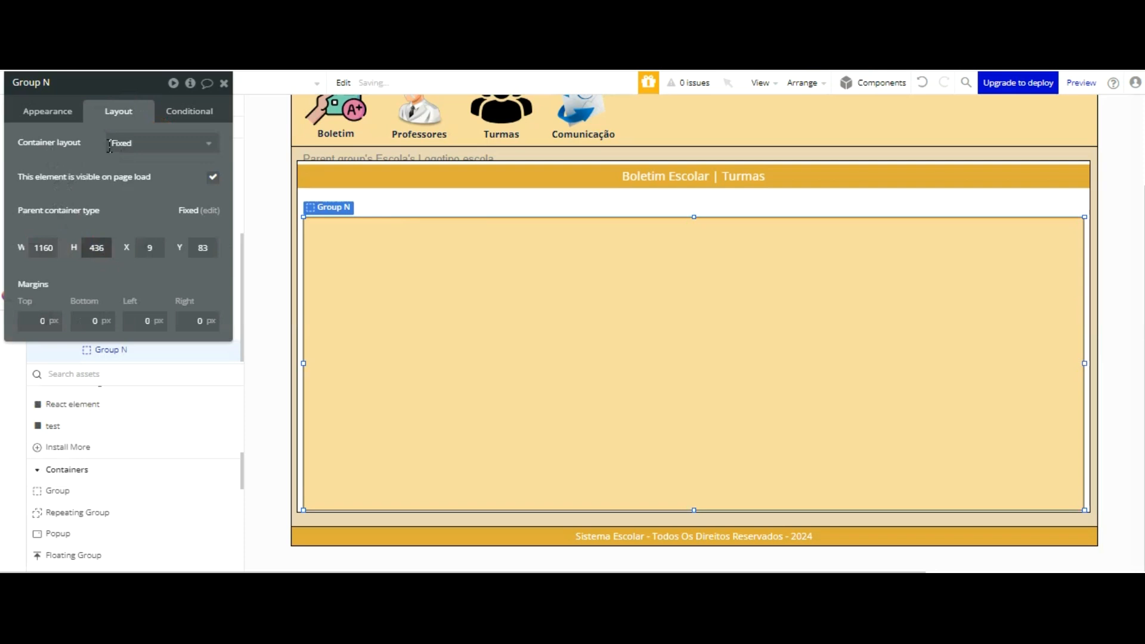
Step: Nudge the coloured group to X 8, Y 77 and close its properties
left_click(424, 243)
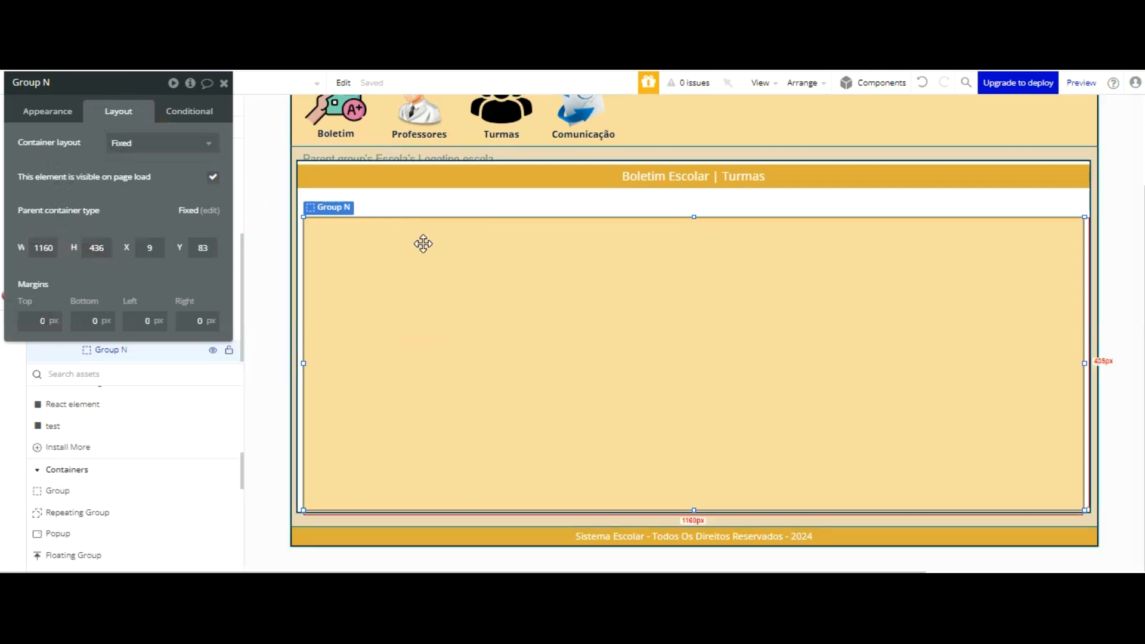
key("Left")
key("Up")
key("Up")
key("Up")
key("Up")
key("Up")
key("Up")
key("Up")
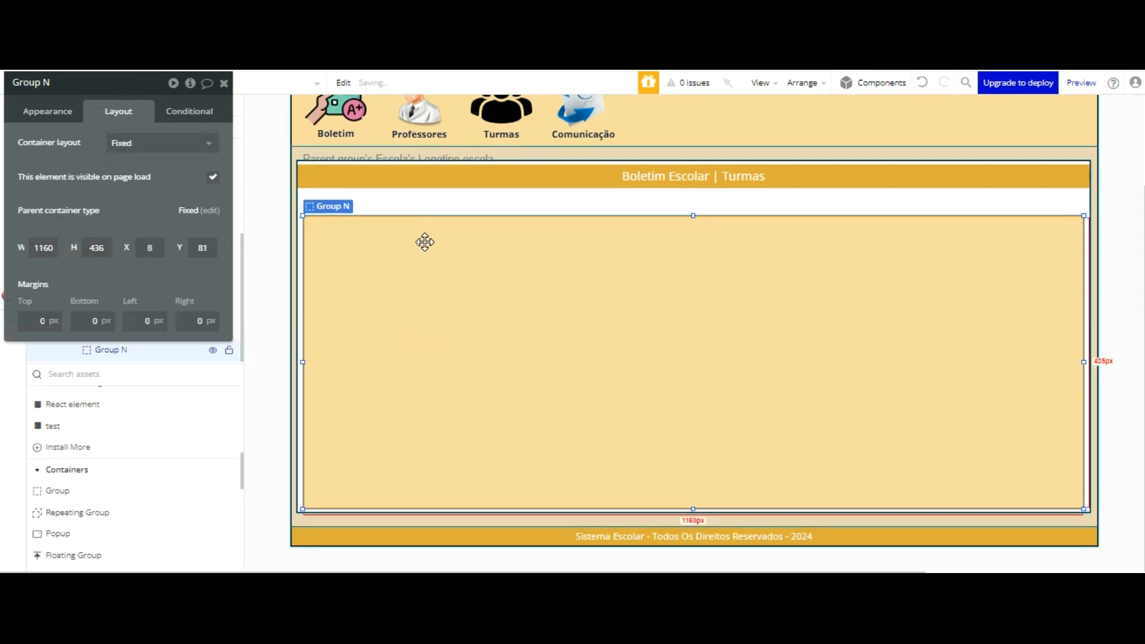
key("Down")
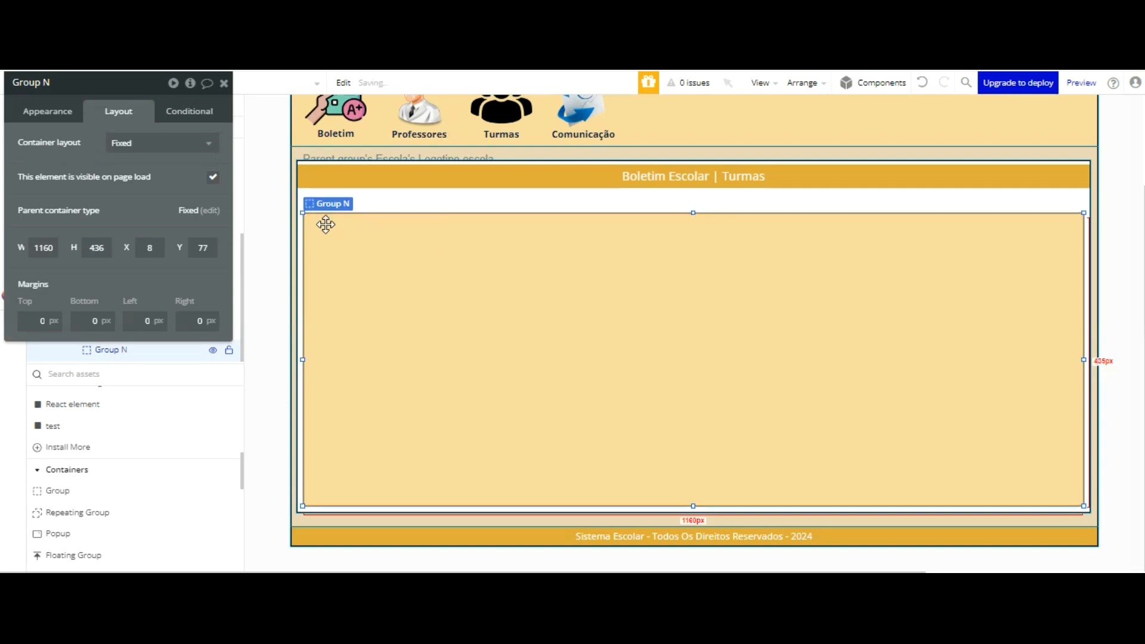
left_click(274, 179)
left_click(225, 83)
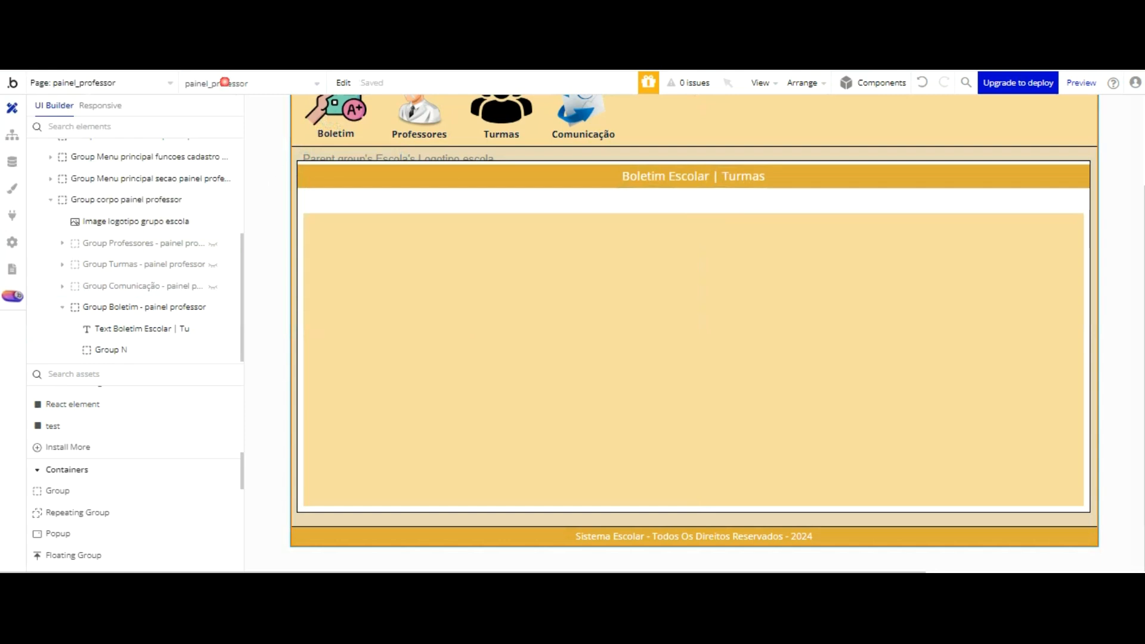
Step: Rename the coloured group as Group Listar Boletim - Painel Professro
left_click(609, 205)
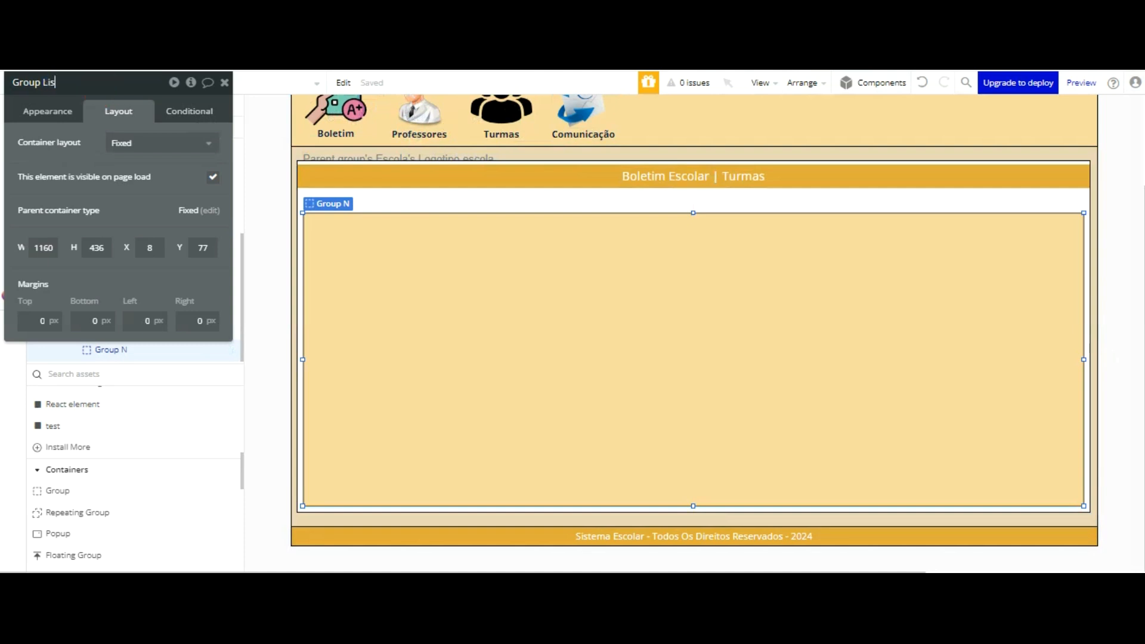
type("No")
key("BackSpace")
key("BackSpace")
key("BackSpace")
type("fessro")
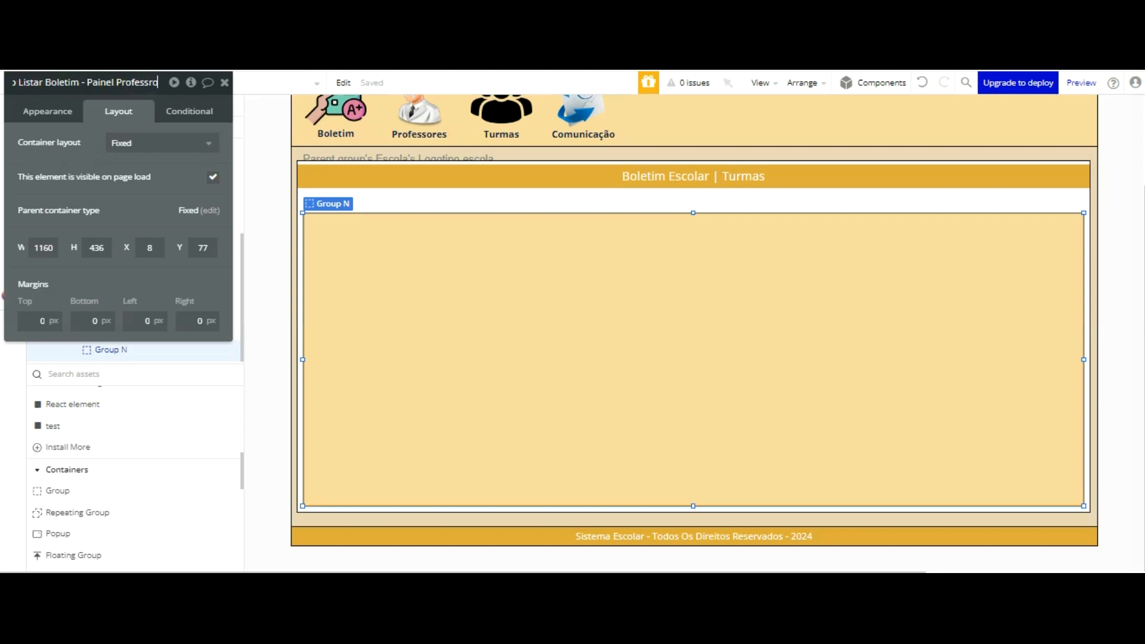
key("Return")
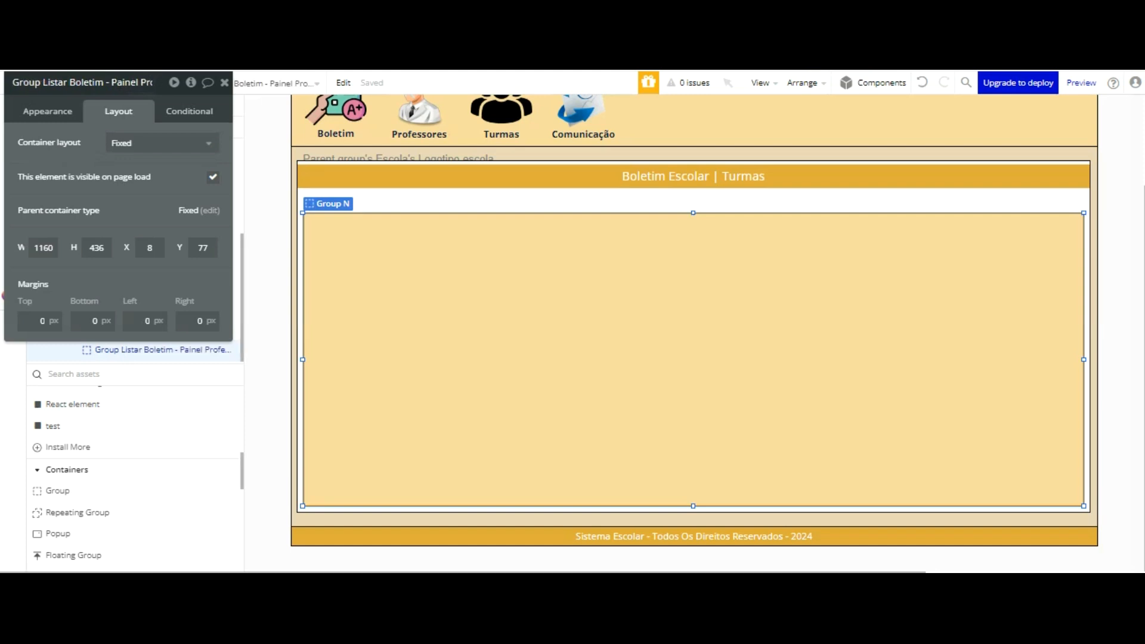
Step: Add Aluno after Boletim in the coloured group's name so it reads Group Listar Boletim Aluno - Painel Professro
left_click(143, 82)
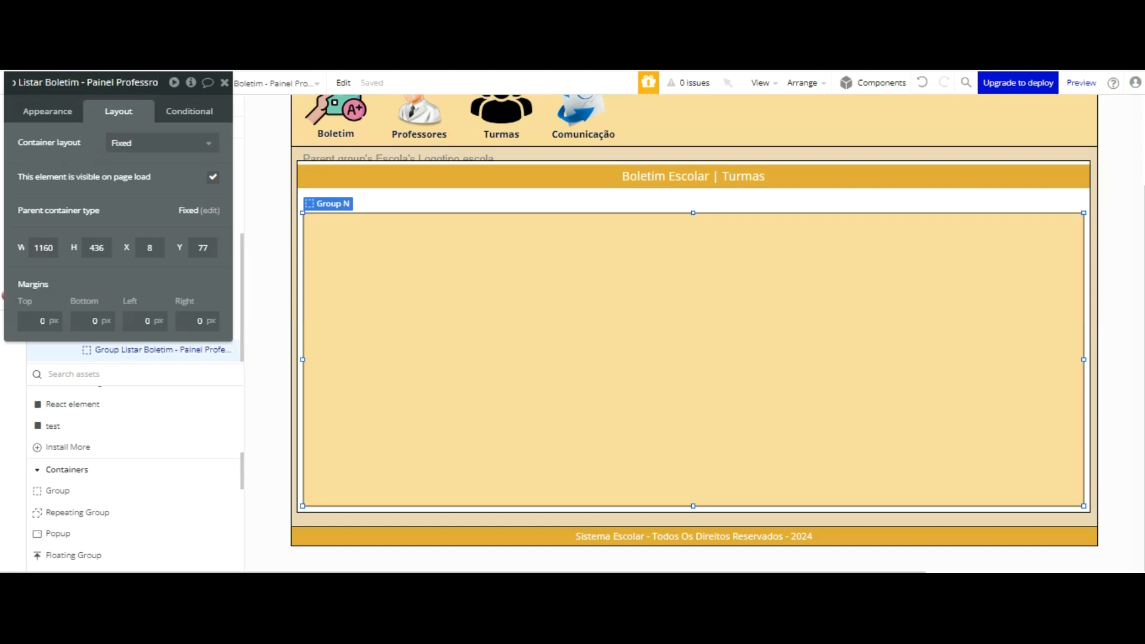
left_click(80, 83)
type("Alyuno")
key("BackSpace")
key("BackSpace")
key("BackSpace")
key("BackSpace")
type("luno")
left_click(92, 87)
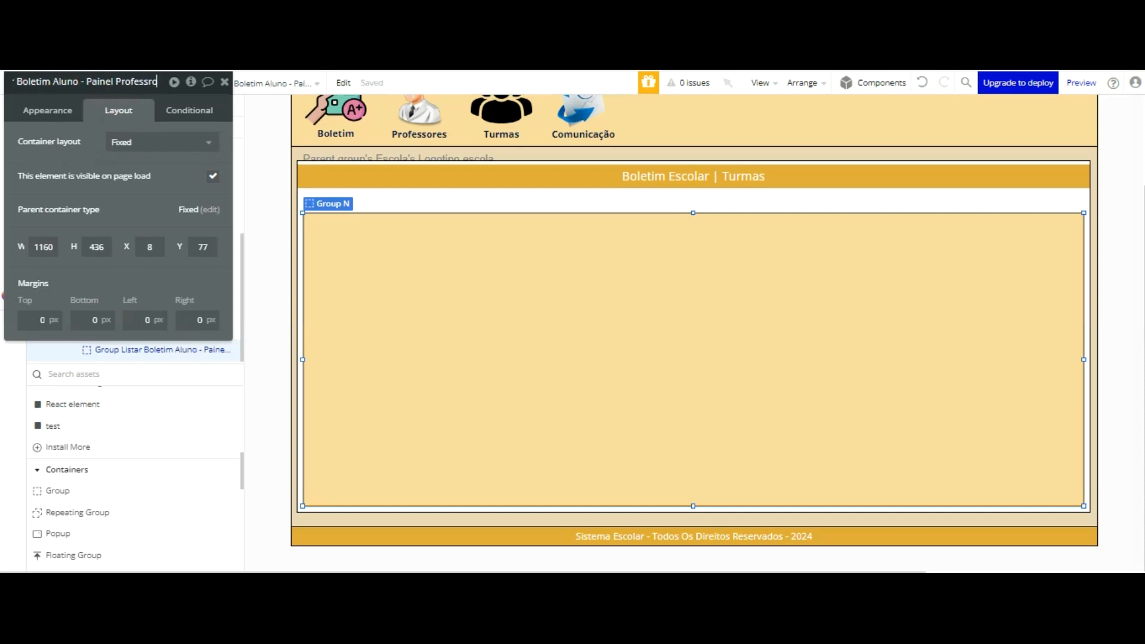
Step: Replace Listar with Criar in the coloured group's name and move its properties window off the element tree
left_click_drag(86, 82, 3, 82)
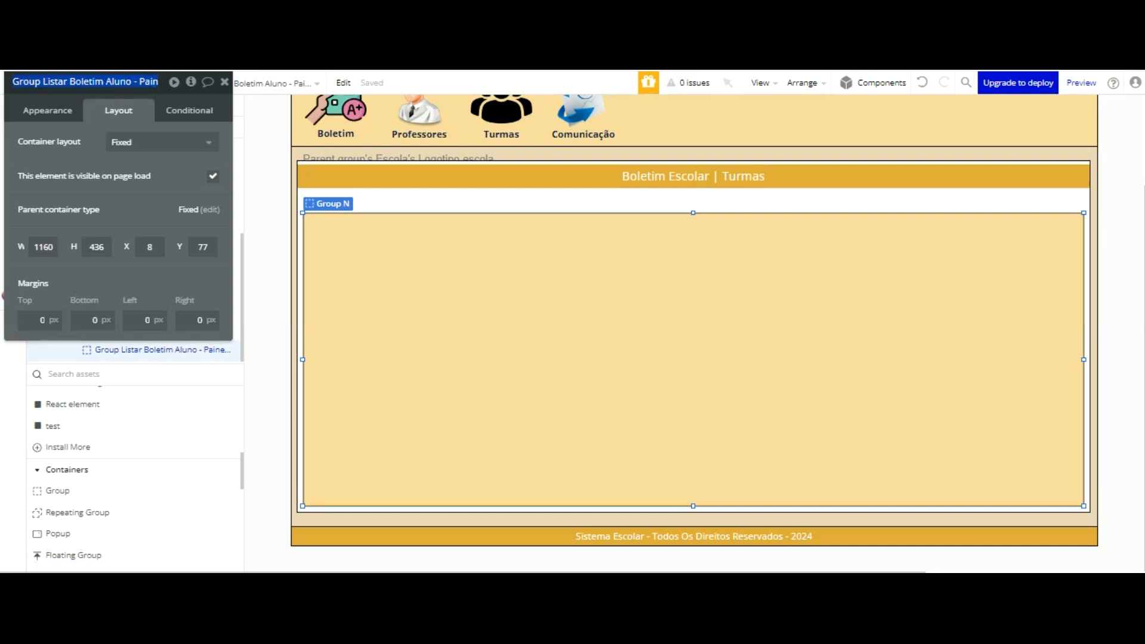
left_click(63, 83)
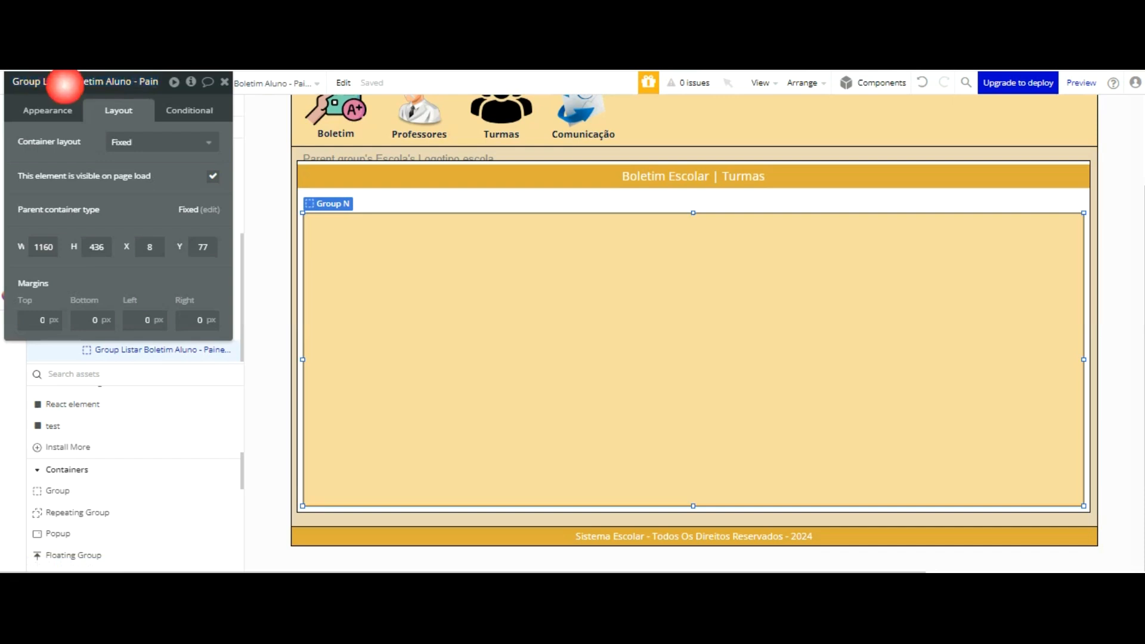
key("BackSpace")
key("BackSpace")
key("BackSpace")
key("BackSpace")
key("BackSpace")
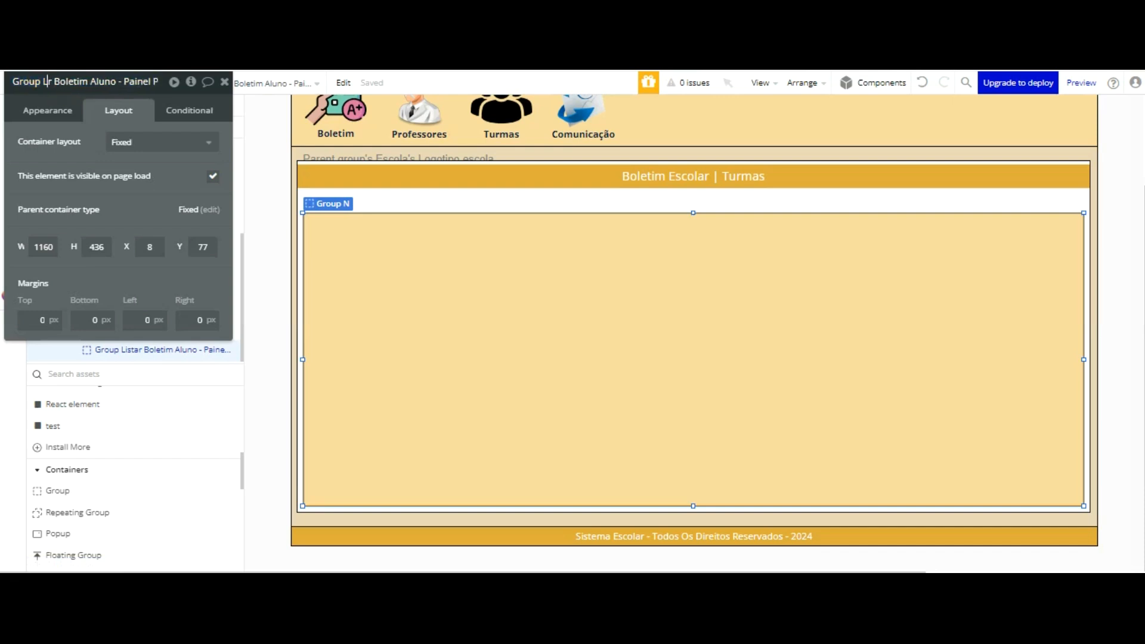
type("Criar")
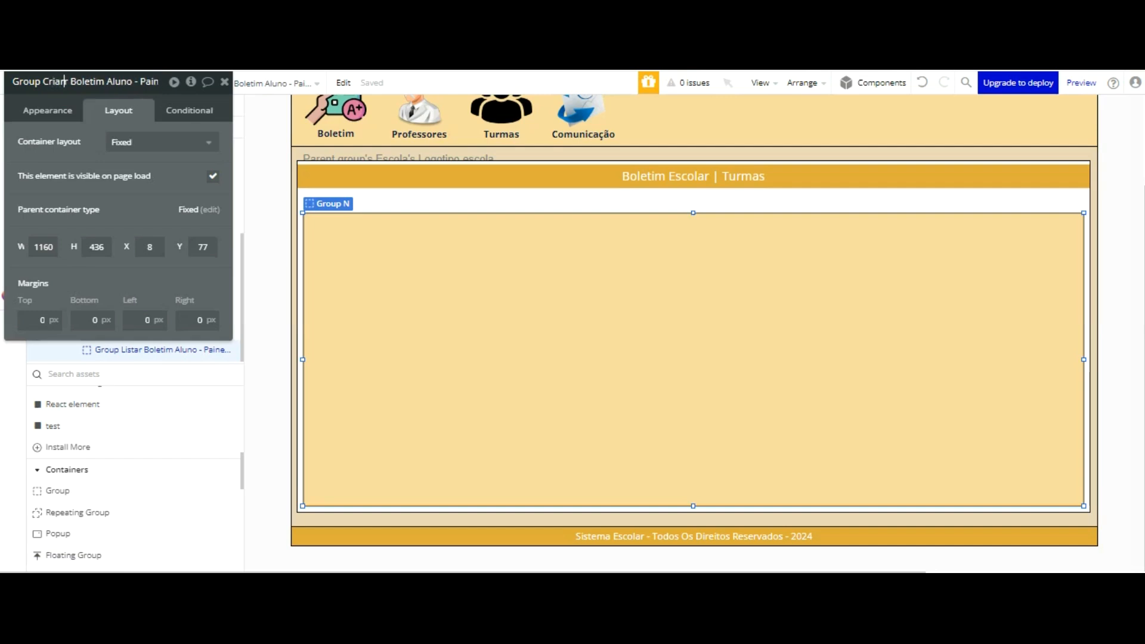
left_click(82, 147)
left_click_drag(134, 86, 759, 141)
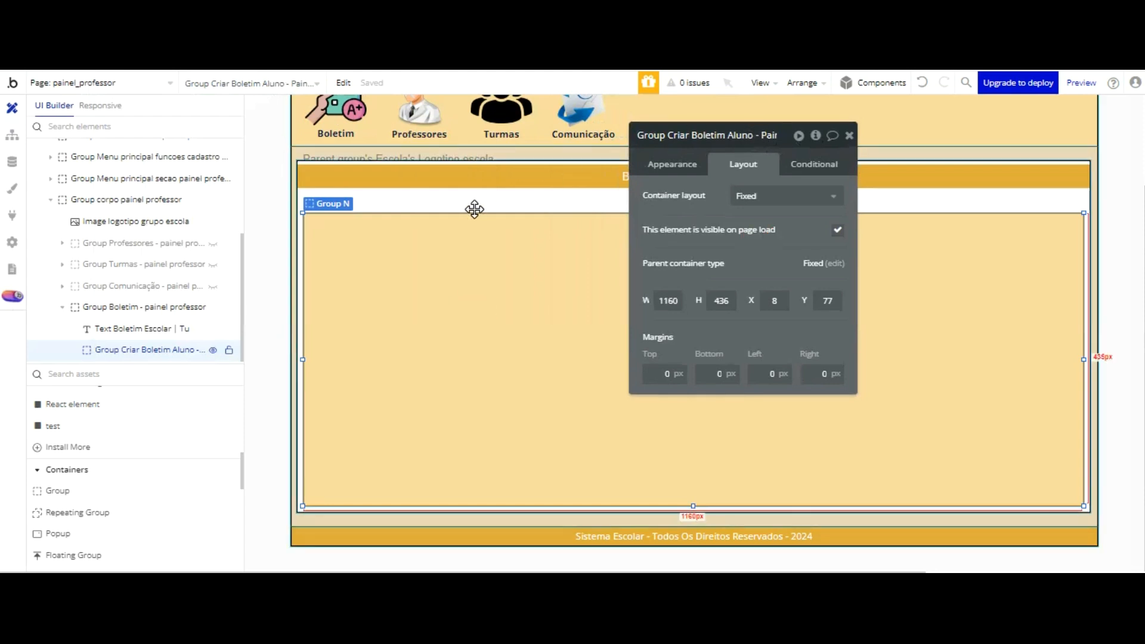
Step: Duplicate the Criar Boletim group and rename the copy as Group Listar Boletim Aluno - Painel Professor
key("ctrl+d")
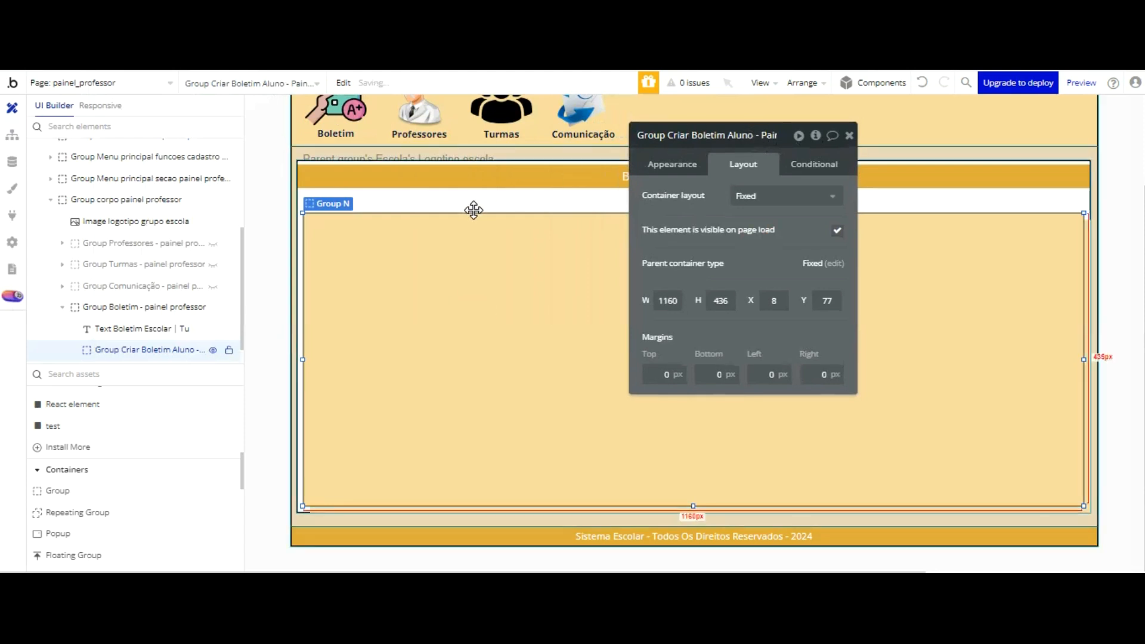
key("shift+Left")
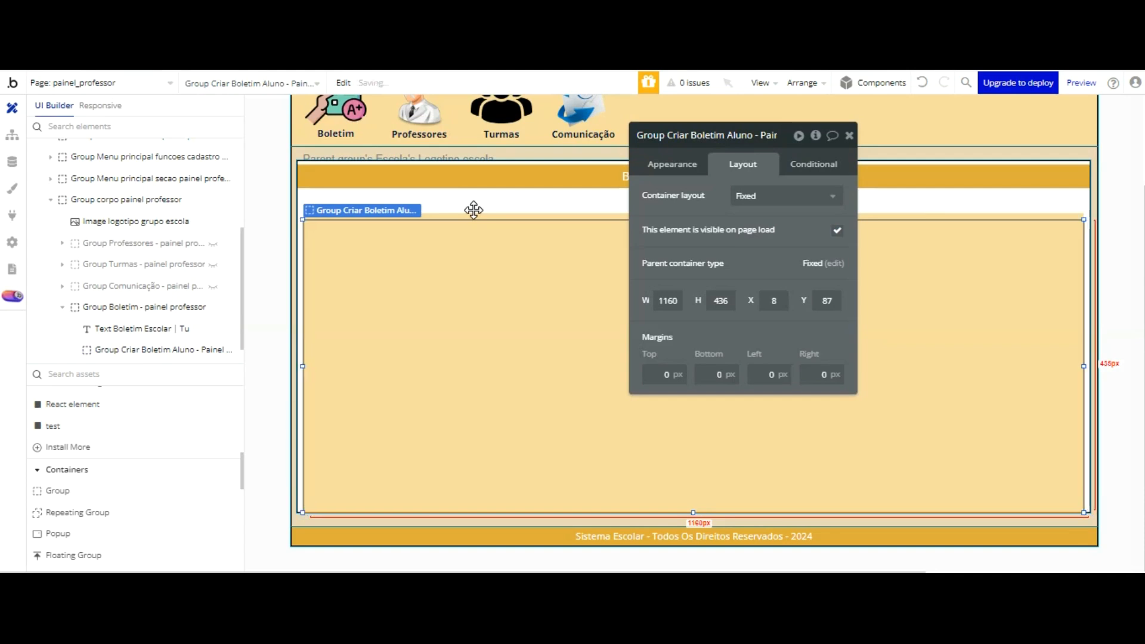
left_click(704, 135)
key("BackSpace")
key("BackSpace")
key("BackSpace")
key("BackSpace")
key("BackSpace")
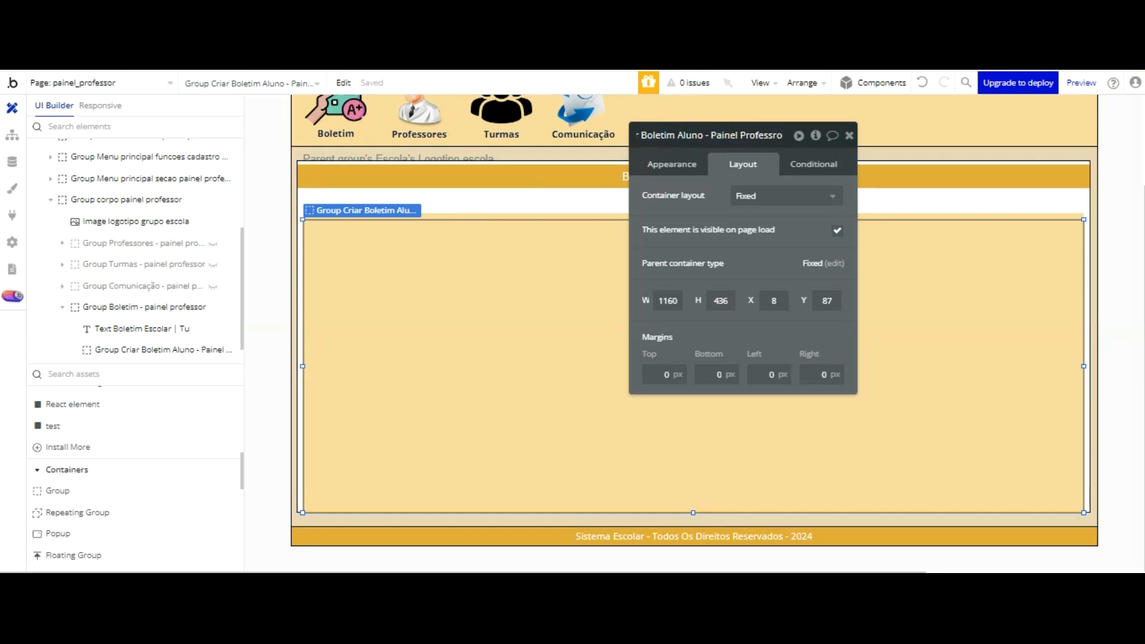
key("BackSpace")
key("BackSpace")
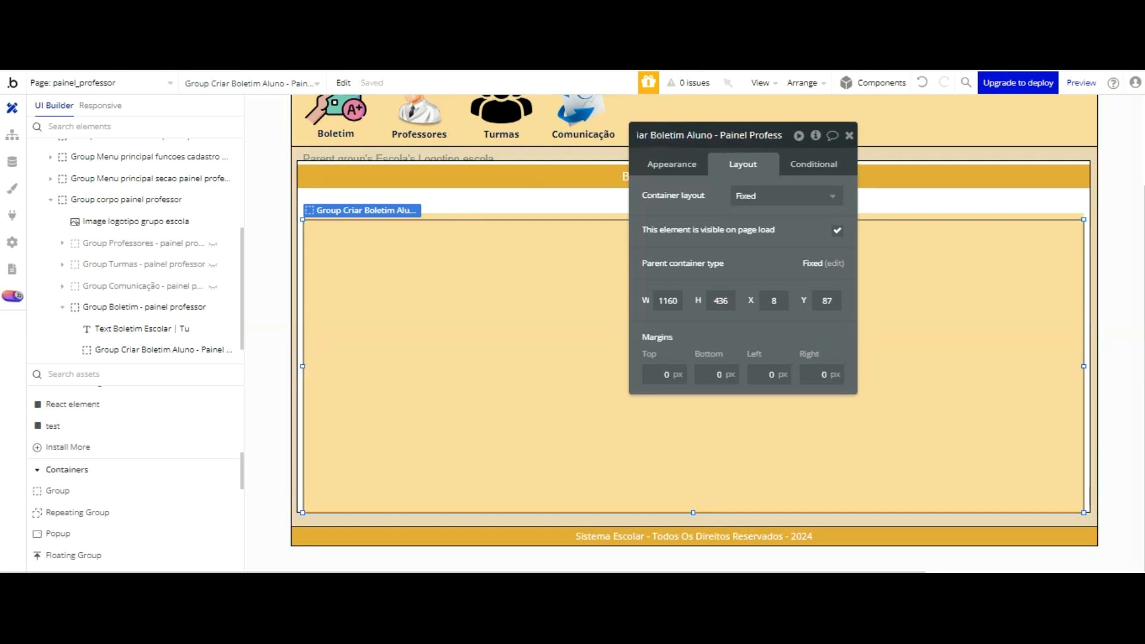
type("or")
key("Home")
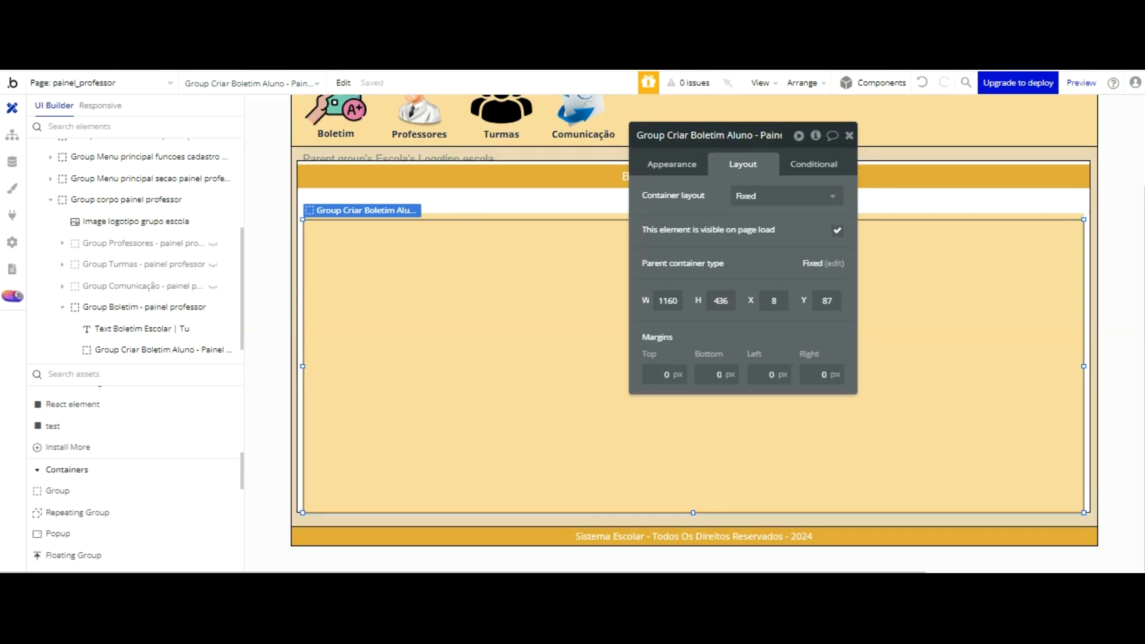
key("BackSpace")
key("BackSpace")
key("BackSpace")
key("BackSpace")
key("BackSpace")
type("Listar")
key("Return")
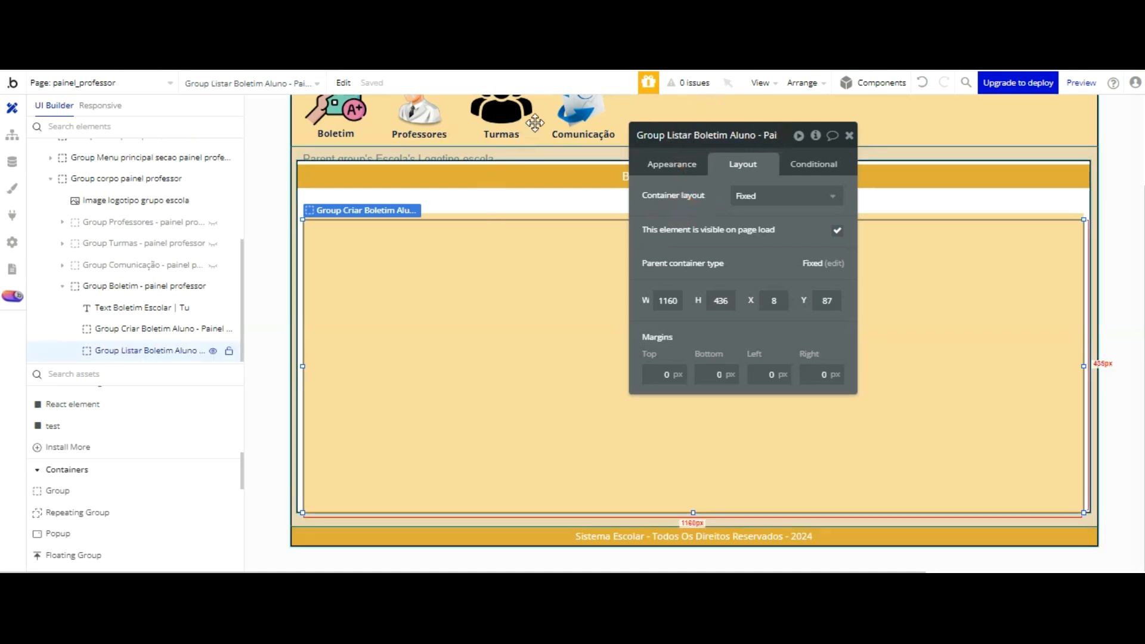
Step: Correct the misspelled word Professor at the end of the Group Criar Boletim Aluno name
left_click(158, 329)
left_click(700, 135)
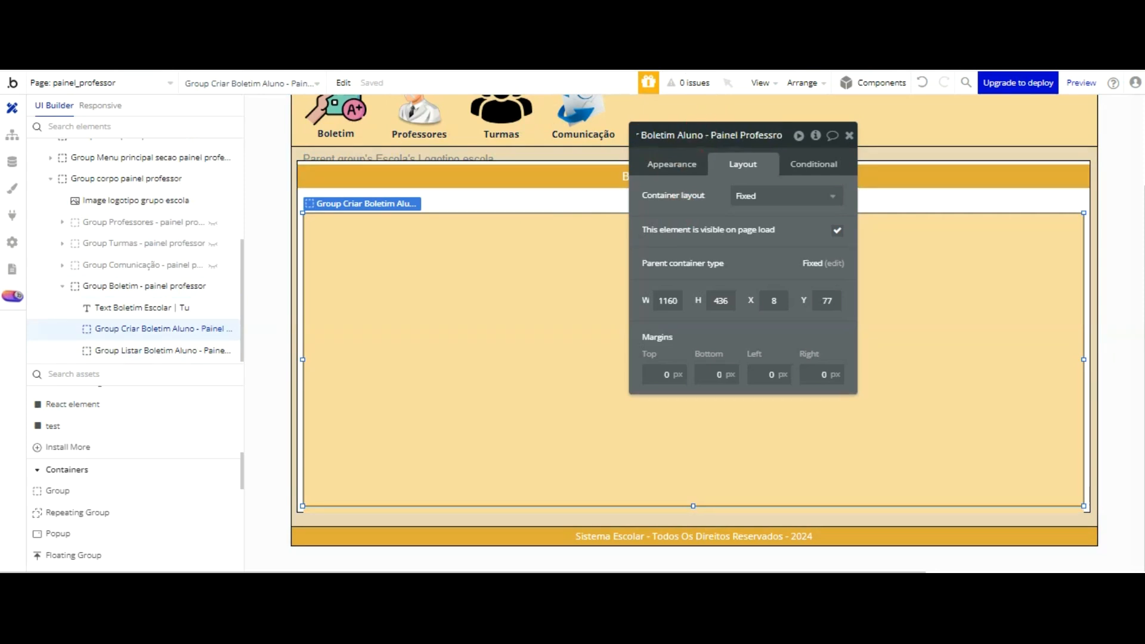
key("Return")
left_click(512, 320)
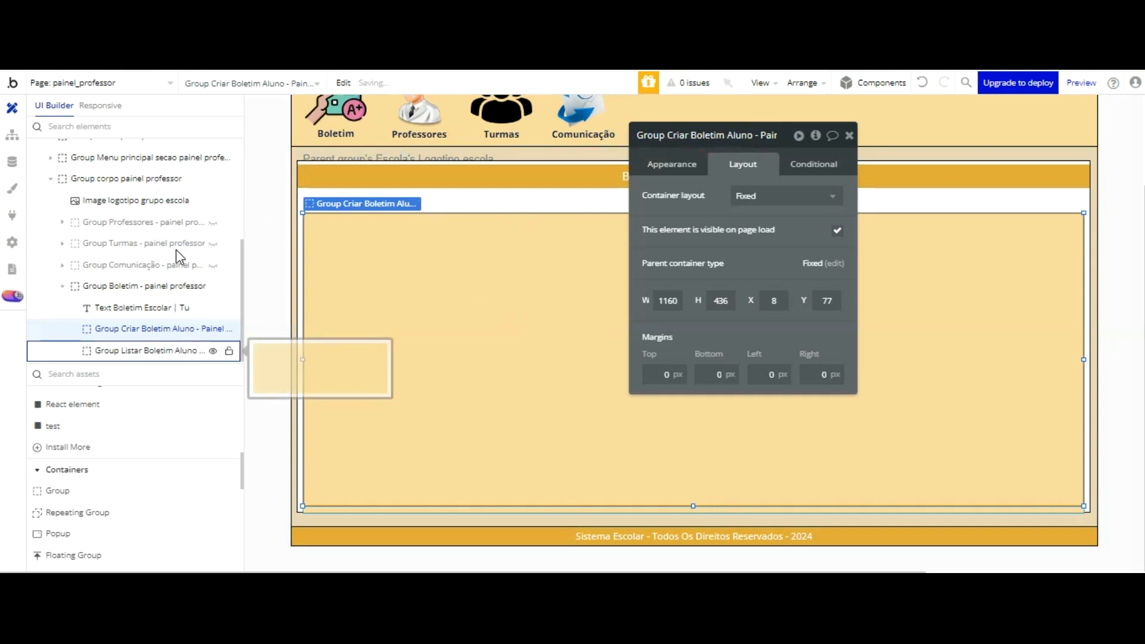
Step: Move Group Listar Boletim Aluno up to Y 77 so it lies exactly over the Criar group, and close the properties
left_click(177, 350)
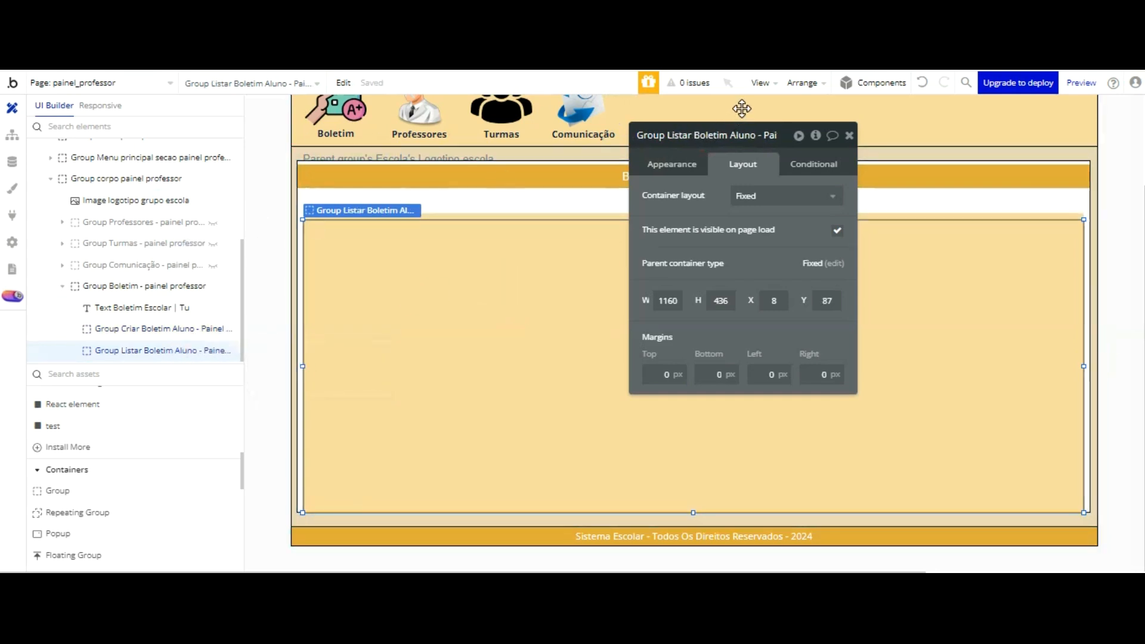
key("Up")
key("Up")
key("Up")
key("Up")
key("Up")
key("Up")
key("Up")
key("Up")
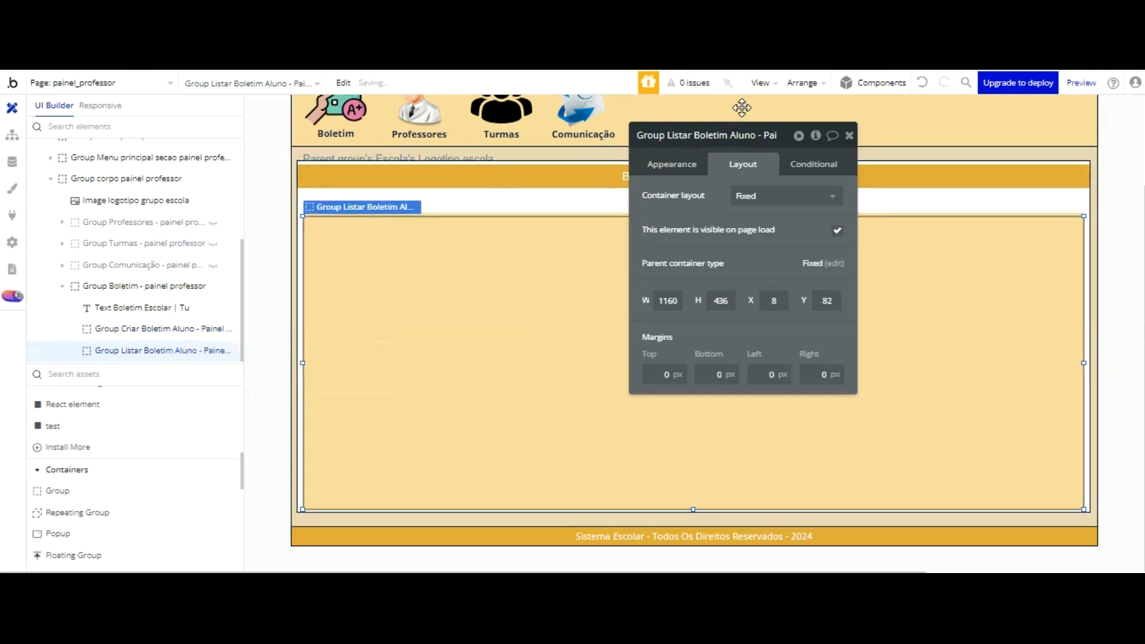
key("Up")
key("Up")
key("Up")
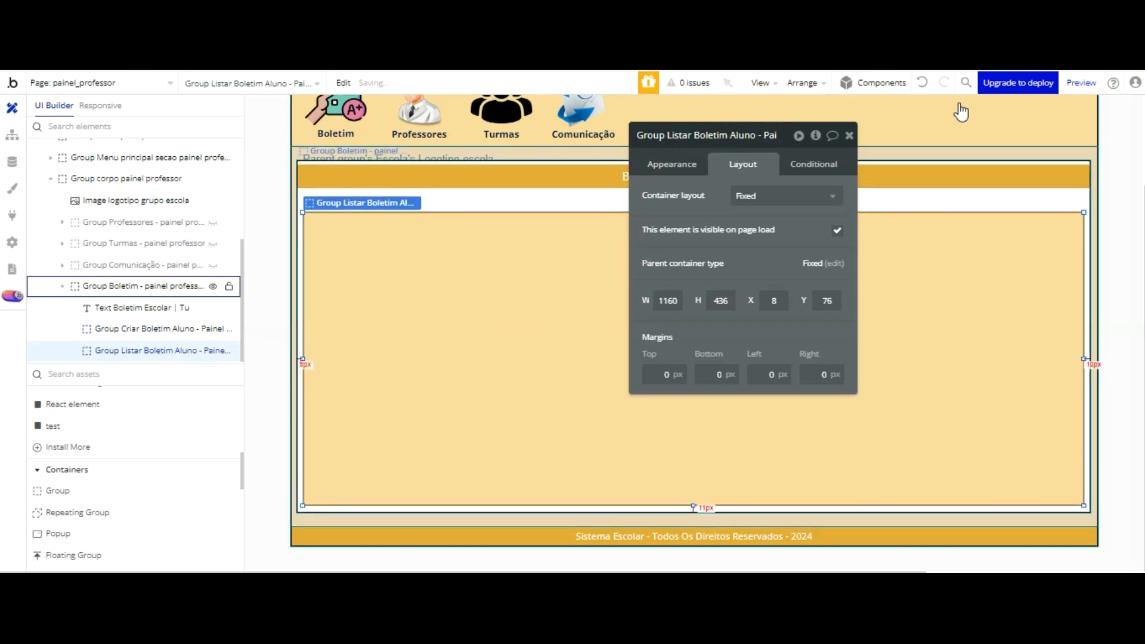
left_click(959, 200)
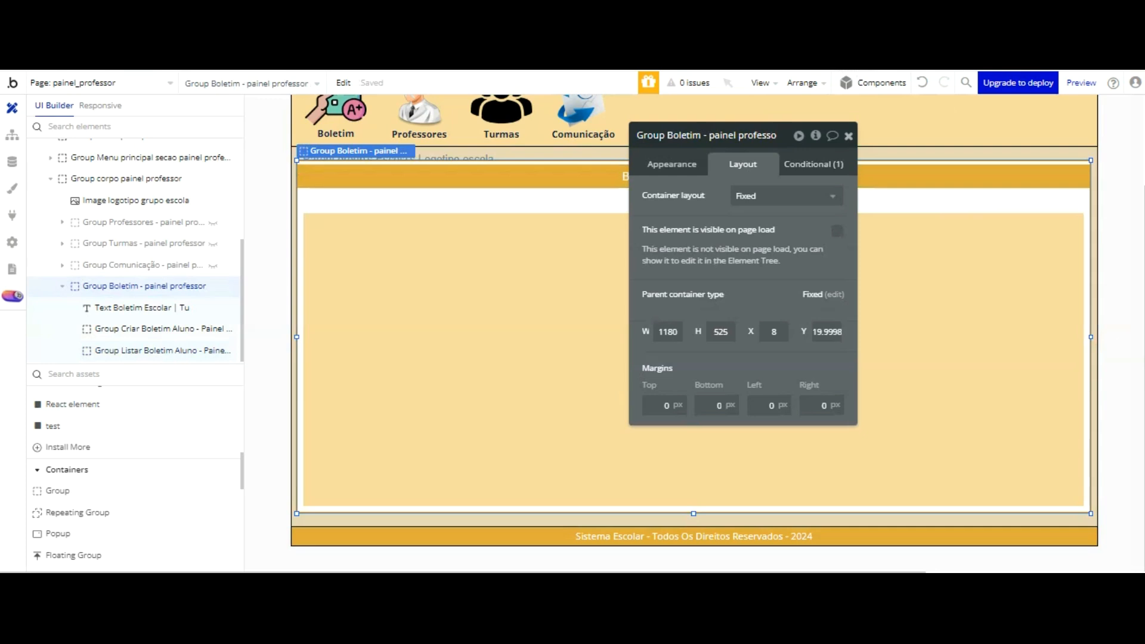
left_click(849, 135)
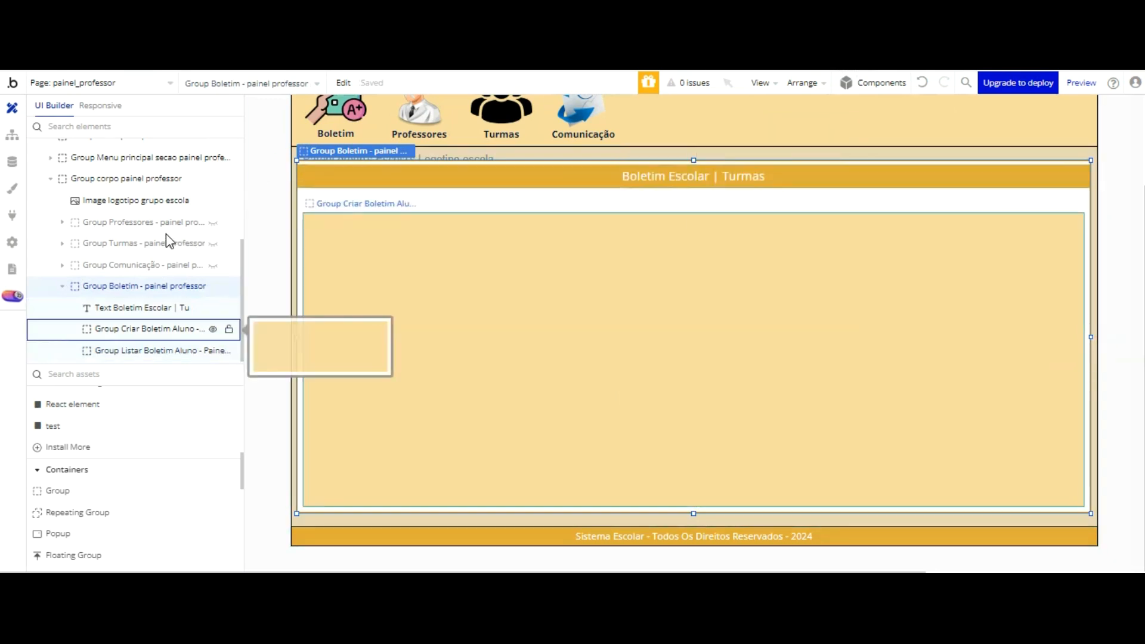
Step: Make both Group Criar Boletim Aluno and Group Listar Boletim Aluno not visible on page load
left_click(165, 329)
left_click(213, 329)
left_click(212, 329)
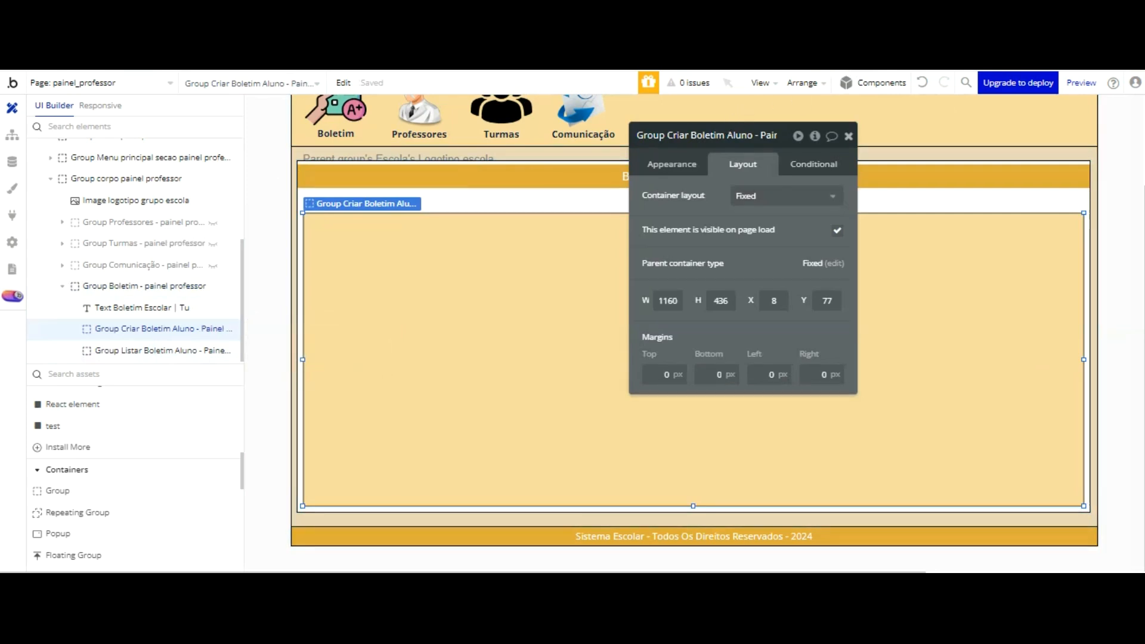
left_click(849, 136)
double_click(424, 208)
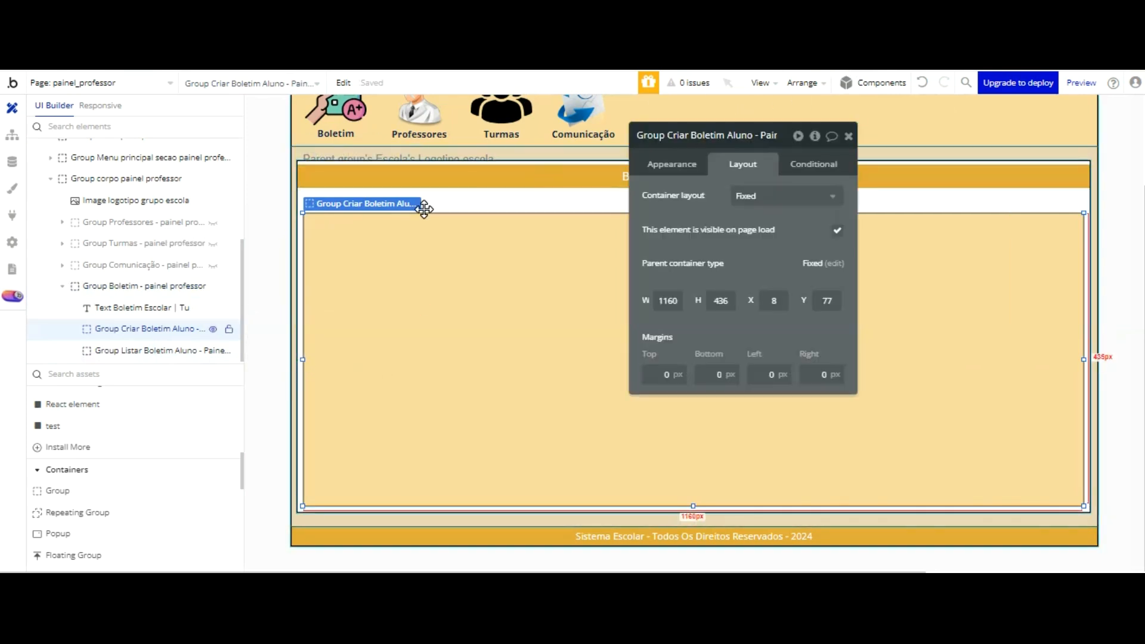
left_click(837, 231)
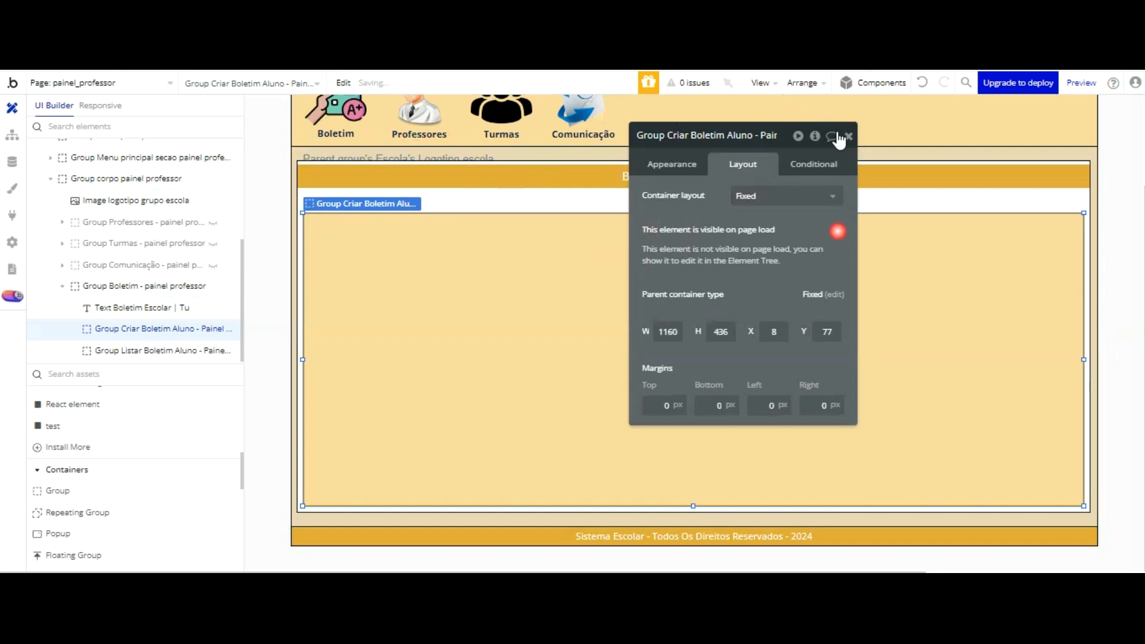
left_click(162, 350)
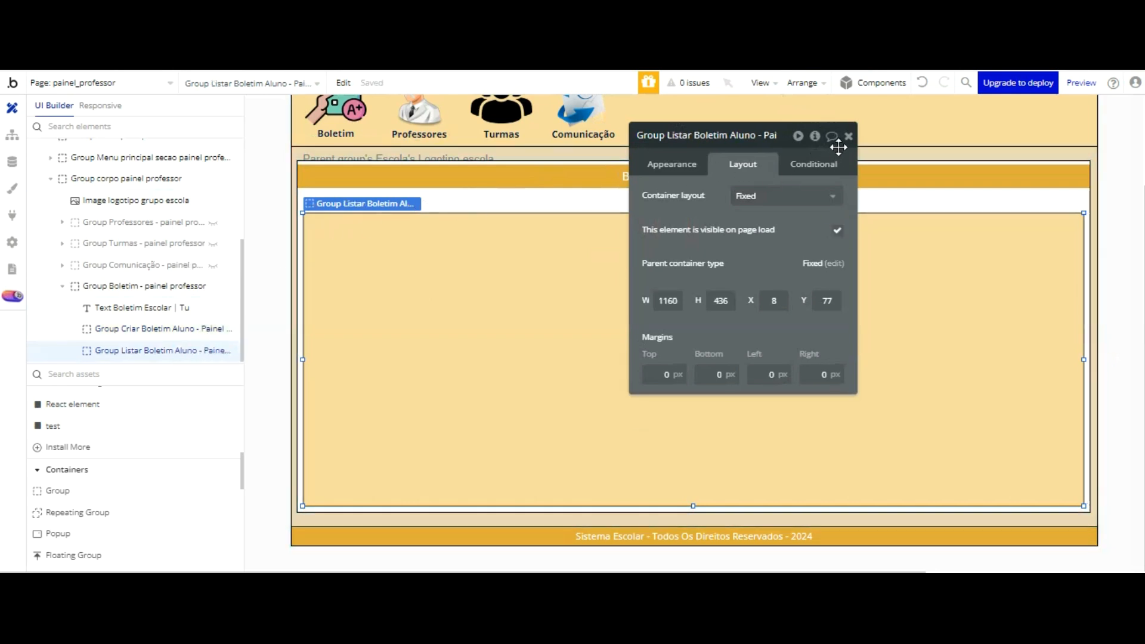
left_click(838, 231)
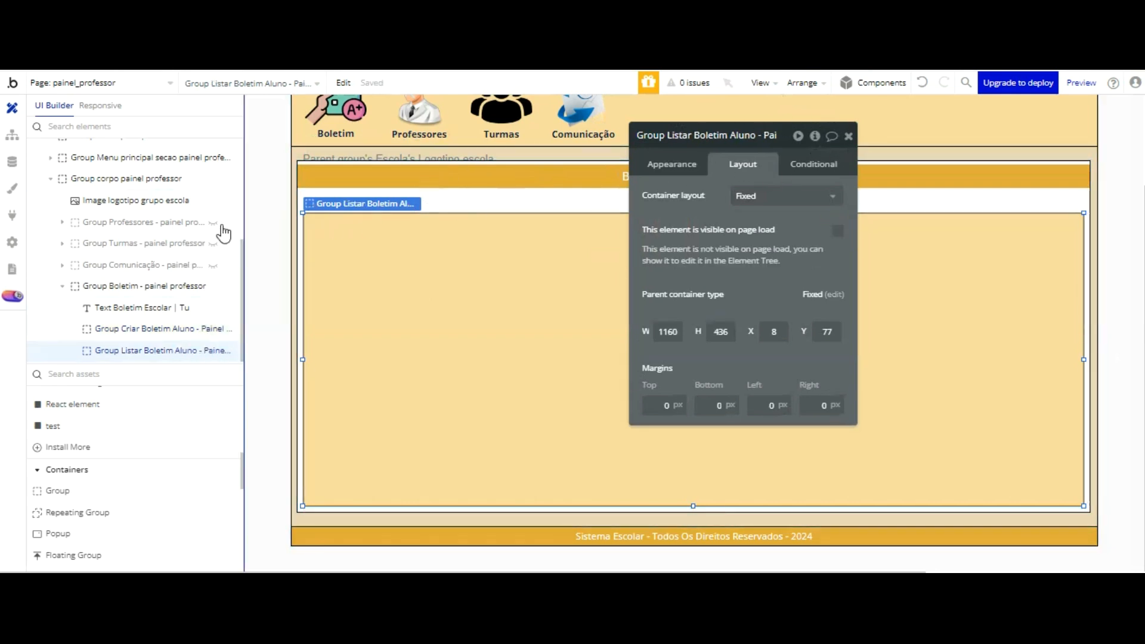
Step: Add a new condition to Group Criar Boletim Aluno - Painel Professor
left_click(171, 328)
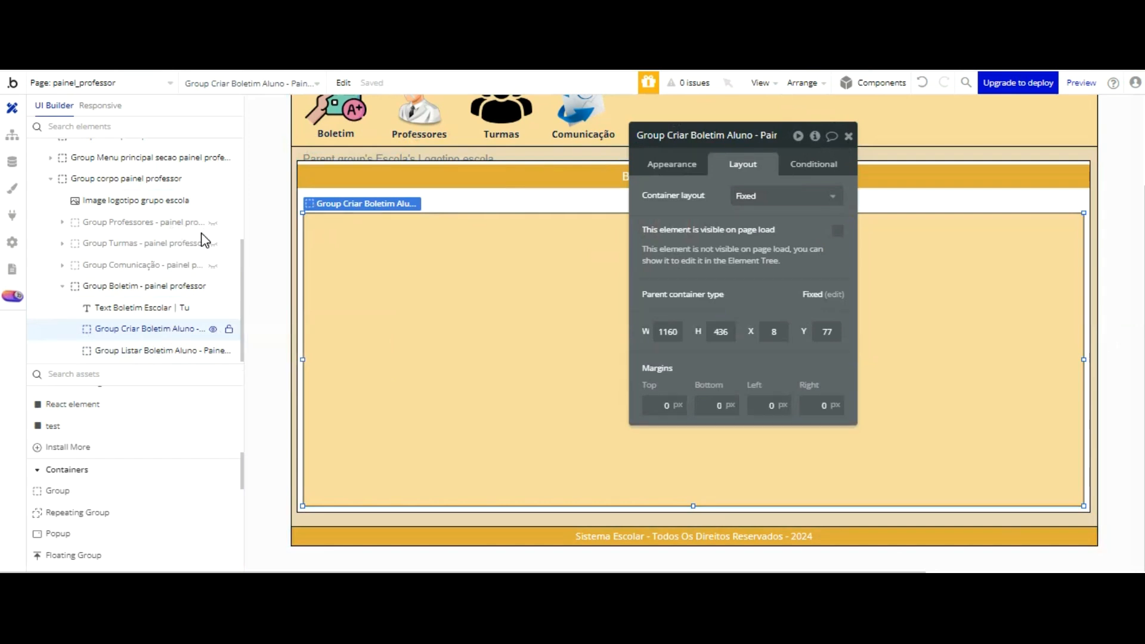
left_click(813, 164)
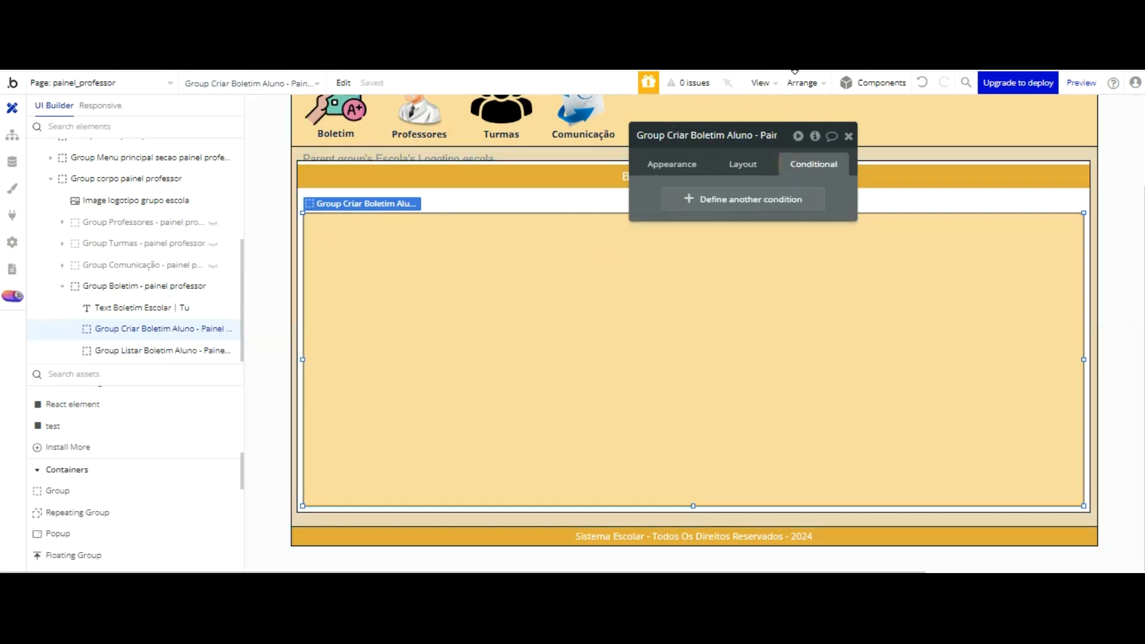
left_click(738, 199)
Step: Build the Criar group's condition expression as painel_professor's Gerar Boletim custom state with the operator is
left_click(685, 202)
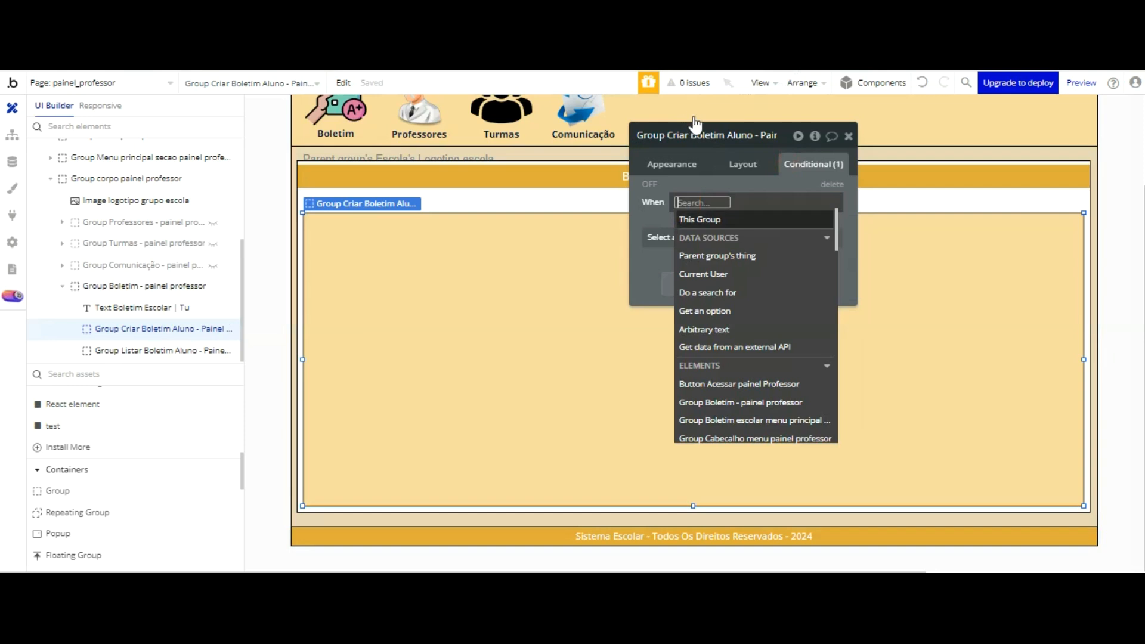
scroll(729, 172, "down", 2)
scroll(729, 175, "up", 3)
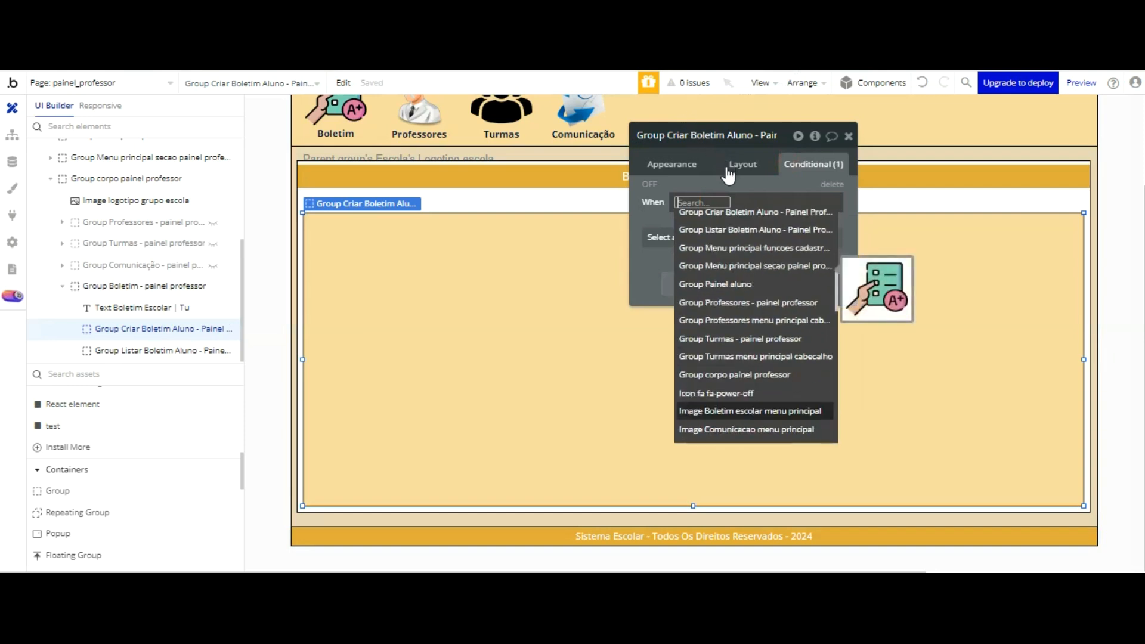
scroll(728, 175, "up", 3)
scroll(728, 174, "down", 10)
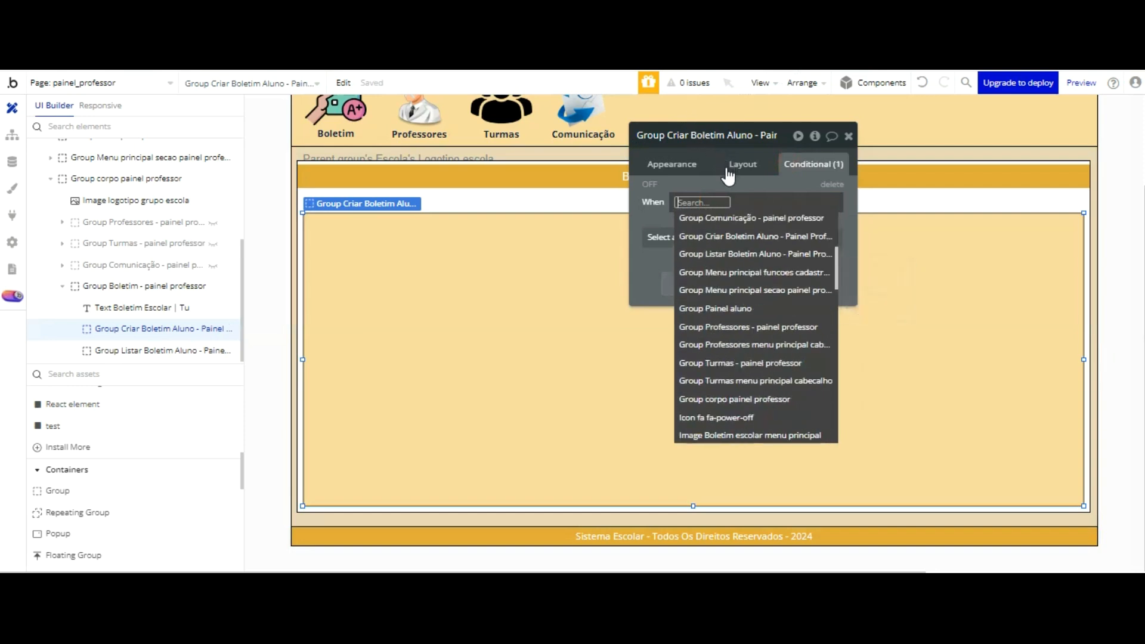
scroll(723, 209, "down", 3)
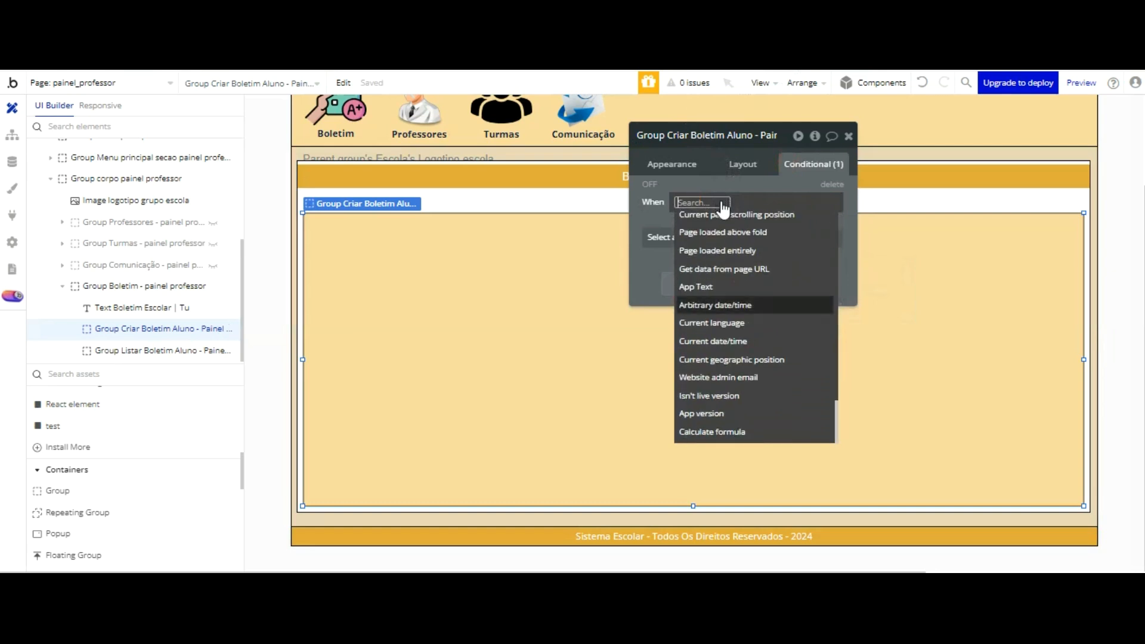
scroll(723, 228, "up", 3)
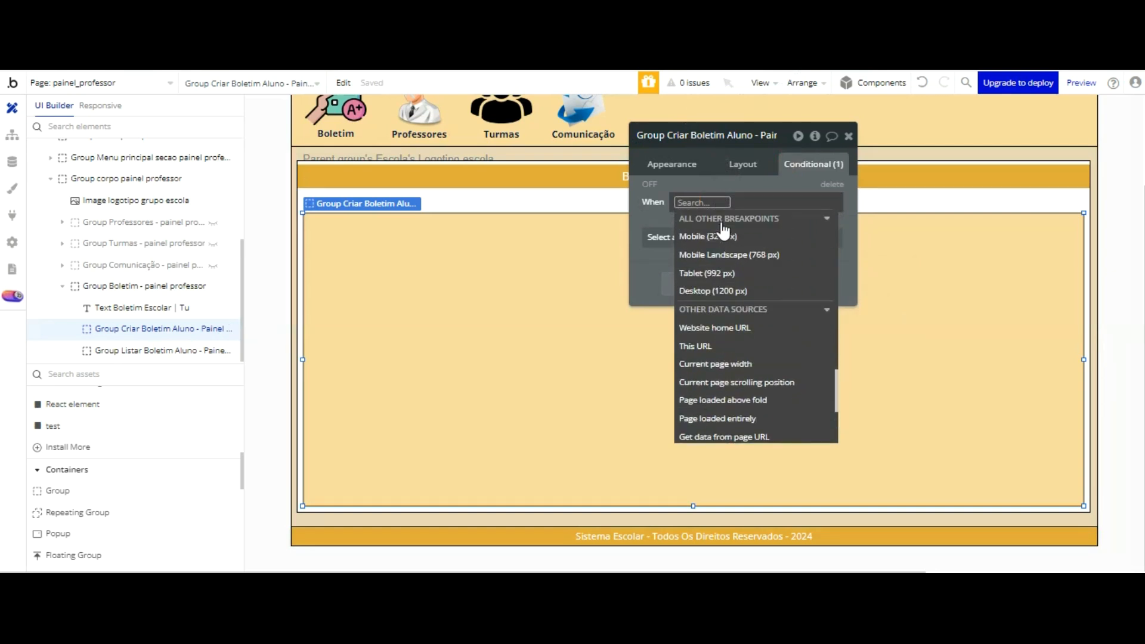
scroll(724, 229, "up", 2)
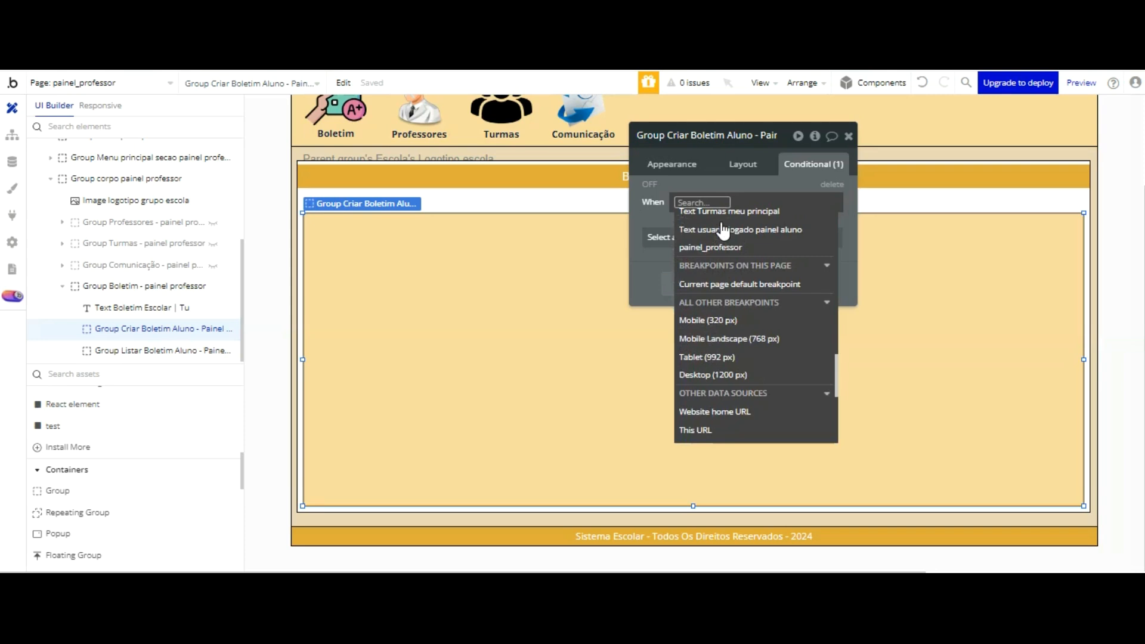
left_click(719, 246)
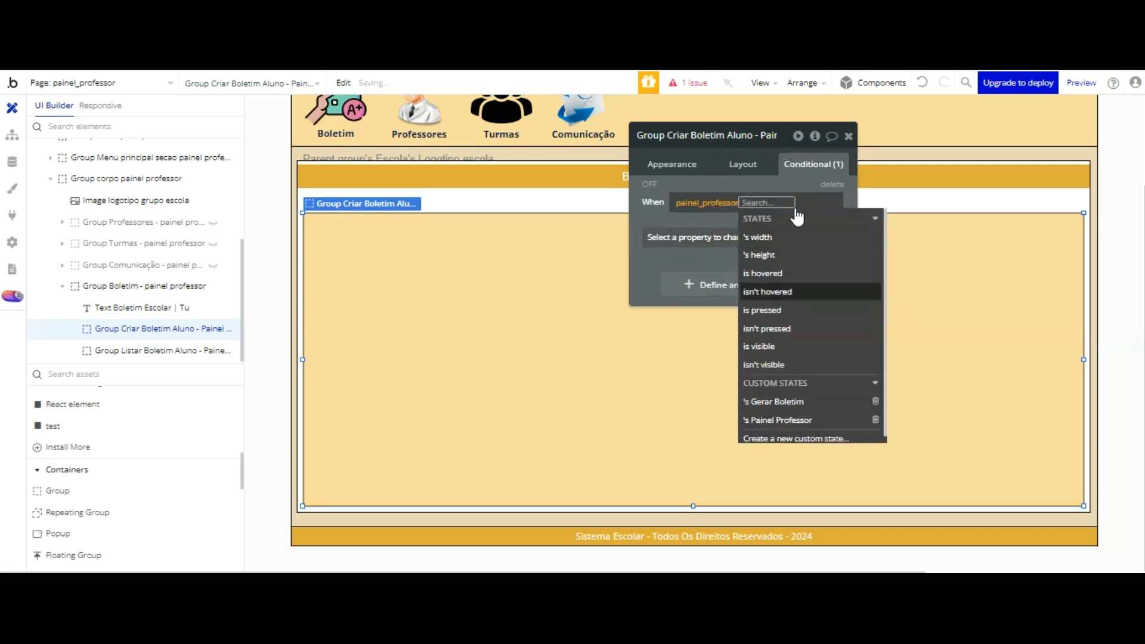
left_click(809, 401)
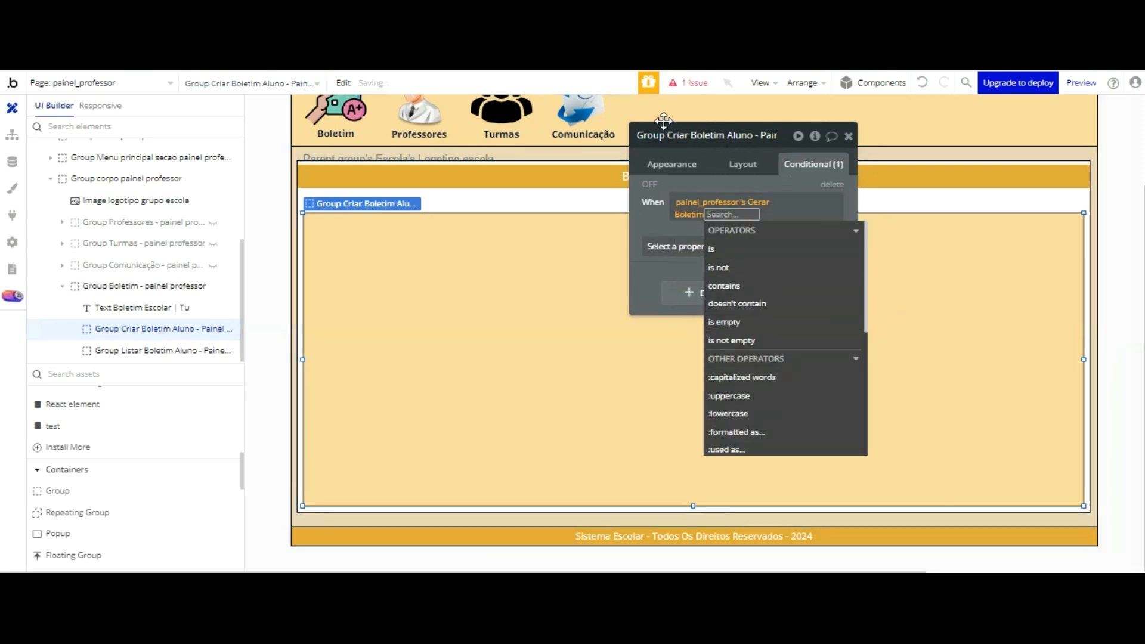
left_click(712, 249)
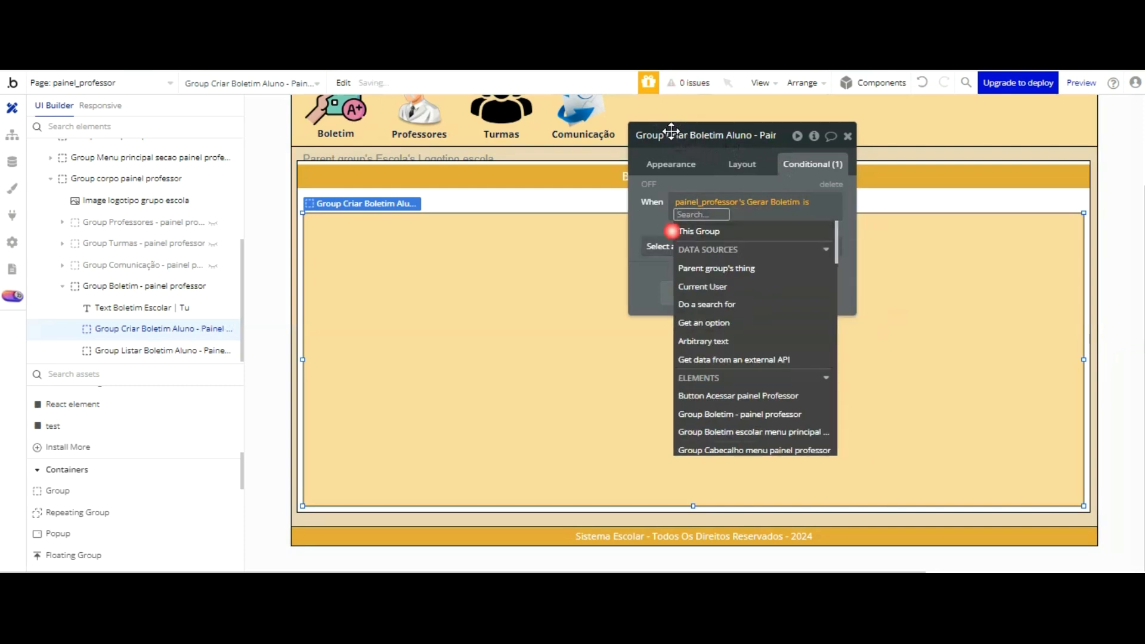
Step: Enter Listar Boletim as the Criar group condition's comparison text and make the element visible when it is true
left_click(648, 129)
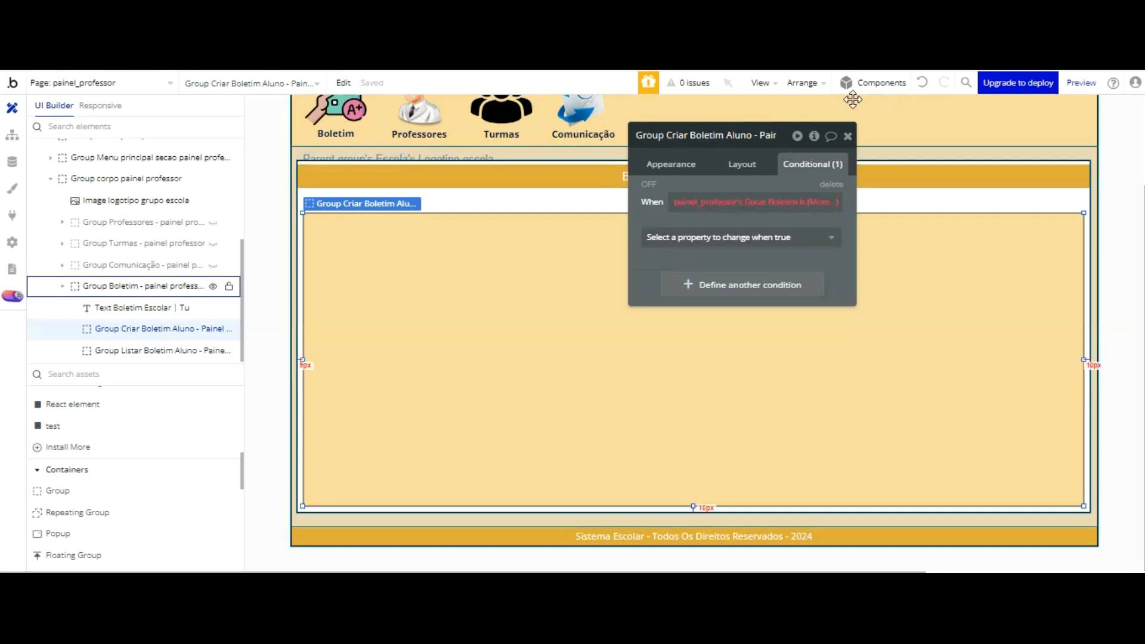
left_click(818, 202)
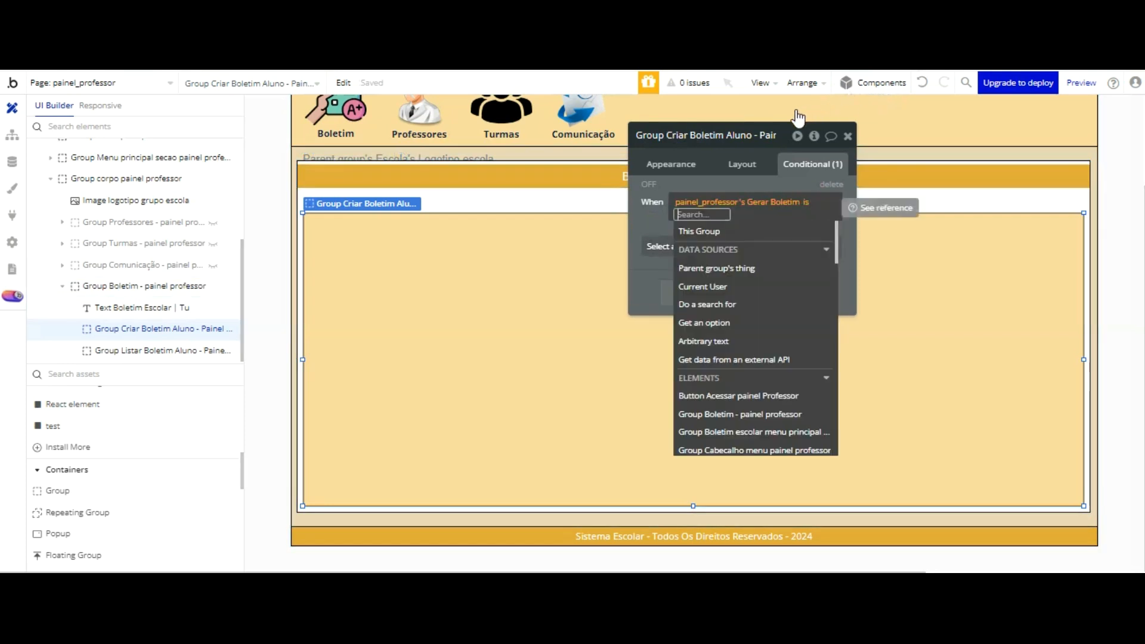
type("Listar Boletim")
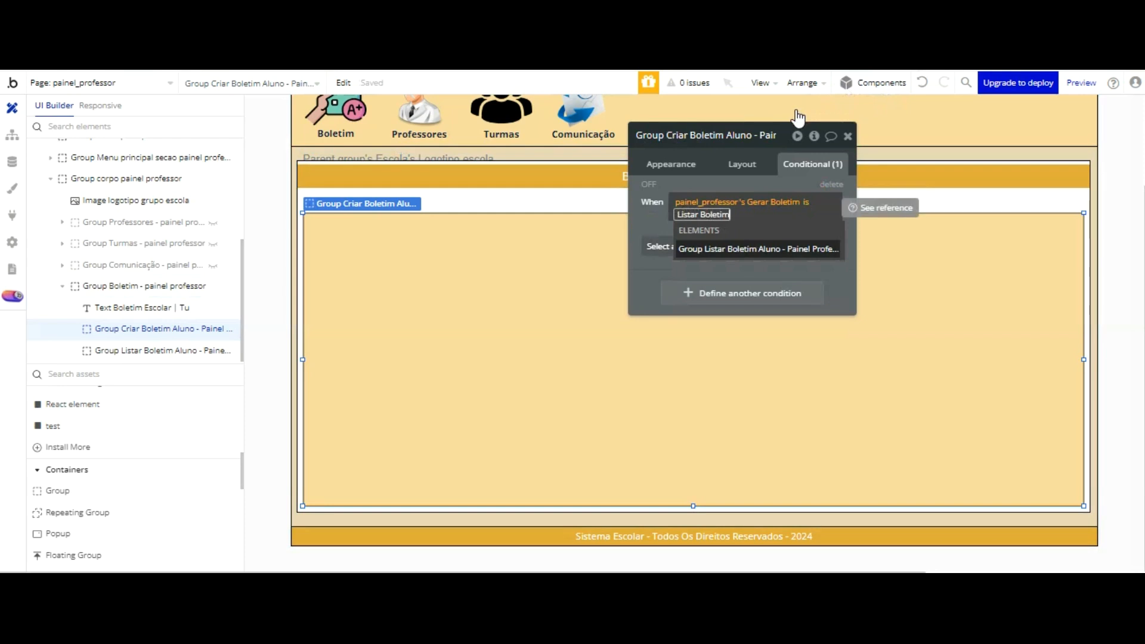
left_click(652, 223)
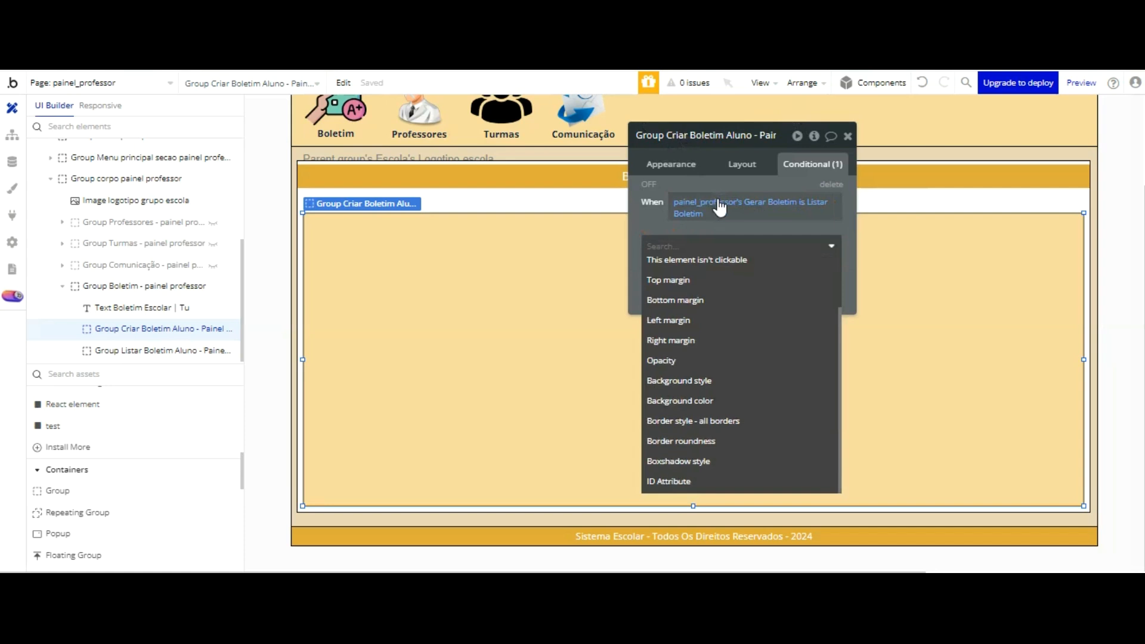
left_click(784, 264)
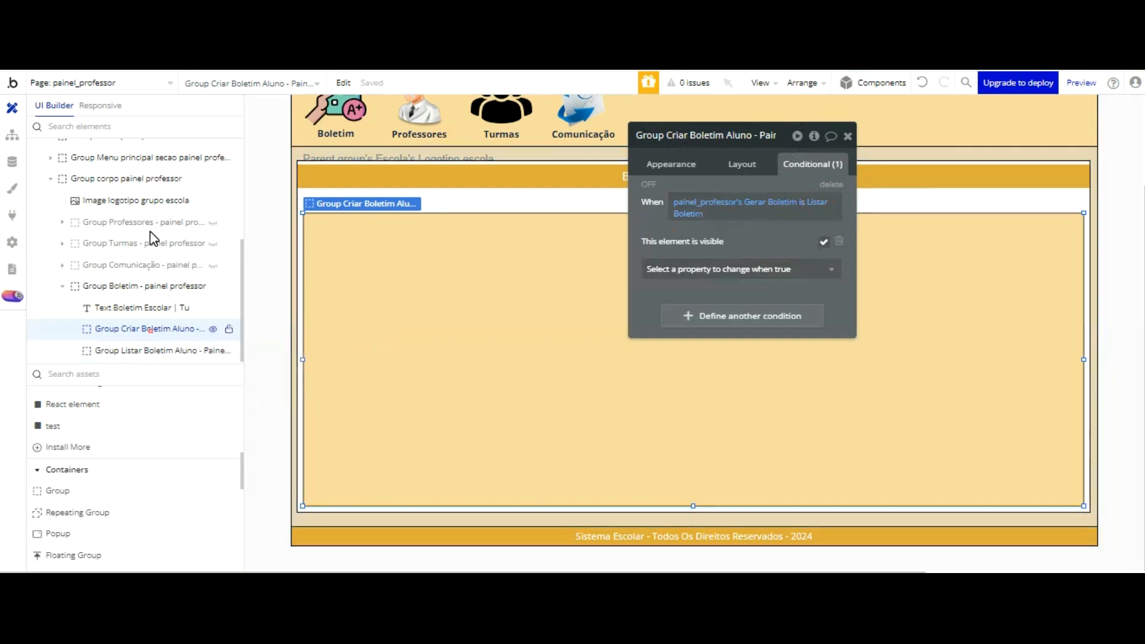
Step: Change the comparison text in the Criar group's condition to Gerar Boletim
left_click(794, 202)
left_click(827, 201)
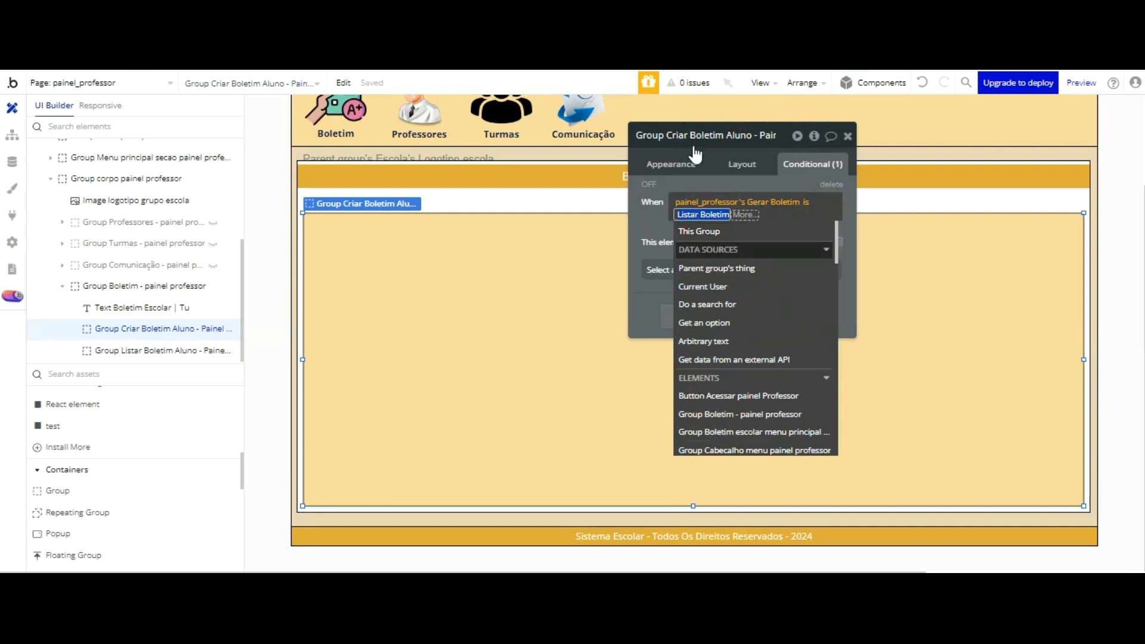
left_click(698, 216)
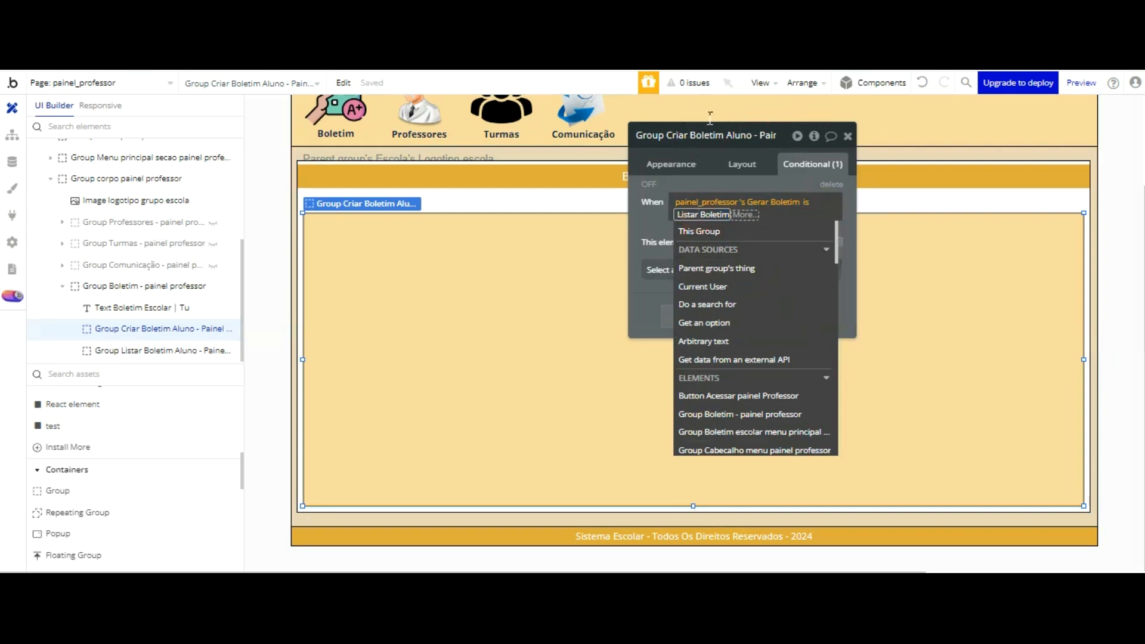
key("BackSpace")
key("BackSpace")
key("BackSpace")
key("BackSpace")
type("Gerar")
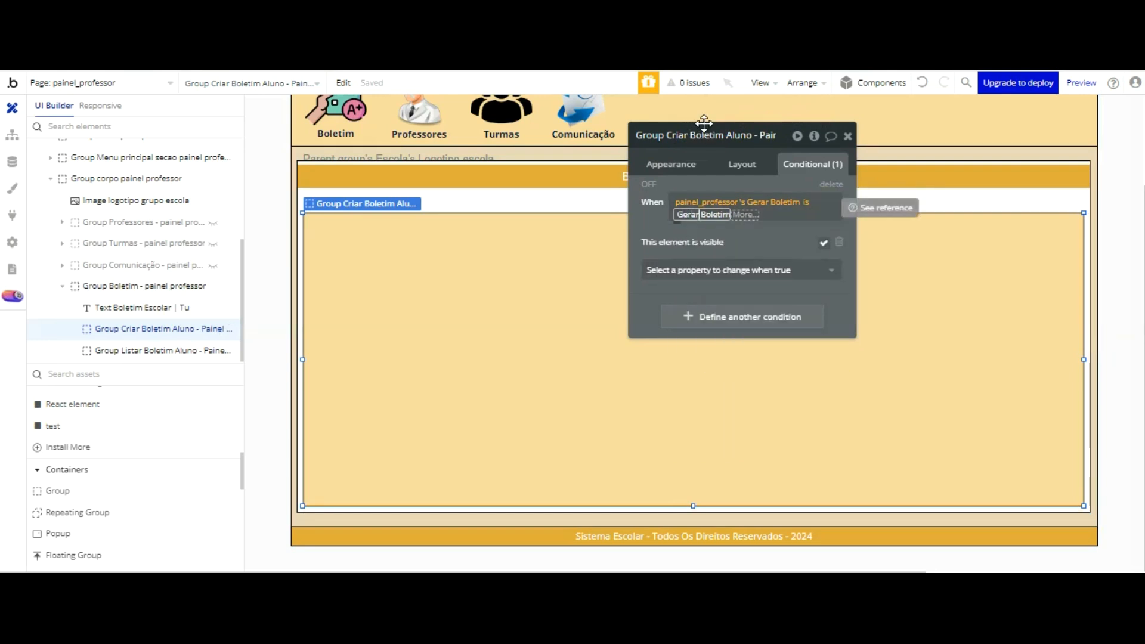
left_click(655, 125)
left_click(654, 125)
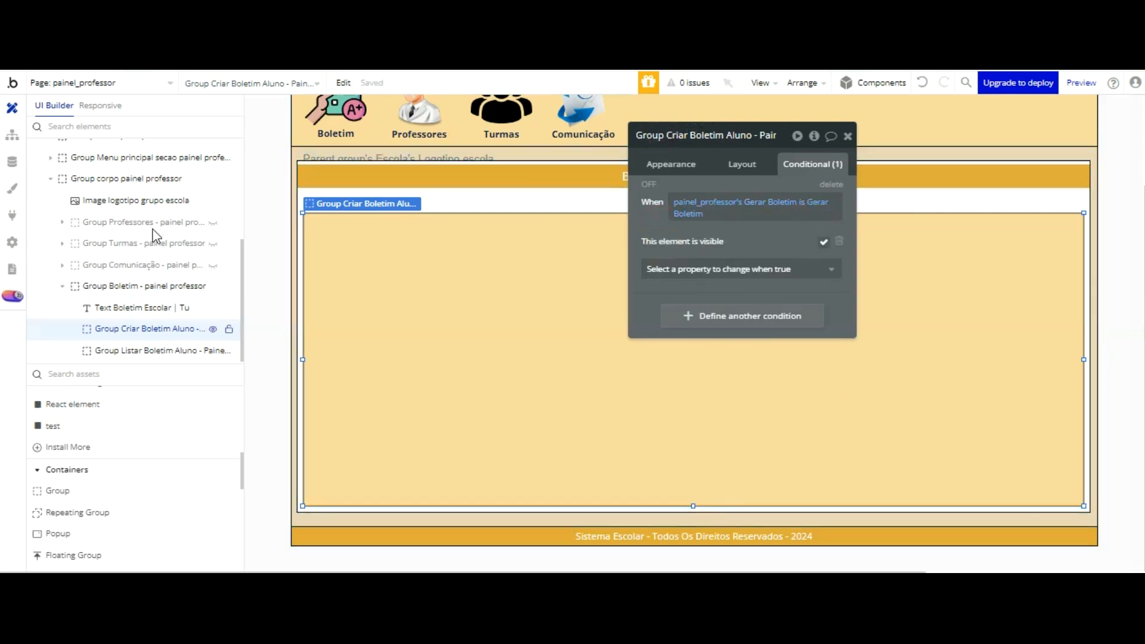
Step: Add a new condition to Group Listar Boletim Aluno - Painel Professor
left_click(160, 352)
left_click(688, 198)
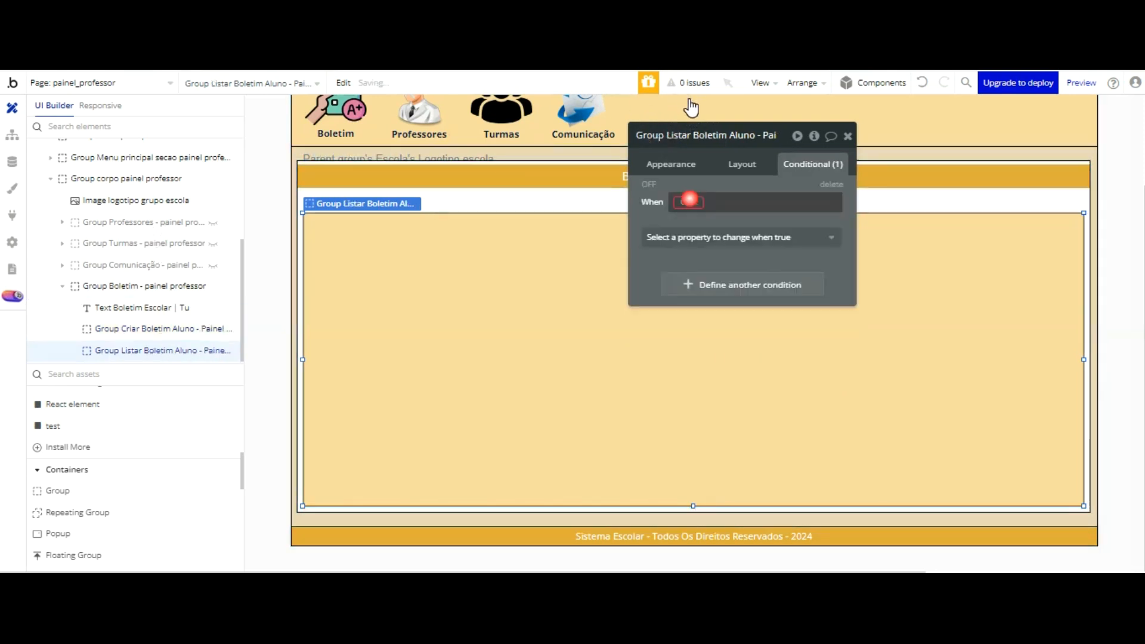
right_click(736, 195)
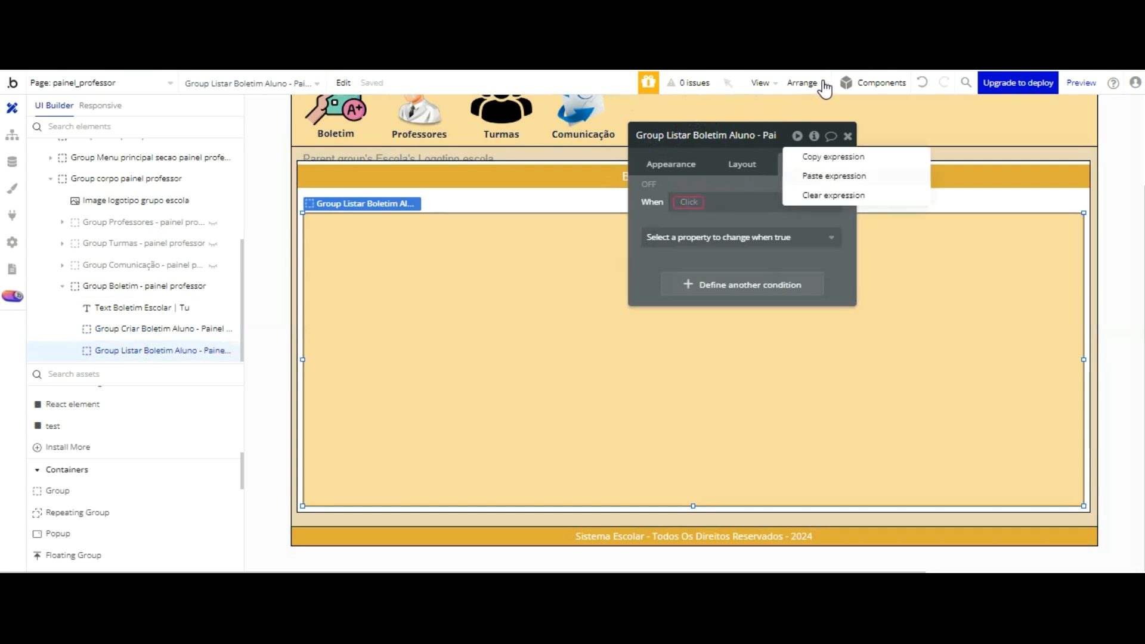
left_click(823, 174)
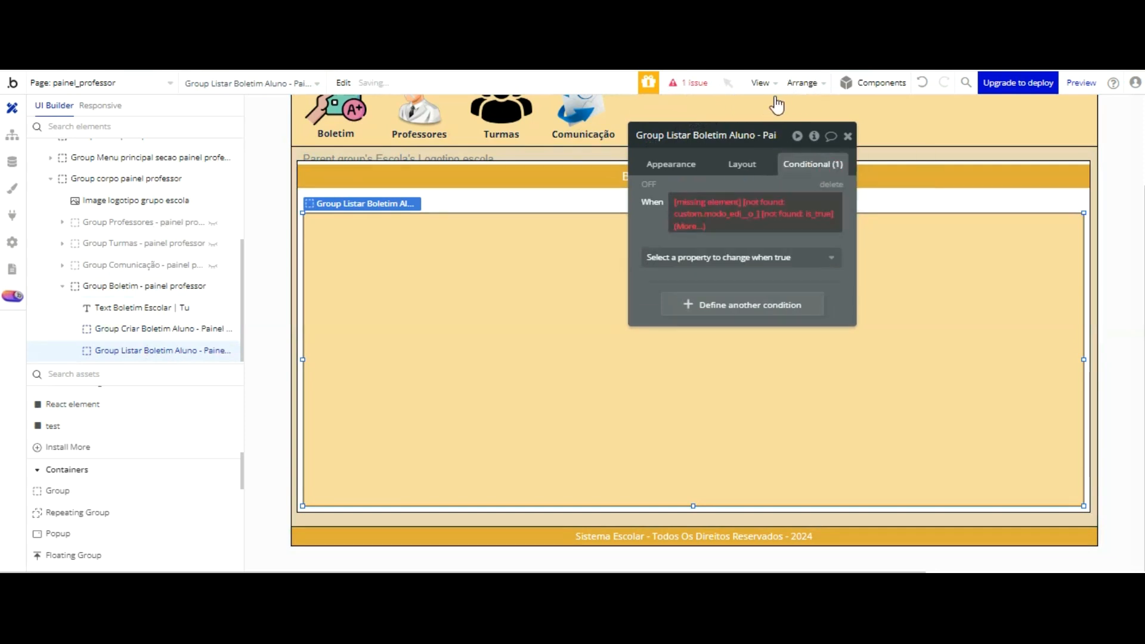
key("ctrl+z")
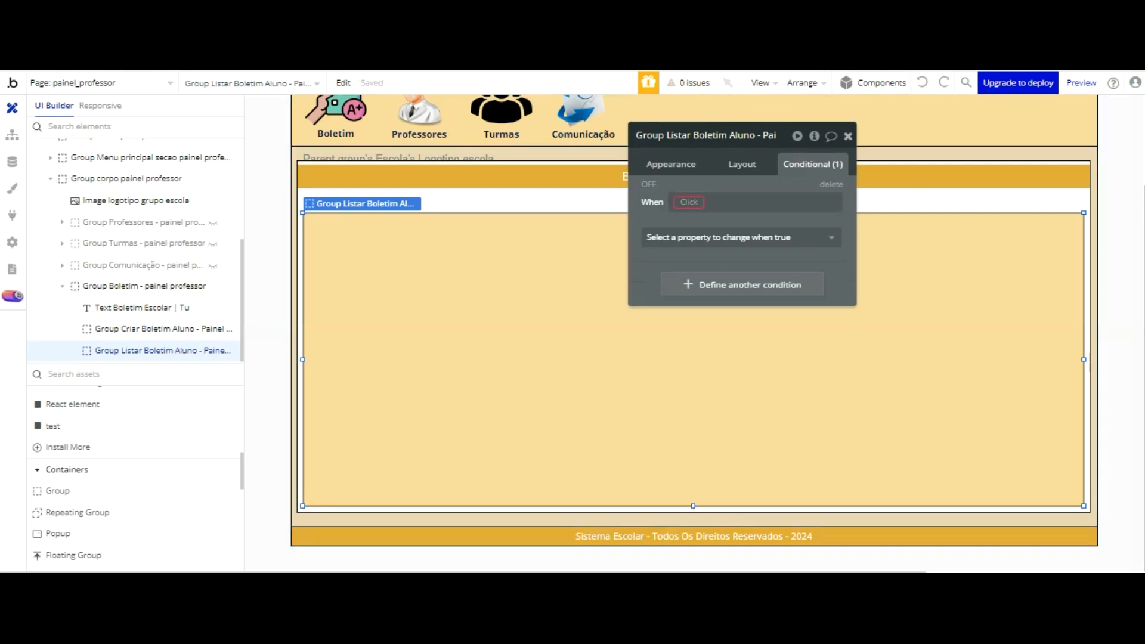
Step: Set the Listar group's condition to painel_professor's Gerar Boletim is Listar Boletim
left_click(688, 203)
scroll(753, 220, "down", 5)
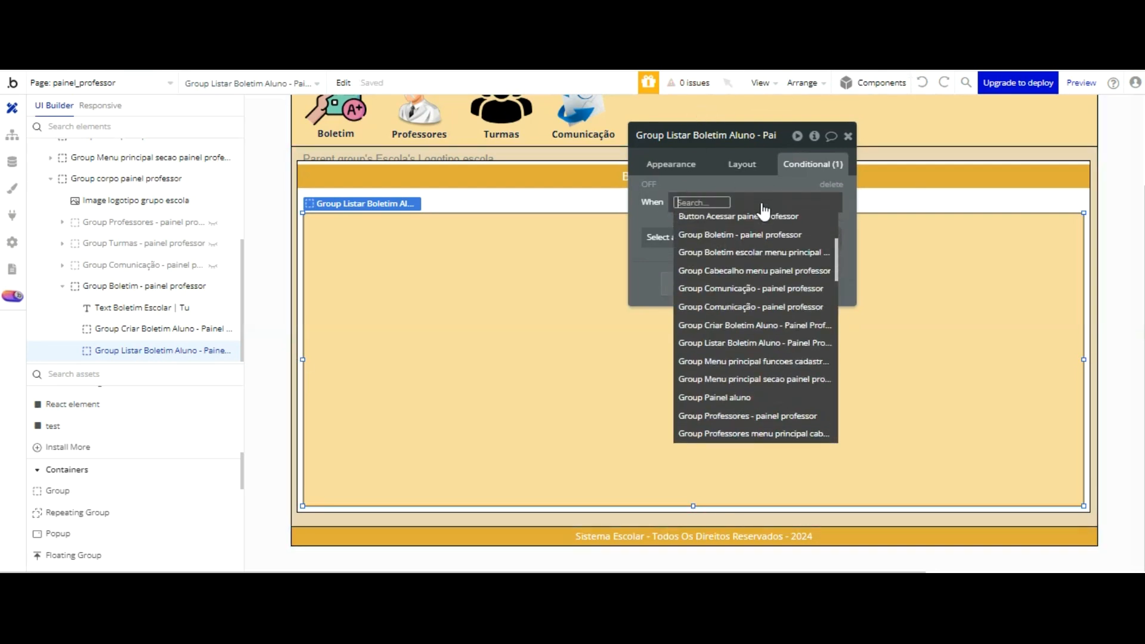
scroll(754, 219, "down", 10)
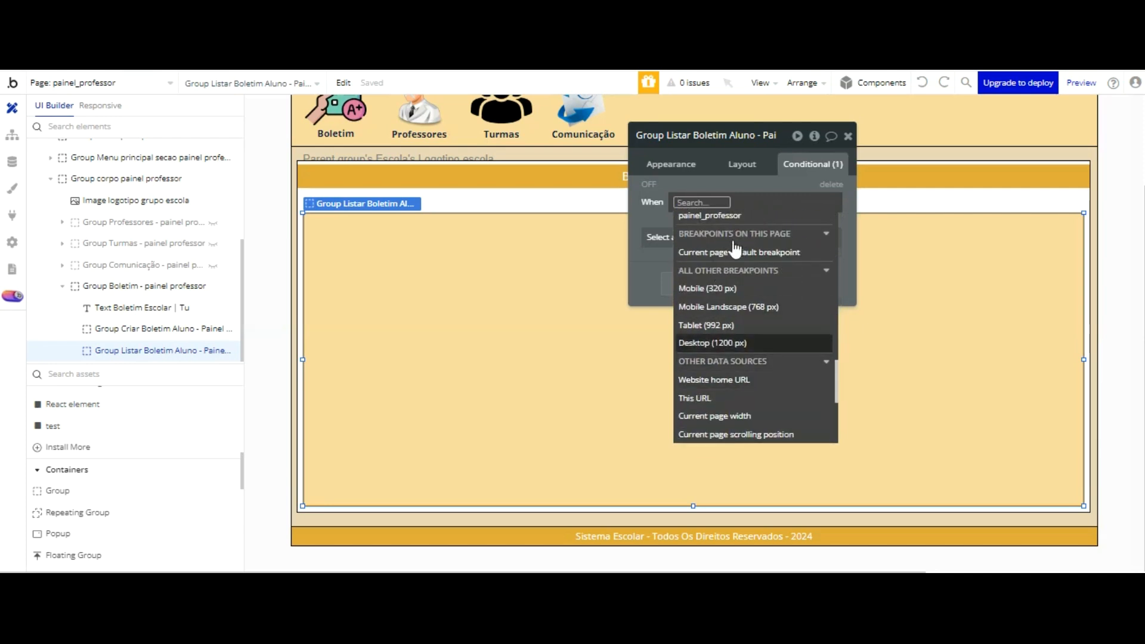
left_click(716, 215)
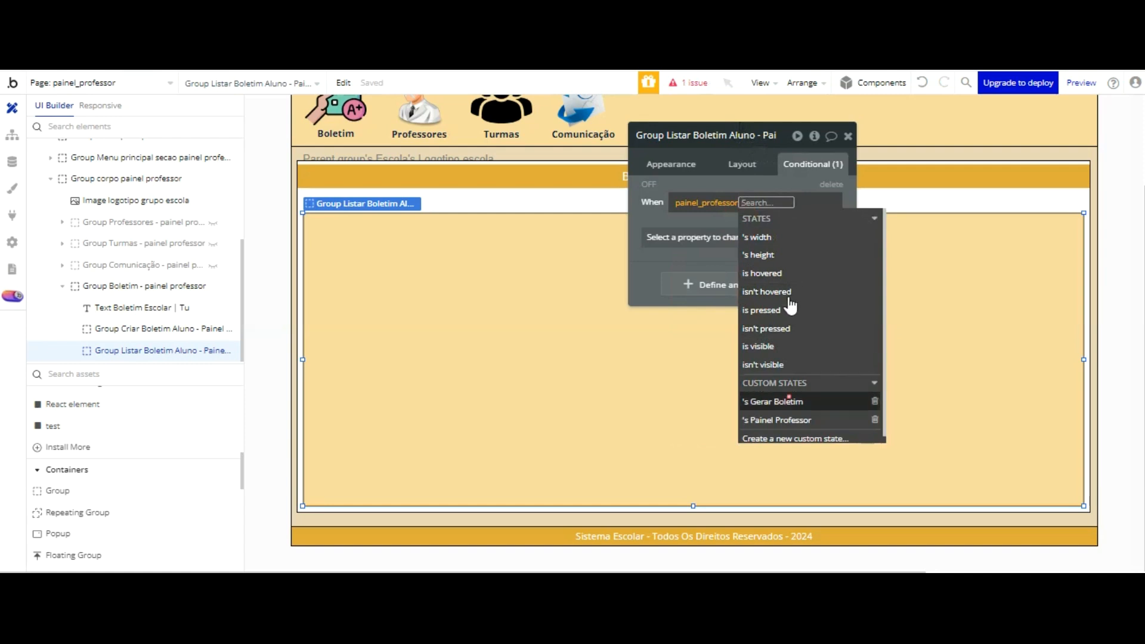
left_click(790, 401)
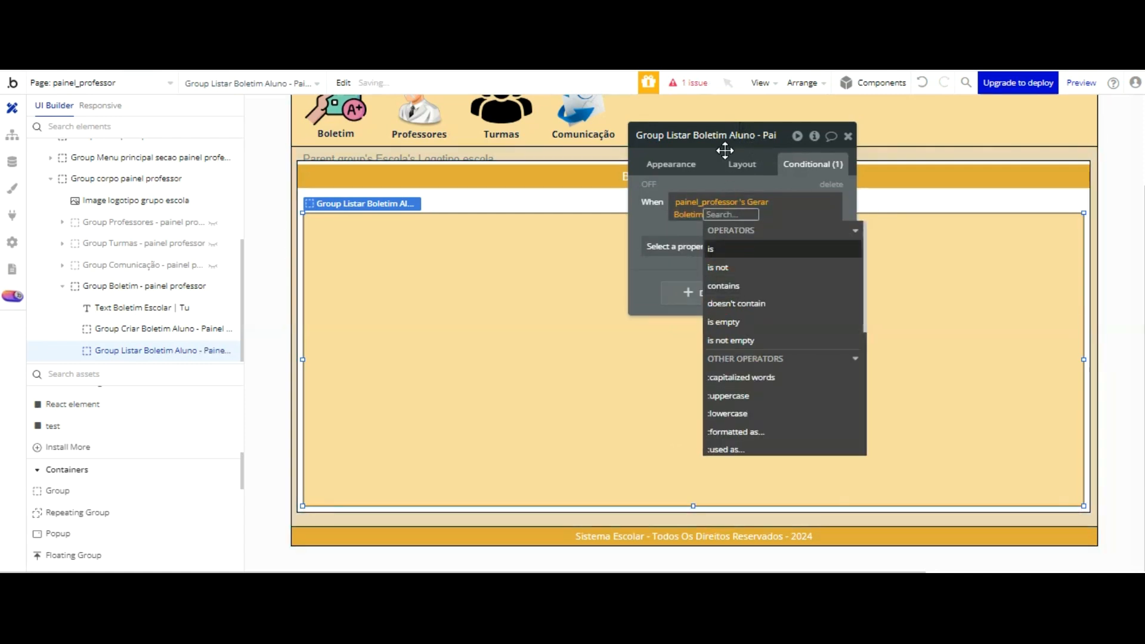
key("Return")
type("Listar Boletim")
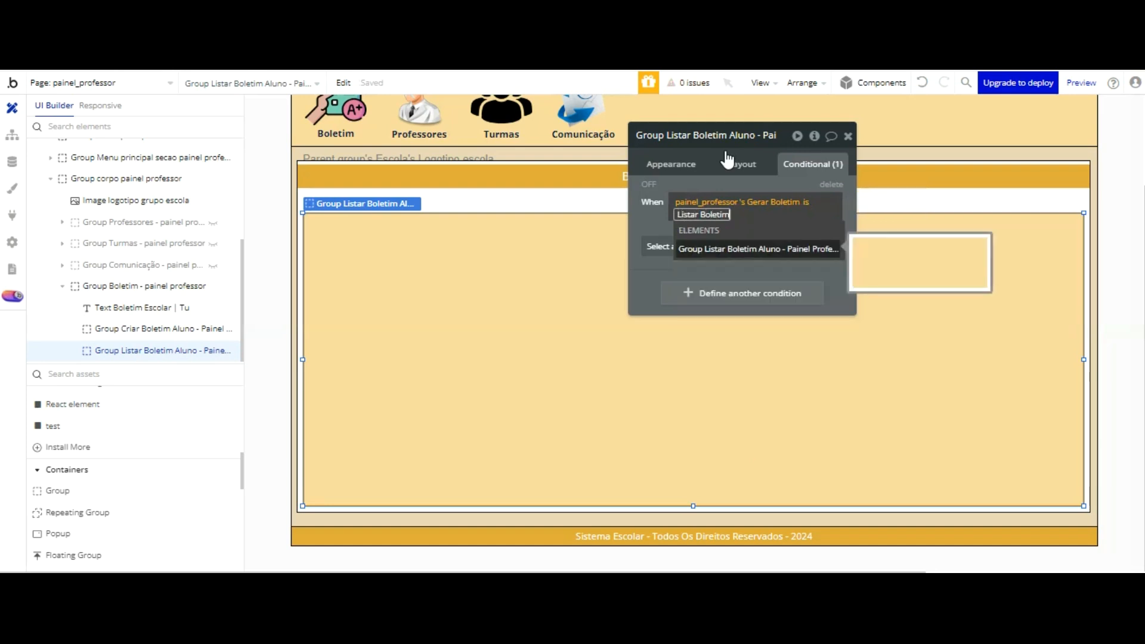
left_click(655, 124)
left_click(655, 124)
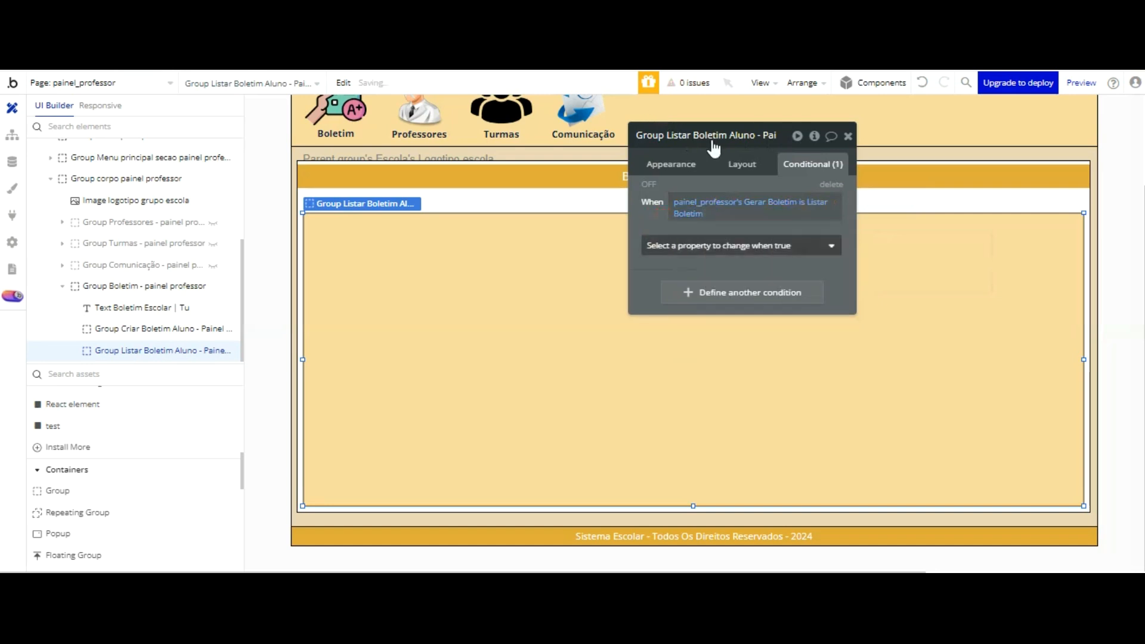
Step: Make Group Listar Boletim Aluno visible when its condition is true, and close the property editor
left_click(740, 245)
key("Return")
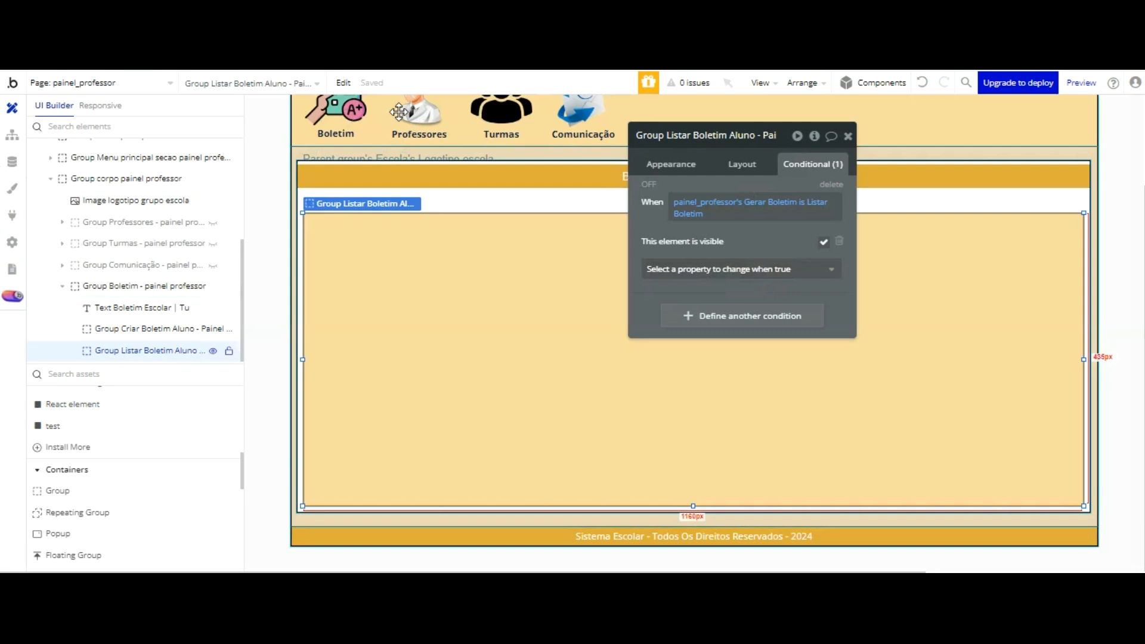
left_click(429, 202)
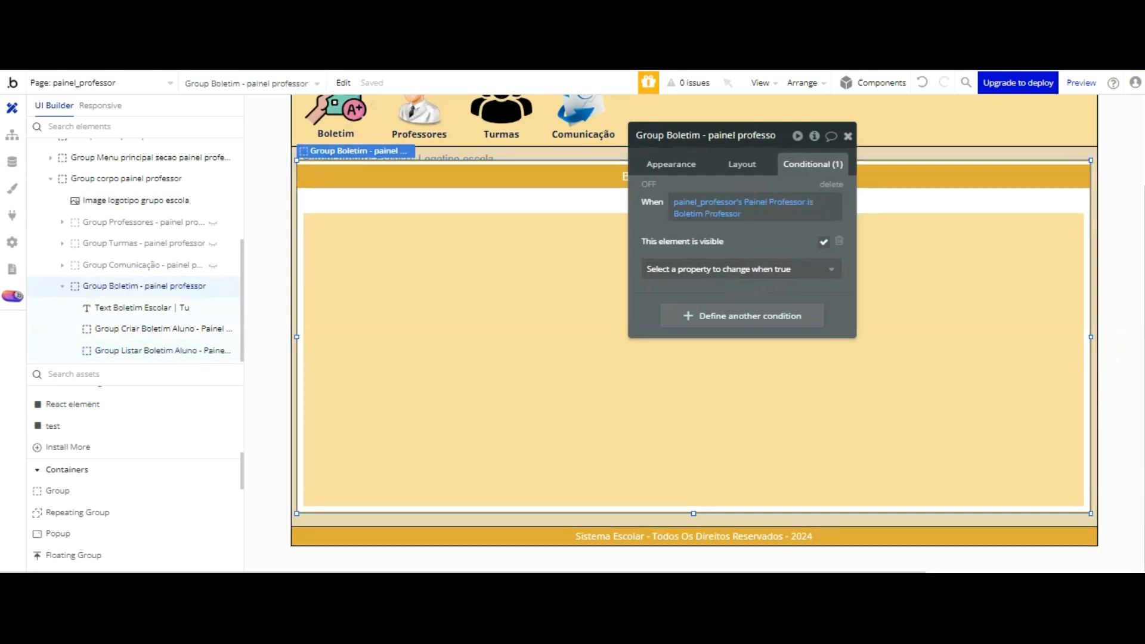
left_click(848, 136)
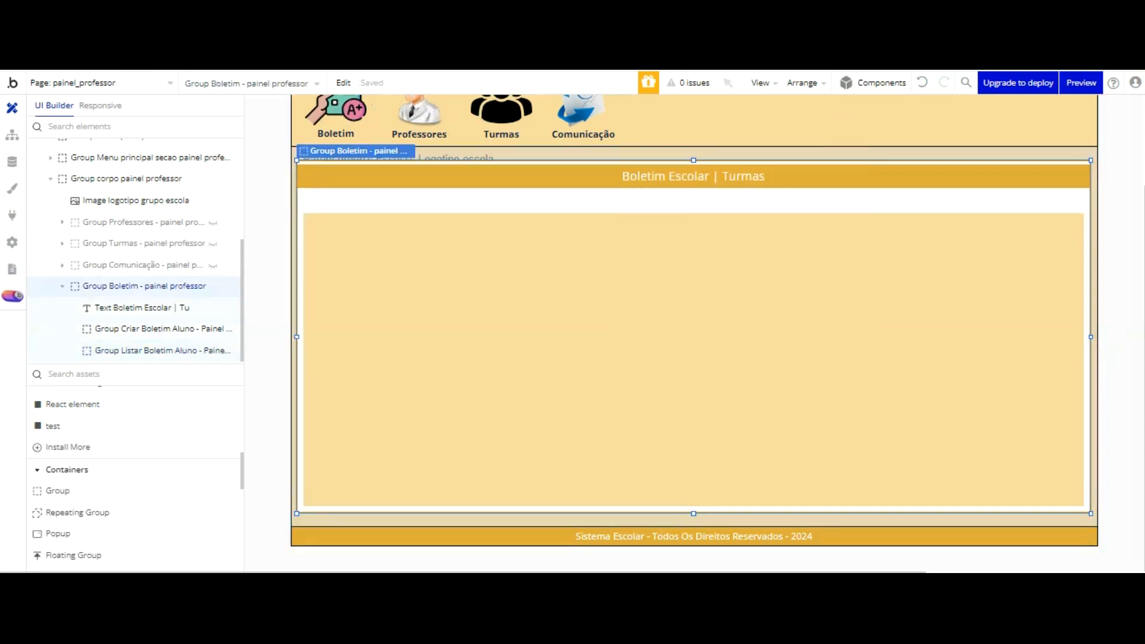
Step: Paste the Listar Boletim and Cadastrar Boletim texts into Group Boletim and nudge them side by side between the title bar and the inner groups
double_click(775, 269)
left_click(554, 209)
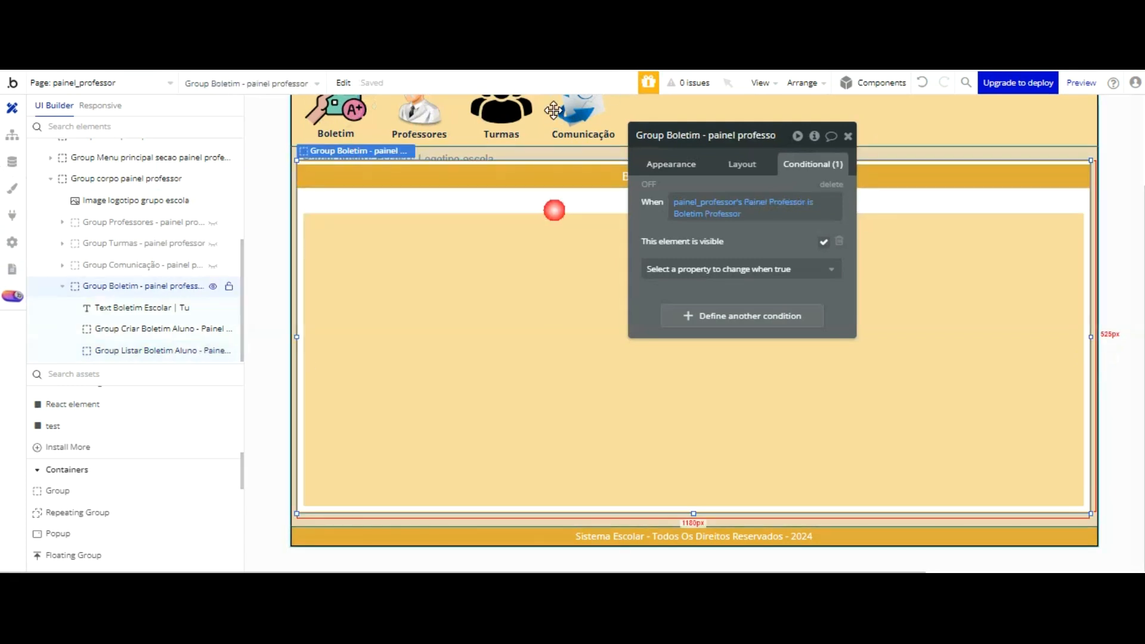
right_click(553, 195)
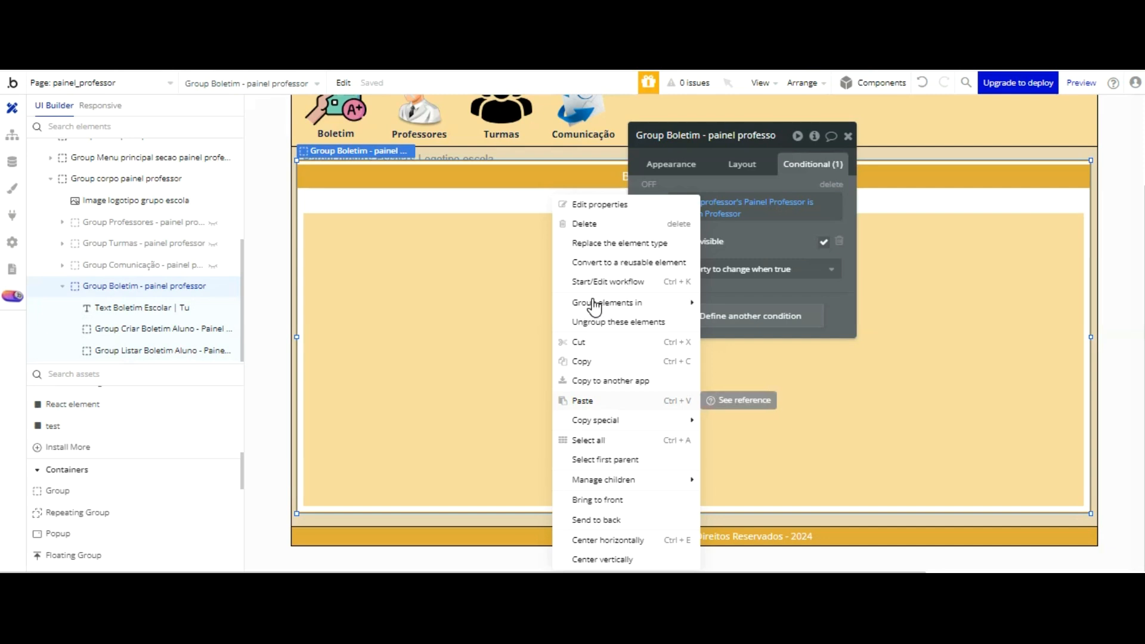
left_click(591, 400)
key("Up")
key("Up")
key("Up")
key("Up")
key("Up")
key("Up")
key("Up")
key("Up")
key("Up")
key("Up")
key("Left")
key("Left")
key("Left")
key("Left")
key("Left")
key("Left")
key("Left")
key("Left")
key("Left")
key("Left")
key("Left")
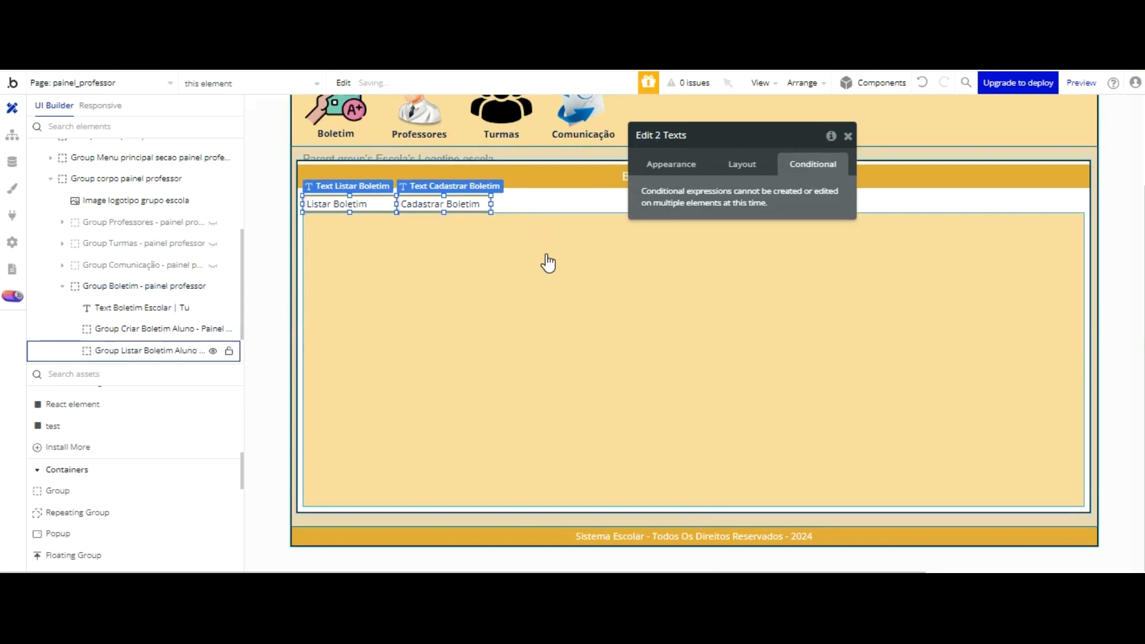
left_click(558, 199)
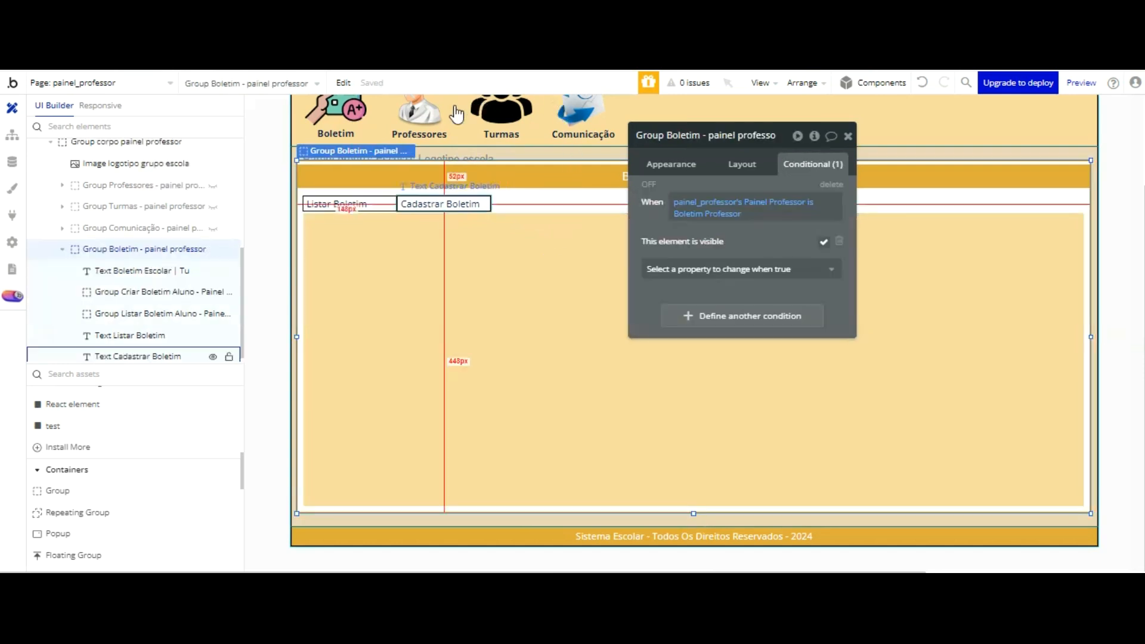
left_click(433, 204)
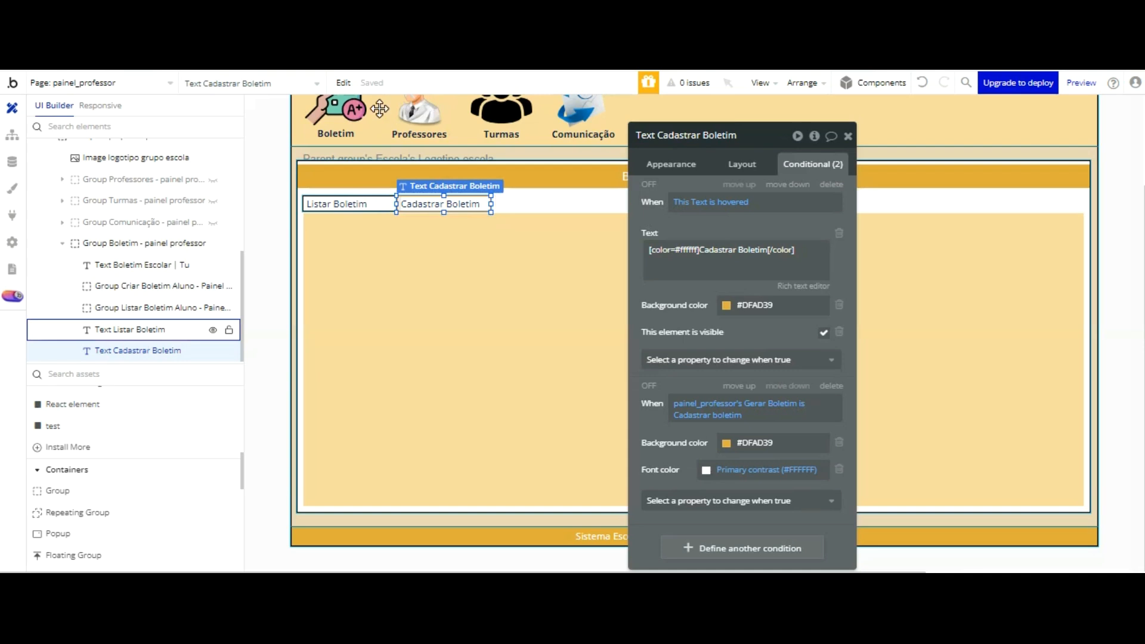
left_click(379, 207, "shift")
Step: Give Group Listar Boletim Aluno a solid border with roundness 1 and color #000000
left_click(433, 249)
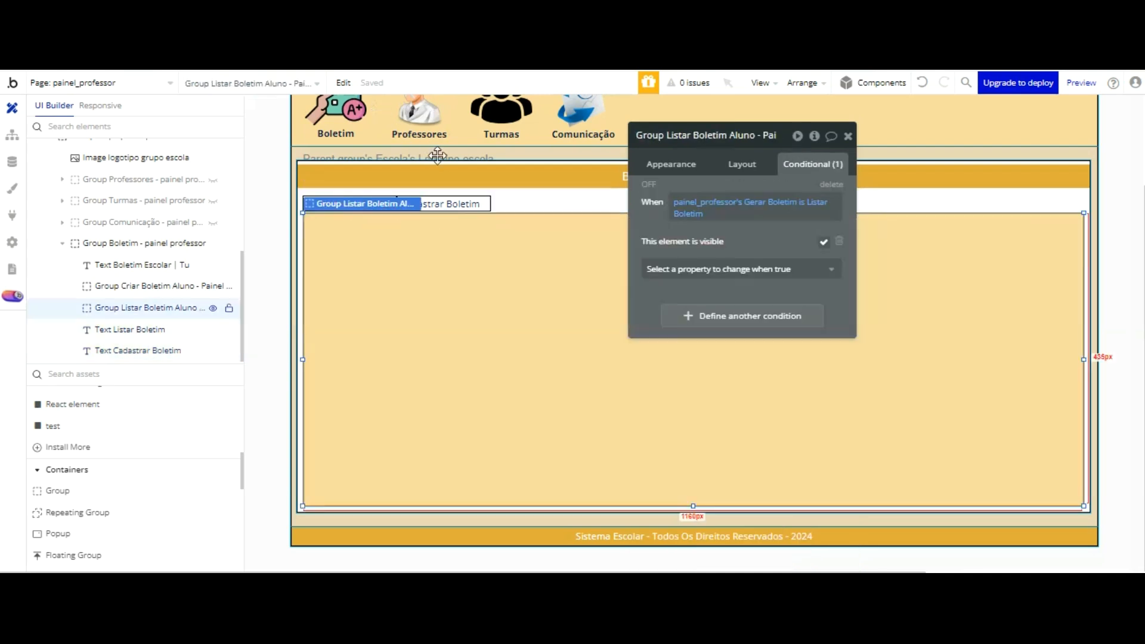
left_click(671, 164)
scroll(776, 205, "down", 5)
left_click(709, 226)
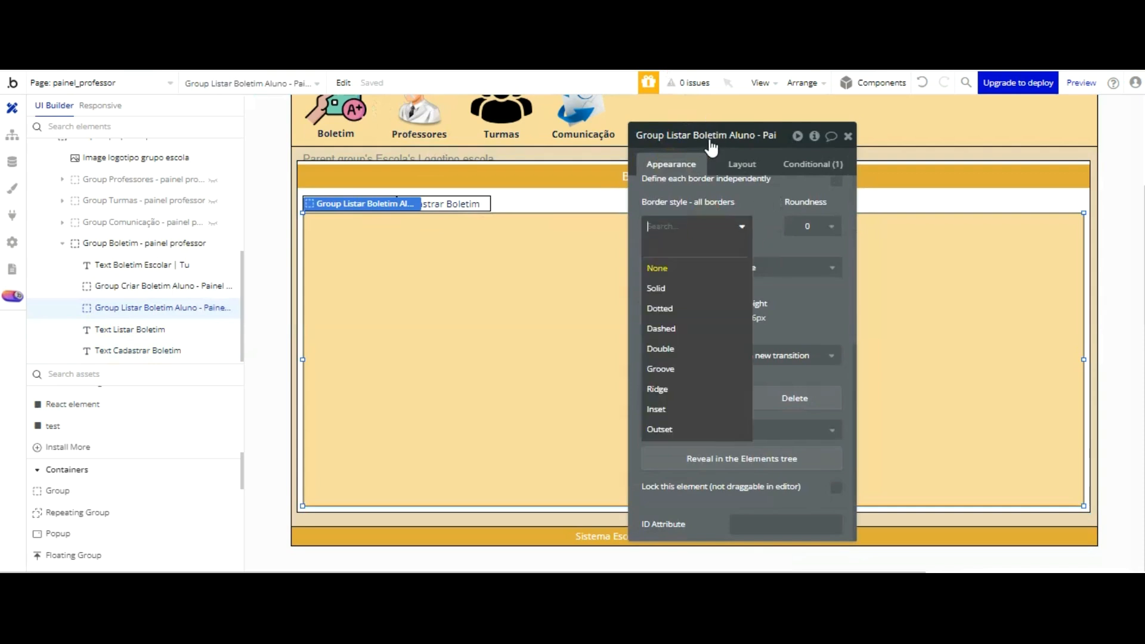
left_click(711, 286)
left_click(810, 223)
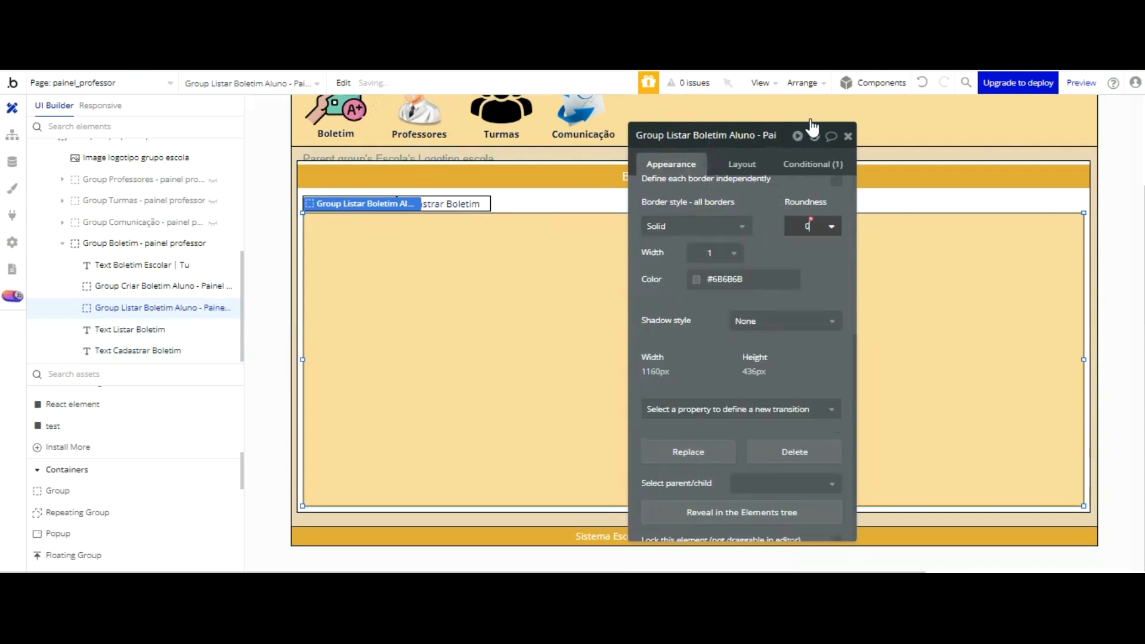
left_click(802, 278)
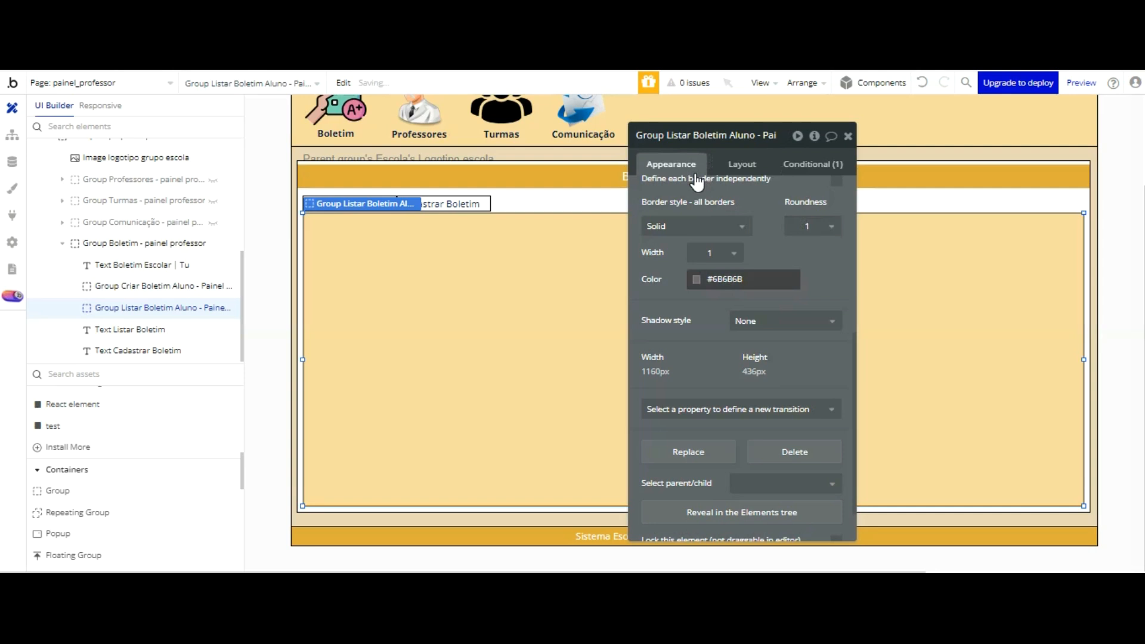
left_click(697, 278)
type("#000000")
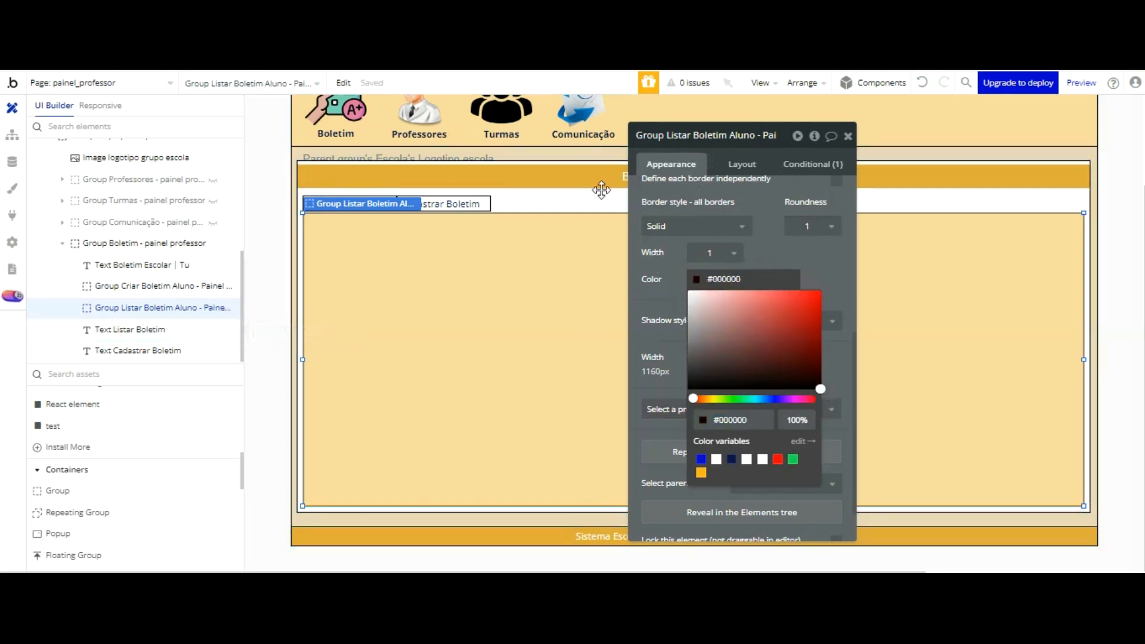
Step: Set the border style of Group Criar Boletim Aluno to Solid on all sides
left_click(157, 287)
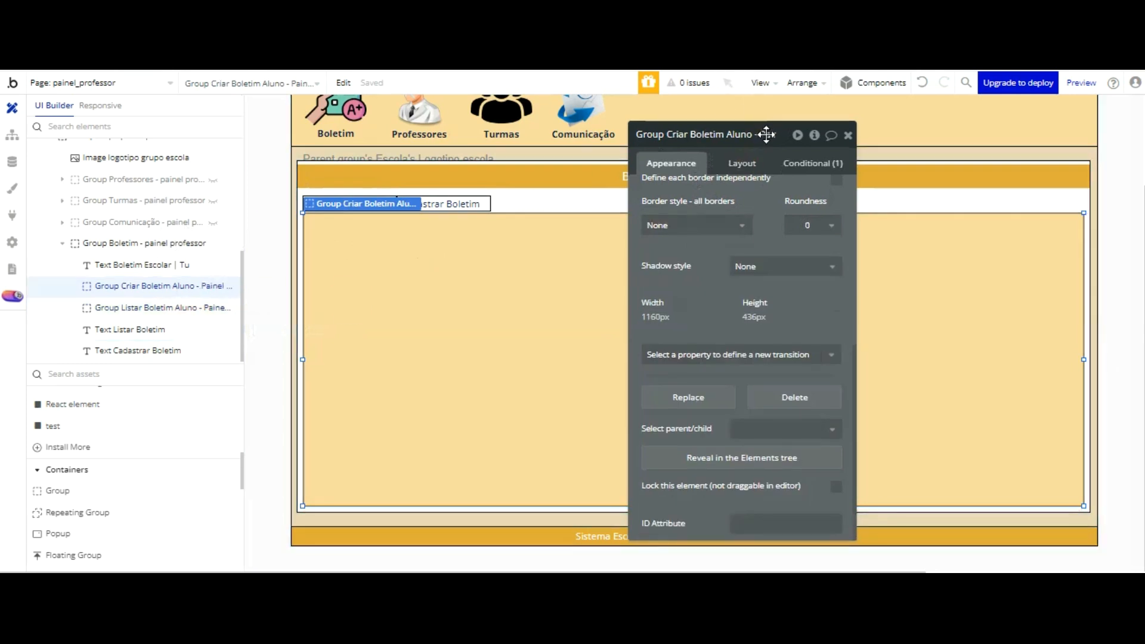
left_click(748, 165)
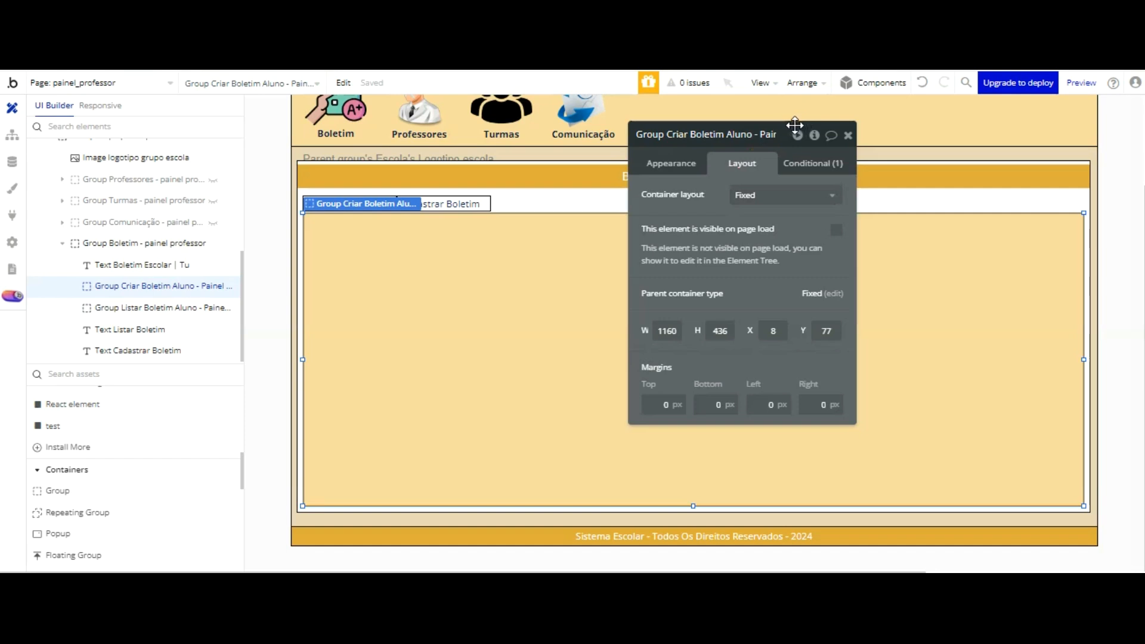
left_click(685, 167)
scroll(772, 143, "down", 3)
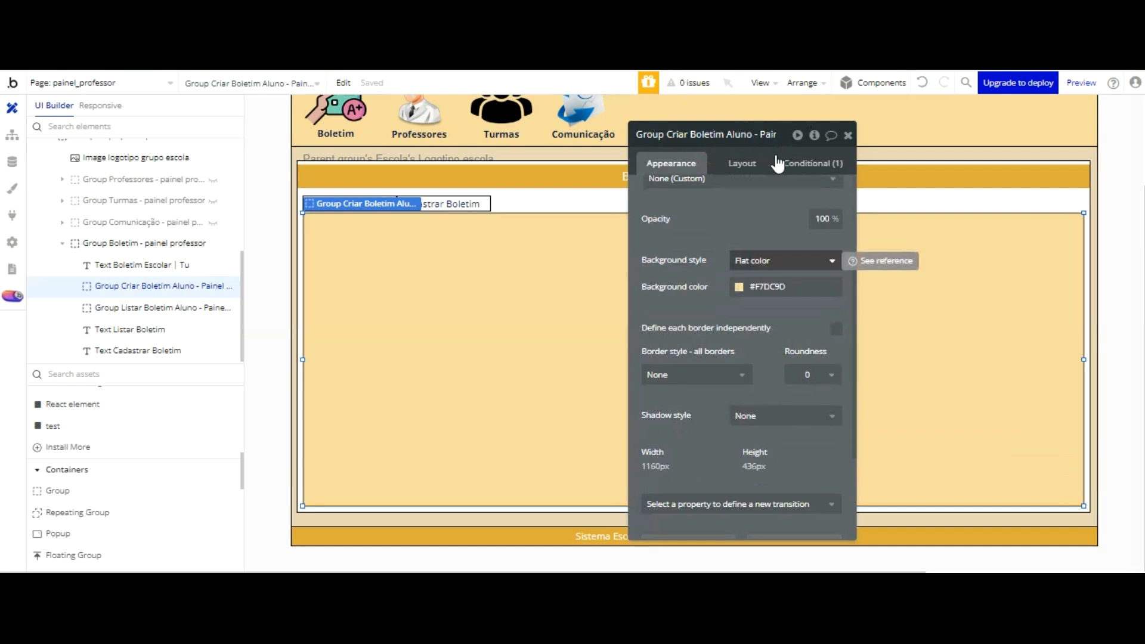
scroll(721, 231, "down", 3)
left_click(696, 225)
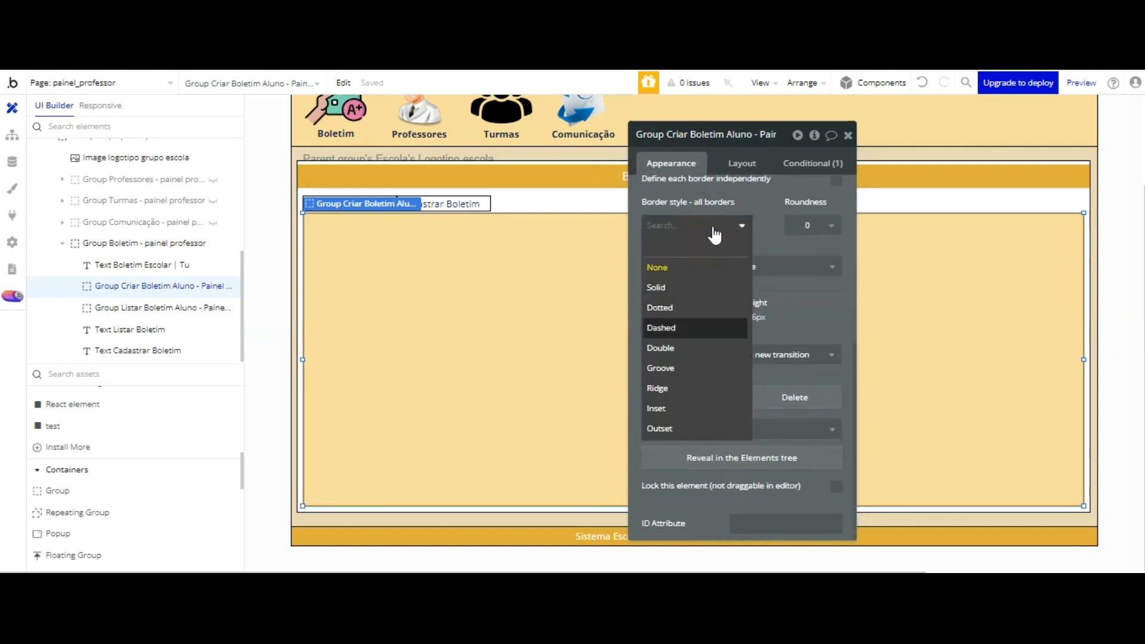
left_click(662, 286)
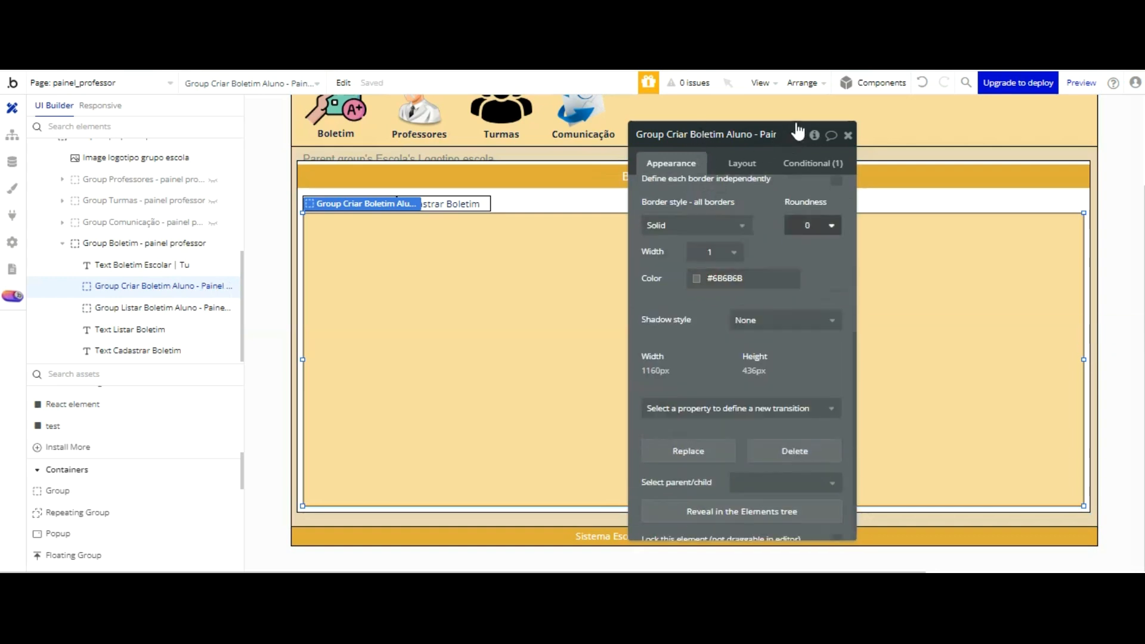
Step: Set the border color of Group Criar Boletim Aluno to #000000 and close its properties
left_click(728, 282)
left_click(700, 284)
left_click_drag(774, 323, 829, 394)
left_click(774, 272)
left_click(832, 268)
left_click(866, 270)
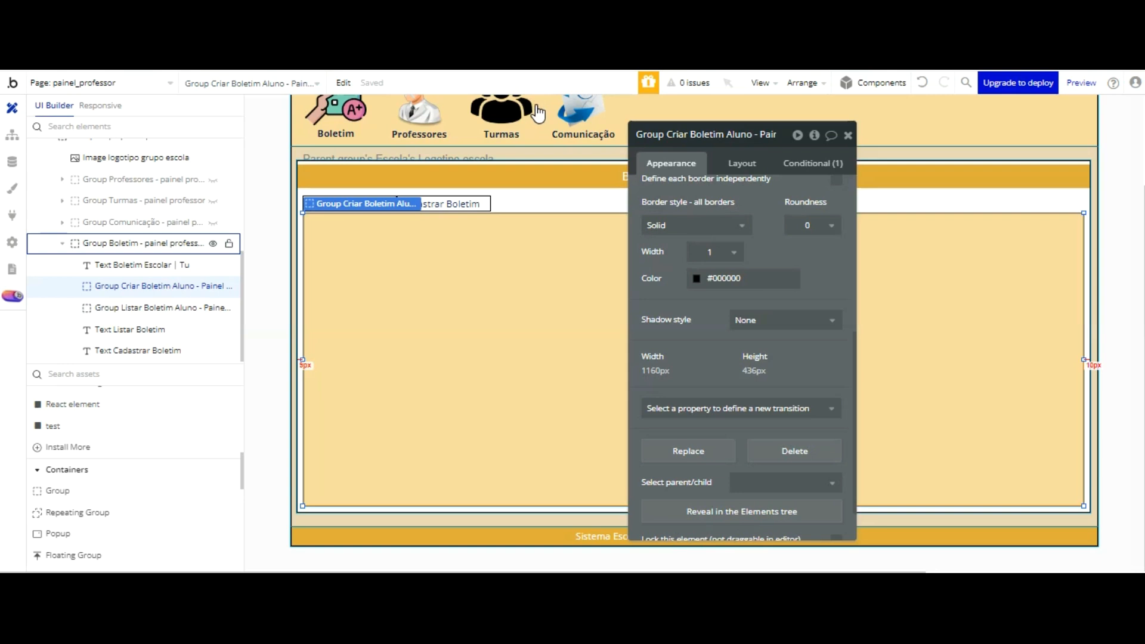
left_click(912, 201)
left_click(1081, 83)
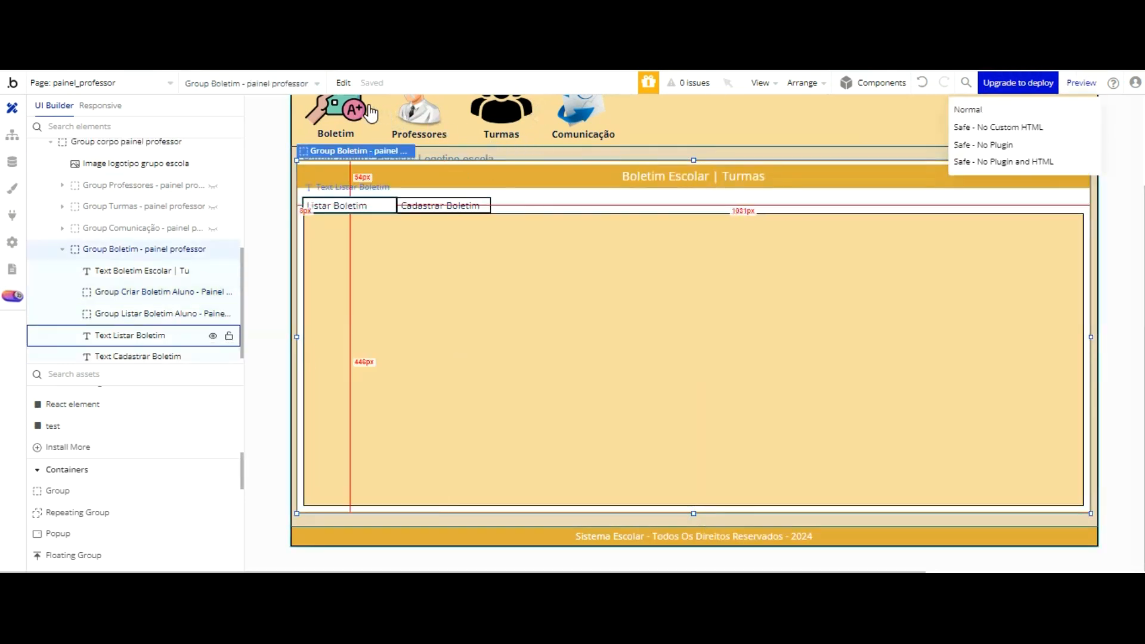
Step: Add a click workflow to Text Listar Boletim
left_click(360, 205)
left_click(442, 206)
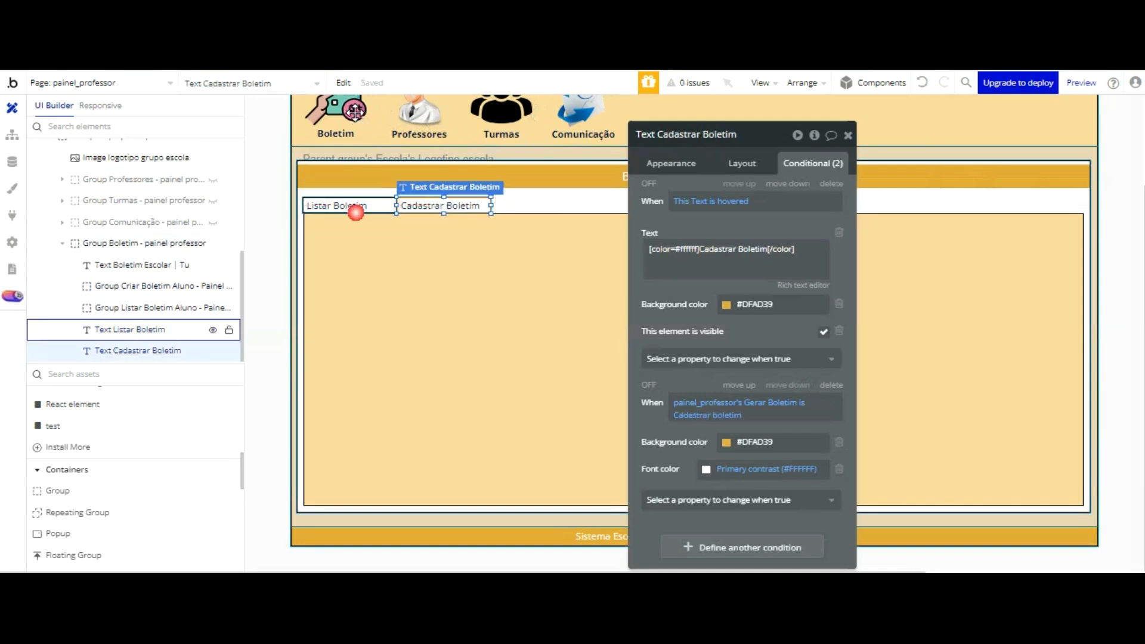
left_click(356, 209)
left_click(657, 160)
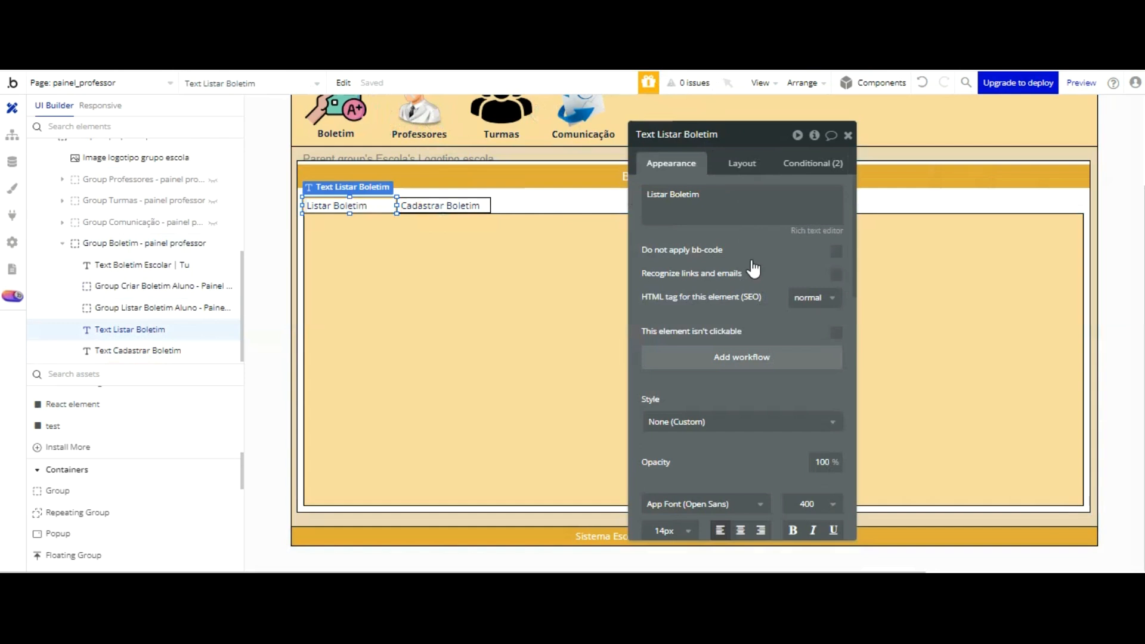
left_click(755, 358)
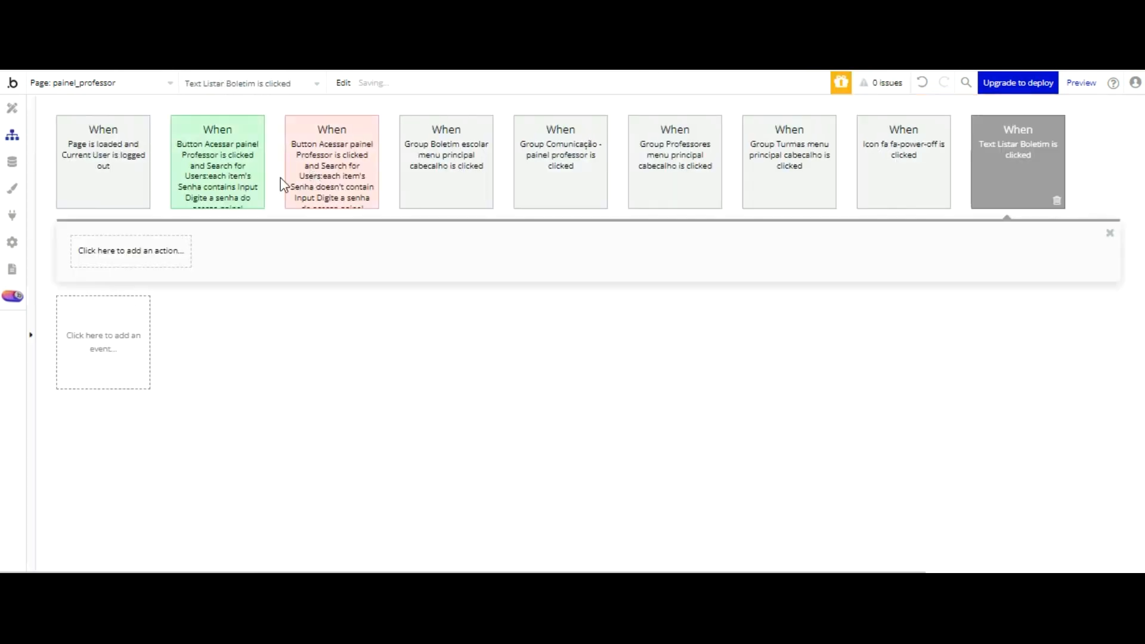
Step: Add a Set state action to the workflow that targets painel_professor's Gerar Boletim custom state
left_click(157, 248)
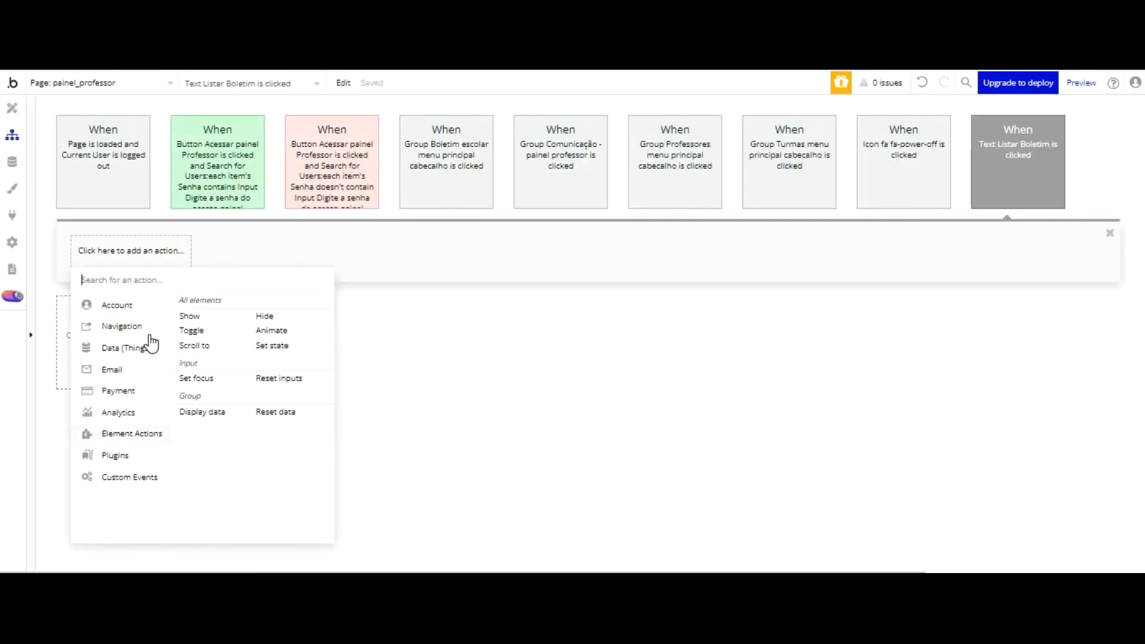
left_click(272, 346)
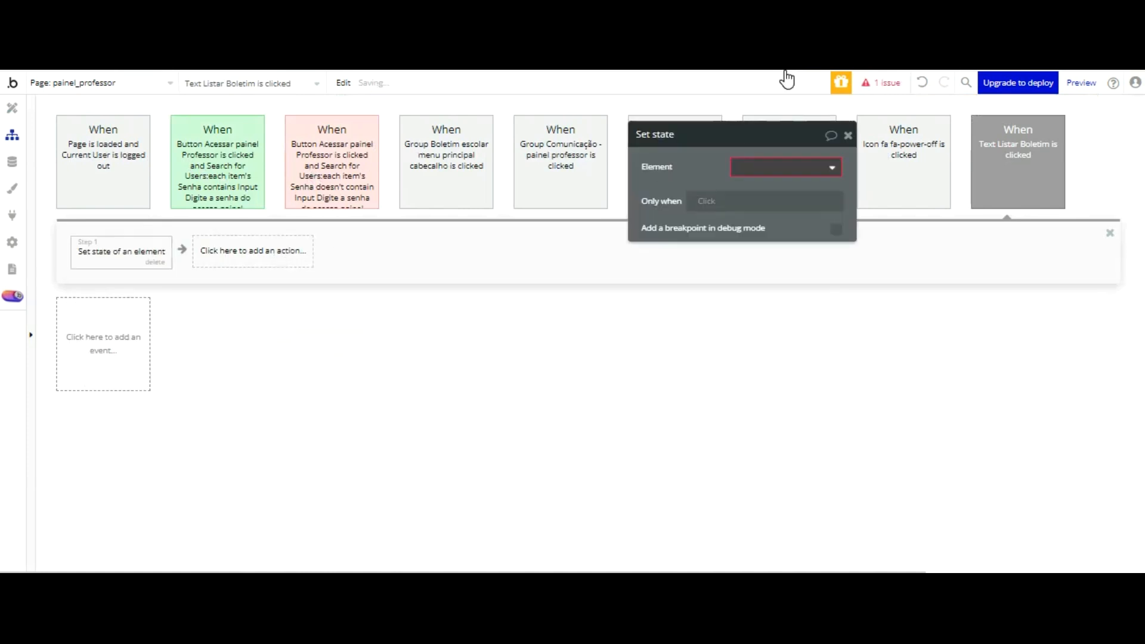
left_click(784, 190)
left_click(784, 194)
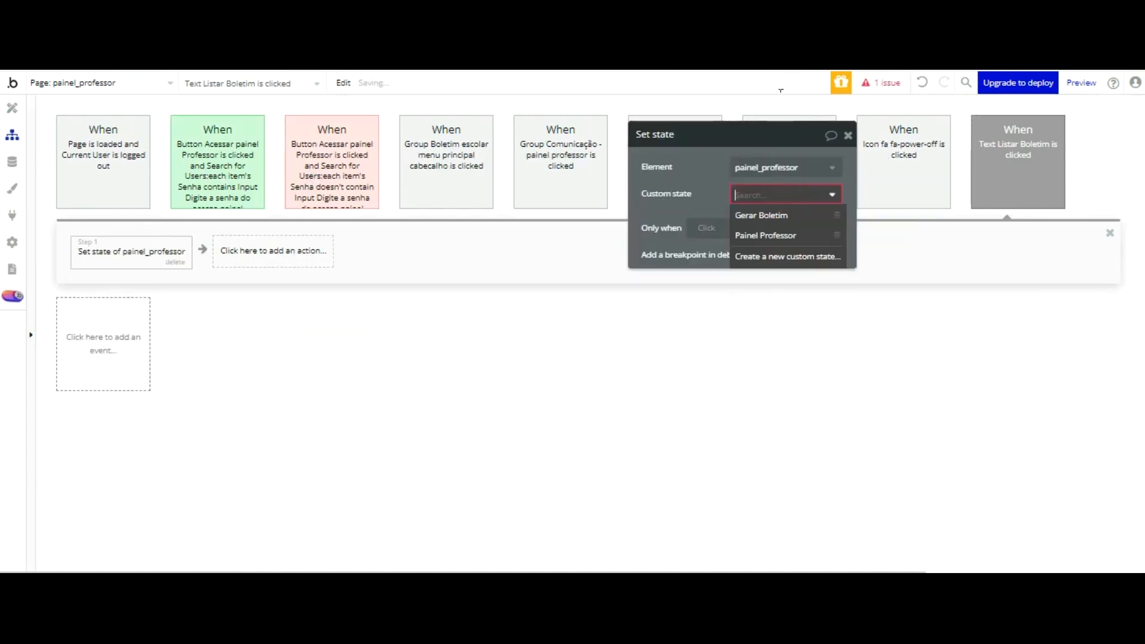
left_click(764, 218)
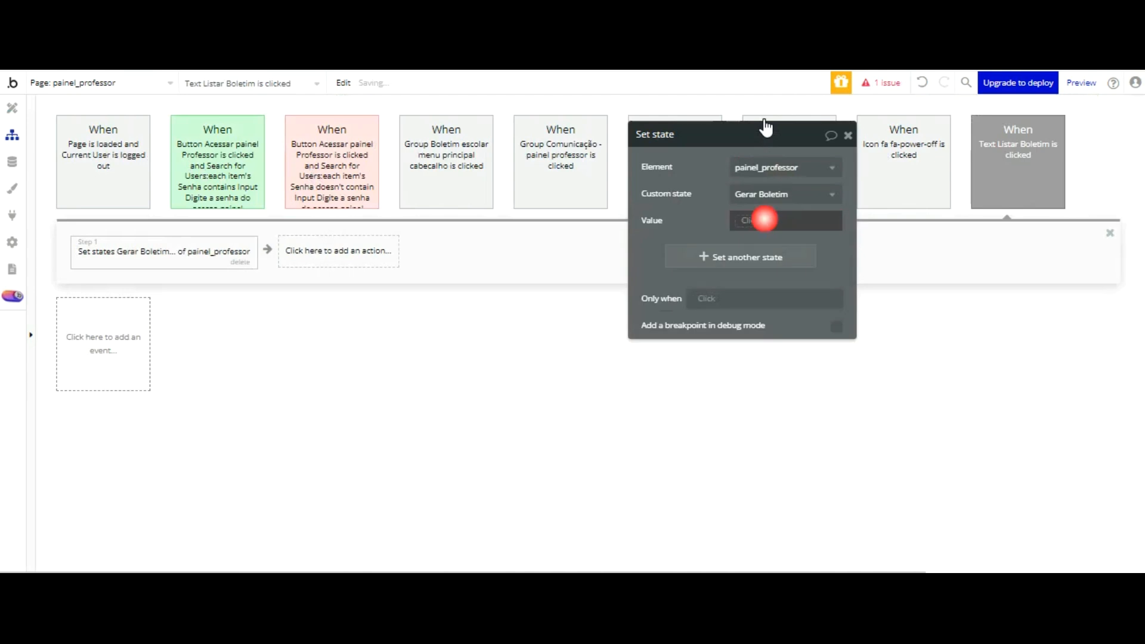
Step: Set the Gerar Boletim state's value to Listar Boletim and return to the page design
left_click(747, 221)
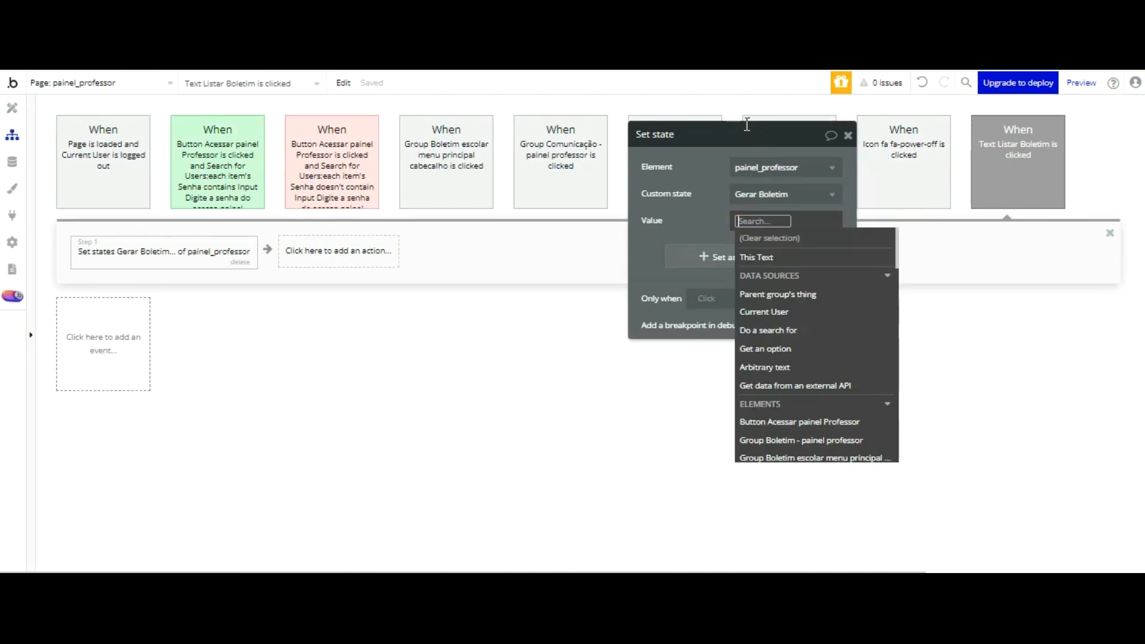
type("isy")
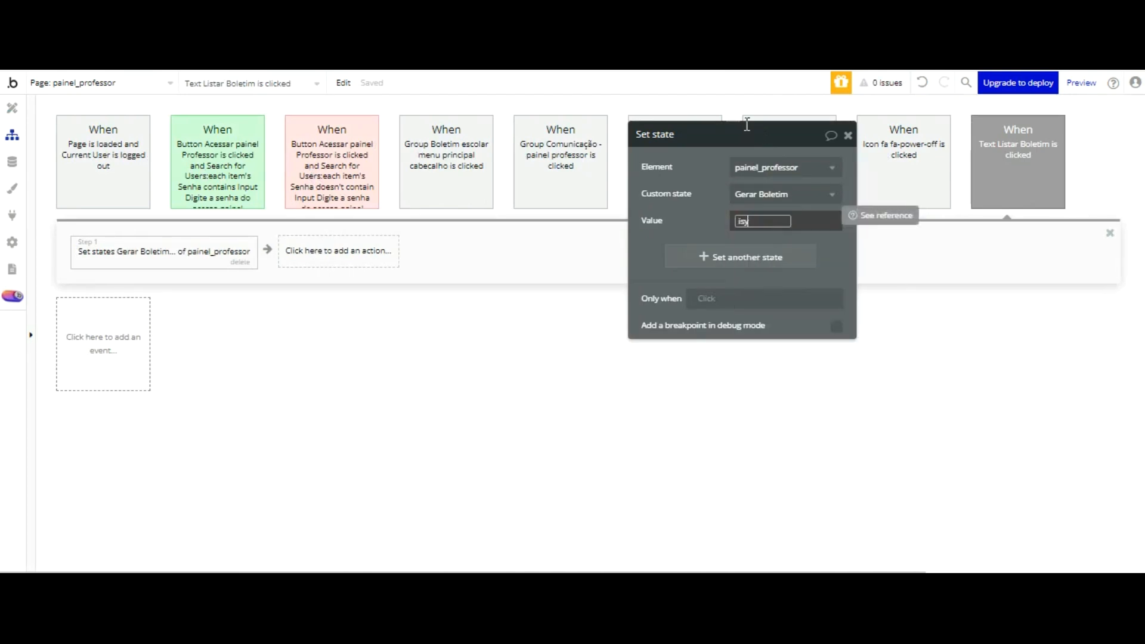
key("BackSpace")
key("BackSpace")
key("BackSpace")
key("BackSpace")
type("L")
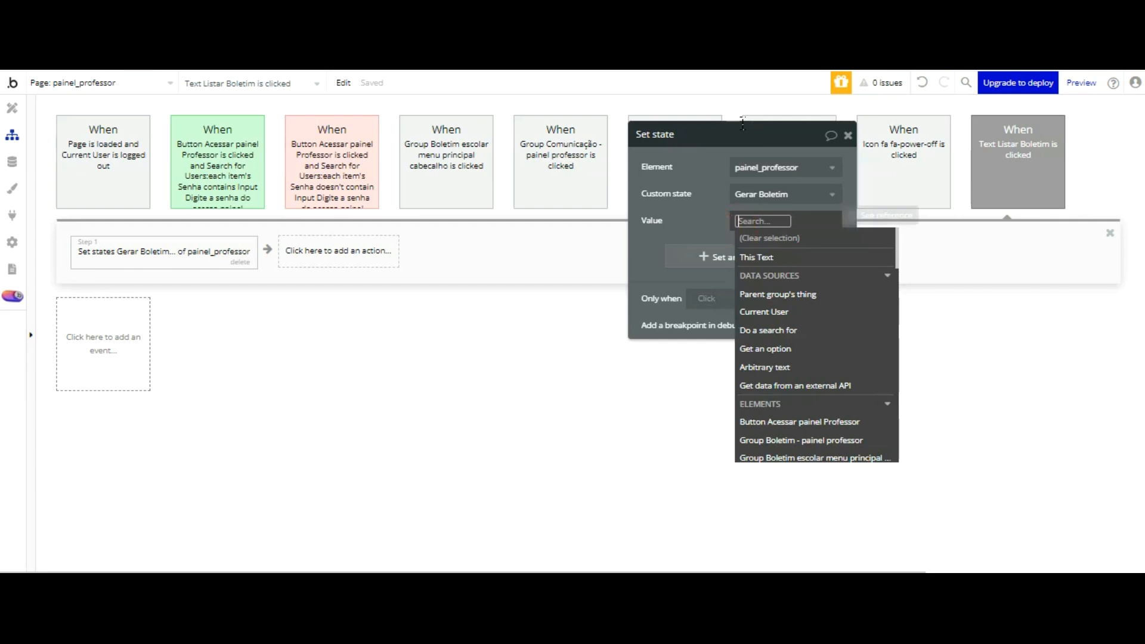
type("istar Bolet")
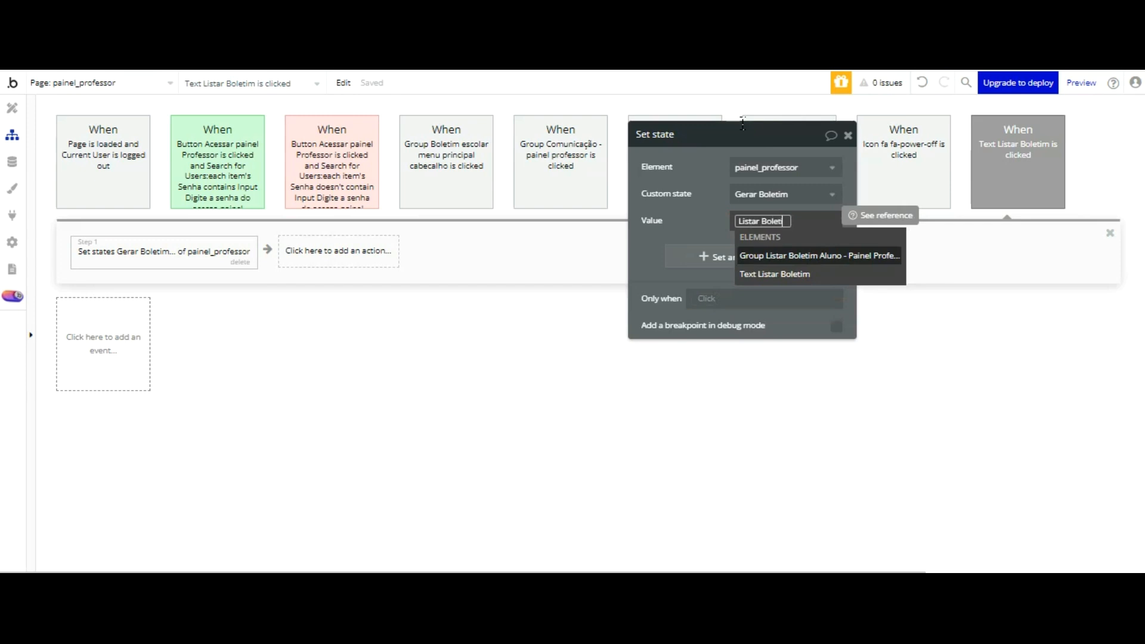
left_click(703, 126)
left_click(704, 126)
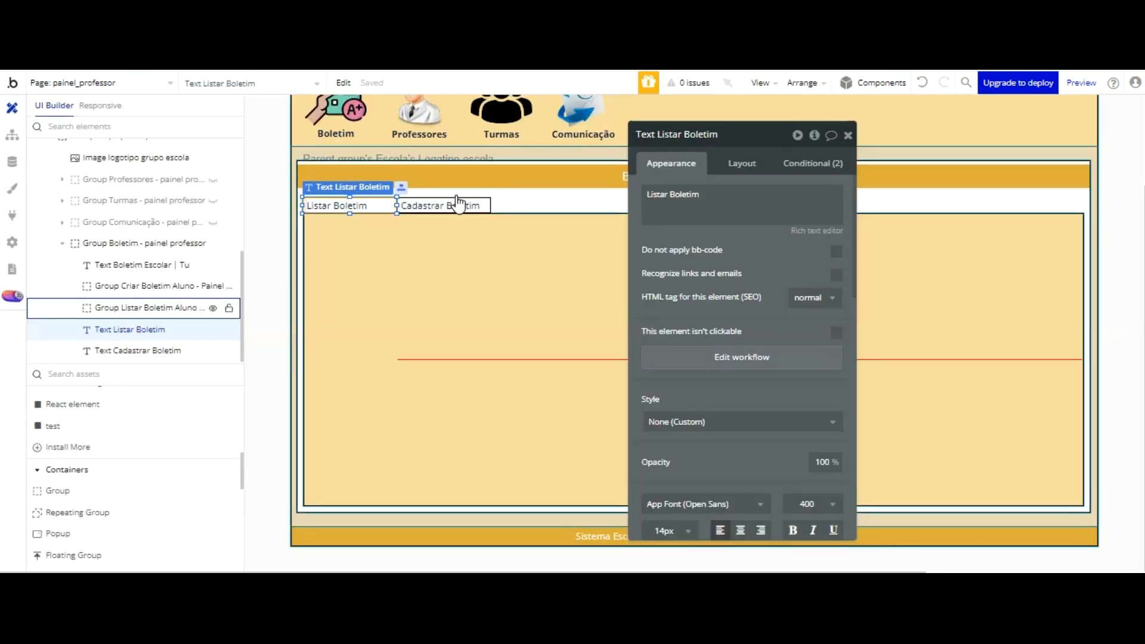
Step: Compare the condition of Group Listar Boletim Aluno with the state value set in the Text Listar Boletim workflow
left_click(494, 289)
left_click(814, 162)
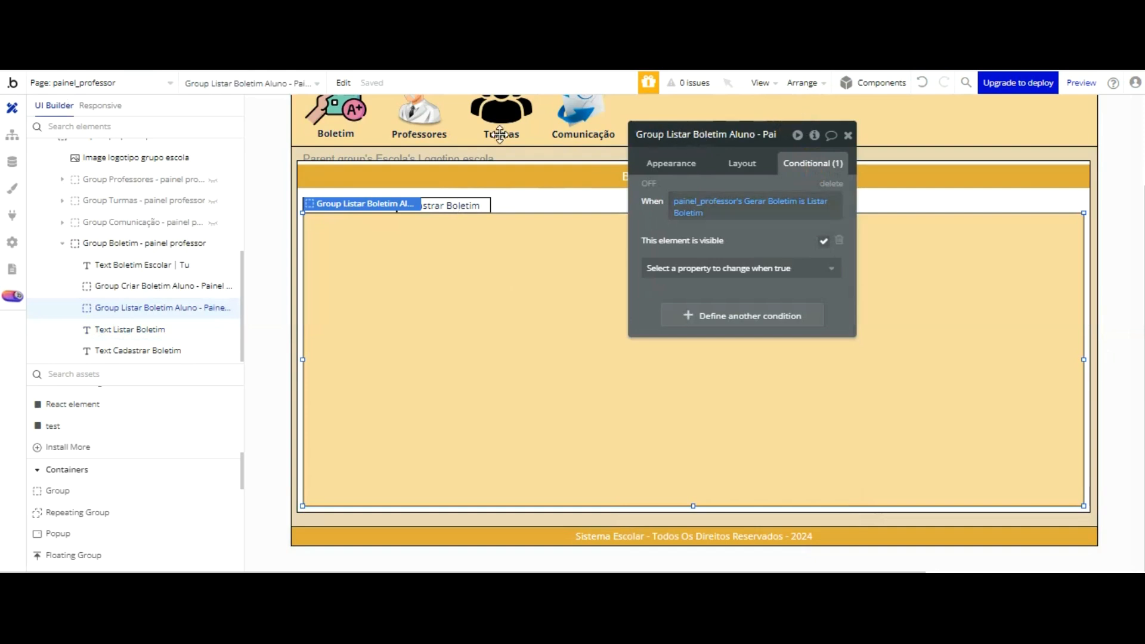
left_click(12, 135)
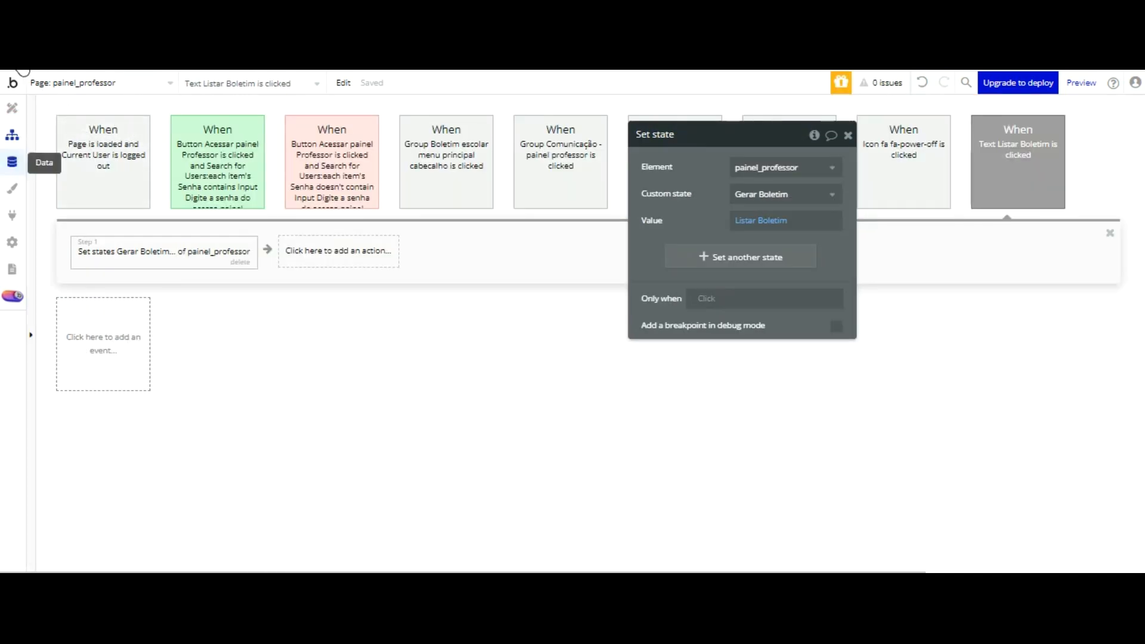
left_click(12, 108)
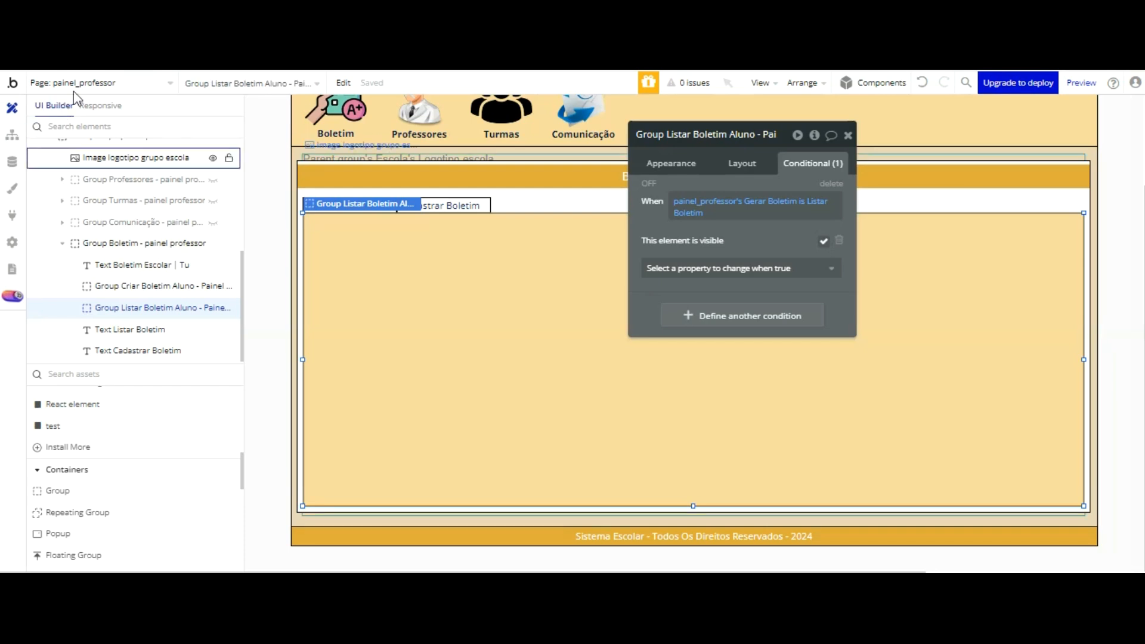
Step: Review the condition of Group Criar Boletim Aluno and the conditions and layout settings of Text Cadastrar Boletim
left_click(158, 287)
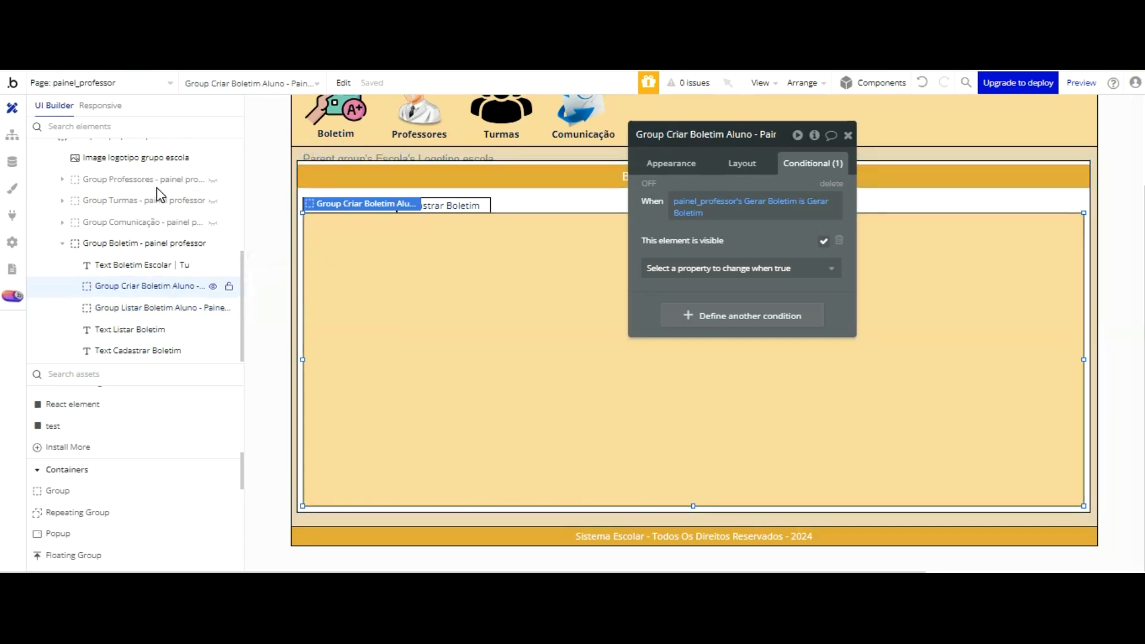
left_click(138, 351)
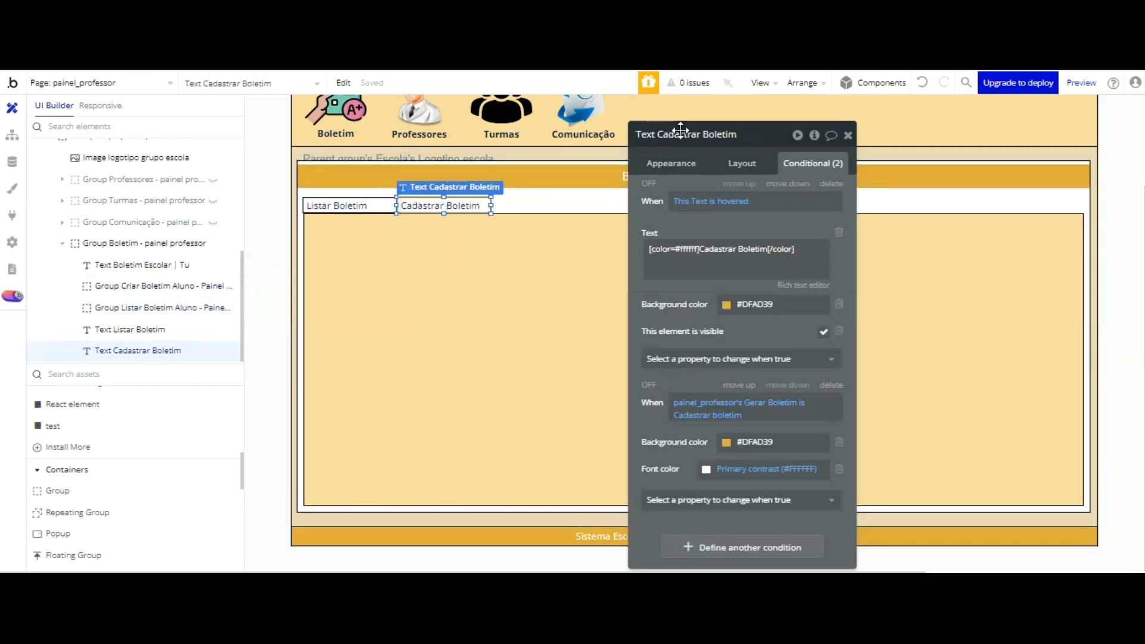
left_click(743, 165)
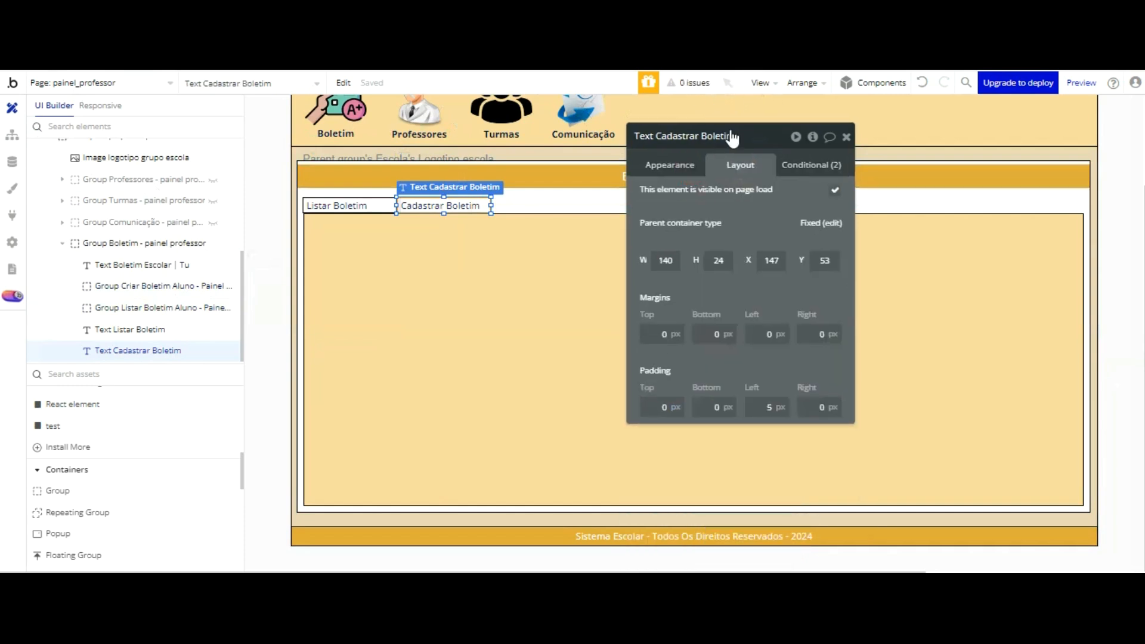
Step: Create a click workflow for Text Cadastrar Boletim and move its property editor clear of the events
left_click(670, 165)
scroll(764, 163, "down", 3)
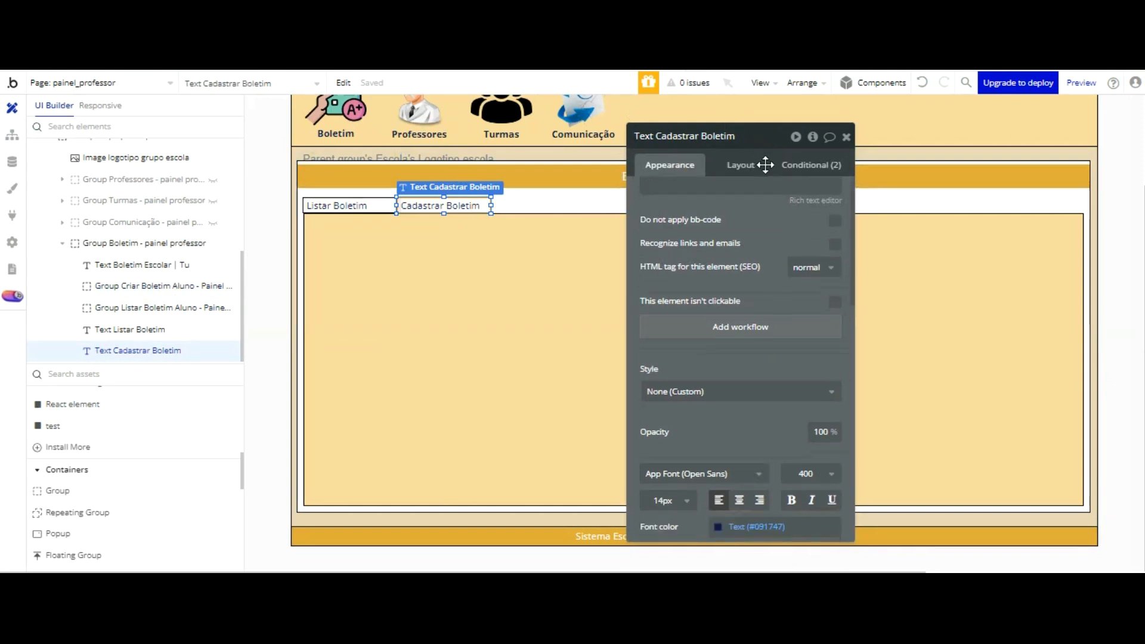
left_click(759, 191)
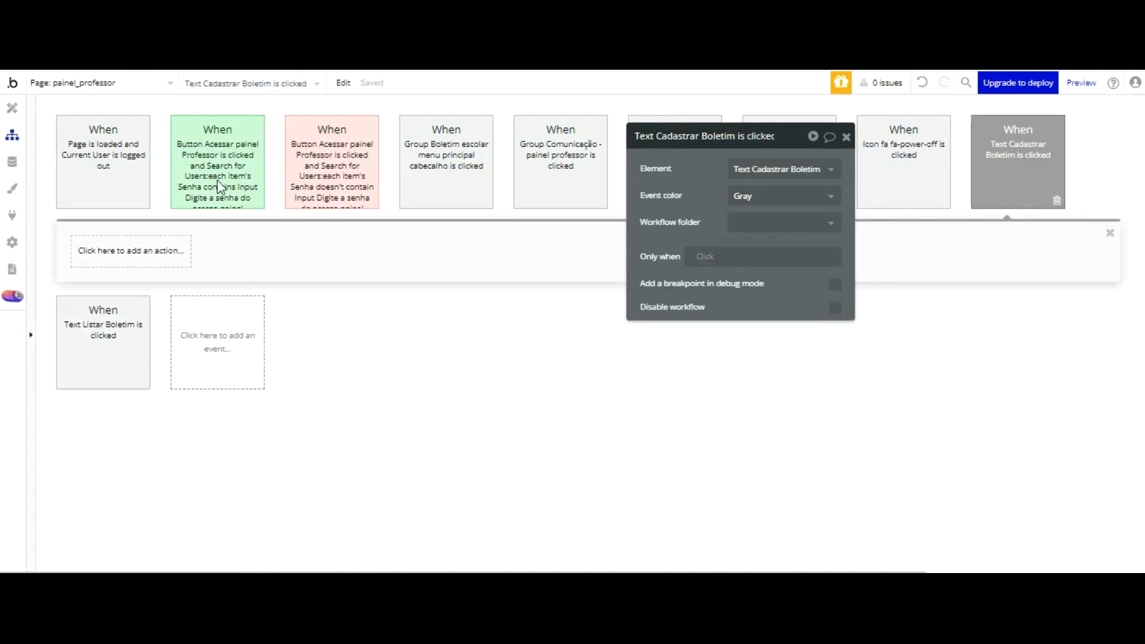
left_click_drag(701, 114, 663, 230)
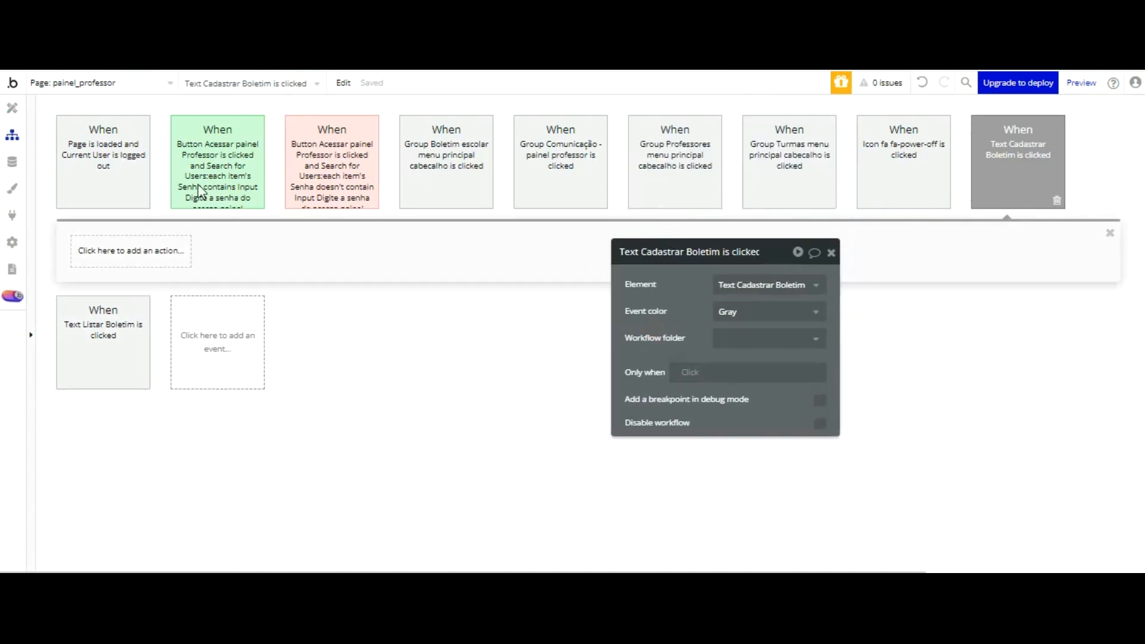
Step: Add a Set state action to the Text Cadastrar Boletim workflow, targeting painel_professor's Gerar Boletim custom state
left_click(148, 256)
mouse_move(131, 433)
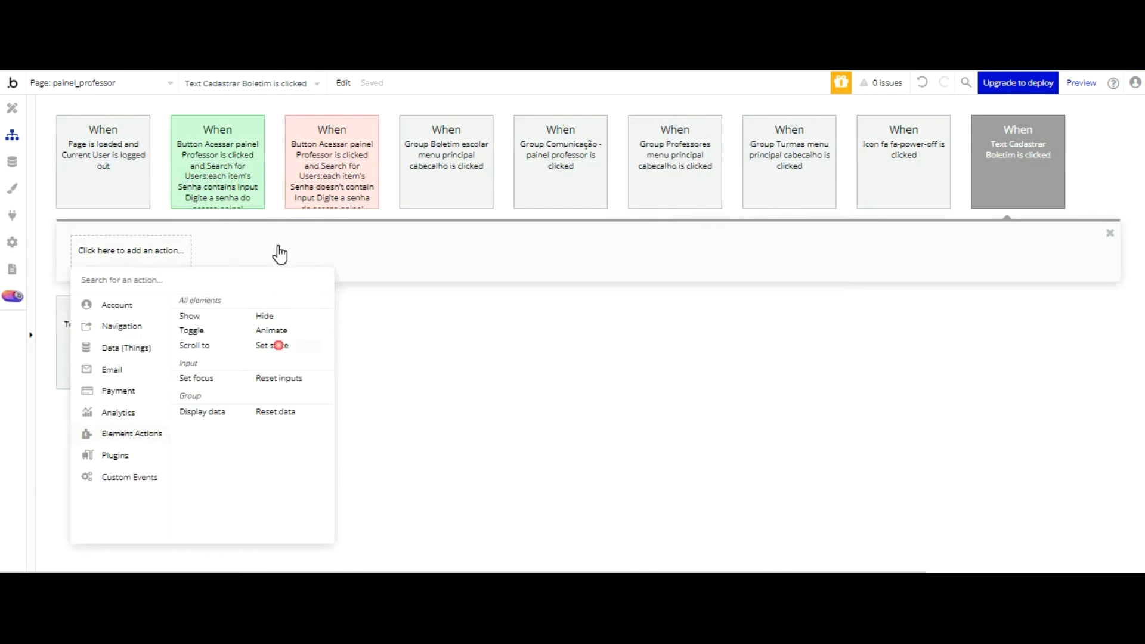
left_click(279, 346)
left_click(750, 286)
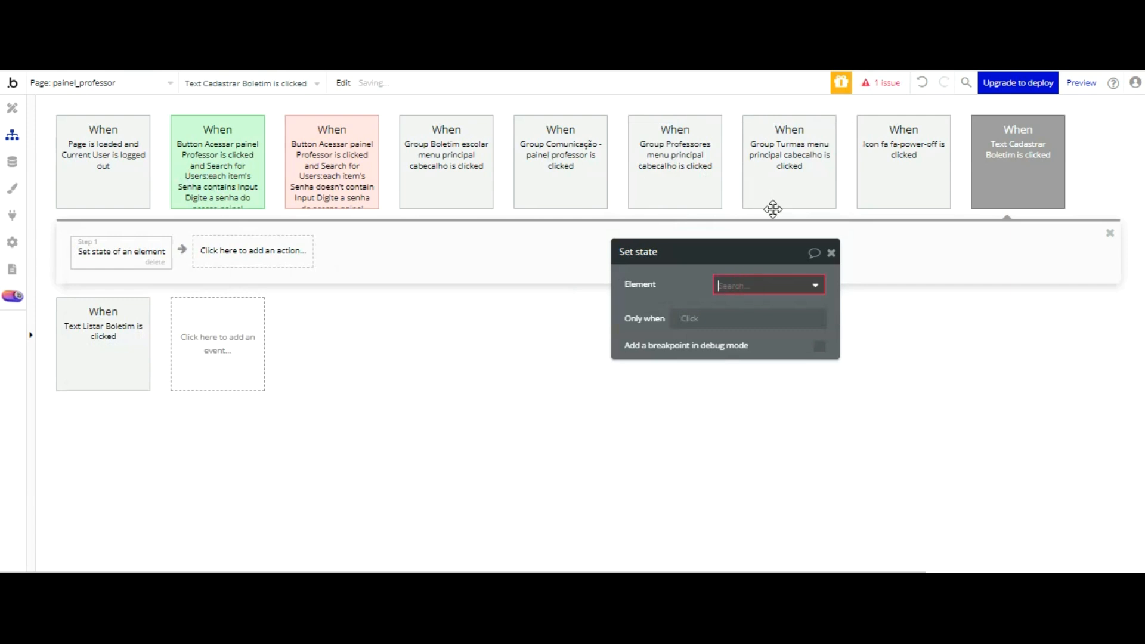
key("Return")
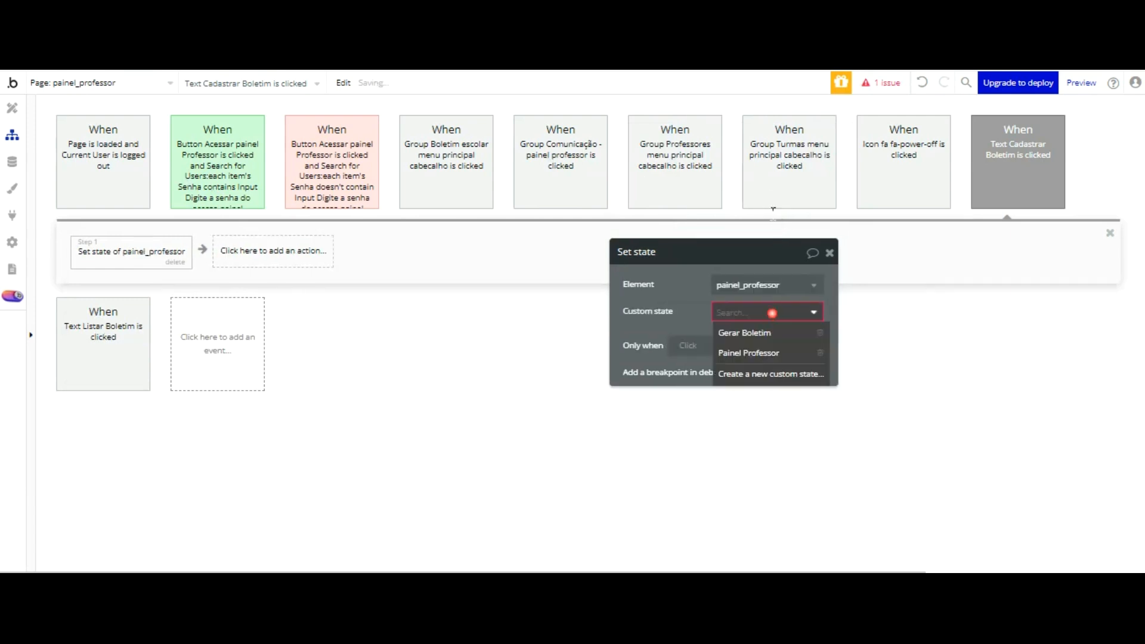
key("Return")
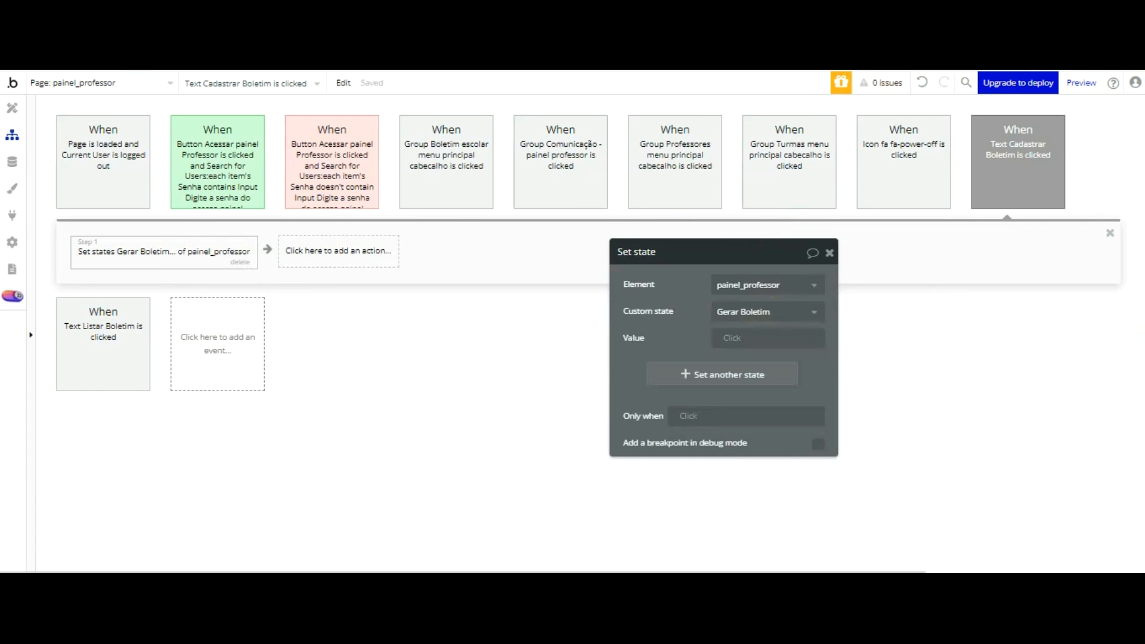
Step: Check Group Criar Boletim Aluno's visibility condition and set the action's state value to Gerar Boletim
left_click(12, 114)
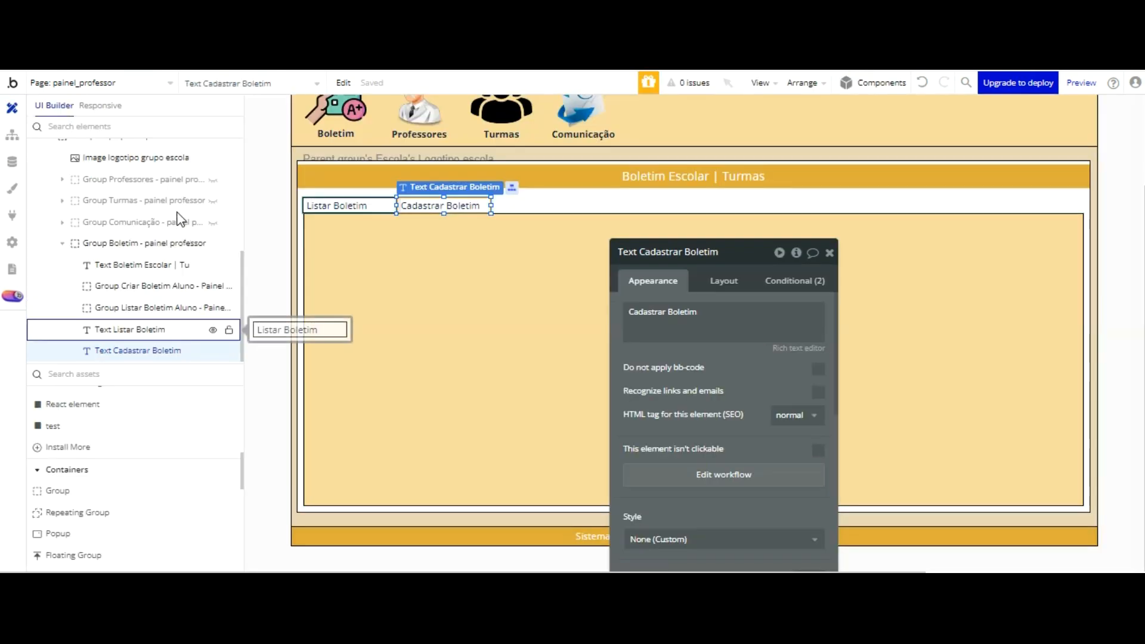
left_click(171, 285)
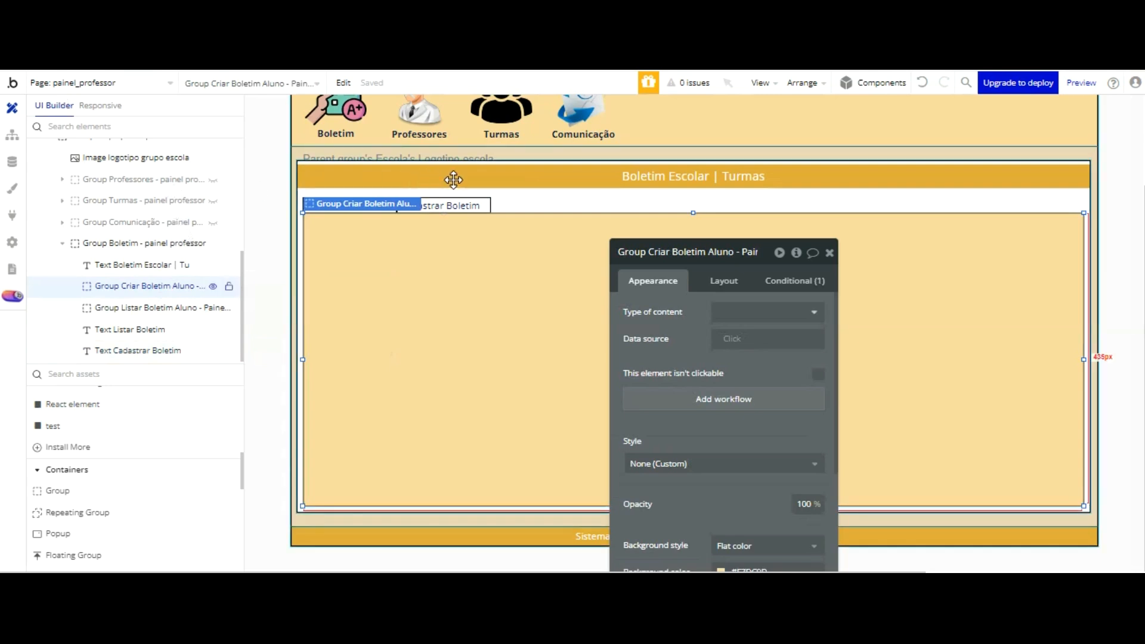
left_click(811, 281)
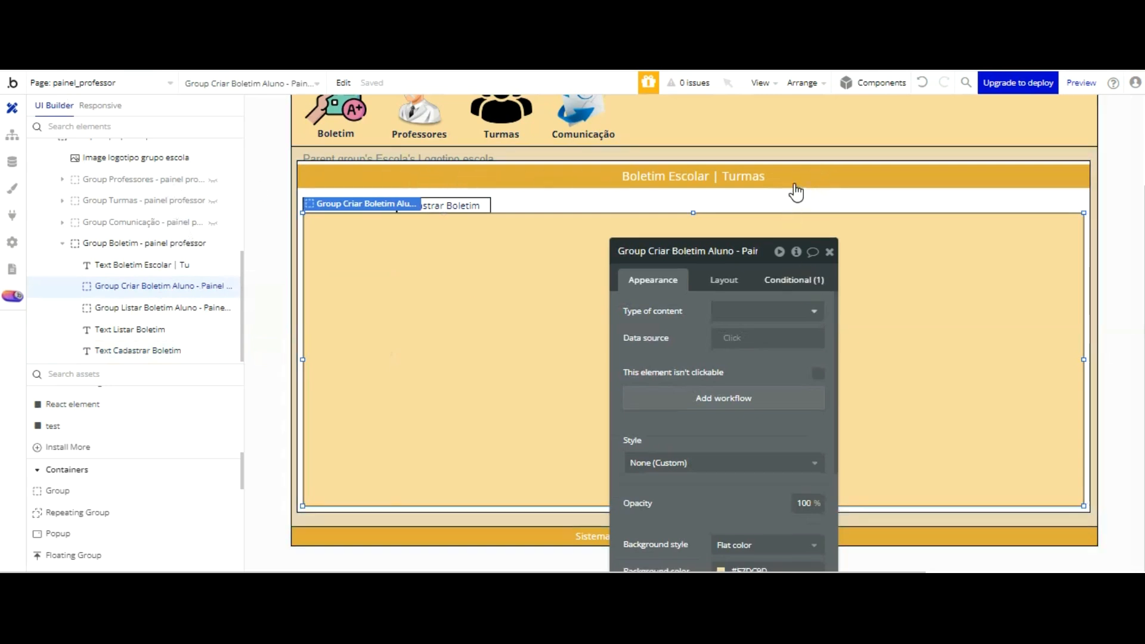
left_click(795, 280)
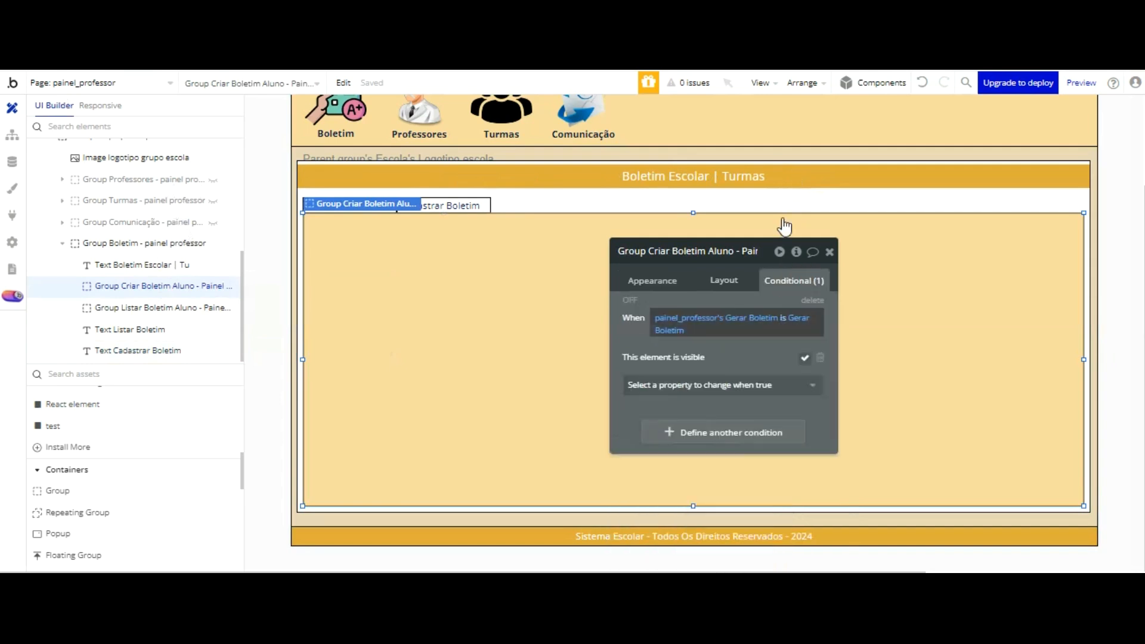
left_click(12, 135)
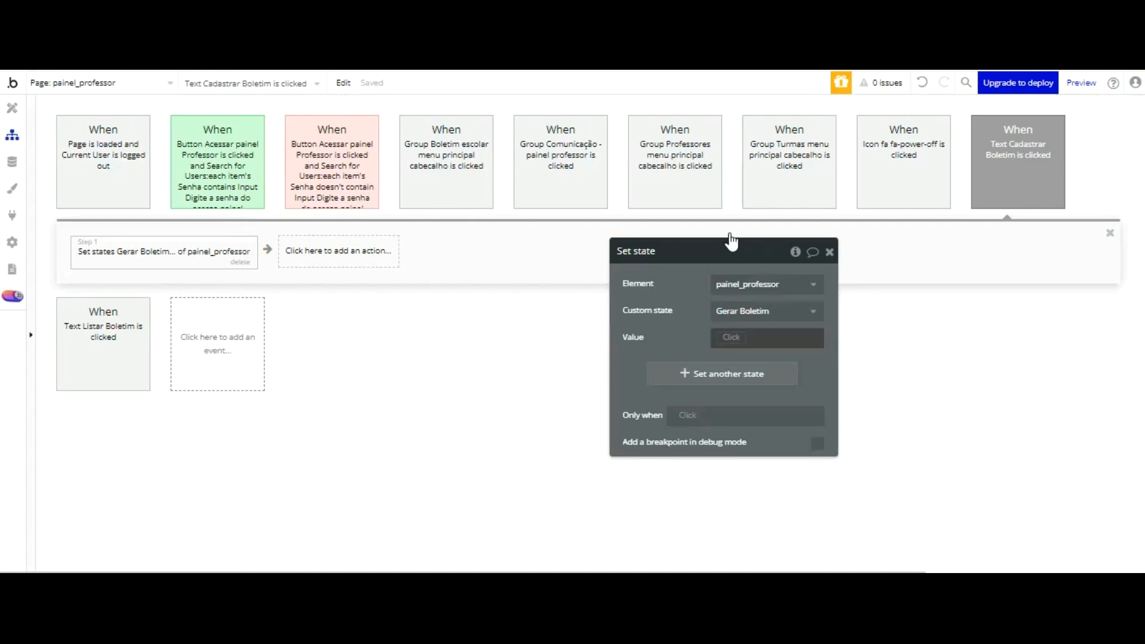
left_click(731, 337)
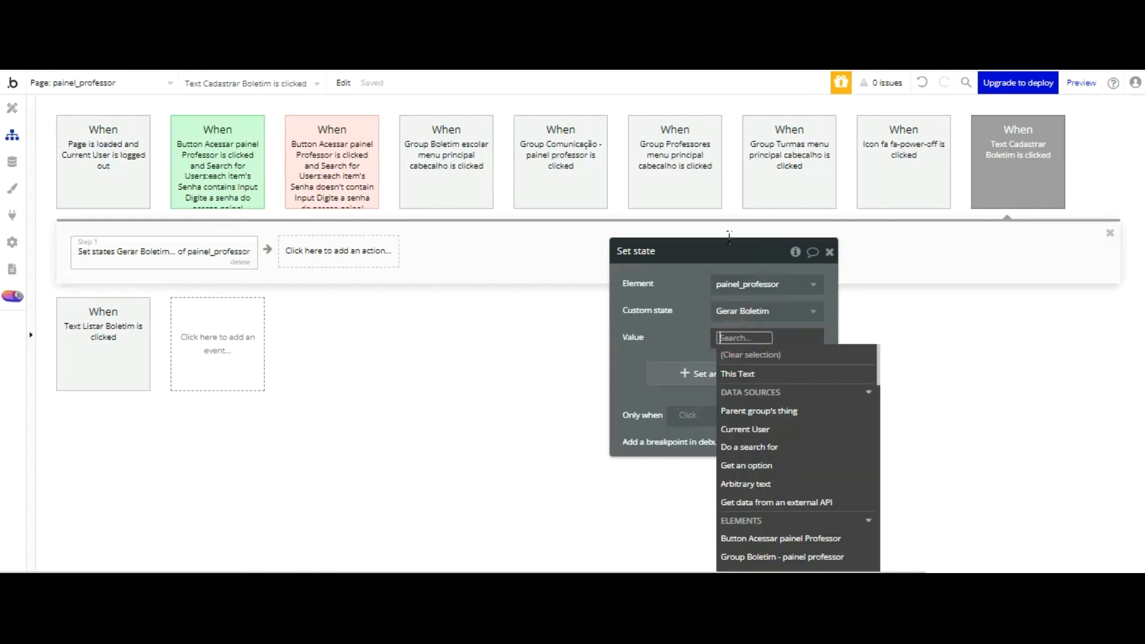
type("Gerar Boletim")
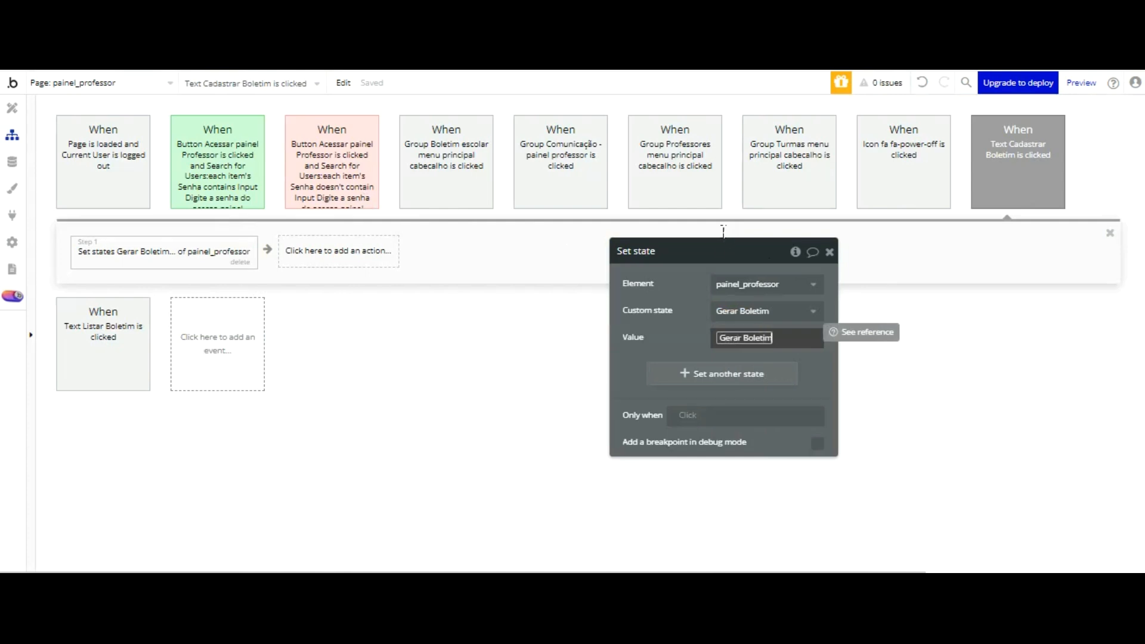
left_click(696, 330)
left_click(480, 364)
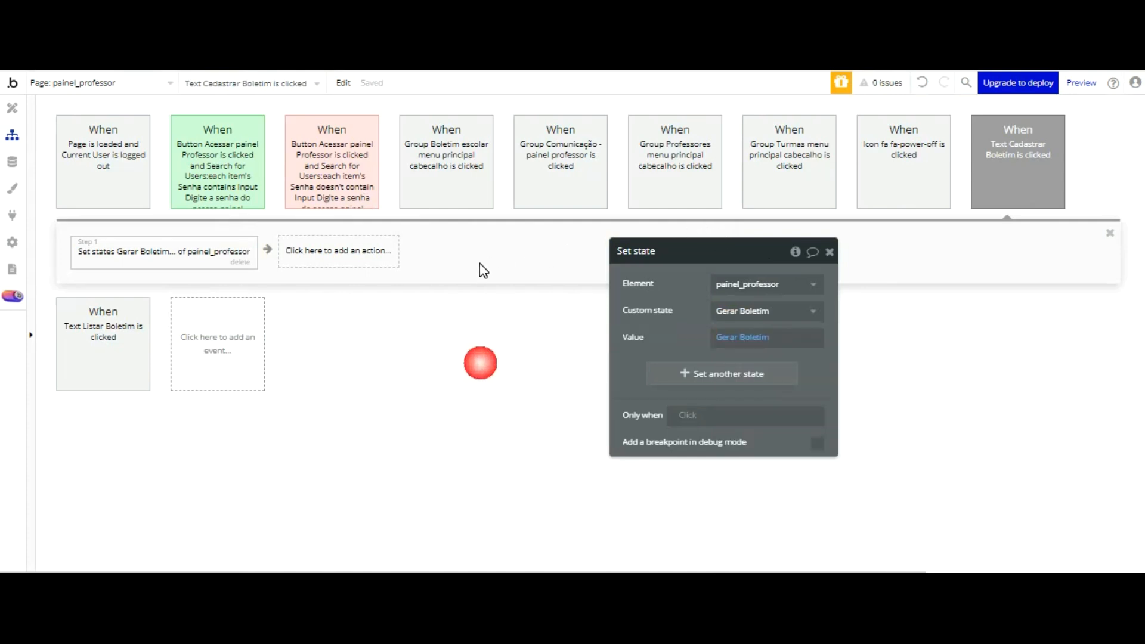
Step: Refresh the preview page, open Boletim and test switching repeatedly between Listar Boletim and Cadastrar Boletim
key("ctrl+Tab")
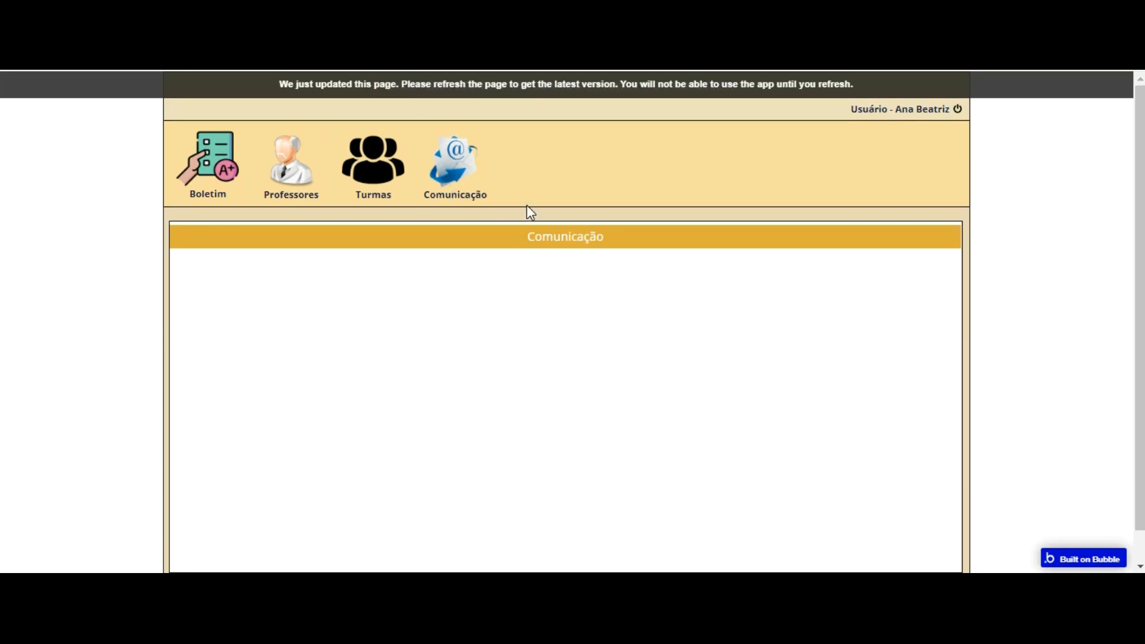
key("F5")
left_click(228, 156)
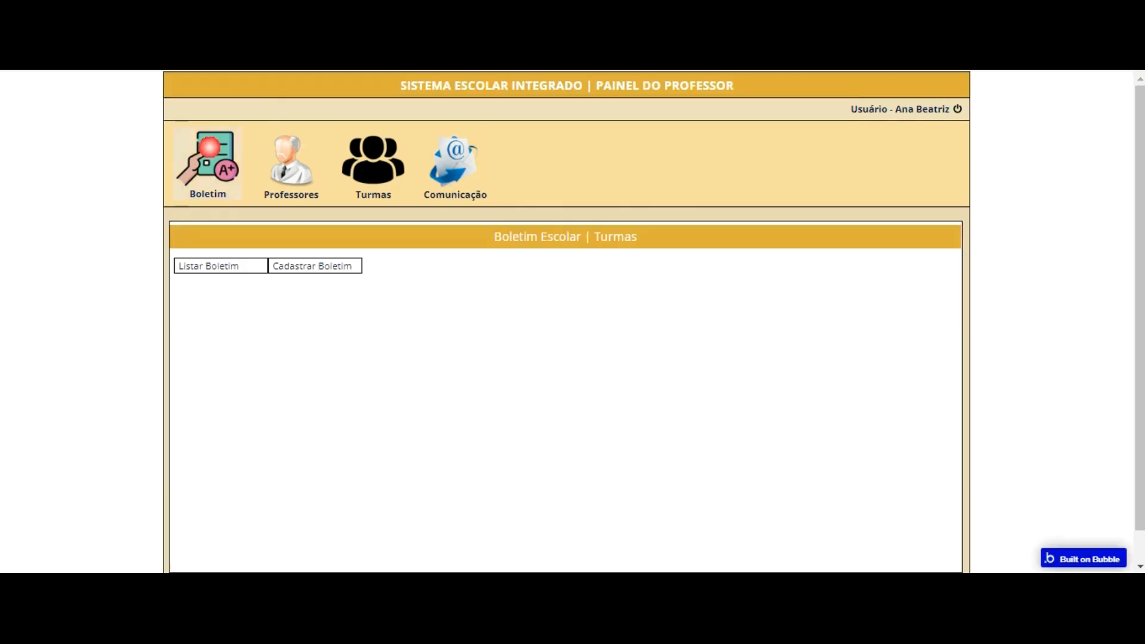
left_click(222, 266)
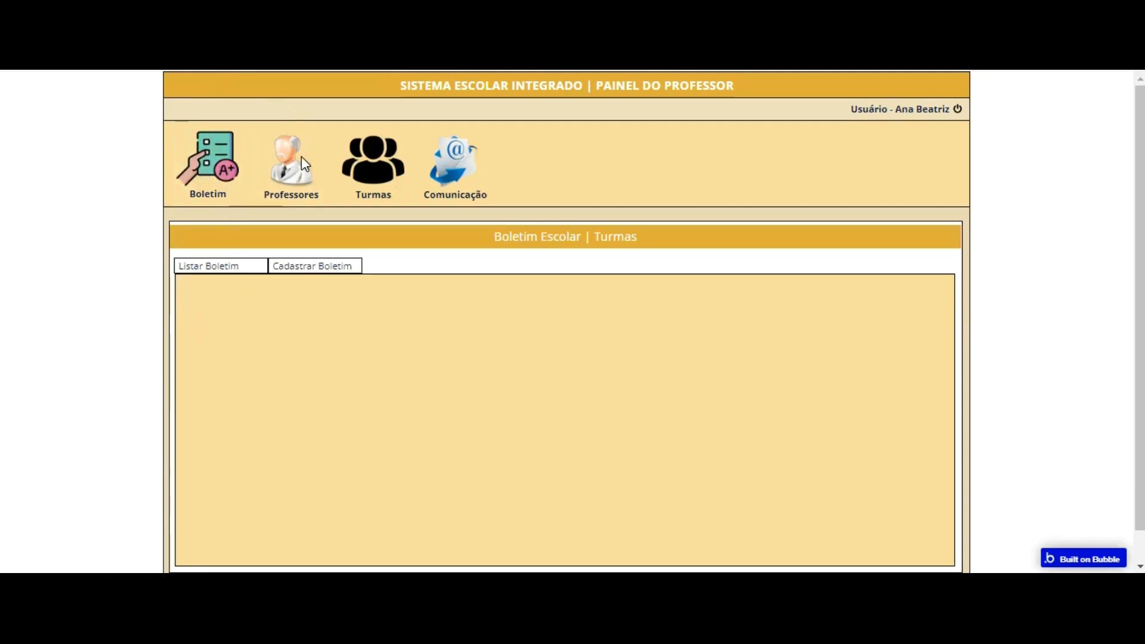
left_click(292, 269)
left_click(279, 263)
left_click(301, 263)
left_click(245, 263)
left_click(316, 265)
left_click(238, 261)
left_click(330, 262)
left_click(249, 261)
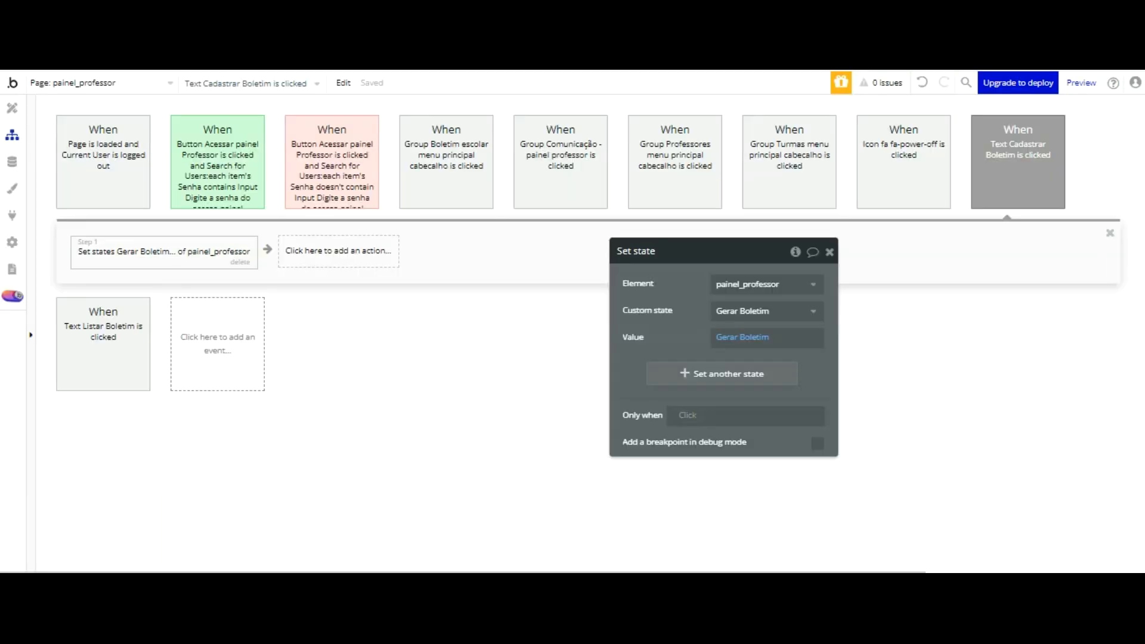
Step: Reorder Group Criar Boletim Aluno below Group Listar Boletim Aluno in the element tree and place a new text in its upper-left corner
left_click(12, 107)
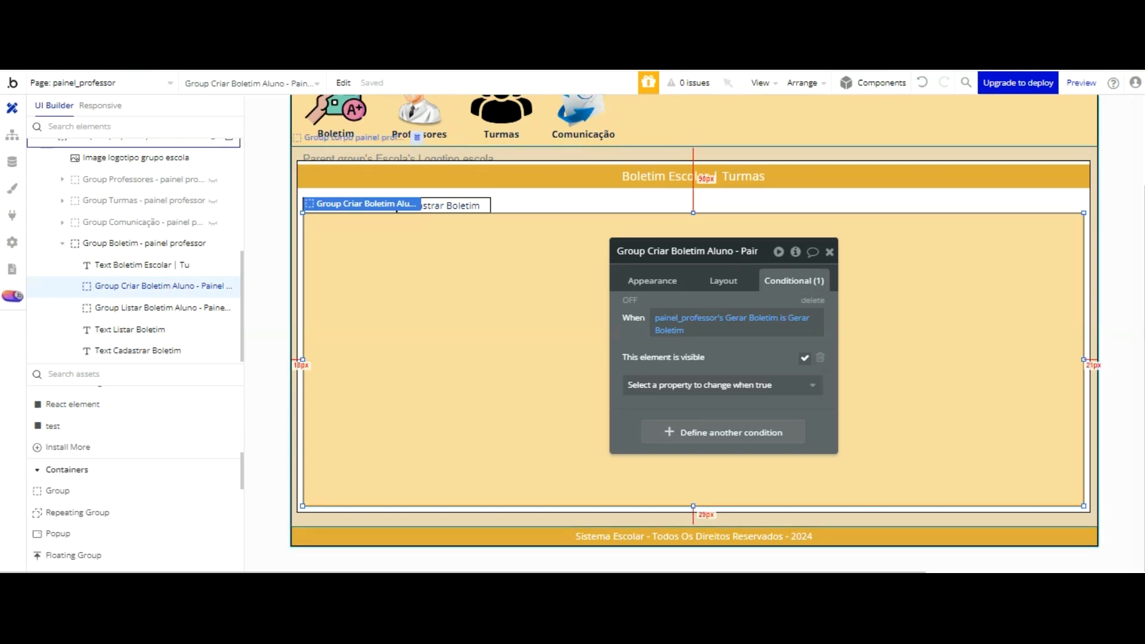
left_click_drag(143, 287, 144, 308)
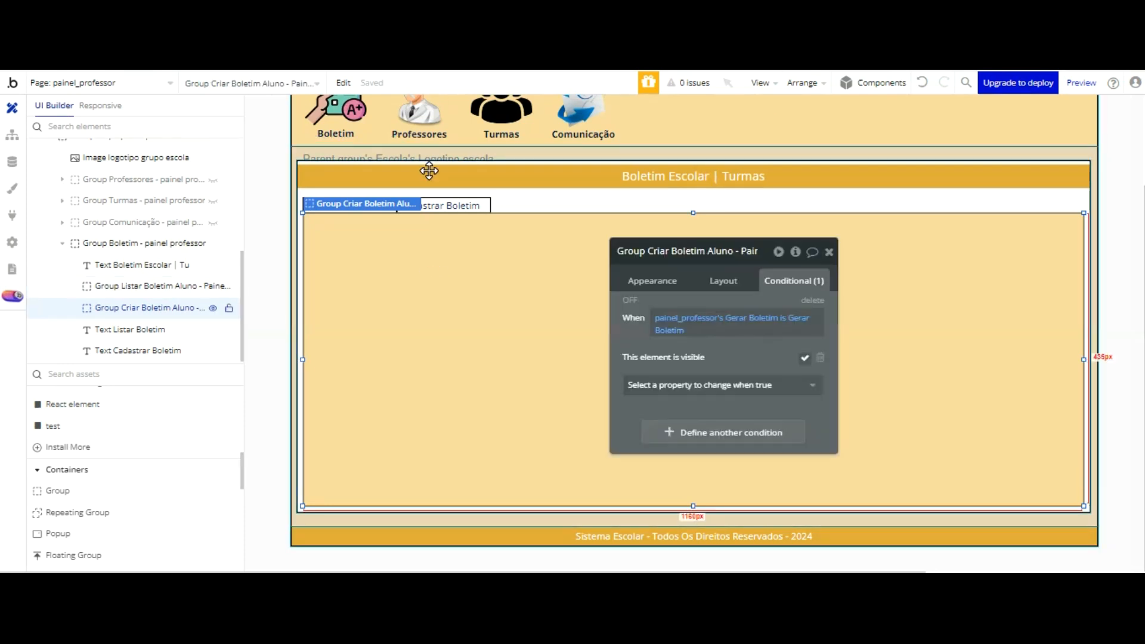
scroll(96, 379, "down", 1)
scroll(97, 379, "up", 5)
left_click(53, 418)
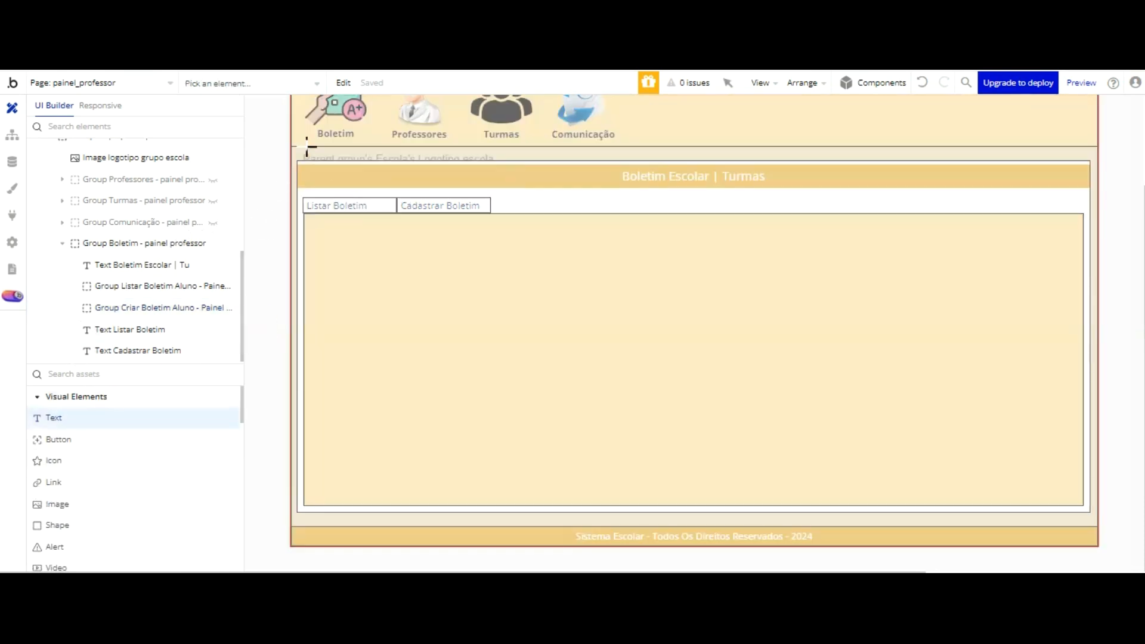
left_click(320, 224)
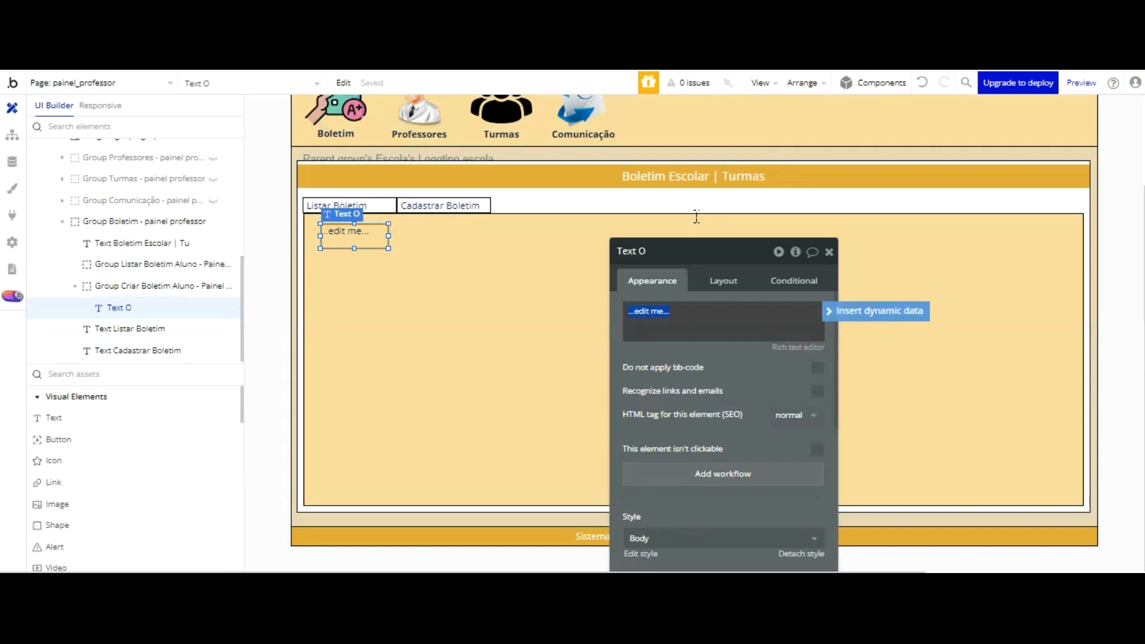
Step: Set the new text's height to 35 and its width to 1166
left_click(716, 280)
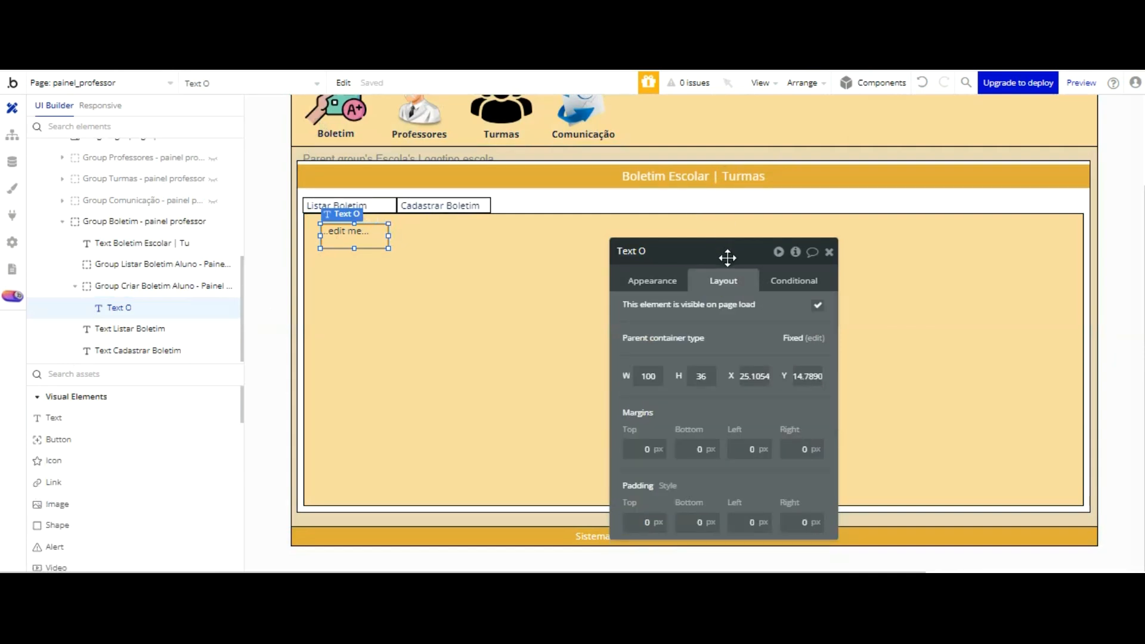
double_click(704, 376)
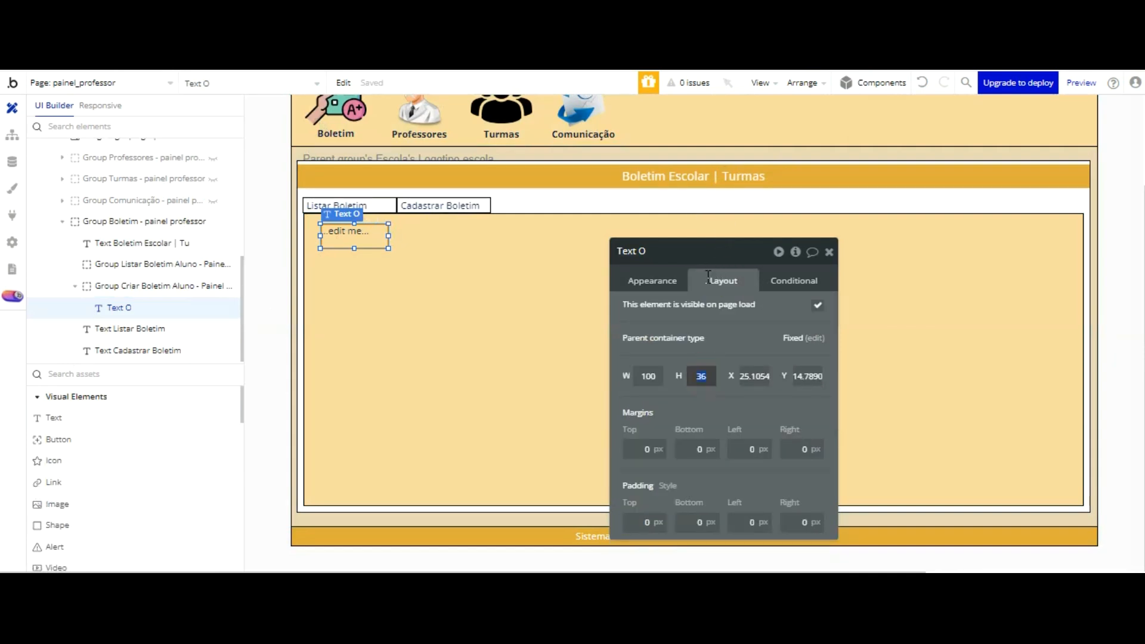
left_click(753, 227)
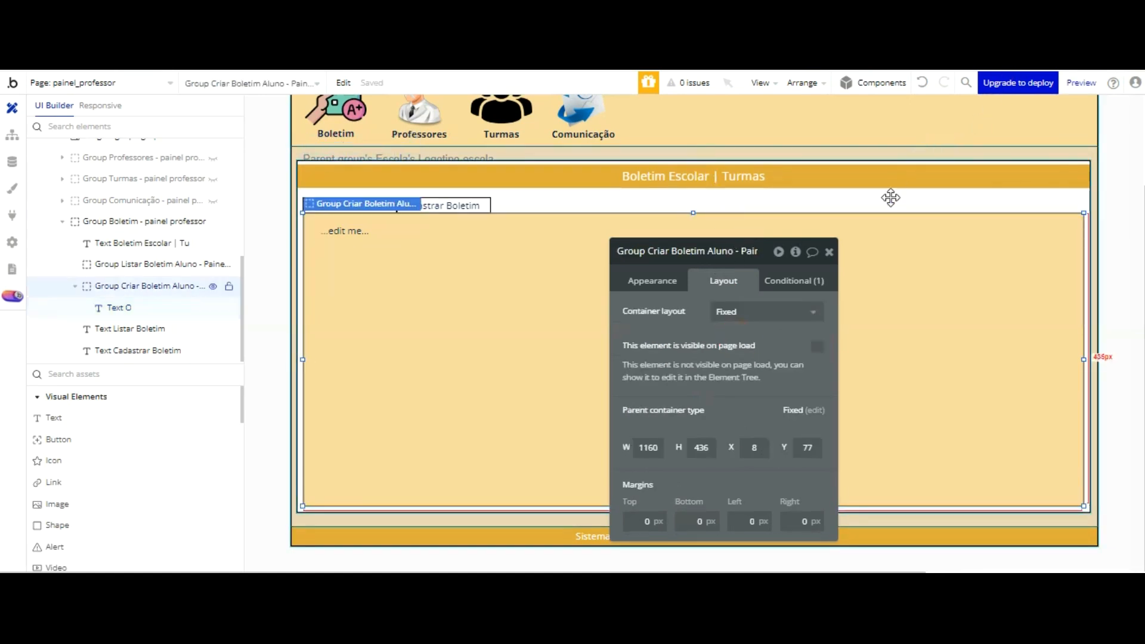
left_click(365, 236)
left_click_drag(656, 377, 602, 378)
type("1166")
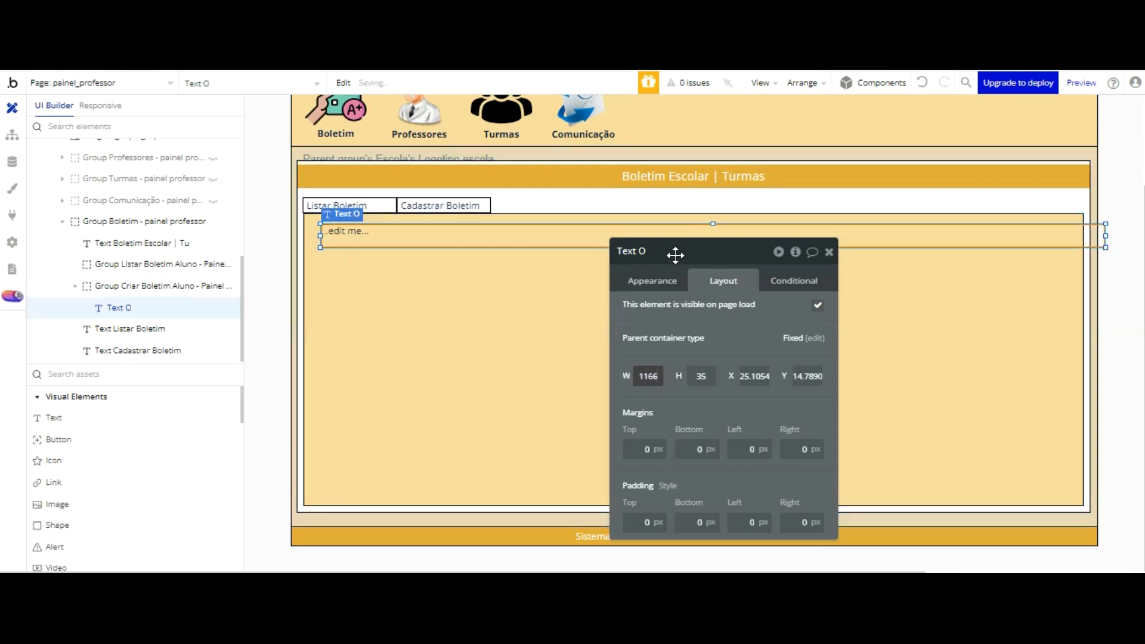
left_click(690, 350)
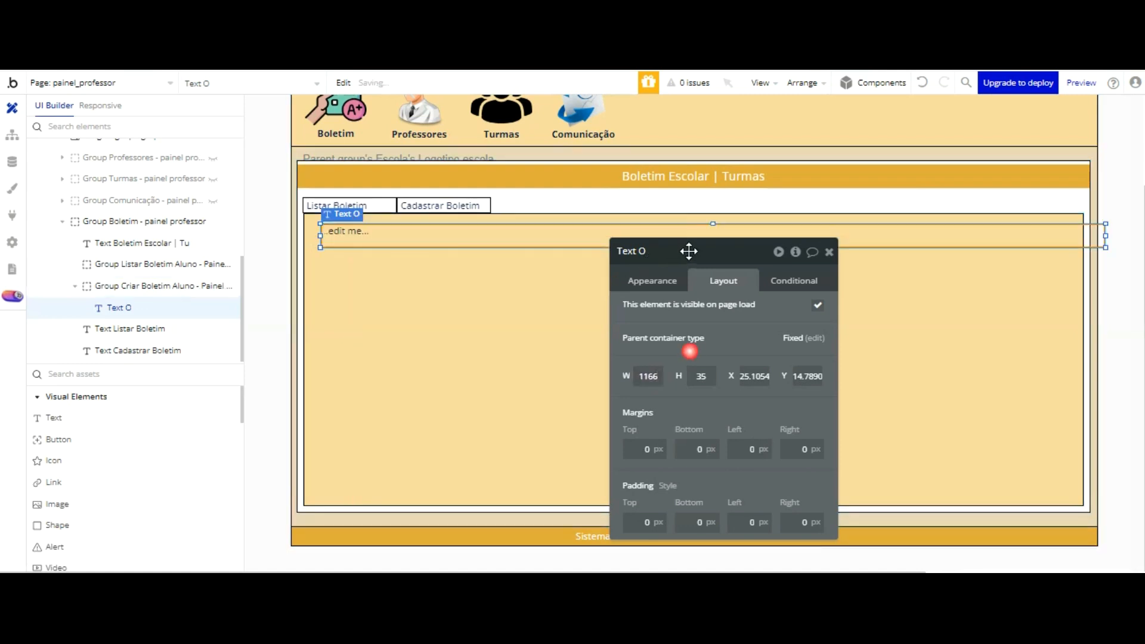
Step: Center the new text horizontally in Group Criar Boletim Aluno and nudge it up to about Y 5.8
left_click(575, 239)
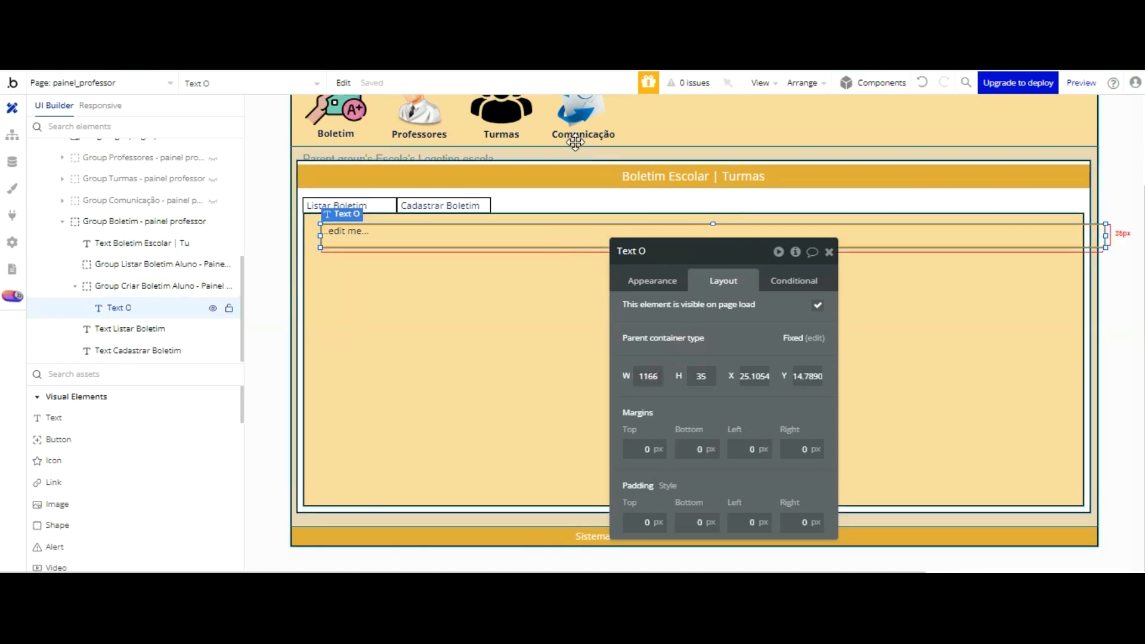
key("ctrl+e")
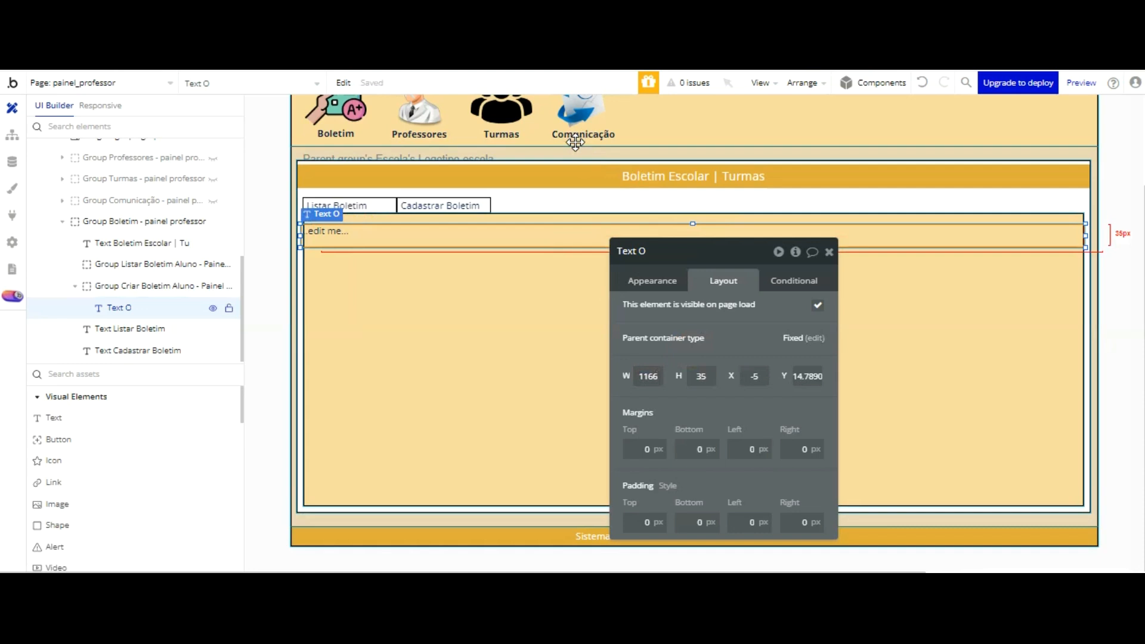
key("Up")
key("Up")
key("Up")
key("Up")
key("Up")
key("Up")
key("Up")
key("Up")
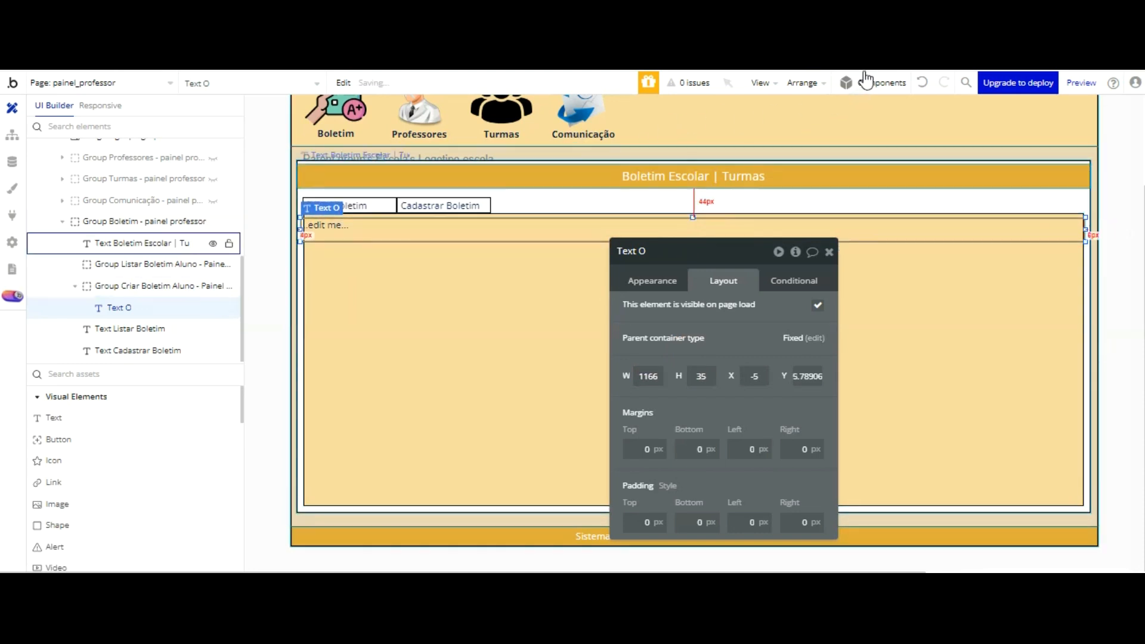
Step: Inspect the Boletim Escolar | Turmas heading's appearance settings and undo the accidental change to its background color
left_click(861, 173)
left_click_drag(672, 281, 661, 280)
left_click(660, 281)
scroll(715, 298, "down", 5)
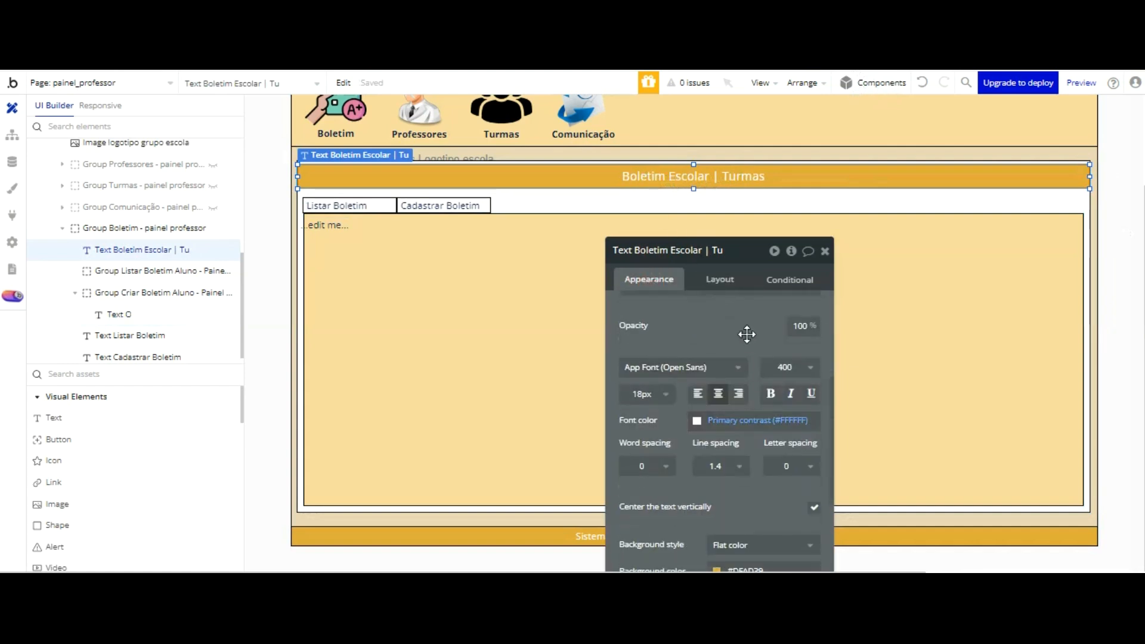
left_click(583, 172)
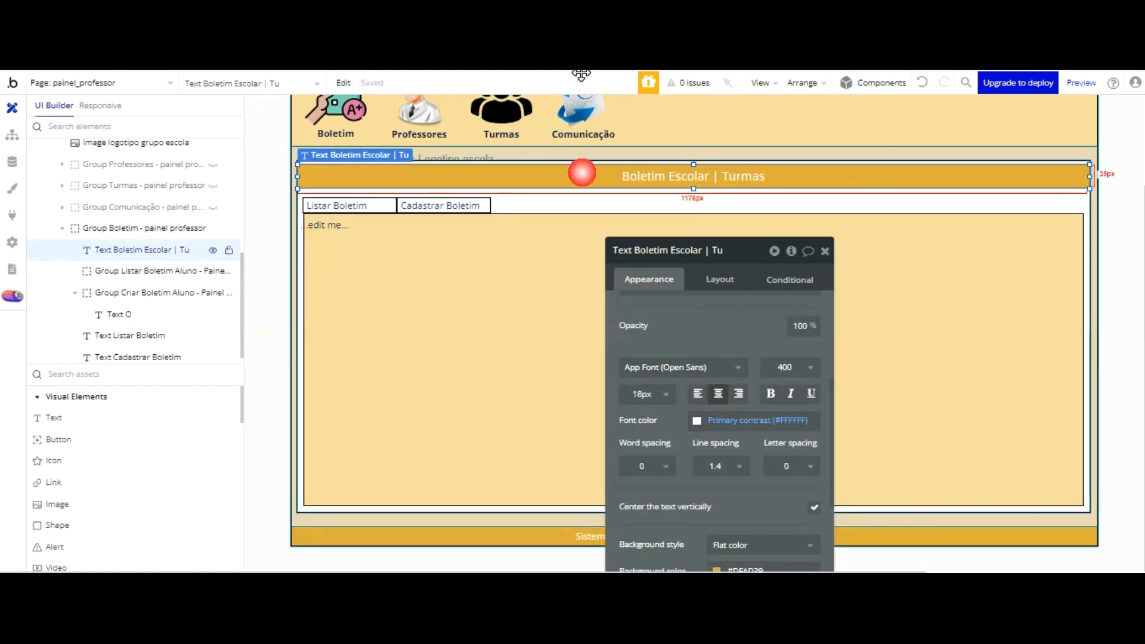
scroll(729, 297, "down", 3)
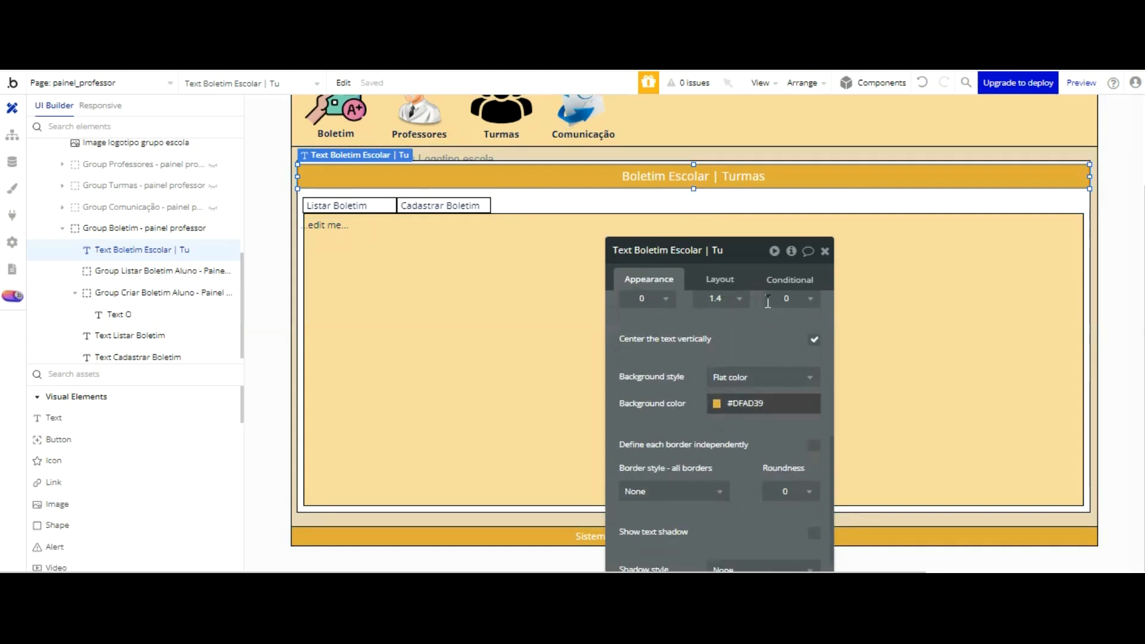
left_click(764, 403)
left_click(766, 400)
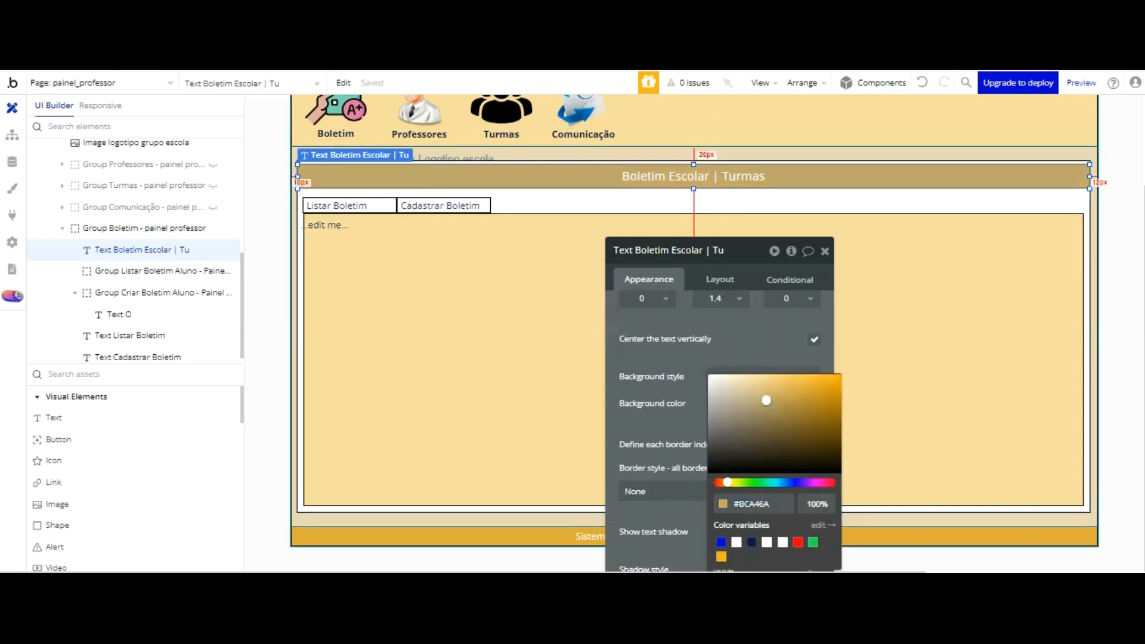
left_click(923, 83)
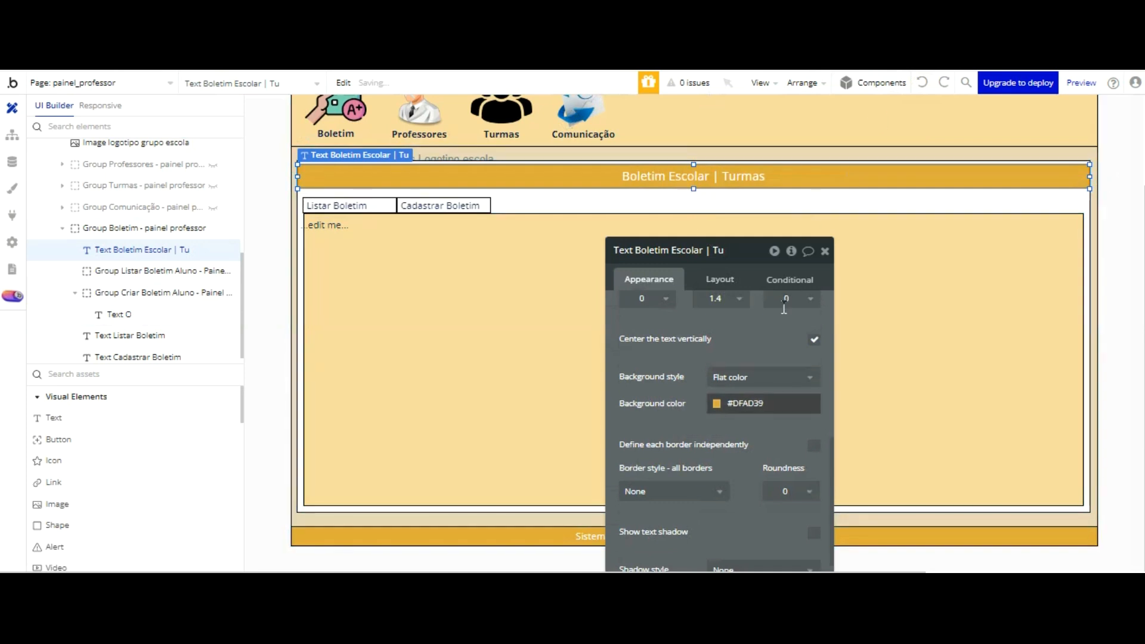
Step: Try to copy the heading's background color #DFAD39 to the new text and undo the mistaken paste
left_click(782, 406)
key("ctrl+c")
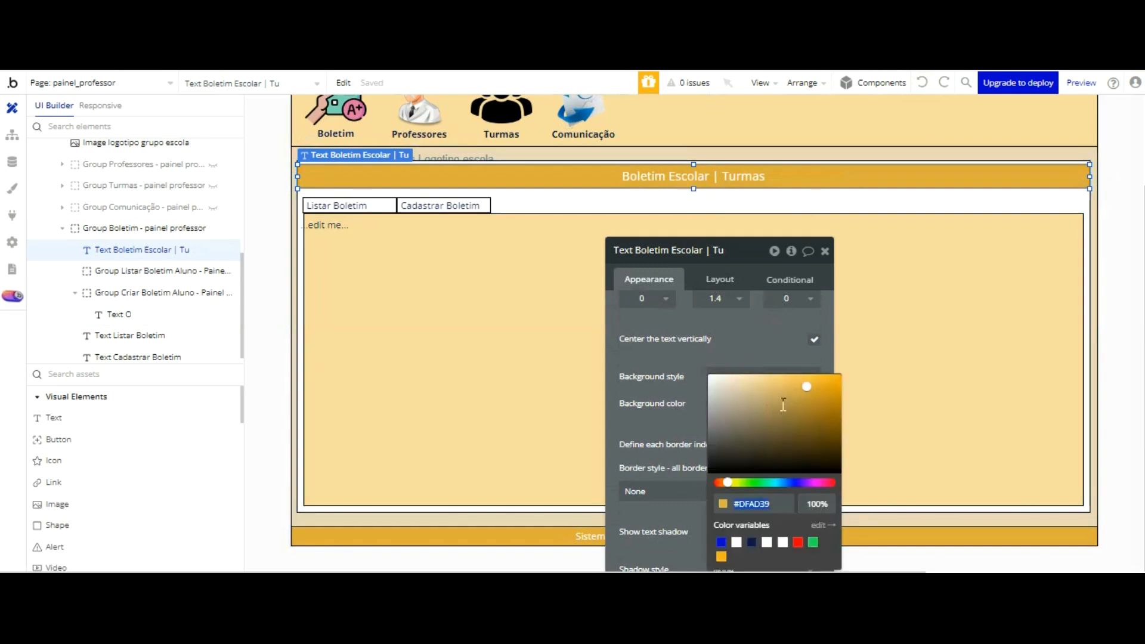
left_click(566, 231)
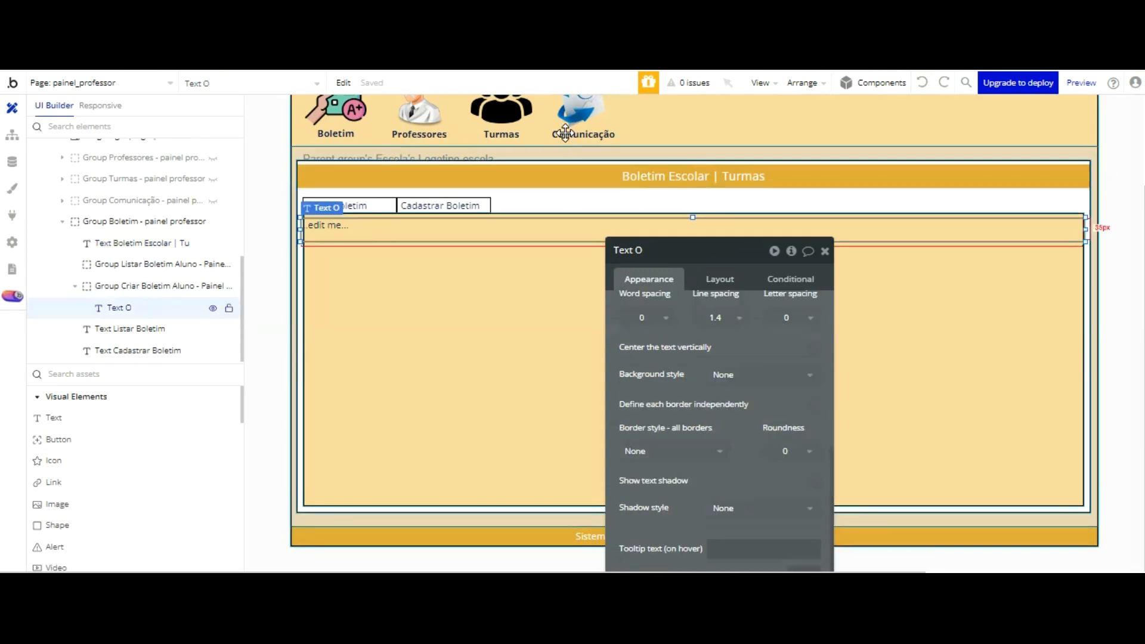
key("ctrl+v")
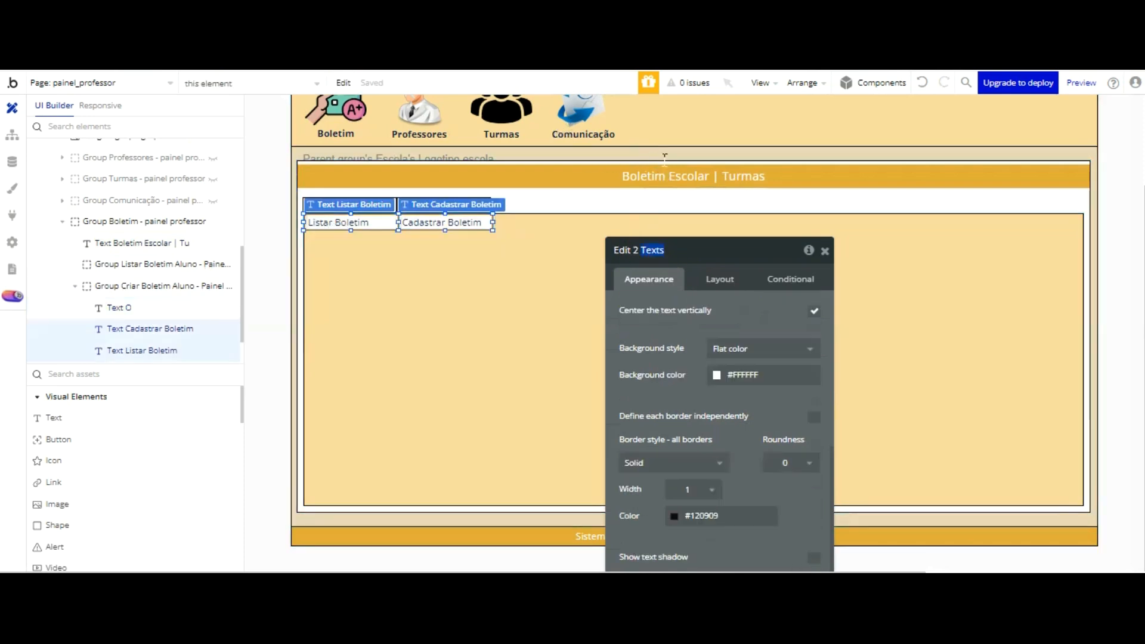
left_click(553, 200)
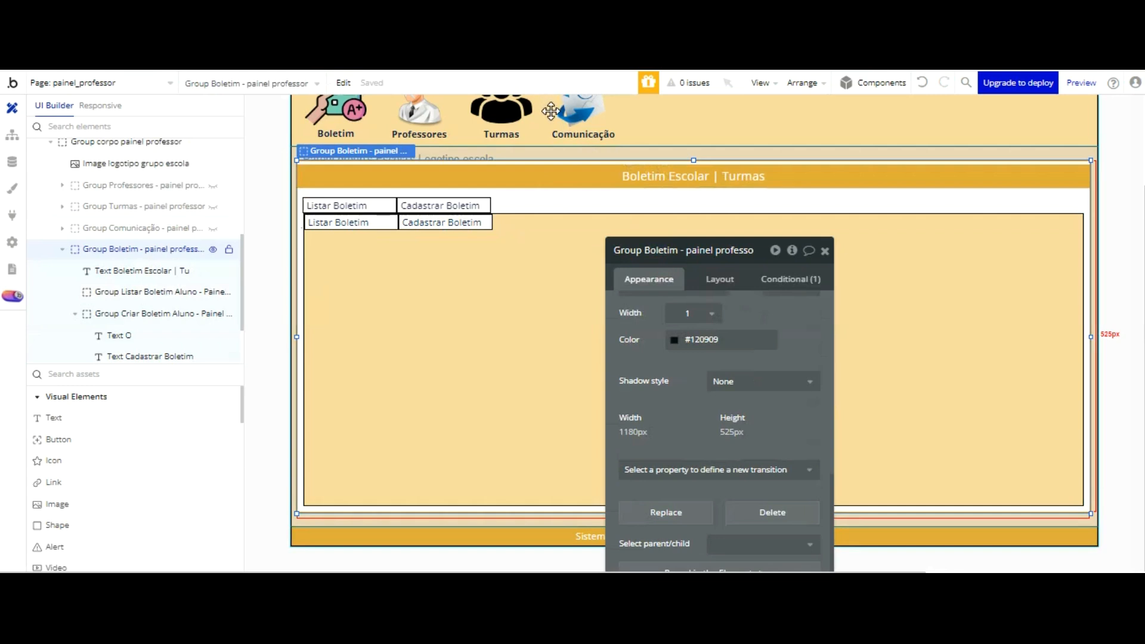
left_click(922, 82)
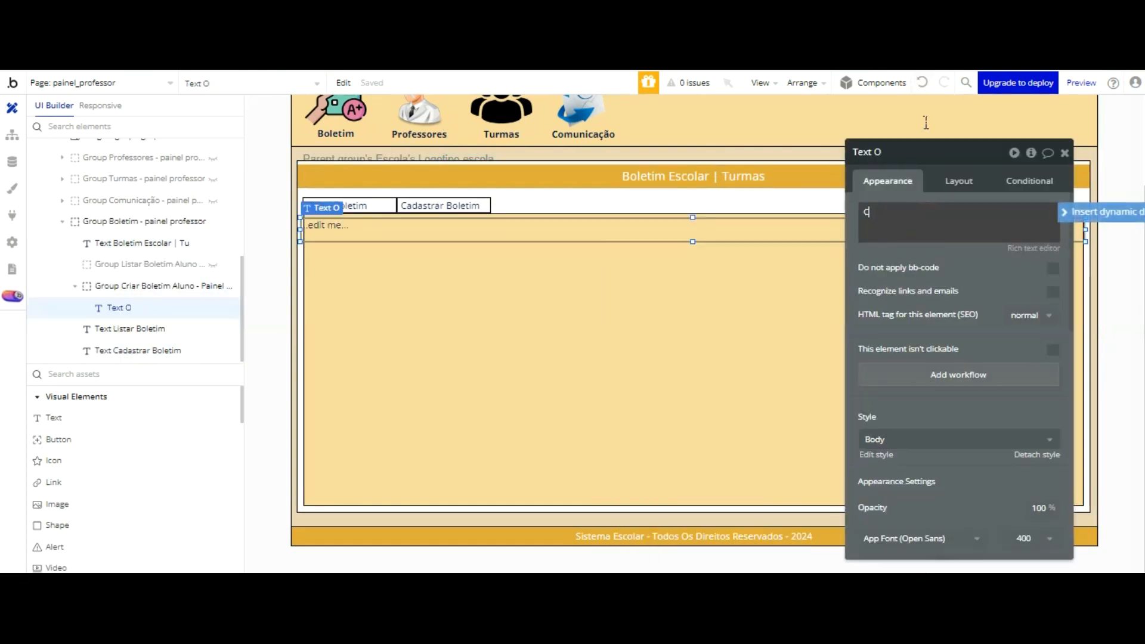
Step: Set the new text's content to "CRIAR NOVO BOLETIM"
type("NOVO BOLETIM")
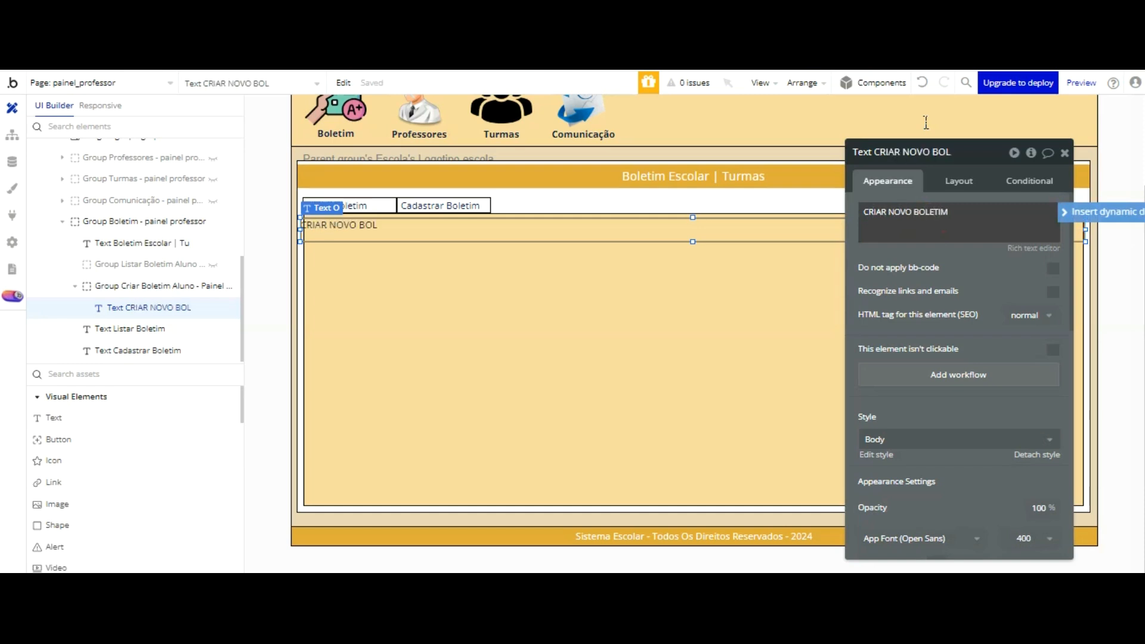
left_click(1004, 282)
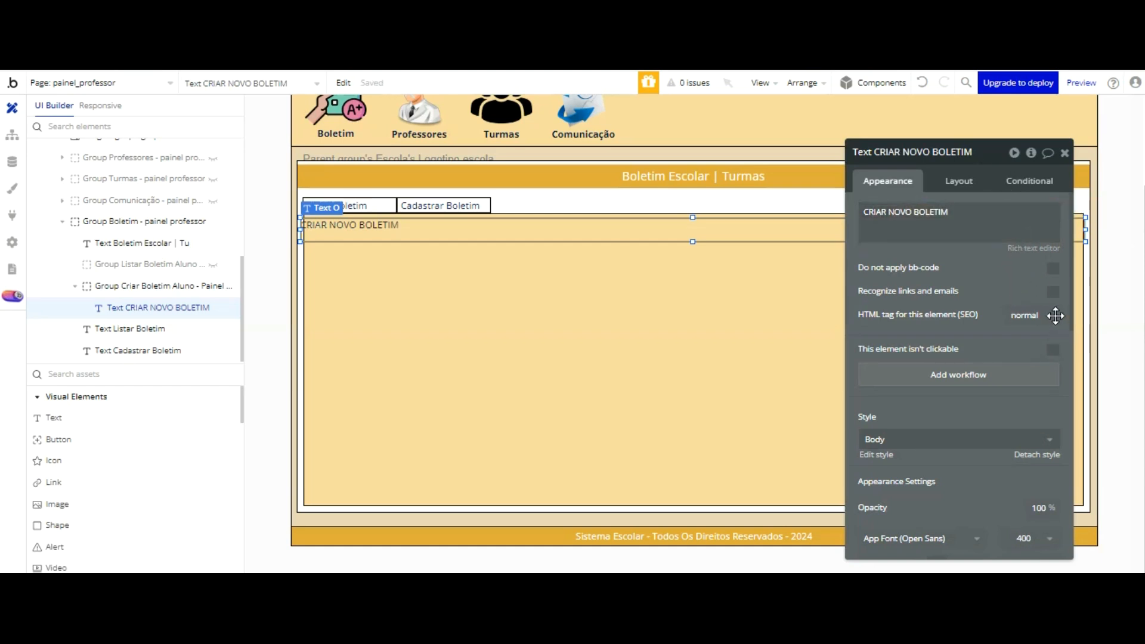
Step: Copy the background color value of the Boletim Escolar | Turmas heading
left_click(810, 193)
left_click(811, 173)
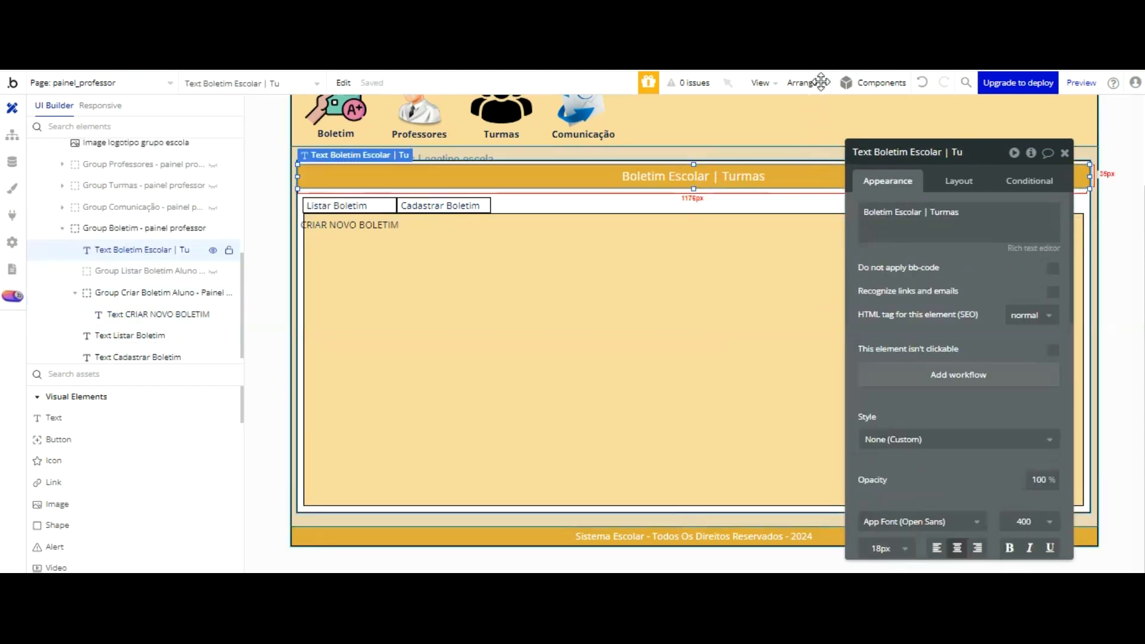
scroll(990, 249, "down", 5)
left_click(1002, 473)
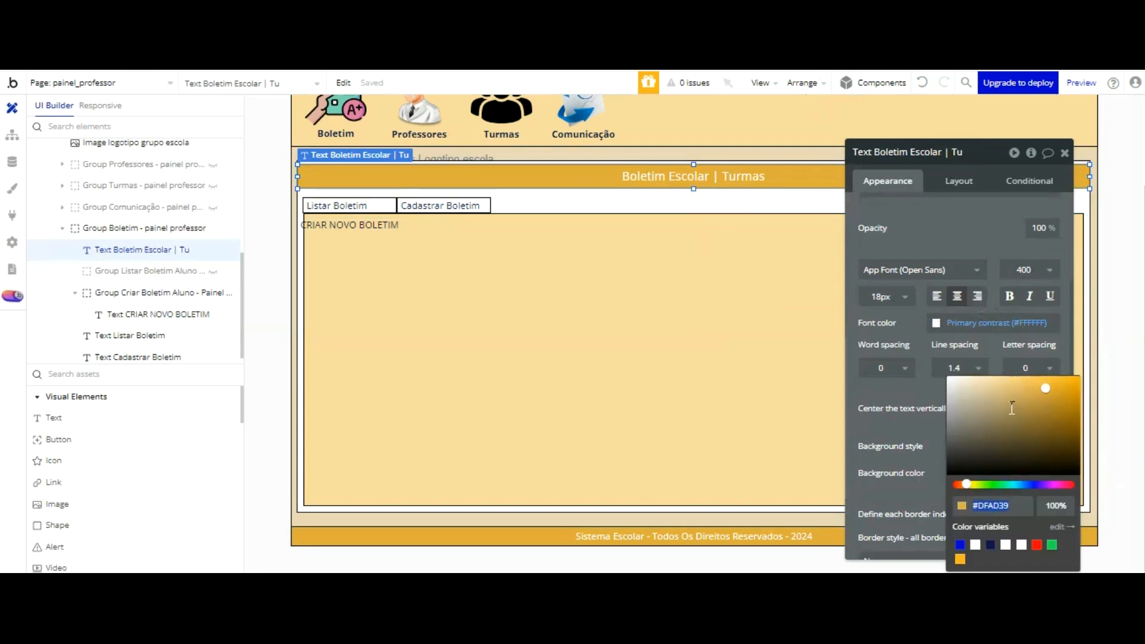
Step: Set the CRIAR NOVO BOLETIM text's font color to Primary contrast (#FFFFFF) and its background style to Flat color
left_click(669, 231)
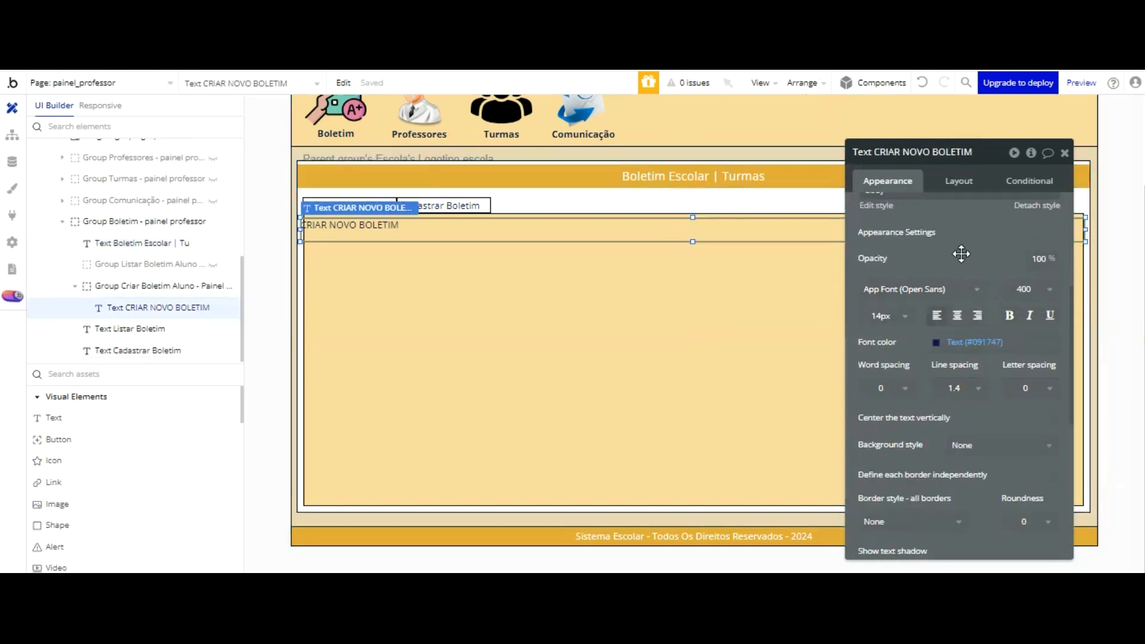
left_click(954, 342)
left_click(956, 522)
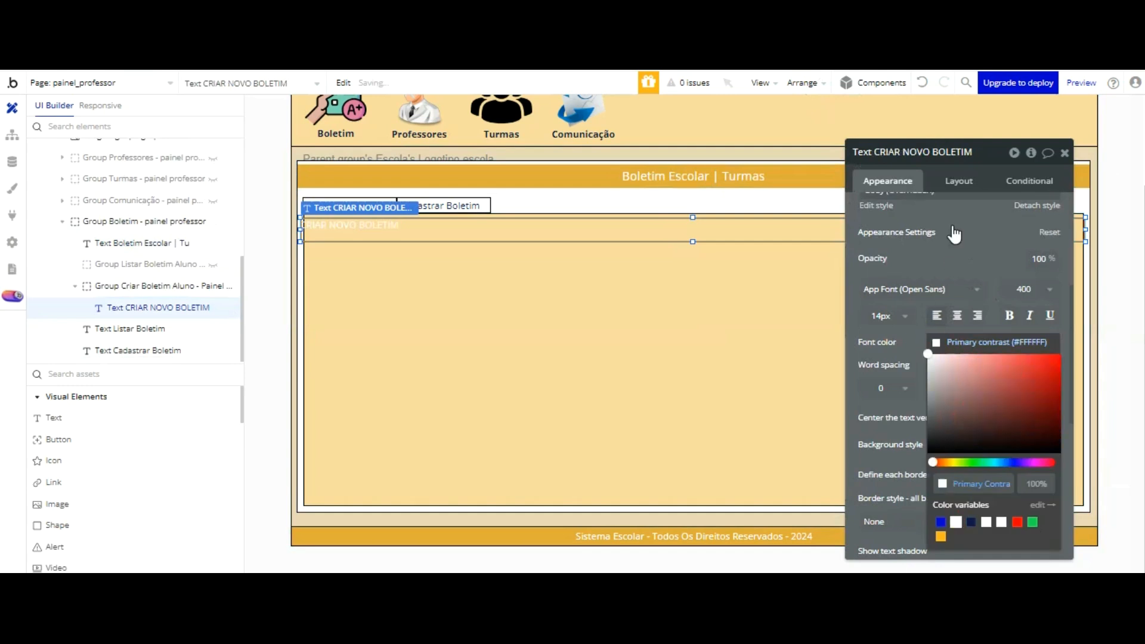
left_click(951, 275)
left_click(960, 445)
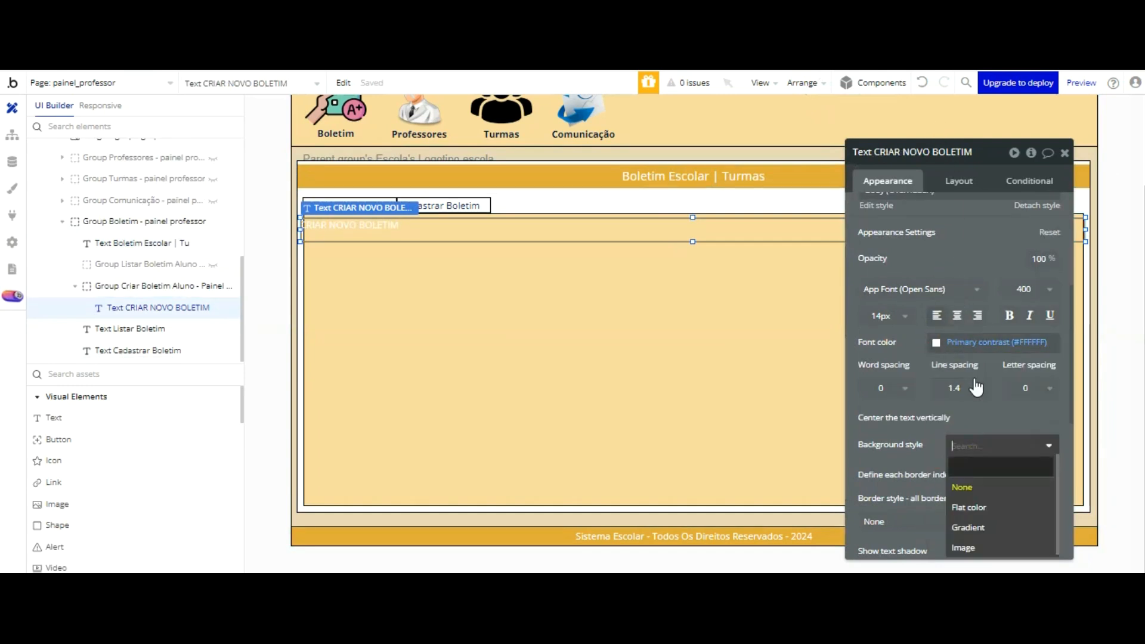
left_click(977, 506)
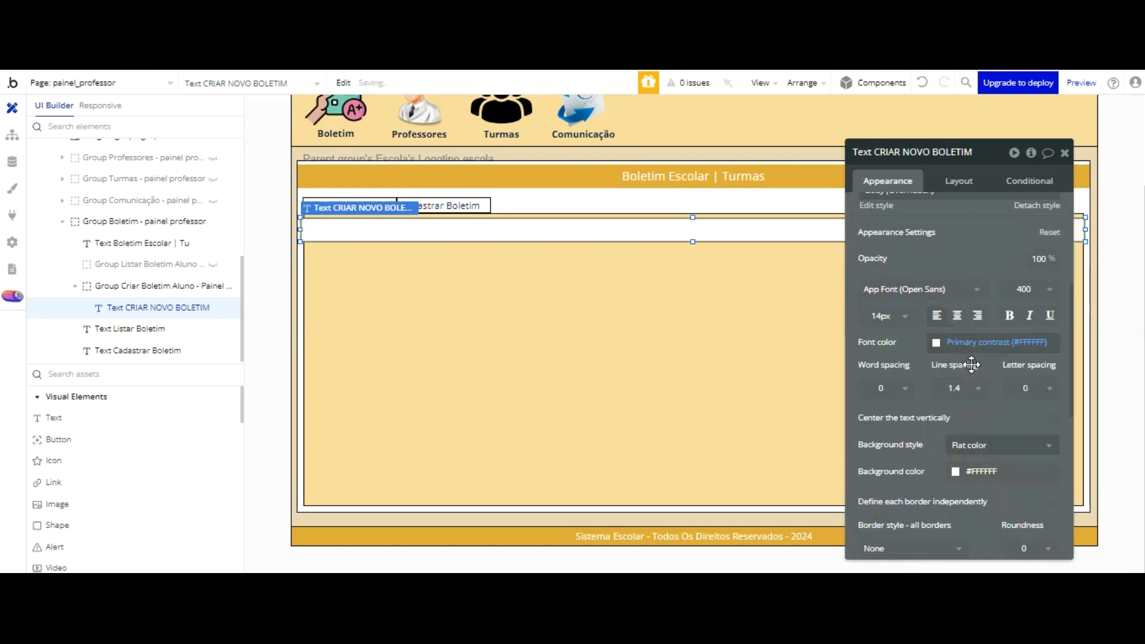
Step: Try to apply the copied color #DFAD39 as the CRIAR NOVO BOLETIM text's background
left_click(973, 471)
left_click(971, 468)
left_click(991, 505)
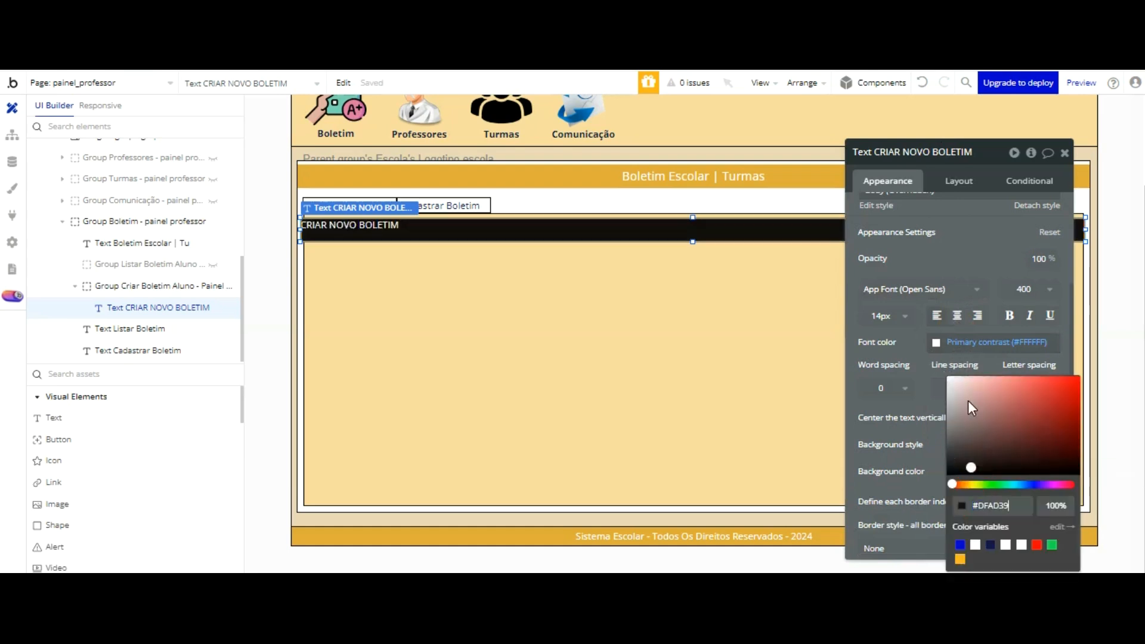
key("ctrl+v")
left_click(836, 308)
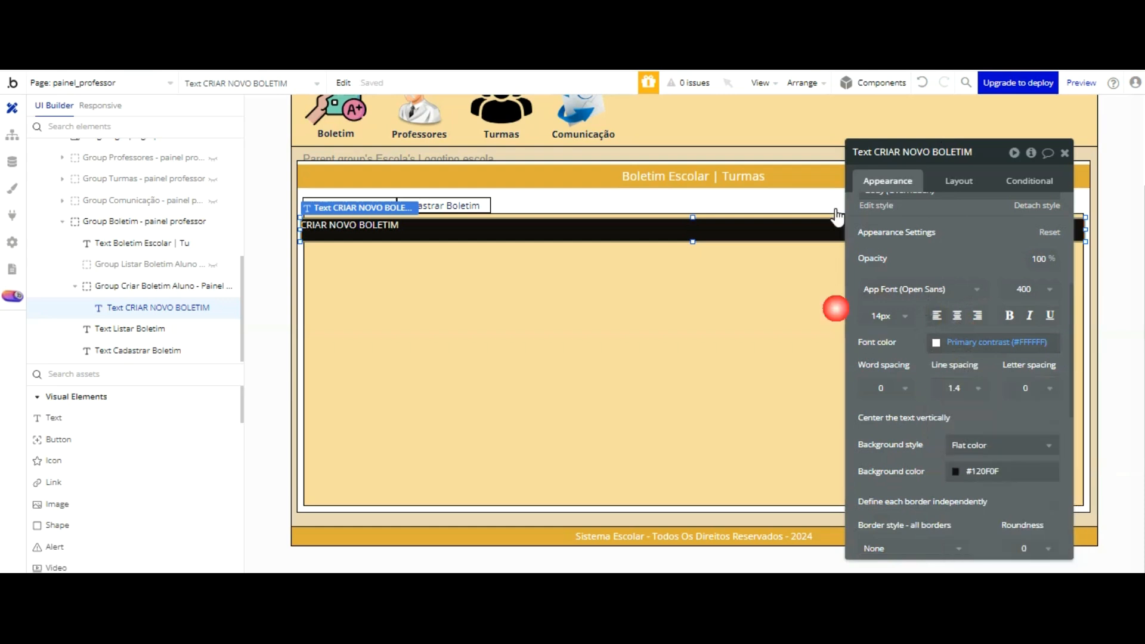
Step: Copy the Boletim Escolar | Turmas heading's background color #DFAD39 into the CRIAR NOVO BOLETIM text's background color
left_click(614, 169)
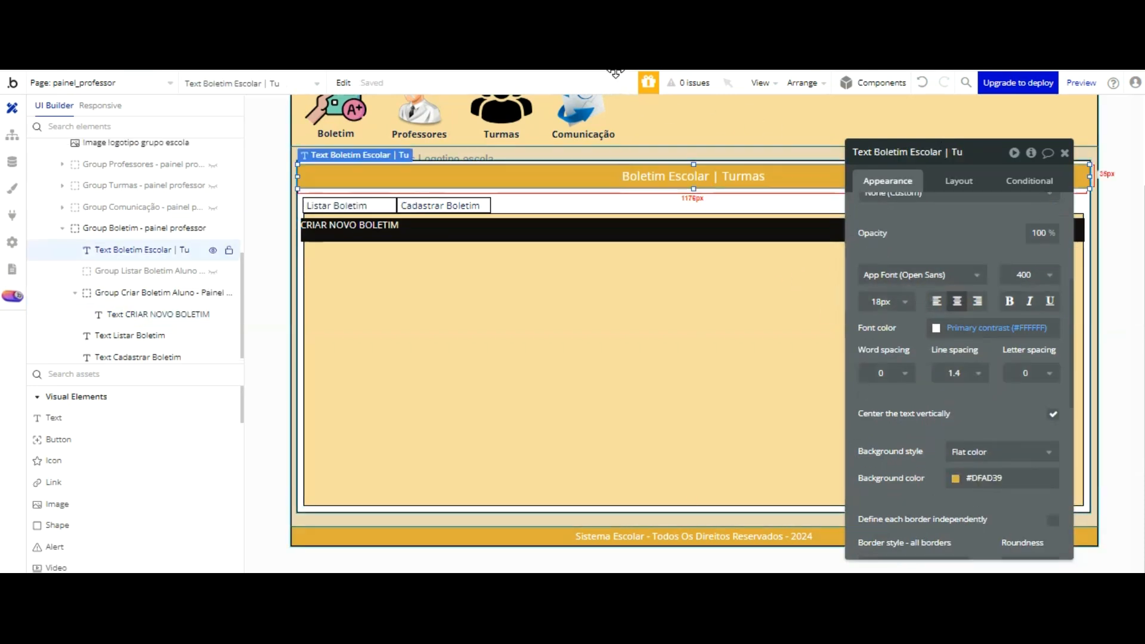
right_click(616, 170)
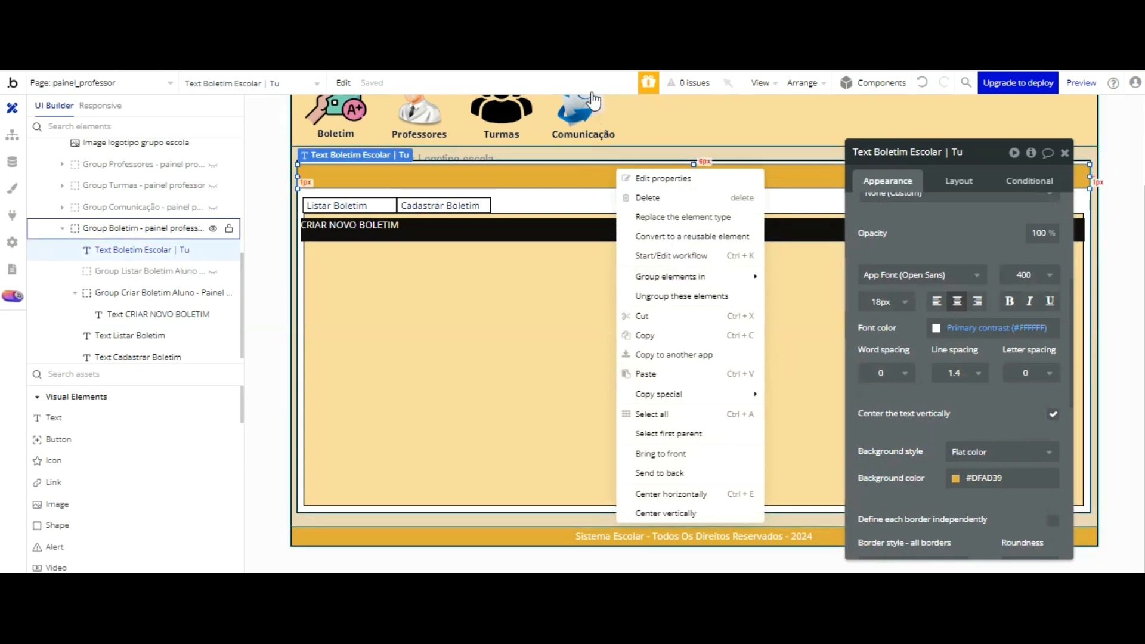
key("Escape")
scroll(911, 230, "down", 3)
left_click_drag(1007, 309, 920, 310)
key("ctrl+c")
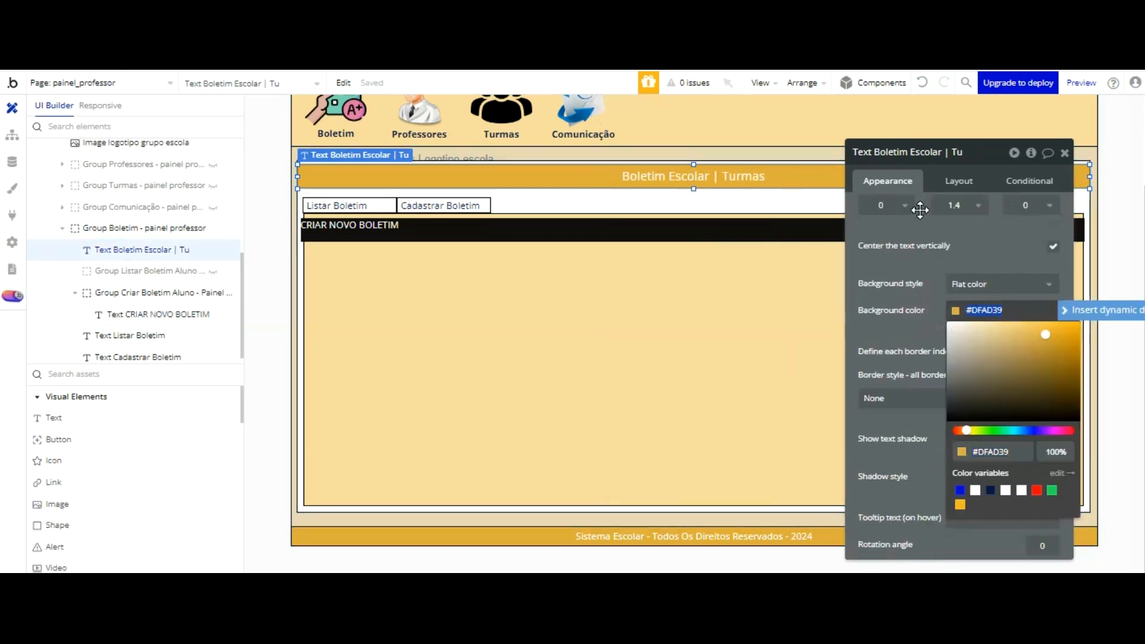
left_click(638, 225)
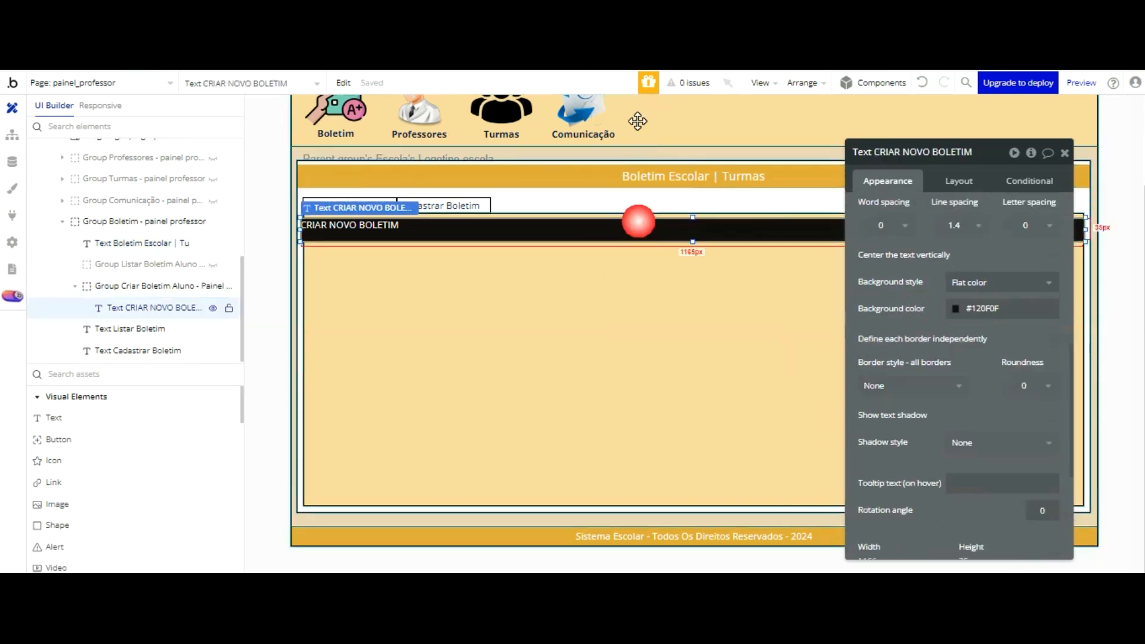
left_click(990, 308)
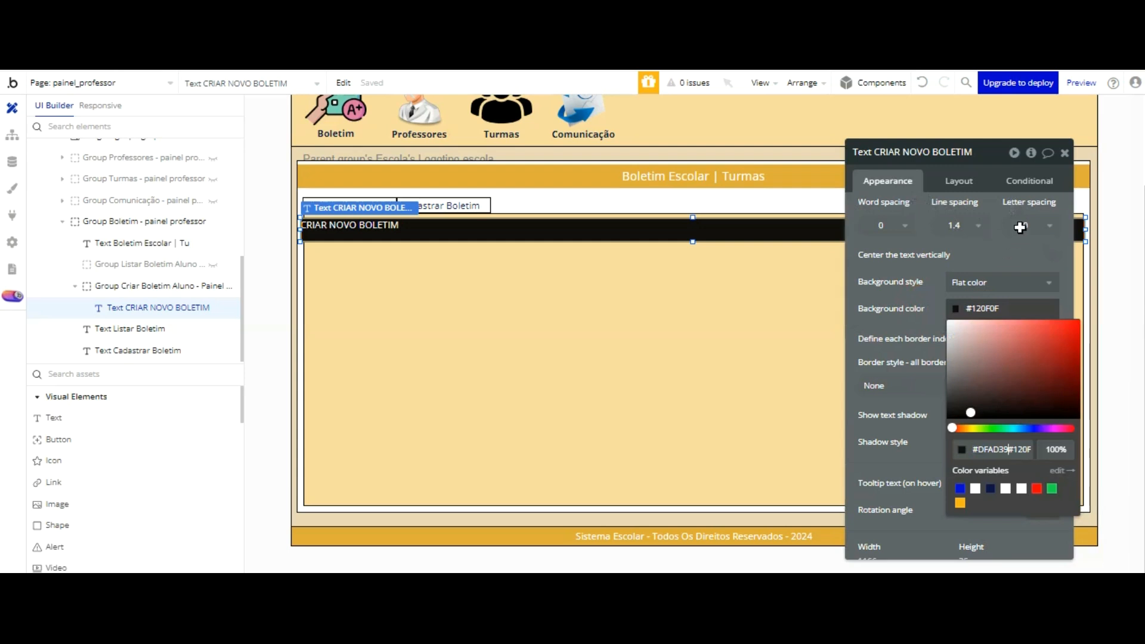
double_click(1023, 310)
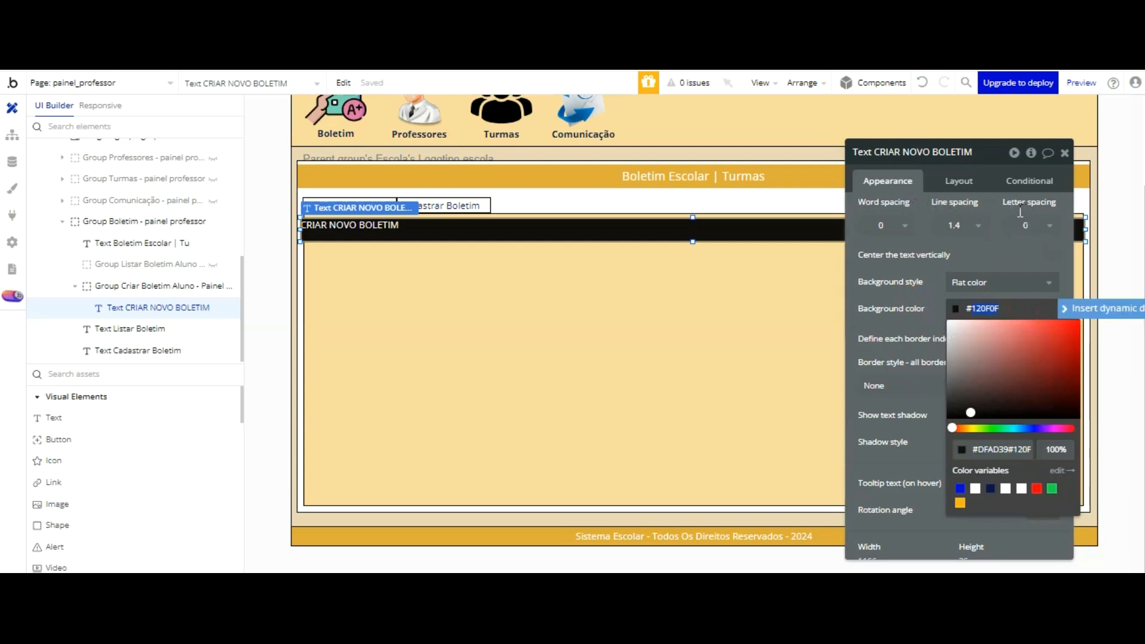
key("BackSpace")
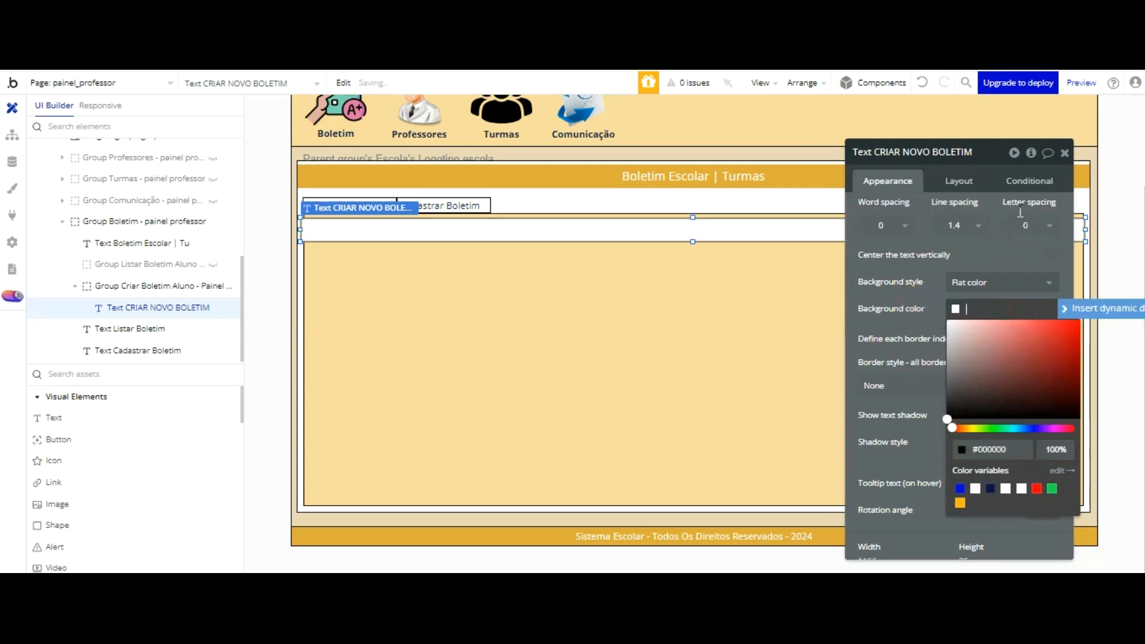
key("ctrl+v")
left_click(938, 204)
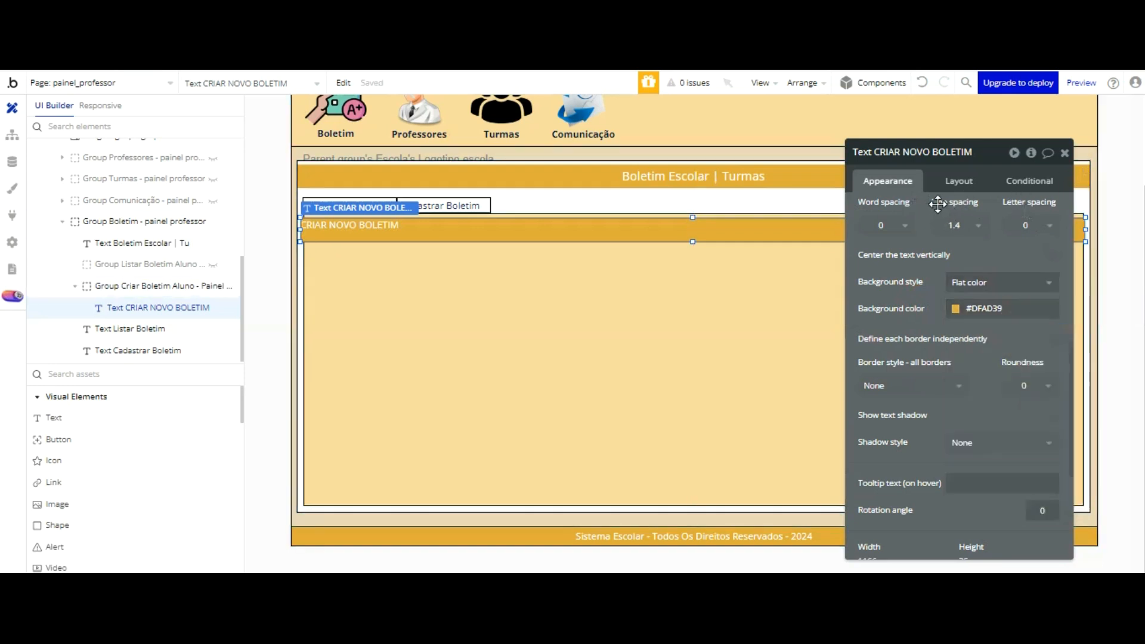
Step: Set the CRIAR NOVO BOLETIM text to 18px and center it both horizontally and vertically
scroll(936, 197, "up", 3)
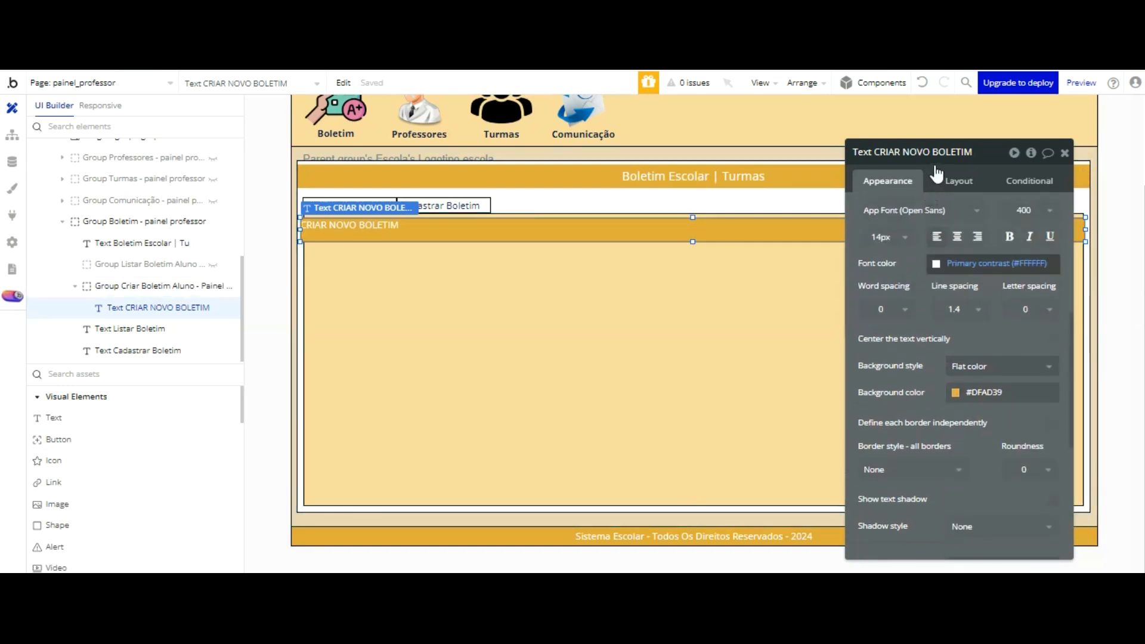
left_click(889, 237)
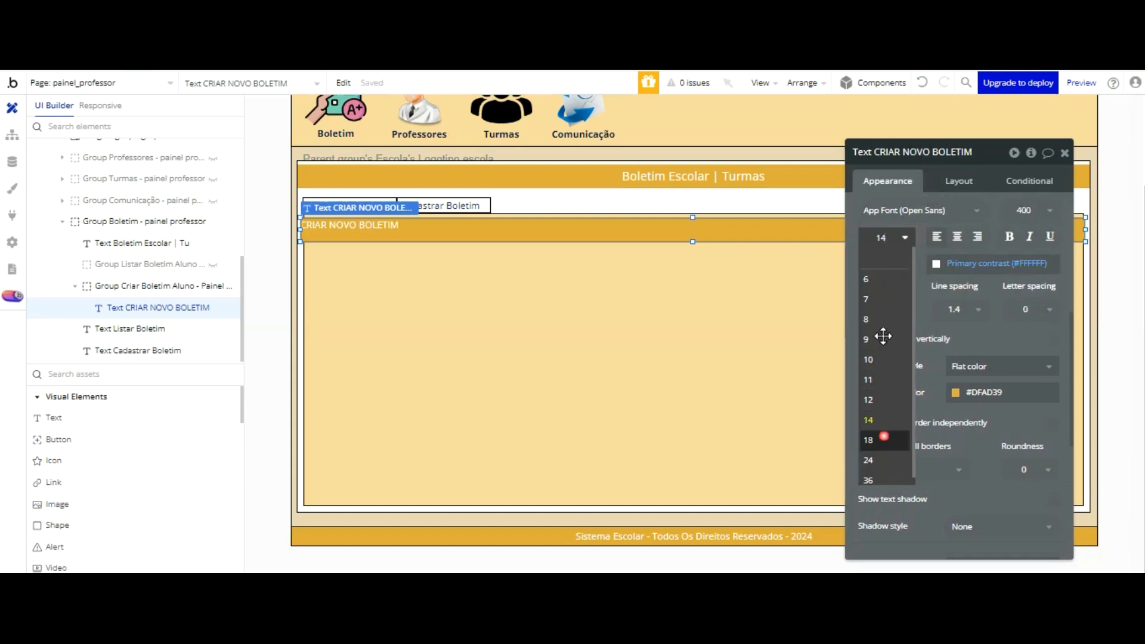
left_click(877, 440)
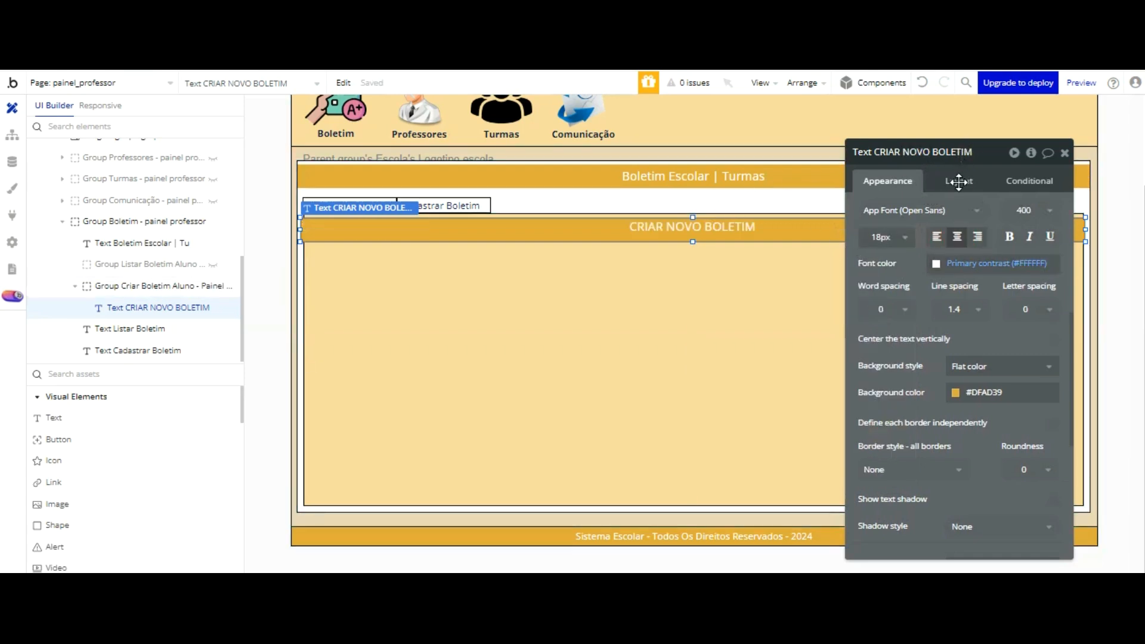
left_click(1053, 340)
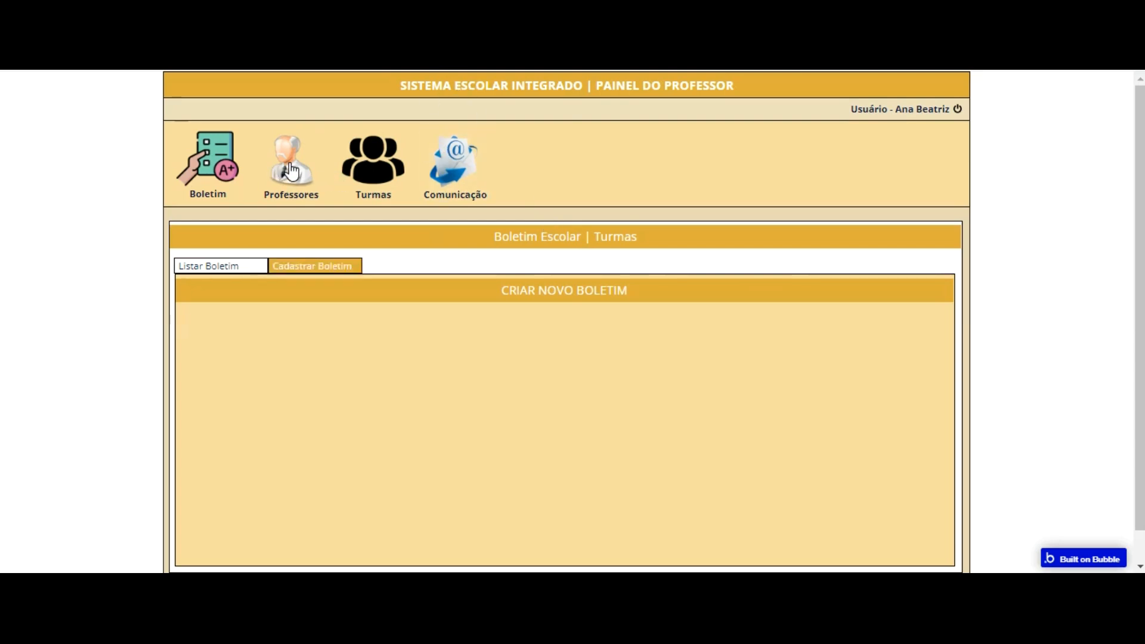
Step: Test the preview by switching repeatedly between Listar Boletim and Cadastrar Boletim to check the CRIAR NOVO BOLETIM title
left_click(285, 263)
left_click(225, 263)
left_click(301, 267)
left_click(247, 269)
left_click(314, 265)
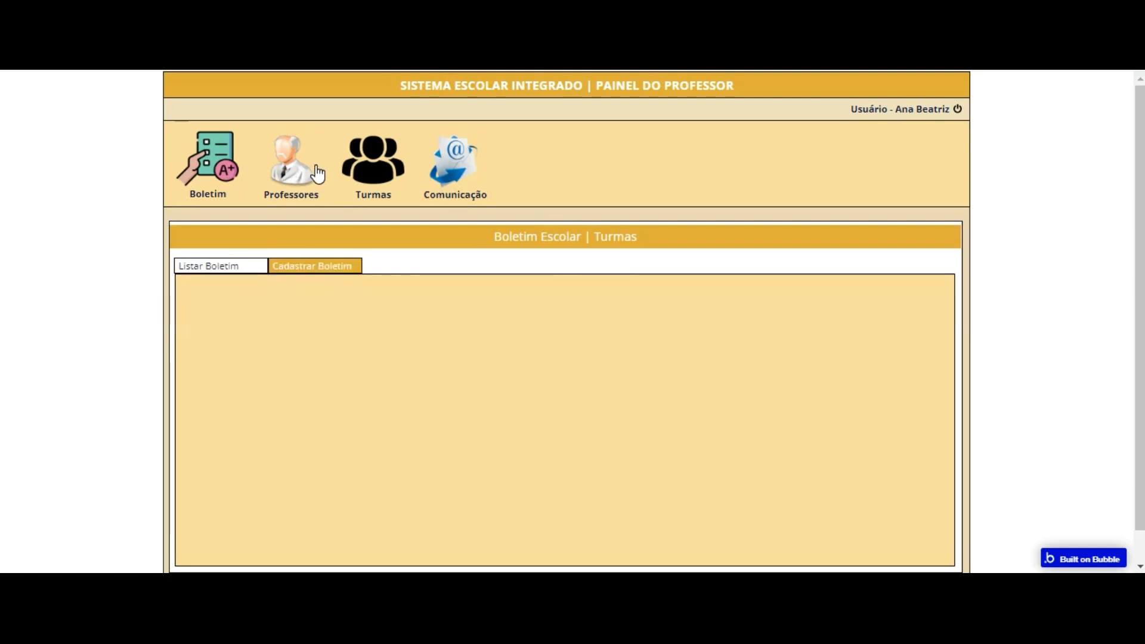
left_click(245, 266)
left_click(314, 265)
left_click(312, 263)
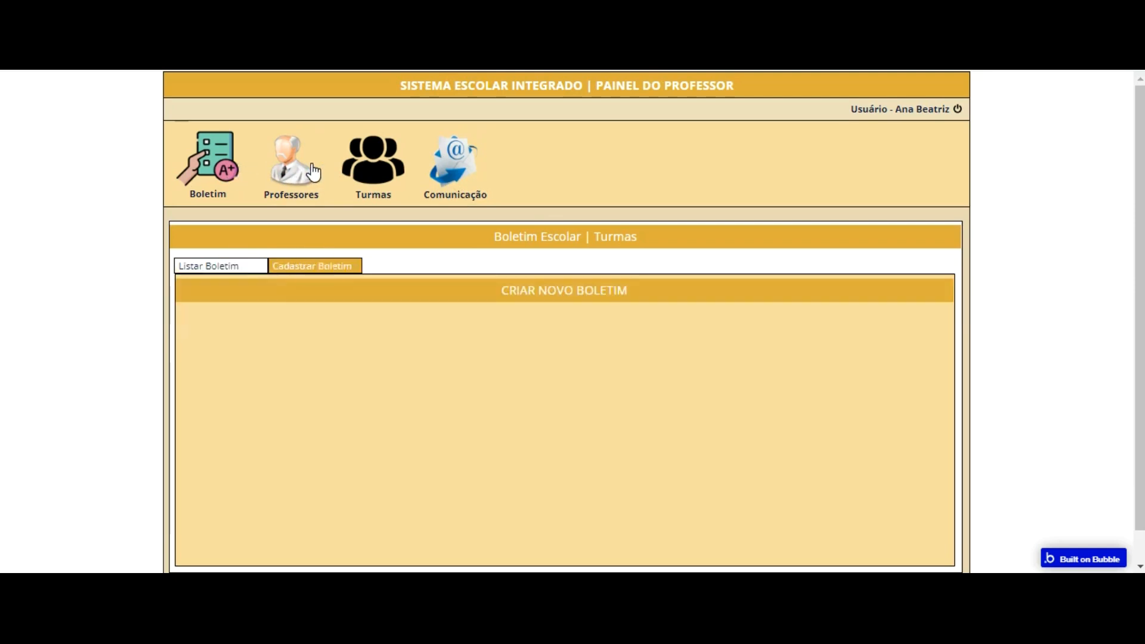
left_click(247, 264)
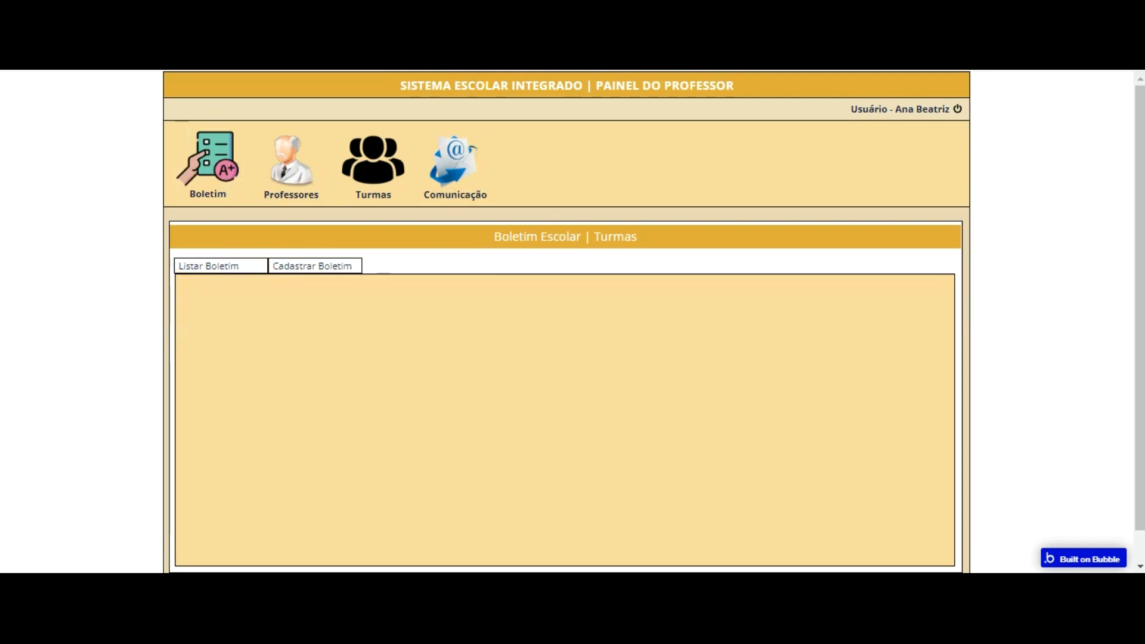
Step: Reveal Group Listar Boletim Aluno in the page editor and check the condition that controls its visibility
left_click(289, 12)
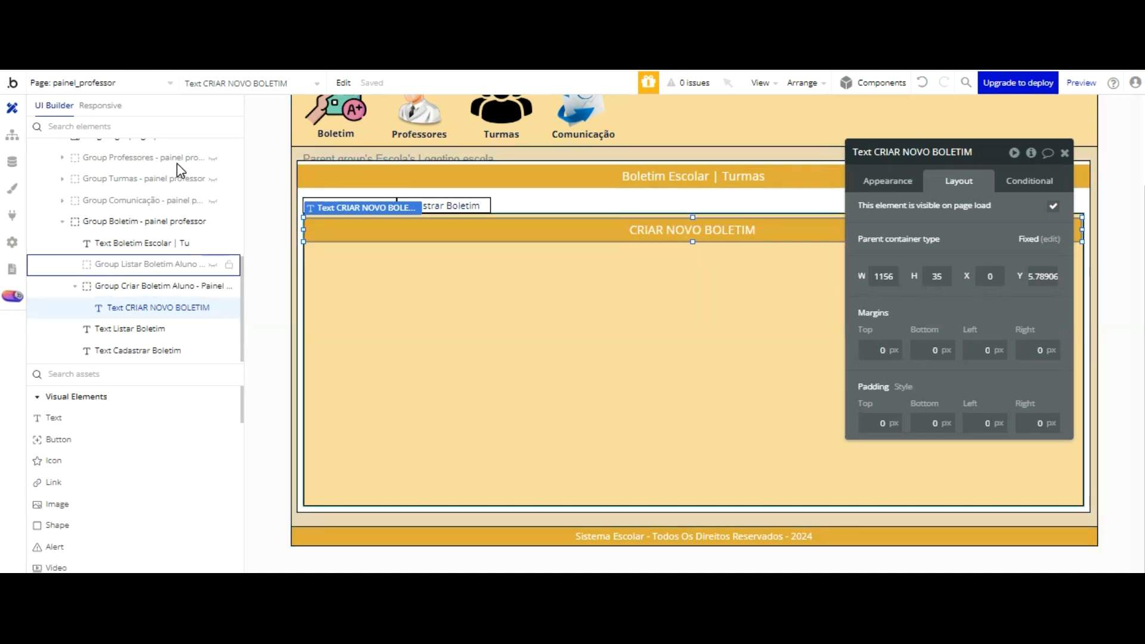
left_click(177, 263)
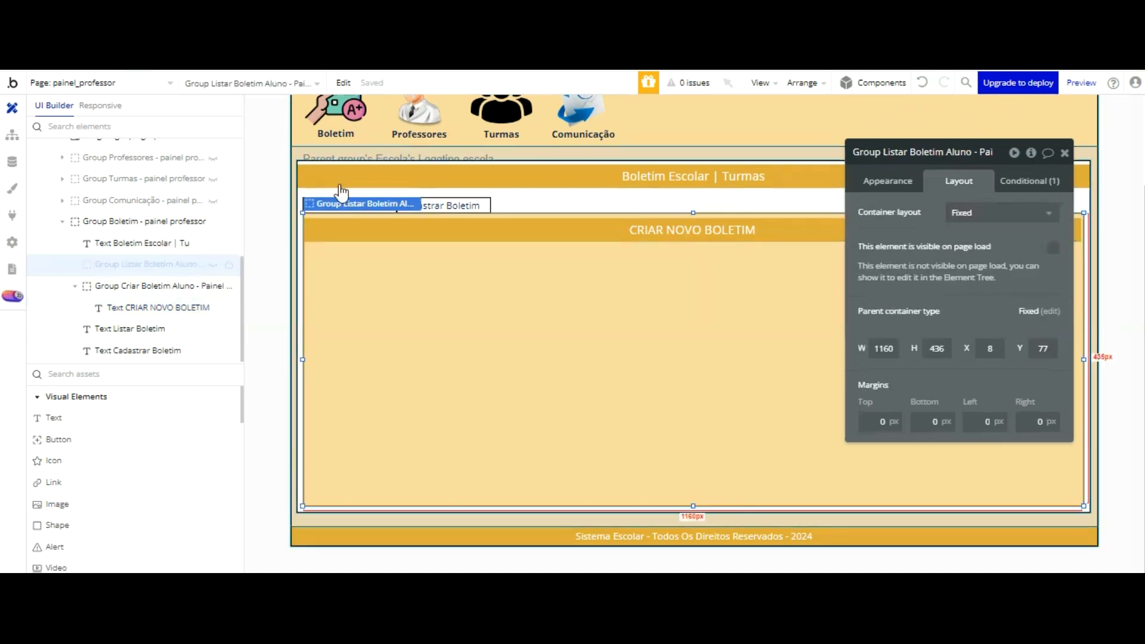
left_click(213, 265)
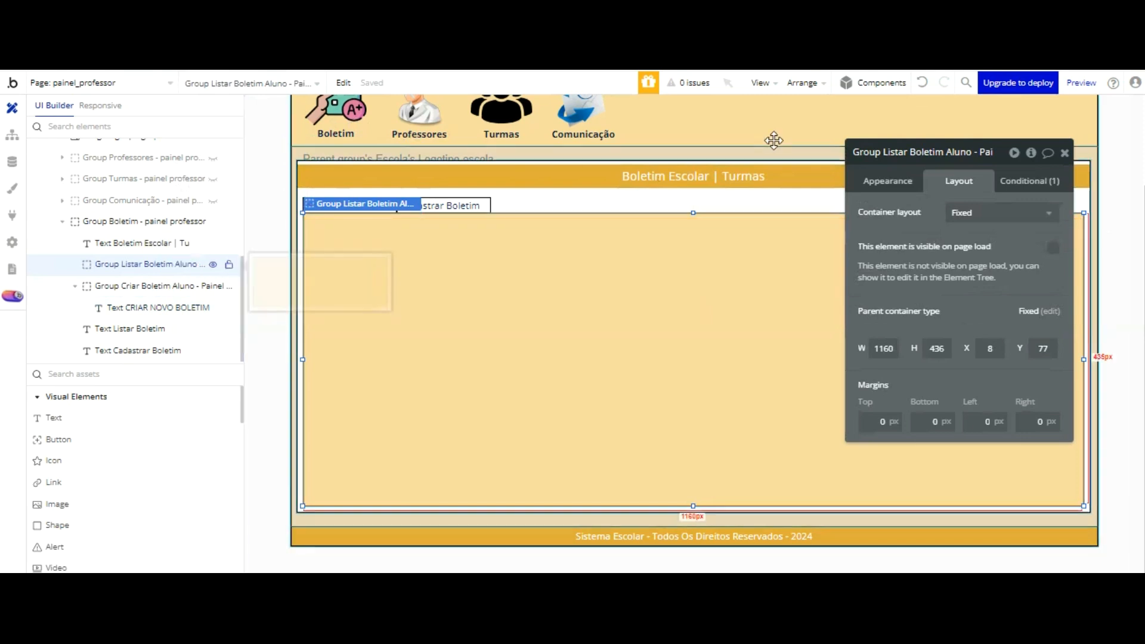
left_click(1018, 181)
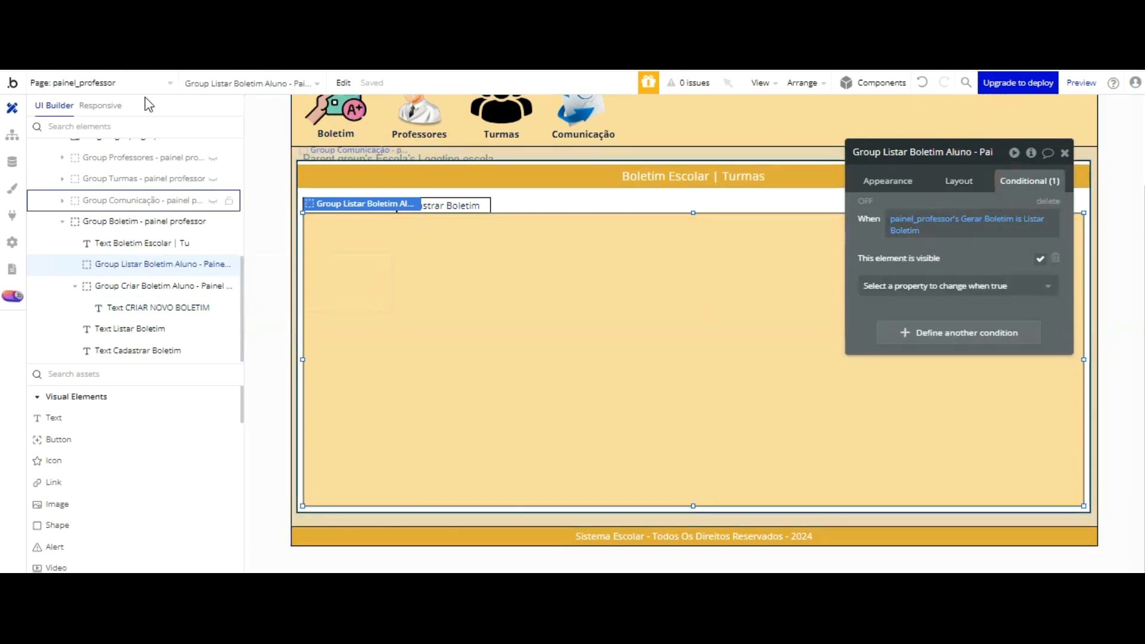
Step: Add a Set state action for painel_professor's Gerar Boletim state to the workflow of the Boletim header menu group
left_click(336, 120)
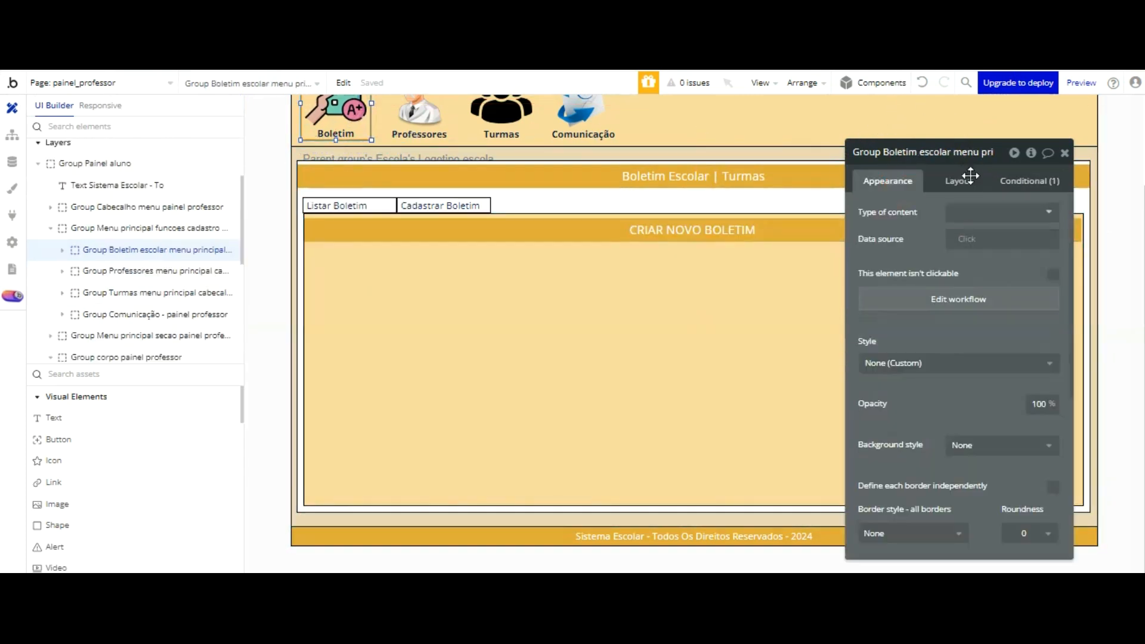
left_click(971, 297)
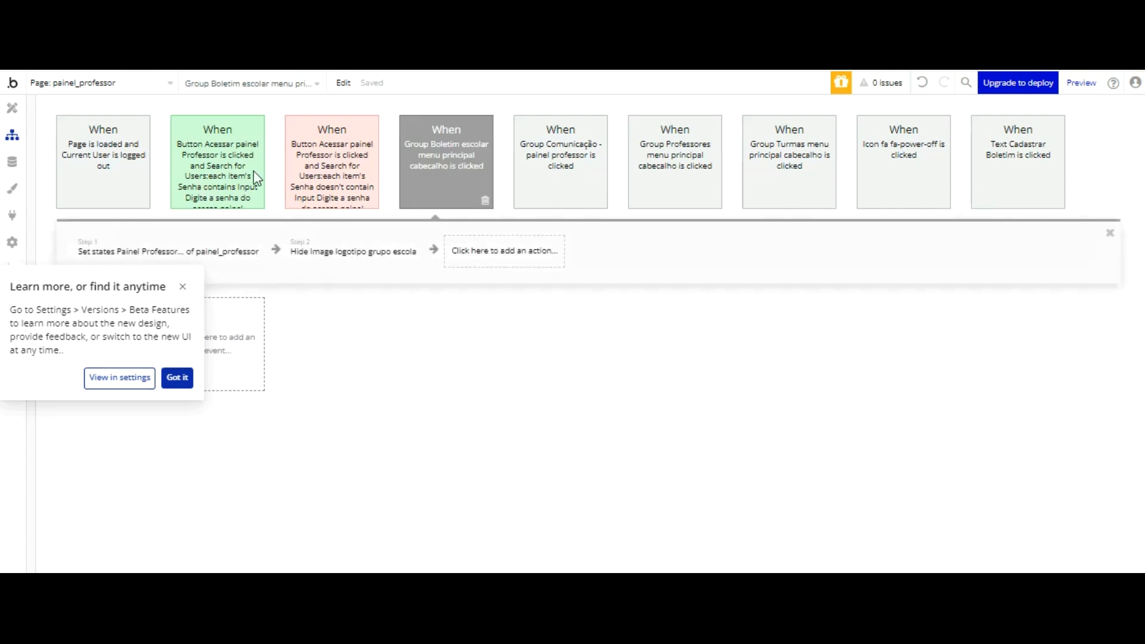
left_click(183, 287)
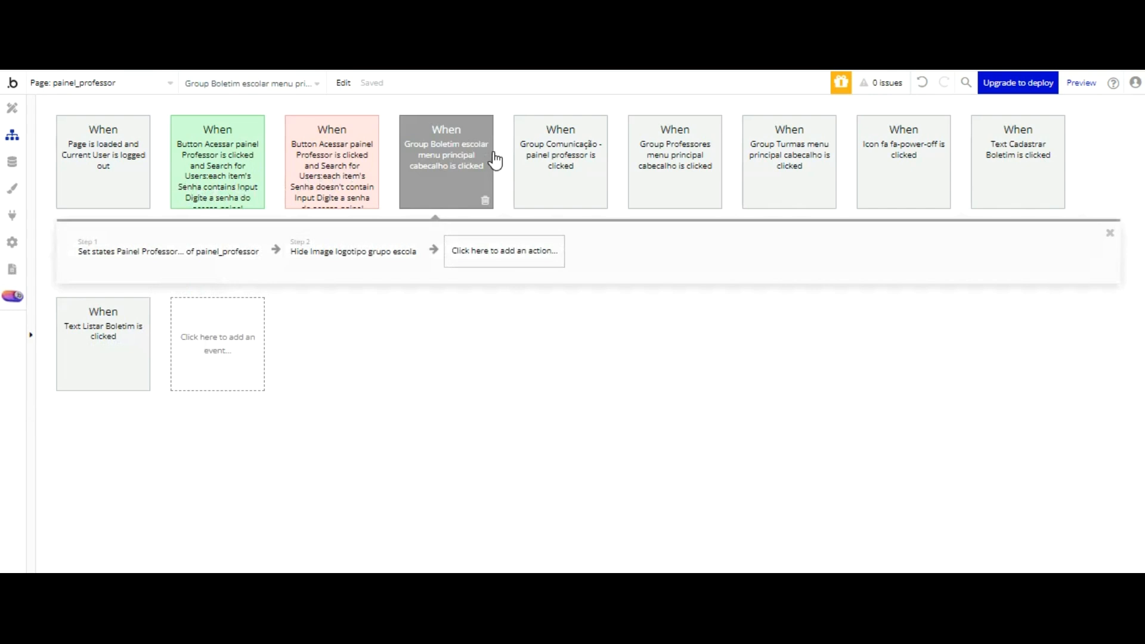
left_click(504, 251)
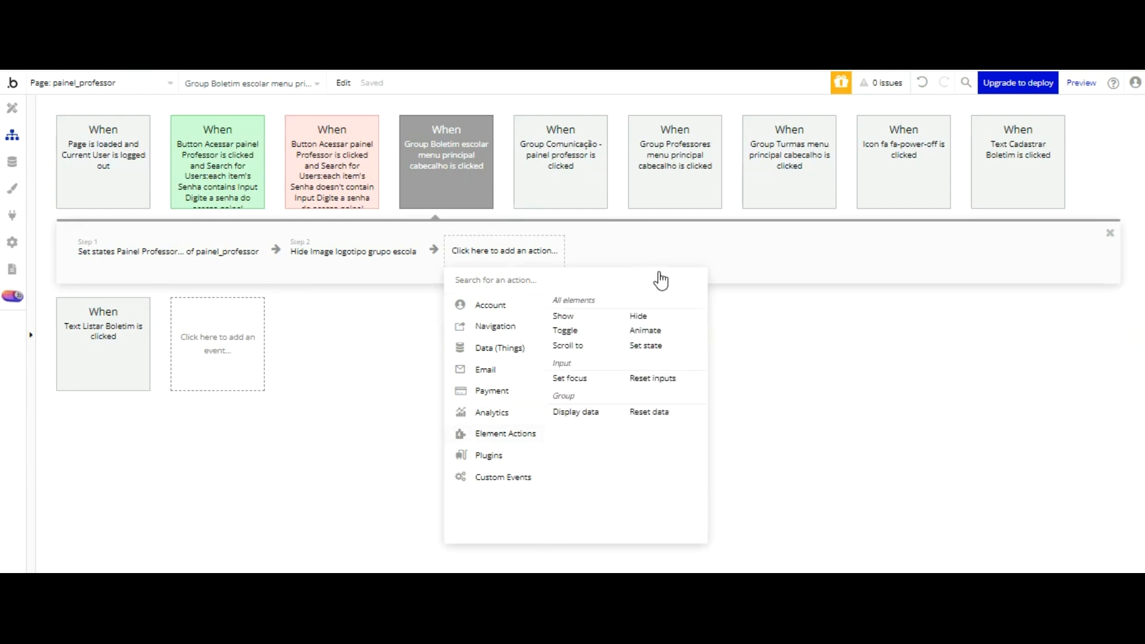
left_click(646, 345)
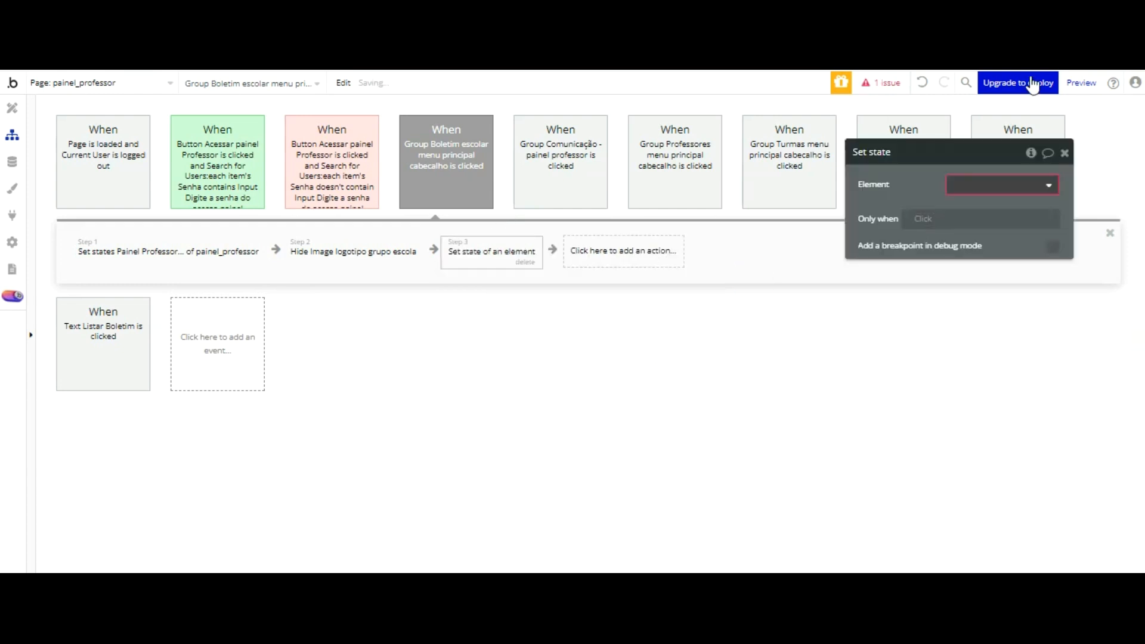
left_click(1019, 186)
left_click(1019, 203)
left_click(978, 210)
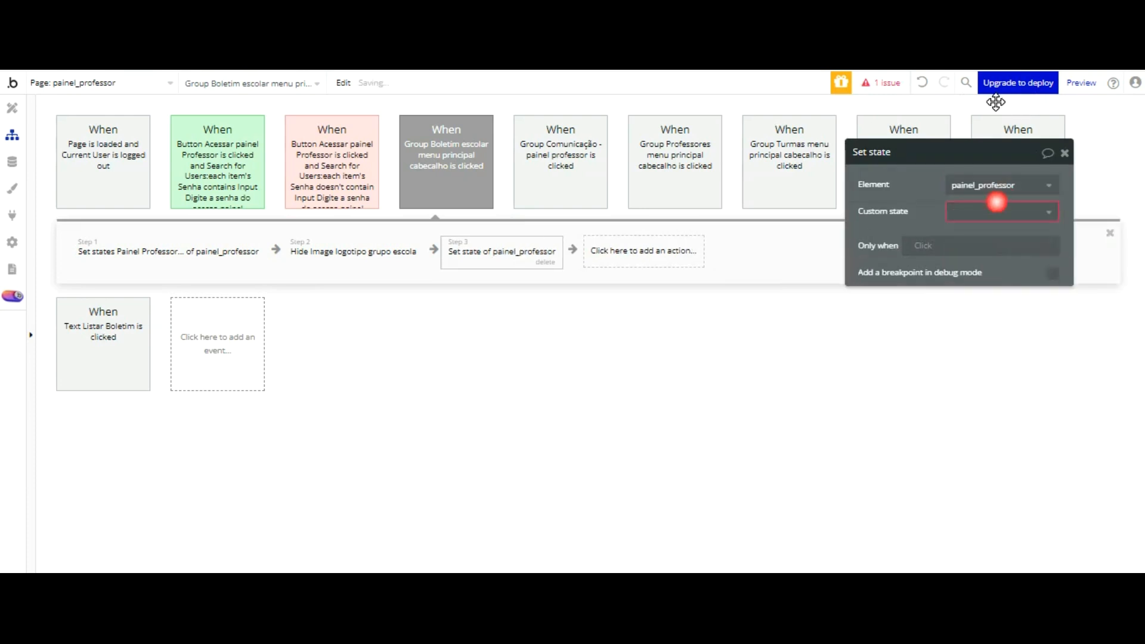
left_click(990, 234)
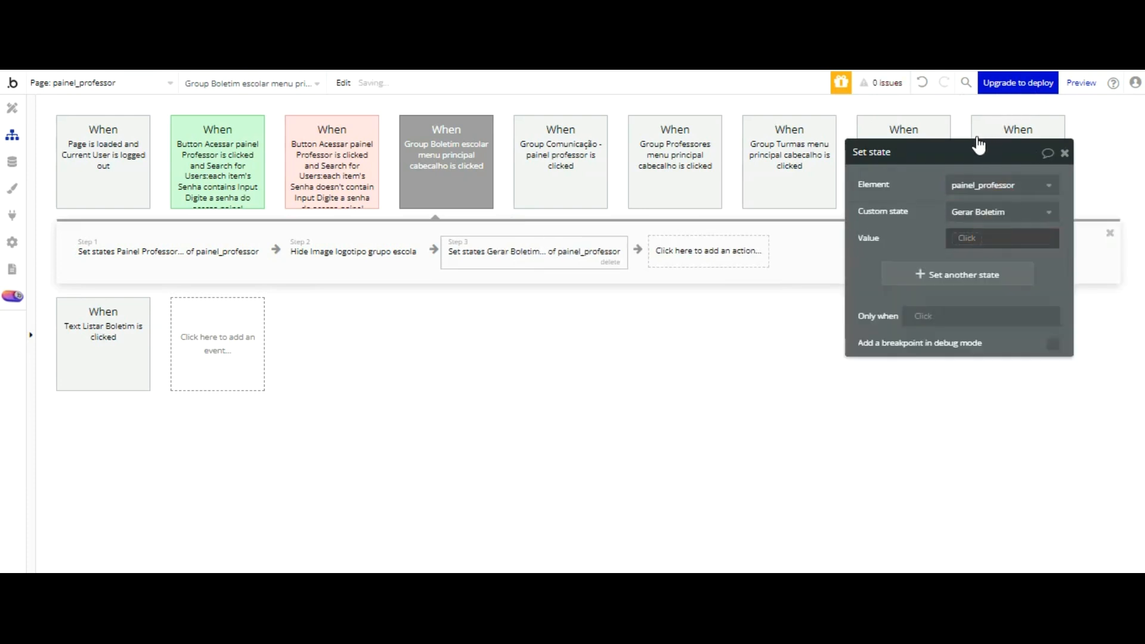
left_click(979, 237)
type("lISTAR")
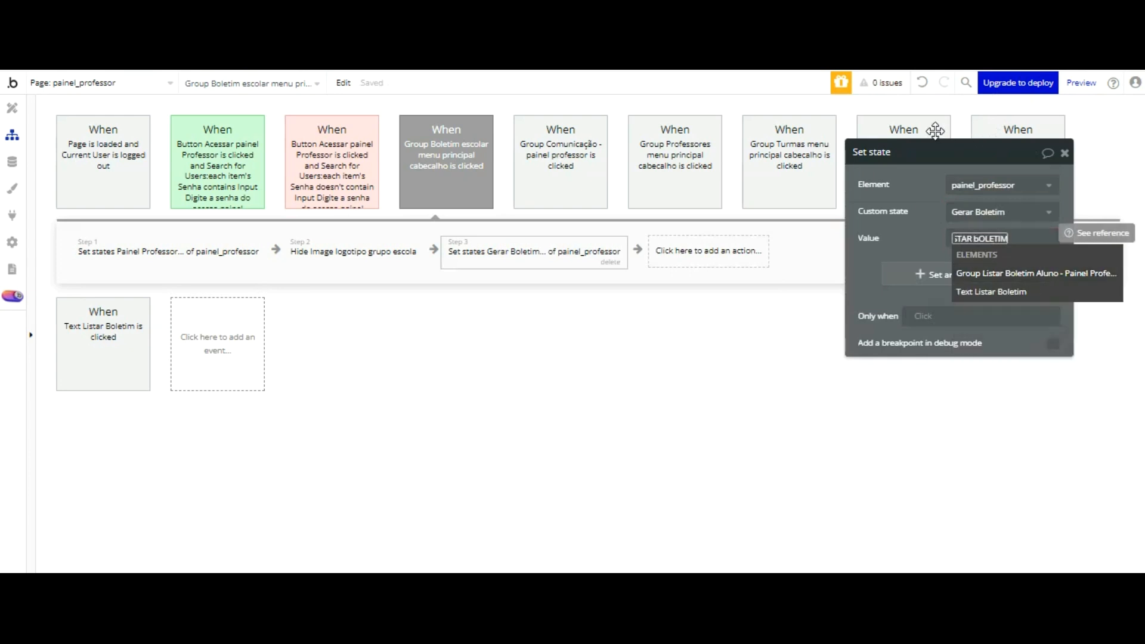
key("BackSpace")
key("BackSpace")
key("BackSpace")
key("BackSpace")
key("BackSpace")
key("BackSpace")
key("BackSpace")
key("BackSpace")
key("BackSpace")
key("BackSpace")
key("BackSpace")
key("BackSpace")
key("BackSpace")
key("BackSpace")
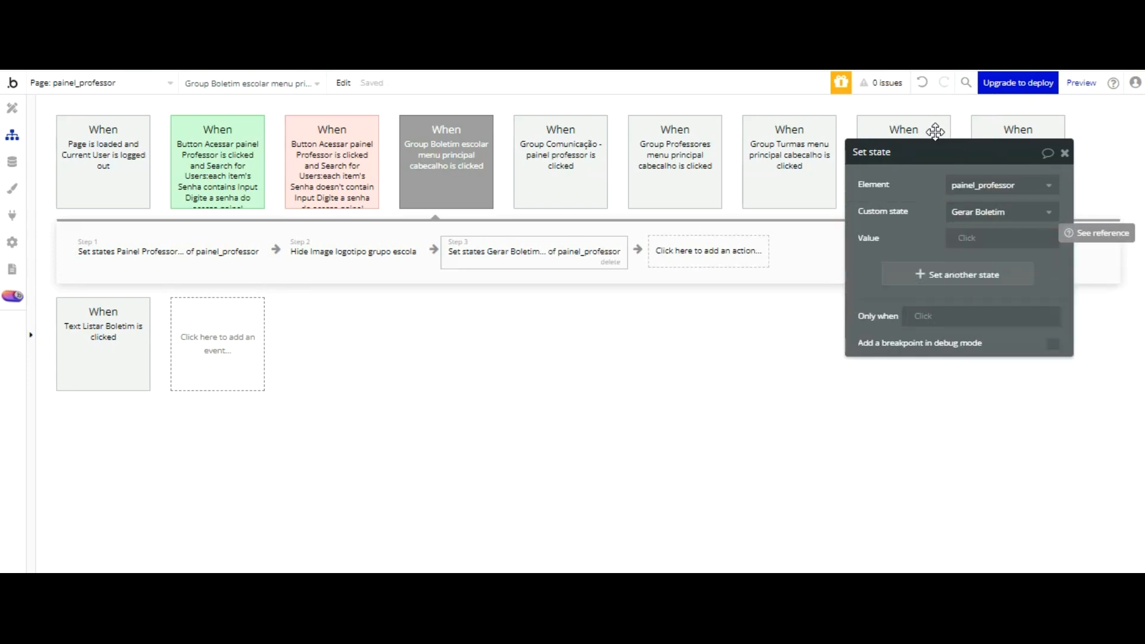
Step: Set the value of the Gerar Boletim state to Listar Boletim in the new Set state action
left_click(964, 238)
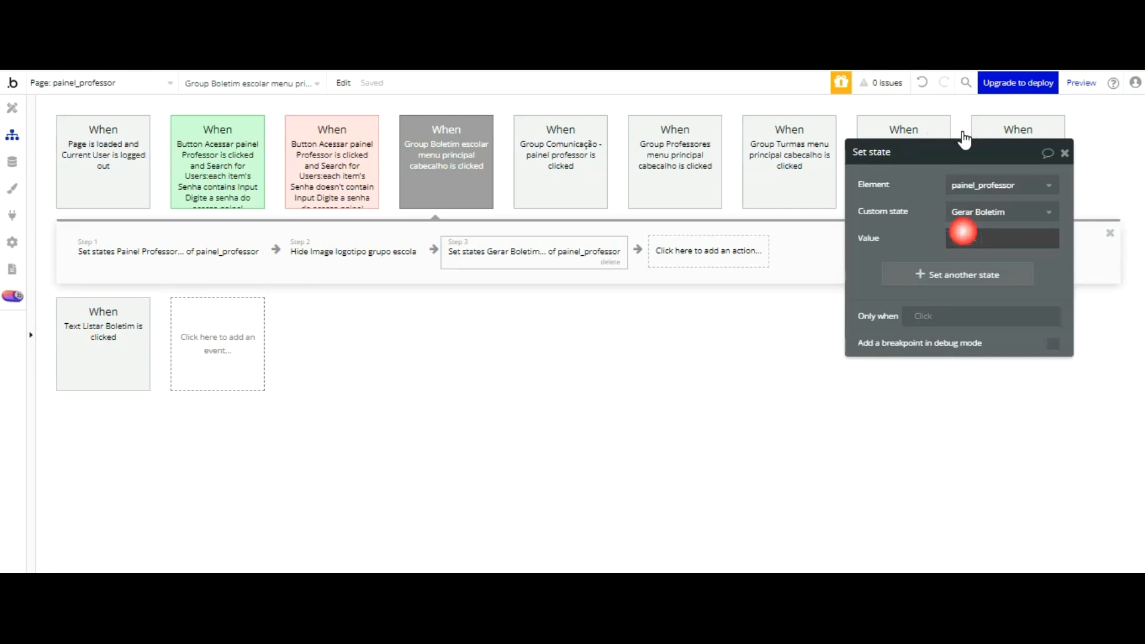
type("Listar Boletim")
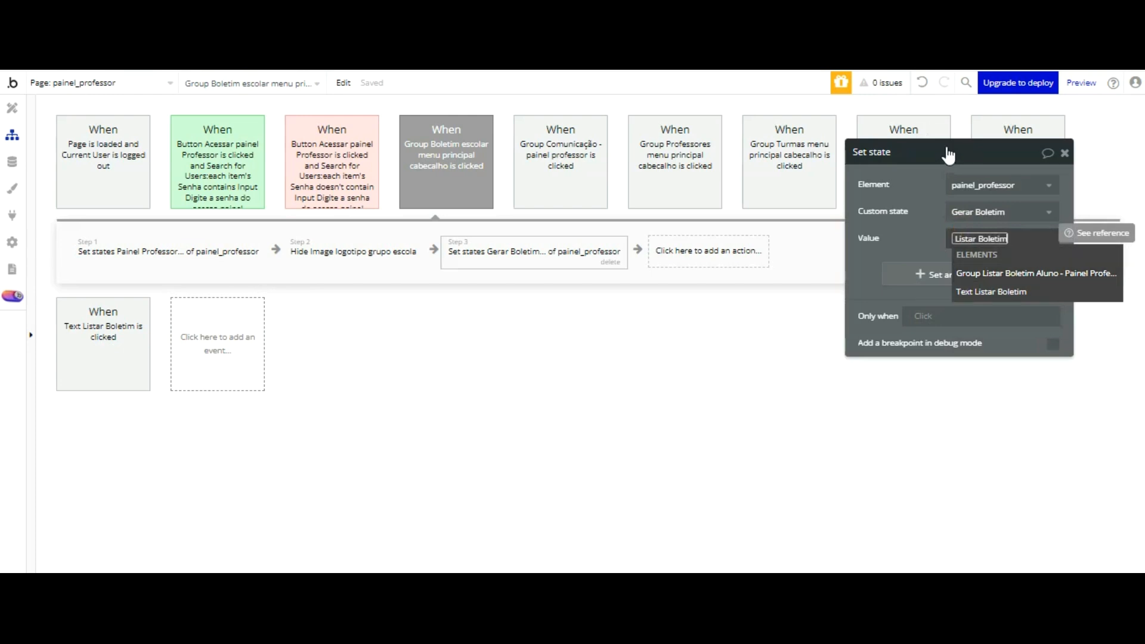
left_click(937, 238)
left_click(607, 238)
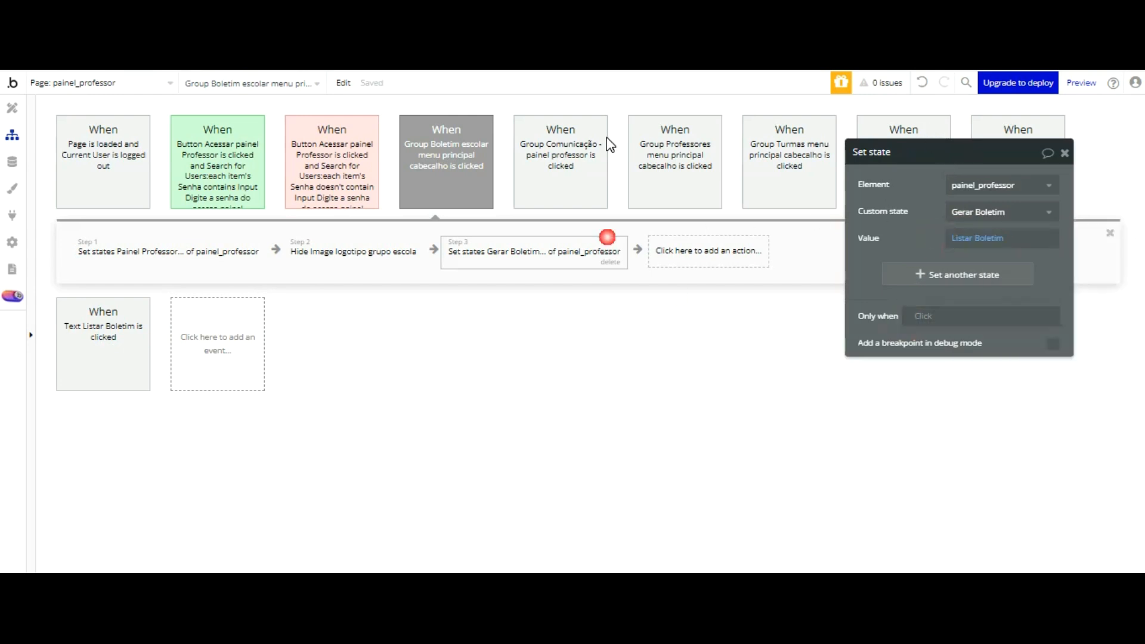
Step: Reload the preview and test opening Boletim, switching between Listar Boletim and Cadastrar Boletim
key("ctrl+Tab")
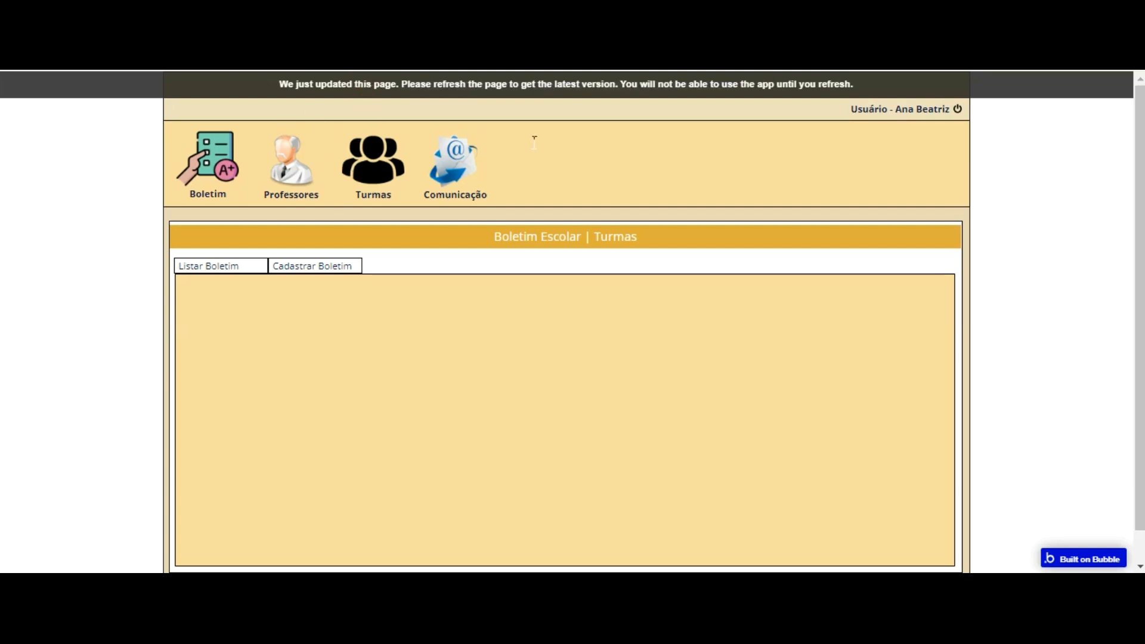
key("F5")
left_click(188, 190)
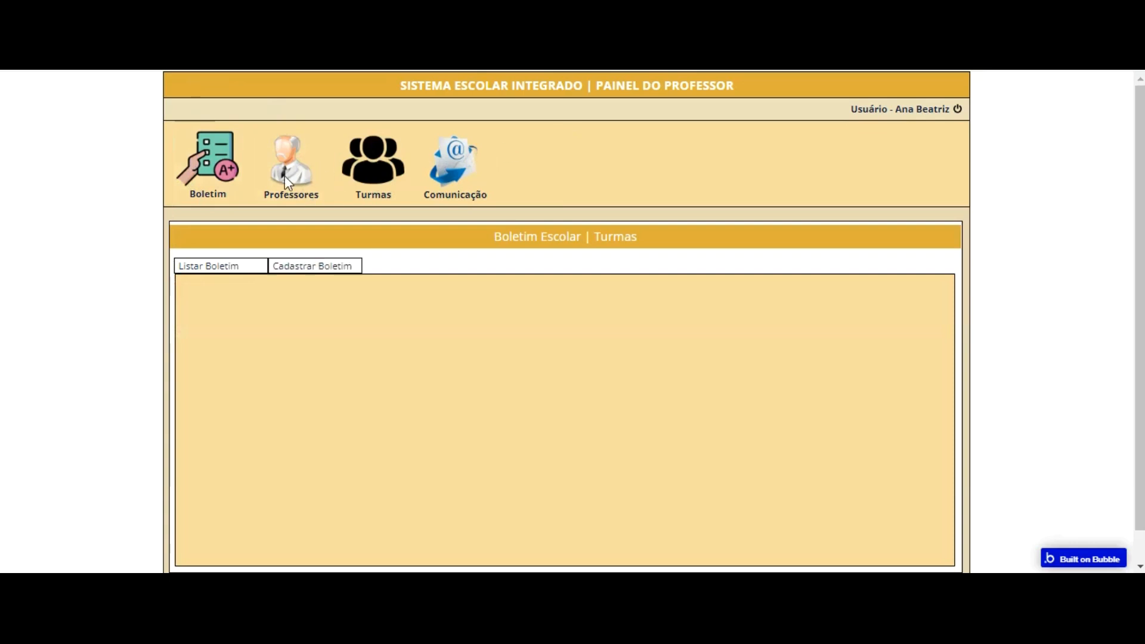
left_click(242, 267)
left_click(316, 261)
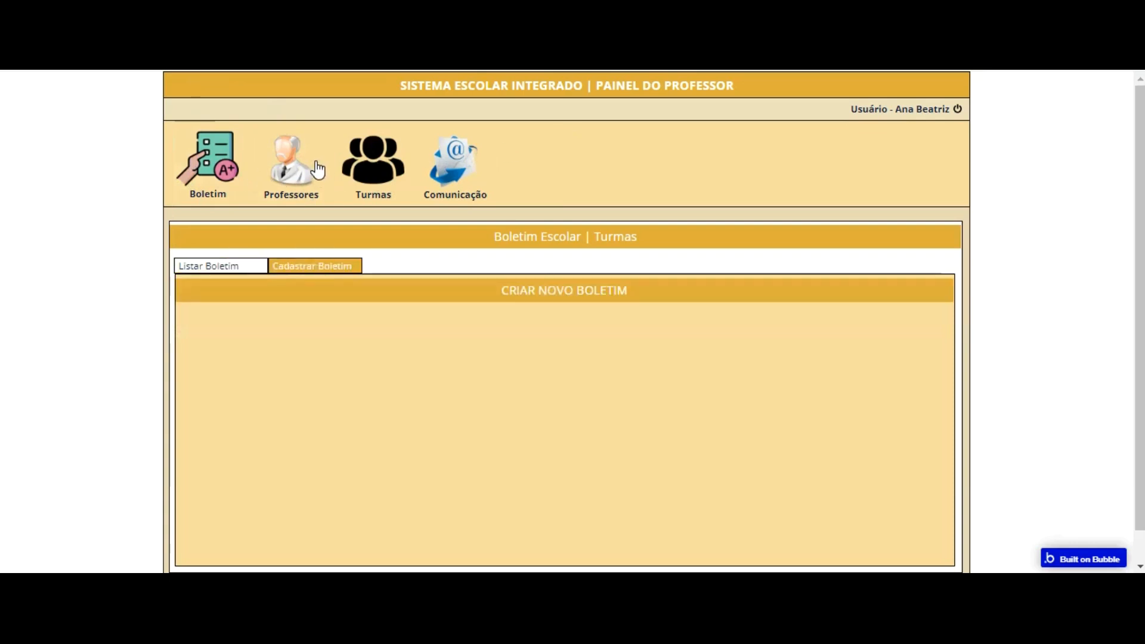
left_click(247, 266)
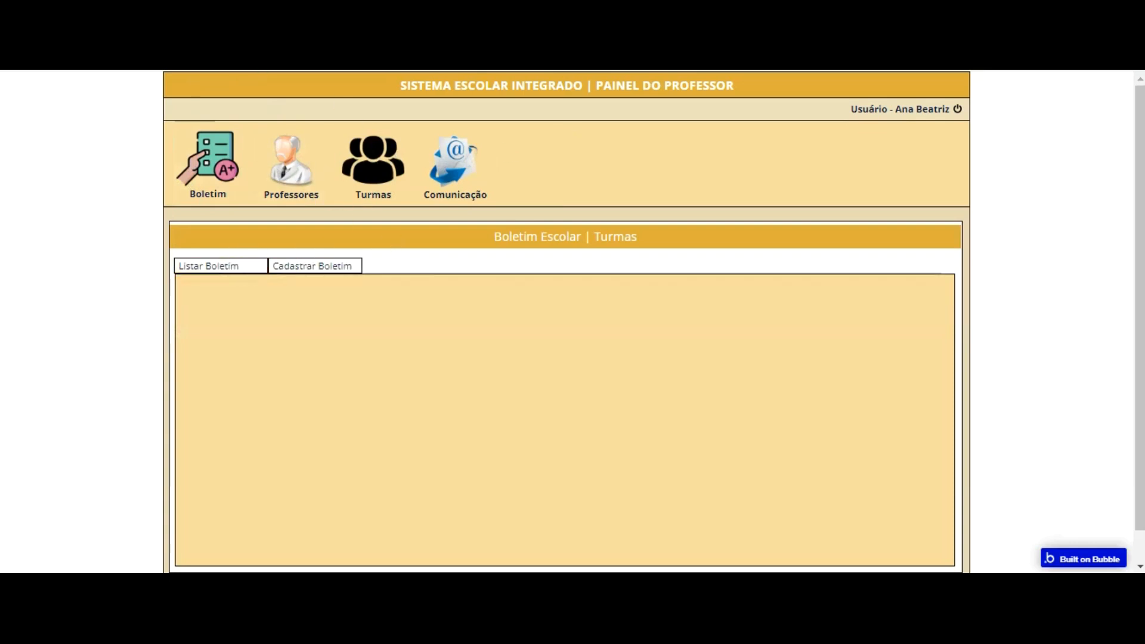
Step: Place a Dropdown inside Group Criar Boletim Aluno at about X 43, Y 78, below the CRIAR NOVO BOLETIM title
left_click(265, 70)
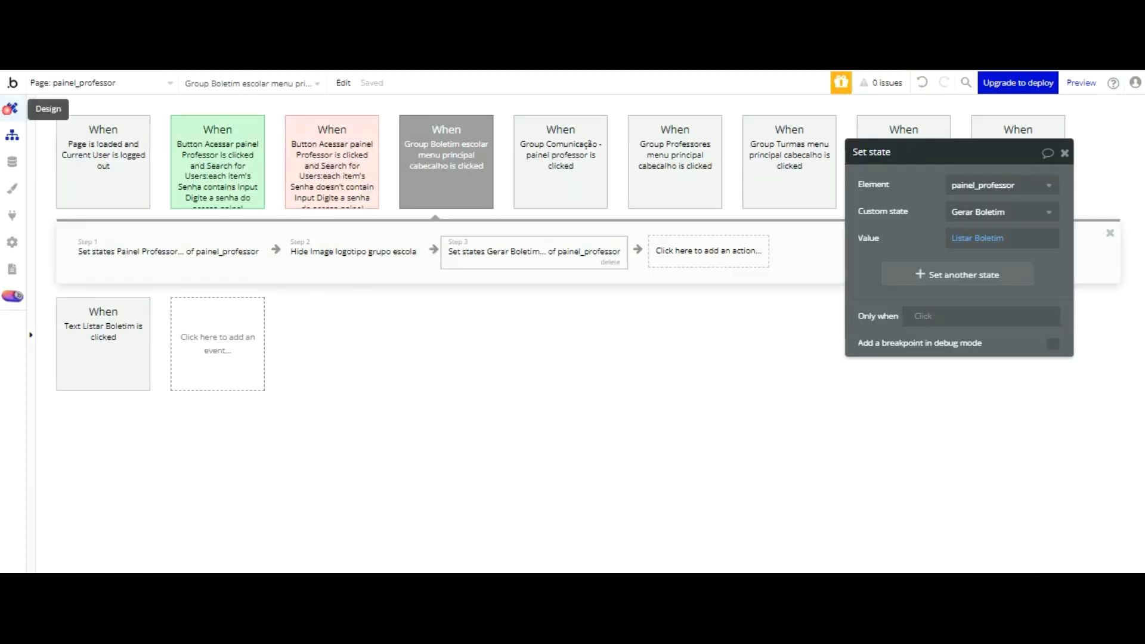
left_click(12, 107)
left_click(531, 282)
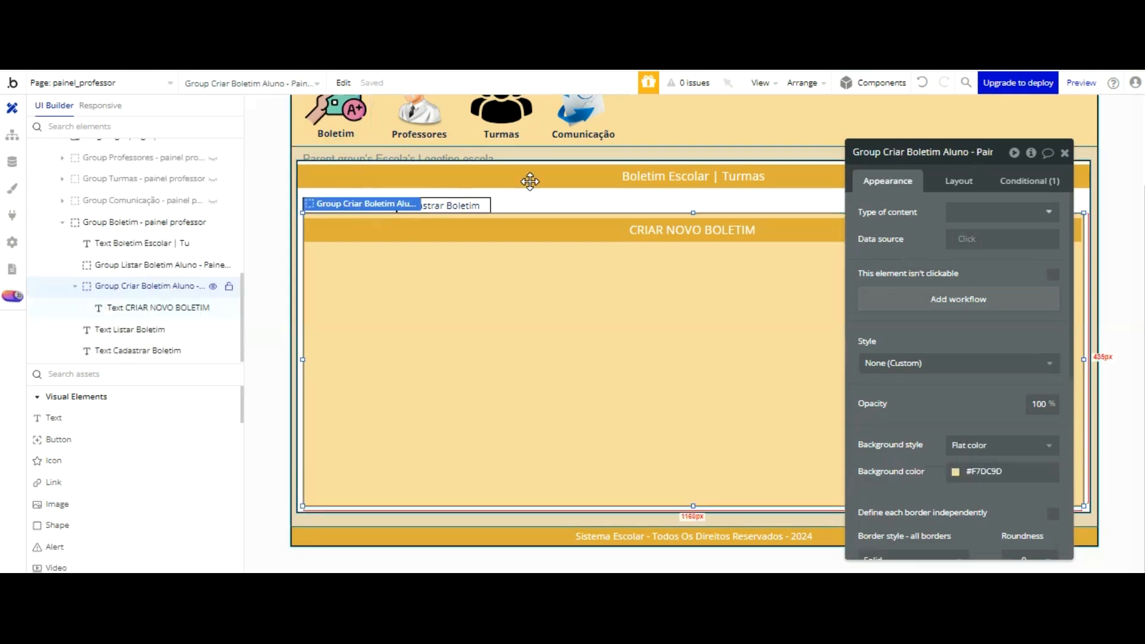
scroll(101, 450, "down", 2)
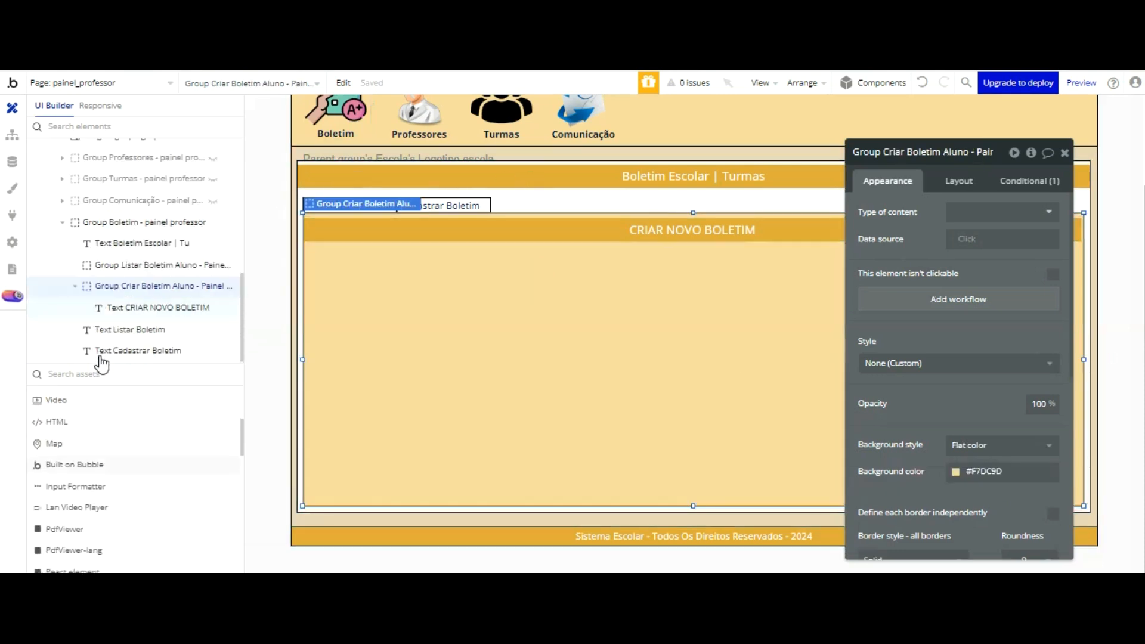
scroll(103, 377, "down", 3)
scroll(103, 380, "down", 3)
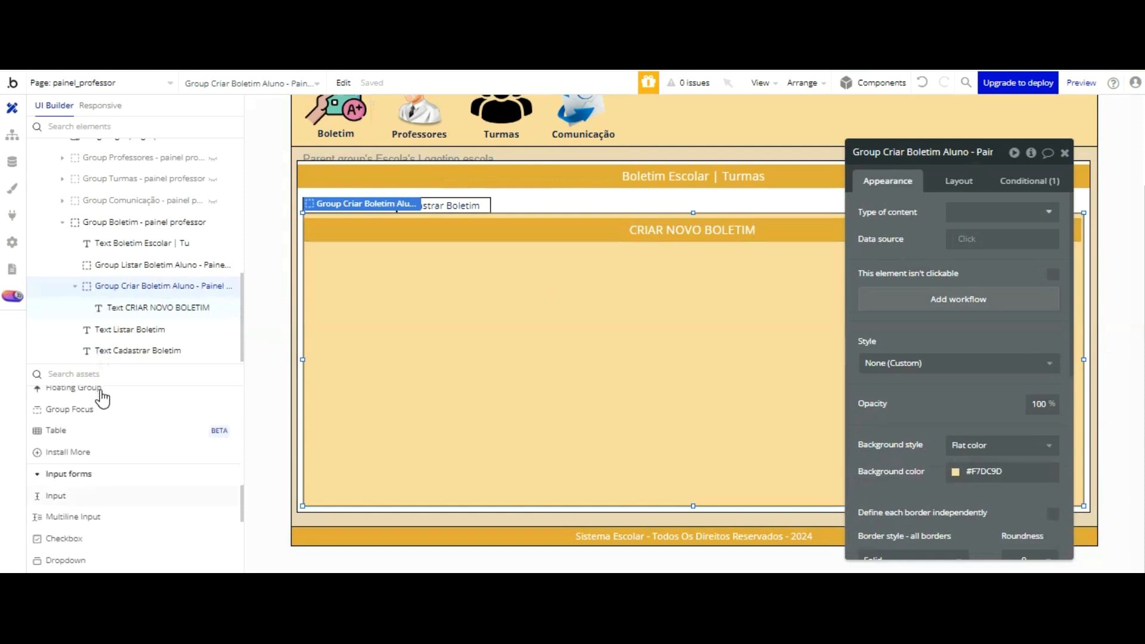
left_click(66, 560)
left_click(333, 266)
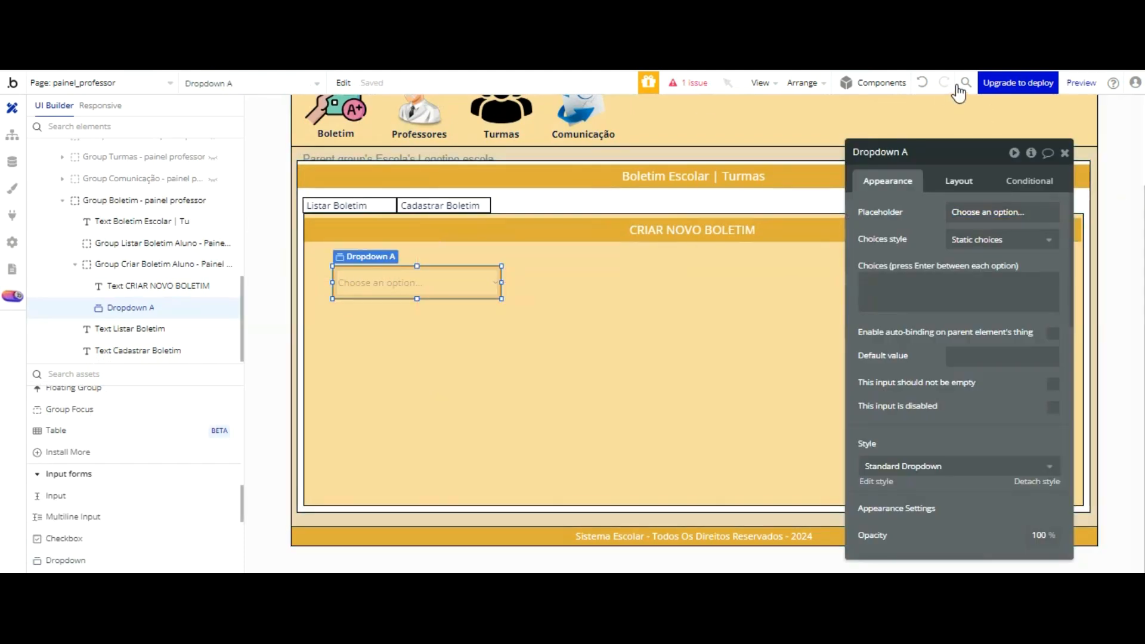
Step: Set the new dropdown's width to 500 and height to 34
left_click(957, 180)
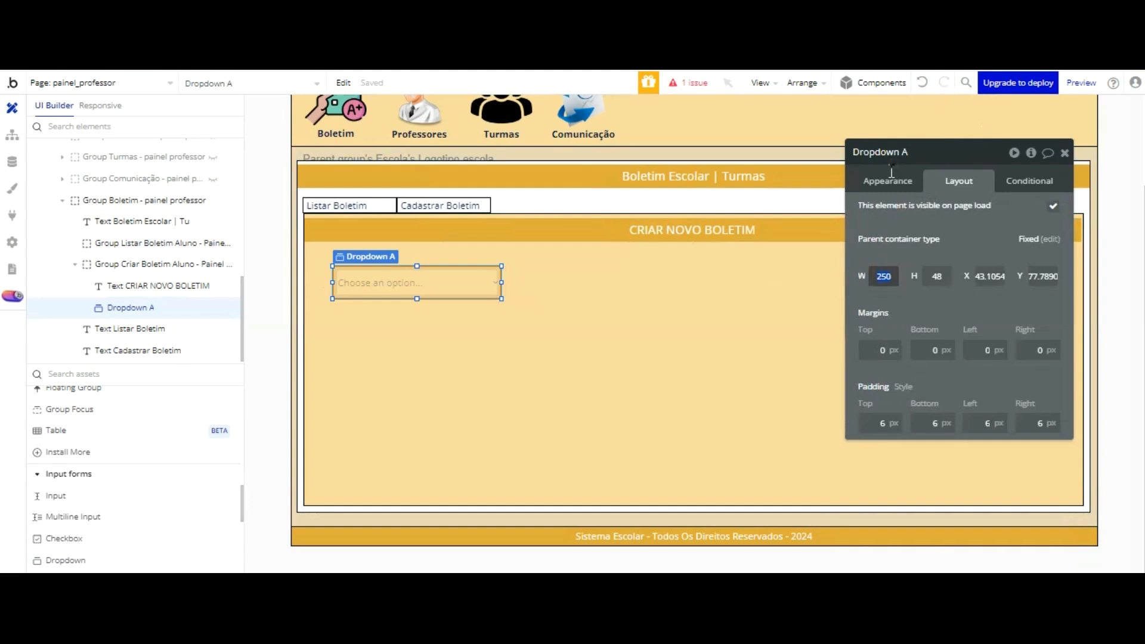
left_click(931, 276)
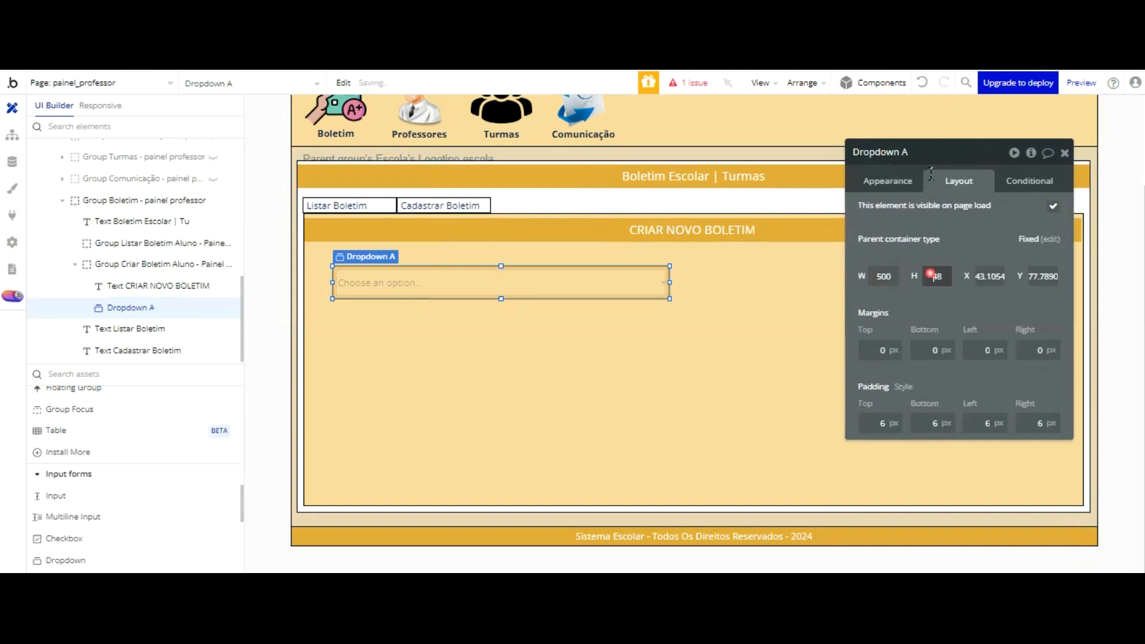
type("34")
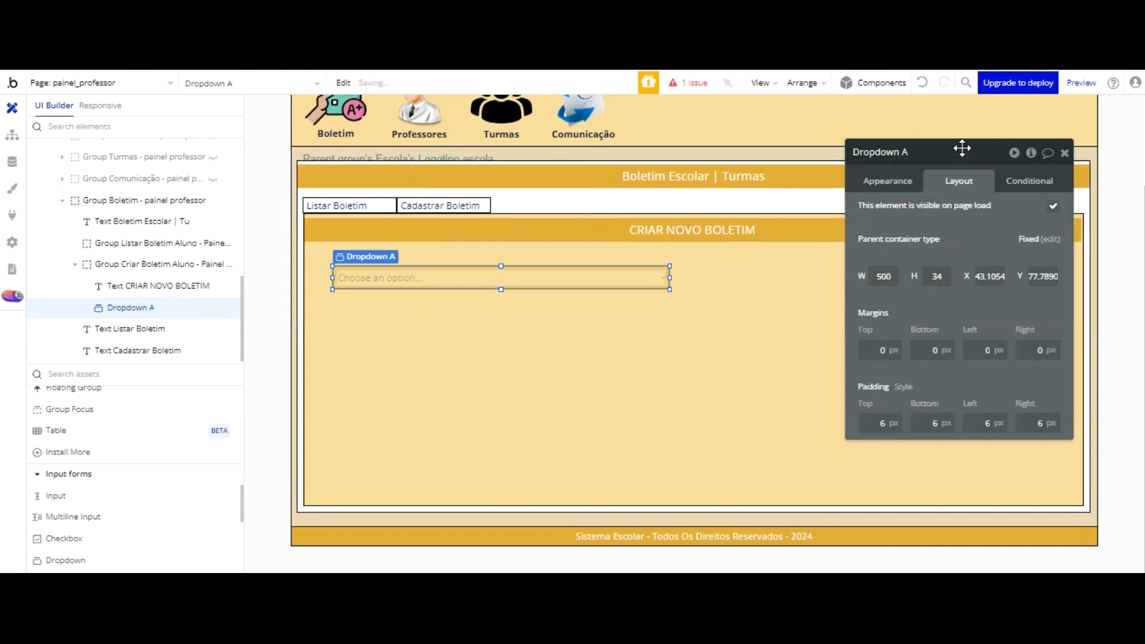
Step: Open the dropdown's placeholder text for editing
left_click(888, 180)
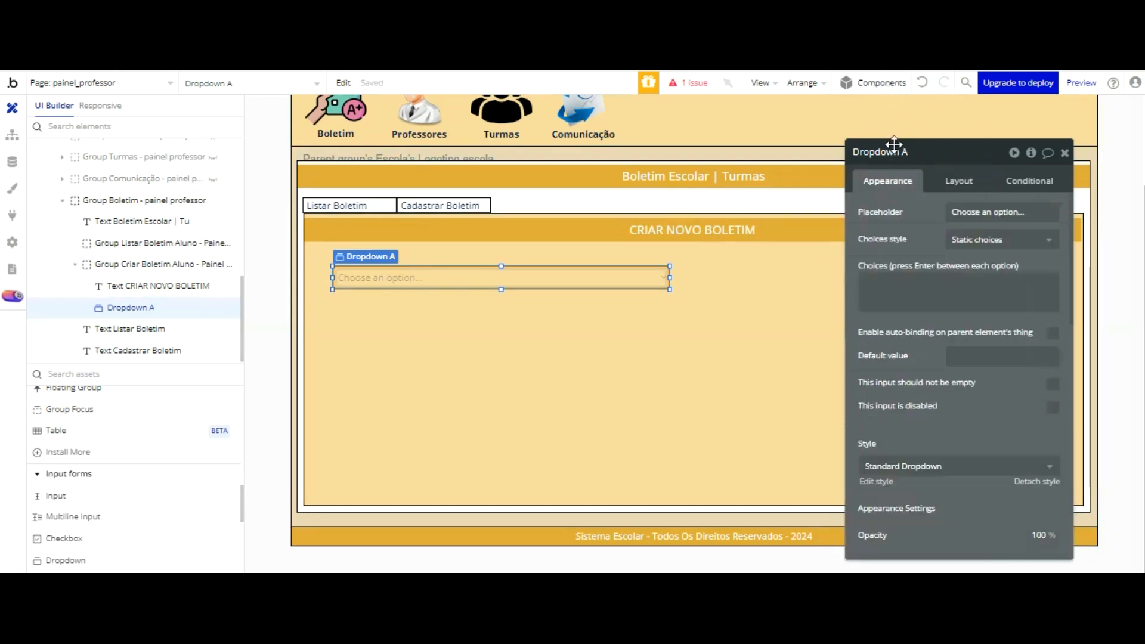
left_click(984, 212)
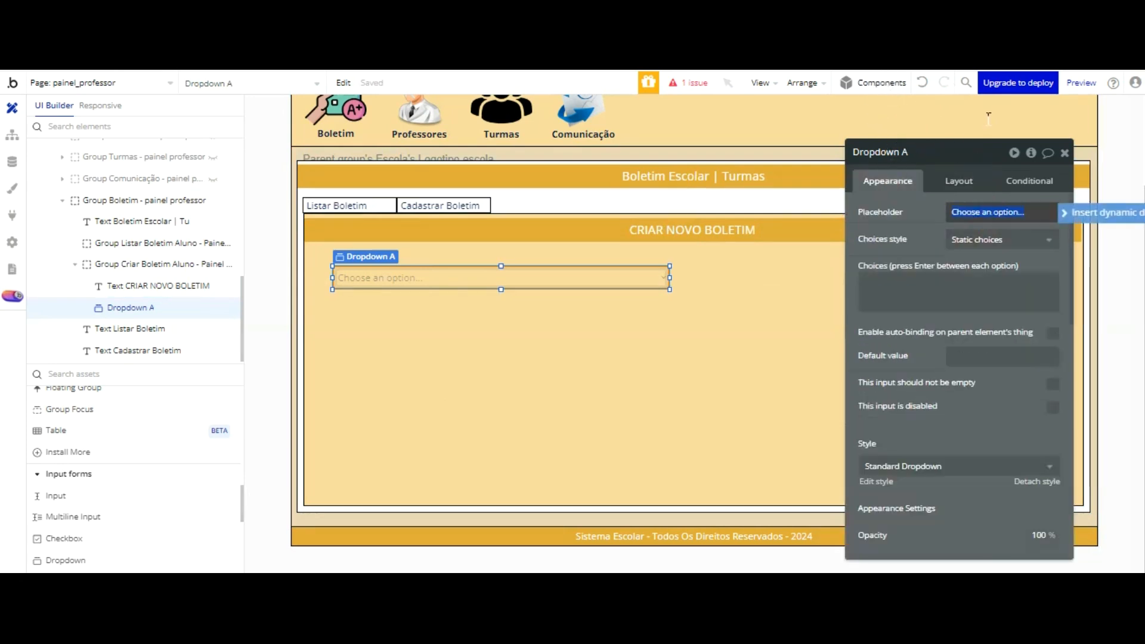
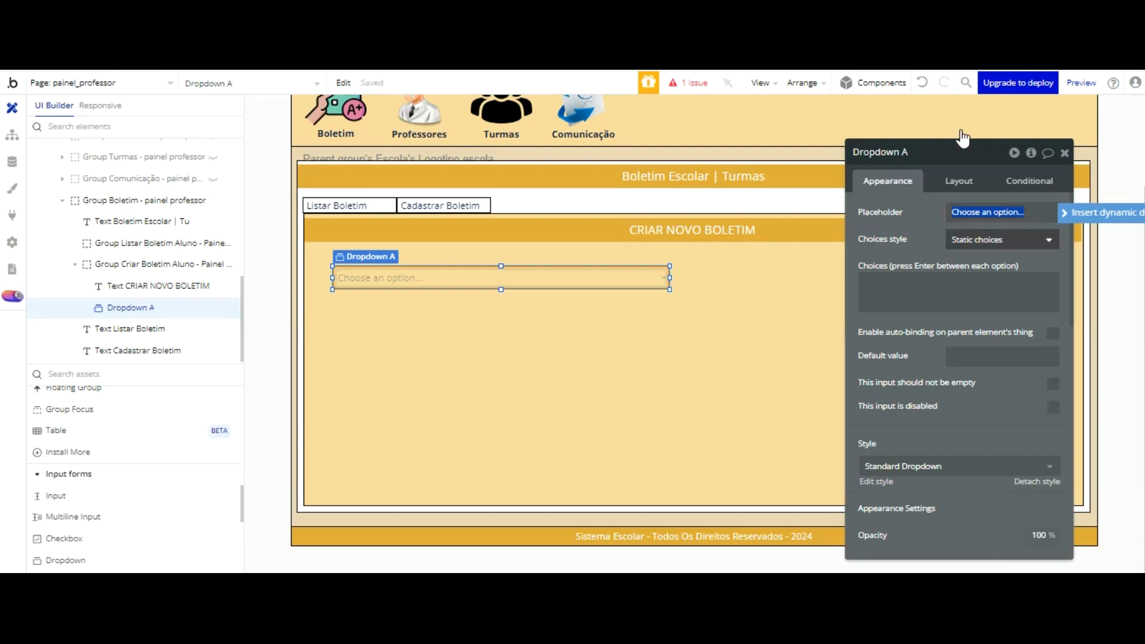
Step: Set the dropdown's placeholder to "Selecione a turma do aluno" and its choices style to Dynamic choices
type("Selecione a turma do aluno")
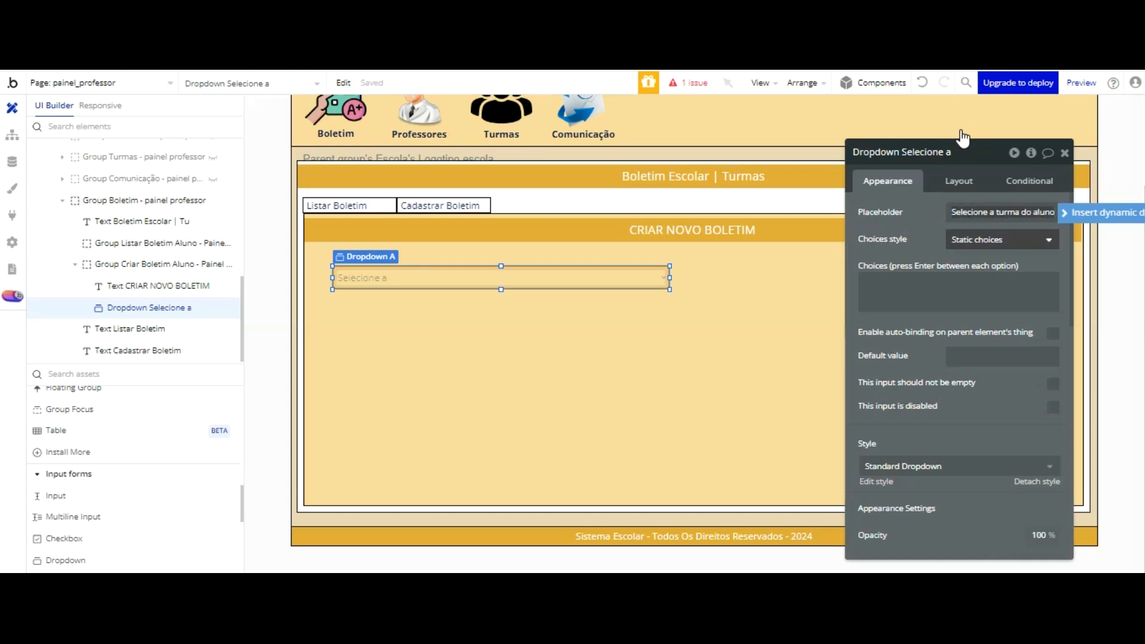
left_click(966, 241)
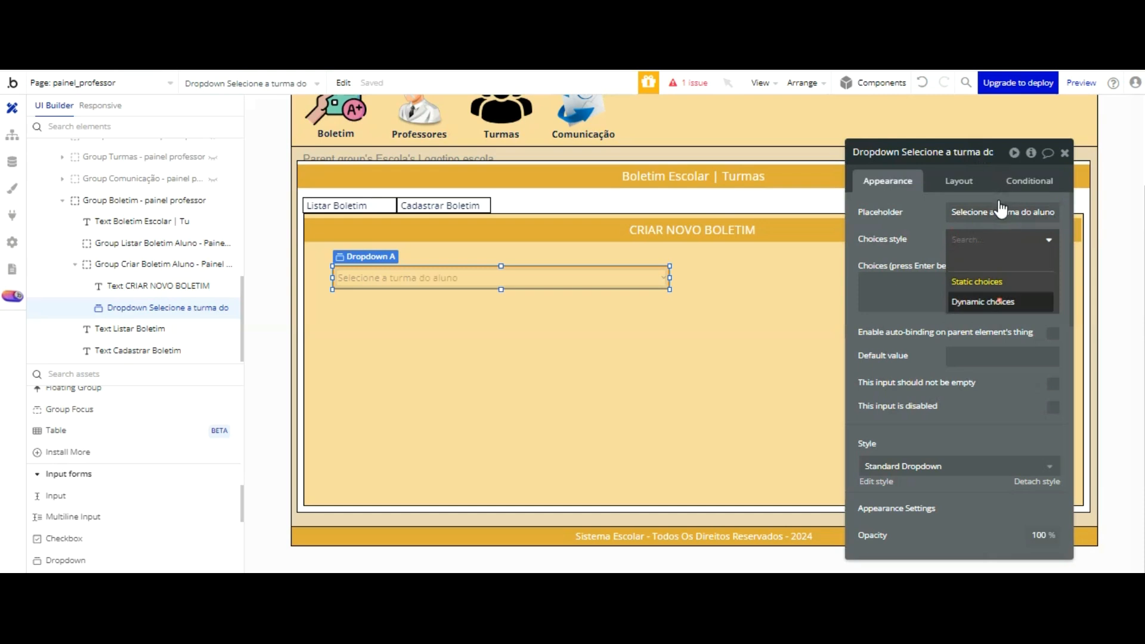
left_click(1000, 301)
Step: Set the class dropdown's type of choices to the Turmas data type
left_click(990, 266)
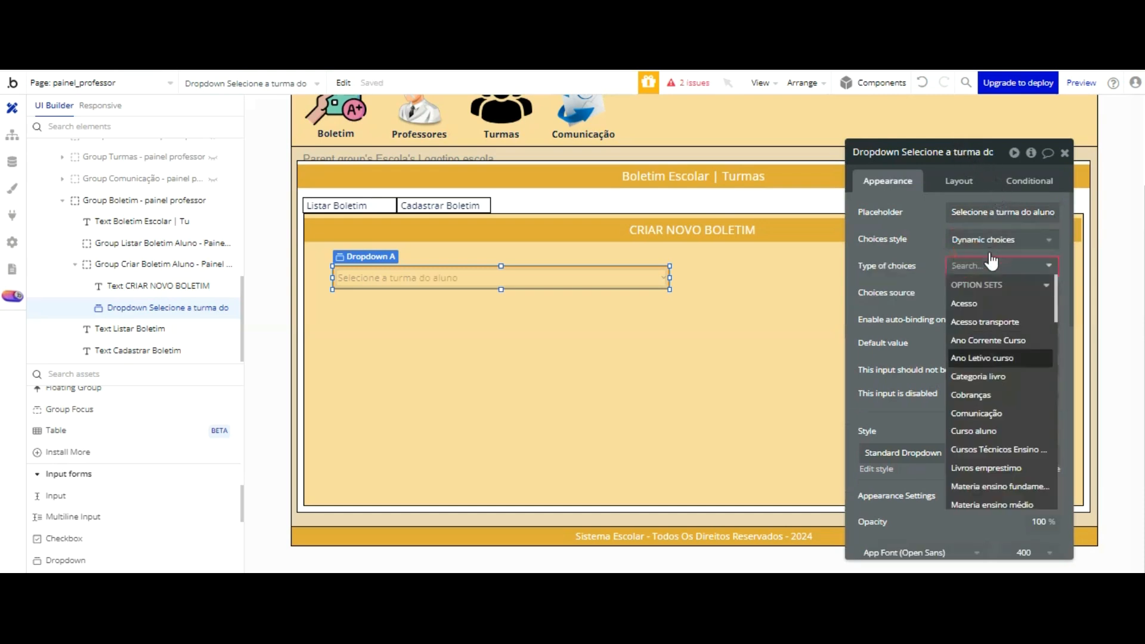
scroll(992, 262, "down", 5)
scroll(993, 266, "down", 10)
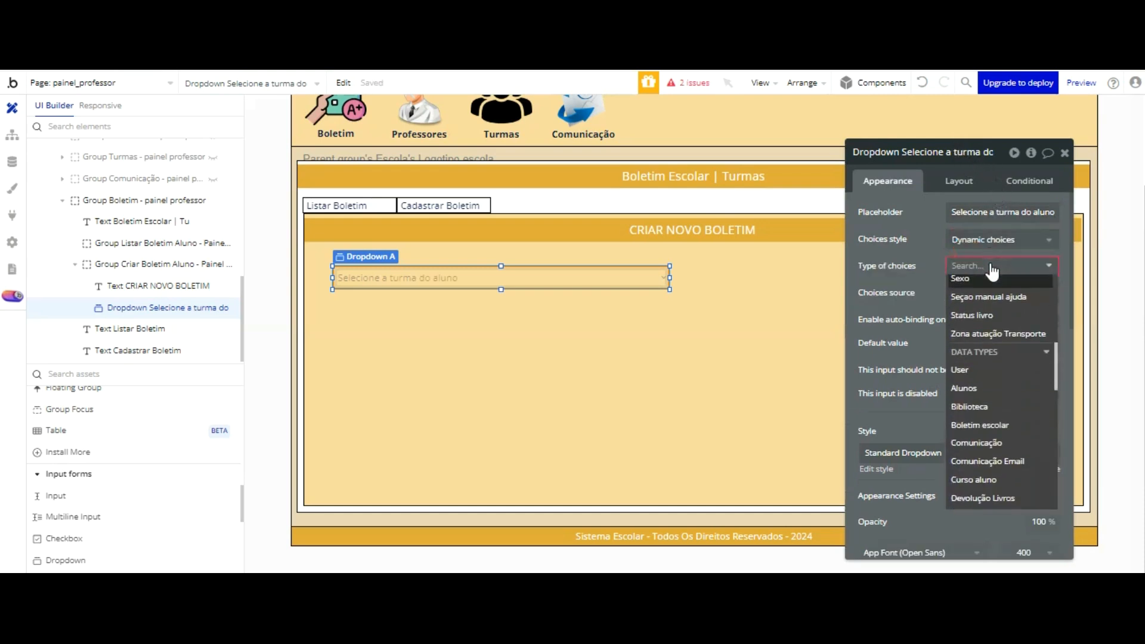
scroll(992, 272, "down", 2)
scroll(992, 273, "up", 2)
scroll(992, 275, "down", 3)
scroll(992, 275, "up", 20)
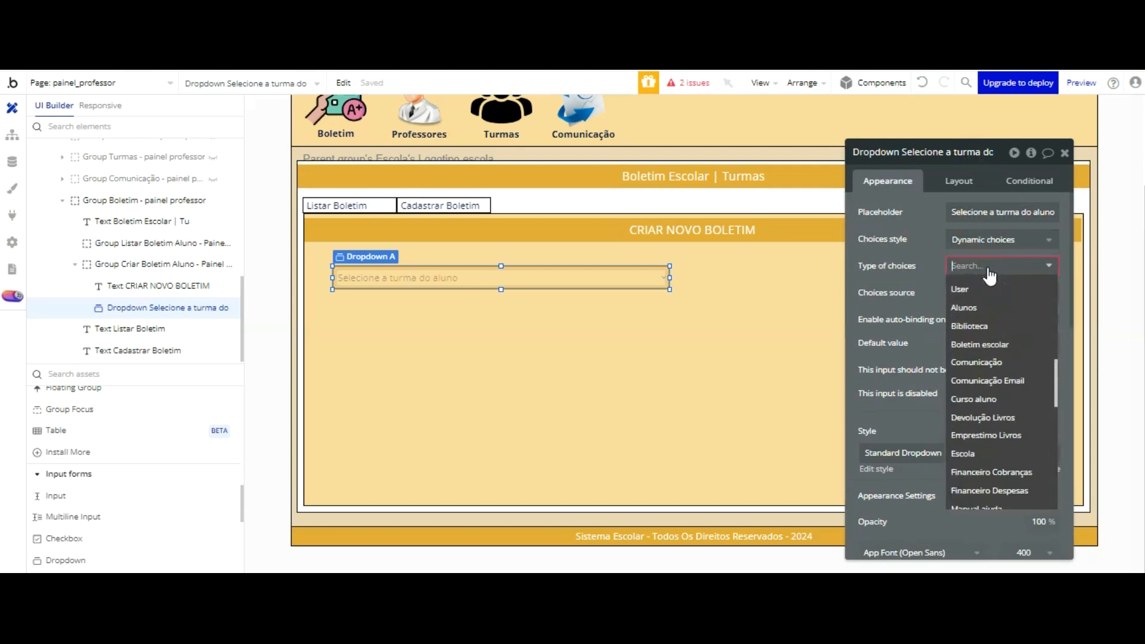
scroll(990, 277, "down", 3)
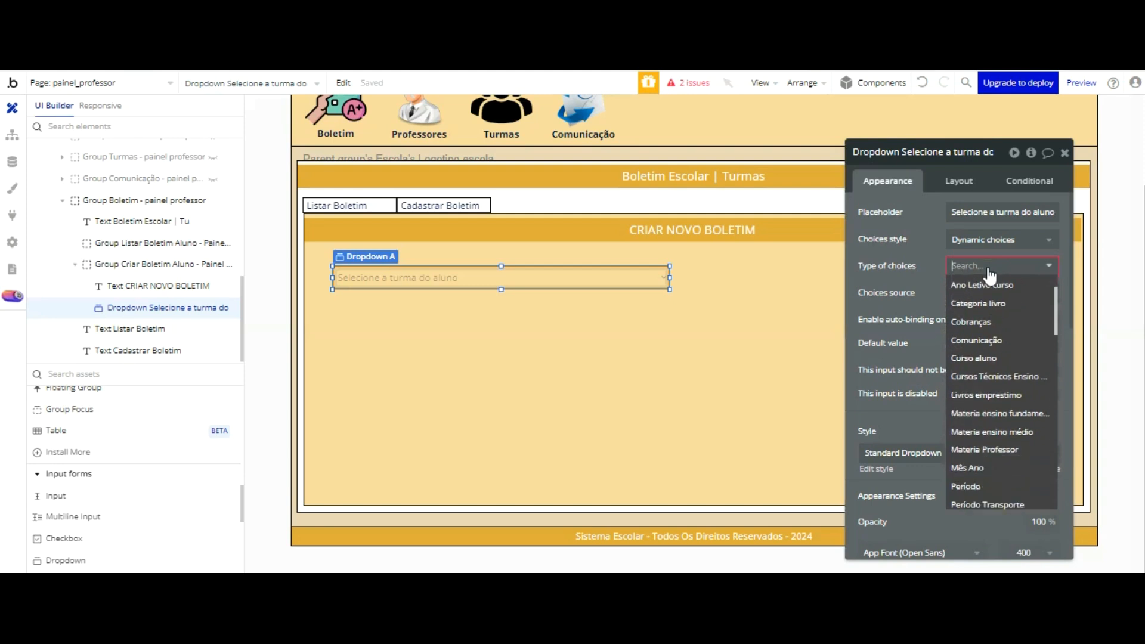
scroll(991, 276, "down", 4)
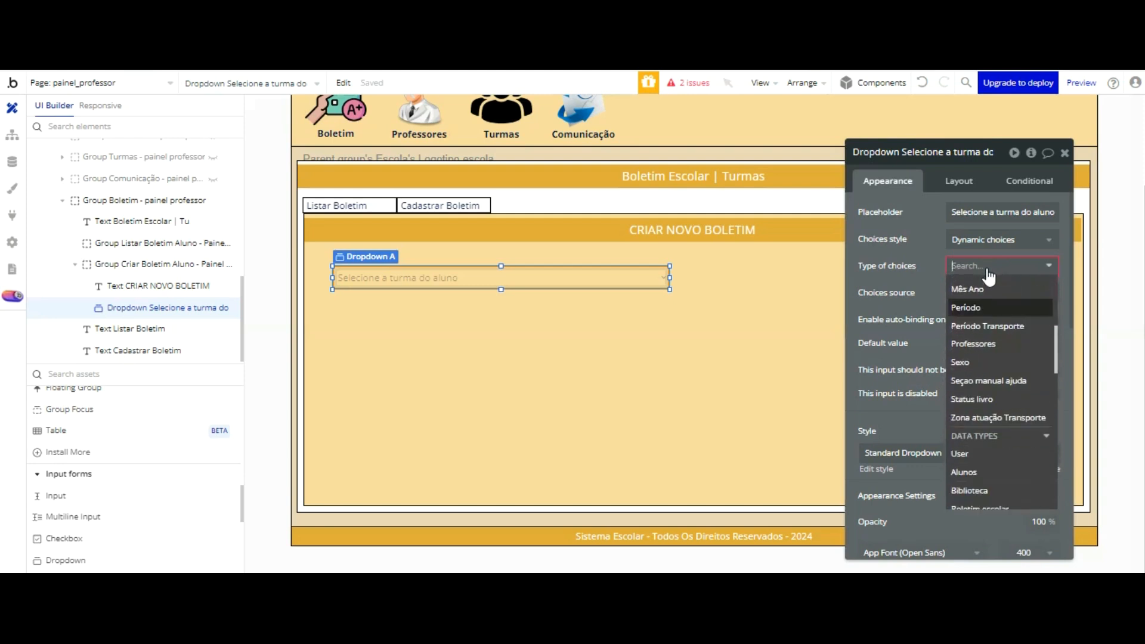
scroll(989, 280, "down", 3)
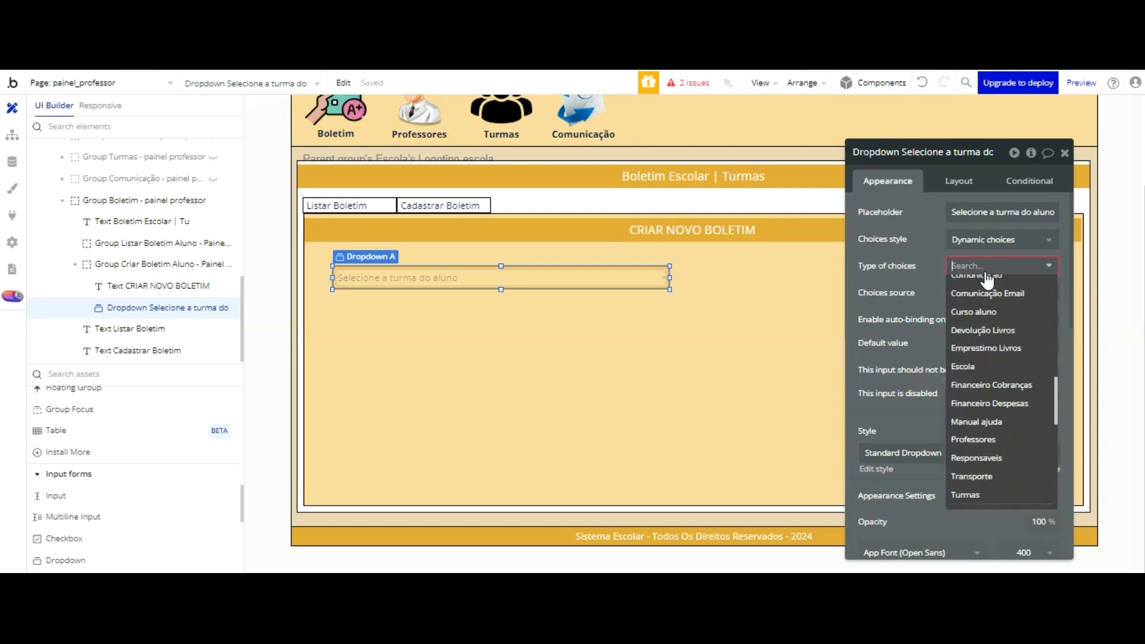
left_click(967, 495)
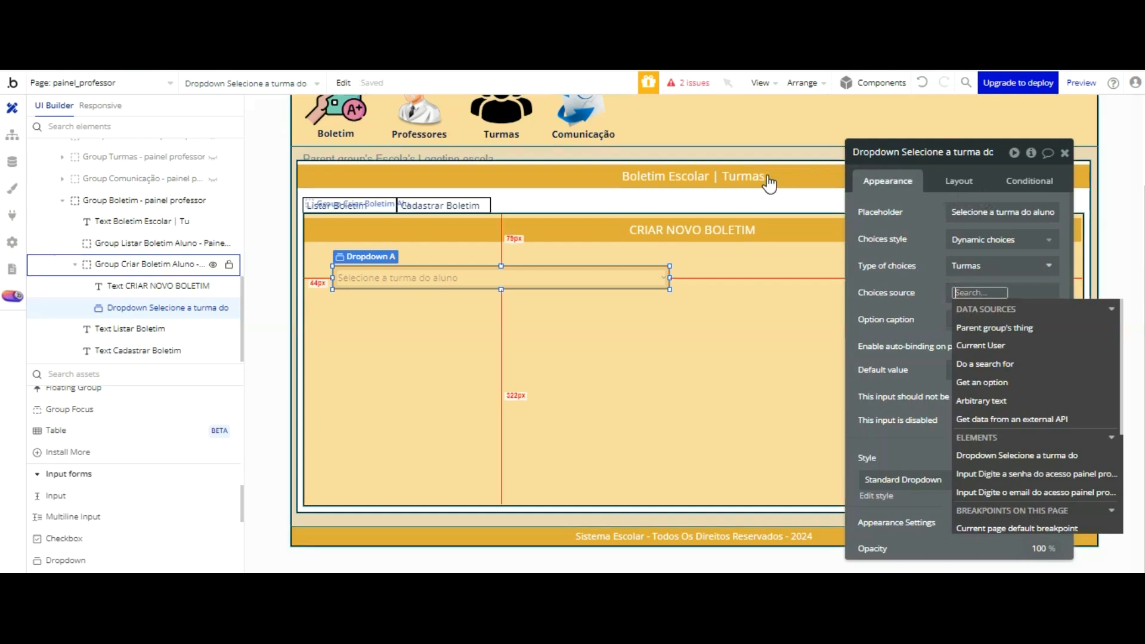
Step: Set the class dropdown's choices source to a search for Turmas without constraints
left_click(768, 274)
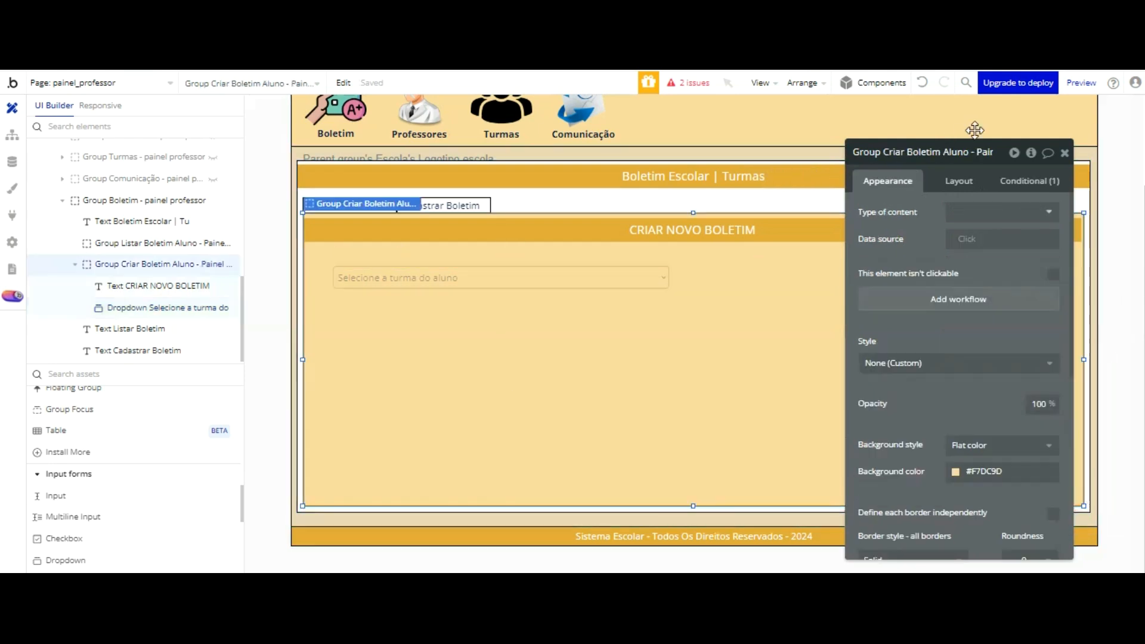
left_click(989, 213)
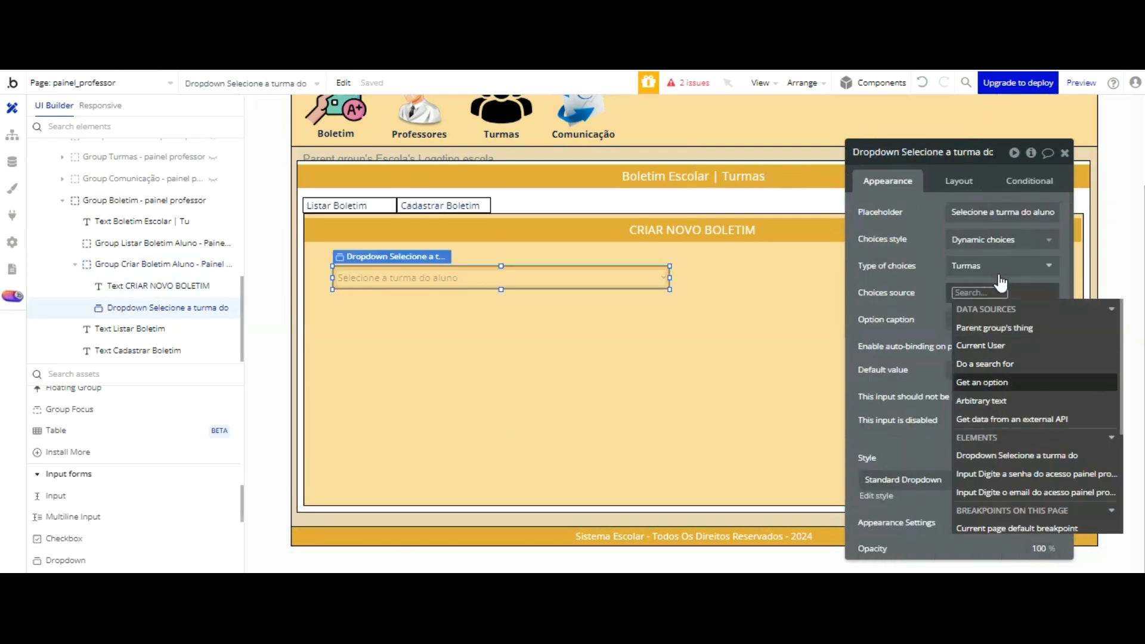
left_click(985, 364)
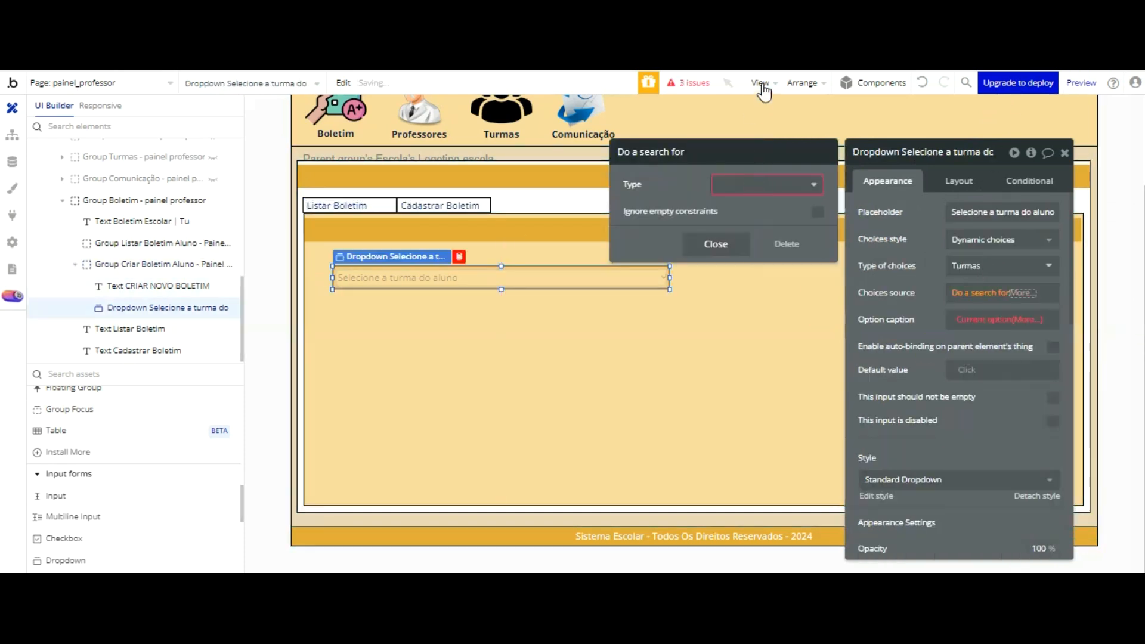
scroll(750, 281, "down", 2)
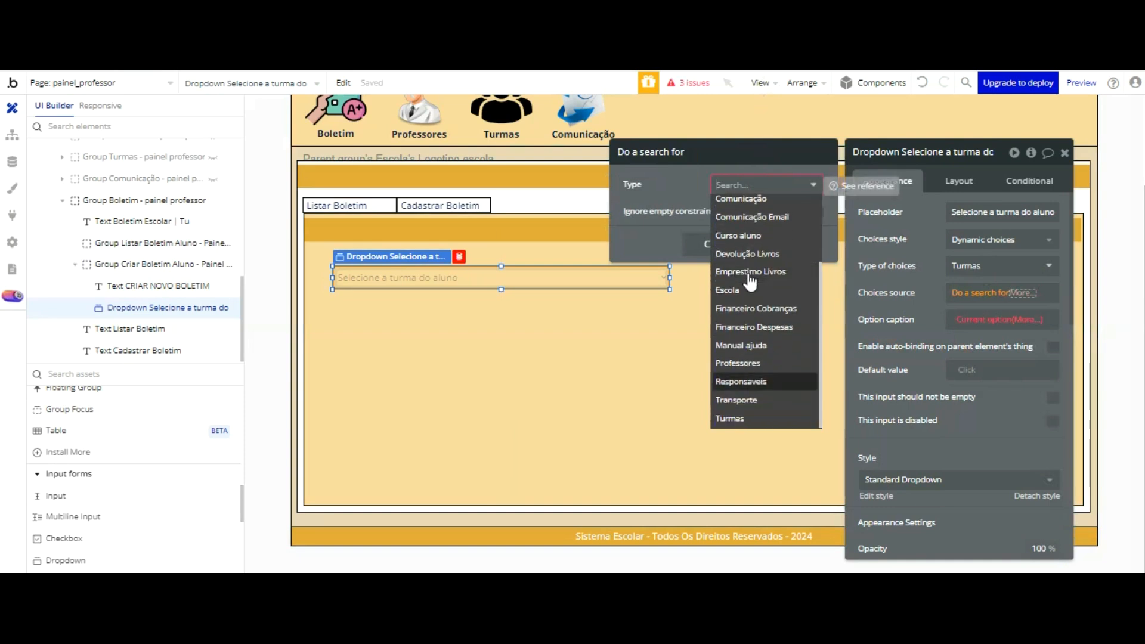
left_click(734, 418)
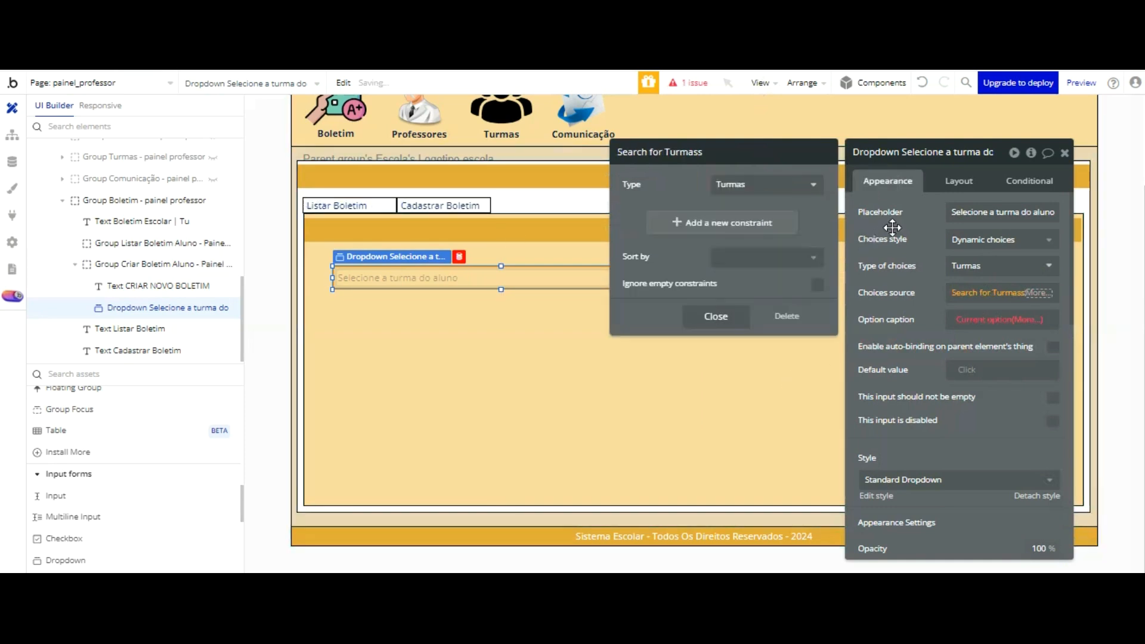
left_click(911, 212)
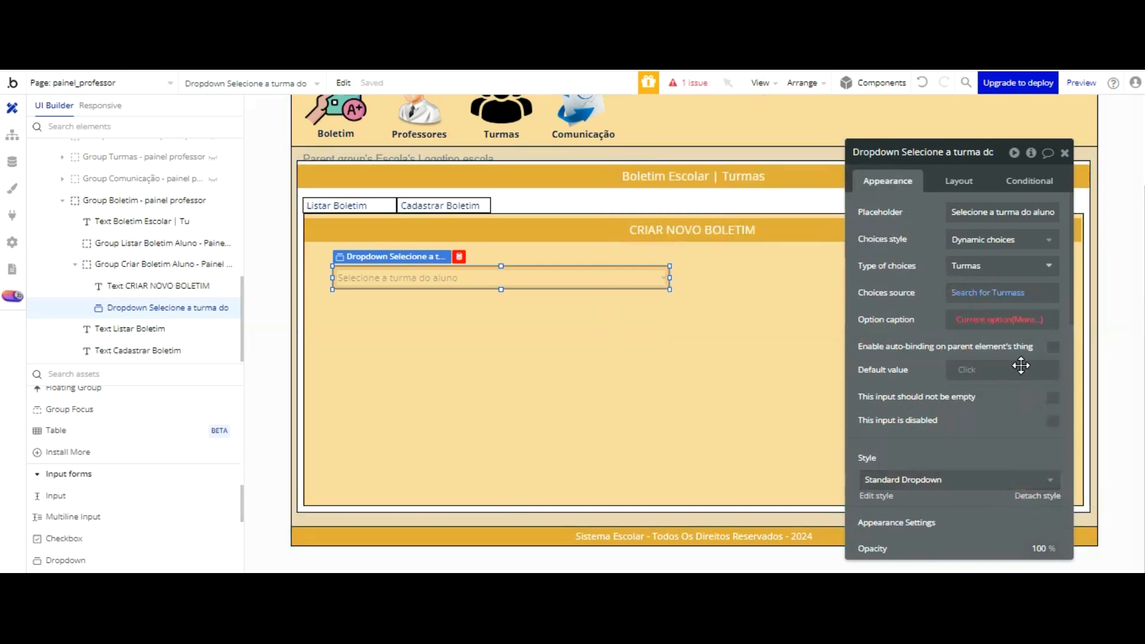
Step: Detach the class dropdown's style and set its font color to black, #000000
left_click(1038, 496)
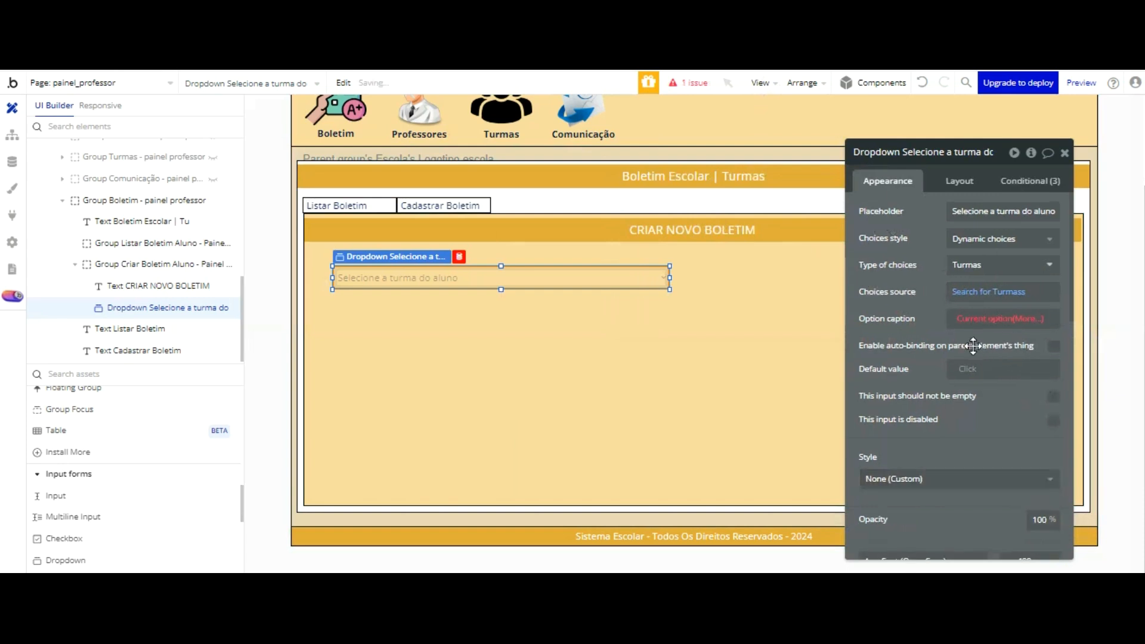
scroll(984, 370, "down", 3)
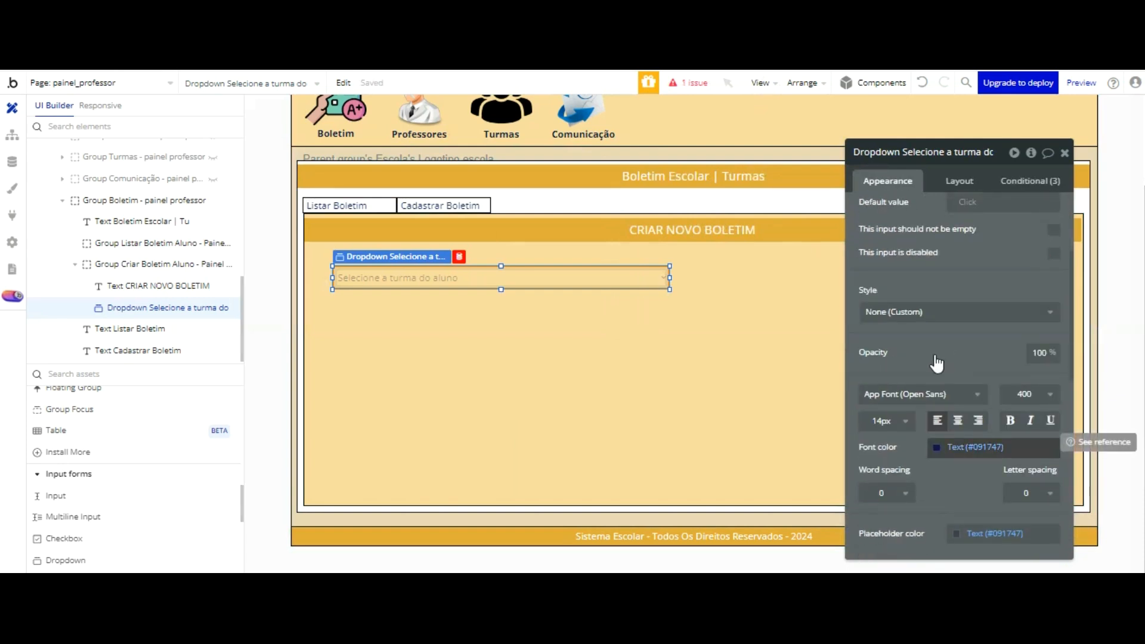
left_click(978, 447)
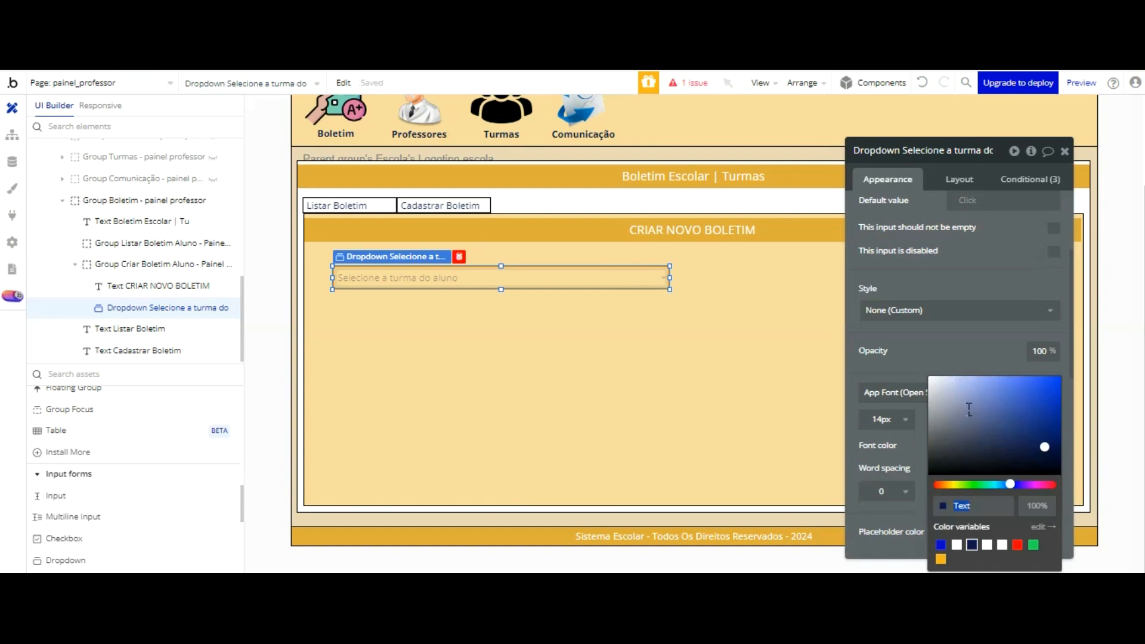
left_click(987, 369)
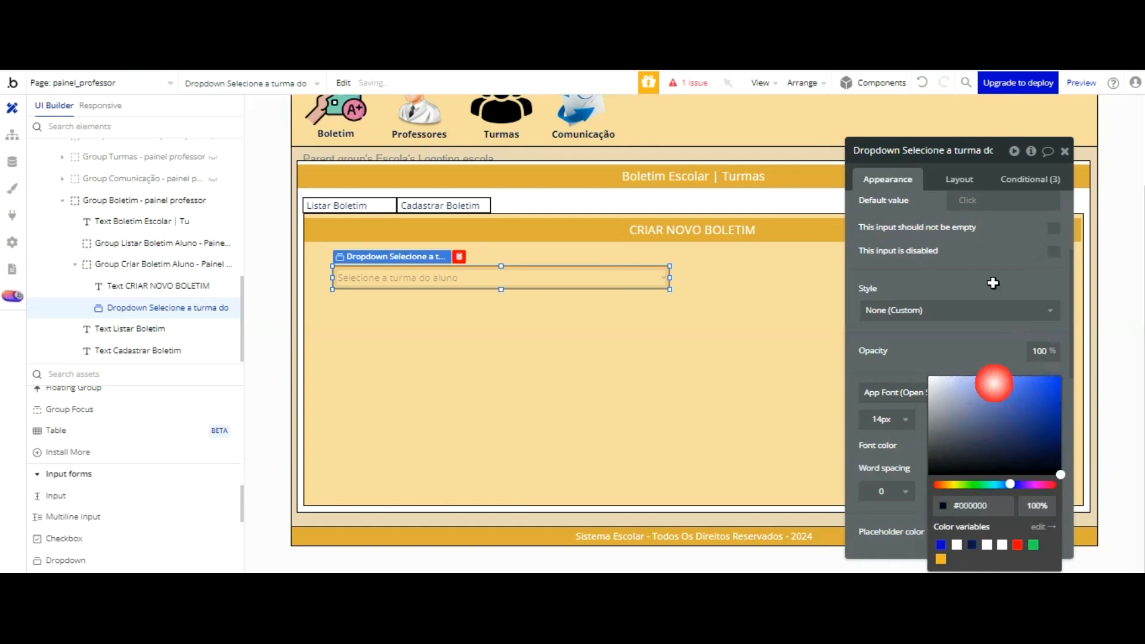
Step: Give the class dropdown a flat background in the white Surface color (#FFFFFF)
scroll(980, 272, "up", 3)
scroll(975, 293, "down", 5)
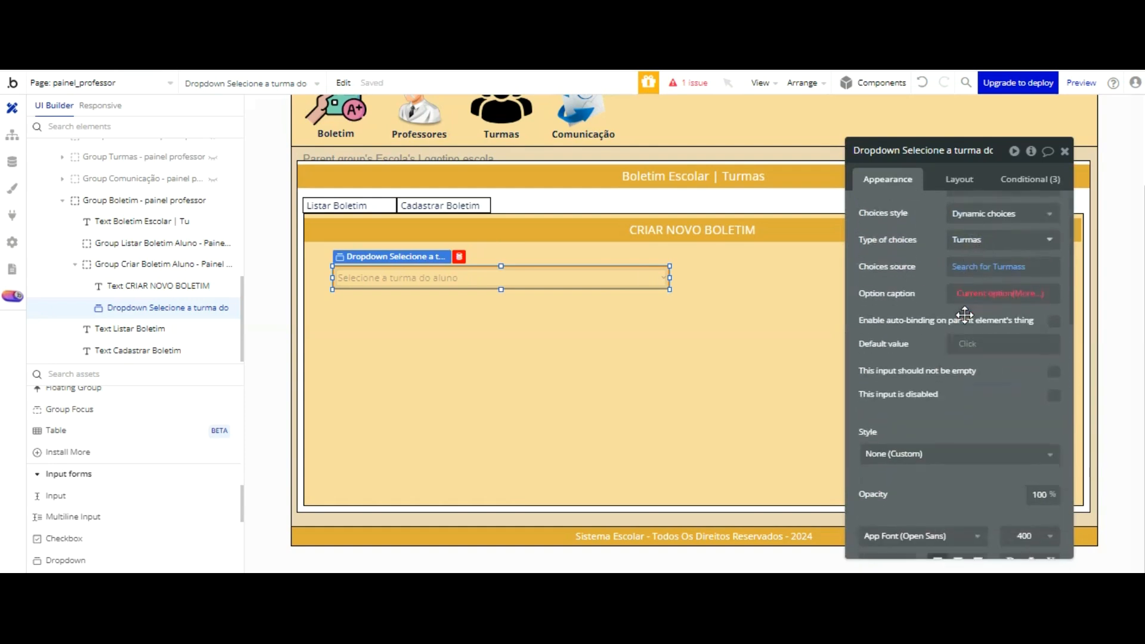
left_click(978, 406)
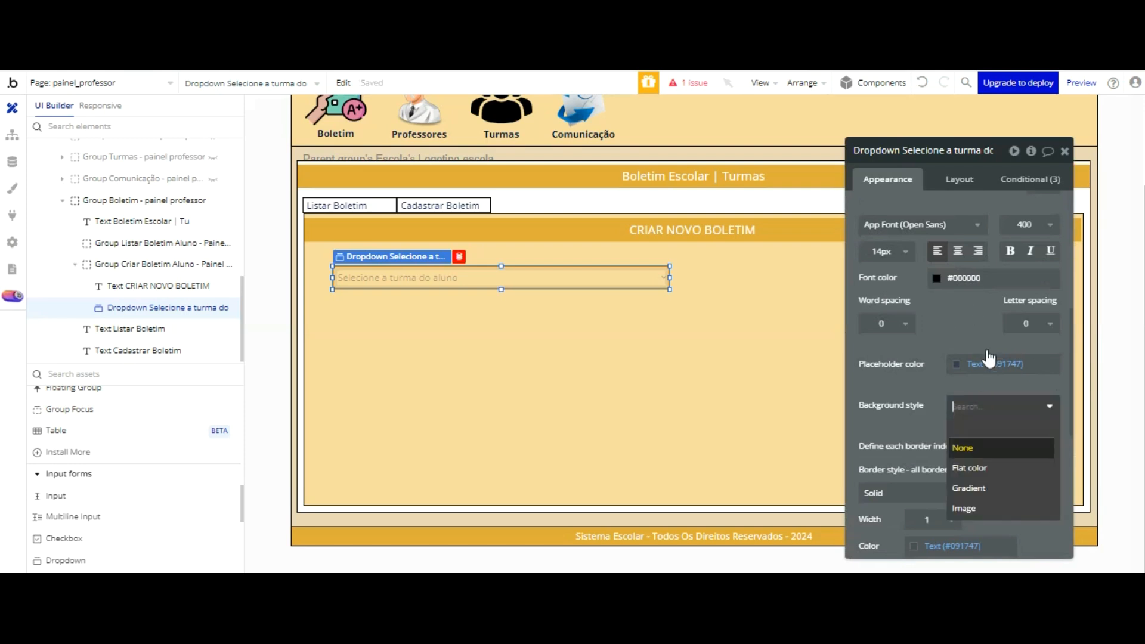
left_click(988, 465)
left_click(961, 432)
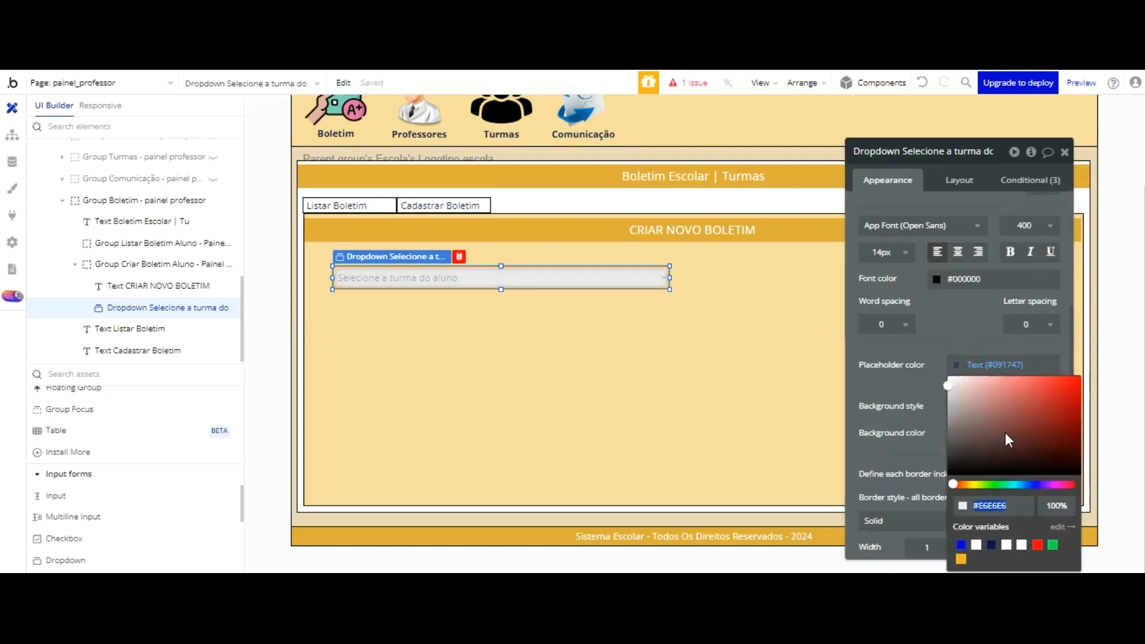
left_click(1007, 545)
left_click(967, 322)
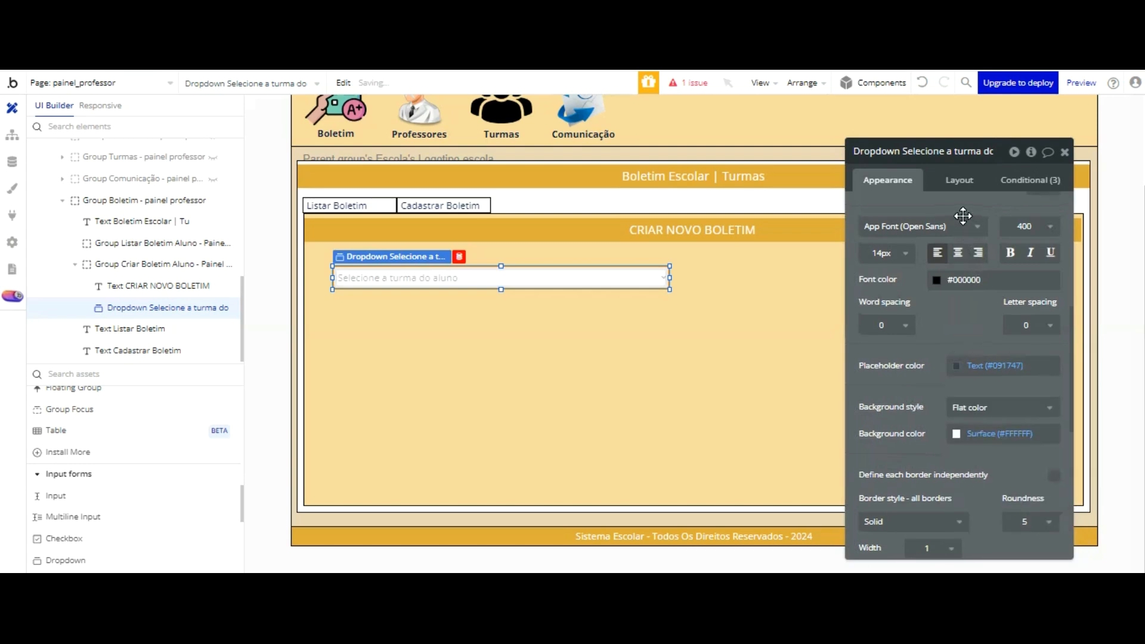
Step: Set the class dropdown's option caption to Current option's Nome Turma
scroll(968, 319, "up", 5)
left_click(977, 319)
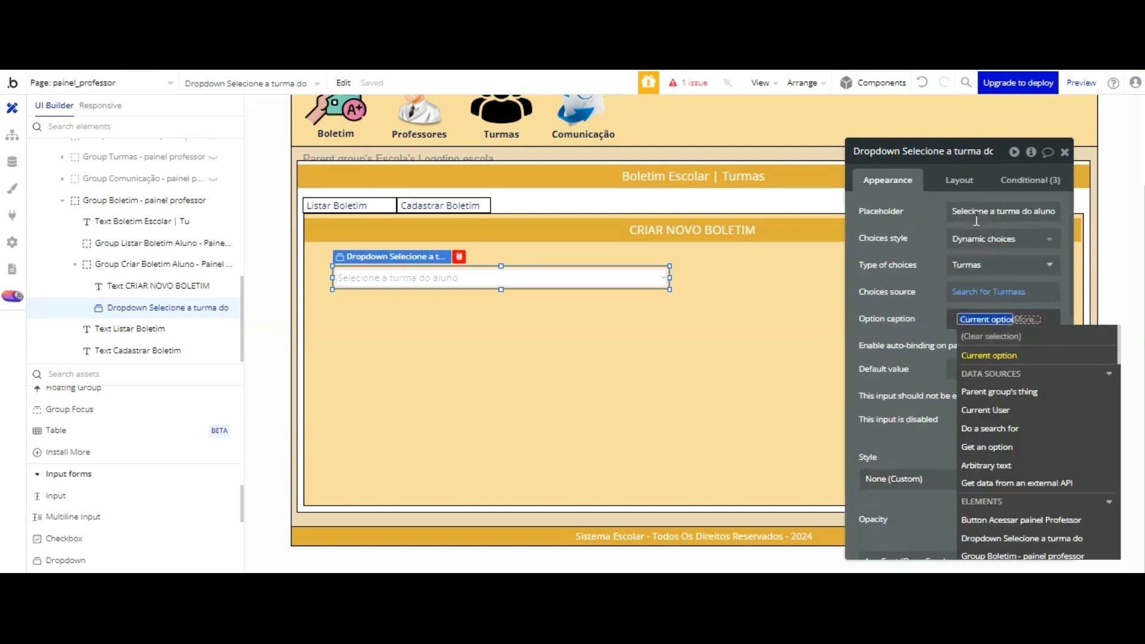
left_click(991, 356)
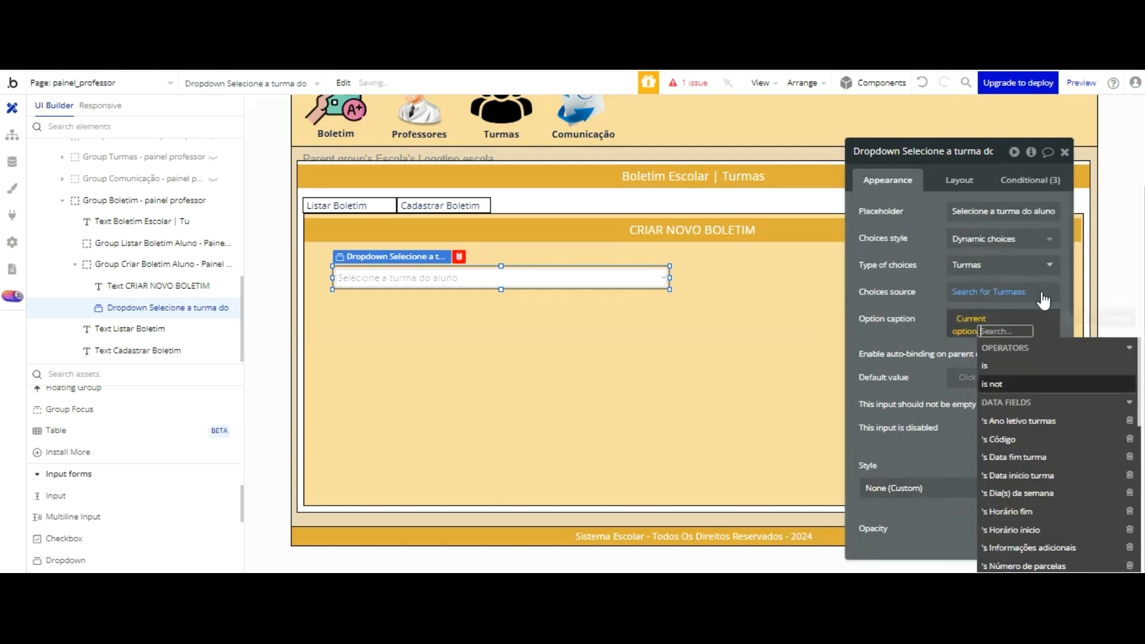
scroll(1065, 346, "down", 4)
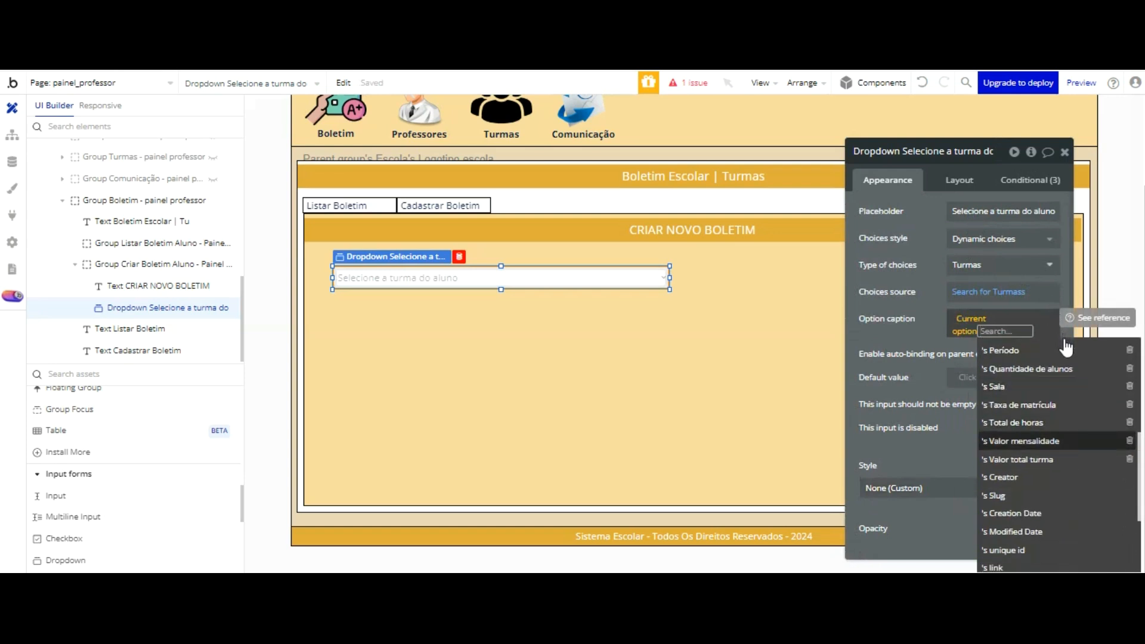
scroll(1056, 358, "up", 2)
left_click(997, 373)
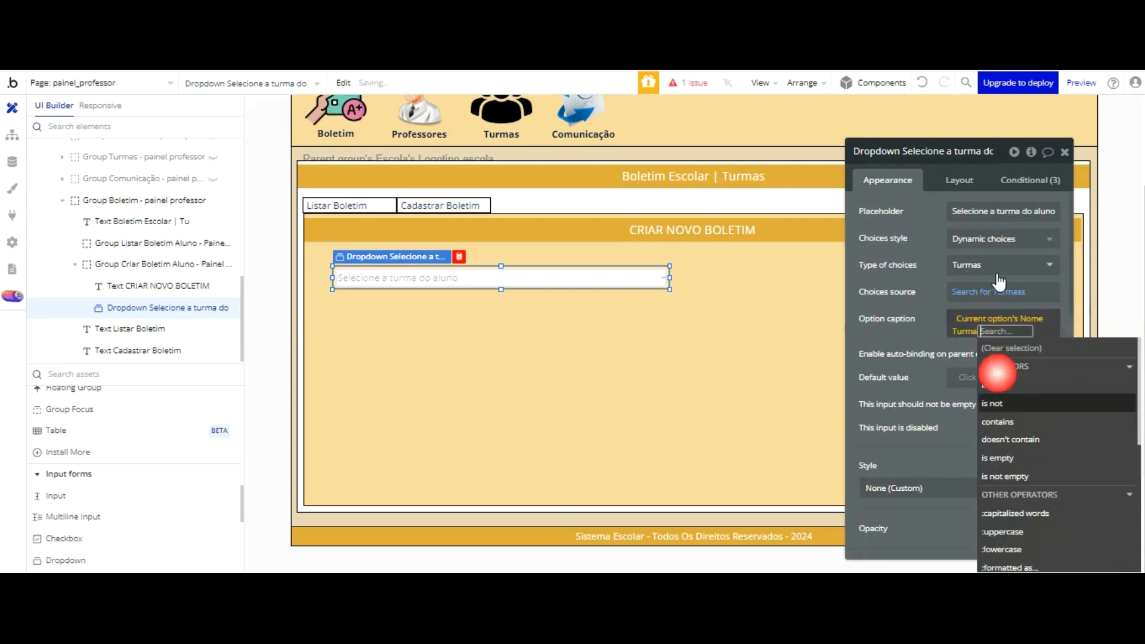
left_click(941, 236)
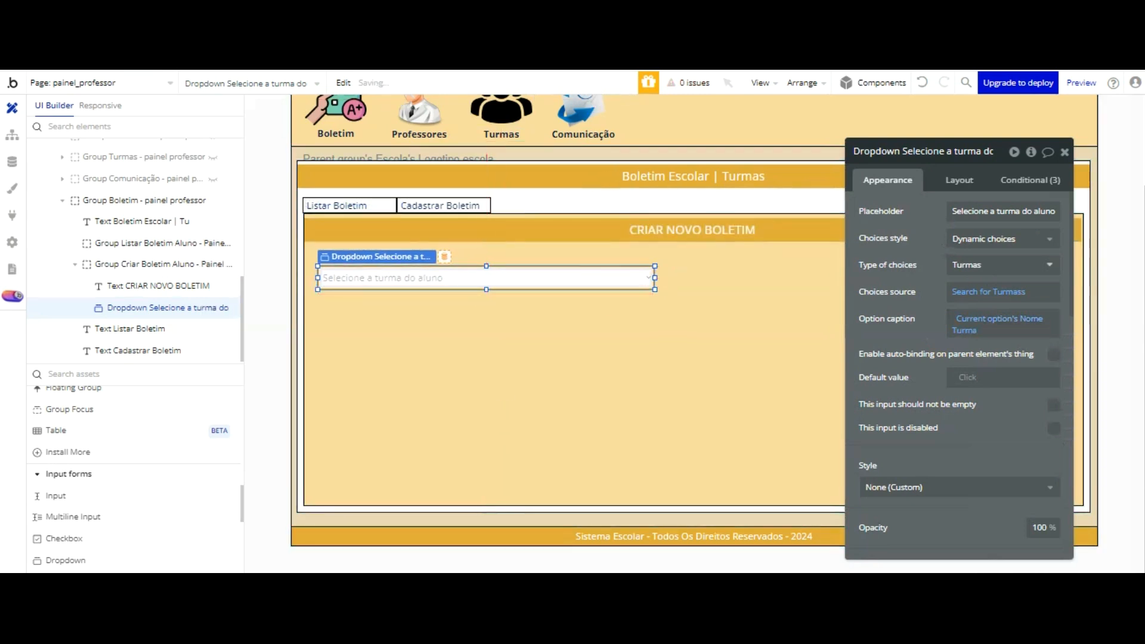
Step: Reload the preview, open Cadastrar Boletim under Boletim and test the choices of the class dropdown
key("ctrl+Tab")
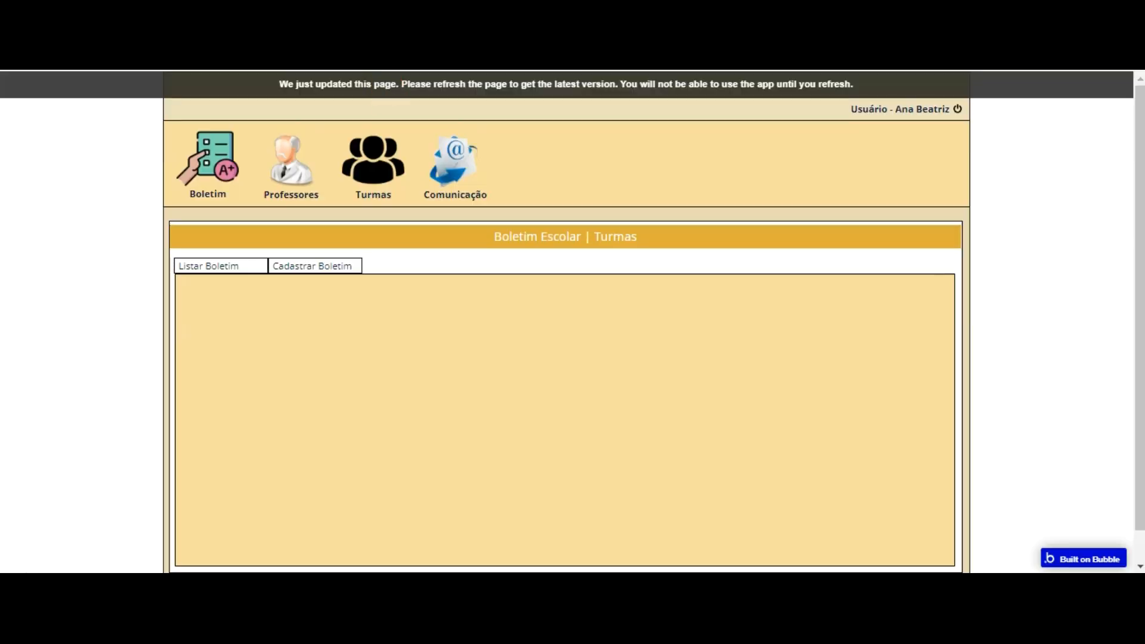
key("F5")
left_click(192, 153)
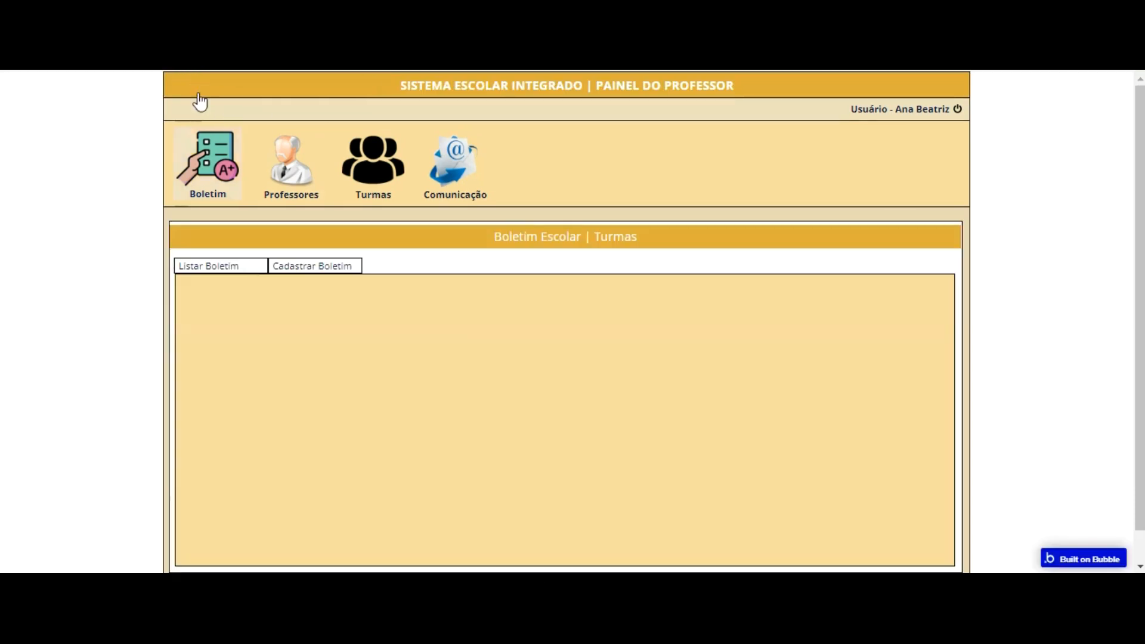
left_click(298, 266)
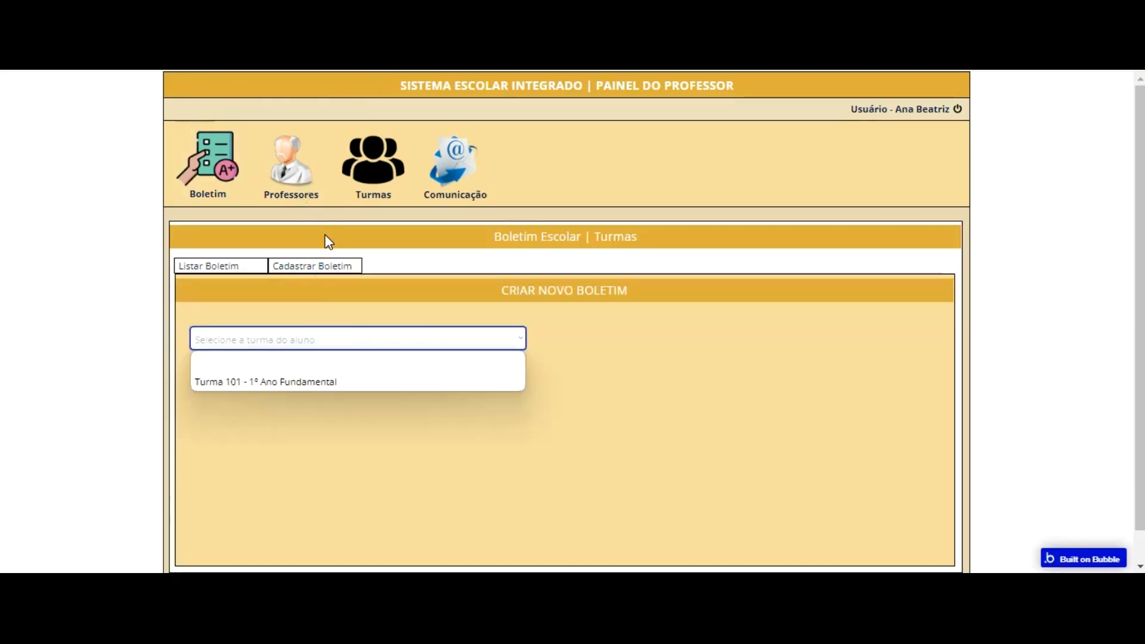
left_click(312, 360)
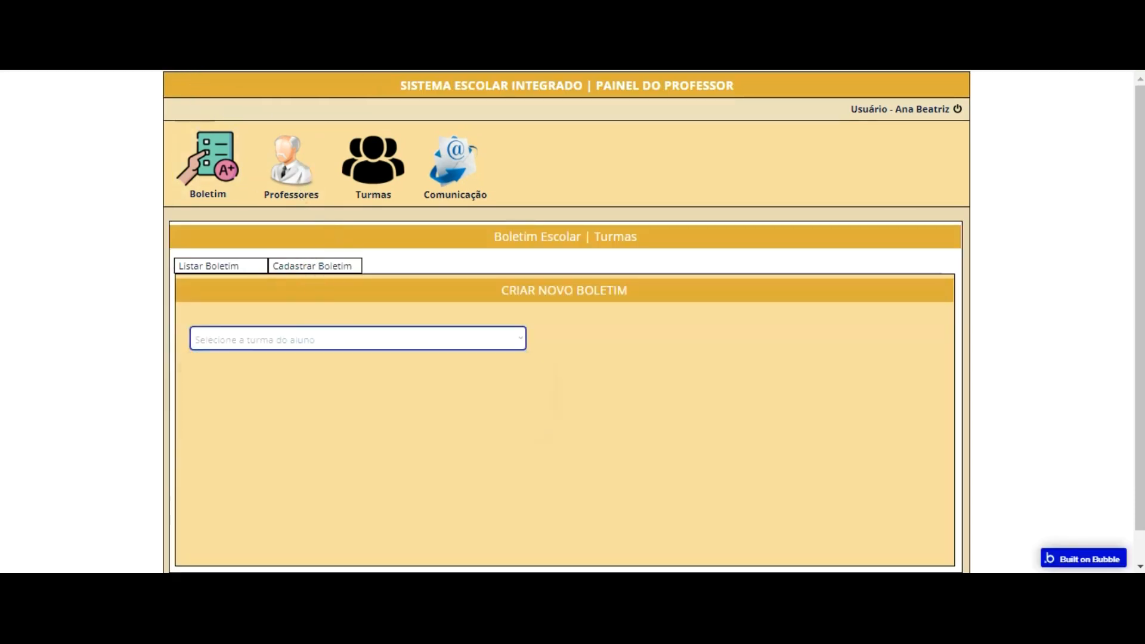
Step: Back in the editor, mark the class dropdown as an input that should not be empty, and return to the preview
key("ctrl+shift+Tab")
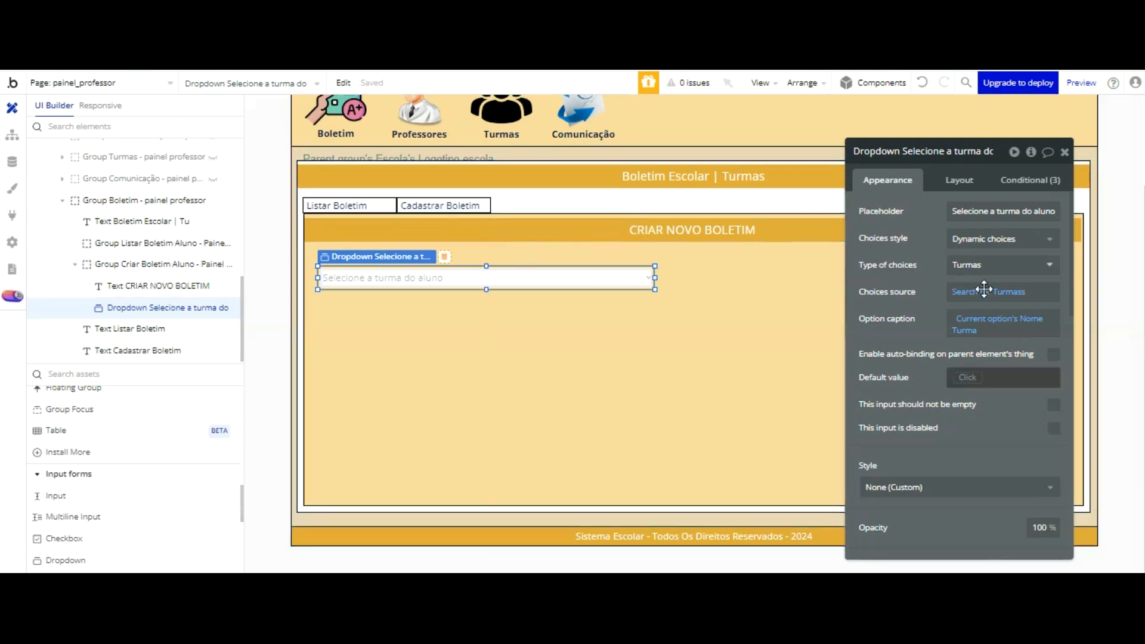
left_click(1054, 407)
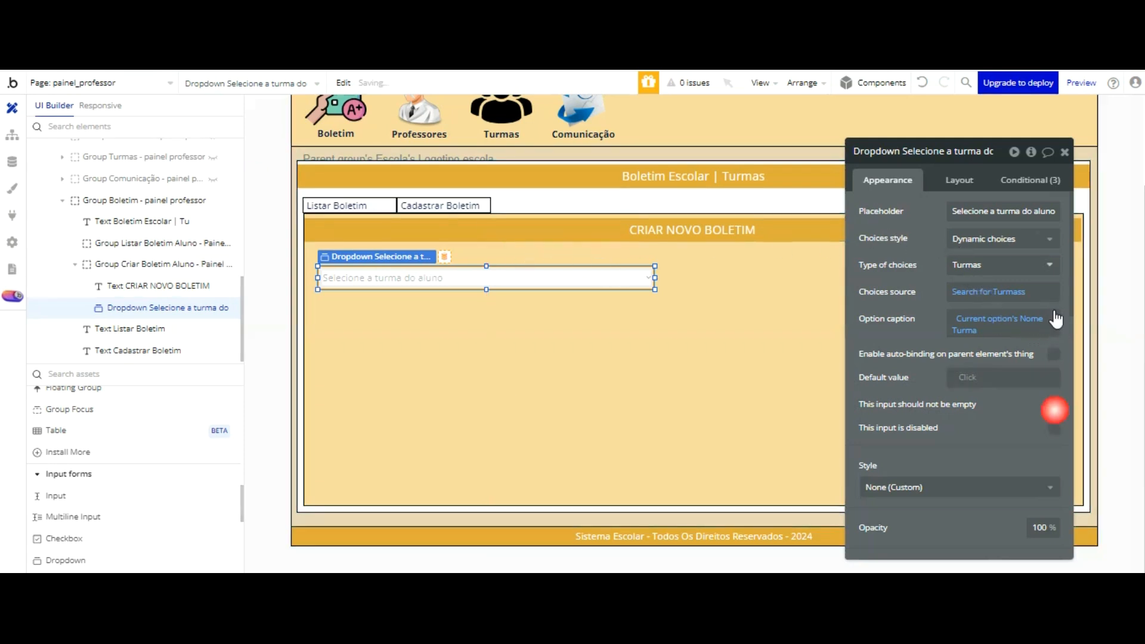
key("ctrl+Tab")
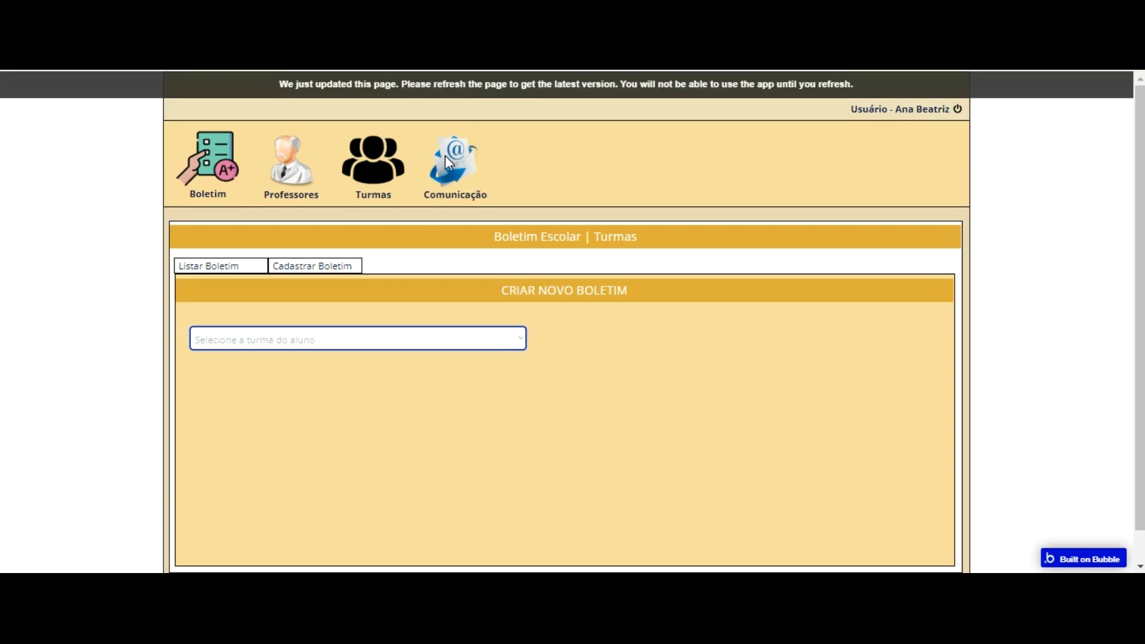
Step: Check the class dropdown's choices in the preview, and back in the editor move the dropdown slightly inward within the form
left_click(478, 337)
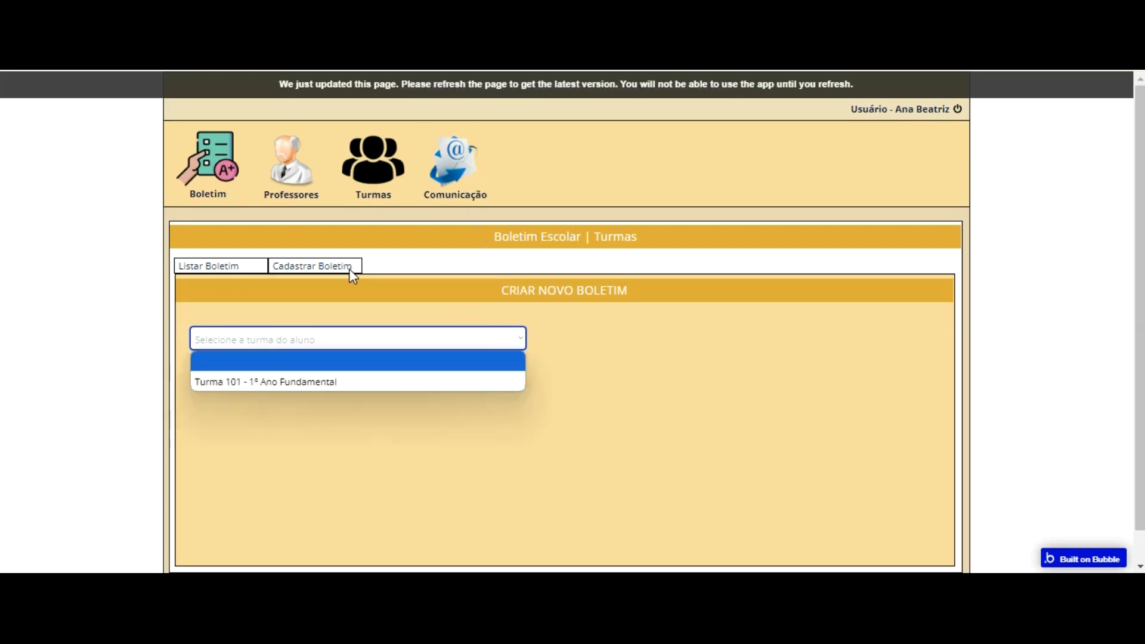
key("ctrl+Tab")
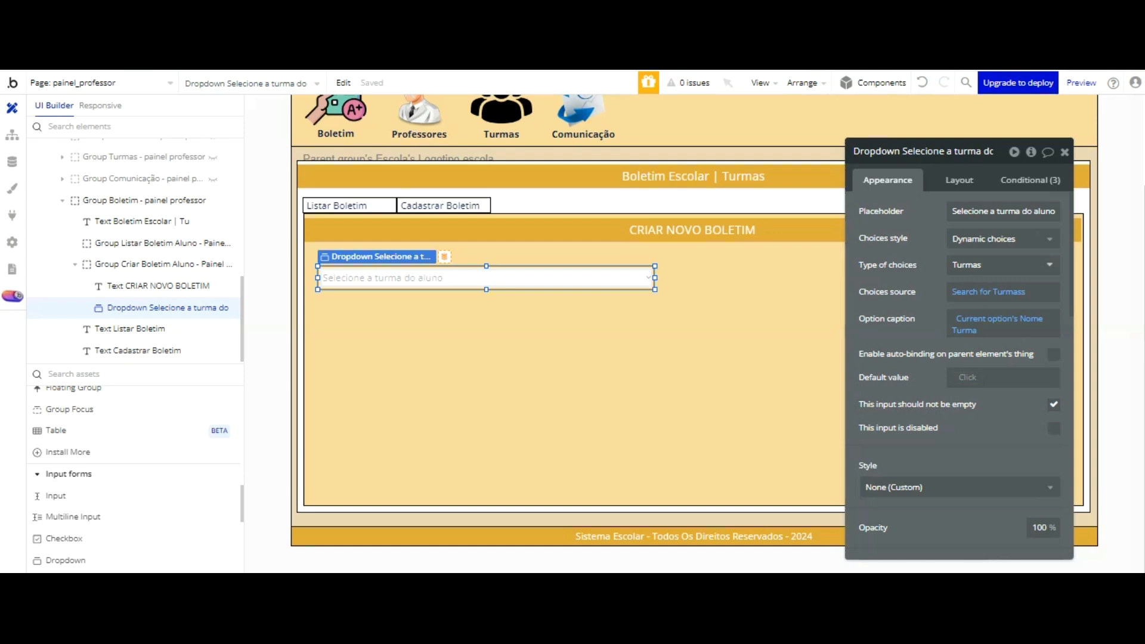
left_click_drag(580, 177, 589, 181)
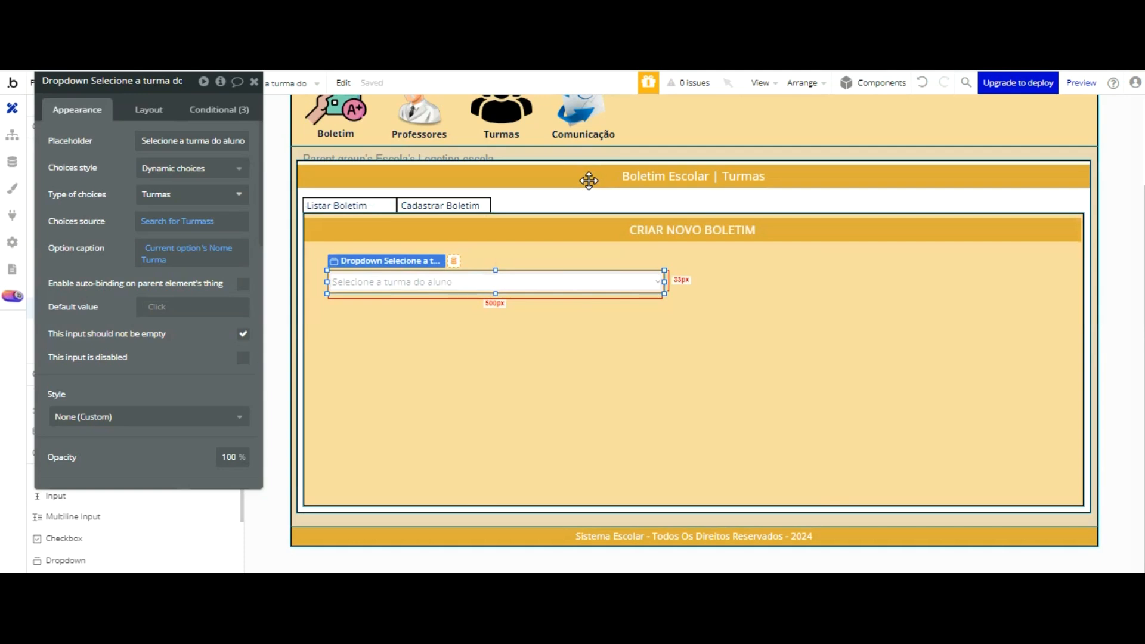
Step: Rename the class dropdown element as "Dropdown Turmar aluno Cadastro boletim - painel professor"
left_click(156, 81)
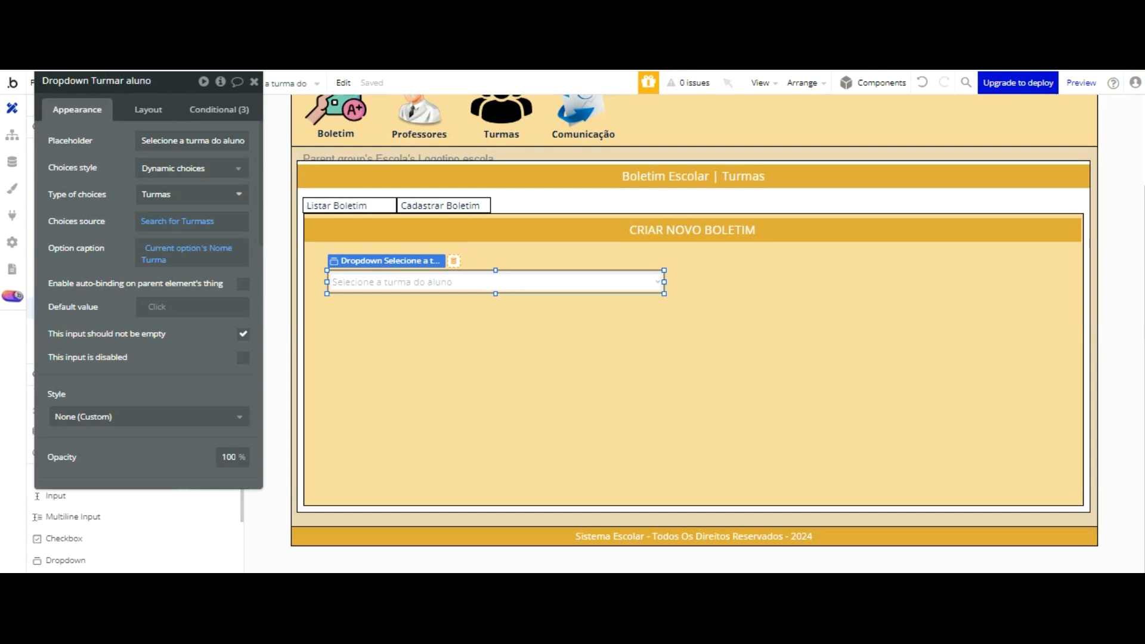
type("tro boletim")
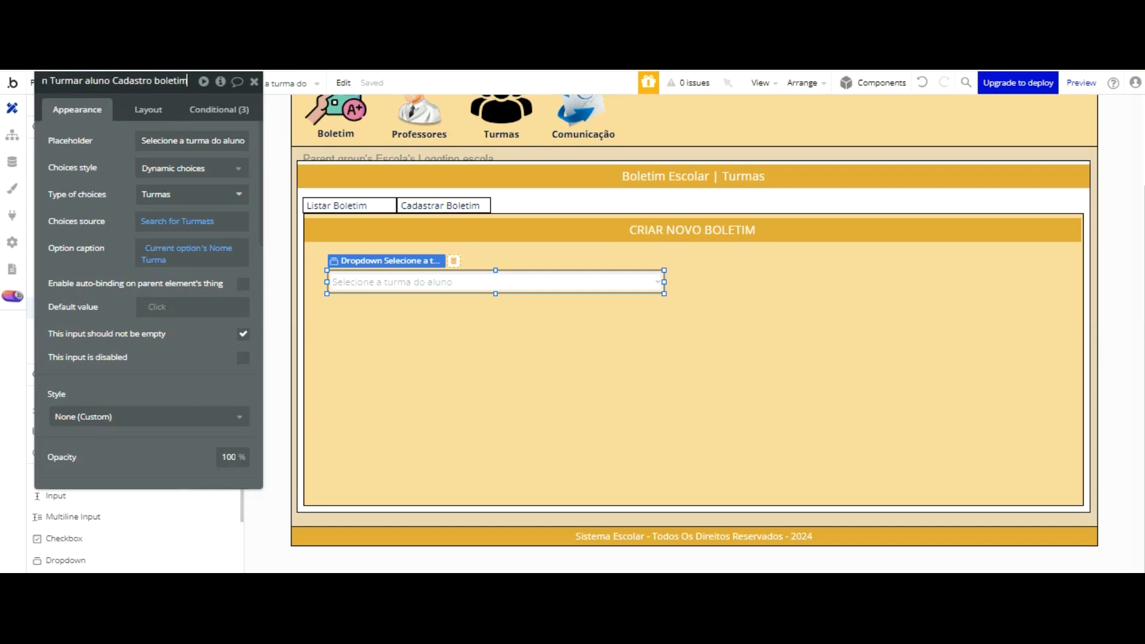
type(" - pinel")
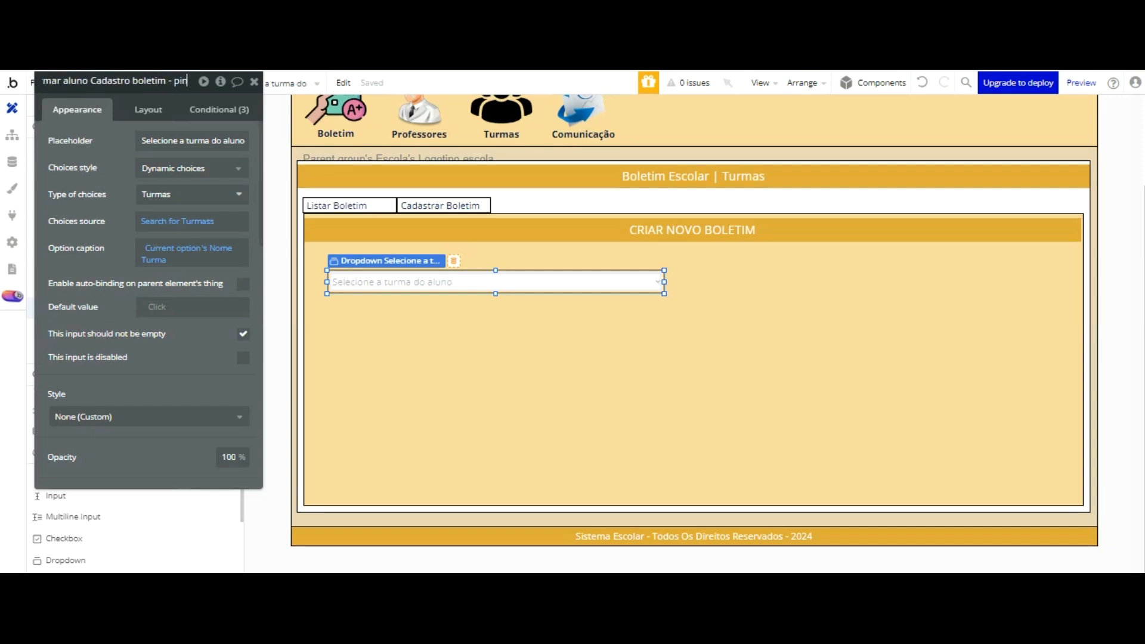
key("BackSpace")
key("BackSpace")
key("BackSpace")
key("BackSpace")
type("ainel professor")
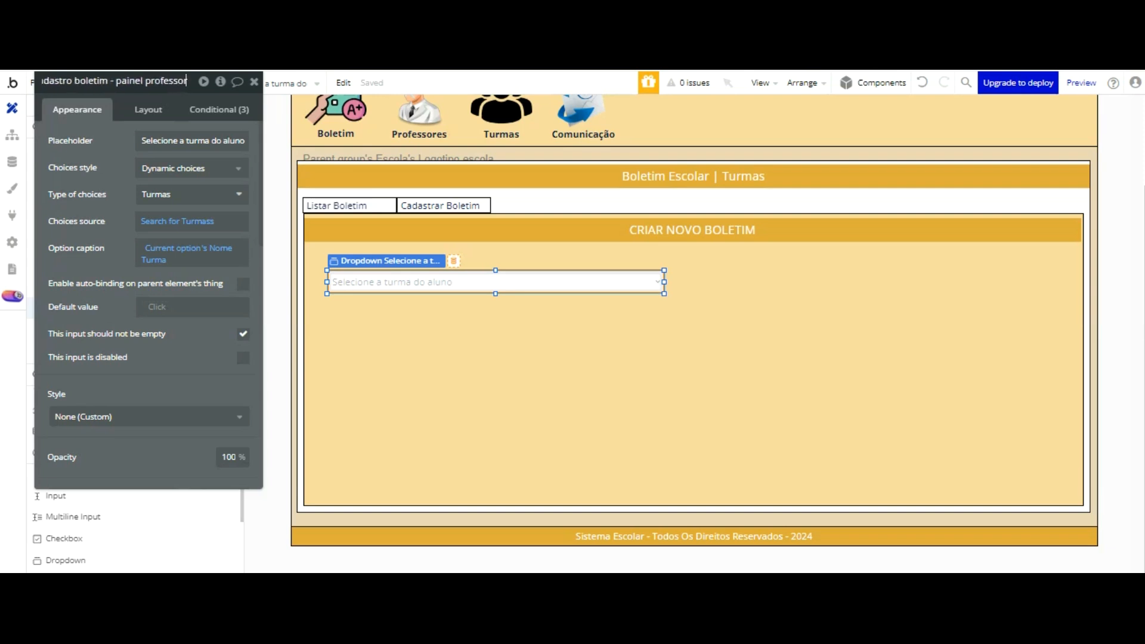
key("Return")
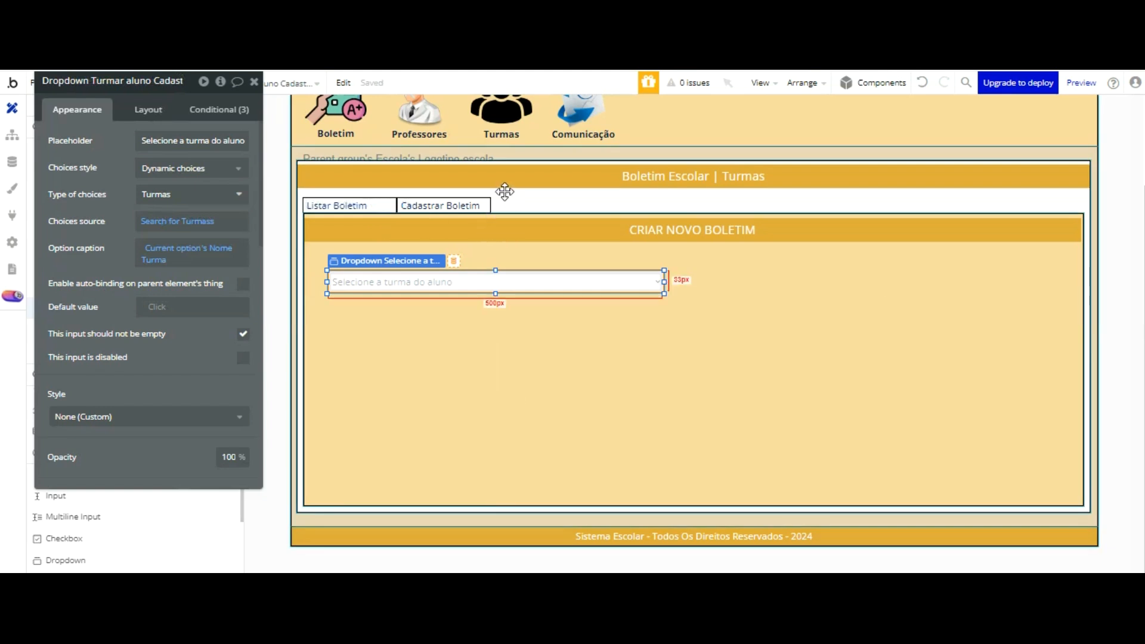
Step: Copy the class dropdown four times and arrange the five dropdowns in two columns, three in the first and two in the second
left_click_drag(504, 190, 880, 188)
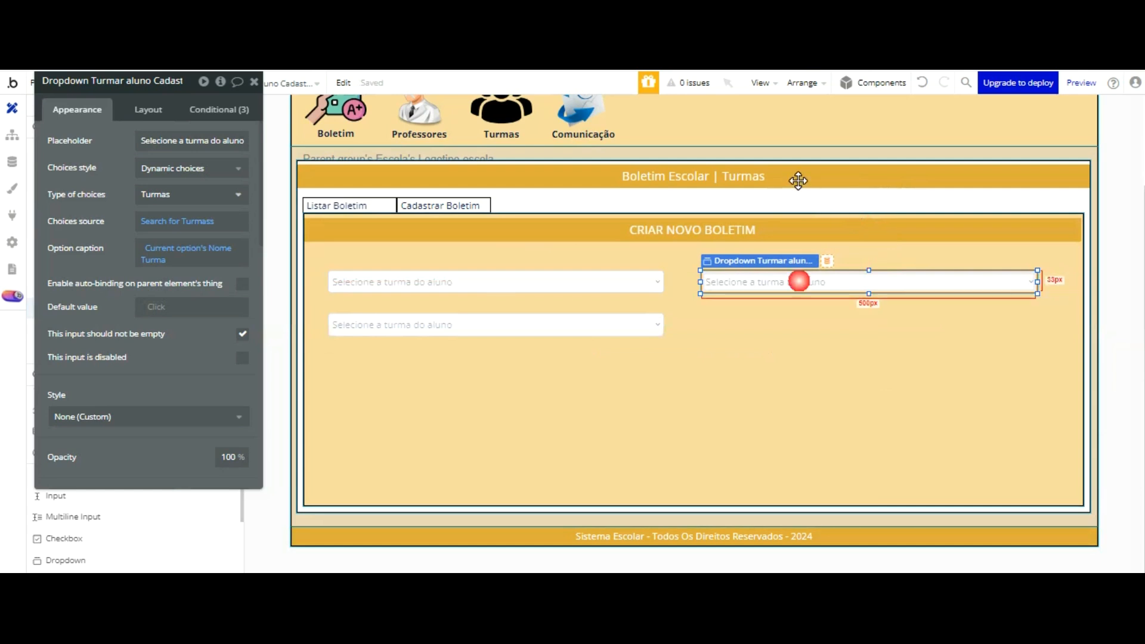
key("ctrl+c")
key("ctrl+v")
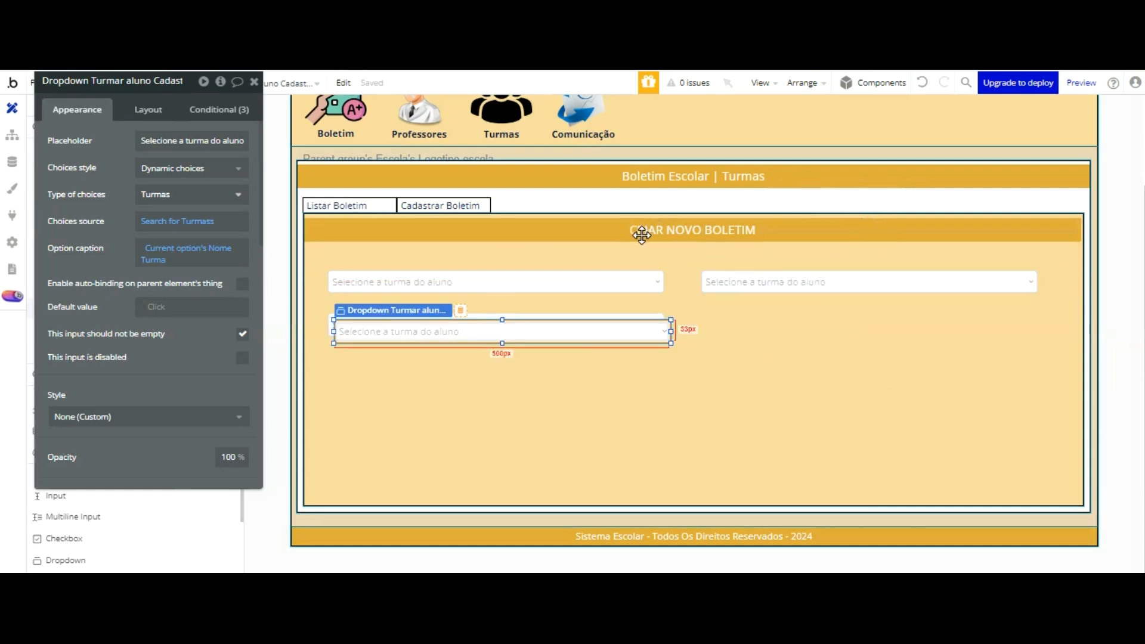
left_click(1003, 230)
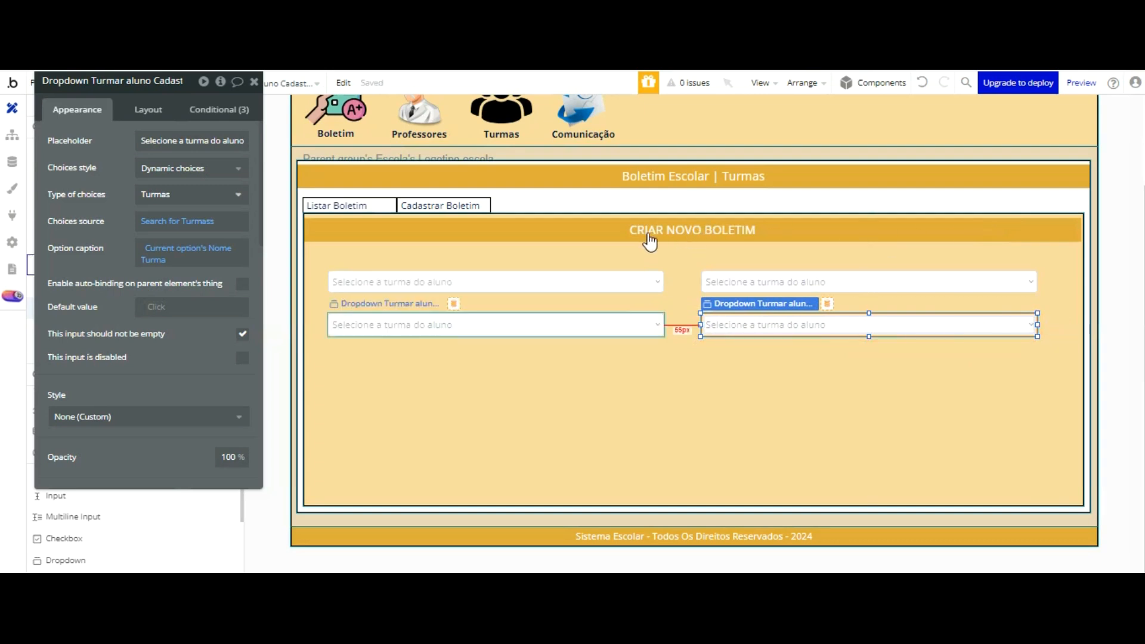
left_click(500, 325)
key("ctrl+c")
key("ctrl+v")
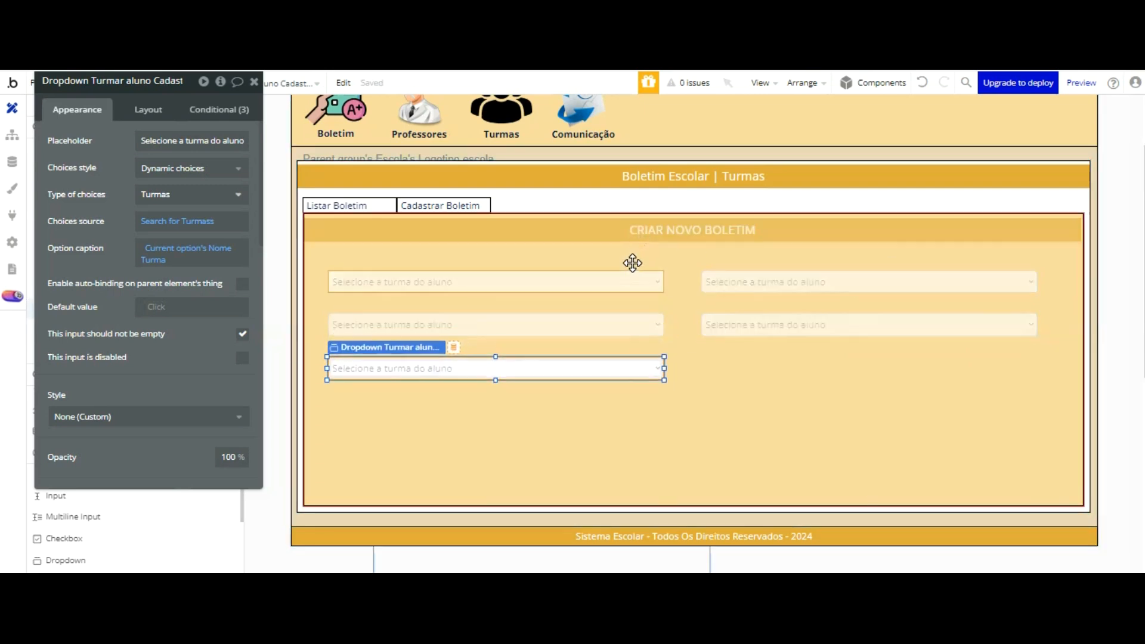
left_click(634, 363)
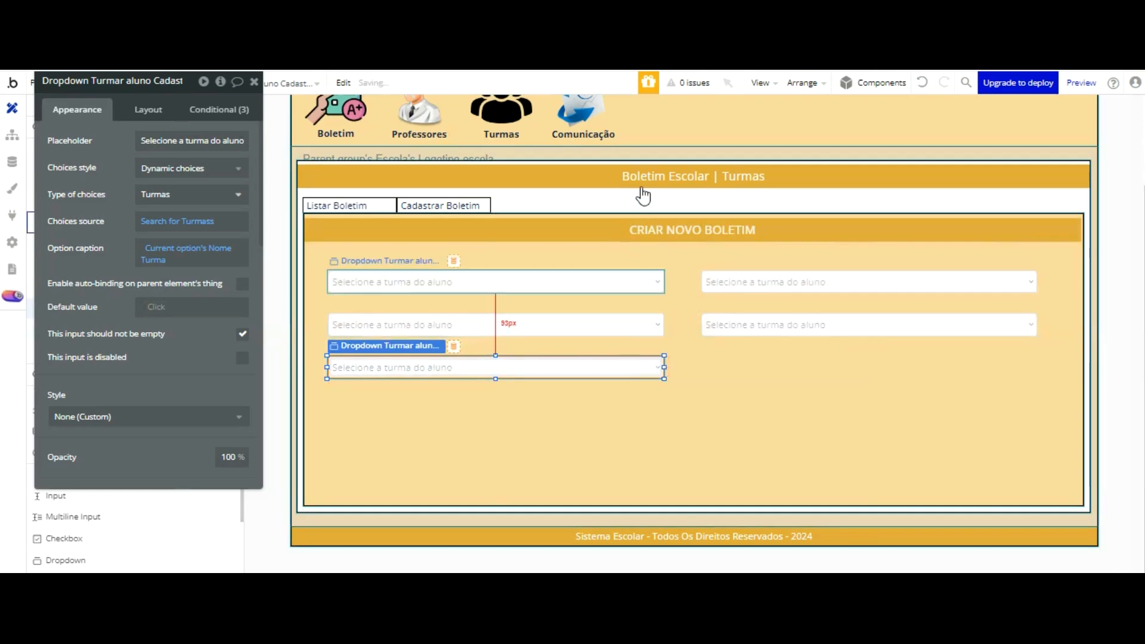
Step: Select all five dropdowns and nudge them together to the right to centre them in the Criar Novo Boletim group
left_click(634, 273)
left_click(635, 325, "shift")
left_click(634, 368, "shift")
left_click(775, 282, "shift")
left_click(749, 327, "shift")
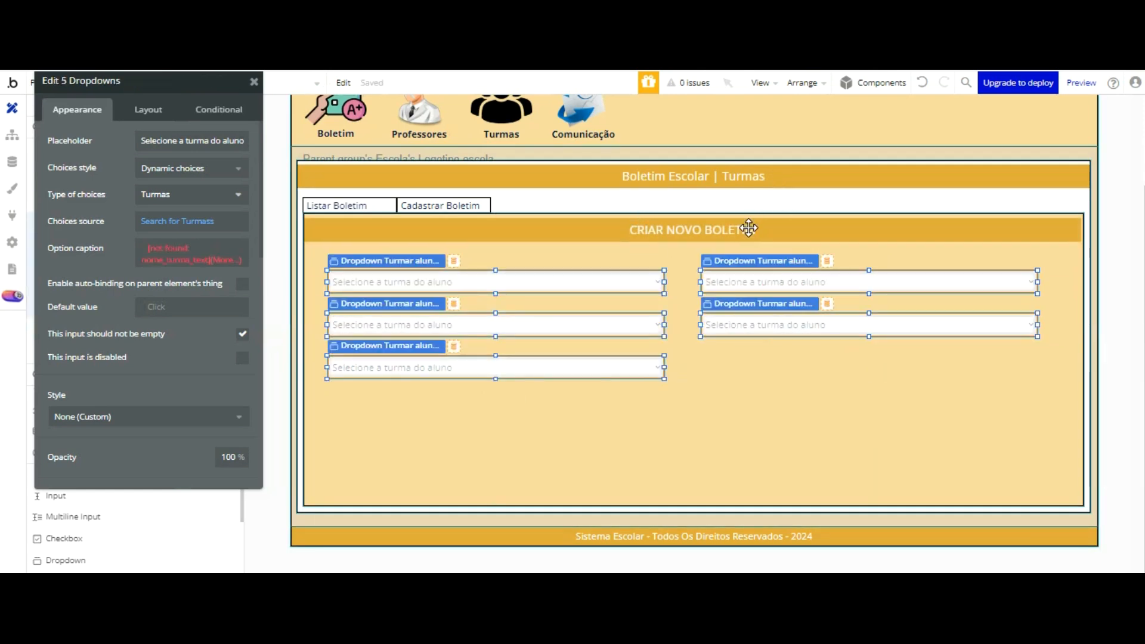
key("Right")
key("Right")
key("Right")
key("Right")
key("Right")
key("Right")
key("Right")
key("Right")
key("Right")
key("Right")
key("Right")
key("Right")
key("Right")
key("Right")
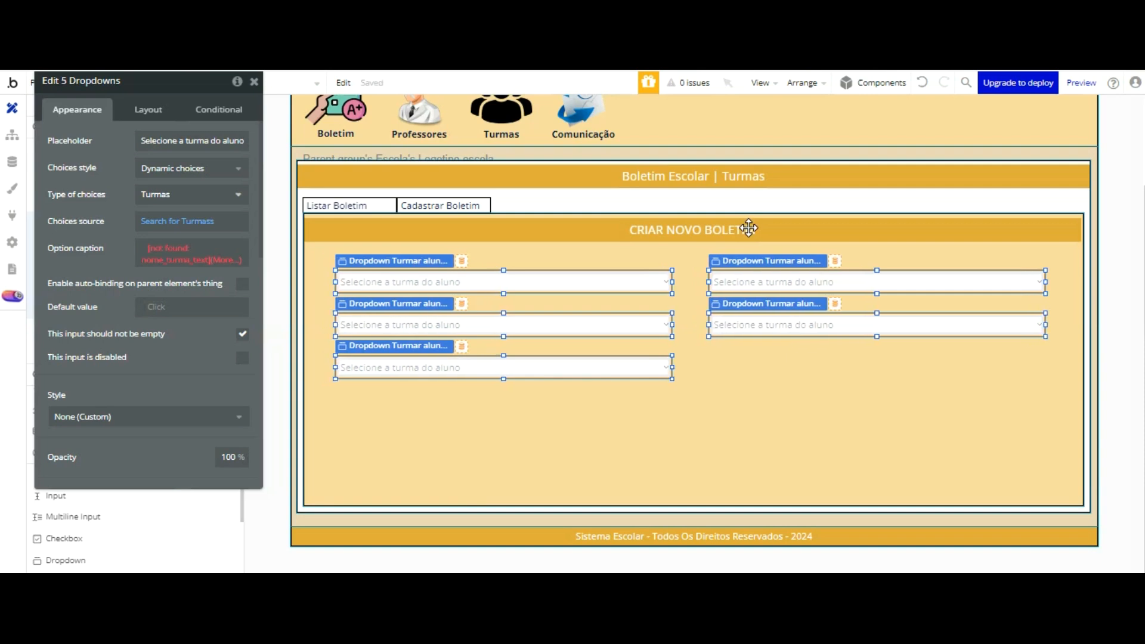
key("Right")
key("Right")
key("Right")
key("Right")
left_click(718, 394)
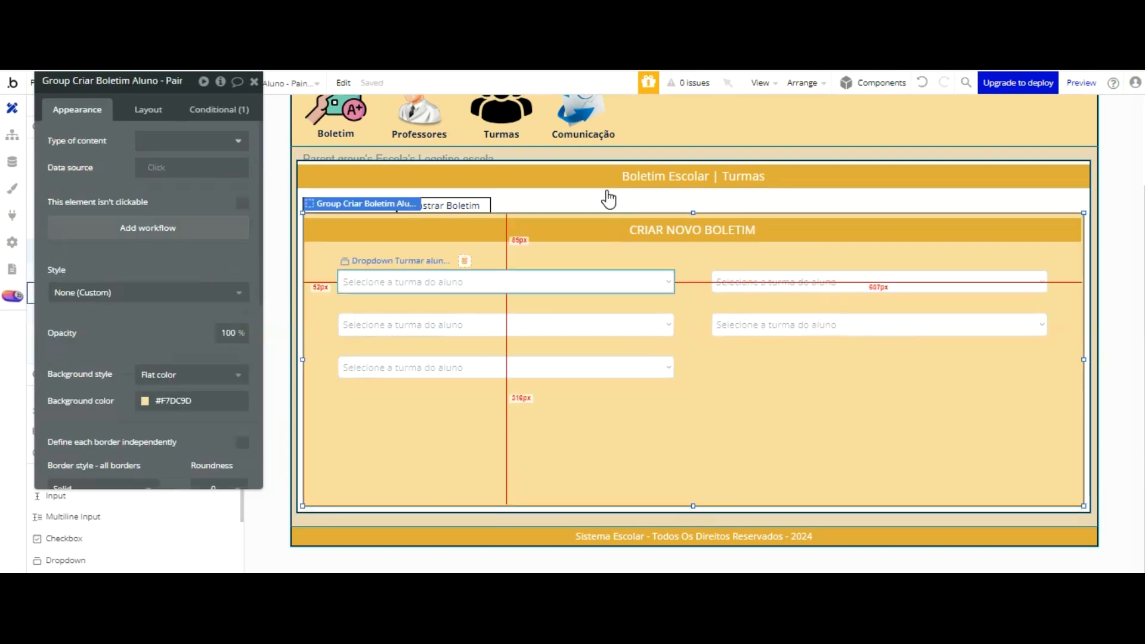
Step: Change the placeholder of the second dropdown in the first row to "Selecione aluno"
left_click(579, 281)
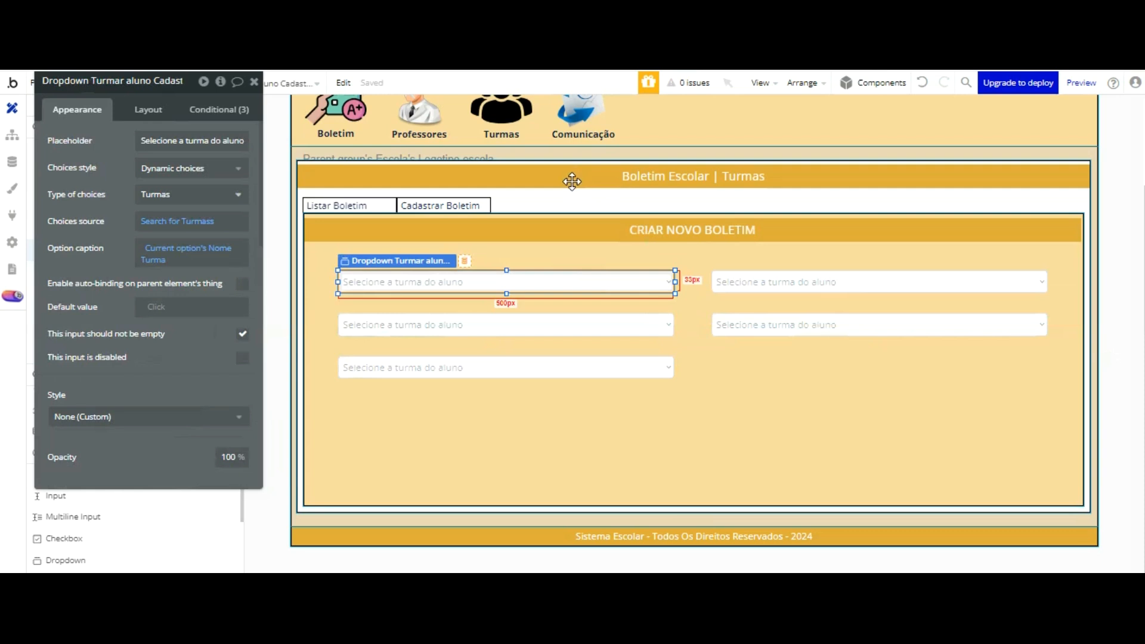
left_click(775, 281)
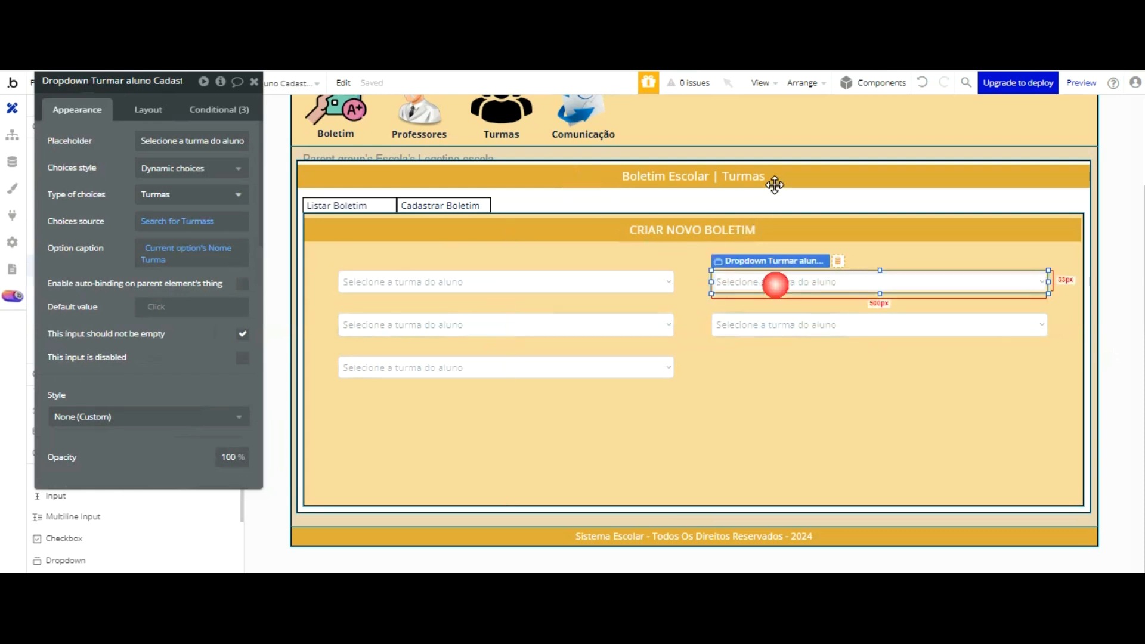
left_click(215, 145)
left_click(216, 146)
left_click(221, 149)
left_click(220, 147)
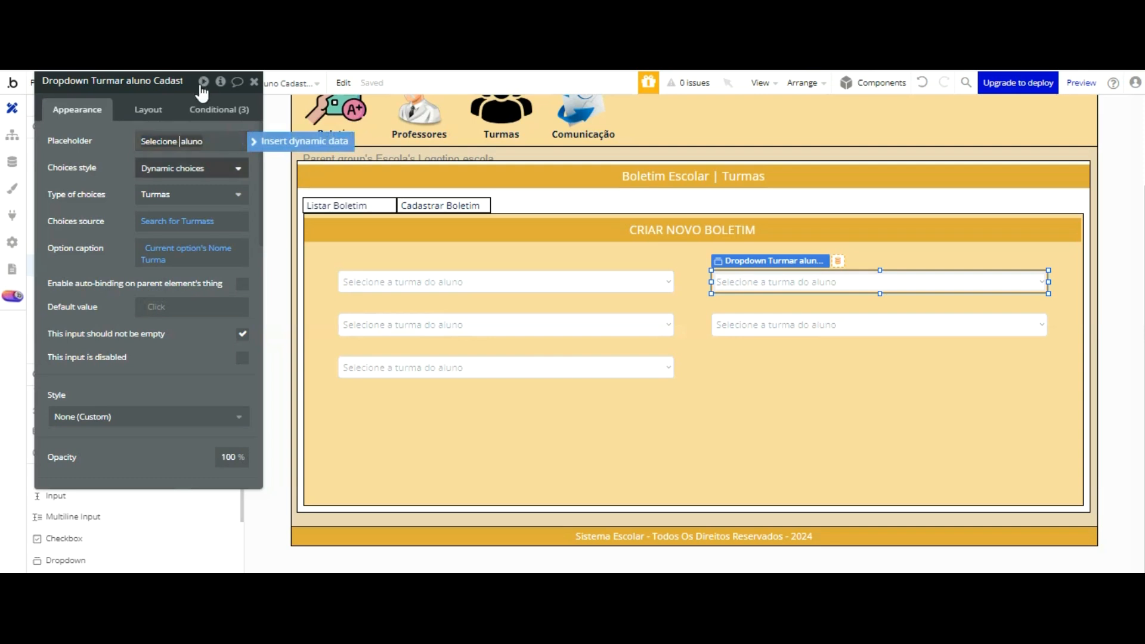
Step: Set the student dropdown's type of choices to Alunos and its choices source to a search for Alunos
left_click(192, 195)
scroll(203, 227, "down", 5)
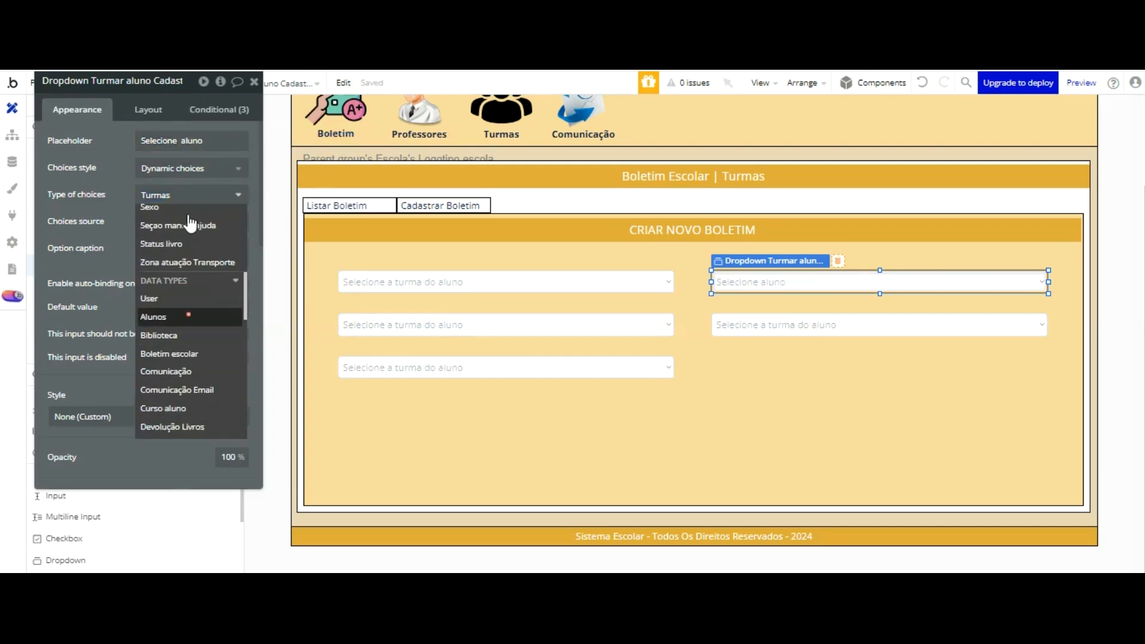
left_click(179, 322)
left_click(178, 221)
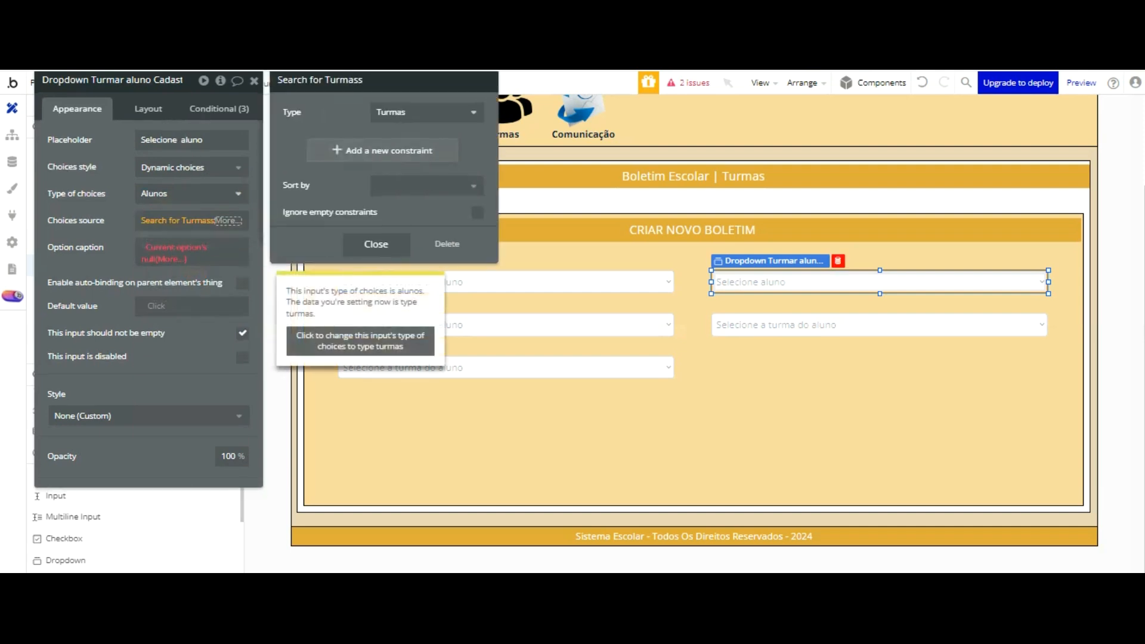
left_click(418, 113)
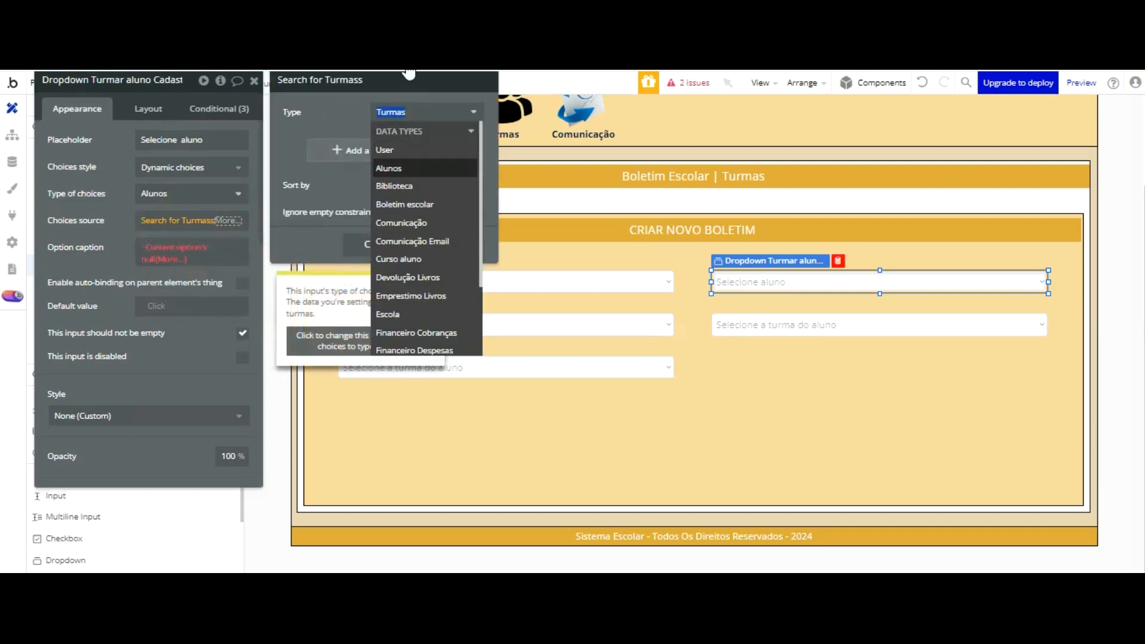
left_click(391, 161)
Step: Set the student dropdown's option caption to Current option's Nome aluno
left_click(159, 247)
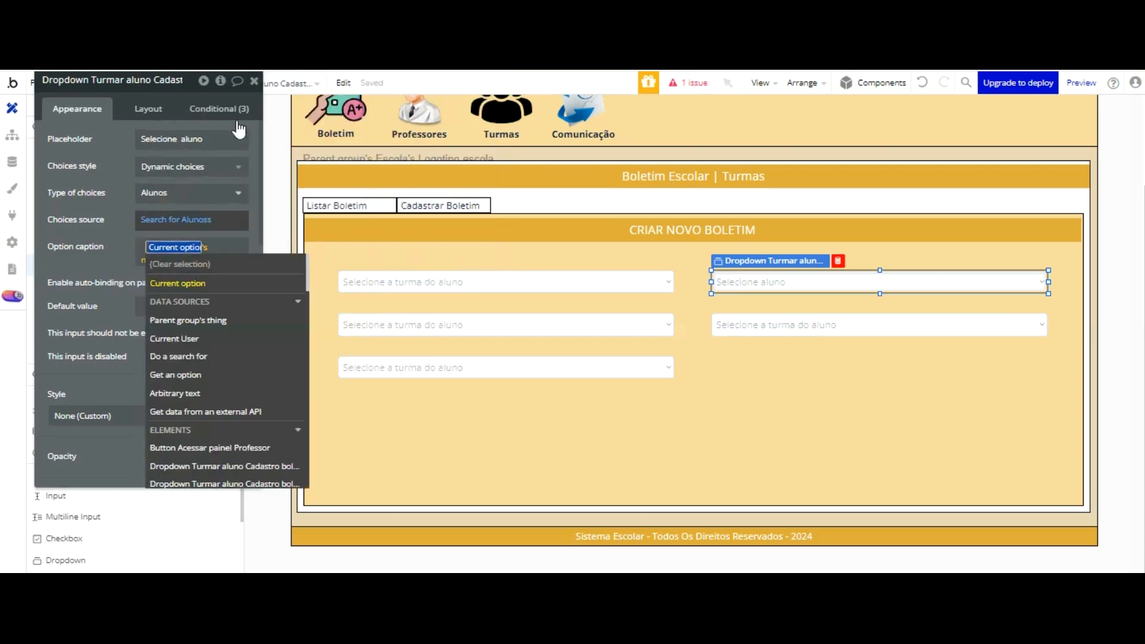
key("Return")
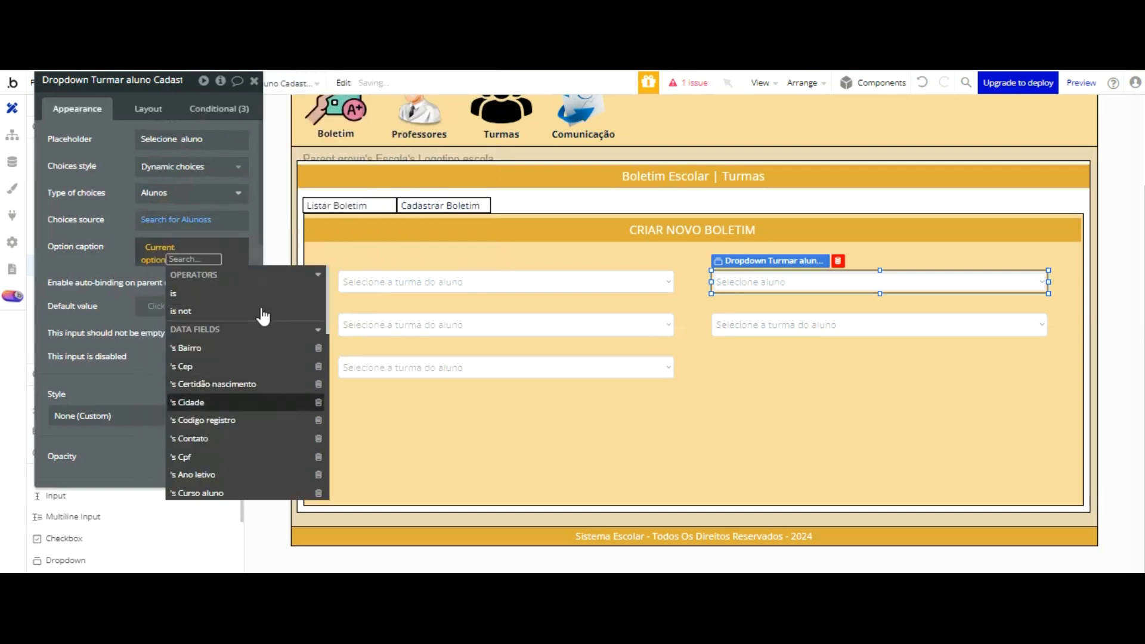
scroll(261, 315, "down", 3)
left_click(238, 441)
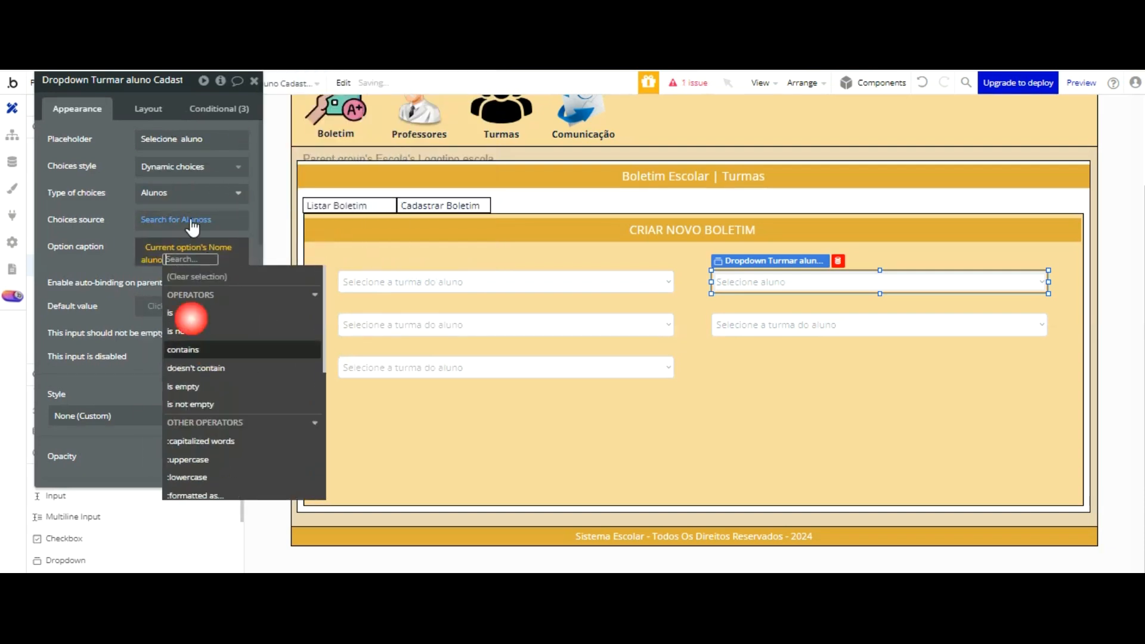
left_click(121, 210)
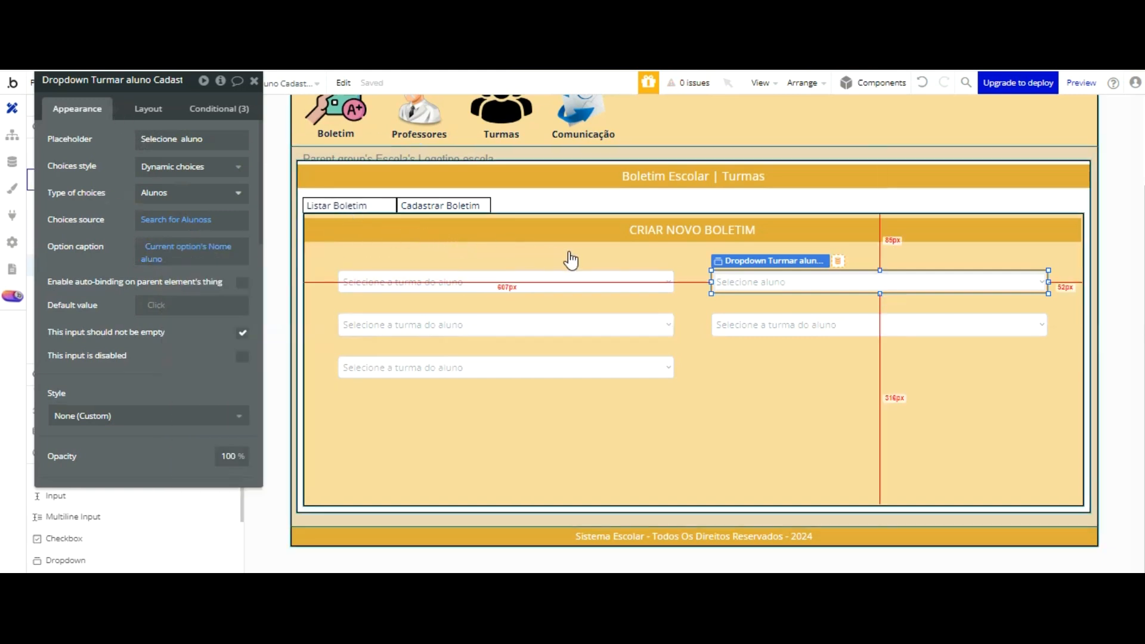
Step: Change the placeholder of the first dropdown in the second row to "Selecione O curso aluno"
left_click(519, 322)
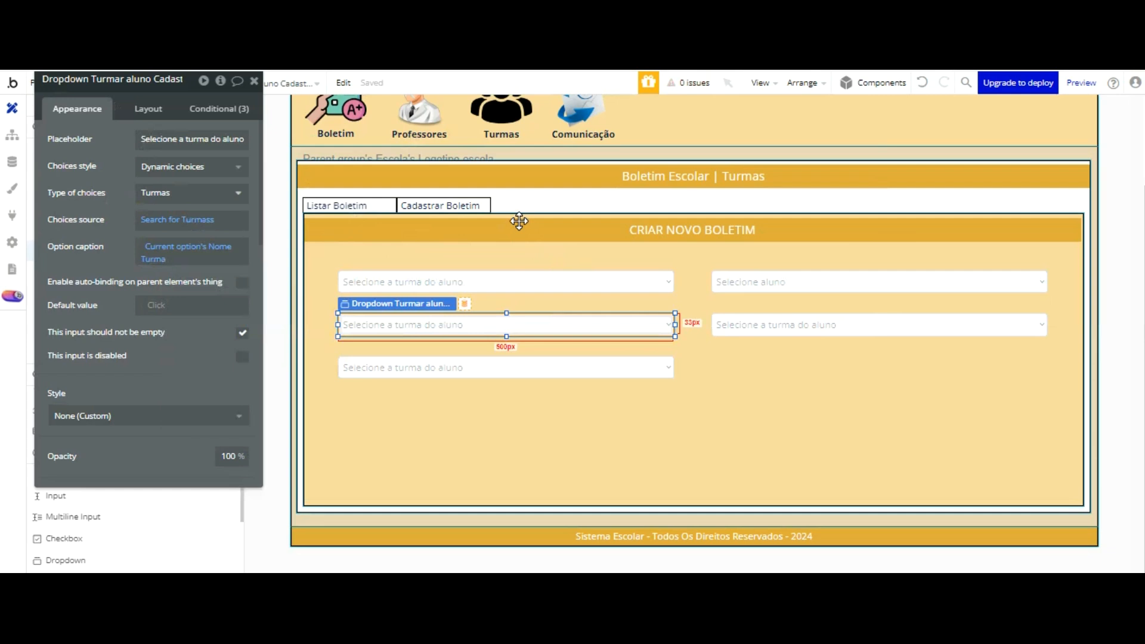
left_click(191, 140)
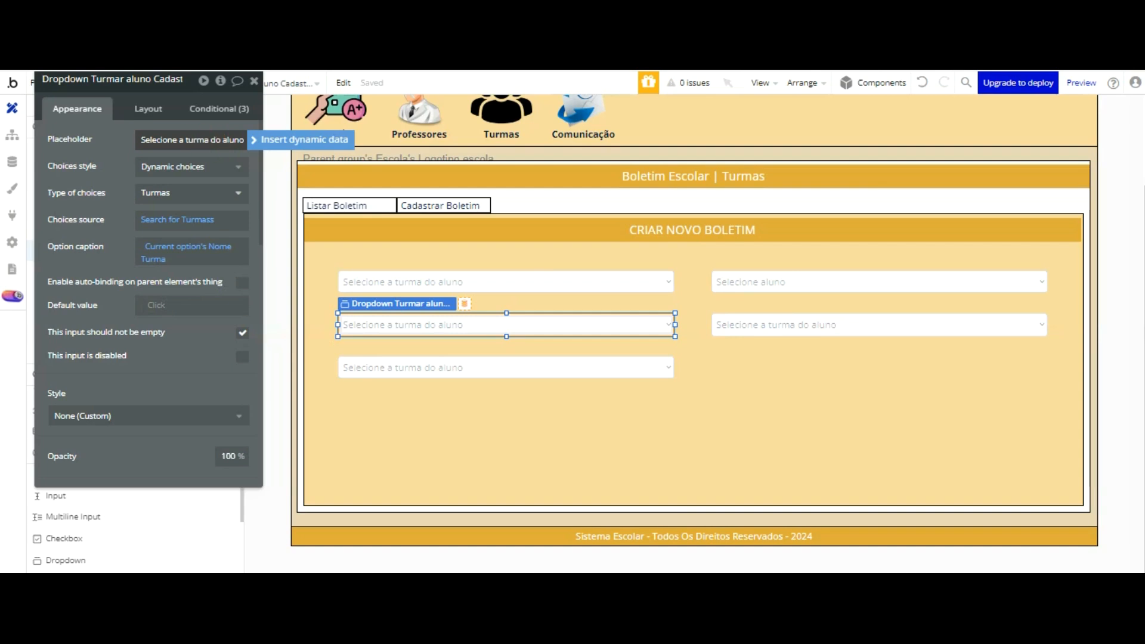
key("shift+End")
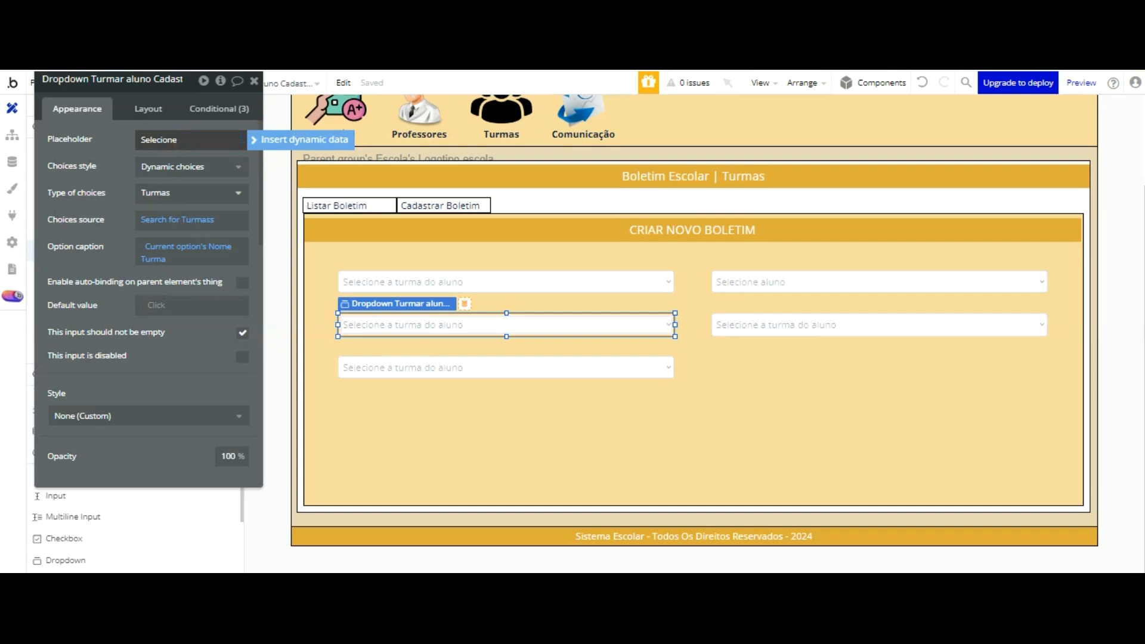
key("Return")
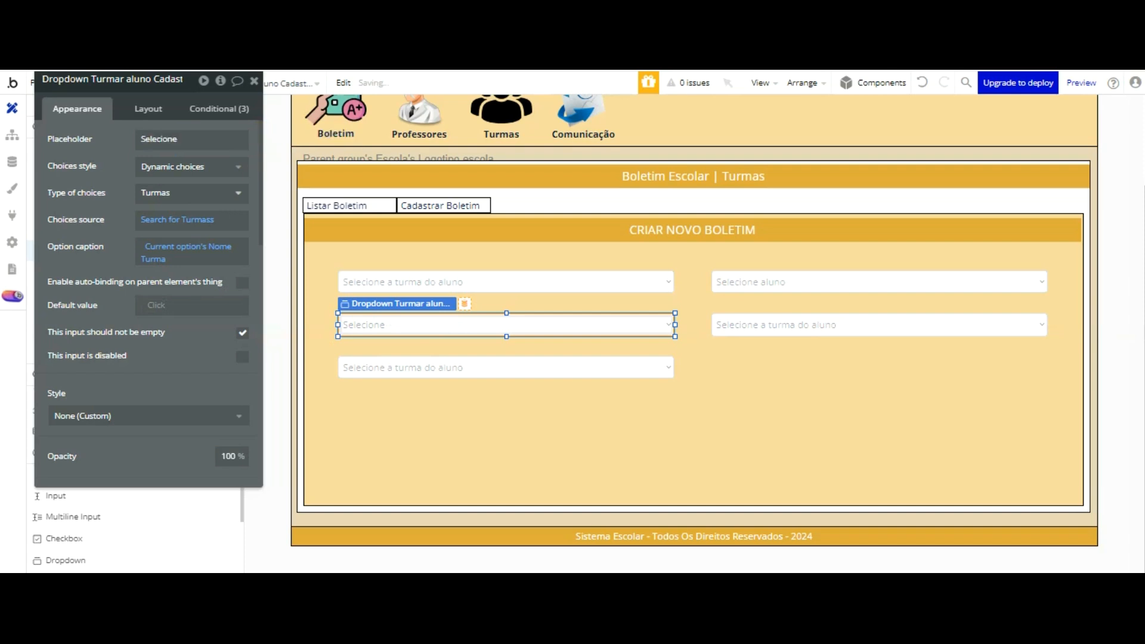
left_click(213, 139)
left_click(180, 138)
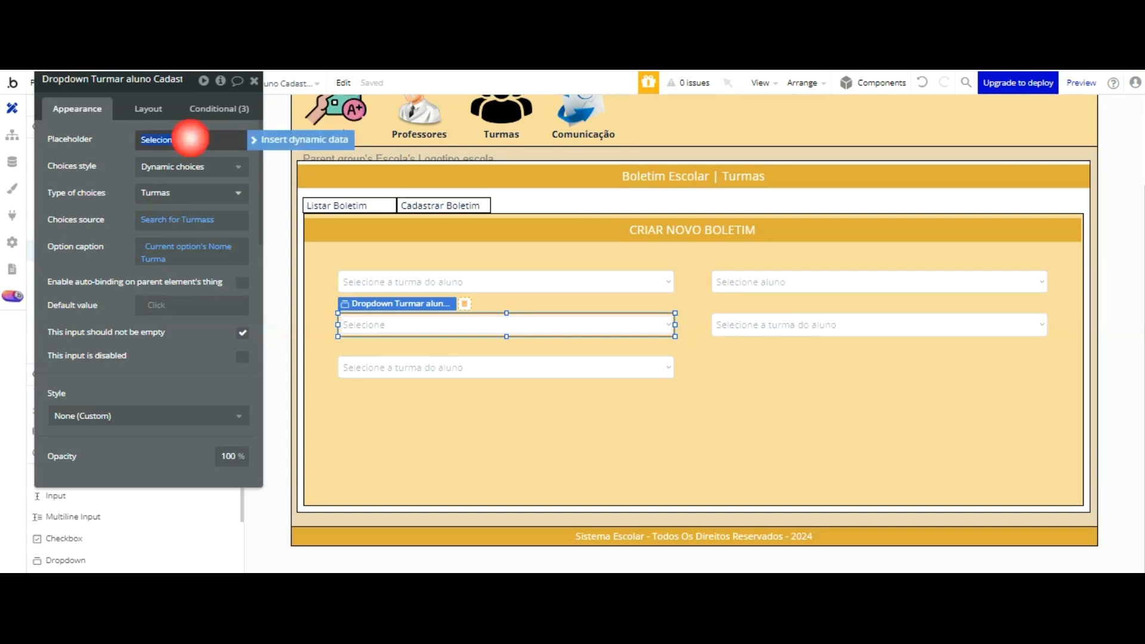
left_click(158, 140)
left_click(171, 143)
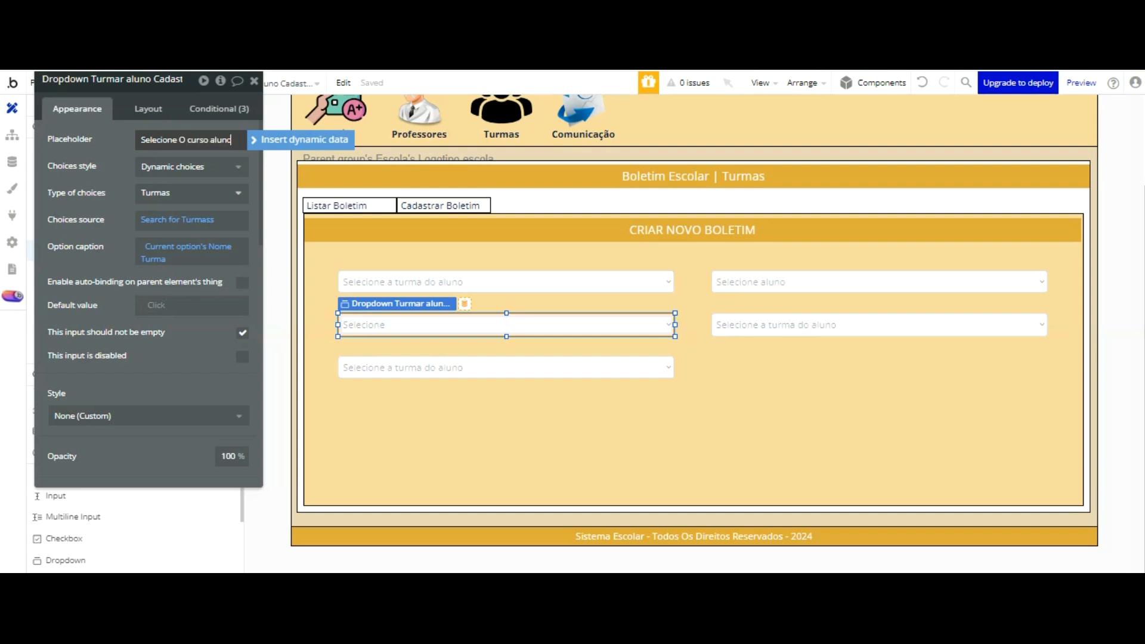
Step: Set the course dropdown's type of choices to the Curso aluno option set
left_click(187, 192)
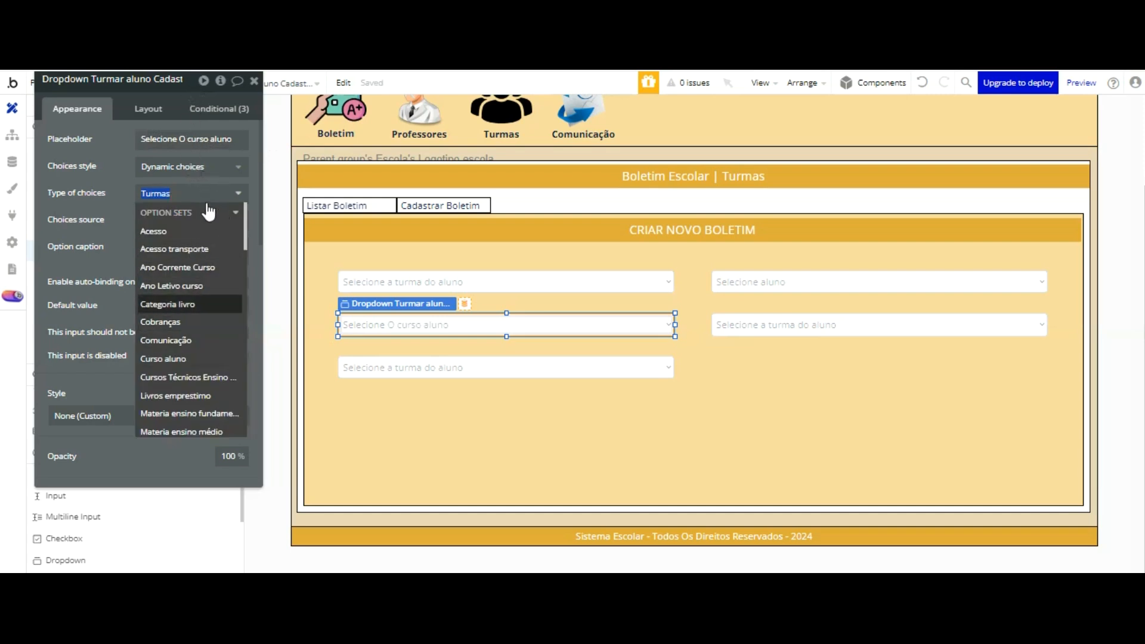
scroll(203, 298, "down", 1)
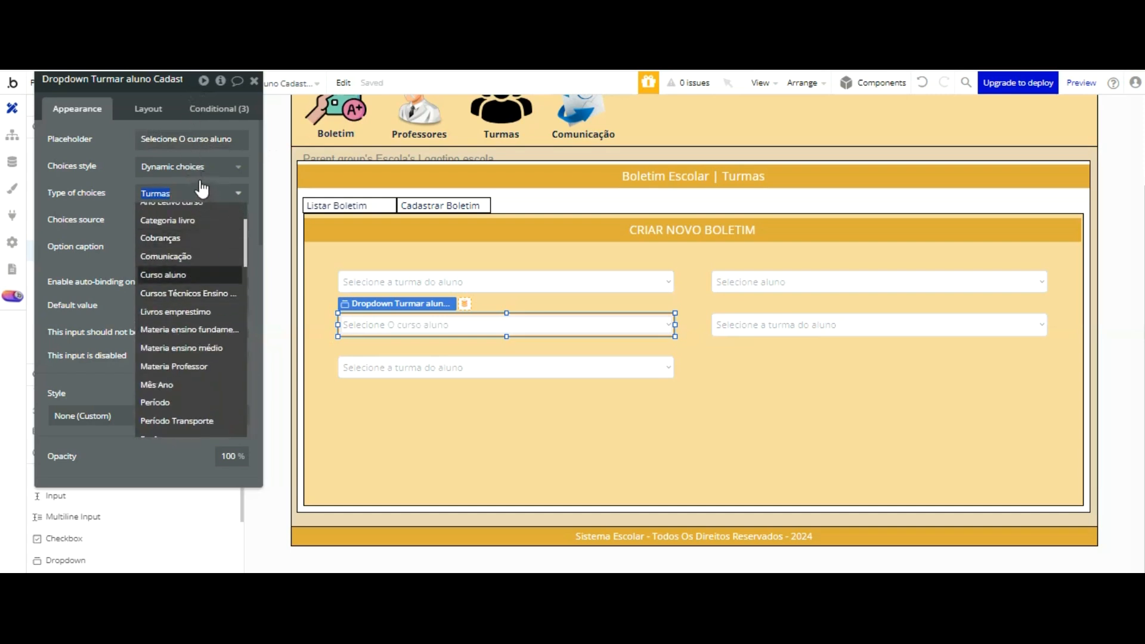
left_click(191, 274)
Step: Try to point the course dropdown's choices source search at the Curso aluno data type
left_click(167, 219)
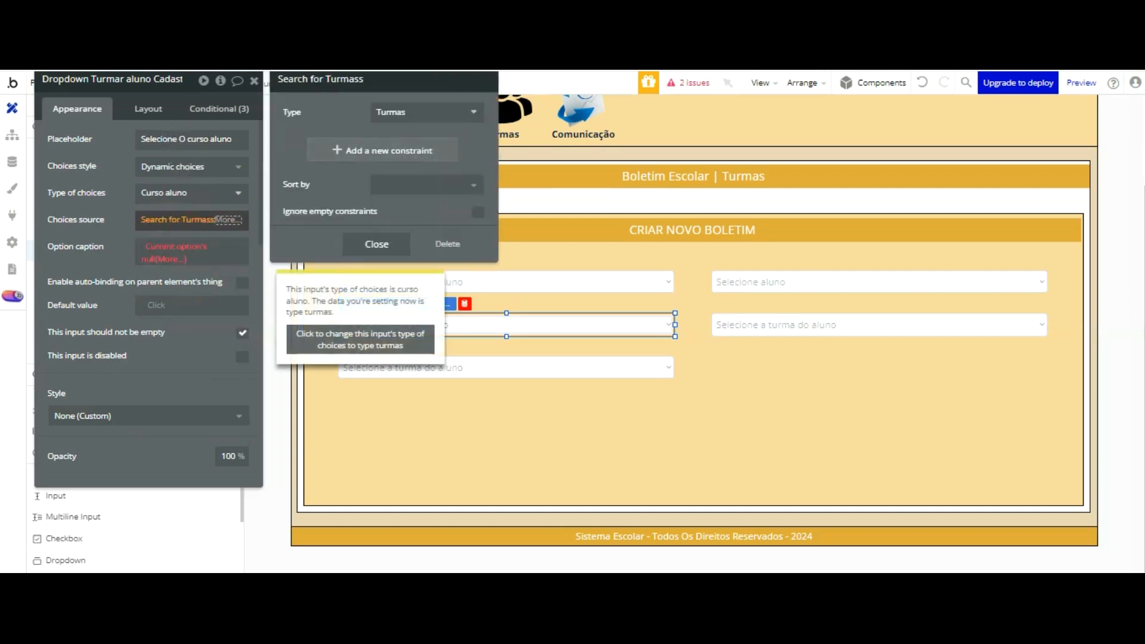
left_click(396, 108)
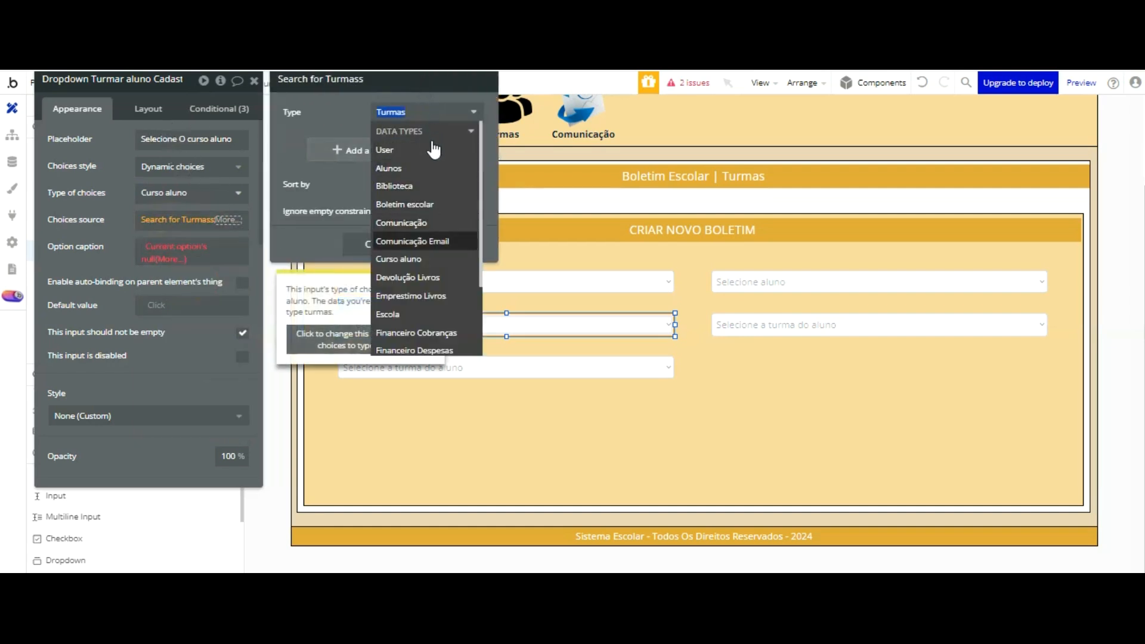
left_click(431, 259)
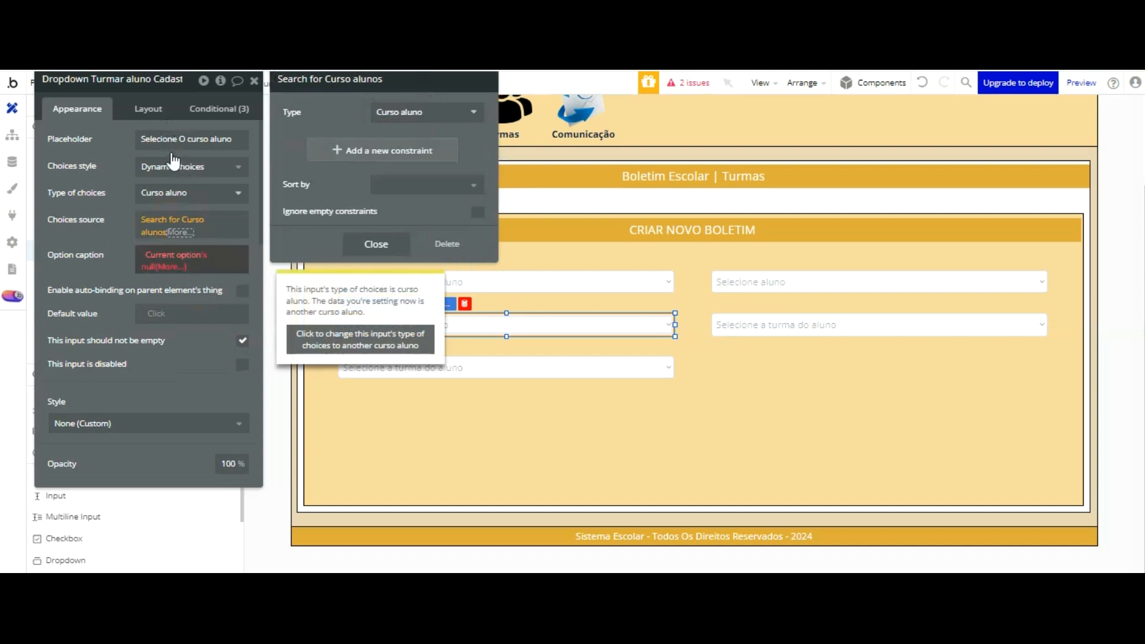
Step: Set the course dropdown's option caption to Current option's Display
left_click(175, 255)
left_click(195, 291)
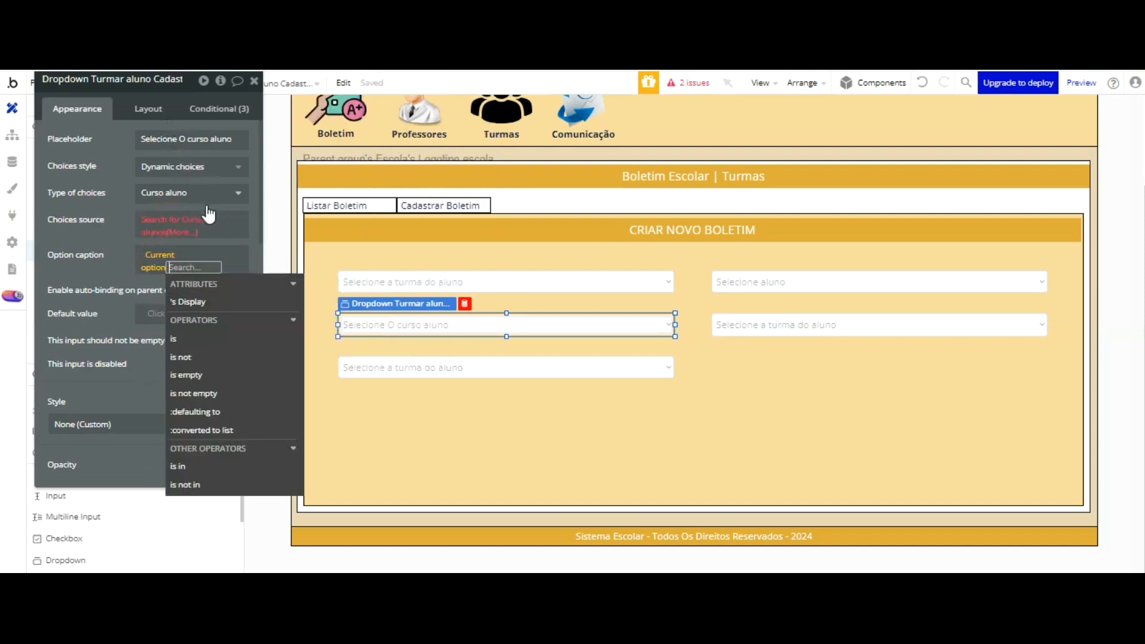
left_click(187, 301)
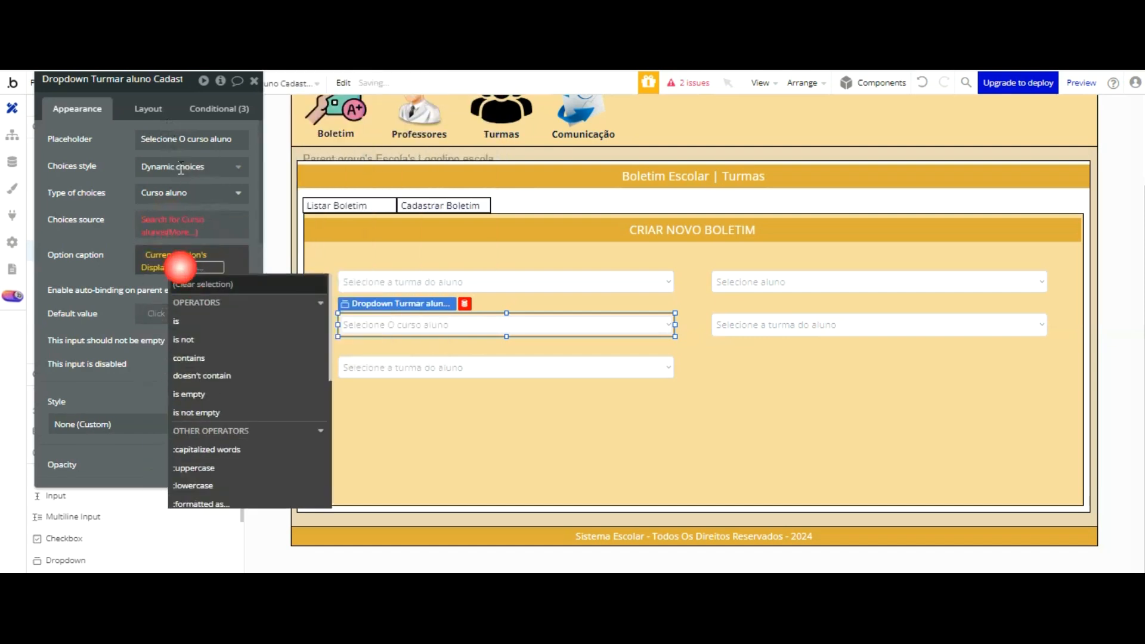
left_click(118, 216)
Step: Switch the course dropdown's type of choices to the Curso aluno data type to match its search for Curso alunos
left_click(160, 223)
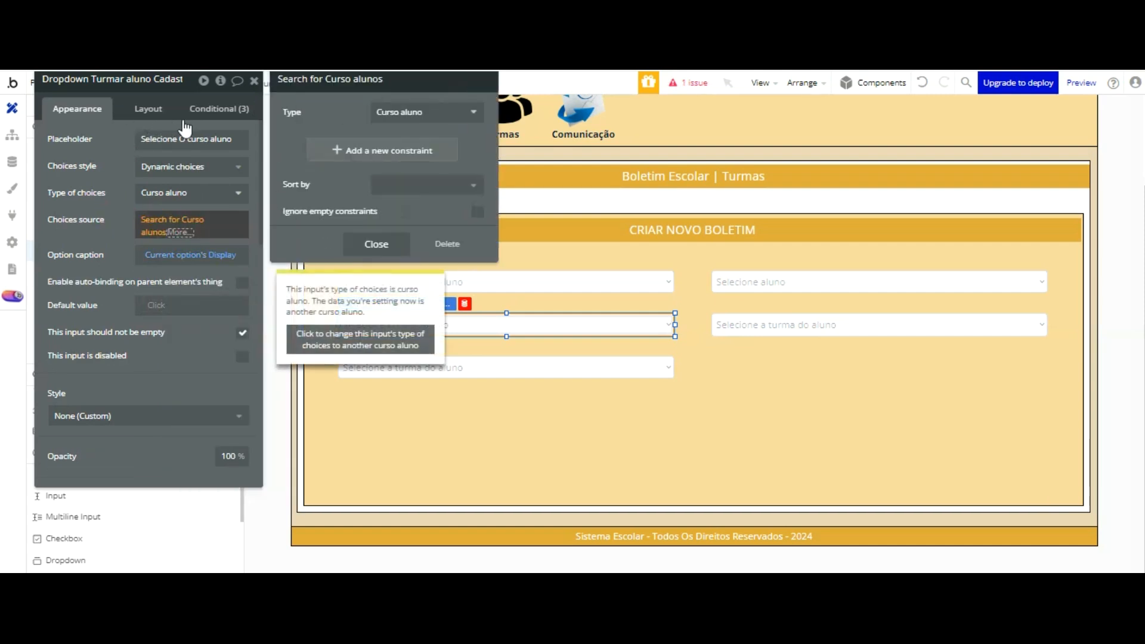
left_click(209, 190)
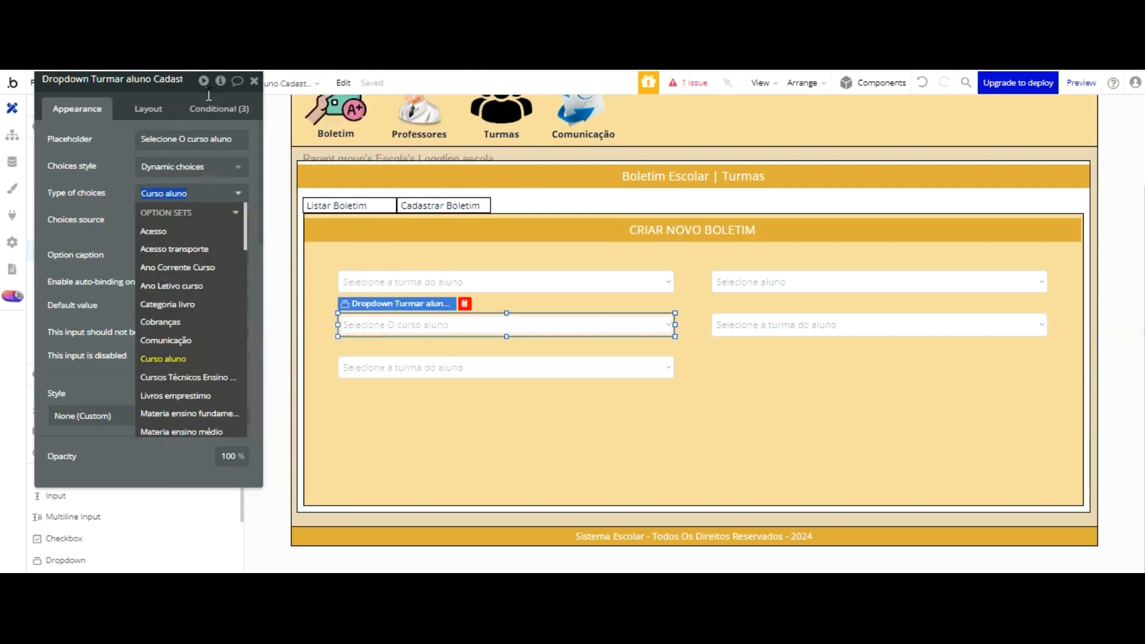
left_click(111, 207)
left_click(185, 230)
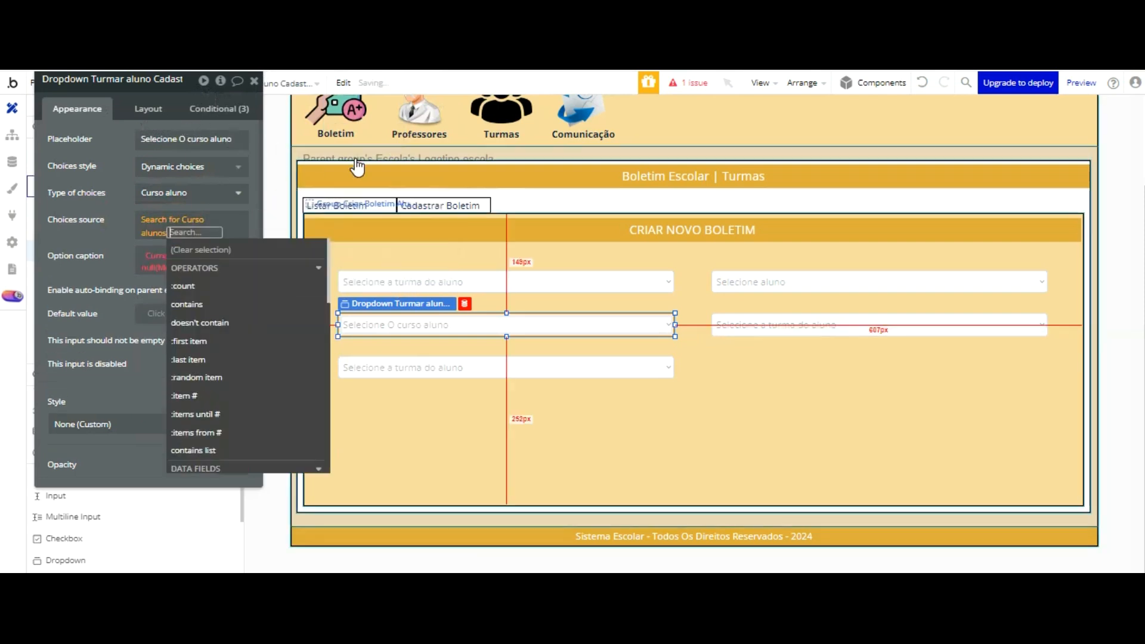
left_click(111, 251)
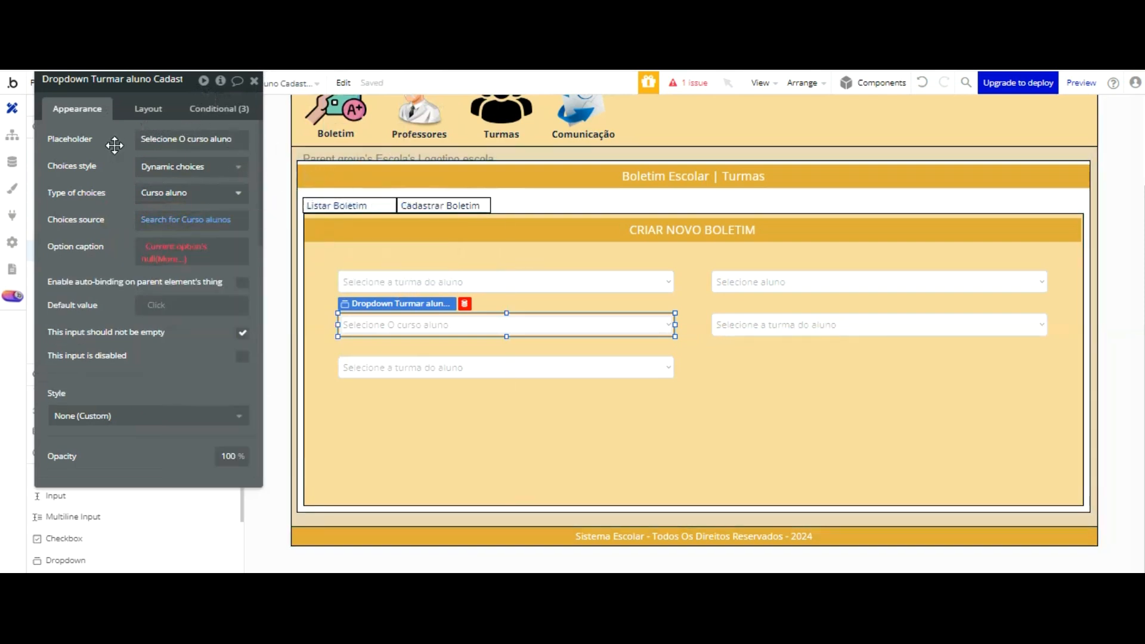
Step: Clear the course dropdown's choices source and try Get an option in its place
left_click(192, 220)
right_click(192, 220)
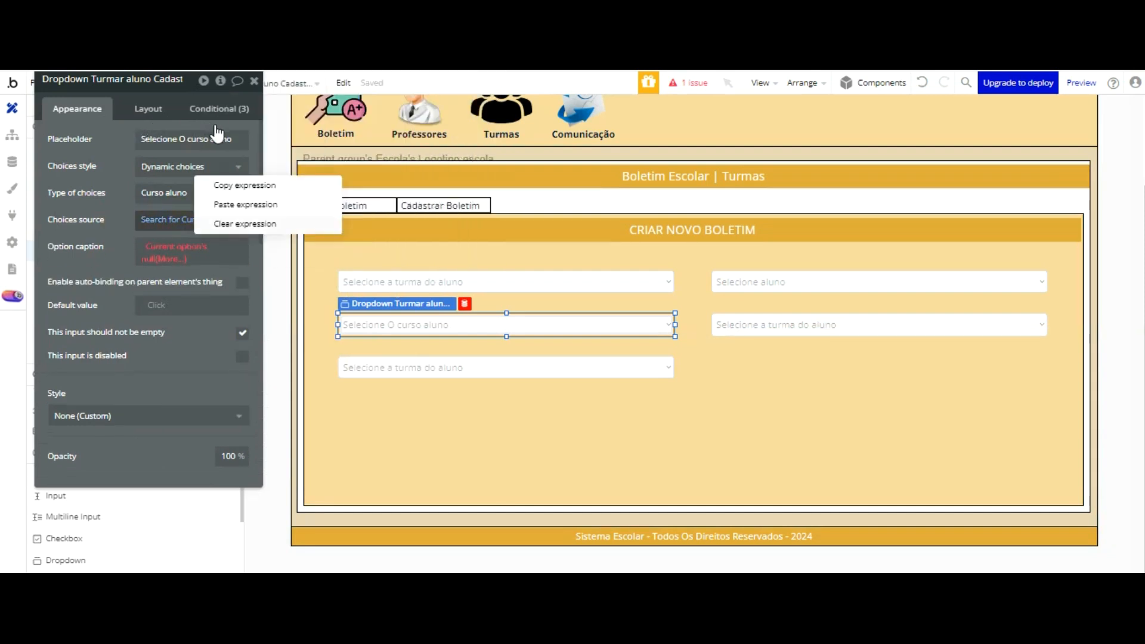
left_click(227, 224)
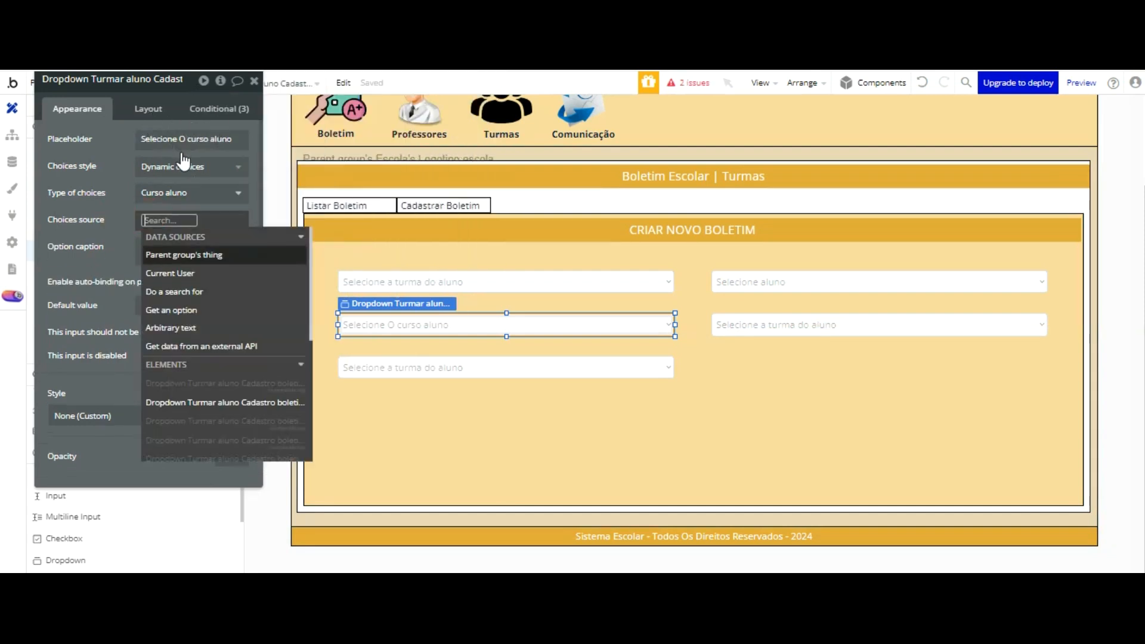
key("Down")
key("Down")
key("Down")
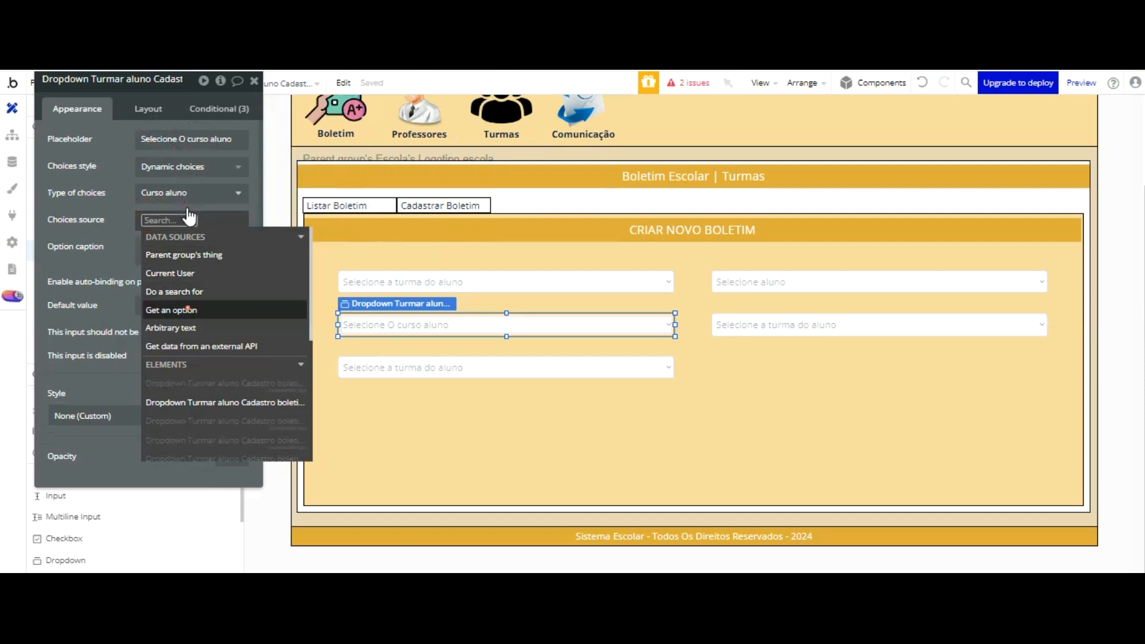
key("Return")
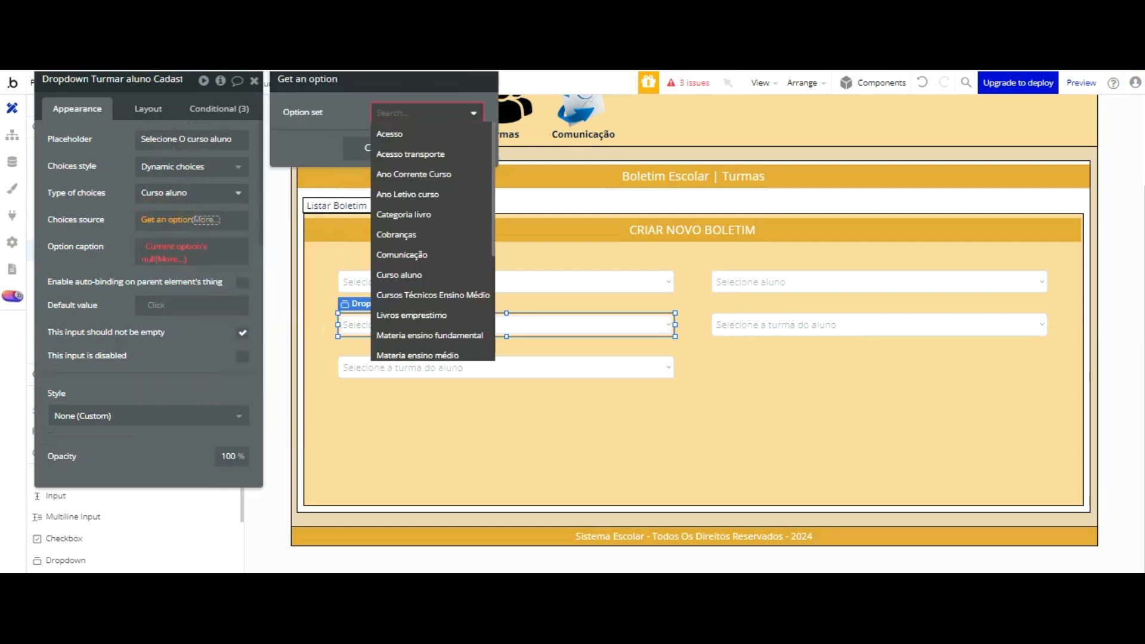
scroll(418, 140, "down", 3)
left_click(142, 87)
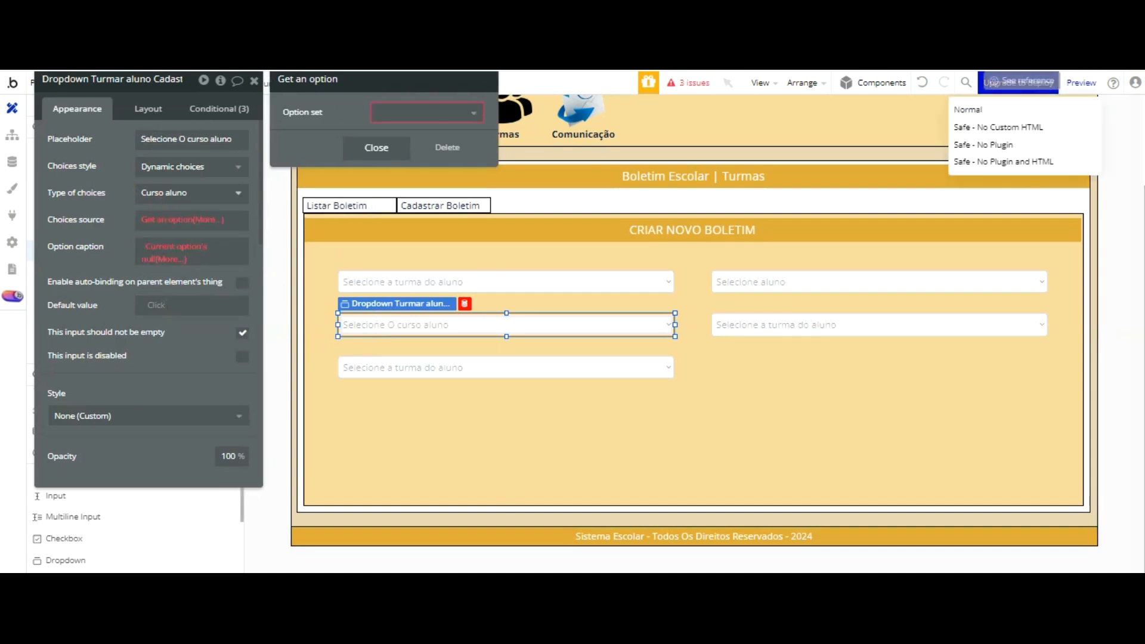
Step: Return the course dropdown's type of choices to the Curso aluno option set and replace its choices source with All Curso aluno
left_click(195, 194)
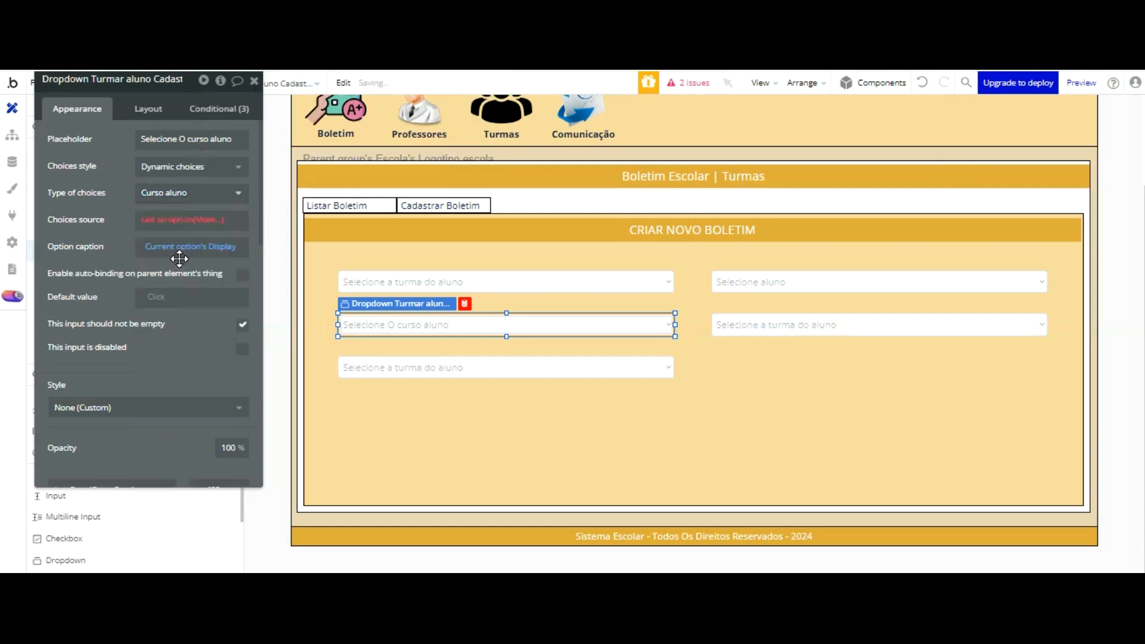
left_click(162, 221)
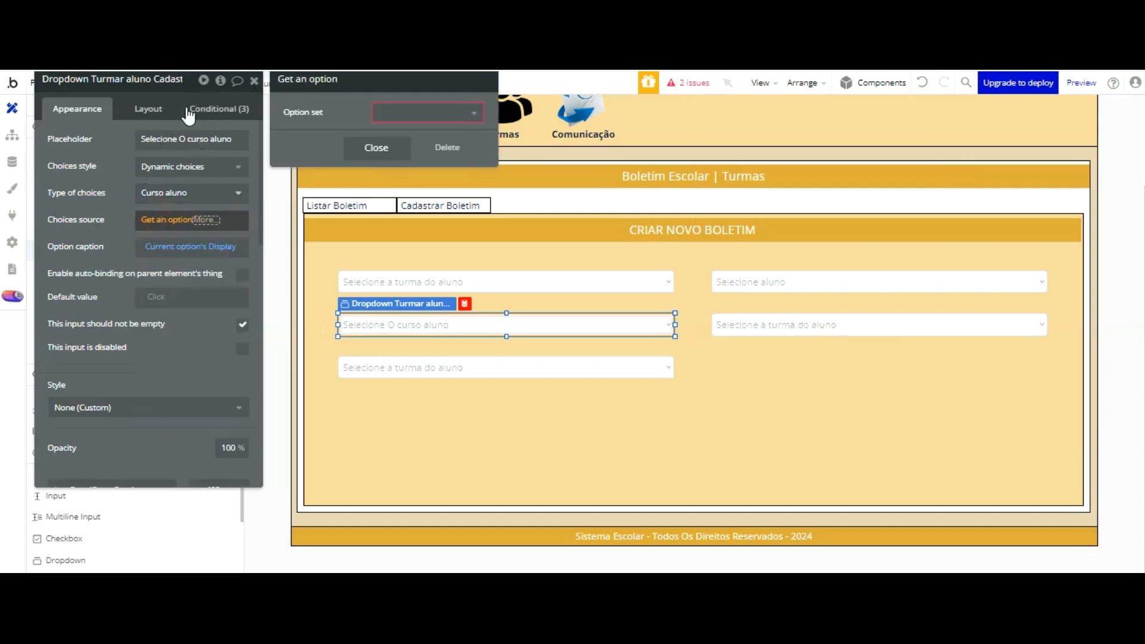
left_click(448, 147)
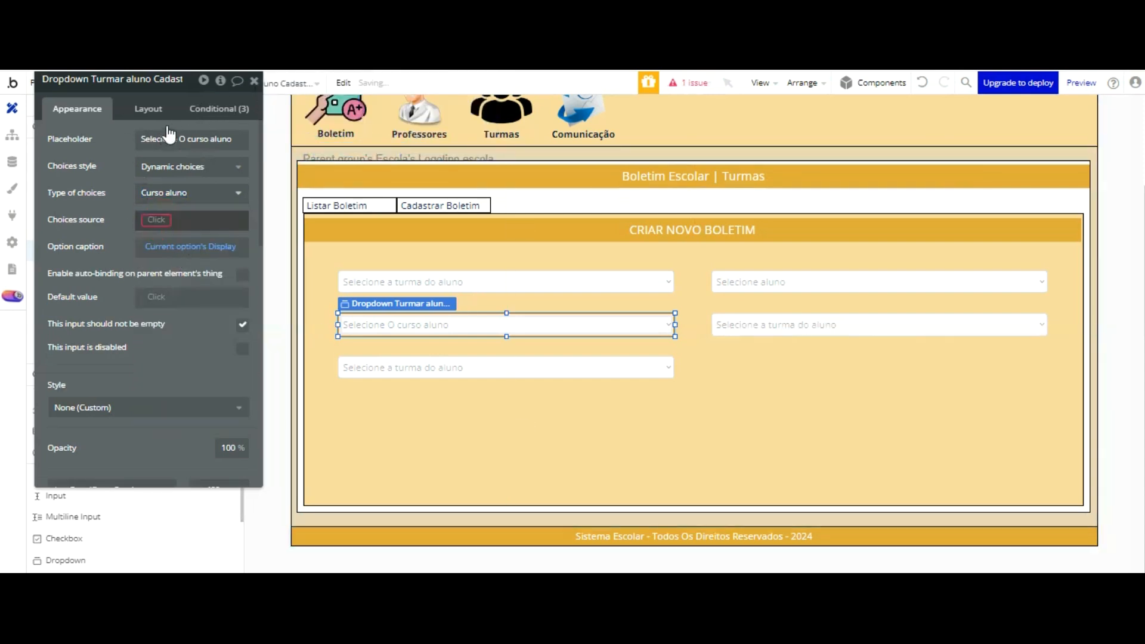
left_click(168, 219)
left_click(179, 273)
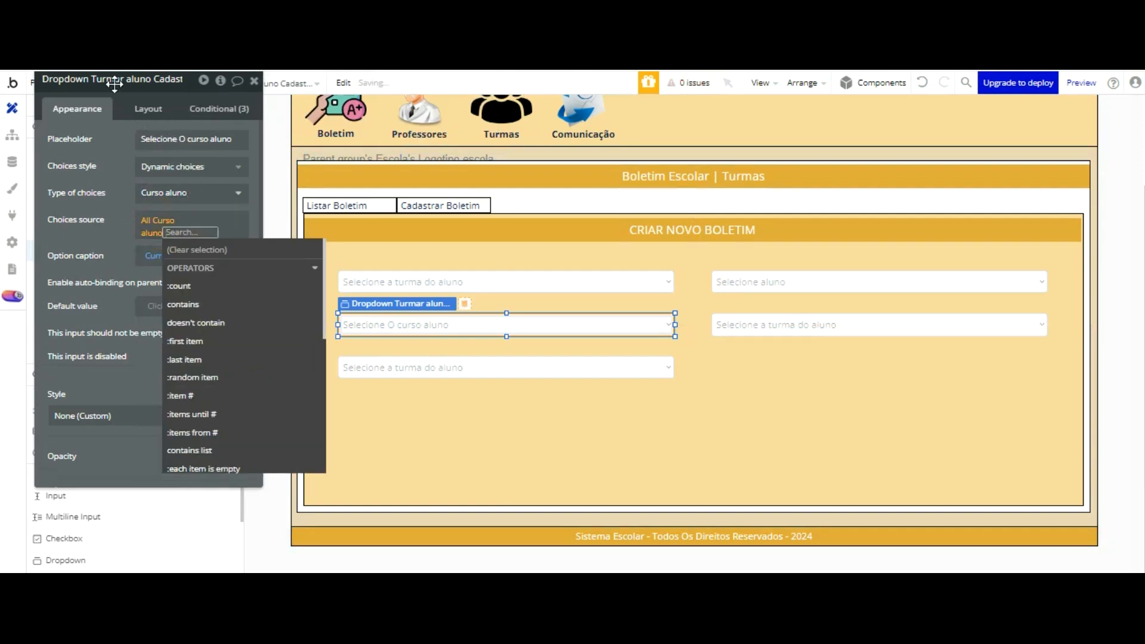
left_click(115, 84)
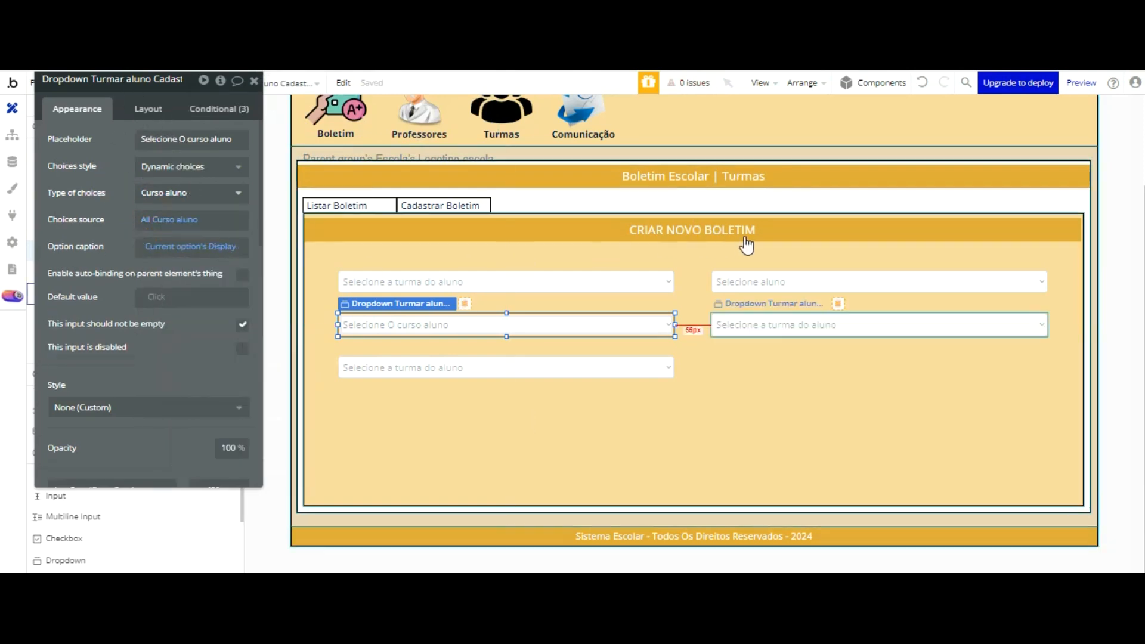
Step: Change the placeholder of the second dropdown in the second row to "Selecione o professor"
left_click(758, 326)
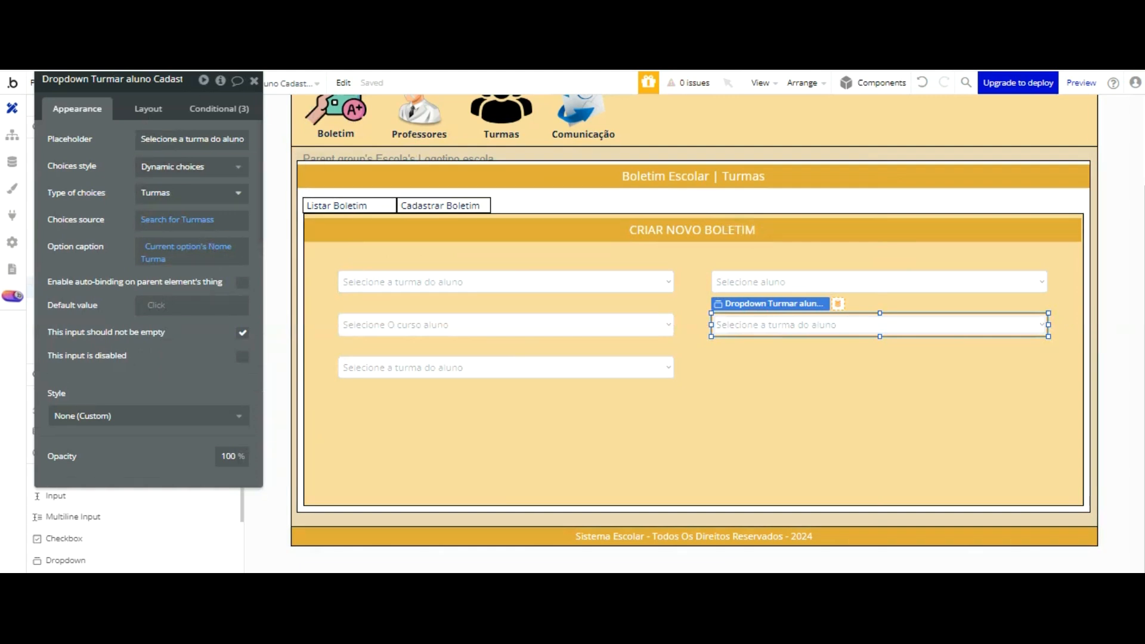
triple_click(166, 140)
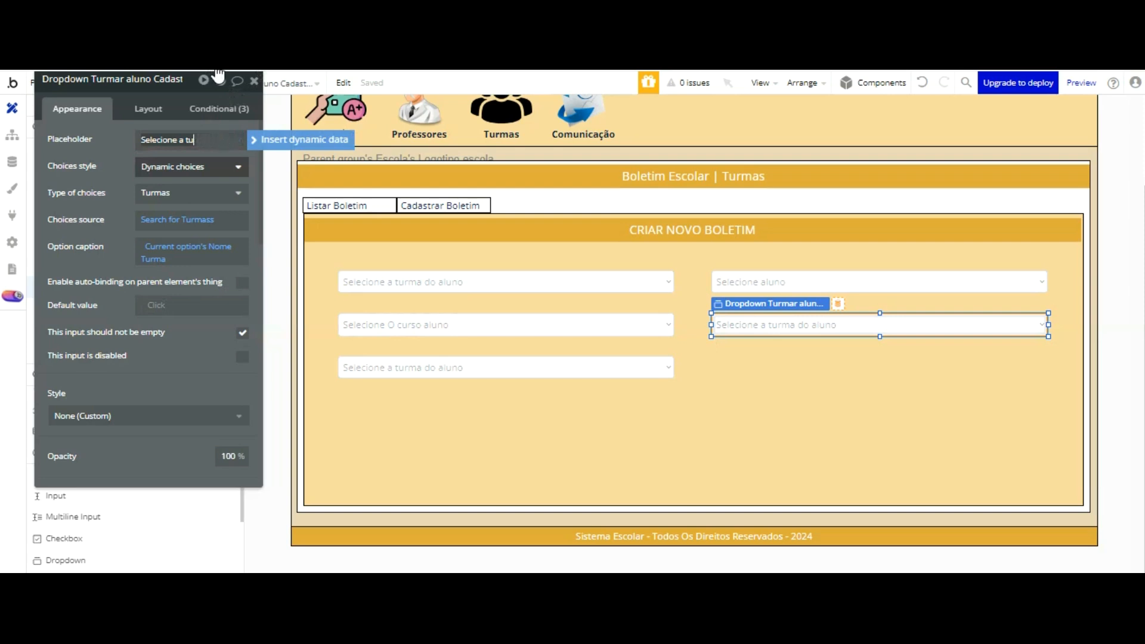
left_click(218, 74)
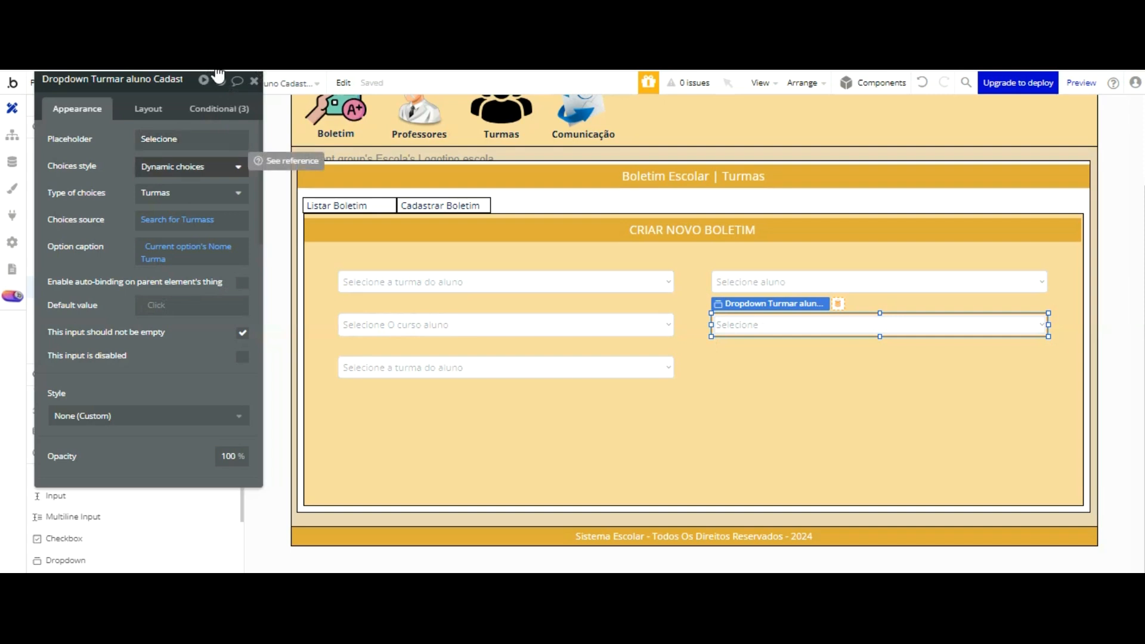
left_click(203, 141)
left_click(203, 141)
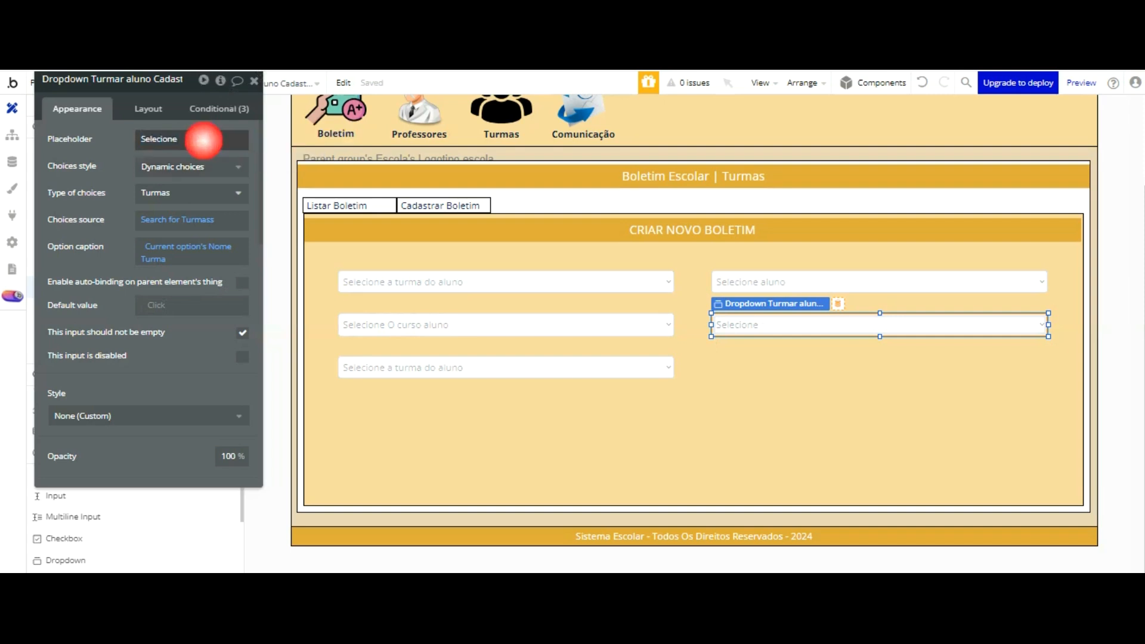
left_click(180, 141)
left_click(185, 137)
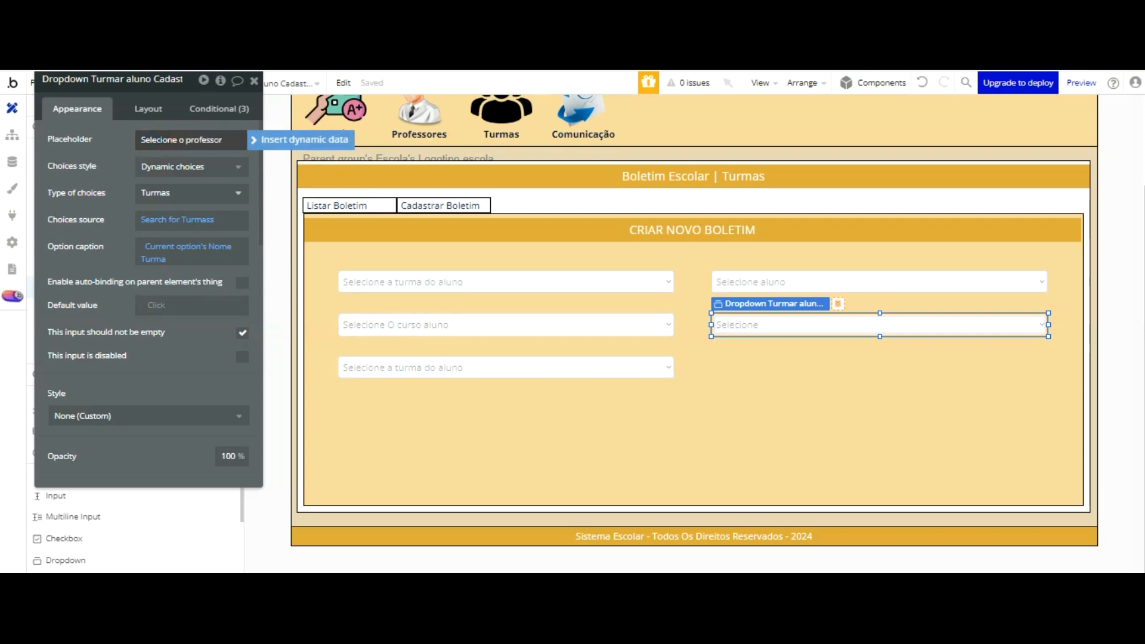
Step: Set the teacher dropdown's type of choices to Professores
left_click(197, 191)
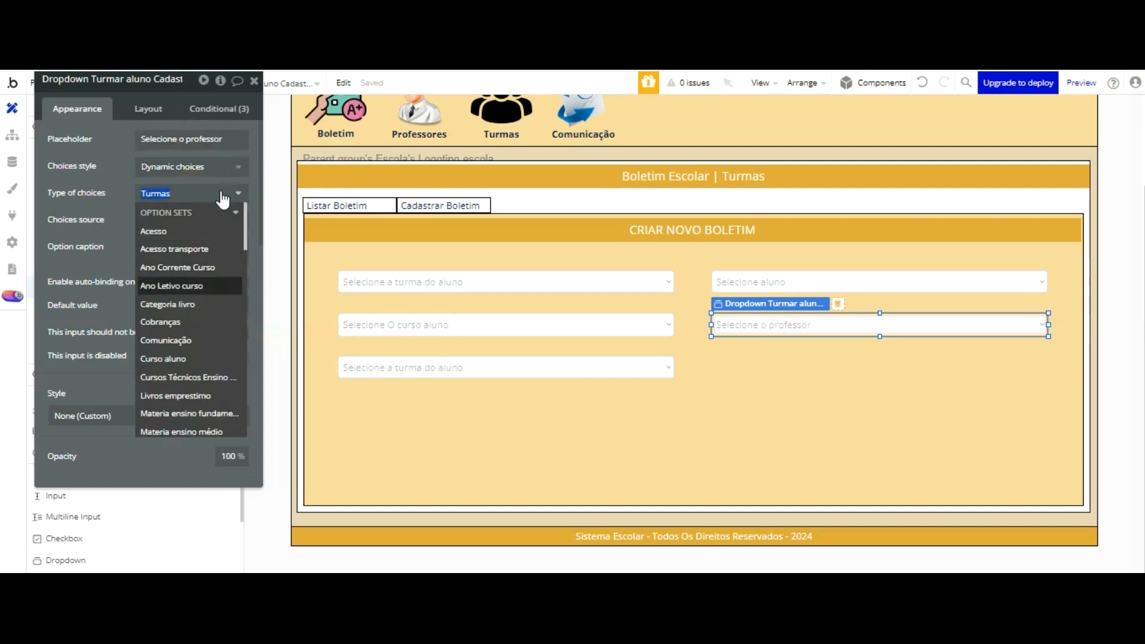
scroll(216, 213, "down", 3)
scroll(216, 213, "down", 5)
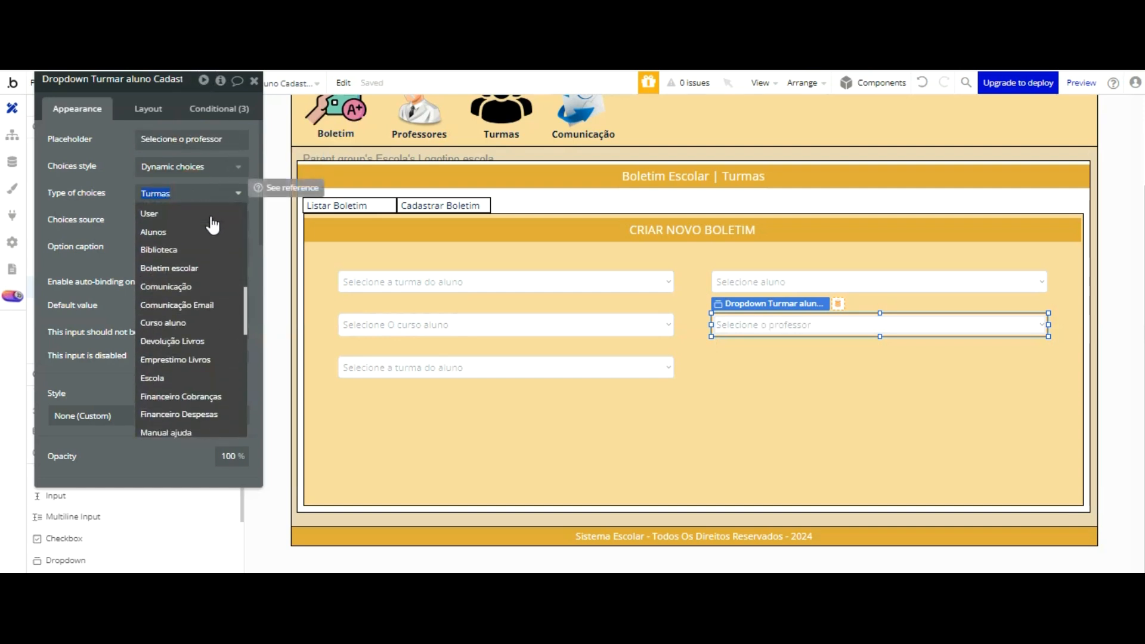
scroll(213, 225, "down", 3)
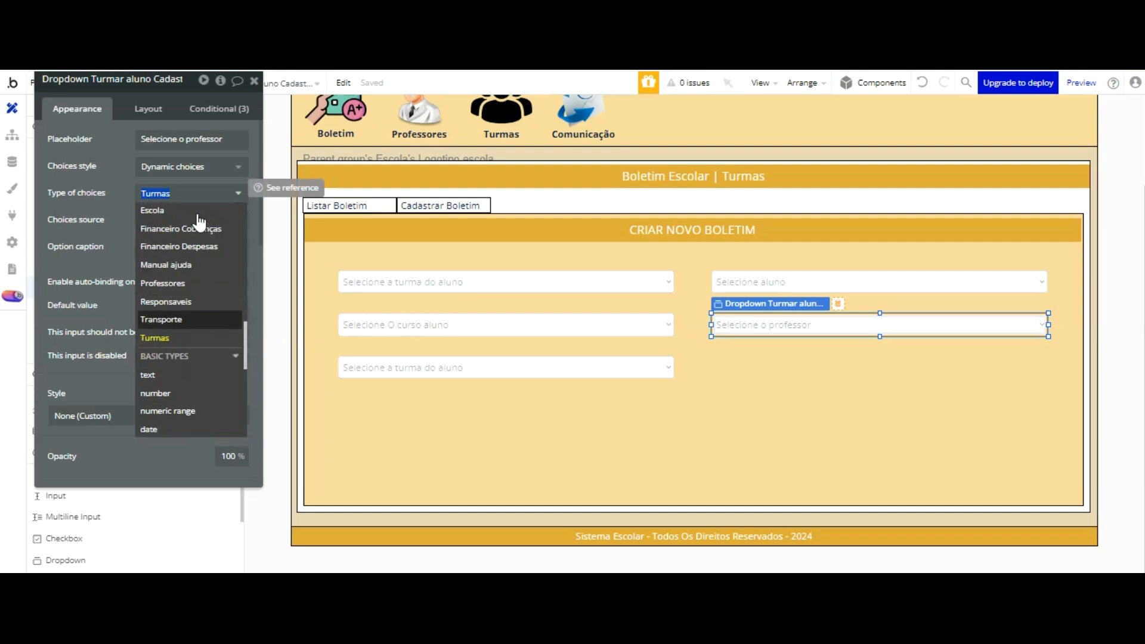
key("Up")
key("Up")
key("Return")
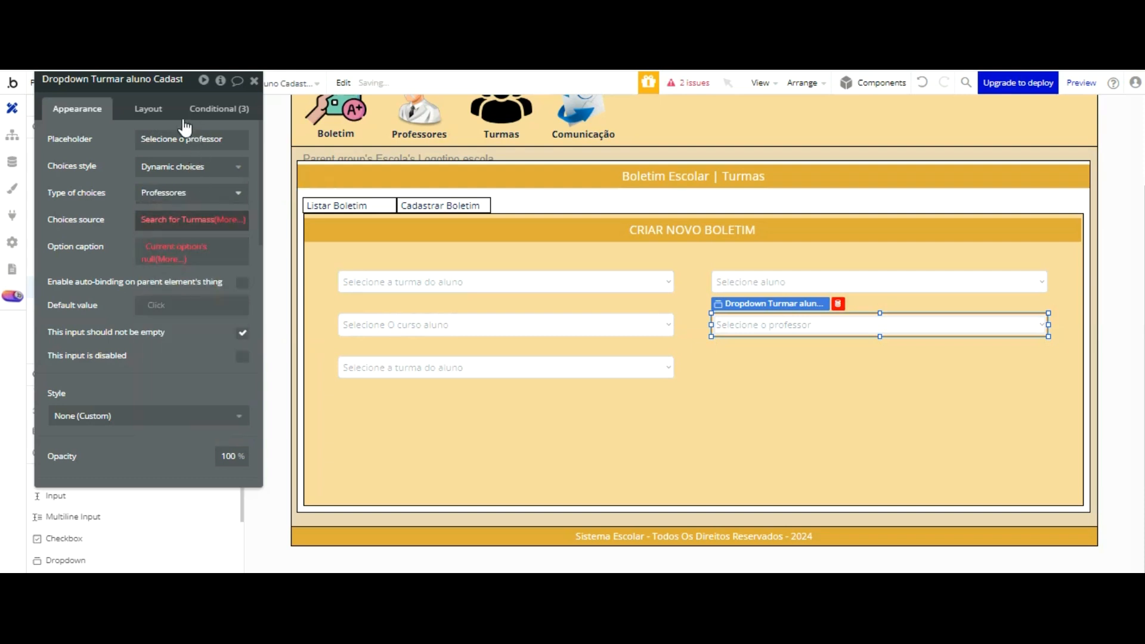
Step: Set the teacher dropdown's choices source to a search for Professores without any constraint
left_click(182, 219)
left_click(406, 109)
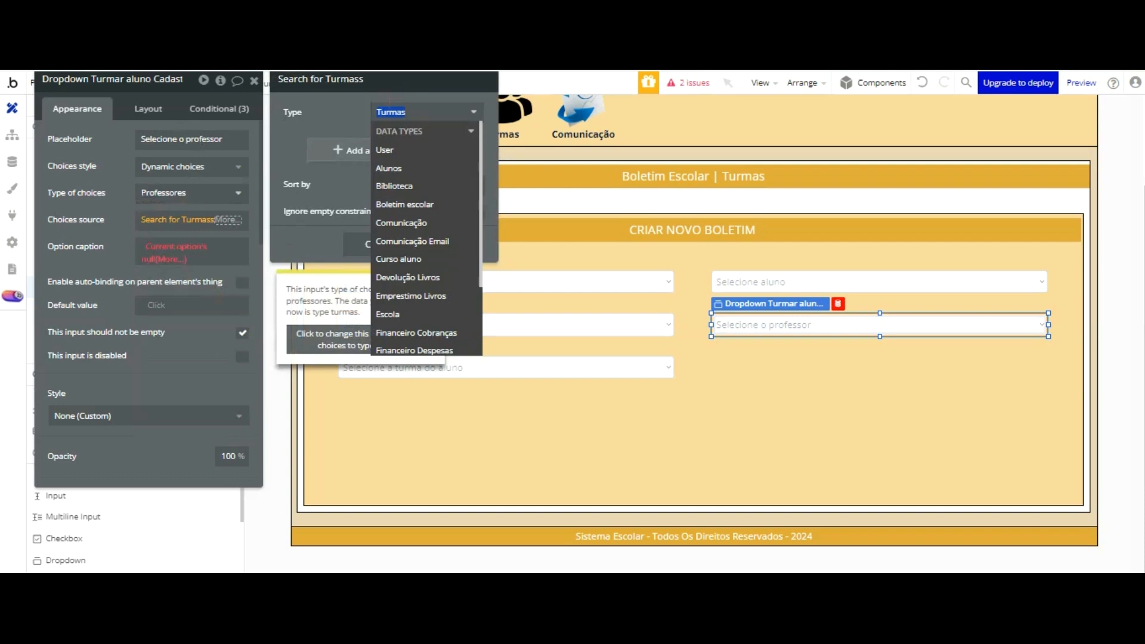
key("Down")
key("Down")
key("Down")
key("Down")
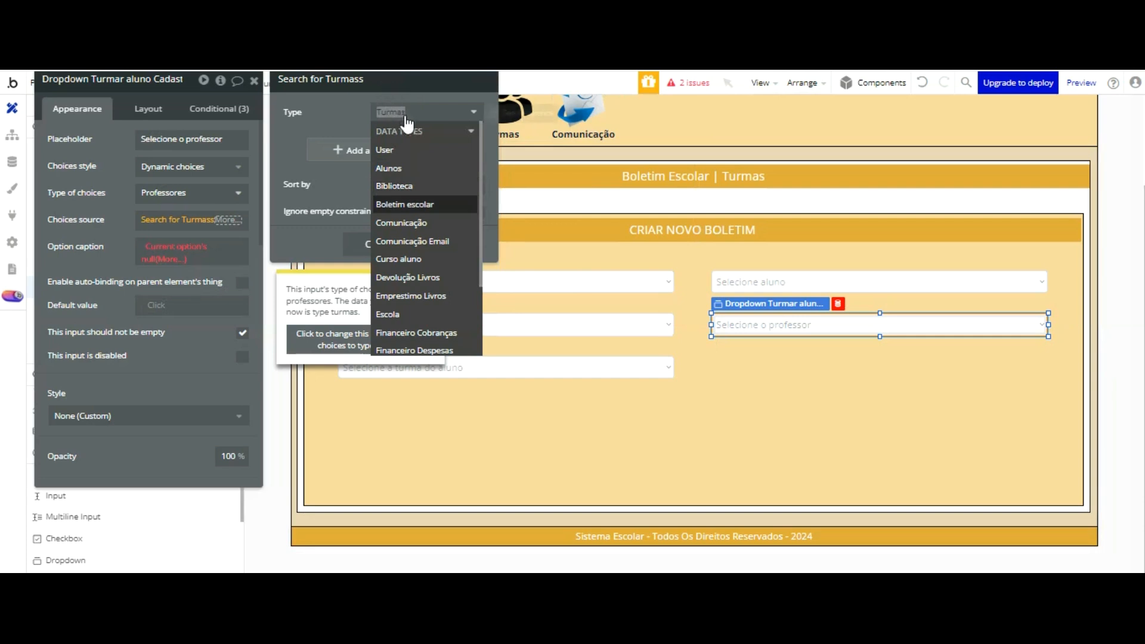
scroll(410, 141, "down", 3)
key("Down")
key("Down")
key("Down")
key("Down")
key("Down")
key("Down")
key("Down")
key("Down")
key("Down")
key("Down")
left_click(413, 290)
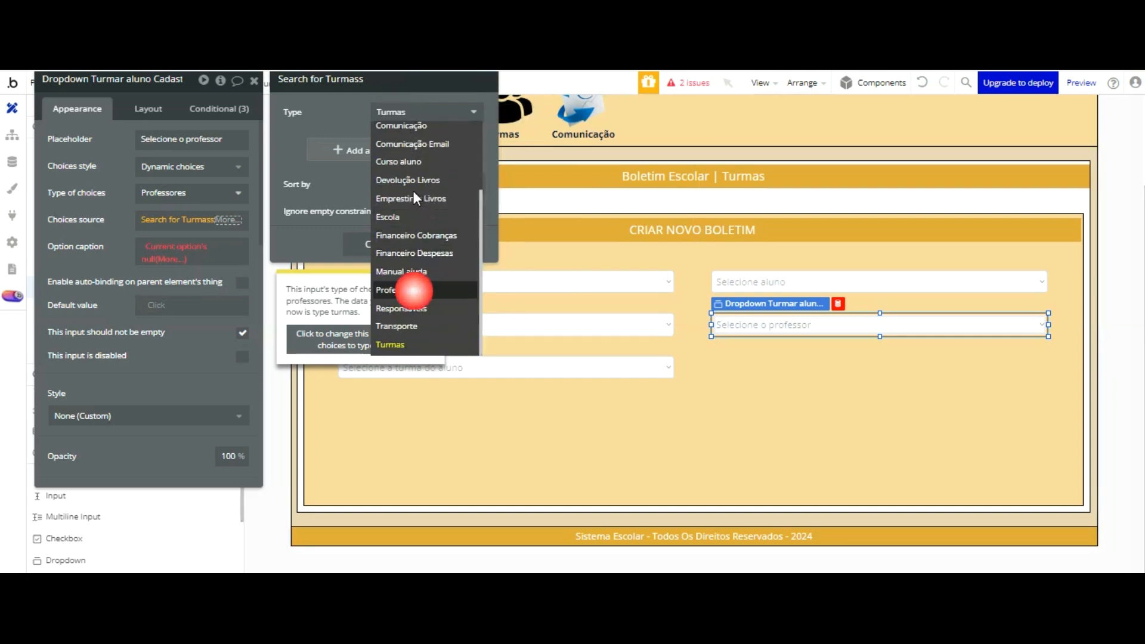
left_click(334, 154)
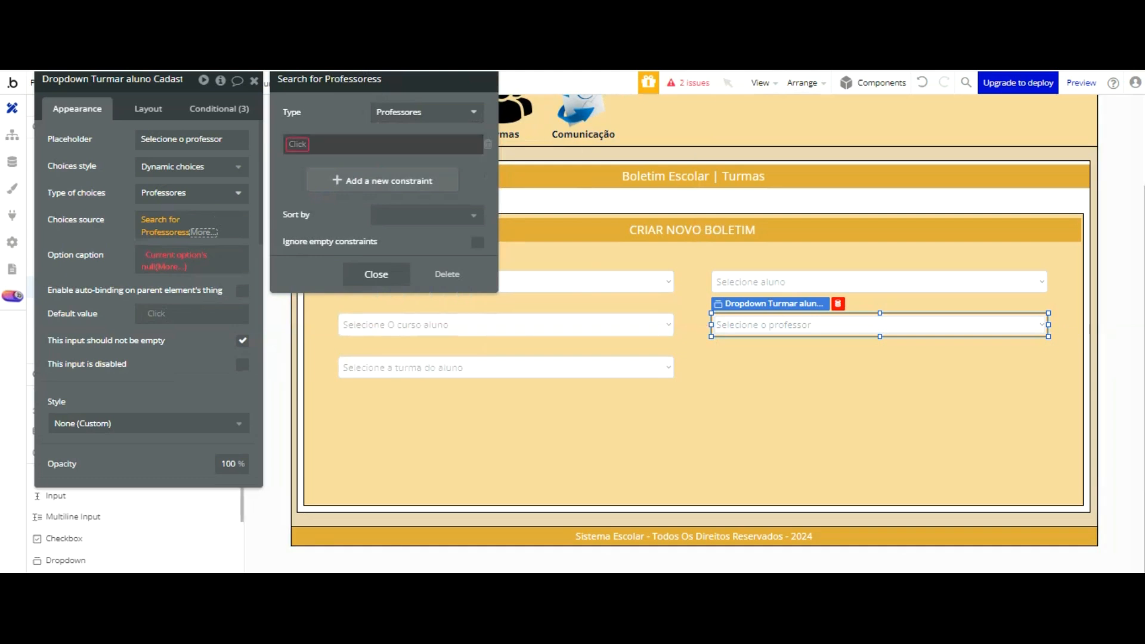
left_click(488, 145)
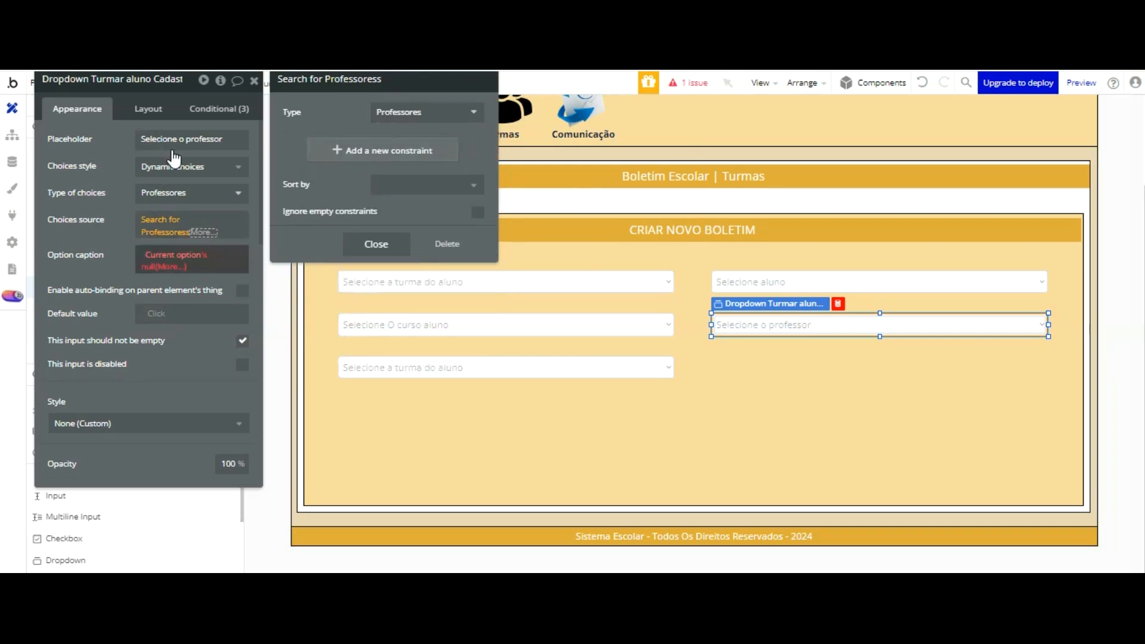
Step: Set the teacher dropdown's option caption to the current option's Nome professor
left_click(175, 255)
left_click(195, 284)
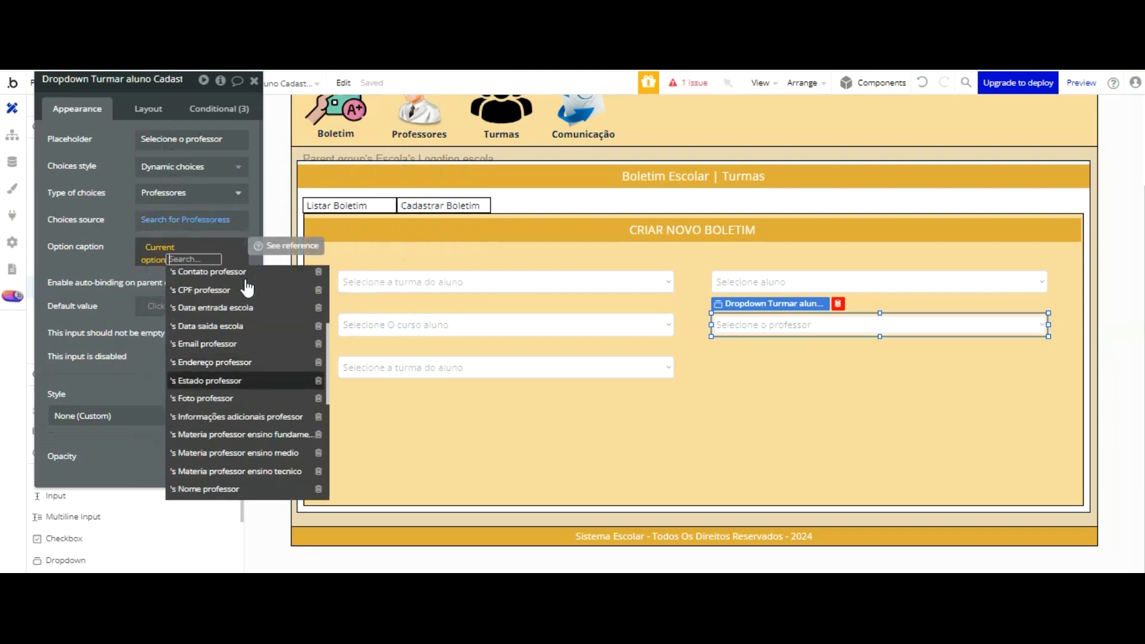
scroll(247, 289, "down", 3)
left_click(216, 395)
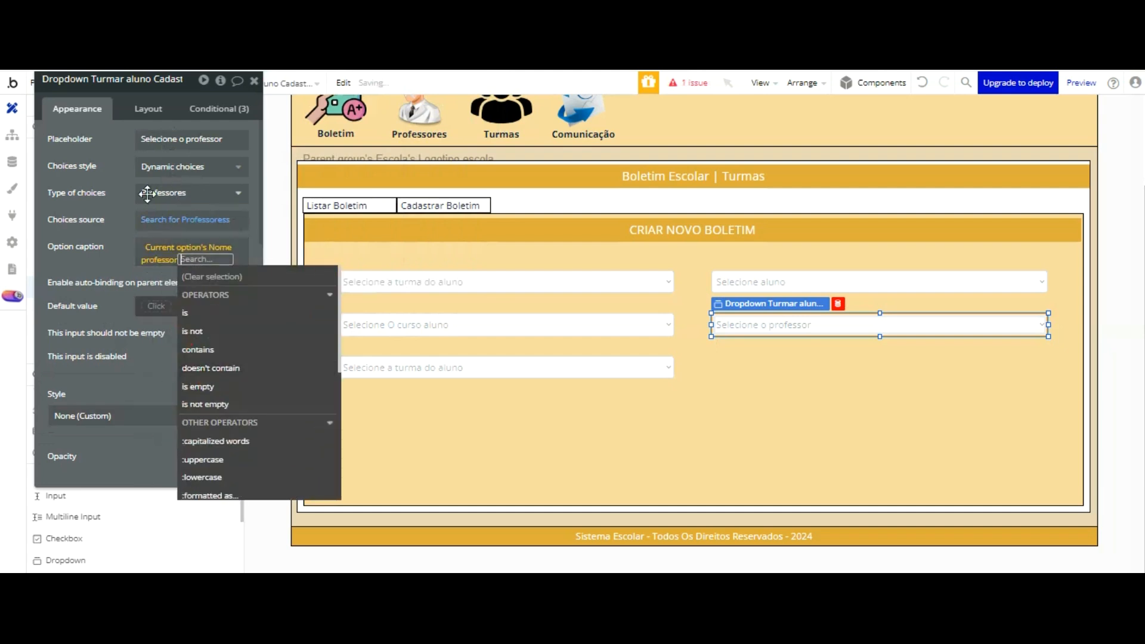
left_click(113, 130)
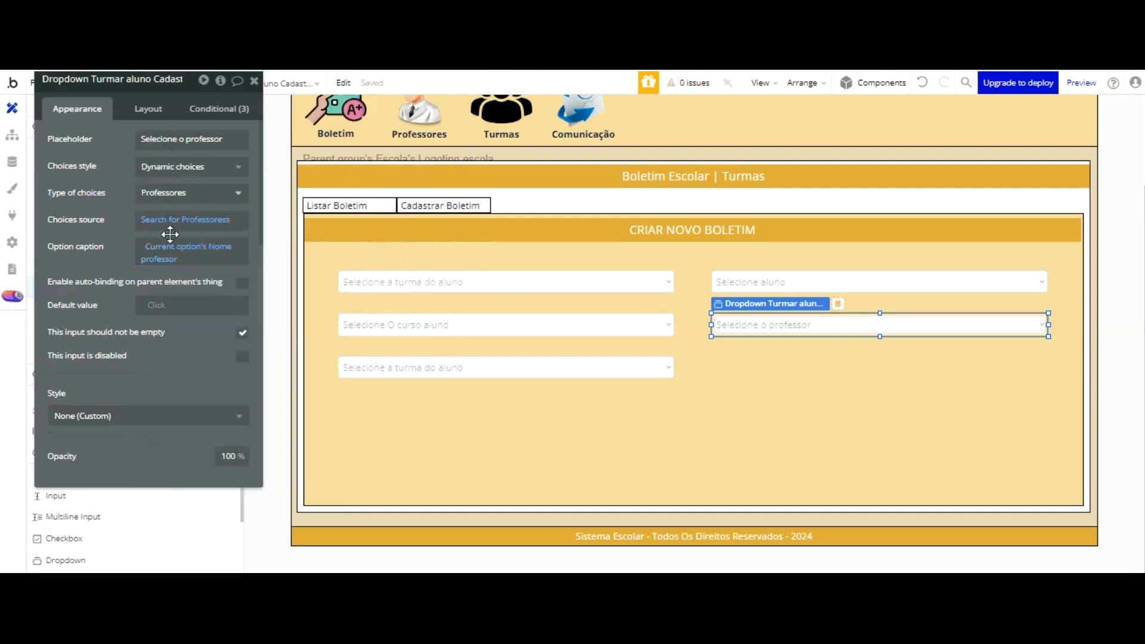
Step: Switch to the running app preview, reload it and open Cadastrar Boletim in the Boletim section
left_click(353, 68)
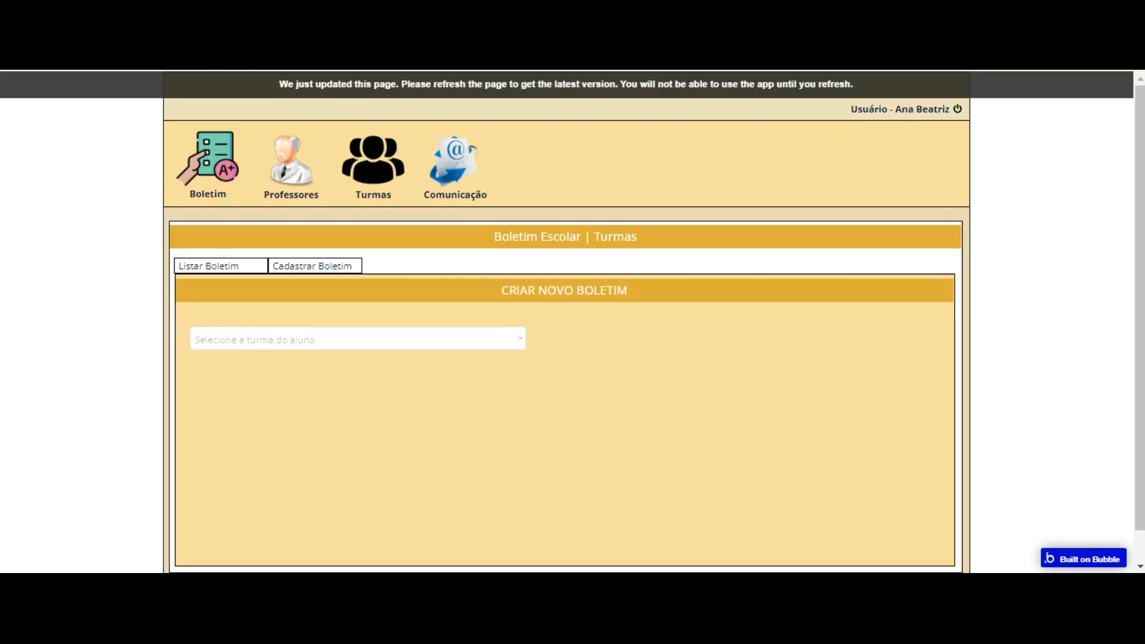
key("F5")
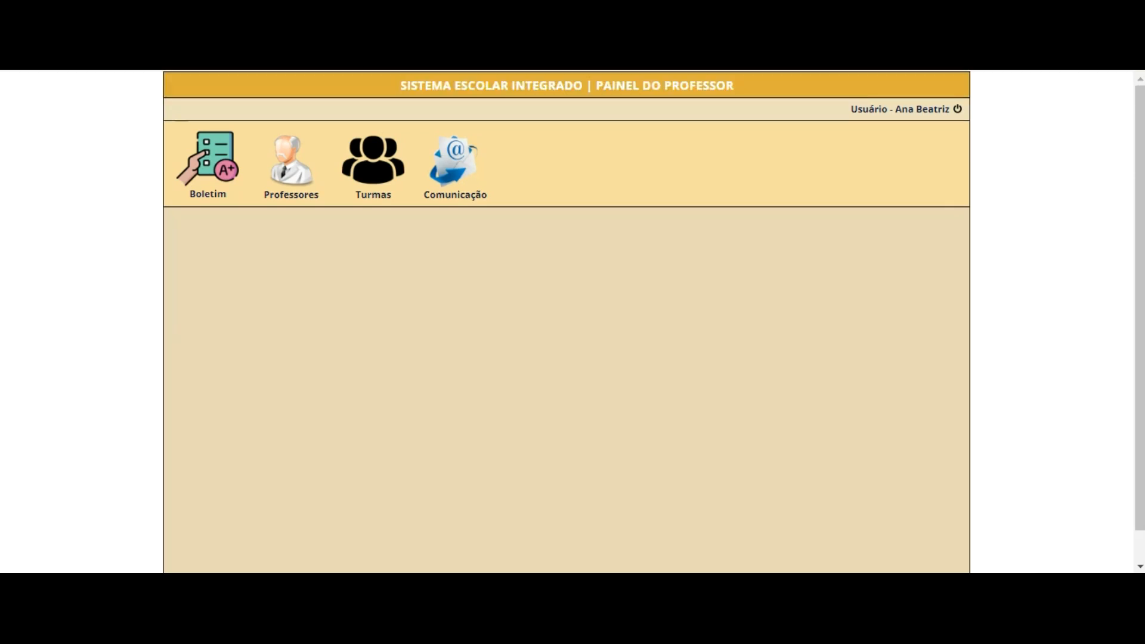
left_click(220, 151)
left_click(327, 266)
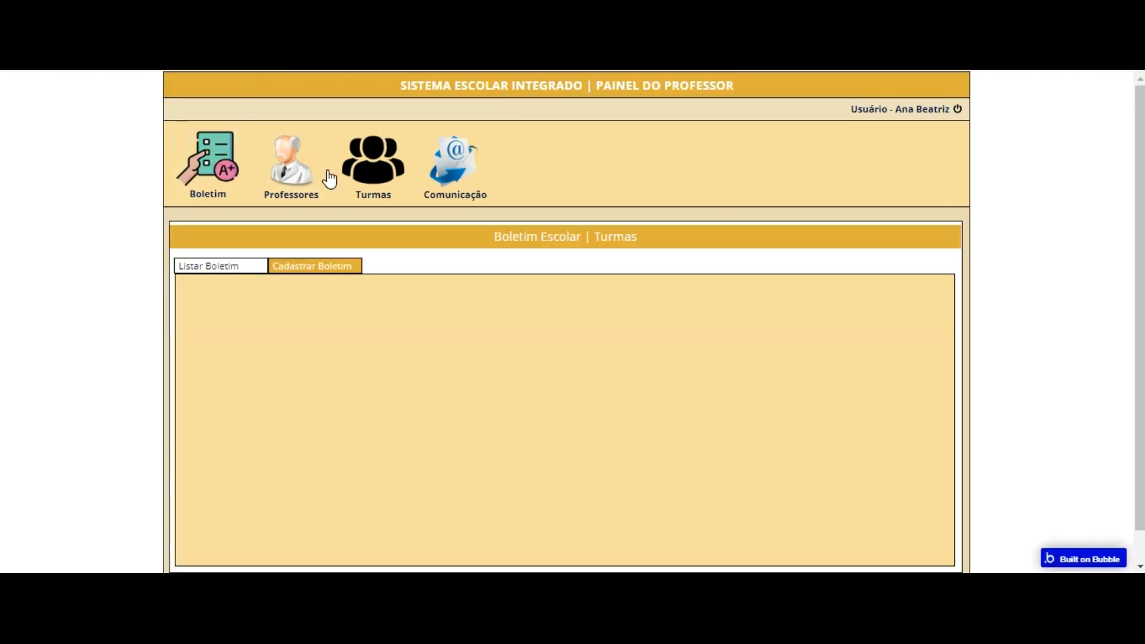
Step: Check the choices offered by the class, student, course and teacher dropdowns in the previewed form
left_click(456, 343)
left_click(494, 343)
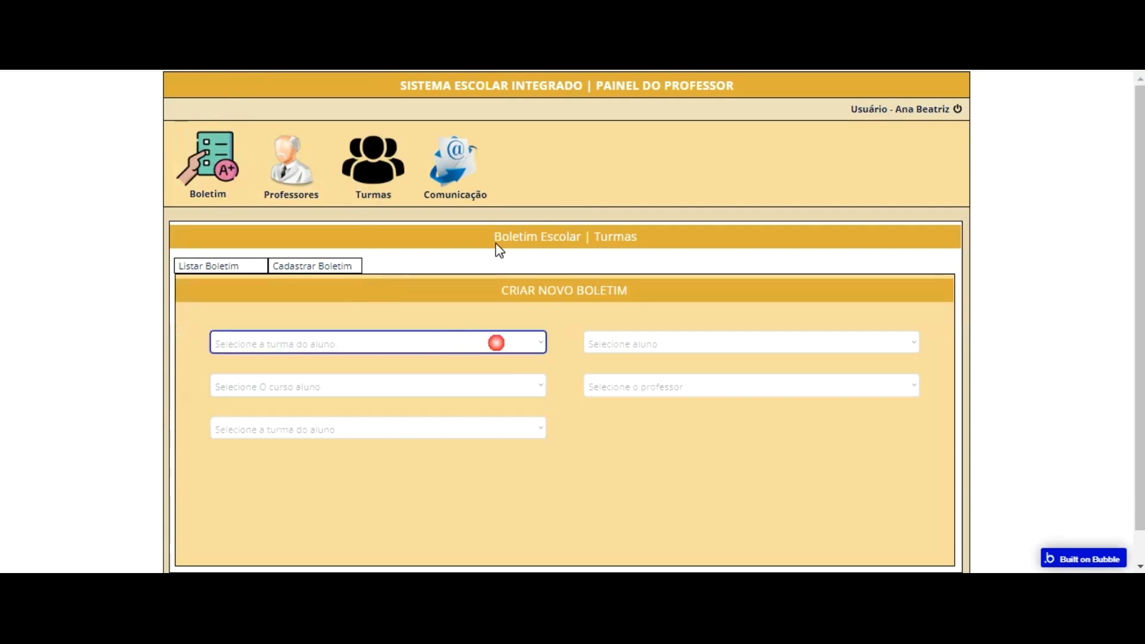
left_click(624, 343)
left_click(512, 348)
left_click(512, 348)
left_click(476, 386)
left_click(476, 386)
left_click(610, 387)
left_click(610, 386)
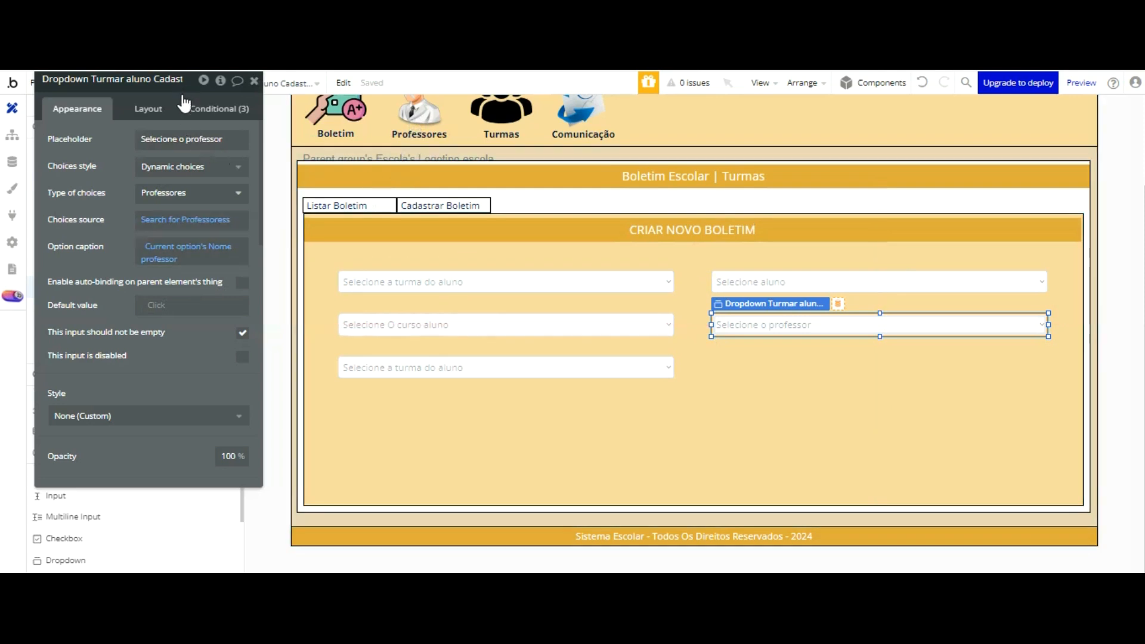
Step: Back in the editor, set the teacher dropdown's type of choices to Ano Corrente Curso and its choices source to All Ano Corrente Curso
left_click(183, 192)
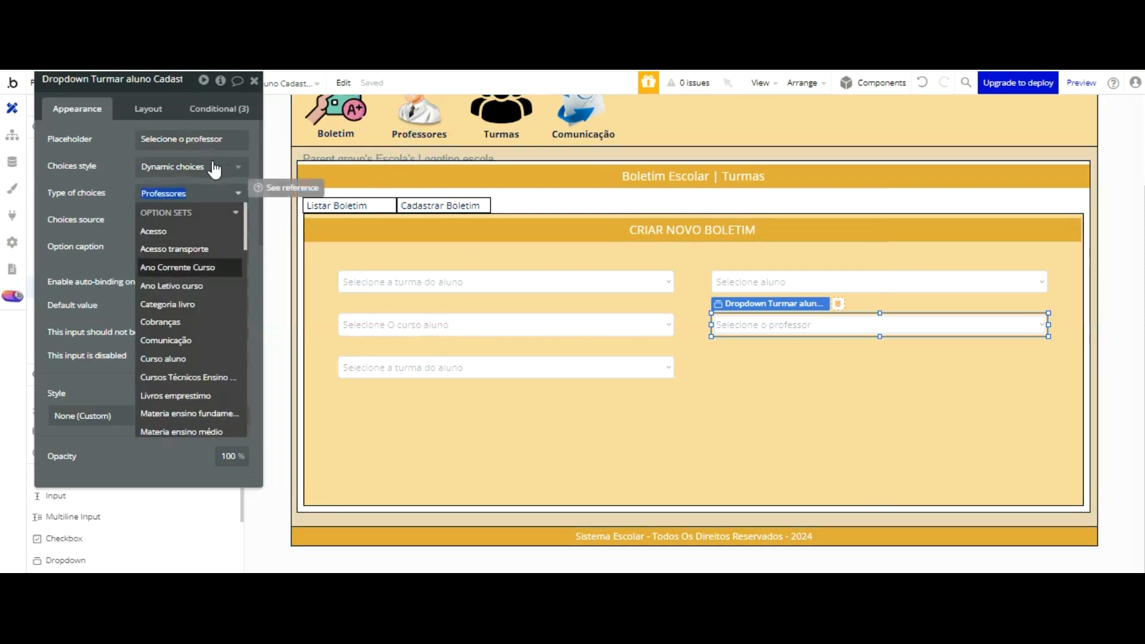
left_click(211, 268)
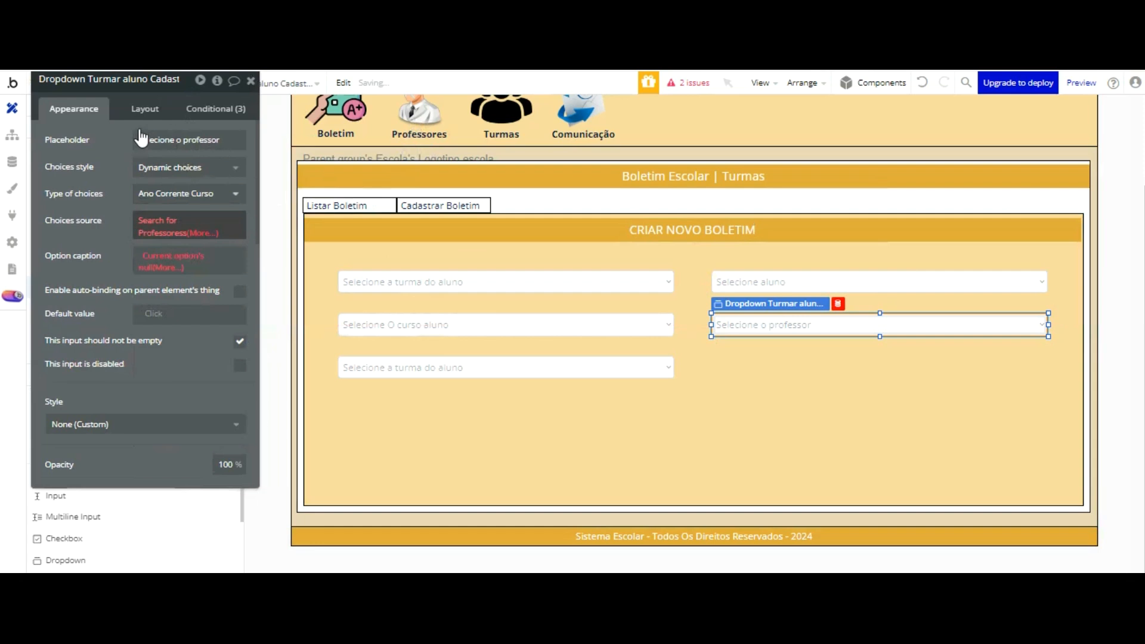
left_click(162, 227)
left_click(445, 244)
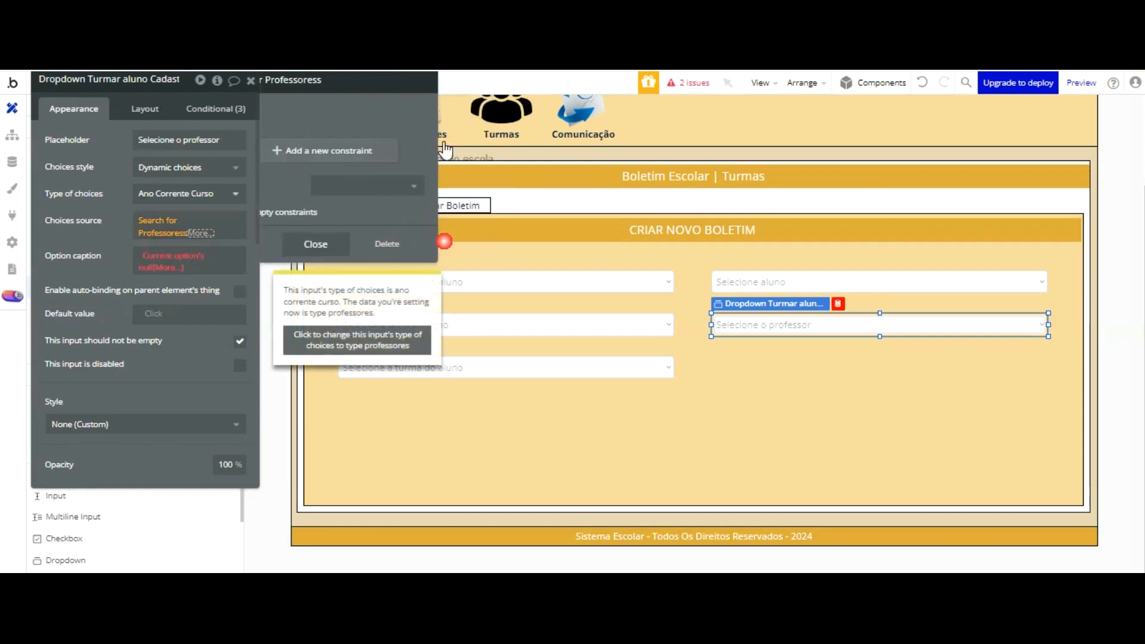
left_click(155, 222)
key("Down")
key("Down")
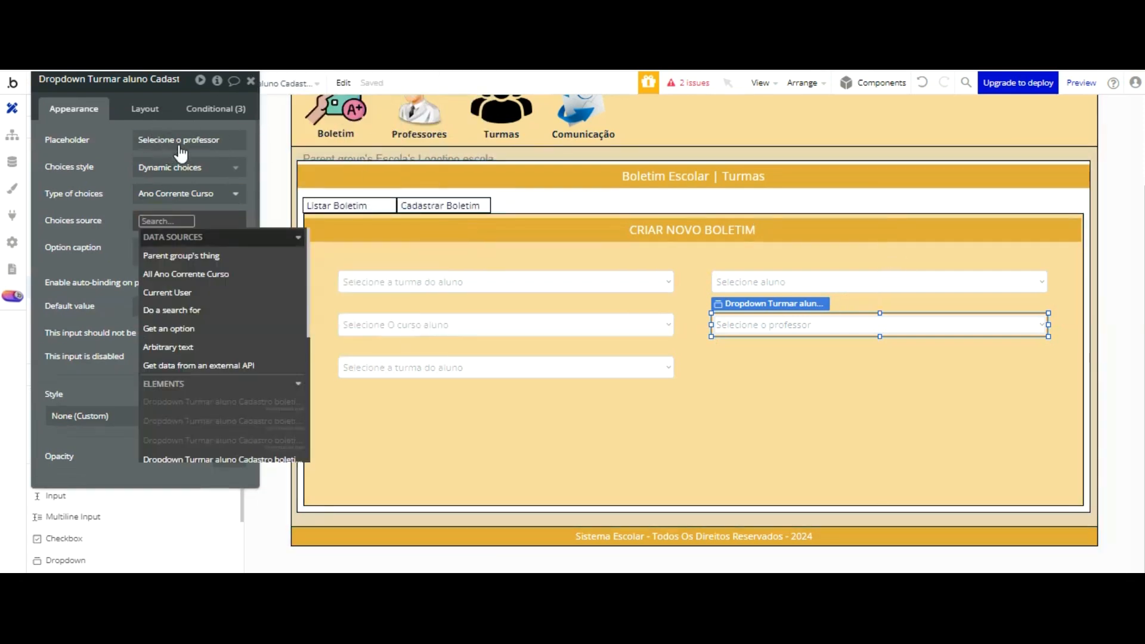
key("Return")
left_click(122, 226)
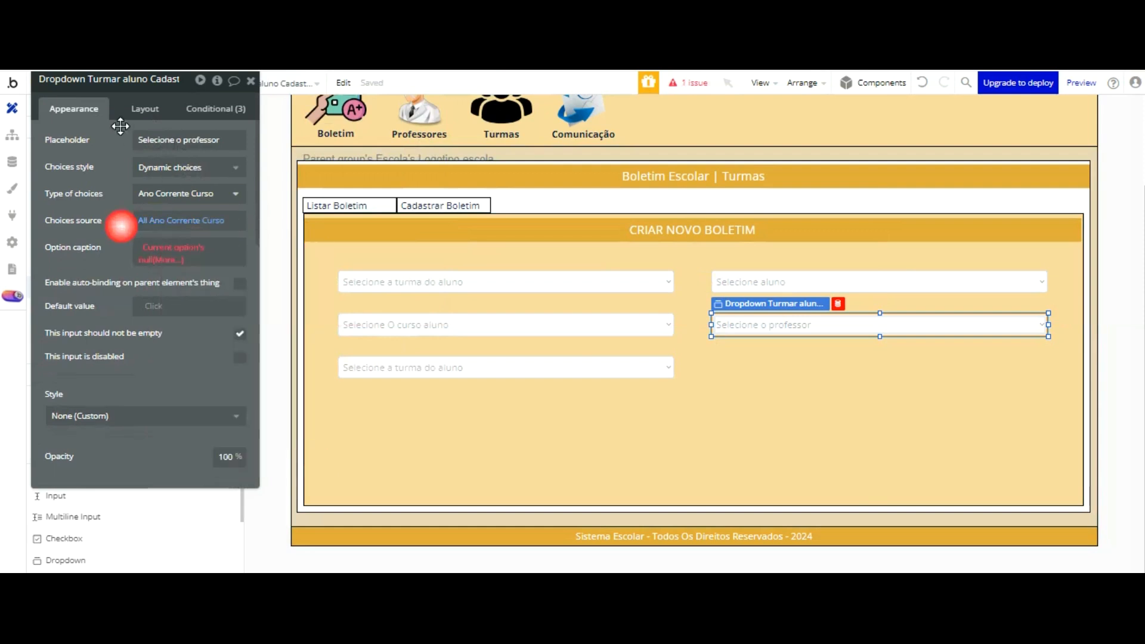
Step: Set the teacher dropdown's option caption to the current option's Display
left_click(171, 248)
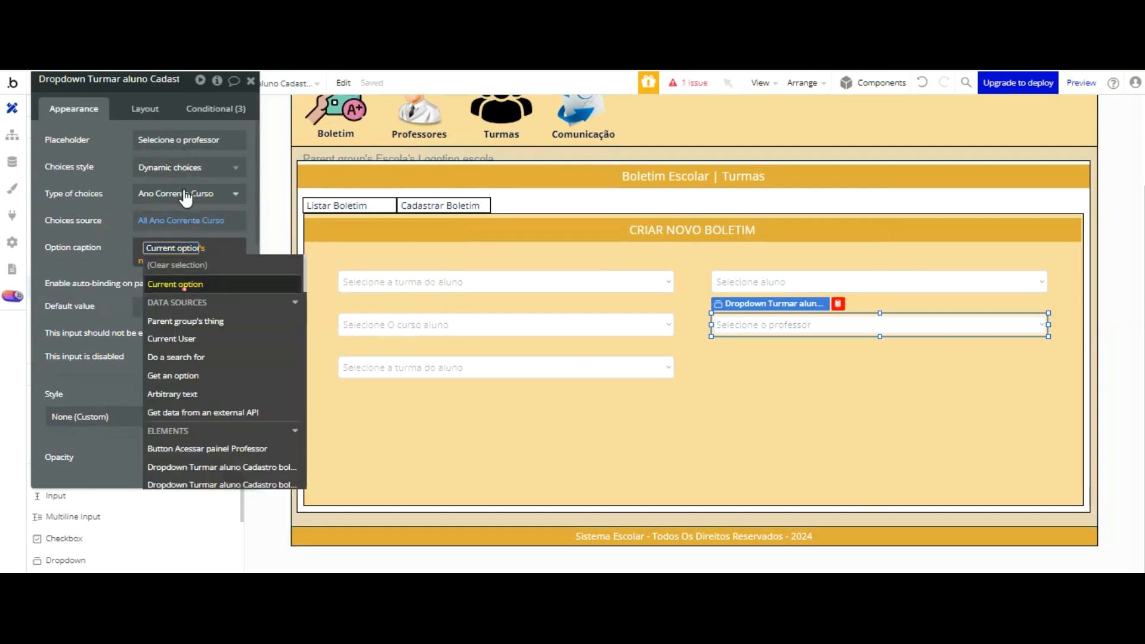
key("Return")
key("Return")
left_click(107, 237)
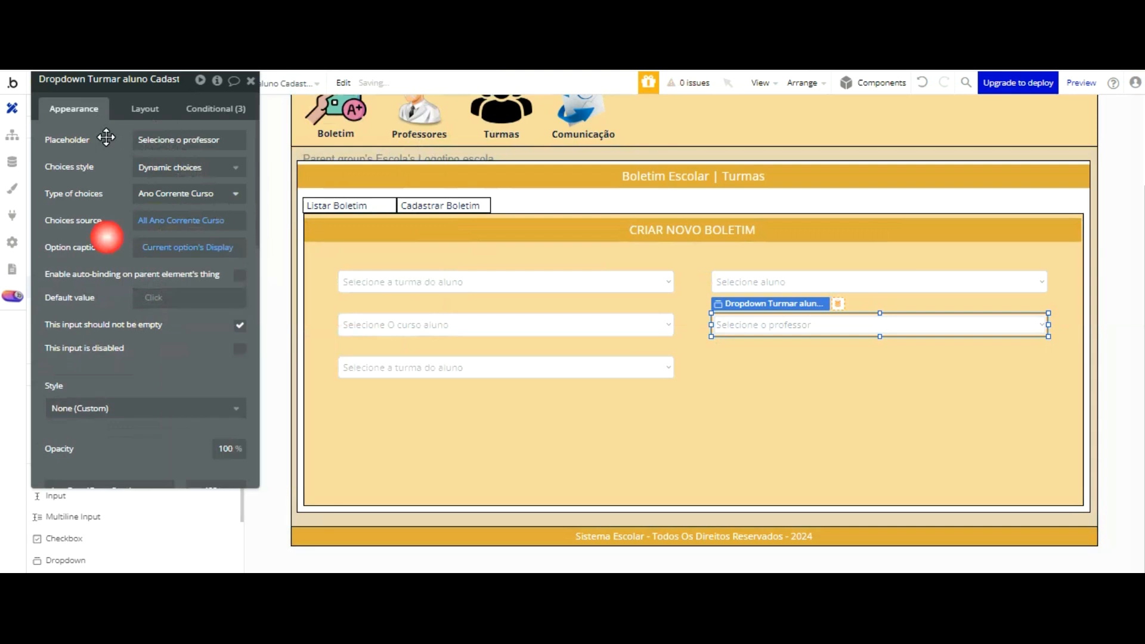
Step: Set the type of choices of the third-row dropdown to the Ano Corrente Curso option set
double_click(459, 368)
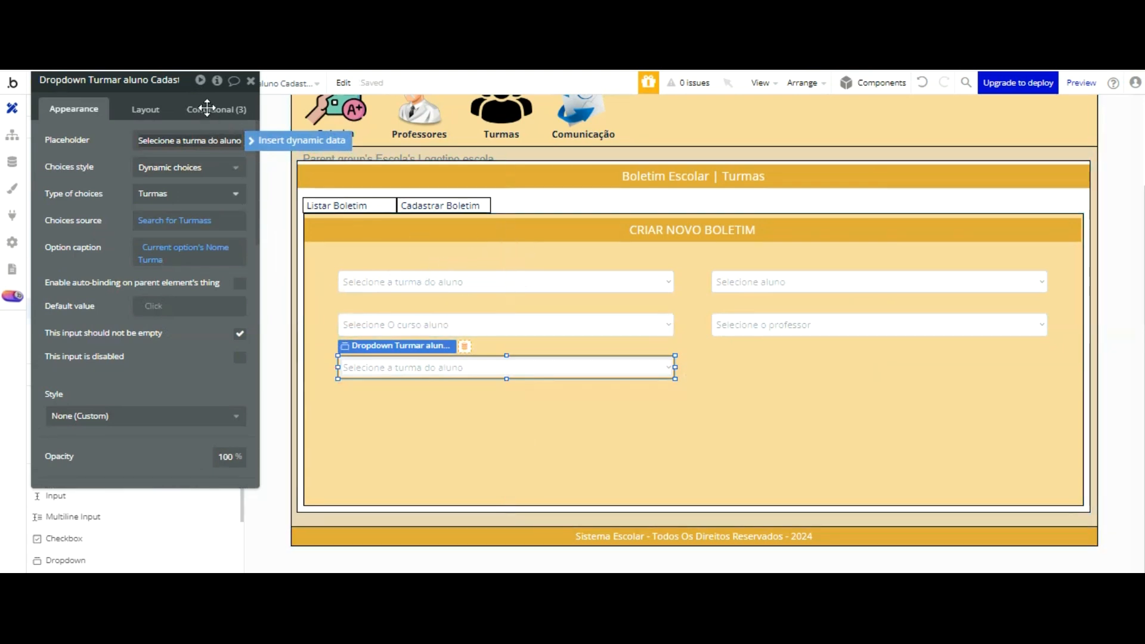
left_click(194, 190)
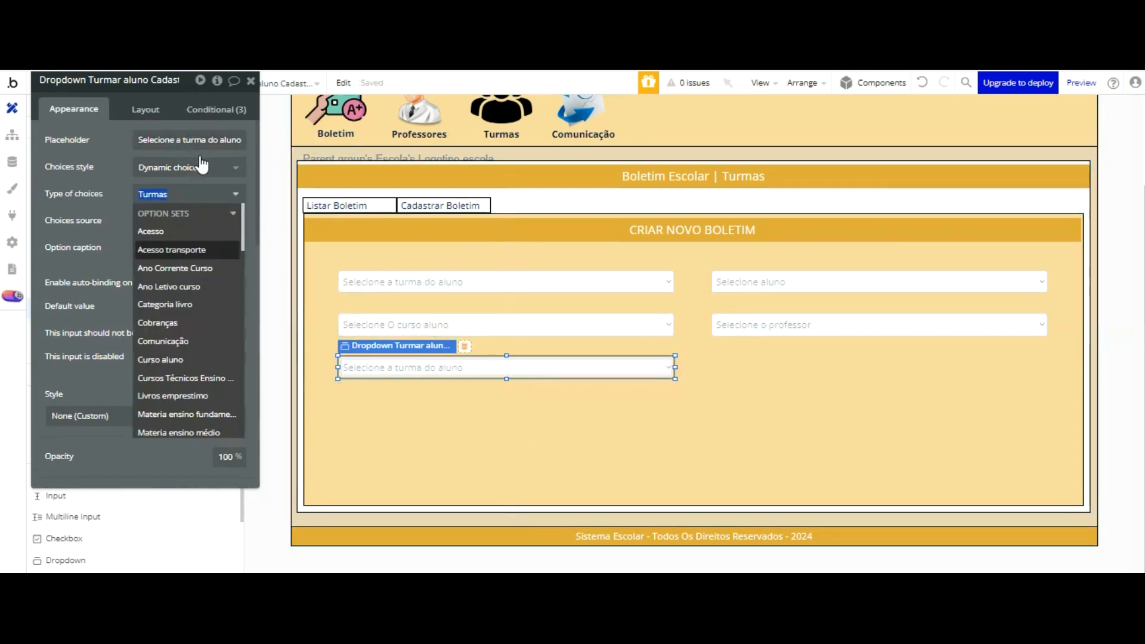
left_click(199, 267)
left_click(191, 269)
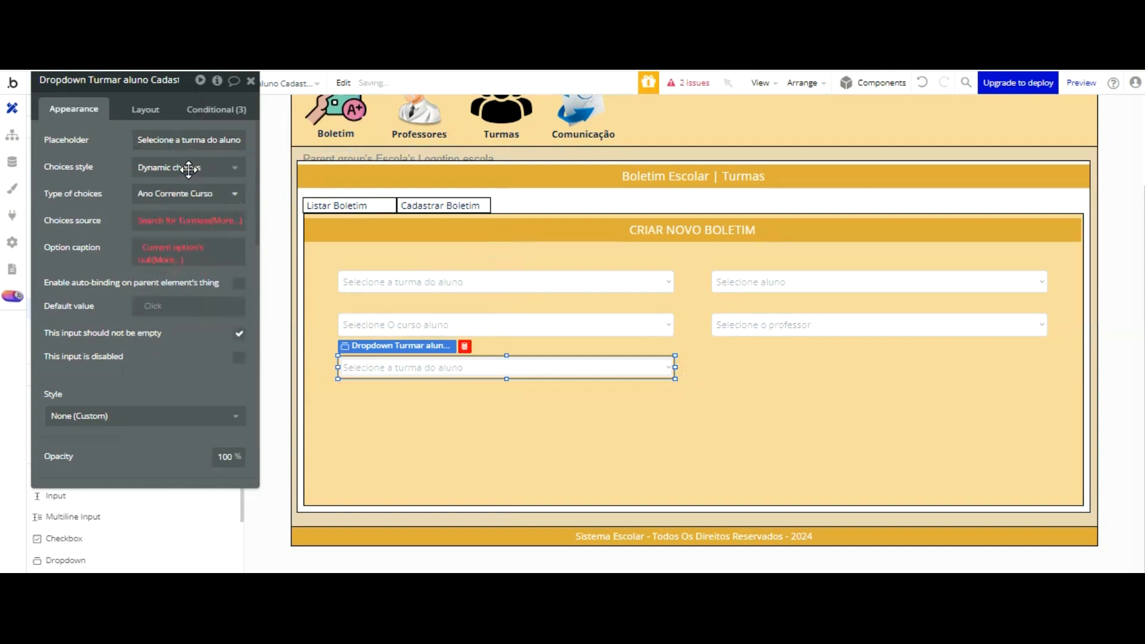
Step: Replace the third-row dropdown's Turmas search with All Ano Corrente Curso as its choices source
left_click(526, 319)
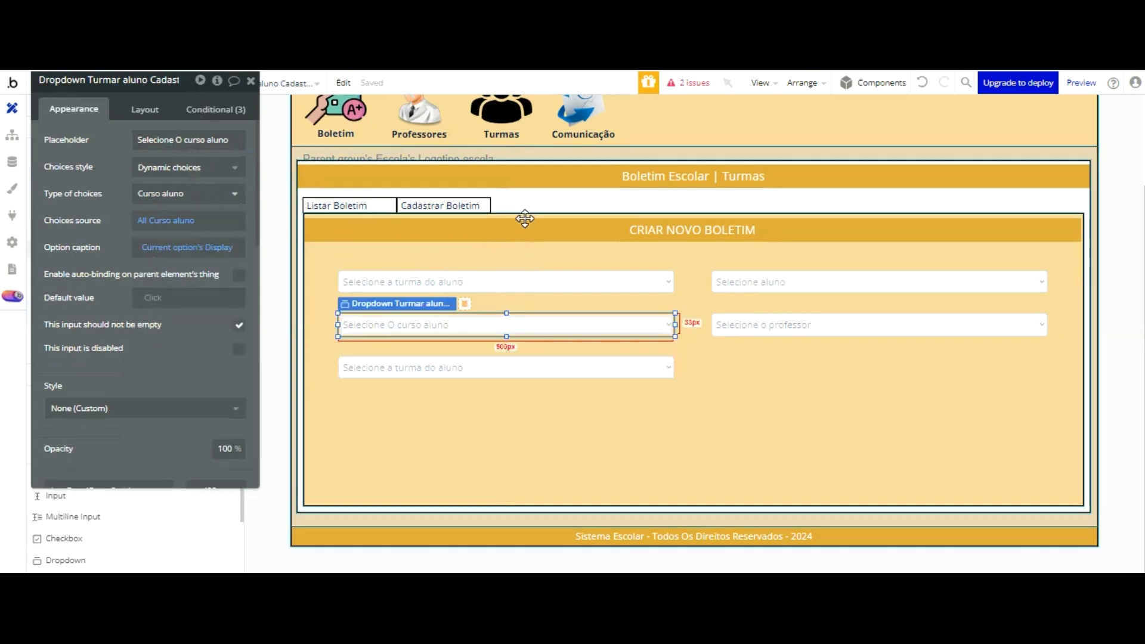
left_click(759, 327)
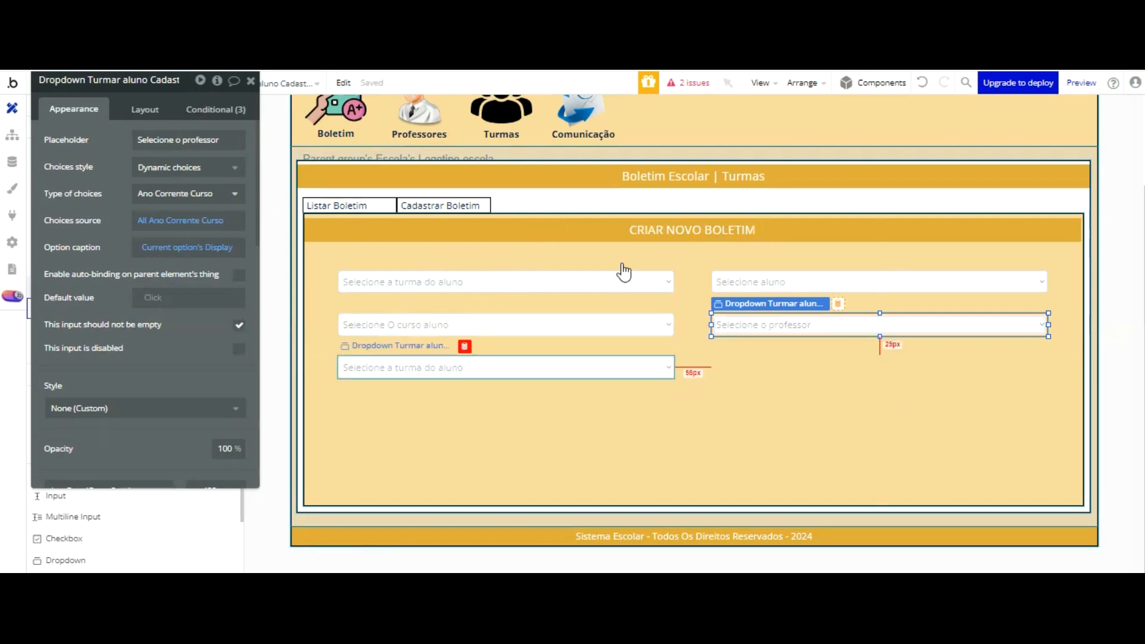
left_click(609, 367)
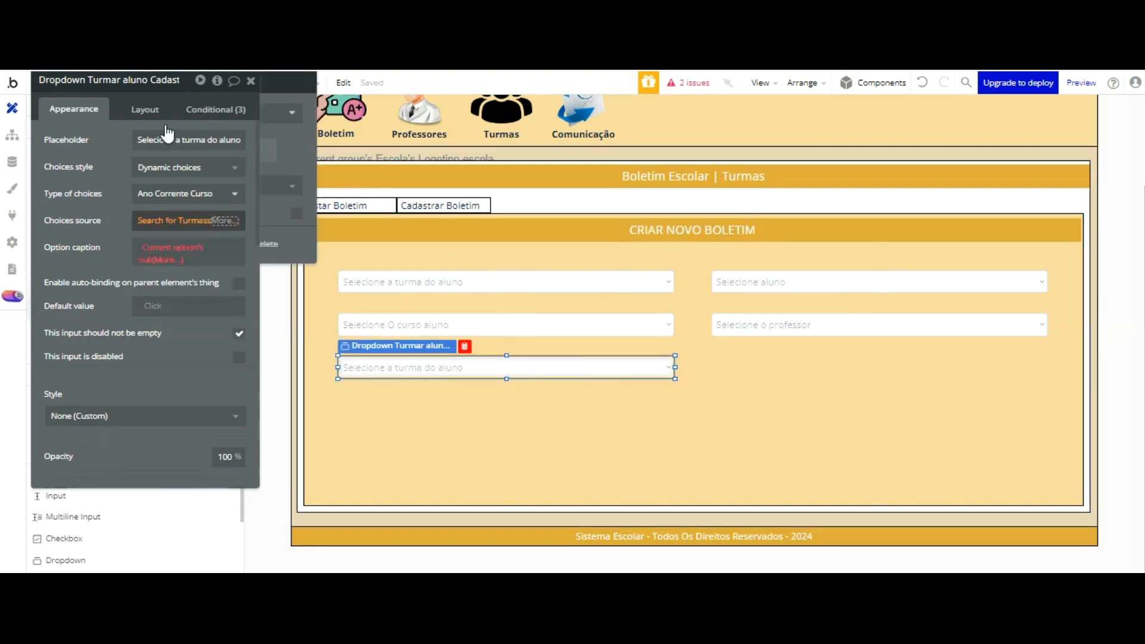
left_click(179, 220)
left_click(444, 244)
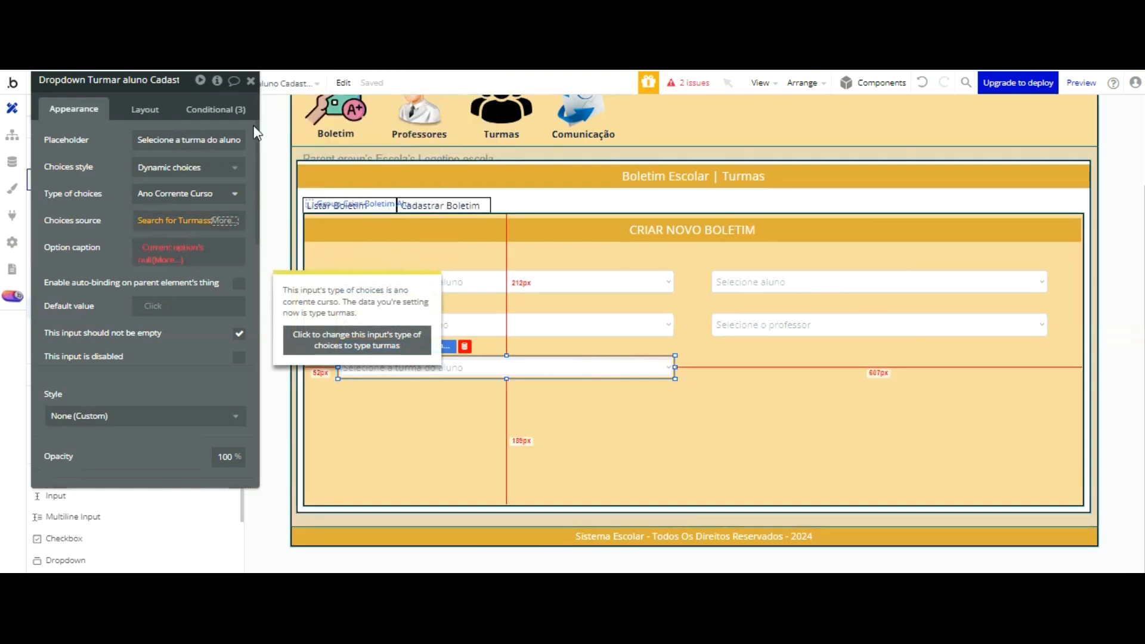
left_click(152, 220)
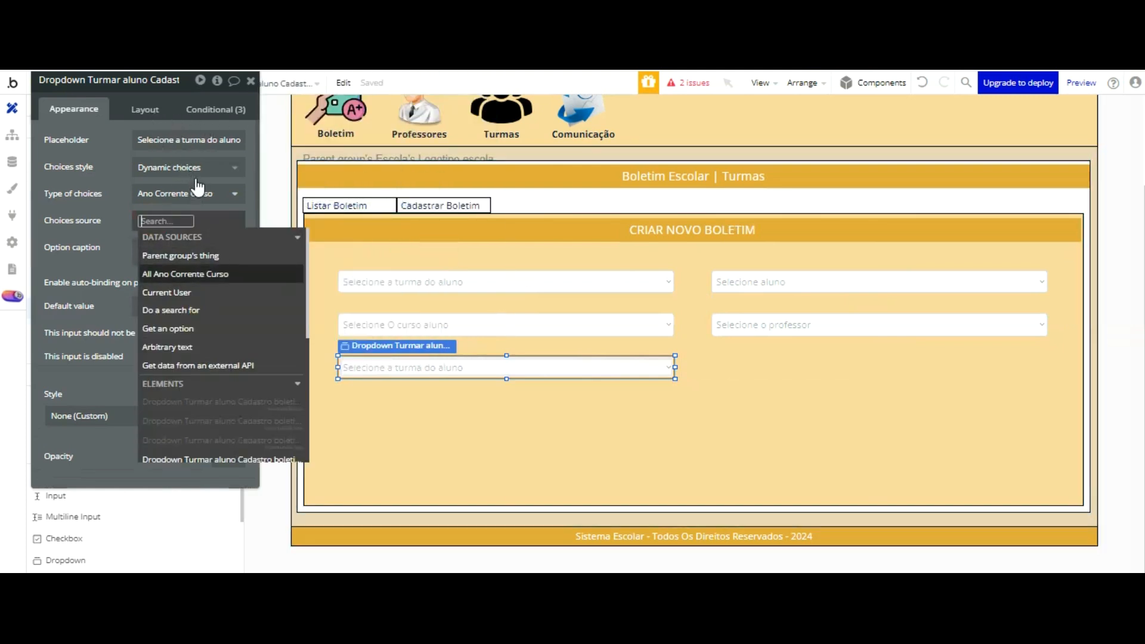
left_click(197, 274)
left_click(115, 137)
Step: Set the third-row dropdown's option caption to the current option's Display
left_click(157, 257)
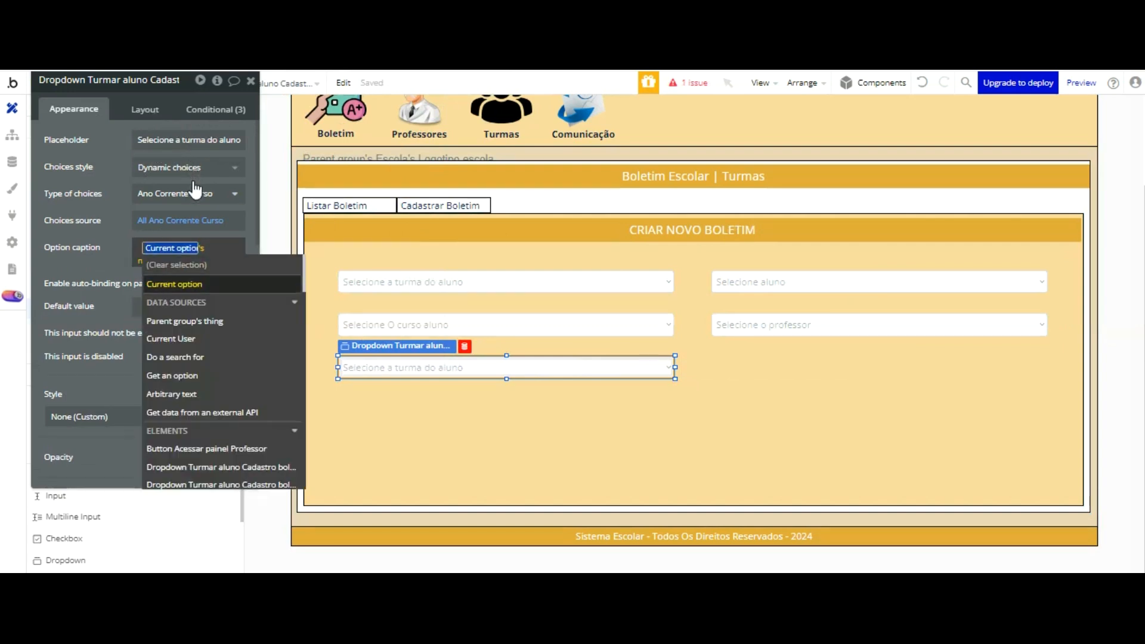
key("Return")
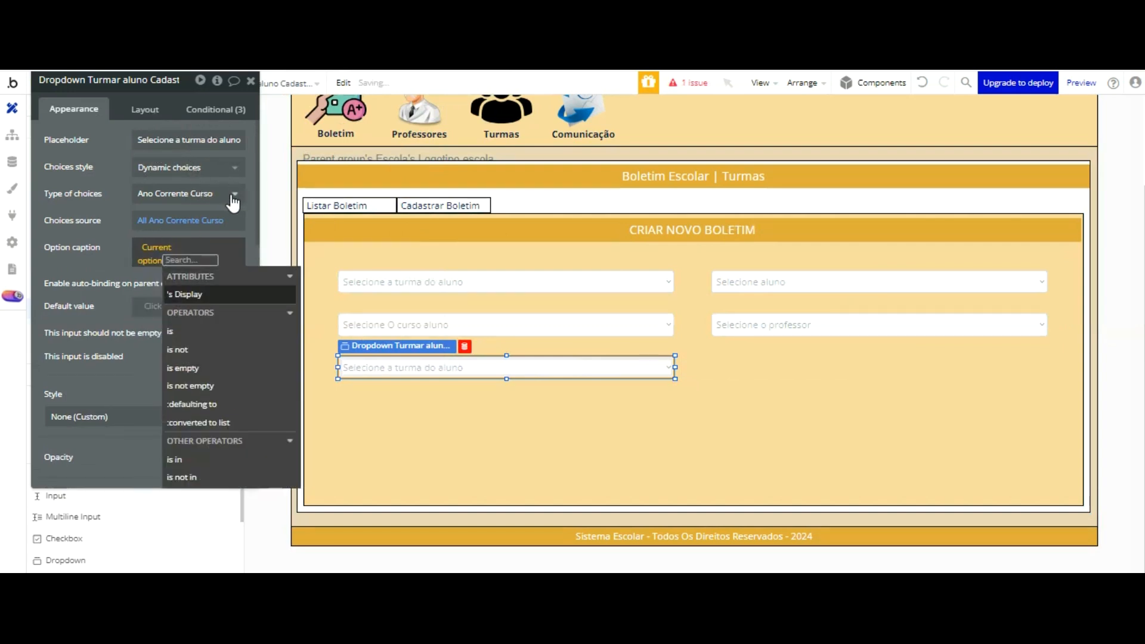
left_click(216, 294)
left_click(127, 230)
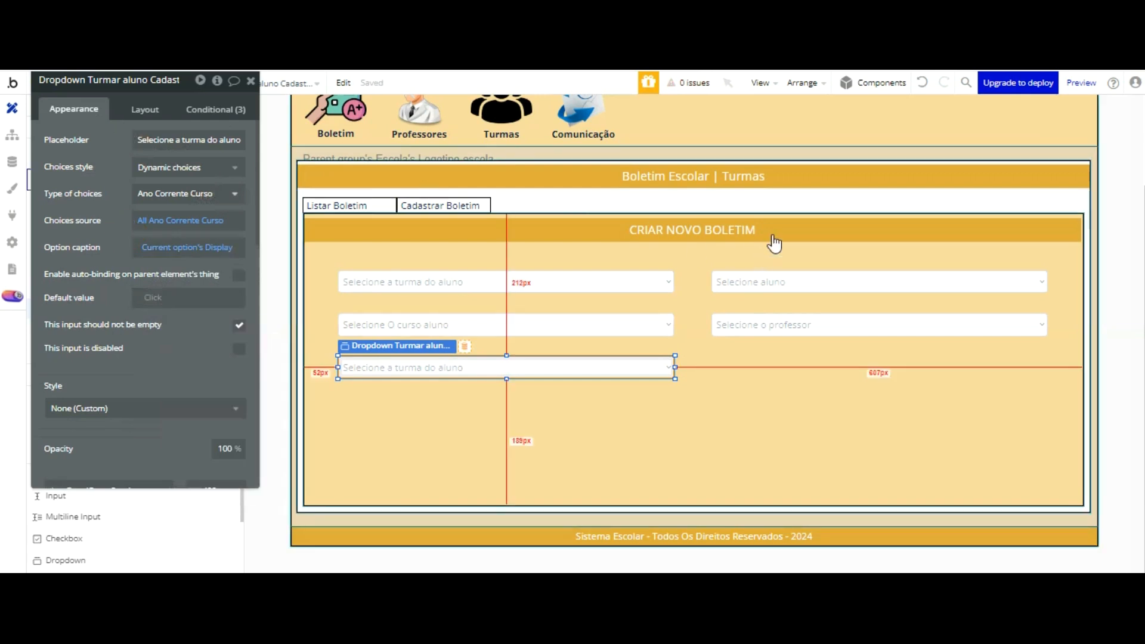
Step: Change the third-row dropdown's placeholder to "Selecione o ano corrente"
left_click(775, 319)
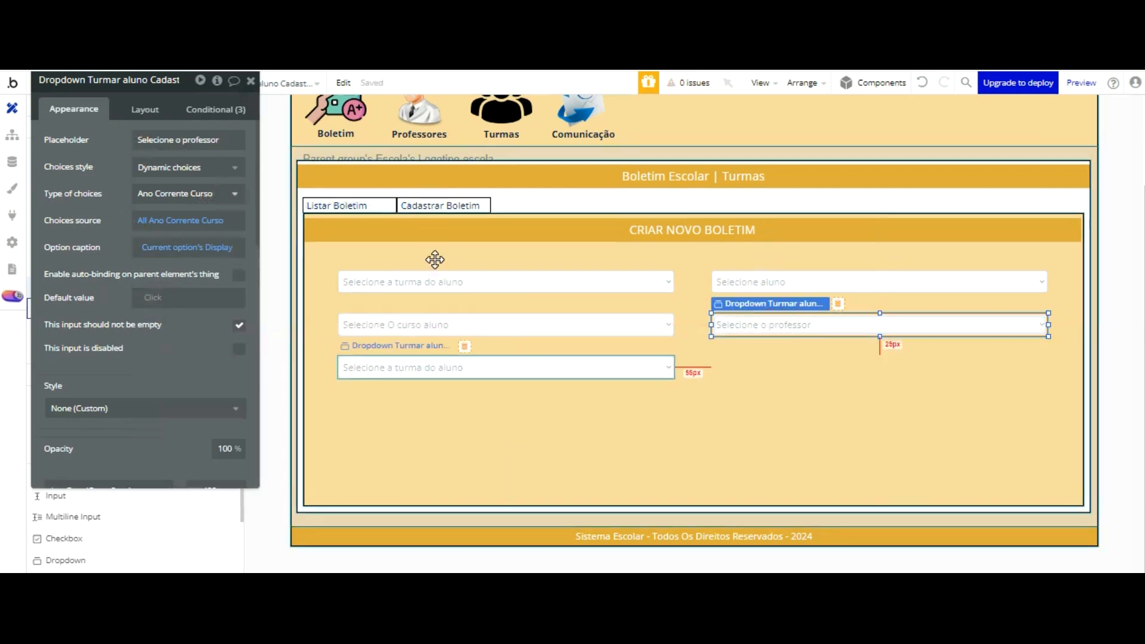
left_click(429, 367)
left_click(188, 140)
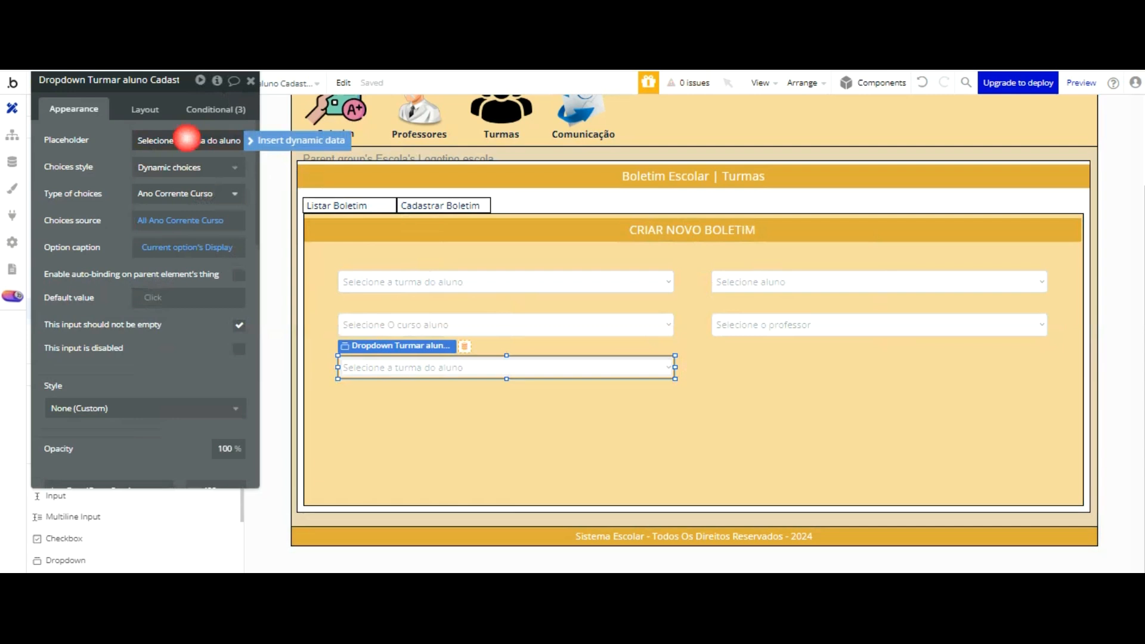
left_click_drag(205, 140, 259, 143)
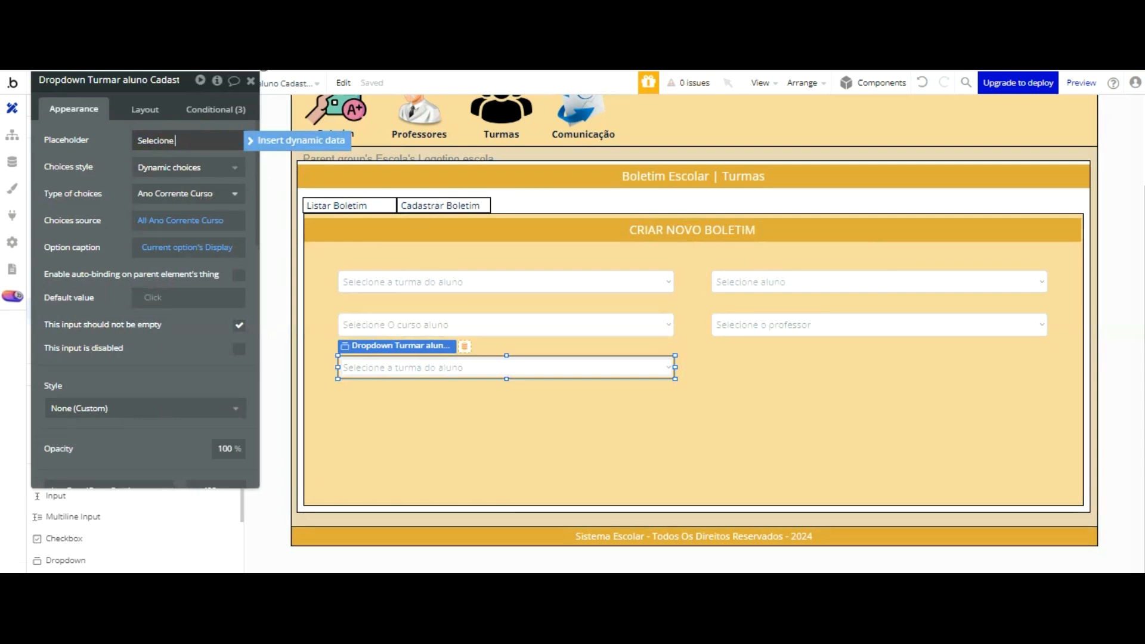
key("Return")
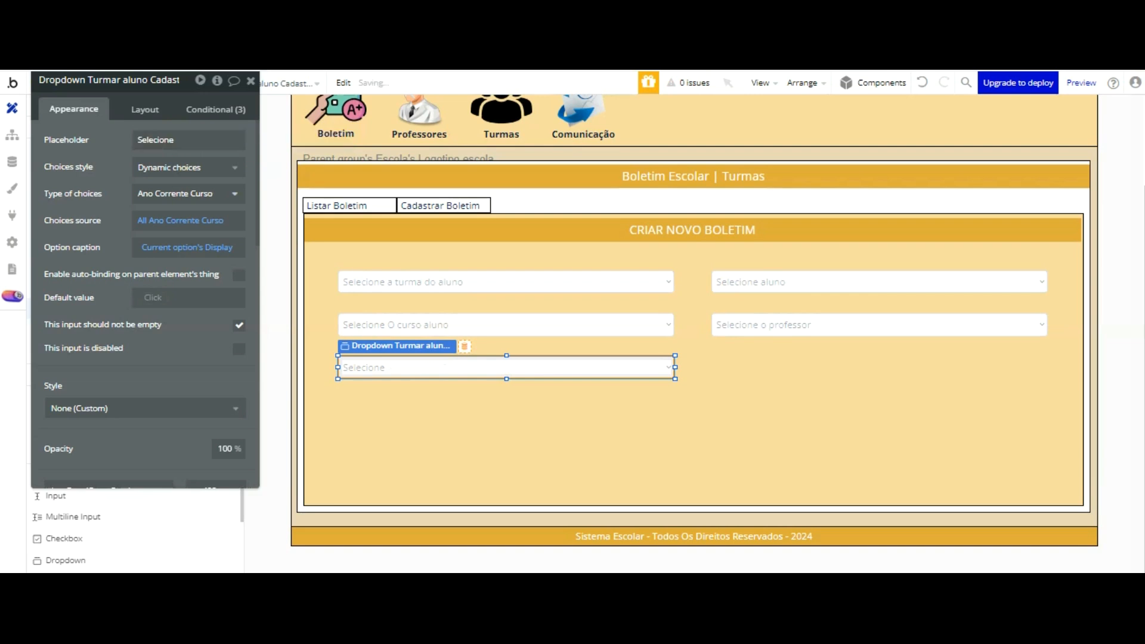
left_click(214, 142)
key("Return")
left_click(167, 139)
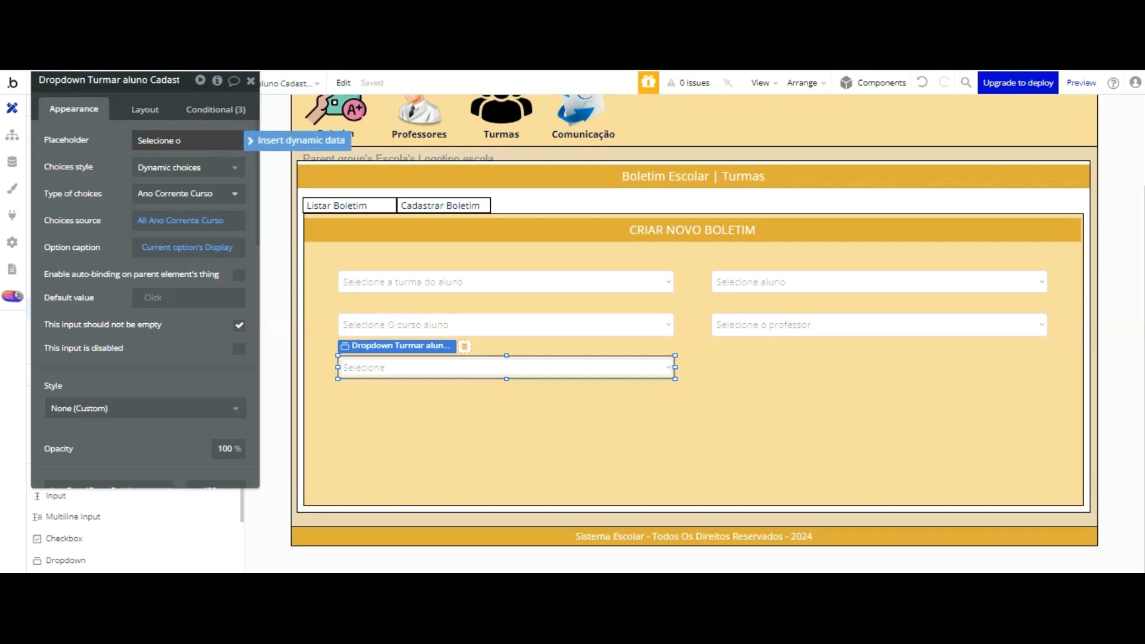
key("Return")
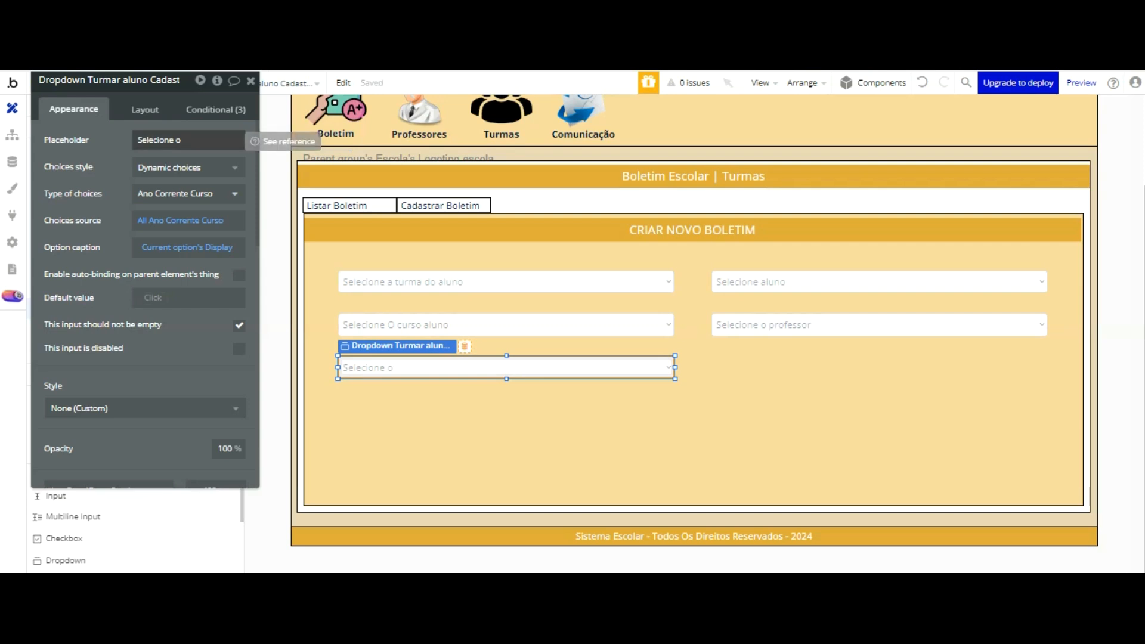
left_click(193, 142)
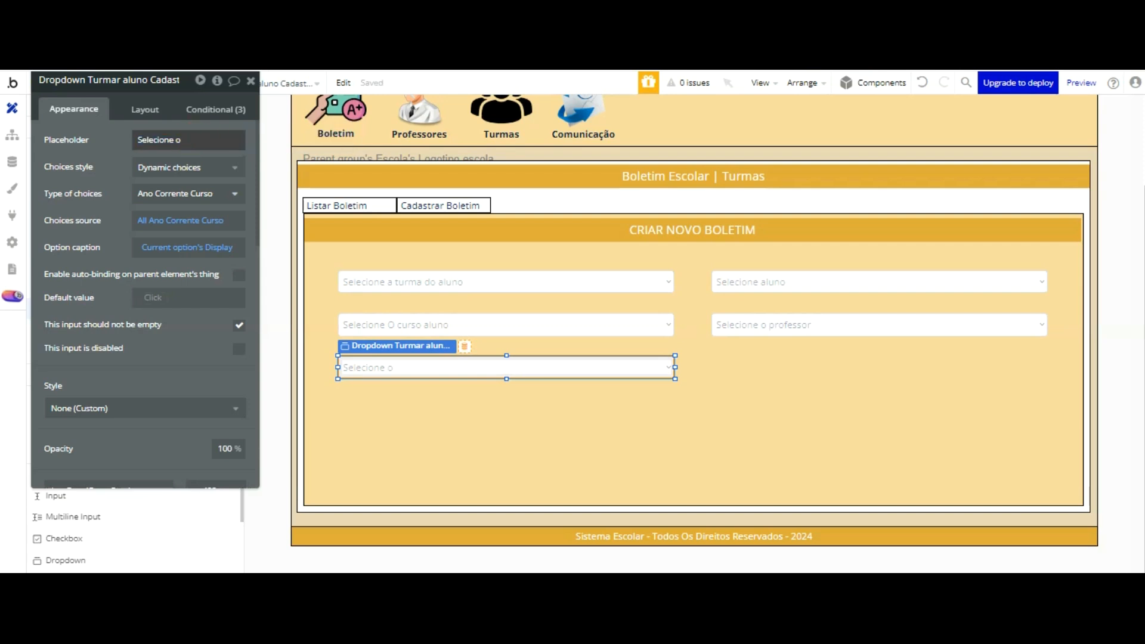
double_click(182, 142)
left_click(182, 142)
left_click(184, 142)
left_click(178, 141)
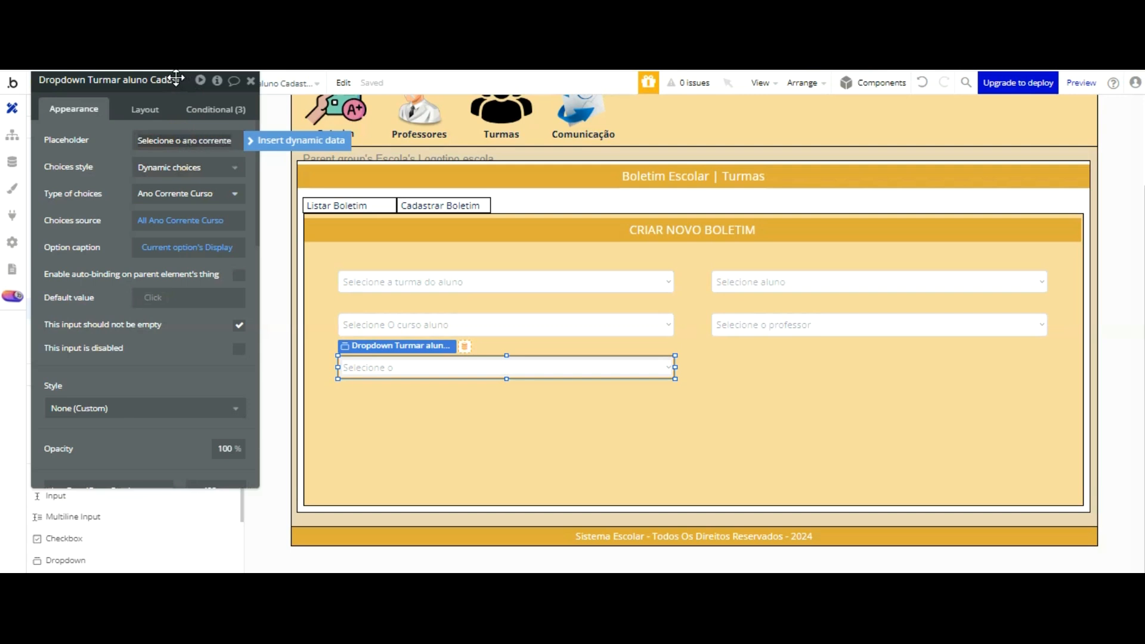
left_click_drag(176, 78, 179, 78)
left_click(746, 324)
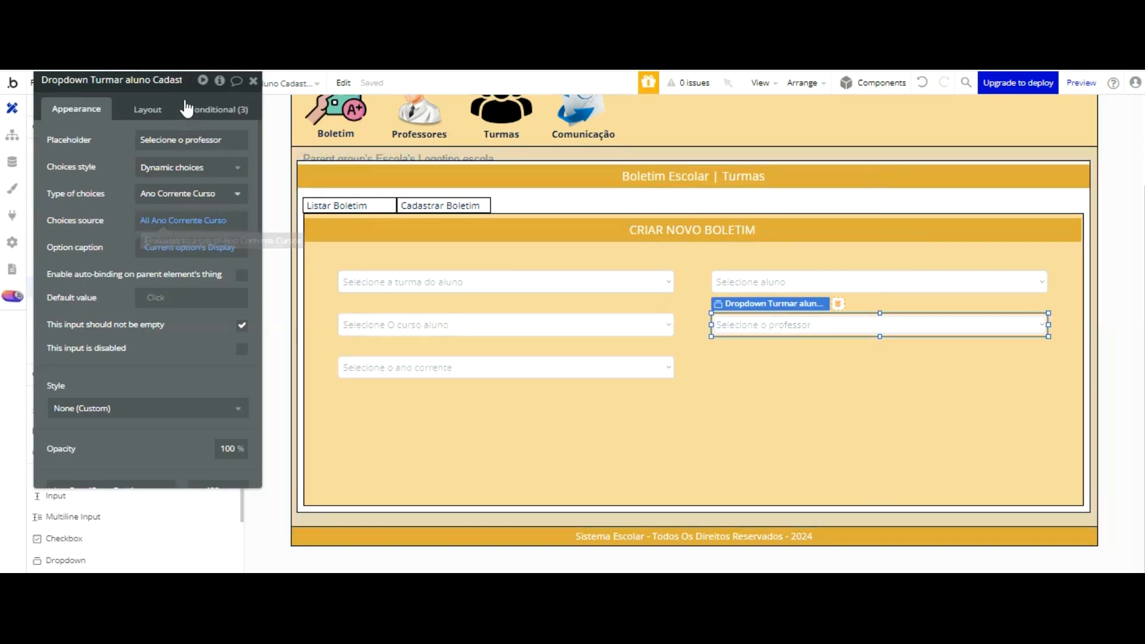
Step: Set the "Selecione o professor" dropdown's type of choices to the Professores option set
left_click(191, 194)
scroll(188, 251, "down", 3)
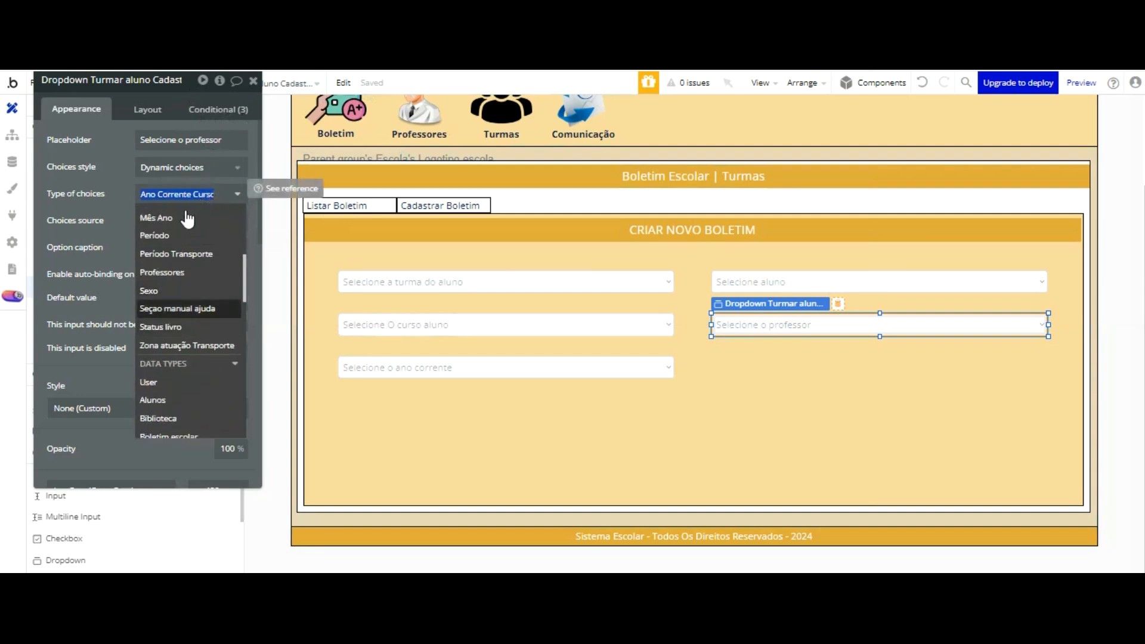
left_click(187, 264)
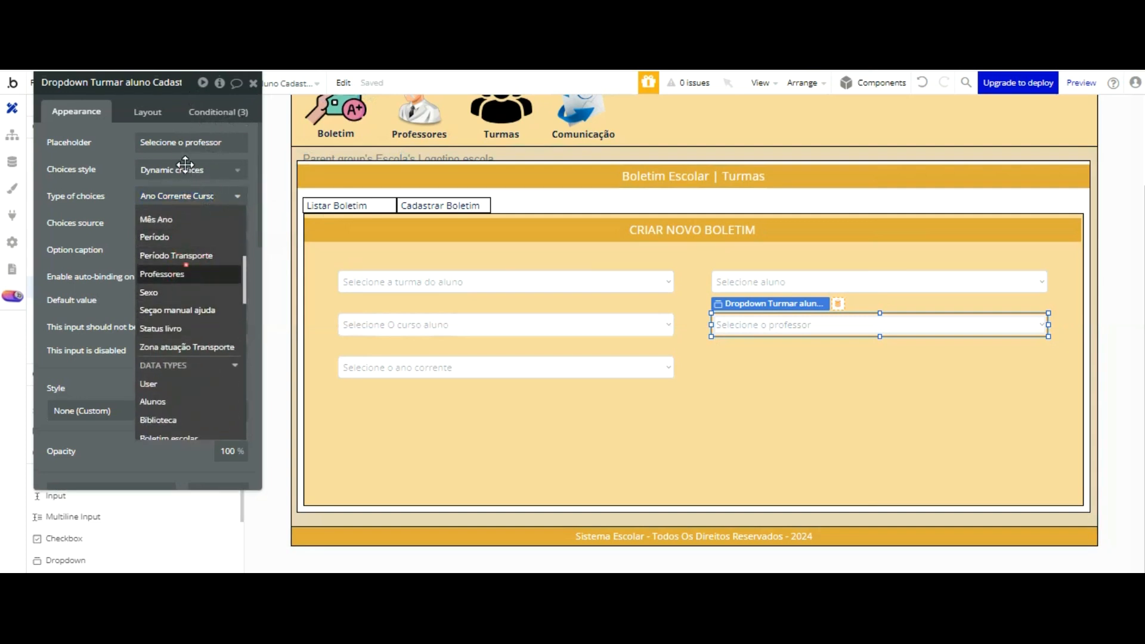
Step: Replace the professor dropdown's All Ano Corrente Curso choices source with a search for the Professores data type
left_click(166, 230)
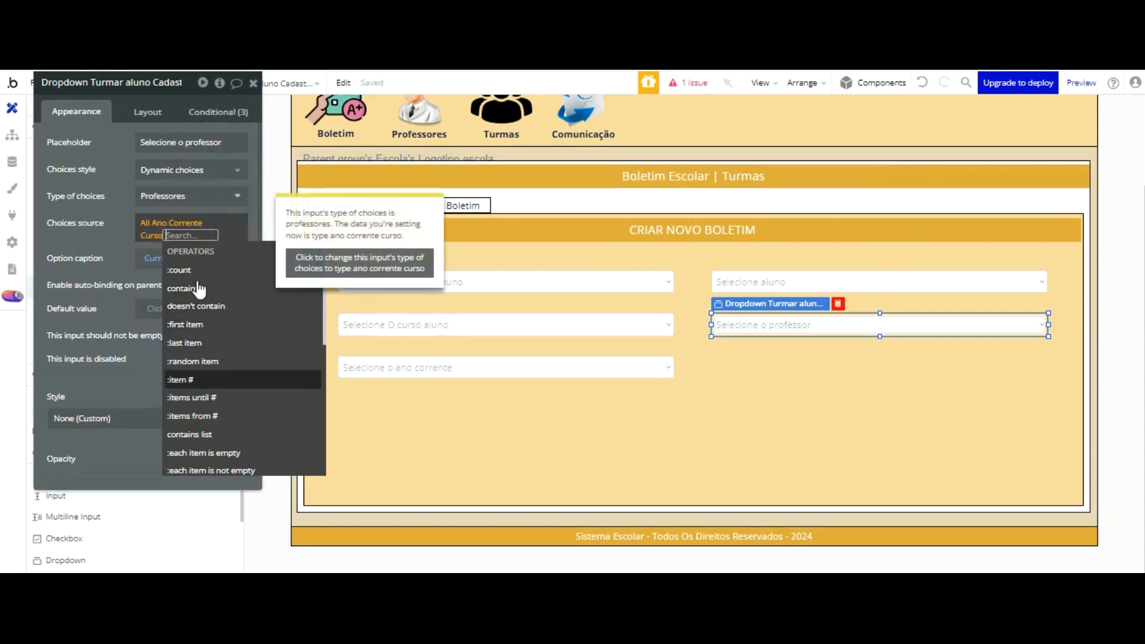
scroll(239, 270, "down", 4)
scroll(233, 263, "up", 4)
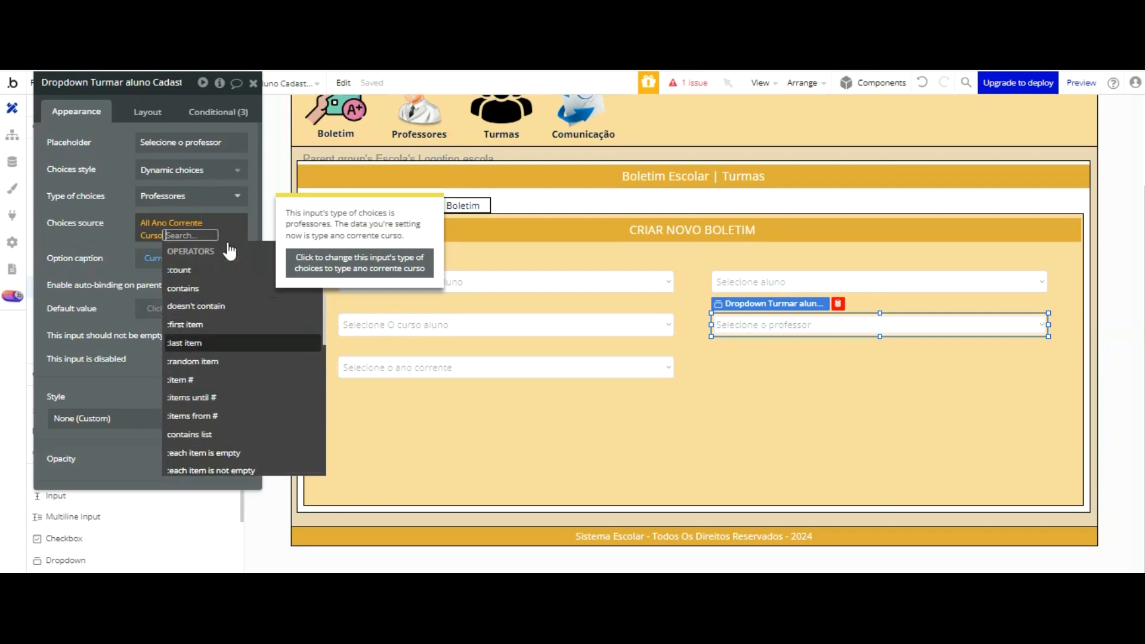
left_click(123, 142)
left_click(148, 224)
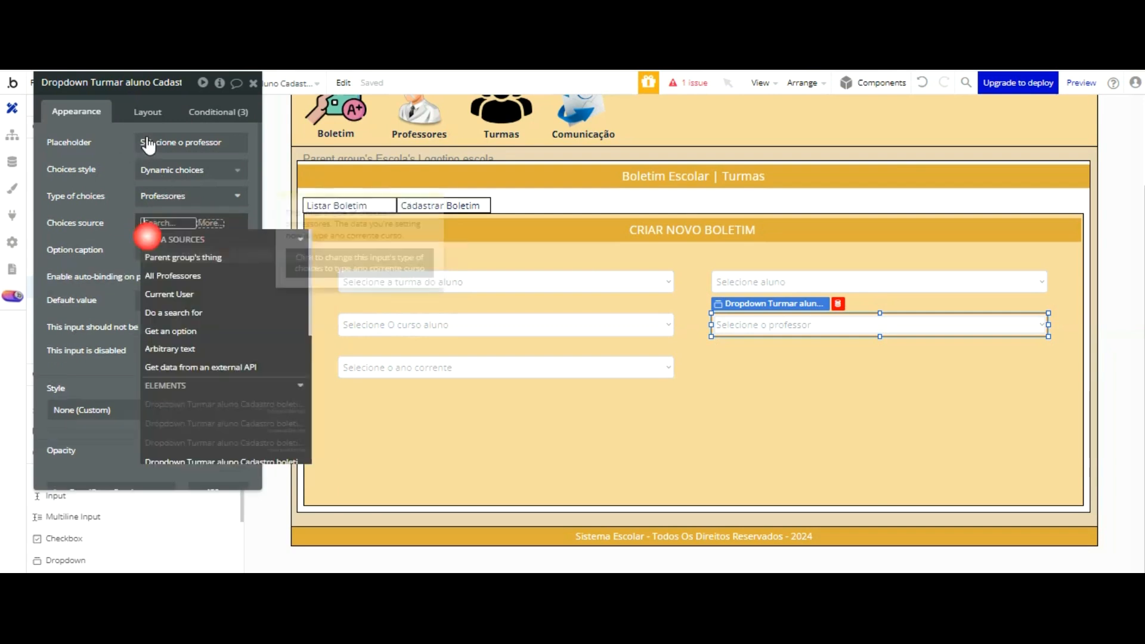
left_click(188, 312)
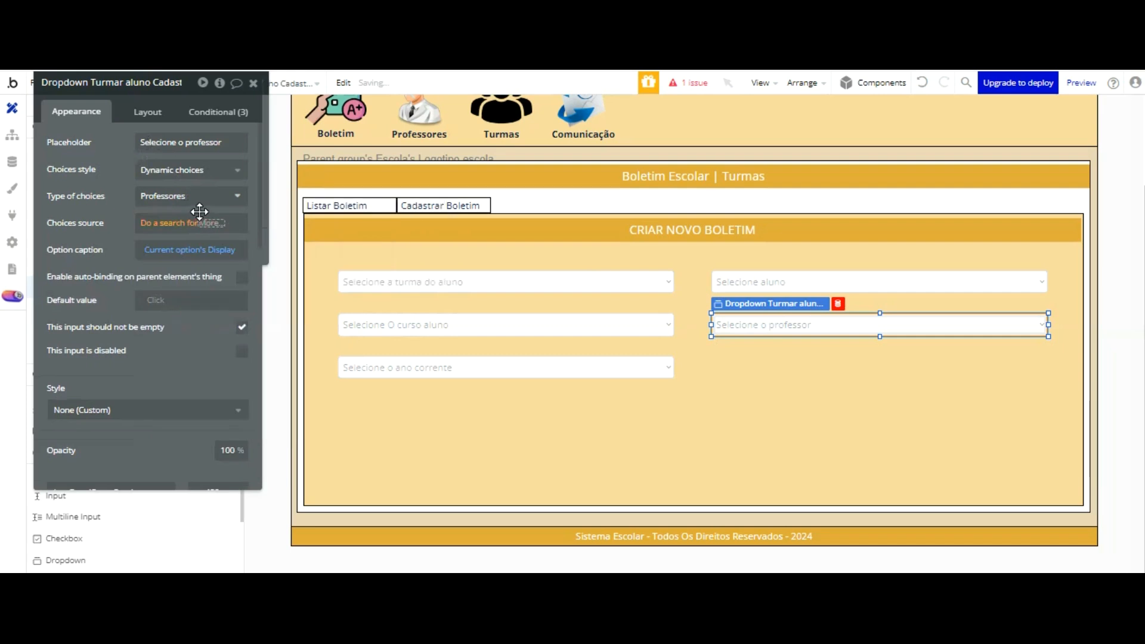
left_click(427, 115)
scroll(445, 119, "down", 3)
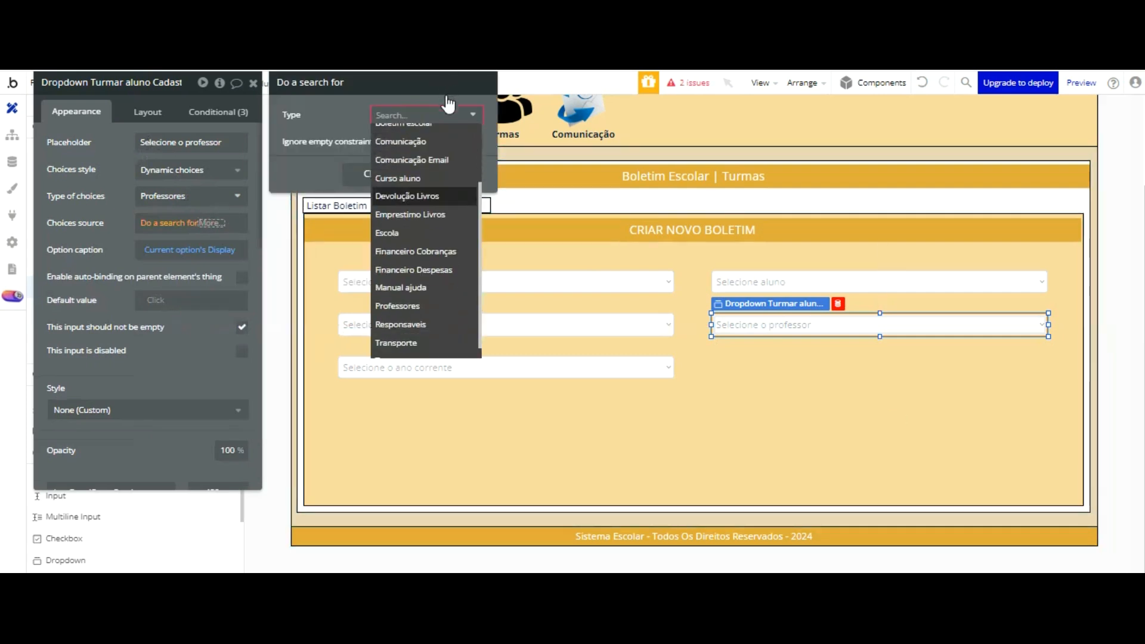
left_click(425, 306)
left_click(299, 209)
left_click(114, 228)
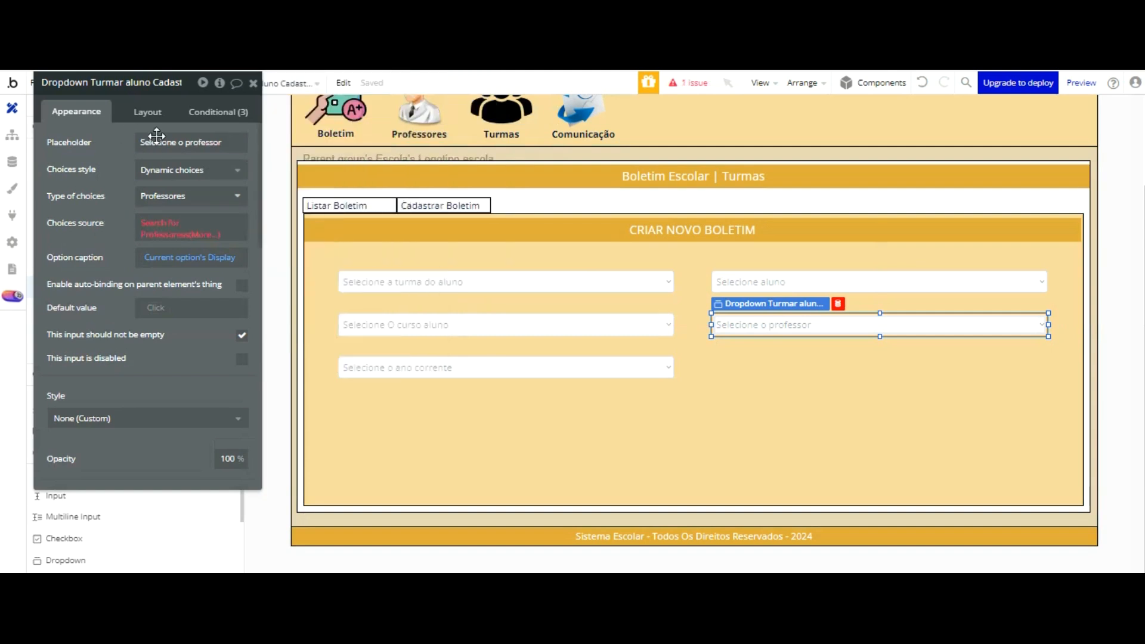
Step: Extend the professor dropdown's choices source with each item's Nome professor
left_click(200, 233)
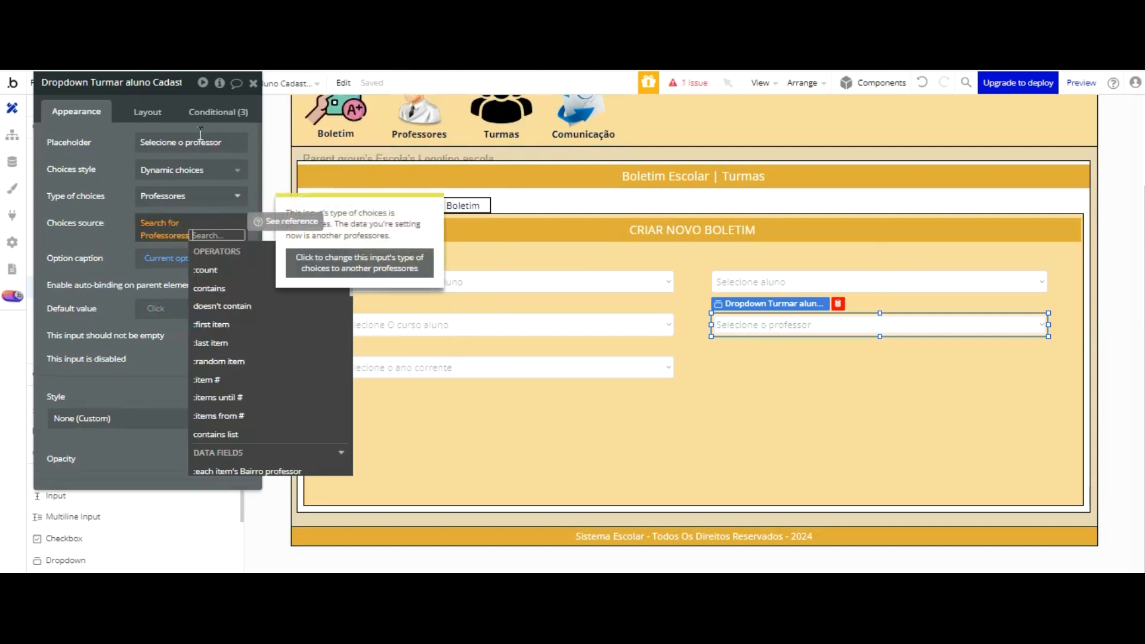
scroll(280, 261, "down", 4)
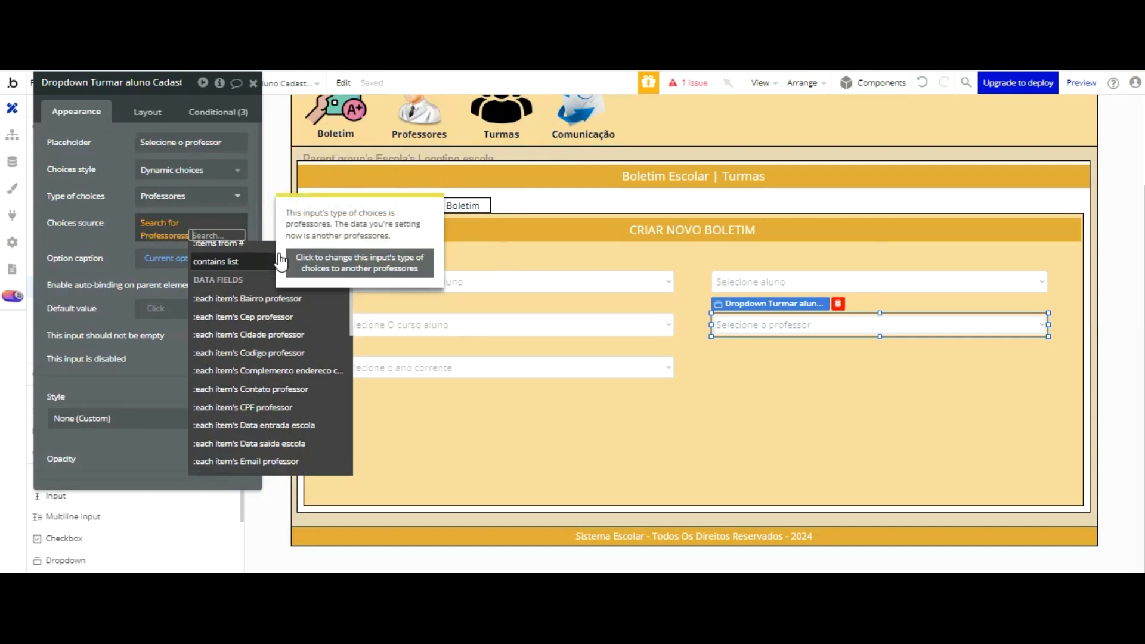
scroll(280, 261, "down", 2)
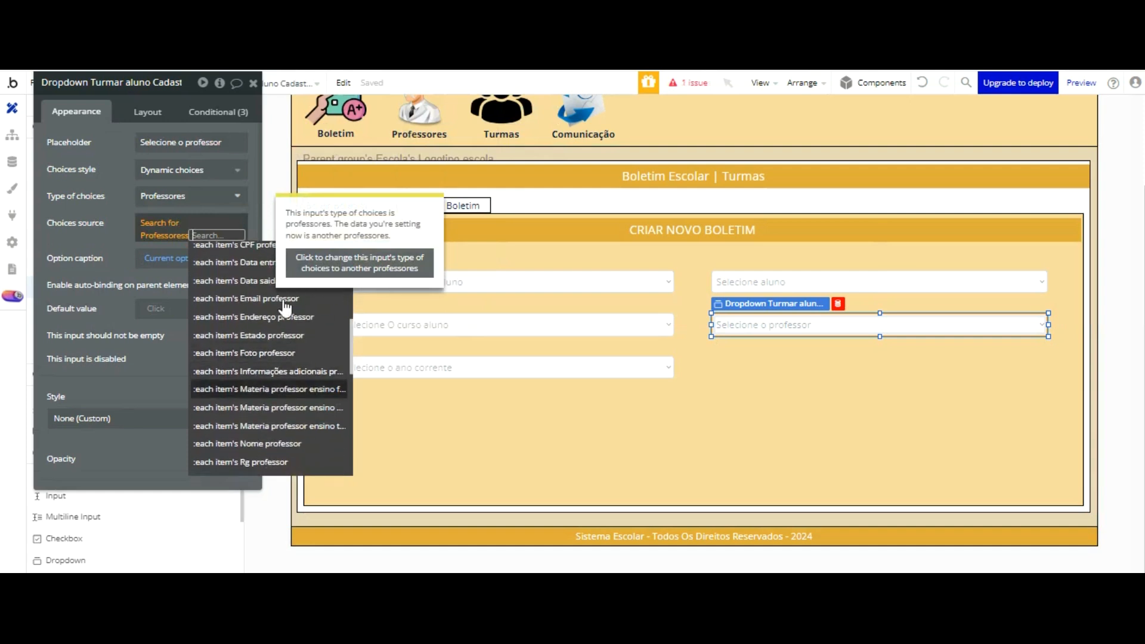
left_click(268, 443)
left_click(113, 154)
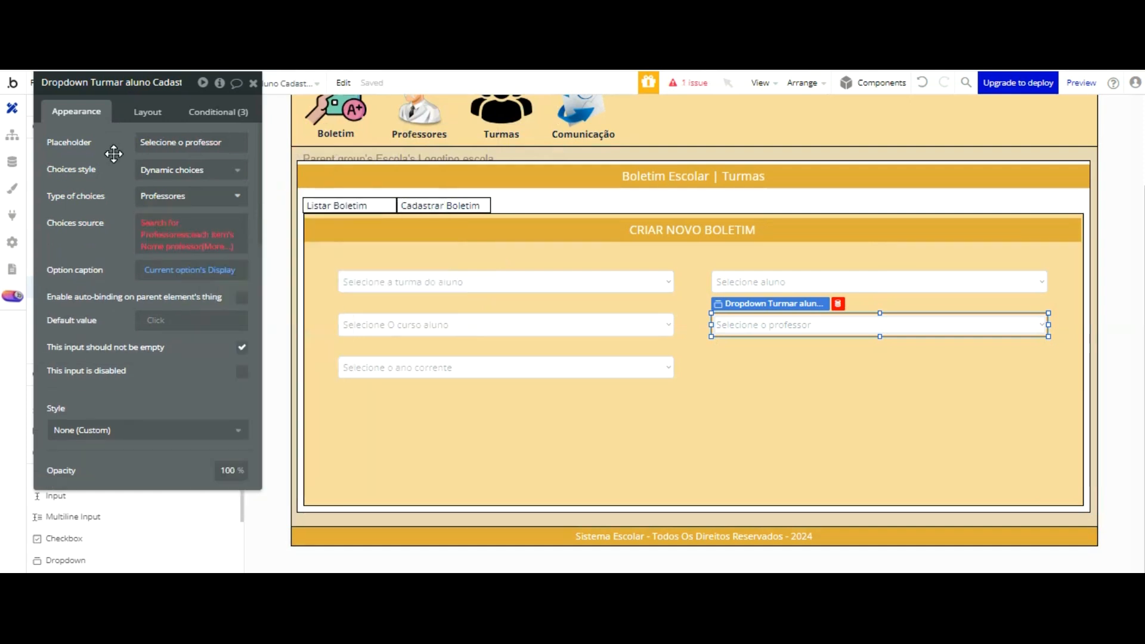
Step: Clear the whole choices source expression of the professor dropdown
left_click(191, 270)
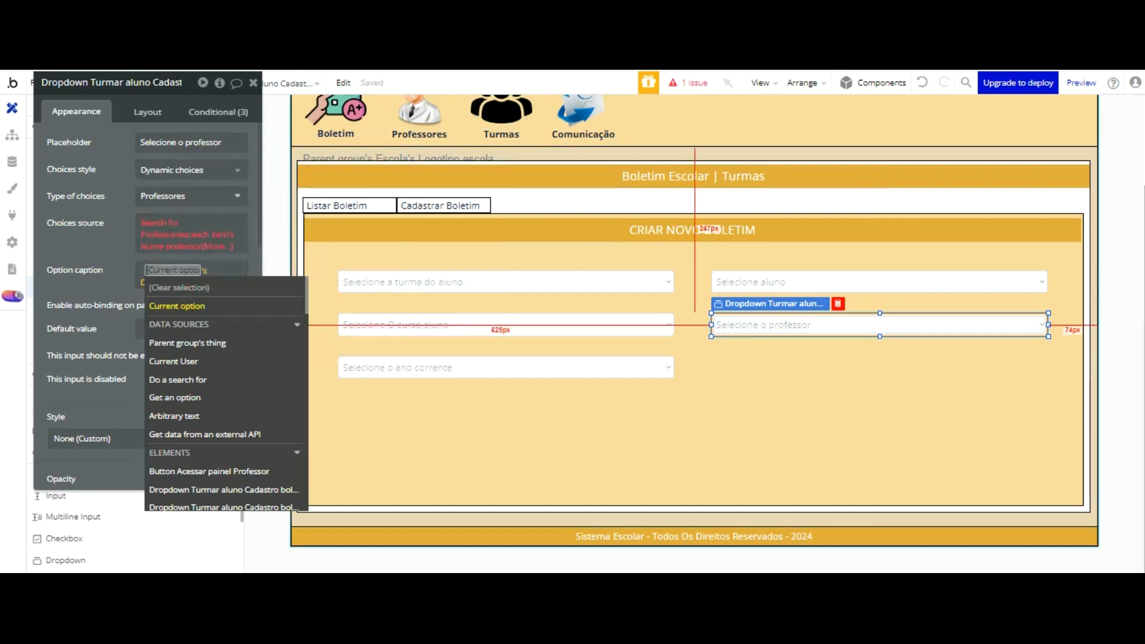
left_click(151, 243)
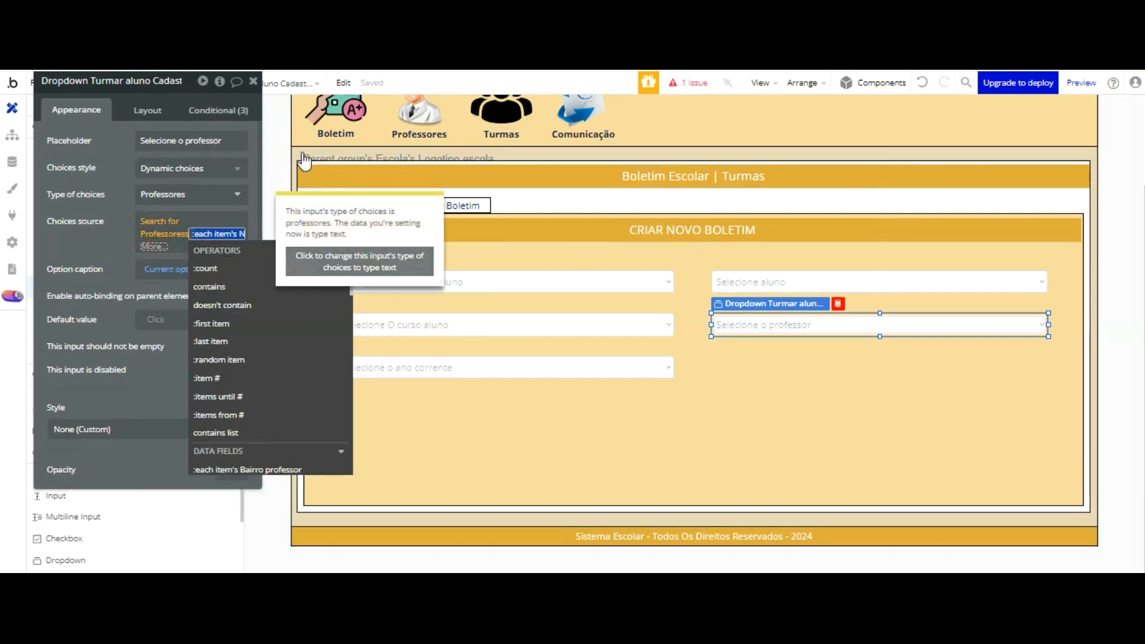
right_click(158, 223)
left_click(299, 224)
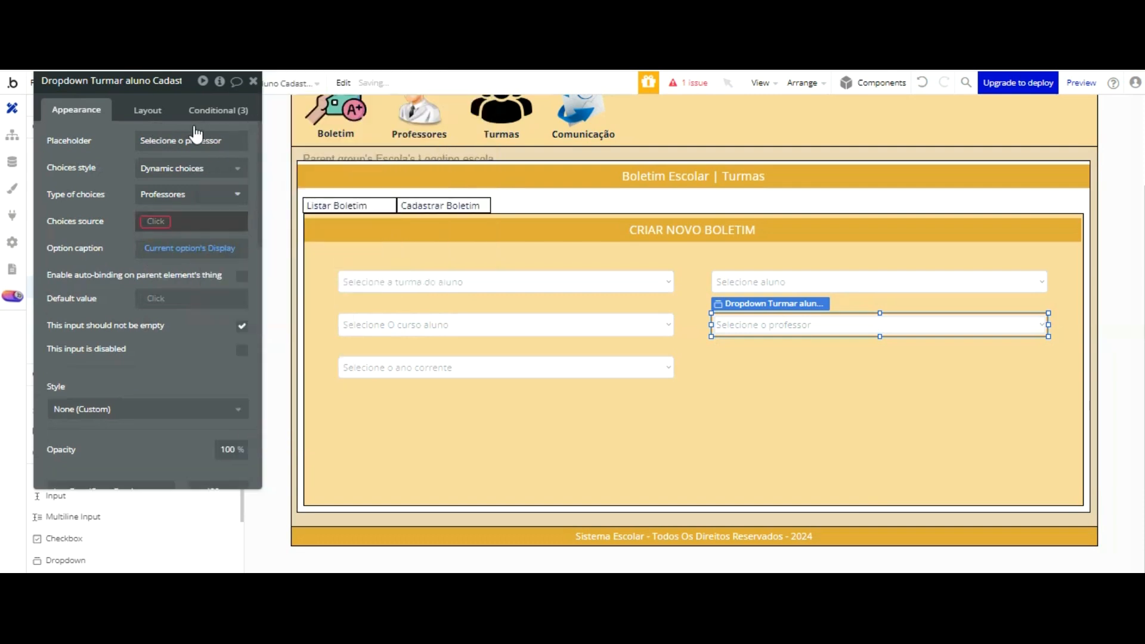
Step: Set the professor dropdown's empty choices source to Do a search for with the type Professores
left_click(158, 221)
key("Down")
key("Down")
key("Down")
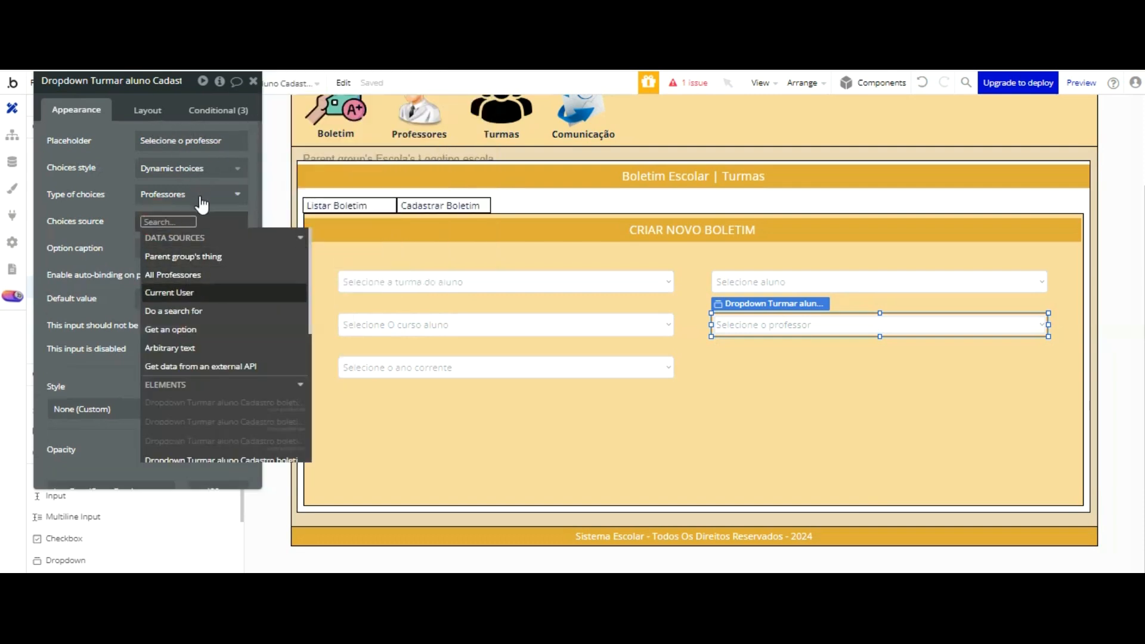
key("Return")
left_click(442, 113)
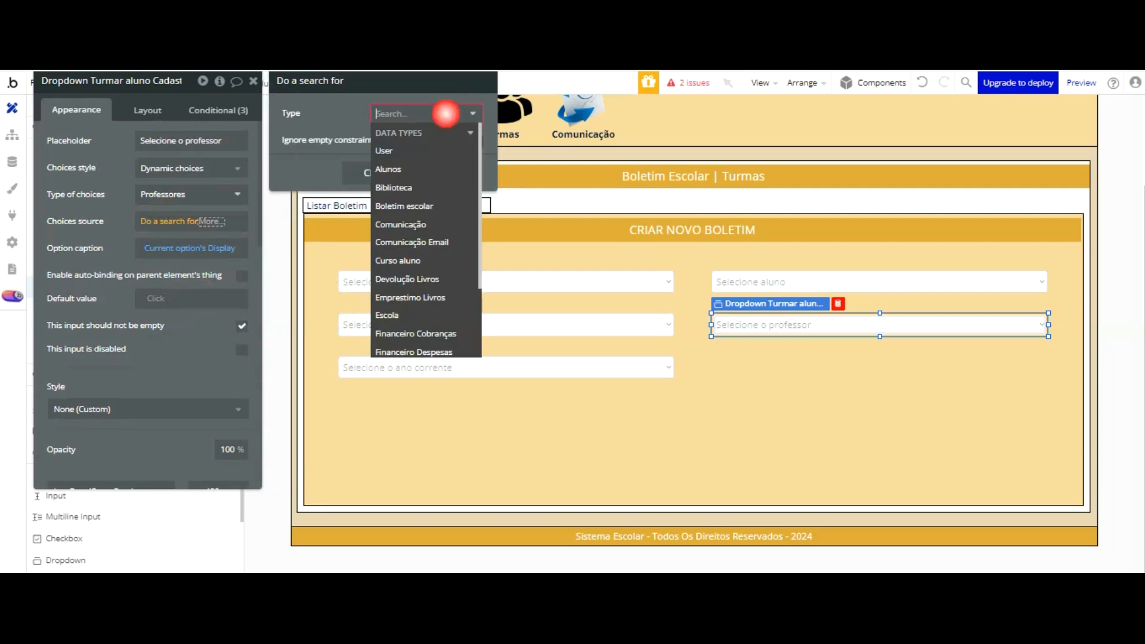
scroll(455, 185, "down", 3)
left_click(398, 291)
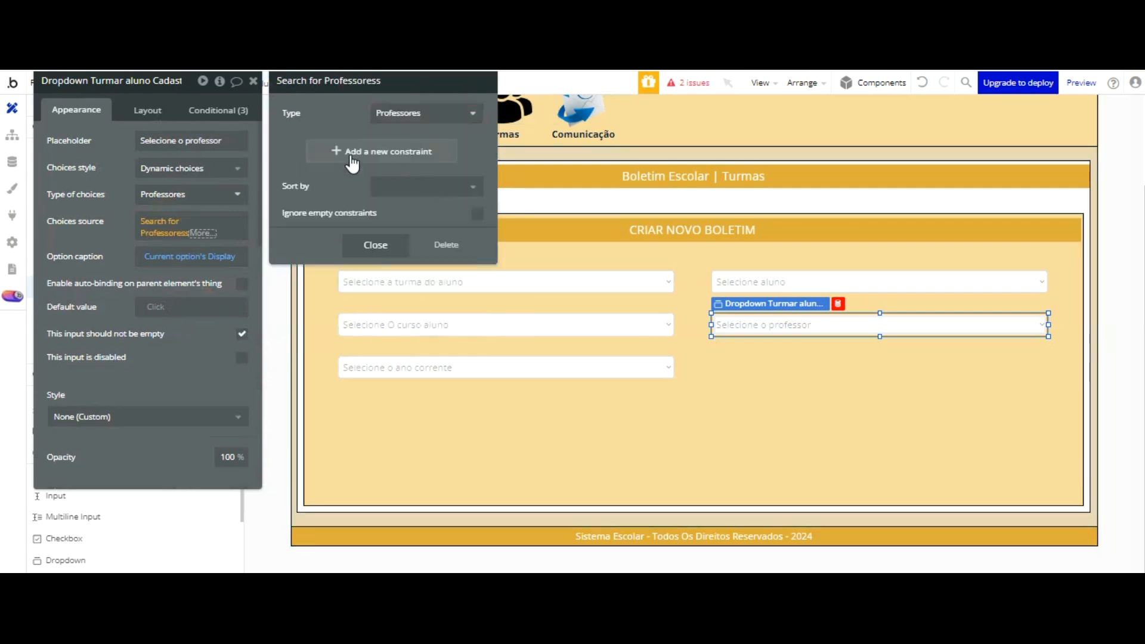
left_click(123, 221)
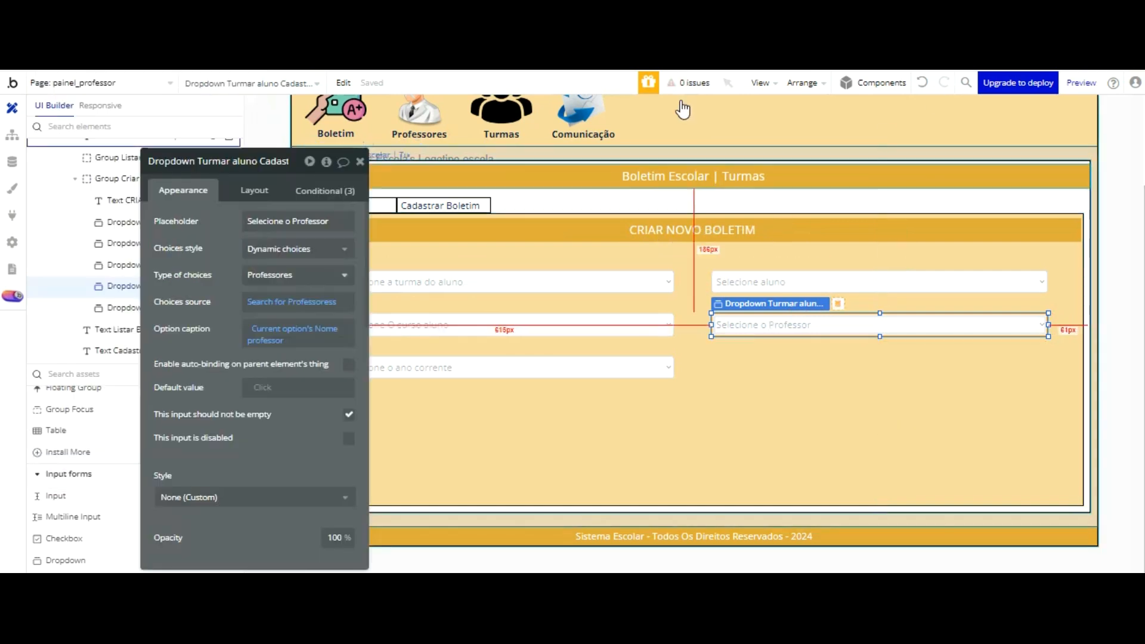
Step: Examine the professor dropdown's choices source, option caption and available types of choices
left_click(266, 303)
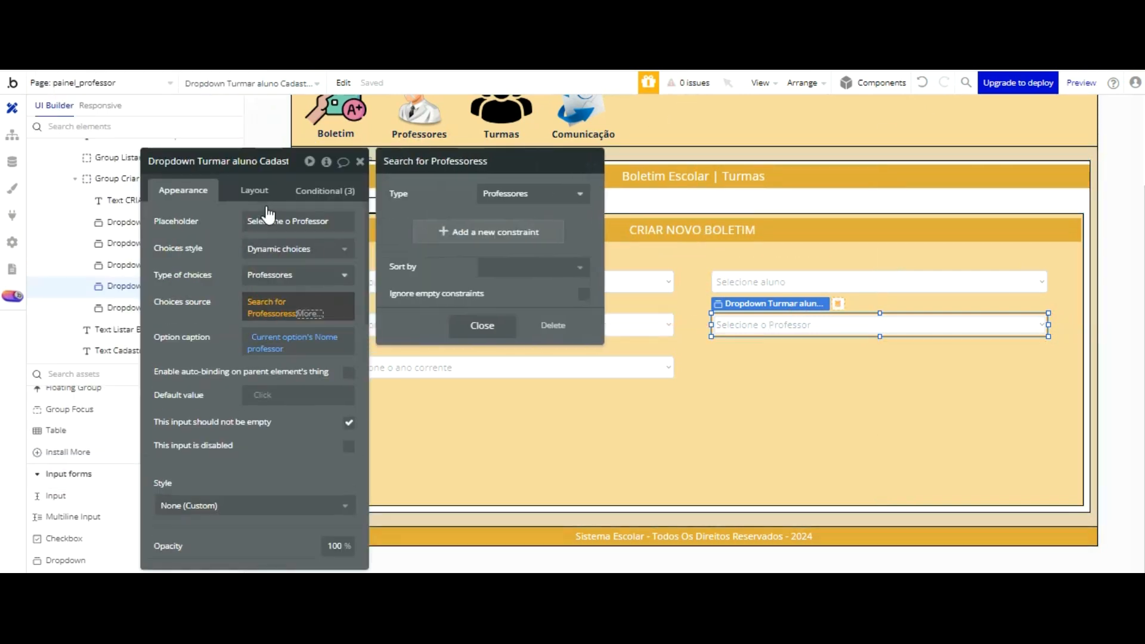
left_click(235, 199)
left_click(273, 341)
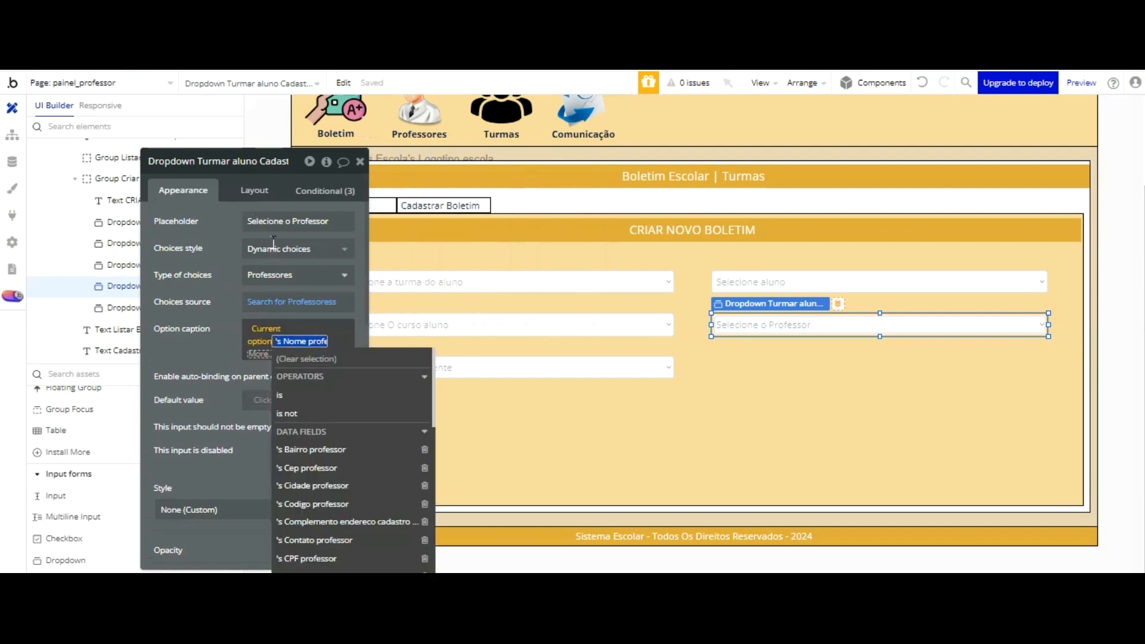
left_click(288, 275)
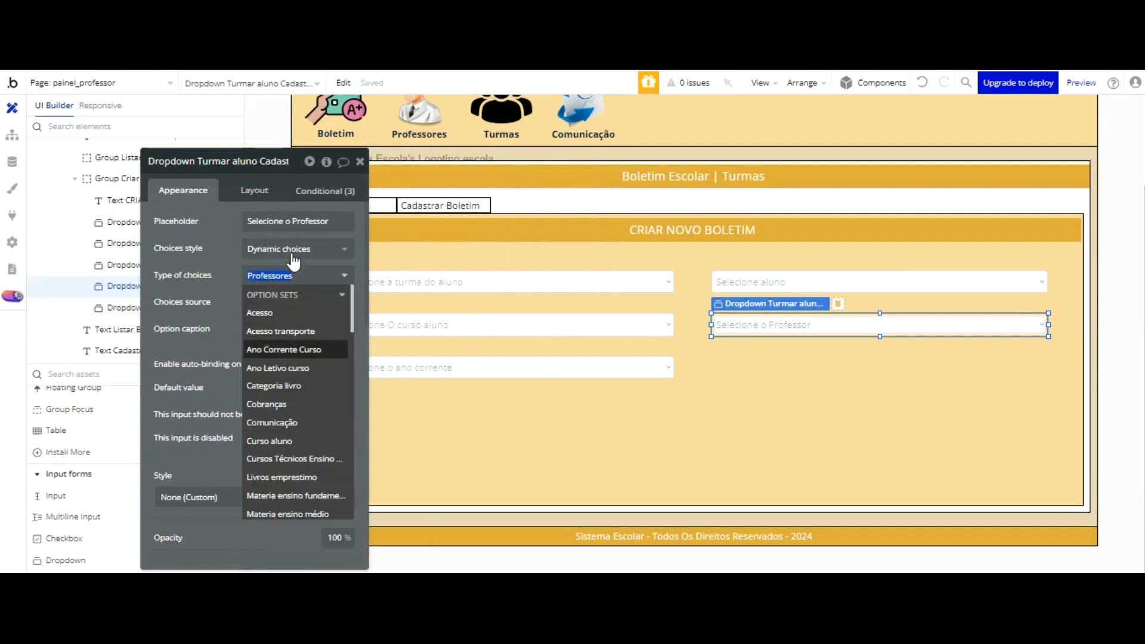
scroll(292, 263, "down", 2)
scroll(294, 261, "up", 5)
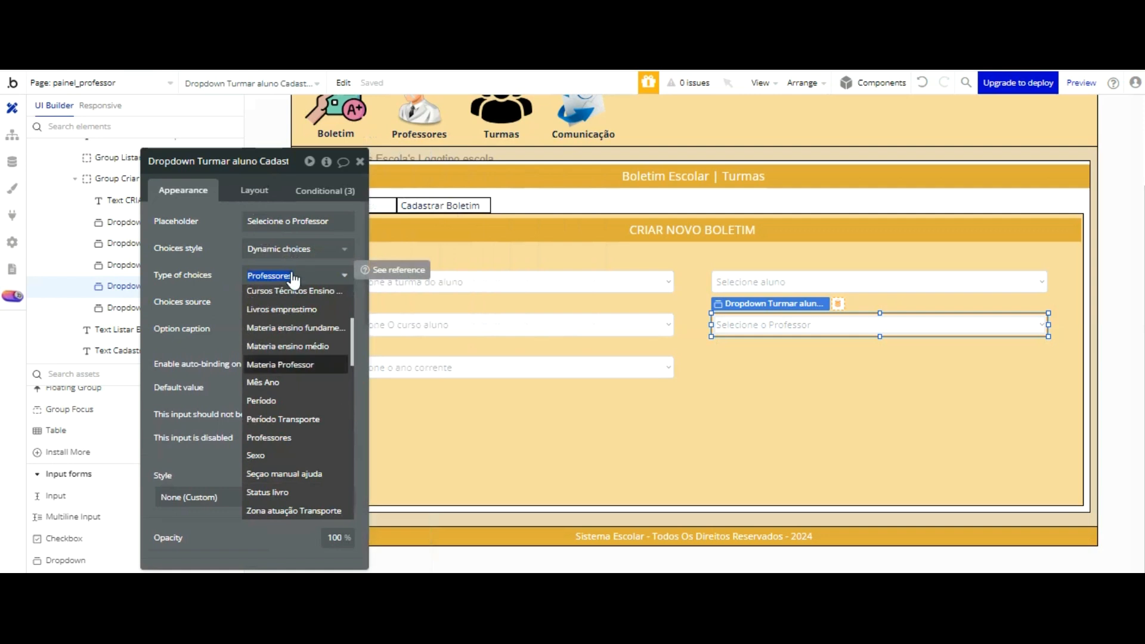
scroll(294, 345, "up", 3)
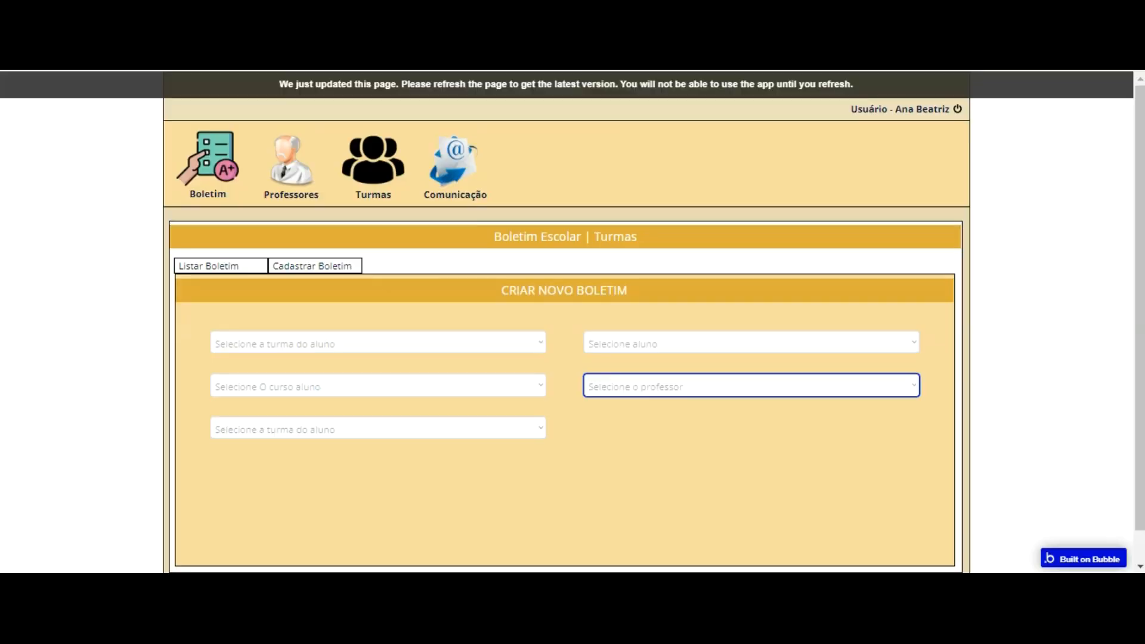
Step: Switch to the running preview of the teacher panel and open Cadastrar Boletim in the Boletim section
left_click(384, 94)
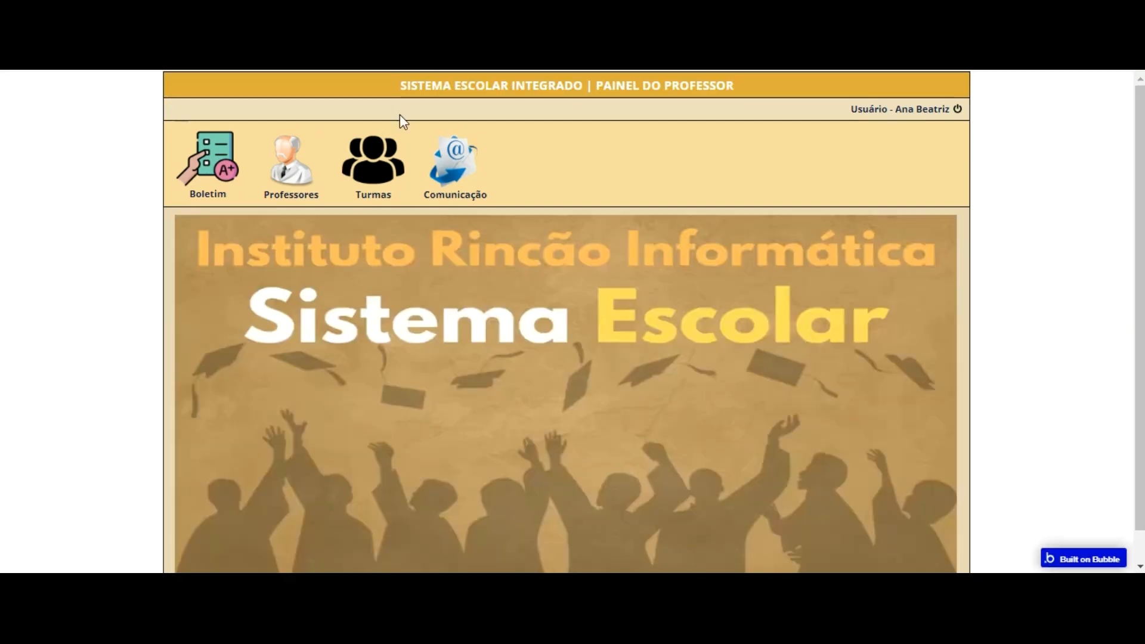
left_click(267, 160)
left_click(207, 164)
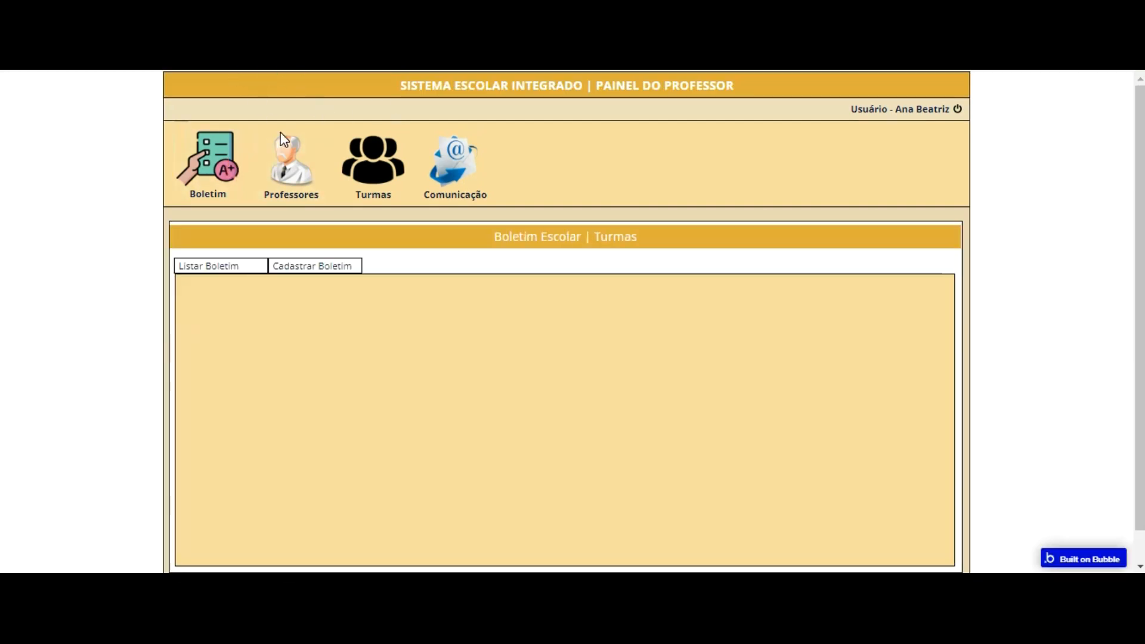
left_click(315, 266)
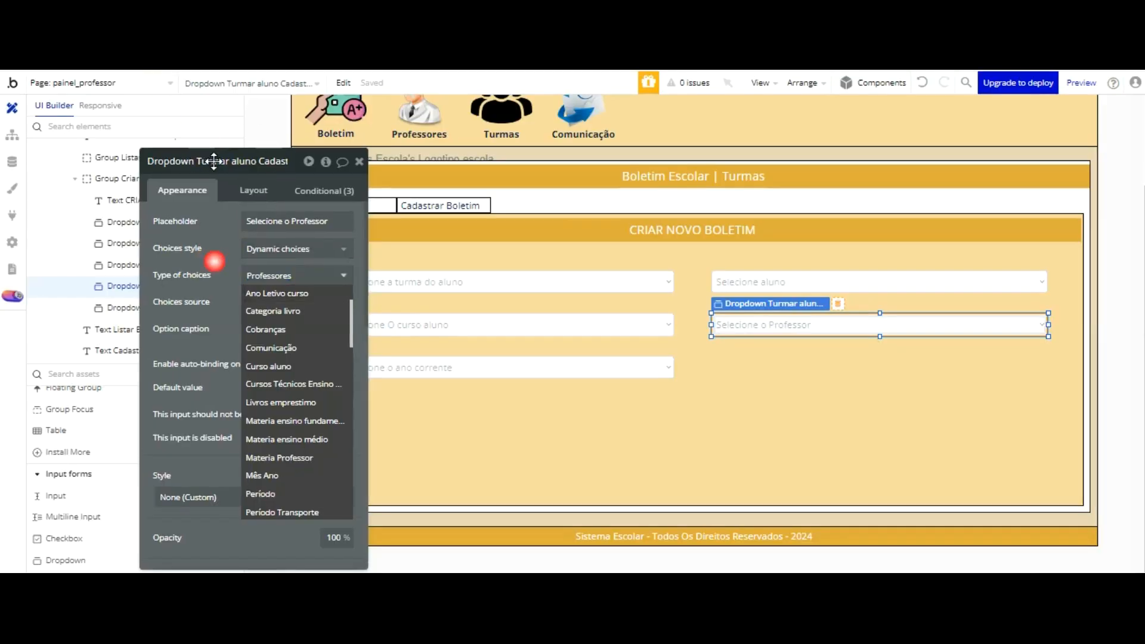
Step: Back in the editor, capitalize the current-year dropdown's placeholder as "Selecione o Ano corrente"
left_click(417, 363)
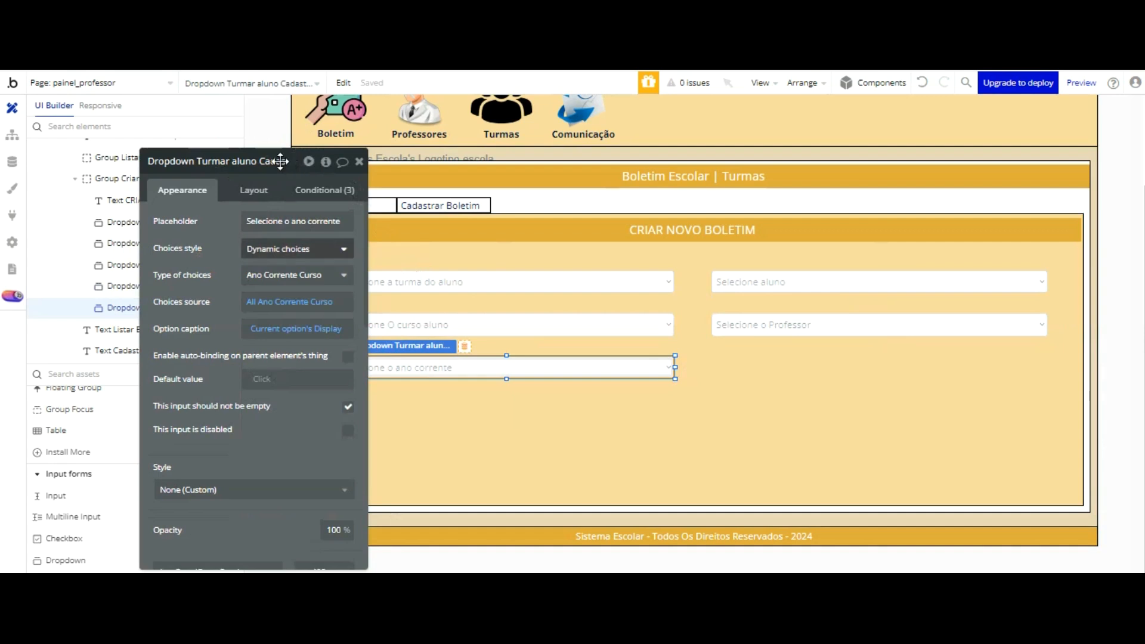
left_click(292, 222)
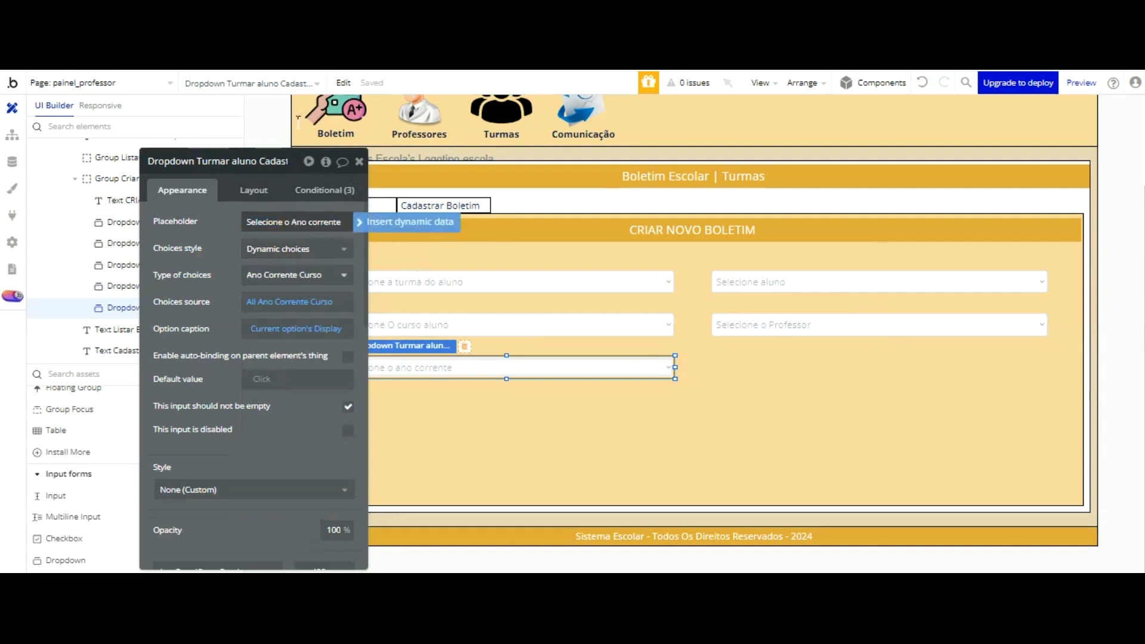
left_click(216, 246)
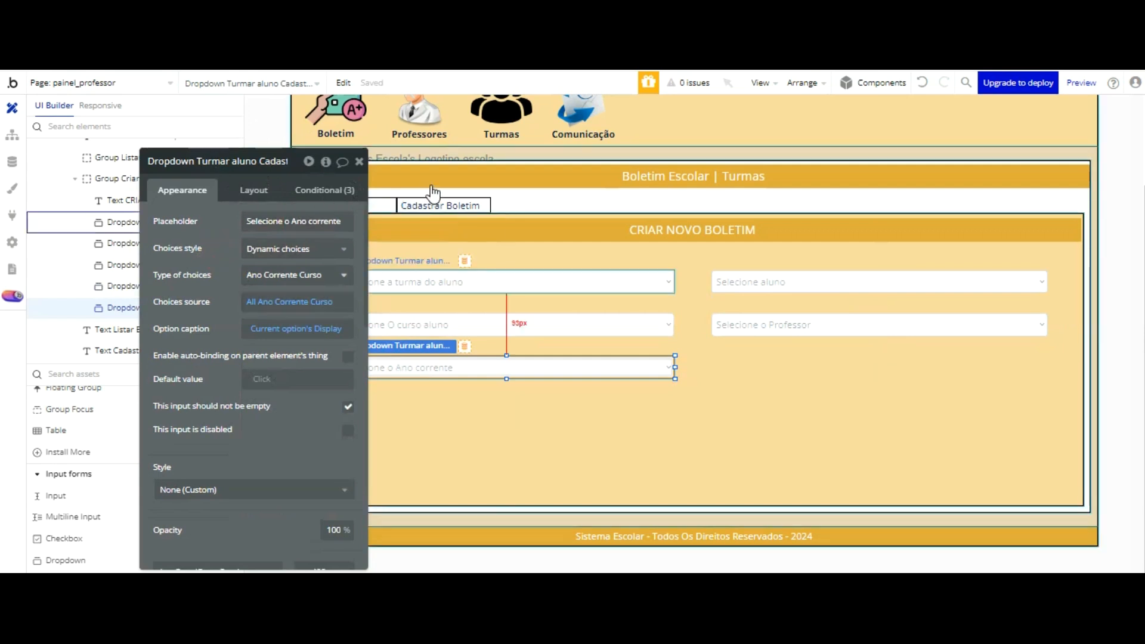
Step: Change the class dropdown's placeholder to "Selecione A turma do aluno" and the student dropdown's placeholder to "Selecione Aluno"
left_click(431, 283)
left_click(284, 222)
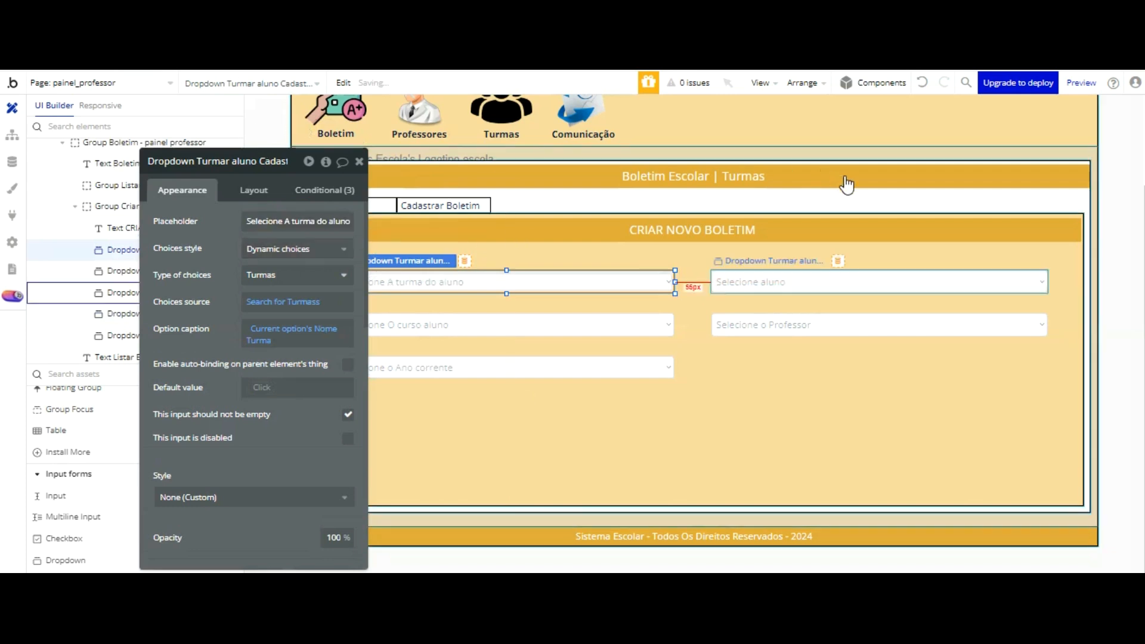
left_click(834, 279)
left_click(293, 225)
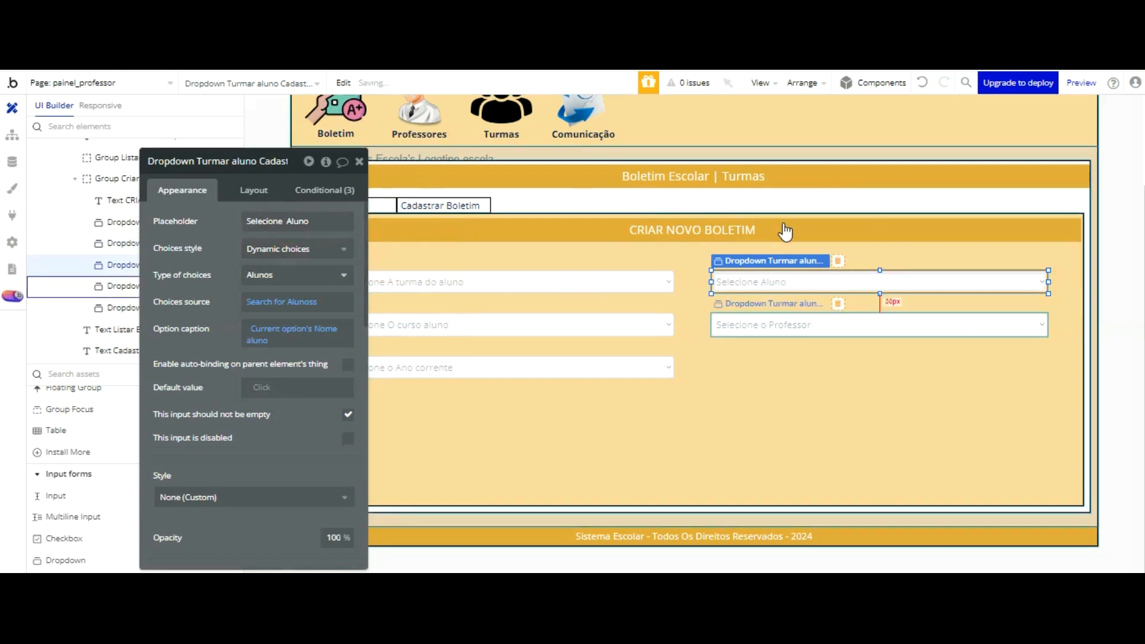
left_click(785, 325)
left_click(534, 367)
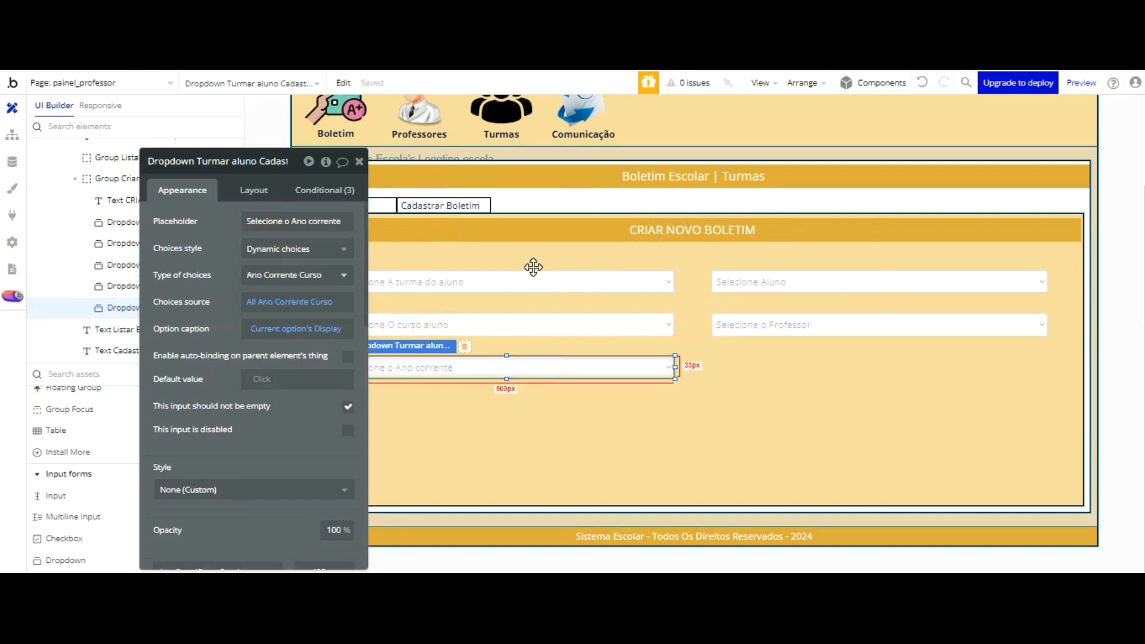
scroll(44, 399, "down", 5)
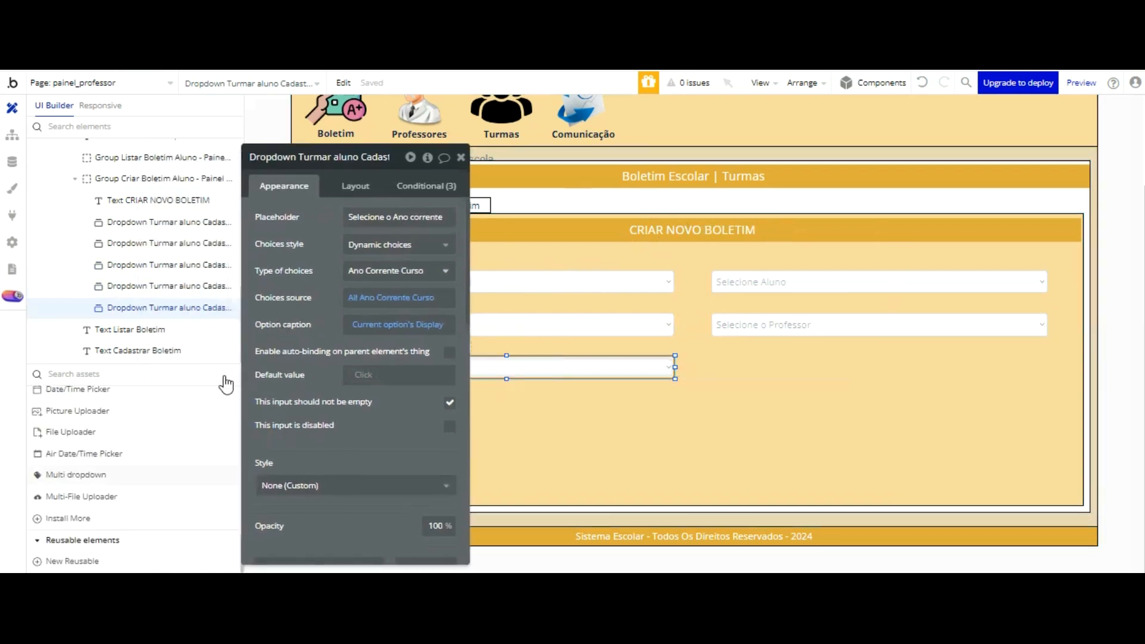
scroll(159, 379, "up", 5)
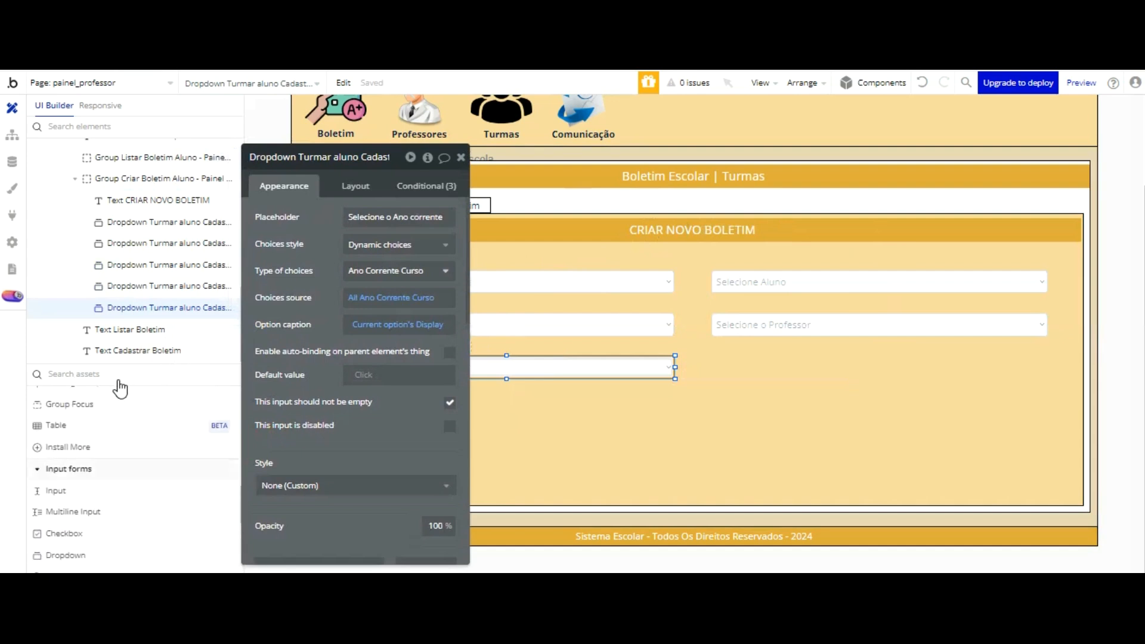
Step: Add an input beside the current-year dropdown in the Criar Novo Boletim form and size it 500 wide by 34 high
left_click(55, 490)
left_click_drag(719, 360, 888, 393)
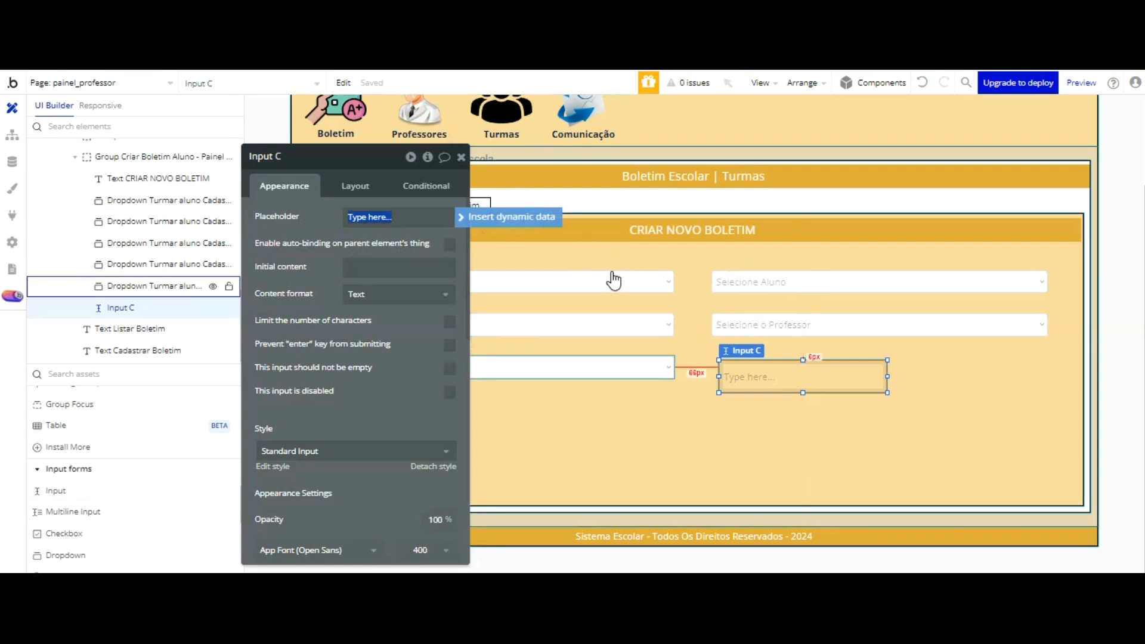
left_click(508, 367)
left_click(354, 186)
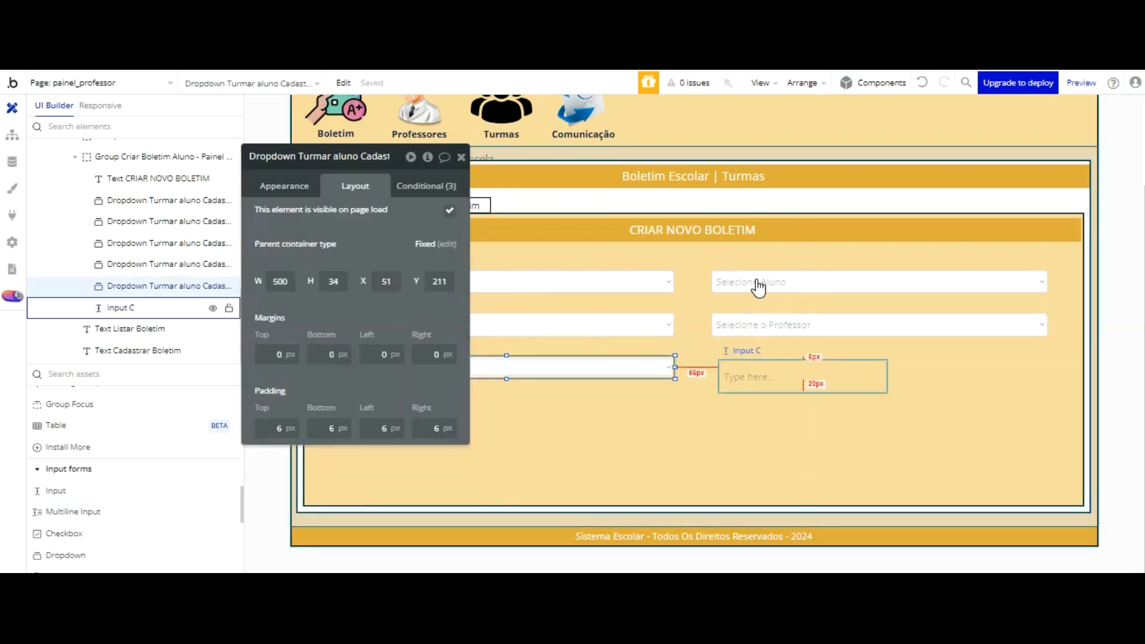
left_click(756, 377)
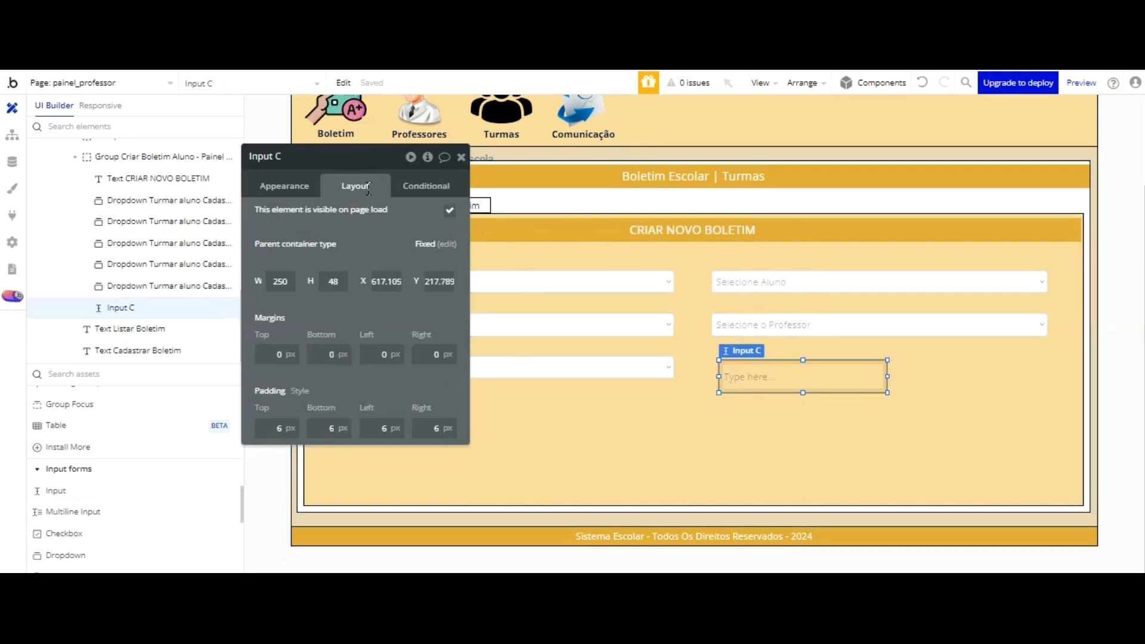
double_click(280, 281)
type("500")
key("Tab")
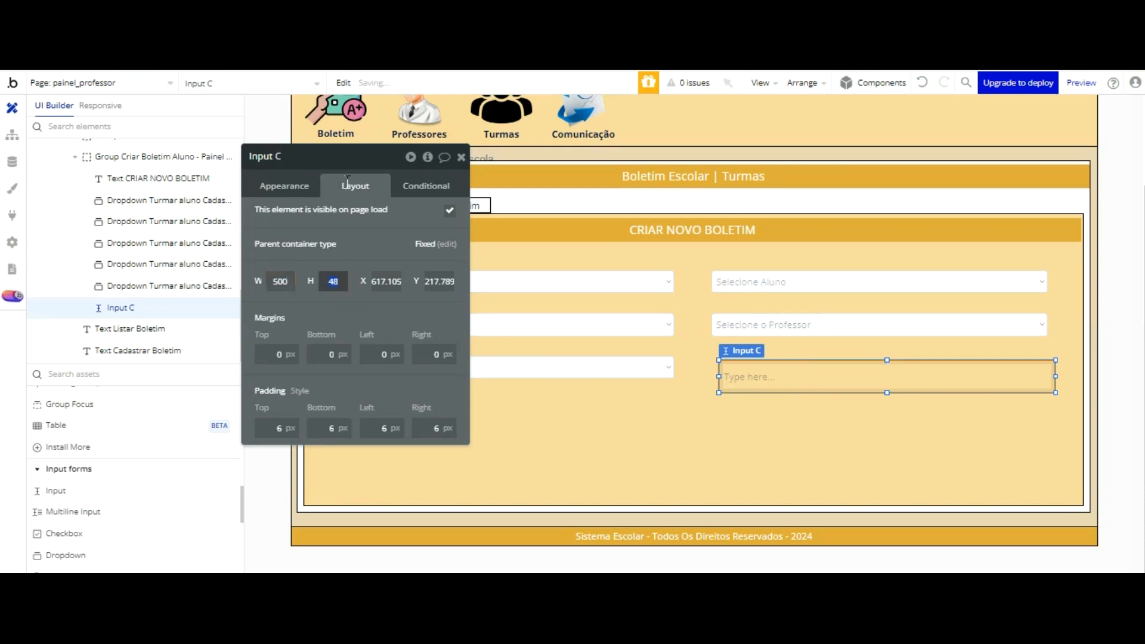
Step: Rename the new input as "Input Nome escola cadastrar boletim aluno - painel professor"
double_click(301, 155)
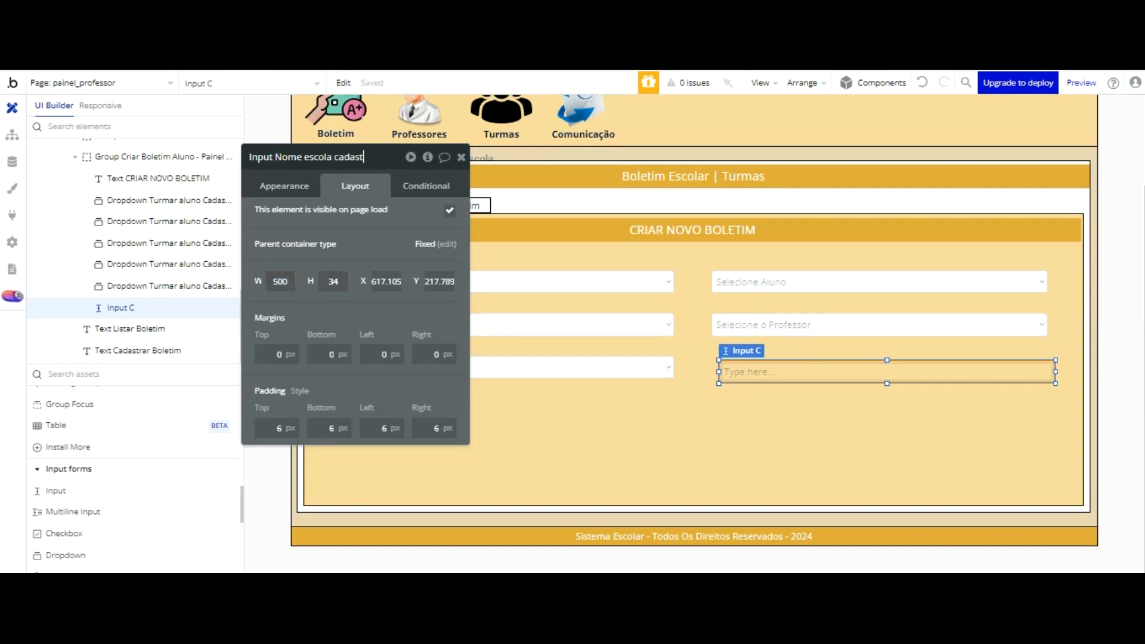
type("Nome escola cadastrar boletim a")
type("luno")
type(" -")
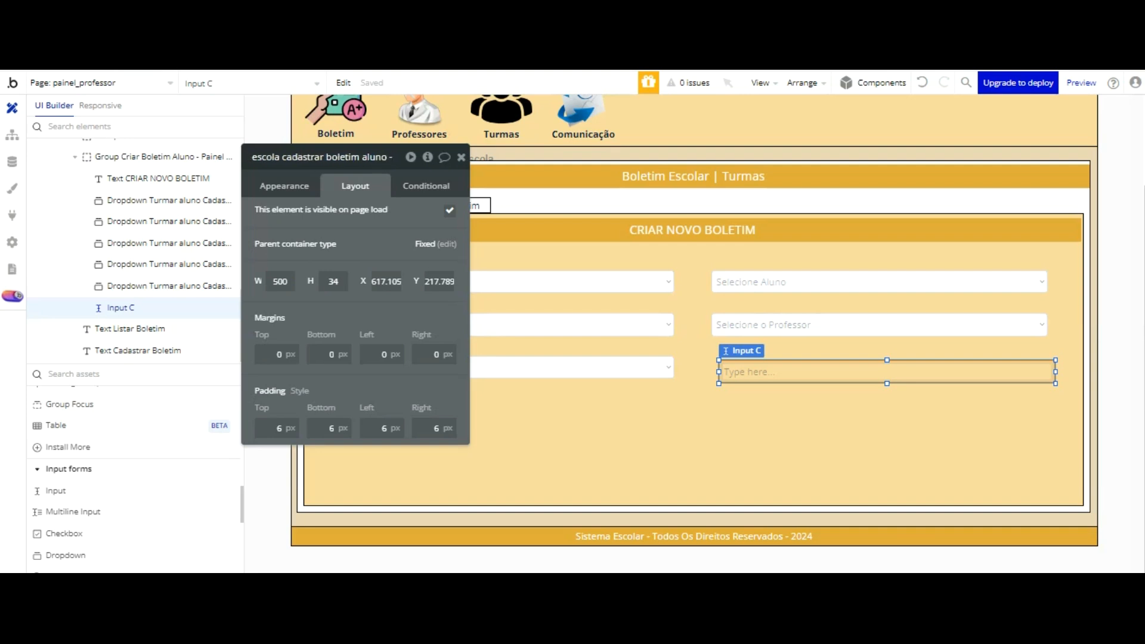
type(" painel professor")
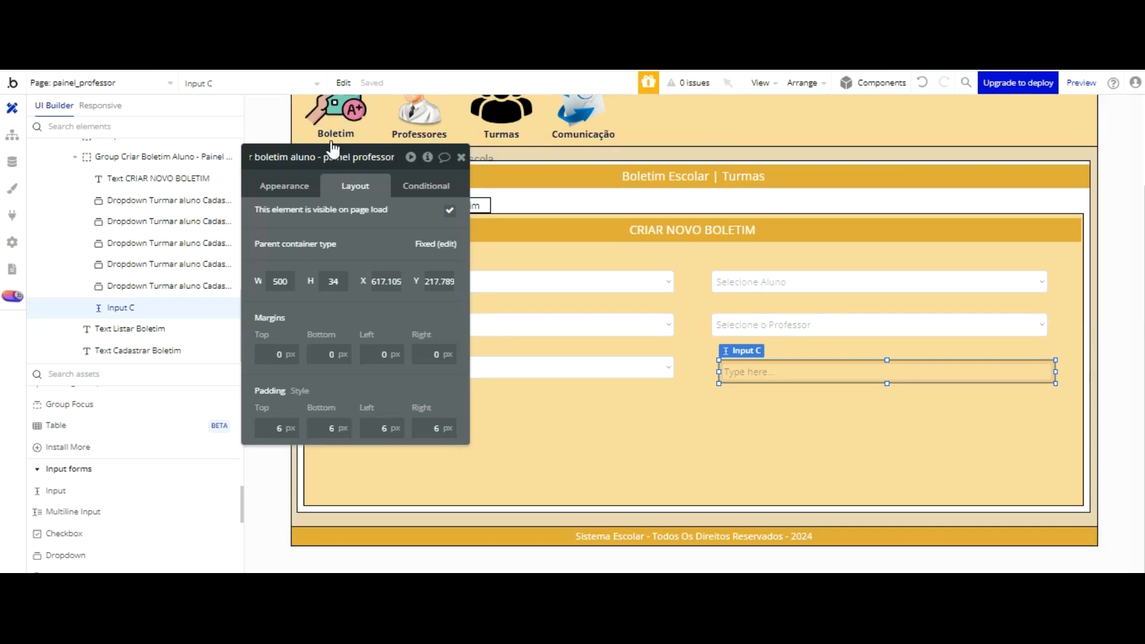
key("Escape")
Step: Move the school-name input to X 606, Y 211, aligned under the professor dropdown and level with the current-year dropdown
left_click(756, 374)
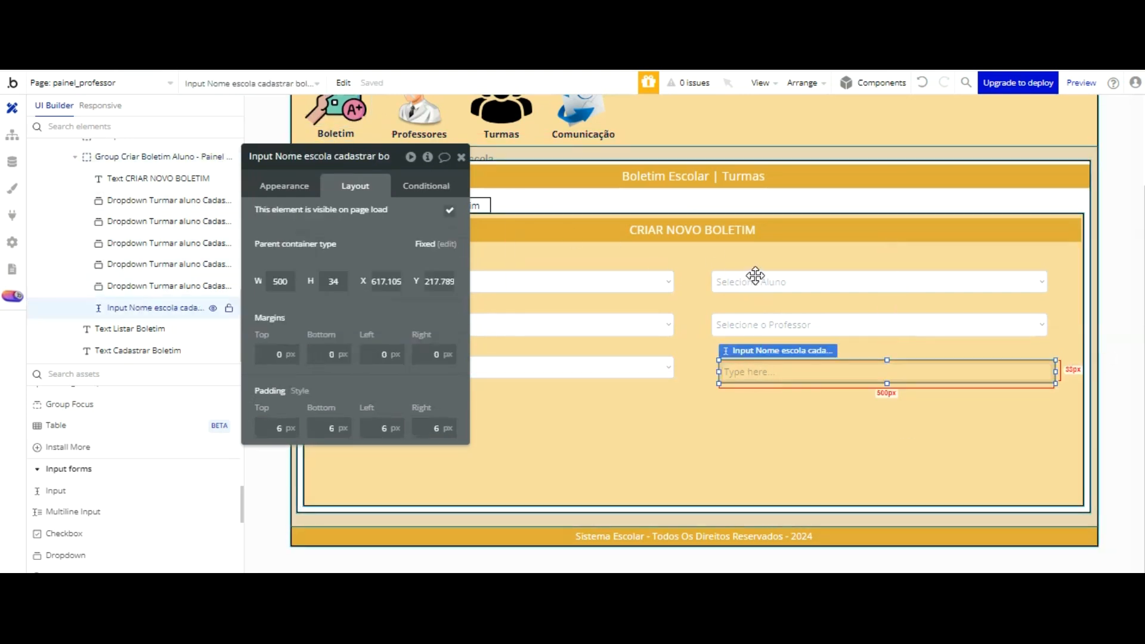
left_click_drag(756, 272, 748, 266)
left_click(742, 366)
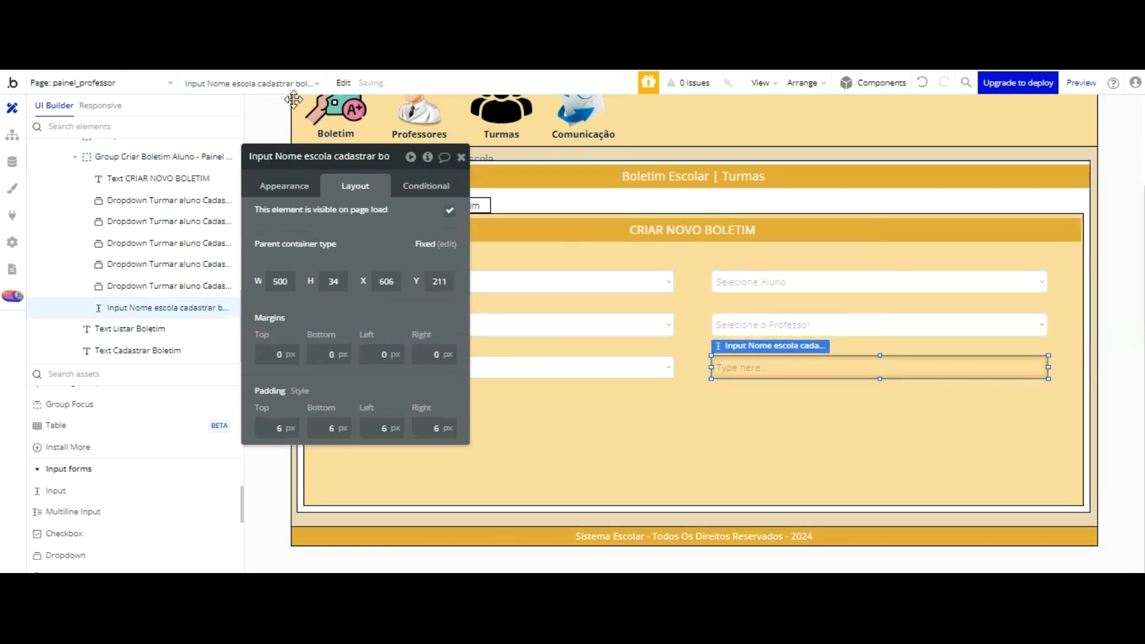
Step: Clear the school-name input's placeholder and set its initial content to a search for the Escola data type
left_click(373, 217)
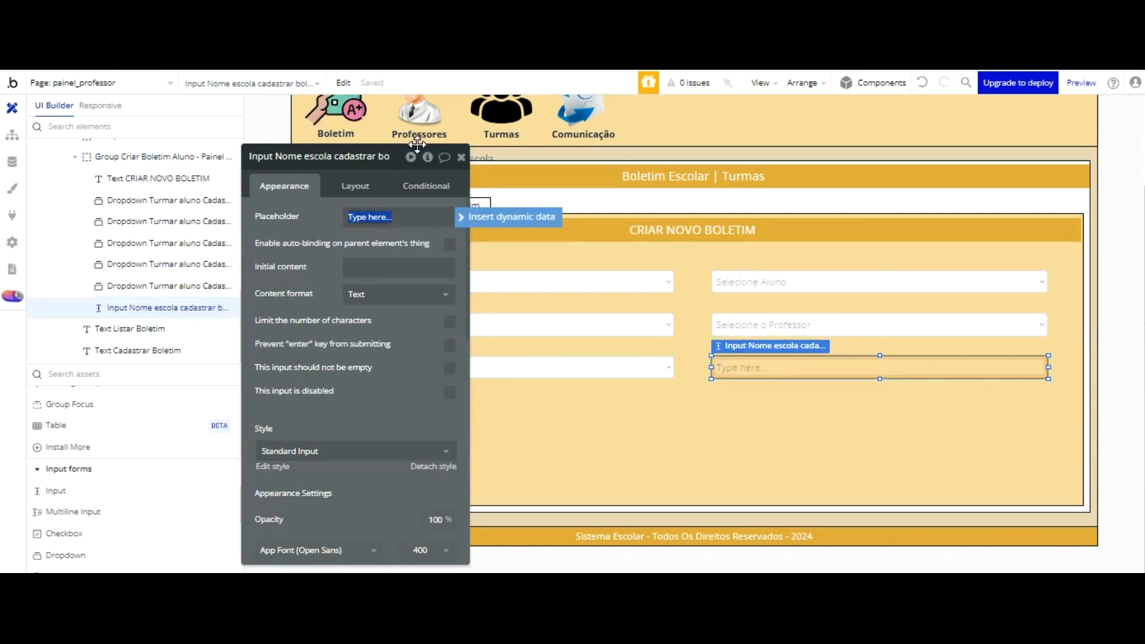
key("BackSpace")
left_click(372, 266)
left_click(496, 267)
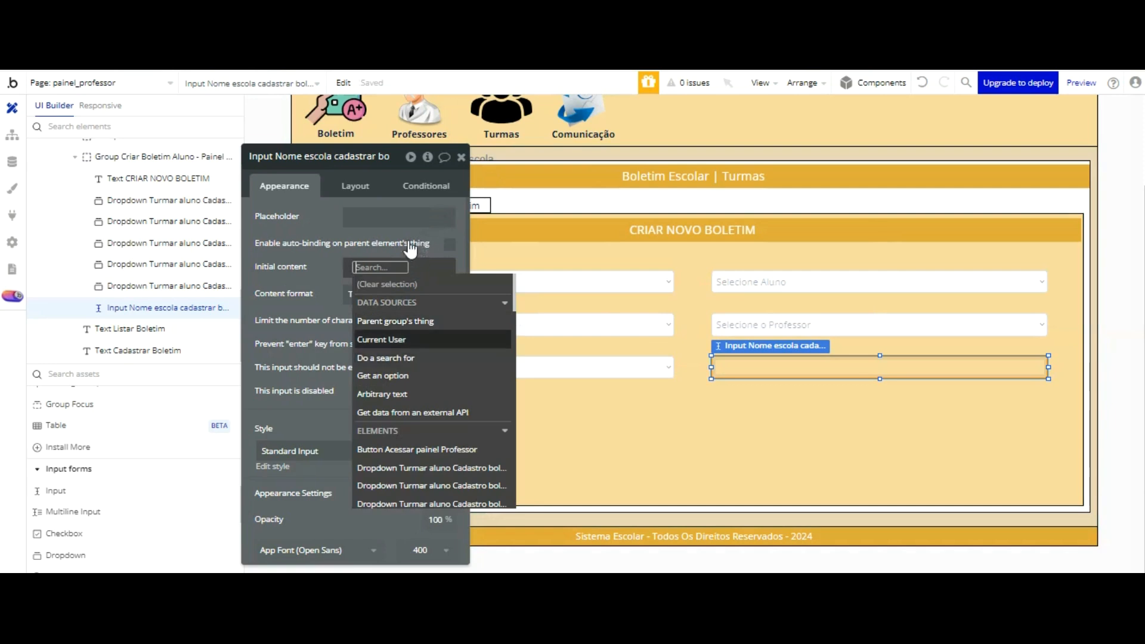
left_click(393, 358)
left_click(632, 189)
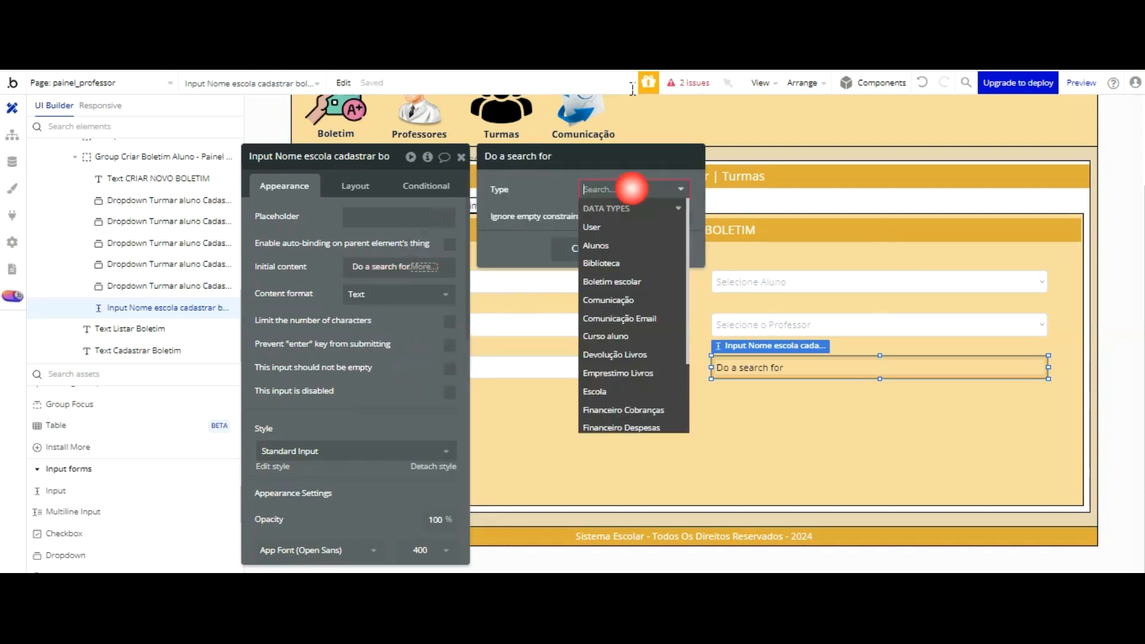
scroll(630, 224, "down", 3)
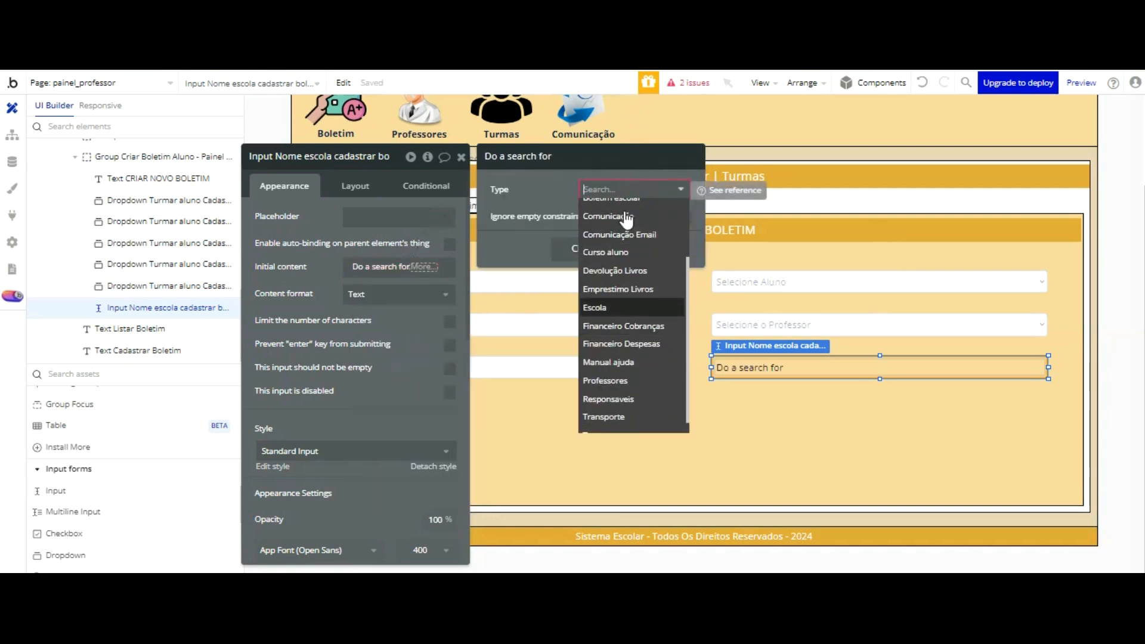
left_click(620, 307)
left_click(364, 206)
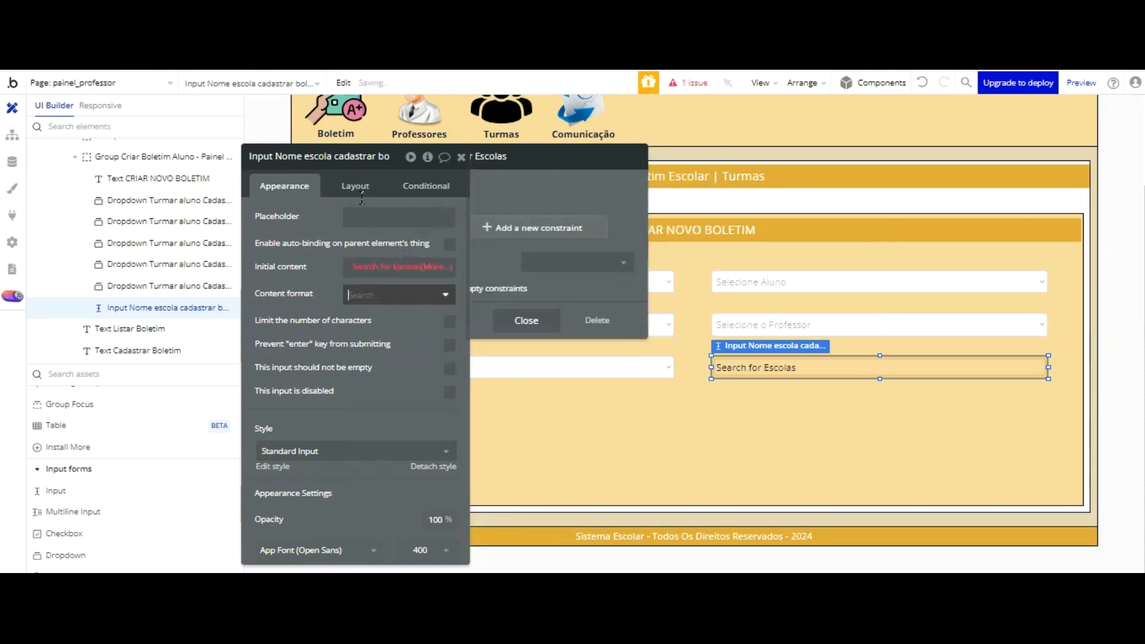
left_click(329, 191)
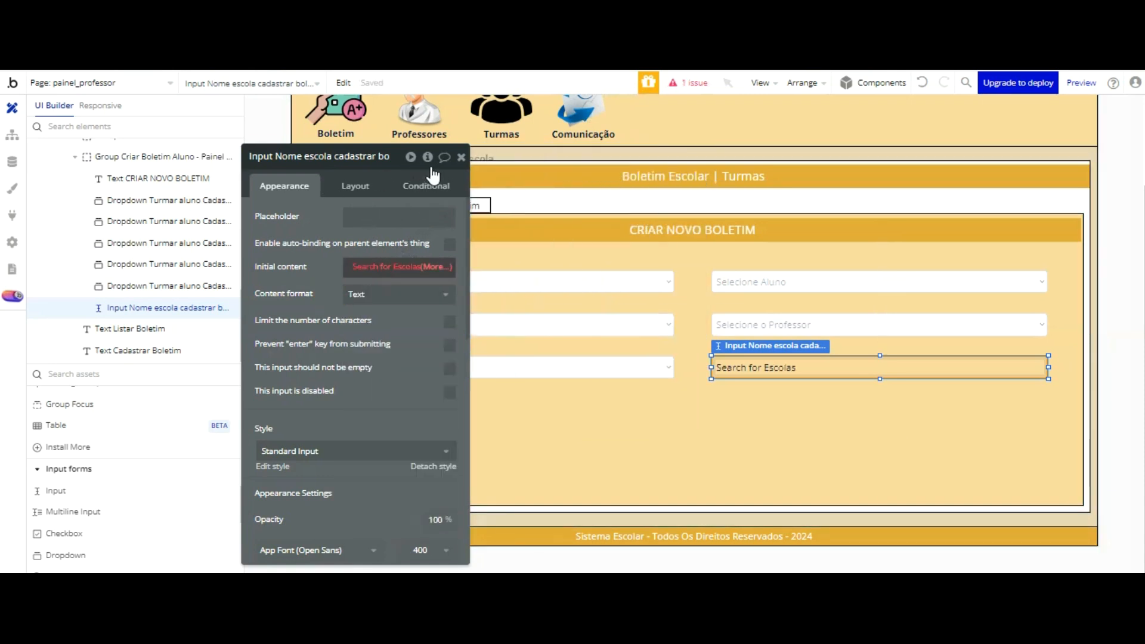
Step: Extend the initial content expression to "Search for Escolas:each item's Nome escola:first item"
left_click(435, 266)
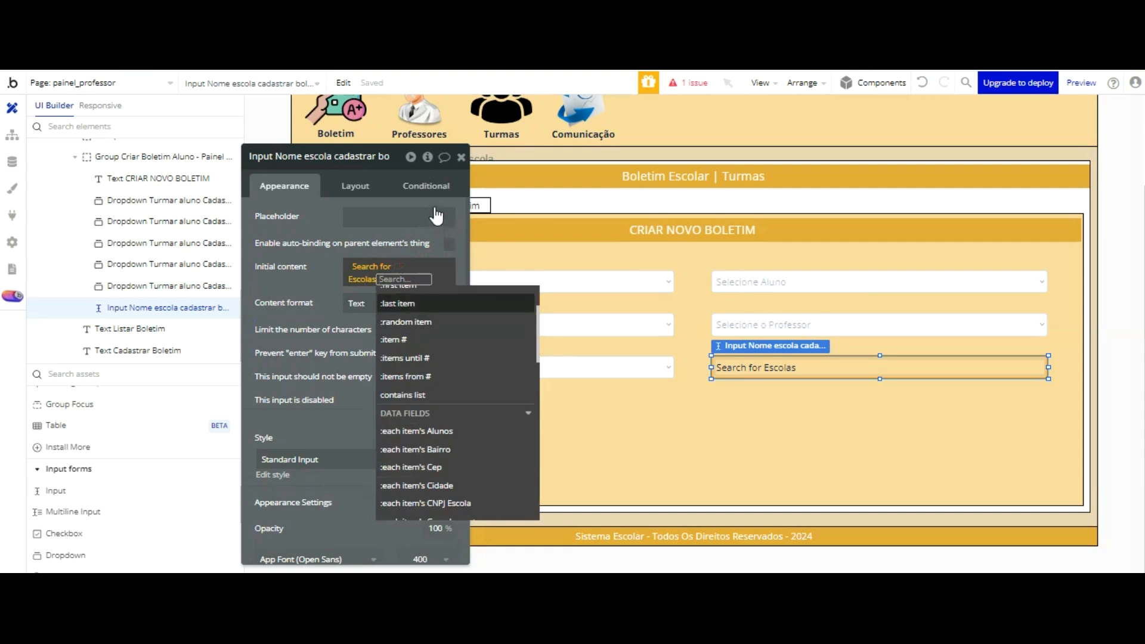
left_click(431, 296)
left_click(320, 261)
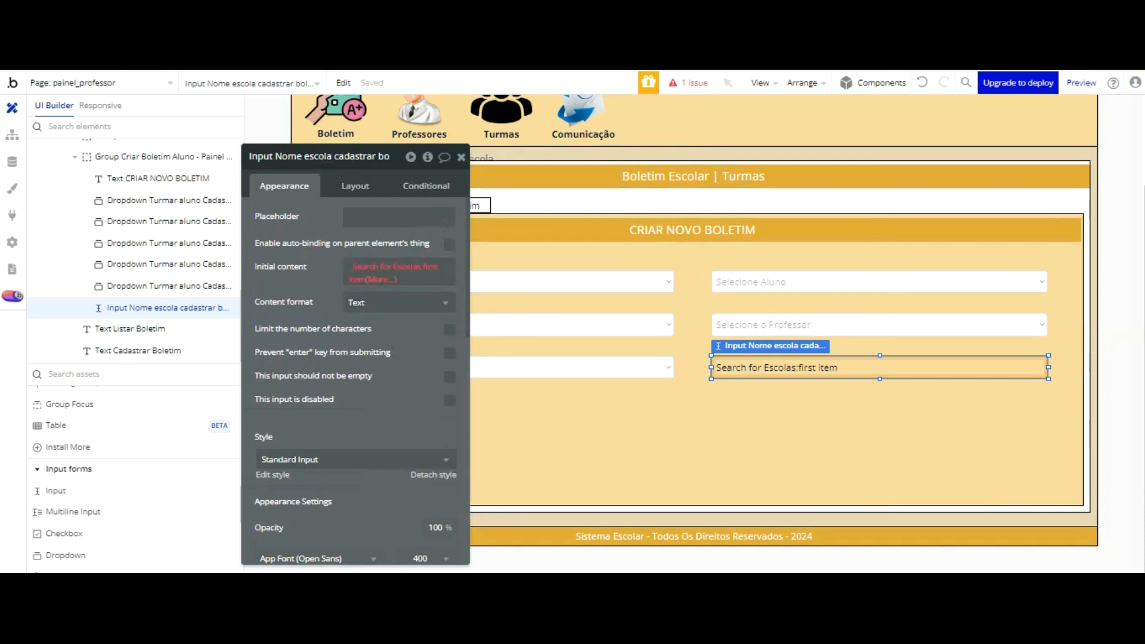
left_click(370, 266)
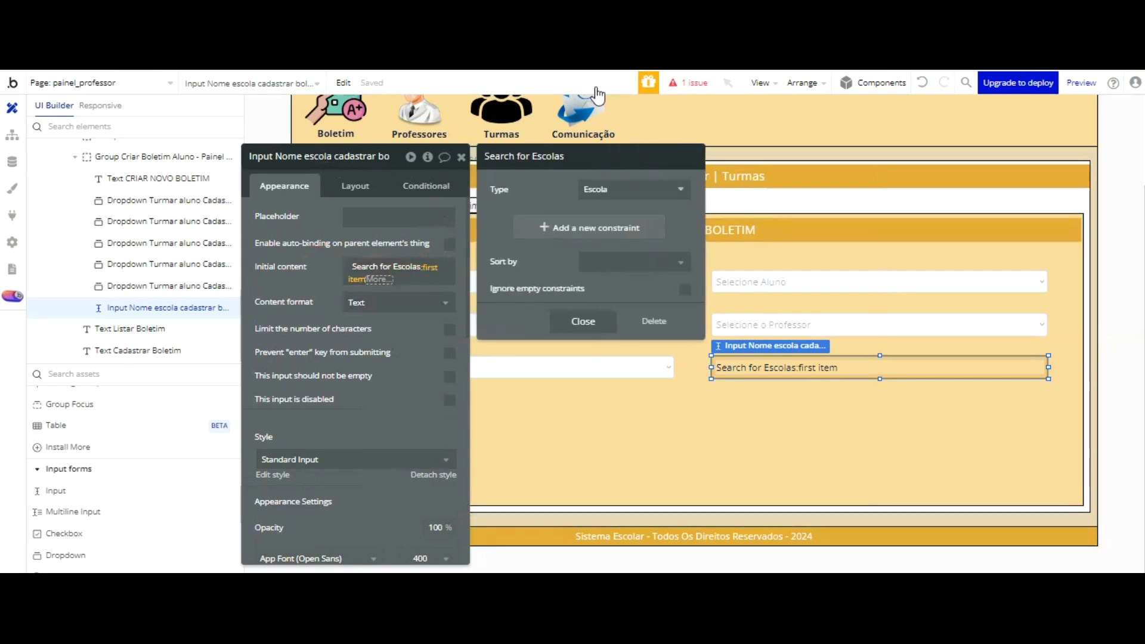
left_click(430, 267)
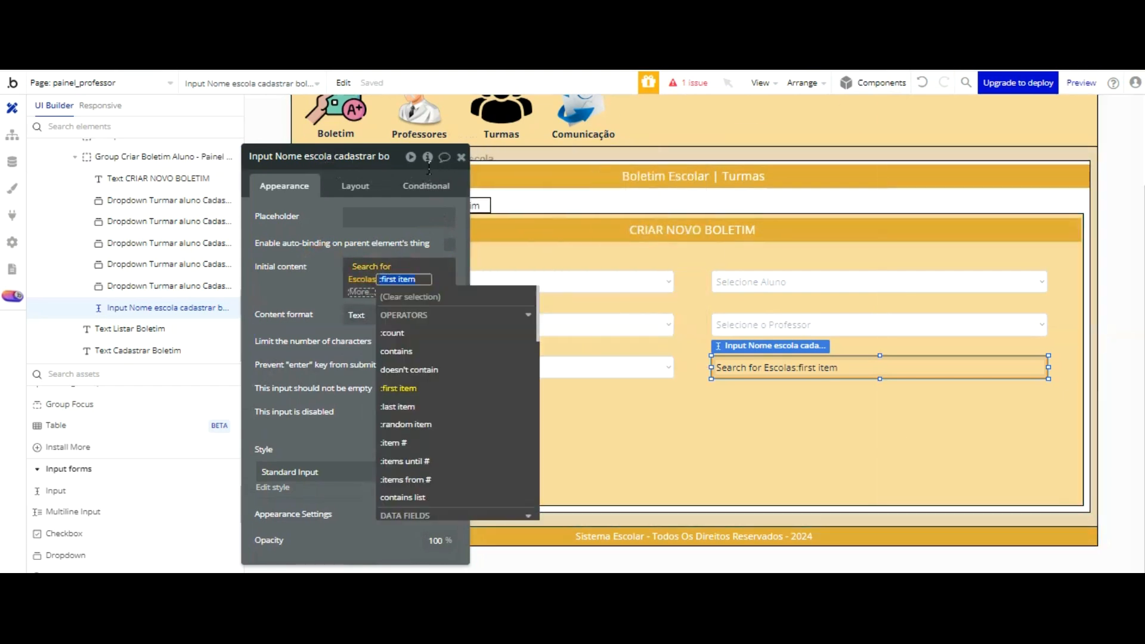
scroll(486, 311, "down", 3)
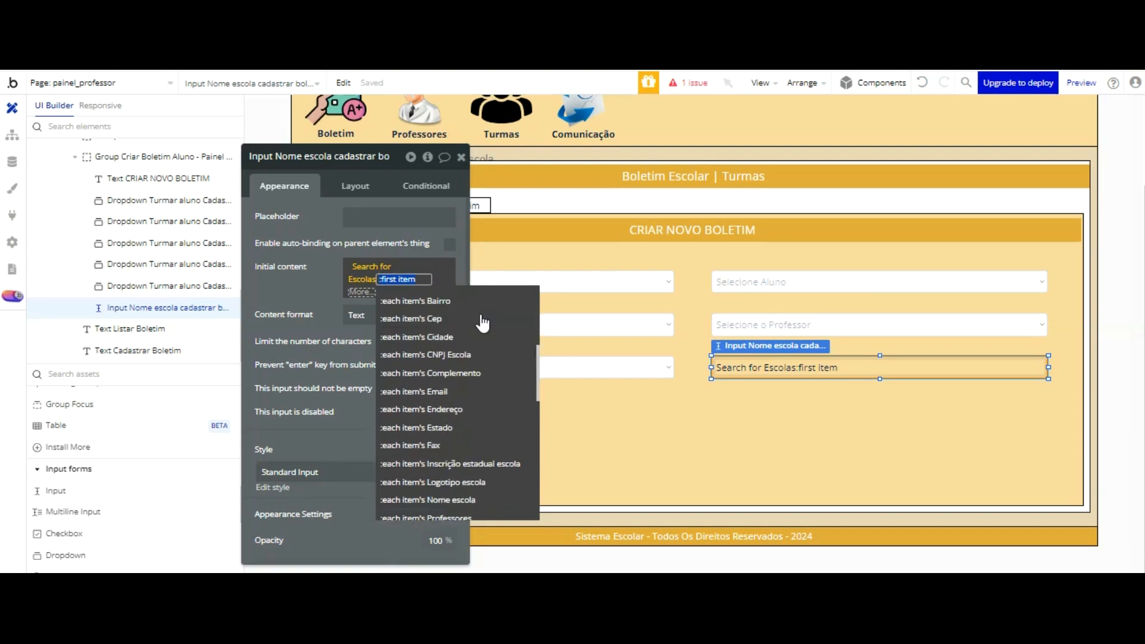
scroll(480, 323, "down", 2)
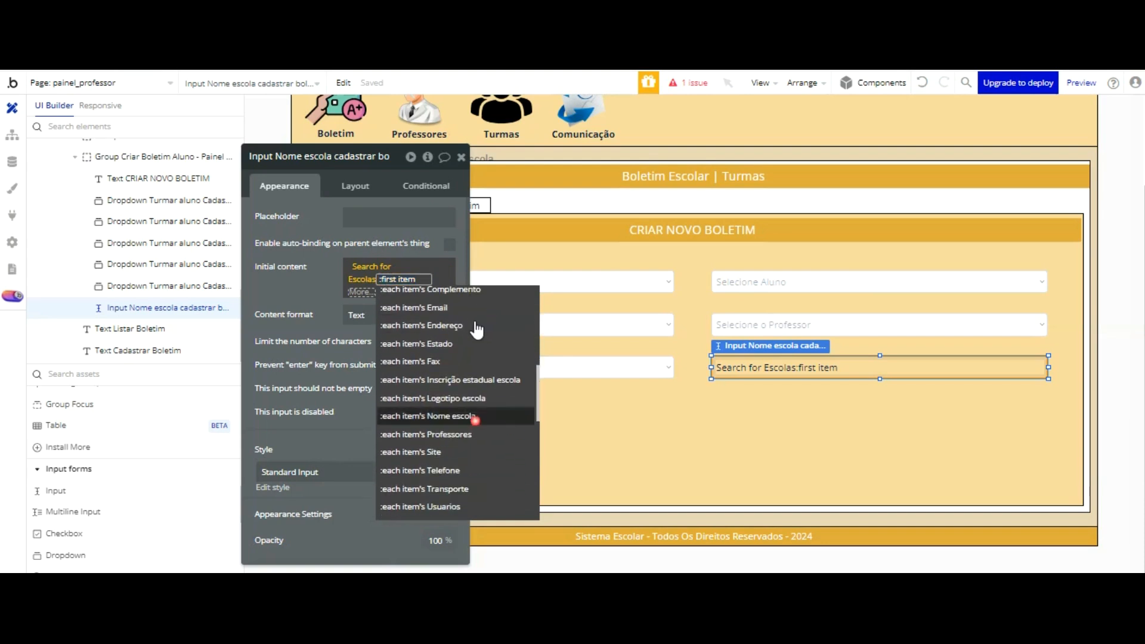
left_click(471, 415)
left_click(403, 401)
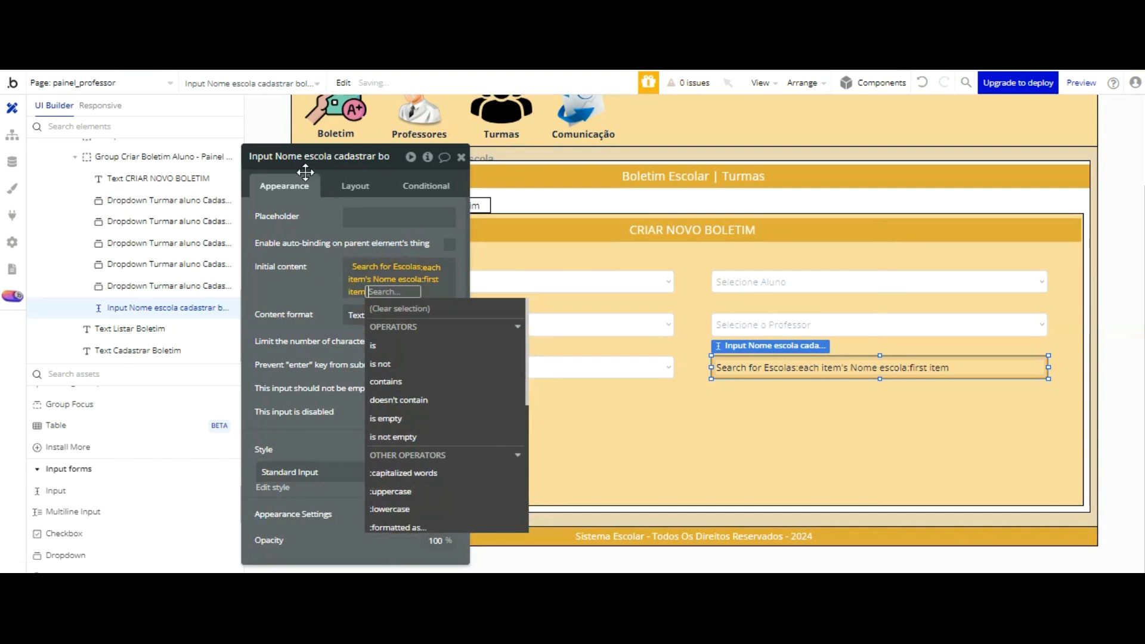
left_click(302, 171)
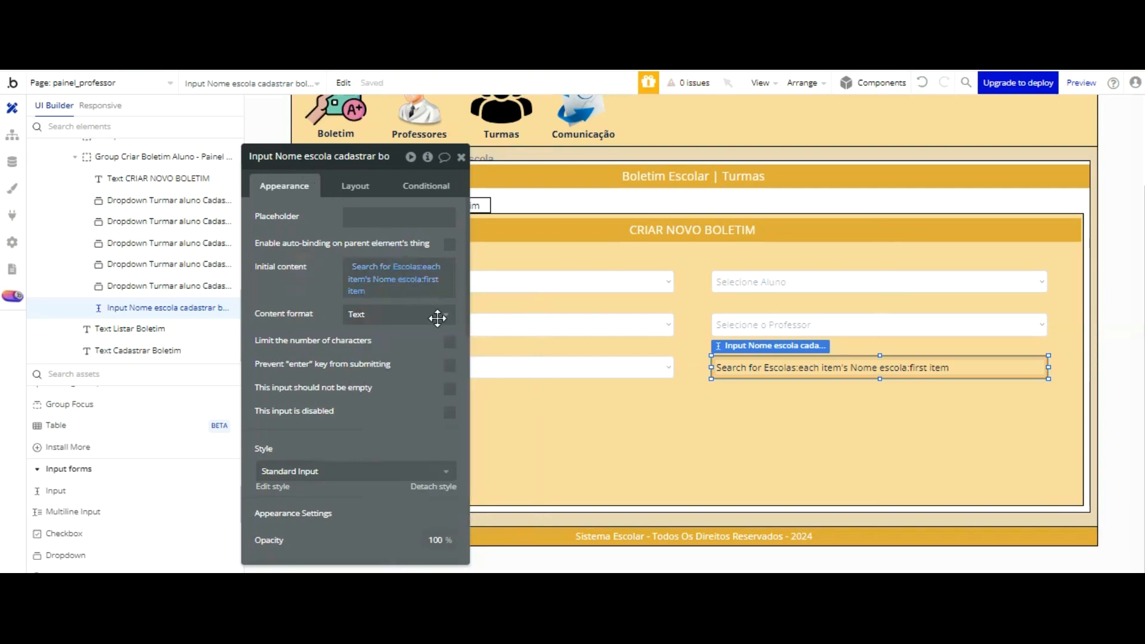
Step: Disable the school-name input and require that it not be empty
left_click(450, 411)
left_click(449, 389)
left_click(524, 369)
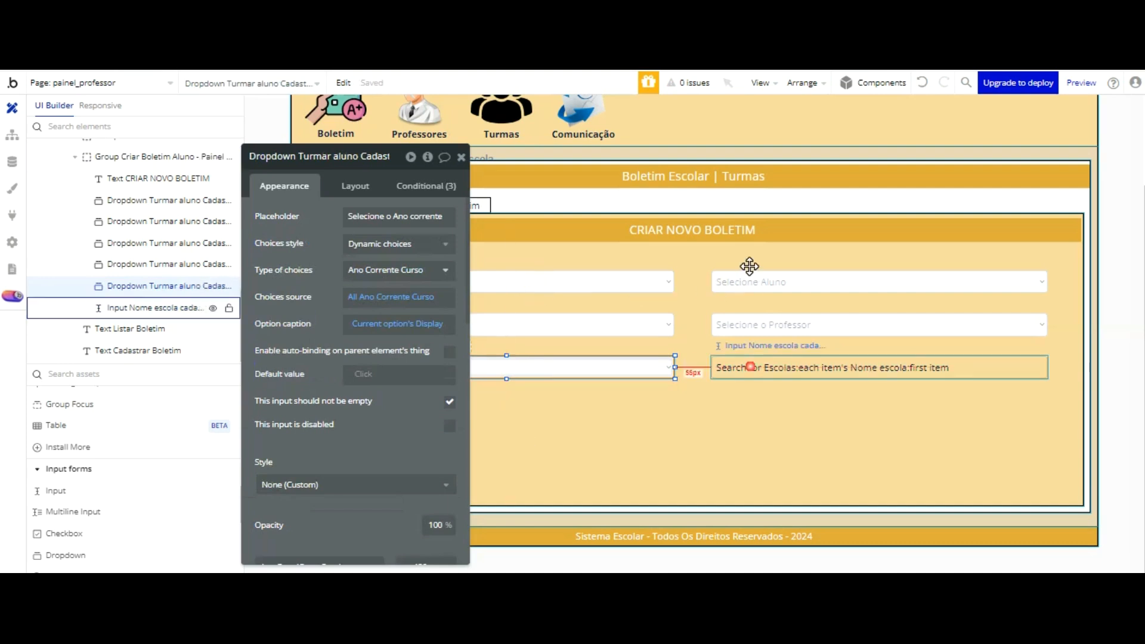
left_click(750, 366)
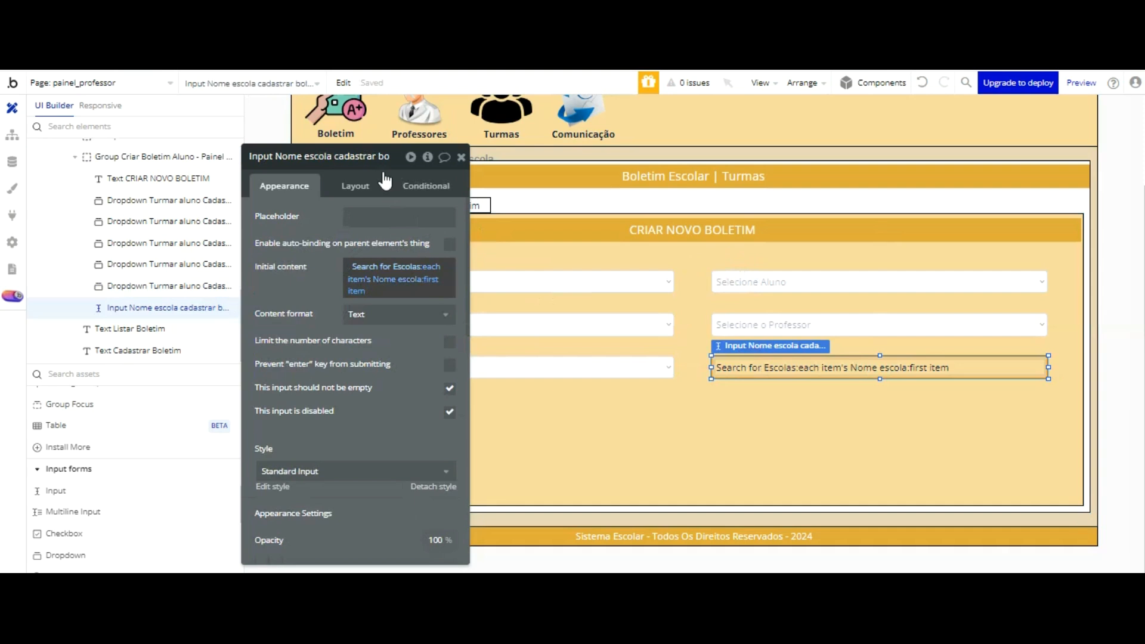
Step: Set the school-name input's font color to #000000 and give it a flat #FFFFFF background
scroll(368, 261, "down", 5)
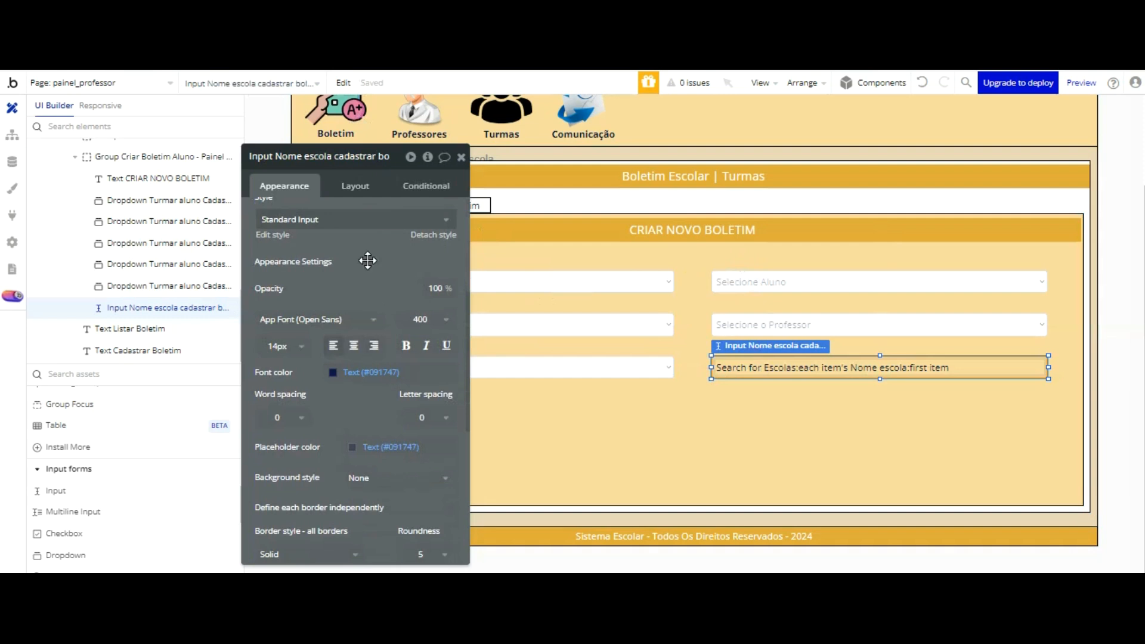
left_click(333, 372)
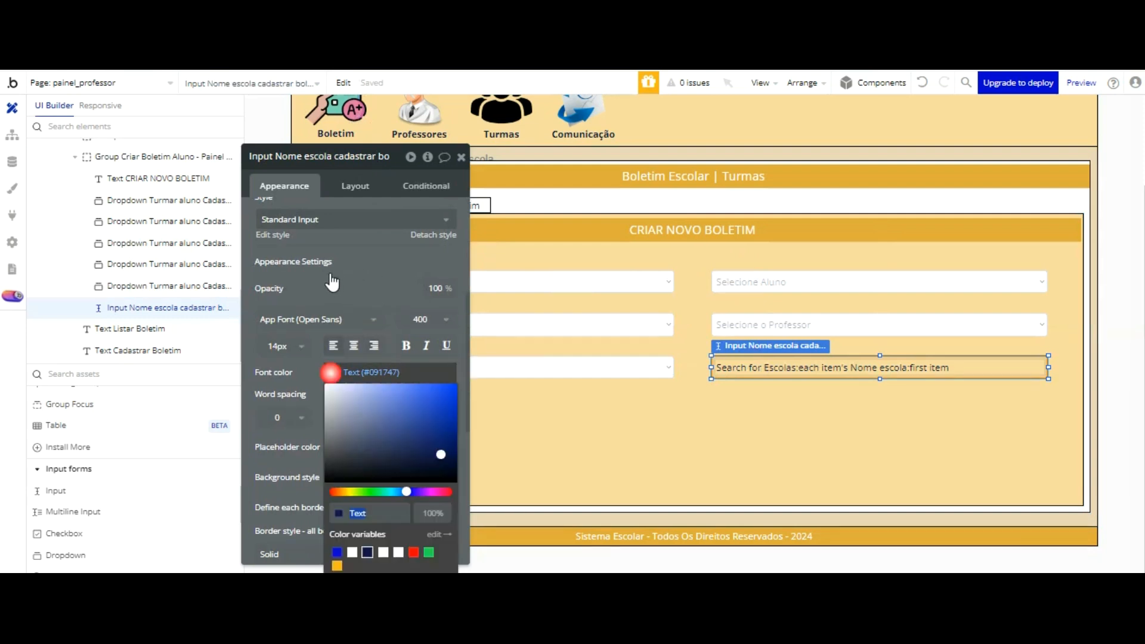
left_click_drag(441, 455, 459, 485)
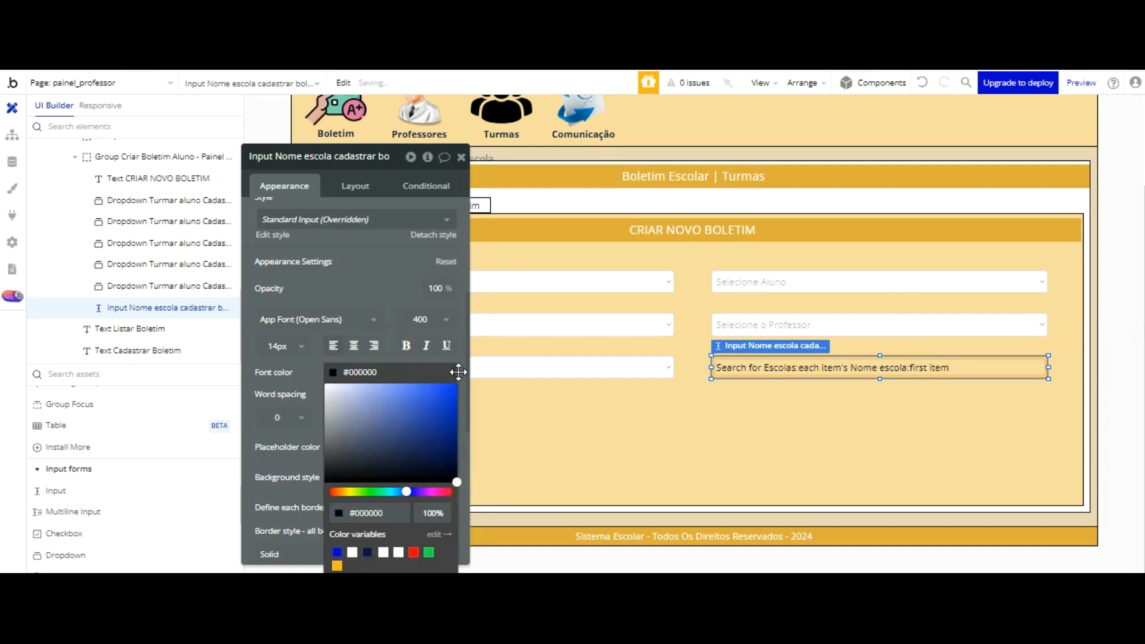
scroll(374, 176, "down", 3)
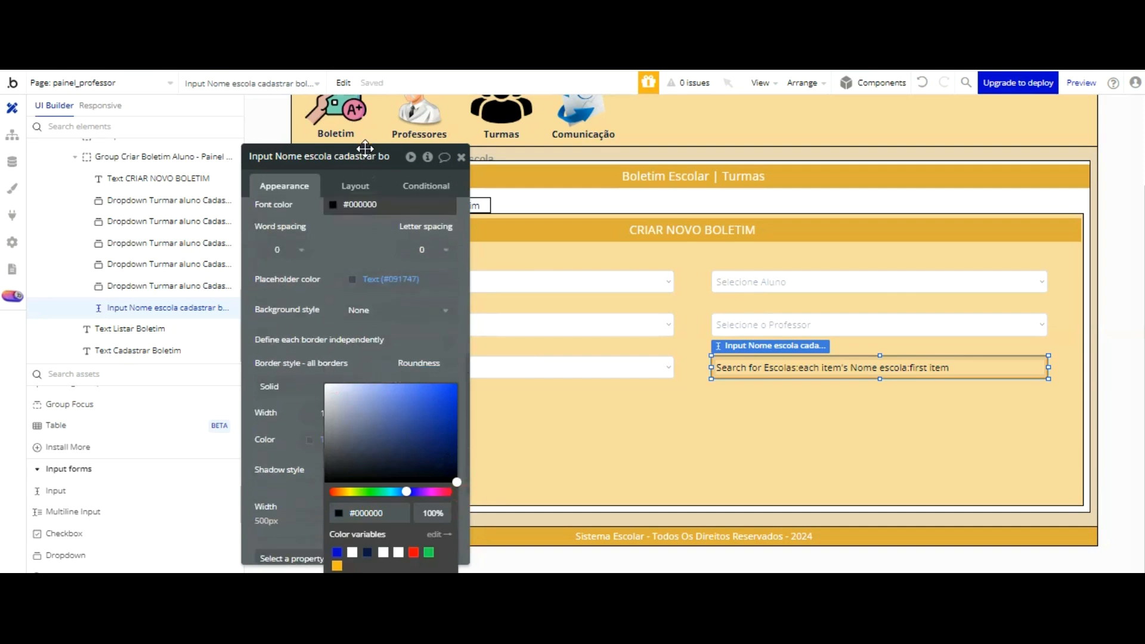
left_click(366, 310)
left_click(367, 371)
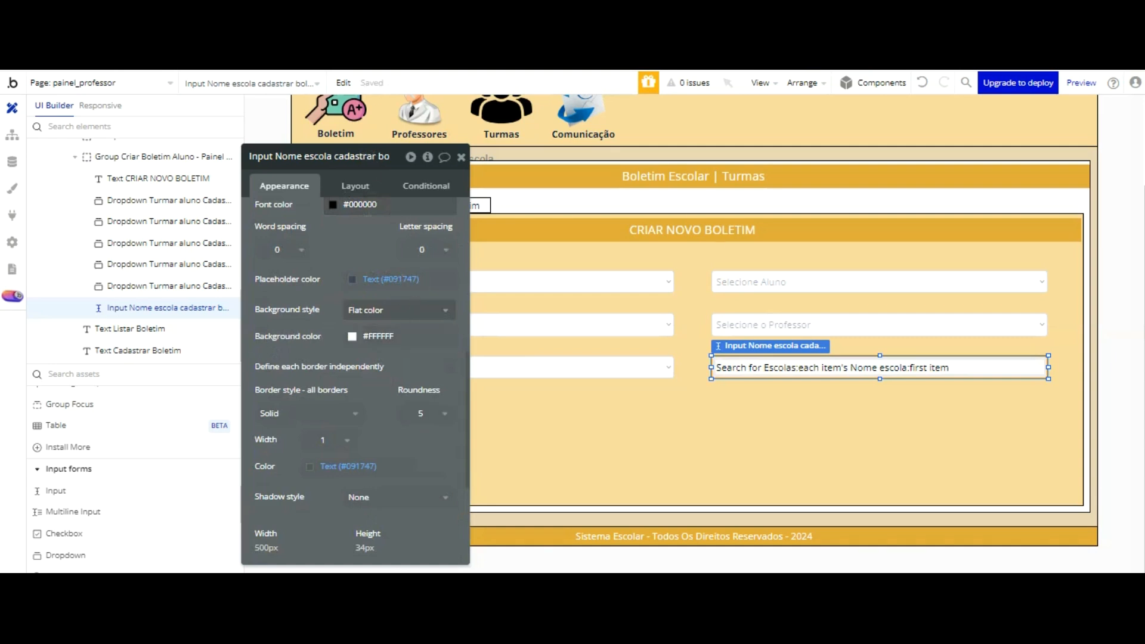
Step: Switch to the running preview and open Cadastrar Boletim in the Boletim section to check the school-name input
key("ctrl+Tab")
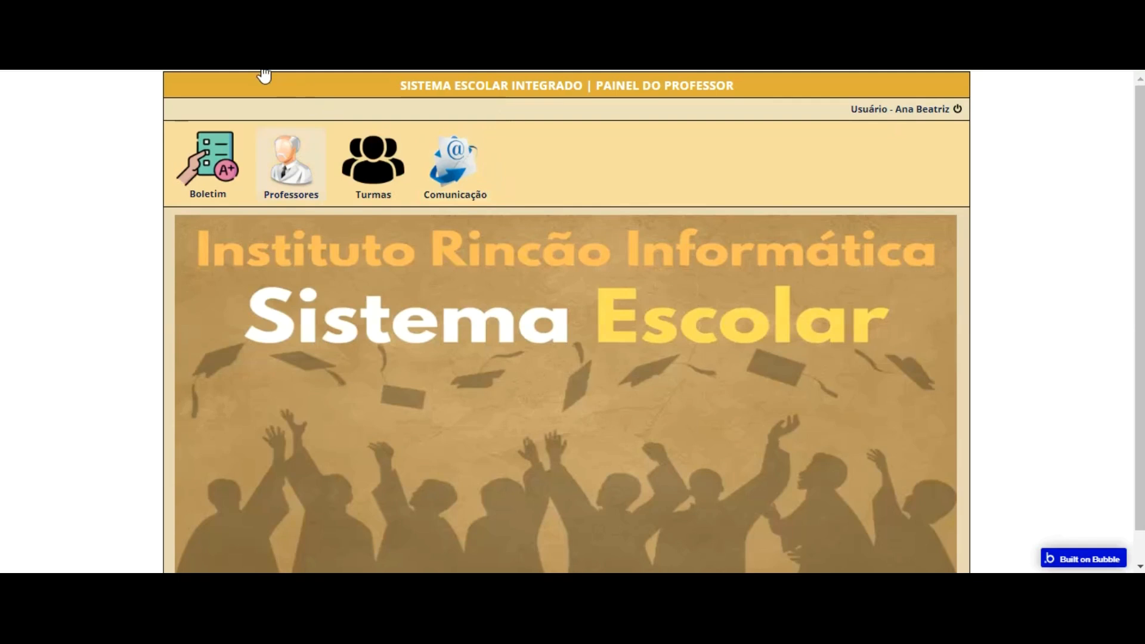
left_click(216, 170)
left_click(300, 266)
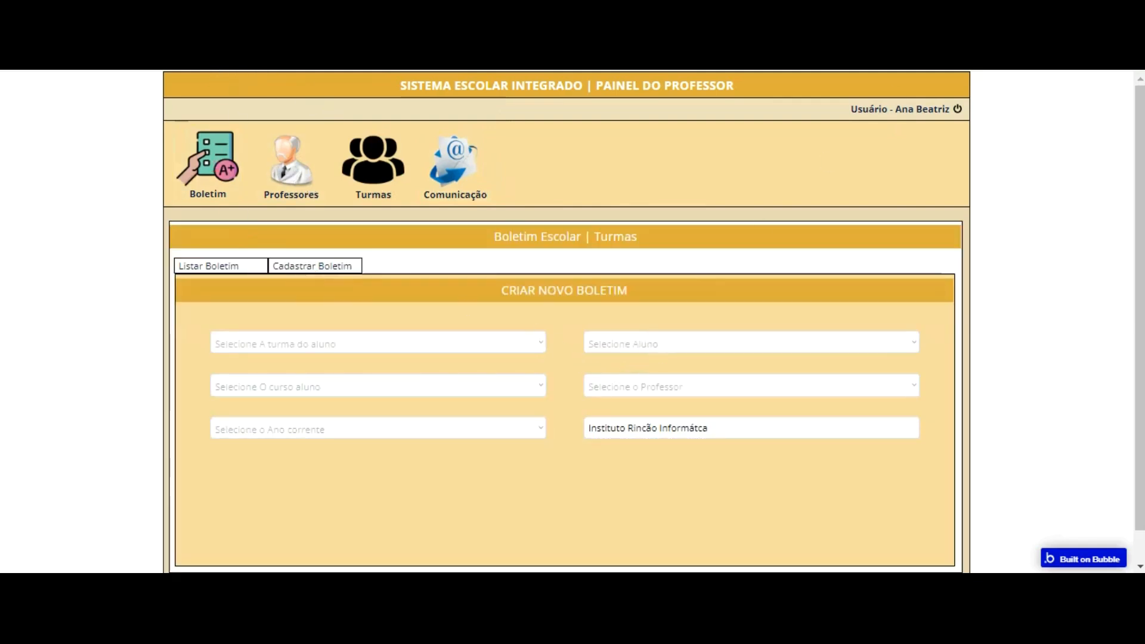
Step: Return to the page editor and set the school-name input's border roundness to 0
key("ctrl+Tab")
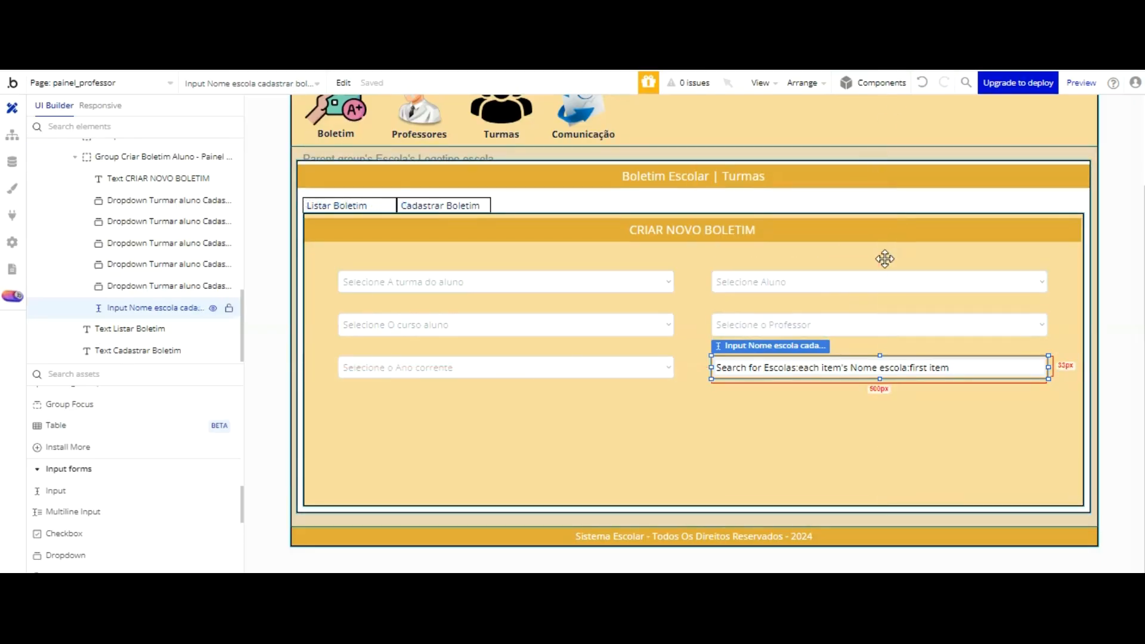
double_click(879, 372)
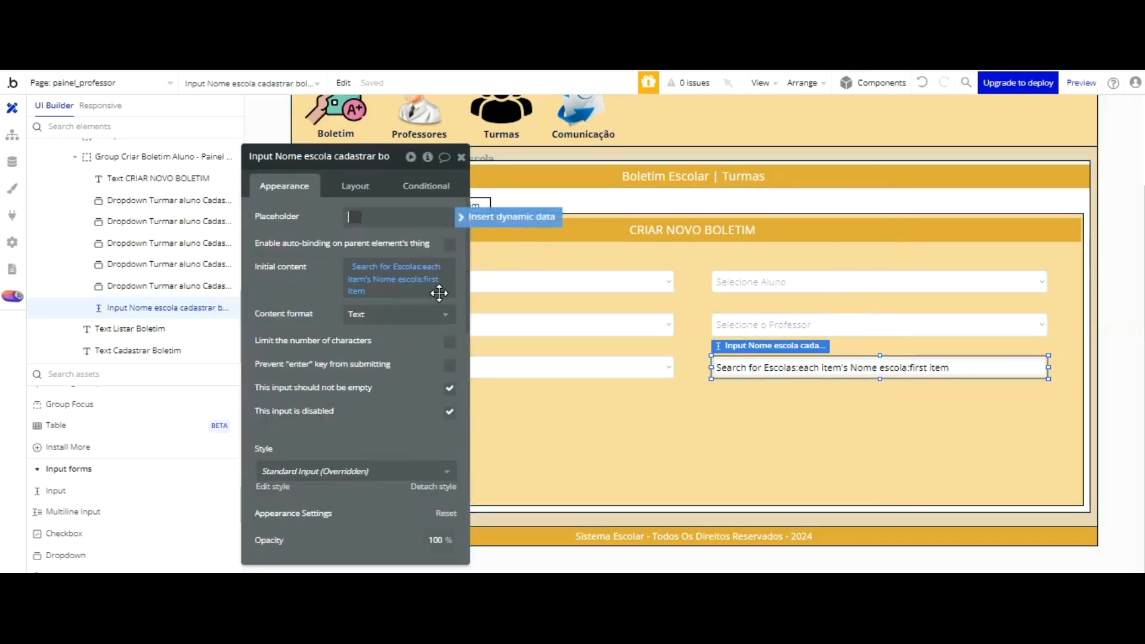
scroll(422, 322, "down", 5)
scroll(432, 325, "down", 5)
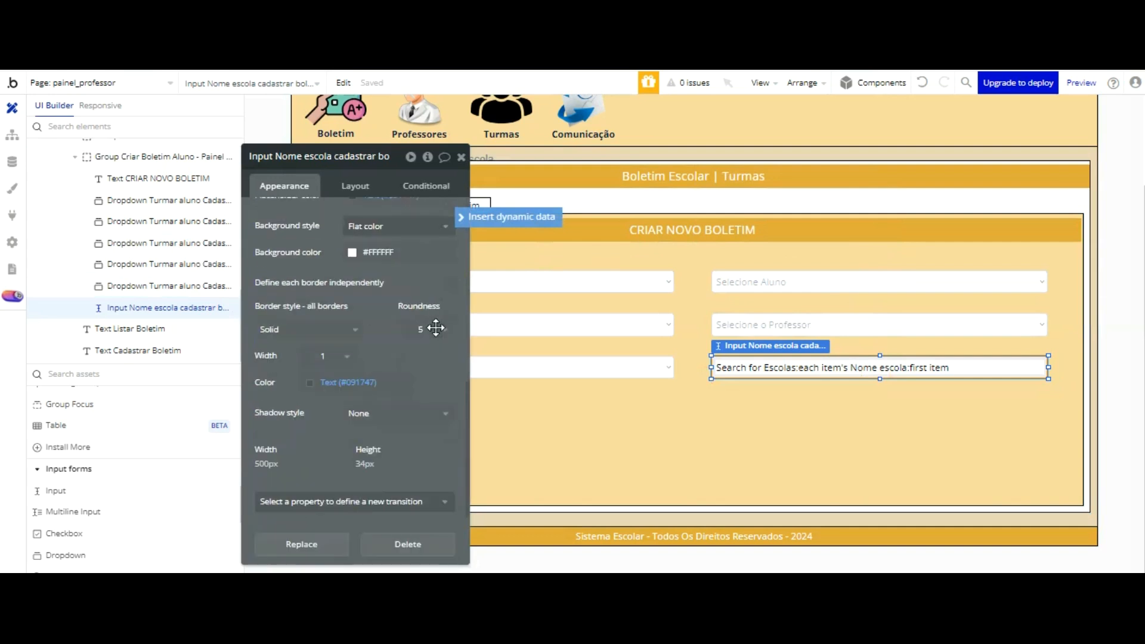
left_click(427, 330)
left_click(425, 367)
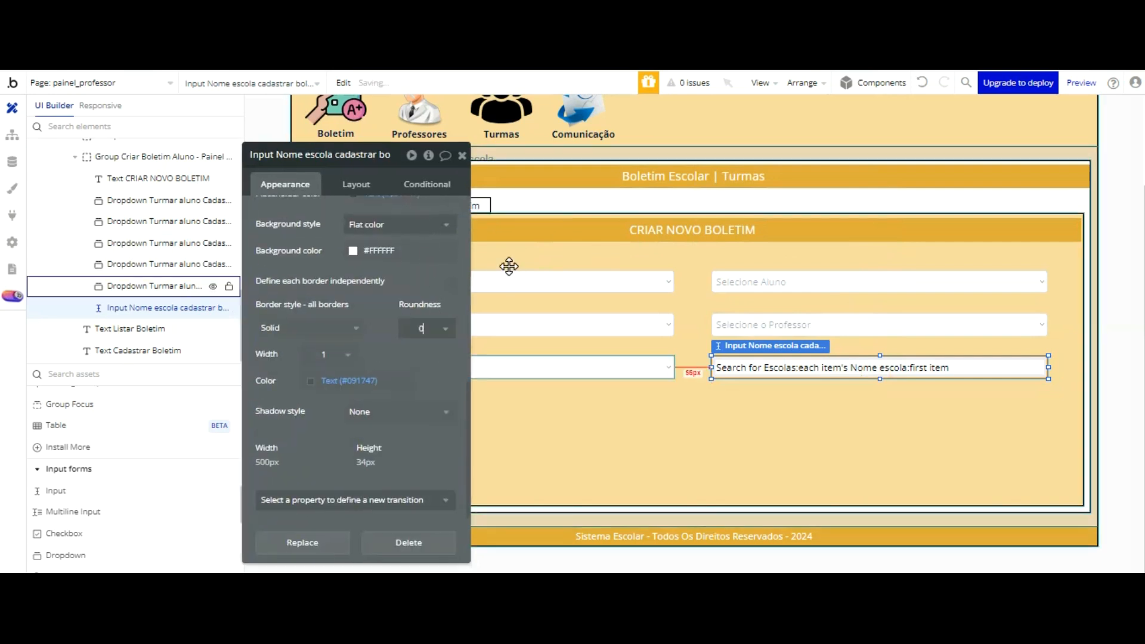
Step: Set the border roundness of the year, course and class dropdowns to 0
left_click(507, 368)
left_click(427, 353)
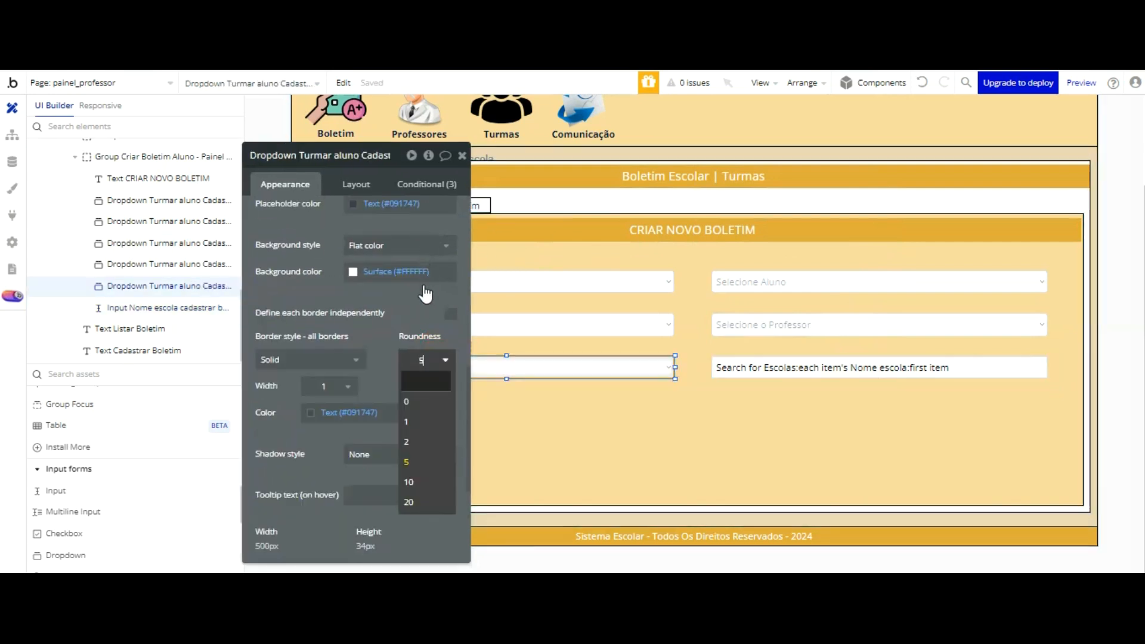
left_click(435, 395)
left_click(492, 325)
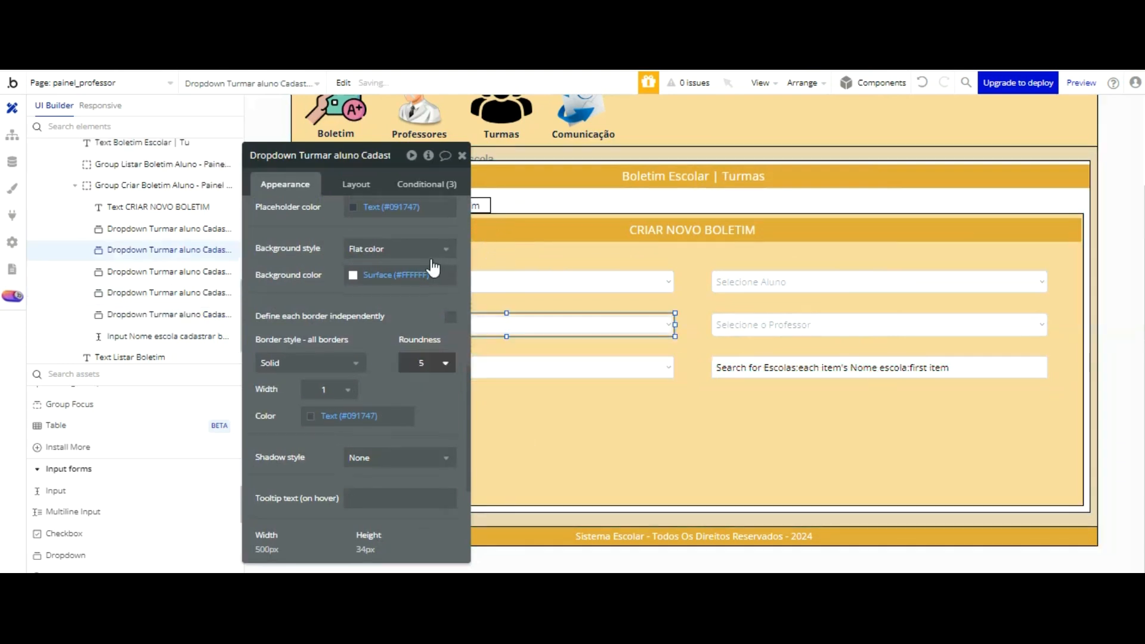
left_click(432, 360)
left_click(446, 369)
left_click(507, 288)
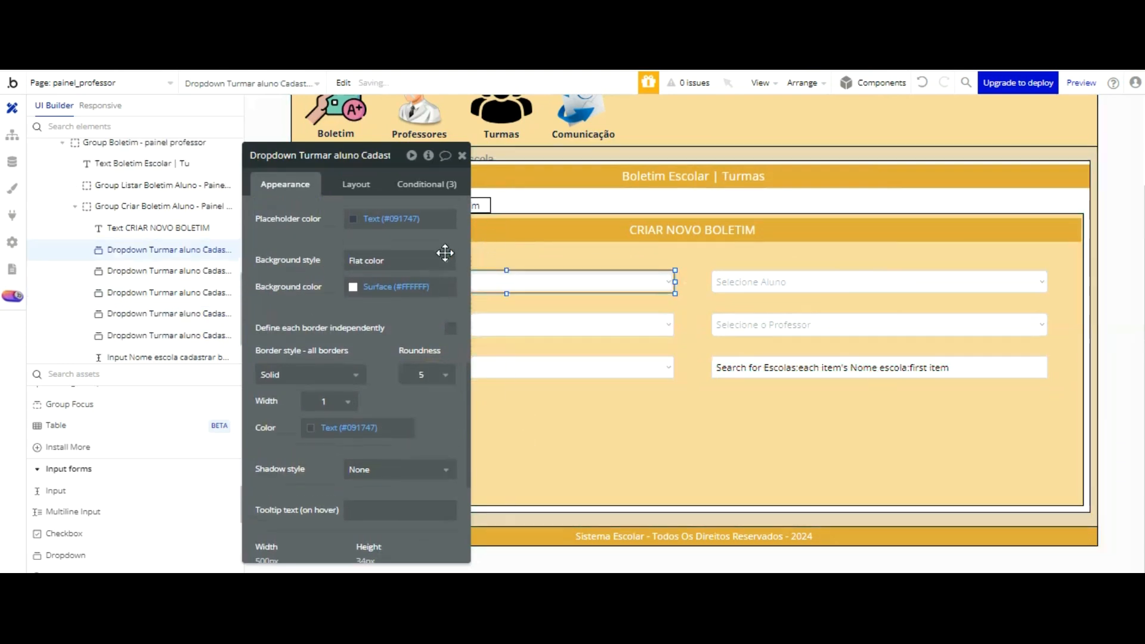
left_click(425, 365)
left_click(415, 416)
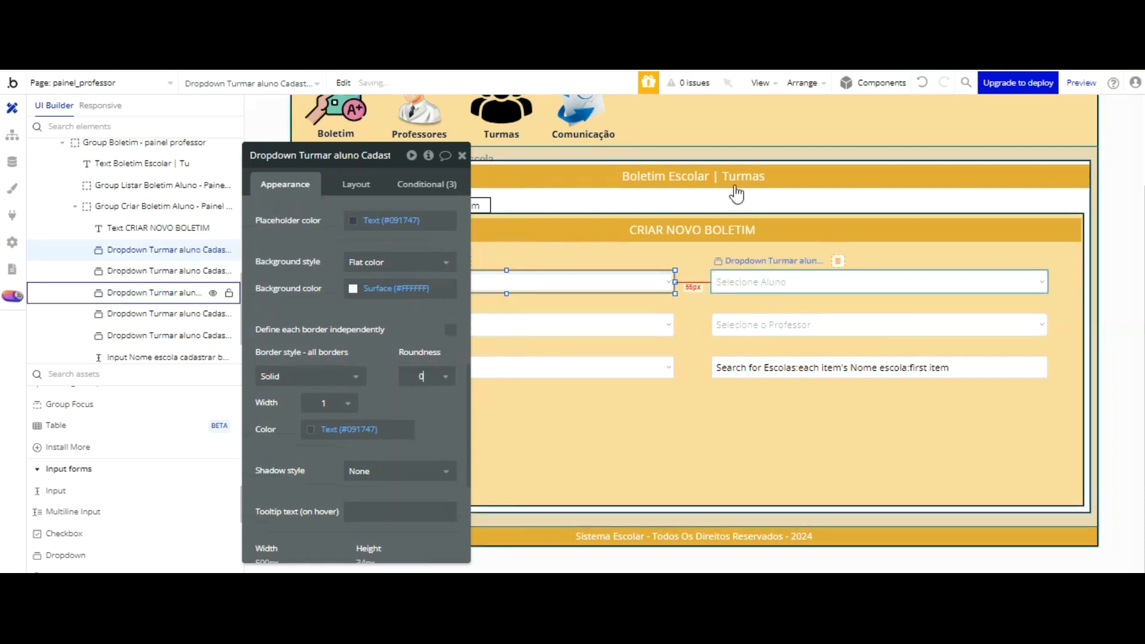
Step: Set the border roundness of the student and teacher dropdowns to 0
left_click(746, 283)
left_click(427, 379)
left_click(427, 424)
left_click(744, 325)
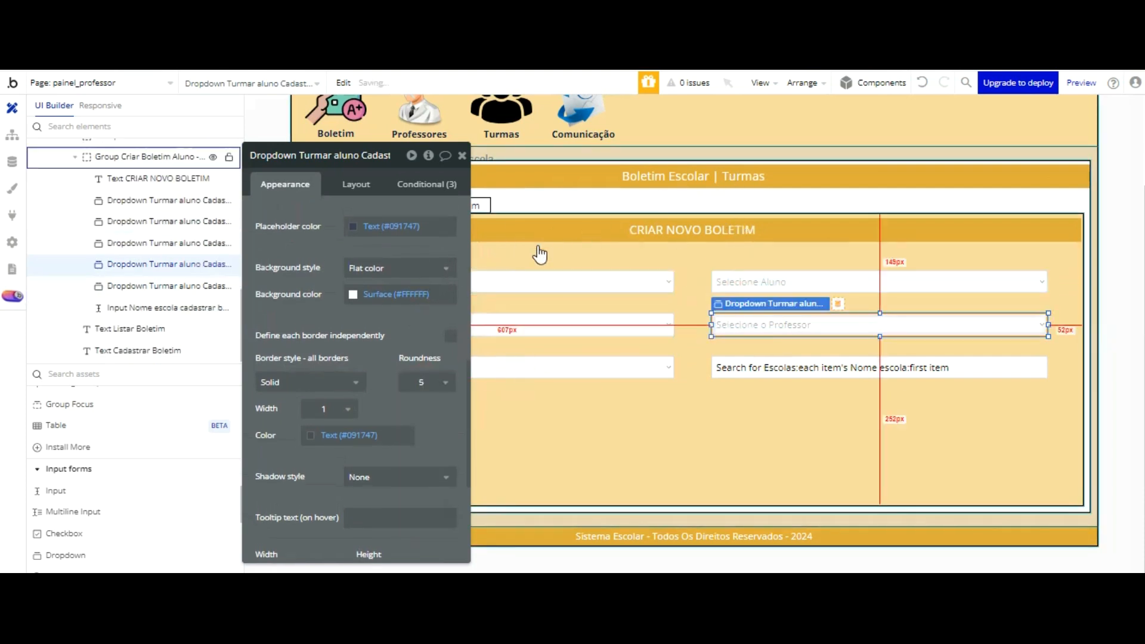
left_click(418, 425)
Step: Place a multiline input about 226 by 100 px below the year dropdown in the Criar Novo Boletim form
left_click_drag(389, 266, 219, 161)
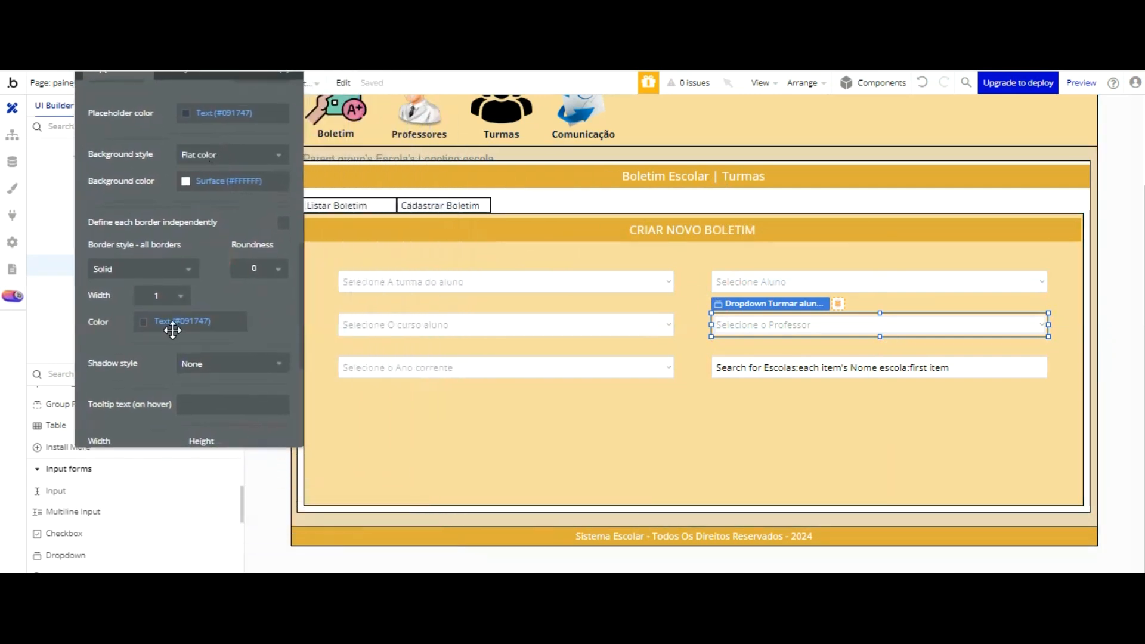
left_click(73, 512)
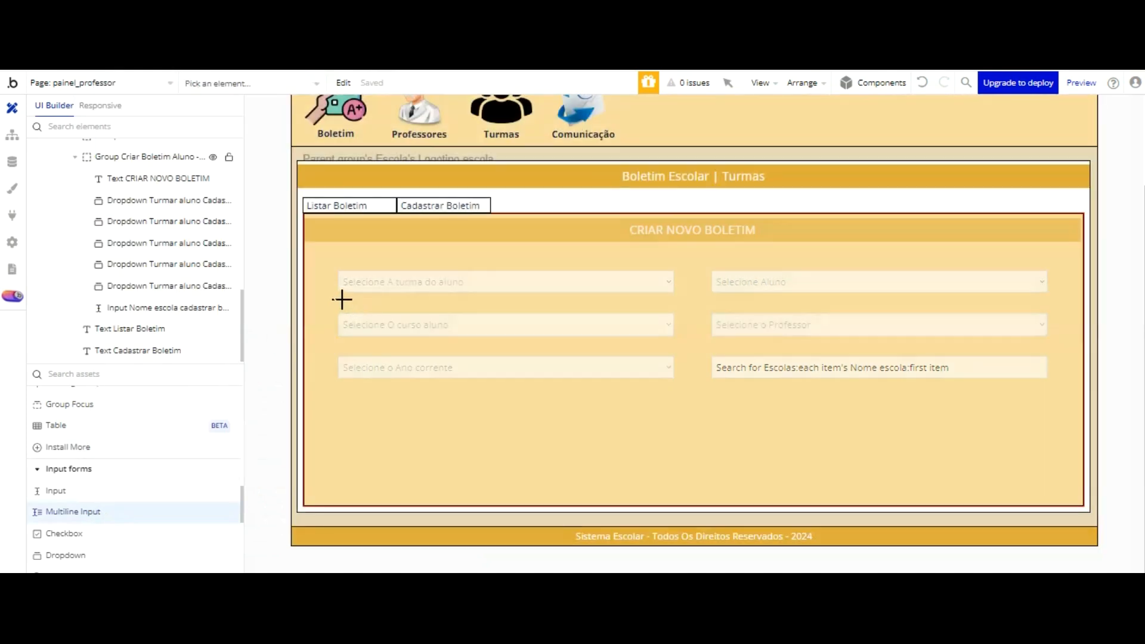
left_click(339, 300)
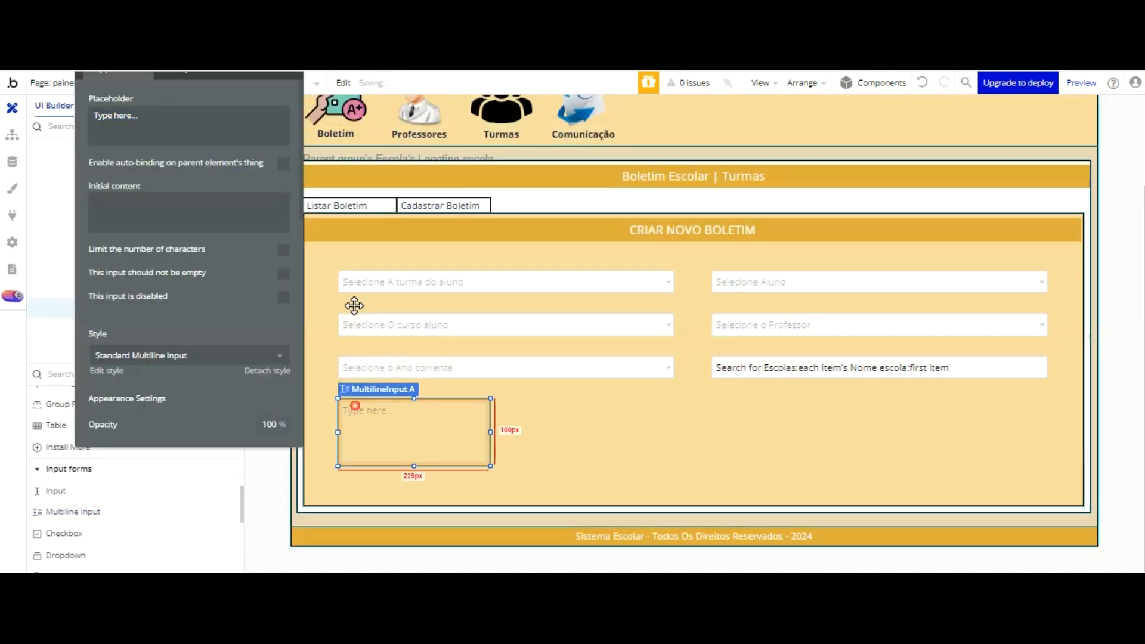
left_click_drag(232, 90, 241, 186)
Step: Name the element "MultilineInput Materia ensino fundamental cadastrar boletim - painel professor" and set its placeholder to "Selecione as Materias"
double_click(158, 136)
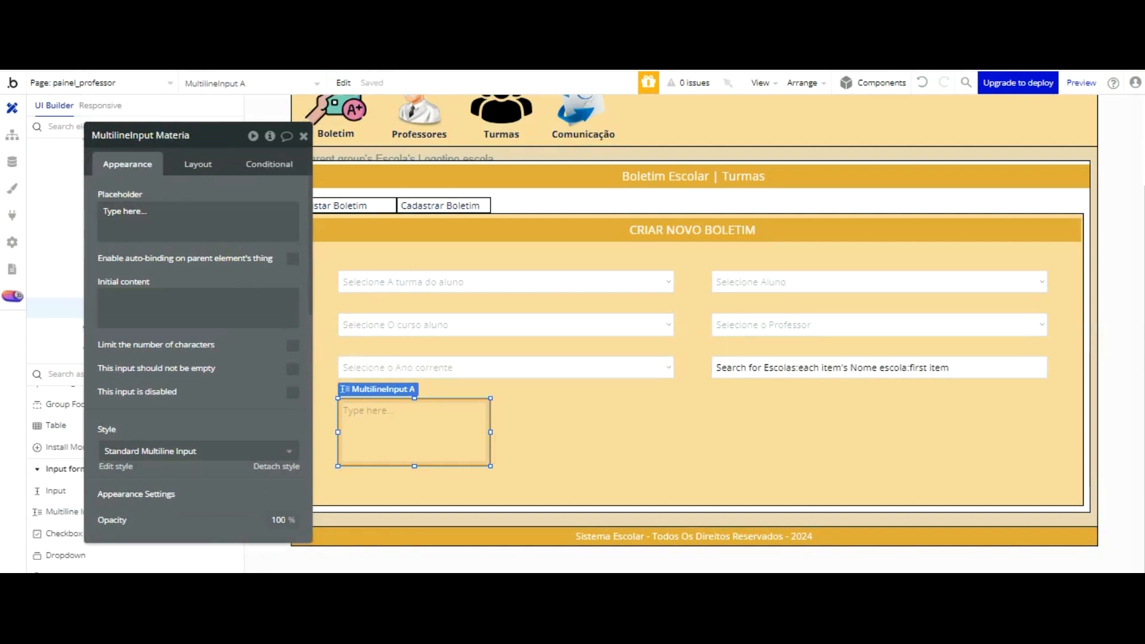
type("Materia ensino fundamental")
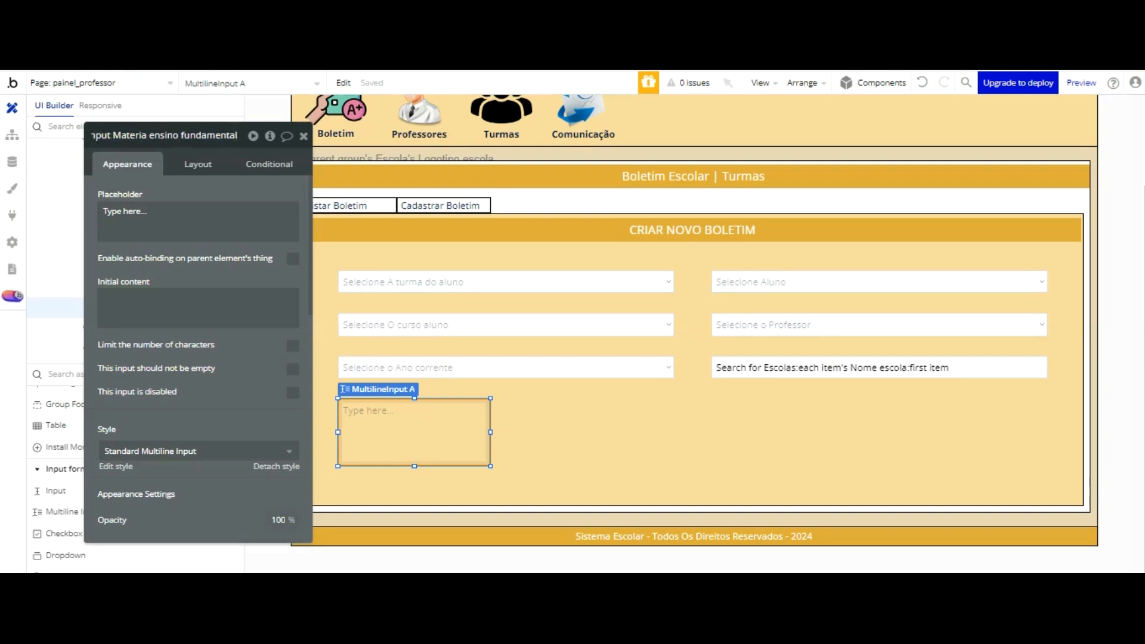
type(" cadastrar boletim")
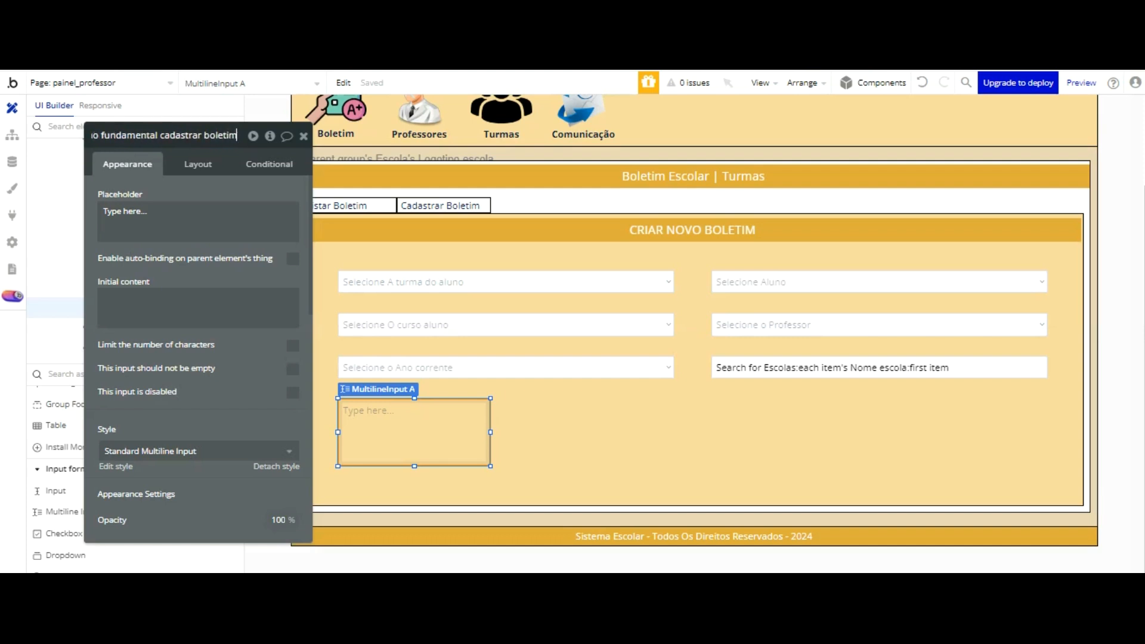
type(" - p")
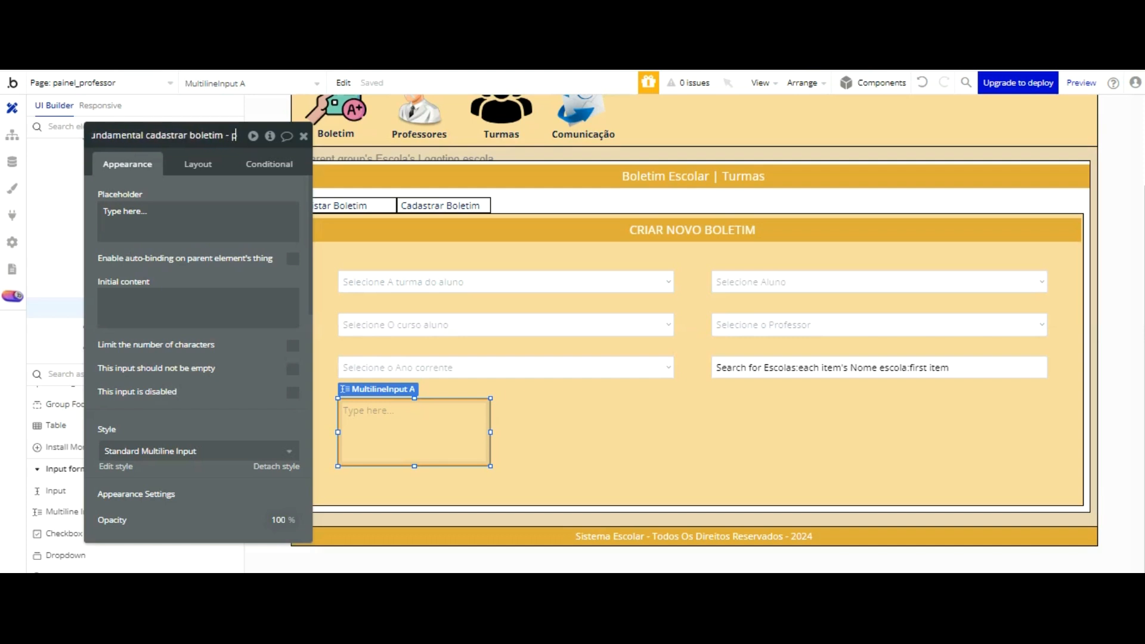
type("ainel professor")
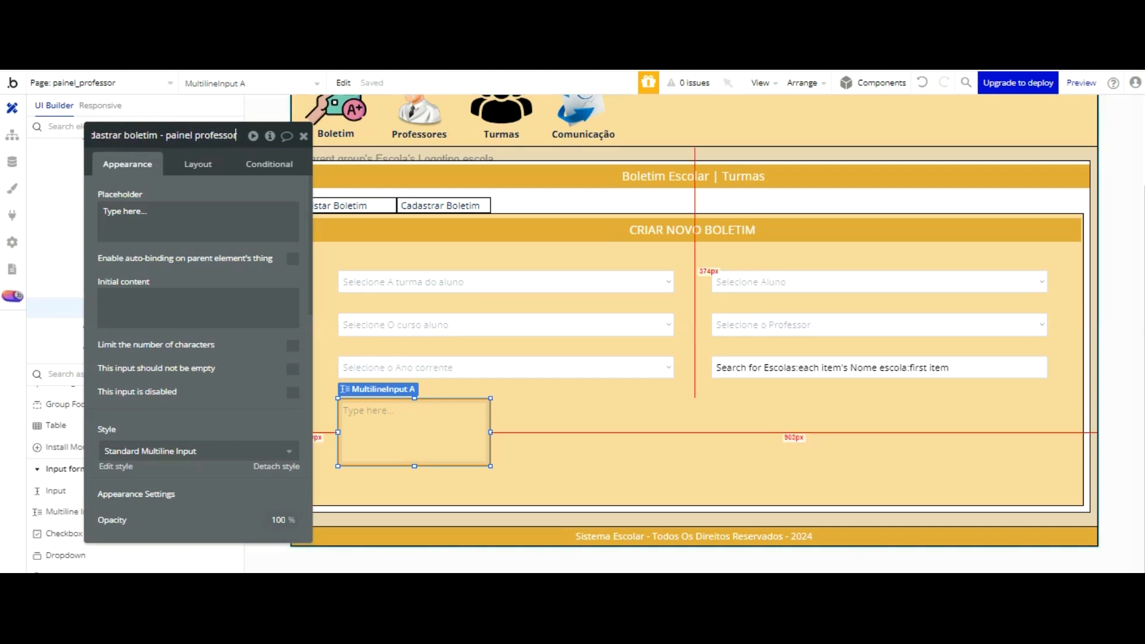
left_click(244, 136)
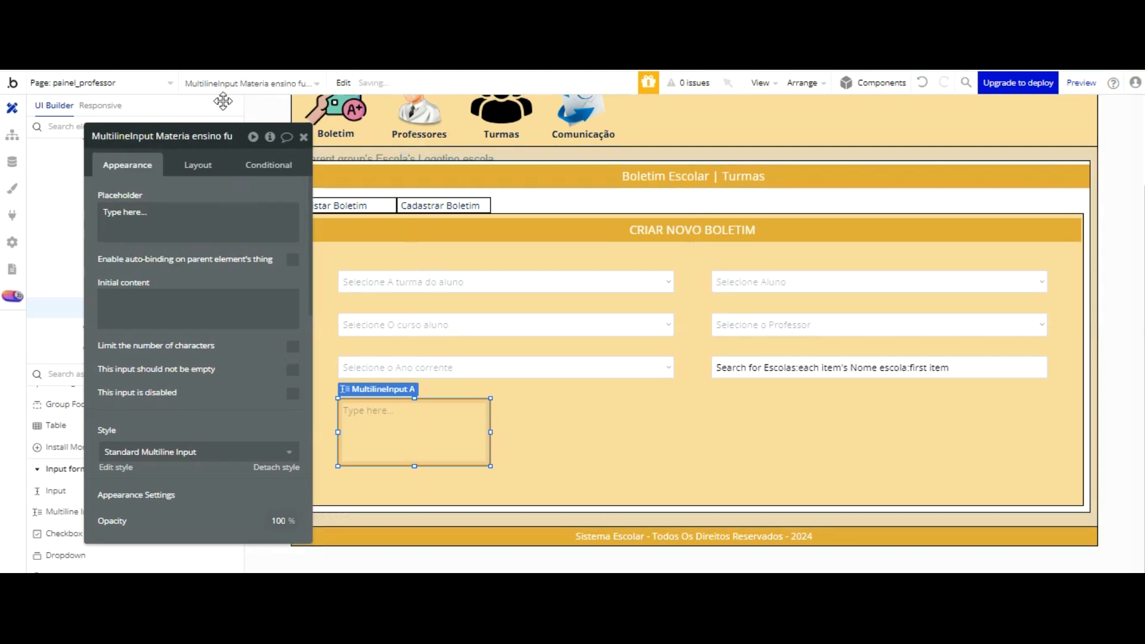
left_click(197, 215)
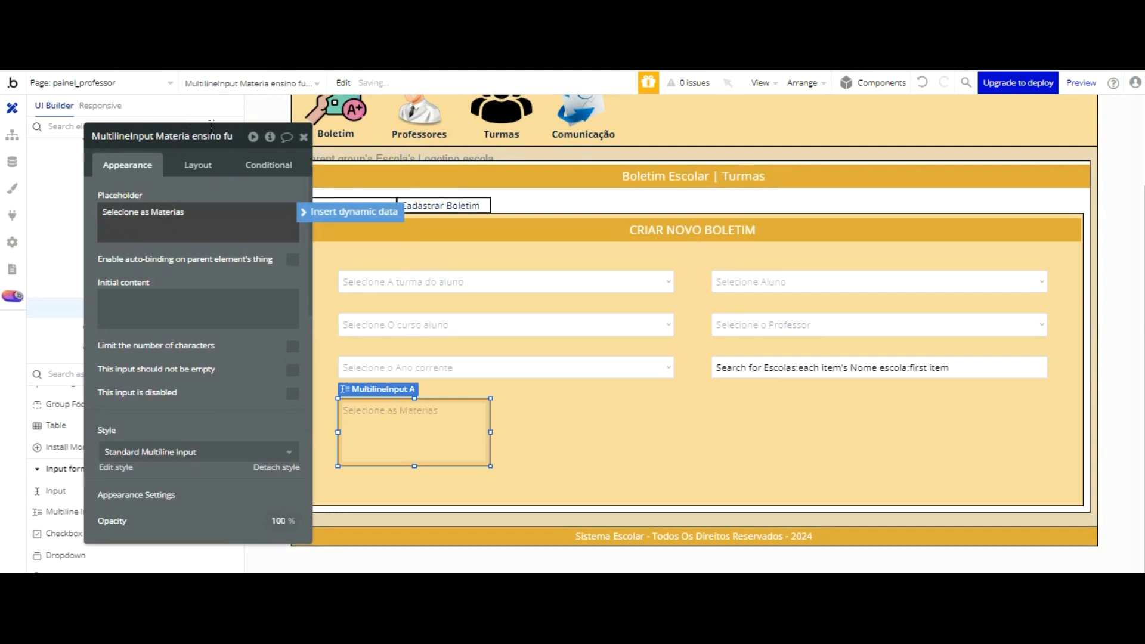
left_click(247, 258)
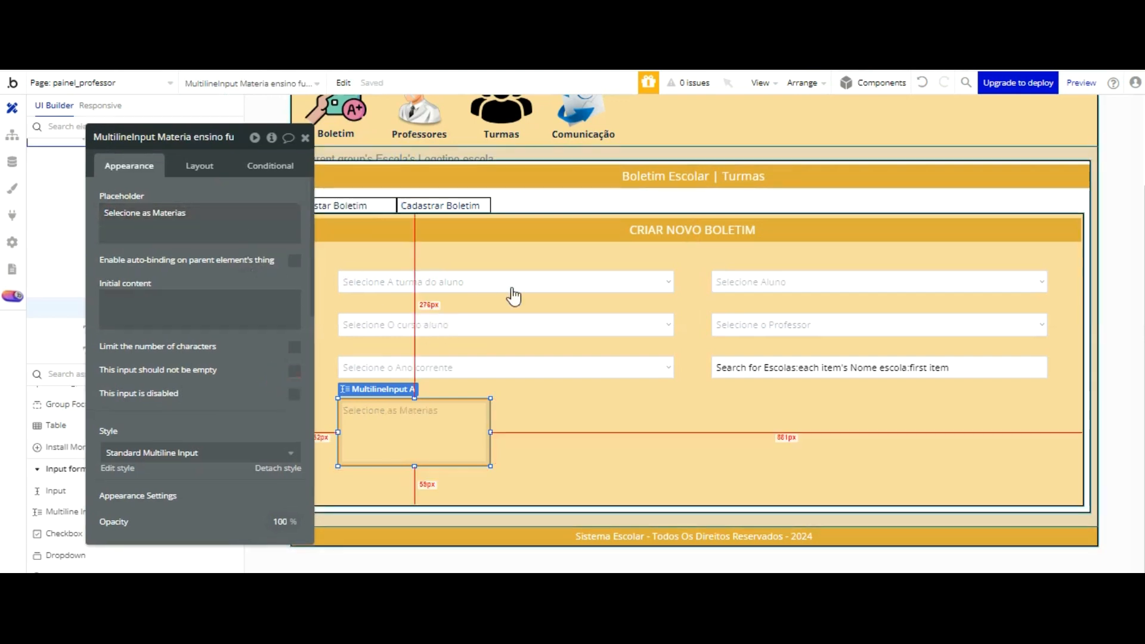
Step: Check the year dropdown's layout size and set the subjects multiline input's width to 500 to match
left_click(507, 367)
left_click(200, 166)
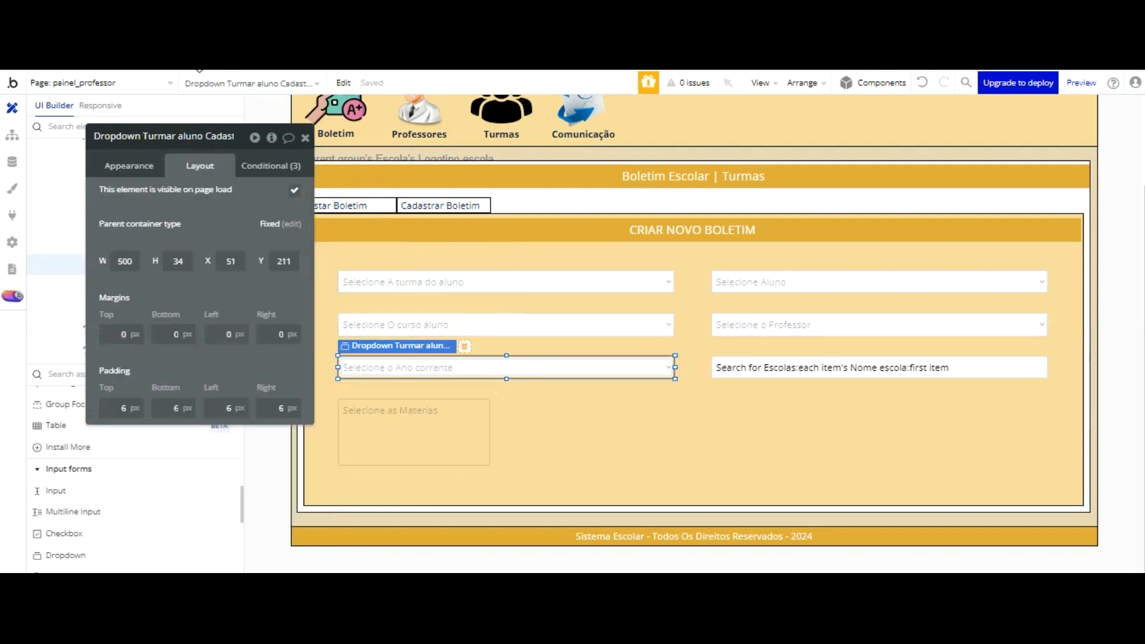
left_click(141, 166)
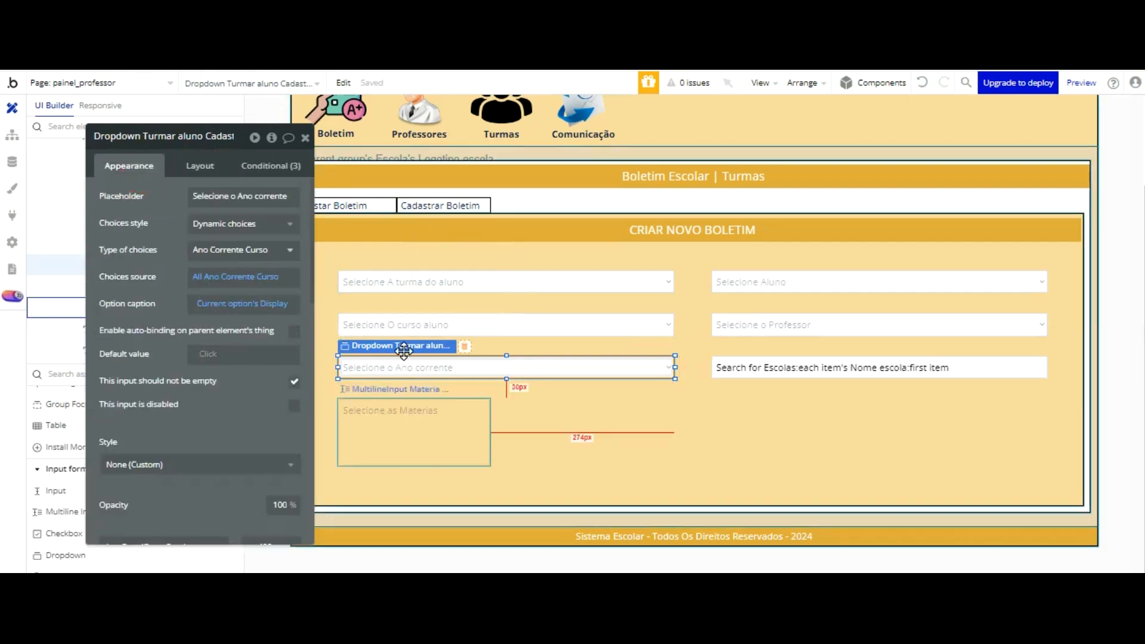
left_click(412, 444)
left_click(201, 167)
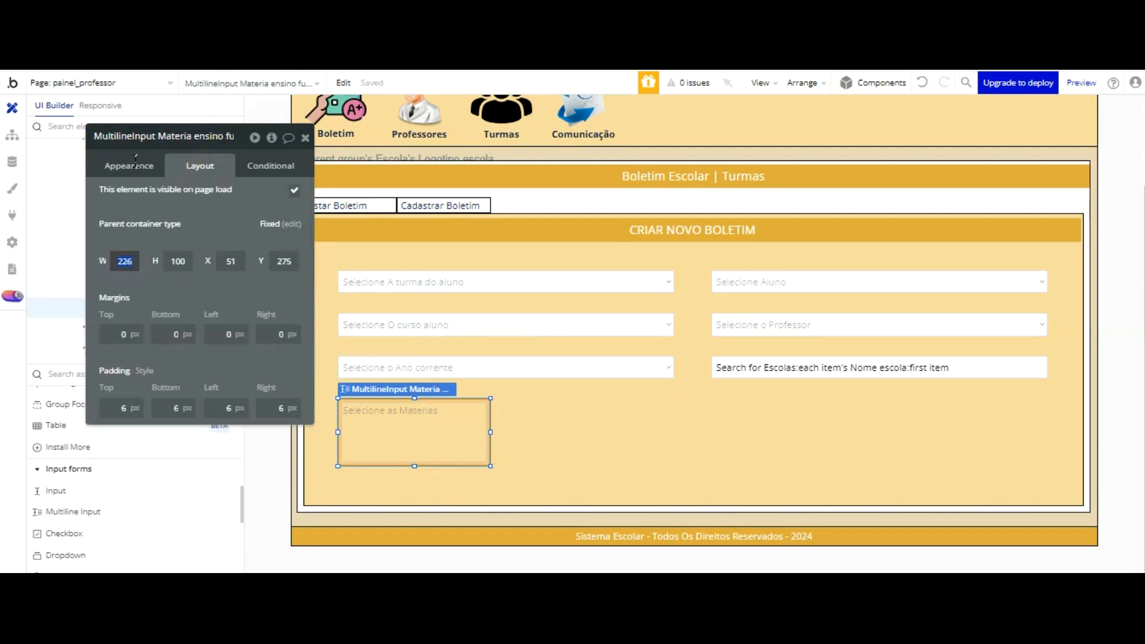
key("Return")
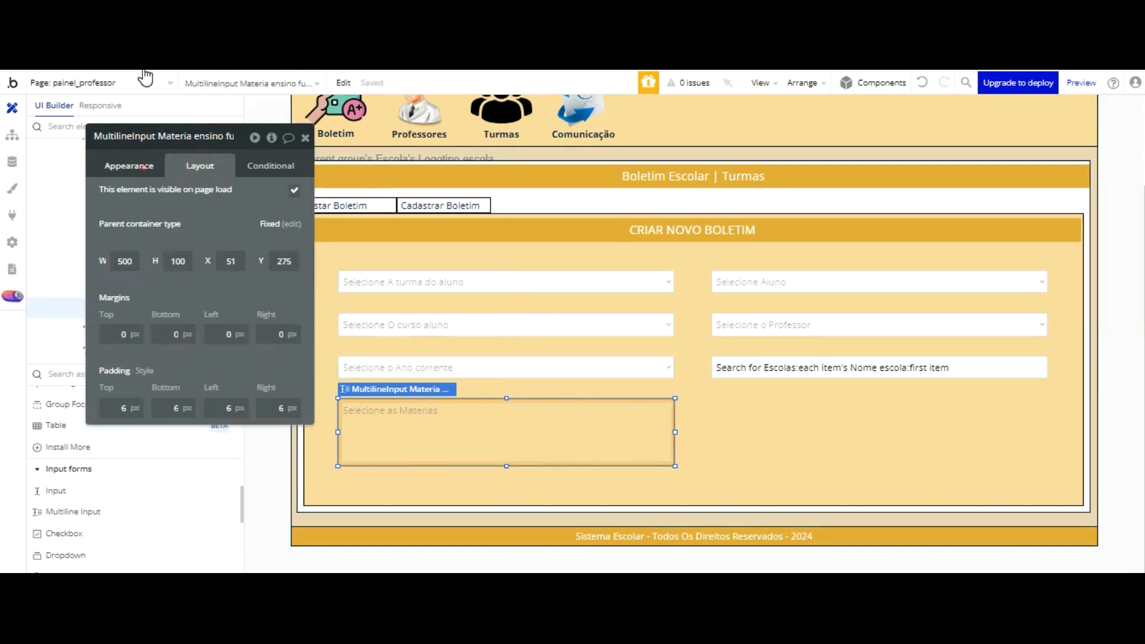
Step: Detach the subjects multiline input's style and set its font color to #000000
left_click(130, 165)
left_click(276, 467)
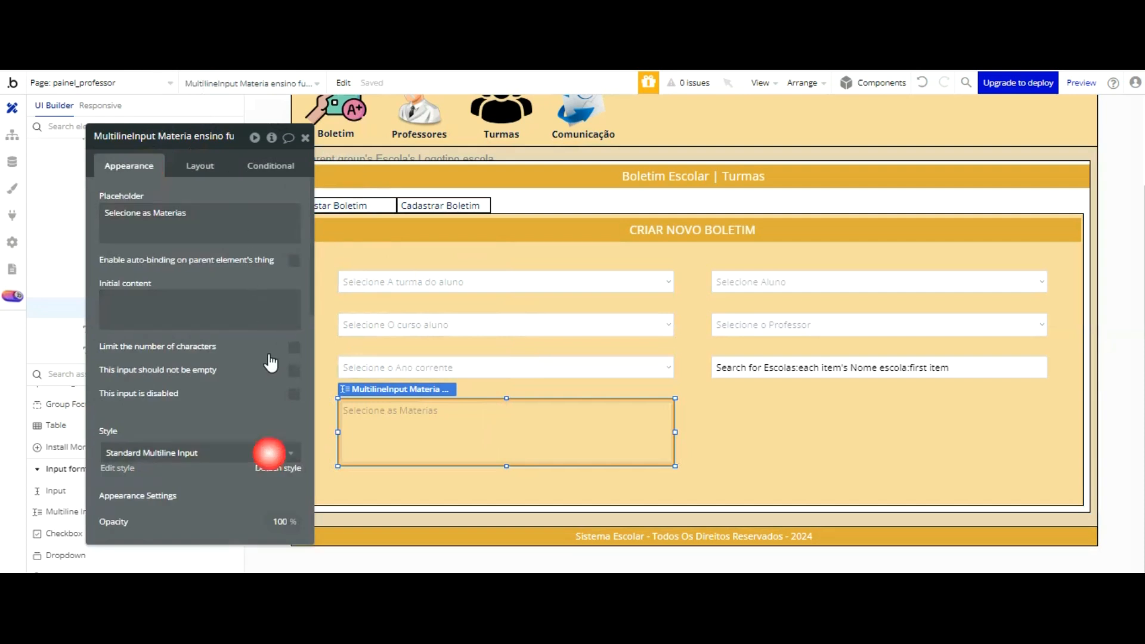
scroll(258, 295, "down", 4)
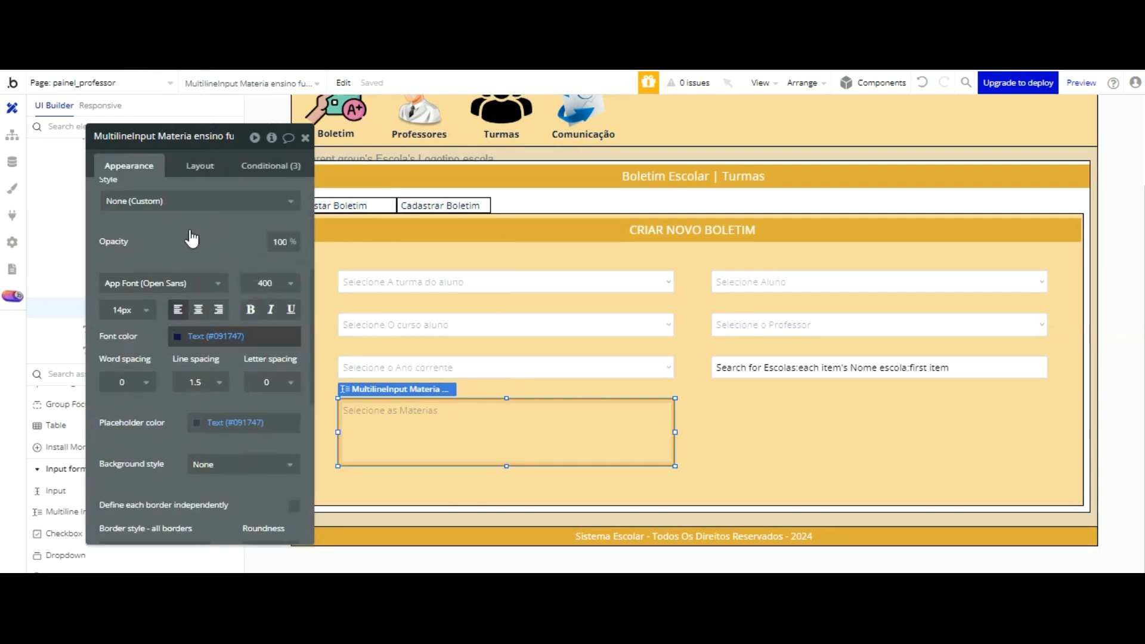
left_click(179, 336)
left_click_drag(298, 432, 304, 449)
left_click(225, 133)
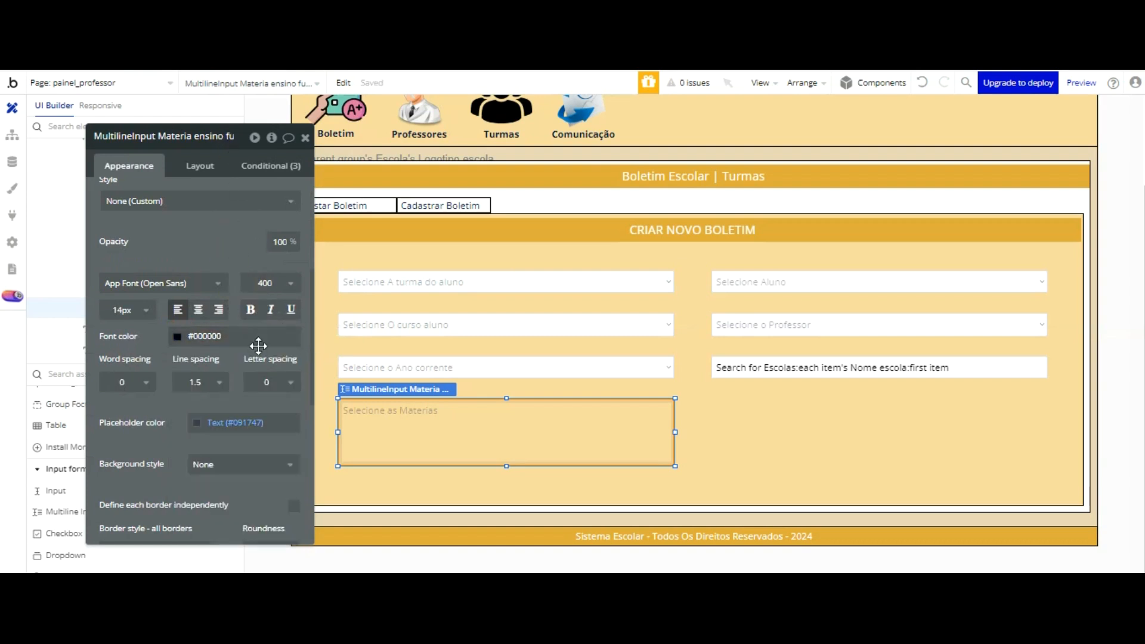
Step: Give the subjects multiline input a flat #FFFFFF background
scroll(258, 346, "down", 2)
left_click(244, 380)
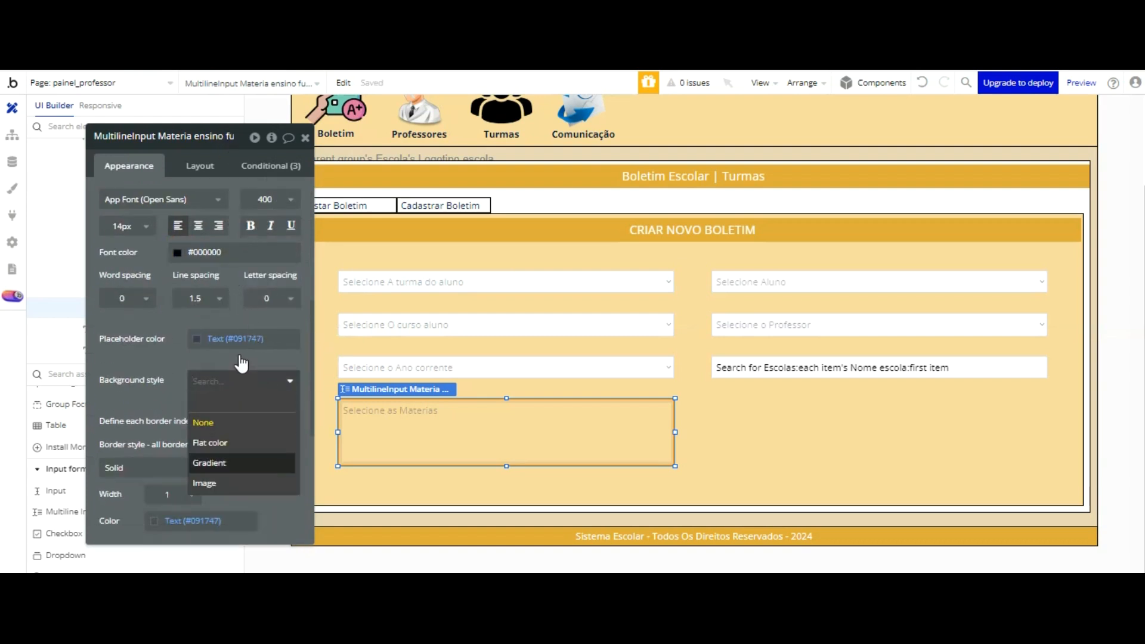
left_click(237, 444)
left_click(196, 407)
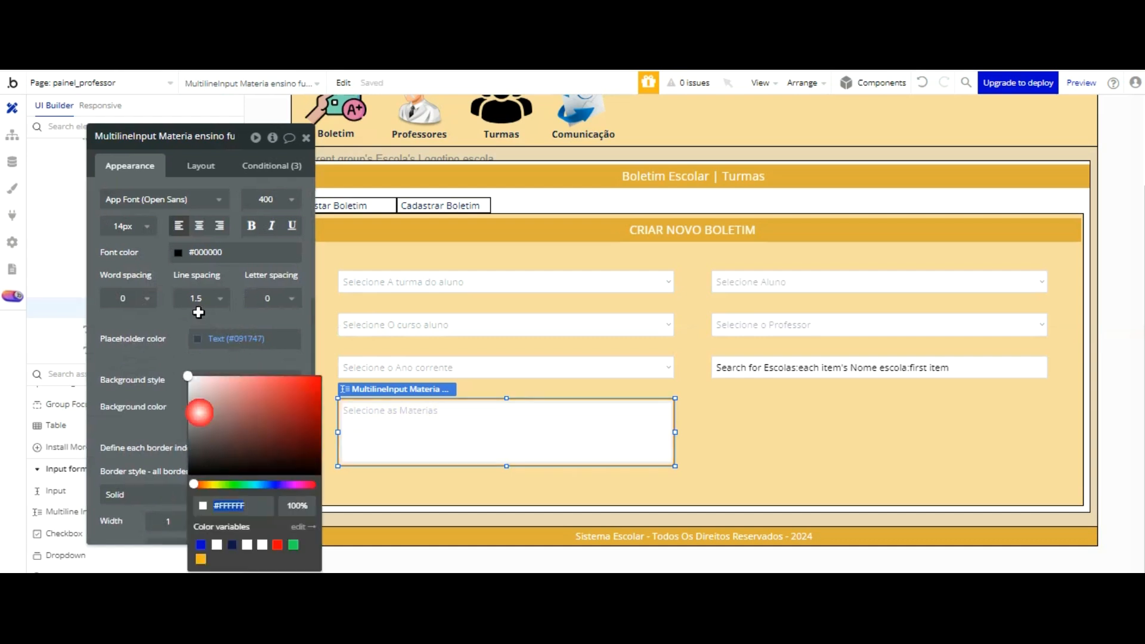
left_click(172, 263)
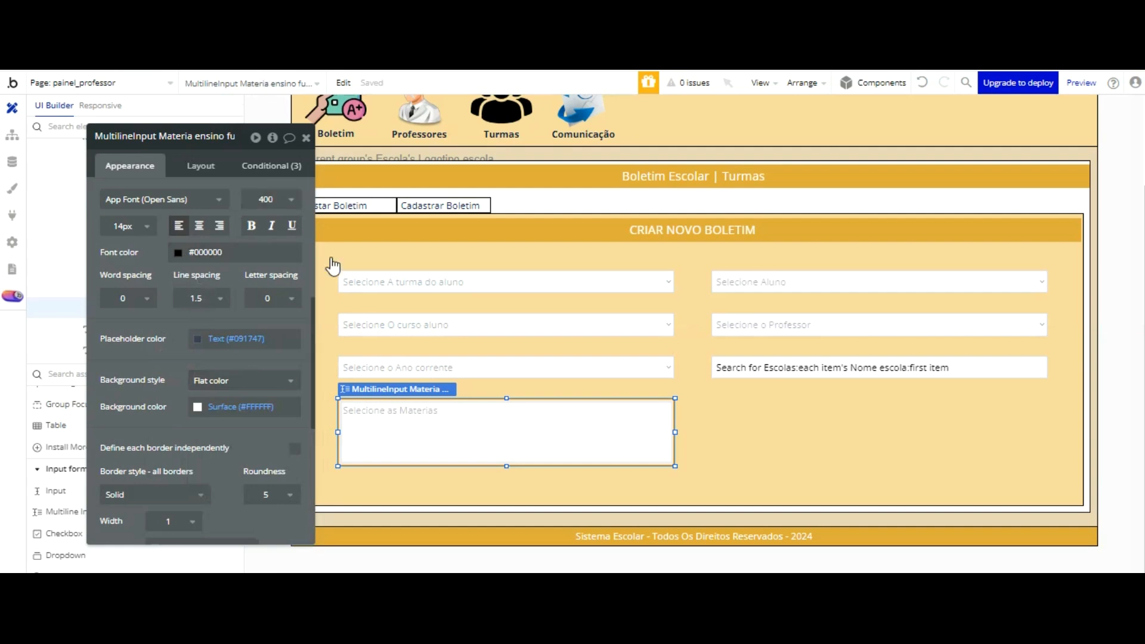
Step: Check the class dropdown's name and rename the student dropdown to "Dropdown Aluno Cadastro boletim - painel professor"
left_click(471, 290)
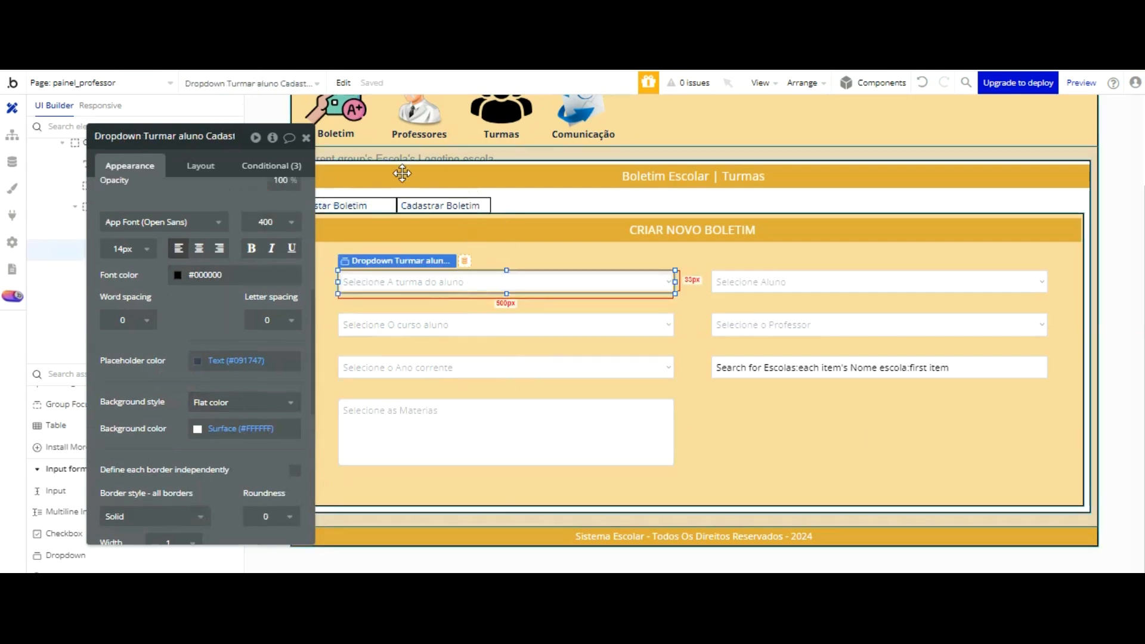
left_click(212, 137)
left_click(750, 285)
left_click(214, 136)
key("BackSpace")
key("BackSpace")
key("BackSpace")
key("BackSpace")
key("BackSpace")
key("BackSpace")
key("BackSpace")
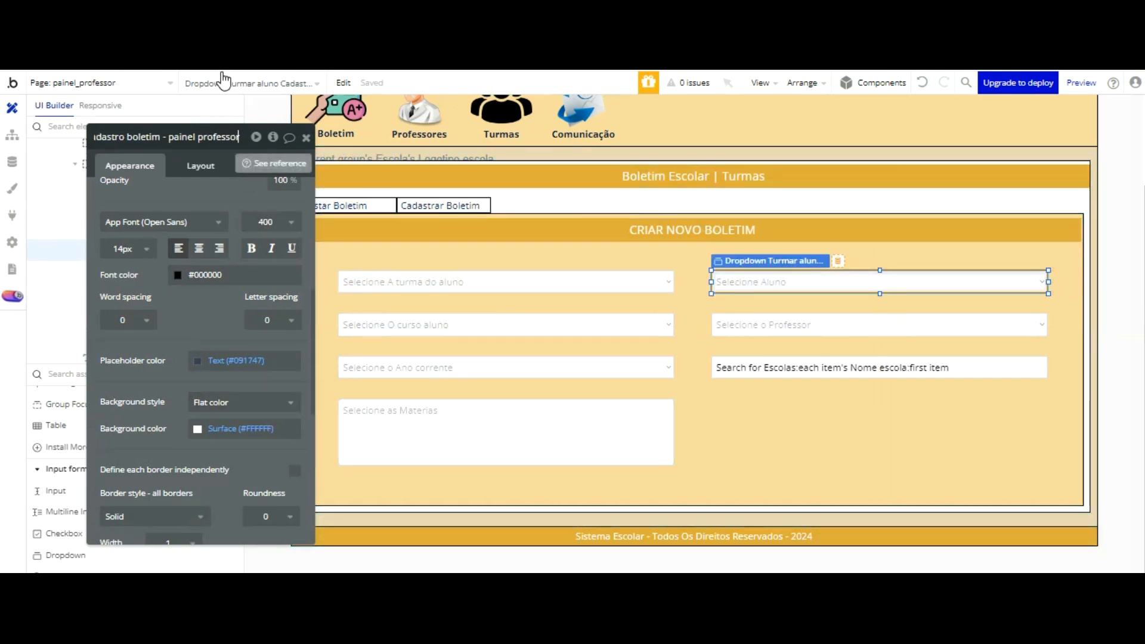
key("Return")
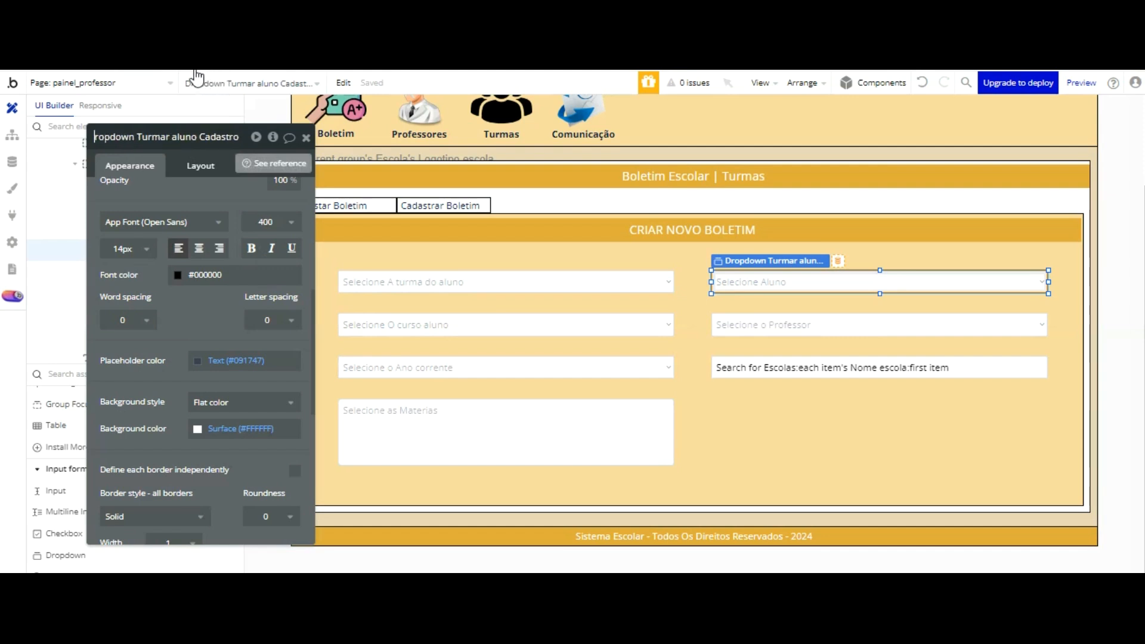
left_click(176, 137)
key("BackSpace")
key("BackSpace")
key("BackSpace")
key("BackSpace")
key("BackSpace")
key("BackSpace")
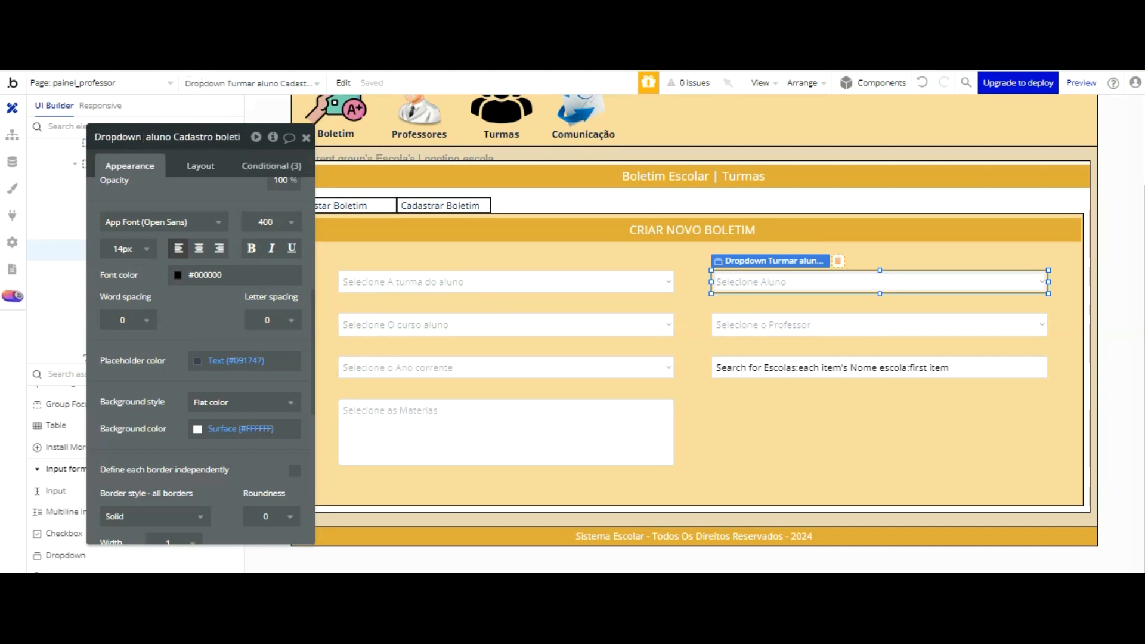
key("Delete")
type("A")
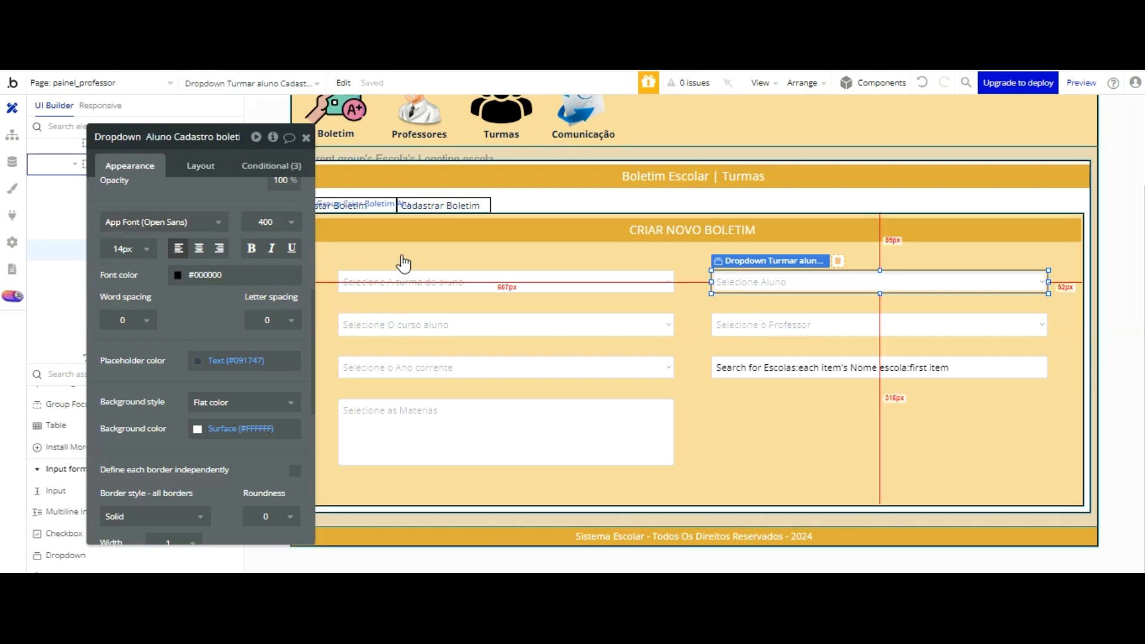
Step: Rename the course dropdown to "Dropdown Curso aluno Cadastro boletim - painel professor", without the trailing "copy"
left_click(409, 301)
left_click(175, 136)
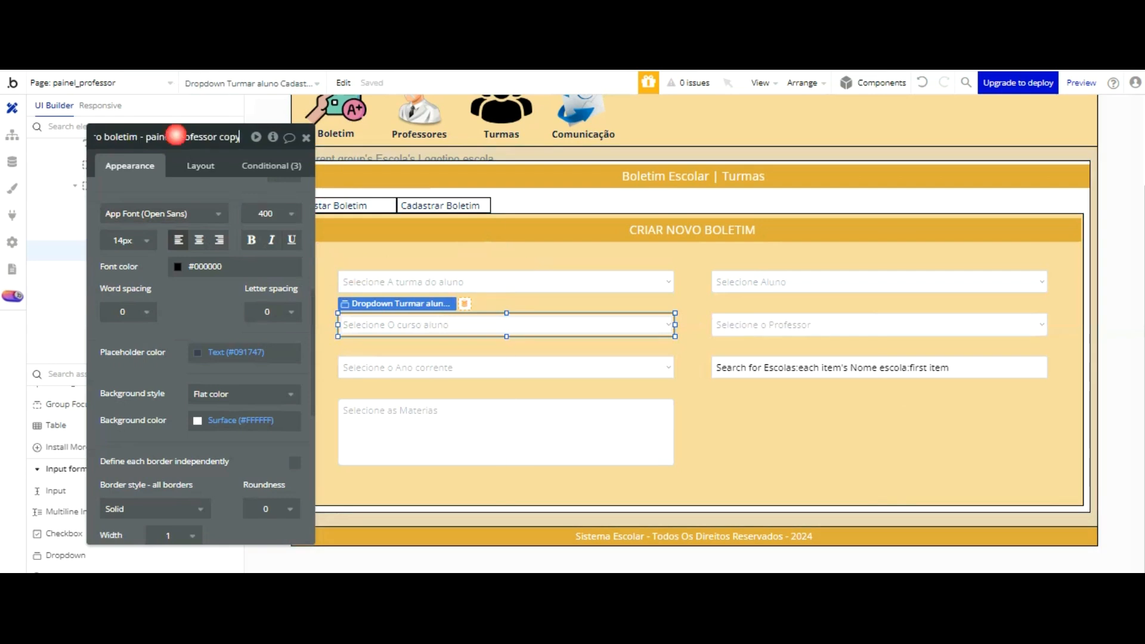
key("BackSpace")
key("BackSpace")
key("BackSpace")
key("BackSpace")
key("BackSpace")
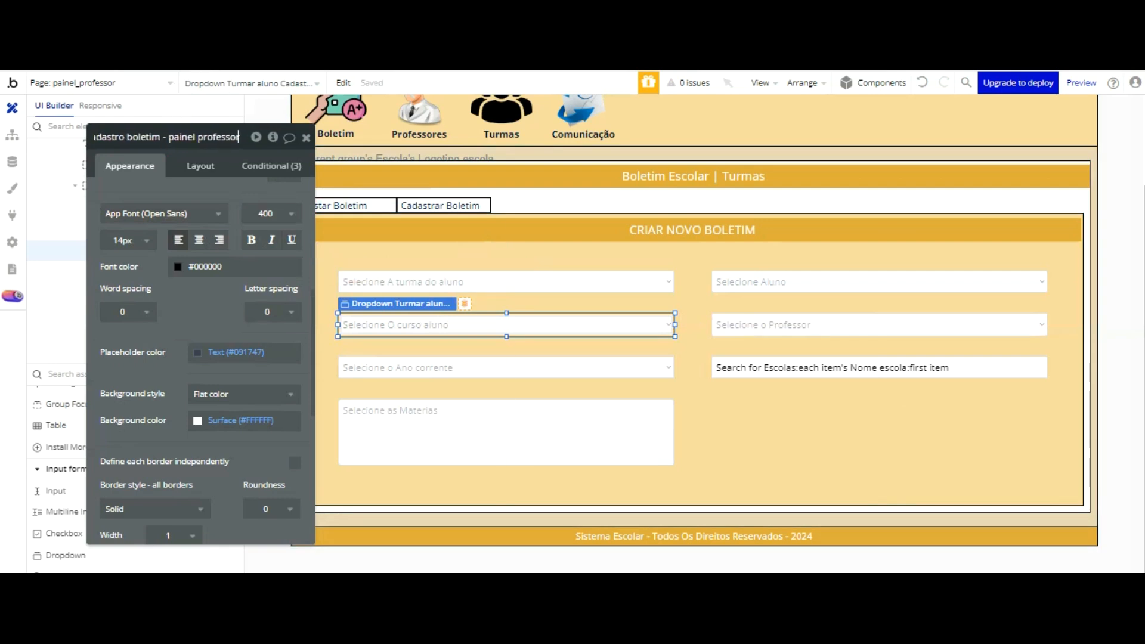
key("Home")
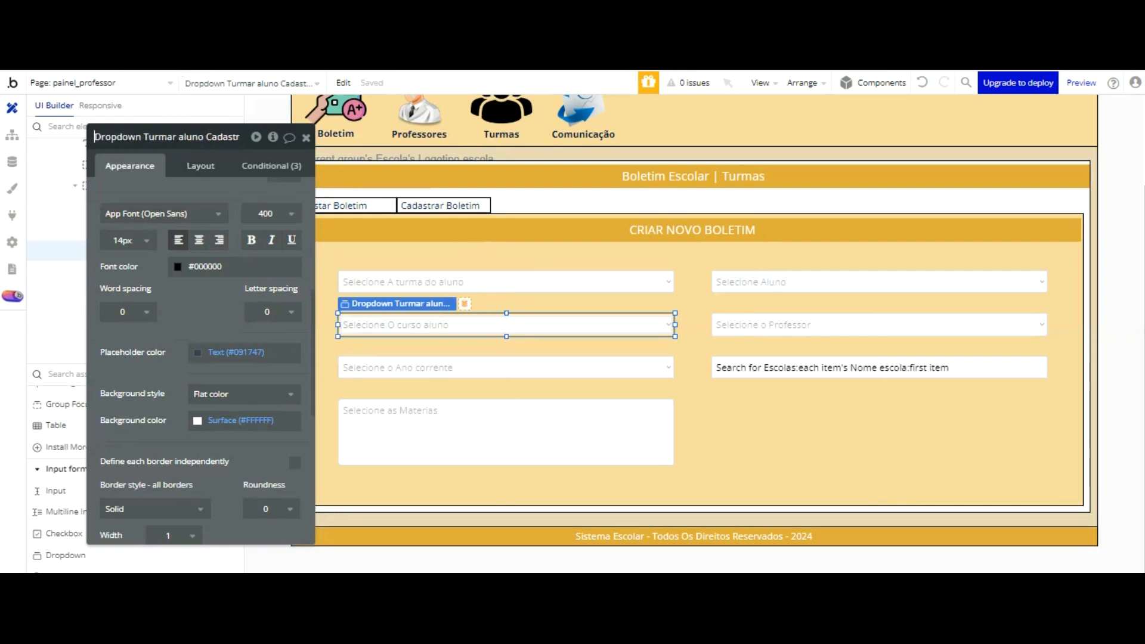
key("BackSpace")
key("BackSpace")
key("BackSpace")
key("BackSpace")
key("BackSpace")
key("BackSpace")
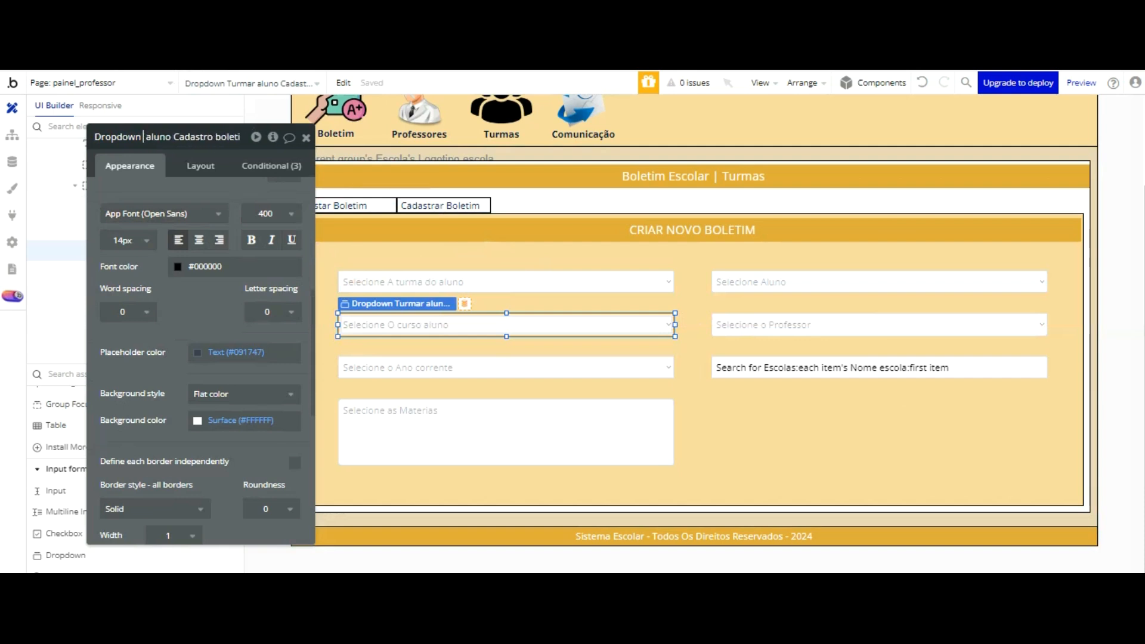
type("Curso")
Step: Rename the teacher dropdown to "Dropdown Professor Aluno Cadastro boletim - painel professor"
left_click(849, 326)
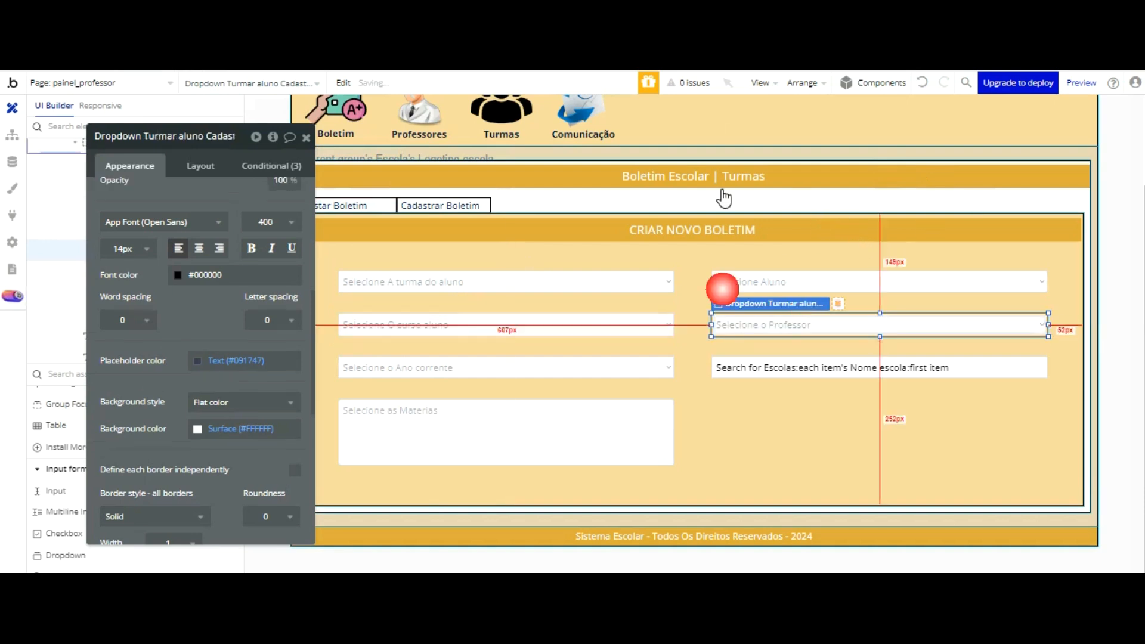
left_click(179, 136)
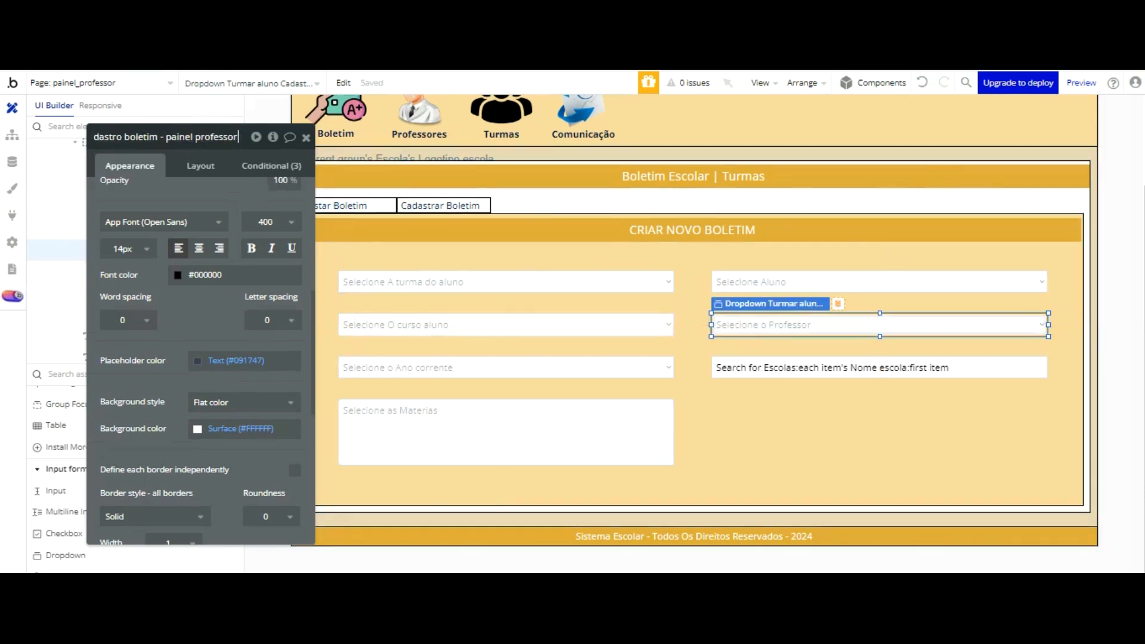
key("Left")
key("Left")
key("Left")
key("Left")
key("Left")
key("Left")
key("Left")
key("Left")
key("Left")
key("Left")
key("Left")
key("Left")
key("Left")
key("Left")
key("Left")
key("Left")
key("Left")
key("Left")
key("Left")
key("Left")
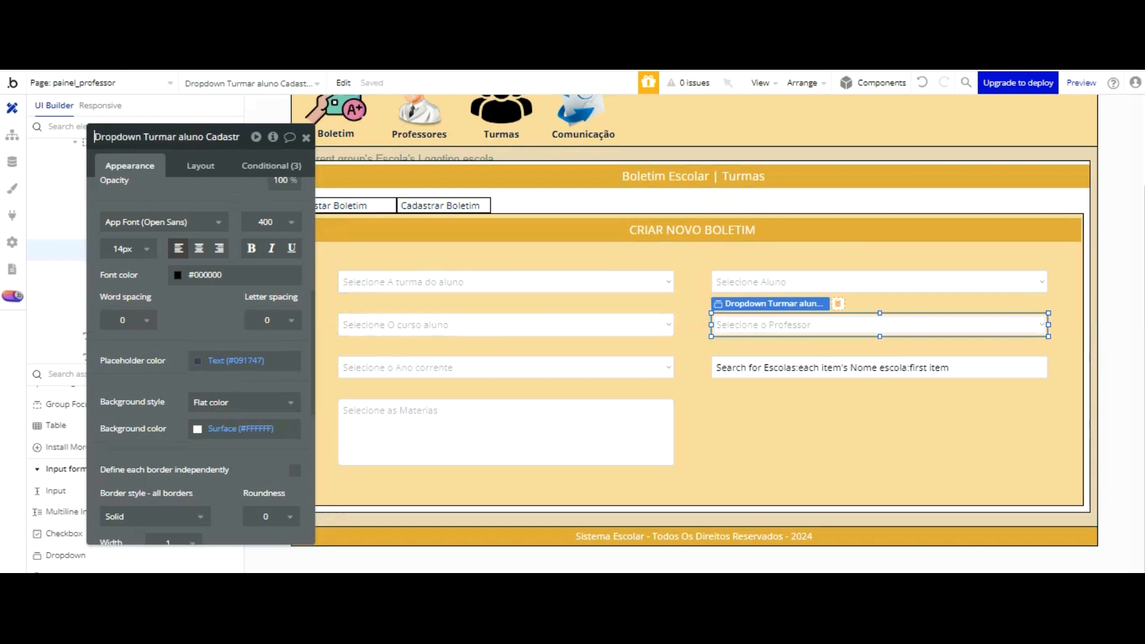
left_click(187, 132)
key("BackSpace")
key("BackSpace")
key("BackSpace")
key("BackSpace")
key("BackSpace")
key("BackSpace")
key("BackSpace")
key("BackSpace")
key("BackSpace")
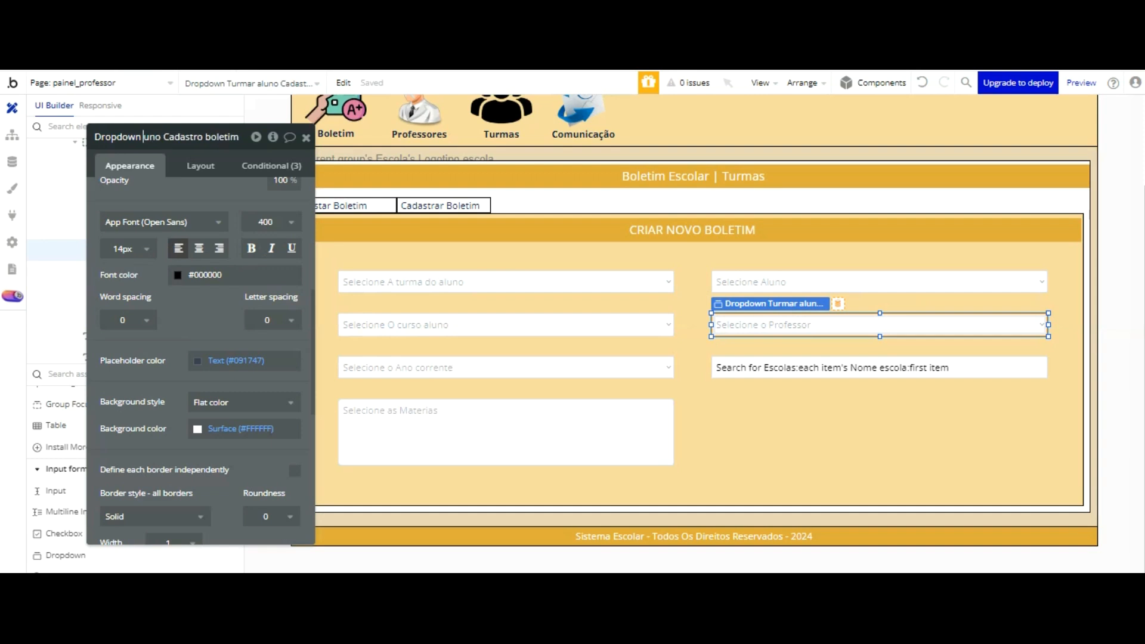
type("P")
type("o")
type("r")
key("BackSpace")
key("BackSpace")
type("rofessor")
left_click(154, 82)
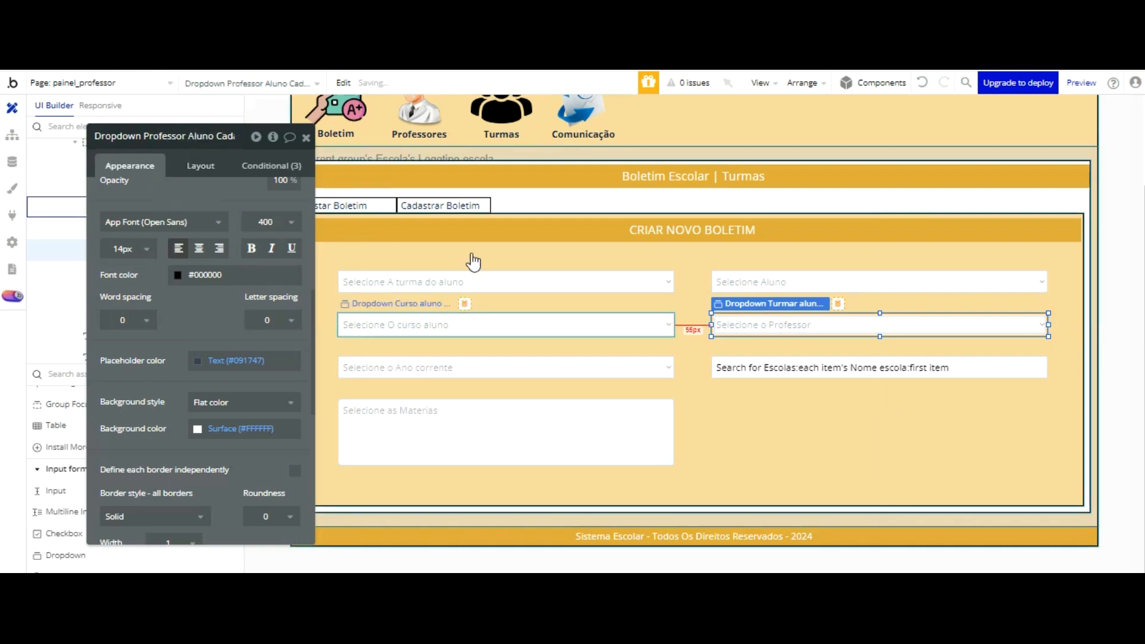
Step: Check the school-name input's name, then duplicate the subjects multiline input and place the copy beside it, below the school-name input
left_click(779, 368)
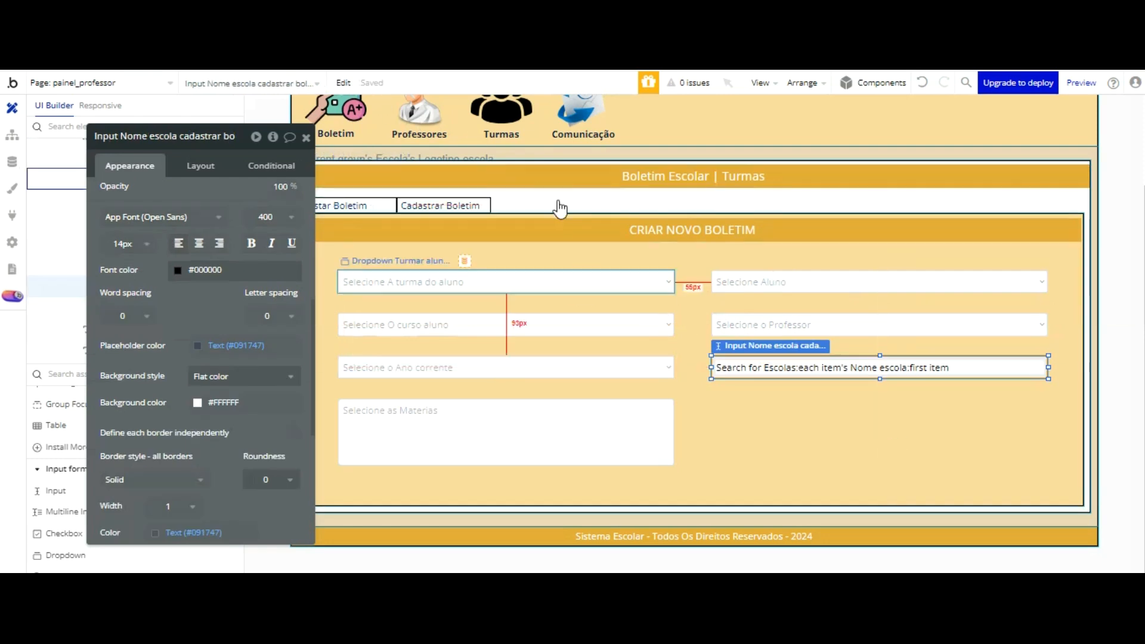
left_click(540, 413)
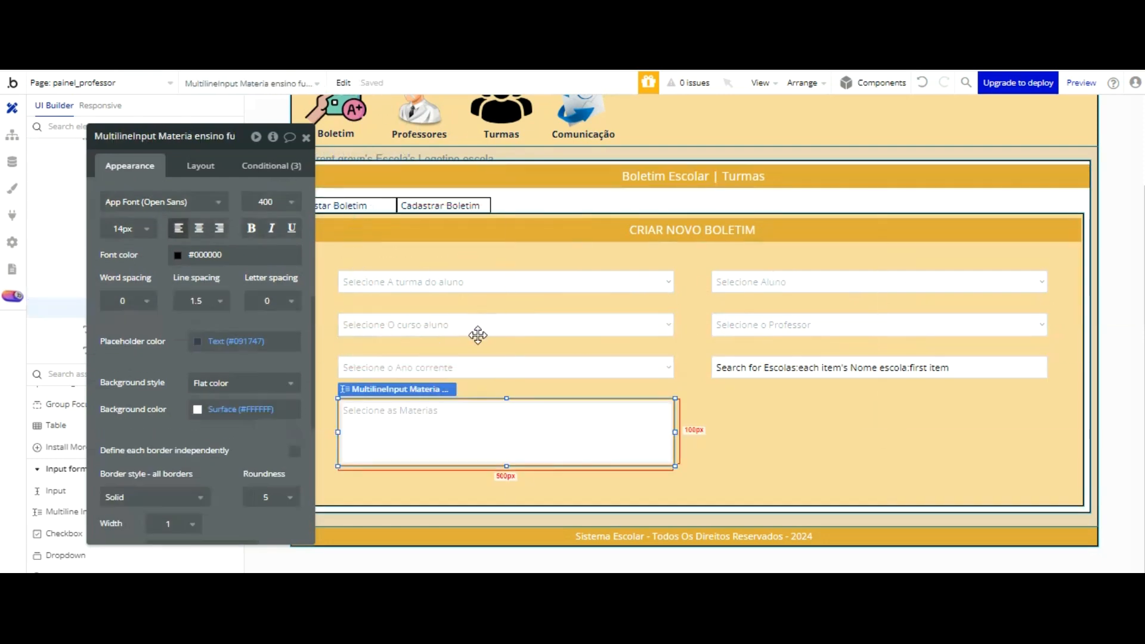
key("ctrl+v")
left_click_drag(486, 324, 883, 333)
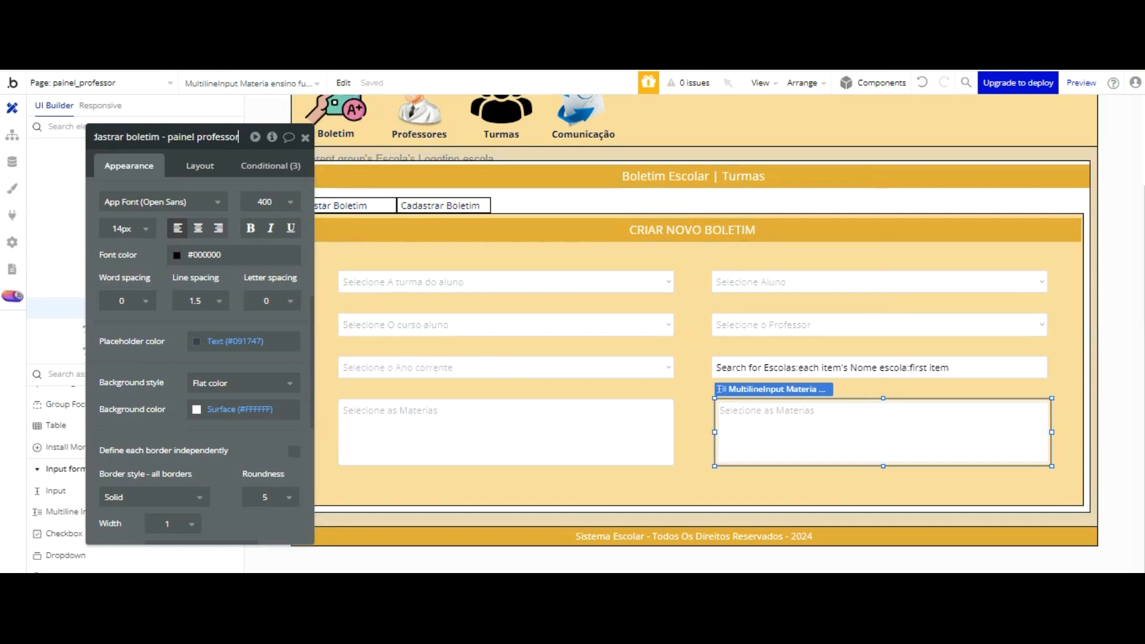
Step: Rename the copied subjects multiline input, replacing "fundamental" with "medio" after "Materia ensino" in its name
key("Left")
key("Left")
key("Left")
key("Left")
key("Left")
key("Left")
key("Left")
key("Left")
key("Left")
key("Left")
key("Left")
key("Left")
key("Left")
key("Left")
key("Left")
key("Left")
key("Left")
key("Left")
key("Left")
key("Left")
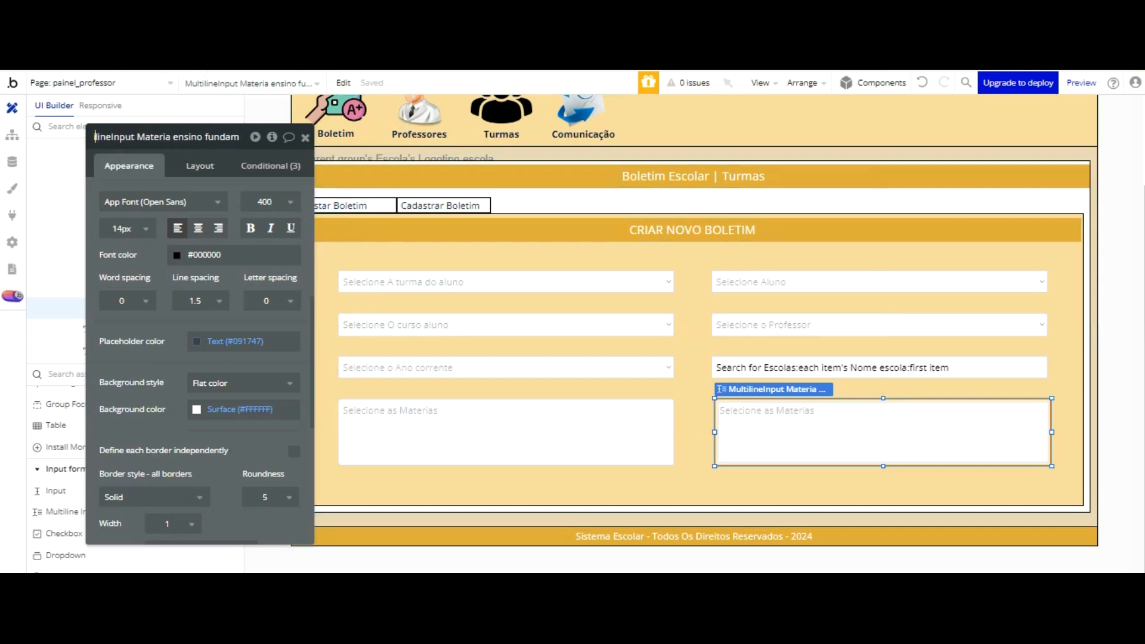
type("Materia ensino fundamen")
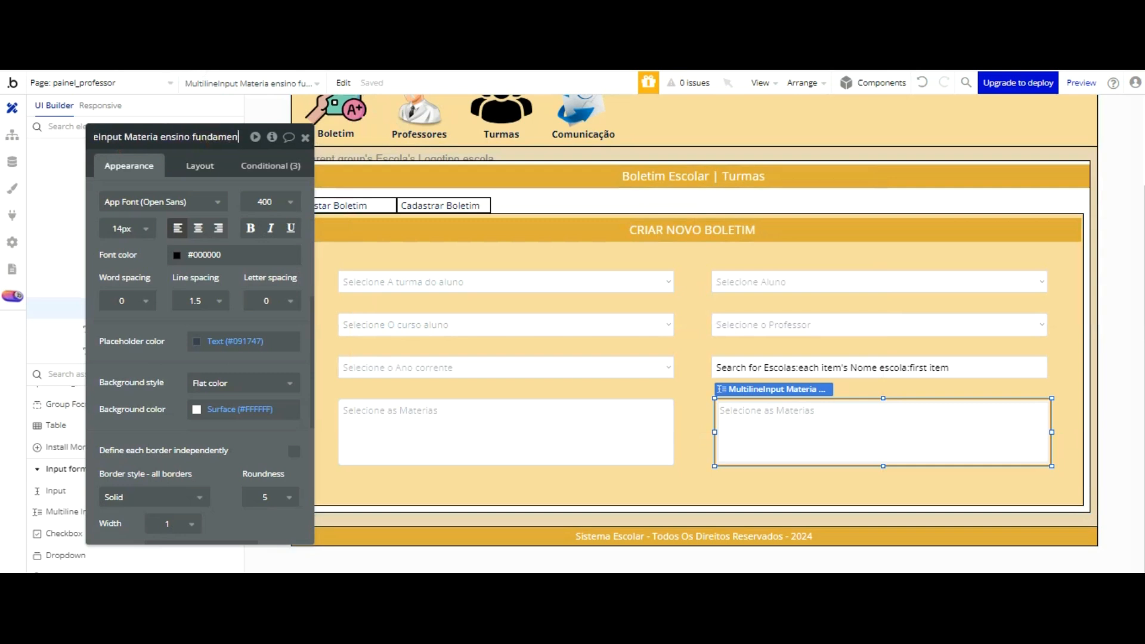
type("tal ca")
left_click(225, 137)
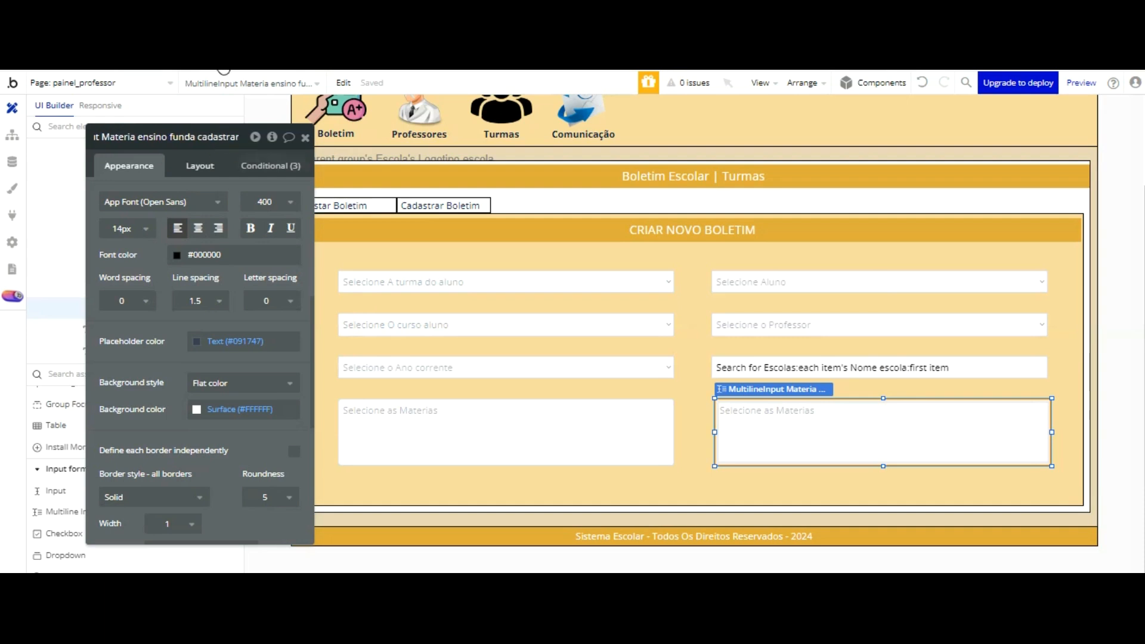
key("BackSpace")
key("BackSpace")
key("BackSpace")
key("BackSpace")
key("BackSpace")
type("medio")
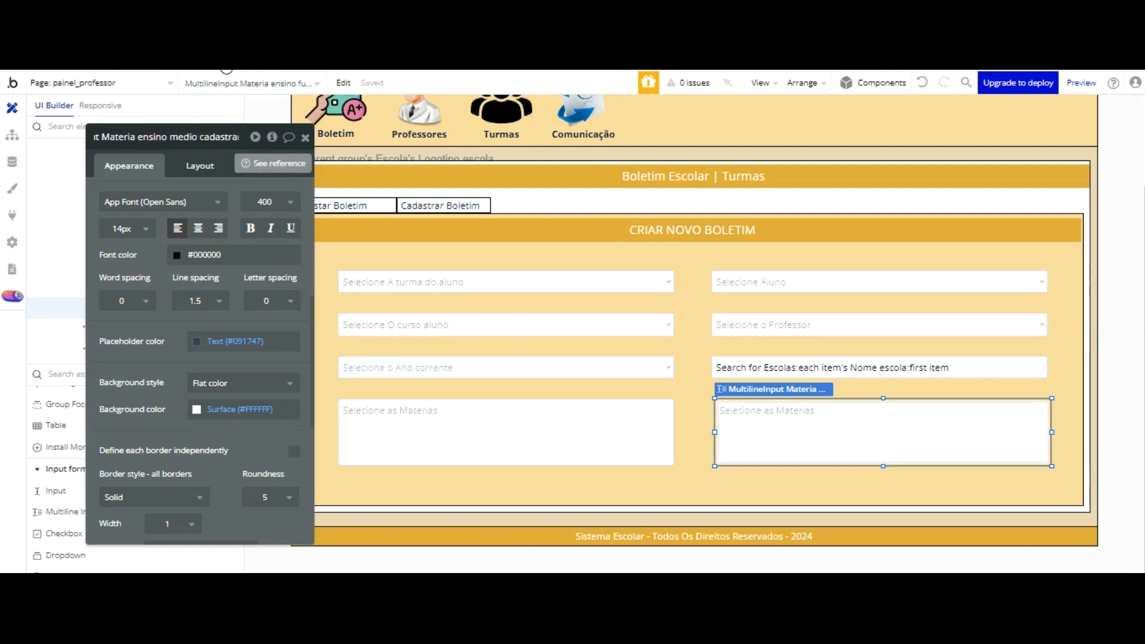
left_click(180, 79)
scroll(182, 177, "up", 6)
left_click(185, 306)
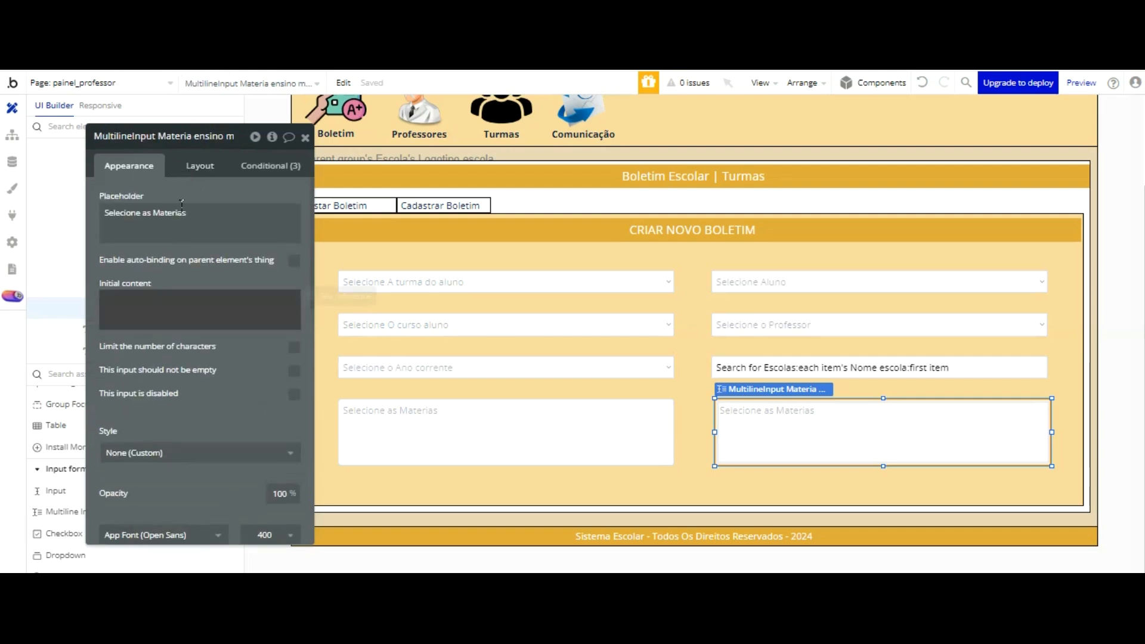
left_click(366, 298)
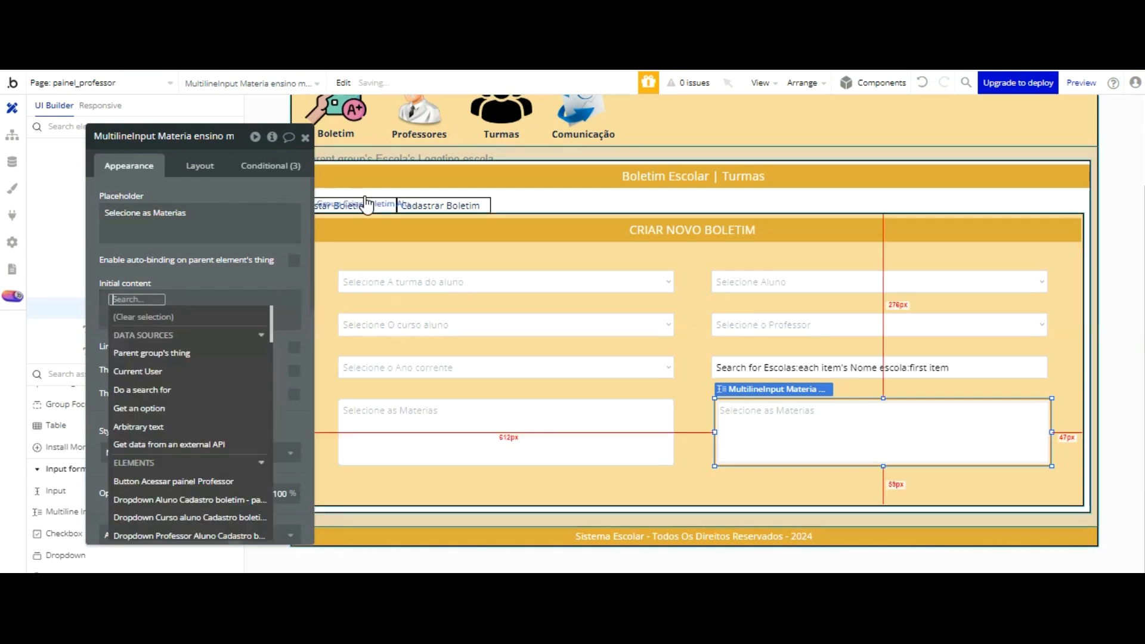
left_click(155, 389)
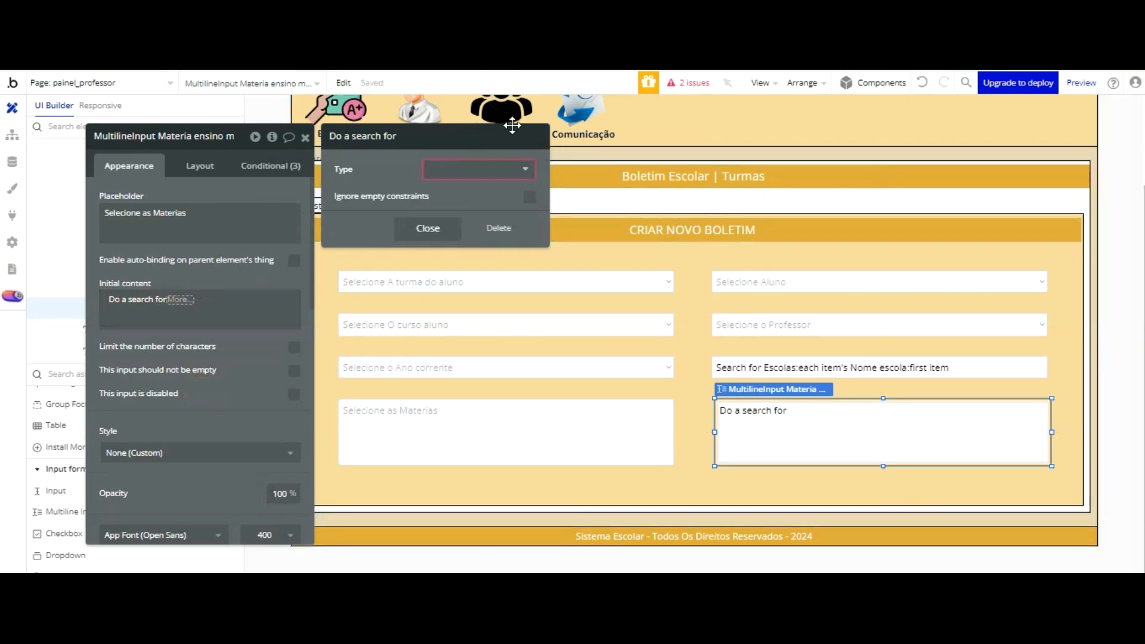
left_click(508, 228)
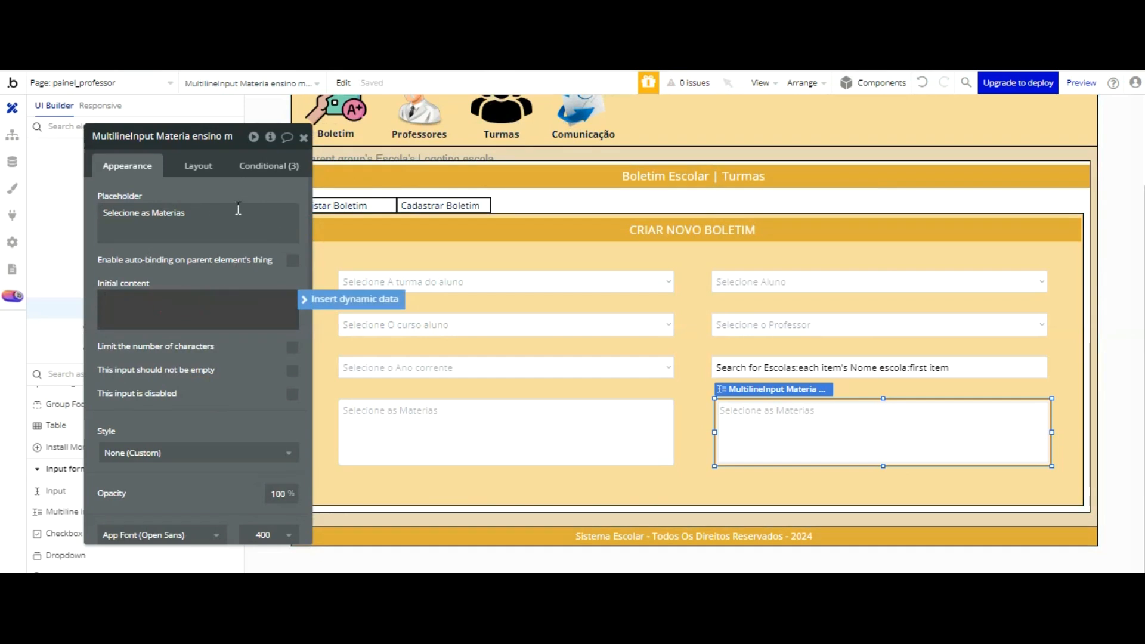
scroll(305, 210, "down", 5)
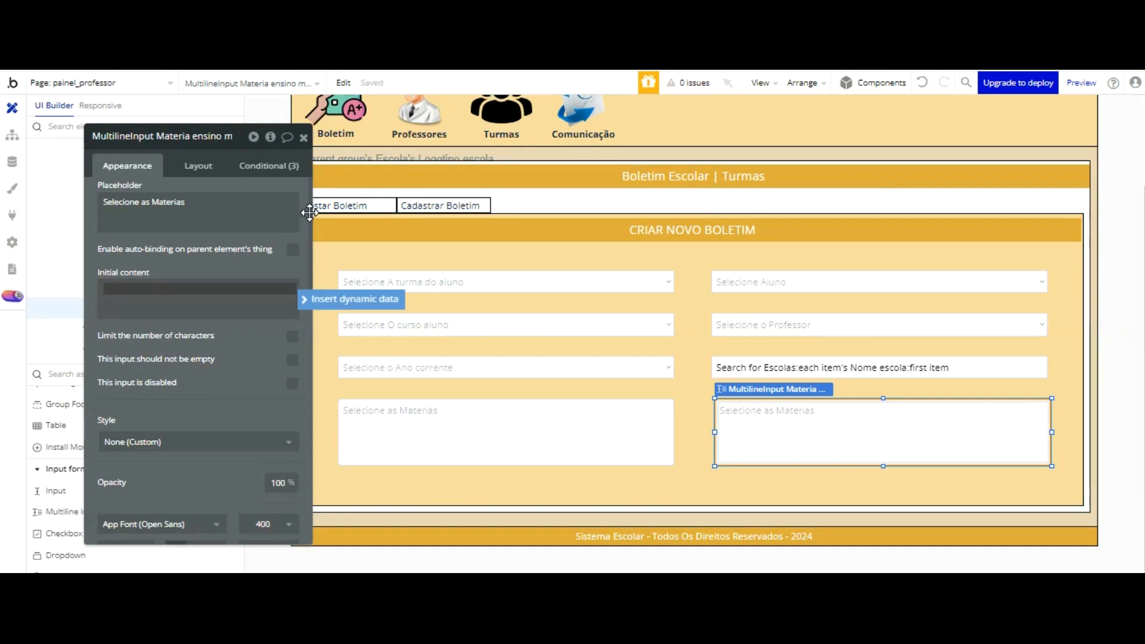
scroll(224, 215, "up", 5)
Step: Insert a "Get an option" dynamic expression as the initial content of the copied subjects multiline input
left_click(215, 310)
left_click(344, 303)
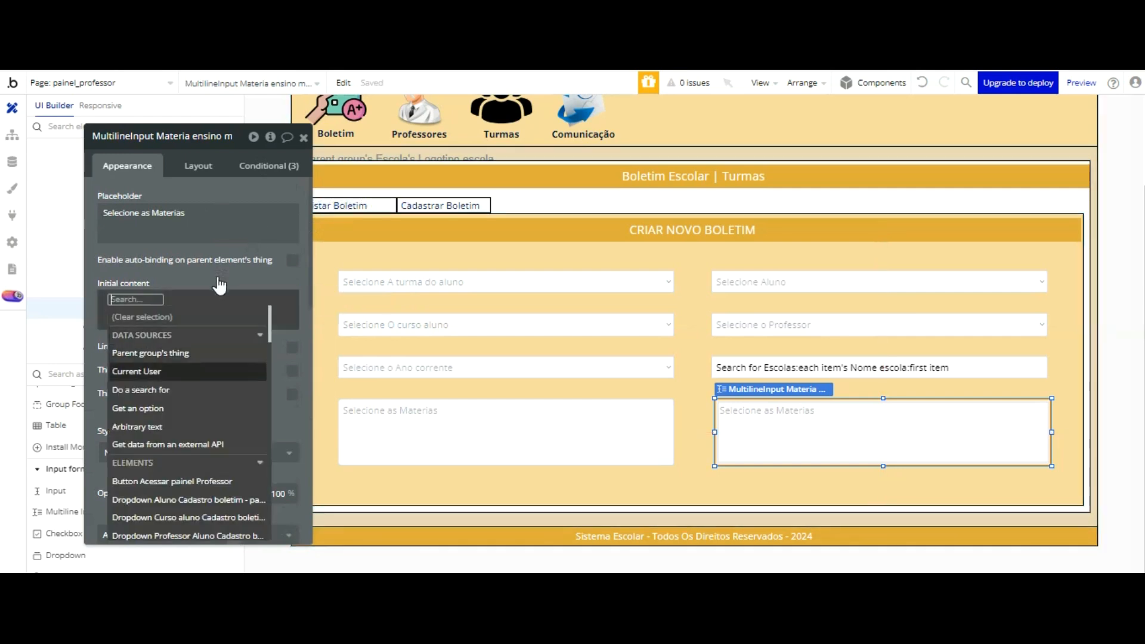
key("Up")
key("Up")
key("Up")
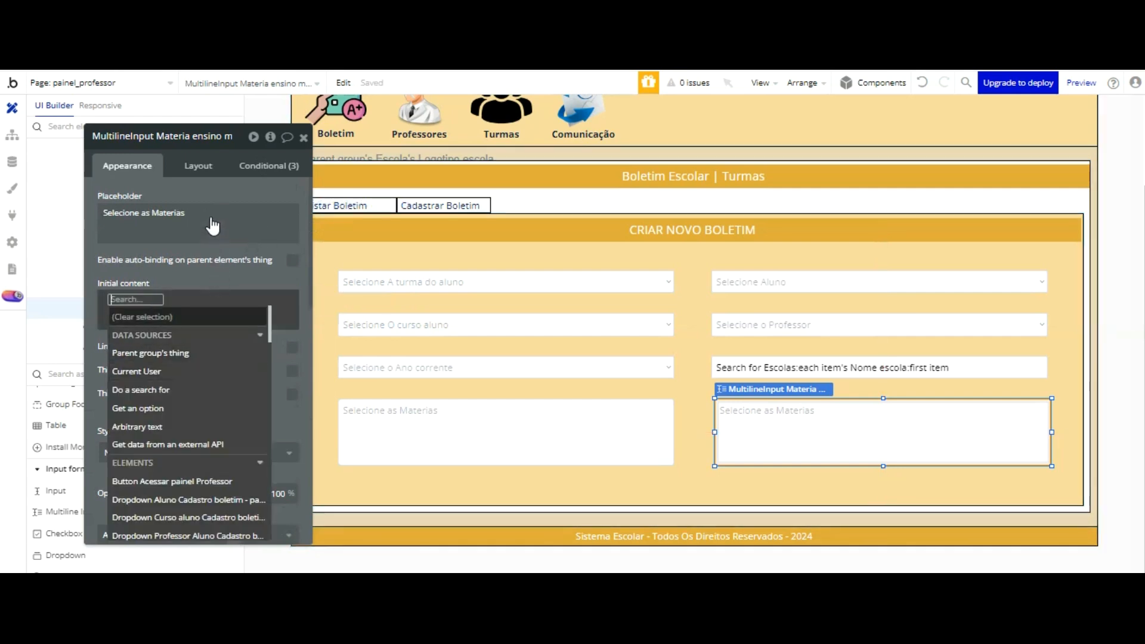
key("Down")
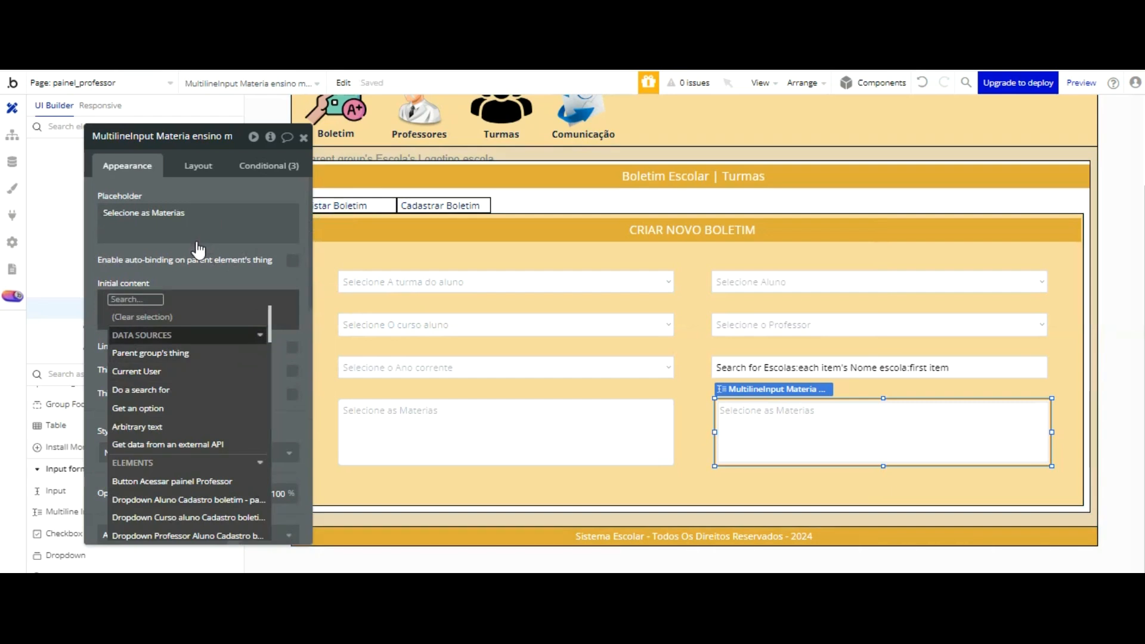
key("Down")
key("Down")
key("Down")
key("Down")
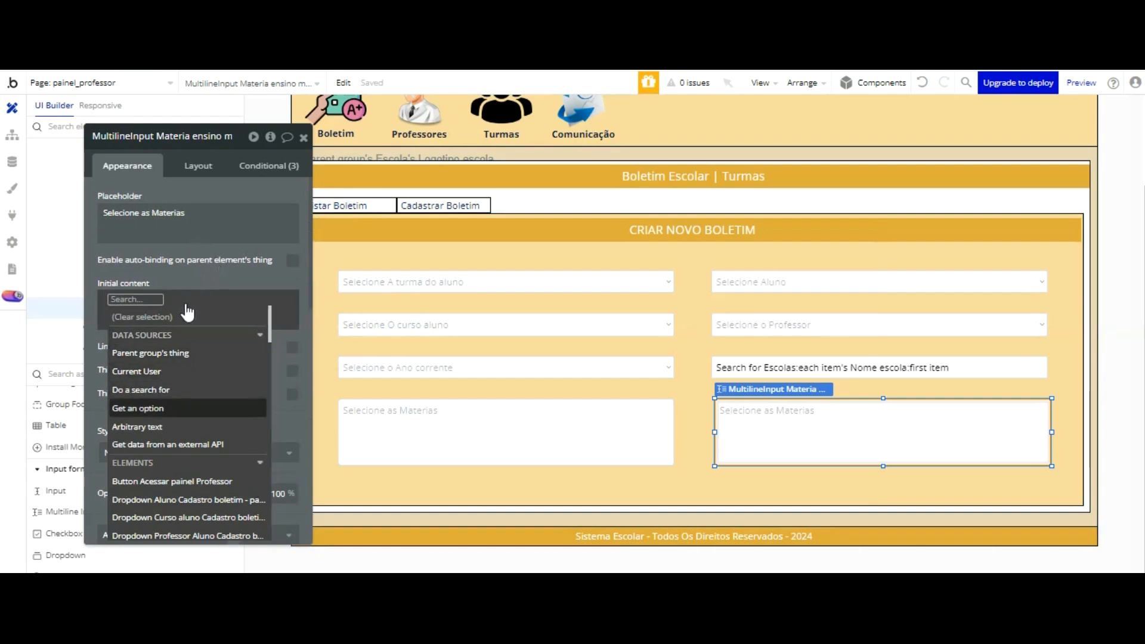
key("Return")
Step: Set the expression's option set to "Materia ensino médio" with "All options" and close its settings
left_click(441, 169)
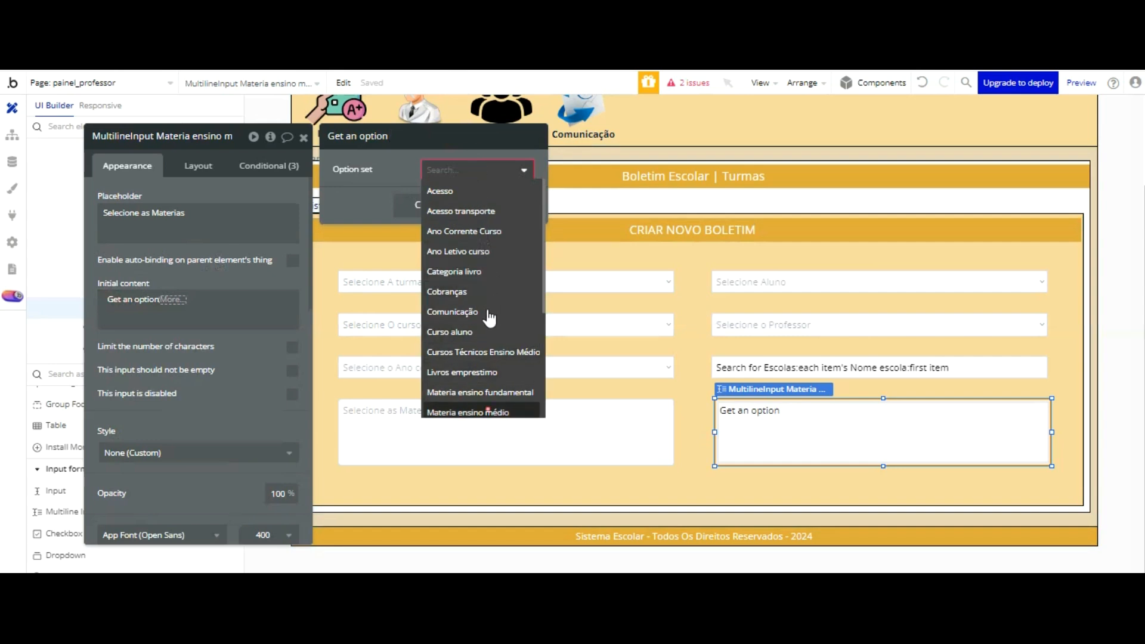
left_click(488, 413)
left_click(444, 196)
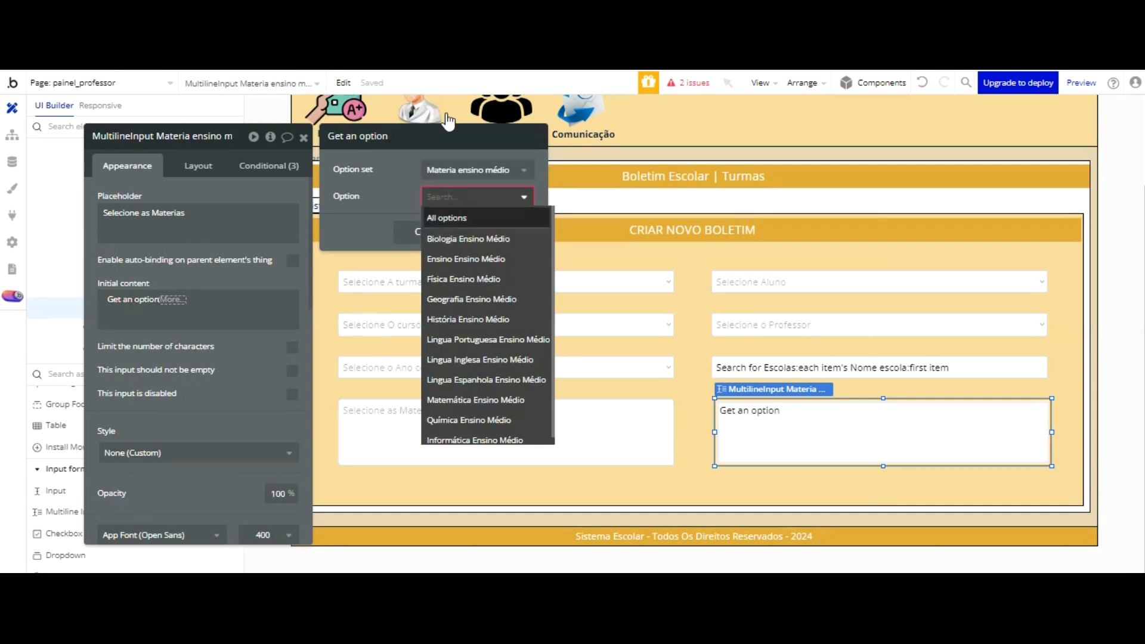
left_click(445, 215)
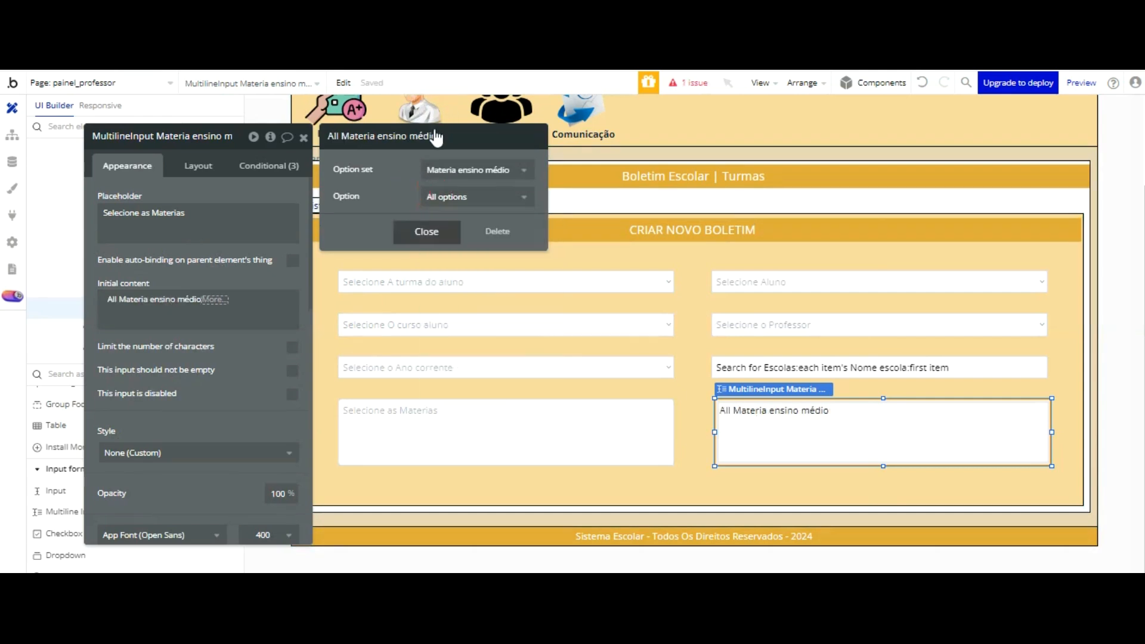
left_click(435, 230)
left_click(258, 254)
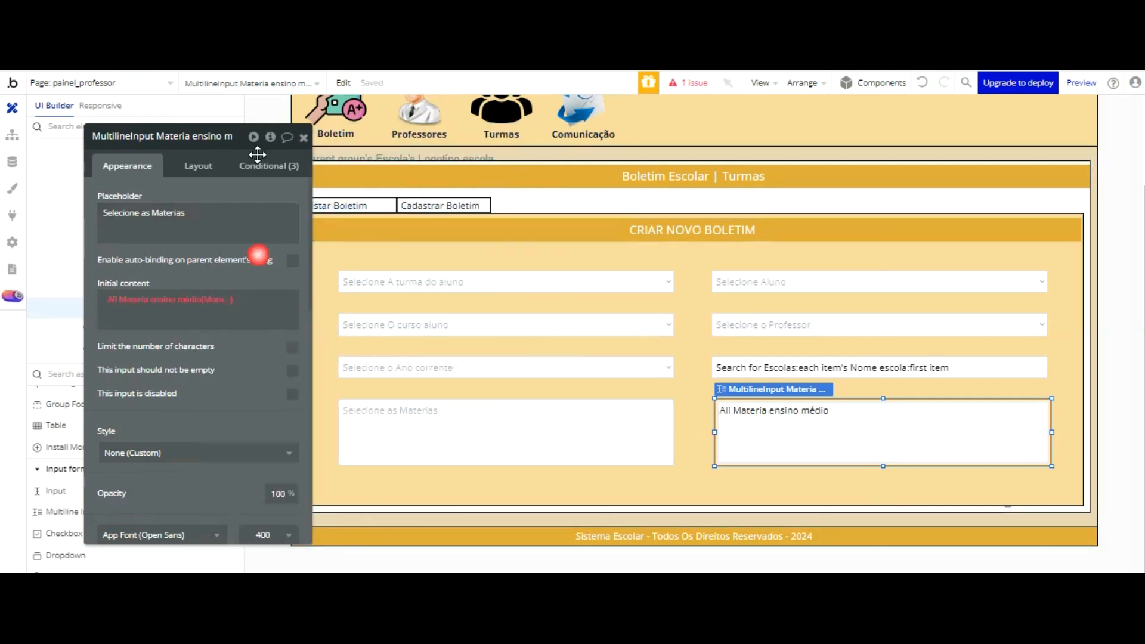
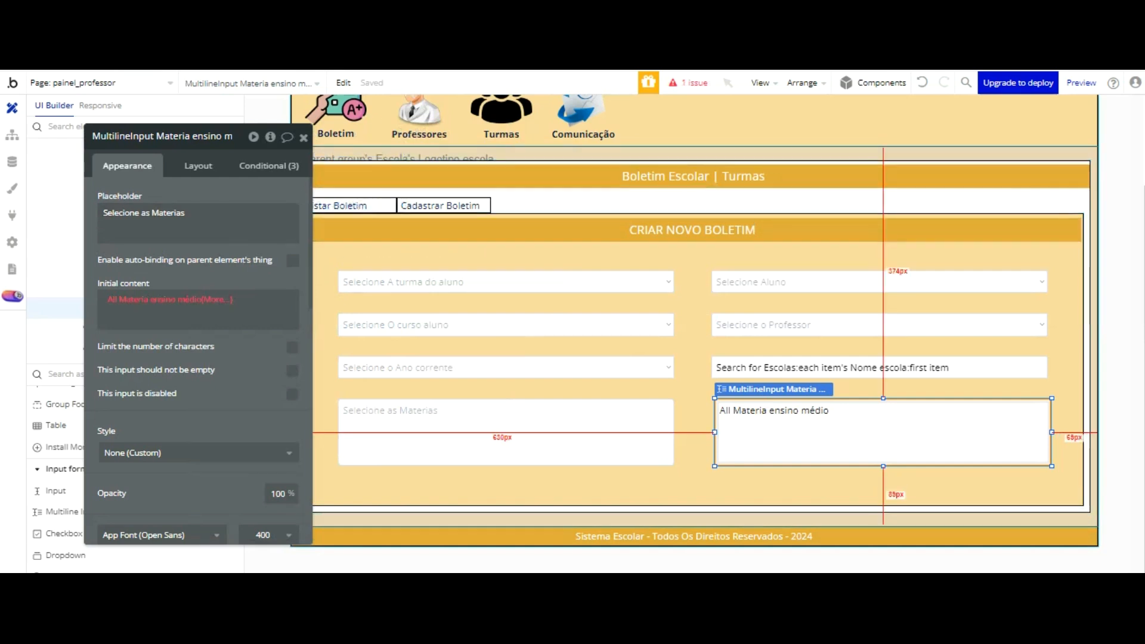
Step: Delete both subjects multiline inputs from the Criar Novo Boletim form
left_click(303, 138)
double_click(769, 426)
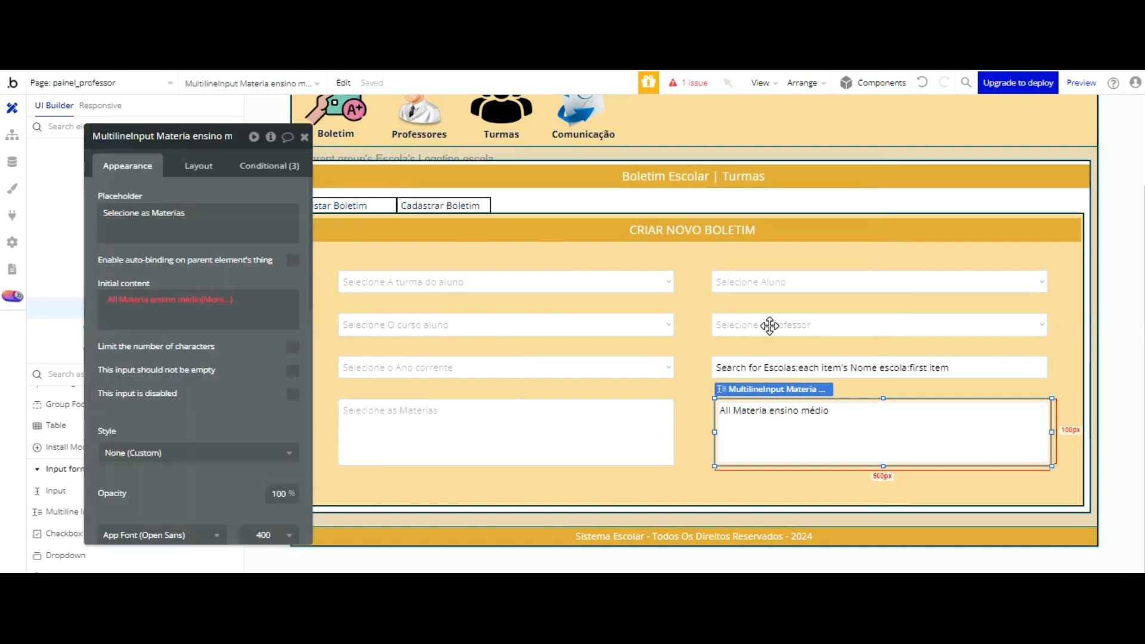
key("Delete")
left_click(609, 409)
key("Delete")
Step: Add a multidropdown to the form, aligned directly below the "Selecione o Ano corrente" dropdown
scroll(124, 357, "down", 5)
left_click(124, 475)
left_click(369, 409)
left_click_drag(392, 416, 357, 406)
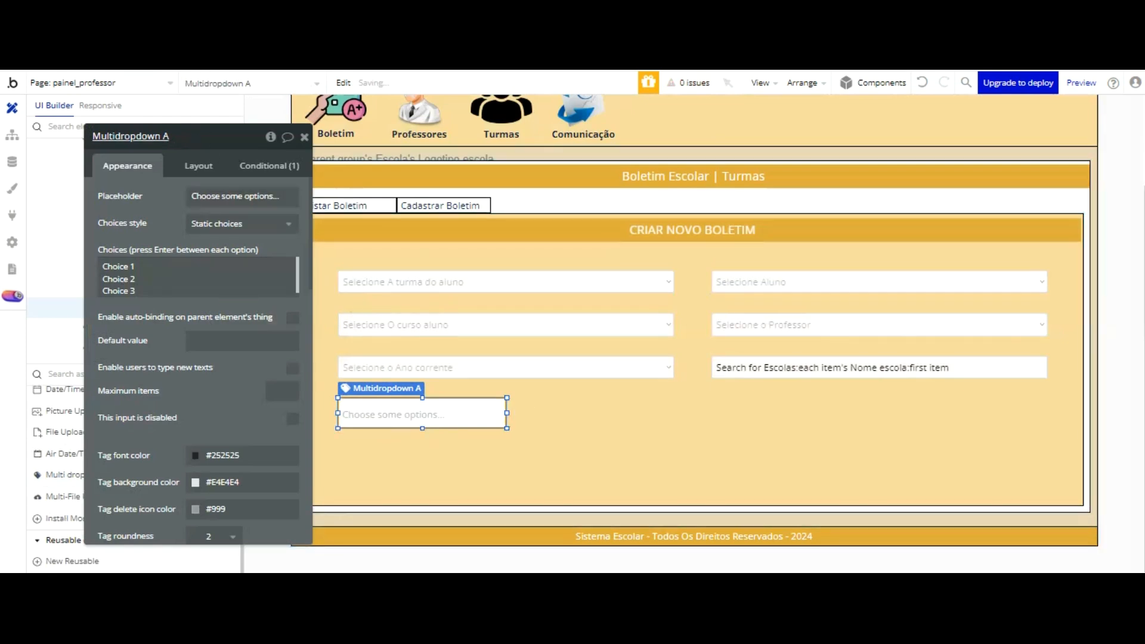
Step: Set the multidropdown's choices style to "Dynamic choices" and its placeholder to "Selecione a materia"
left_click(210, 224)
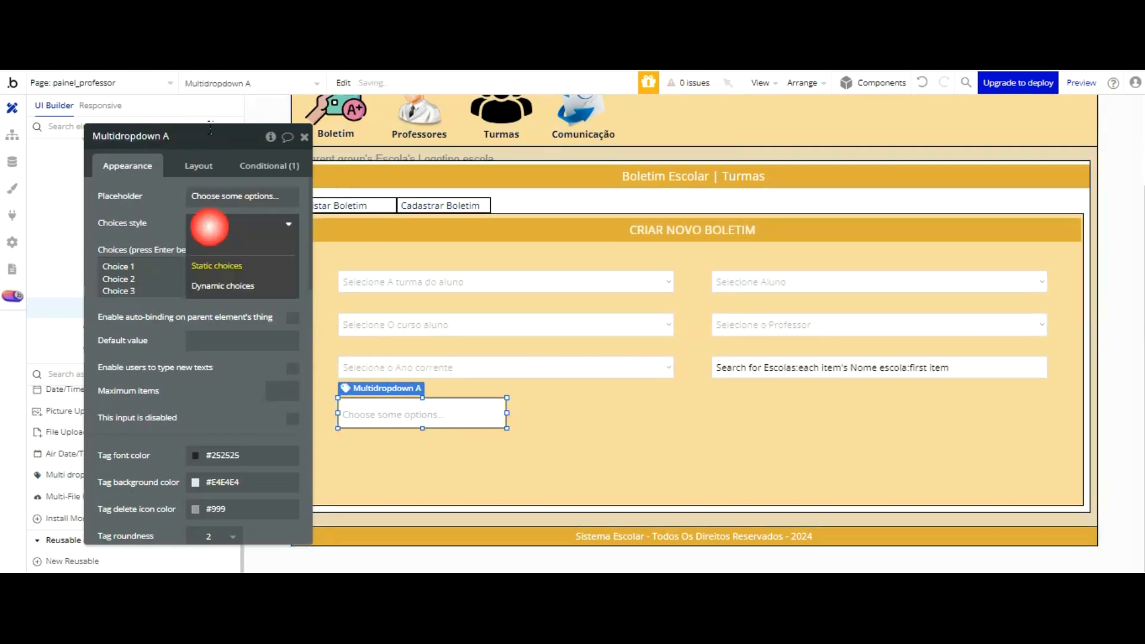
left_click(222, 280)
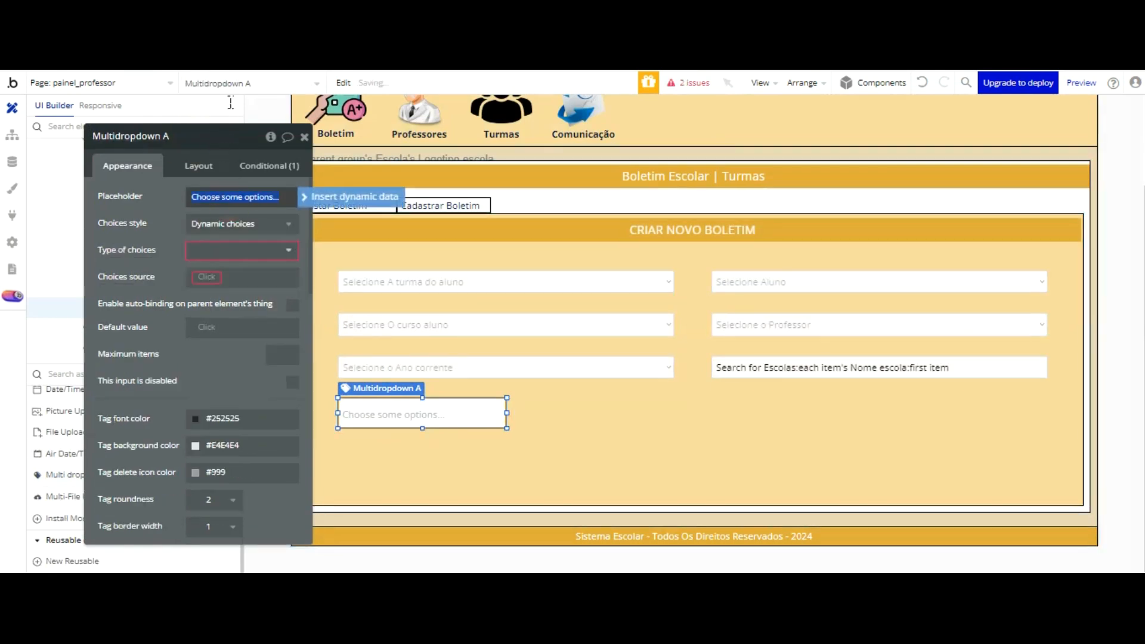
type("Sel")
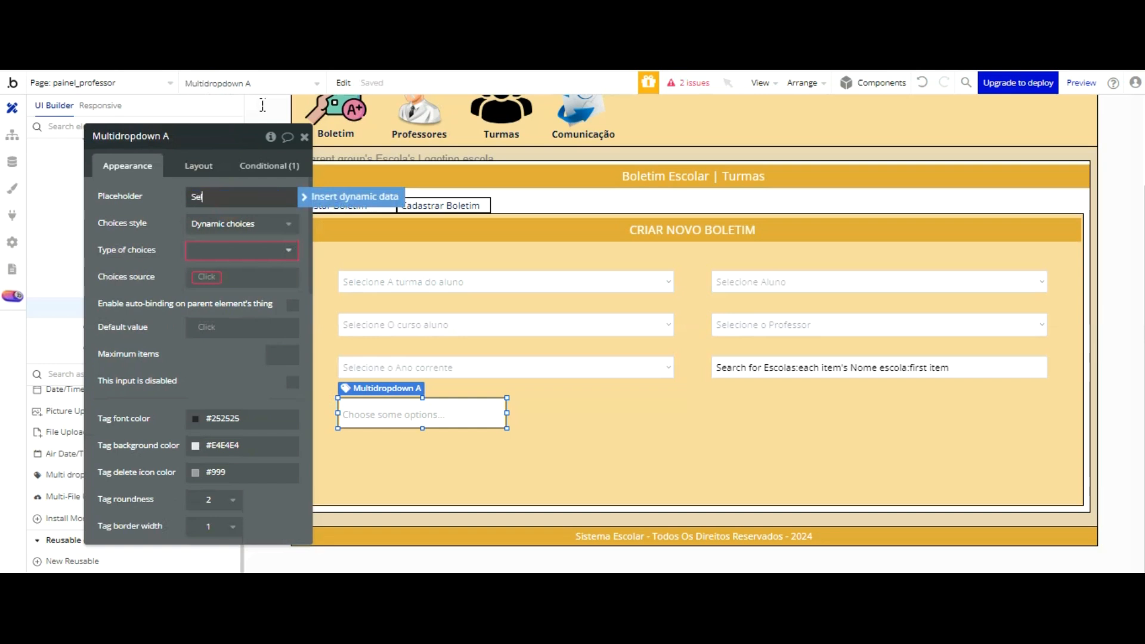
type("ecione a materia")
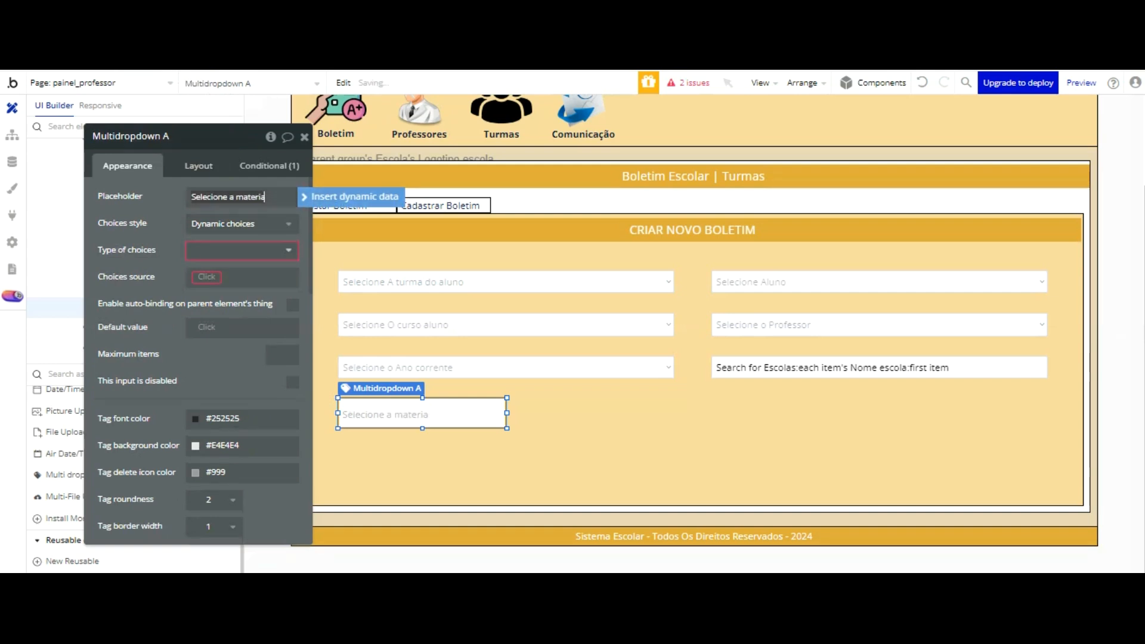
Step: Rename the multidropdown as "Multidropdown Materia ensino Fundamental cadastro boletim - painel professor"
double_click(174, 136)
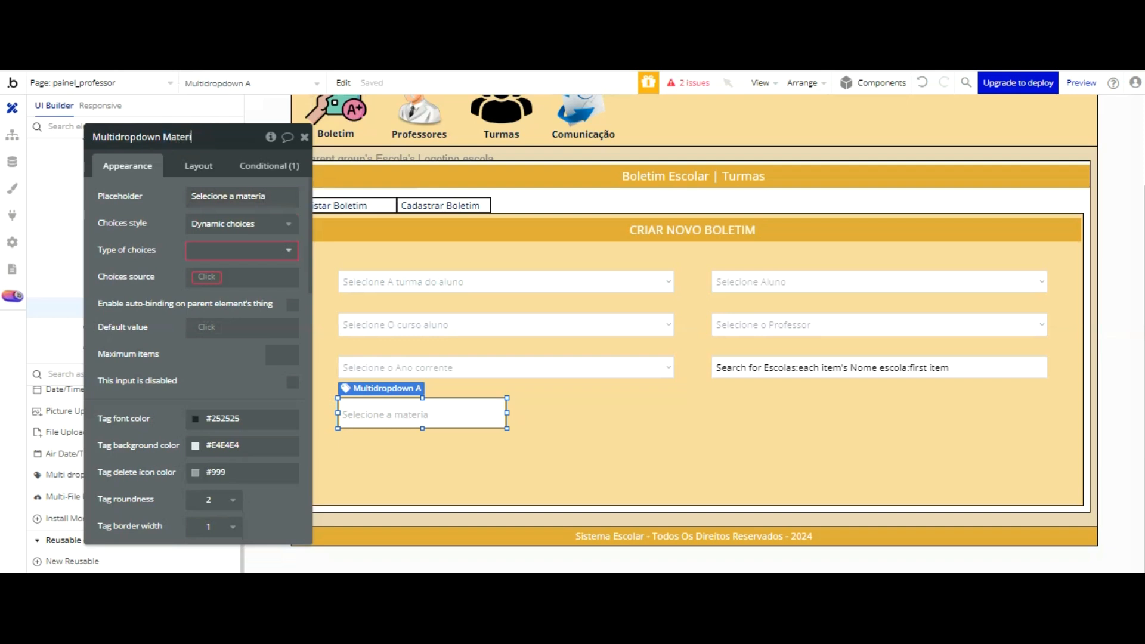
type("Materia ensino Fncamdn")
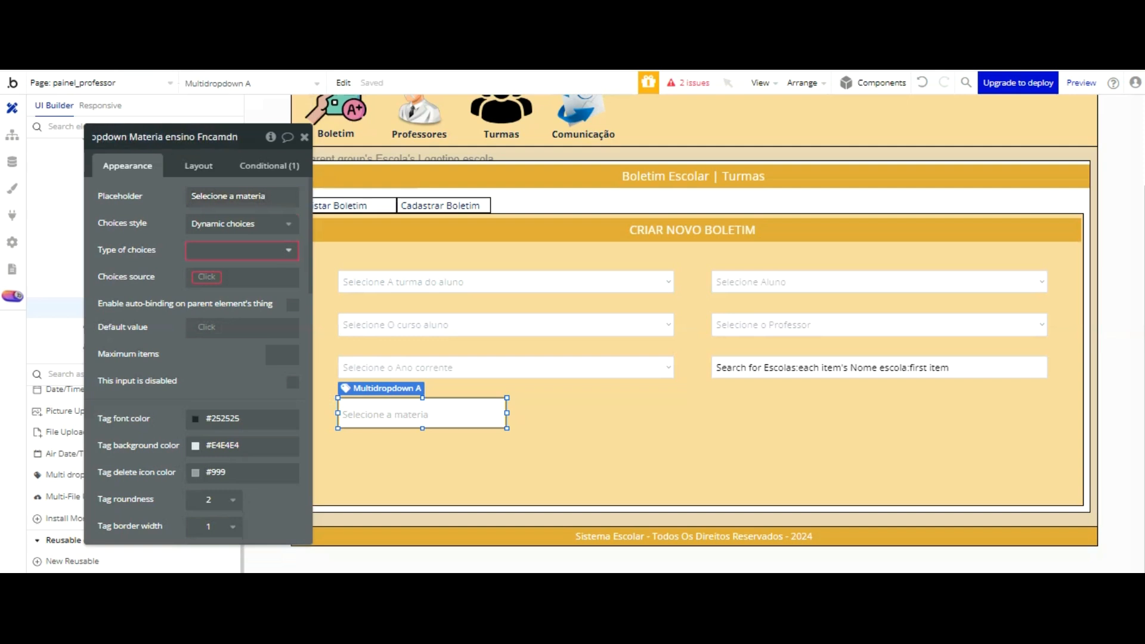
key("BackSpace")
key("BackSpace")
key("BackSpace")
key("BackSpace")
key("BackSpace")
key("BackSpace")
type("undamenta")
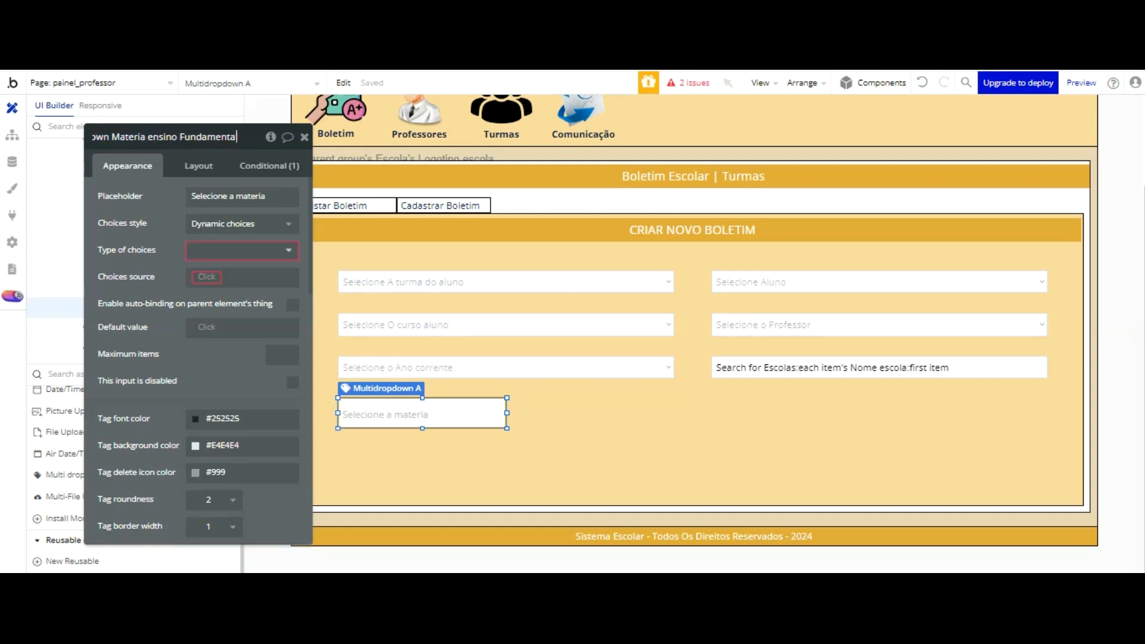
type("l cas")
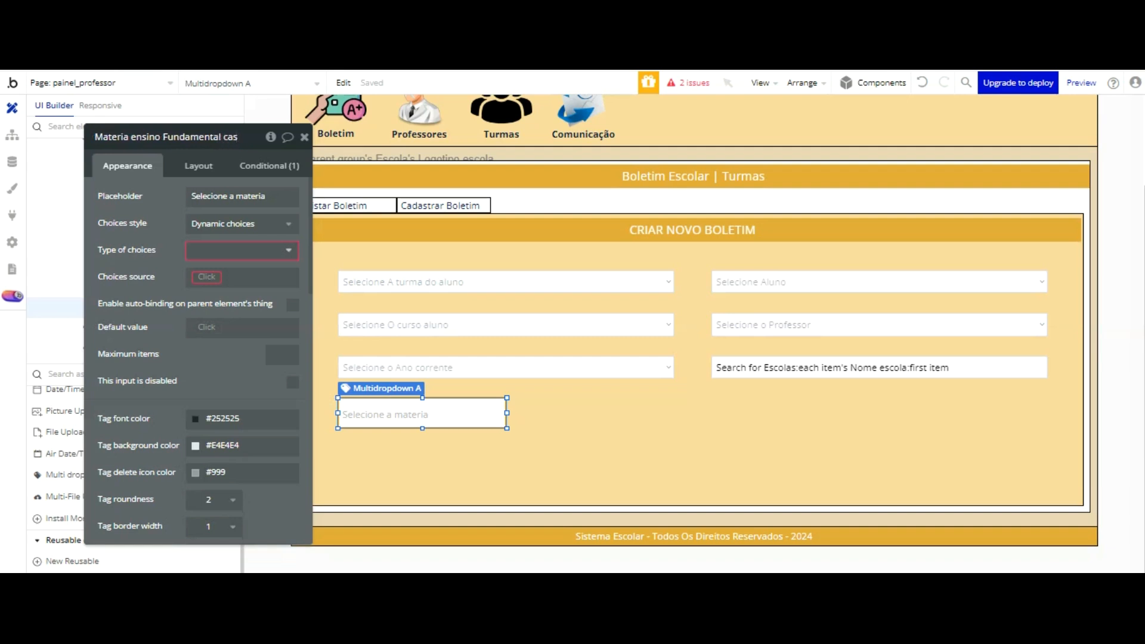
type("=")
key("BackSpace")
type("dastro boletim")
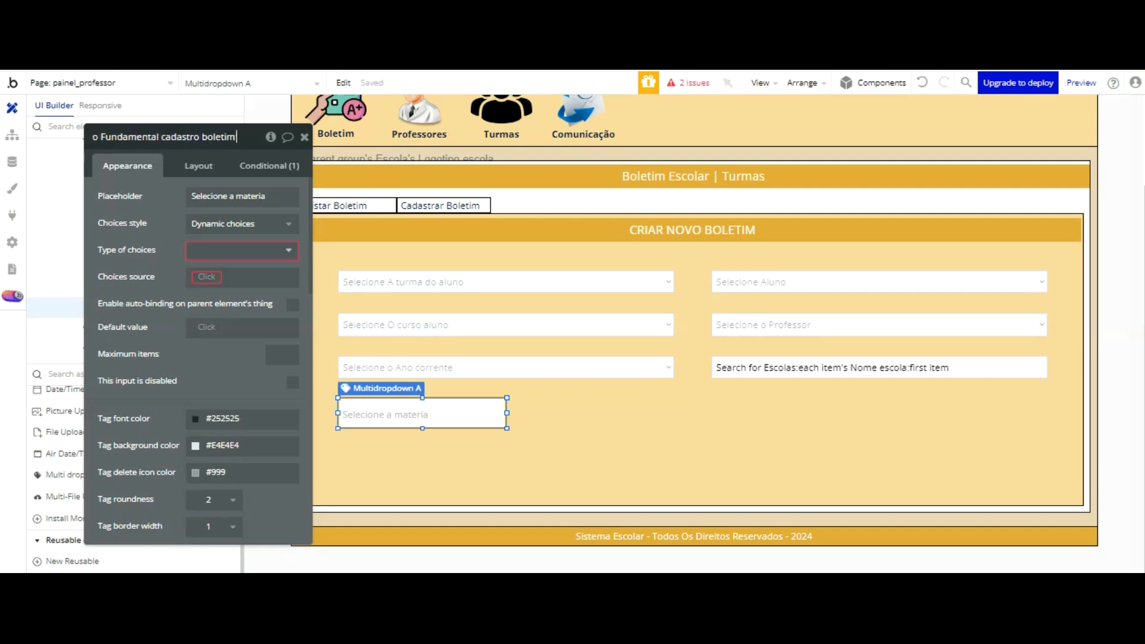
type(" - pain")
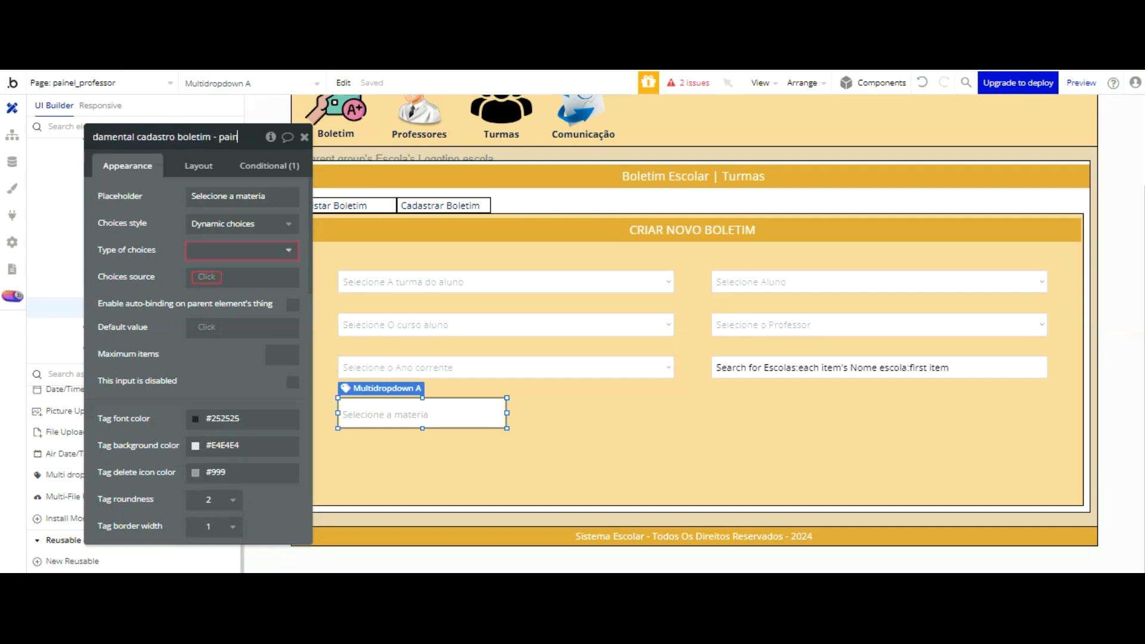
type("el professor")
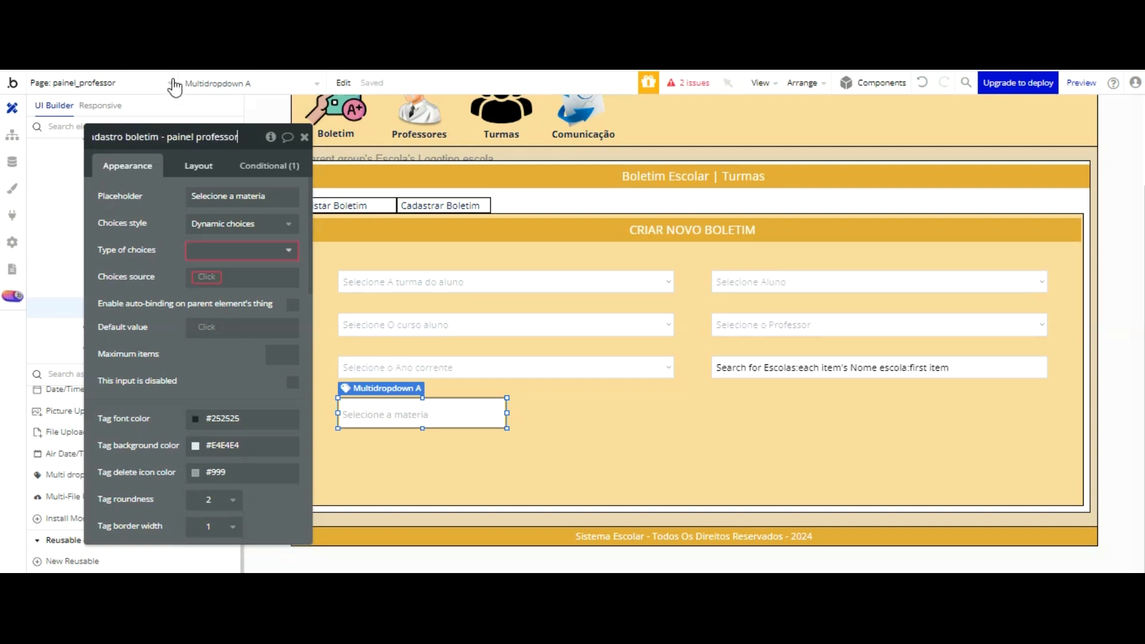
Step: Set the choice type to "Materia ensino fundamental", the source to "All Materia ensino fundamental" and the option caption to "Current option's Display"
left_click(230, 250)
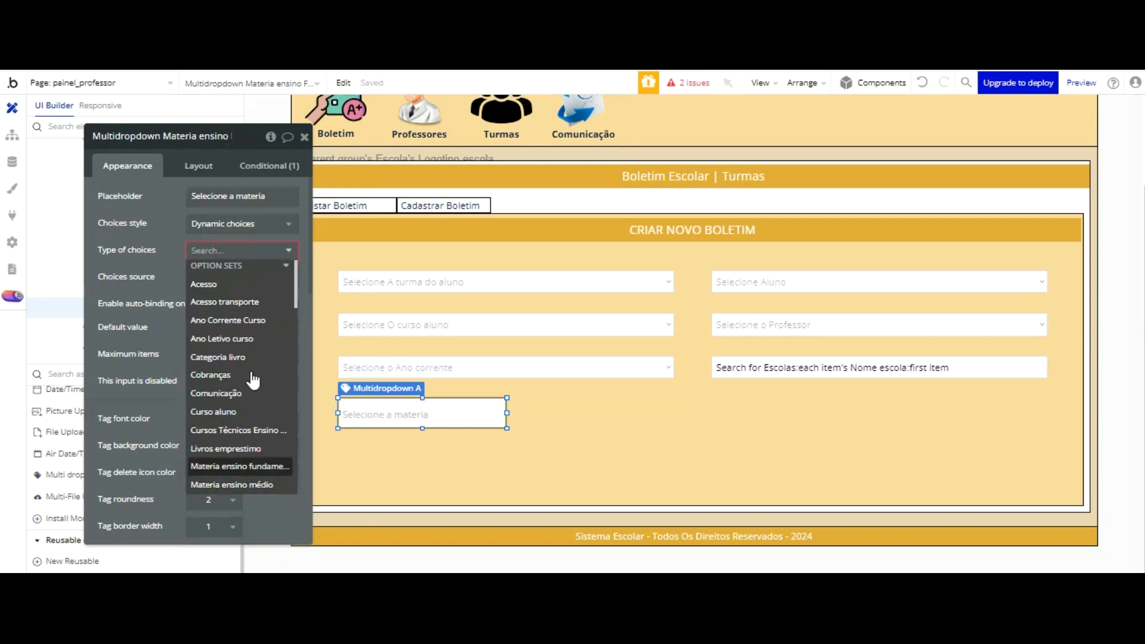
left_click(239, 471)
left_click(207, 277)
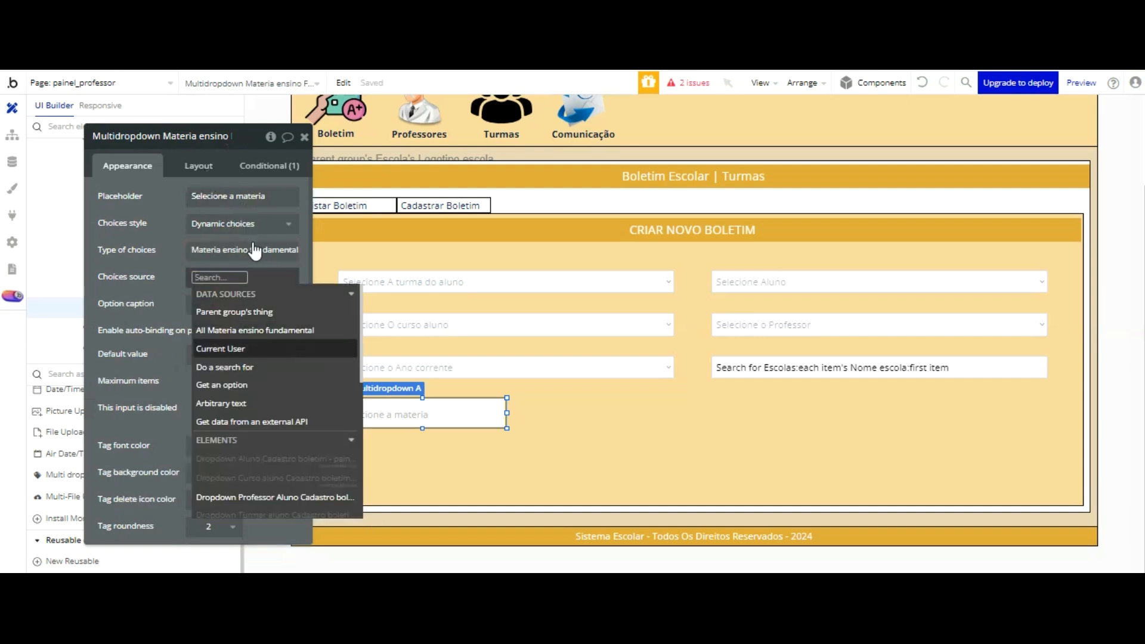
left_click(255, 330)
left_click(220, 310)
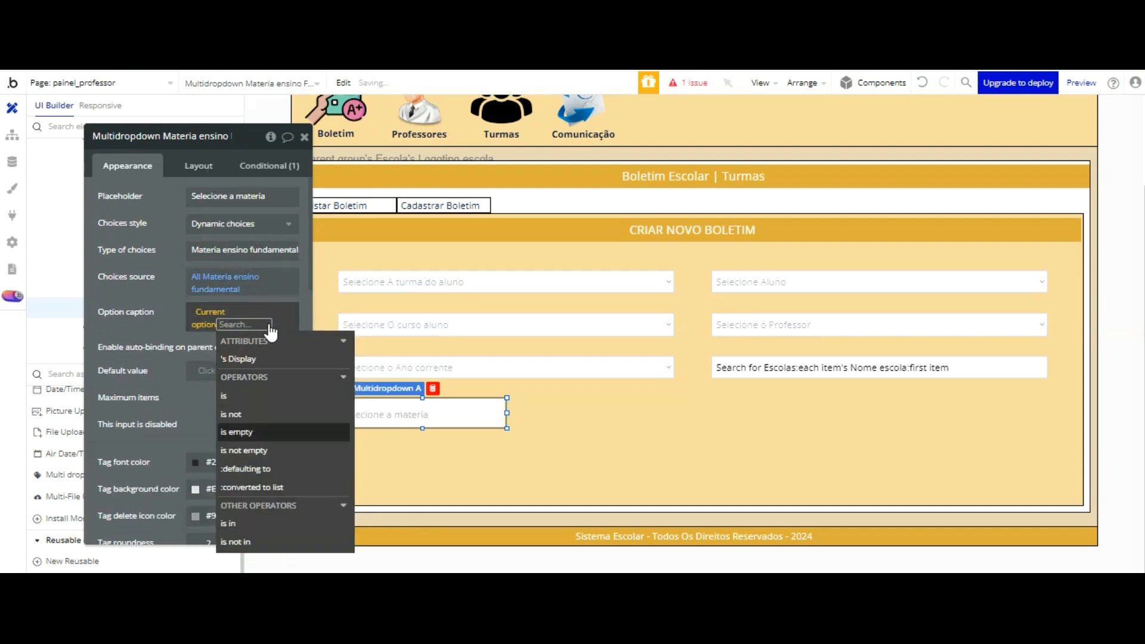
left_click(251, 358)
left_click(166, 179)
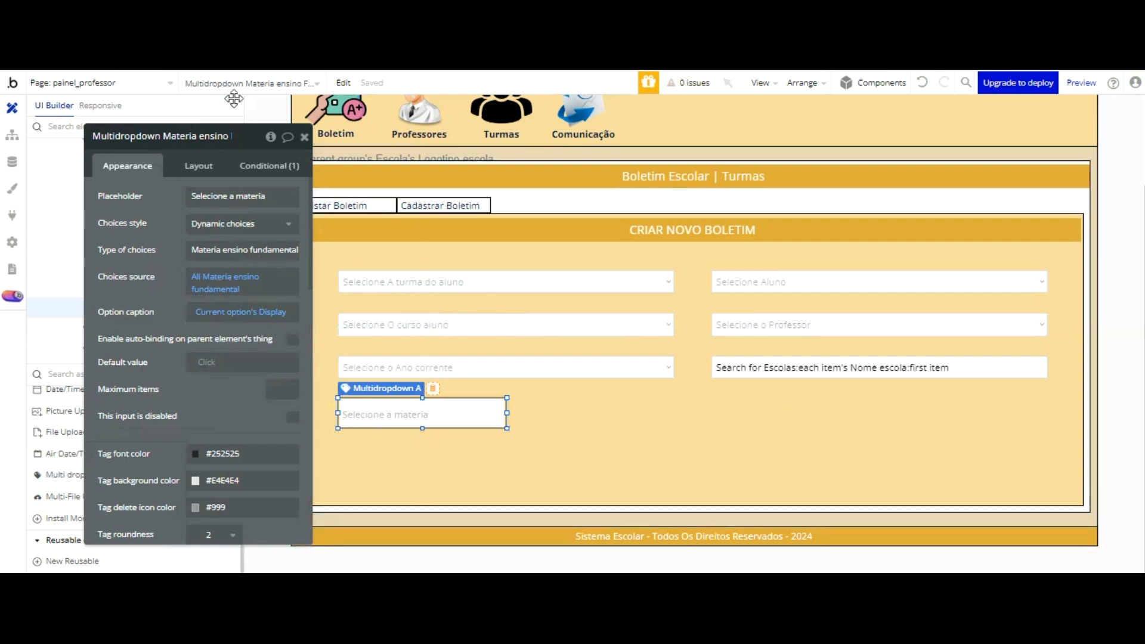
Step: Resize the subjects multidropdown to a width of 500 and a height of 100
left_click(198, 166)
left_click(124, 261)
type("5")
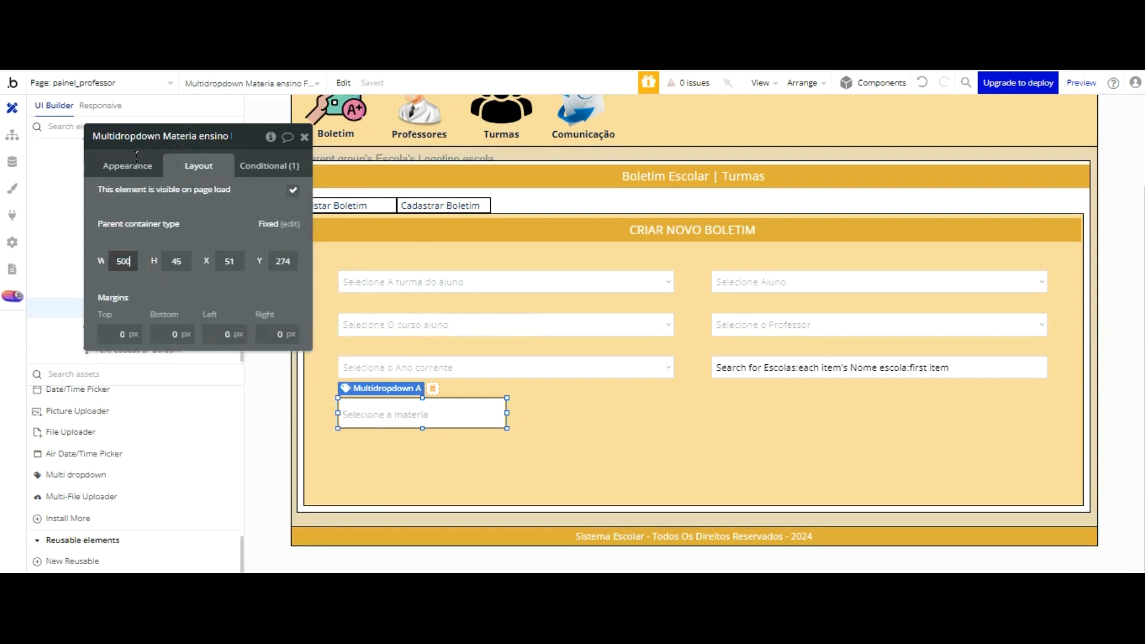
type("00")
key("Tab")
type("130")
key("Return")
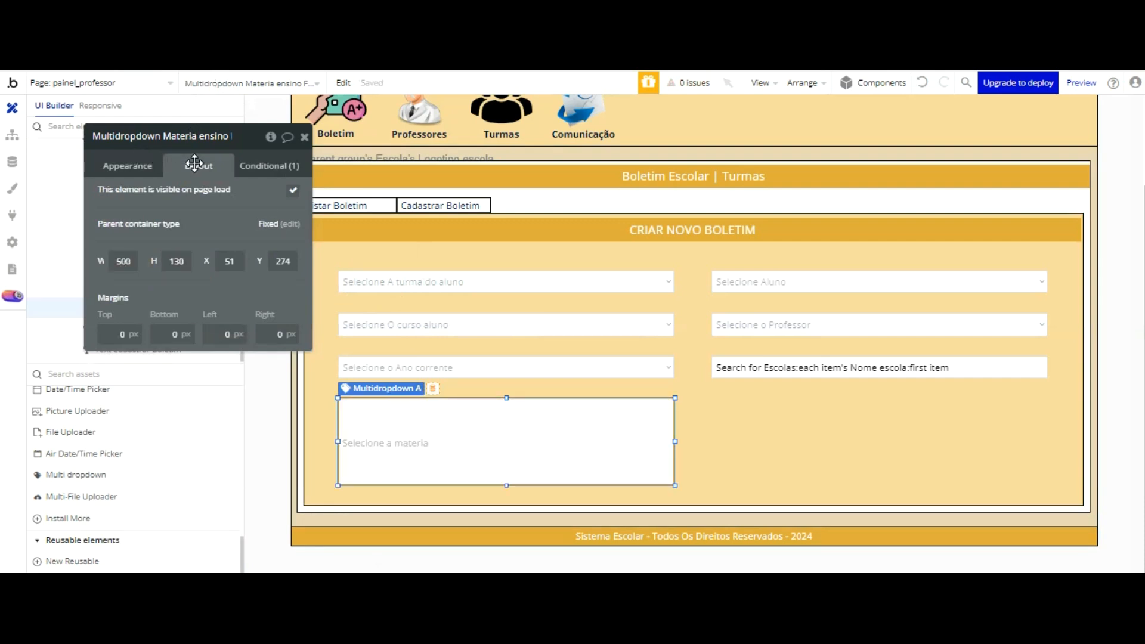
left_click(183, 261)
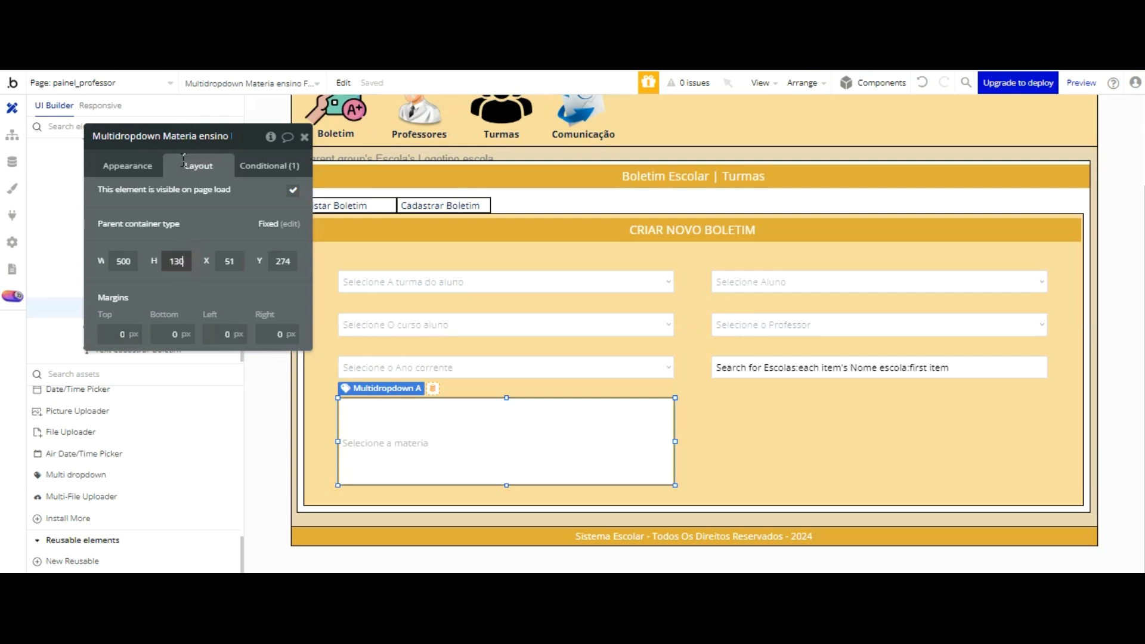
key("Return")
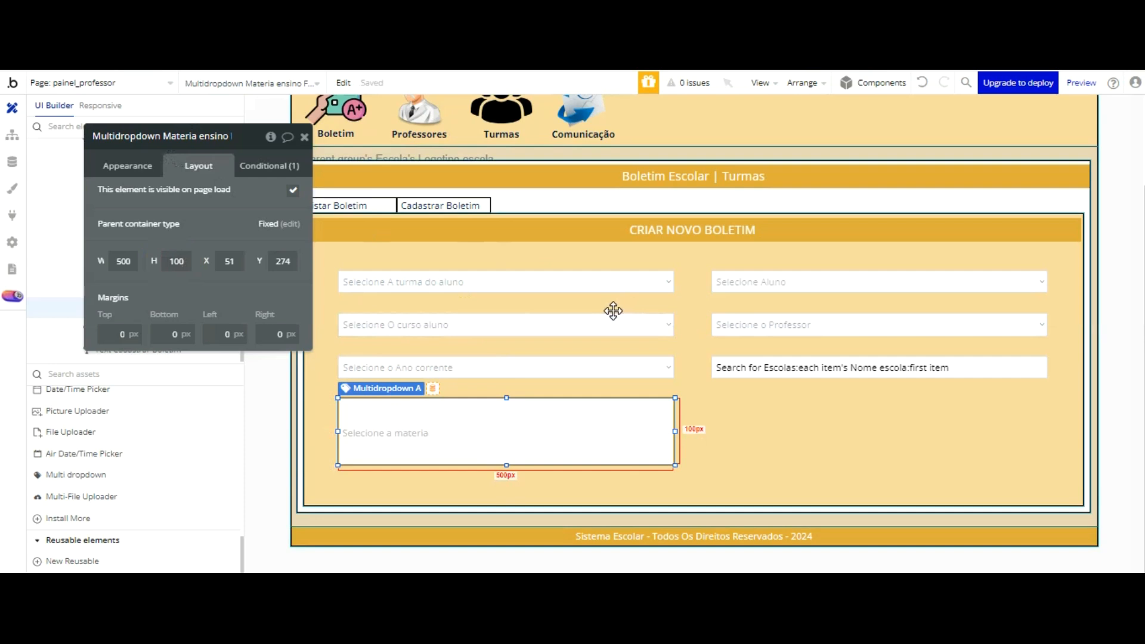
left_click(609, 440)
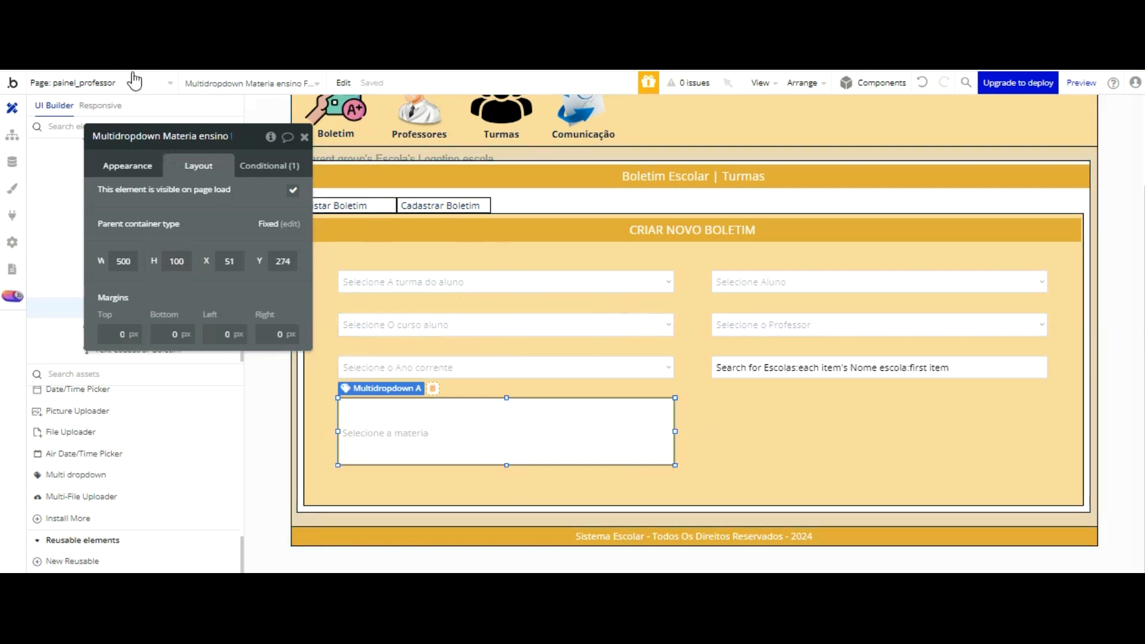
Step: Turn off vertical centering for the subjects multidropdown's text
left_click(128, 166)
scroll(245, 287, "down", 5)
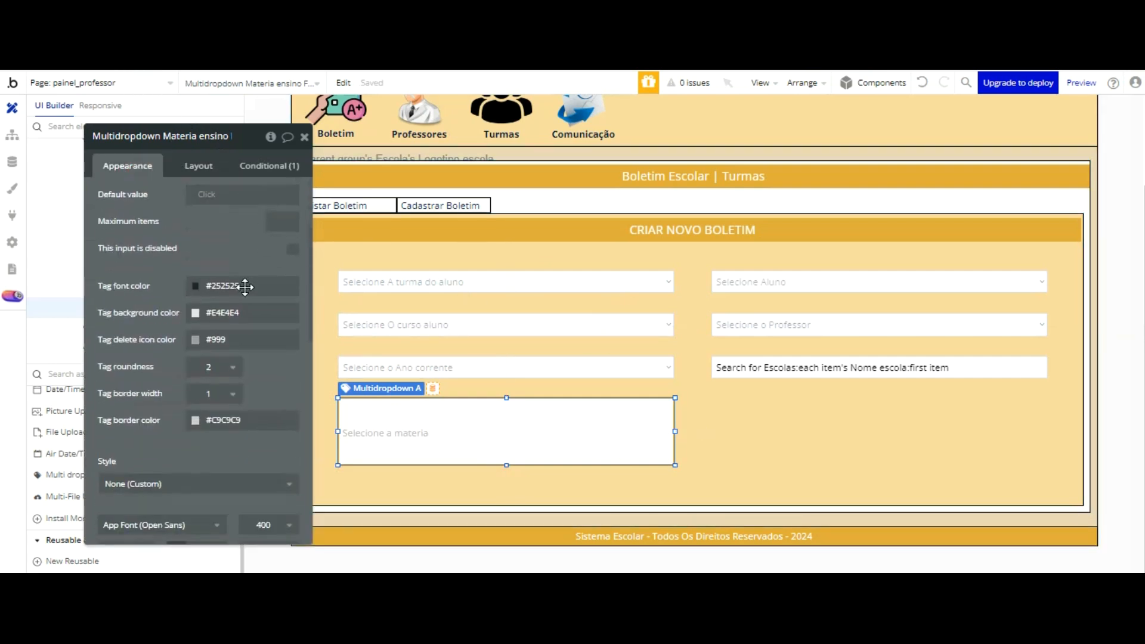
scroll(245, 287, "down", 2)
scroll(242, 309, "up", 5)
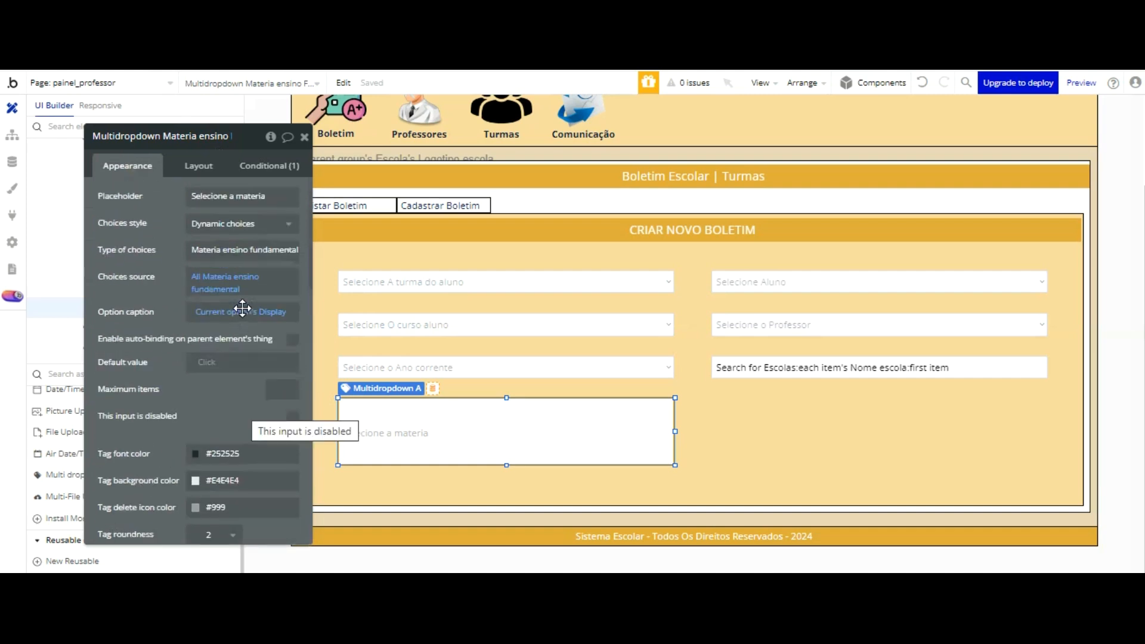
left_click(365, 424)
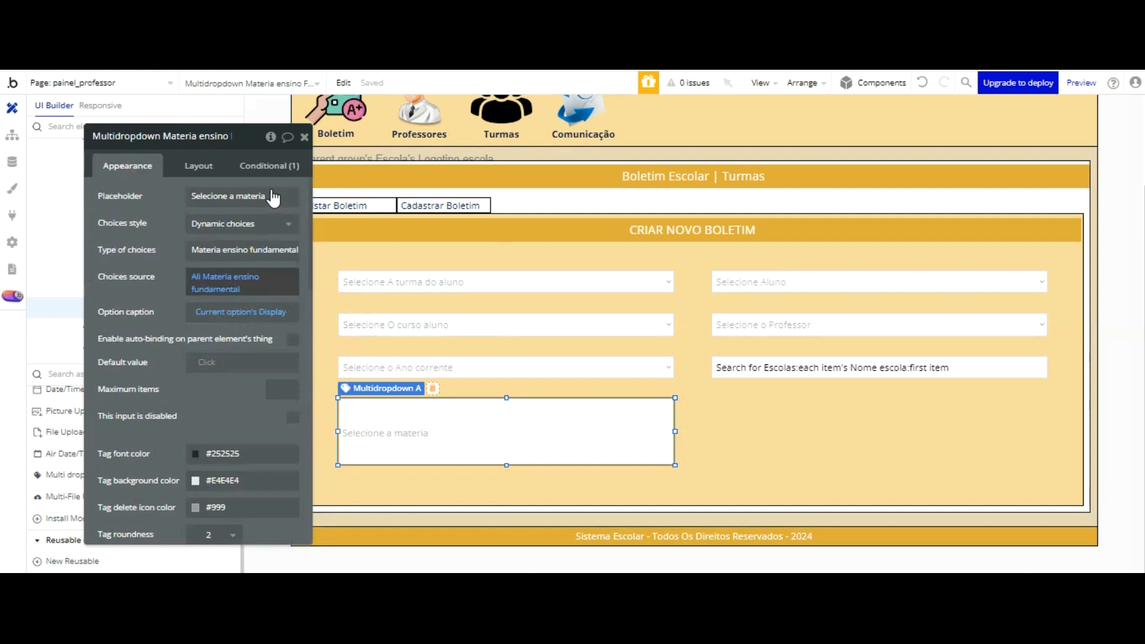
scroll(265, 191, "down", 10)
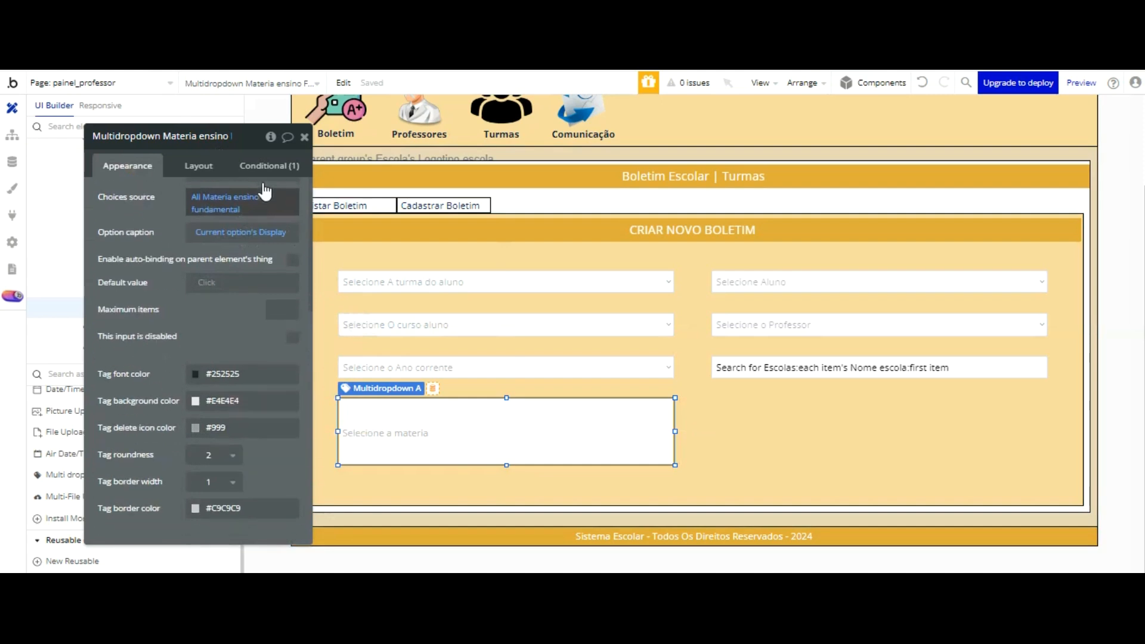
scroll(263, 182, "down", 3)
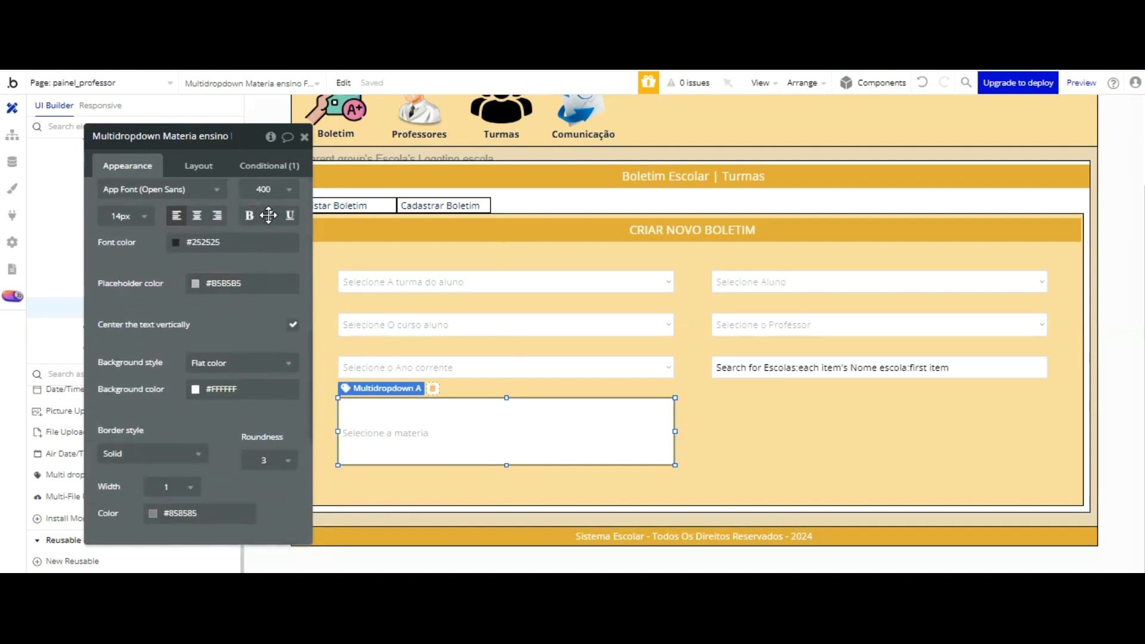
left_click(292, 324)
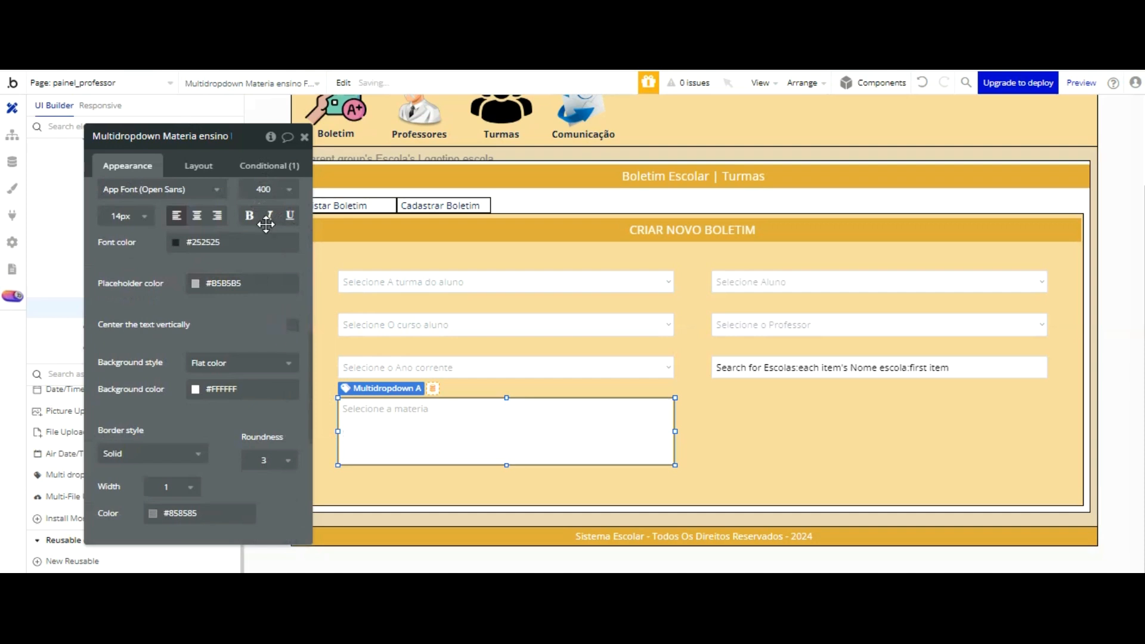
Step: Try centring the multidropdown's text horizontally and vertically, then restore left alignment without vertical centering
left_click(197, 215)
left_click(292, 325)
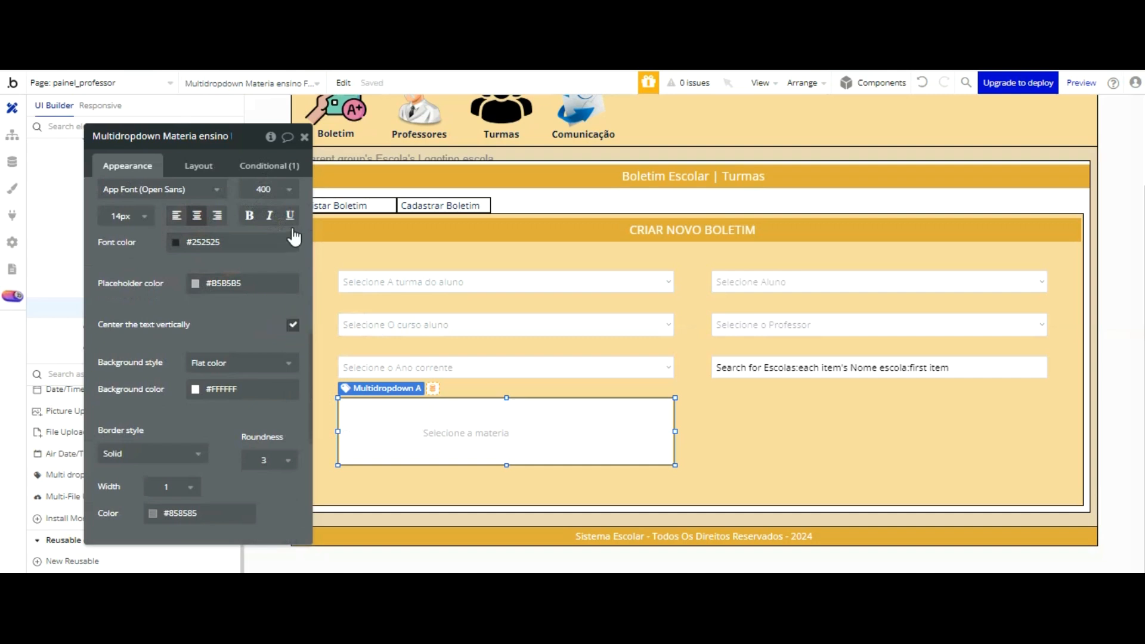
left_click(293, 325)
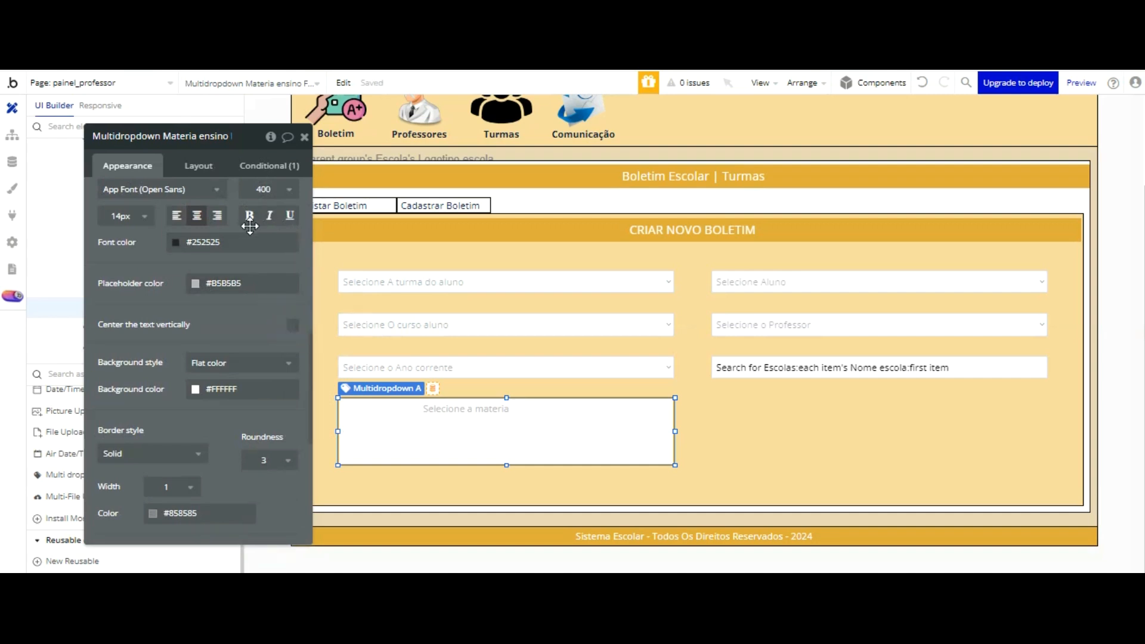
left_click(177, 215)
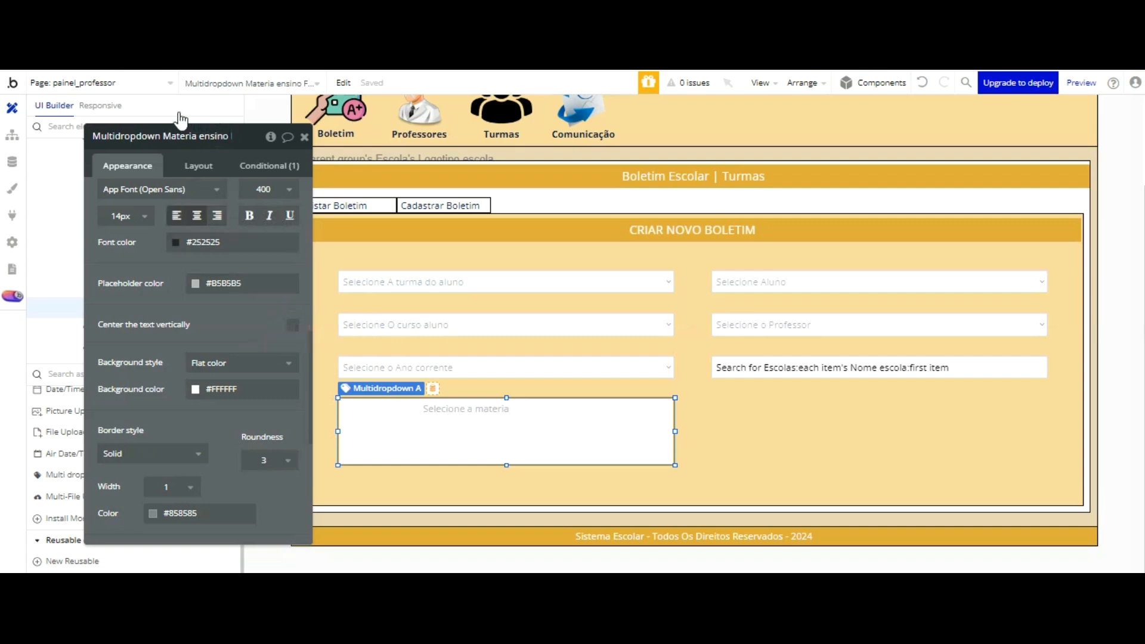
Step: Duplicate the subjects multidropdown and place the copy beside it, below the school-name input
left_click(610, 426)
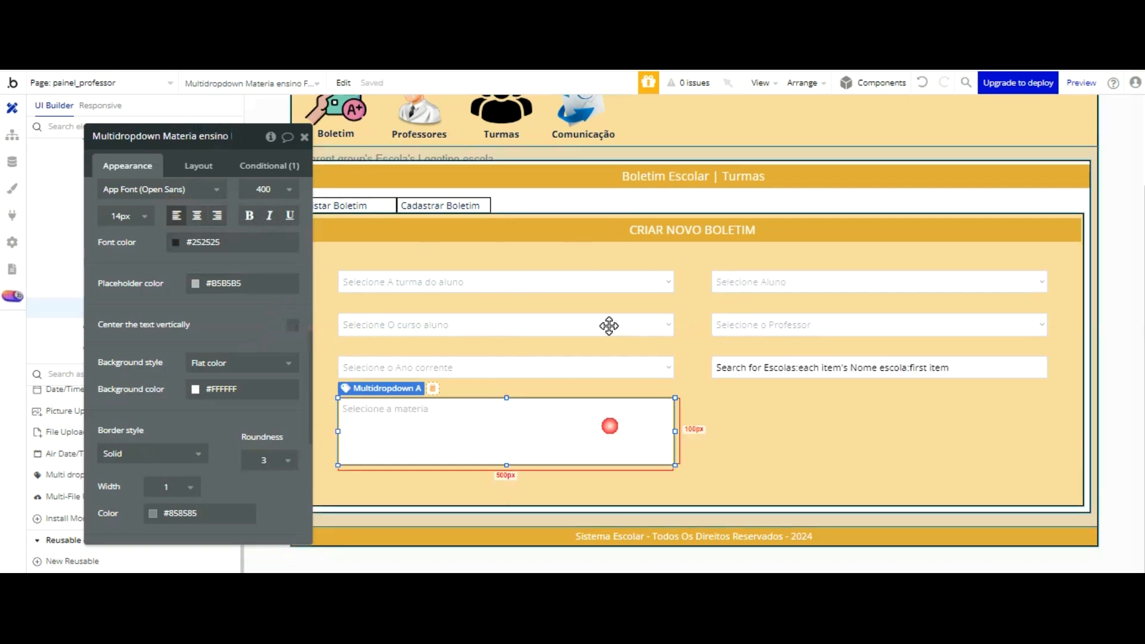
key("ctrl+v")
left_click_drag(604, 324, 941, 337)
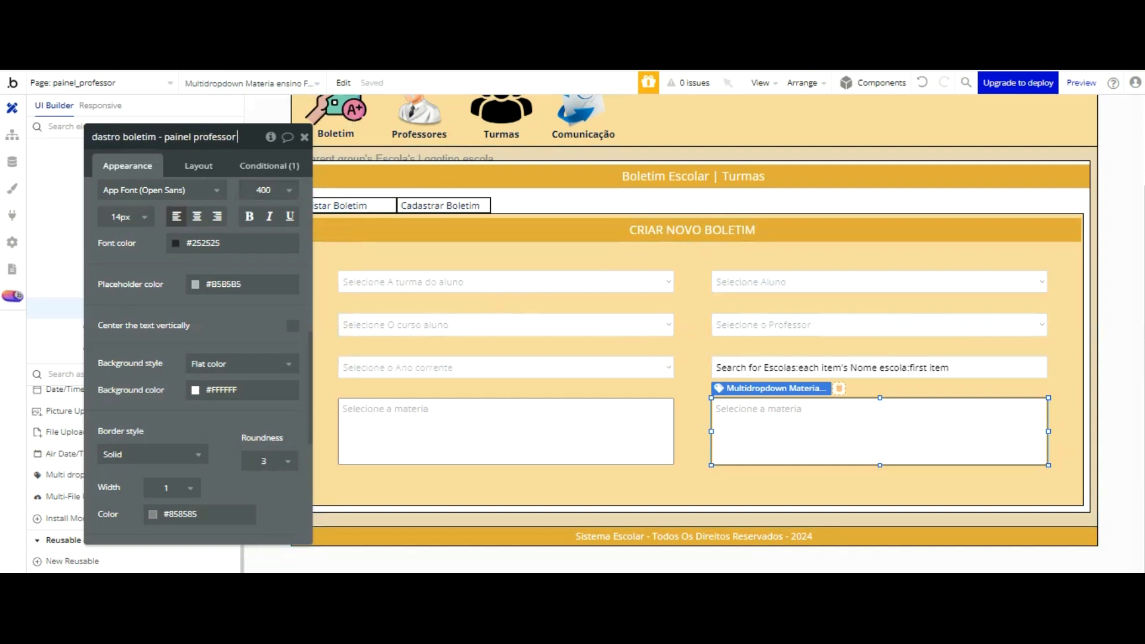
Step: Rename the copied multidropdown, replacing "Fundamental" with "Médio" after "Materia ensino" in its name
key("Left")
key("Left")
key("Left")
key("Left")
key("Left")
key("Left")
key("Left")
key("Left")
key("Left")
key("Left")
key("Left")
key("Left")
key("Left")
key("Left")
key("Left")
key("Left")
key("Left")
key("Left")
key("Left")
key("Left")
left_click(193, 137)
key("BackSpace")
key("BackSpace")
key("BackSpace")
key("BackSpace")
key("BackSpace")
key("BackSpace")
key("BackSpace")
key("BackSpace")
key("BackSpace")
key("BackSpace")
key("BackSpace")
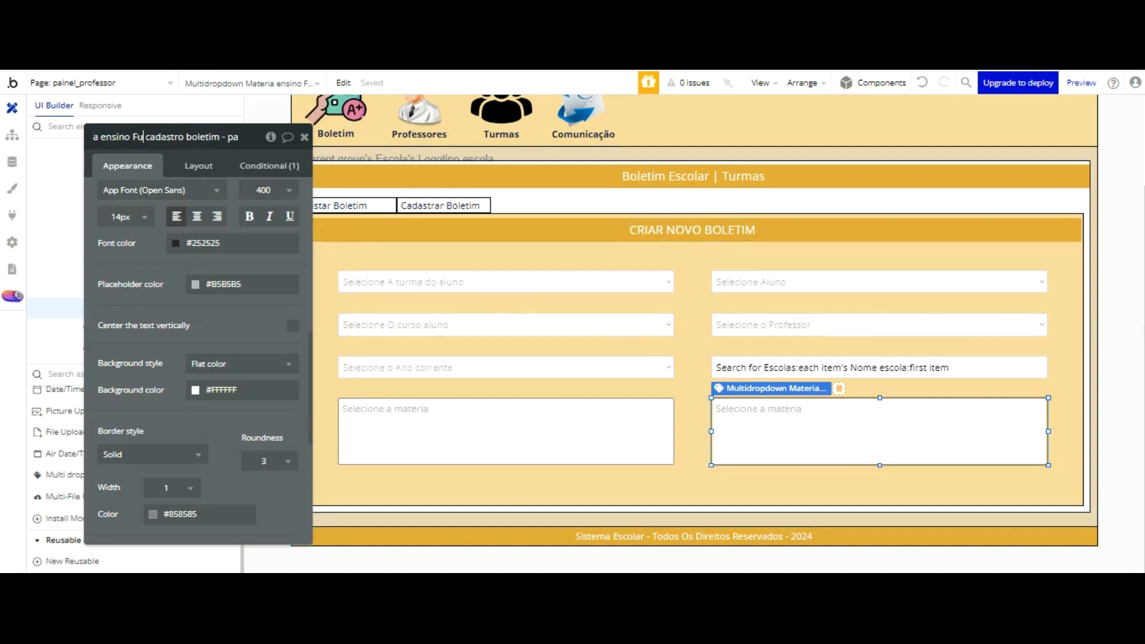
type("Médio")
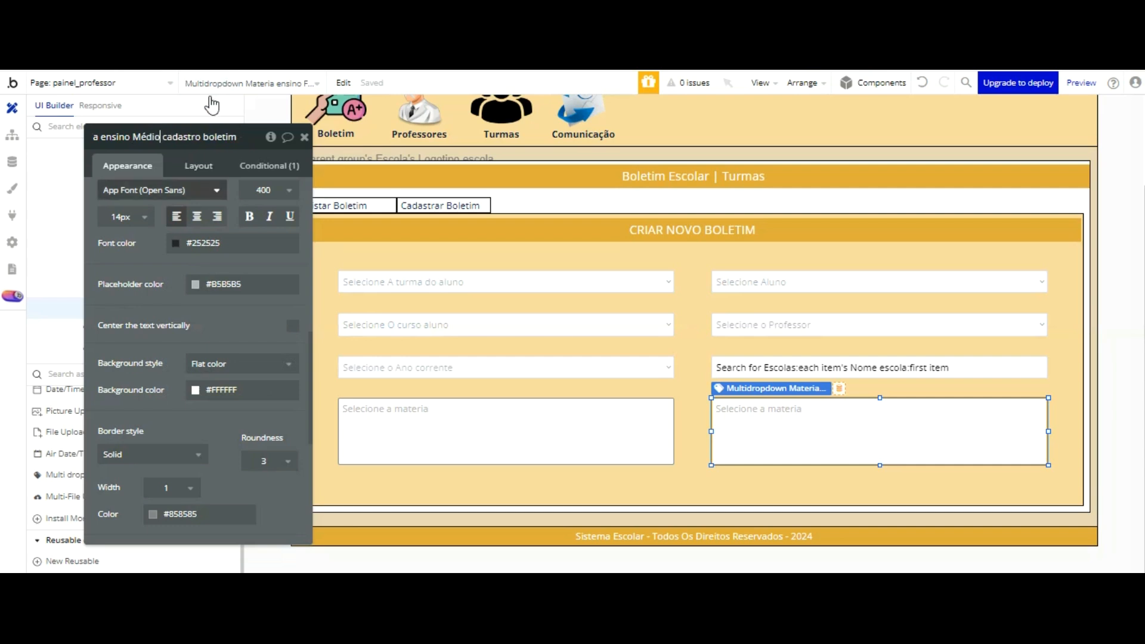
left_click(172, 288)
scroll(216, 207, "up", 5)
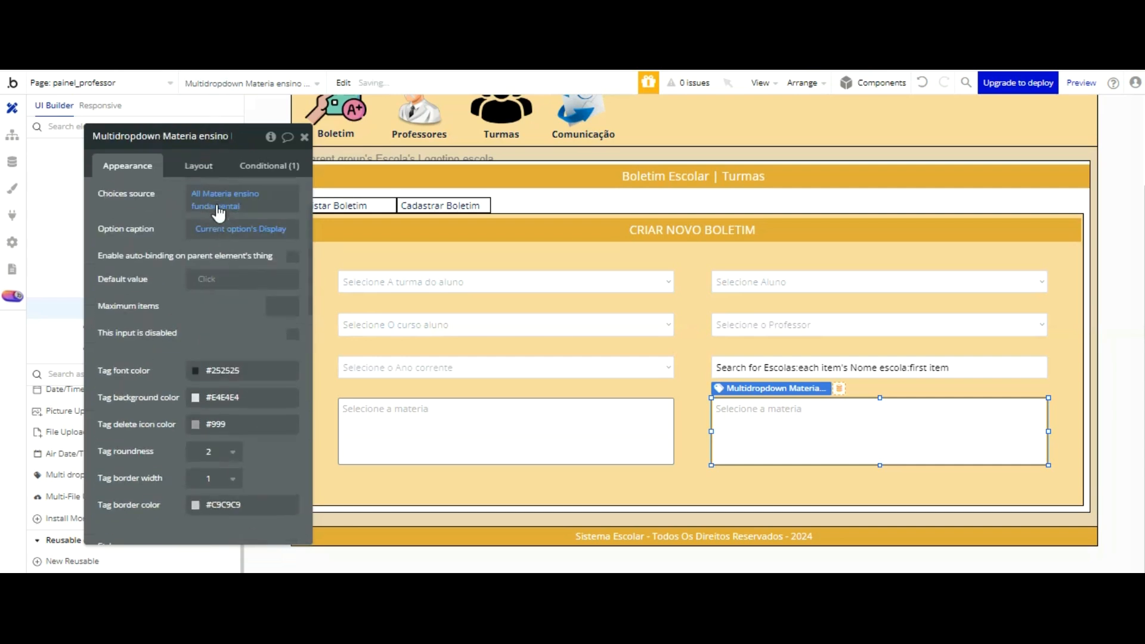
left_click(230, 280)
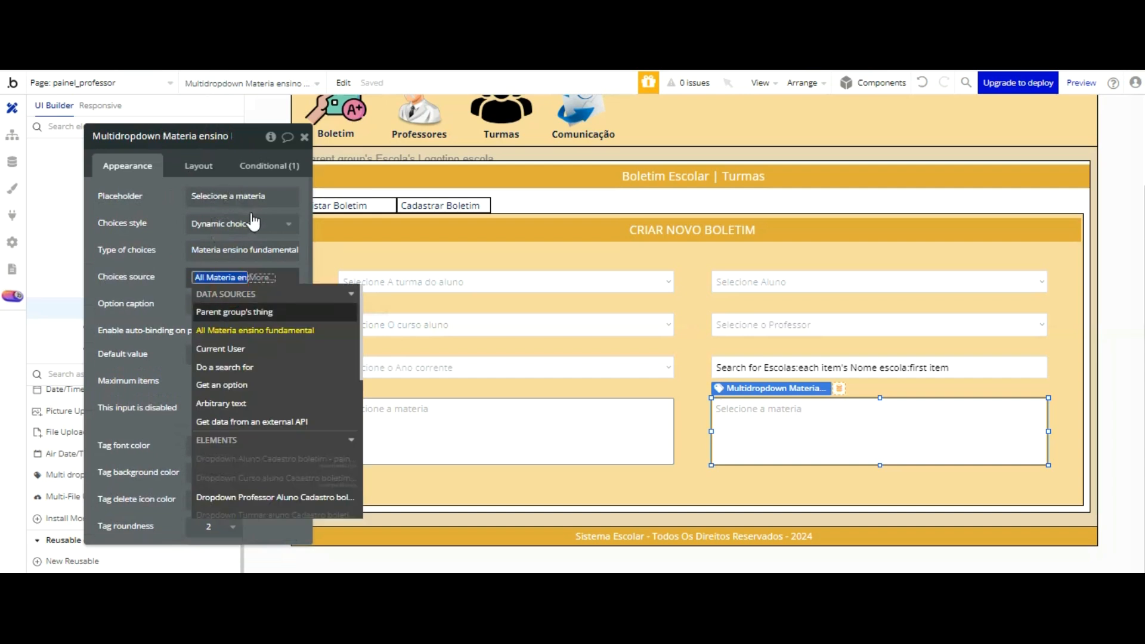
scroll(281, 349, "down", 1)
scroll(283, 257, "down", 5)
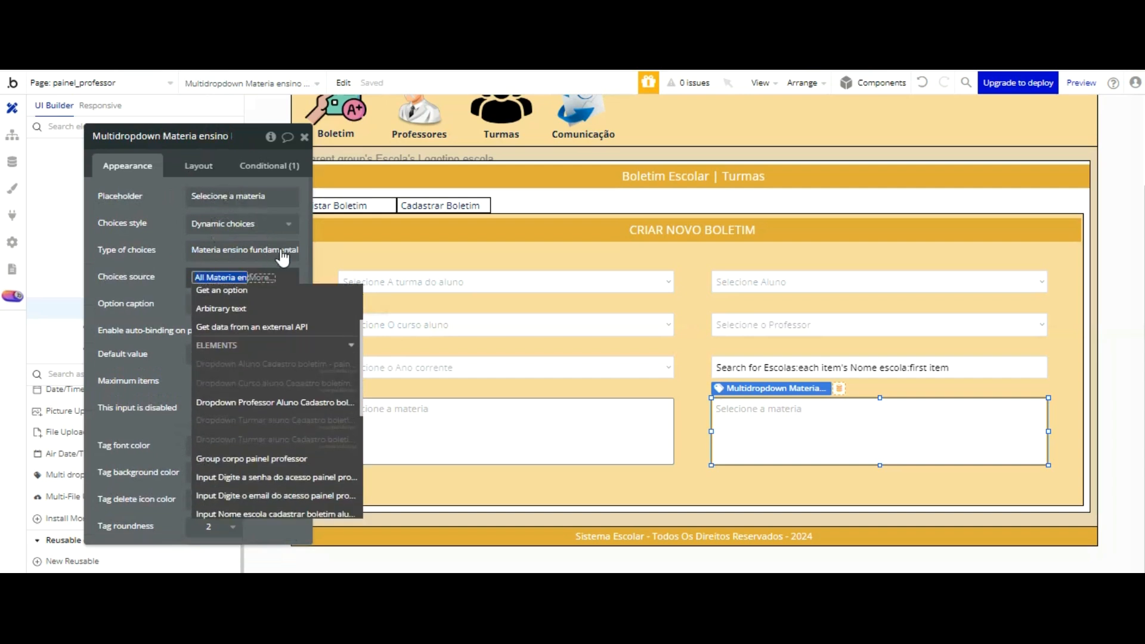
scroll(281, 255, "up", 5)
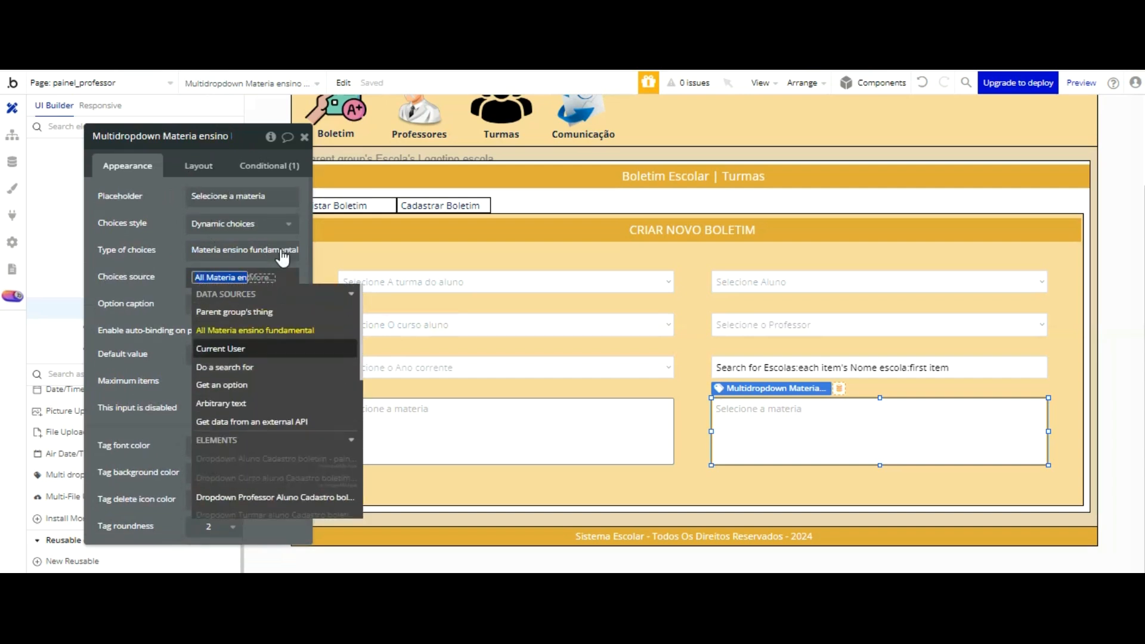
key("Down")
key("Return")
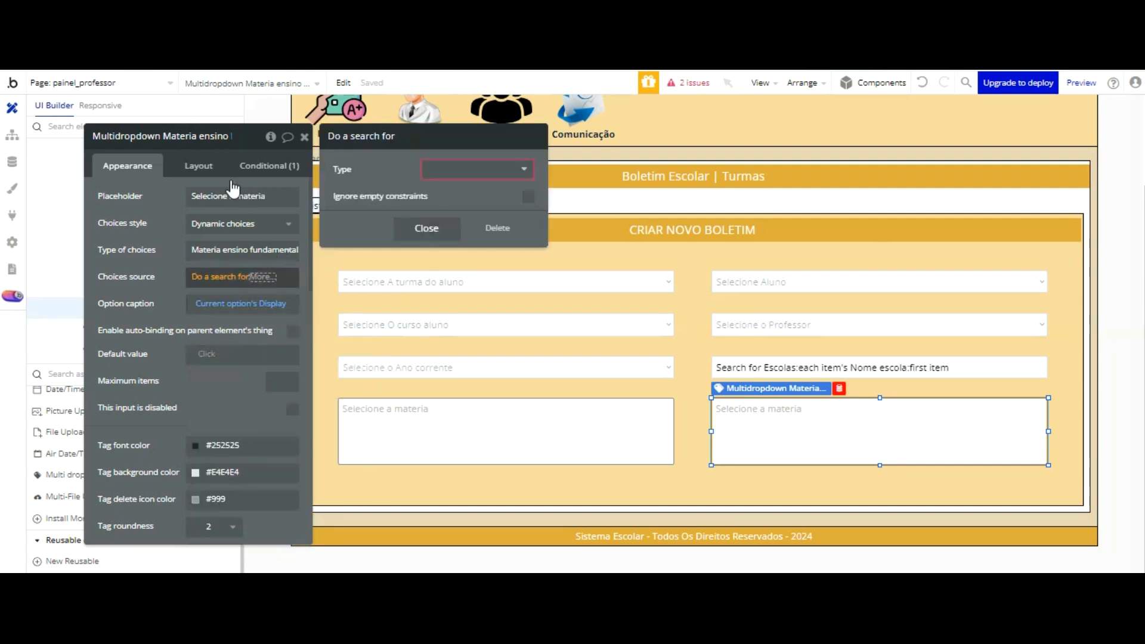
left_click(227, 275)
left_click(227, 276)
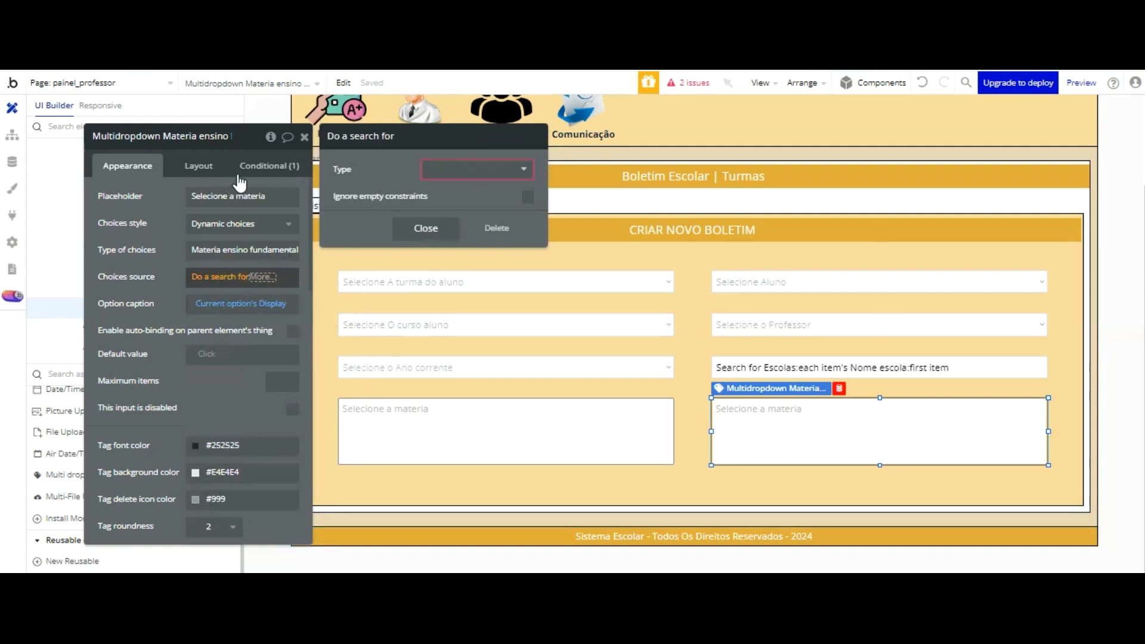
left_click(497, 227)
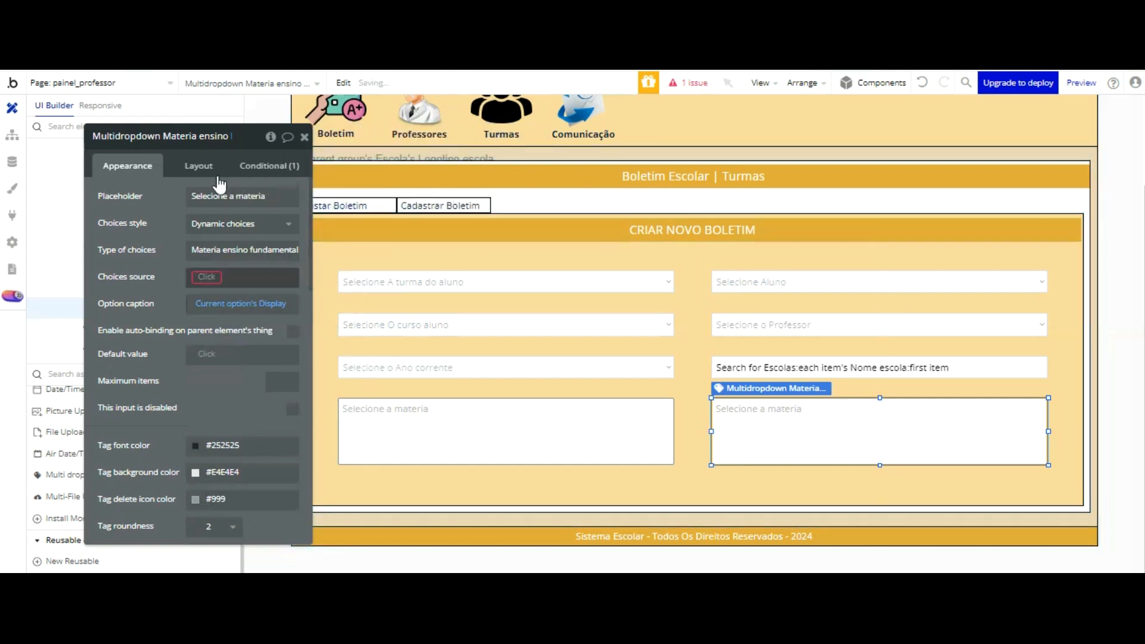
Step: Set the Médio multidropdown's type of choices to Materia ensino médio and its choices source to All Materia ensino médio
left_click(209, 276)
left_click(248, 244)
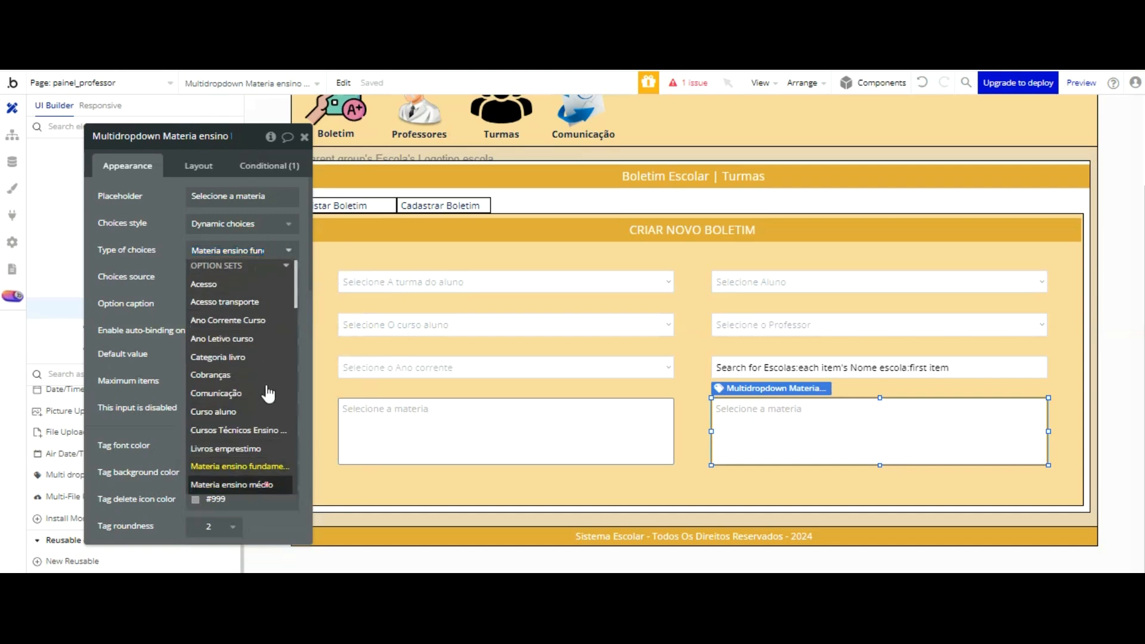
left_click(261, 485)
left_click(212, 276)
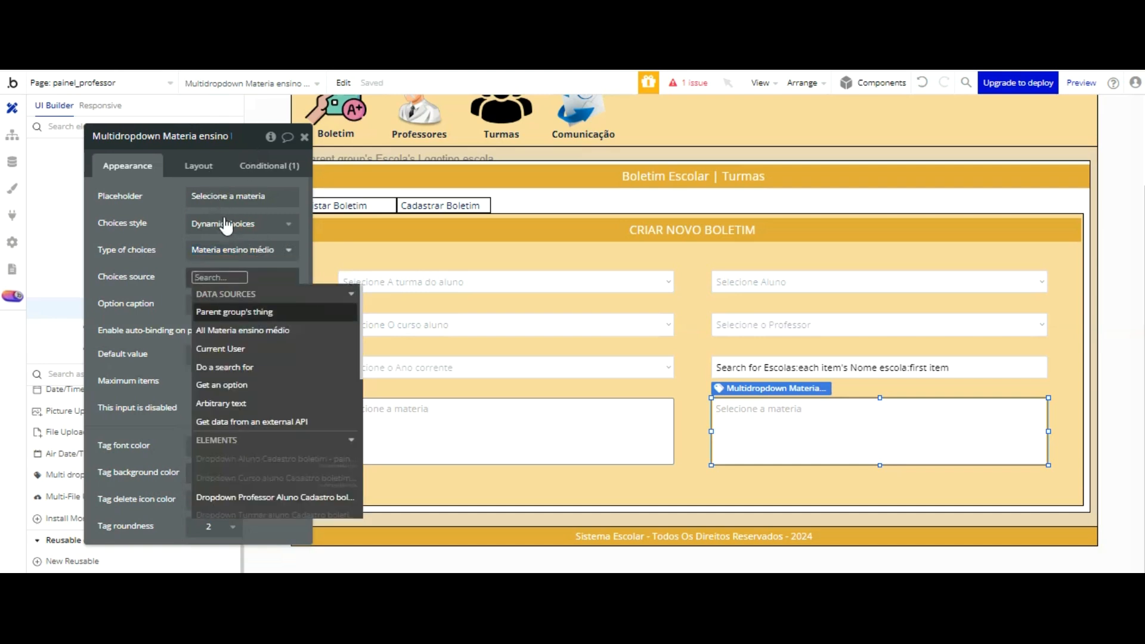
left_click(243, 330)
left_click(172, 150)
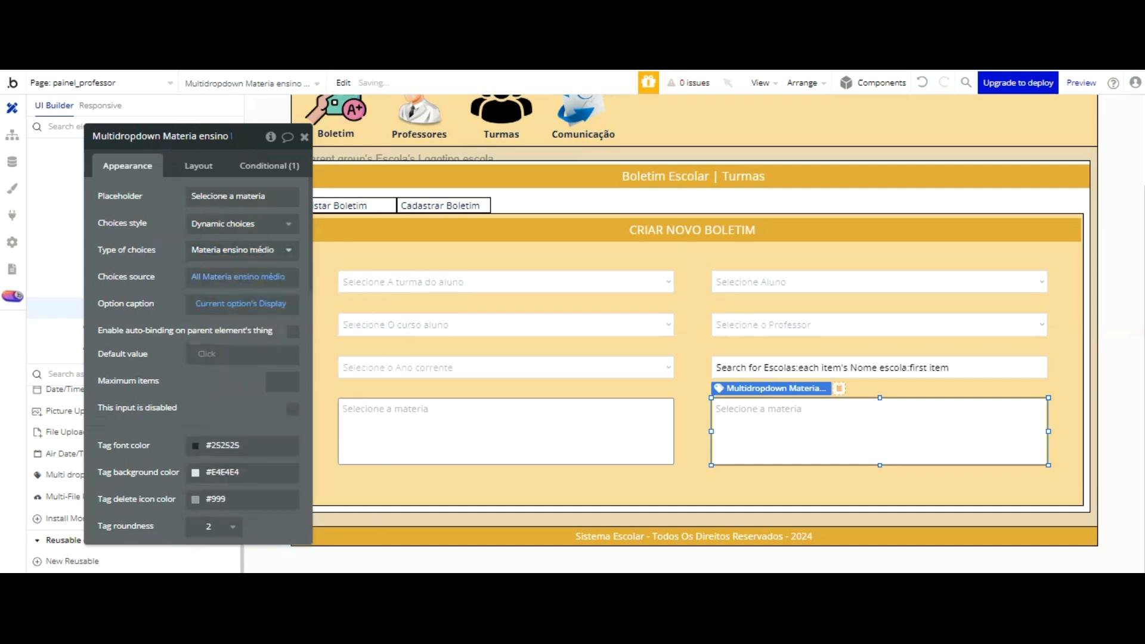
Step: Switch to the app preview, reload it and open the Cadastrar Boletim form in the Boletim section
key("ctrl+Tab")
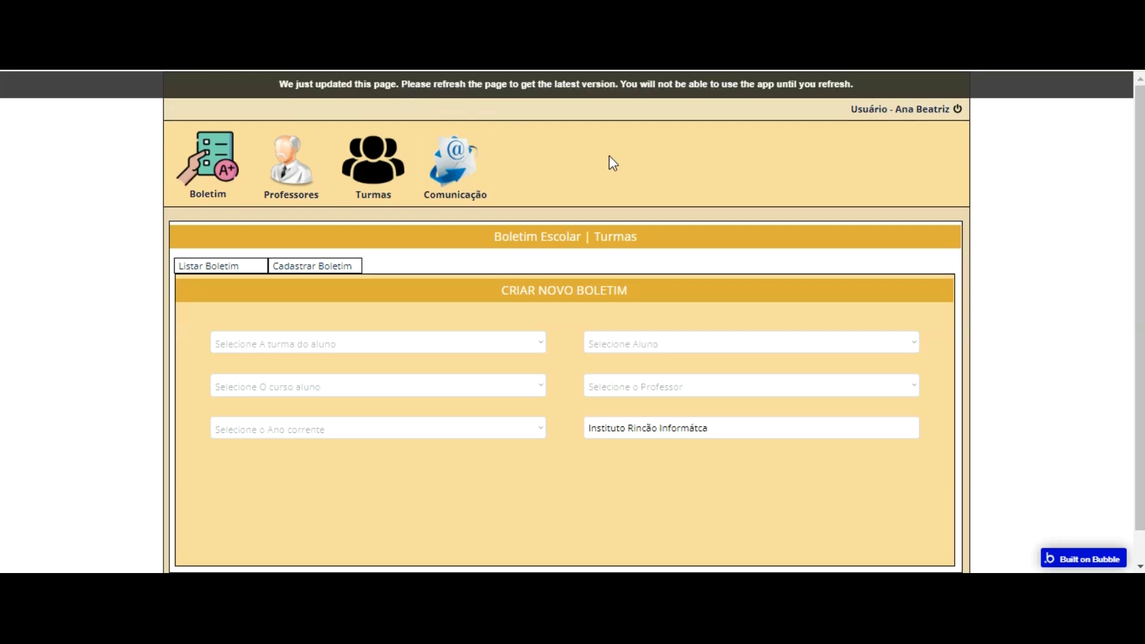
key("F5")
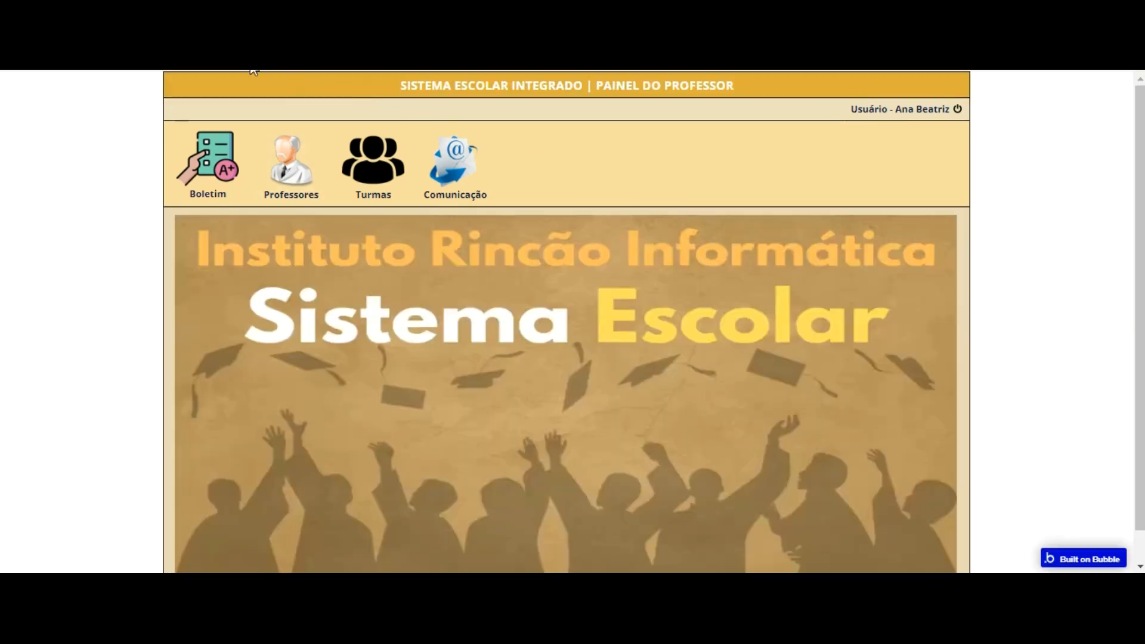
left_click(215, 157)
left_click(307, 267)
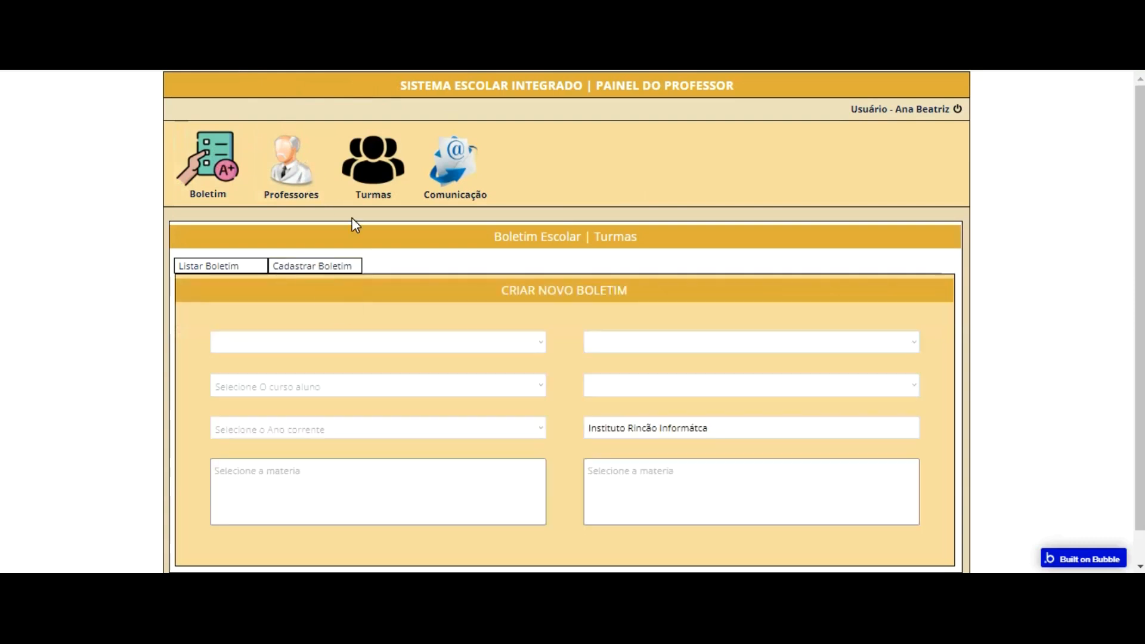
Step: Test the form with the subject Ensino Religioso Ensino Fundamental and the course Curso básico com inglês e informática 1º ano ensino médio
left_click(421, 349)
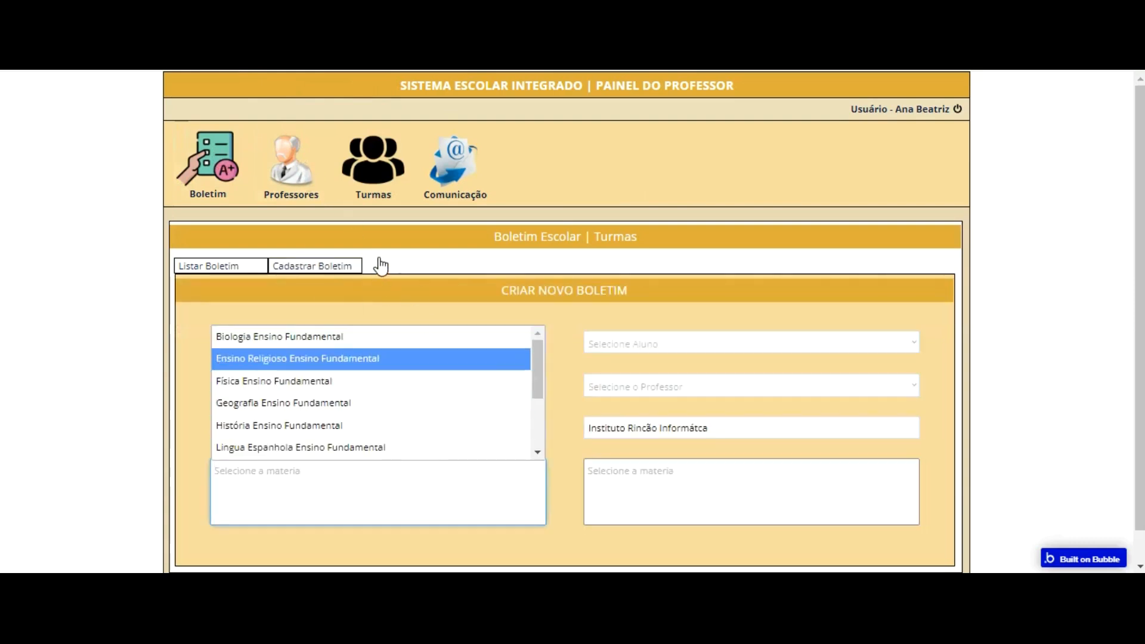
left_click(373, 358)
left_click(363, 386)
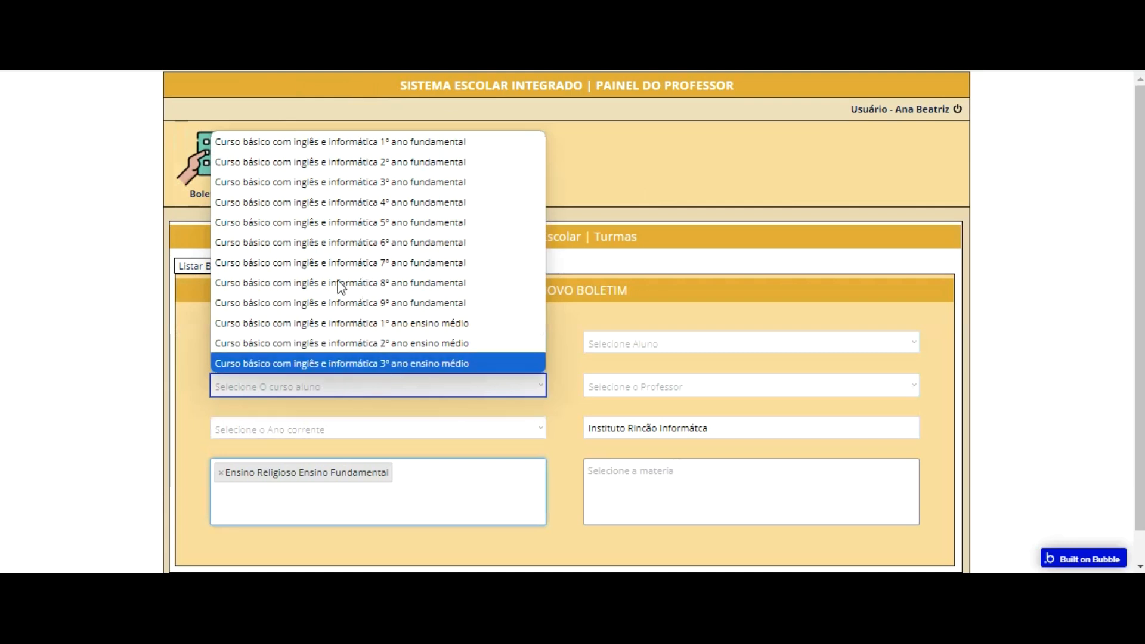
left_click(340, 323)
key("Tab")
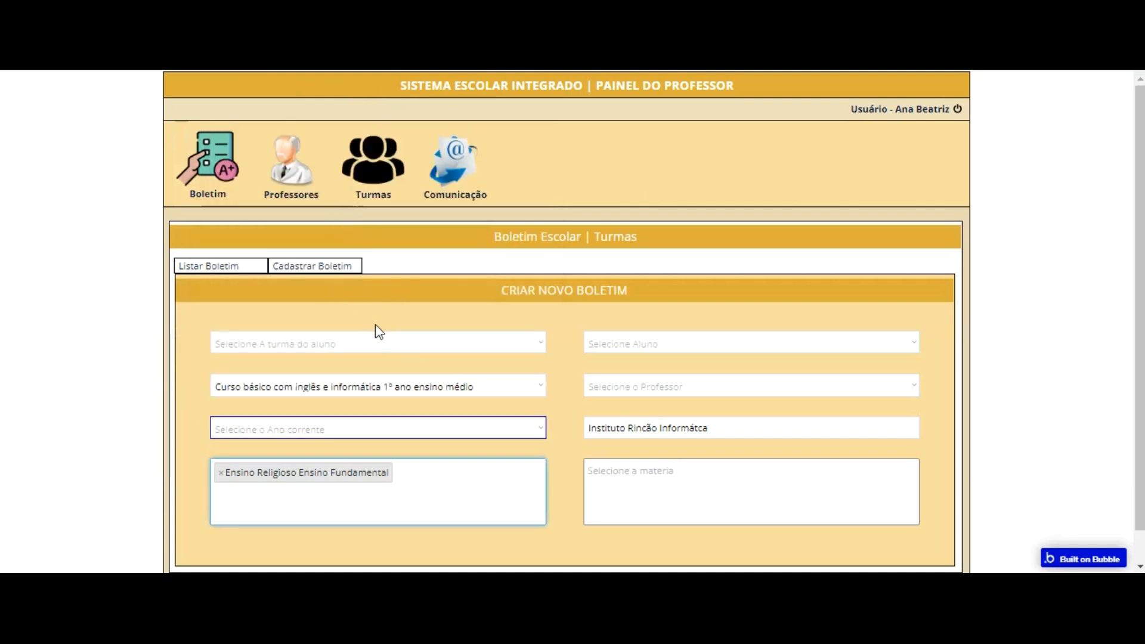
Step: Add Geografia Ensino Fundamental and Física Ensino Fundamental to the first subjects multidropdown's selection
left_click(404, 446)
left_click(409, 485)
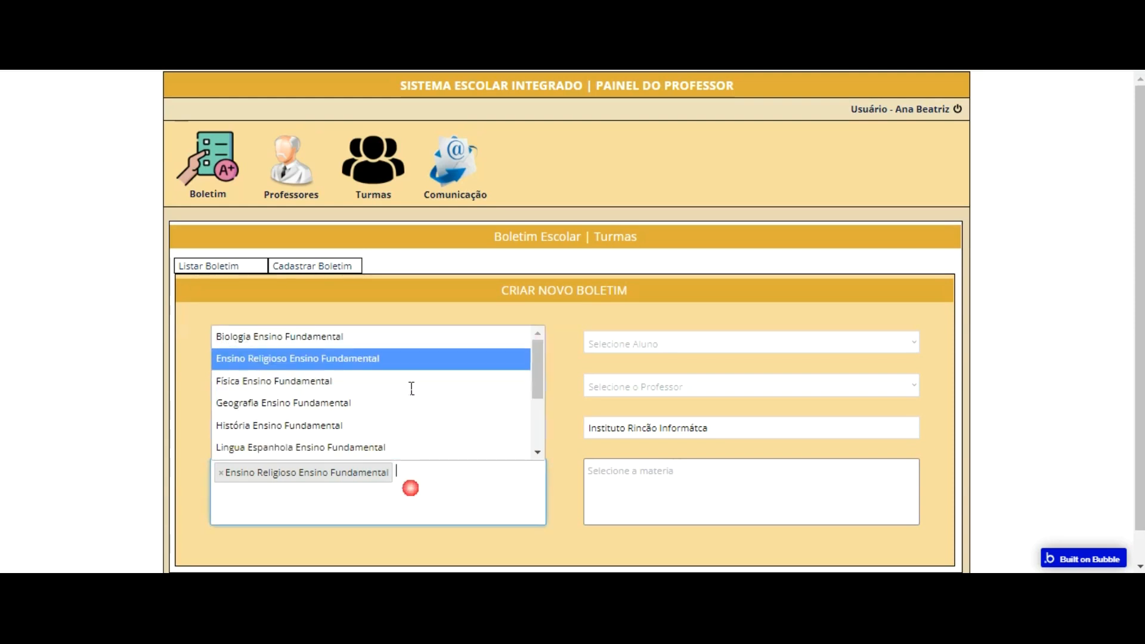
left_click(401, 406)
left_click(414, 471)
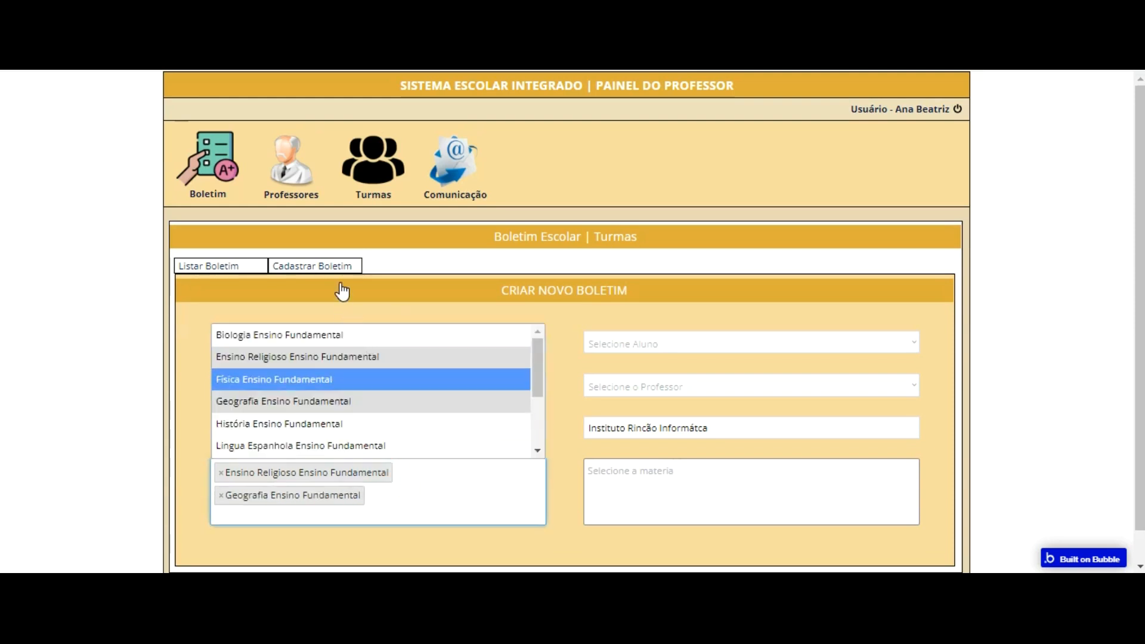
left_click(340, 377)
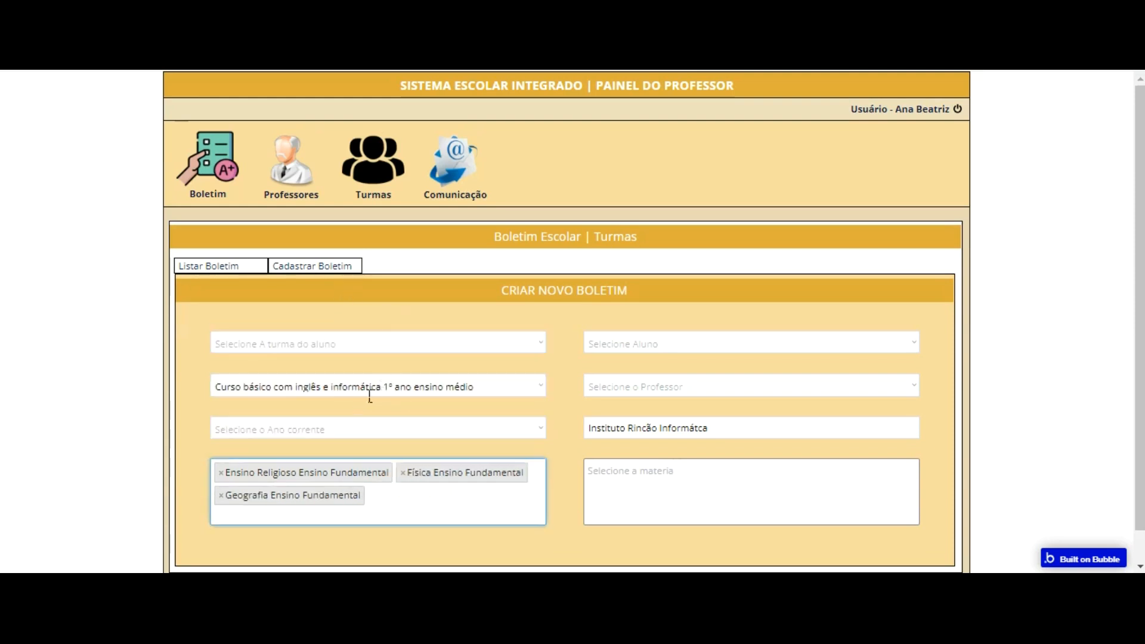
Step: Test deselecting and reselecting subjects in the first multidropdown, ending by removing Ensino Religioso, Geografia and Física from the selection
left_click(371, 495)
left_click(451, 358)
left_click(404, 506)
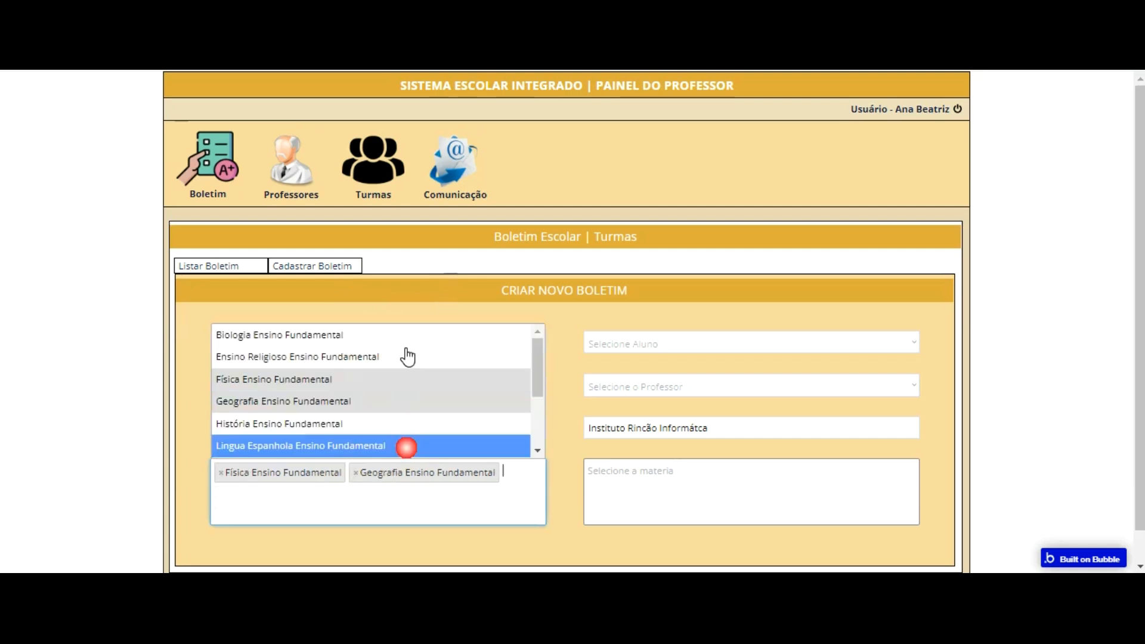
left_click(421, 380)
left_click(388, 488)
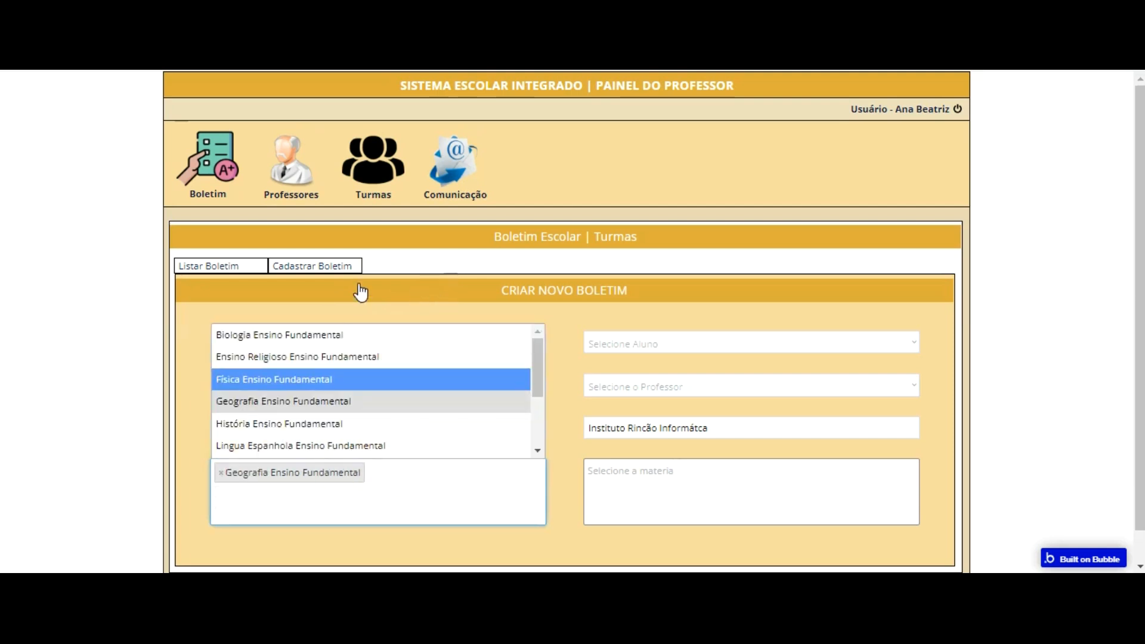
left_click(358, 381)
left_click(370, 498)
left_click(334, 406)
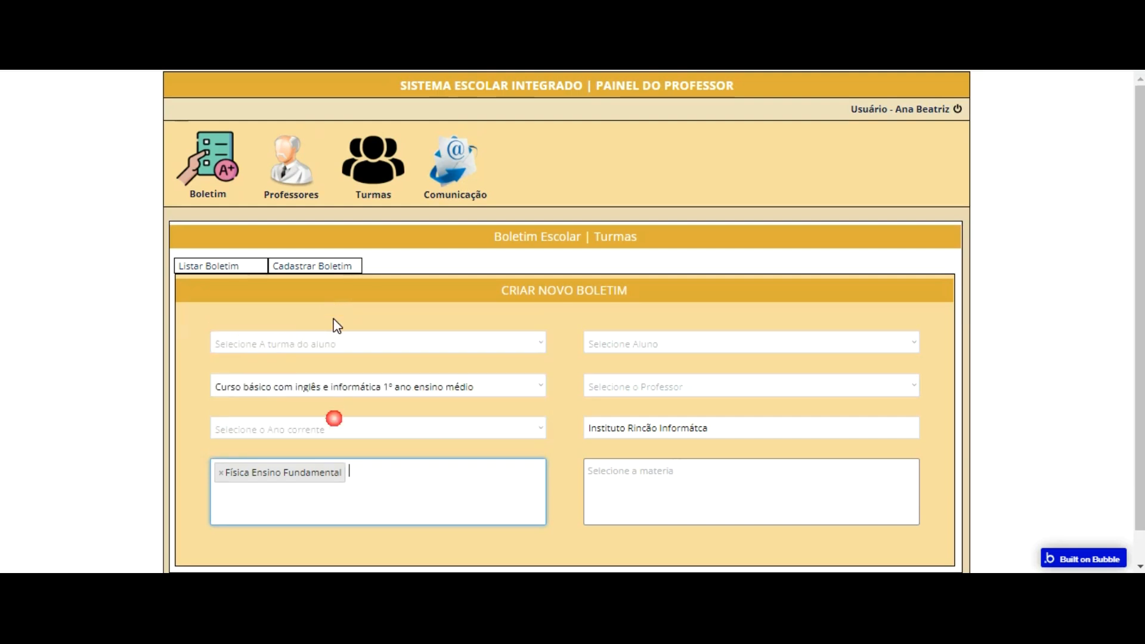
left_click(315, 459)
left_click(343, 380)
left_click(384, 519)
left_click(552, 365)
Step: Fill the form with year 2024, class Turma 101 - 1º Ano Fundamental and course Curso básico com inglês e informática 1º ano fundamental
left_click(433, 428)
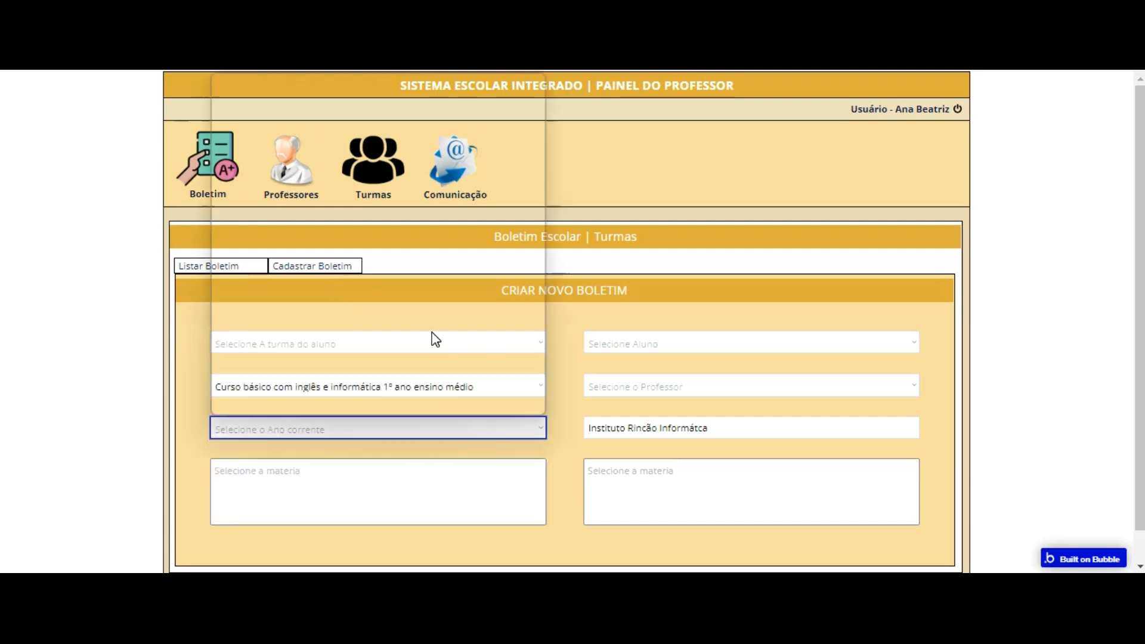
left_click(334, 84)
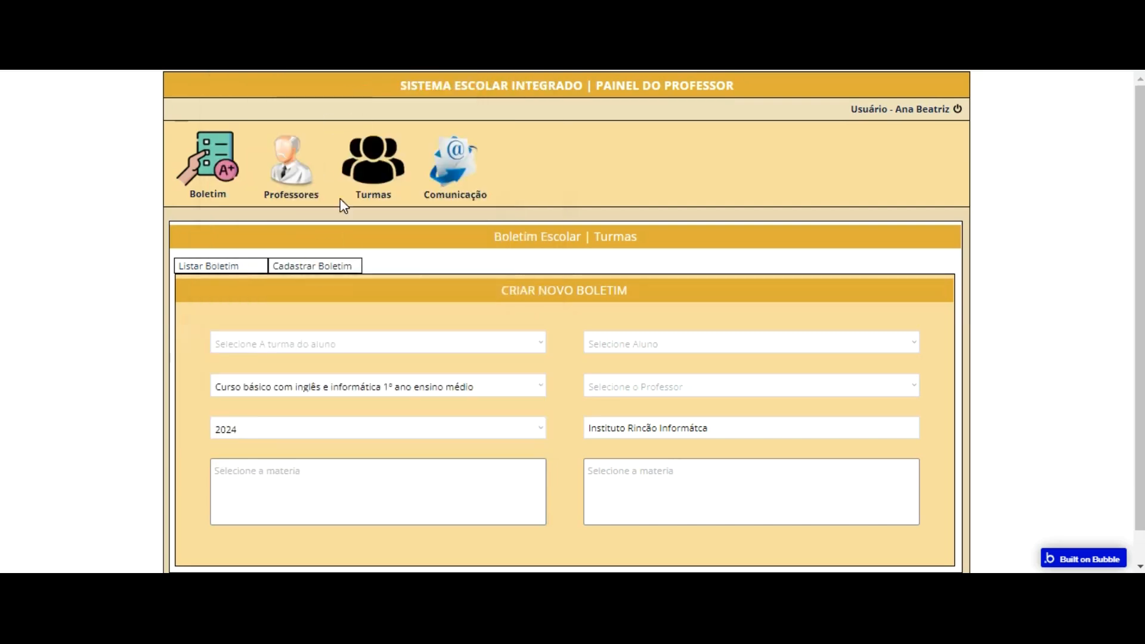
left_click(346, 348)
left_click(347, 363)
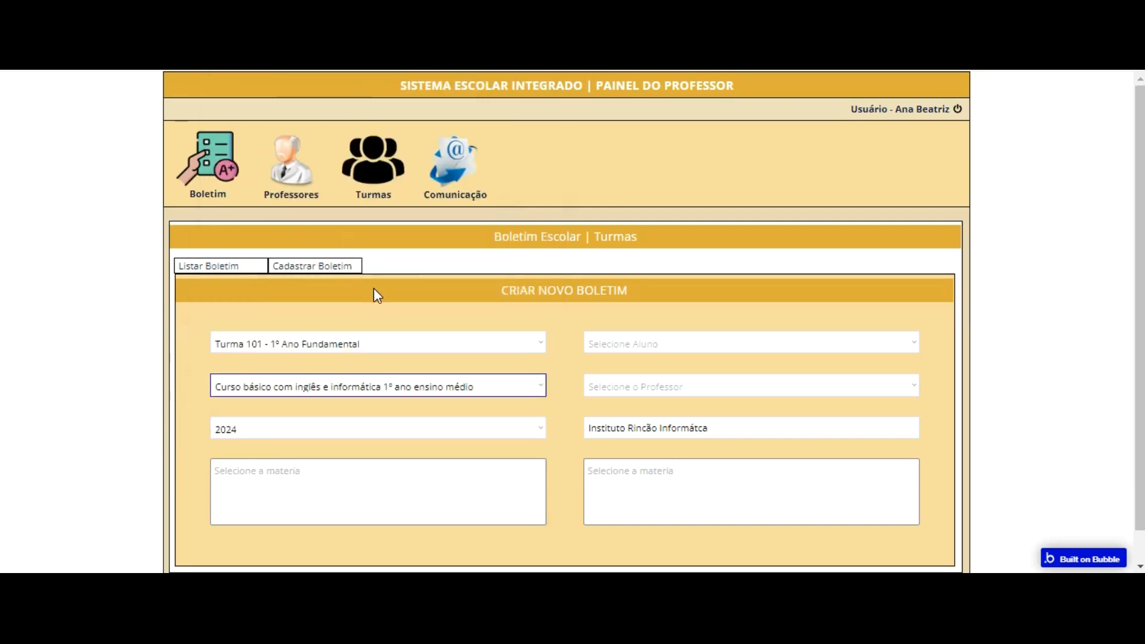
left_click(374, 388)
left_click(388, 142)
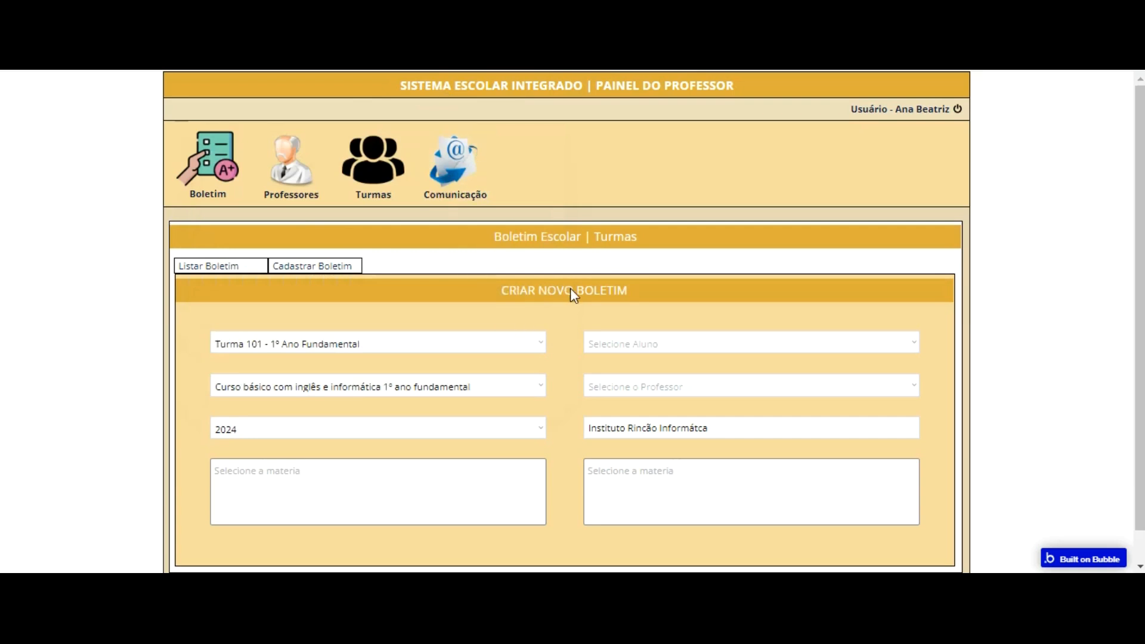
Step: Select a student and a teacher in the Aluno and Professor dropdowns of the boletim form
left_click(628, 345)
left_click(634, 364)
left_click(639, 385)
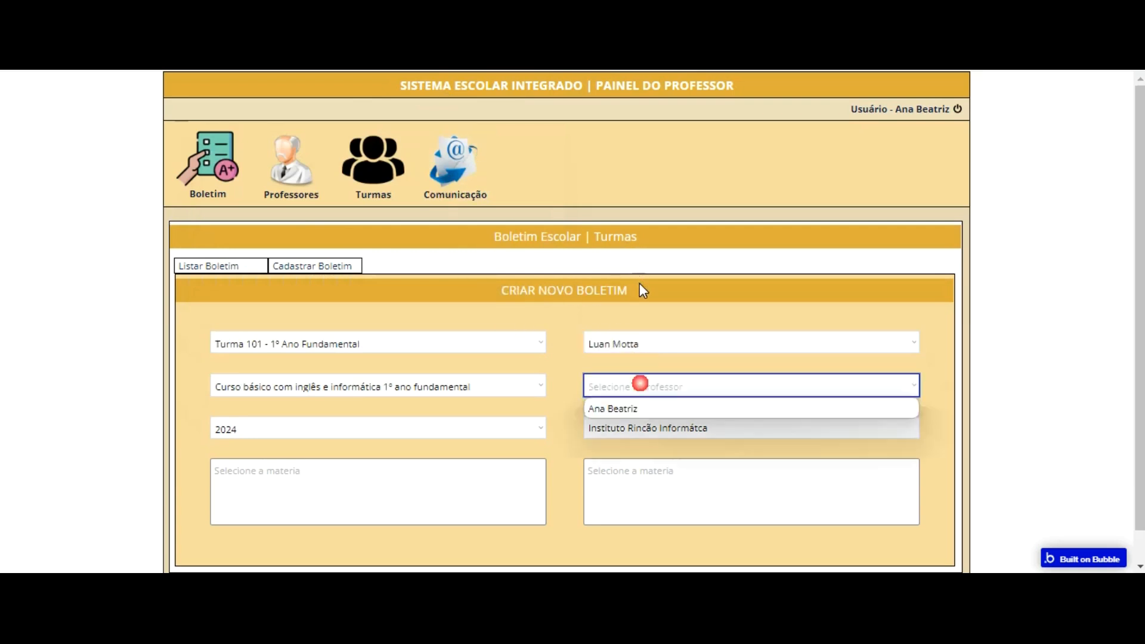
left_click(637, 408)
left_click(575, 429)
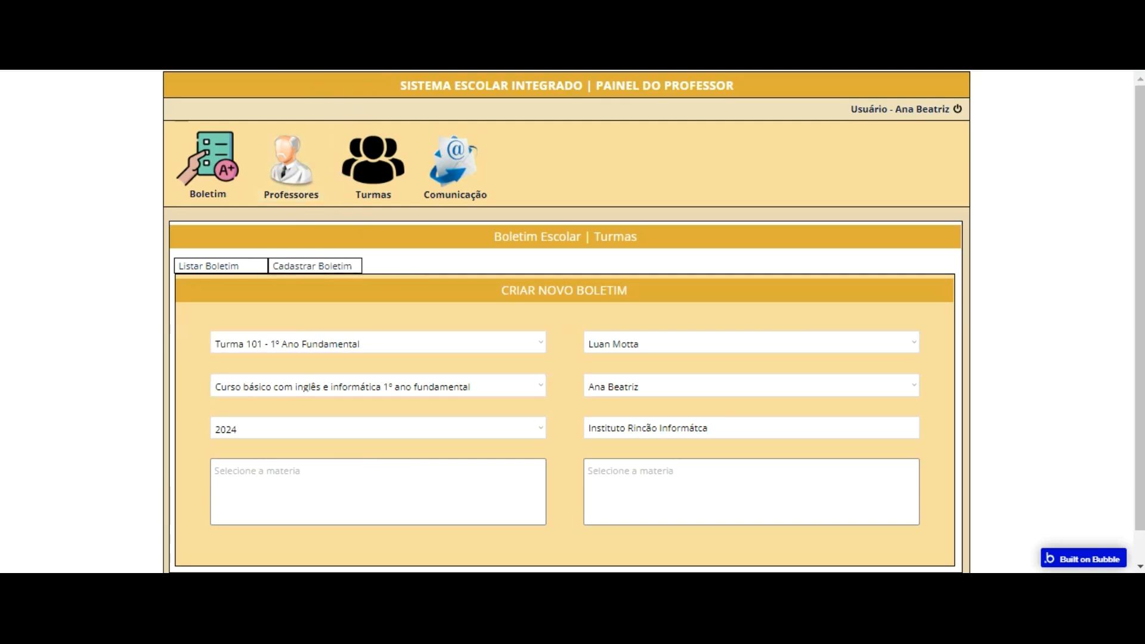
Step: Switch back to the Bubble editor and examine the Cadastrar button's properties and full element name
key("ctrl+shift+Tab")
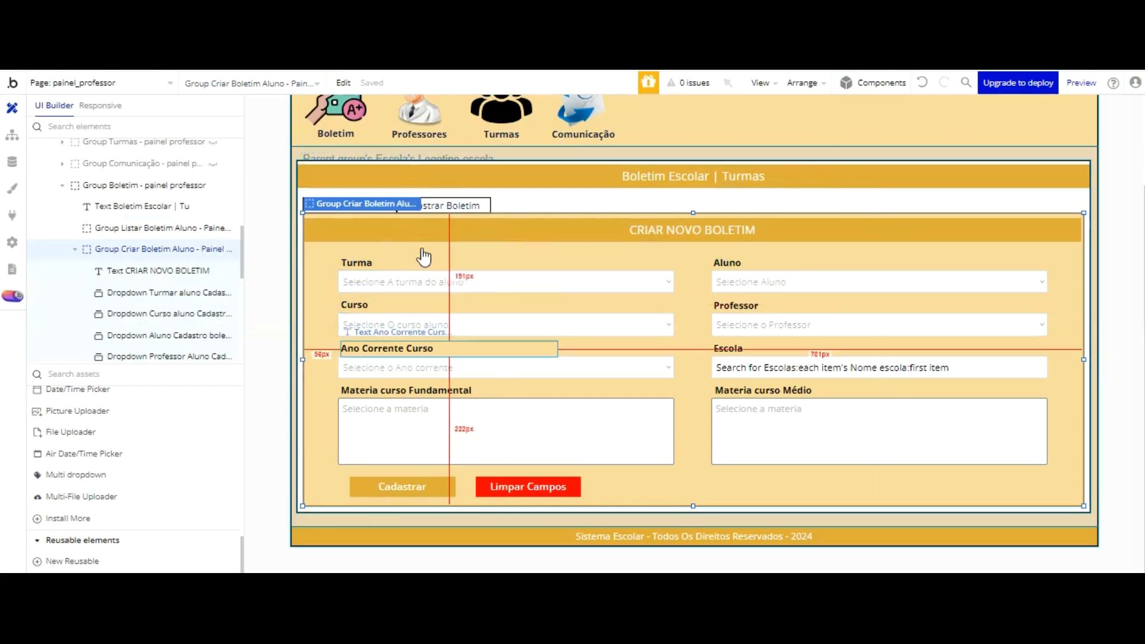
double_click(402, 486)
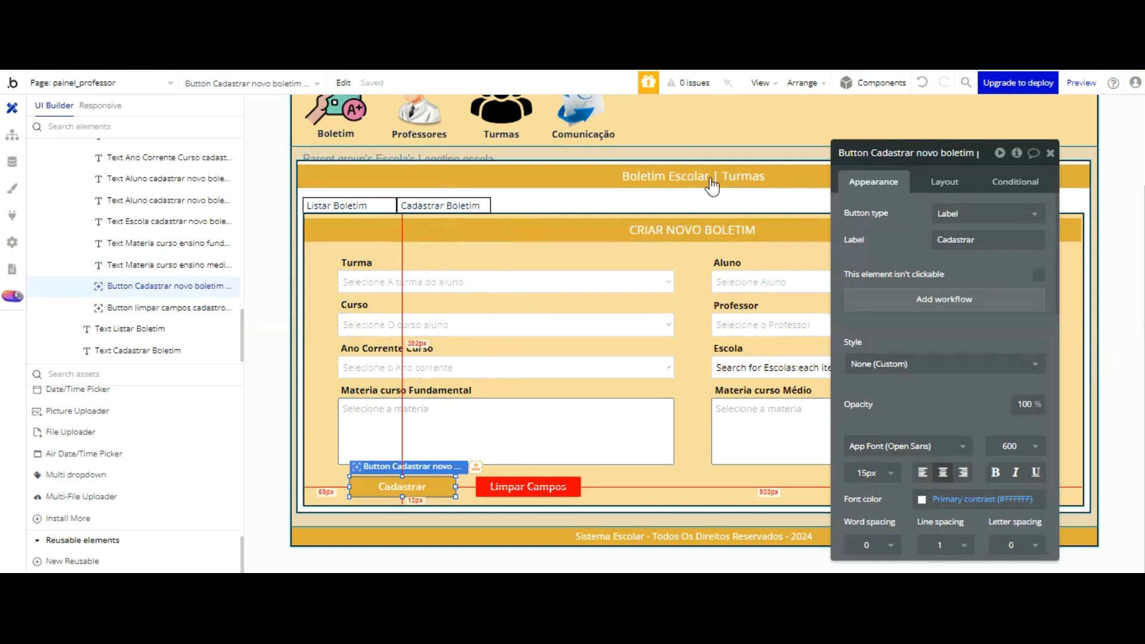
left_click(871, 153)
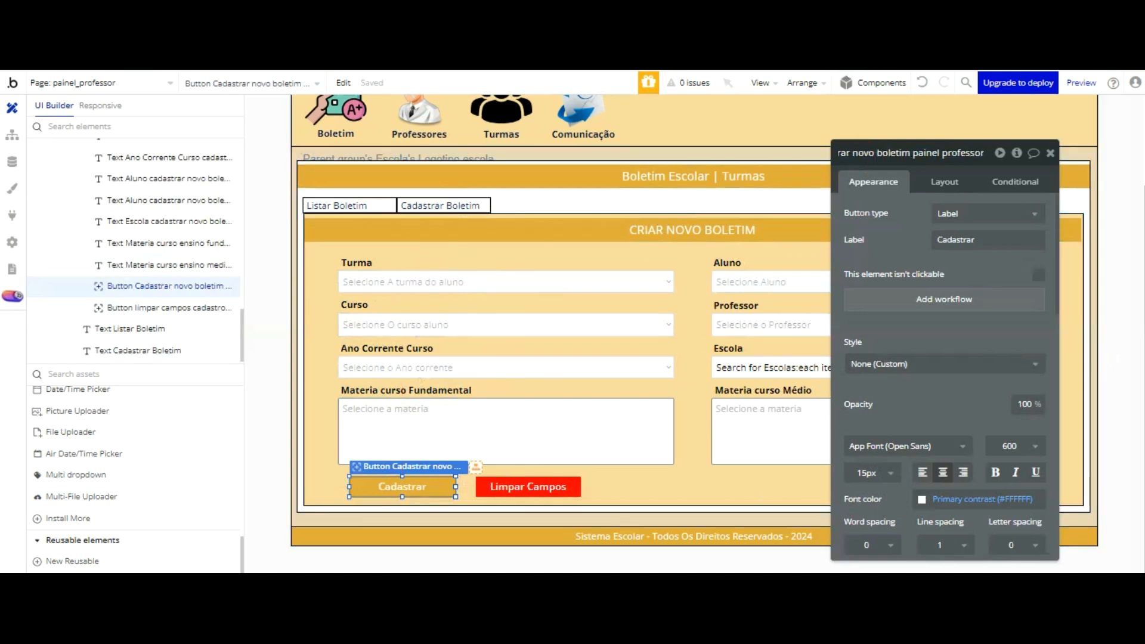
Step: Create a click workflow for the Limpar Campos button with a Reset data action for a group
left_click(555, 486)
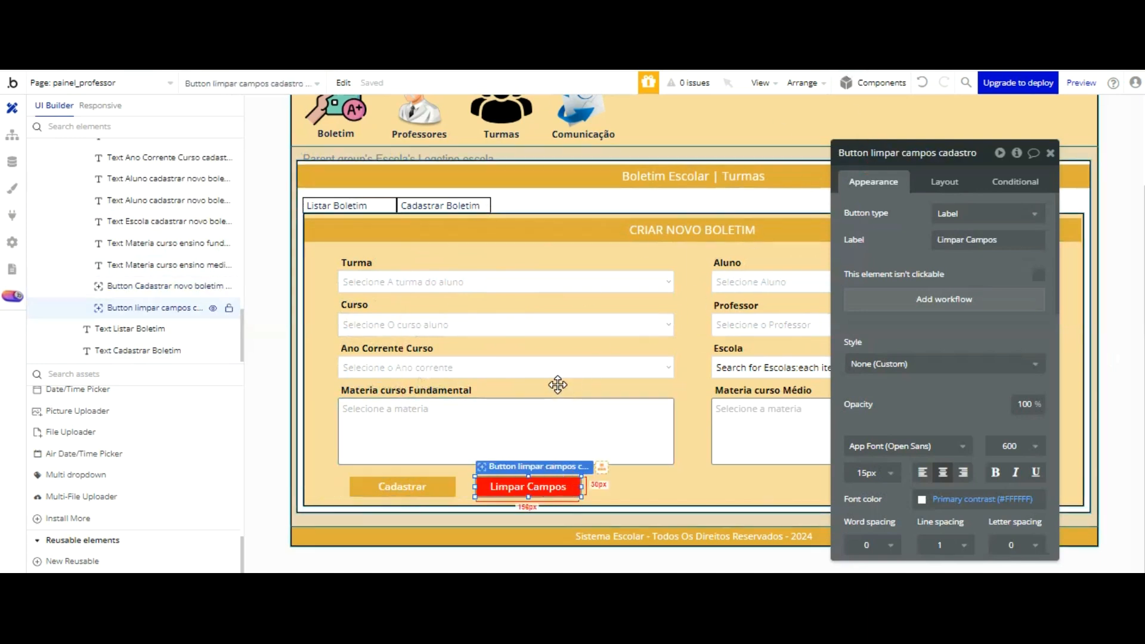
left_click(918, 299)
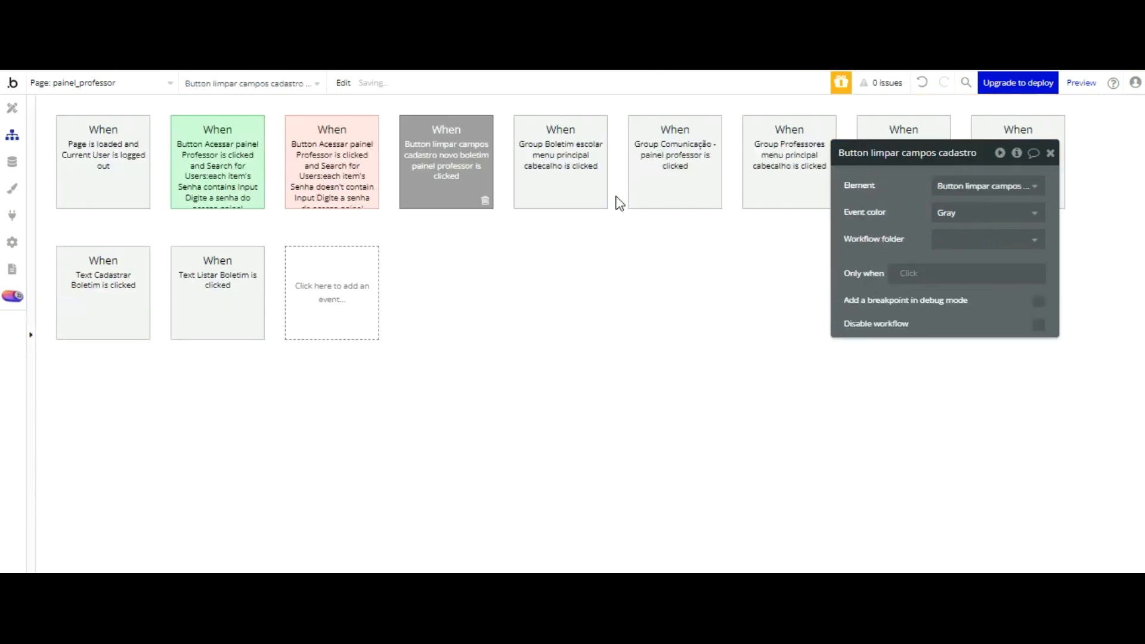
left_click(172, 253)
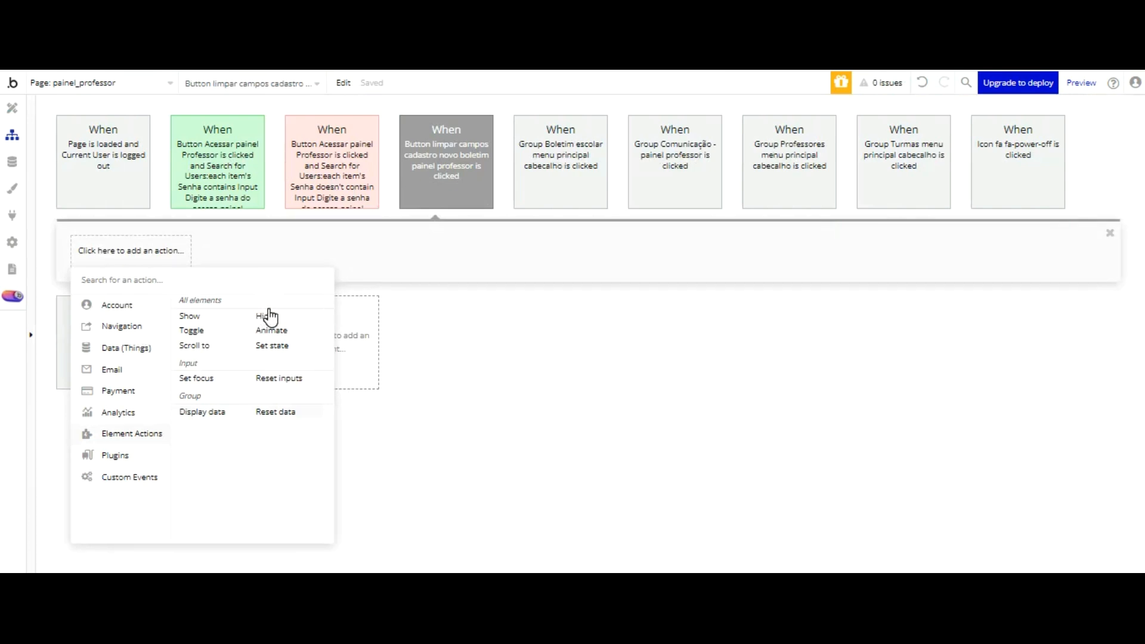
left_click(275, 412)
Step: Check the form group's name in the design view and set the Reset data element to Group Criar Boletim Aluno - Painel Professor
left_click(979, 186)
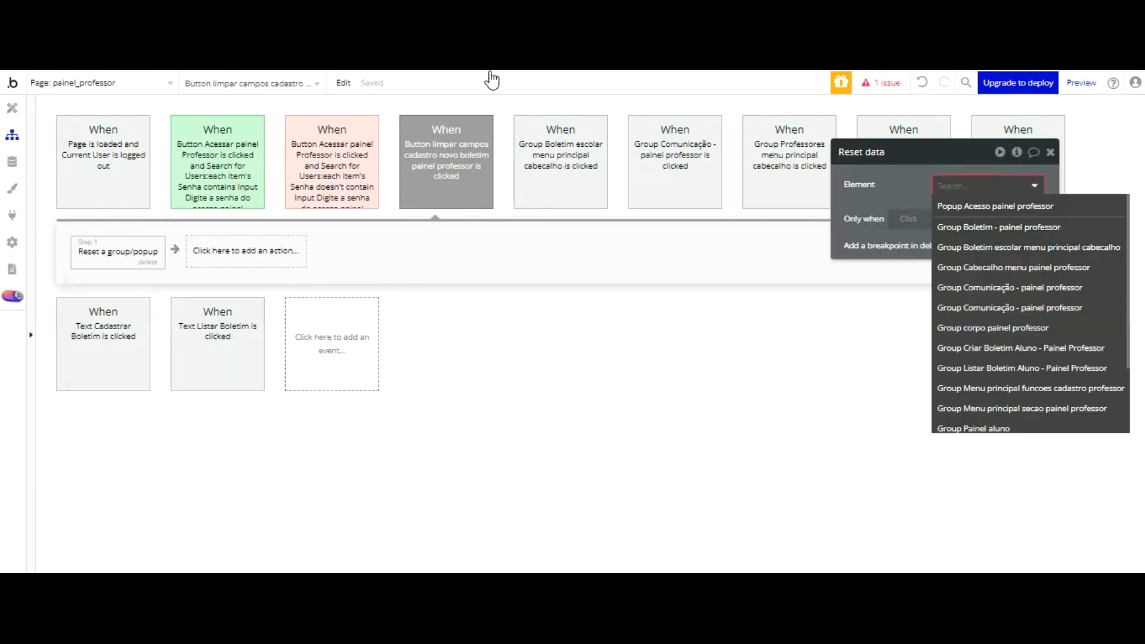
left_click(12, 107)
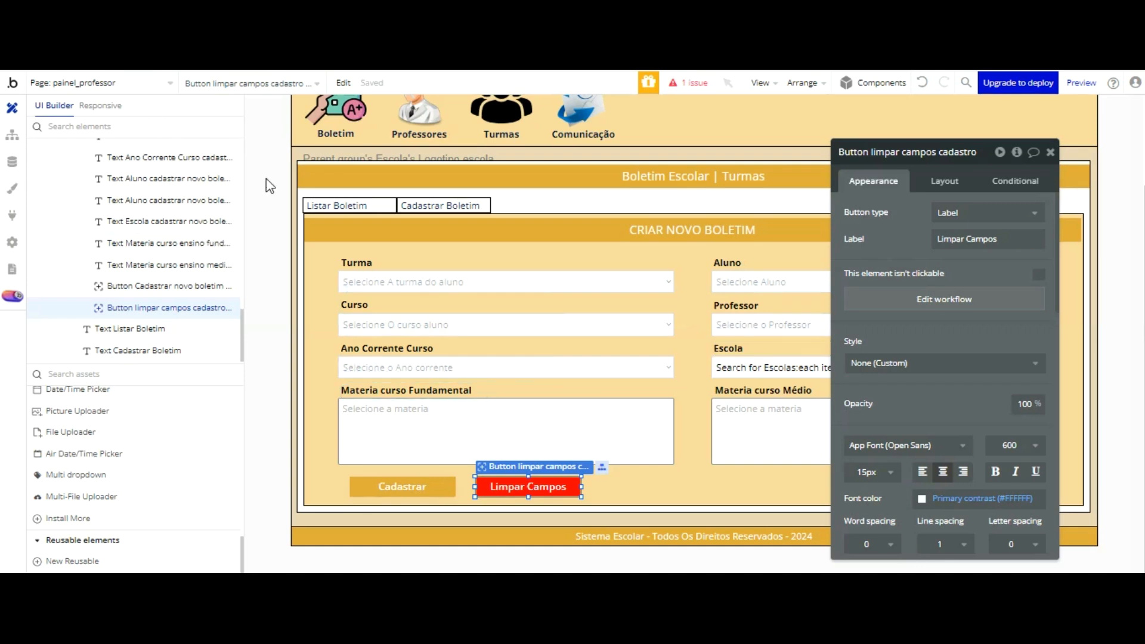
left_click(325, 302)
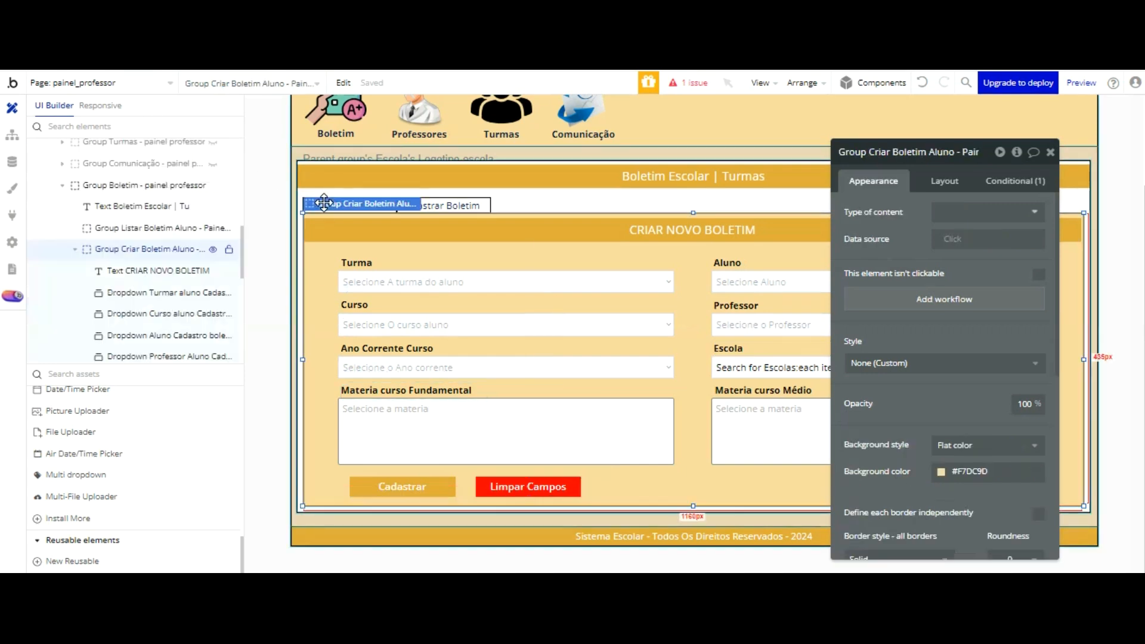
left_click(12, 135)
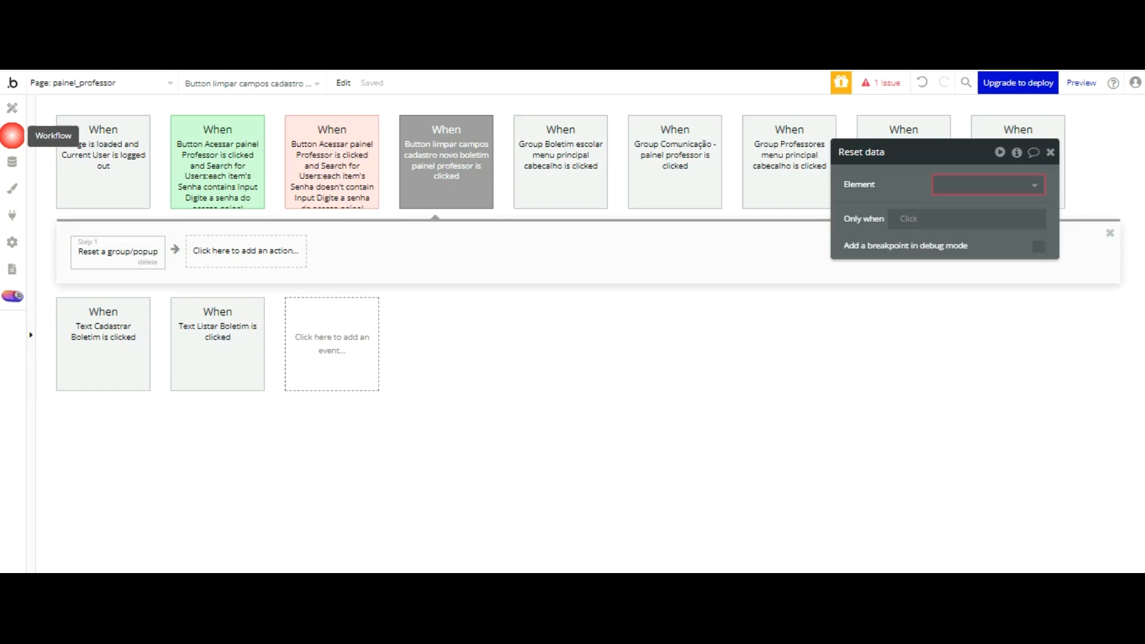
left_click(994, 184)
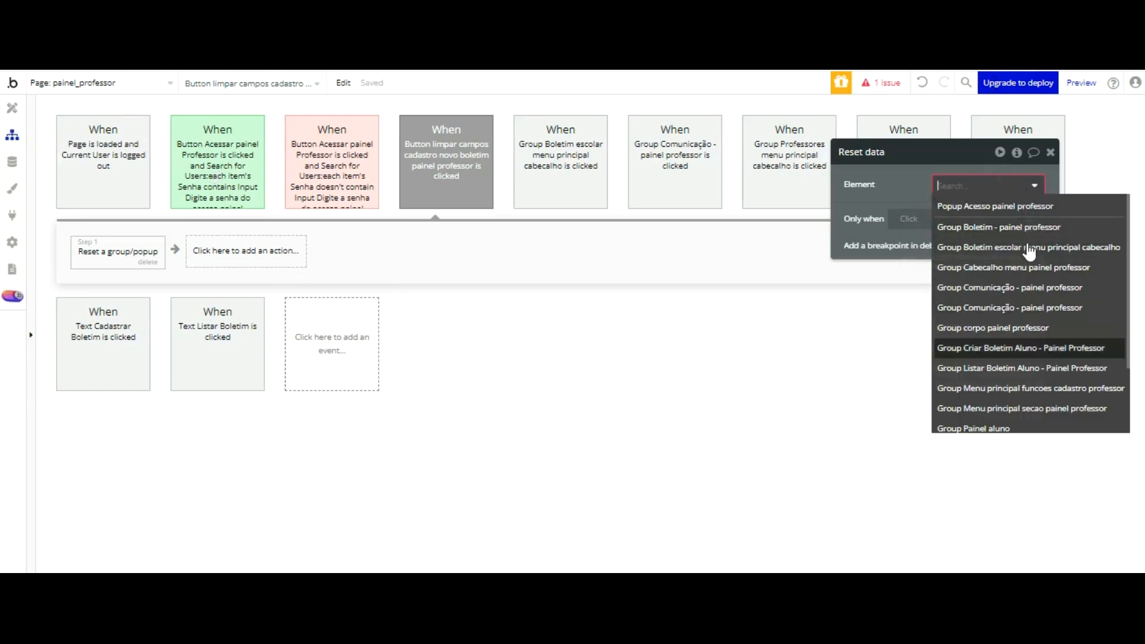
left_click(1029, 349)
Step: Nudge the Cadastrar and Limpar Campos buttons together to the left until they line up with the Materia curso Fundamental box
left_click(13, 105)
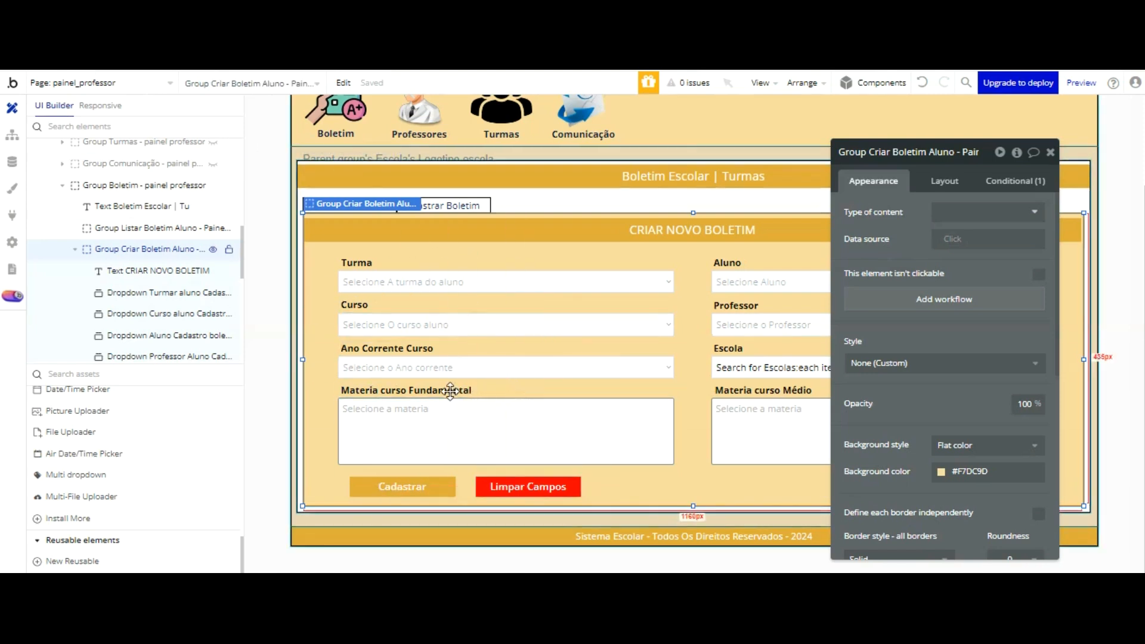
left_click(431, 490)
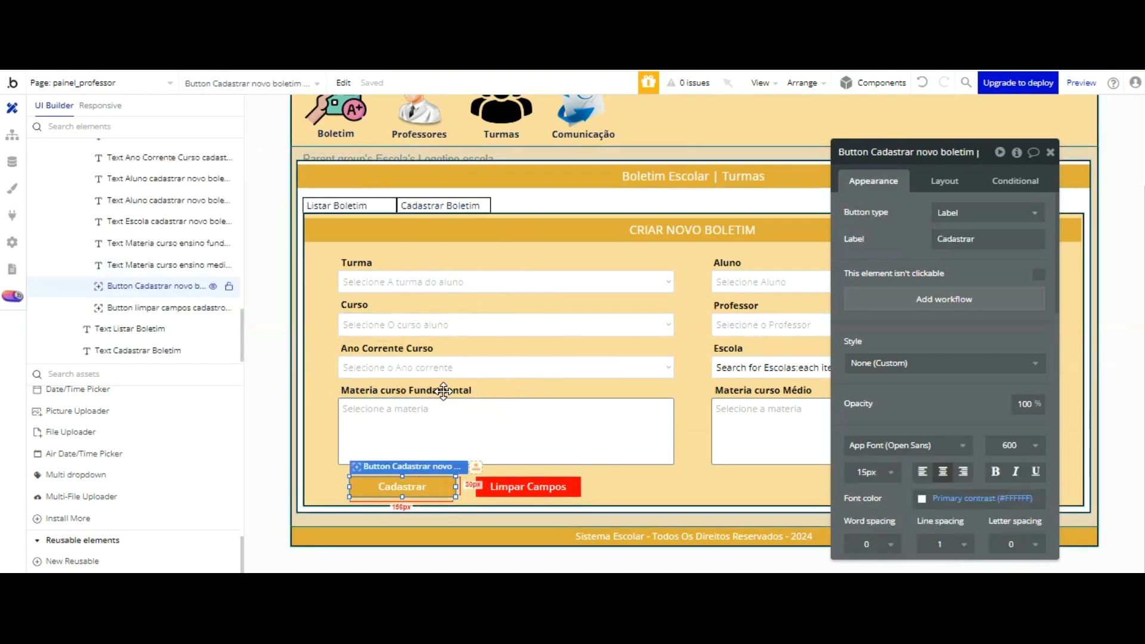
left_click(489, 487, "shift")
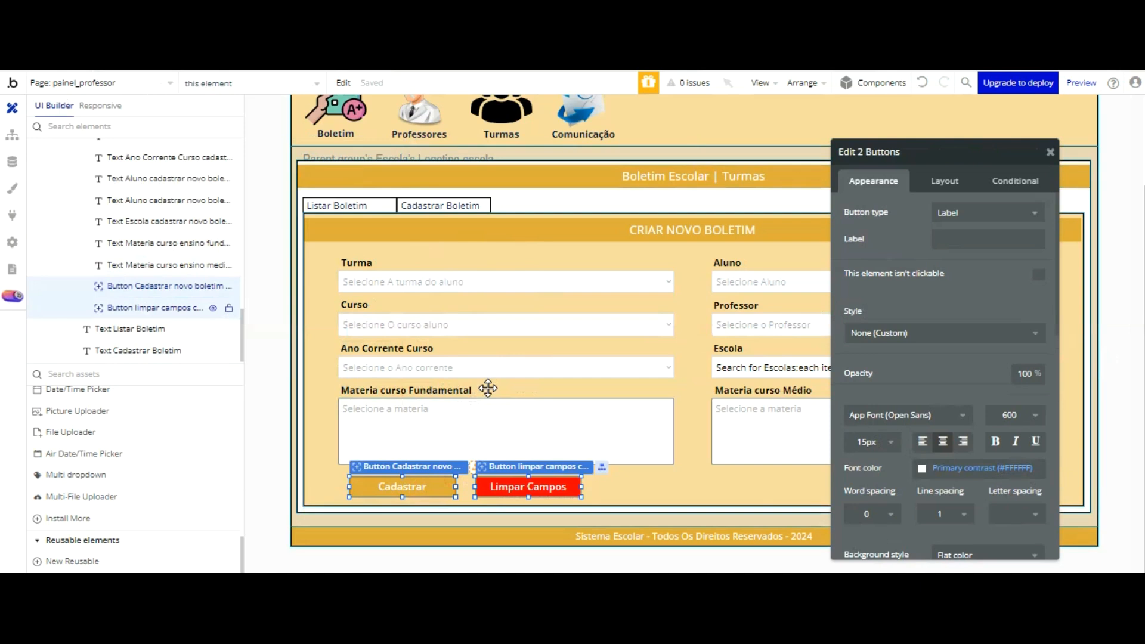
key("Left")
key("Left")
key("Left")
key("Left")
key("Left")
key("Left")
key("Left")
key("Left")
key("Left")
key("Left")
key("Left")
key("Left")
key("Left")
key("Left")
key("Left")
key("Left")
key("Left")
key("Left")
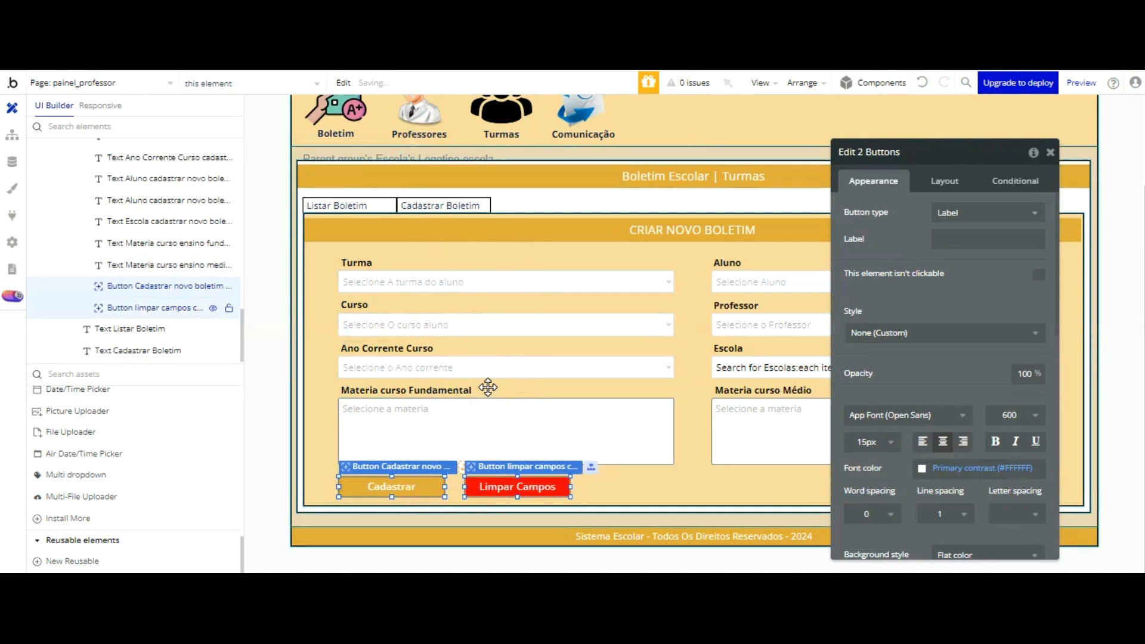
left_click(314, 354)
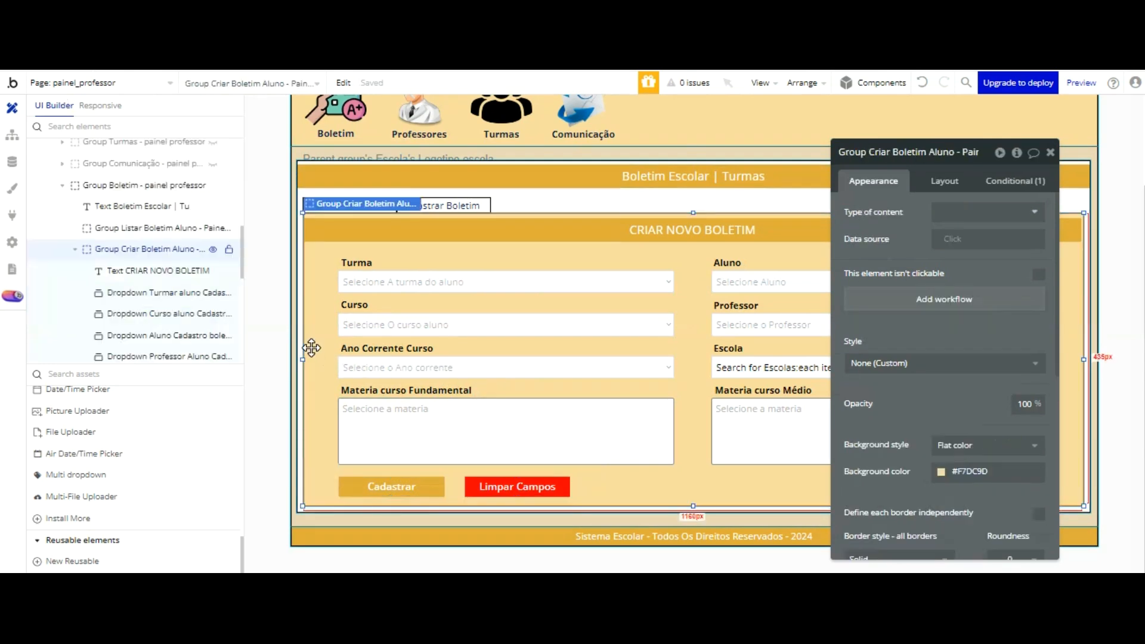
Step: Create a click workflow for the Cadastrar button with a Create a new thing action
left_click(396, 486)
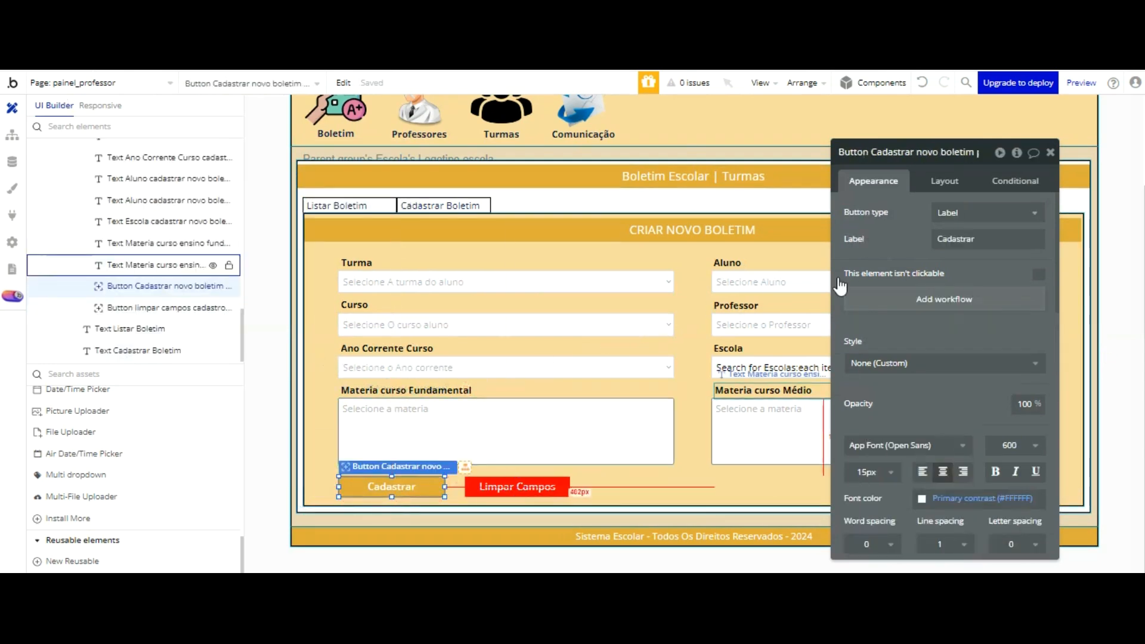
left_click(934, 298)
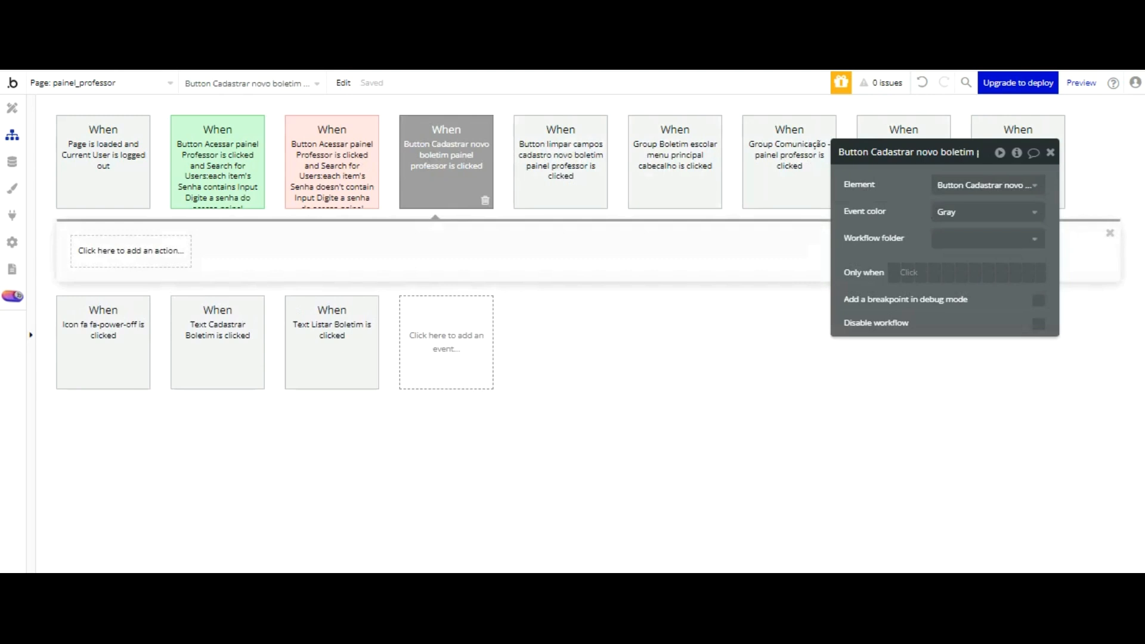
left_click(732, 236)
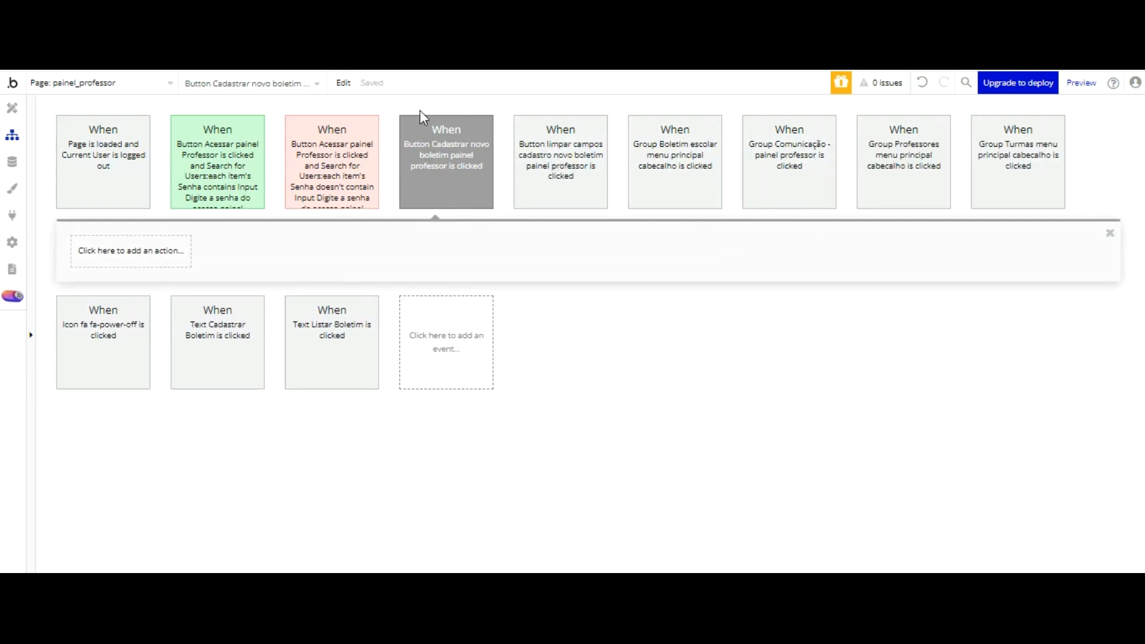
left_click(132, 251)
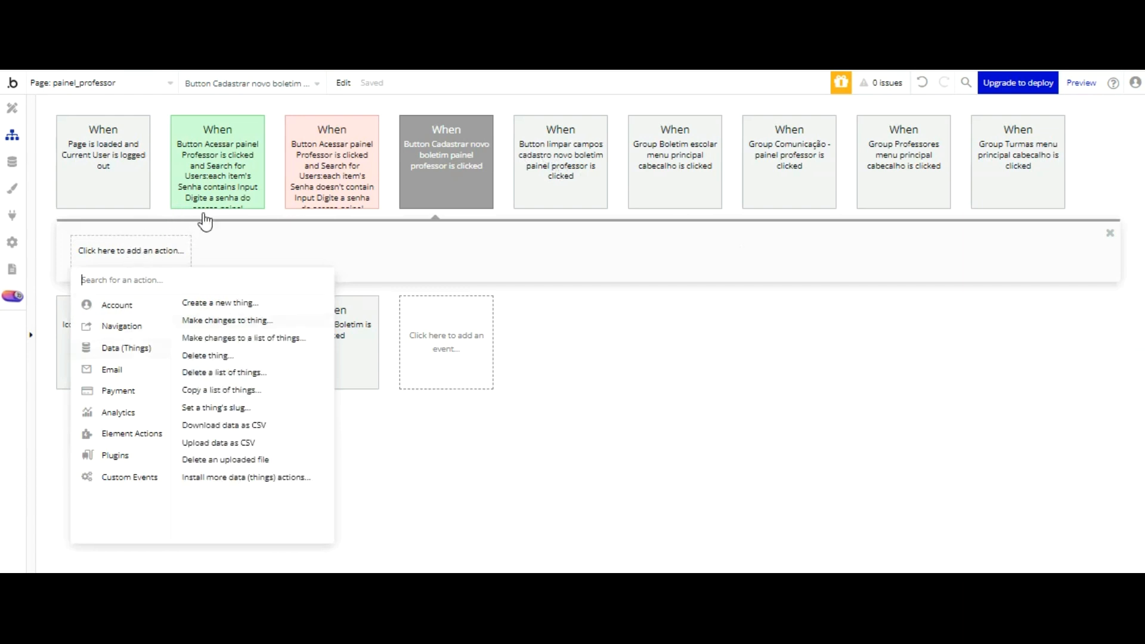
left_click(220, 304)
Step: Set the new thing's type to Boletim escolar, add all its fields and remove the empty field row
left_click(685, 159)
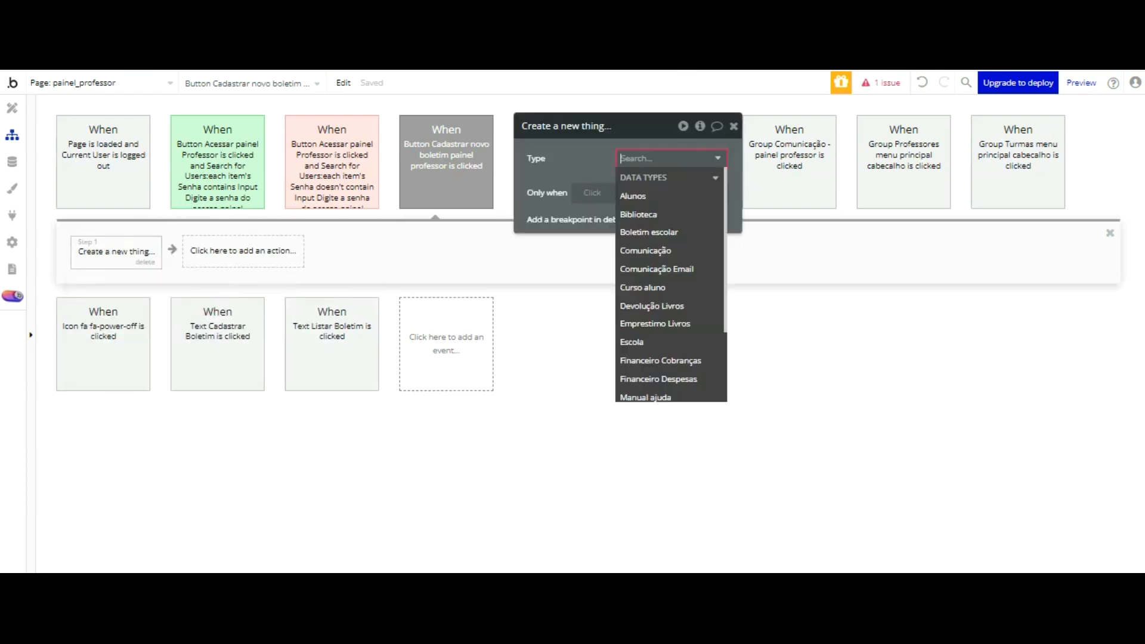
left_click(678, 218)
left_click(667, 161)
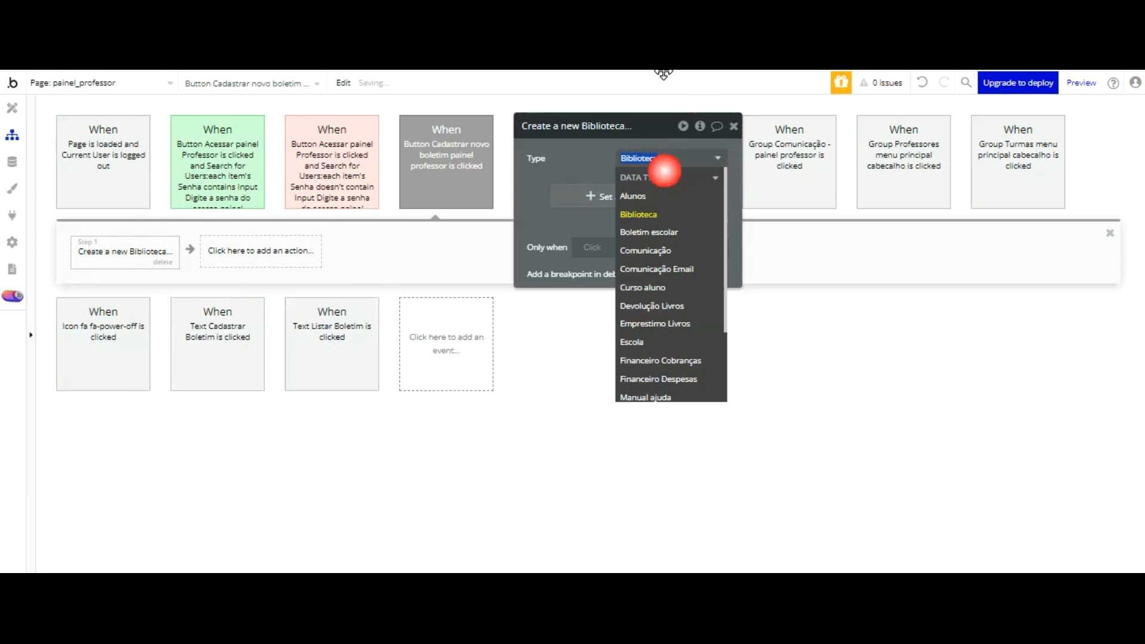
left_click(667, 232)
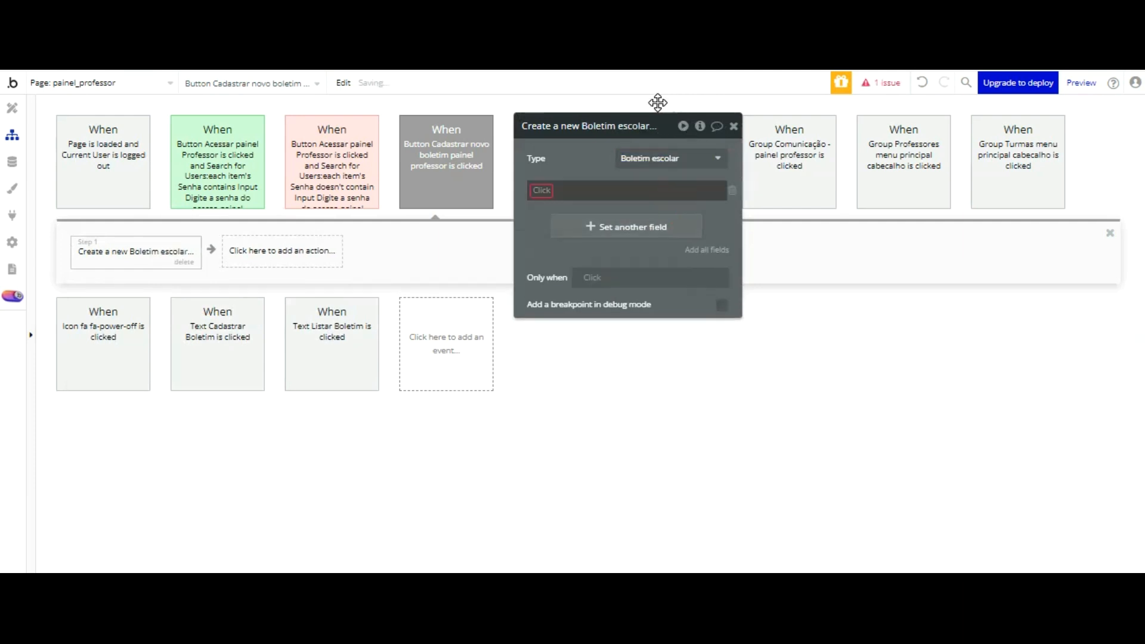
left_click(707, 250)
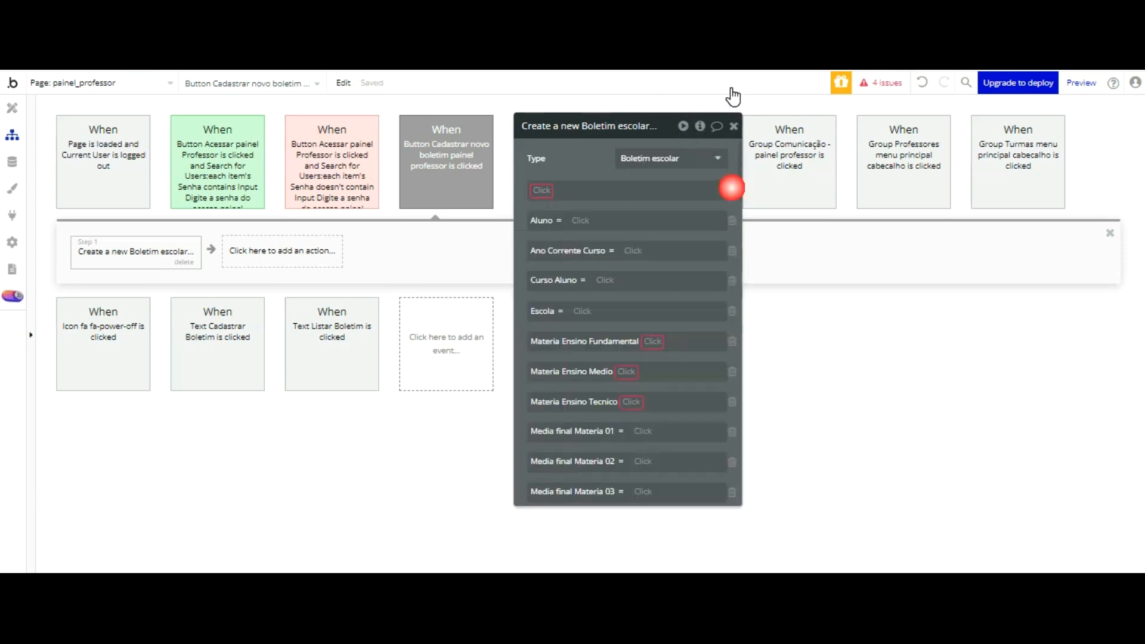
left_click(734, 190)
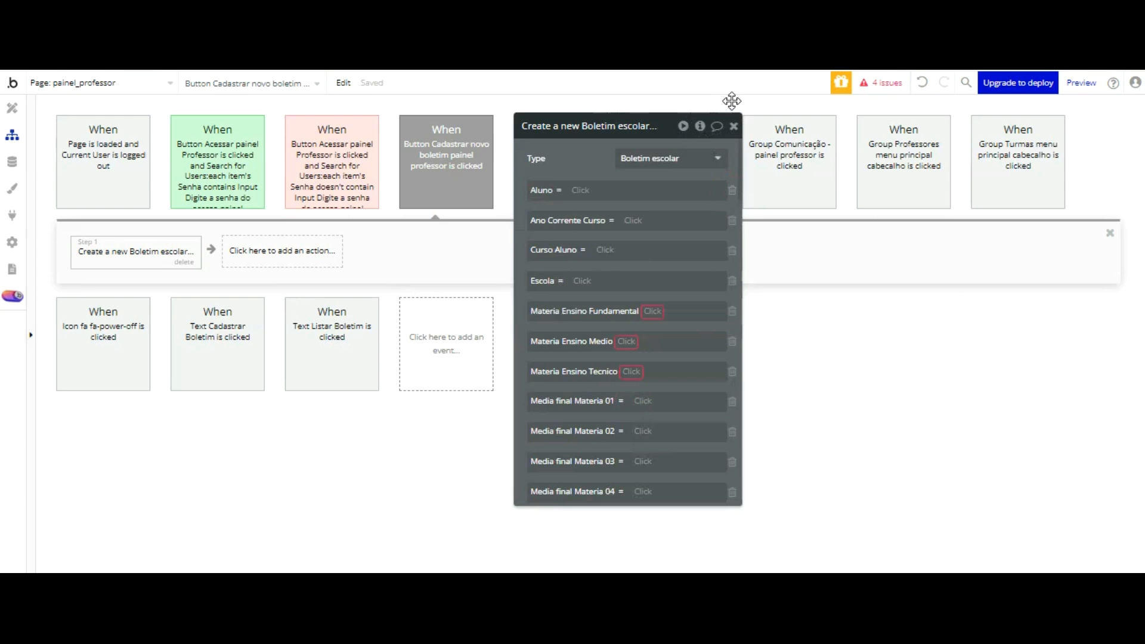
Step: Remove the Aluno, Materia Ensino, Media final Materia and all per-bimestre Nota fields from the Create a new Boletim escolar action
left_click(733, 190)
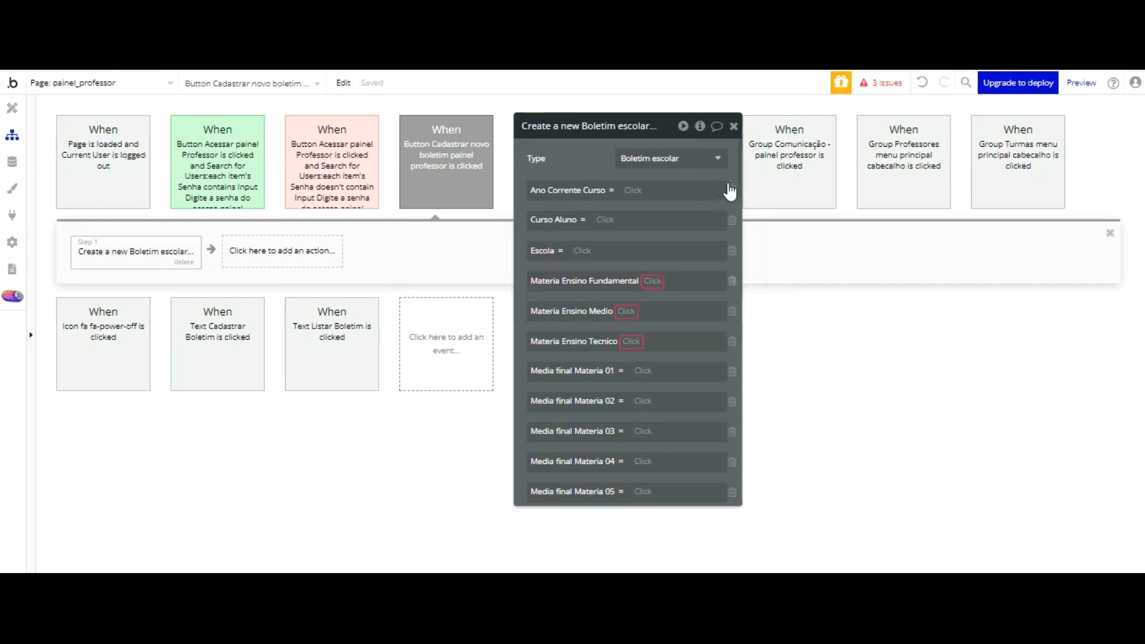
left_click(732, 283)
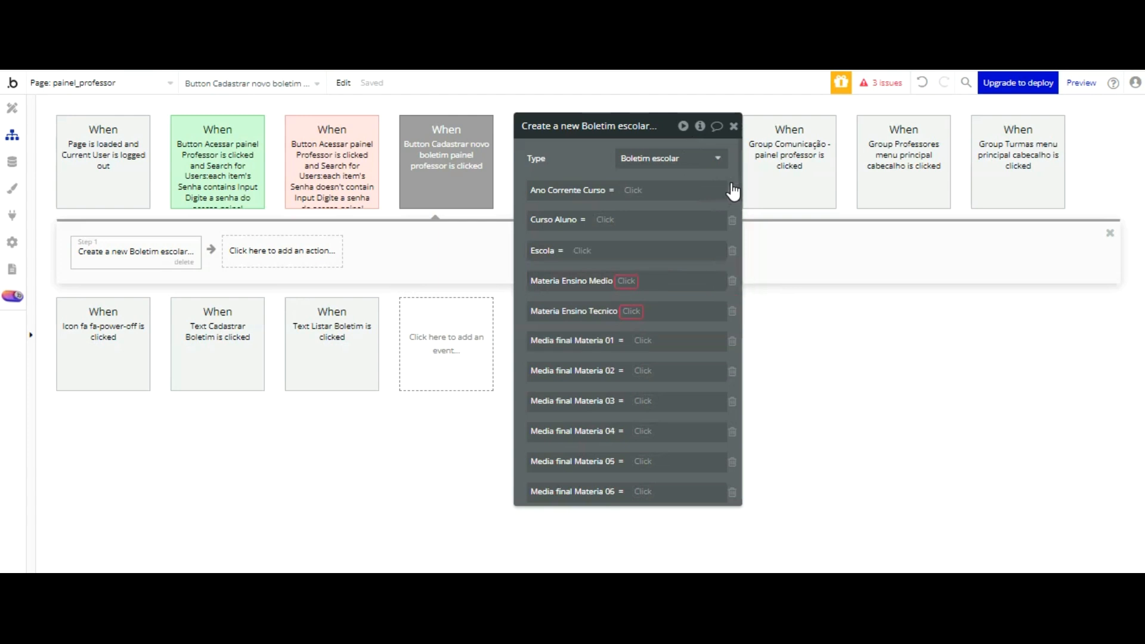
left_click(732, 285)
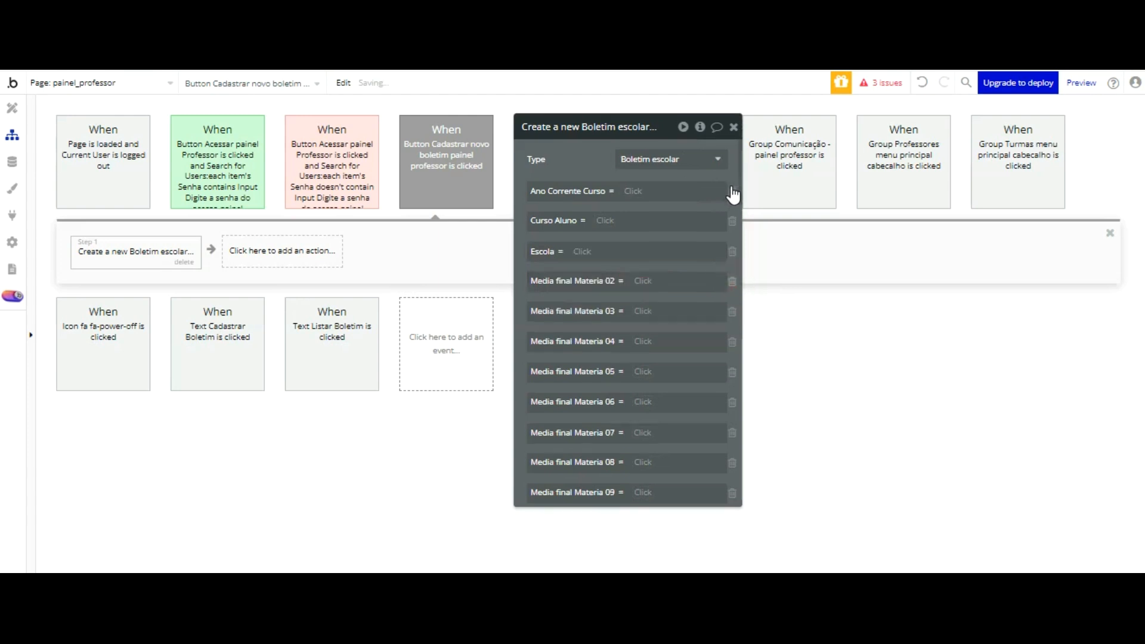
left_click(732, 285)
left_click(732, 285)
left_click(732, 285)
left_click(732, 285)
left_click(732, 285)
left_click(732, 286)
left_click(732, 285)
left_click(732, 285)
left_click(732, 286)
left_click(732, 285)
left_click(732, 285)
left_click(732, 285)
left_click(732, 285)
left_click(732, 285)
left_click(732, 285)
left_click(732, 285)
left_click(732, 285)
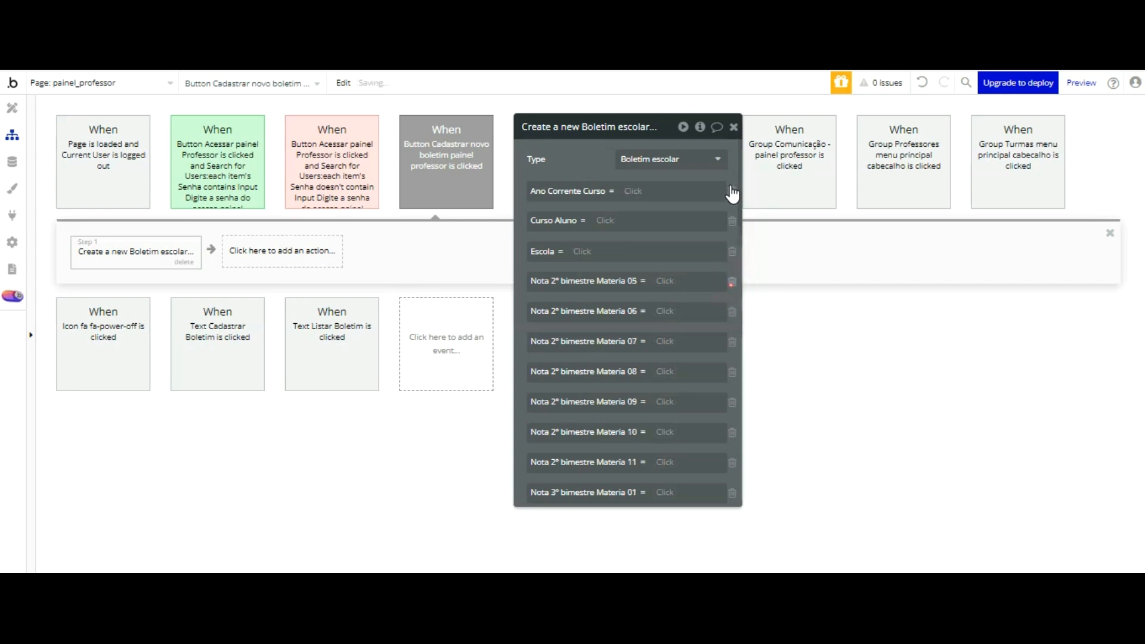
left_click(732, 285)
left_click(731, 286)
left_click(732, 285)
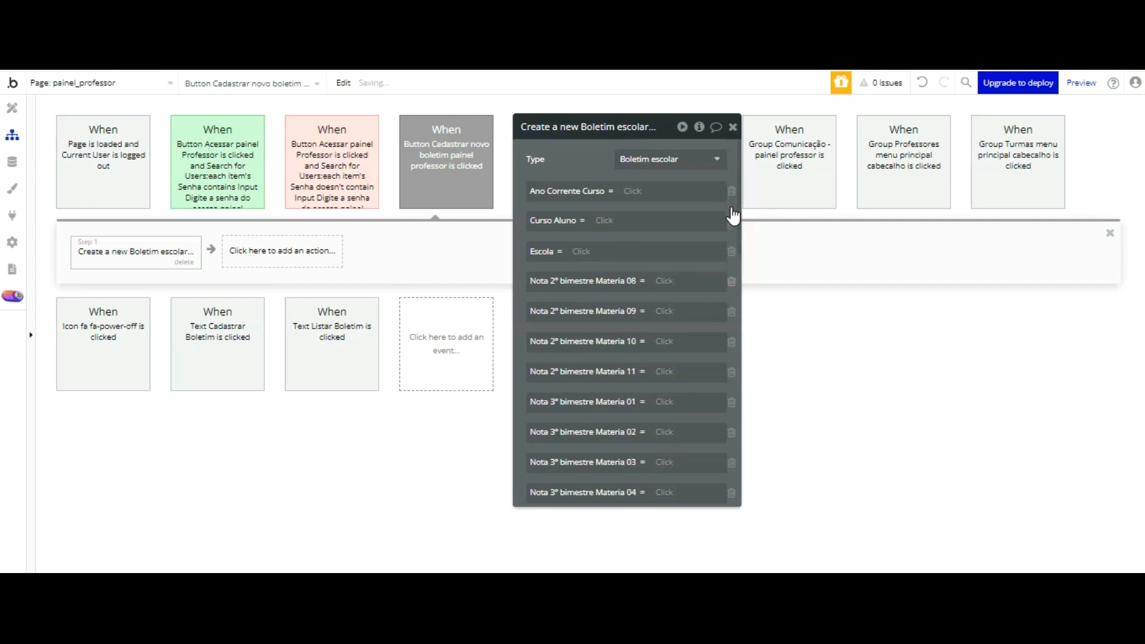
left_click(734, 367)
left_click(738, 294)
left_click(734, 330)
left_click(733, 342)
left_click(729, 366)
left_click(728, 325)
left_click(731, 341)
left_click(729, 315)
left_click(732, 340)
left_click(731, 315)
left_click(732, 334)
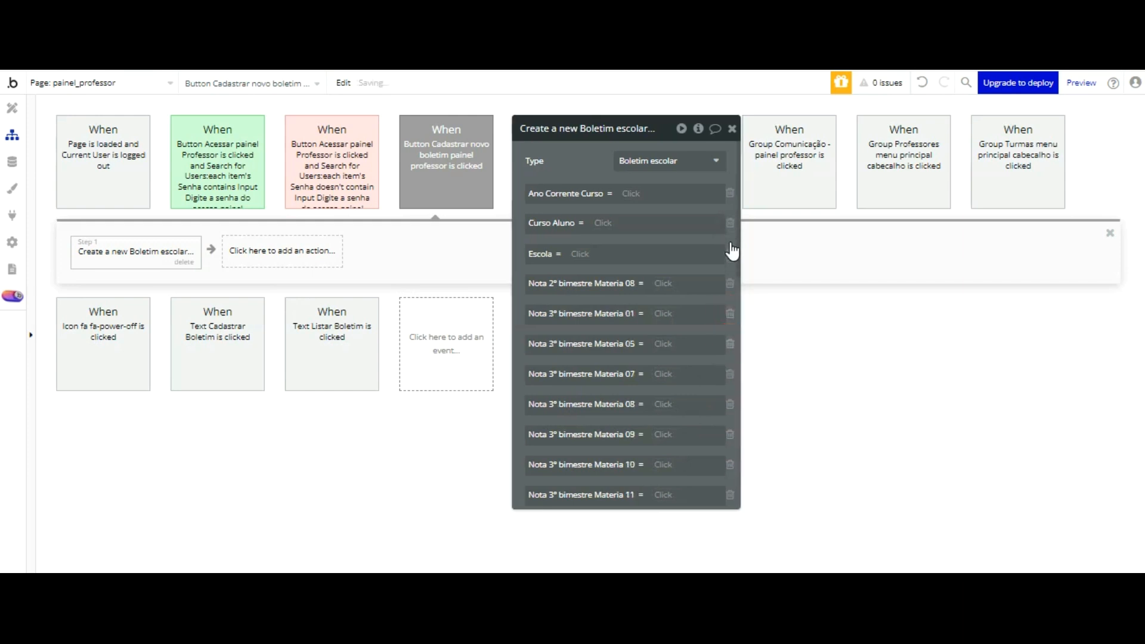
left_click(730, 333)
left_click(728, 316)
left_click(732, 332)
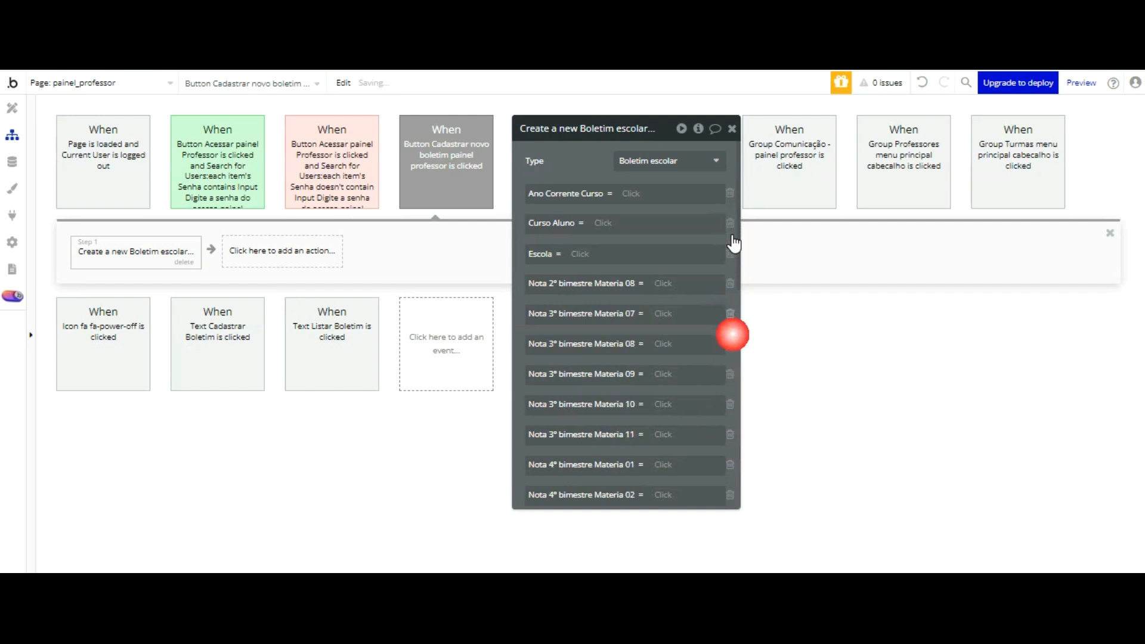
left_click(735, 335)
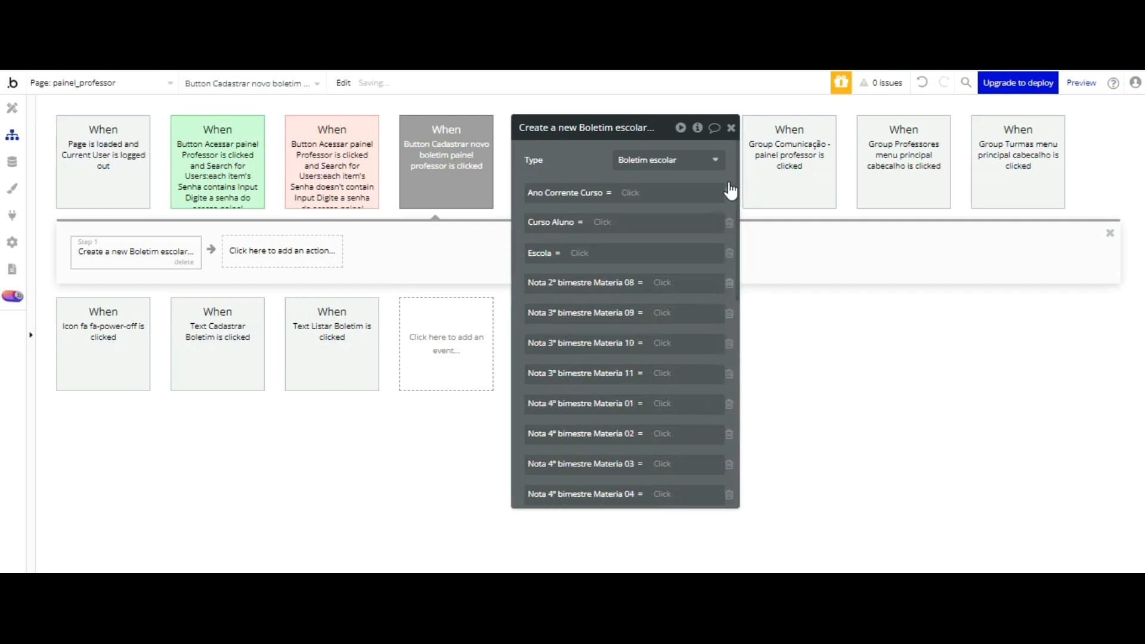
left_click(730, 281)
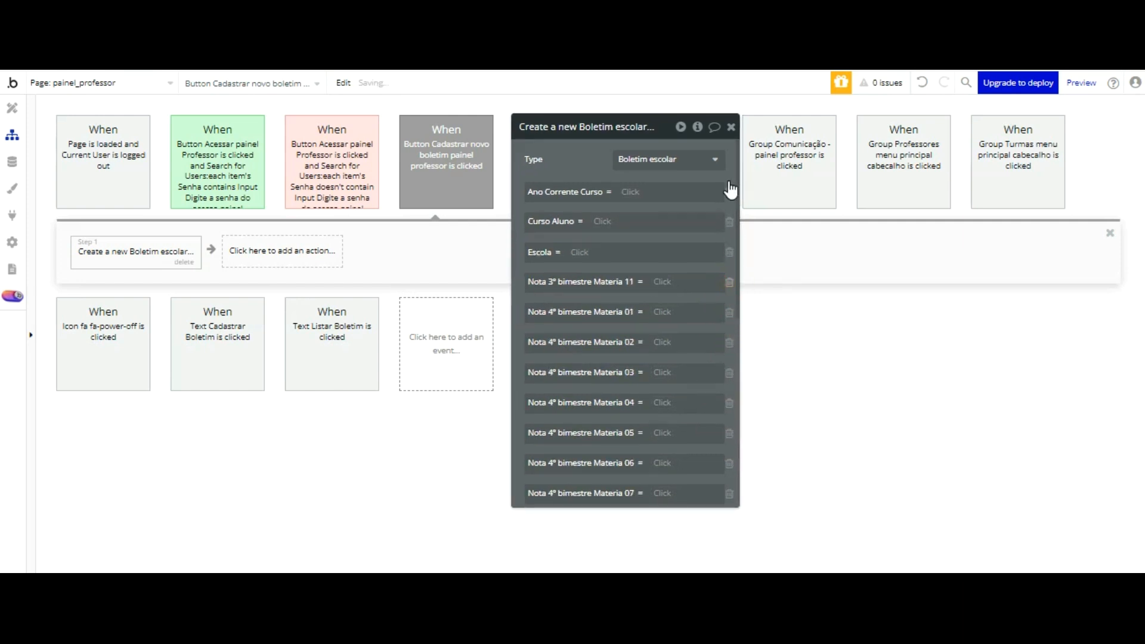
left_click(729, 282)
left_click(730, 282)
left_click(730, 282)
left_click(730, 281)
left_click(730, 282)
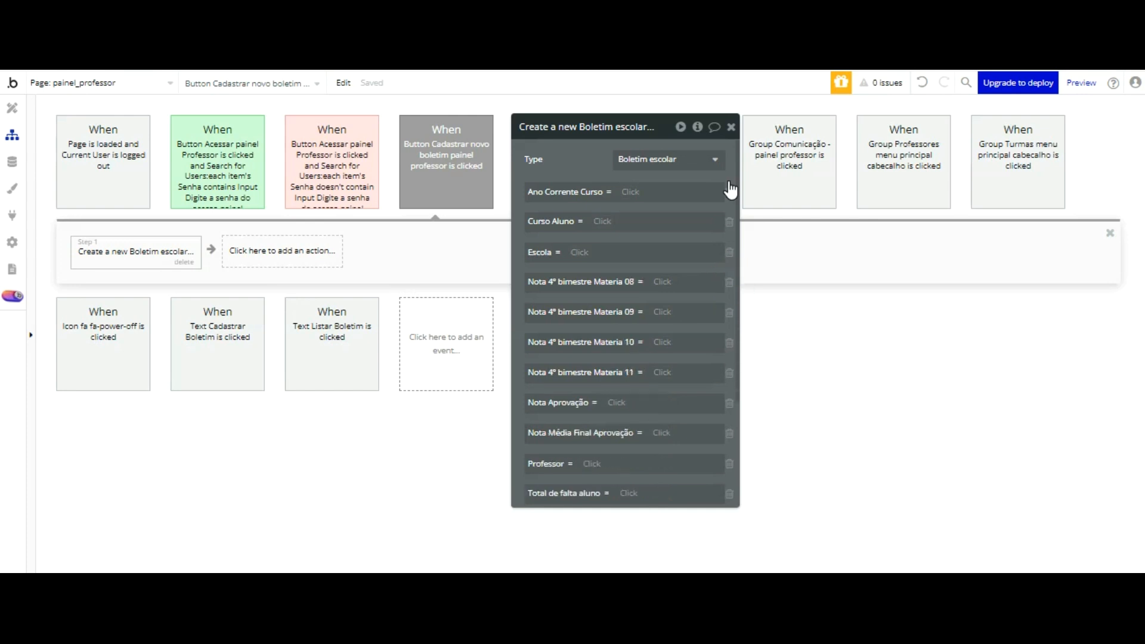
left_click(729, 282)
left_click(730, 281)
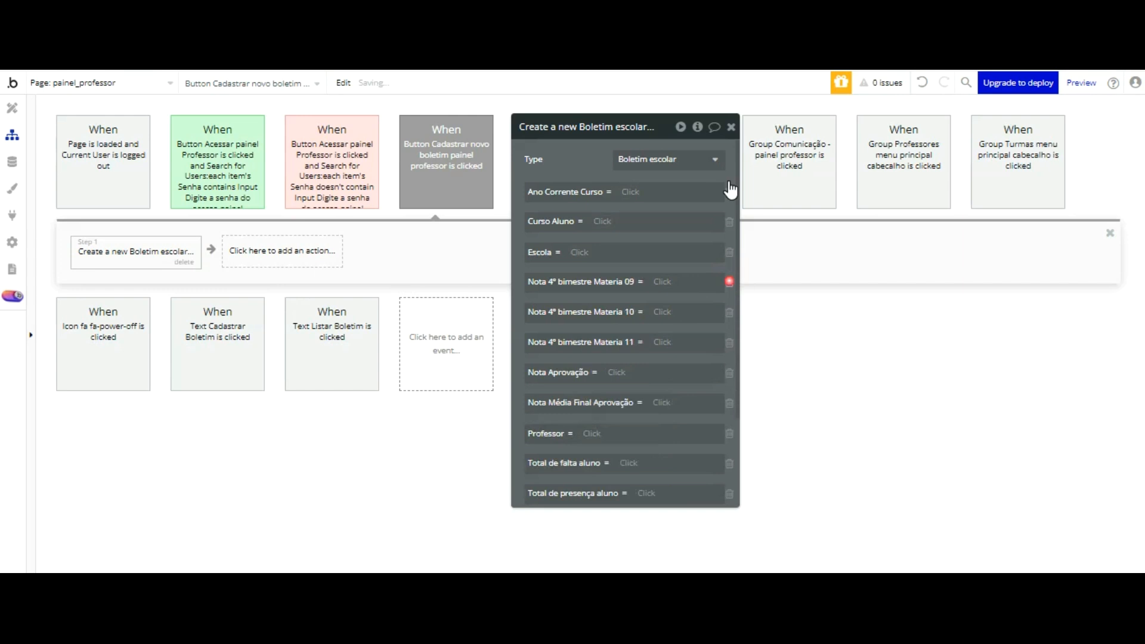
left_click(729, 281)
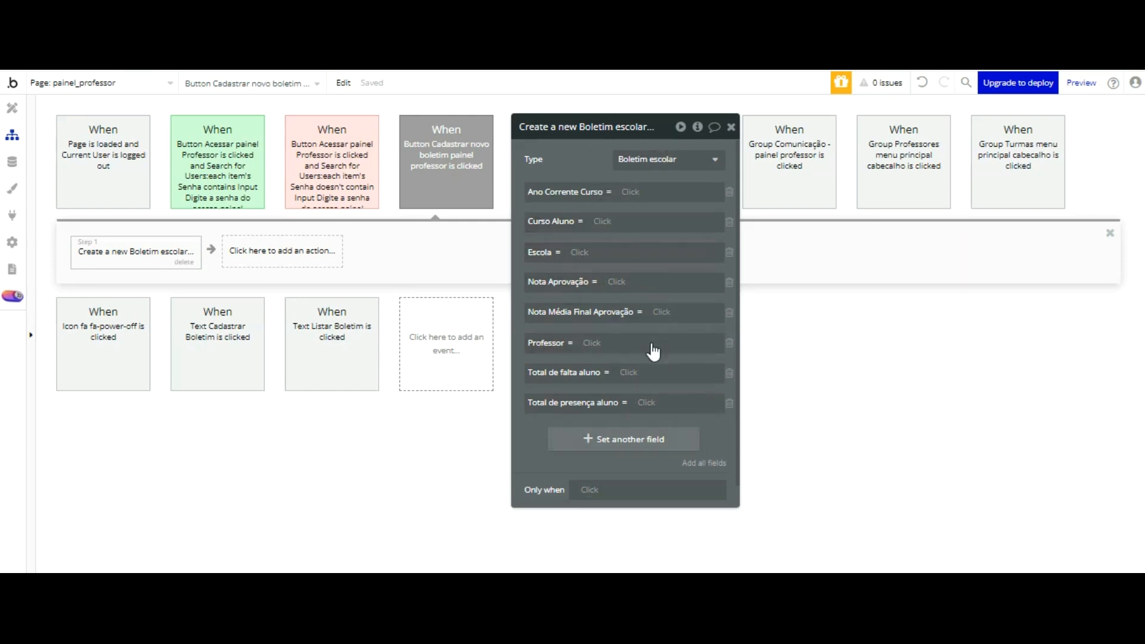
Step: Add the Aluno field back to the Create a new Boletim escolar action
left_click(615, 439)
left_click(543, 379)
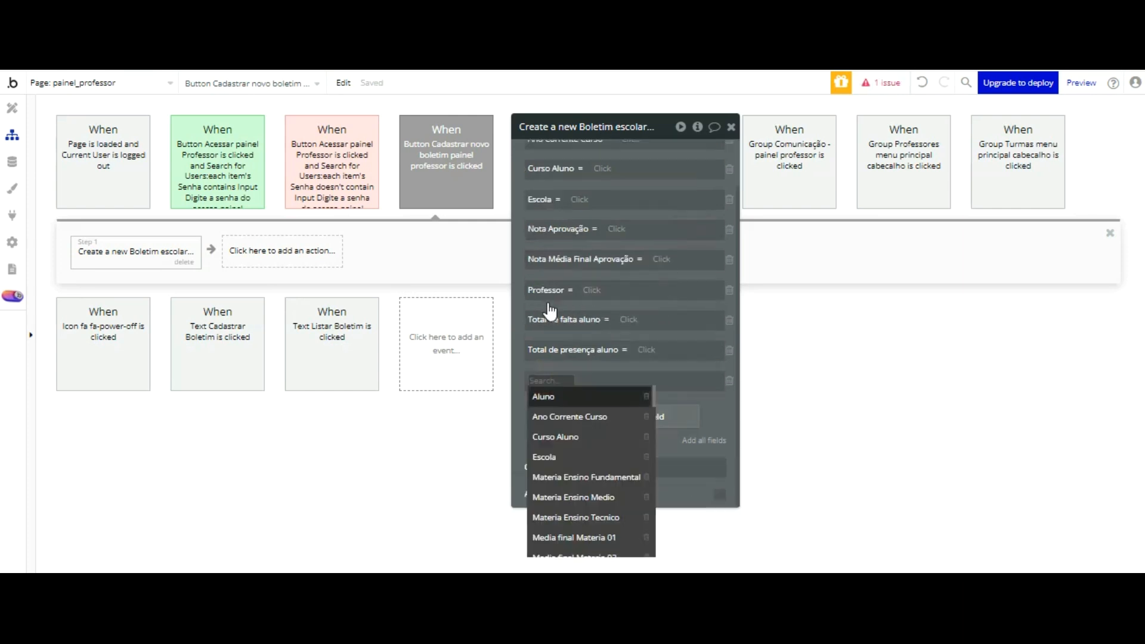
left_click(549, 399)
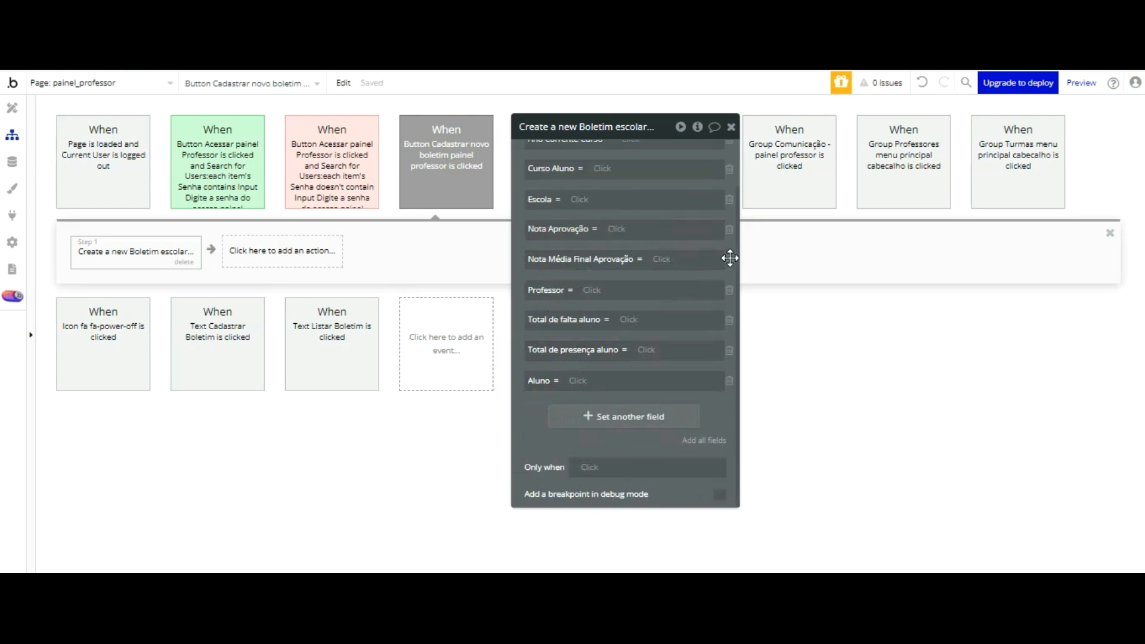
Step: Remove all remaining fields except Aluno from the Create a new Boletim escolar action
left_click(729, 350)
left_click(729, 289)
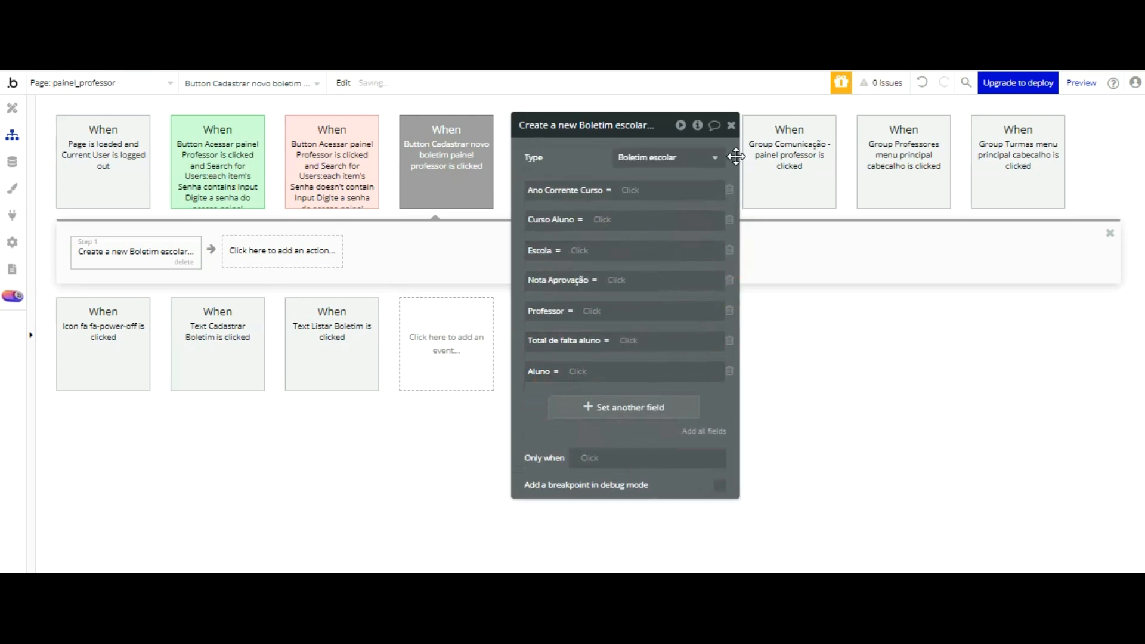
left_click(729, 187)
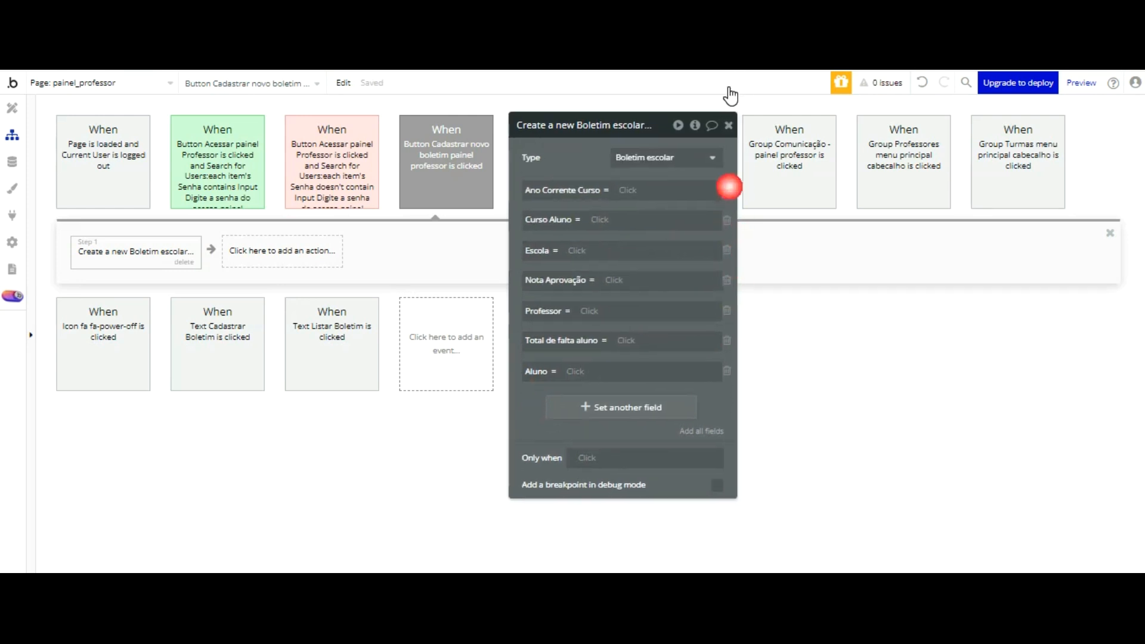
left_click(727, 190)
left_click(727, 190)
left_click(727, 189)
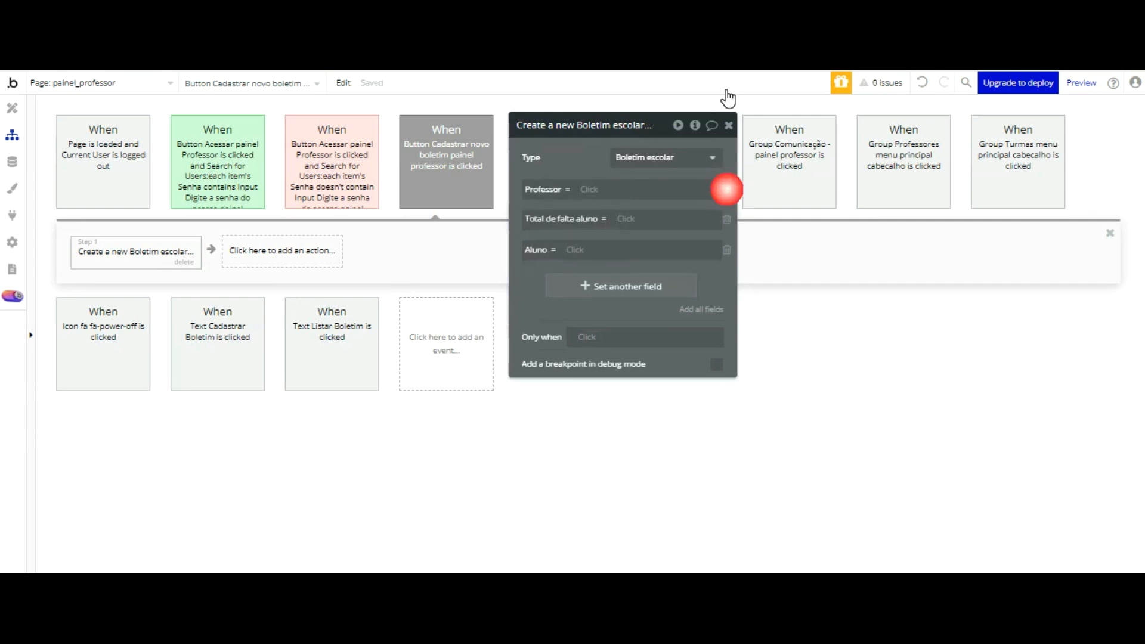
left_click(727, 189)
left_click(727, 190)
Step: Add the Curso Aluno and Professor fields to the Create a new Boletim escolar action
left_click(637, 226)
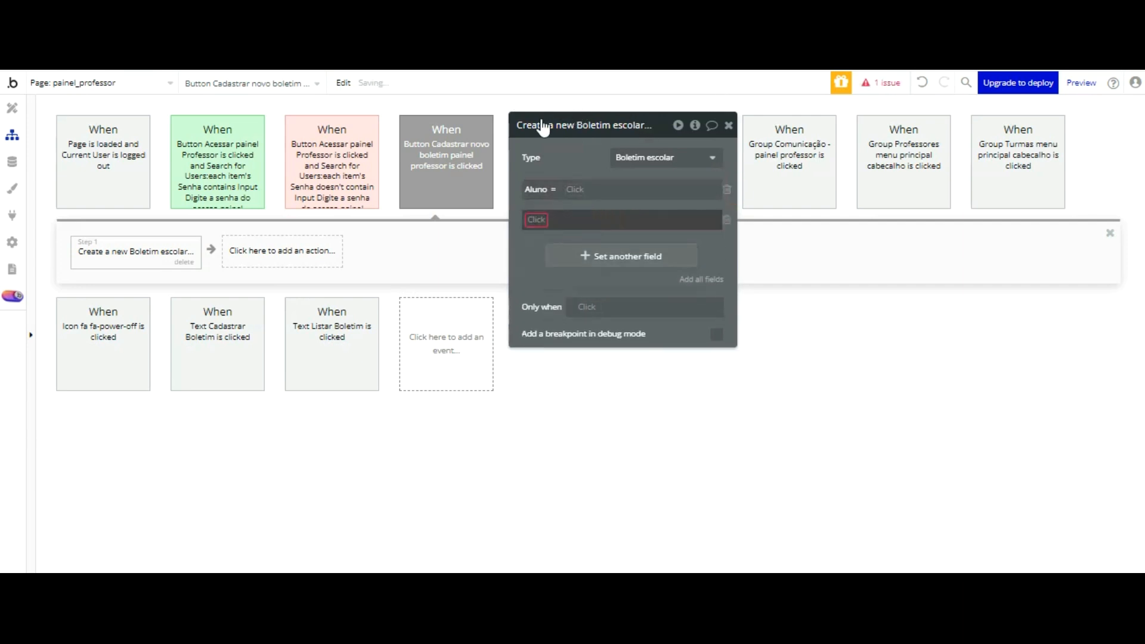
left_click(536, 219)
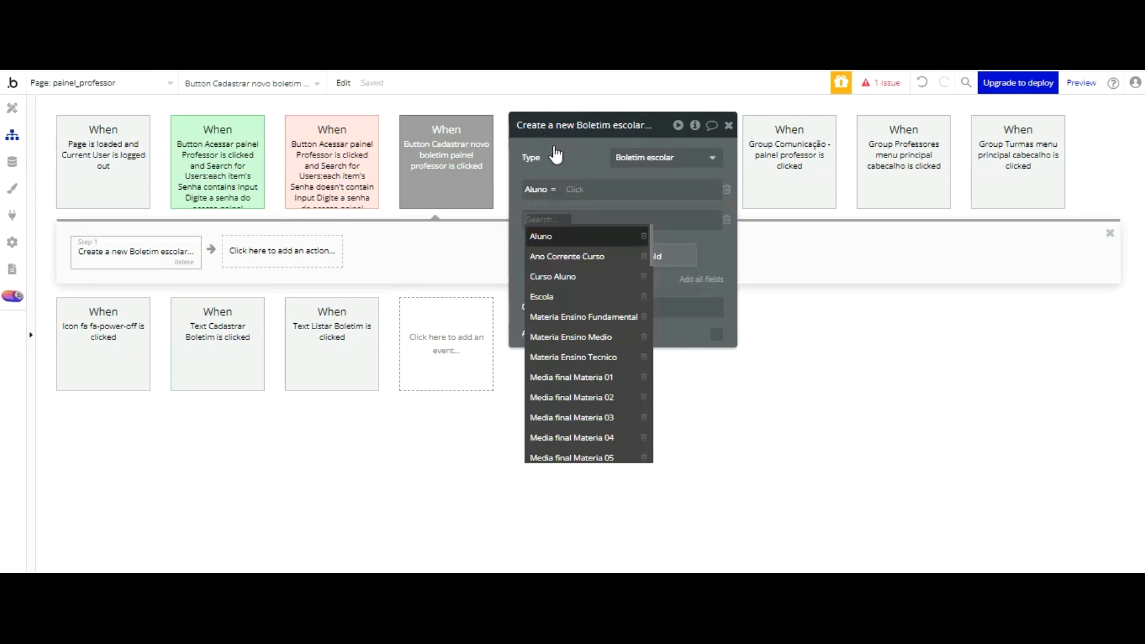
left_click(576, 276)
left_click(567, 250)
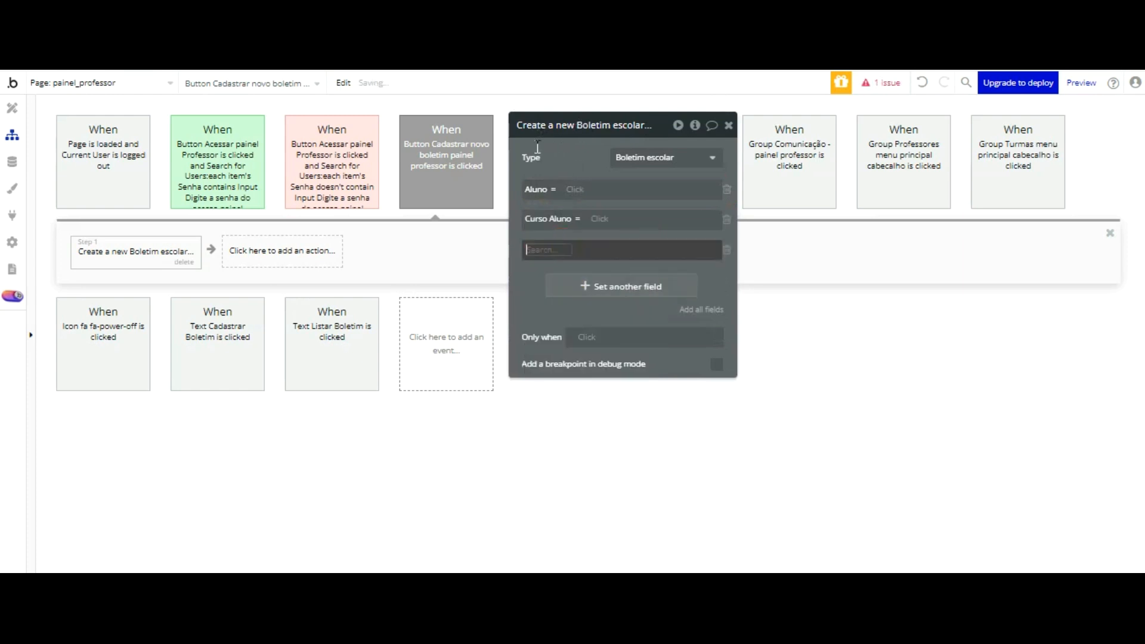
scroll(586, 256, "down", 12)
scroll(587, 237, "down", 5)
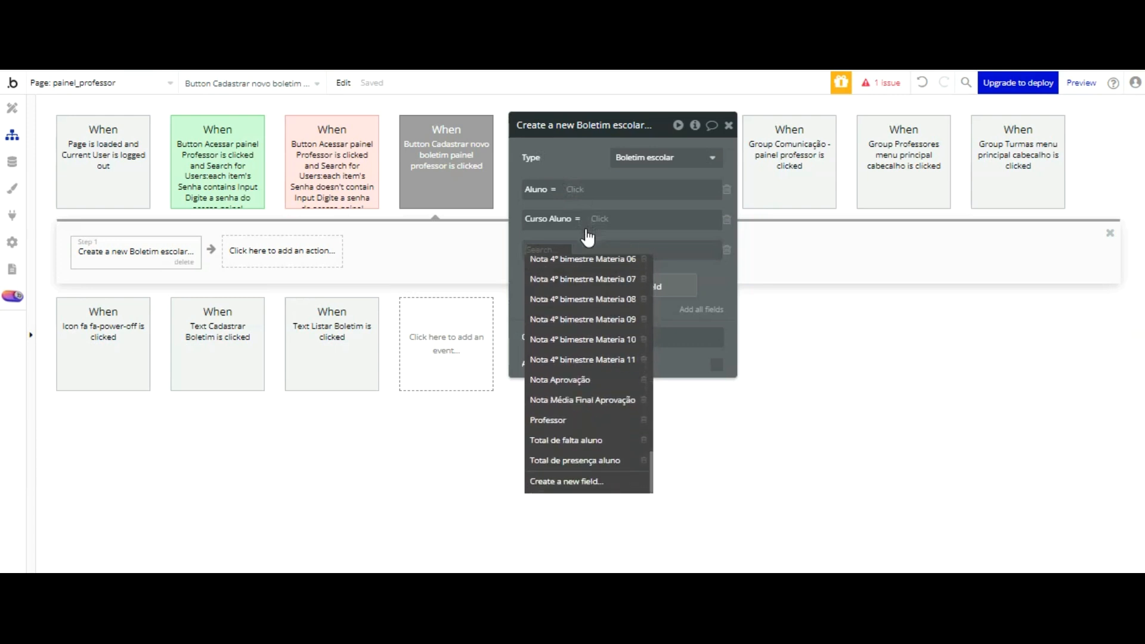
left_click(582, 421)
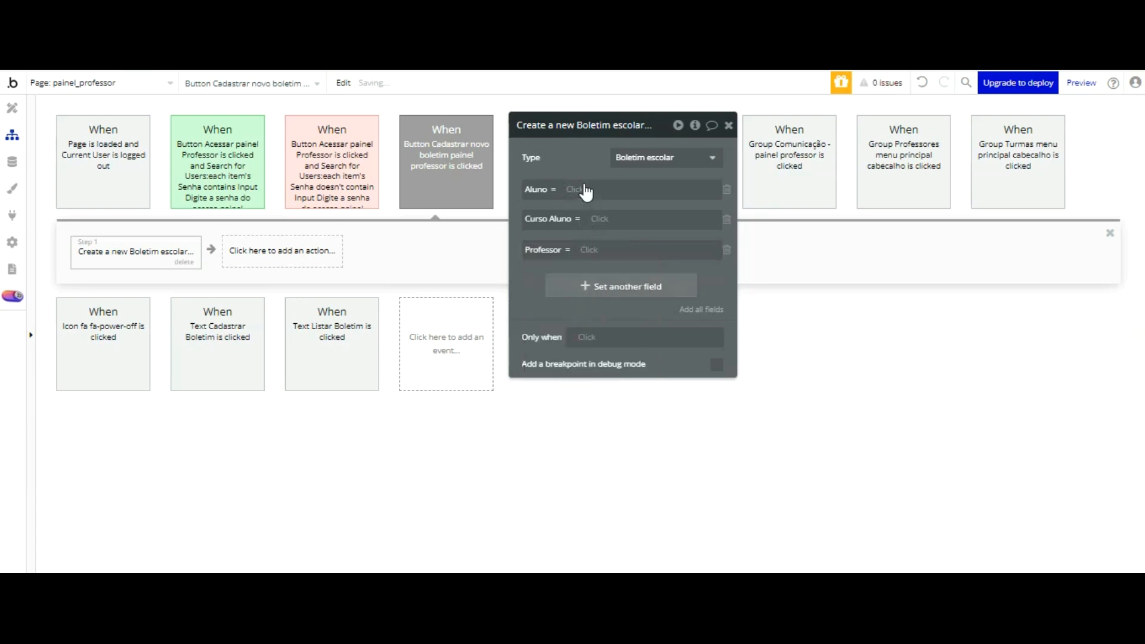
Step: Add the Materia Ensino Fundamental field and set its list to the value of the Multidropdown Materia ensino Fundamental cadastro boletim
left_click(584, 281)
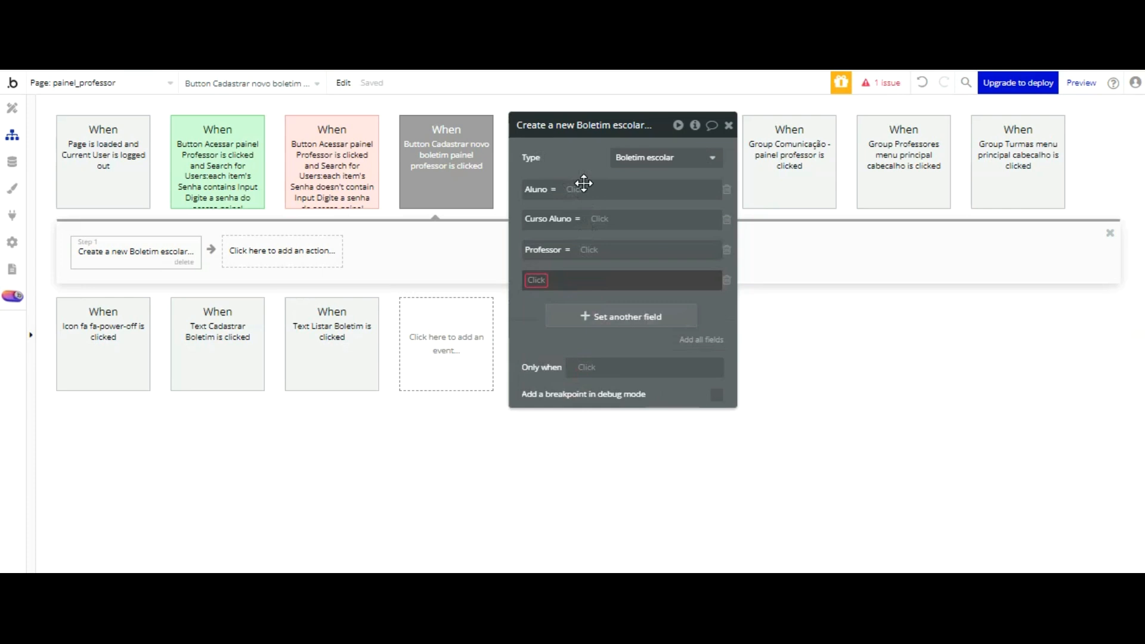
left_click(581, 280)
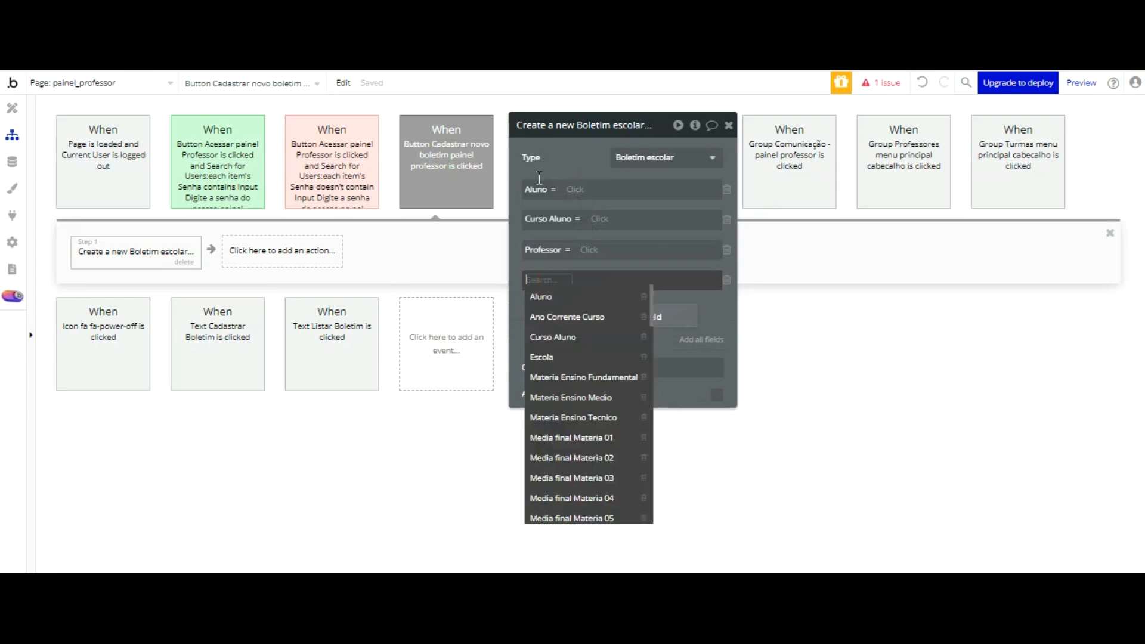
left_click(584, 377)
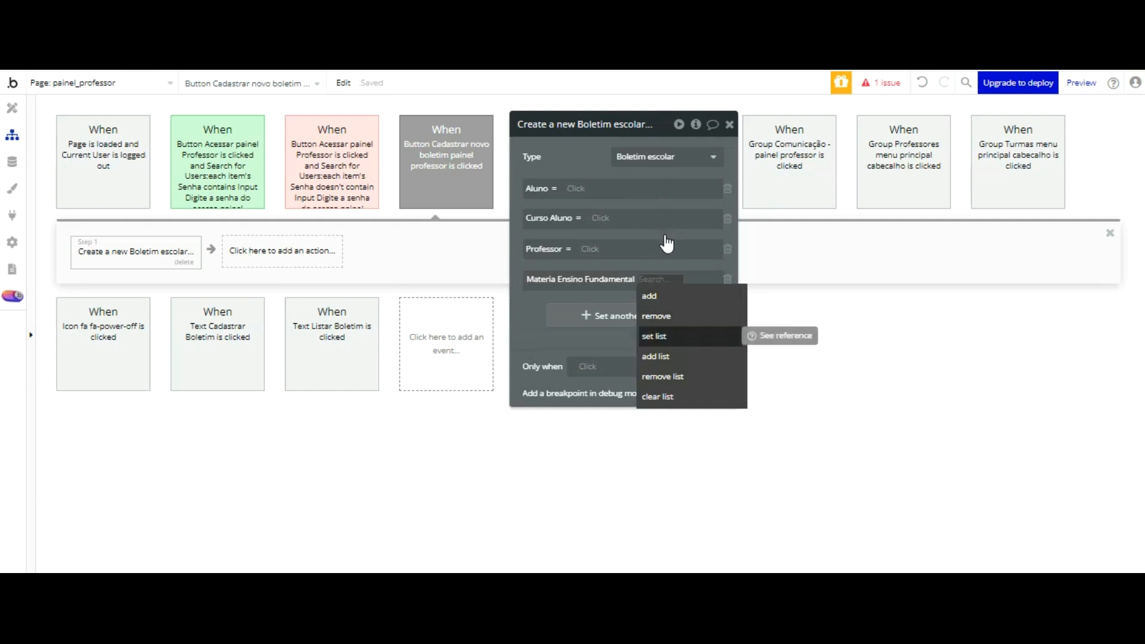
left_click(662, 336)
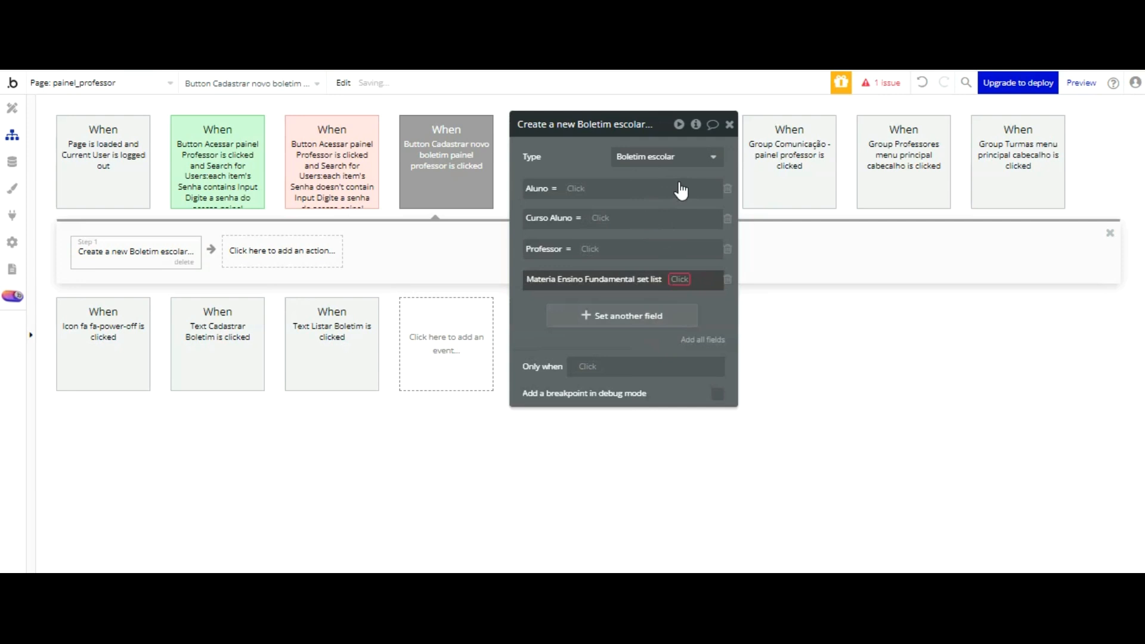
left_click(682, 280)
scroll(654, 364, "down", 3)
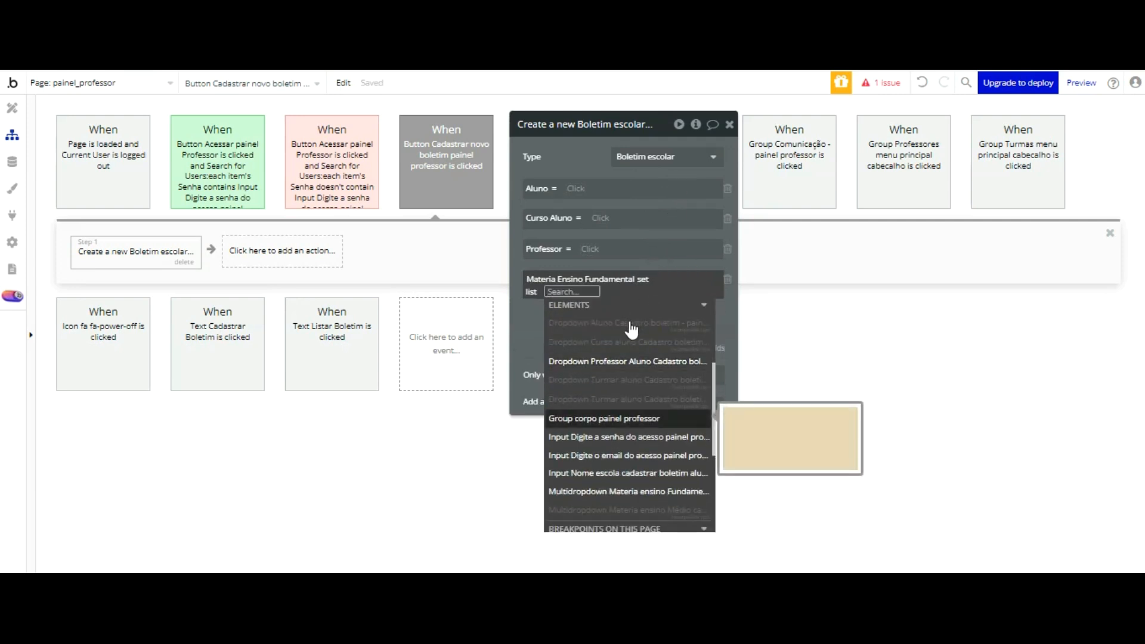
left_click(647, 492)
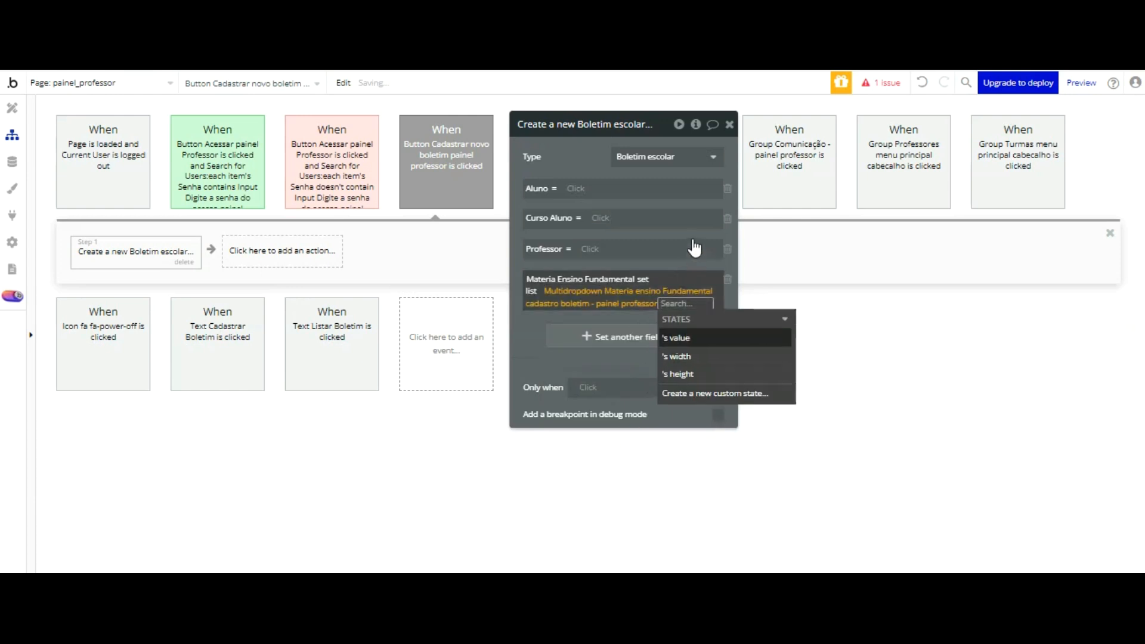
left_click(693, 337)
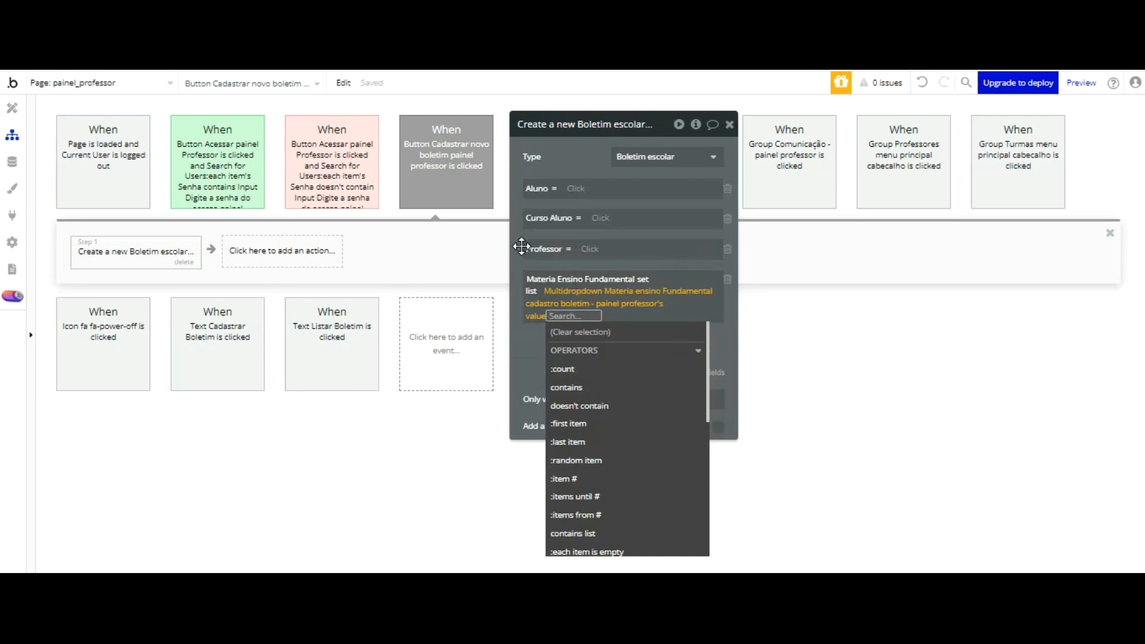
left_click(521, 346)
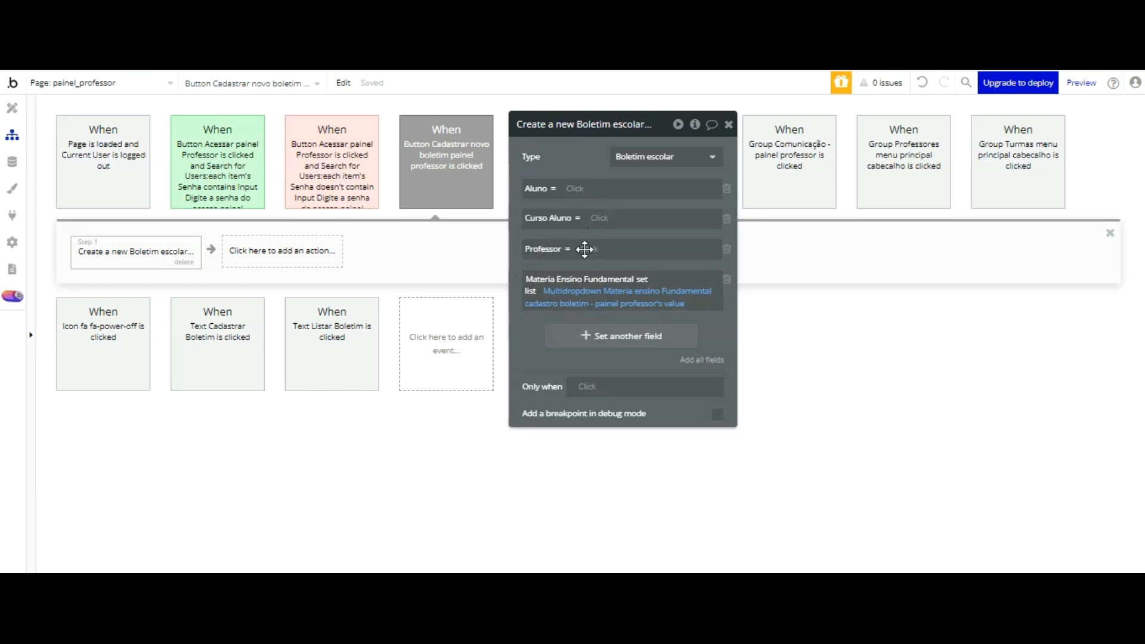
Step: Add the Materia Ensino Medio field to the Create a new Boletim escolar action with the set list operator
left_click(581, 337)
left_click(543, 329)
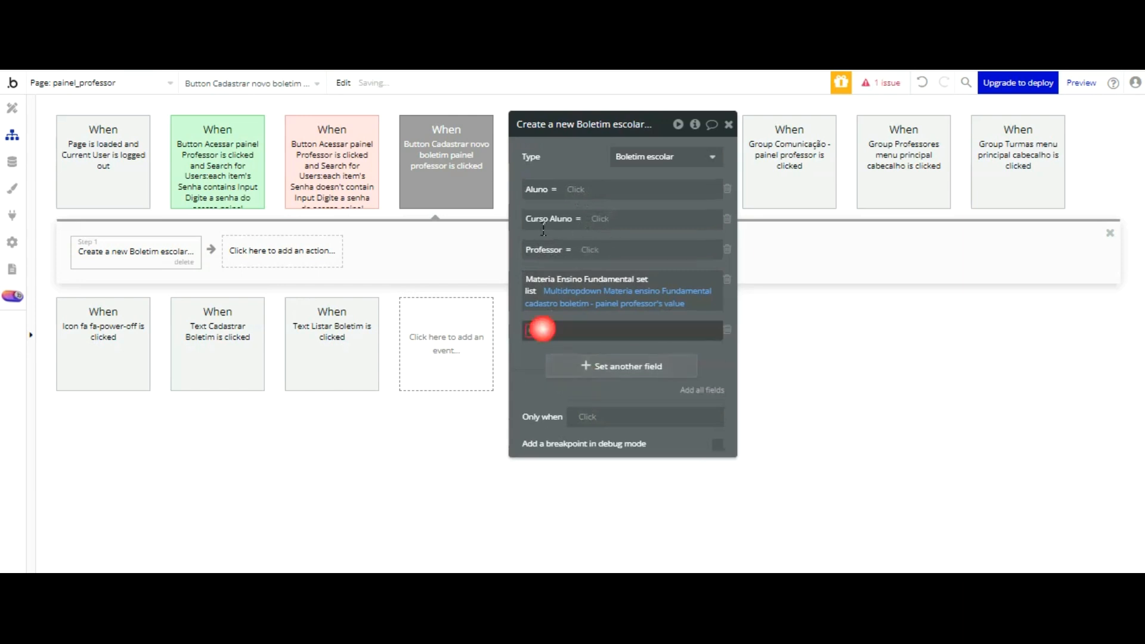
key("Down")
key("Down")
key("Down")
key("Down")
key("Down")
key("Down")
key("Down")
key("Down")
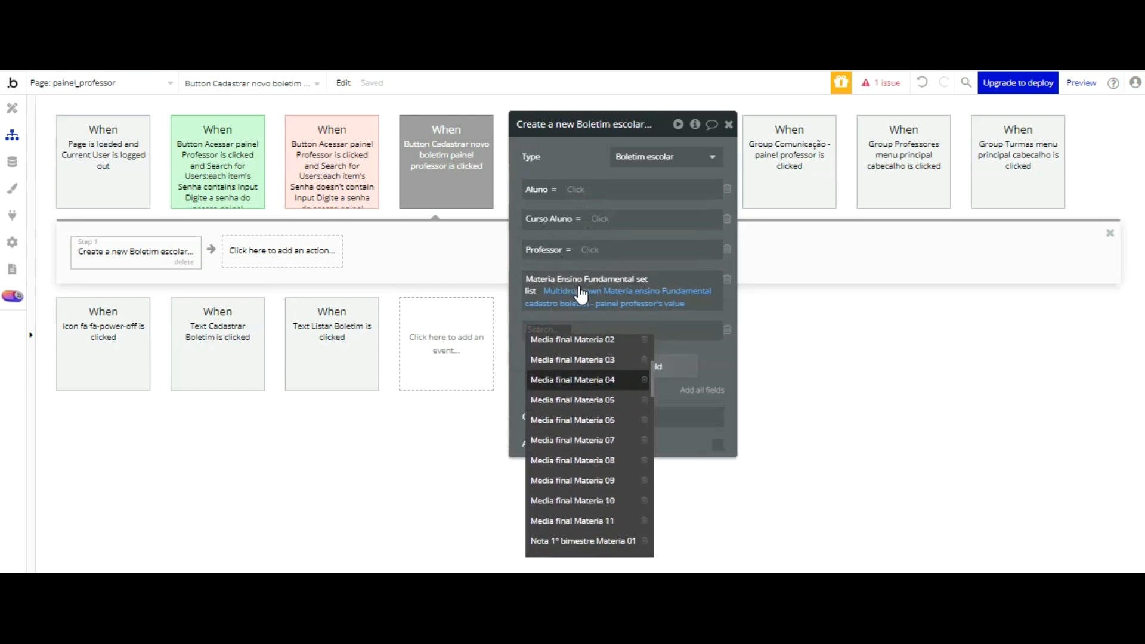
key("Up")
key("Up")
key("Up")
key("Up")
key("Up")
key("Up")
key("Up")
key("Up")
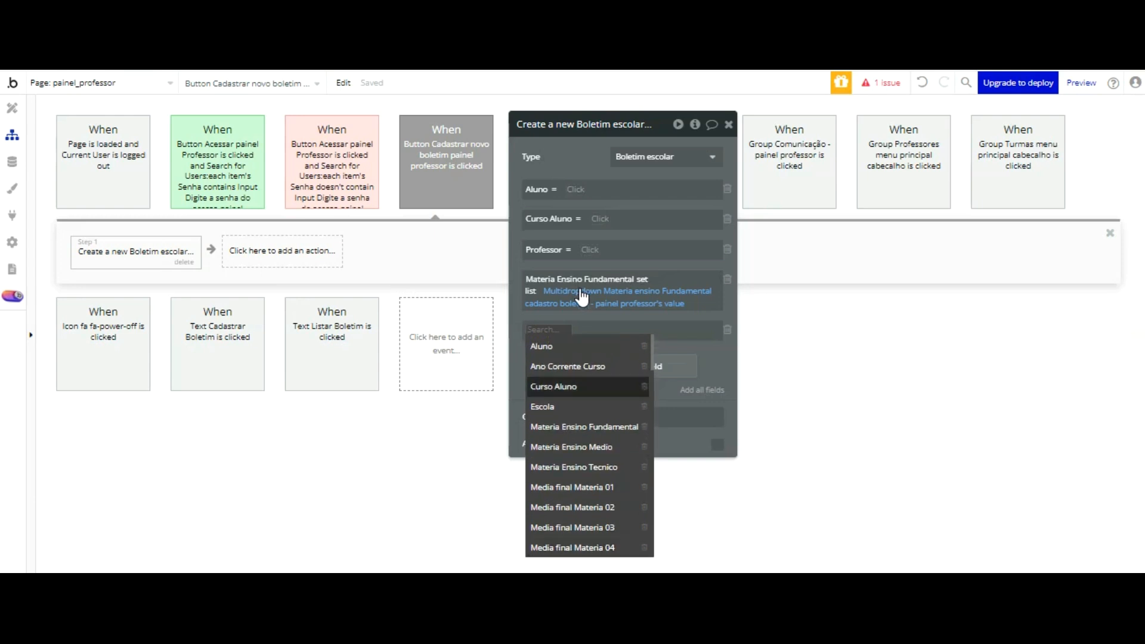
key("Down")
key("Down")
key("Down")
key("Return")
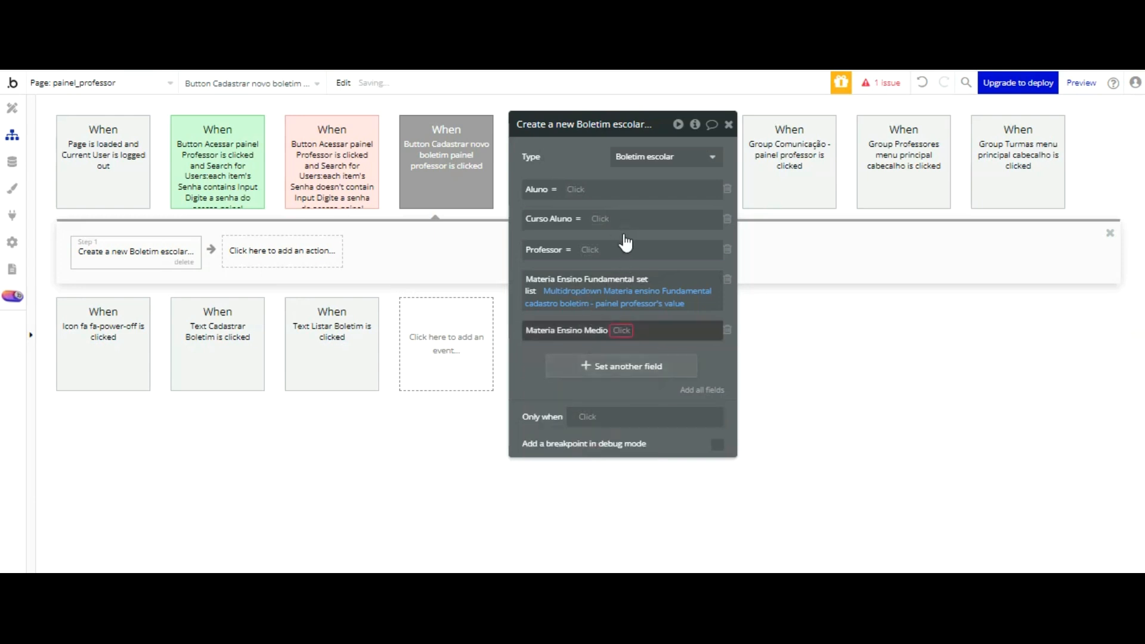
left_click(624, 332)
key("Down")
key("Down")
key("Return")
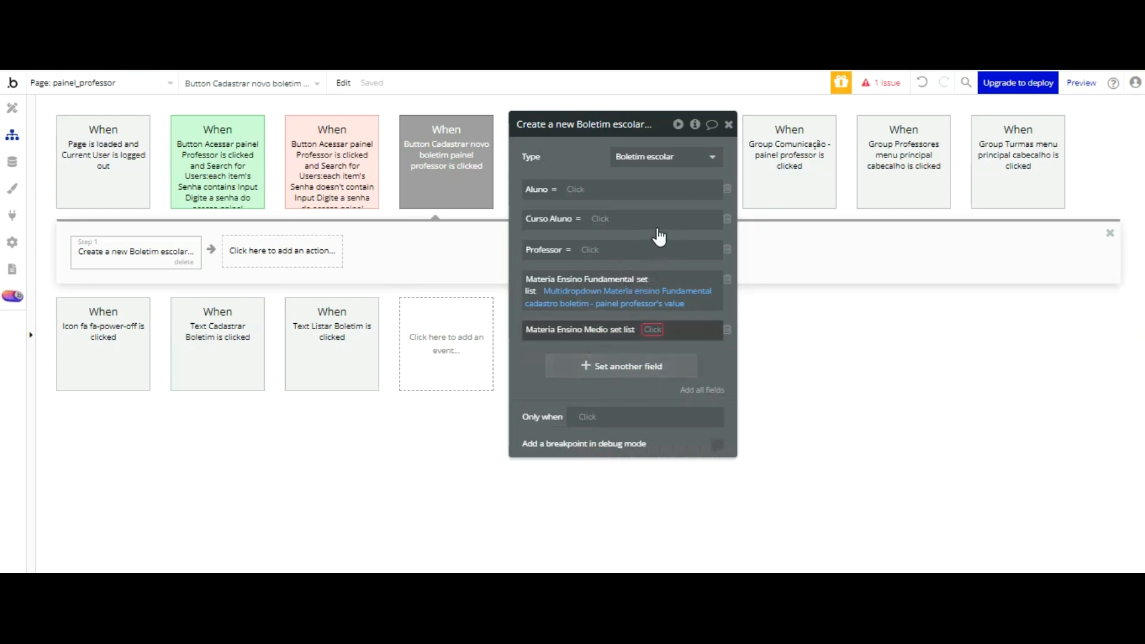
Step: Set the Materia Ensino Medio list to the value of the Multidropdown Materia ensino Médio cadastro boletim
left_click(654, 329)
key("Down")
key("Down")
key("Down")
scroll(700, 312, "down", 2)
scroll(701, 314, "down", 2)
scroll(700, 314, "up", 2)
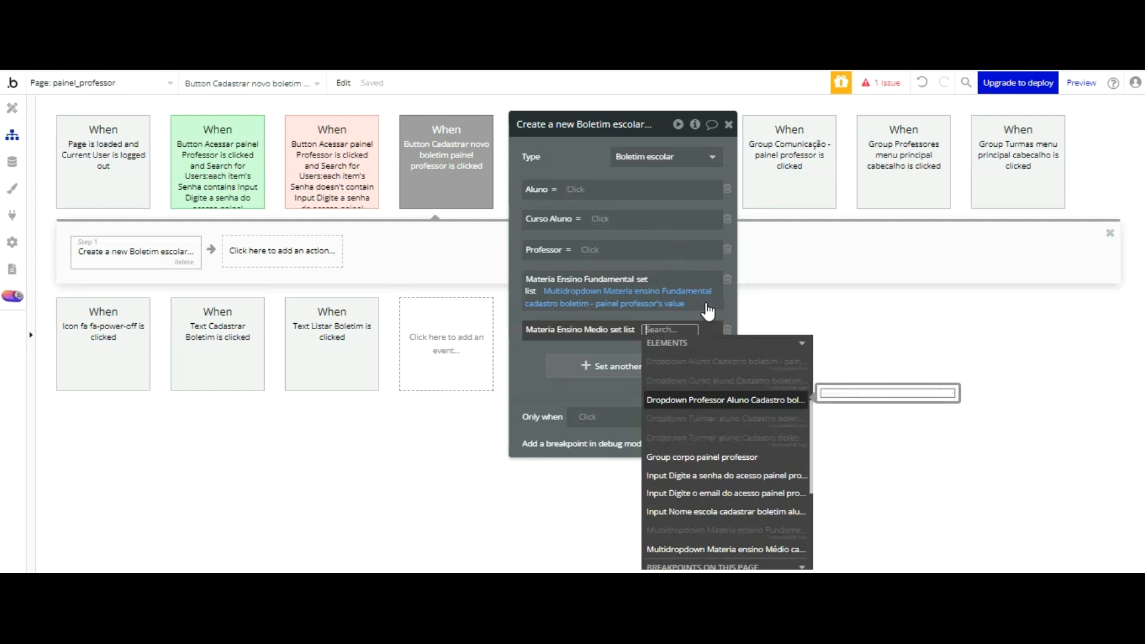
scroll(707, 399, "down", 1)
left_click(705, 467)
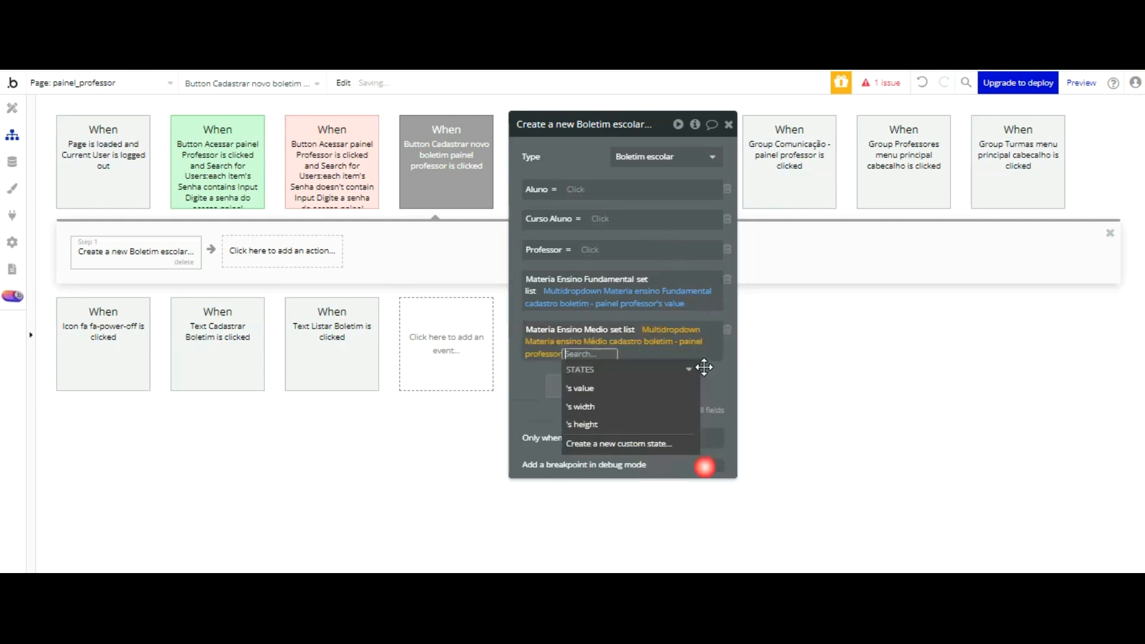
left_click(600, 387)
left_click(522, 383)
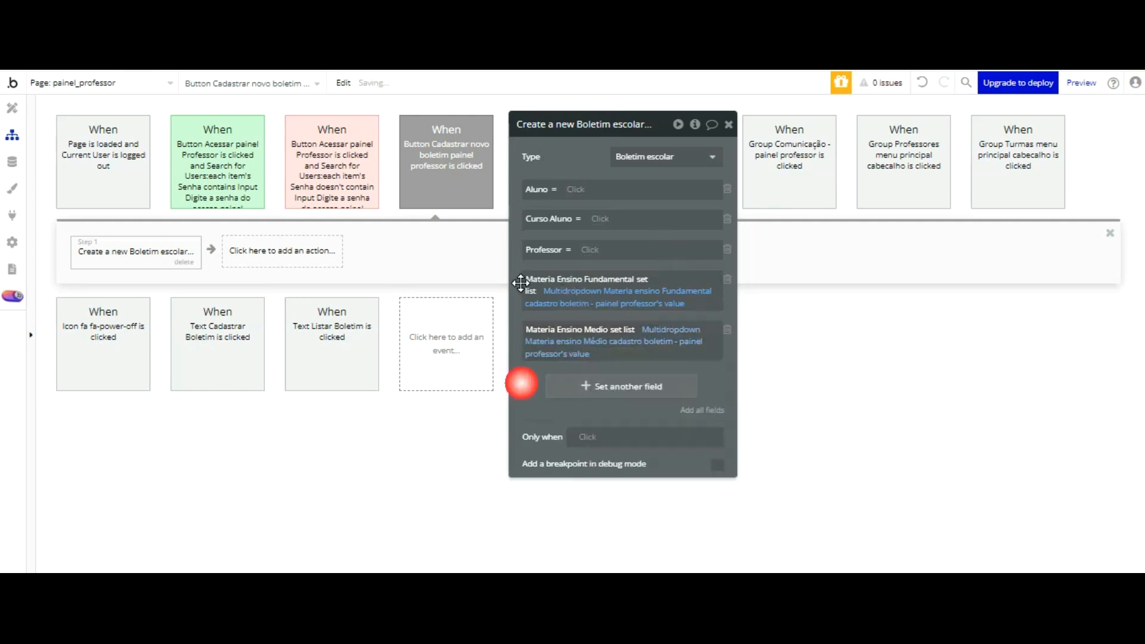
Step: Switch to the app preview, open the Cadastrar Boletim form and look at the Aluno options
left_click(173, 13)
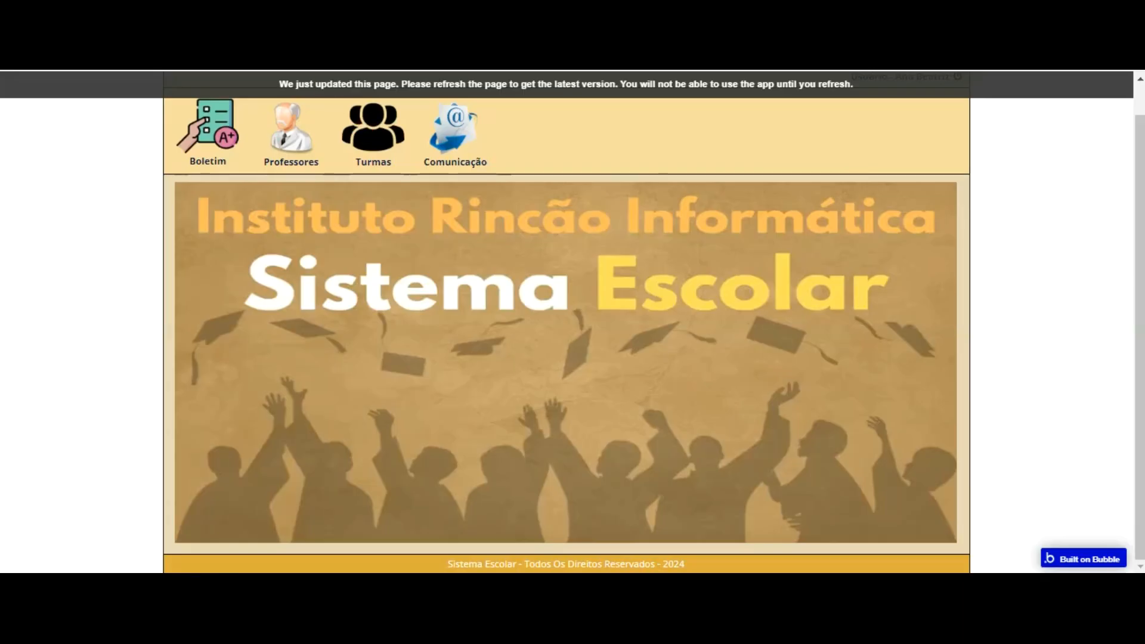
left_click(207, 132)
left_click(315, 233)
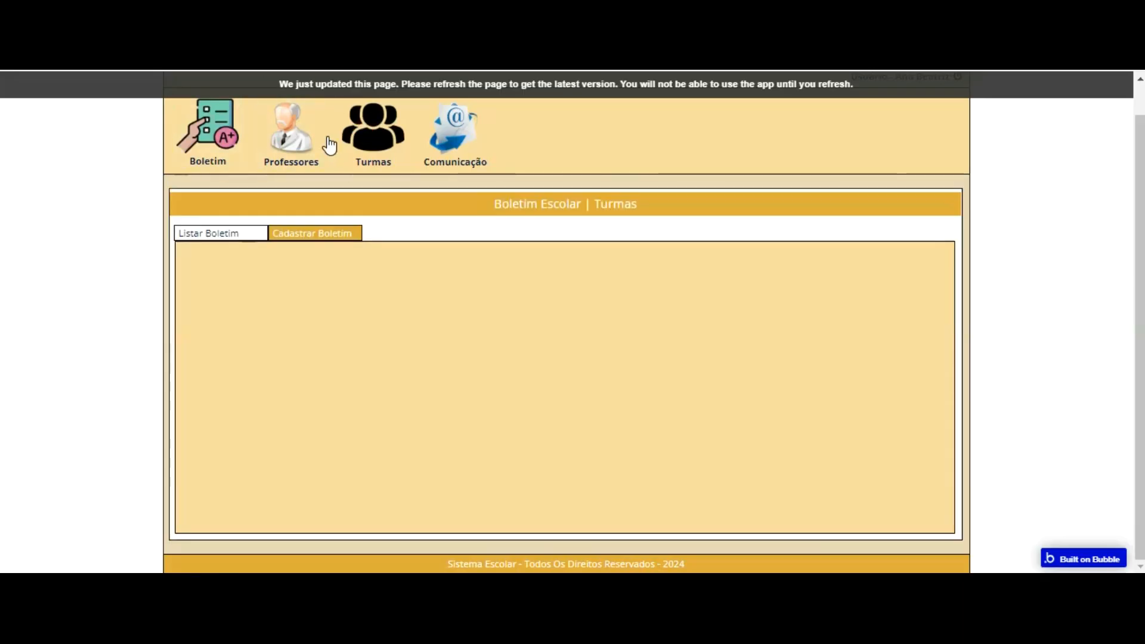
left_click(616, 308)
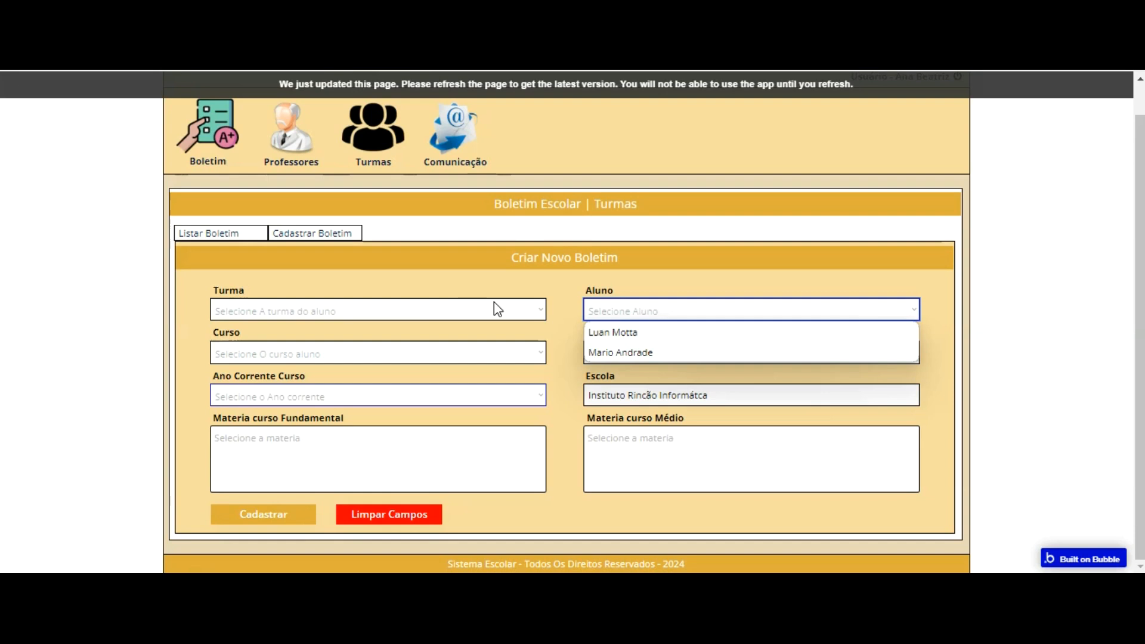
Step: Test multiple selection in Materia curso Fundamental with Biologia and Ensino Religioso Ensino Fundamental, and clear both choices
left_click(360, 431)
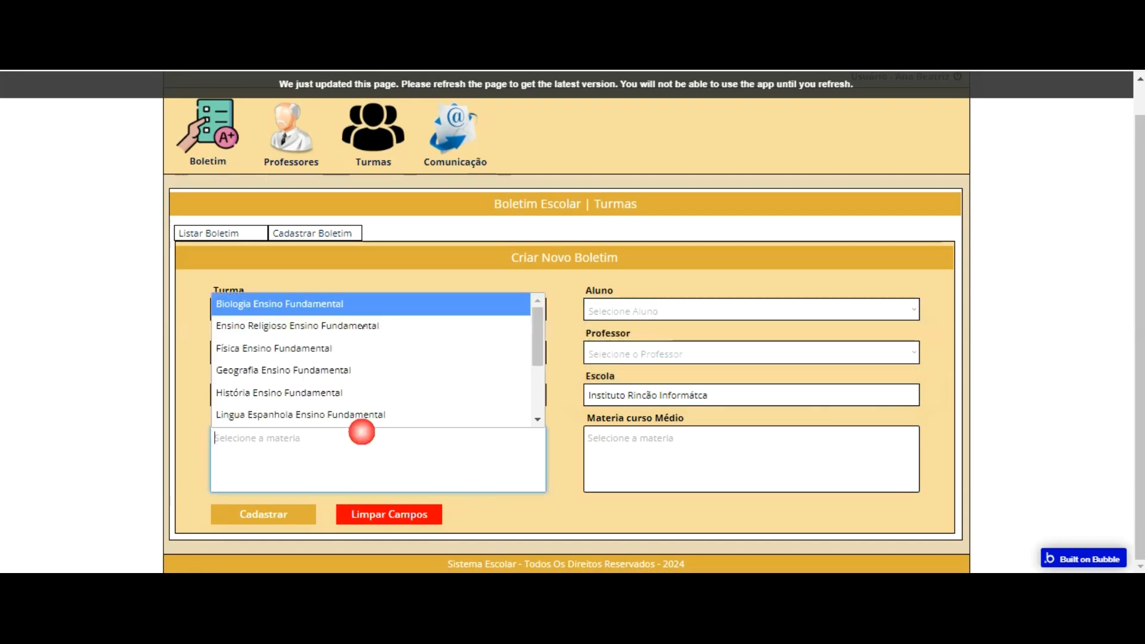
left_click(338, 304)
left_click(388, 459)
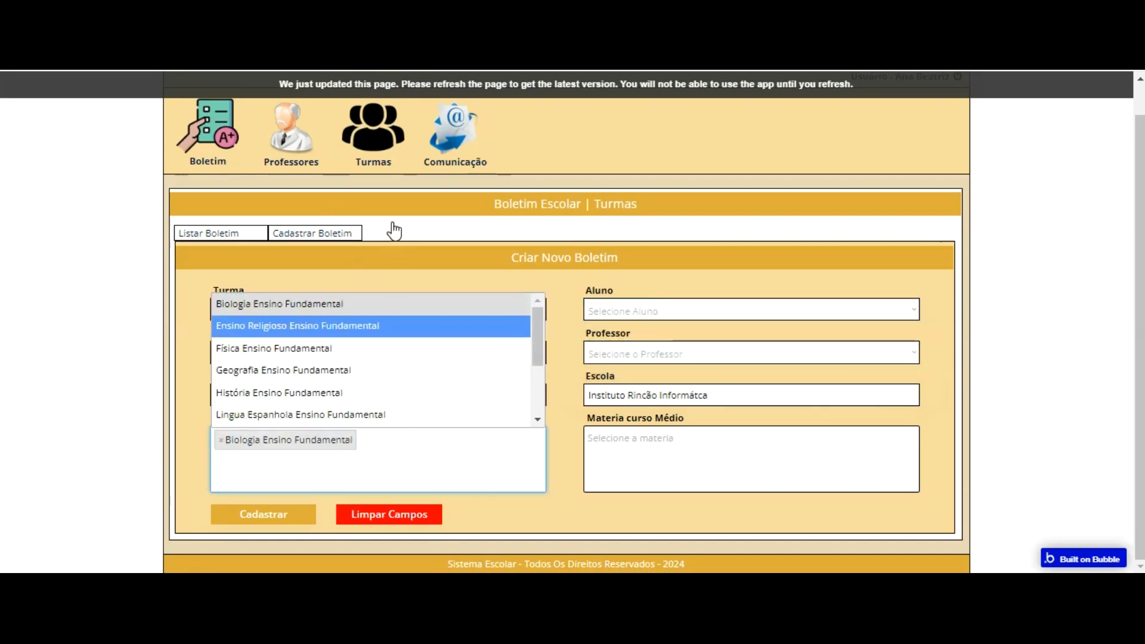
left_click(397, 325)
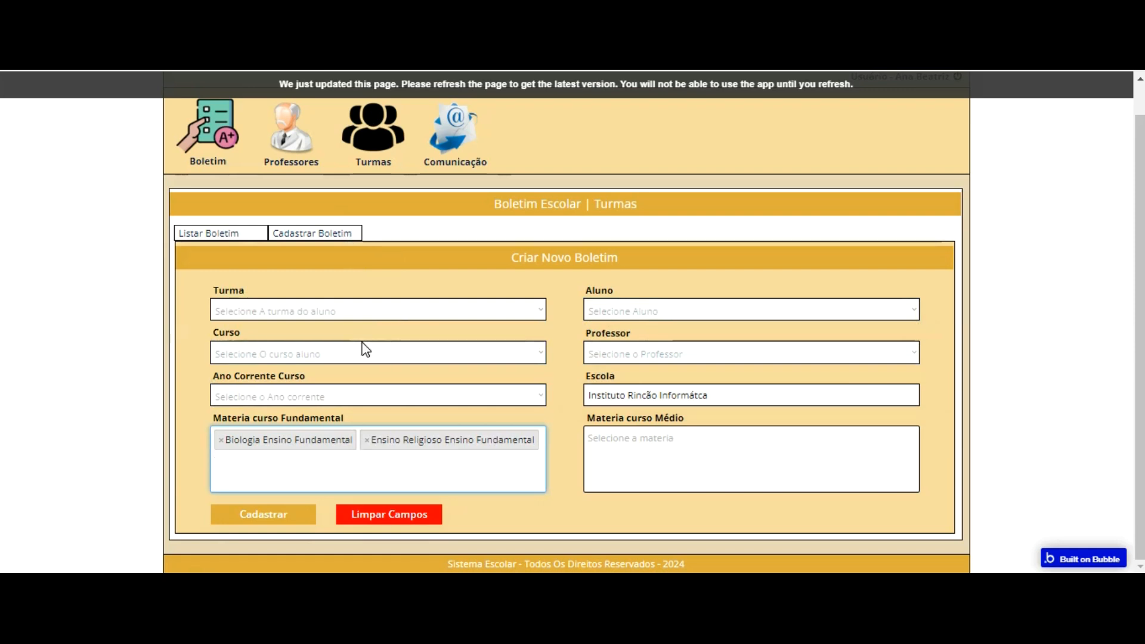
left_click(361, 435)
left_click(367, 441)
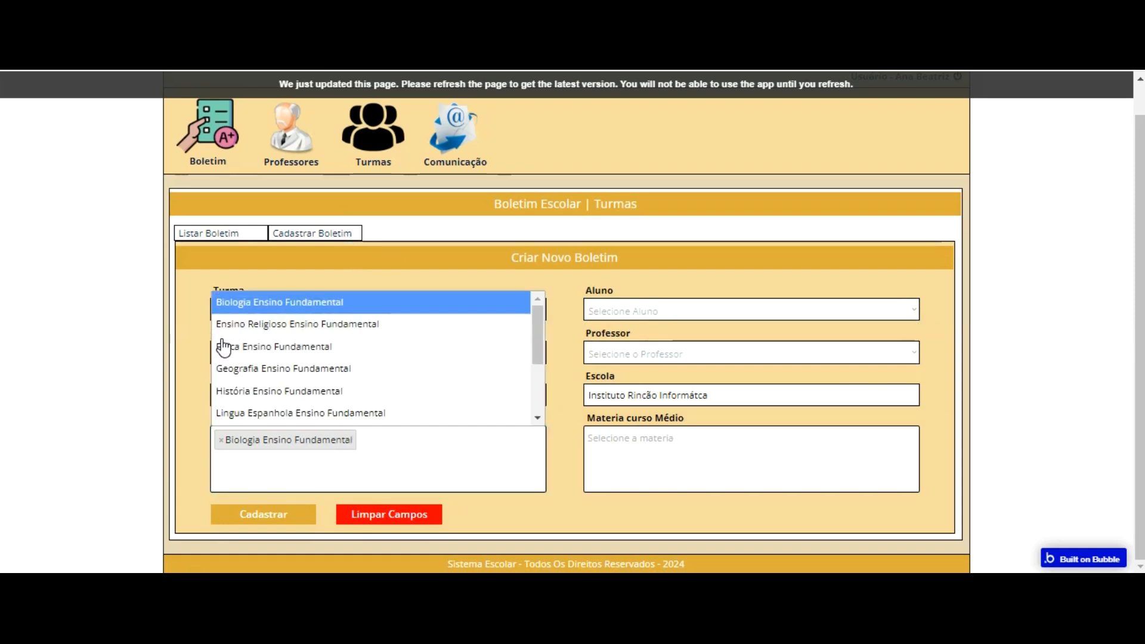
left_click(221, 440)
left_click(197, 328)
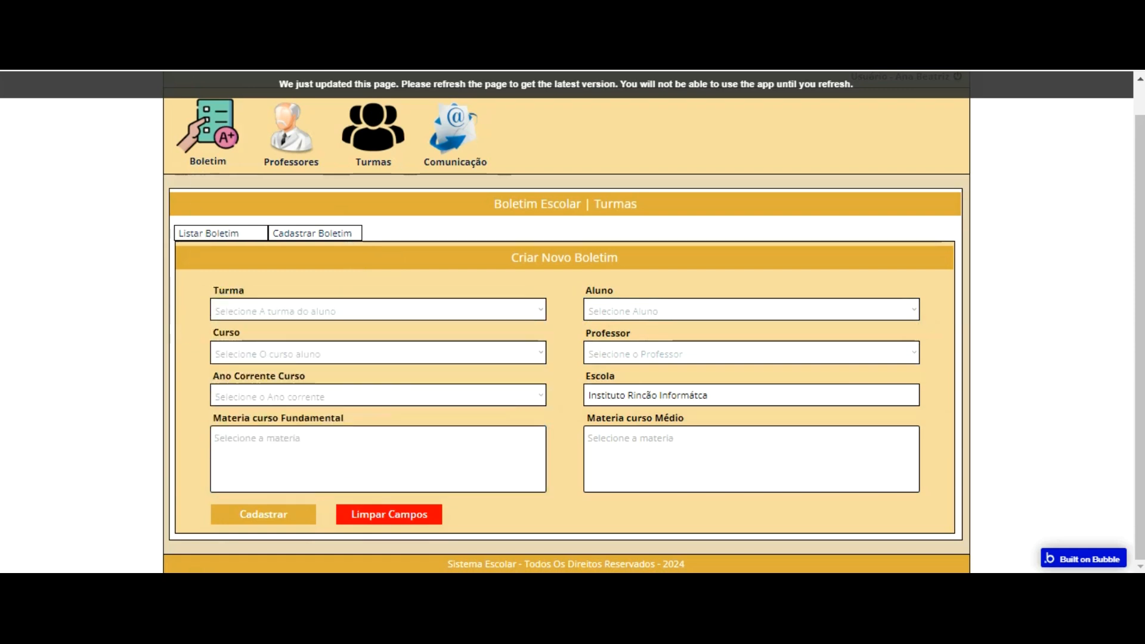
Step: Check the preview's Criar Novo Boletim form against the Create a new Boletim escolar action, ending back in the Bubble workflow editor
left_click(194, 50)
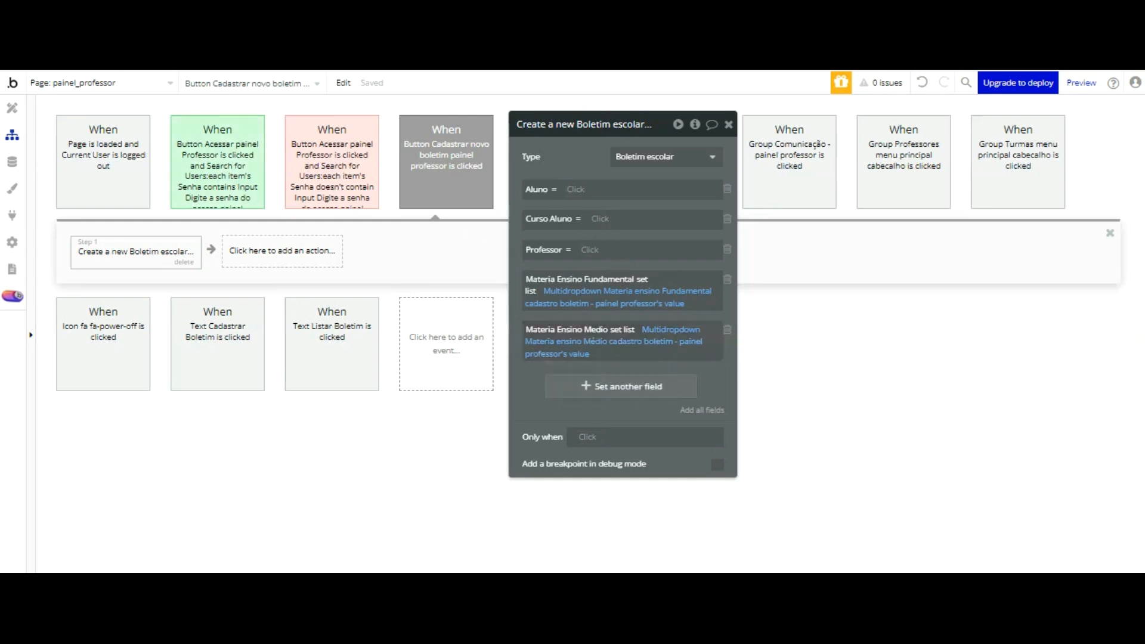
left_click(340, 51)
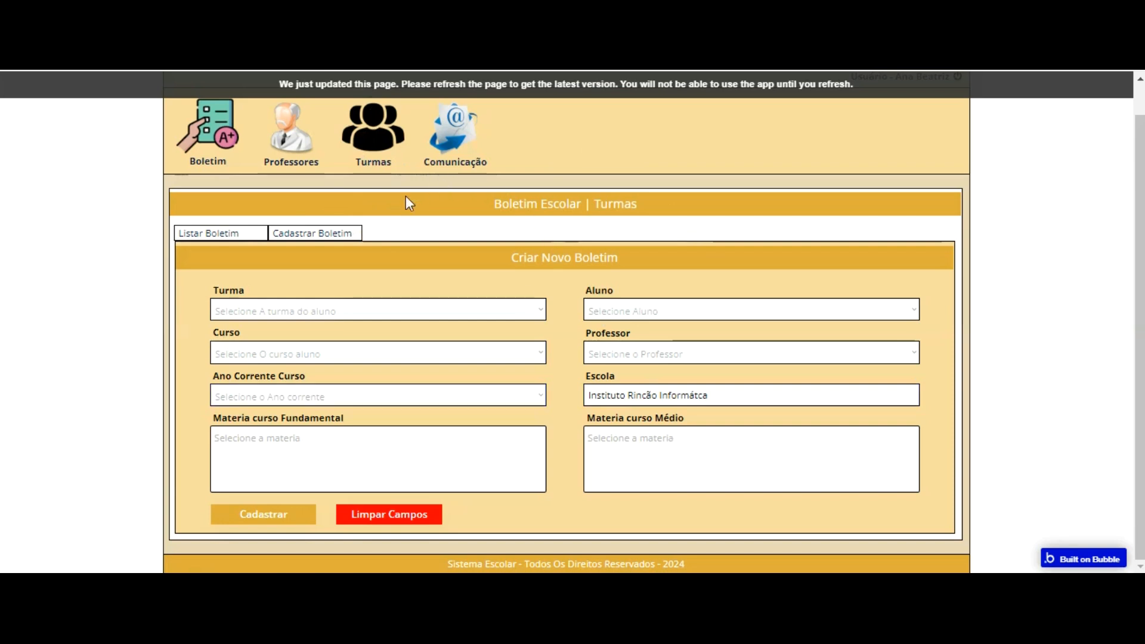
left_click(224, 50)
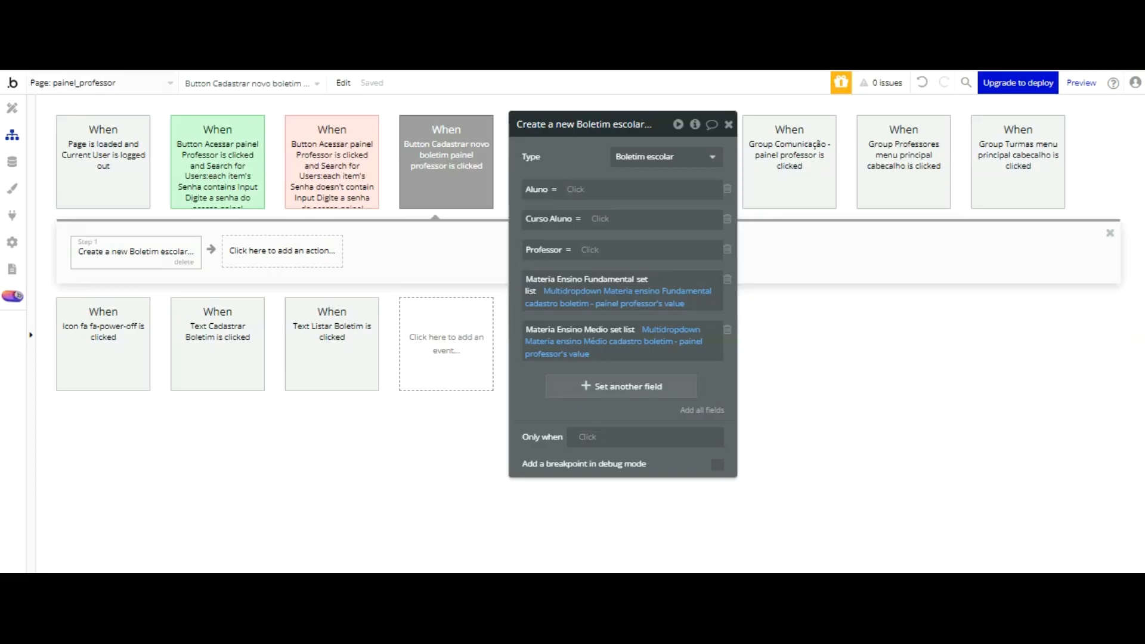
Step: Add the Ano Corrente Curso and Escola fields to the Create a new Boletim escolar action
mouse_move(599, 210)
left_click(590, 386)
left_click(540, 378)
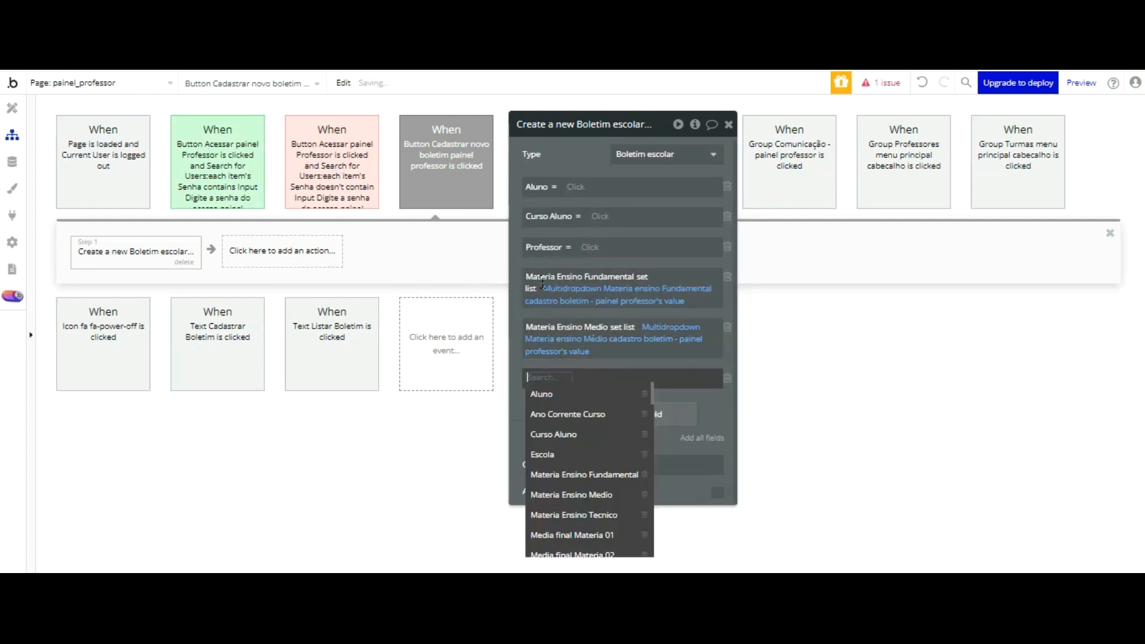
left_click(562, 415)
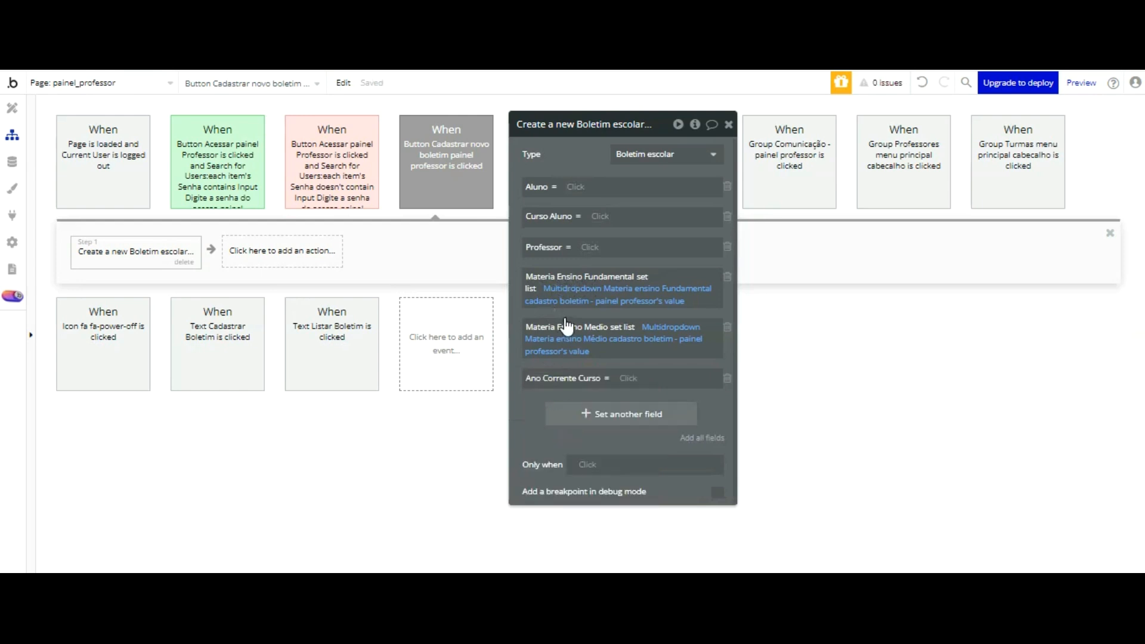
left_click(567, 414)
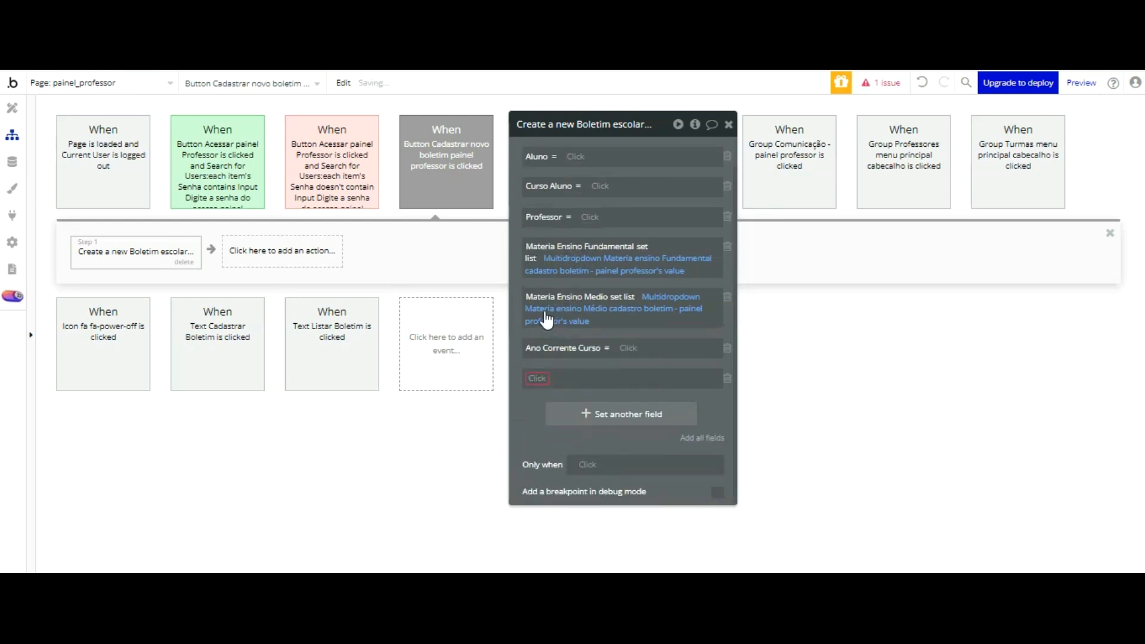
left_click(534, 382)
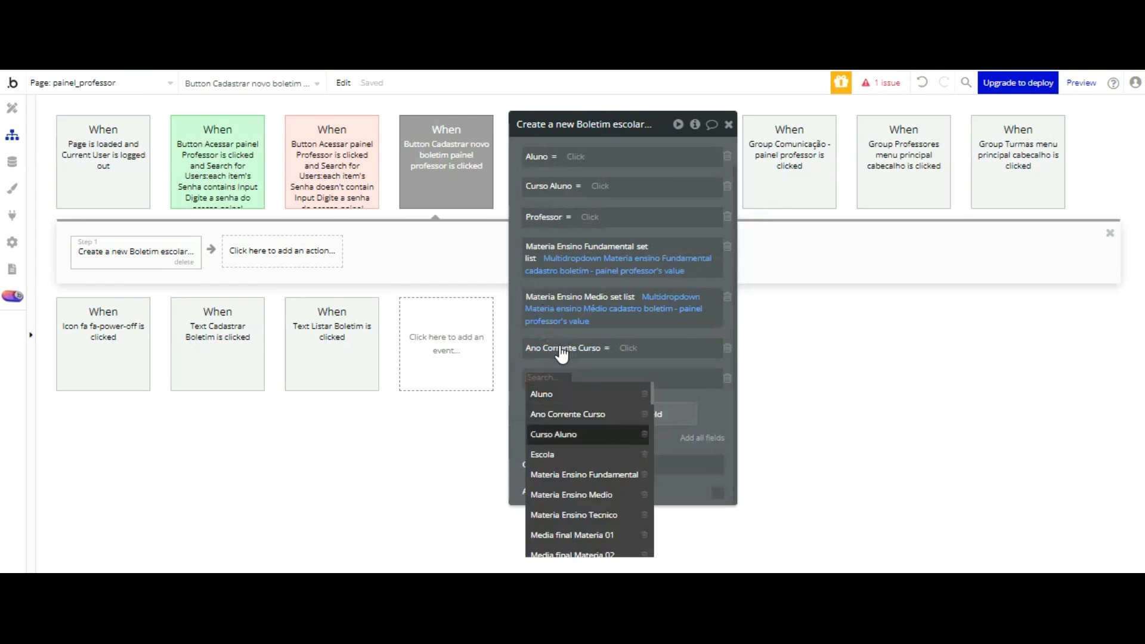
left_click(555, 454)
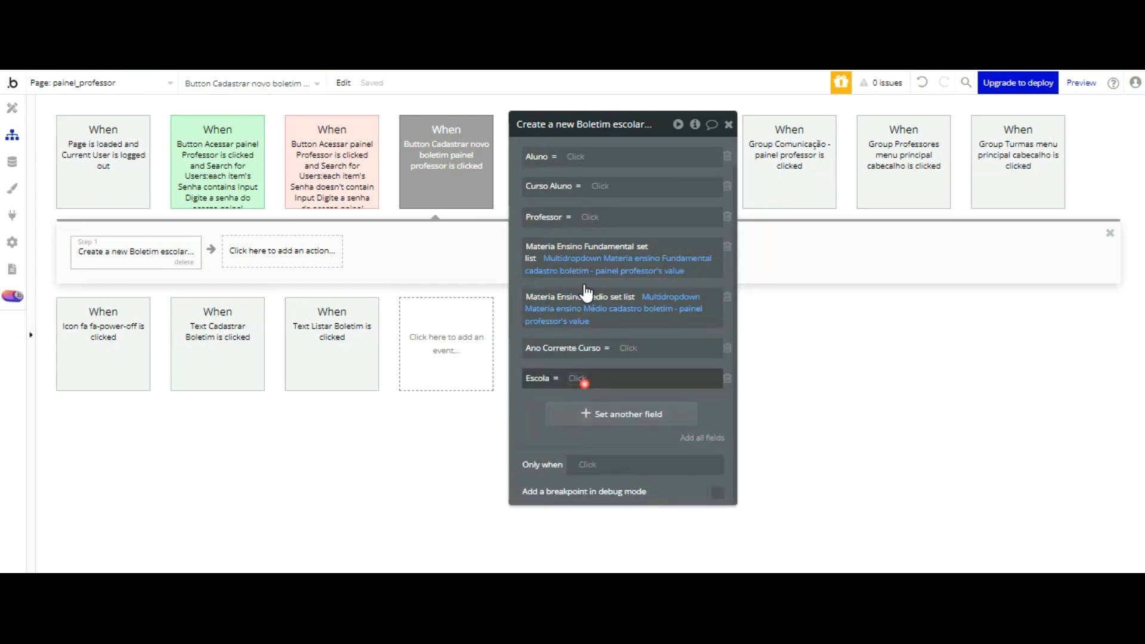
Step: Set Escola to the value of Input Nome escola cadastrar boletim aluno - painel professor
left_click(581, 379)
scroll(692, 369, "down", 3)
scroll(685, 397, "down", 5)
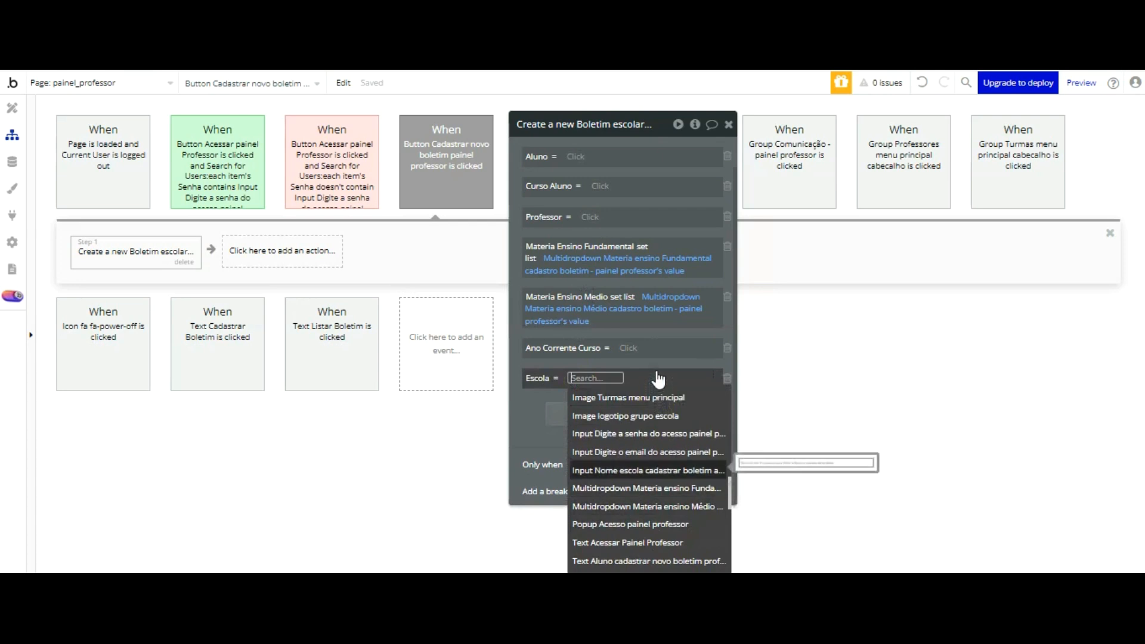
key("Return")
left_click(536, 326)
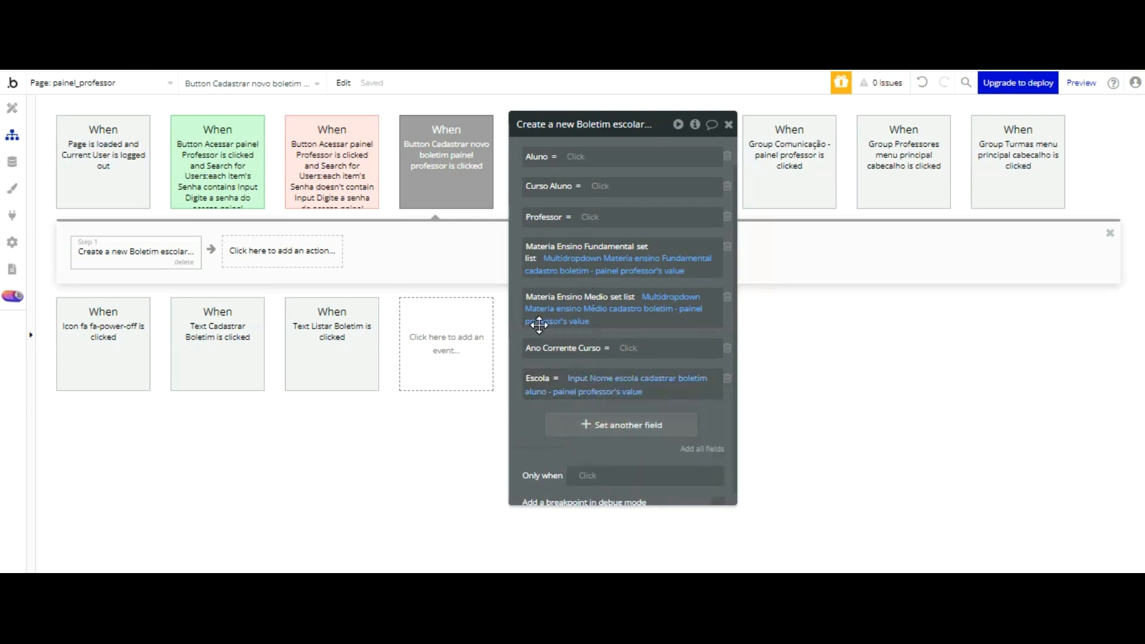
left_click(625, 348)
scroll(691, 358, "down", 5)
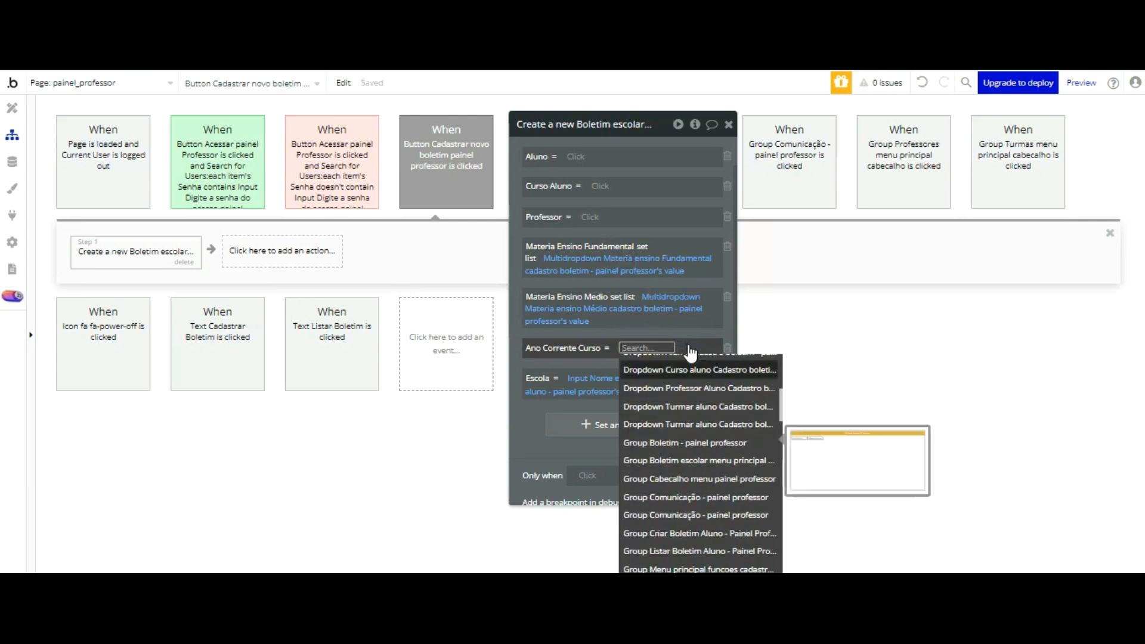
scroll(698, 356, "up", 3)
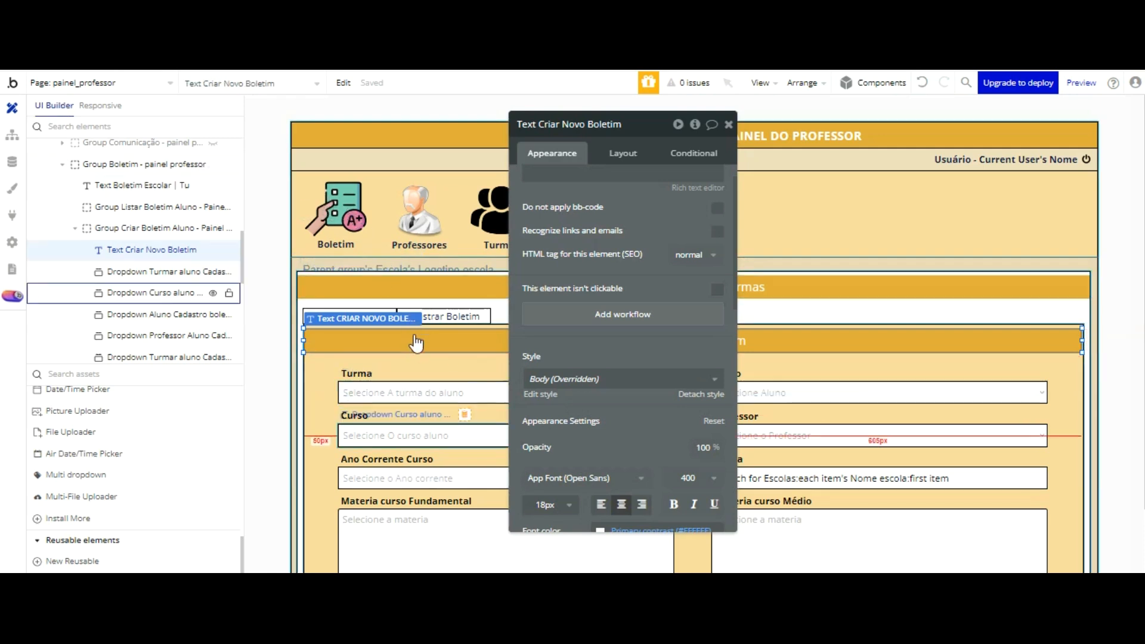
Step: Replace Turmar with Ano corrente in the name of the Ano Corrente Curso dropdown and return to the workflow editor
left_click(410, 469)
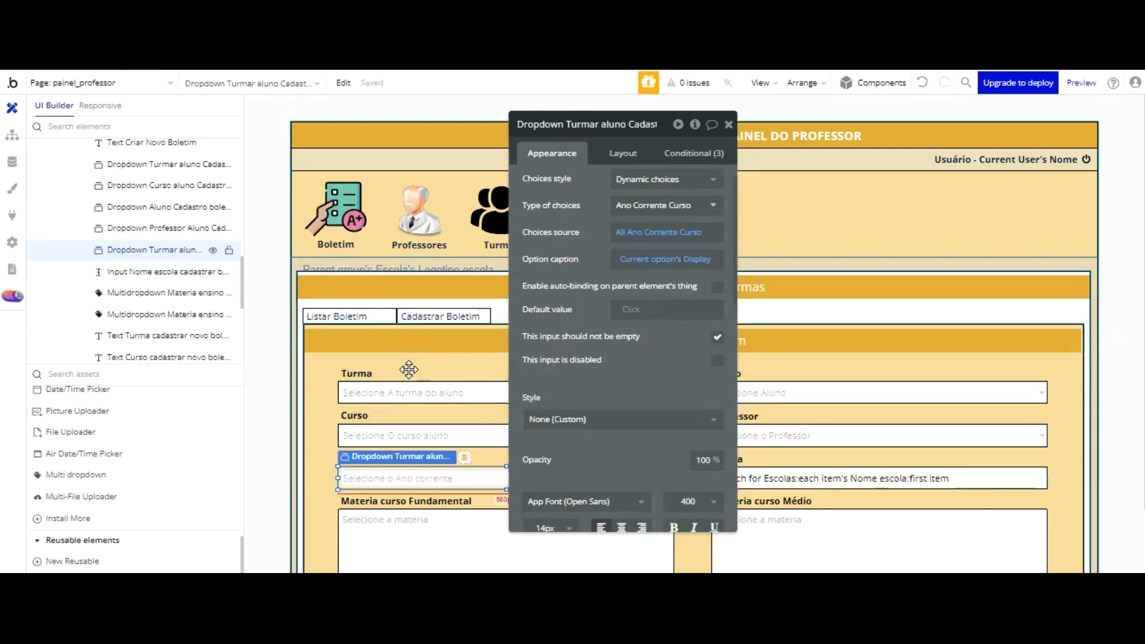
left_click(631, 121)
key("BackSpace")
key("BackSpace")
key("BackSpace")
key("BackSpace")
key("BackSpace")
key("BackSpace")
key("BackSpace")
key("Left")
key("Left")
key("Left")
key("Left")
key("Left")
key("Left")
key("Left")
key("Left")
key("Left")
key("Left")
key("Left")
key("Left")
key("Left")
key("Left")
key("Left")
key("Left")
key("Left")
key("Left")
key("Left")
key("Left")
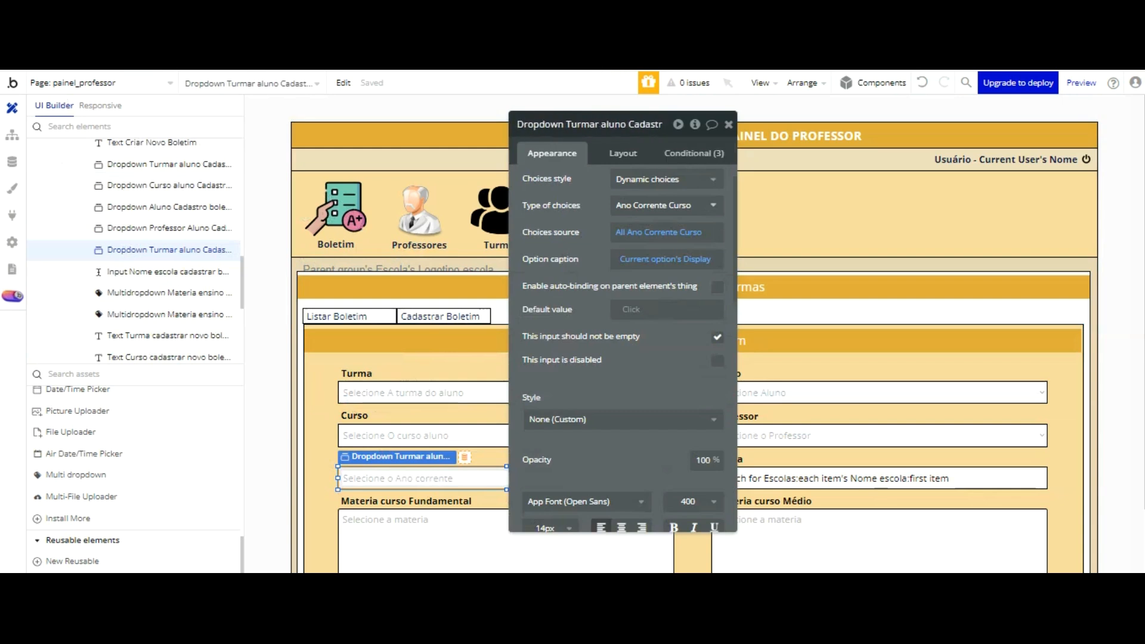
key("BackSpace")
key("BackSpace")
key("BackSpace")
key("BackSpace")
key("BackSpace")
key("BackSpace")
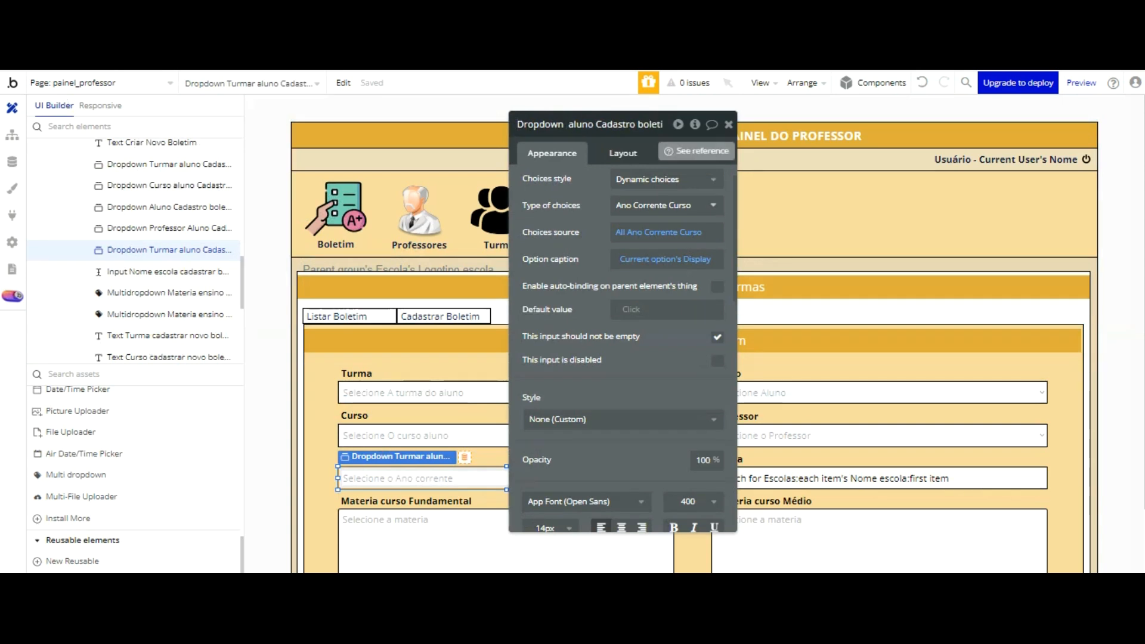
type("Ano corrente")
left_click(576, 186)
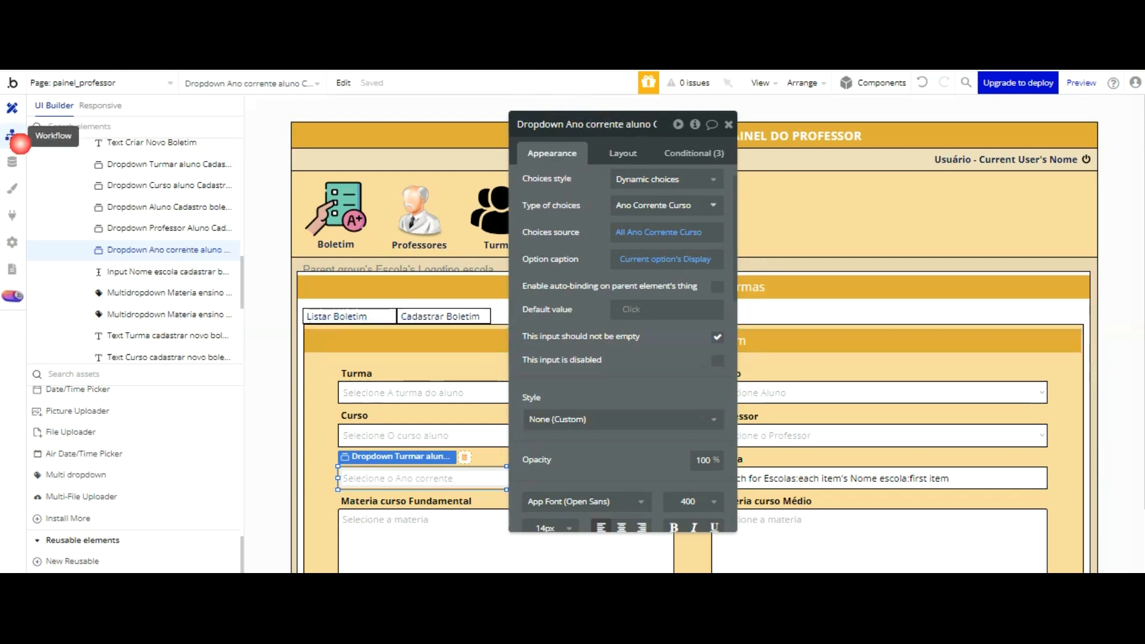
left_click(17, 141)
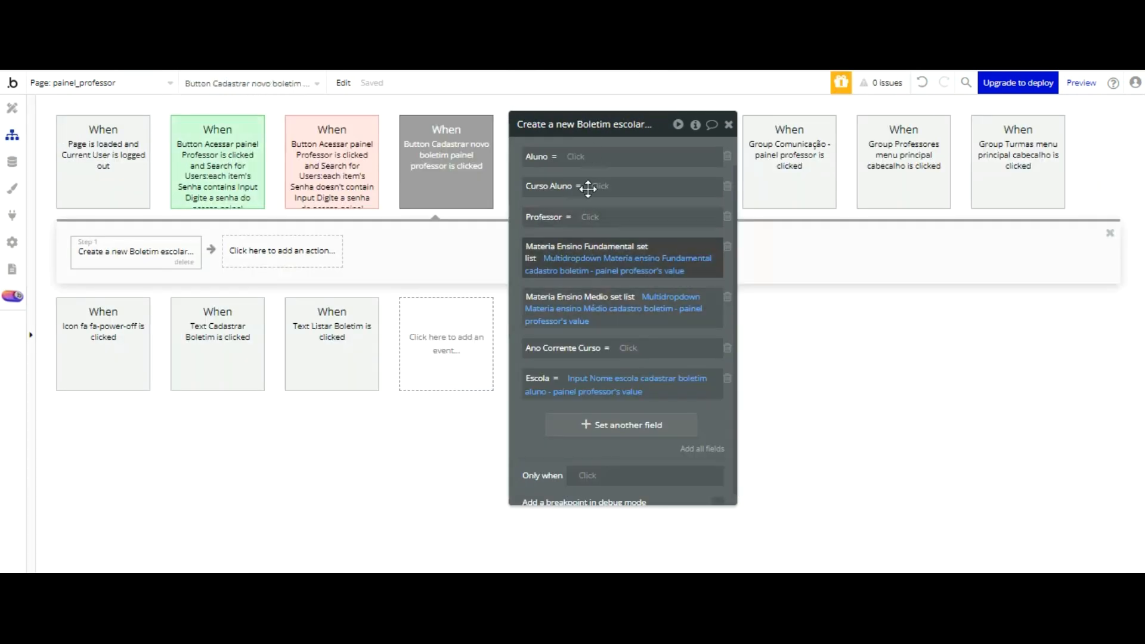
Step: Try to set Ano Corrente Curso to the value of Dropdown Ano corrente aluno Cadastro boletim - painel professor
left_click(628, 348)
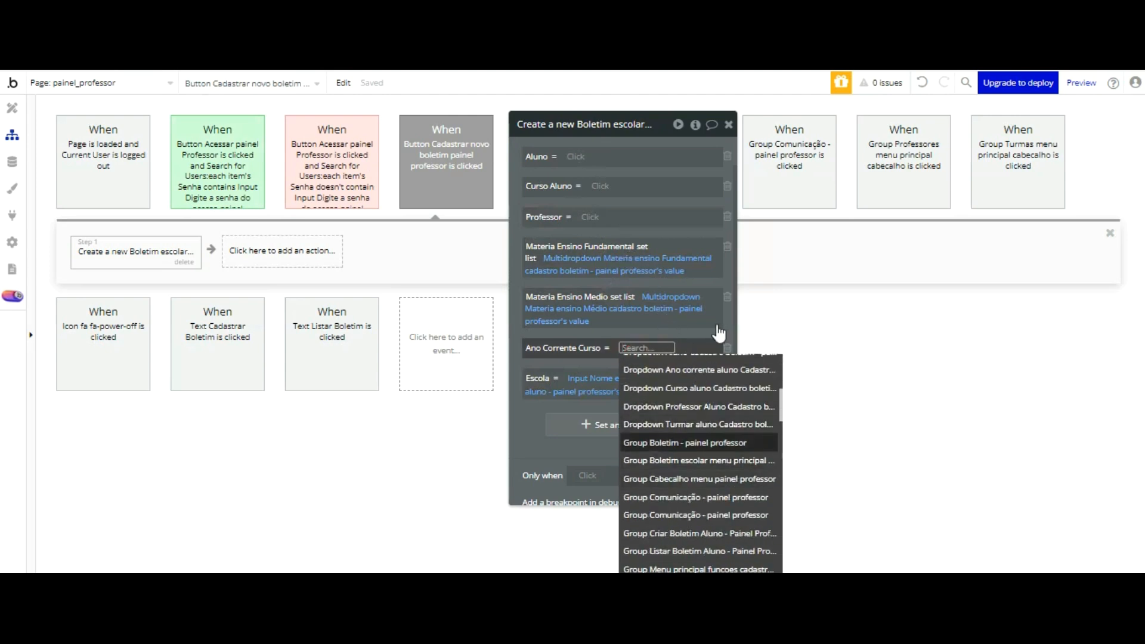
left_click(698, 388)
left_click(686, 352)
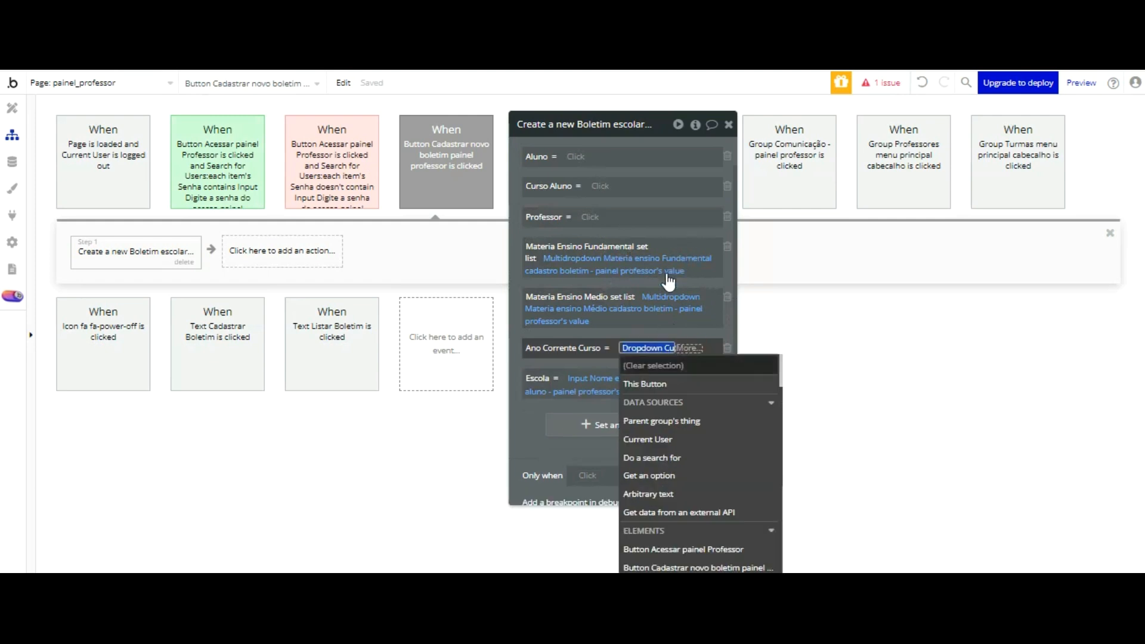
scroll(731, 375, "down", 3)
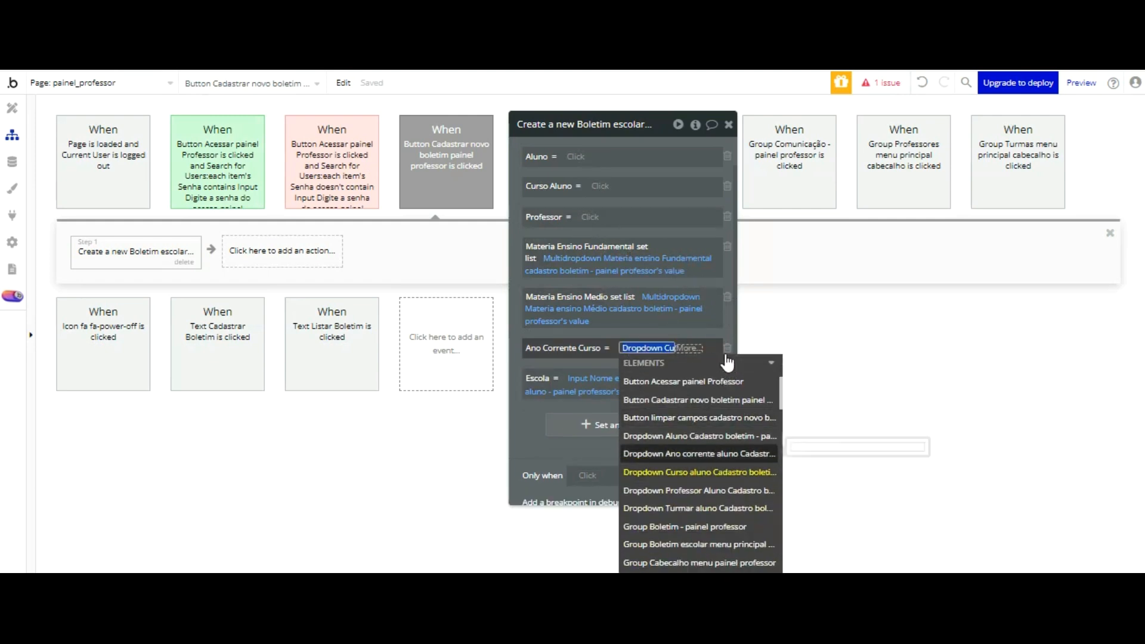
left_click(698, 453)
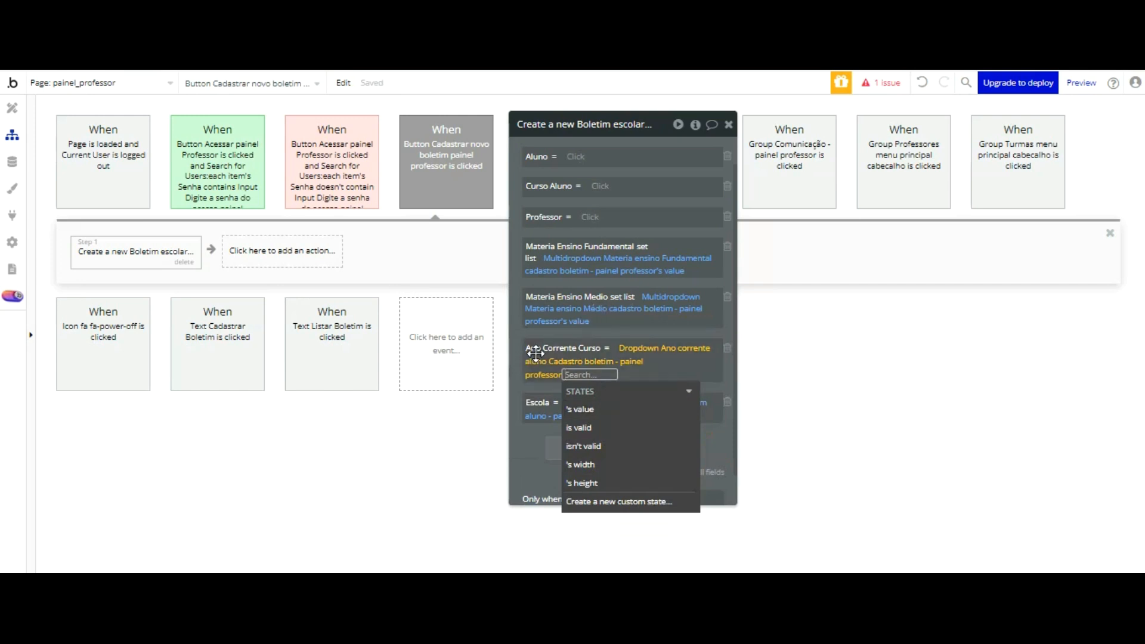
left_click(578, 409)
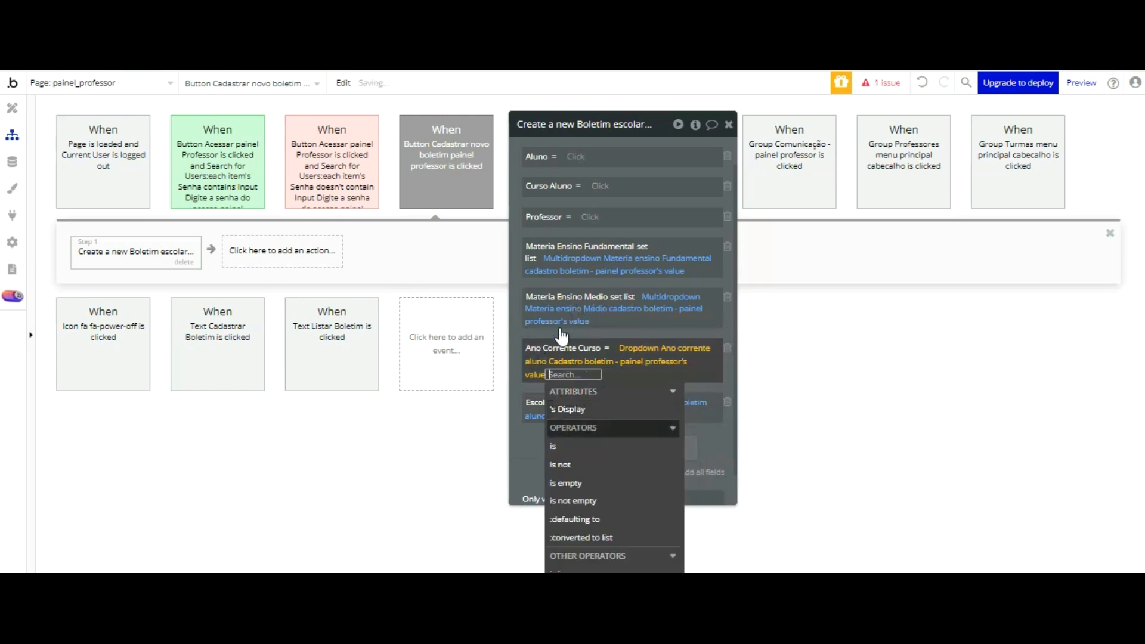
left_click(530, 455)
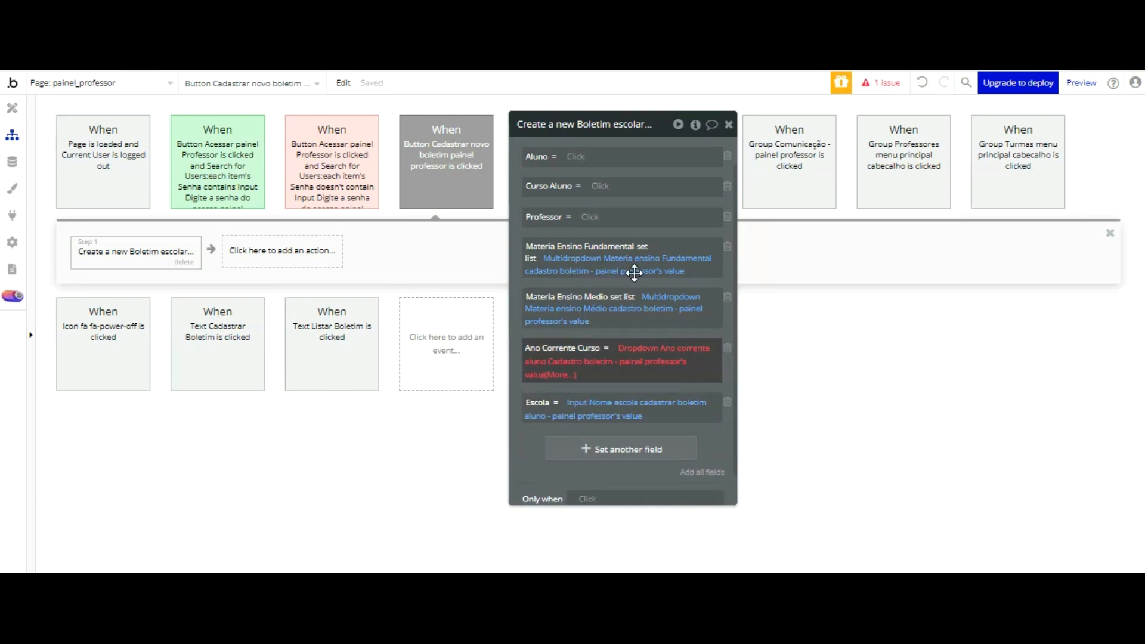
Step: Undo the dropdown expression entered for Ano Corrente Curso until the field is empty
left_click(648, 359)
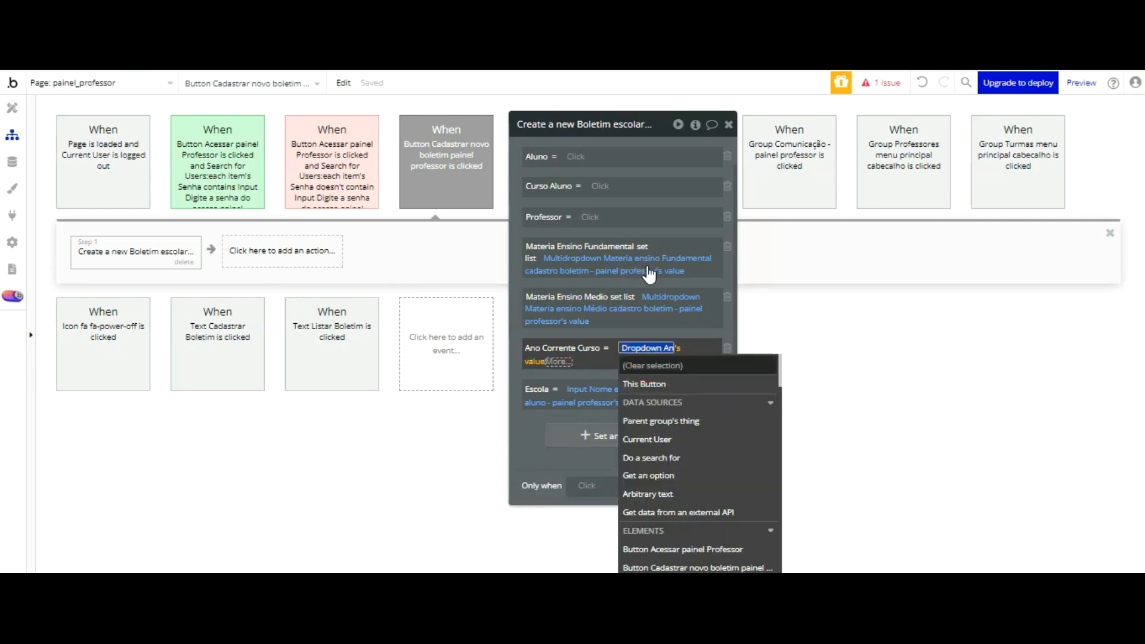
scroll(656, 441, "down", 2)
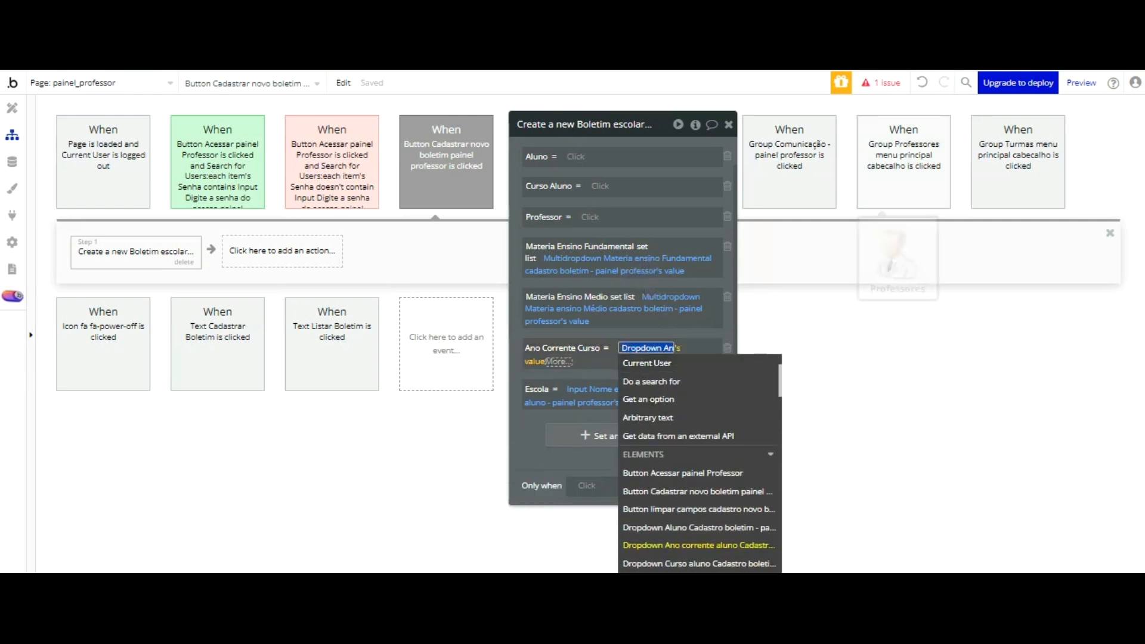
key("ctrl+z")
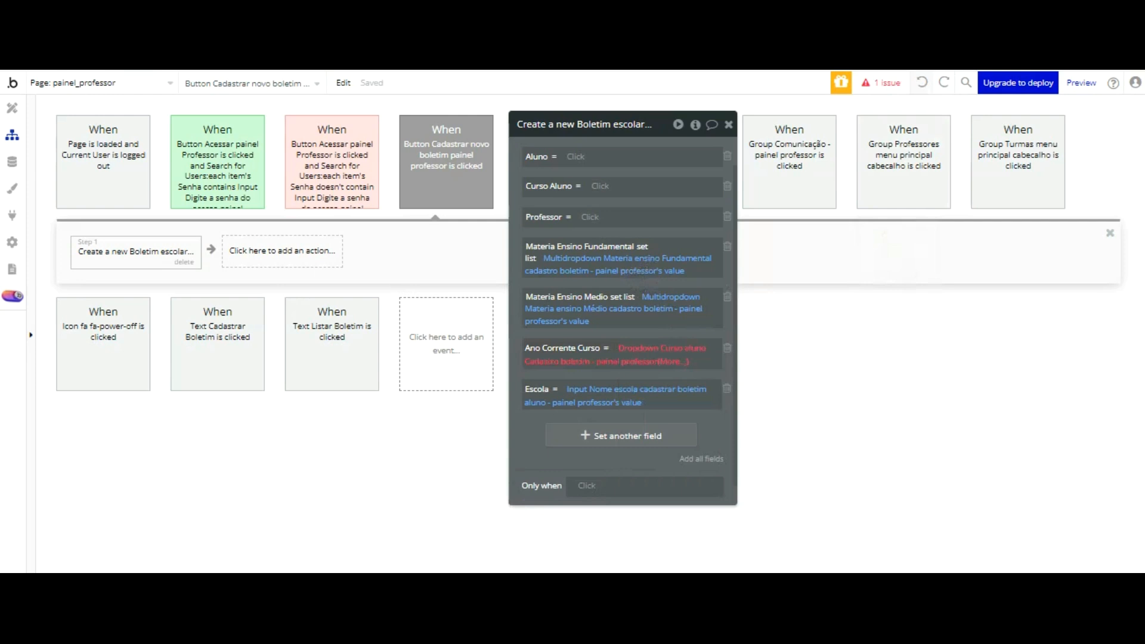
left_click(917, 83)
Step: Set Ano Corrente Curso to the Display of the value of Dropdown Ano corrente aluno Cadastro boletim - painel professor
left_click(628, 348)
scroll(688, 371, "down", 5)
scroll(688, 371, "up", 5)
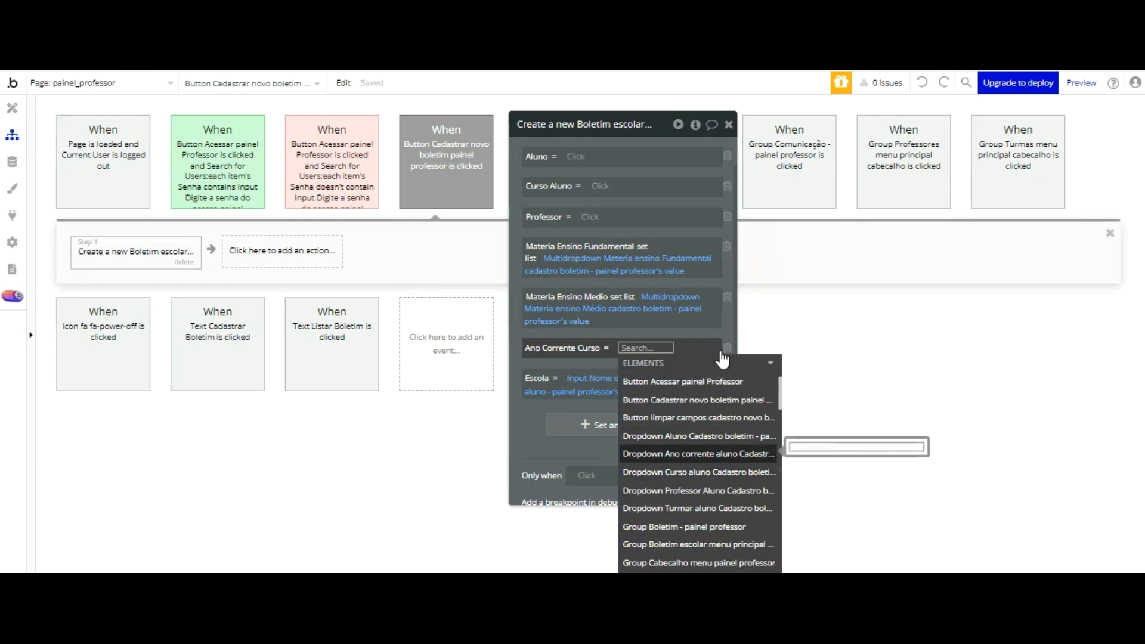
left_click(722, 454)
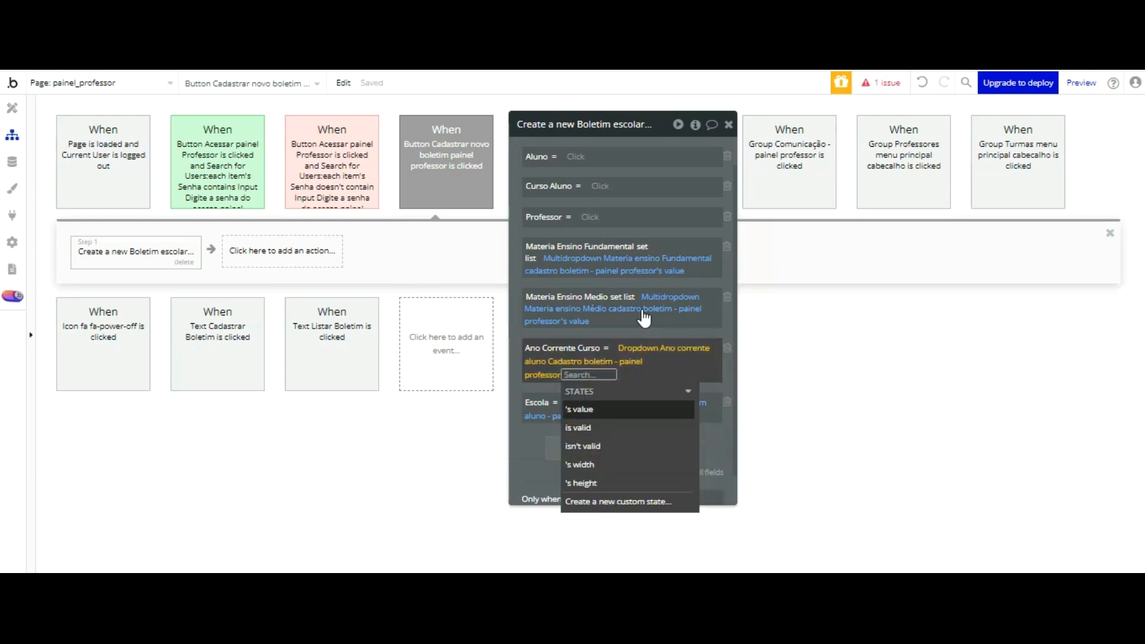
left_click(524, 455)
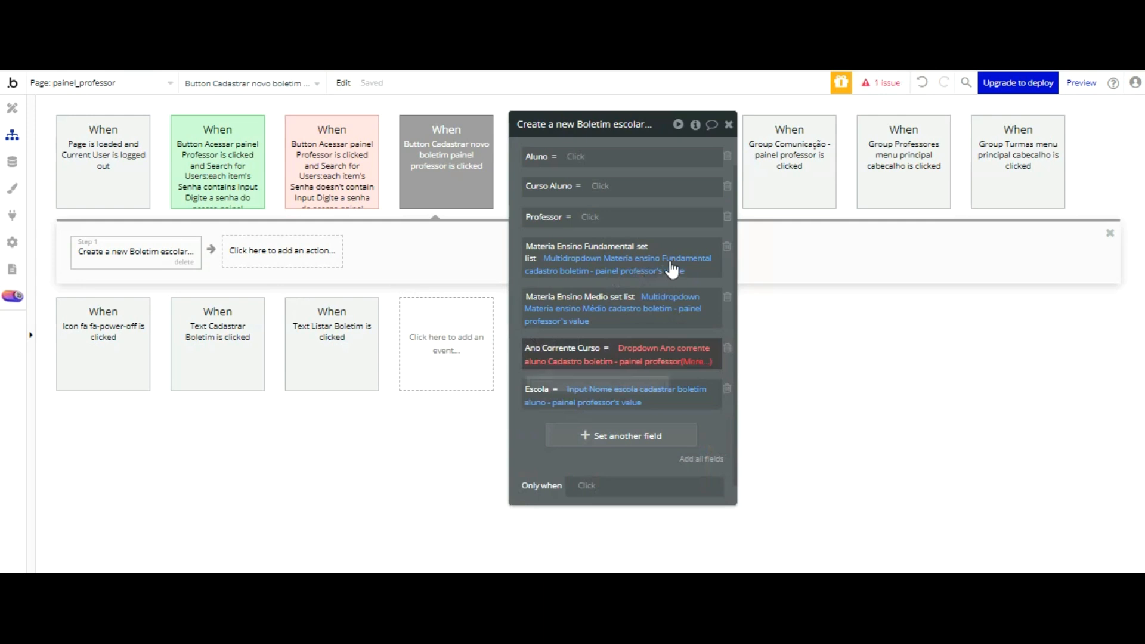
left_click(695, 362)
left_click(593, 409)
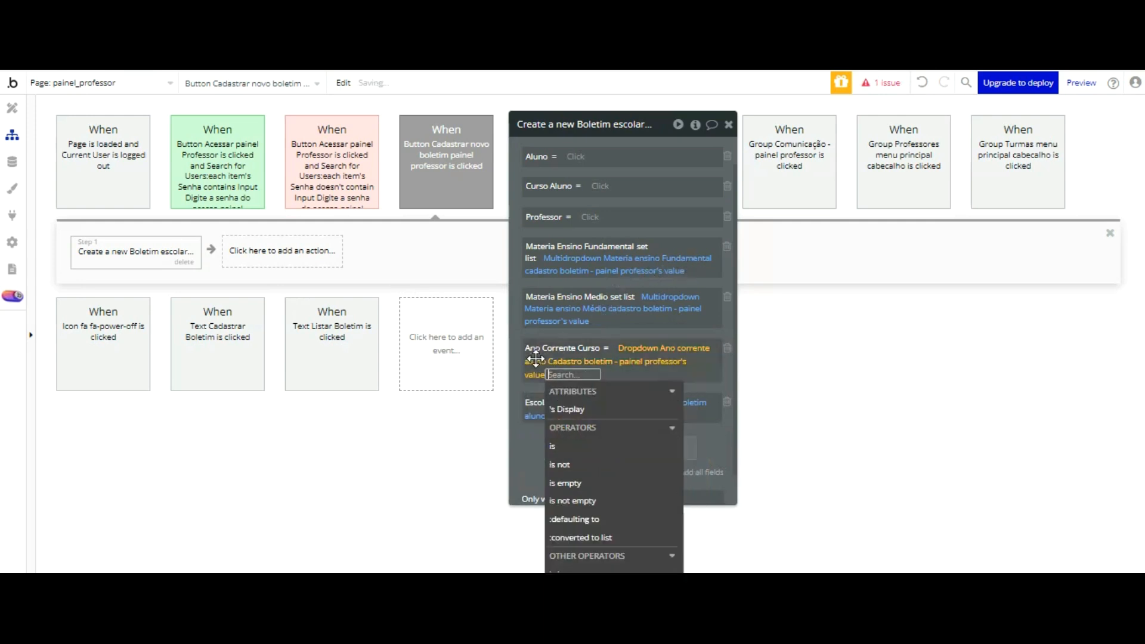
left_click(537, 458)
left_click(573, 375)
left_click(571, 407)
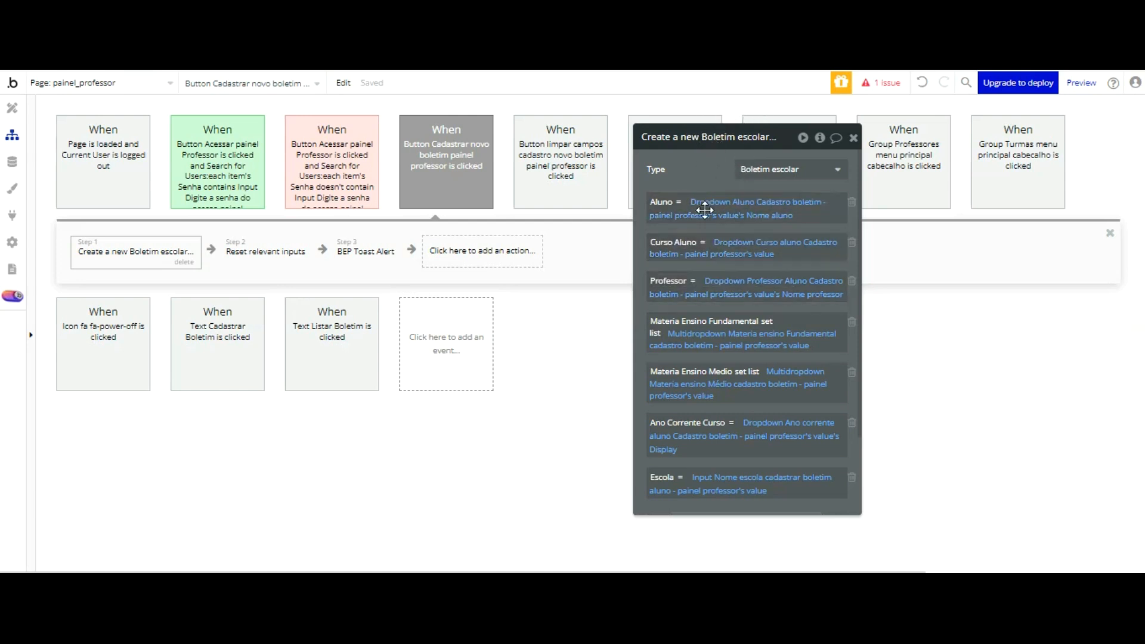
Step: Review the Create a new Boletim escolar fields and the Reset relevant inputs and BEP Toast Alert steps
scroll(738, 321, "down", 2)
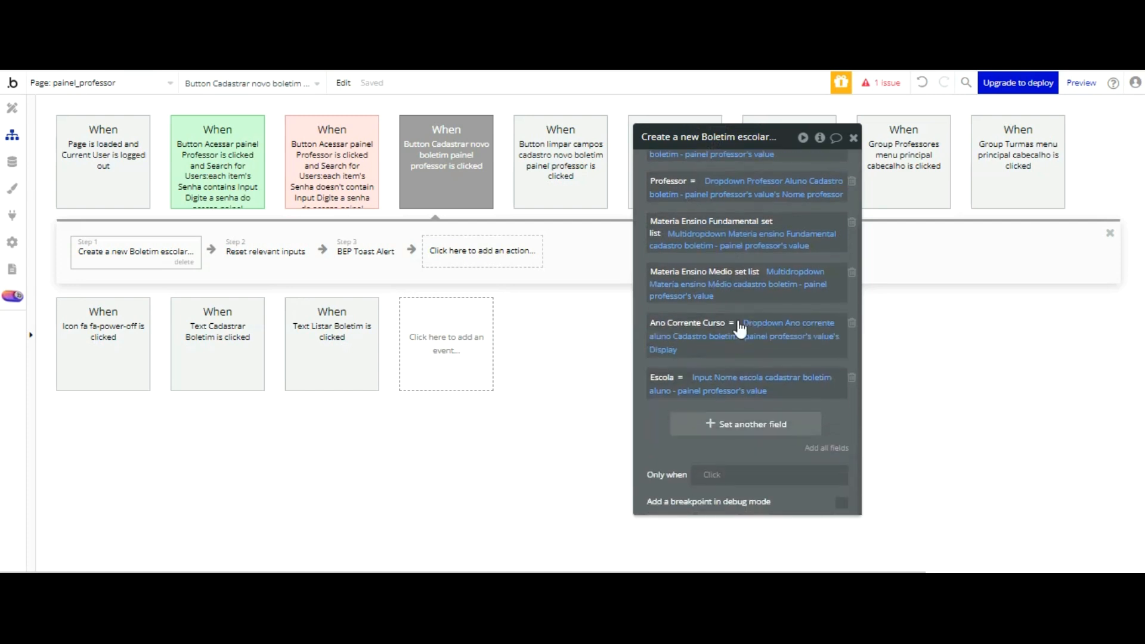
scroll(740, 327, "up", 2)
left_click(273, 257)
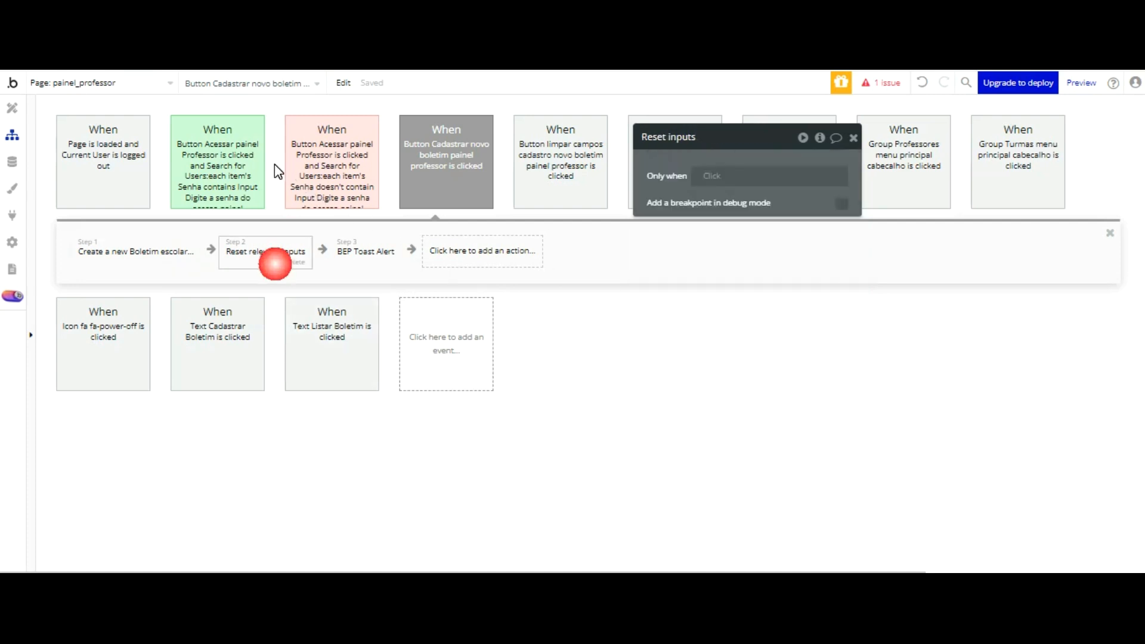
left_click(352, 255)
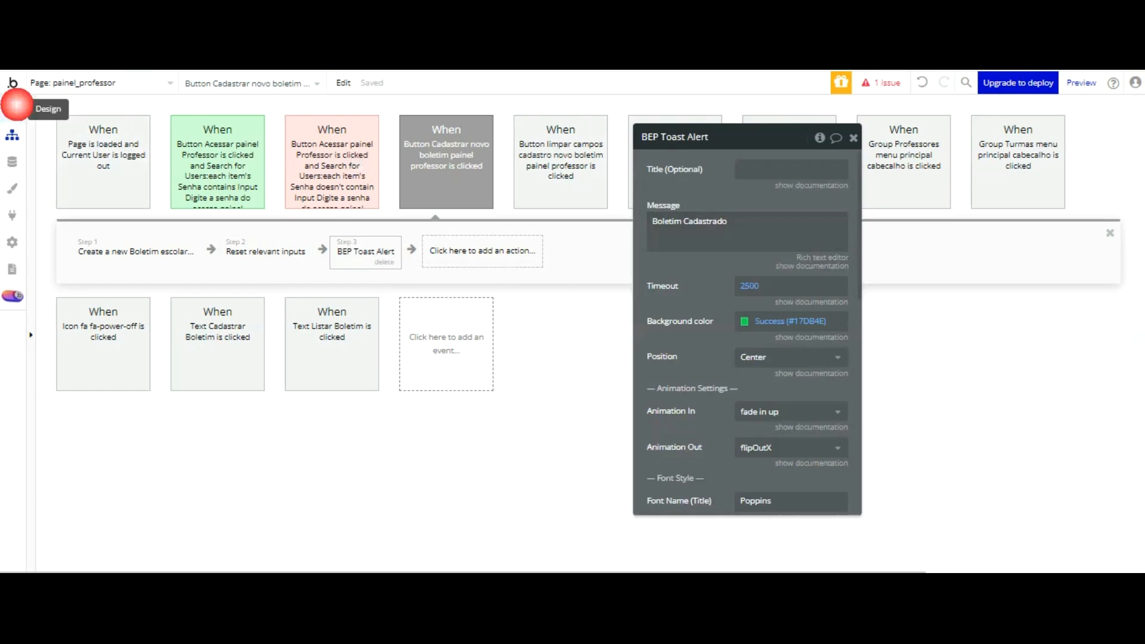
Step: Switch to the page design and inspect the data source search of the RepeatingGroup Lista de boletim
left_click(12, 108)
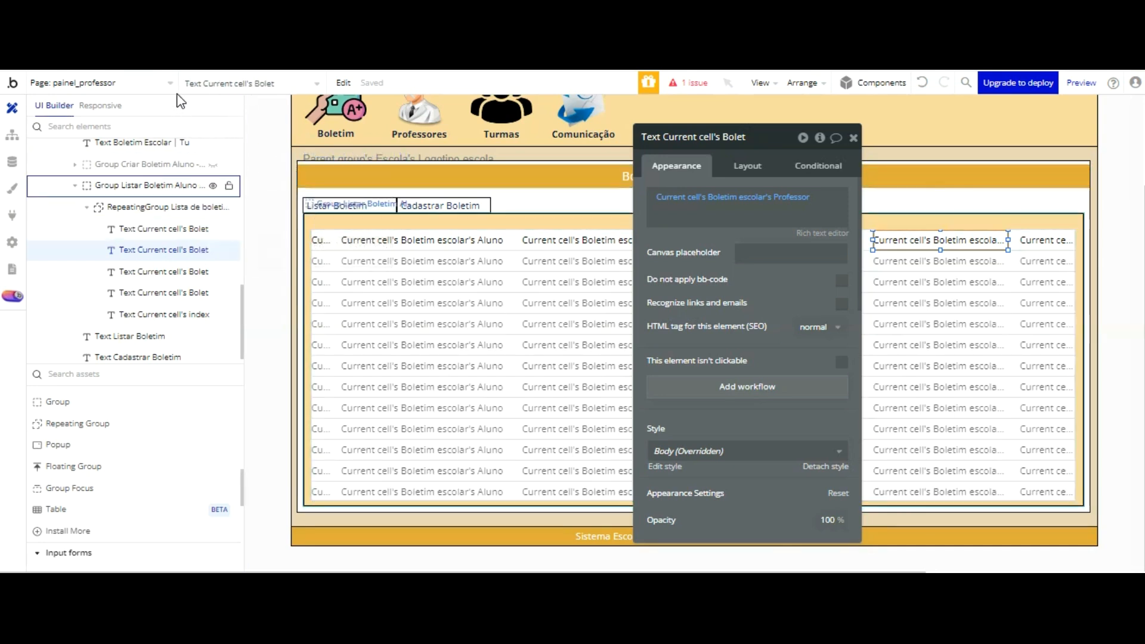
left_click(426, 188)
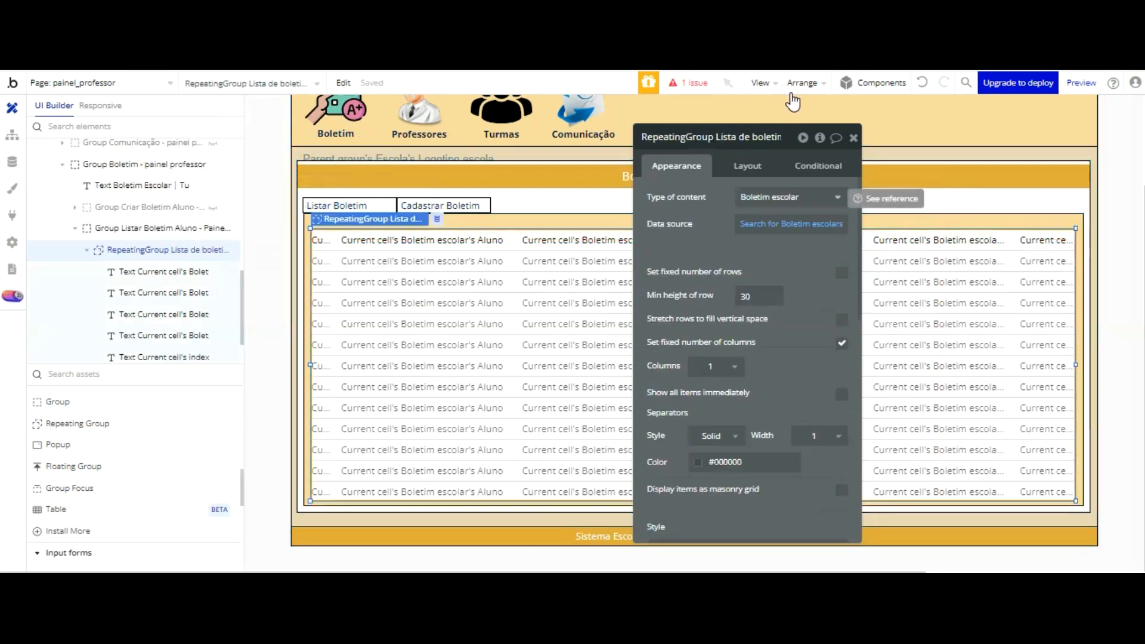
left_click(789, 224)
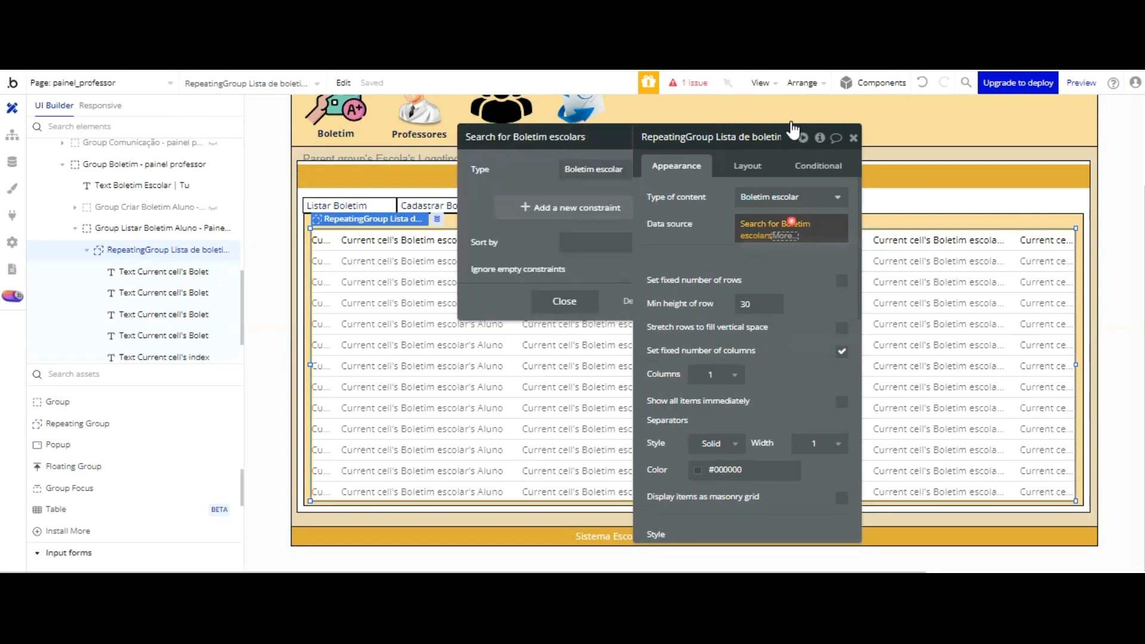
left_click(718, 153)
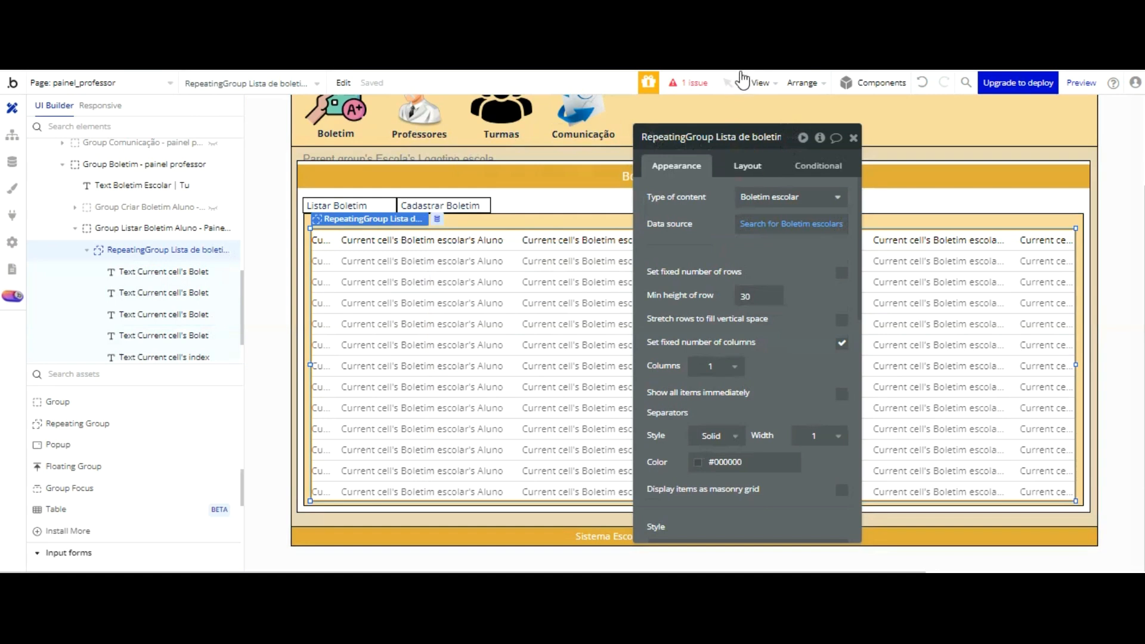
Step: Inspect the layout of RepeatingGroup Lista de boletim and the index and Aluno texts in its first row
left_click(747, 166)
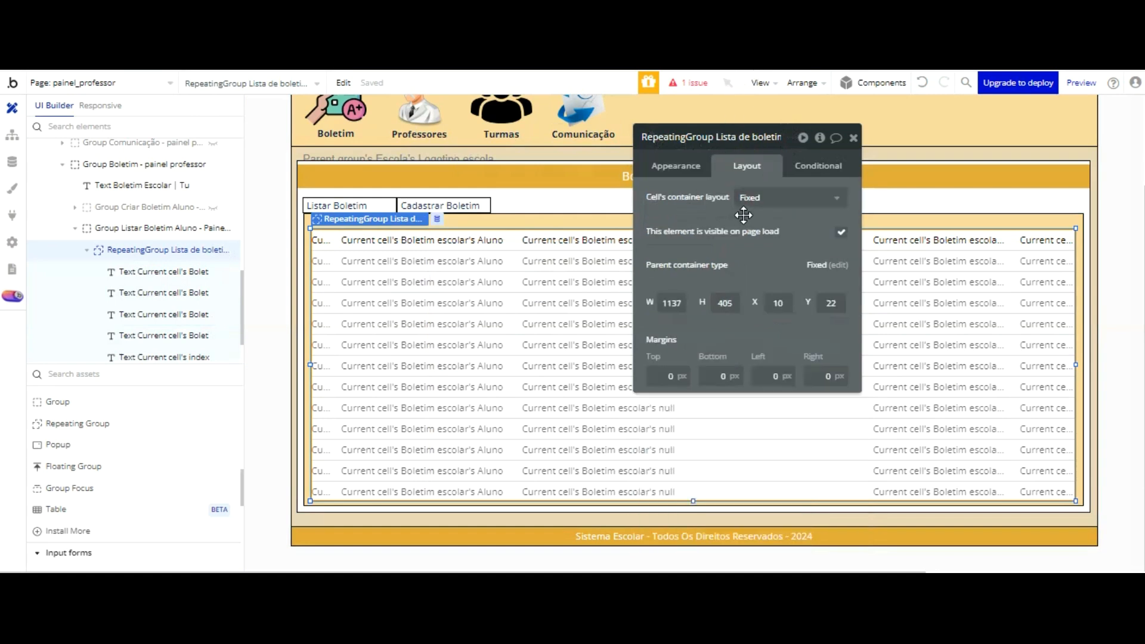
left_click_drag(744, 215, 142, 239)
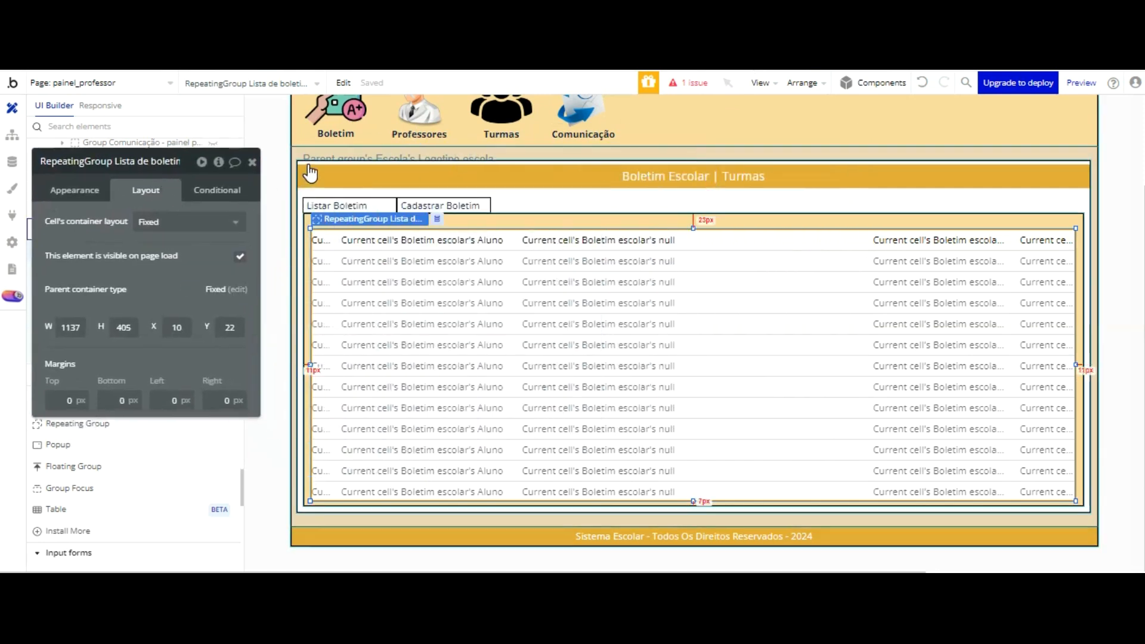
left_click(321, 240)
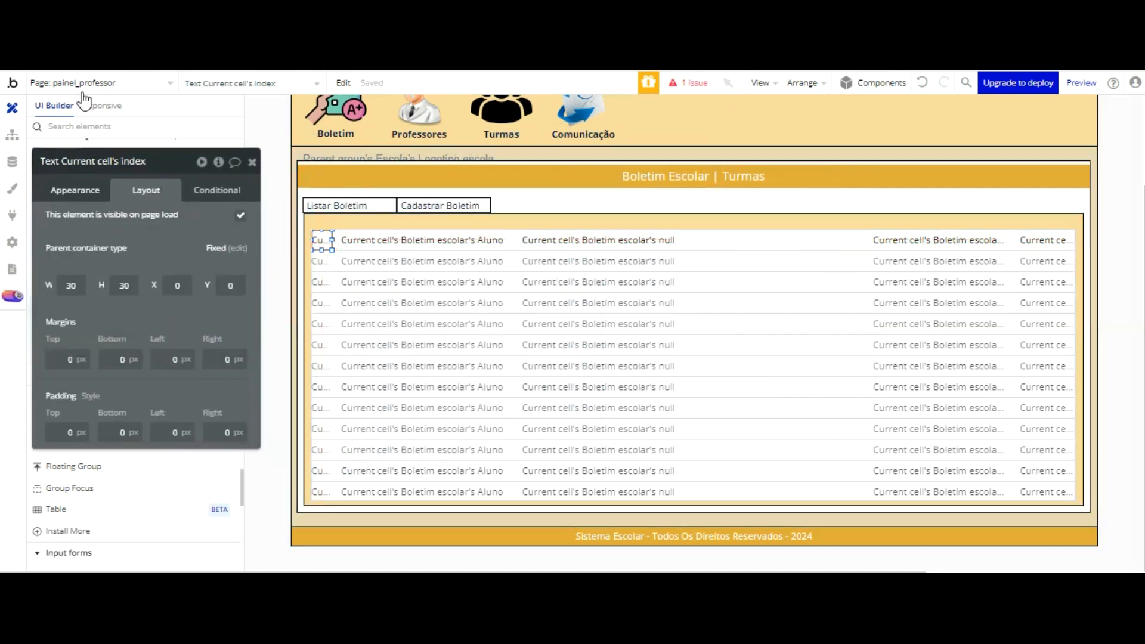
left_click(84, 190)
left_click(455, 239)
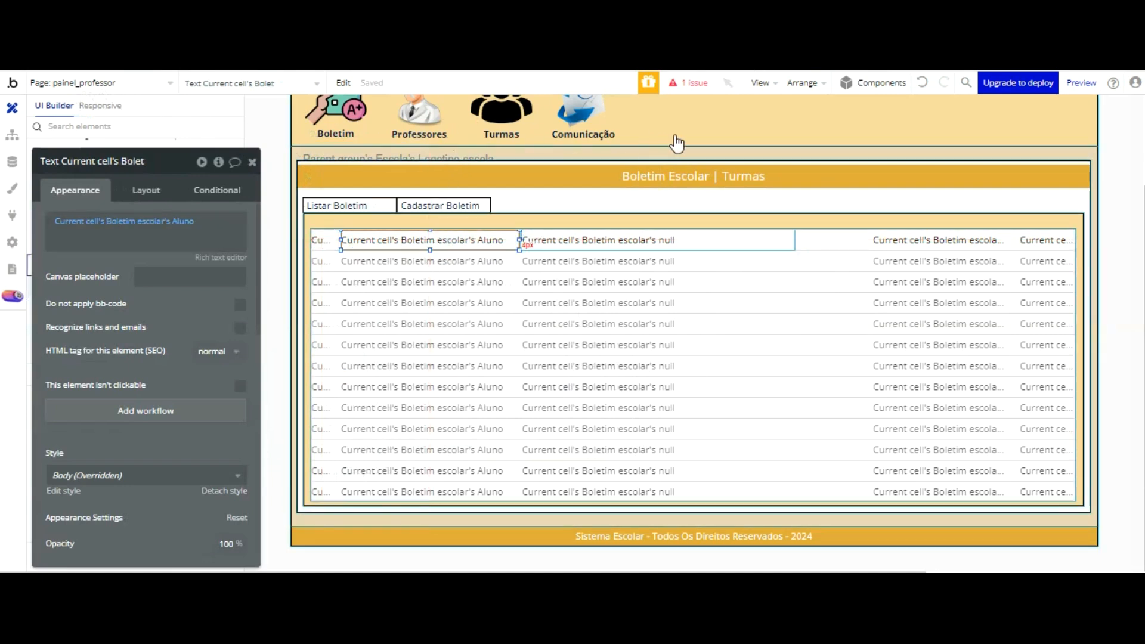
Step: Set the broken text beside the Aluno text to Current cell's Boletim escolar's Curso Aluno's Display
left_click(631, 237)
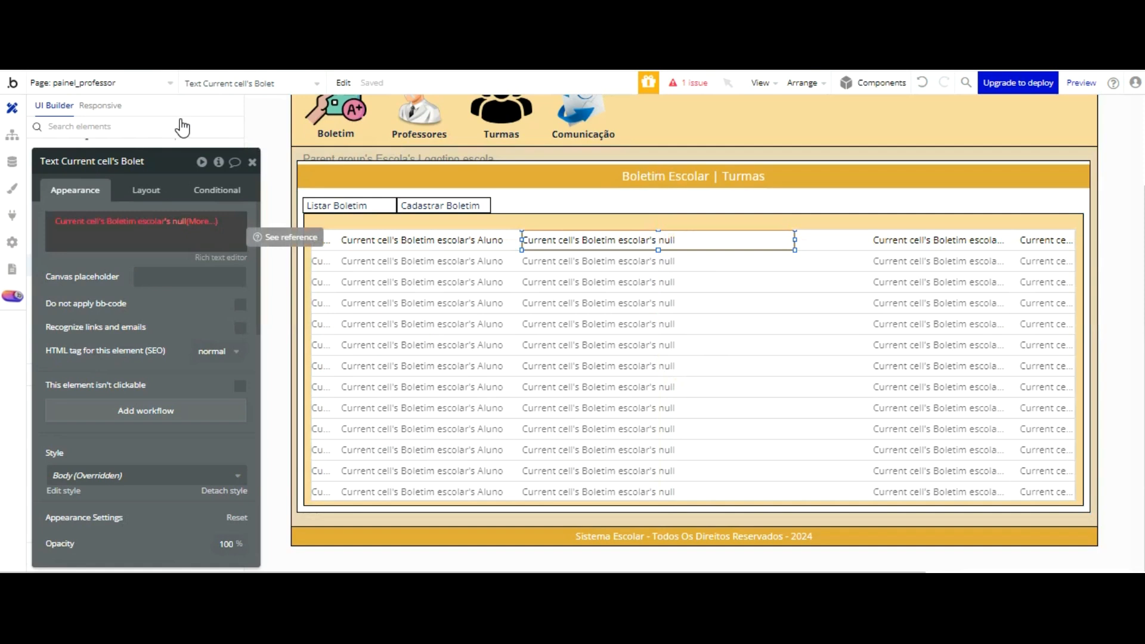
left_click(179, 221)
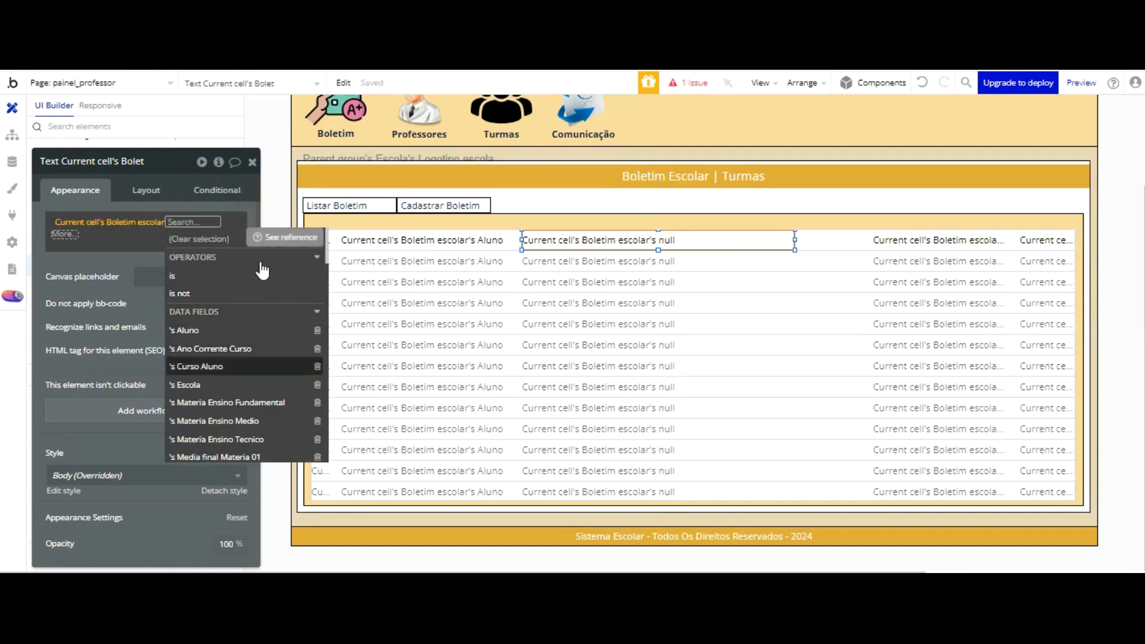
key("Return")
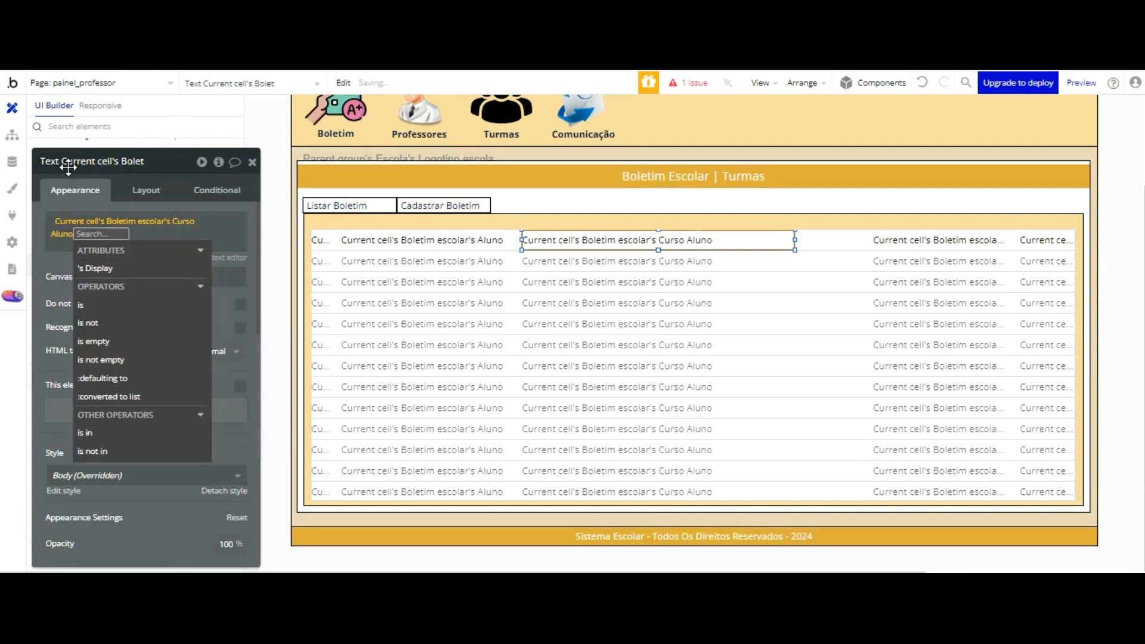
left_click(62, 260)
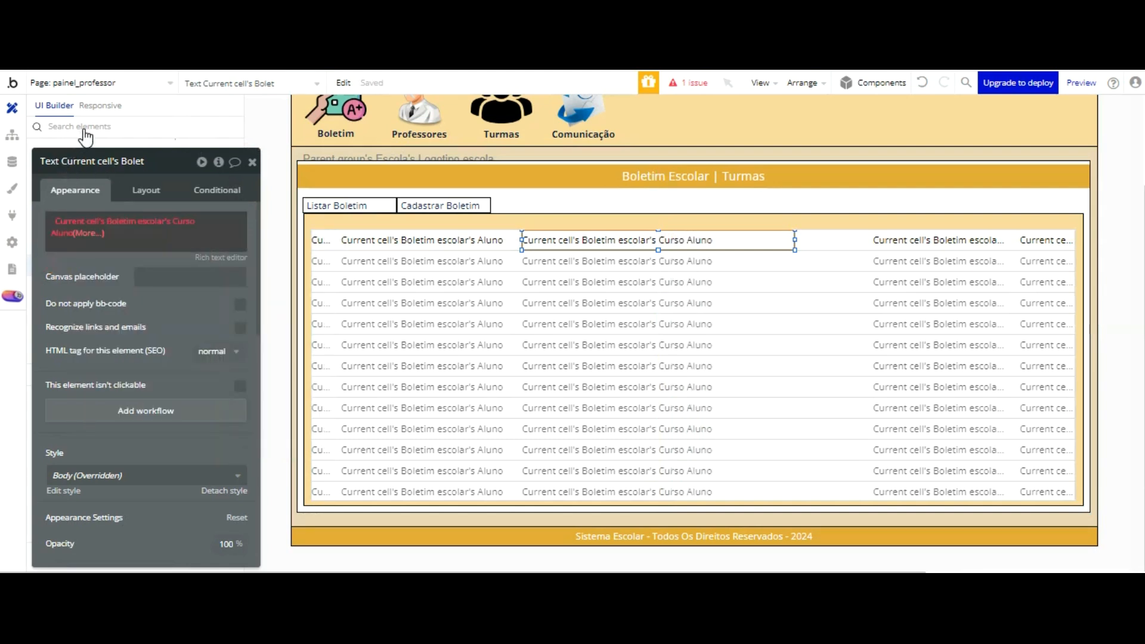
left_click(88, 233)
left_click(95, 269)
left_click(64, 255)
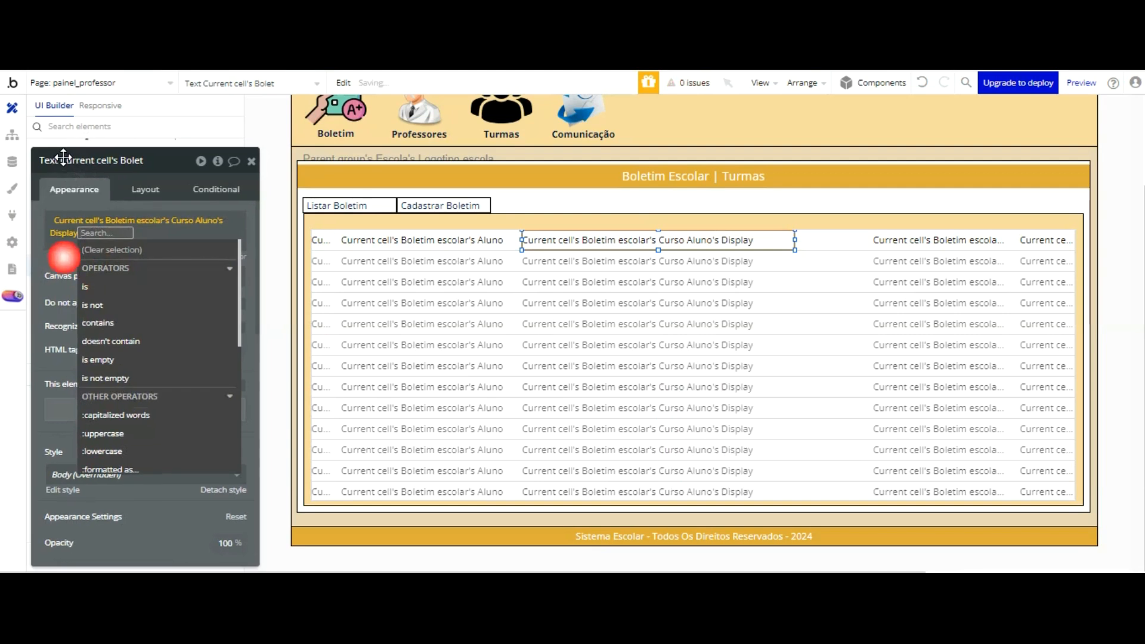
Step: Check the Ano Corrente Curso cell text, and reload the running app to view the boletim list and the Cadastrar Boletim form
left_click(870, 241)
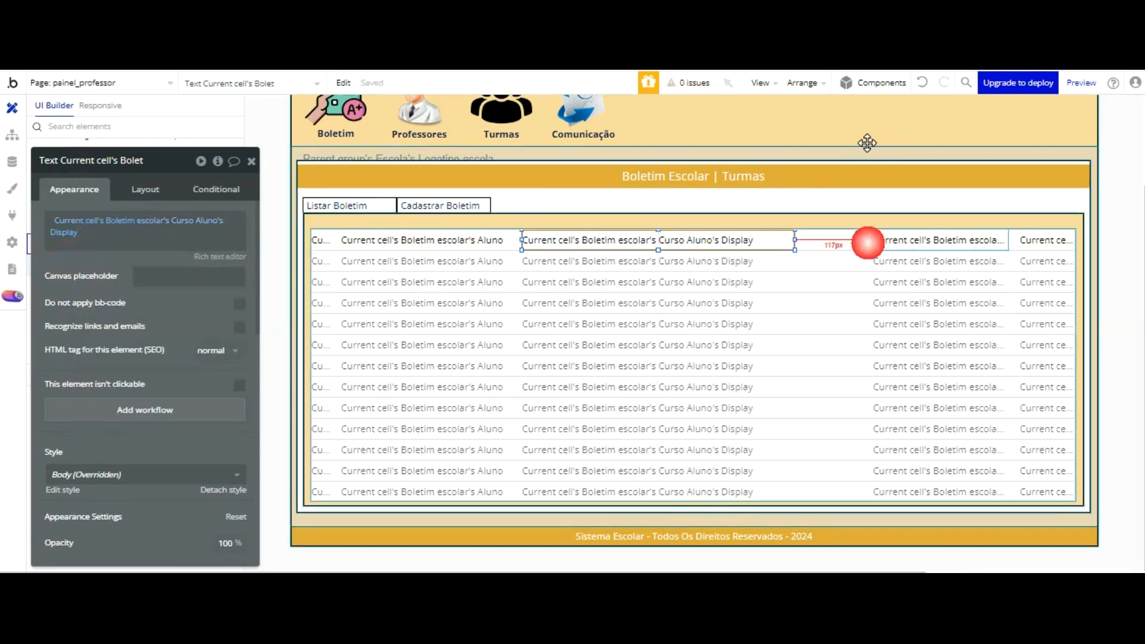
left_click(1046, 240)
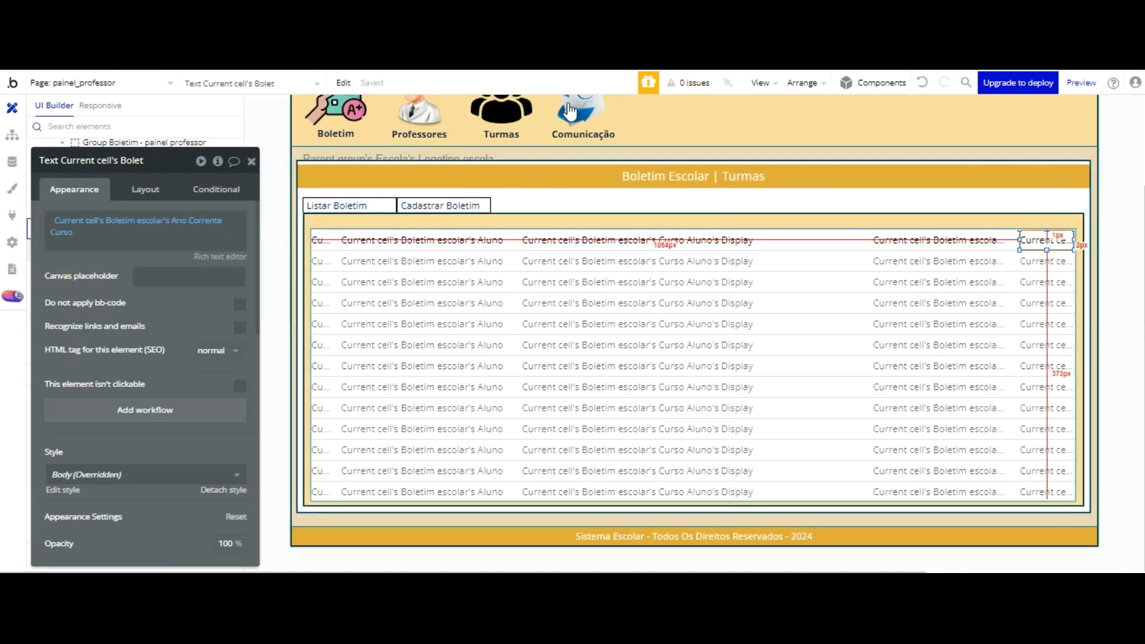
left_click(418, 36)
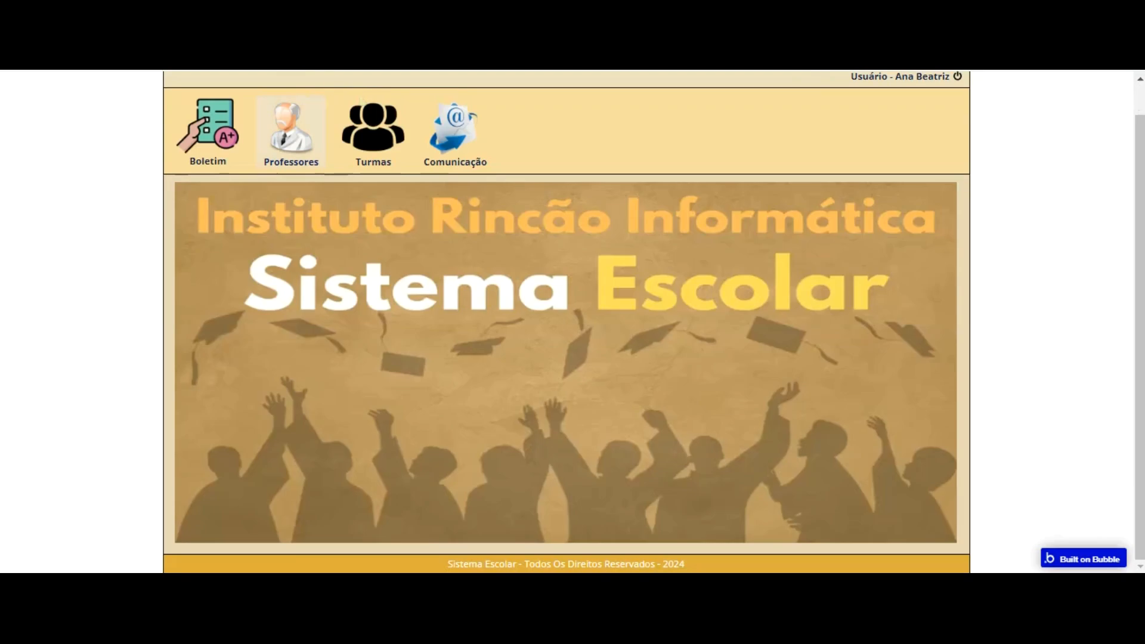
left_click(231, 149)
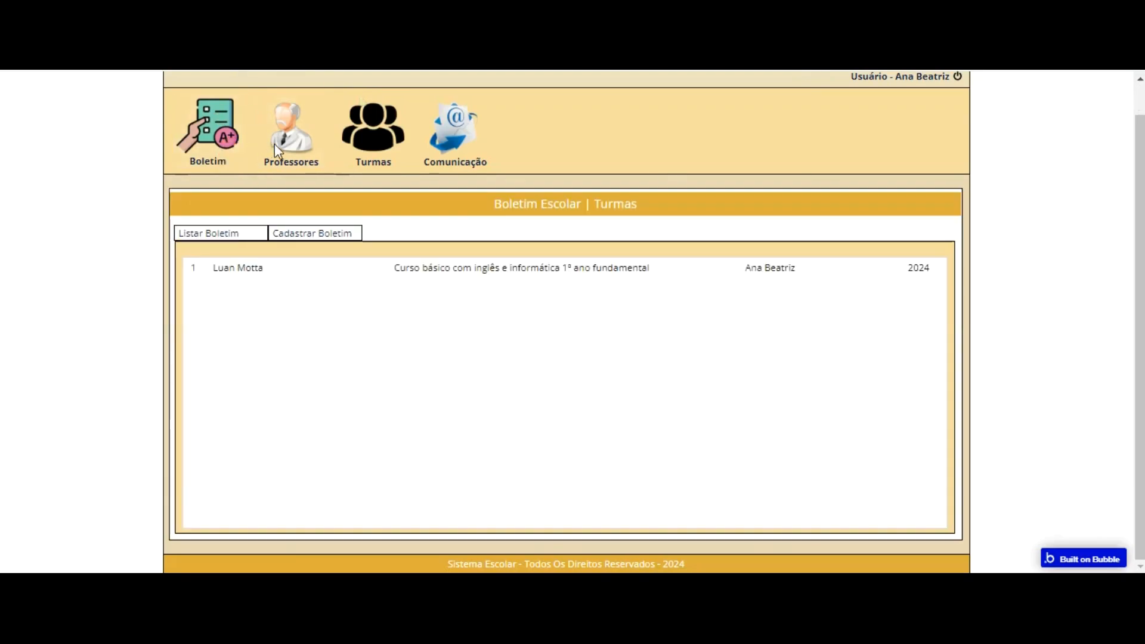
left_click(314, 233)
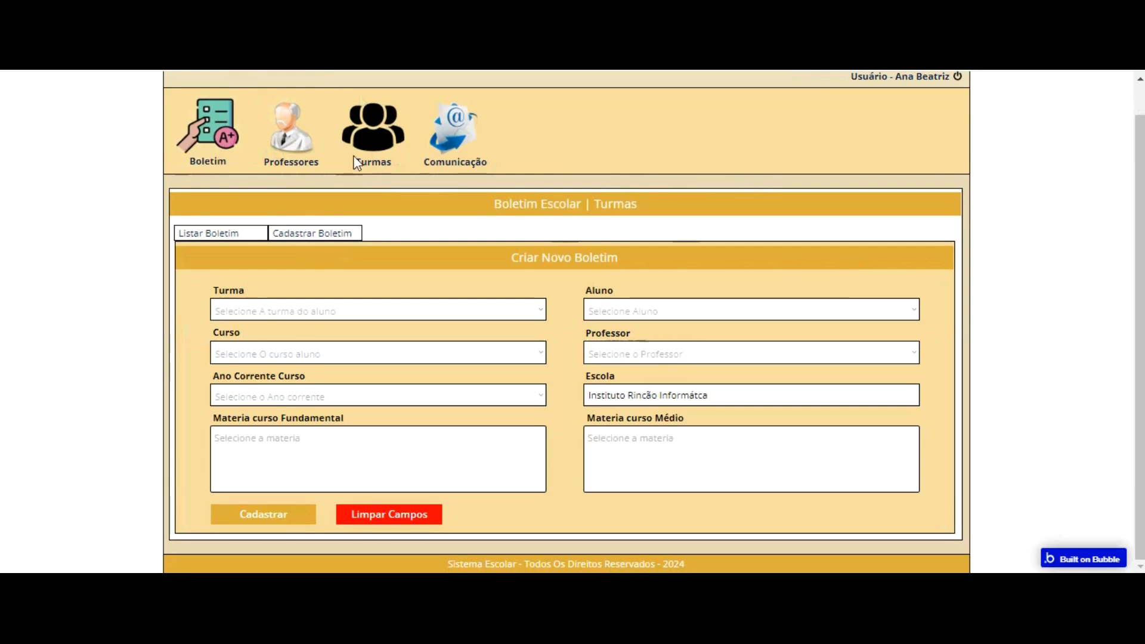
left_click(221, 233)
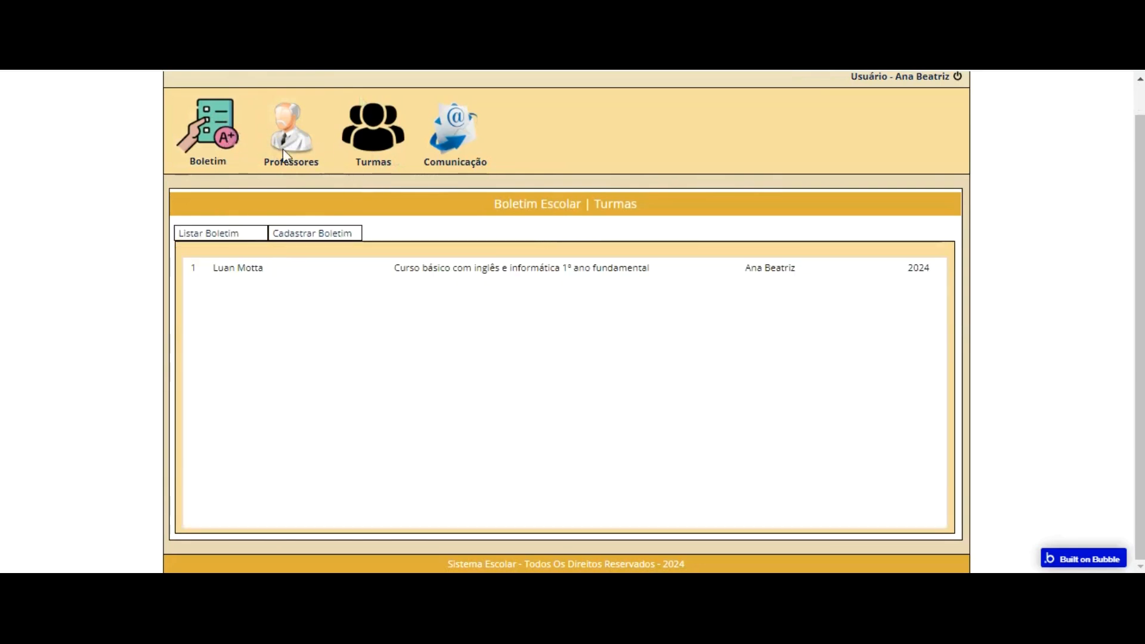
left_click(302, 233)
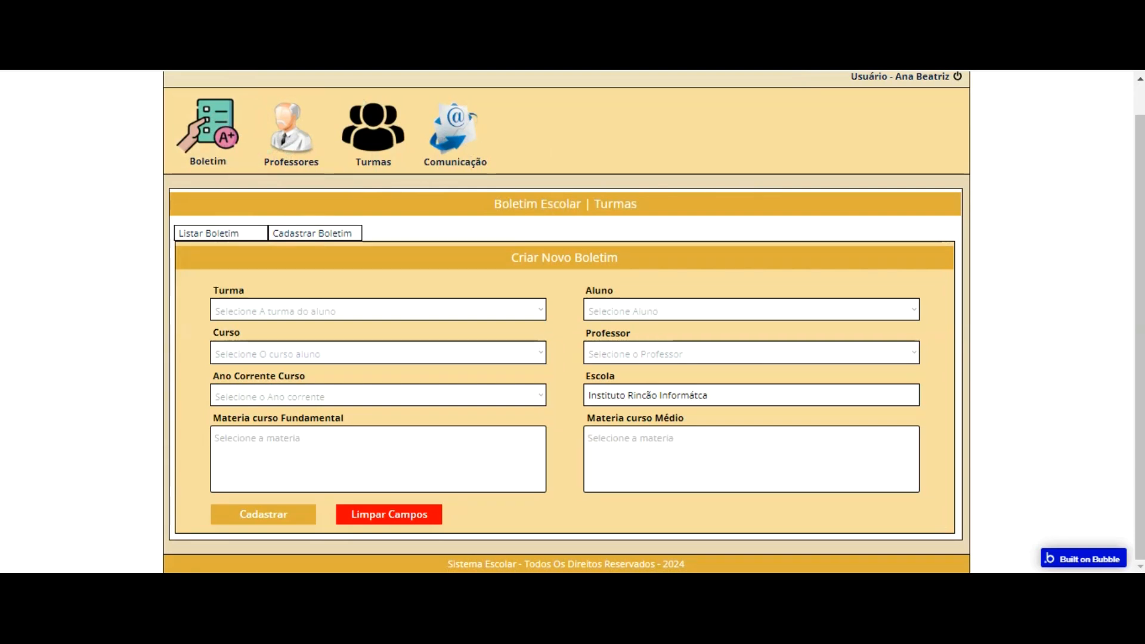
Step: Check the entries of the modified Boletim escolars view in the app database and return to the page design
left_click(116, 63)
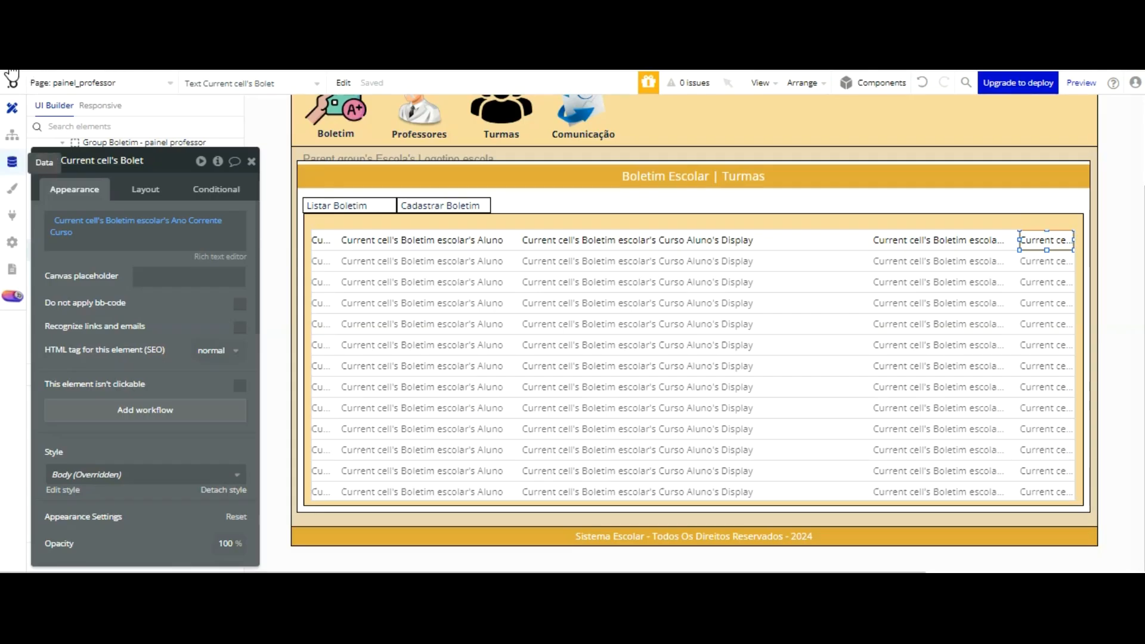
left_click(12, 162)
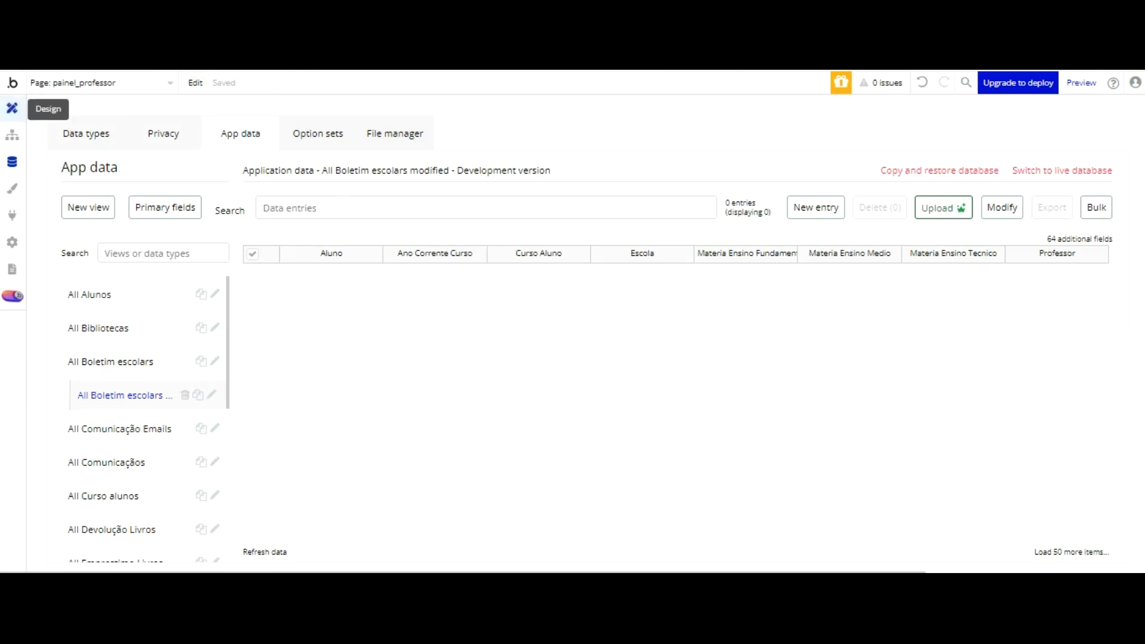
left_click(12, 108)
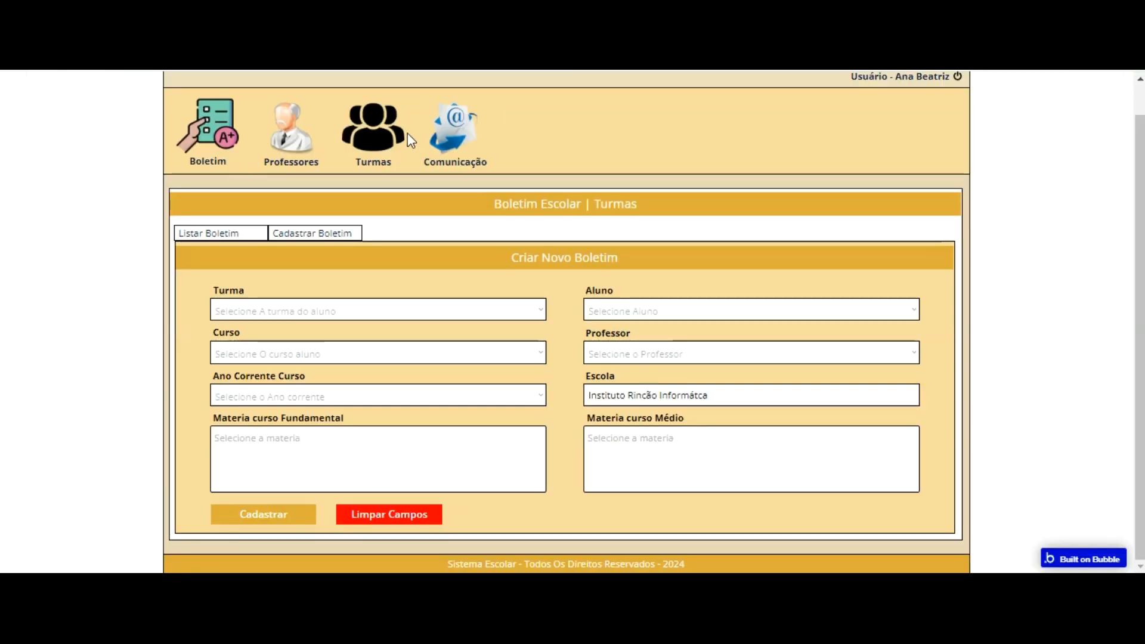
Step: In the running app's form, choose Turma 101 - 1º Ano Fundamental, Curso básico com inglês e informática 1º ano fundamental, and year 2024
left_click(382, 310)
left_click(382, 331)
left_click(379, 352)
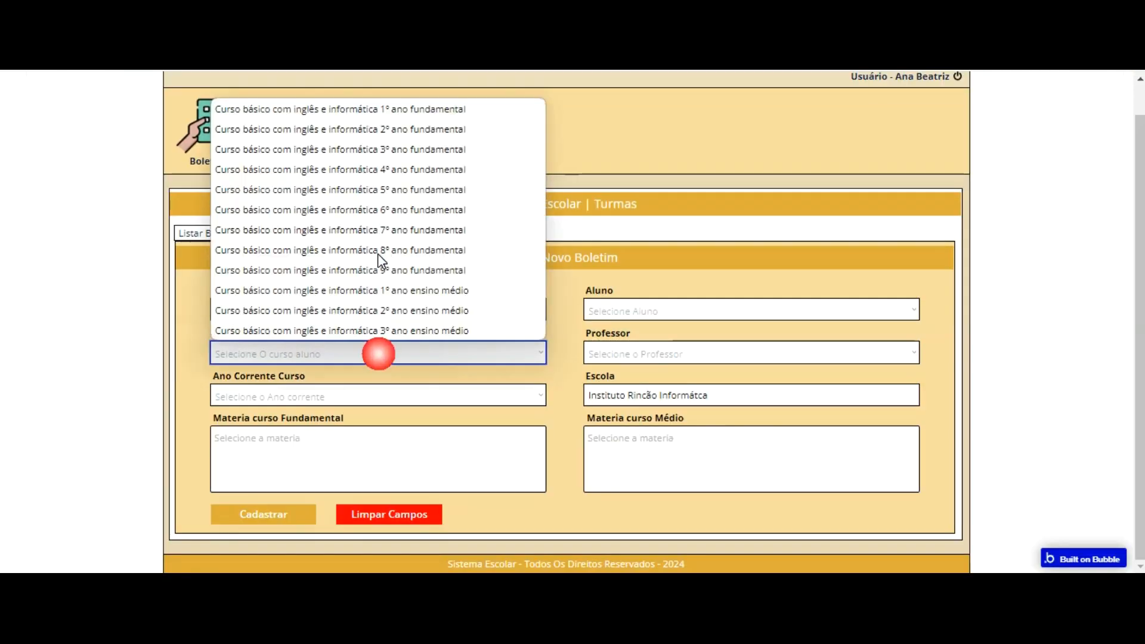
left_click(391, 168)
left_click(338, 397)
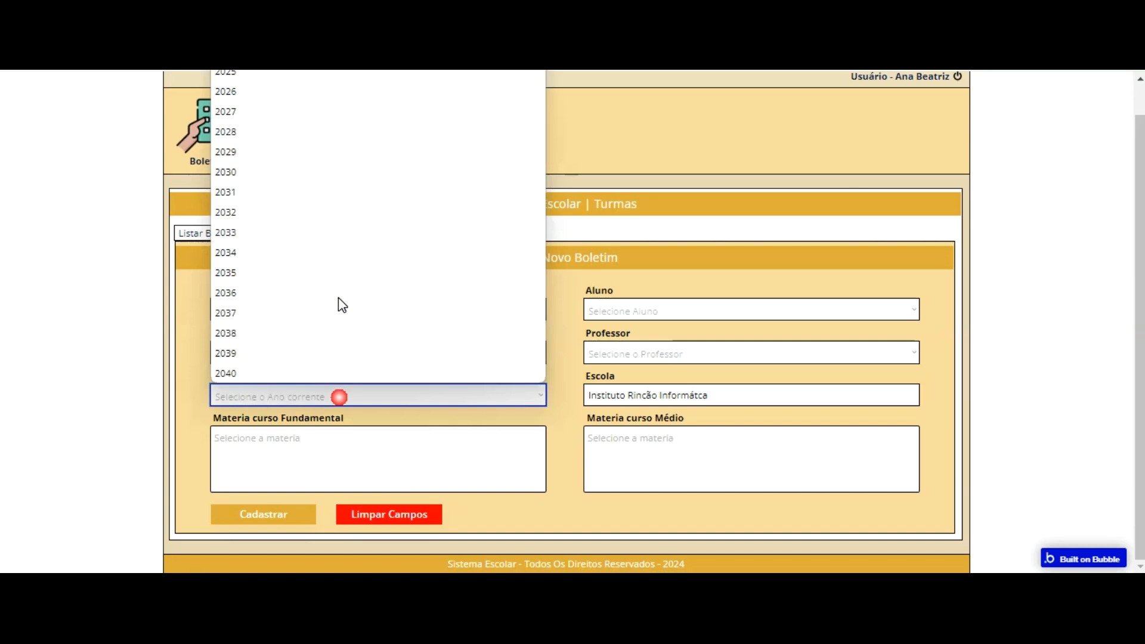
left_click(303, 73)
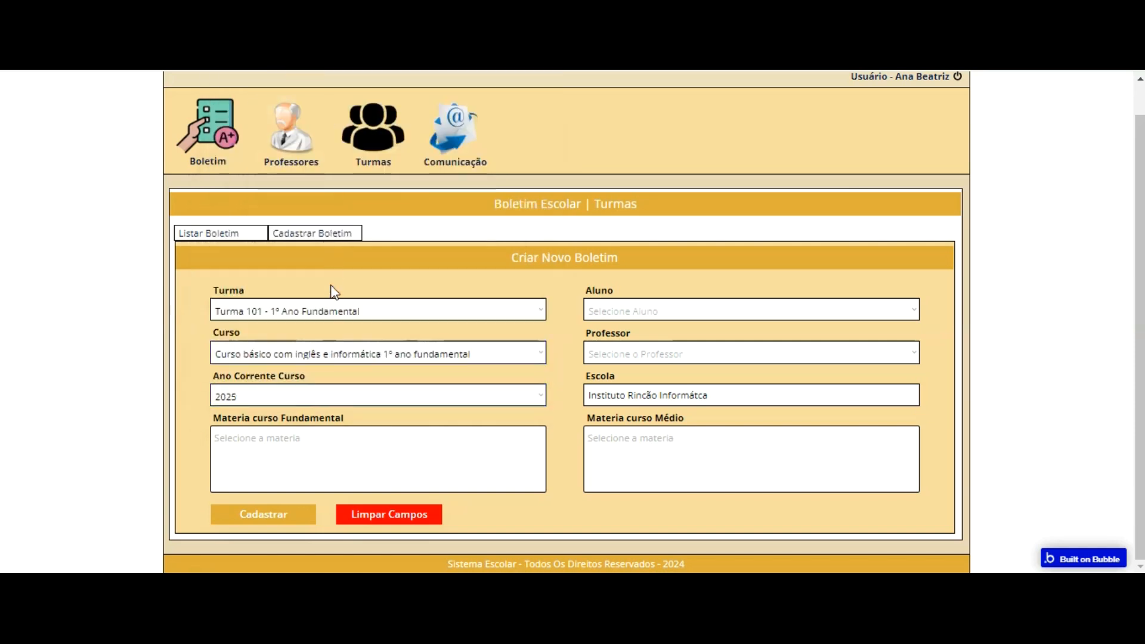
left_click(332, 394)
left_click(311, 52)
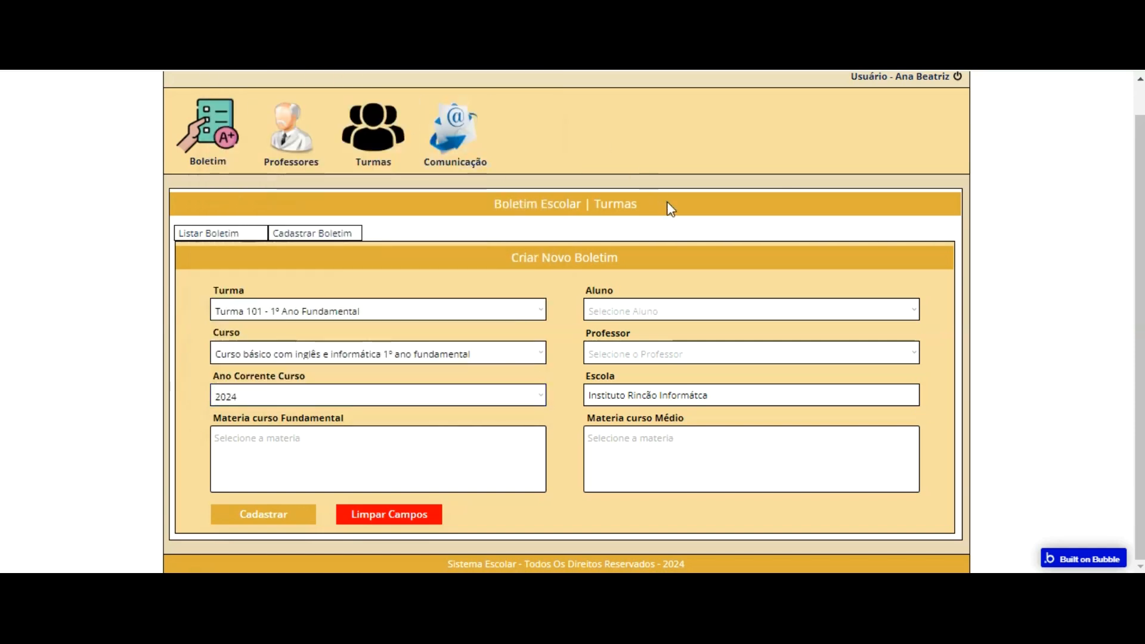
Step: Select the student for Aluno and the teacher for Professor in the Criar Novo Boletim form
left_click(669, 313)
left_click(667, 332)
left_click(657, 353)
left_click(647, 375)
Step: Add Biologia, Ensino Religioso, Física and Geografia Ensino Fundamental to Materia curso Fundamental
left_click(316, 452)
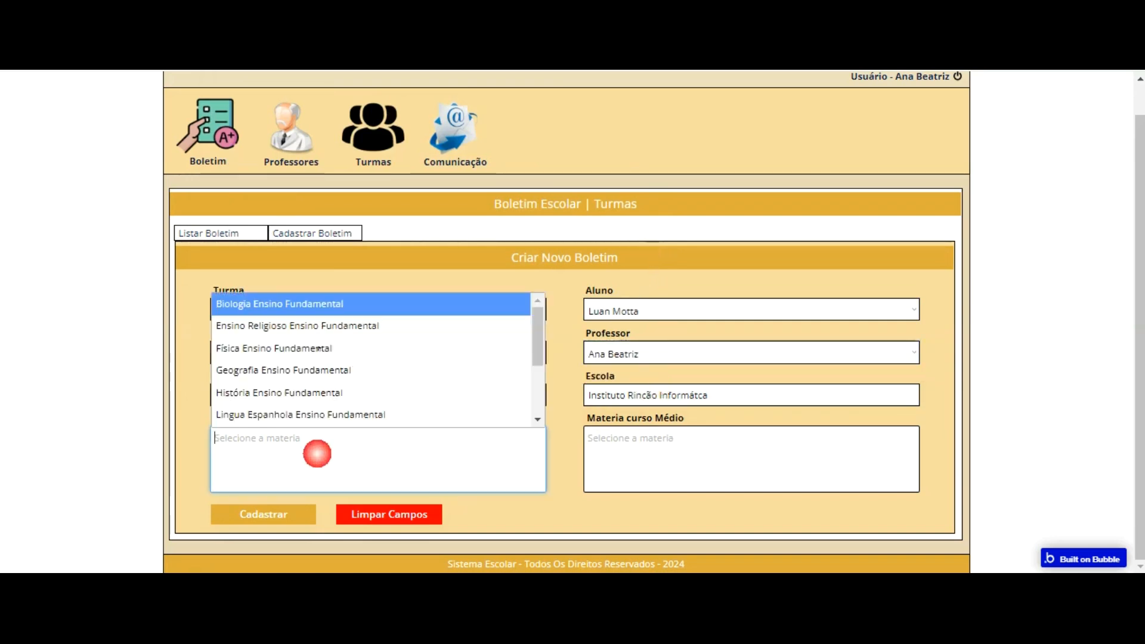
left_click(332, 332)
left_click(374, 471)
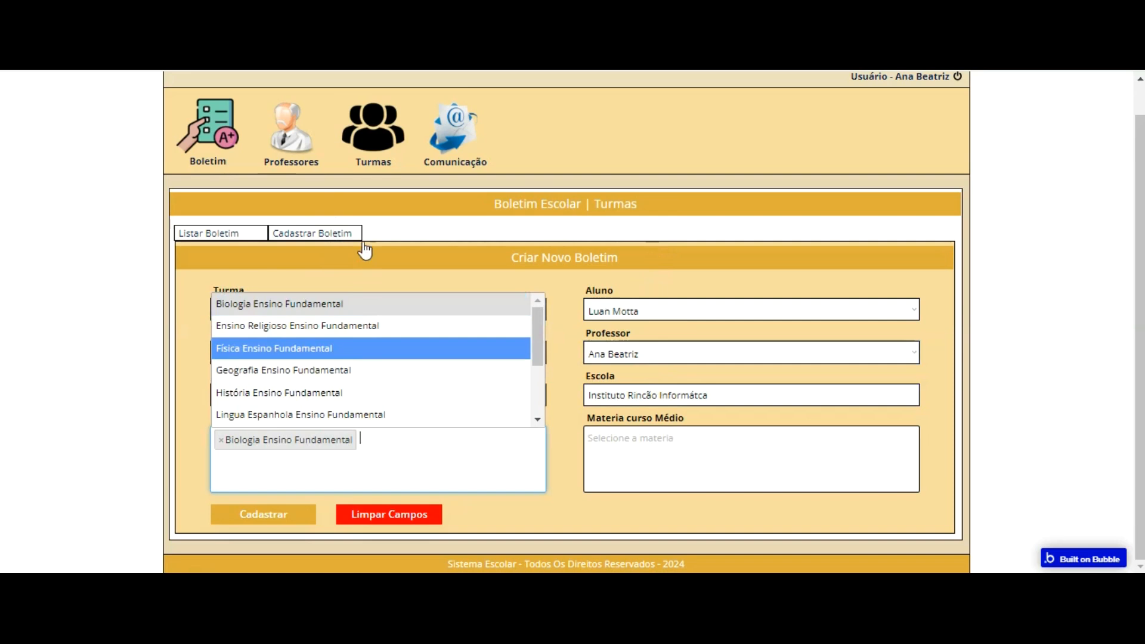
left_click(361, 325)
left_click(394, 460)
left_click(362, 346)
left_click(374, 461)
left_click(349, 368)
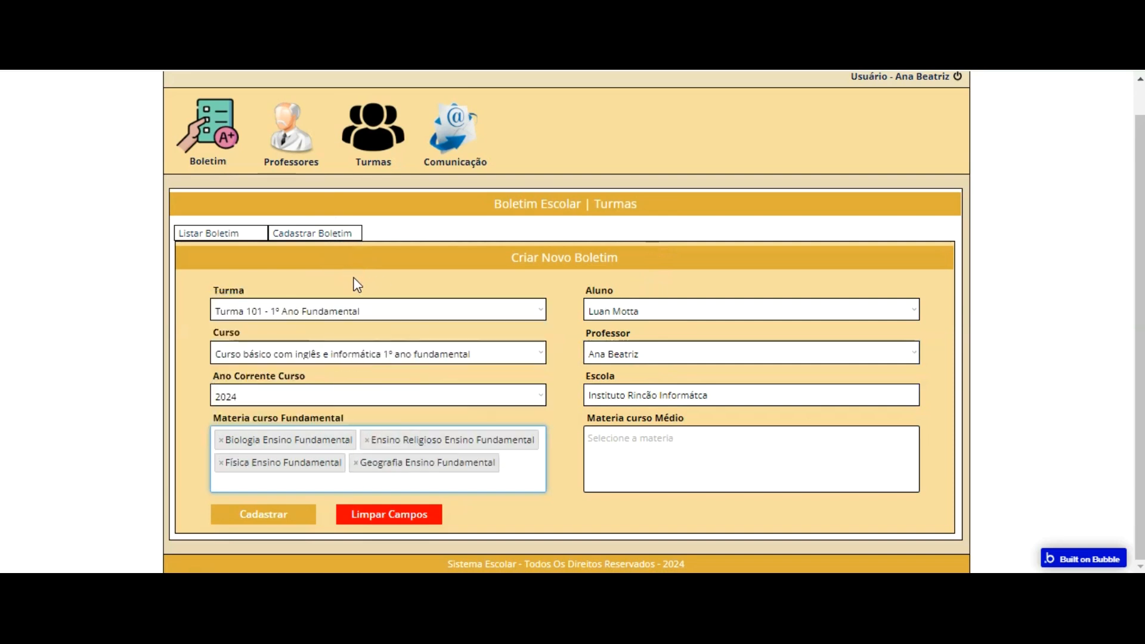
Step: Add História, Lingua Espanhola, Lingua Portugesa and Lingua Inglesa Ensino Fundamental to Materia curso Fundamental
left_click(519, 364)
left_click(376, 306)
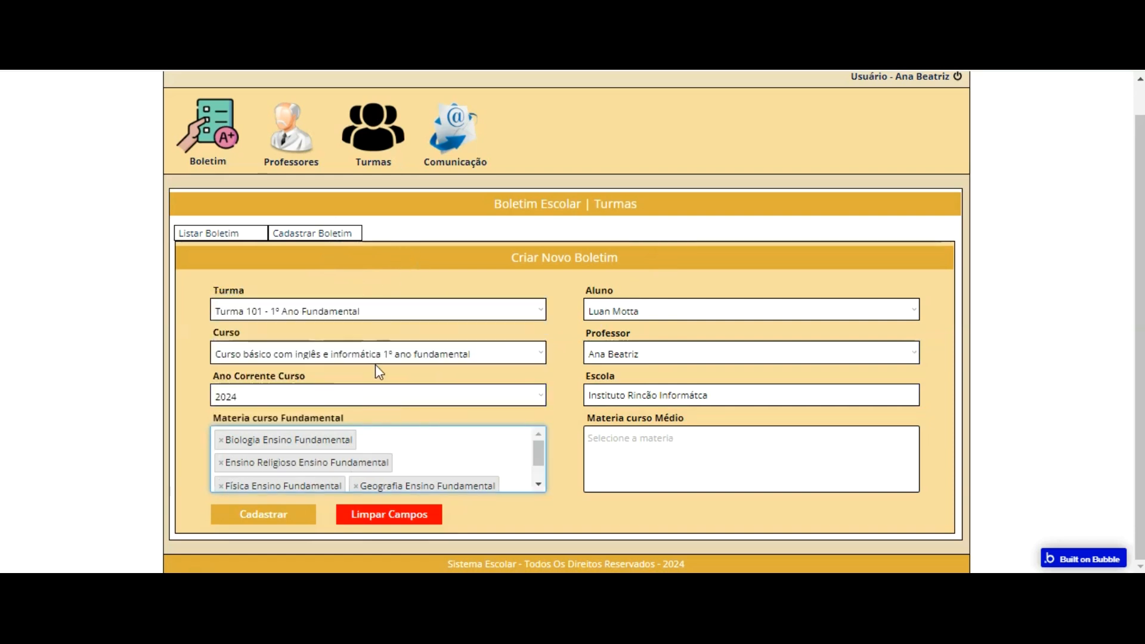
left_click(417, 437)
left_click(376, 382)
left_click(451, 437)
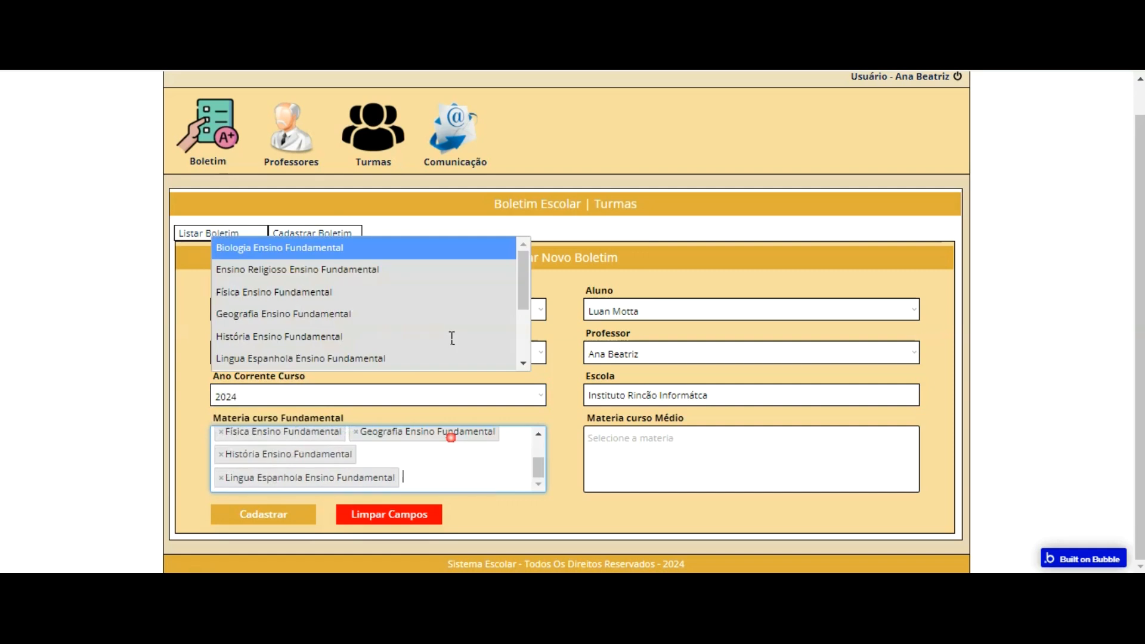
scroll(430, 298, "down", 5)
left_click(376, 185)
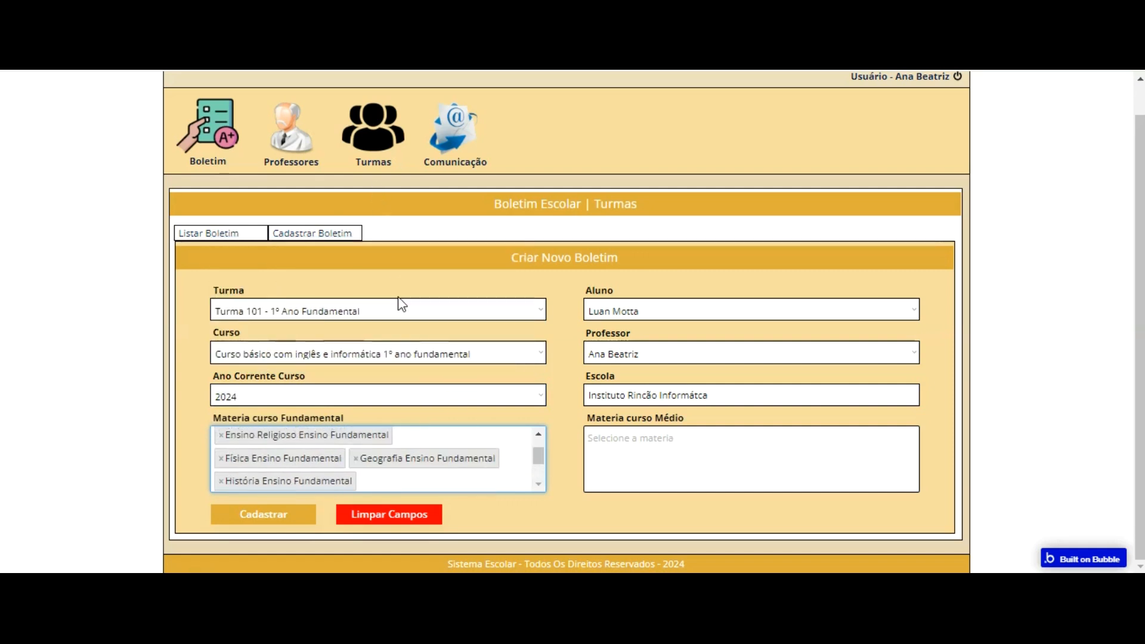
left_click(418, 444)
scroll(392, 261, "down", 5)
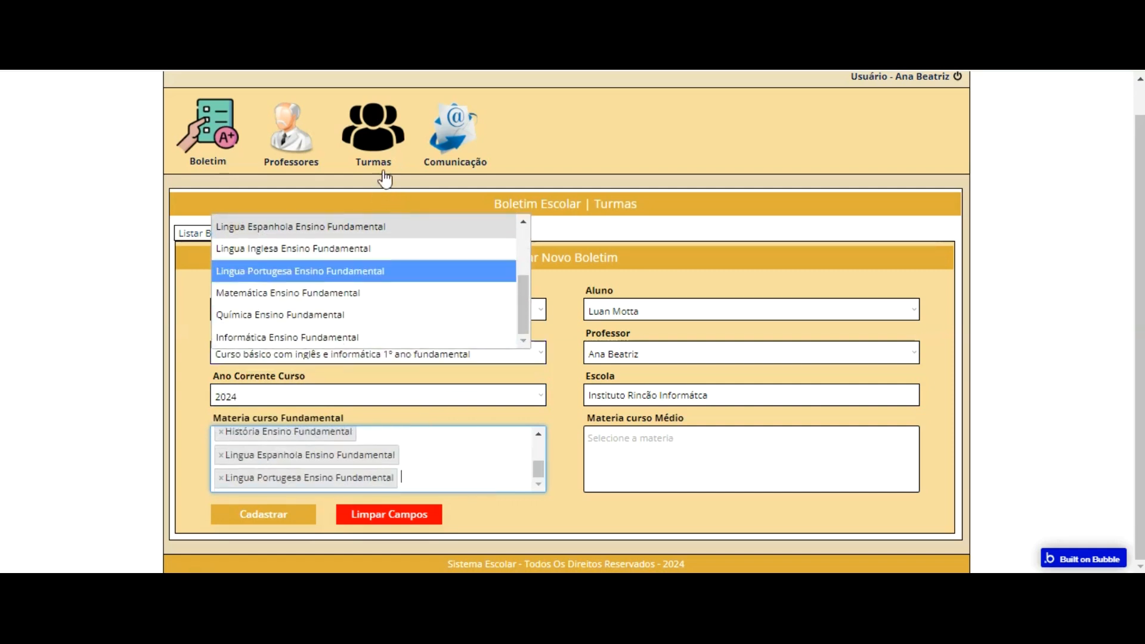
left_click(380, 251)
Step: Add Matemática, Química and Informática Ensino Fundamental to Materia curso Fundamental, and check the end of the subject options
left_click(453, 446)
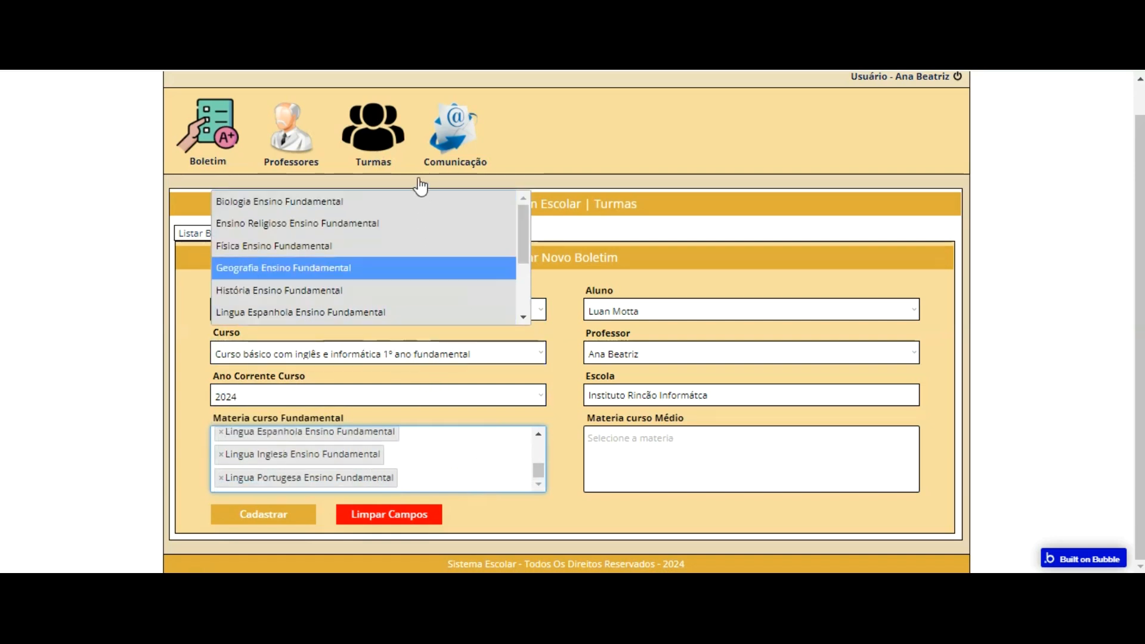
key("Down")
key("Down")
key("Down")
key("Down")
key("Down")
key("Return")
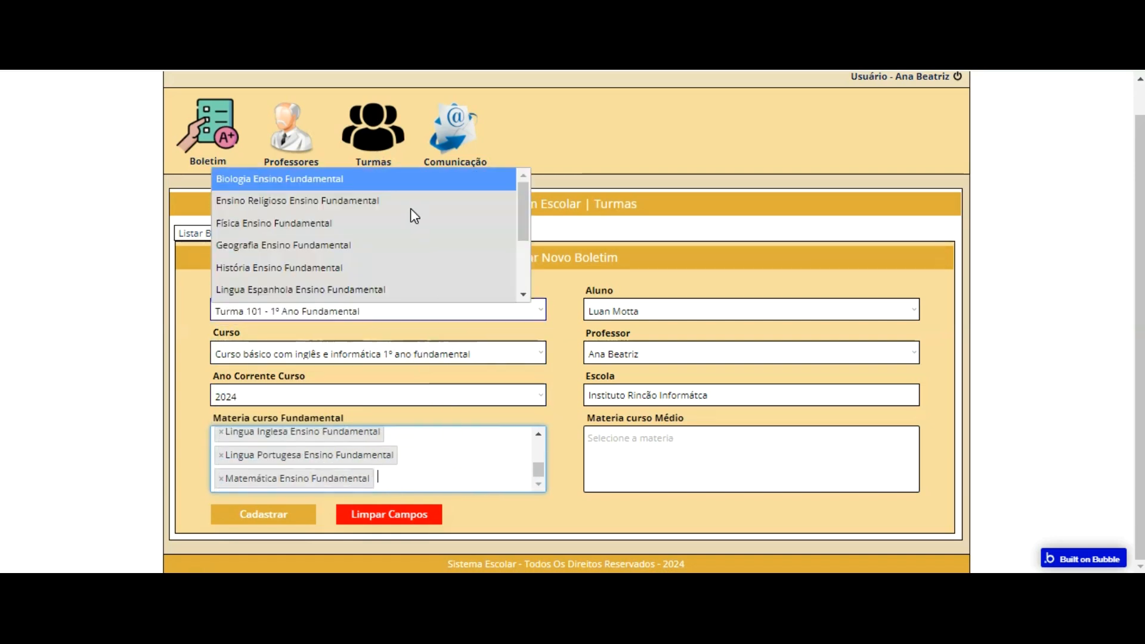
scroll(410, 268, "down", 3)
left_click(398, 268)
left_click(445, 443)
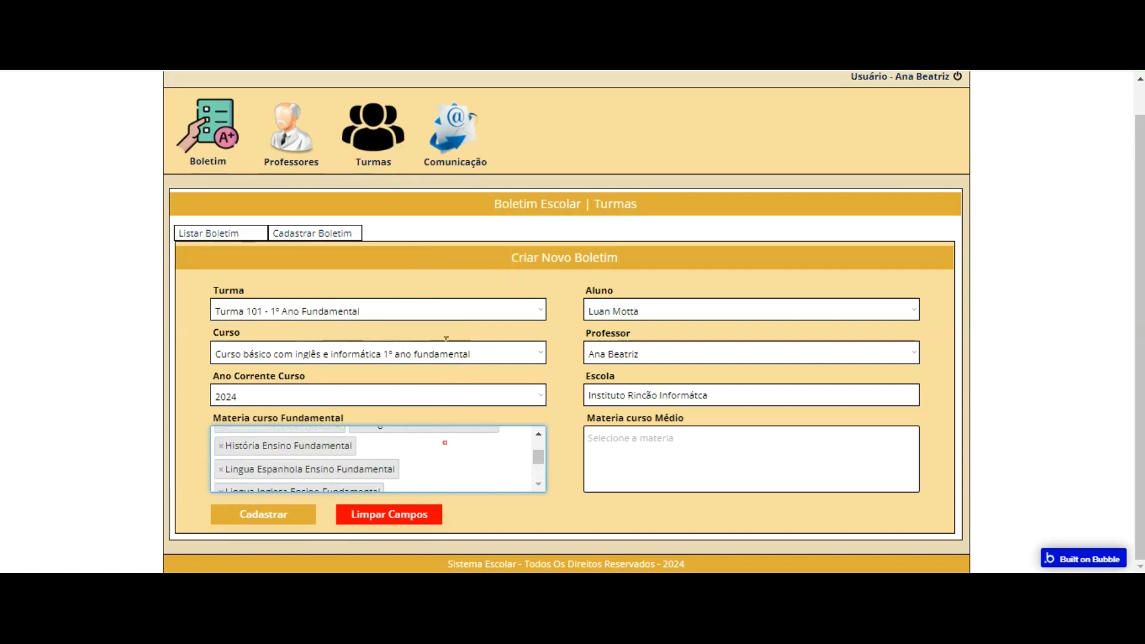
key("Down")
key("Down")
key("Down")
key("Down")
key("Down")
key("Down")
key("Down")
key("Return")
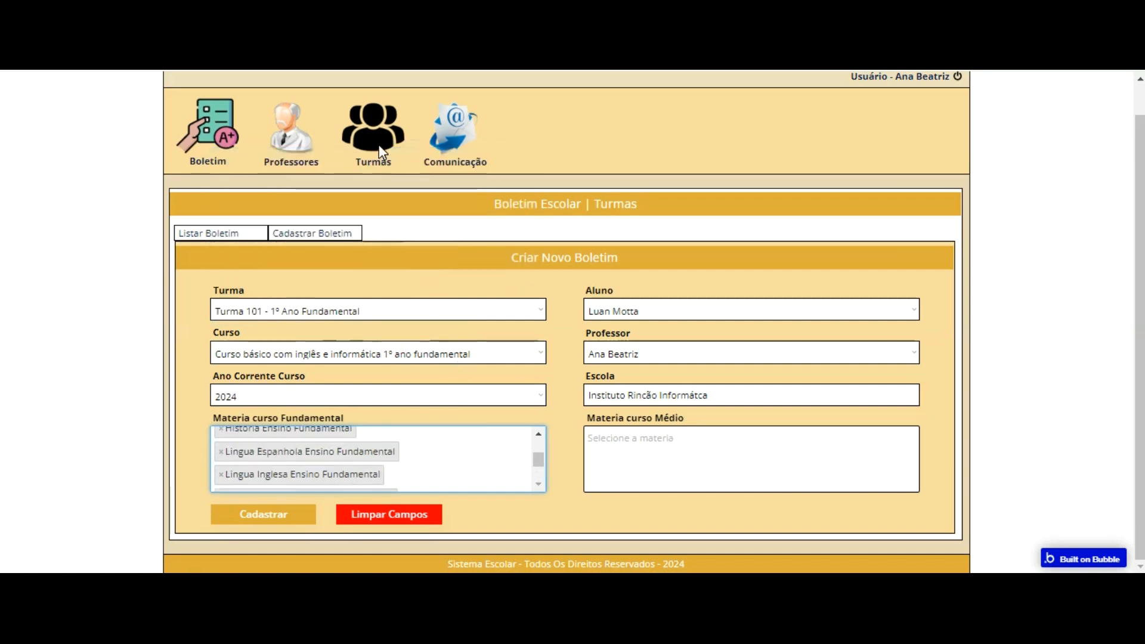
left_click(444, 444)
scroll(387, 185, "down", 3)
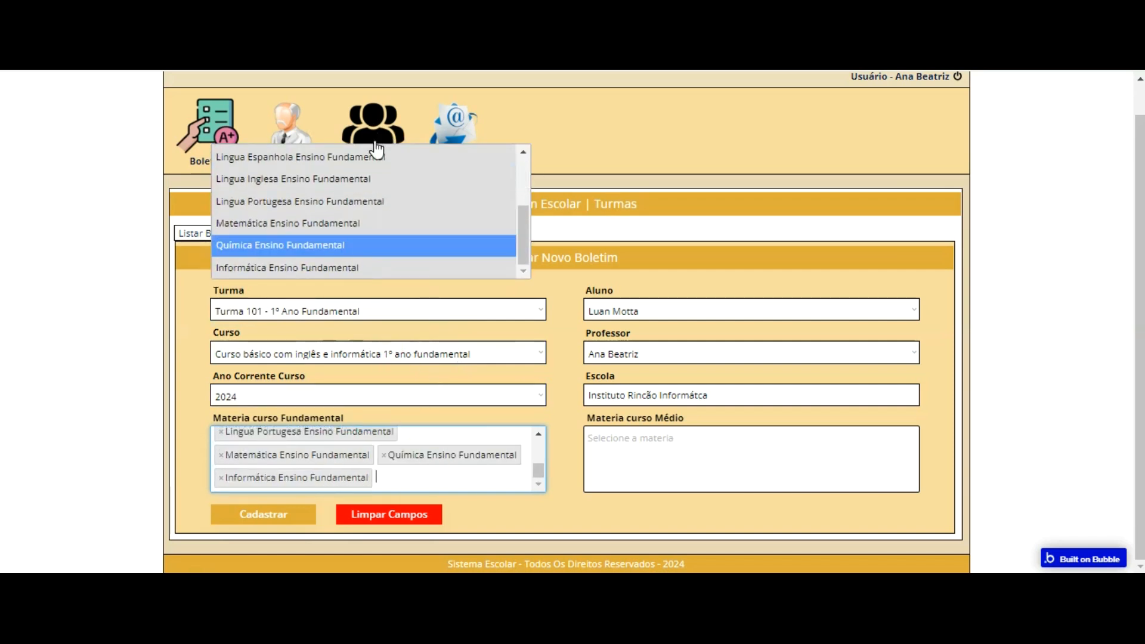
Step: Submit the completed Criar Novo Boletim form and check the new Boletim escolar record in the Bubble editor's app data
scroll(376, 152, "up", 3)
left_click(192, 197)
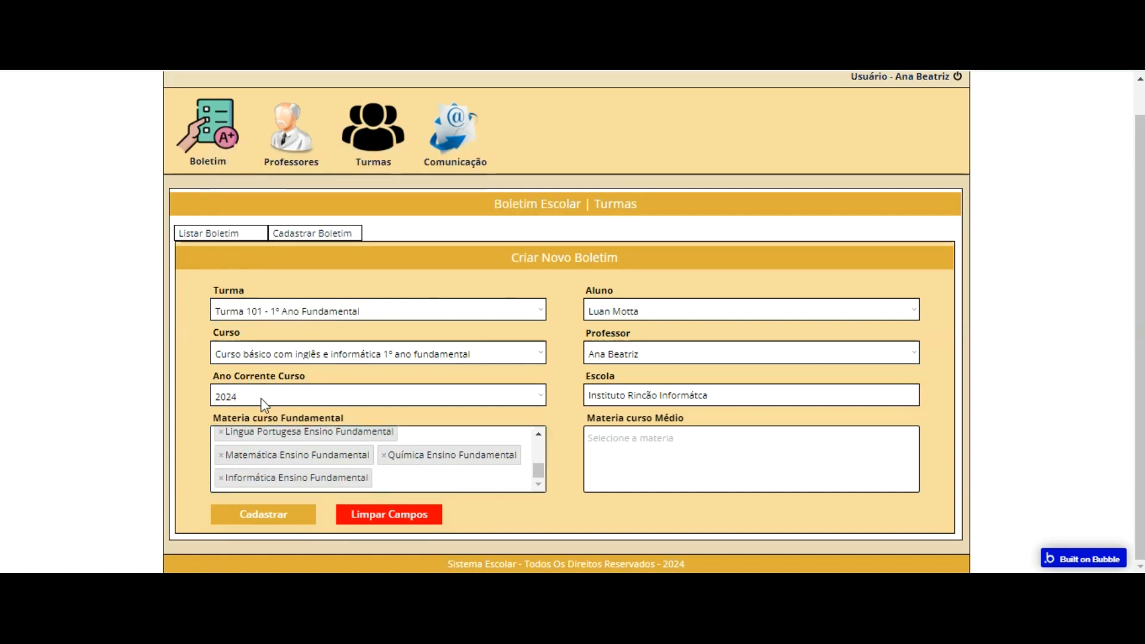
left_click(258, 512)
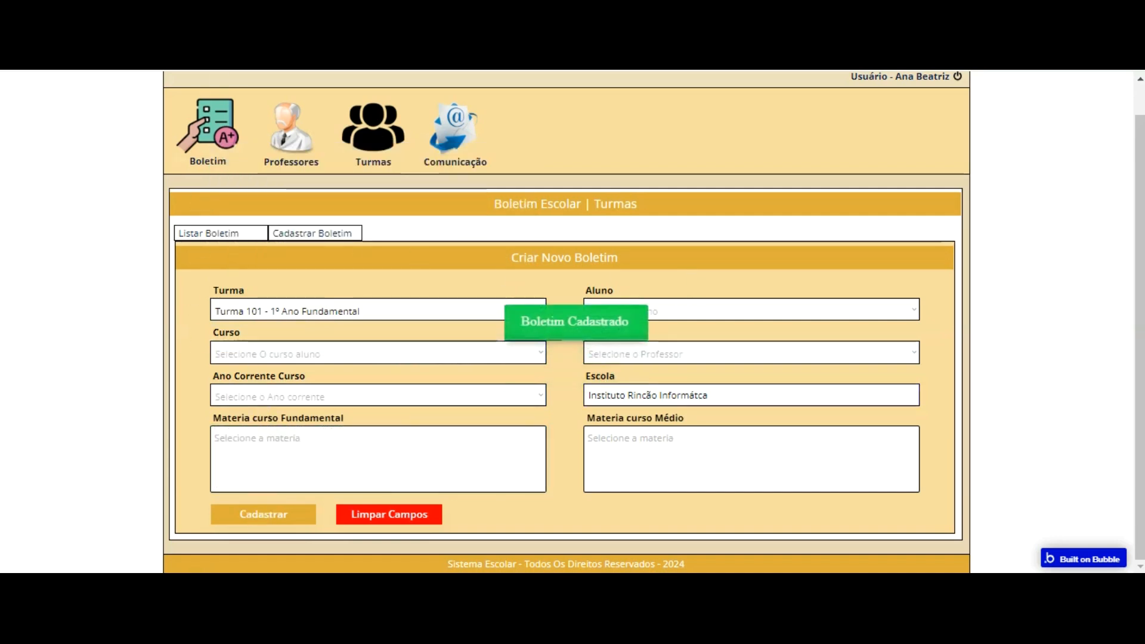
left_click(273, 135)
left_click(17, 166)
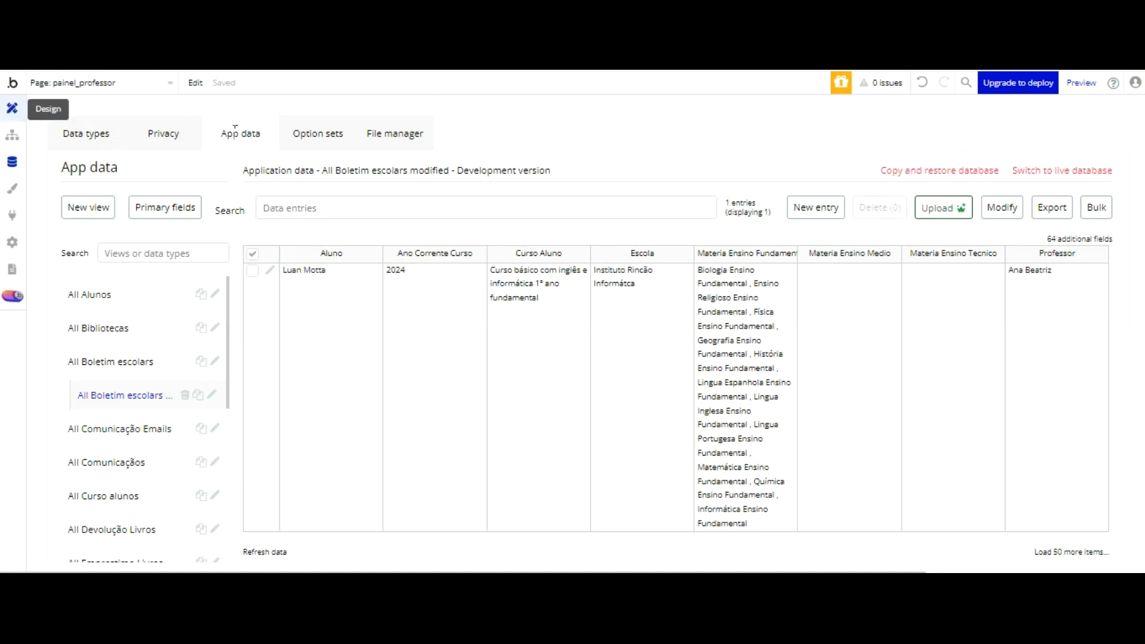
Step: Return to the painel_professor page design, then reload the teacher panel preview and view its Boletim list
left_click(12, 107)
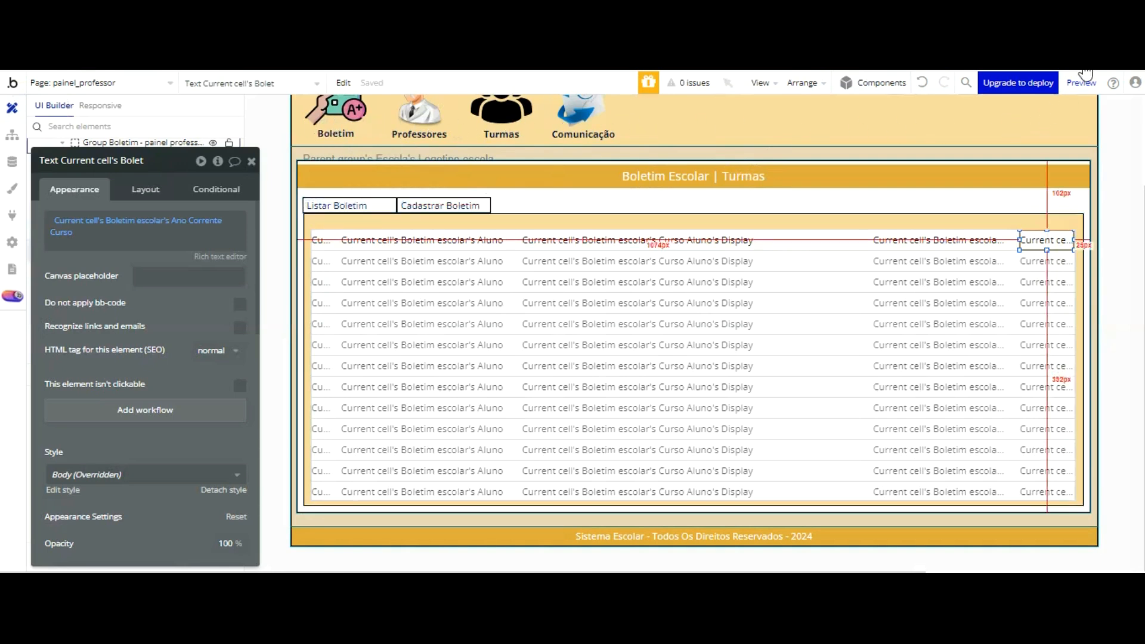
key("ctrl+Tab")
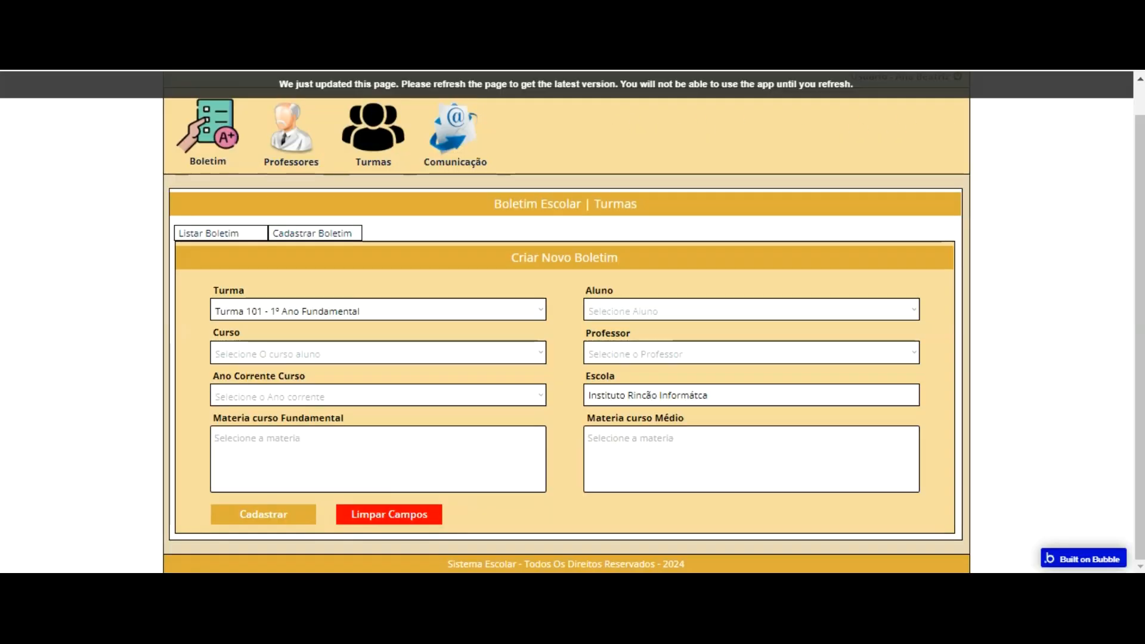
key("ctrl+shift+Tab")
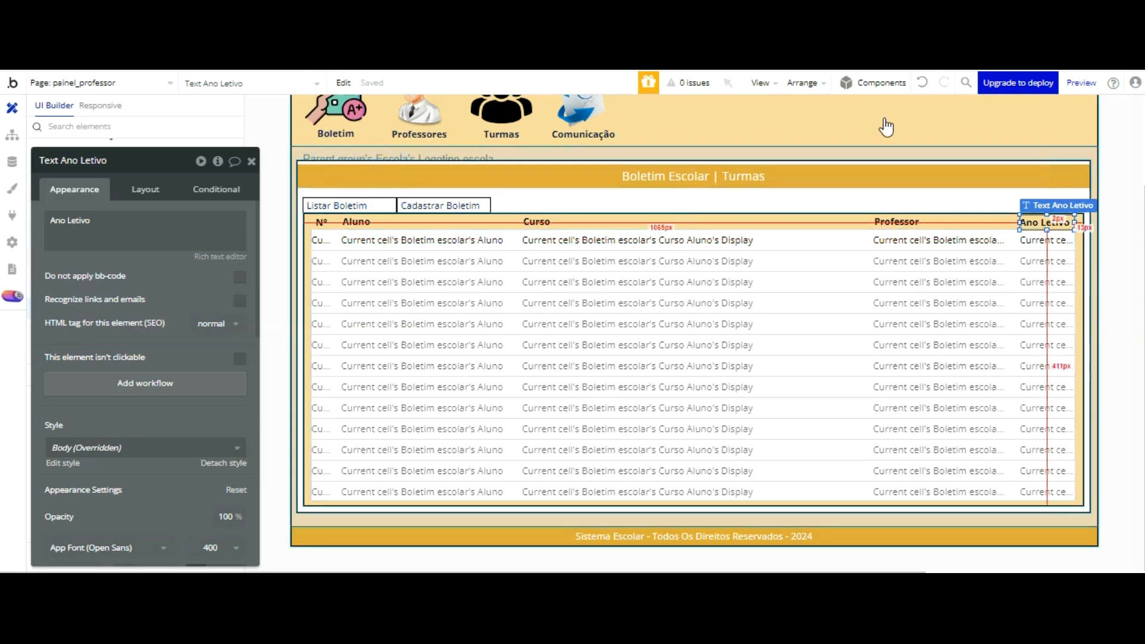
key("ctrl+Tab")
left_click(352, 75)
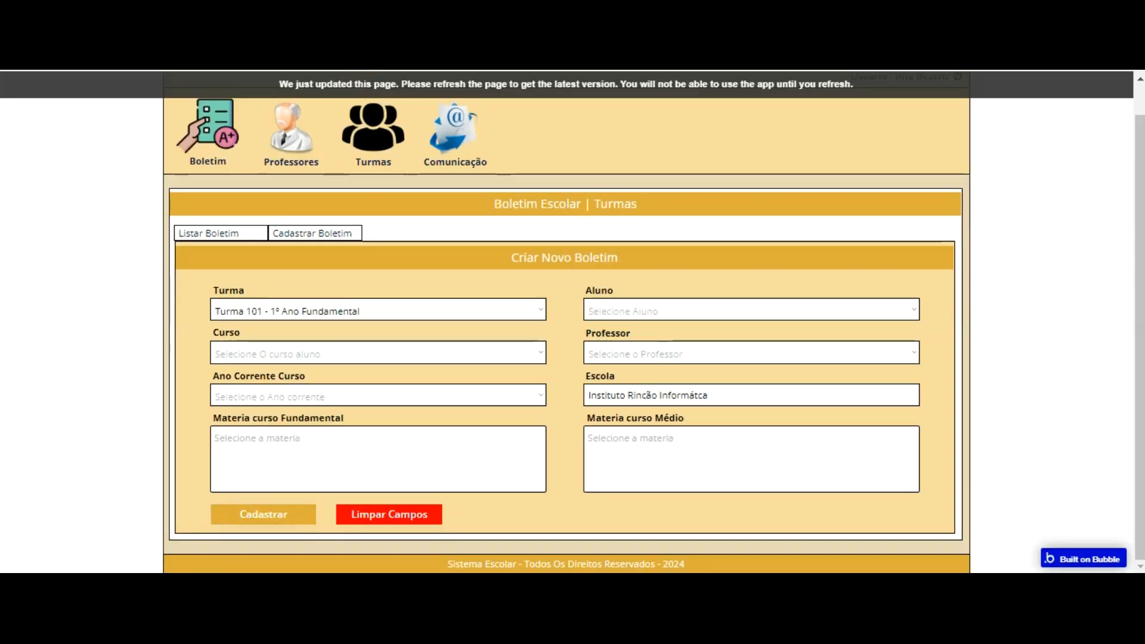
left_click(201, 130)
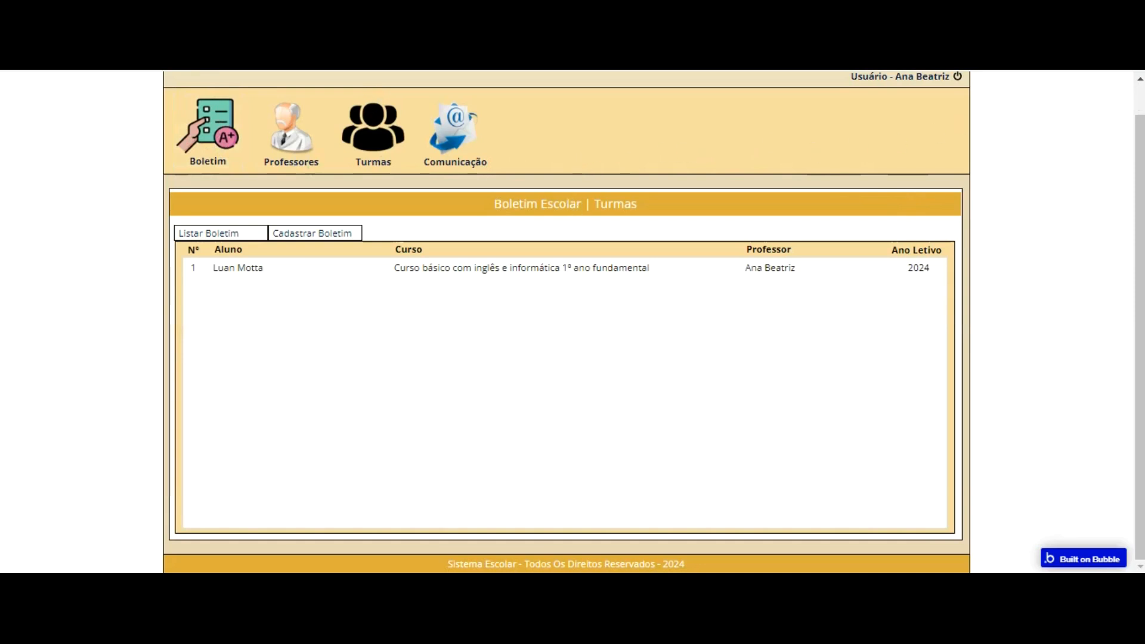
Step: In the Bubble editor, group the five texts in the boletim list's first row in a fixed container
key("ctrl+Tab")
left_click(320, 239)
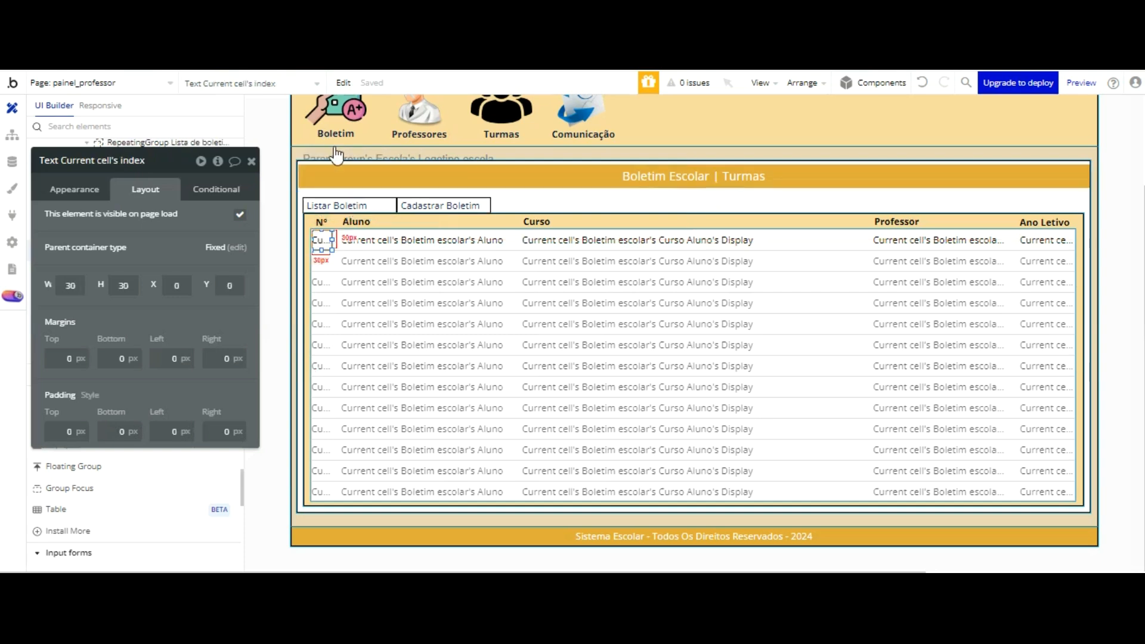
left_click(400, 242, "shift")
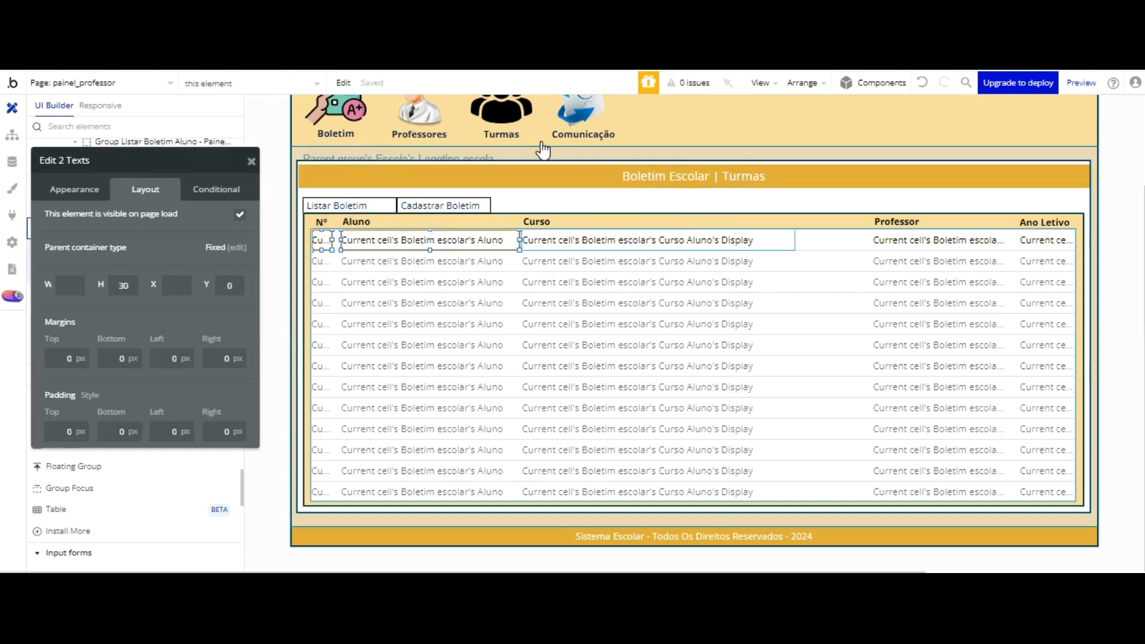
left_click(707, 240, "shift")
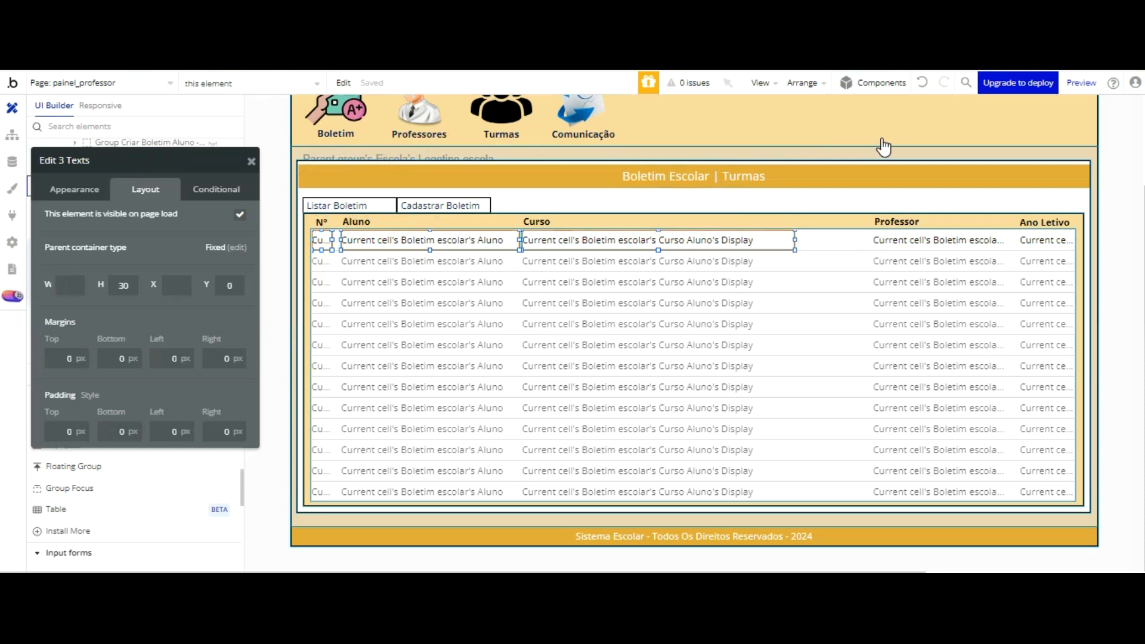
left_click(940, 240, "shift")
left_click(1045, 240, "shift")
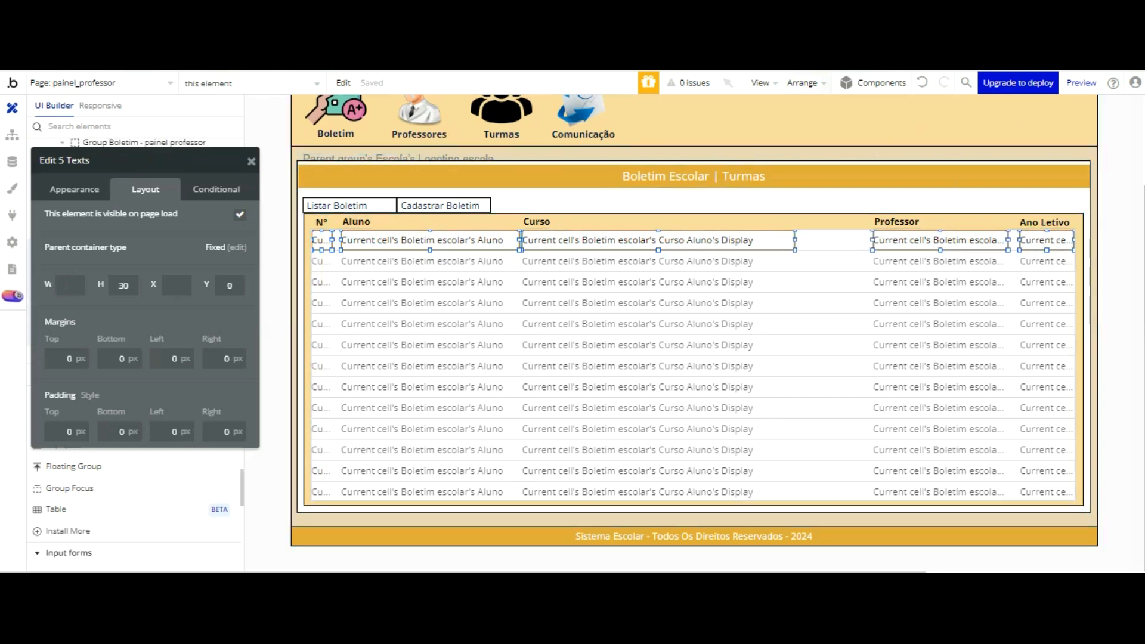
left_click(804, 83)
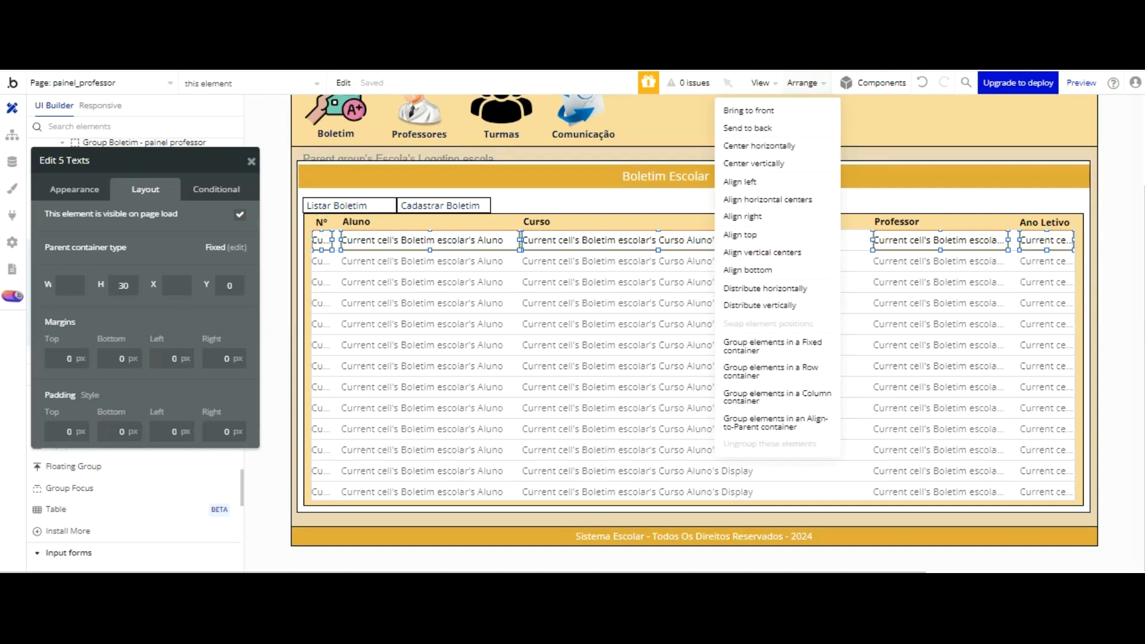
left_click(800, 239)
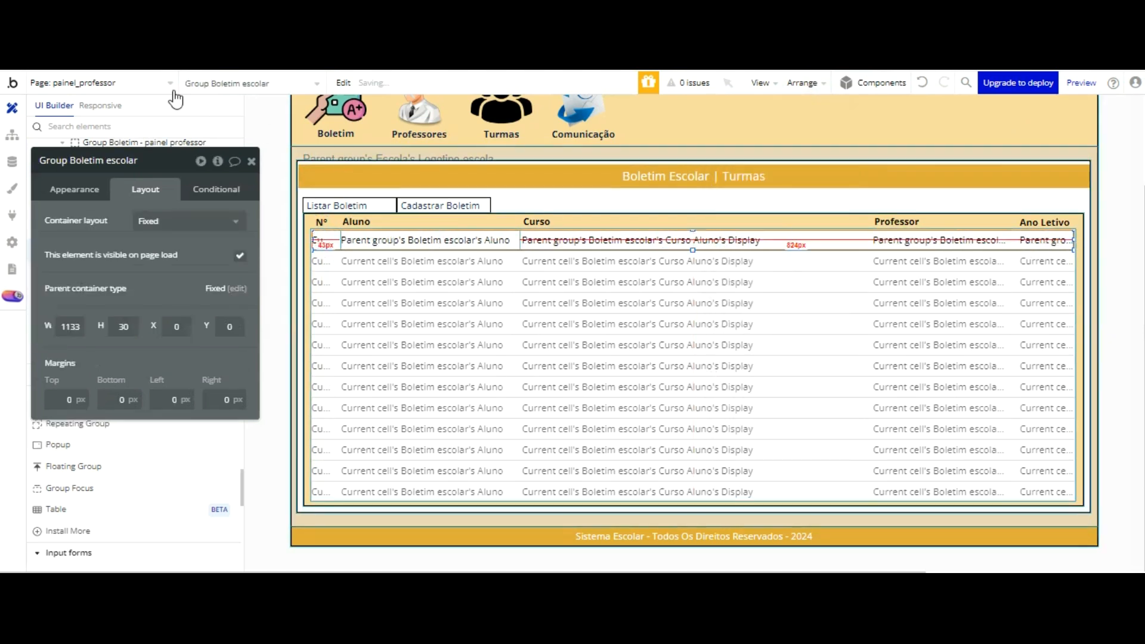
Step: Rename the new row group as "Group Listar boletim escolar - painel professor"
left_click_drag(114, 164, 115, 163)
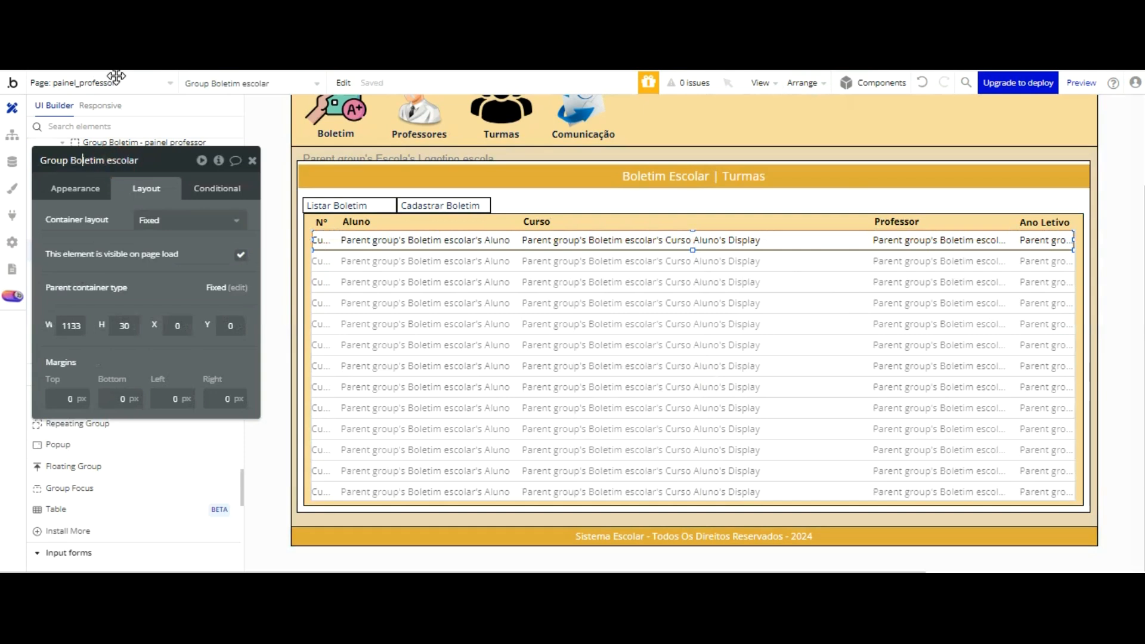
key("BackSpace")
type("Listar b")
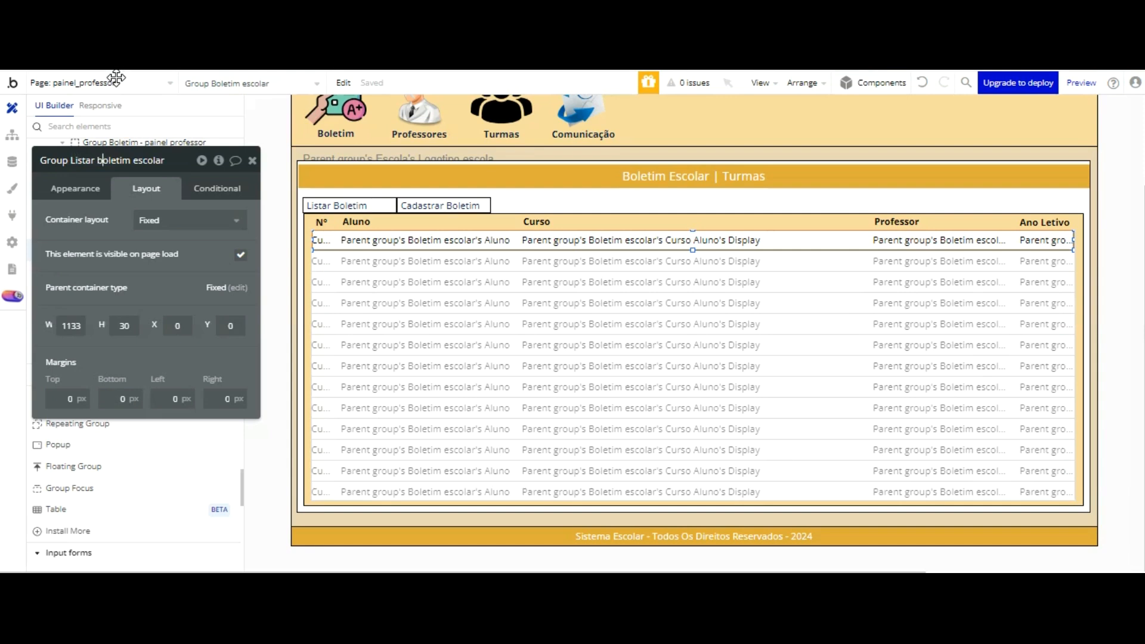
key("Right")
key("Right")
key("Right")
key("Right")
key("Right")
key("Right")
key("Right")
key("Right")
key("Right")
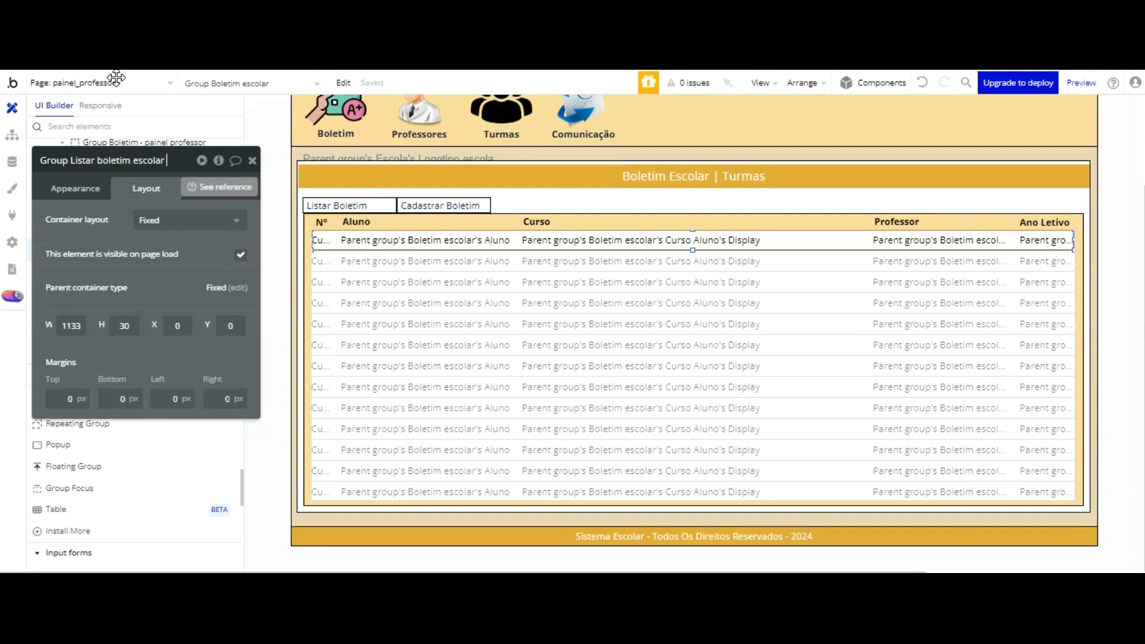
type("- painel professor")
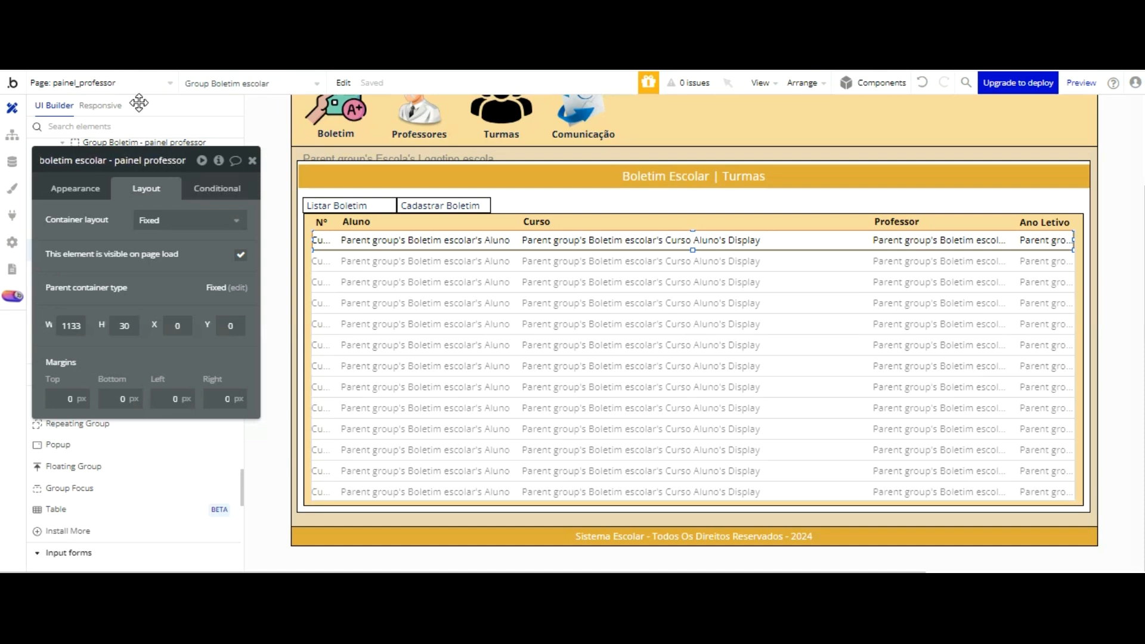
left_click(134, 201)
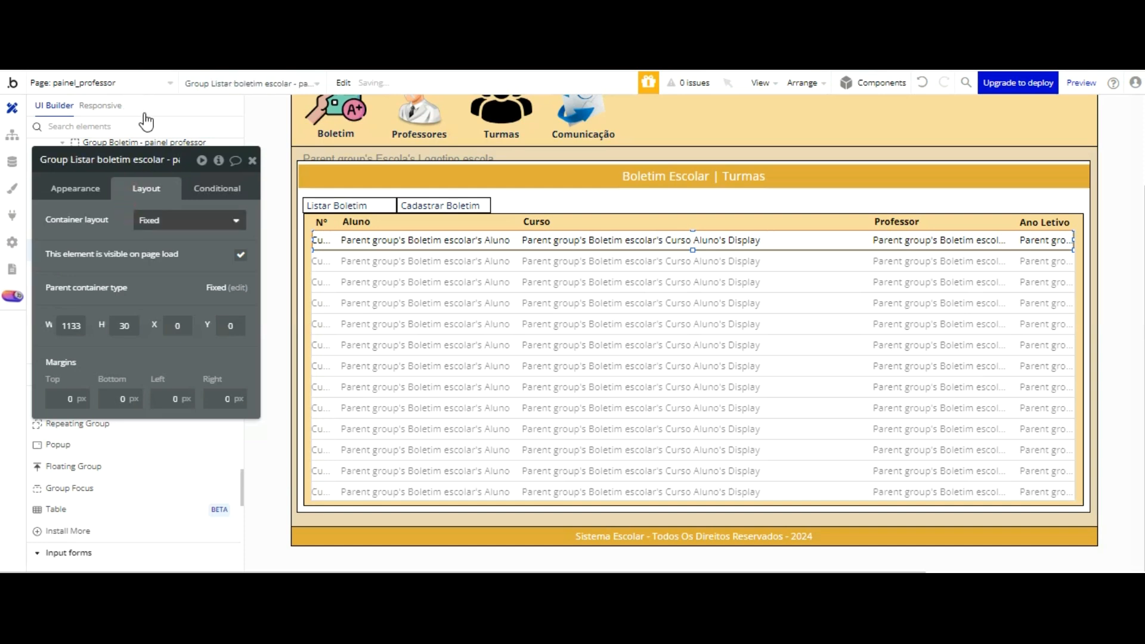
Step: Add a condition to the row group for when This Group is hovered
left_click(205, 189)
left_click(146, 224)
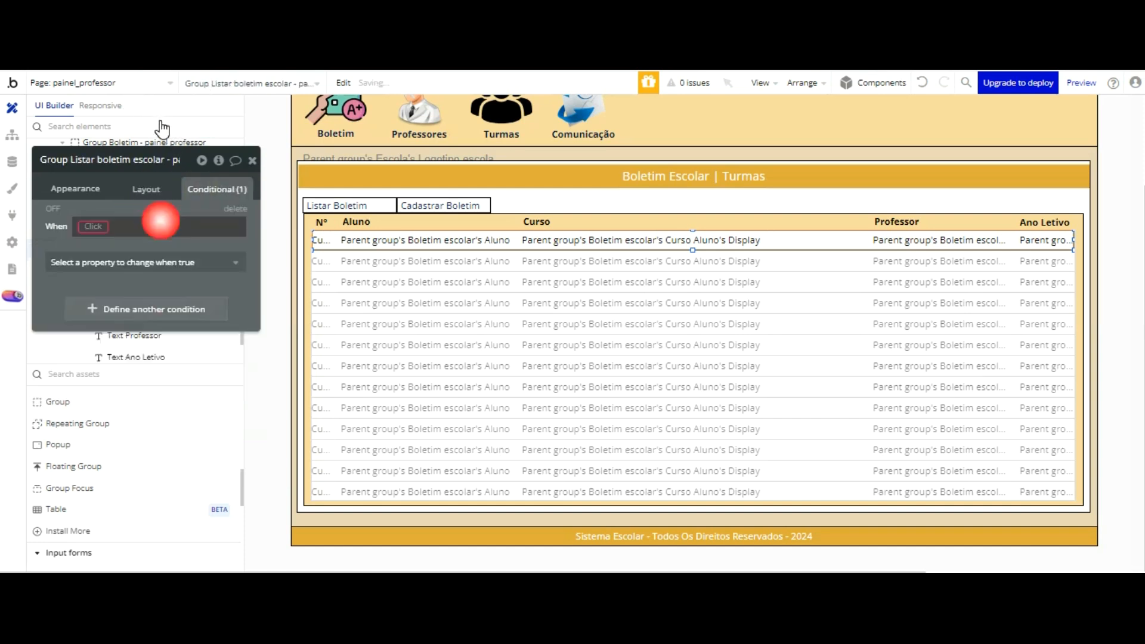
left_click(95, 225)
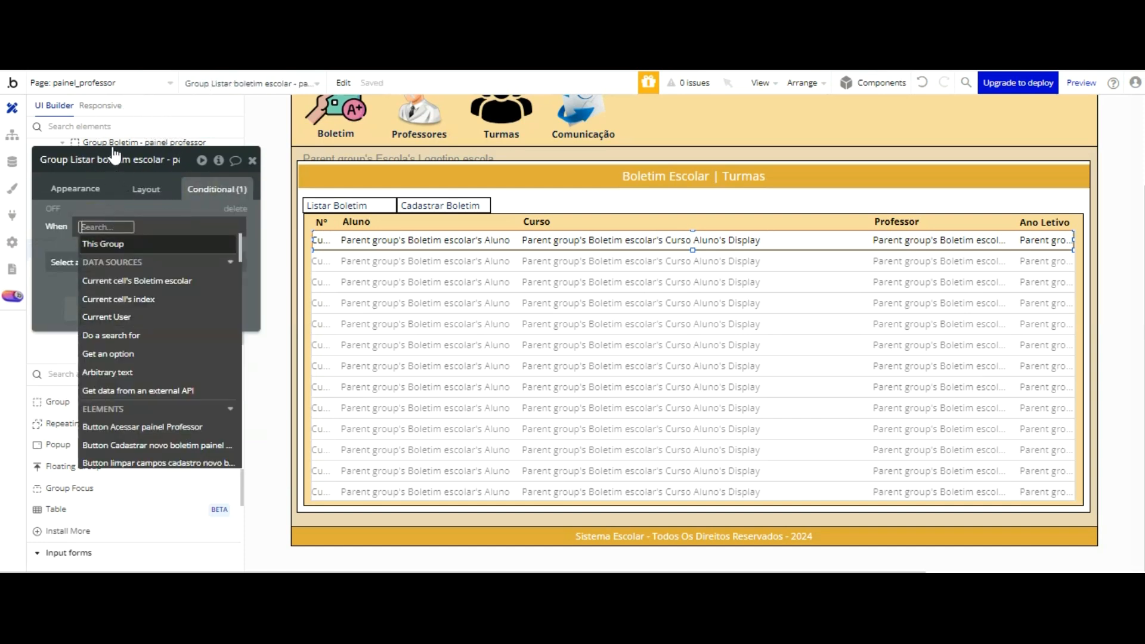
left_click(112, 244)
left_click(145, 352)
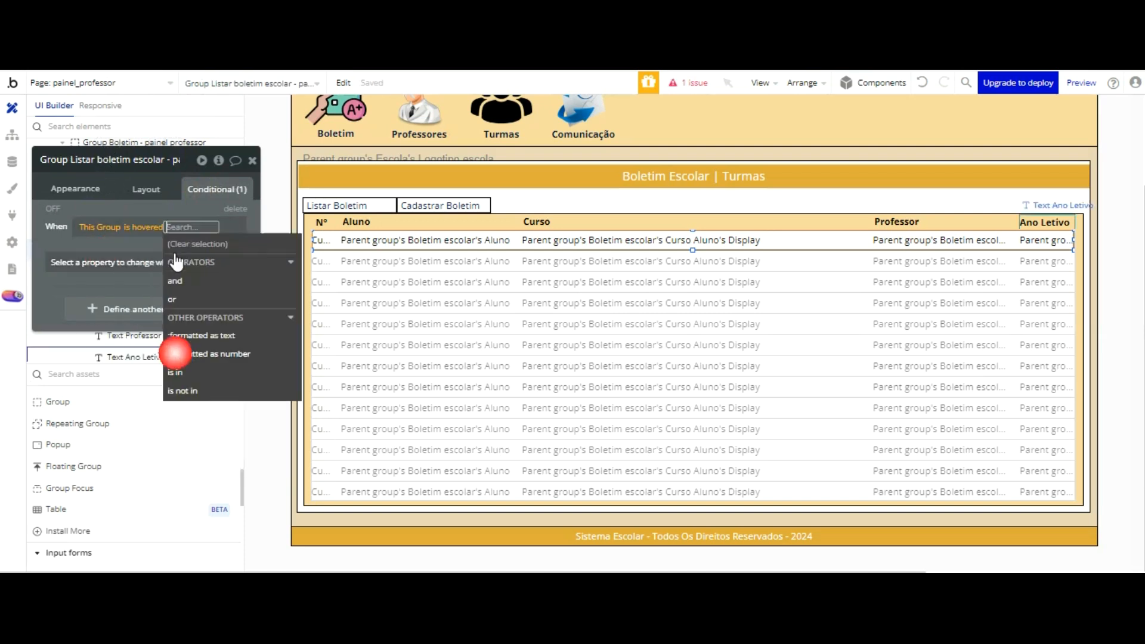
Step: Make the hover condition change the group's background style to Flat color with background color #D6D0D0
left_click(114, 264)
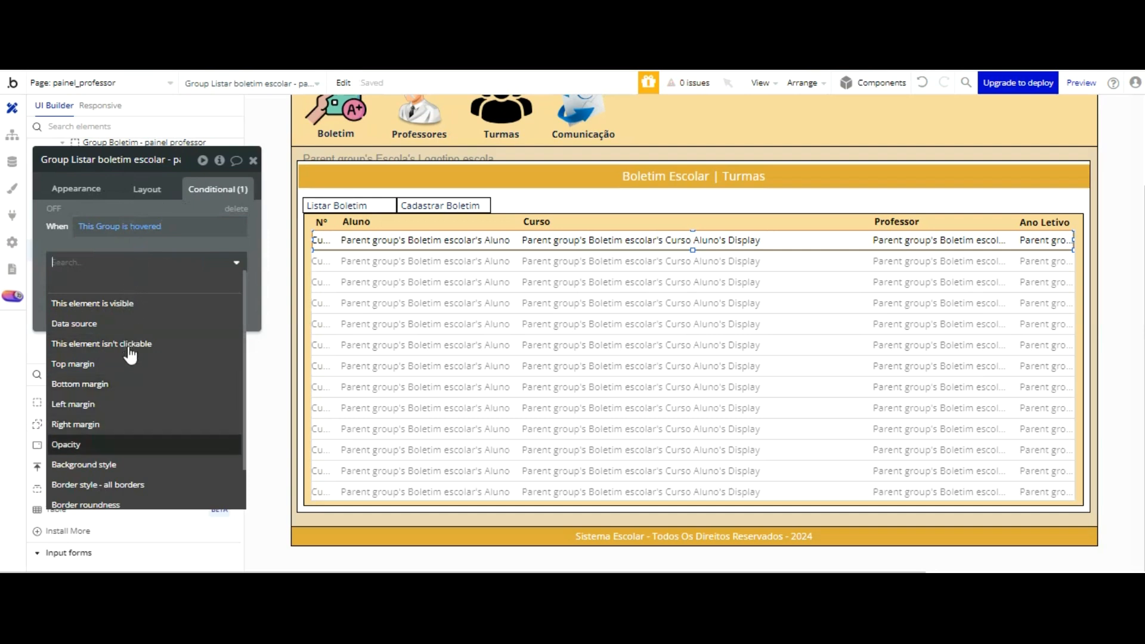
scroll(142, 395, "down", 1)
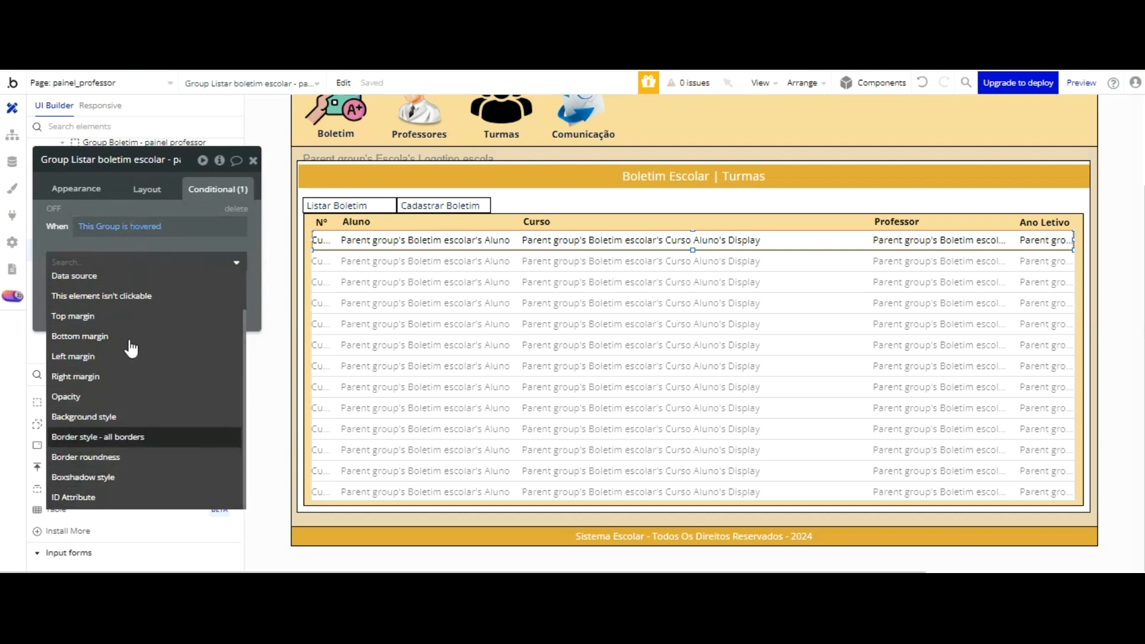
left_click(139, 416)
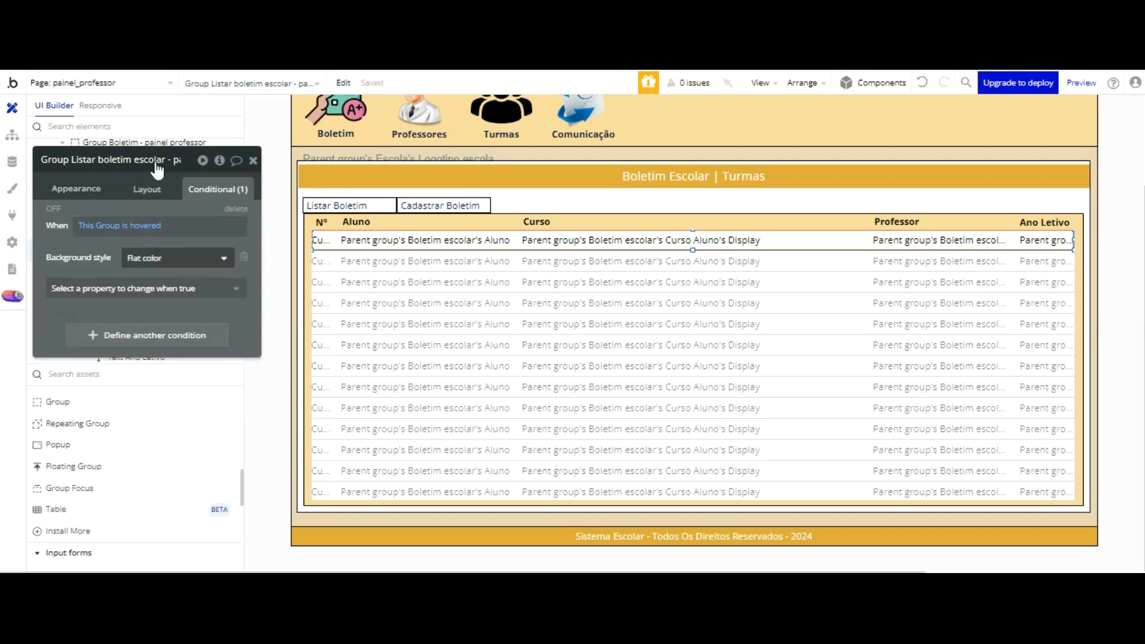
left_click(159, 257)
left_click(164, 320)
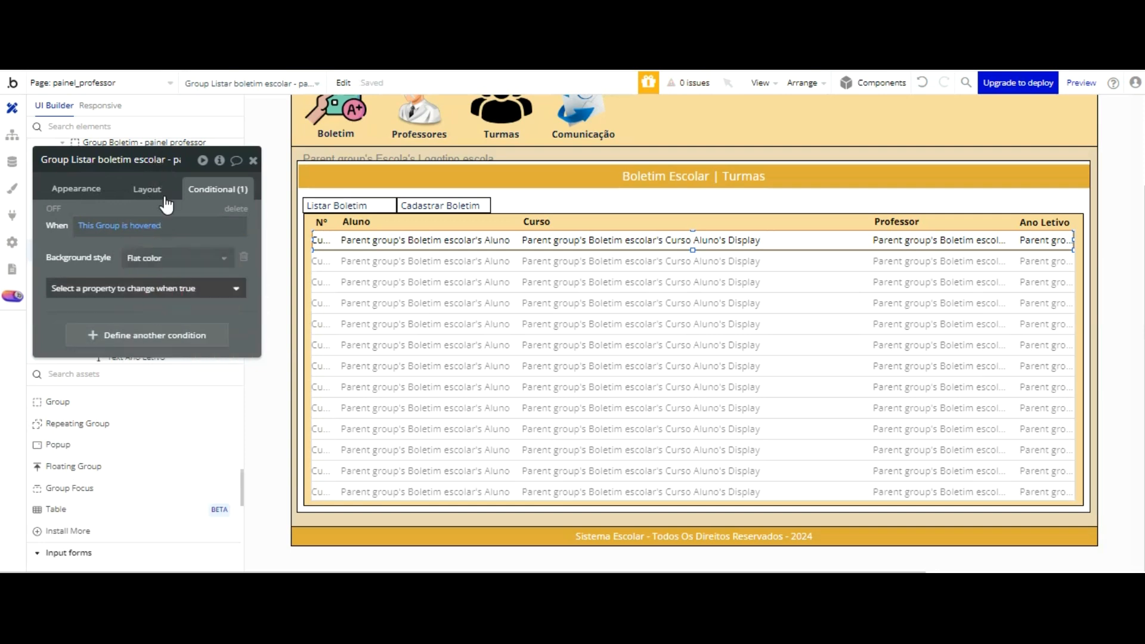
left_click(164, 289)
scroll(138, 316, "down", 2)
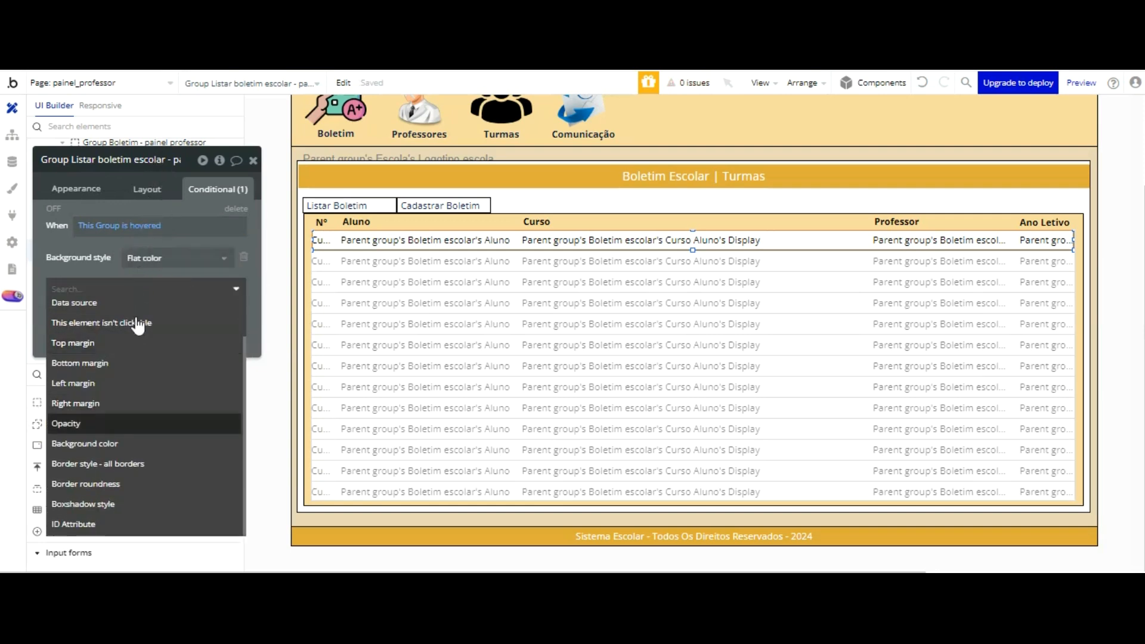
left_click(130, 440)
left_click(147, 284)
left_click(151, 316)
left_click_drag(152, 316, 128, 312)
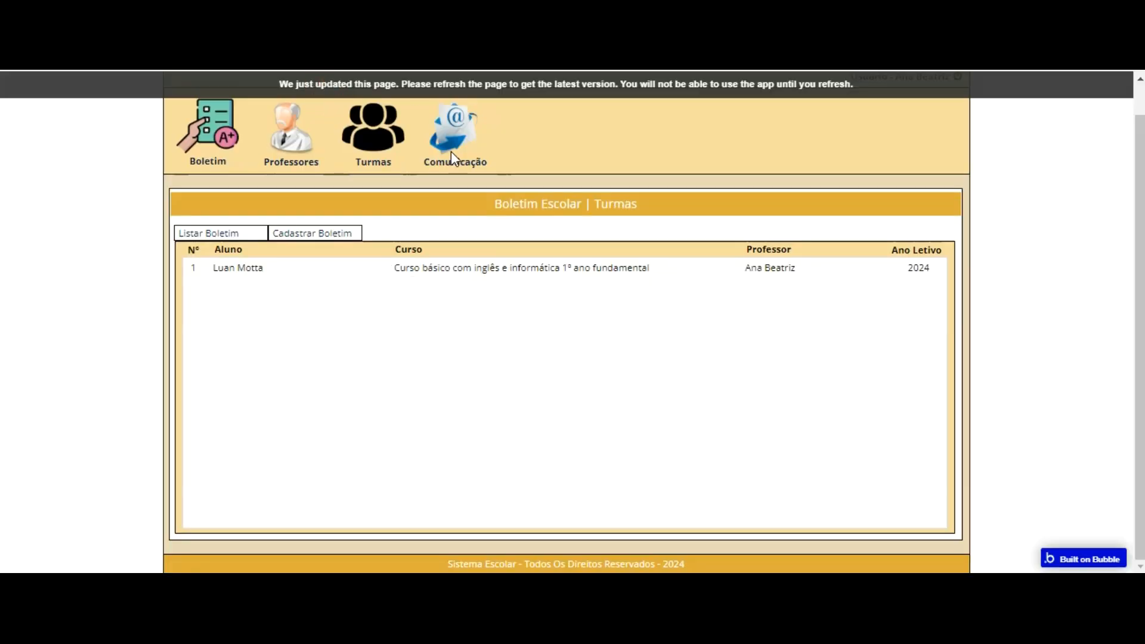
Step: Reload the teacher panel preview, check the row hover highlight in the Boletim list and open the Cadastrar Boletim form
key("F5")
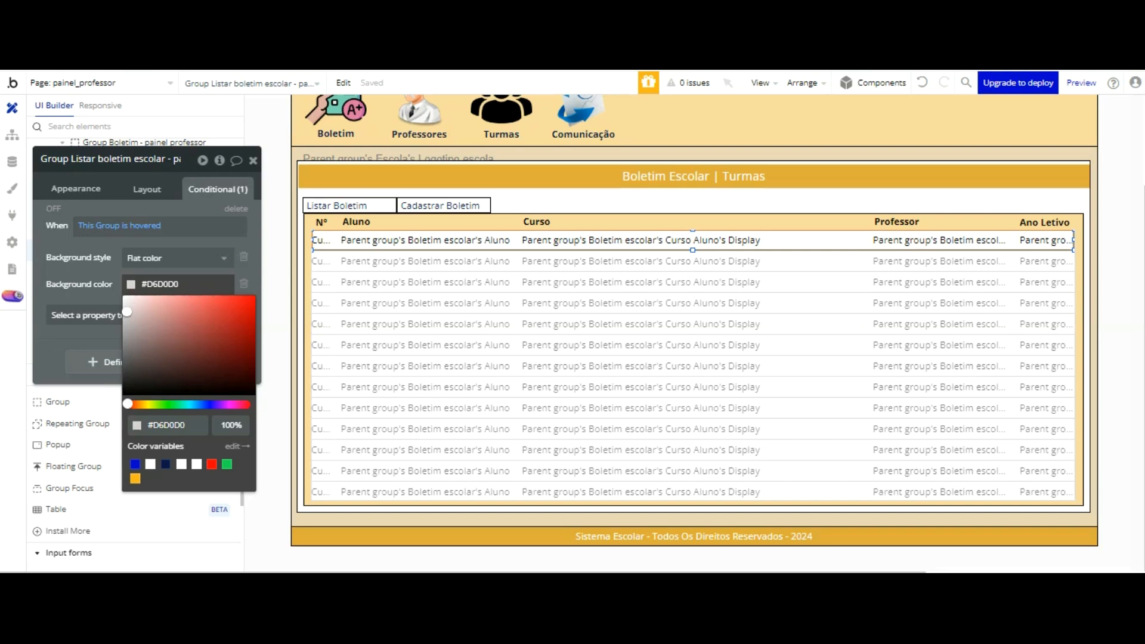
left_click(1038, 240)
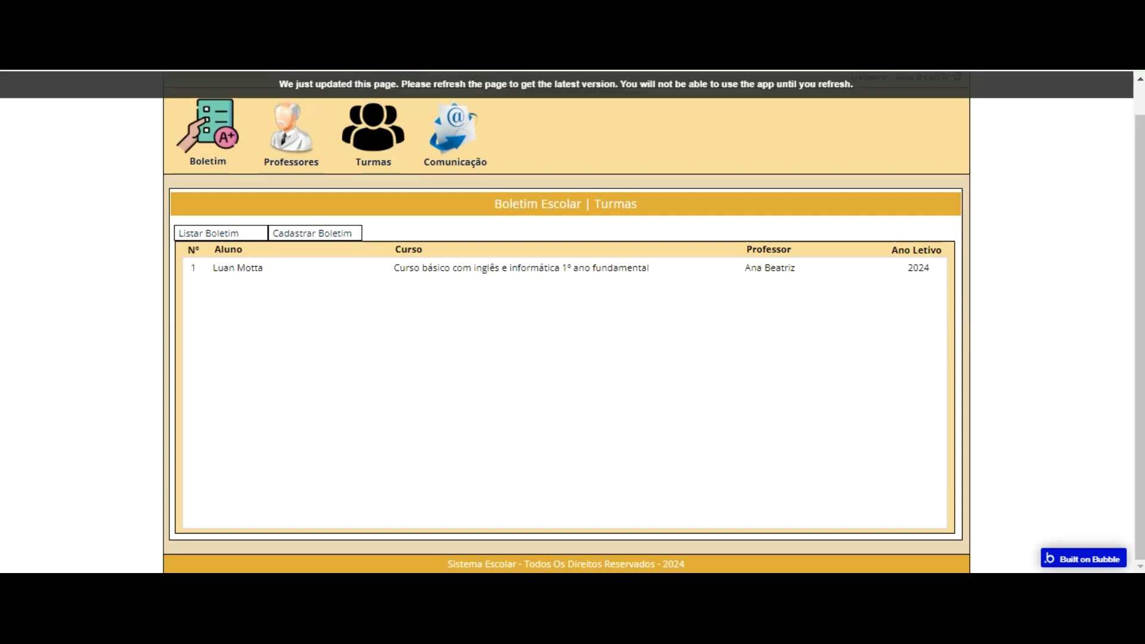
key("F5")
left_click(223, 153)
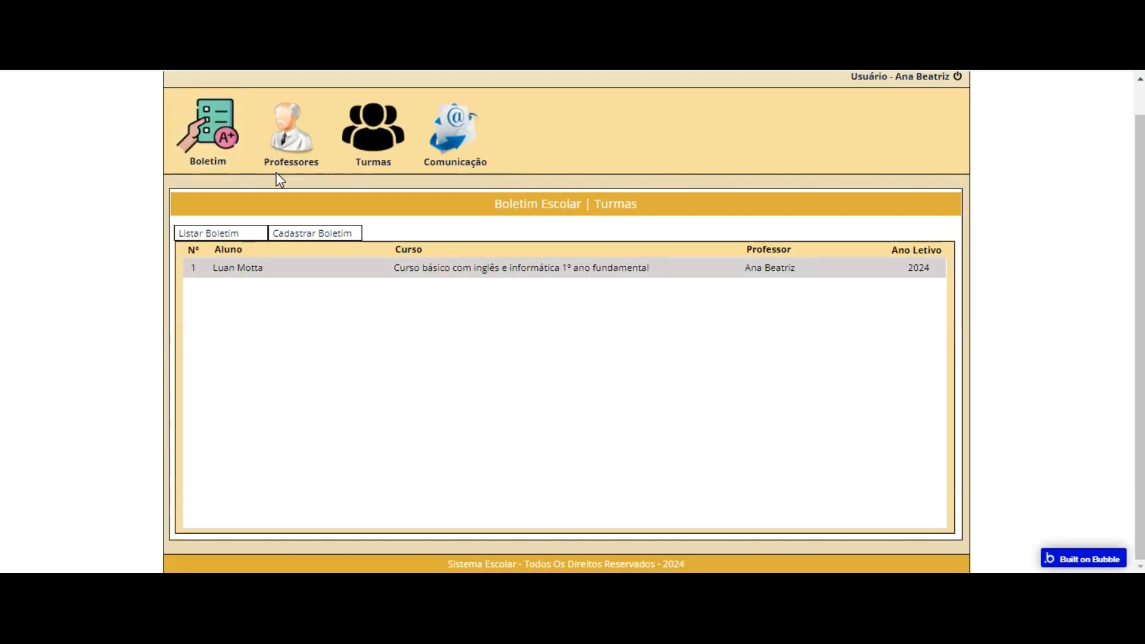
left_click(303, 232)
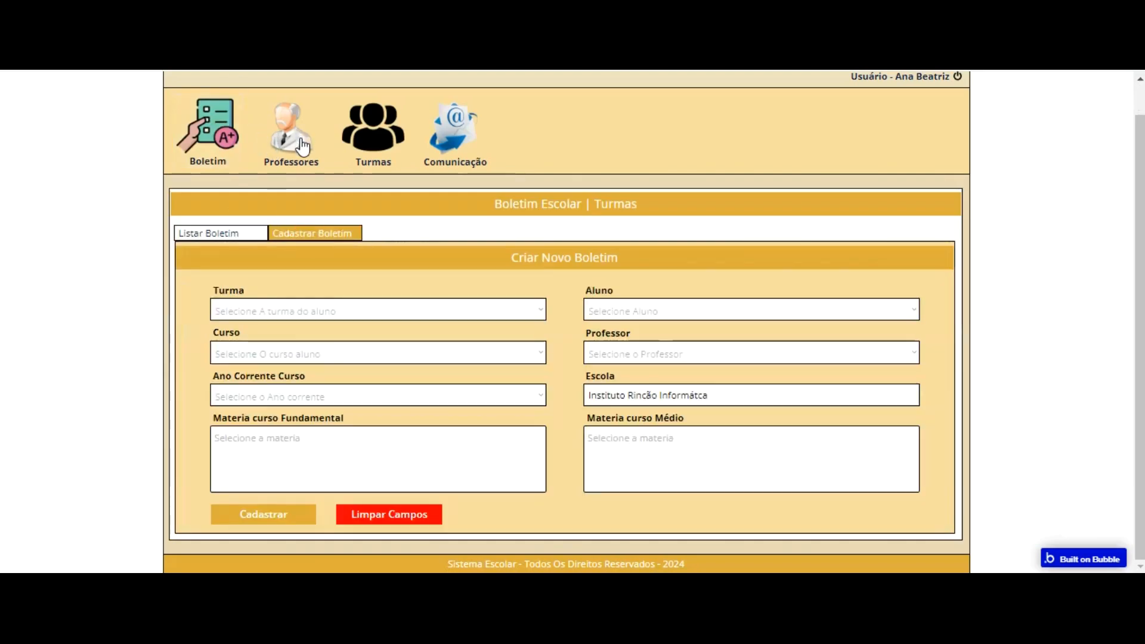
Step: In the Bubble editor, nudge the cell index text under N° 2 px to the right within its row group
left_click(236, 137)
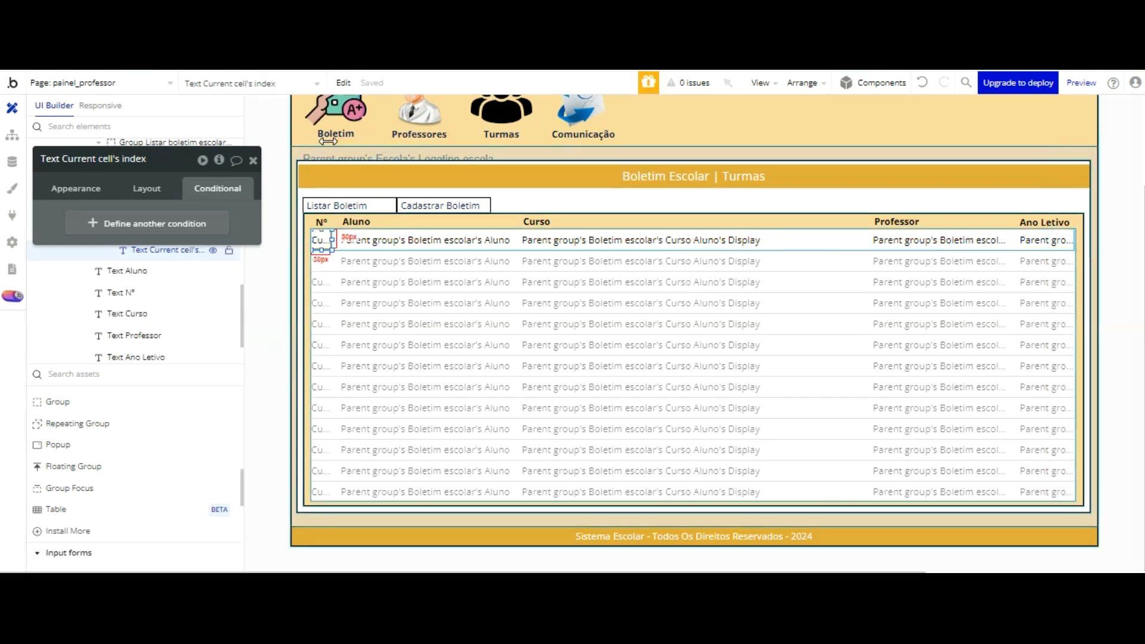
key("Right")
key("Right")
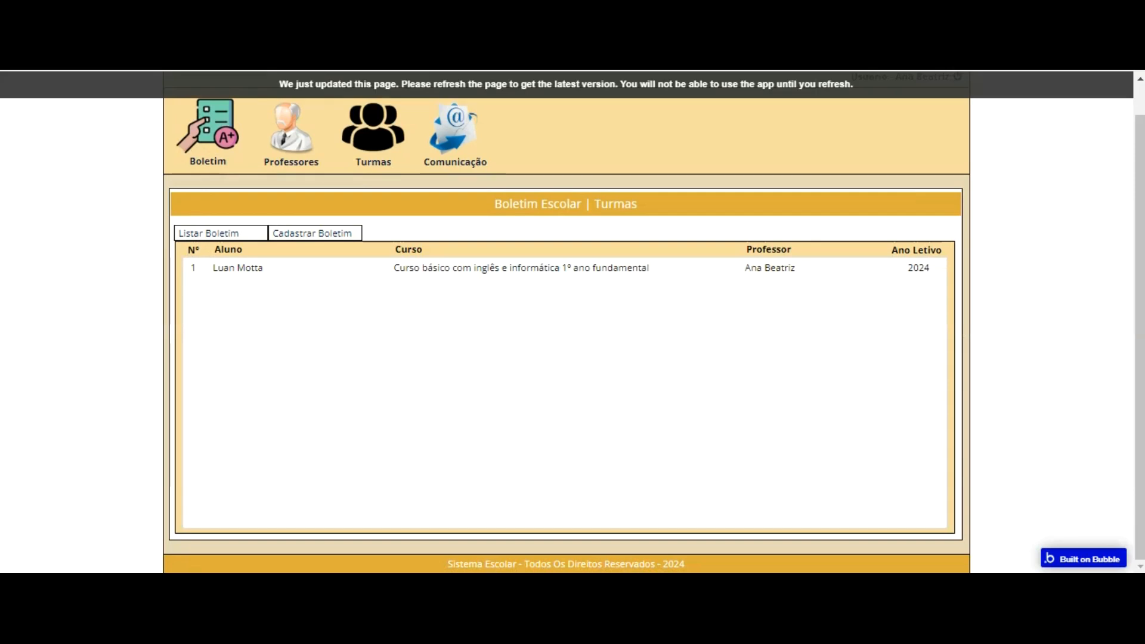
left_click(345, 91)
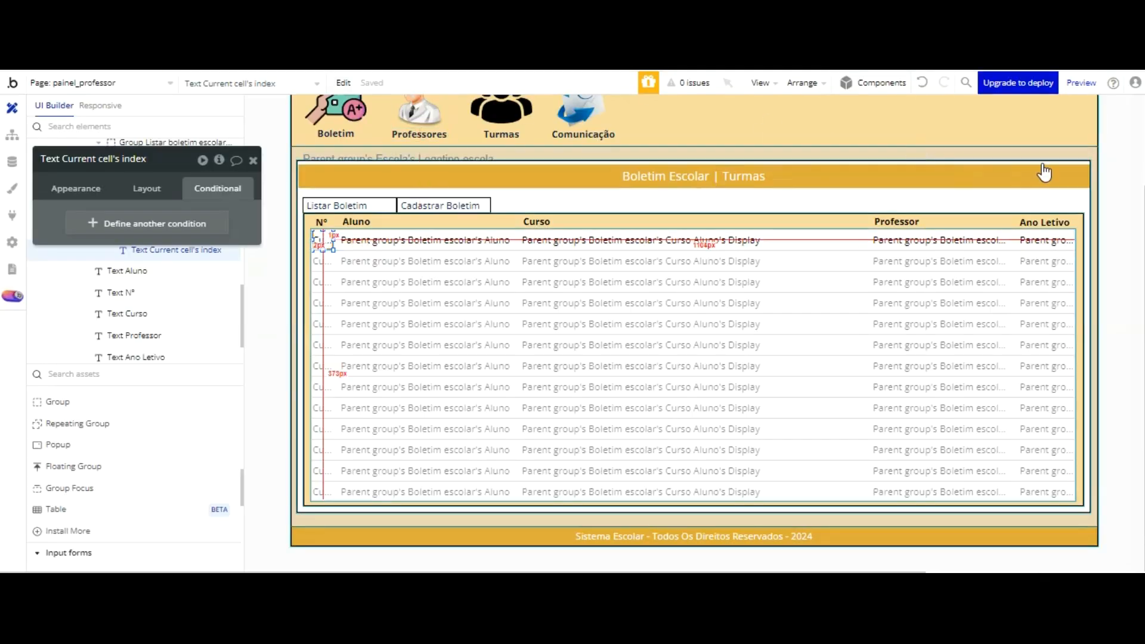
Step: Inspect the Ano Letivo text and its row group, reload the teacher panel preview and open the Boletim list
left_click(1036, 242)
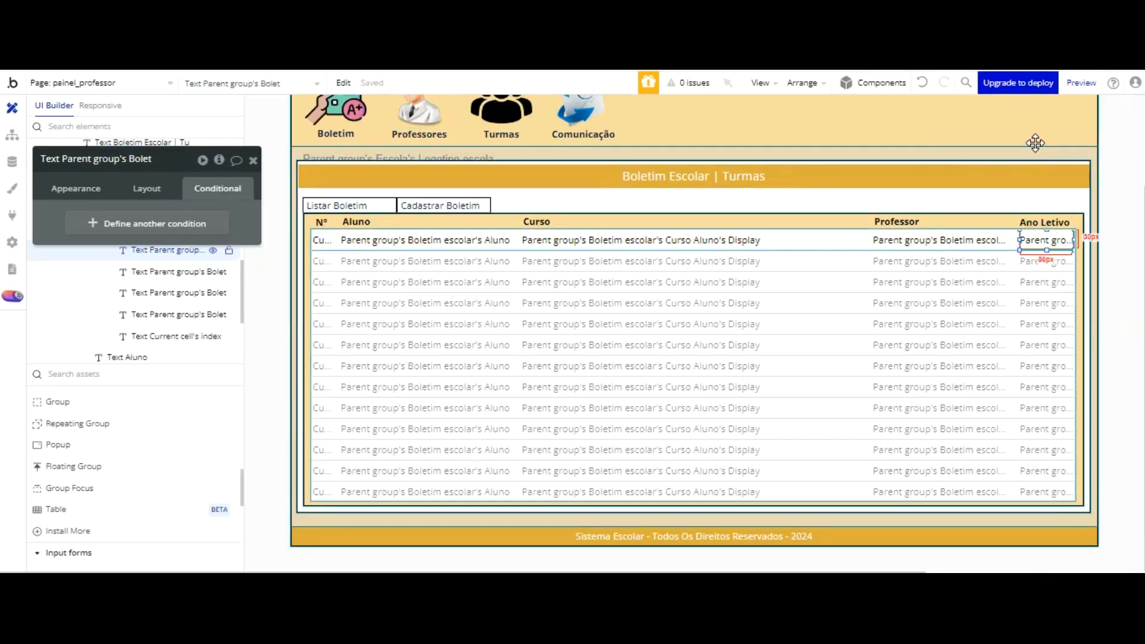
left_click(1012, 241)
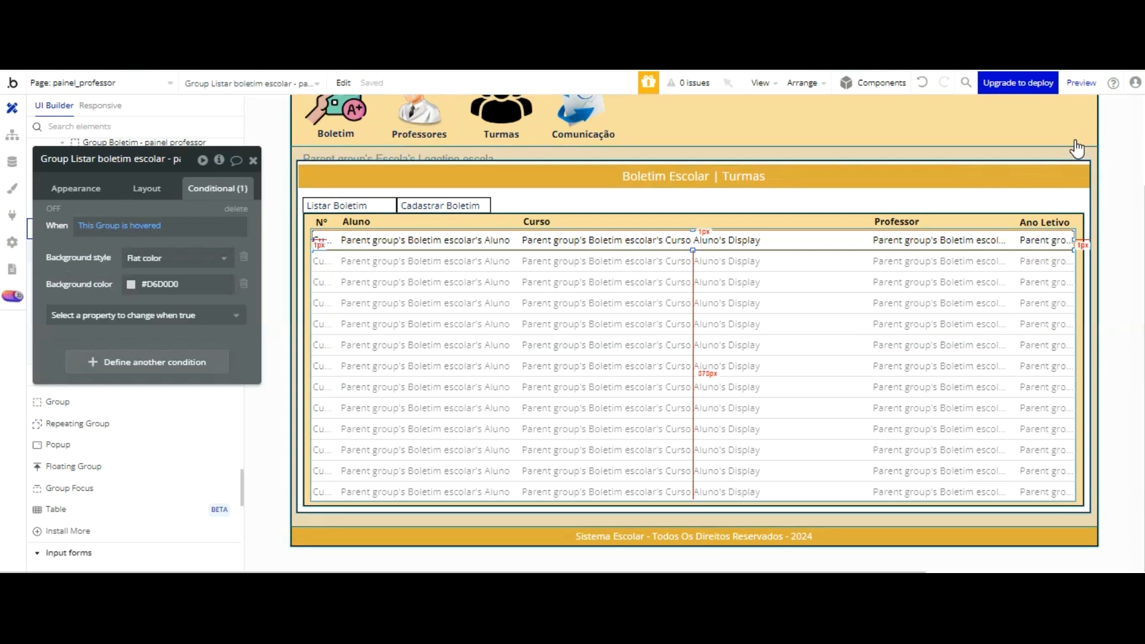
left_click(417, 12)
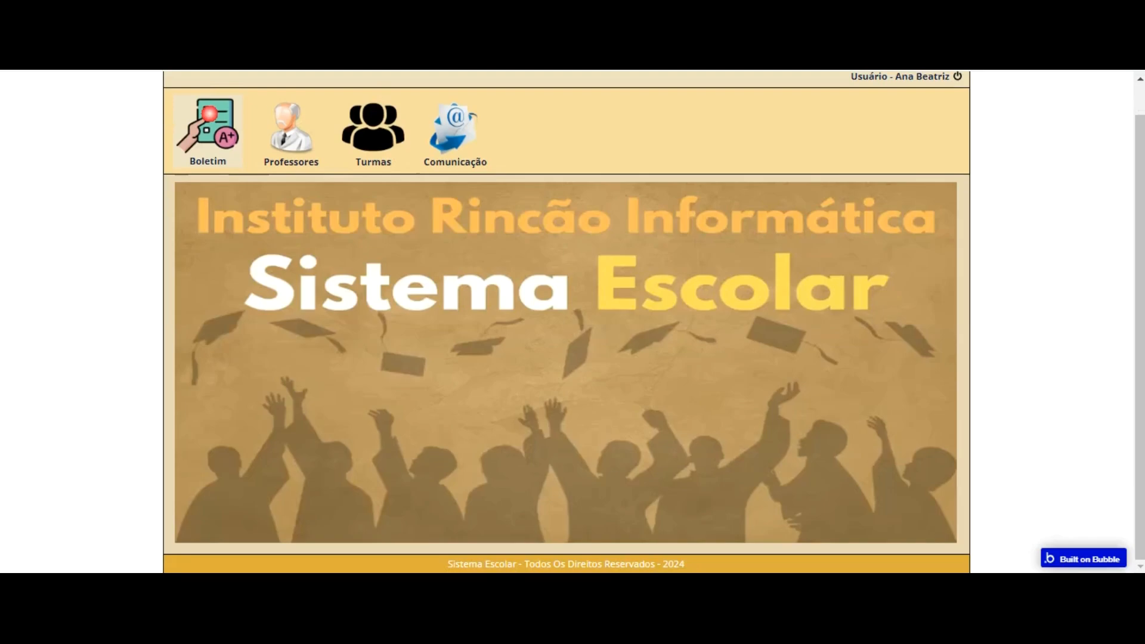
left_click(208, 111)
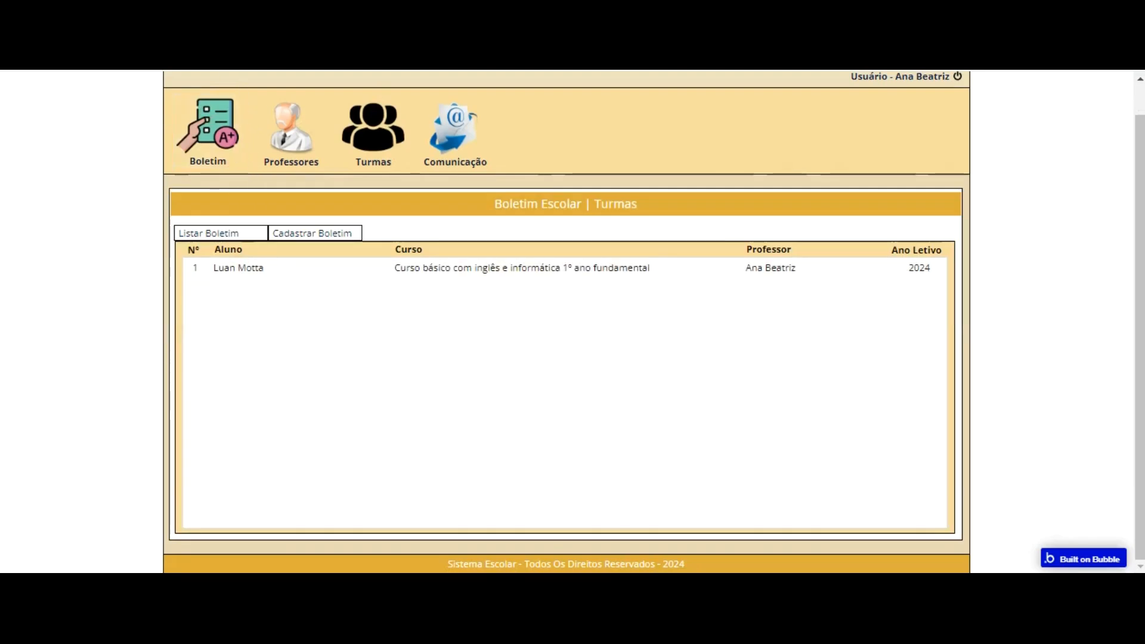
Step: In the Bubble editor, set the width of the row group in the Boletim list to 1136
left_click(246, 24)
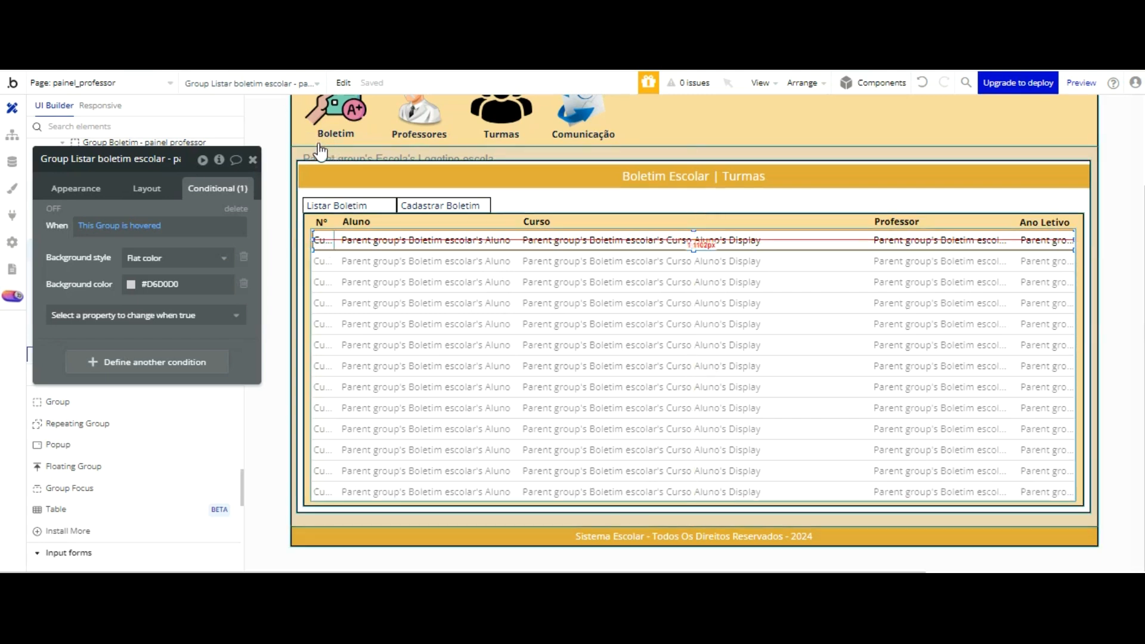
left_click_drag(310, 142, 309, 143)
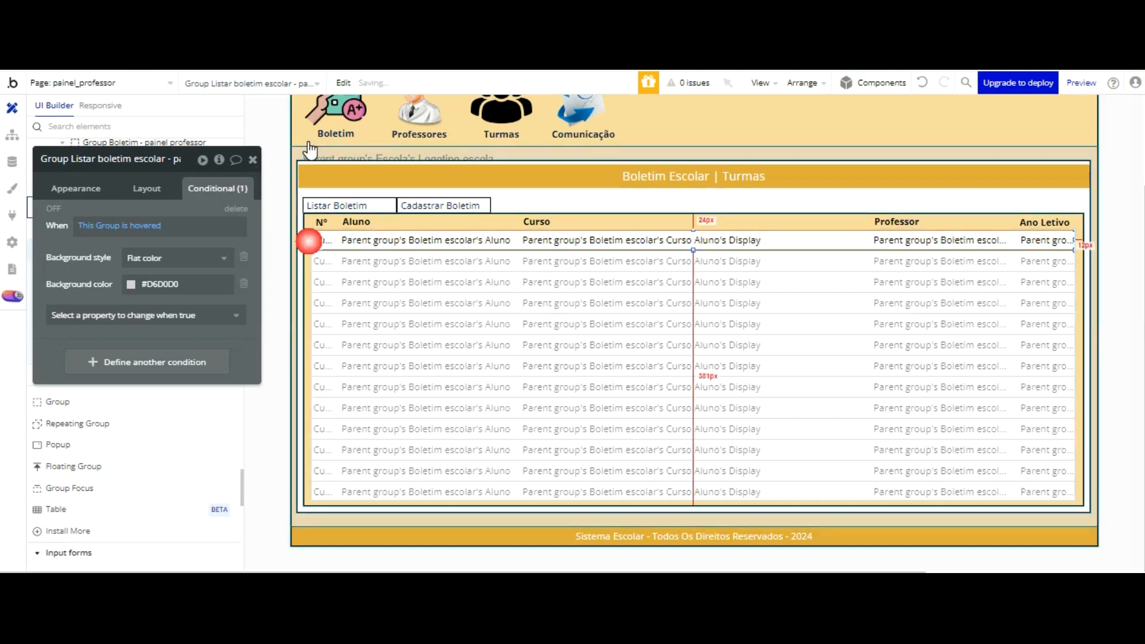
left_click(321, 240)
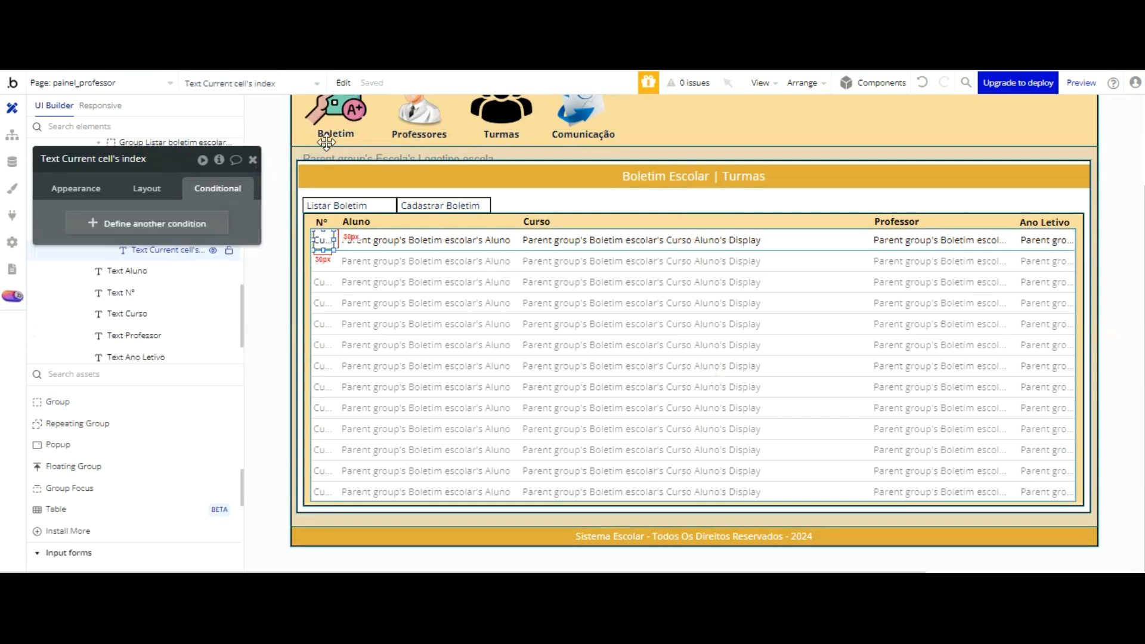
left_click(821, 242)
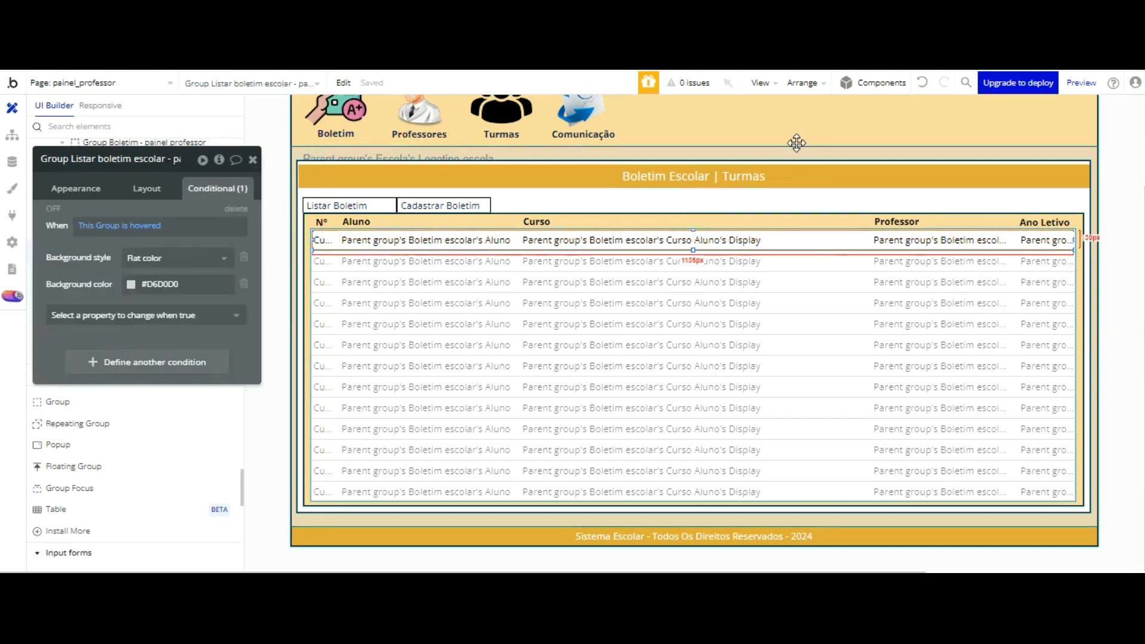
left_click_drag(143, 192, 146, 189)
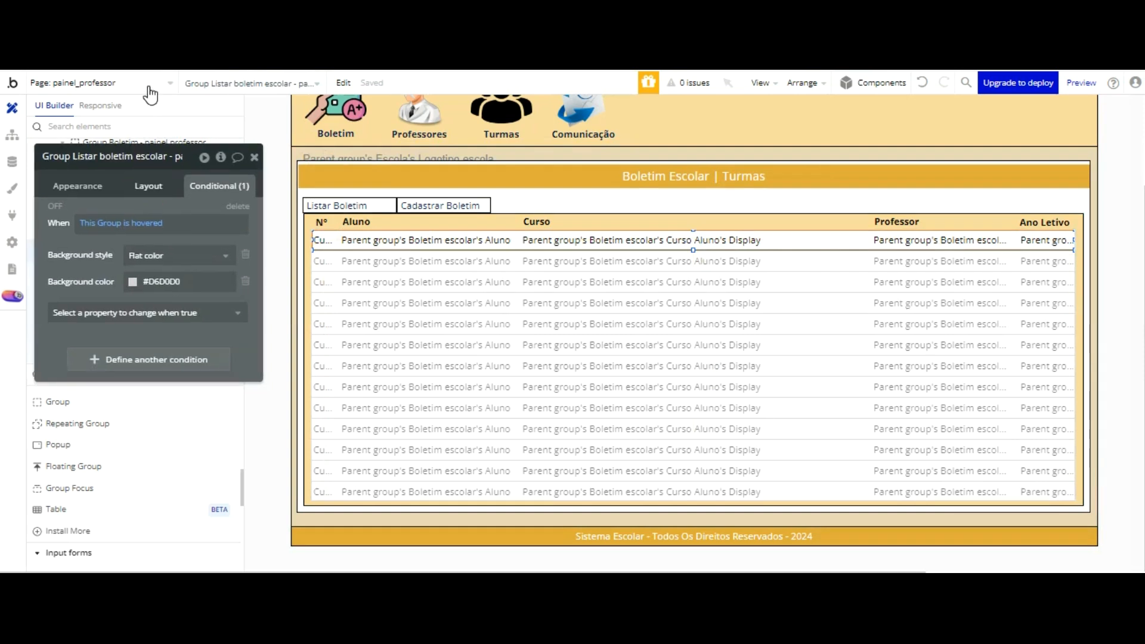
left_click(148, 187)
left_click(85, 321)
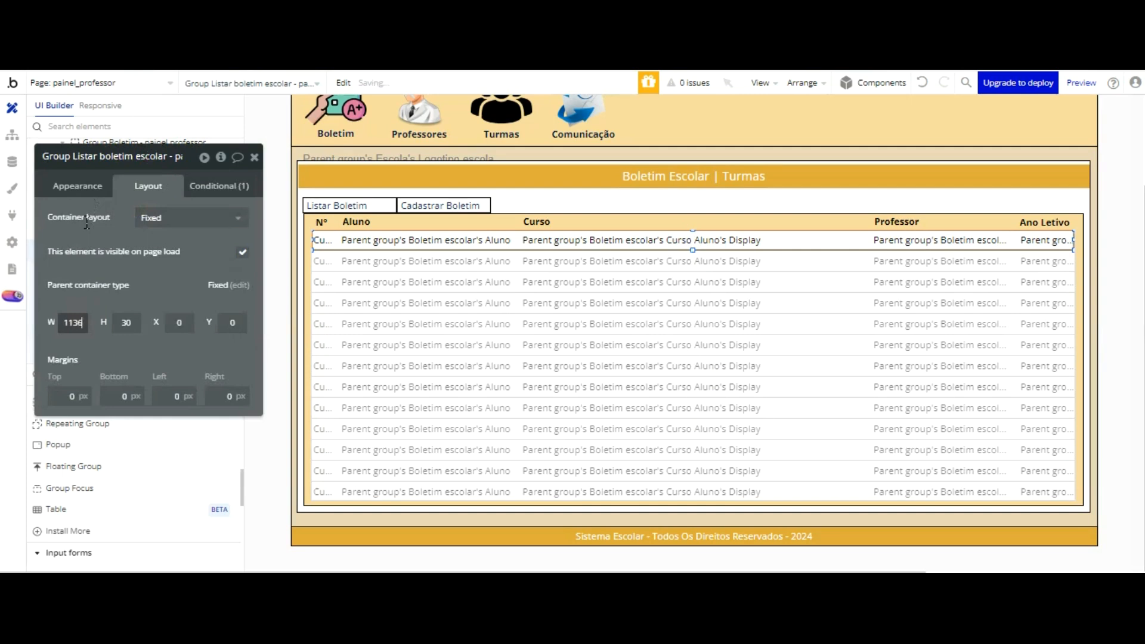
left_click(184, 177)
Step: Refresh the teacher panel preview to its latest version and open the Boletim list to check the resized row
left_click(189, 12)
left_click(369, 80)
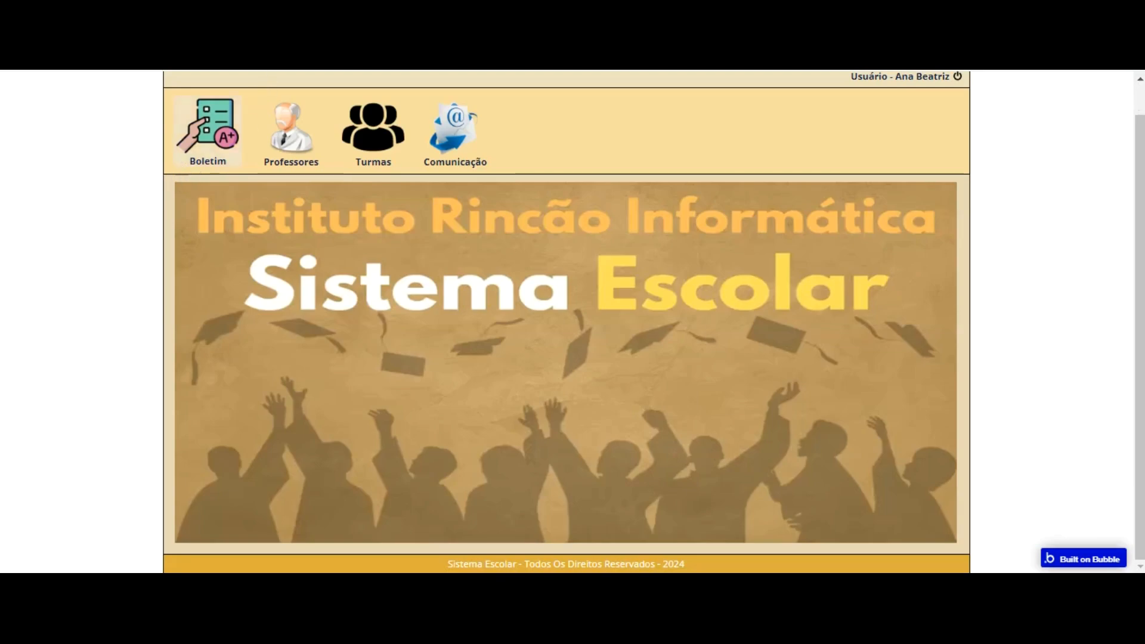
left_click(208, 131)
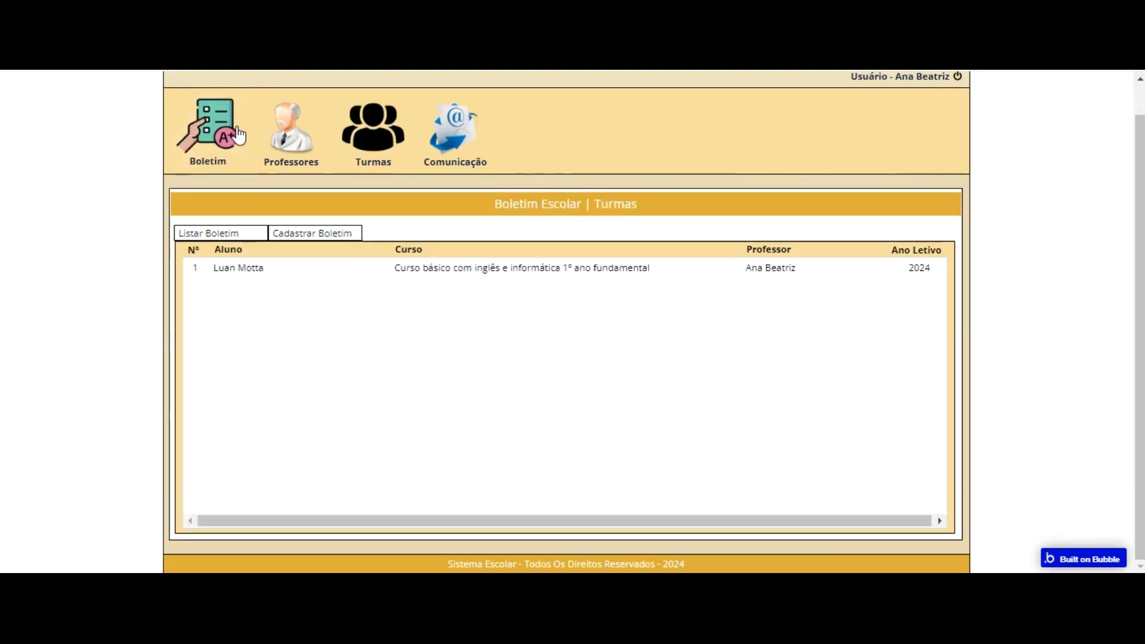
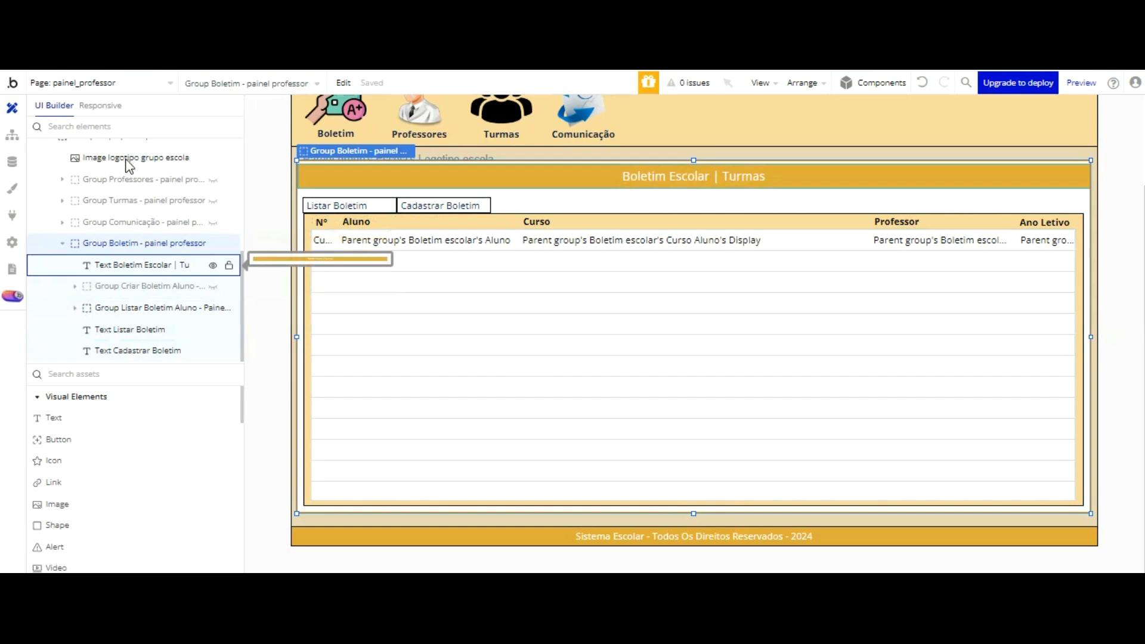
Step: Add a popup named Popup Boletim Escolar to the painel_professor page
scroll(136, 175, "up", 3)
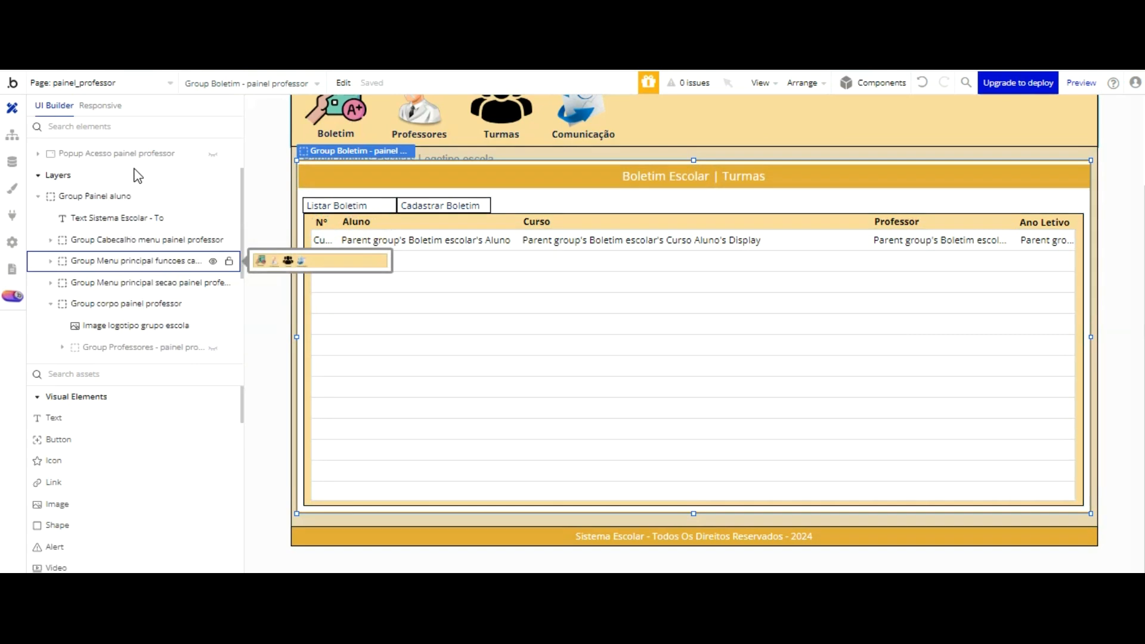
scroll(133, 156, "down", 3)
scroll(107, 376, "down", 5)
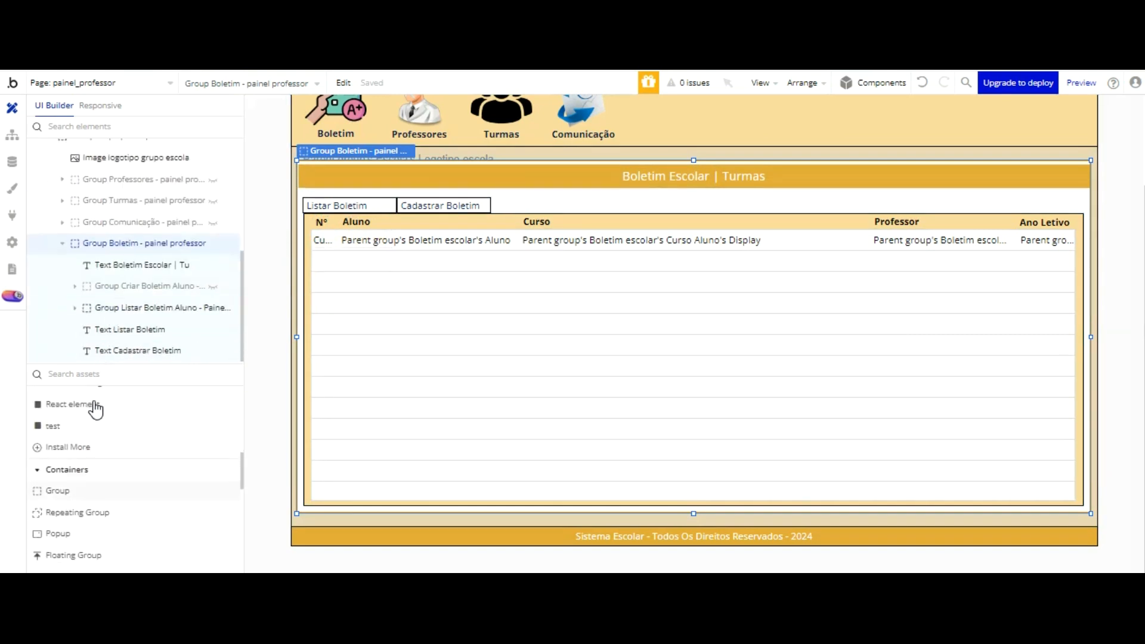
left_click(58, 534)
left_click(429, 153)
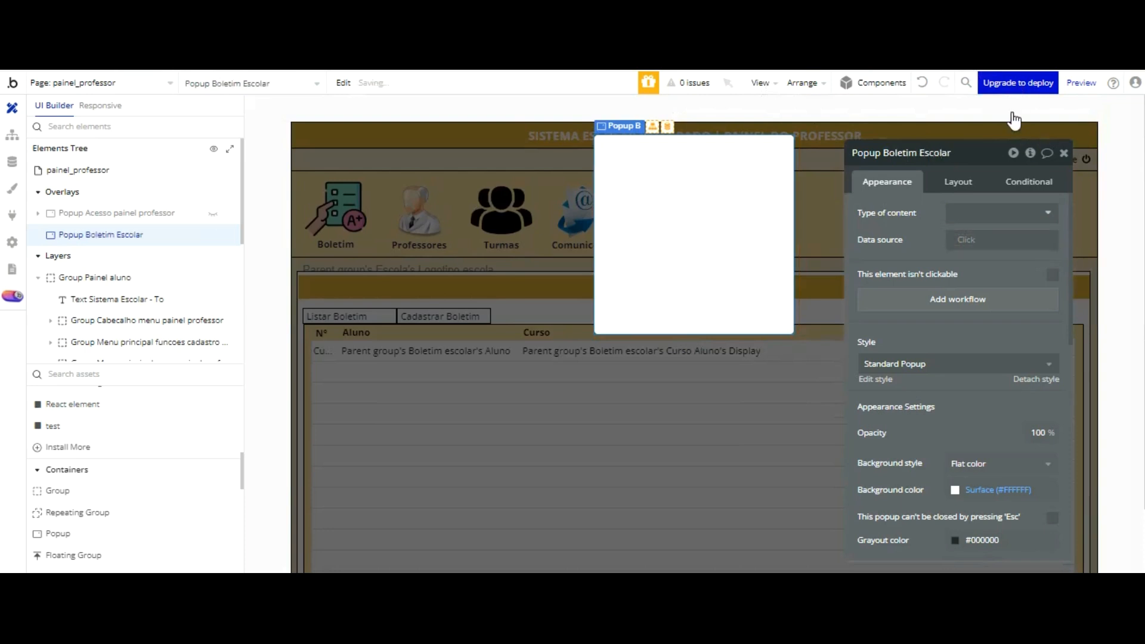
Step: Set the popup's type of content to Boletim escolar and detach its style
left_click(1015, 213)
scroll(1034, 262, "down", 3)
scroll(1038, 266, "down", 5)
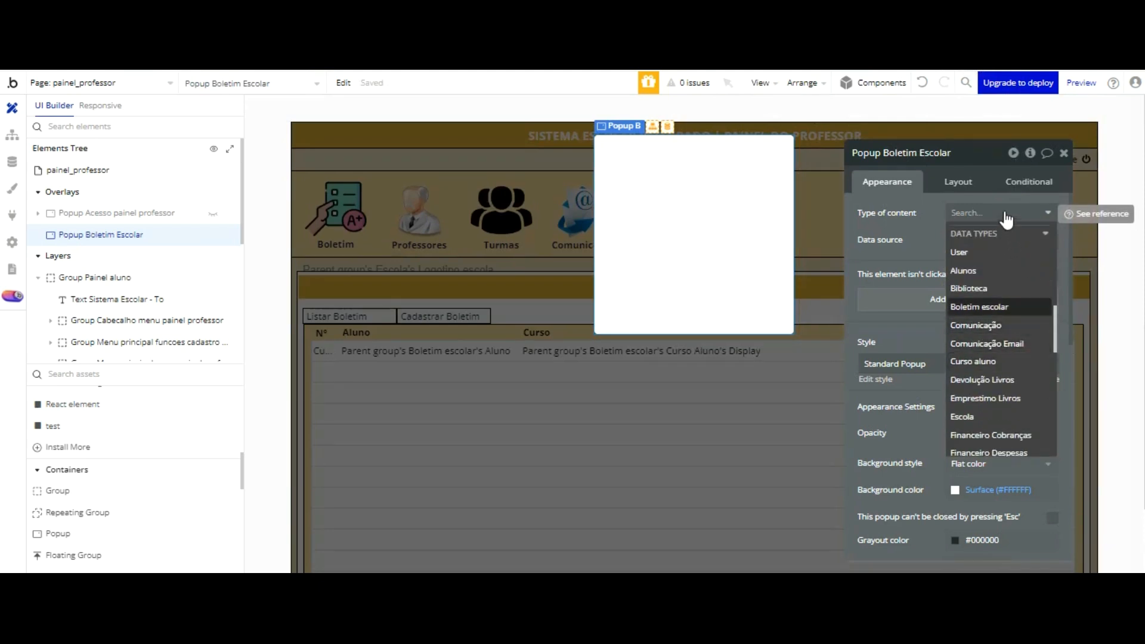
left_click(1005, 306)
left_click(1047, 380)
left_click(1006, 332)
Step: Give the popup a Fixed container layout, 1000 wide and 600 high
left_click(958, 182)
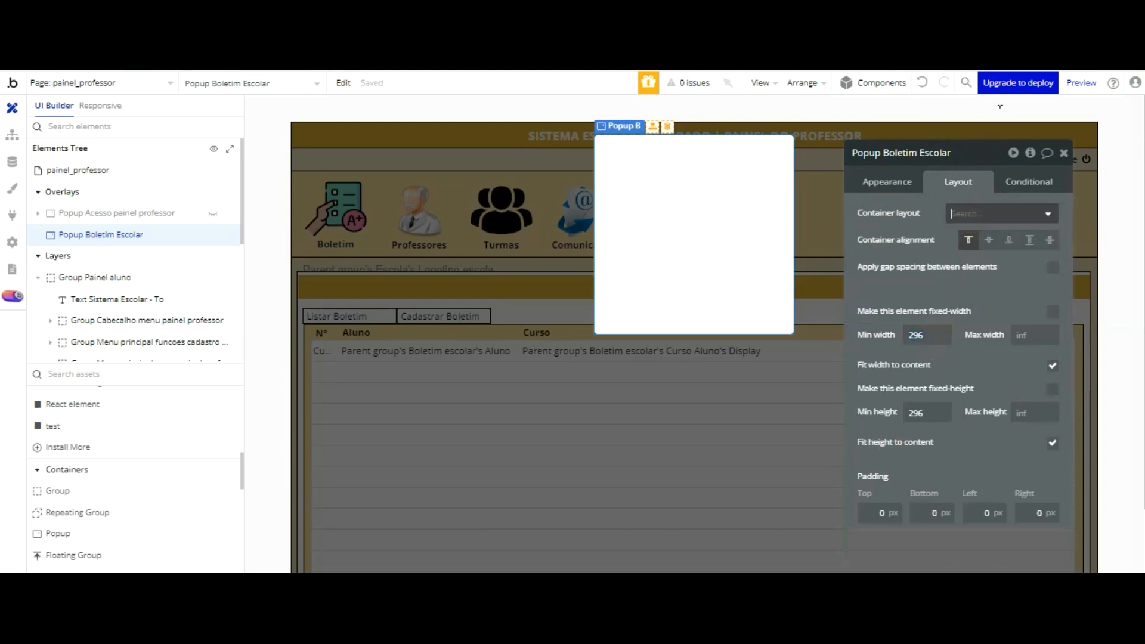
left_click(996, 213)
left_click(973, 255)
left_click(920, 255)
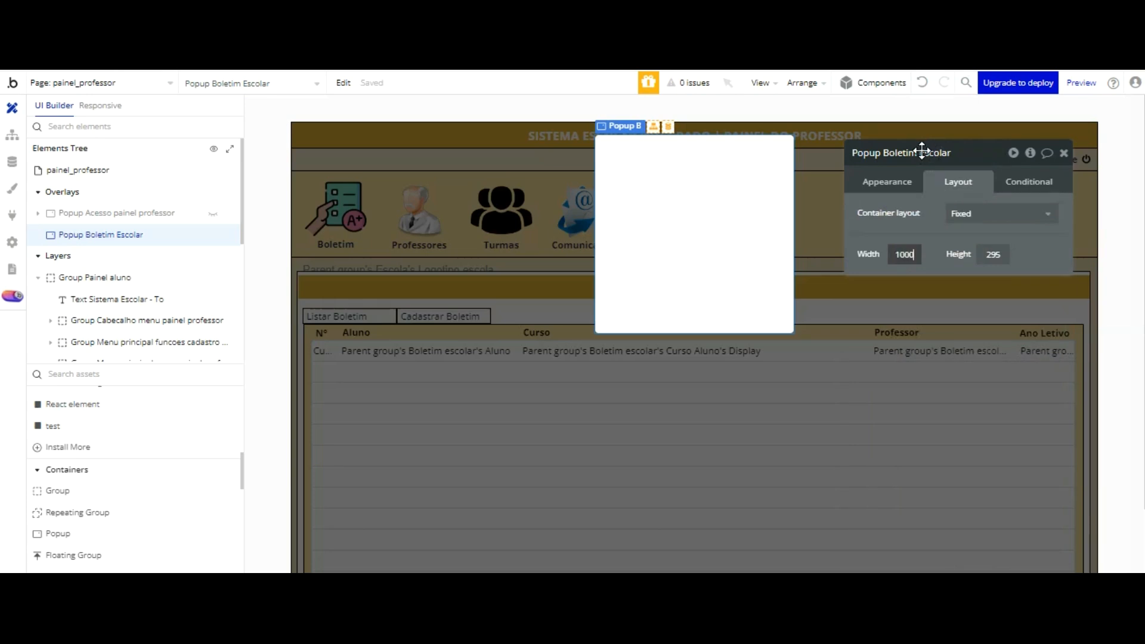
key("Tab")
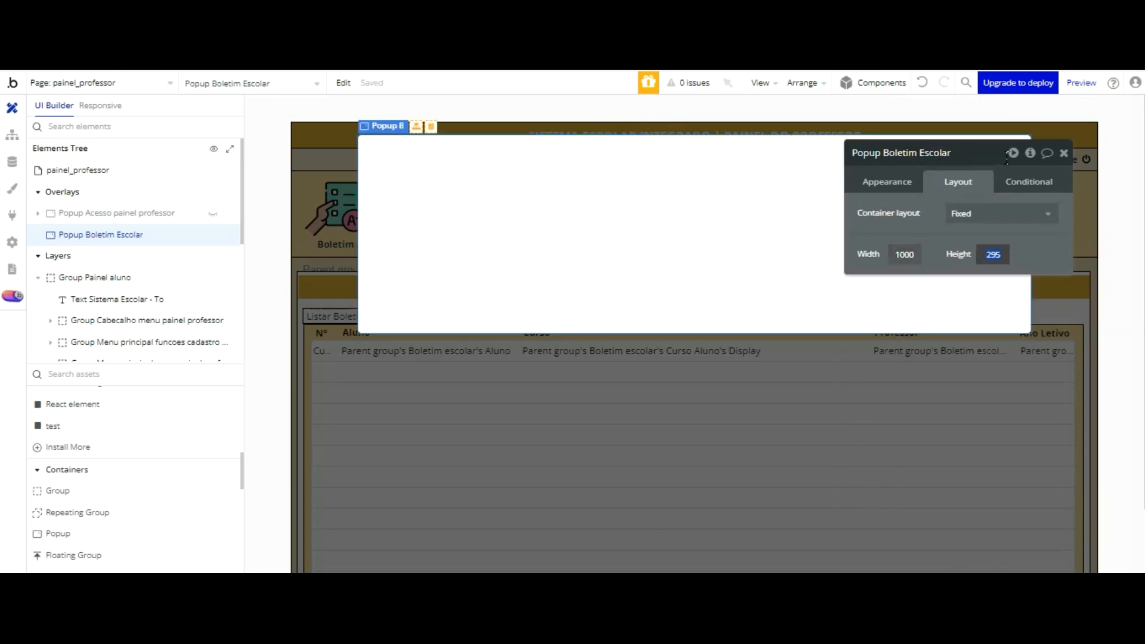
type("600")
key("Return")
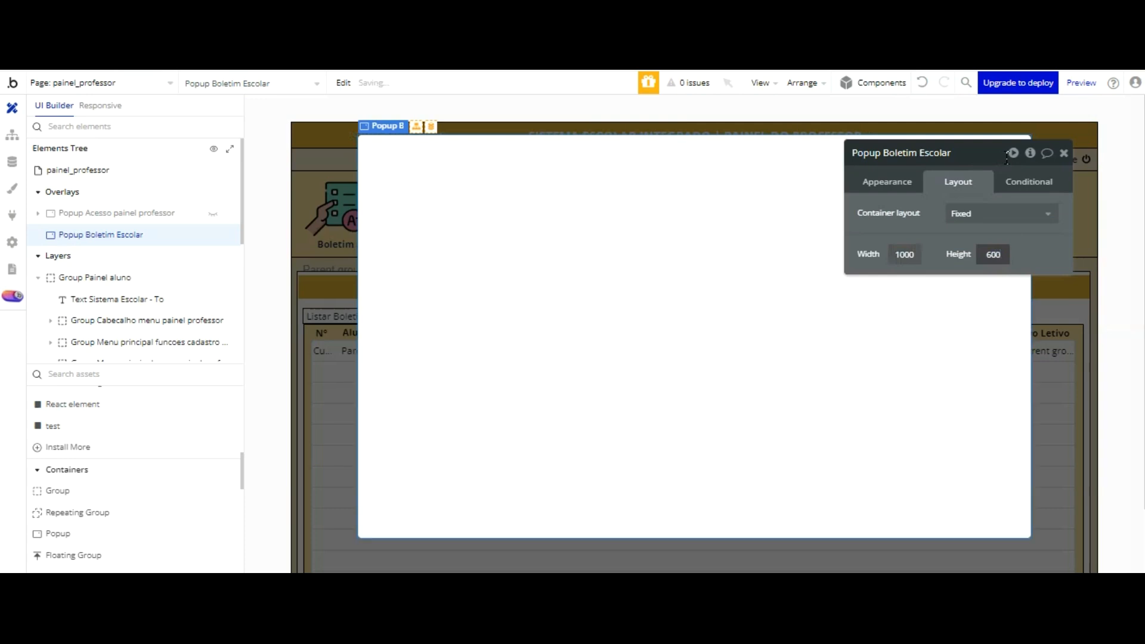
left_click_drag(949, 151, 195, 140)
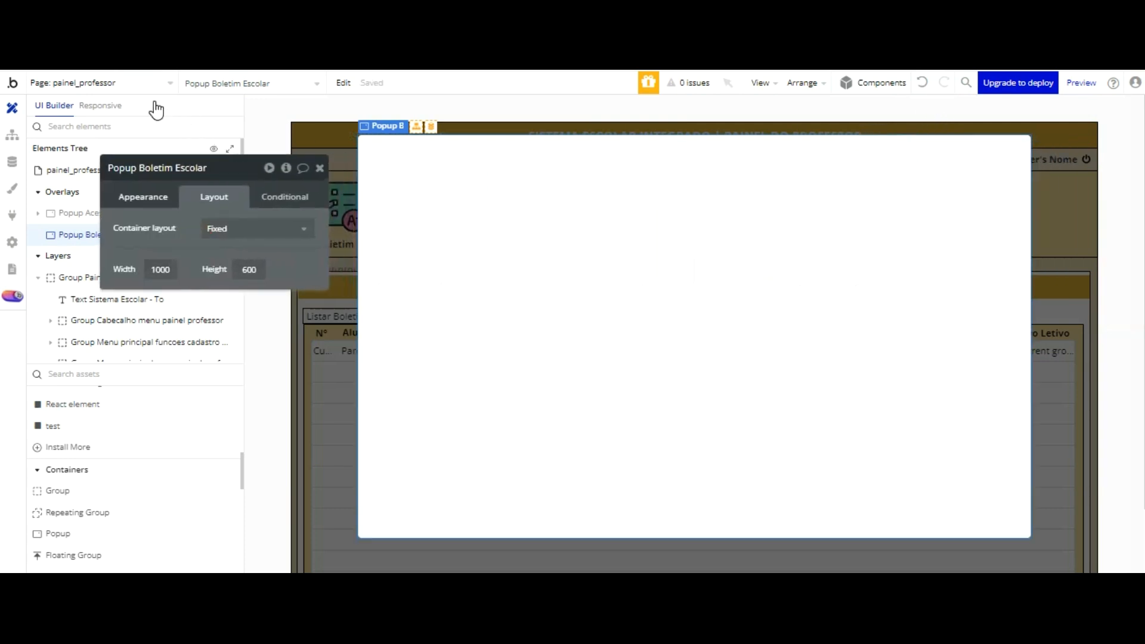
Step: Set the popup's border roundness to 0
left_click(154, 197)
scroll(266, 289, "down", 3)
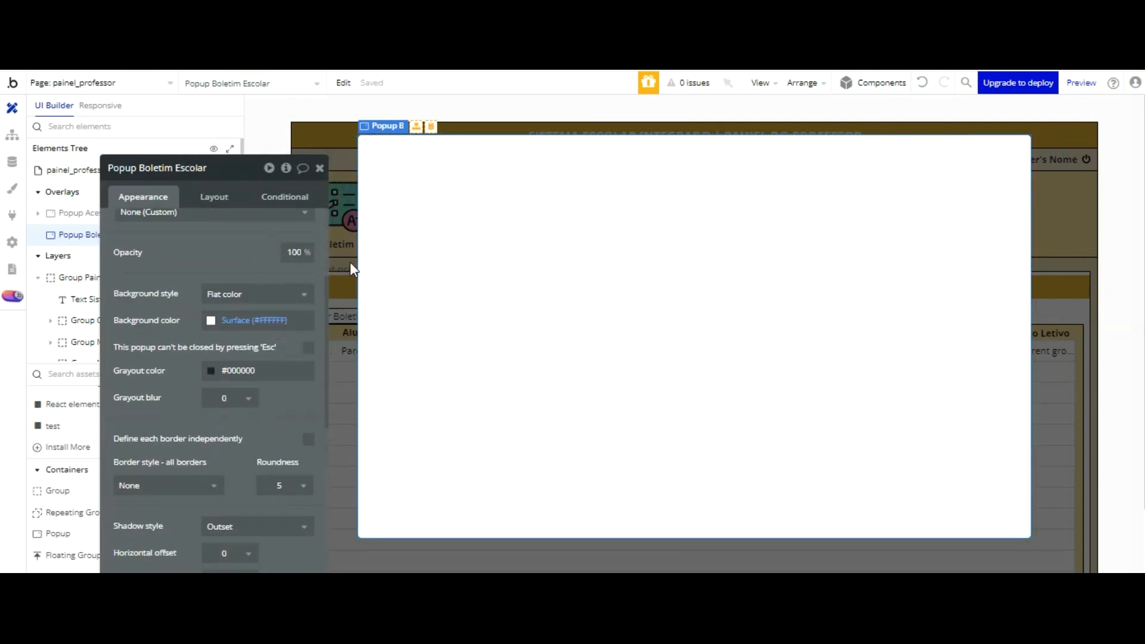
left_click(277, 483)
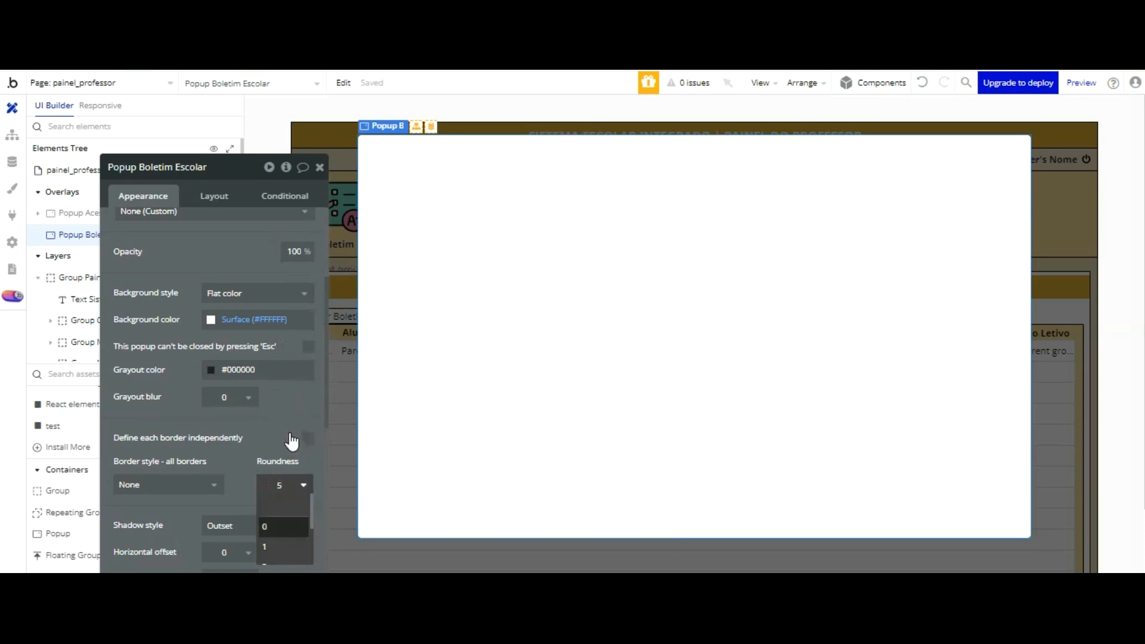
left_click(290, 527)
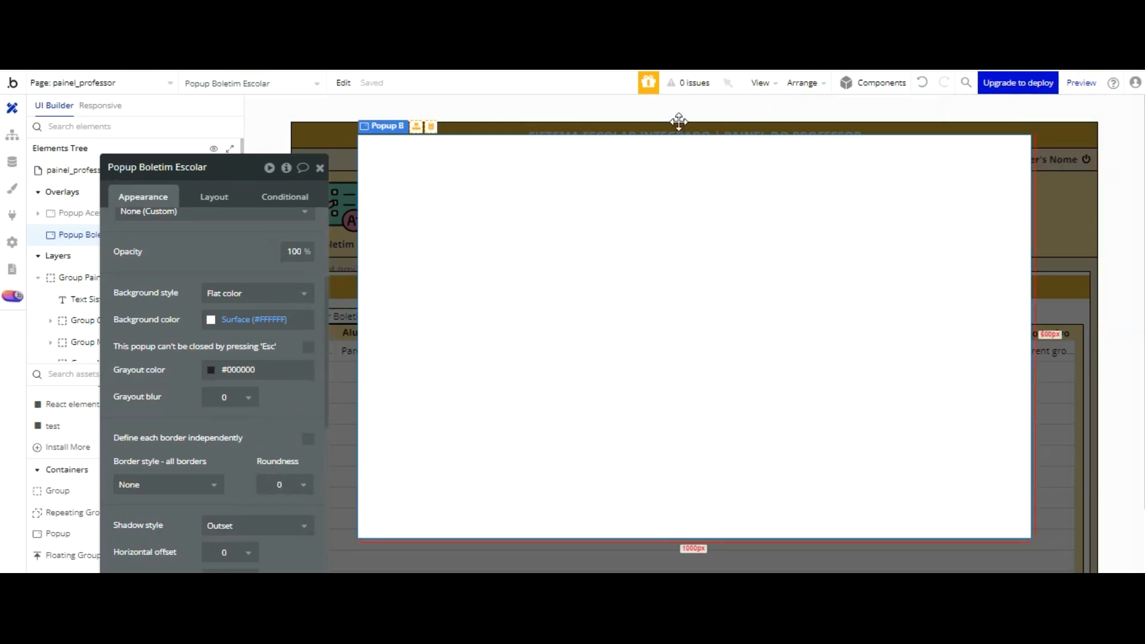
Step: Paste #F7DC9D as the popup's background color and close its properties
left_click(260, 368)
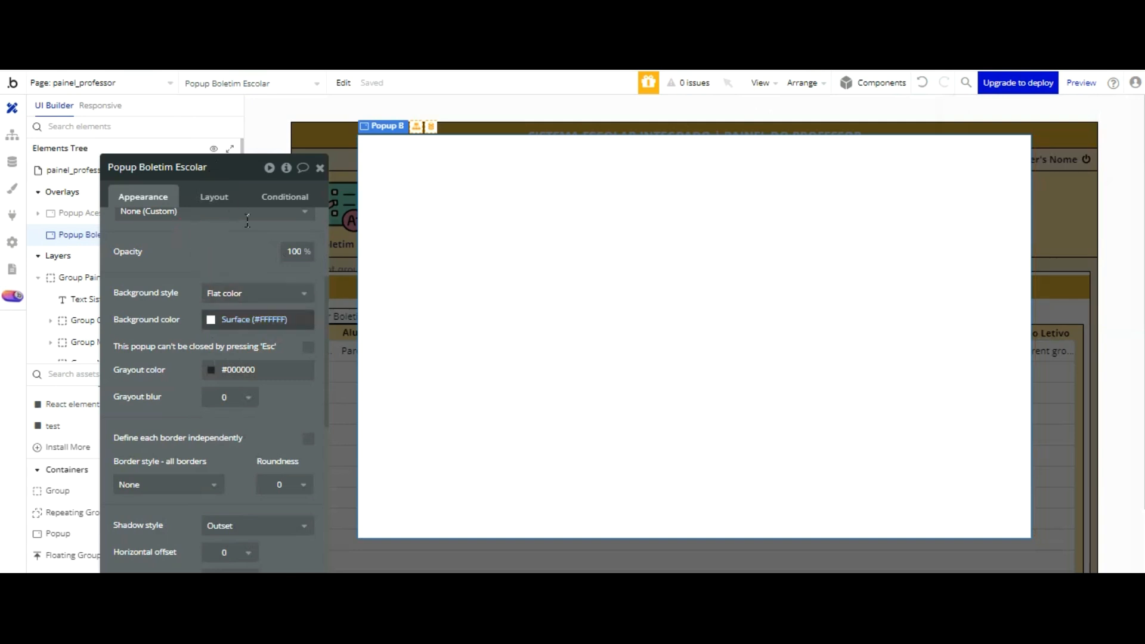
left_click(253, 319)
right_click(248, 458)
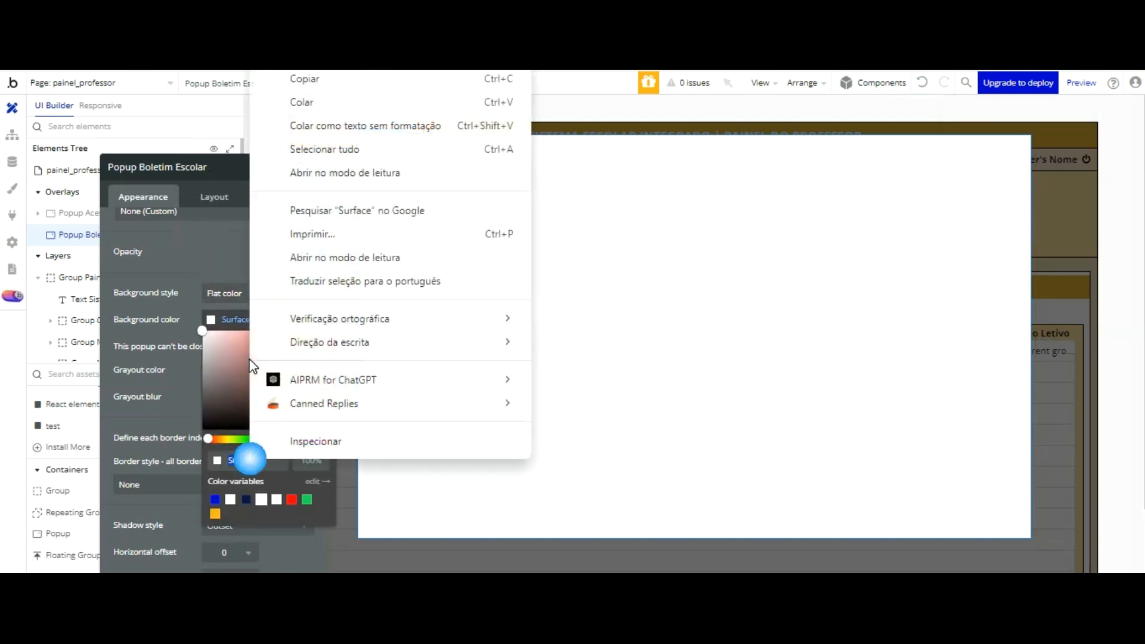
left_click(304, 99)
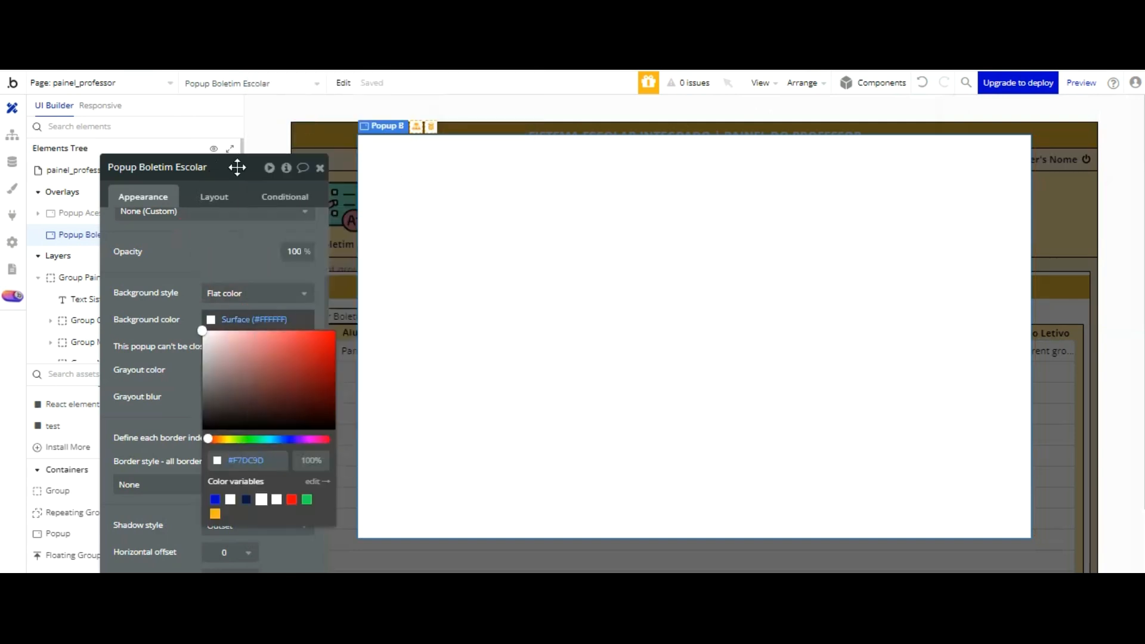
left_click(218, 251)
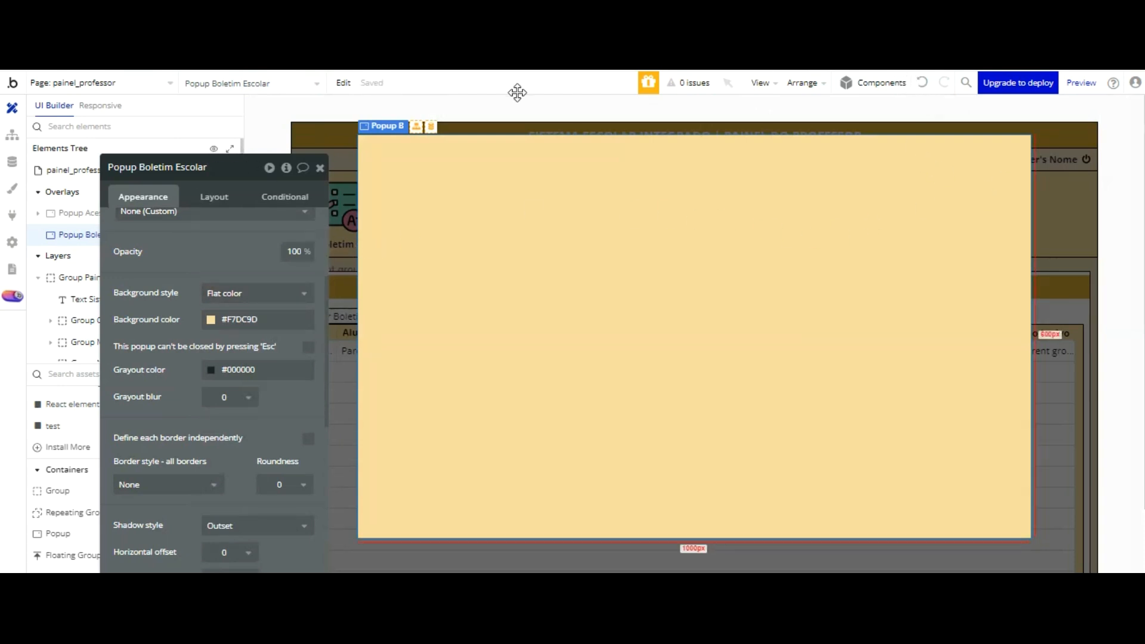
left_click(320, 168)
Step: Place a text element near the popup's upper-left corner, at about X 54, Y 25, and detach its style
scroll(102, 387, "up", 10)
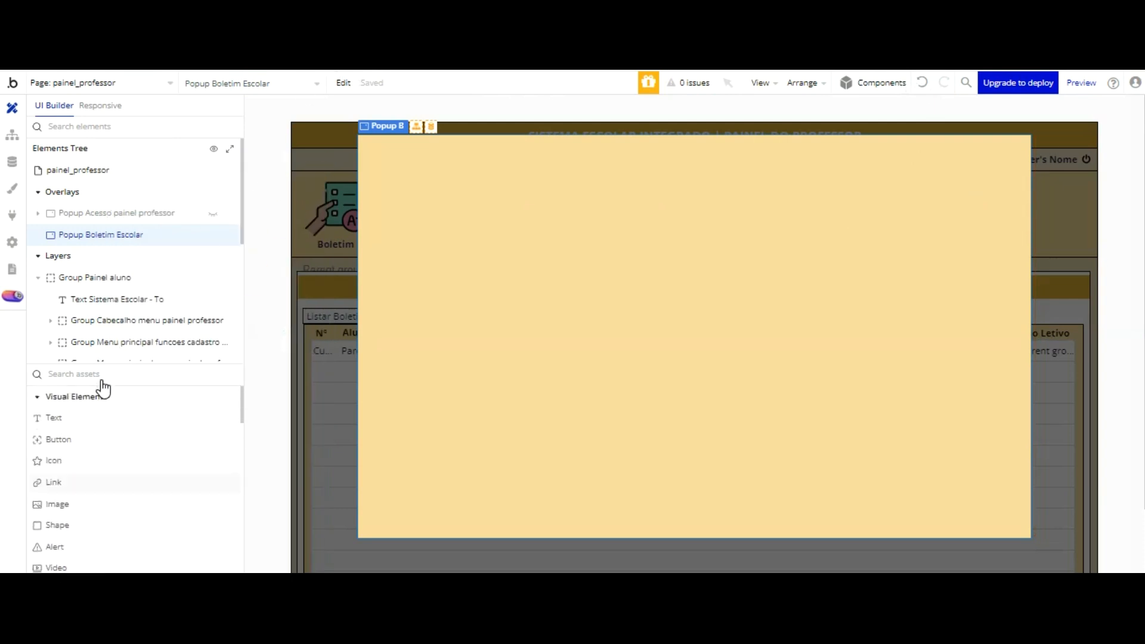
left_click(54, 417)
left_click(394, 152)
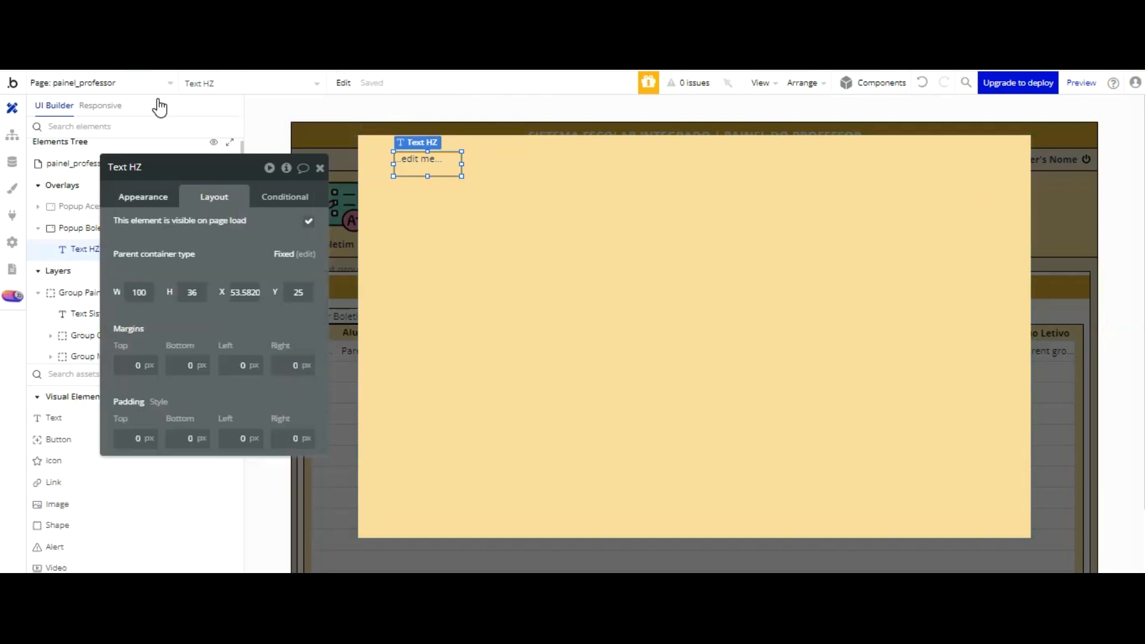
left_click(146, 197)
scroll(289, 248, "down", 2)
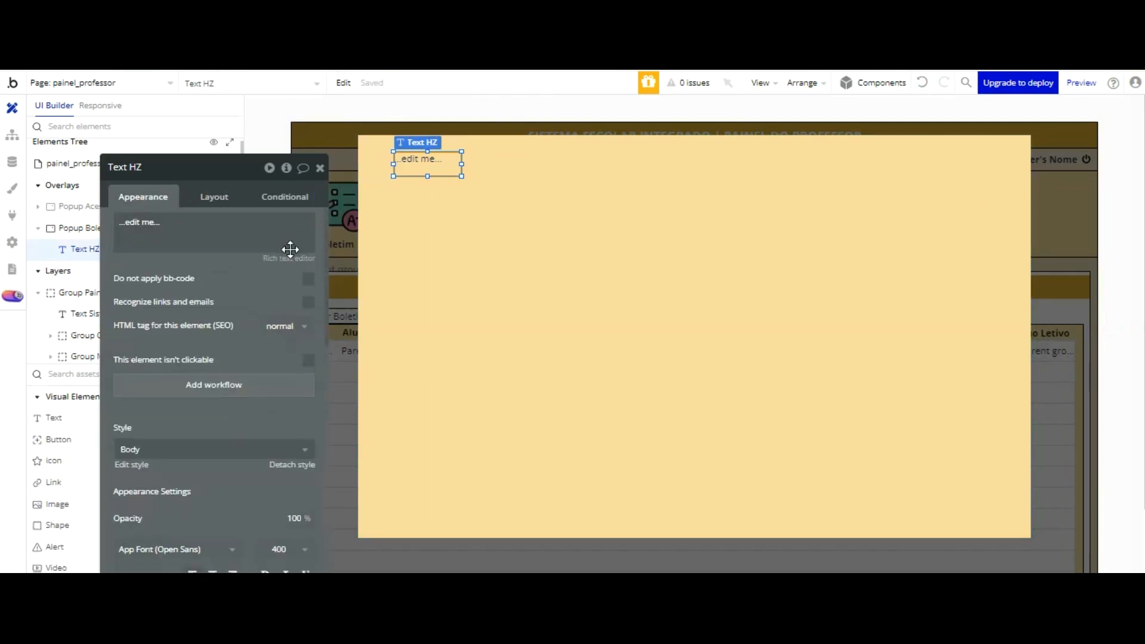
left_click(291, 303)
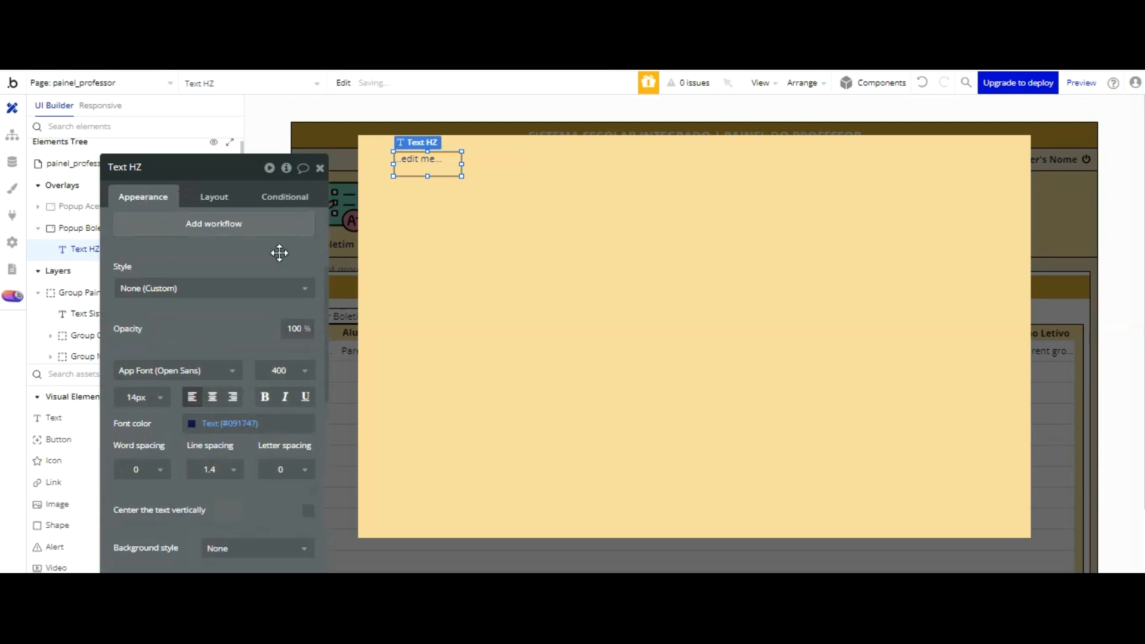
Step: Set the text element's font color to the white Surface color variable (#FFFFFF)
left_click(187, 423)
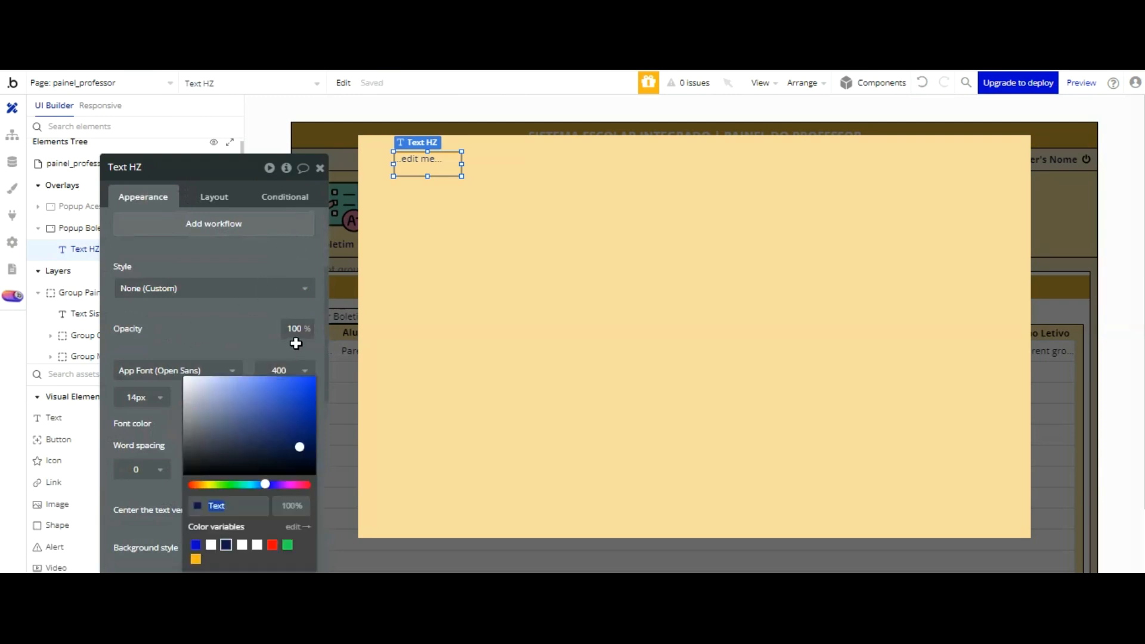
left_click(241, 545)
left_click(219, 335)
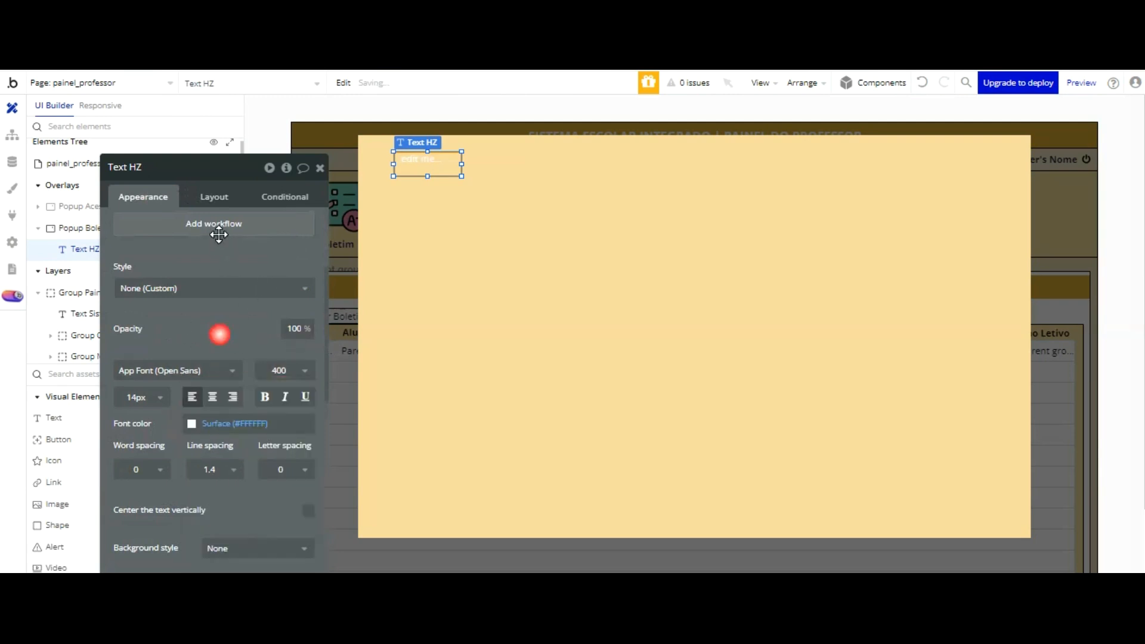
Step: Copy the background color code #DFAD39 from the page's header group, Group Cabecalho menu painel professor
scroll(228, 256, "down", 5)
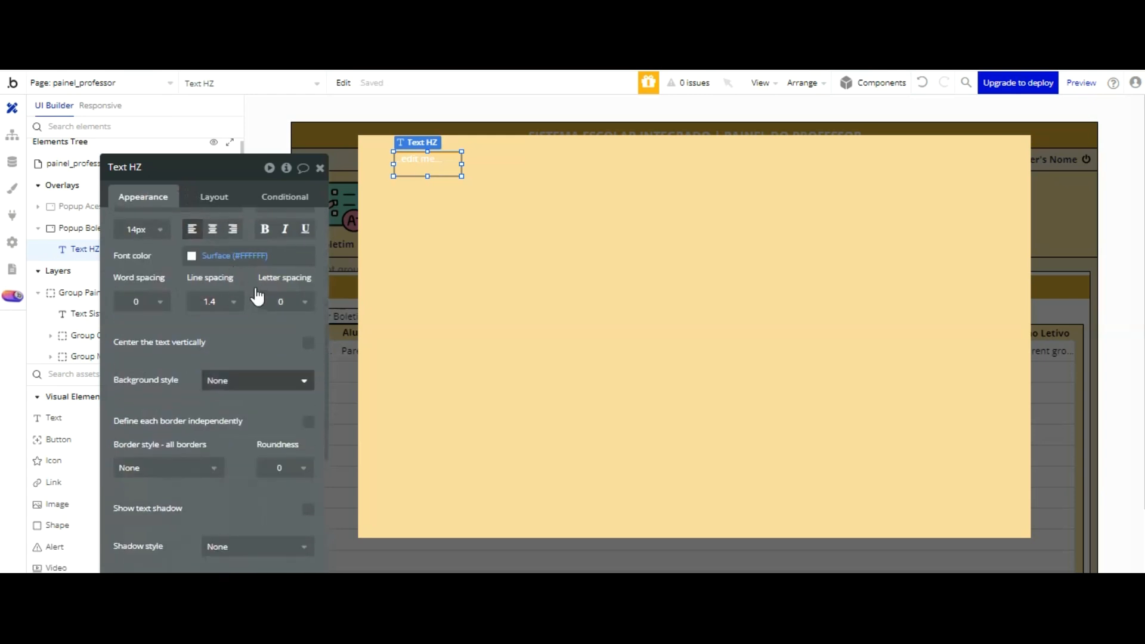
left_click(1090, 125)
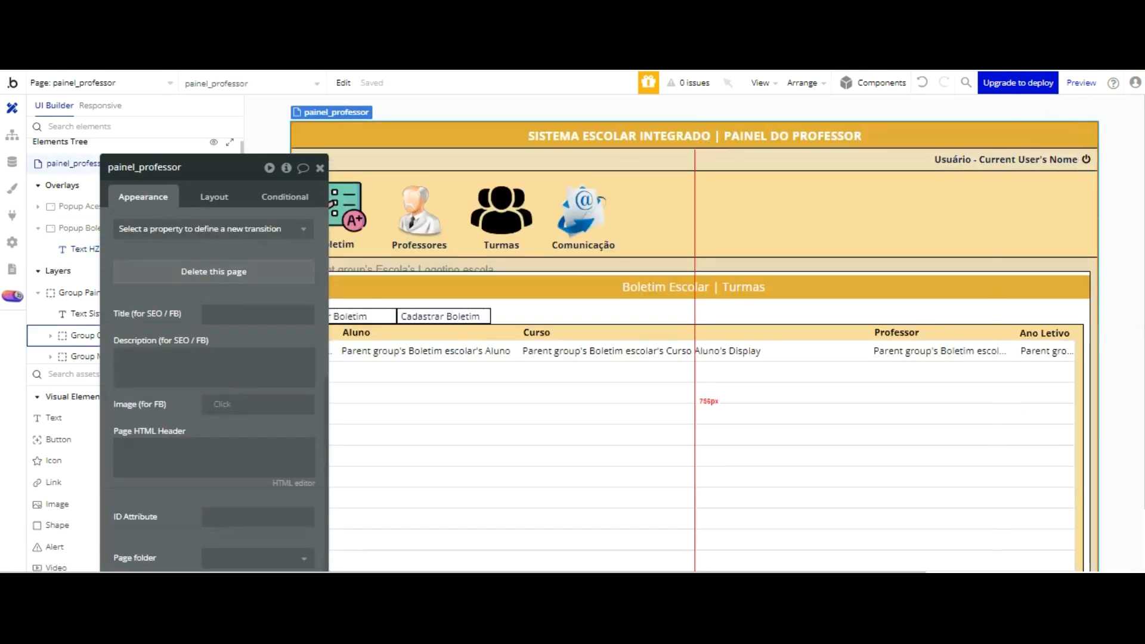
left_click(77, 335)
scroll(268, 250, "down", 1)
scroll(269, 253, "up", 5)
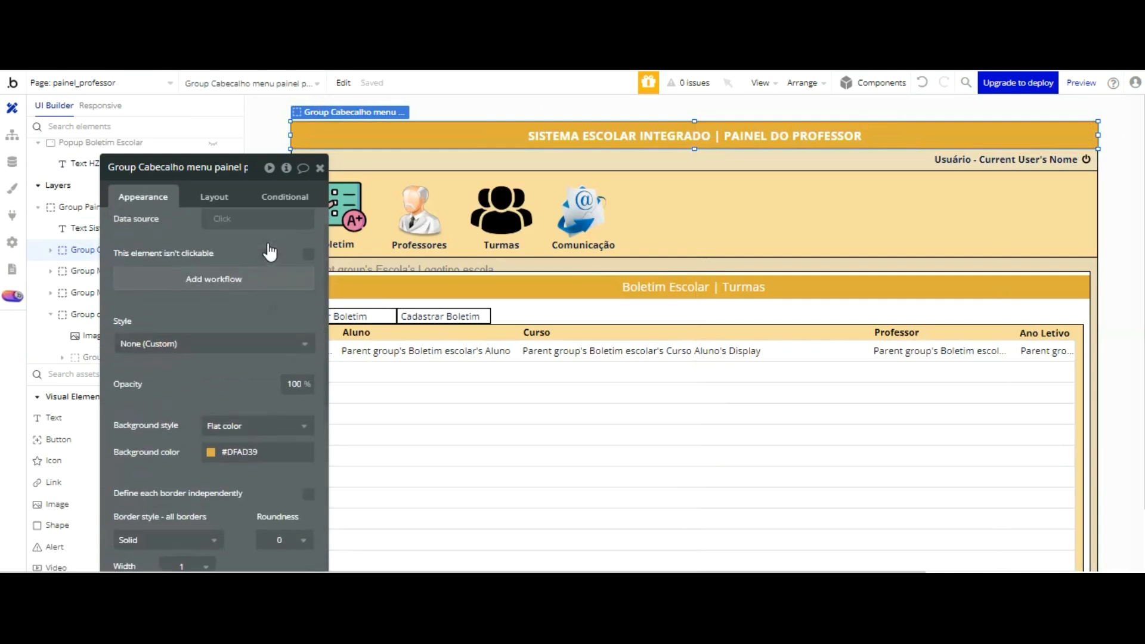
left_click(271, 451)
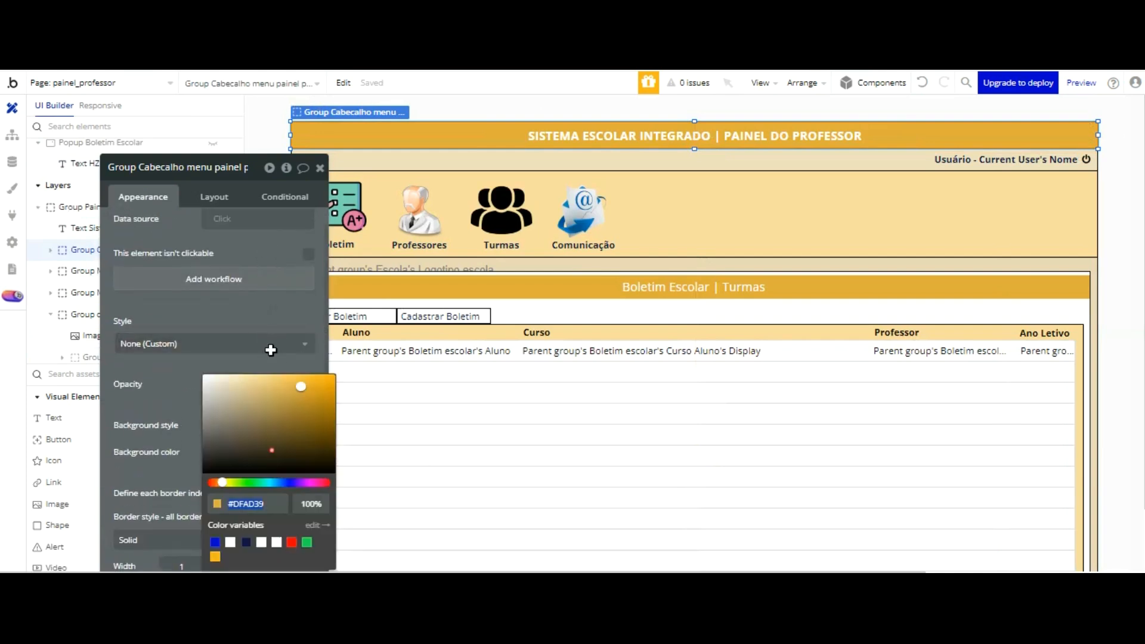
right_click(253, 401)
left_click(280, 118)
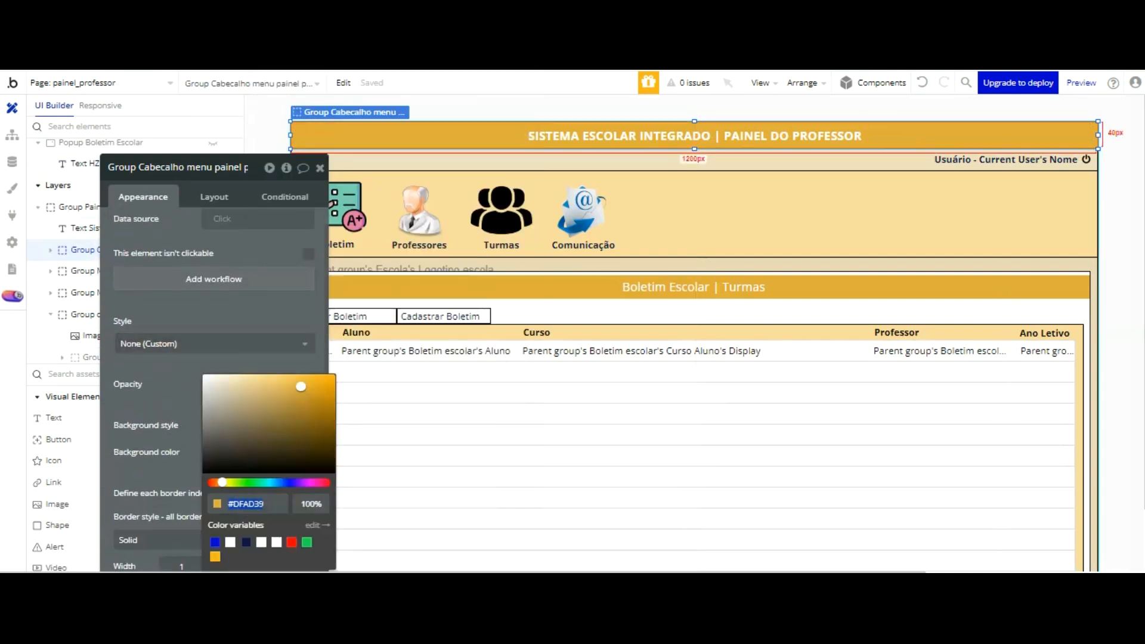
left_click(319, 169)
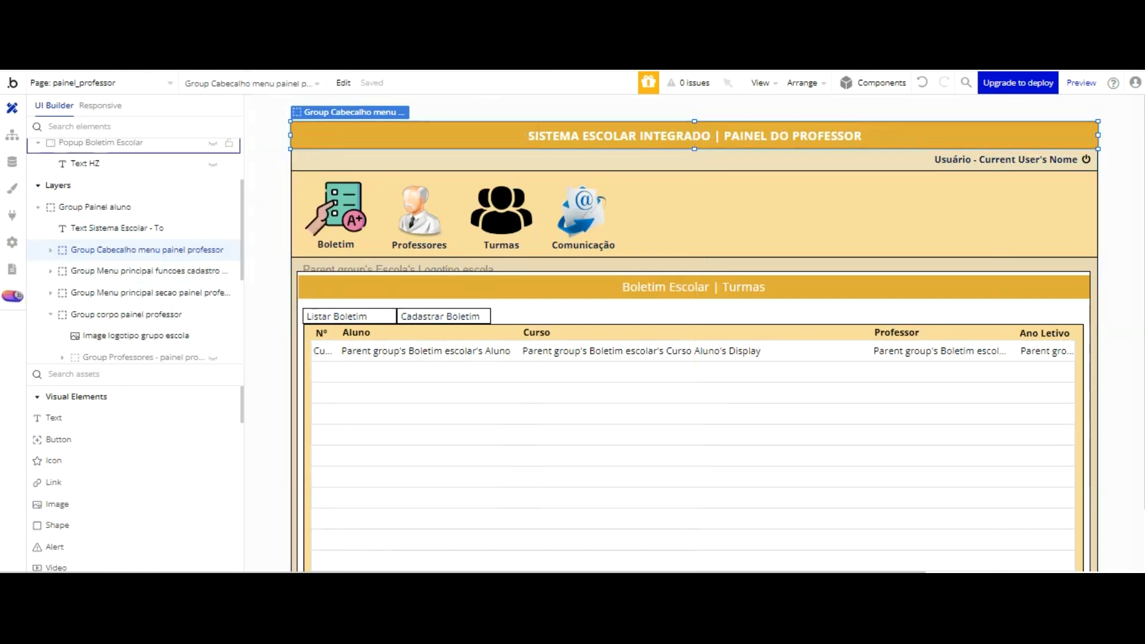
Step: Show the Boletim Escolar popup again and set its text element's background style to Flat color
left_click(213, 143)
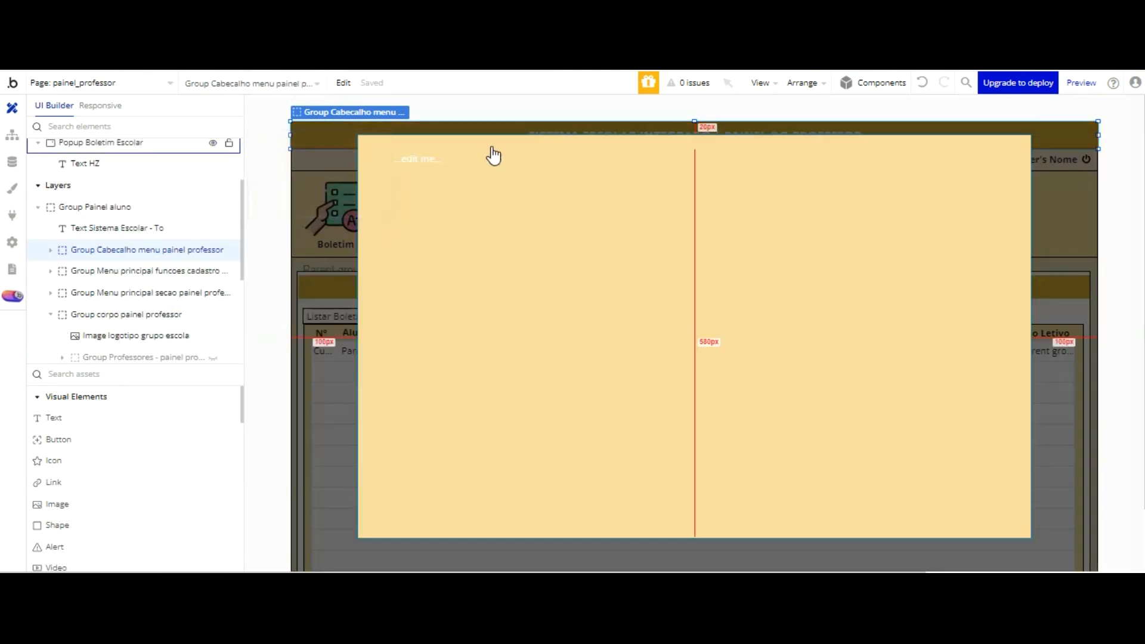
double_click(417, 156)
right_click(418, 156)
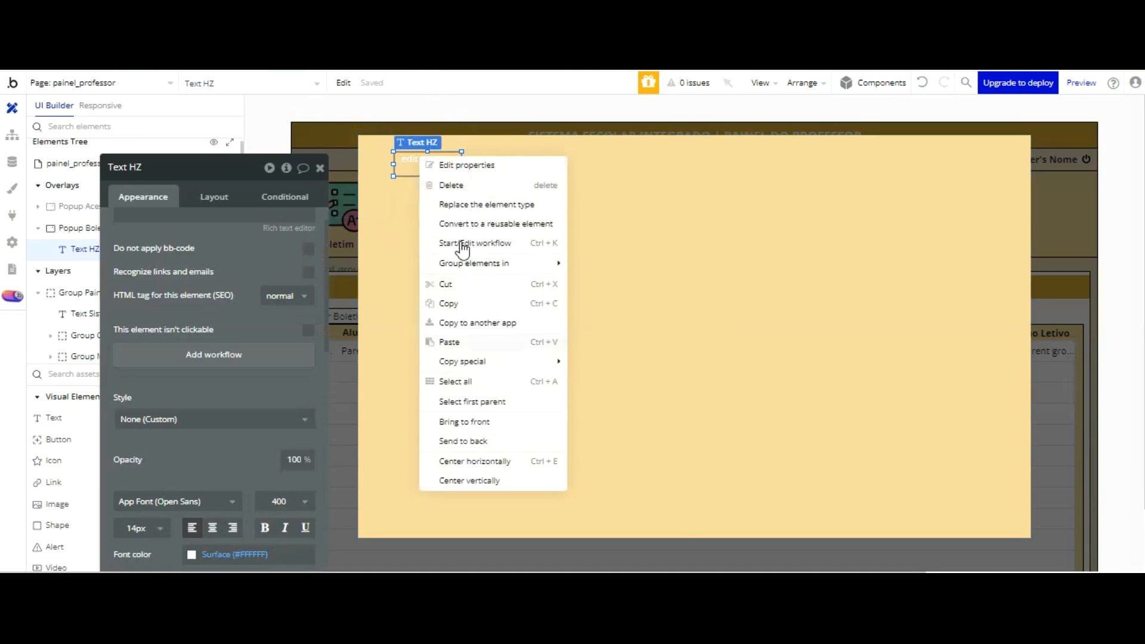
scroll(232, 348, "down", 6)
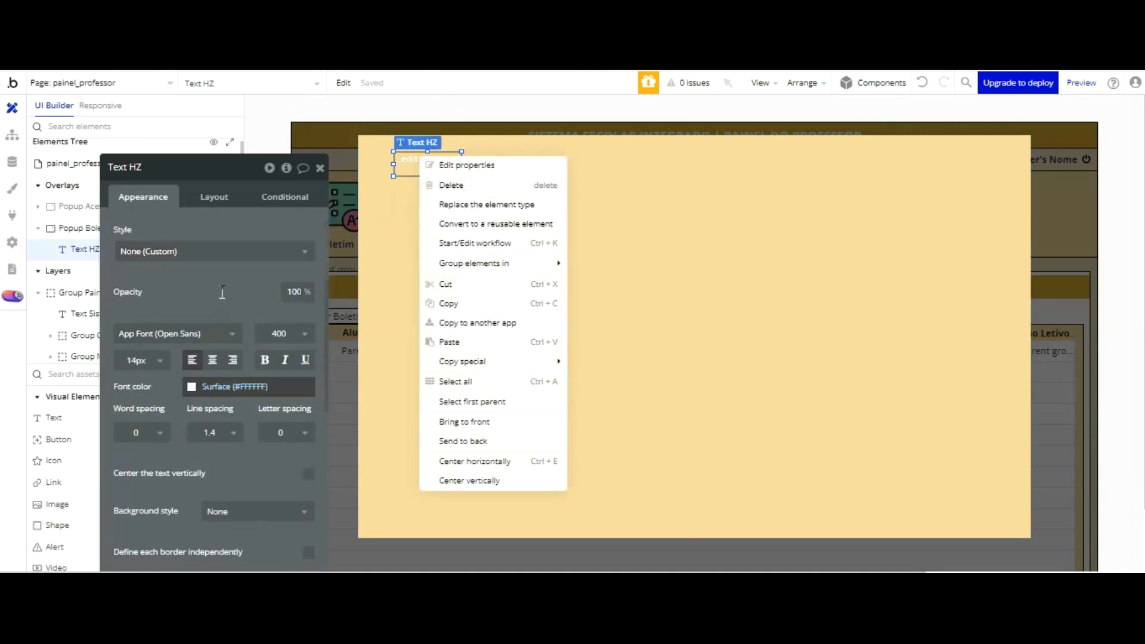
left_click(231, 344)
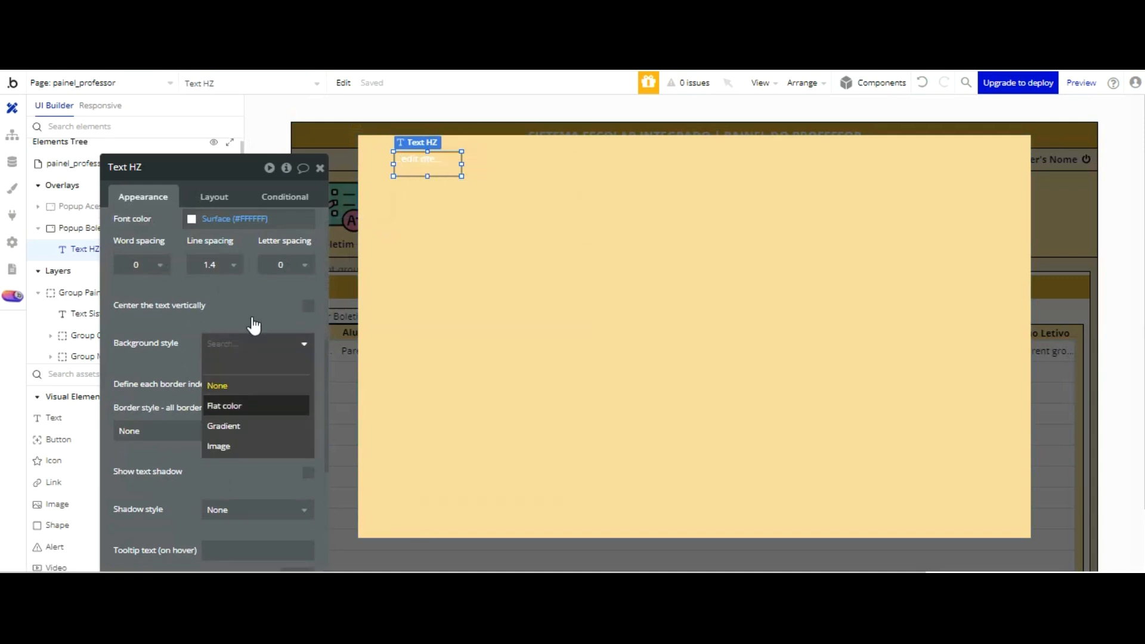
left_click(250, 404)
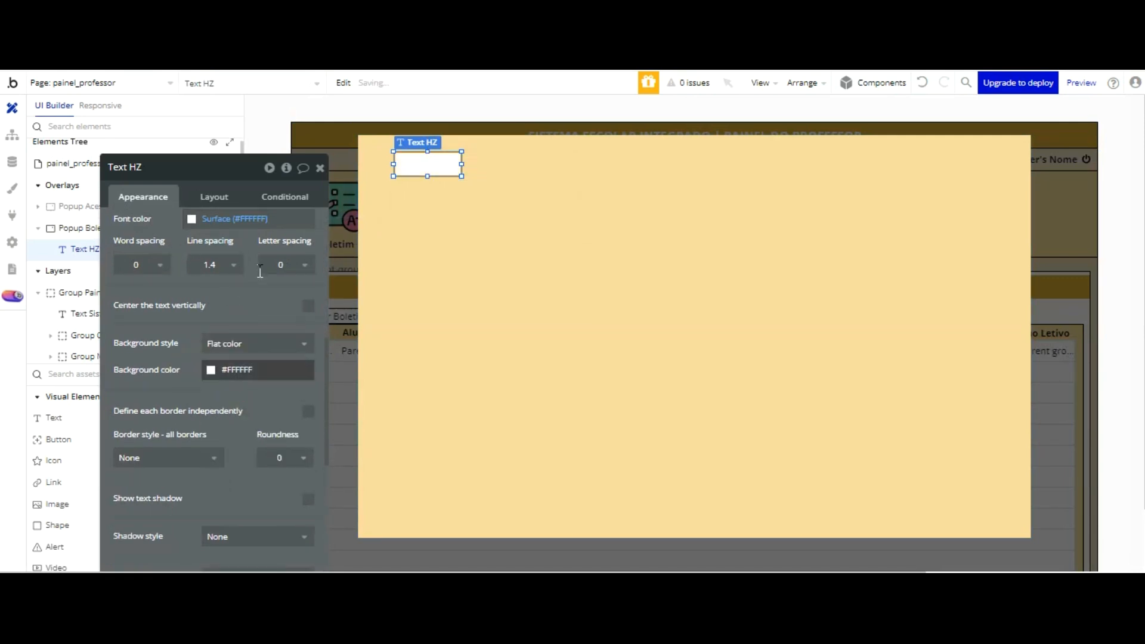
Step: Paste #DFAD39 as the text element's background color
left_click(256, 370)
right_click(256, 413)
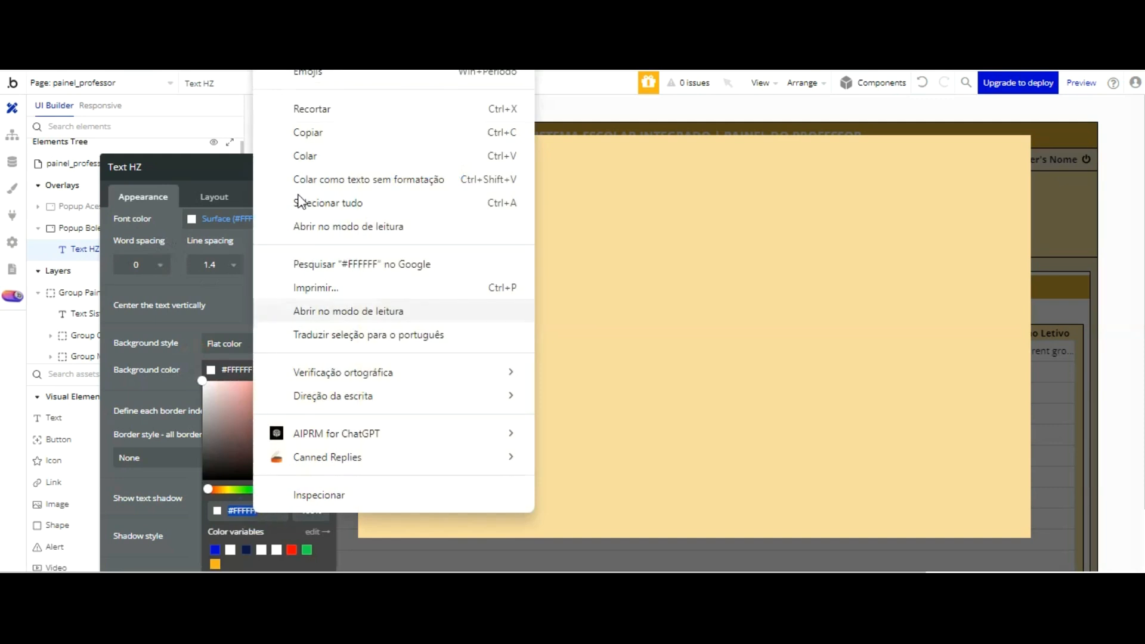
left_click(305, 156)
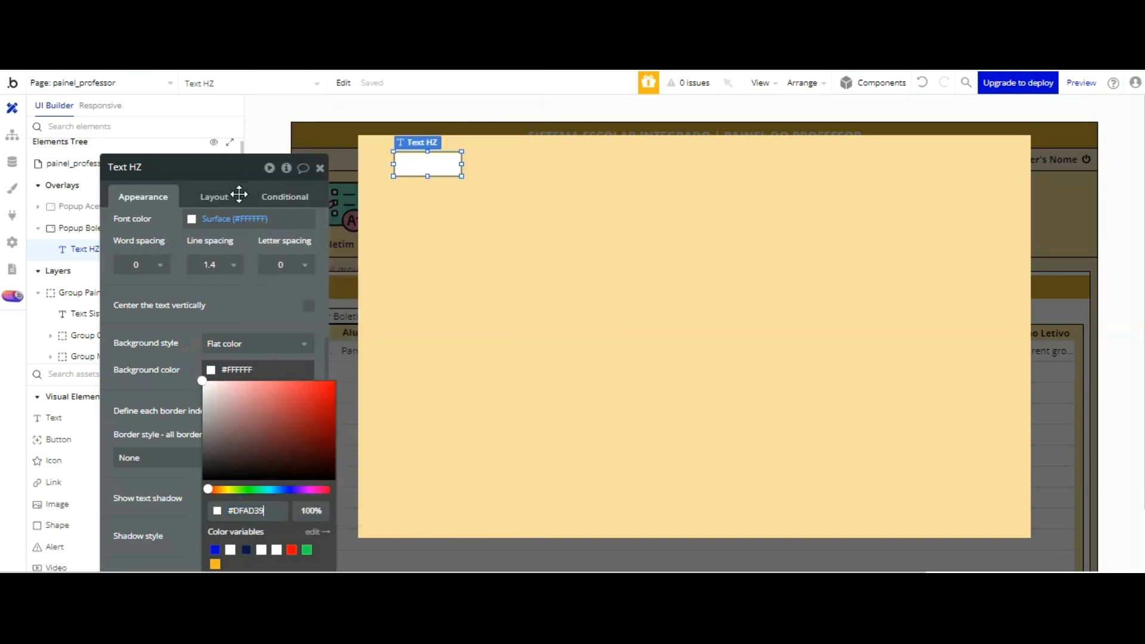
left_click(233, 312)
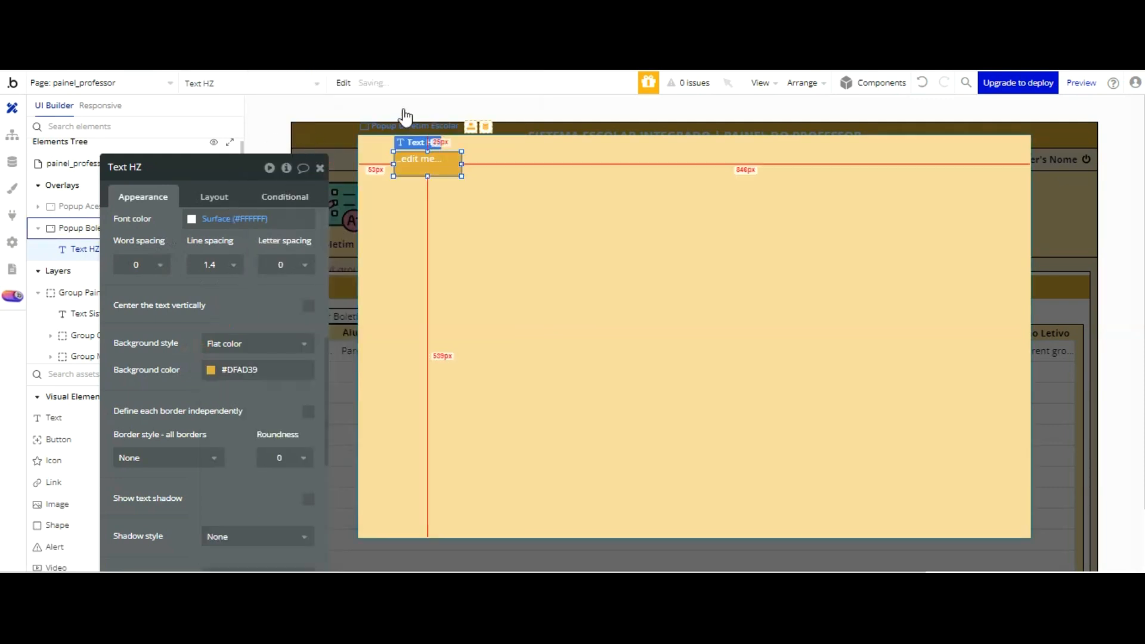
Step: Move the text element to X 0, Y 0 in the popup and enlarge it to about 828 wide by 93 high
key("Left")
key("Left")
key("Left")
key("Left")
key("Left")
key("Left")
key("Left")
key("Left")
key("Left")
key("Left")
key("Left")
key("Left")
key("Left")
key("Left")
key("Left")
key("Left")
key("Left")
key("Left")
key("Left")
key("Left")
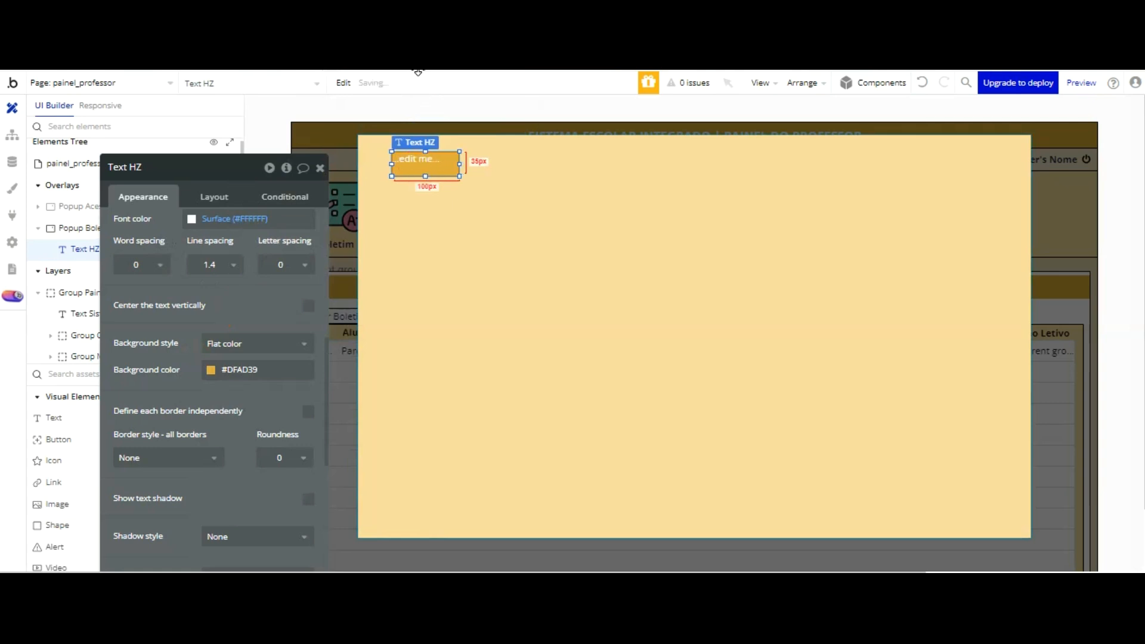
key("Up")
key("Up")
key("Up")
key("Up")
key("Up")
key("Up")
key("Up")
key("Up")
key("Up")
key("Up")
key("Up")
key("Up")
key("Up")
key("Up")
key("Up")
key("Up")
key("Up")
key("Up")
key("Up")
key("Up")
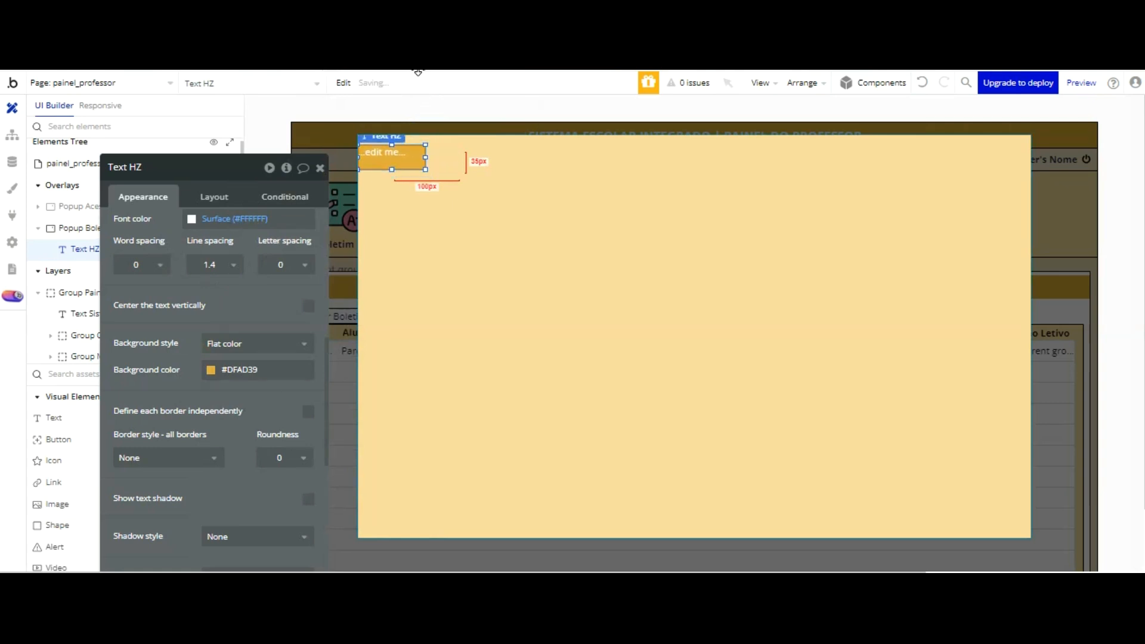
mouse_move(392, 159)
left_mouse_down()
mouse_move(392, 197)
mouse_move(511, 166)
mouse_move(915, 165)
left_mouse_up()
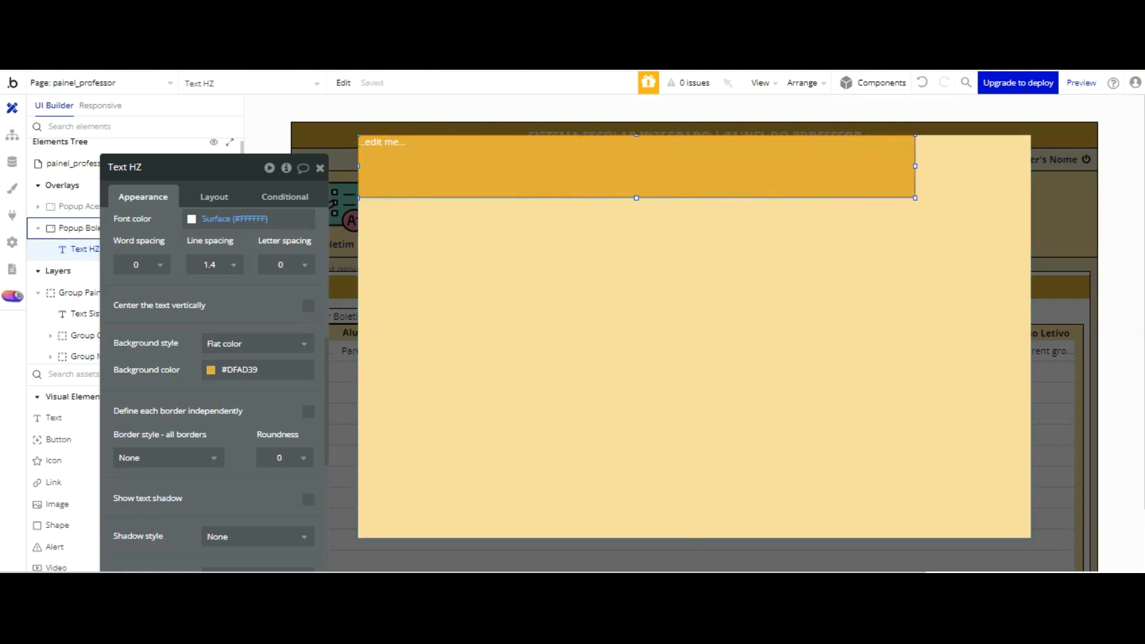
Step: Set the text element's width to 700 and its height to 115
left_click(869, 162)
left_click(842, 164)
left_click(214, 197)
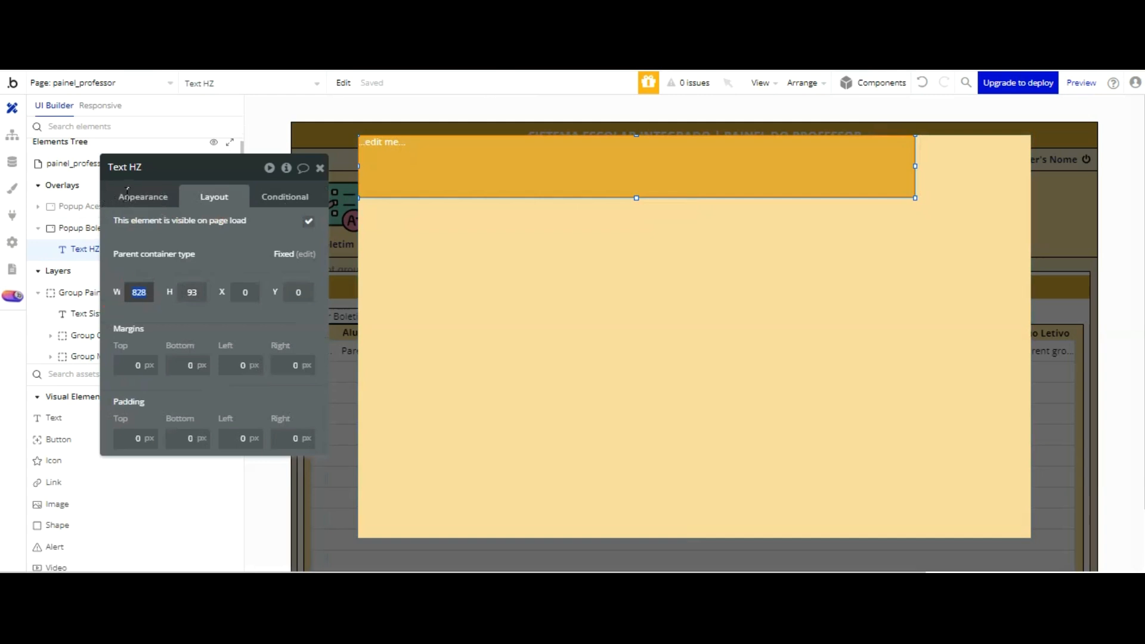
left_click(205, 169)
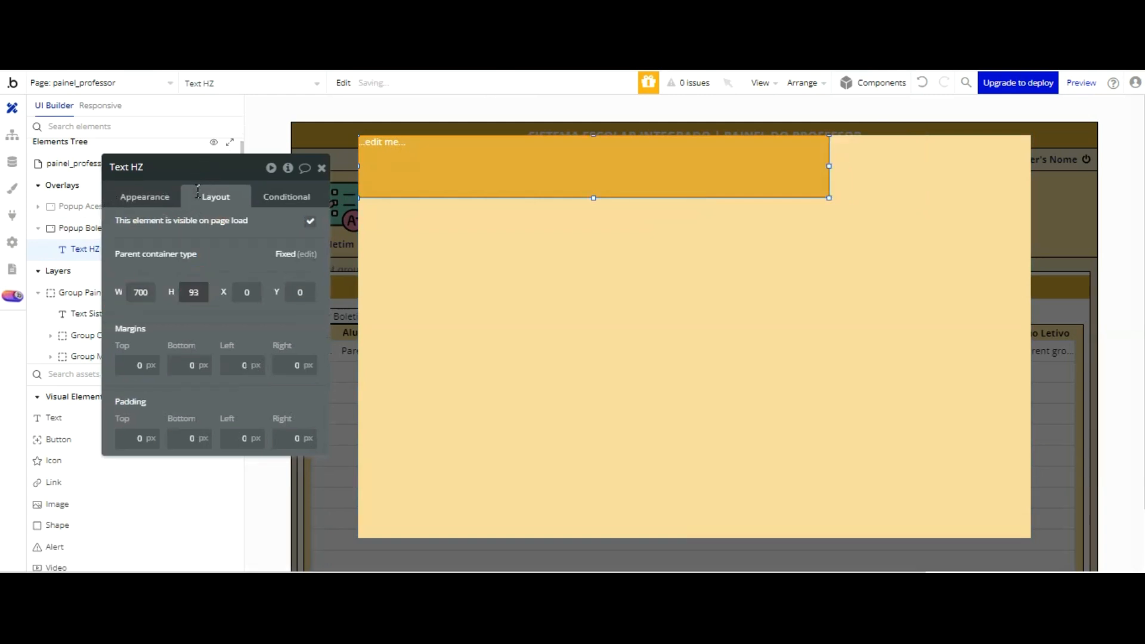
key("Return")
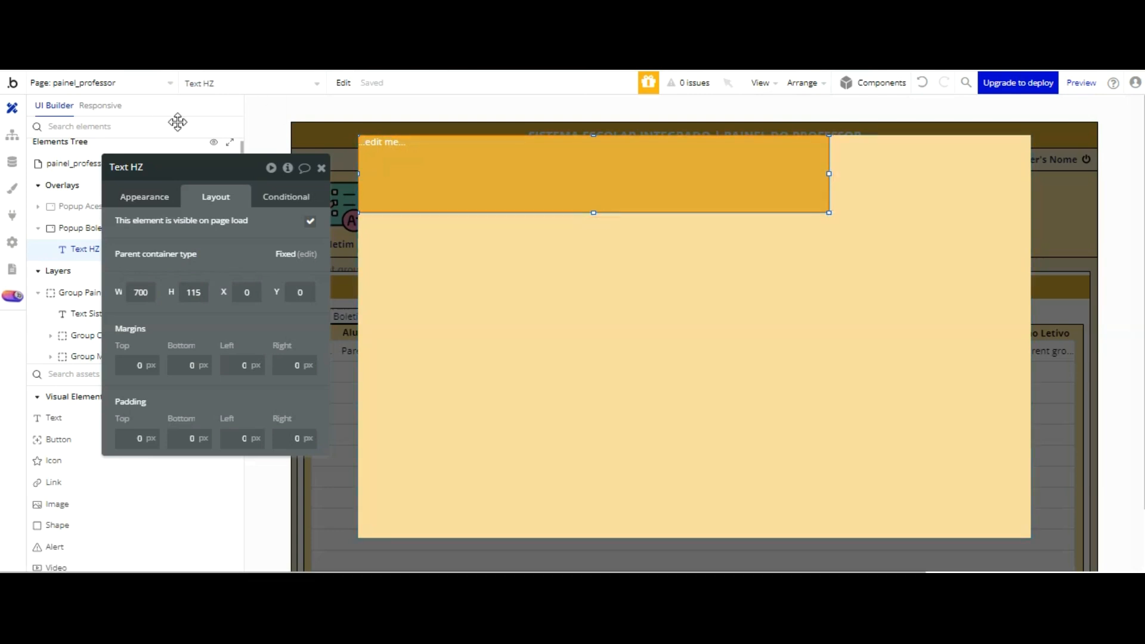
Step: Rename the text element as Text Cabeçalho popup boletim escolar
left_click(133, 204)
left_click(158, 230)
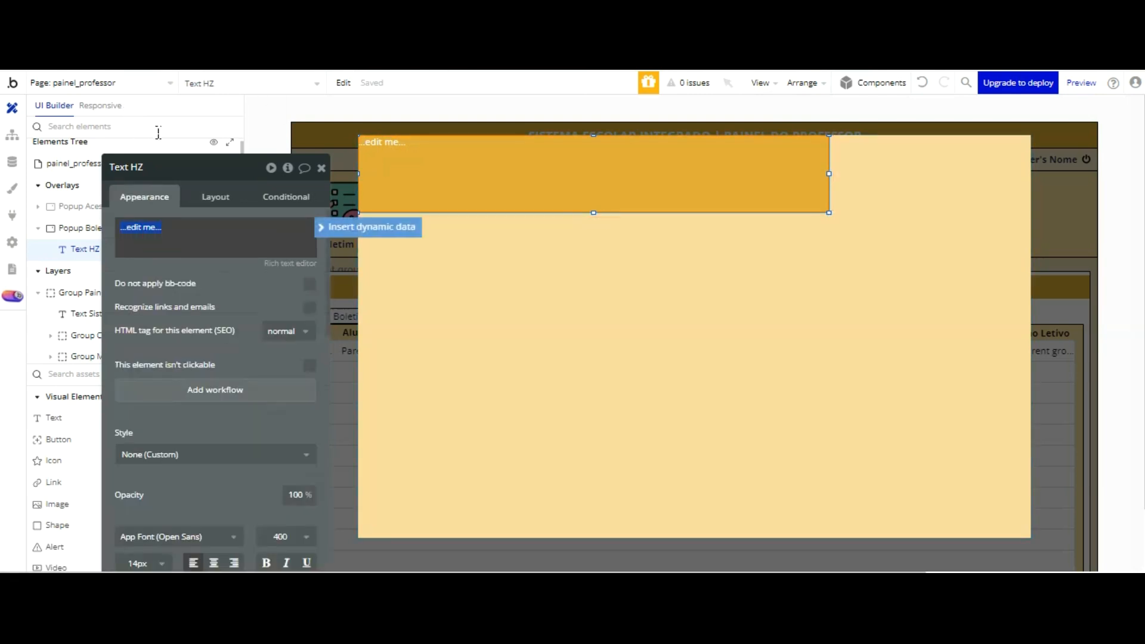
double_click(139, 167)
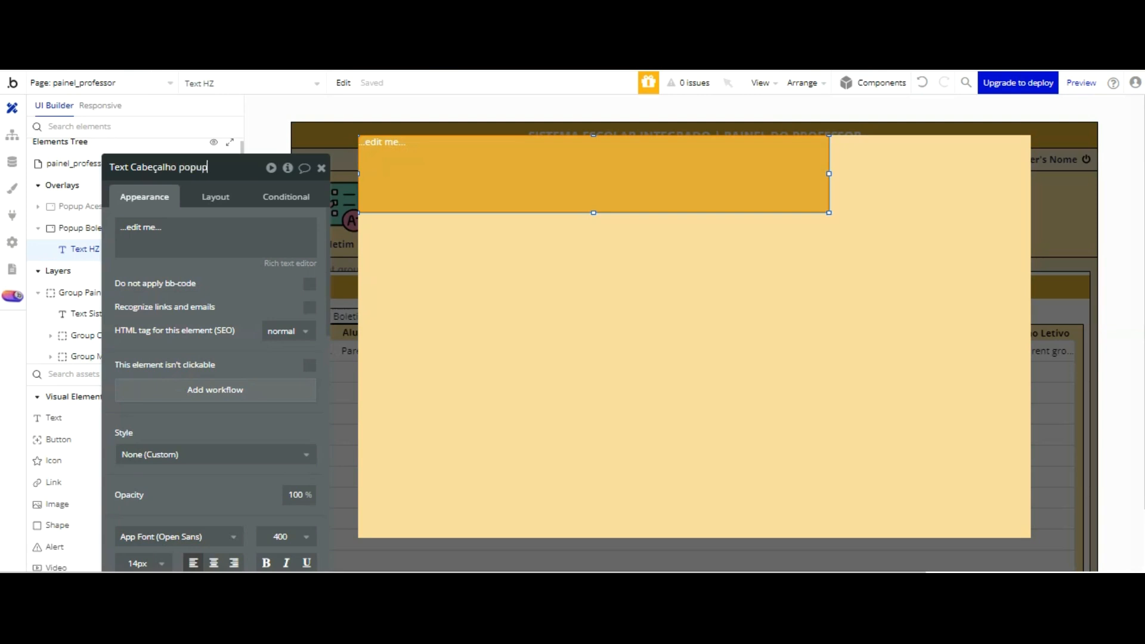
type("boletim escolar")
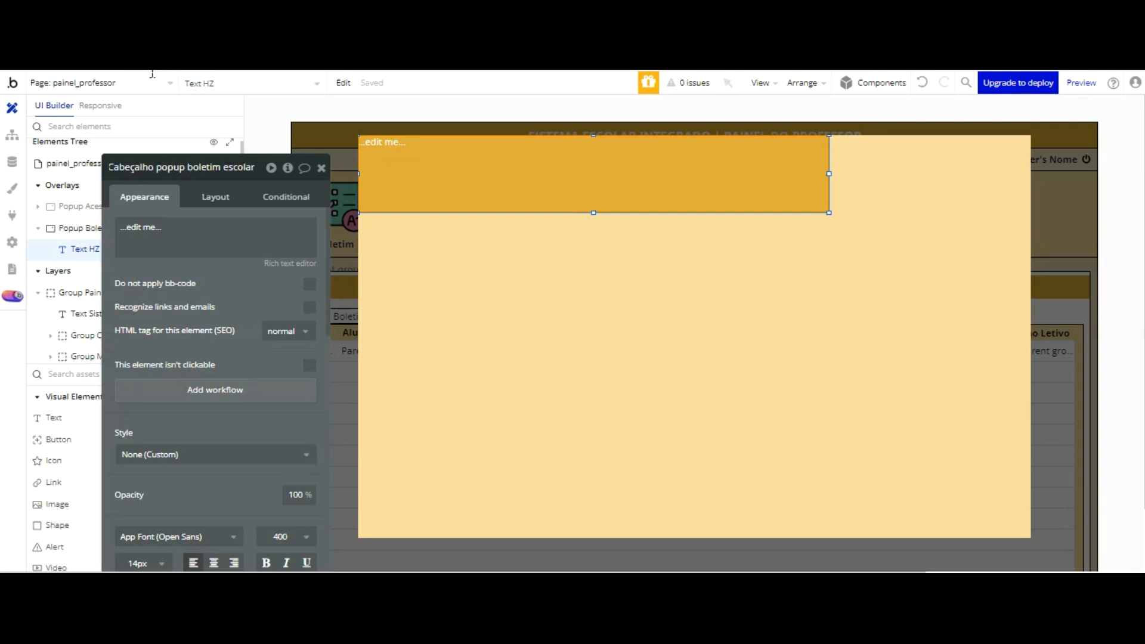
key("Tab")
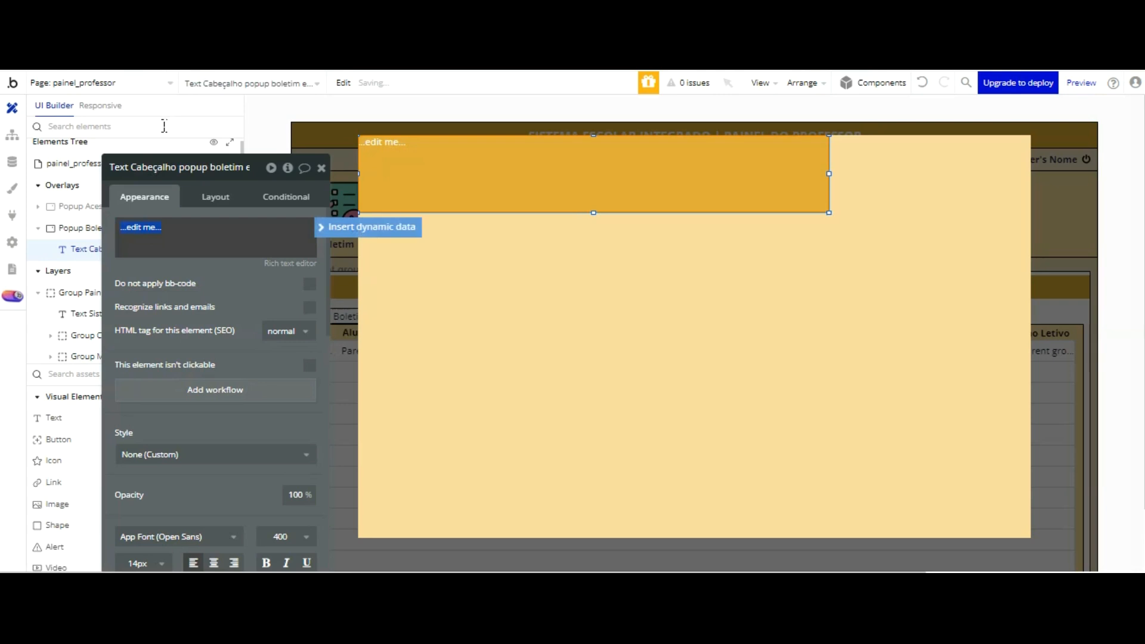
Step: Replace the placeholder text with "Boletim Escolar:" followed by the dynamic value Parent group's Boletim escolar's Aluno
type("Boletim Escolar:")
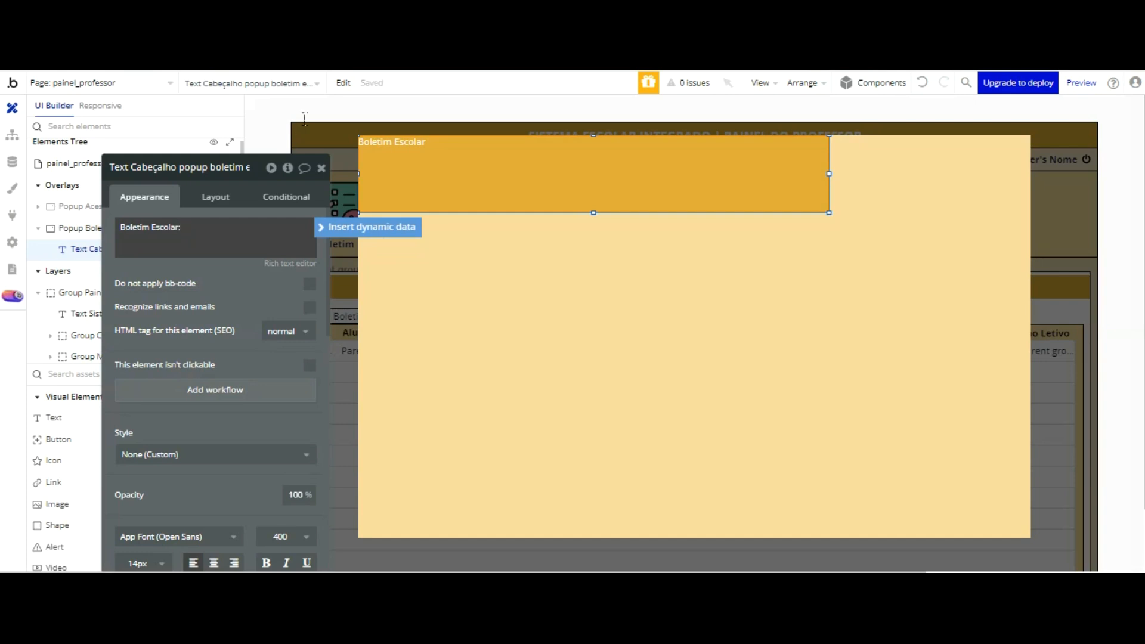
left_click(362, 227)
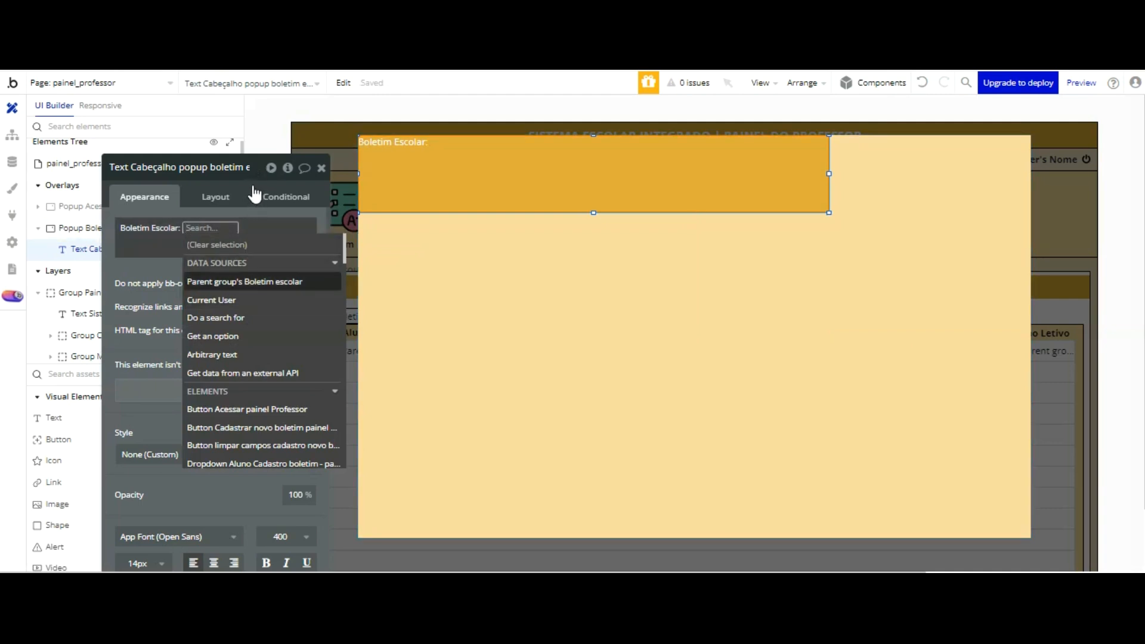
left_click(253, 281)
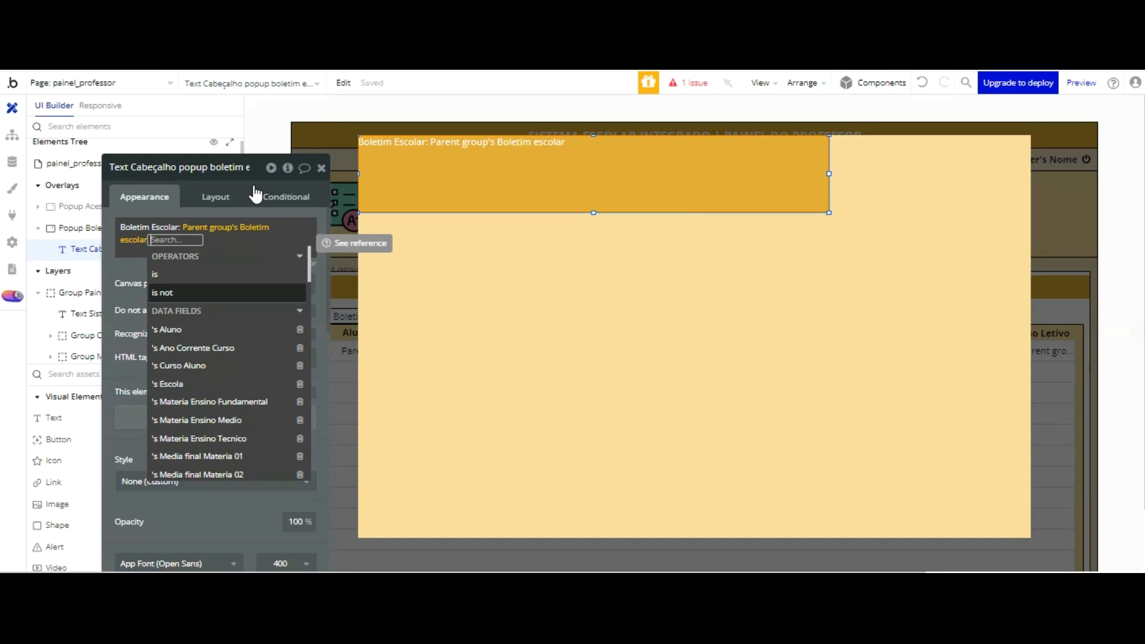
left_click(179, 330)
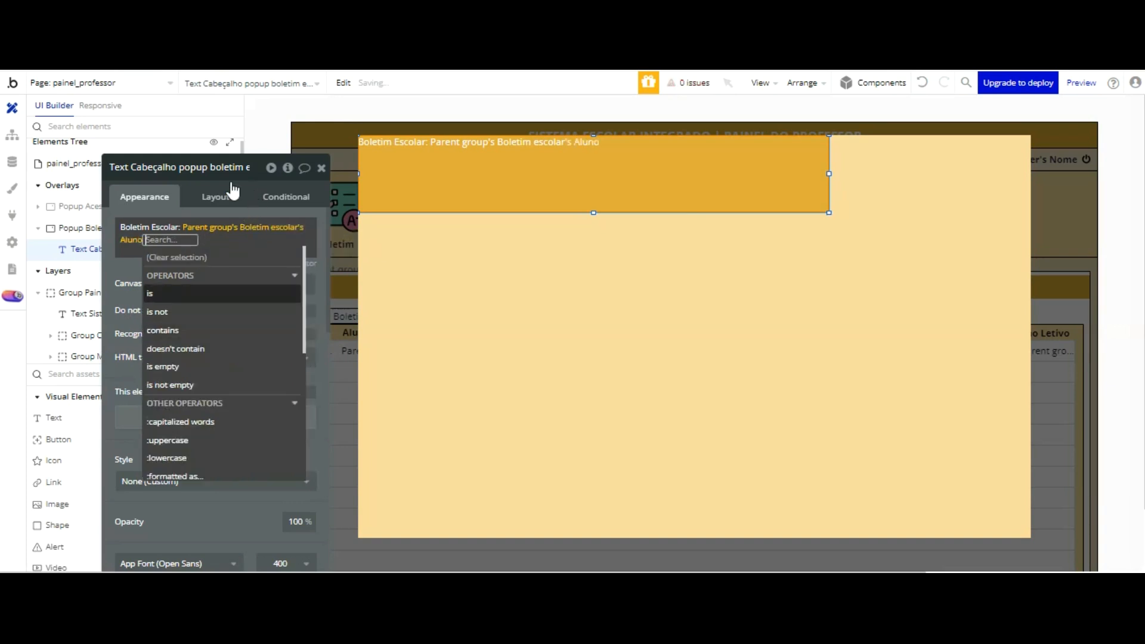
left_click(173, 109)
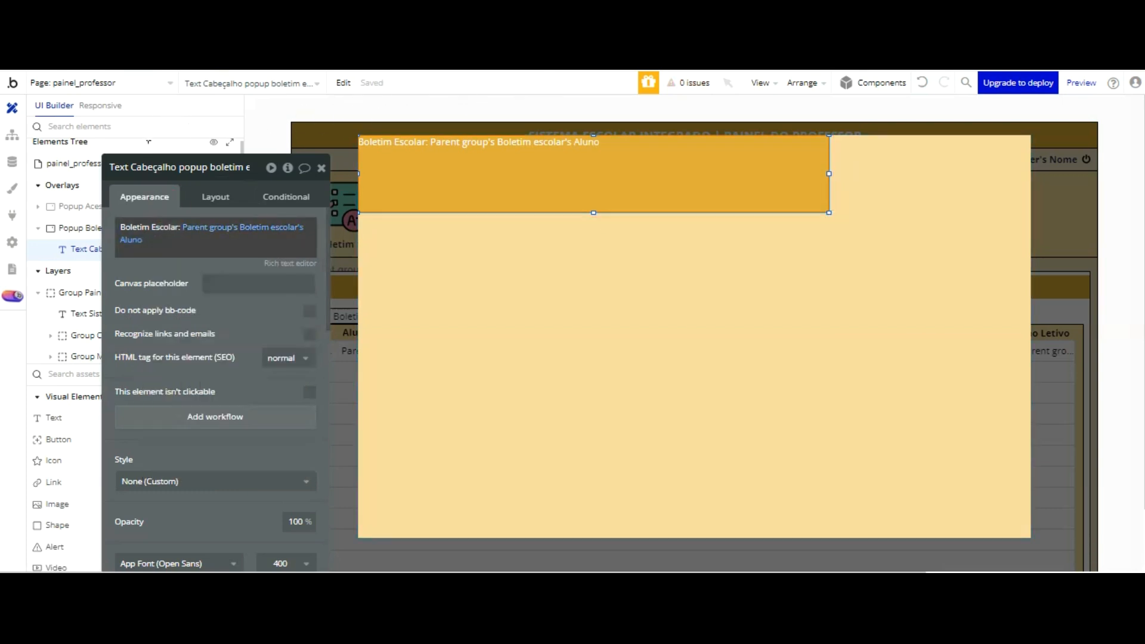
Step: Add a new line "Curso:" followed by the dynamic value Parent group's Boletim escolar's Curso Aluno's Display
left_click(148, 242)
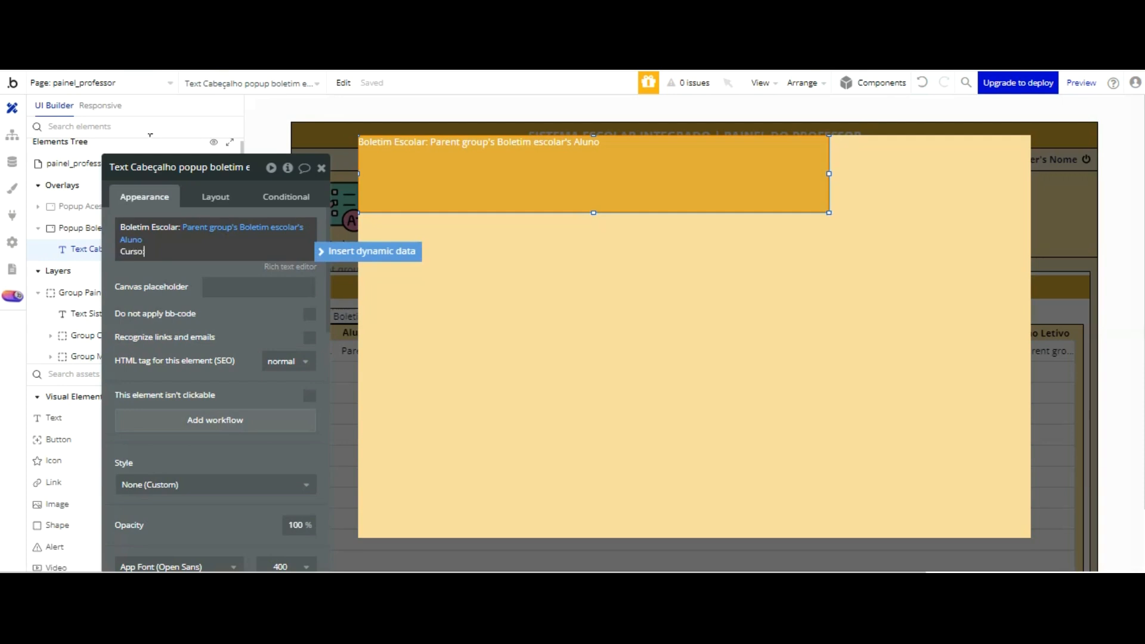
left_click(374, 251)
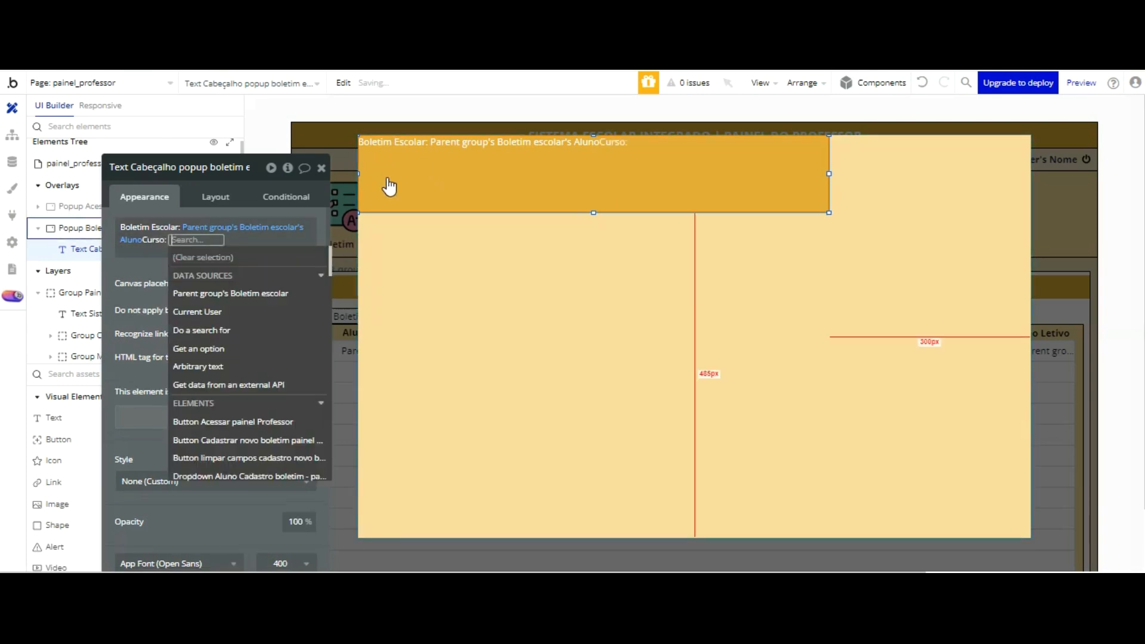
left_click(240, 294)
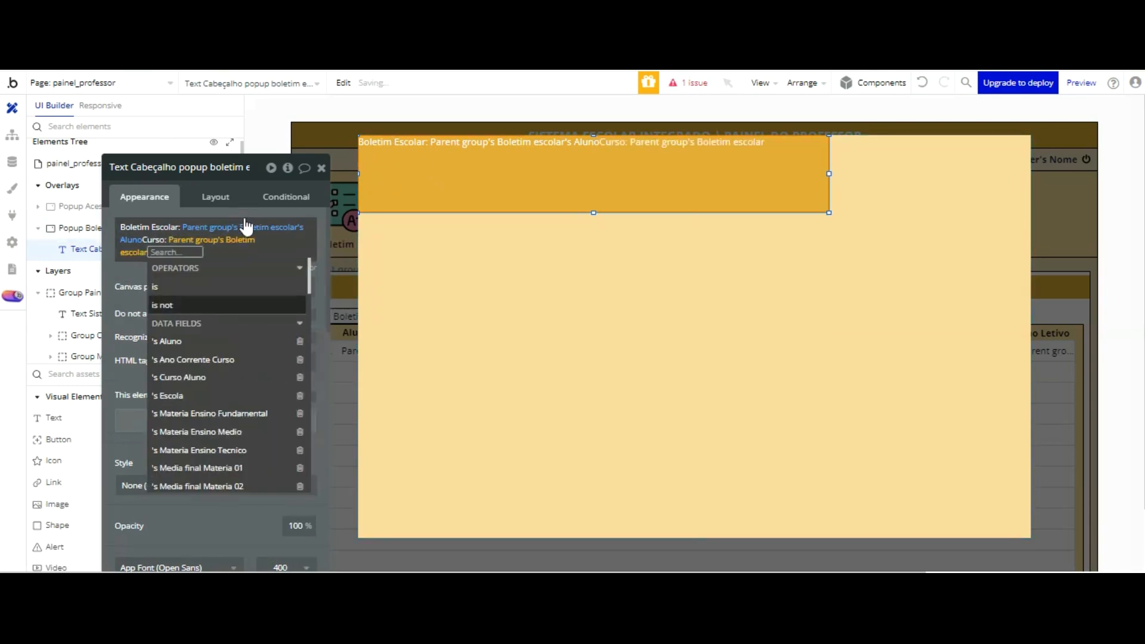
left_click(179, 377)
left_click(127, 173)
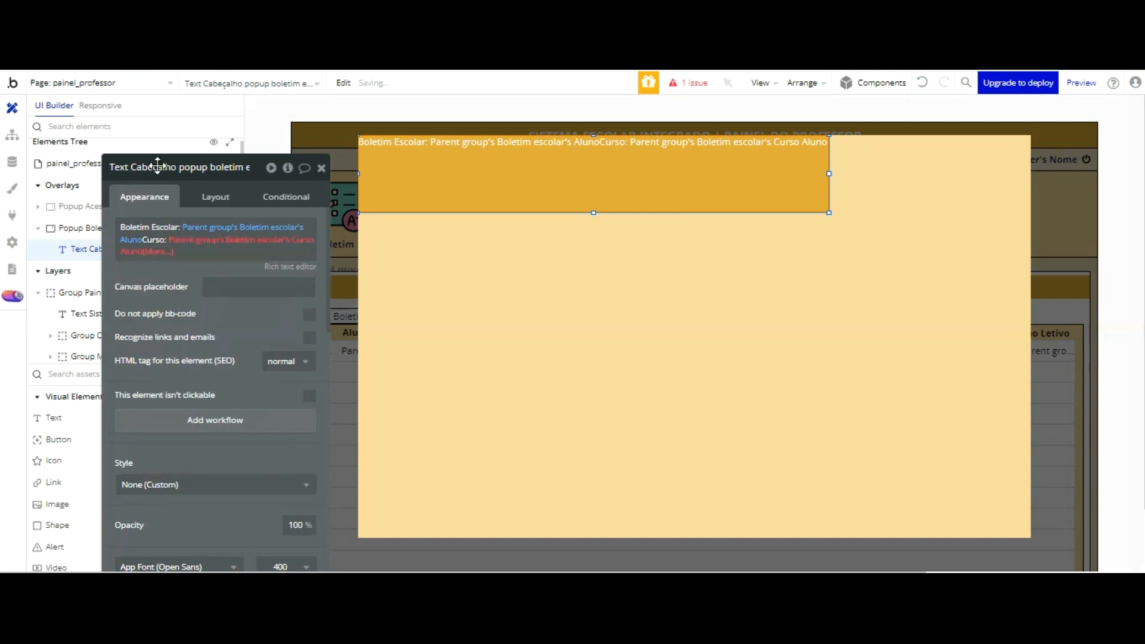
left_click(164, 251)
left_click(171, 279)
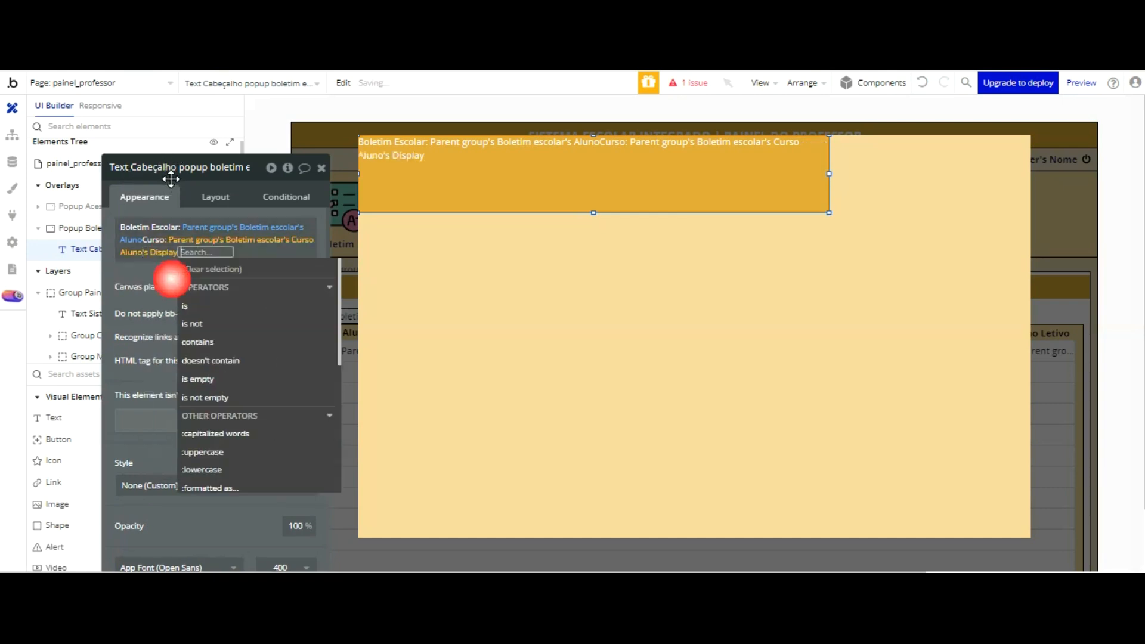
left_click(140, 275)
Step: Add a new line "Professor:" followed by the dynamic value Parent group's Boletim escolar's Professor
left_click(196, 252)
key("Return")
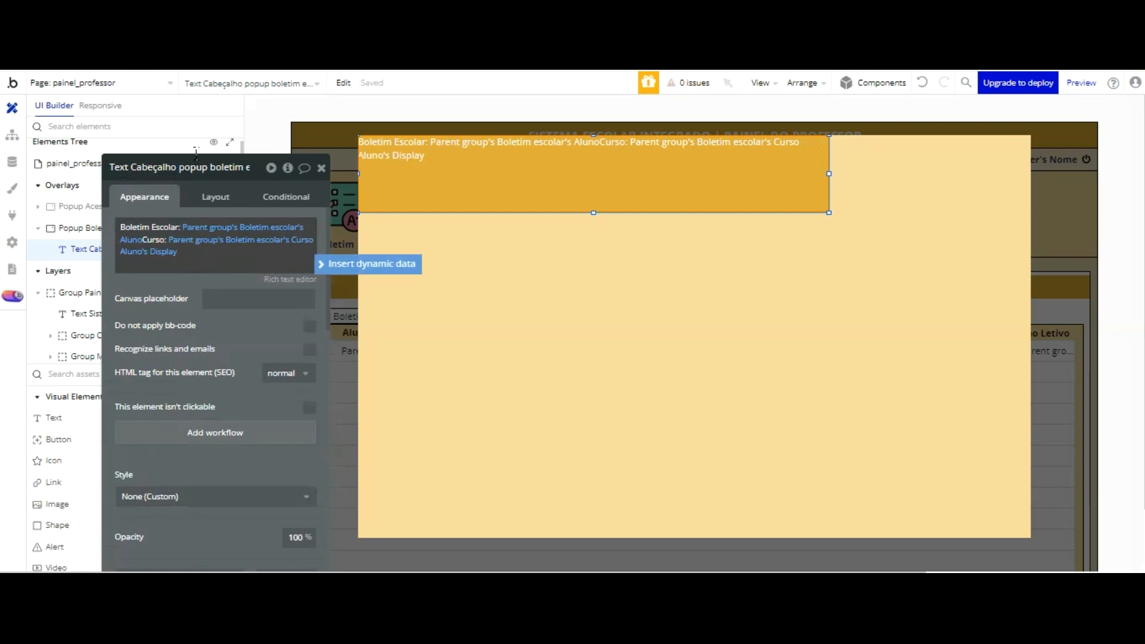
type("Professor:")
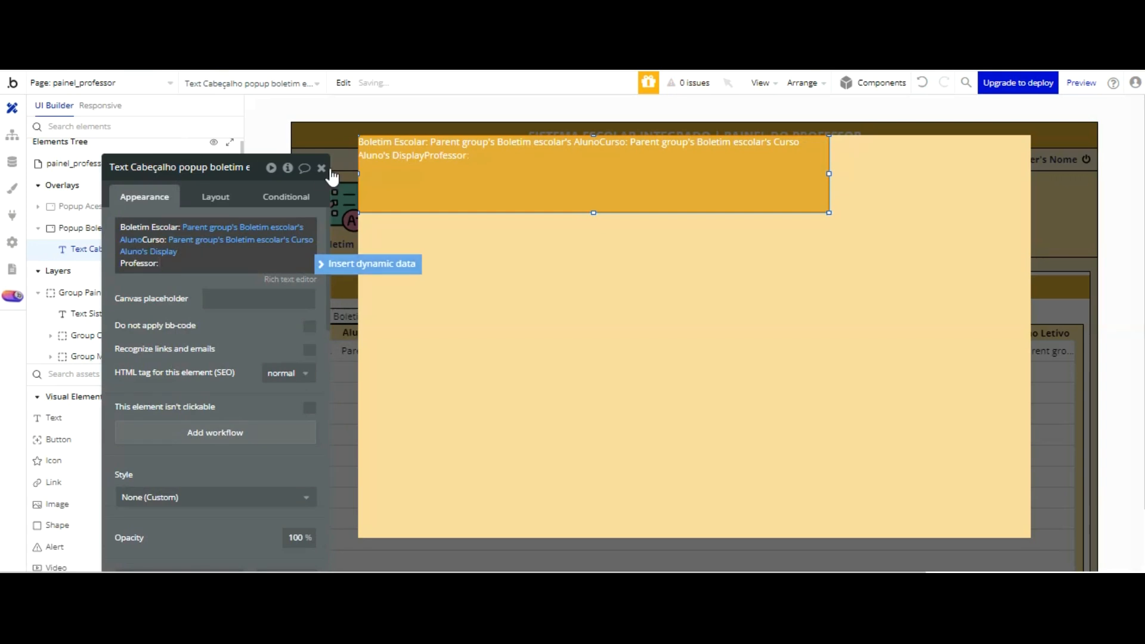
left_click(335, 263)
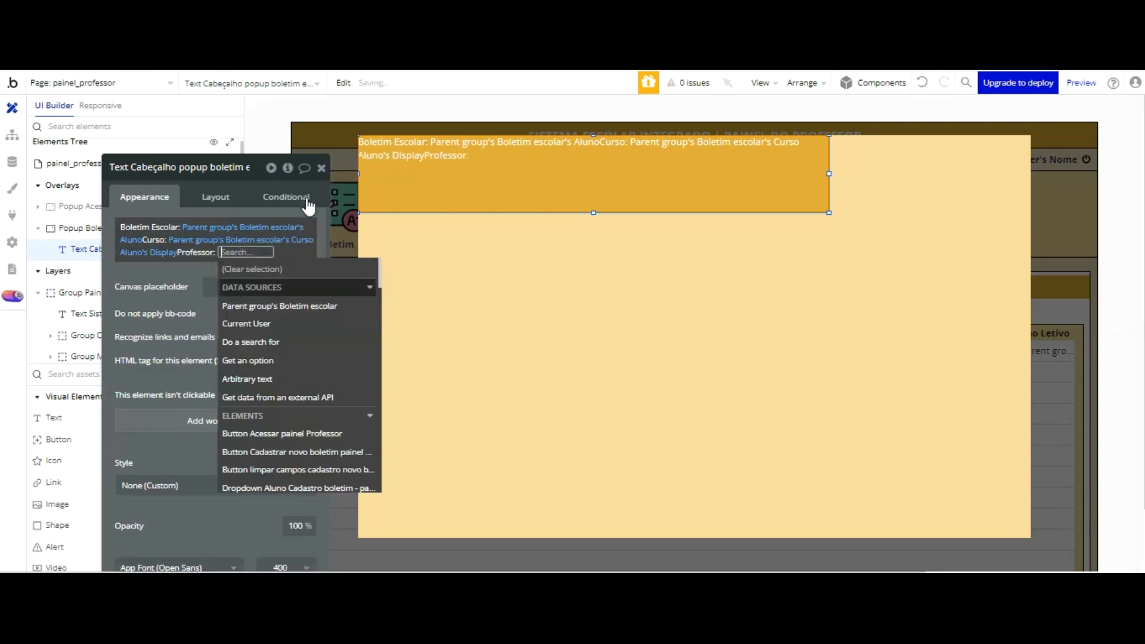
left_click(262, 303)
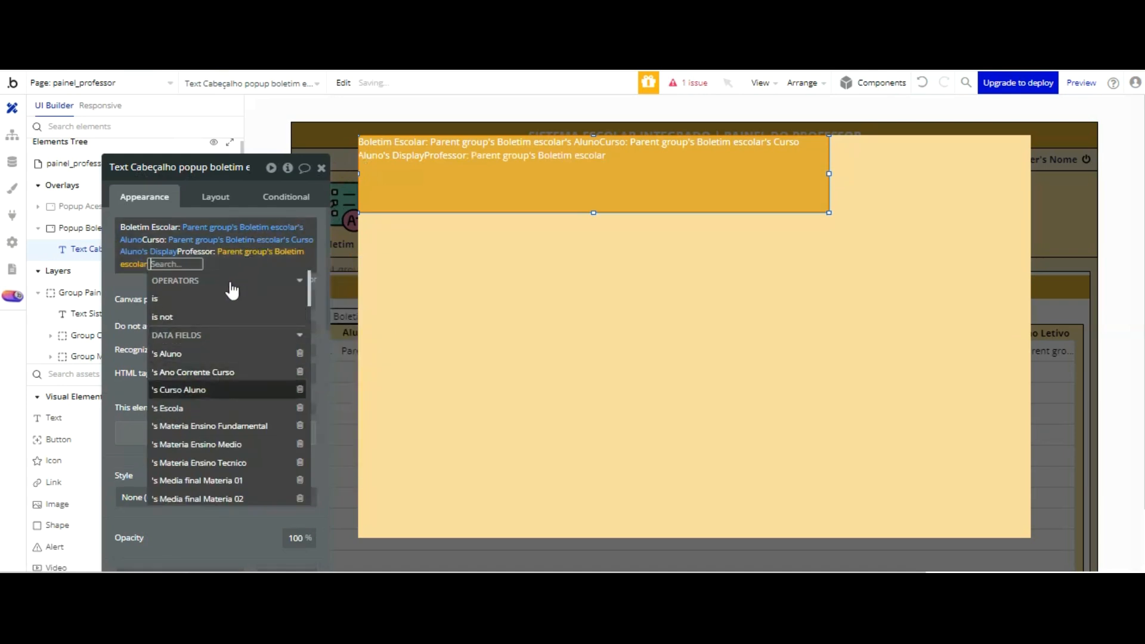
scroll(240, 304, "down", 2)
scroll(240, 305, "down", 20)
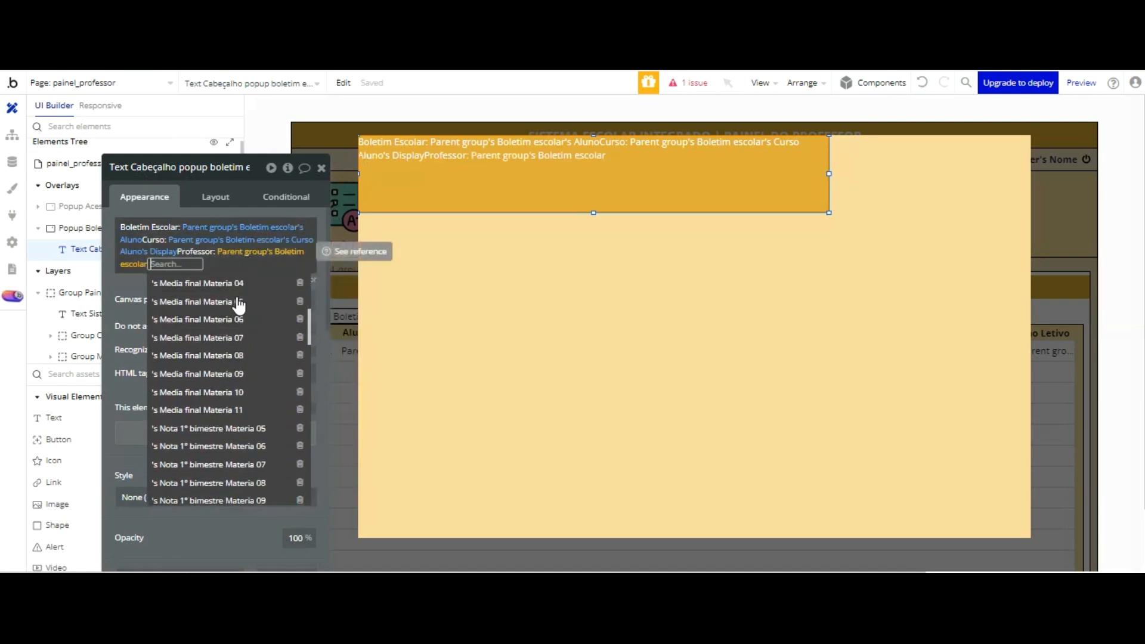
scroll(238, 304, "down", 3)
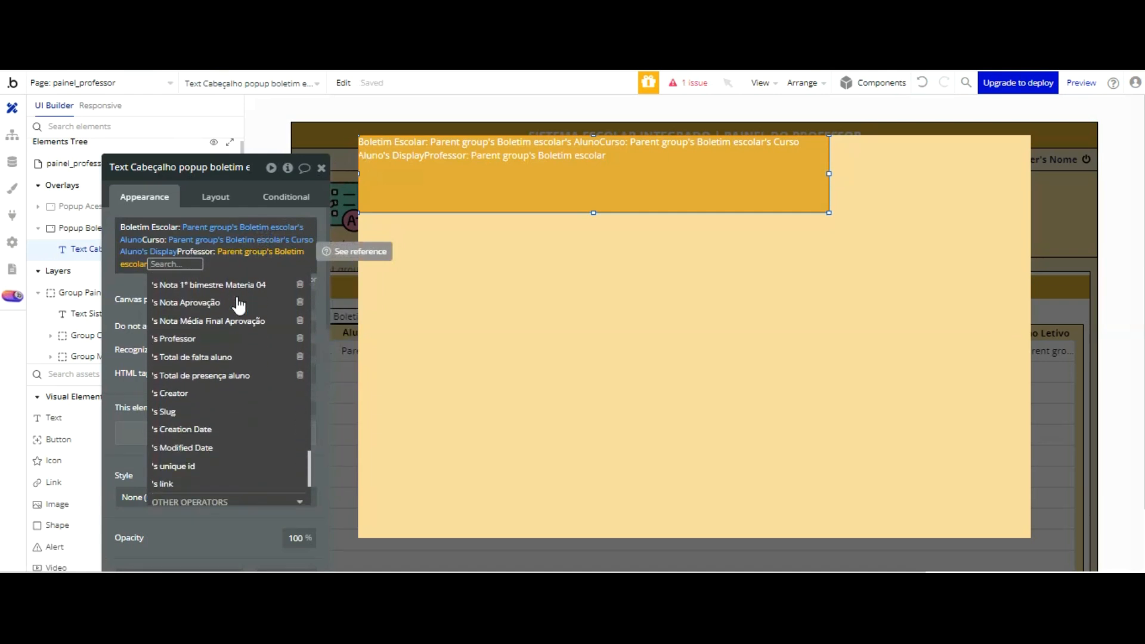
left_click(227, 337)
left_click(168, 283)
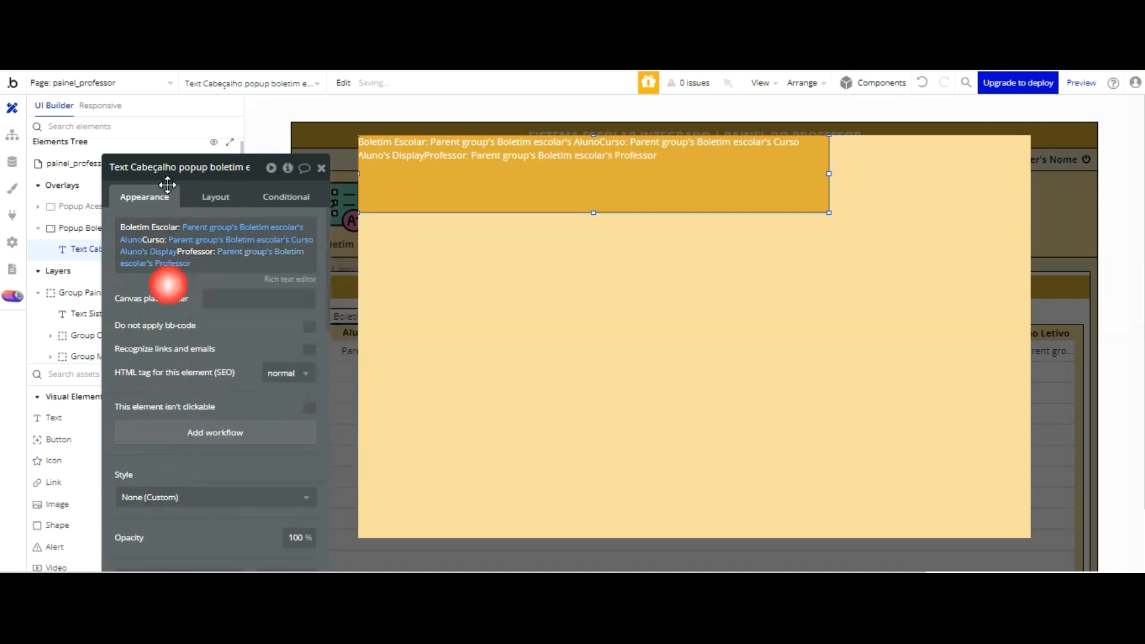
Step: Add a new line "Ano Letivo:" followed by the dynamic value Parent group's Boletim escolar's Ano Corrente Curso
left_click(193, 260)
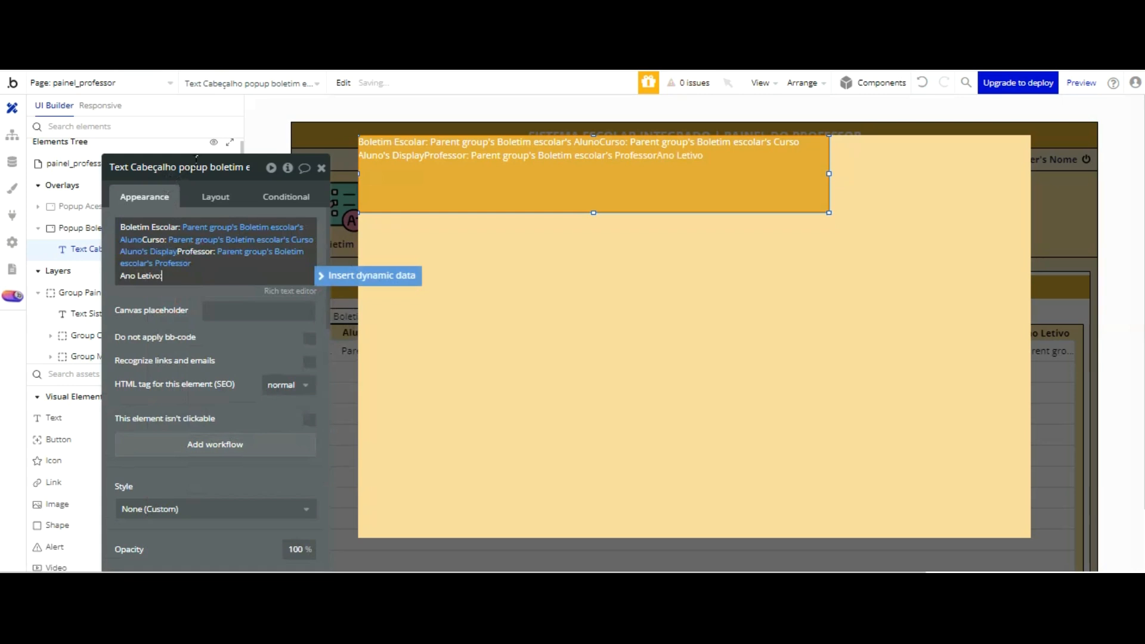
left_click(346, 277)
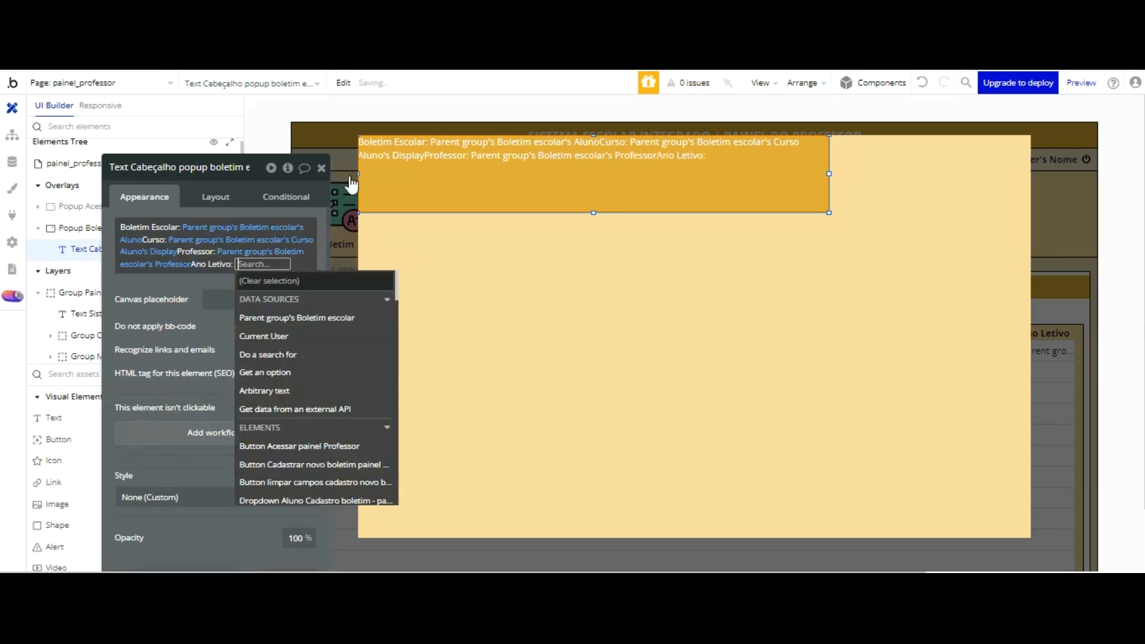
left_click(328, 317)
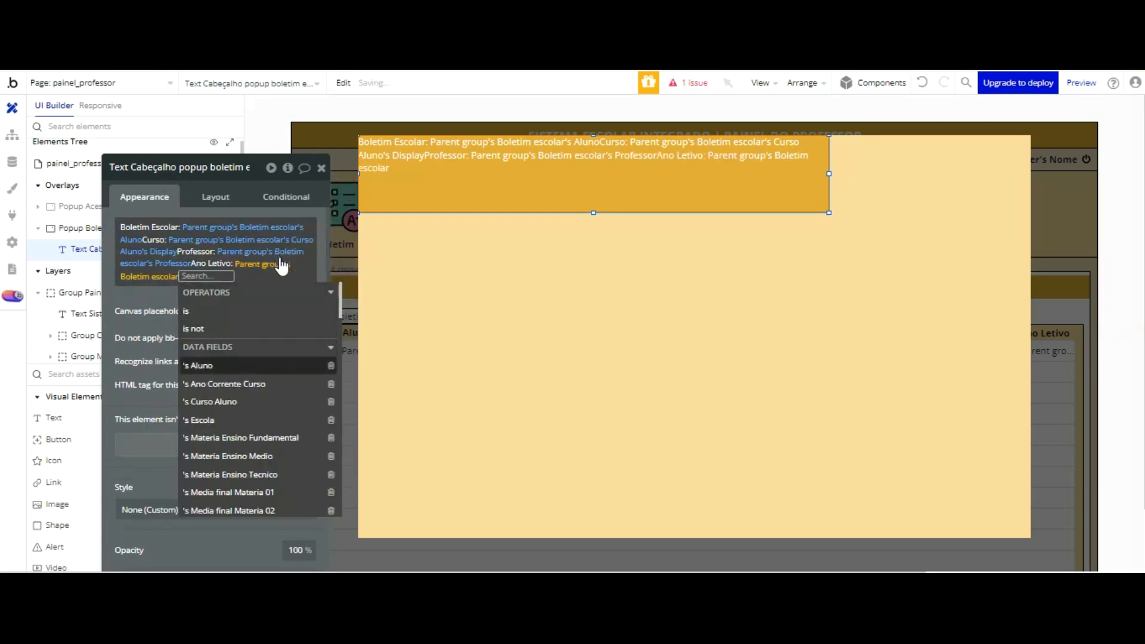
key("Up")
key("Return")
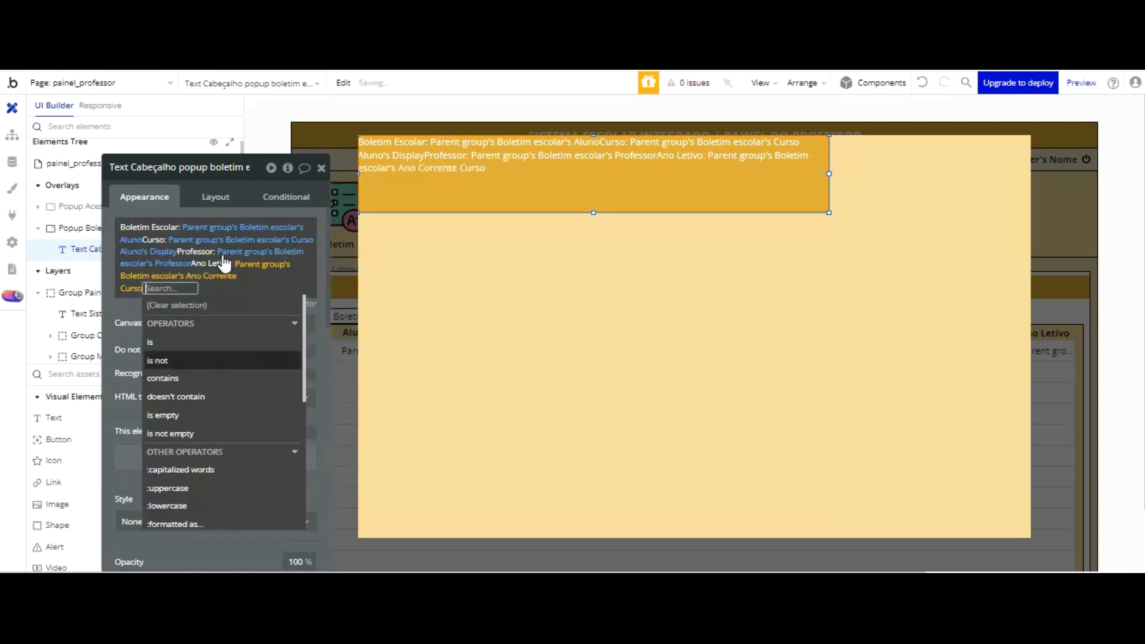
left_click(120, 202)
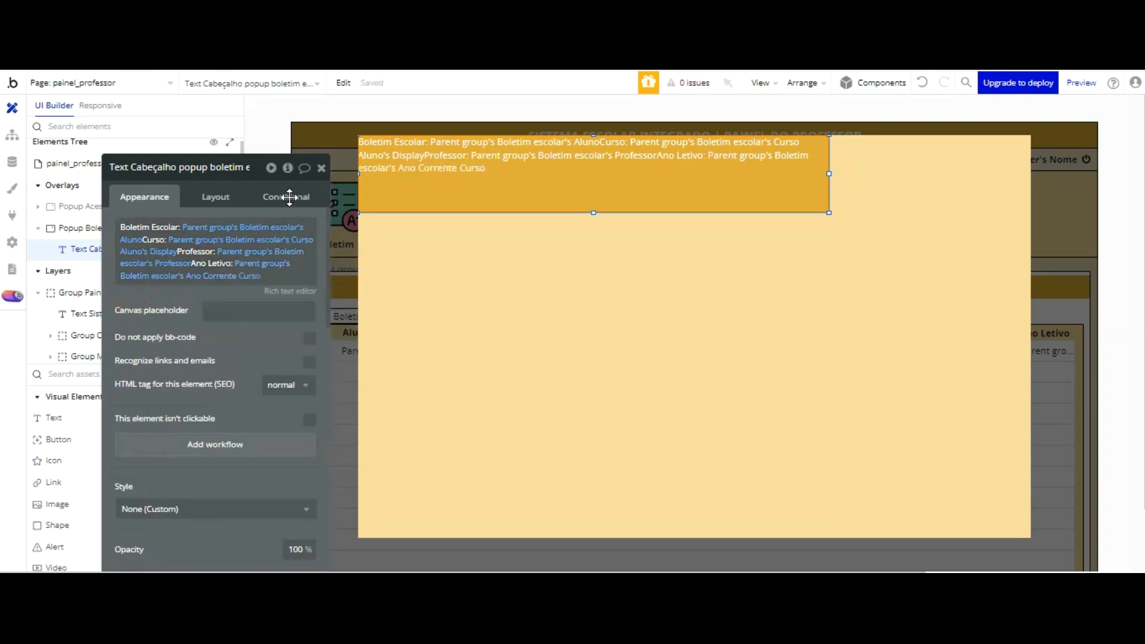
Step: Try to bold "Boletim Escolar:" and break the line before "AlunoCurso:", bolding it too, in the rich text editor
left_click(290, 292)
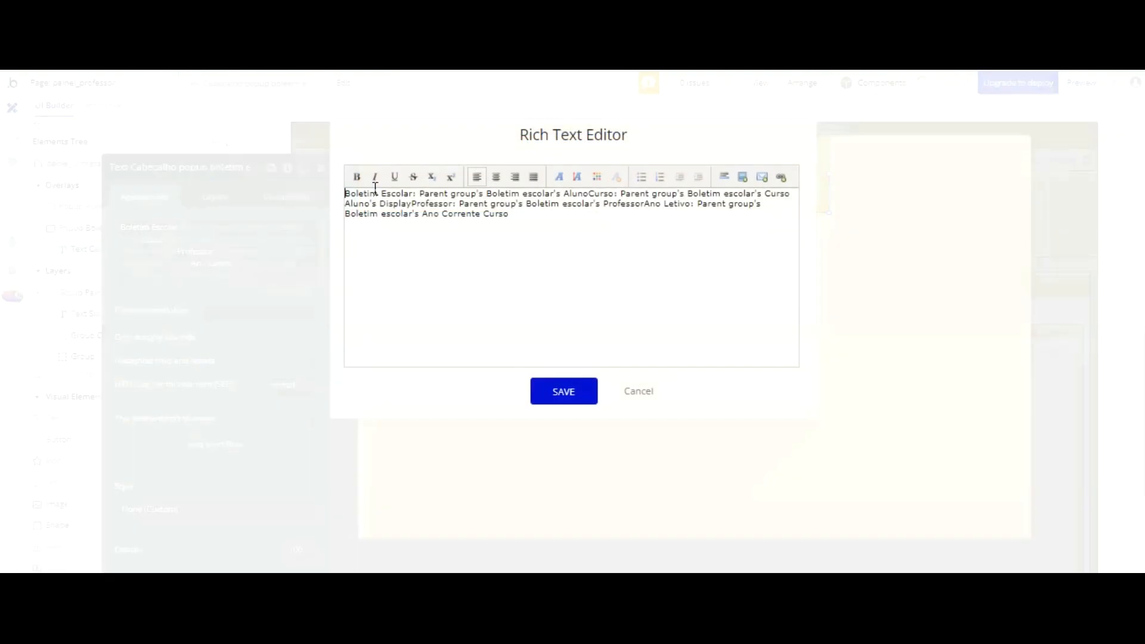
left_click_drag(417, 194, 341, 195)
left_click(357, 177)
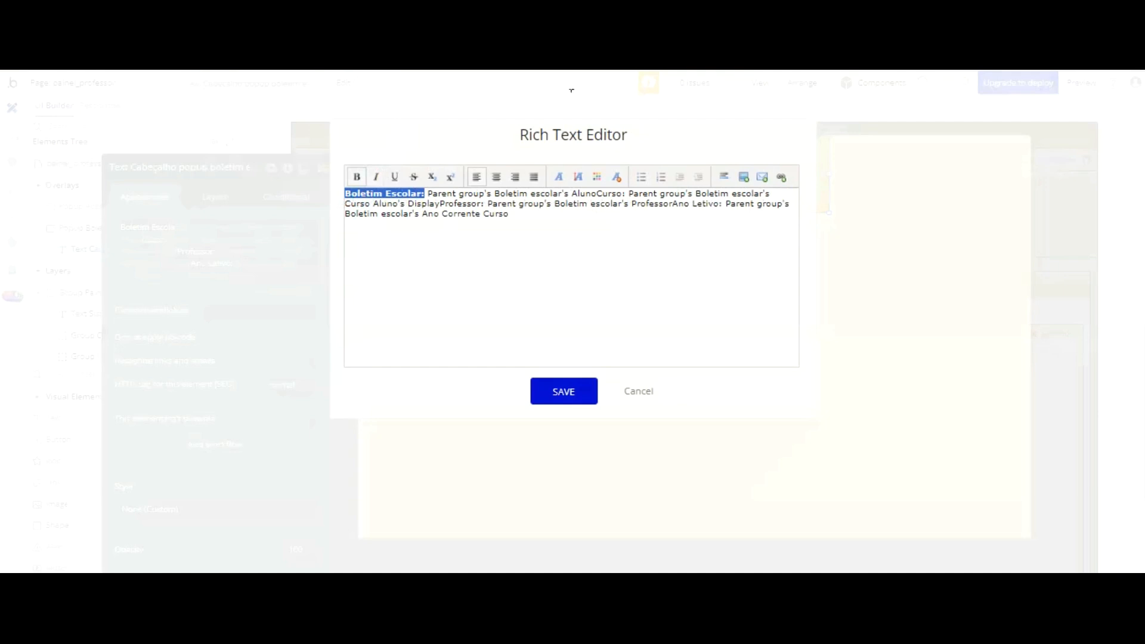
left_click(569, 195)
key("Return")
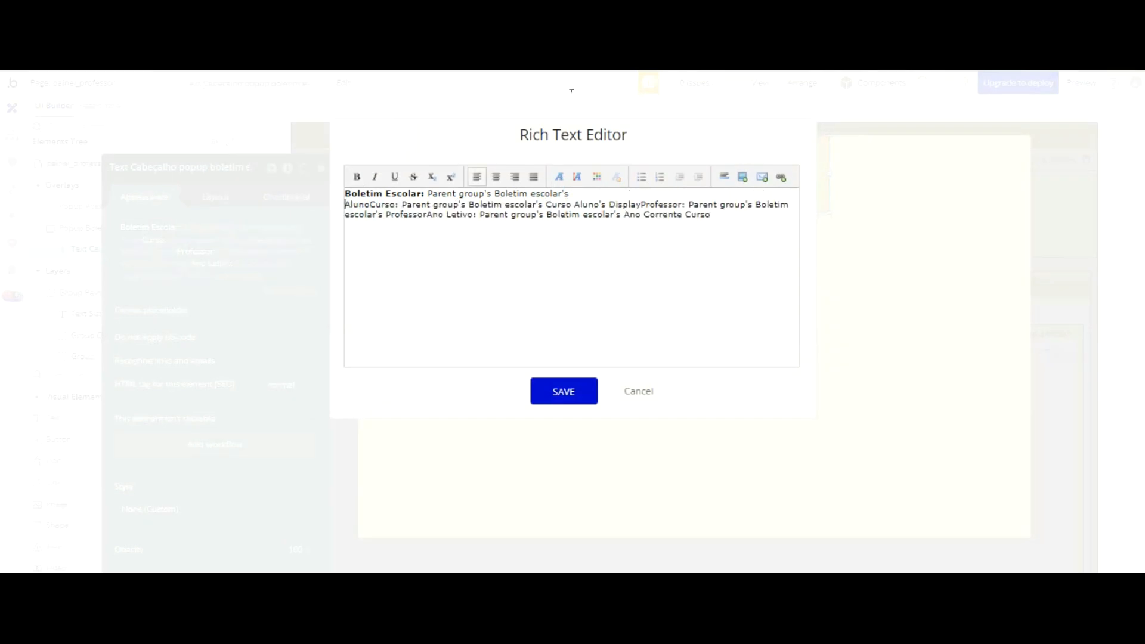
left_click_drag(403, 204, 345, 204)
left_click(358, 176)
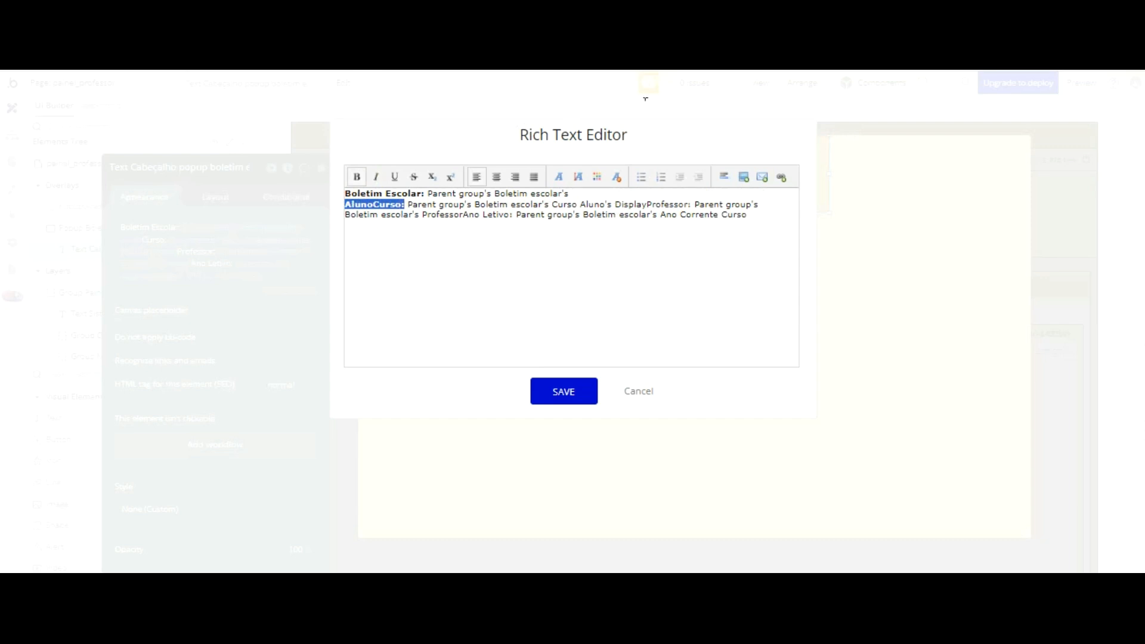
Step: Try to put "Professor:" in bold on its own line and break the line before "Ano Letivo:"
left_click(647, 204)
key("Return")
key("shift+Right")
key("shift+Right")
key("shift+Right")
key("shift+Right")
key("shift+Right")
key("shift+Right")
key("shift+Right")
key("shift+Right")
key("shift+Right")
key("shift+Right")
key("ctrl+b")
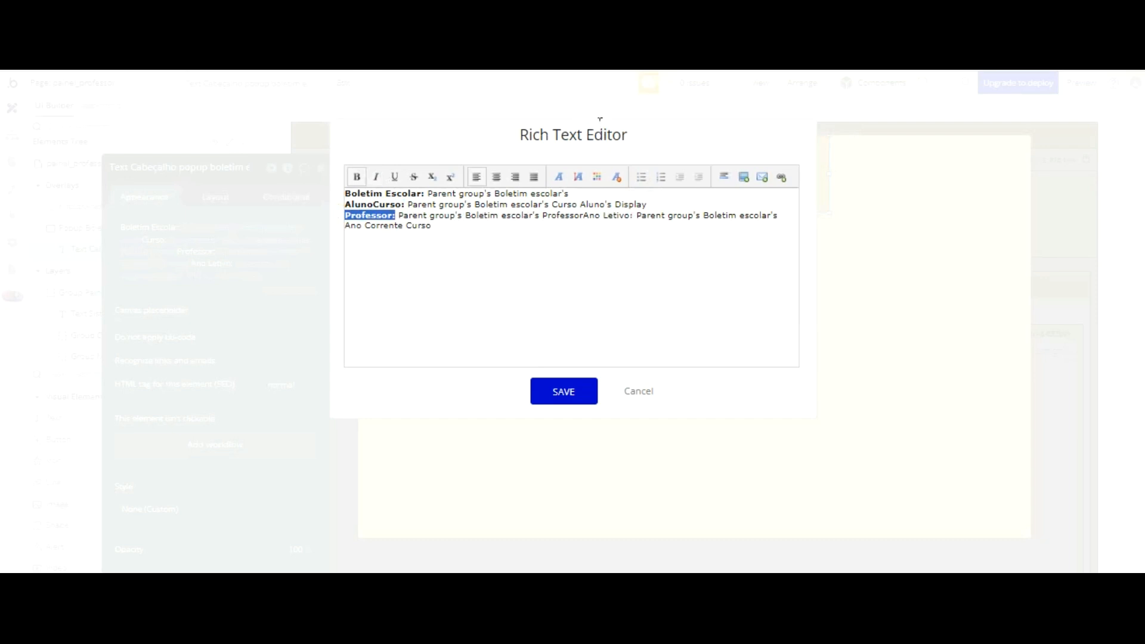
left_click(583, 215)
key("Return")
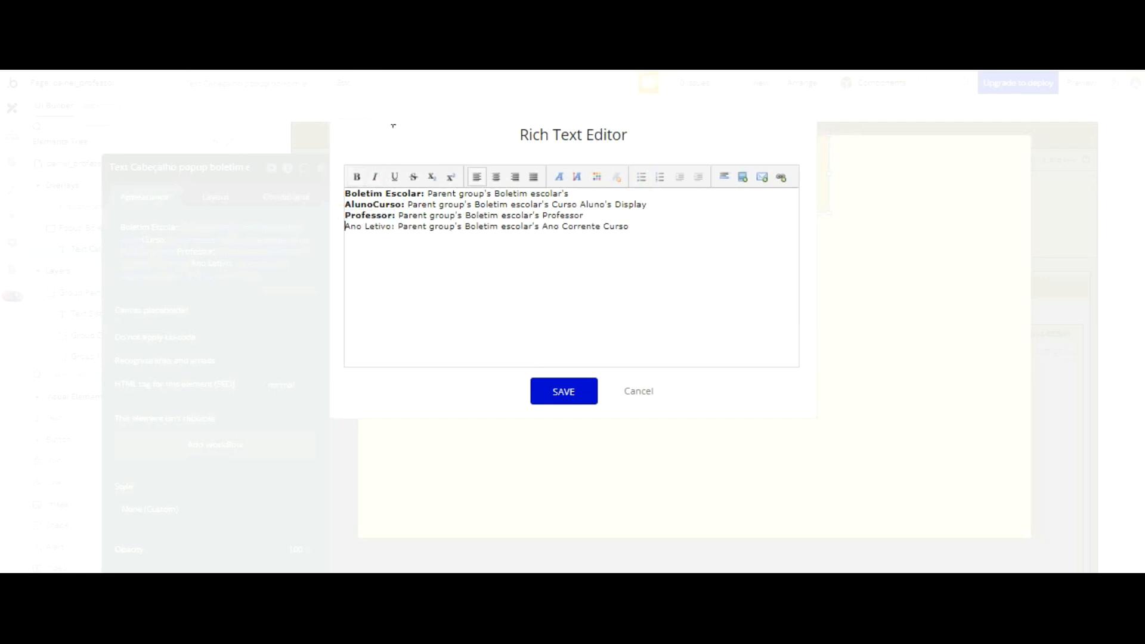
Step: Try to bold "Ano Letivo:" and save the rich text formatting of the header
key("shift+Home")
key("ctrl+b")
left_click_drag(637, 226, 332, 197)
left_click(597, 176)
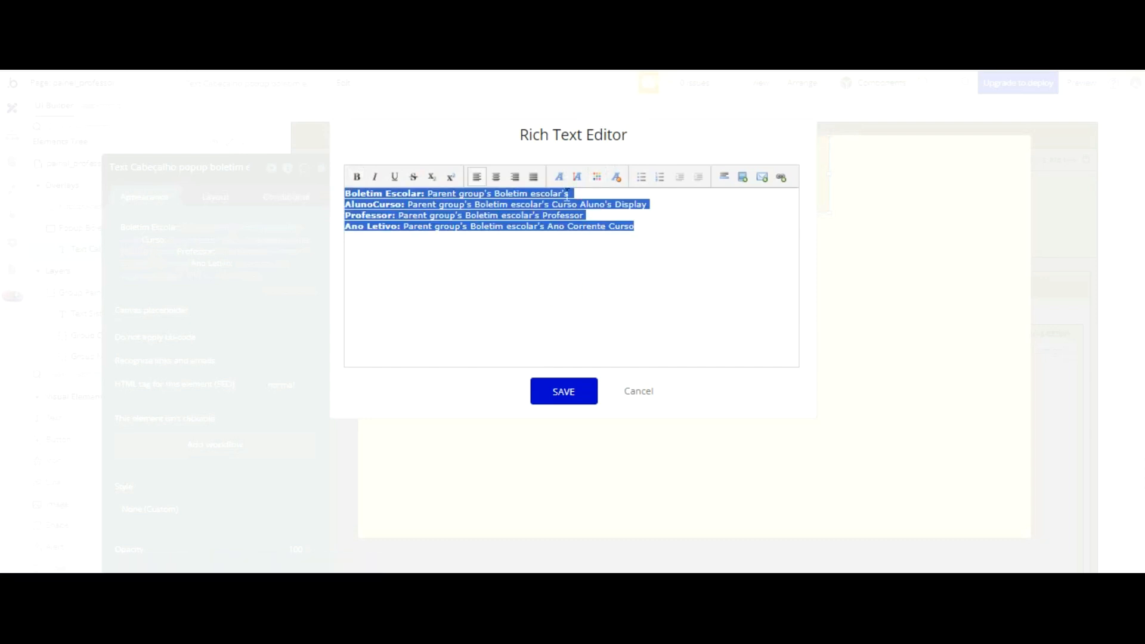
key("Delete")
left_click(572, 386)
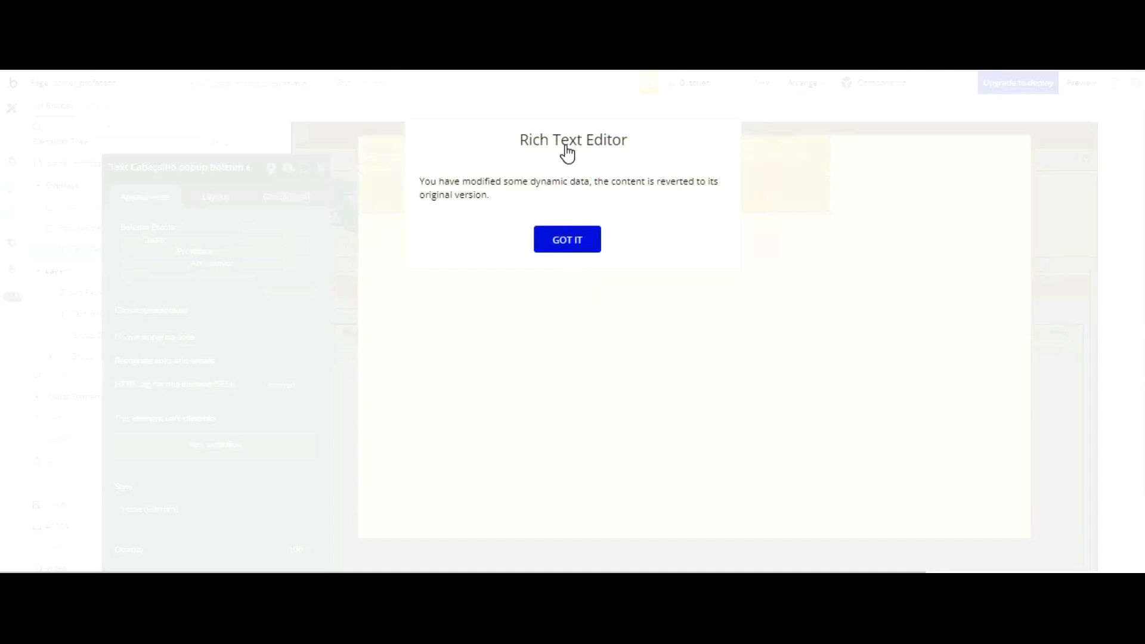
left_click(566, 242)
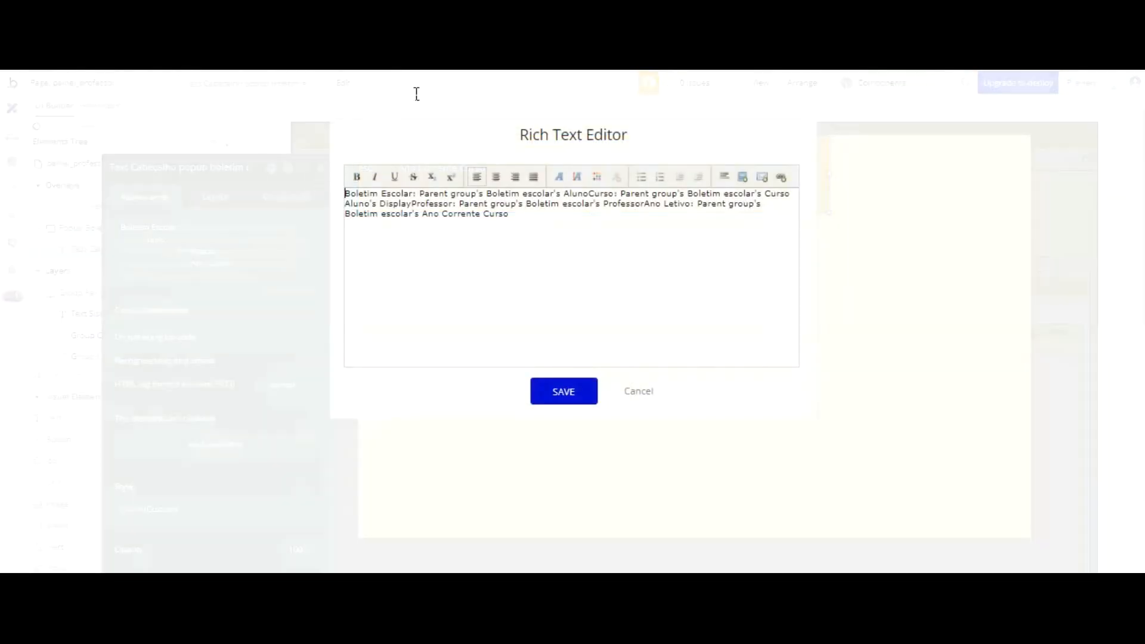
Step: In the rich text editor, bold "Boletim Escolar:", break the line after Aluno, and bold "Curso:" on its new line
left_click_drag(416, 194, 345, 194)
left_click(356, 177)
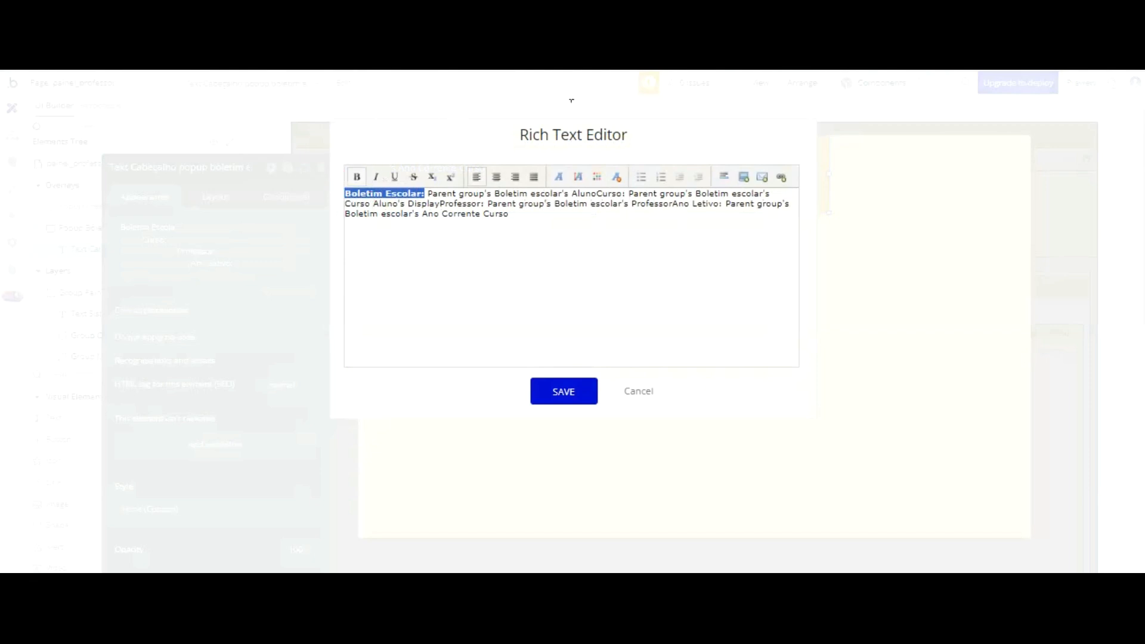
left_click(594, 193)
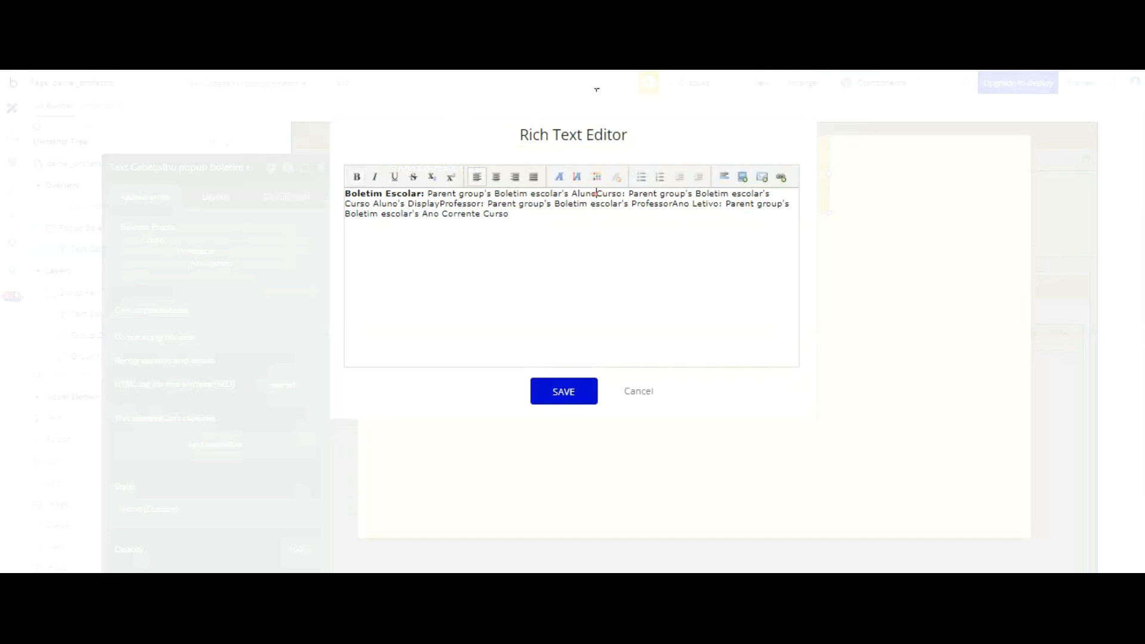
key("Return")
left_click_drag(378, 204, 345, 204)
left_click(357, 177)
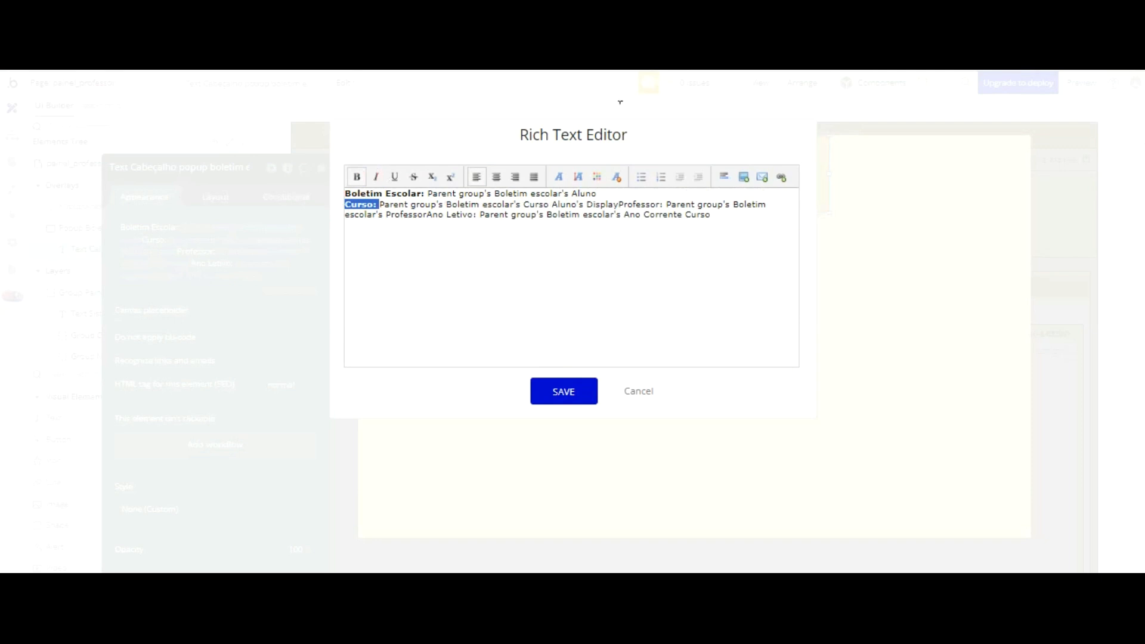
Step: Break the line after Curso Aluno's Display and bold the "Professor:" label
left_click(619, 205)
key("Return")
left_click_drag(390, 216, 344, 216)
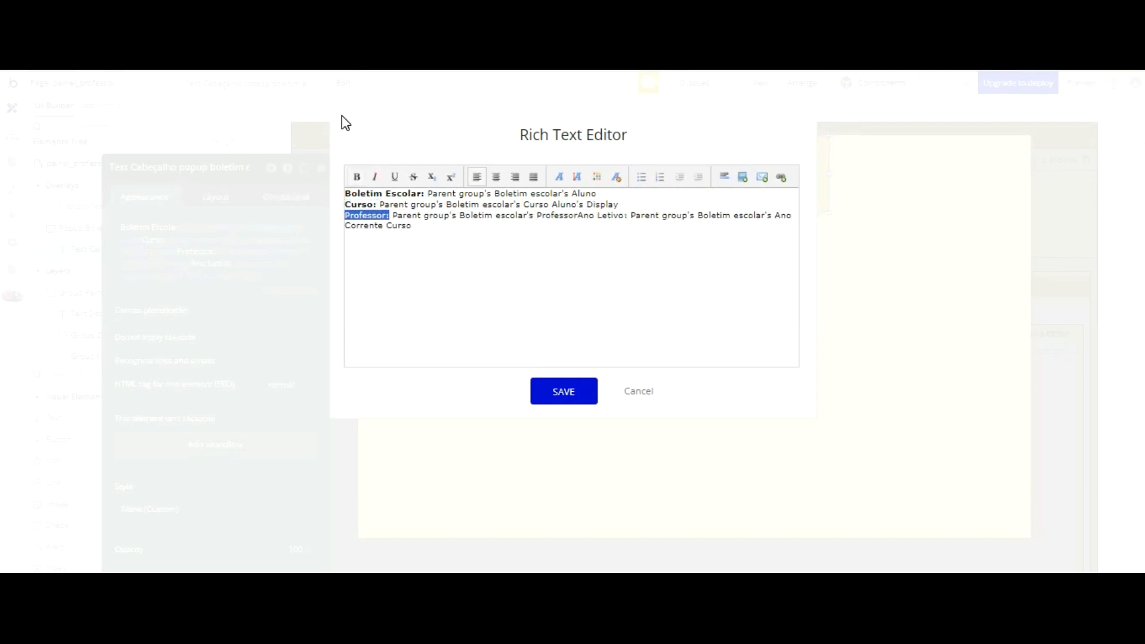
left_click(357, 177)
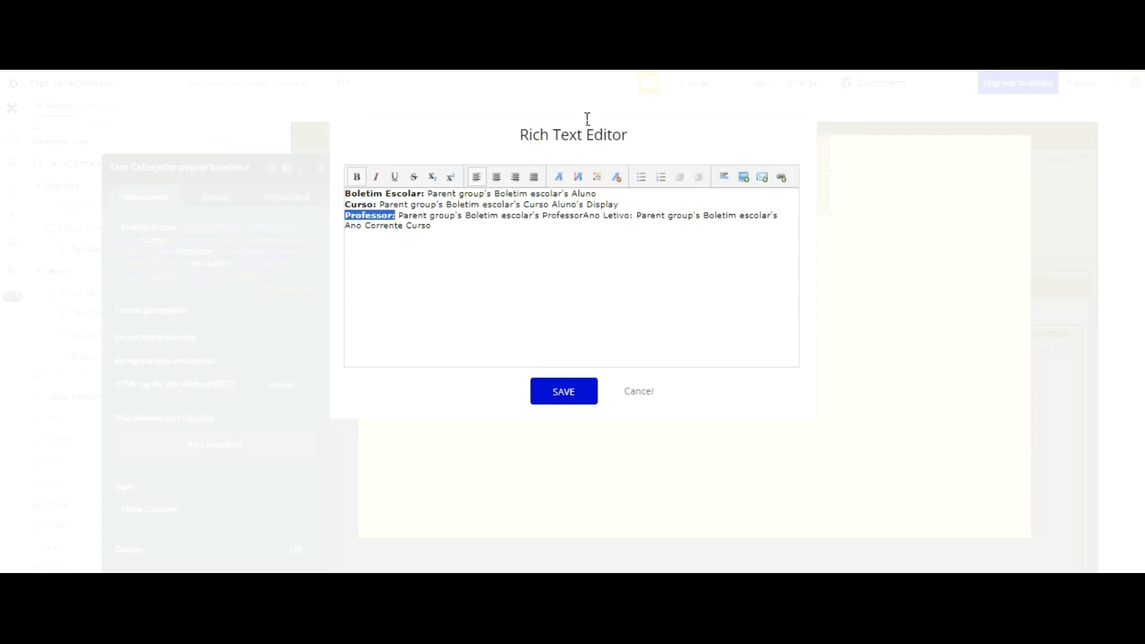
Step: Move "Ano Letivo:" to its own line, bold the label, and save the rich text
left_click(582, 215)
key("Return")
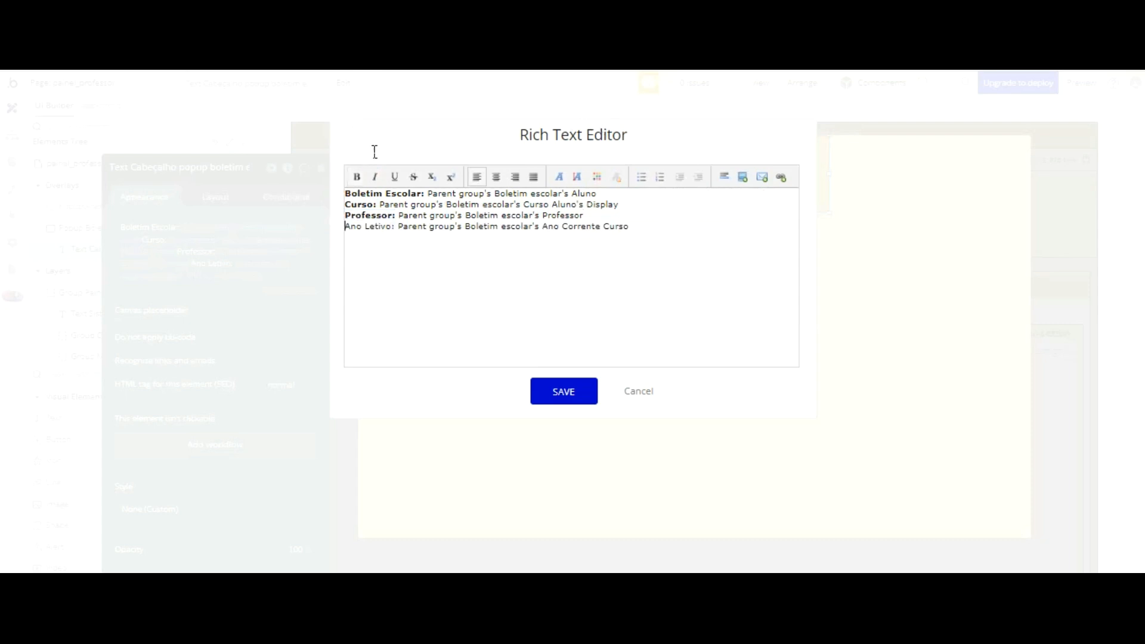
key("shift+Right")
key("shift+Right")
key("shift+Right")
key("shift+Right")
key("shift+Right")
key("shift+Right")
key("shift+Right")
key("shift+Right")
key("shift+Right")
key("shift+Right")
key("shift+Right")
key("ctrl+b")
left_click(564, 391)
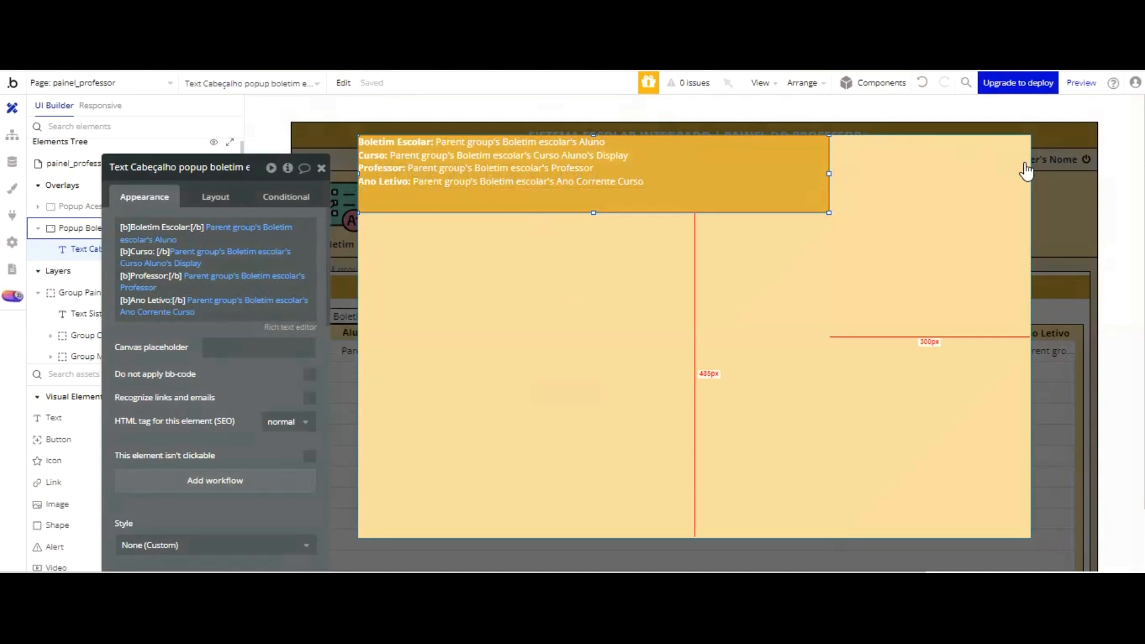
Step: Create a click workflow for Group Listar boletim escolar - painel professor
left_click(1062, 226)
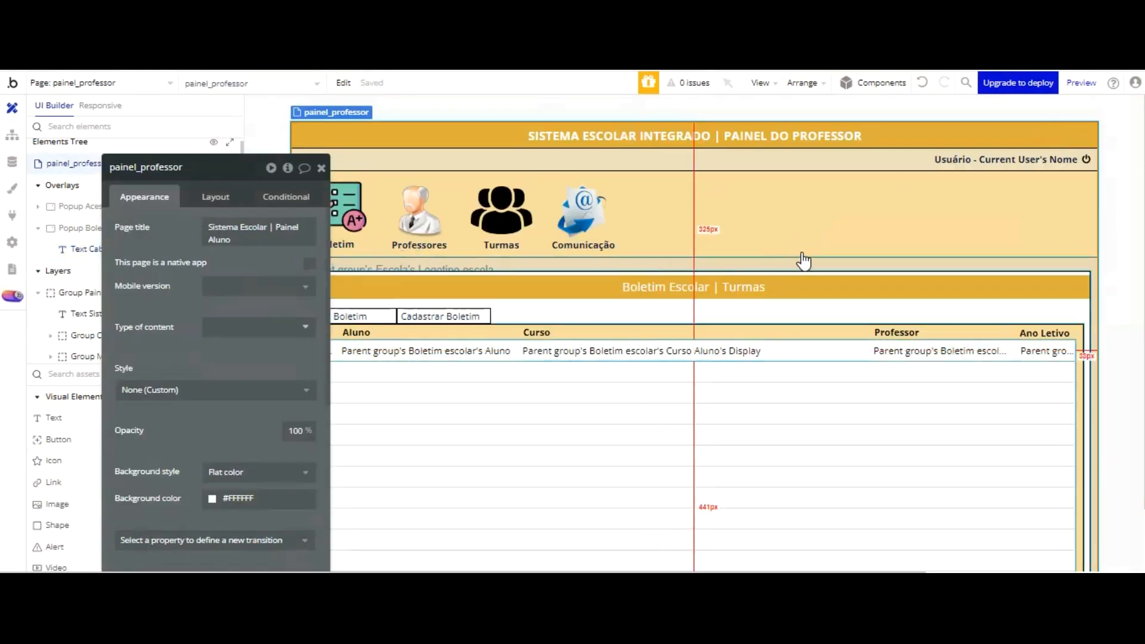
left_click(803, 352)
left_click(219, 321)
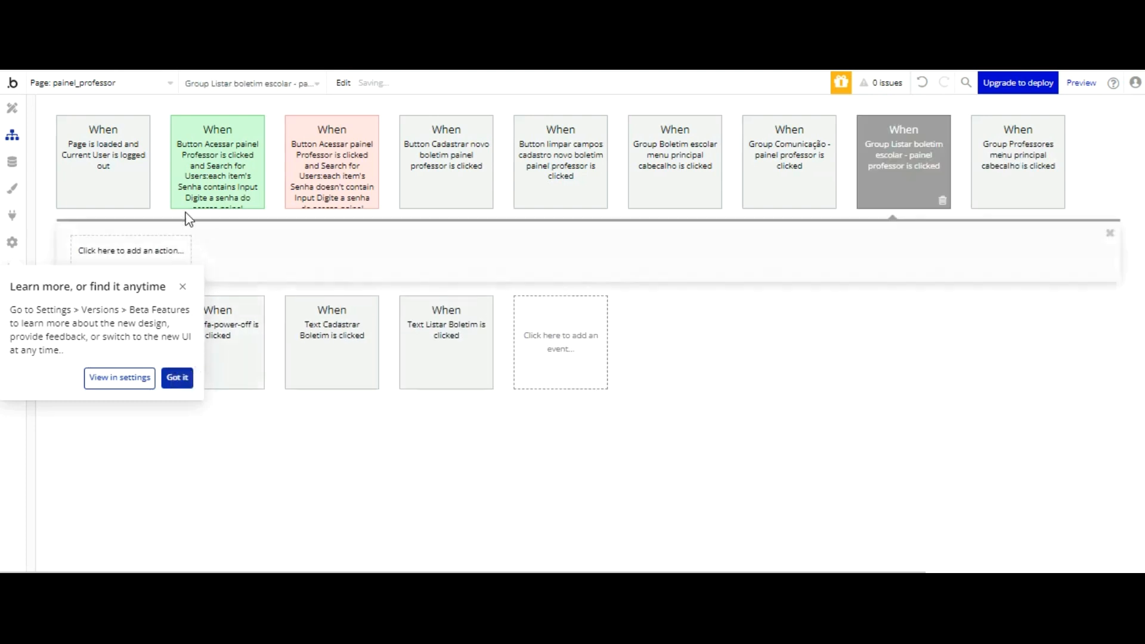
left_click(183, 287)
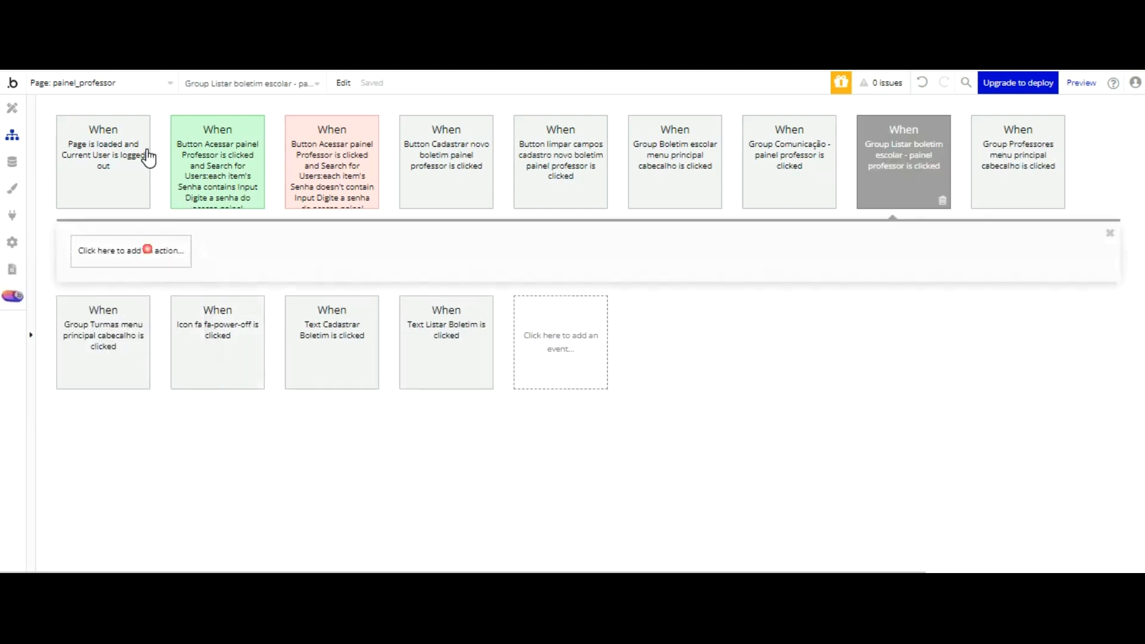
Step: Add a Show action to the workflow with Popup Boletim Escolar as its element
left_click(147, 249)
left_click(143, 249)
left_click(189, 315)
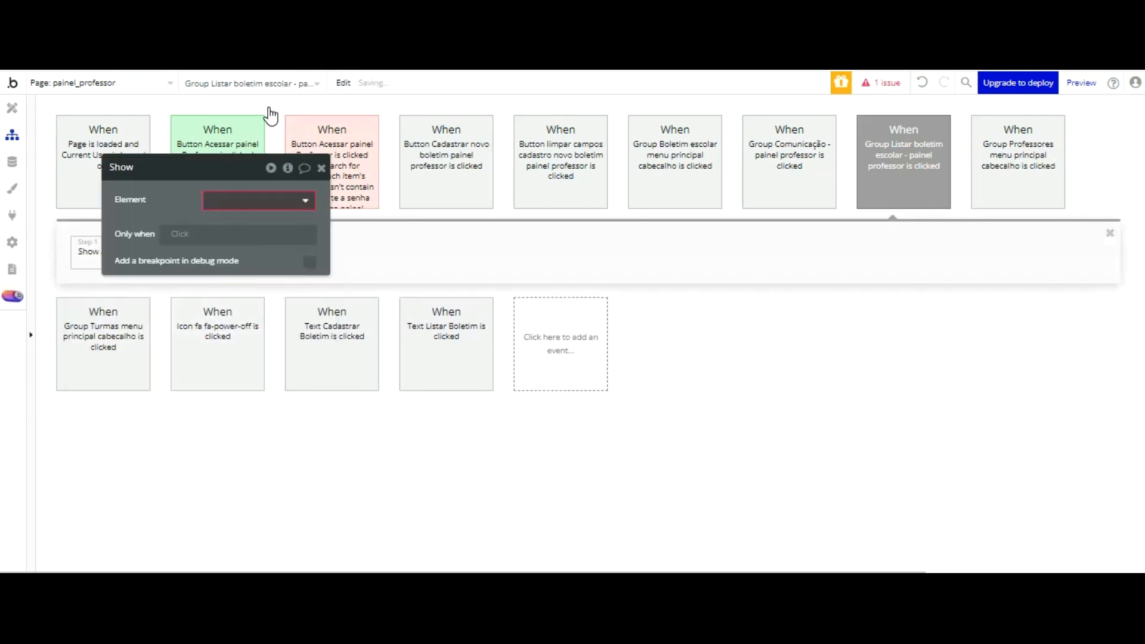
left_click(269, 204)
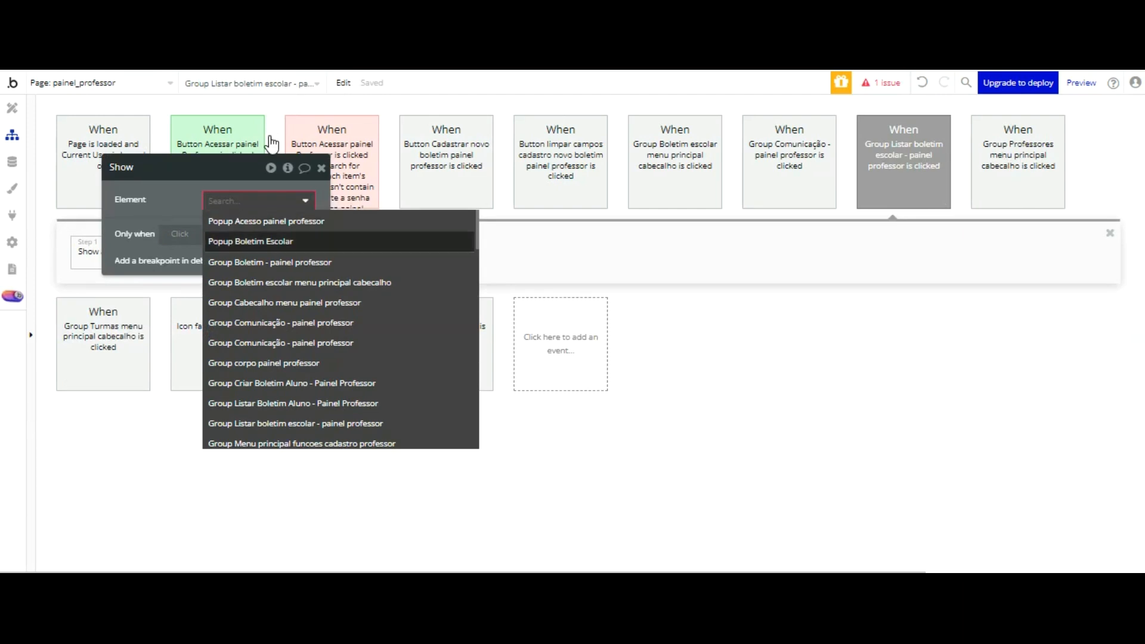
left_click(269, 240)
left_click(459, 248)
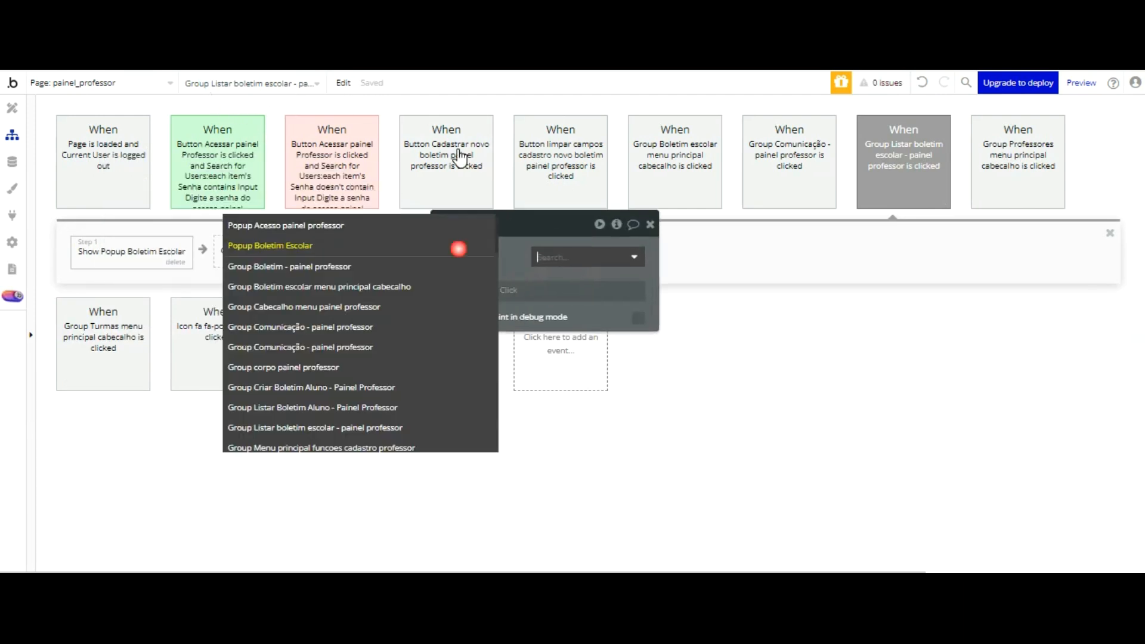
left_click(391, 246)
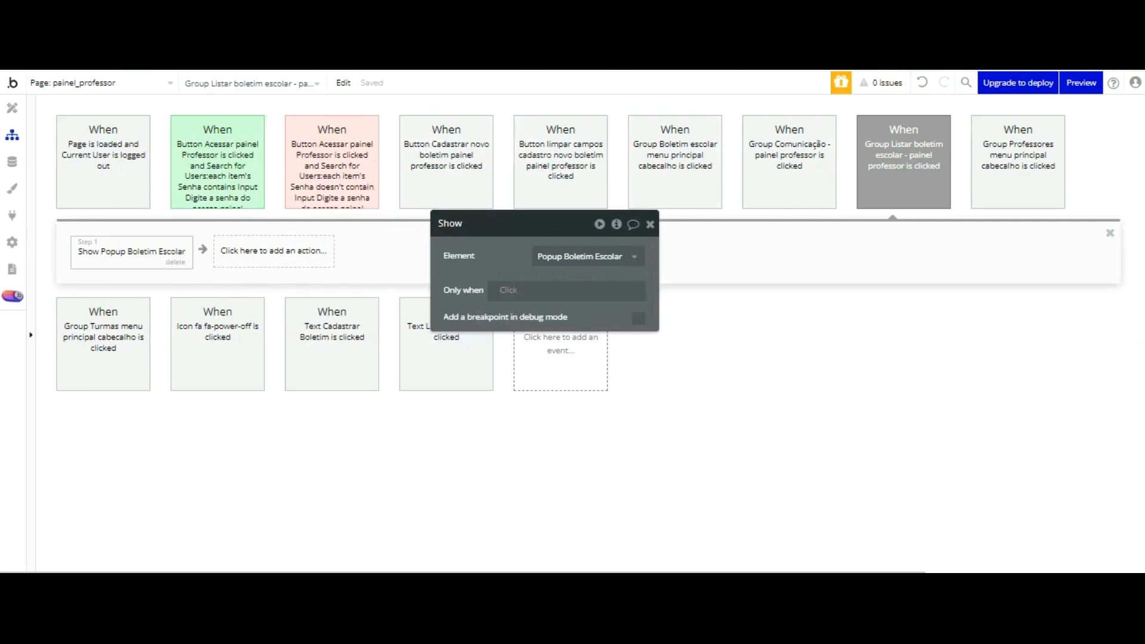
Step: Add a Display data action that shows Current cell's Boletim escolar in Popup Boletim Escolar
left_click(883, 185)
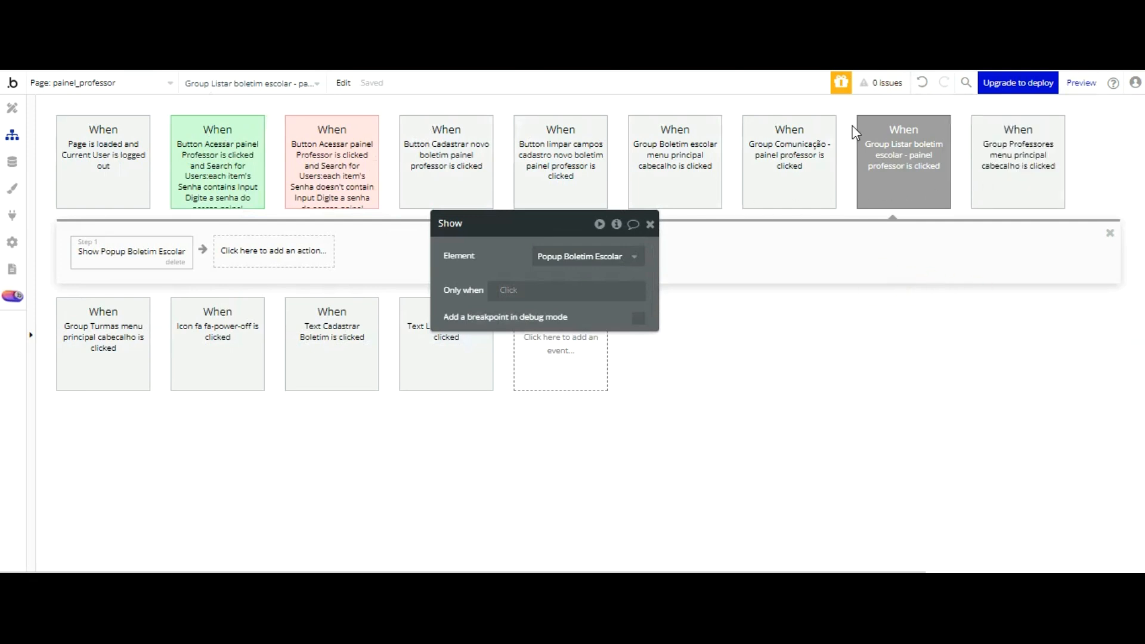
left_click(267, 262)
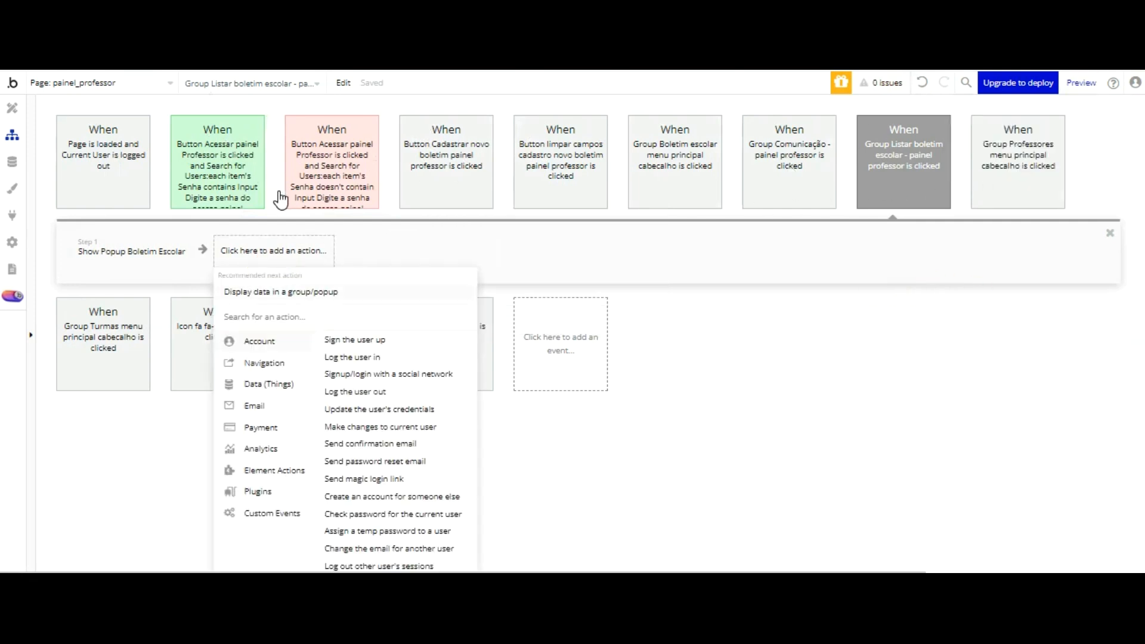
left_click(281, 292)
left_click(545, 277)
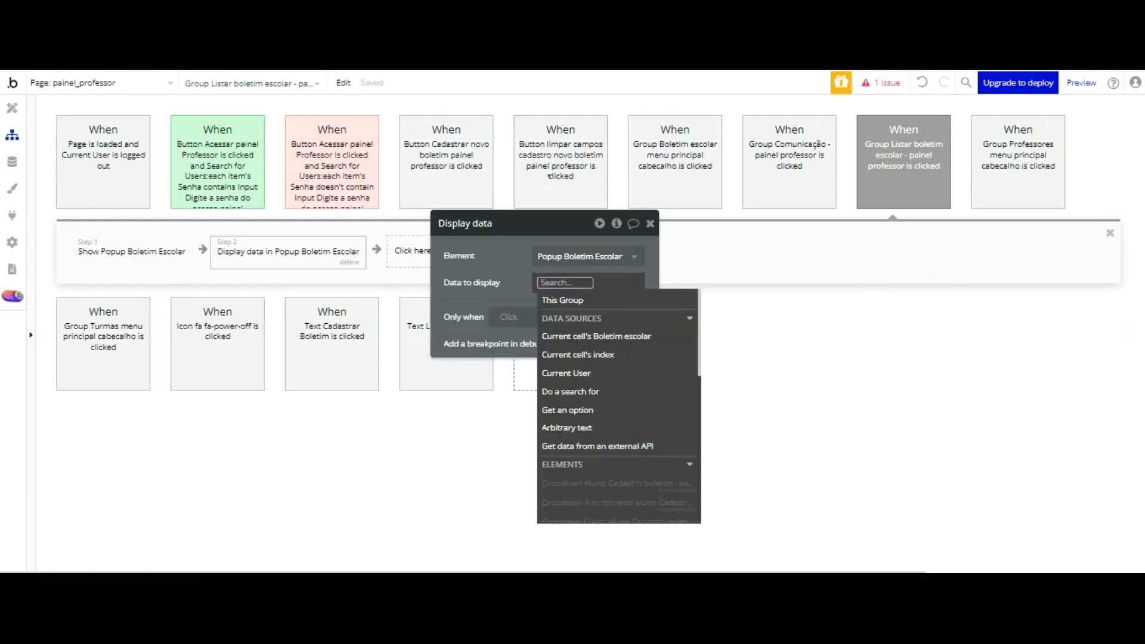
left_click(597, 336)
left_click(525, 273)
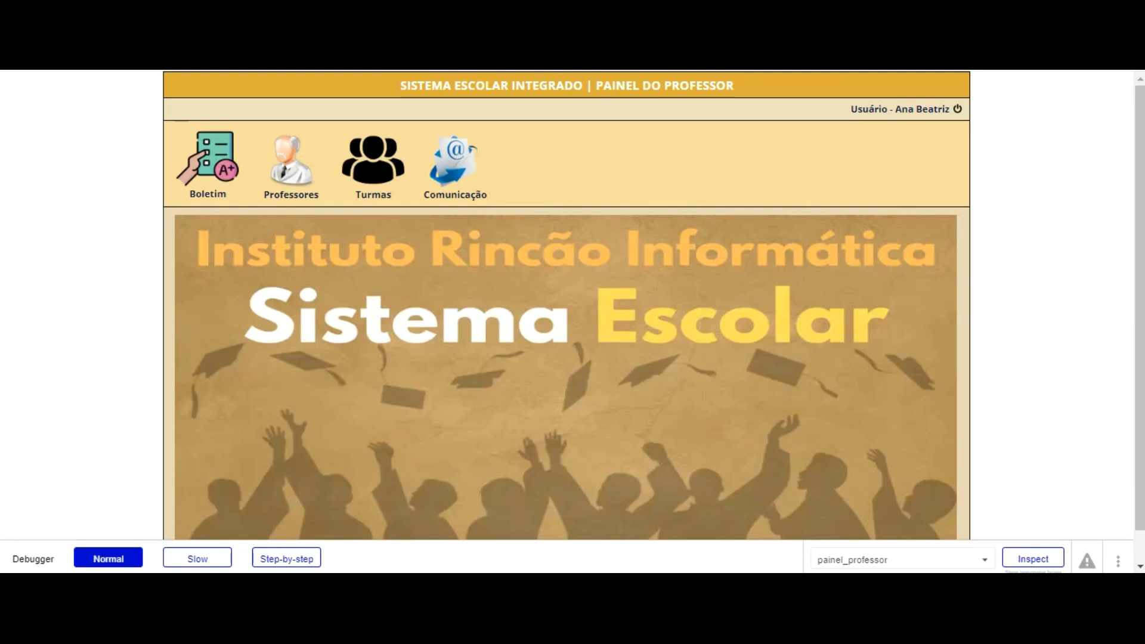
Step: Test the page preview with debug mode set to false by opening the first report card in the Boletim list
type("false")
key("Return")
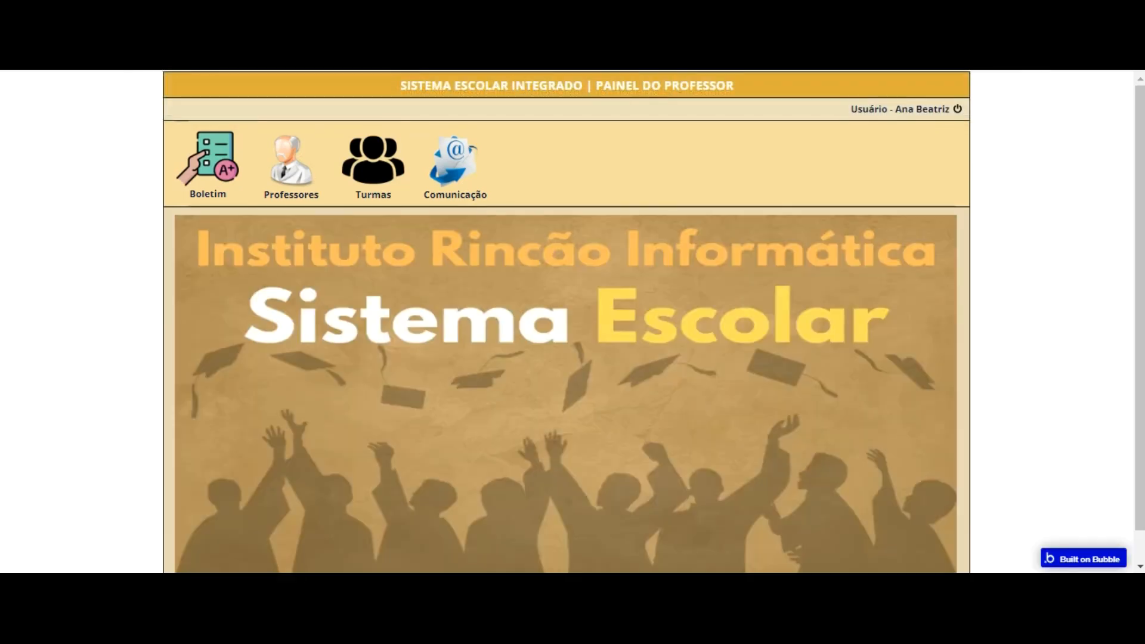
left_click(184, 184)
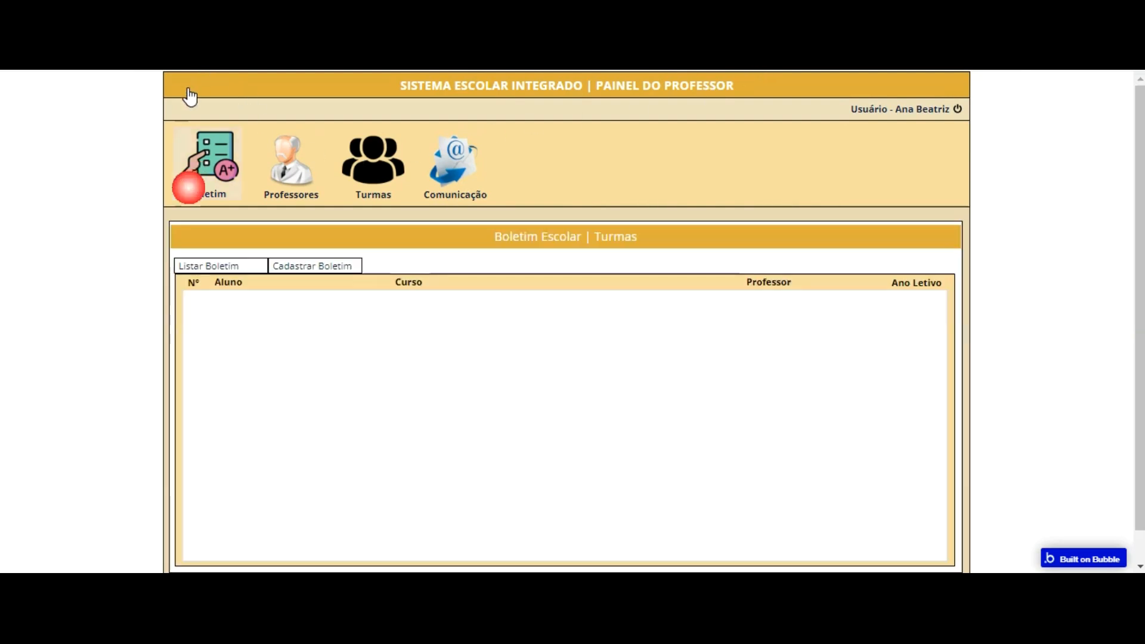
left_click(576, 301)
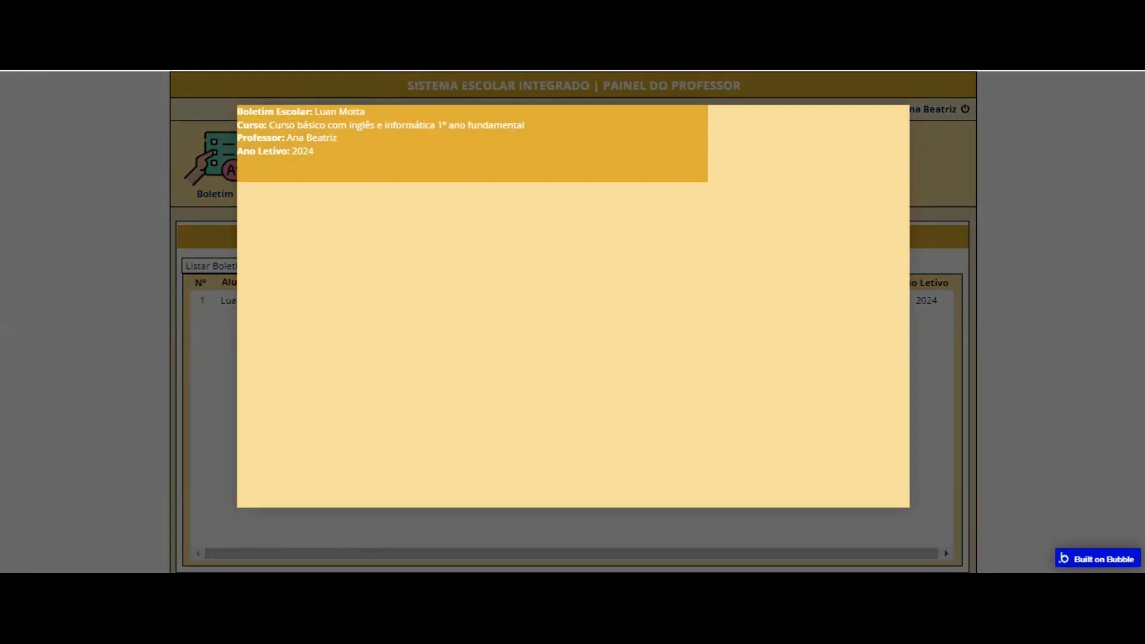
Step: Set the left, top and bottom padding of the popup's Text Cabeçalho popup boletim escolar to 10 px
key("ctrl+shift+Tab")
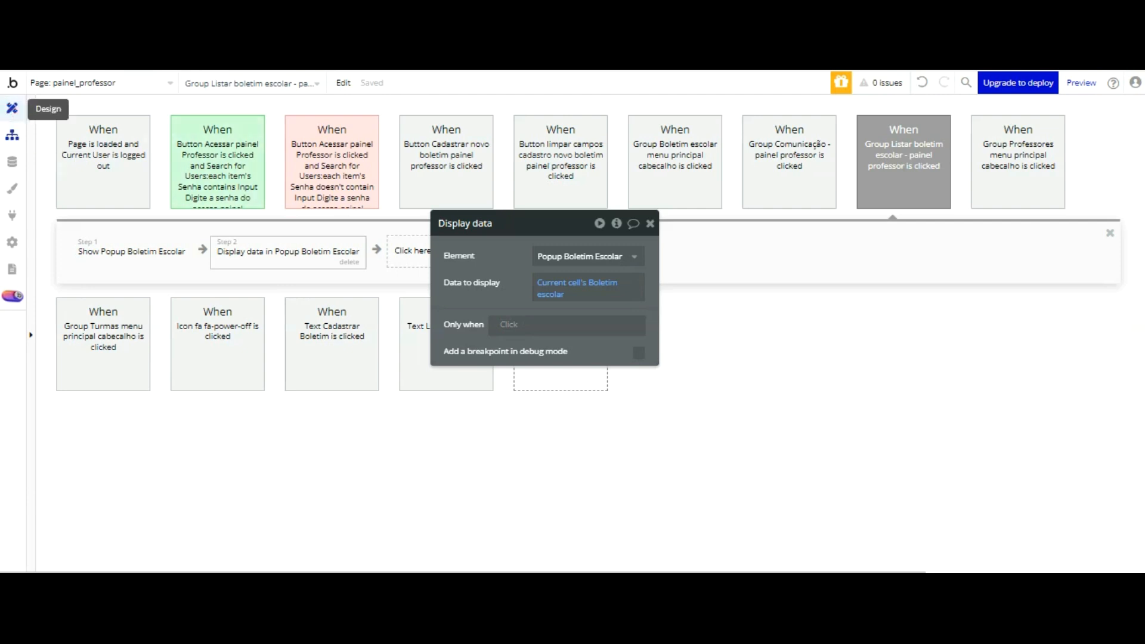
left_click(12, 108)
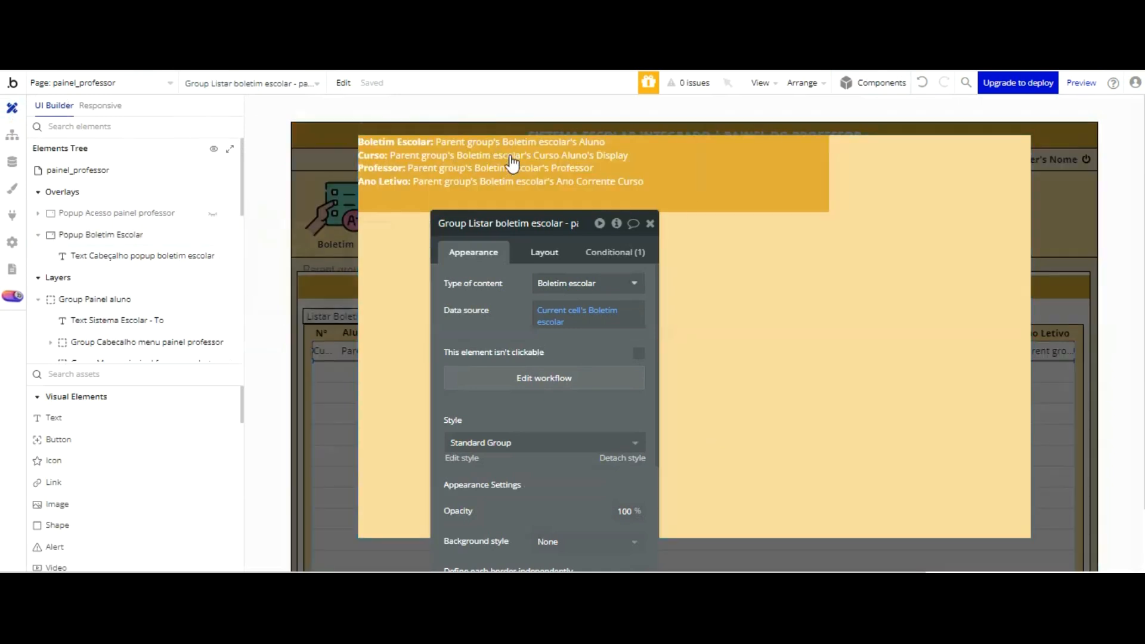
left_click(683, 156)
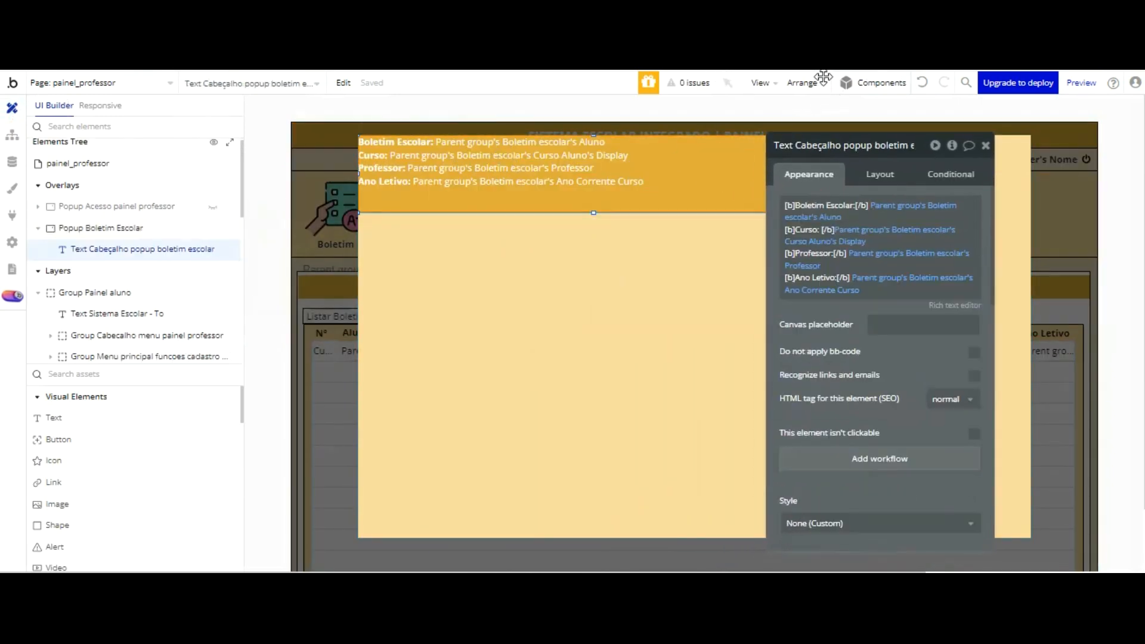
left_click(881, 174)
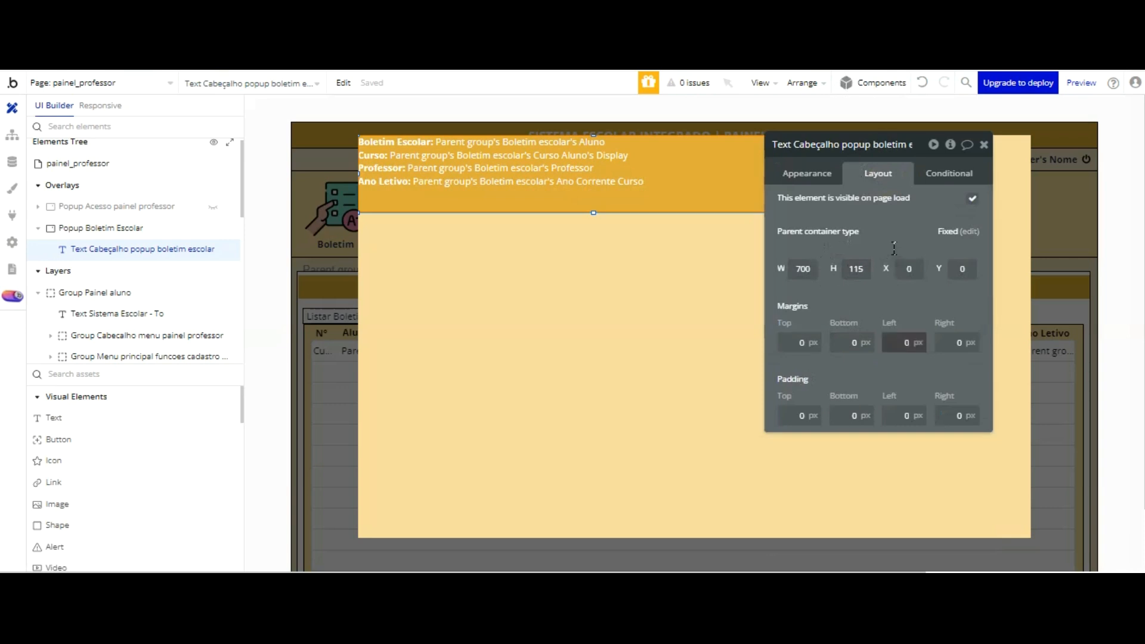
type("1")
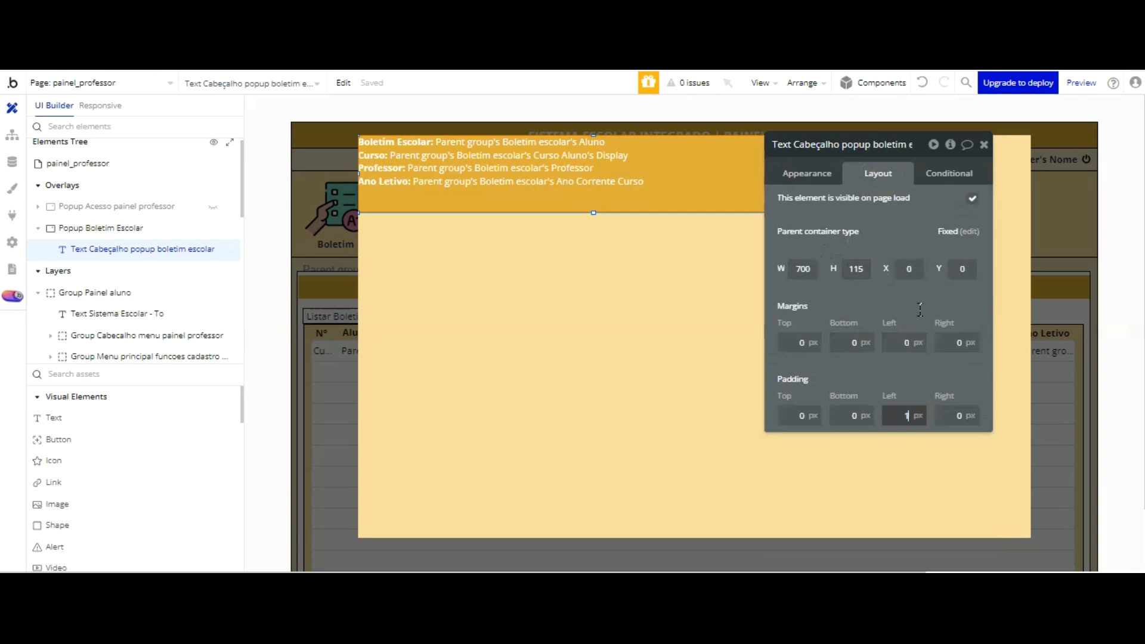
type("0")
key("Tab")
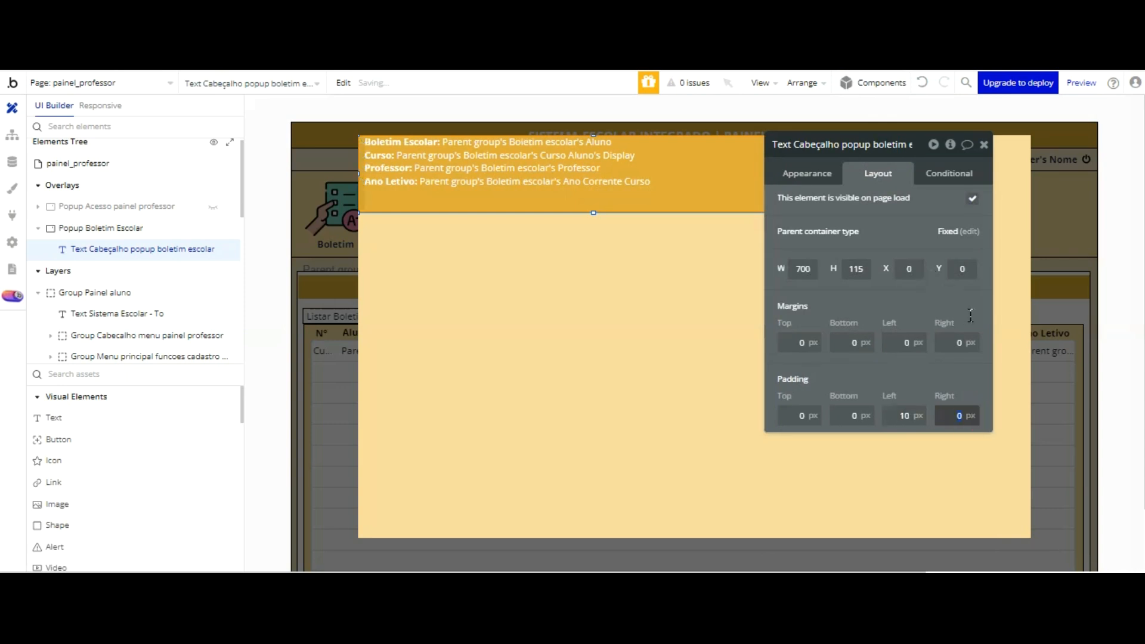
left_click(964, 286)
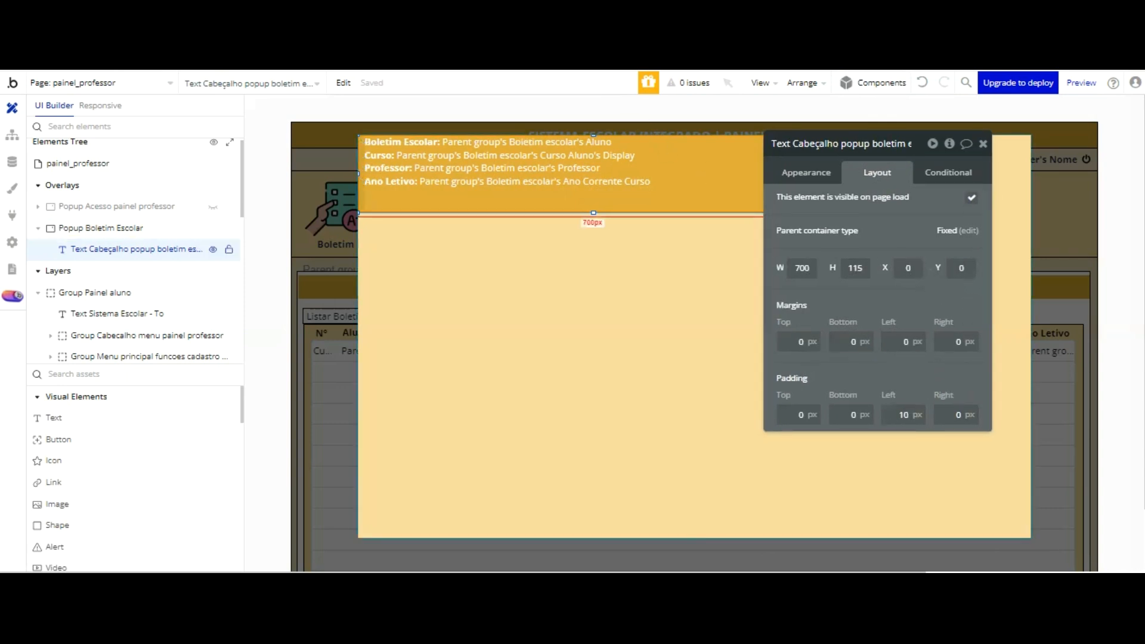
type("10")
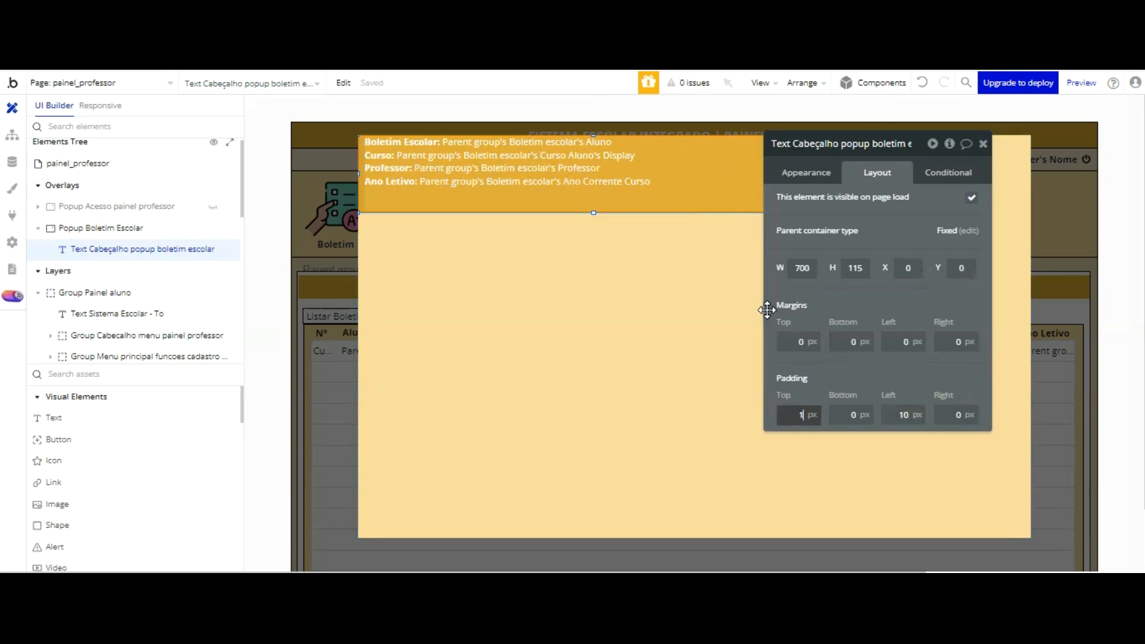
key("Tab")
type("1")
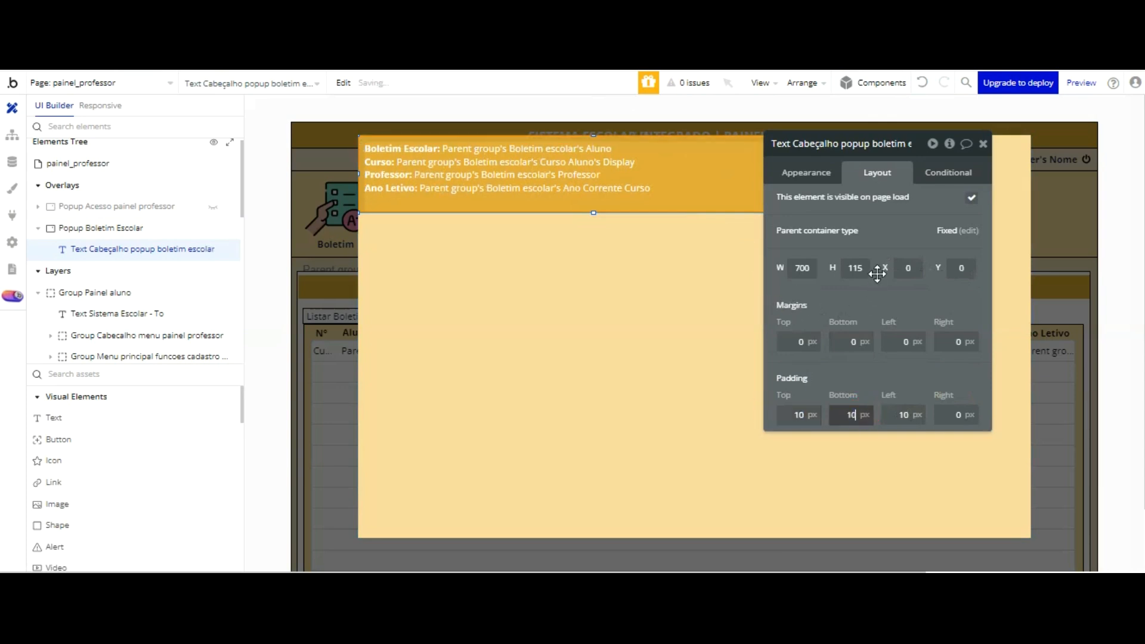
left_click(877, 274)
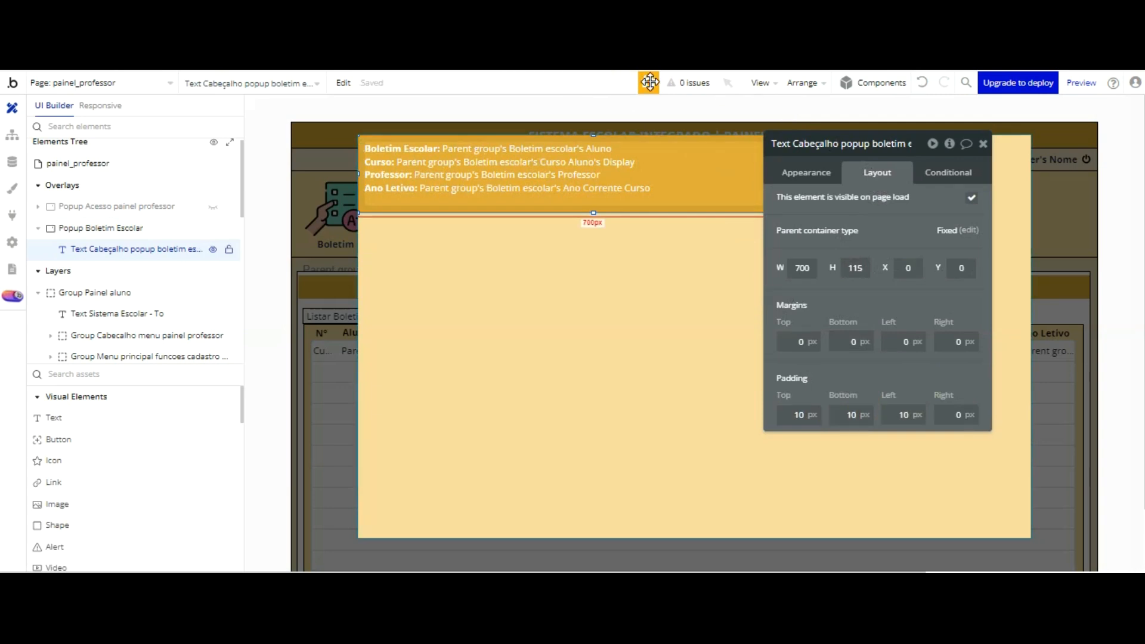
Step: Center the popup's header text vertically and set its font size to 18 px
left_click(807, 172)
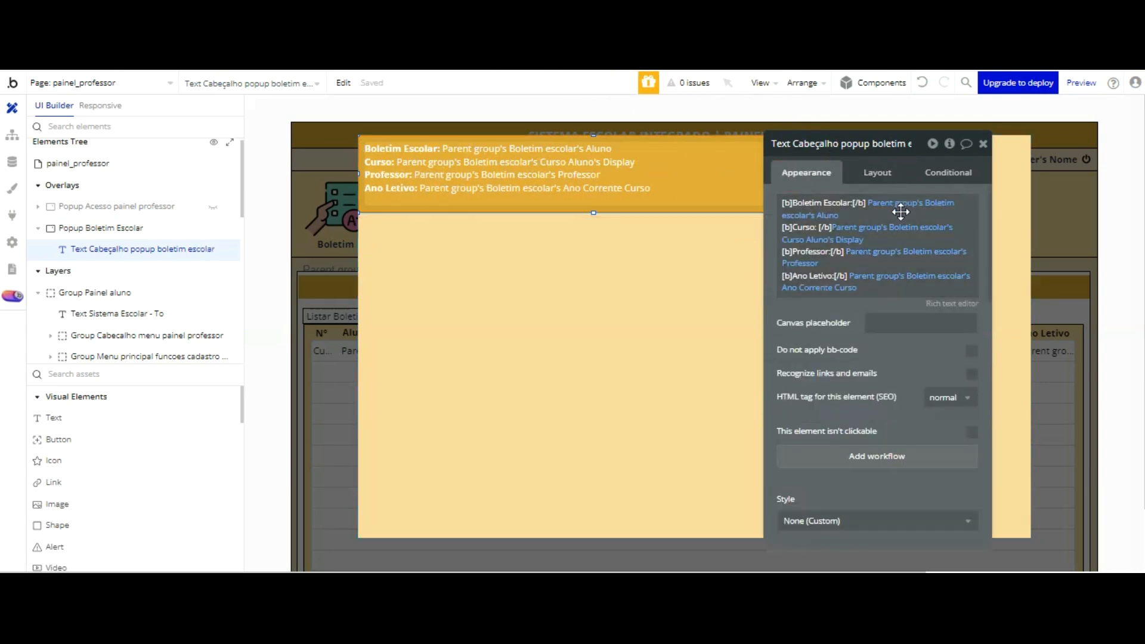
scroll(901, 239, "down", 6)
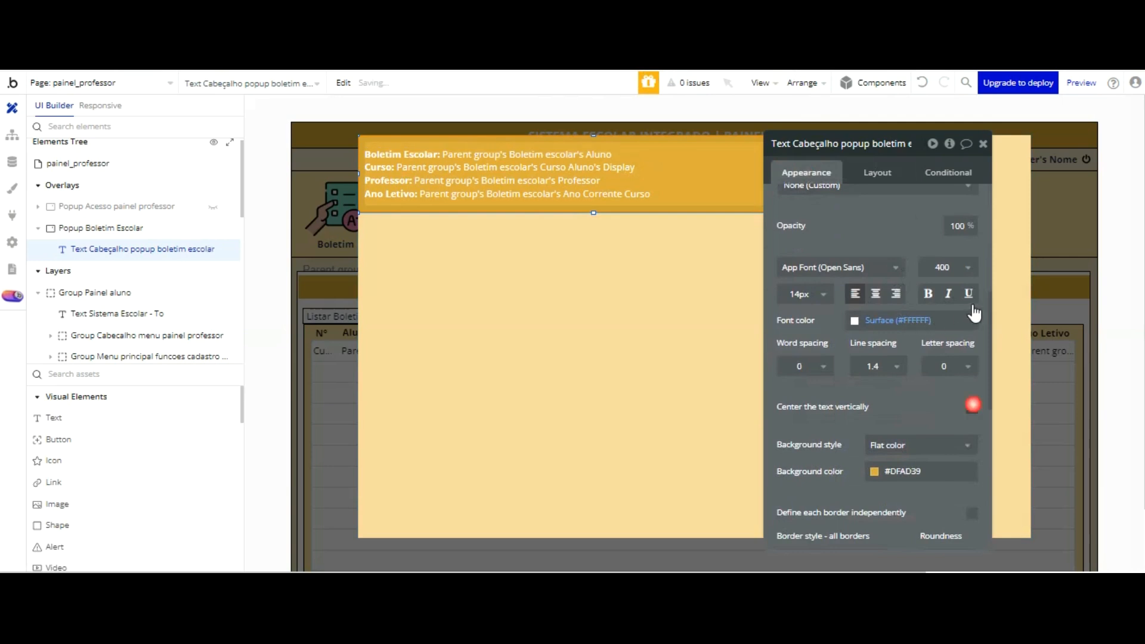
left_click(811, 294)
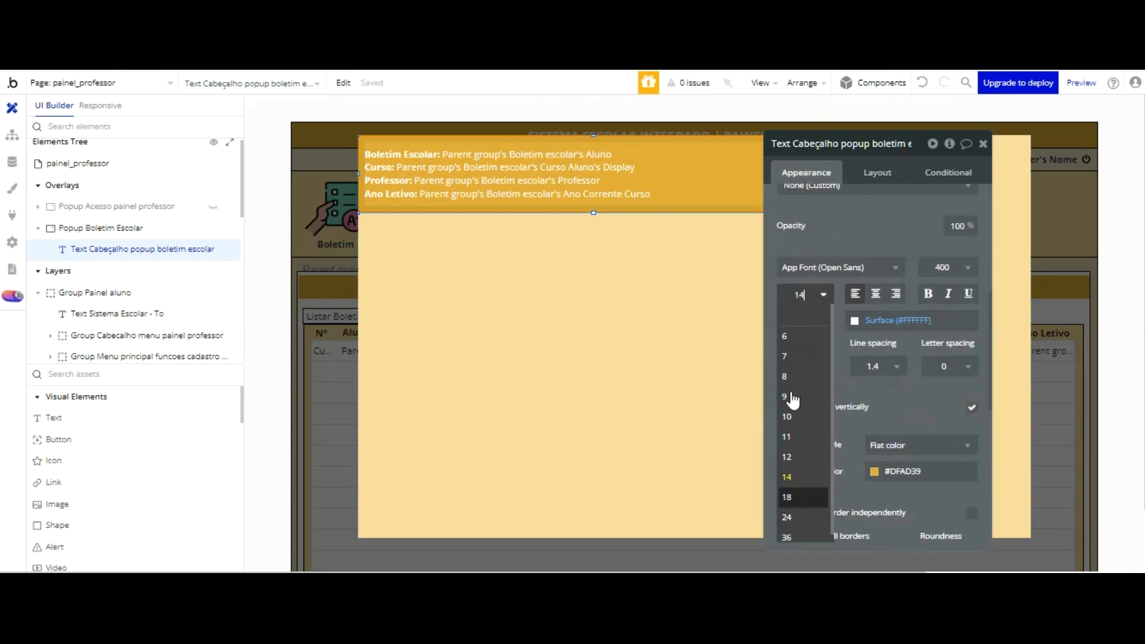
left_click(787, 497)
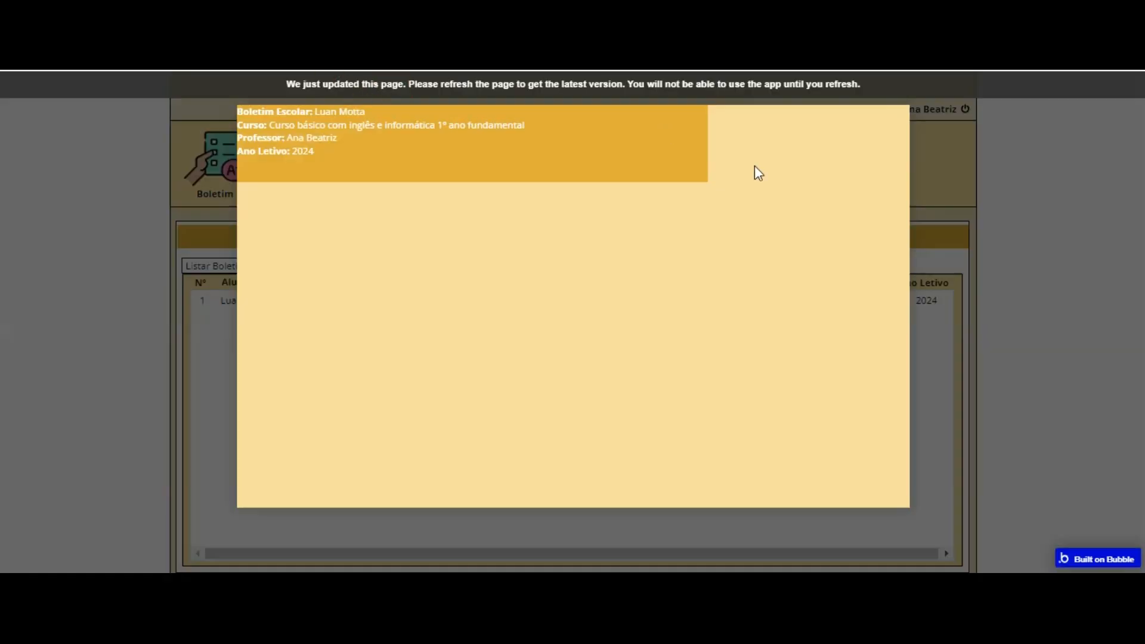
Step: Reload the page preview and reopen the first report card in the Boletim list to check the header formatting
key("F5")
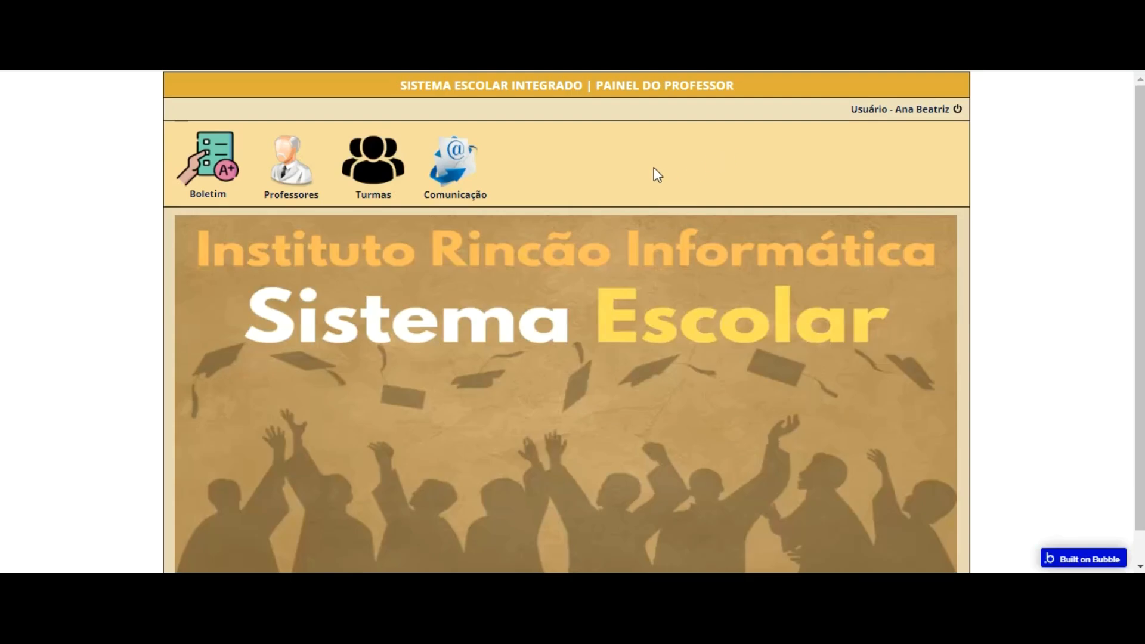
left_click(207, 165)
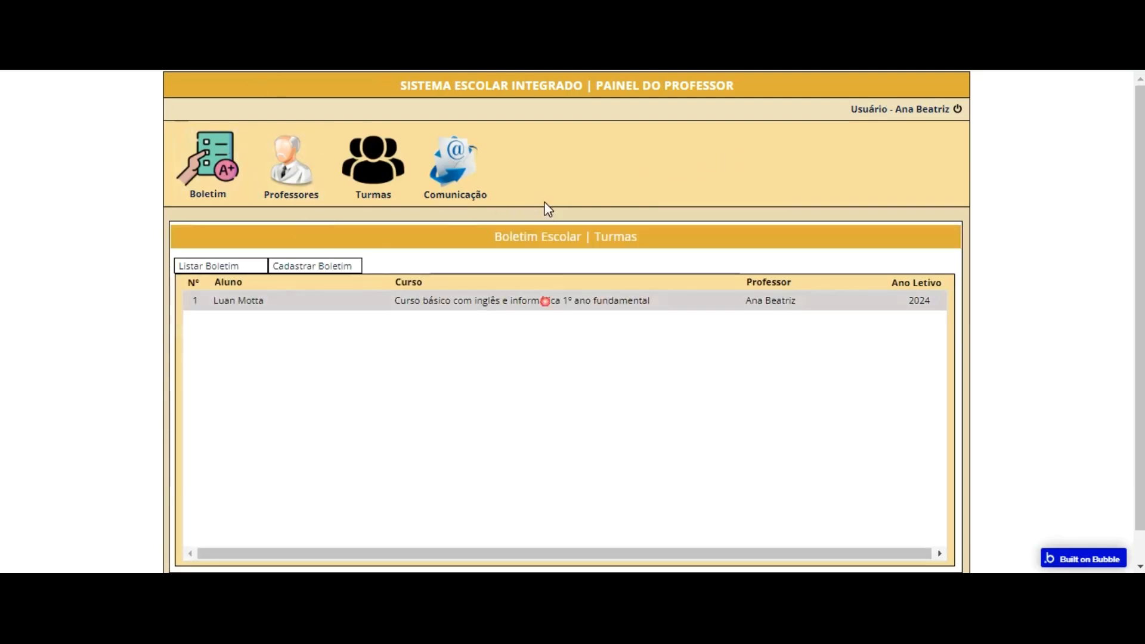
left_click(544, 300)
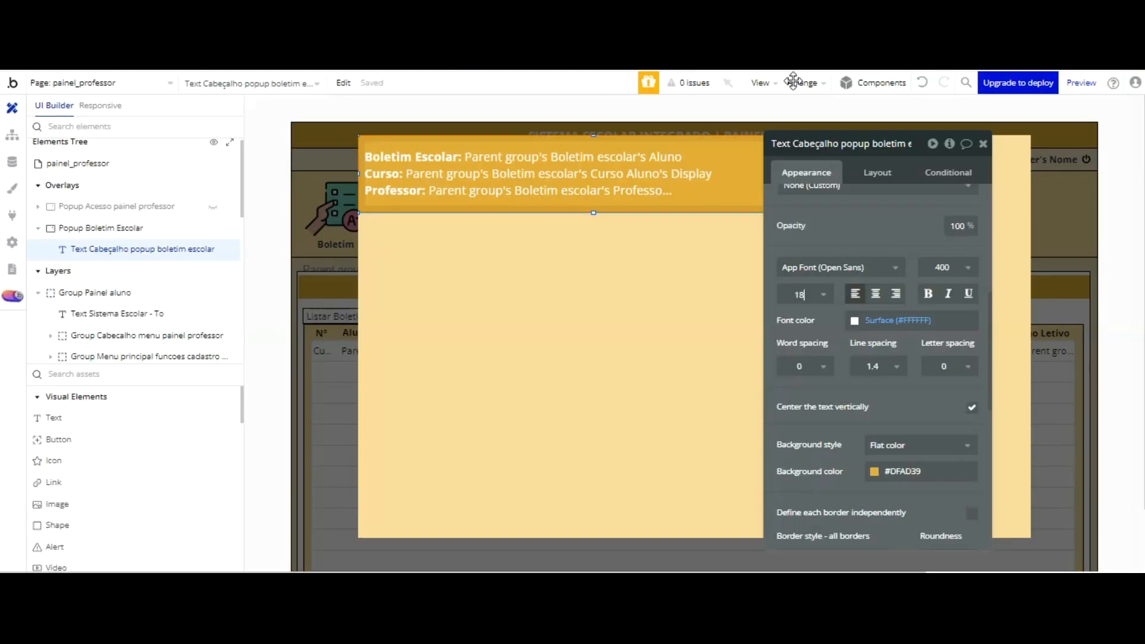
Step: Duplicate the popup's header text and place the copy beside the header as a narrower block, about 195 by 115 px
left_click_drag(859, 142, 528, 181)
left_click(765, 174)
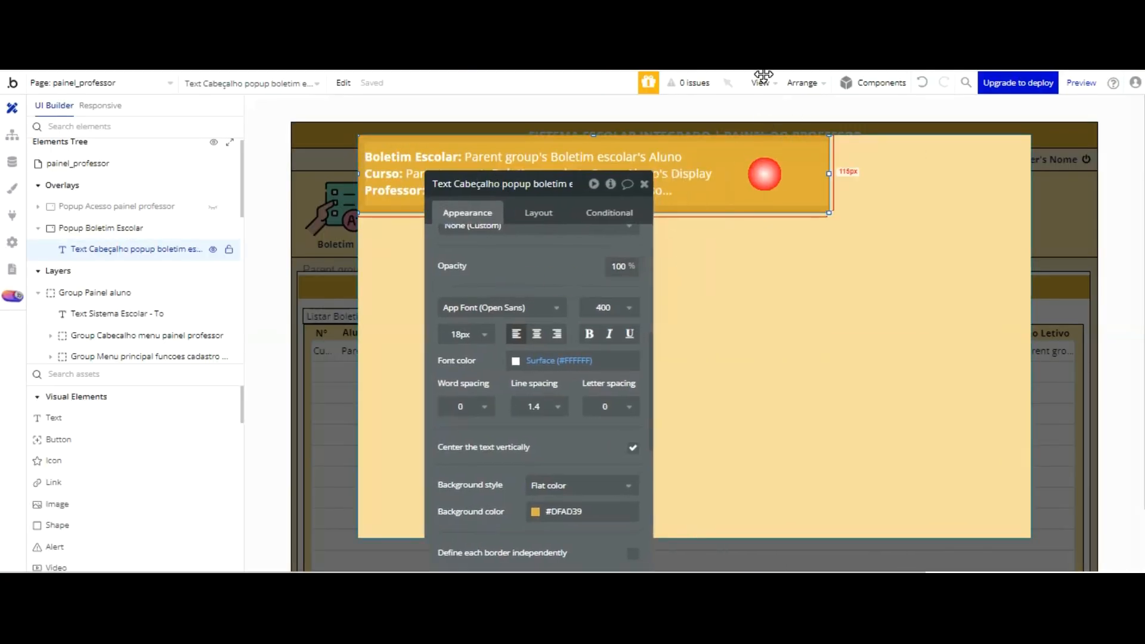
key("ctrl+d")
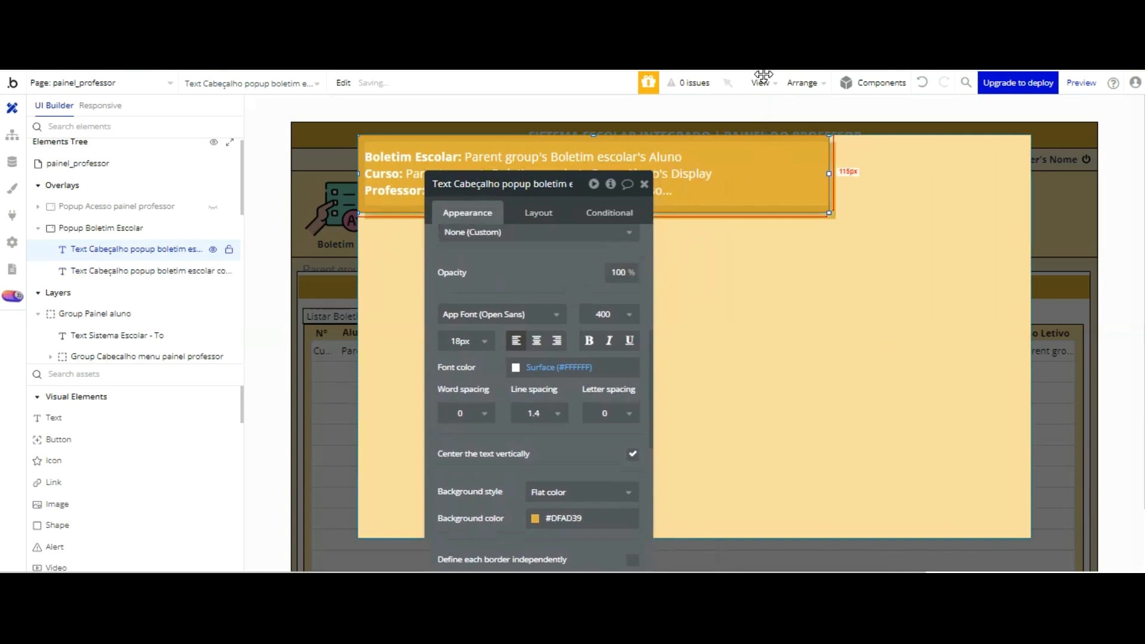
key("Up")
key("Up")
key("Up")
key("Up")
key("Up")
key("Up")
key("Up")
key("Up")
key("Up")
key("Up")
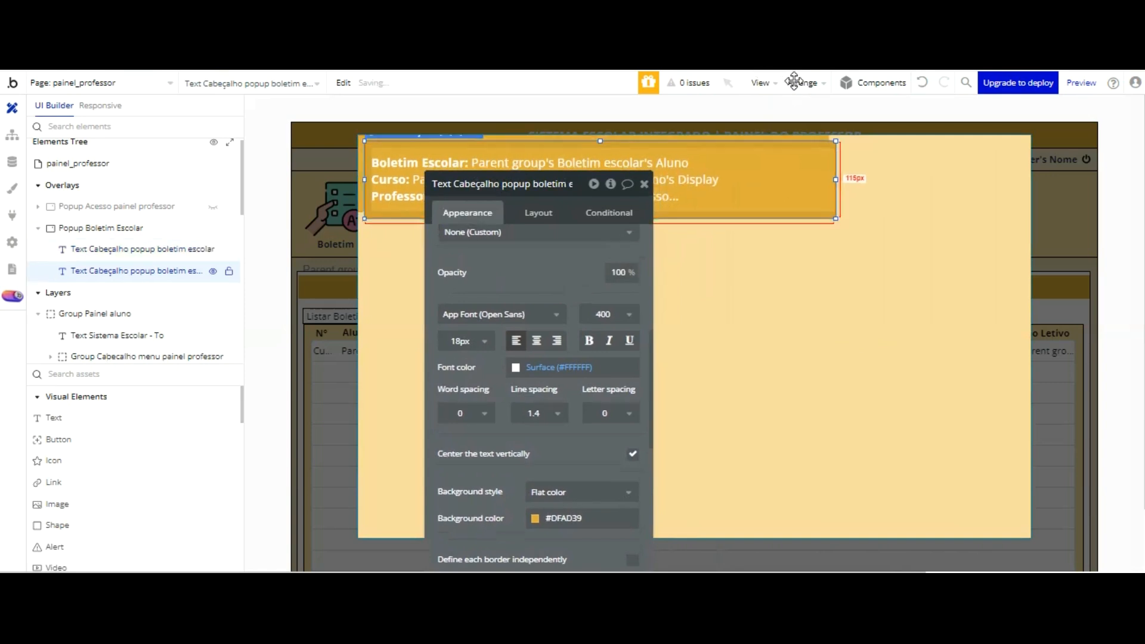
left_click_drag(774, 76, 657, 91)
left_click_drag(597, 161, 903, 166)
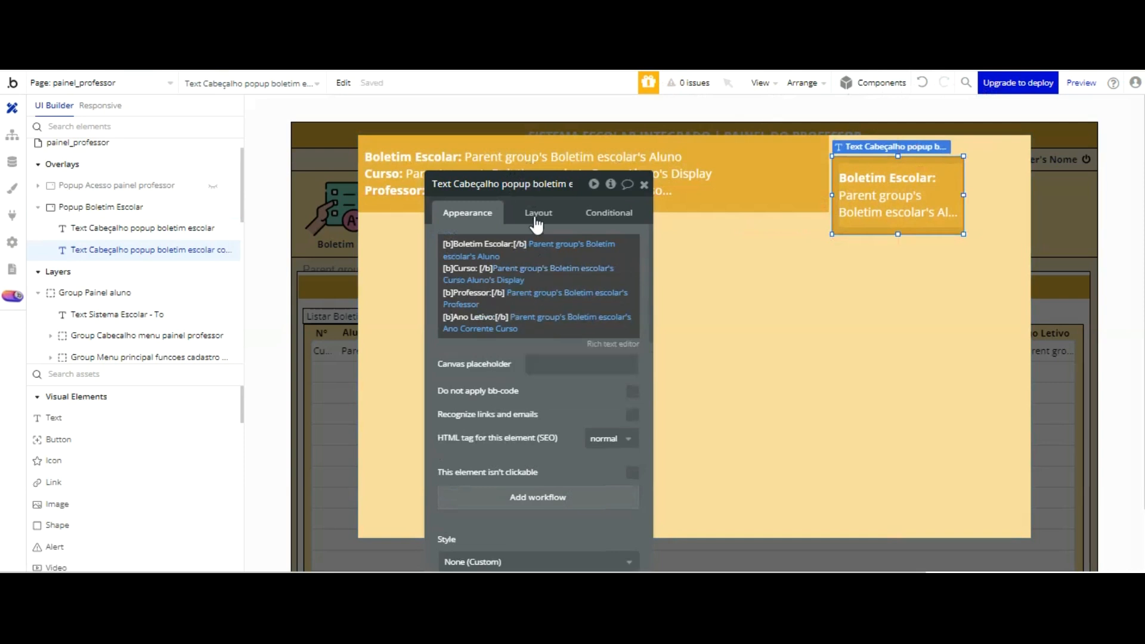
Step: Clear the copied text's dynamic content and replace it with Média Final
right_click(617, 270)
left_click(616, 364)
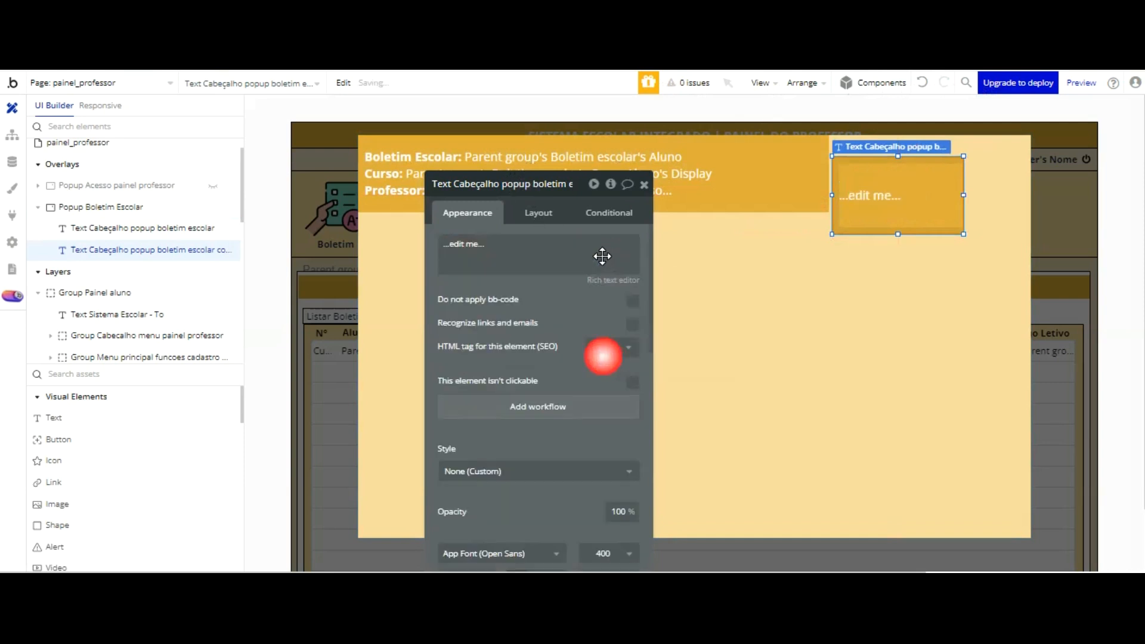
left_click(500, 255)
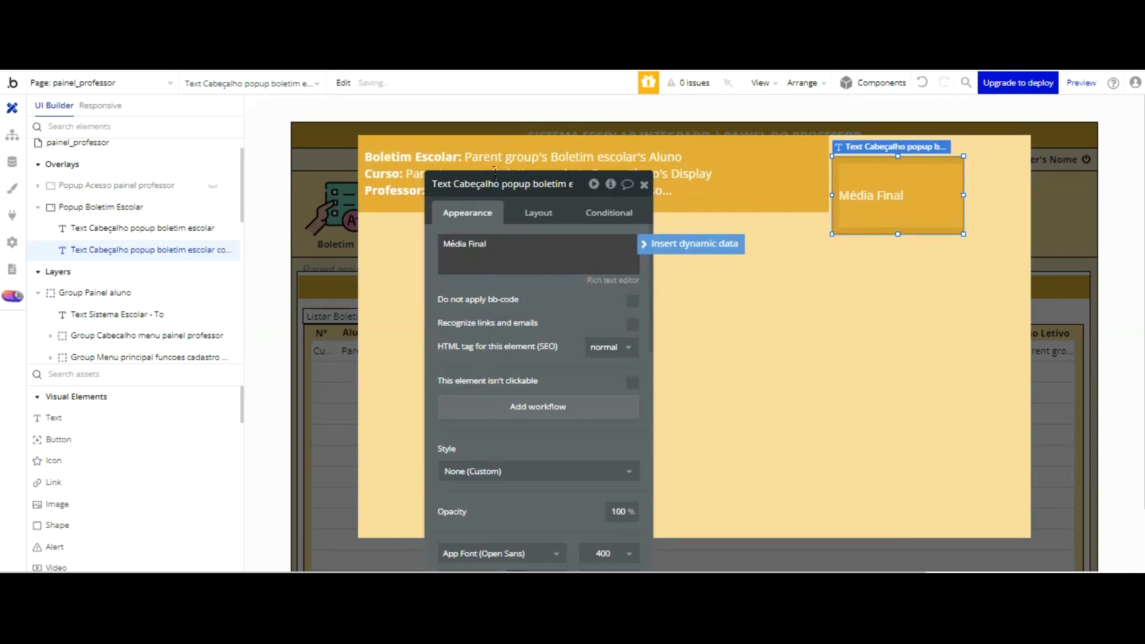
Step: Center the Média Final text horizontally and set its font size to 24 px
scroll(567, 248, "down", 3)
left_click(537, 425)
scroll(541, 272, "down", 3)
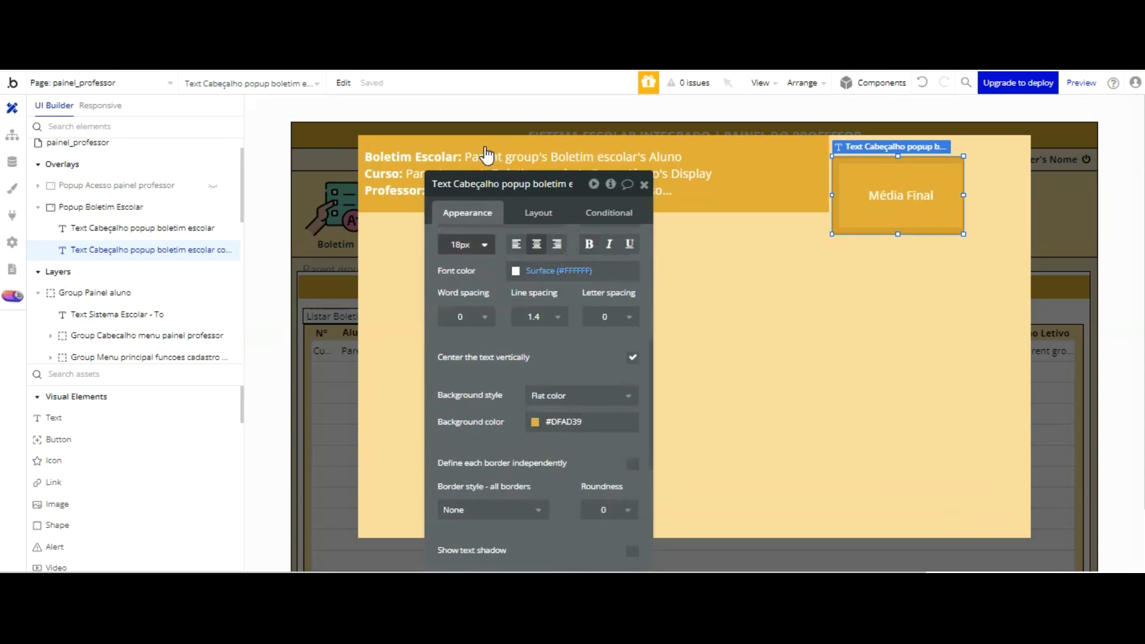
left_click(485, 245)
left_click(465, 468)
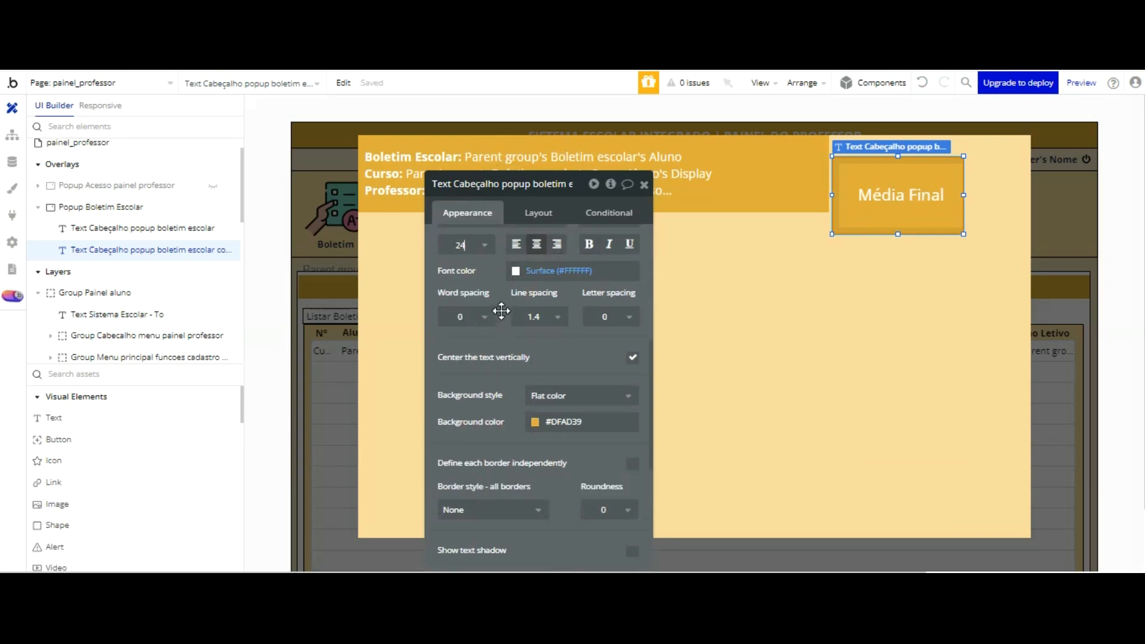
Step: Move the Média Final block up to the popup's upper edge and leftward until it overlaps the end of the header text
scroll(501, 310, "down", 1)
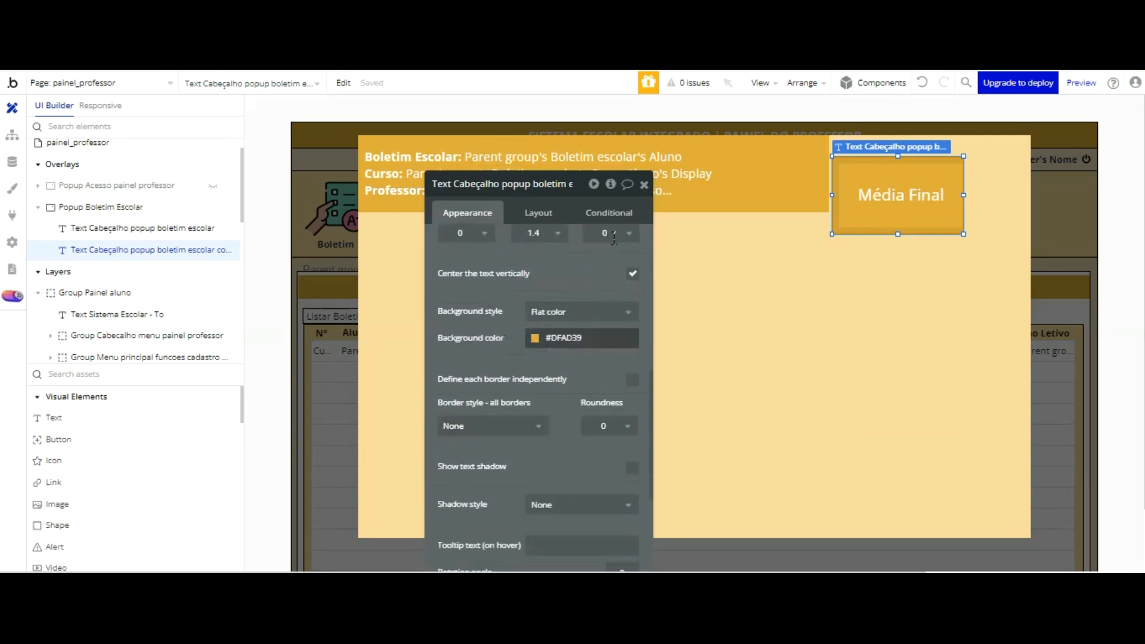
key("Up")
key("Up")
key("Up")
key("Up")
key("Up")
key("Up")
key("Up")
key("Up")
key("Up")
key("Up")
key("Left")
key("Left")
key("Left")
key("Left")
key("Left")
key("Left")
key("Left")
key("Left")
key("Left")
key("Left")
key("Left")
key("Left")
key("Left")
key("Left")
key("Left")
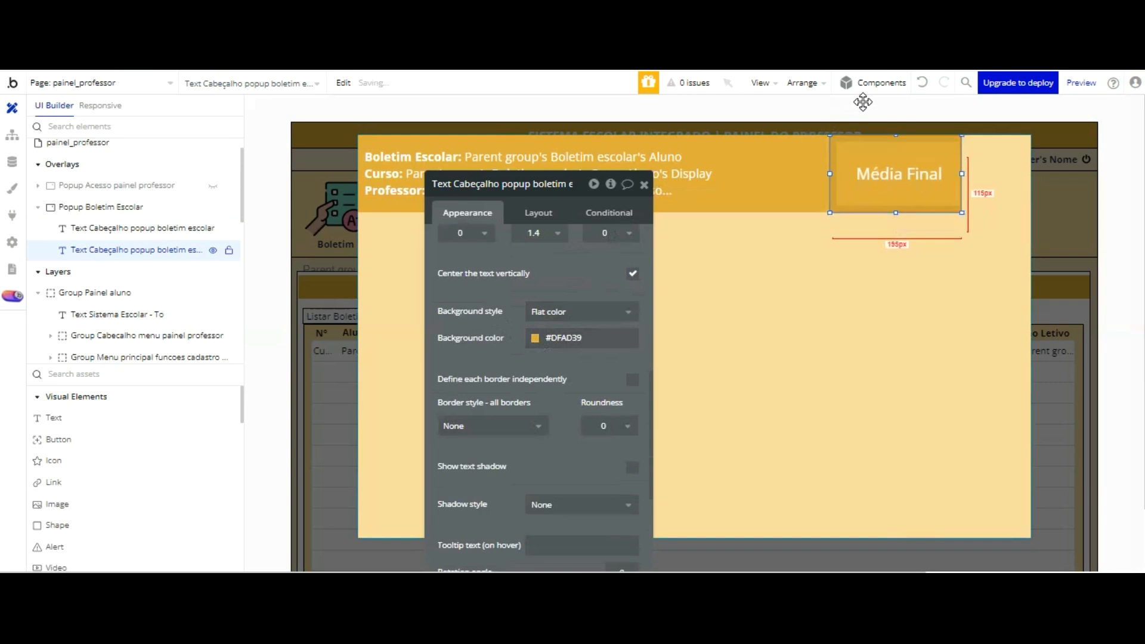
key("Left")
key("Left")
key("Left")
key("Left")
key("Left")
key("Left")
key("Left")
key("Left")
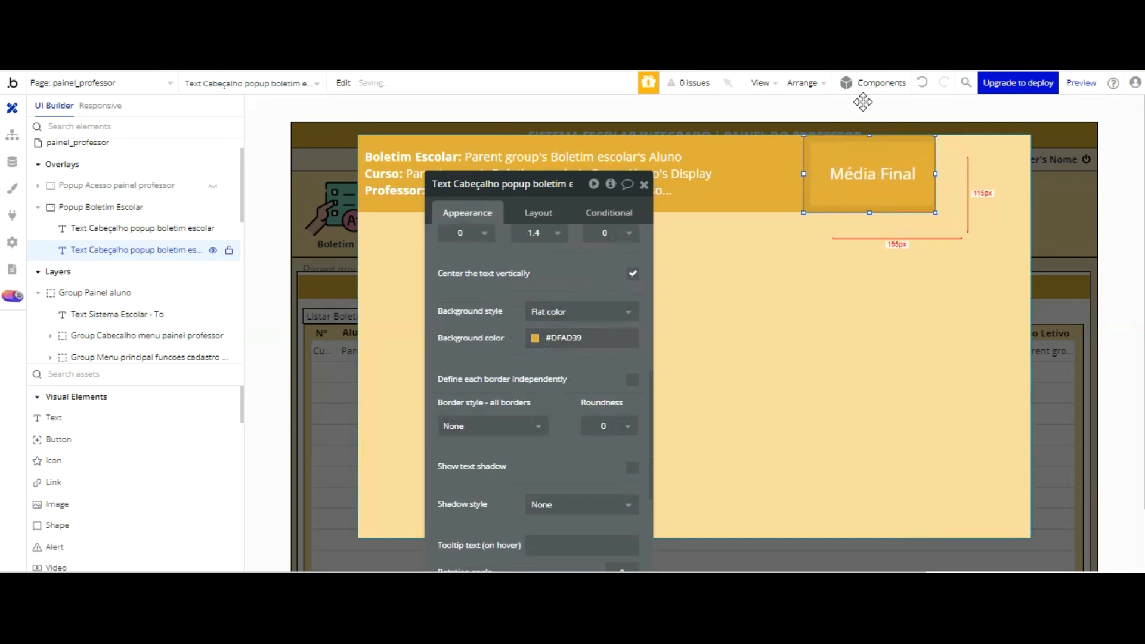
key("Left")
key("Left")
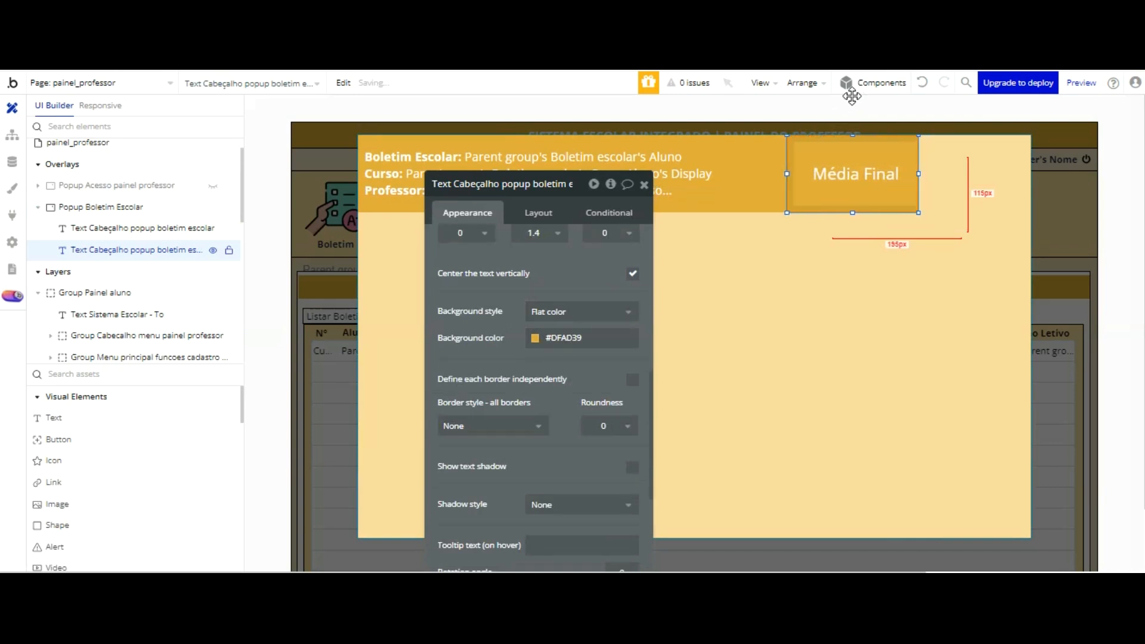
Step: Try placing a duplicate of the Média Final block flush with the popup's right edge, and delete that duplicate
key("ctrl+d")
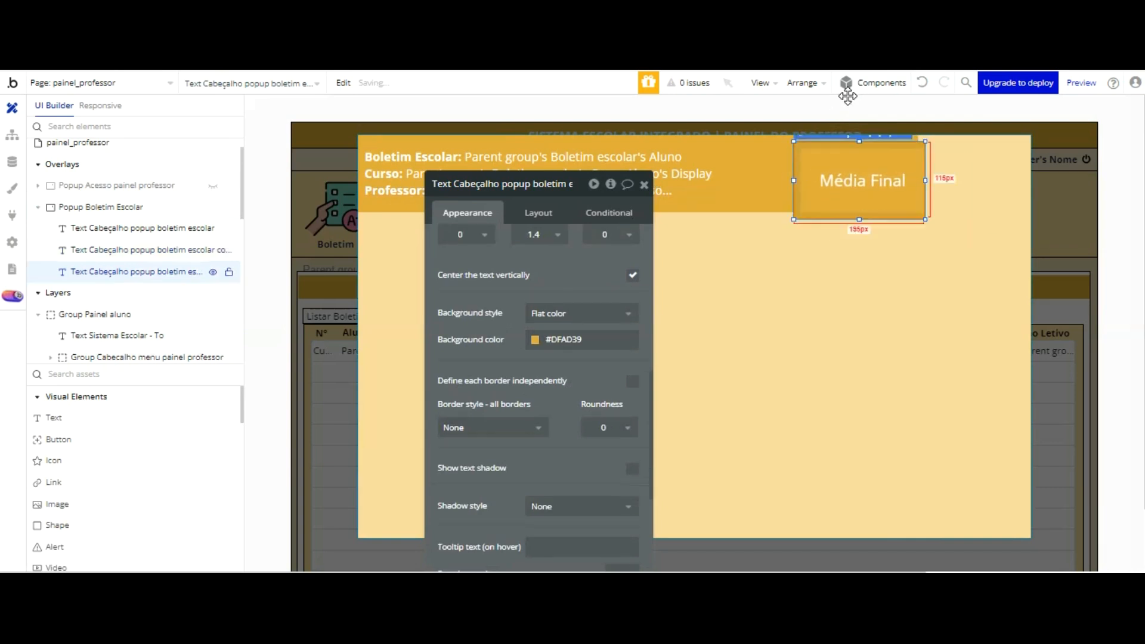
key("Right")
key("Right")
key("Right")
key("Right")
key("Right")
key("Right")
key("Right")
key("Right")
key("Right")
key("Right")
key("Right")
key("Right")
key("Right")
key("Right")
key("Right")
key("Right")
key("Right")
key("Right")
key("Right")
key("Right")
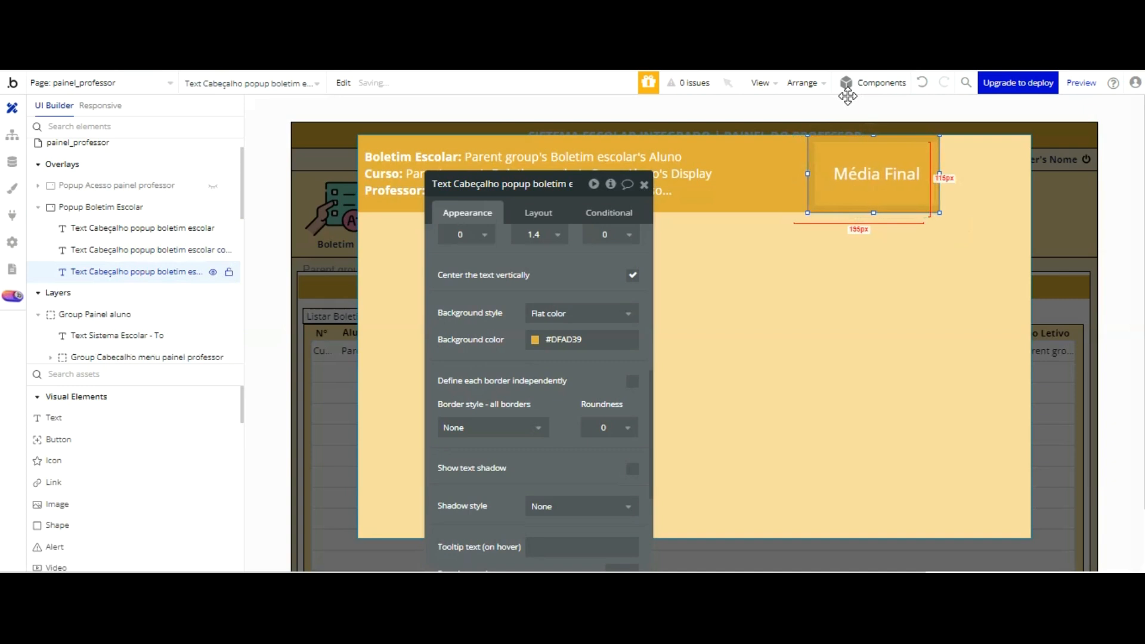
key("Right")
key("Right")
key("Right")
key("Right")
key("Right")
key("Right")
key("Right")
key("Right")
key("Right")
key("Right")
key("Right")
key("Right")
key("Right")
key("Right")
key("Right")
key("Right")
key("Right")
key("Right")
key("Right")
key("Right")
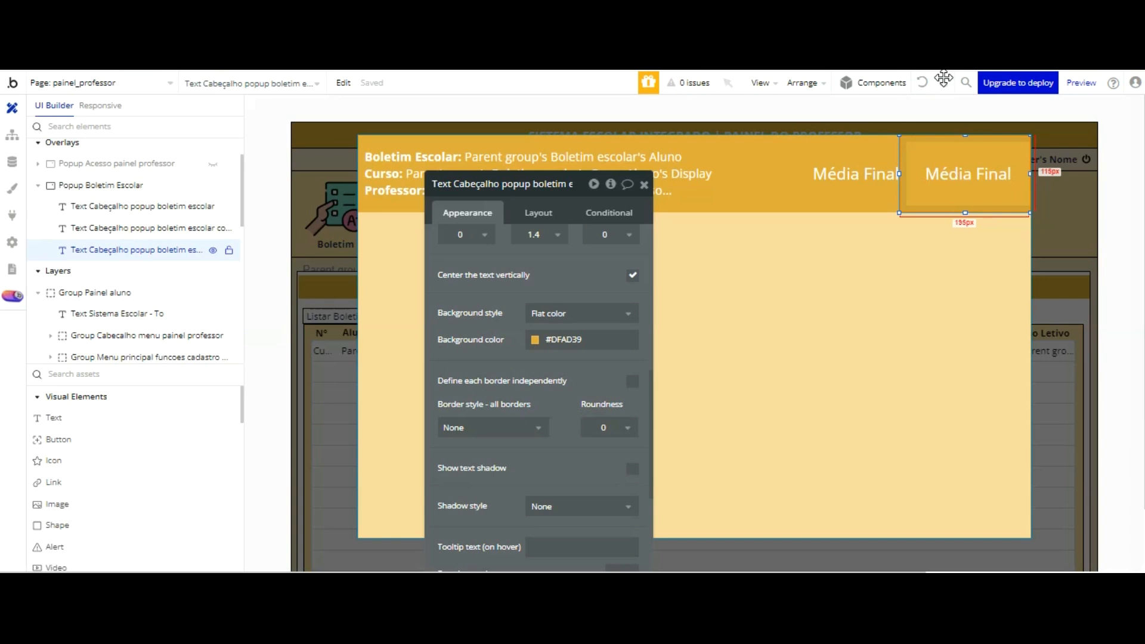
key("Delete")
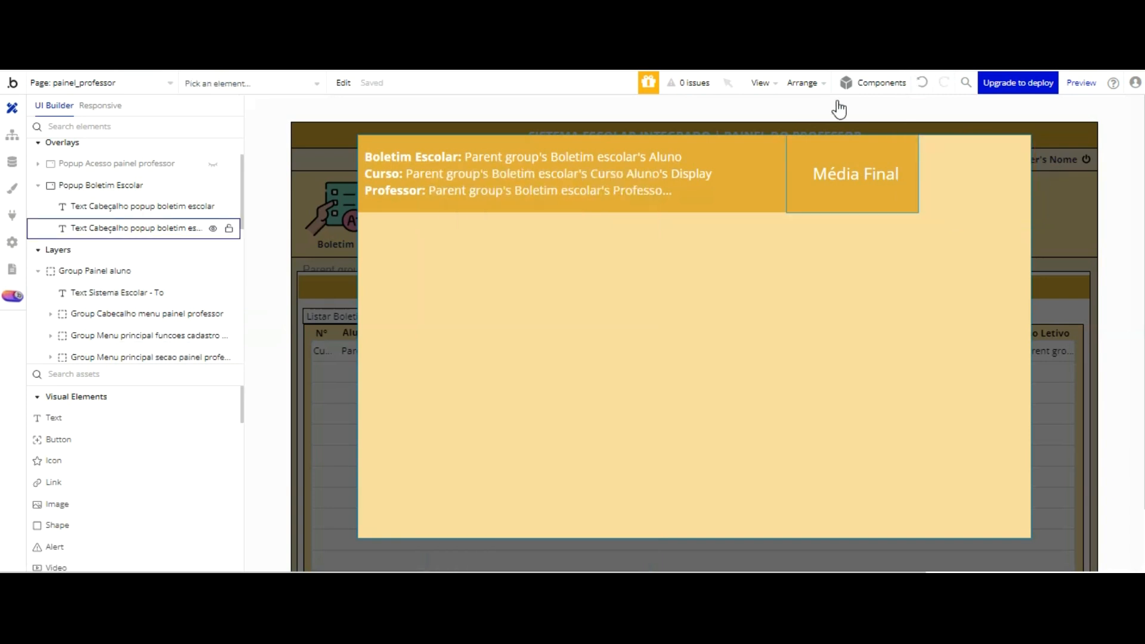
Step: Group the header text and the Média Final text together in a Fixed container
left_click(568, 159)
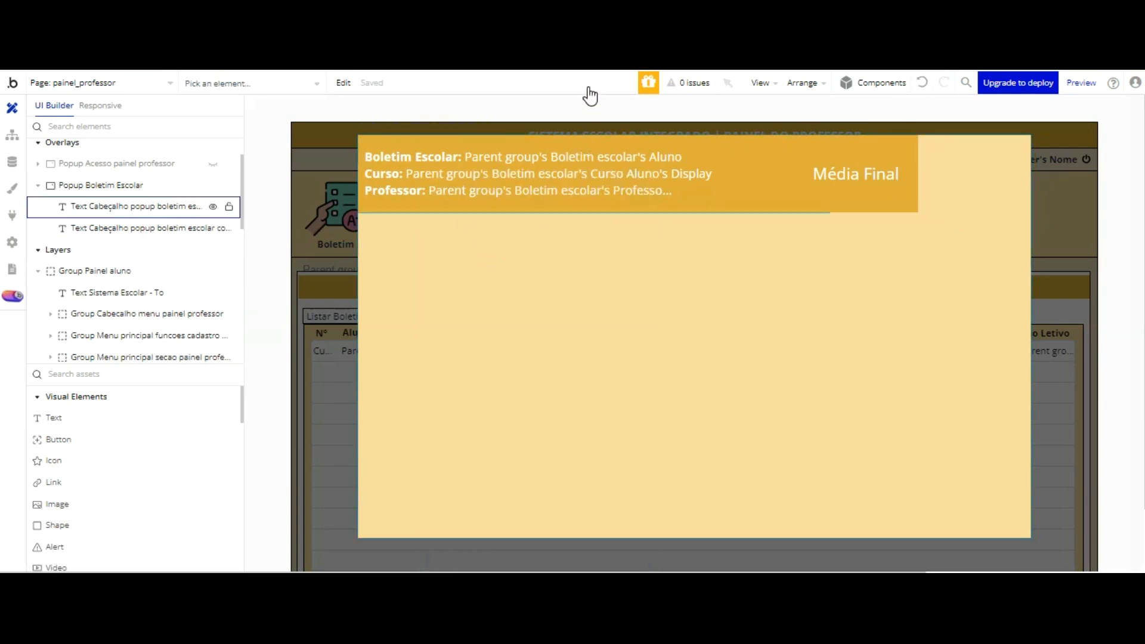
left_click(860, 170, "shift")
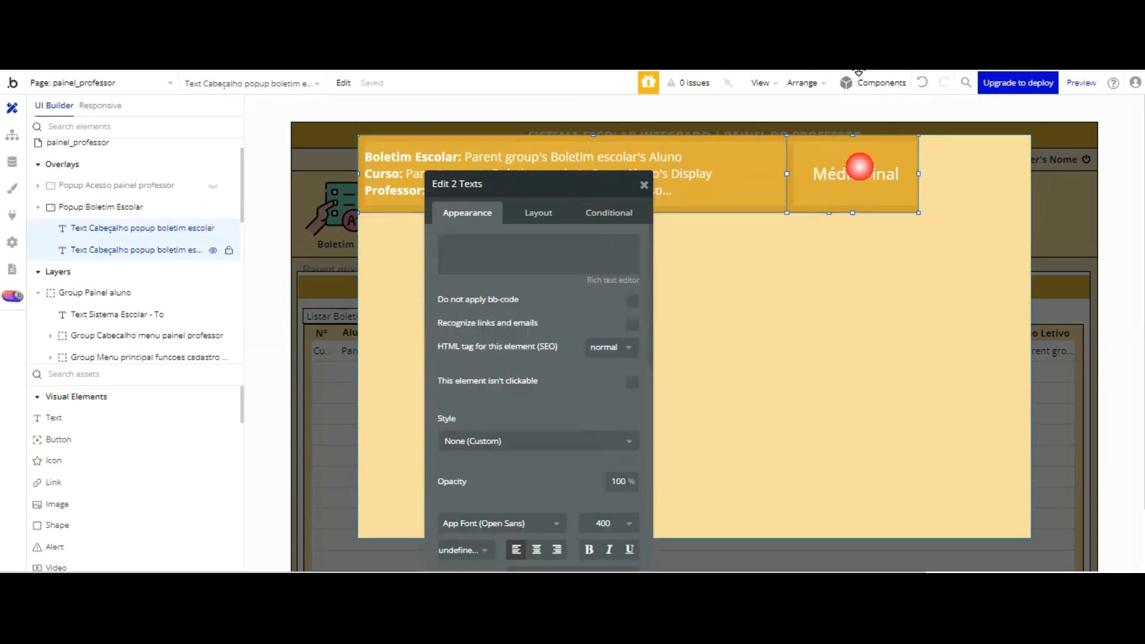
left_click(869, 83)
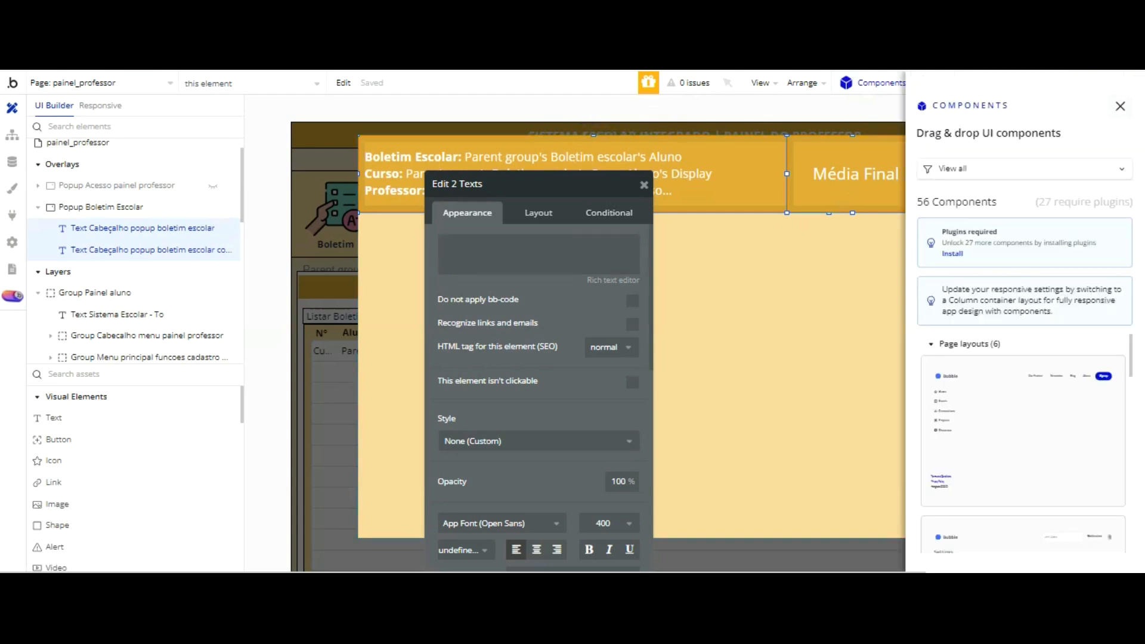
left_click(1121, 106)
left_click(805, 83)
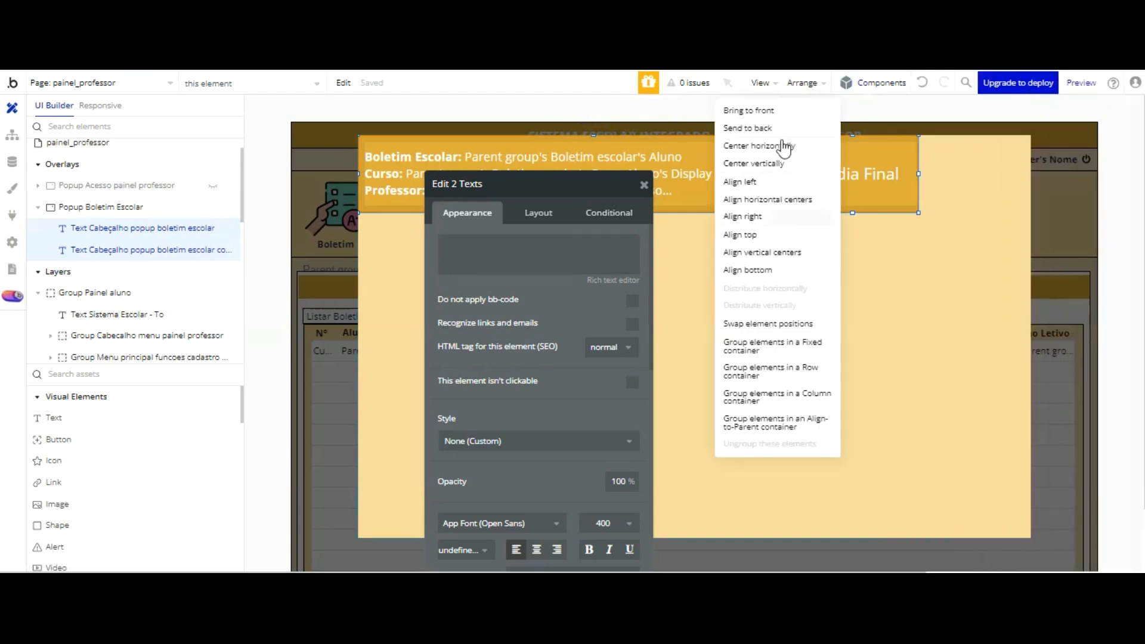
left_click(760, 346)
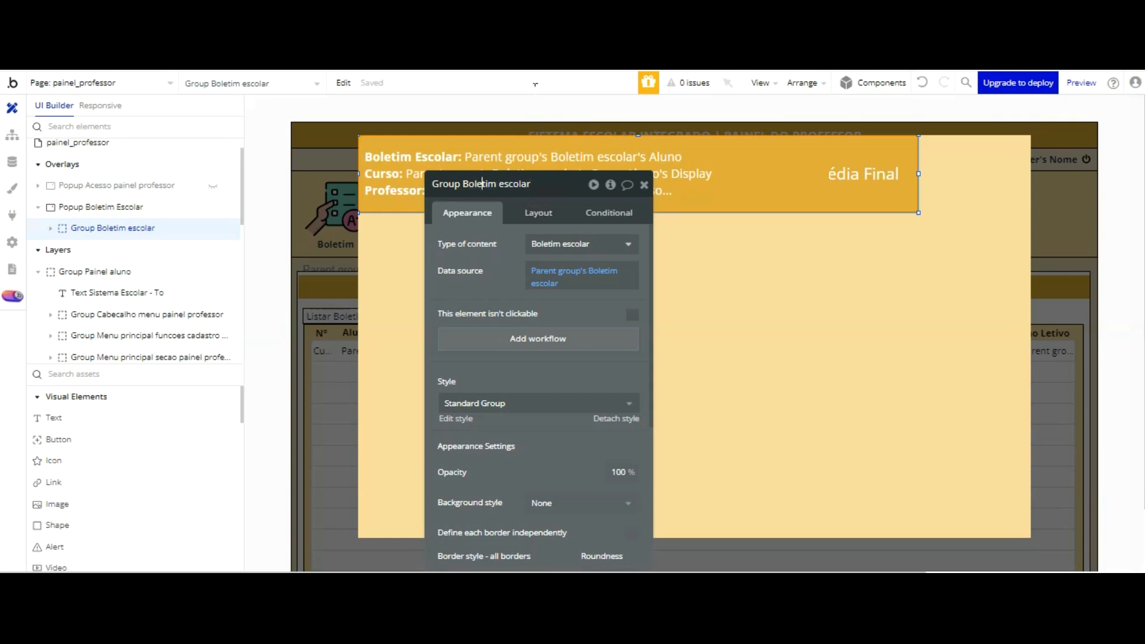
Step: Rename the new group as Group Cabeçalho Boletim escolar popup
key("BackSpace")
type("Cabeçalho ")
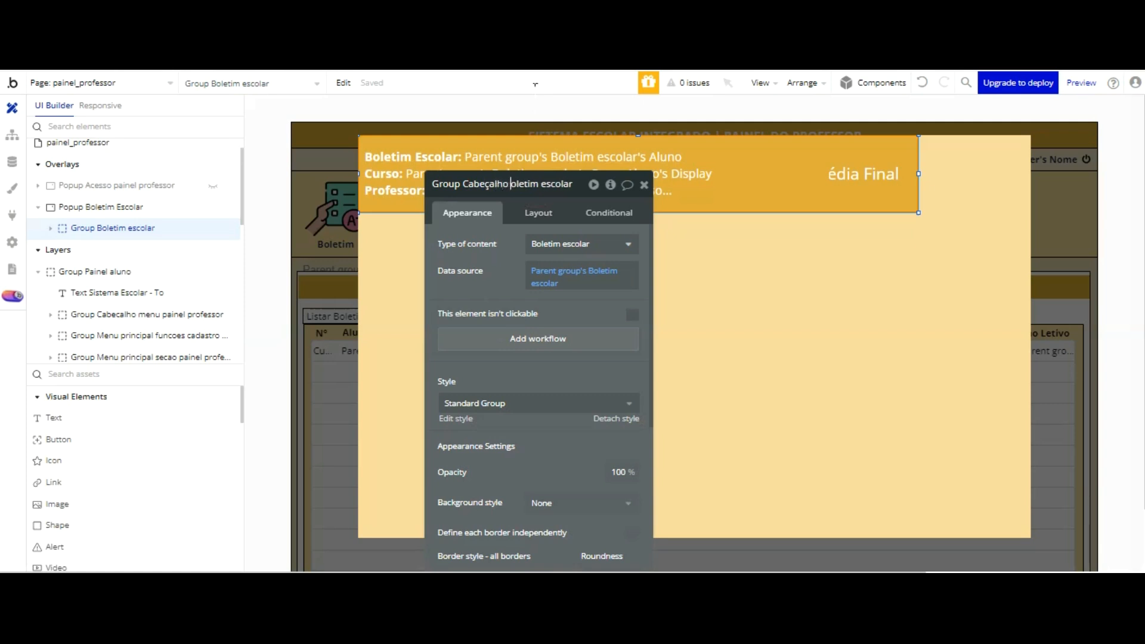
type("B")
key("End")
type("p")
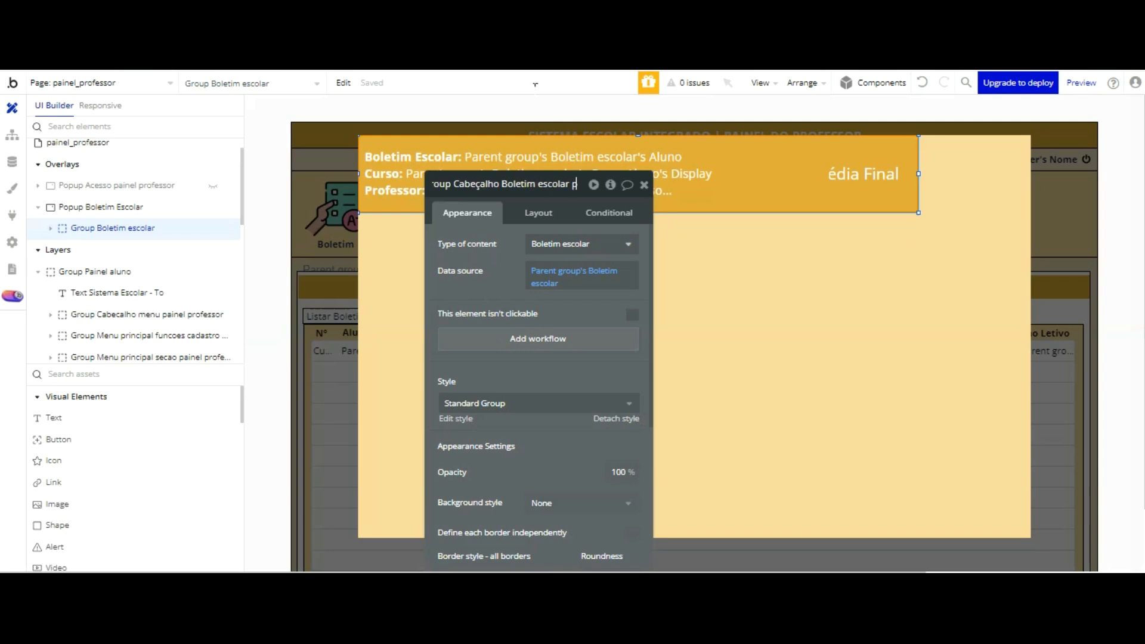
type("opup")
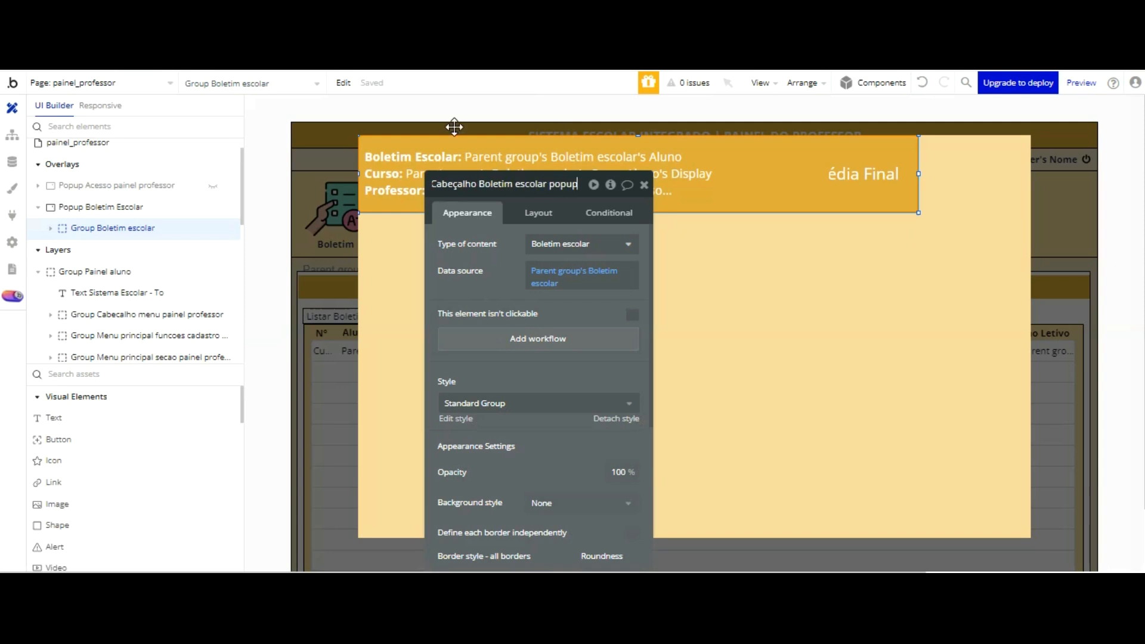
Step: Widen the header group to 1000 px so it spans the full width of the popup
left_click(540, 283)
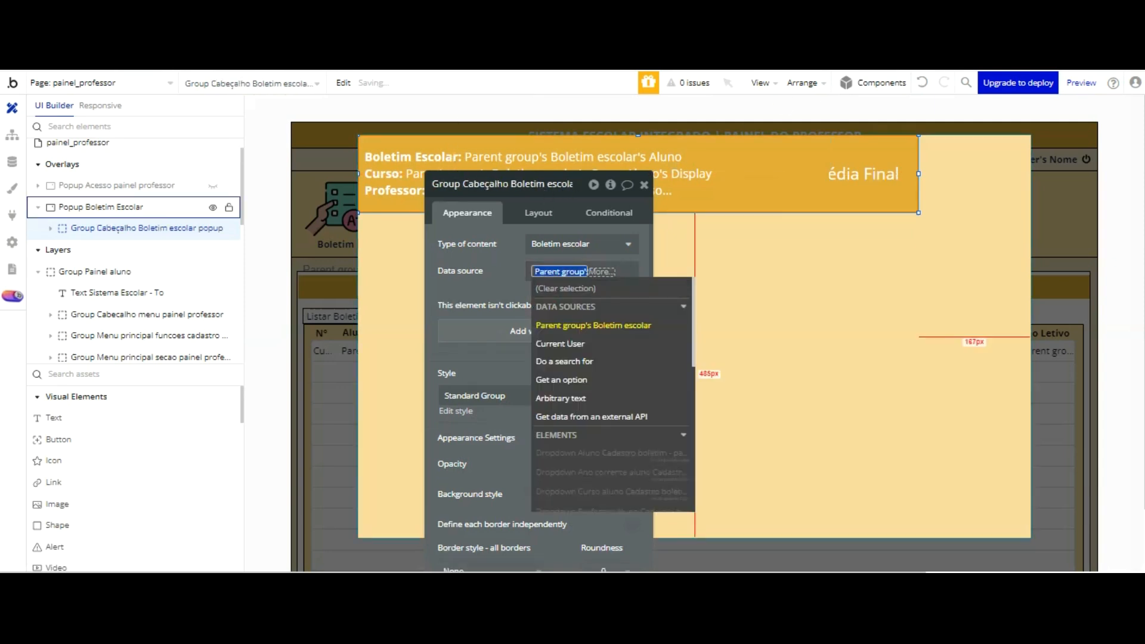
left_click(900, 197)
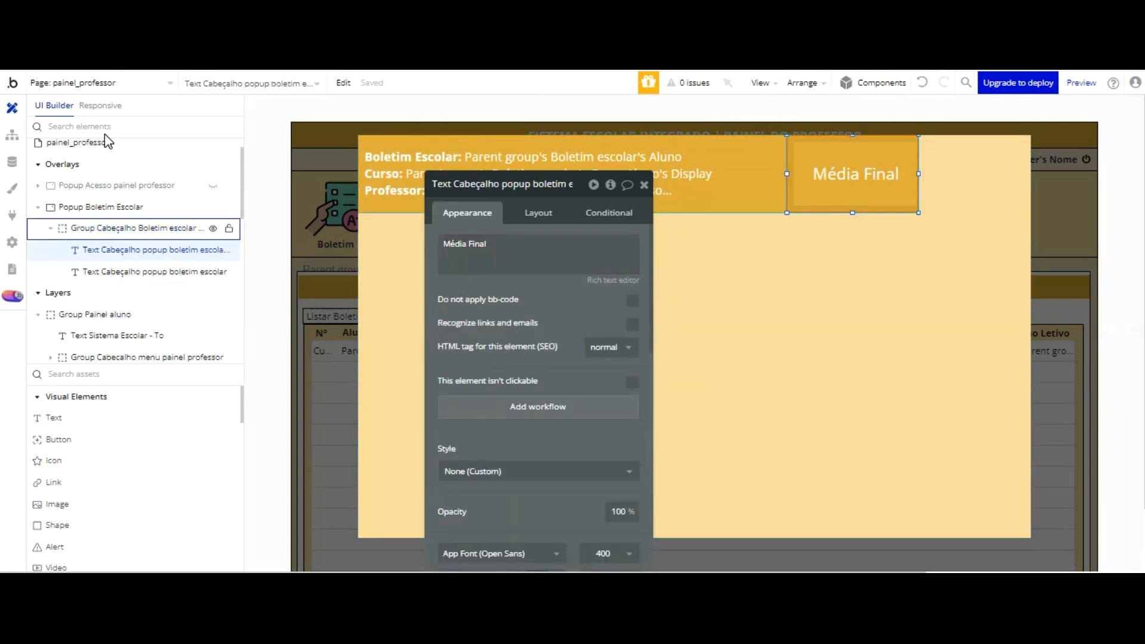
left_click(134, 228)
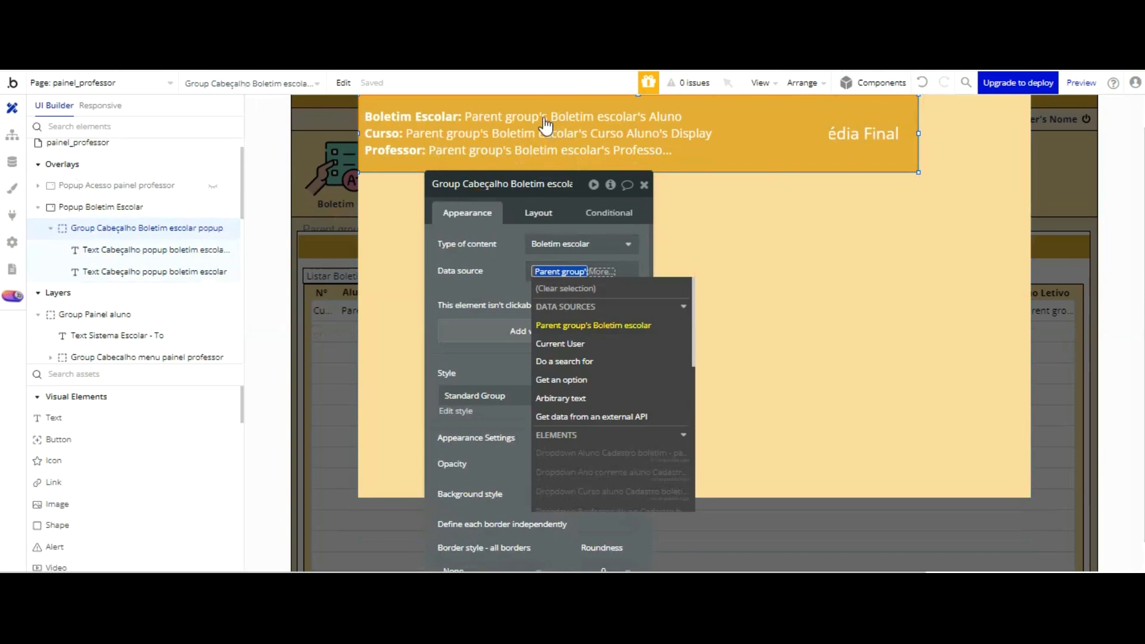
left_click(539, 213)
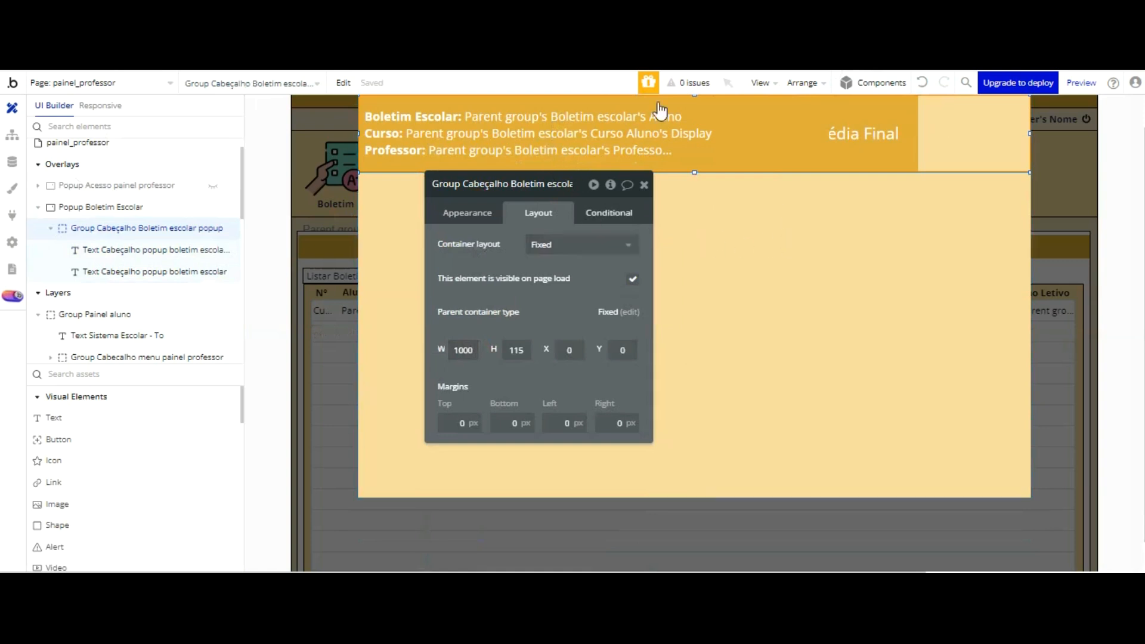
Step: Copy the background color code #DFAD39 from the header text with the Boletim Escolar, Curso and Professor lines
left_click(633, 125)
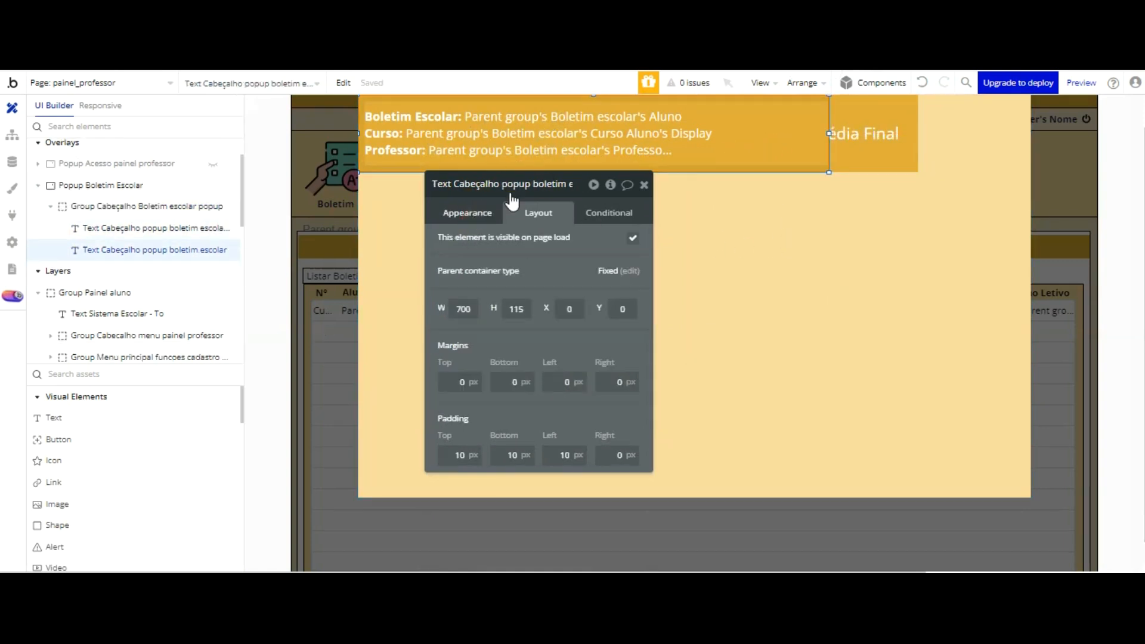
left_click(504, 212)
scroll(517, 238, "down", 6)
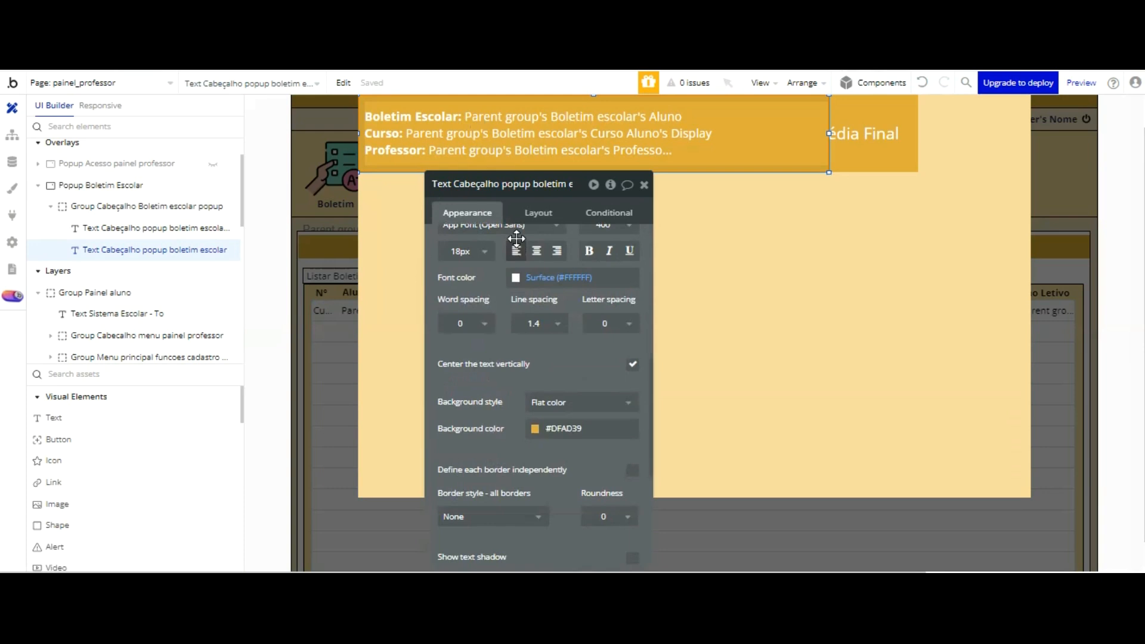
left_click(568, 429)
key("ctrl+c")
right_click(570, 505)
left_click(621, 120)
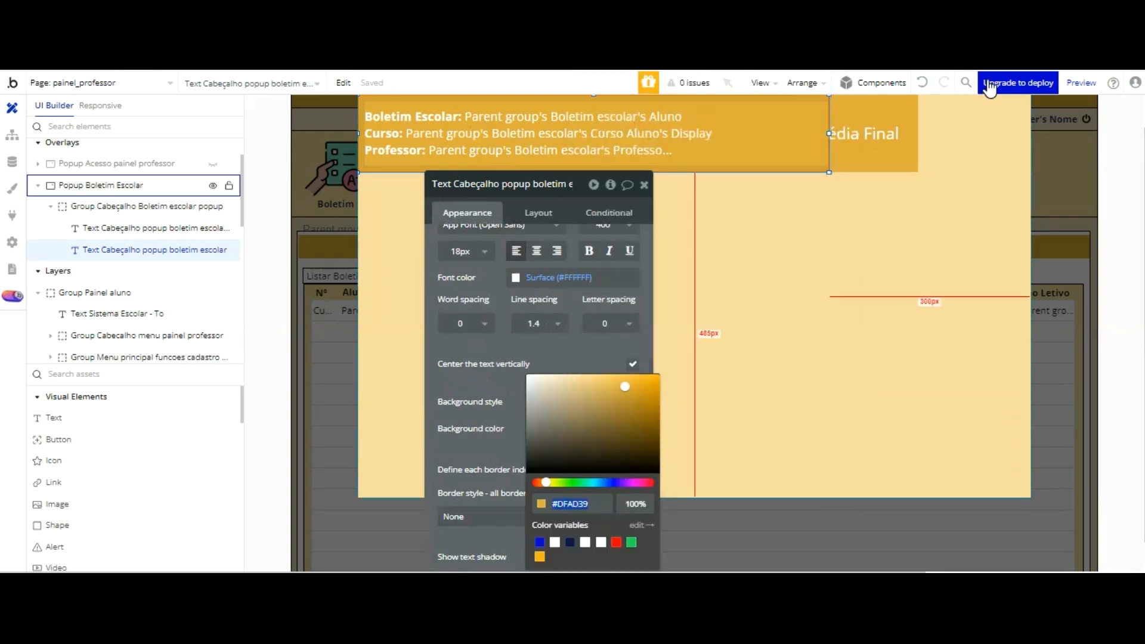
Step: Detach the header group's Standard Group style and give the group a Flat color background
left_click(951, 141)
left_click(512, 215)
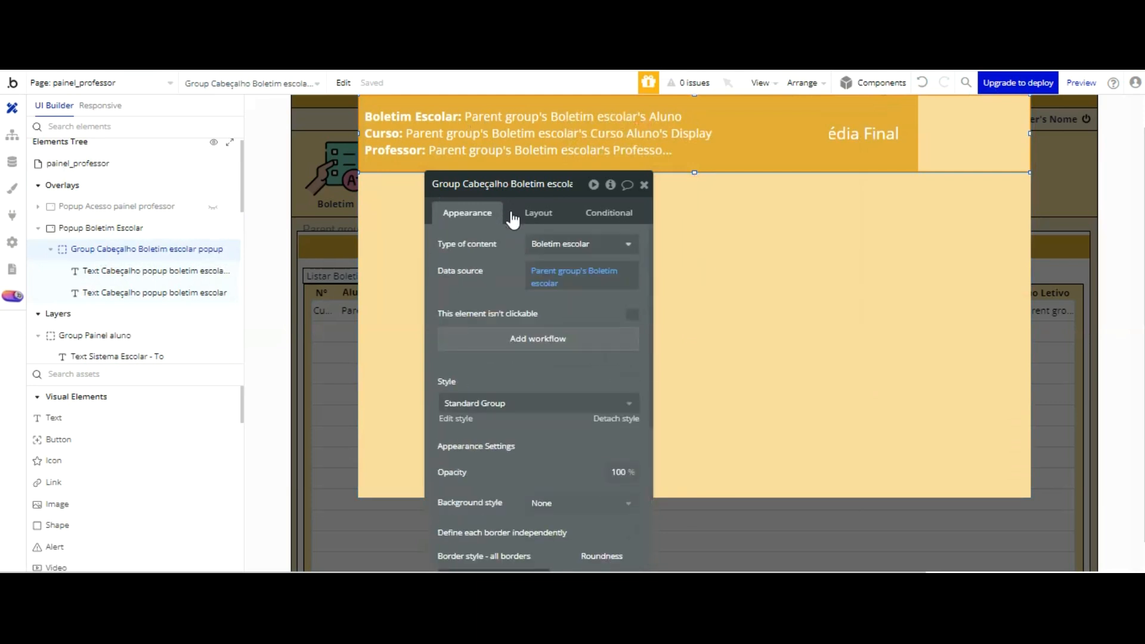
scroll(572, 254, "down", 2)
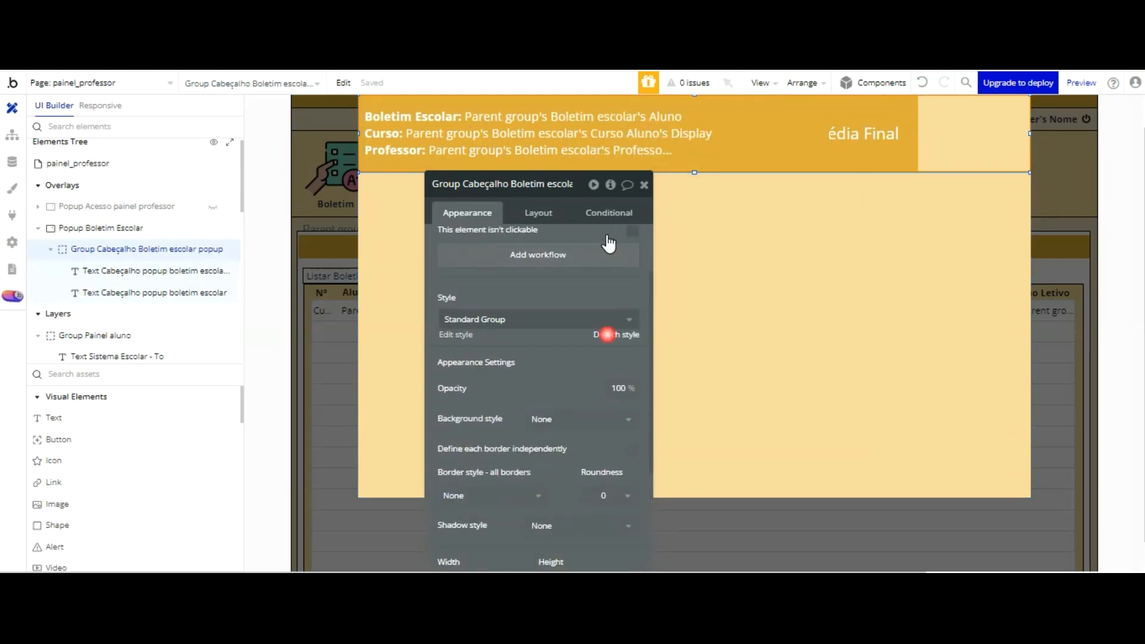
left_click(607, 335)
left_click(564, 401)
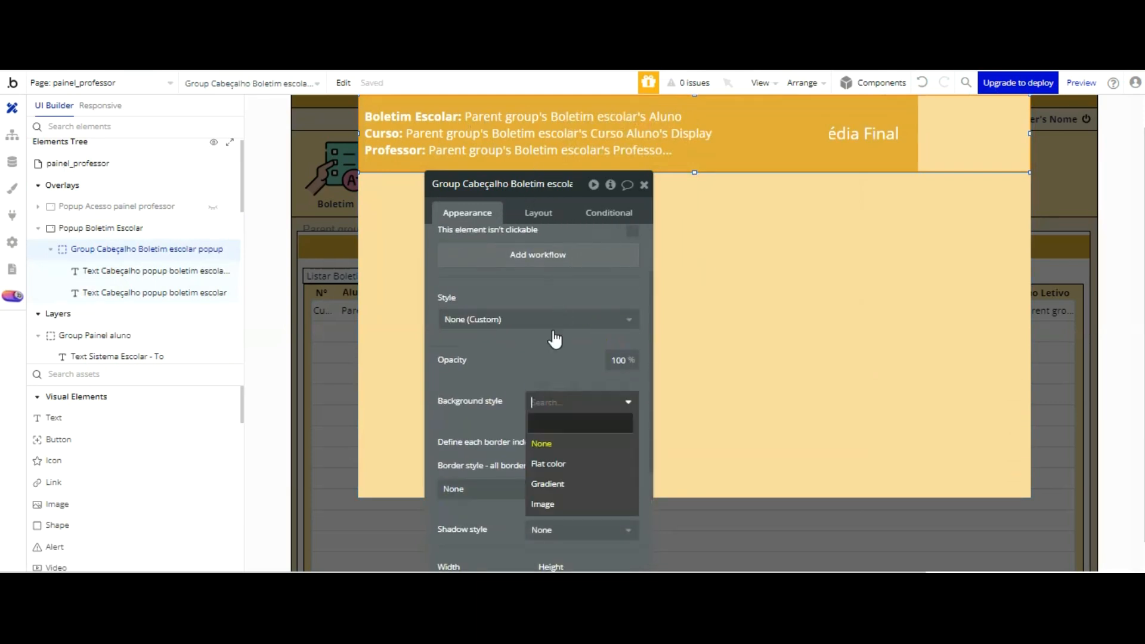
left_click(548, 464)
Step: Set the header group's background color to the copied code #DFAD39
left_click(540, 428)
right_click(555, 420)
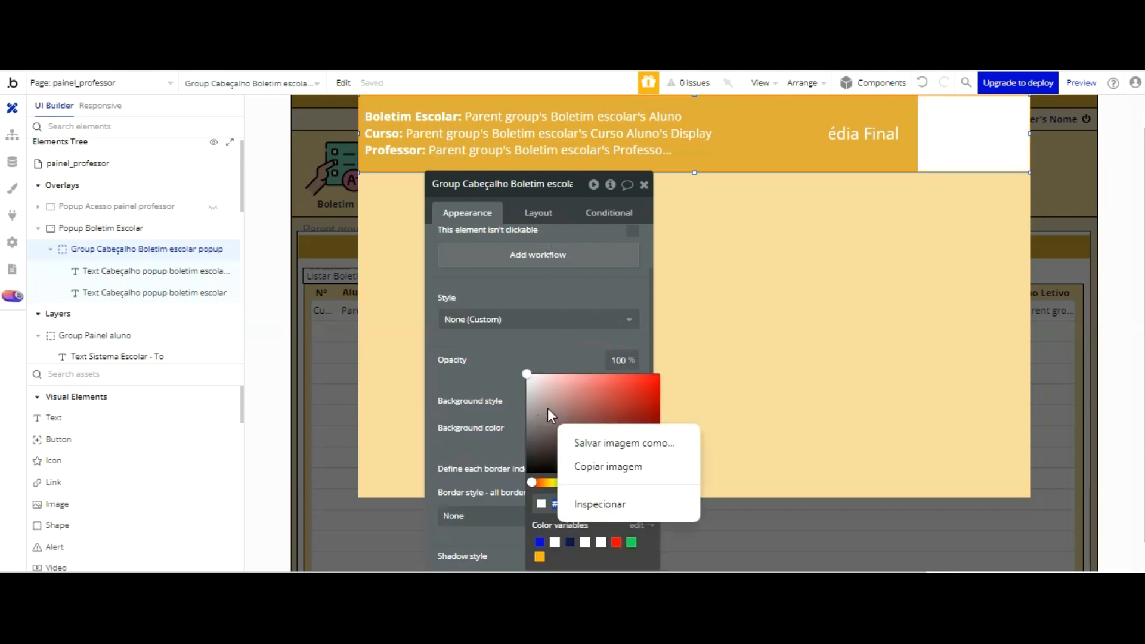
left_click(556, 503)
left_click(556, 503)
right_click(558, 504)
left_click(582, 504)
right_click(557, 503)
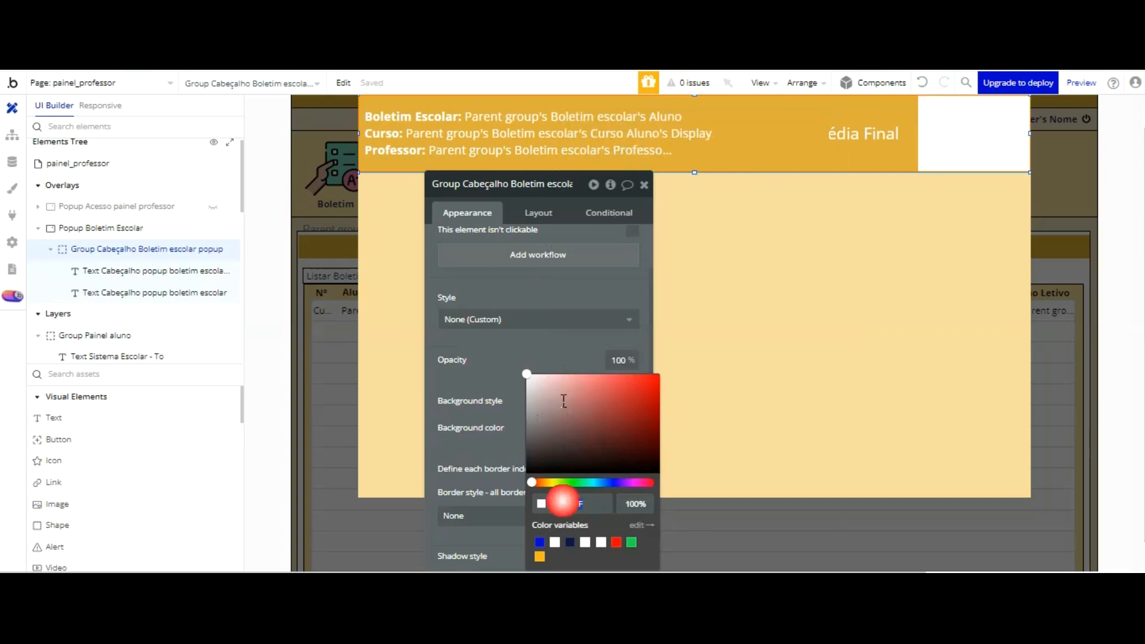
left_click(642, 150)
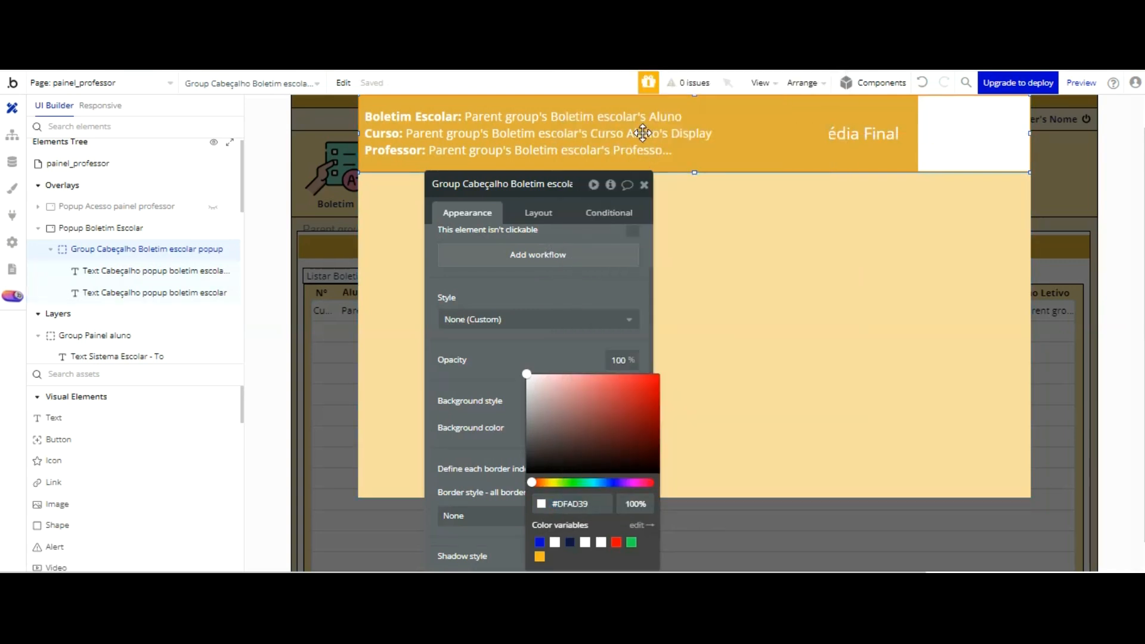
left_click(591, 191)
left_click(881, 225)
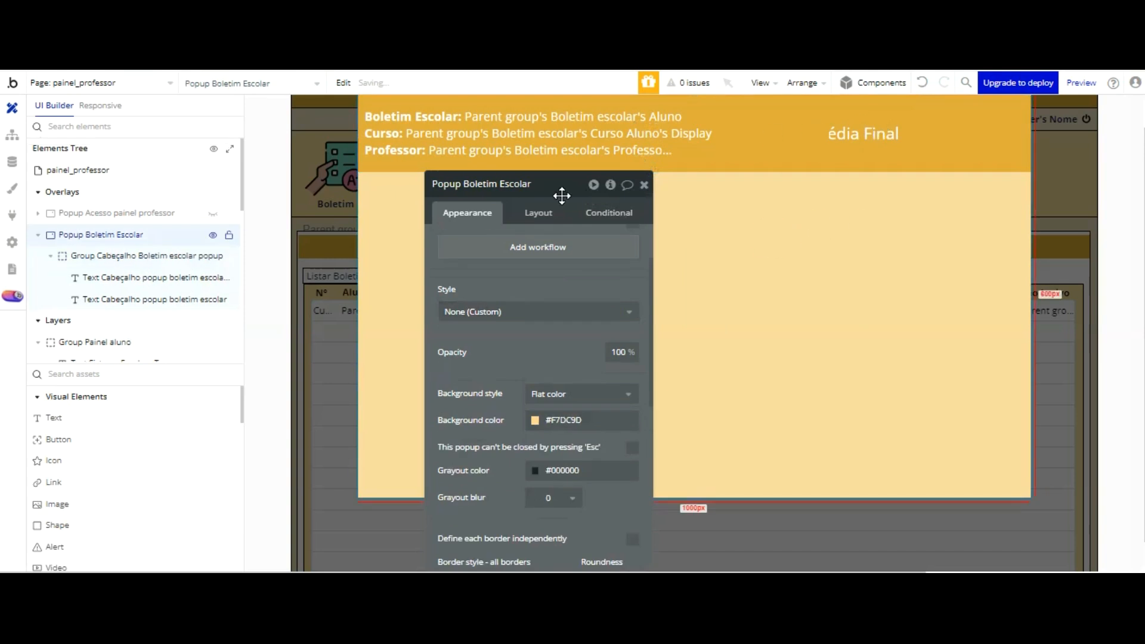
Step: Place an Input element inside the header group, beside the Média Final text near the popup's right edge
scroll(90, 407, "down", 1)
scroll(89, 408, "up", 3)
scroll(89, 407, "down", 8)
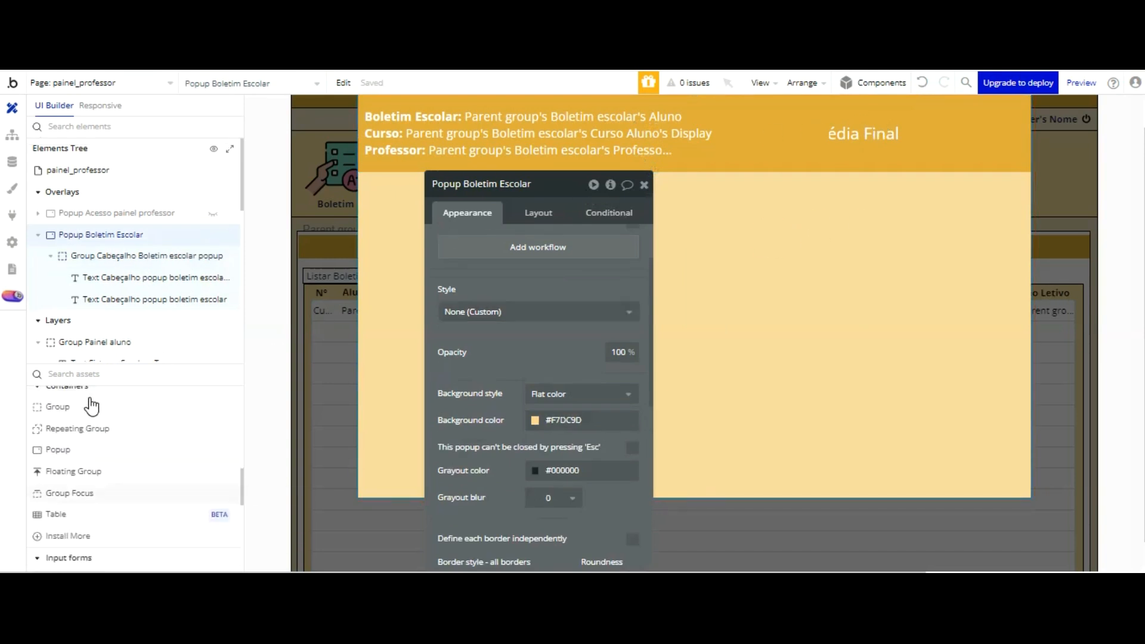
scroll(89, 406, "down", 3)
left_click(56, 496)
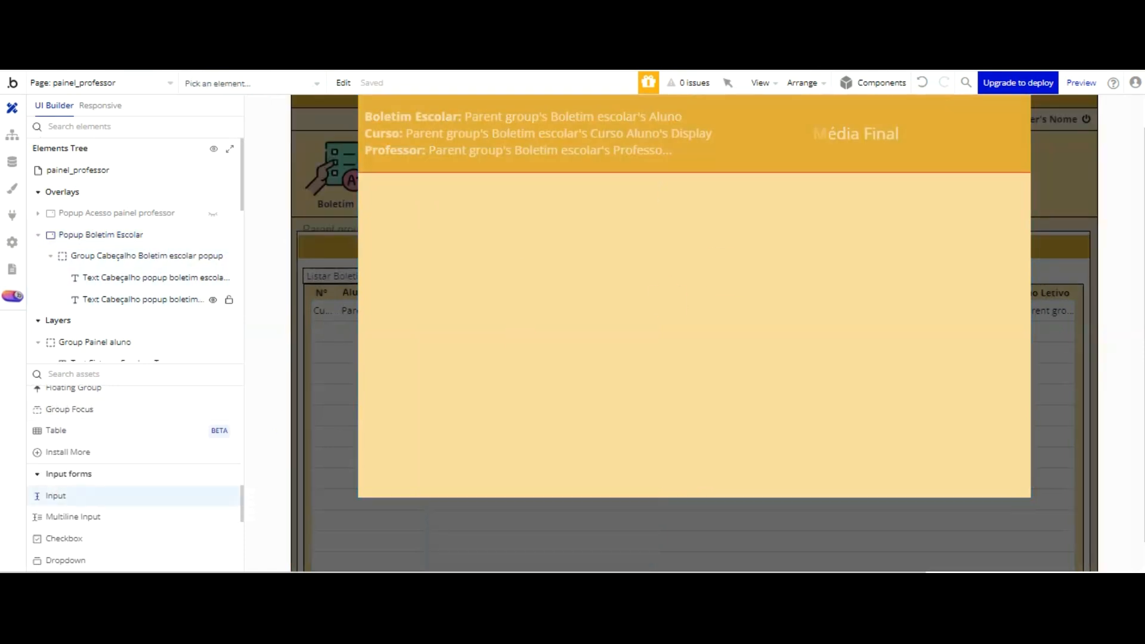
left_click(942, 113)
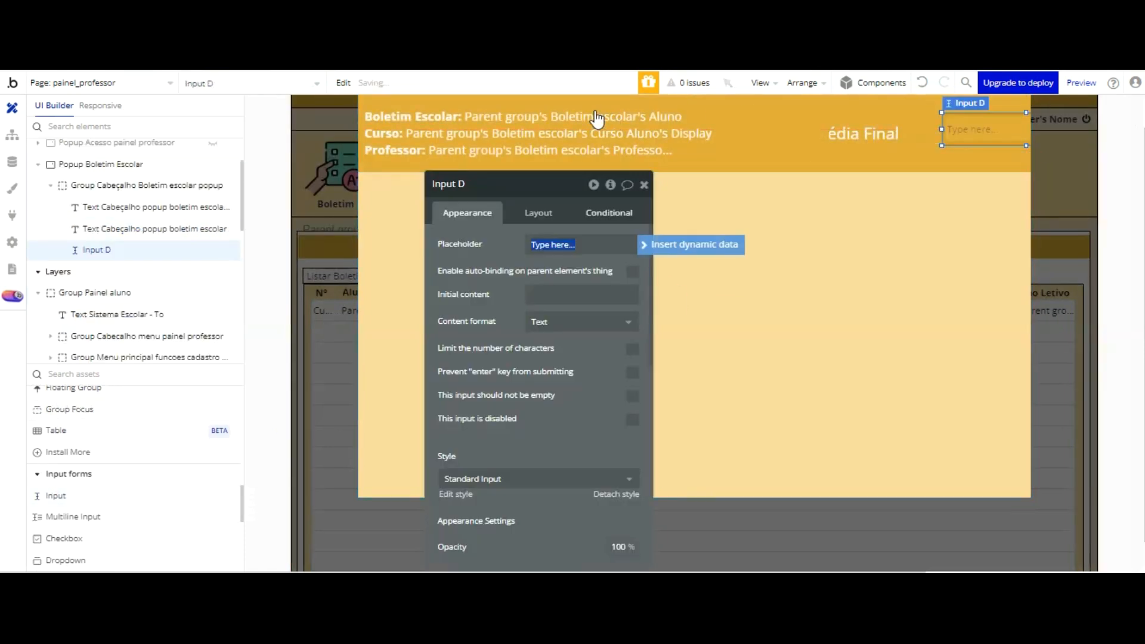
Step: Rename the new input as Input Média final aprovação aluno and clear its placeholder text
double_click(512, 185)
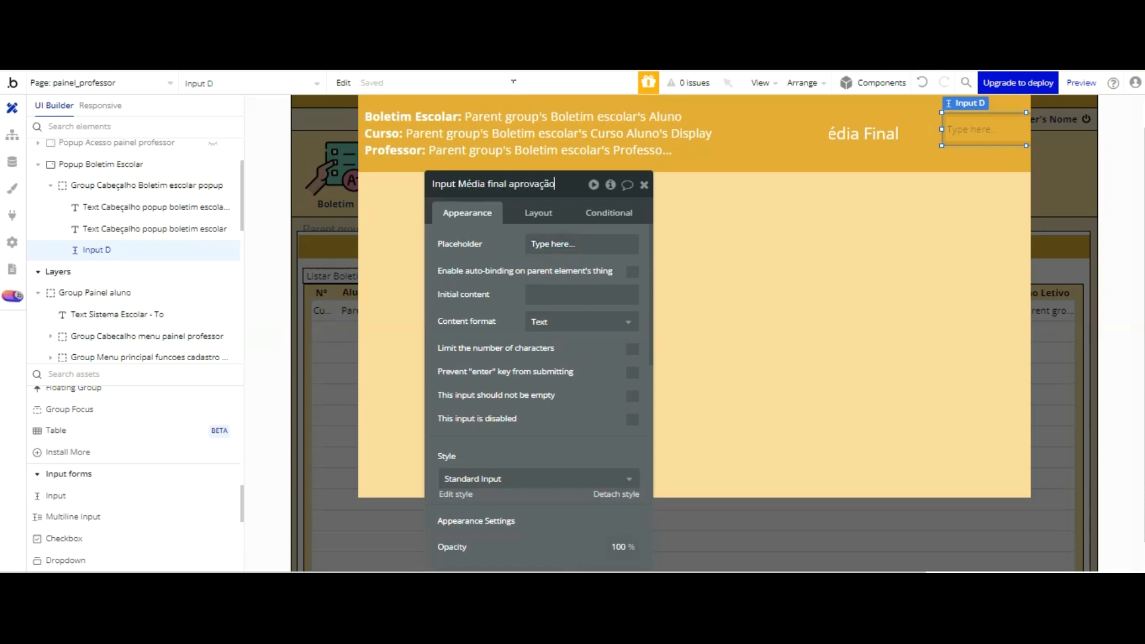
type("no")
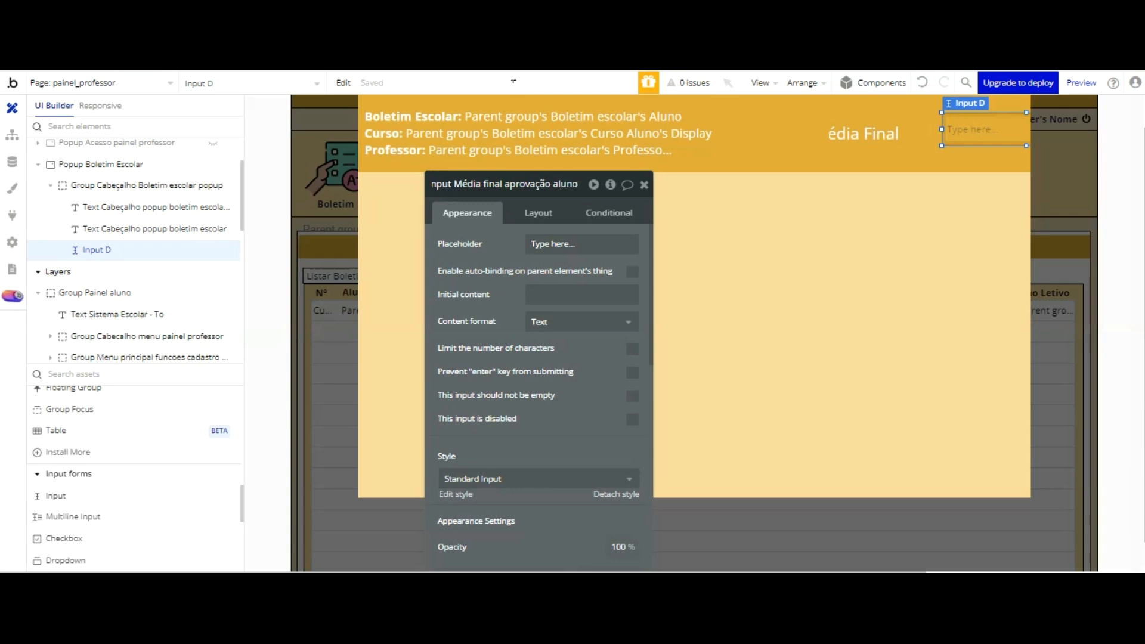
left_click(588, 245)
key("ctrl+a")
key("BackSpace")
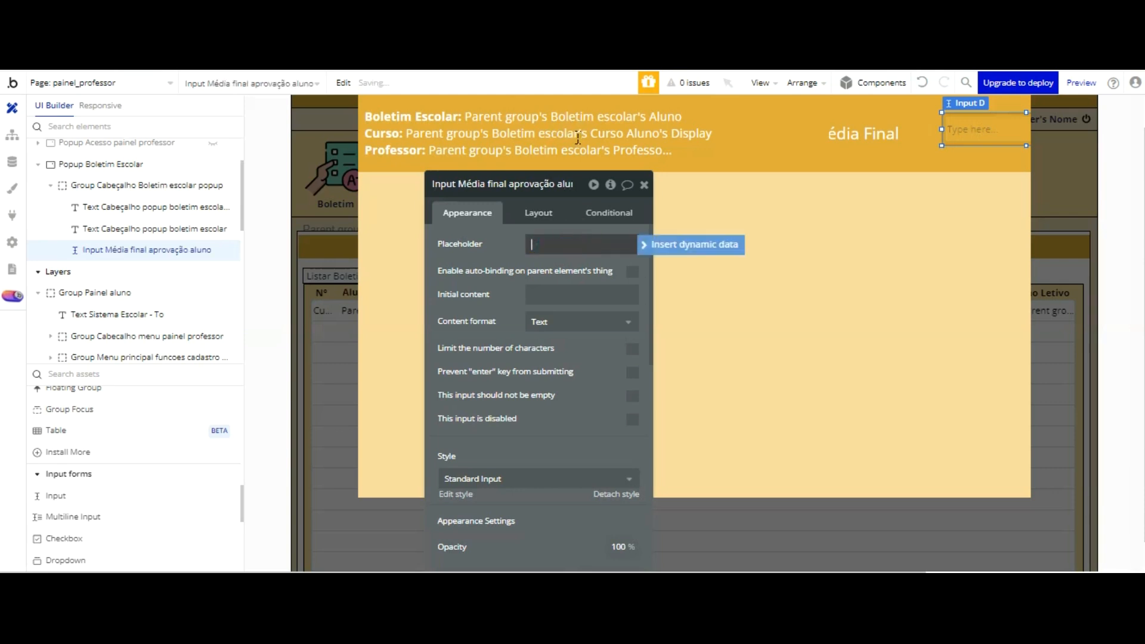
key("Tab")
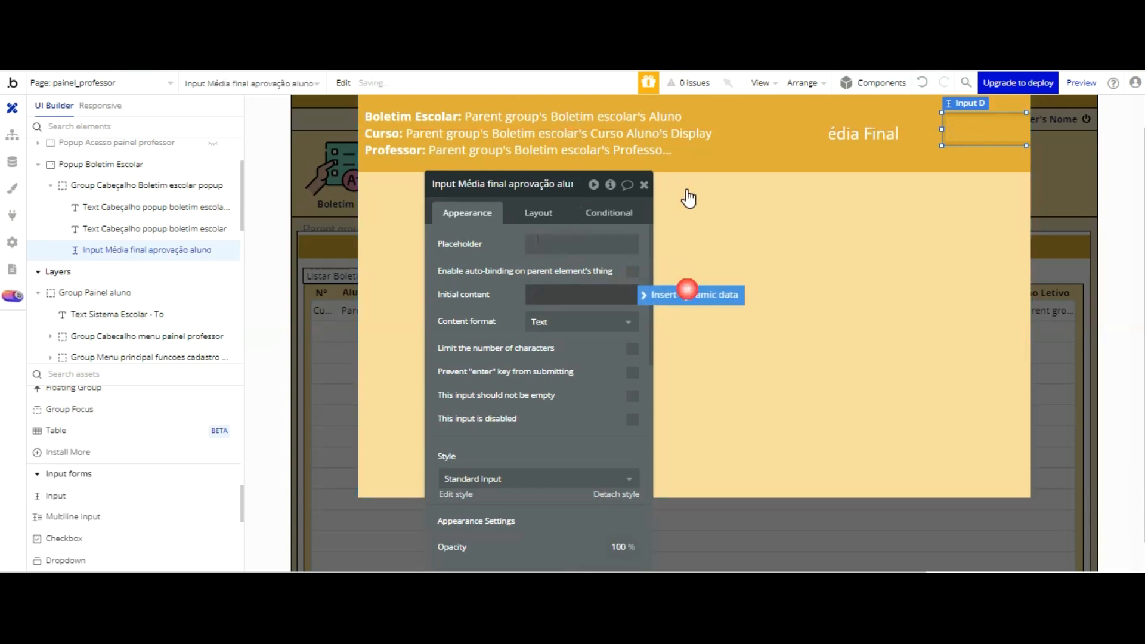
Step: Set the input's initial content to the dynamic value Parent group's Boletim escolar's Nota Média Final Aprovação
left_click(688, 292)
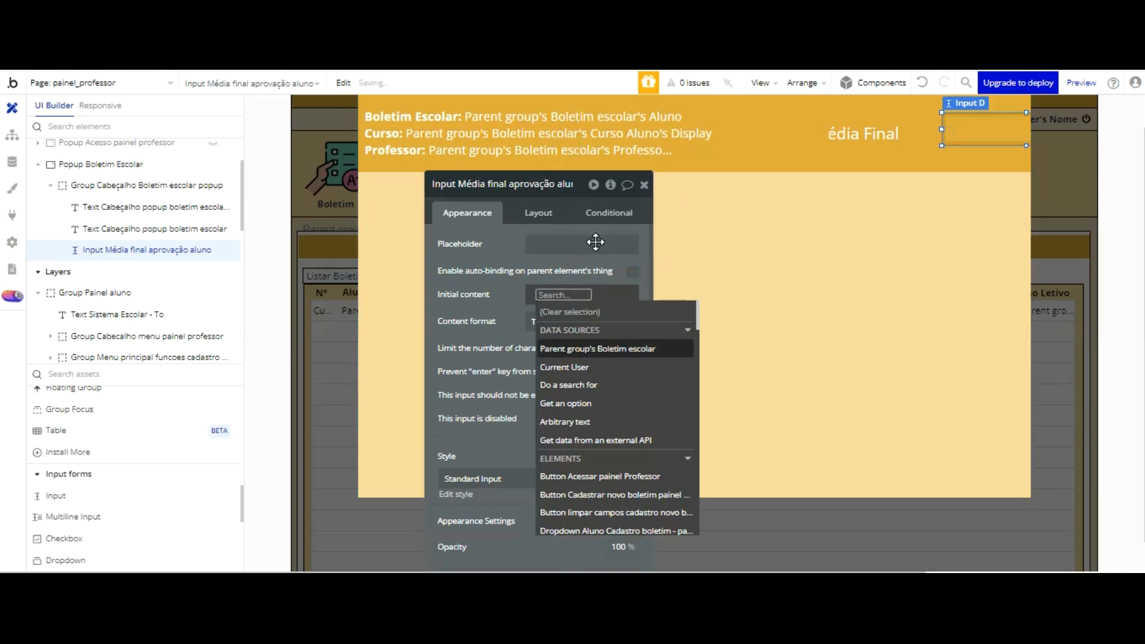
key("Return")
scroll(651, 345, "down", 5)
scroll(650, 346, "down", 10)
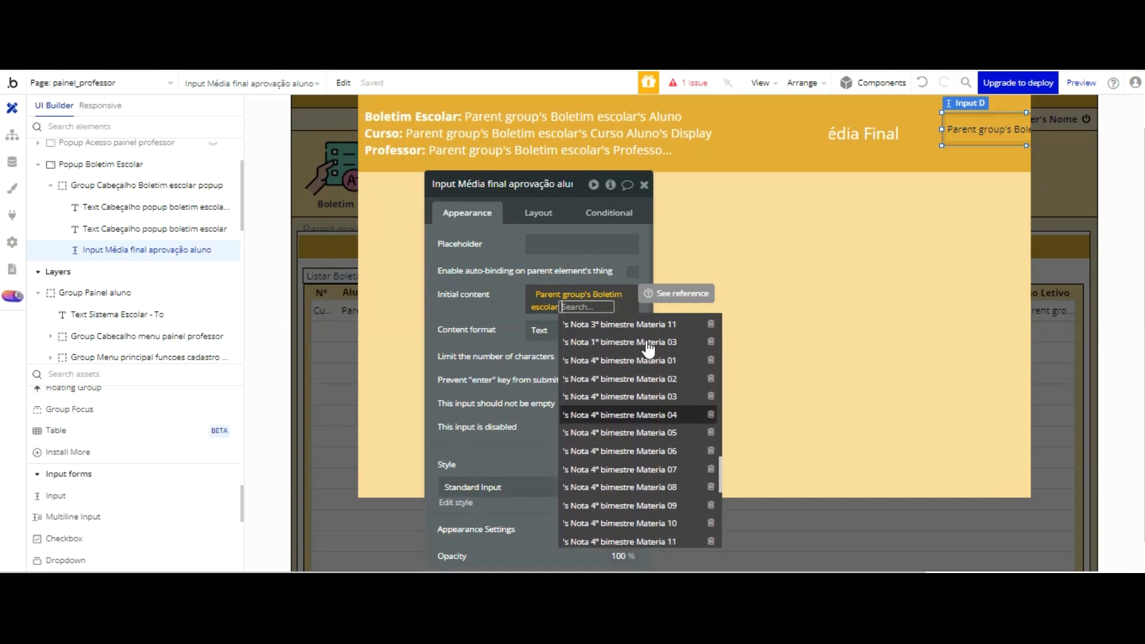
scroll(649, 349, "down", 3)
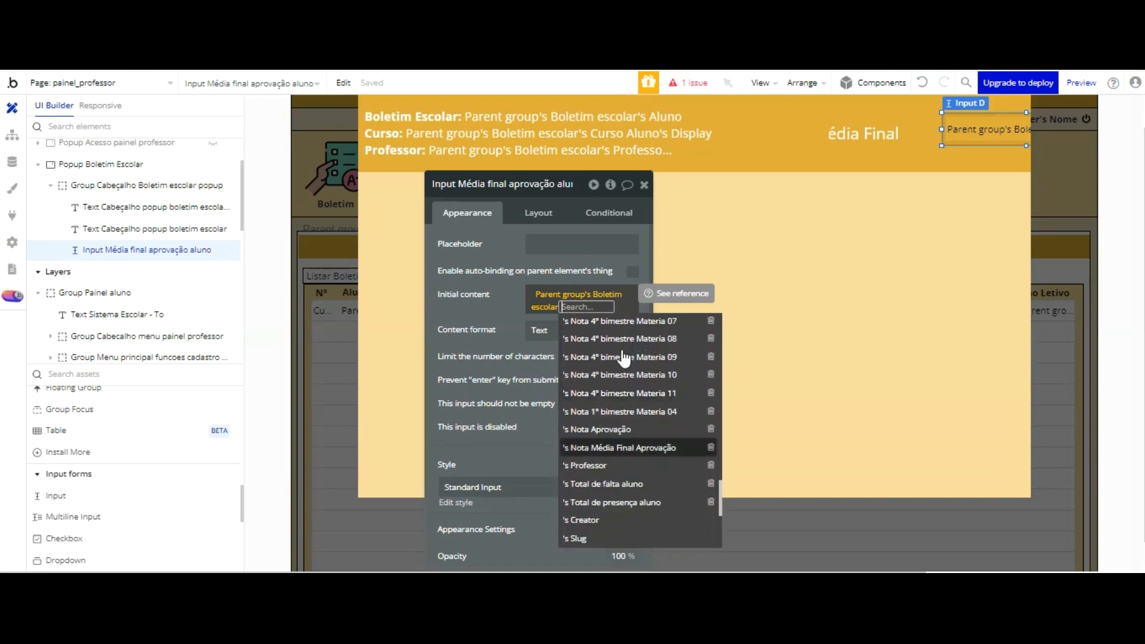
left_click(626, 447)
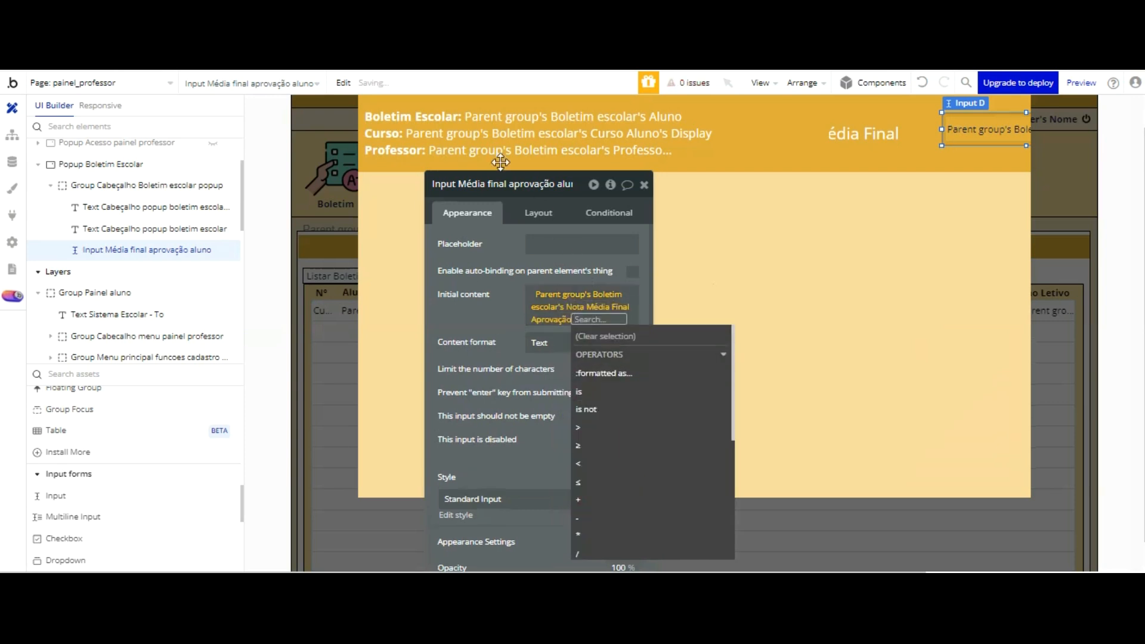
left_click(497, 260)
Step: Rename the input as Input Nota Média final aprovação aluno
left_click(461, 184)
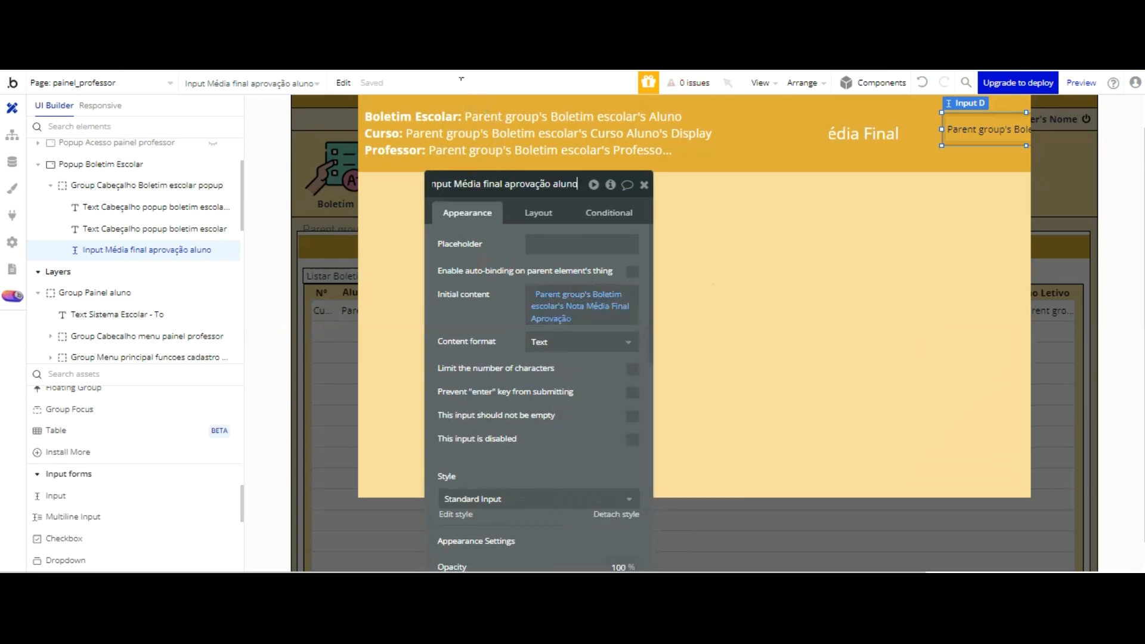
key("Left")
key("Left")
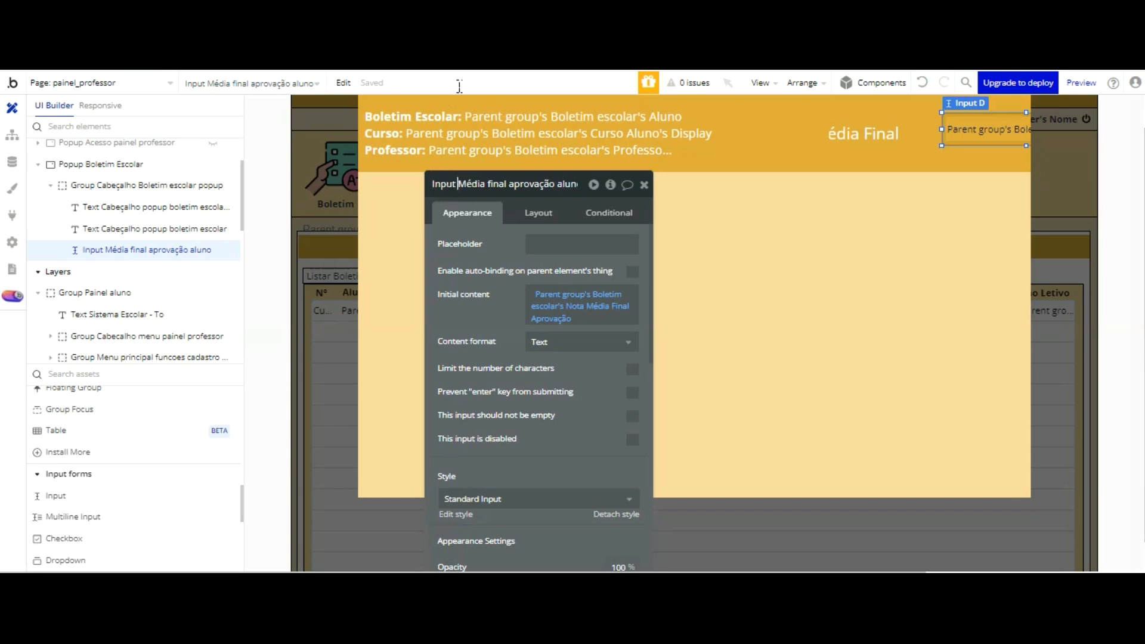
type("Nota")
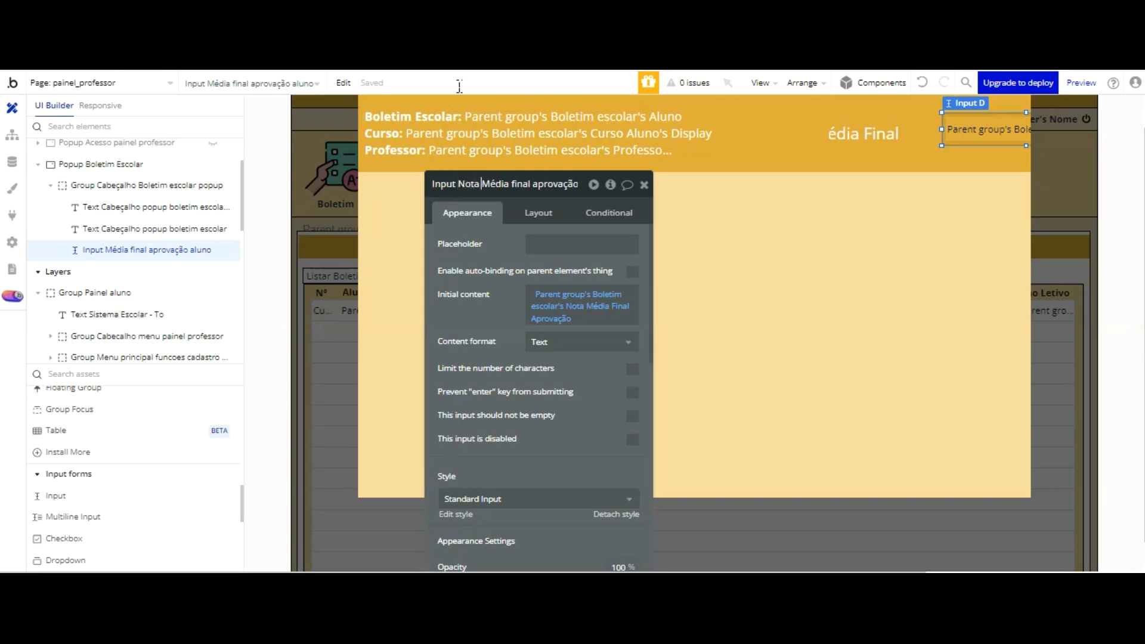
key("Tab")
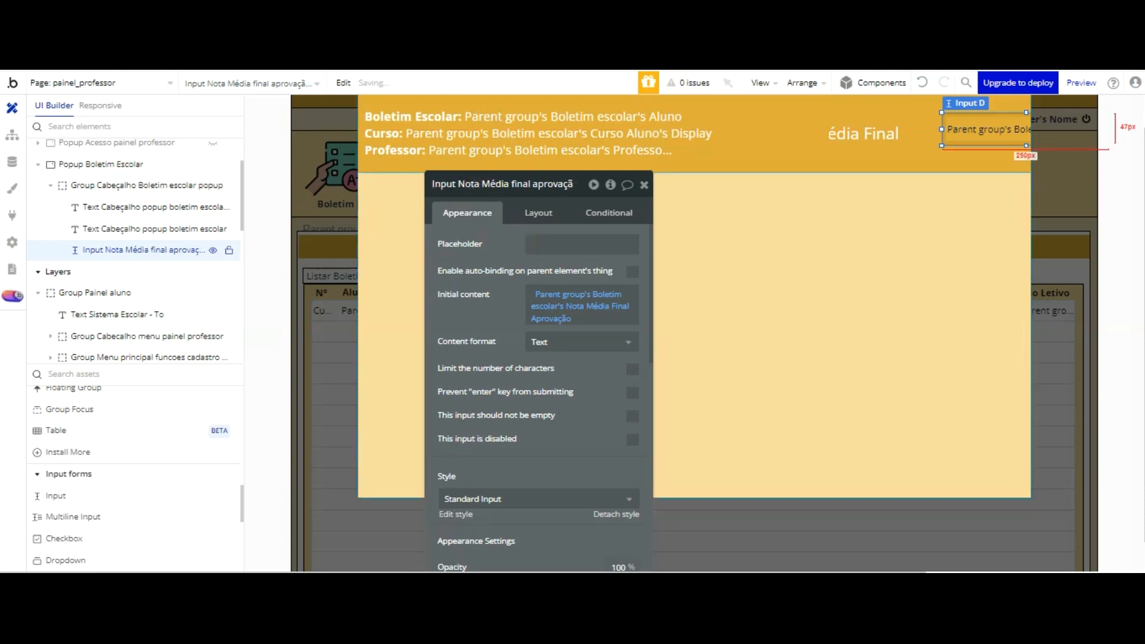
Step: Detach the input's Standard Input style and resize it to about 100 by 76 px inside the header beside Média Final
scroll(593, 350, "down", 3)
left_click(612, 348)
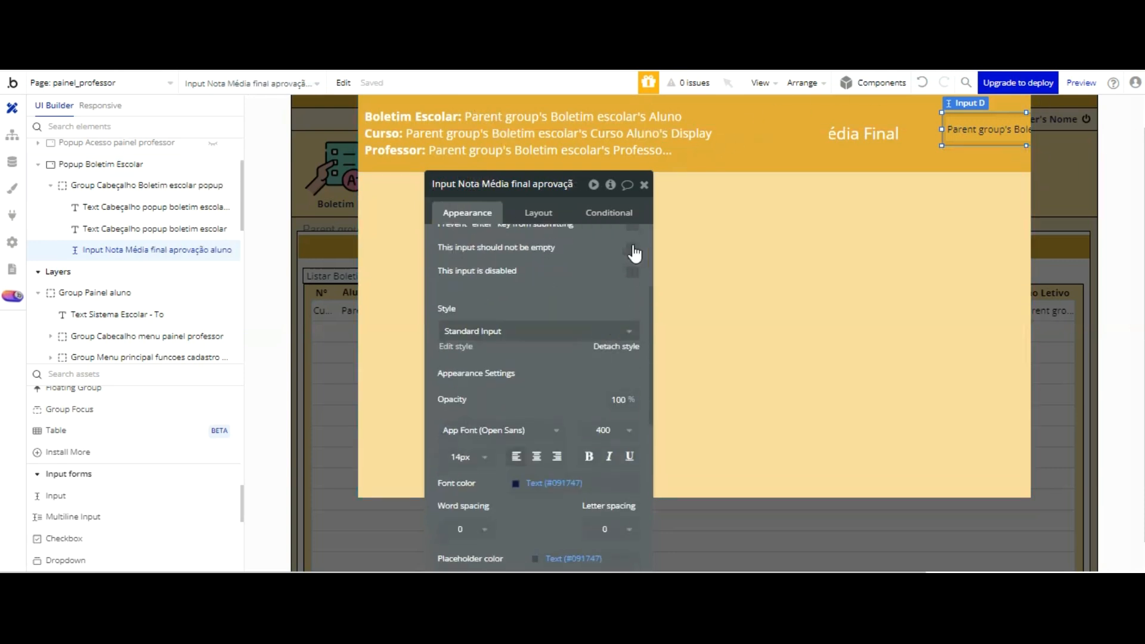
mouse_move(942, 129)
left_mouse_down()
mouse_move(968, 128)
mouse_move(878, 128)
mouse_move(922, 131)
left_mouse_up()
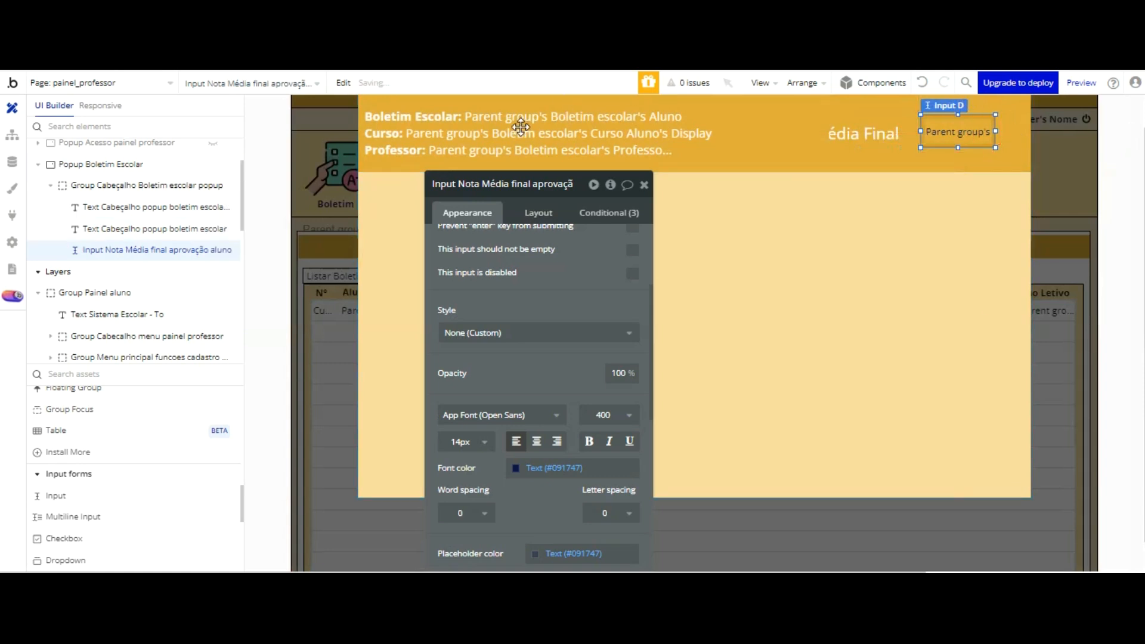
left_click_drag(959, 148, 1001, 131)
left_click_drag(986, 132, 991, 135)
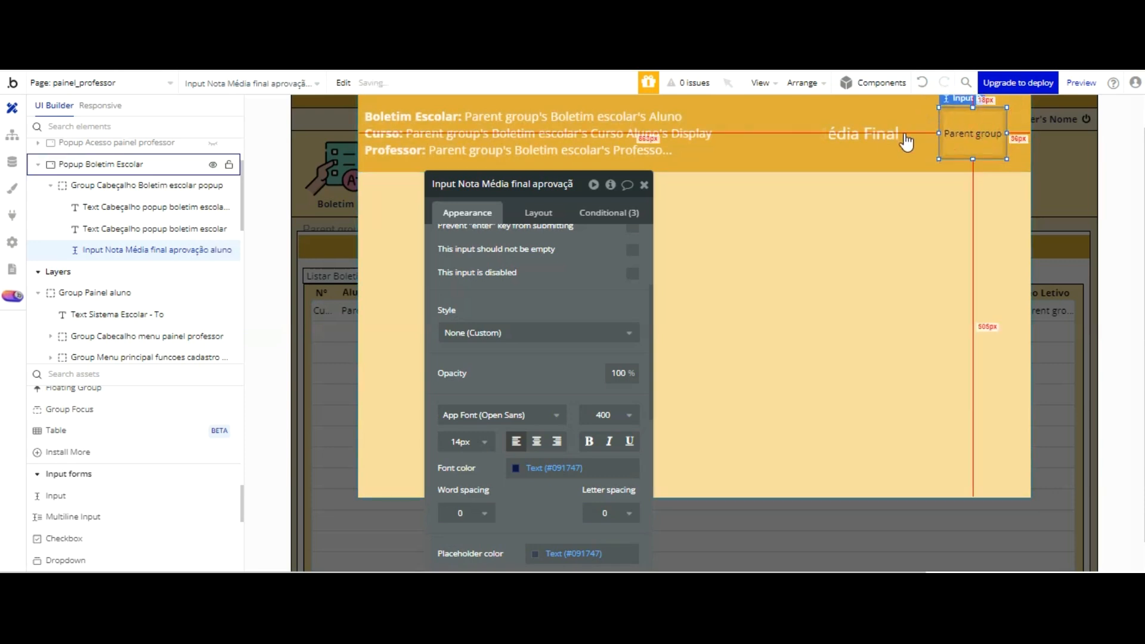
Step: Set the Nota Média final input's font color to #000000
left_click(898, 134)
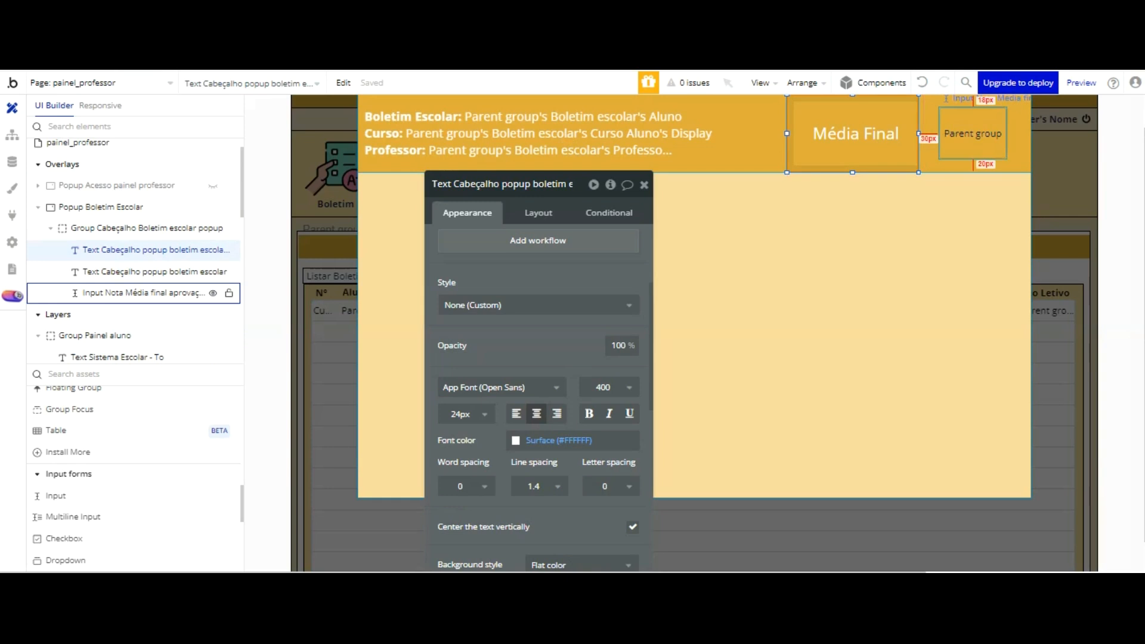
left_click(968, 133)
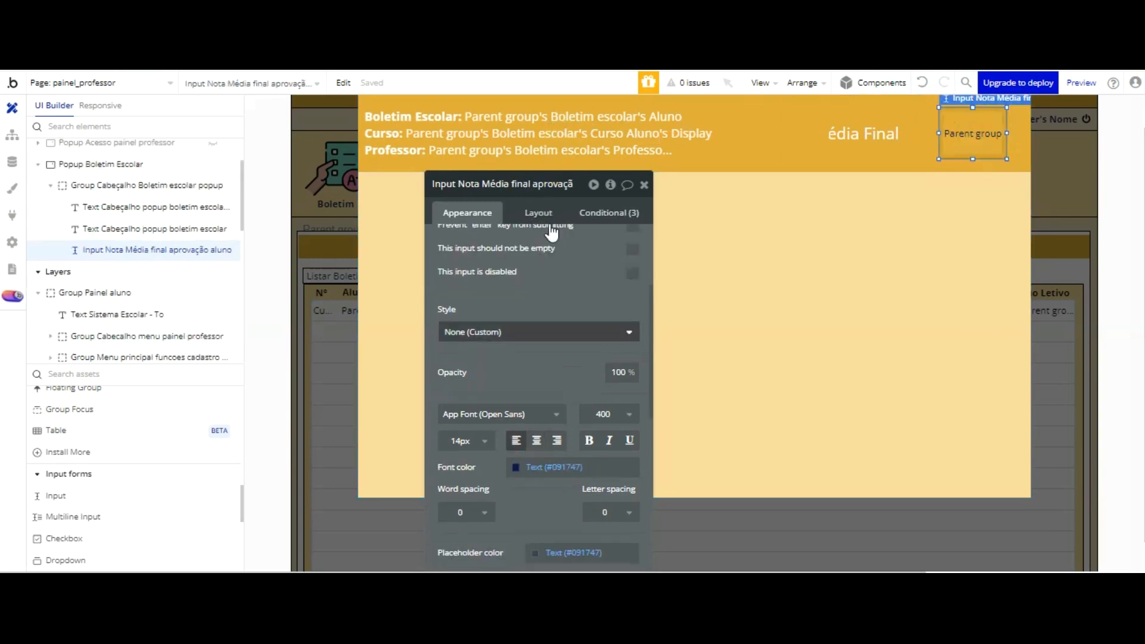
scroll(523, 221, "down", 3)
left_click(518, 301)
type("#000000")
key("Return")
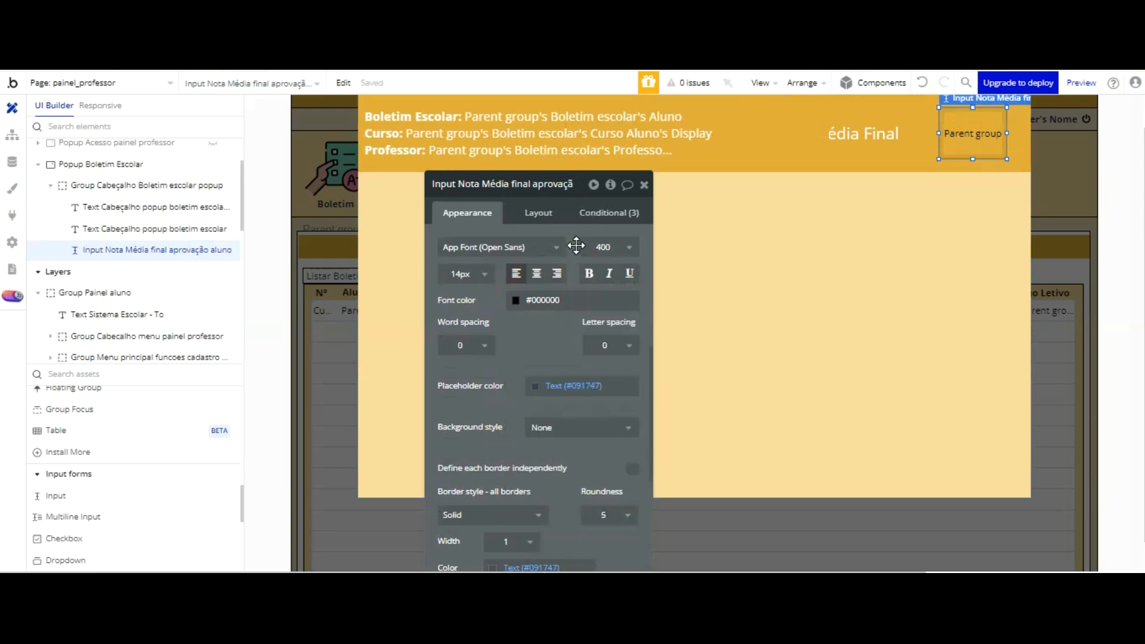
Step: Give the input a flat color background using Surface (#FFFFFF)
left_click(557, 428)
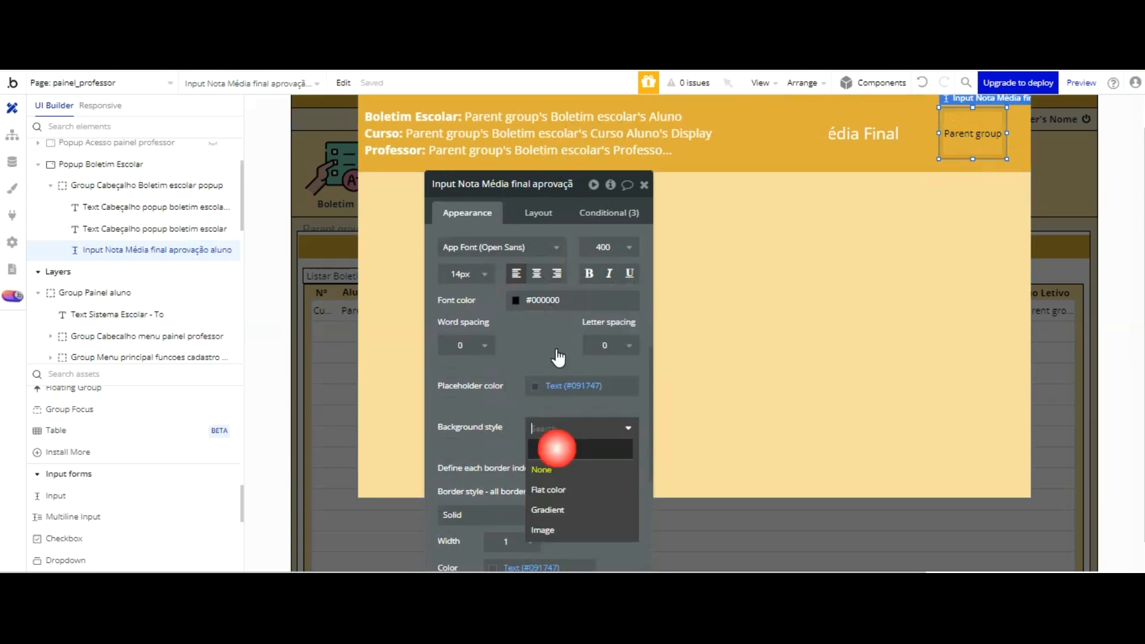
left_click(548, 490)
left_click(582, 454)
left_click(586, 542)
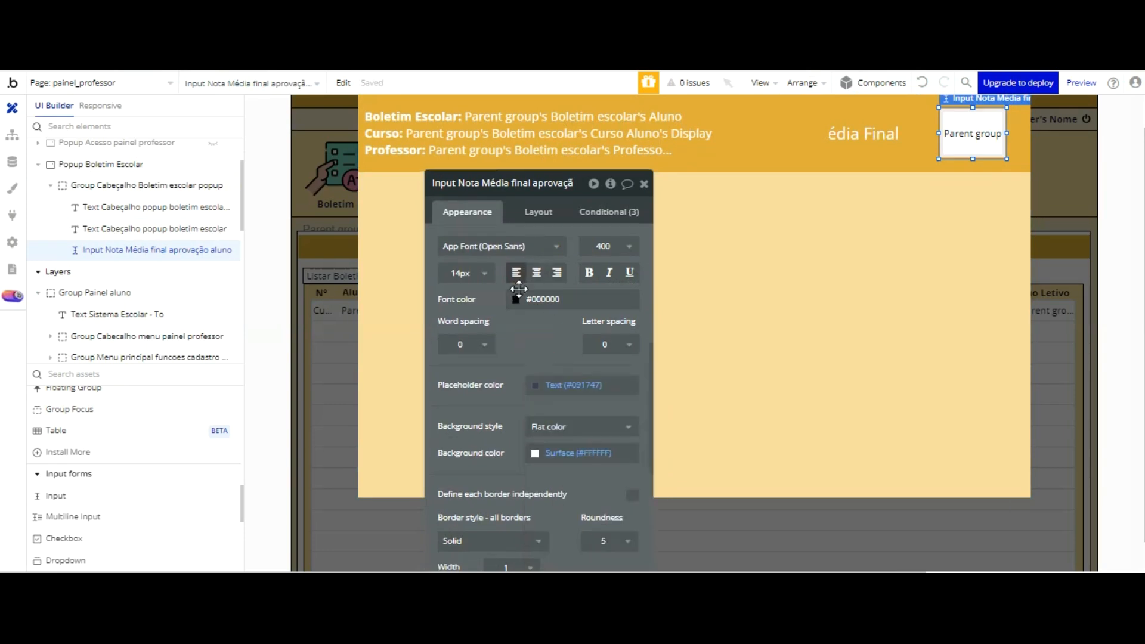
Step: Make the input's text bold and set its font size to 24
left_click(588, 272)
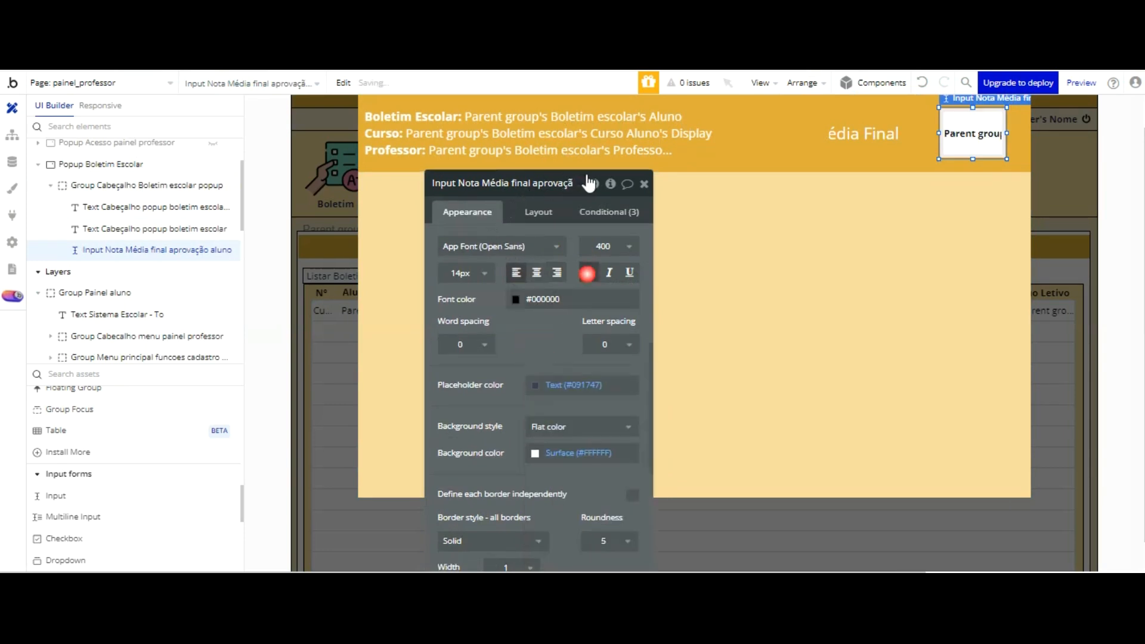
left_click(468, 272)
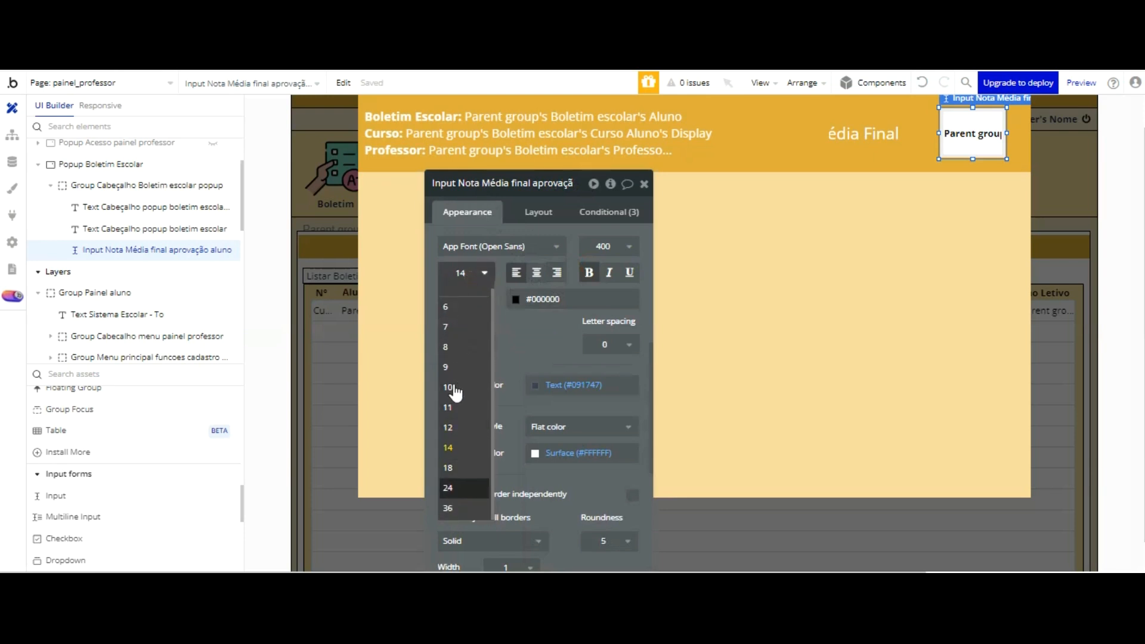
left_click(448, 488)
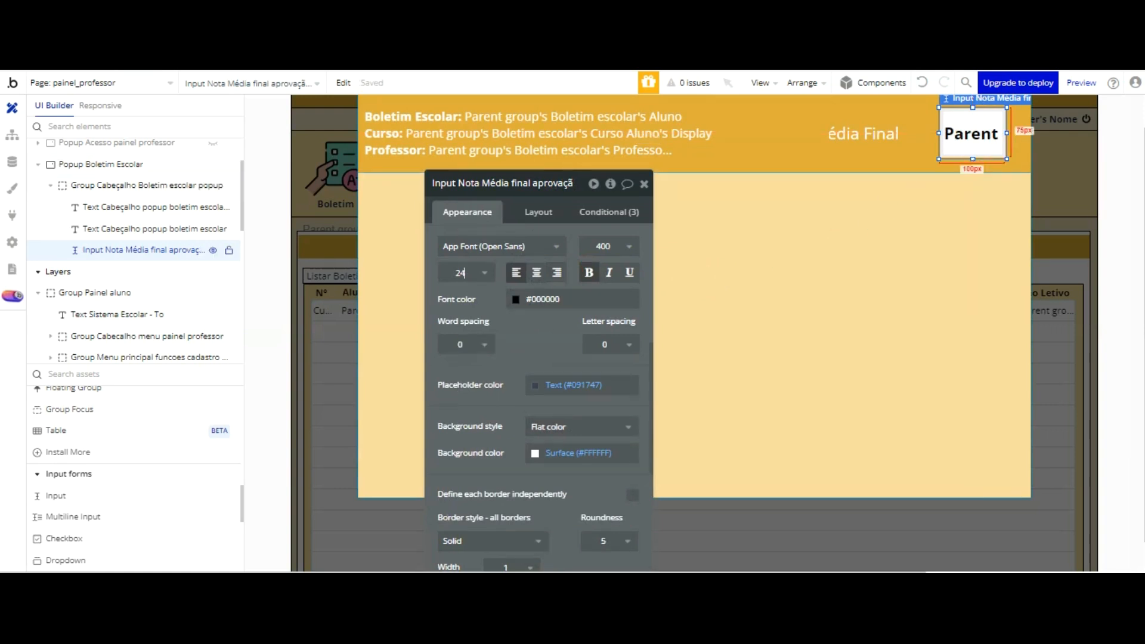
Step: Switch to the app preview, reload it, and open the listed report card's popup to check the styled Média Final input
key("ctrl+Tab")
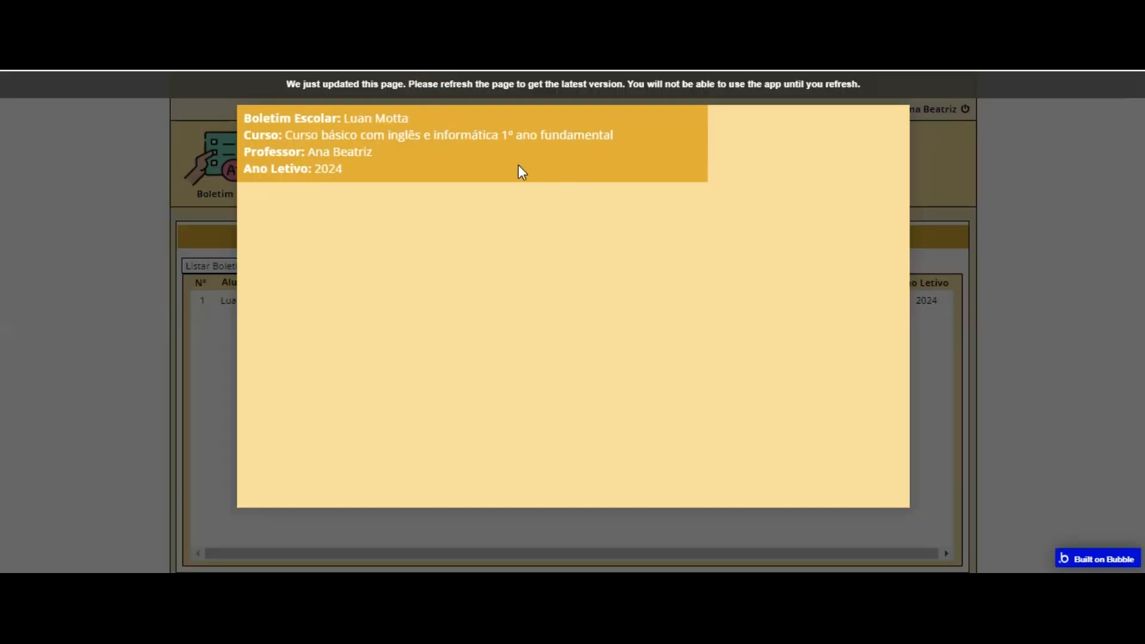
key("F5")
left_click(281, 215)
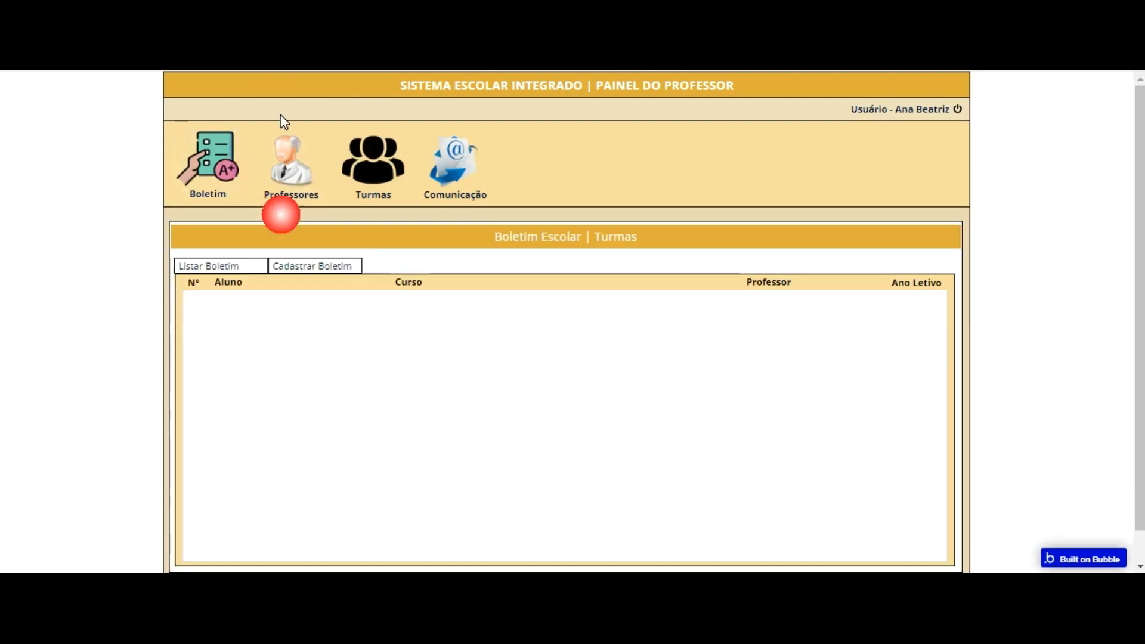
left_click(501, 322)
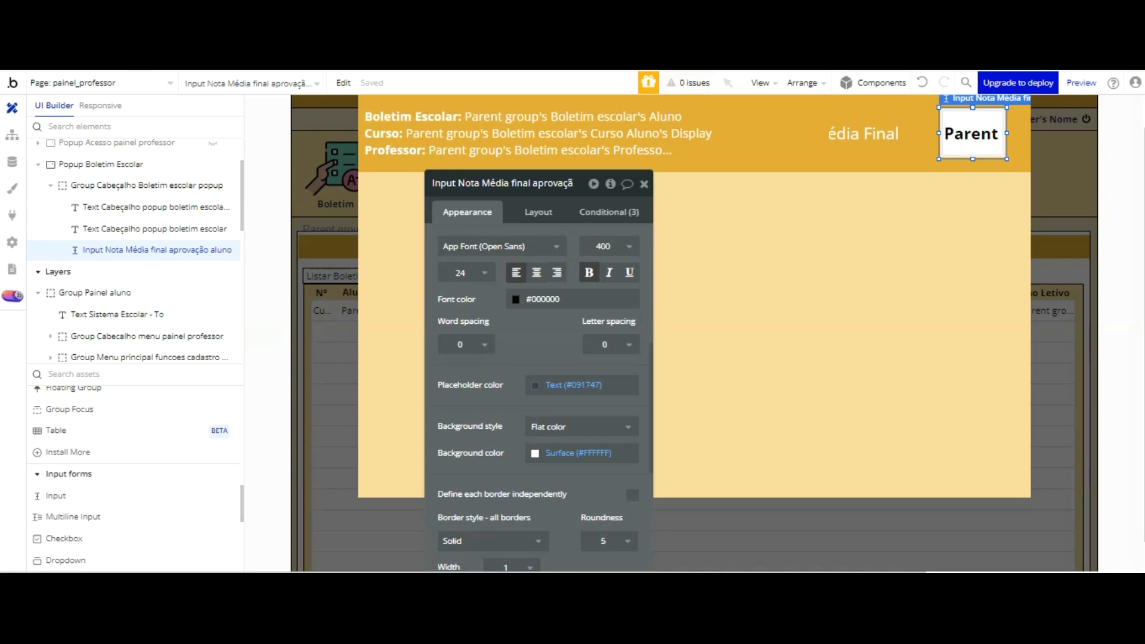
Step: Back in the editor, narrow the header's multi-line student data text so it no longer covers the Média Final text
left_click(755, 132)
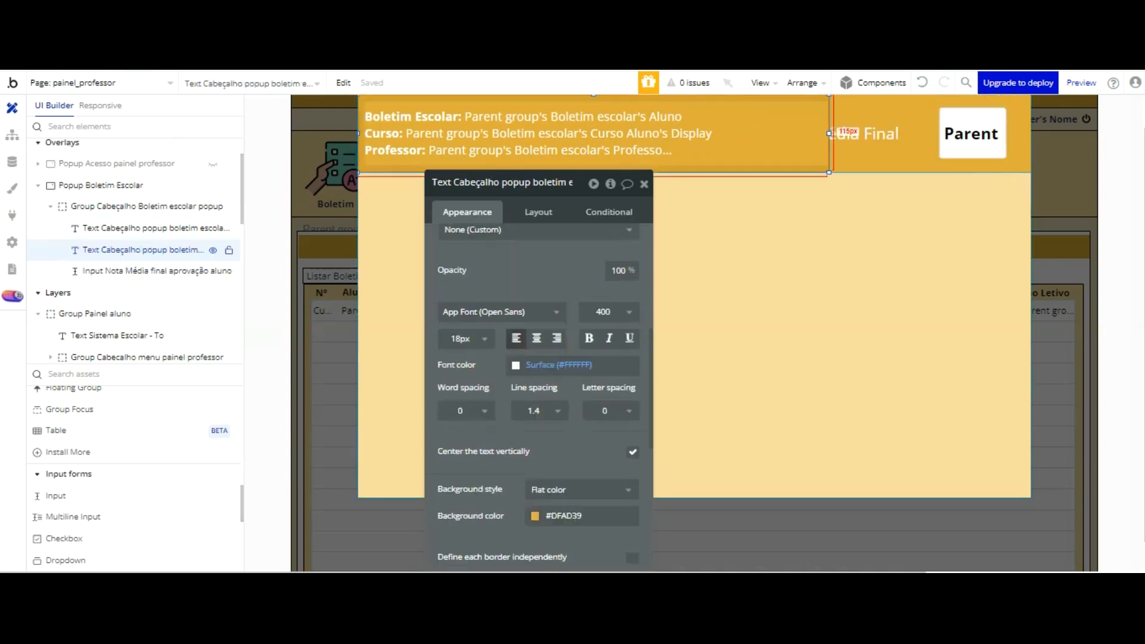
left_click_drag(829, 133, 800, 133)
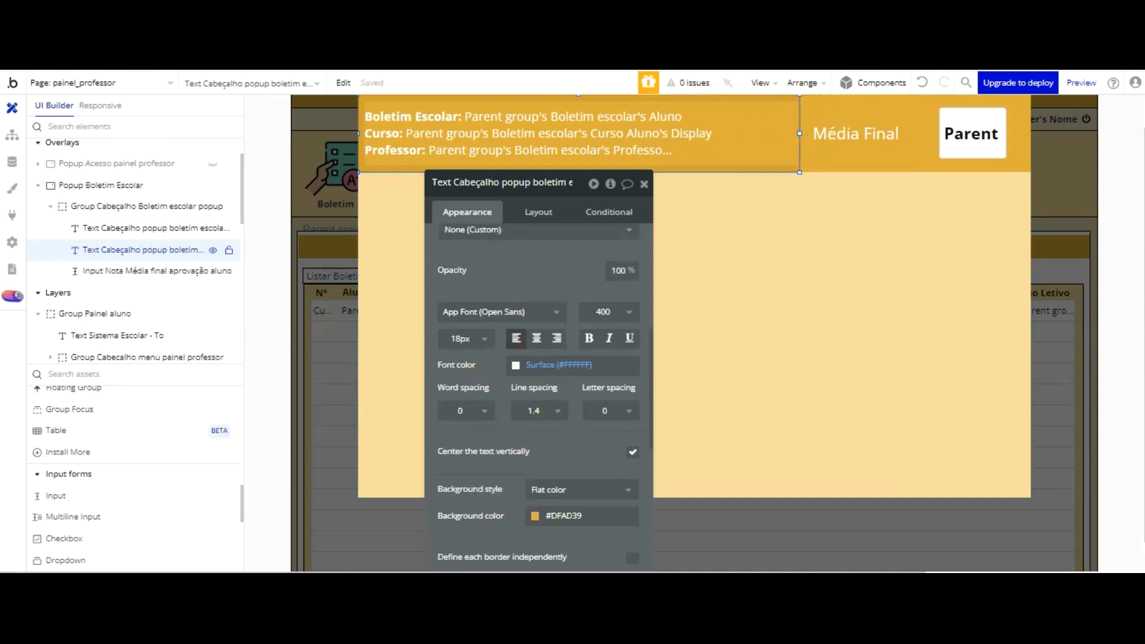
left_click(796, 97)
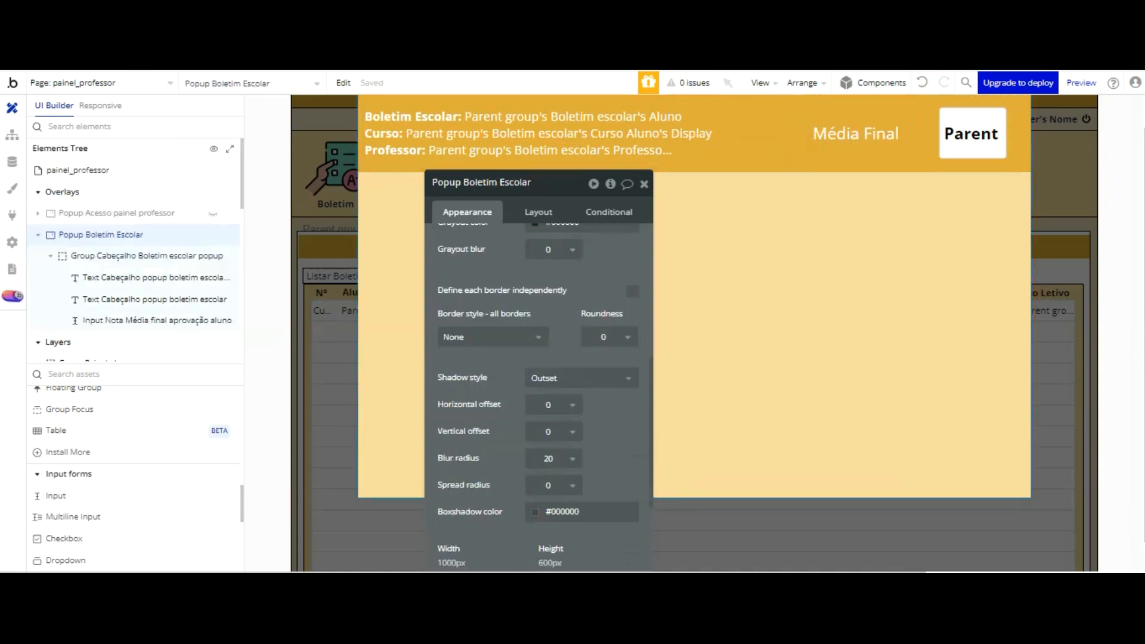
Step: Reload the preview and reopen the report card popup to check the adjusted header text
key("ctrl+Tab")
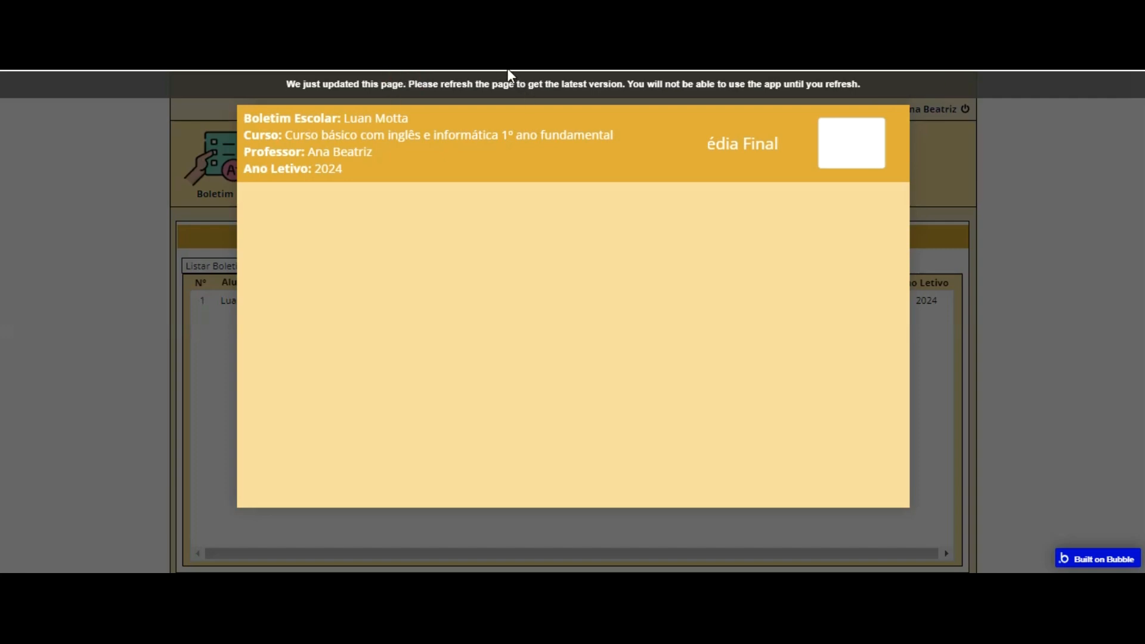
key("F5")
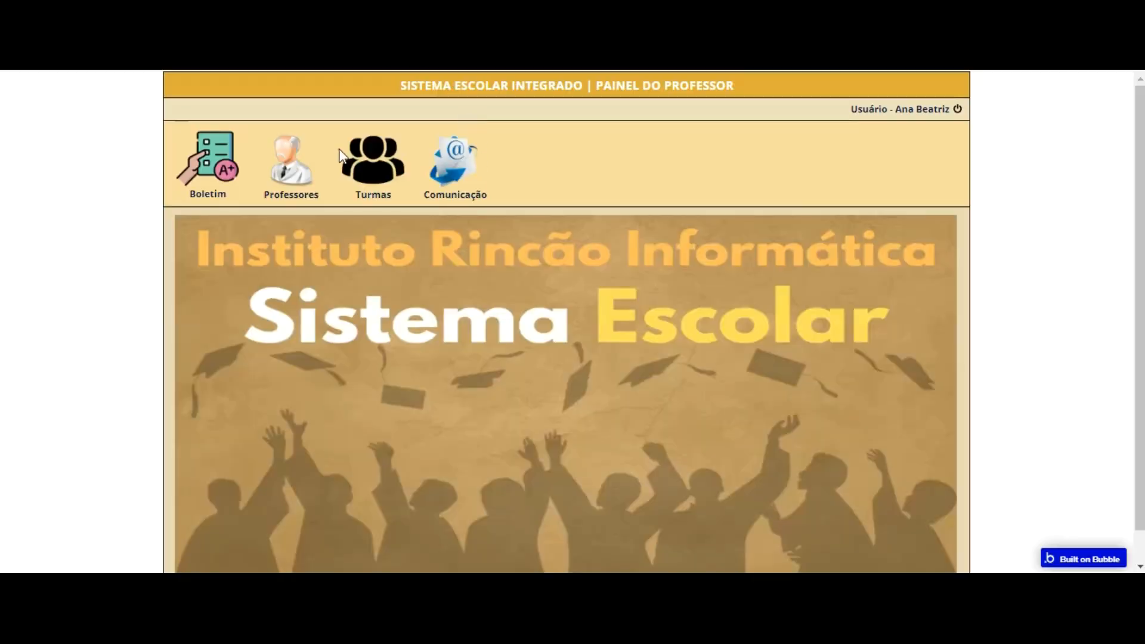
left_click(236, 197)
left_click(379, 303)
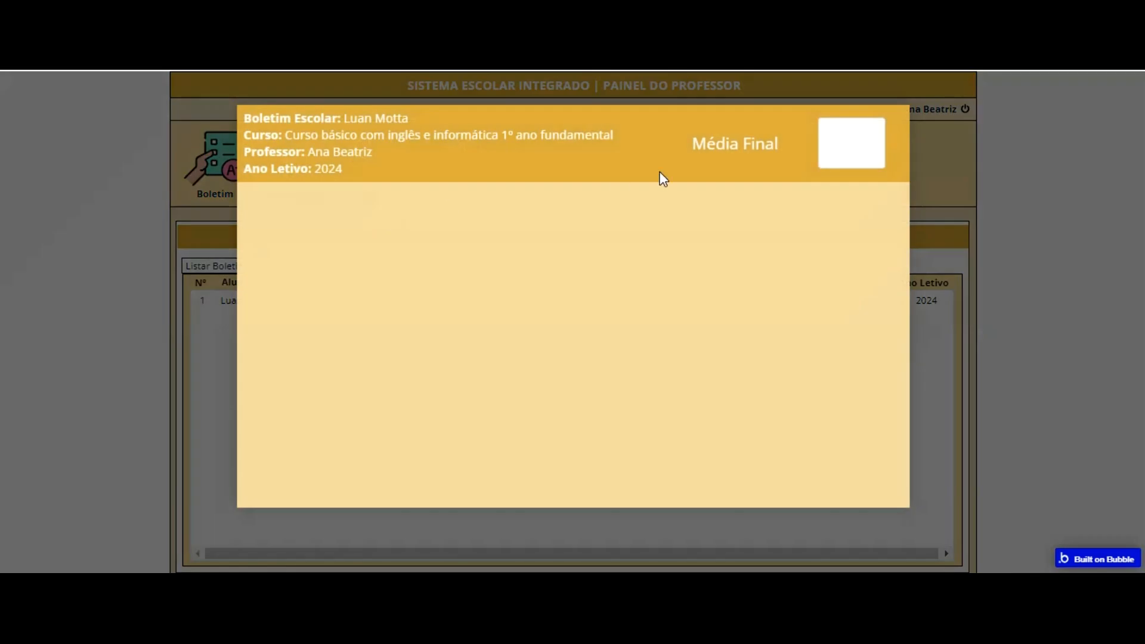
Step: Back in the editor, move the Nota Média final input closer to the header's right edge, at X 889 and Y 21
key("ctrl+shift+Tab")
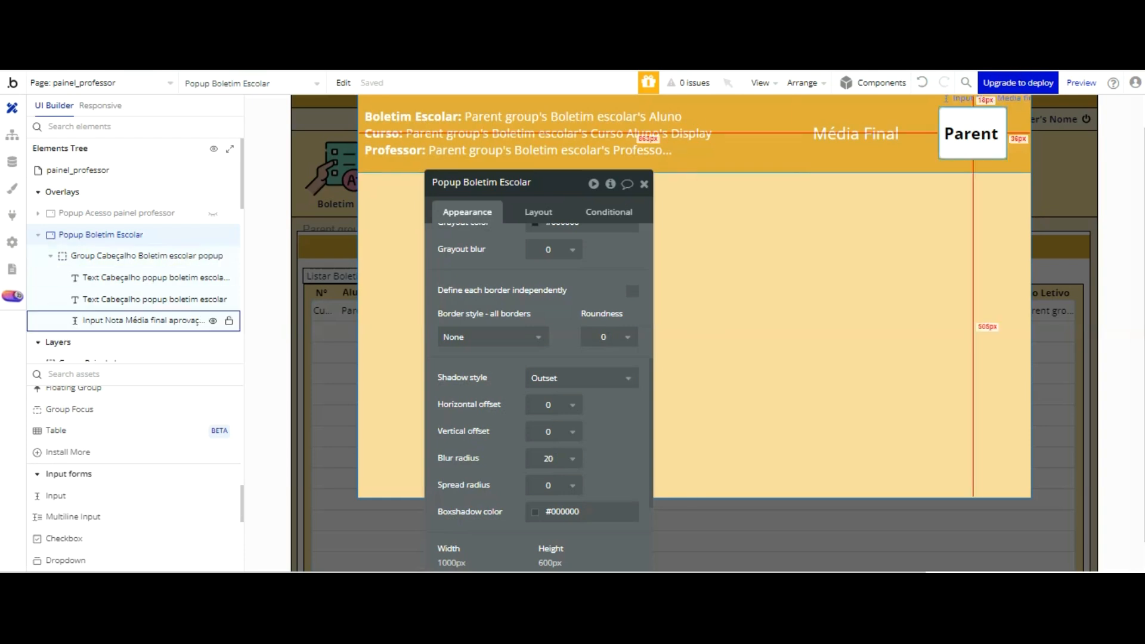
left_click(972, 133)
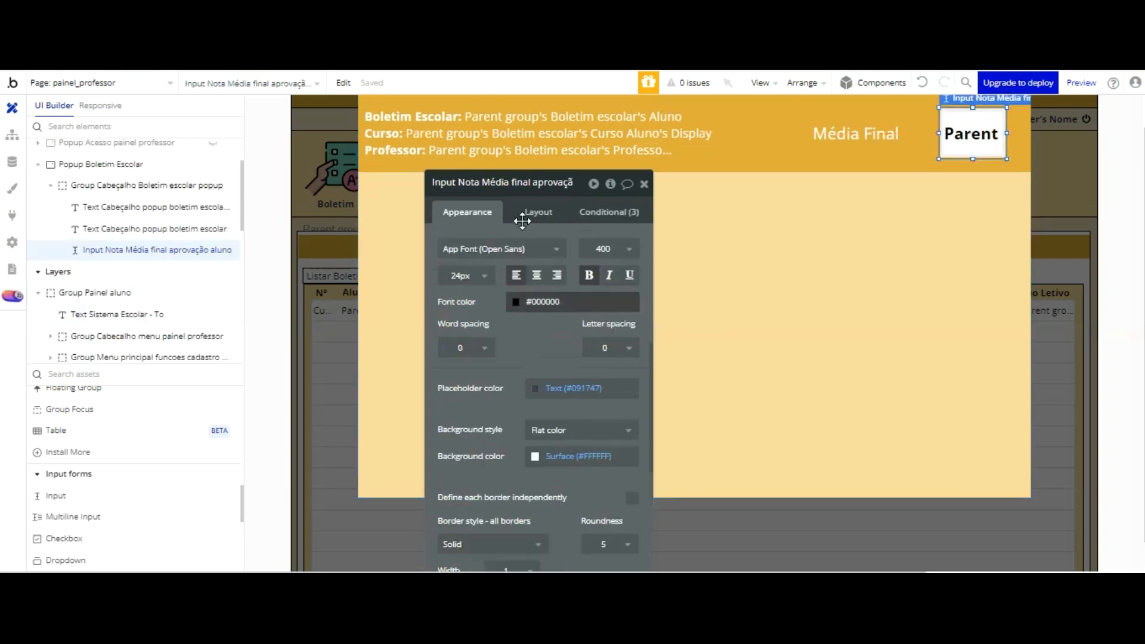
scroll(532, 277, "down", 3)
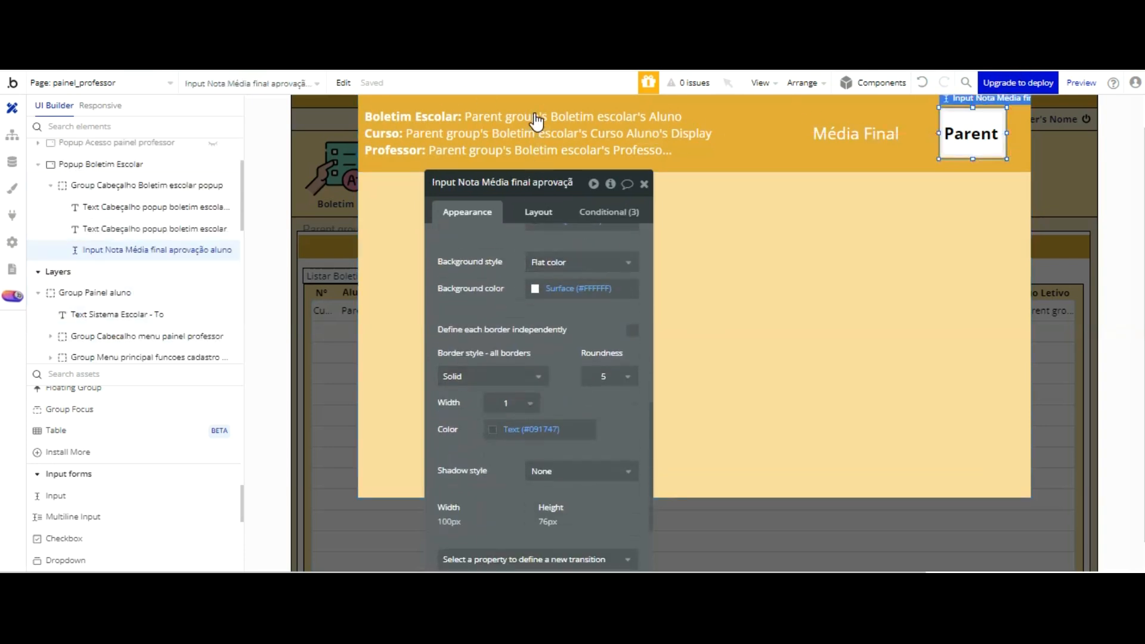
left_click(538, 211)
key("ctrl+Tab")
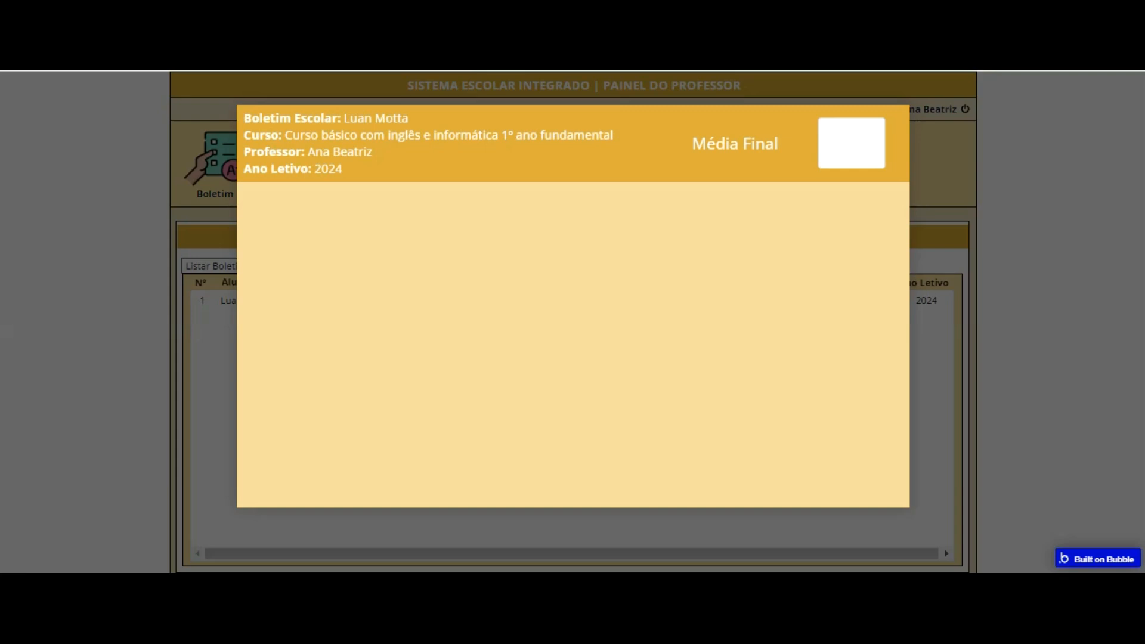
key("ctrl+shift+Tab")
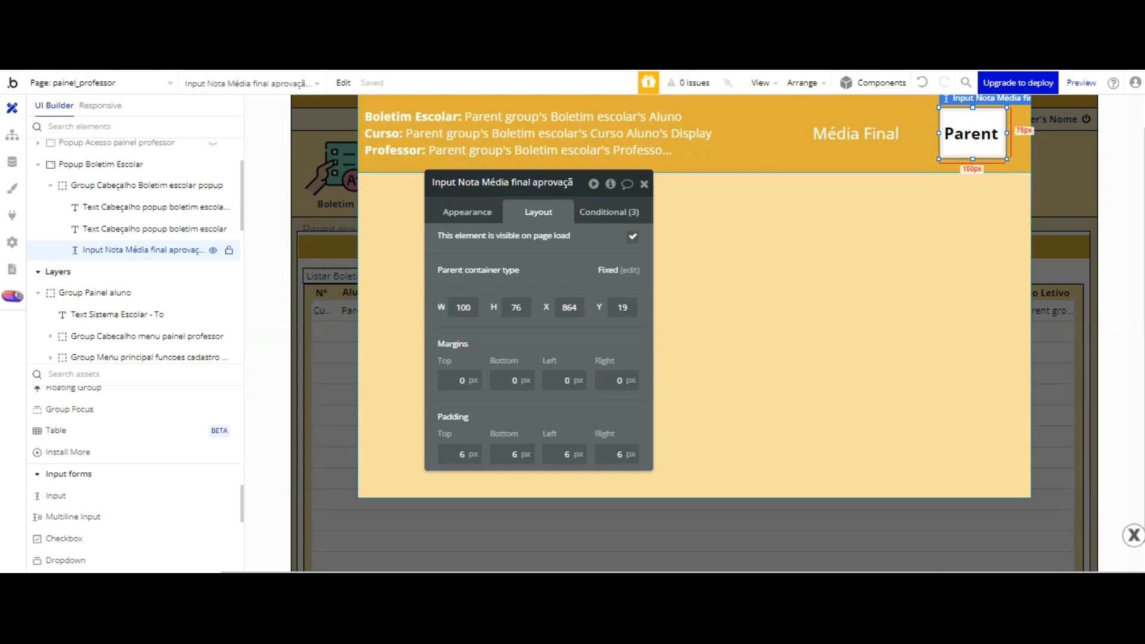
key("Right")
key("Right")
key("Right")
key("Right")
key("Right")
key("Right")
key("Right")
key("Right")
key("Right")
key("Right")
key("Right")
key("Right")
key("Right")
key("Right")
key("Right")
key("Right")
key("Right")
key("Right")
key("Right")
key("Right")
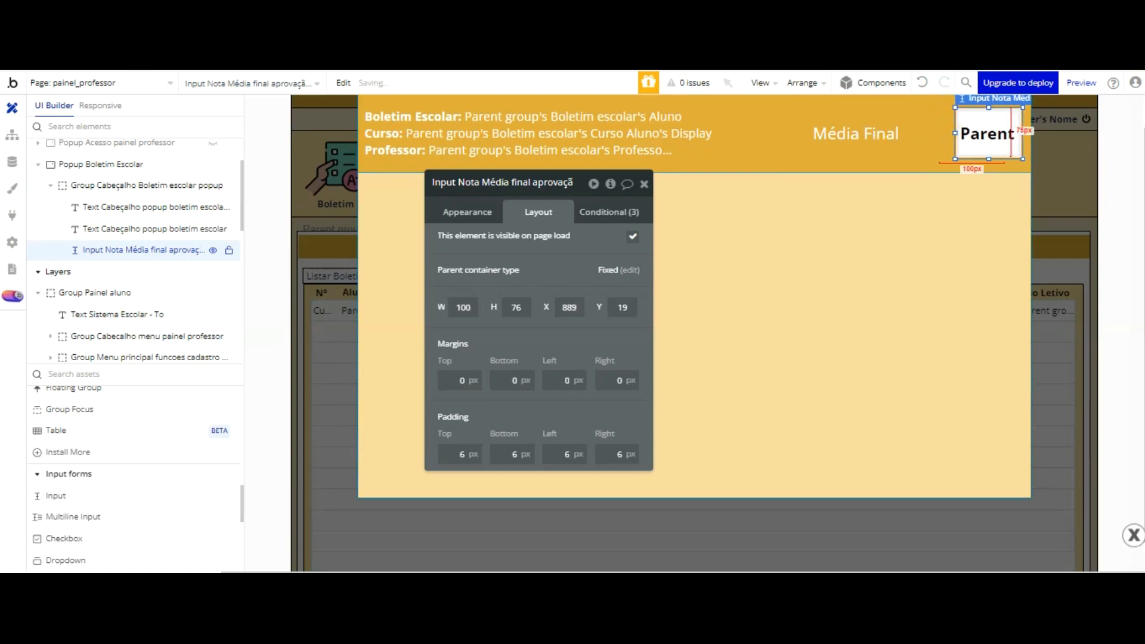
key("Down")
key("Down")
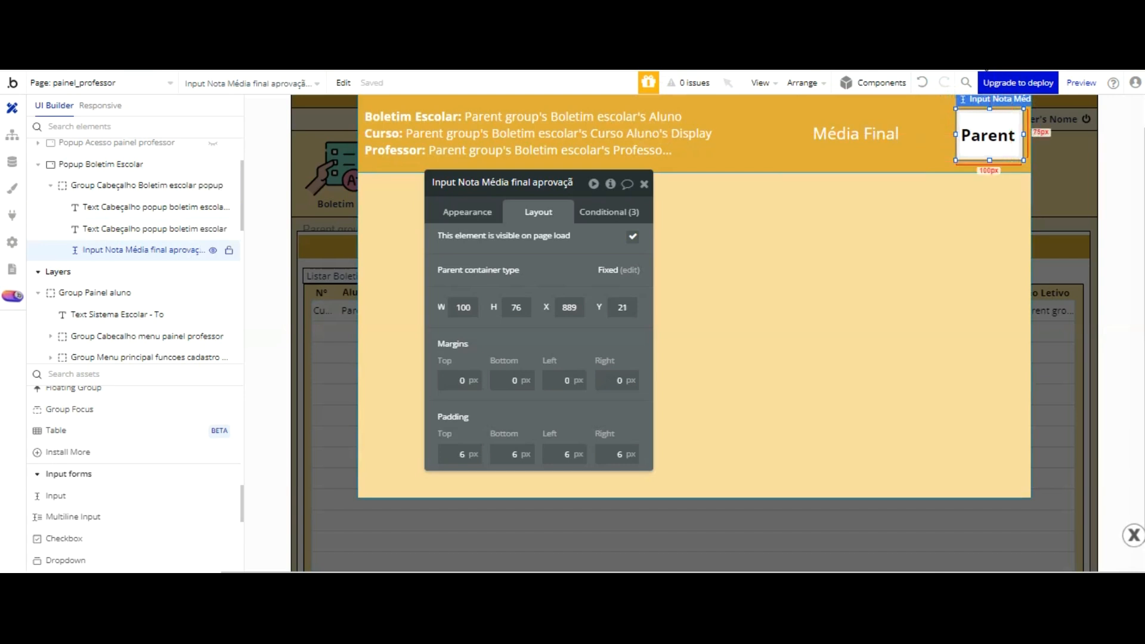
Step: Fine-tune the input's position to X 891, centering it vertically within the header
left_click(972, 214)
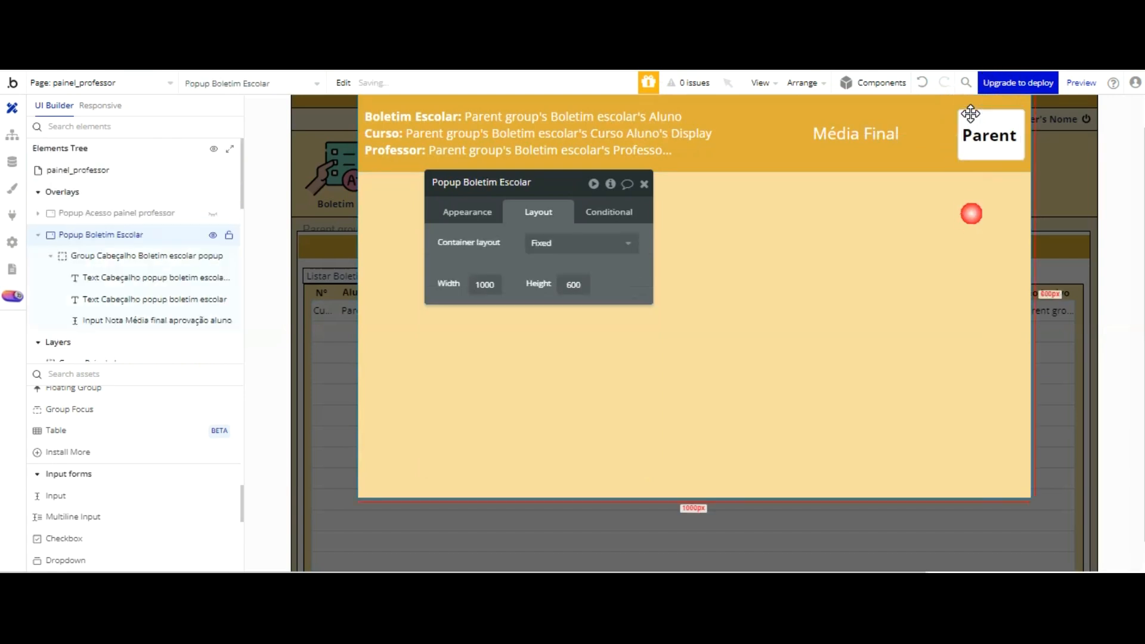
left_click(997, 121)
key("Up")
key("Up")
key("Up")
key("Up")
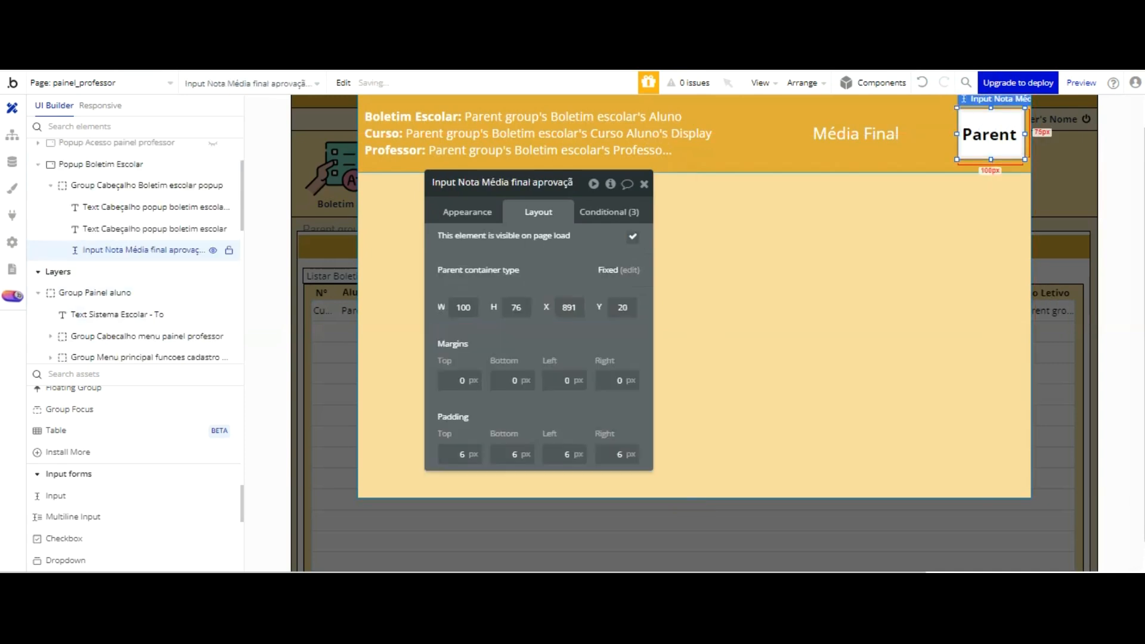
left_click(989, 217)
left_click(989, 121)
key("Down")
key("Down")
left_click(990, 215)
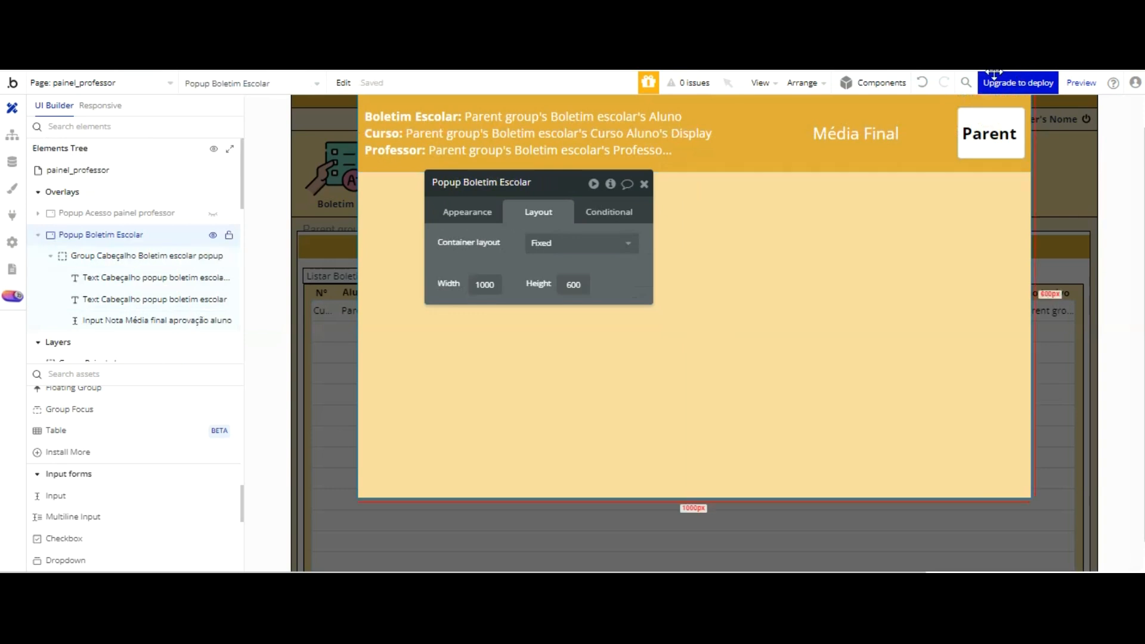
Step: Move the Média Final text across the header so it sits right beside the Nota Média final input
left_click(876, 132)
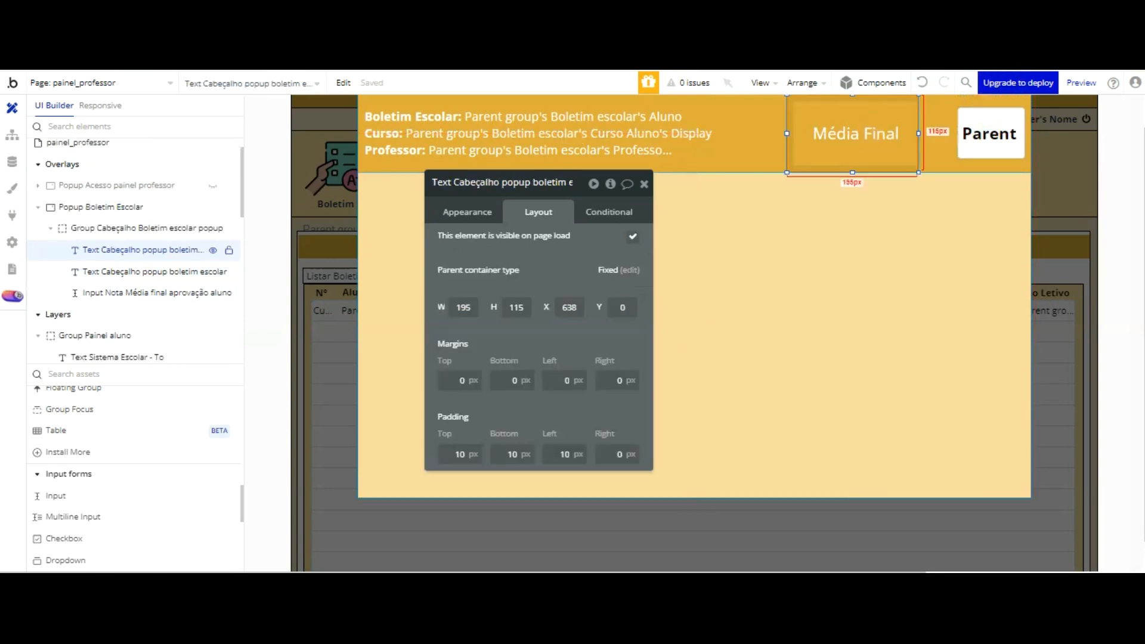
left_click_drag(918, 133, 925, 107)
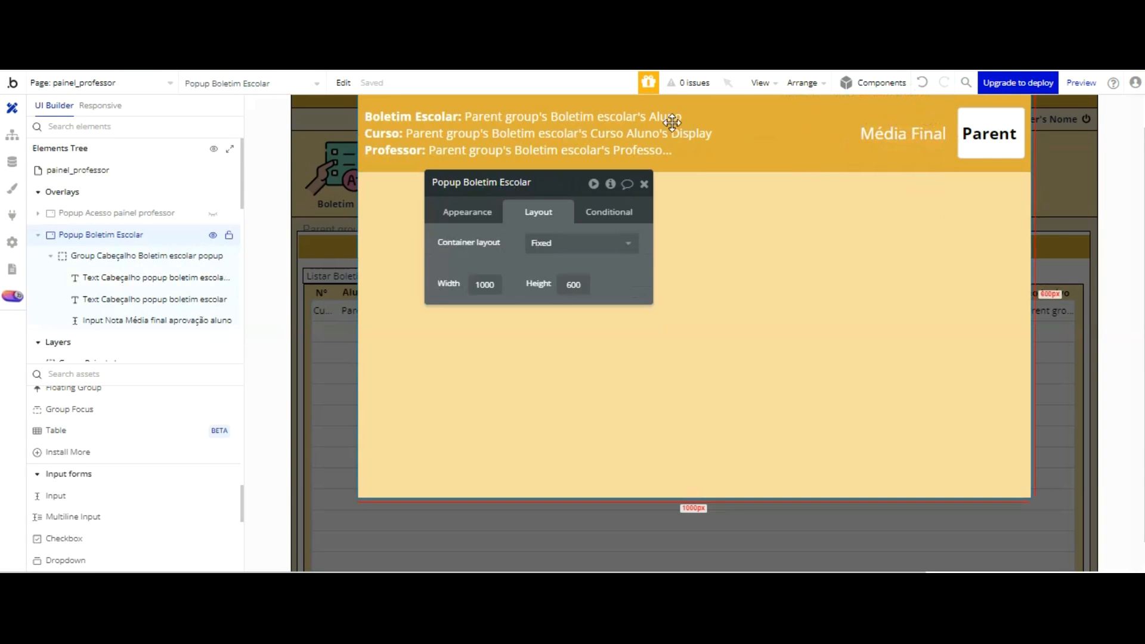
left_click(644, 184)
Step: Add a Group to the popup's empty area below the header and set its container layout to Fixed
scroll(126, 376, "up", 5)
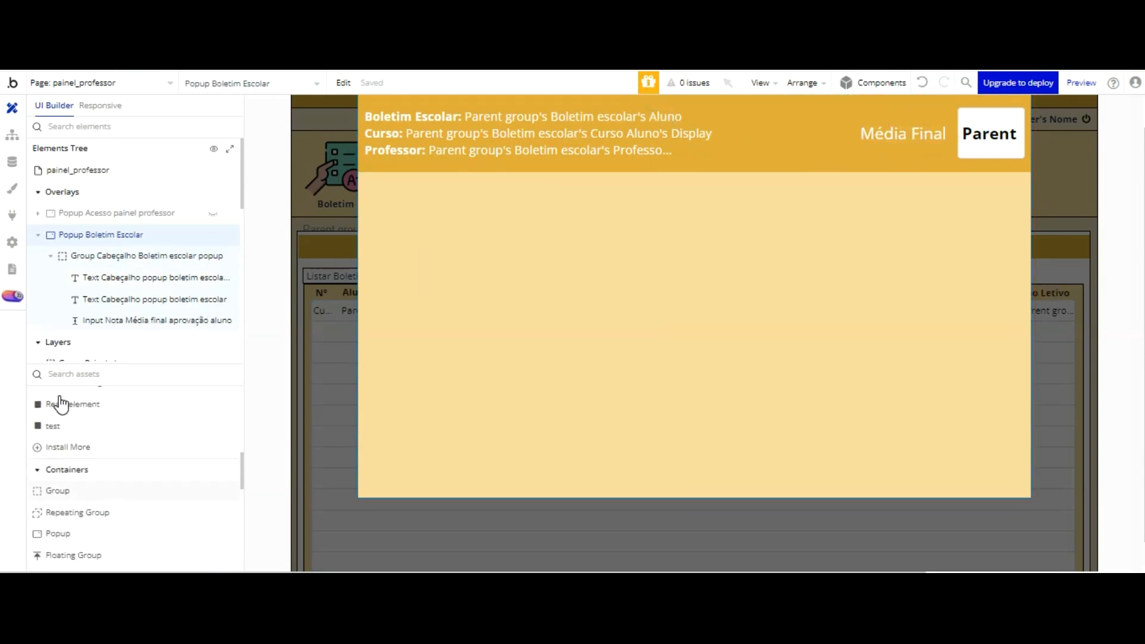
left_click(57, 490)
left_click(378, 209)
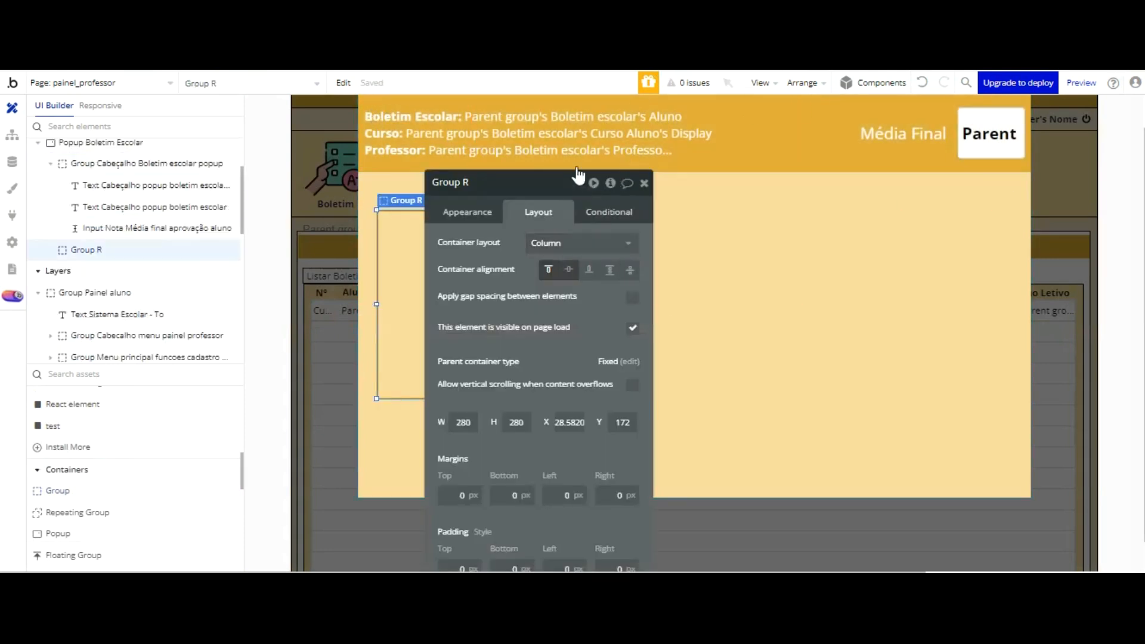
left_click(571, 248)
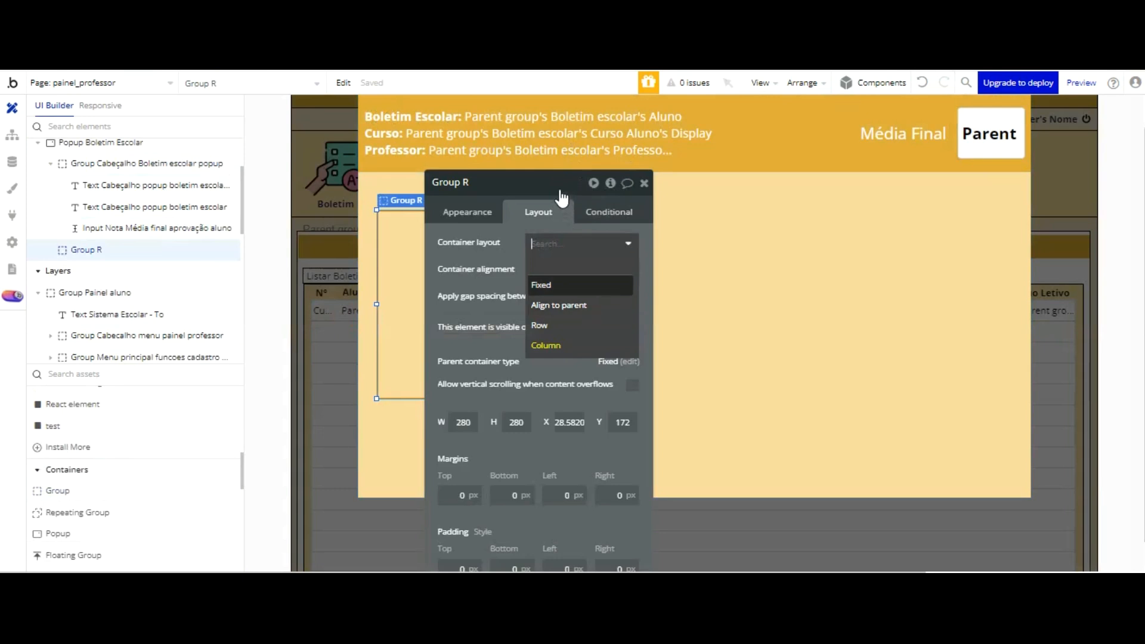
left_click(561, 287)
Step: Rename the new group as "Group boletim escolar - painel professor"
left_click(459, 182)
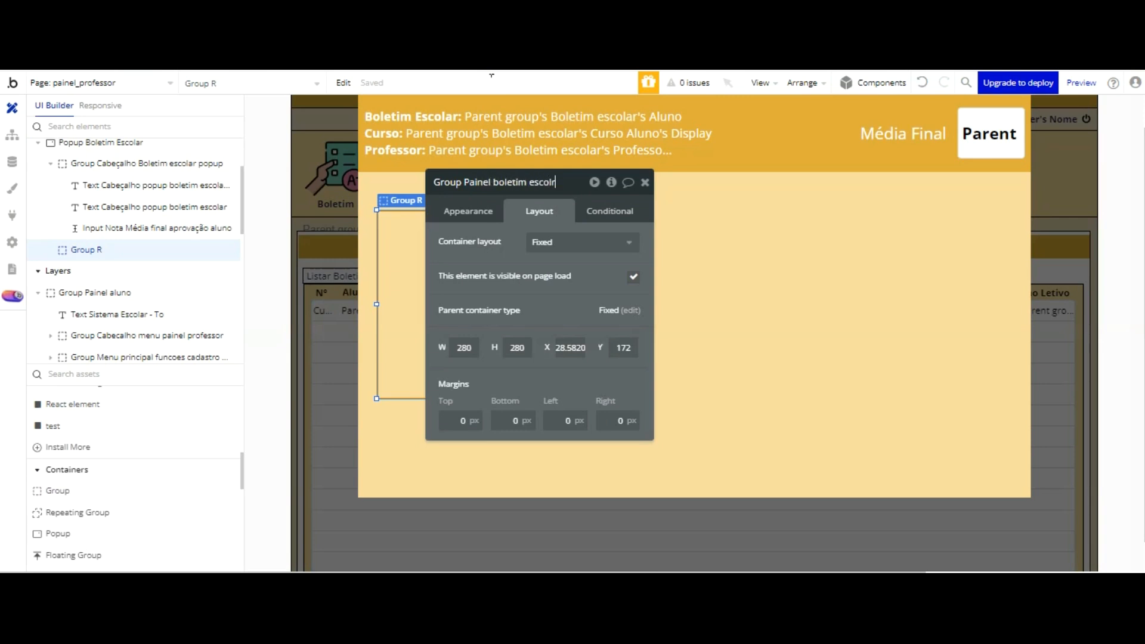
key("BackSpace")
key("BackSpace")
key("BackSpace")
key("BackSpace")
key("BackSpace")
key("BackSpace")
key("BackSpace")
key("BackSpace")
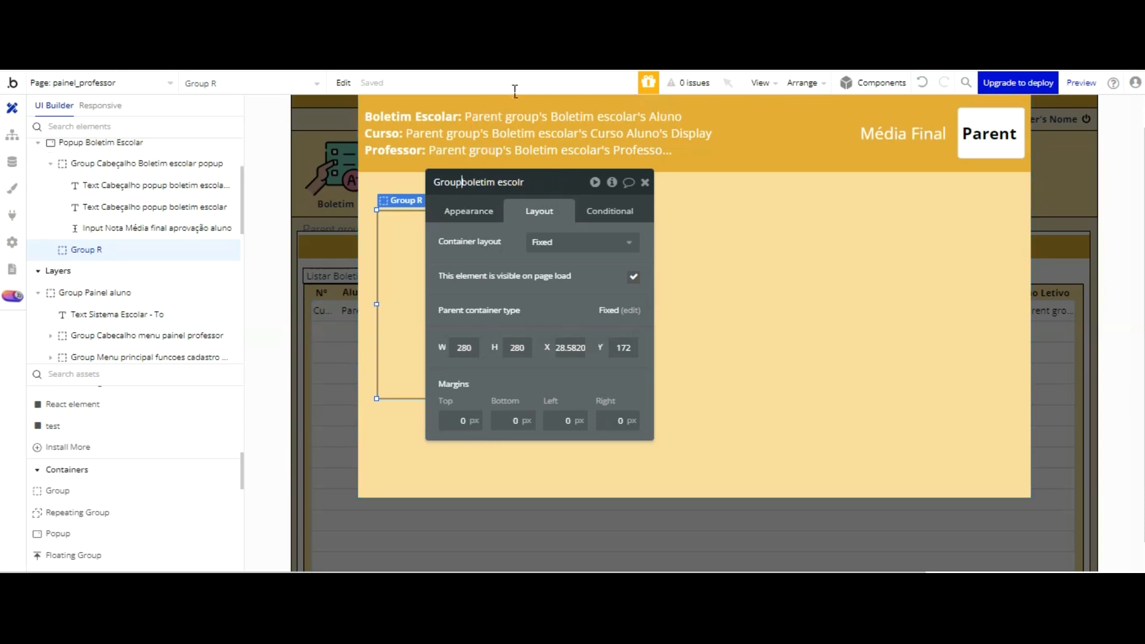
type("painel professer")
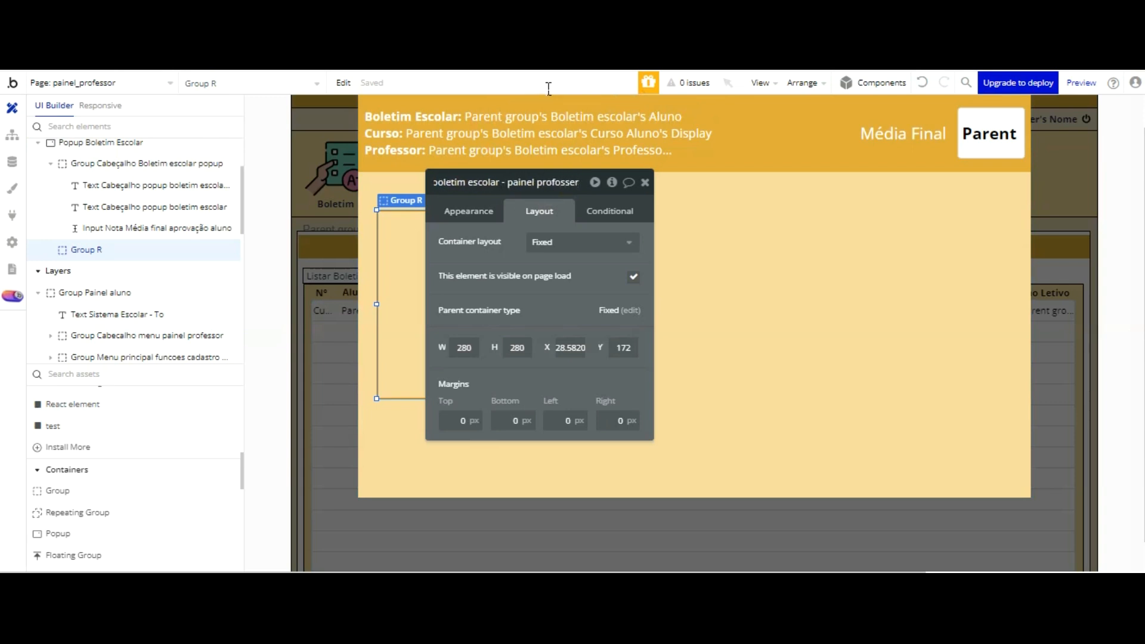
key("BackSpace")
key("BackSpace")
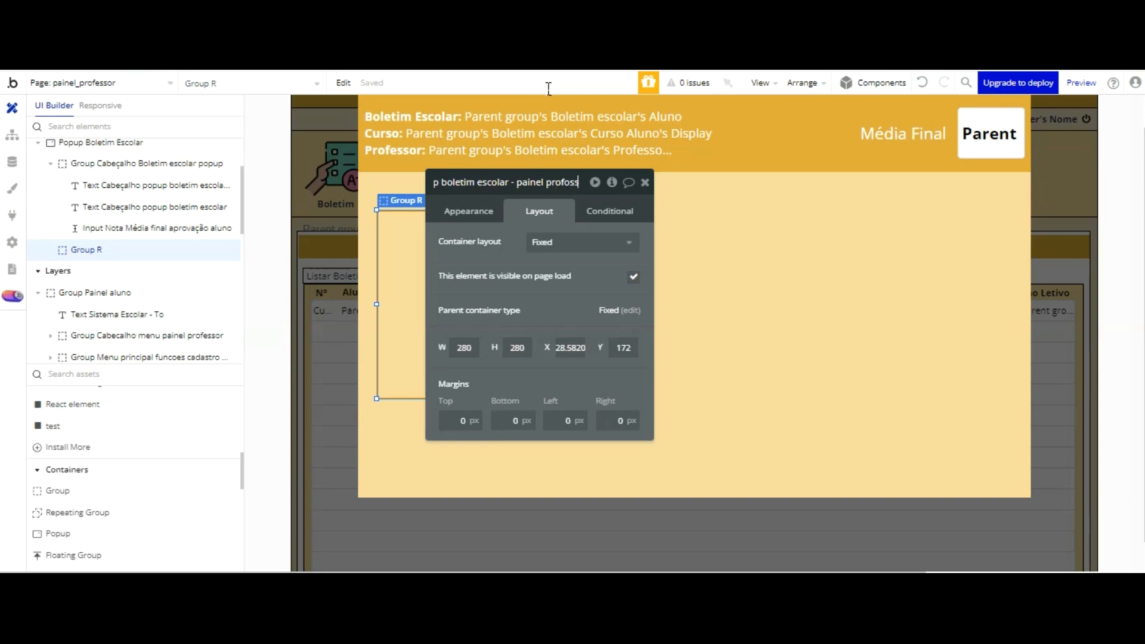
type("or")
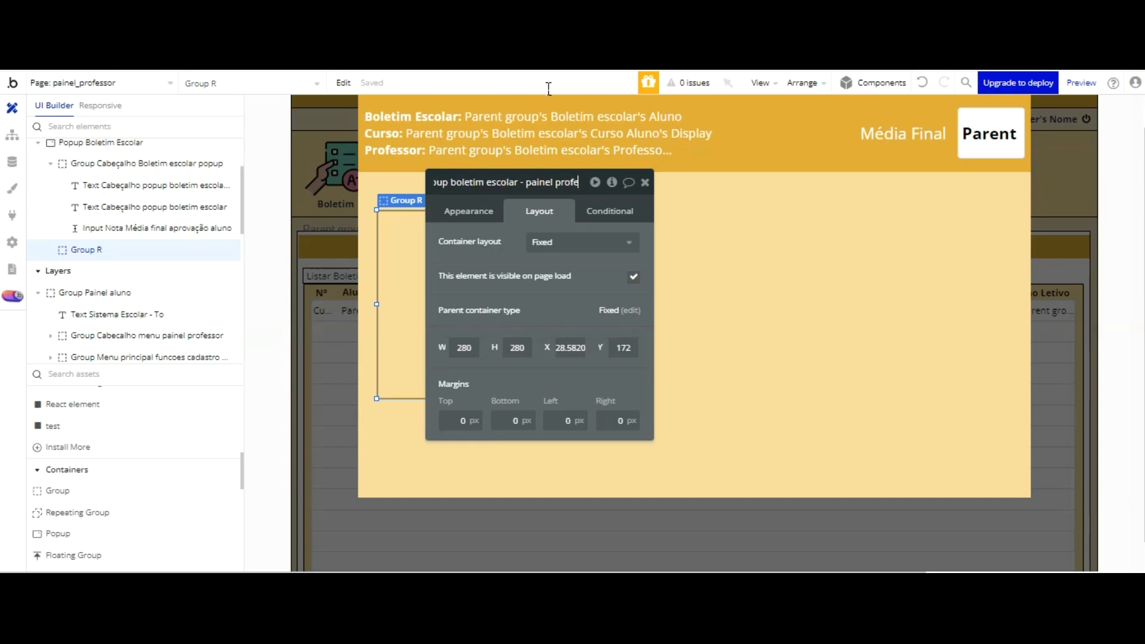
left_click(556, 213)
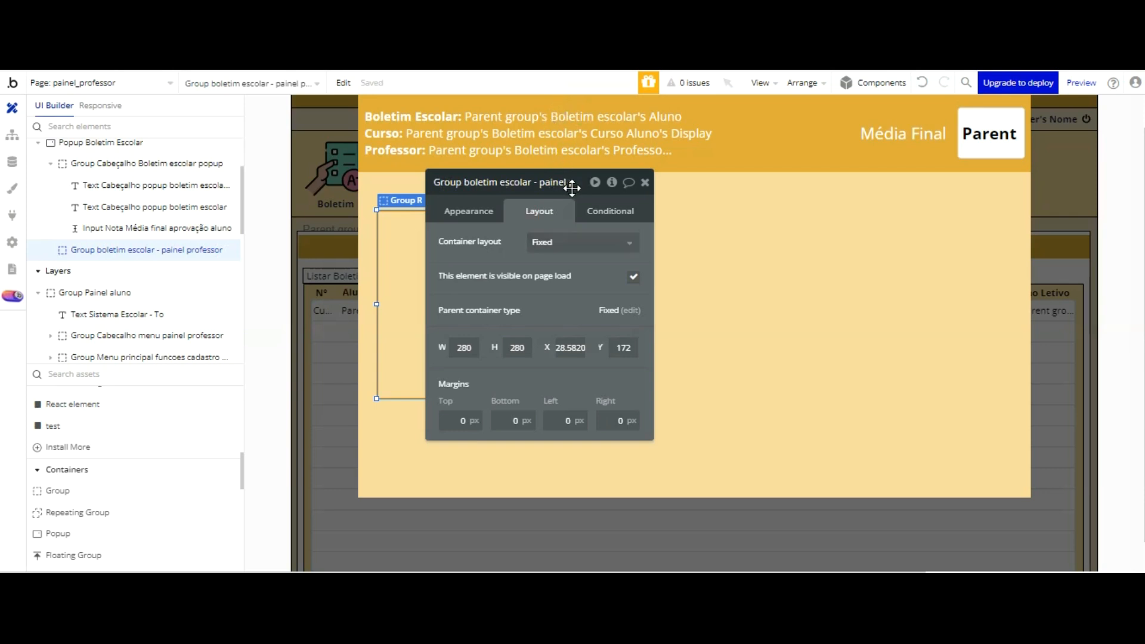
Step: Set the new group's width to 970
left_click_drag(573, 188, 641, 190)
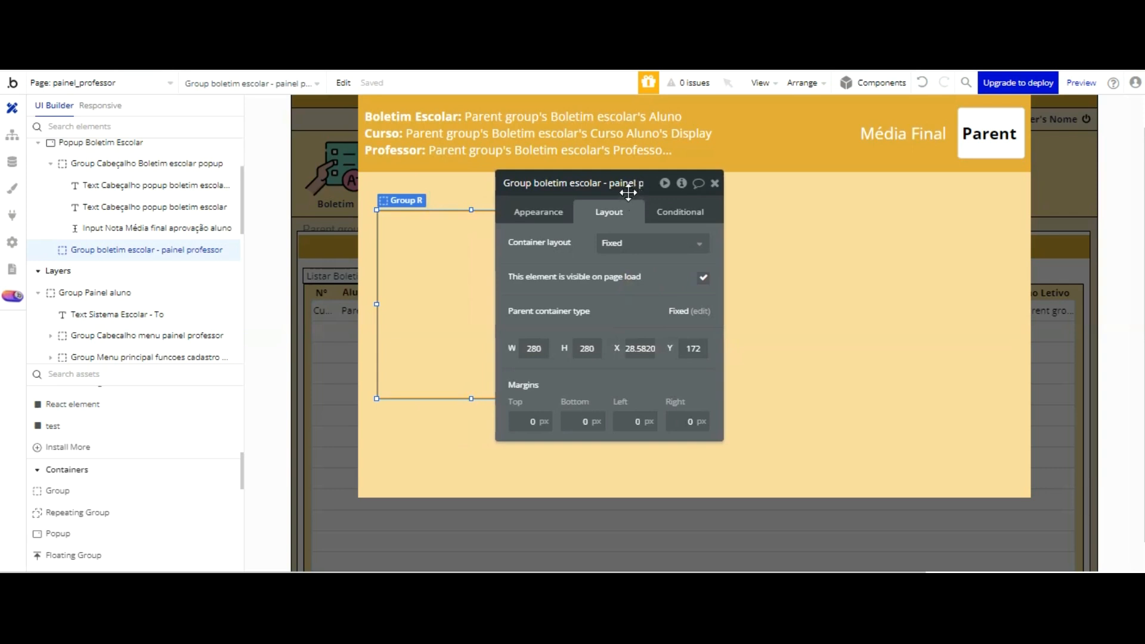
left_click_drag(580, 182, 667, 187)
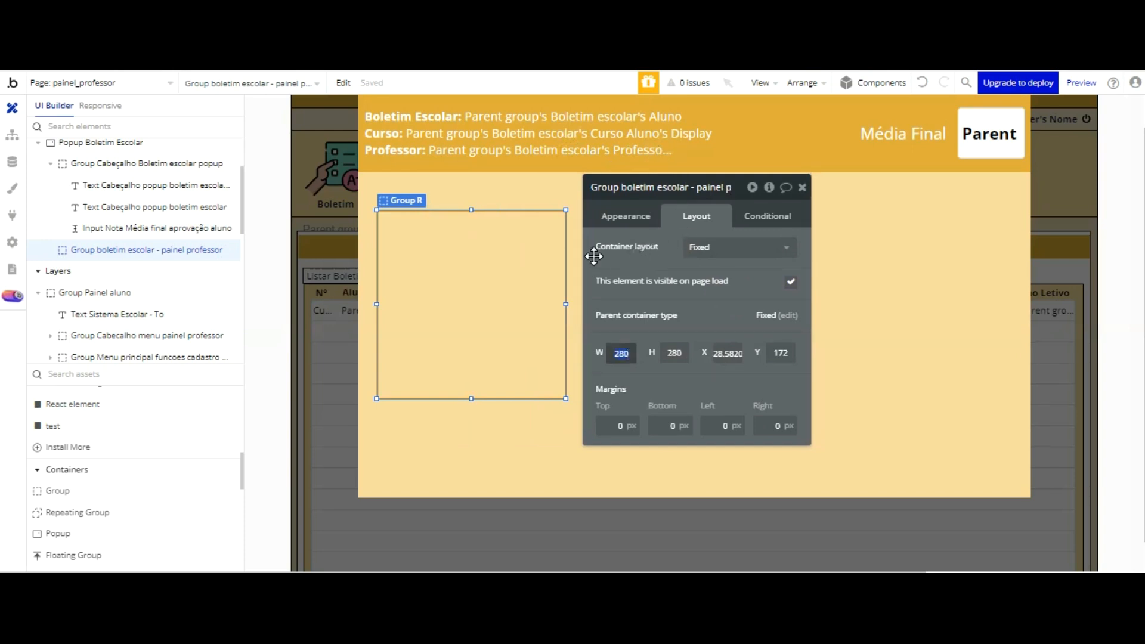
key("Return")
left_click_drag(591, 245, 535, 249)
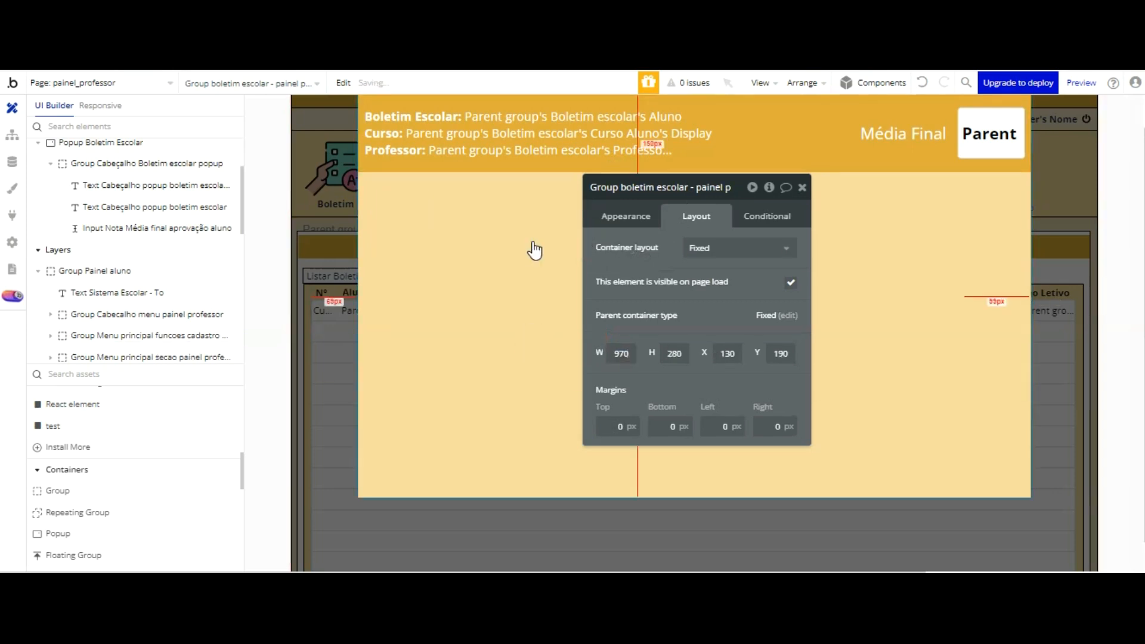
left_click(567, 178)
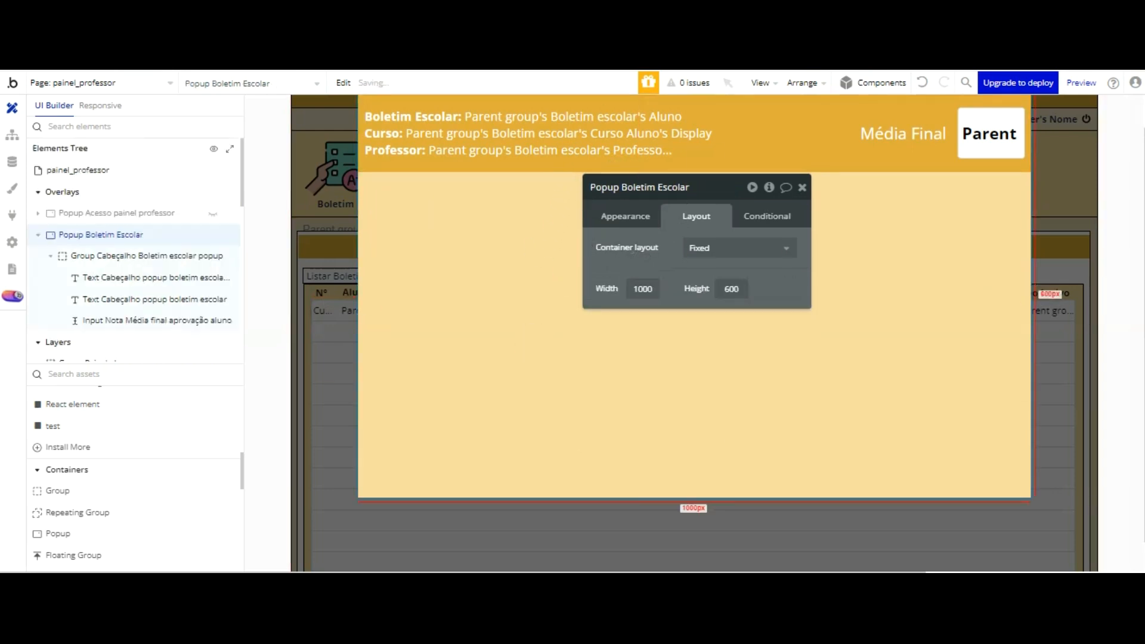
left_click(922, 78)
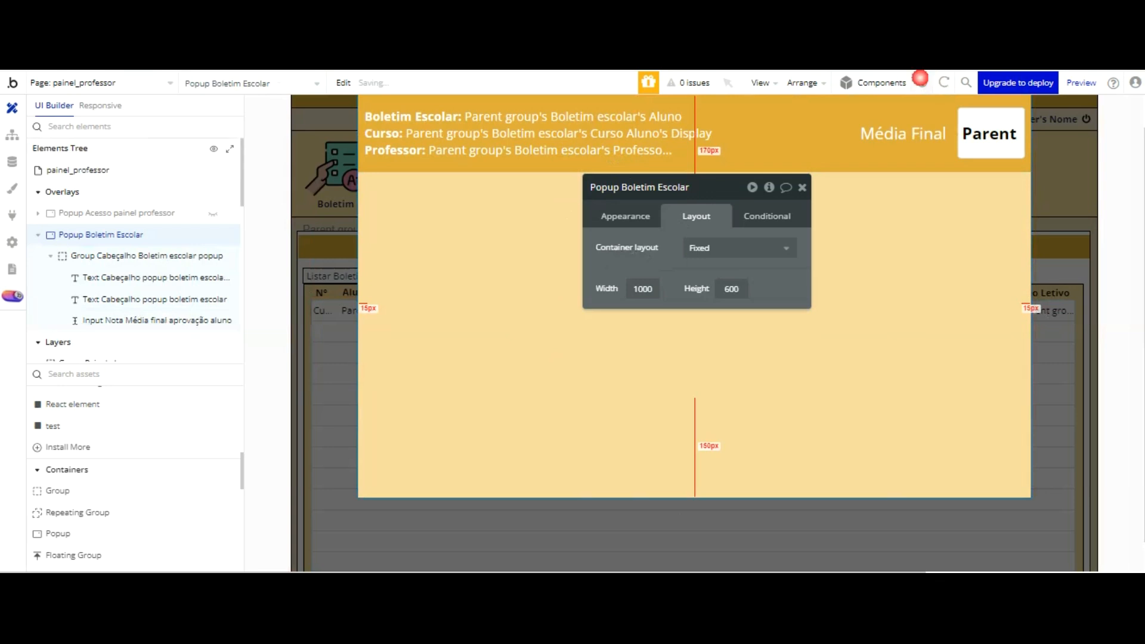
Step: Center the boletim escolar group horizontally within the popup
left_click(844, 240)
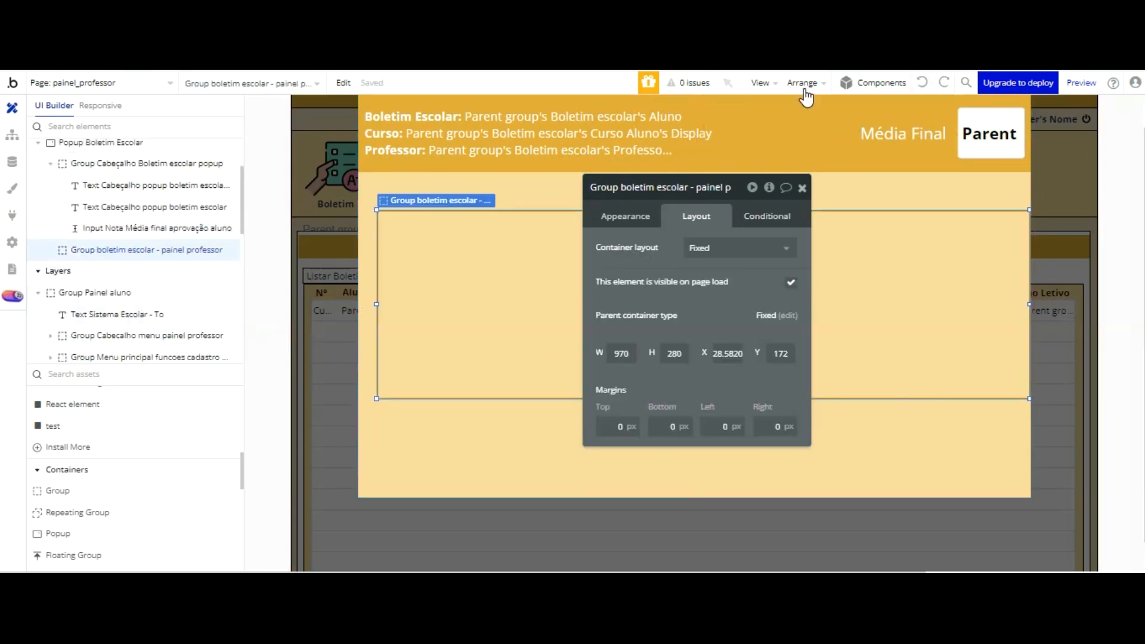
left_click_drag(654, 199, 1141, 227)
key("ctrl+e")
left_click(746, 241)
key("ctrl+e")
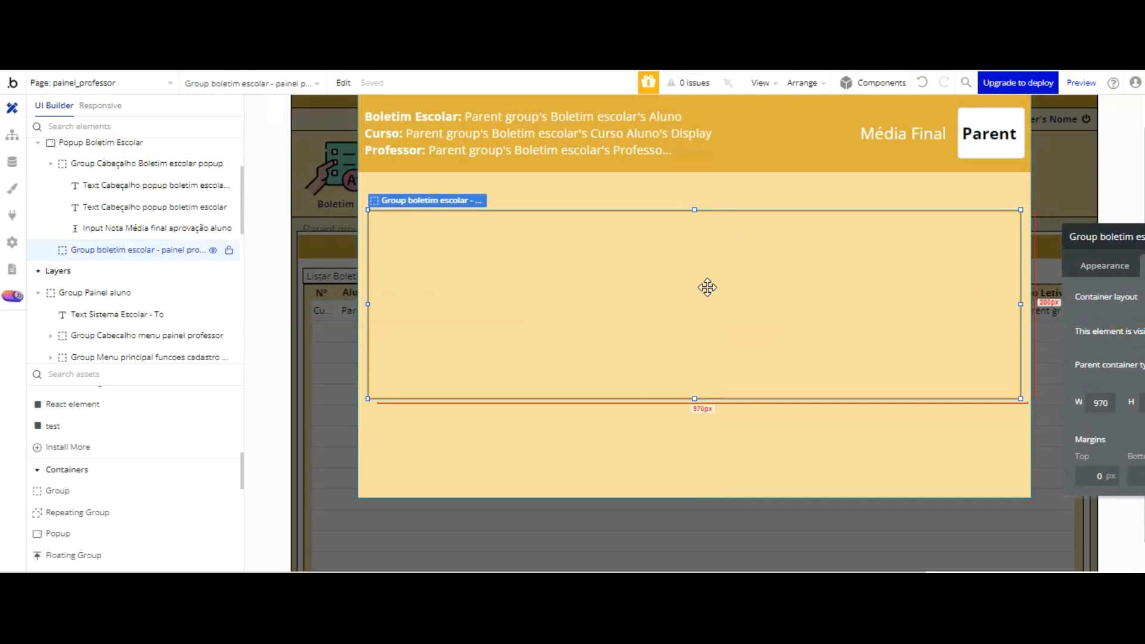
Step: Stretch the group's lower edge down to just above the popup's bottom edge, for a height of 411
left_click_drag(696, 298, 709, 387)
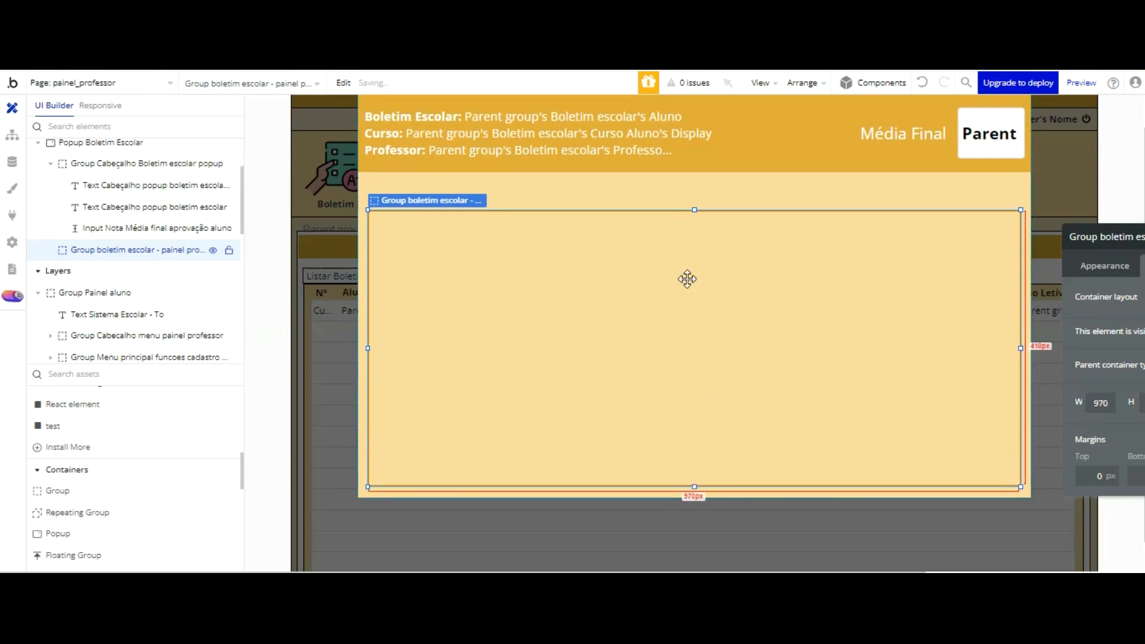
left_click(740, 97)
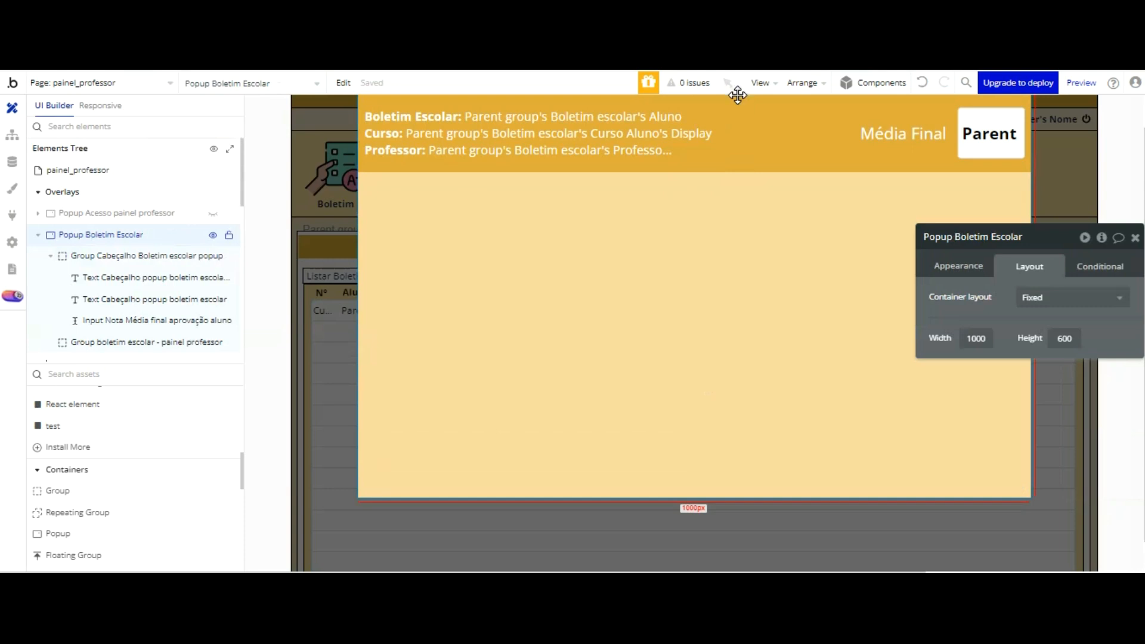
left_click(689, 169)
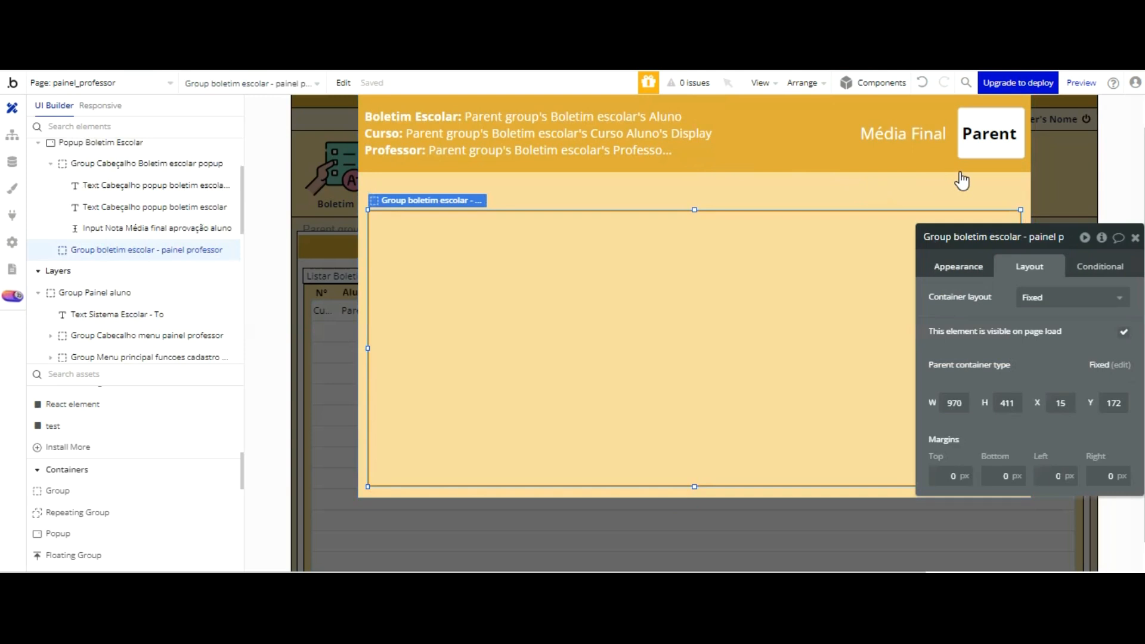
Step: Give the group a solid border on all sides in the white Surface color (#FFFFFF), 1 wide
left_click(1099, 464)
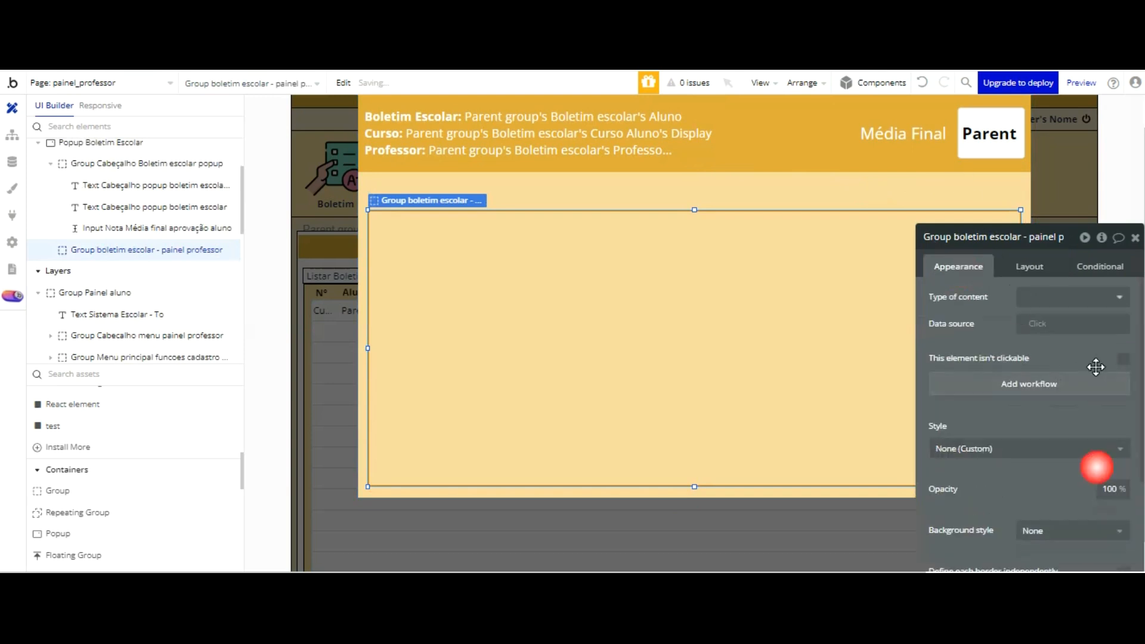
left_click_drag(1075, 323, 955, 221)
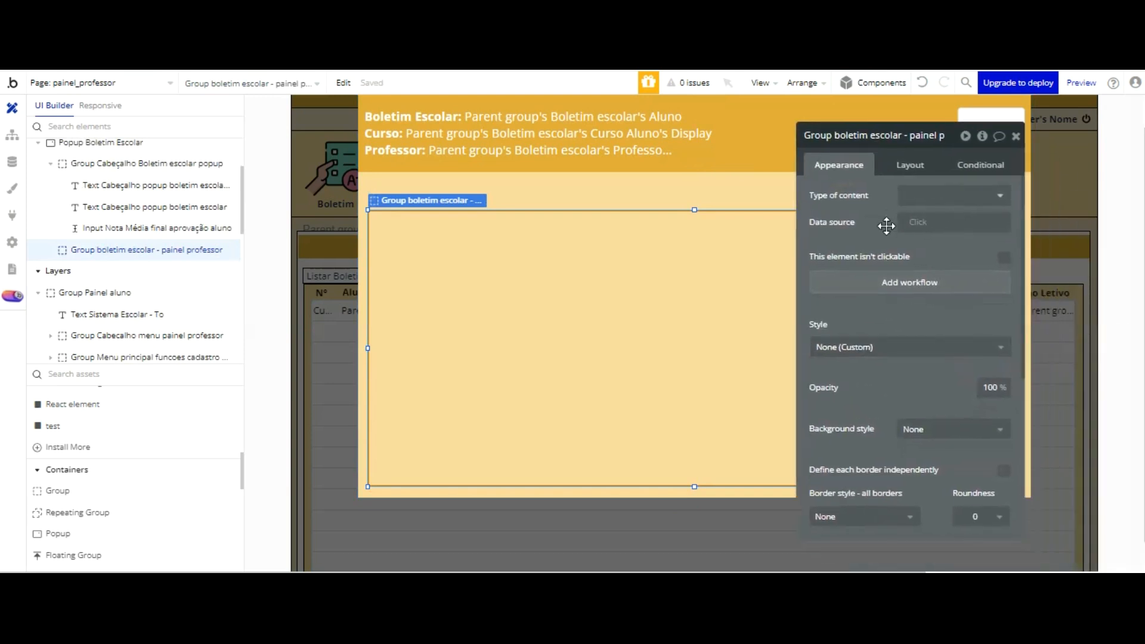
scroll(895, 251, "down", 2)
left_click(910, 431)
left_click(847, 494)
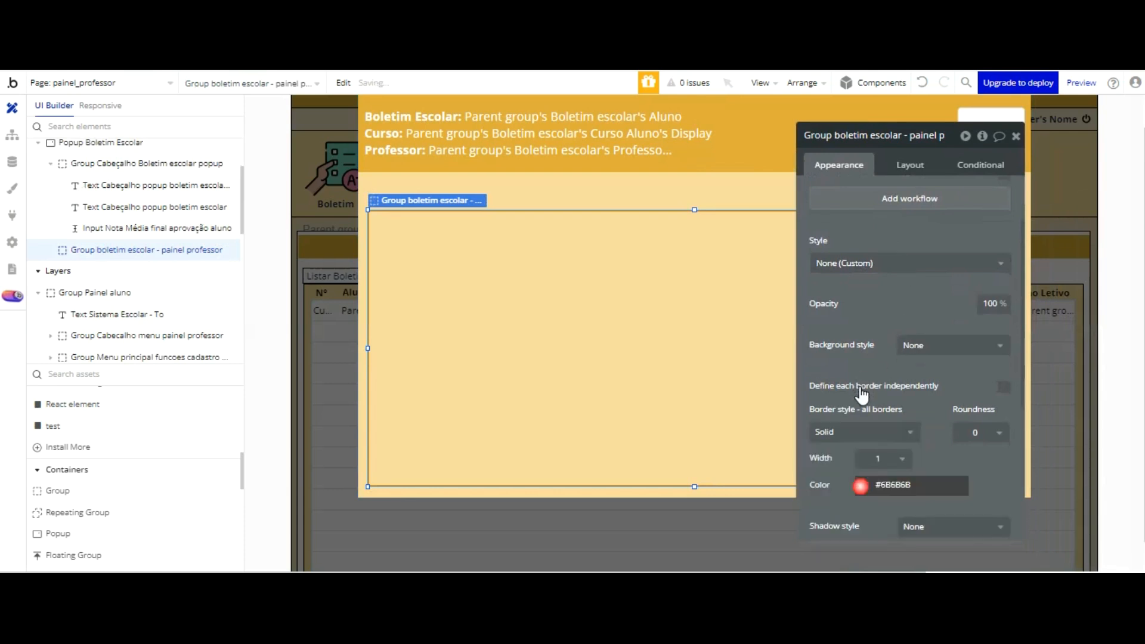
left_click(883, 484)
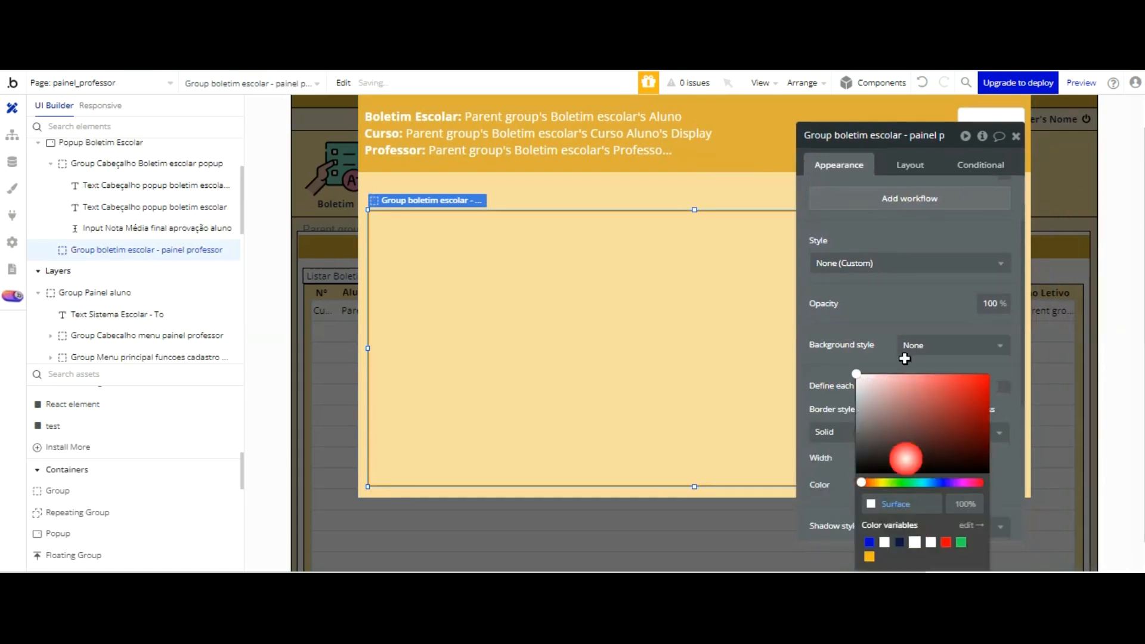
left_click(874, 325)
left_click(695, 292)
left_click(695, 194)
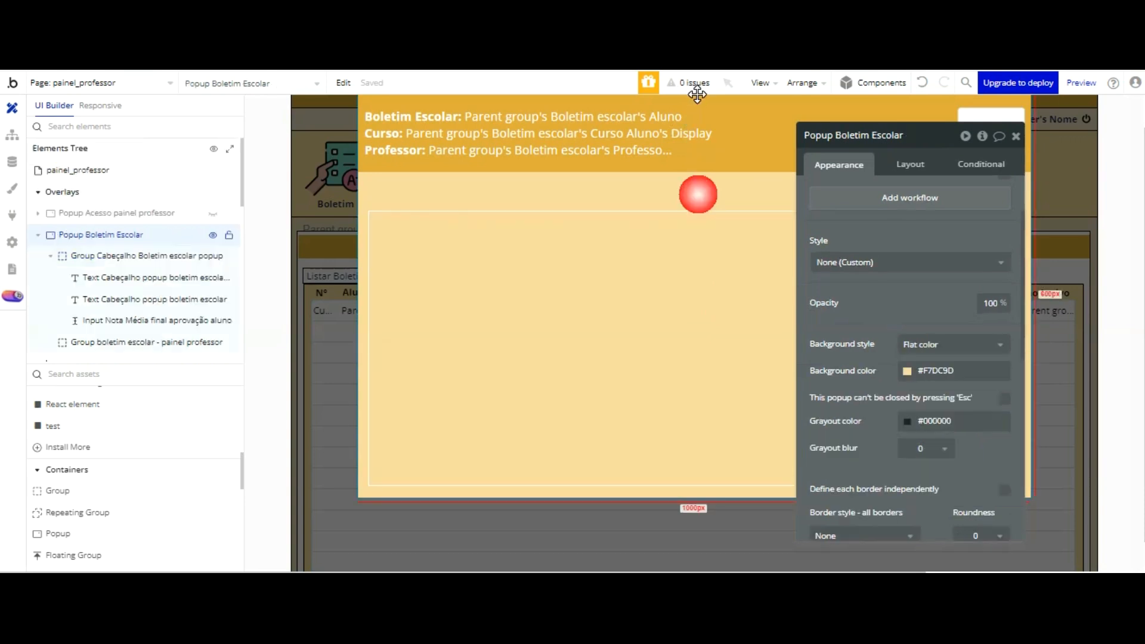
Step: Stretch the group's upper edge up toward the header, for a height of 444 px
left_click(685, 207)
left_click_drag(692, 111, 695, 87)
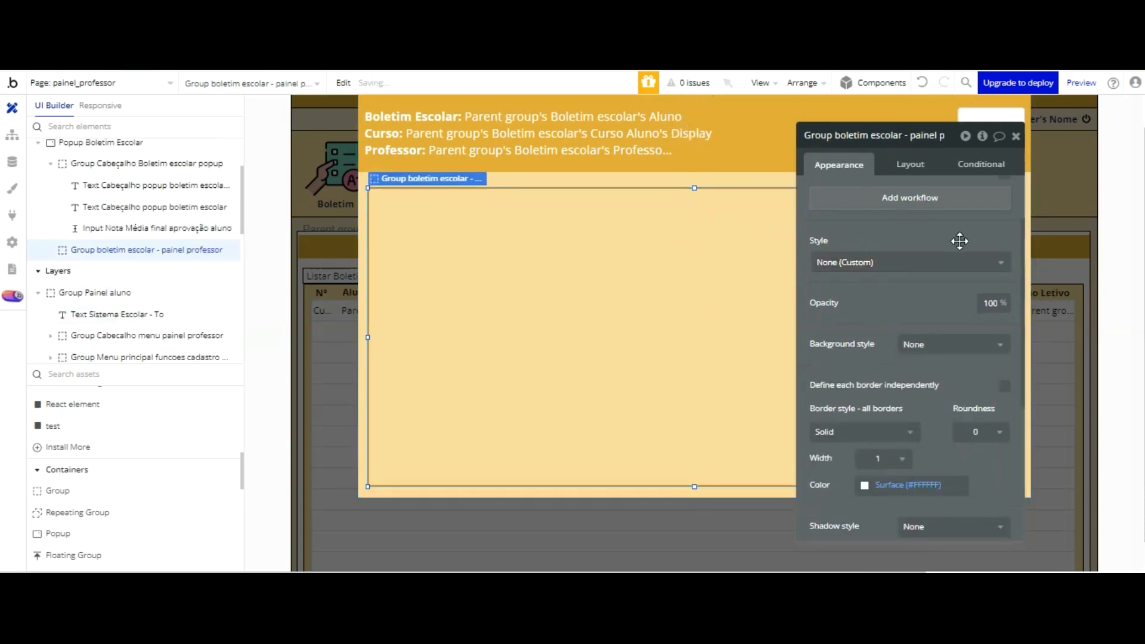
scroll(966, 251, "down", 3)
Step: Add a Repeating Group inside the bordered group and set its type of content to Materia ensino fundamental
left_click_drag(949, 180, 223, 137)
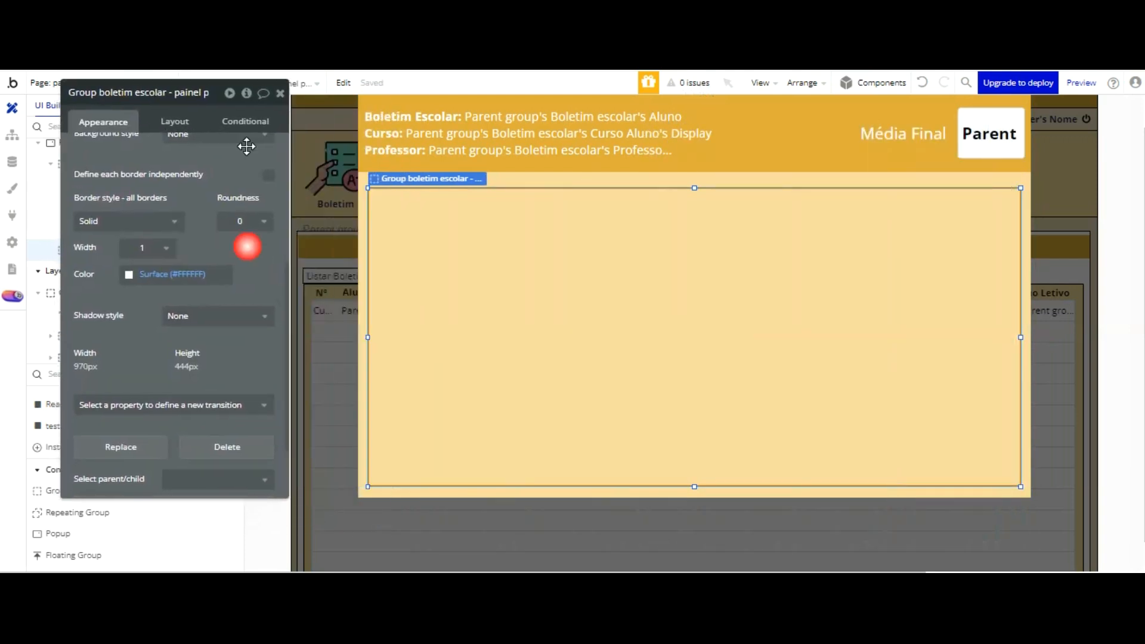
left_click_drag(270, 169, 282, 169)
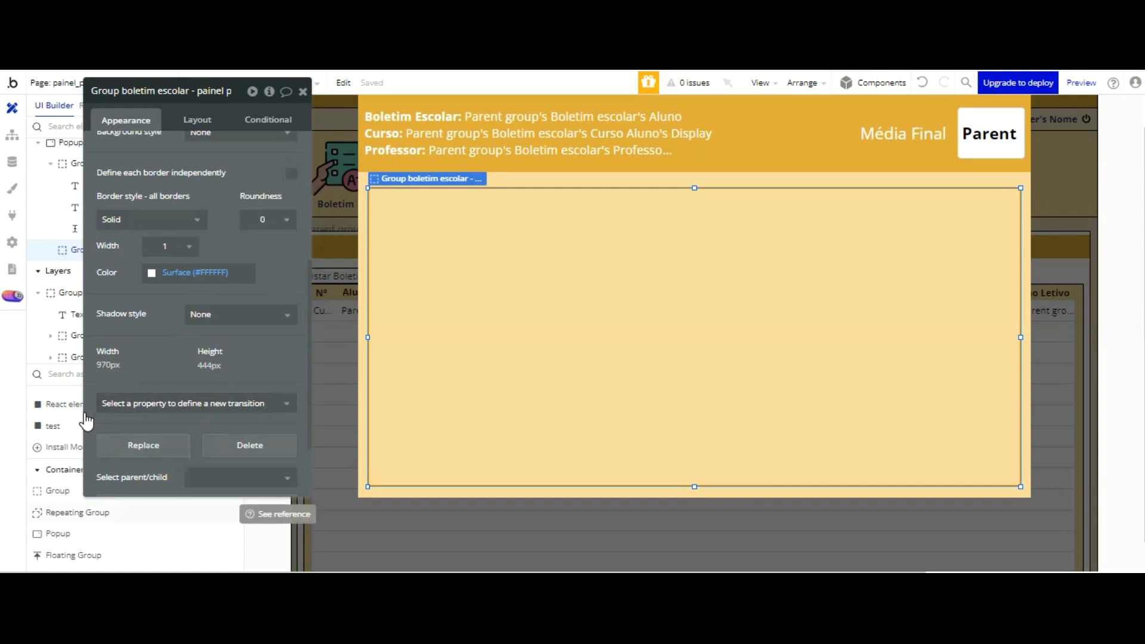
left_click(236, 512)
left_click(384, 127)
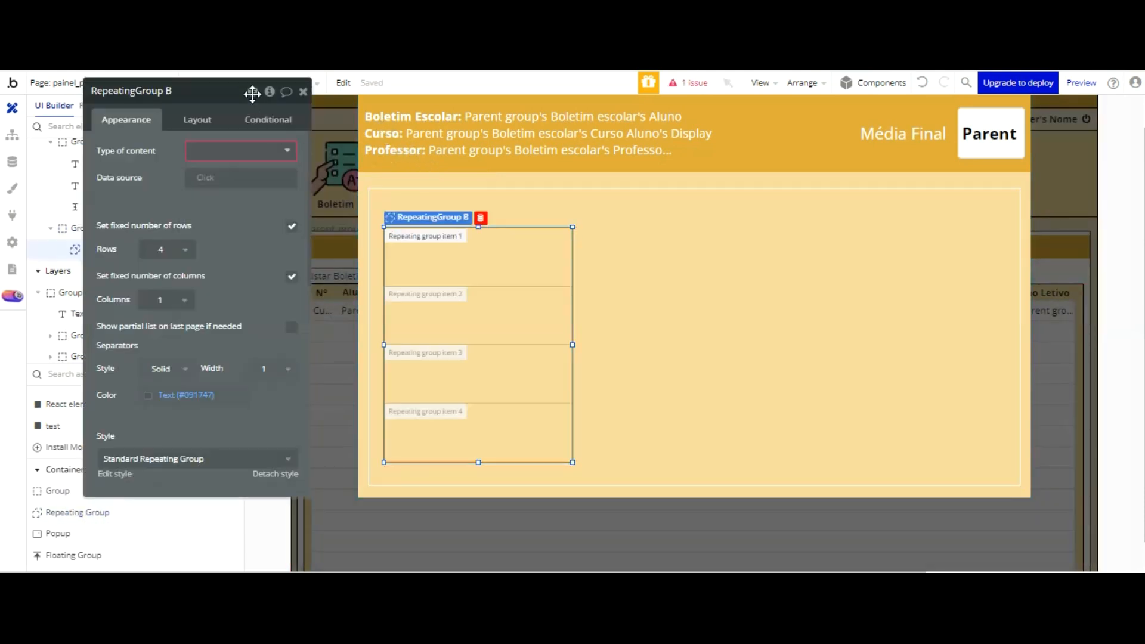
left_click(245, 152)
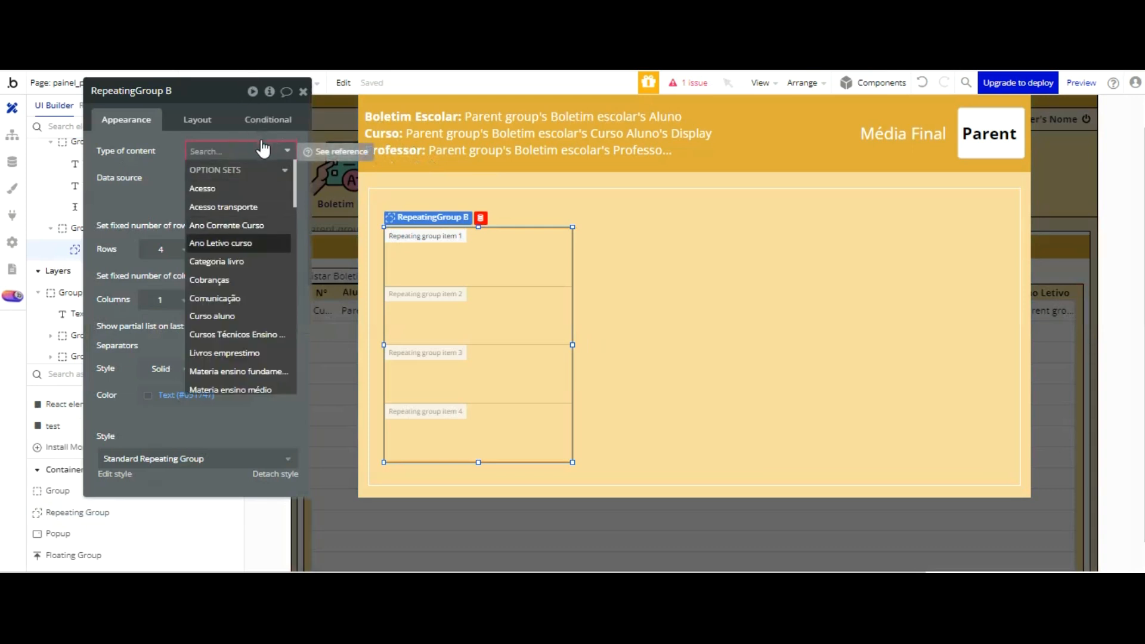
left_click(261, 279)
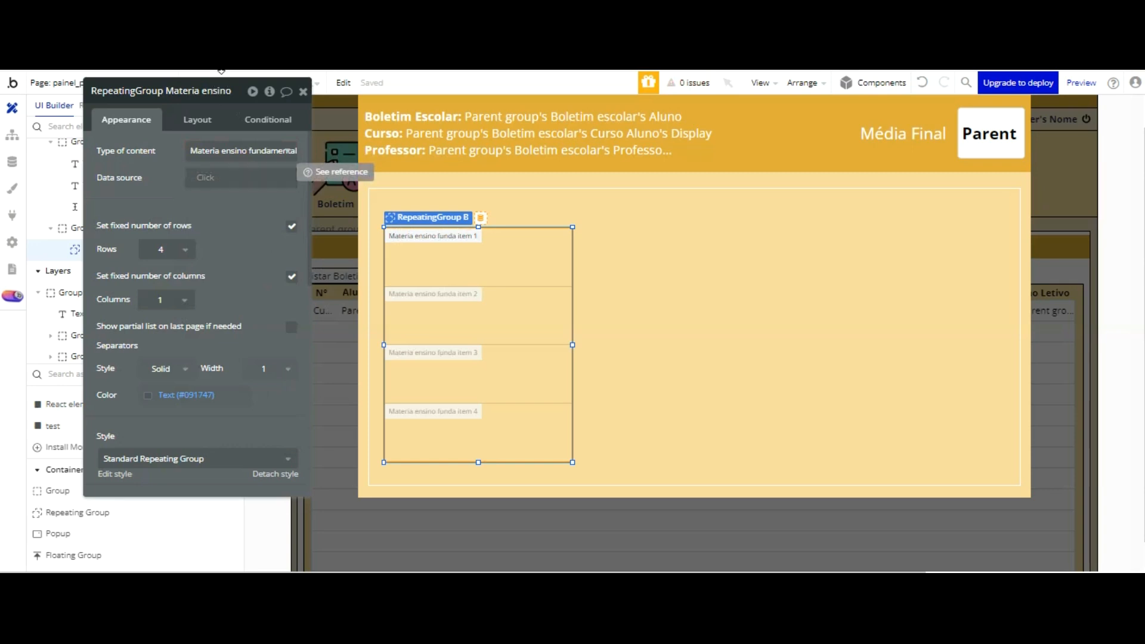
left_click(225, 149)
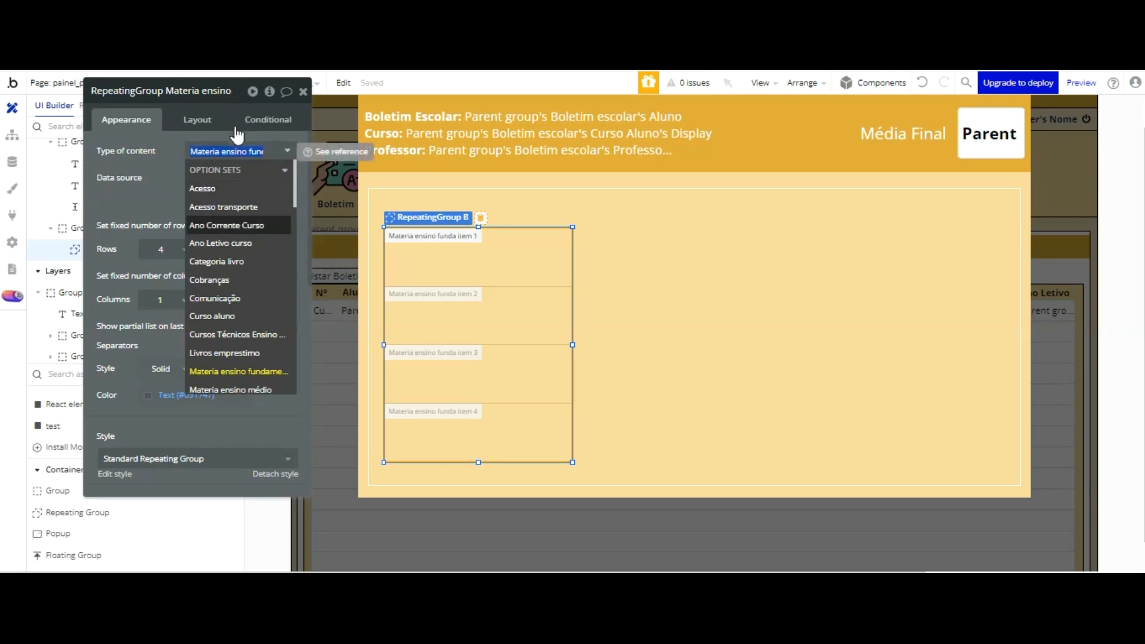
scroll(258, 203, "down", 3)
scroll(260, 202, "up", 3)
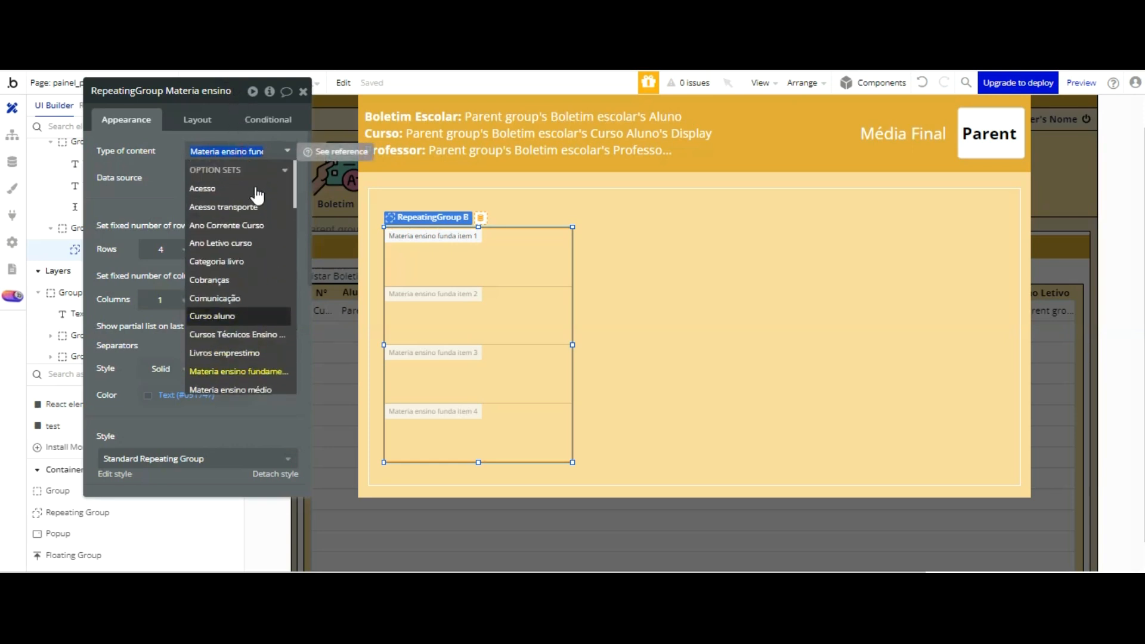
left_click(664, 239)
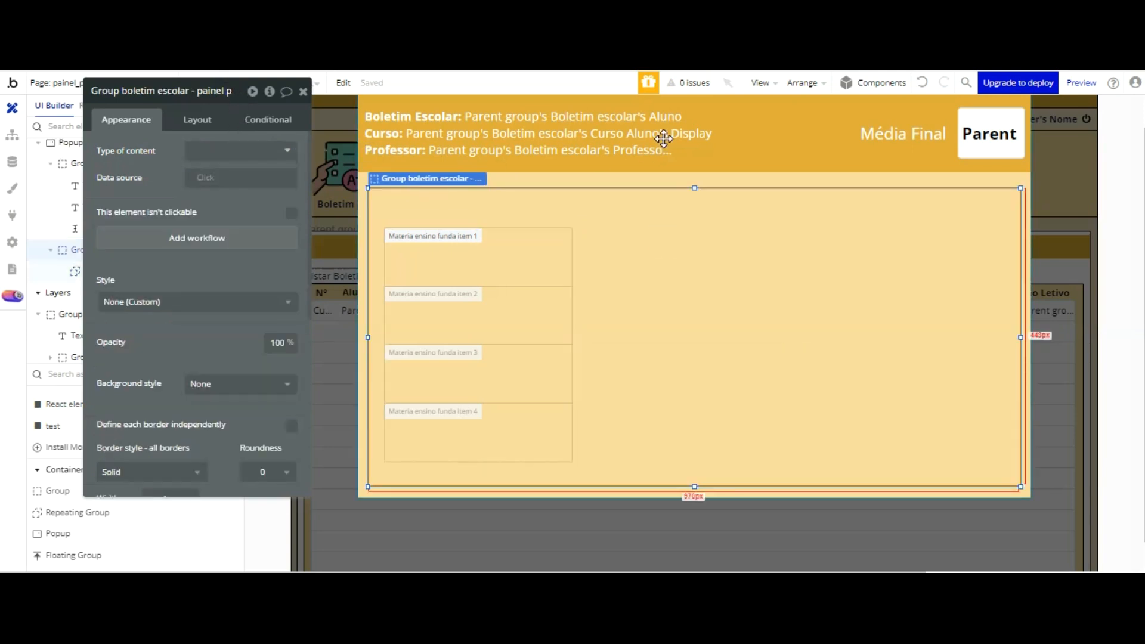
Step: Set the bordered group's type of content to Boletim escolar and select the repeating group inside it
left_click(258, 153)
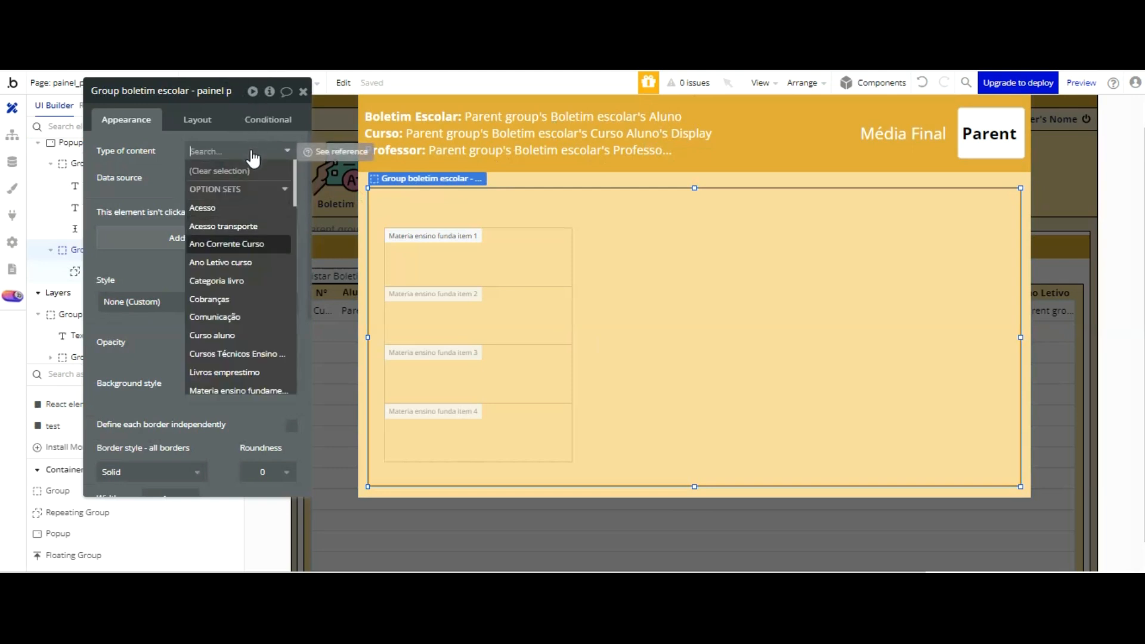
scroll(254, 161, "down", 8)
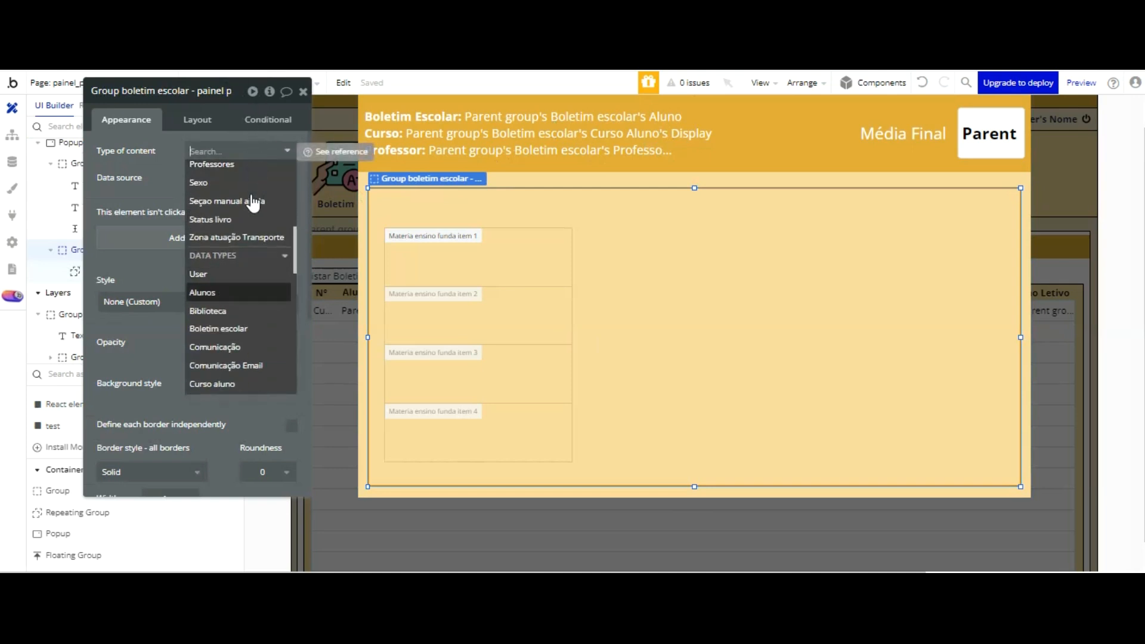
left_click(219, 329)
left_click(473, 274)
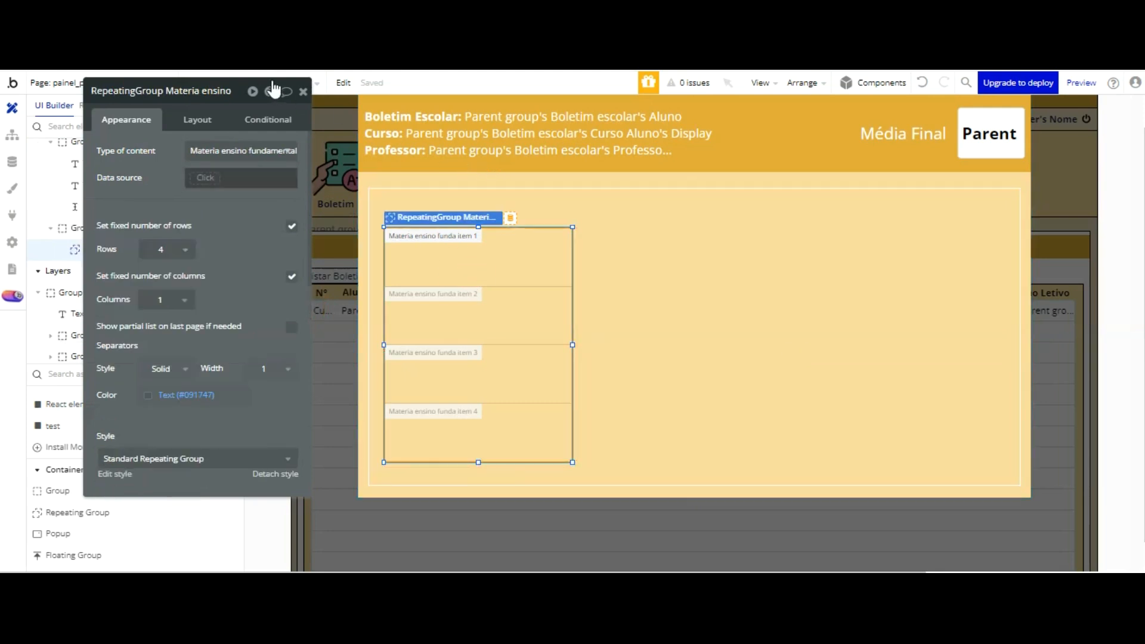
left_click(242, 151)
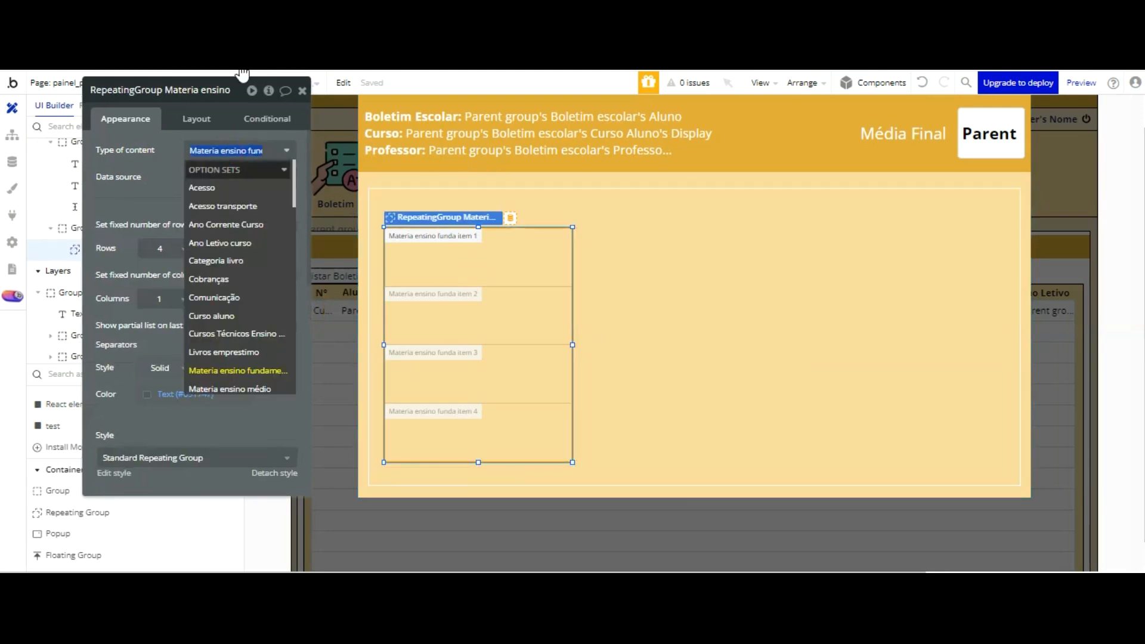
scroll(241, 191, "down", 6)
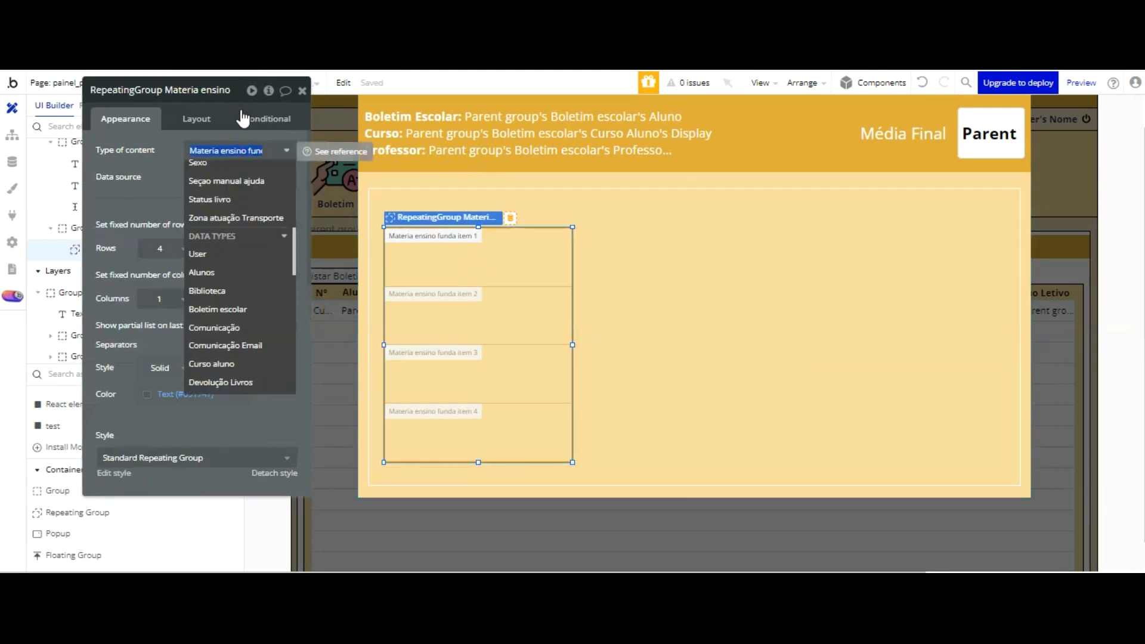
scroll(235, 158, "down", 3)
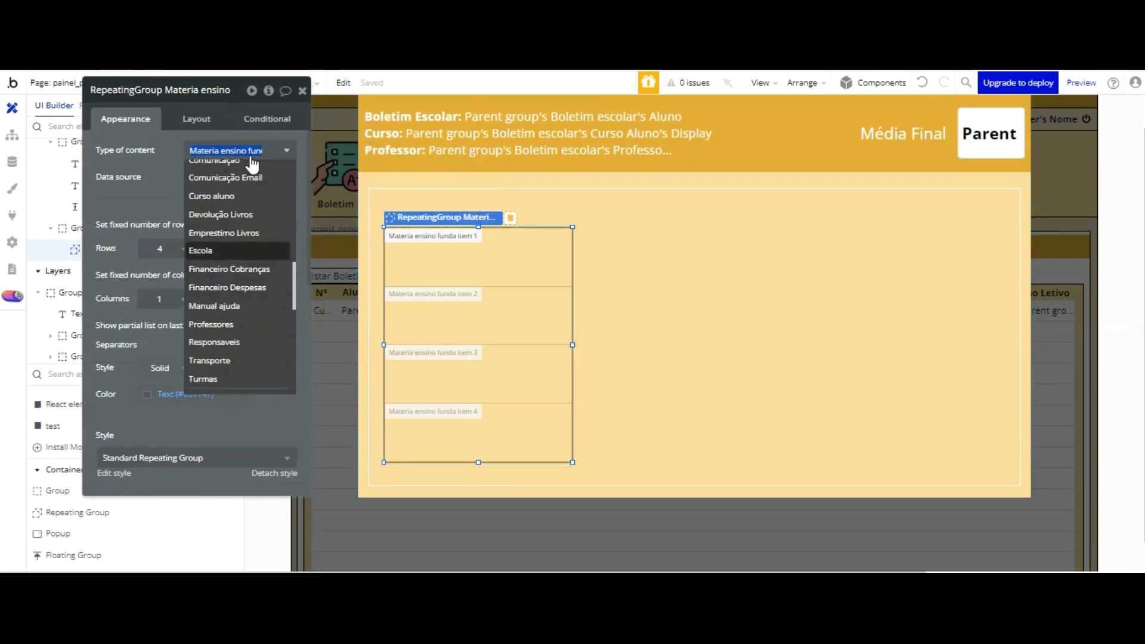
scroll(253, 165, "up", 3)
scroll(253, 165, "up", 1)
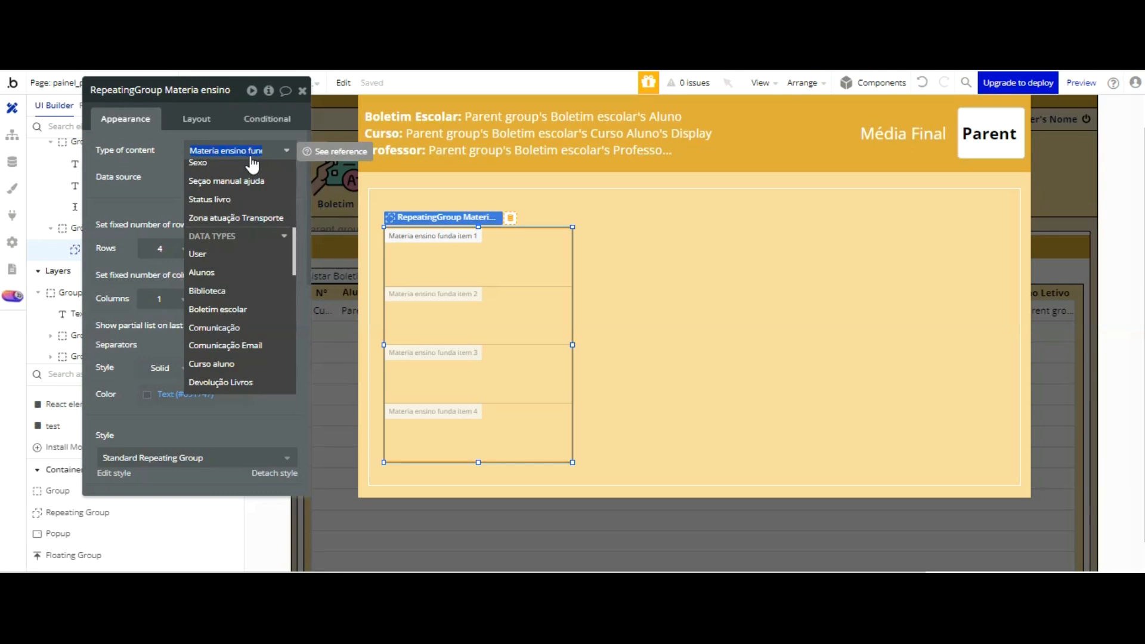
left_click(148, 150)
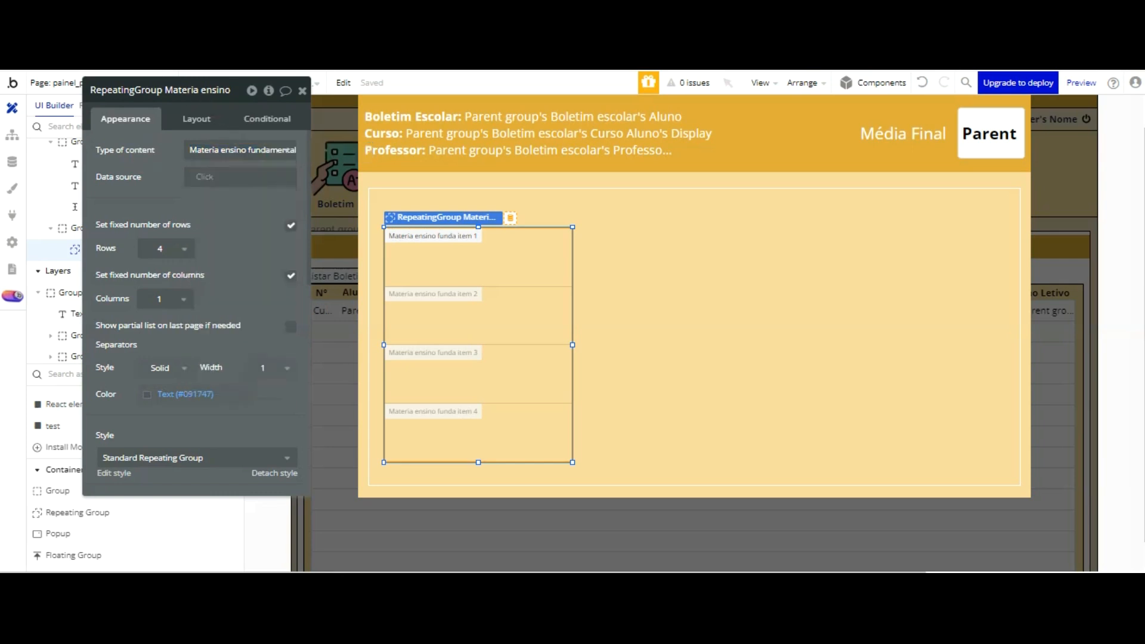
Step: Set the repeating group's data source to Parent group's Boletim escolar's Materia Ensino Fundamental
left_click(209, 176)
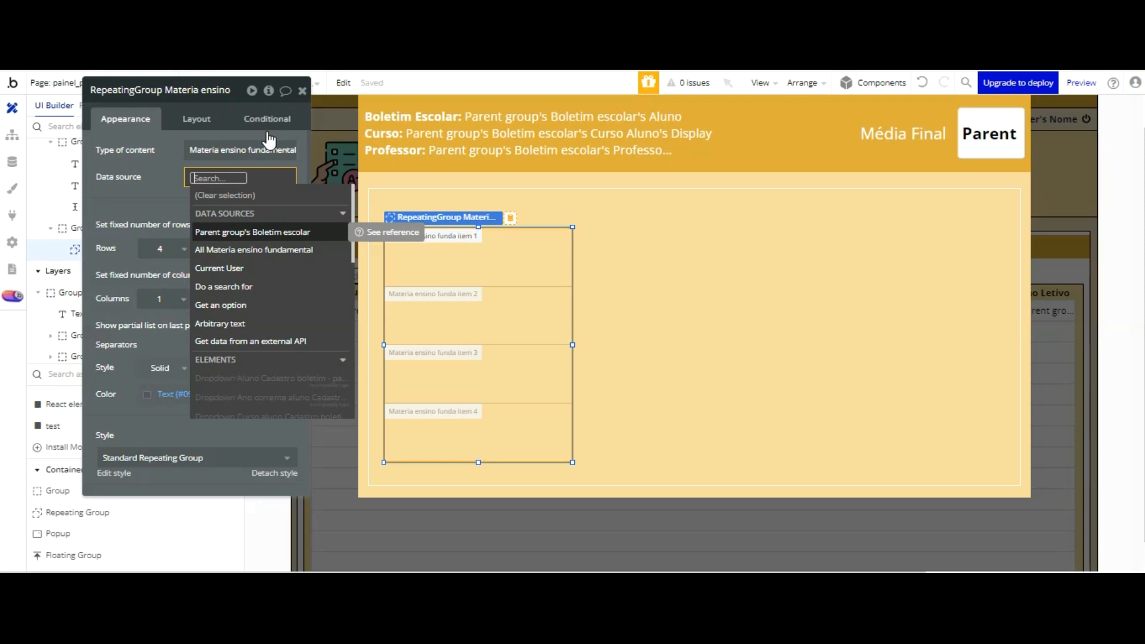
left_click(266, 232)
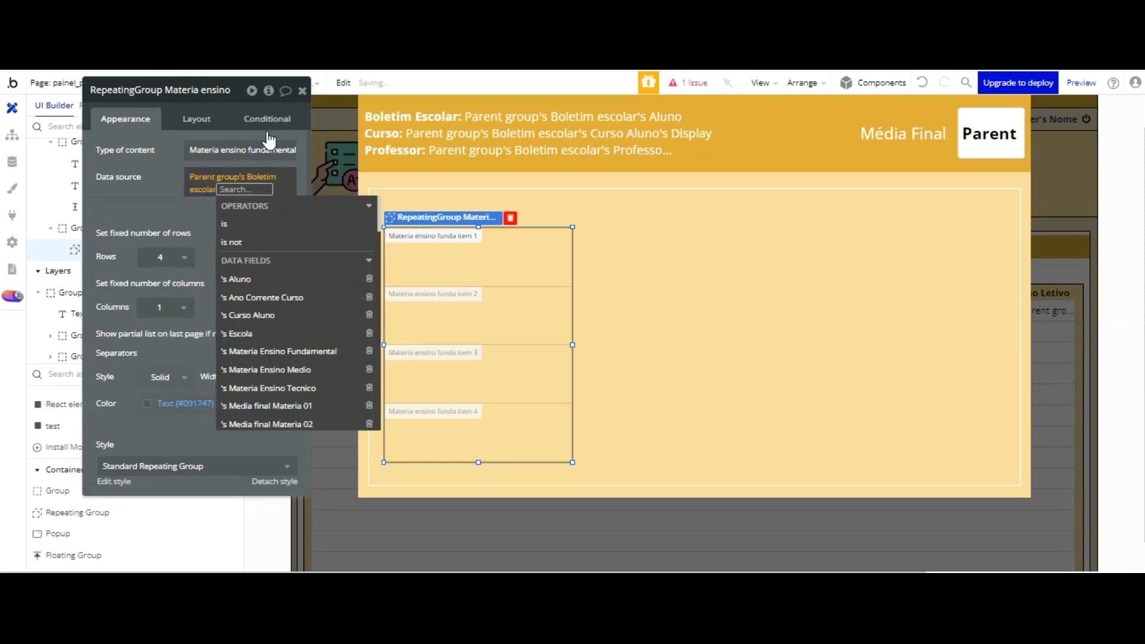
left_click(299, 350)
left_click(161, 198)
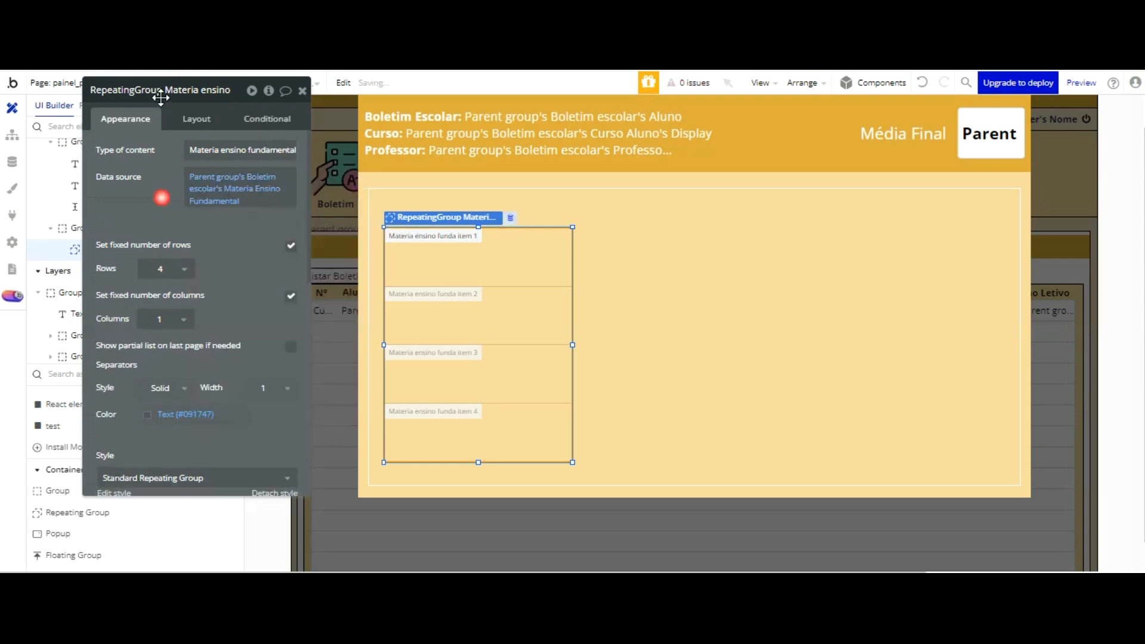
Step: Turn off the fixed number of rows for the repeating group and set the minimum row height to 30
left_click(179, 268)
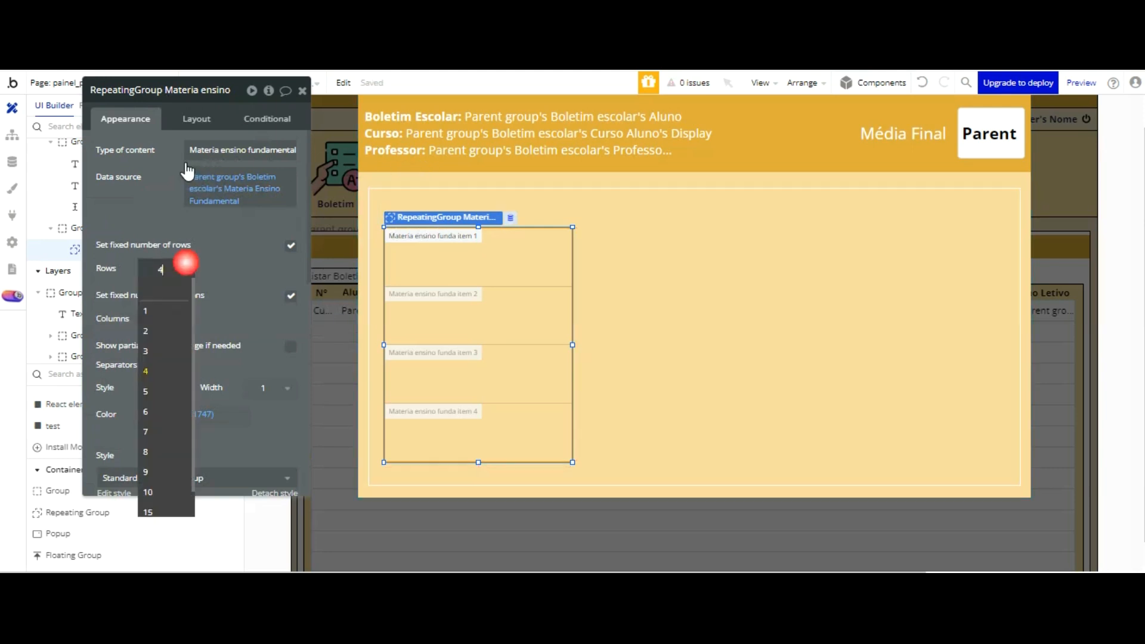
left_click(290, 245)
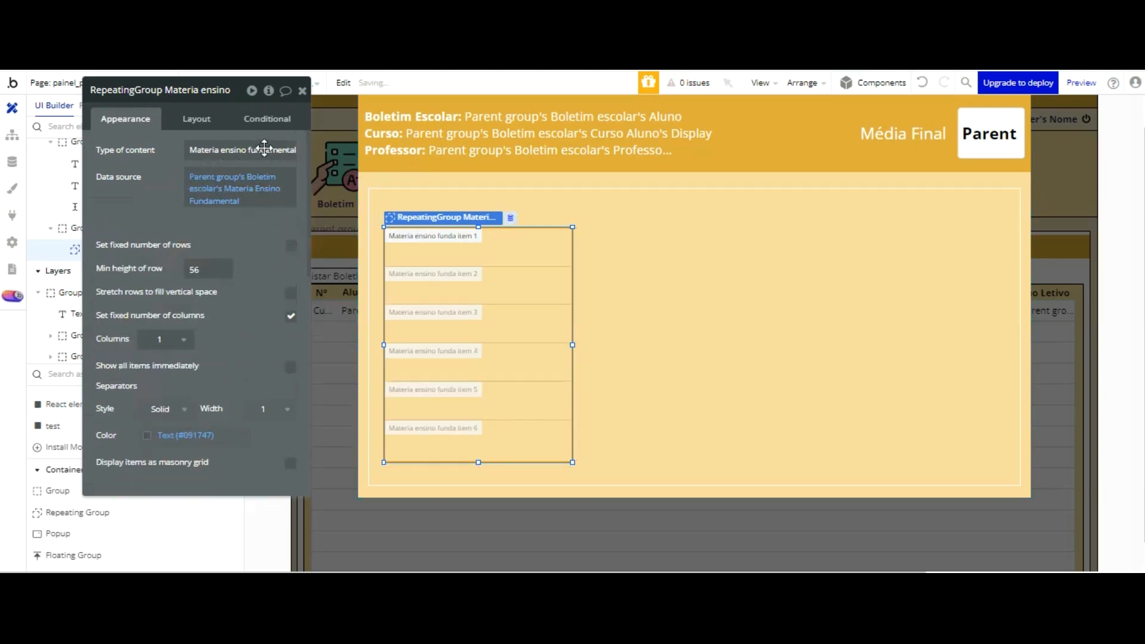
left_click(198, 269)
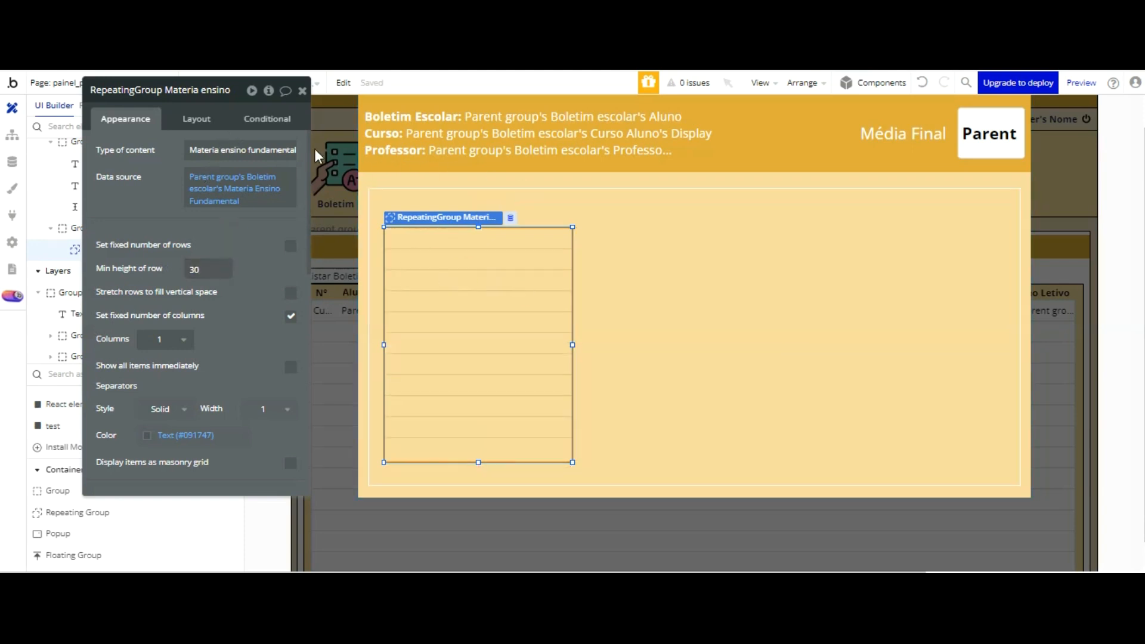
Step: Change the repeating group's separator color to black (#000000) at 100 opacity
scroll(243, 174, "down", 3)
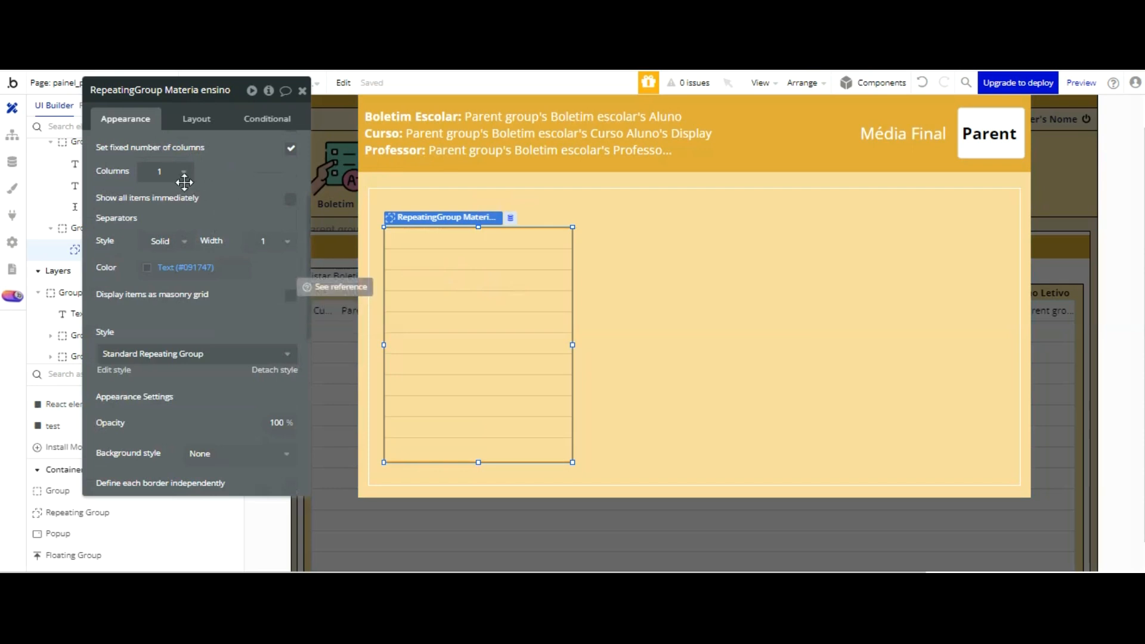
left_click(146, 268)
left_click_drag(256, 348, 272, 382)
left_click(236, 198)
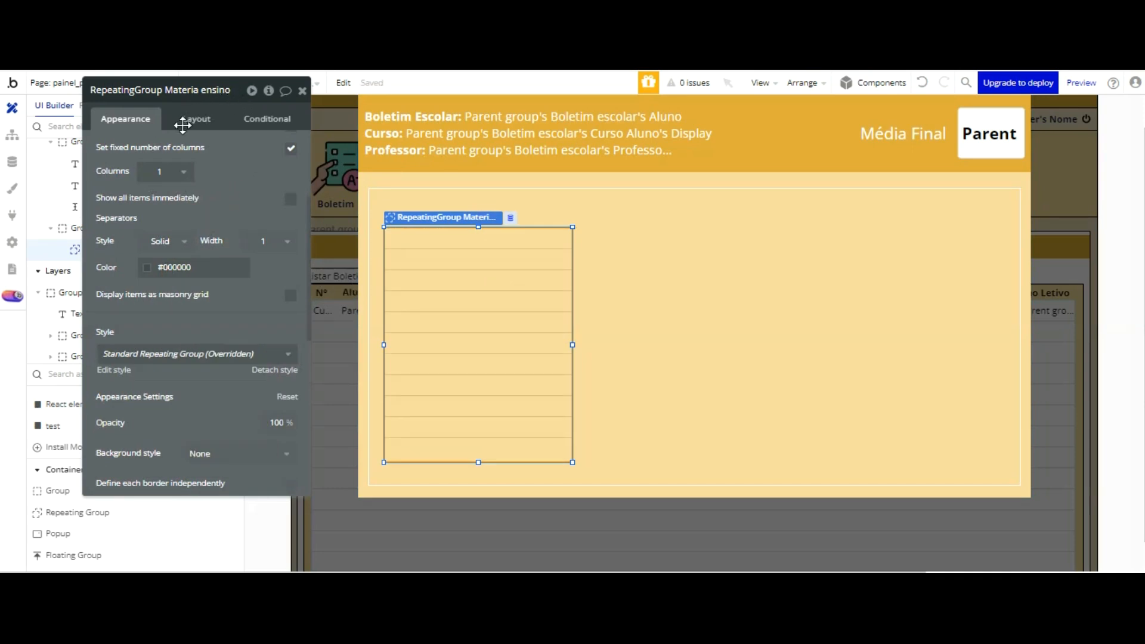
left_click(149, 267)
double_click(243, 410)
type("100")
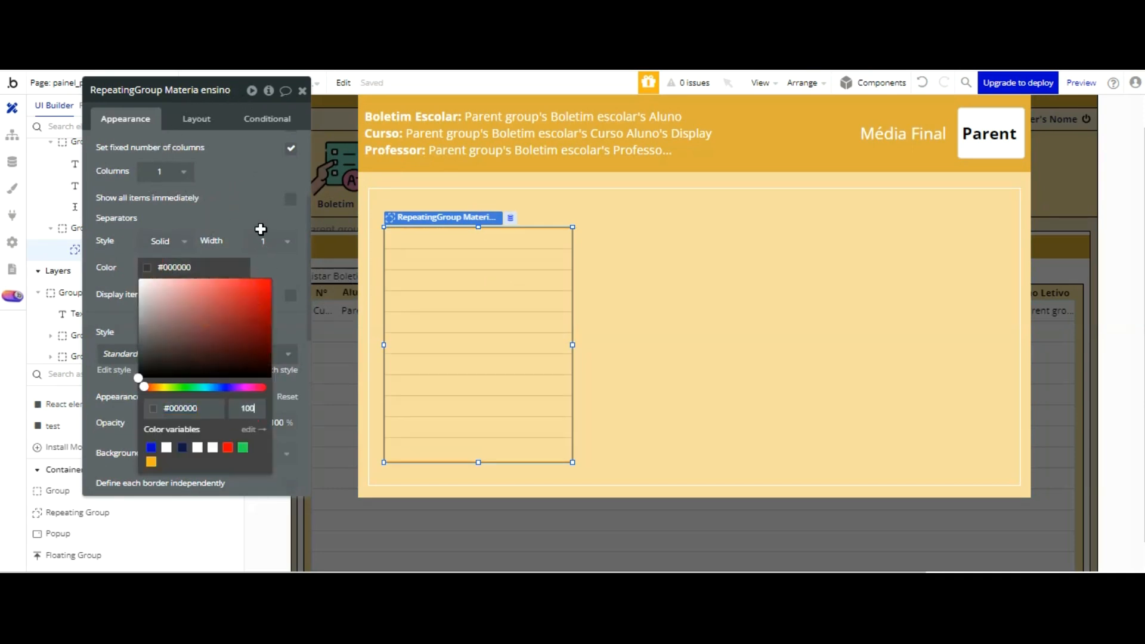
left_click(246, 115)
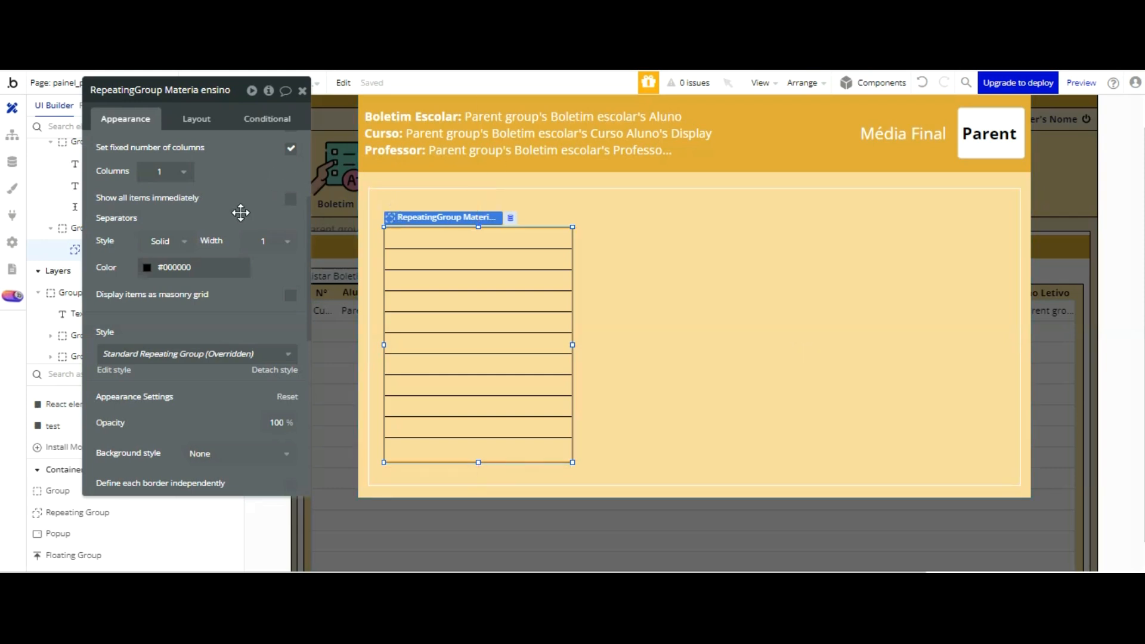
Step: Detach the repeating group's style and give it a flat color background using the Surface (#FFFFFF) color variable
left_click(275, 370)
scroll(251, 245, "down", 2)
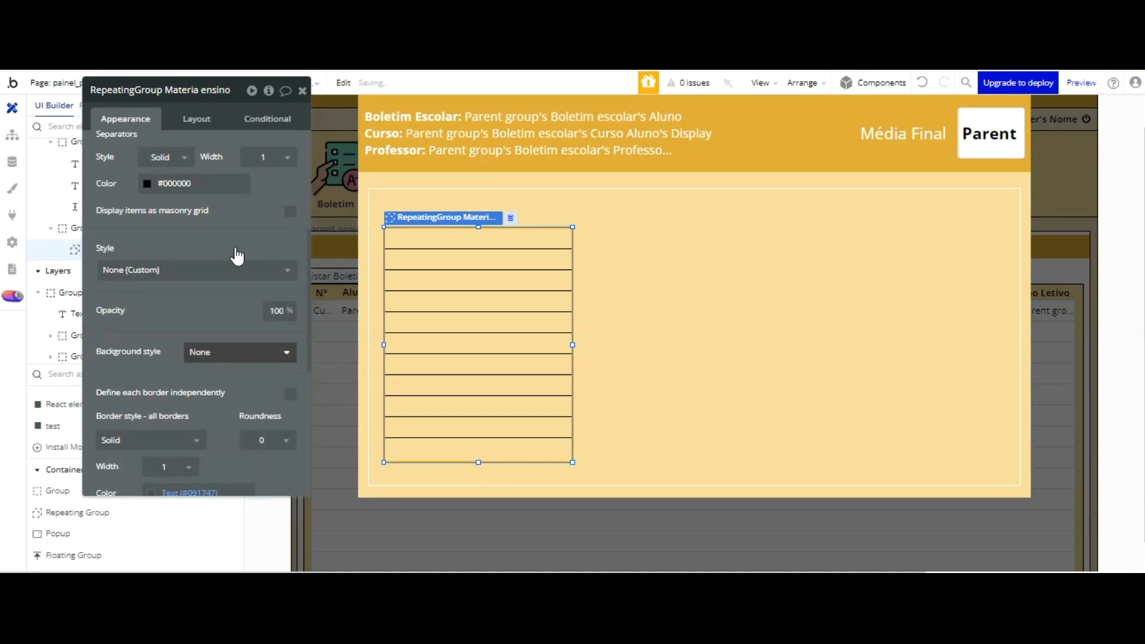
left_click(222, 353)
key("Return")
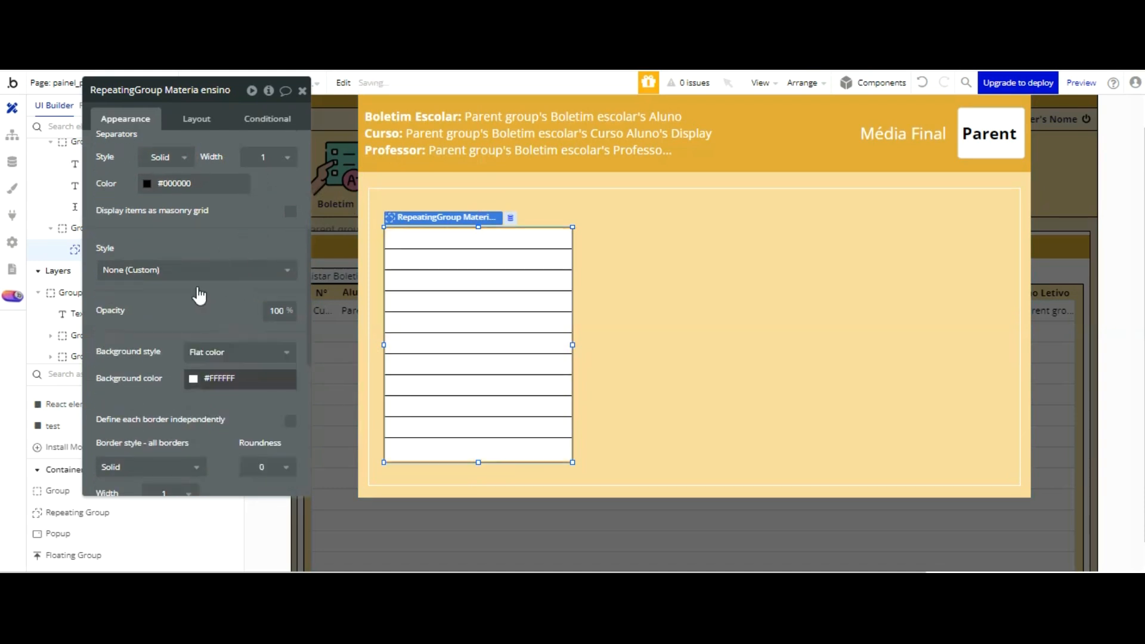
left_click(251, 378)
left_click(244, 559)
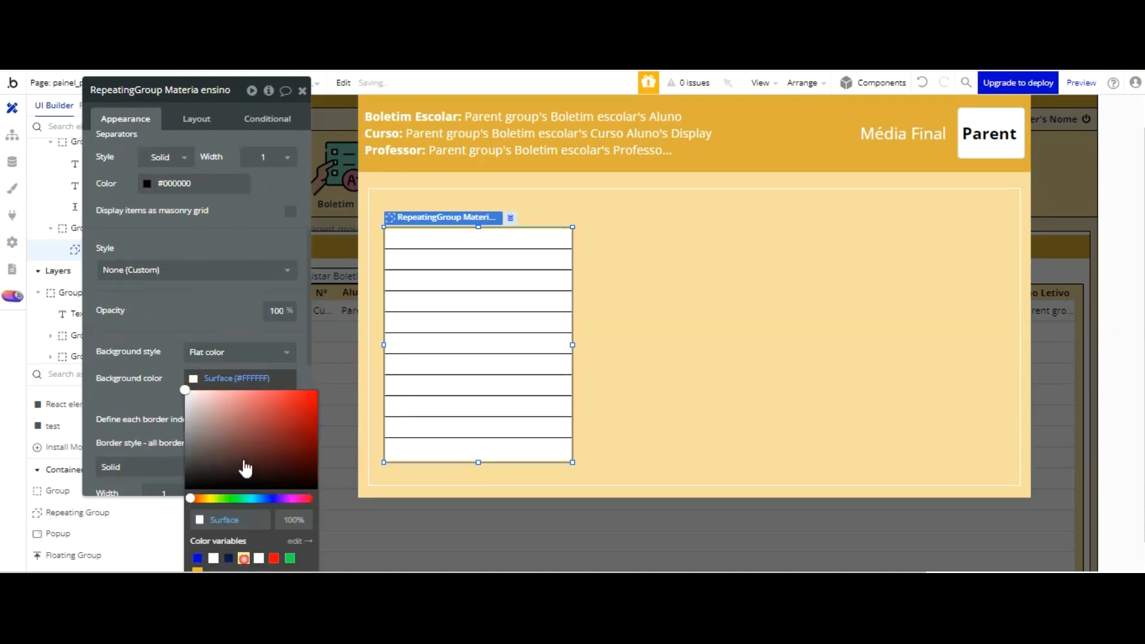
left_click(231, 206)
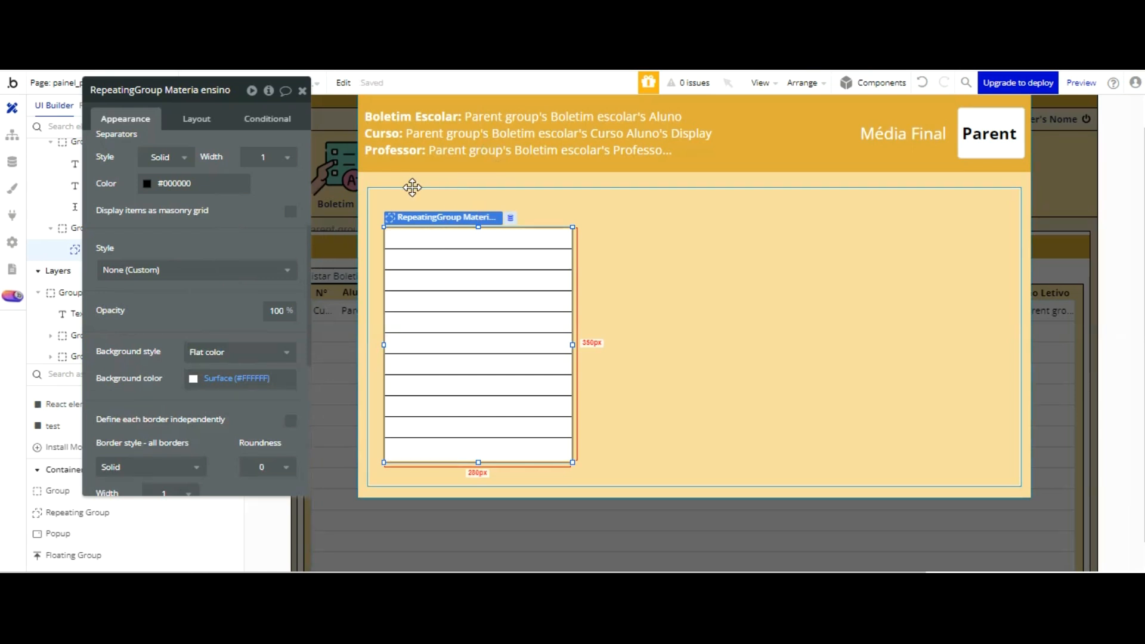
Step: Place a text element in the first cell of the repeating group
scroll(66, 431, "up", 3)
scroll(66, 431, "up", 5)
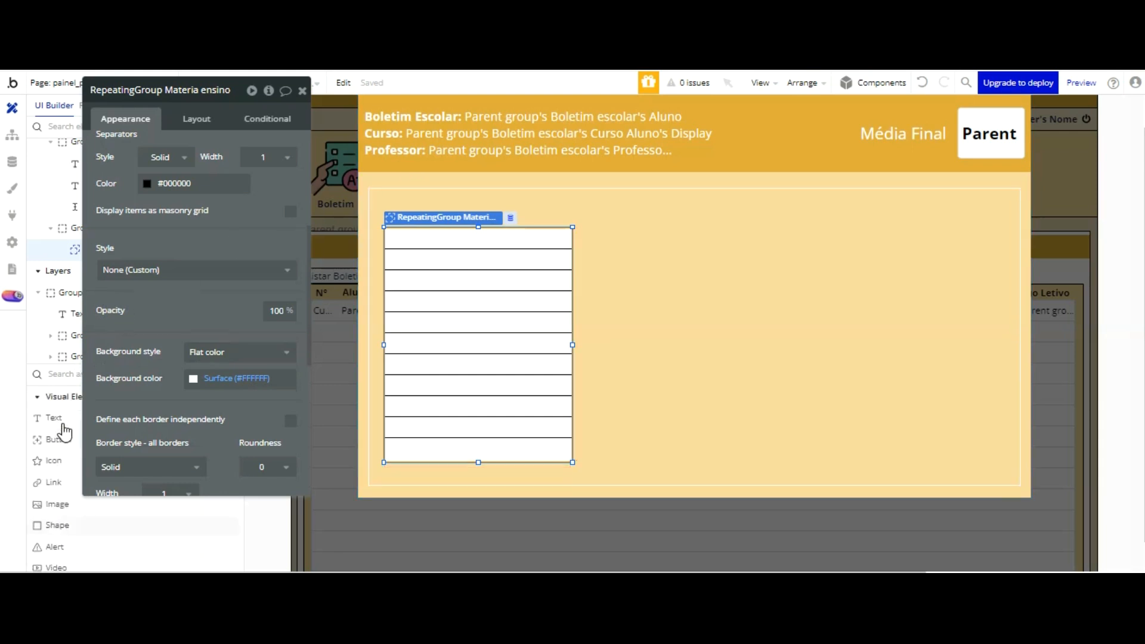
left_click(258, 304)
left_click(389, 233)
left_click(513, 276)
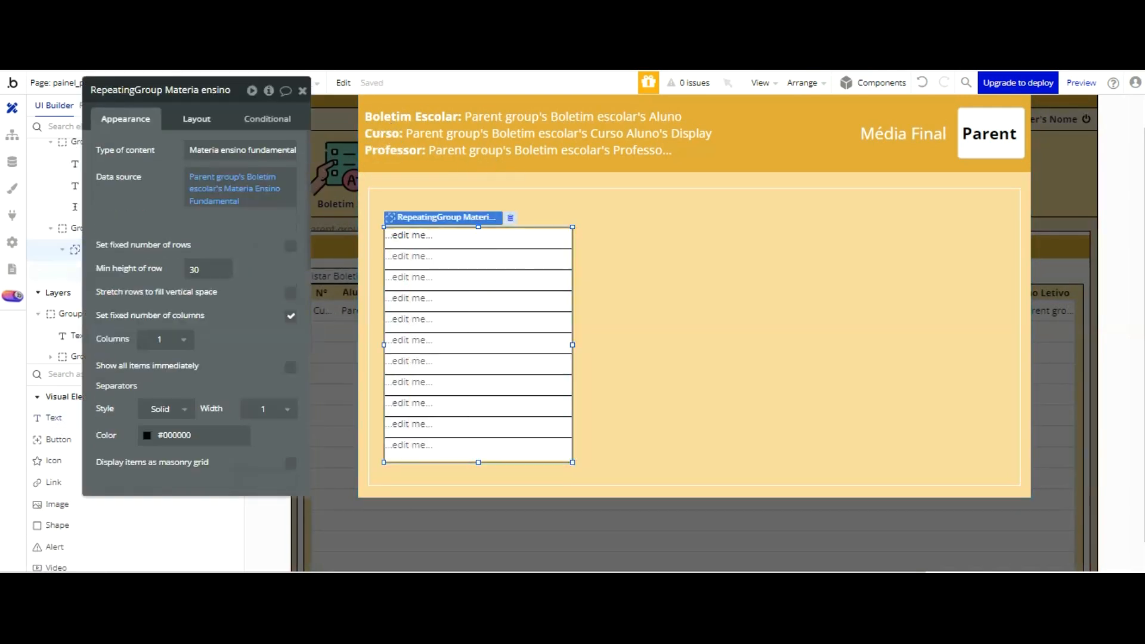
Step: Set the width and height of the text in the repeating group's cell to 30 each
left_click(196, 119)
left_click(222, 151)
left_click(222, 185)
left_click(396, 235)
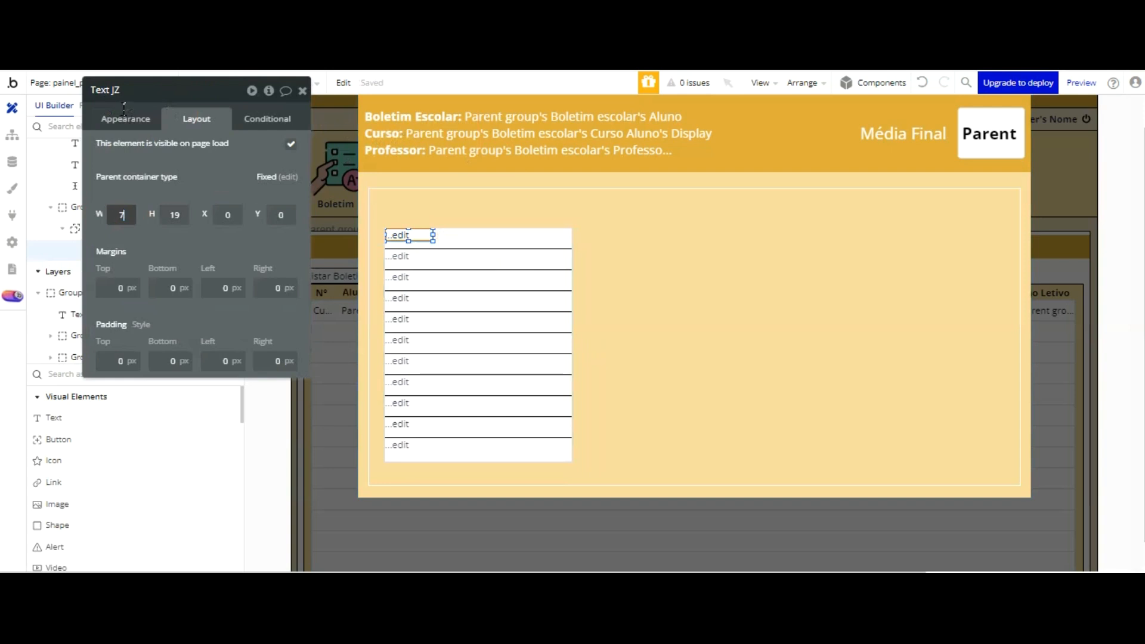
key("Return")
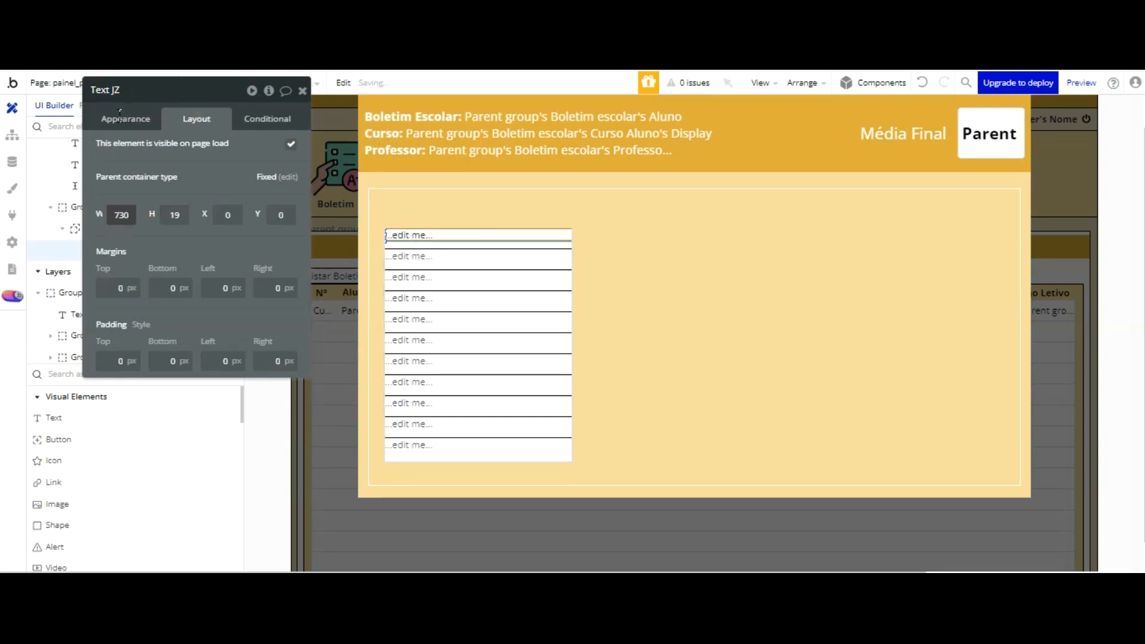
key("Tab")
type("30")
key("Return")
Step: Replace the text's placeholder content with the dynamic data Current cell's index
left_click(139, 121)
left_click(135, 150)
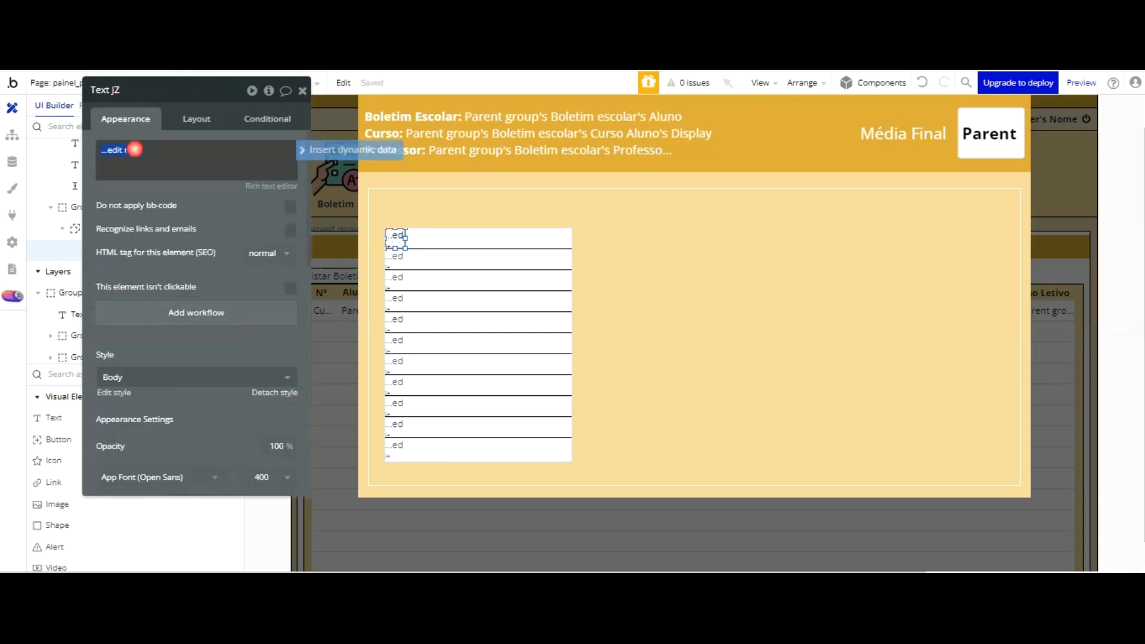
left_click(349, 149)
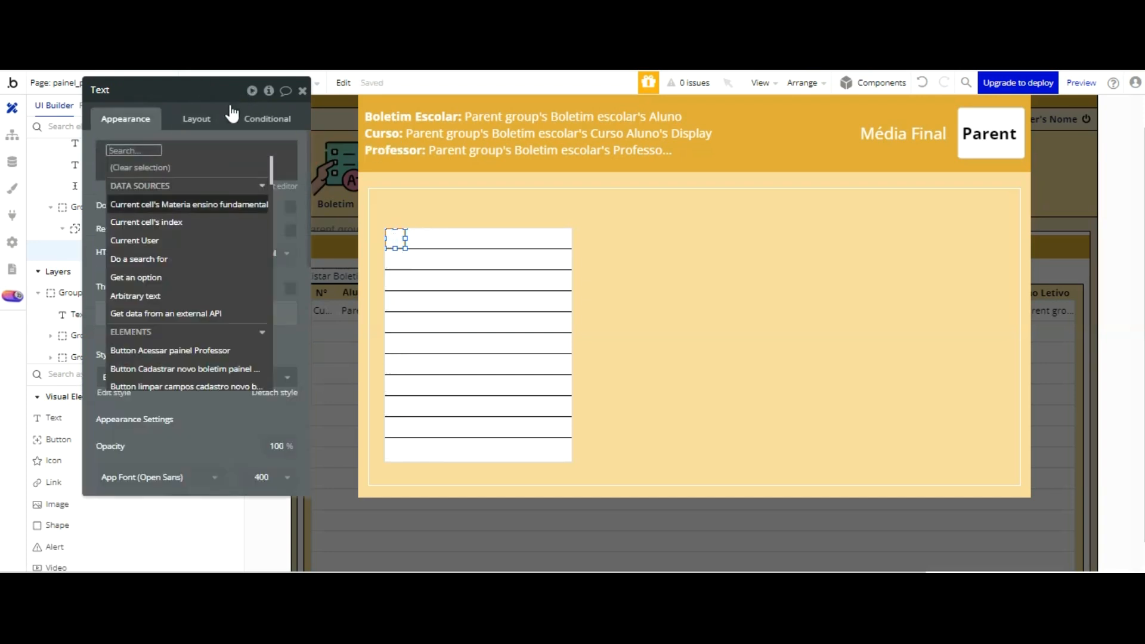
key("Down")
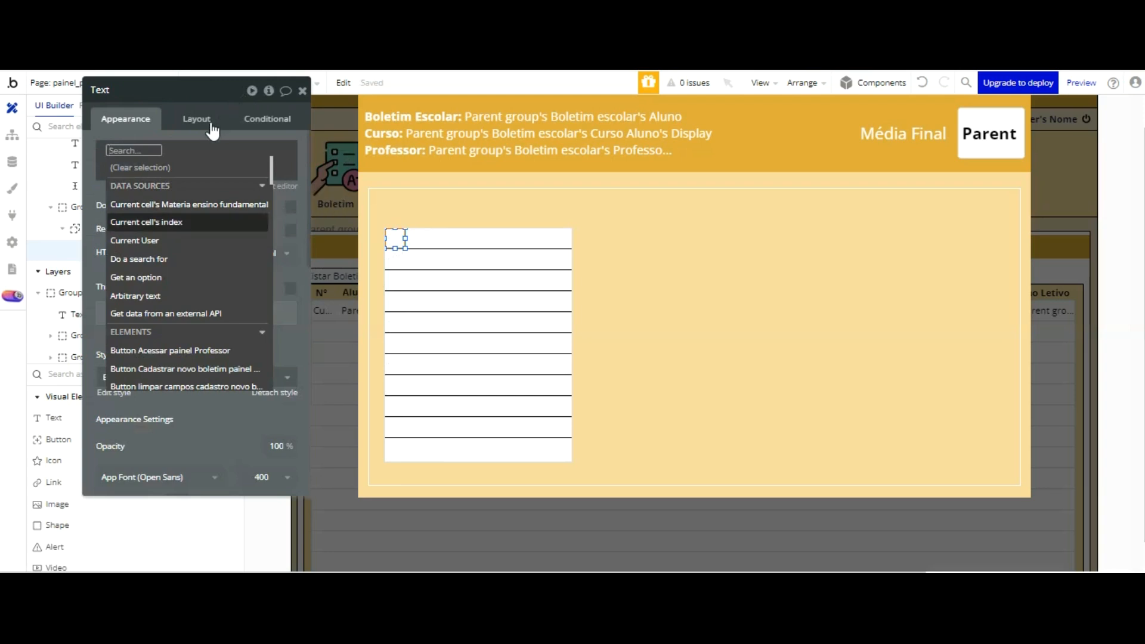
key("Return")
left_click(149, 95)
Step: Set the index text's font color to #000000 and center the text vertically and horizontally
scroll(228, 201, "down", 5)
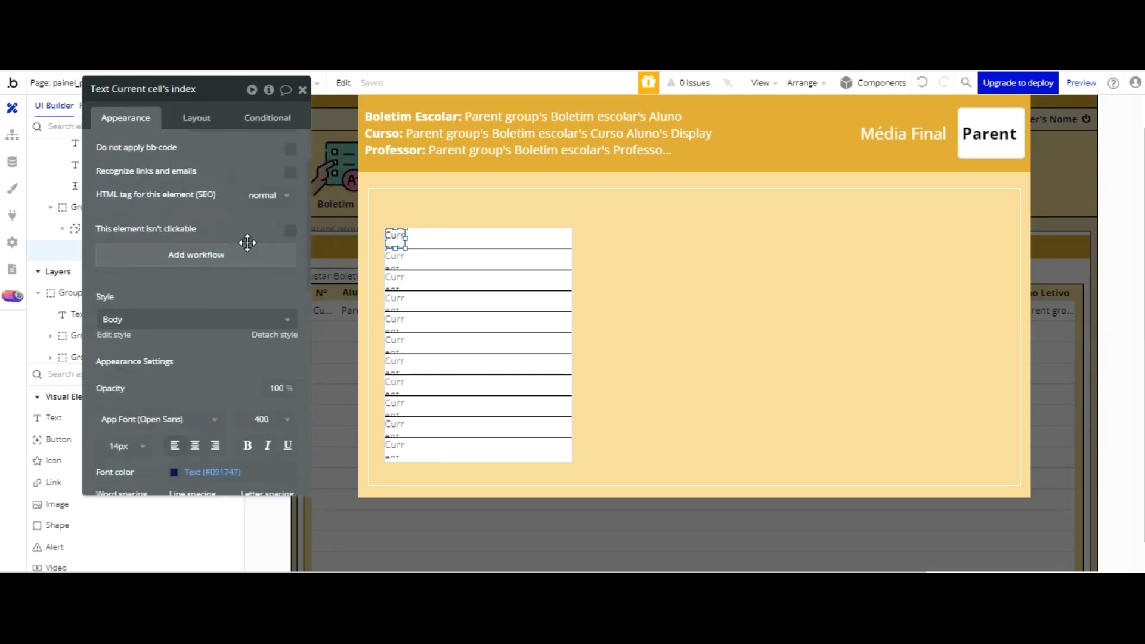
left_click(196, 307)
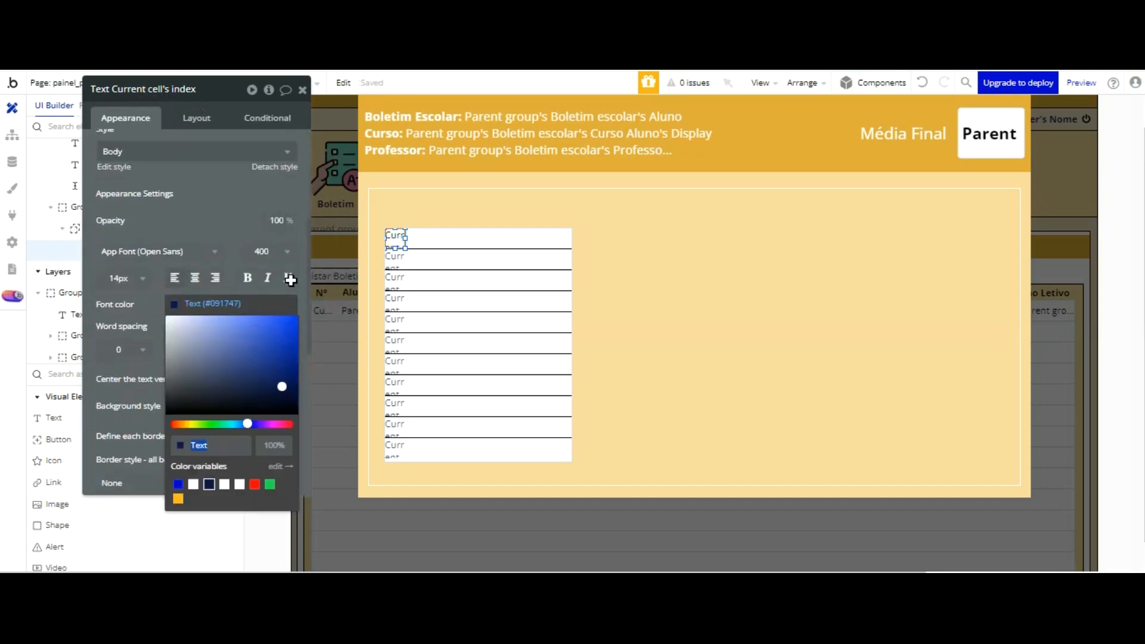
type("000000")
left_click(248, 222)
scroll(247, 219, "down", 3)
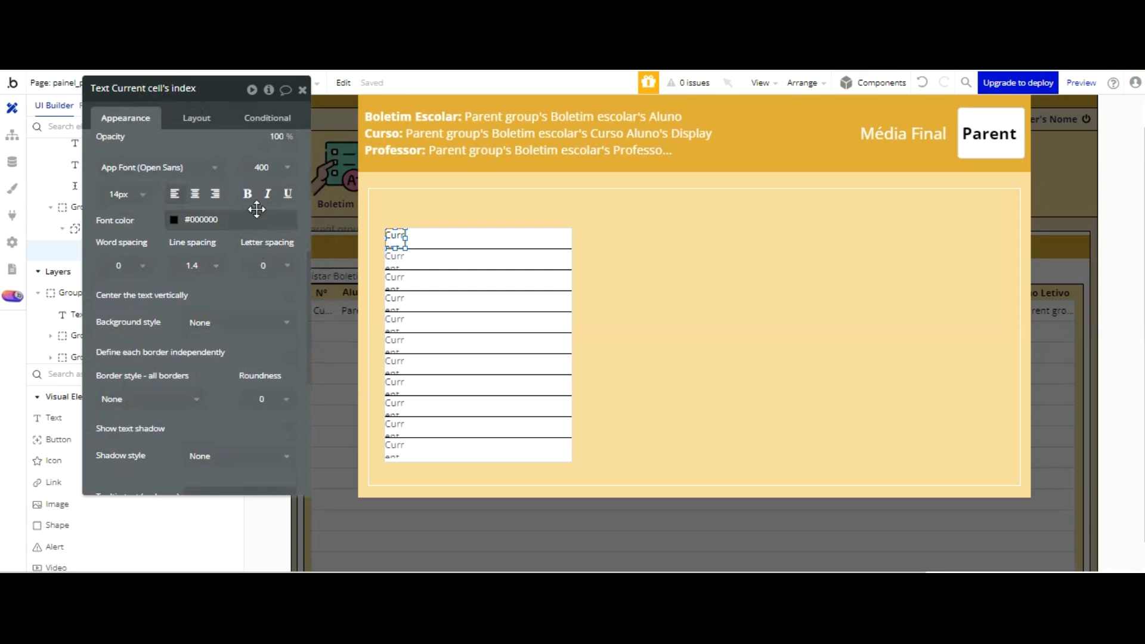
left_click(290, 296)
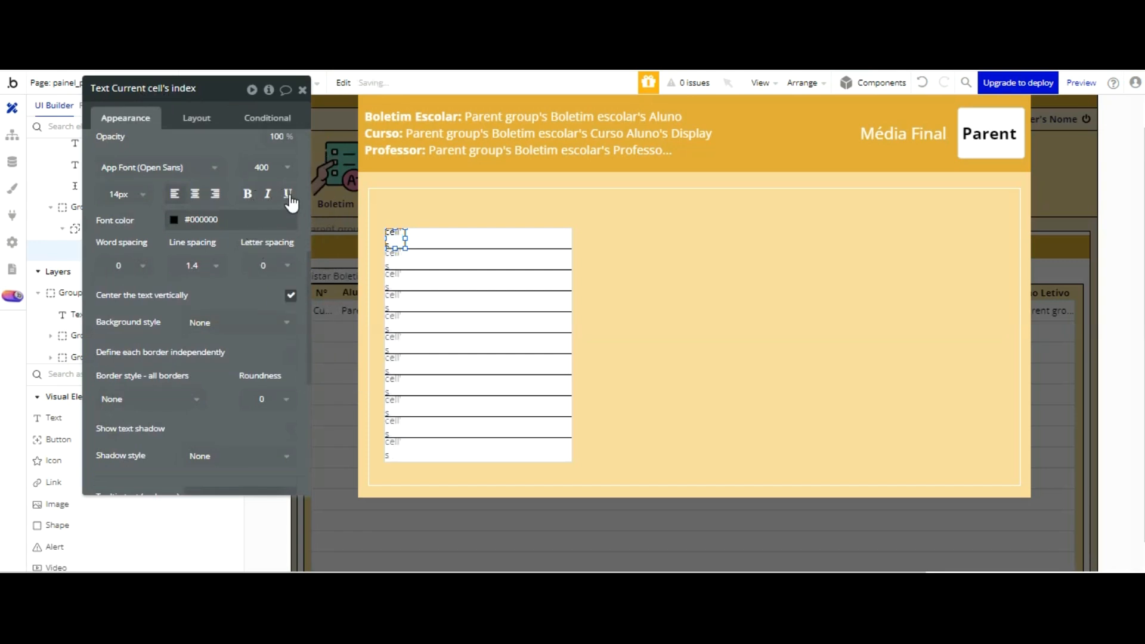
left_click(195, 194)
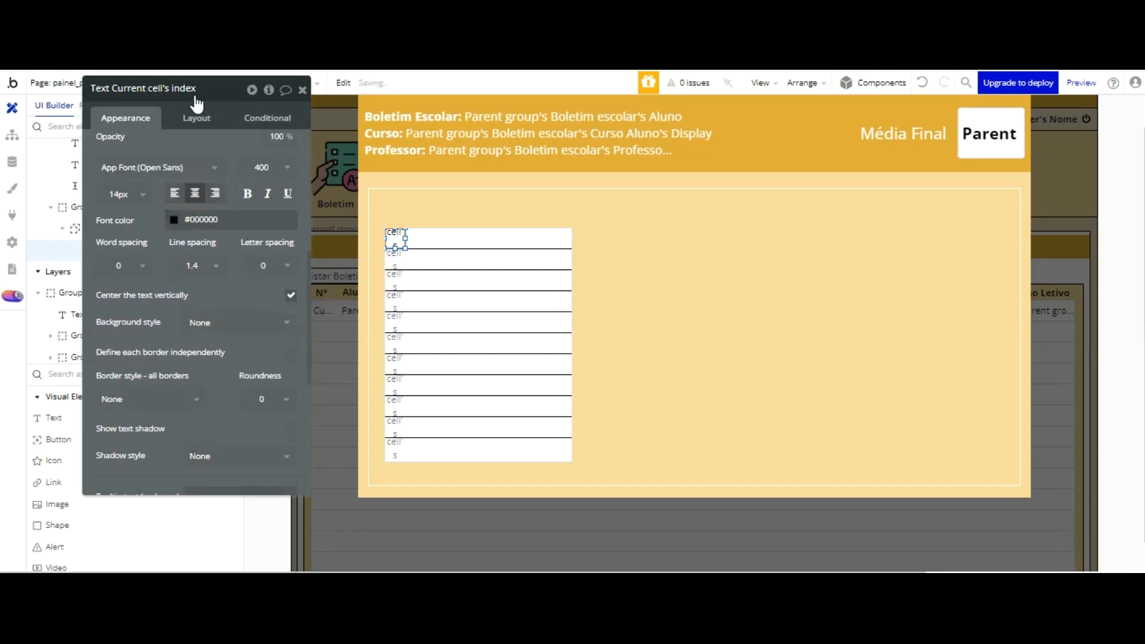
Step: Duplicate the index text and place the copy beside the original in the same row
left_click(402, 238)
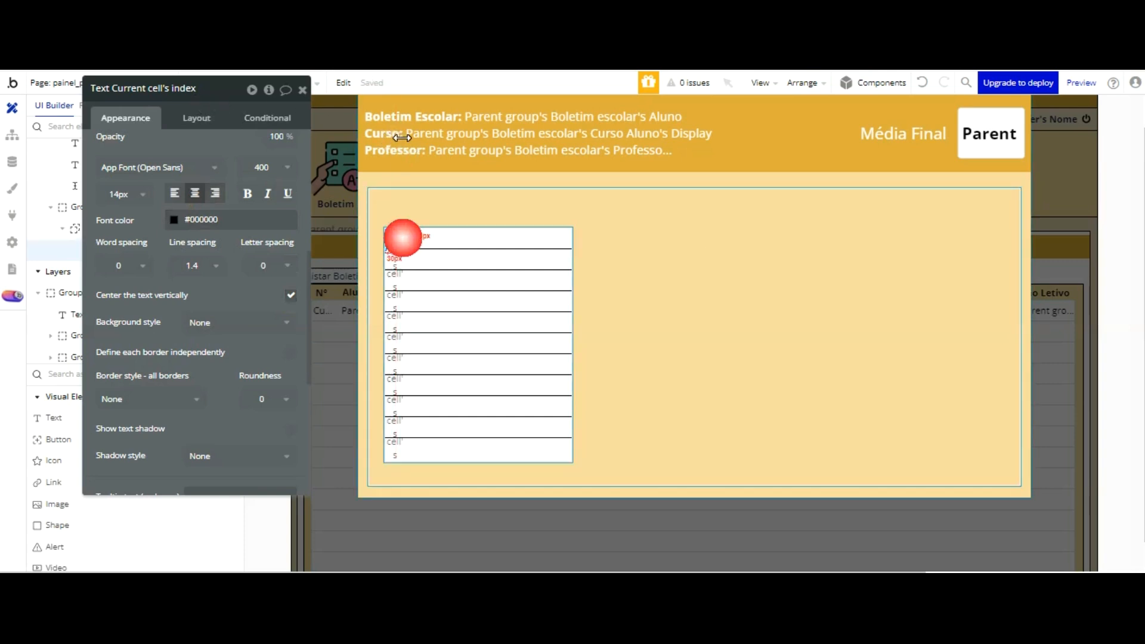
key("ctrl+v")
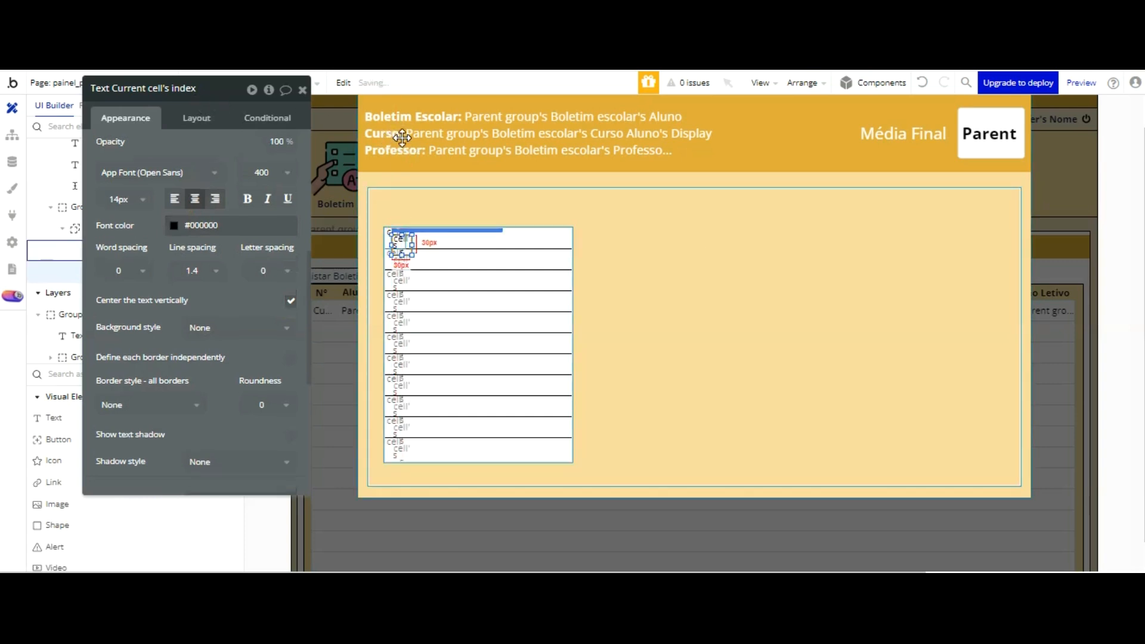
key("Right")
key("Right")
key("Right")
key("Right")
key("Right")
key("Right")
key("Right")
key("Right")
key("Right")
key("Right")
key("Right")
key("Right")
key("Right")
key("Right")
key("Right")
key("Right")
key("Right")
key("Right")
key("Right")
key("Right")
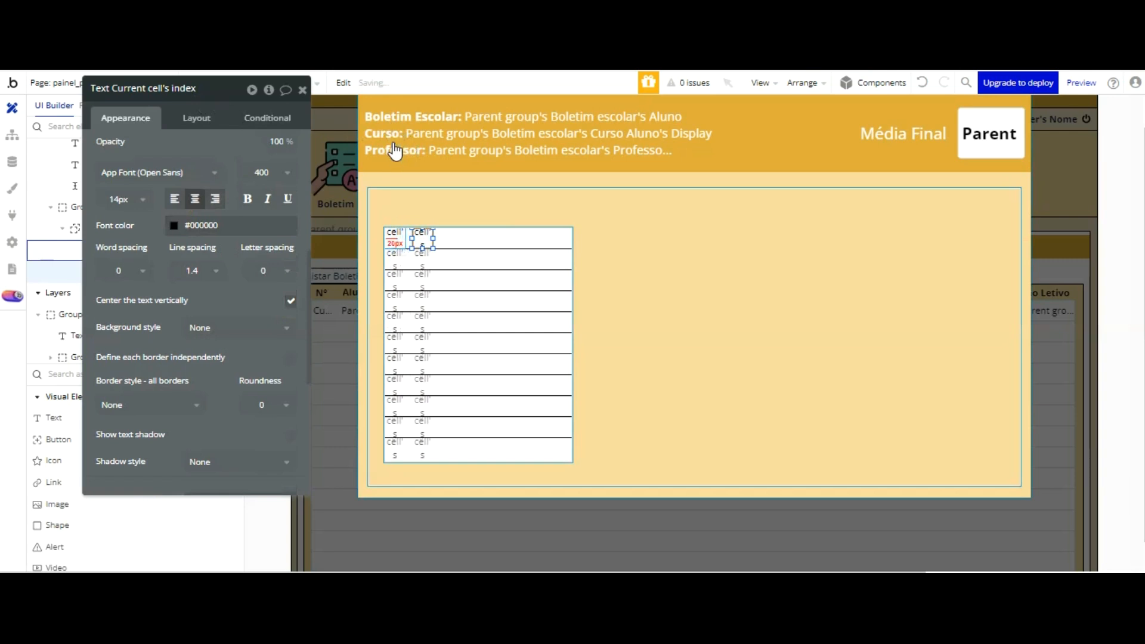
key("Left")
key("Left")
key("Left")
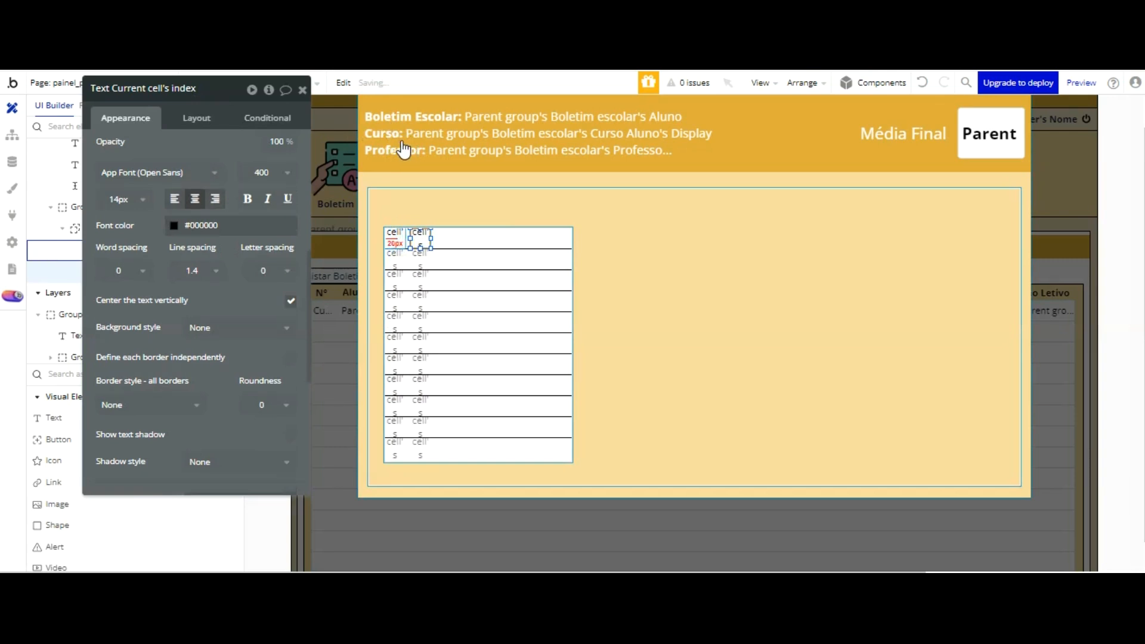
Step: Widen the repeating group to about 388 px and stretch the copied text across most of the remaining row width
left_click(487, 243)
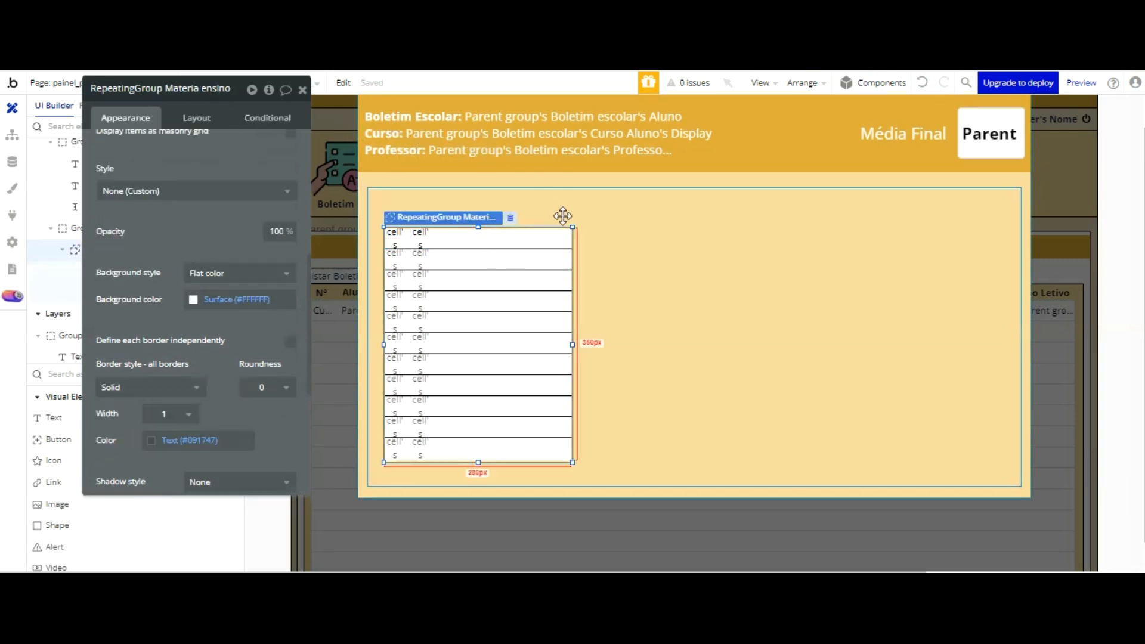
left_click_drag(572, 243, 646, 241)
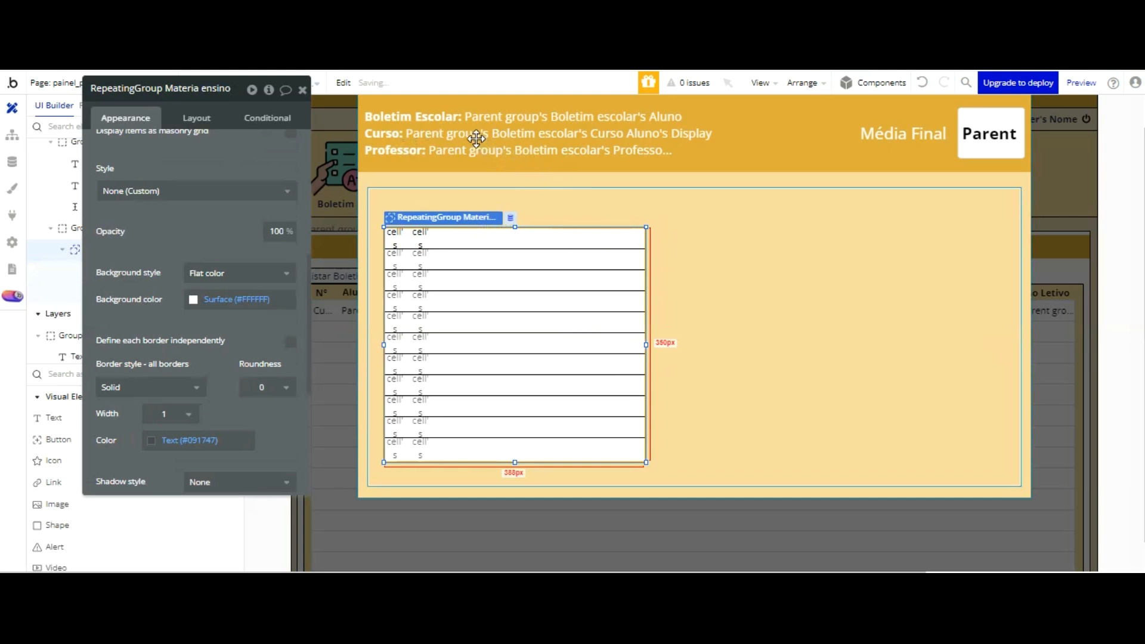
left_click(439, 239)
left_click_drag(487, 140, 631, 148)
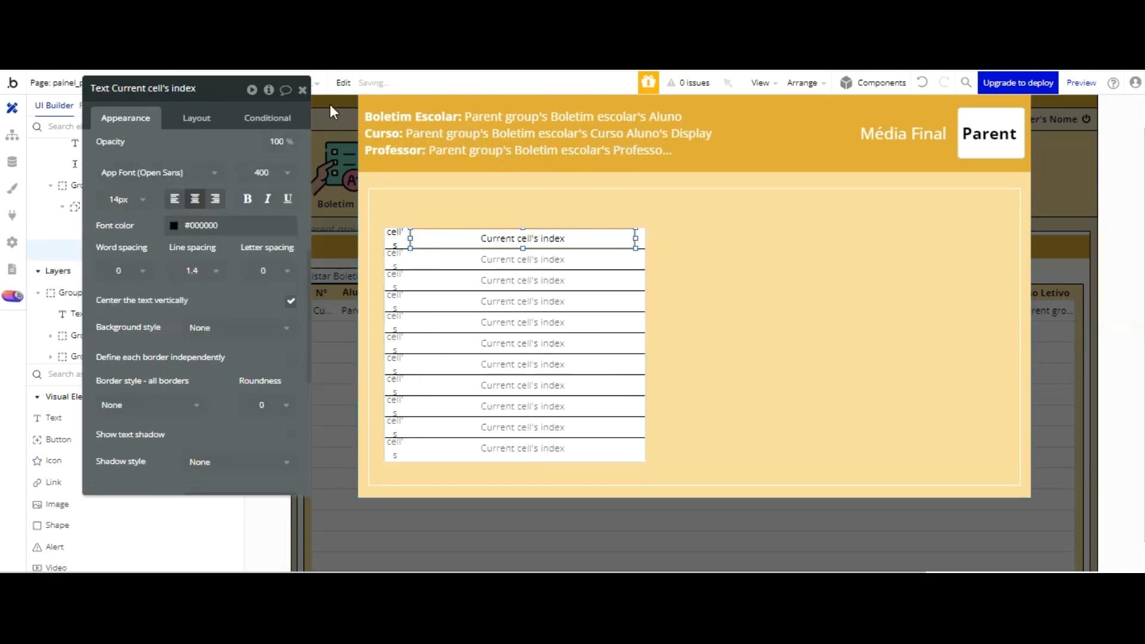
Step: Change the copied text's content to Current cell's Materia ensino fundamental's Display
scroll(171, 87, "up", 6)
left_click(141, 148)
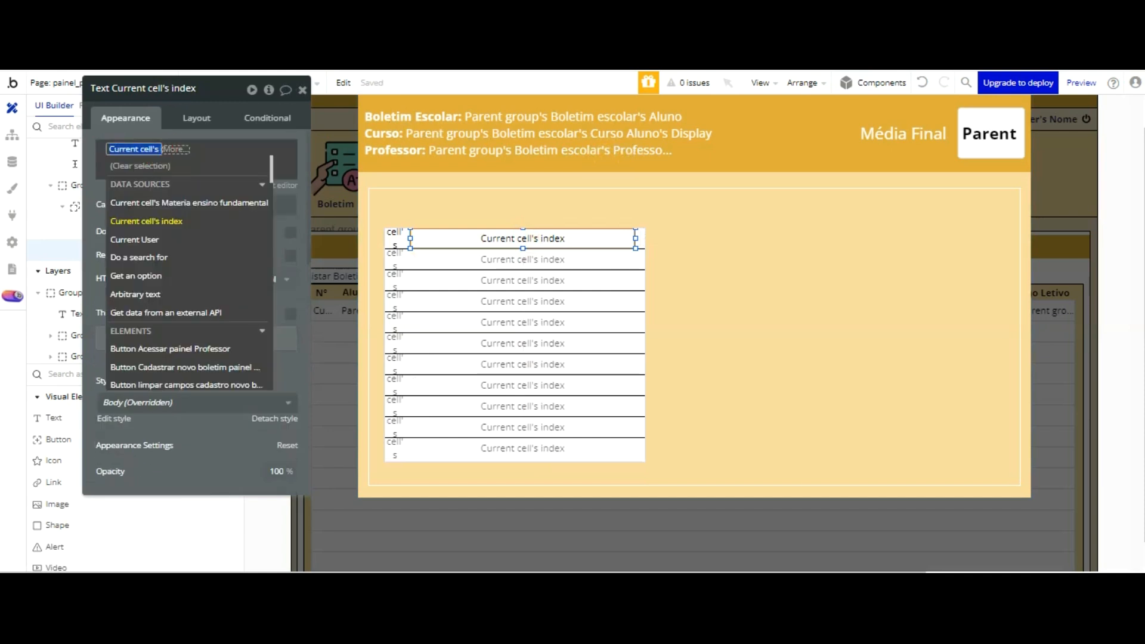
left_click(184, 194)
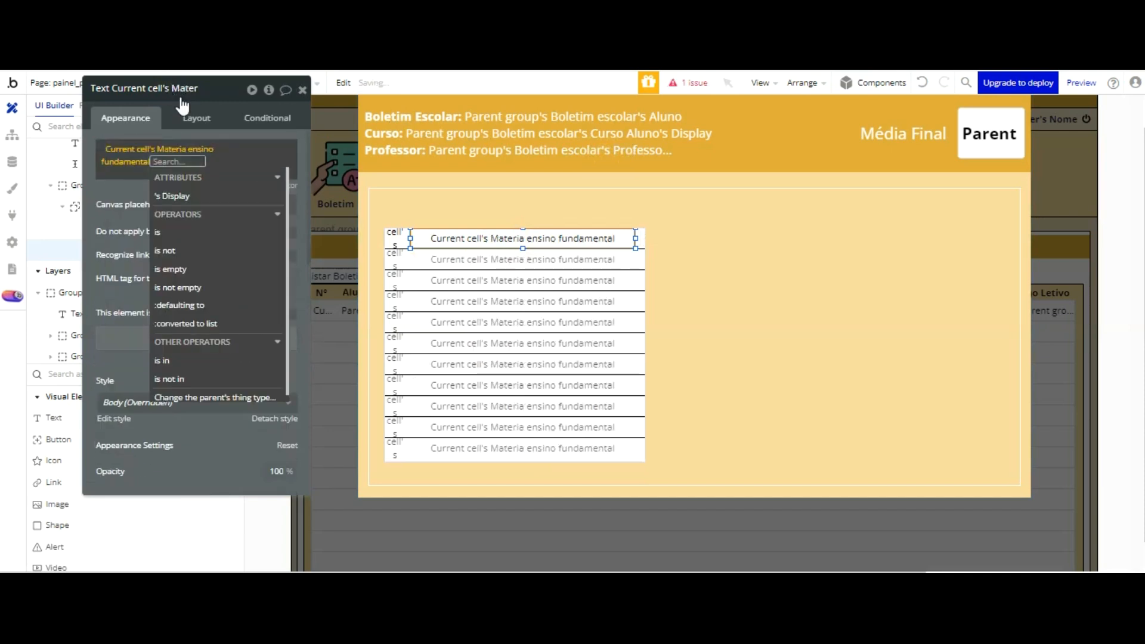
left_click(173, 196)
left_click(106, 88)
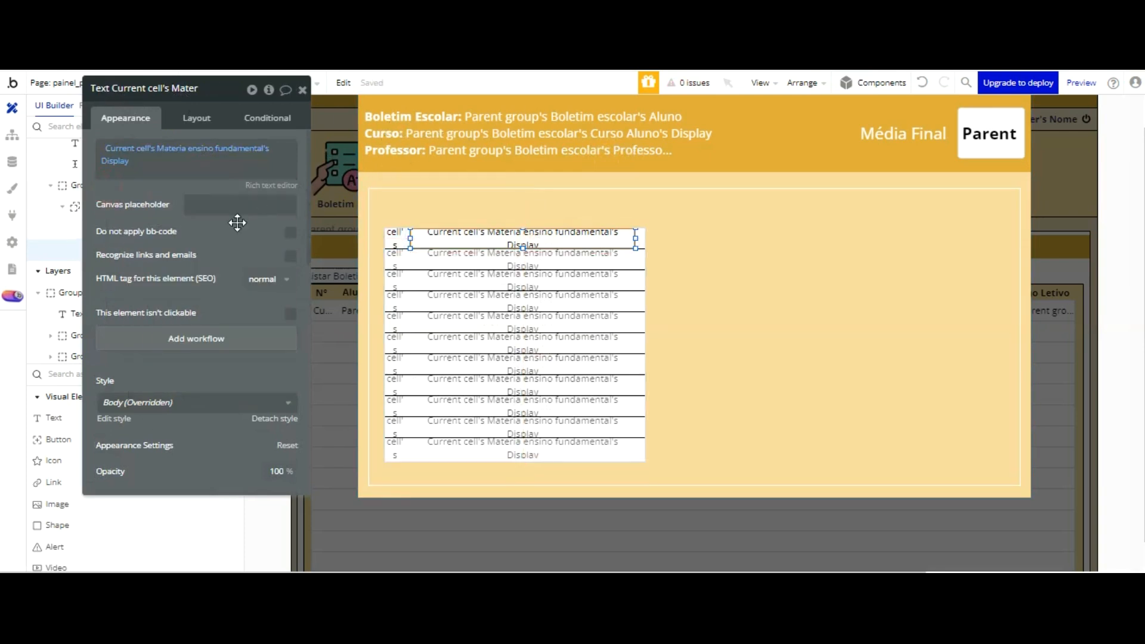
Step: Reload the page preview, open the report card popup from the Boletim list to check the subjects, and return to the editor
key("ctrl+Tab")
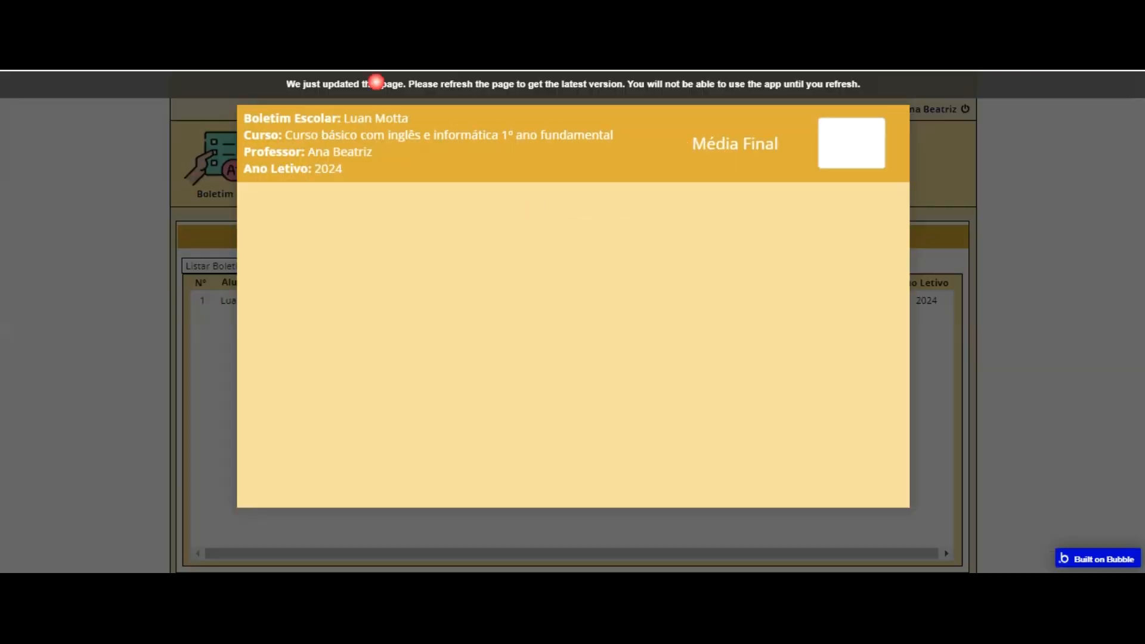
key("F5")
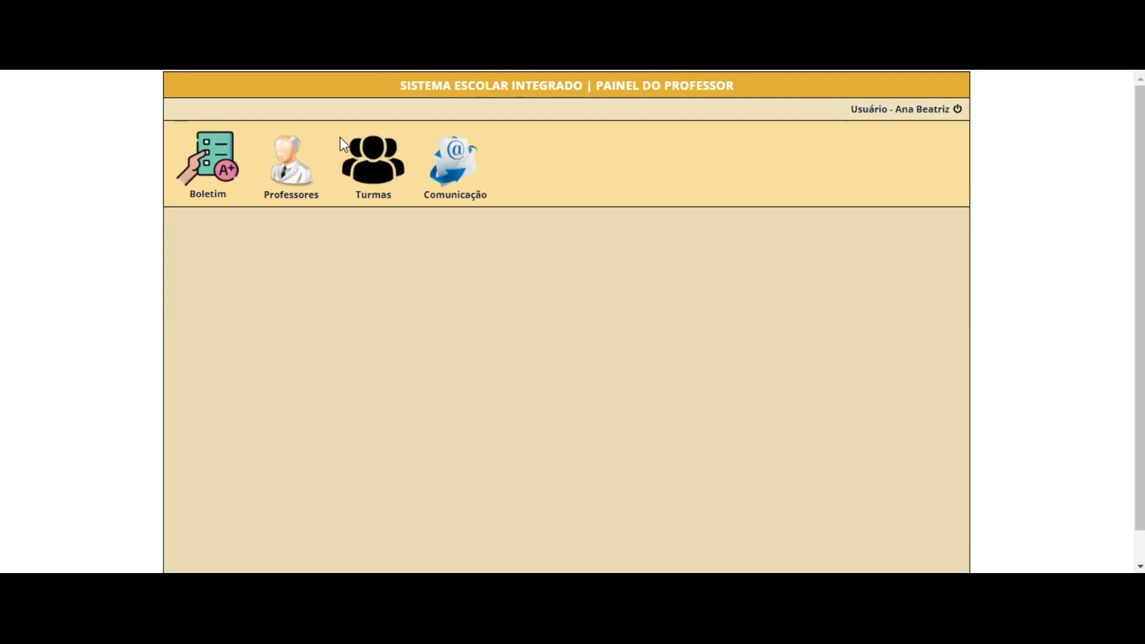
left_click(204, 167)
left_click(505, 298)
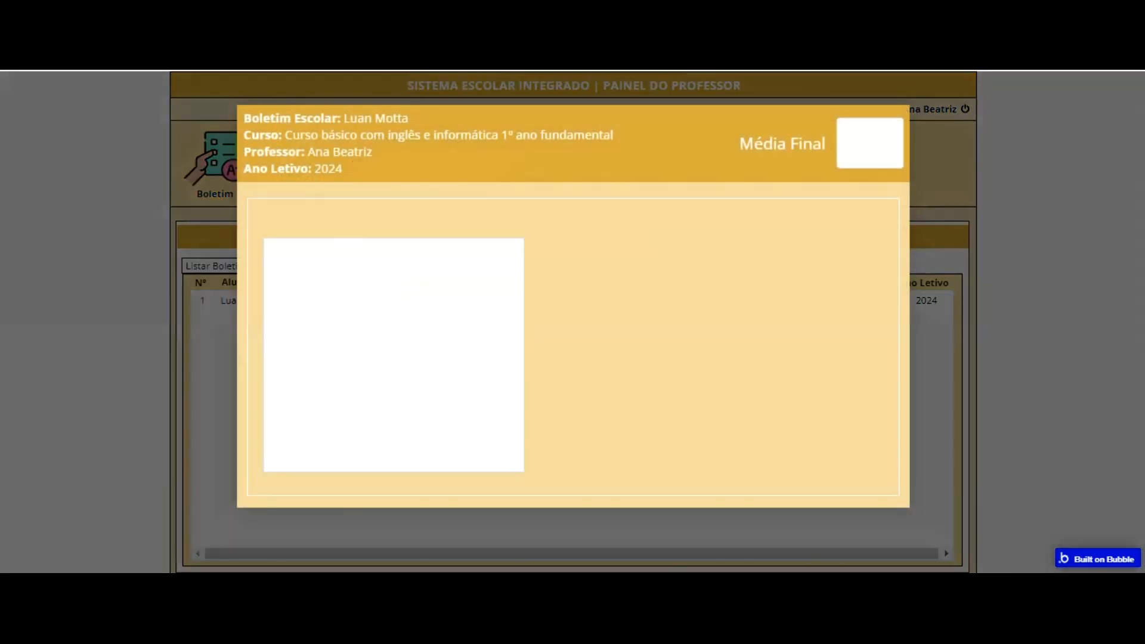
key("ctrl+Tab")
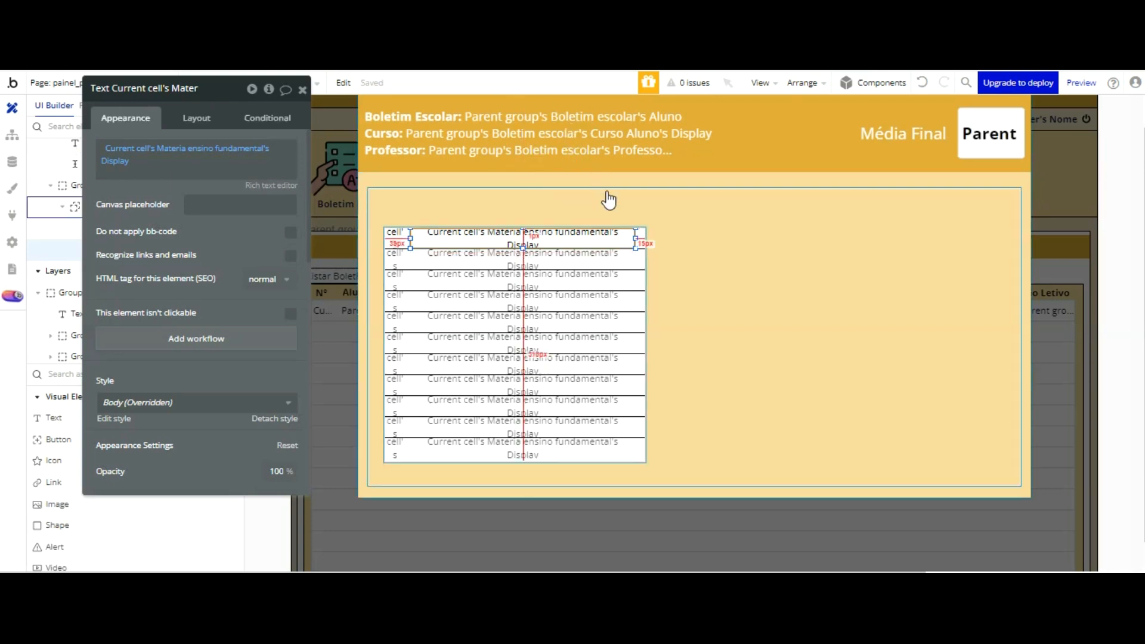
Step: Set the bordered group's data source to Parent group's Boletim escolar
left_click(609, 291)
left_click(716, 289)
left_click(196, 175)
left_click(250, 230)
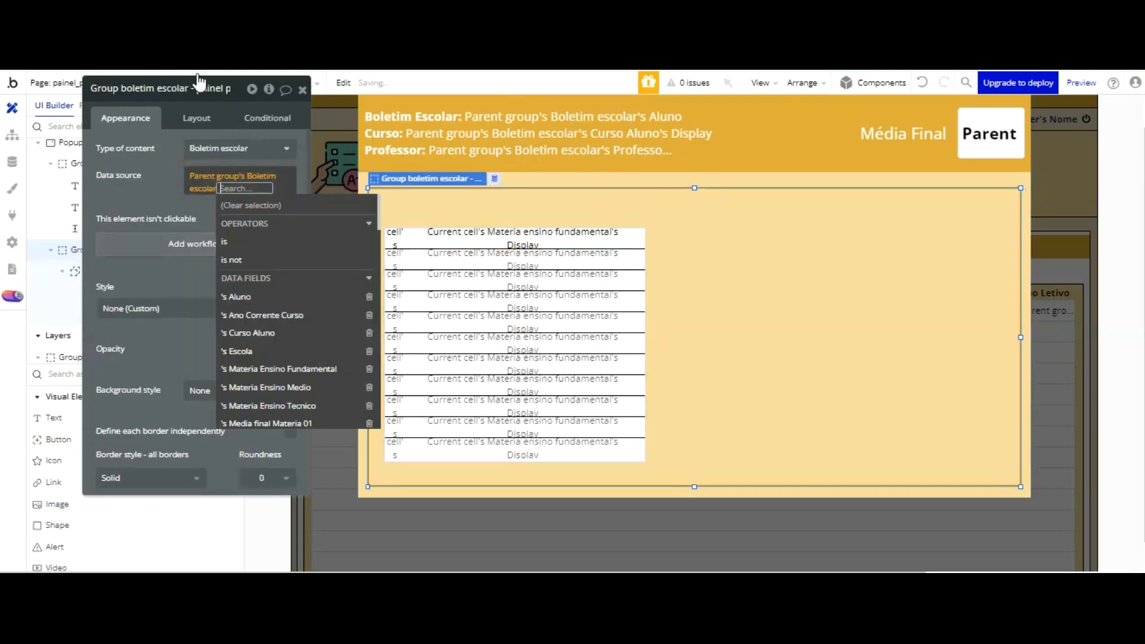
left_click(149, 143)
Step: Refresh the preview, reopen the report card popup to check its subject list, and go back to the editor
key("ctrl+Tab")
left_click(365, 122)
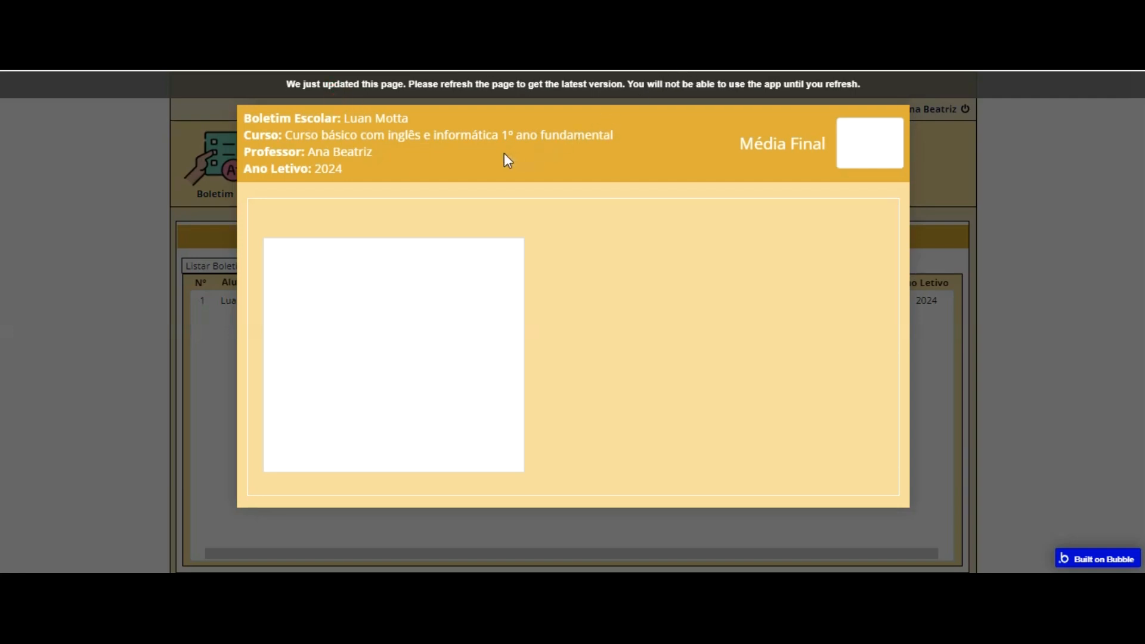
key("F5")
left_click(367, 302)
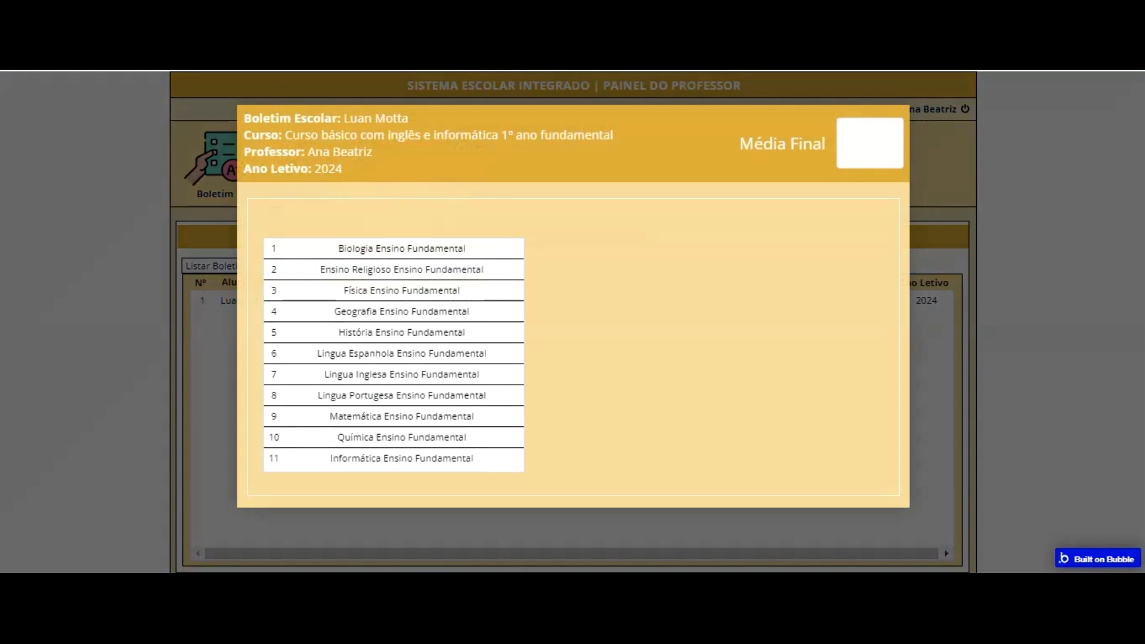
key("ctrl+shift+Tab")
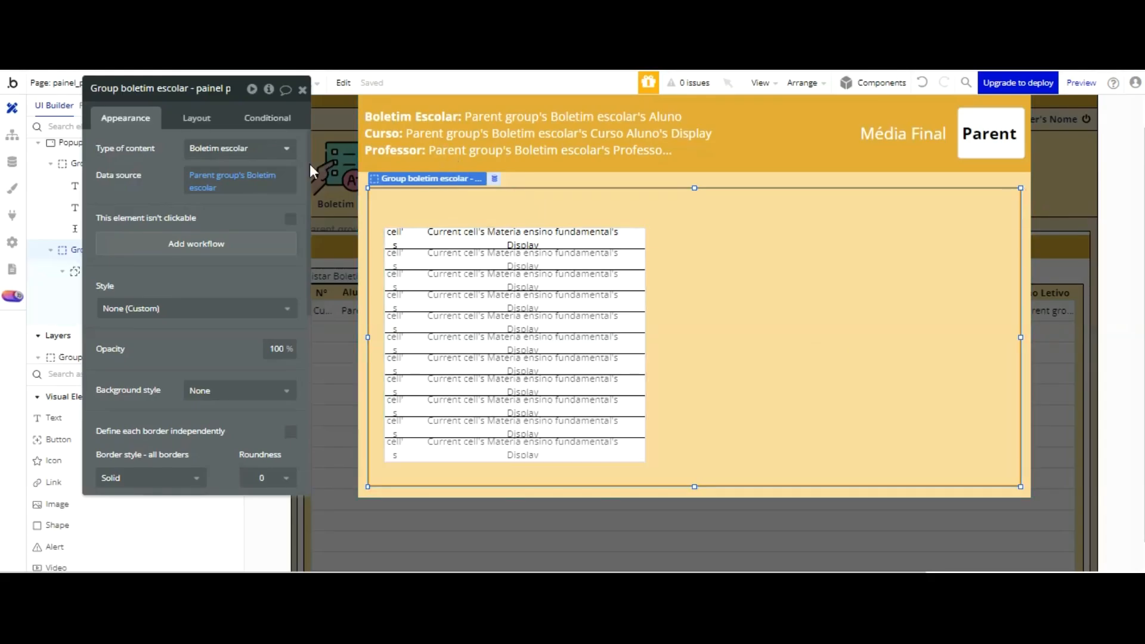
scroll(222, 231, "down", 3)
scroll(197, 257, "down", 3)
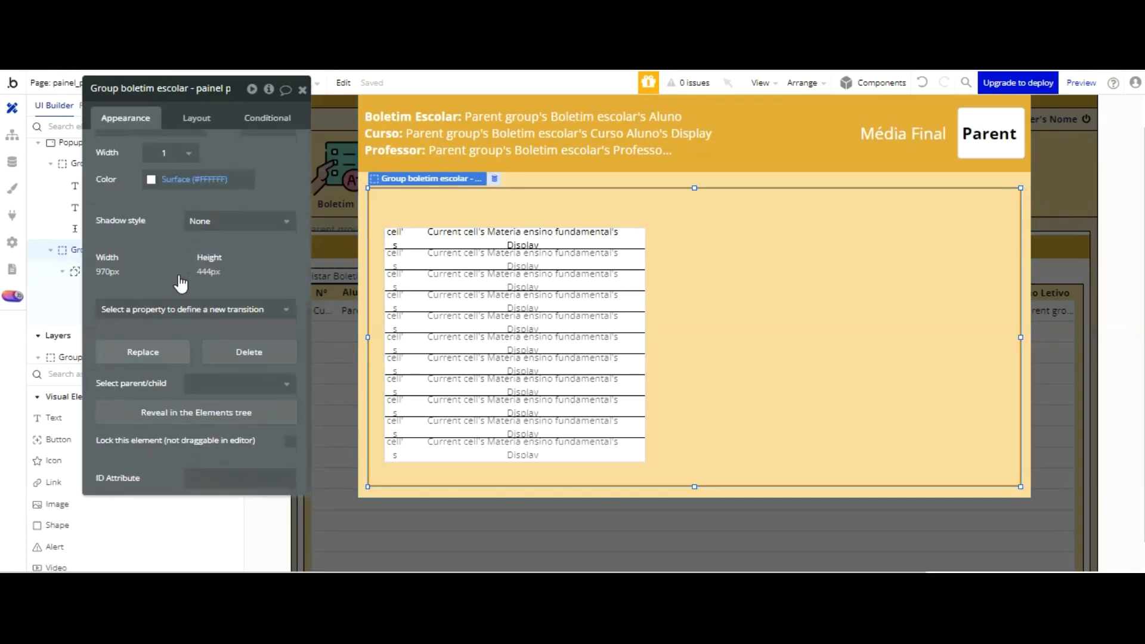
Step: Left-align the subject name text inside the repeating group's cell
scroll(166, 222, "up", 6)
left_click(500, 225)
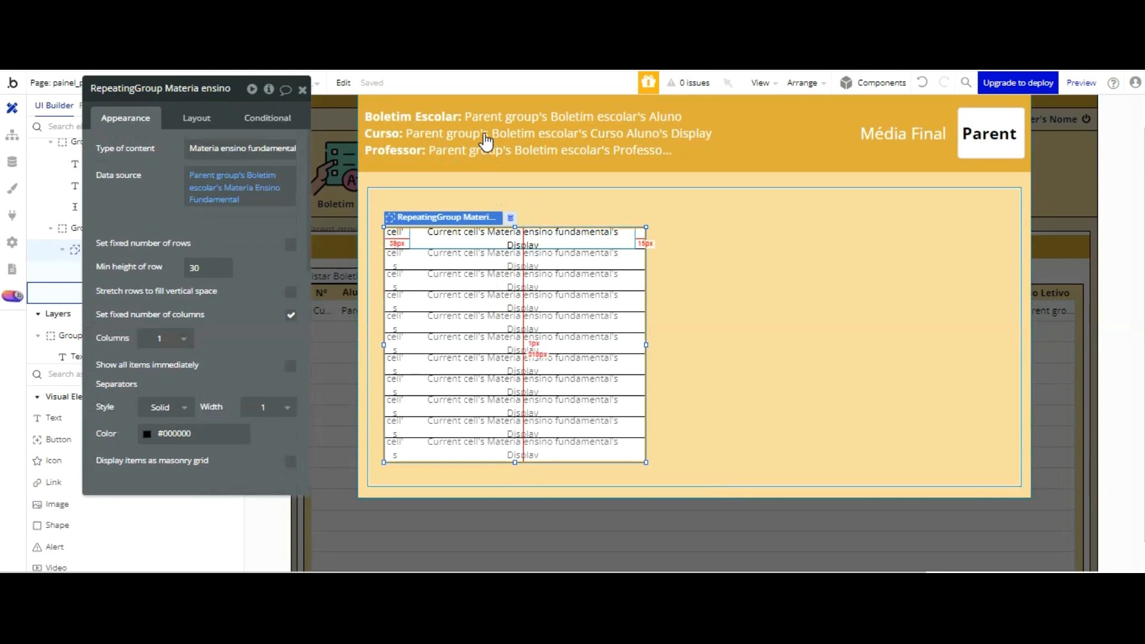
left_click(484, 235)
scroll(231, 219, "down", 4)
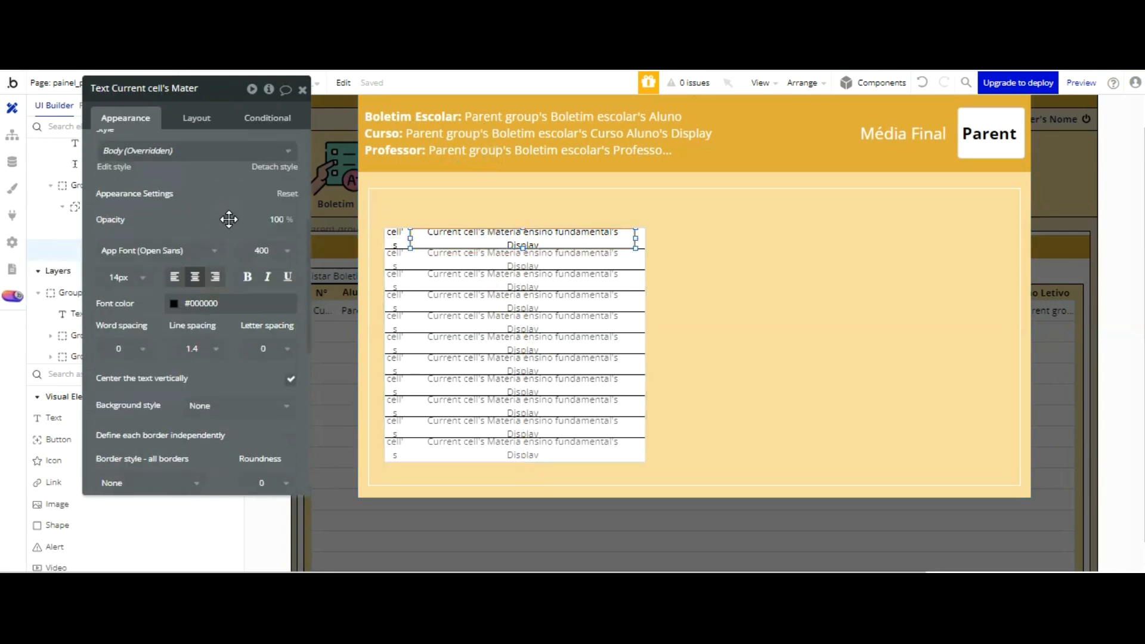
left_click(175, 277)
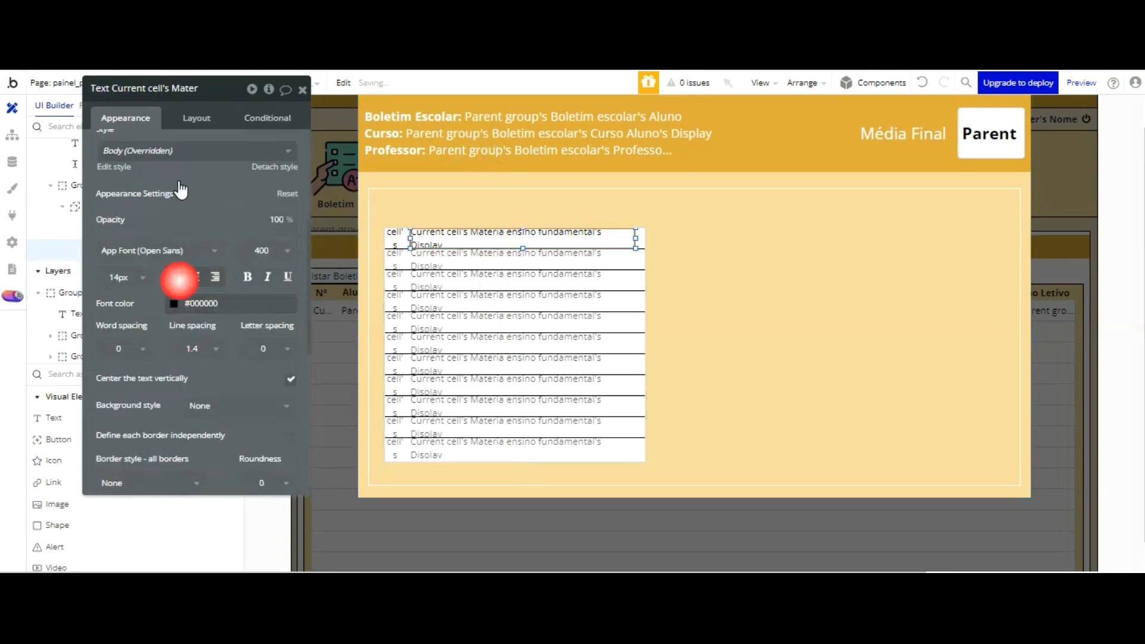
Step: Move the subjects repeating group toward the bordered group's upper-left corner, undoing the move that takes it outside the group
left_click(615, 253)
left_click_drag(614, 259, 607, 238)
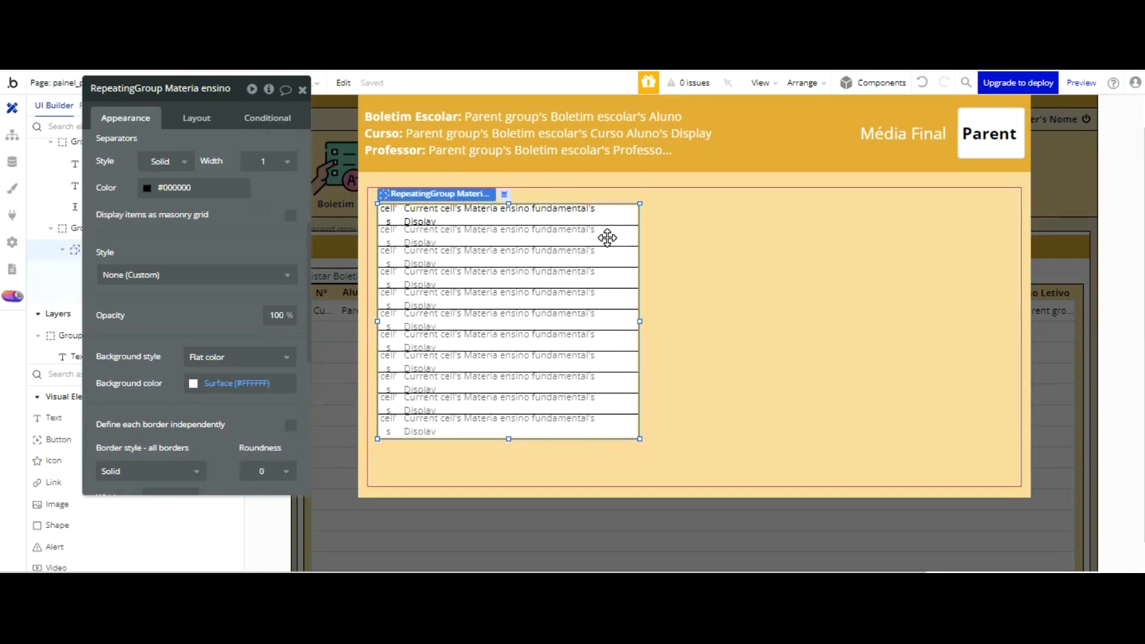
left_click_drag(608, 237, 603, 230)
left_click(921, 83)
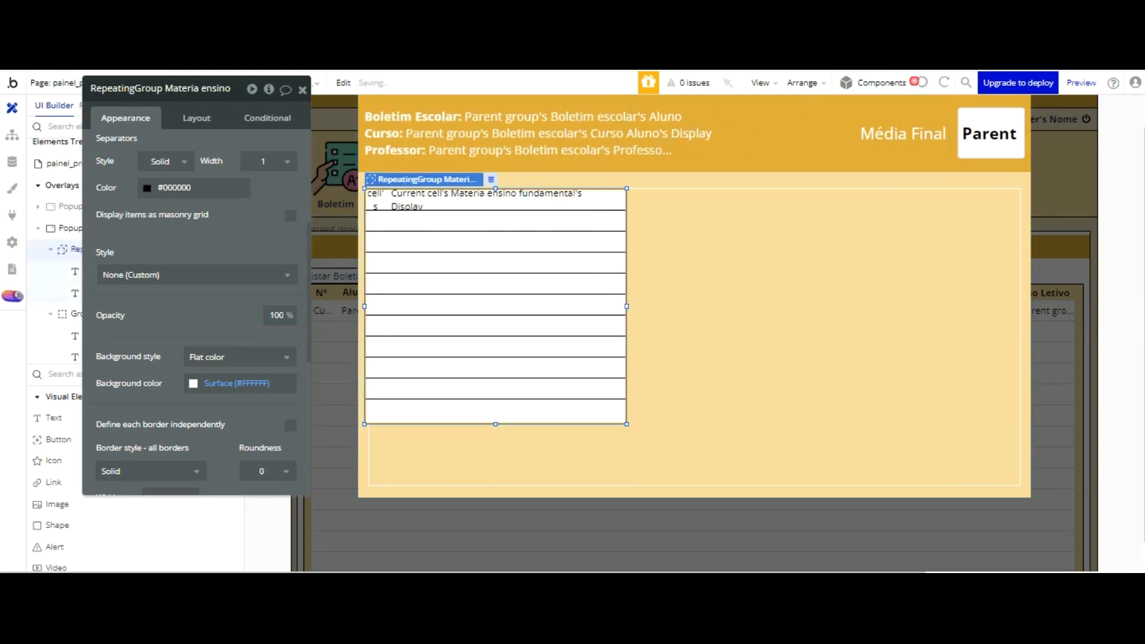
left_click(609, 241)
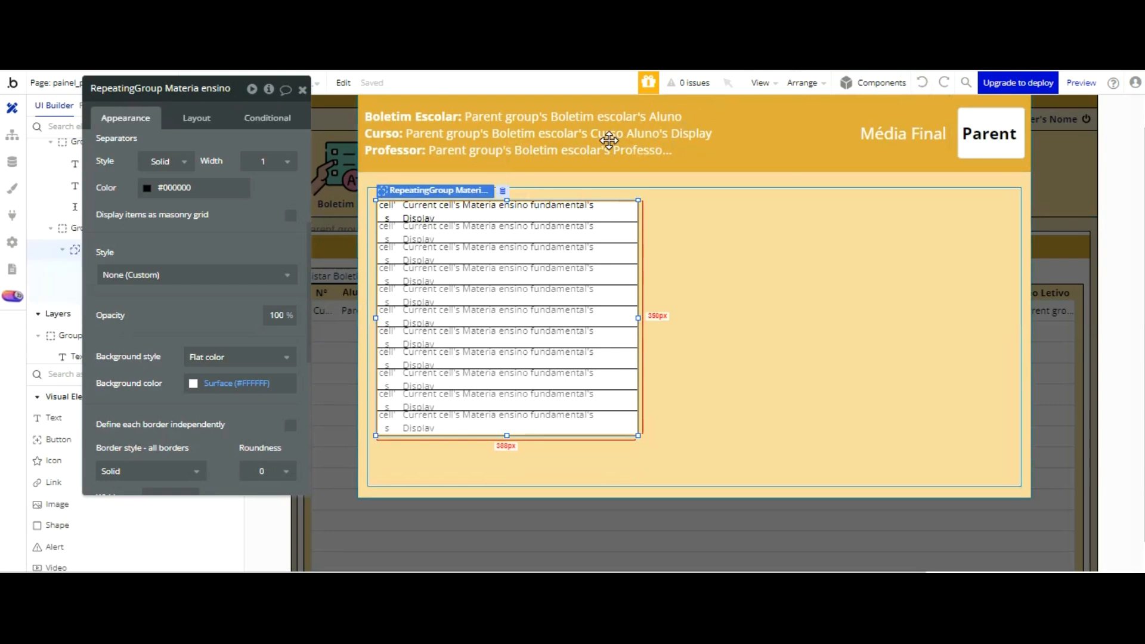
Step: Nudge the subjects repeating group up and left into the corner of the bordered group
key("Up")
key("Up")
key("Up")
key("Up")
key("Up")
key("Up")
key("Up")
key("Up")
key("Up")
key("Up")
key("Up")
key("Up")
key("Up")
key("Up")
key("Up")
key("Up")
key("Up")
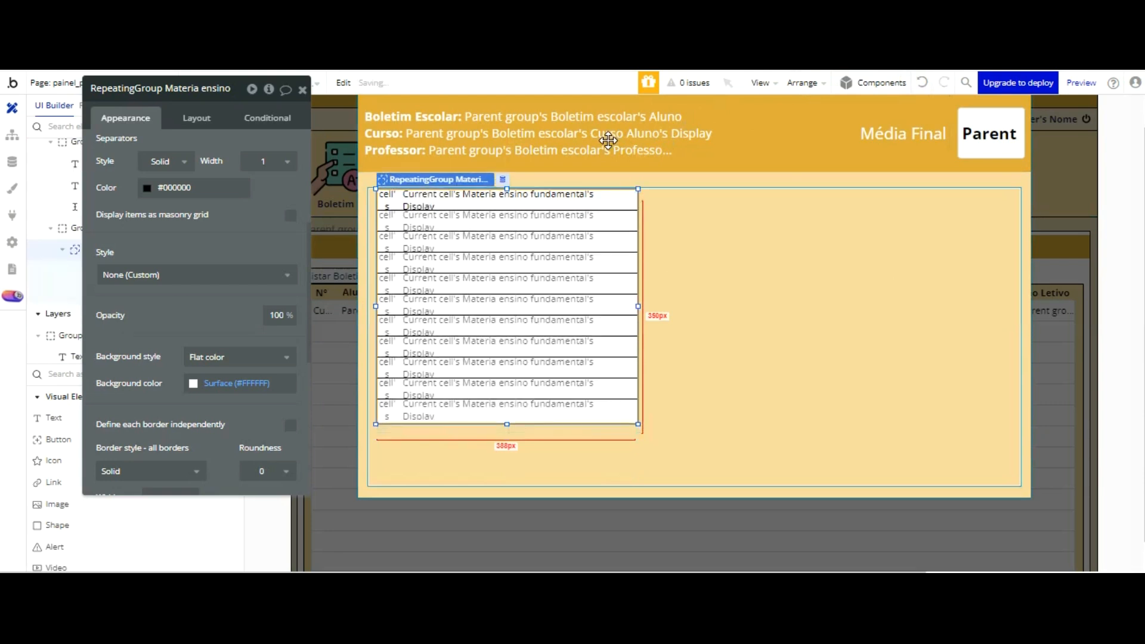
key("Left")
key("Left")
key("Left")
key("Left")
key("Left")
key("Left")
key("Left")
key("Left")
key("Left")
key("Left")
key("Left")
key("Left")
left_click(701, 169)
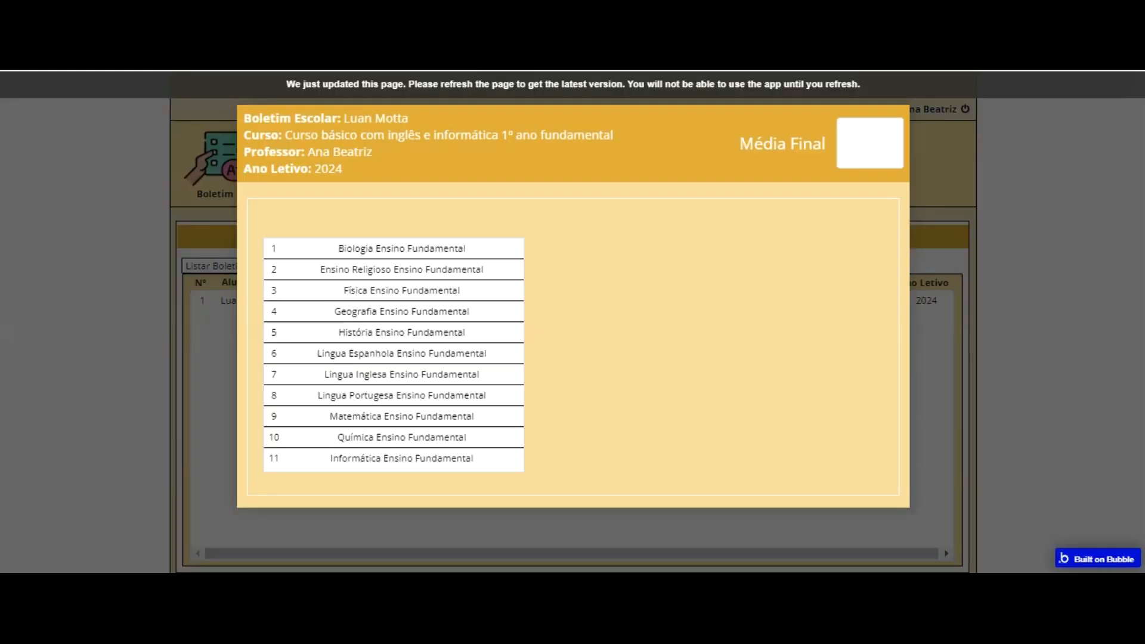
Step: Open the report card popup in the preview to check the subject list's placement, and return to the repeating group in the editor
left_click(403, 86)
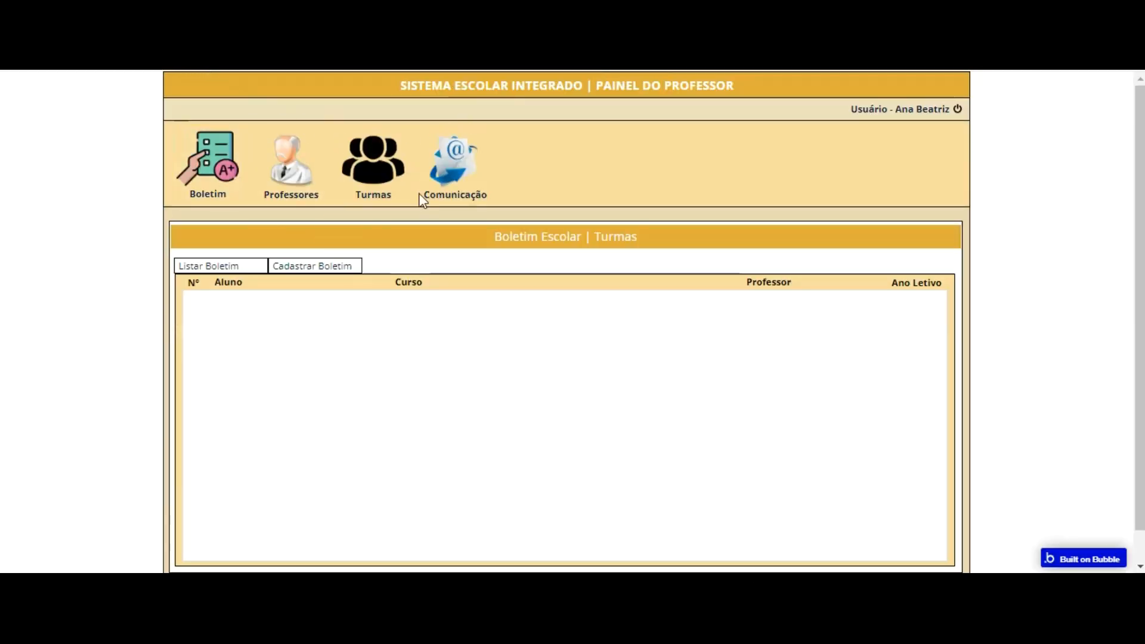
left_click(420, 303)
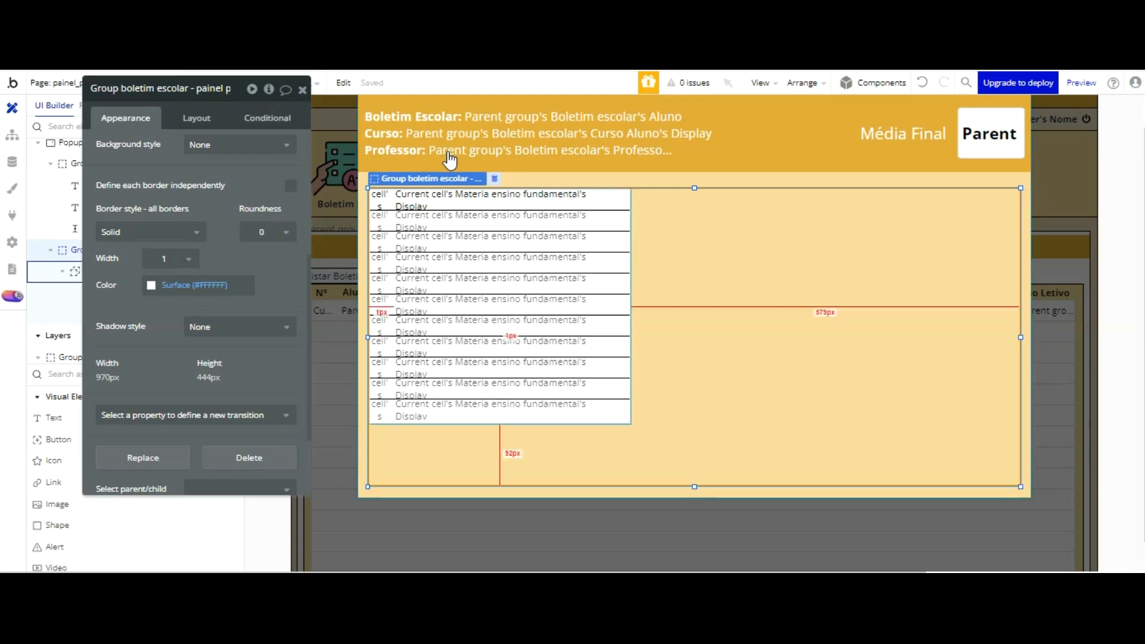
left_click(456, 258)
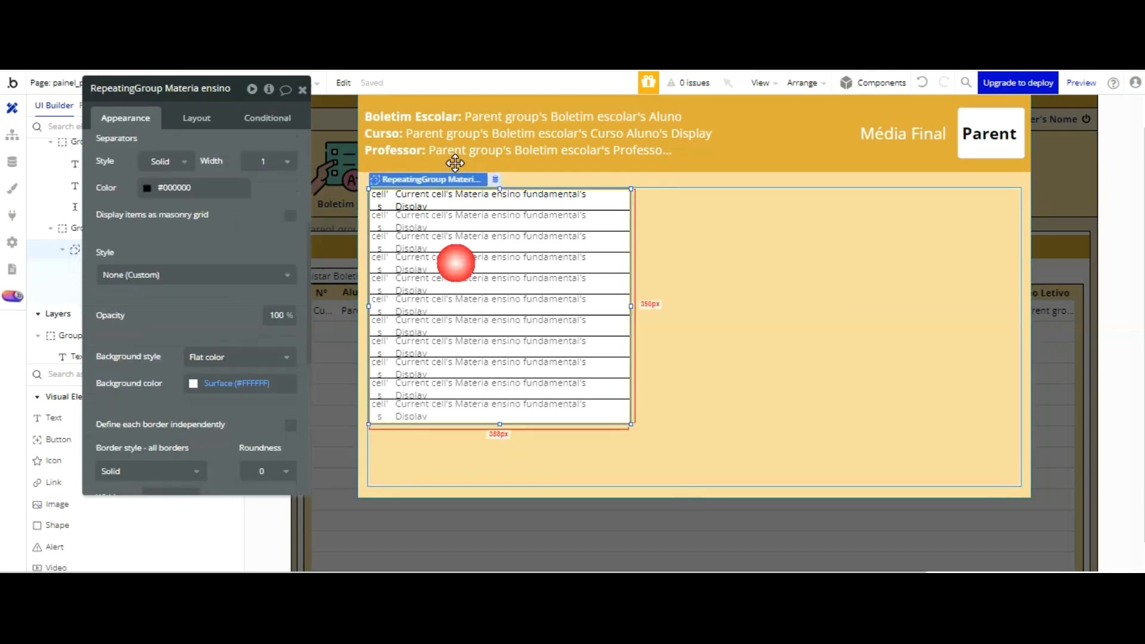
Step: Fine-tune the subjects repeating group's position against the bordered group's left and top borders
key("Down")
key("Down")
key("Down")
key("Down")
key("Down")
key("Down")
key("Down")
key("Down")
key("Down")
key("Down")
key("Down")
key("Left")
key("Left")
key("Left")
key("Left")
key("Left")
key("Left")
key("Left")
key("Left")
key("Left")
key("Left")
key("Up")
key("Up")
key("Up")
key("Up")
key("Up")
key("Up")
key("Up")
key("Up")
key("Up")
key("Up")
key("Up")
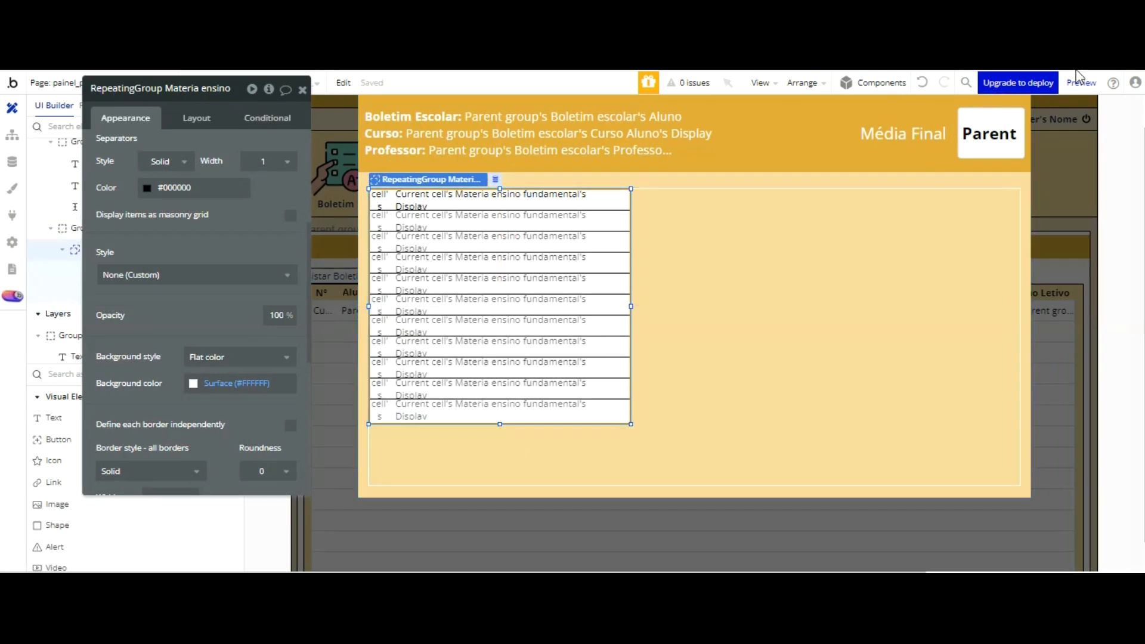
Step: Set the subjects repeating group's width to 390
left_click(842, 192)
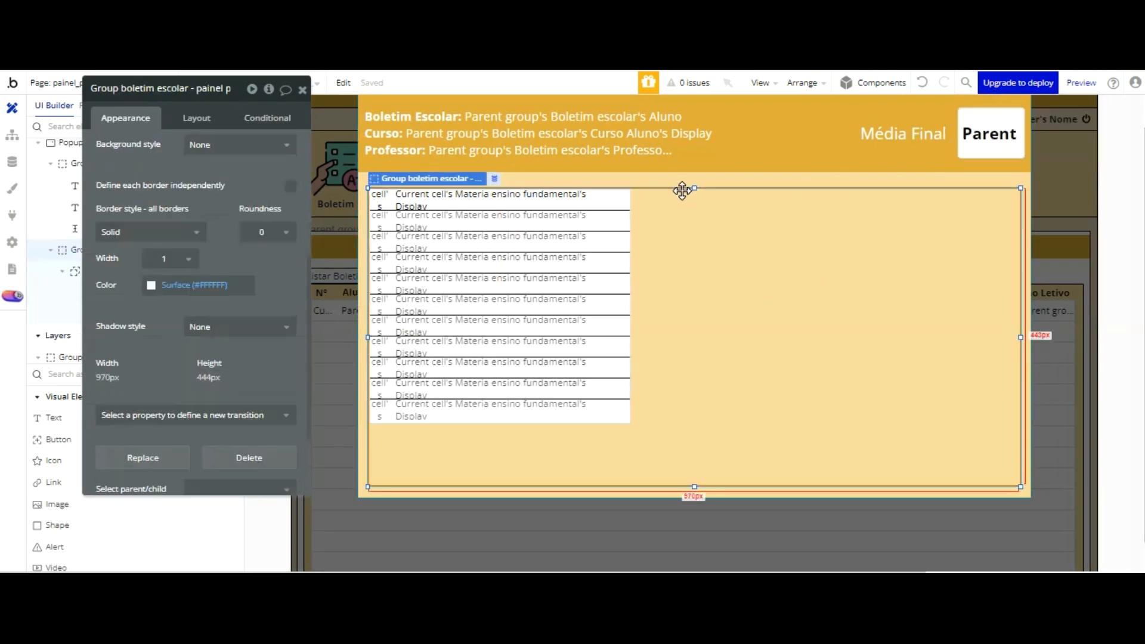
left_click(571, 276)
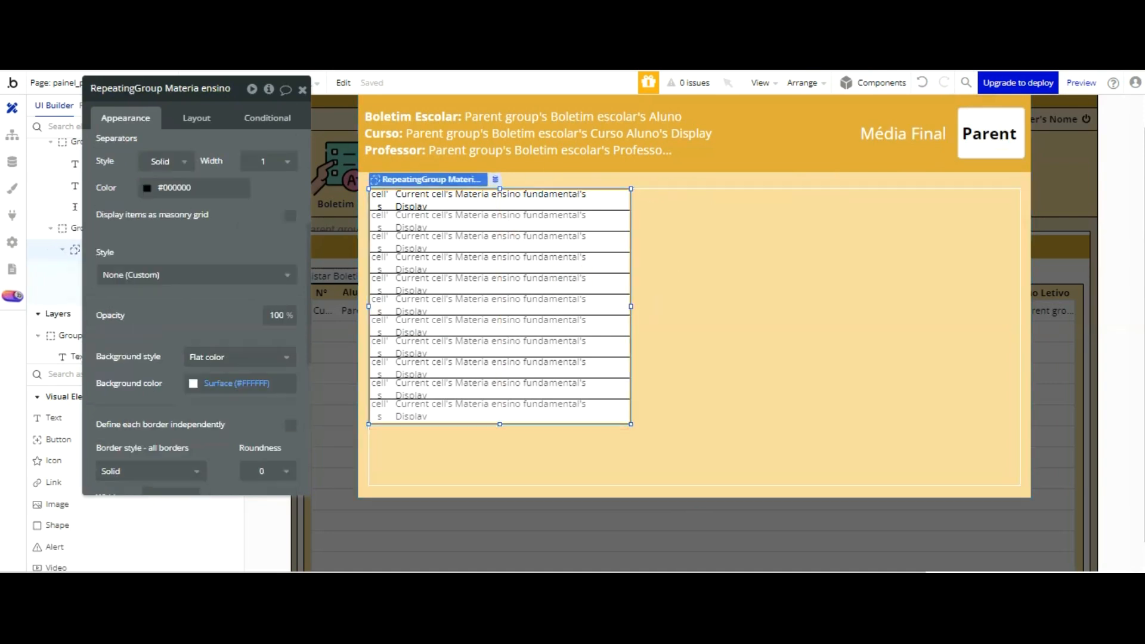
left_click(196, 117)
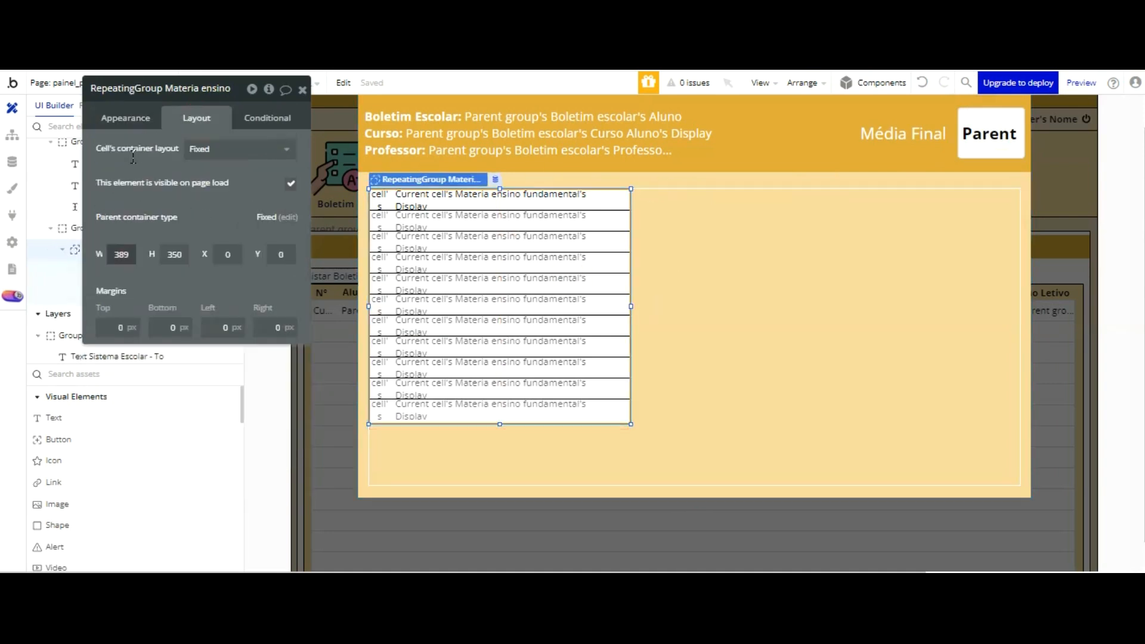
left_click(128, 255)
type("0")
key("Return")
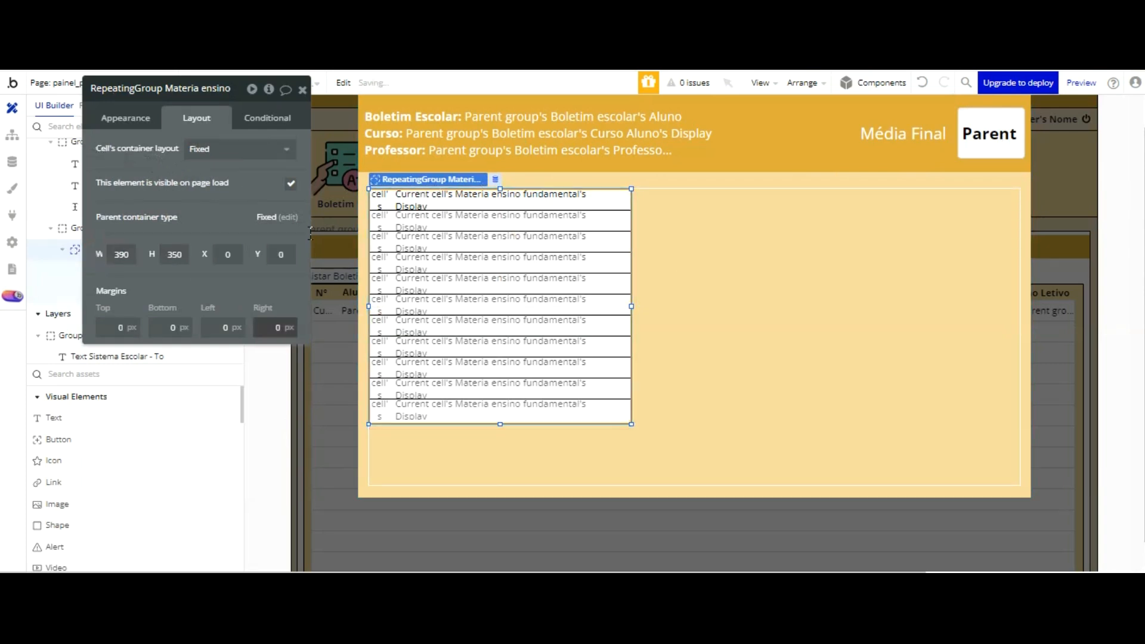
Step: Add a group to the right of the subject list inside the bordered group and give it a Fixed container layout
scroll(69, 417, "down", 3)
scroll(74, 420, "up", 3)
scroll(84, 410, "down", 4)
left_click(60, 406)
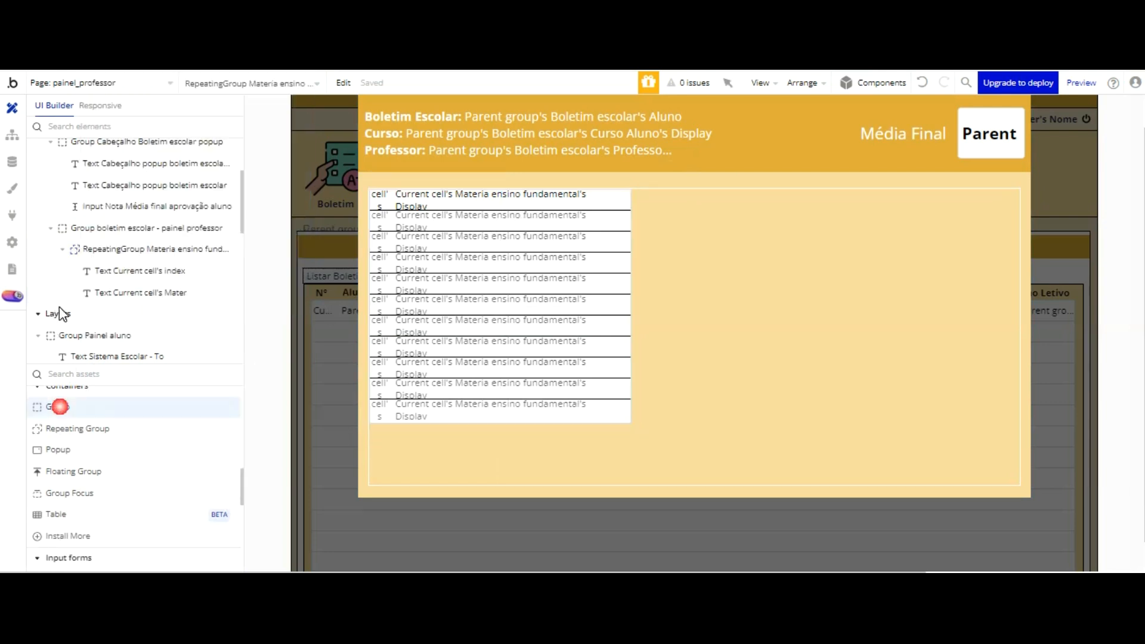
left_click(648, 196)
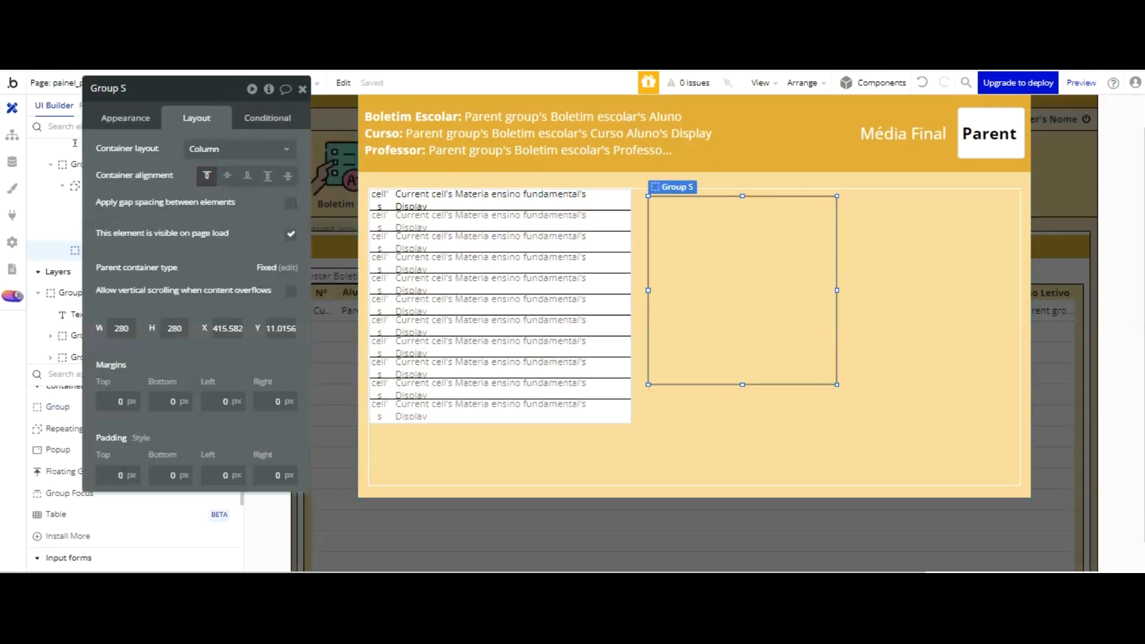
left_click(238, 148)
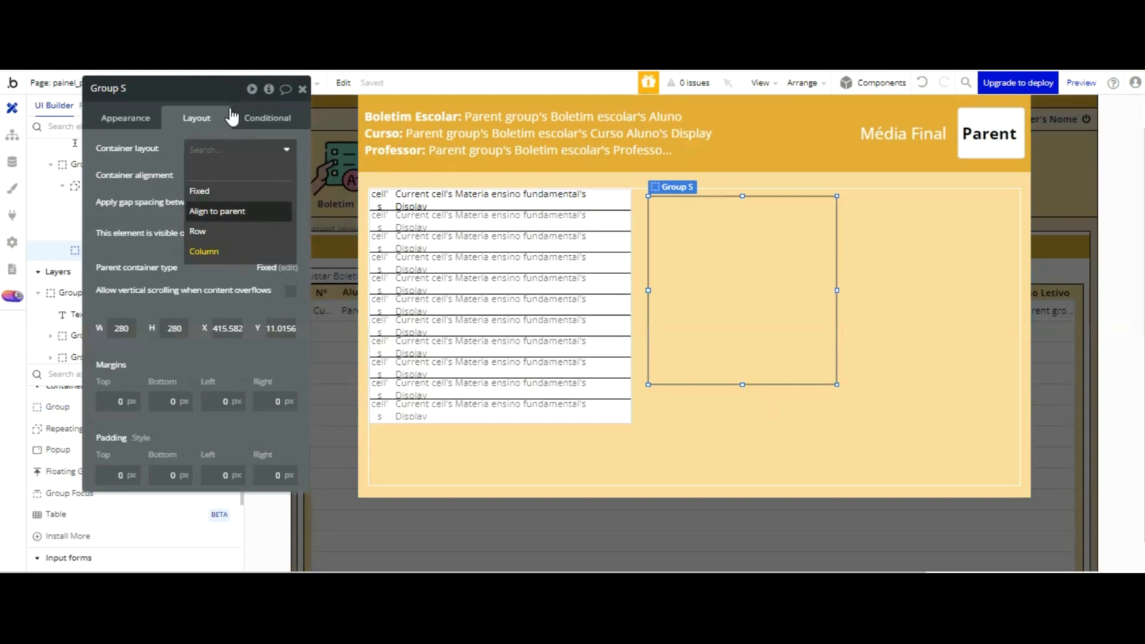
left_click(230, 195)
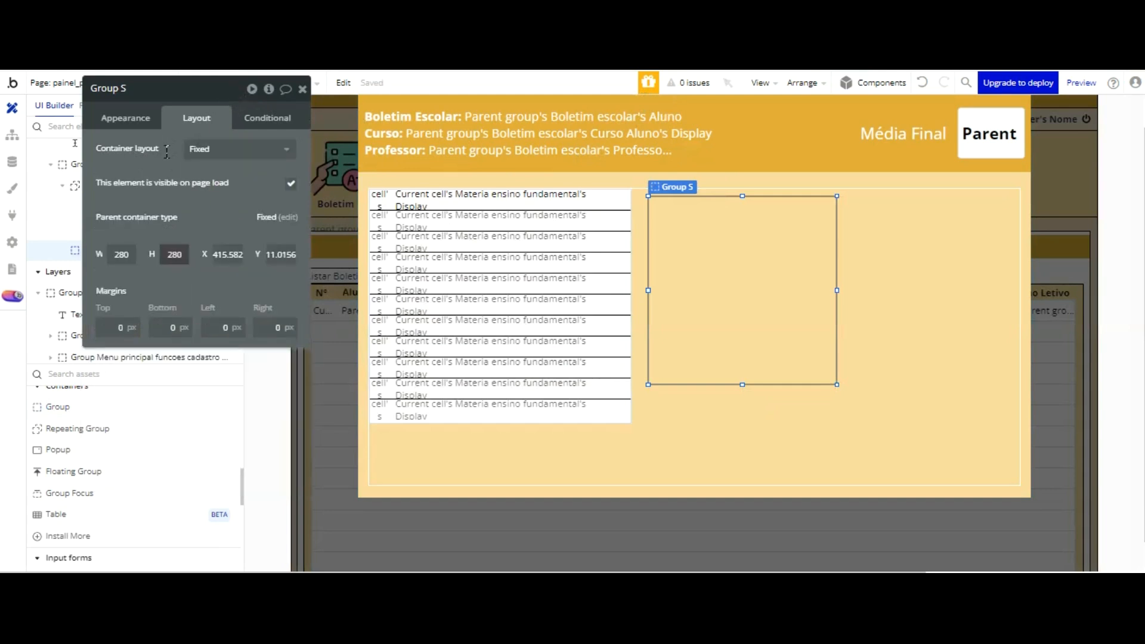
Step: Set the new group's height to 350 and its width to 60
type("350")
key("shift+Tab")
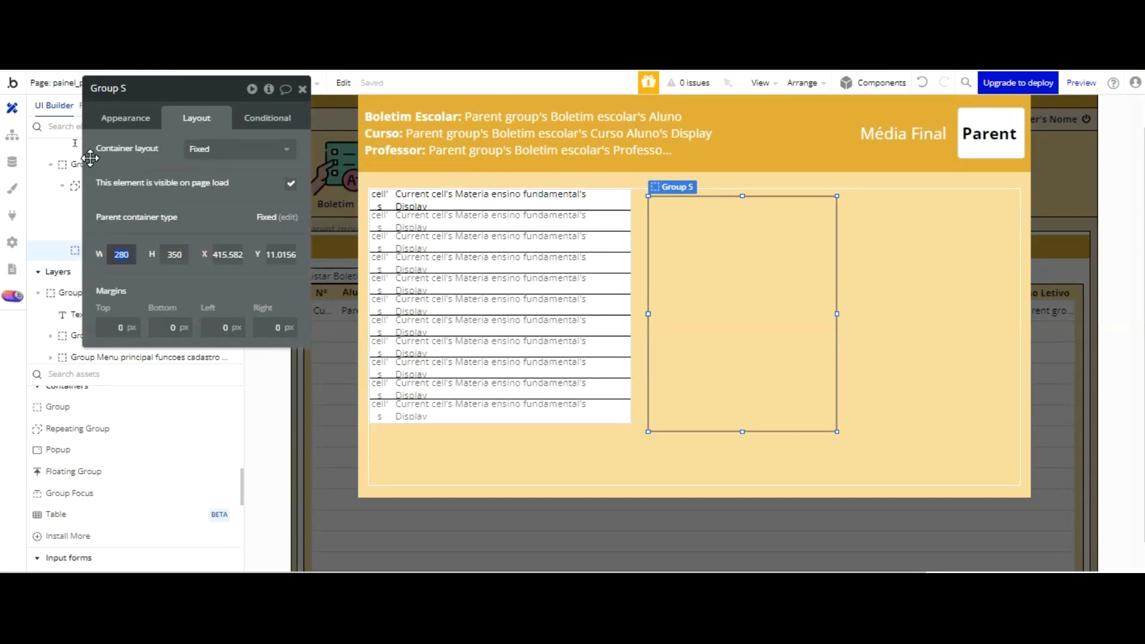
type("60")
key("Return")
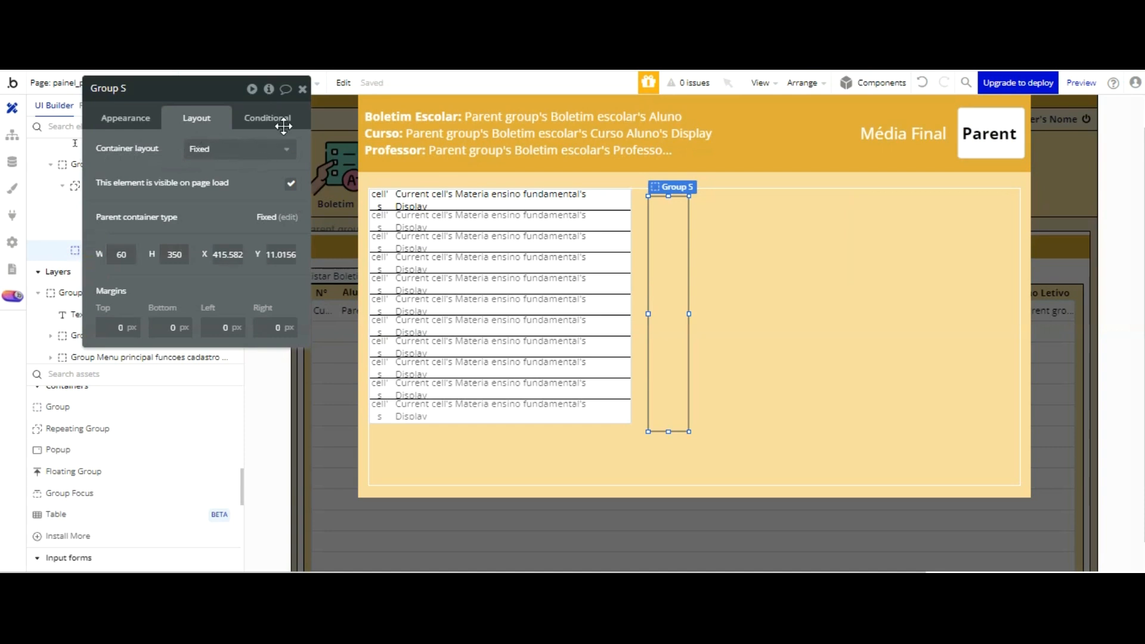
Step: Rename the new group as Group Boletim escolar notas 1 bimestre - popup - painel professor
double_click(169, 90)
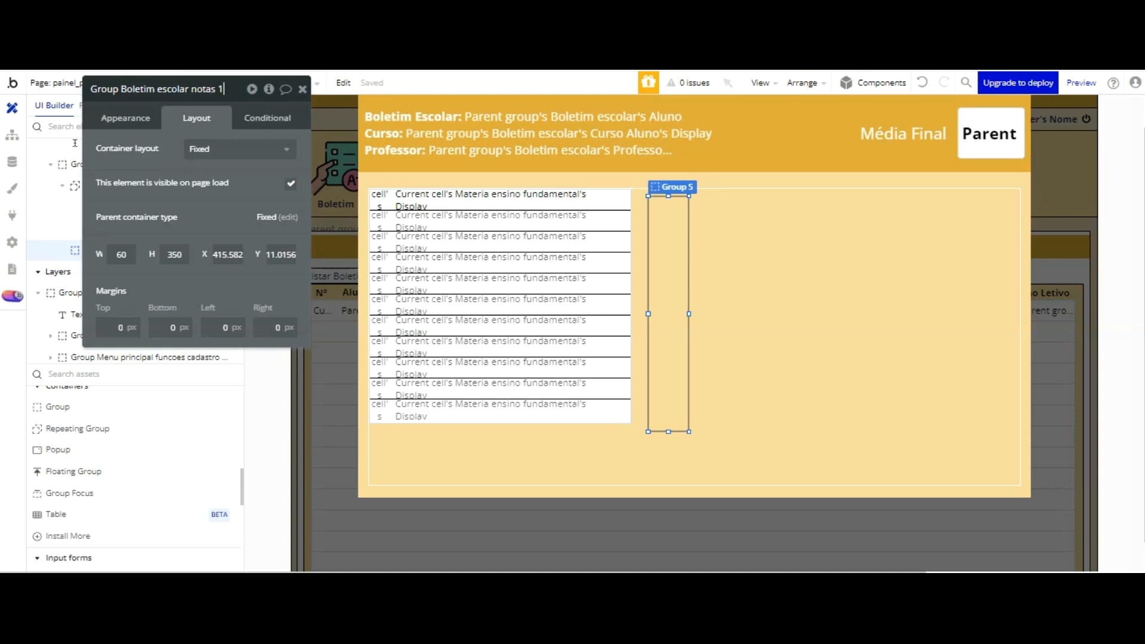
type("bimest")
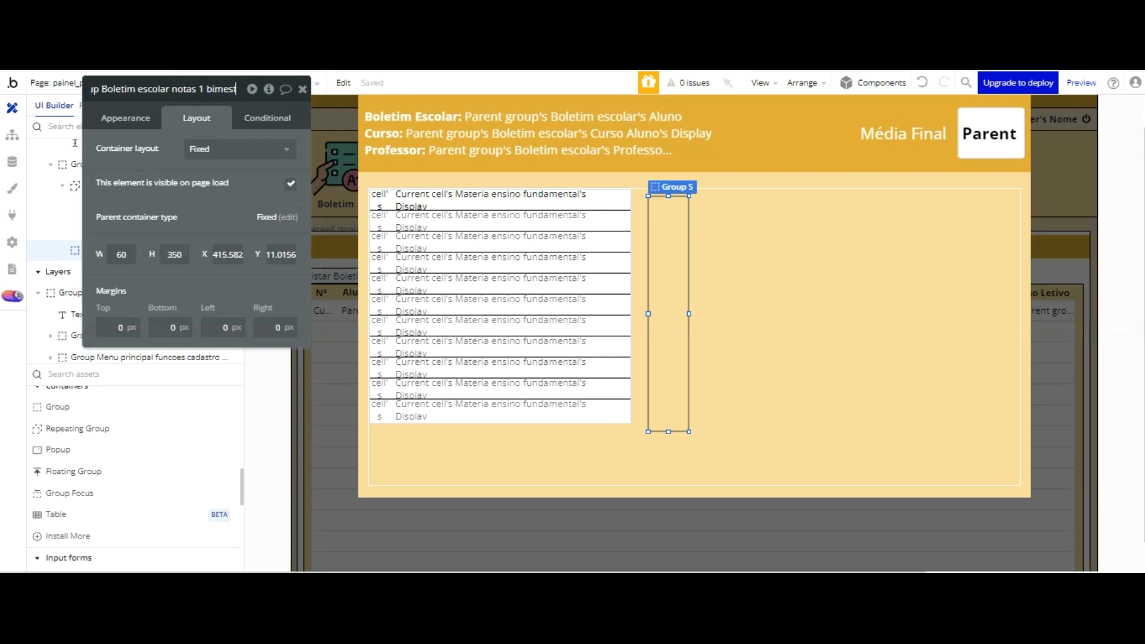
type("re")
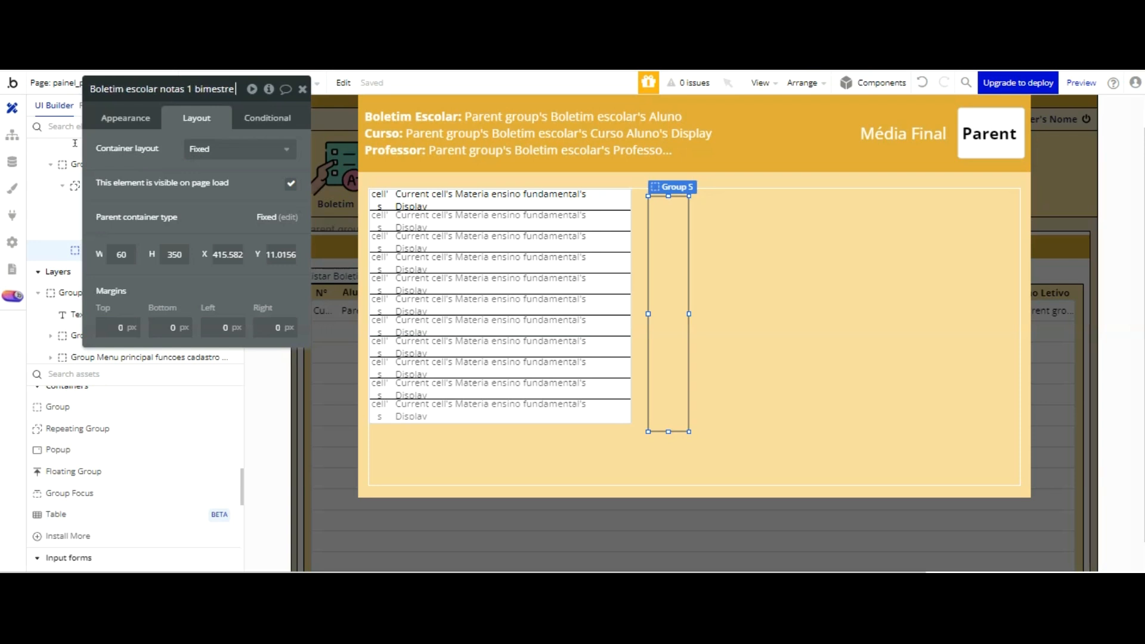
type(" - painel porfessor")
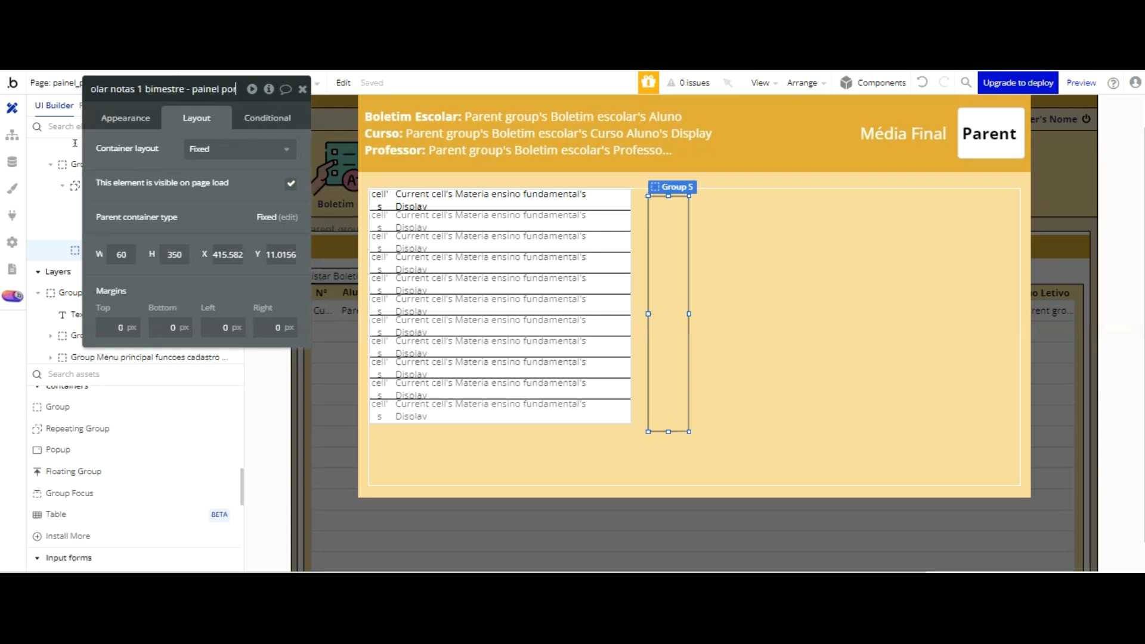
key("BackSpace")
key("BackSpace")
key("BackSpace")
key("BackSpace")
key("BackSpace")
key("BackSpace")
key("BackSpace")
key("BackSpace")
key("BackSpace")
key("BackSpace")
key("BackSpace")
key("BackSpace")
key("BackSpace")
key("BackSpace")
key("BackSpace")
type("pop")
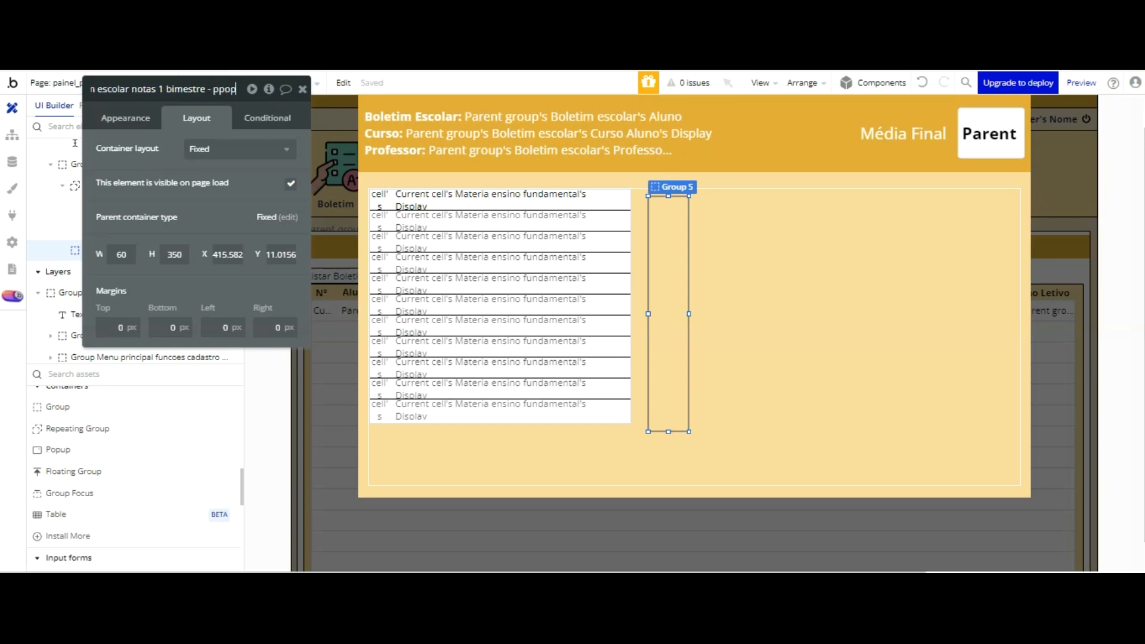
key("BackSpace")
key("BackSpace")
key("BackSpace")
type("o")
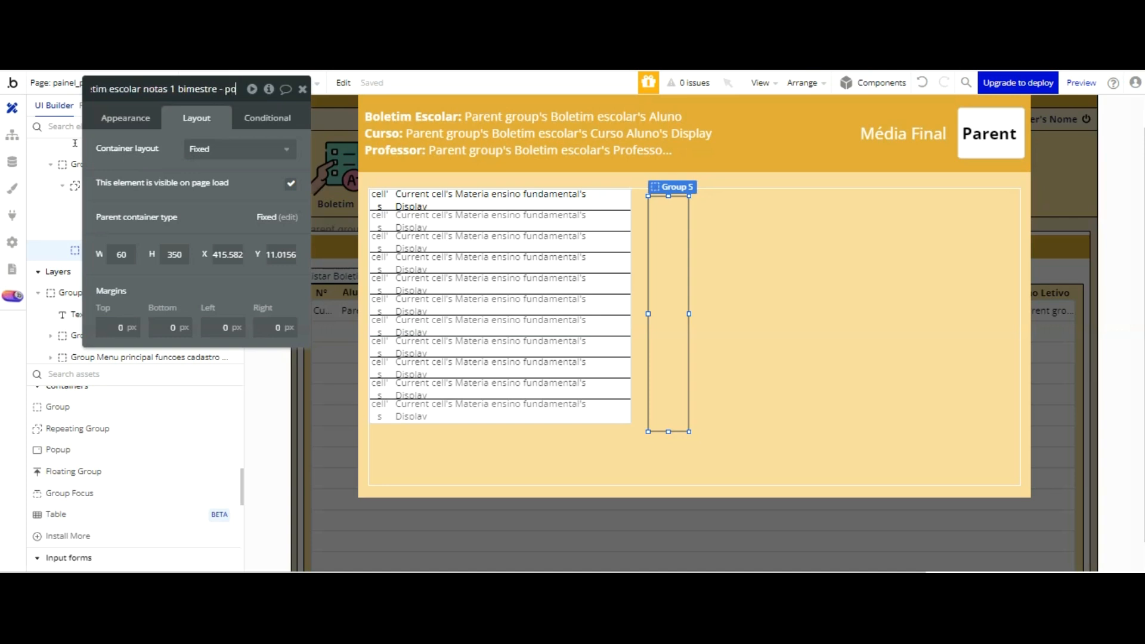
type("pup - painel professor")
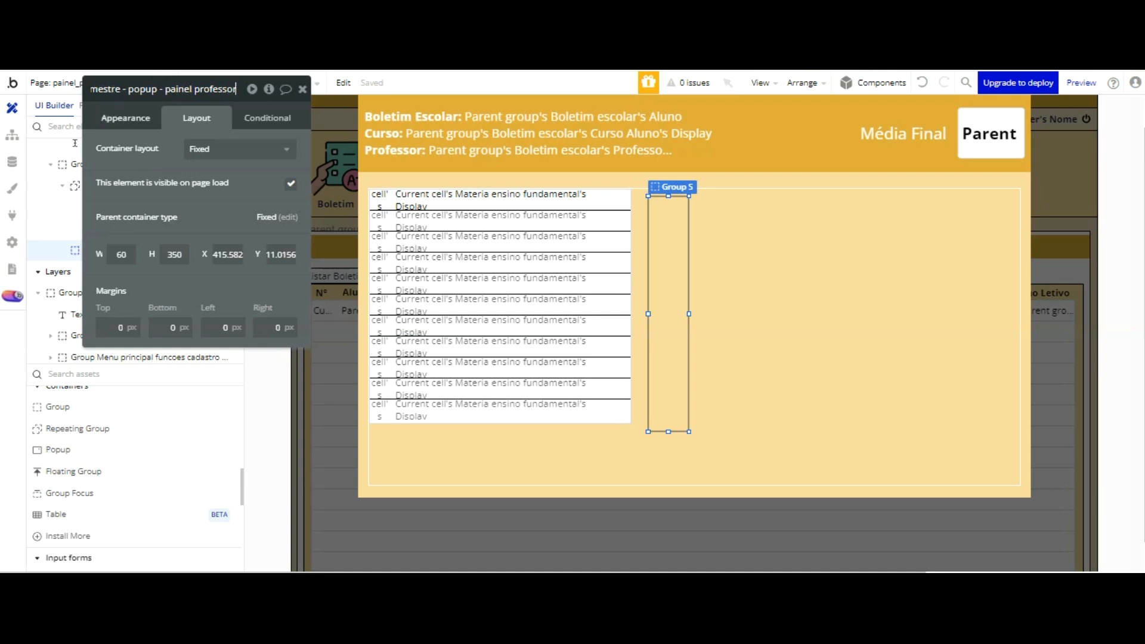
left_click(124, 118)
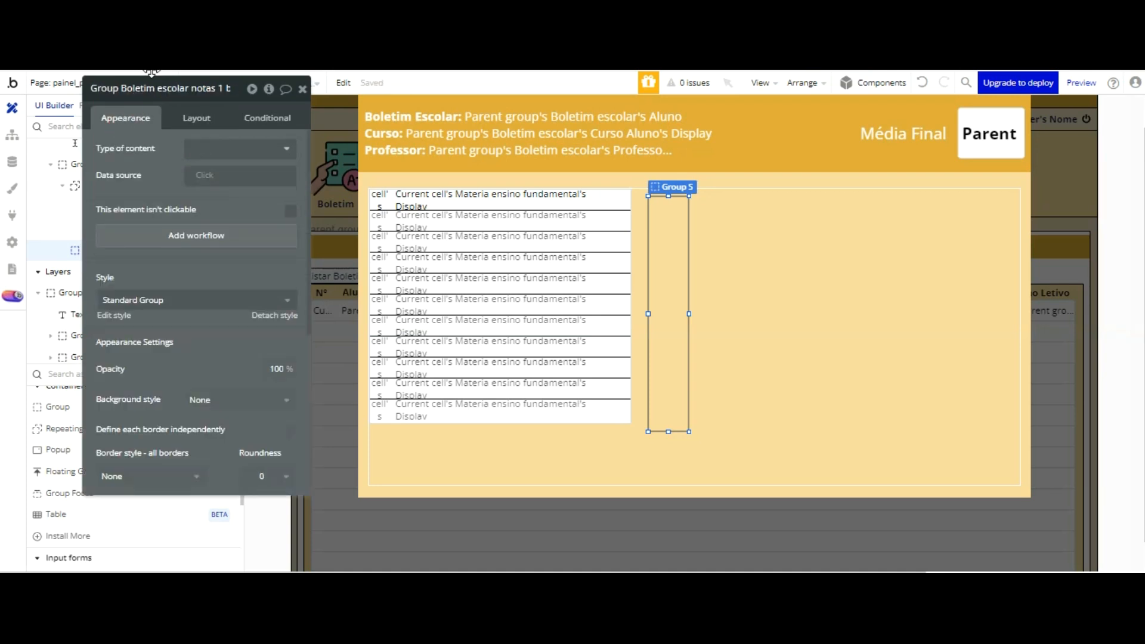
Step: Nudge the narrow grades group up to the bordered group's top edge and slightly to the right
key("Up")
key("Up")
key("Up")
key("Up")
key("Up")
key("Up")
key("Up")
key("Up")
key("Up")
key("Up")
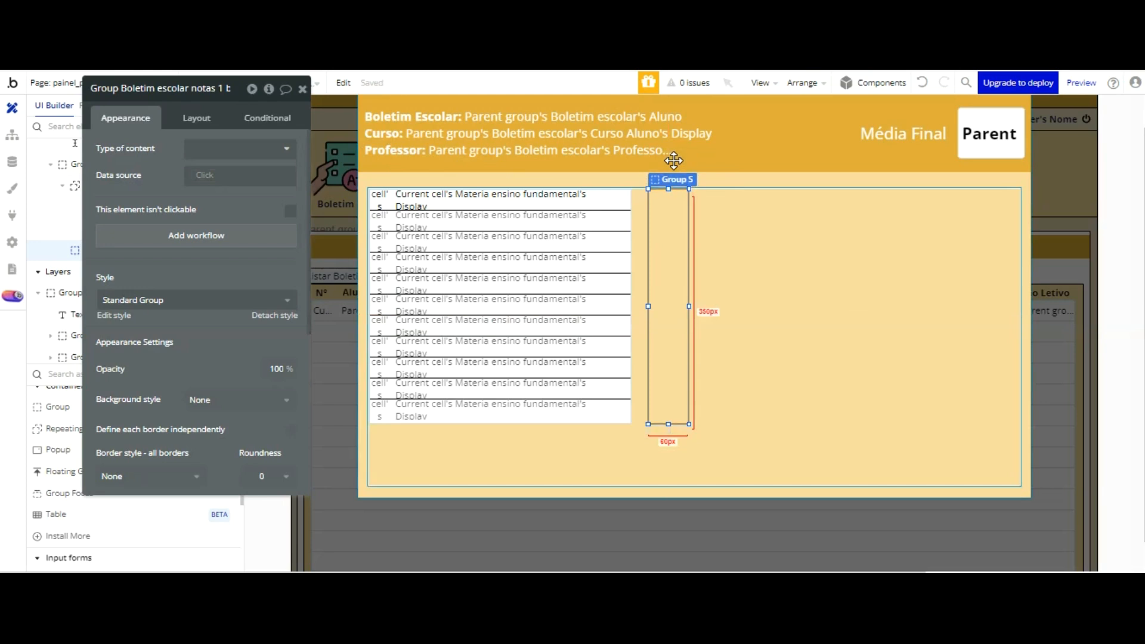
key("Right")
key("Right")
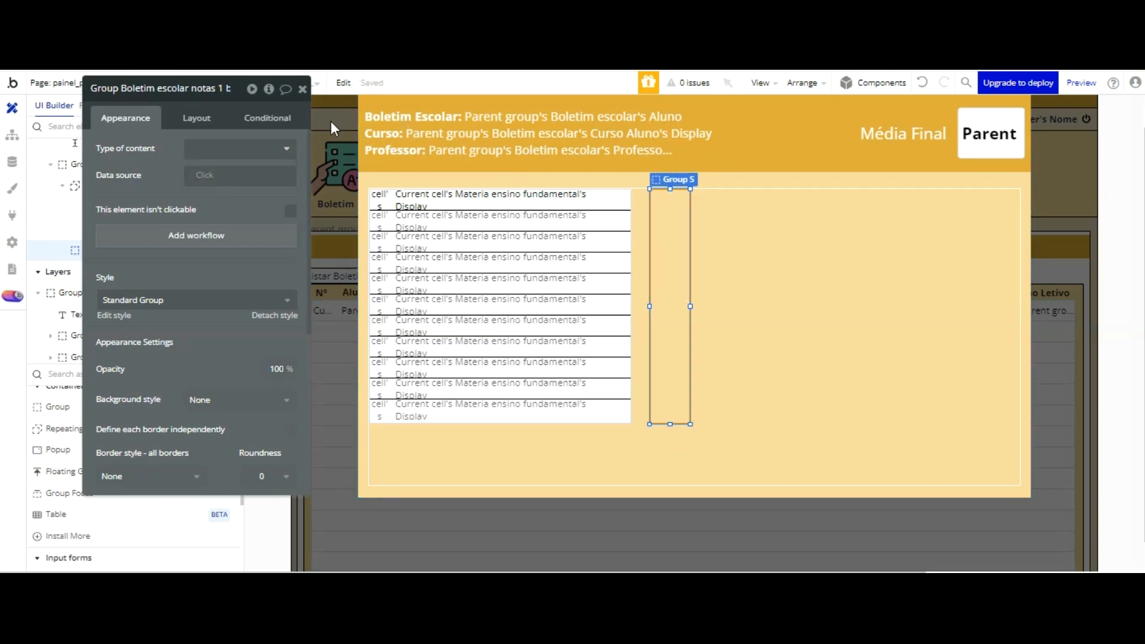
Step: Add an input inside the narrow first-bimester grades group and clear its placeholder text
left_click_drag(181, 263, 217, 234)
scroll(69, 384, "up", 5)
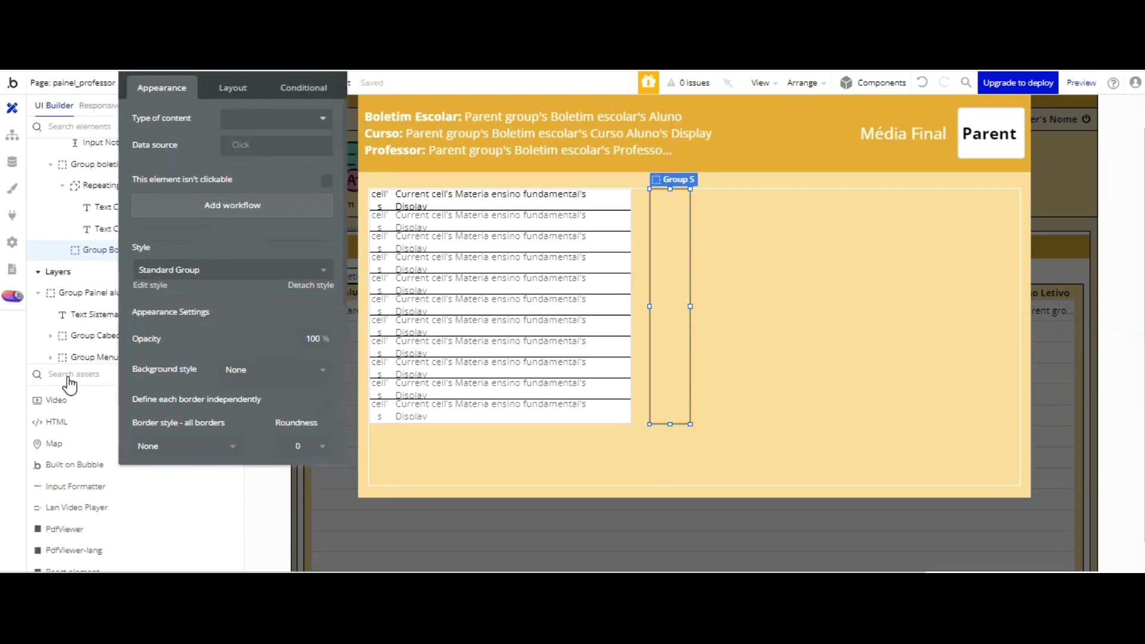
scroll(70, 384, "down", 4)
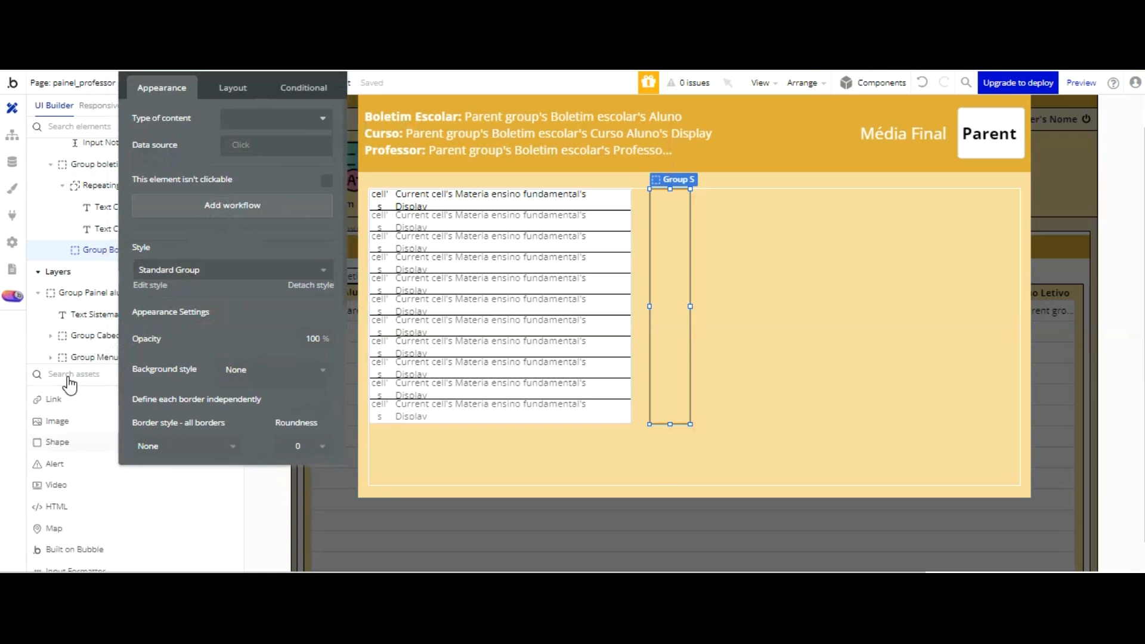
scroll(70, 385, "down", 3)
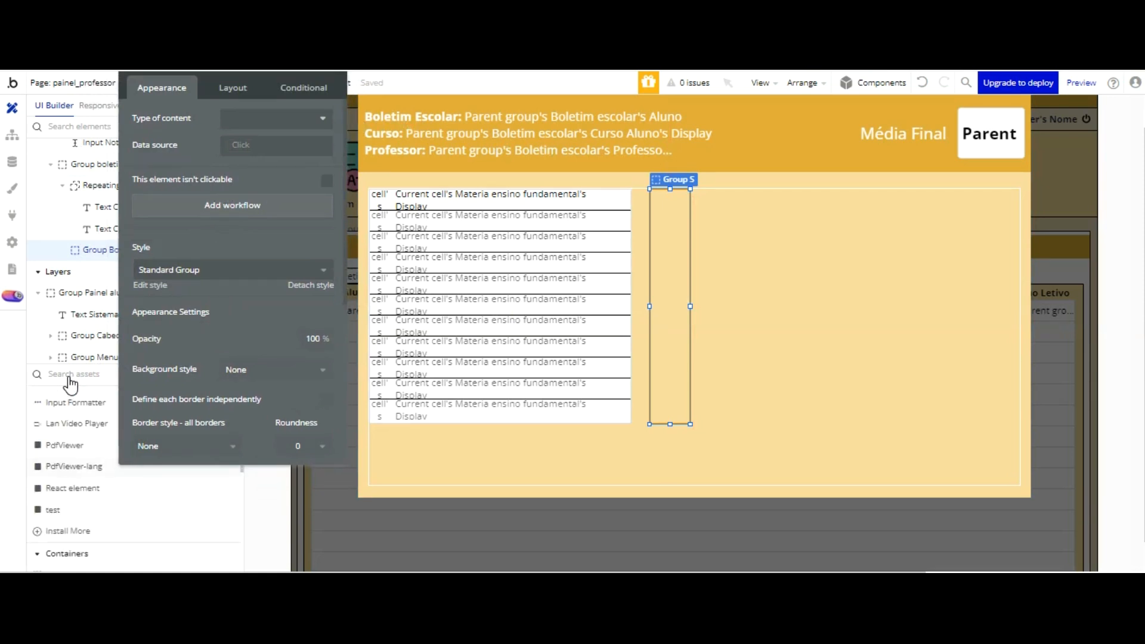
scroll(73, 385, "down", 2)
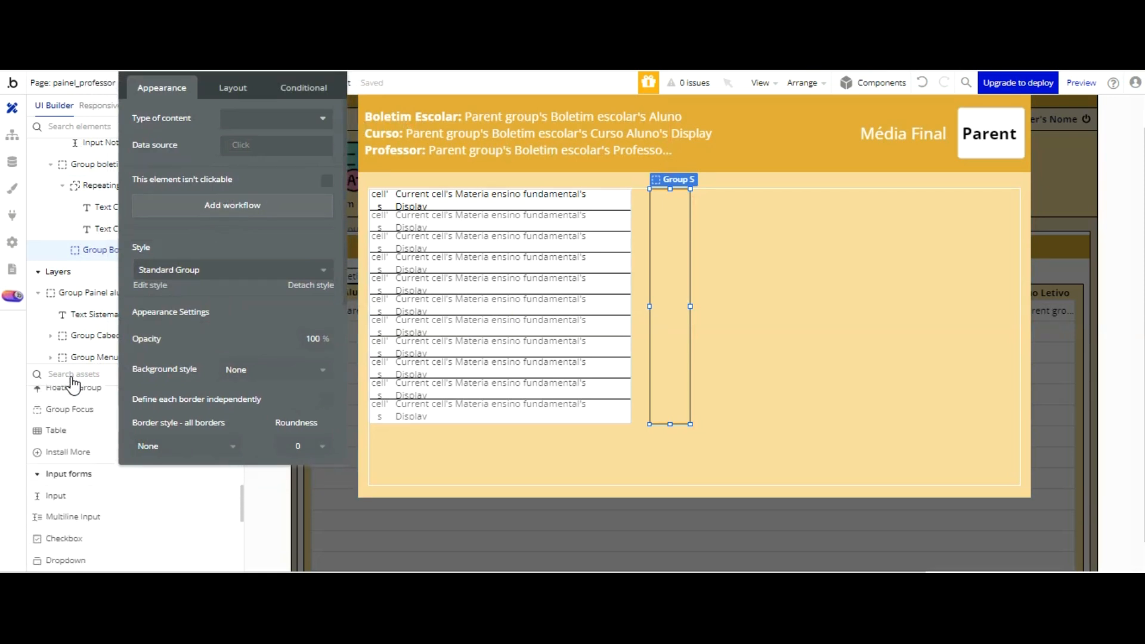
left_click(107, 491)
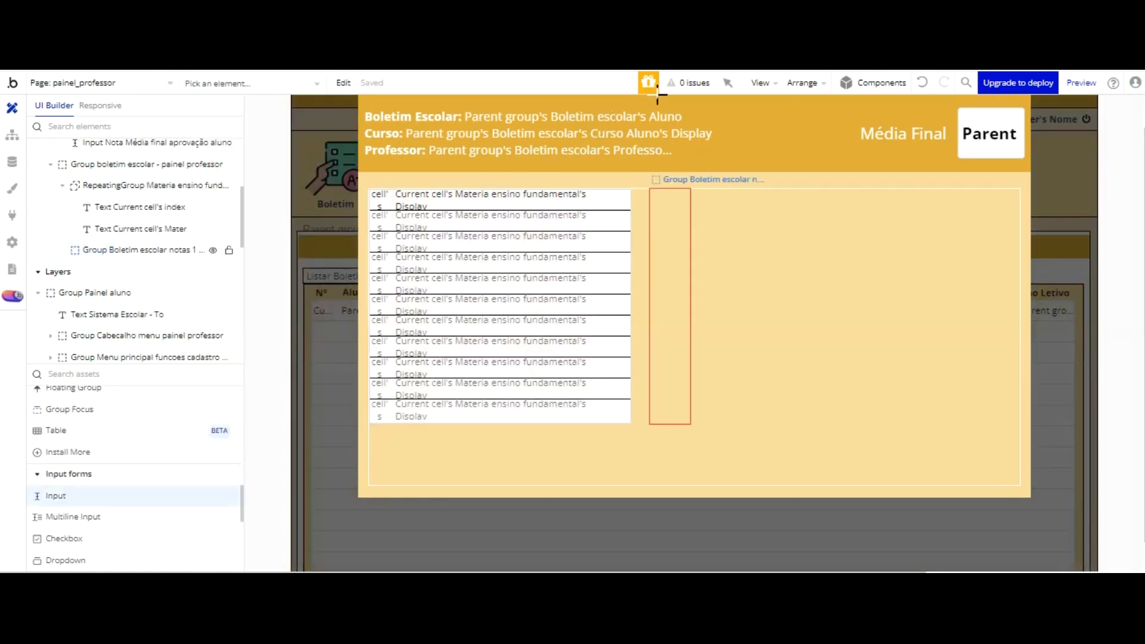
left_click_drag(659, 196, 828, 228)
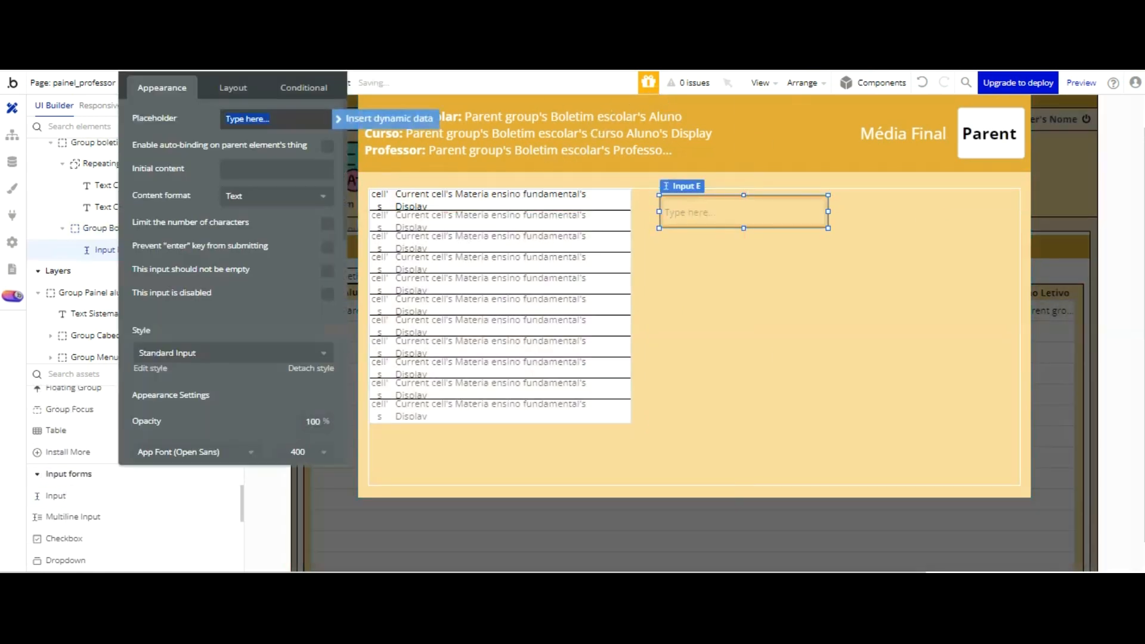
key("BackSpace")
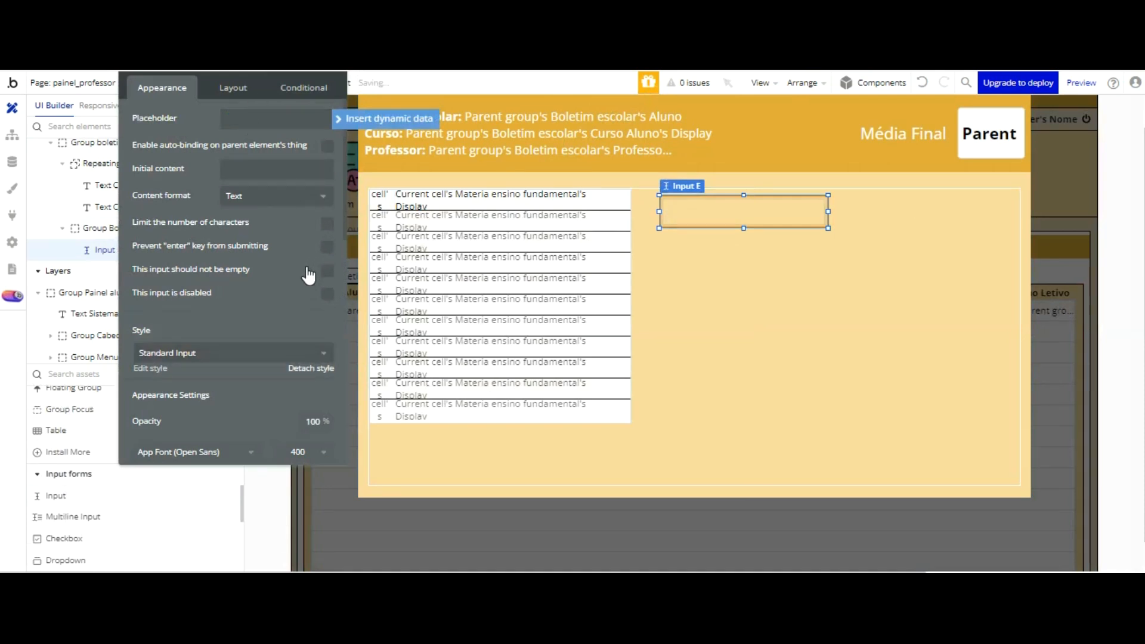
Step: Detach the new input's style and set its width to 60 and its height to 30
left_click(311, 369)
left_click(233, 87)
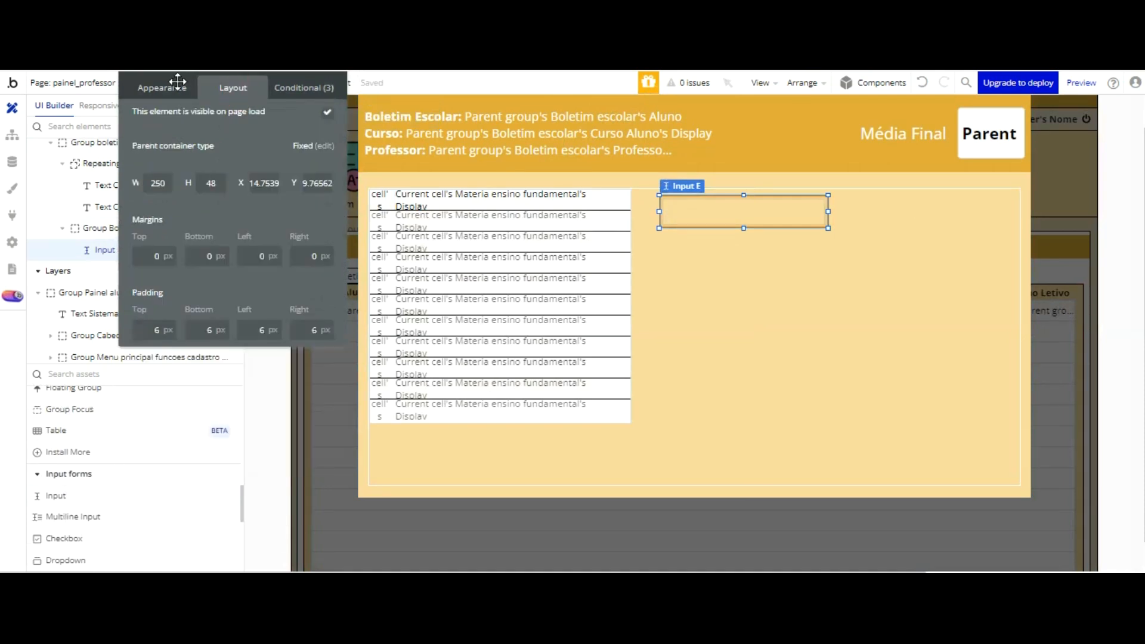
type("60")
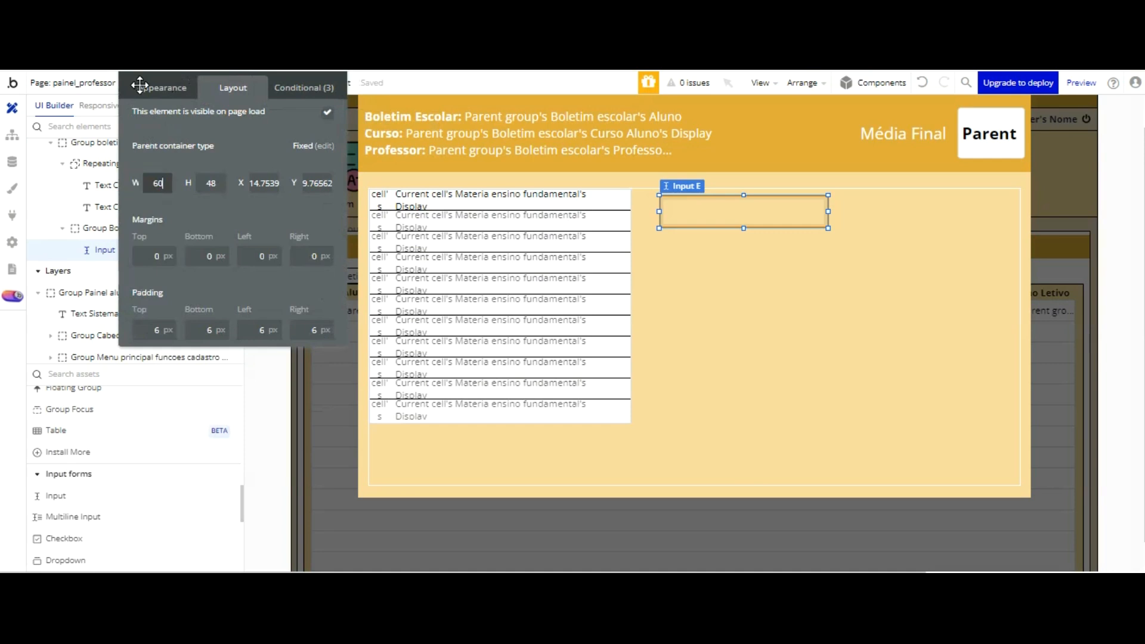
left_click_drag(181, 124, 184, 124)
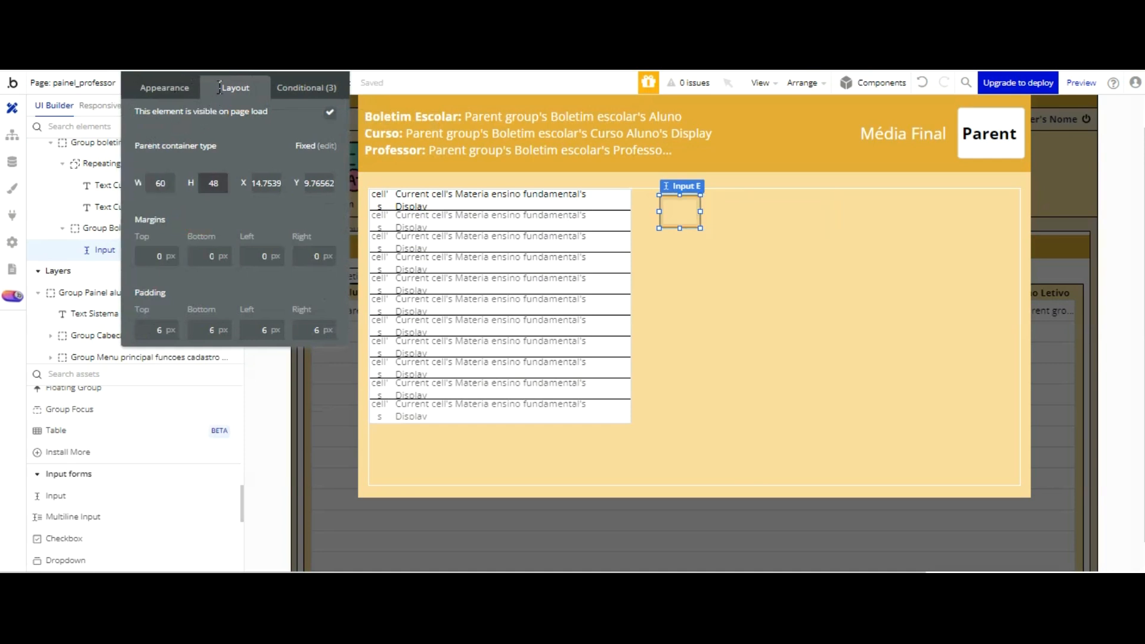
type("30")
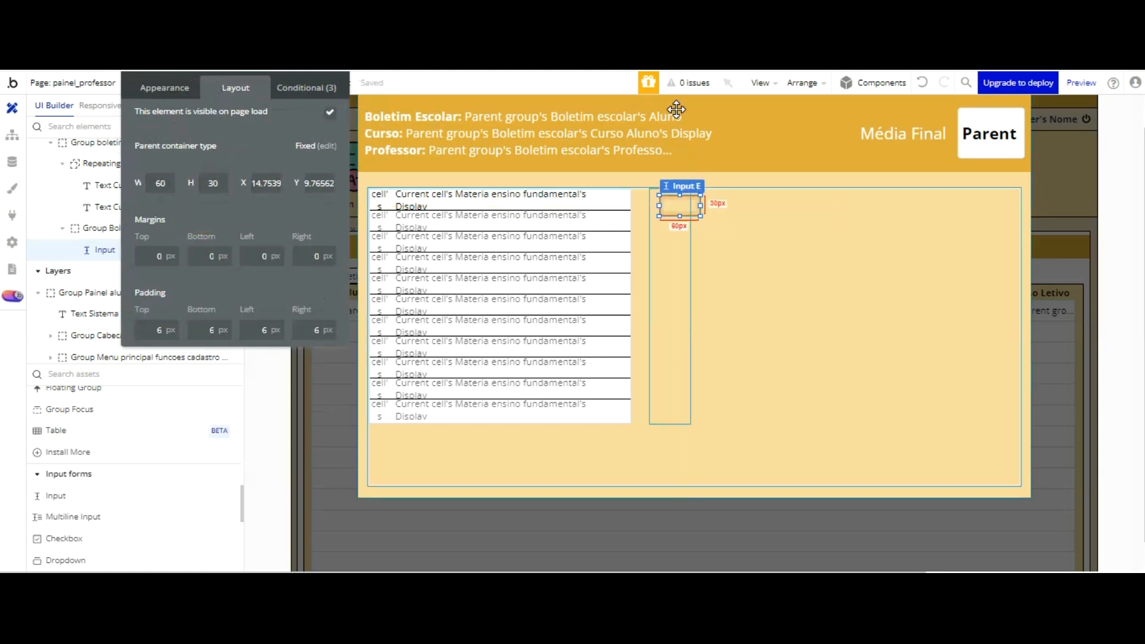
Step: Centre the input horizontally in the grades group and move it up to the group's top edge
key("ctrl+e")
key("Up")
key("Up")
key("Up")
key("Up")
key("Up")
key("Up")
key("Up")
key("Up")
key("Up")
key("Up")
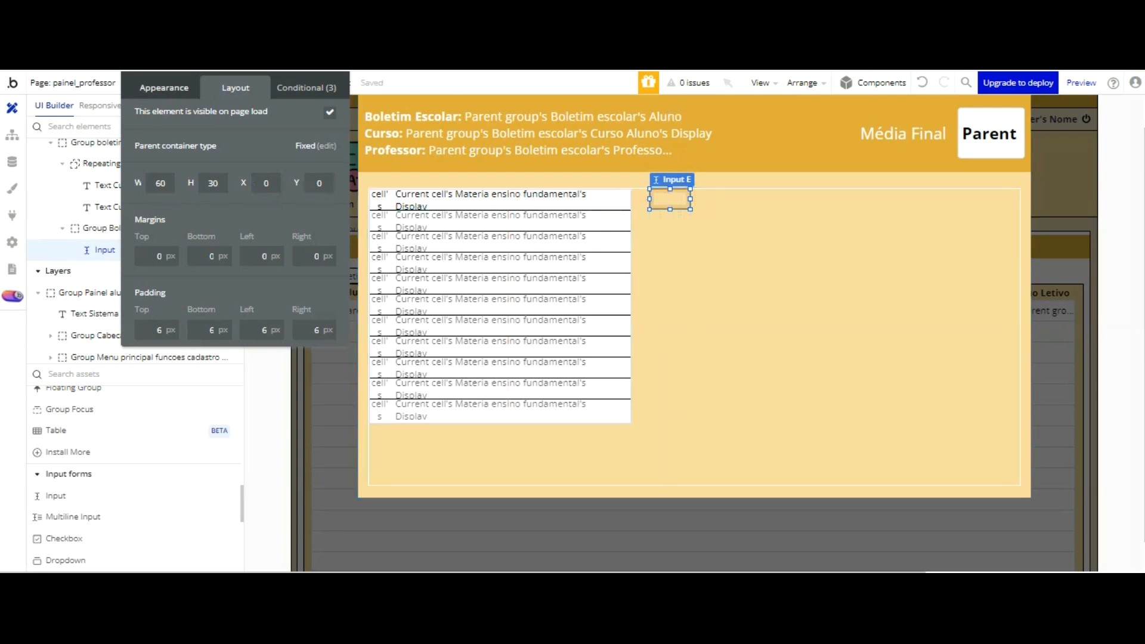
Step: Set the input's font color to #000000
left_click(164, 88)
scroll(280, 197, "down", 4)
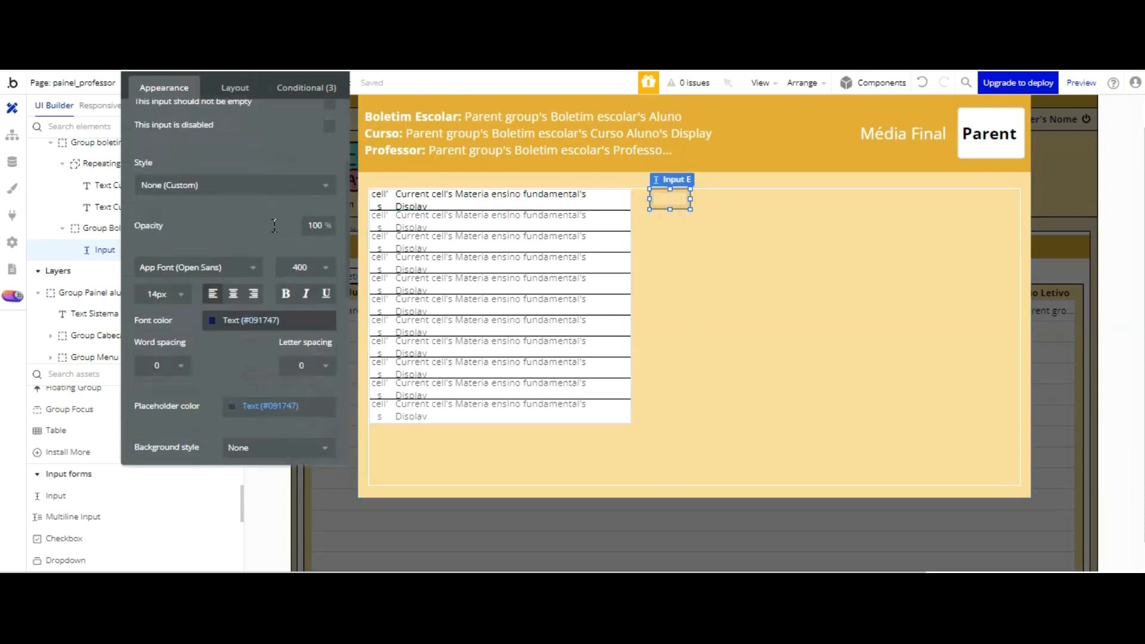
left_click(230, 320)
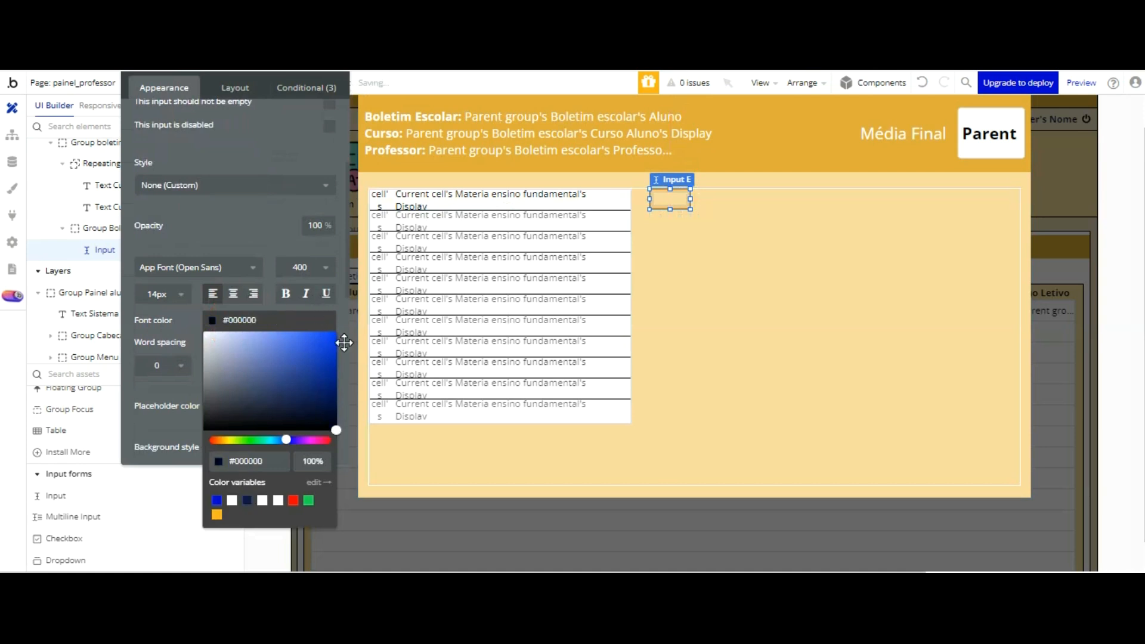
left_click(282, 113)
scroll(234, 276, "down", 1)
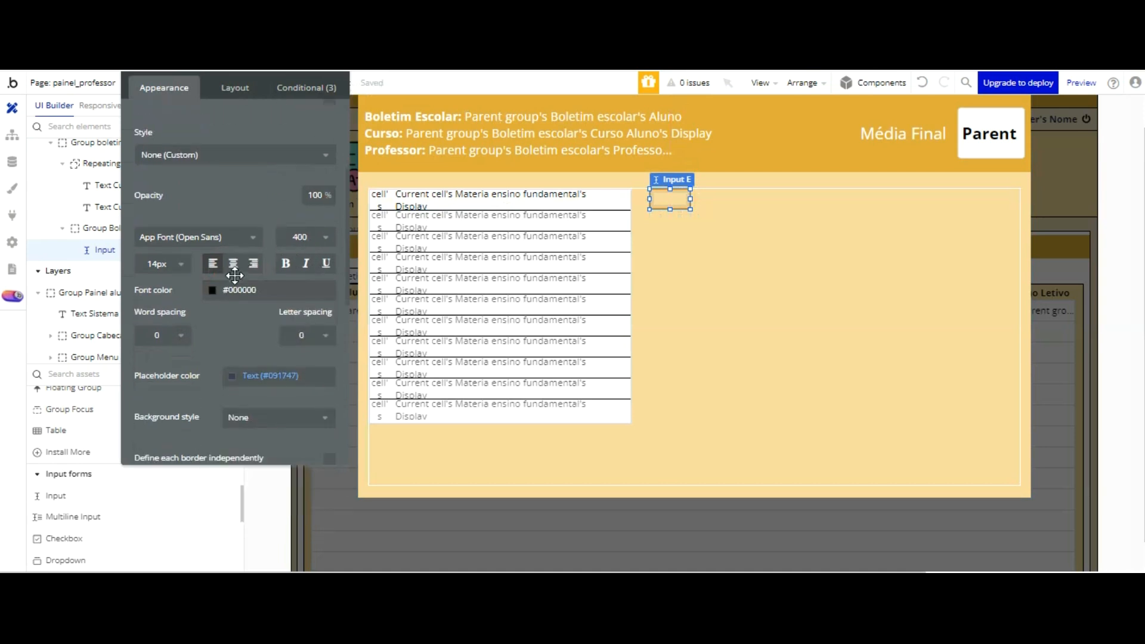
Step: Give the input a Flat color background using the white Surface color variable
scroll(235, 275, "down", 5)
left_click(256, 278)
left_click(246, 343)
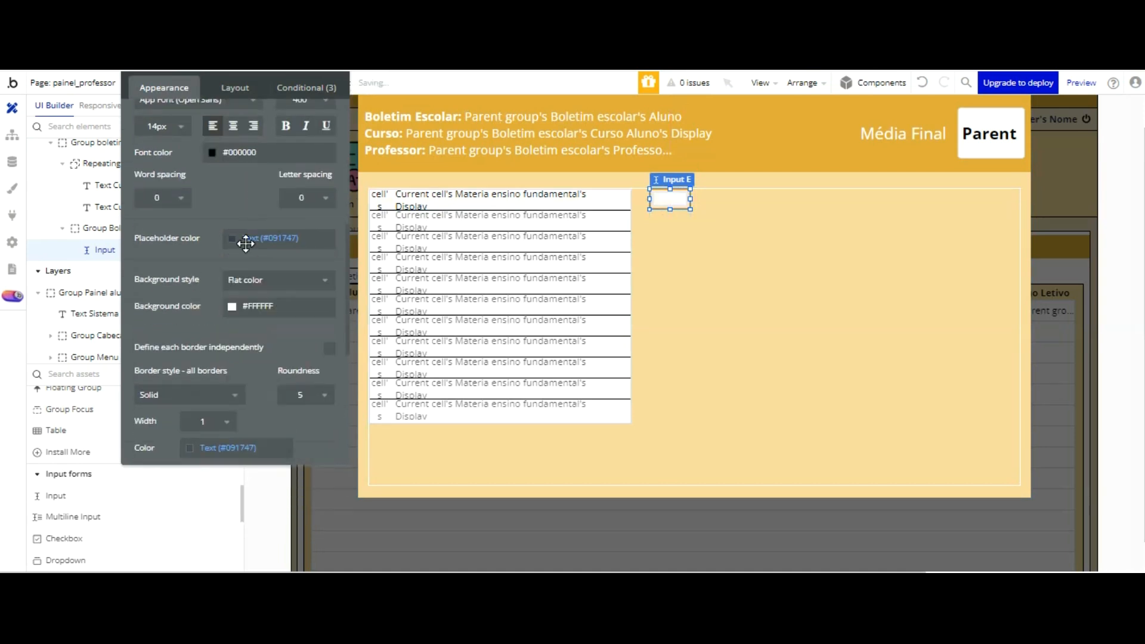
left_click(264, 306)
left_click(282, 487)
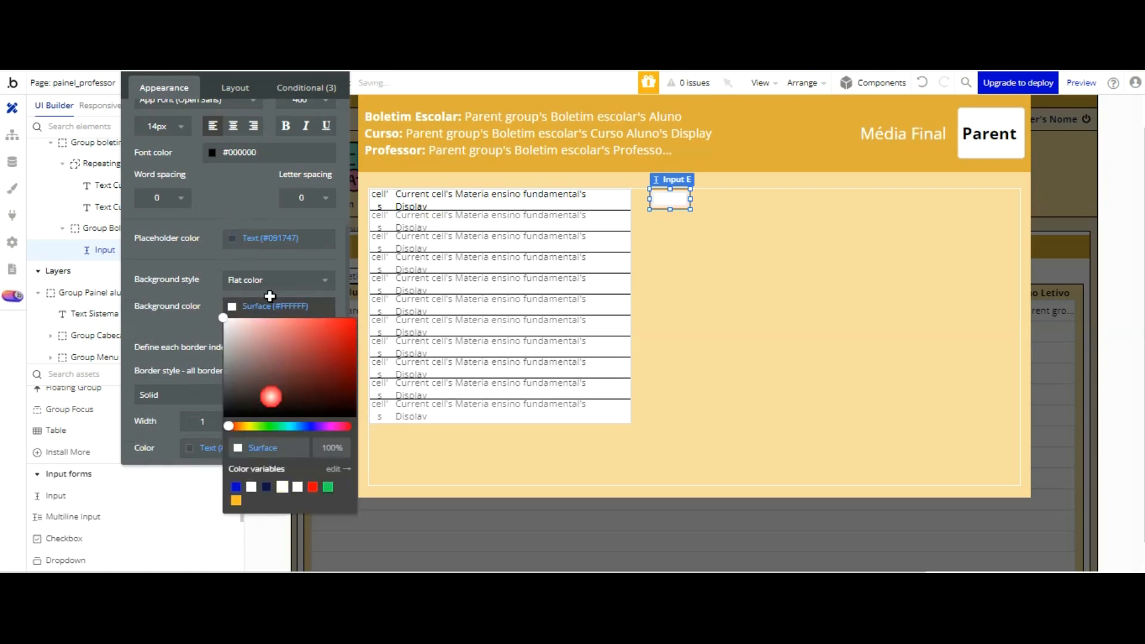
left_click(263, 97)
Step: Rename the input as Input Nota 1 bimestre materia 1
left_click_drag(263, 102, 365, 208)
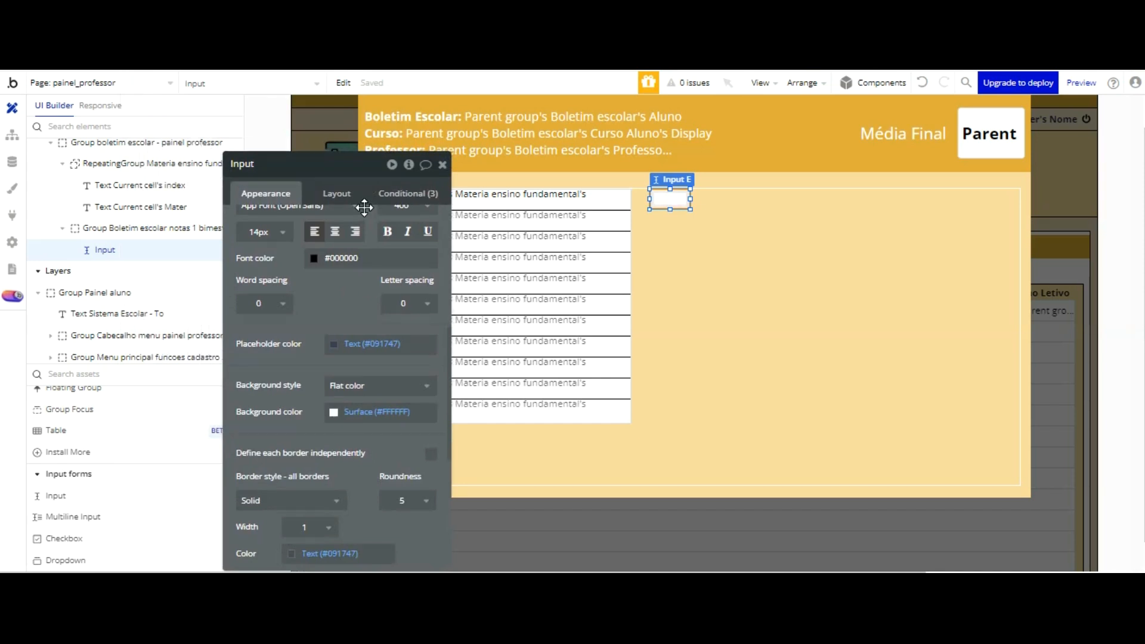
left_click(276, 165)
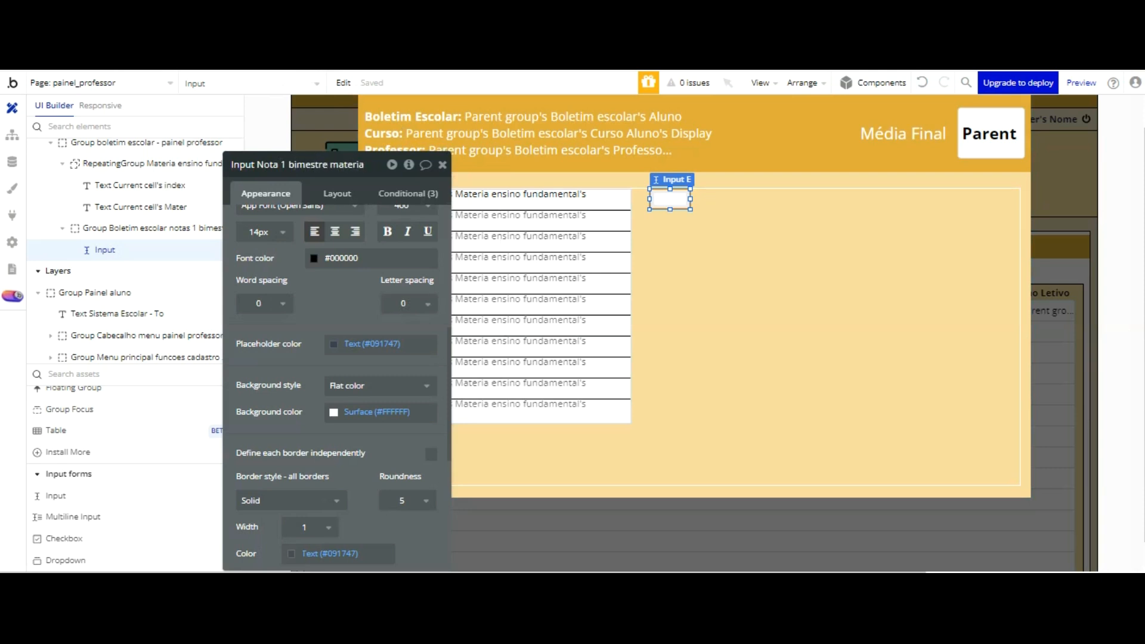
key("Return")
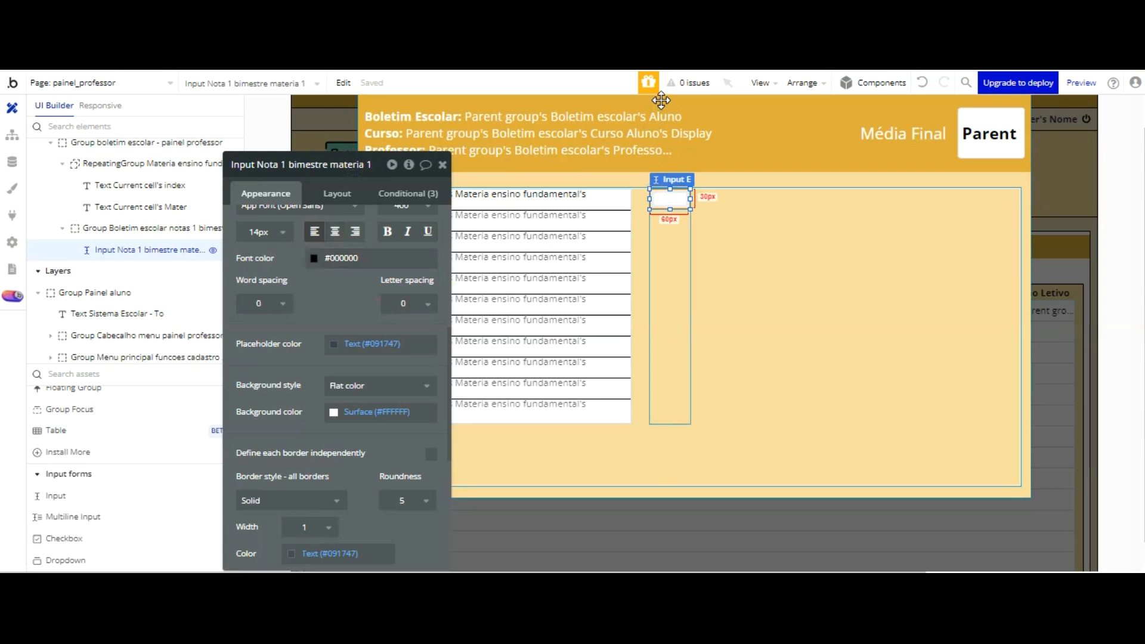
Step: Duplicate the grade input and move the copy down below the original inside the grades group
key("ctrl+d")
left_click_drag(662, 111, 662, 124)
key("Down")
key("Down")
key("Down")
key("Down")
key("Down")
key("Down")
key("Down")
key("Down")
key("Down")
key("Down")
key("Down")
key("Down")
key("Down")
key("Down")
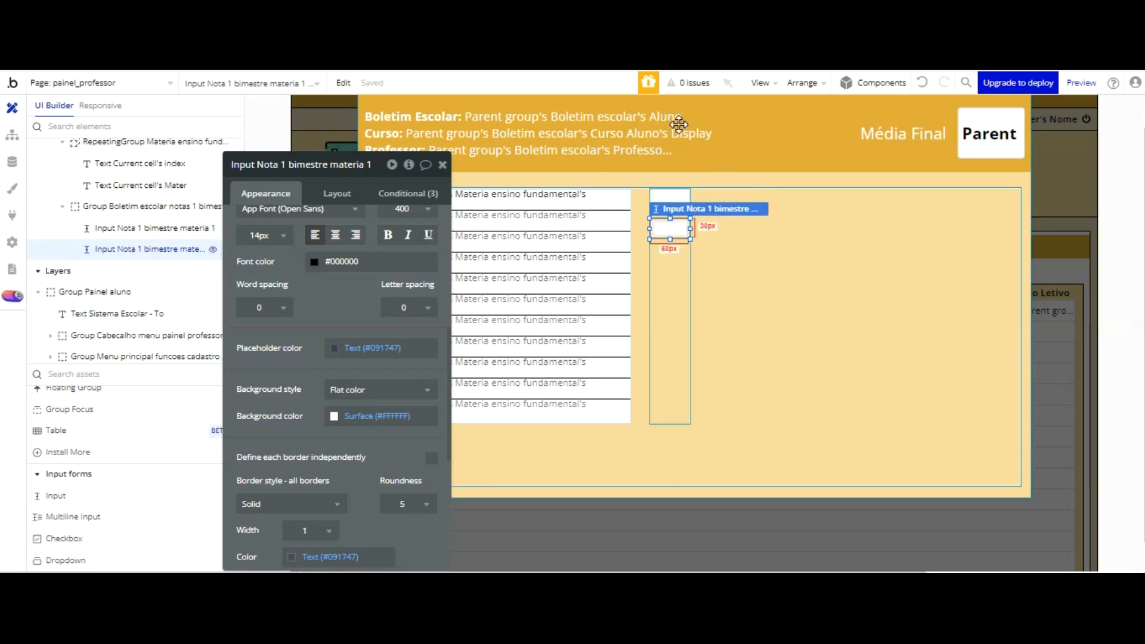
Step: Nudge the duplicated input up so that it sits directly against the bottom edge of the first input
left_click(668, 246)
left_click(672, 231)
left_click(672, 199)
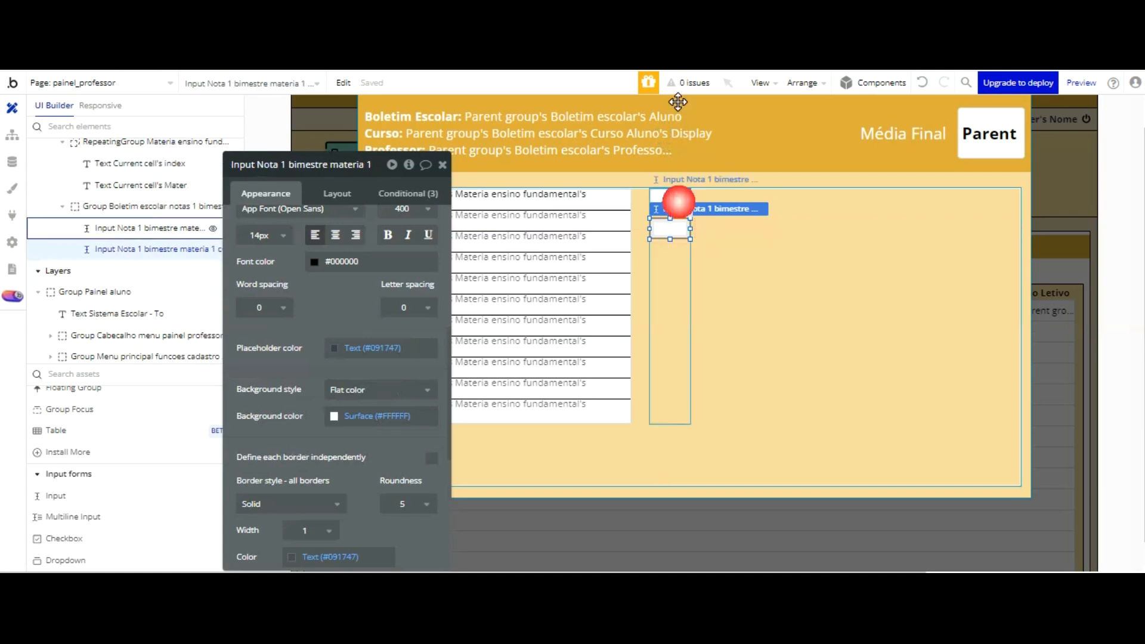
left_click(683, 227)
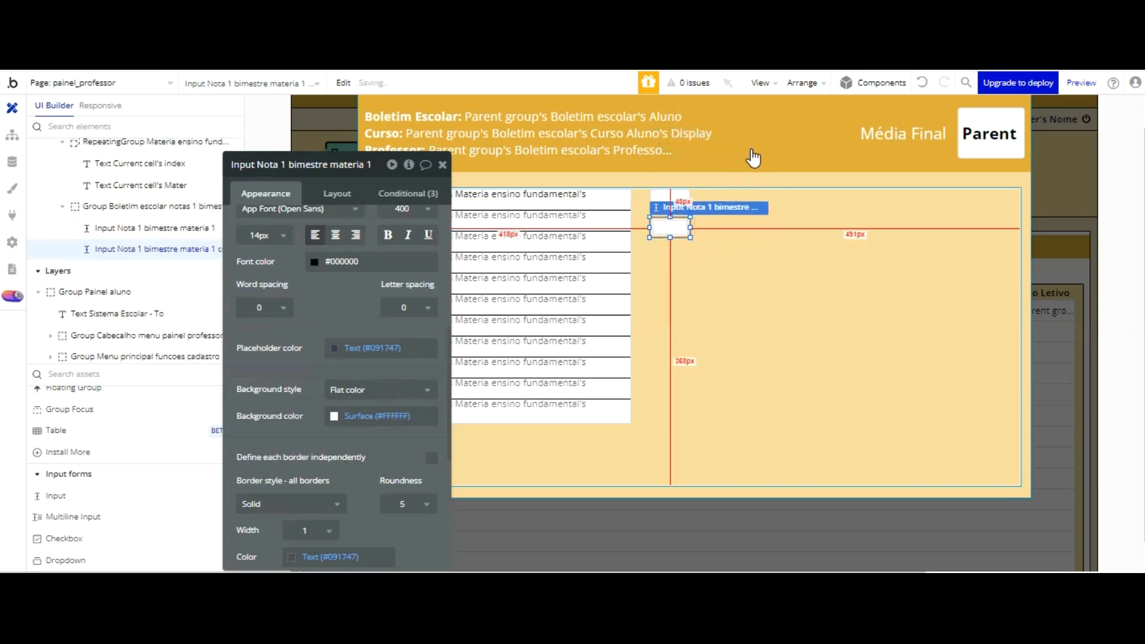
key("Up")
key("Up")
key("Up")
key("Up")
key("Up")
key("Up")
key("Up")
key("Up")
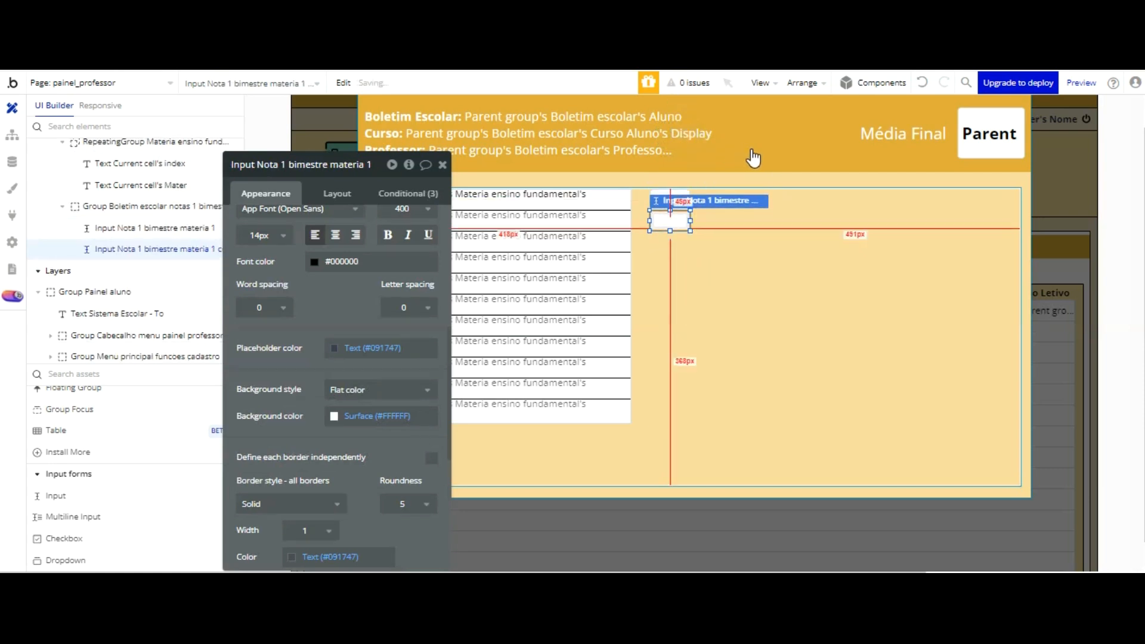
left_click(752, 148)
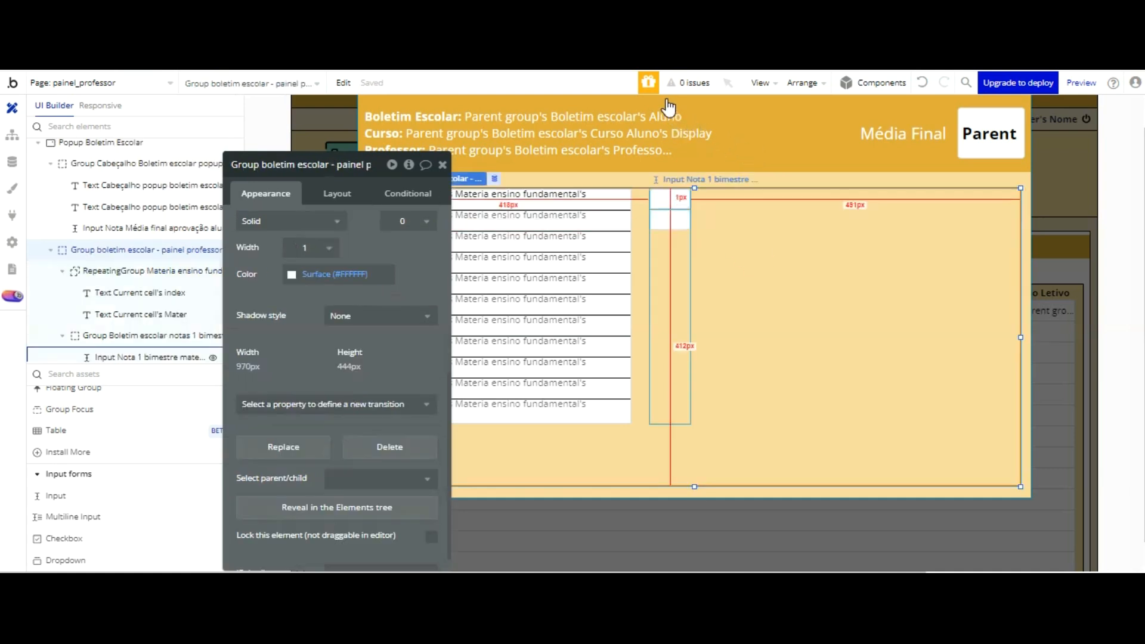
Step: Set the border roundness of both grade inputs to 0
left_click(670, 199)
scroll(392, 391, "down", 2)
left_click(421, 338)
left_click(417, 371)
left_click(666, 218)
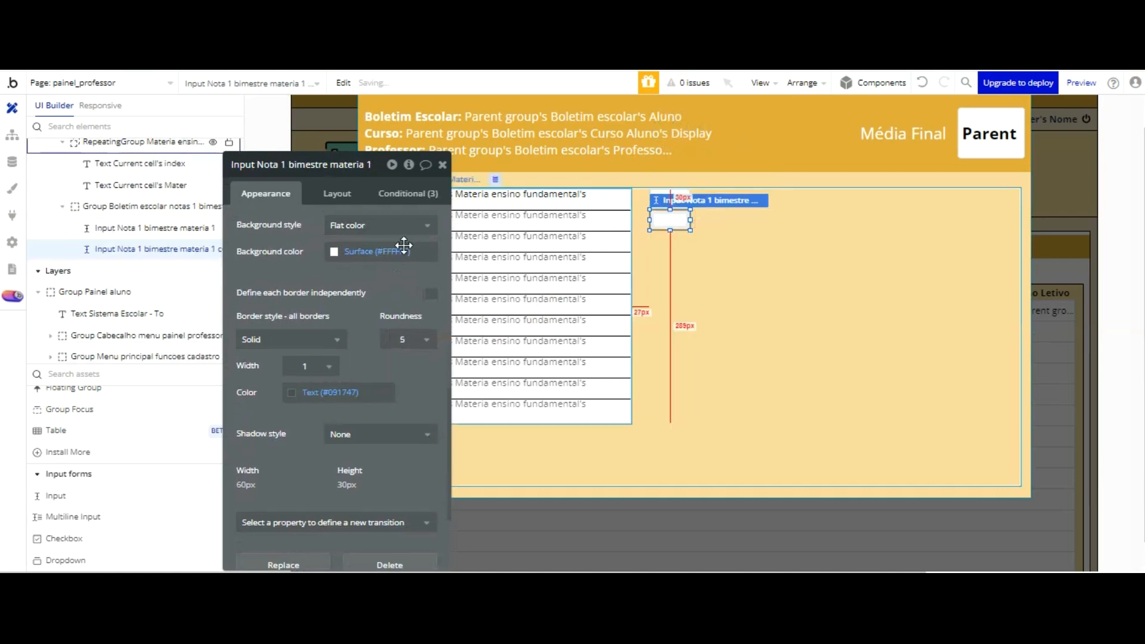
left_click(405, 352)
left_click(406, 381)
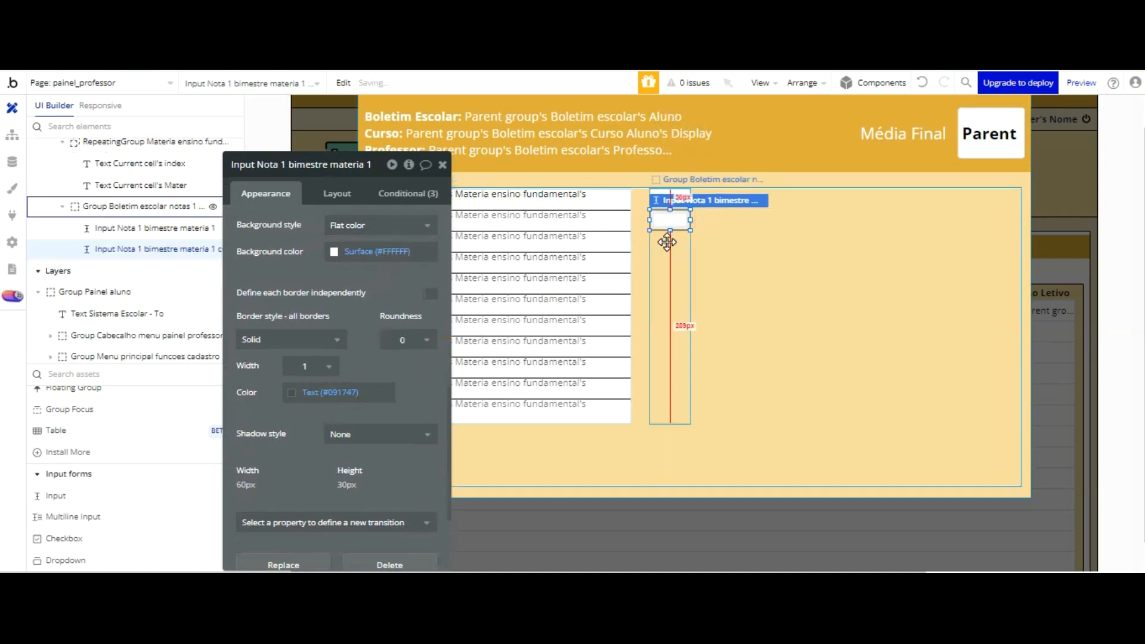
Step: Set the lower grade input's border color to #000000 at 100% opacity
left_click(667, 342)
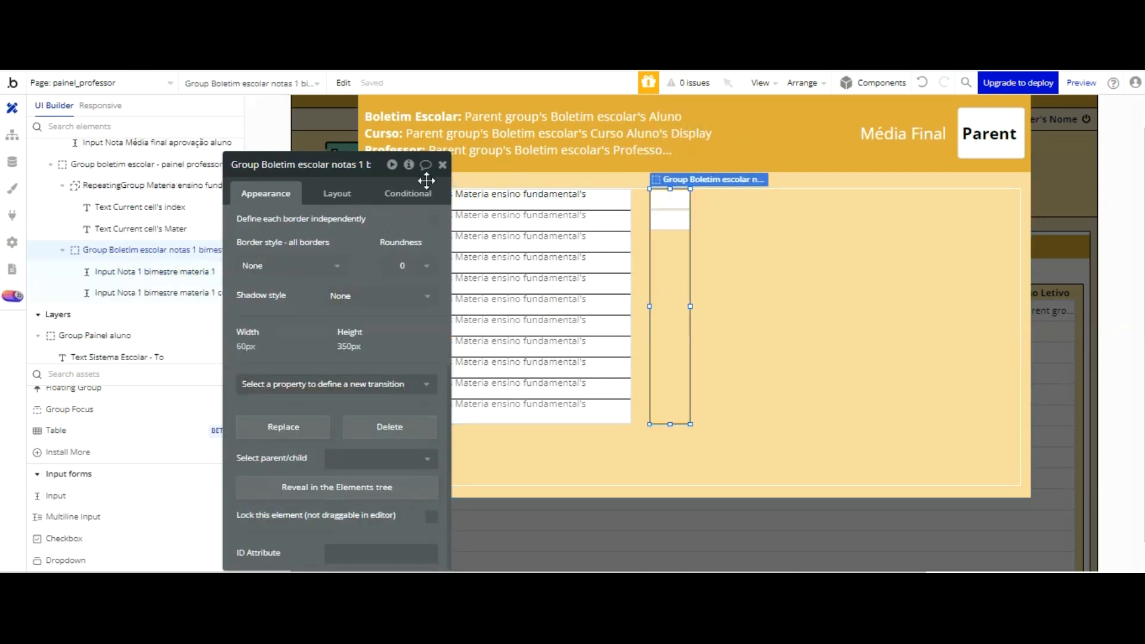
left_click(660, 219)
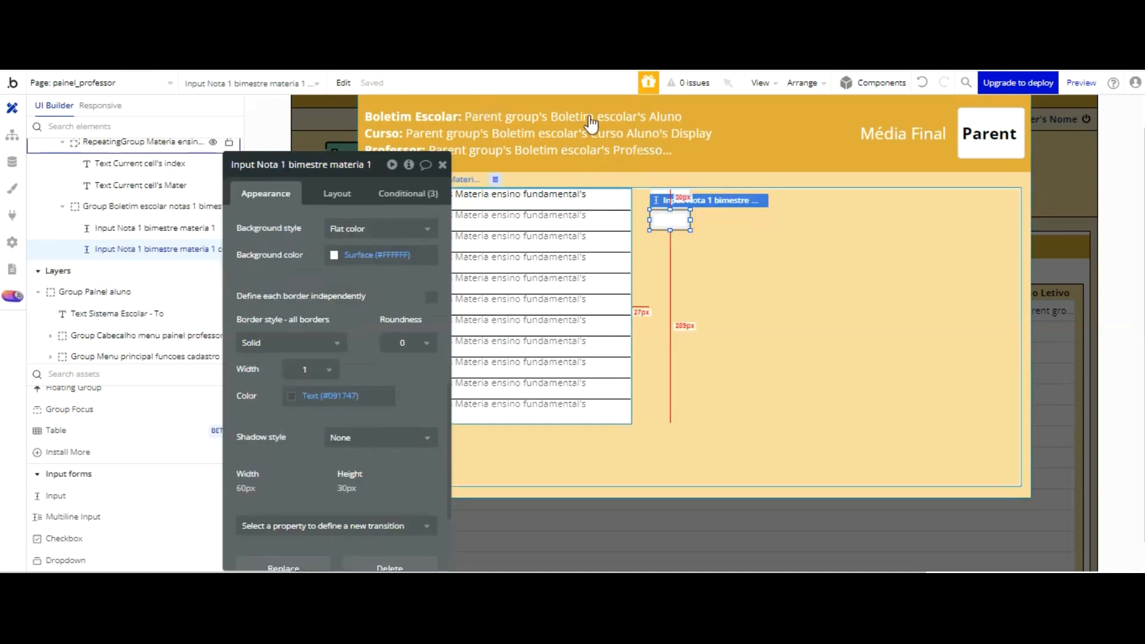
left_click(703, 226)
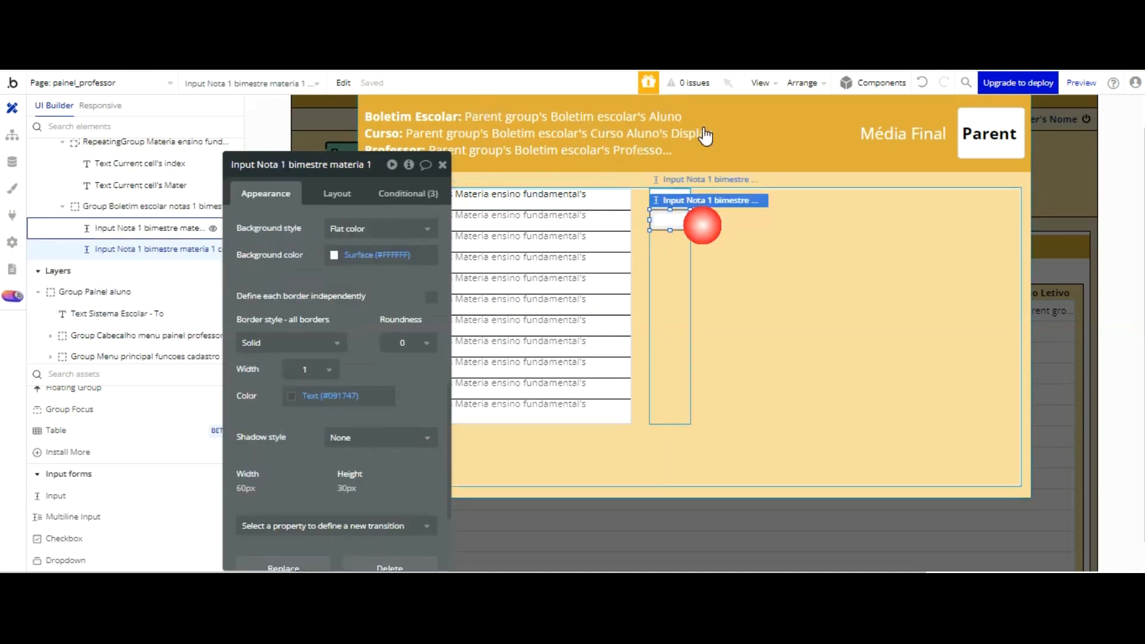
left_click(681, 196)
left_click(670, 219)
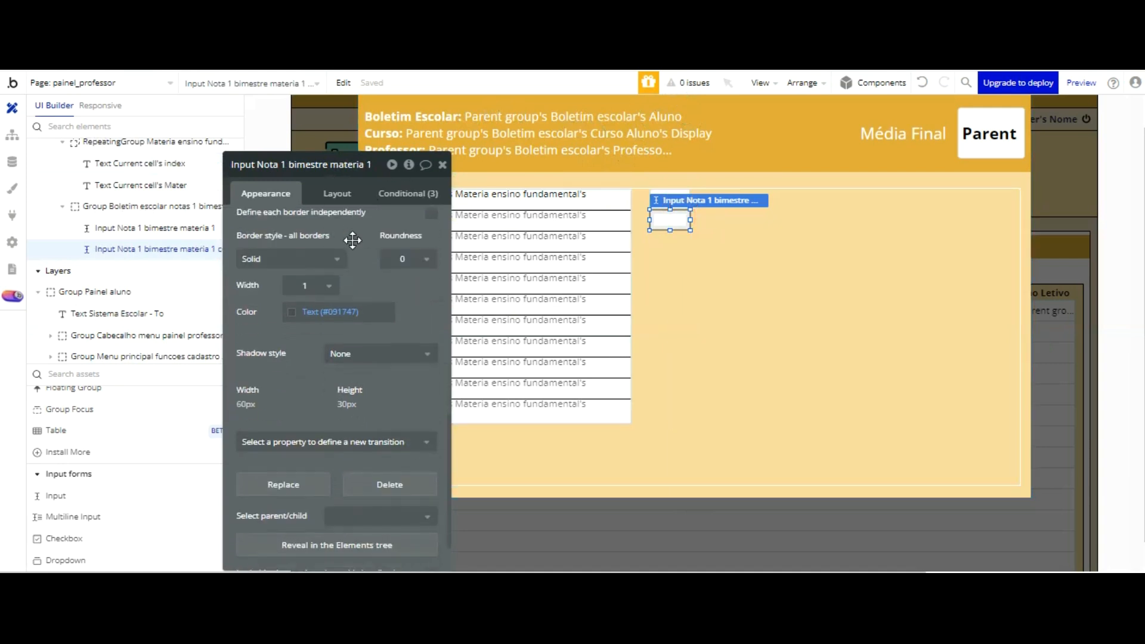
left_click(298, 315)
left_click_drag(392, 368, 424, 451)
left_click(392, 447)
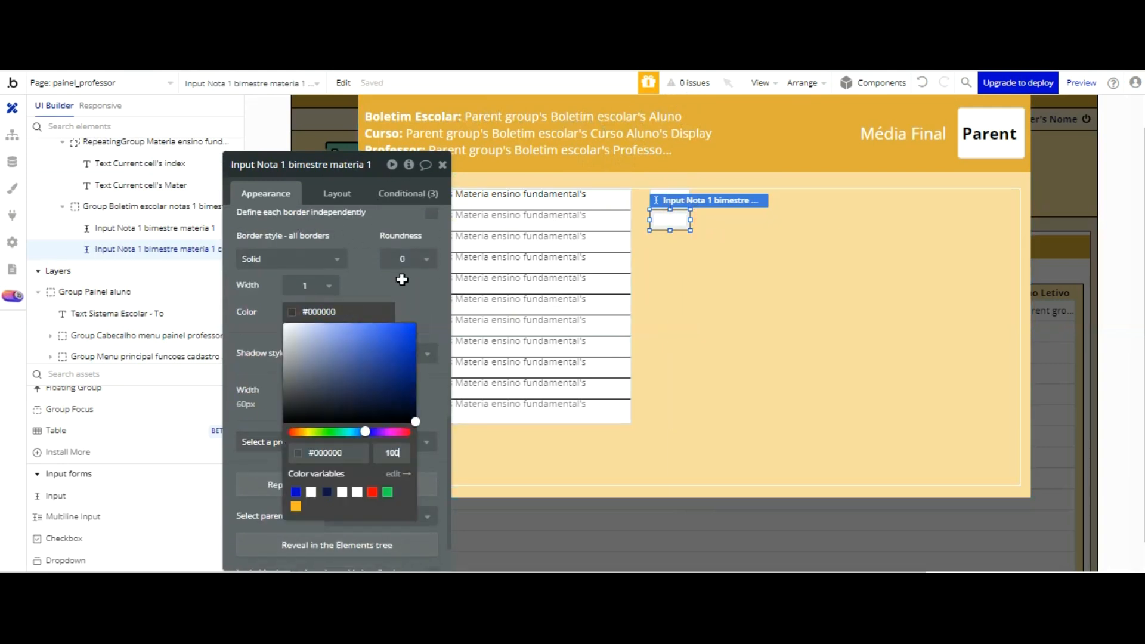
left_click(381, 202)
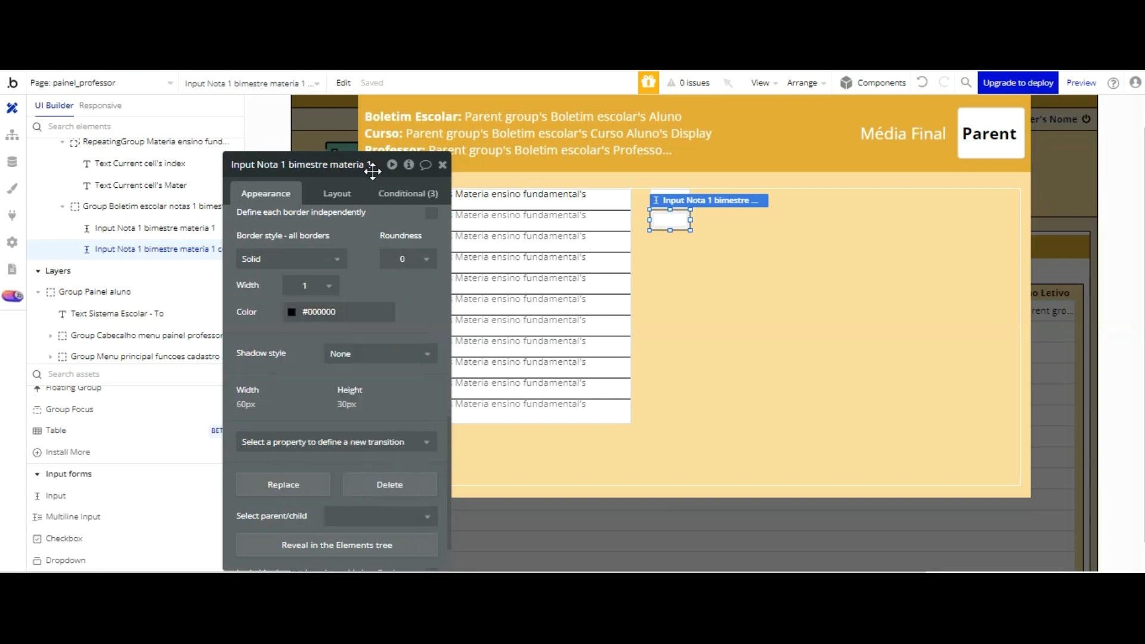
Step: Set the upper grade input's border color to #000000 at 100% opacity
left_click(682, 102)
left_click(682, 198)
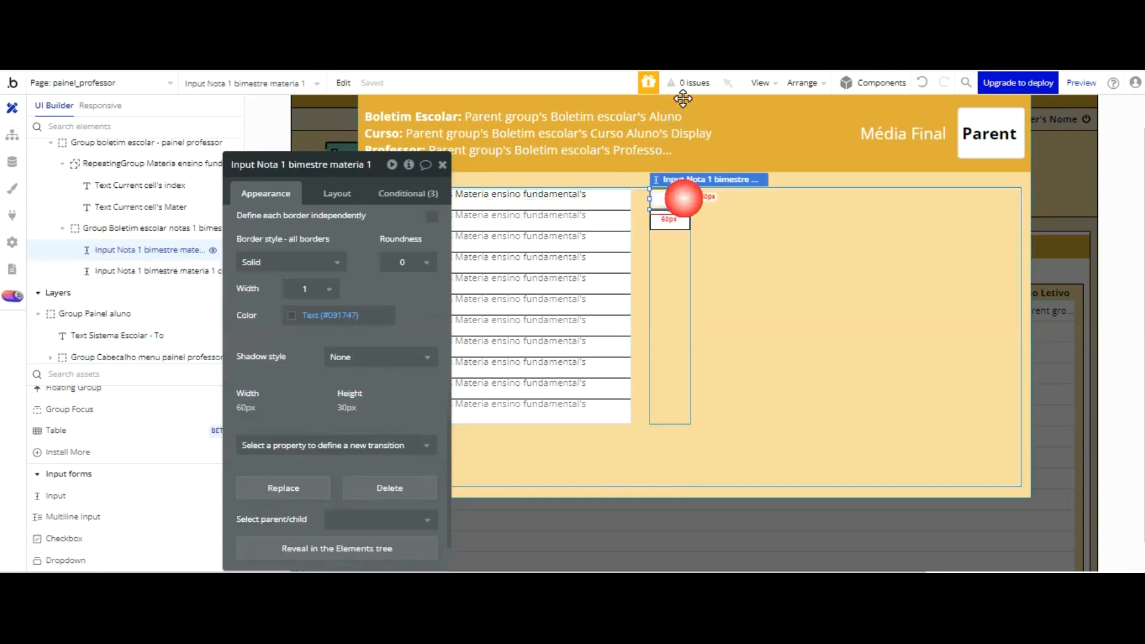
left_click(302, 315)
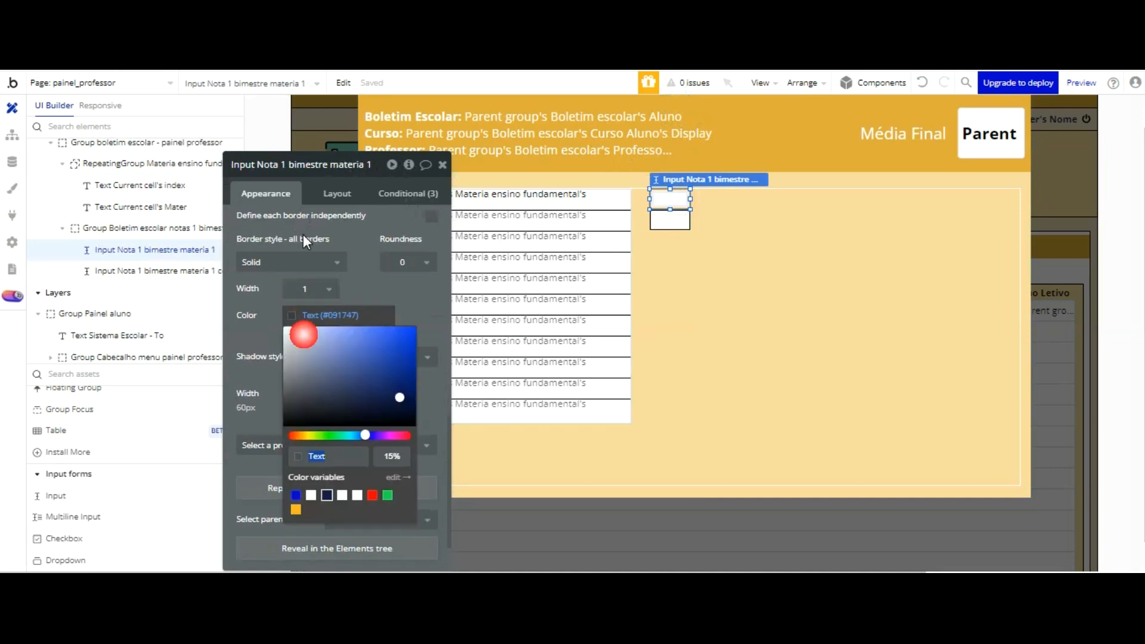
key("ctrl+v")
left_click(382, 456)
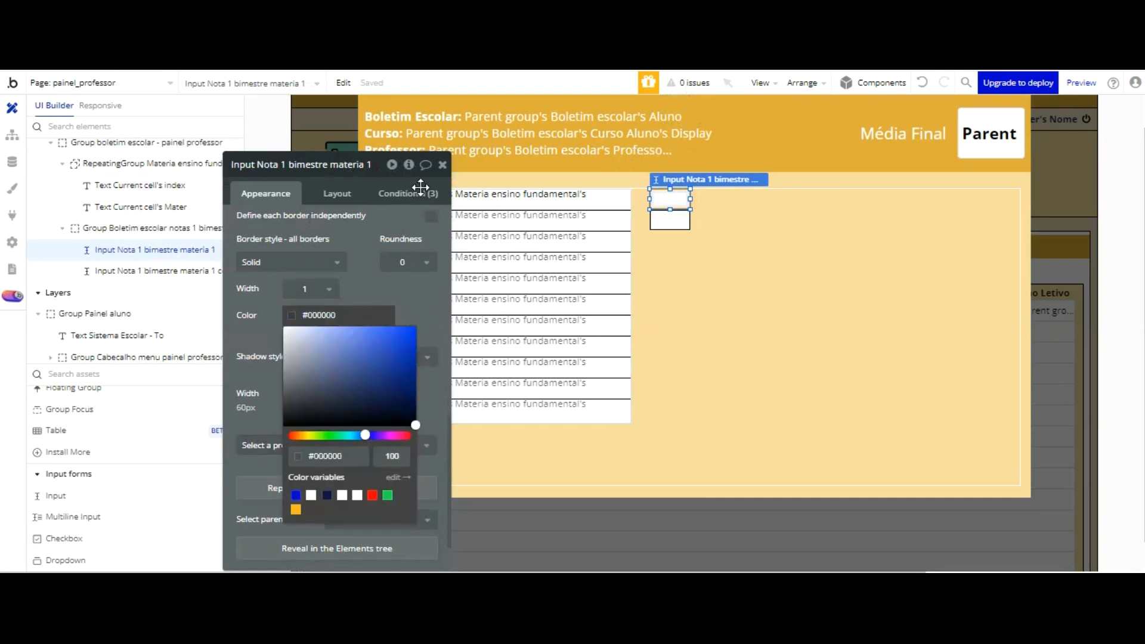
left_click(428, 288)
Step: Rename the lower grade input to Input Nota 1 bimestre materia 2
left_click(670, 263)
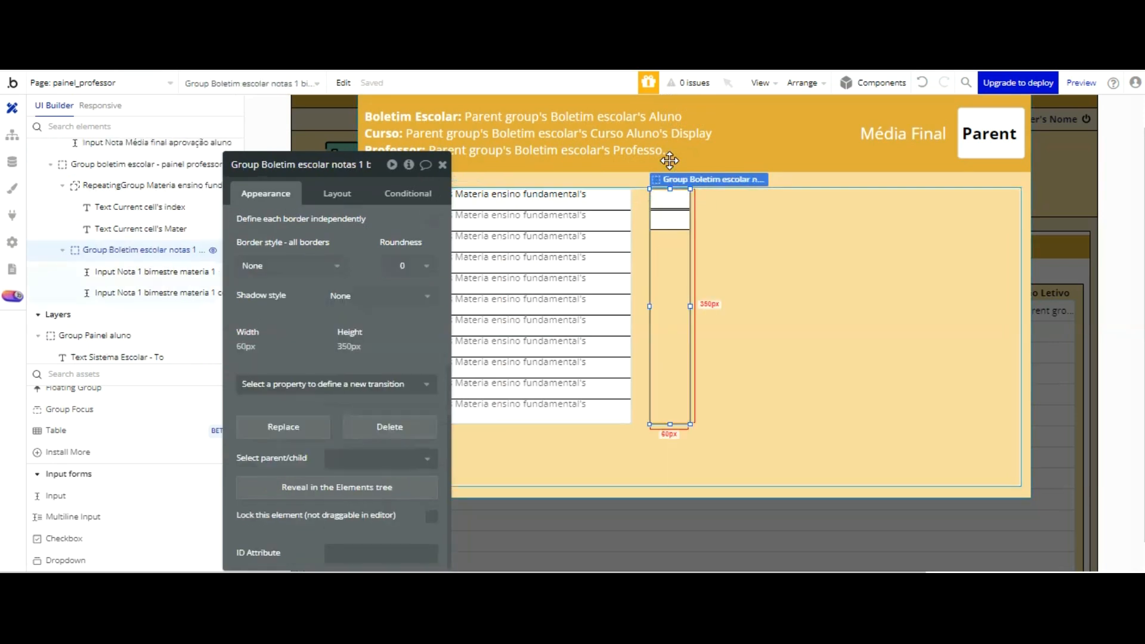
left_click(348, 164)
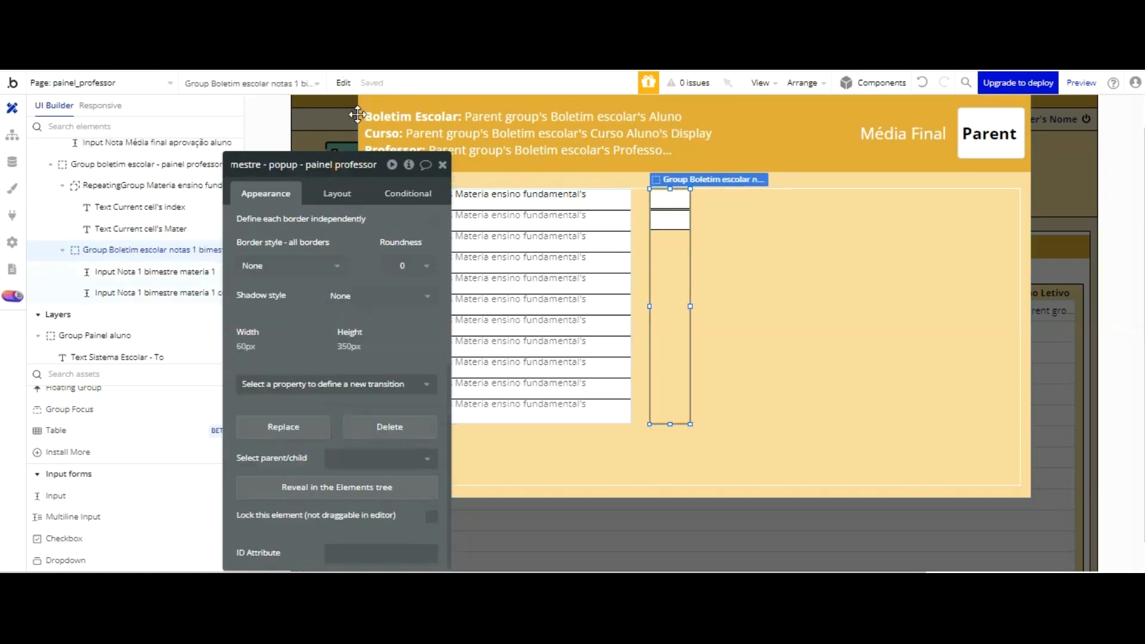
left_click(663, 219)
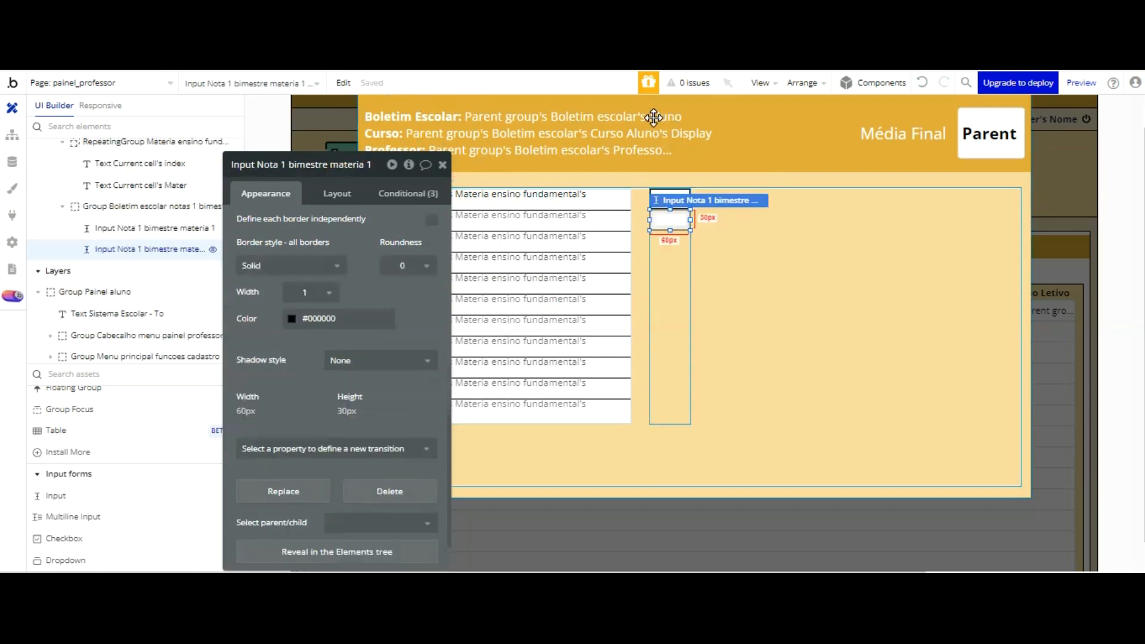
left_click(363, 165)
key("BackSpace")
key("BackSpace")
key("BackSpace")
key("BackSpace")
key("BackSpace")
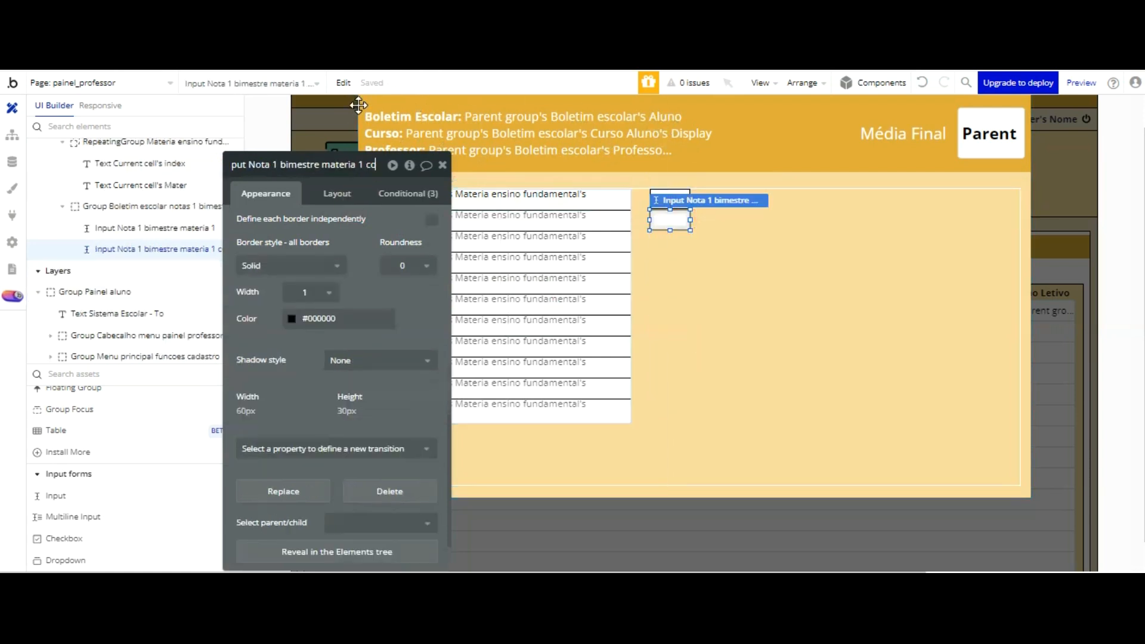
type("2")
key("Return")
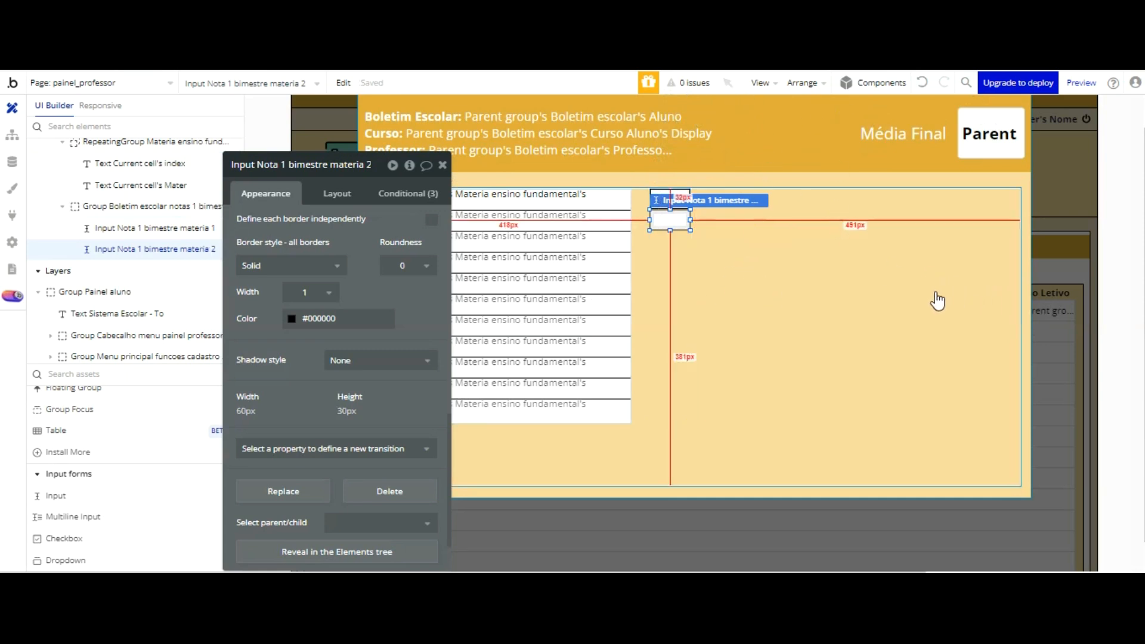
Step: Duplicate the materia 2 grade input and place the copy directly below it as the third input of the column
left_click(669, 221)
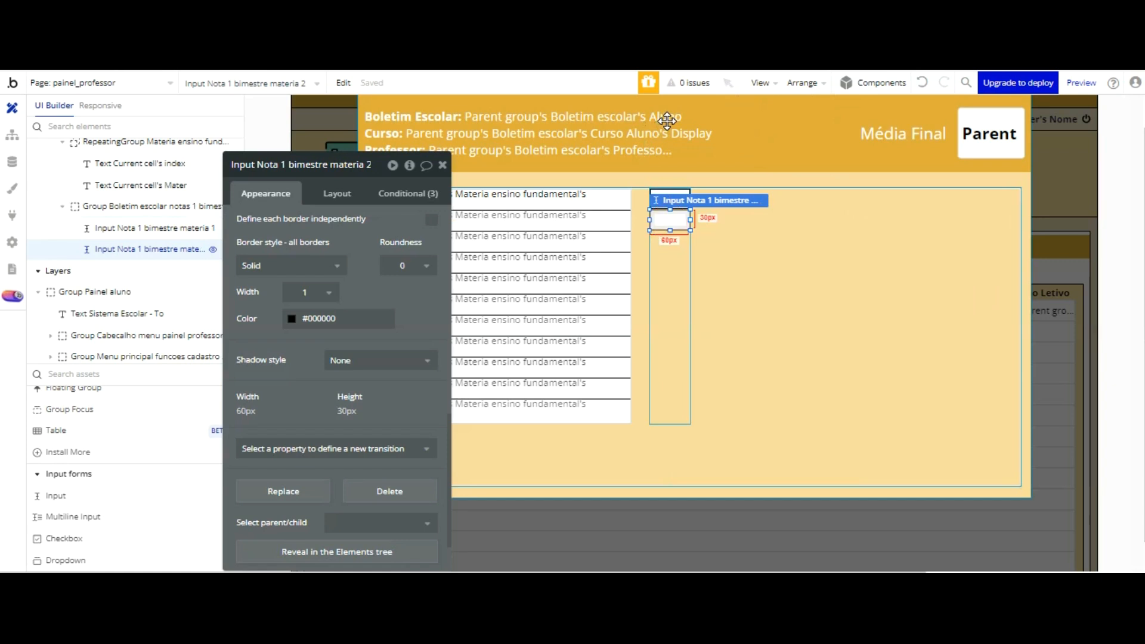
key("ctrl+v")
key("Down")
key("Down")
key("Down")
key("Down")
key("Down")
key("Down")
key("Down")
key("Down")
key("Down")
key("Down")
key("Down")
key("Down")
key("Down")
key("Down")
key("Down")
key("Down")
key("Down")
key("Down")
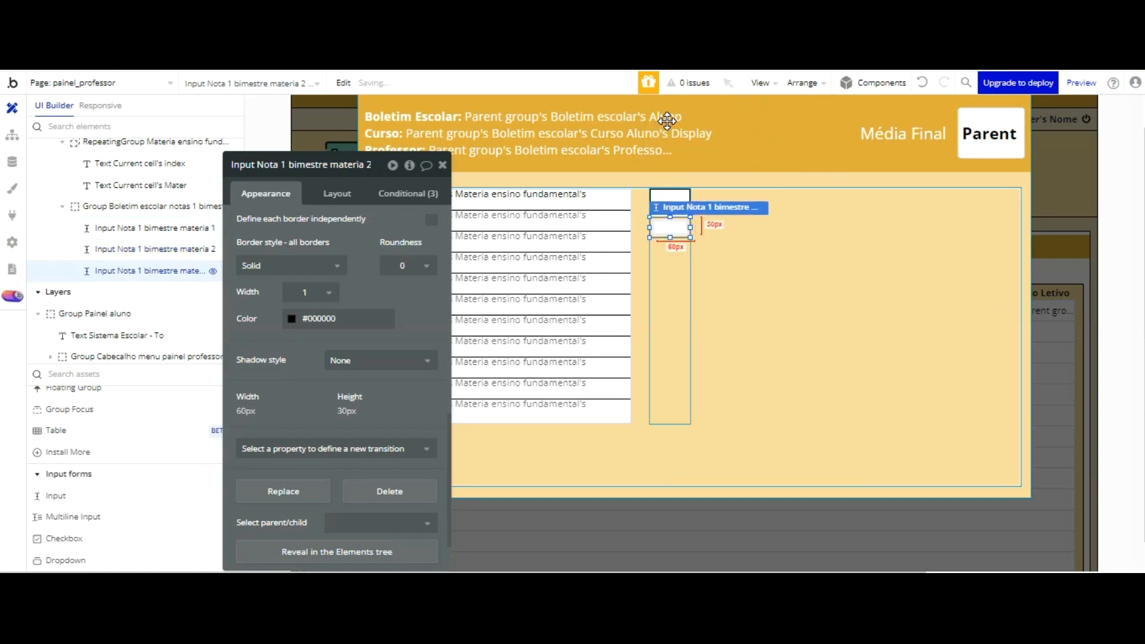
key("Down")
key("Down")
key("Down")
key("Down")
key("Down")
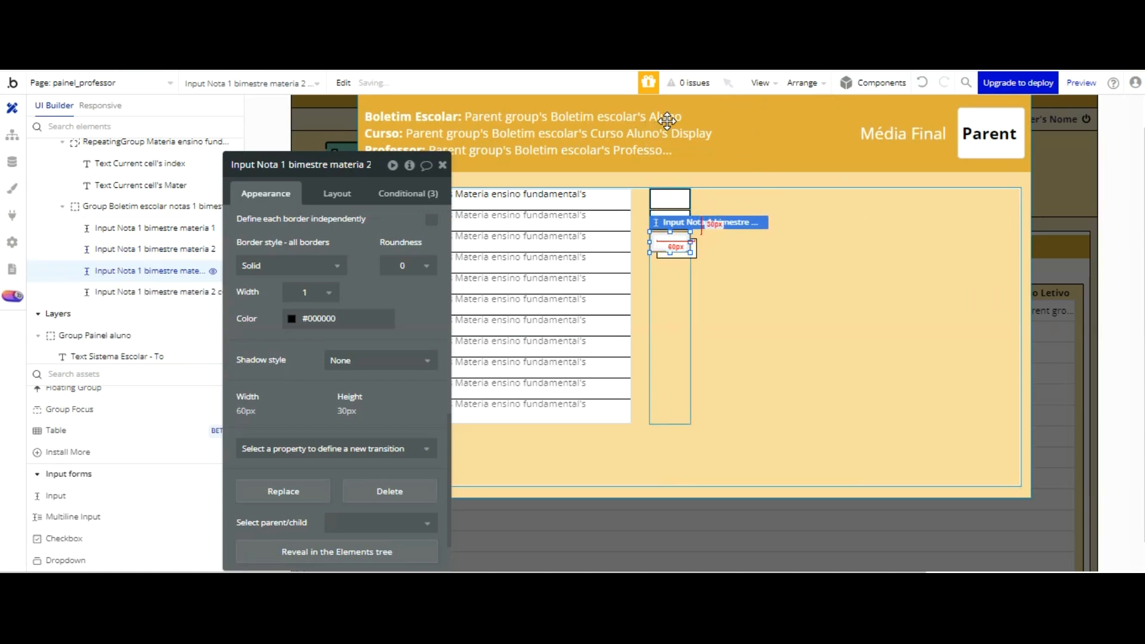
Step: Add a fourth copy of the grade input and align it with the column directly below the third one
key("ctrl+v")
key("Down")
key("Down")
key("Down")
key("Down")
key("Down")
key("Down")
key("Down")
key("Down")
key("Down")
key("Down")
key("Down")
key("Down")
key("Down")
key("Down")
key("Down")
key("Down")
key("Down")
key("Down")
key("Down")
key("Down")
key("Left")
key("Left")
key("Left")
key("Left")
key("Left")
key("Left")
key("Left")
key("Left")
key("Left")
key("Left")
key("Left")
key("Down")
key("Down")
key("Down")
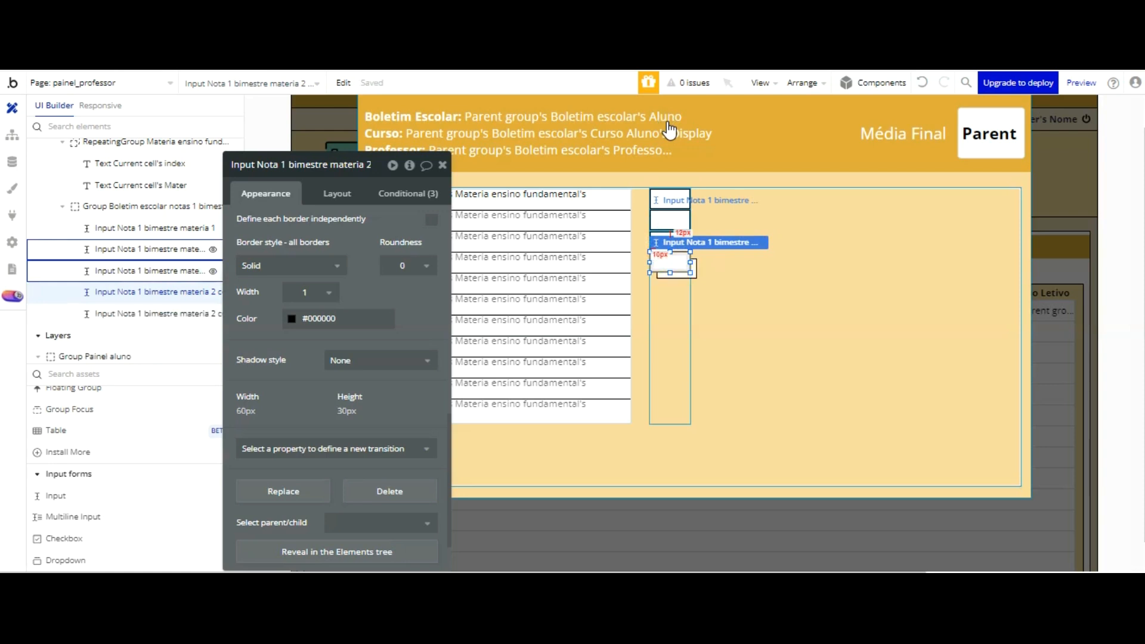
Step: Paste another grade input and move it into the fifth position of the column
key("ctrl+v")
key("Down")
key("Down")
key("Down")
key("Down")
key("Down")
key("Down")
key("Down")
key("Down")
key("Down")
key("Down")
Step: Paste a sixth grade input and line it up beneath the fifth one
key("Down")
key("Down")
key("Down")
key("Down")
key("Down")
key("Down")
key("Down")
key("Down")
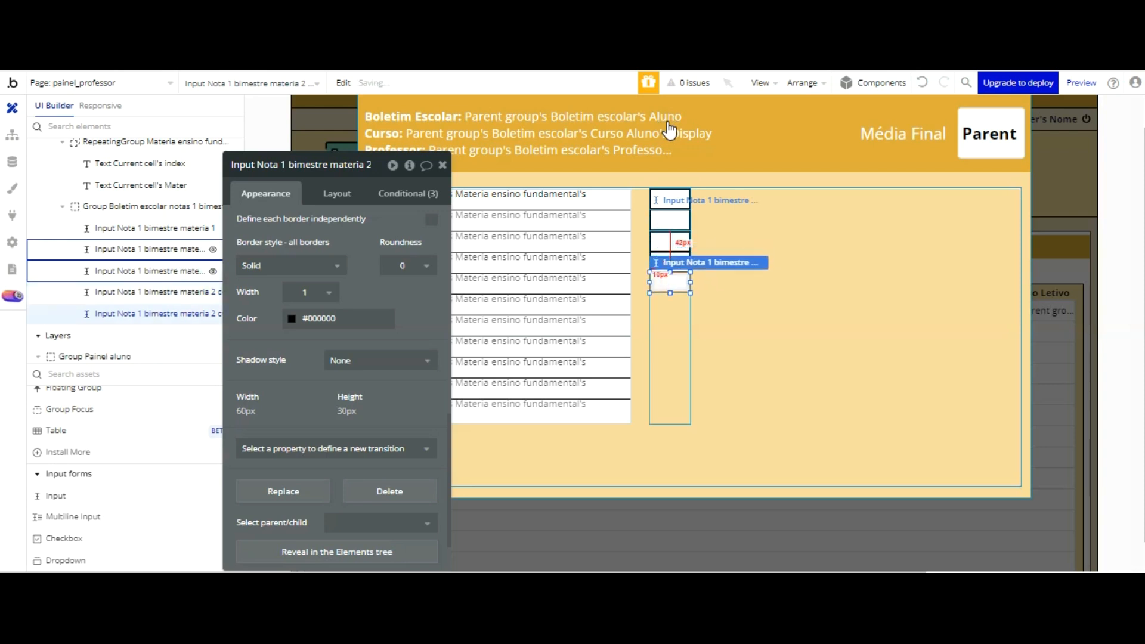
key("ctrl+v")
key("Down")
key("Down")
key("Down")
key("Down")
key("Down")
key("Down")
key("Down")
key("Down")
key("Down")
key("Down")
key("Down")
key("Down")
key("Down")
key("Down")
key("Down")
key("Down")
key("Down")
key("Down")
key("Down")
key("Down")
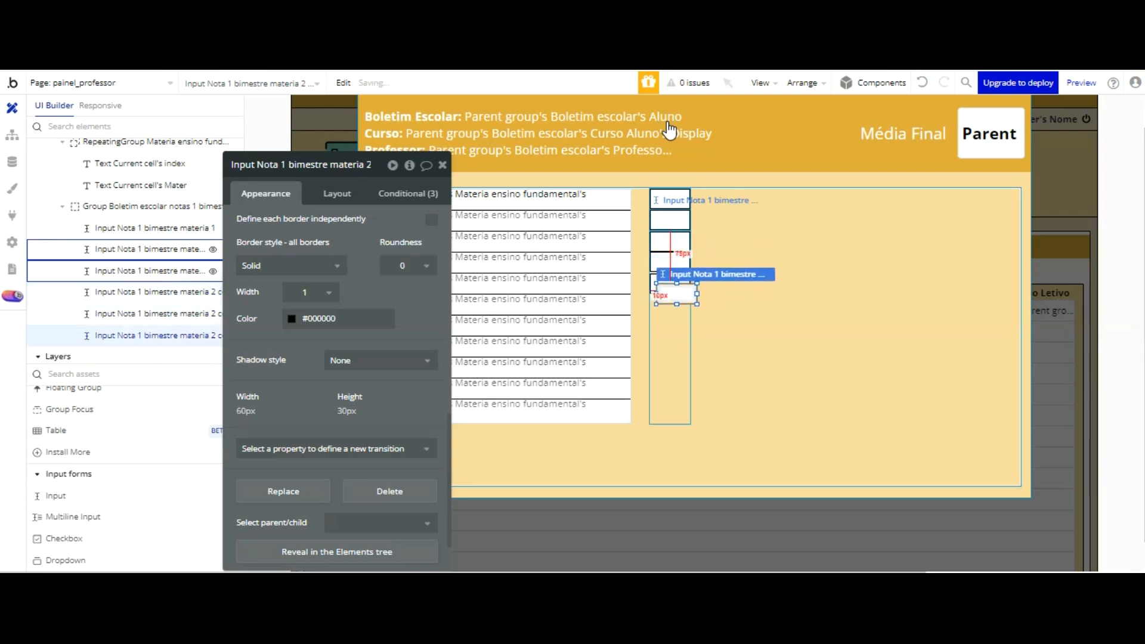
Step: Paste a seventh grade input and align it with the column directly below the sixth one
key("Down")
key("Down")
key("Down")
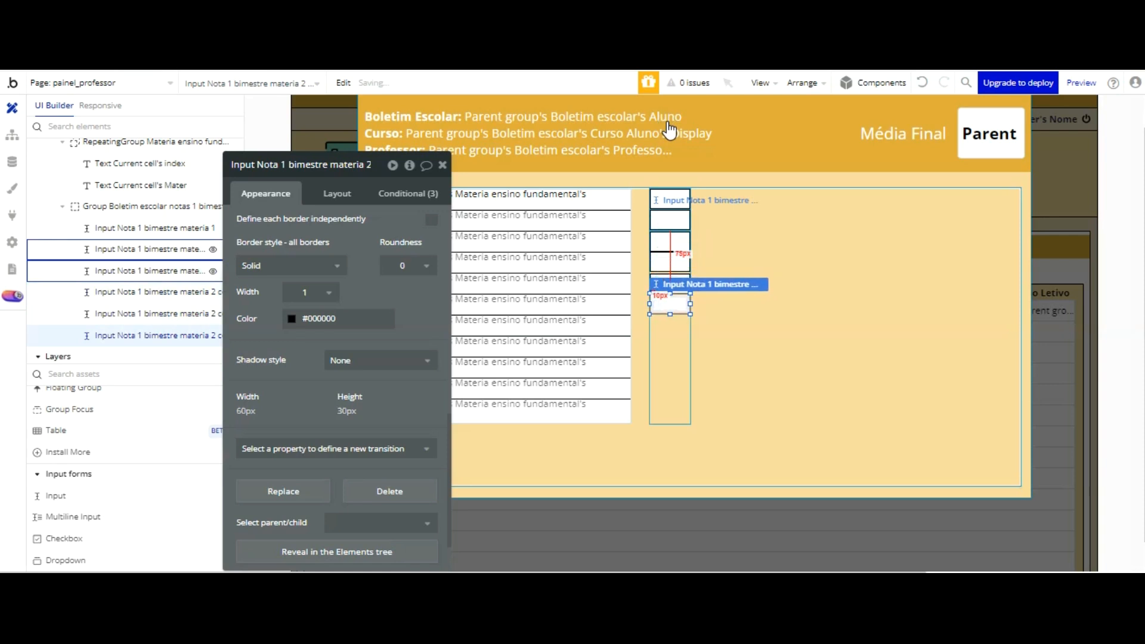
key("ctrl+v")
key("Down")
key("Down")
key("Down")
key("Down")
key("Down")
key("Down")
key("Down")
key("Down")
key("Down")
key("Down")
key("Down")
key("Down")
key("Down")
key("Down")
key("Down")
key("Down")
key("Down")
key("Down")
key("Down")
key("Down")
key("Down")
key("Down")
key("Down")
key("Down")
key("Down")
key("Down")
key("Down")
key("Left")
key("Left")
key("Left")
key("Left")
key("Left")
key("Left")
key("Left")
key("Left")
key("Left")
key("Left")
key("Left")
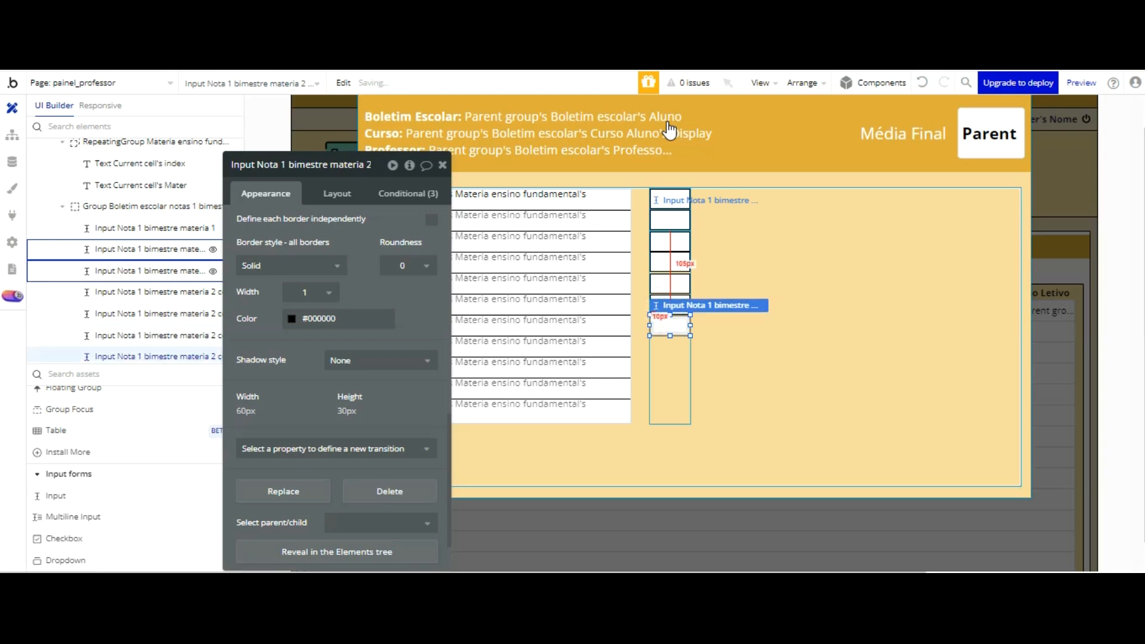
Step: Add the eighth and ninth grade inputs and stack them beneath the seventh one
key("Down")
key("Down")
key("Down")
key("Down")
key("Down")
key("Down")
key("Down")
key("Down")
key("Down")
key("Down")
key("Down")
key("Down")
key("Down")
key("Down")
key("Down")
key("Down")
key("Down")
key("Down")
key("Down")
key("Down")
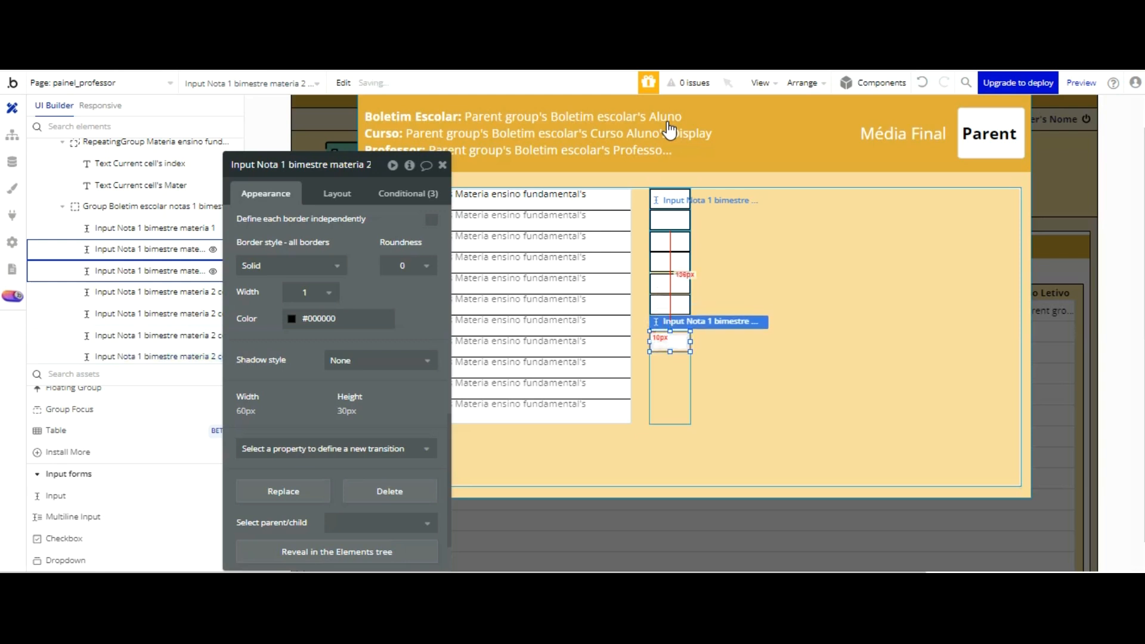
key("Down")
key("Down")
key("Down")
key("Down")
key("Down")
key("Down")
key("Down")
key("Down")
key("Down")
key("Down")
key("Down")
key("Down")
key("Down")
key("Down")
key("Down")
key("Down")
key("Down")
key("Down")
key("Down")
key("Down")
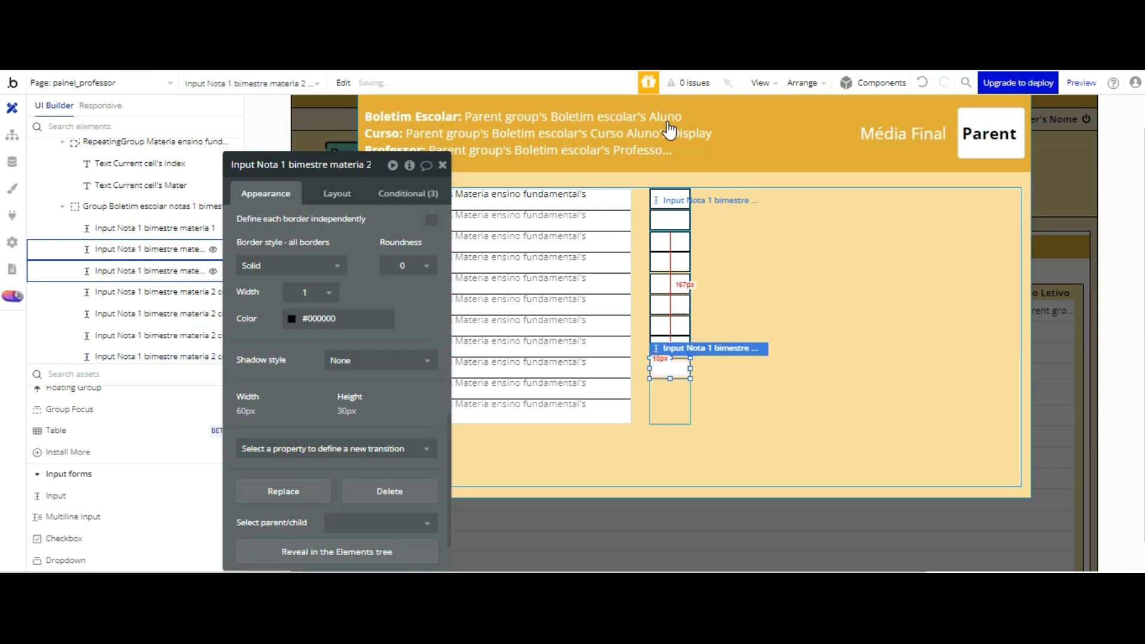
Step: Add a tenth grade input and place it below the ninth one in the column
key("Down")
key("Down")
key("Down")
key("Down")
key("Down")
key("Down")
key("Down")
key("Down")
key("Down")
key("Down")
key("Down")
key("Down")
key("Down")
key("Down")
key("Down")
key("Down")
key("Down")
key("Down")
key("Down")
key("Down")
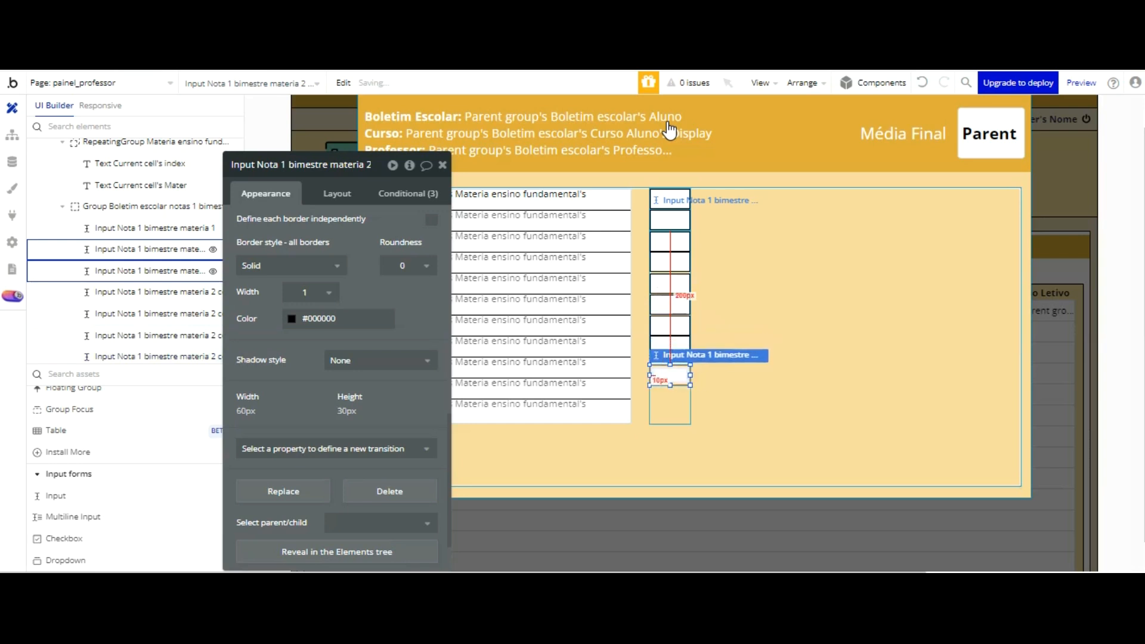
key("Down")
key("Down")
key("Down")
key("Down")
key("Down")
key("Down")
key("Down")
key("Down")
key("Down")
key("Down")
key("Down")
key("Down")
key("Down")
key("Down")
key("Down")
key("Down")
key("Down")
key("Down")
key("Down")
key("Down")
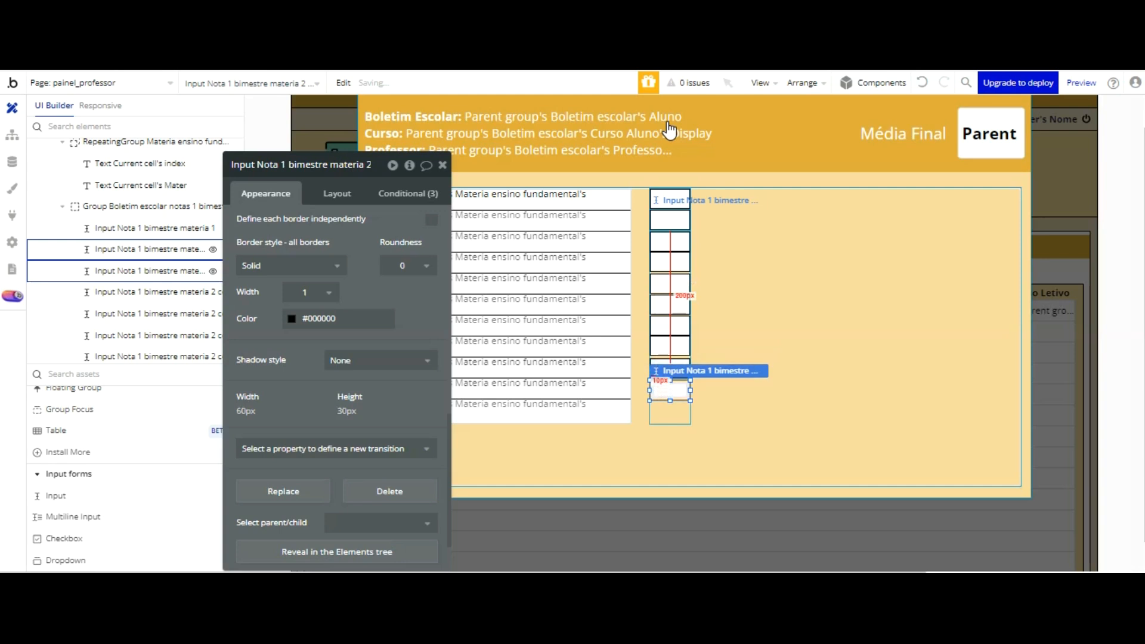
Step: Add an eleventh grade input and place it at the bottom edge of the grades group
key("Down")
key("Down")
key("Down")
key("Down")
key("Down")
key("Down")
key("Down")
key("Down")
key("Down")
key("Down")
key("Down")
key("Down")
key("Down")
key("Down")
key("Down")
key("Down")
key("Down")
key("Down")
key("Down")
key("Down")
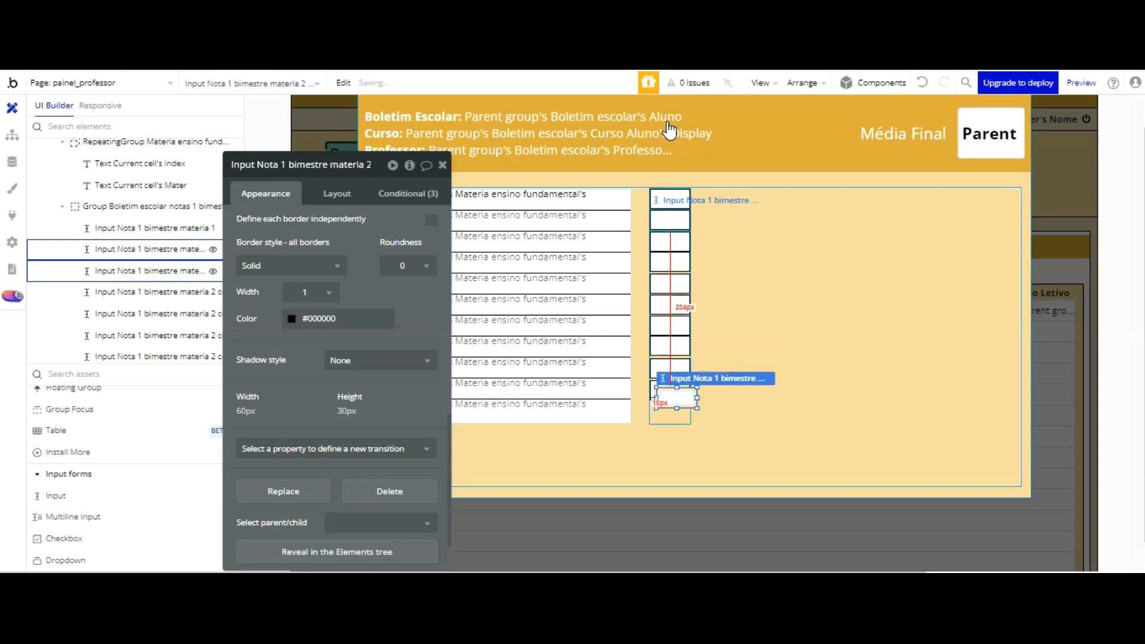
key("Down")
key("Down")
key("Down")
key("Down")
key("Down")
key("Down")
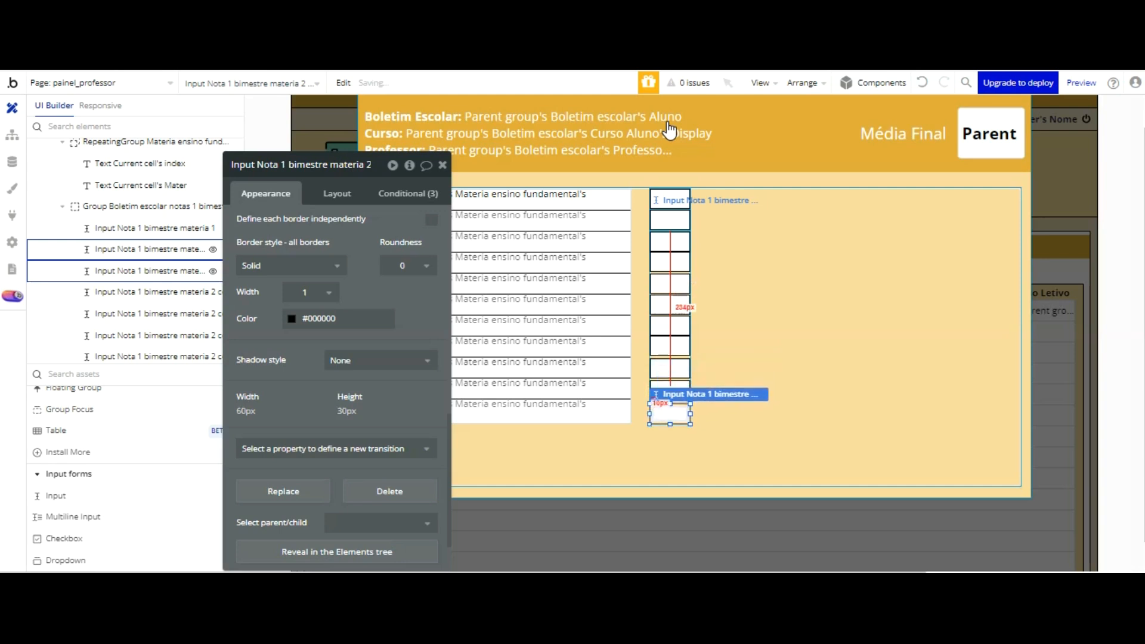
Step: Select all eleven grade inputs in the first-bimester column together
left_click(770, 195)
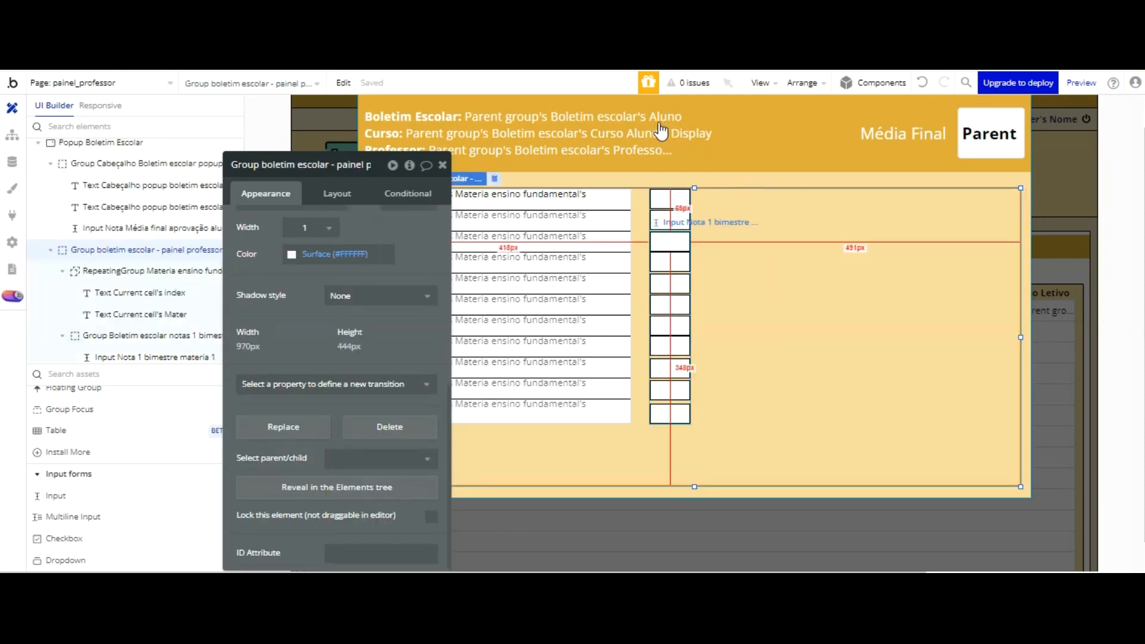
left_click(667, 199)
left_click(669, 220, "shift")
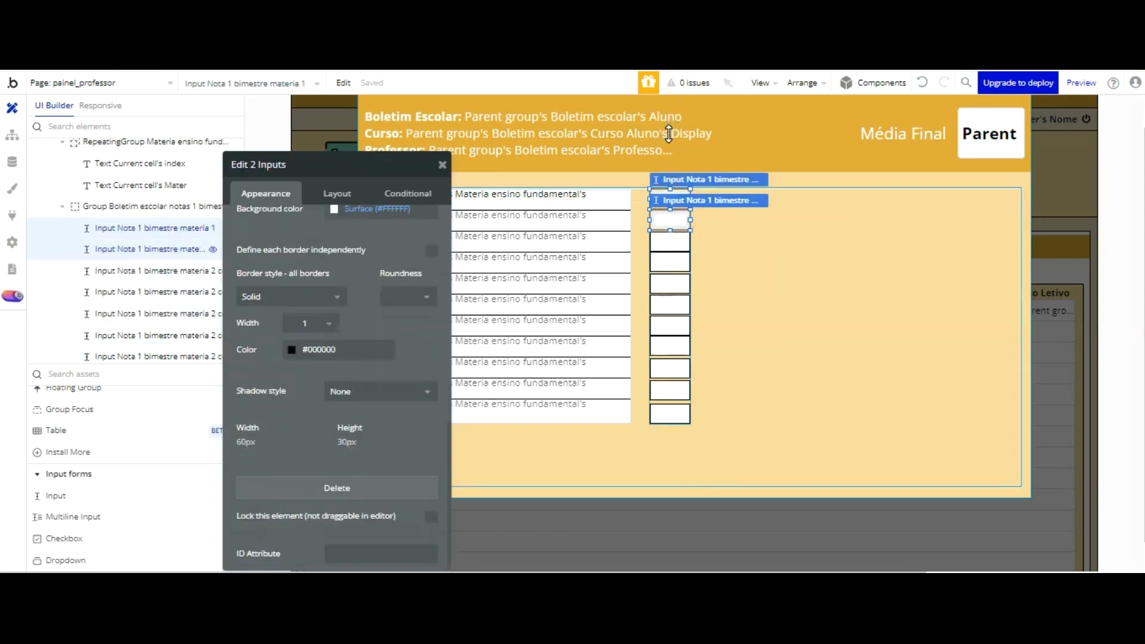
left_click(667, 241, "shift")
left_click(670, 261, "shift")
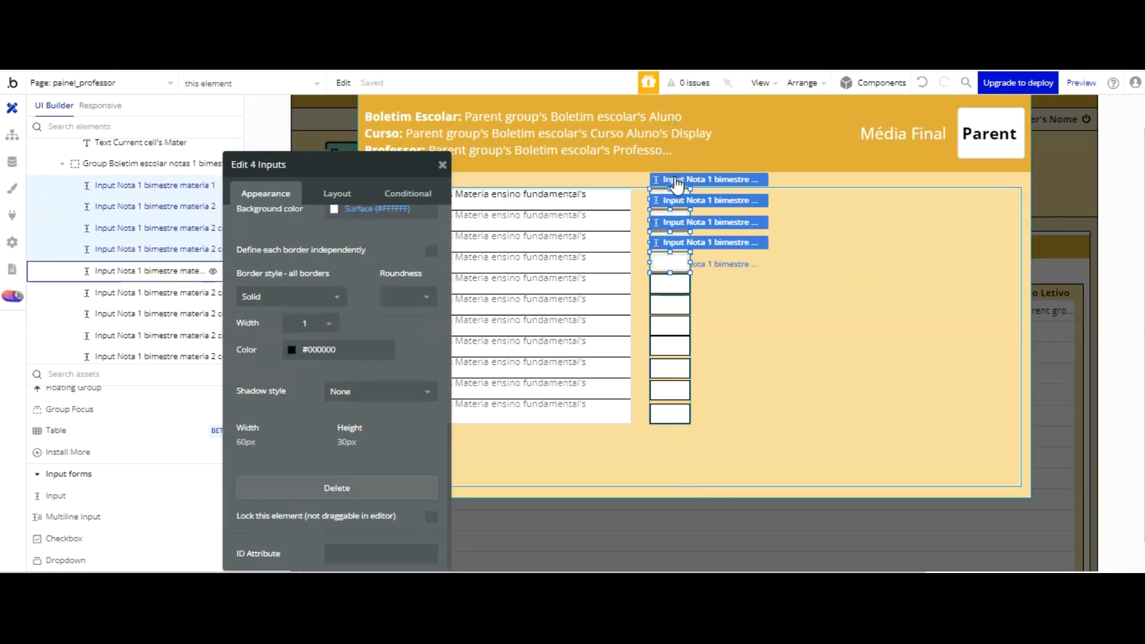
left_click(672, 282, "shift")
left_click(677, 305, "shift")
left_click(674, 330, "shift")
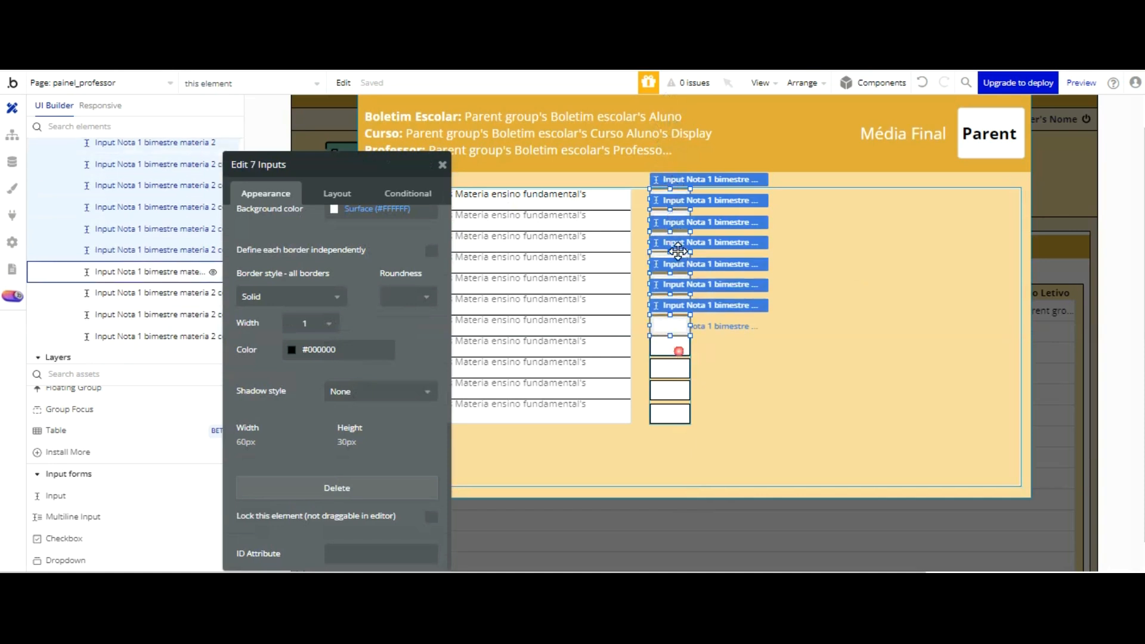
left_click(679, 350, "shift")
left_click(676, 371, "shift")
left_click(671, 392, "shift")
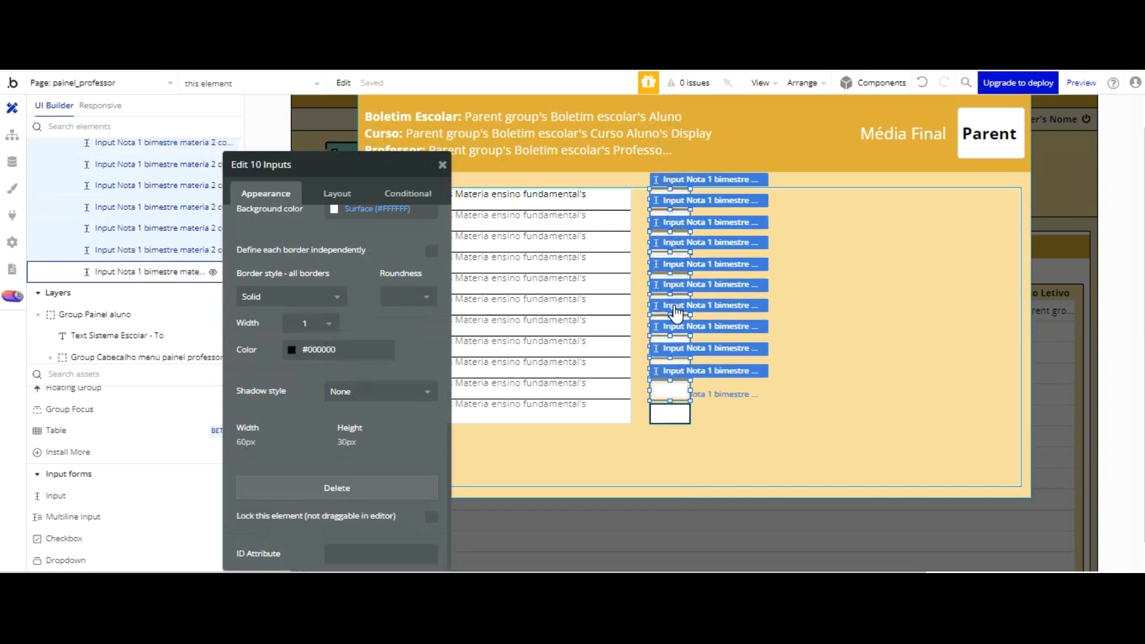
left_click(669, 413, "shift")
right_click(679, 191)
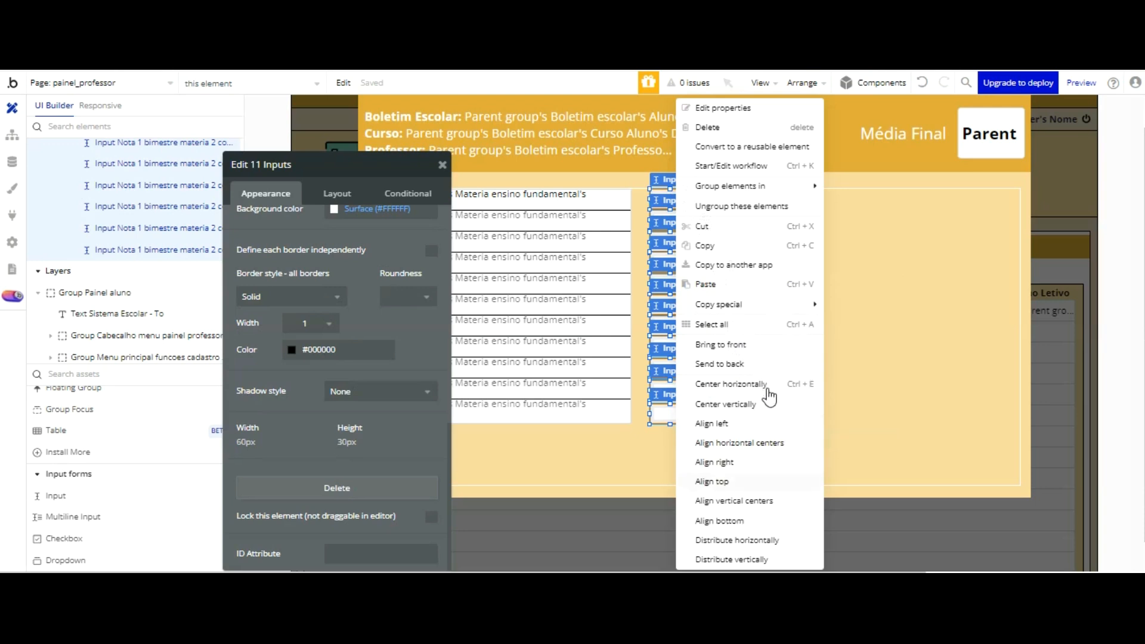
left_click(760, 500)
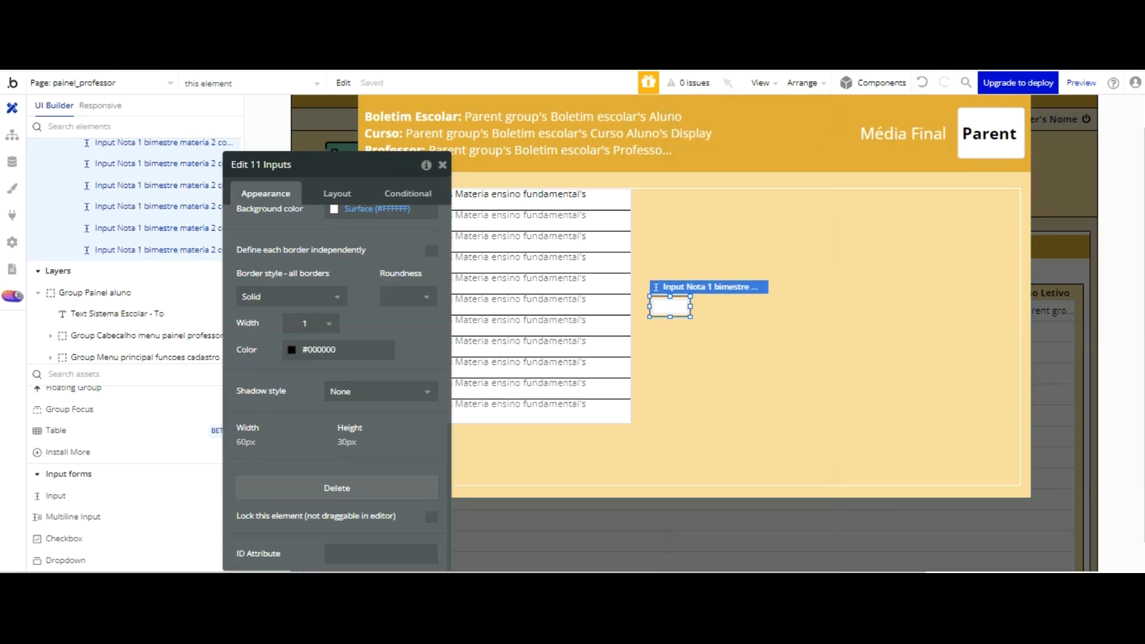
key("ctrl+z")
Step: Distribute the eleven selected grade inputs vertically so that they are evenly spaced in the grades group
right_click(669, 190)
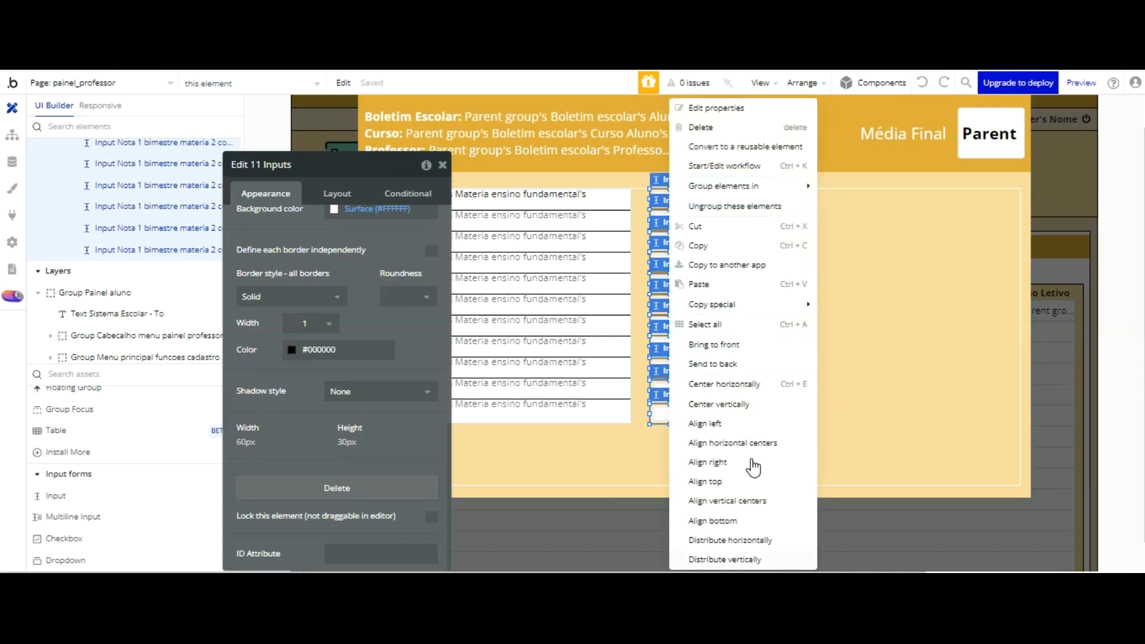
left_click(749, 558)
left_click(849, 302)
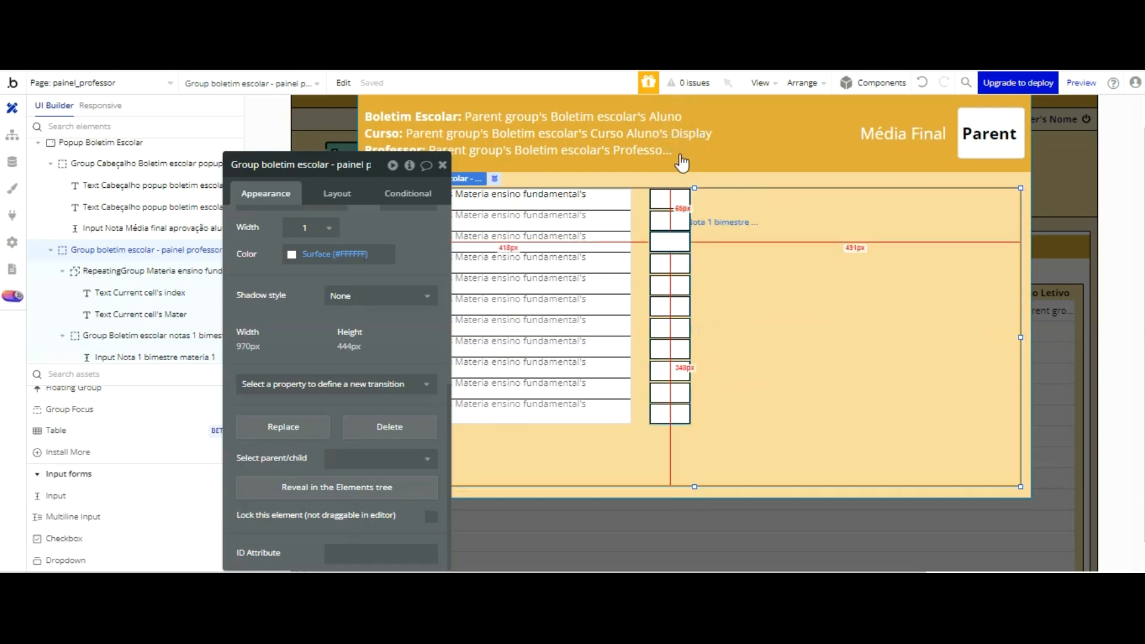
Step: Nudge the second to sixth first-bimester grade inputs up individually to line them up with their subject rows
left_click(671, 280)
left_click(721, 188)
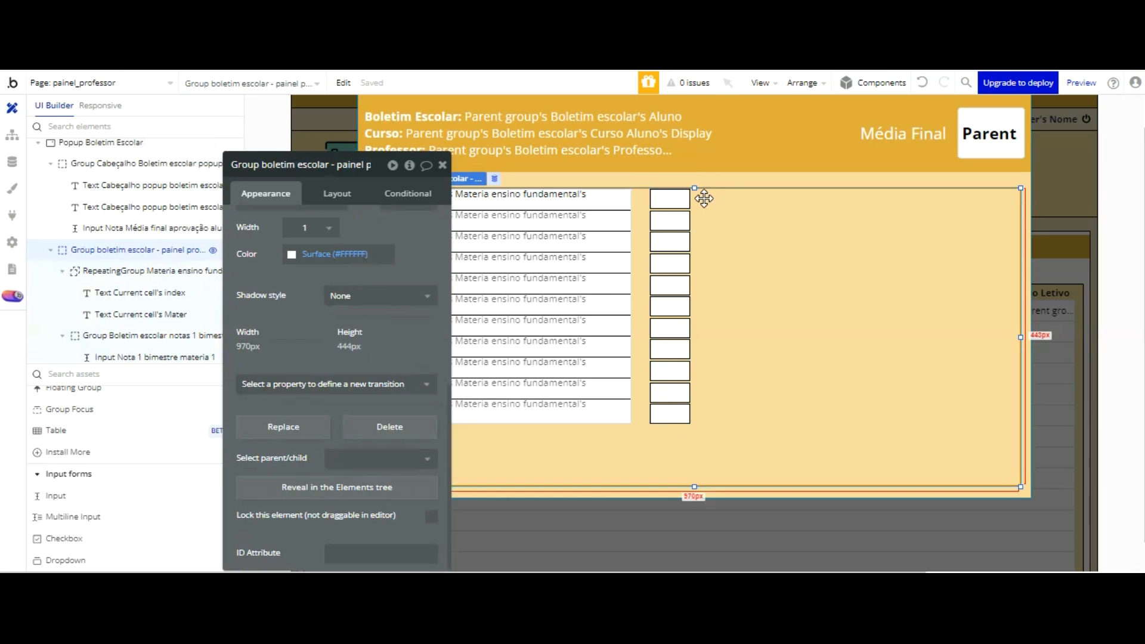
left_click(671, 222)
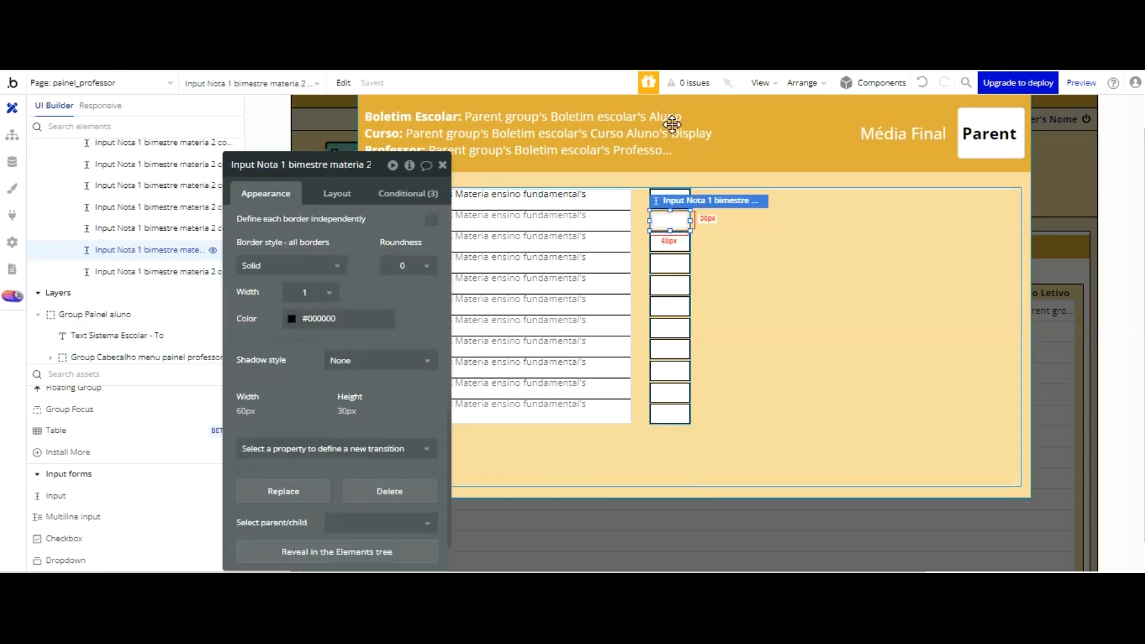
left_click(670, 243)
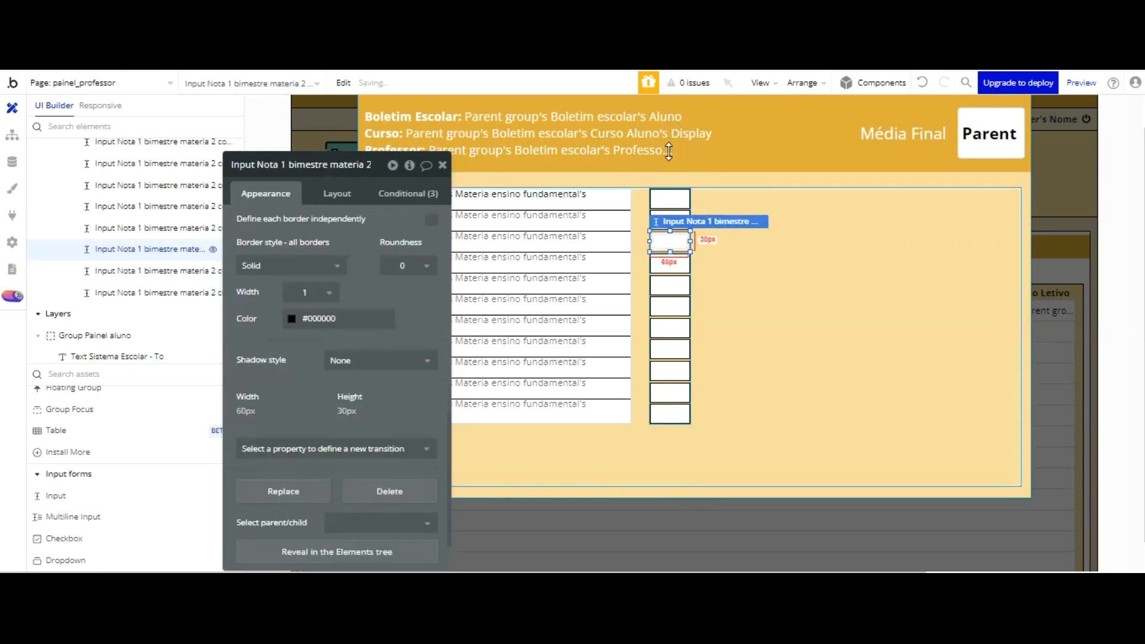
left_click(670, 285)
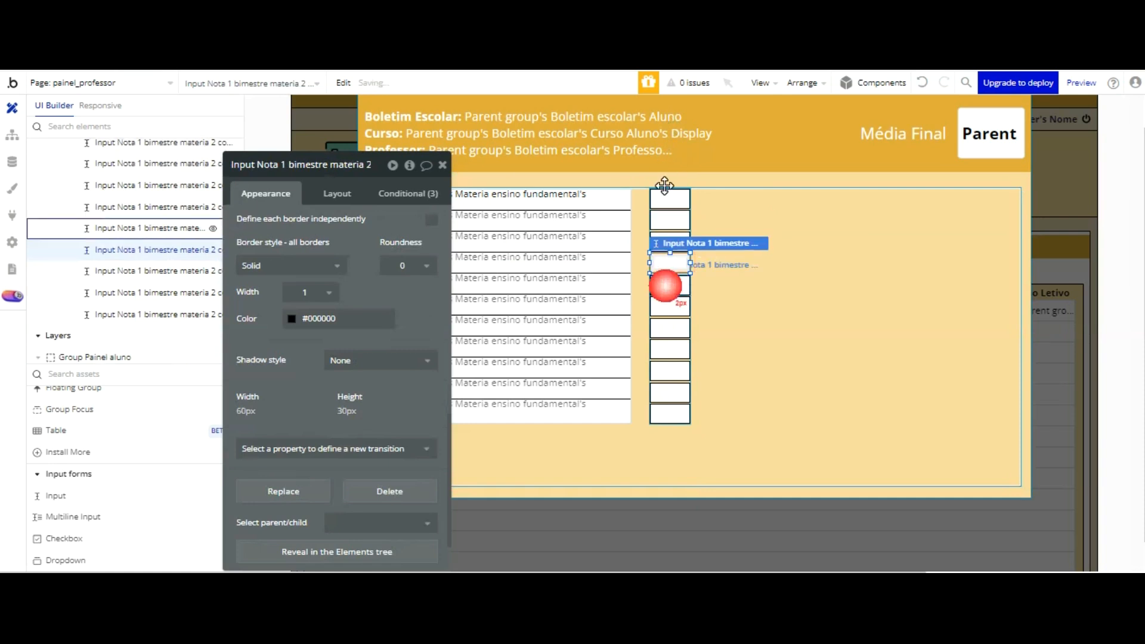
left_click(670, 305)
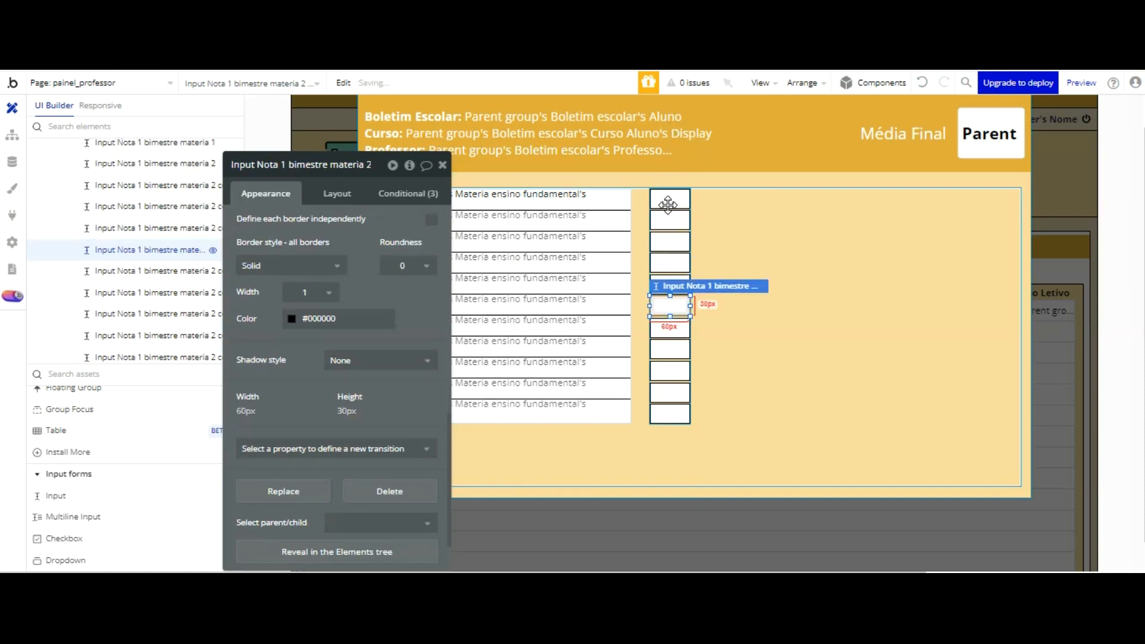
left_click(735, 315)
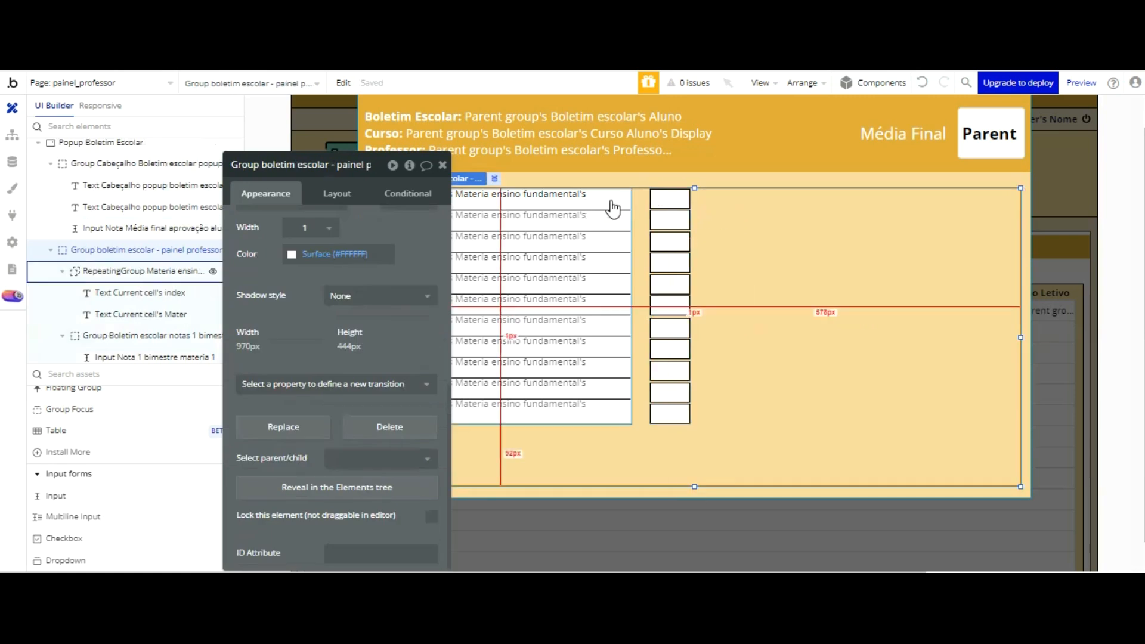
Step: Nudge the seventh to tenth grade inputs up individually to match their subject rows
left_click(670, 327)
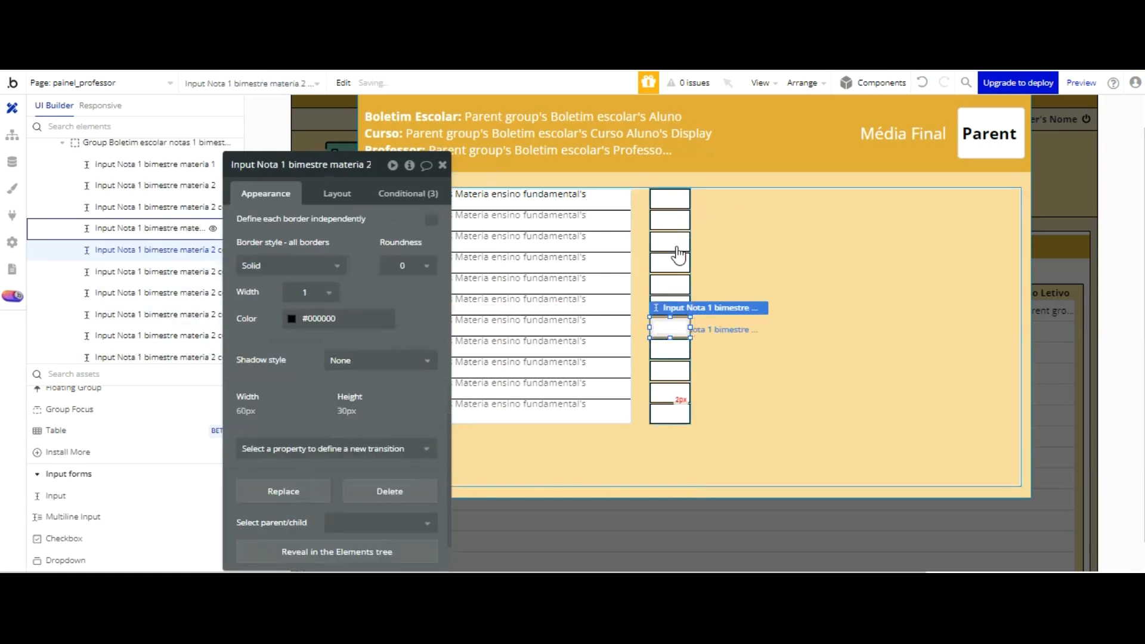
left_click(670, 348)
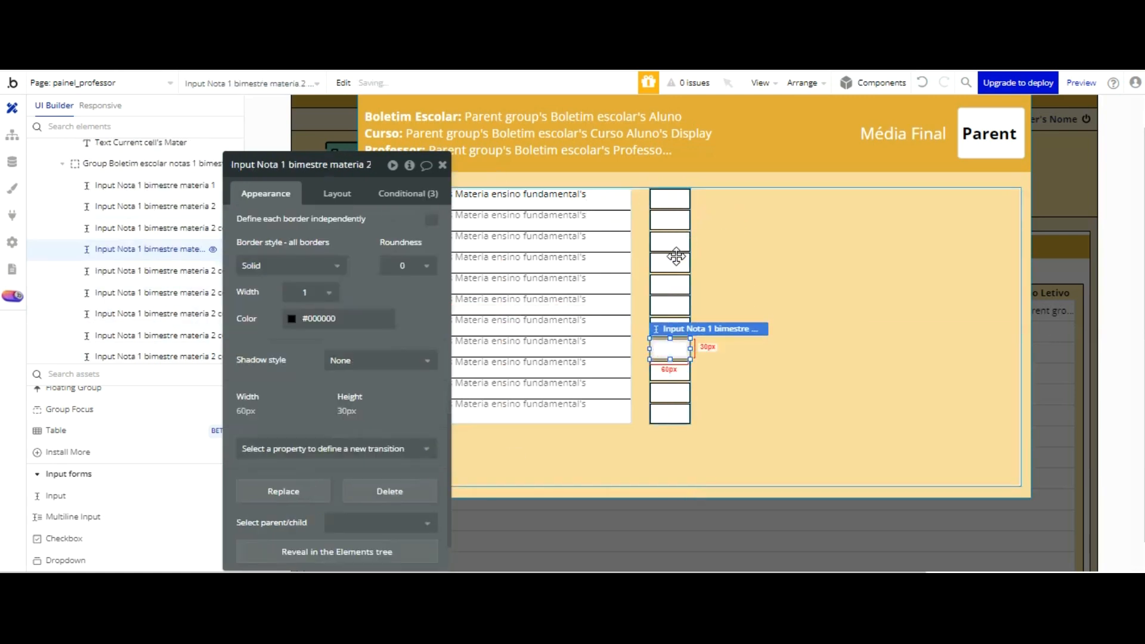
left_click(670, 370)
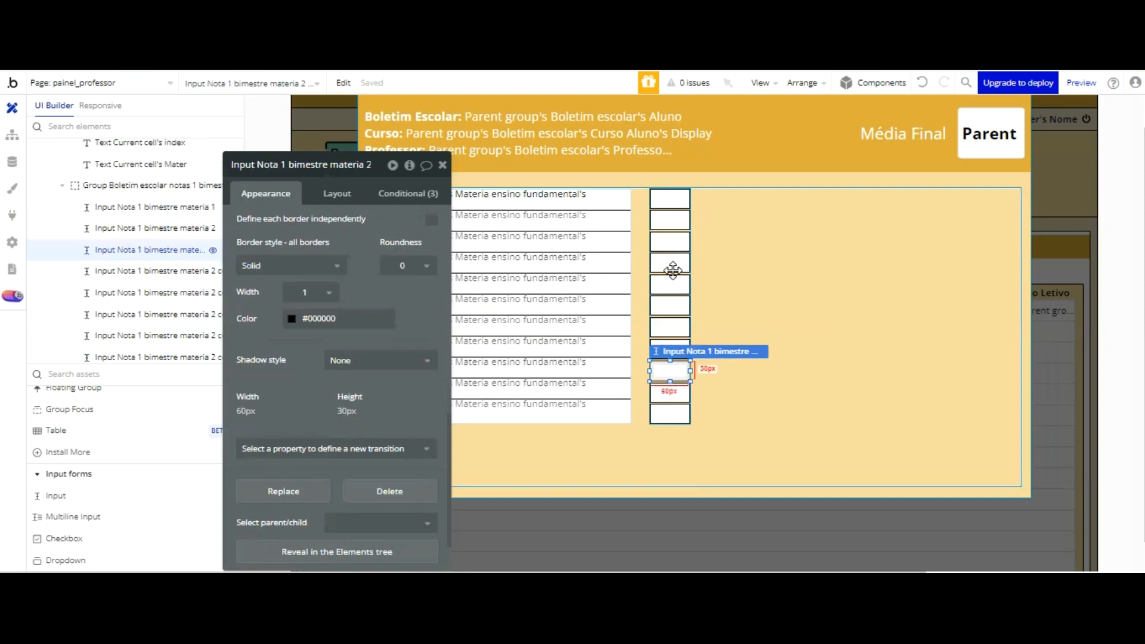
left_click(670, 392)
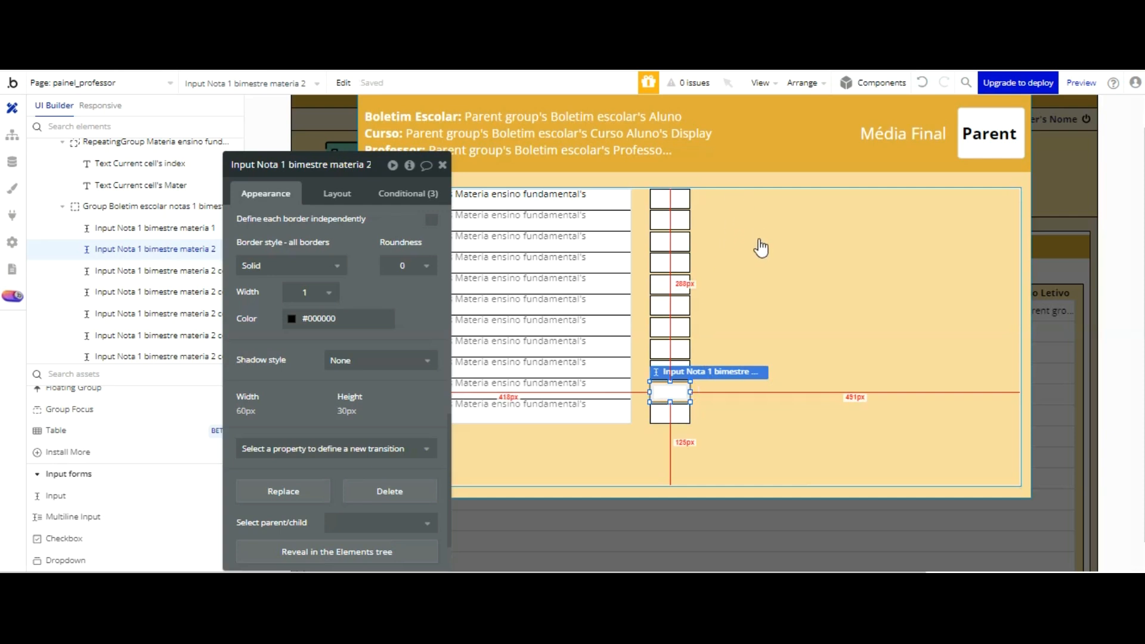
left_click(801, 276)
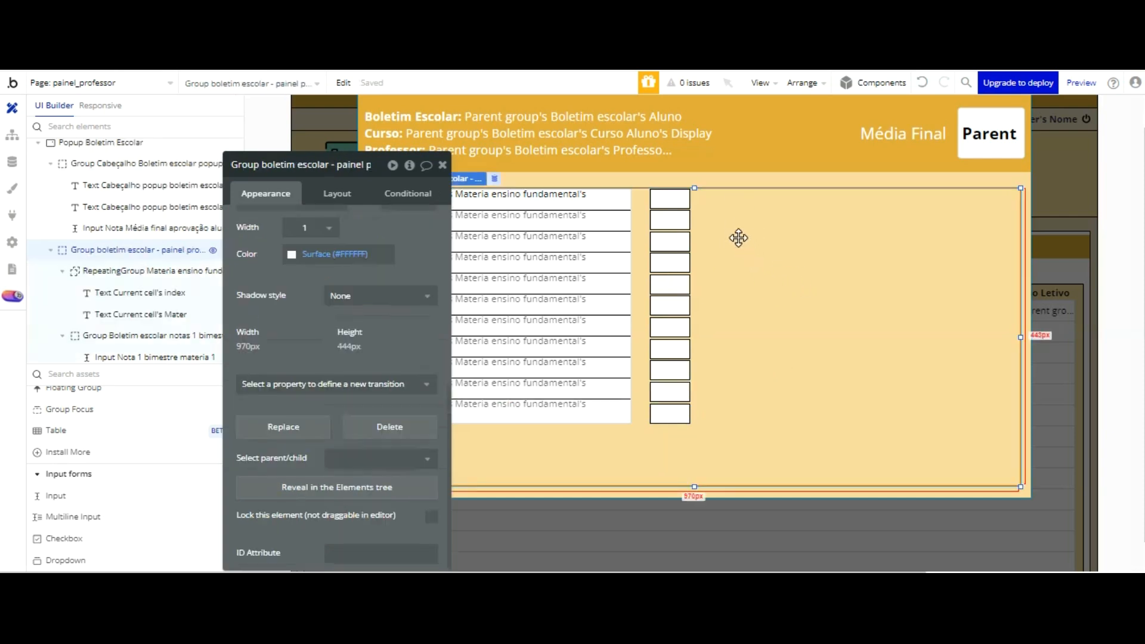
Step: Set the border color of the subject repeating group to #000000 with 100% opacity
left_click(603, 297)
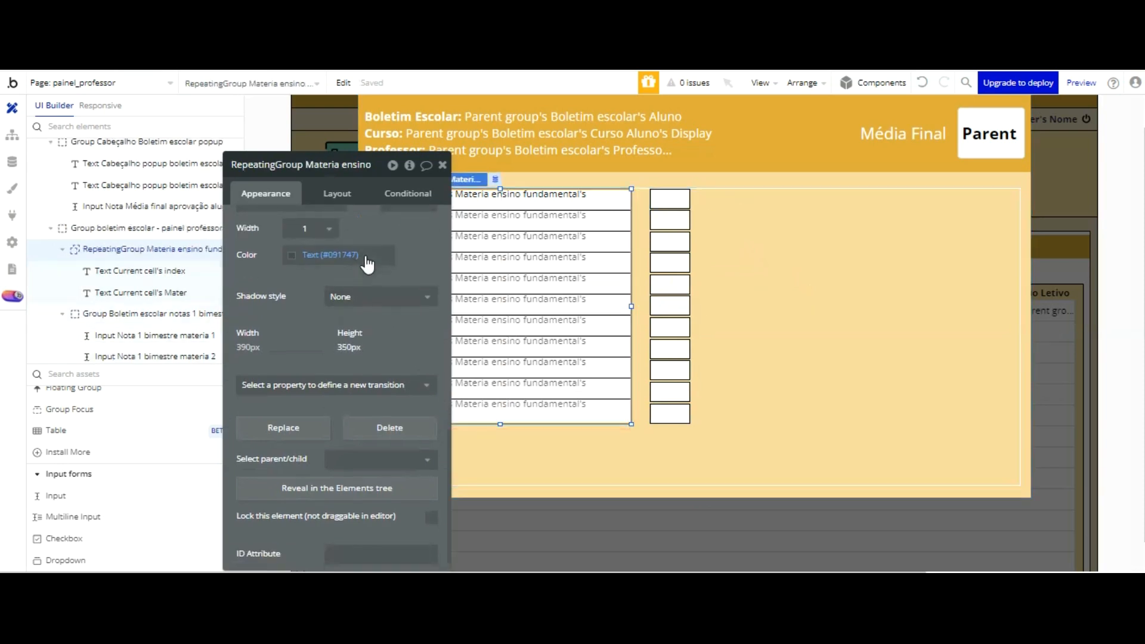
scroll(334, 257, "up", 2)
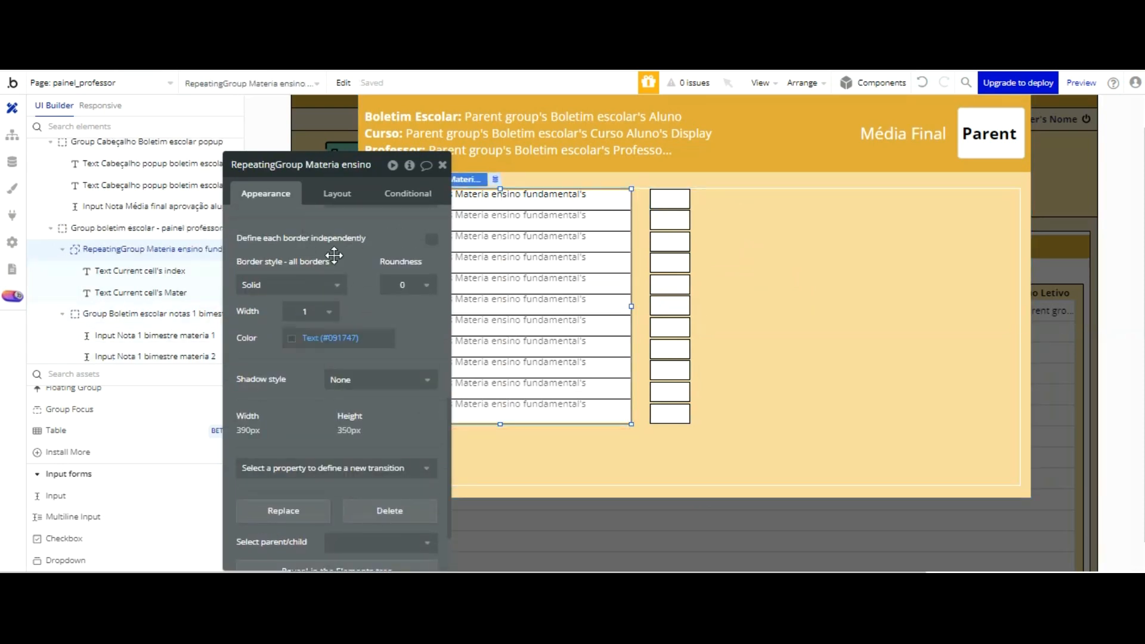
left_click(575, 377)
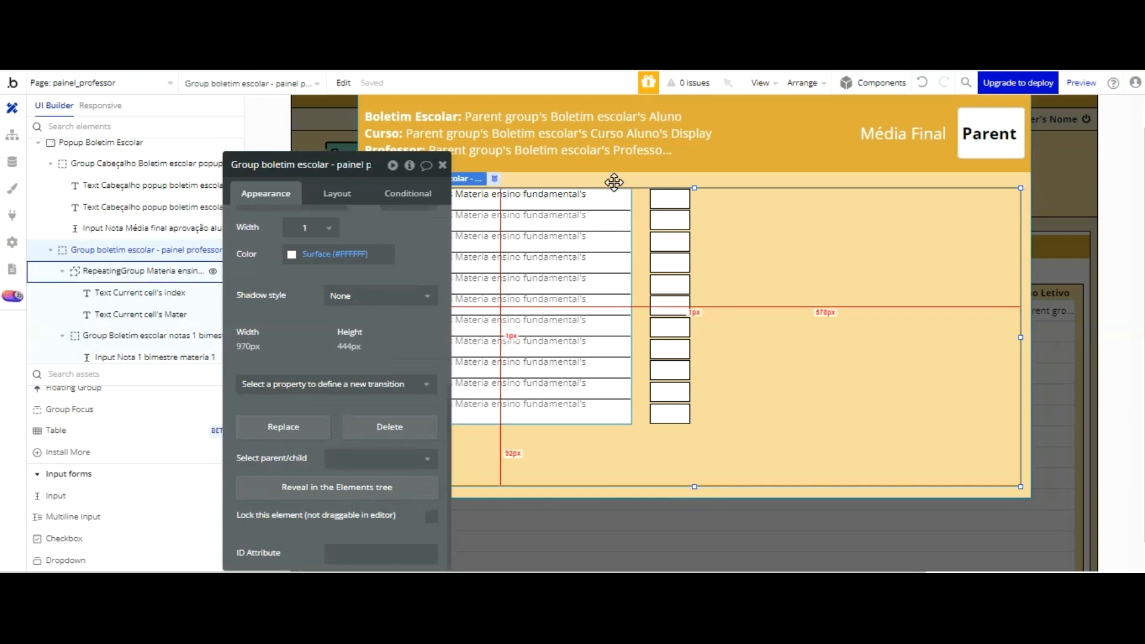
left_click(615, 283)
left_click(292, 342)
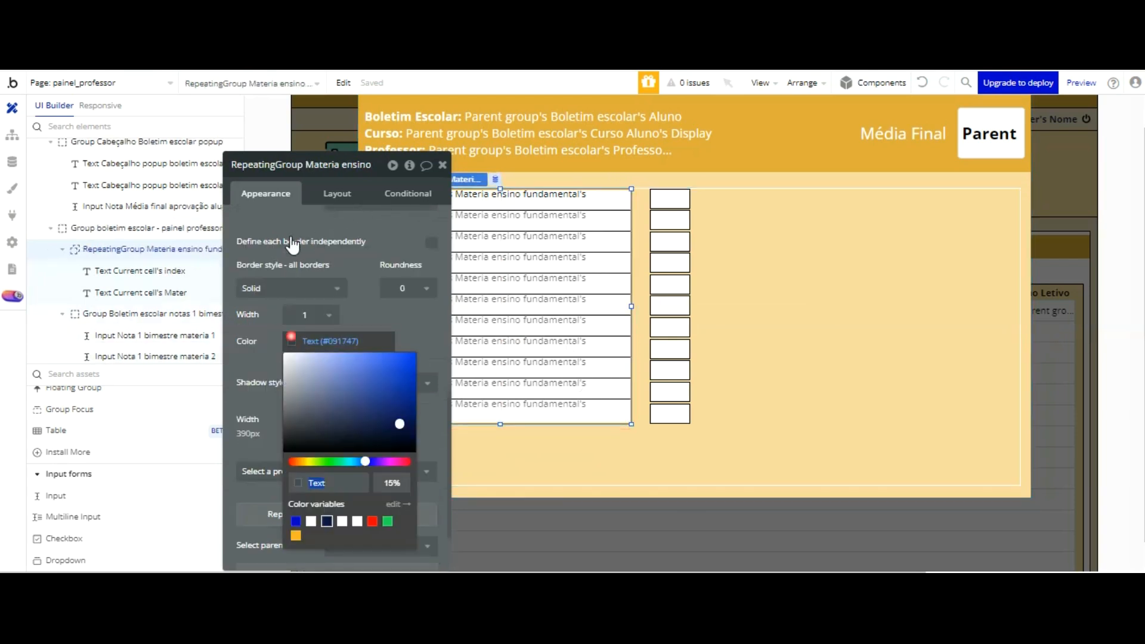
type("#000000")
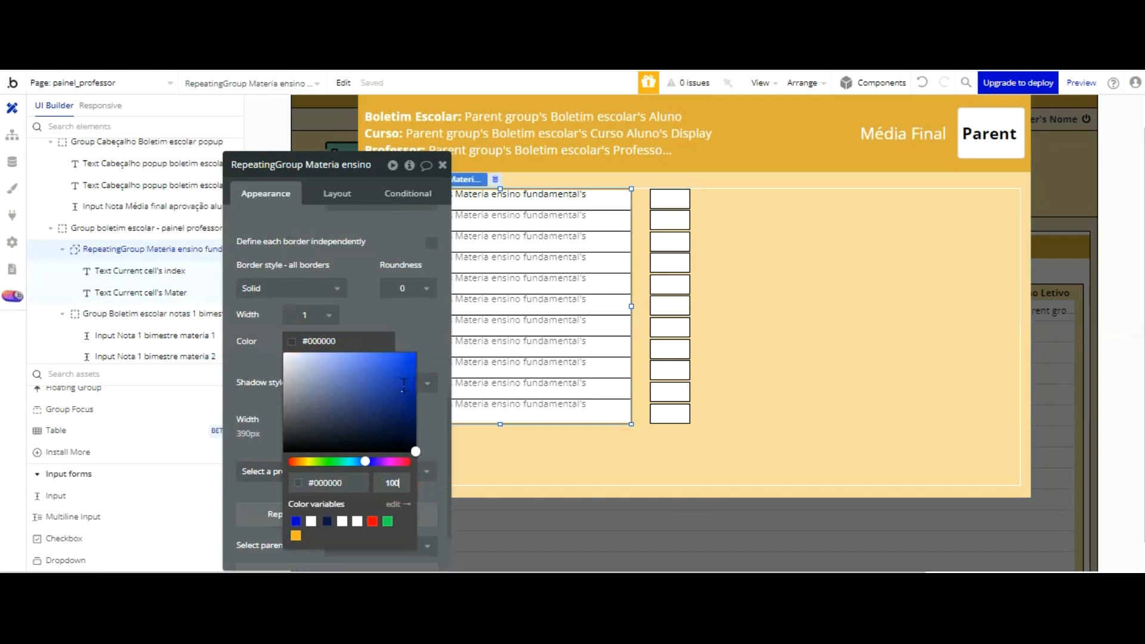
left_click(418, 235)
left_click(756, 338)
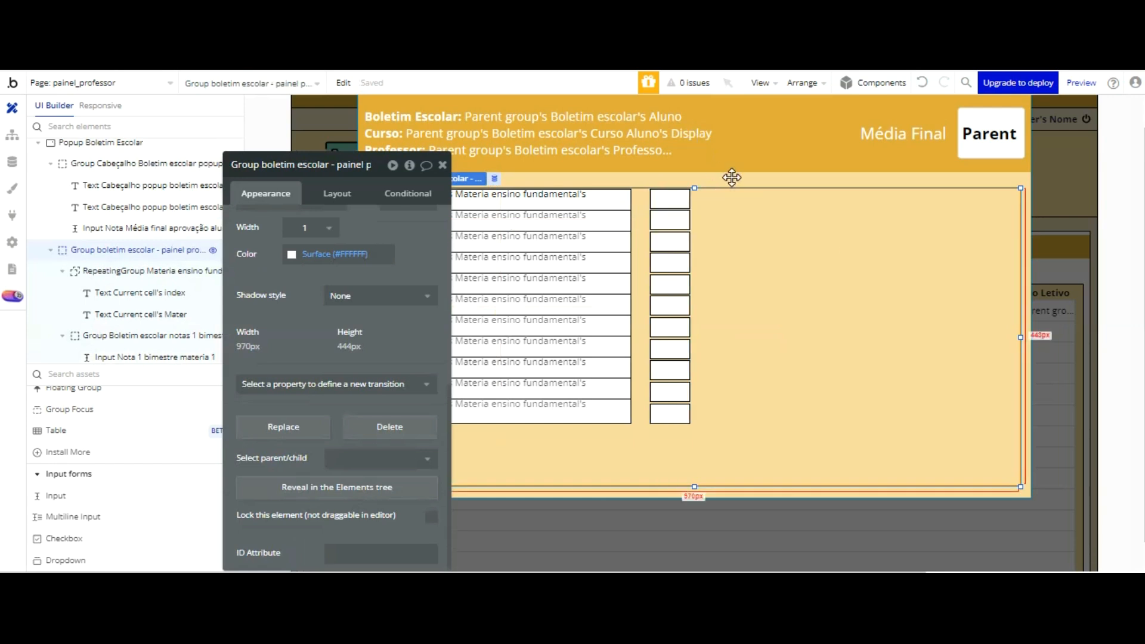
Step: Fine-tune the vertical positions of the second to fifth grade inputs against the borders of the subject rows
left_click(671, 219)
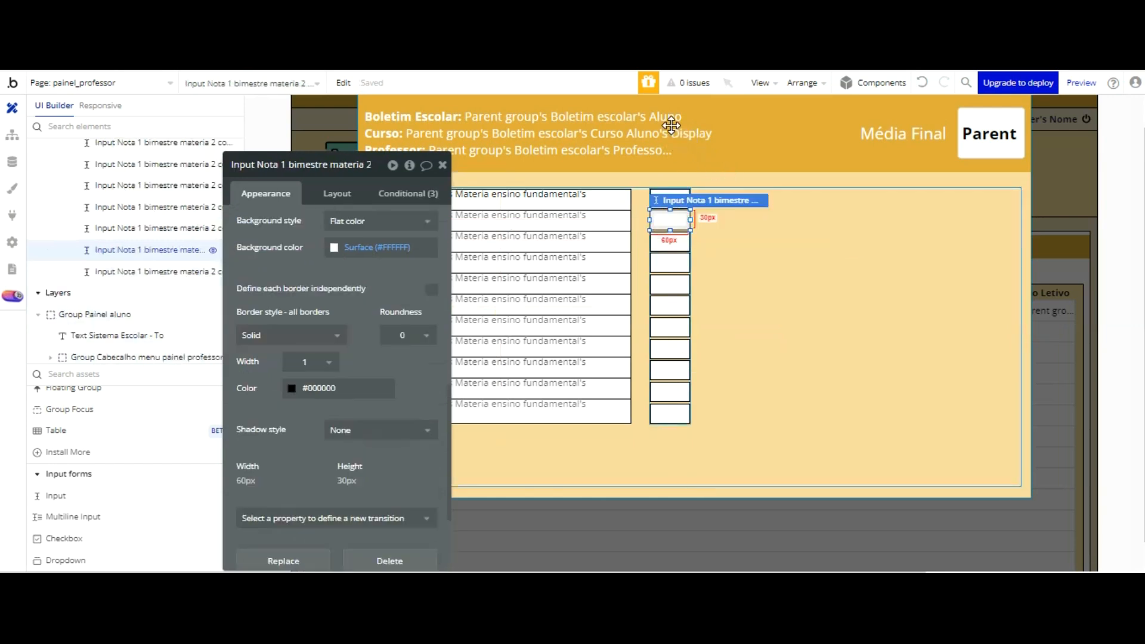
left_click(726, 248)
left_click(679, 221)
left_click(704, 233)
left_click(679, 239)
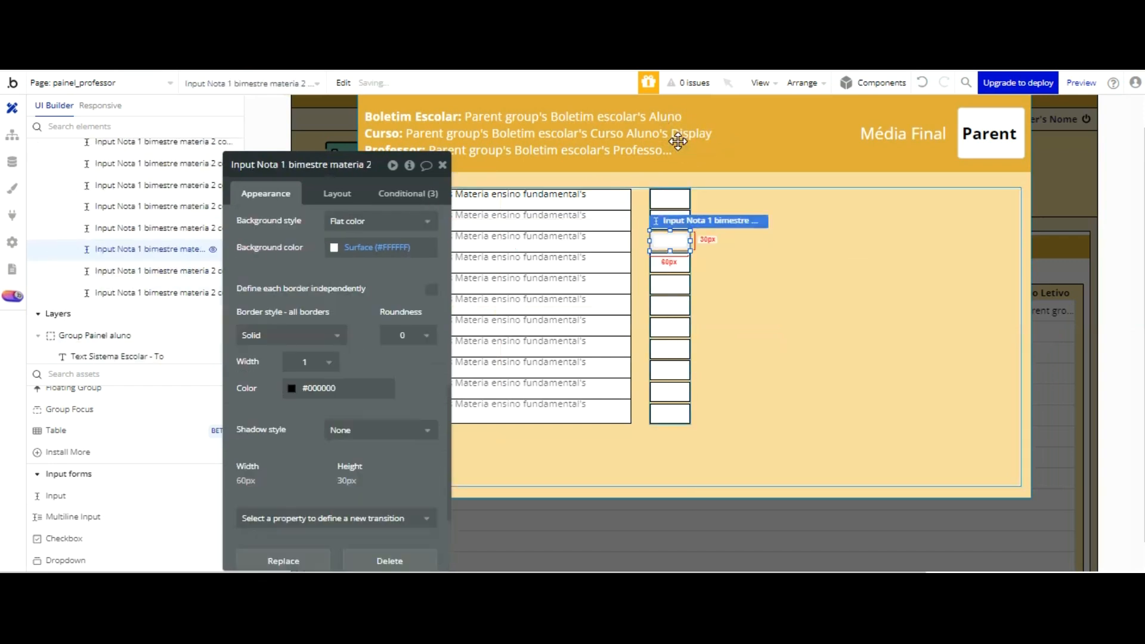
left_click(725, 274)
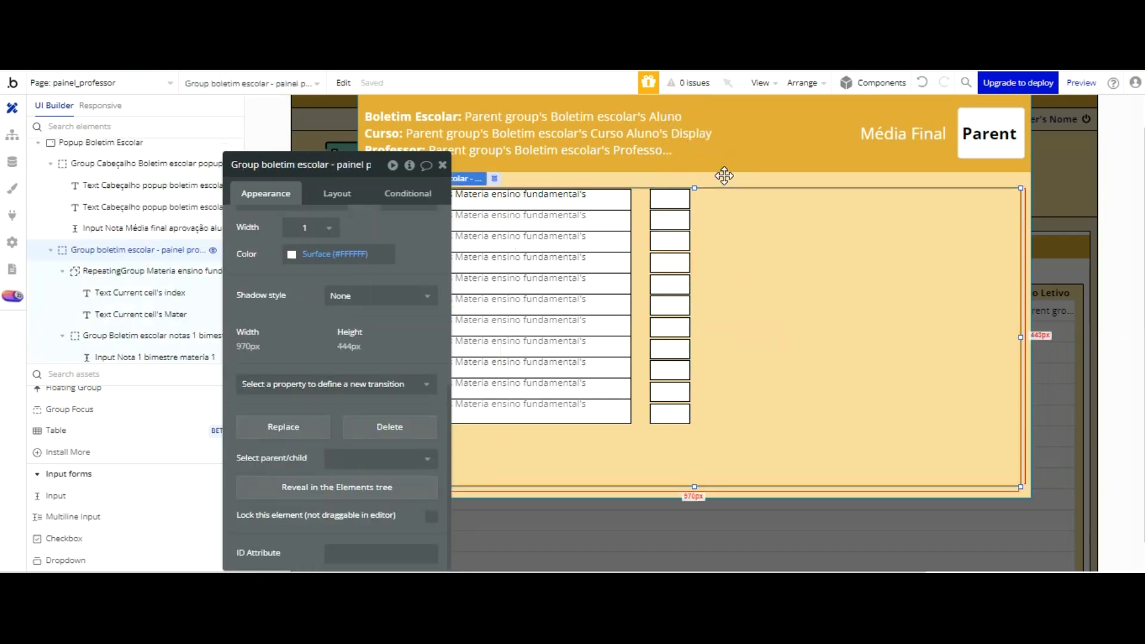
left_click(672, 265)
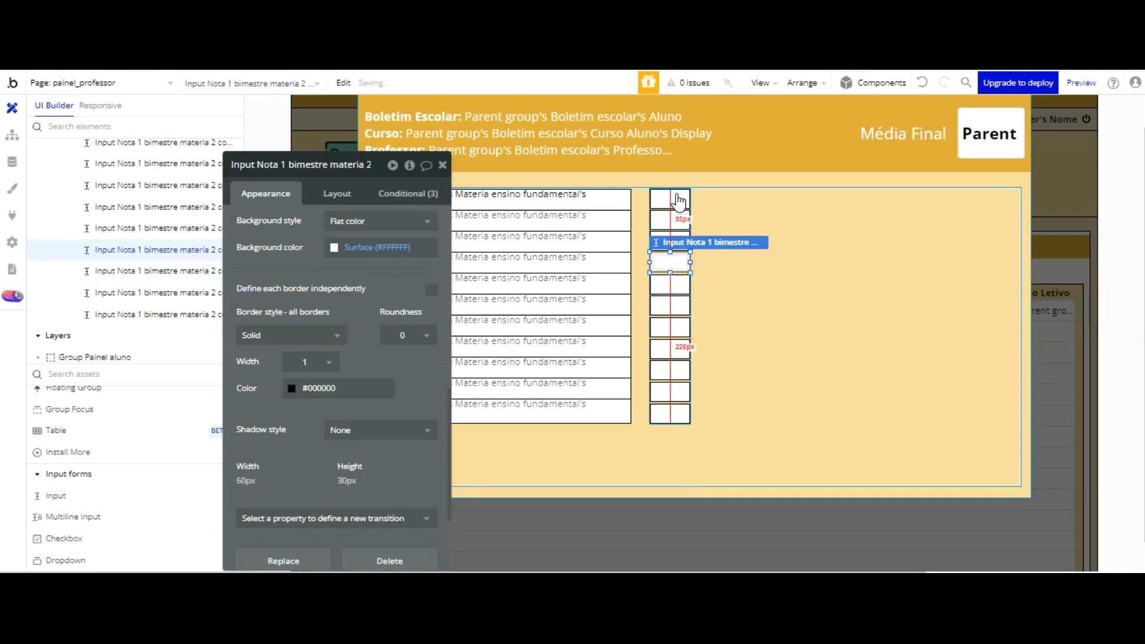
left_click(673, 281)
left_click(732, 203)
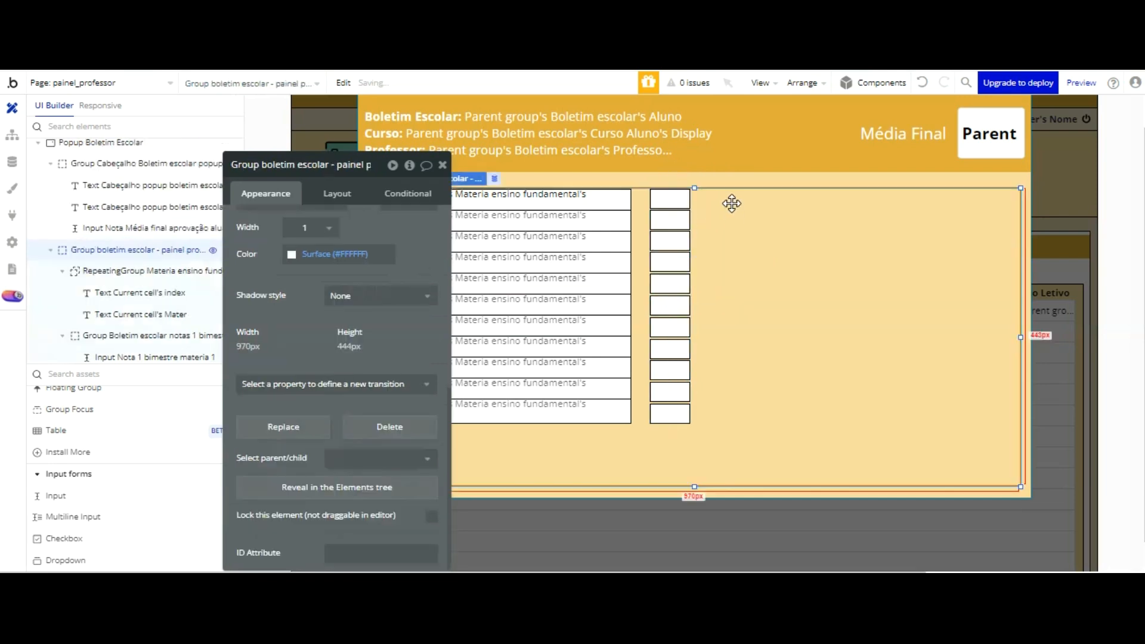
Step: Nudge the fifth, sixth and seventh grade inputs slightly up toward their subject rows
left_click(677, 280)
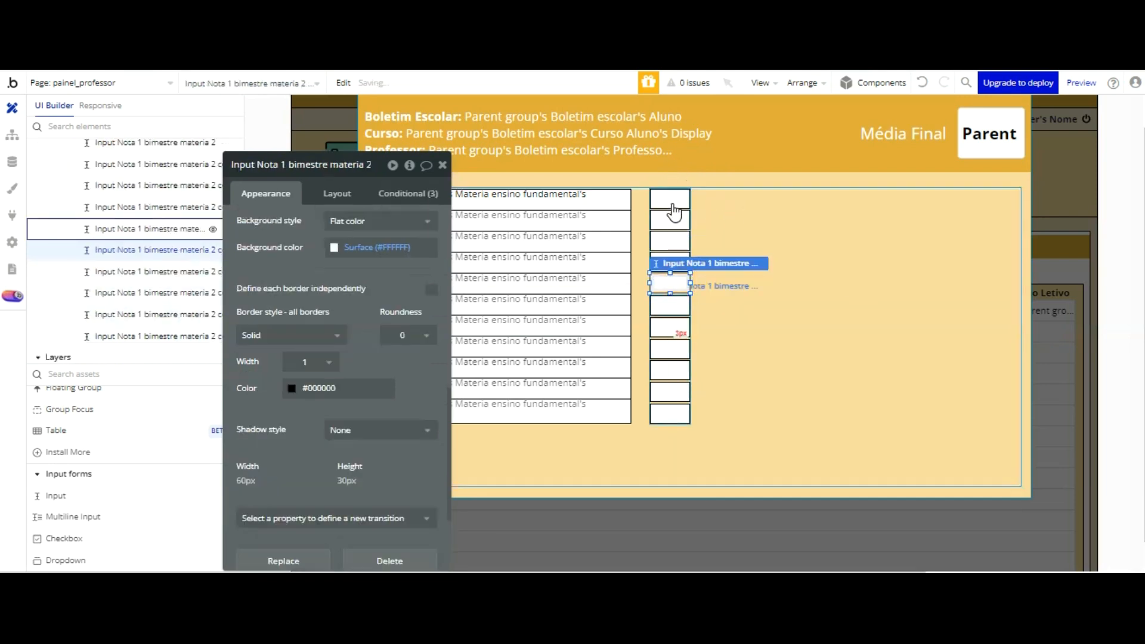
left_click(672, 305)
key("Up")
key("Up")
left_click(720, 321)
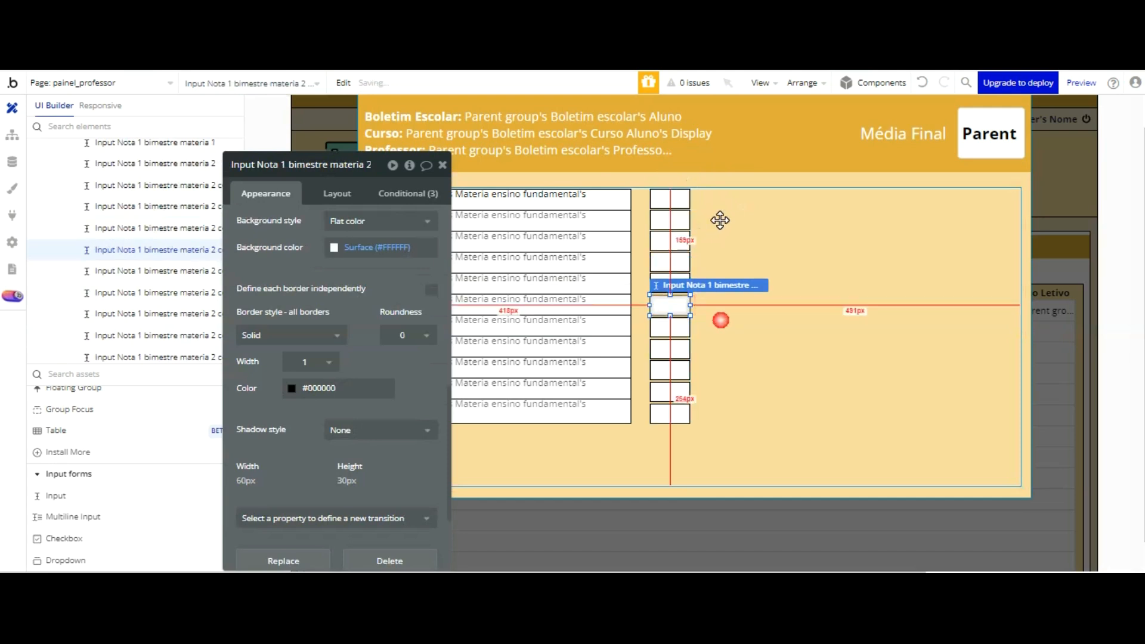
left_click(672, 311)
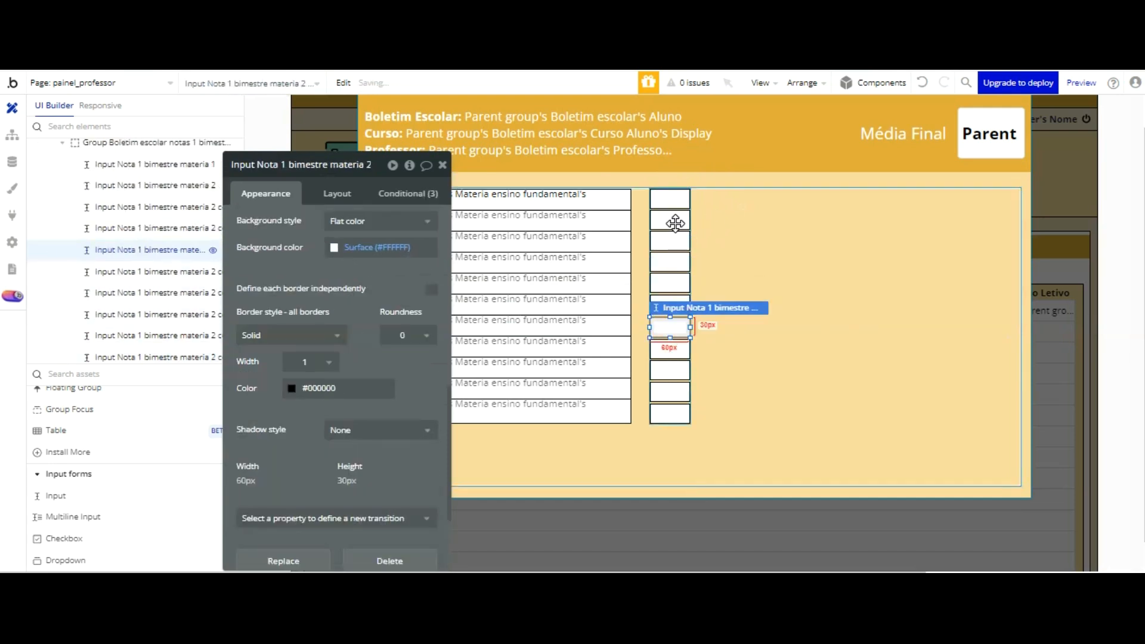
left_click(720, 338)
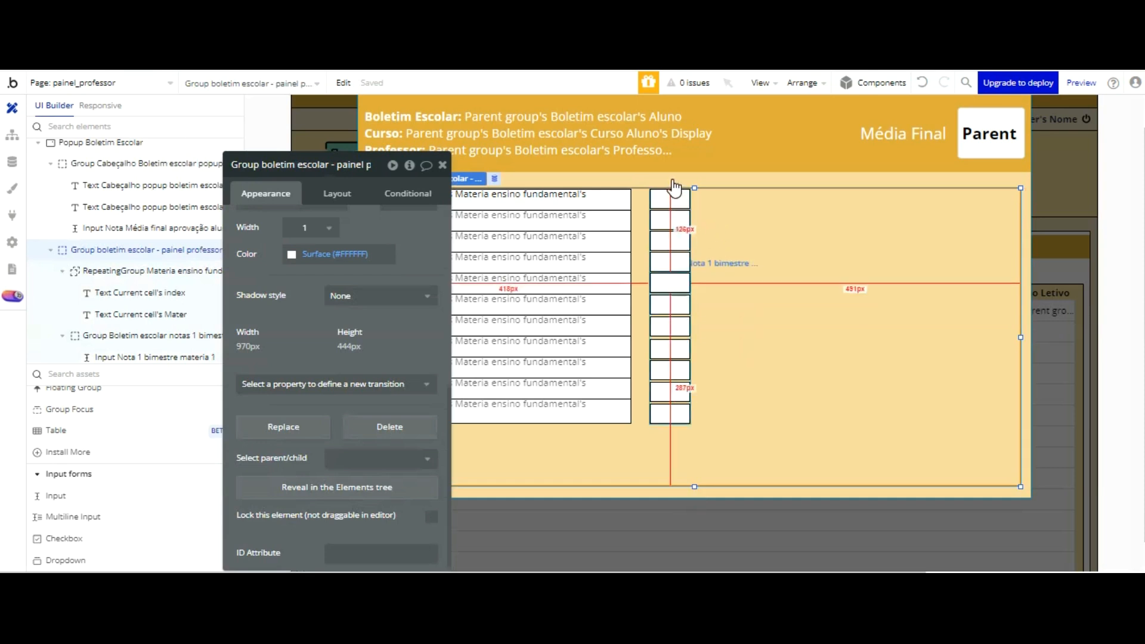
Step: Nudge the fifth and fourth grade inputs down by one step each
left_click(673, 279)
key("Down")
left_click(707, 300)
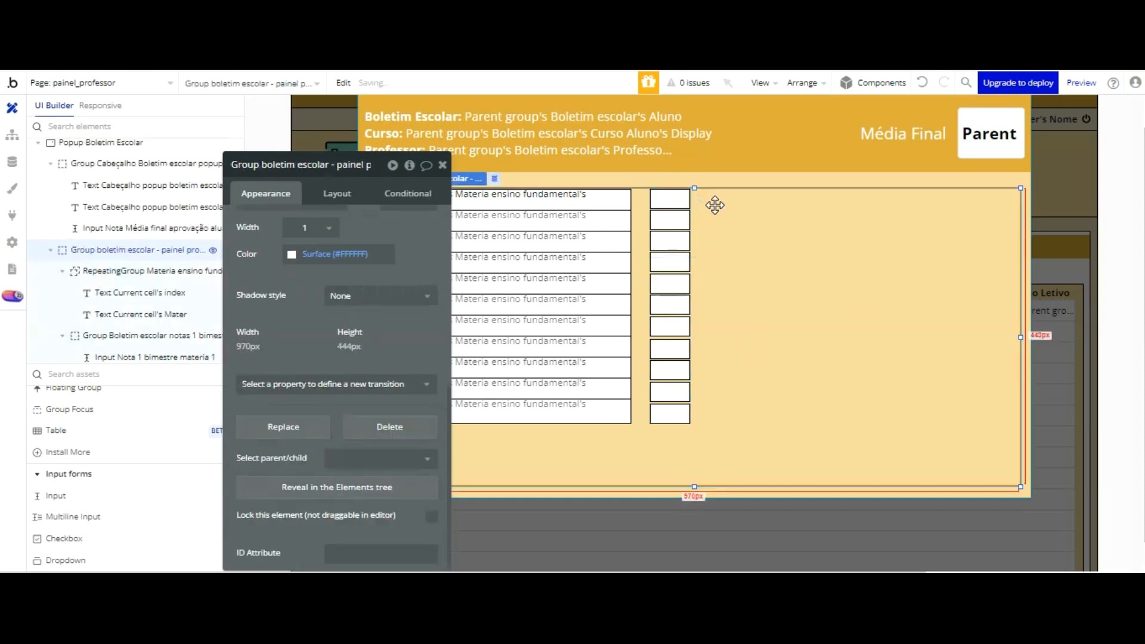
left_click(670, 261)
key("Down")
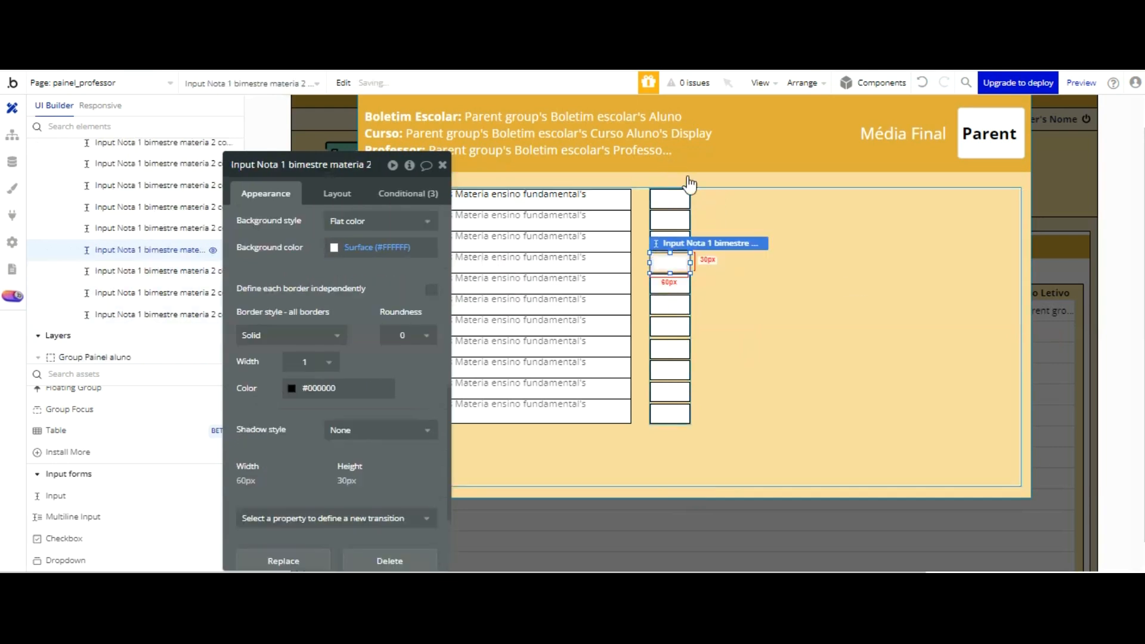
left_click(708, 276)
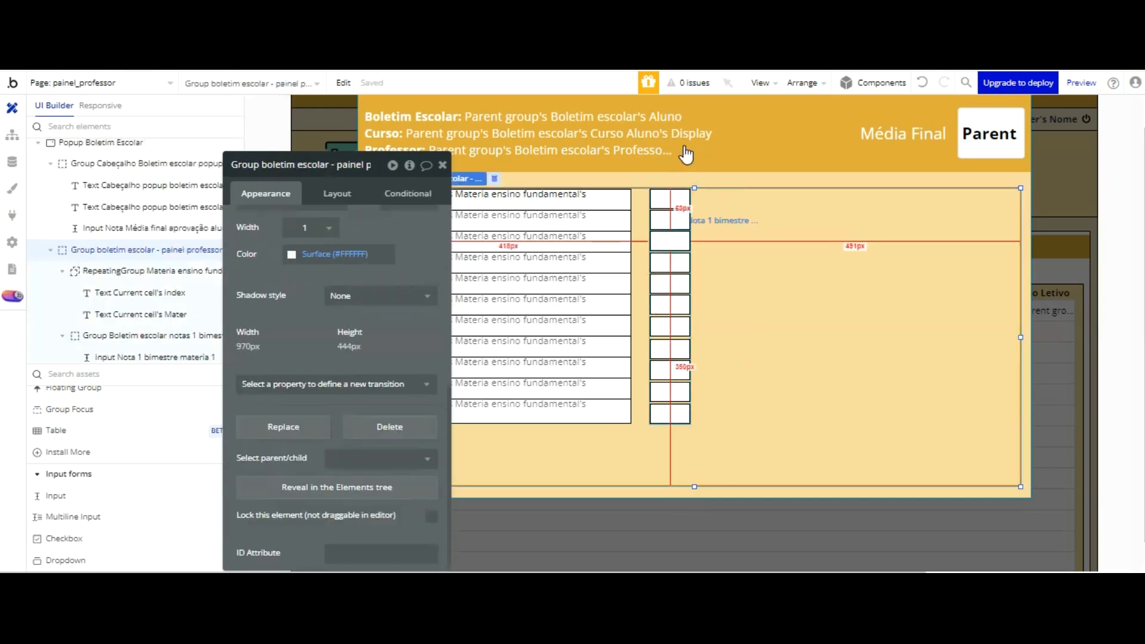
Step: Nudge the third, second and first grade inputs down by one step each
left_click(672, 243)
key("Down")
left_click(718, 247)
left_click(675, 220)
key("Down")
left_click(712, 220)
left_click(679, 197)
key("Down")
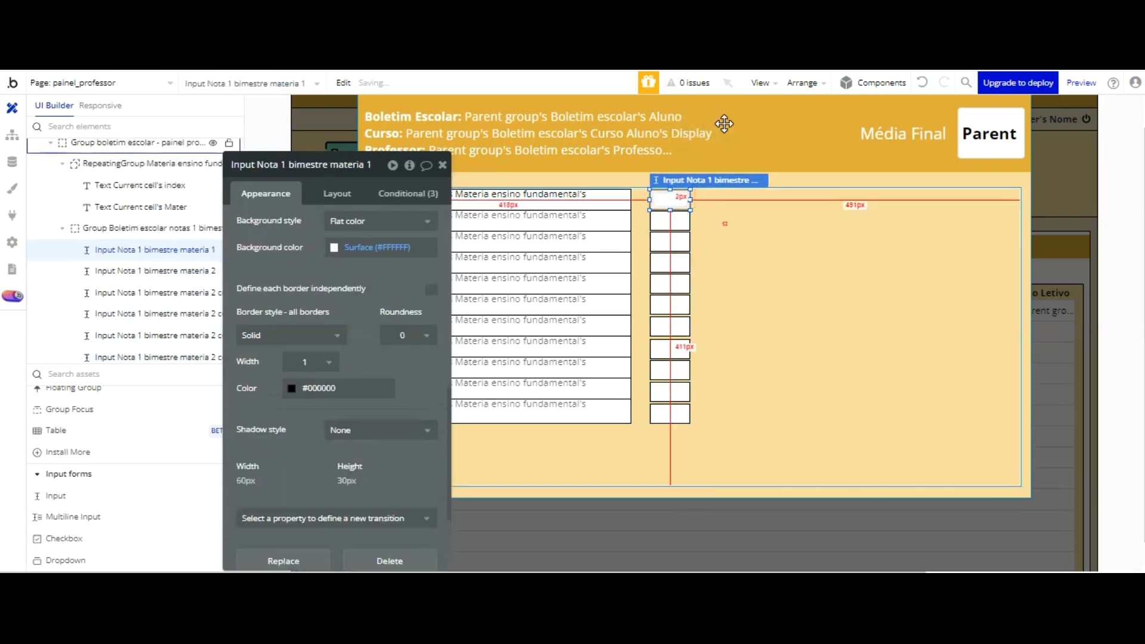
left_click(725, 224)
Step: Nudge the eighth and ninth grade inputs slightly up to align them with their subject rows
left_click(678, 243)
left_click(673, 346)
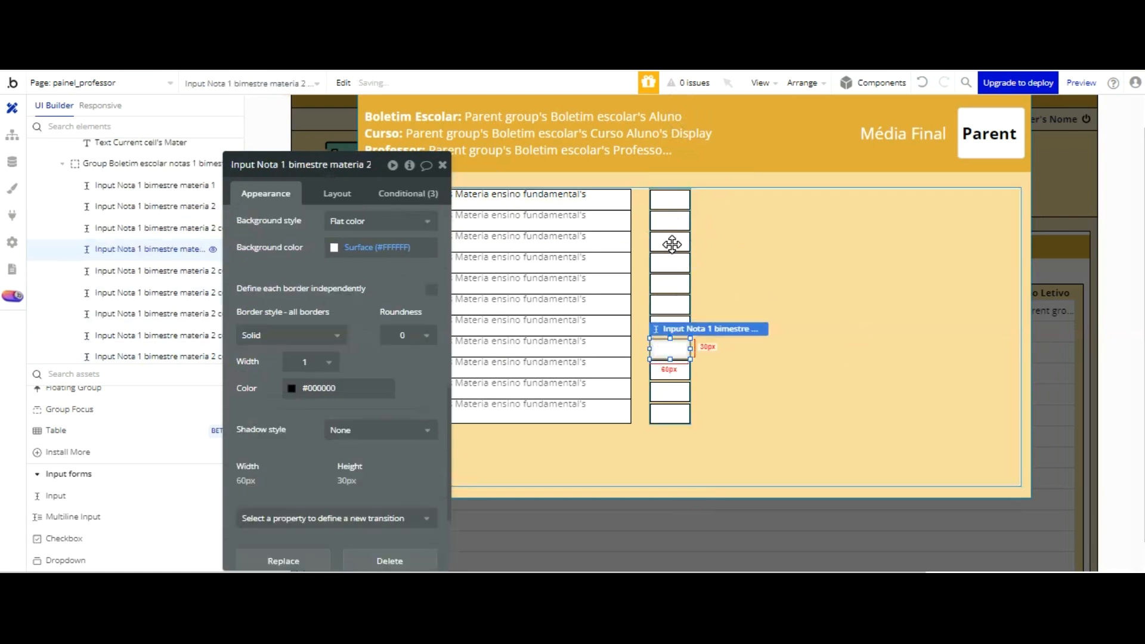
left_click(722, 250)
left_click(674, 343)
left_click(710, 249)
left_click(673, 284)
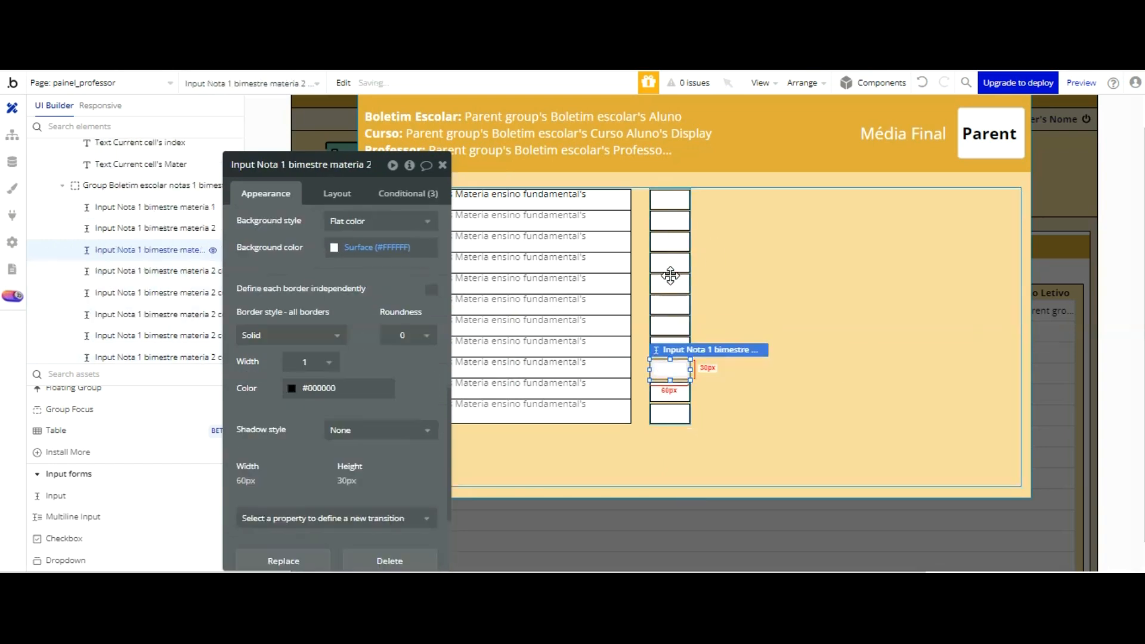
Step: Finish aligning the ninth, tenth and eleventh grade inputs vertically with the last three subject rows
left_click(717, 269)
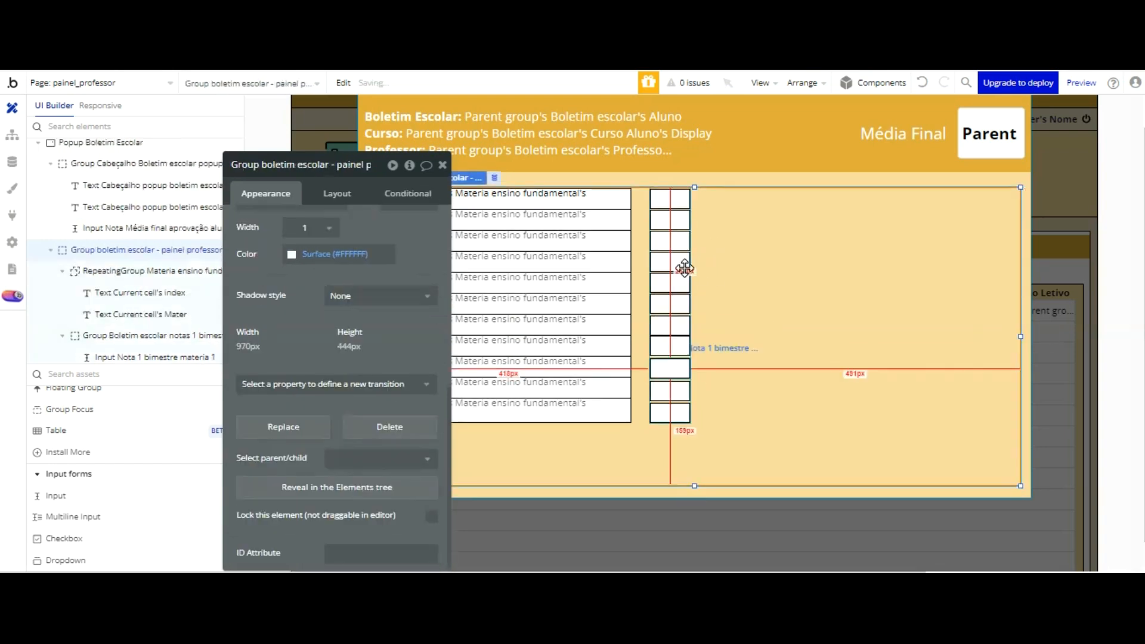
left_click(671, 368)
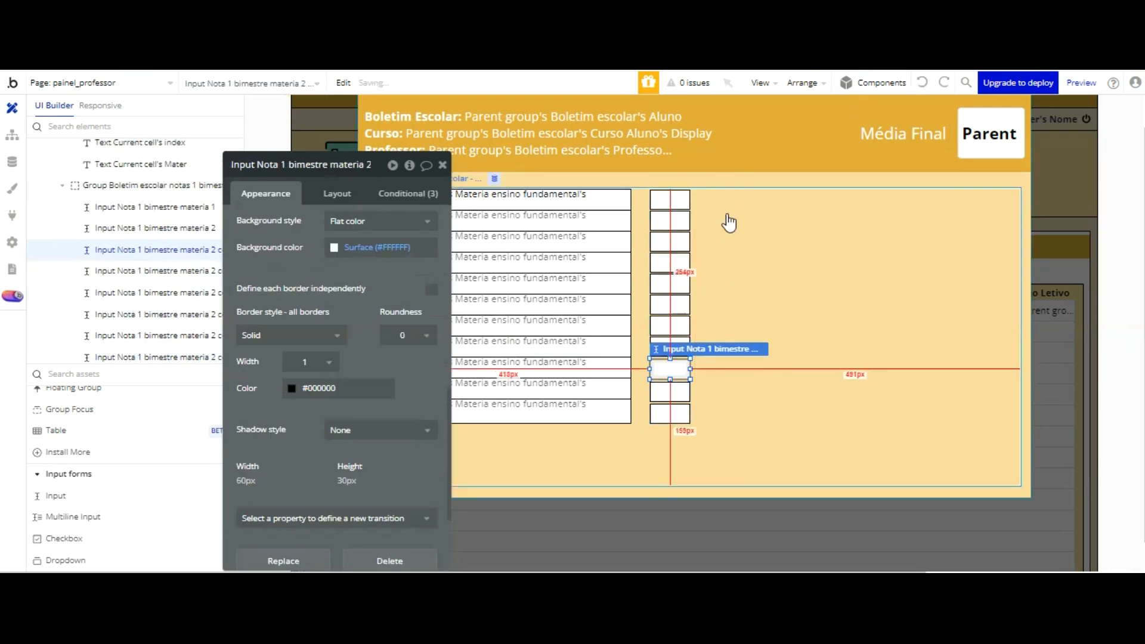
left_click(701, 388)
left_click(671, 391)
left_click(723, 296)
left_click(674, 412)
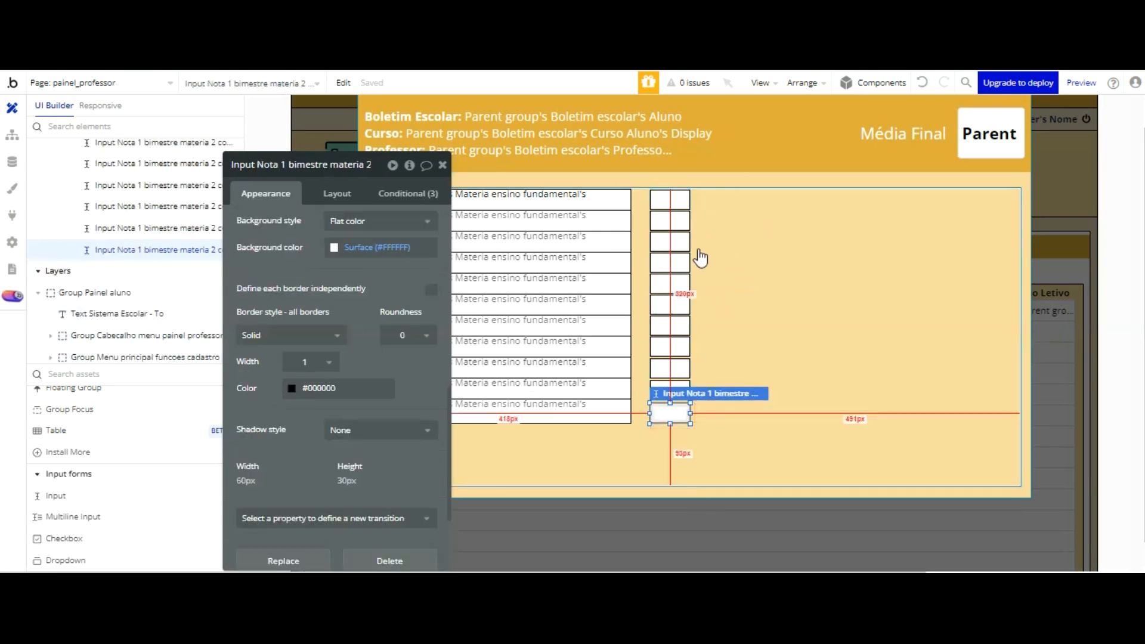
Step: Refresh the page preview and open a student's report card from the Boletim list to check the grade inputs
left_click(776, 245)
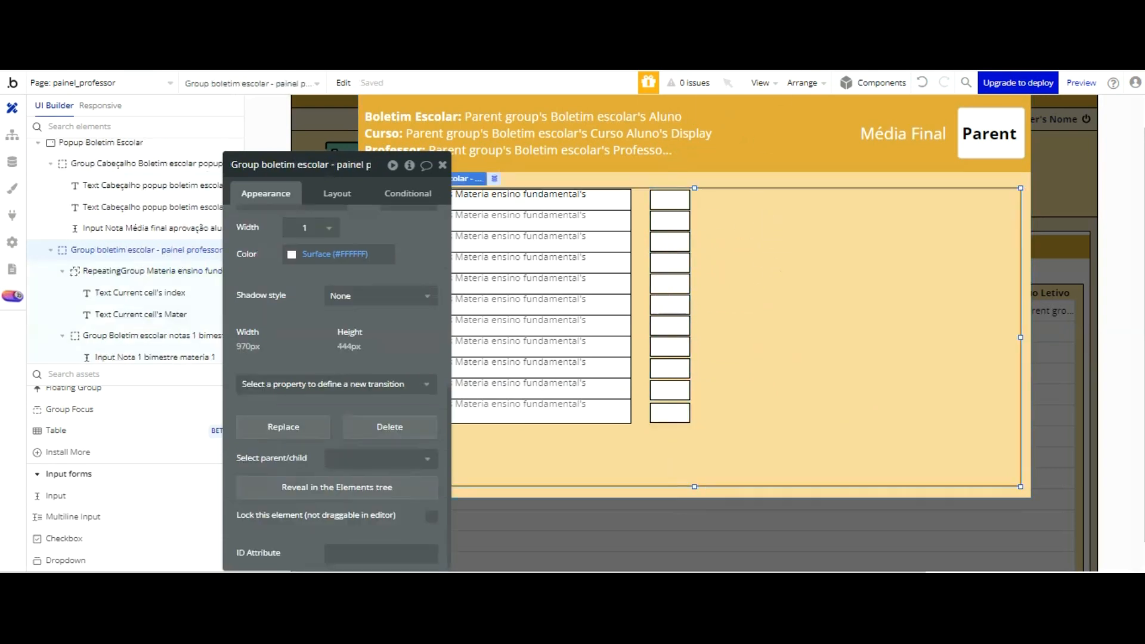
left_click(423, 62)
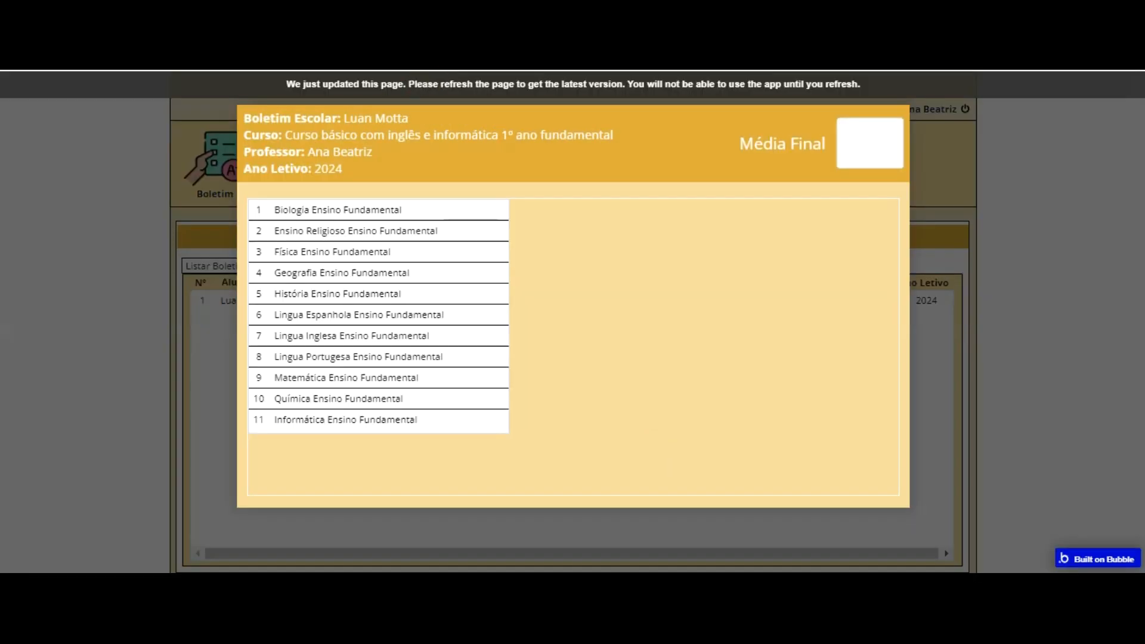
key("F5")
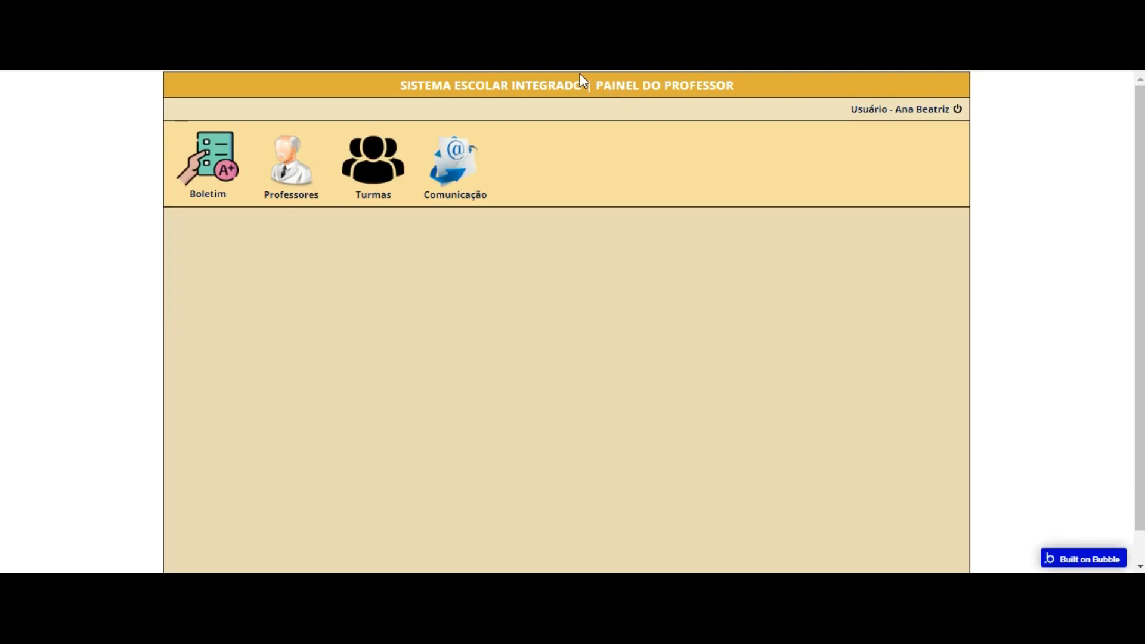
left_click(225, 166)
left_click(466, 294)
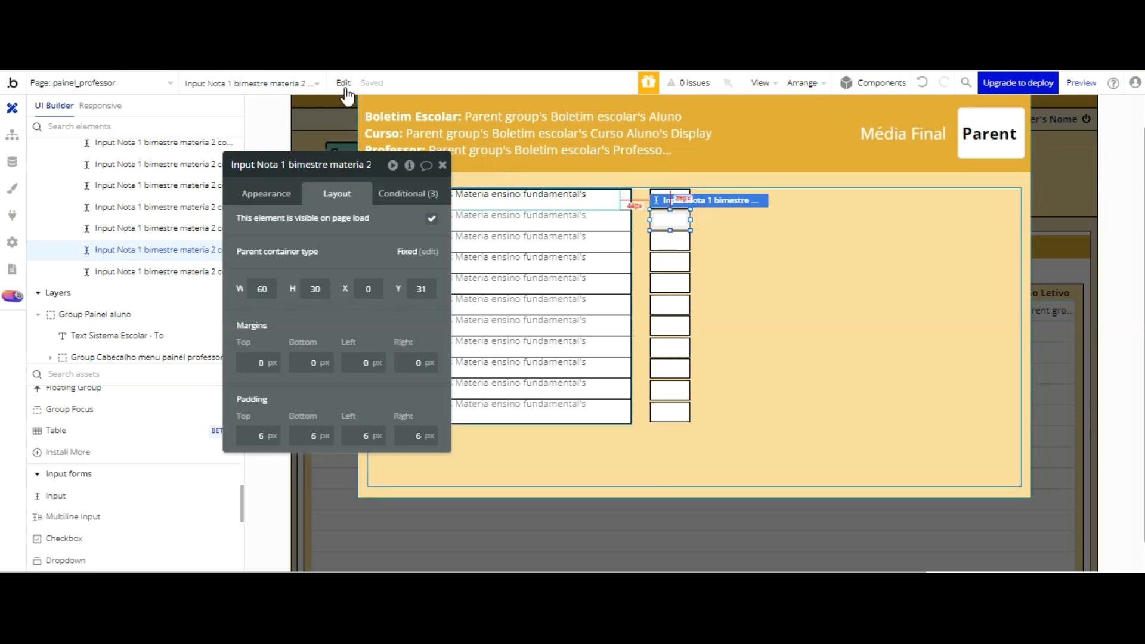
Step: Rename the third grade input as Input Nota 1 bimestre materia 3
left_click(670, 241)
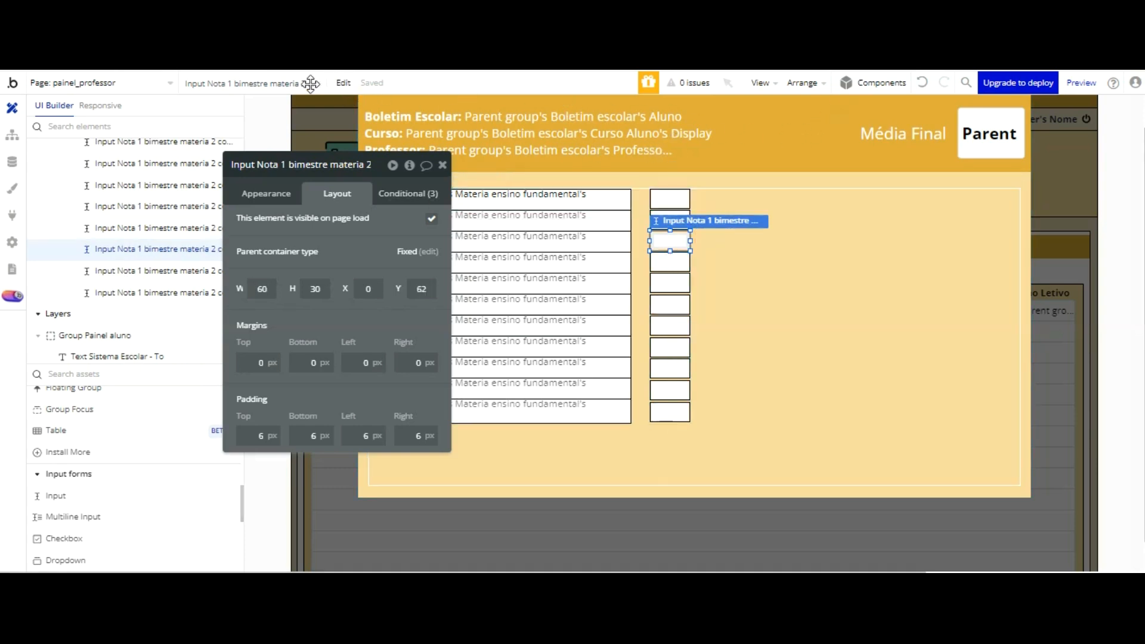
left_click(370, 164)
key("BackSpace")
key("BackSpace")
key("BackSpace")
key("BackSpace")
key("BackSpace")
key("BackSpace")
key("BackSpace")
key("Return")
Step: Rename the fourth grade input as Input Nota 1 bimestre materia 4
left_click(670, 262)
left_click(368, 168)
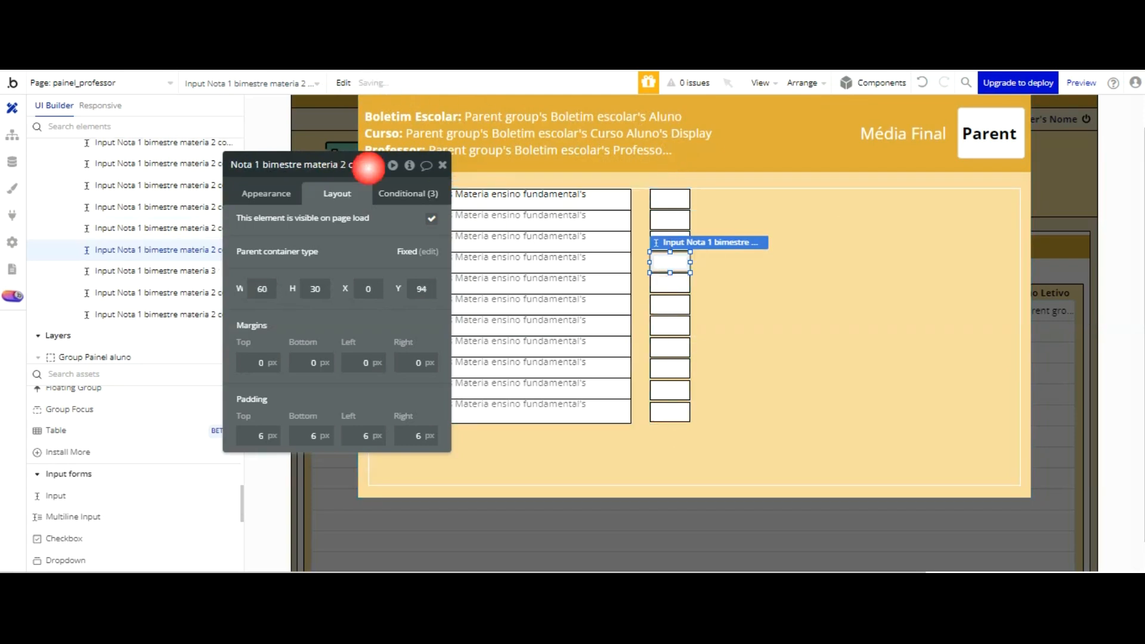
key("BackSpace")
key("BackSpace")
key("BackSpace")
key("BackSpace")
key("BackSpace")
key("BackSpace")
key("BackSpace")
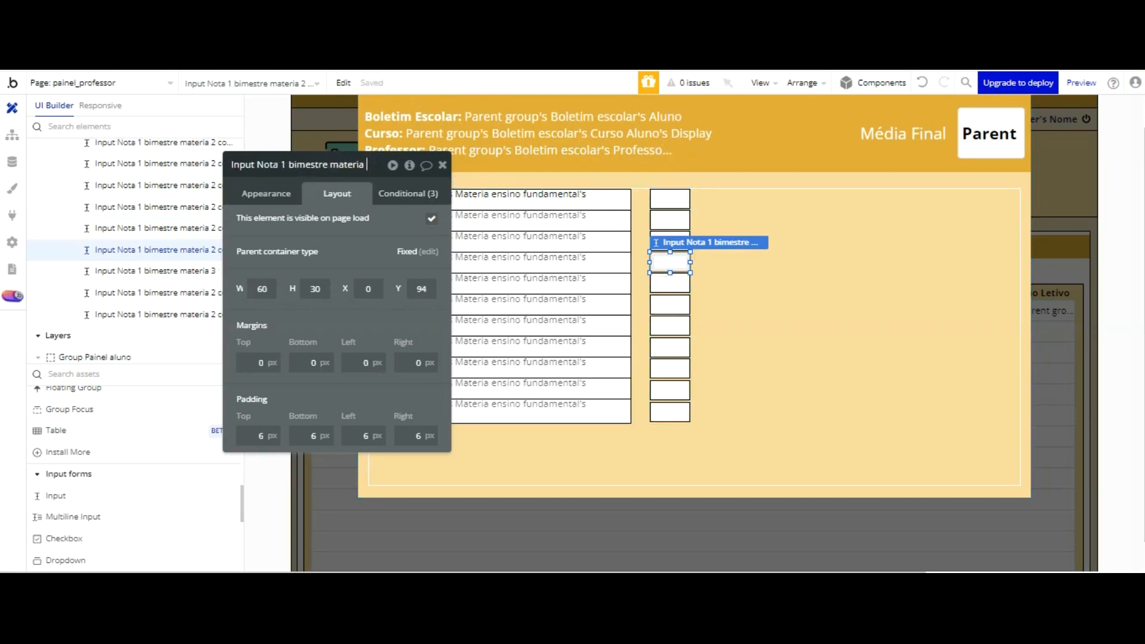
Step: Rename the fifth grade input as Input Nota 1 bimestre materia 5
left_click(670, 282)
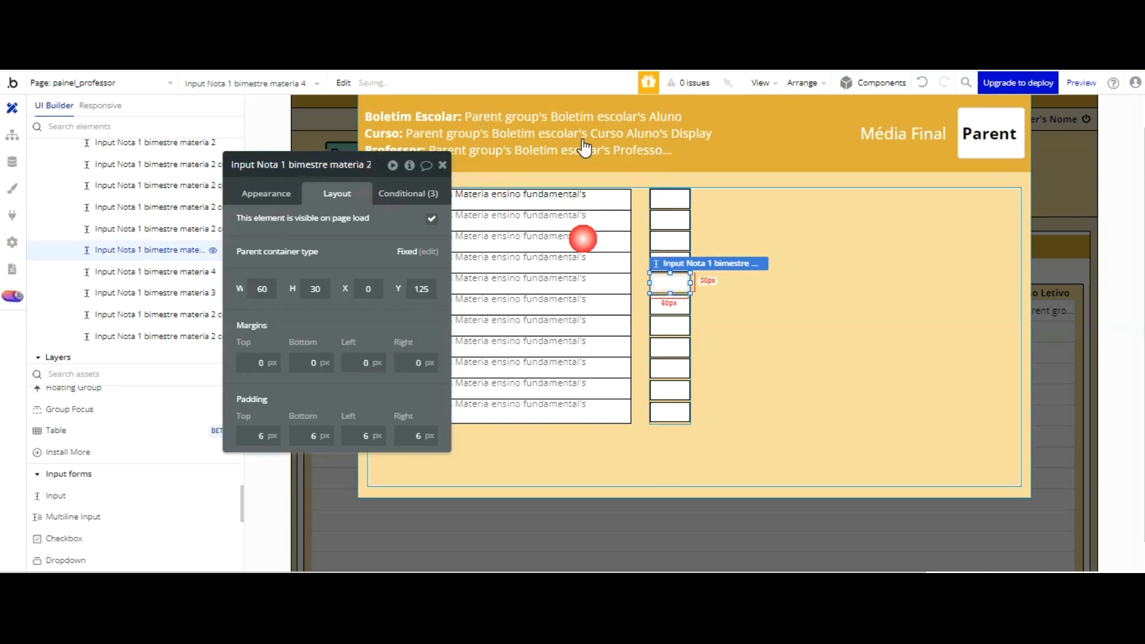
left_click(367, 169)
key("BackSpace")
key("BackSpace")
key("BackSpace")
key("BackSpace")
key("BackSpace")
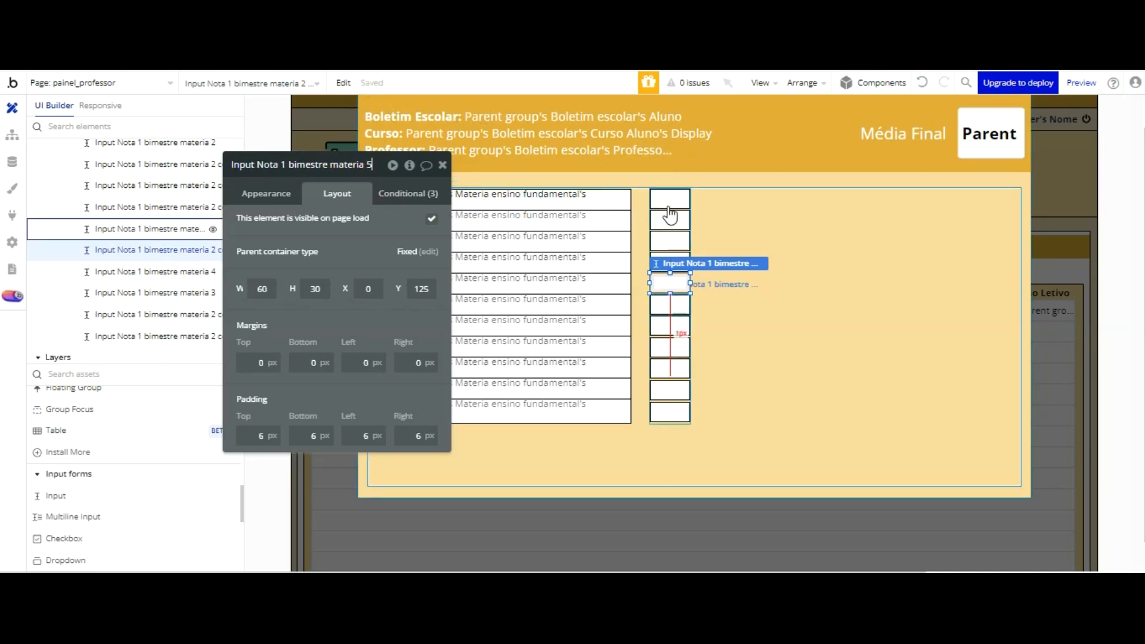
Step: Rename the sixth grade input as Input Nota 1 bimestre materia 6
left_click(670, 305)
left_click(361, 170)
key("BackSpace")
key("BackSpace")
key("BackSpace")
key("BackSpace")
key("BackSpace")
key("BackSpace")
key("BackSpace")
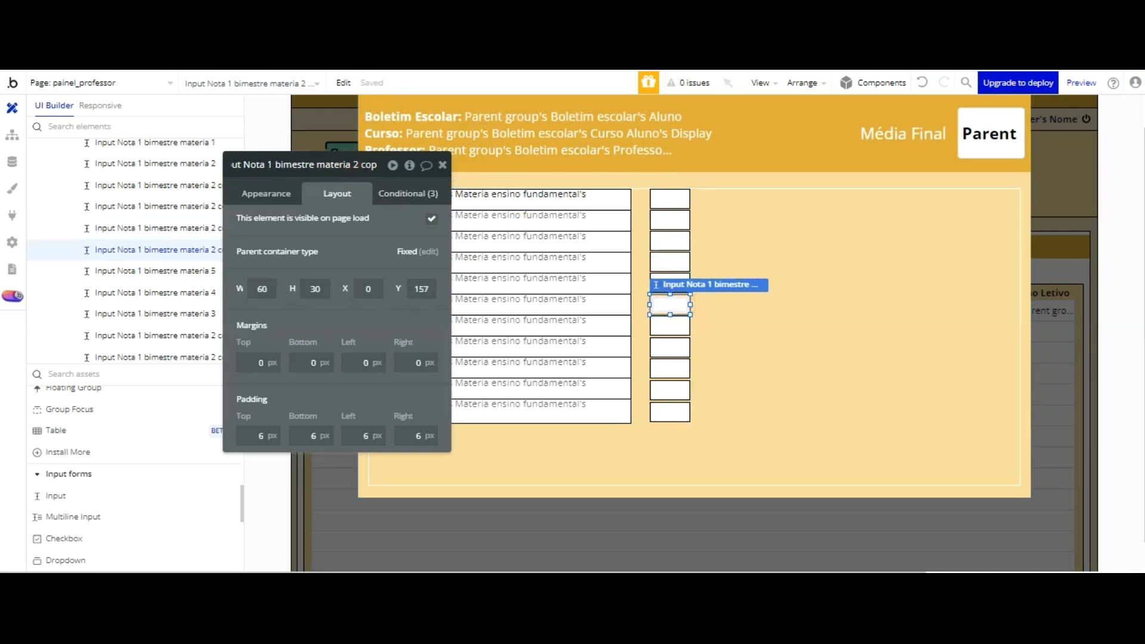
type("6")
Step: Rename the seventh grade input as Input Nota 1 bimestre materia 6
left_click(670, 325)
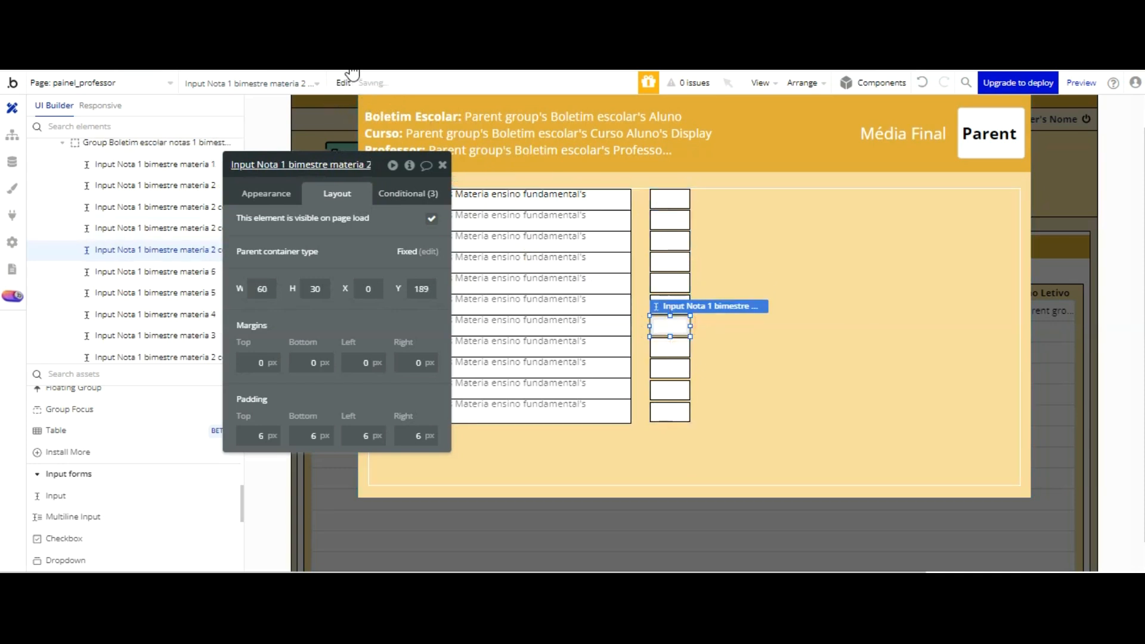
left_click(361, 166)
key("BackSpace")
key("BackSpace")
key("BackSpace")
key("BackSpace")
key("BackSpace")
key("BackSpace")
key("BackSpace")
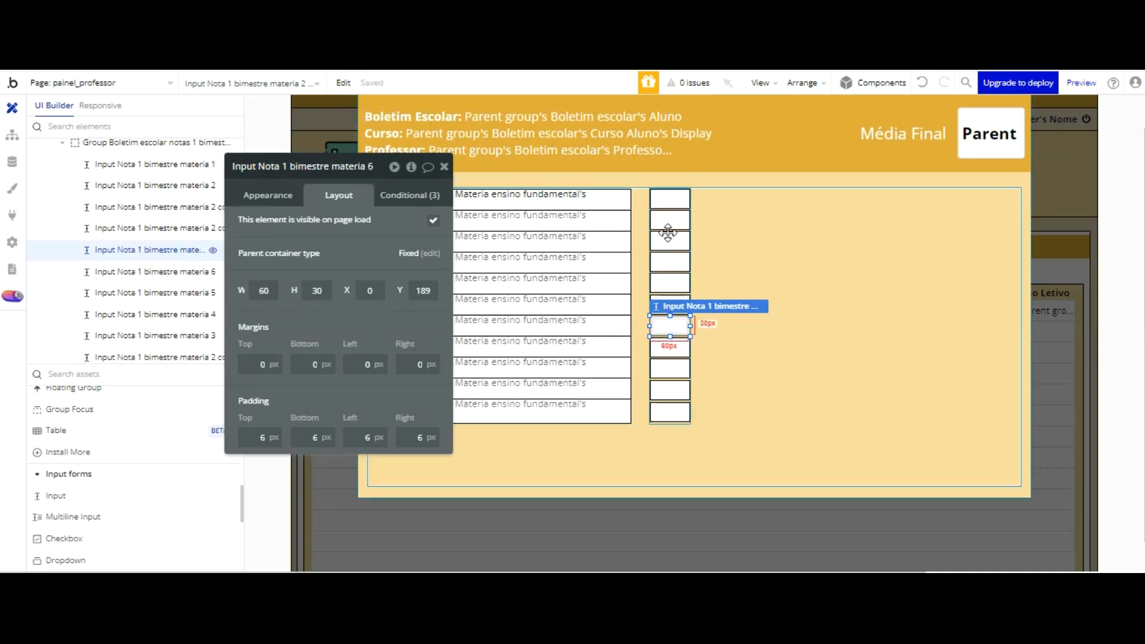
Step: Rename the eighth grade input as Input Nota 1 bimestre materia 8
left_click(670, 348)
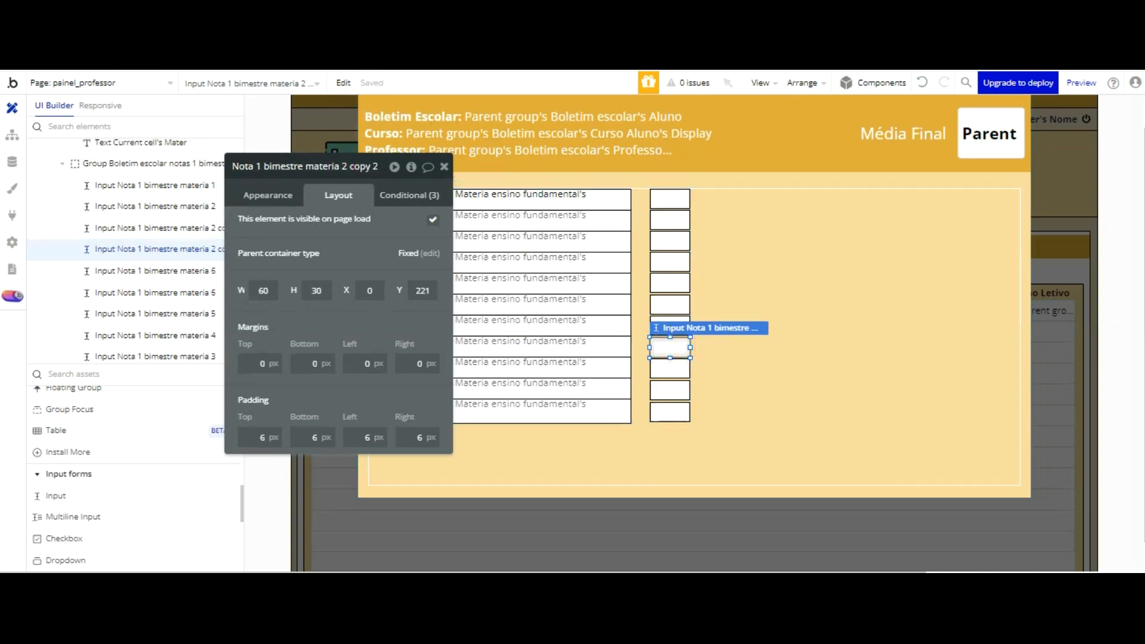
key("BackSpace")
key("BackSpace")
key("BackSpace")
key("BackSpace")
key("BackSpace")
key("BackSpace")
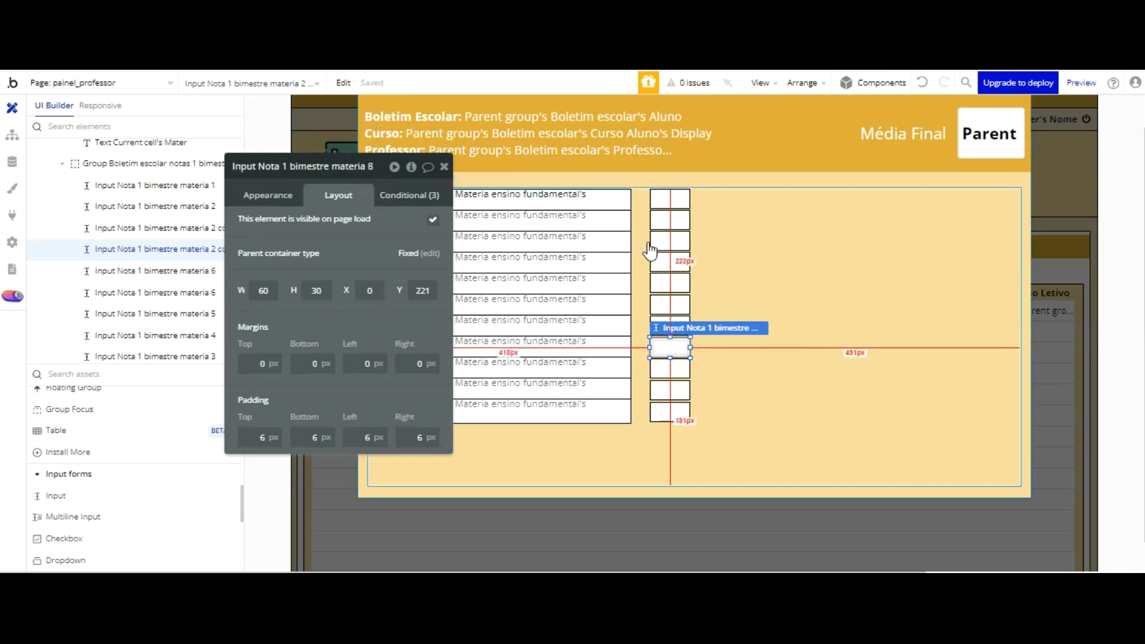
Step: Rename the ninth grade input as Input Nota 1 bimestre materia 9
left_click(671, 368)
left_click(363, 169)
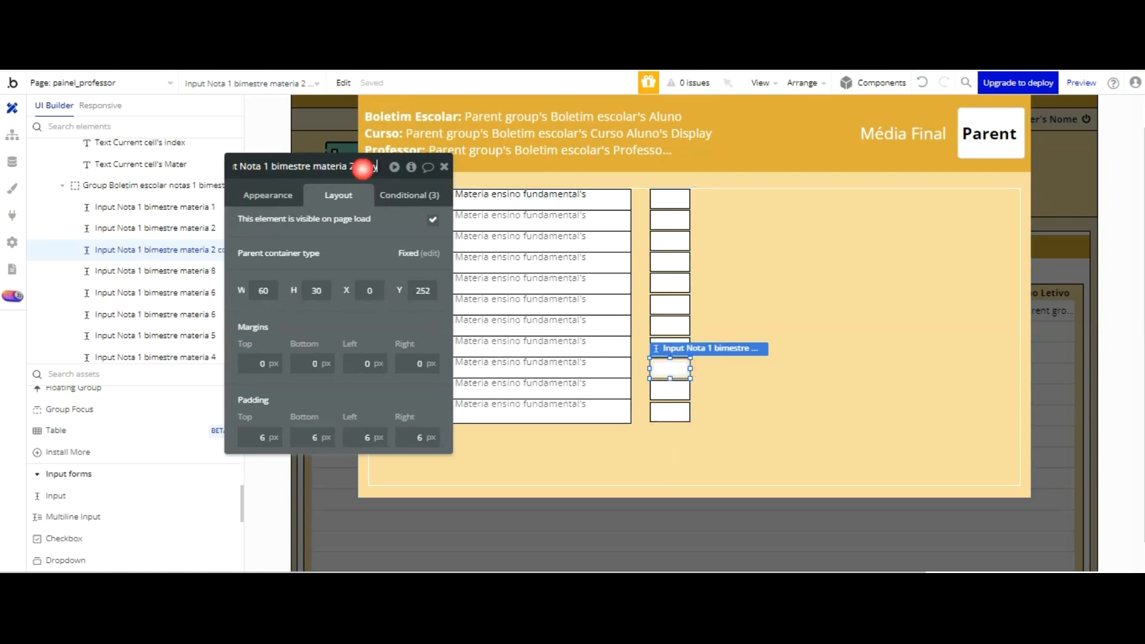
key("BackSpace")
key("BackSpace")
key("BackSpace")
key("BackSpace")
key("BackSpace")
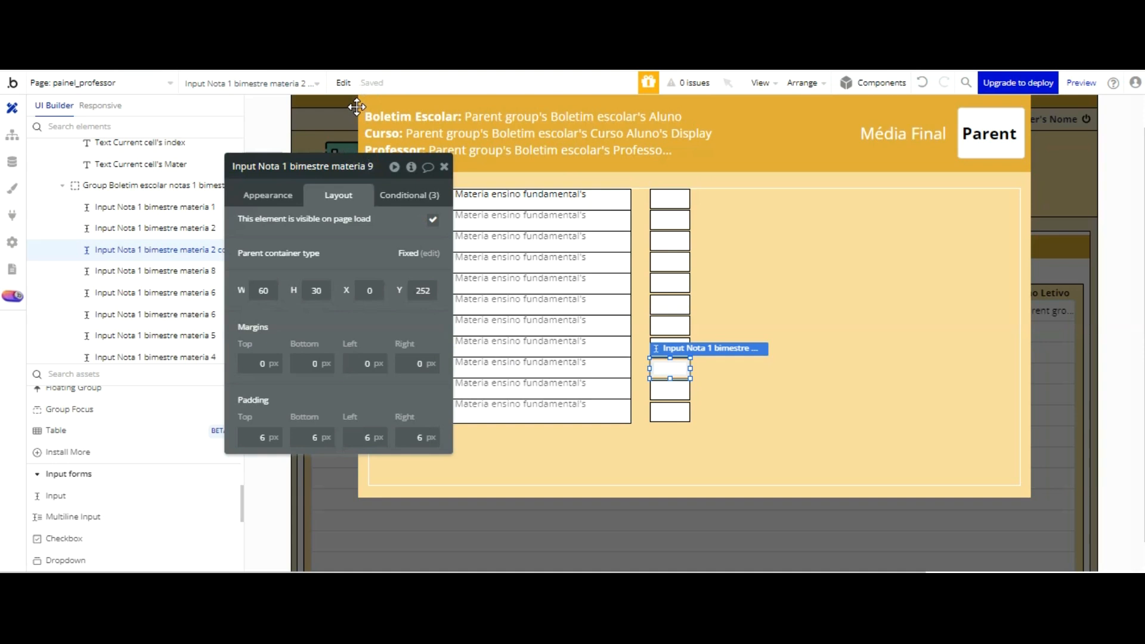
Step: Rename the tenth grade input as Input Nota 1 bimestre materia 10
left_click(671, 390)
left_click(361, 166)
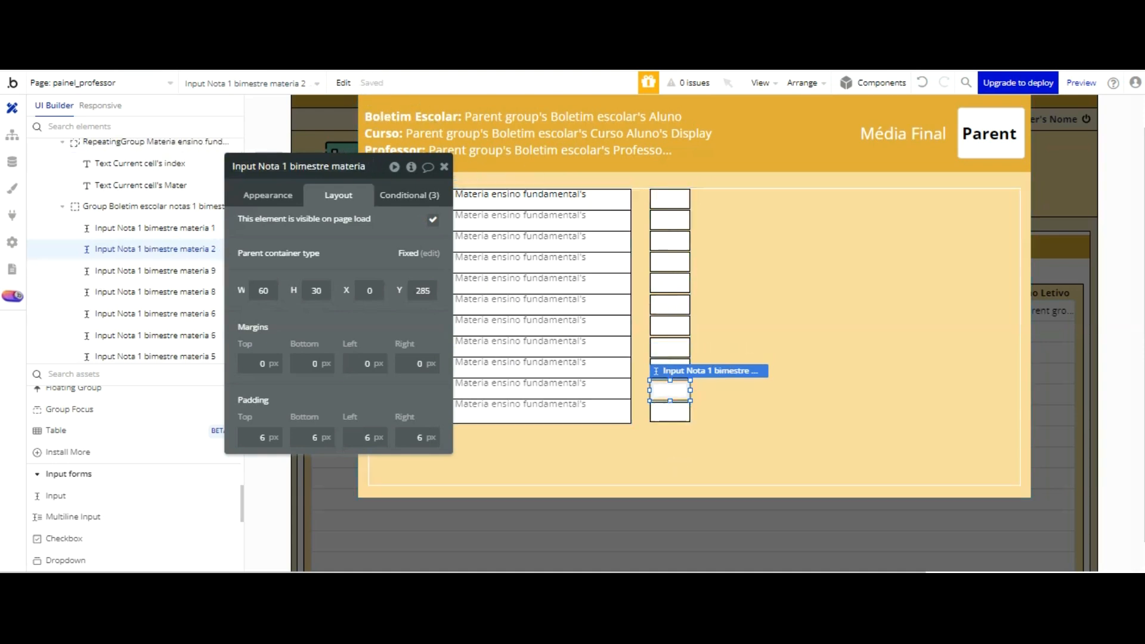
type("10")
Step: Rename the eleventh grade input, in the last subject row, as Input Nota 1 bimestre materia 11
left_click(671, 411)
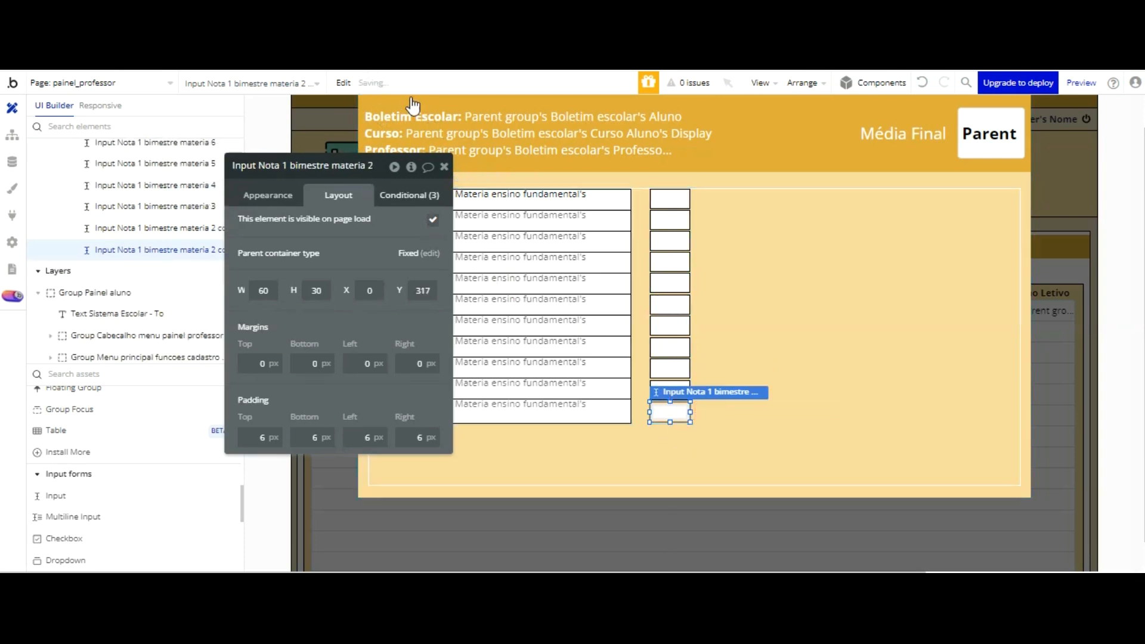
left_click(365, 167)
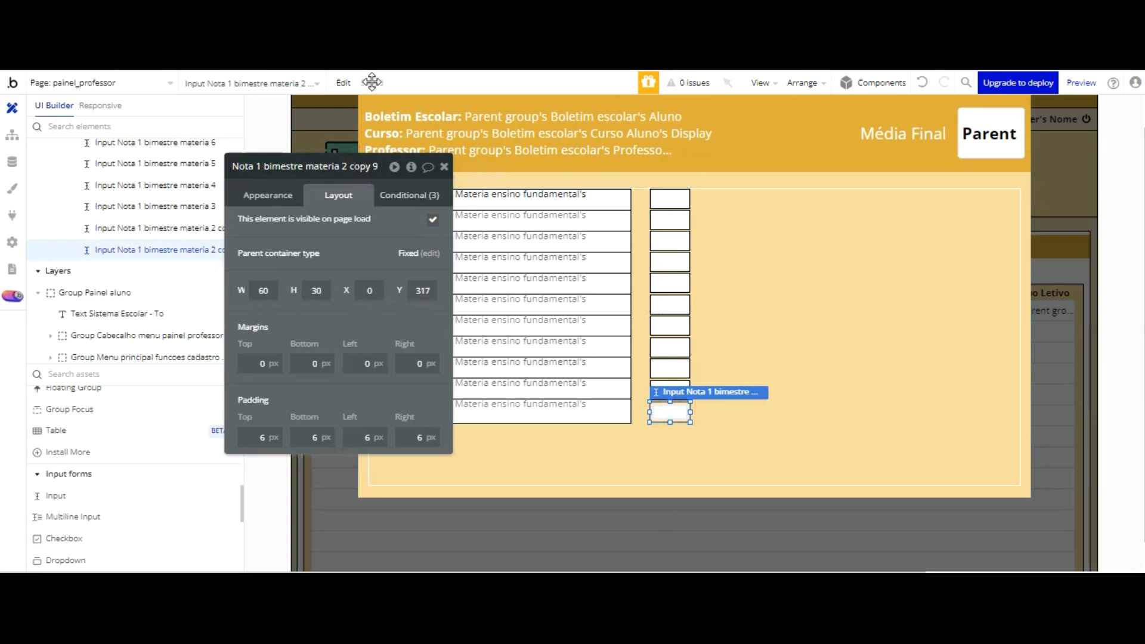
key("BackSpace")
key("BackSpace")
key("BackSpace")
key("BackSpace")
key("BackSpace")
key("BackSpace")
key("BackSpace")
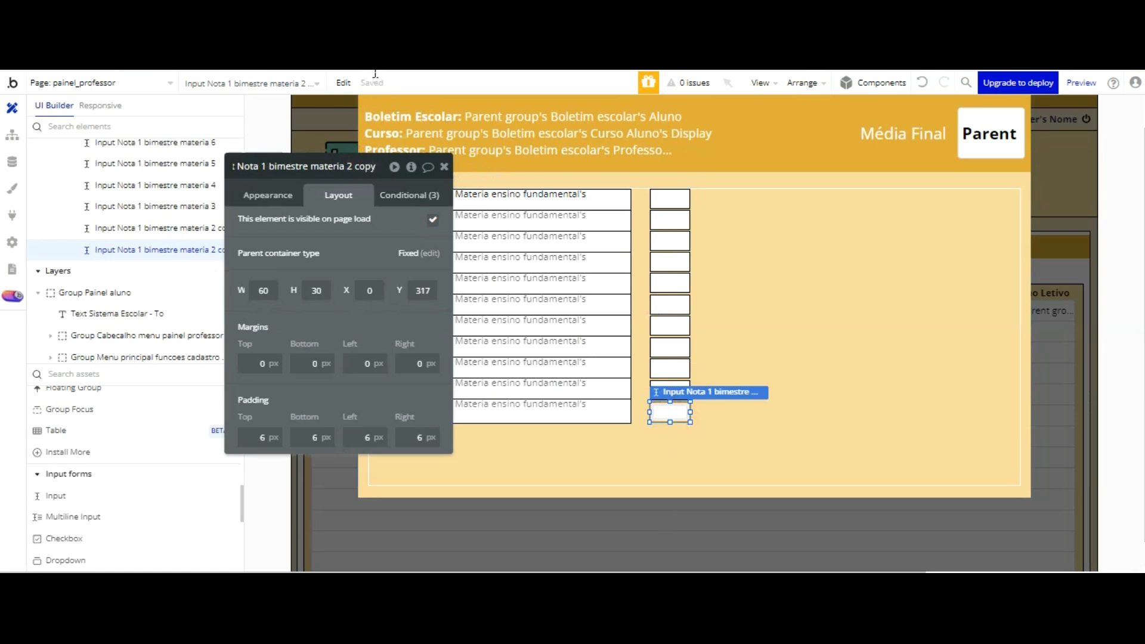
type("10")
left_click(364, 209)
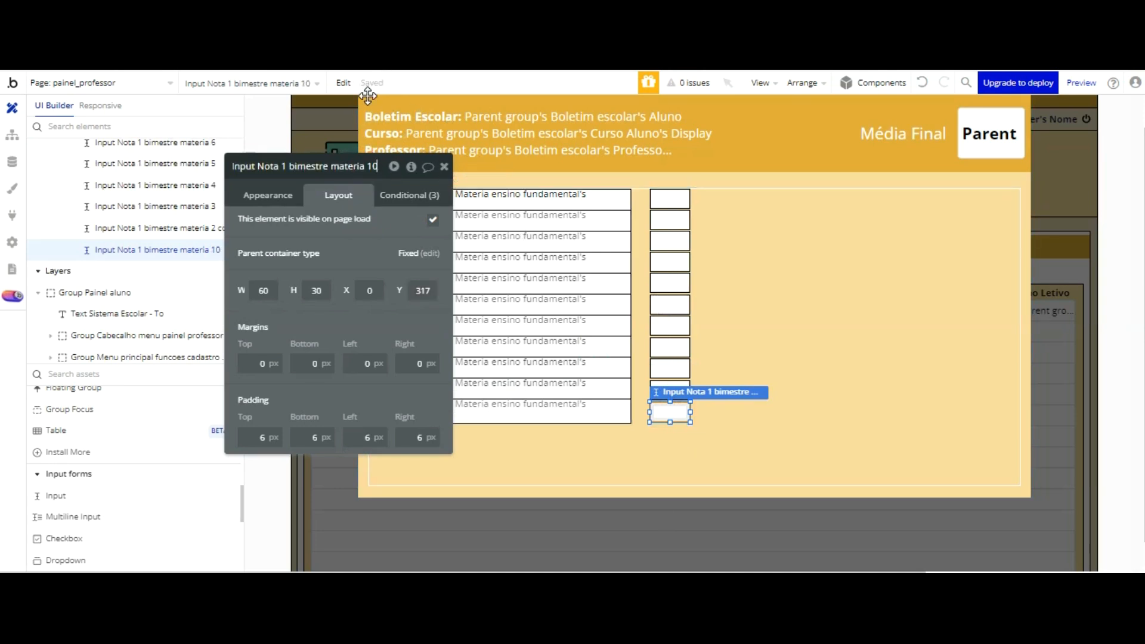
key("BackSpace")
type("1")
left_click(710, 296)
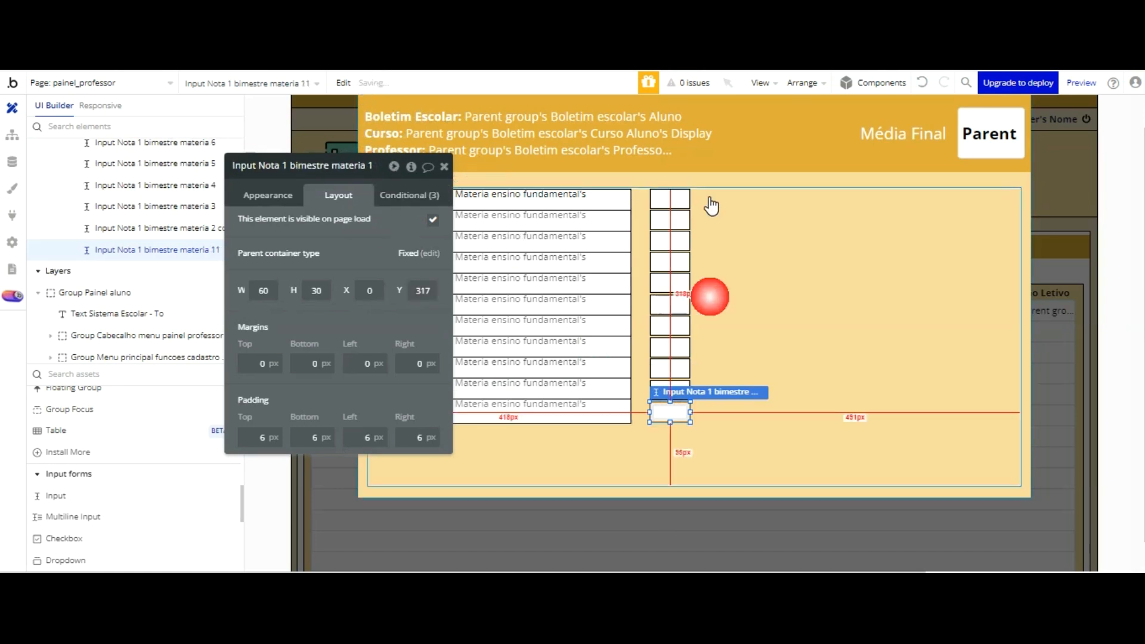
Step: Preview the updated professor page and reopen the student's report card popup from the Boletim list
left_click(762, 201)
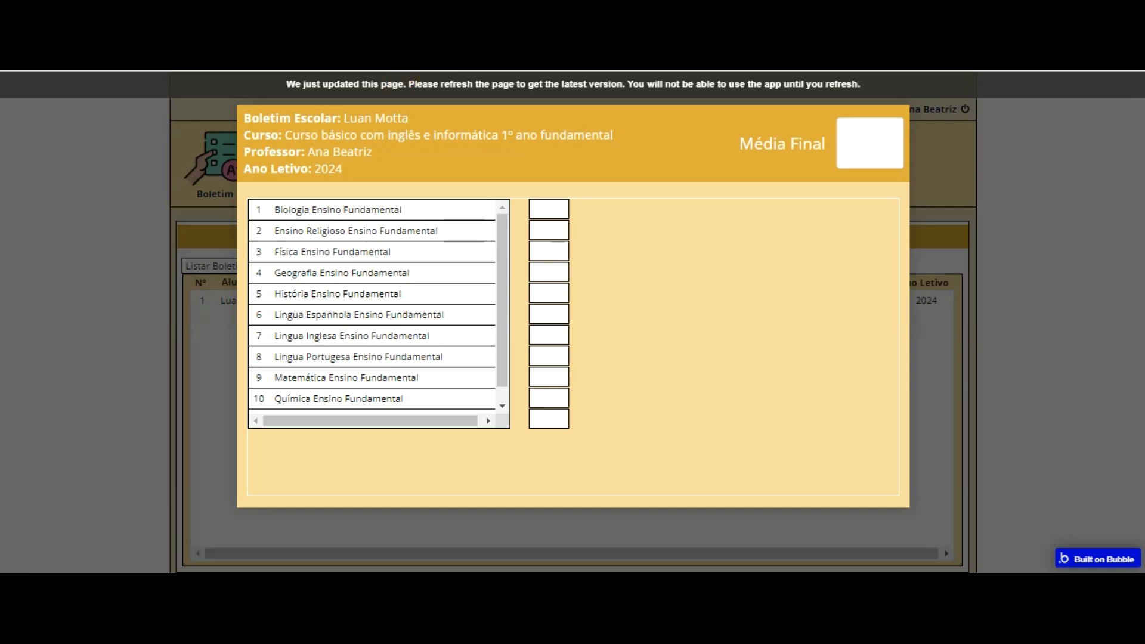
left_click(433, 99)
left_click(219, 160)
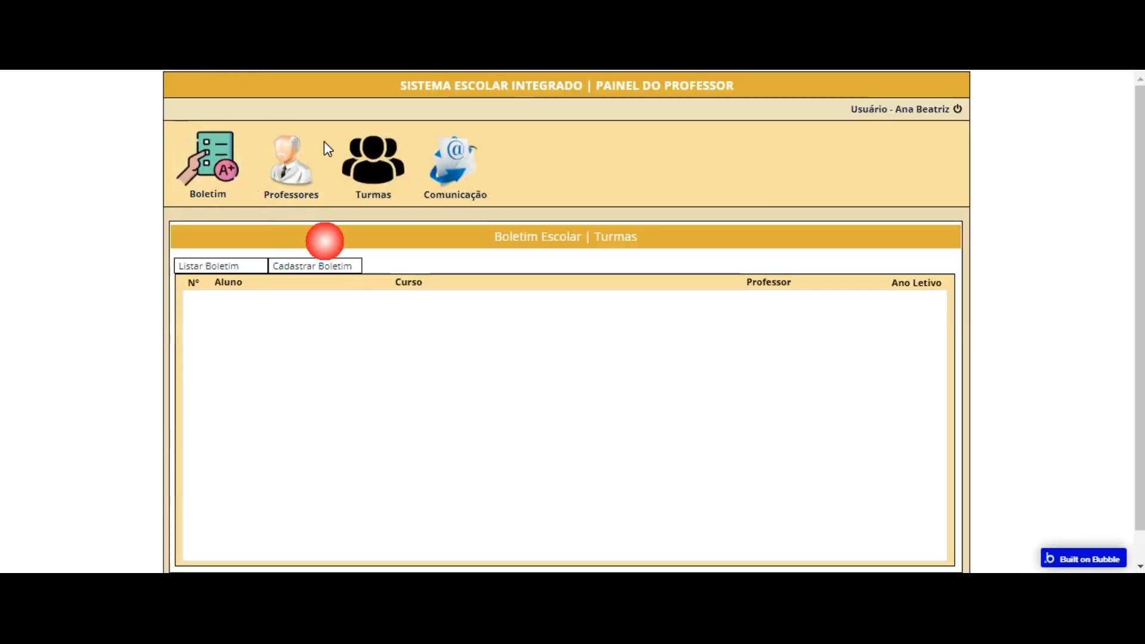
left_click(468, 303)
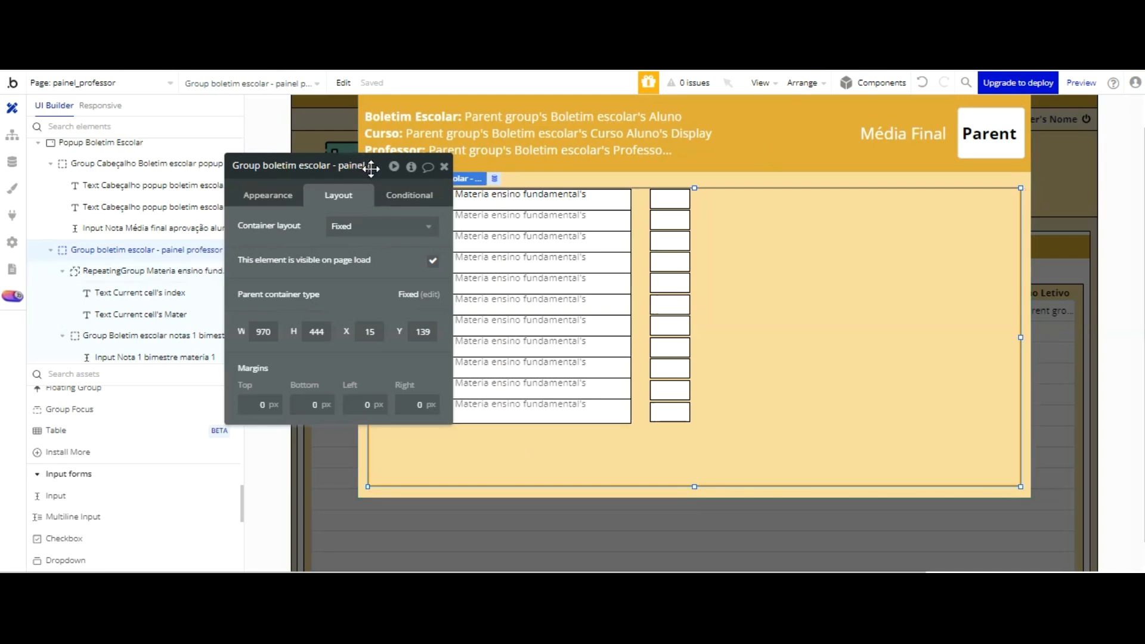
Step: Add a custom state named Modo edição of type yes / no to the Popup Boletim Escolar element
left_click(444, 168)
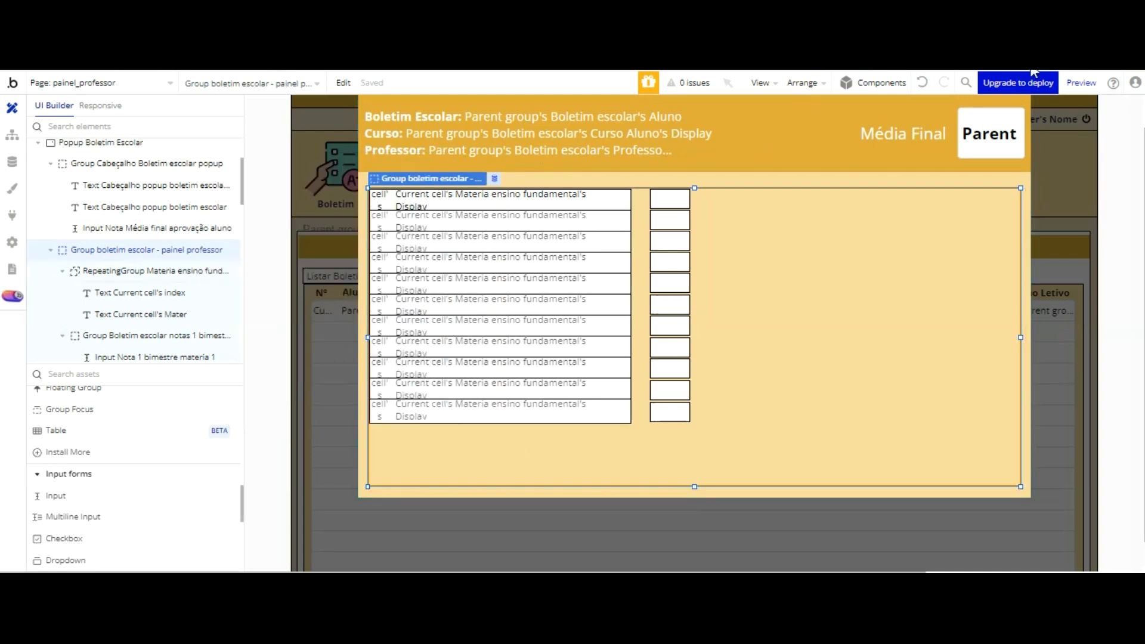
left_click(1023, 177)
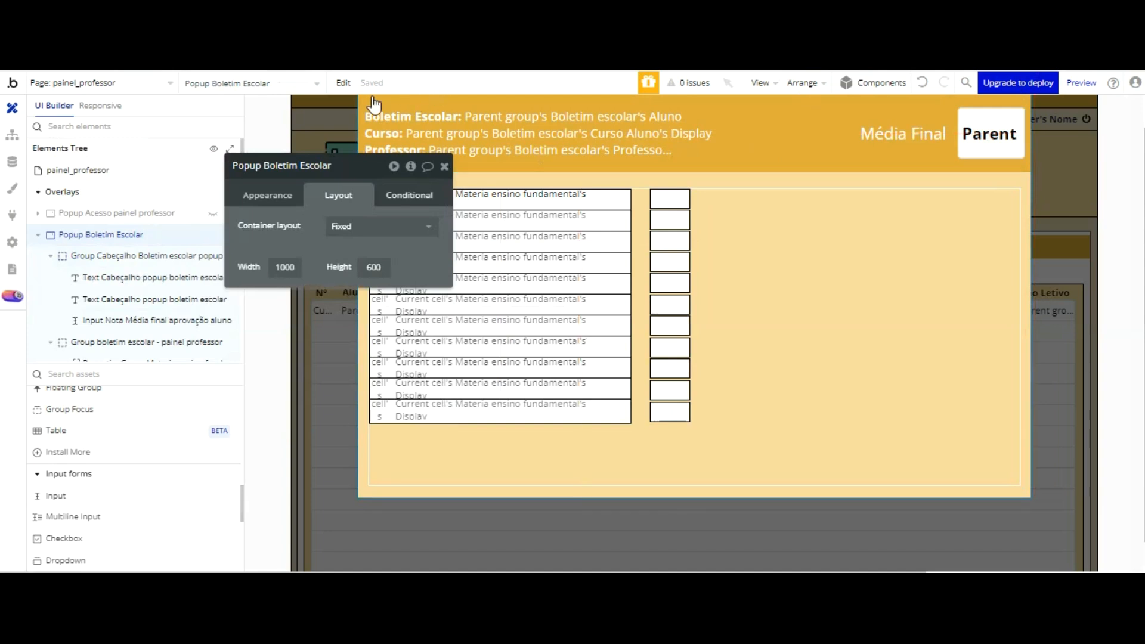
left_click(411, 166)
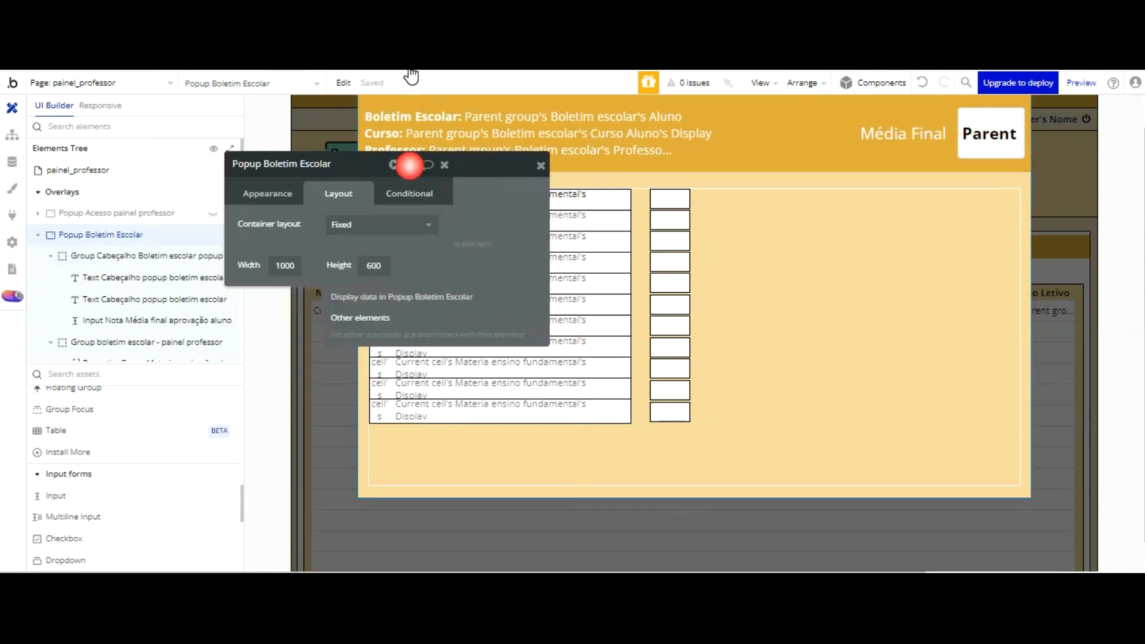
left_click(519, 207)
left_click(529, 188)
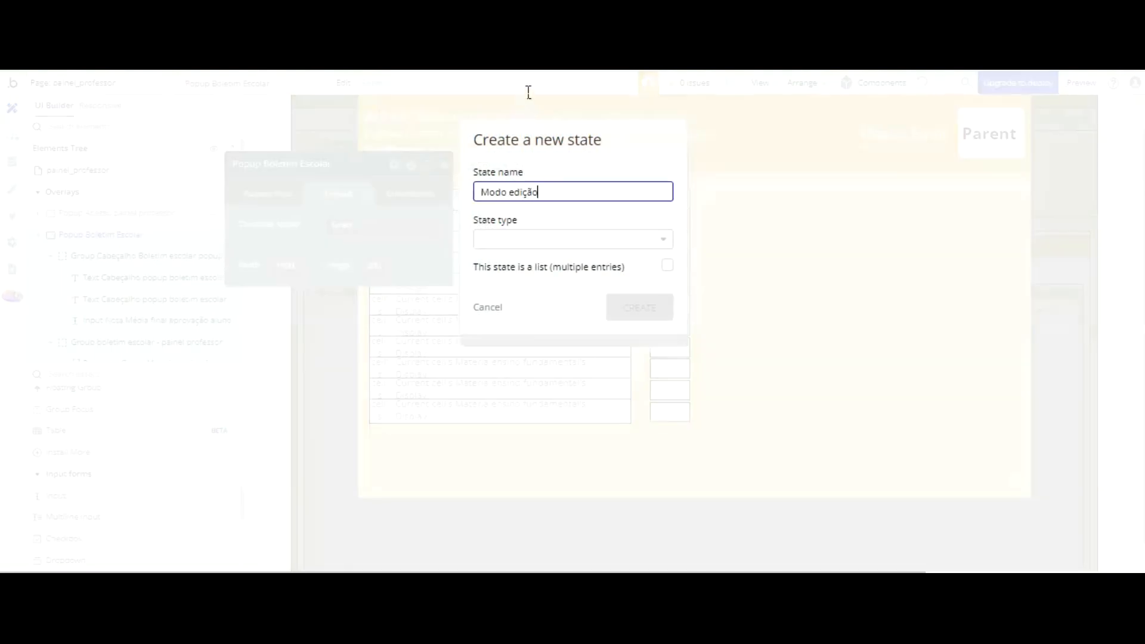
left_click(550, 239)
scroll(540, 256, "down", 5)
scroll(542, 263, "down", 6)
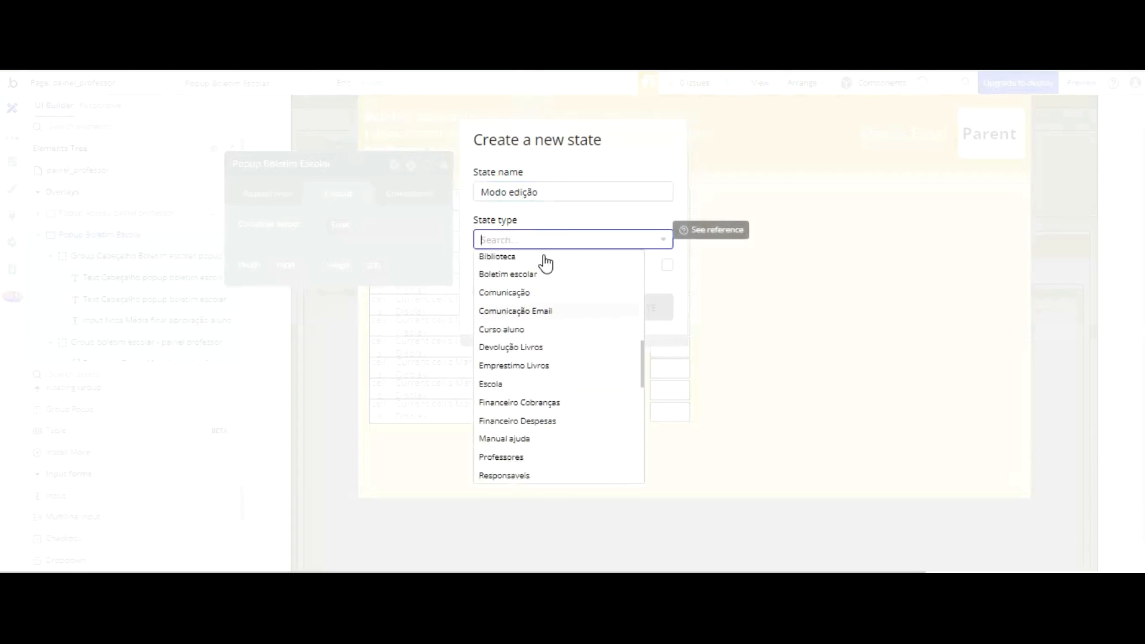
scroll(541, 300, "down", 3)
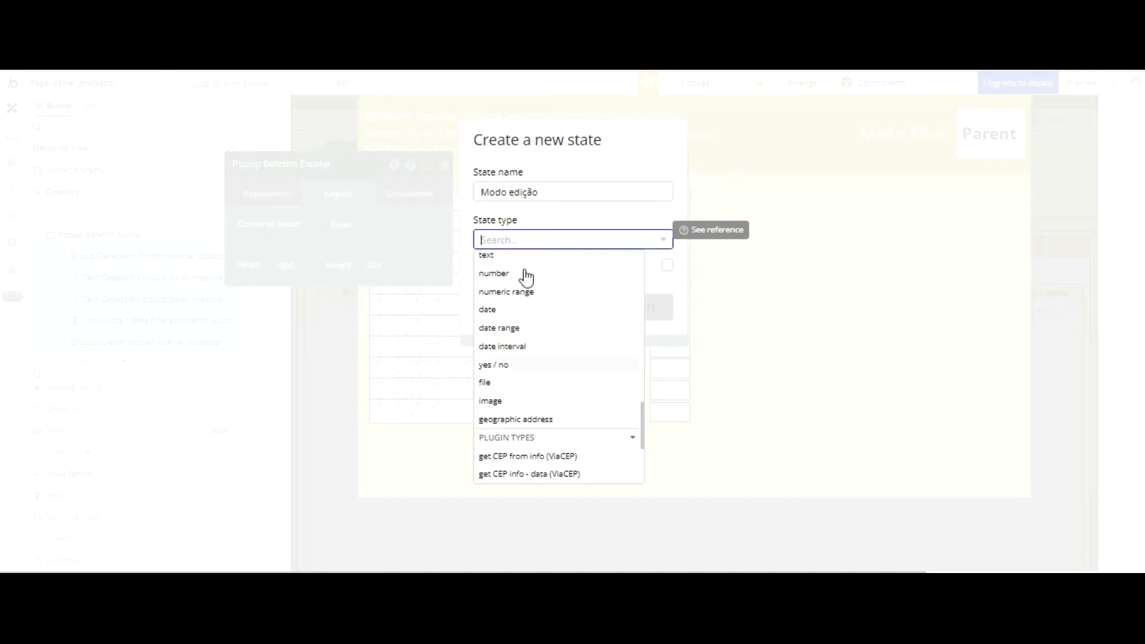
left_click(525, 302)
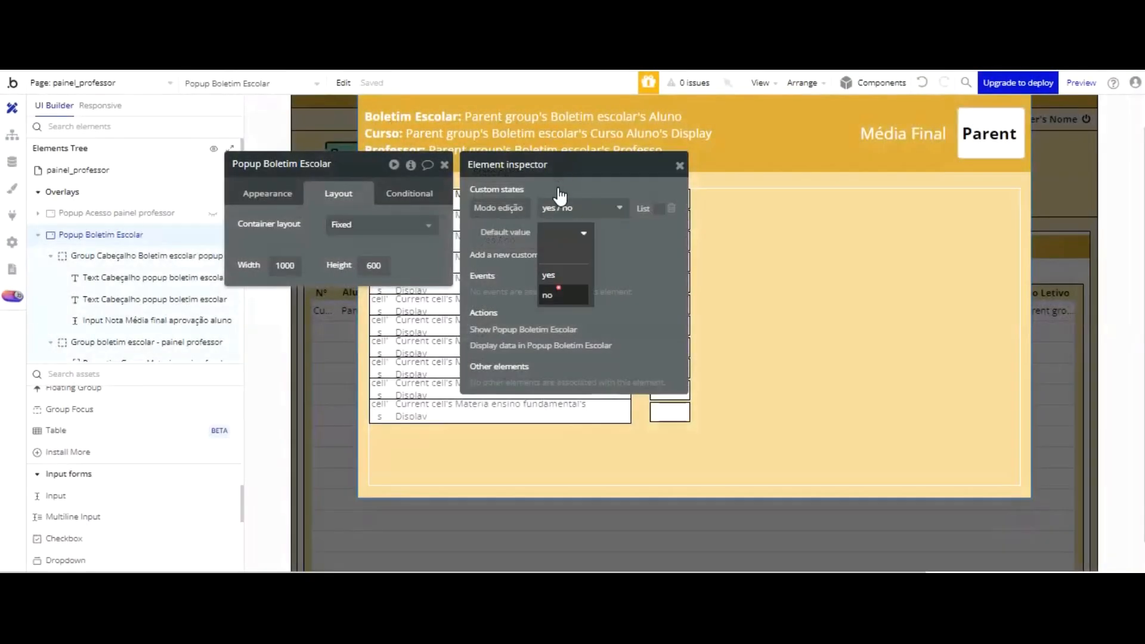
Step: Set the default value of the Modo edição state to no and close the element inspector
left_click(556, 295)
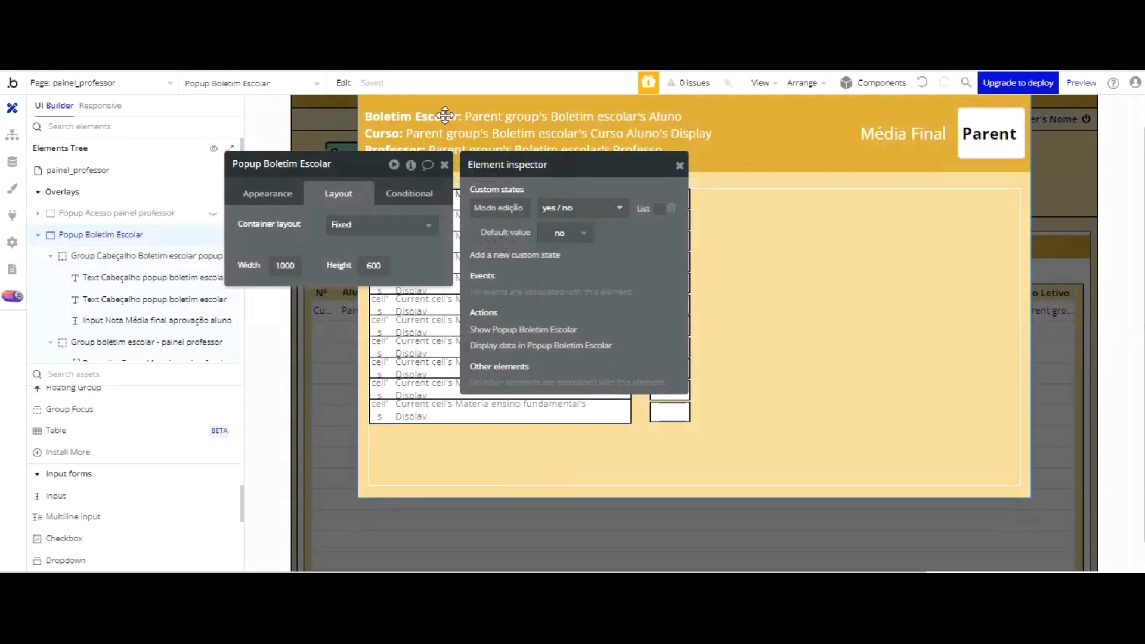
left_click(253, 194)
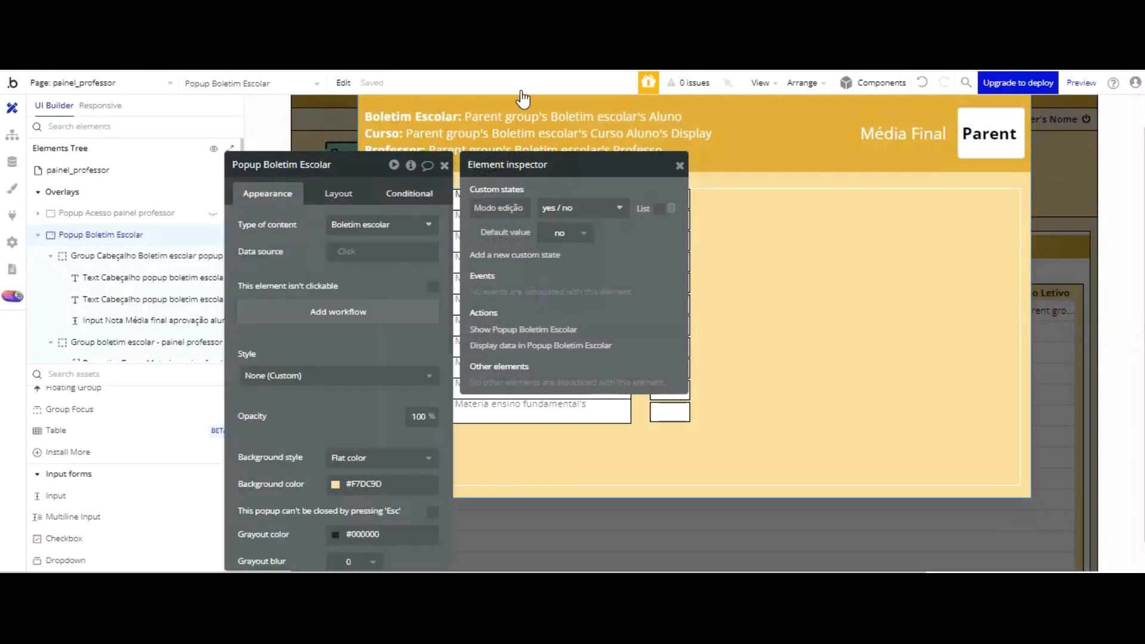
key("Escape")
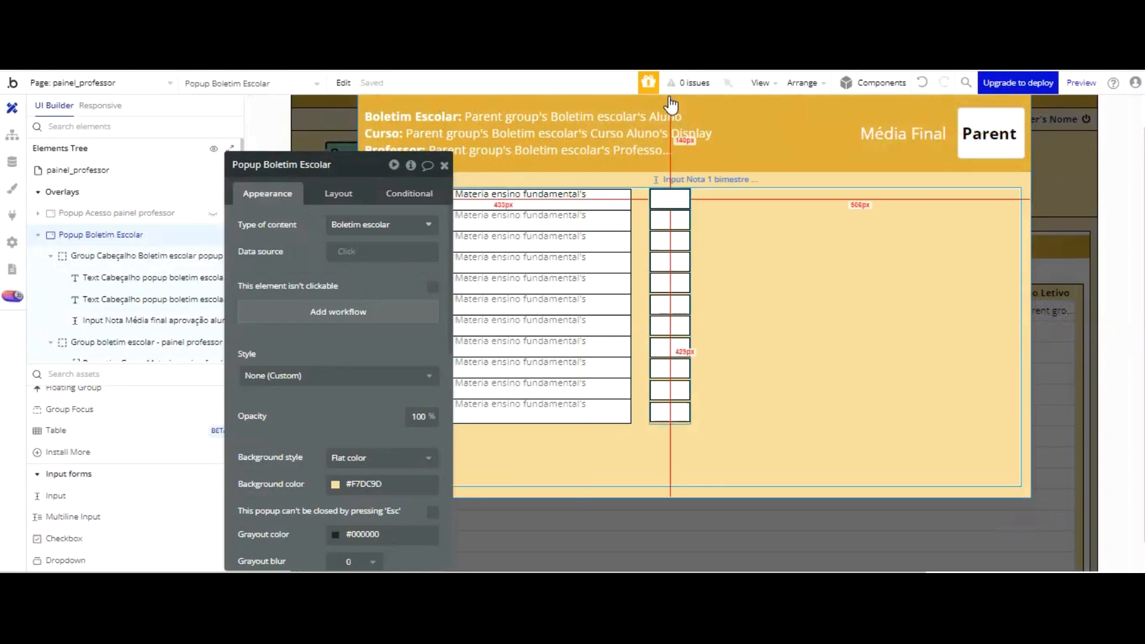
Step: Mark the first-bimester grade inputs in the first four subject rows as disabled
left_click(669, 200)
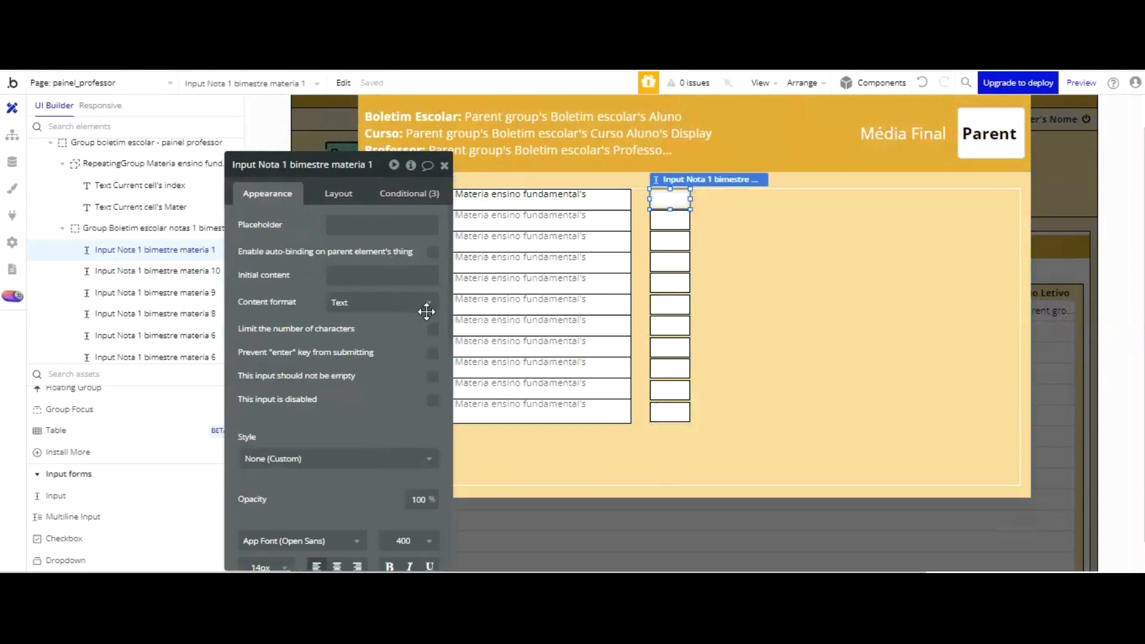
left_click(663, 220)
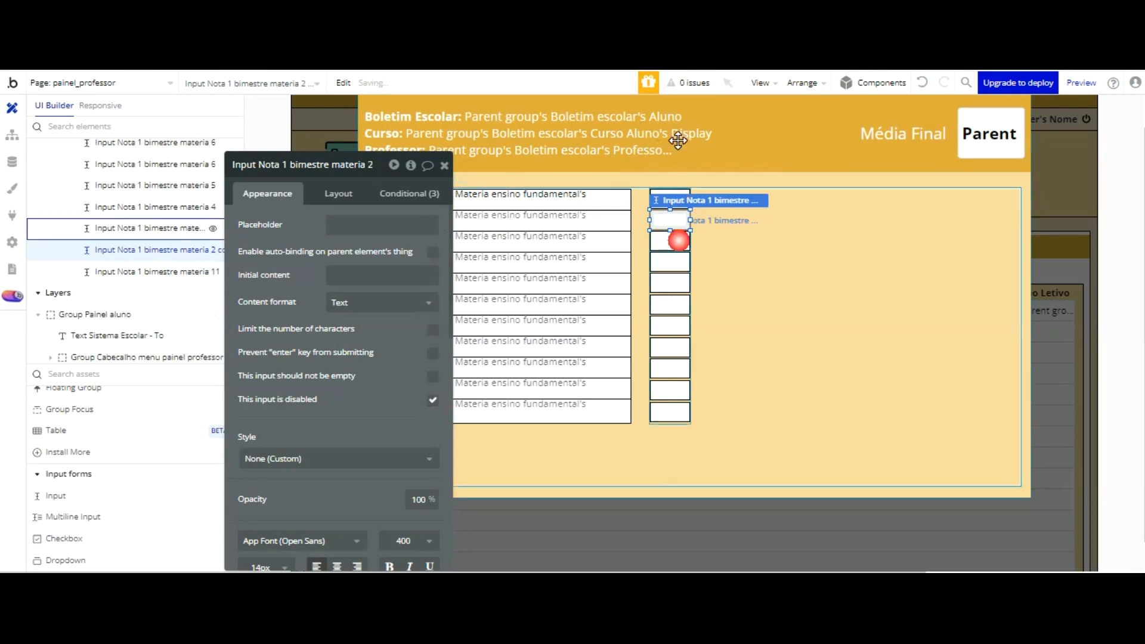
left_click(675, 239)
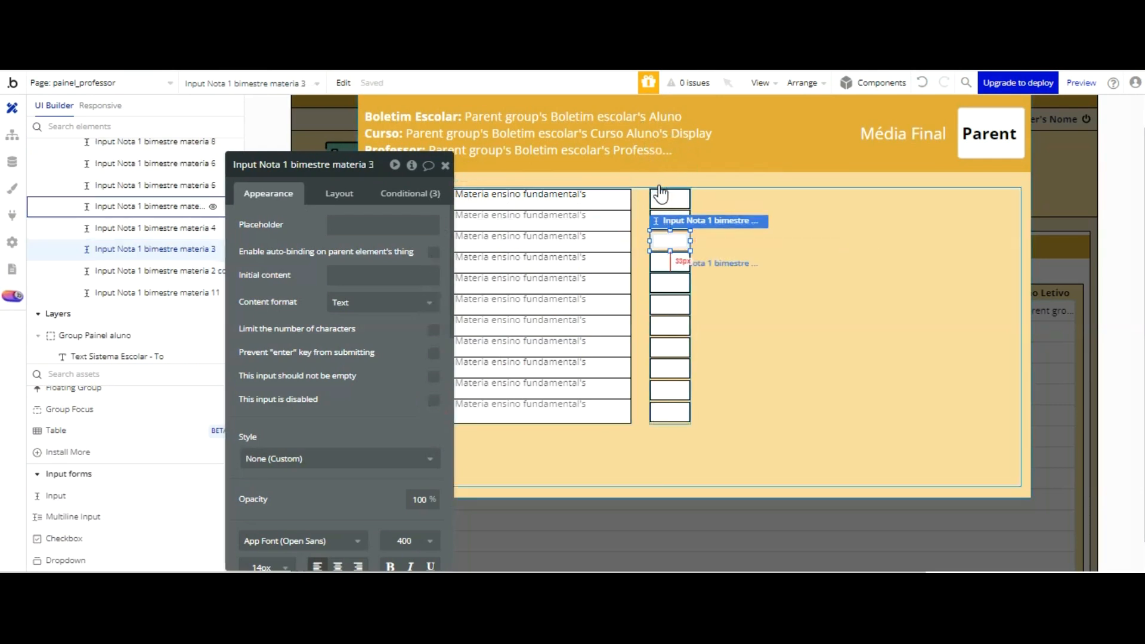
left_click(434, 401)
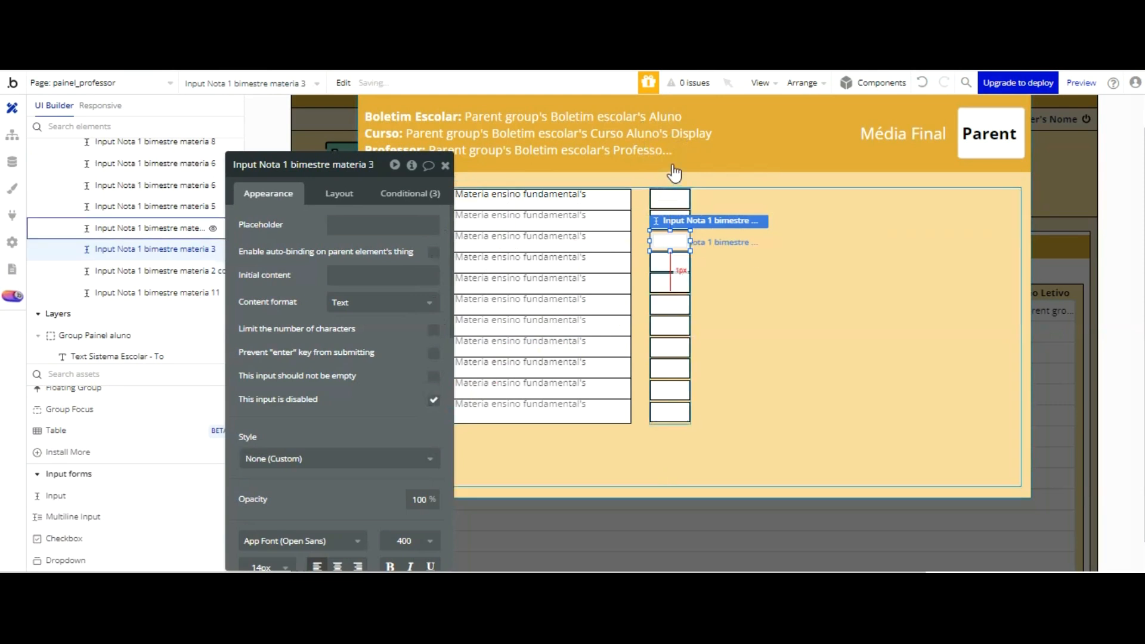
left_click(672, 261)
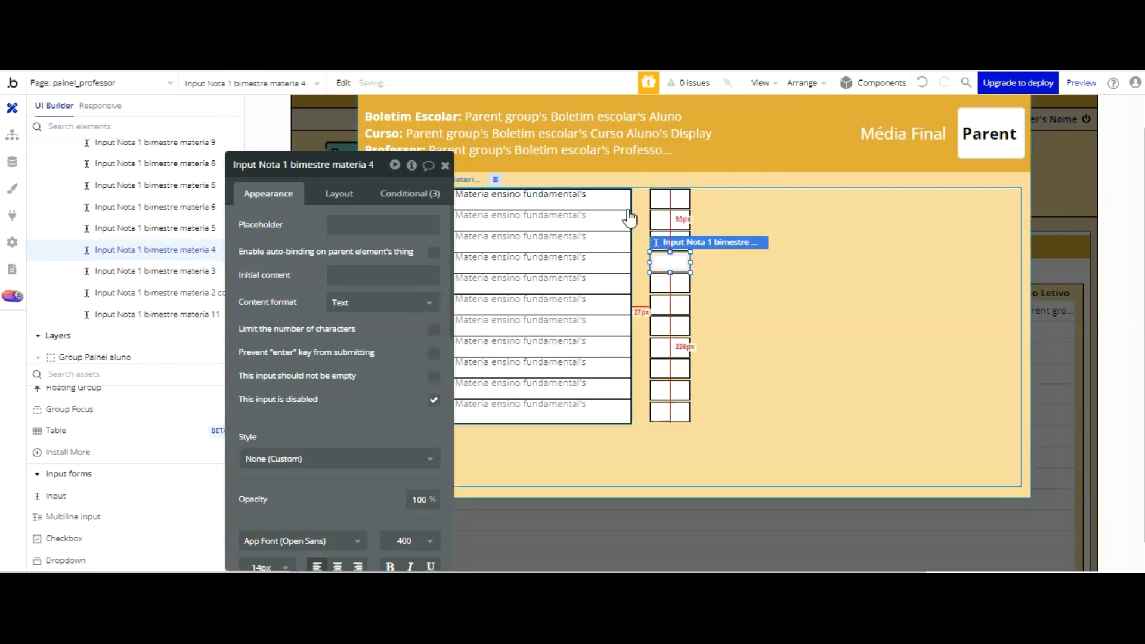
Step: Mark the first-bimester grade inputs in the fifth to eighth subject rows as disabled
left_click(670, 283)
left_click(434, 401)
left_click(669, 303)
left_click(434, 401)
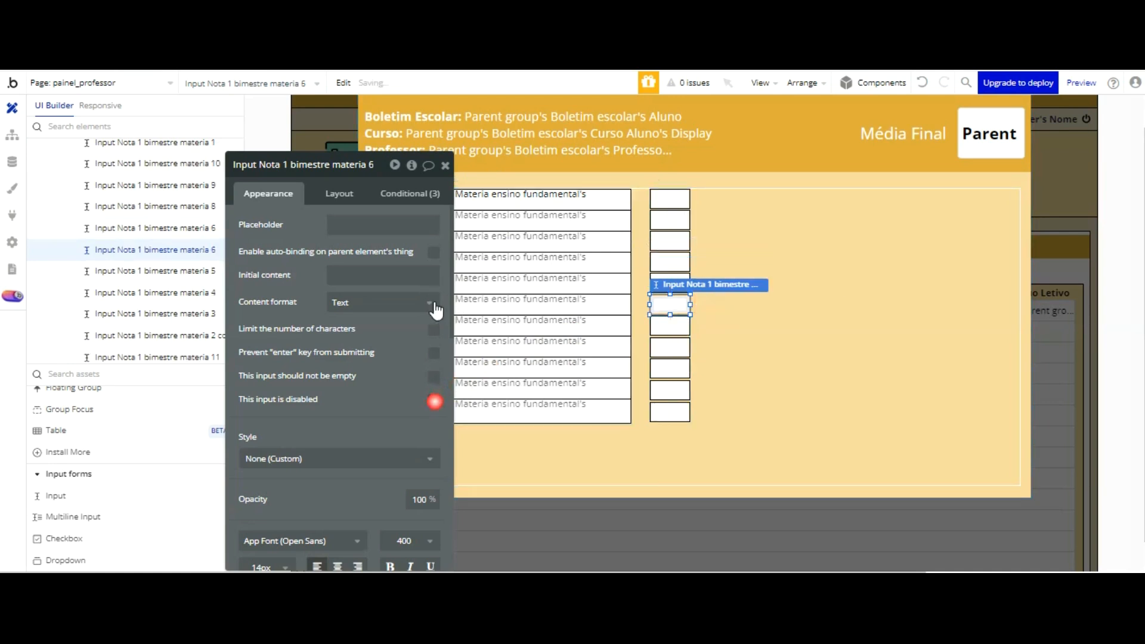
left_click(667, 324)
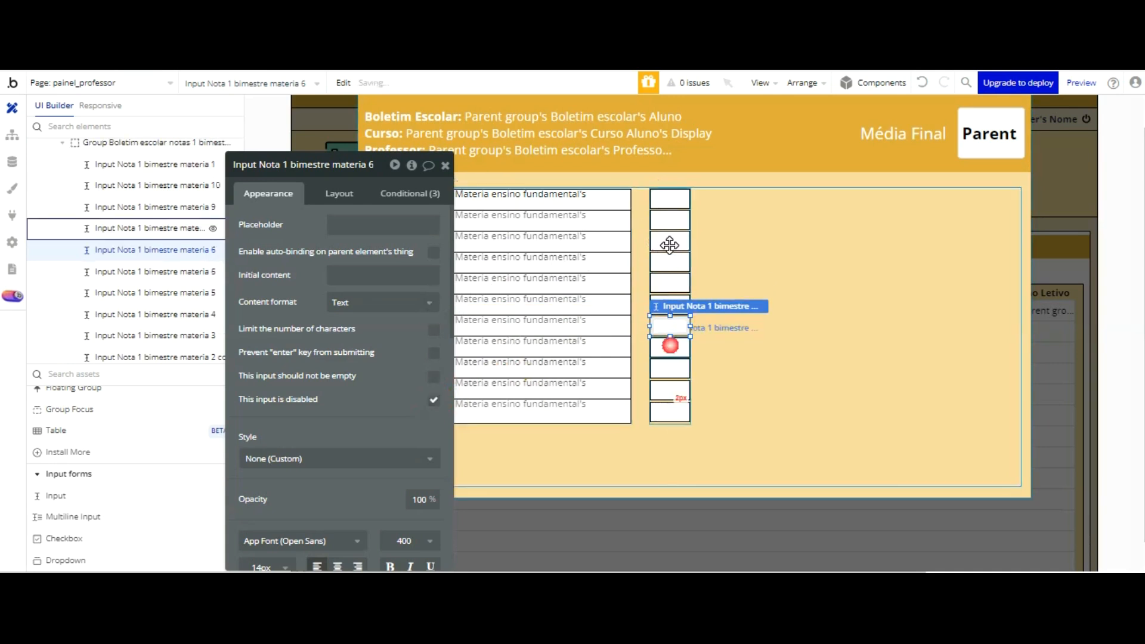
left_click(670, 347)
left_click(434, 401)
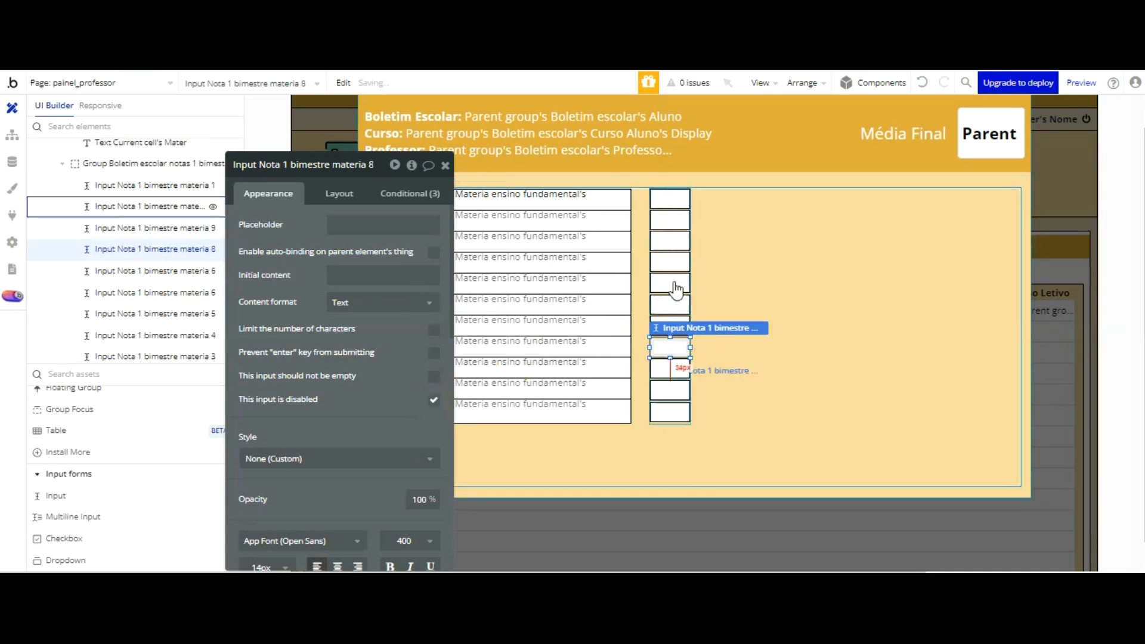
Step: Mark the first-bimester grade inputs in the ninth to eleventh subject rows as disabled
left_click(670, 368)
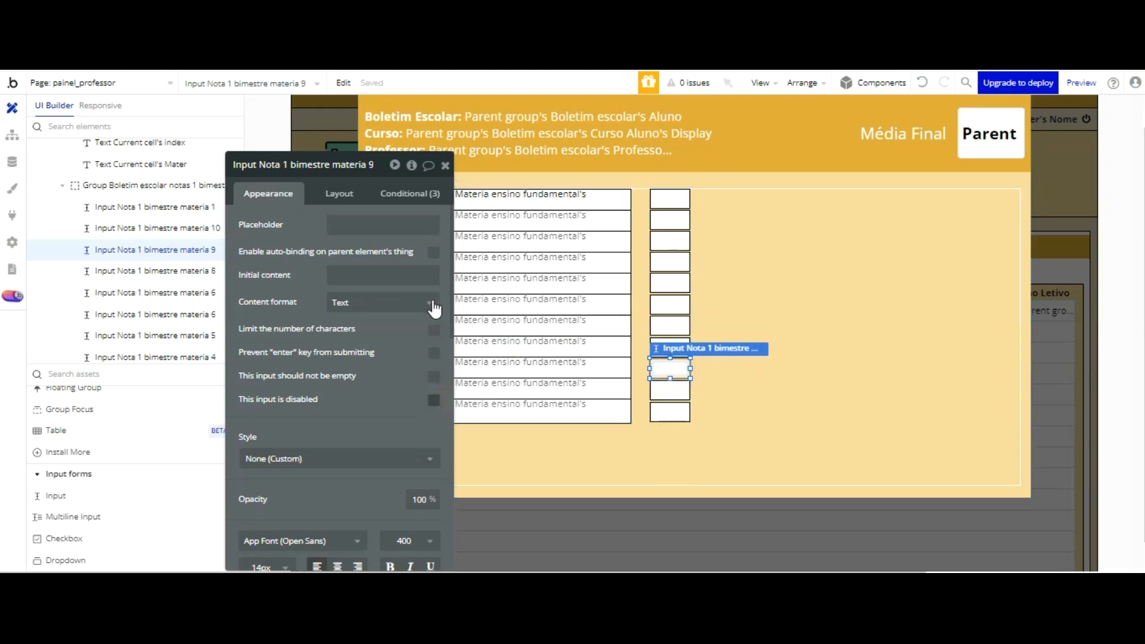
left_click(433, 401)
left_click(669, 389)
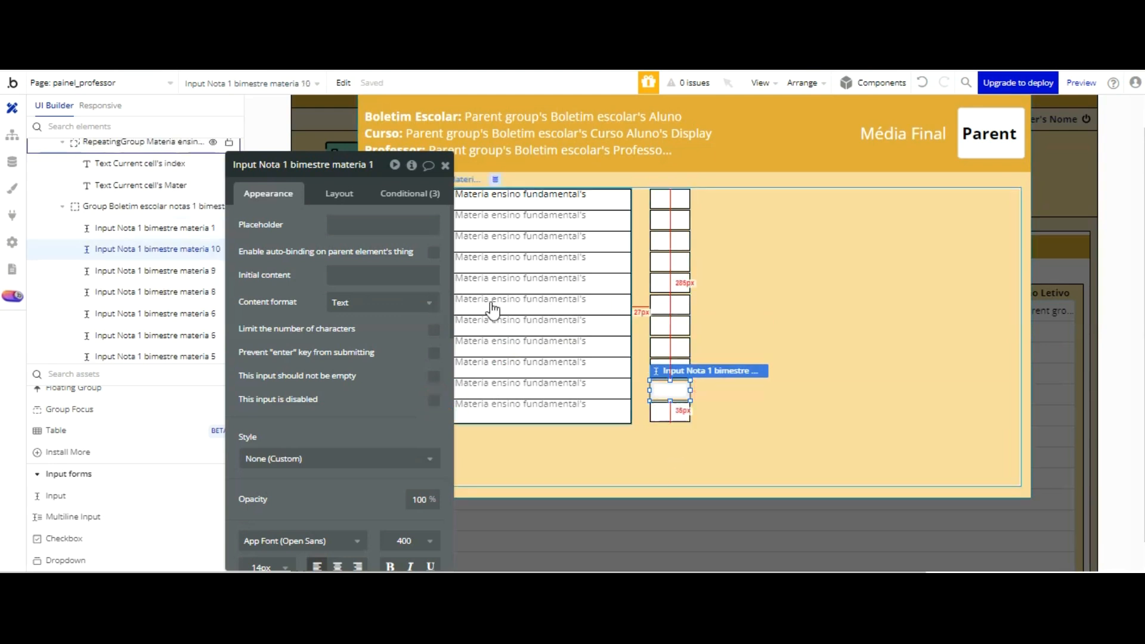
left_click(434, 400)
left_click(668, 411)
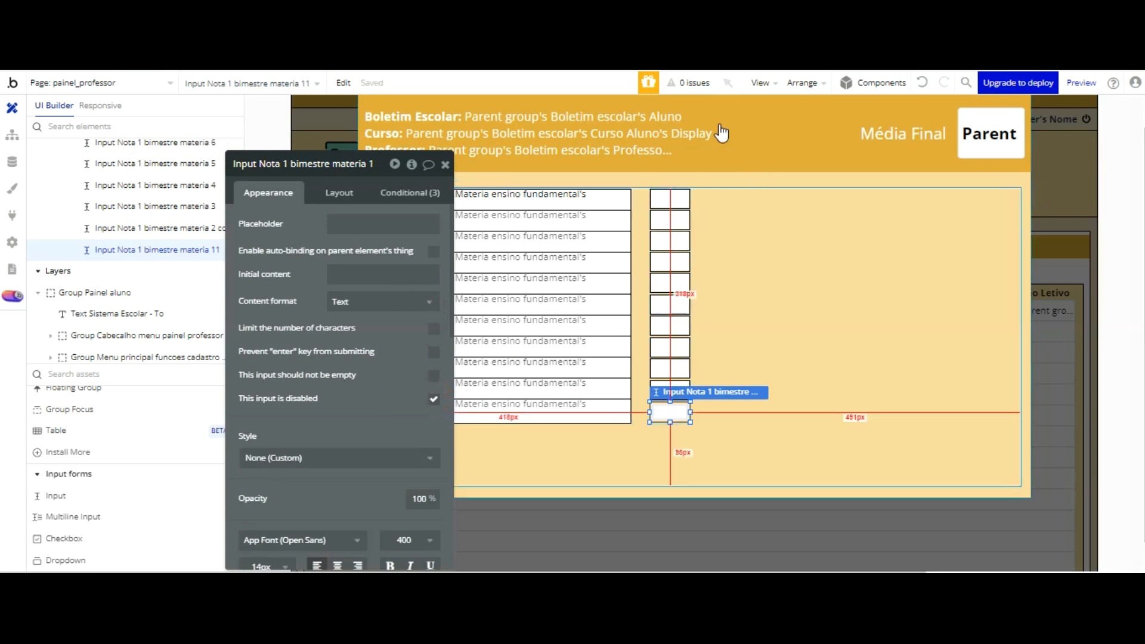
Step: Delete all existing conditions from Input Nota 1 bimestre materia 1
left_click(670, 199)
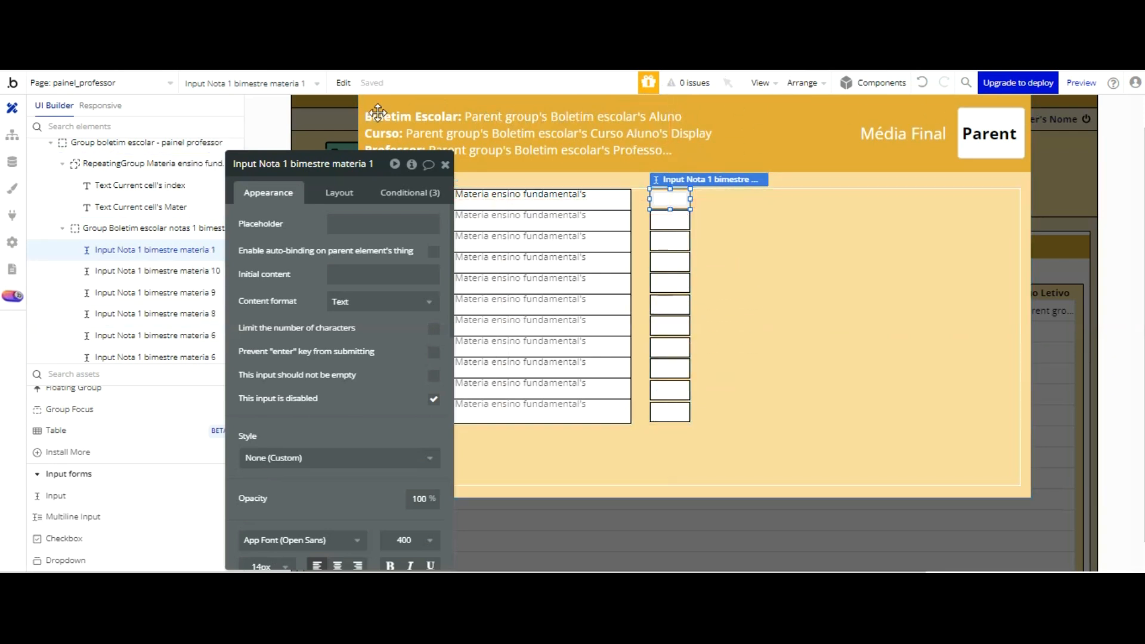
left_click(401, 192)
double_click(429, 211)
left_click(428, 212)
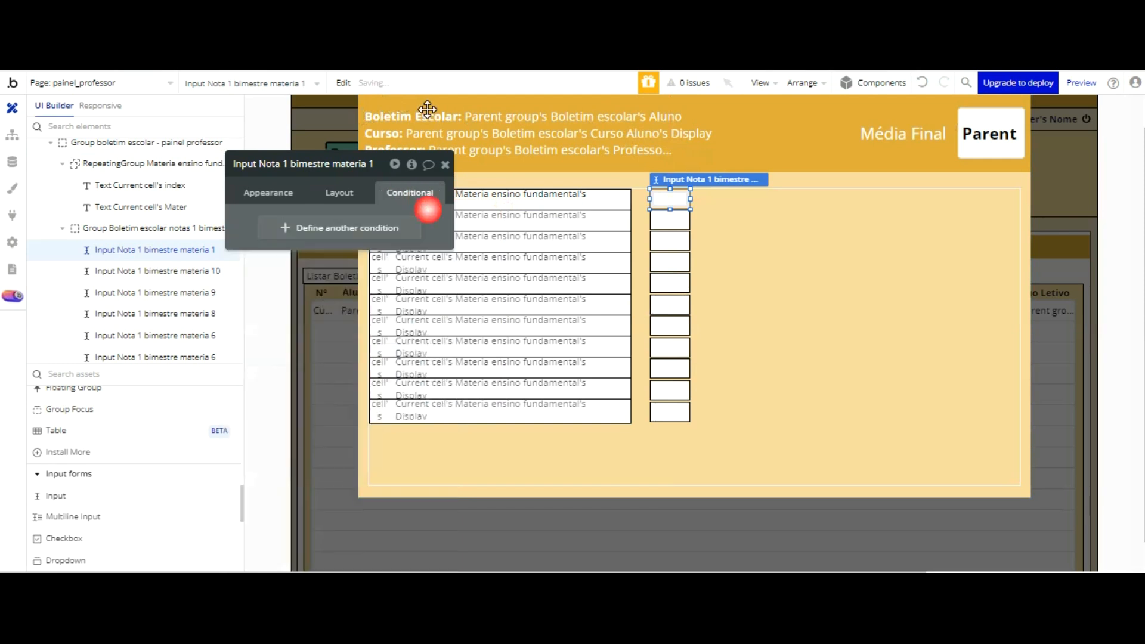
Step: Add a condition to Input Nota 1 bimestre materia 1 for when Popup Boletim Escolar's Modo edição is yes
left_click(364, 230)
left_click(296, 225)
scroll(333, 238, "down", 10)
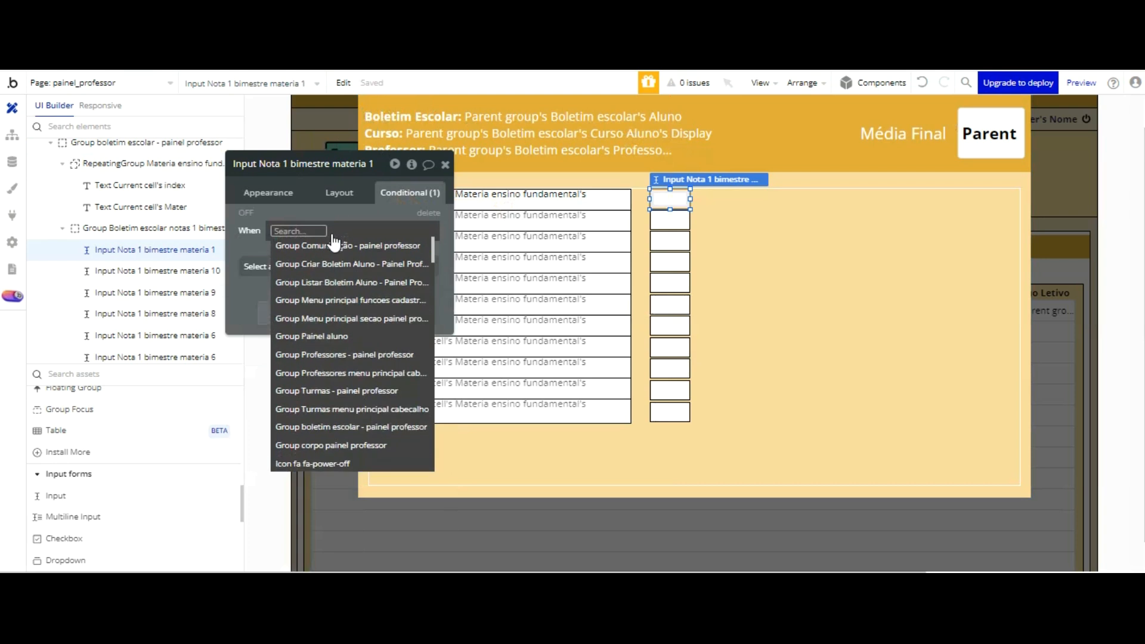
scroll(330, 244, "up", 3)
scroll(325, 274, "down", 6)
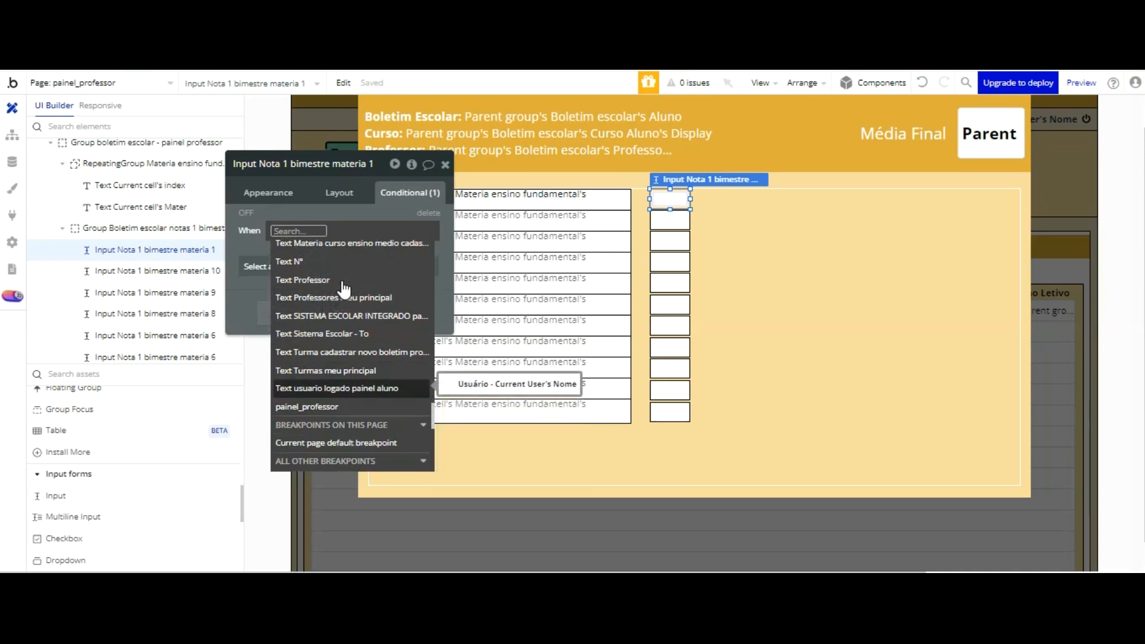
scroll(344, 289, "up", 2)
scroll(344, 289, "down", 6)
scroll(344, 289, "down", 3)
scroll(344, 289, "up", 4)
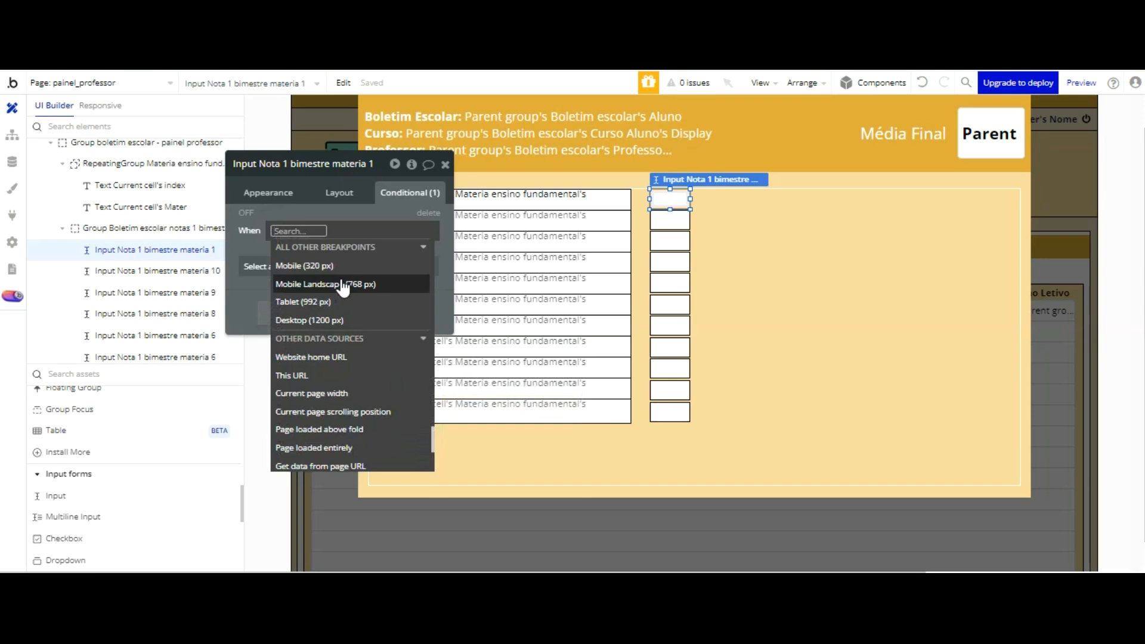
type("pop")
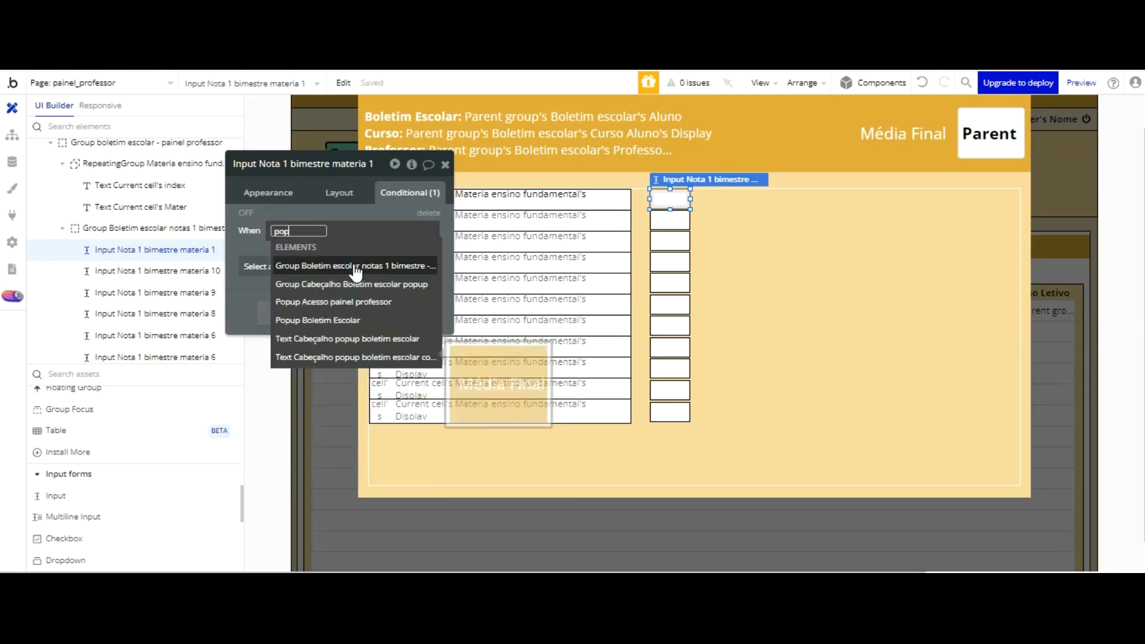
left_click(358, 319)
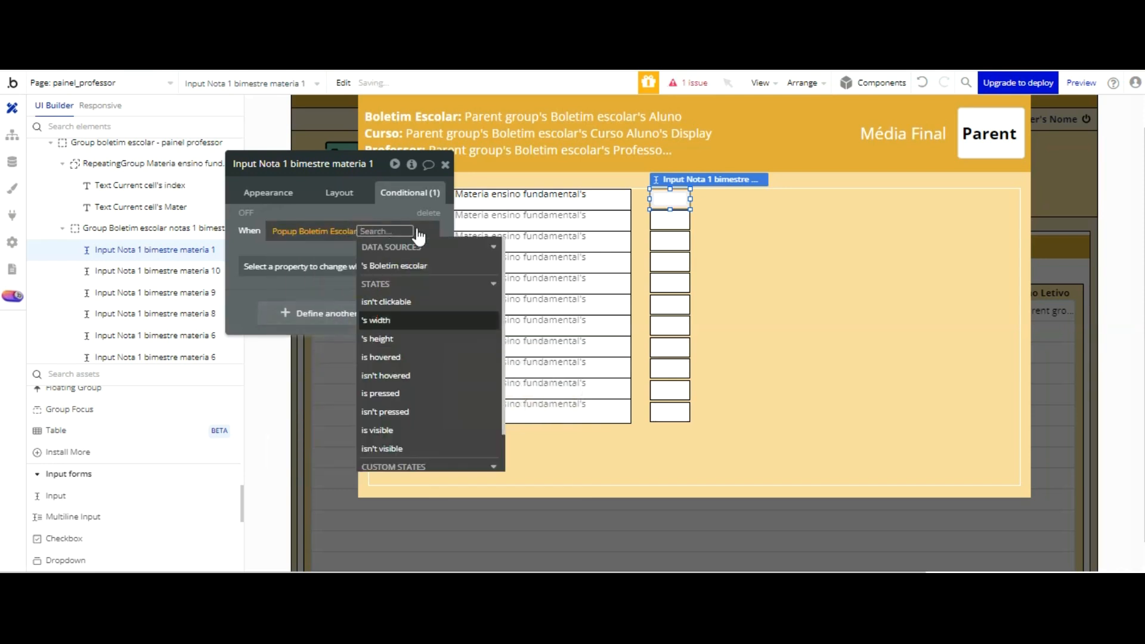
scroll(427, 269, "down", 2)
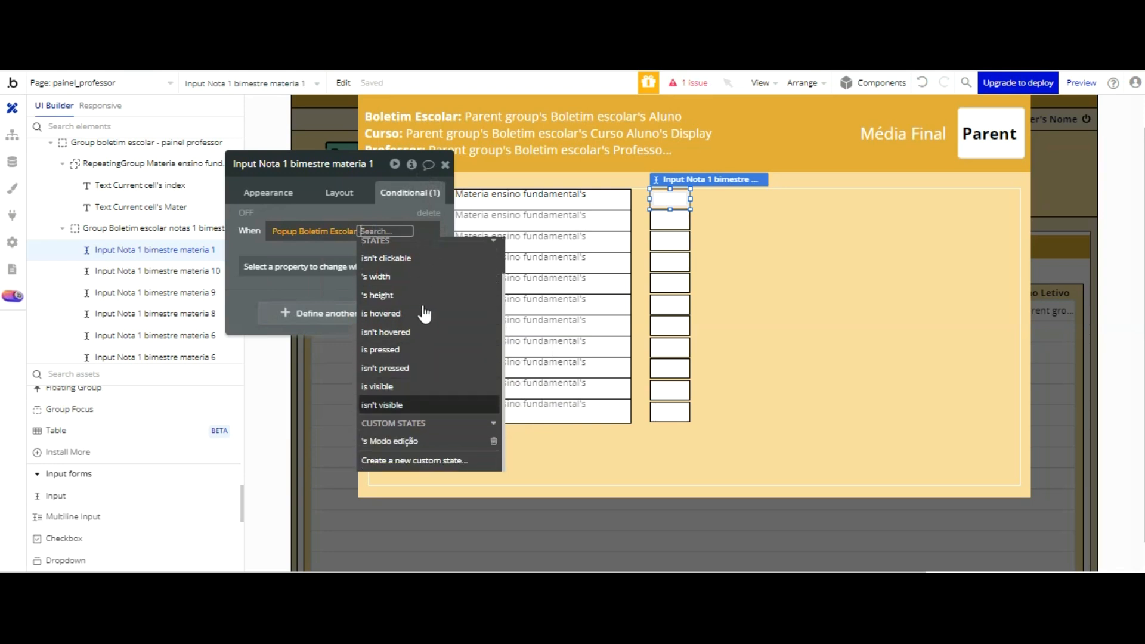
left_click(403, 441)
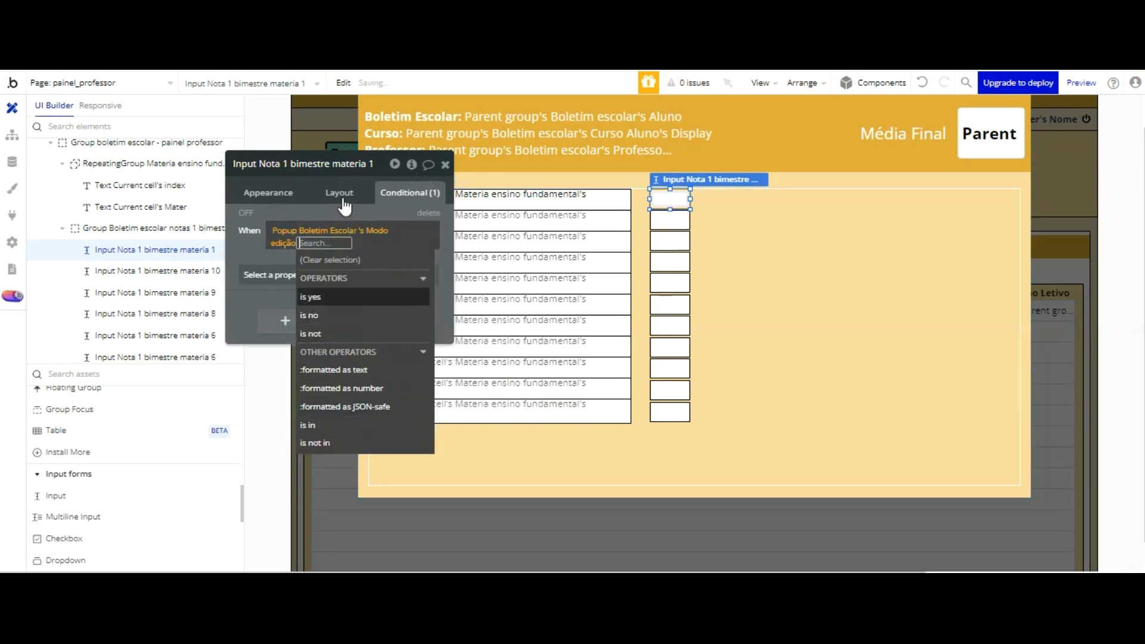
left_click(340, 297)
left_click(258, 250)
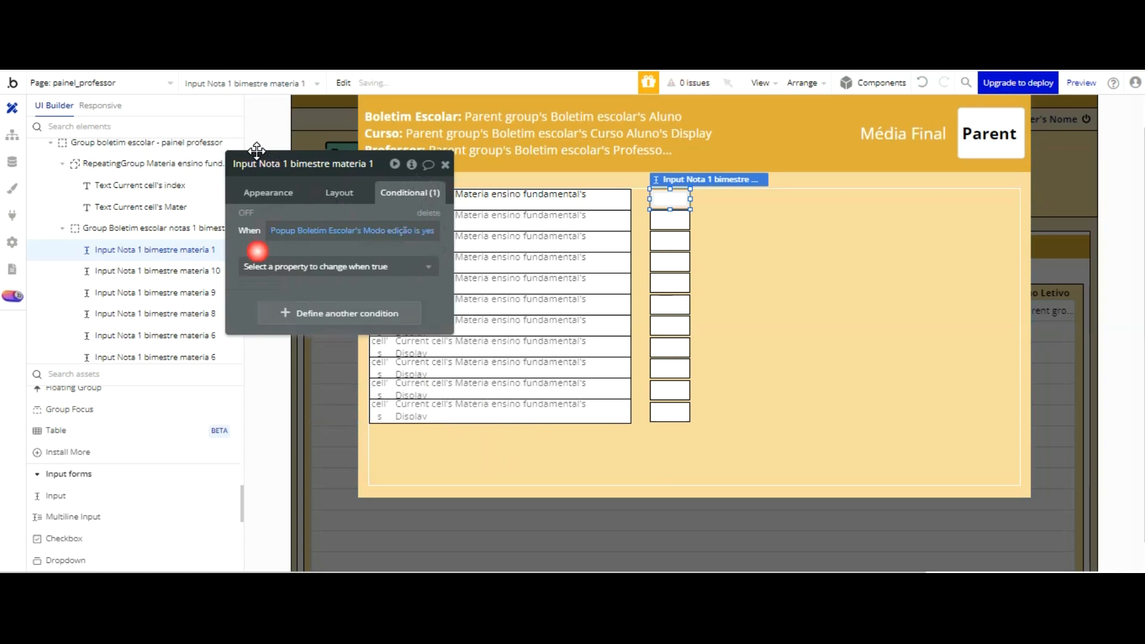
left_click(274, 266)
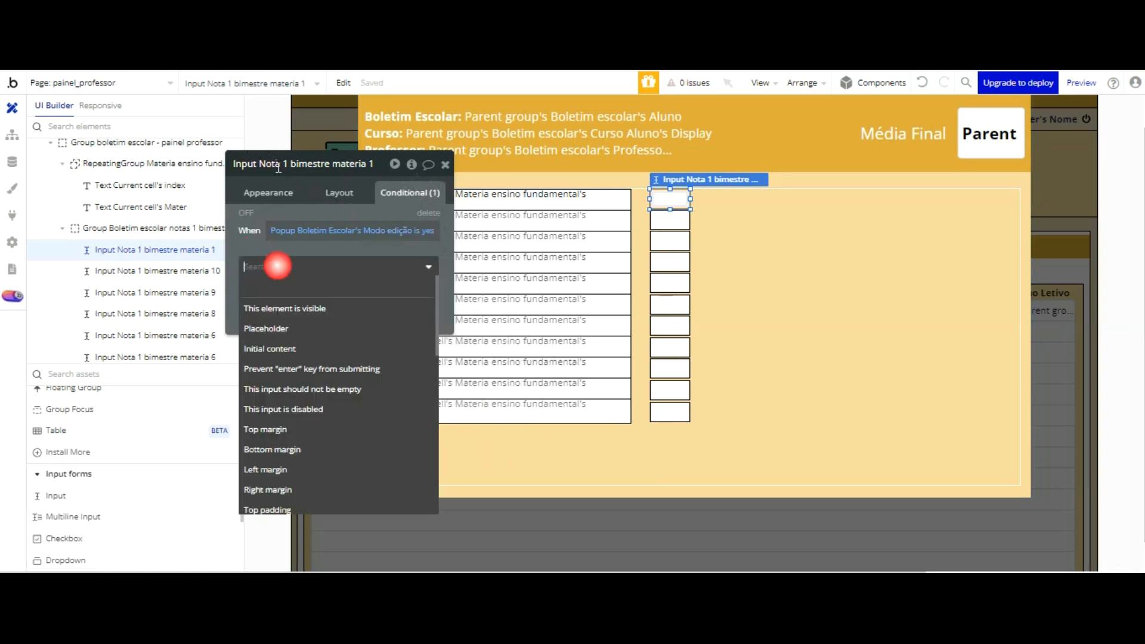
left_click(324, 305)
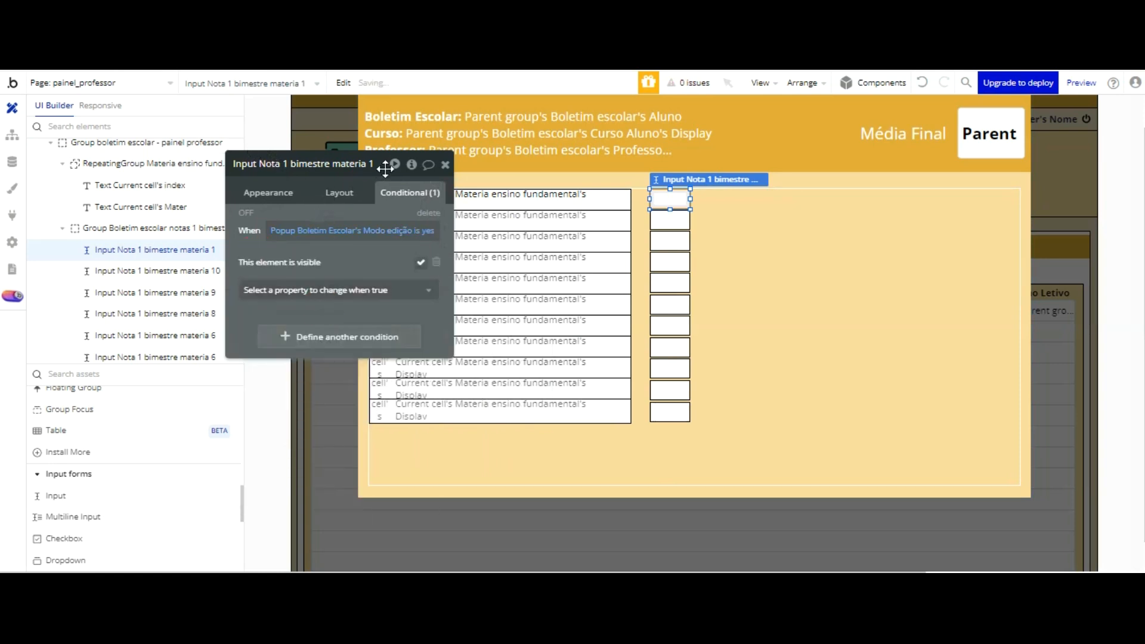
left_click(436, 263)
Step: Add the property This input is disabled to the Modo edição is yes condition and leave it unchecked
left_click(358, 266)
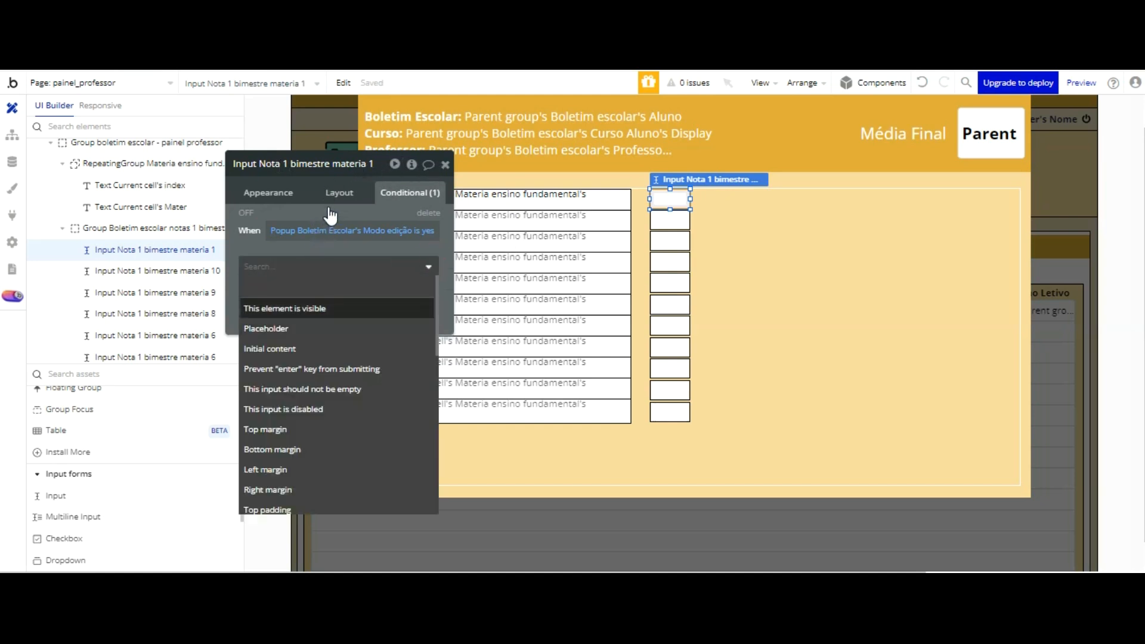
key("Down")
key("Down")
key("Down")
key("Down")
key("Down")
key("Return")
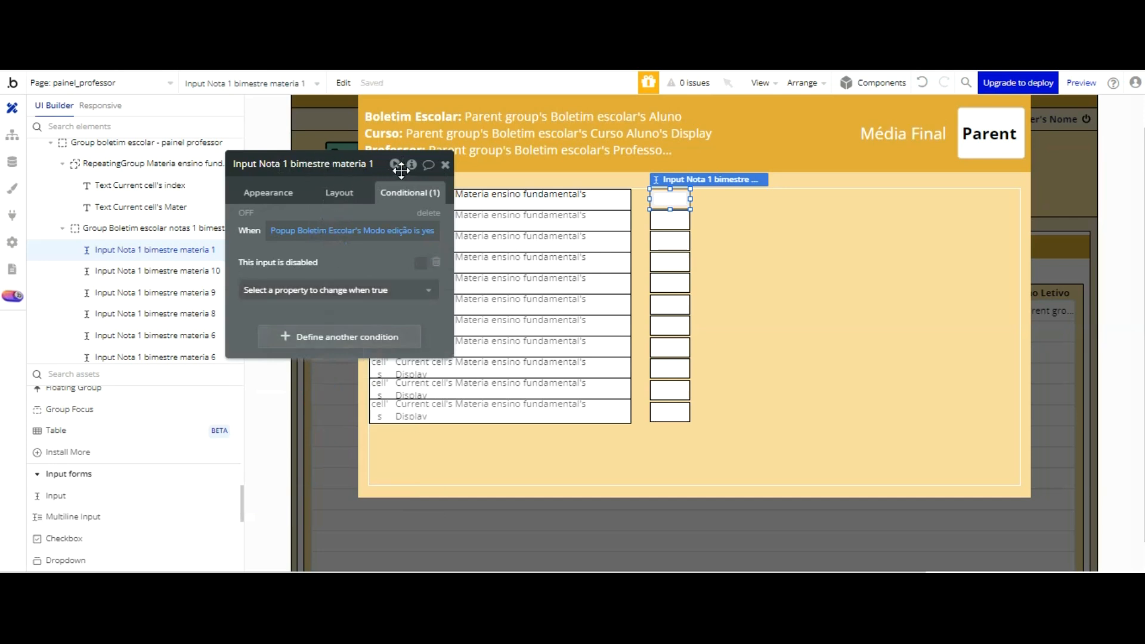
left_click(420, 262)
Step: Add a second condition by copying the first one's expression and changing it to Modo edição is no
left_click_drag(330, 230, 330, 233)
left_click(329, 331)
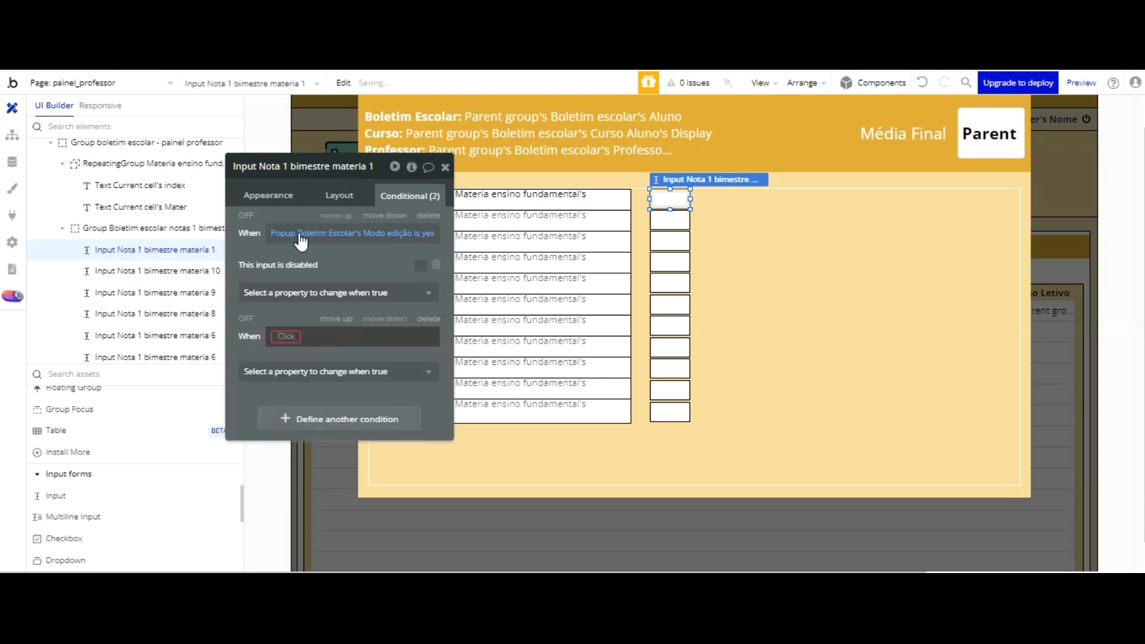
right_click(323, 233)
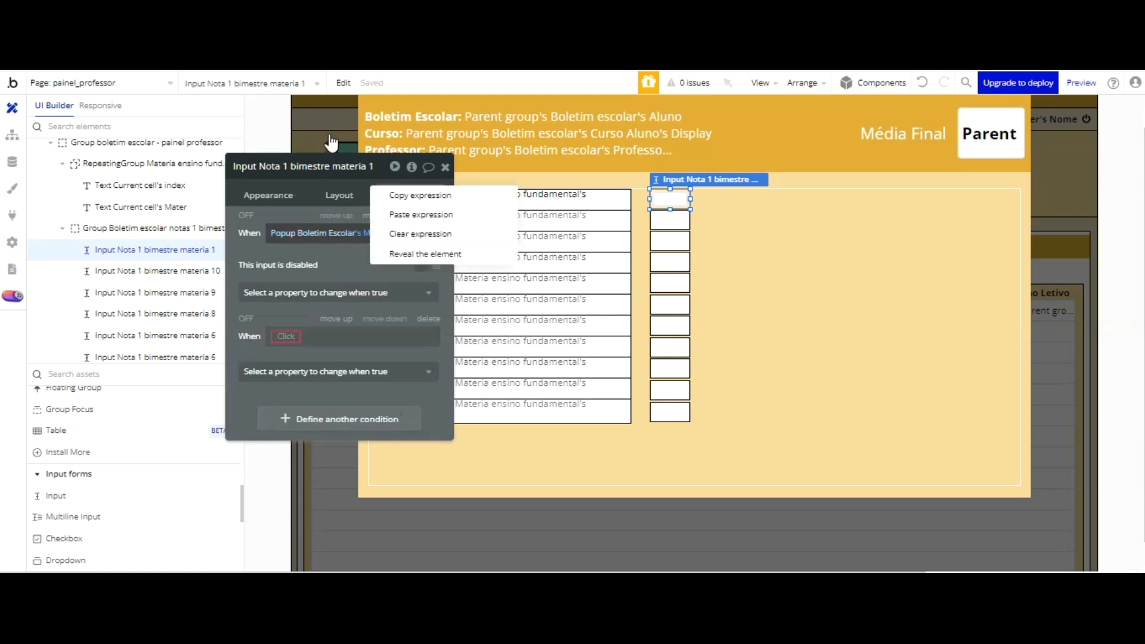
left_click(409, 194)
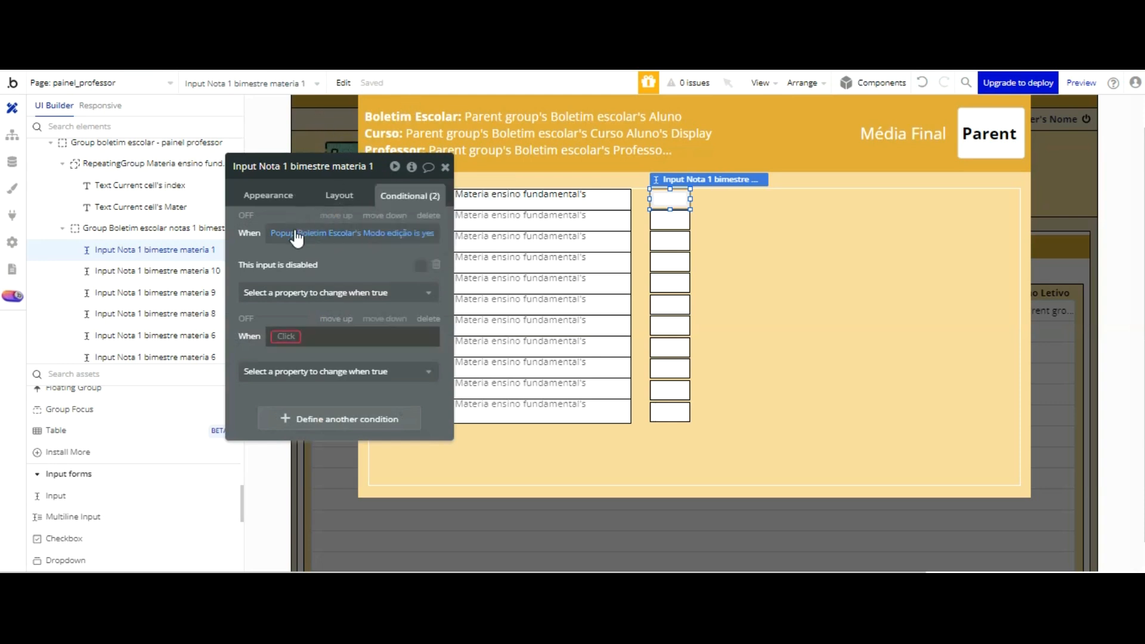
right_click(287, 335)
left_click(368, 310)
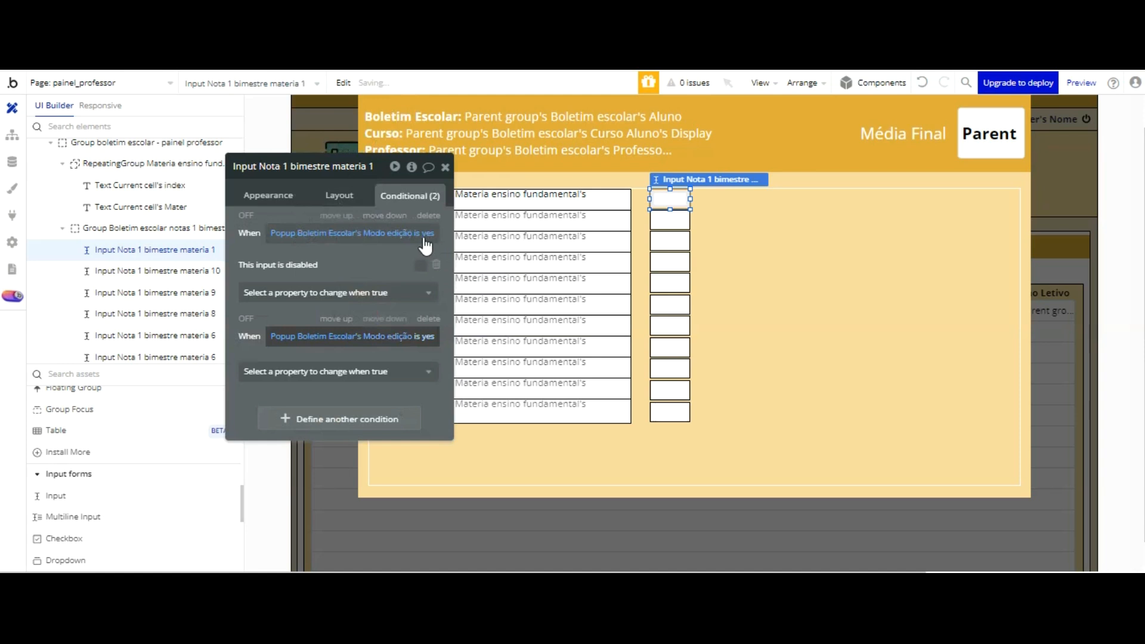
left_click(424, 337)
left_click(328, 402)
left_click(303, 319)
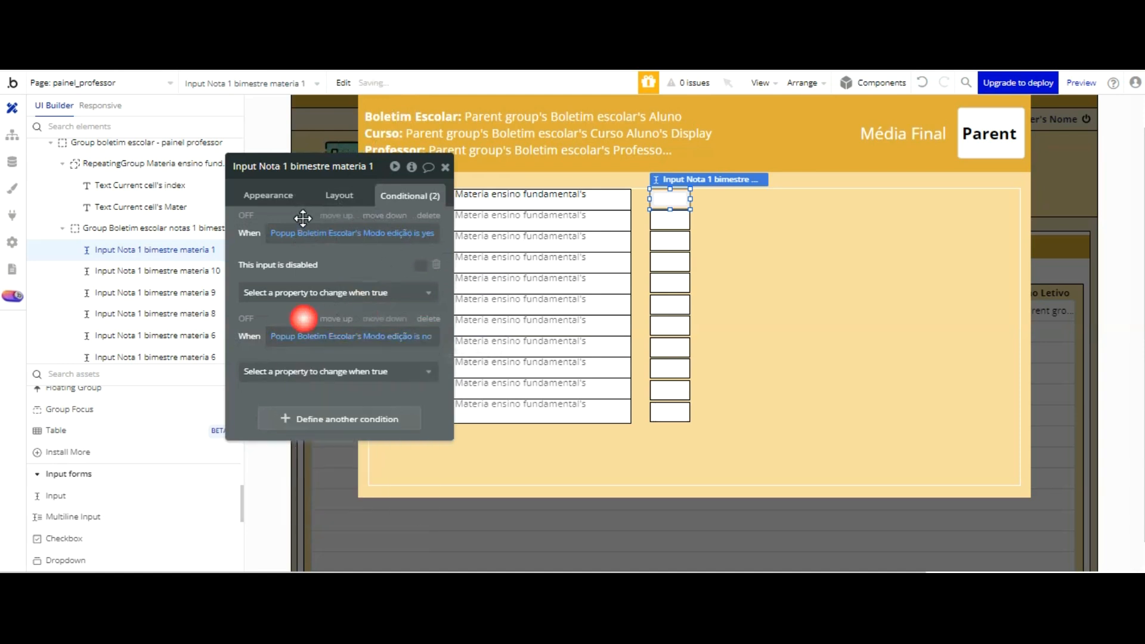
Step: Add the property This input is disabled to the Modo edição is no condition and enable it
left_click(287, 371)
key("Down")
key("Down")
key("Down")
key("Return")
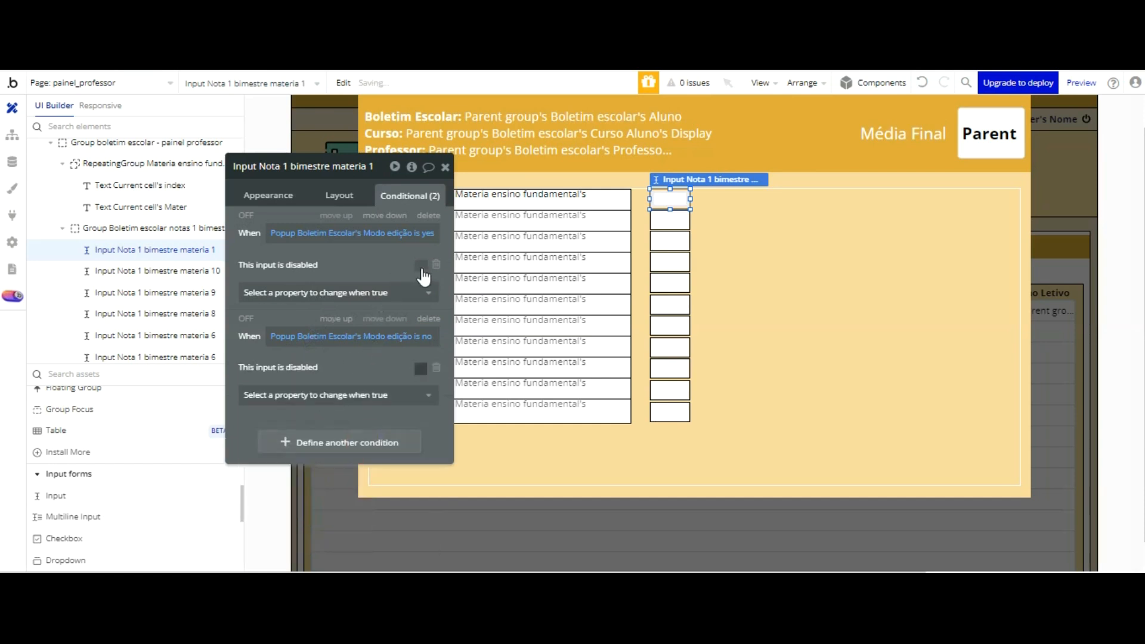
left_click(371, 262)
Step: Duplicate the Modo edição is no condition of Input Nota 1 bimestre materia 1 as a third condition
right_click(340, 397)
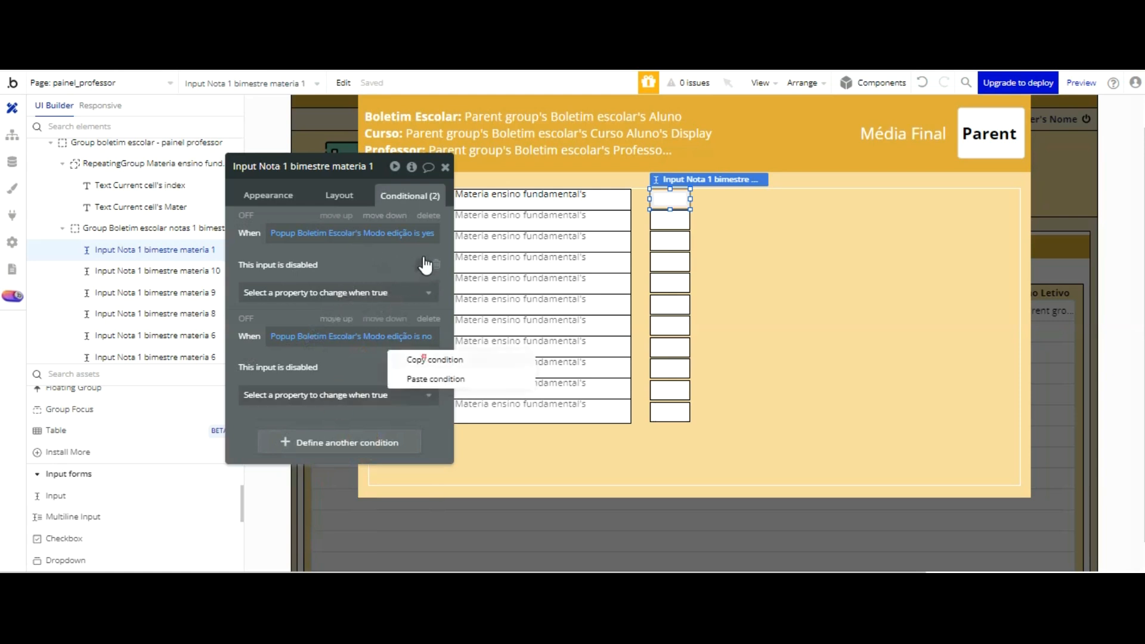
left_click(425, 358)
right_click(343, 336)
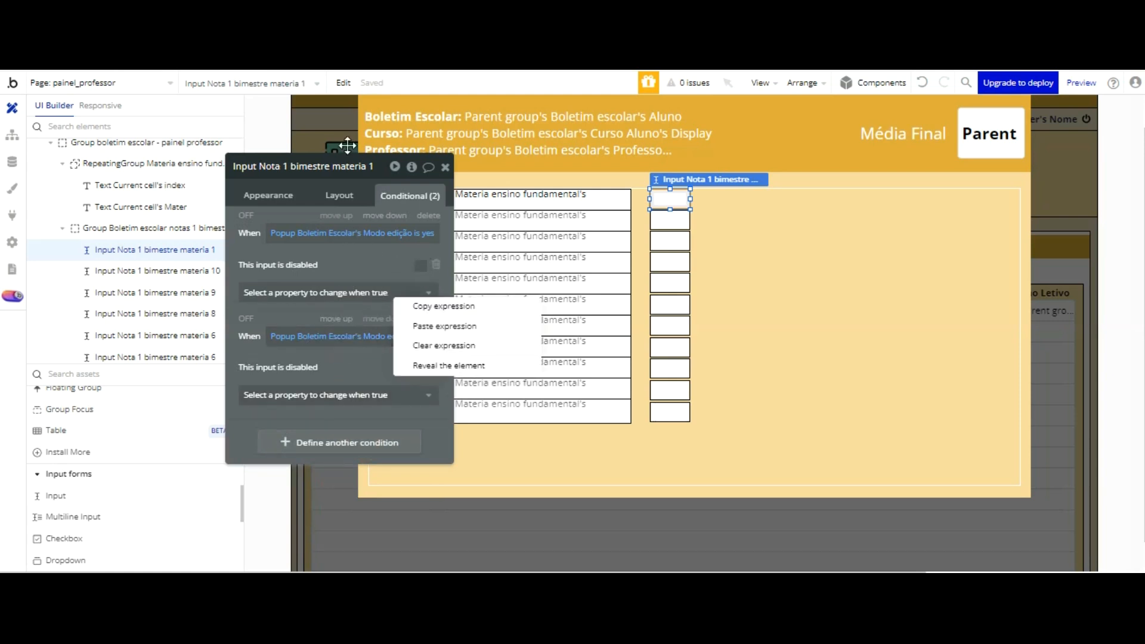
right_click(339, 233)
left_click(434, 201)
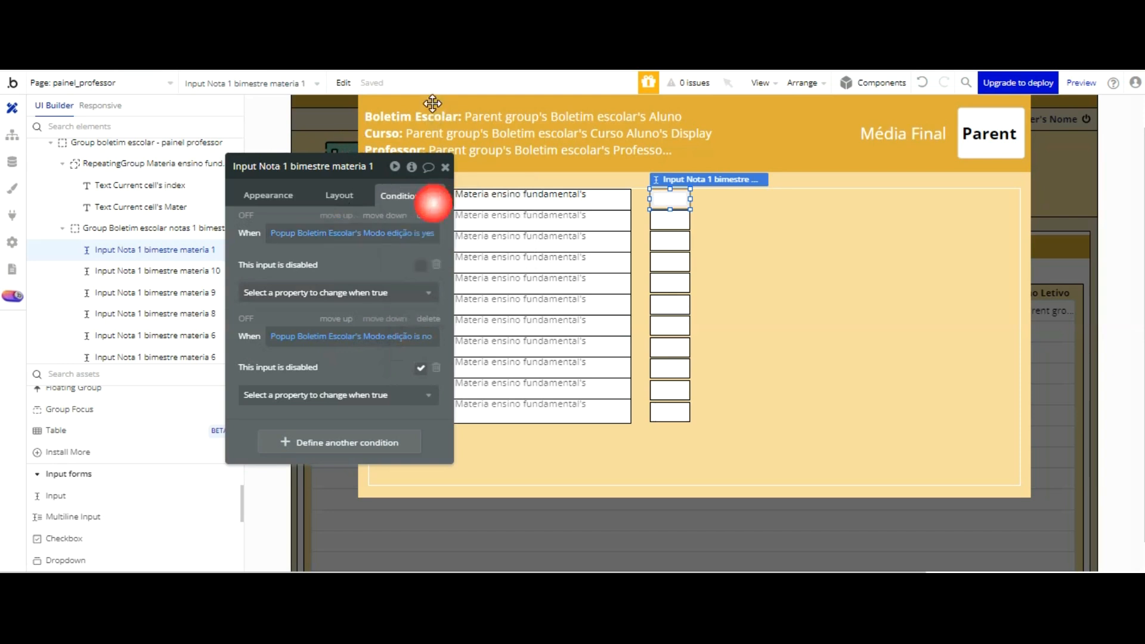
right_click(322, 440)
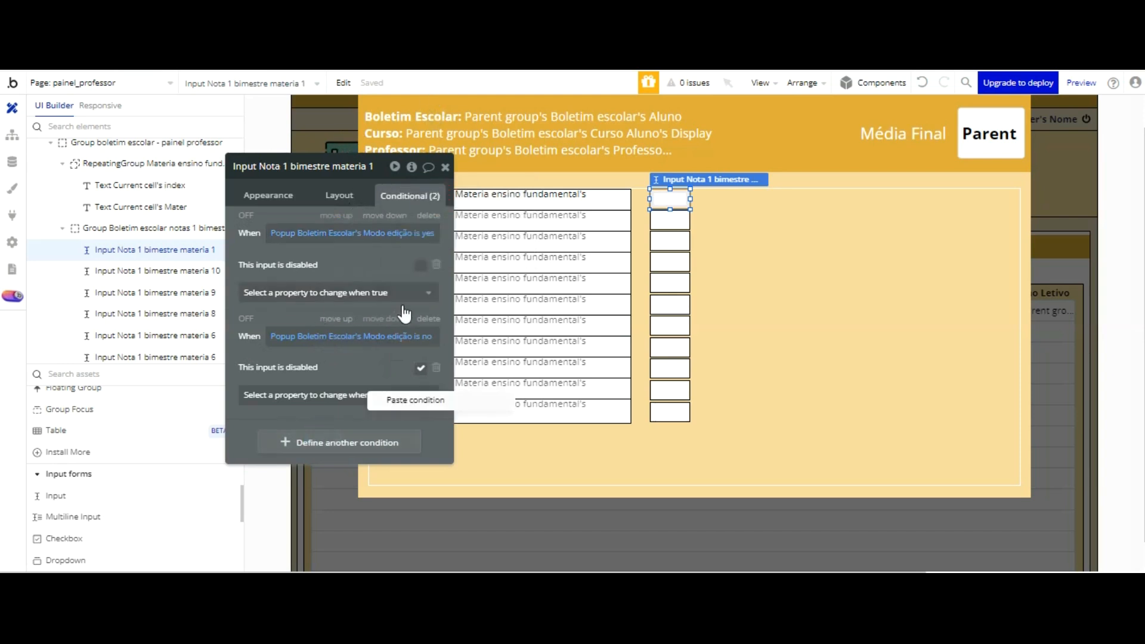
left_click(400, 399)
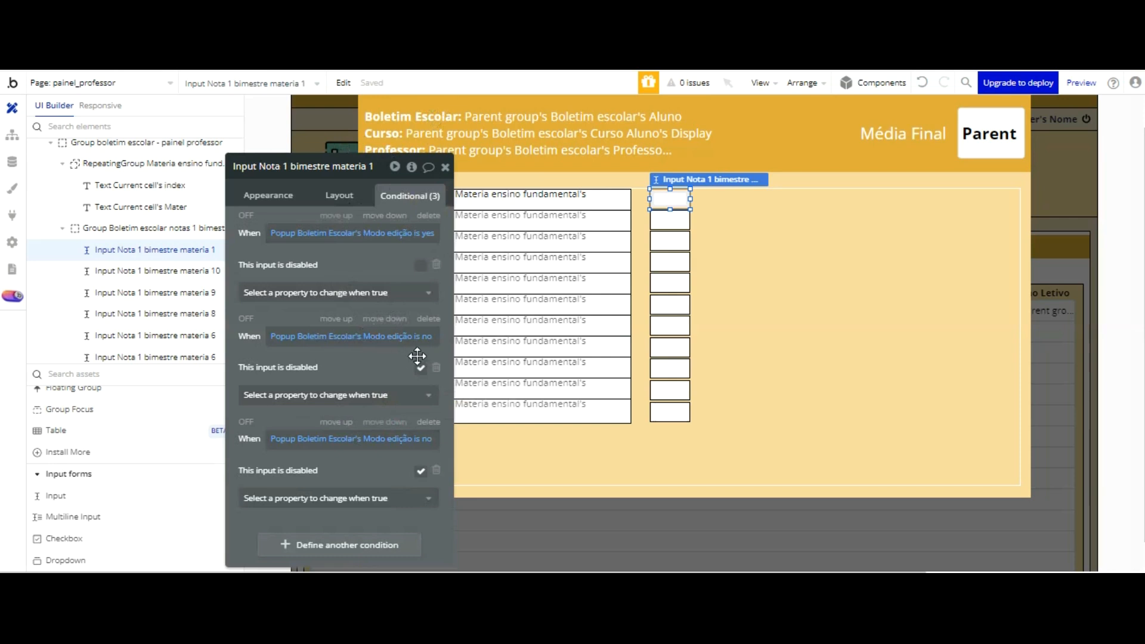
Step: Change the third condition's expression to Modo edição is yes and remove its This input is disabled property
left_click(418, 440)
left_click(337, 490)
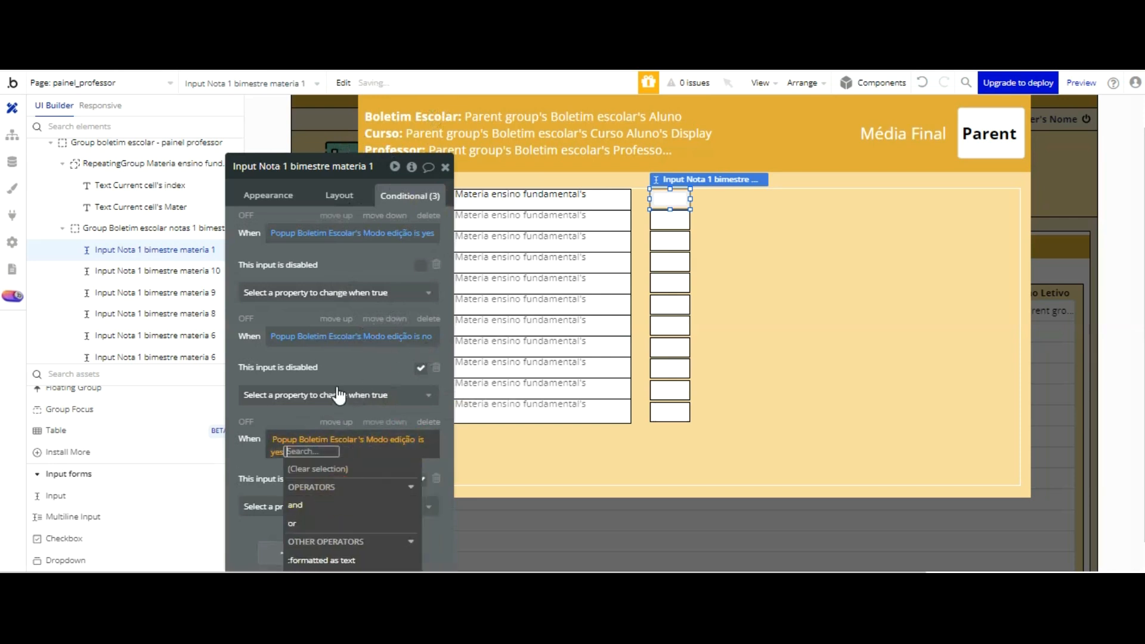
left_click(302, 316)
left_click(436, 471)
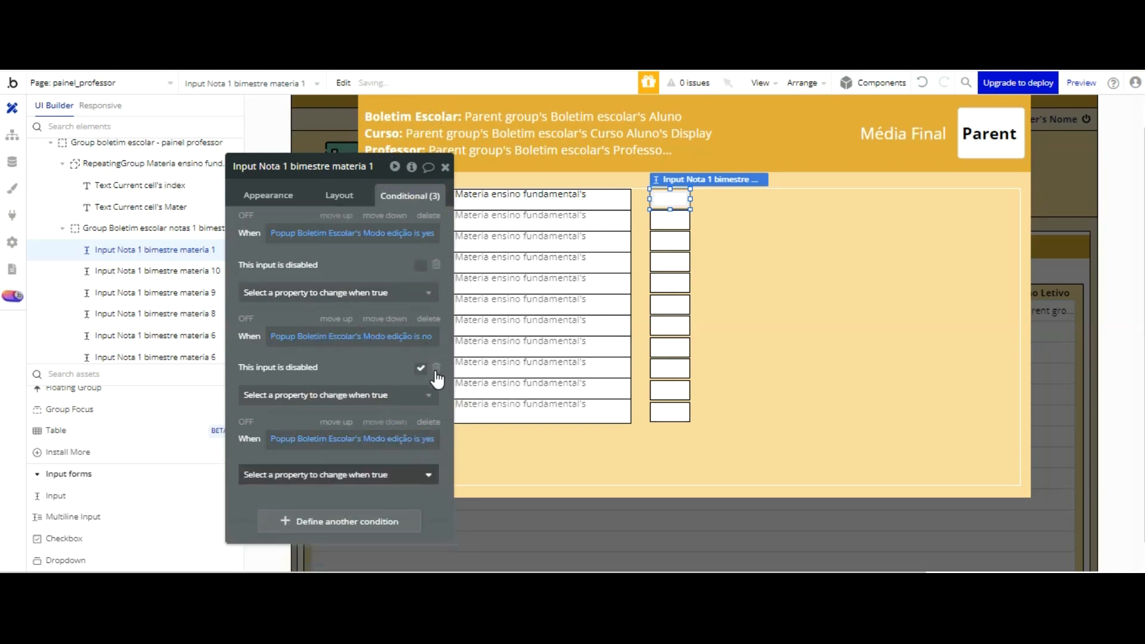
left_click(298, 475)
left_click_drag(312, 323, 316, 223)
left_click(344, 375)
key("Down")
key("Down")
key("Down")
key("Down")
key("Down")
key("Down")
key("Down")
key("Down")
key("Down")
key("Down")
key("Down")
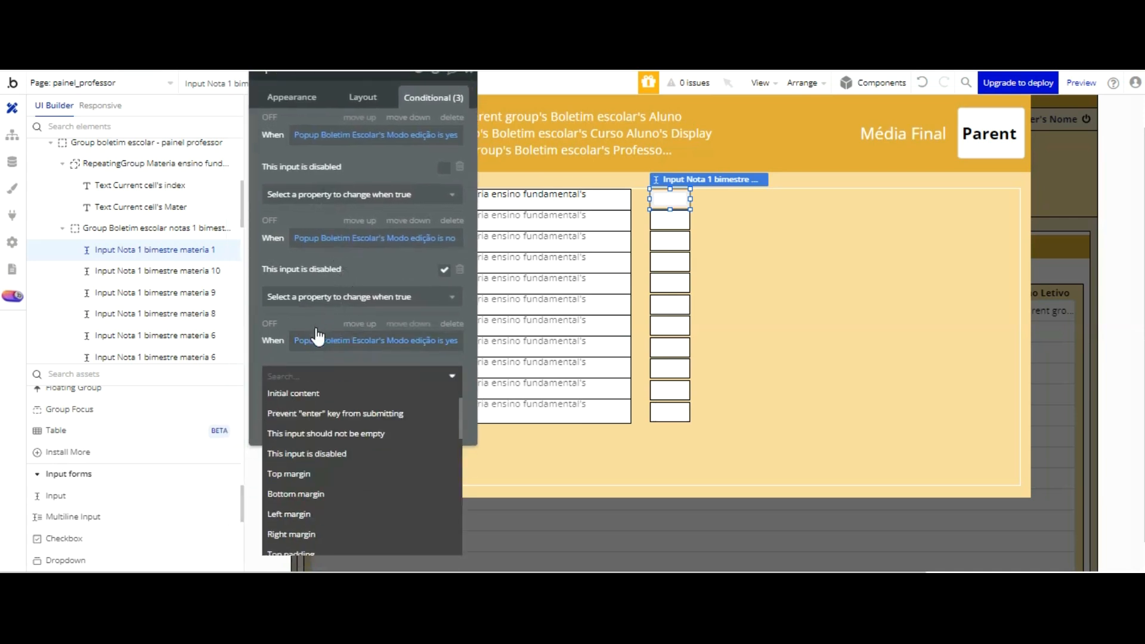
key("Down")
key("Down")
key("Down")
key("Down")
key("Down")
key("Down")
key("Down")
key("Down")
key("Down")
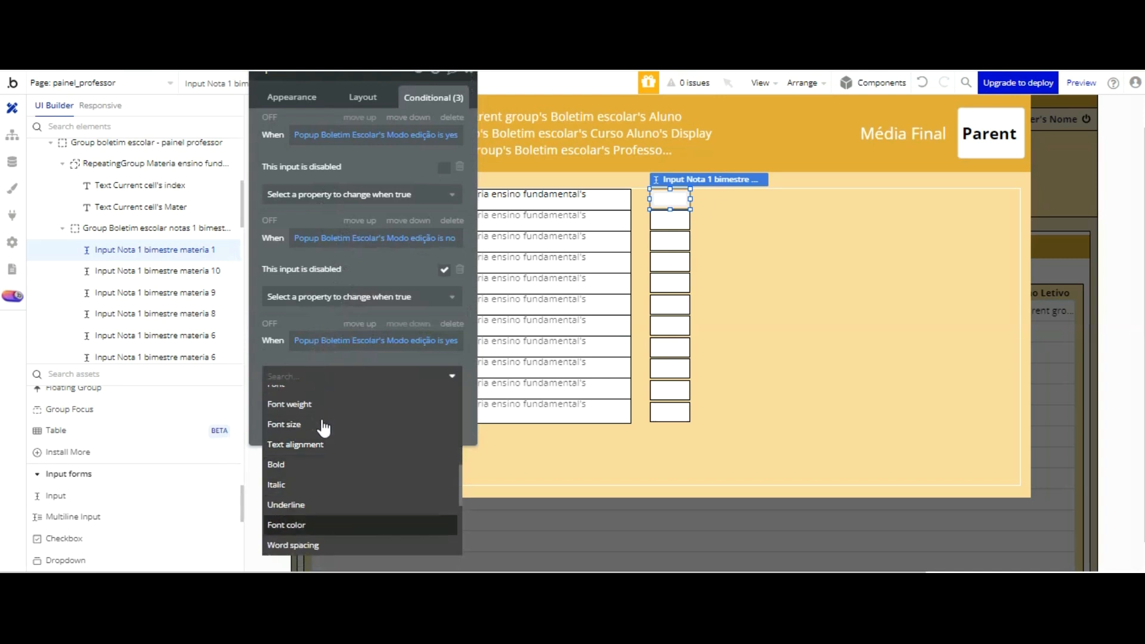
left_click(325, 522)
left_click(326, 371)
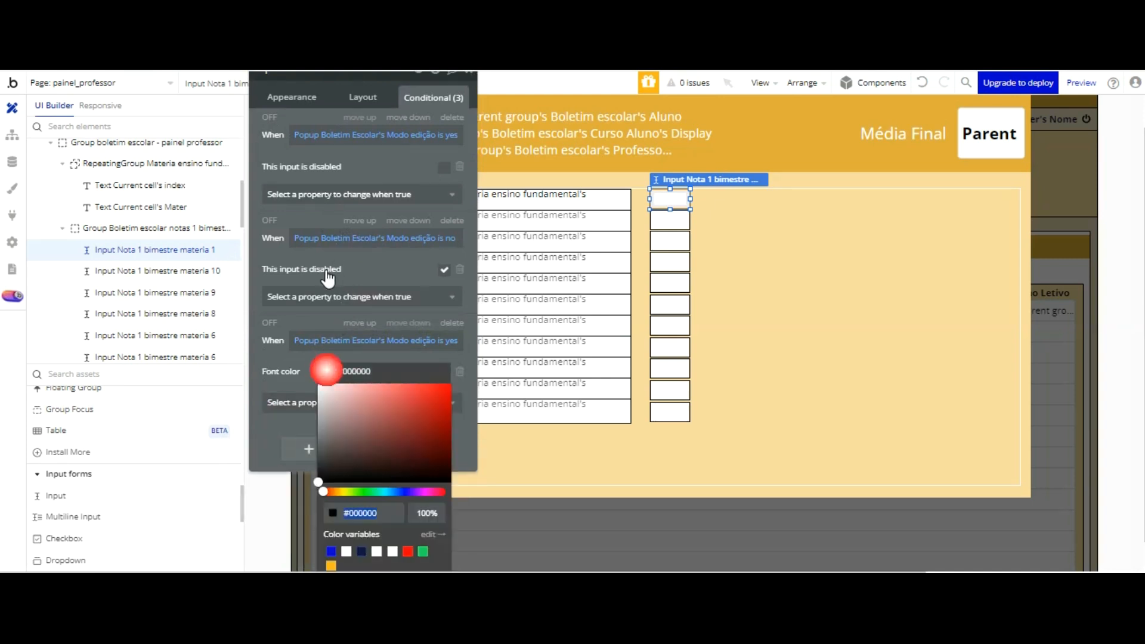
left_click(460, 371)
Step: Add the property Background color to the third condition and set it to light grey #D9D7D7
left_click(380, 372)
scroll(360, 430, "down", 4)
key("Down")
key("Down")
key("Down")
key("Down")
key("Down")
key("Down")
key("Down")
key("Down")
key("Down")
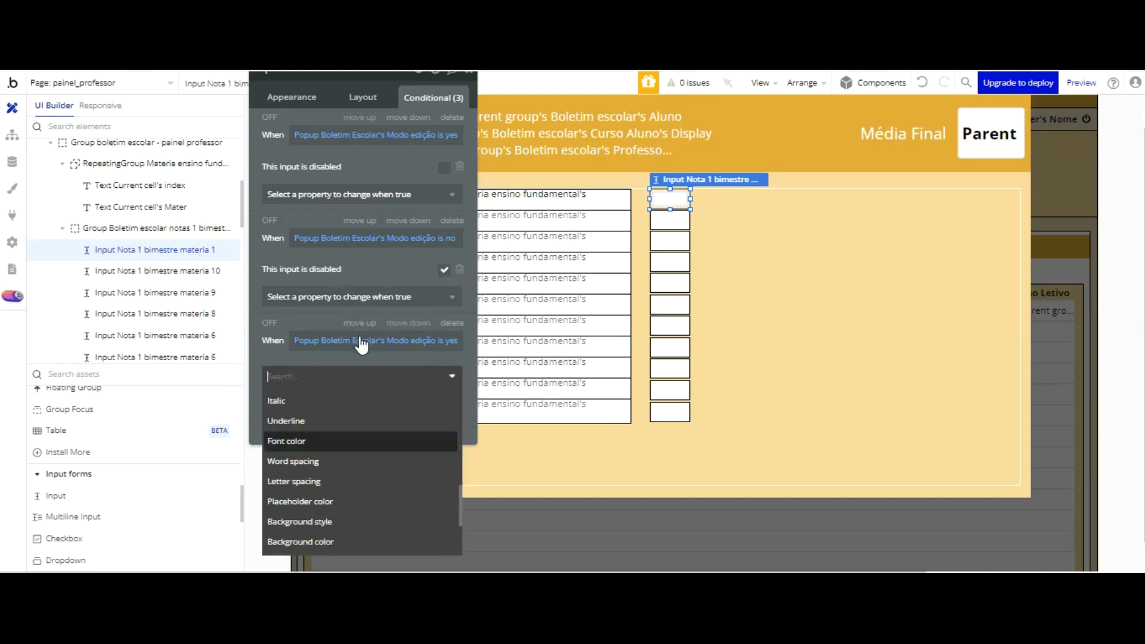
key("Down")
key("Down")
key("Down")
key("Down")
key("Down")
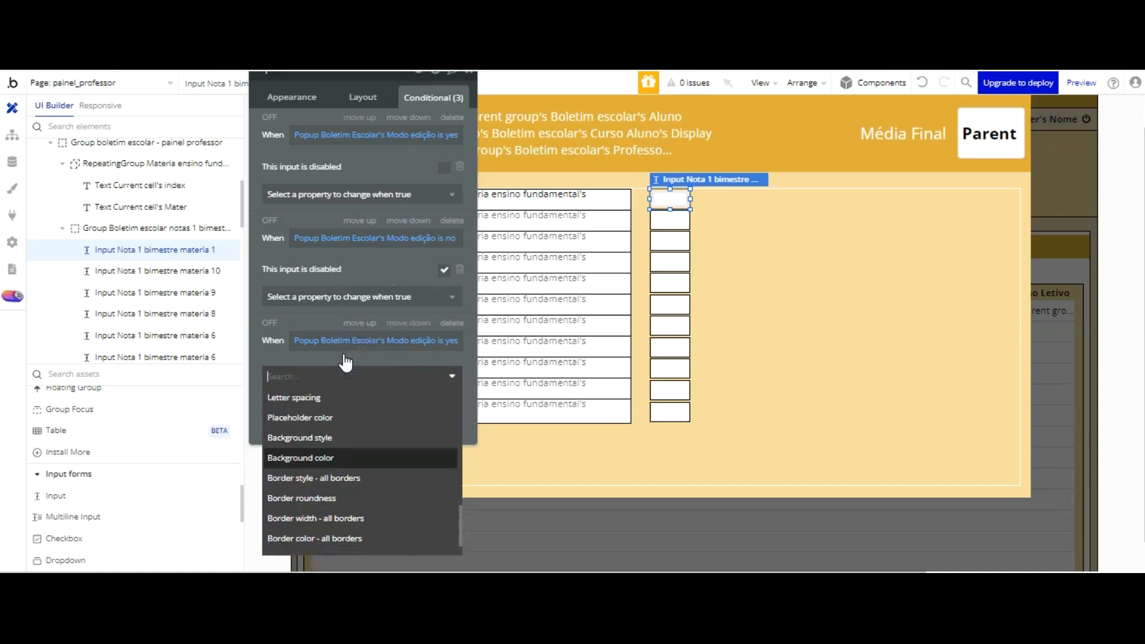
key("Return")
left_click(346, 372)
key("ctrl+v")
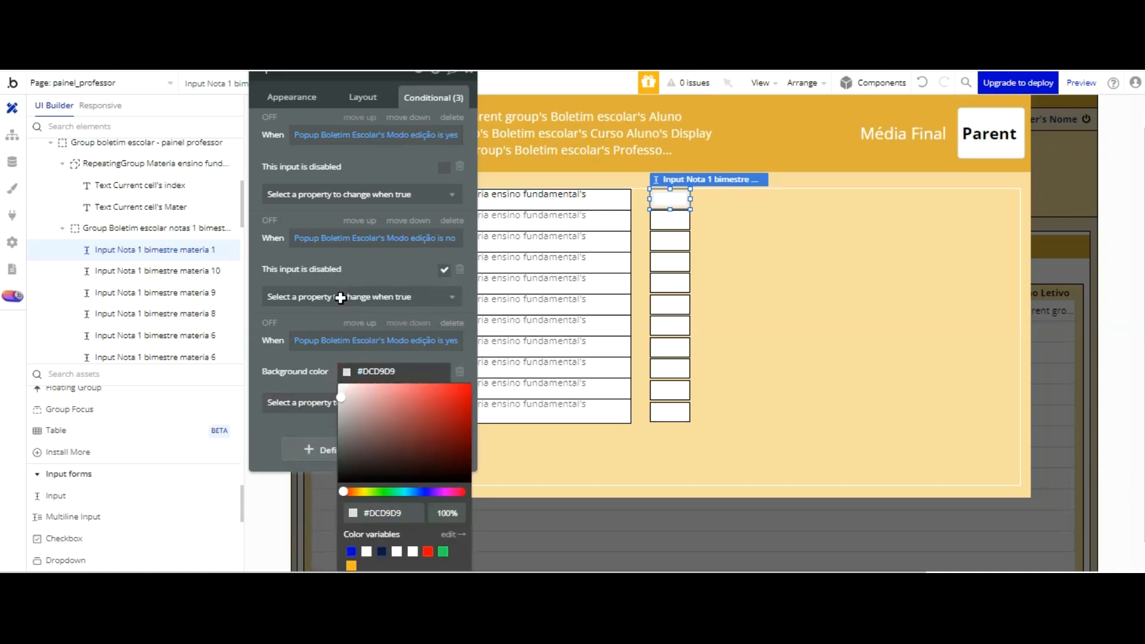
left_click(310, 256)
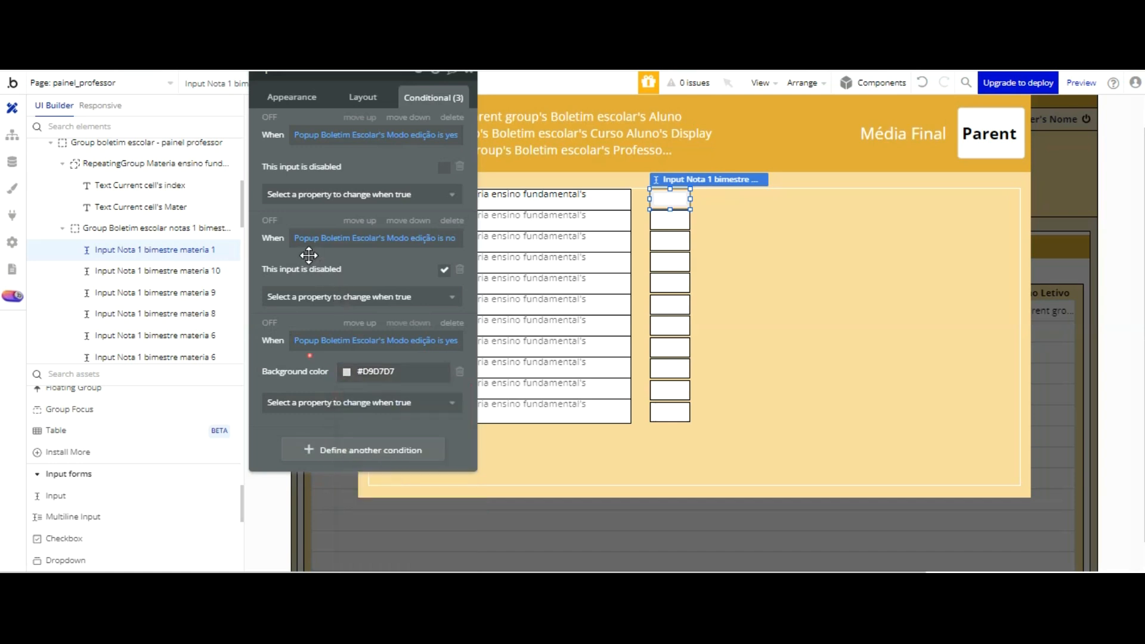
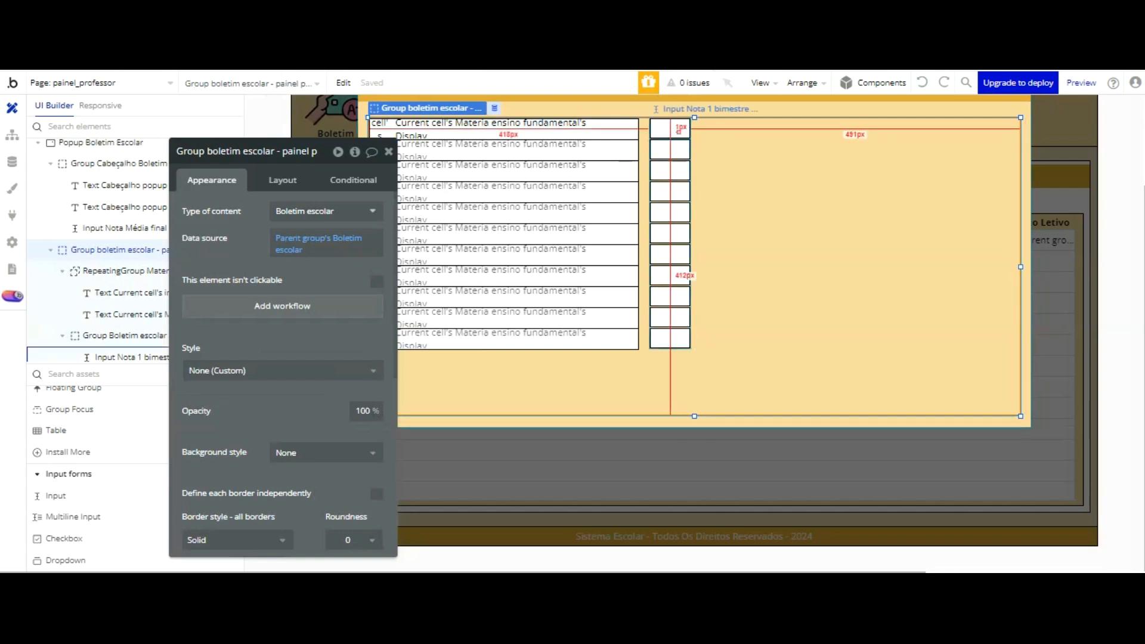
Step: Review the Modo edição conditions of Input Nota 1 bimestre materia 2
left_click(674, 130)
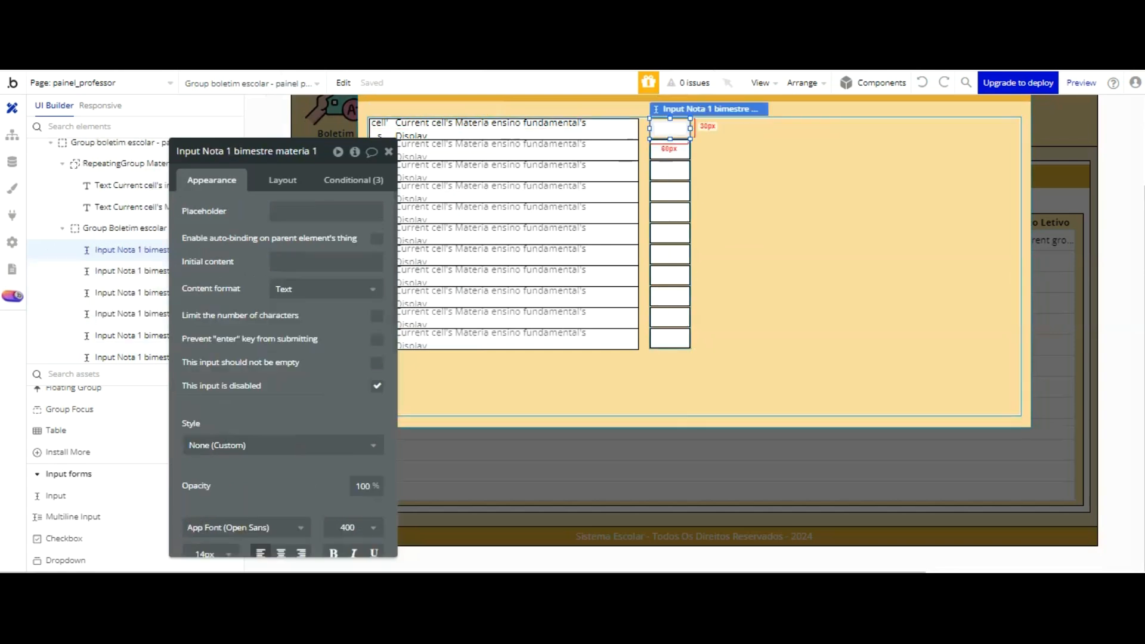
left_click(672, 152)
left_click(347, 179)
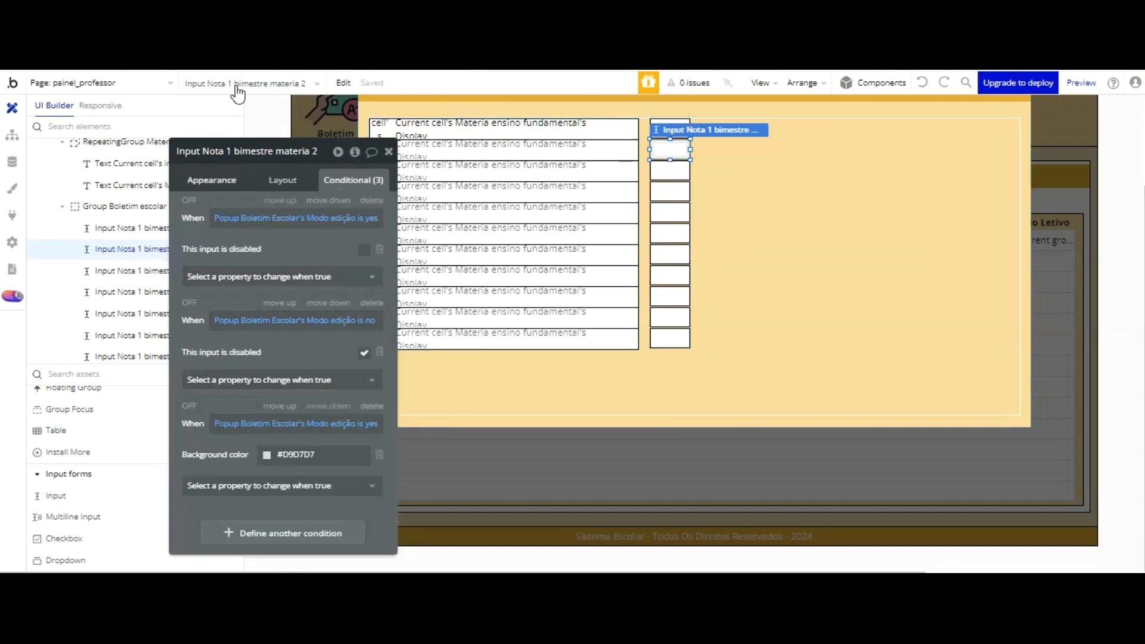
Step: Duplicate the first-bimester grade group and place the copy as a second column, top-aligned and about 32 px beside the original
left_click(154, 205)
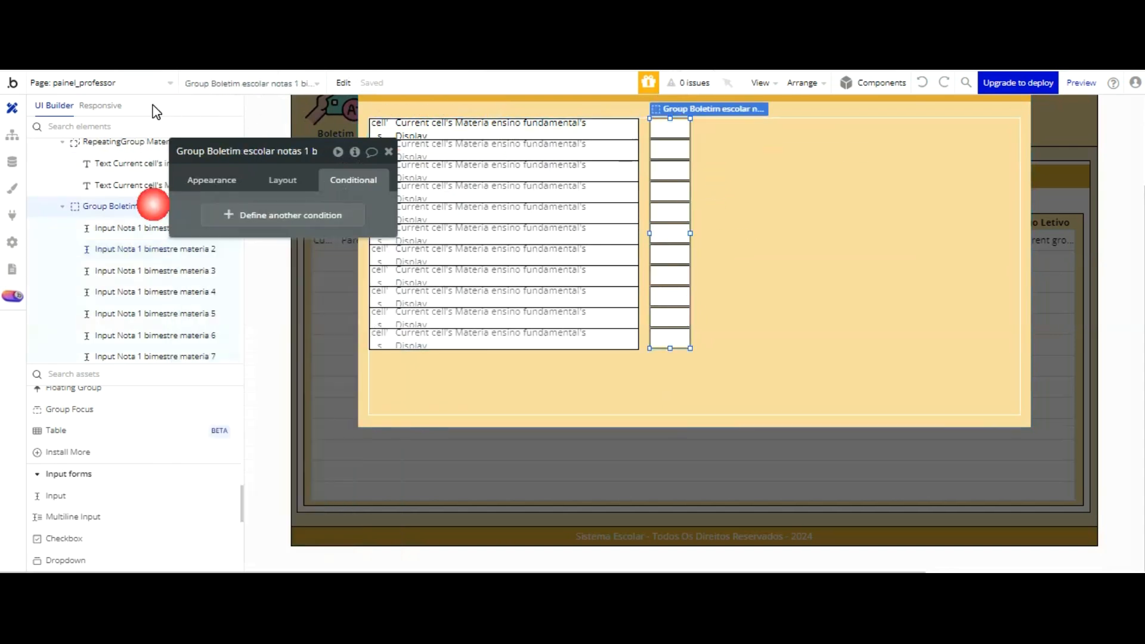
left_click(268, 149)
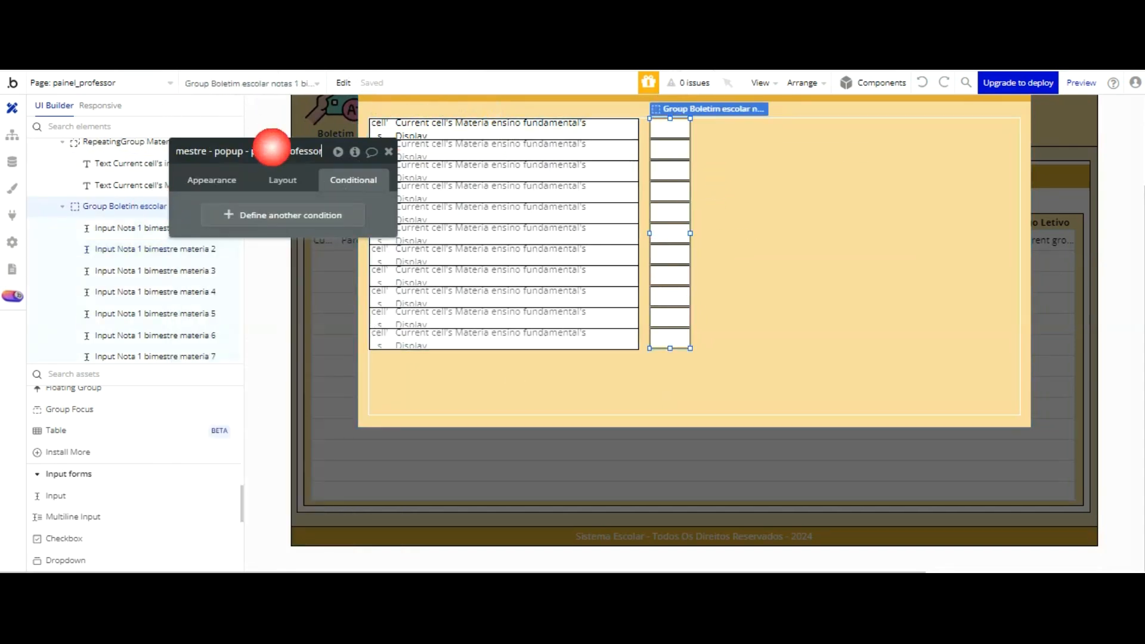
left_click(137, 207)
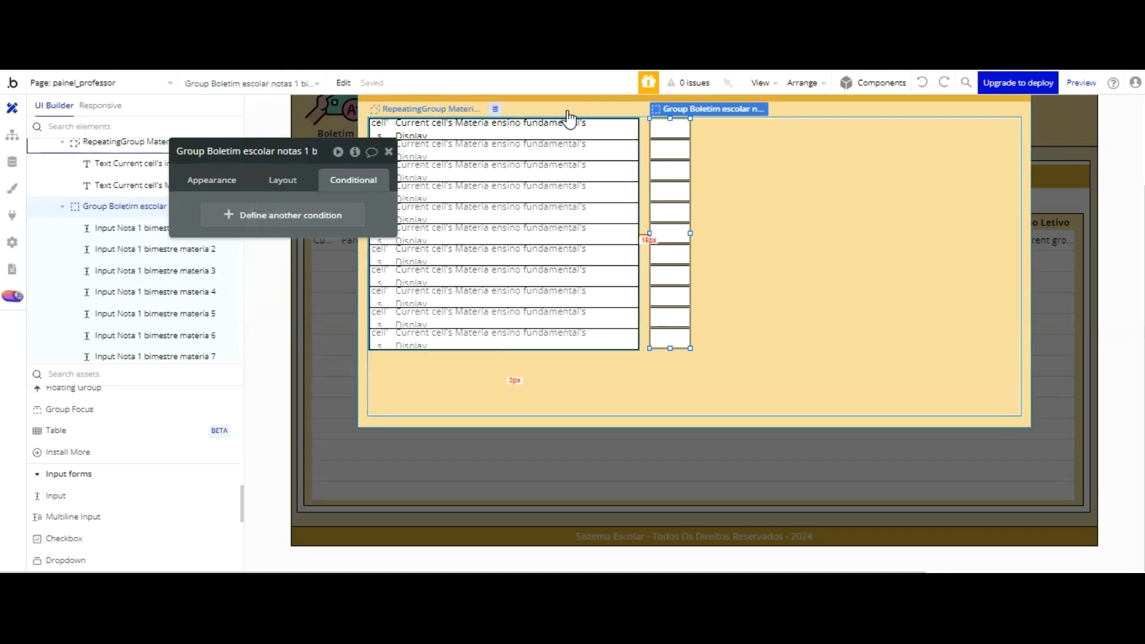
key("ctrl+v")
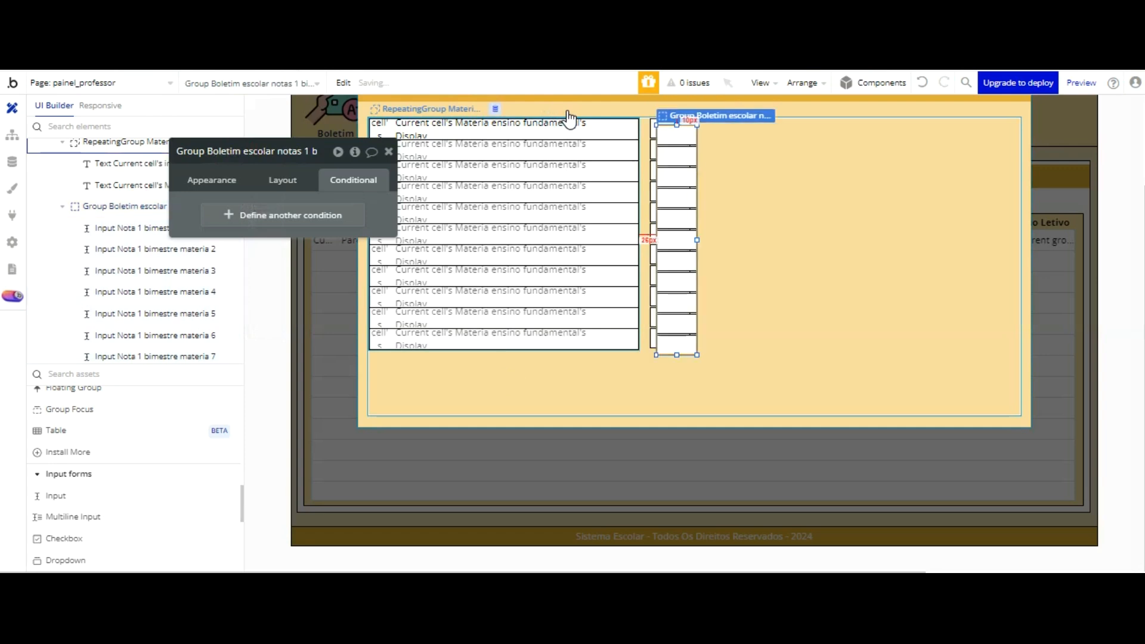
key("Up")
key("Up")
key("Up")
key("Up")
key("Up")
key("Up")
key("Up")
key("Up")
key("Up")
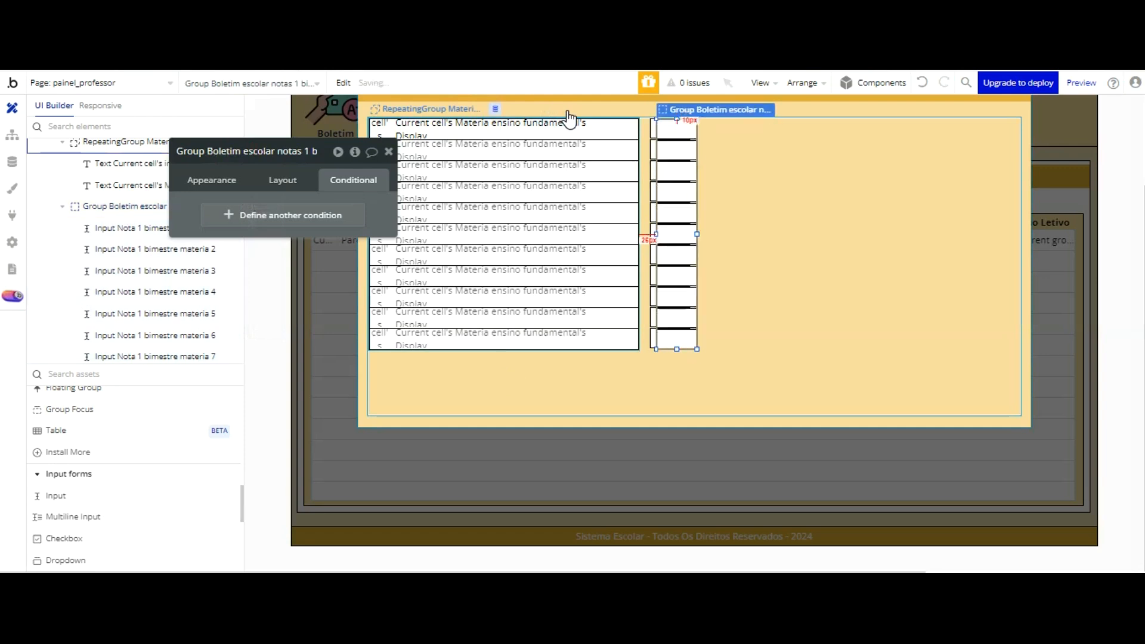
key("Right")
key("Right")
key("Right")
key("Right")
key("Right")
key("Right")
key("Right")
key("Right")
key("Right")
key("Right")
key("Right")
key("Right")
key("Right")
key("Right")
key("Right")
key("Right")
key("Right")
key("Right")
key("Right")
key("Right")
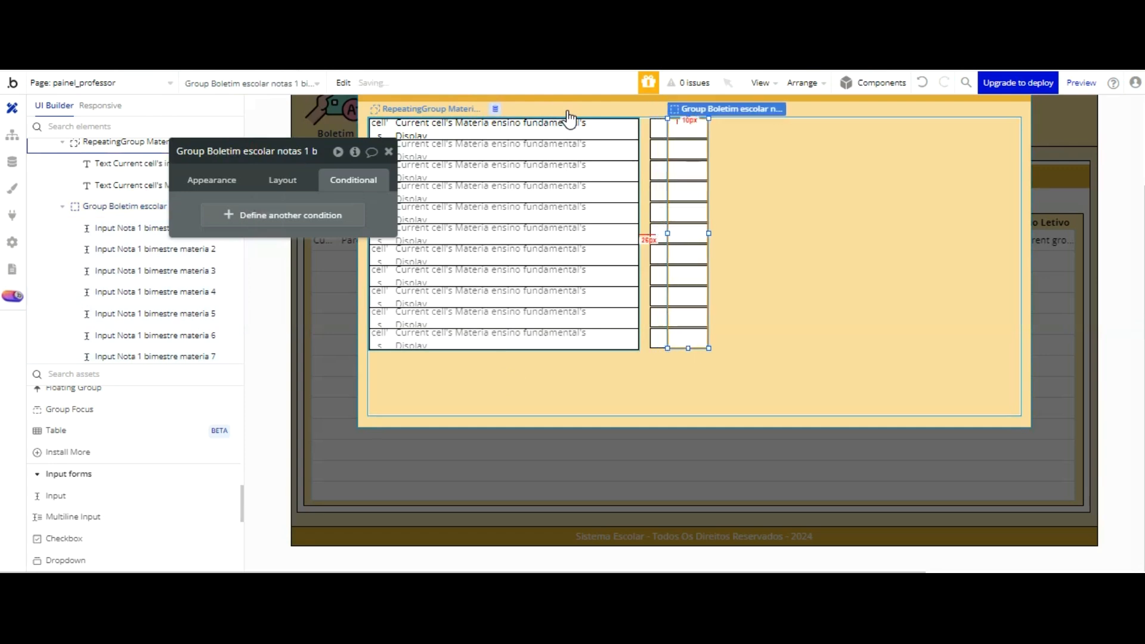
key("Right")
key("Right")
key("Right")
key("Right")
key("Right")
key("Right")
key("Right")
key("Right")
key("Right")
key("Right")
key("Right")
key("Right")
key("Right")
key("Right")
key("Right")
key("Right")
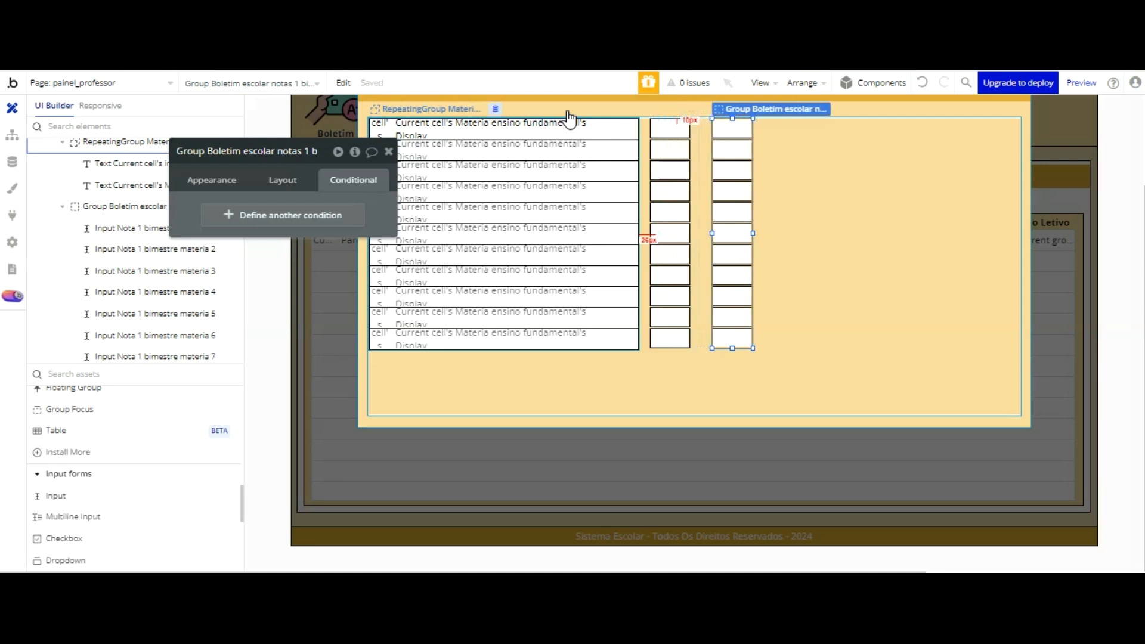
Step: Add another copy of the grade group as a third column, top-aligned and spaced evenly beside the second one
key("shift+Right")
key("shift+Down")
key("shift+Up")
key("shift+Right")
key("shift+Right")
key("shift+Right")
key("shift+Right")
key("shift+Right")
key("shift+Right")
key("shift+Right")
key("shift+Right")
key("shift+Right")
key("shift+Right")
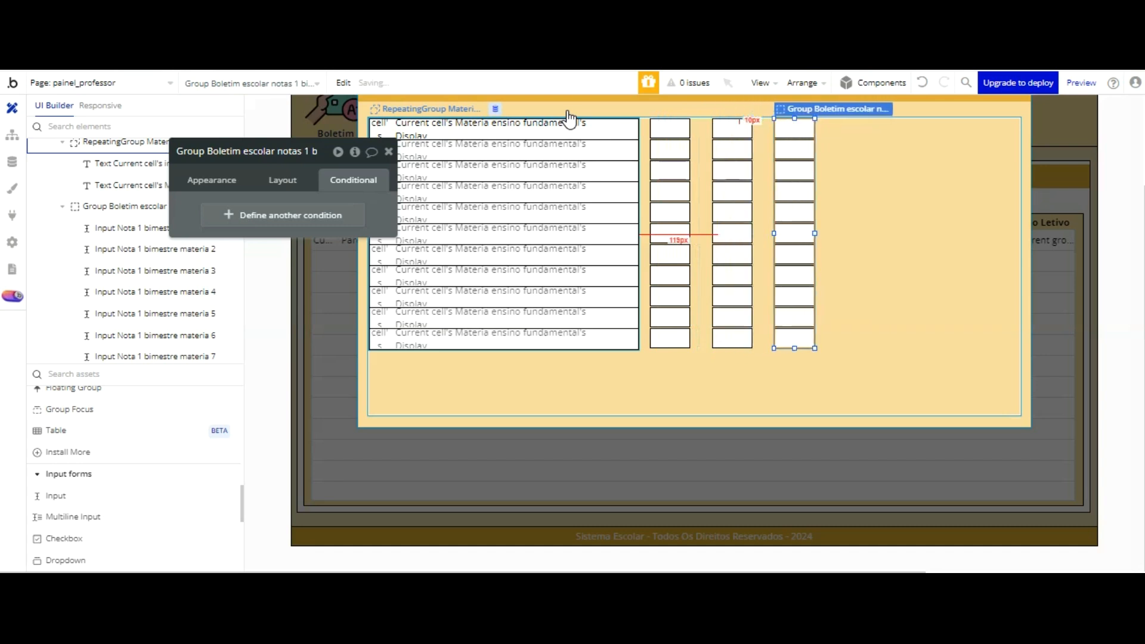
key("Left")
key("Left")
key("Left")
key("Left")
key("Left")
key("Left")
key("Left")
key("Left")
key("Left")
key("Left")
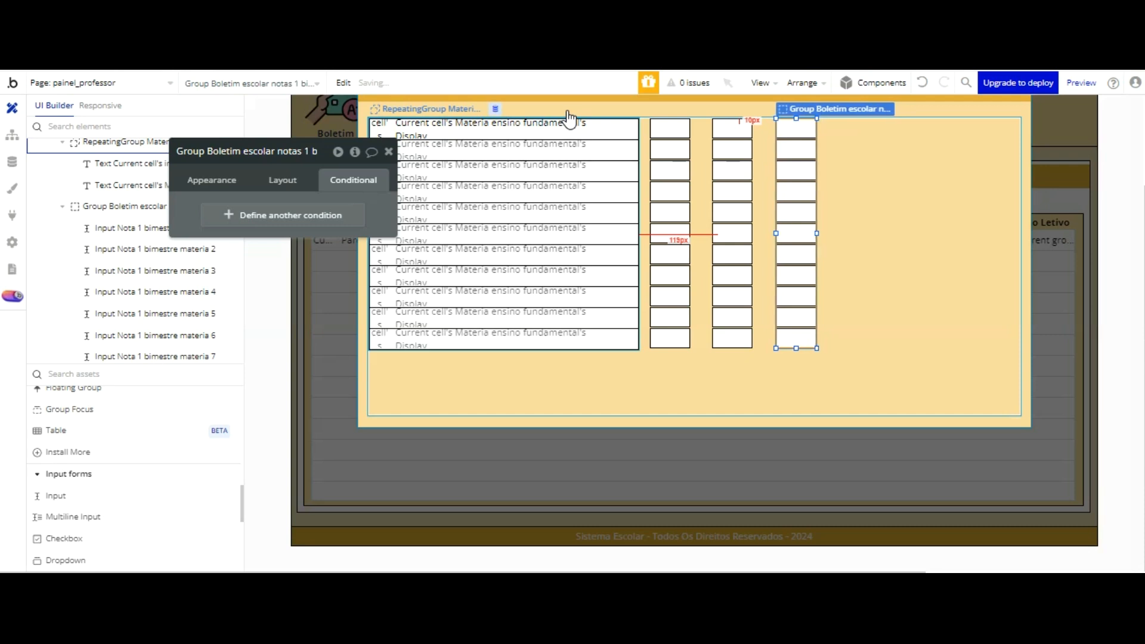
key("Left")
key("Right")
key("Left")
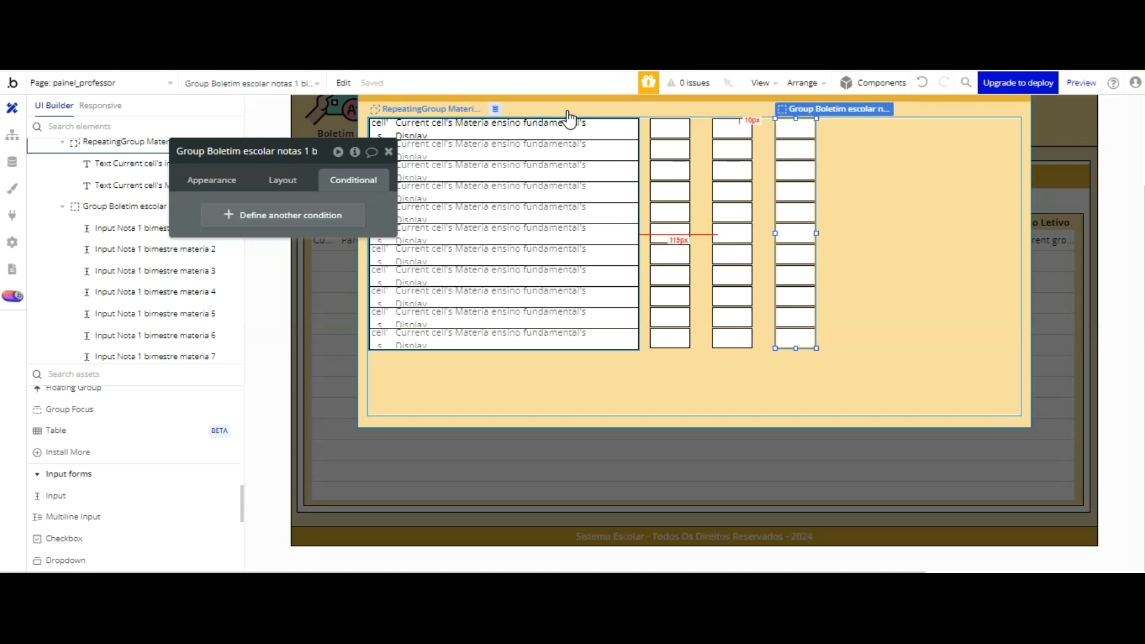
Step: Add one more copy of the grade group as a fourth column, top-aligned with the same spacing beside the third
key("shift+Right")
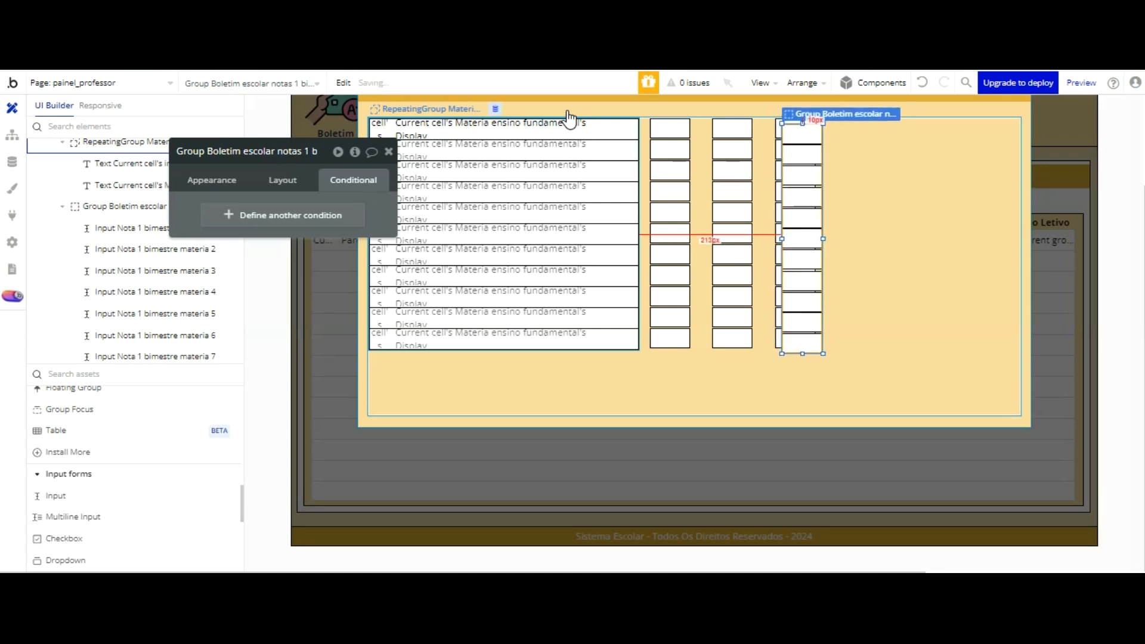
key("shift+Right")
key("shift+Right")
key("shift+Right")
key("shift+Right")
key("shift+Right")
key("shift+Right")
key("shift+Right")
key("shift+Right")
key("shift+Right")
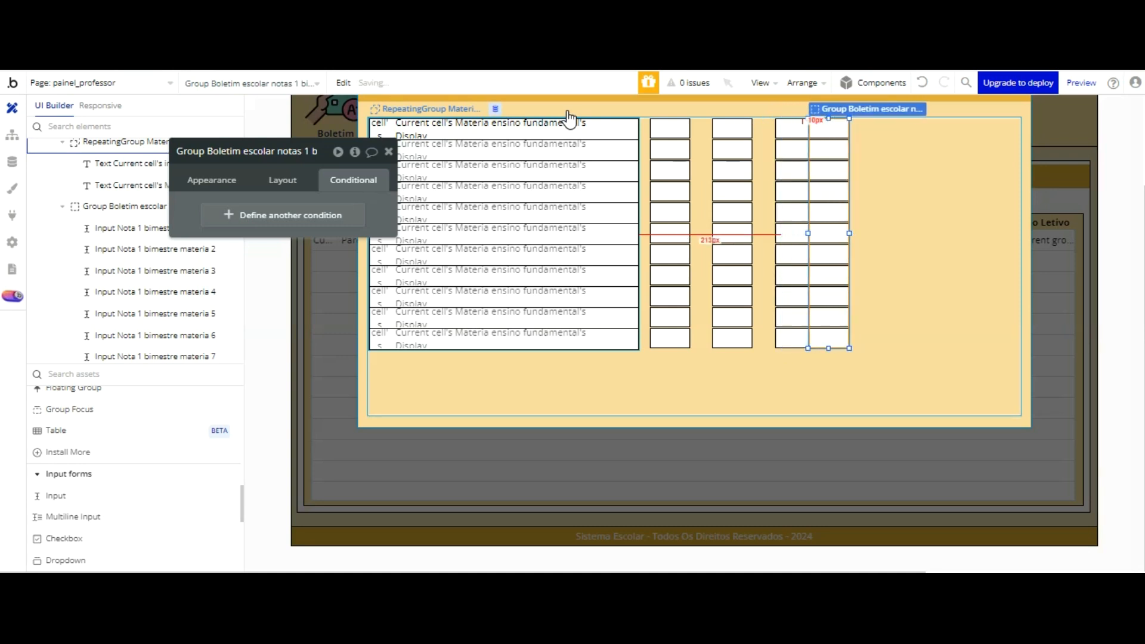
key("Right")
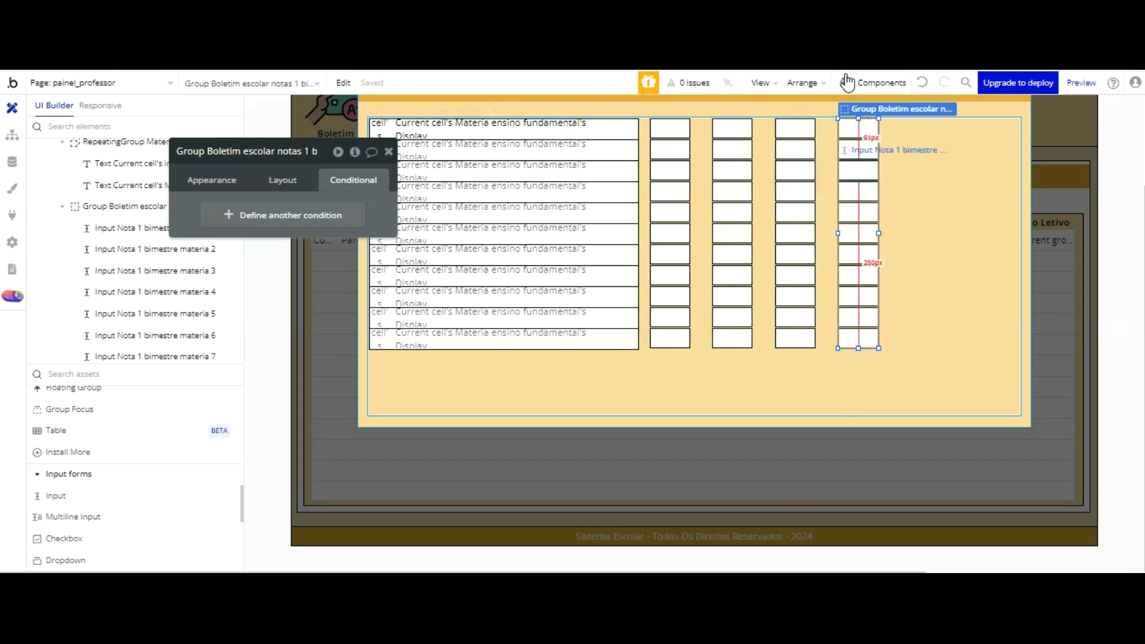
Step: Rename the first input of the second grade column as Input Nota 2 bimestre materia 1
left_click(230, 179)
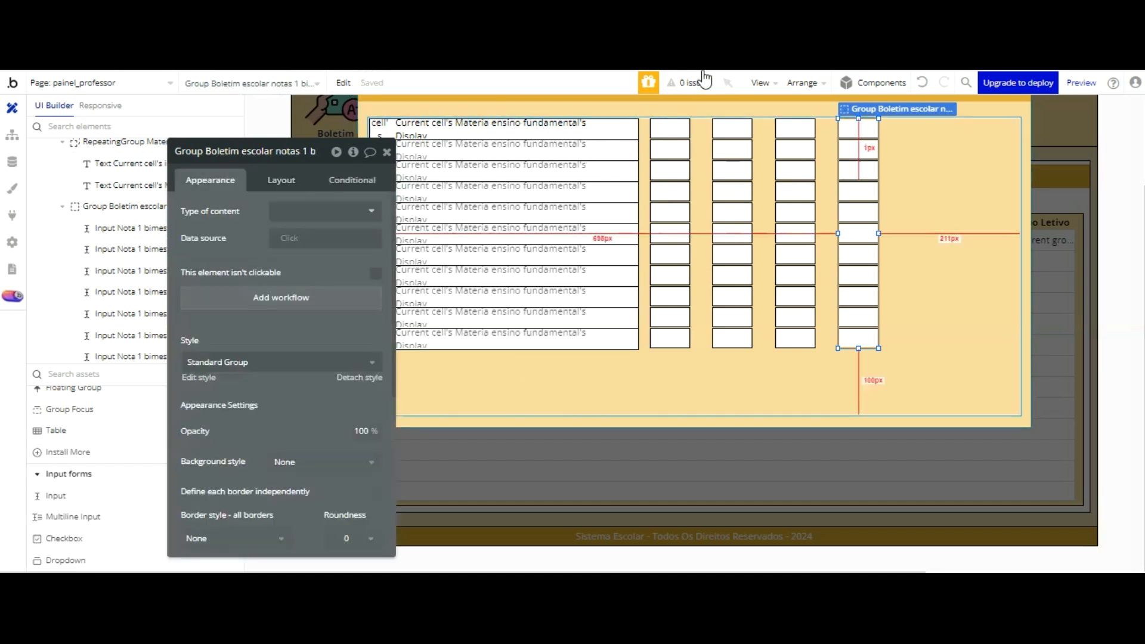
left_click(733, 128)
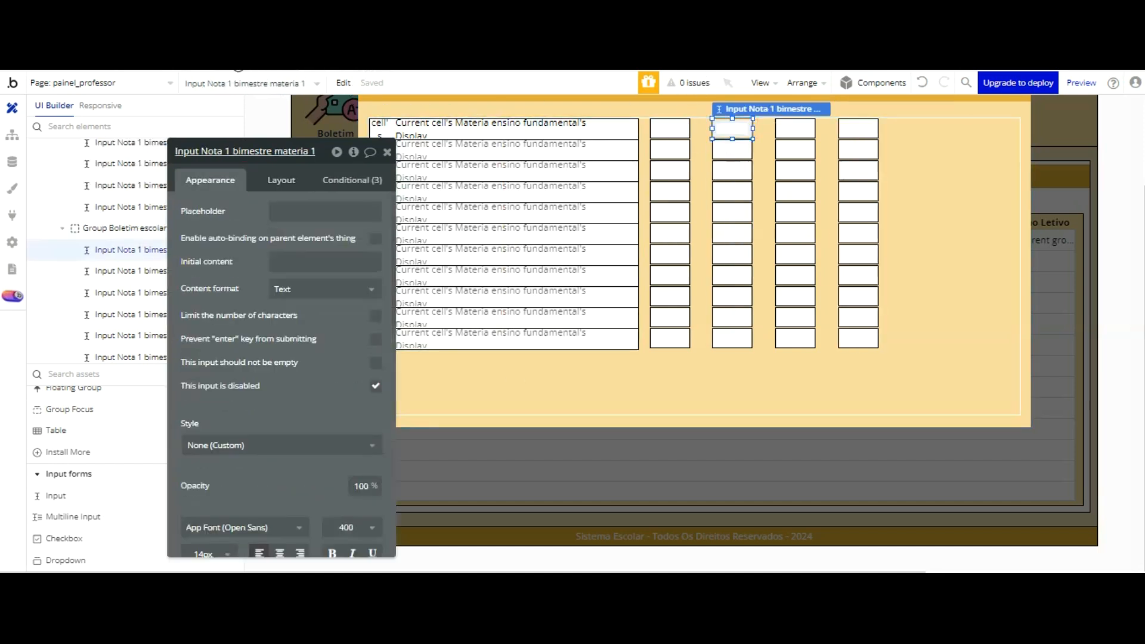
left_click(244, 151)
key("BackSpace")
type("2")
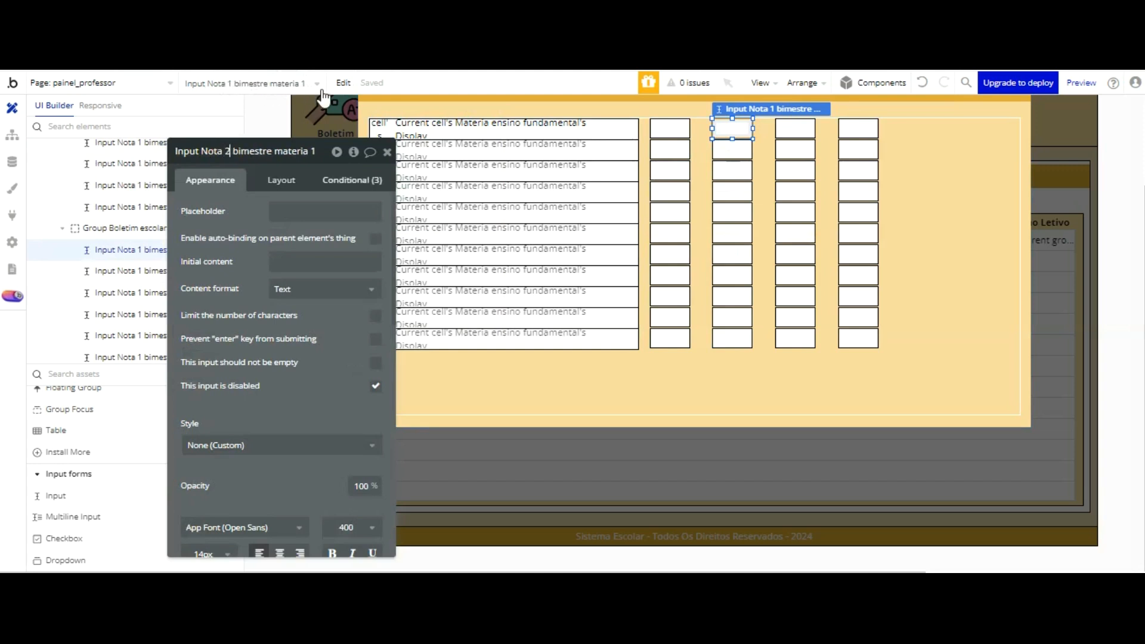
Step: Rename the second input of the second grade column as Input Nota 2 bimestre materia 2
left_click(733, 149)
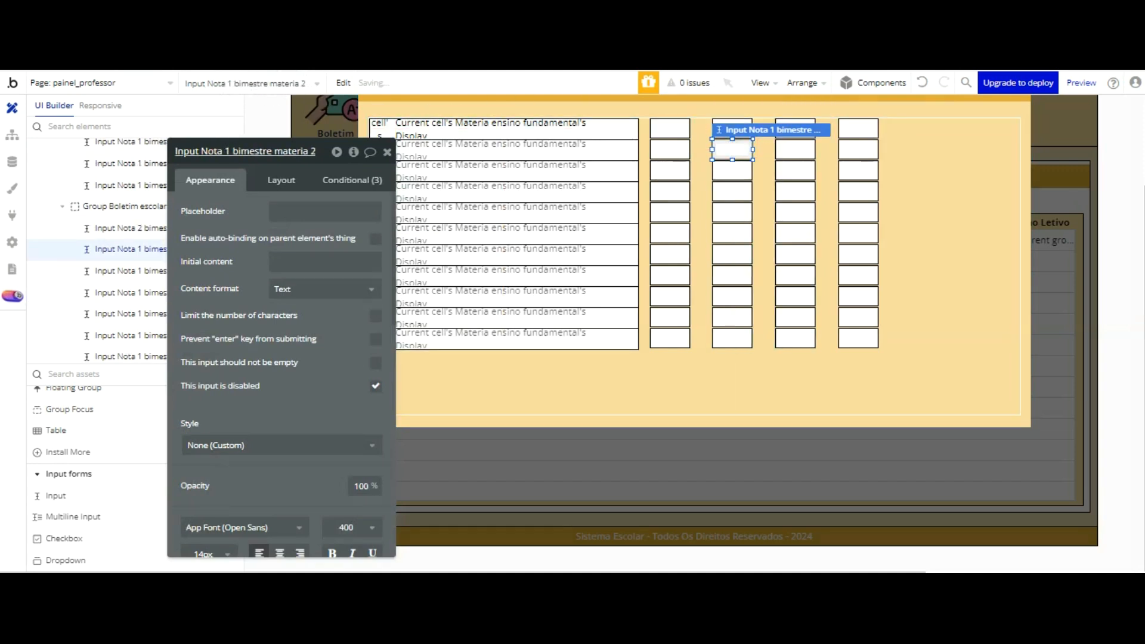
left_click(229, 151)
left_click(228, 151)
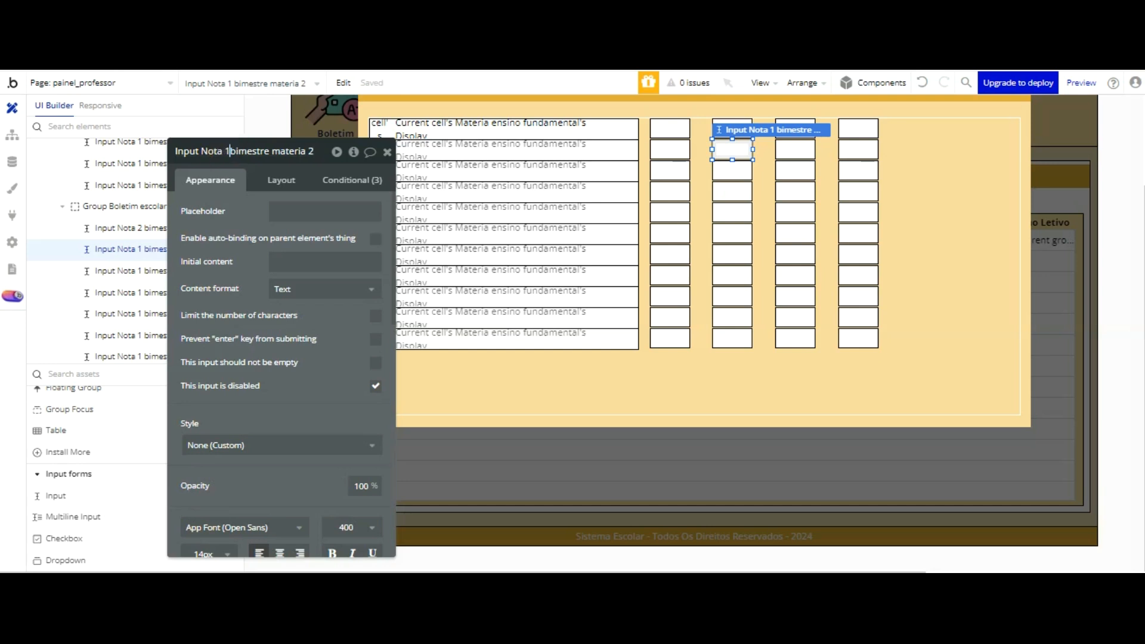
key("BackSpace")
type("2")
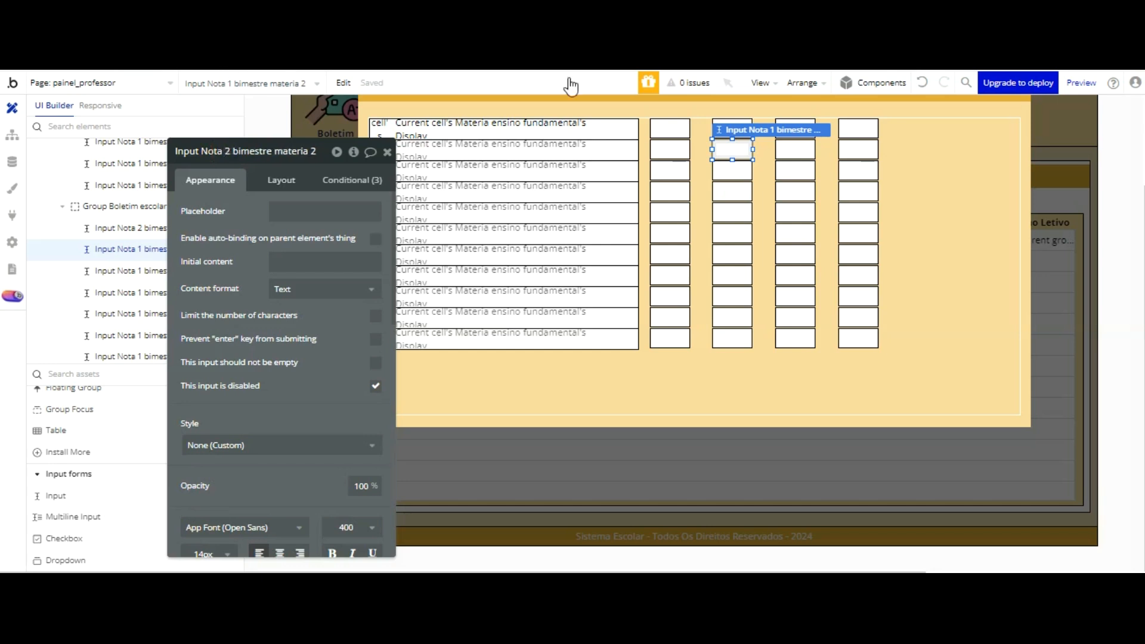
Step: Rename the third input of the second grade column as Input Nota 2 bimestre materia 3
left_click(737, 167)
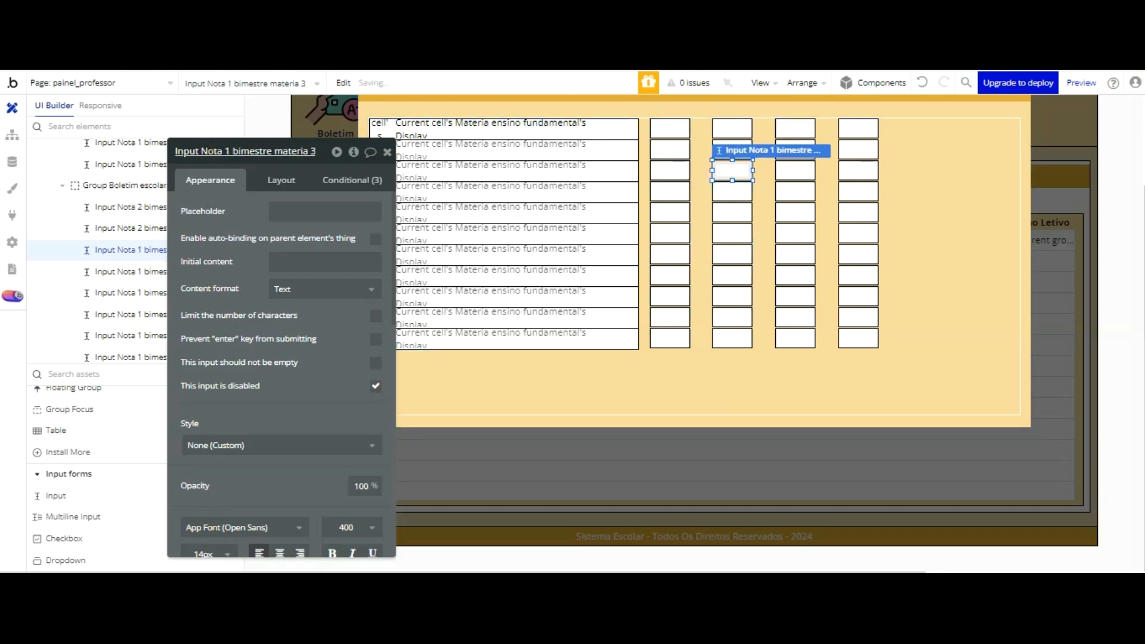
left_click(230, 150)
key("BackSpace")
type("2")
left_click(230, 182)
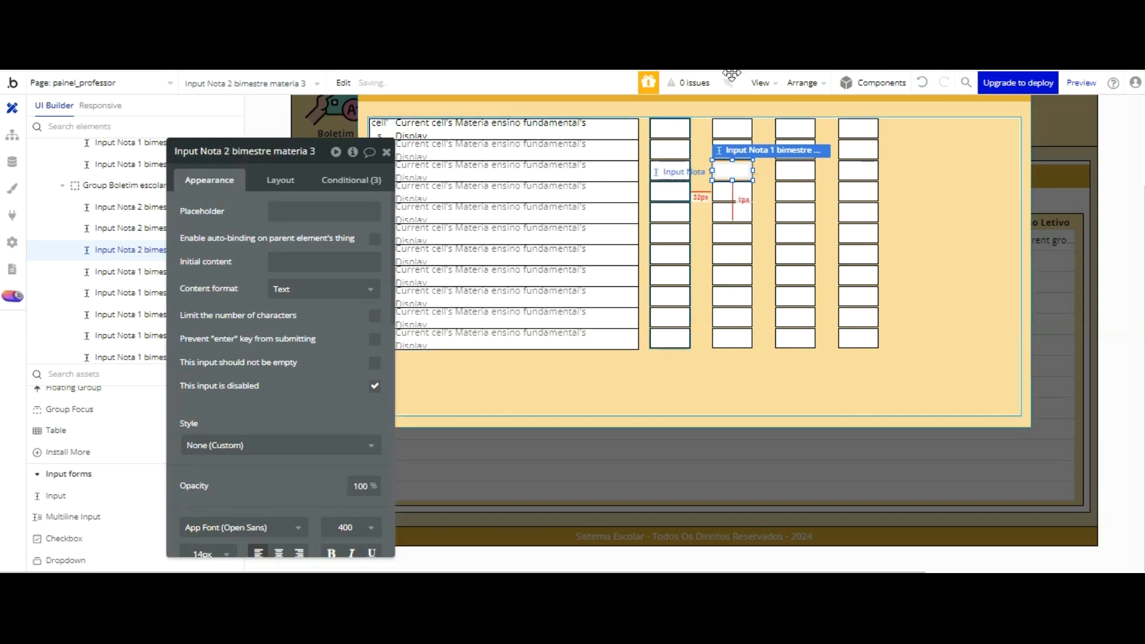
Step: Review the conditions of Input Nota 2 bimestre materia 1 and Input Nota 2 bimestre materia 3
left_click(733, 128)
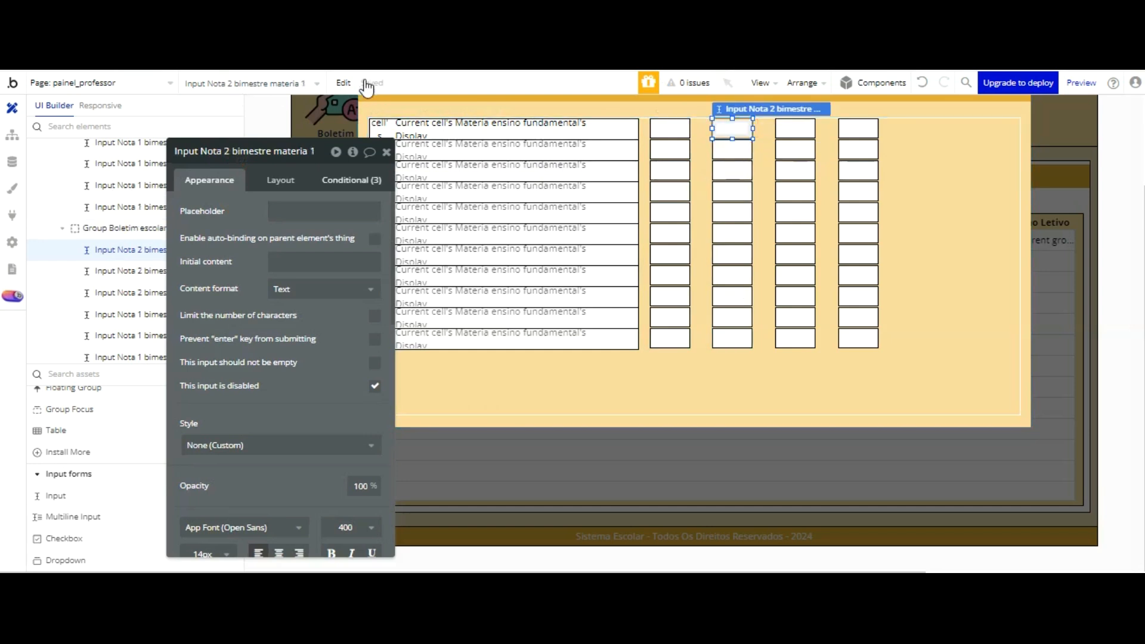
left_click(351, 180)
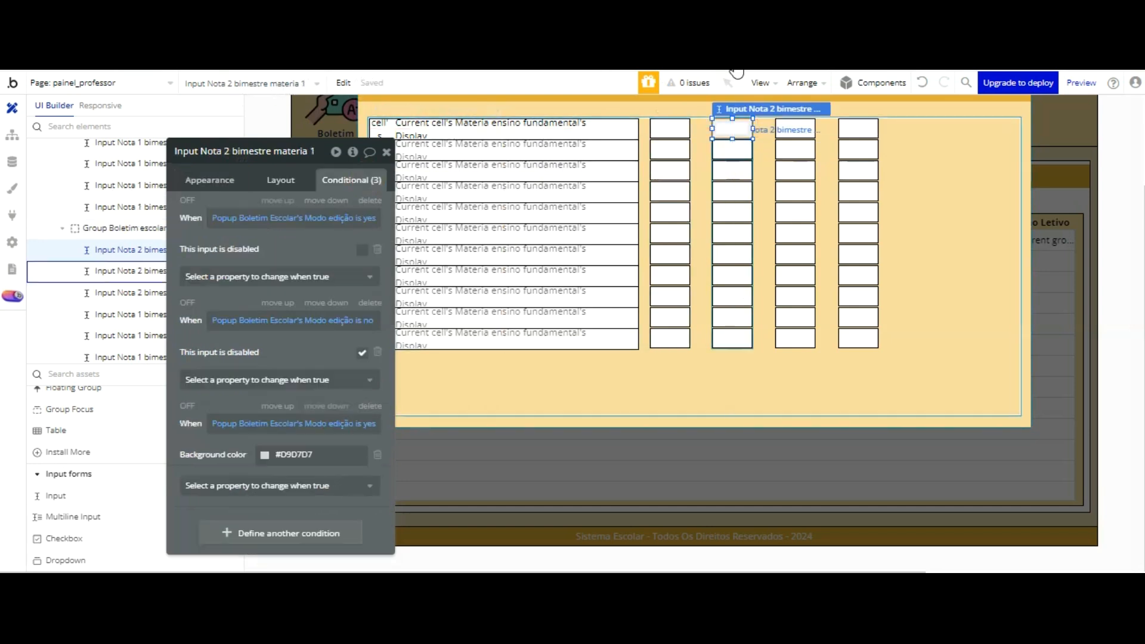
left_click(733, 171)
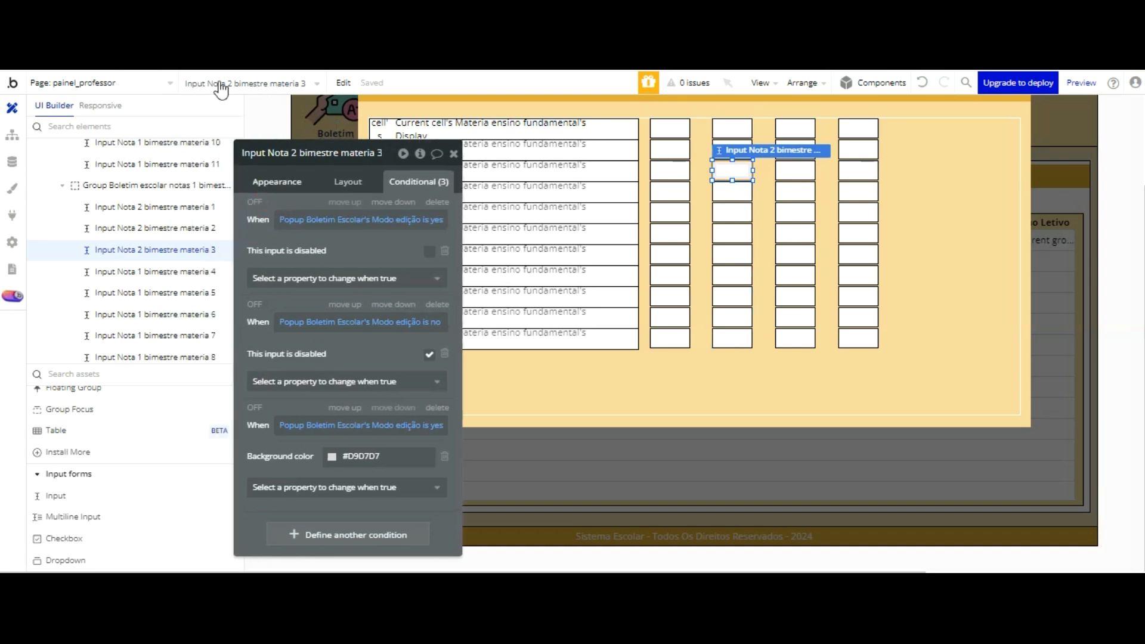
Step: Rename the second column's group as Group Boletim escolar notas 2 bimestre - popup - painel professor, without the copy suffix
left_click(214, 182)
left_click(302, 154)
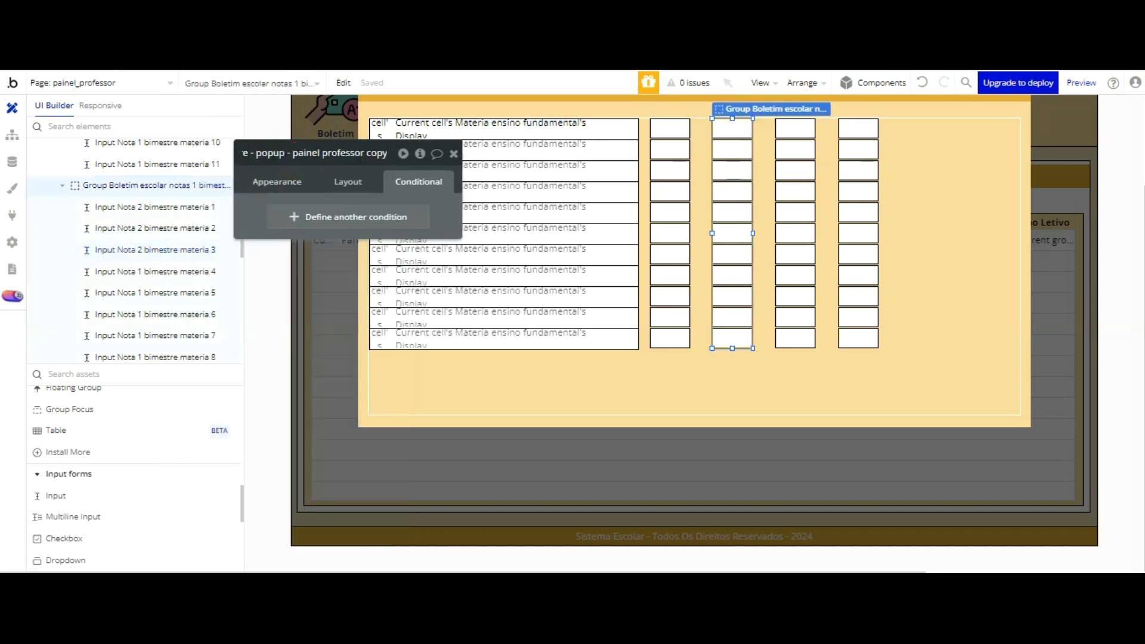
key("BackSpace")
key("BackSpace")
key("BackSpace")
key("BackSpace")
key("BackSpace")
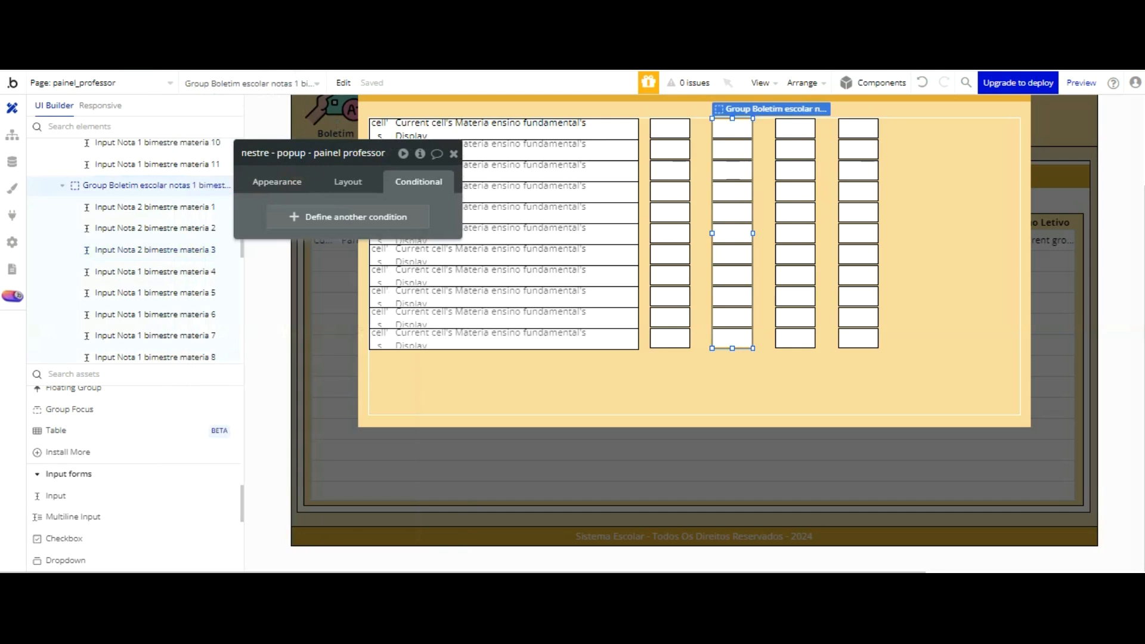
key("Left")
key("Left")
key("Left")
key("Left")
key("Left")
key("Left")
key("Left")
key("Left")
key("Left")
key("Left")
key("Left")
key("Left")
key("Left")
key("Left")
key("Left")
key("Left")
key("Left")
key("Left")
key("Left")
key("Left")
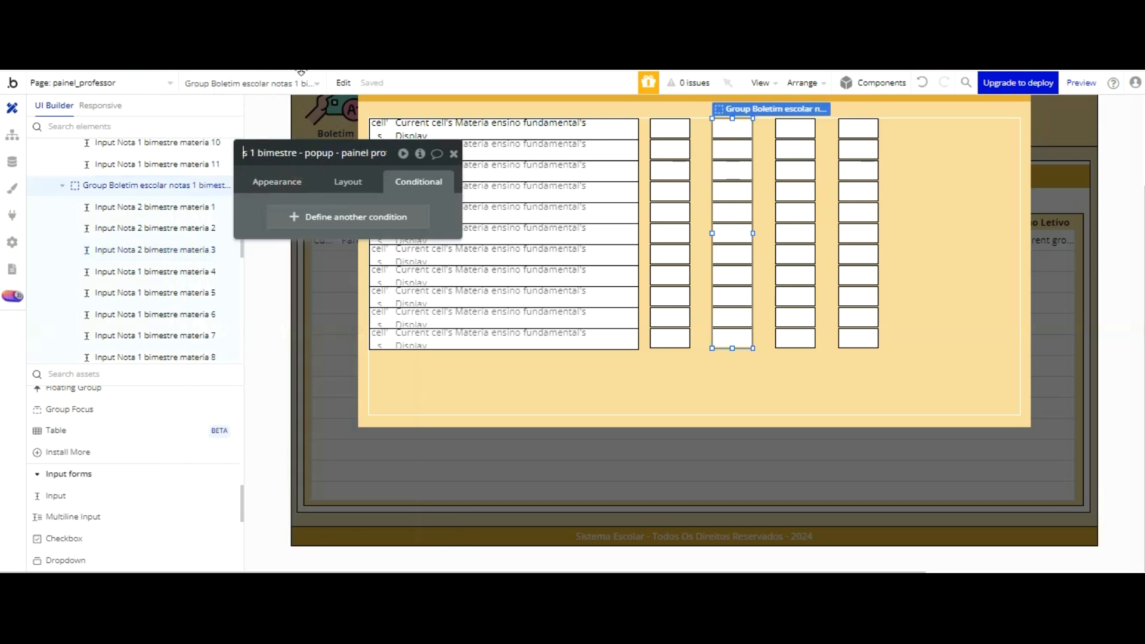
key("Left")
key("Left")
key("Left")
key("Left")
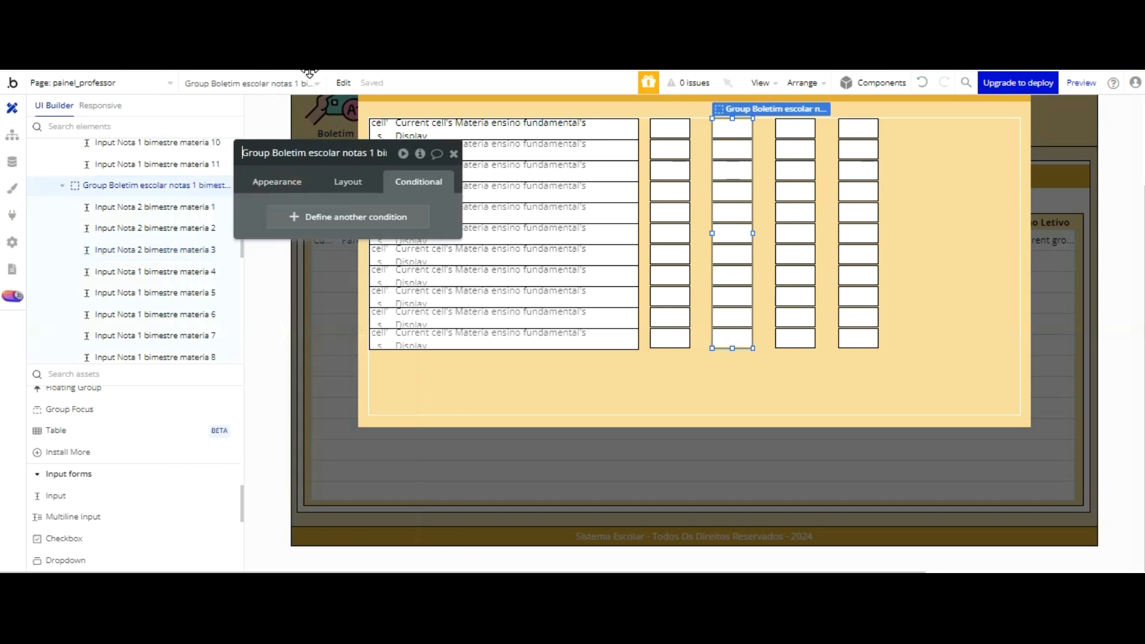
key("Right")
key("Right")
key("Right")
key("Right")
key("Right")
key("Right")
key("Right")
key("Right")
key("Right")
key("Right")
key("Right")
key("Right")
key("Right")
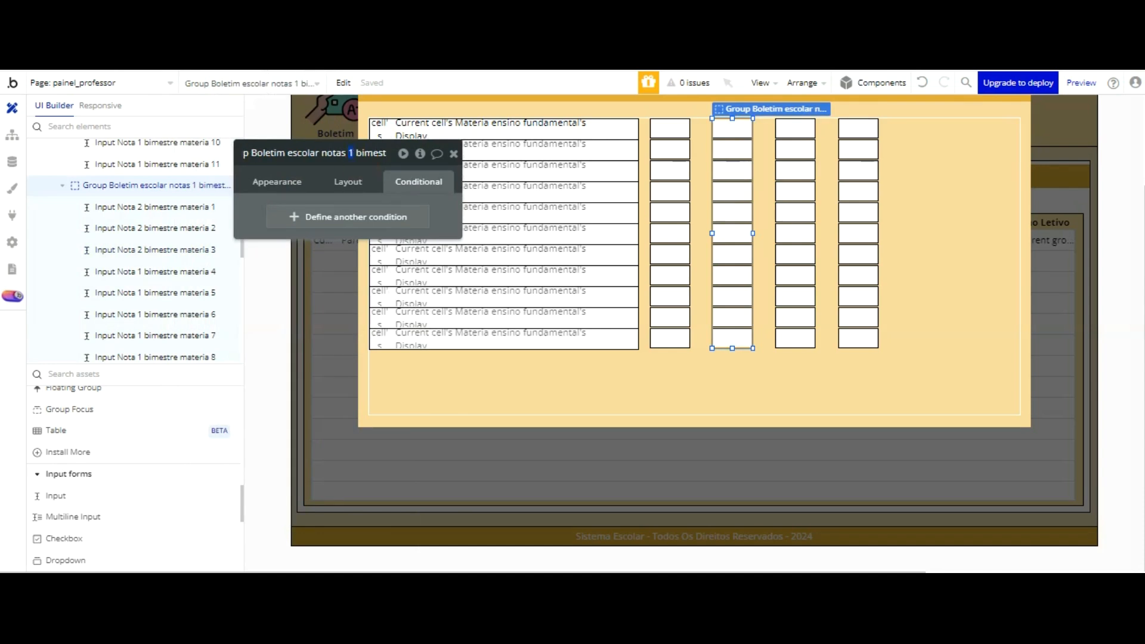
key("Return")
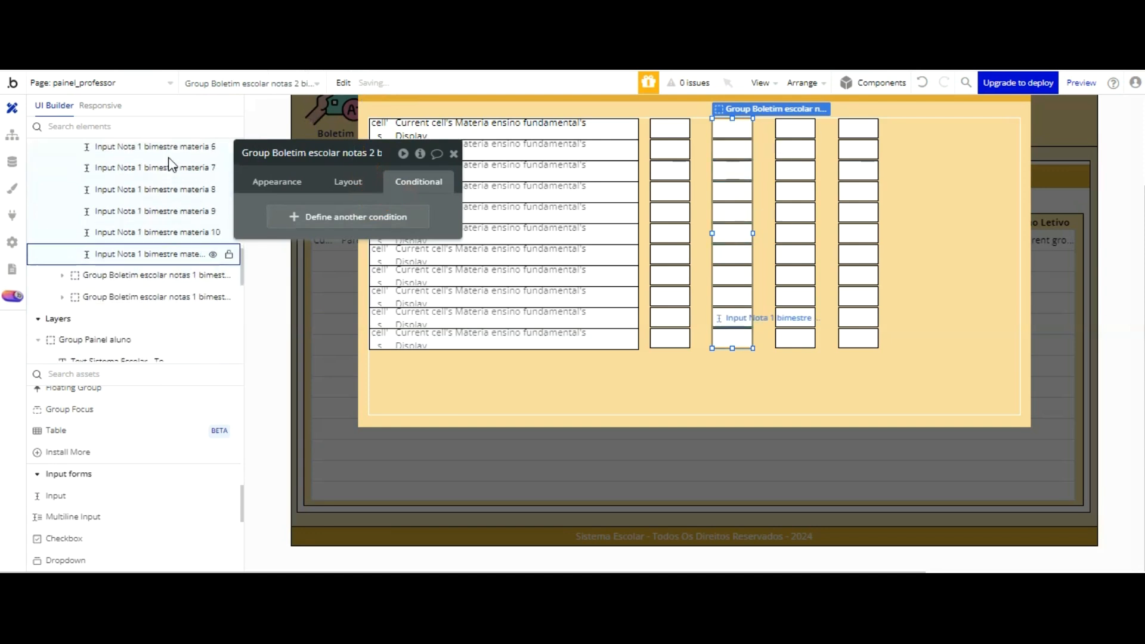
Step: Change the bimester number in the name of the third column's group to 3, giving Group Boletim escolar notas 3 bimestre
left_click(174, 275)
left_click(359, 149)
key("Left")
key("Left")
key("Left")
key("Left")
key("Left")
key("Left")
key("Left")
key("Left")
key("Left")
key("Left")
key("Left")
key("Left")
key("Left")
key("Left")
key("Left")
key("Left")
key("Left")
key("Left")
key("Left")
key("Left")
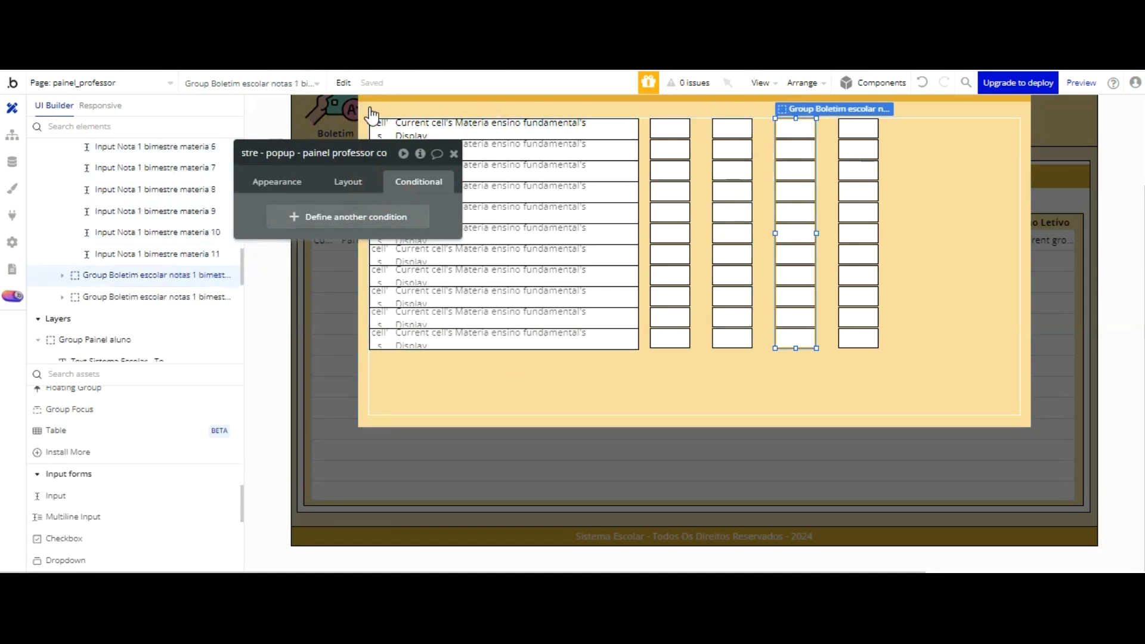
key("Left")
key("Left")
key("Left")
key("Left")
key("Left")
key("Left")
key("Left")
key("Left")
key("Left")
key("Left")
key("Left")
key("Left")
key("Left")
key("Left")
key("Left")
key("Left")
key("Left")
key("Left")
key("Left")
key("Left")
key("Left")
key("Left")
left_click(307, 153)
key("BackSpace")
type("3")
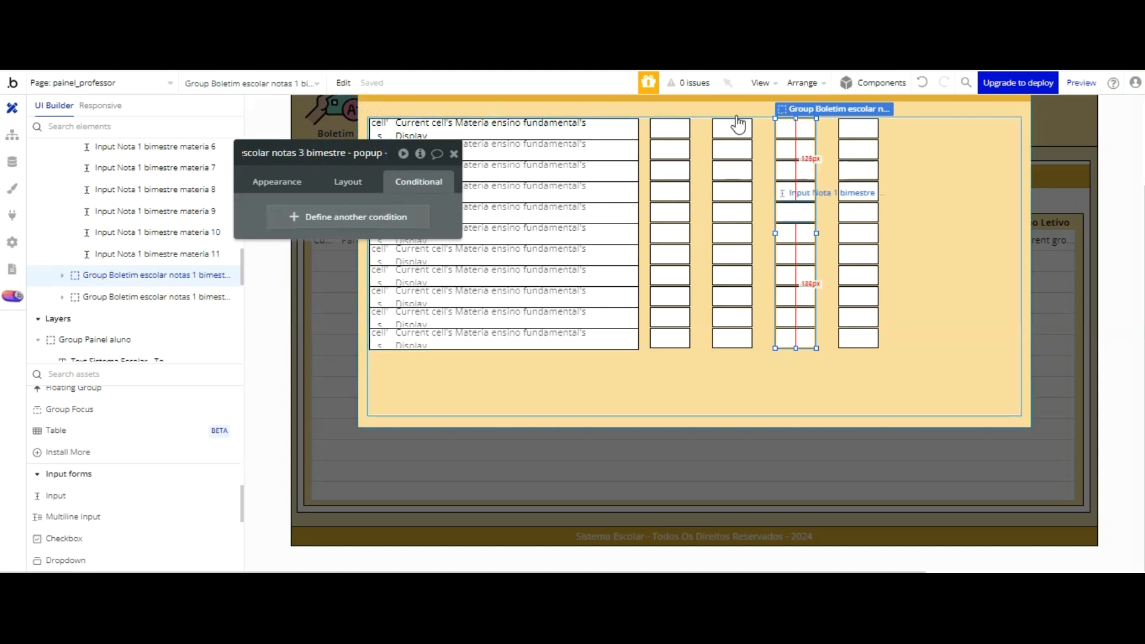
Step: Rename the fourth column's group as Group Boletim escolar notas 4 bimestre - popup - painel professor, without the copy suffix
left_click(147, 297)
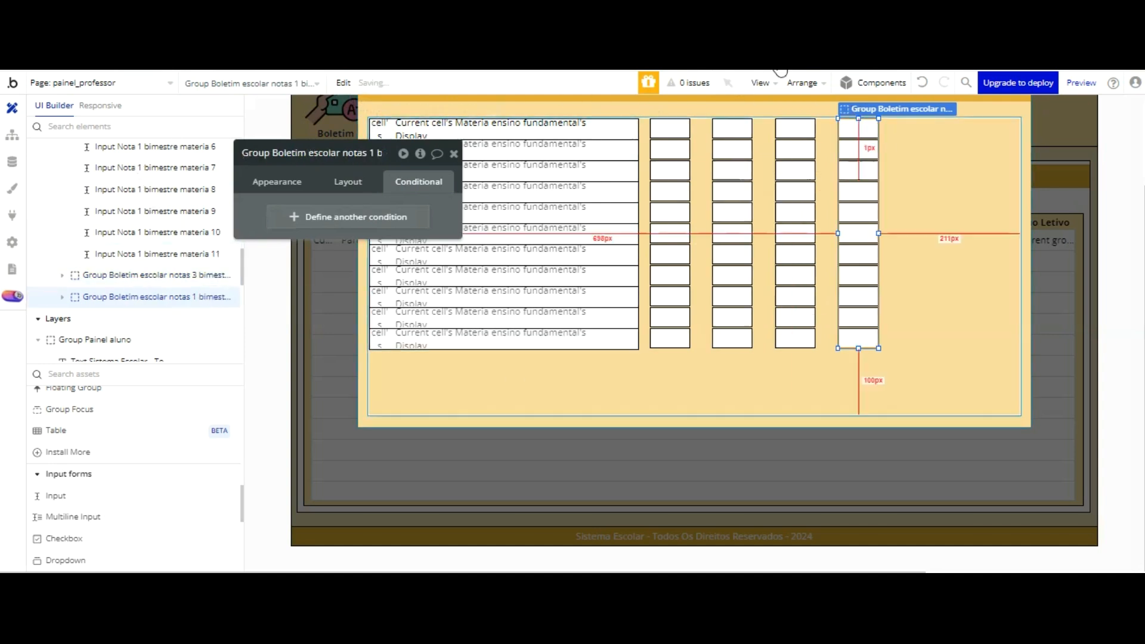
left_click(328, 153)
key("BackSpace")
key("BackSpace")
key("BackSpace")
key("BackSpace")
key("BackSpace")
key("BackSpace")
key("BackSpace")
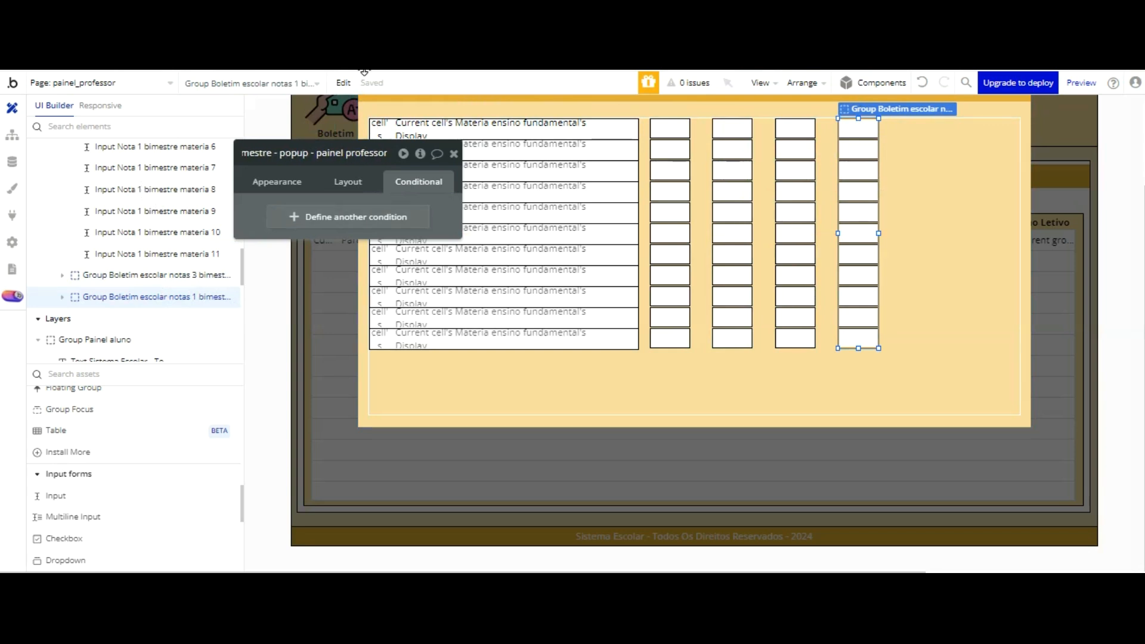
key("Left")
key("Left")
key("Left")
key("Left")
key("Left")
key("Left")
key("Left")
key("Left")
key("Left")
key("Left")
key("Left")
key("Left")
key("Left")
key("Left")
key("Left")
key("Left")
key("Left")
key("Left")
key("Left")
key("Left")
key("BackSpace")
type("4")
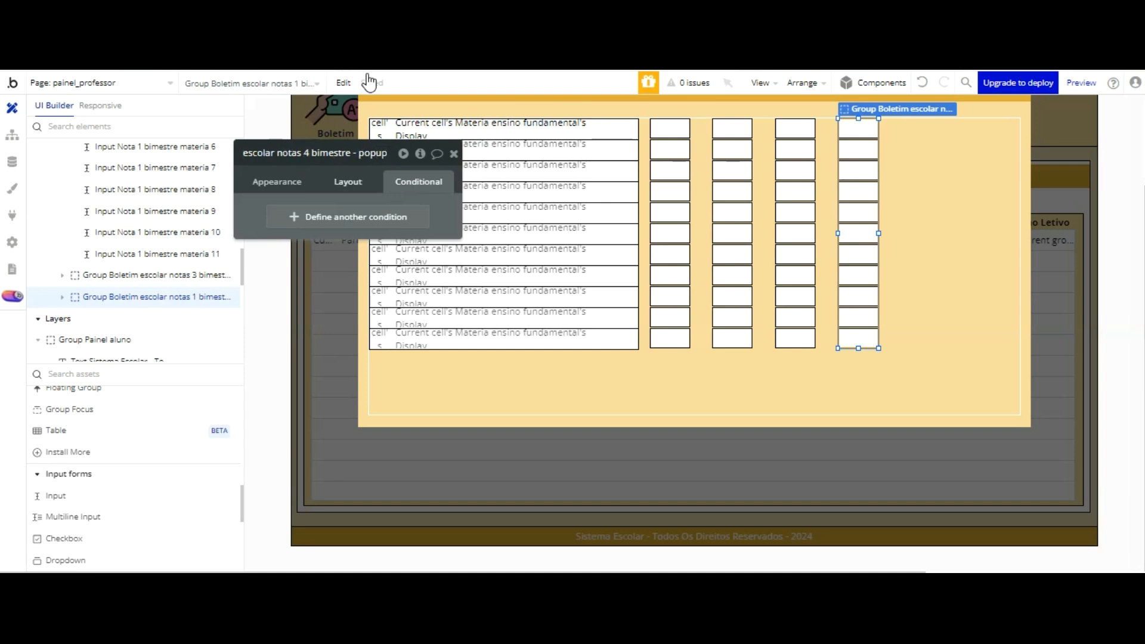
Step: Rename the fourth input of the second grade column as Input Nota 2 bimestre materia 4
left_click(734, 170)
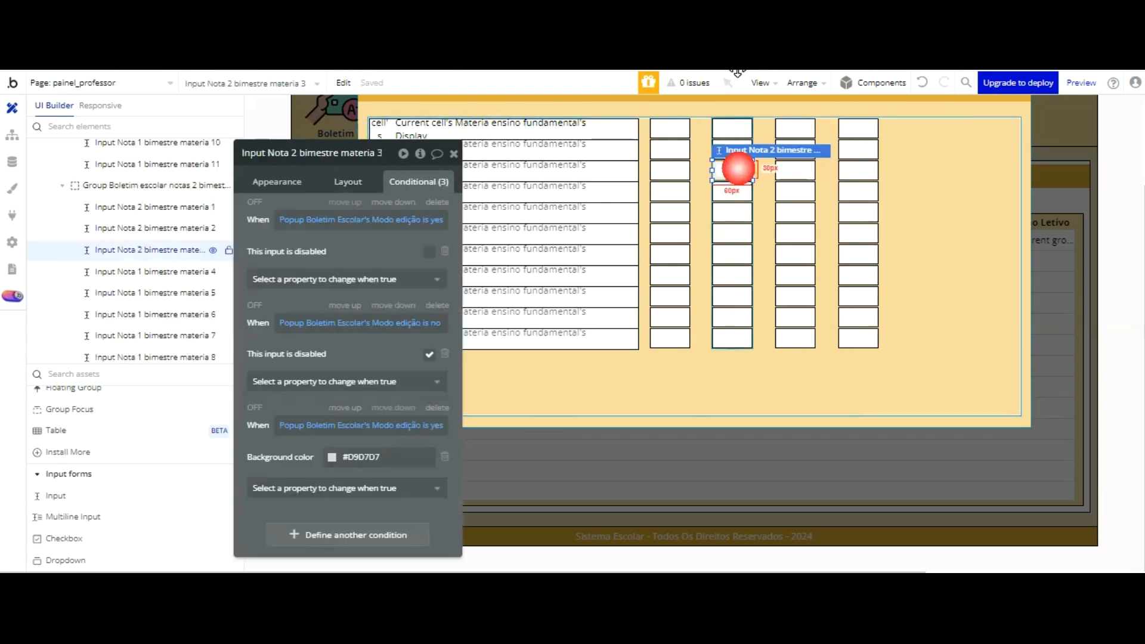
left_click(733, 189)
left_click(300, 152)
double_click(294, 152)
type("2 bimestre materia 4")
left_click(733, 212)
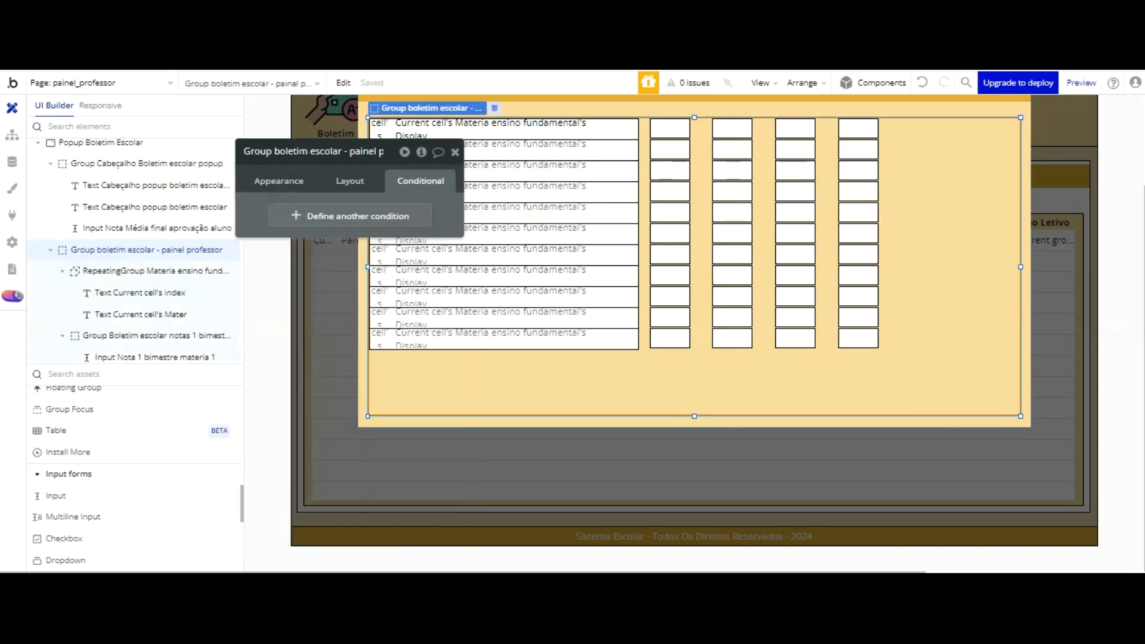
Step: Review the input names in the second, third and fourth bimester groups
left_click(859, 232)
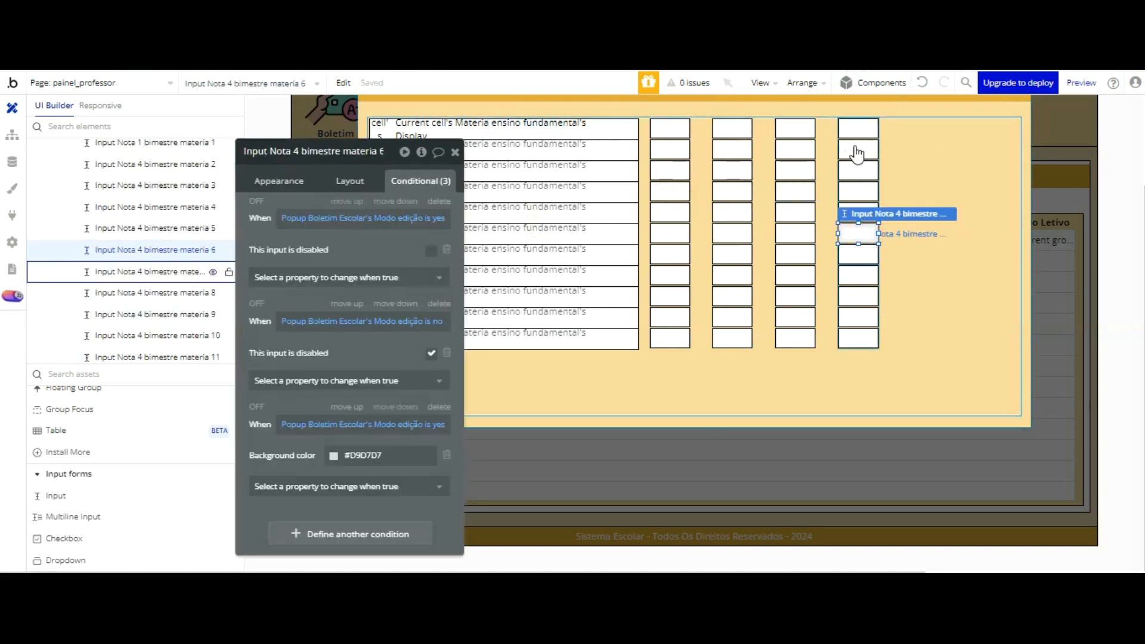
left_click(792, 233)
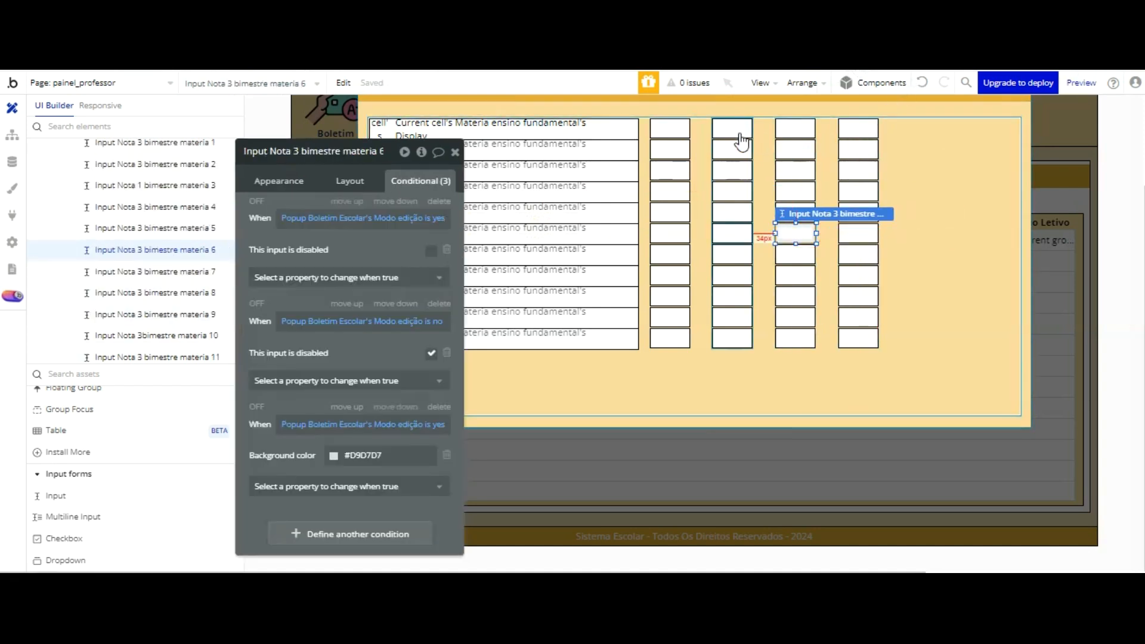
left_click(734, 231)
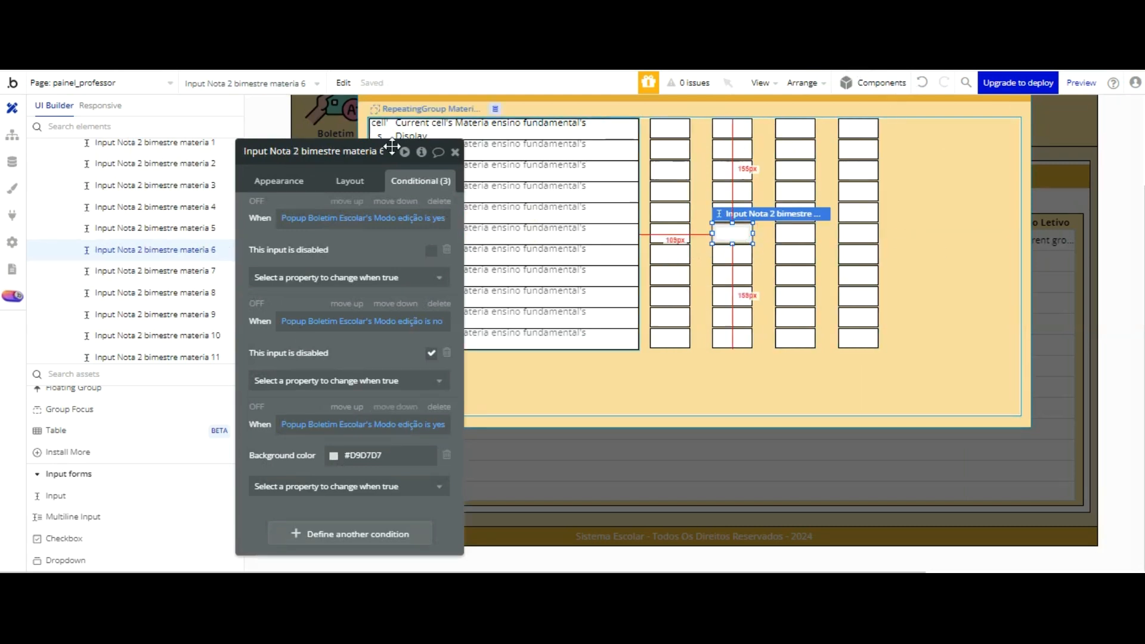
scroll(123, 166, "up", 1)
scroll(90, 140, "up", 1)
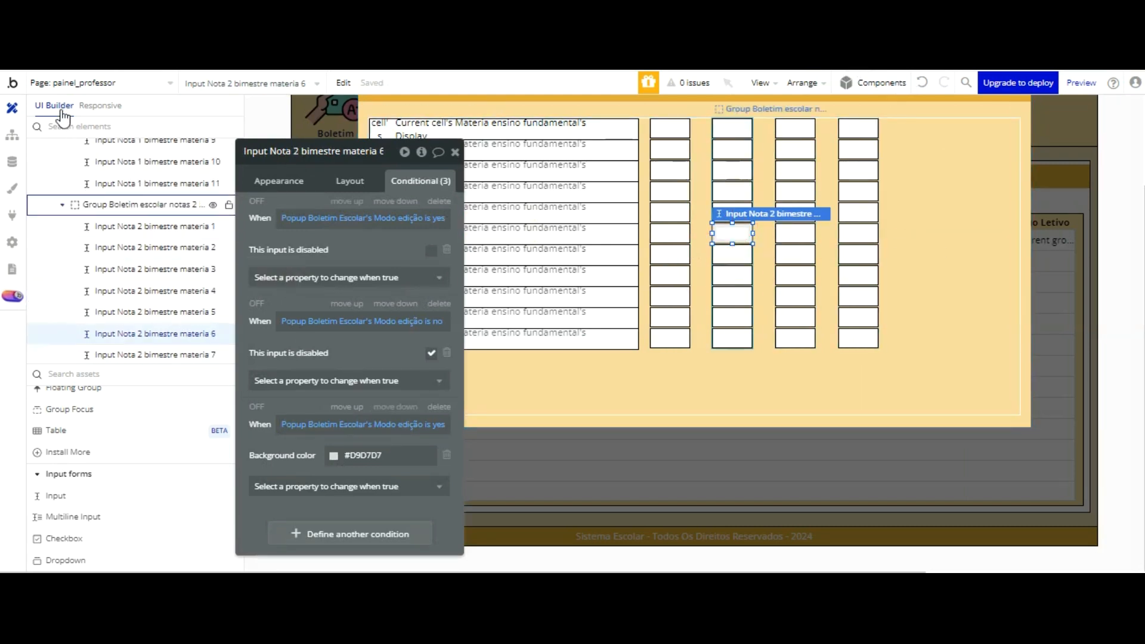
left_click(100, 205)
scroll(124, 150, "down", 10)
scroll(128, 197, "down", 3)
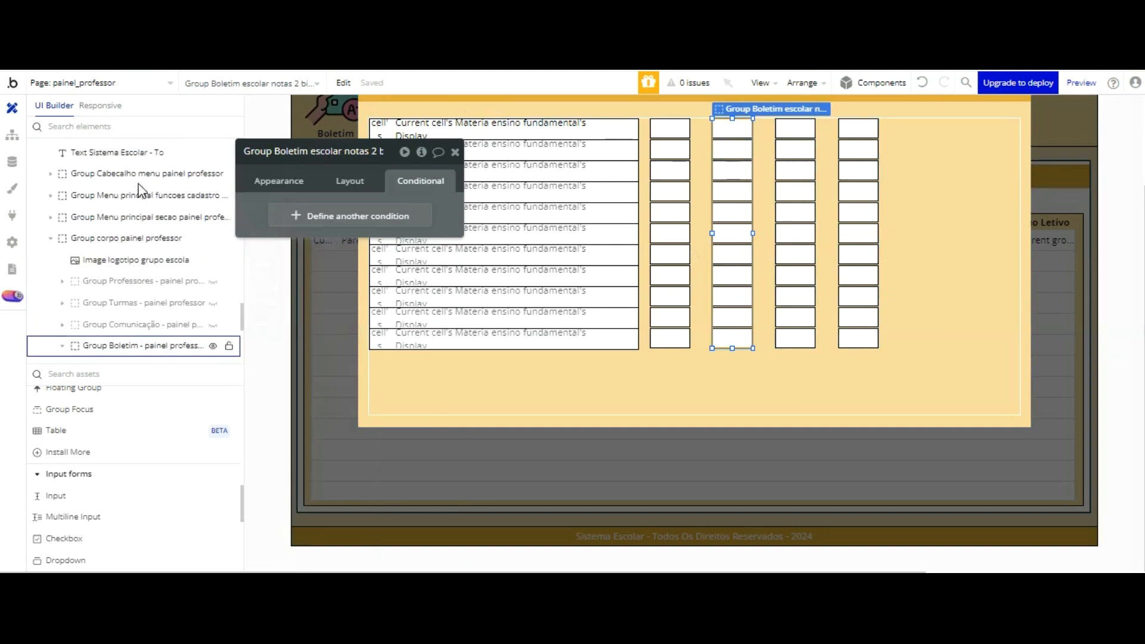
scroll(137, 173, "up", 5)
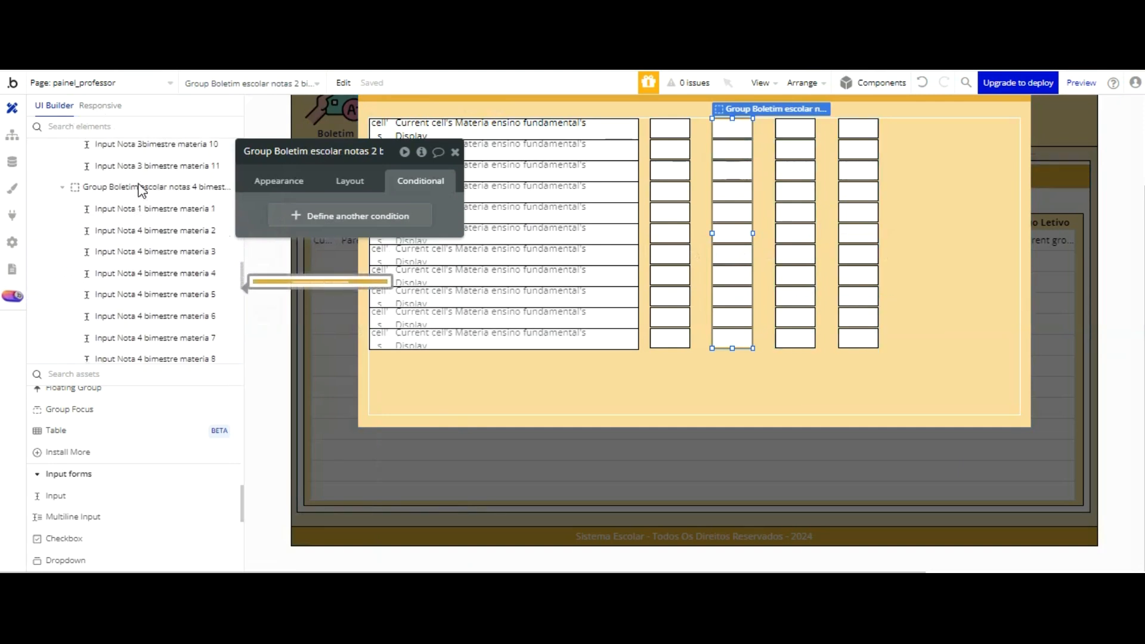
Step: Duplicate the fourth bimester's group and move the copy up to line up with the other columns' upper edges
left_click(62, 217)
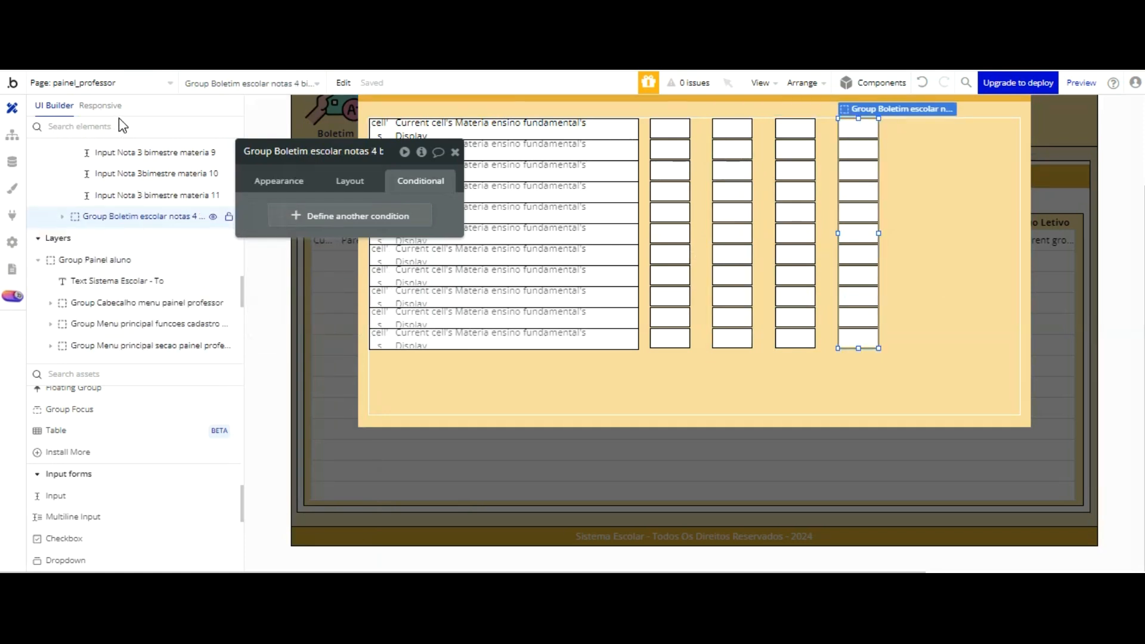
key("ctrl+d")
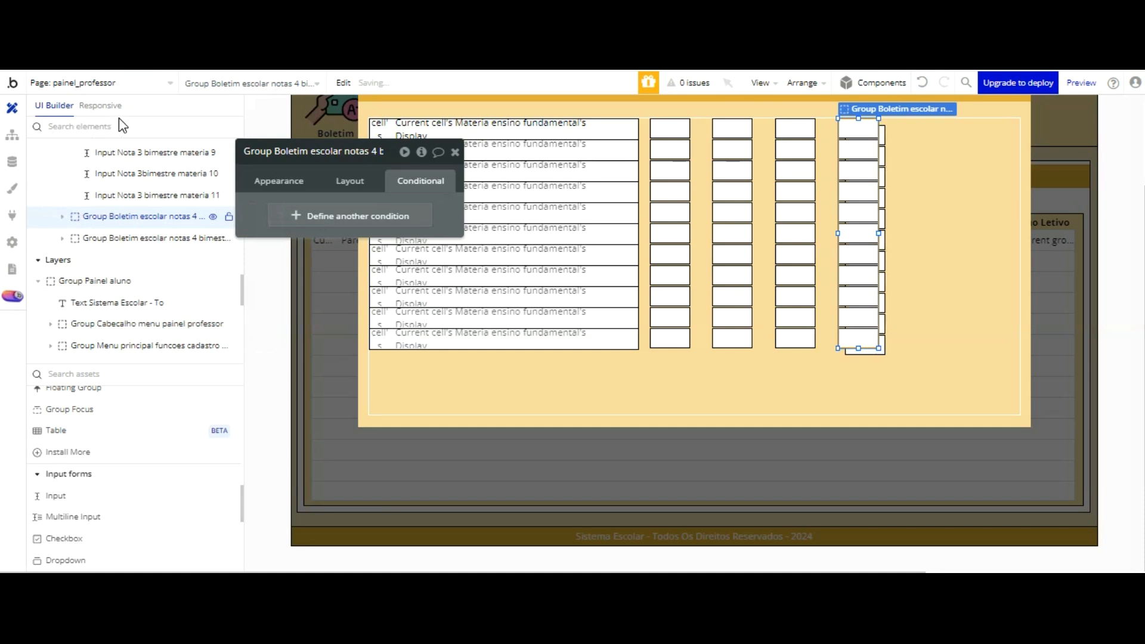
key("Up")
key("Up")
key("Up")
key("Up")
key("Up")
key("Up")
key("Up")
key("Up")
key("Up")
key("Up")
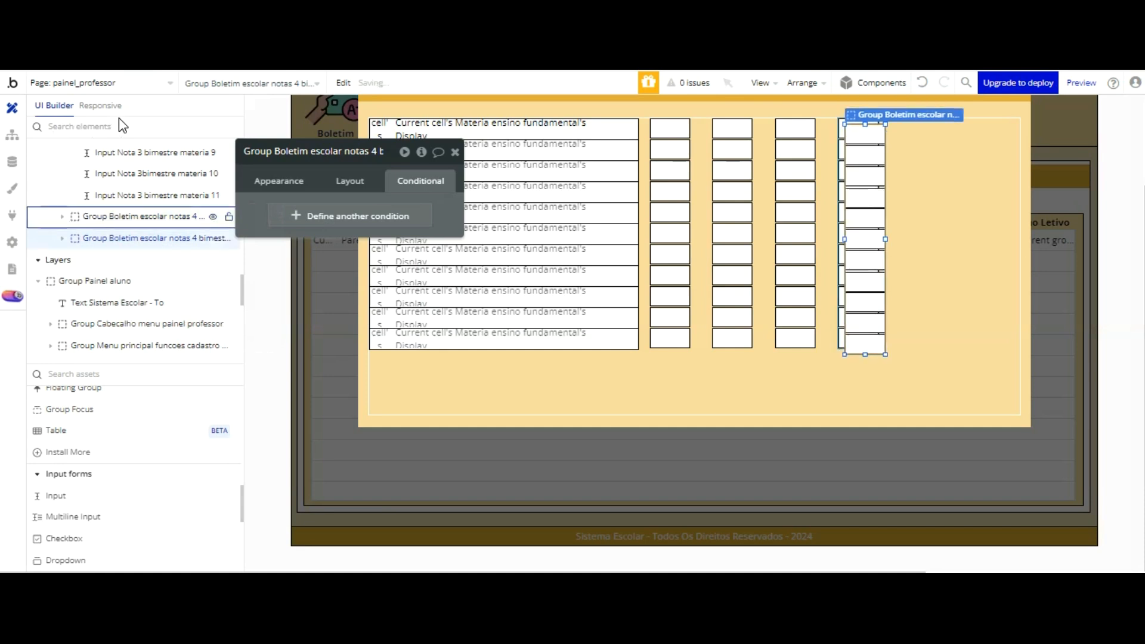
Step: Shift the duplicated group to the right of the fourth column, matching the spacing between the other columns
key("Right")
key("Right")
key("Right")
key("Right")
key("Right")
key("Right")
key("Right")
key("Right")
key("Right")
key("Right")
key("Right")
key("Right")
key("Right")
key("Right")
key("Right")
key("Right")
key("Right")
key("Right")
key("Right")
key("Right")
key("Right")
key("Right")
key("Right")
key("Right")
key("Right")
key("Right")
key("Right")
key("Right")
key("Right")
key("Right")
key("Right")
key("Right")
key("Right")
key("Right")
key("Right")
key("Right")
key("Right")
key("Right")
key("Right")
key("Right")
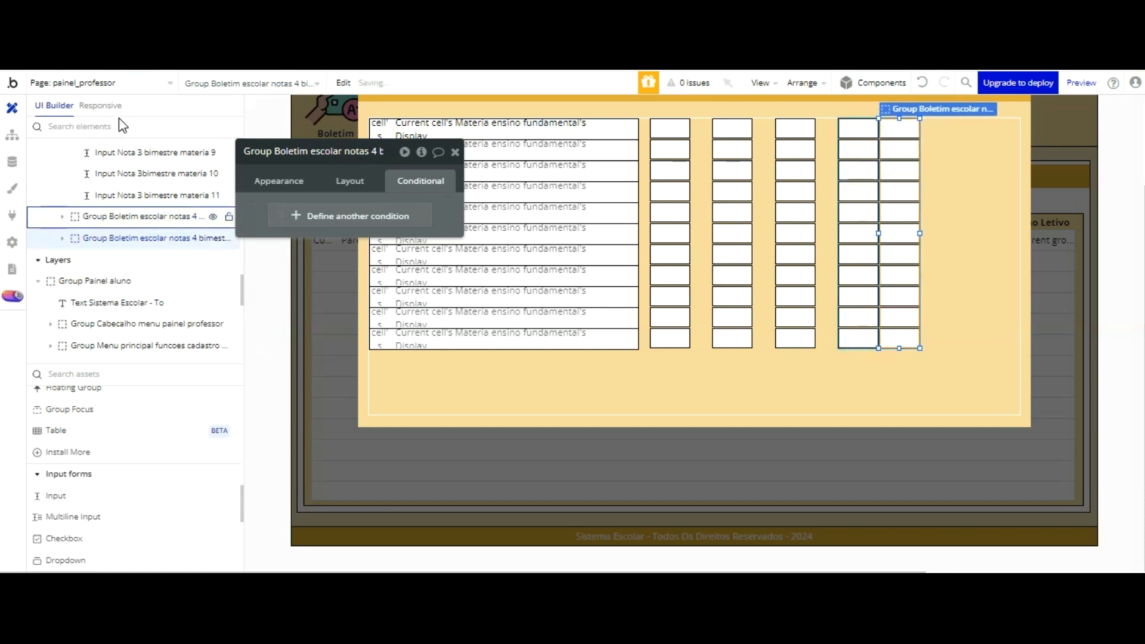
key("Right")
key("Right")
key("Right")
key("Right")
key("Right")
key("Right")
key("Right")
key("Right")
key("Right")
key("Right")
key("Right")
key("Right")
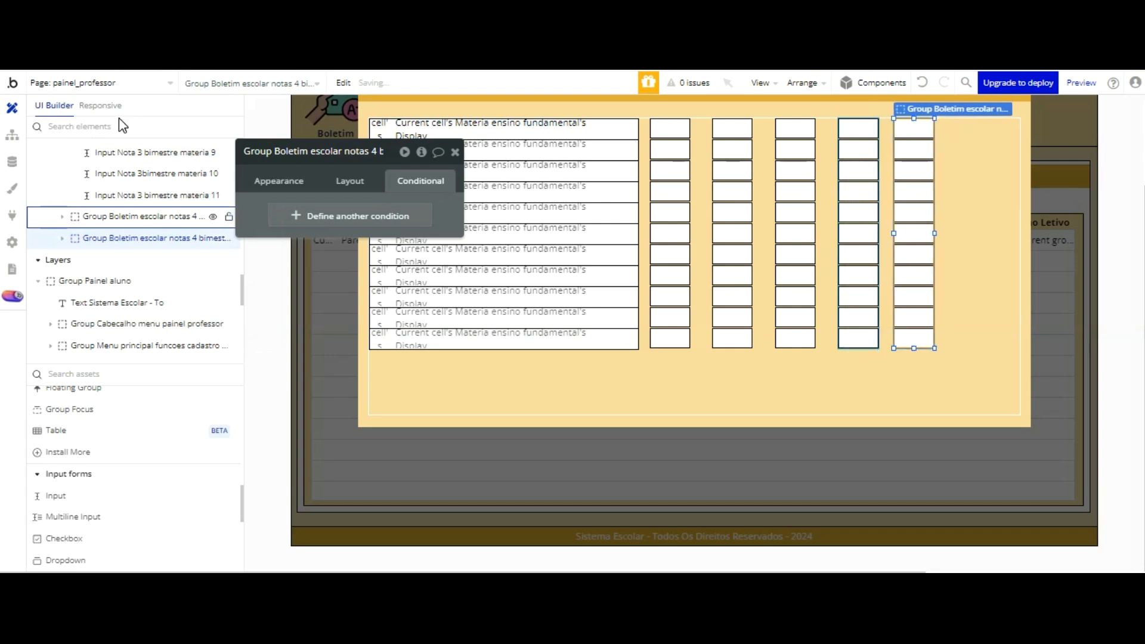
key("Right")
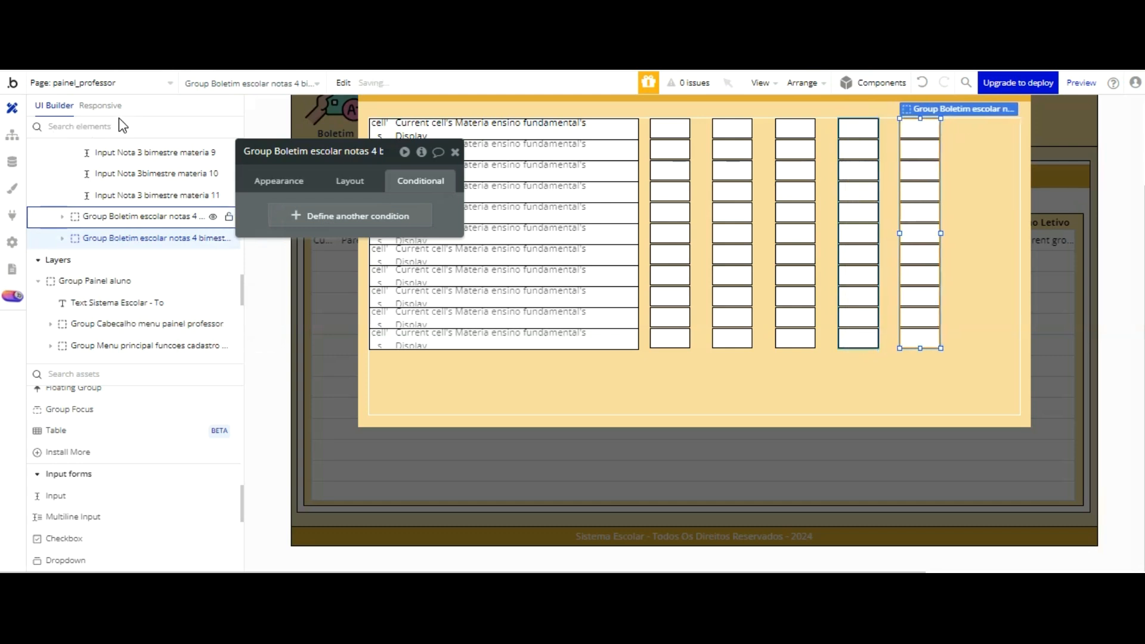
key("Right")
key("Right")
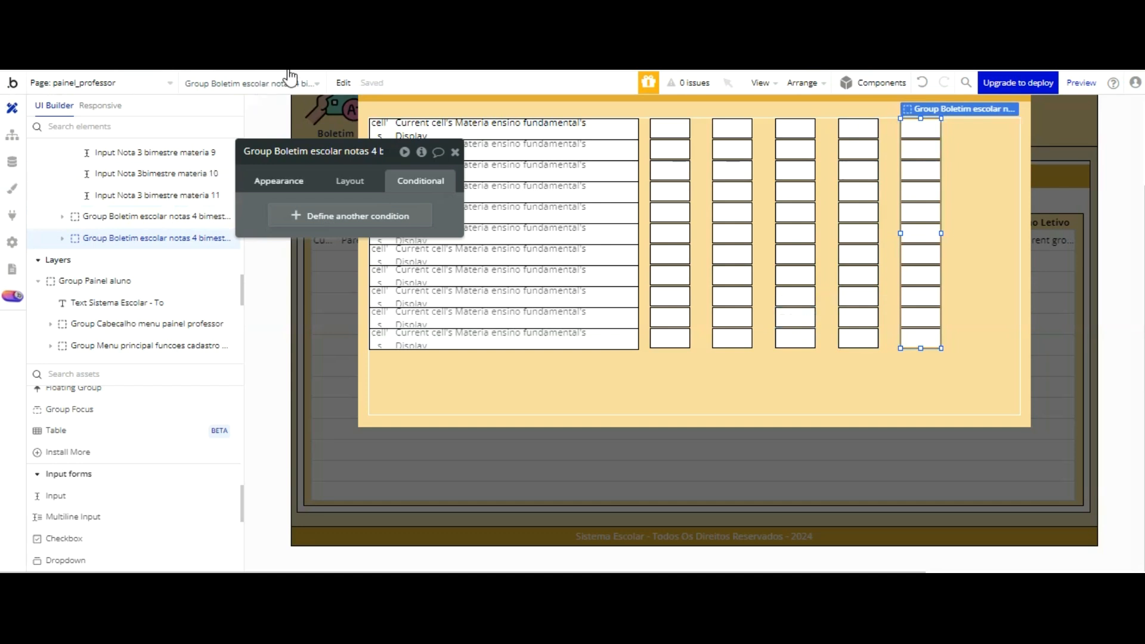
Step: Rename the first input of the fifth column as Input Medial final materia 1 and look over the app's data
left_click(933, 200)
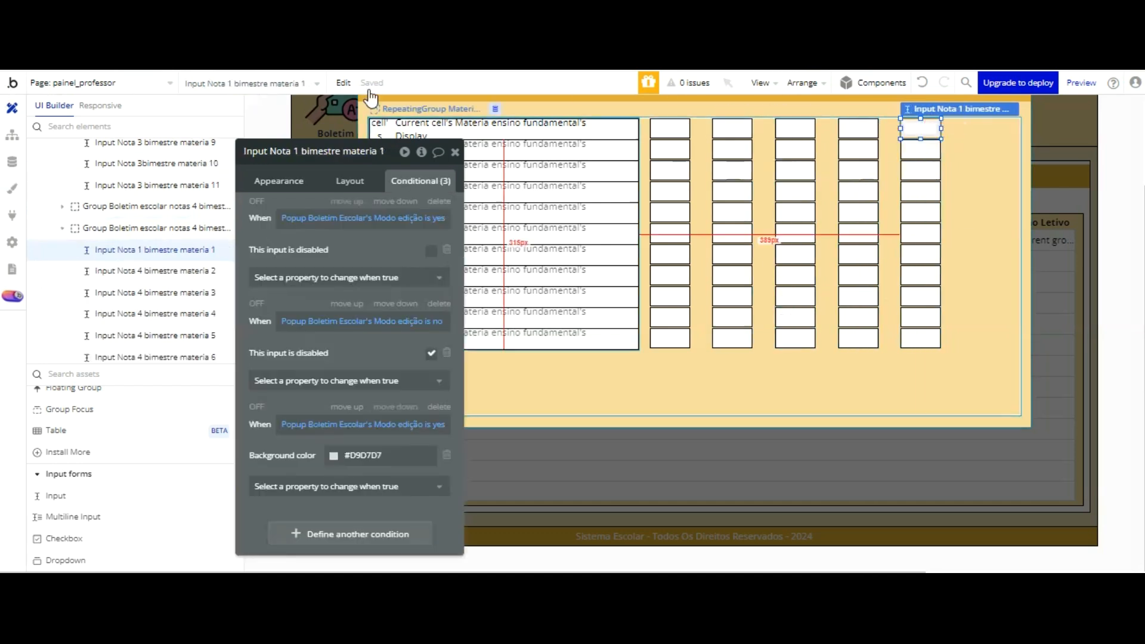
left_click(351, 151)
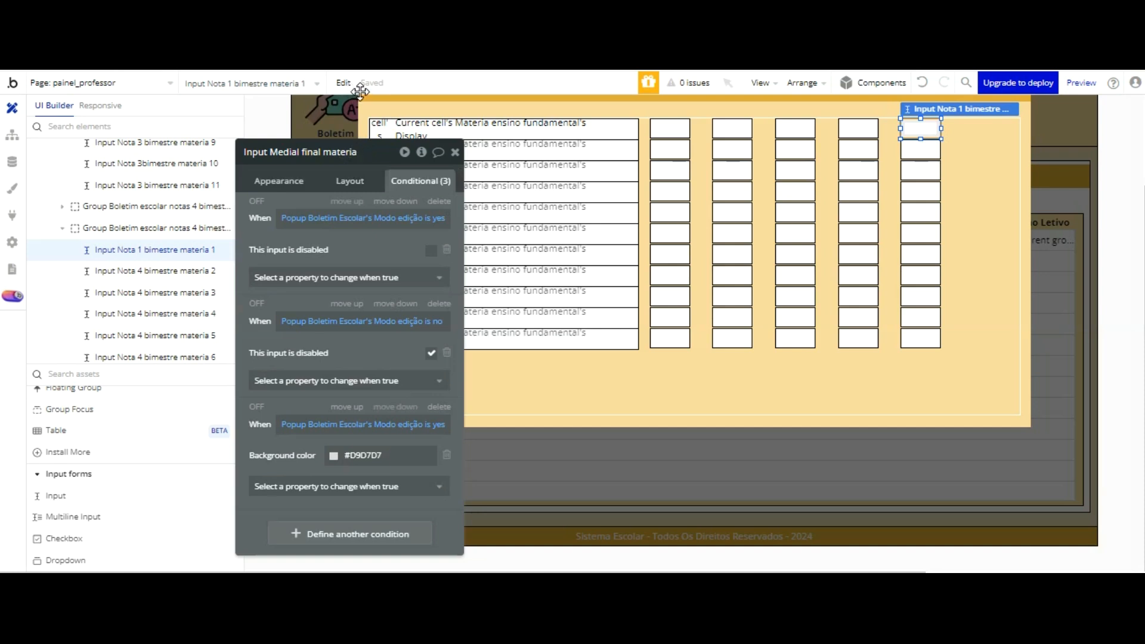
key("Return")
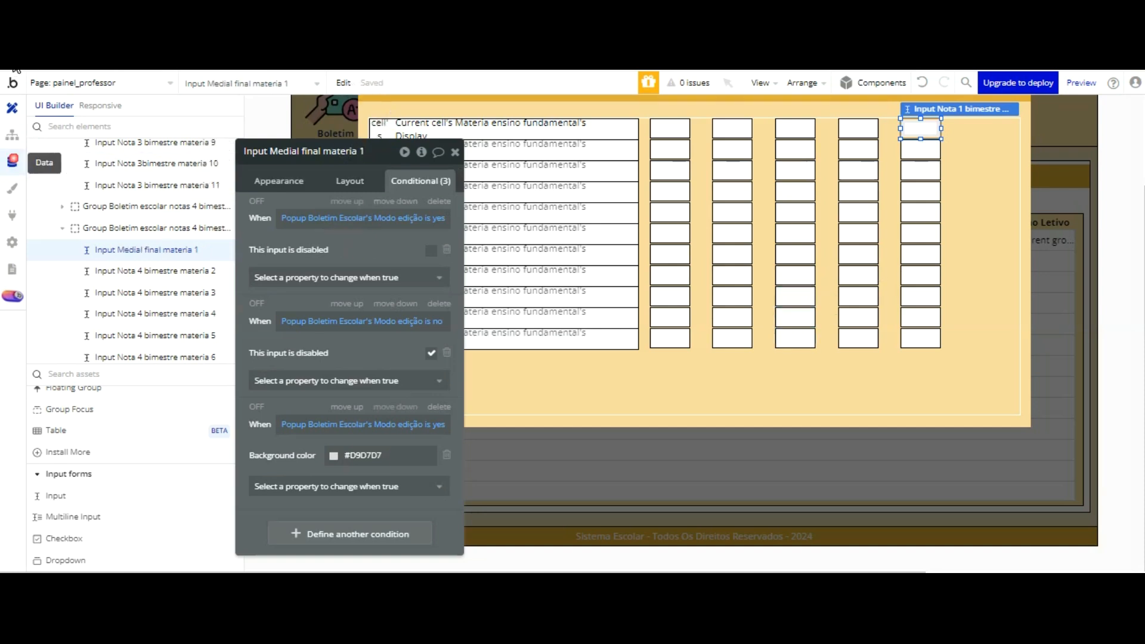
left_click(12, 161)
left_click(110, 296)
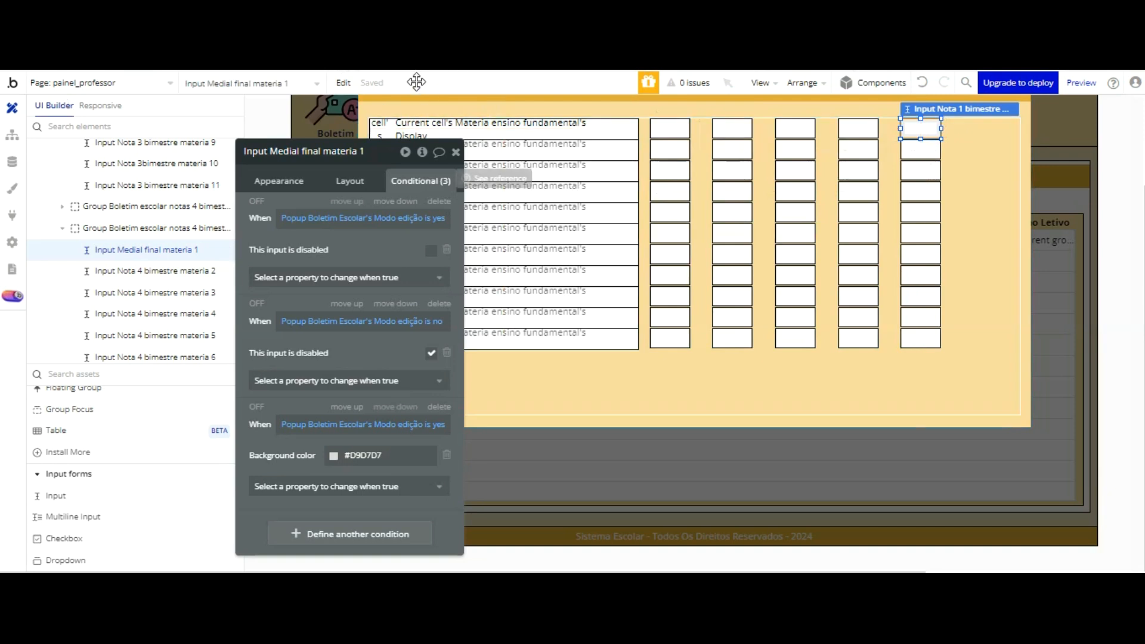
Step: Delete all conditions of Input Medial final materia 1 and open its appearance settings
left_click(433, 202)
left_click(433, 201)
left_click(433, 201)
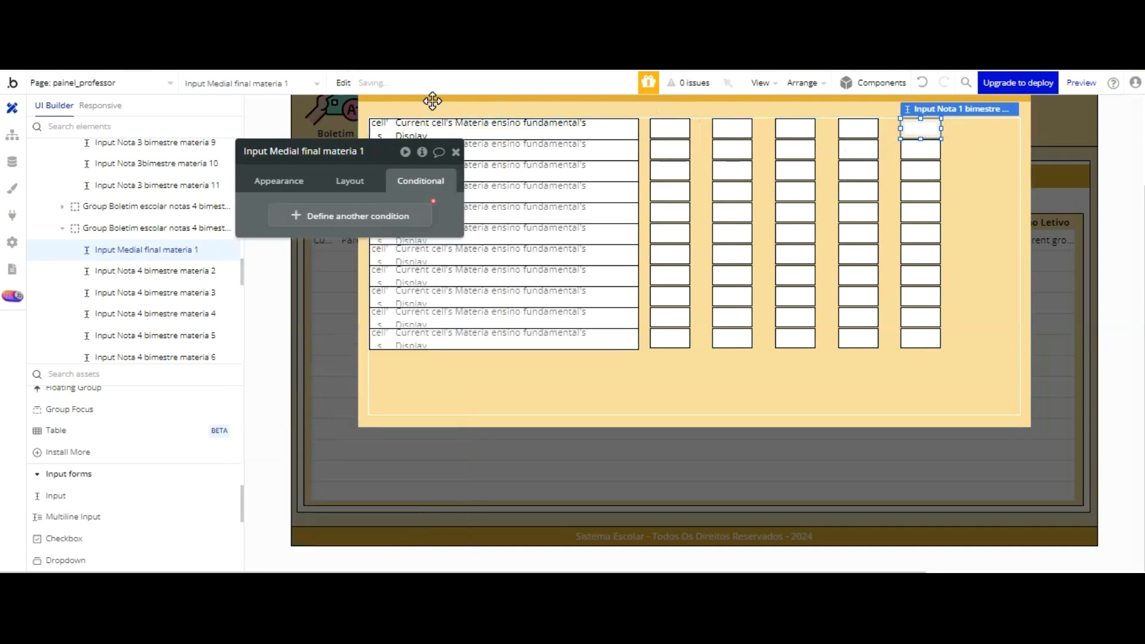
left_click(285, 184)
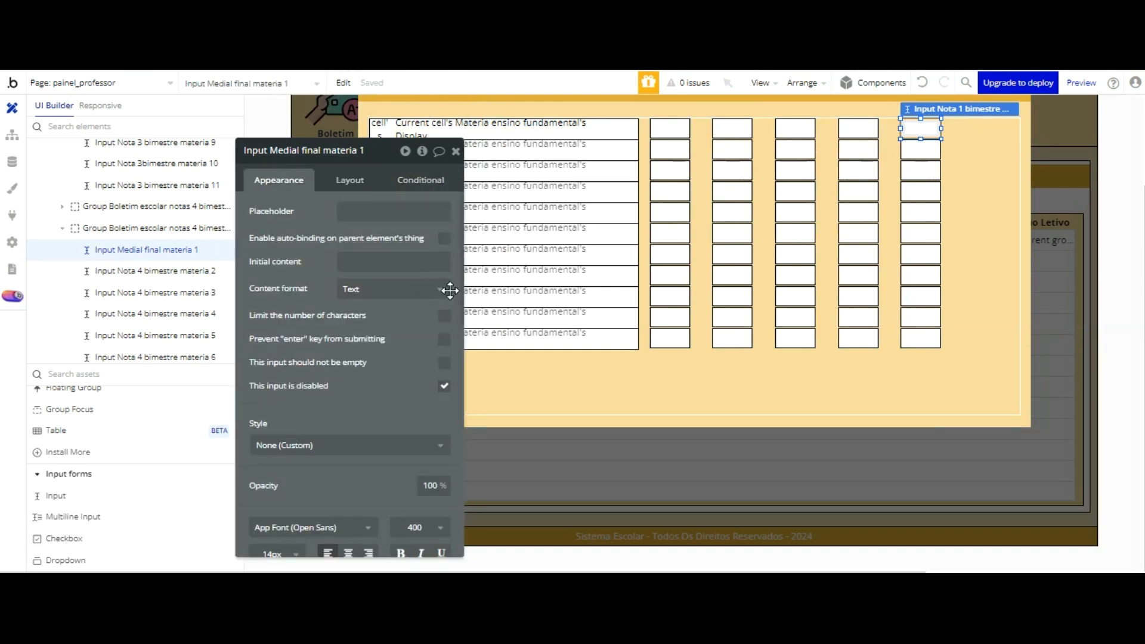
Step: Delete the copied inputs for materia 2 to 11 from the fifth column, keeping only Input Medial final materia 1
left_click(925, 144)
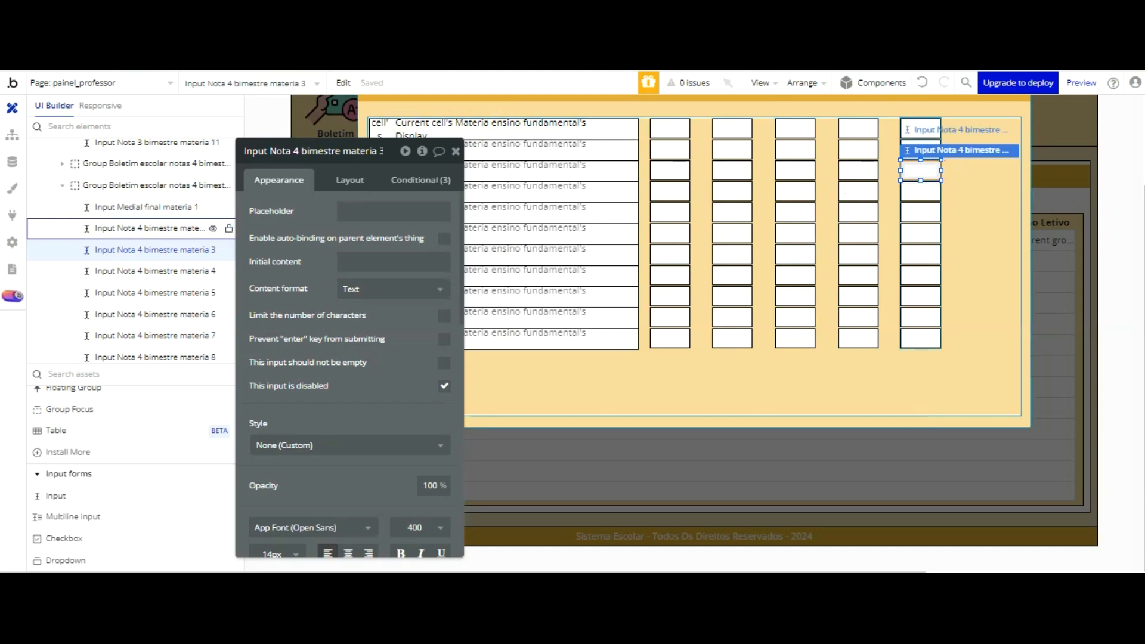
left_click(925, 143)
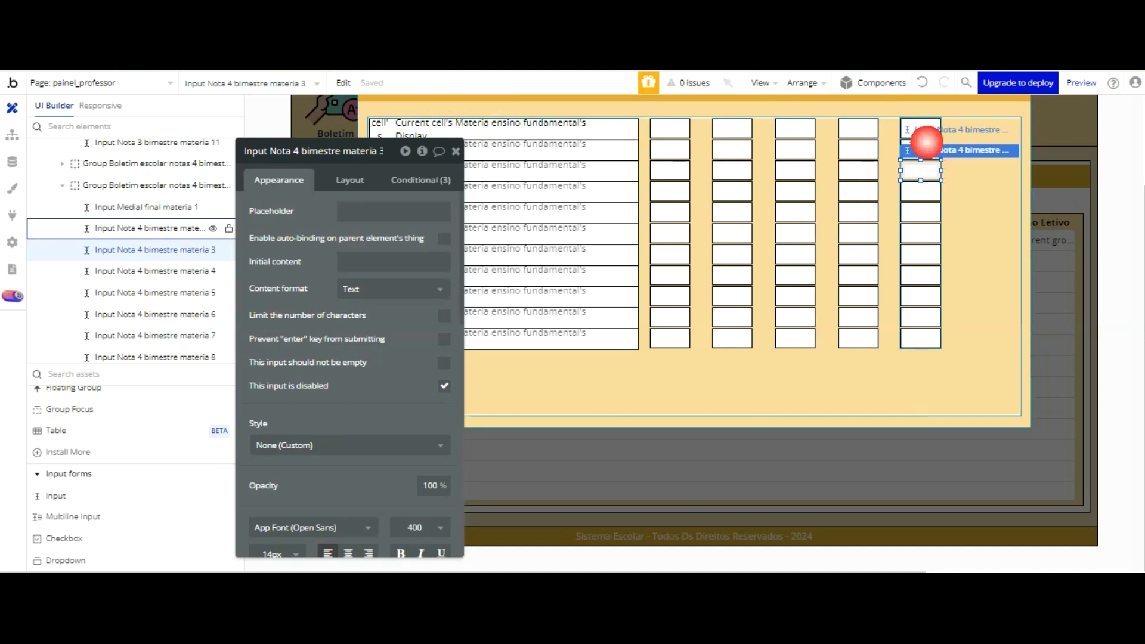
key("Delete")
left_click(921, 163)
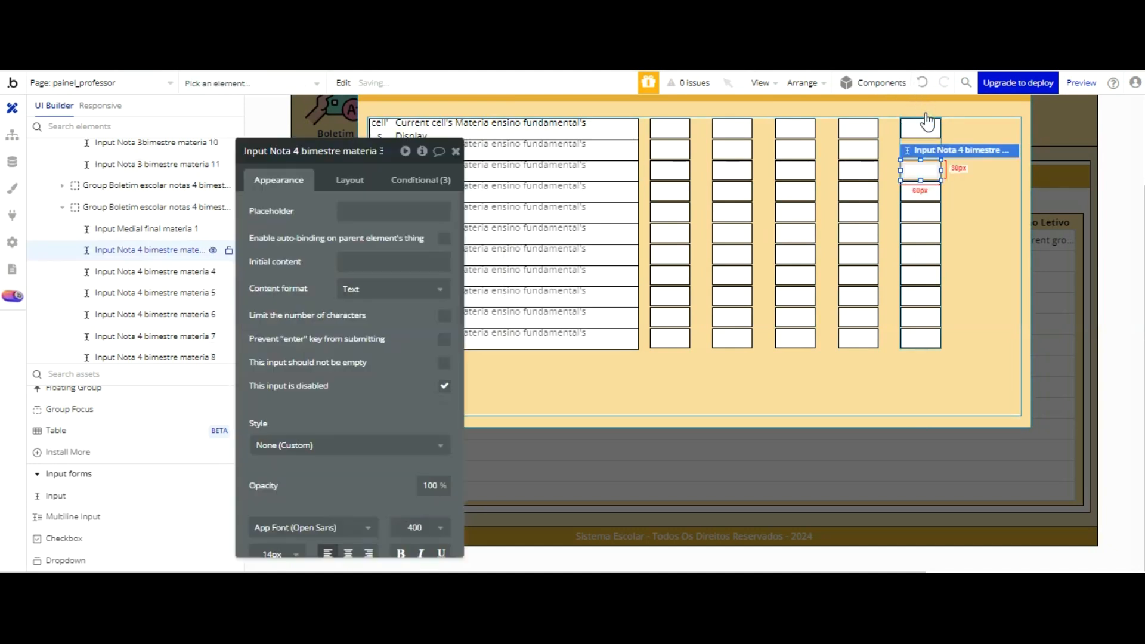
key("Delete")
left_click(921, 186)
key("Delete")
left_click(923, 206)
key("Delete")
left_click(921, 230)
key("Delete")
key("Delete")
left_click(922, 274)
key("Delete")
left_click(922, 297)
key("Delete")
left_click(922, 316)
key("Delete")
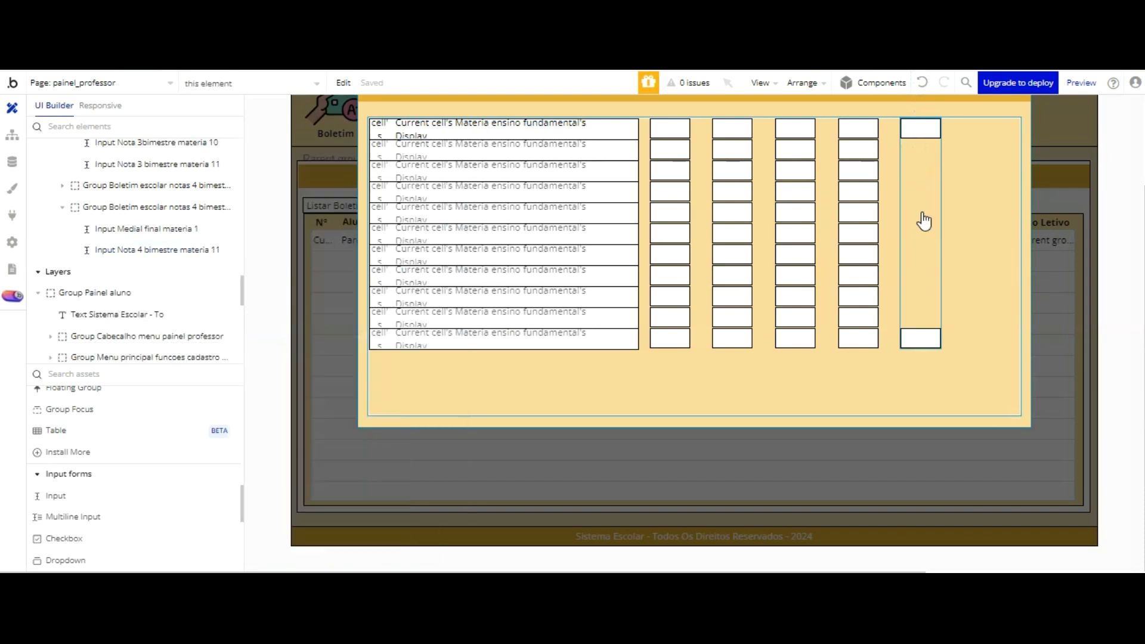
left_click(921, 233)
key("Delete")
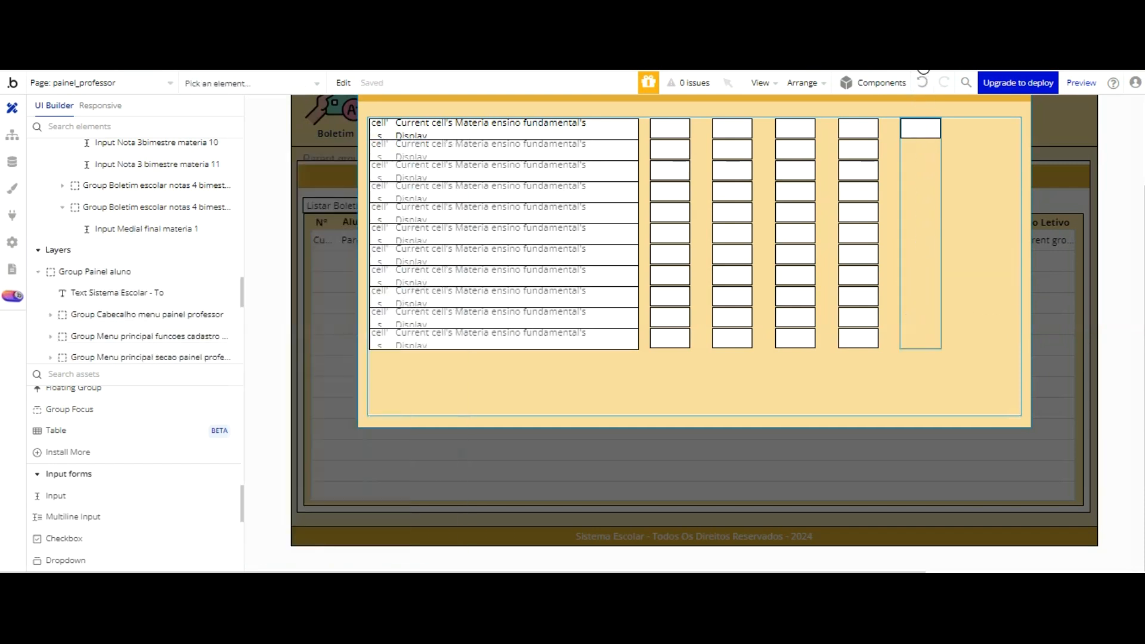
Step: Undo the deletions in the fifth column to restore its inputs for materia 2 to 11
left_click(924, 128)
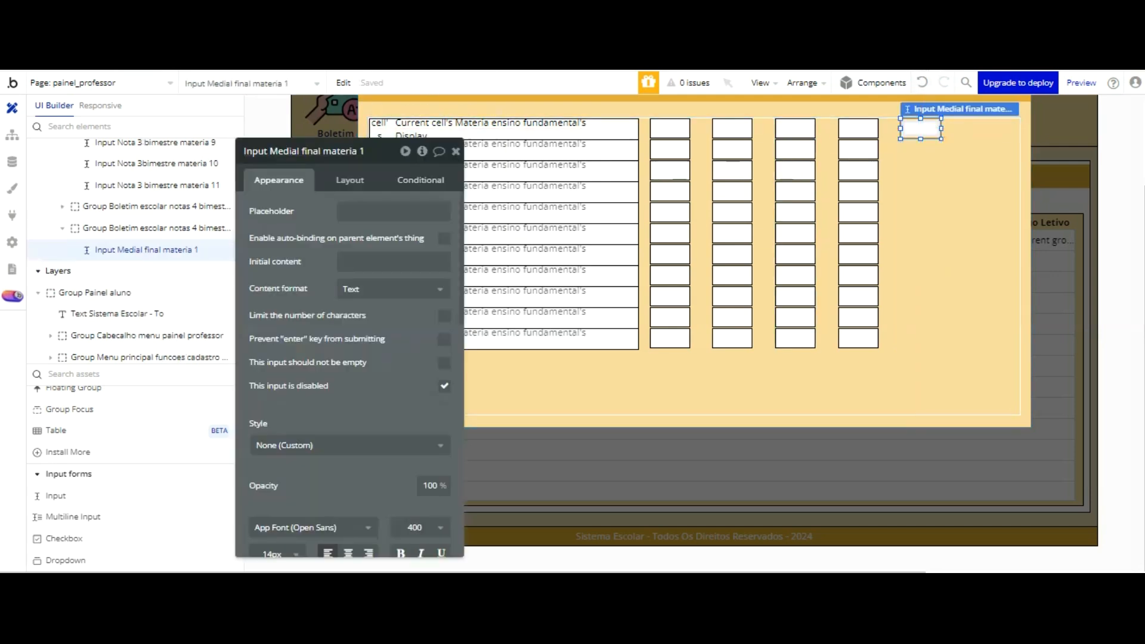
key("ctrl+z")
left_click(924, 84)
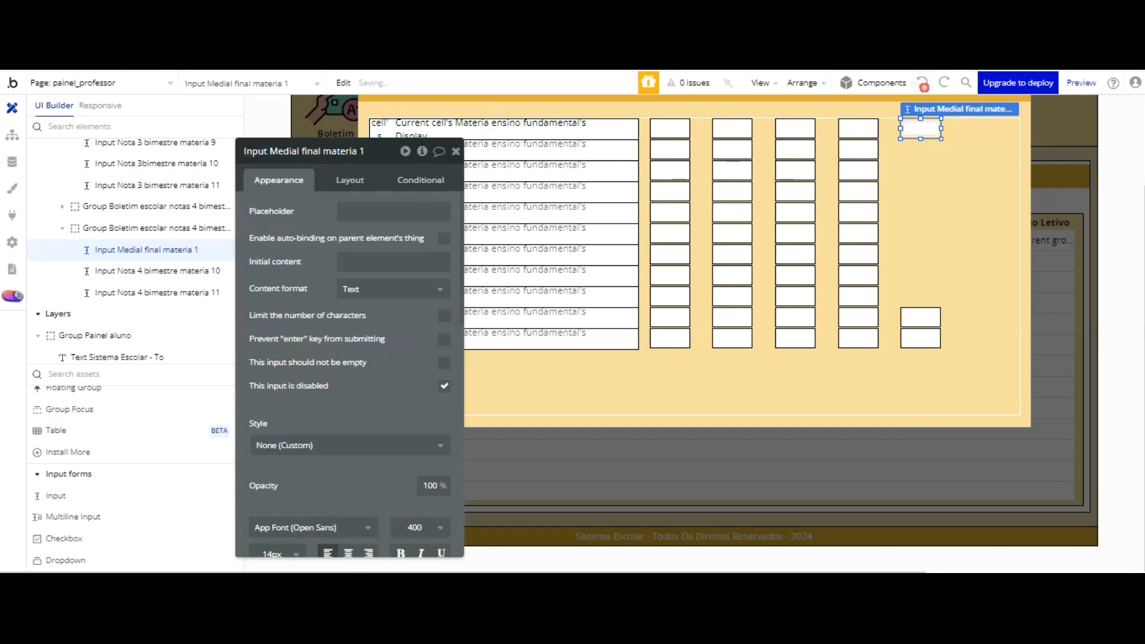
left_click(924, 84)
left_click(924, 84)
left_click(924, 84)
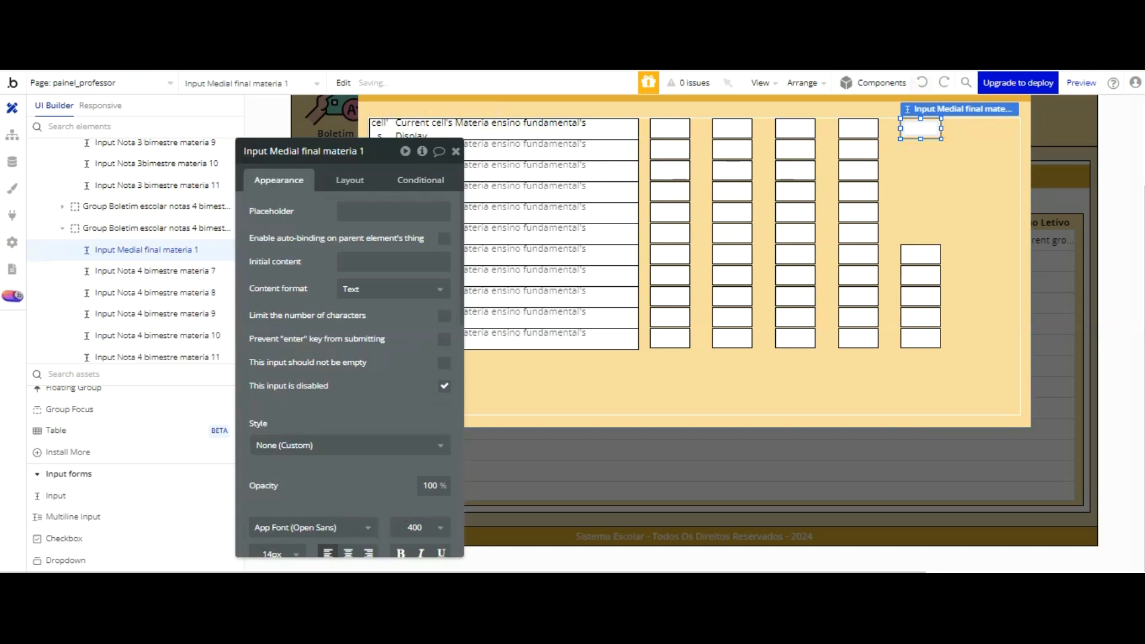
left_click(923, 84)
left_click(924, 84)
left_click(923, 84)
left_click(923, 84)
left_click(923, 84)
left_click(923, 84)
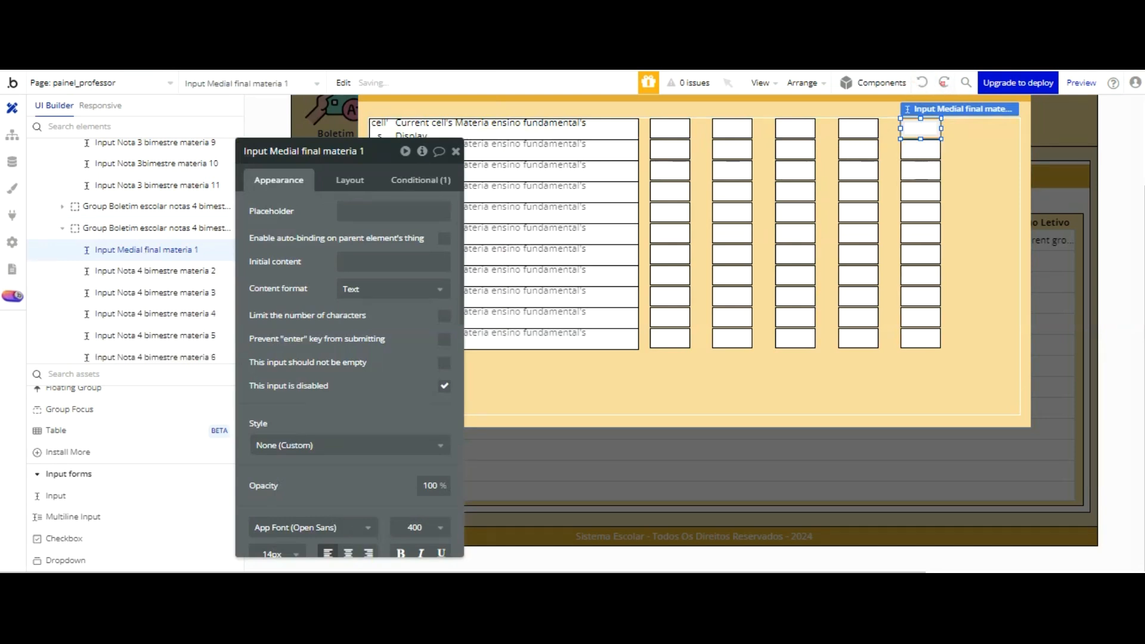
left_click(945, 83)
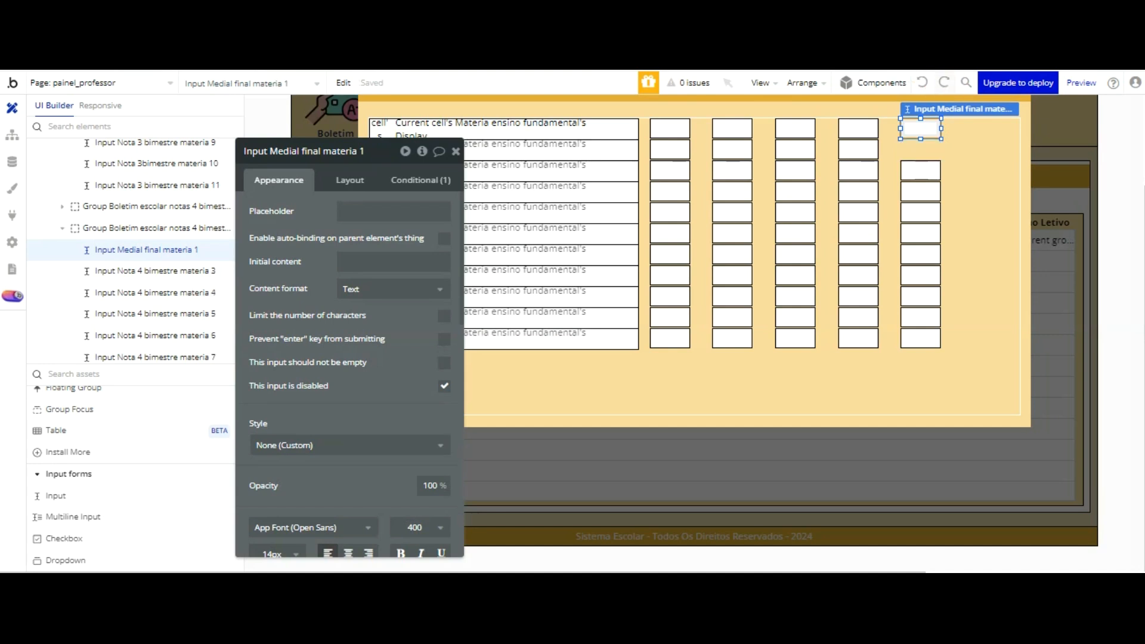
left_click(942, 84)
left_click(925, 85)
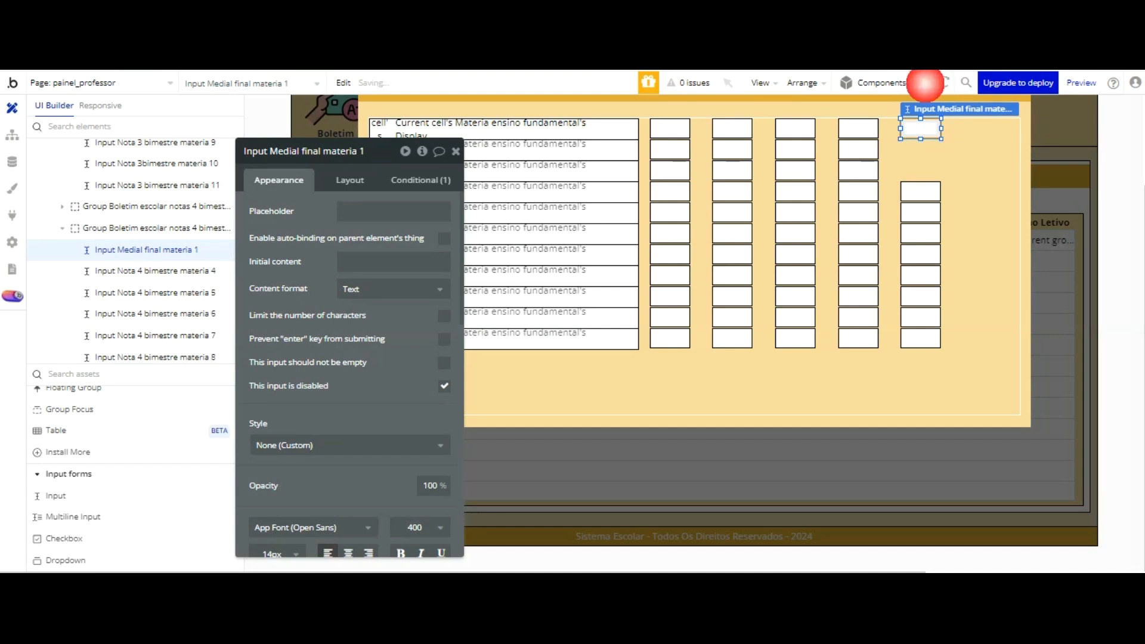
left_click(925, 84)
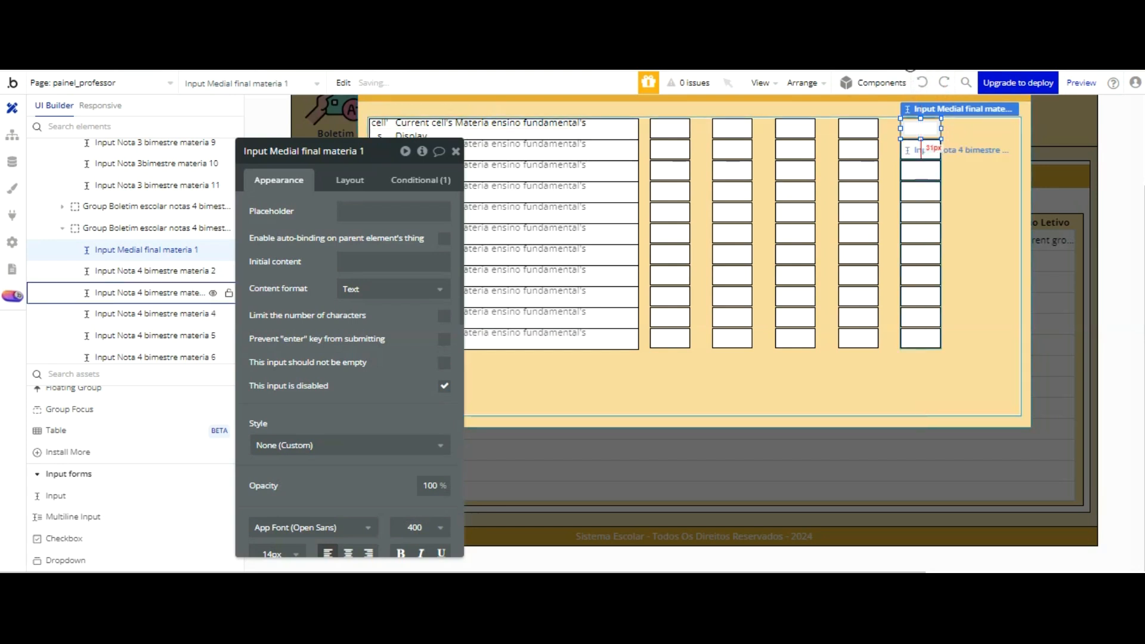
Step: Delete the conditions of the restored fifth-column inputs and rename them Input Medial final materia 2 to Input Medial final materia 11
left_click(908, 162)
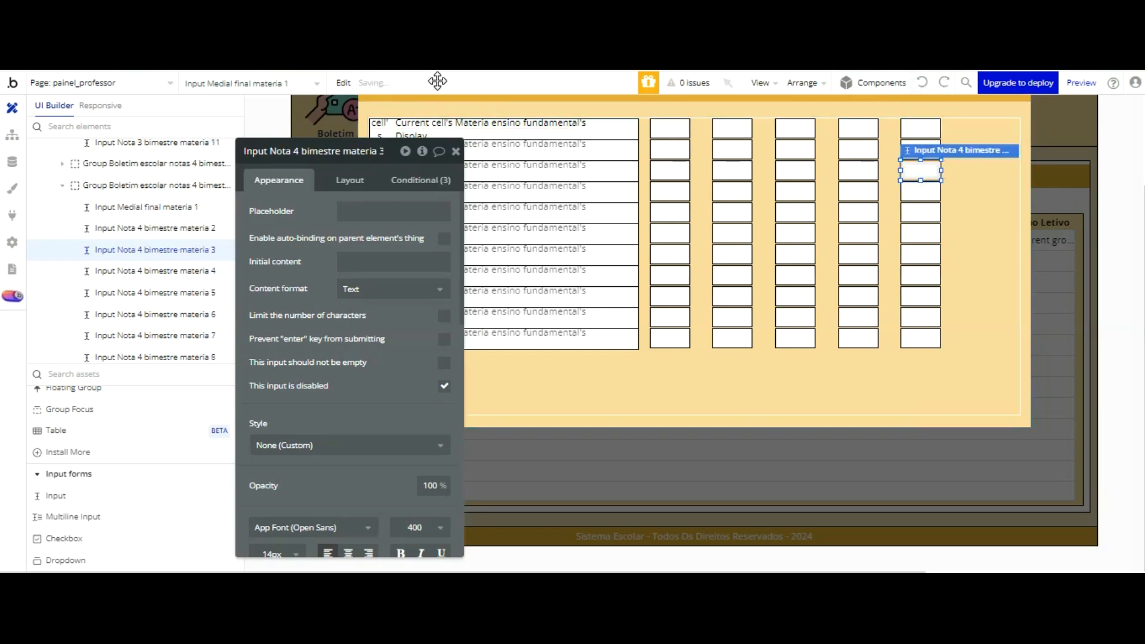
left_click(440, 201)
left_click(440, 201)
left_click(440, 201)
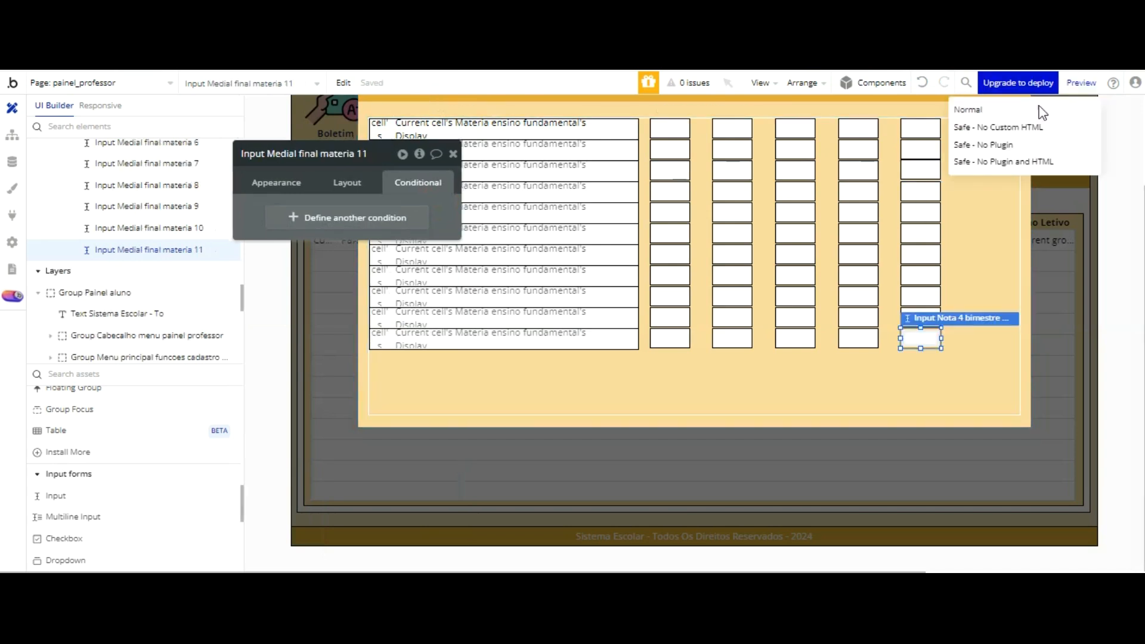
left_click(981, 226)
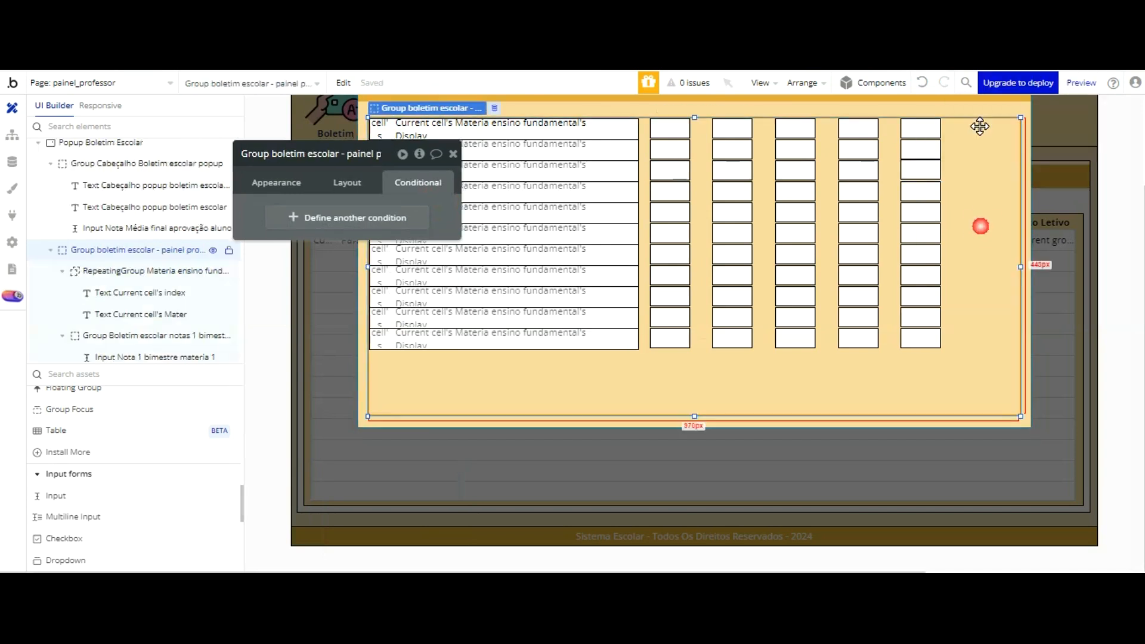
left_click(920, 295)
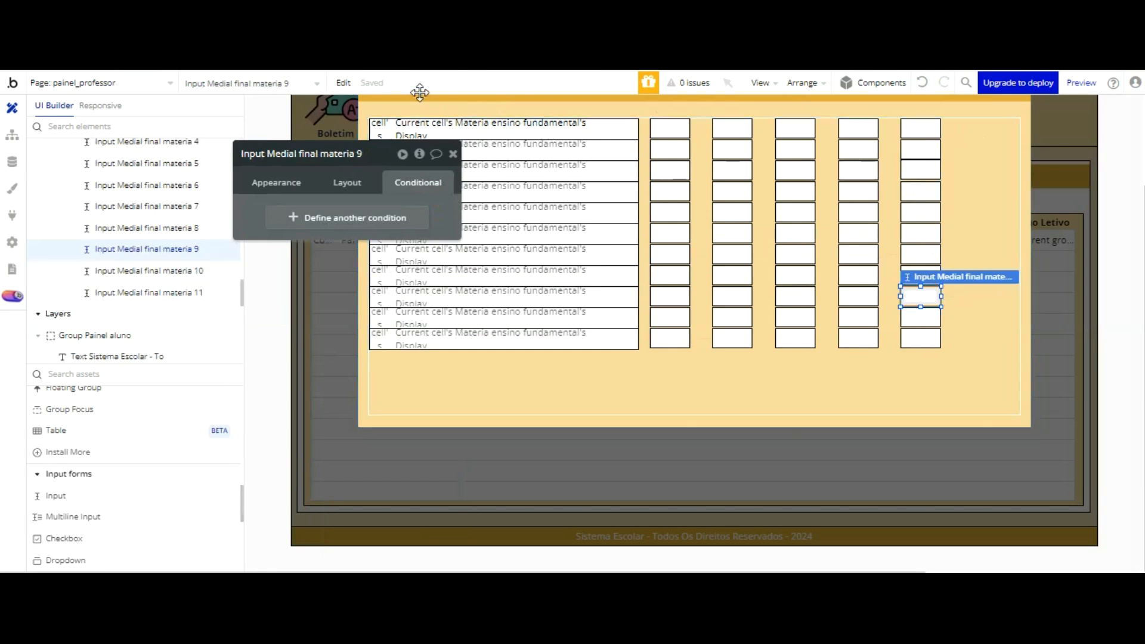
left_click(920, 317)
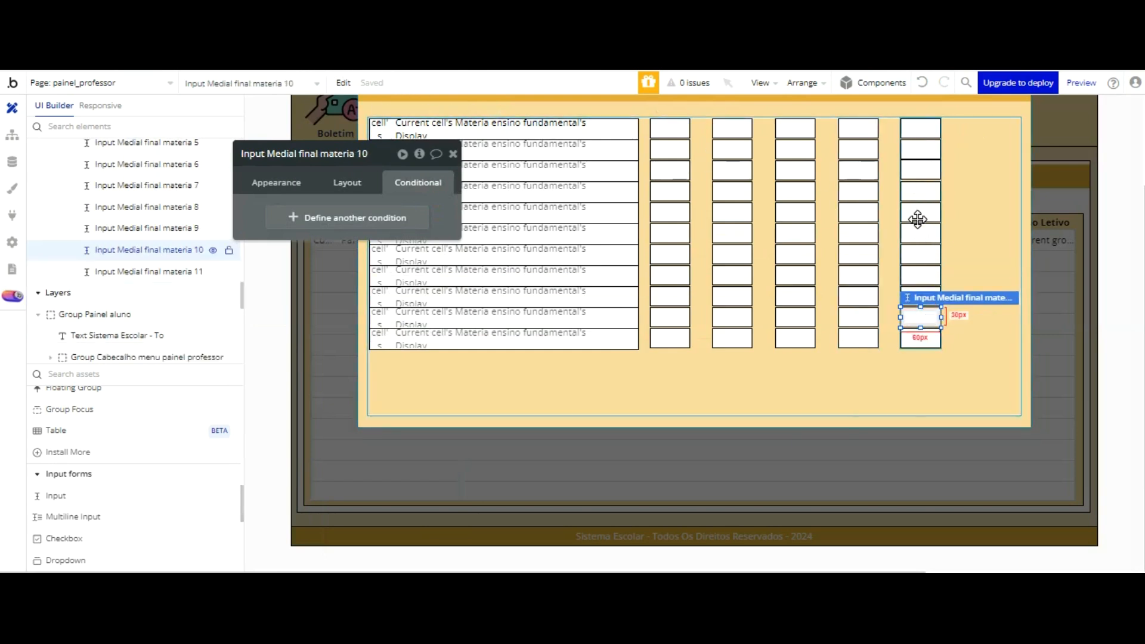
left_click(920, 339)
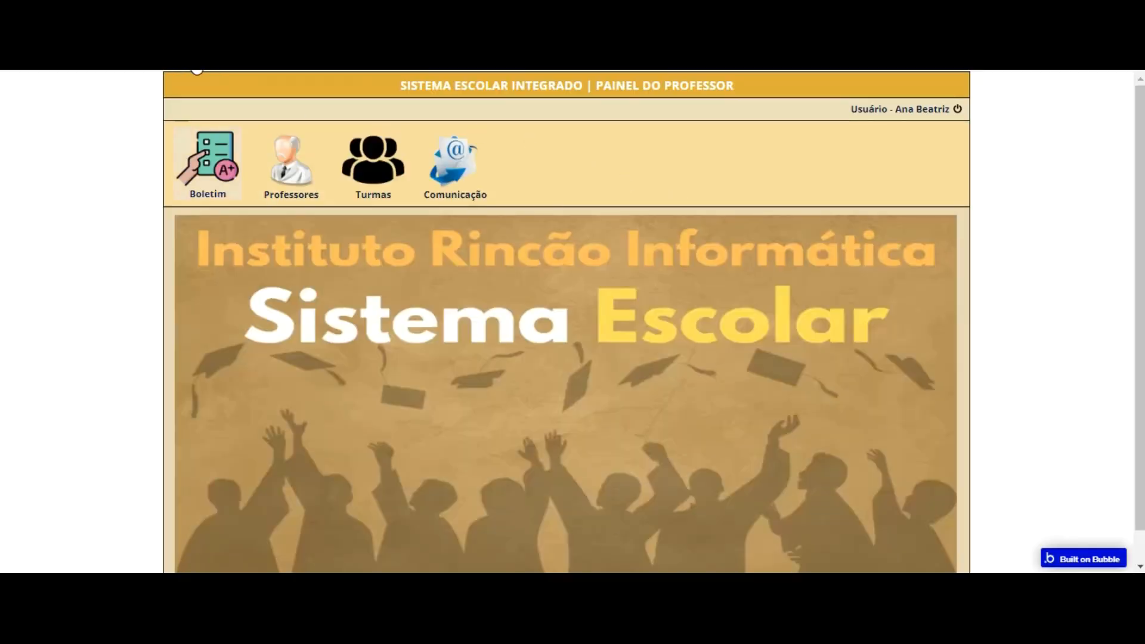
Step: Preview the professor panel and open its Boletim section
left_click(216, 167)
left_click(539, 301)
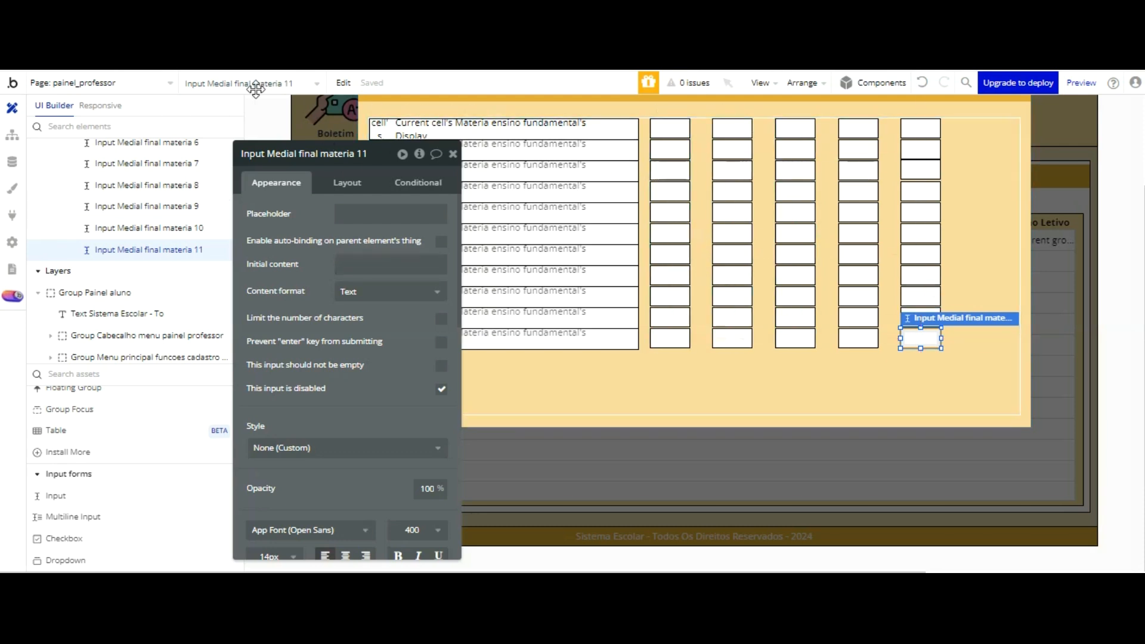
Step: Collapse the expanded grade-column groups in the element tree so only the group names of the five columns are listed
left_click(452, 154)
scroll(185, 143, "up", 4)
scroll(163, 157, "up", 3)
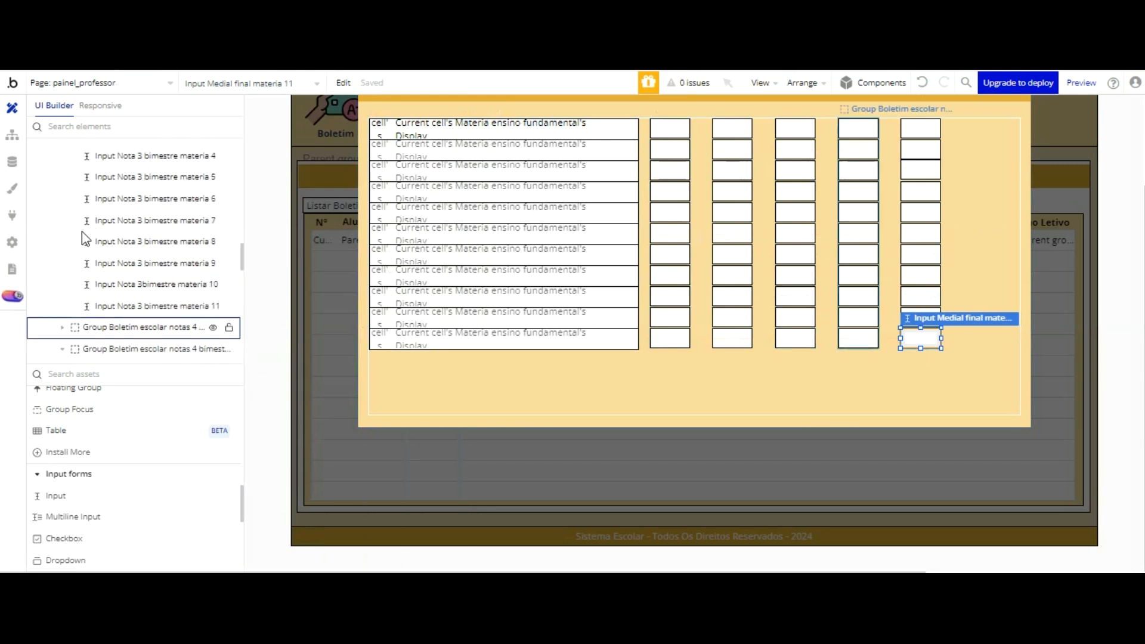
left_click(63, 349)
scroll(71, 173, "up", 3)
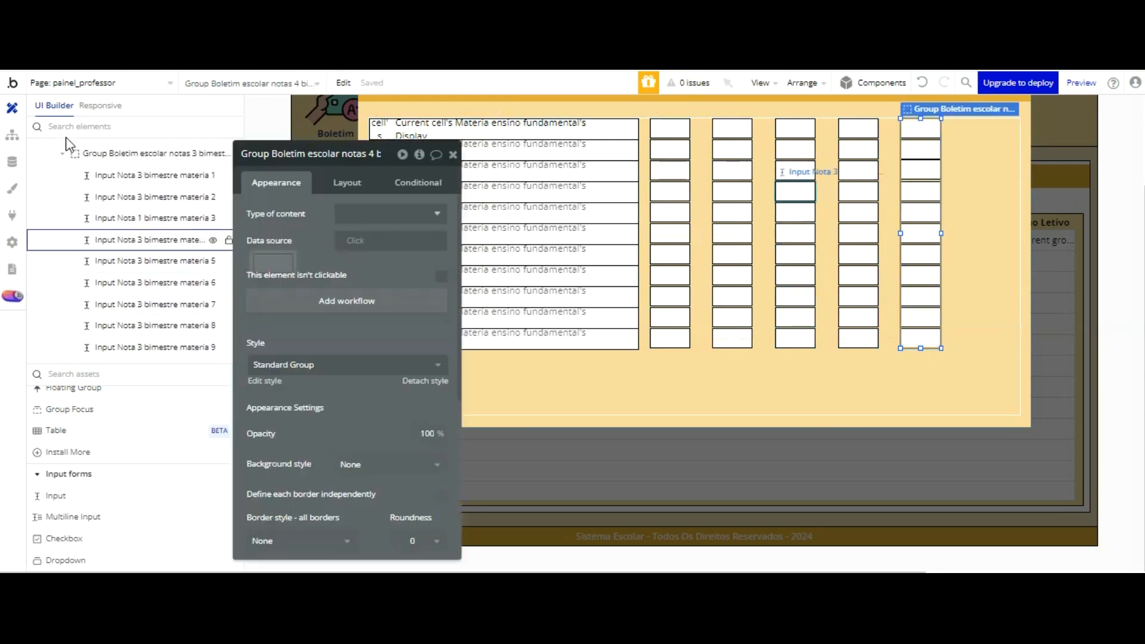
left_click(63, 154)
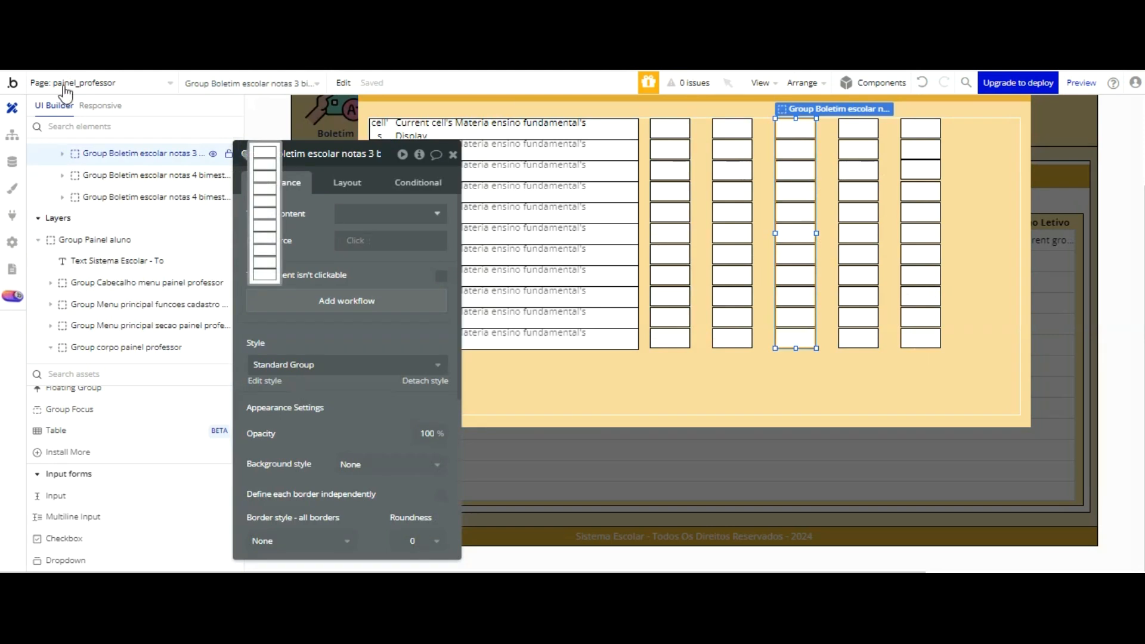
scroll(65, 173, "up", 3)
scroll(66, 150, "up", 3)
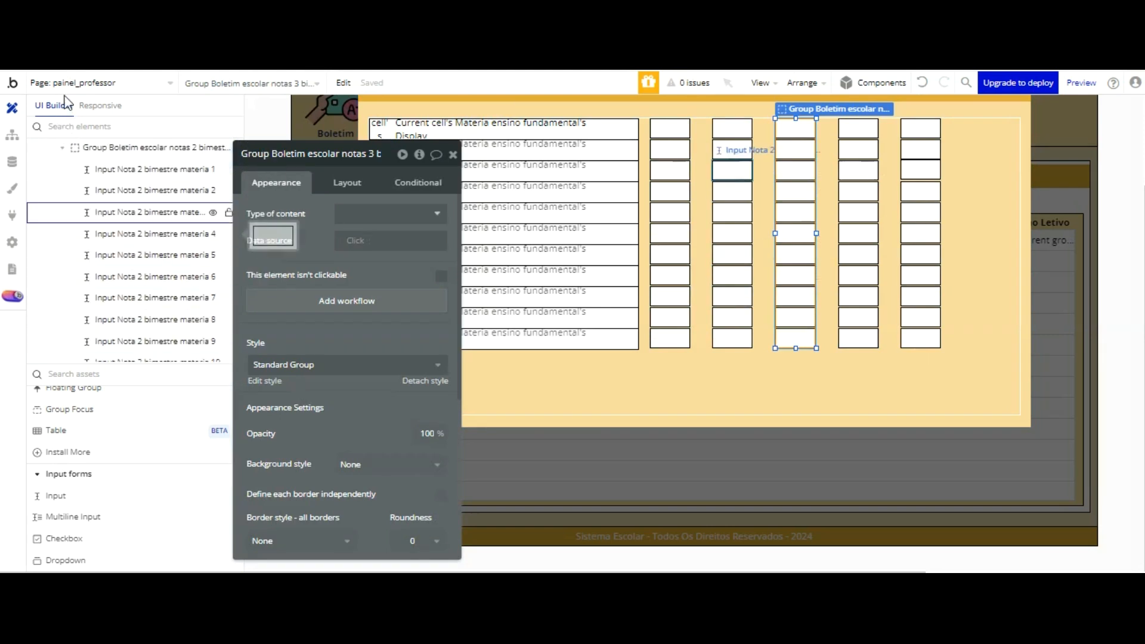
left_click(62, 148)
scroll(63, 99, "up", 5)
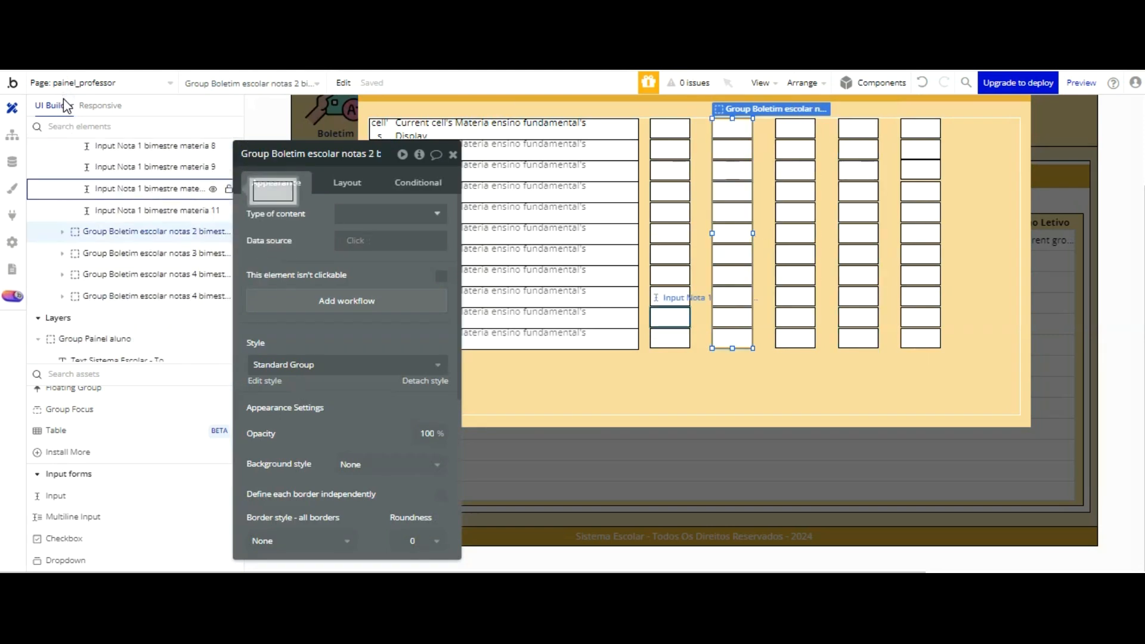
left_click(62, 225)
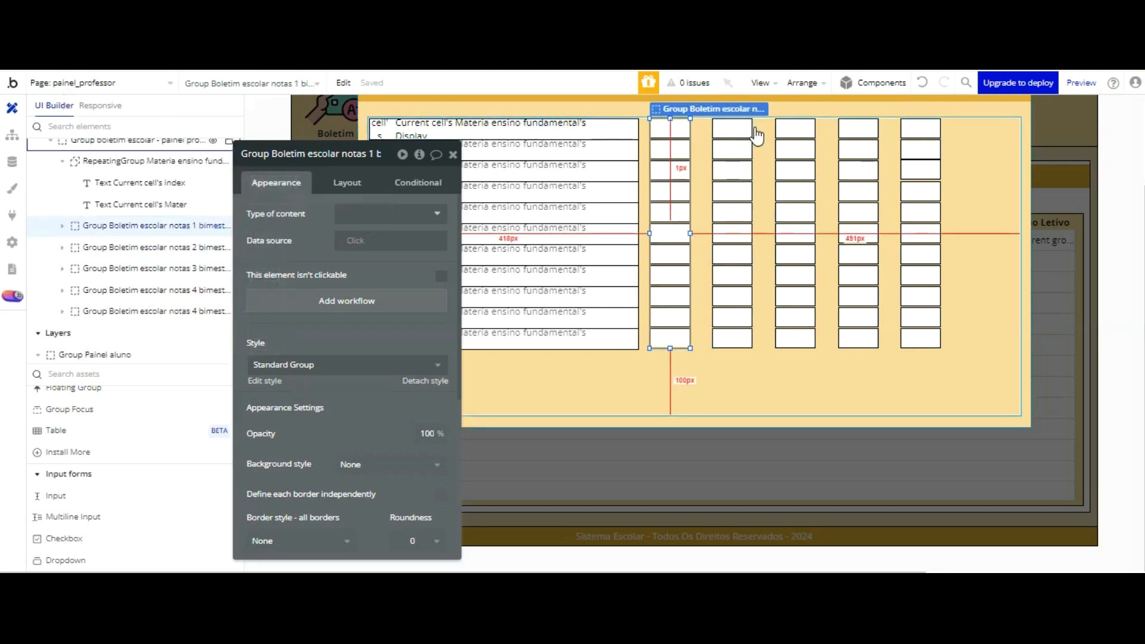
left_click(744, 221)
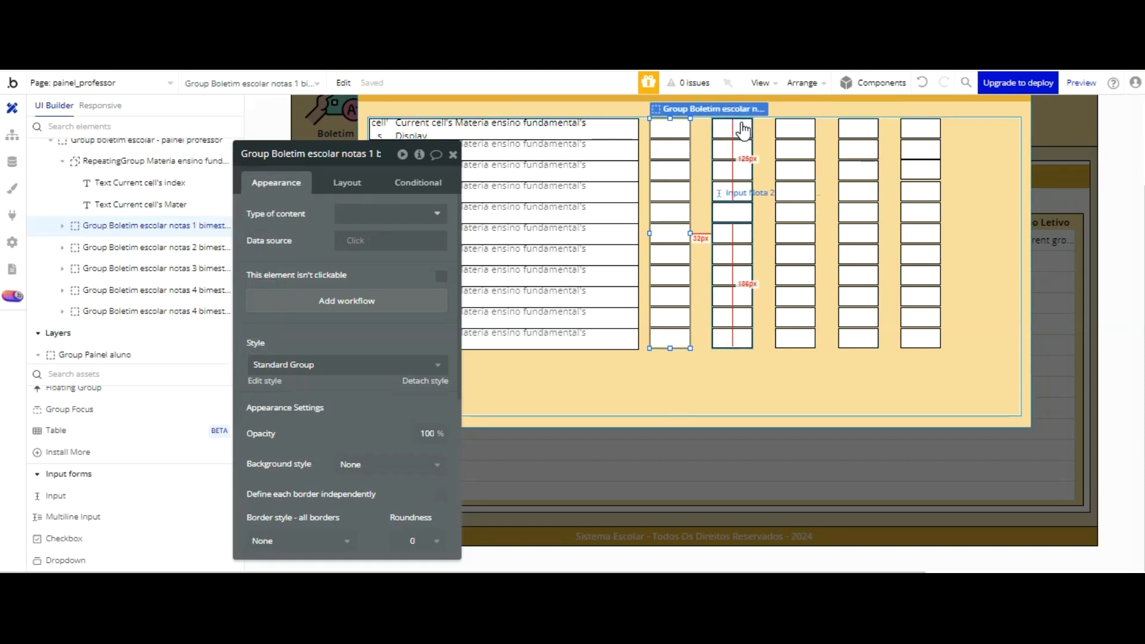
left_click(741, 220, "shift")
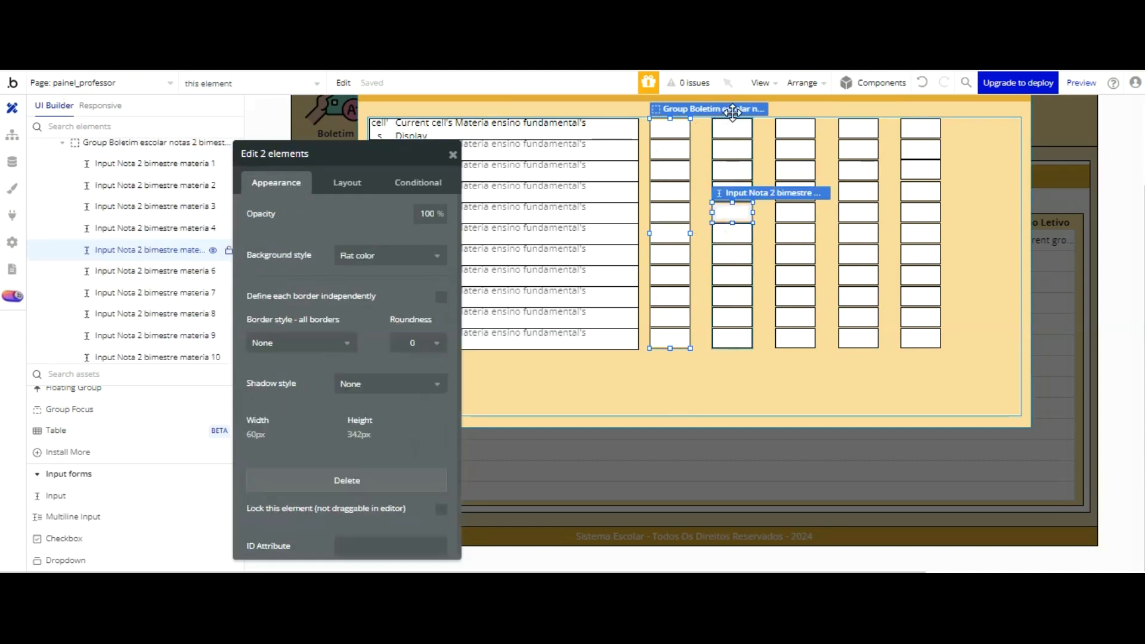
left_click(733, 213, "shift")
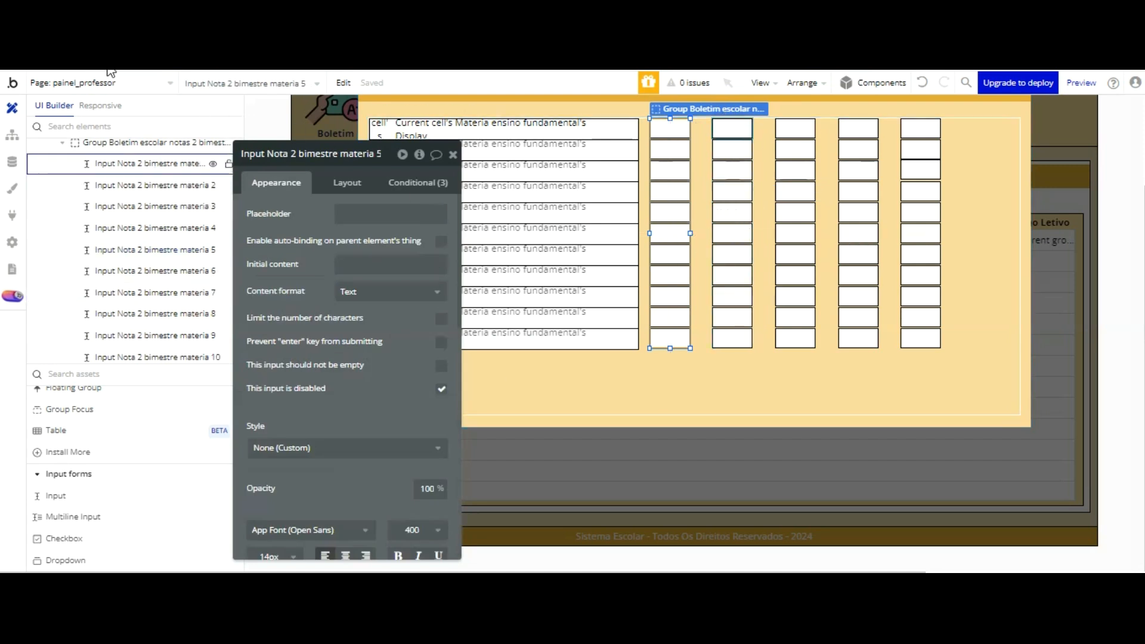
left_click_drag(280, 155, 397, 140)
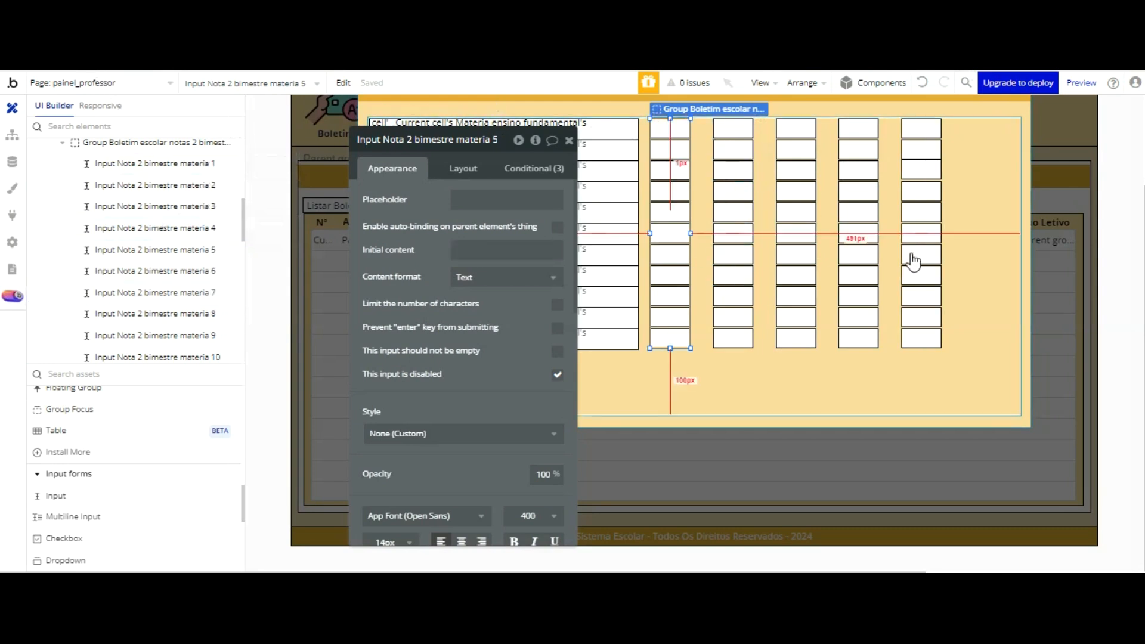
left_click(972, 119)
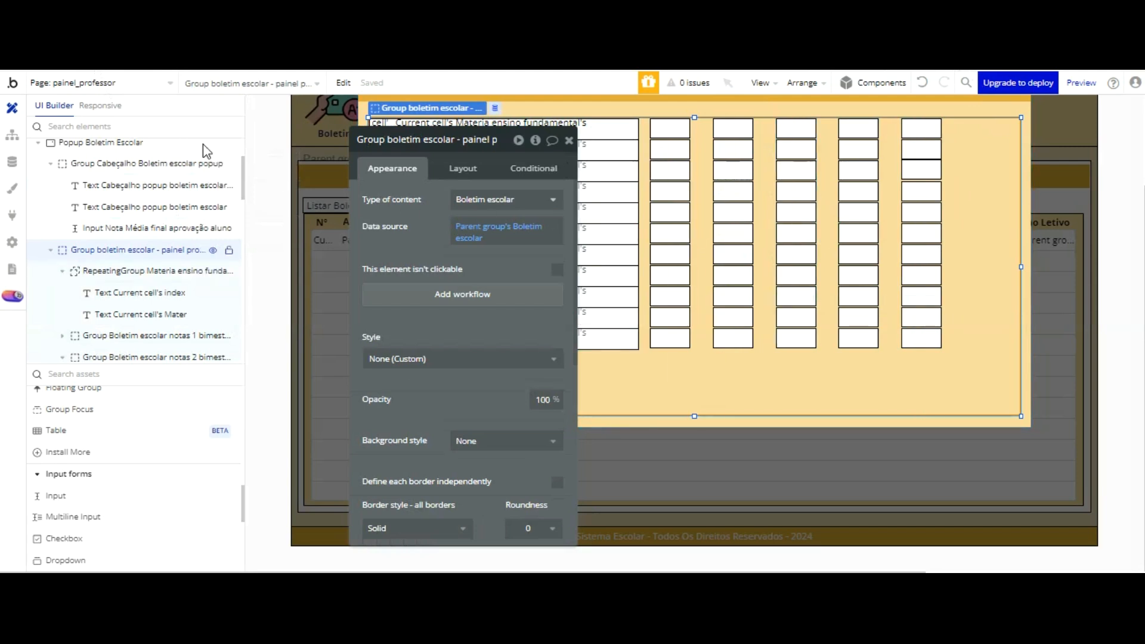
Step: Select all five Boletim escolar notas groups and shift them together to the right, roughly centred in the space beside the subject list
left_click(91, 165)
left_click(93, 245)
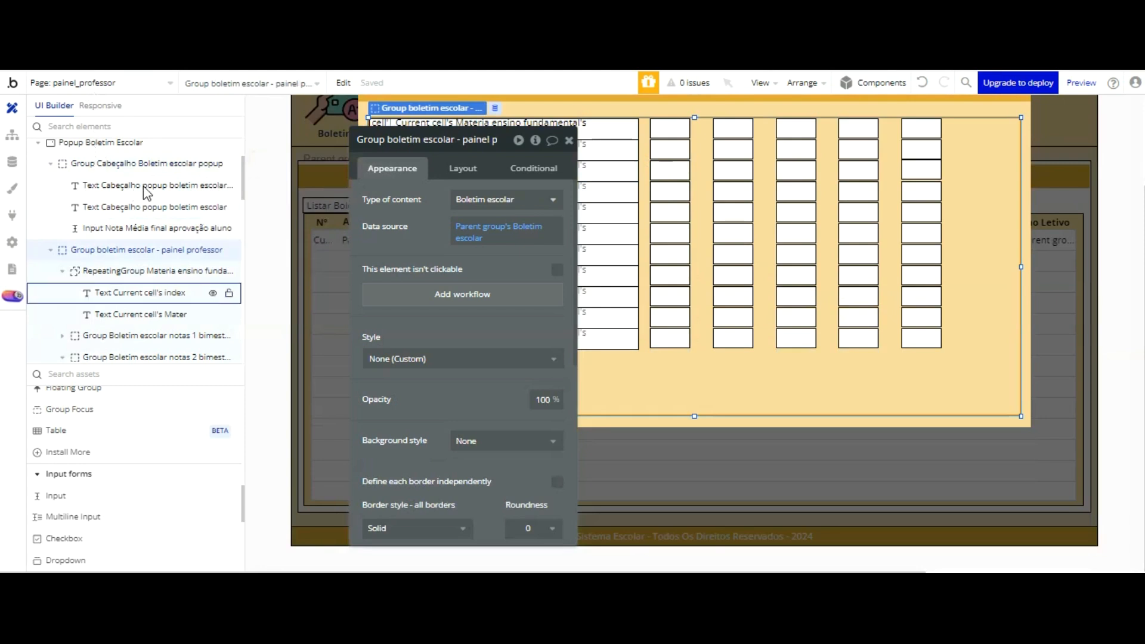
scroll(89, 292, "down", 2)
left_click(66, 273)
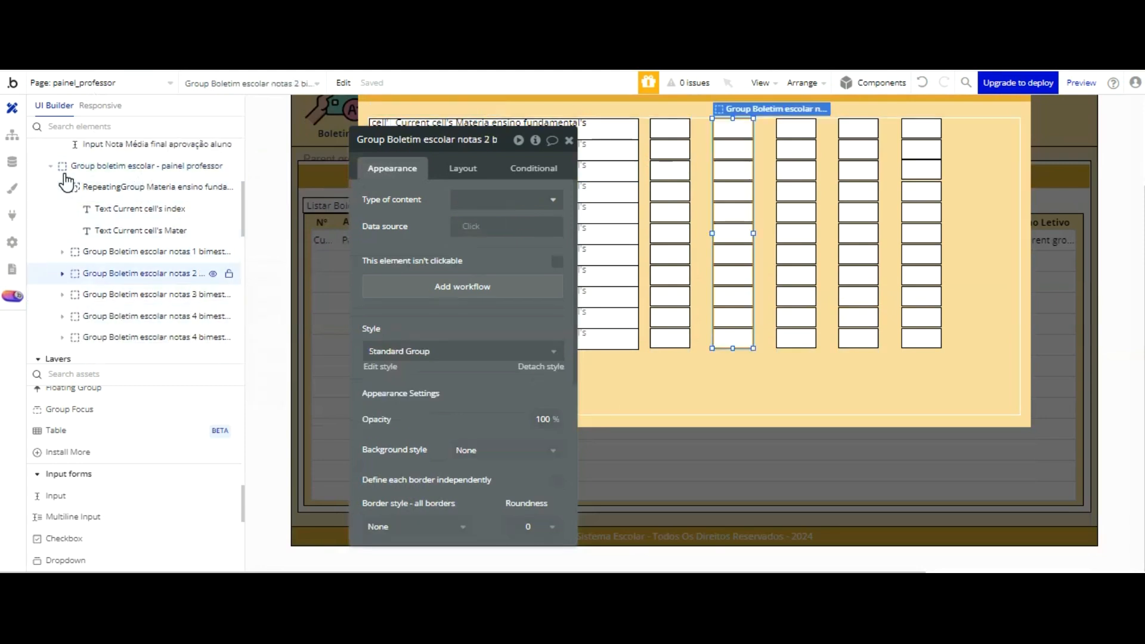
left_click(69, 253, "shift")
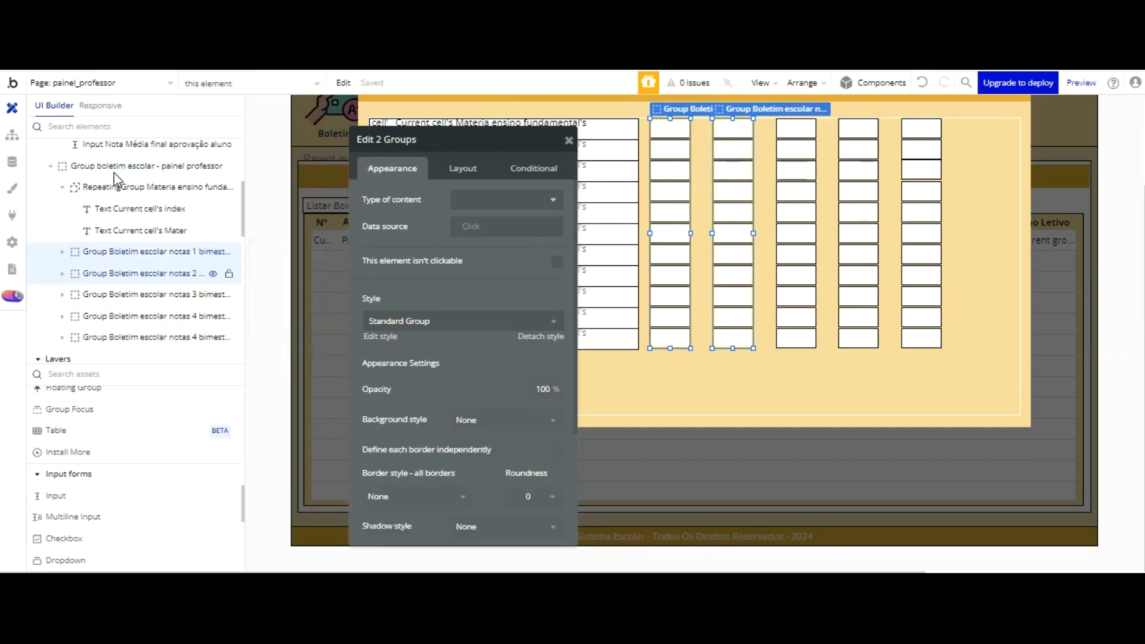
left_click(113, 294, "shift")
left_click(113, 316, "shift")
left_click(129, 338, "shift")
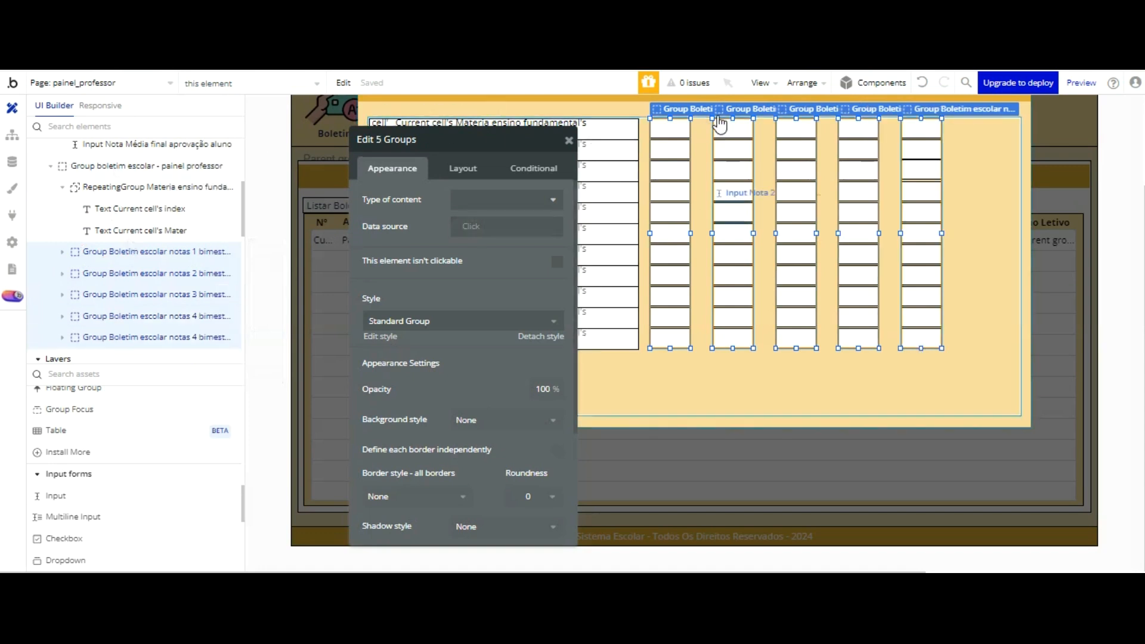
key("Right")
key("Right")
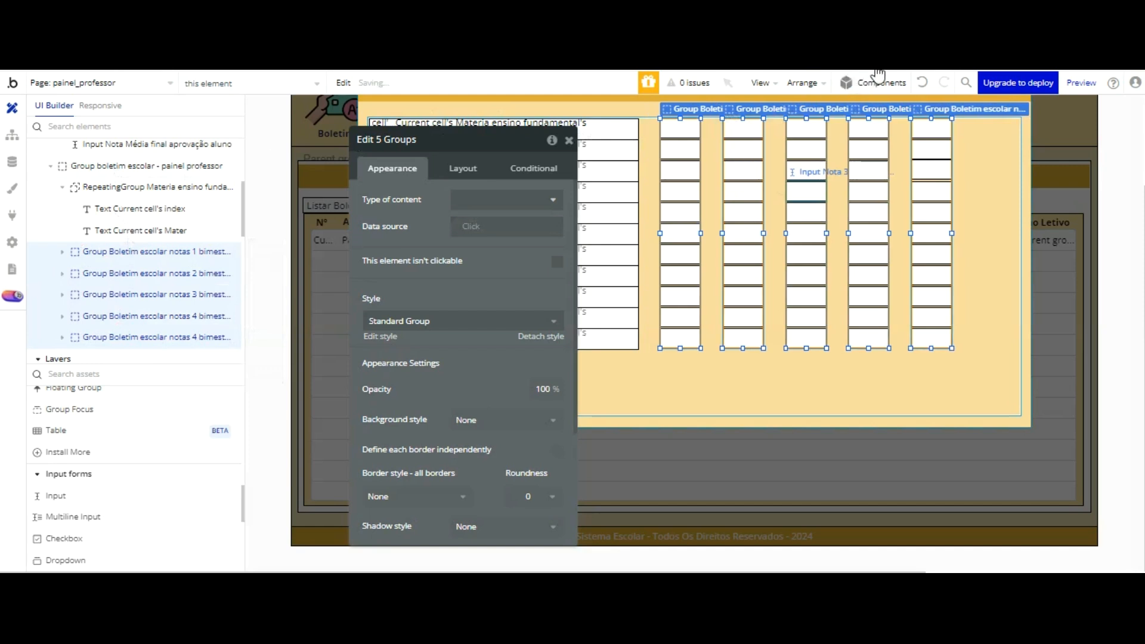
key("Right")
key("Right")
key("Right")
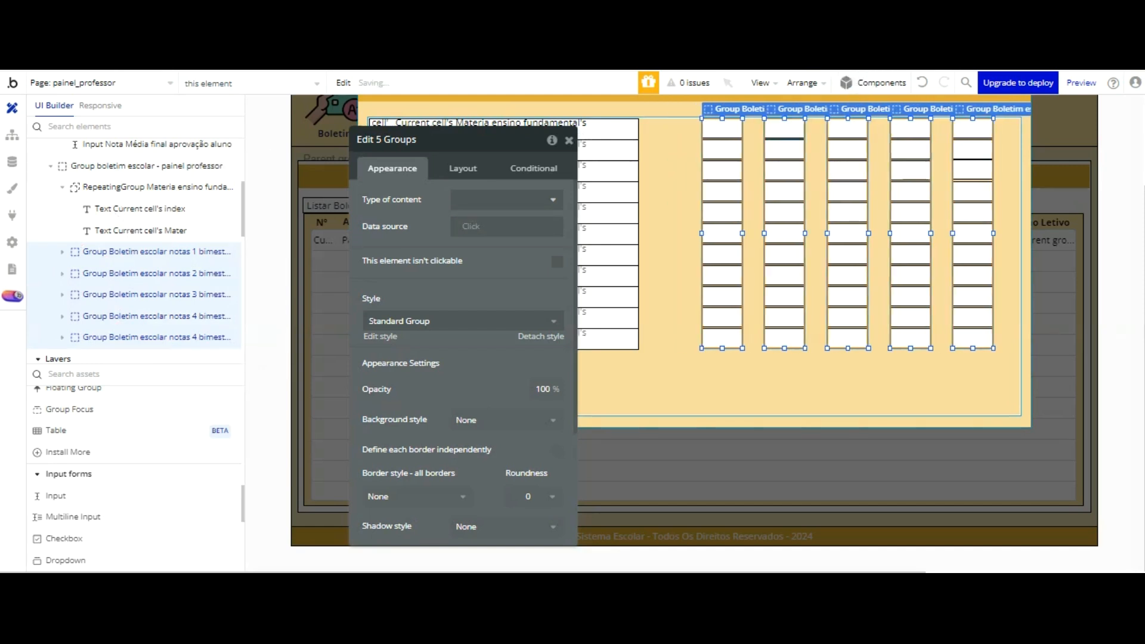
key("Left")
key("Left")
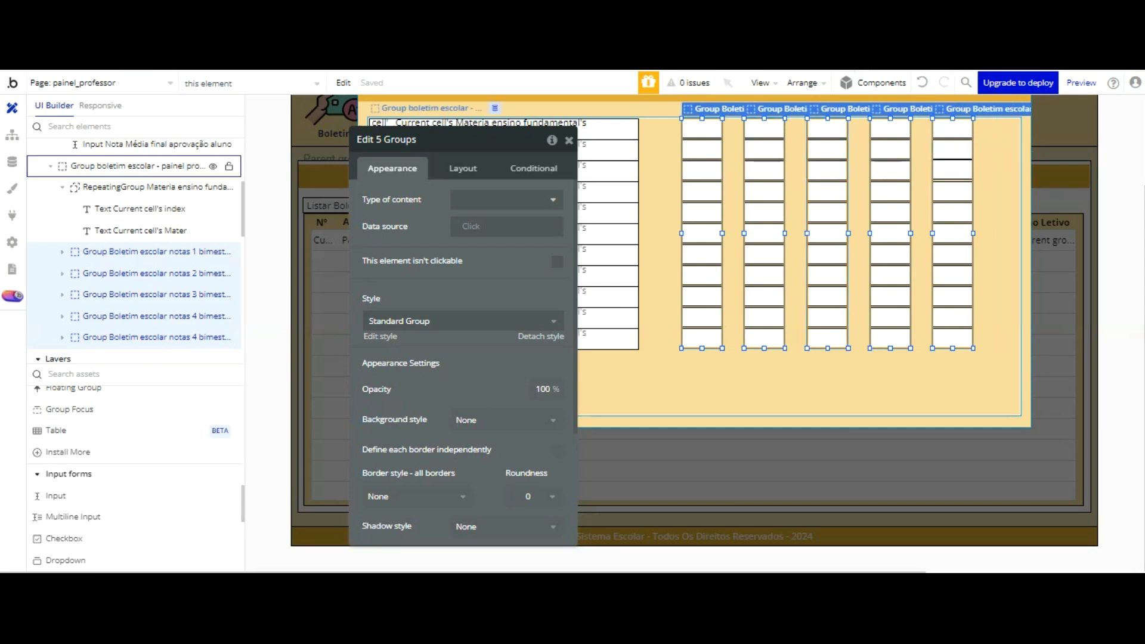
Step: Select Group boletim escolar - painel professor and move its property editor clear of the popup
left_click_drag(512, 140, 241, 133)
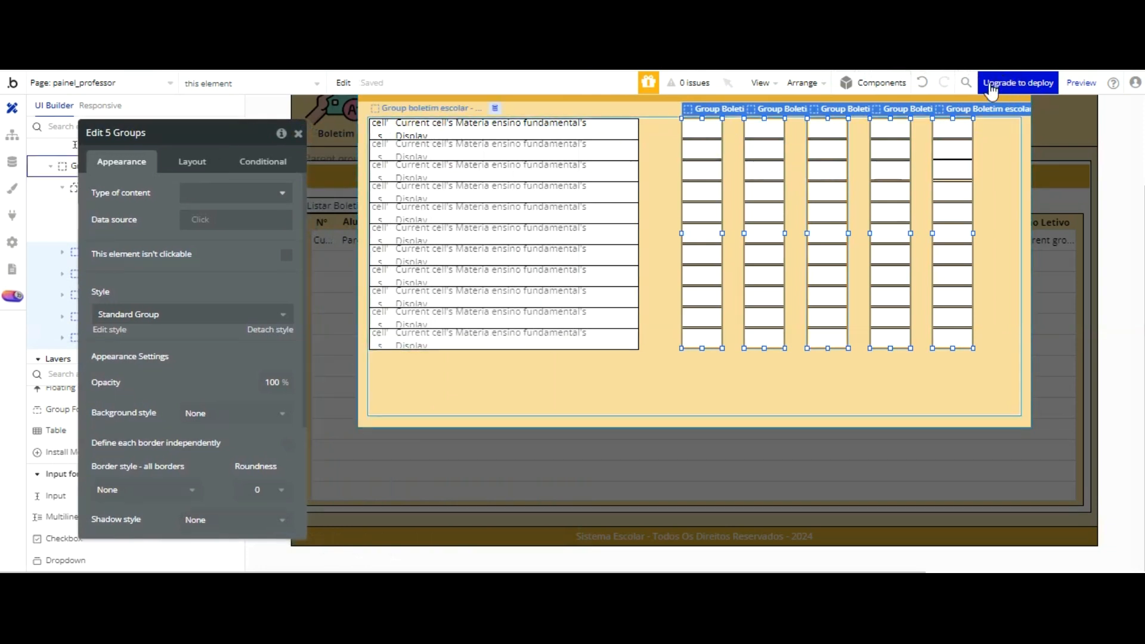
left_click(980, 381)
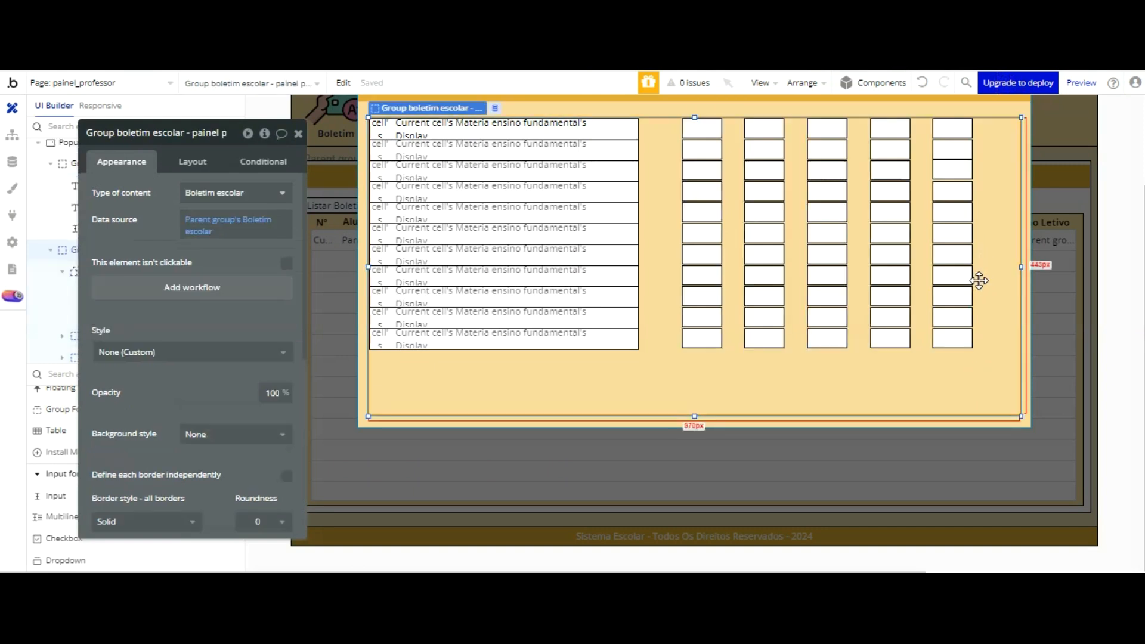
left_click_drag(240, 227, 266, 89)
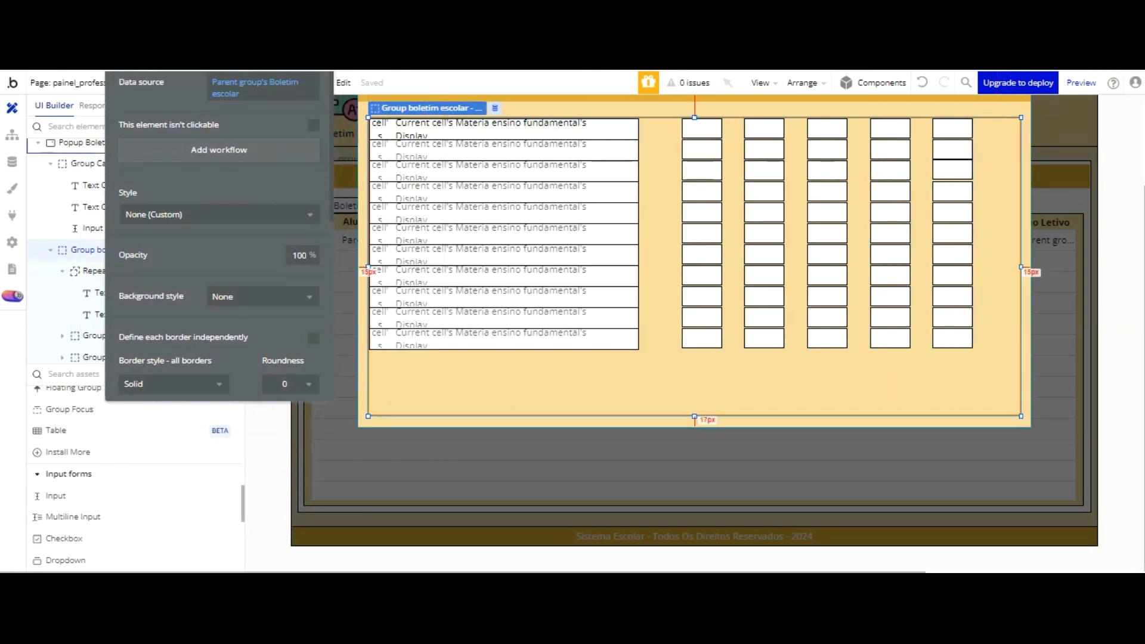
Step: Check the first input of the final-average column, and clear the subject text's property editor away from the popup
left_click(953, 128)
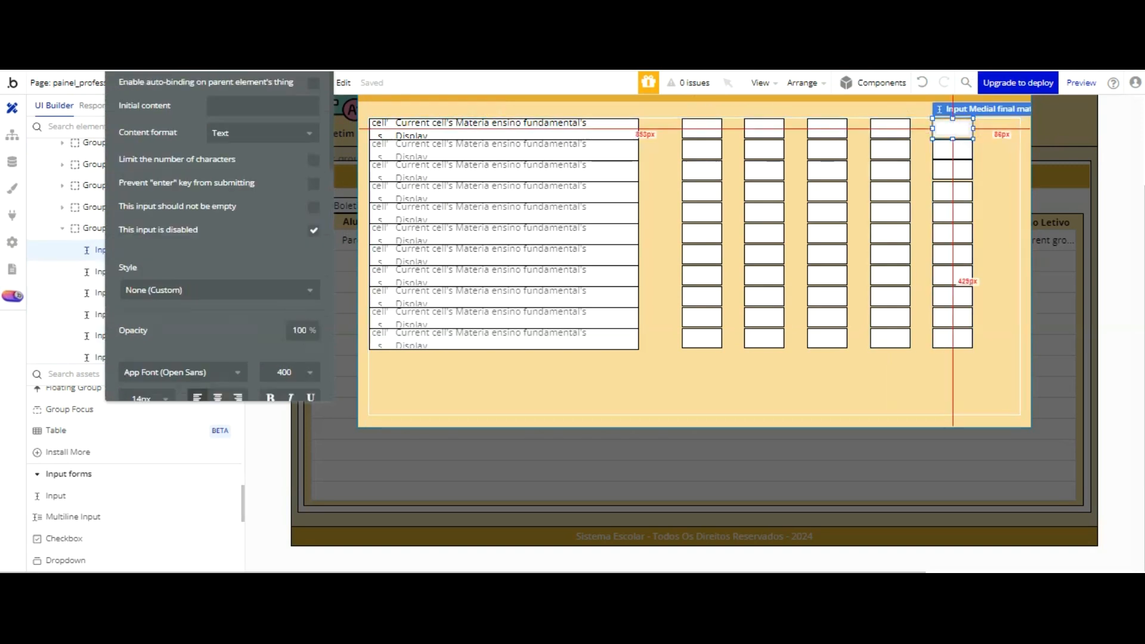
scroll(773, 116, "up", 2)
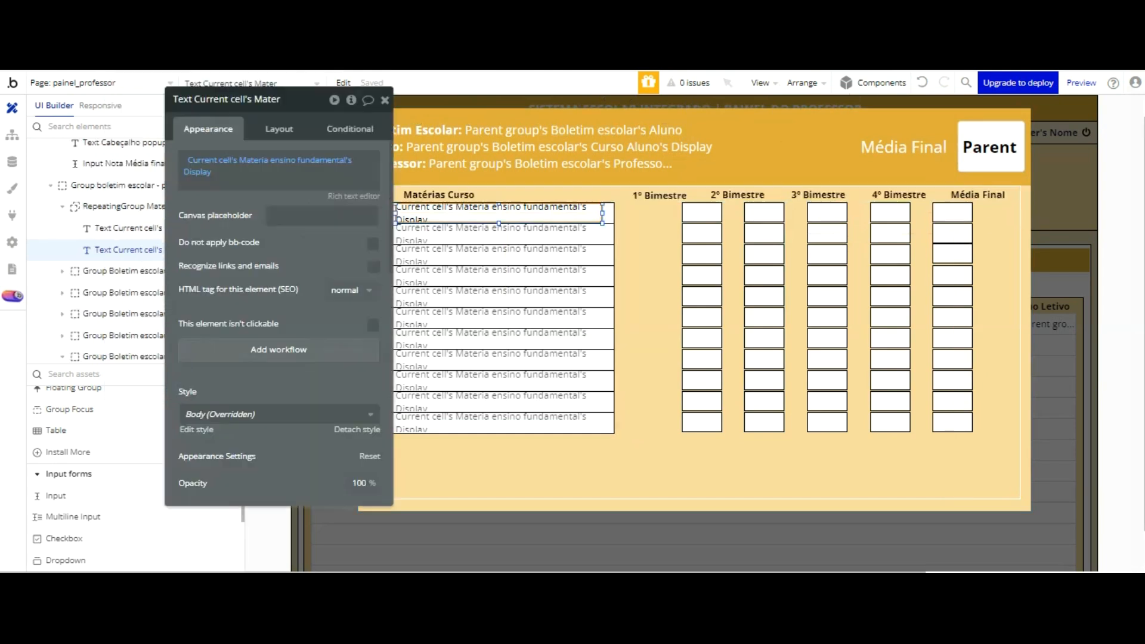
left_click_drag(310, 152, 243, 141)
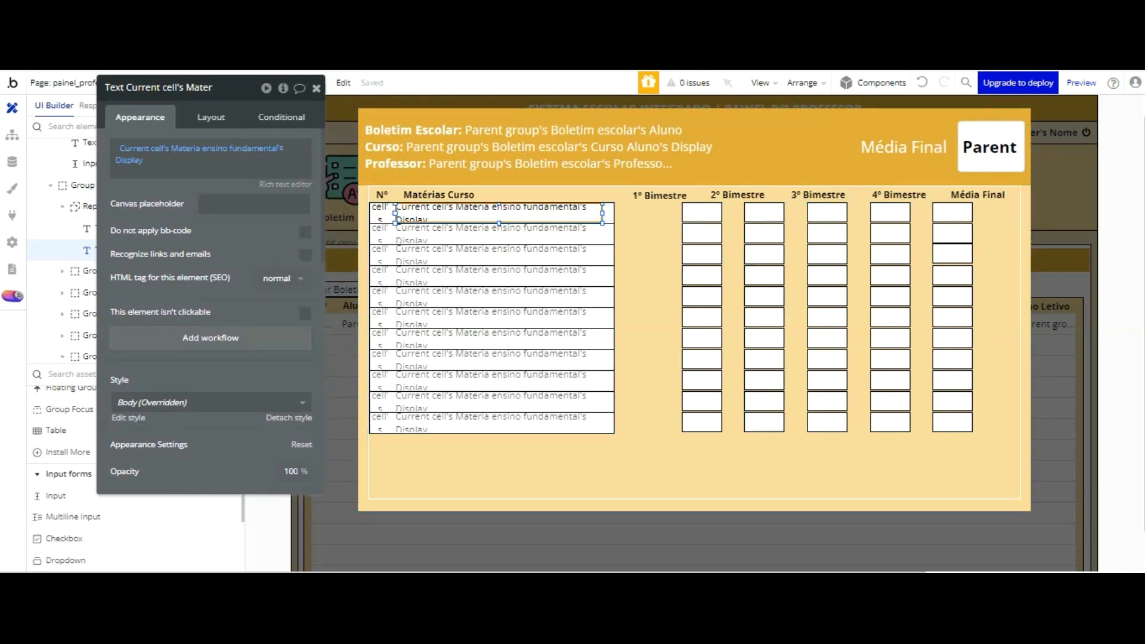
left_click(316, 88)
scroll(145, 144, "up", 2)
scroll(145, 159, "down", 1)
scroll(144, 160, "down", 3)
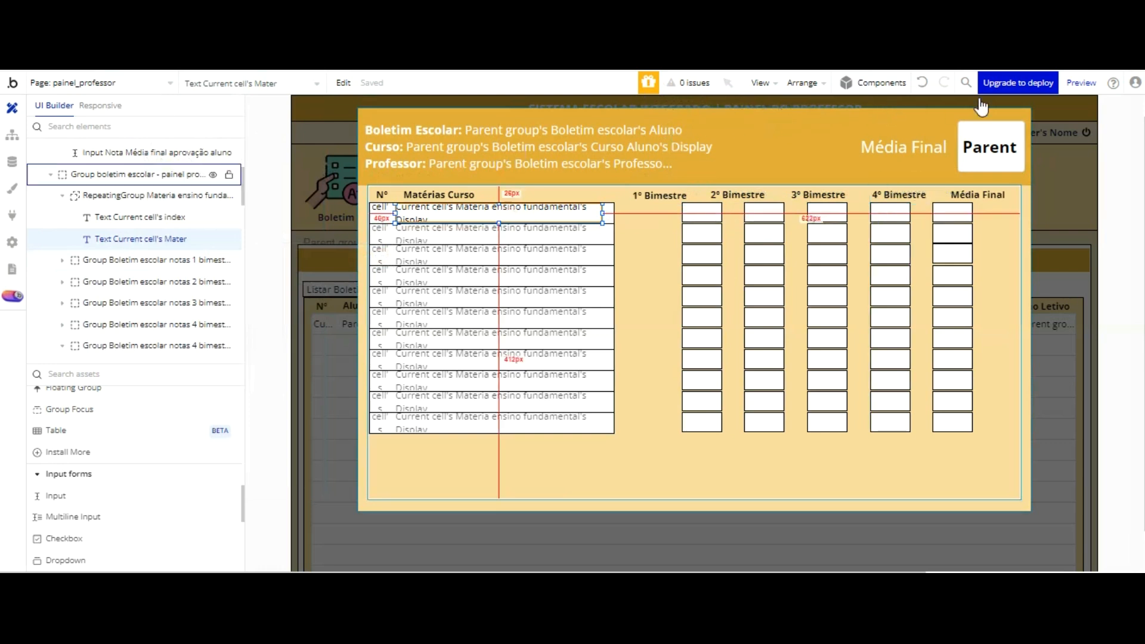
Step: Move the Boletim escolar notas 1 bimestre group left until its column sits roughly under the 1º Bimestre heading
left_click(137, 260)
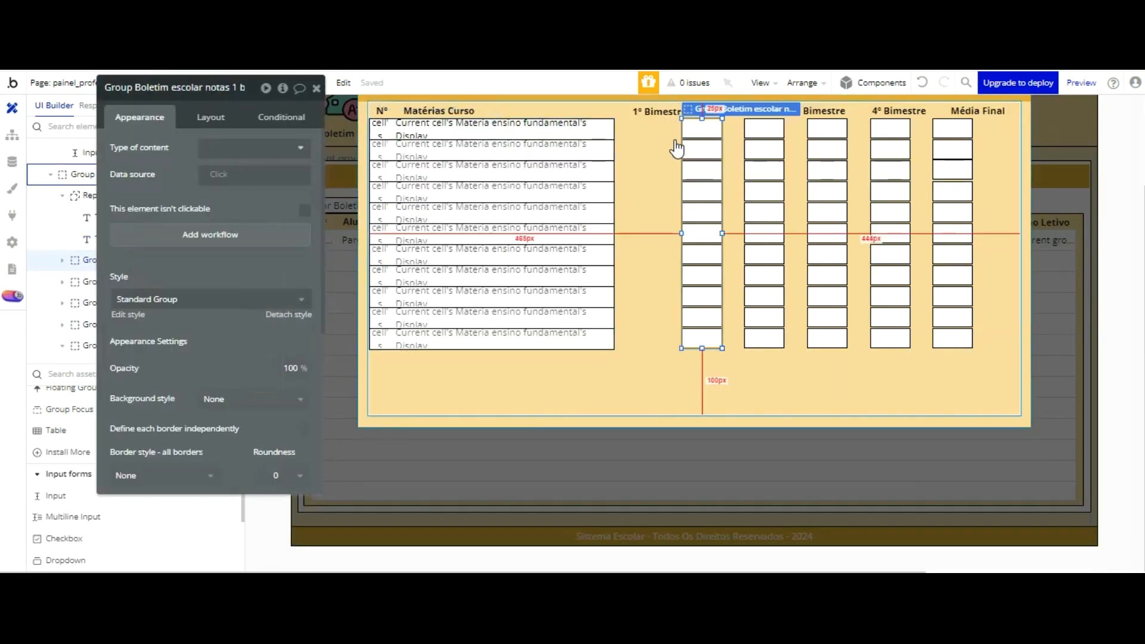
scroll(708, 146, "up", 1)
left_click_drag(725, 192, 711, 192)
key("Left")
key("Left")
key("Left")
key("Left")
key("Left")
key("Left")
key("Left")
key("Left")
key("Left")
key("Left")
key("Left")
key("Left")
key("Left")
key("Left")
key("Left")
key("Left")
key("Left")
key("Left")
key("Left")
key("Left")
key("Left")
key("Left")
key("Left")
key("Left")
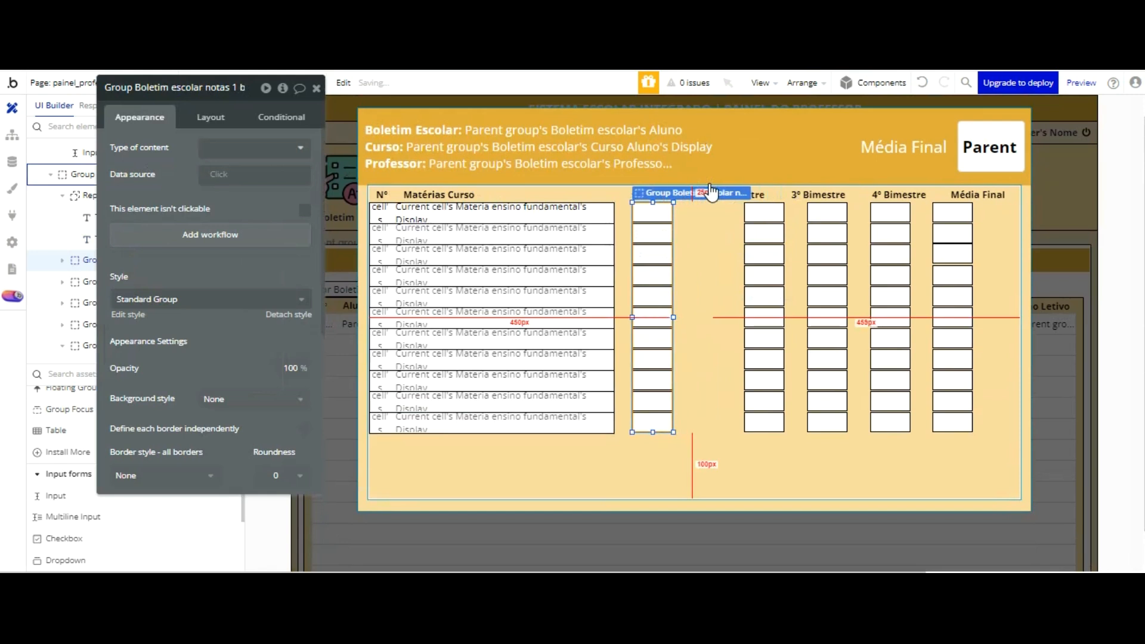
key("Right")
key("Right")
key("Right")
key("Right")
key("Right")
key("Right")
key("Right")
key("Right")
key("Right")
key("Right")
key("Right")
key("Right")
key("Right")
key("Right")
key("Right")
key("Right")
key("Right")
key("Right")
left_click(710, 186)
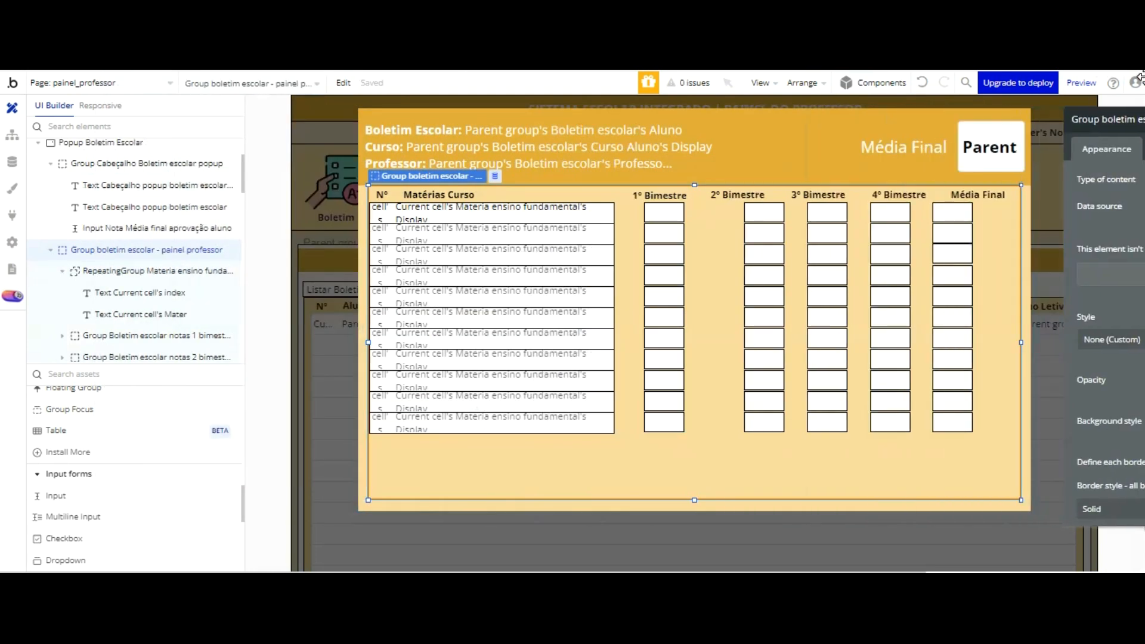
Step: Nudge the notas 1 bimestre group slightly further left to centre it under its heading, and check its alignment
left_click(151, 250)
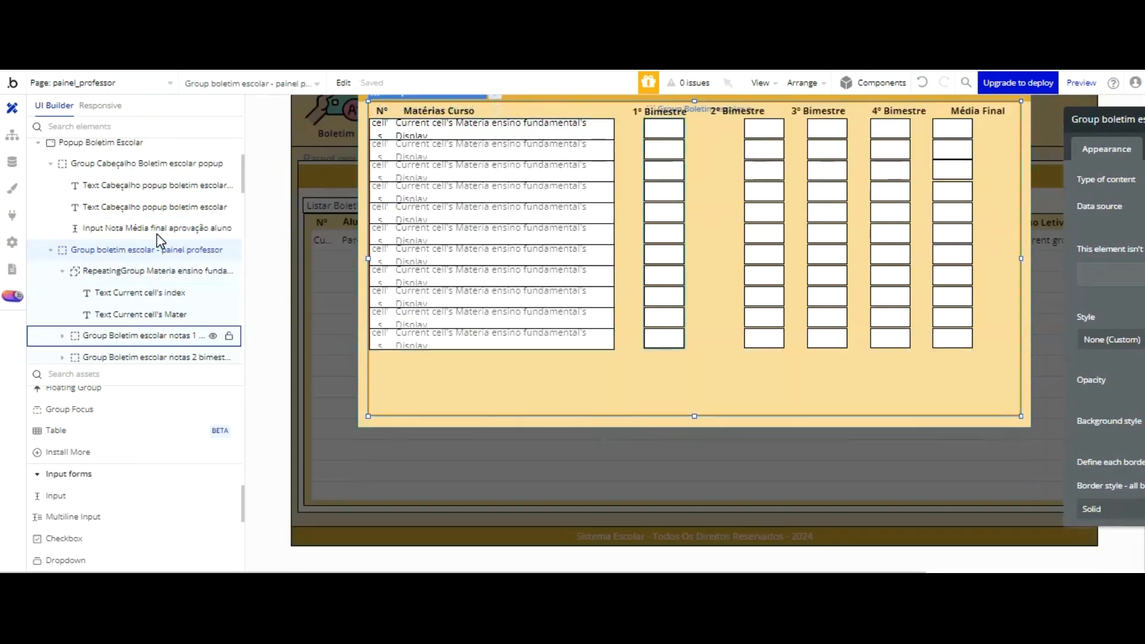
left_click(137, 335)
key("Left")
key("Left")
key("Left")
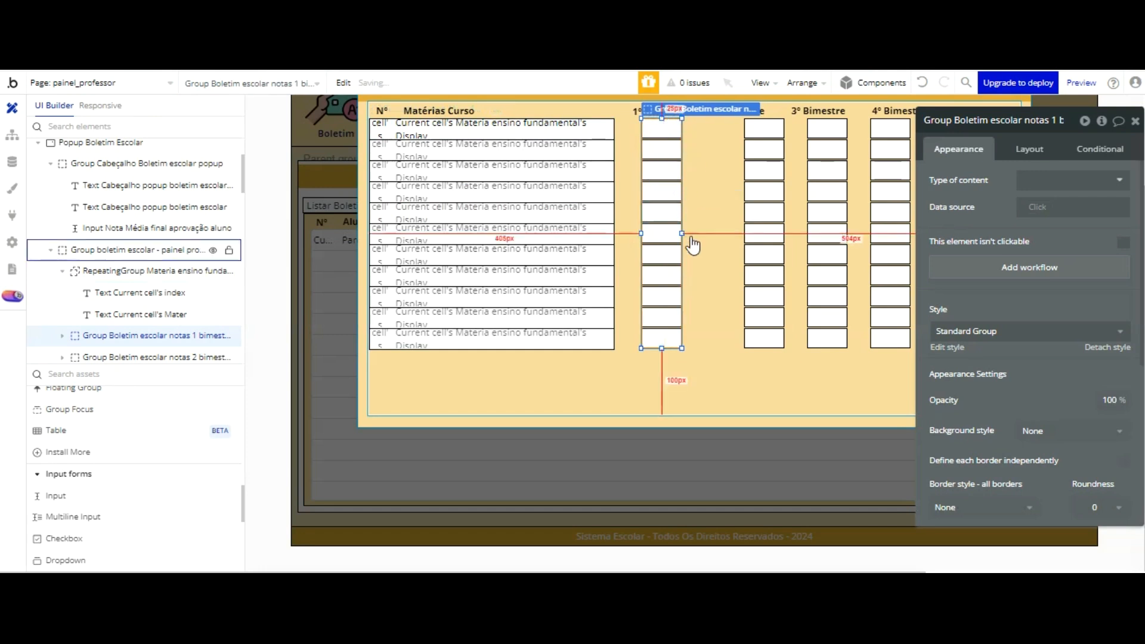
left_click(703, 351)
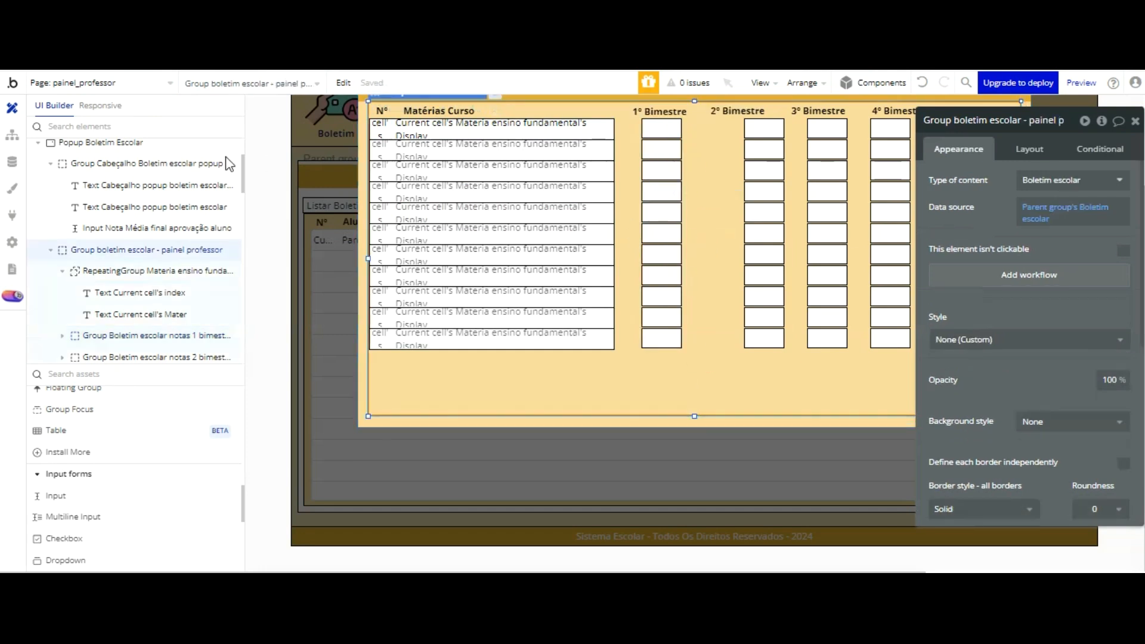
left_click(175, 335)
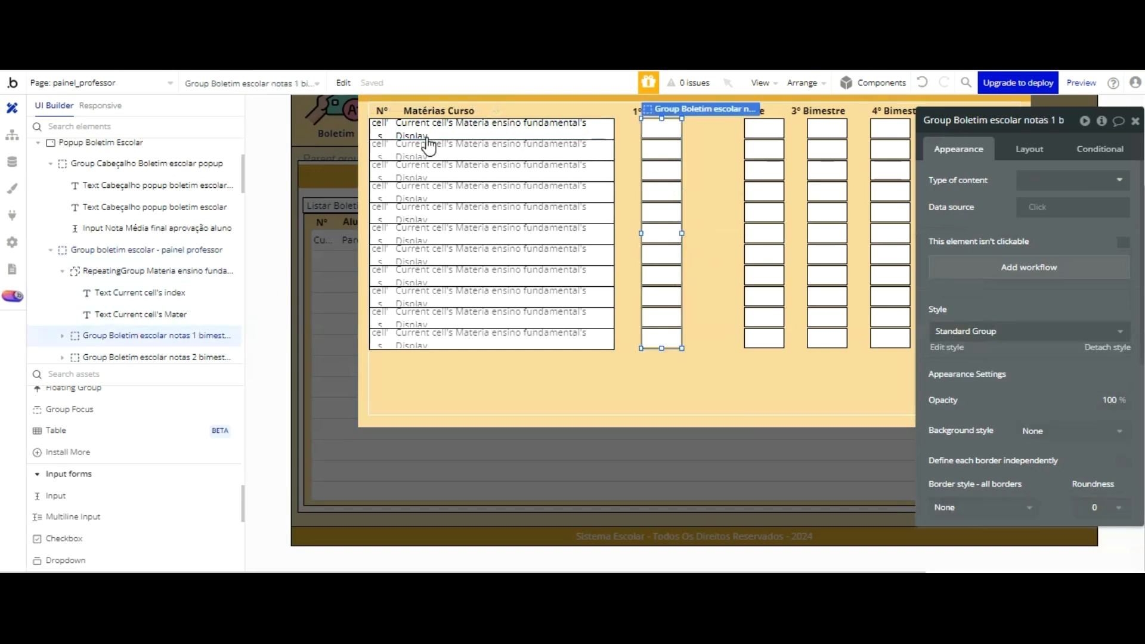
left_click(709, 345)
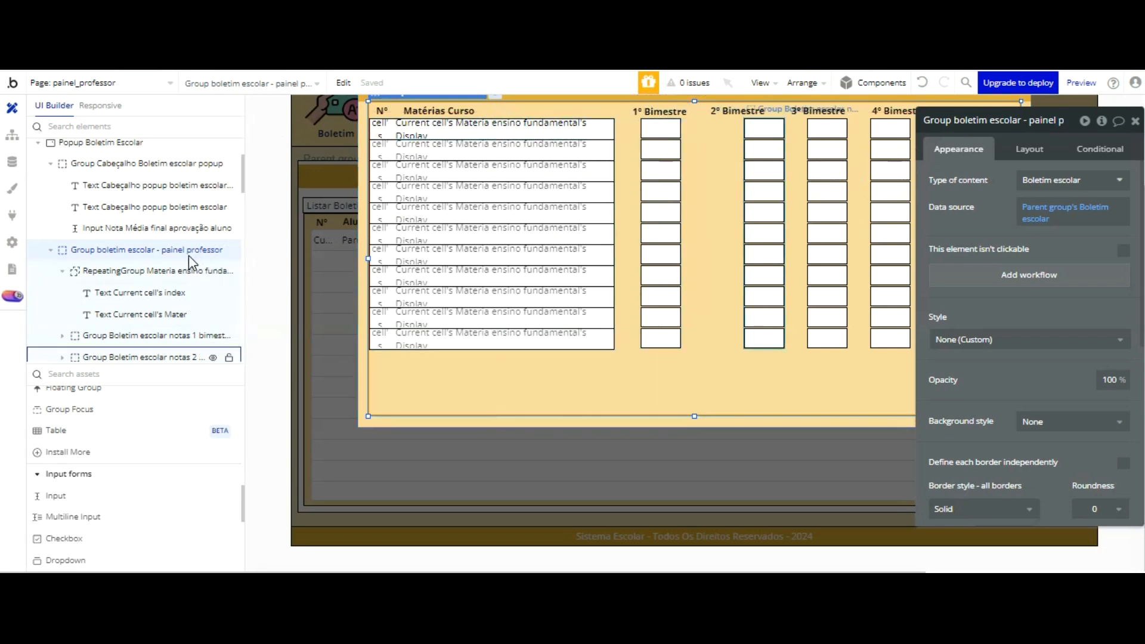
Step: Shift the notas 2 bimestre group left under the 2º Bimestre heading, and undo the accidental shift of the surrounding group
left_click(167, 355)
key("Left")
key("Left")
key("Left")
key("Left")
key("Left")
key("Left")
key("Left")
key("Left")
key("Left")
key("Left")
key("Left")
key("Left")
key("Left")
key("Left")
key("Left")
key("Left")
key("Left")
key("Left")
key("Left")
key("Left")
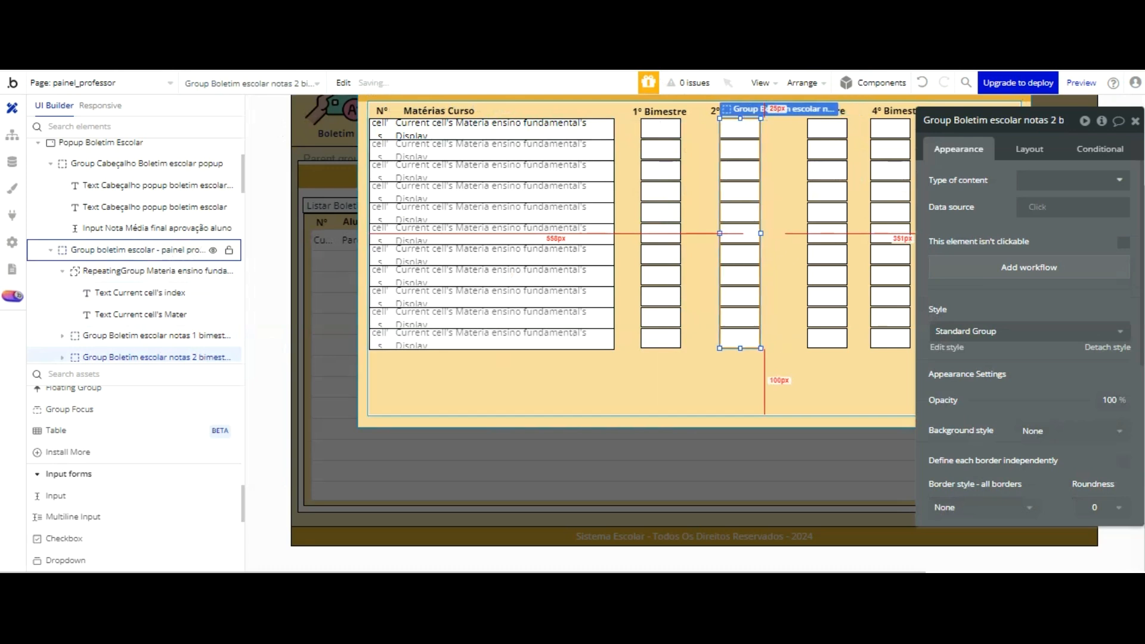
left_click(779, 279)
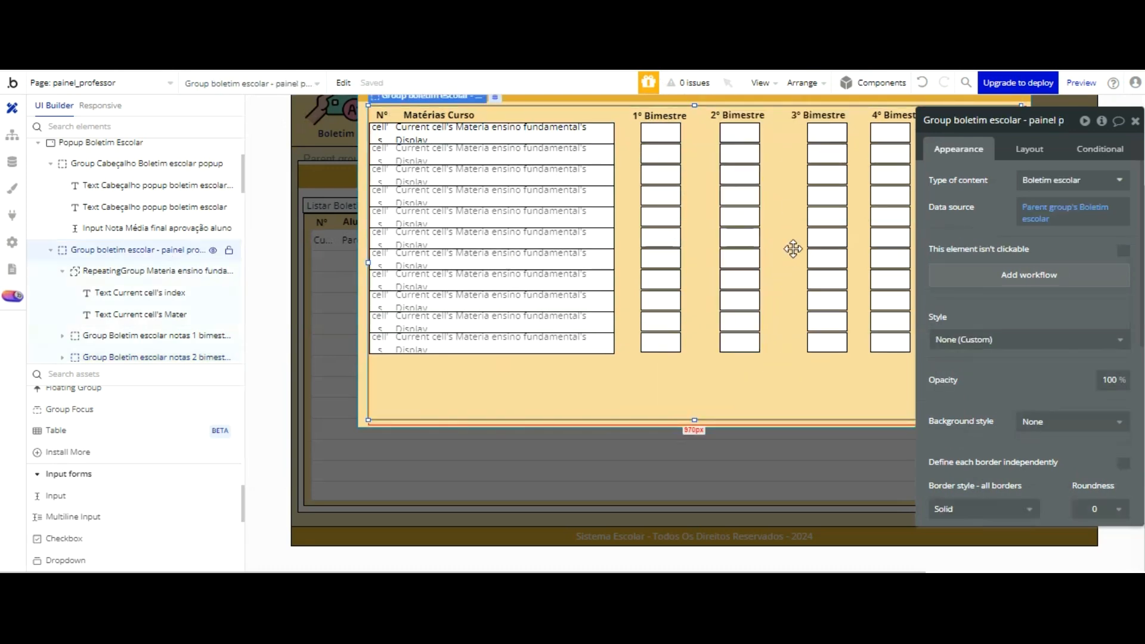
left_click(920, 82)
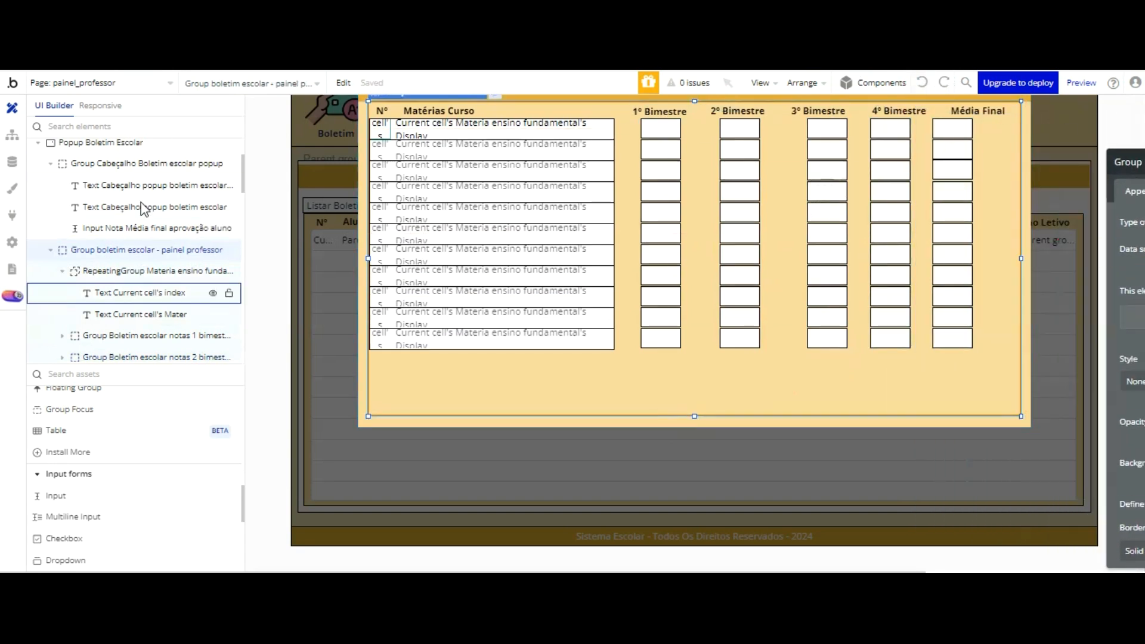
Step: Shift the notas 3 bimestre group slightly left to centre its column under the 3º Bimestre heading
scroll(161, 209, "down", 3)
left_click(167, 294)
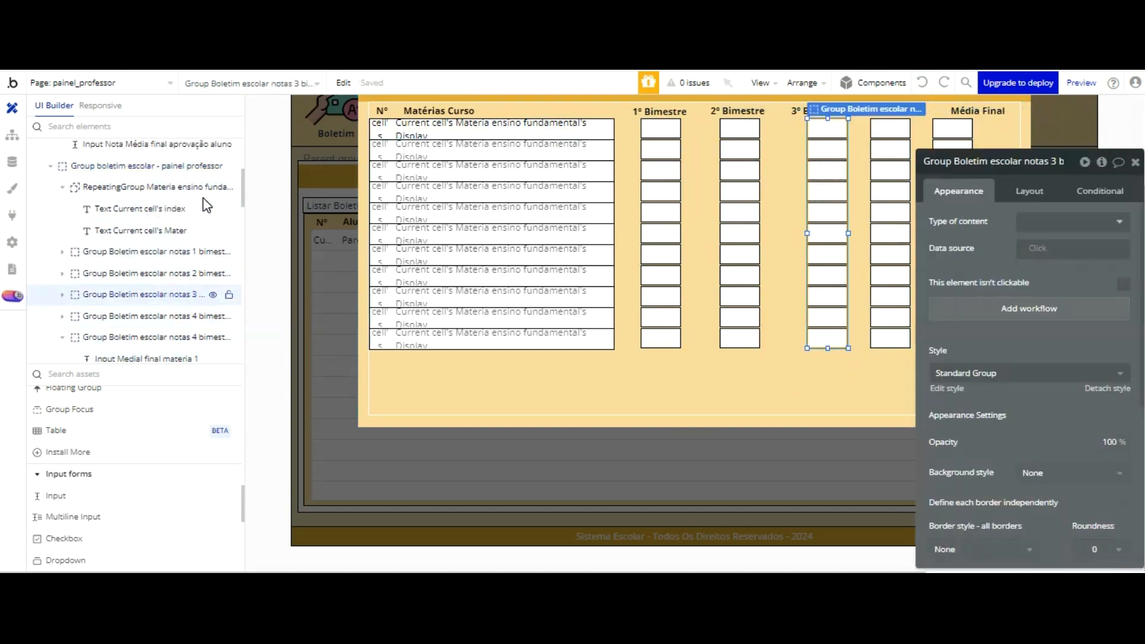
left_click_drag(849, 105, 841, 102)
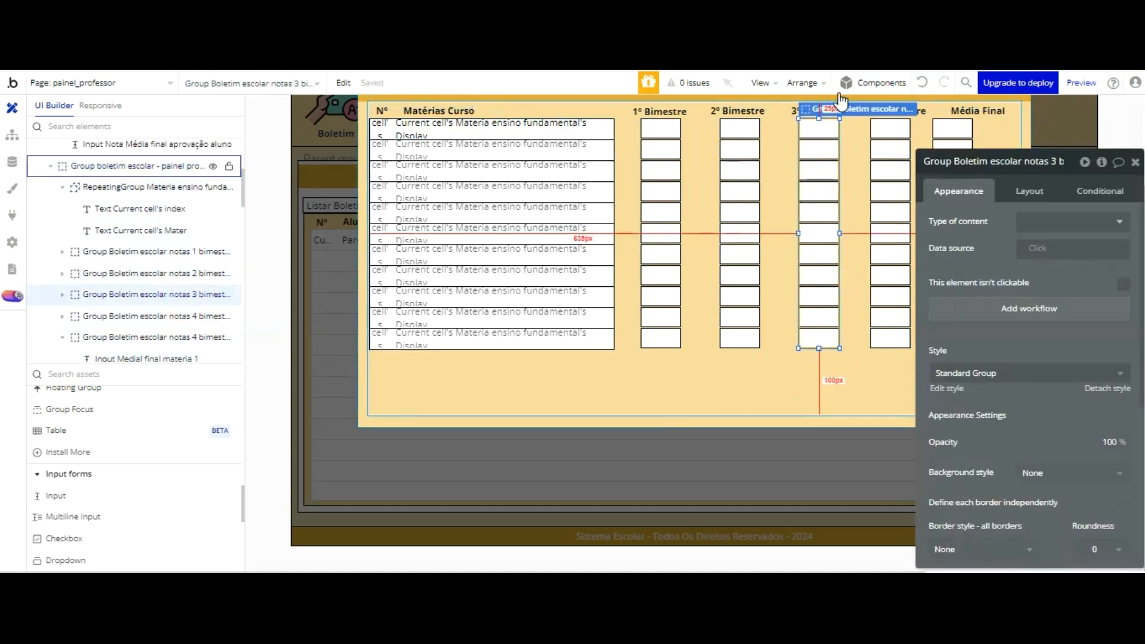
left_click_drag(841, 102, 844, 100)
Step: Check the 4º bimestre column against its heading text, moving the property editor clear of the popup
left_click(195, 316)
scroll(888, 349, "up", 1)
left_click_drag(990, 161, 1117, 166)
left_click(1000, 266)
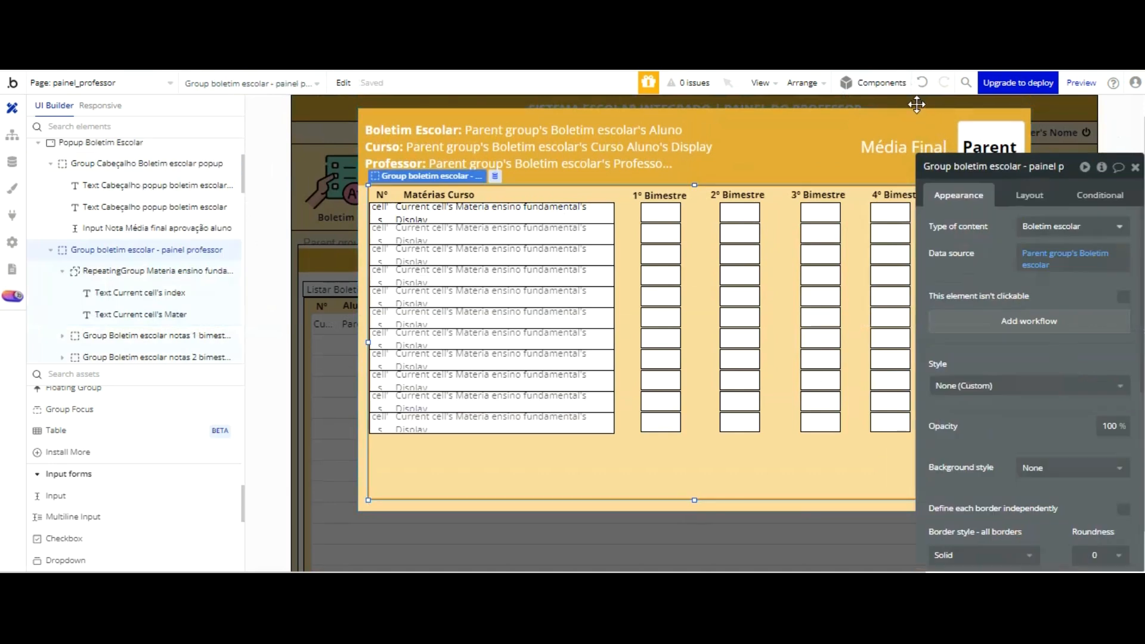
left_click(902, 198)
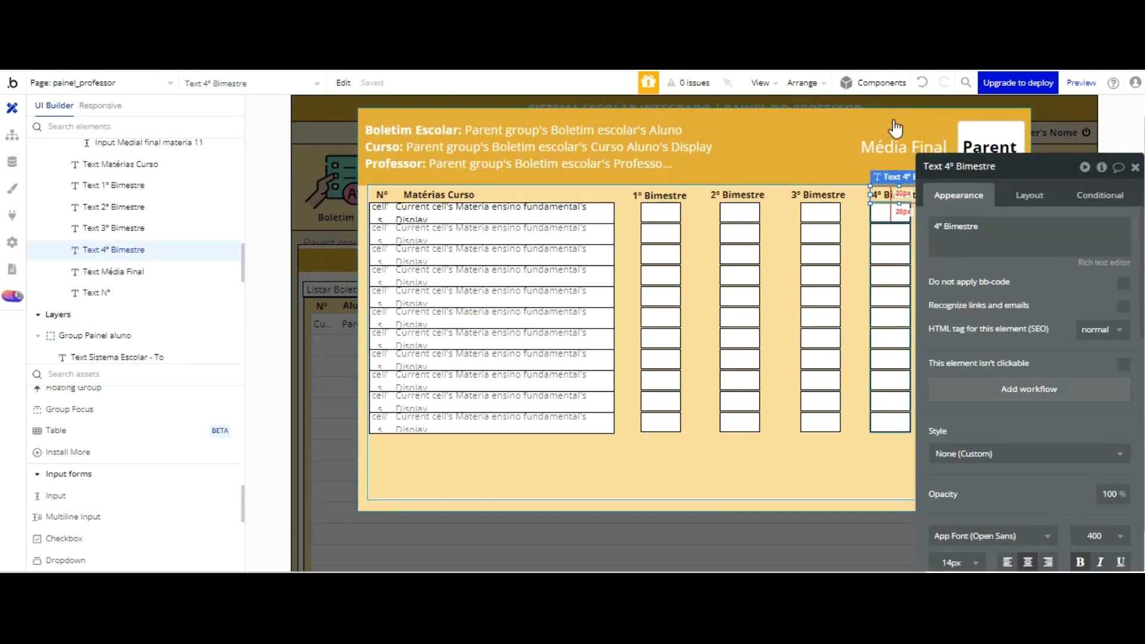
left_click_drag(950, 166, 1139, 138)
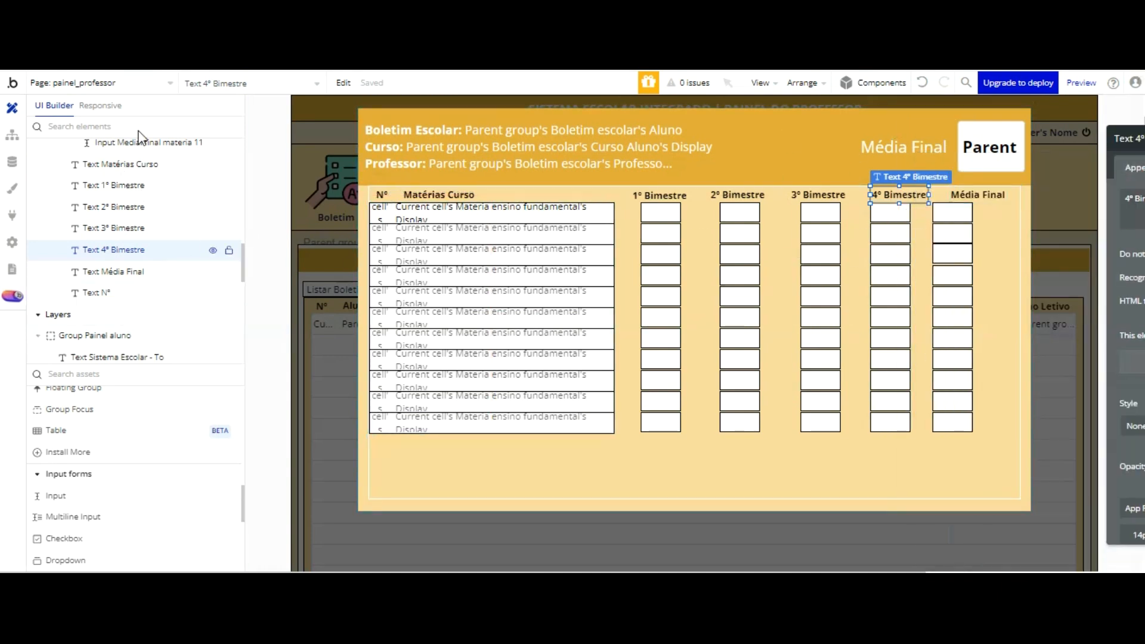
Step: Select the final-average column's group and move its property editor away from that column
scroll(141, 141, "up", 3)
scroll(140, 143, "up", 8)
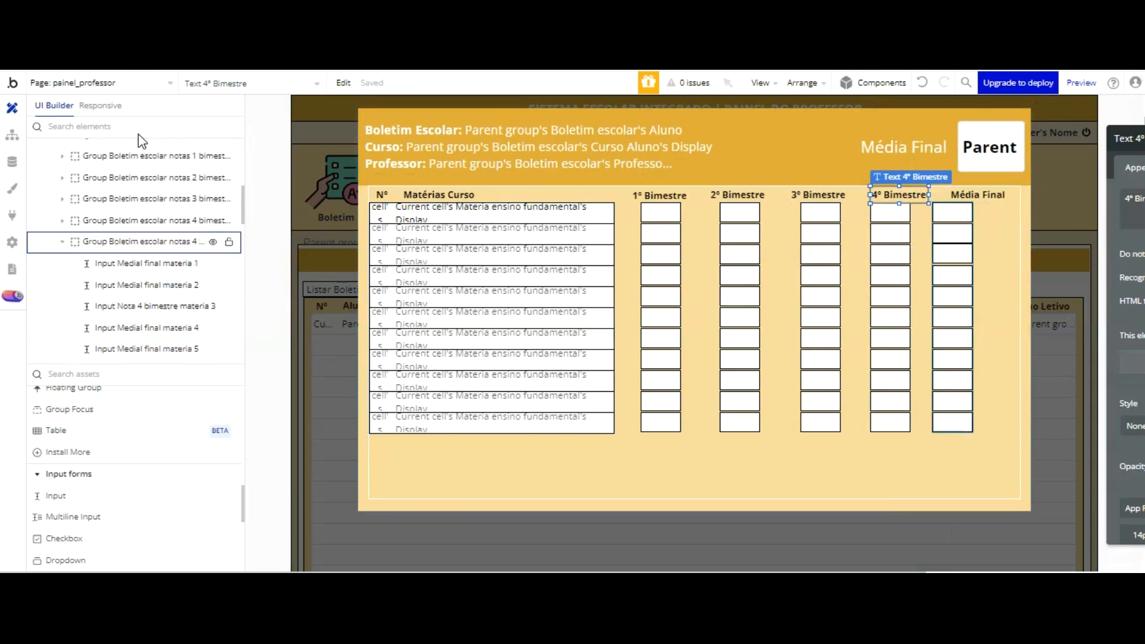
left_click(142, 242)
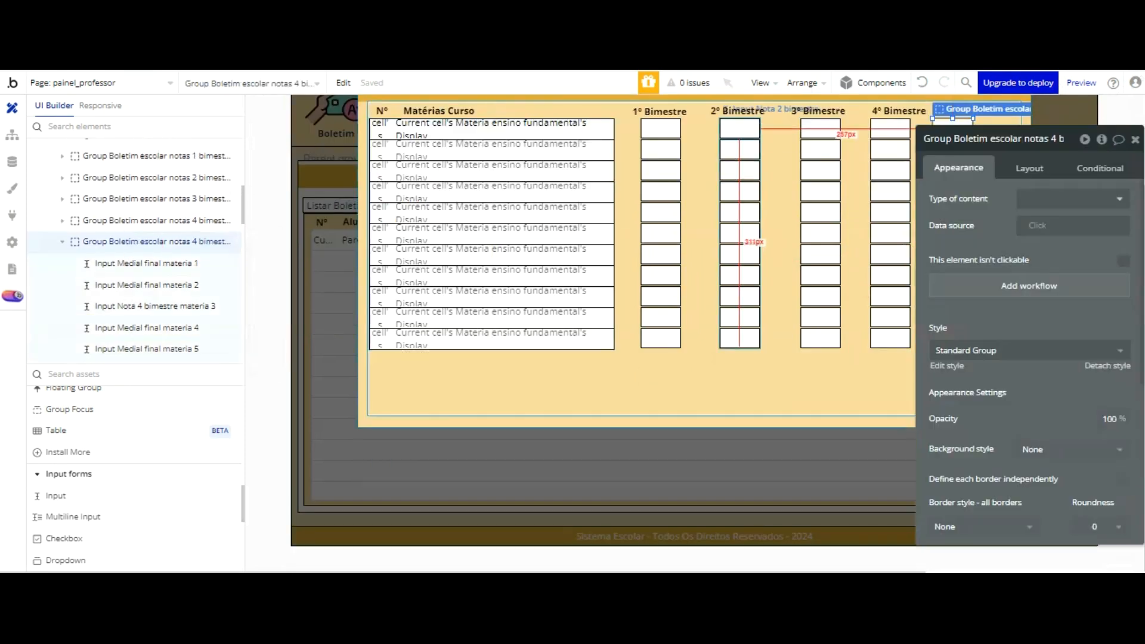
left_click_drag(993, 137, 581, 114)
scroll(899, 107, "up", 2)
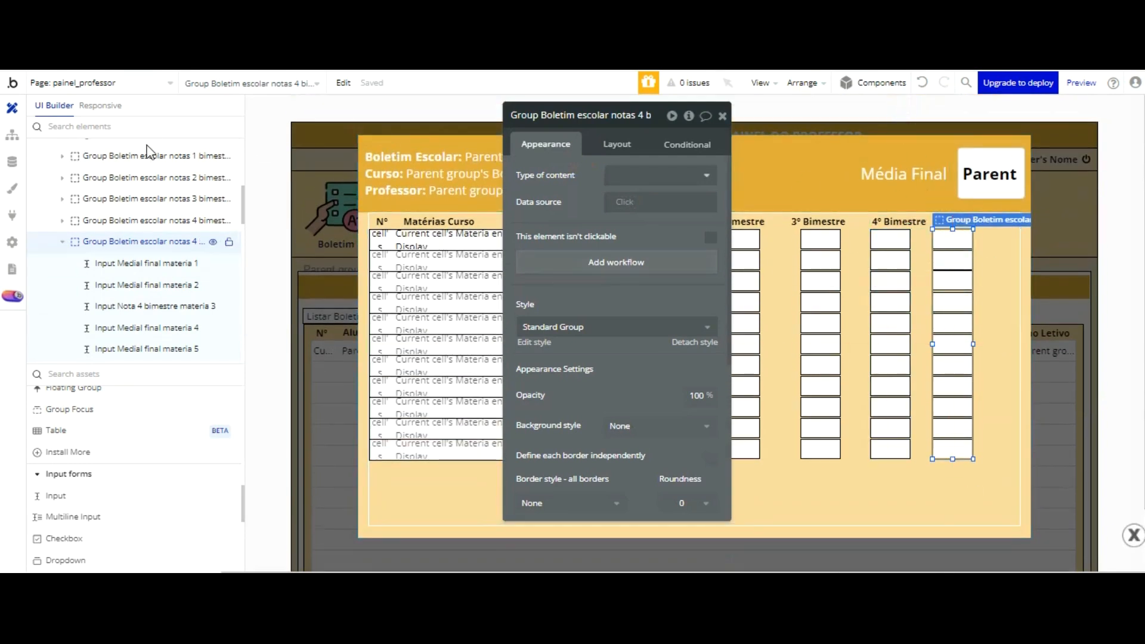
left_click(151, 238)
scroll(151, 148, "up", 1)
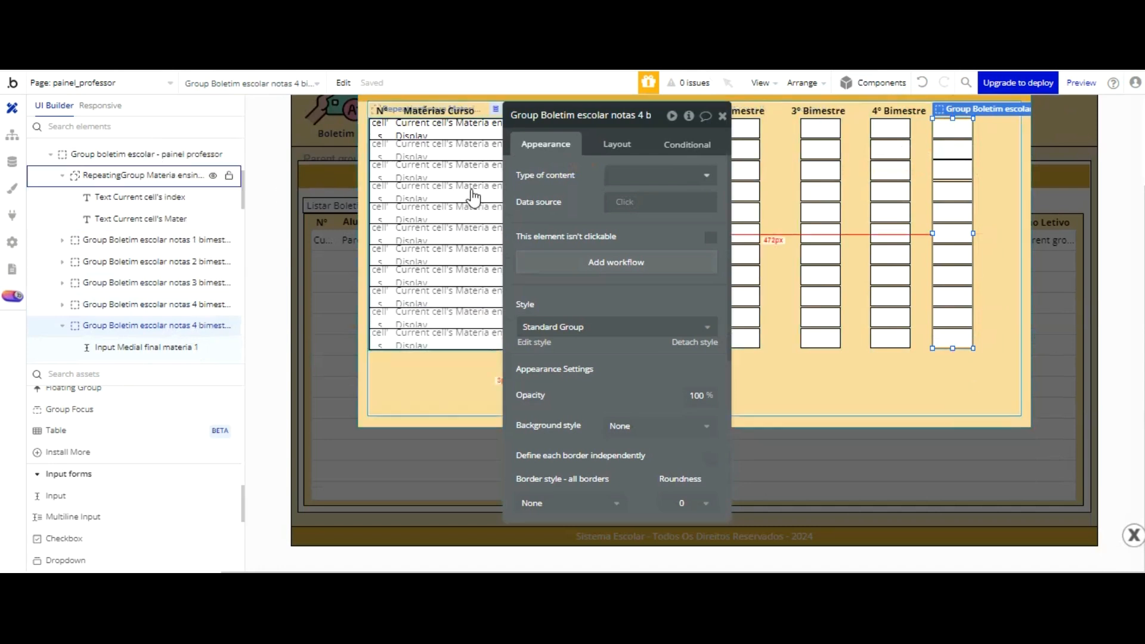
Step: Rename the final-average column's group as Group Boletim escolar media final - popup - painel professor
left_click(588, 116)
key("BackSpace")
key("BackSpace")
key("BackSpace")
key("BackSpace")
key("BackSpace")
key("BackSpace")
key("BackSpace")
key("BackSpace")
key("BackSpace")
key("BackSpace")
key("BackSpace")
key("BackSpace")
key("BackSpace")
key("BackSpace")
key("BackSpace")
key("BackSpace")
key("BackSpace")
key("BackSpace")
key("BackSpace")
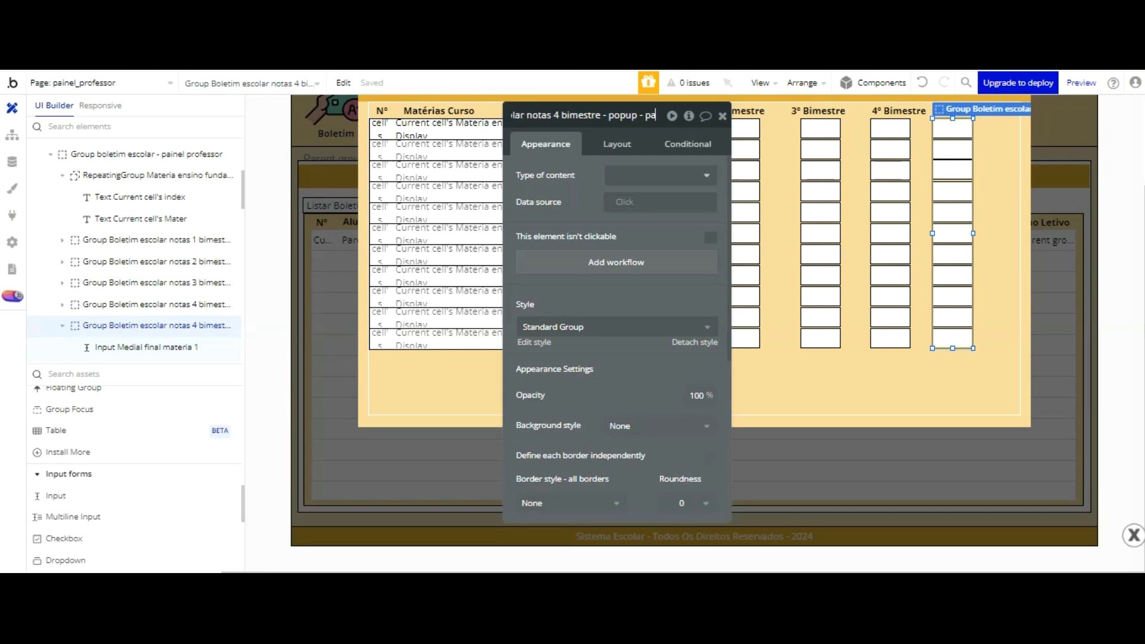
left_click(922, 83)
left_click(637, 117)
key("BackSpace")
key("BackSpace")
key("BackSpace")
key("BackSpace")
key("BackSpace")
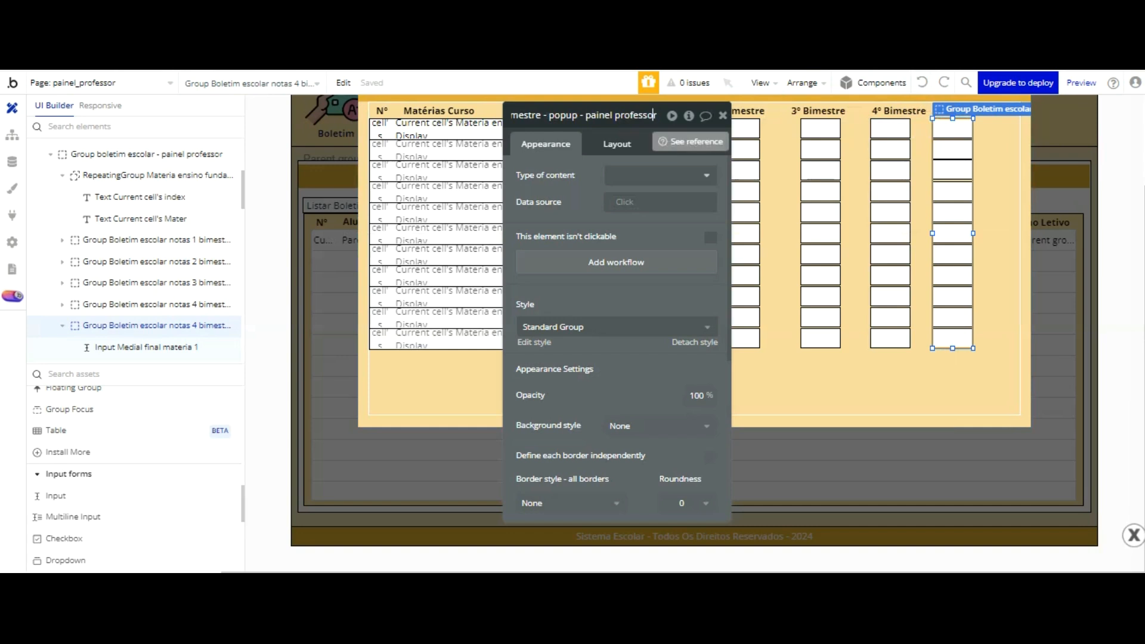
key("Left")
key("Left")
key("Left")
key("Left")
key("Left")
key("Left")
key("Left")
key("Left")
key("Left")
key("Left")
key("Left")
key("Left")
key("Left")
key("Left")
key("Left")
key("Left")
key("Left")
key("Left")
key("Left")
key("Left")
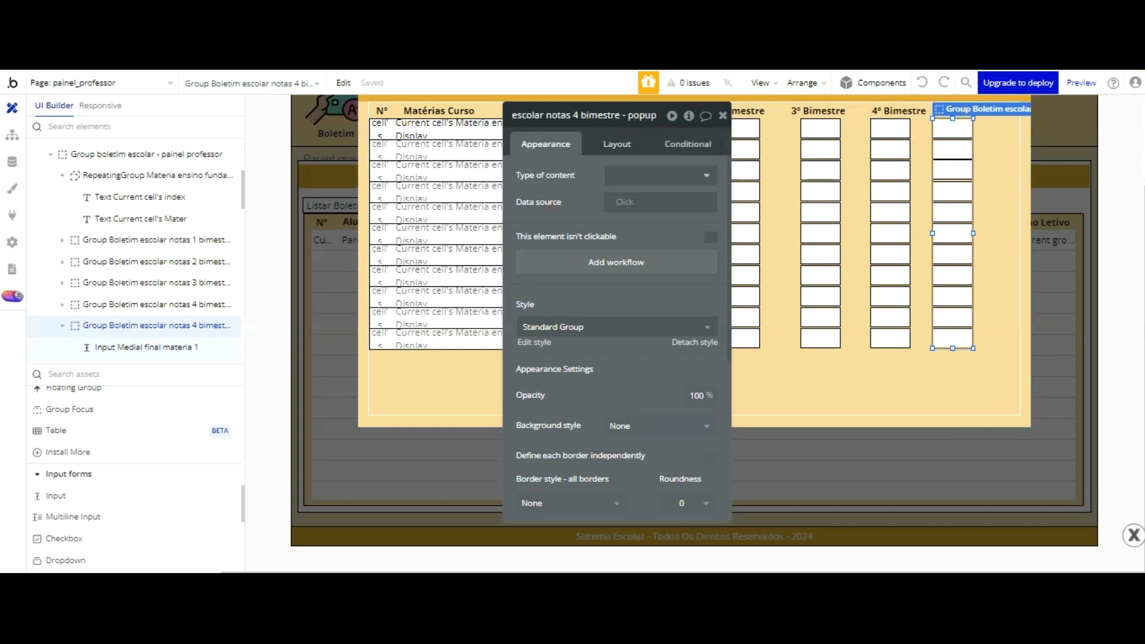
left_click(620, 116)
key("BackSpace")
key("BackSpace")
key("BackSpace")
key("BackSpace")
key("BackSpace")
key("BackSpace")
key("BackSpace")
key("BackSpace")
key("BackSpace")
key("BackSpace")
key("BackSpace")
key("BackSpace")
key("BackSpace")
key("BackSpace")
key("BackSpace")
key("BackSpace")
key("BackSpace")
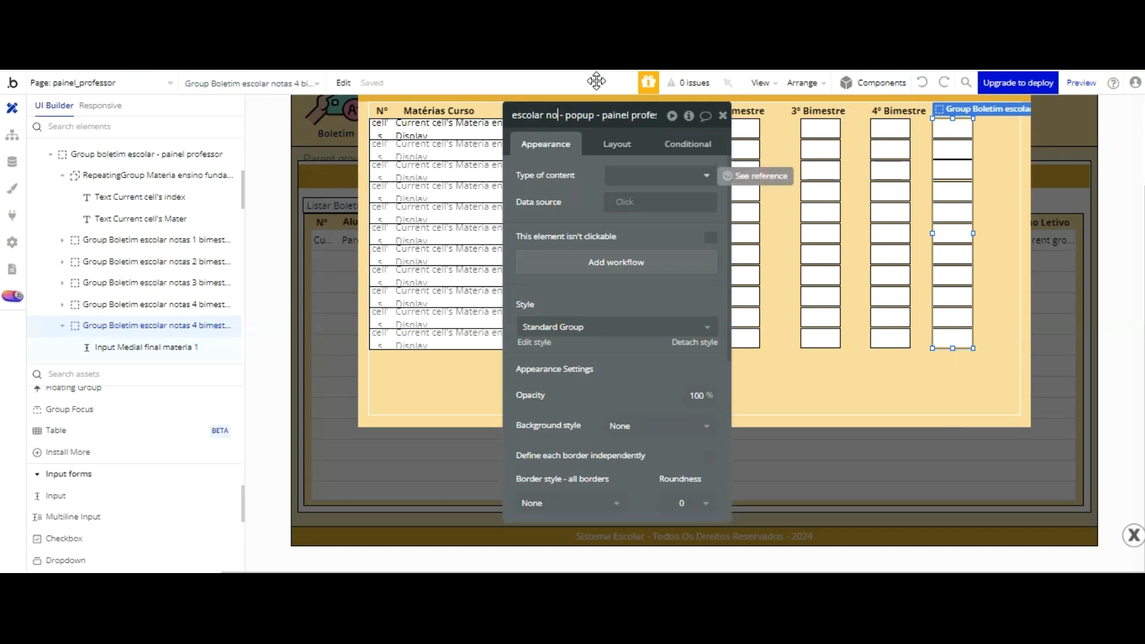
type("media final")
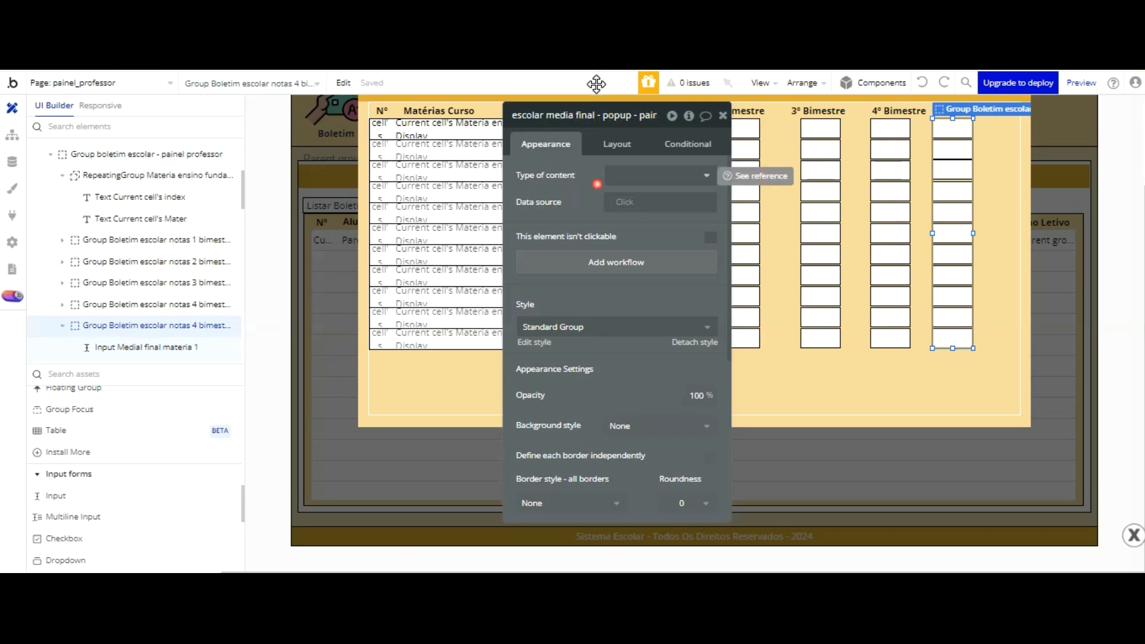
key("Return")
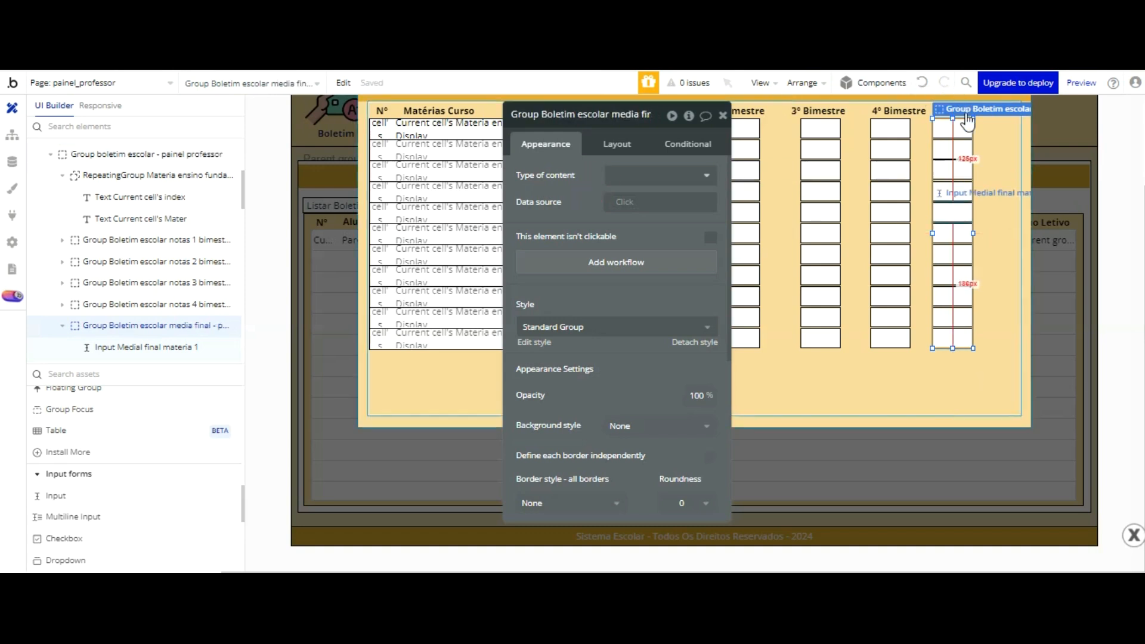
Step: Move the Boletim escolar media final group right until its column is centred under the Média Final heading
left_click(973, 135)
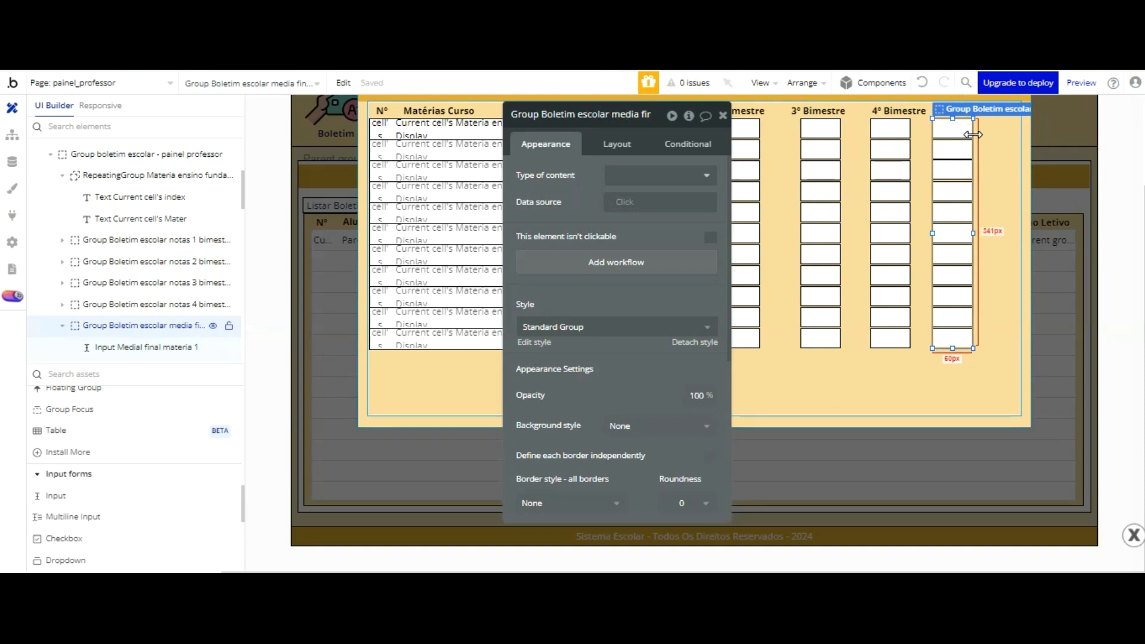
key("Right")
key("Right")
key("Right")
key("Right")
key("Right")
key("Right")
key("Right")
key("Right")
key("Right")
key("Right")
key("Right")
key("Right")
key("Right")
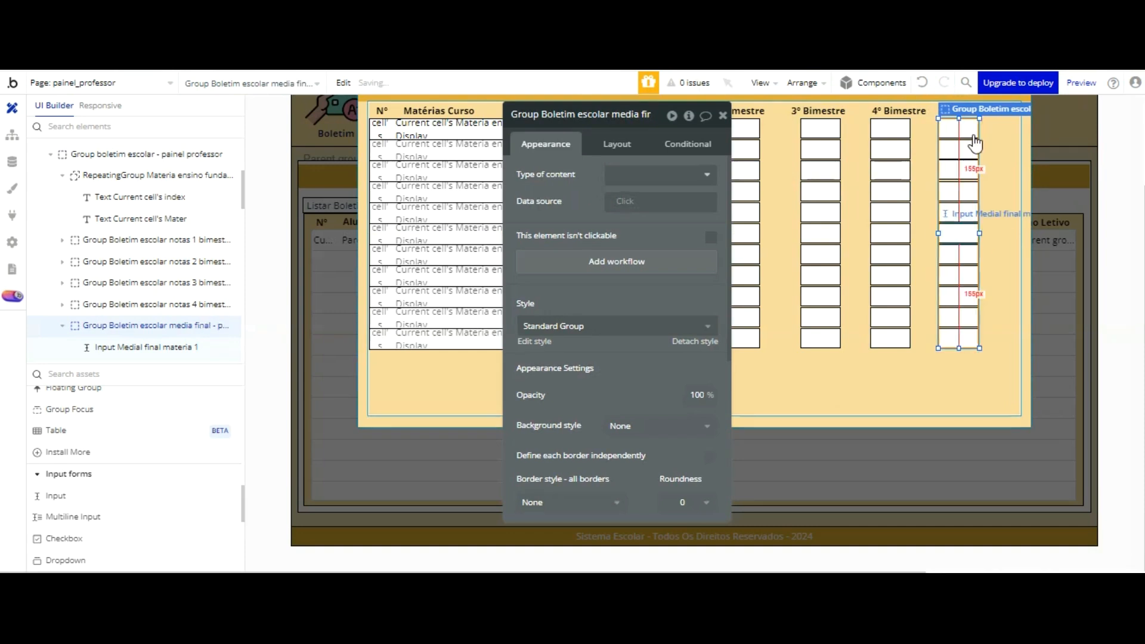
scroll(976, 143, "up", 1)
key("Right")
key("Right")
key("Right")
key("Right")
key("Right")
key("Right")
key("Right")
key("Right")
key("Right")
key("Right")
key("Right")
key("Right")
key("Right")
key("Right")
key("Right")
key("Right")
key("Right")
key("Right")
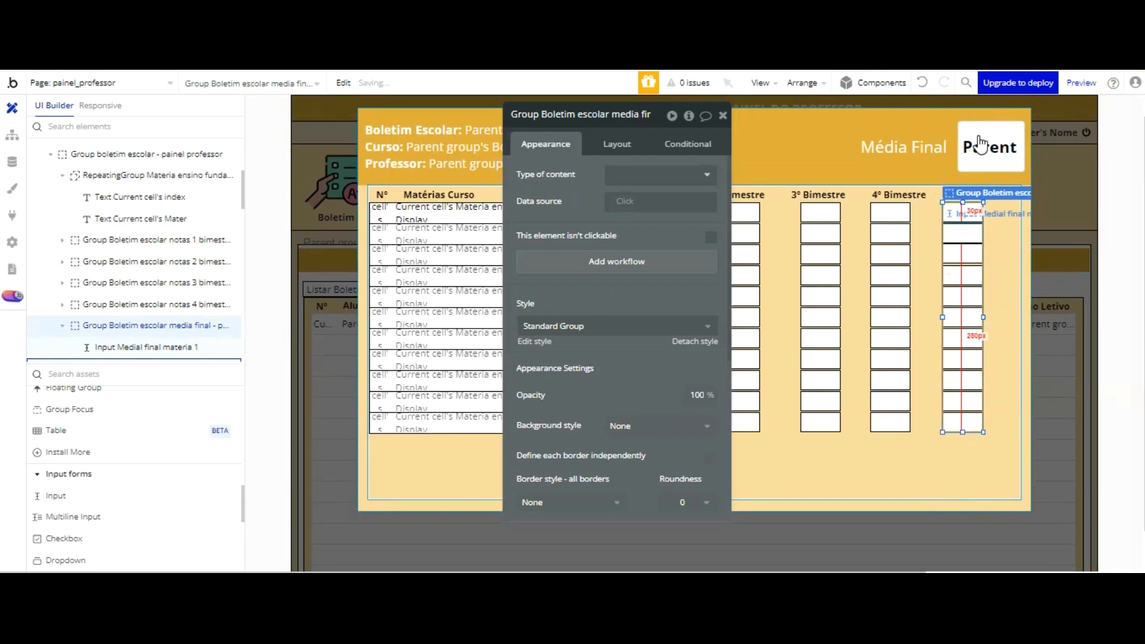
key("Right")
key("Right")
key("Right")
key("Right")
key("Right")
key("Right")
key("Right")
key("Right")
key("Right")
key("Right")
key("Right")
key("Right")
key("Right")
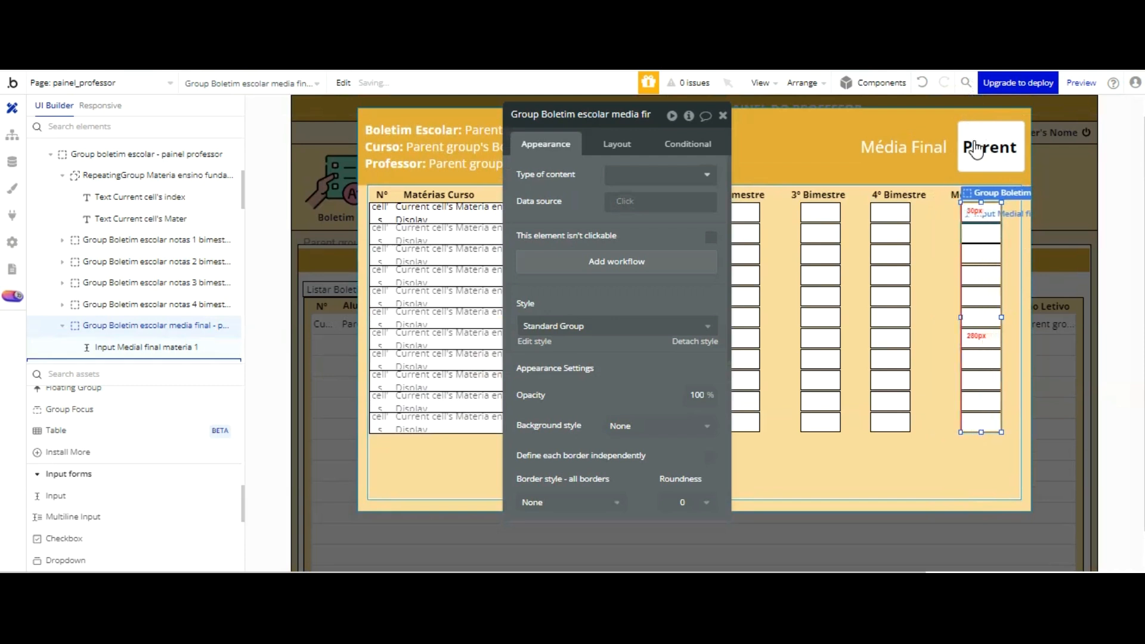
left_click(957, 360)
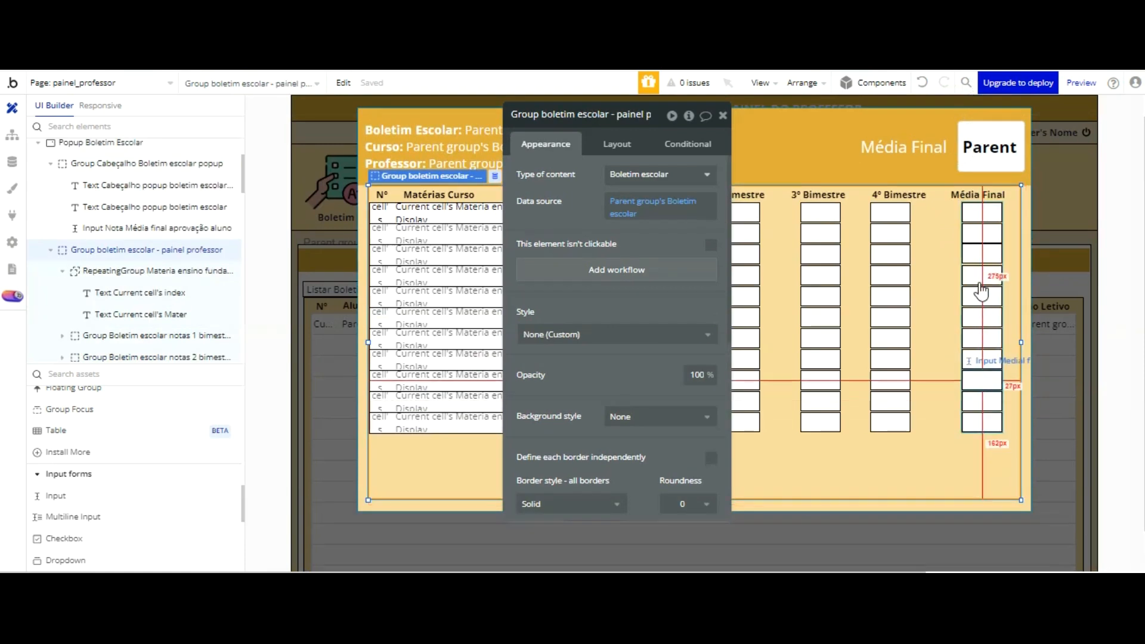
Step: Nudge the Boletim escolar media final group left to centre its column under the Média Final heading
left_click(987, 163)
key("Left")
key("Left")
key("Left")
left_click(963, 368)
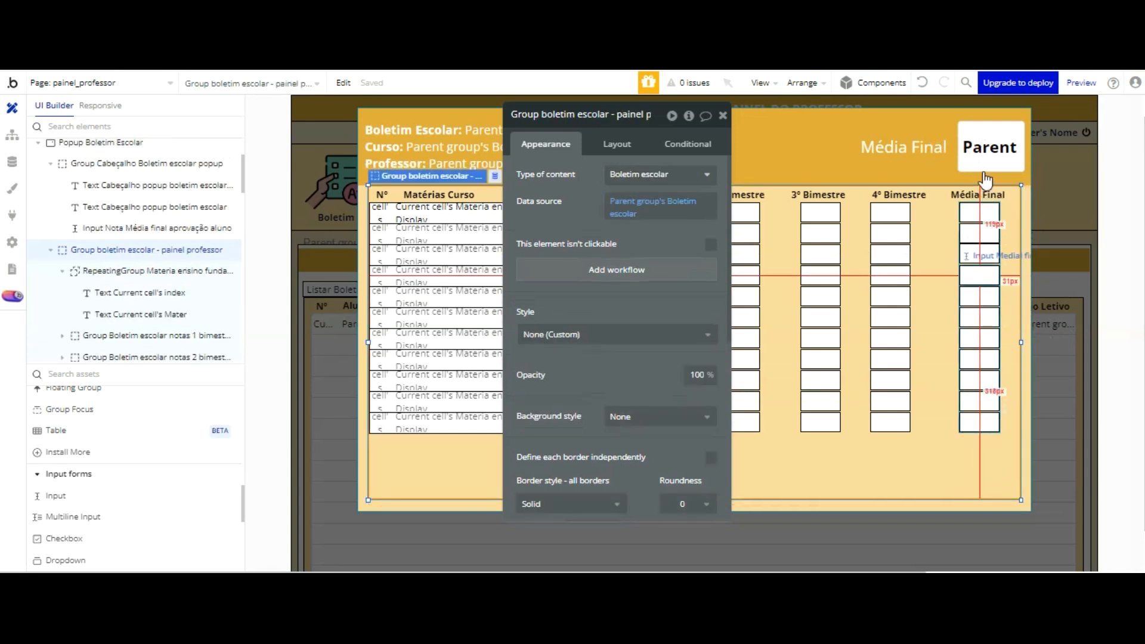
left_click(981, 264)
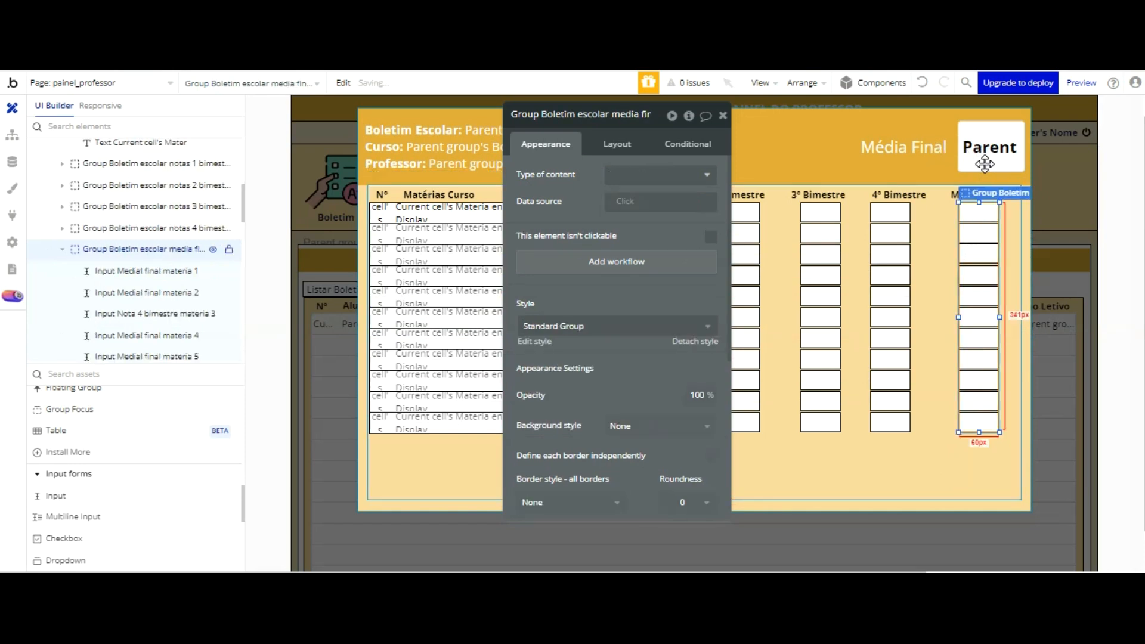
left_click(976, 356)
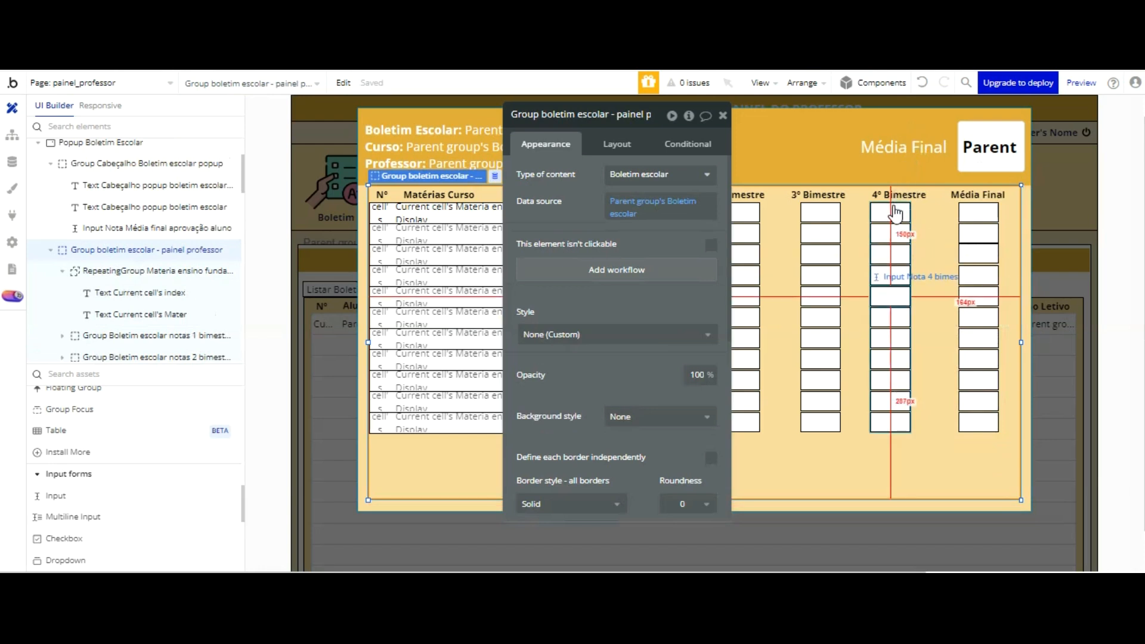
Step: Select the 4º bimestre column's group and nudge it right to centre it under the 4º Bimestre heading
left_click(894, 310)
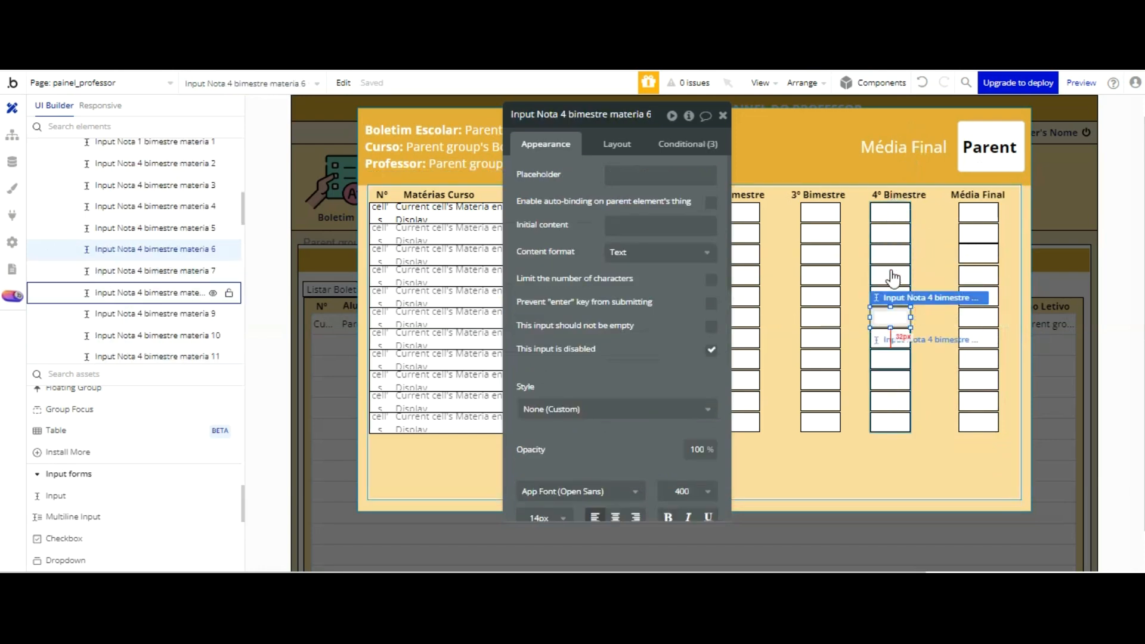
left_click(893, 381)
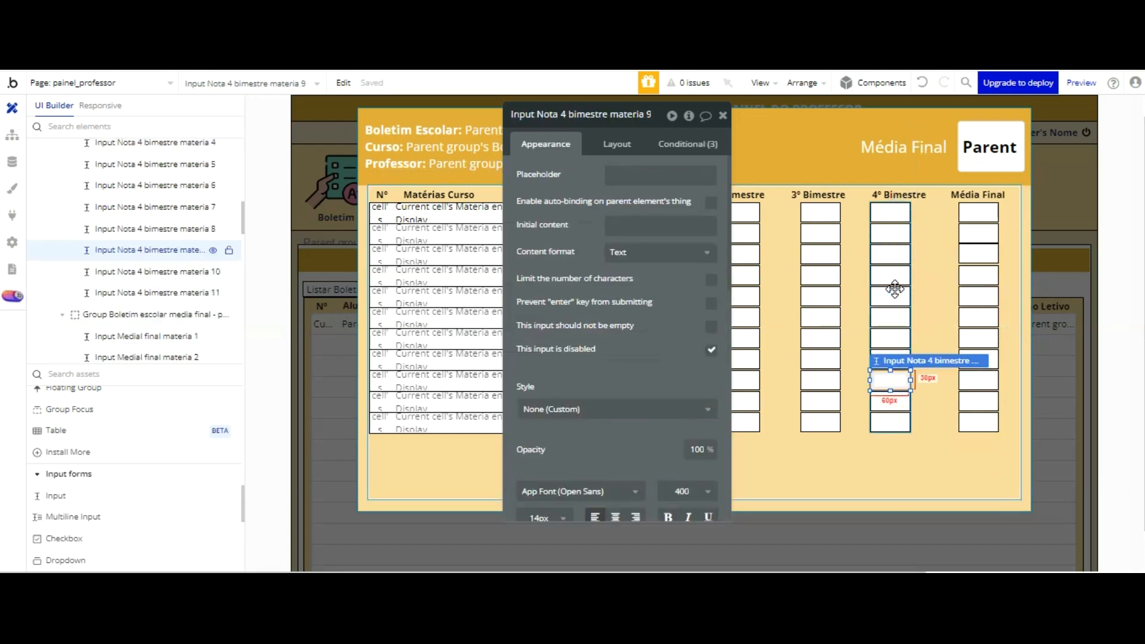
left_click(894, 232)
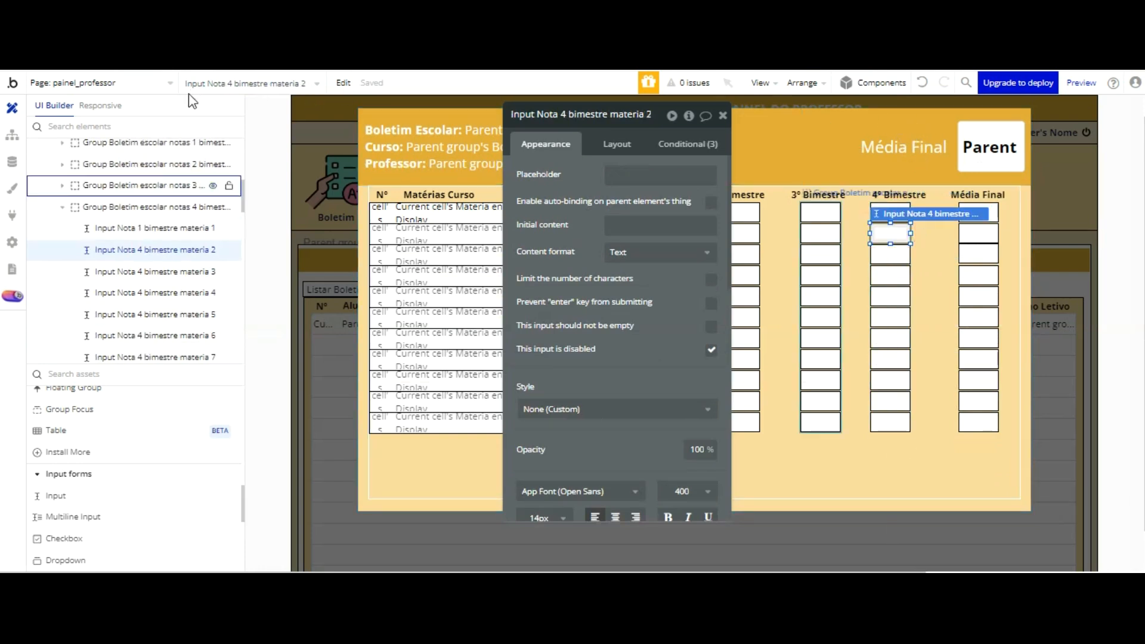
left_click(179, 207)
scroll(740, 128, "up", 1)
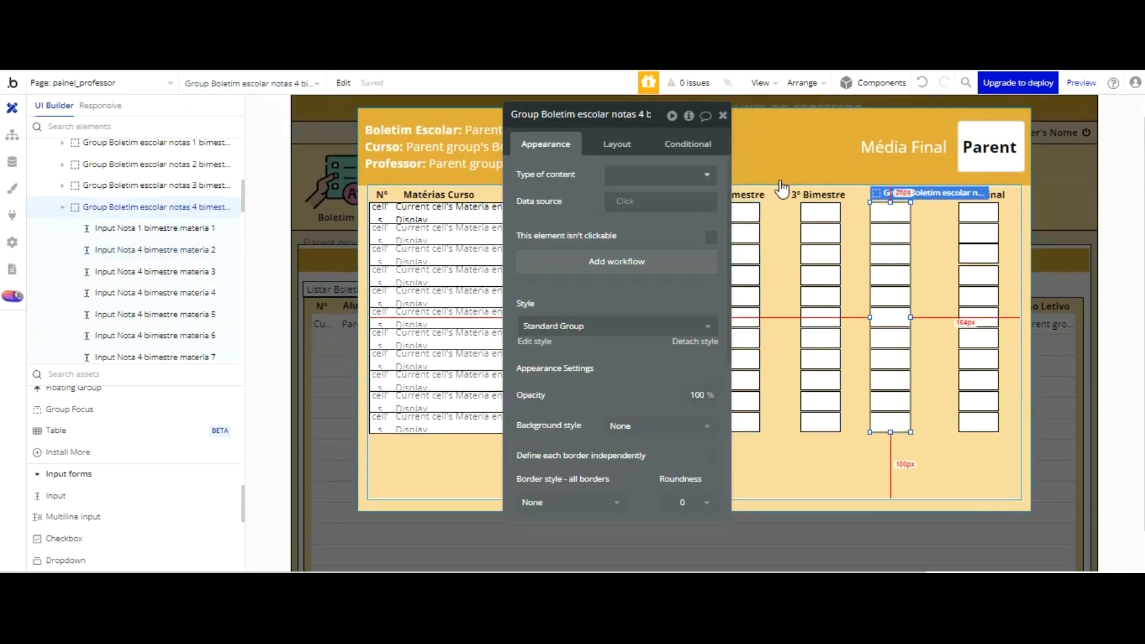
key("Right")
key("Right")
key("Right")
key("Right")
key("Right")
key("Right")
key("Right")
key("Right")
key("Right")
key("Right")
key("Right")
key("Right")
key("Right")
key("Right")
key("Right")
key("Right")
key("Right")
key("Right")
key("Right")
key("Right")
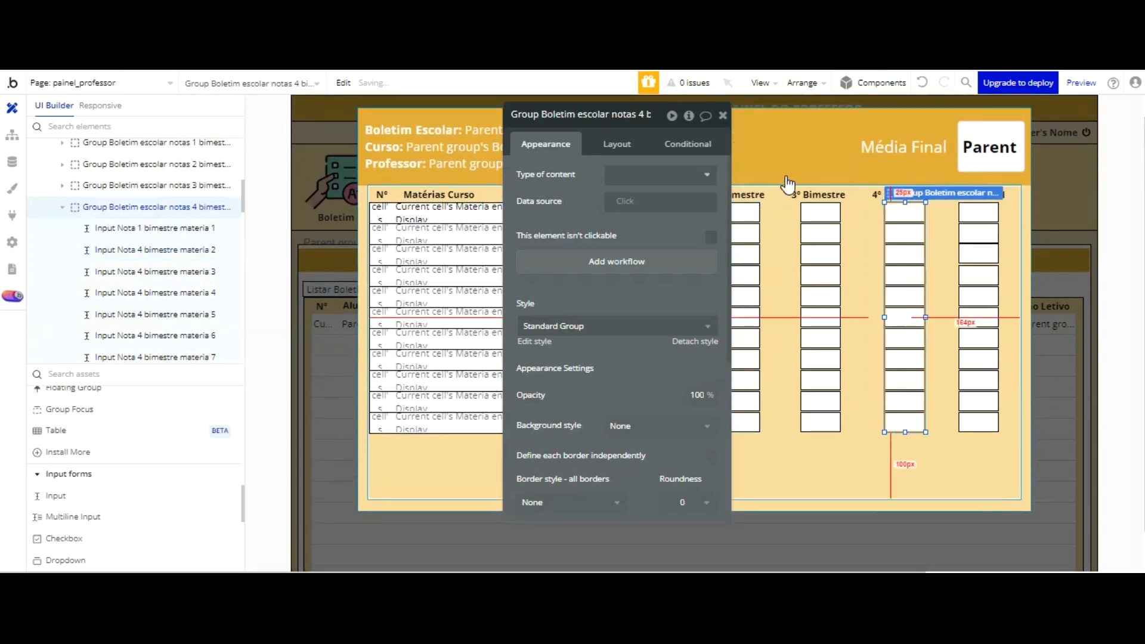
key("Left")
key("Left")
key("Left")
key("Left")
key("Left")
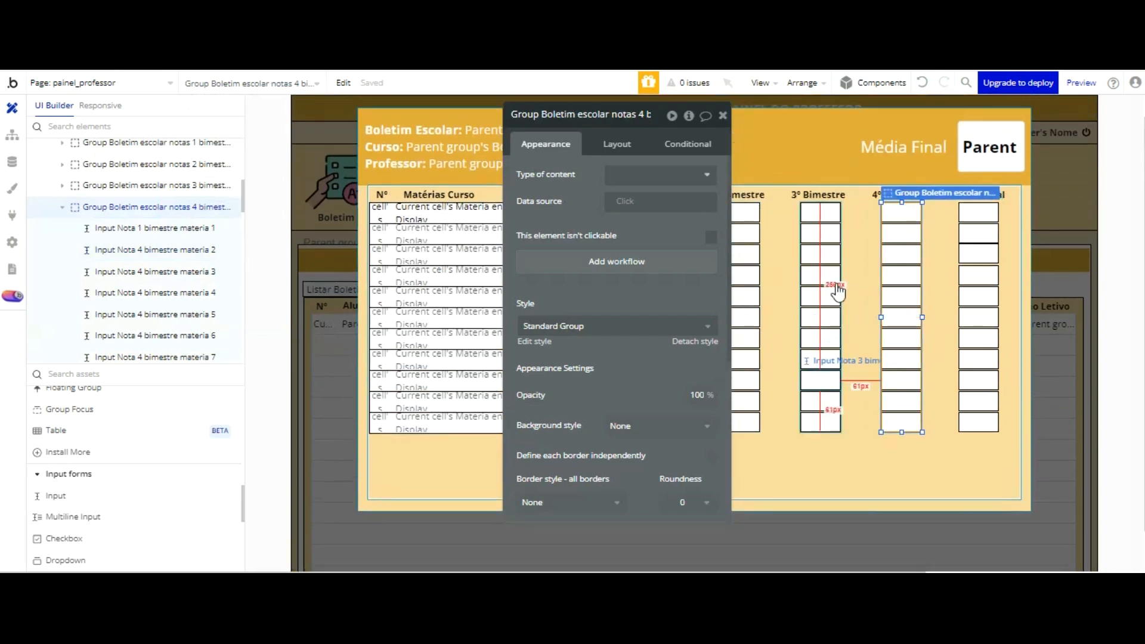
Step: Duplicate the Matérias Curso heading text and place the copy just below the subjects table, flush with its left edge
left_click(871, 399)
left_click_drag(648, 265, 237, 160)
left_click(453, 190)
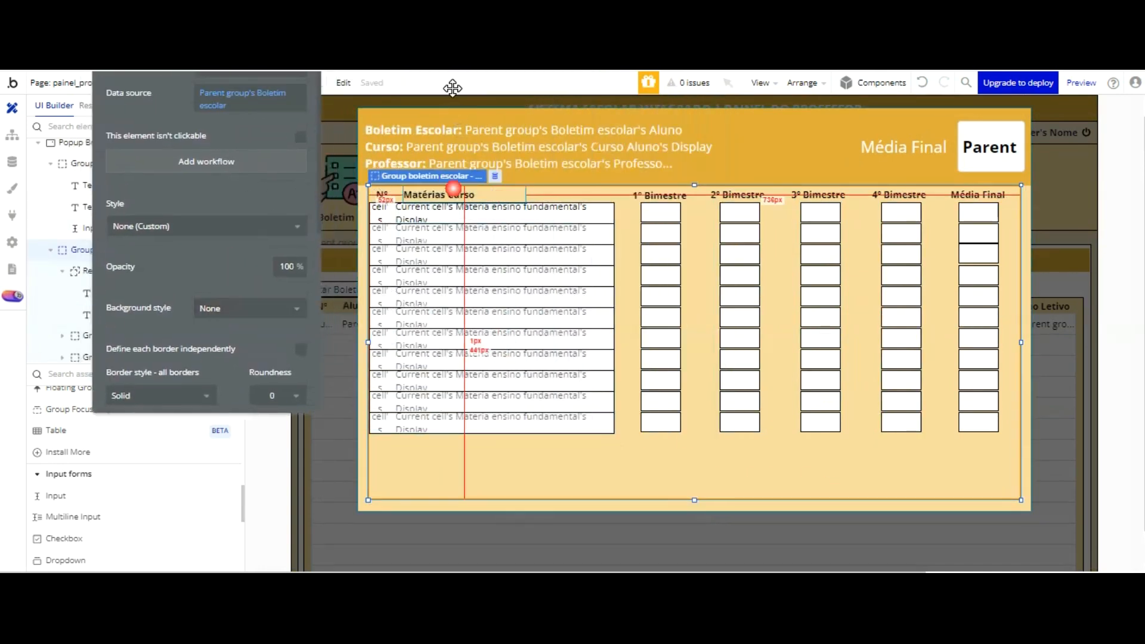
key("ctrl+v")
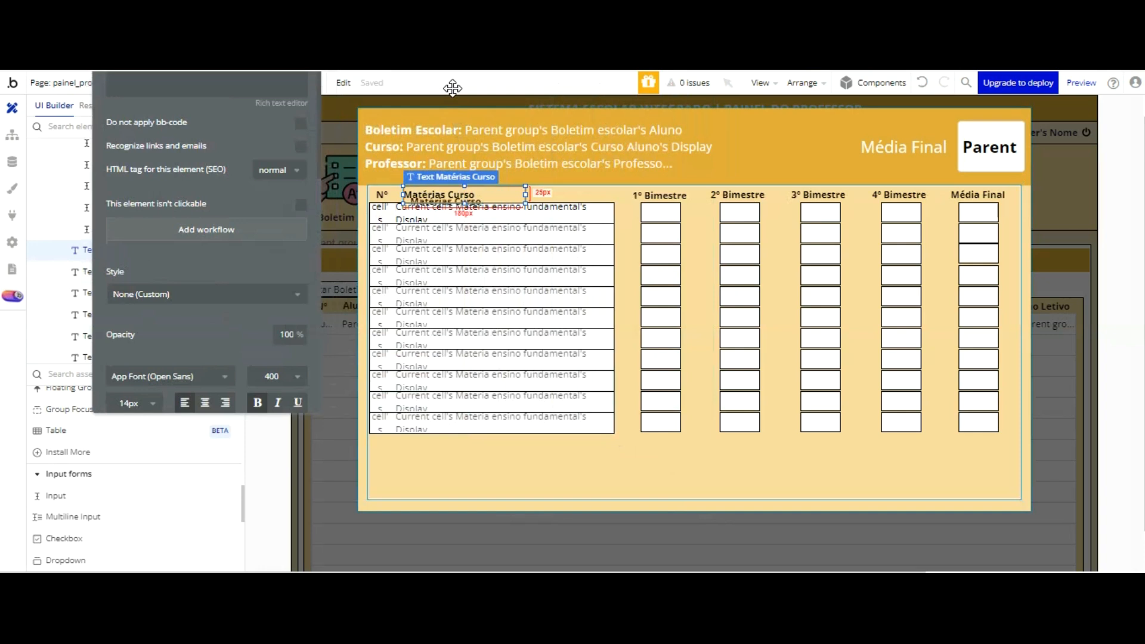
left_click_drag(465, 195, 442, 448)
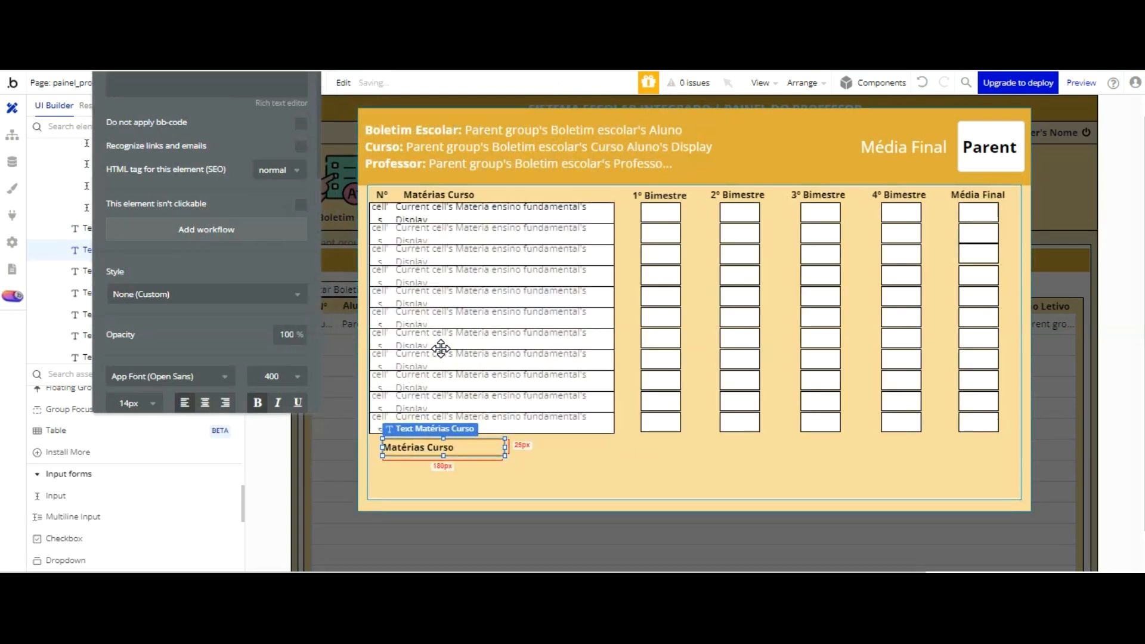
key("Left")
key("Left")
key("Left")
key("Left")
key("Left")
key("Left")
key("Left")
key("Left")
key("Left")
key("Left")
key("Left")
key("Left")
key("Left")
key("Left")
key("Left")
key("Left")
key("Left")
key("Left")
key("Left")
key("Left")
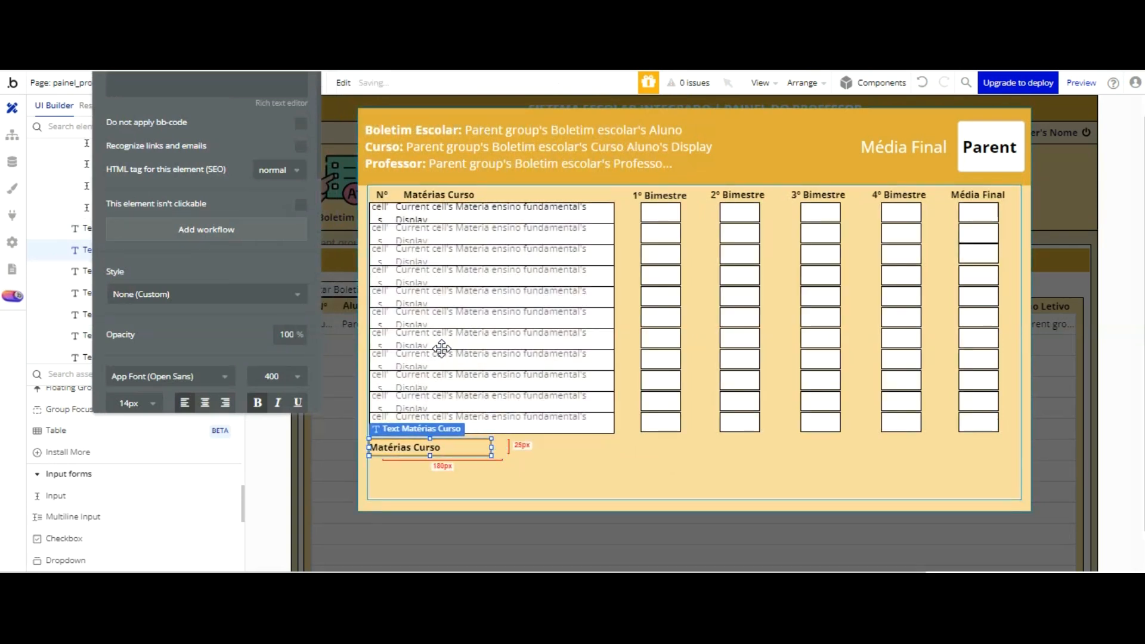
key("Up")
key("Up")
key("Up")
key("Up")
key("Up")
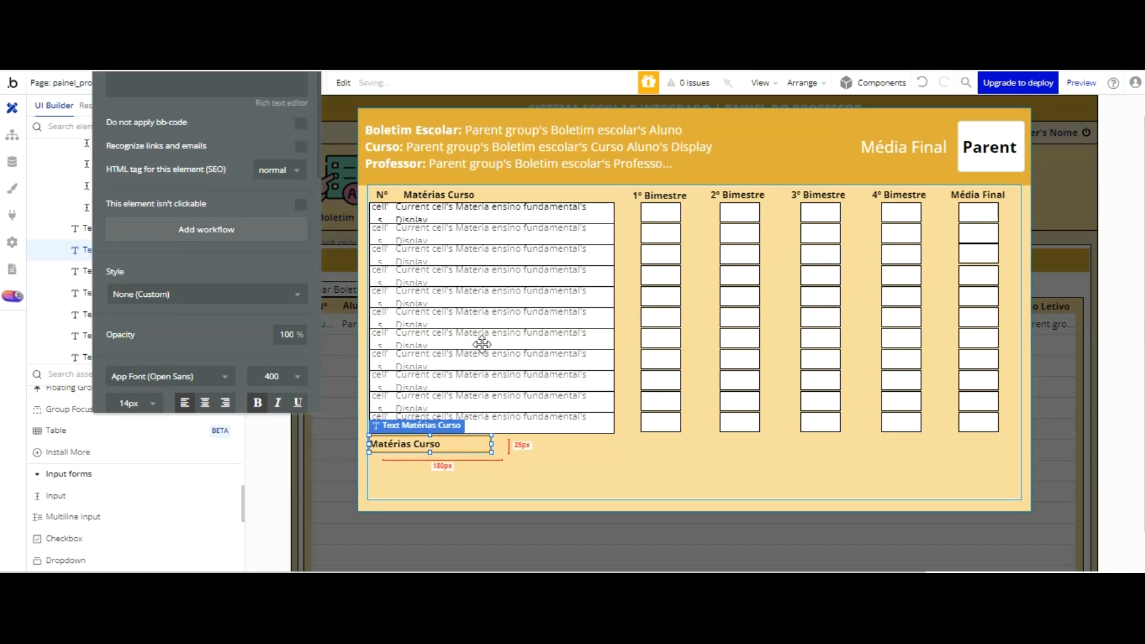
Step: Widen the copied text to about 360 px and set its content to Reprovação 60 | Recuperação 80 | Aprovação 120
left_click_drag(489, 344, 609, 342)
left_click_drag(218, 85, 282, 175)
triple_click(255, 158)
type("R")
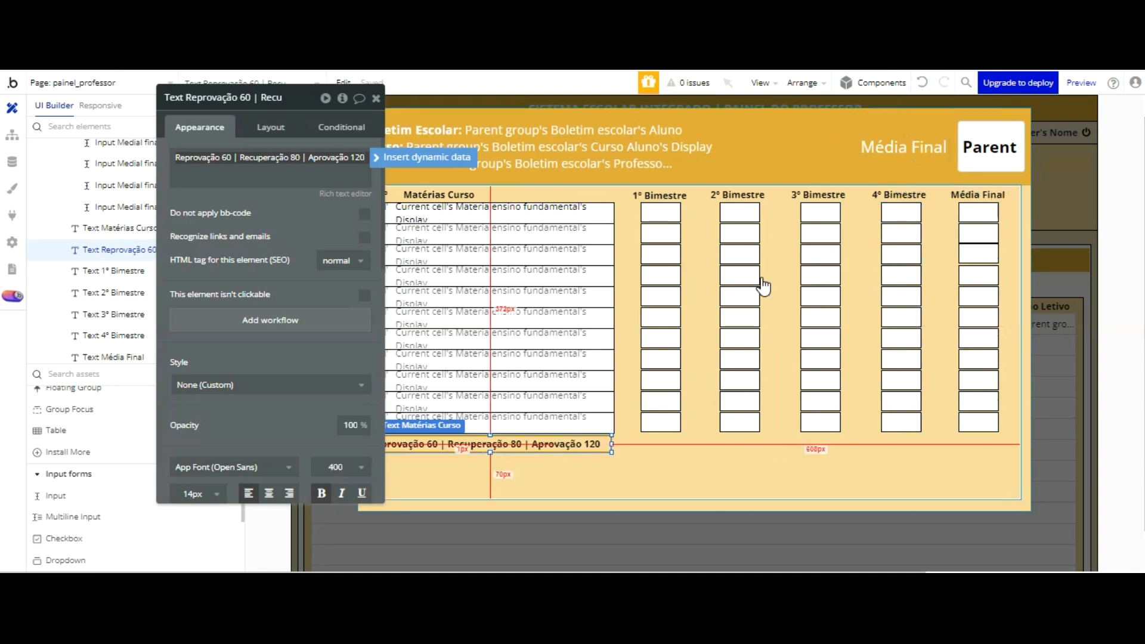
left_click(316, 305)
left_click(529, 488)
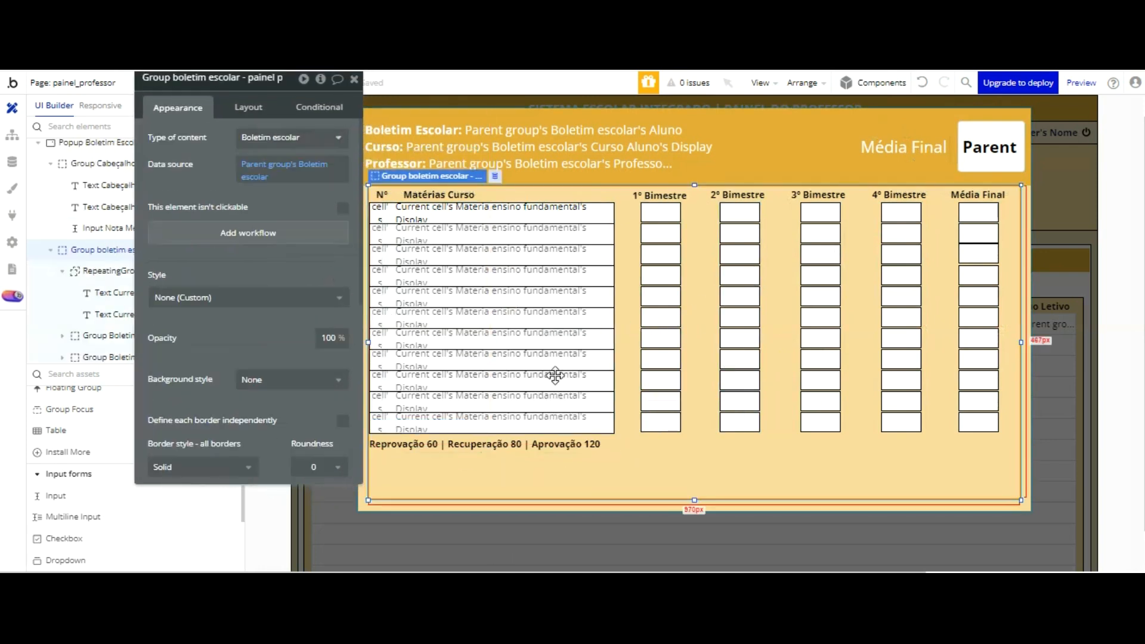
Step: Centre-align the Reprovação, Recuperação and Aprovação text below the subjects table
left_click(558, 447)
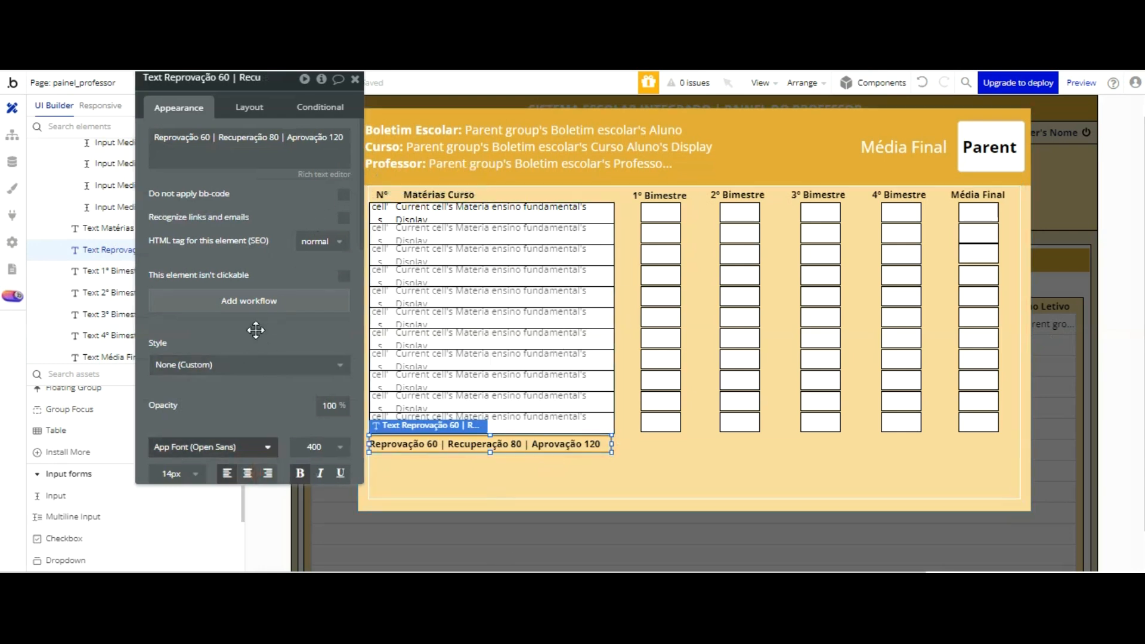
left_click_drag(256, 330, 248, 320)
scroll(268, 292, "down", 1)
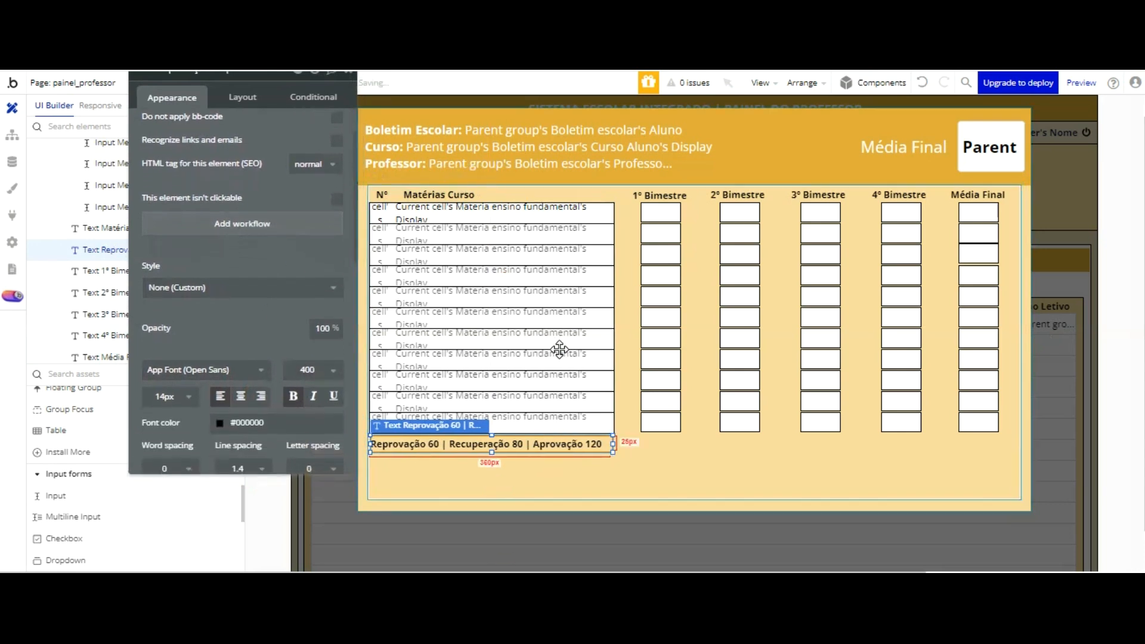
left_click(639, 368)
left_click(583, 444)
left_click(241, 397)
left_click(601, 367)
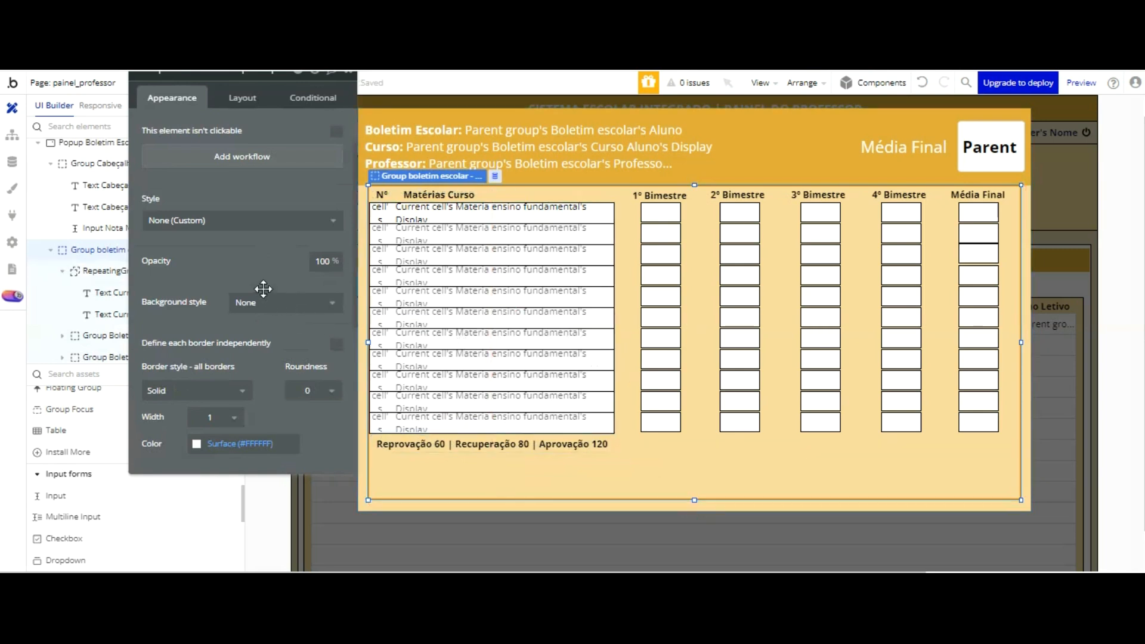
Step: Duplicate the last grade input of the 2º Bimestre column and place the copy below the Reprovação text
left_click_drag(261, 292, 266, 238)
left_click(742, 322)
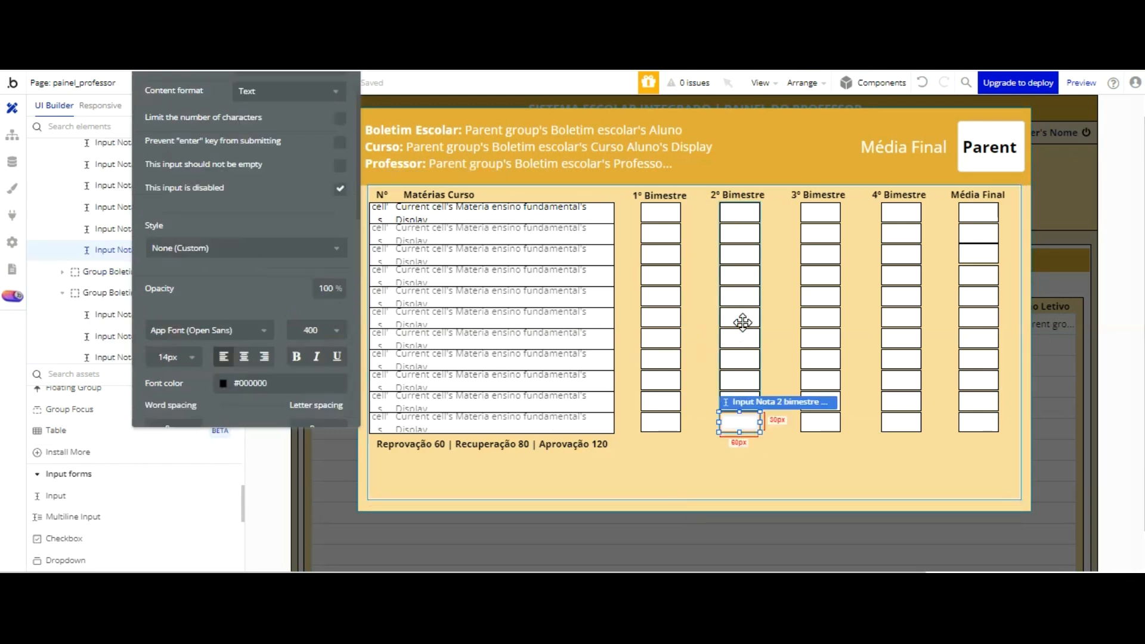
left_click_drag(743, 322, 456, 379)
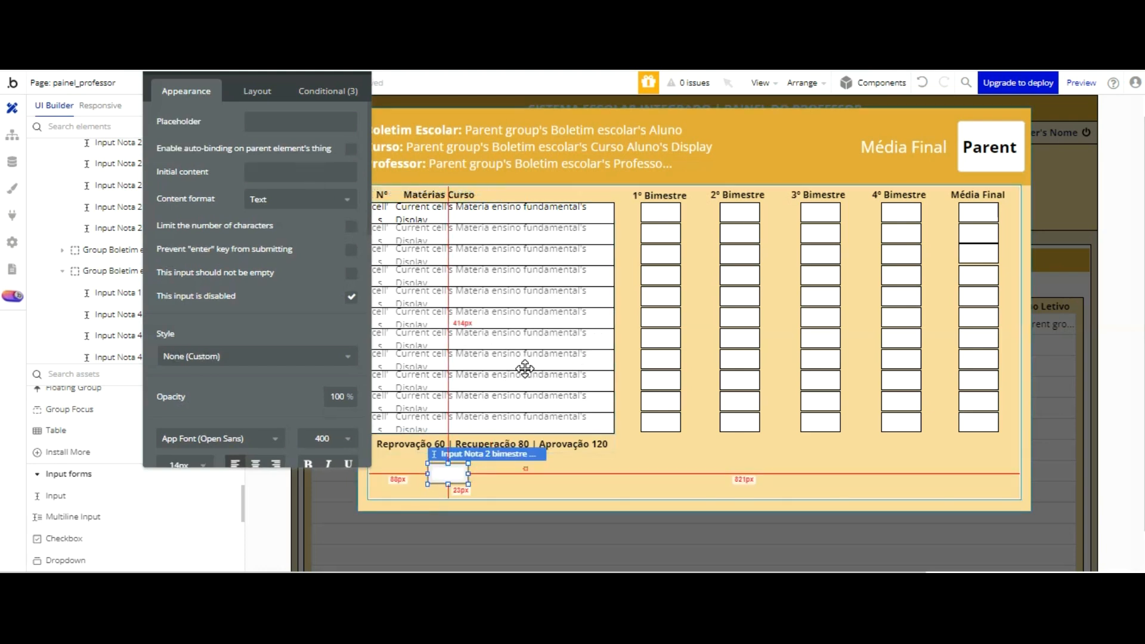
left_click(525, 469)
left_click(446, 472)
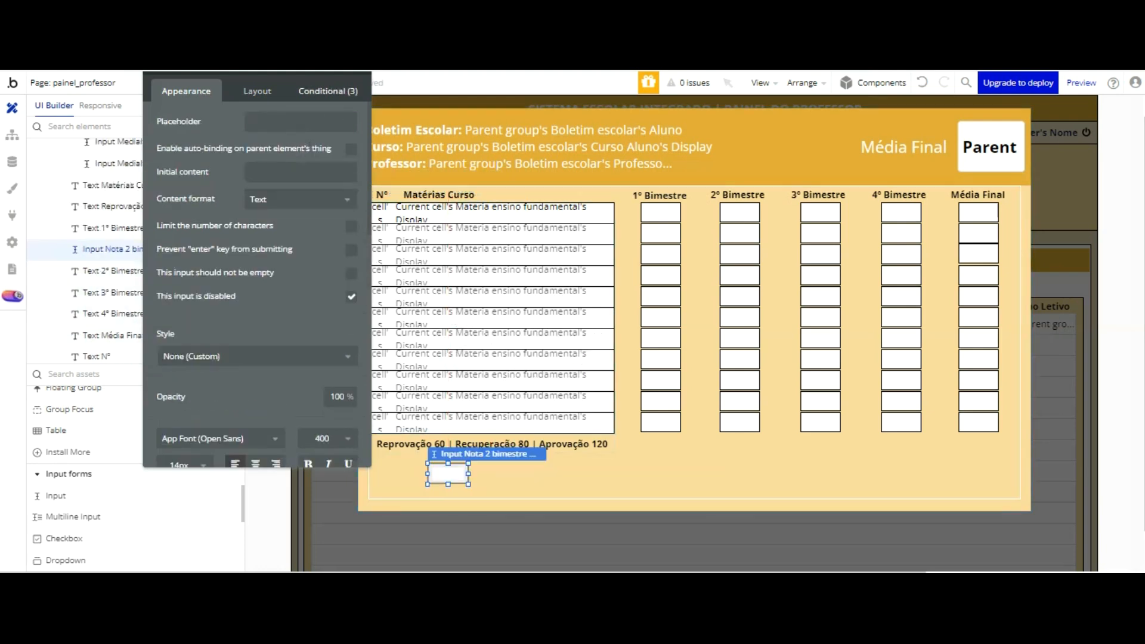
left_click(338, 89)
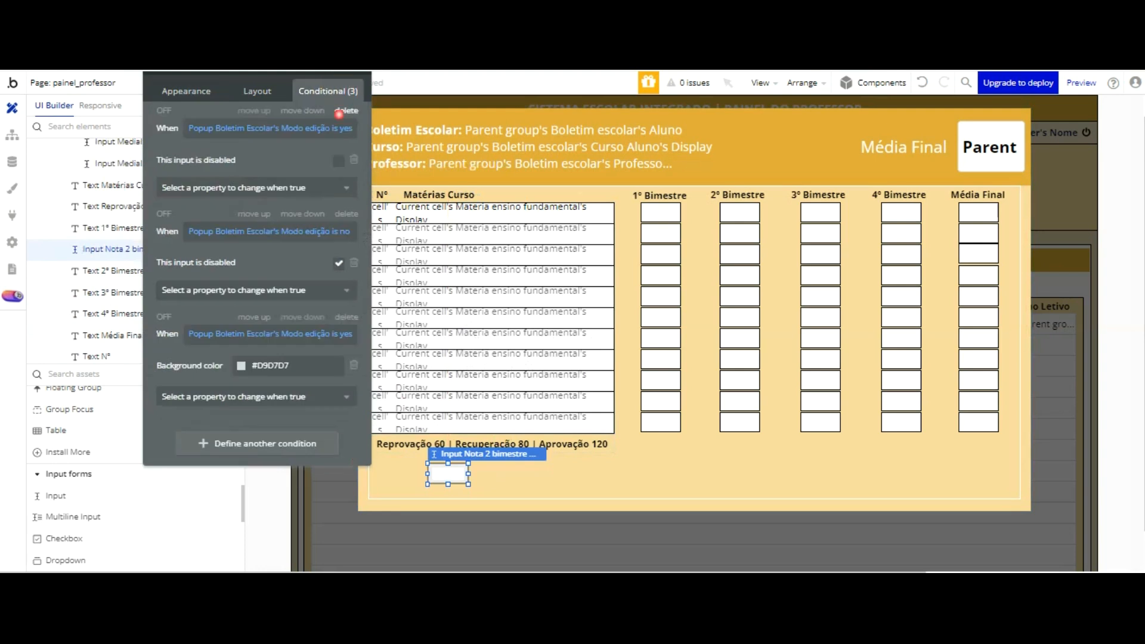
left_click(343, 111)
left_click(343, 111)
left_click(343, 111)
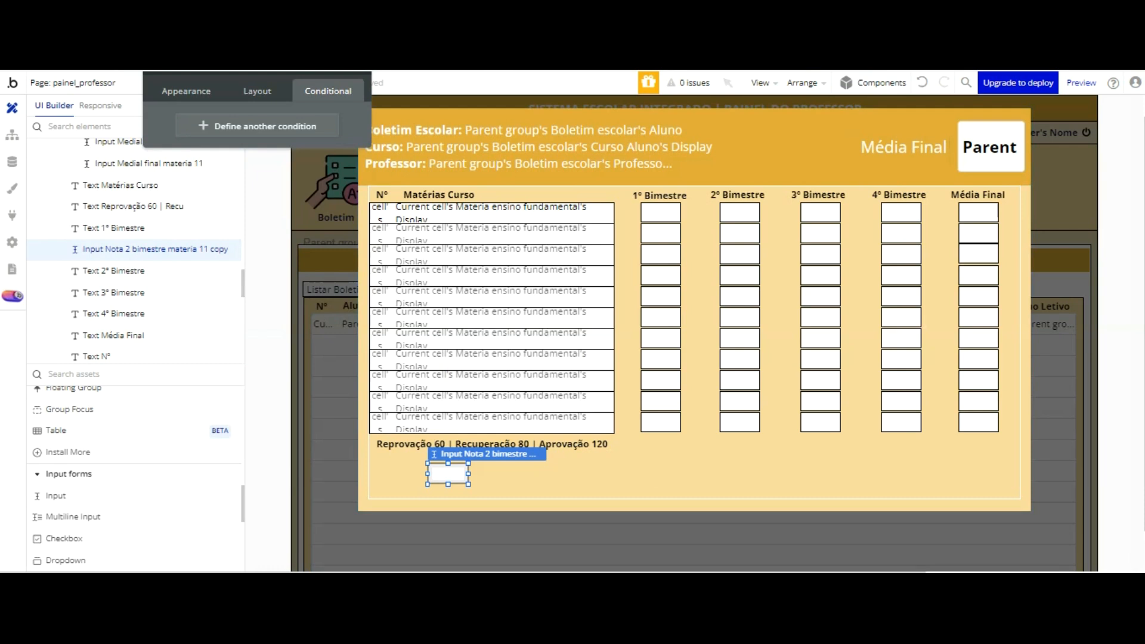
left_click(923, 82)
left_click(923, 82)
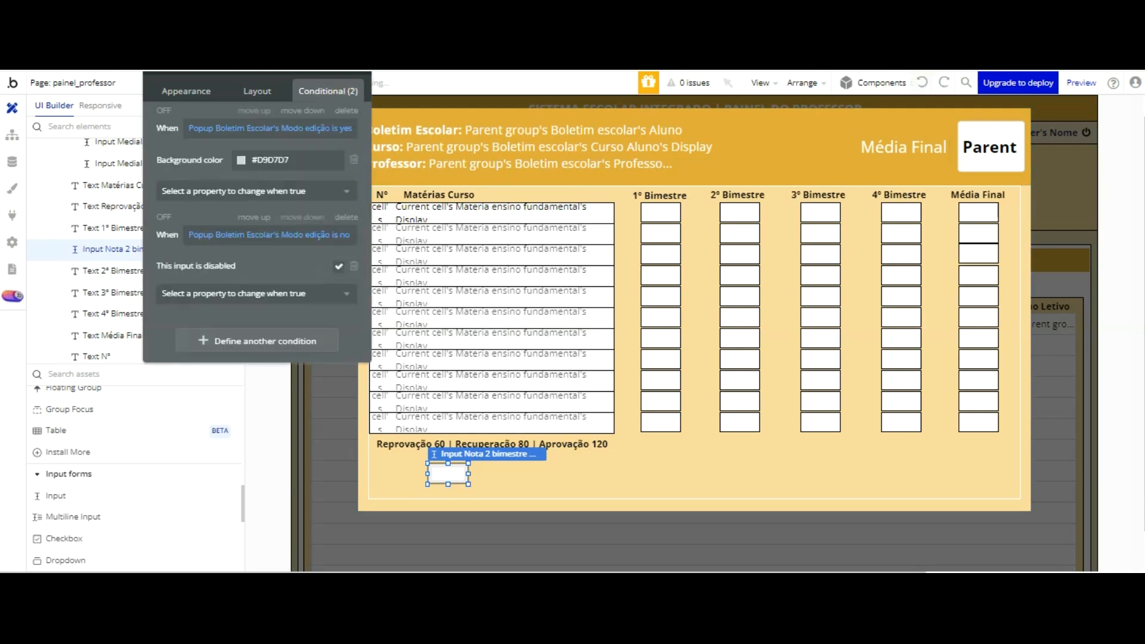
left_click(923, 83)
left_click_drag(448, 474, 747, 428)
left_click(944, 82)
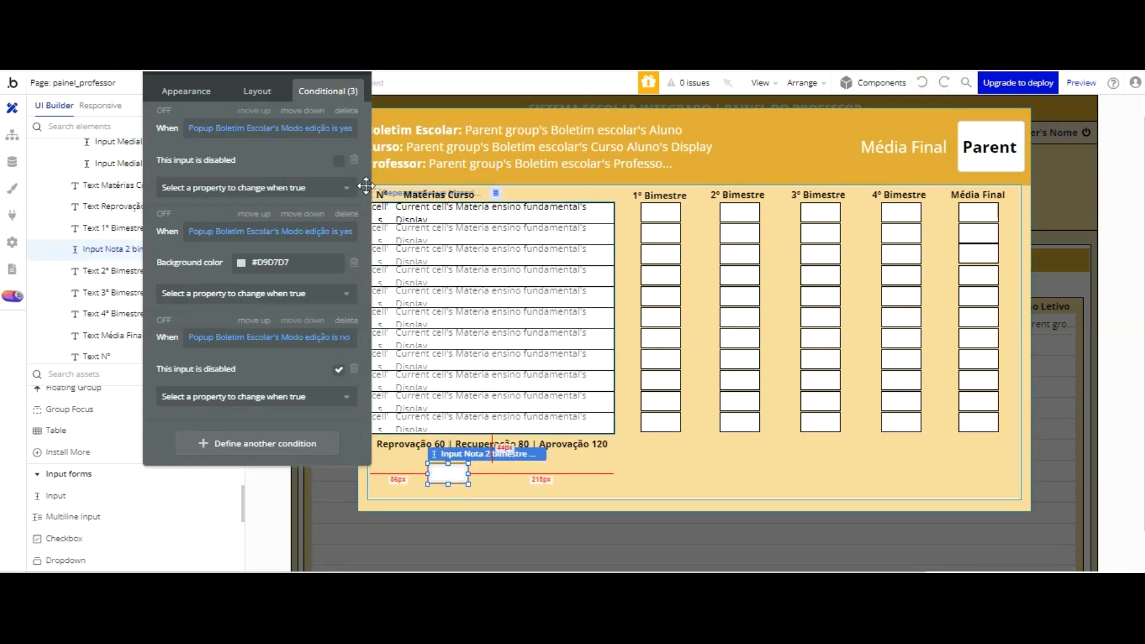
Step: Rename the copied input as Input Total presença aluno boletim escolar, with a painel professor suffix
left_click_drag(256, 75, 274, 164)
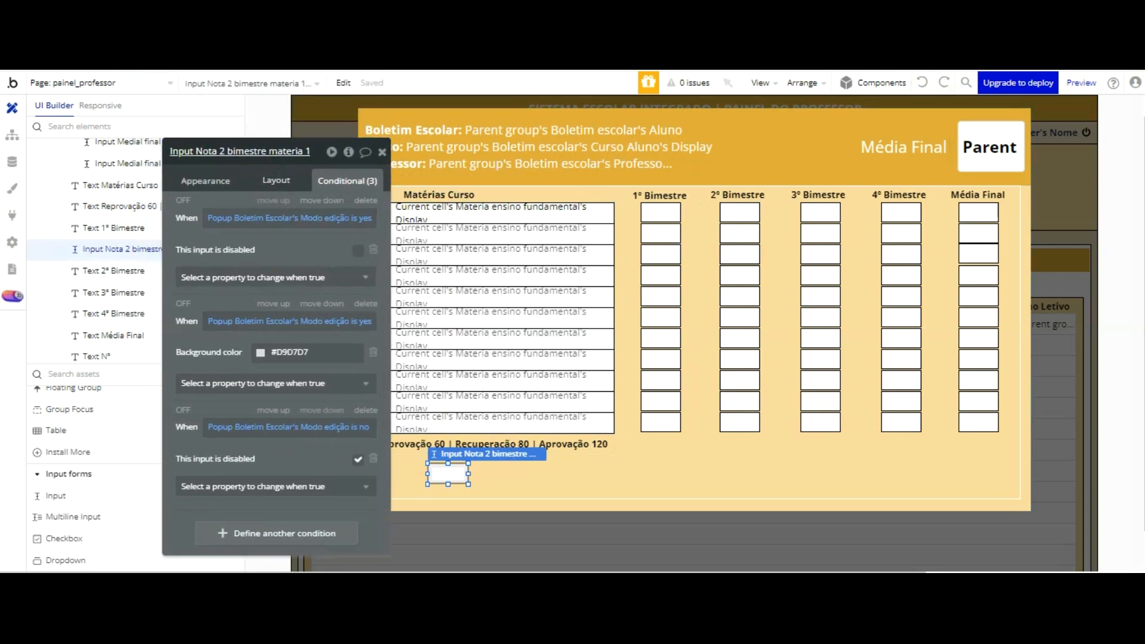
key("BackSpace")
key("BackSpace")
key("BackSpace")
key("BackSpace")
key("BackSpace")
key("BackSpace")
key("BackSpace")
key("BackSpace")
key("BackSpace")
key("BackSpace")
key("BackSpace")
key("BackSpace")
key("BackSpace")
key("BackSpace")
key("BackSpace")
key("BackSpace")
key("BackSpace")
key("BackSpace")
key("BackSpace")
key("BackSpace")
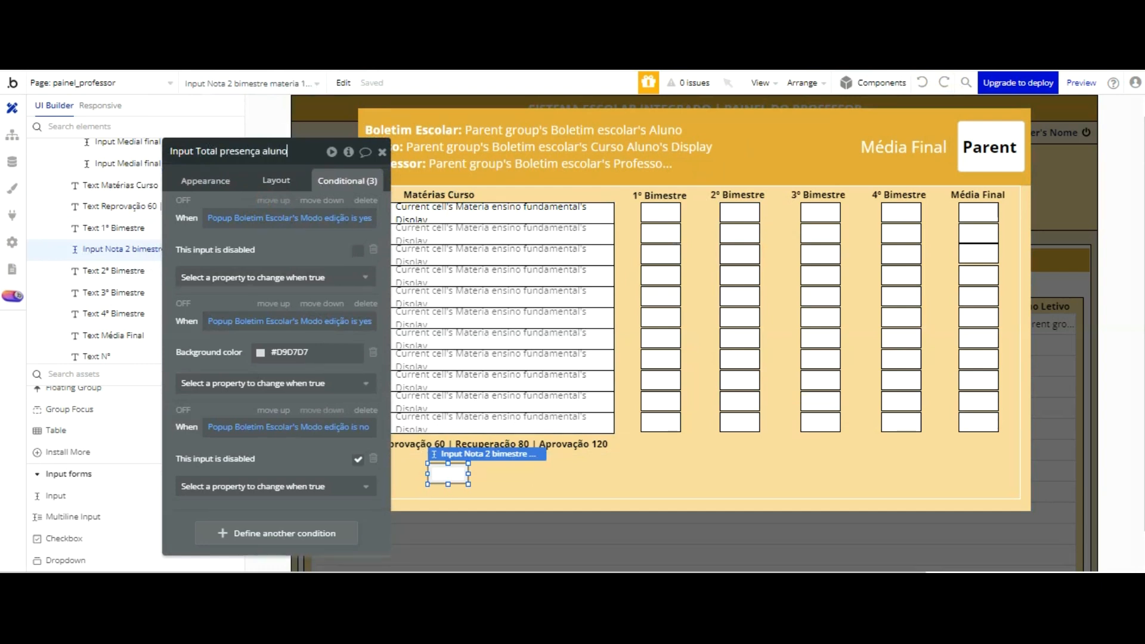
type("Total presença aluno boletim e")
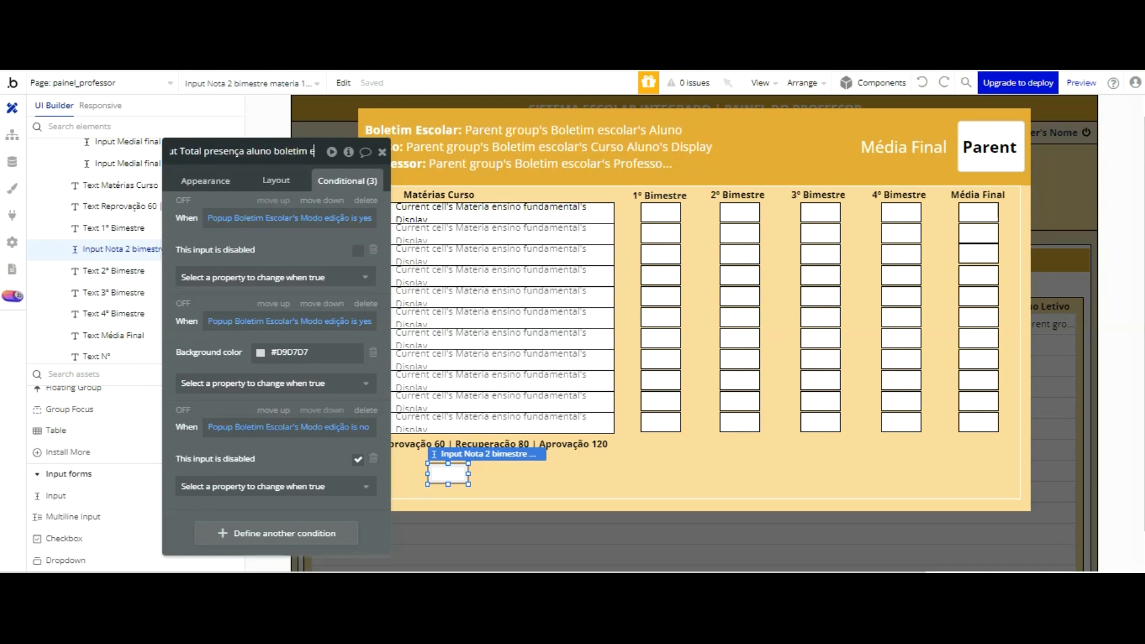
type("scolar - ainel professor")
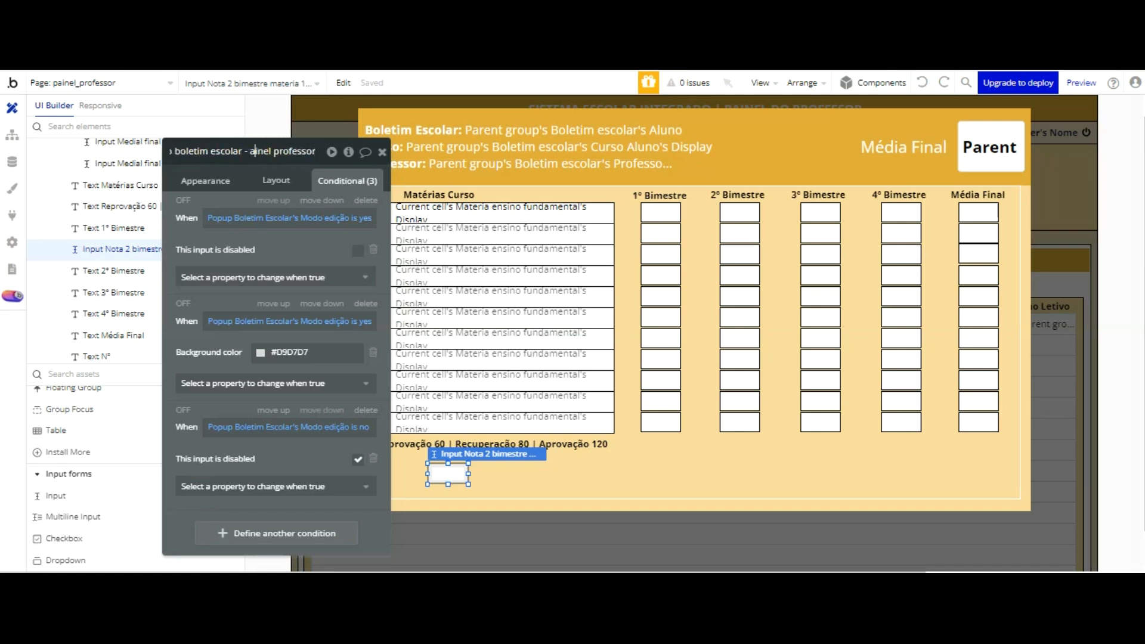
type("popup p")
left_click(289, 237)
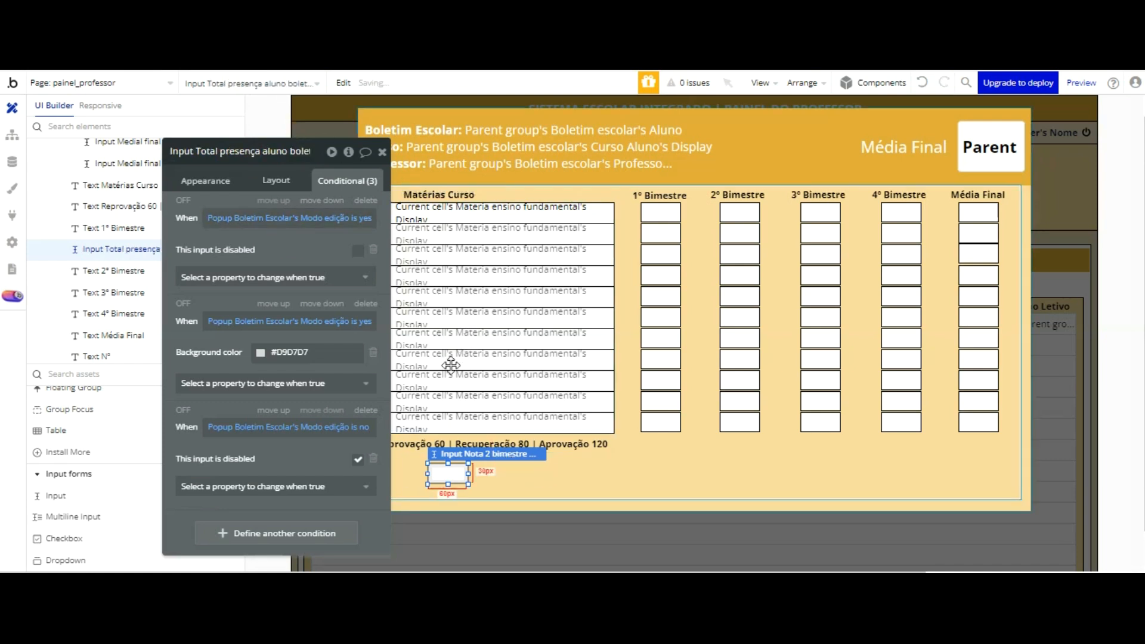
Step: Duplicate the Total presença aluno input and place the copy in the same row, near the subjects table's right edge
left_click(451, 470)
key("ctrl+v")
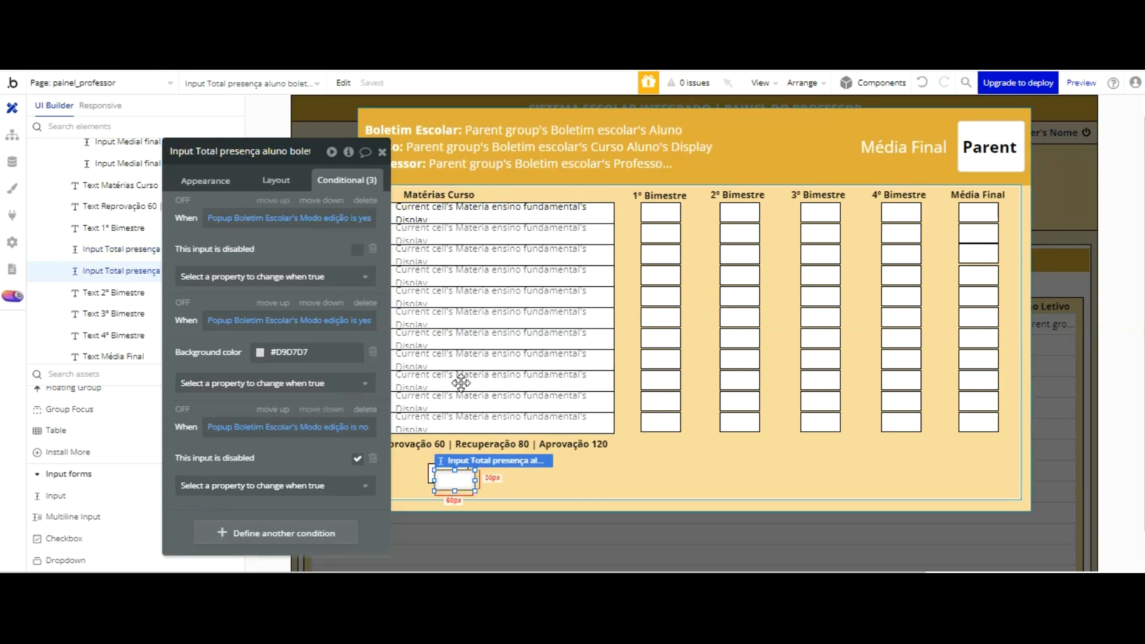
left_click_drag(515, 375, 600, 376)
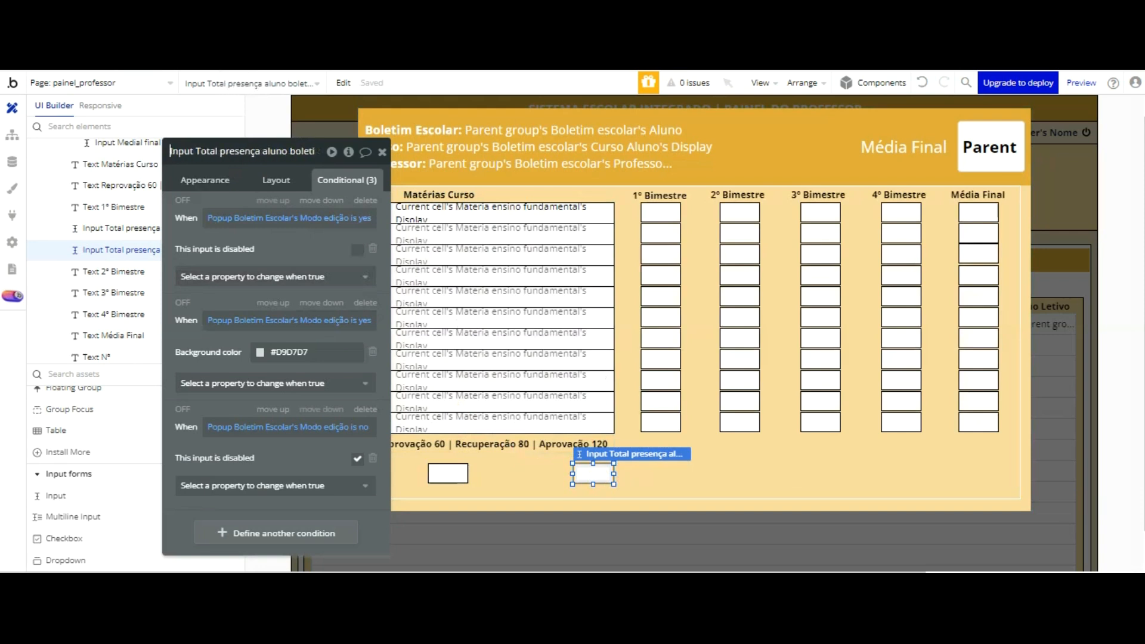
Step: Rename the second attendance input by replacing presença with faltas, giving Input Total faltas aluno boletim escolar
key("BackSpace")
key("BackSpace")
key("BackSpace")
key("BackSpace")
key("BackSpace")
key("BackSpace")
key("BackSpace")
key("BackSpace")
type("faltas")
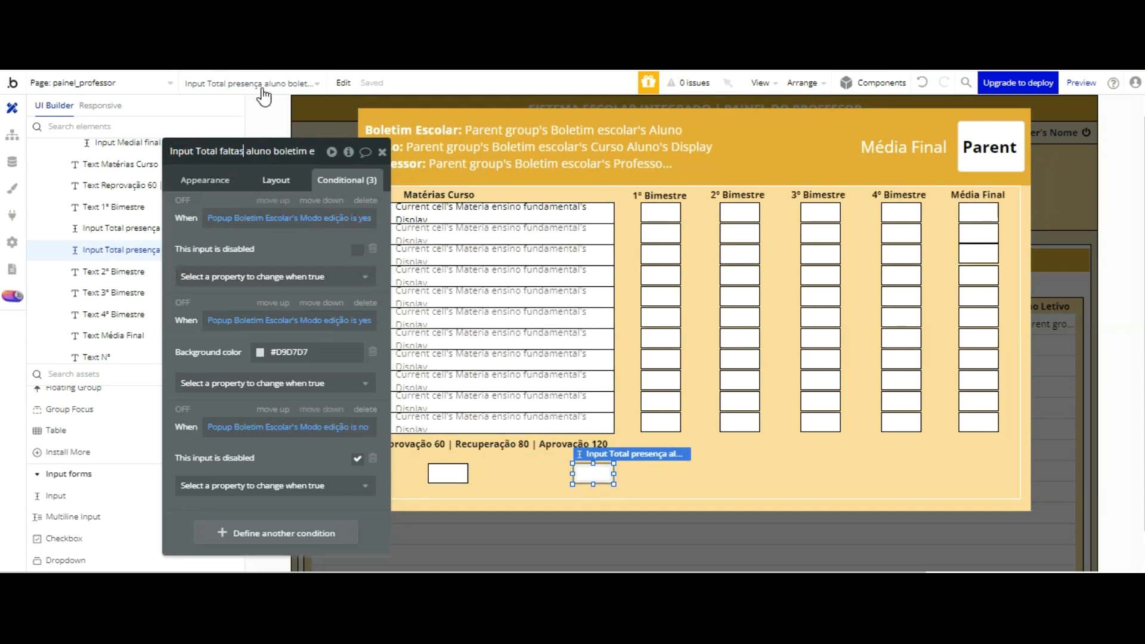
key("Return")
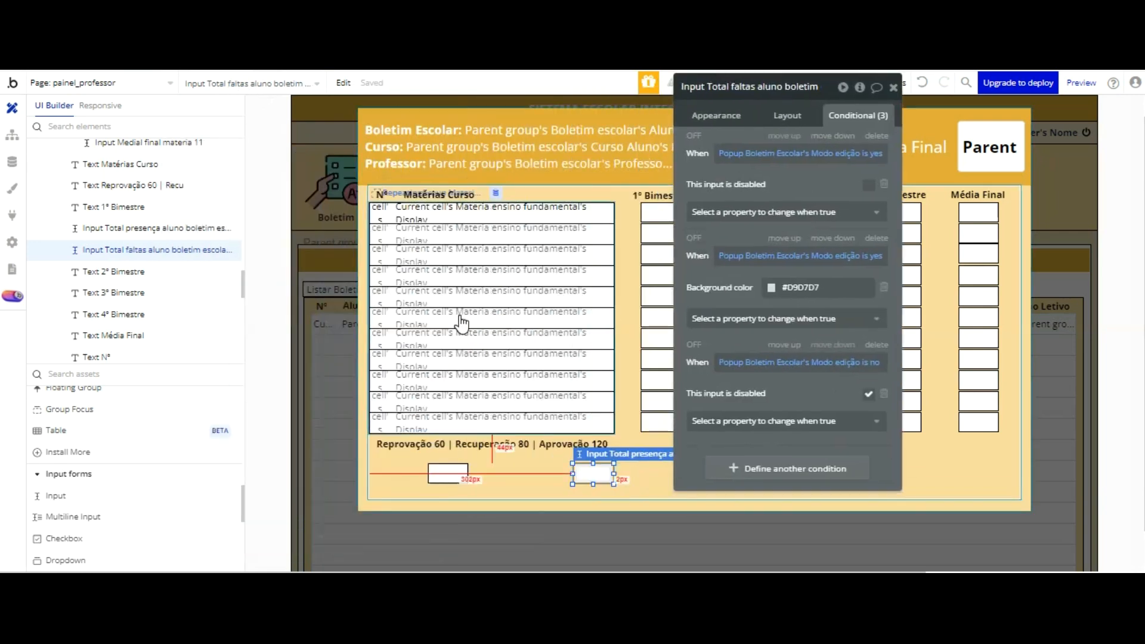
Step: Nudge the Total presença input slightly to the right within the row below the Reprovação text
left_click(449, 473)
key("Right")
key("Right")
key("Right")
key("Right")
key("Right")
key("Right")
key("Right")
key("Right")
key("Right")
key("Right")
key("Right")
key("Right")
key("Right")
key("Right")
key("Right")
key("Right")
key("Right")
key("Right")
key("Right")
key("Right")
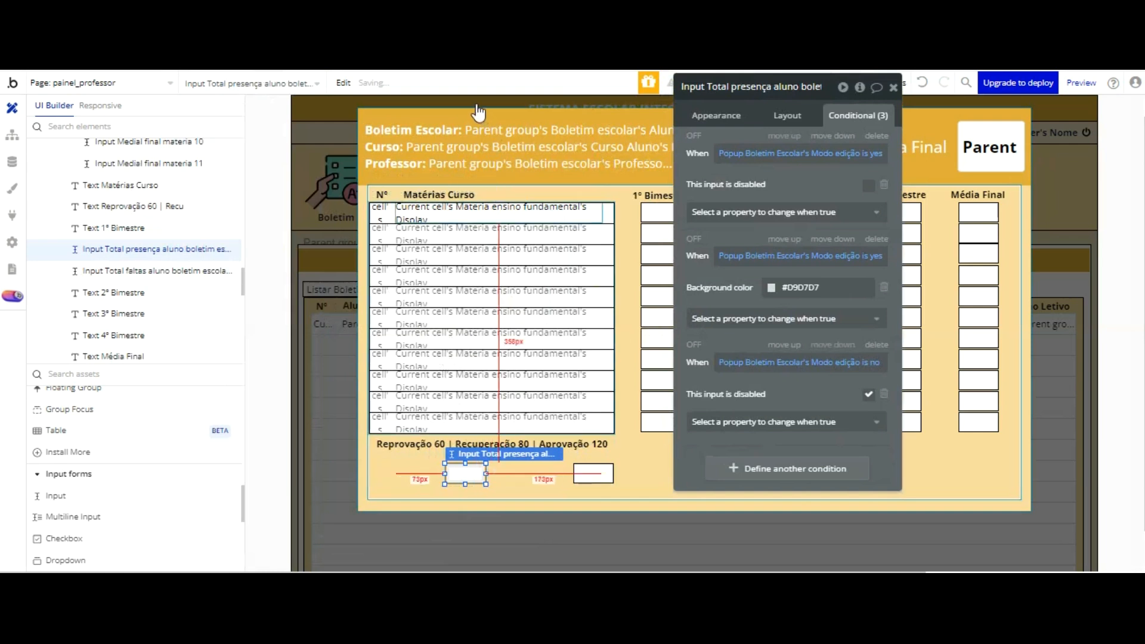
Step: Duplicate the Matérias Curso text, place the copy beside the Total faltas input, and set its height to 30
left_click(459, 191)
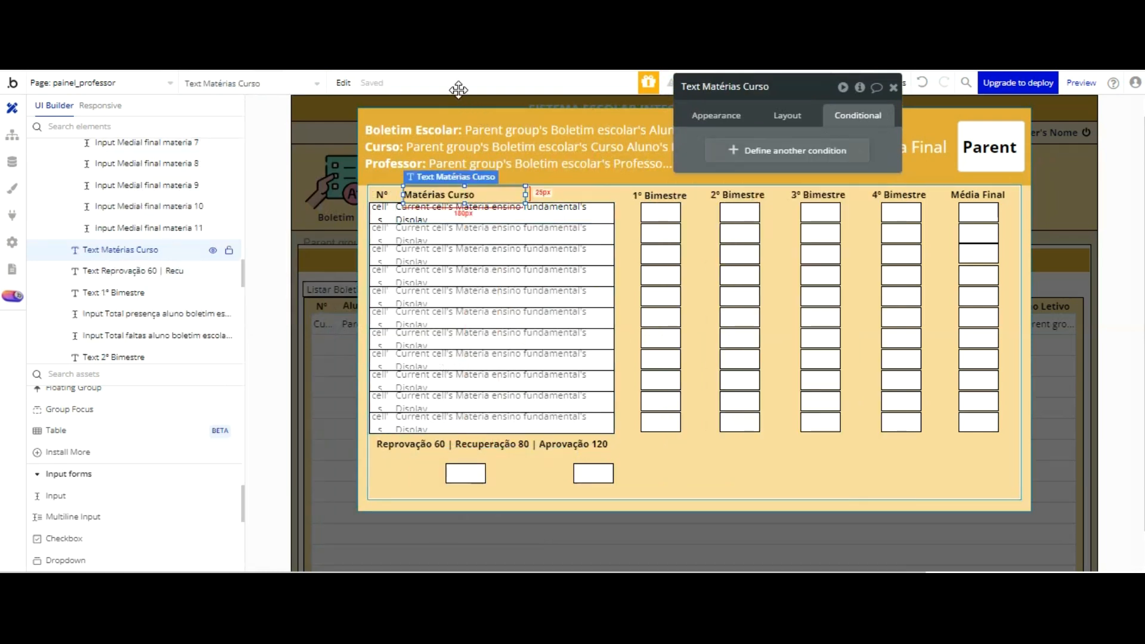
key("ctrl+v")
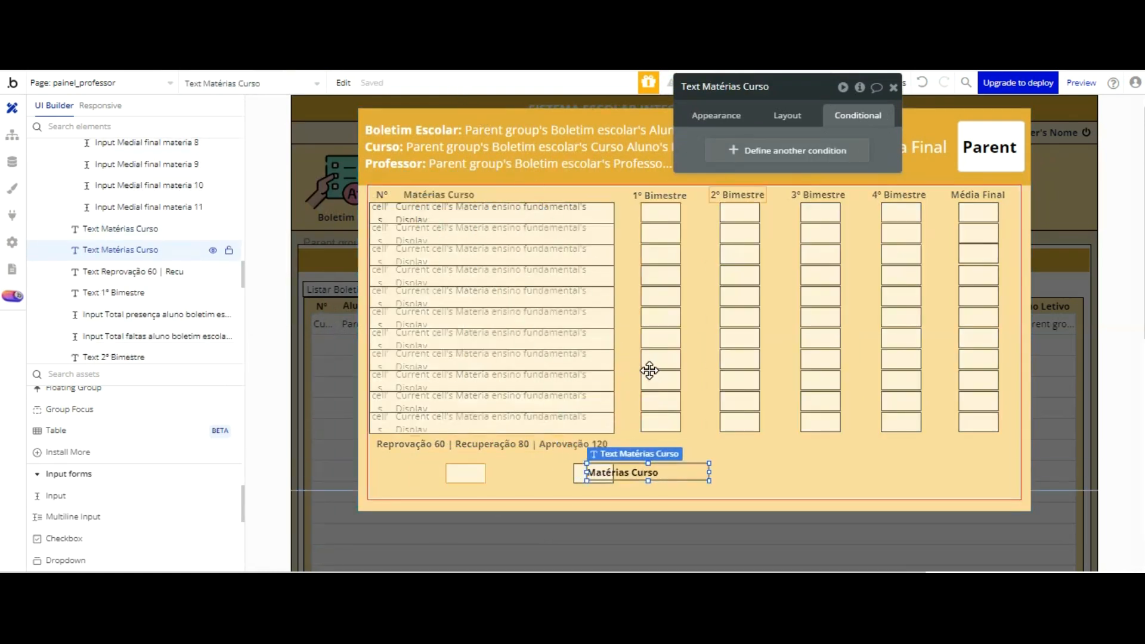
left_click(682, 371)
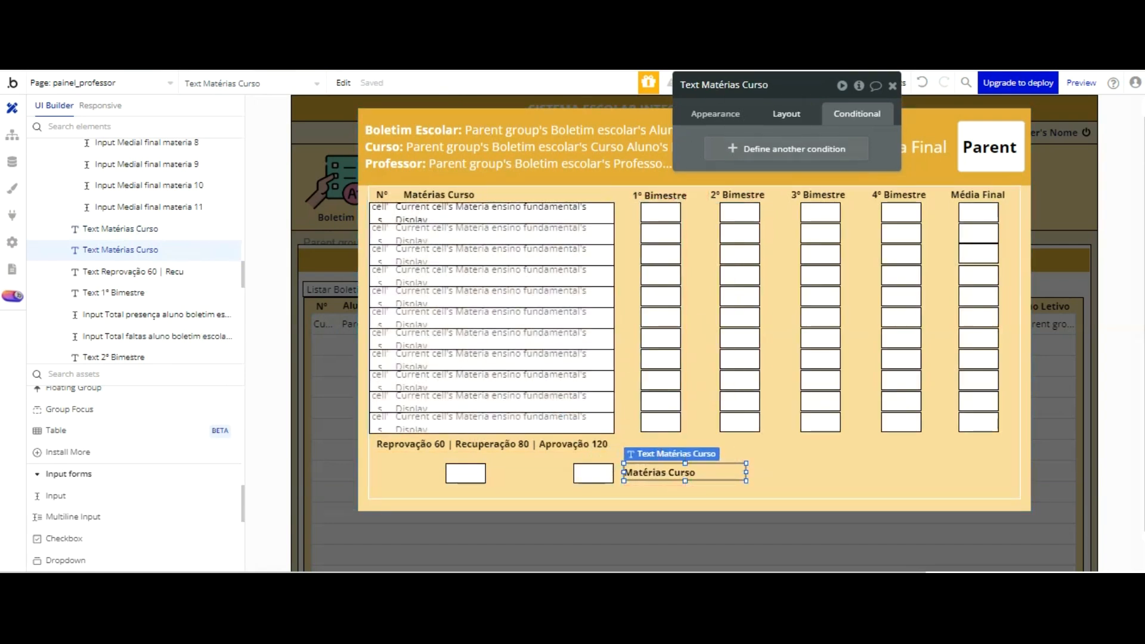
left_click(787, 115)
left_click_drag(774, 213, 744, 215)
type("30")
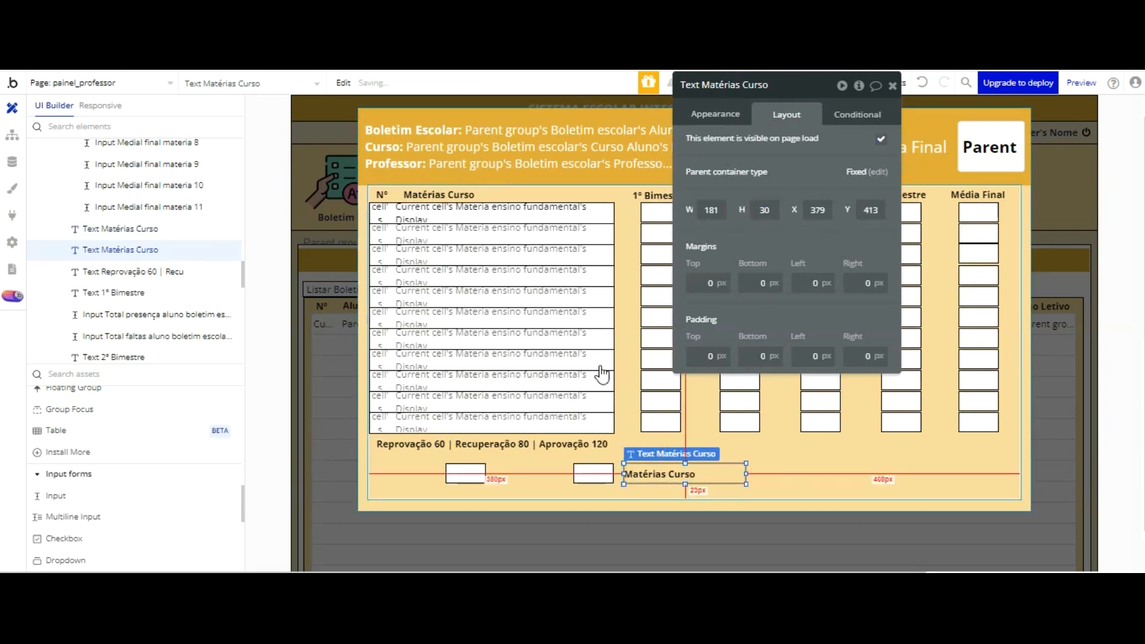
Step: Move the copied label in front of the Total presença input and change its text to Tota Presença
left_click(594, 472)
left_click_drag(656, 474, 535, 474)
left_click_drag(536, 373, 415, 372)
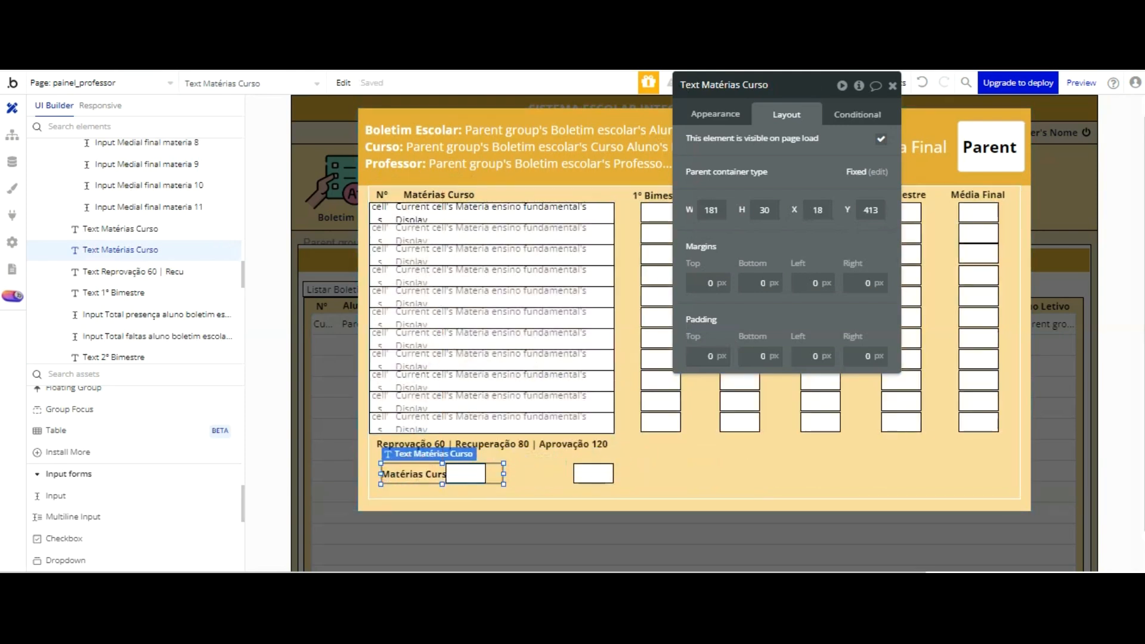
left_click(716, 116)
triple_click(758, 138)
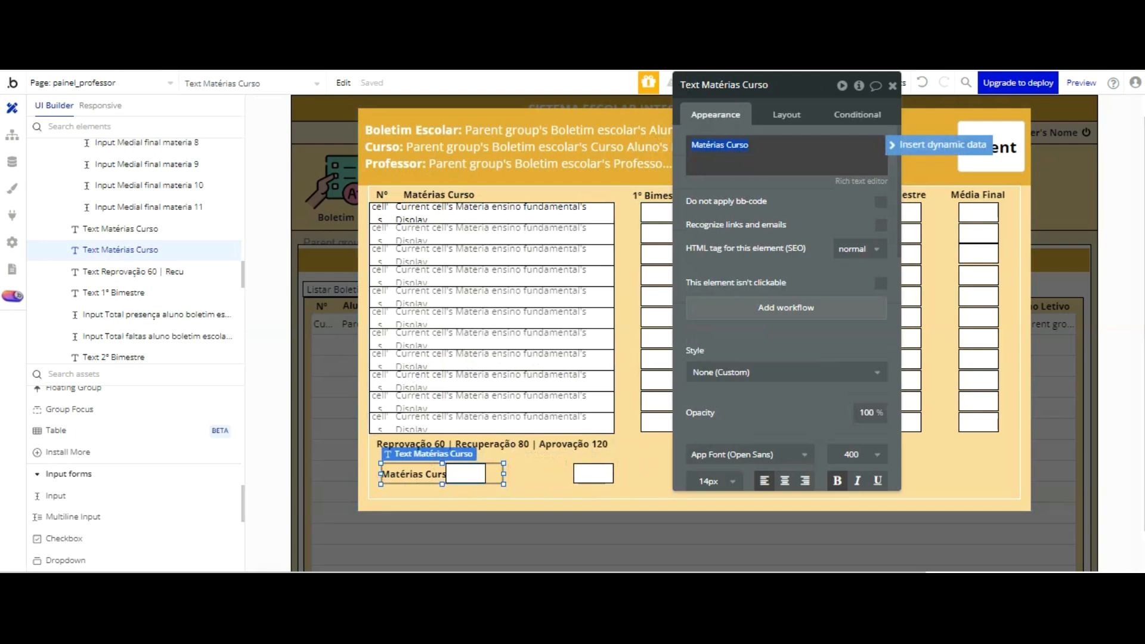
key("BackSpace")
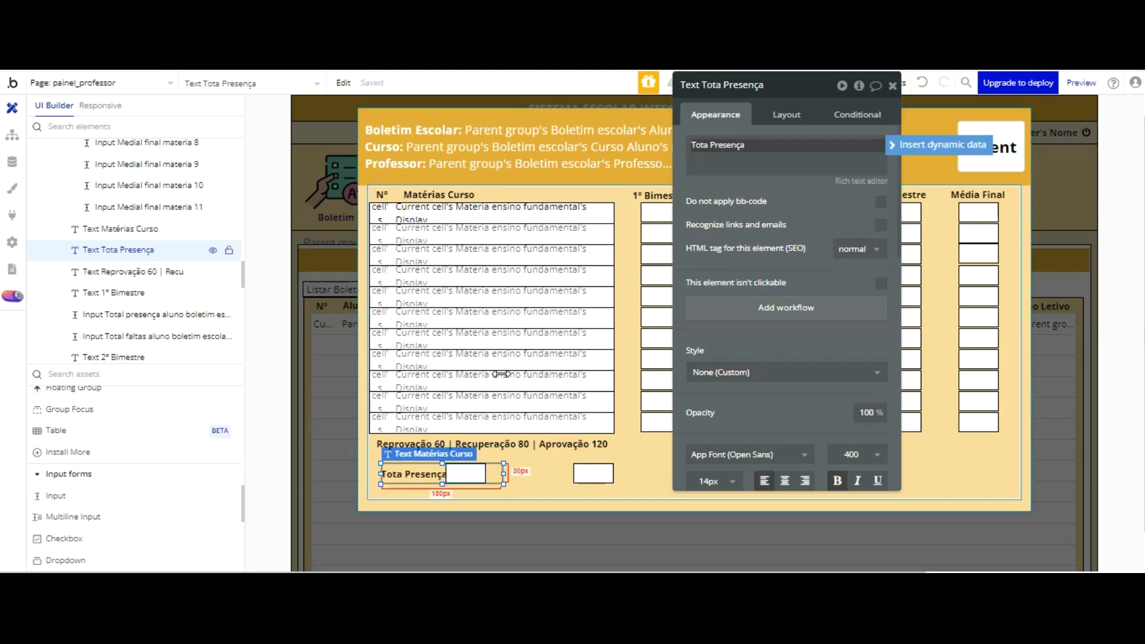
Step: Shift the Total presença input slightly right and widen the Tota Presença label so its full text fits beside it
left_click(466, 474)
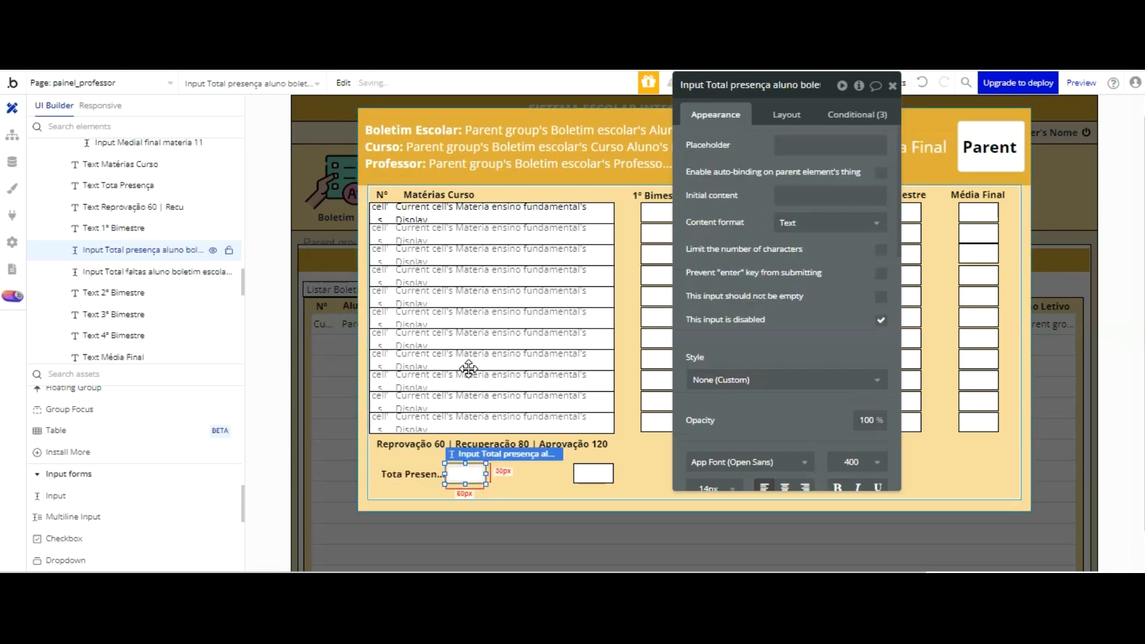
key("Right")
key("Right")
key("Right")
key("Right")
key("Right")
key("Right")
key("Right")
key("Right")
key("Right")
key("Right")
key("Right")
key("Right")
key("Right")
key("Right")
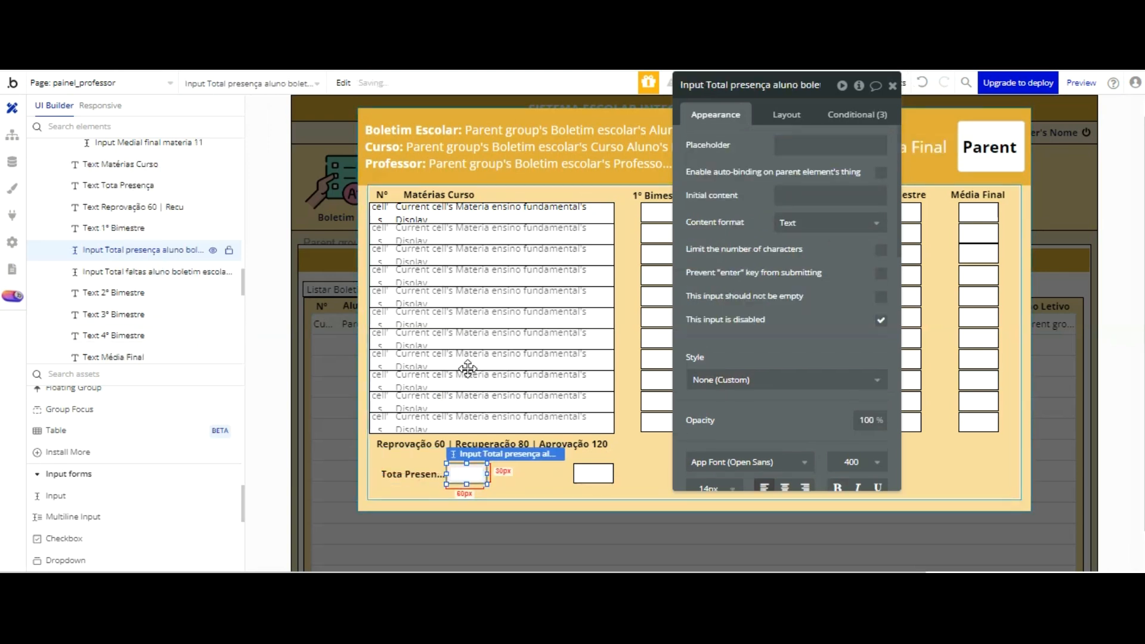
left_click(427, 474)
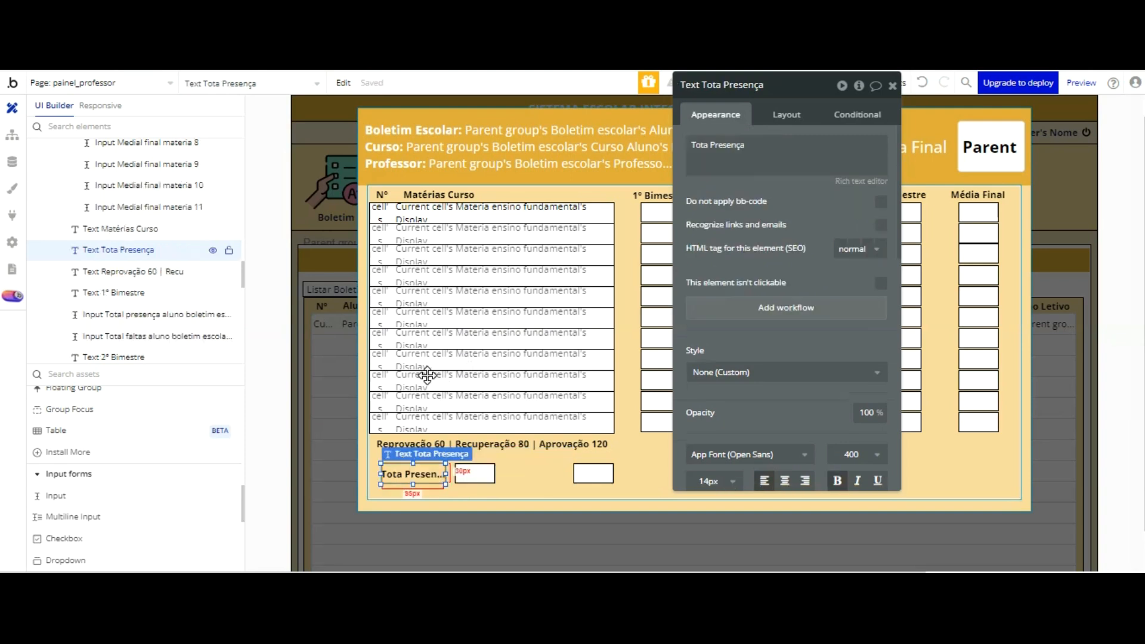
left_click(758, 148)
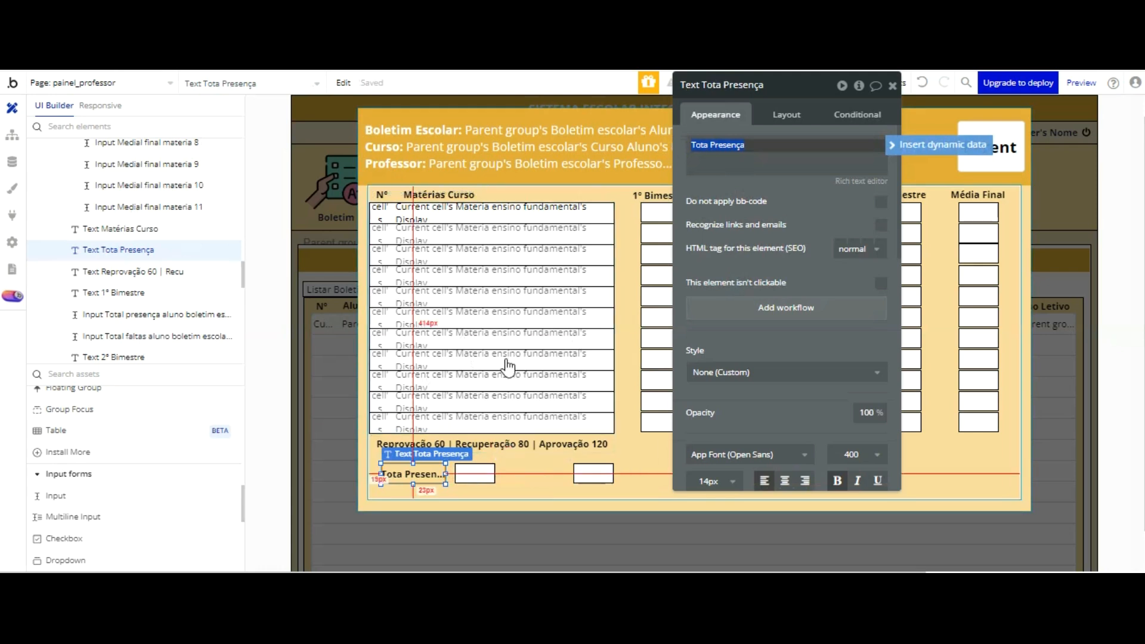
left_click_drag(446, 475, 452, 474)
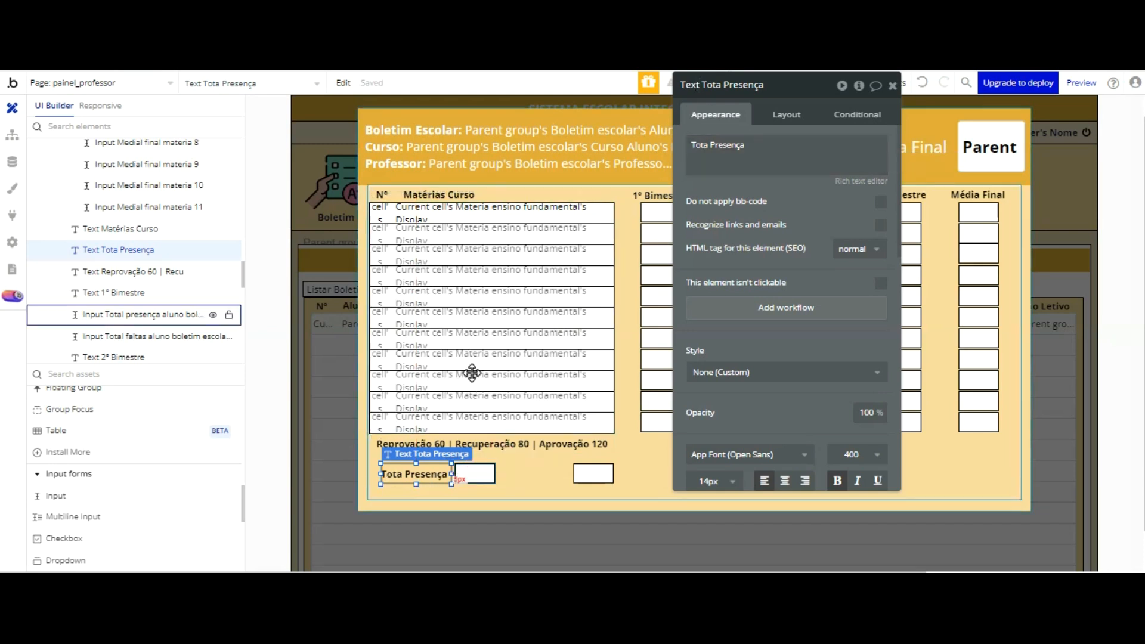
Step: Duplicate the Tota Presença label and place the copy between the two attendance inputs
key("ctrl+v")
left_click_drag(429, 381, 540, 375)
key("Right")
key("Right")
key("Right")
key("Right")
key("Right")
key("Right")
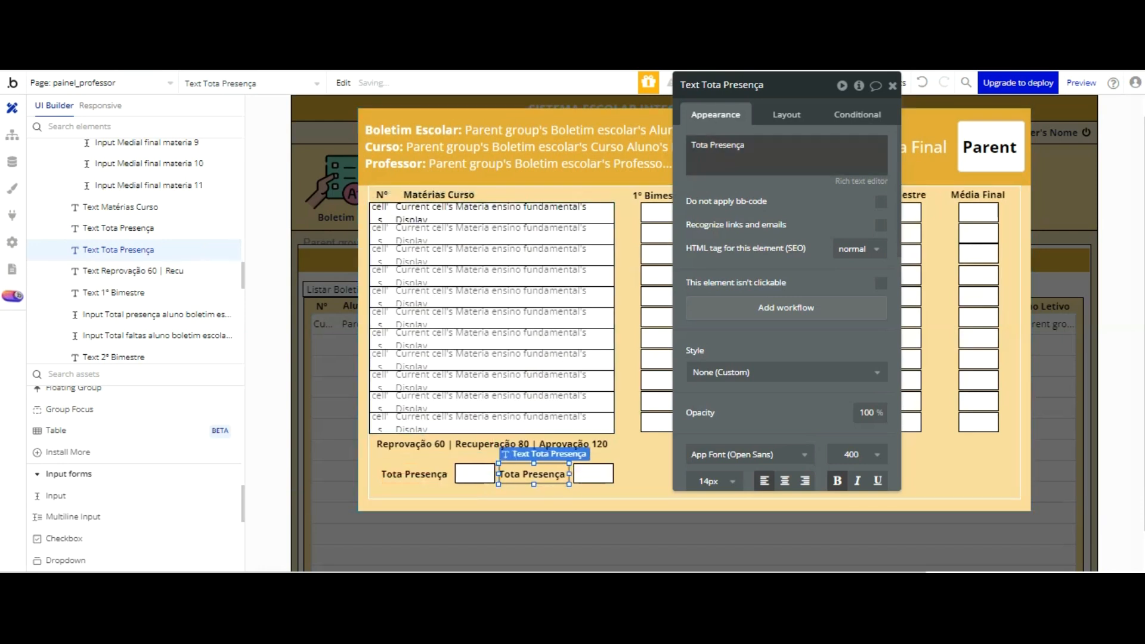
Step: Change the copied label's text to Tota Falta and fit it directly before the Total faltas input
triple_click(757, 151)
left_click(748, 149)
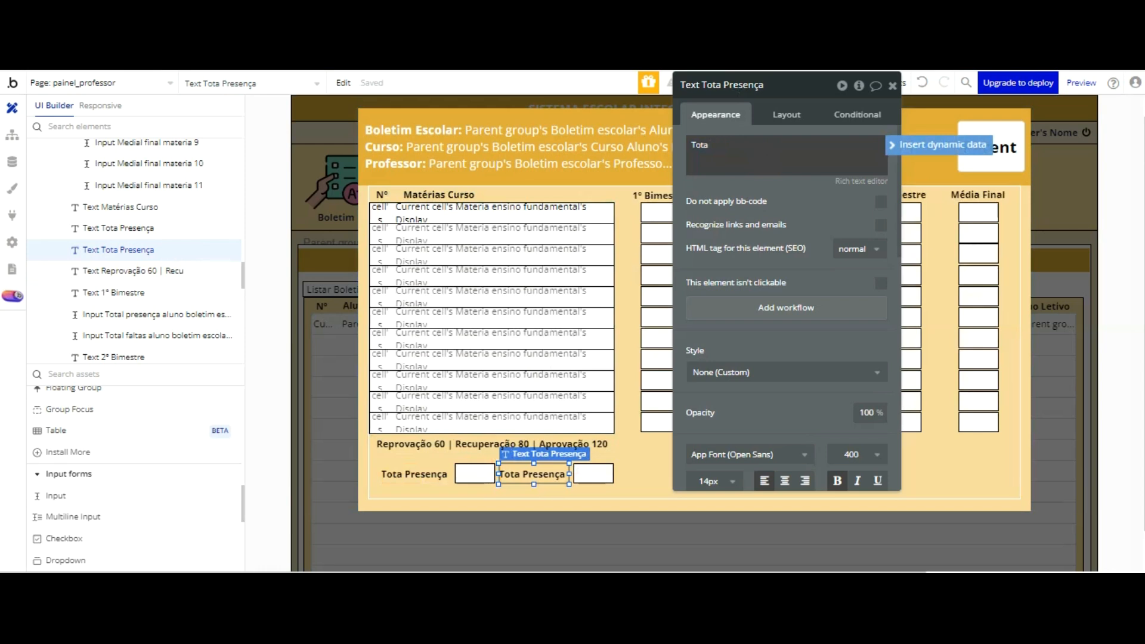
left_click_drag(806, 127, 875, 118)
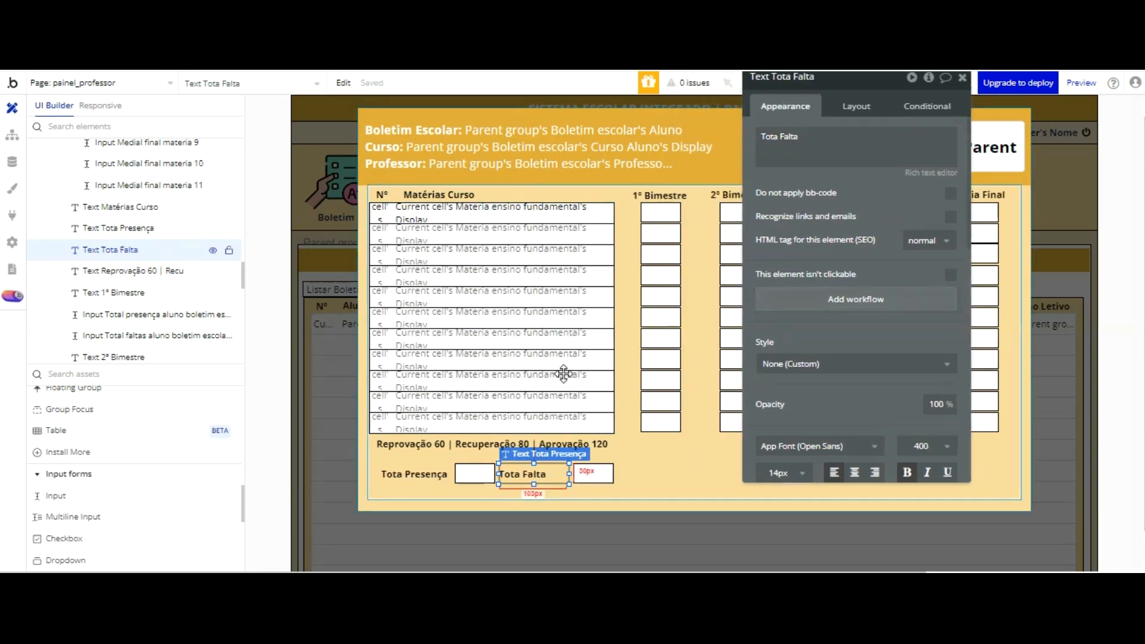
left_click_drag(567, 375, 589, 386)
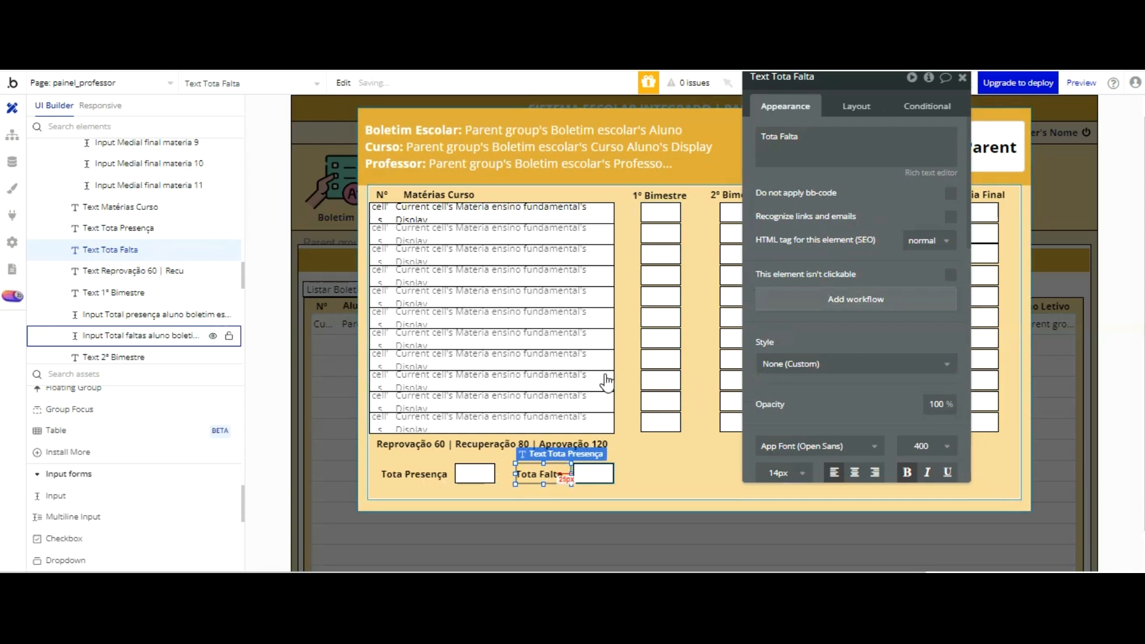
left_click(650, 360)
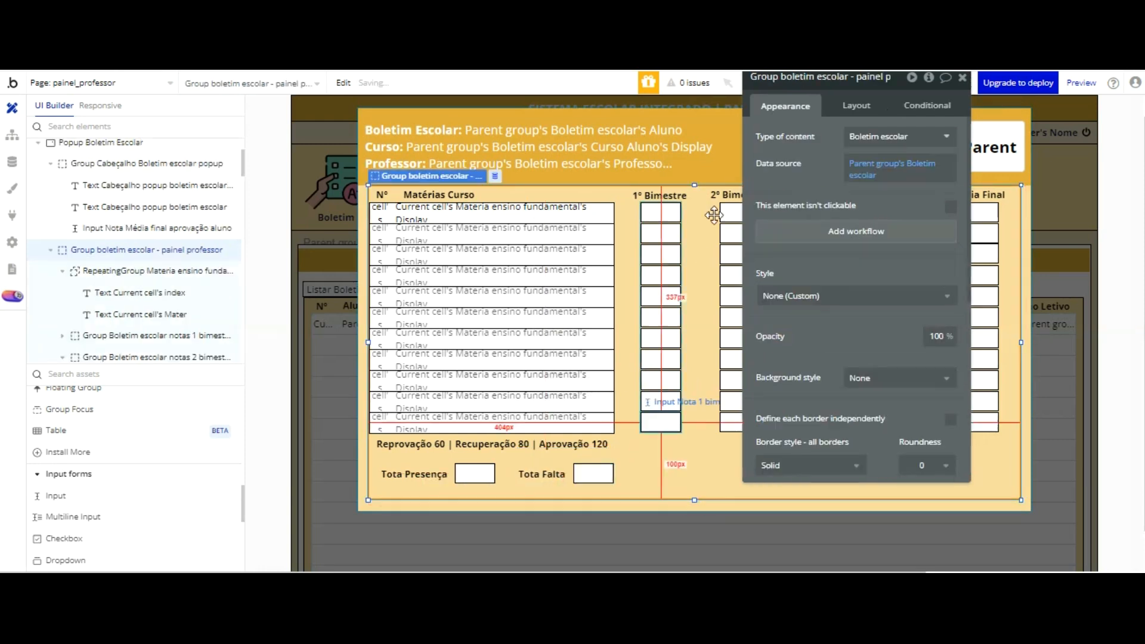
Step: Switch to the app preview, reload it, and open the listed student's report card to check the popup layout
left_click(454, 42)
left_click(410, 106)
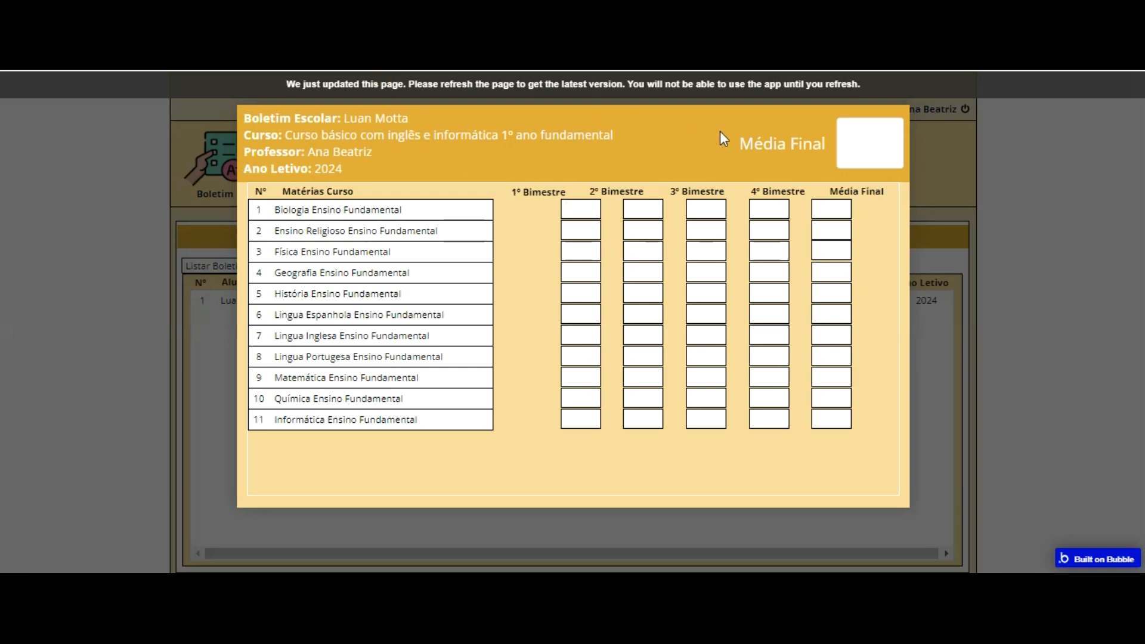
key("F5")
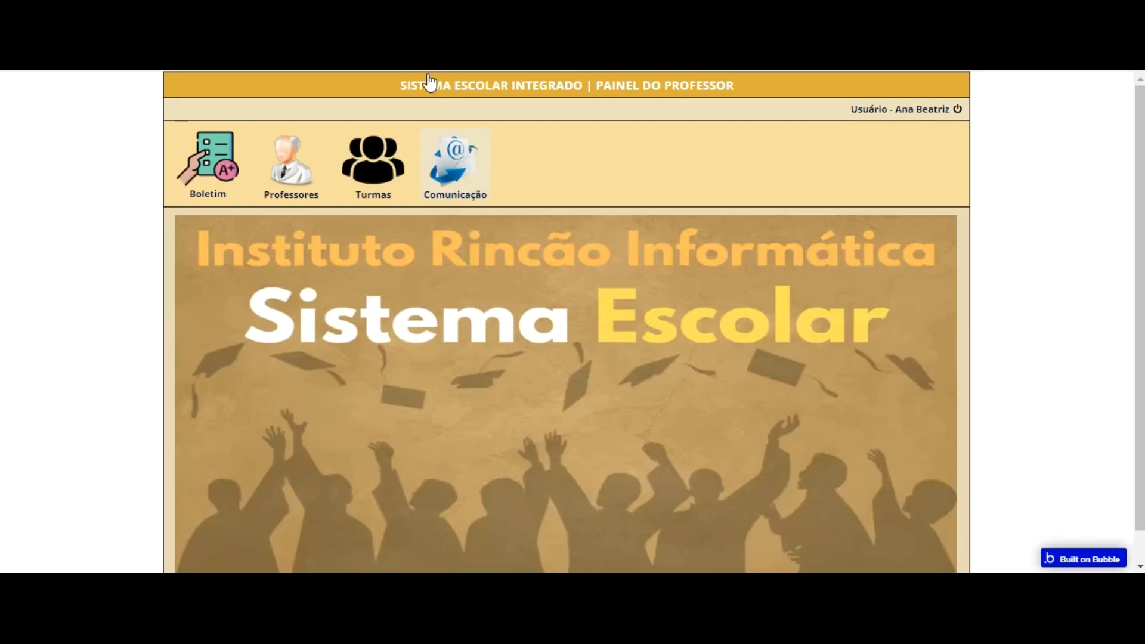
left_click(210, 163)
left_click(469, 298)
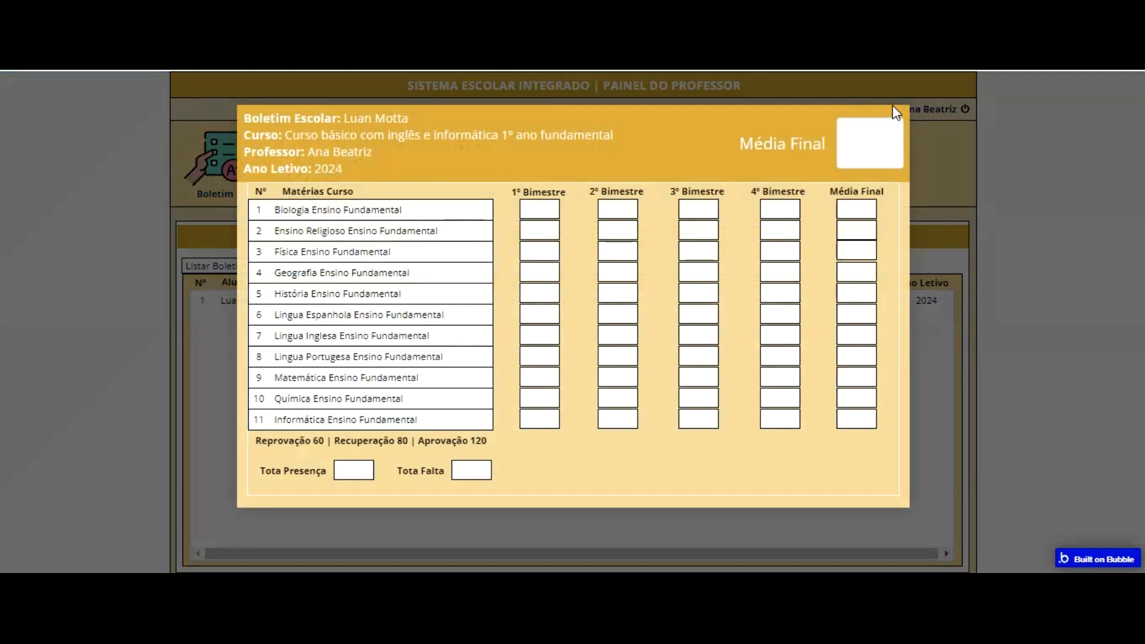
Step: Return to the Bubble editor and move Group boletim escolar - painel professor down, about 6 px above the popup's lower edge
key("ctrl+shift+Tab")
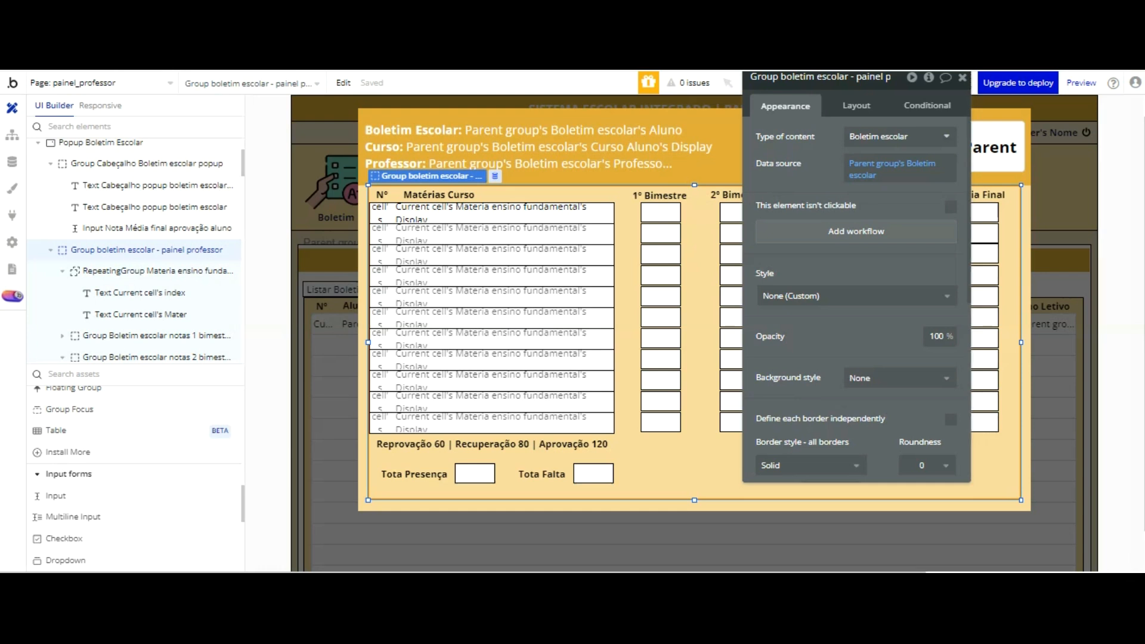
key("Down")
key("Down")
key("Down")
key("Down")
key("Down")
key("Down")
key("Down")
key("Down")
key("Down")
key("Down")
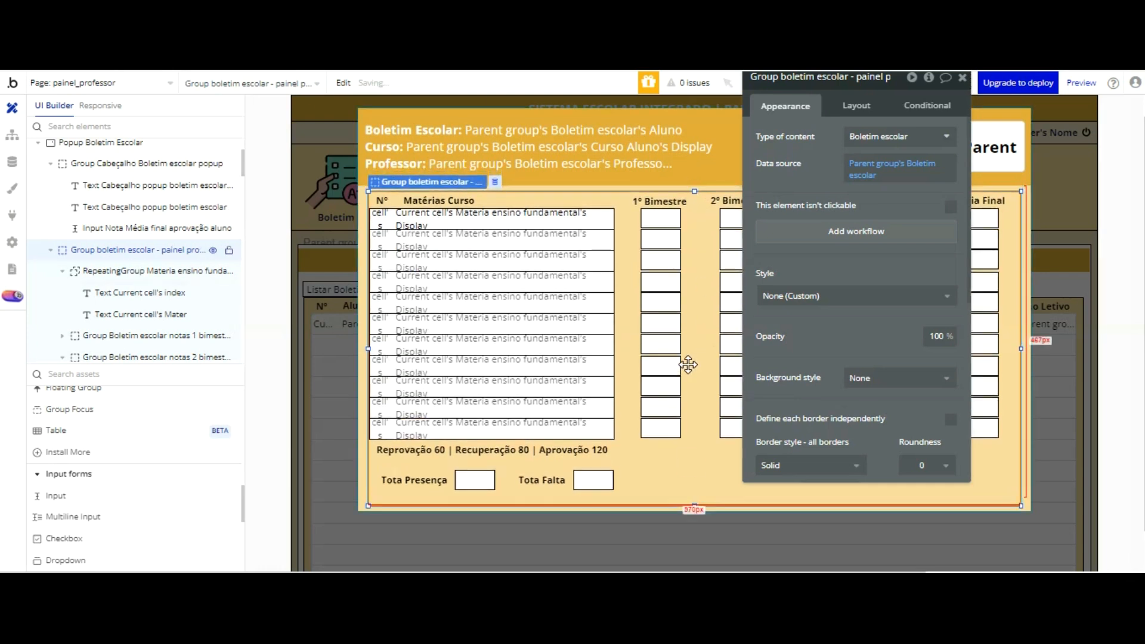
key("Down")
key("Down")
key("Down")
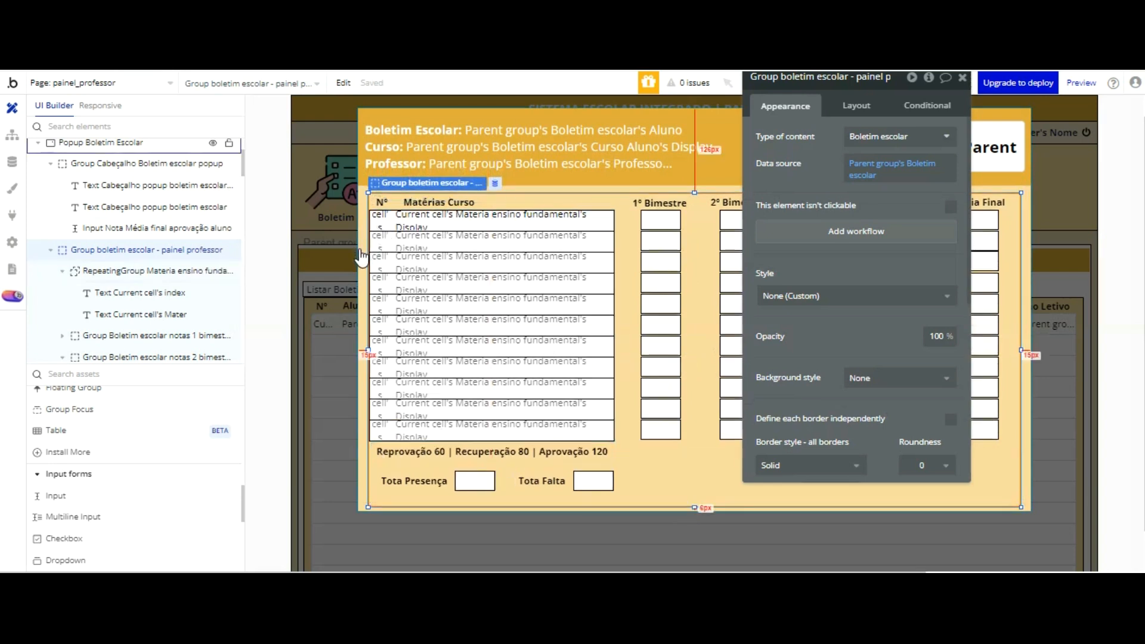
Step: Stretch Group boletim escolar - painel professor to the popup's full 1000 px width and up to the header's lower edge
left_click_drag(365, 248, 352, 249)
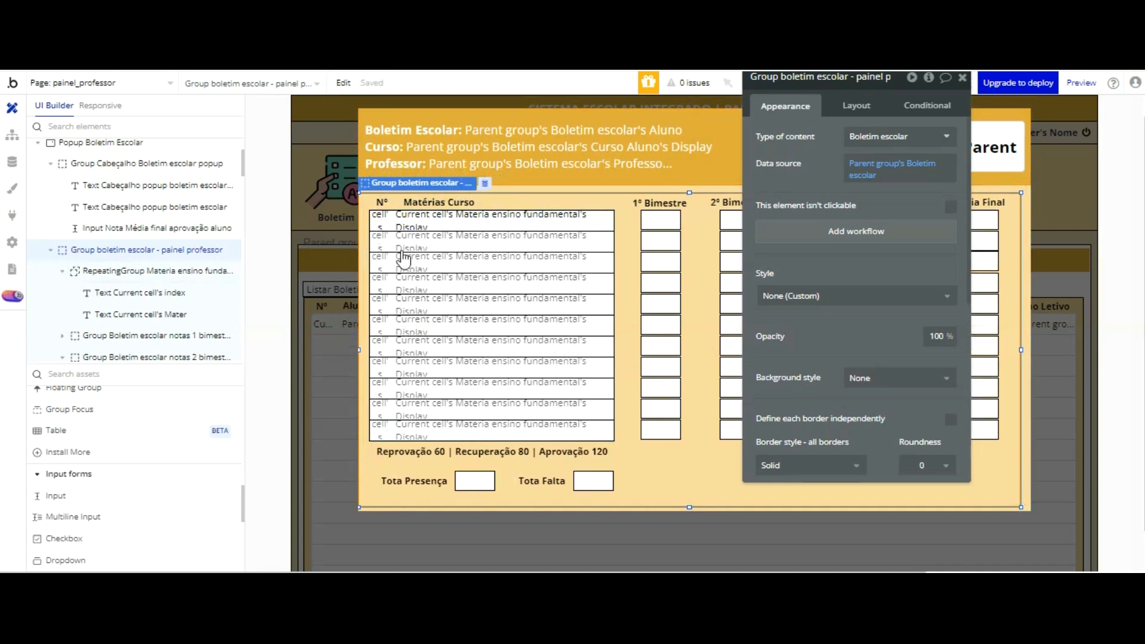
left_click_drag(1020, 251, 1040, 251)
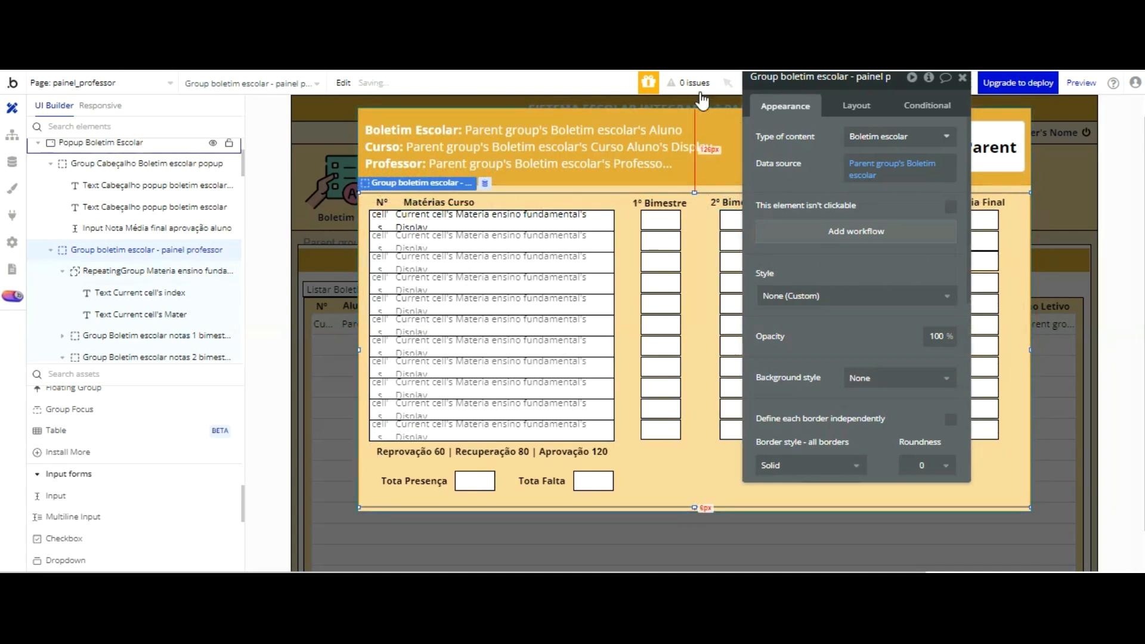
left_click_drag(694, 193, 694, 184)
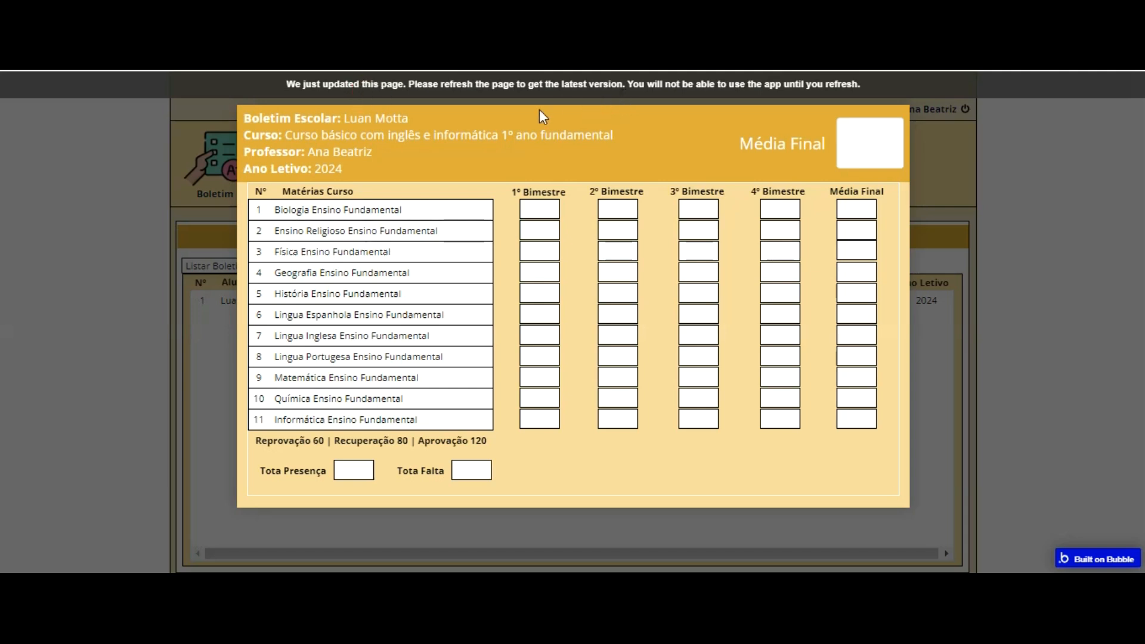
Step: Reload the app preview and reopen the student's report card to check the resized group
key("F5")
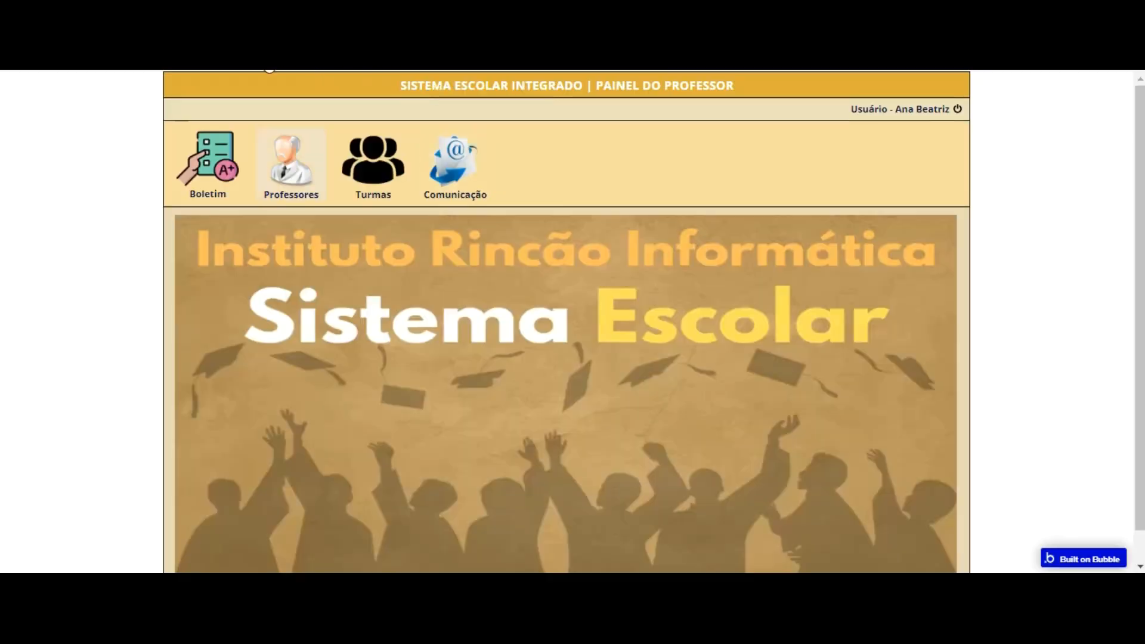
left_click(209, 158)
left_click(512, 301)
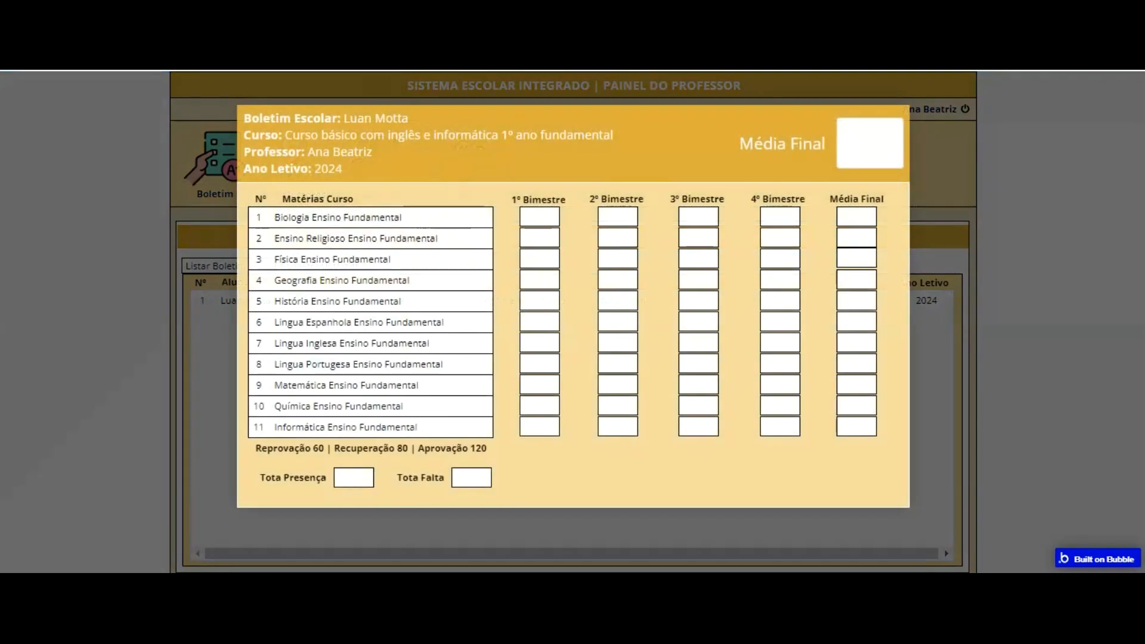
Step: Back in the Bubble editor, examine the layout of the report card group and header elements, plus the header group's appearance settings
left_click(585, 54)
left_click(703, 289)
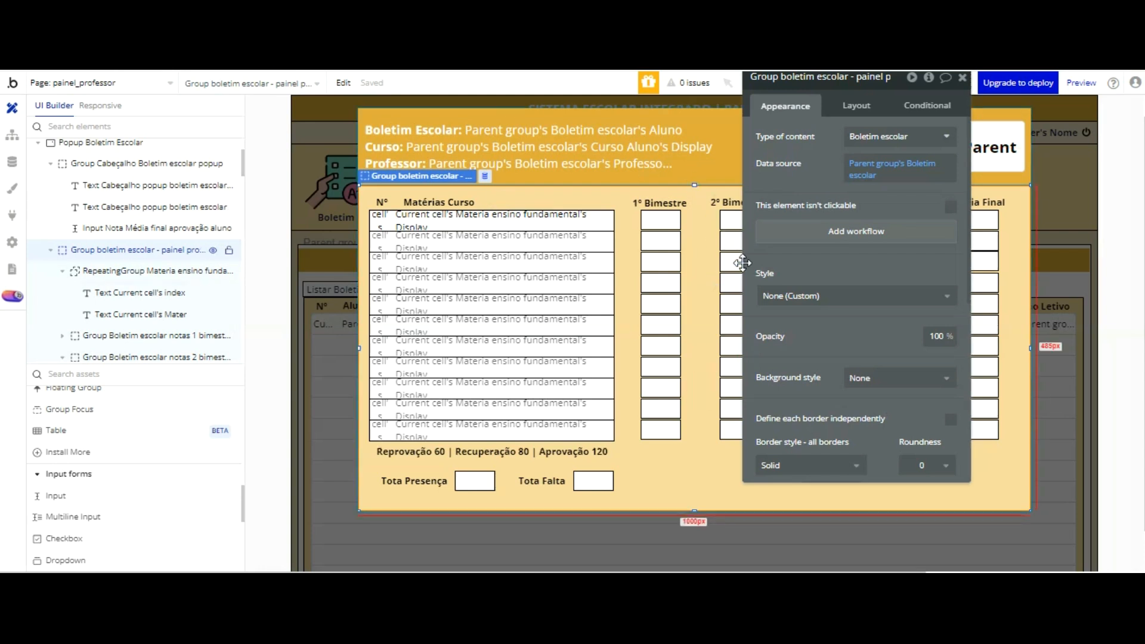
left_click(856, 105)
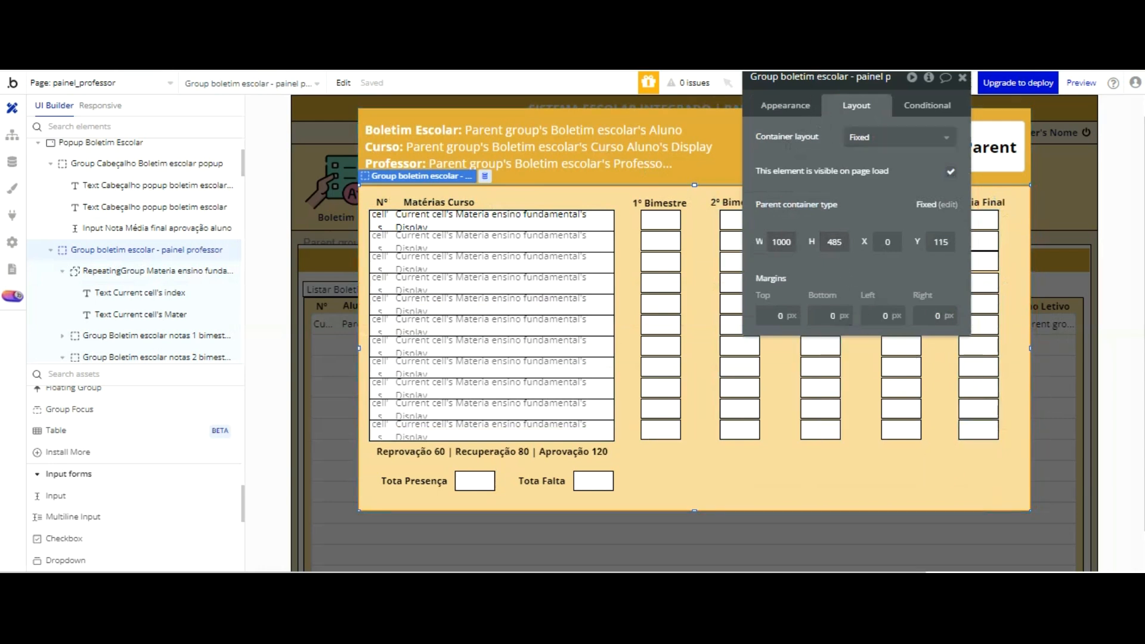
left_click(962, 78)
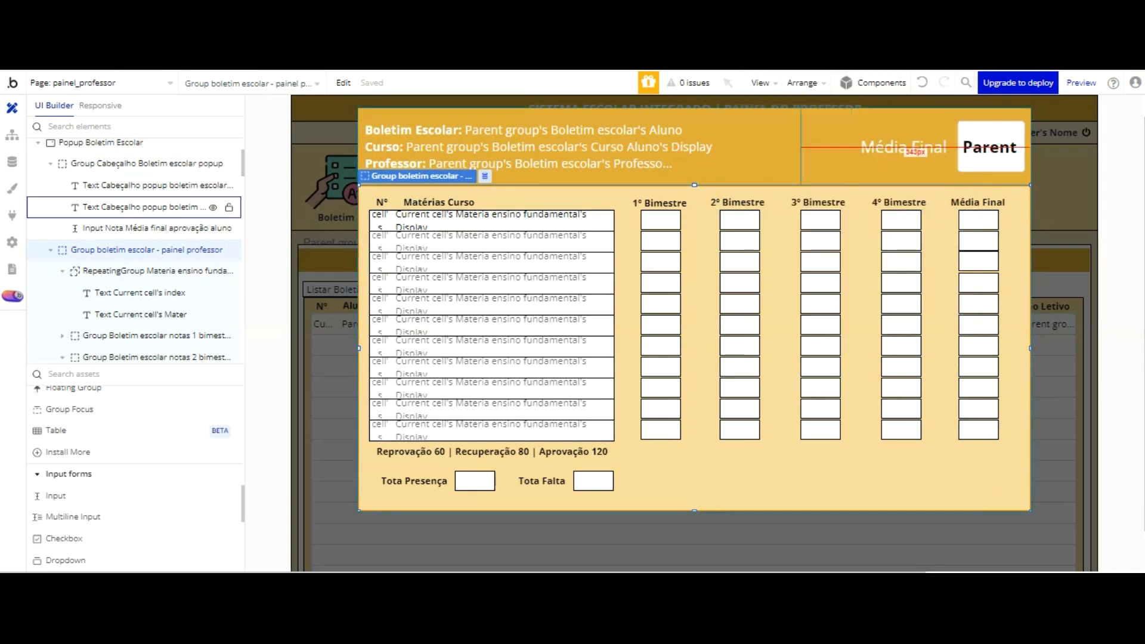
double_click(783, 141)
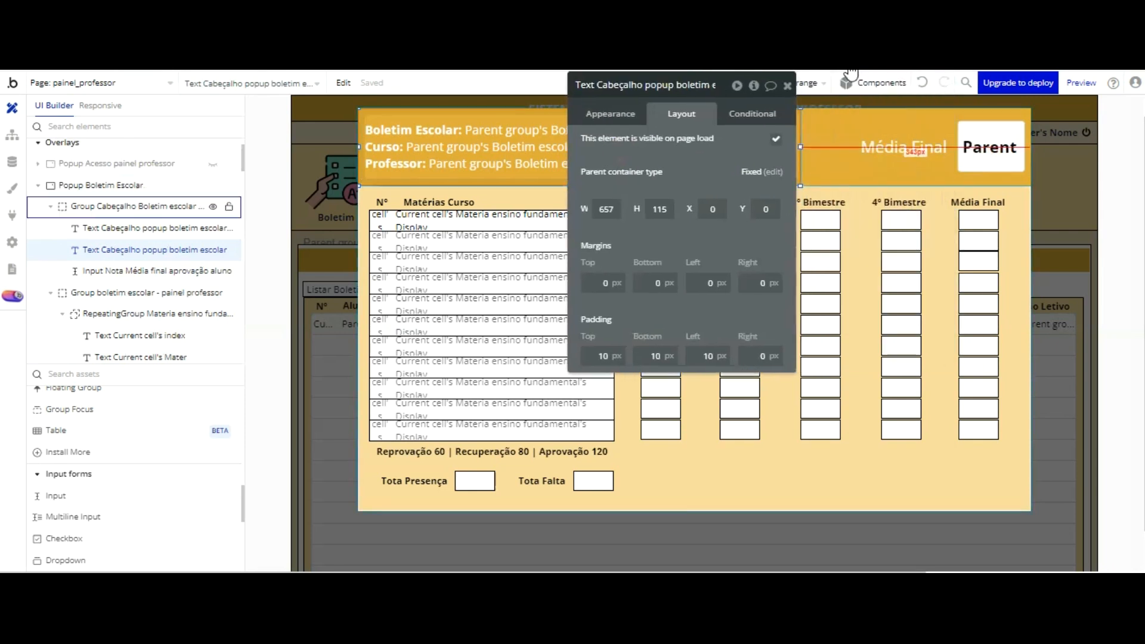
left_click(825, 158)
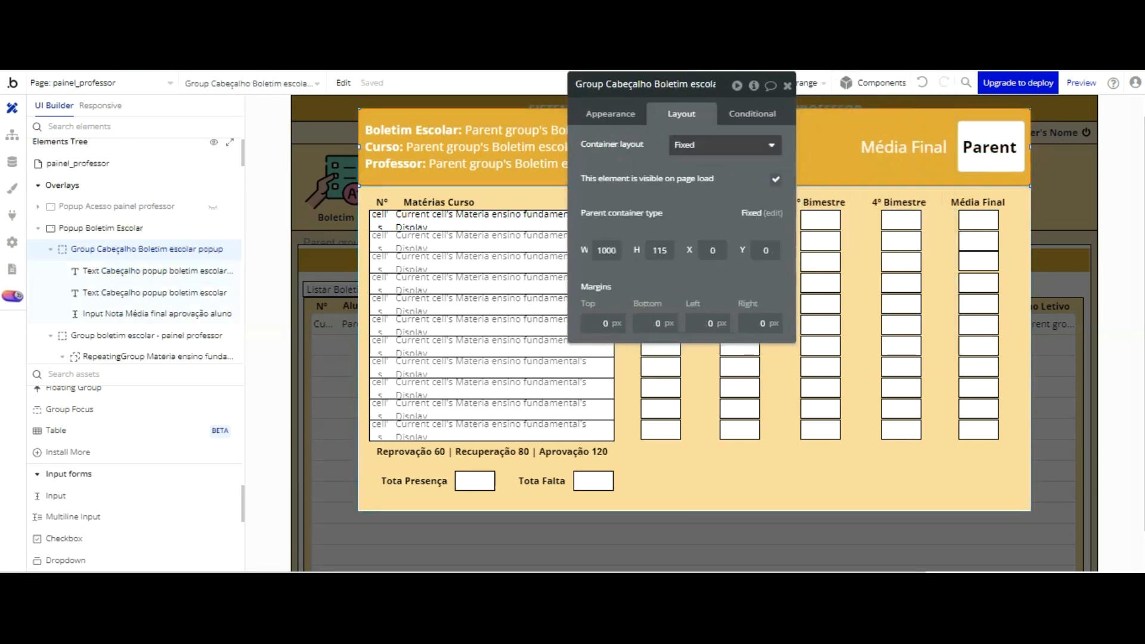
left_click(611, 113)
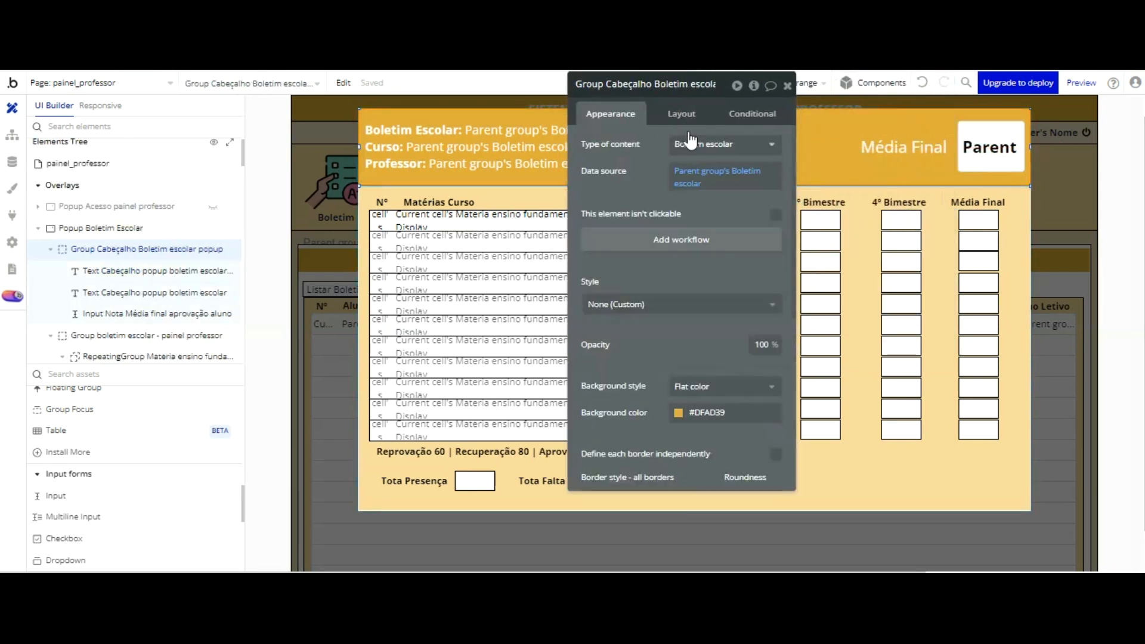
scroll(689, 155, "down", 3)
scroll(687, 171, "down", 3)
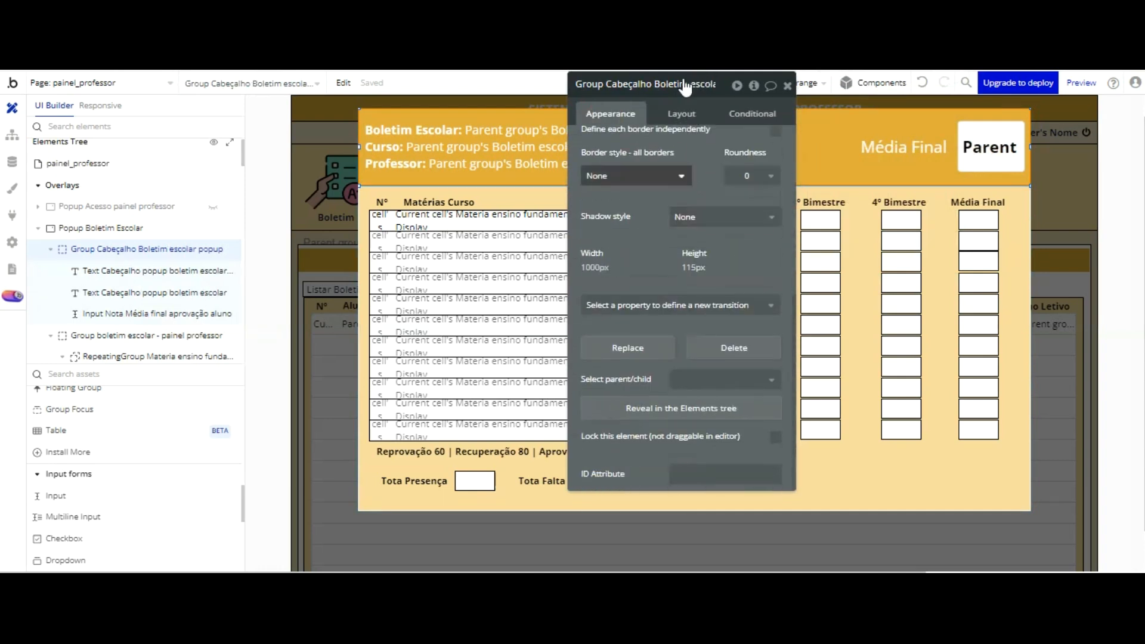
Step: Define the header group's borders independently and give it a solid top border 1 px wide in Surface (#FFFFFF)
left_click(680, 177)
left_click(636, 237)
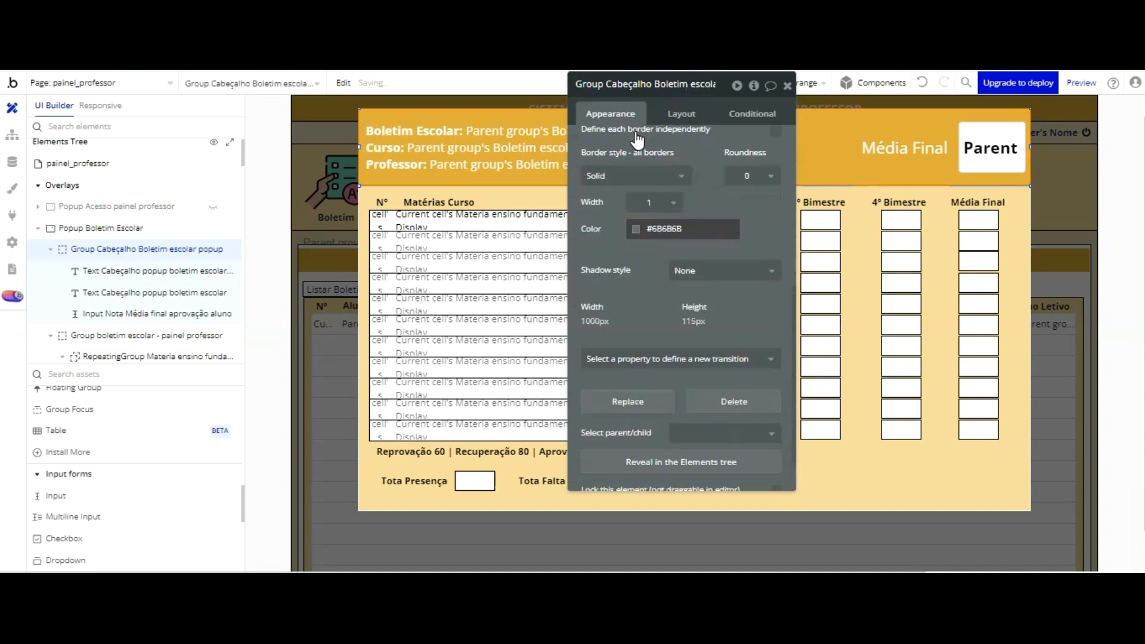
scroll(692, 146, "up", 2)
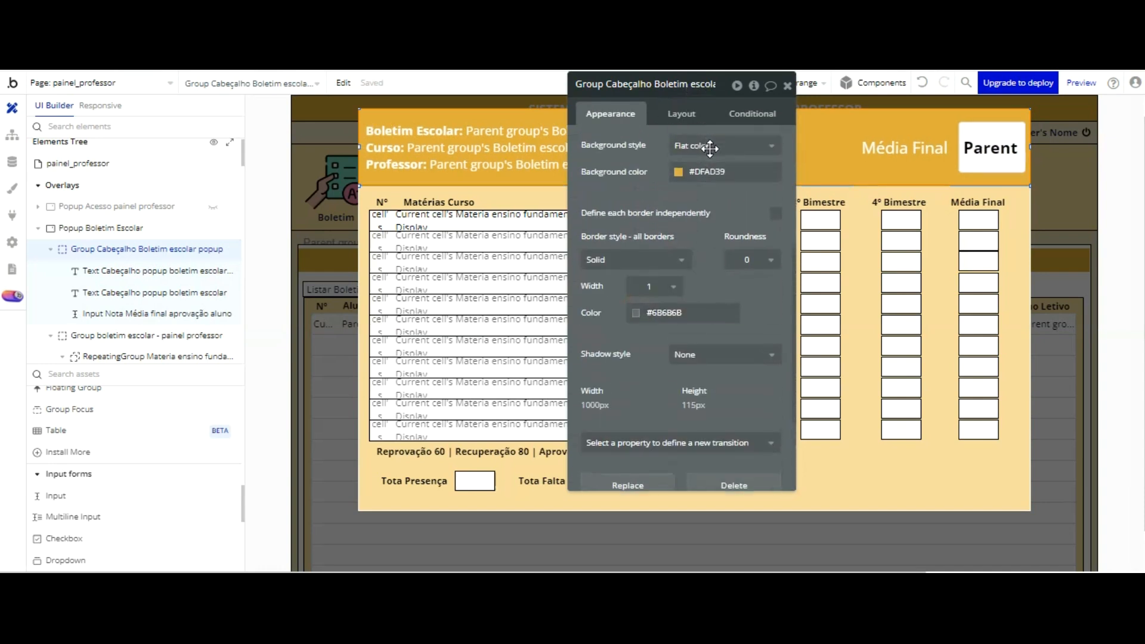
left_click(776, 213)
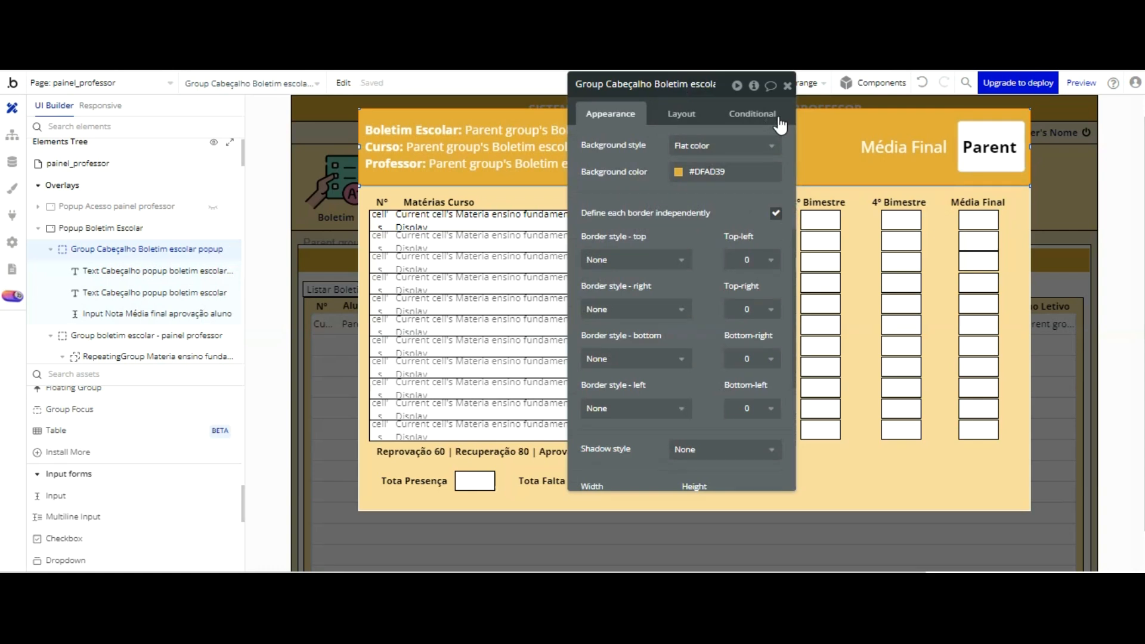
left_click(676, 257)
left_click(710, 210)
left_click(675, 256)
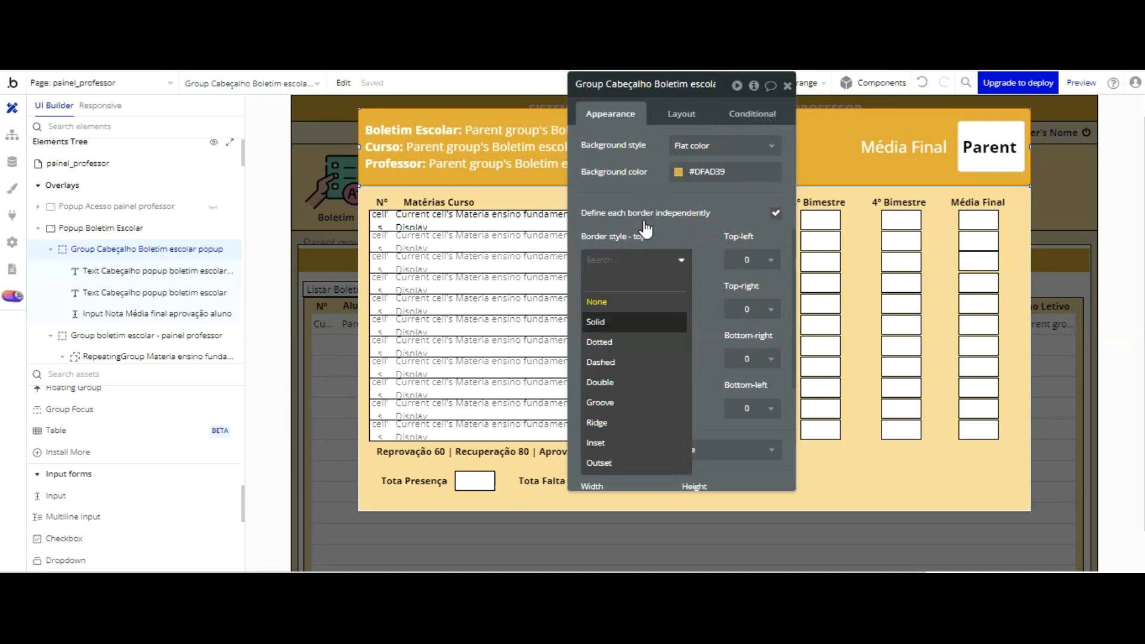
left_click(651, 301)
left_click(683, 313)
left_click(686, 493)
left_click(704, 194)
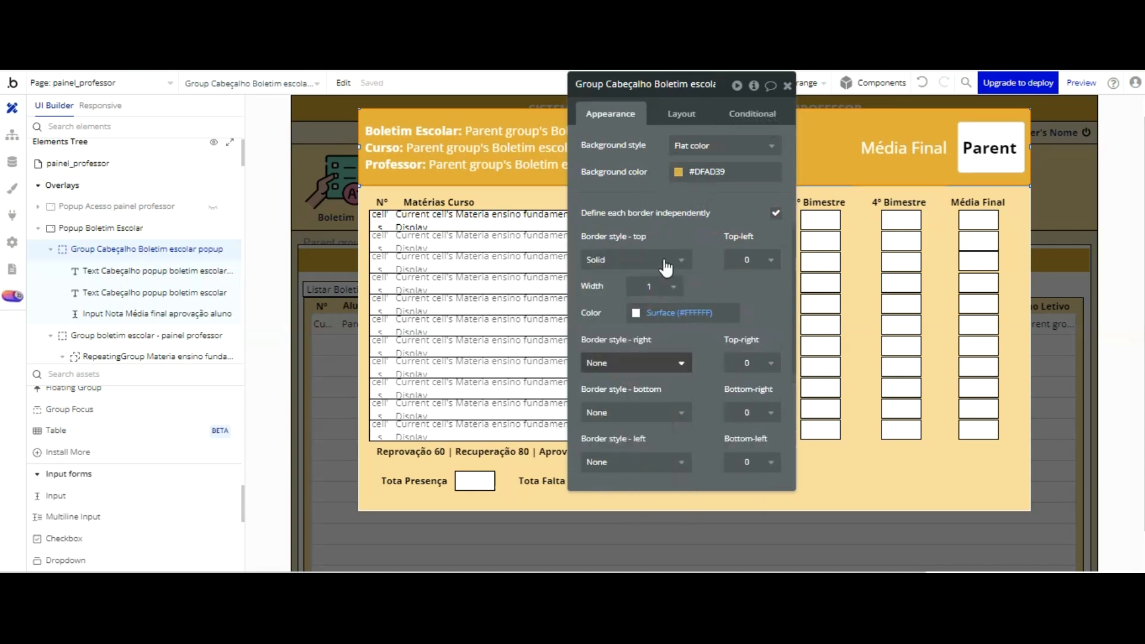
Step: Give Group Cabeçalho Boletim escolar popup a solid right border in Surface (#FFFFFF)
left_click(664, 360)
left_click(619, 425)
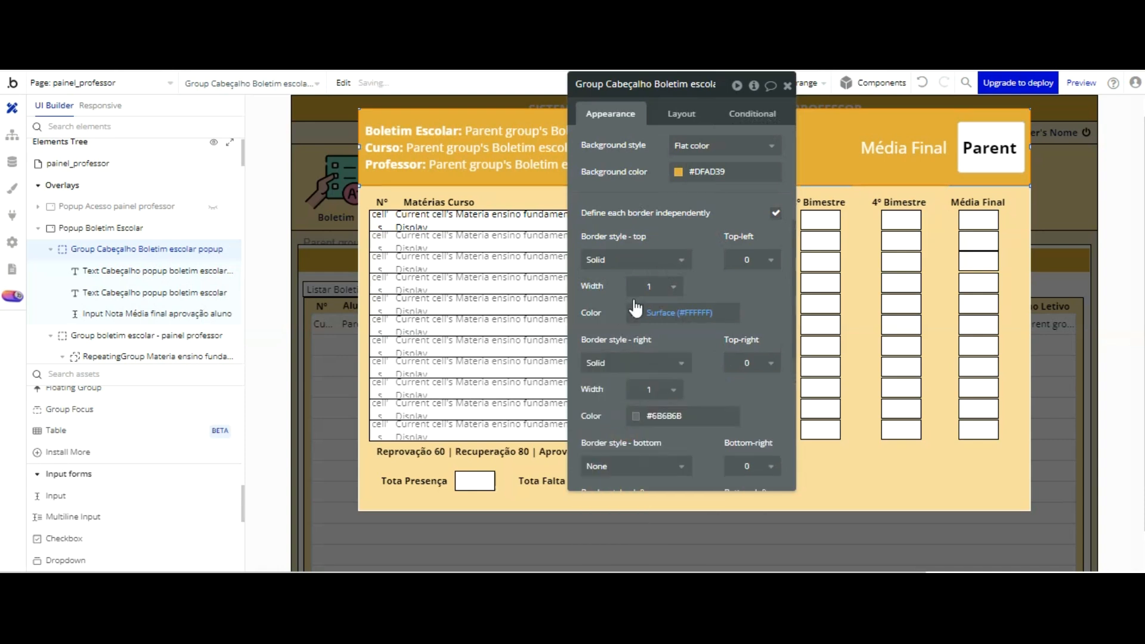
left_click(650, 418)
left_click(702, 542)
left_click_drag(717, 376, 723, 270)
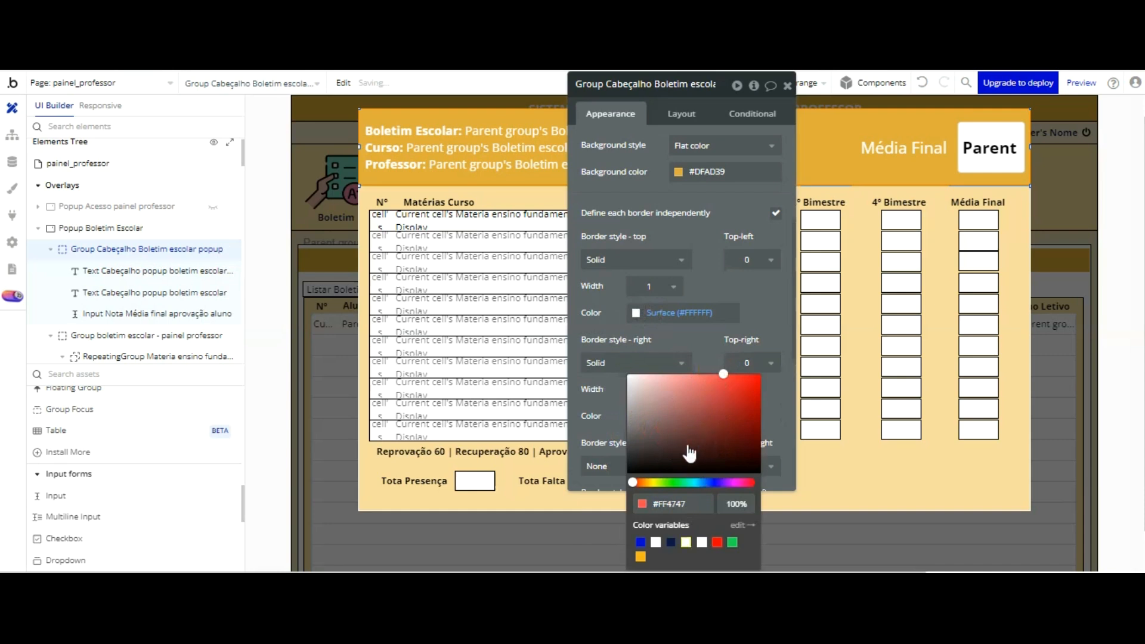
left_click(698, 231)
Step: Give Group Cabeçalho Boletim escolar popup a solid left border in Surface (#FFFFFF)
left_click_drag(672, 340, 668, 138)
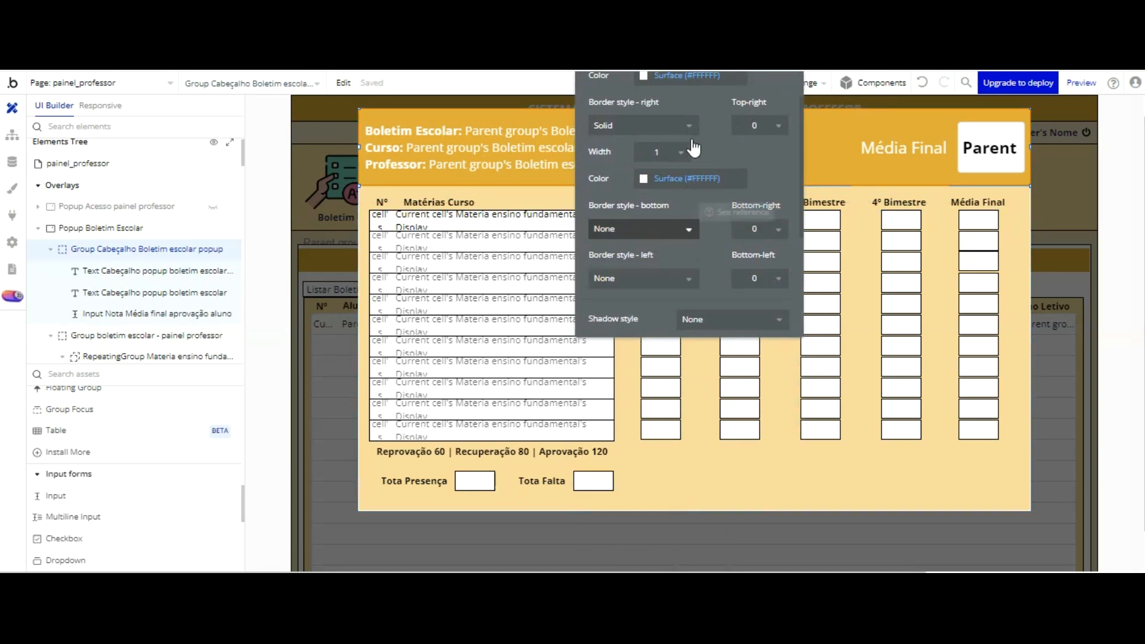
left_click(680, 278)
left_click(647, 338)
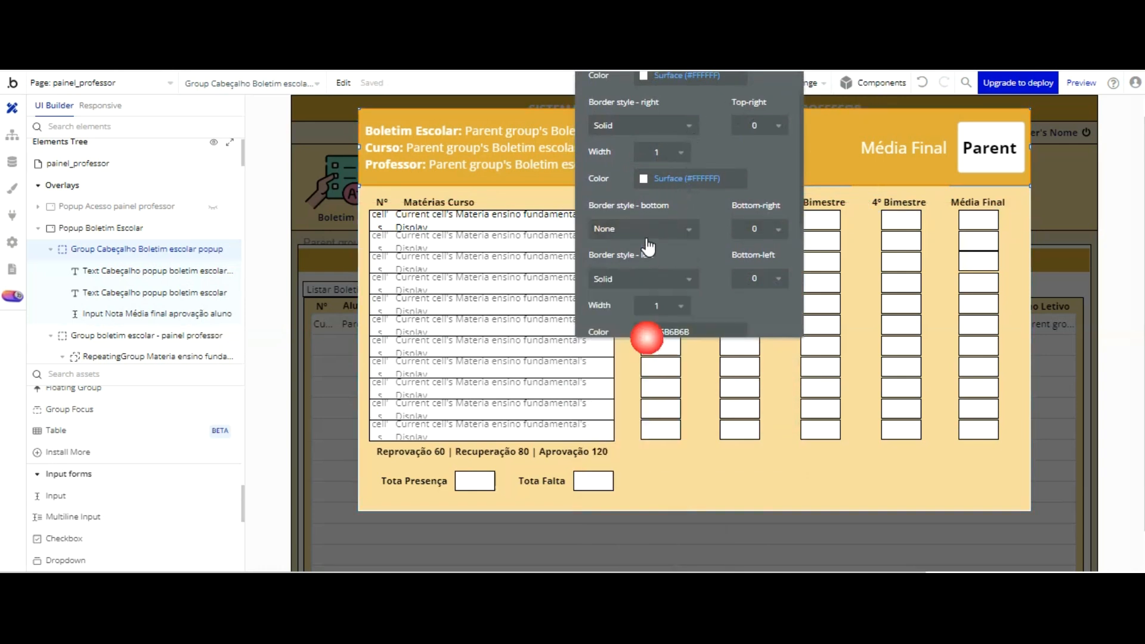
left_click(647, 332)
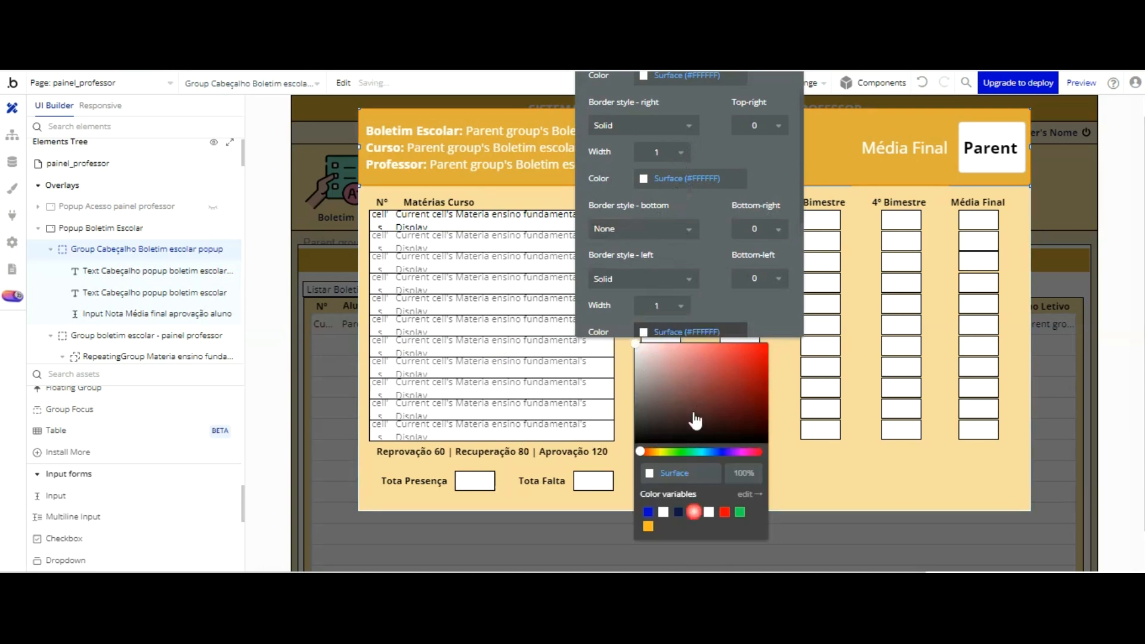
left_click(818, 468)
Step: Reload the app preview and reopen the student's report card to check the header borders, then close it
key("ctrl+Tab")
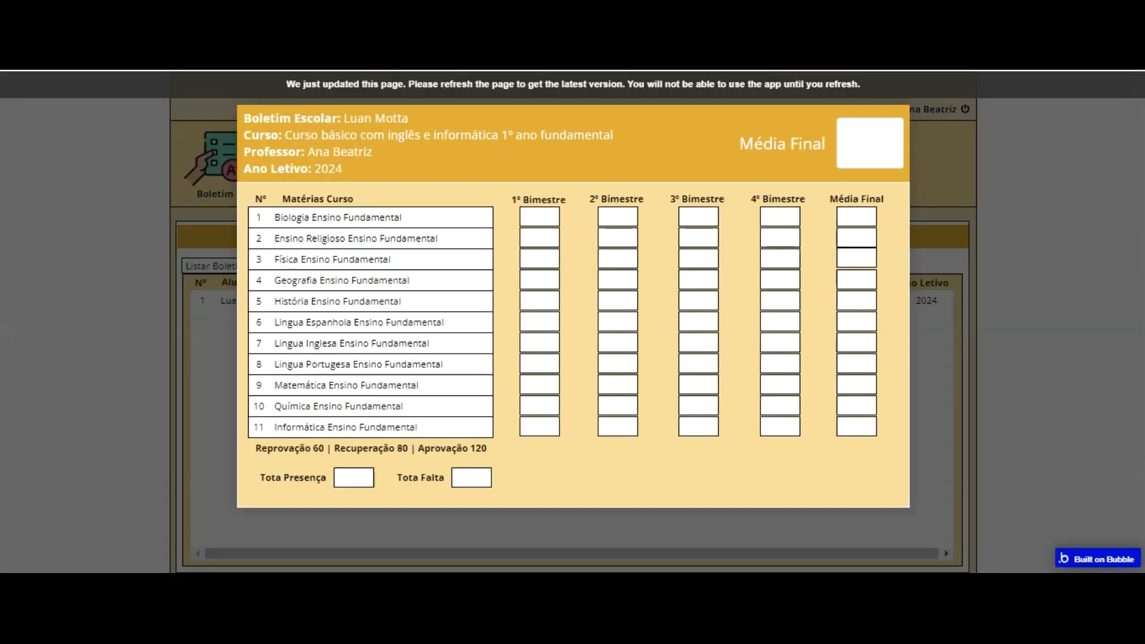
key("F5")
left_click(224, 150)
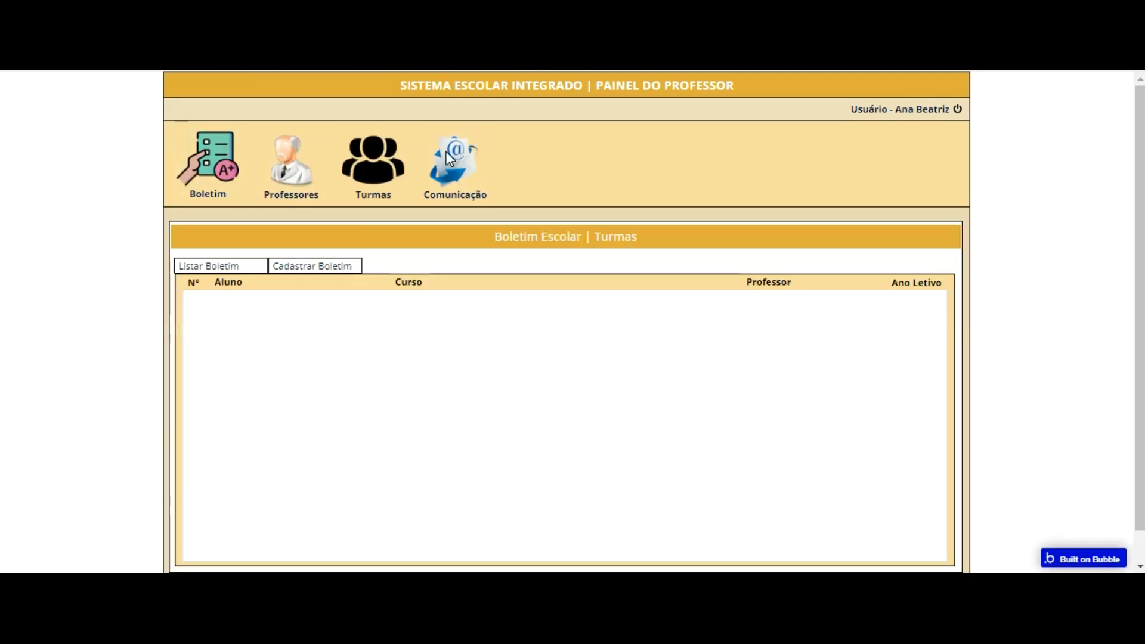
left_click(503, 300)
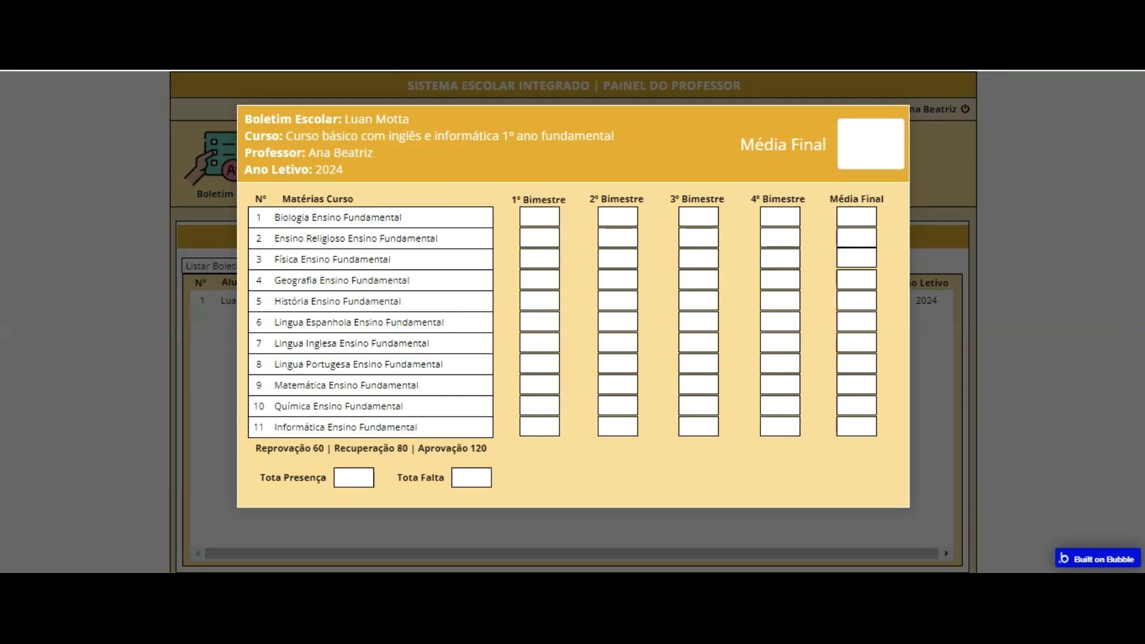
left_click(900, 442)
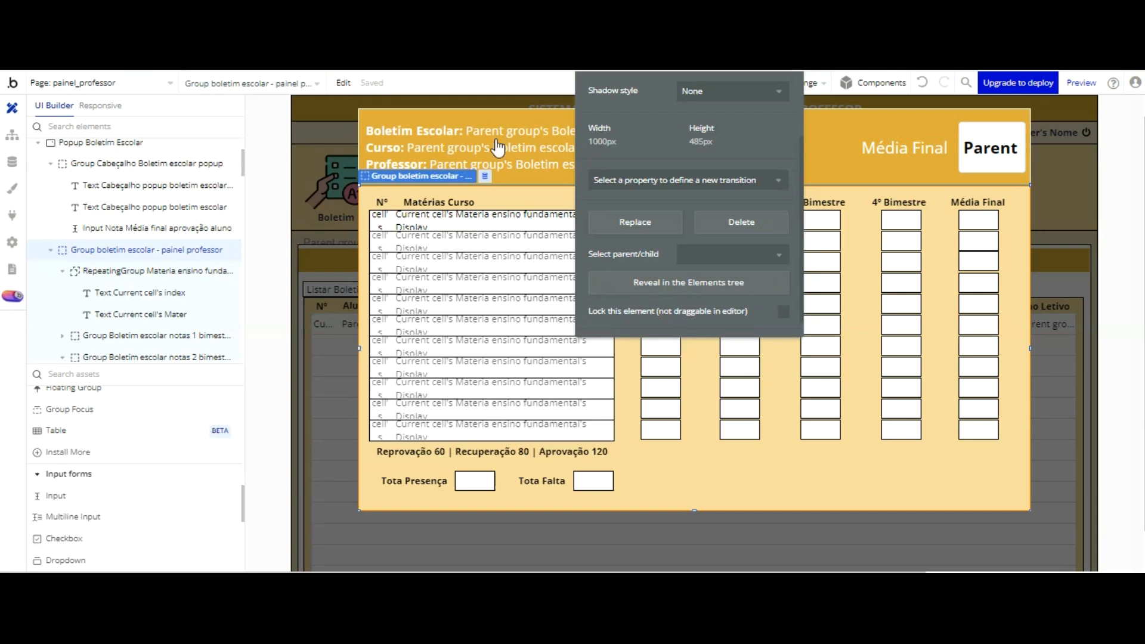
Step: Back in the Bubble editor, hide the popup and narrow the row group in the report card list to 1134 px
left_click(327, 383)
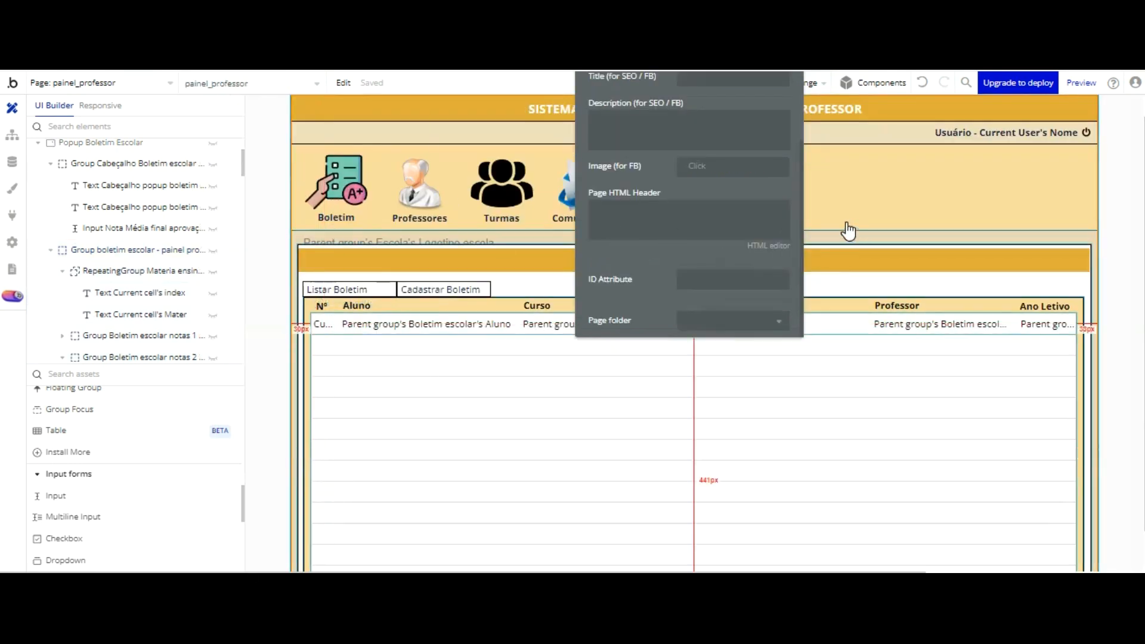
left_click(847, 324)
left_click_drag(1075, 225, 1072, 224)
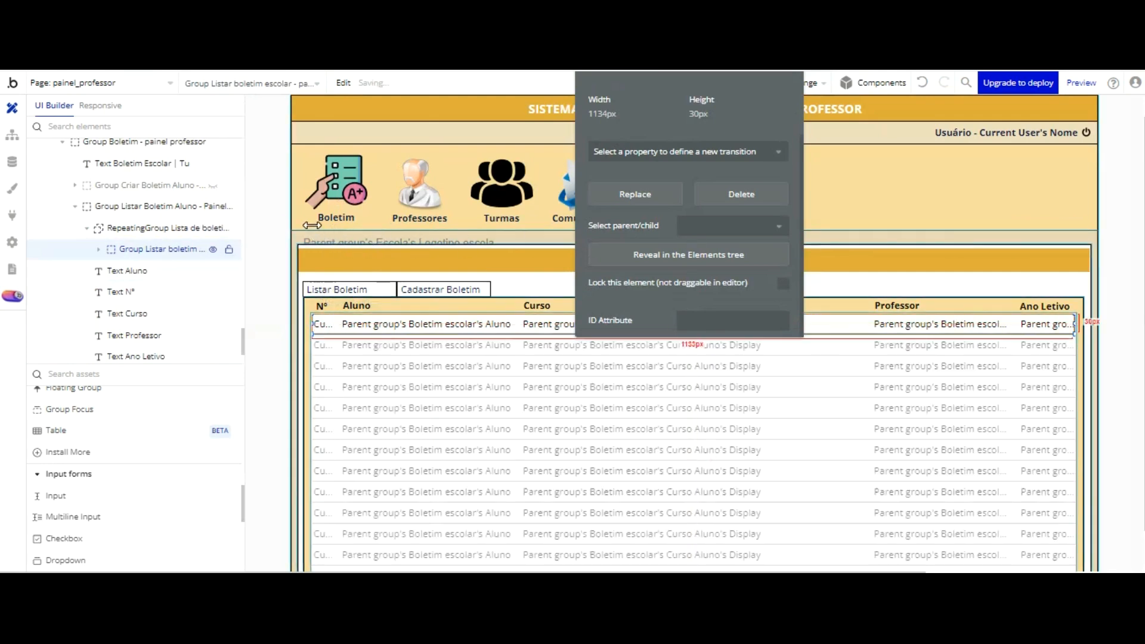
Step: Refresh the app preview and reopen the Boletim section to check the report card list's width
key("ctrl+Tab")
left_click(369, 87)
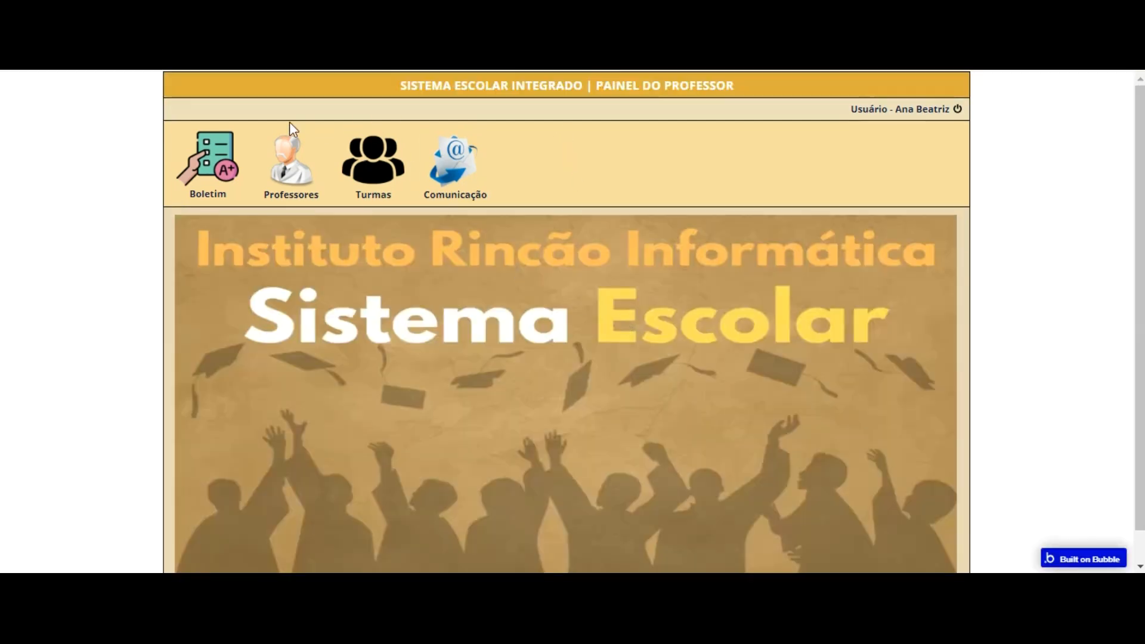
left_click(207, 161)
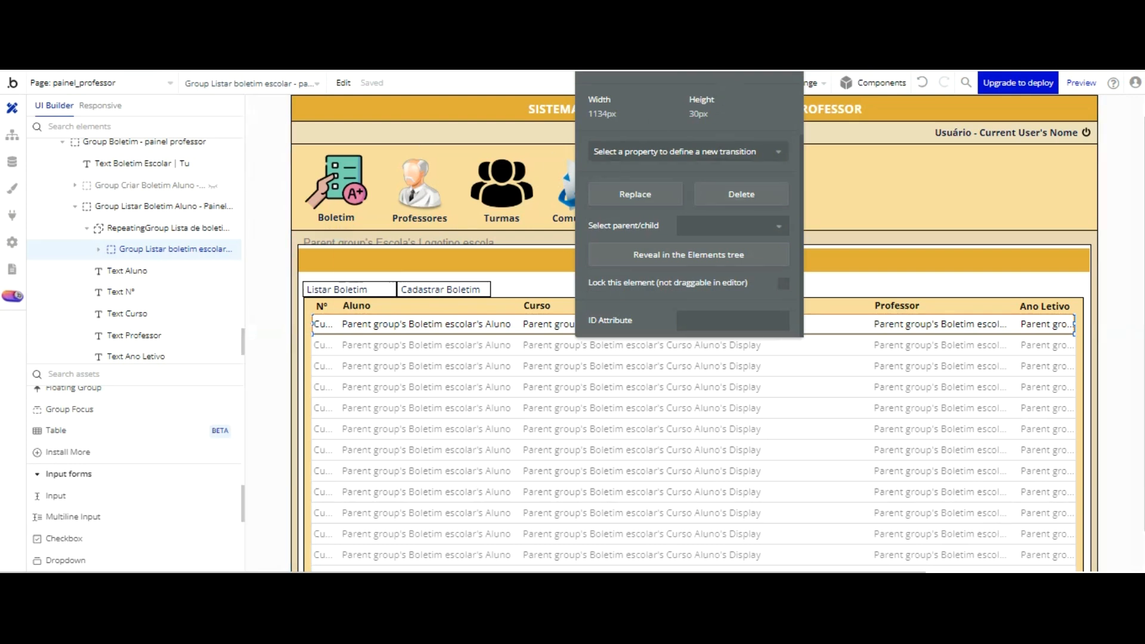
Step: In the Bubble editor, show Popup Boletim Escolar on the canvas, examine its body group, and hide it again
scroll(714, 156, "up", 3)
scroll(714, 156, "up", 2)
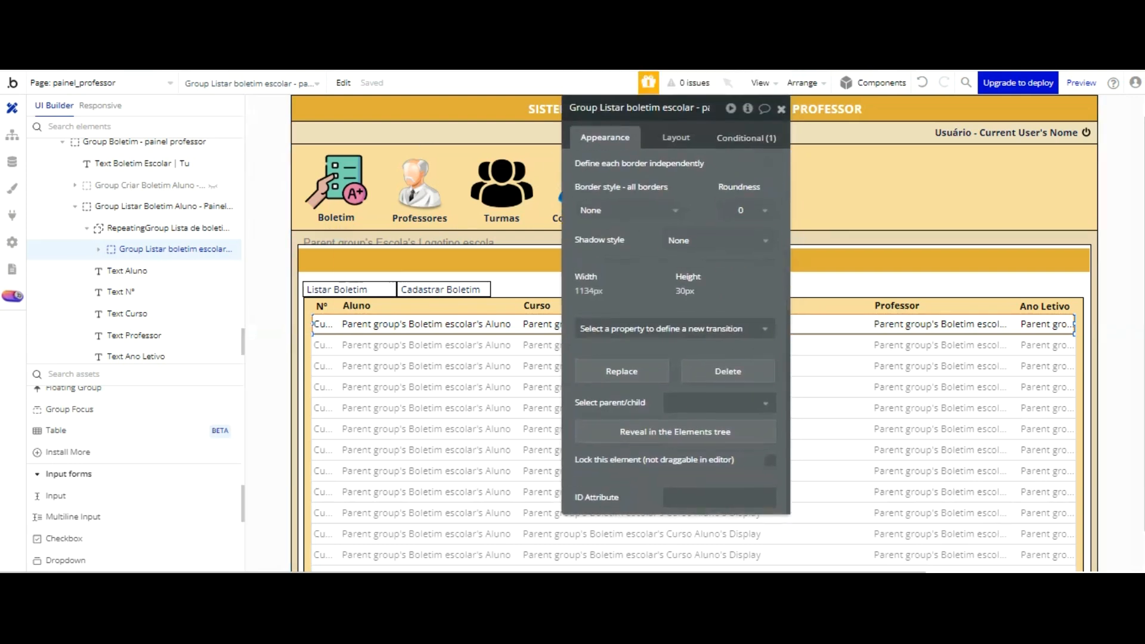
left_click(781, 108)
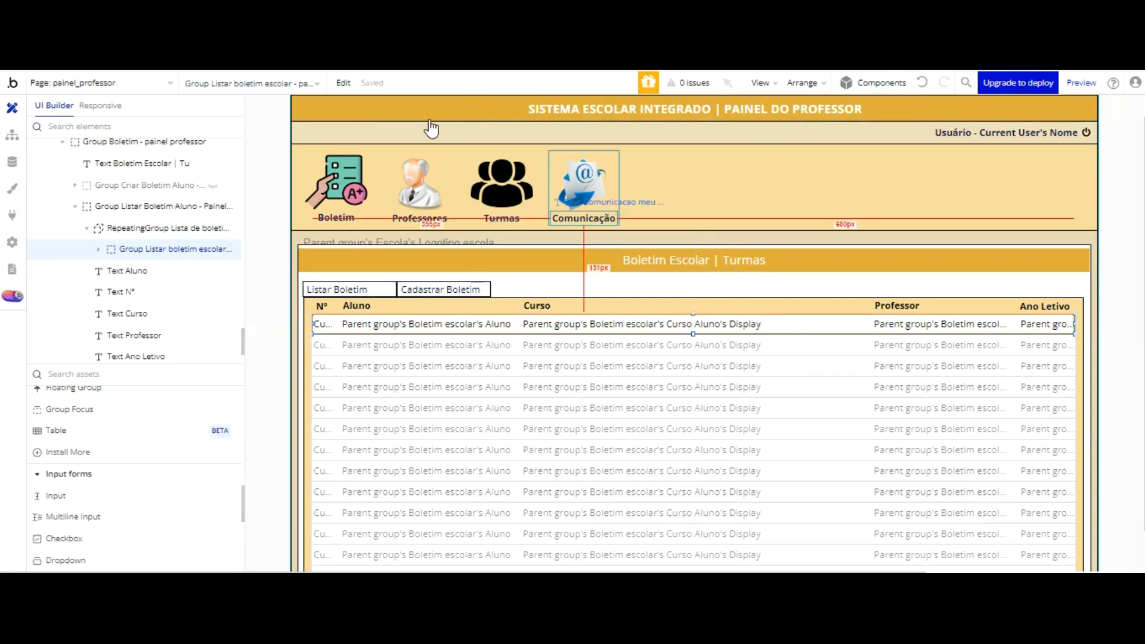
scroll(177, 135, "up", 1)
scroll(173, 140, "up", 10)
scroll(168, 149, "up", 15)
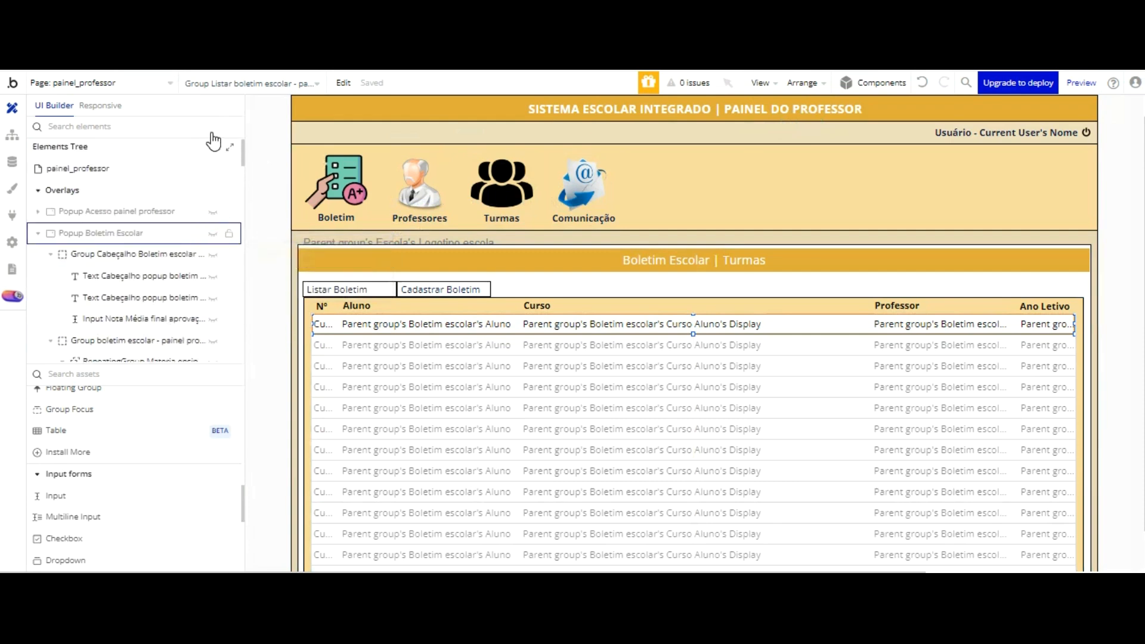
left_click(213, 233)
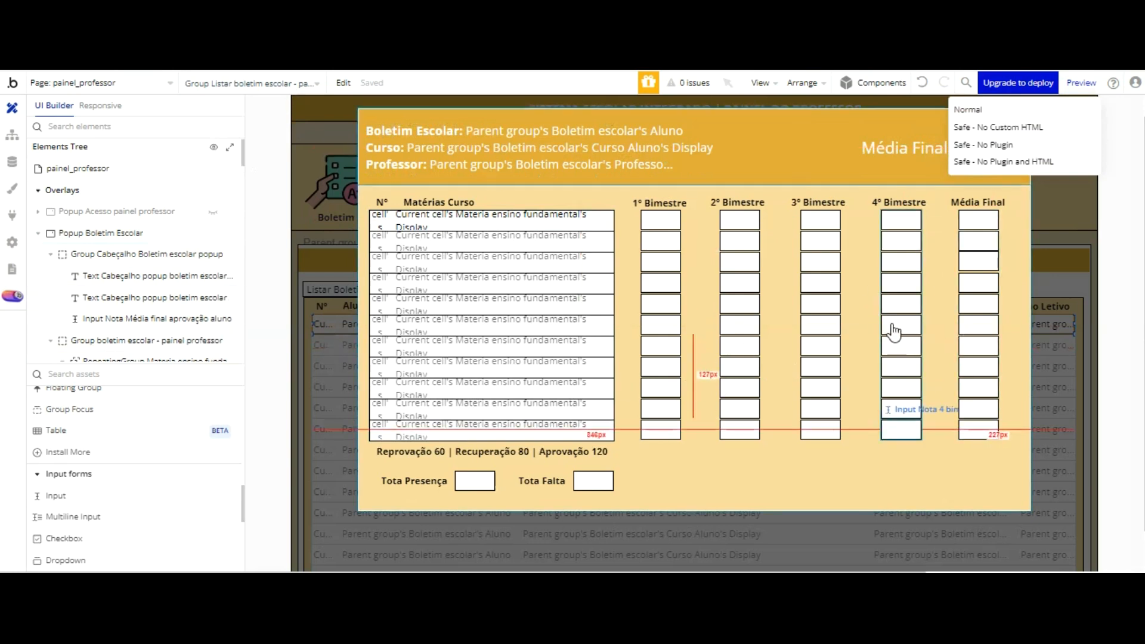
scroll(137, 251, "down", 3)
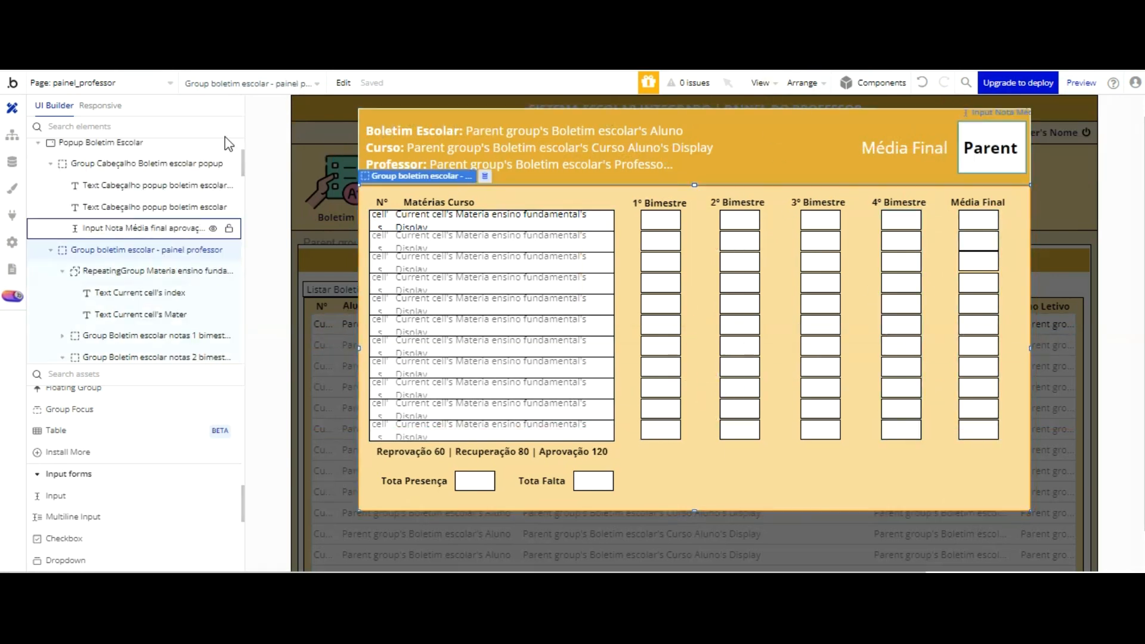
left_click(299, 132)
Step: Look through the page's element groups, briefly showing and hiding Group Professores and Group Turmas
scroll(146, 127, "up", 2)
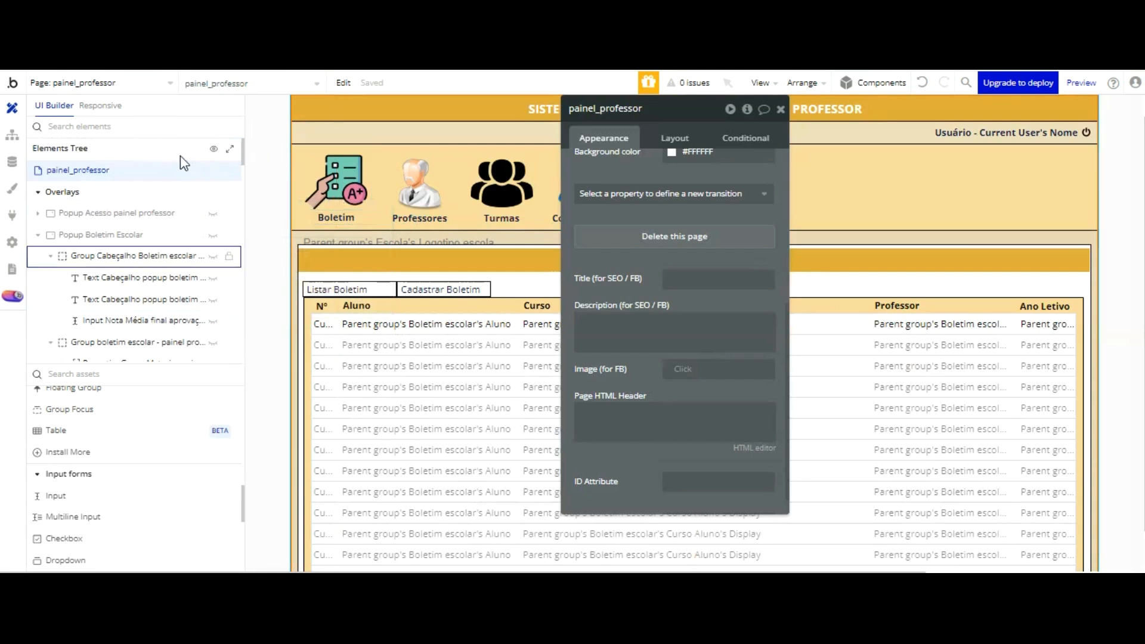
scroll(180, 156, "down", 5)
scroll(173, 161, "up", 5)
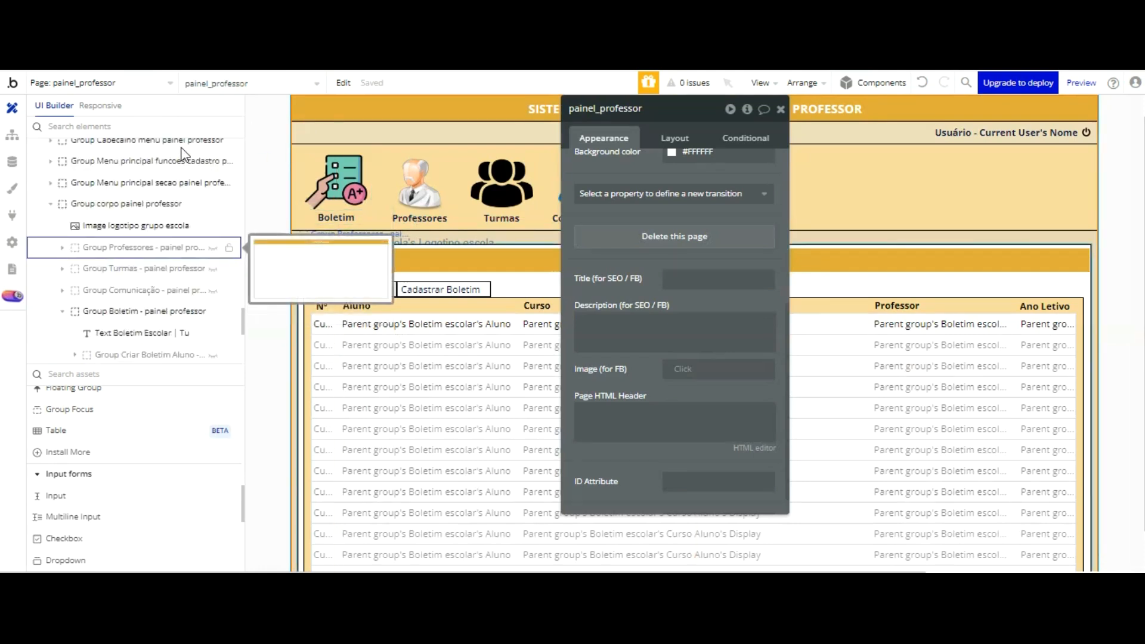
left_click(210, 248)
left_click(211, 247)
left_click(211, 269)
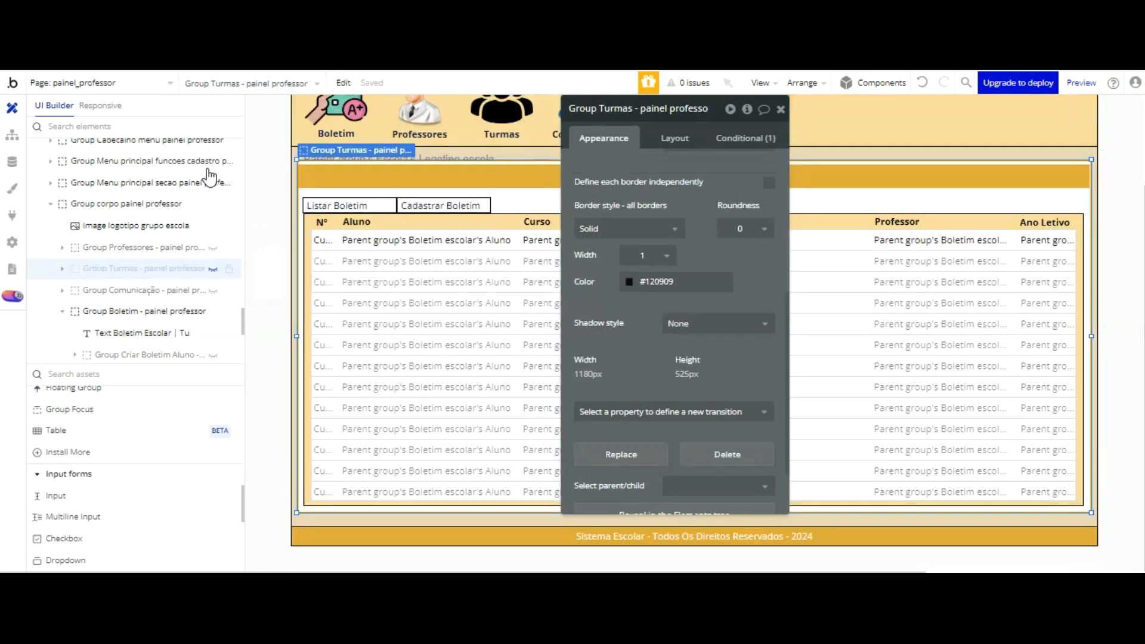
left_click(212, 269)
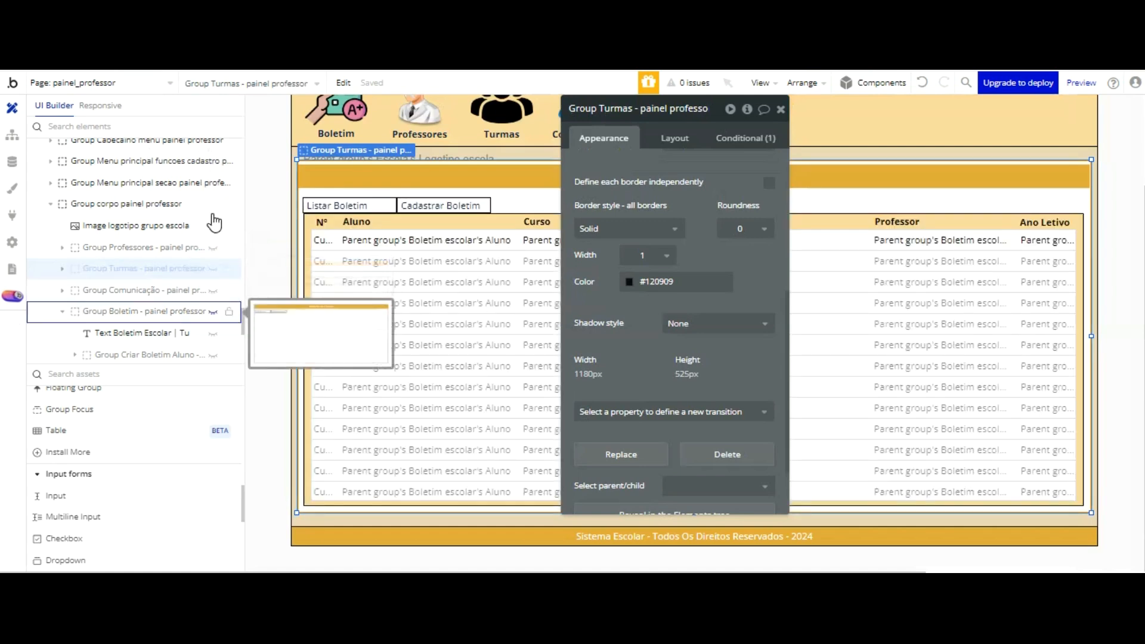
Step: Show Group Criar Boletim Aluno on the canvas and hide Group Listar Boletim Aluno
scroll(214, 219, "down", 1)
left_click(214, 271)
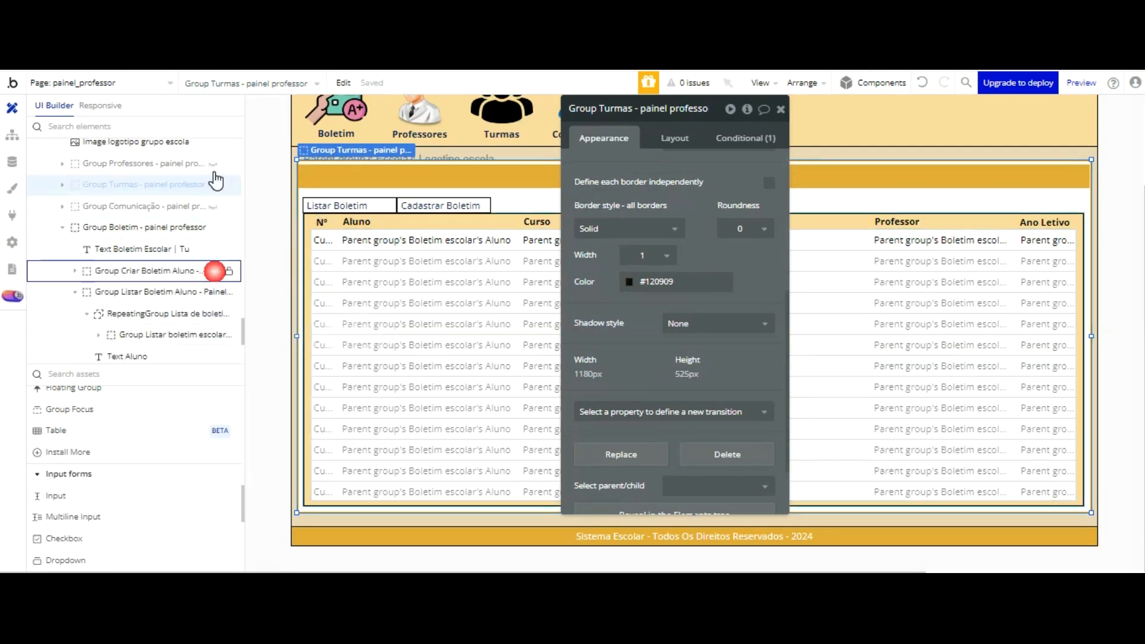
left_click(260, 286)
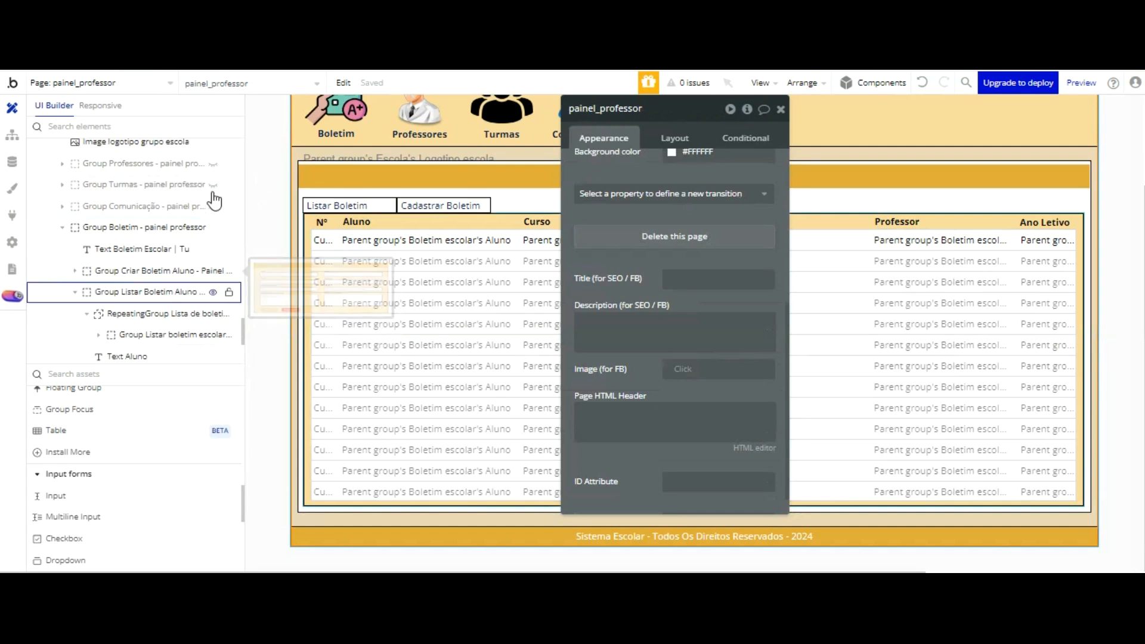
left_click(213, 293)
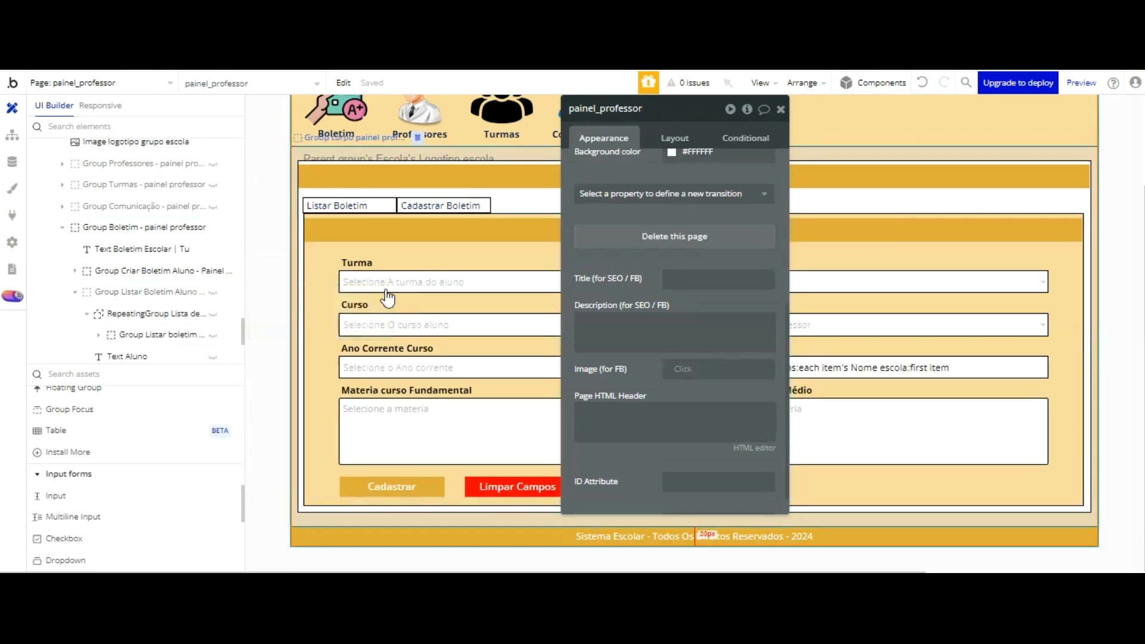
Step: Copy the Cadastrar and Limpar Campos buttons together from Group Criar Boletim Aluno
left_click(434, 495)
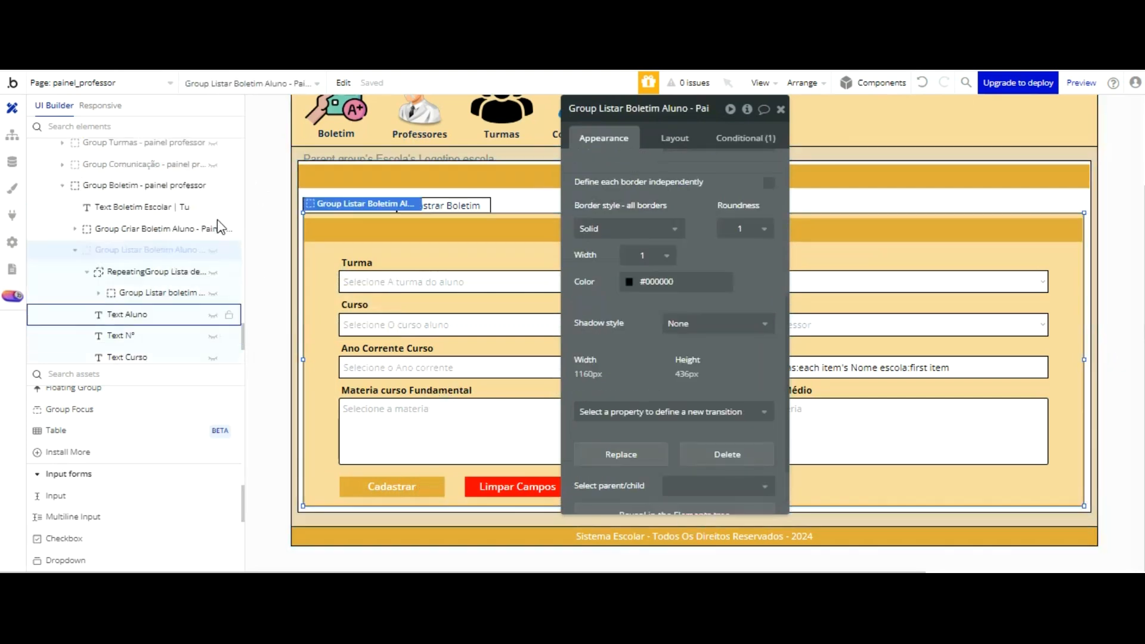
left_click(182, 229)
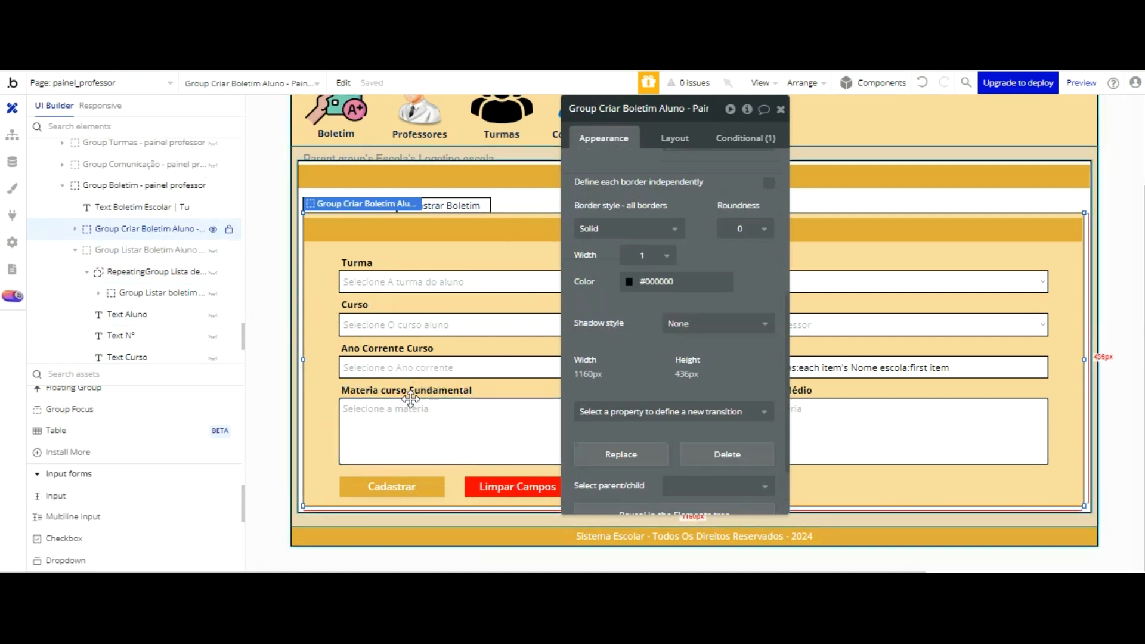
left_click(410, 490)
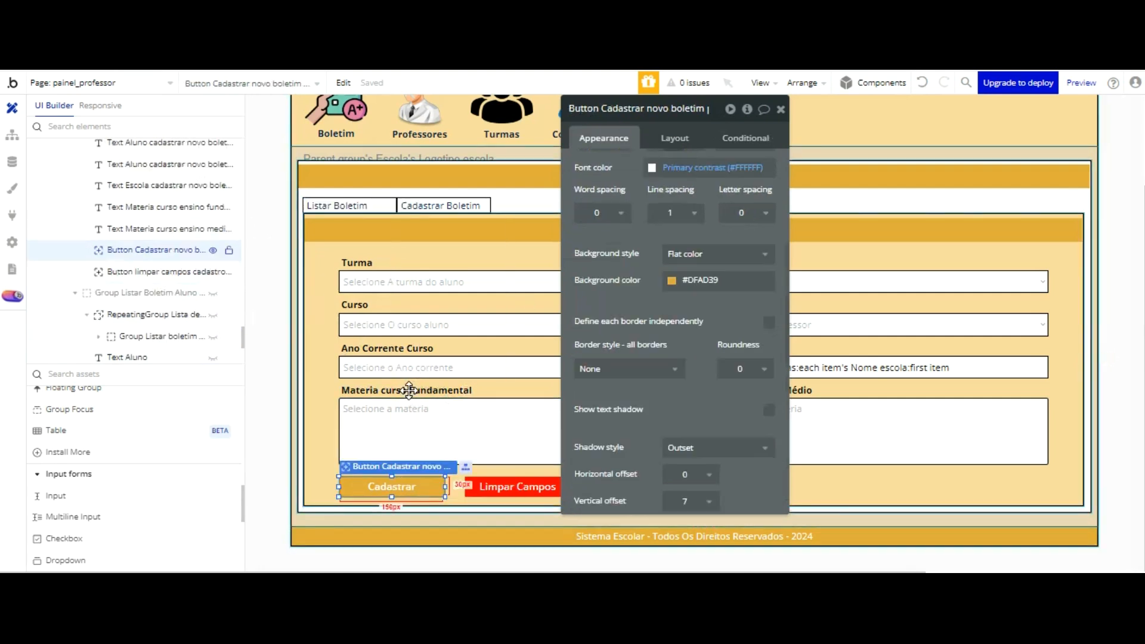
left_click(471, 490, "shift")
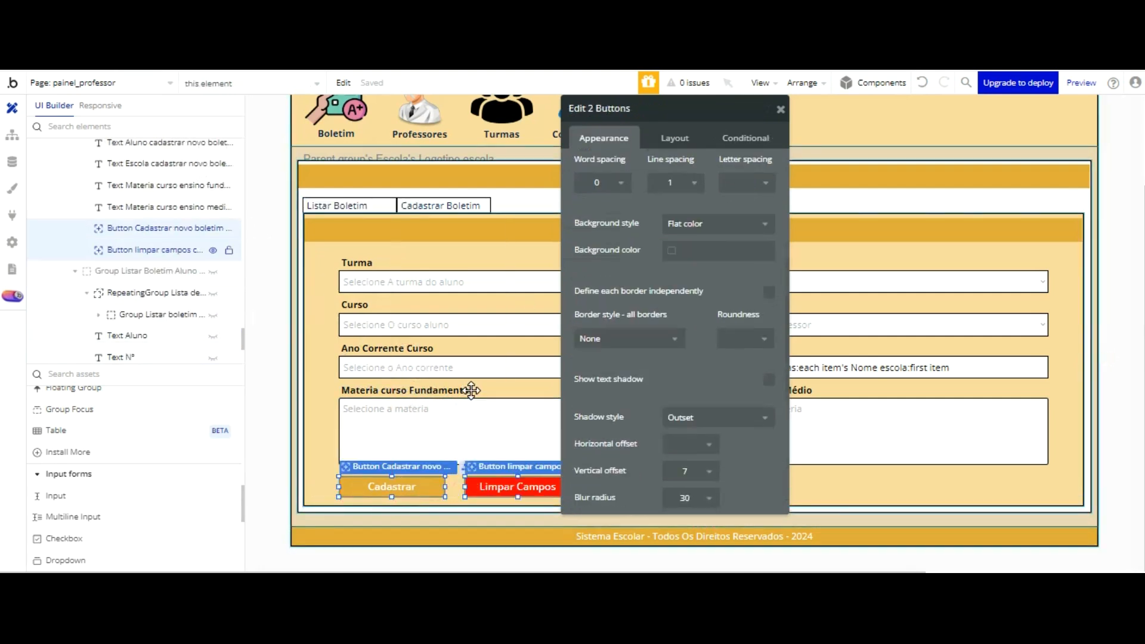
right_click(471, 390)
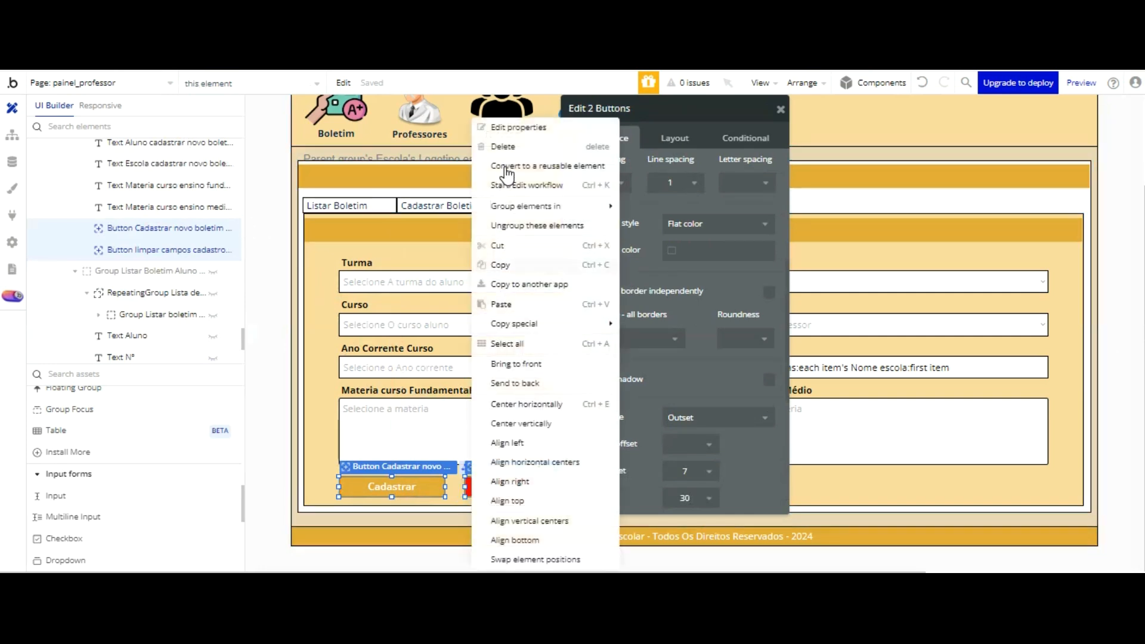
left_click(507, 266)
Step: Collapse Group corpo painel professor in the elements tree and show Popup Boletim Escolar on the canvas
scroll(266, 175, "up", 2)
scroll(226, 202, "up", 10)
scroll(226, 197, "up", 20)
scroll(152, 206, "up", 15)
left_click(126, 278)
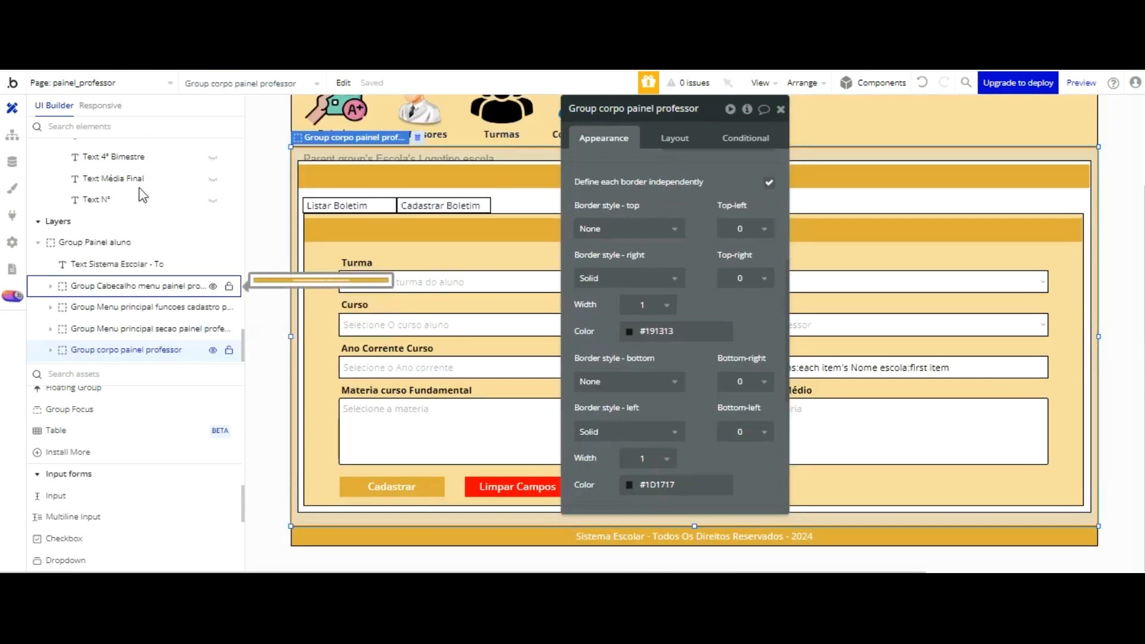
scroll(139, 239, "up", 10)
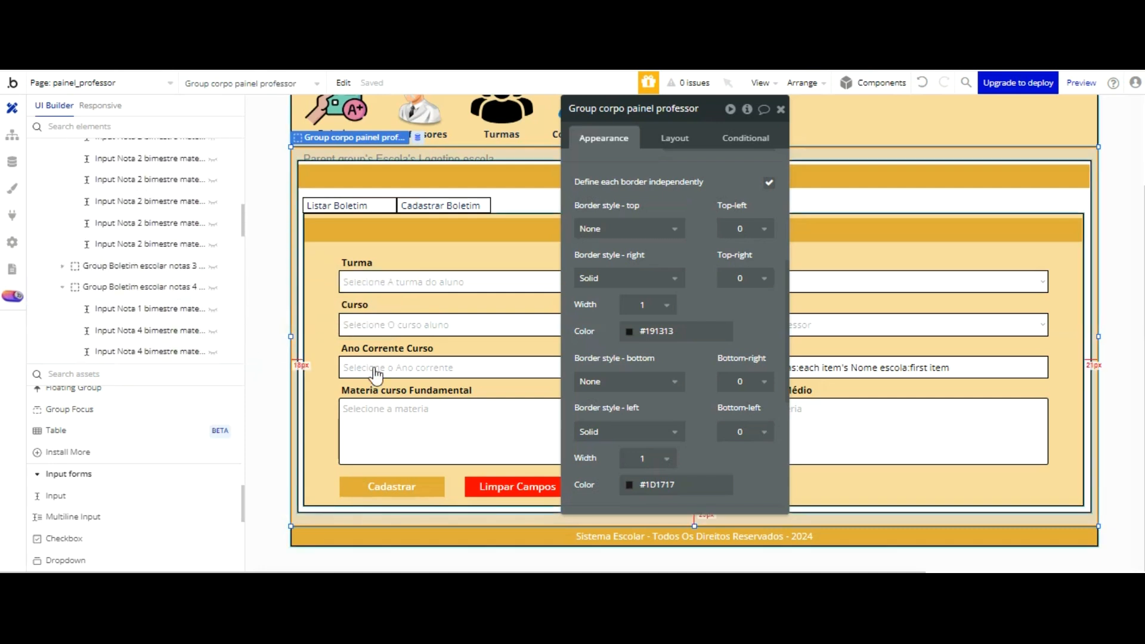
scroll(185, 202, "up", 10)
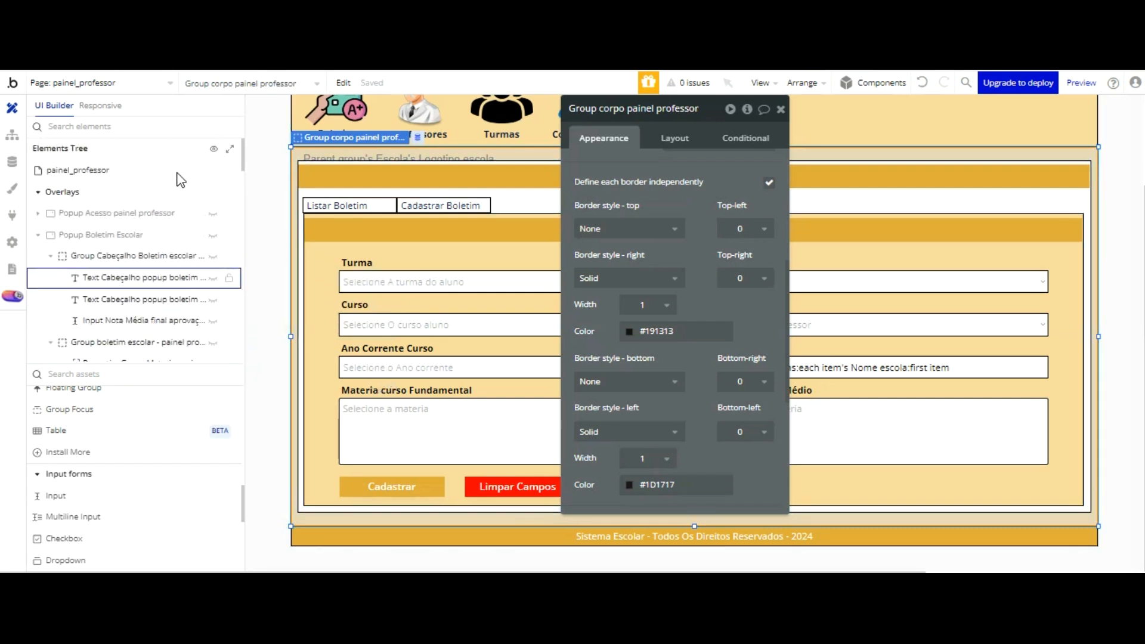
left_click(214, 148)
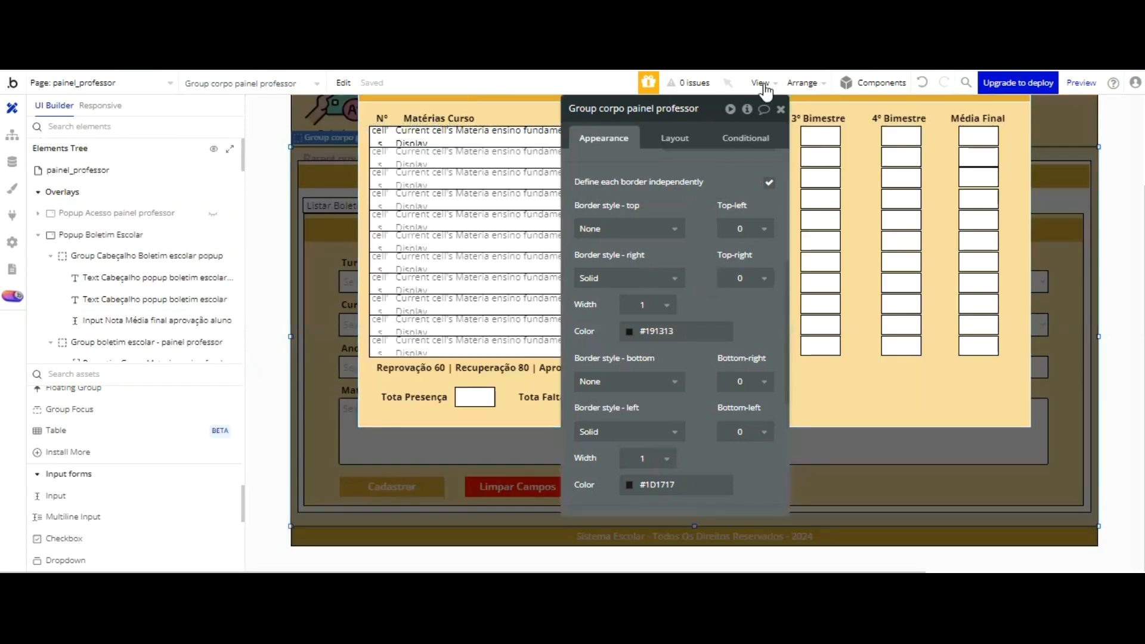
left_click(781, 109)
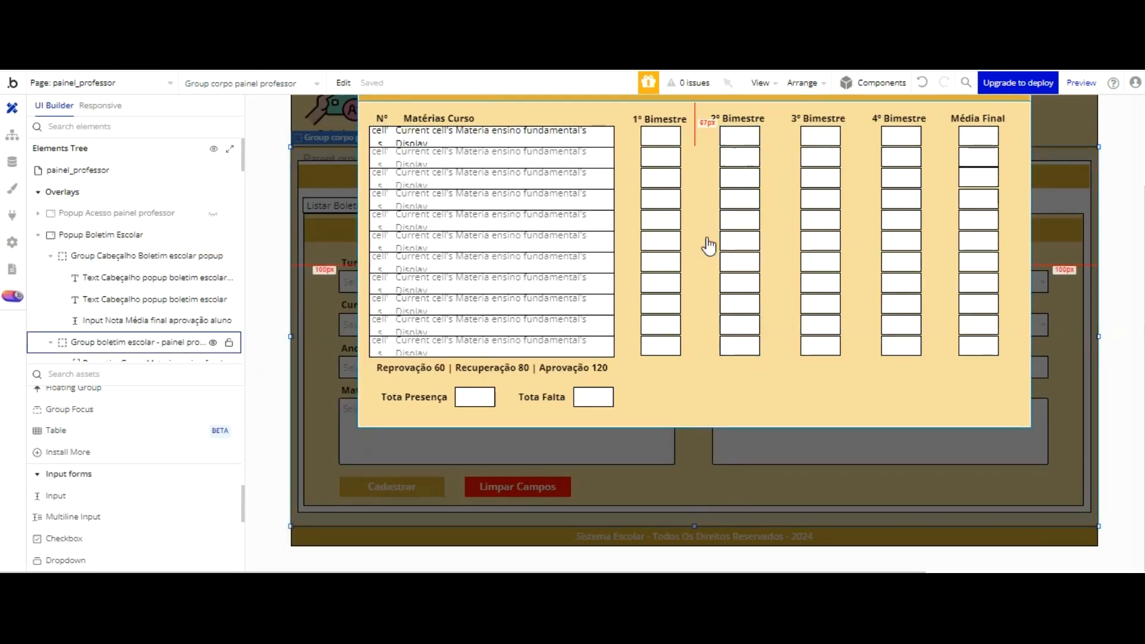
Step: Try twice to paste the copied buttons into the popup's body group, undoing each paste
double_click(717, 306)
left_click_drag(726, 229, 229, 181)
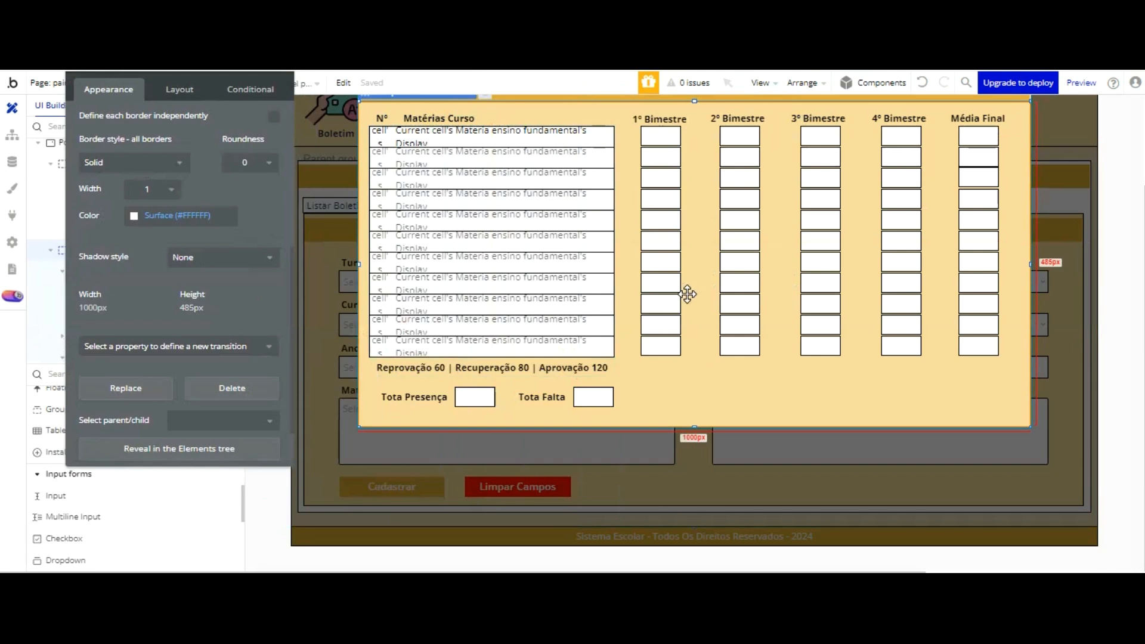
key("ctrl+v")
scroll(647, 229, "up", 2)
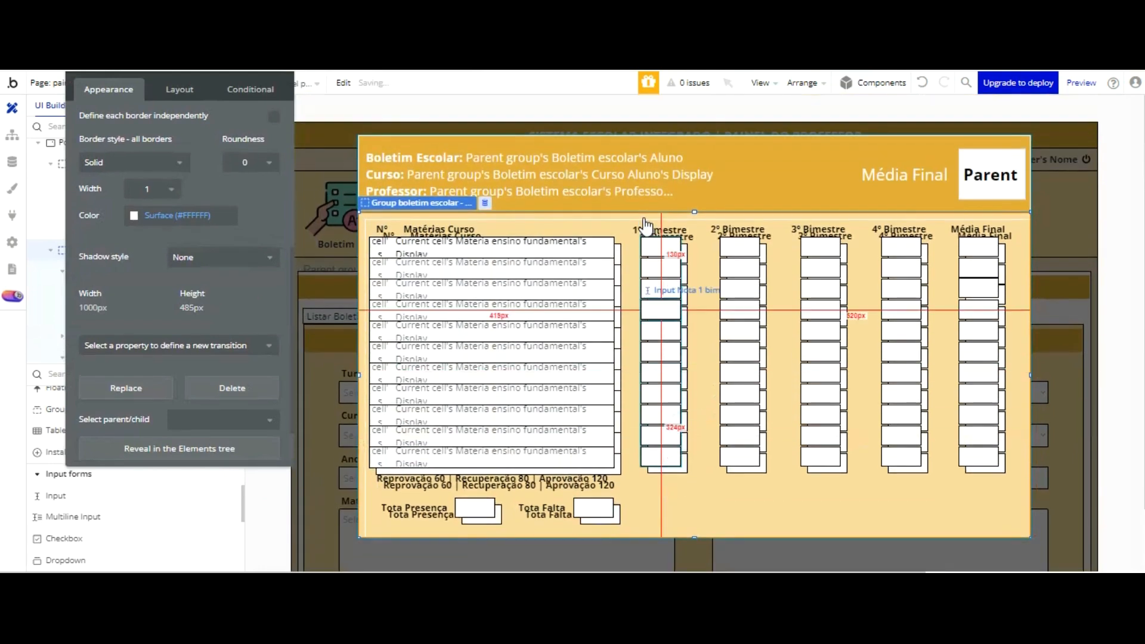
scroll(645, 227, "down", 1)
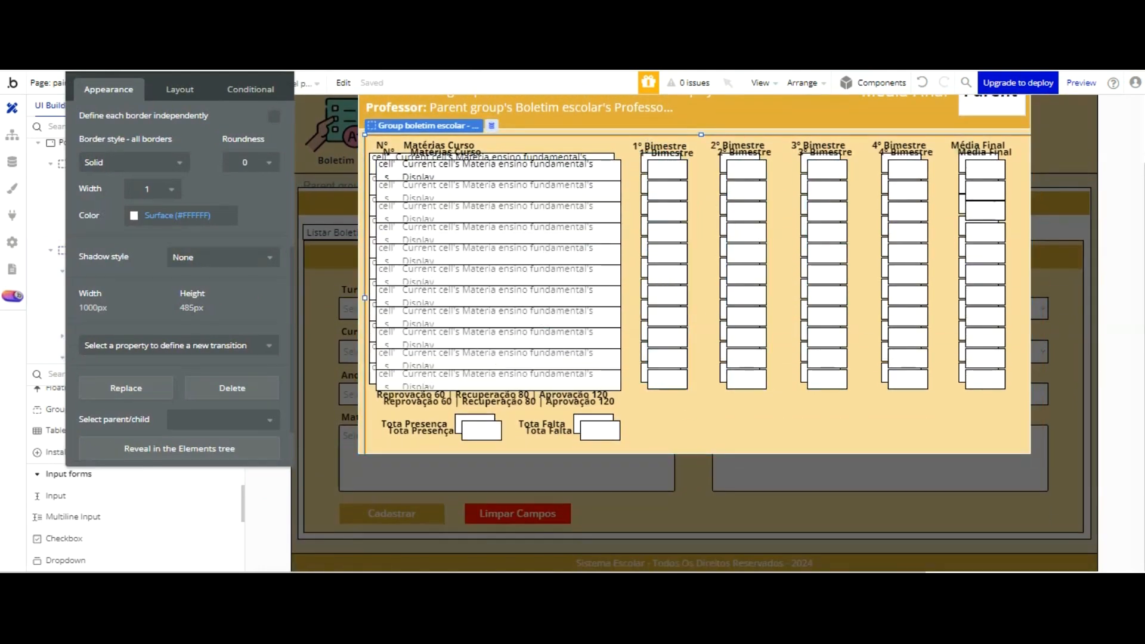
left_click(922, 83)
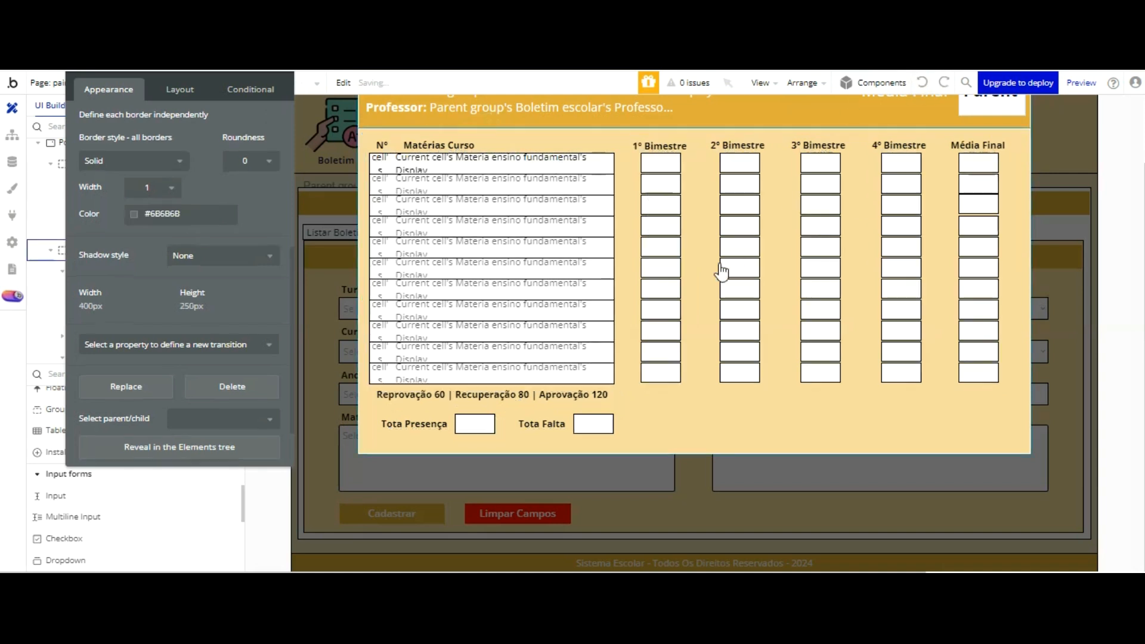
right_click(719, 301)
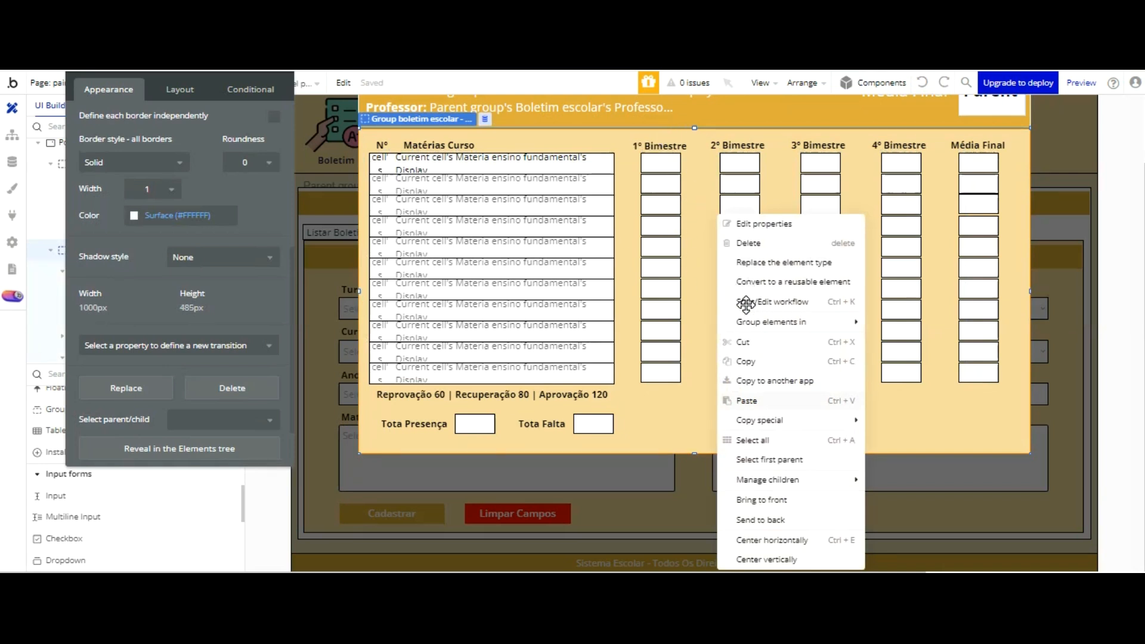
key("ctrl+v")
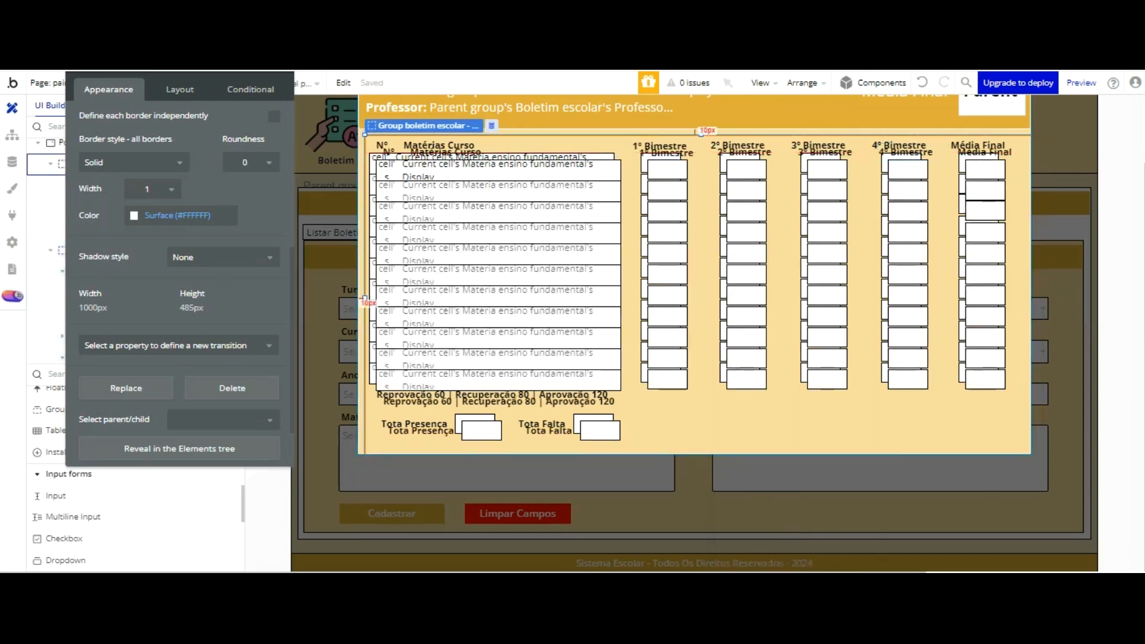
left_click(922, 82)
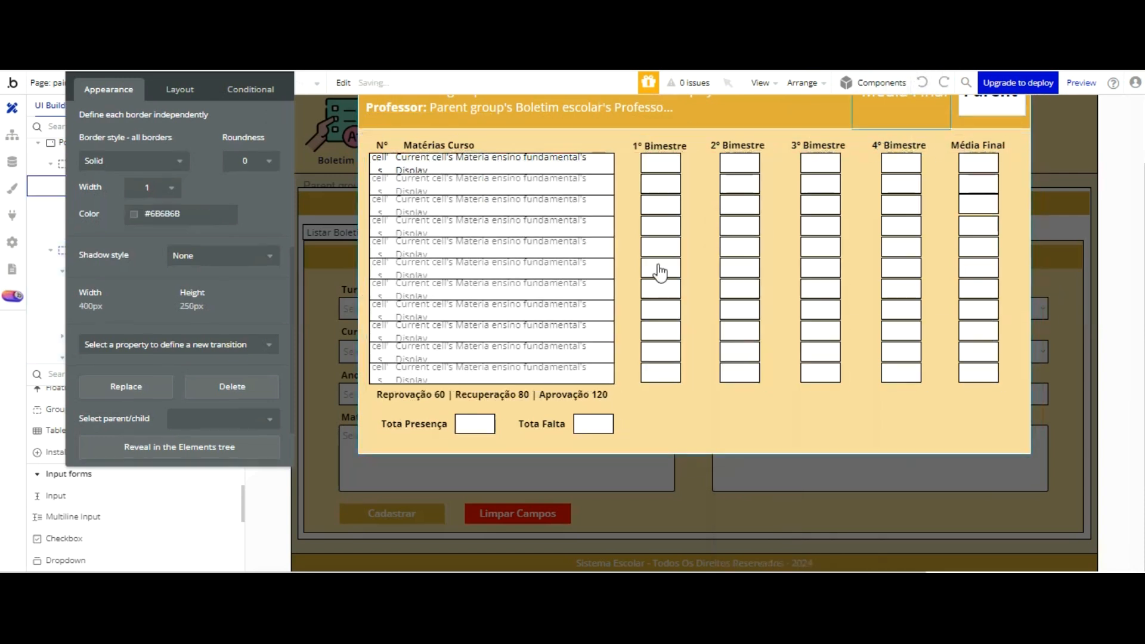
Step: Close the popup on the canvas and copy the Cadastrar and Limpar Campos buttons from Group Criar Boletim Aluno again
left_click(611, 405)
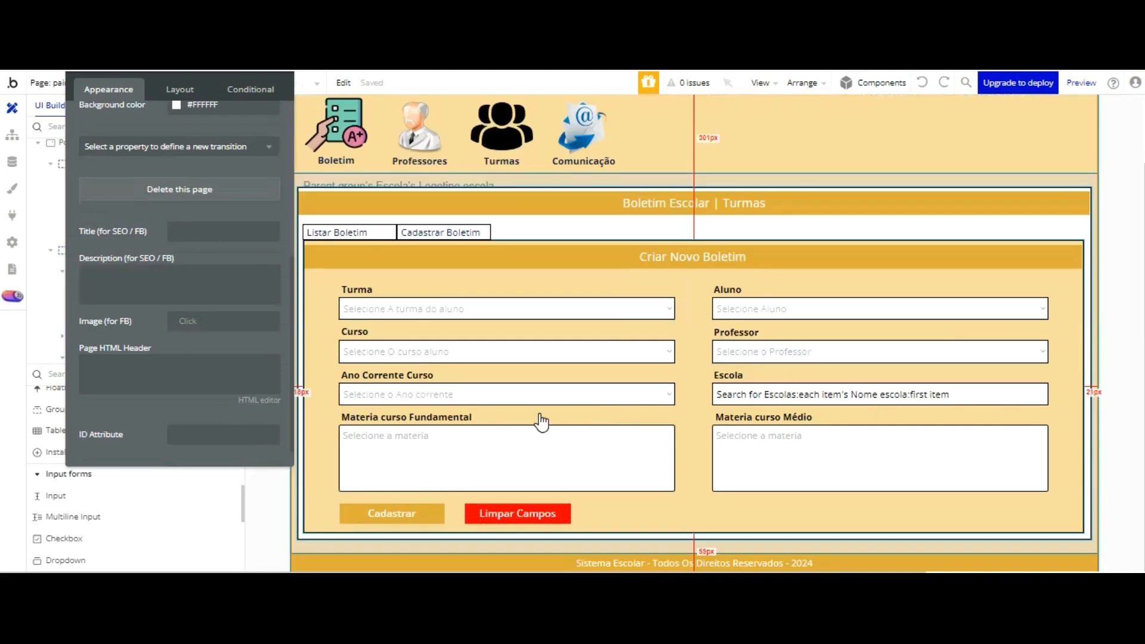
left_click(531, 419)
left_click_drag(250, 233, 797, 235)
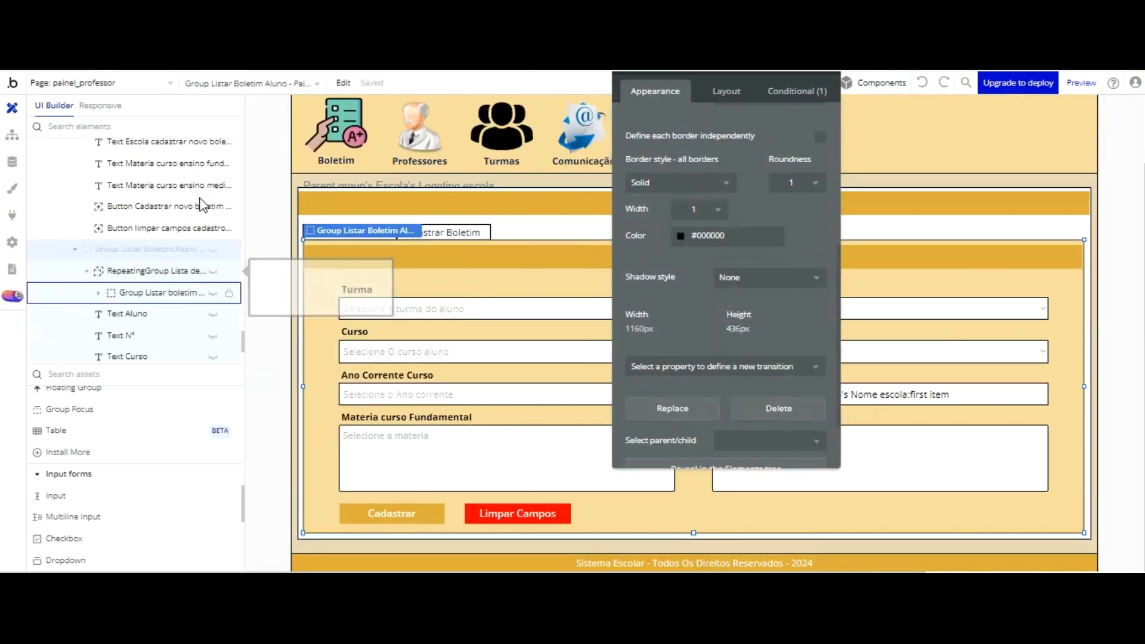
scroll(207, 113, "up", 1)
scroll(209, 113, "up", 3)
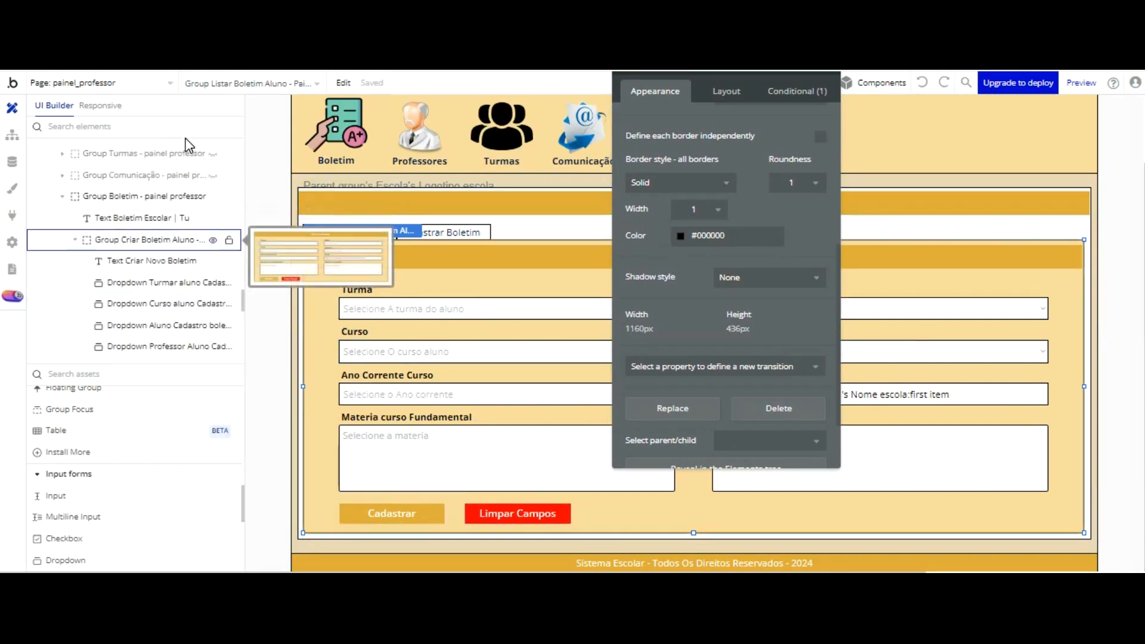
left_click(179, 239)
left_click(405, 488)
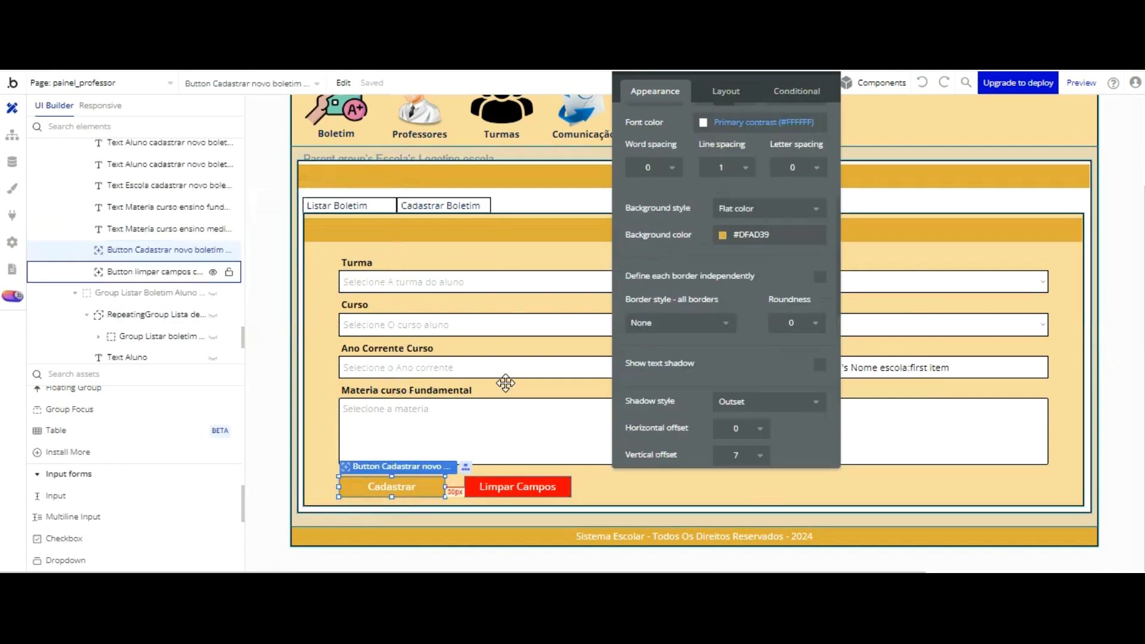
left_click(507, 484, "ctrl")
right_click(506, 383)
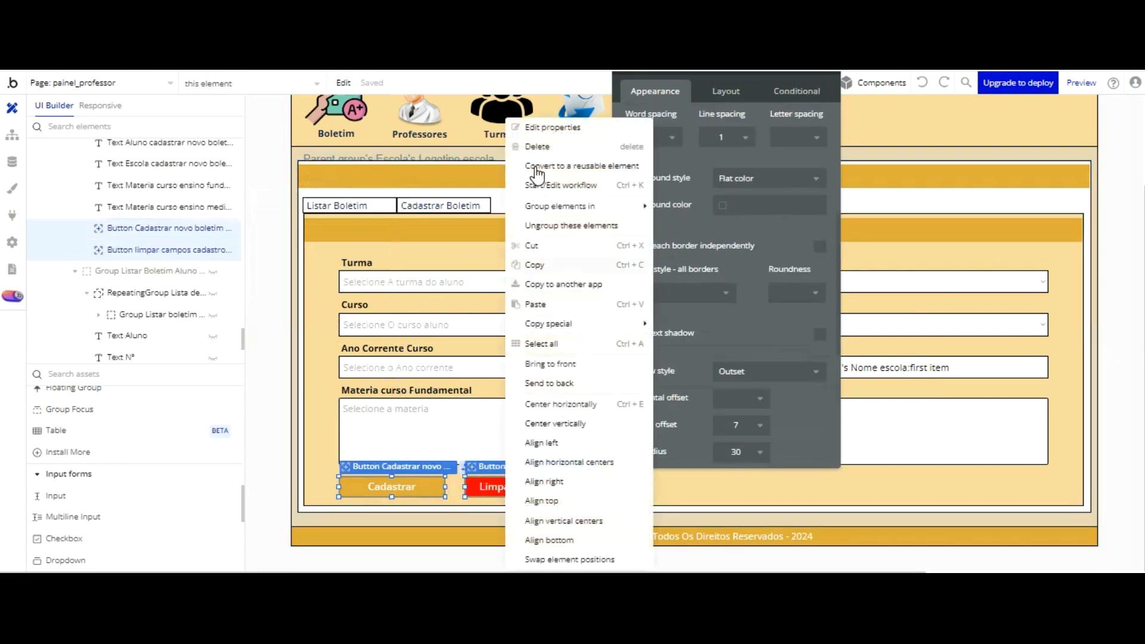
left_click(537, 265)
Step: Collapse and hide Group Boletim - painel professor, and show Popup Boletim Escolar on the canvas
left_click(77, 272)
scroll(73, 174, "up", 6)
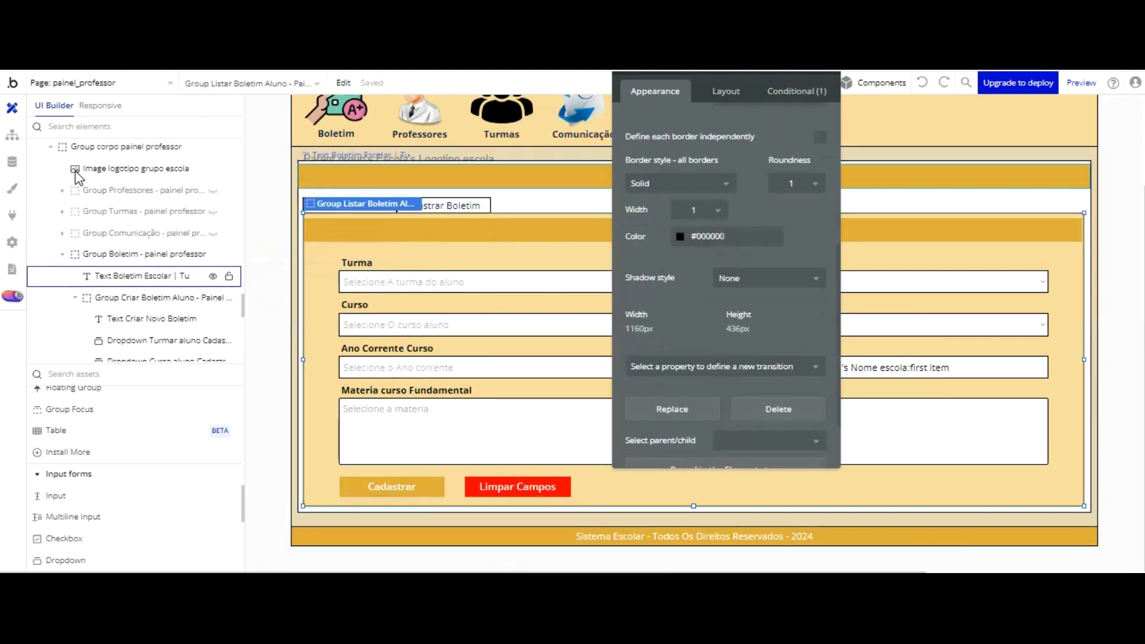
left_click(62, 254)
scroll(135, 206, "up", 3)
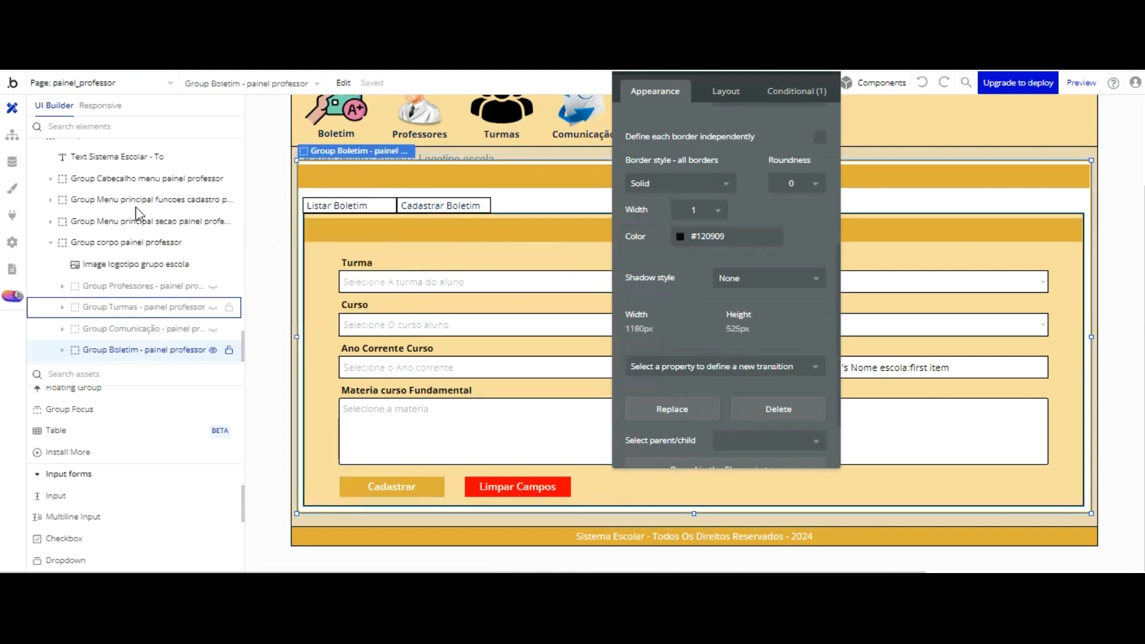
left_click(213, 350)
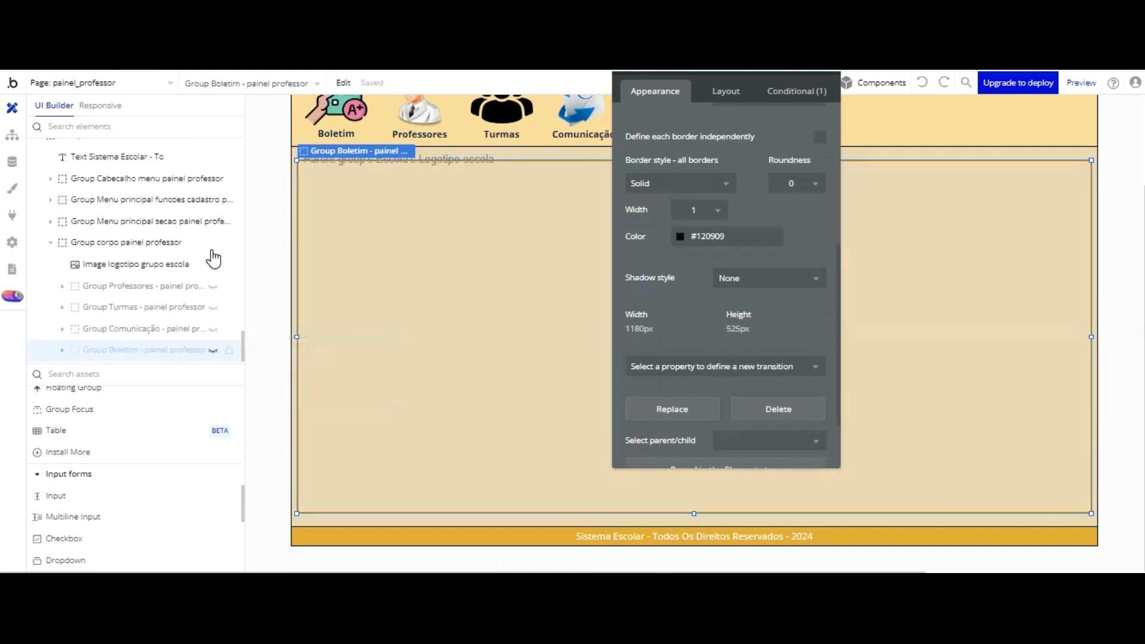
scroll(191, 200, "up", 10)
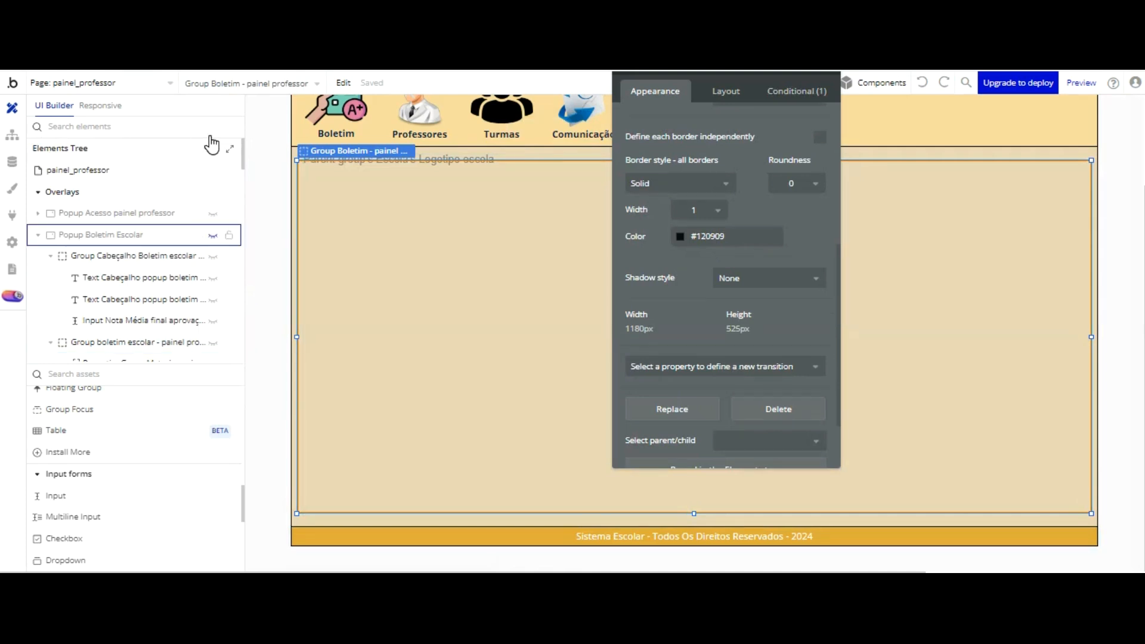
left_click(213, 235)
Step: Paste the Cadastrar and Limpar Campos buttons into the popup's body group and place them below the grade columns, beyond the Tota Falta input
left_click_drag(685, 322, 246, 304)
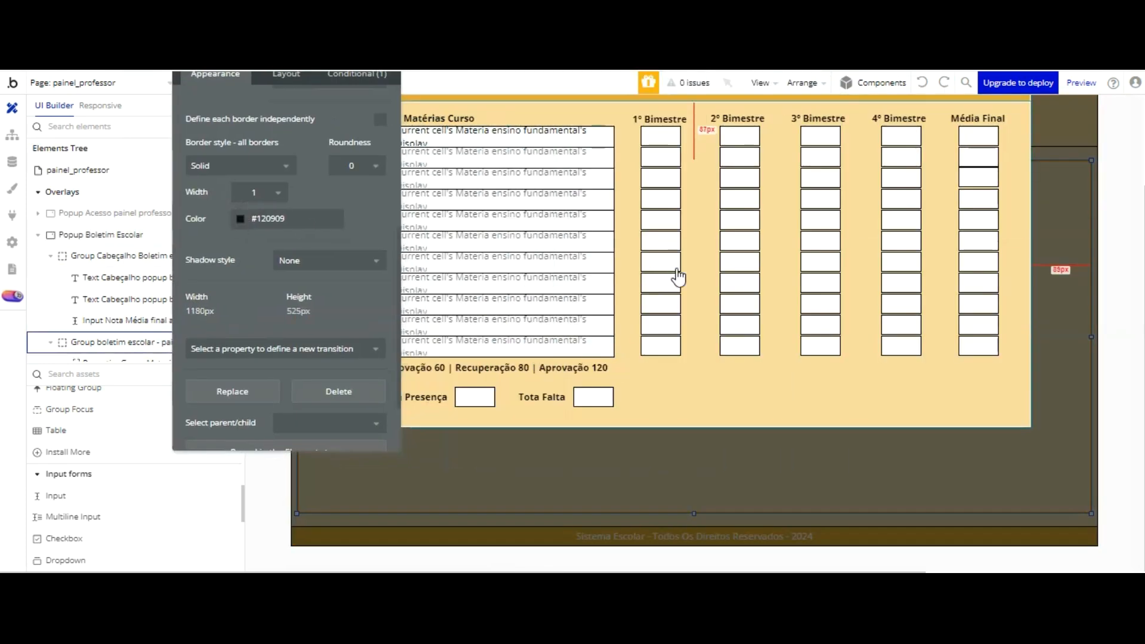
left_click(687, 371)
right_click(688, 371)
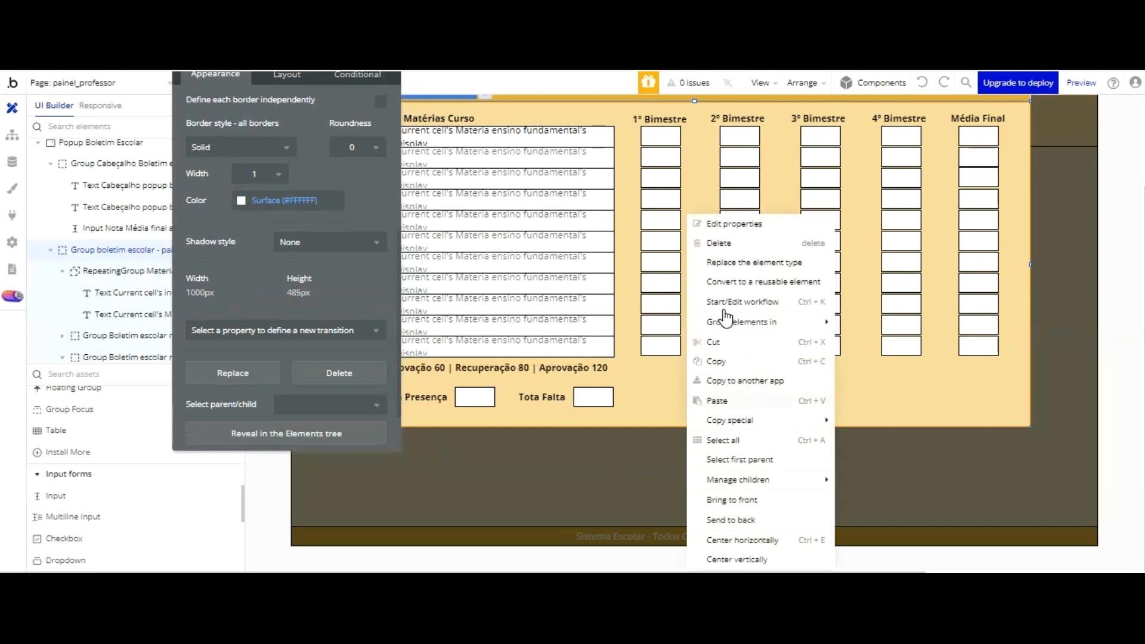
left_click(722, 403)
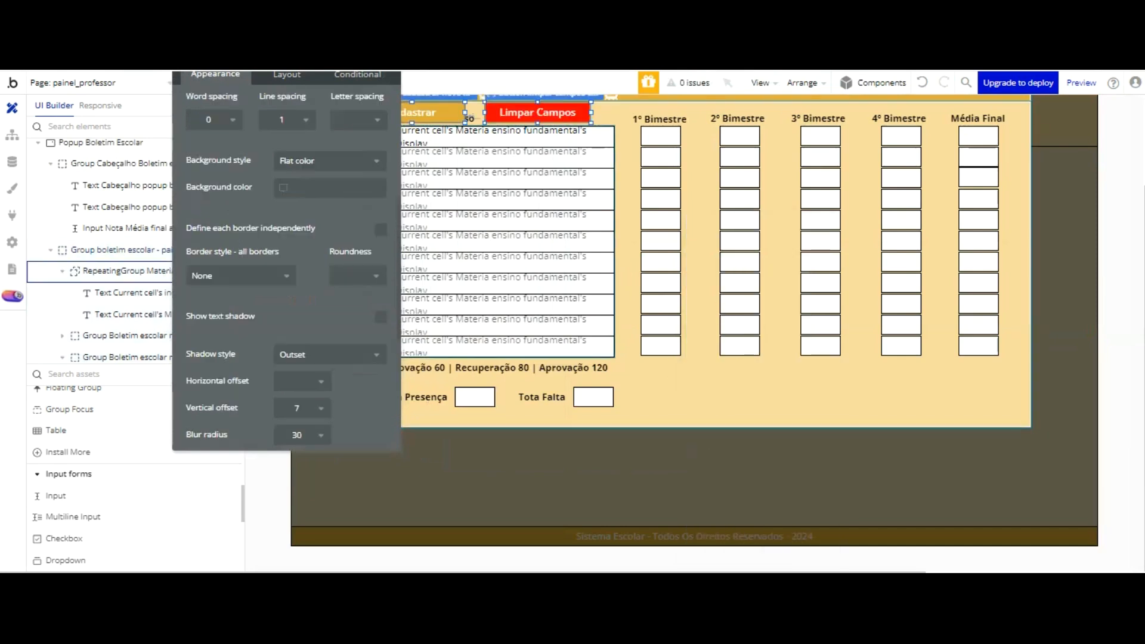
left_click_drag(526, 112, 881, 391)
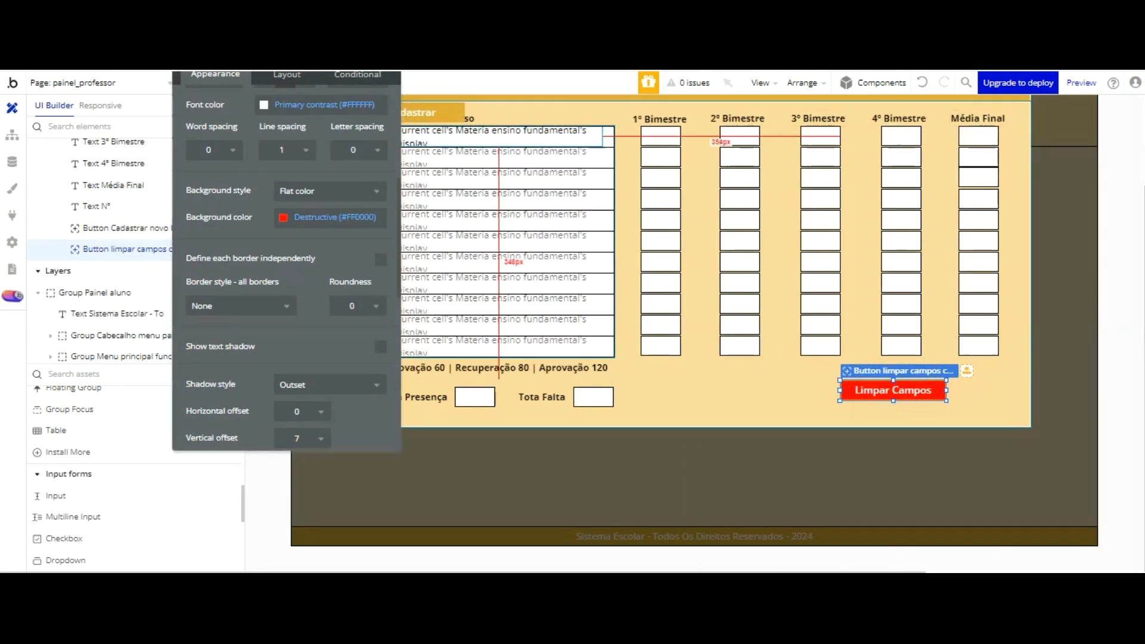
left_click_drag(432, 112, 728, 299)
Step: Edit the element name of the popup's Cadastrar button, deleting the characters at its end
left_click_drag(257, 75, 273, 197)
left_click(266, 163)
key("BackSpace")
key("BackSpace")
key("BackSpace")
key("BackSpace")
key("BackSpace")
key("BackSpace")
key("BackSpace")
key("BackSpace")
key("BackSpace")
key("BackSpace")
key("BackSpace")
key("BackSpace")
key("BackSpace")
key("BackSpace")
key("BackSpace")
key("BackSpace")
key("BackSpace")
key("BackSpace")
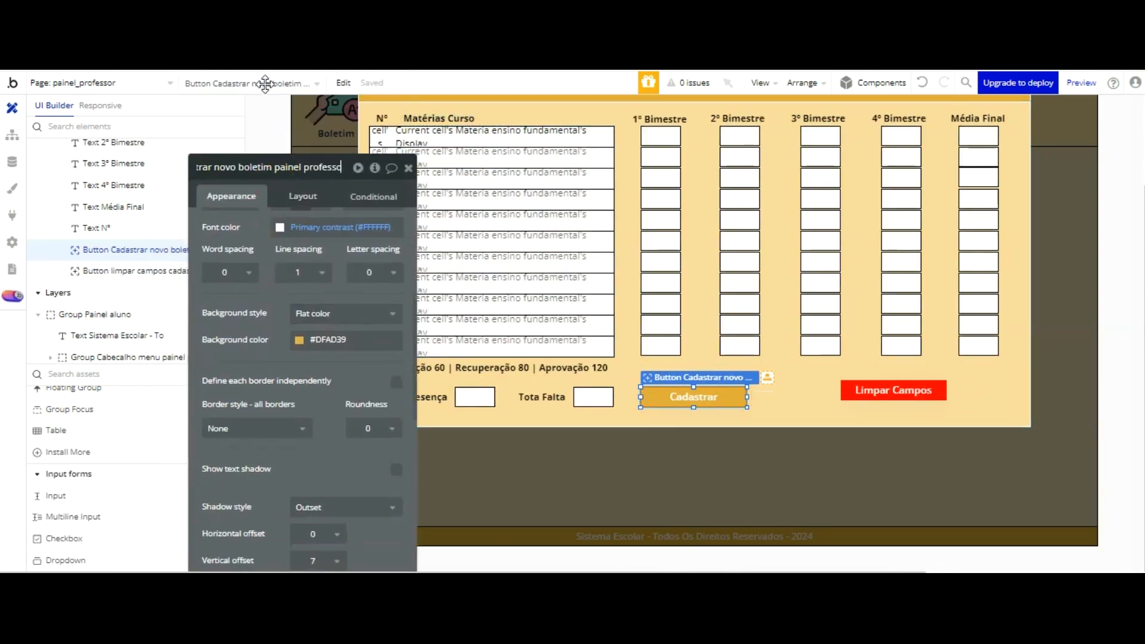
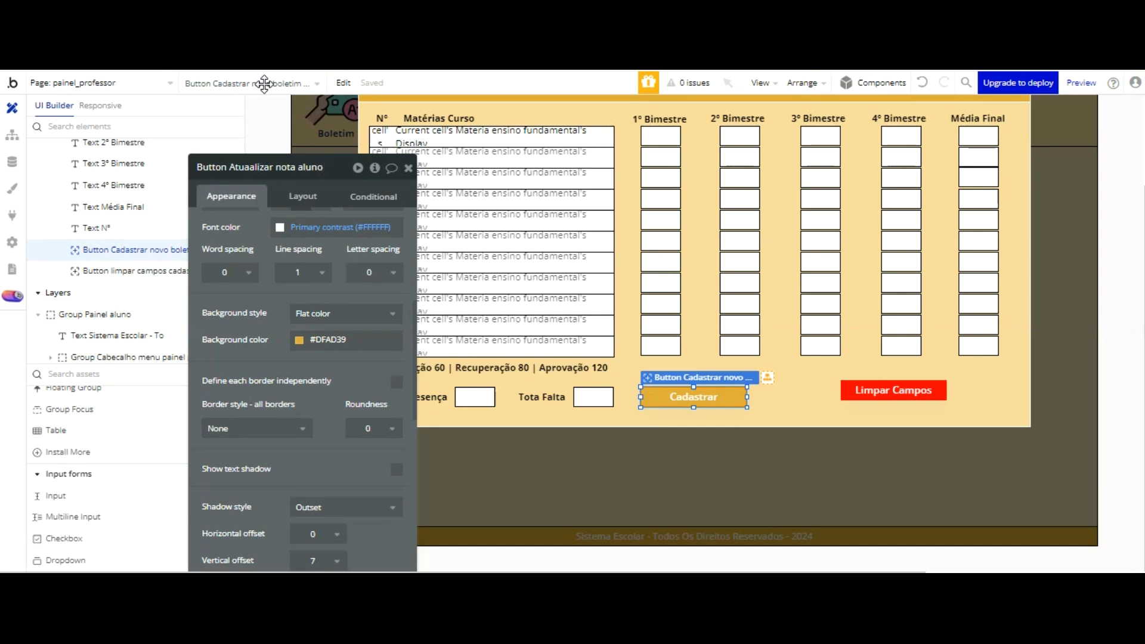
Step: Finish naming the Cadastrar button element "Button Atuaalizar nota aluno boletim escolar popup - painel professor"
type("letim es")
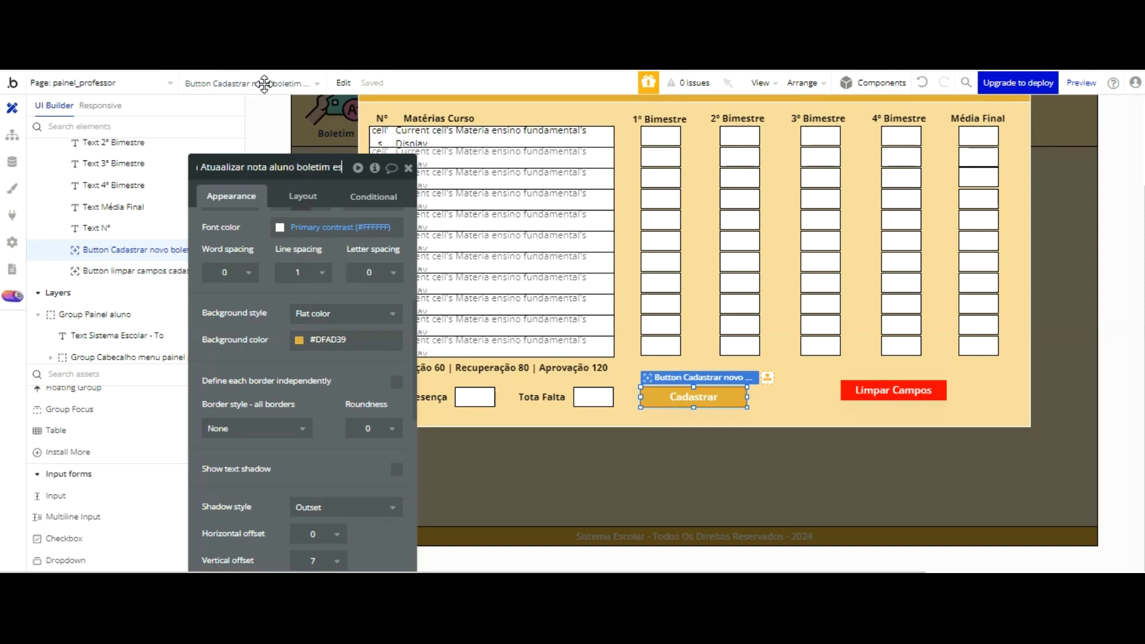
type("colar")
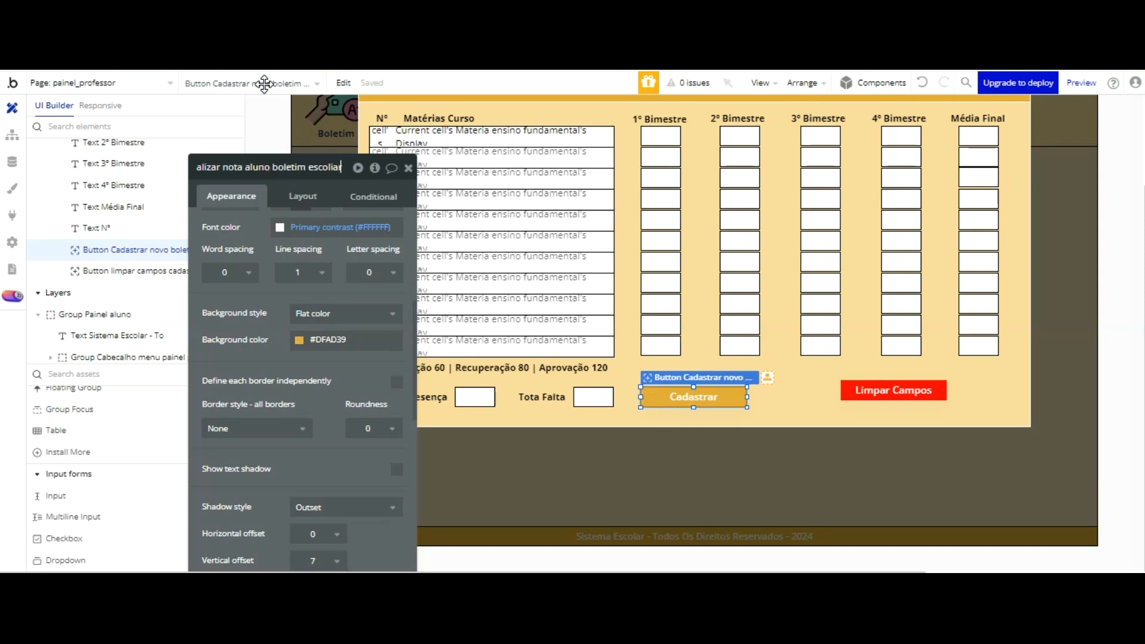
key("BackSpace")
key("BackSpace")
key("BackSpace")
key("BackSpace")
type("lar p")
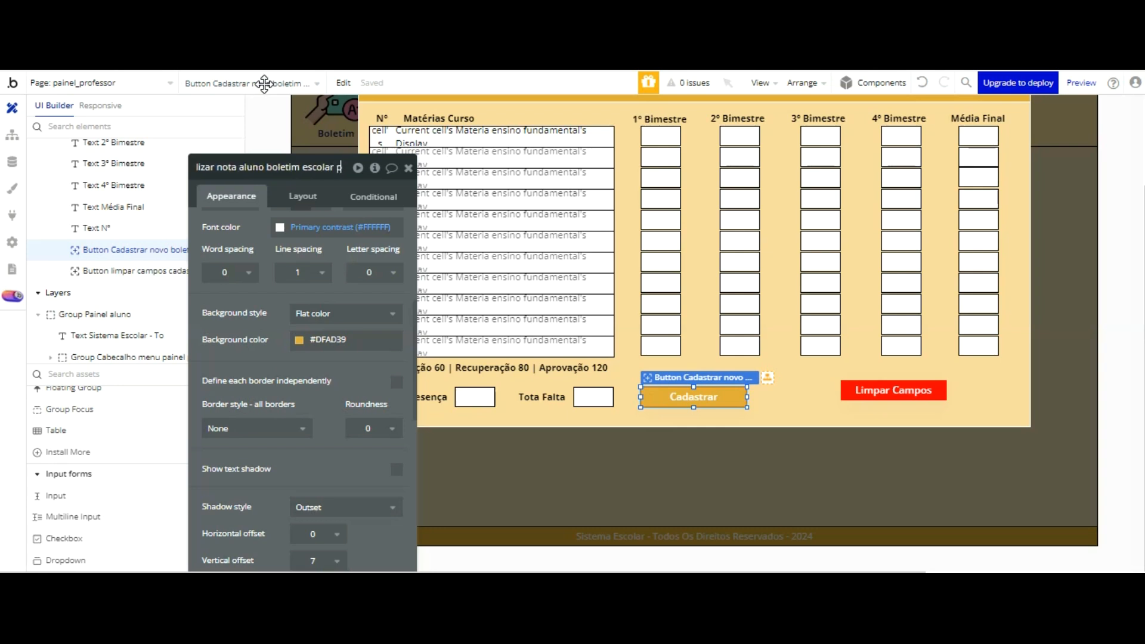
type("opup - panel")
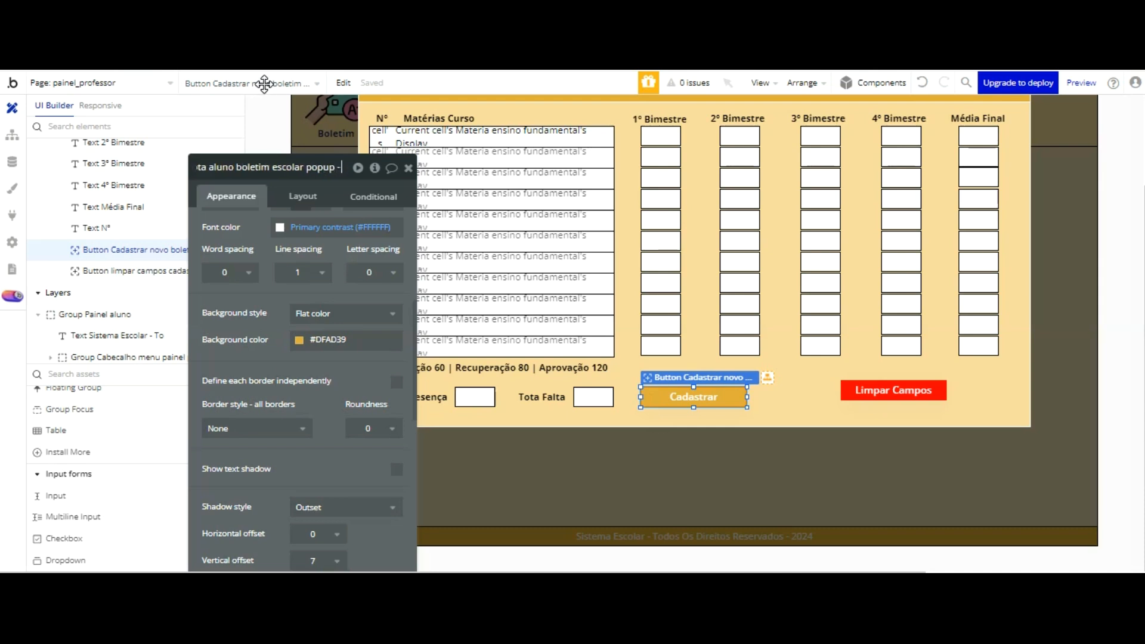
key("BackSpace")
key("BackSpace")
key("BackSpace")
type("inel professor")
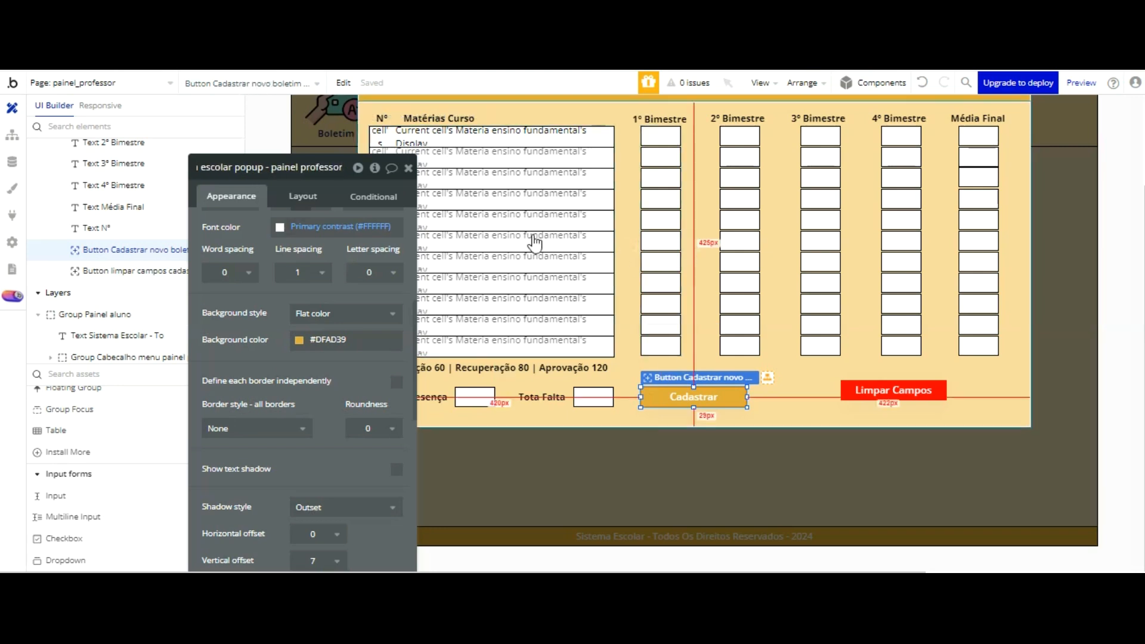
Step: Change the Cadastrar button's label to "Atualizar"
scroll(272, 173, "up", 5)
left_click(332, 220)
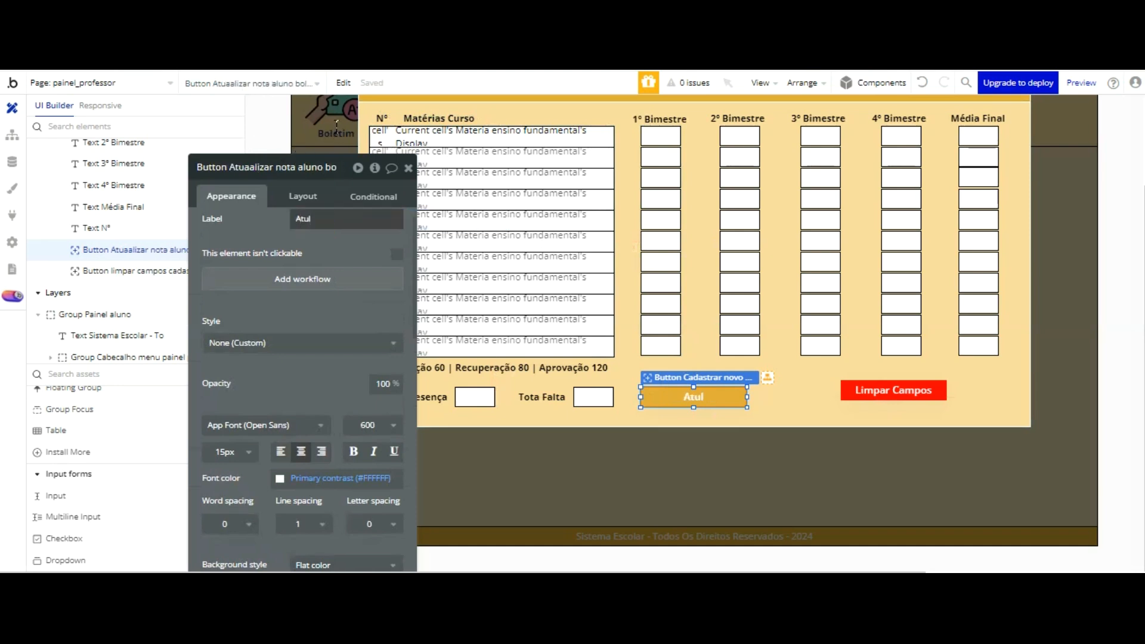
left_click(336, 226)
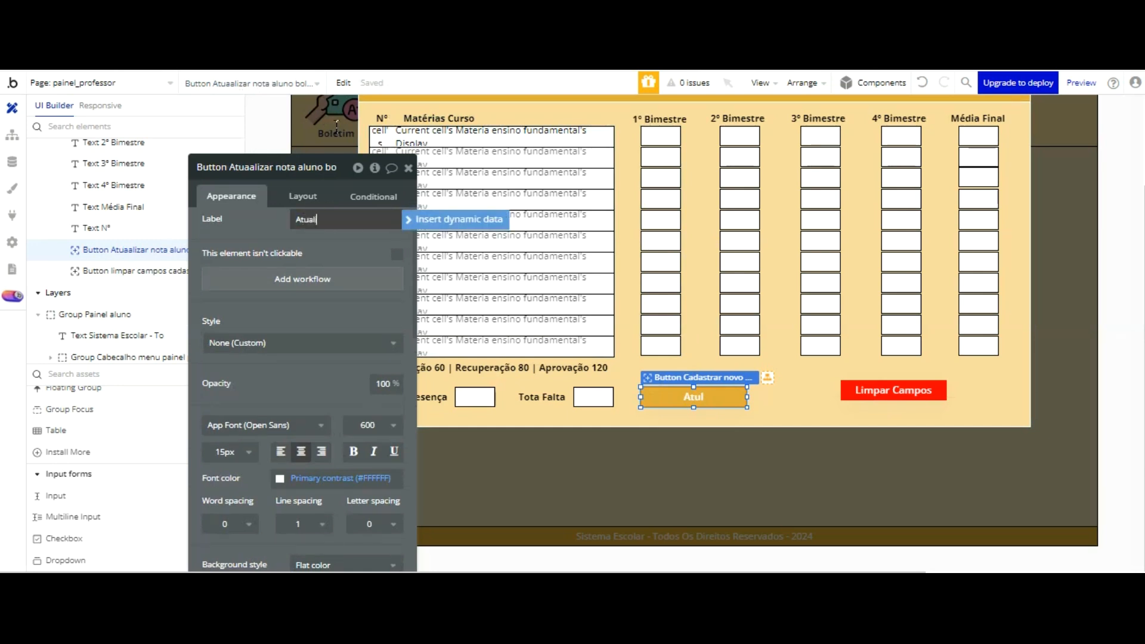
type("Atualizar")
left_click(333, 258)
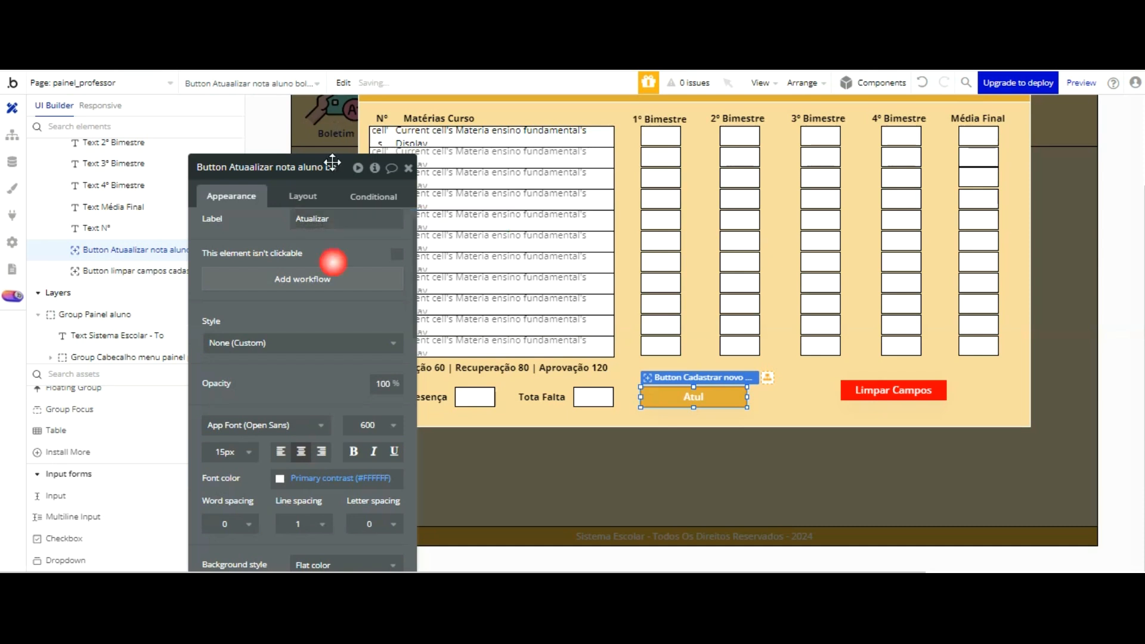
Step: Move the Limpar Campos button closer to Atualizar in the same row, and give it a copy of the Atualizar button's element name
mouse_move(846, 301)
left_mouse_down()
mouse_move(814, 299)
mouse_move(824, 303)
left_mouse_up()
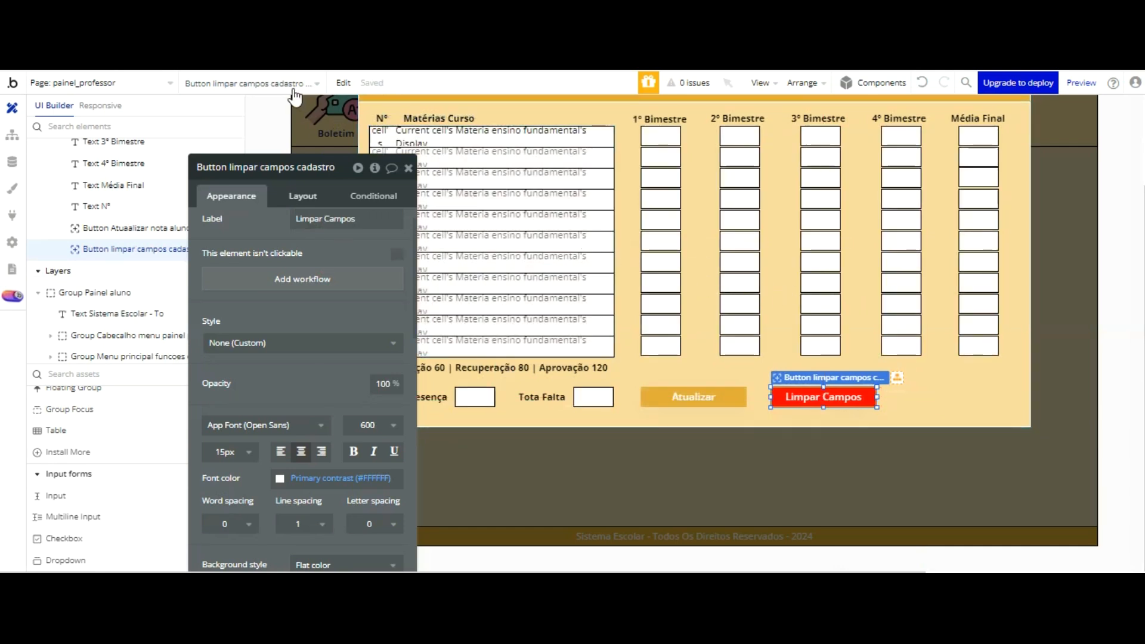
left_click(291, 169)
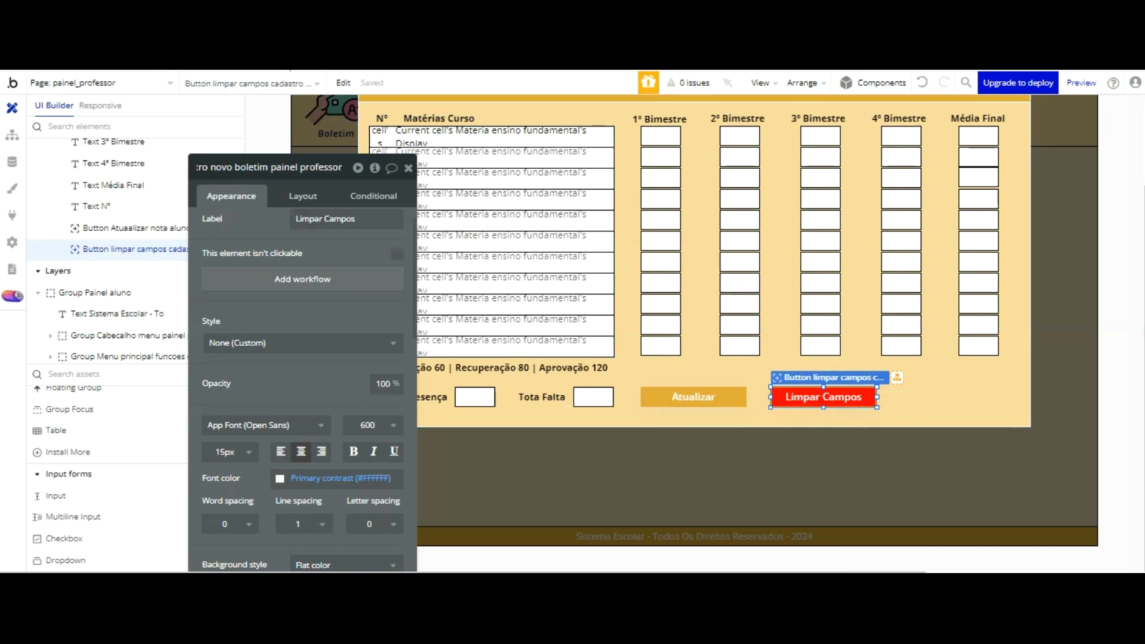
left_click(687, 393)
left_click(315, 169)
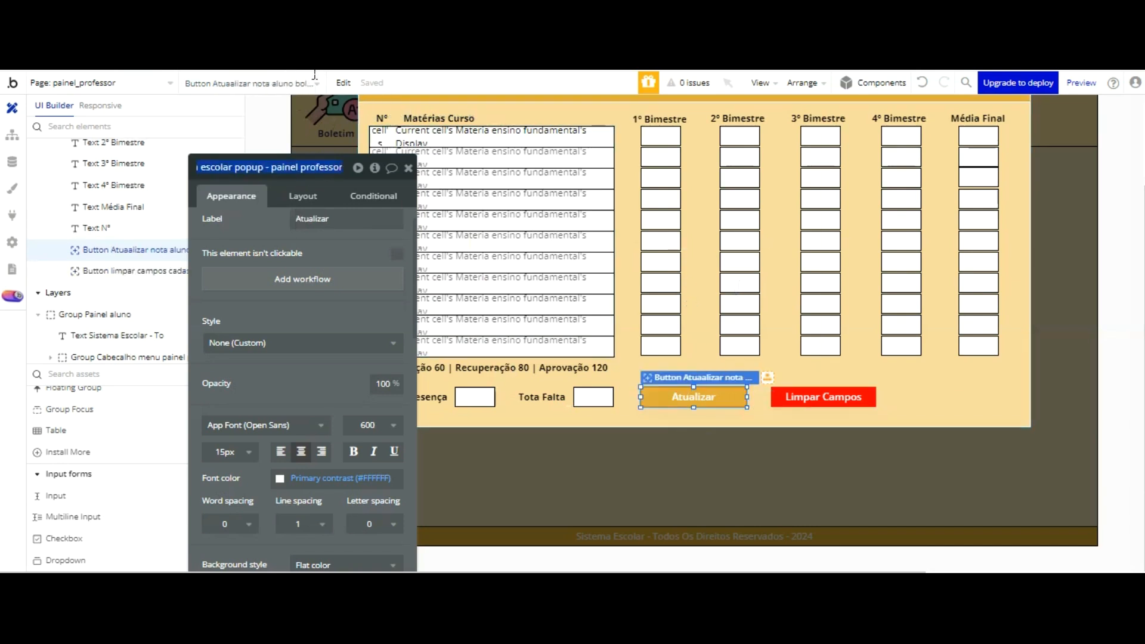
left_click(828, 395)
left_click(325, 169)
key("ctrl+v")
Step: Replace "Atuaalizar" with "Salvar" in the Limpar Campos button's element name
left_click(258, 166)
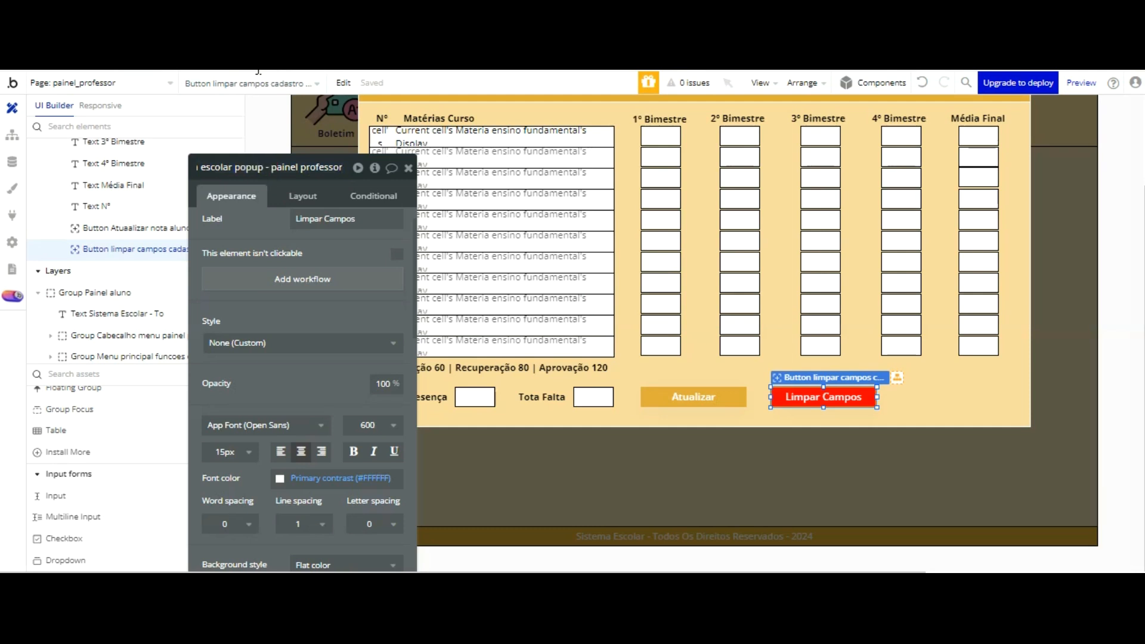
key("Left")
key("Left")
key("Left")
key("Left")
key("Left")
key("Left")
key("Left")
key("Left")
key("Left")
key("Left")
key("Left")
key("Left")
key("Left")
key("Left")
key("Left")
key("Left")
key("Left")
key("Left")
key("Left")
key("Left")
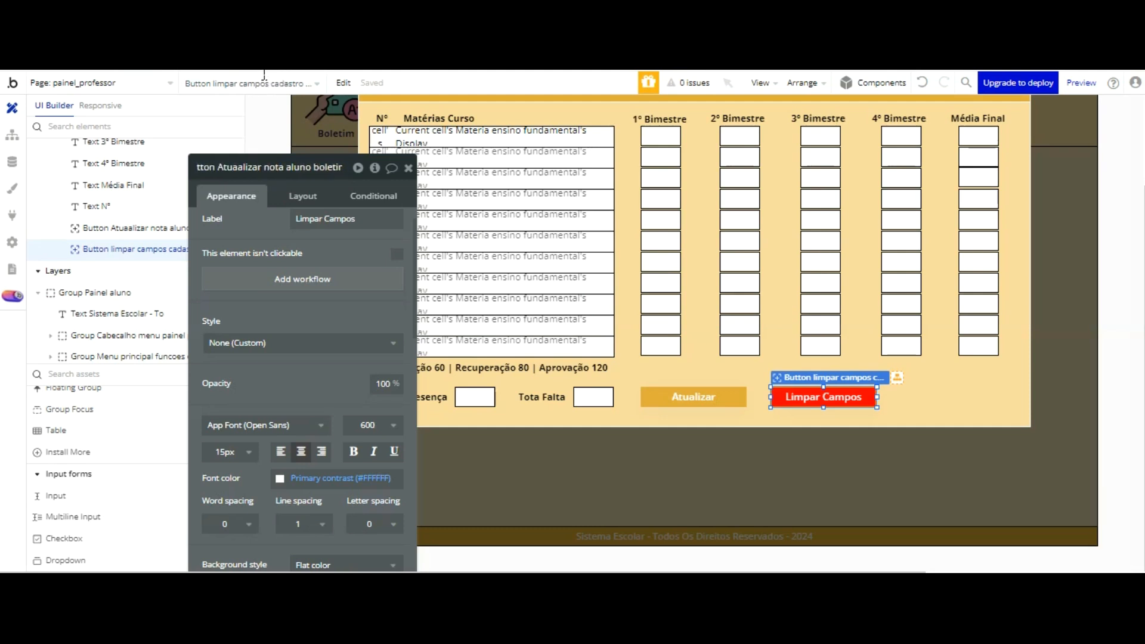
key("BackSpace")
key("BackSpace")
key("BackSpace")
key("BackSpace")
key("BackSpace")
key("BackSpace")
key("BackSpace")
key("BackSpace")
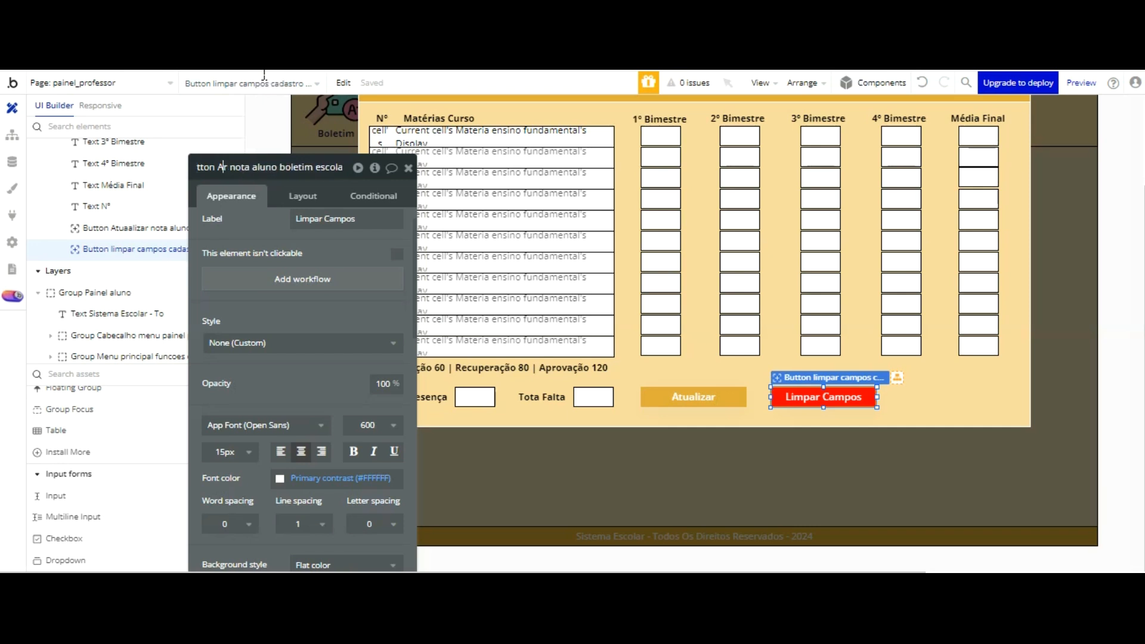
key("BackSpace")
type("Salv")
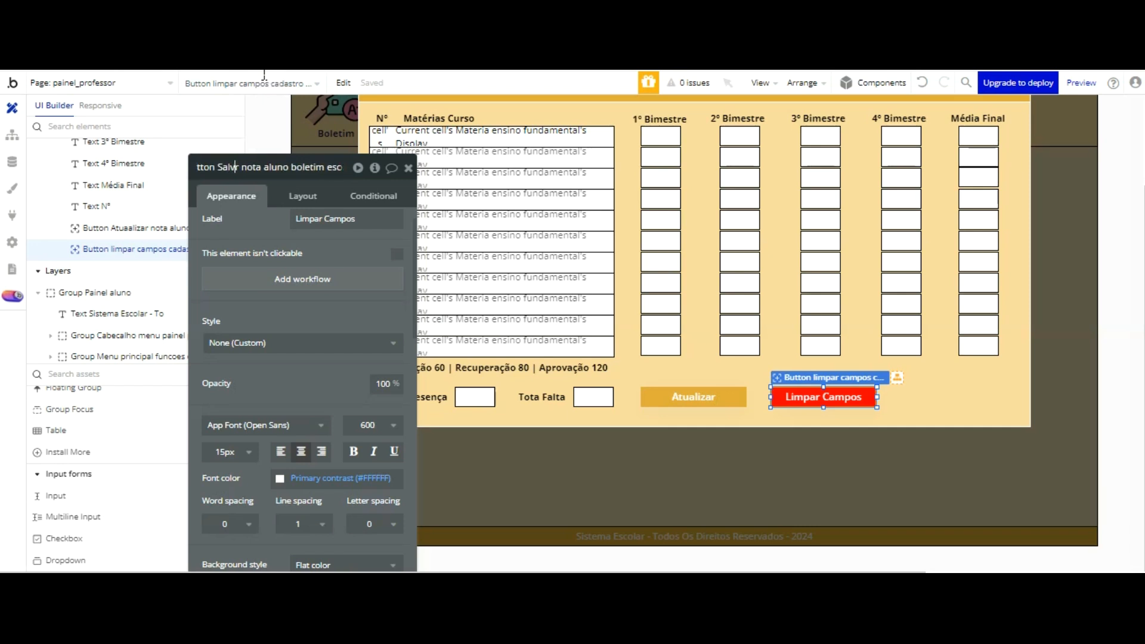
type("ar")
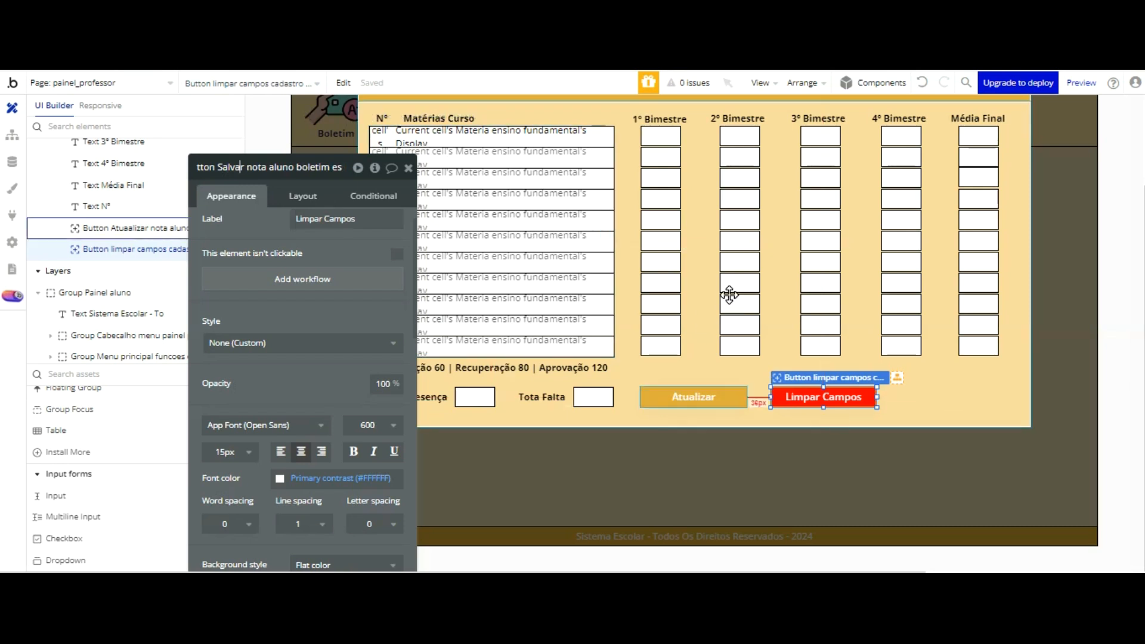
Step: Correct the Atualizar button's element name to "Button Atualizar nota aluno boletim escolar popup - painel professor"
left_click(693, 397)
left_click(250, 171)
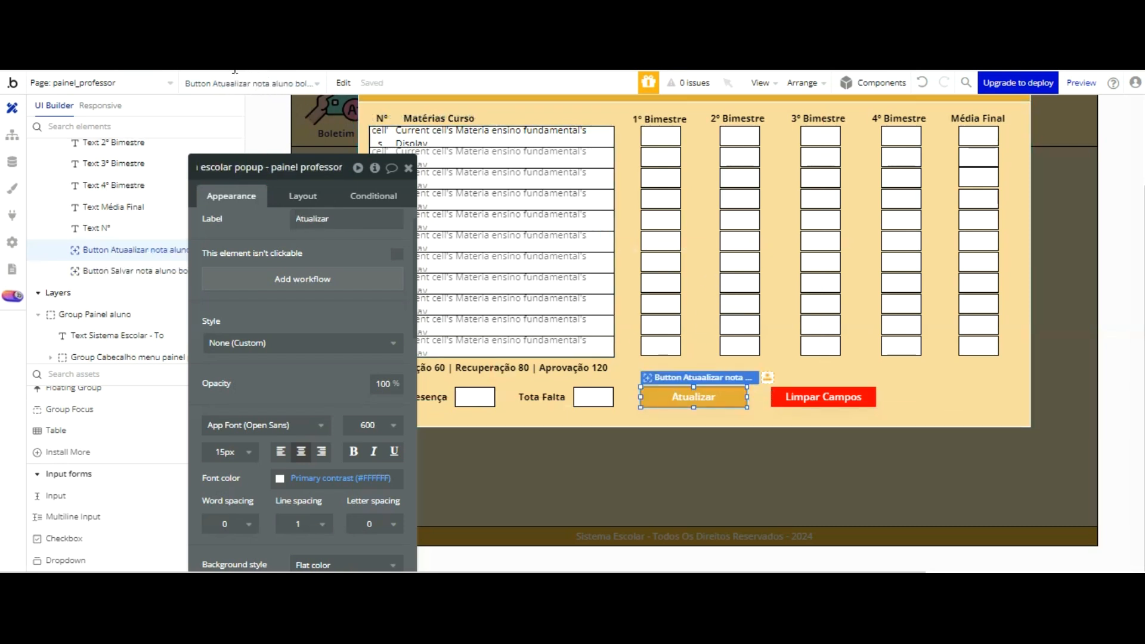
key("Left")
key("Left")
key("Left")
key("Left")
key("Left")
key("Left")
key("Left")
key("Left")
key("Left")
key("Left")
key("Left")
key("Left")
key("Left")
key("Left")
key("Left")
key("Left")
key("Left")
key("Left")
key("Left")
key("Left")
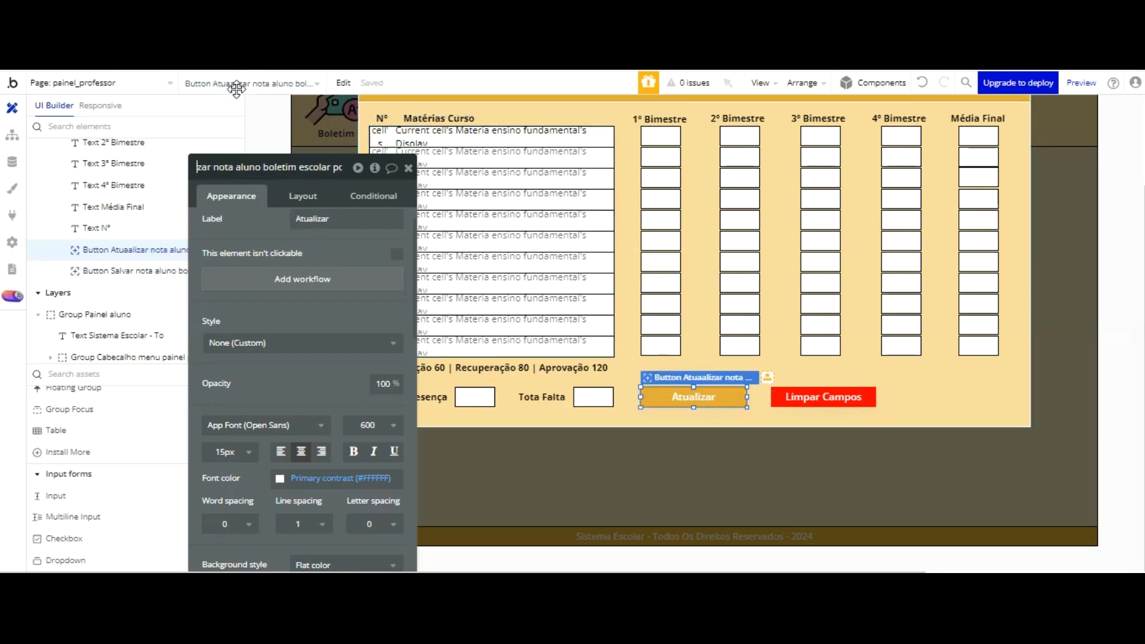
key("BackSpace")
type("2")
key("BackSpace")
left_click(269, 213)
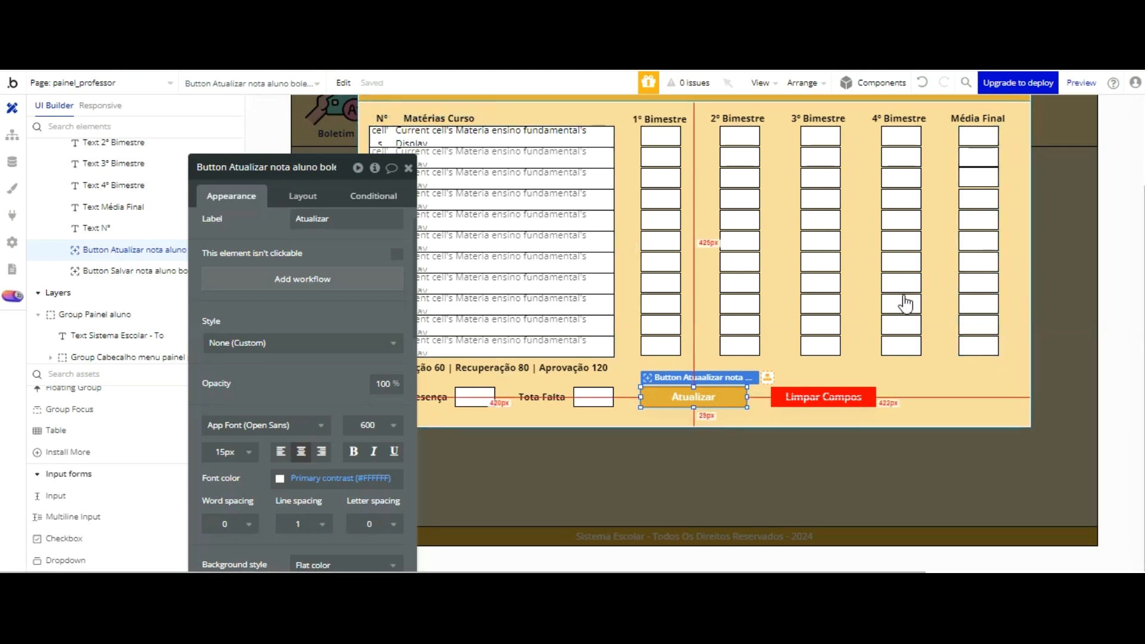
Step: Change the red Limpar Campos button's label to "Salvar"
left_click(854, 394)
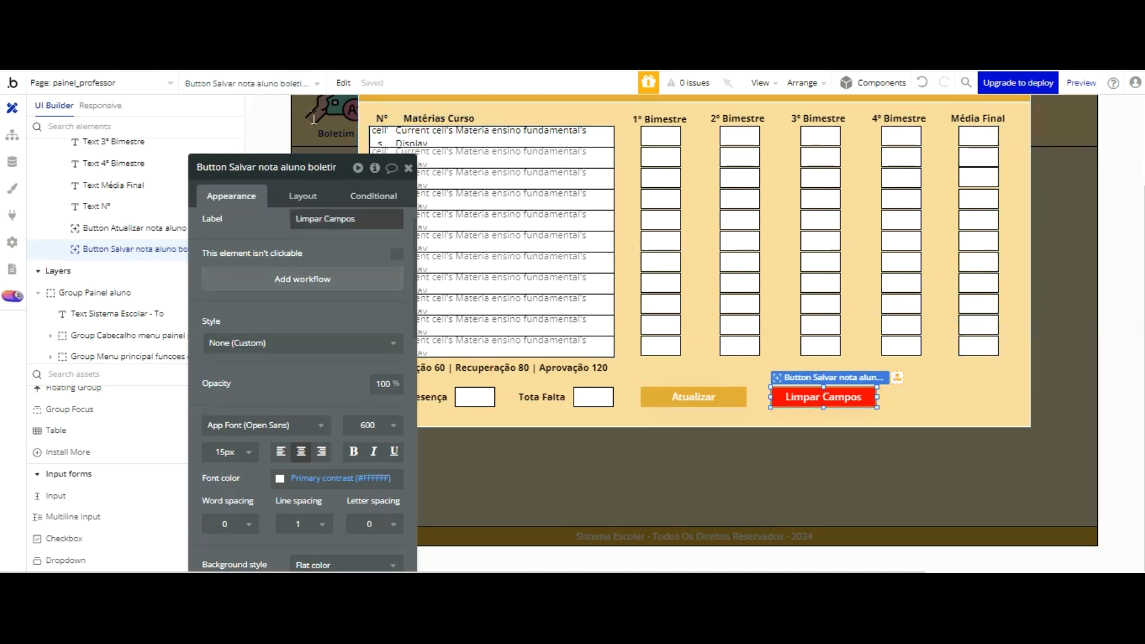
left_click(315, 219)
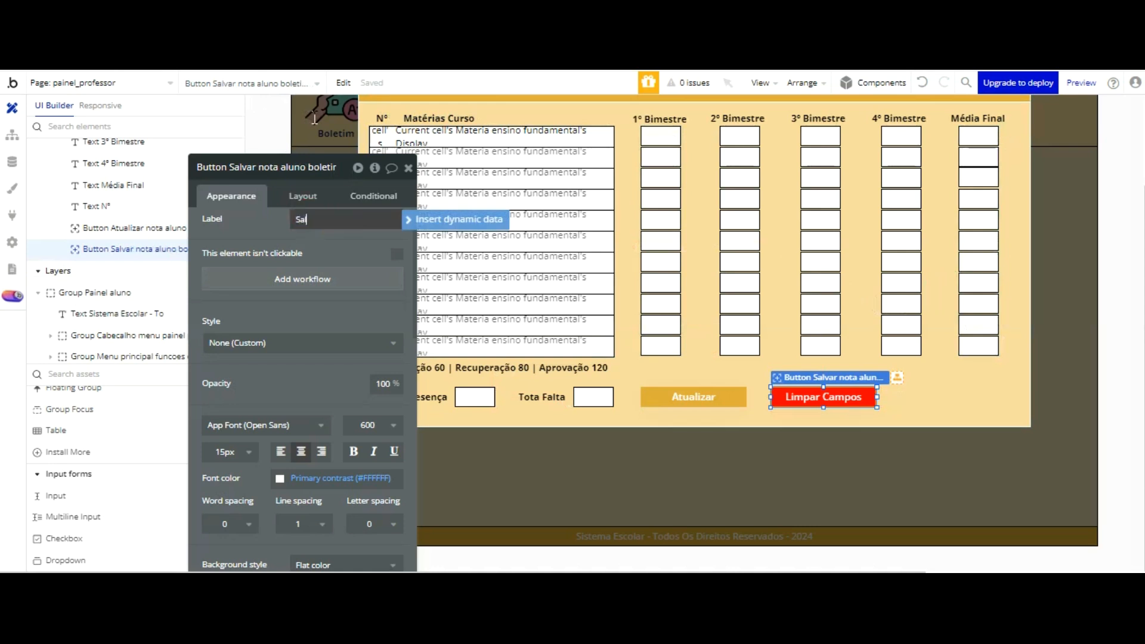
left_click(325, 248)
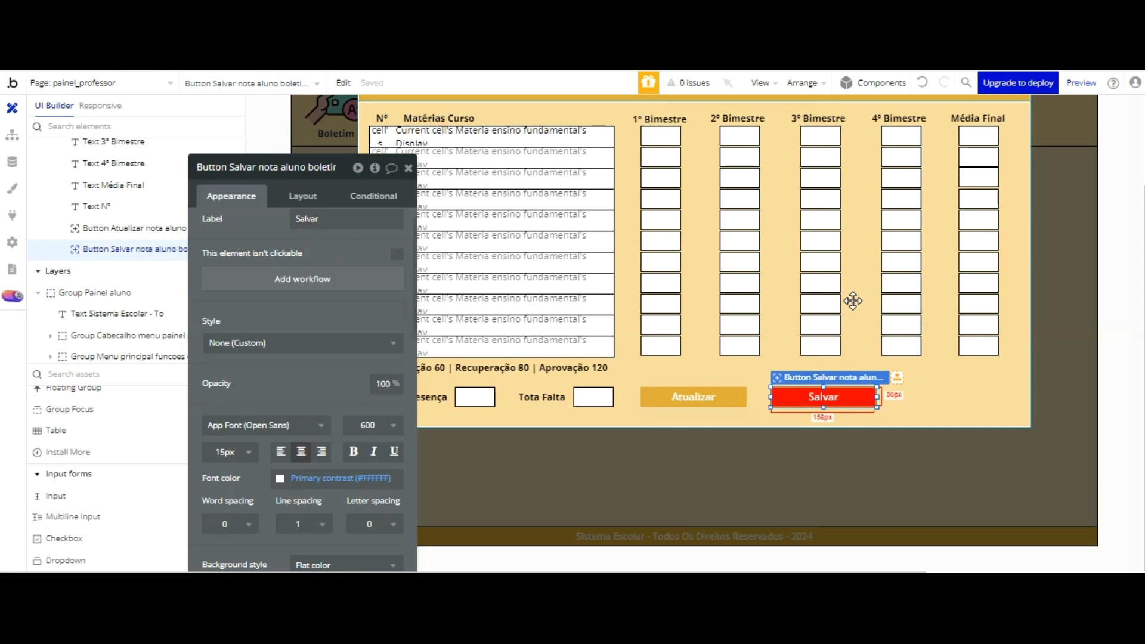
Step: Duplicate the Salvar button, place the copy at the right end of the button row, and make its background dark navy
key("ctrl+d")
left_click_drag(858, 306, 972, 298)
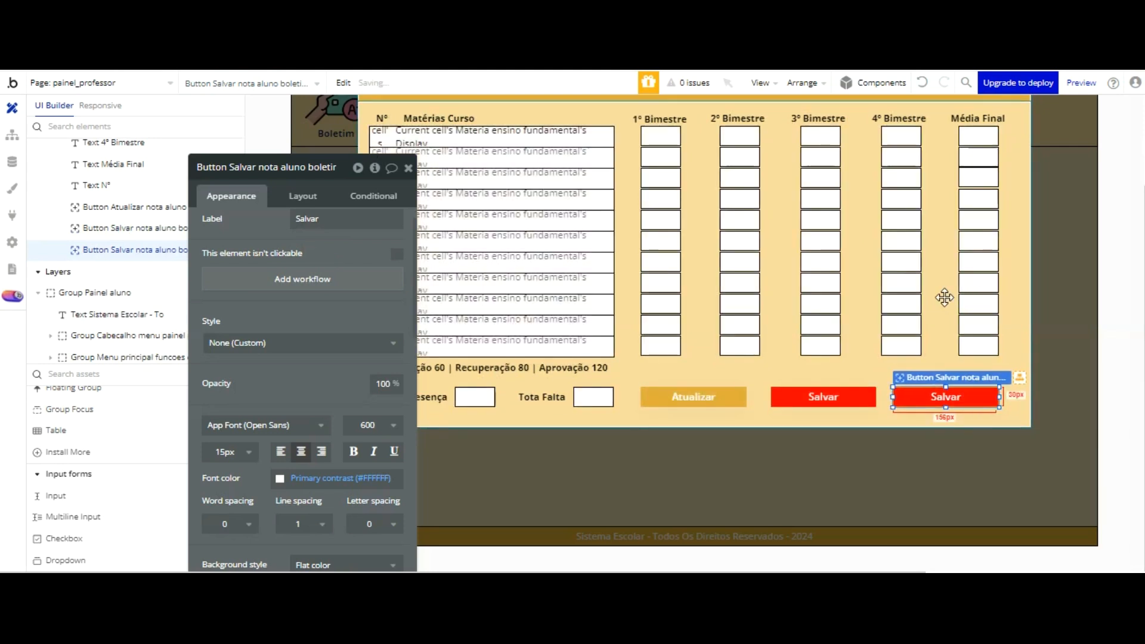
scroll(318, 299, "down", 5)
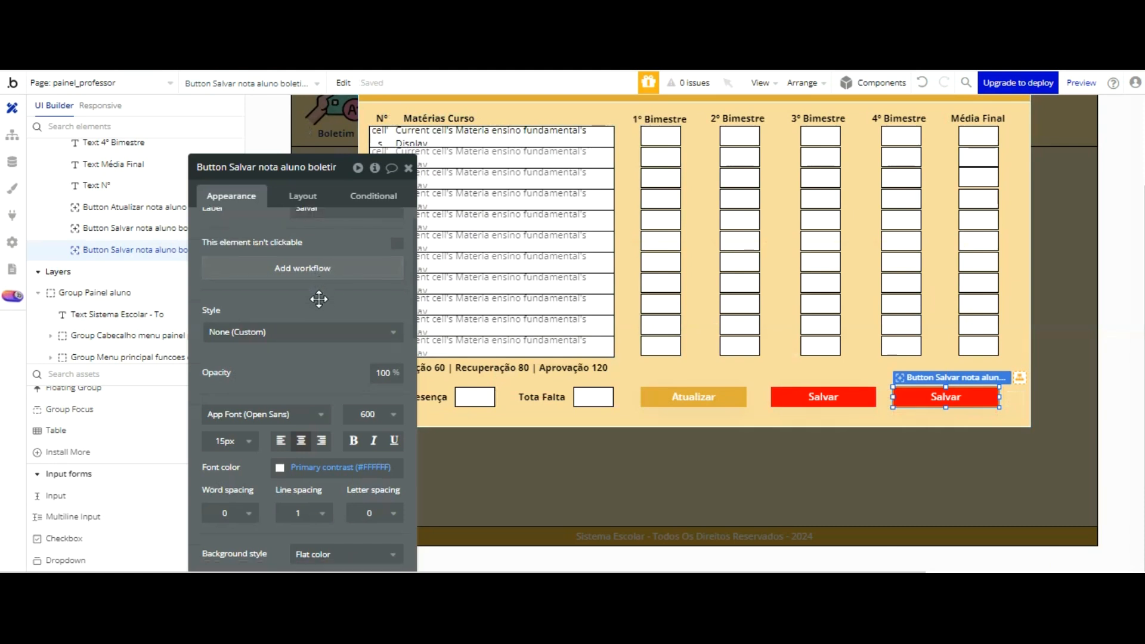
left_click(302, 426)
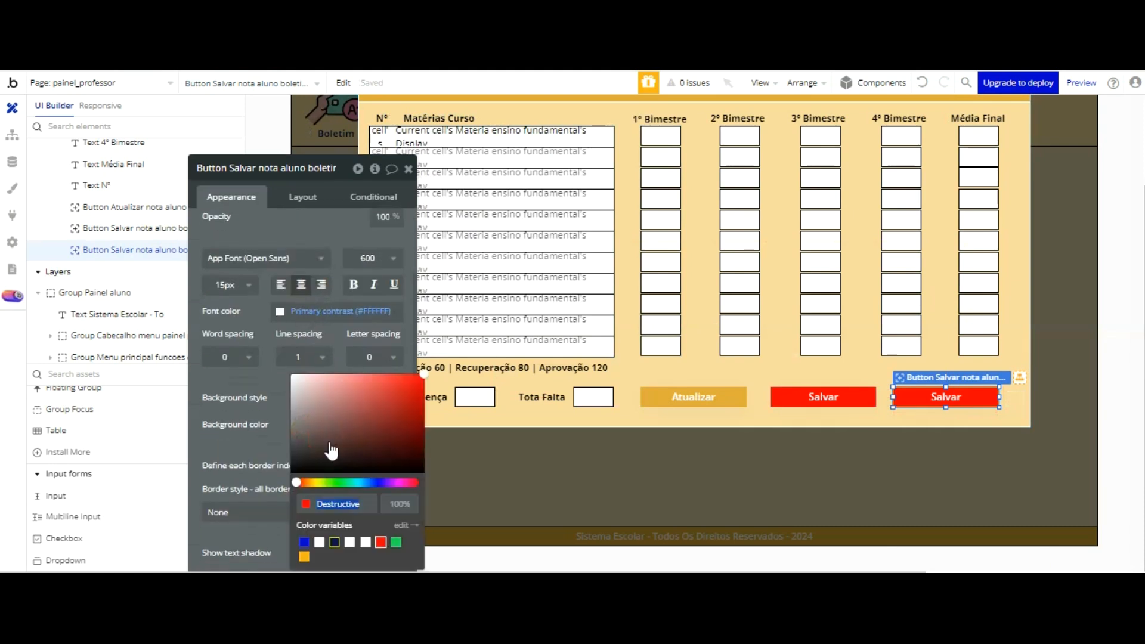
left_click(335, 542)
left_click(287, 166)
Step: Set the navy button's label to "Registrar"
scroll(291, 233, "up", 3)
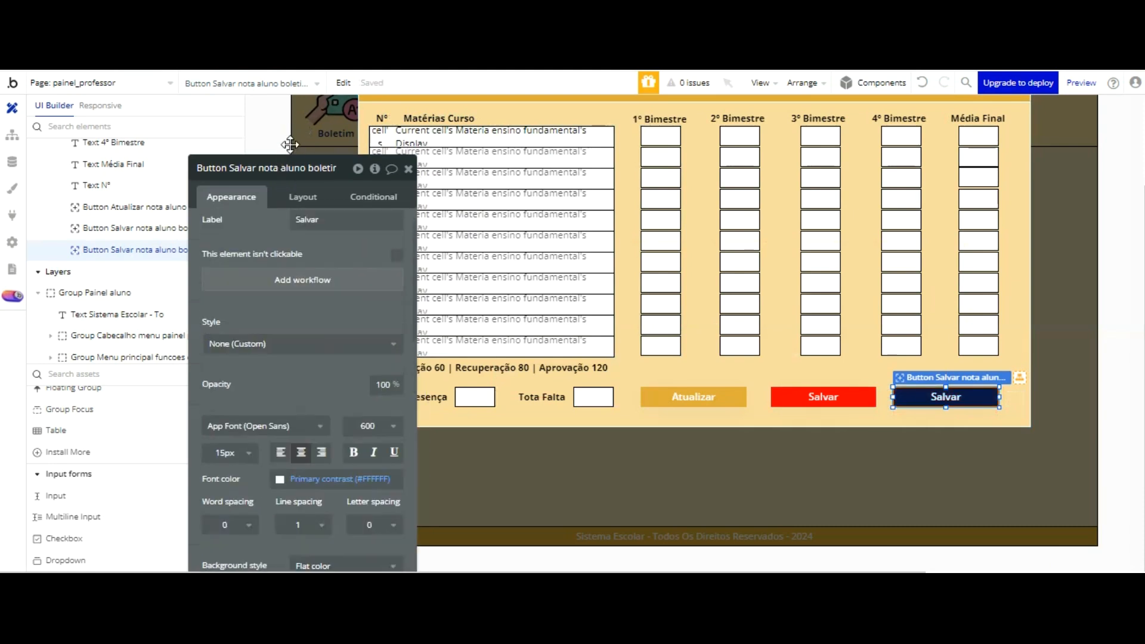
double_click(310, 221)
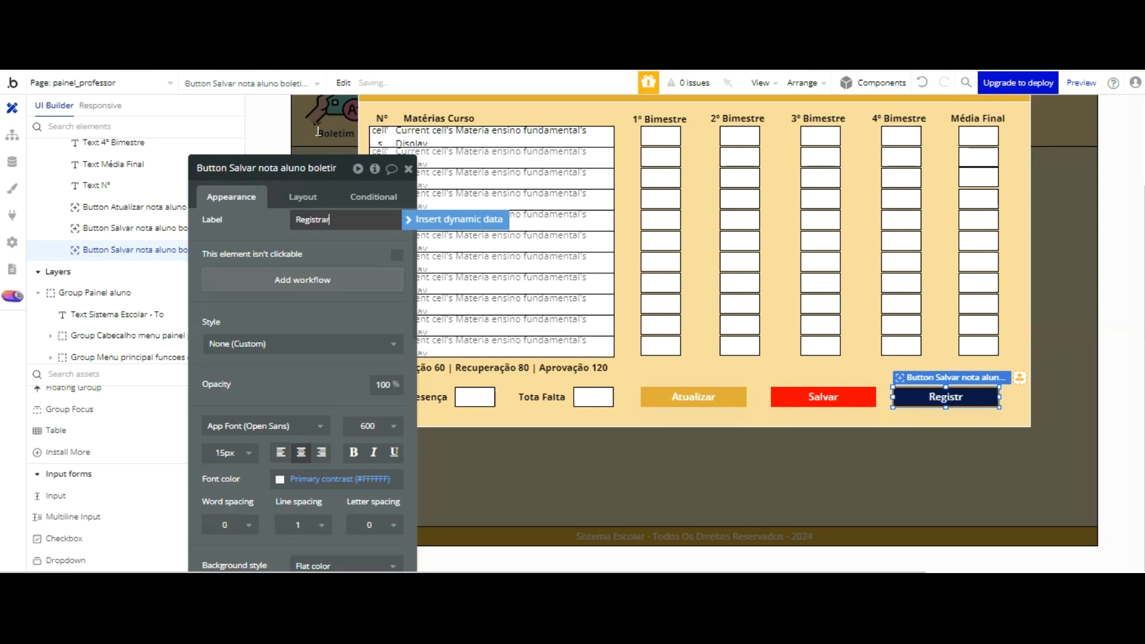
left_click(340, 131)
Step: Rename the navy button element "Button Registrar nota aluno boletim escolar popup - painel professor", removing the "copy" suffix
left_click(299, 171)
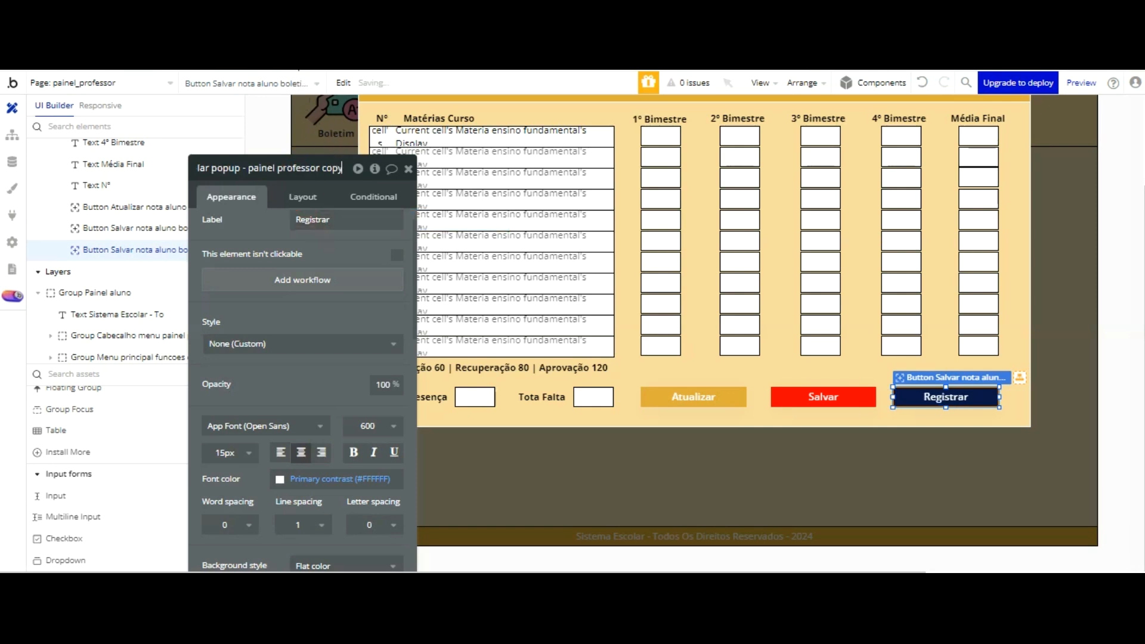
key("End")
key("BackSpace")
key("BackSpace")
key("BackSpace")
key("BackSpace")
key("BackSpace")
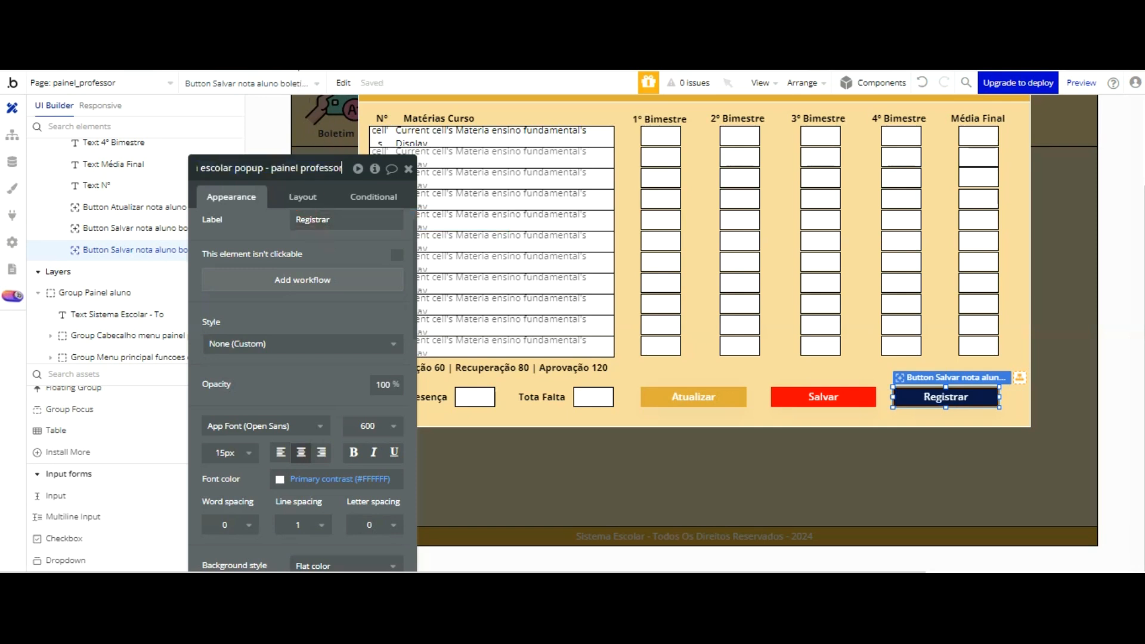
key("Return")
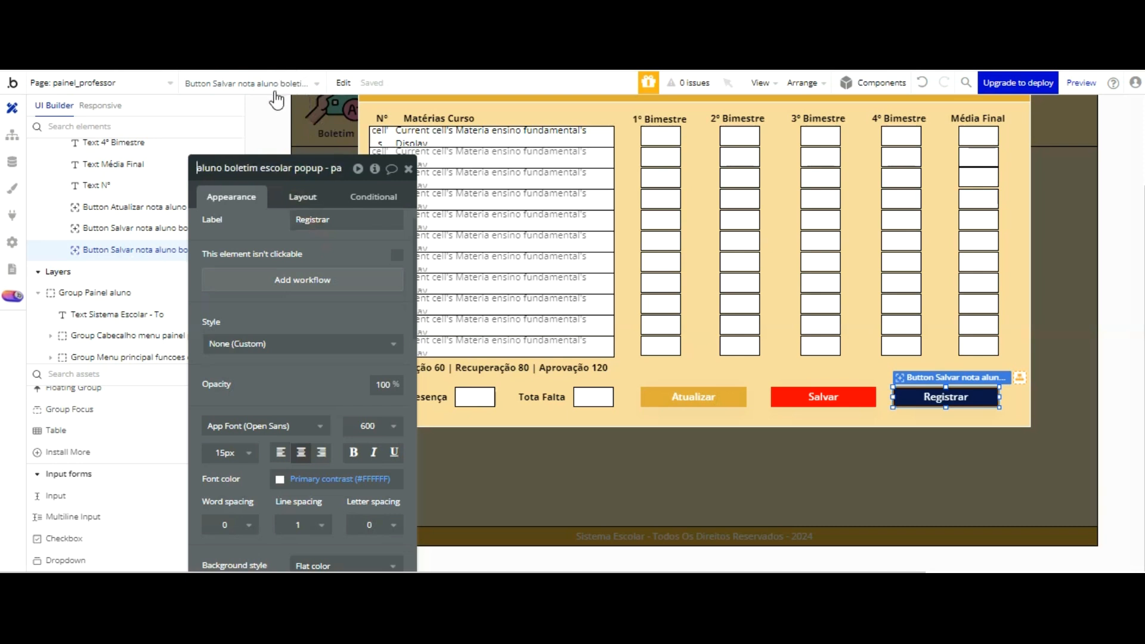
key("BackSpace")
key("BackSpace")
key("BackSpace")
key("BackSpace")
key("BackSpace")
key("BackSpace")
key("BackSpace")
key("BackSpace")
key("BackSpace")
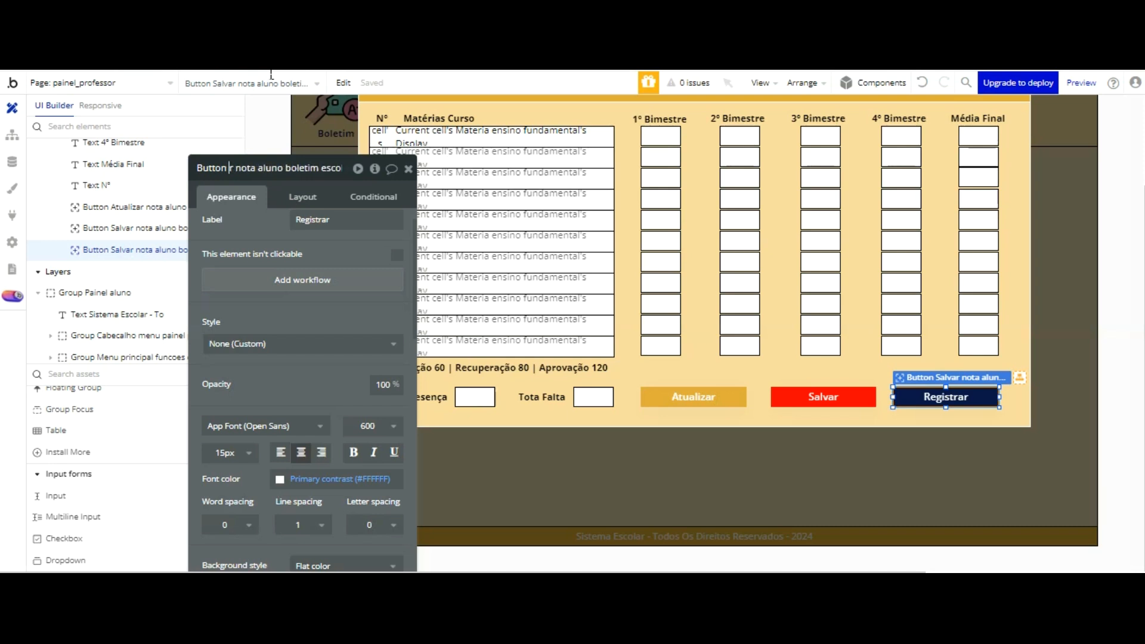
type("Registrar")
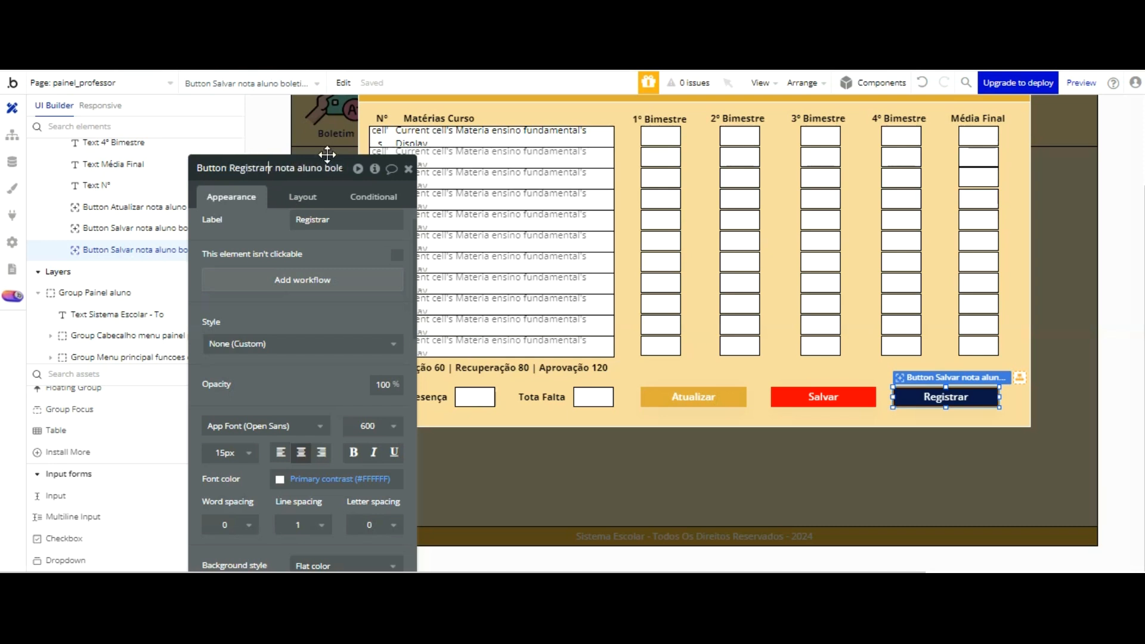
key("Delete")
key("Return")
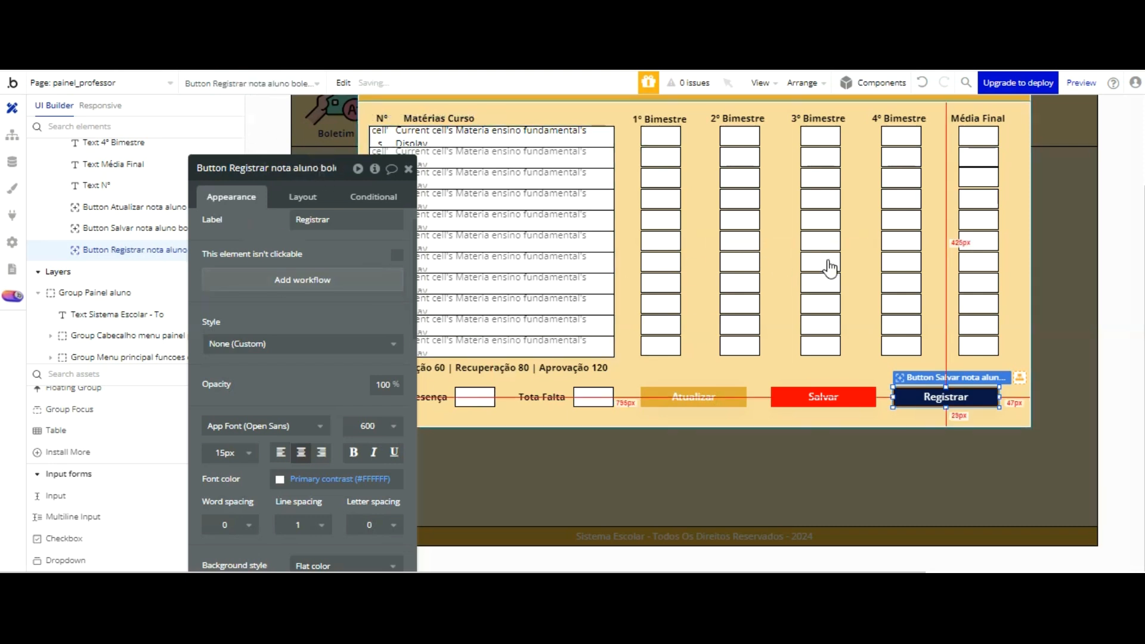
Step: Nudge the Salvar button slightly toward Atualizar to even out the row's spacing, and select the popup's body group
left_click(829, 362)
left_click(824, 396)
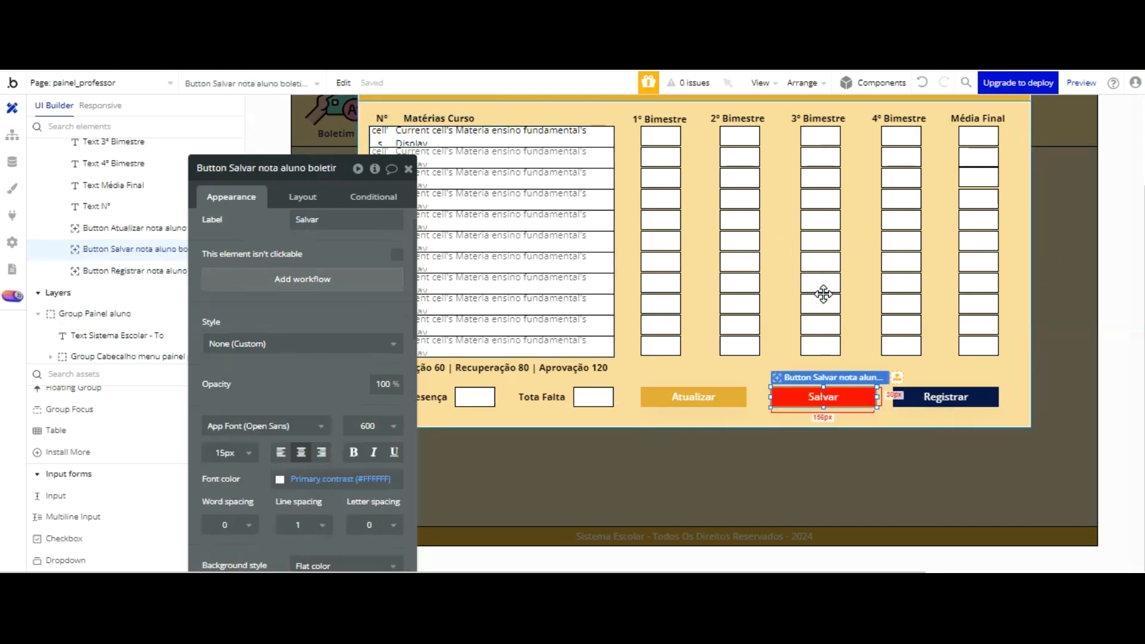
left_click(923, 260)
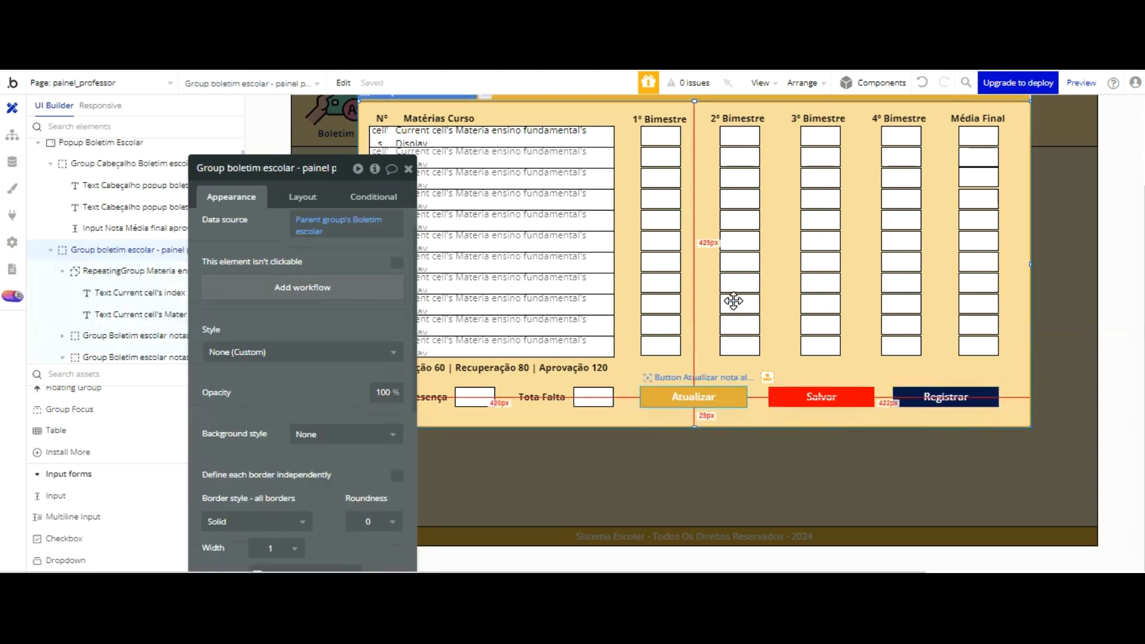
Step: Create a click workflow for the popup's Atualizar button and add a Set state action to it
left_click(733, 399)
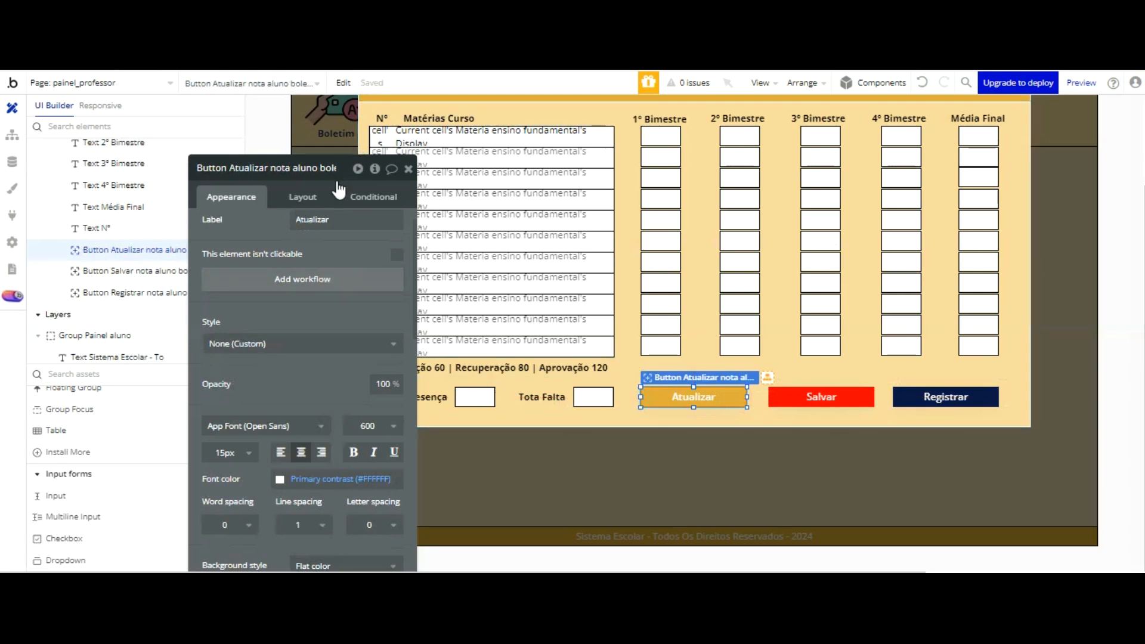
left_click(358, 169)
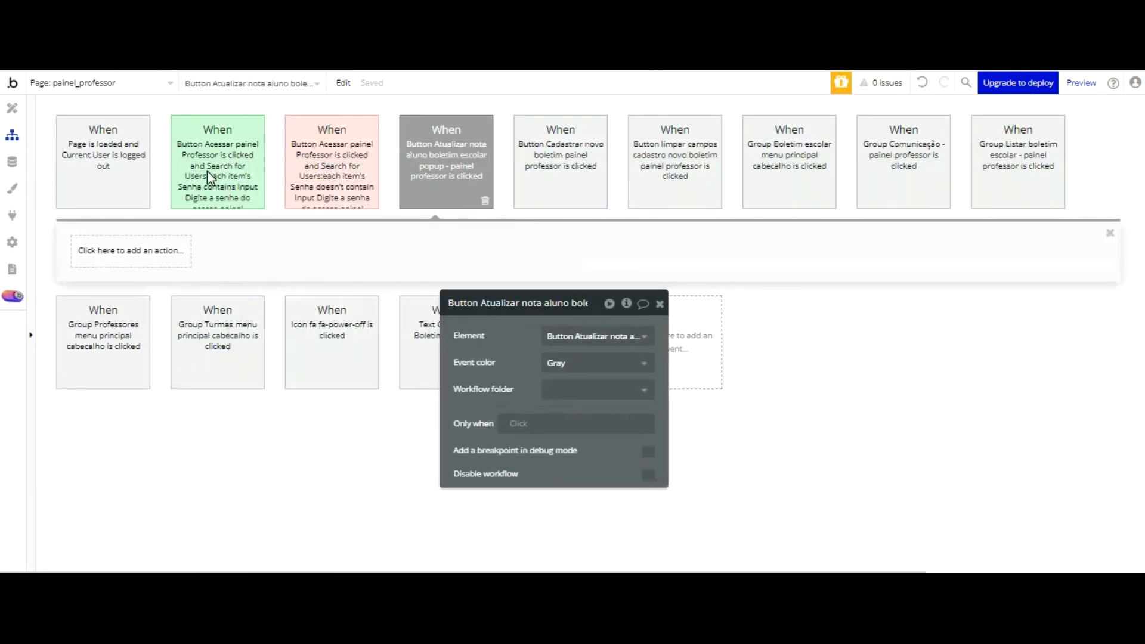
left_click(146, 240)
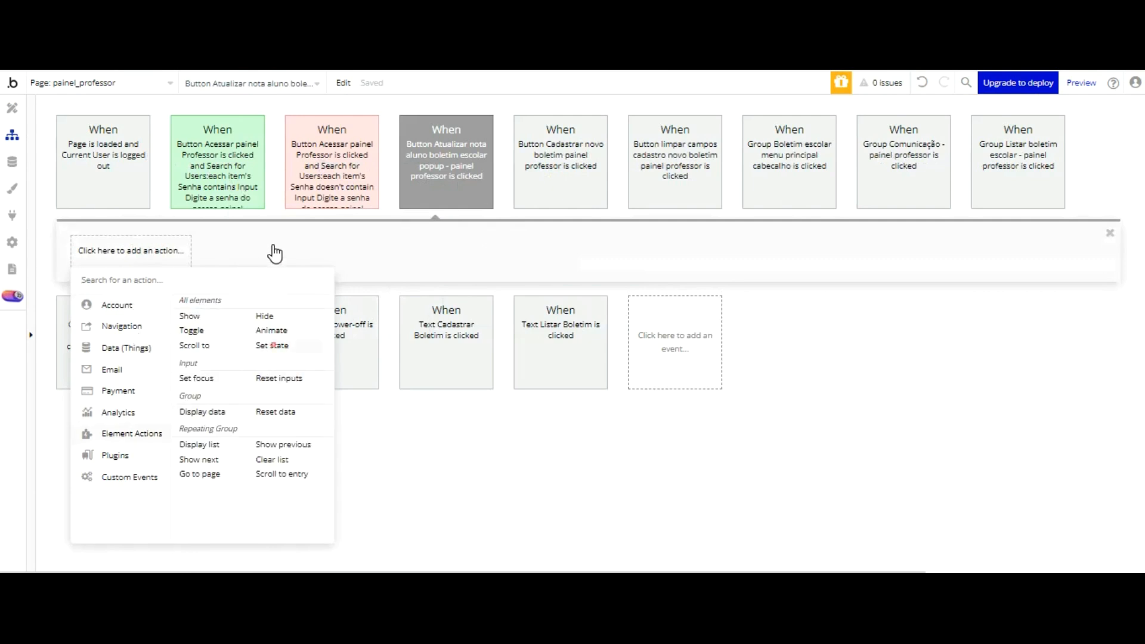
left_click(272, 346)
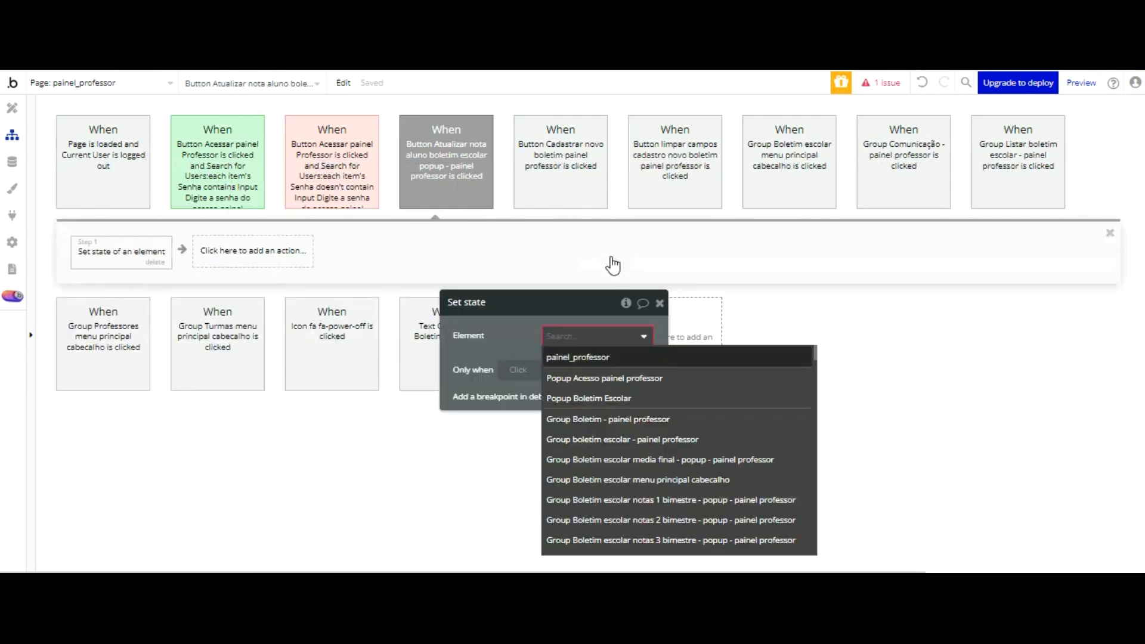
Step: Configure the Set state action to set Popup Boletim Escolar's Modo edição state to "yes", and return to the page design
key("Down")
key("Down")
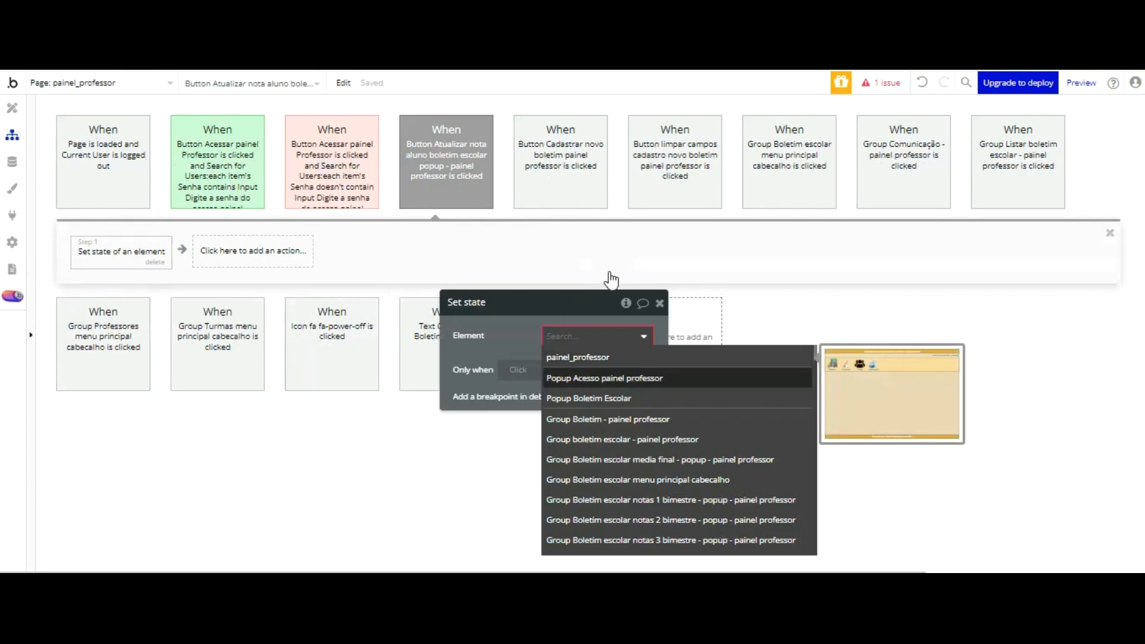
key("Return")
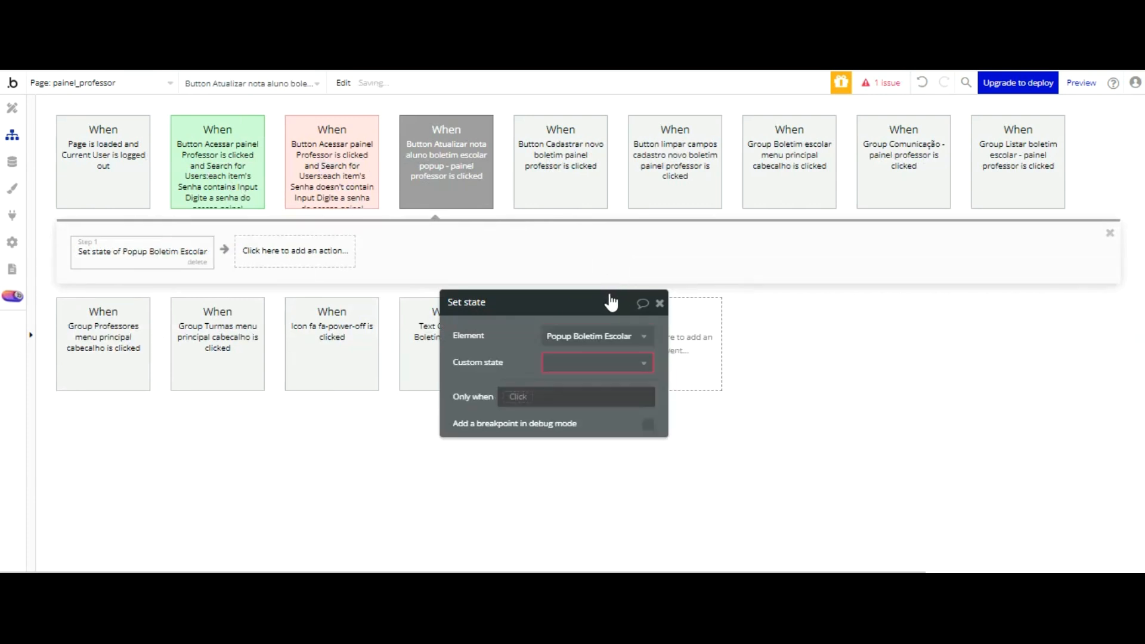
key("Return")
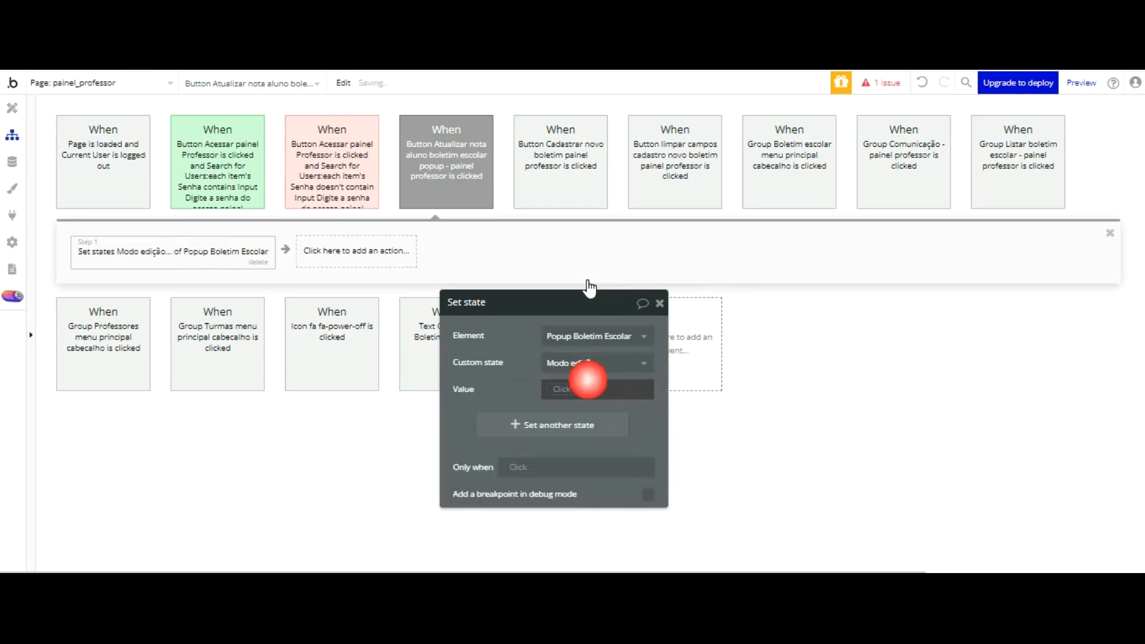
key("Down")
key("Down")
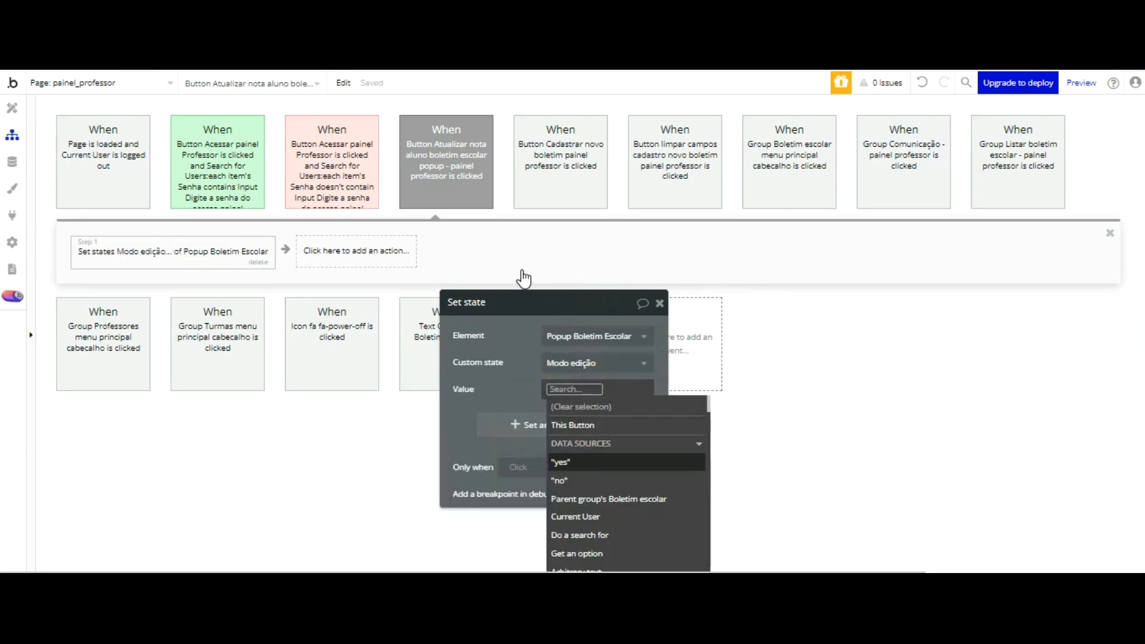
key("Return")
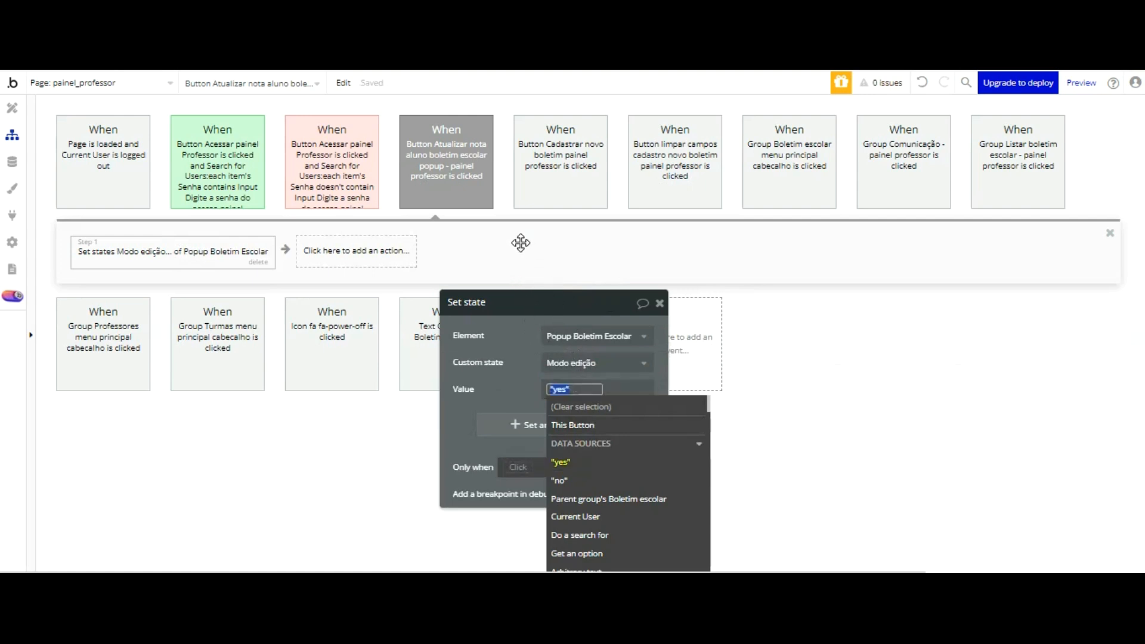
left_click(509, 245)
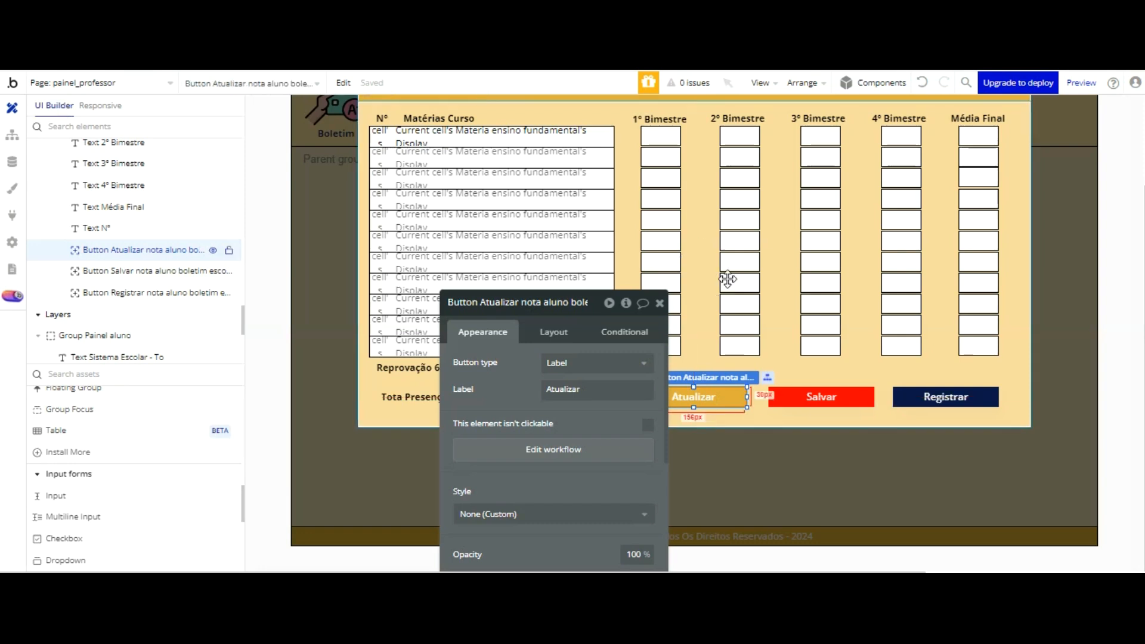
Step: Create a click workflow for the Salvar button and add a Set state action to it
left_click(798, 394)
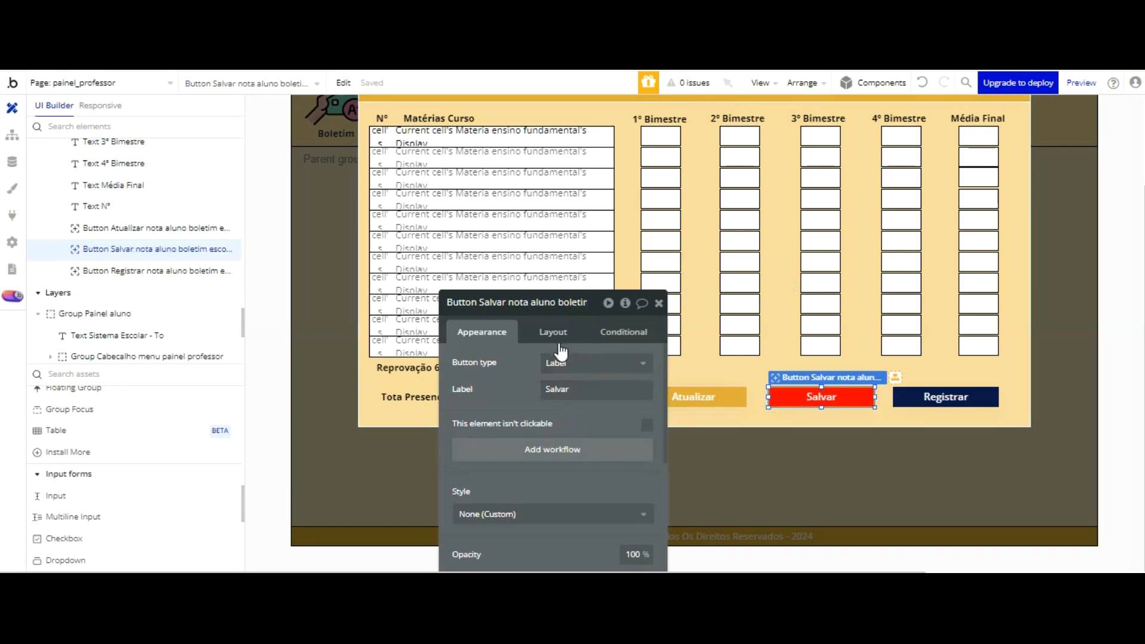
left_click_drag(522, 296, 527, 148)
left_click(583, 299)
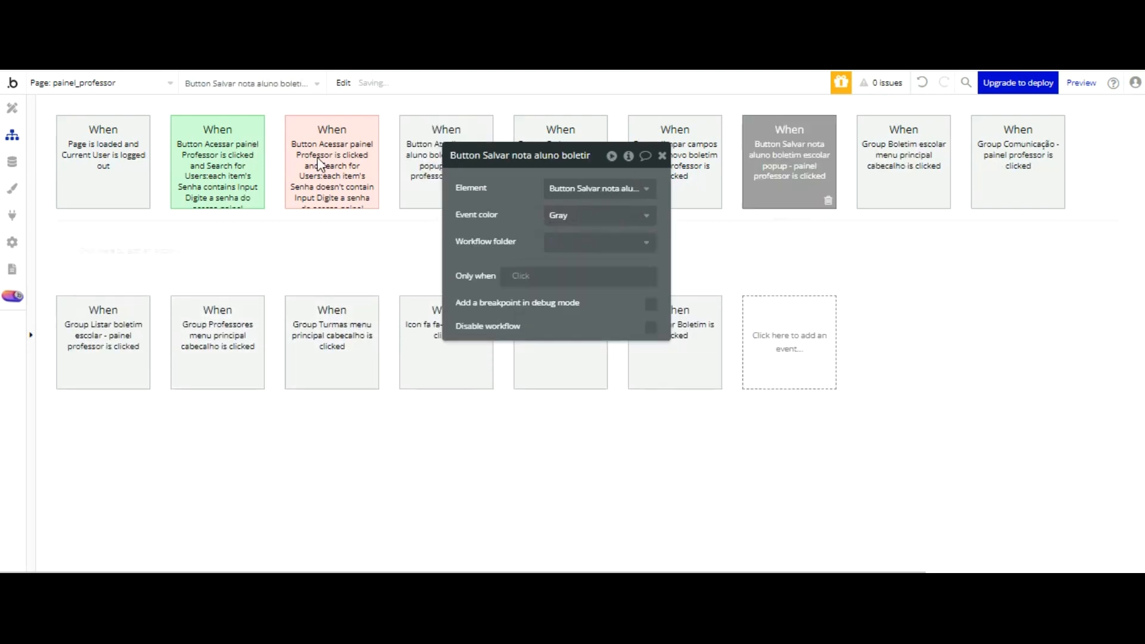
left_click(162, 247)
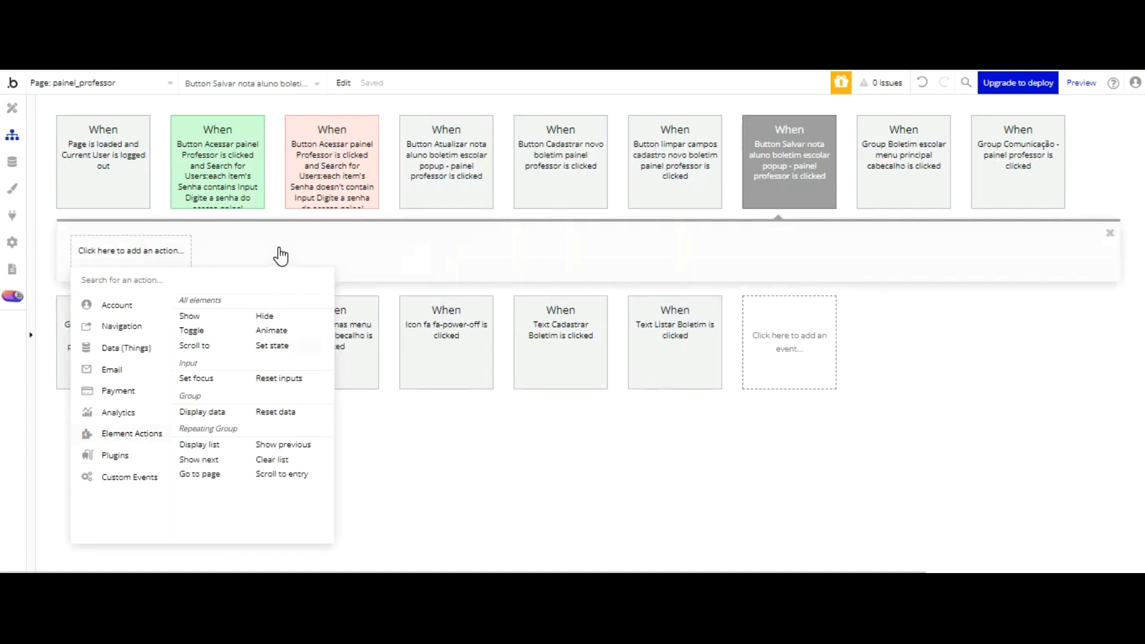
left_click(272, 346)
Step: Configure the Salvar workflow's action to set Popup Boletim Escolar's Modo edição state to "no"
left_click(596, 188)
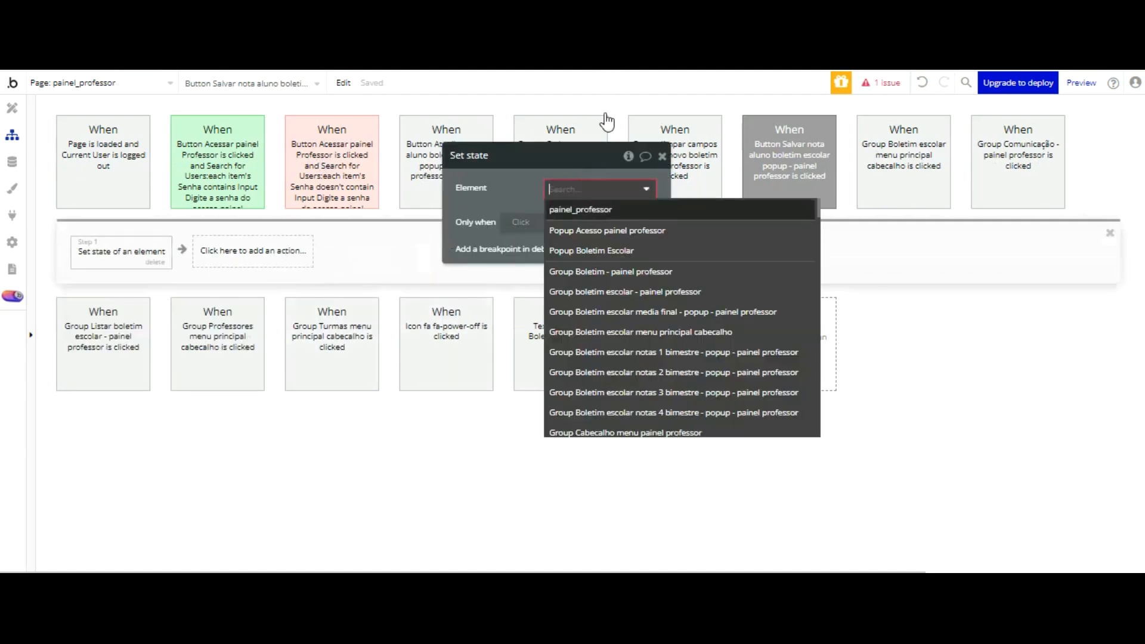
left_click(612, 251)
left_click(599, 216)
left_click(597, 237)
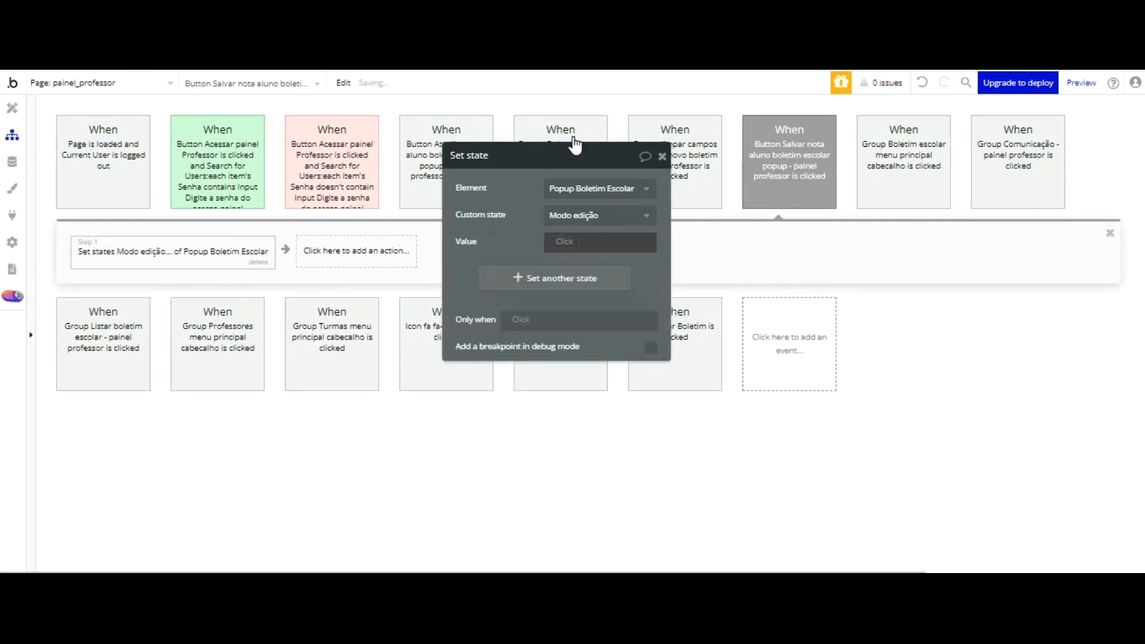
left_click(582, 332)
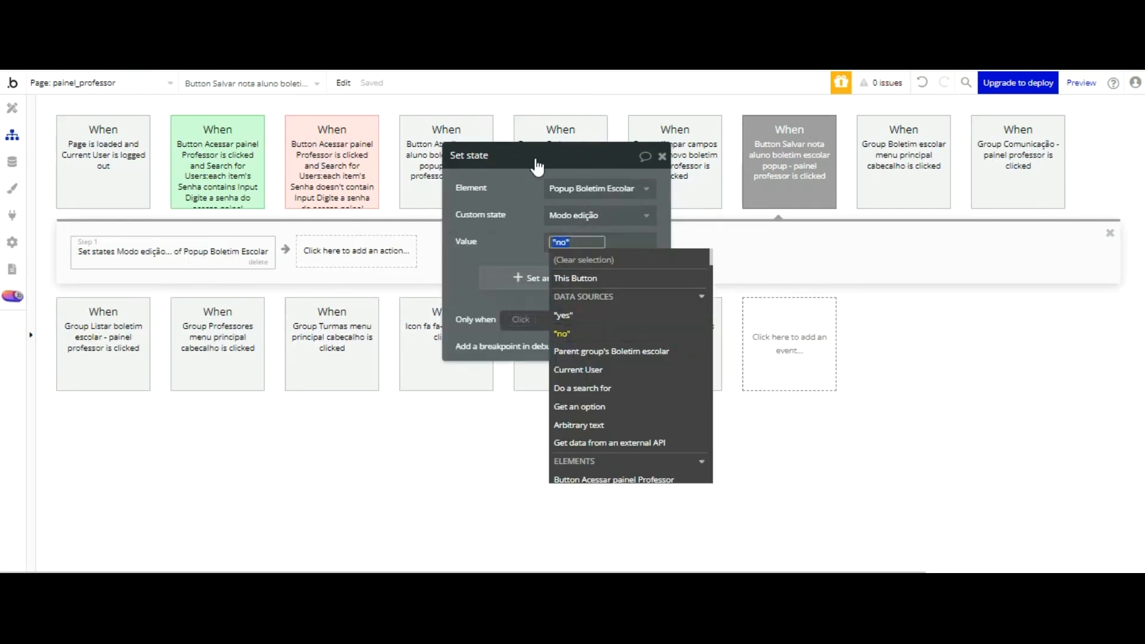
Step: Reload the page preview, open the student's report card from the Boletim list, and check the new buttons and grade inputs
left_click(517, 114)
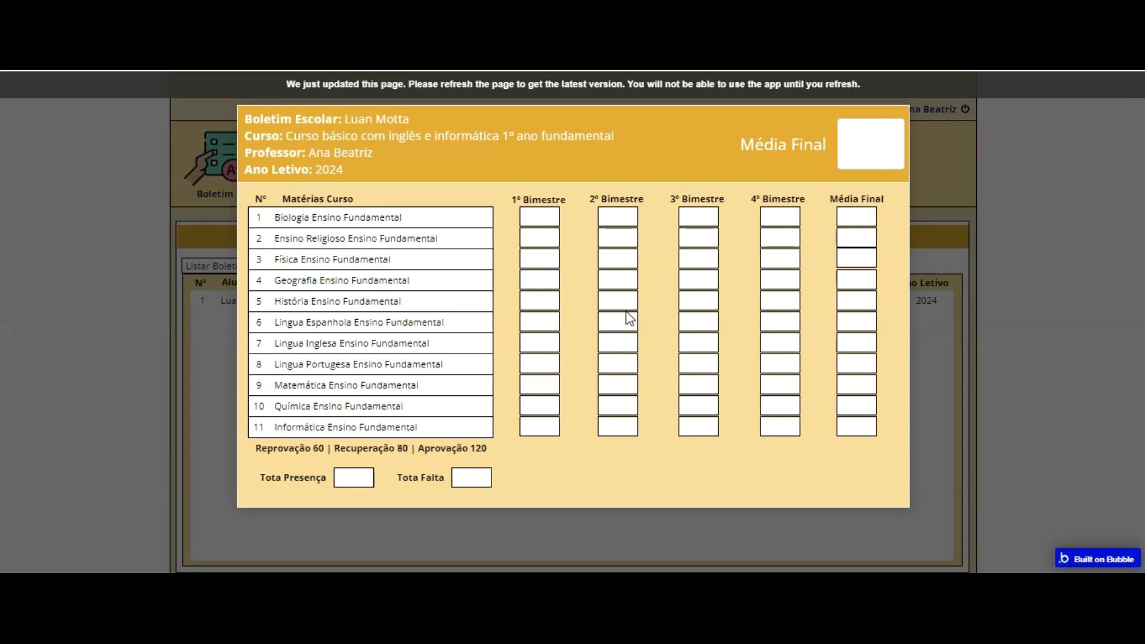
key("F5")
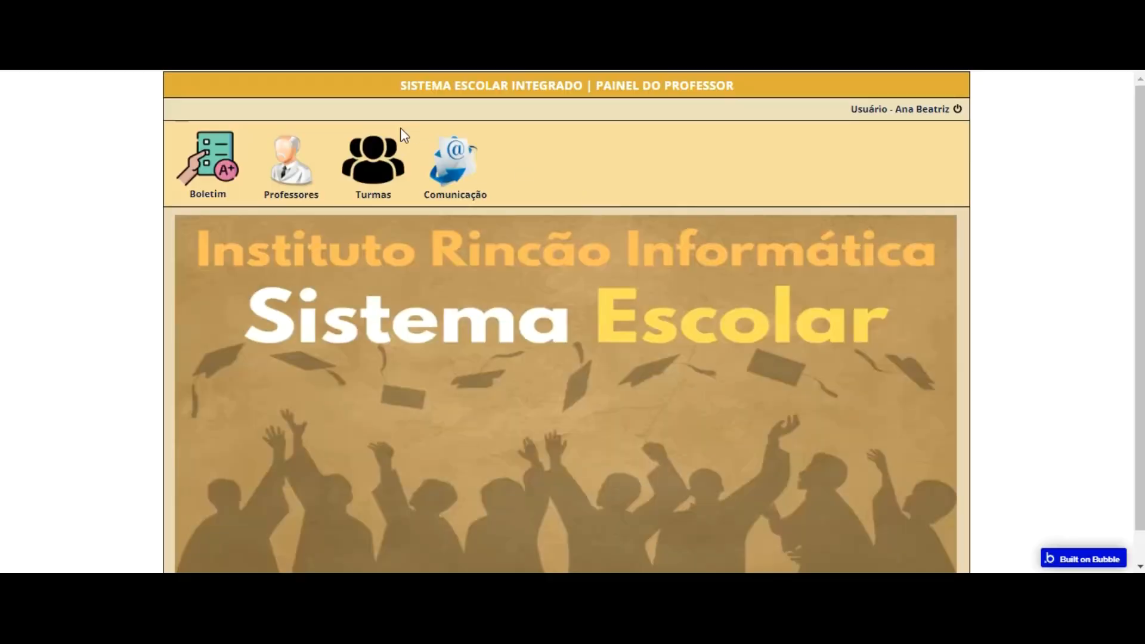
left_click(181, 160)
left_click(514, 300)
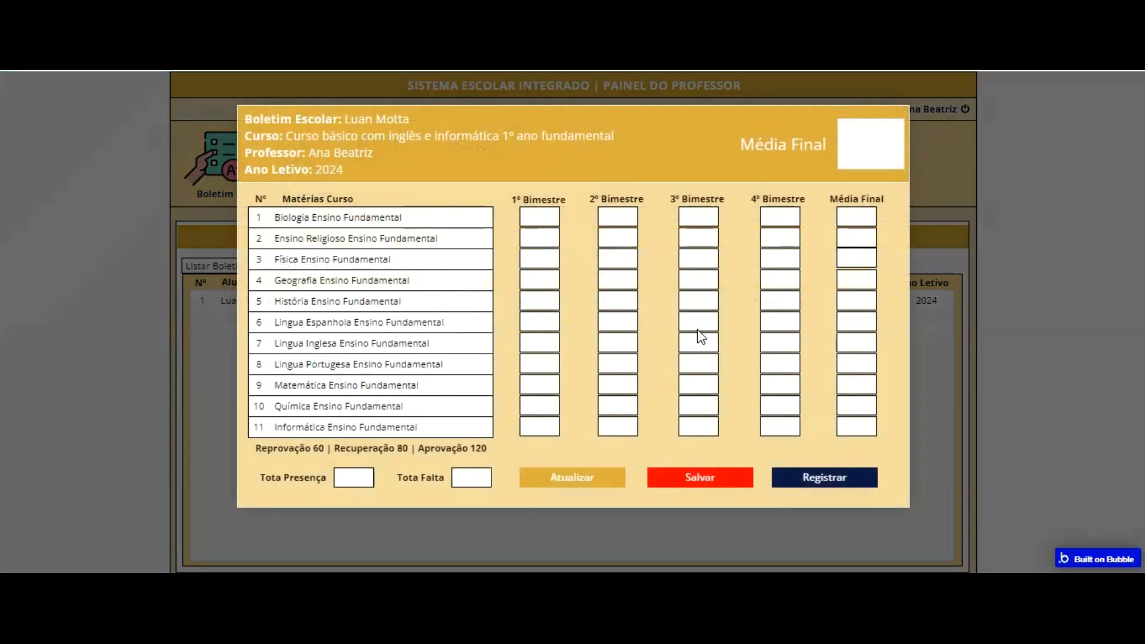
left_click(538, 257)
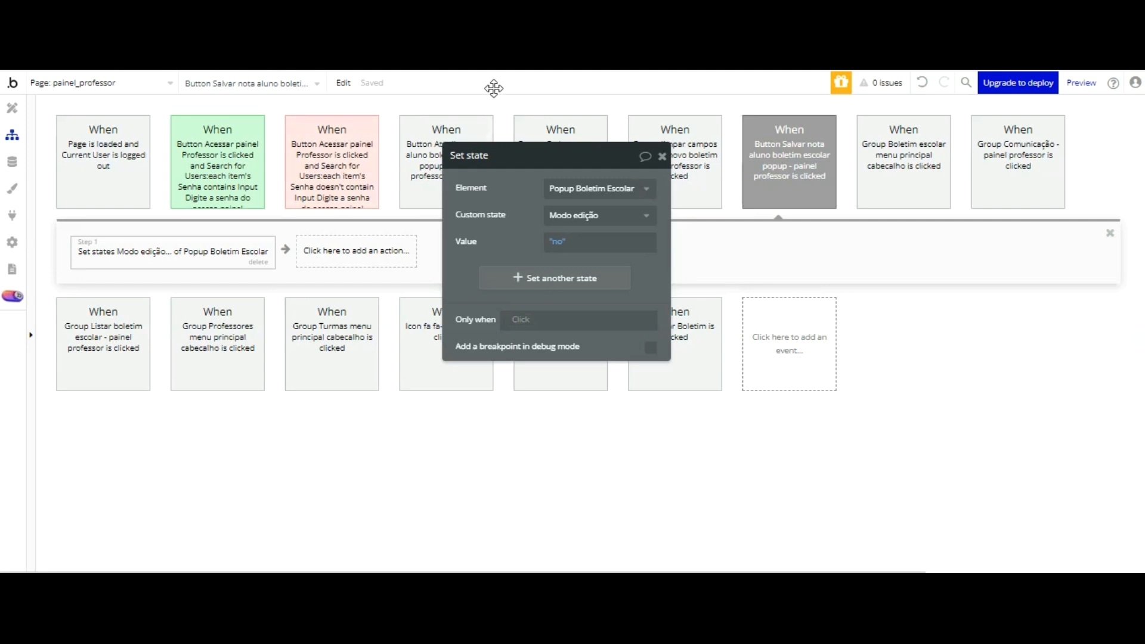
Step: Return to the page design in the editor and open the Atualizar button's existing click workflow
left_click_drag(494, 156, 680, 255)
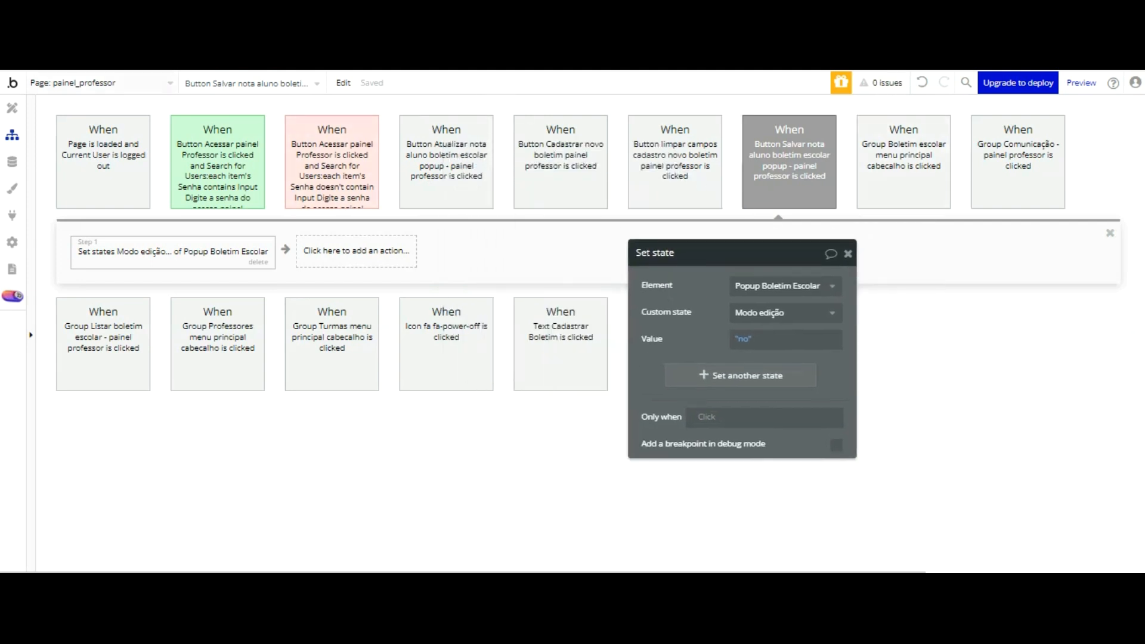
left_click(12, 108)
left_click_drag(708, 241, 1098, 209)
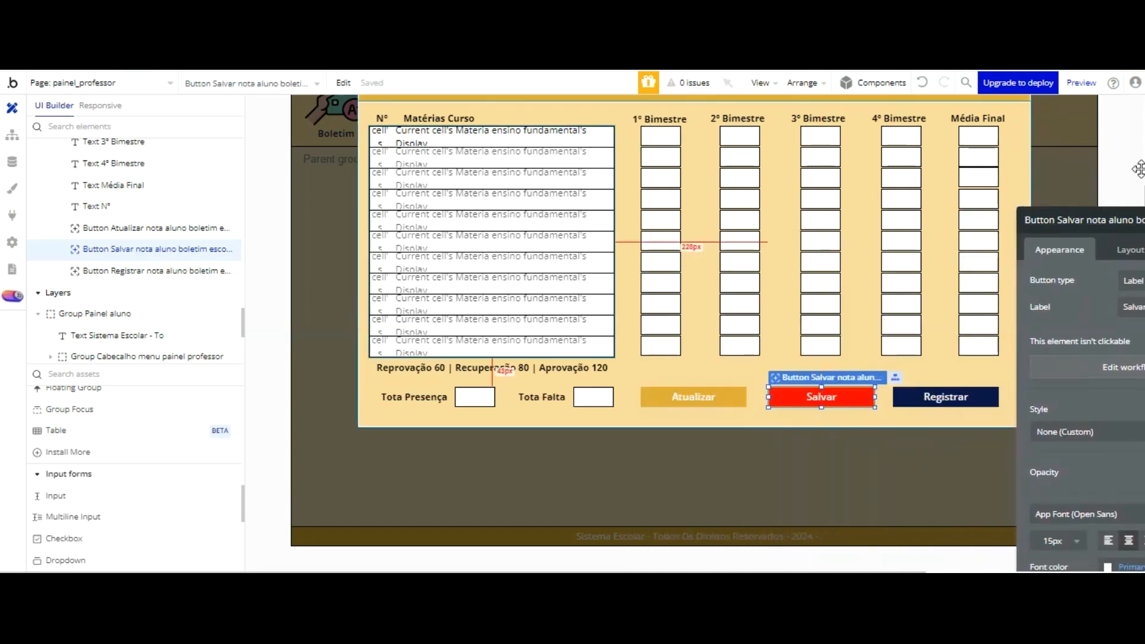
left_click_drag(1066, 220, 1109, 124)
left_click(705, 397)
left_click_drag(922, 176, 1043, 74)
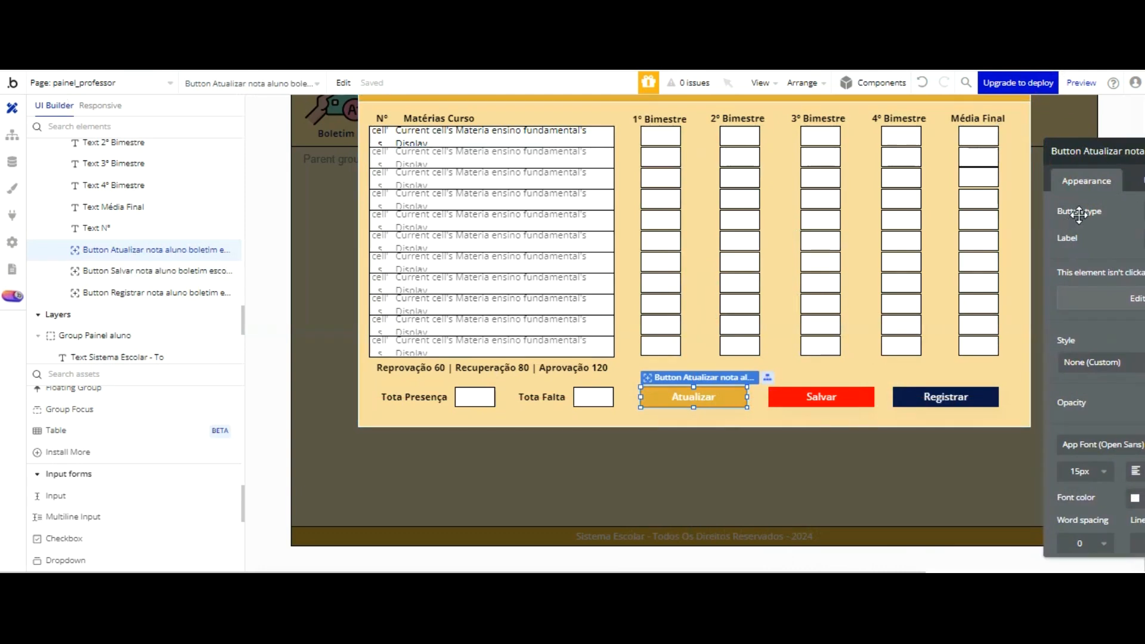
left_click(1114, 298)
Step: Add a Set focus action after the state change, targeting Input Nota 1 bimestre materia 1
left_click(342, 250)
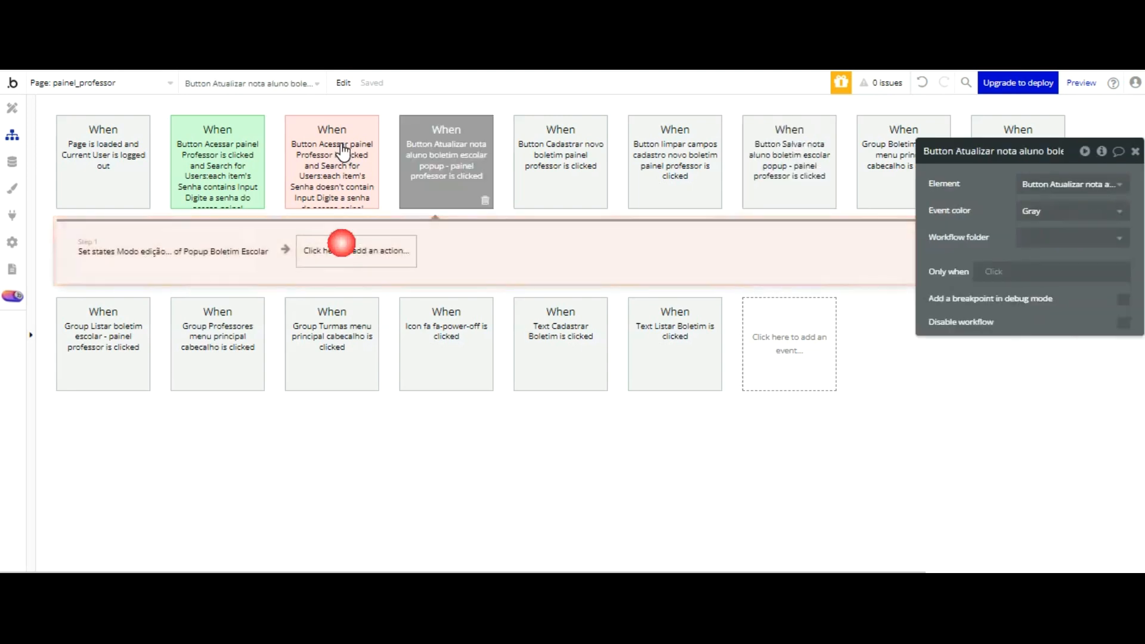
mouse_move(362, 434)
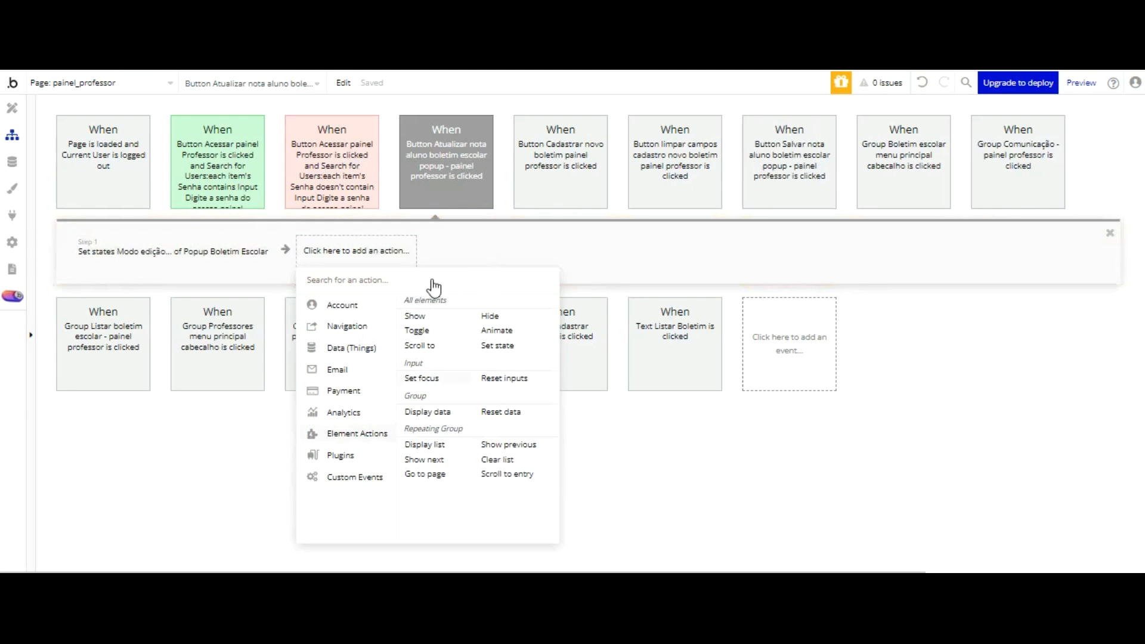
left_click(422, 379)
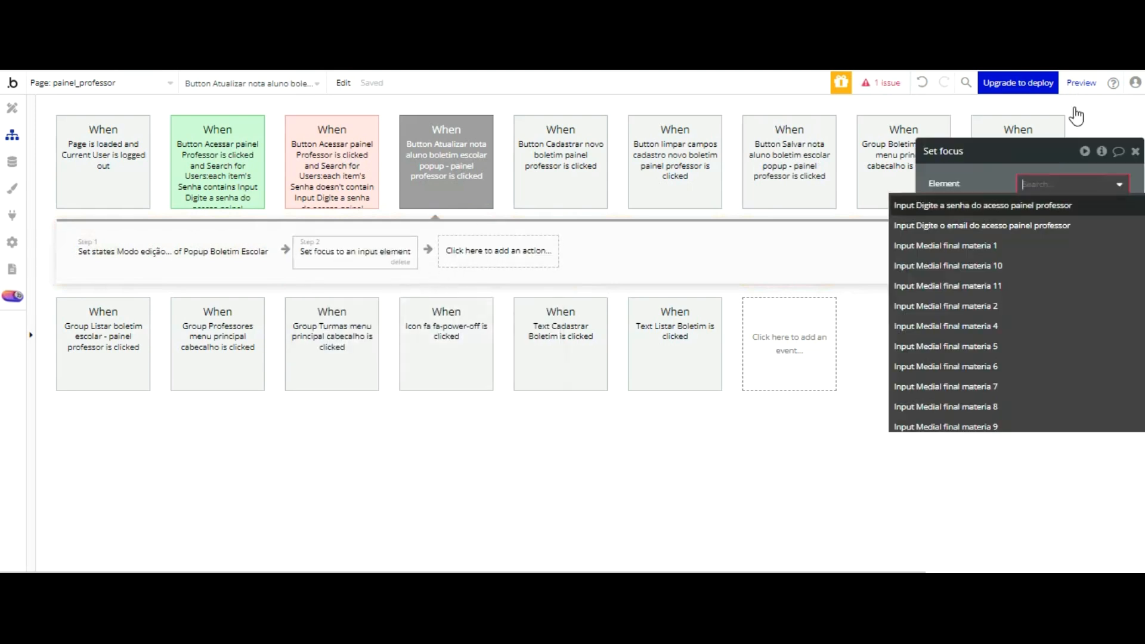
scroll(1014, 203, "down", 3)
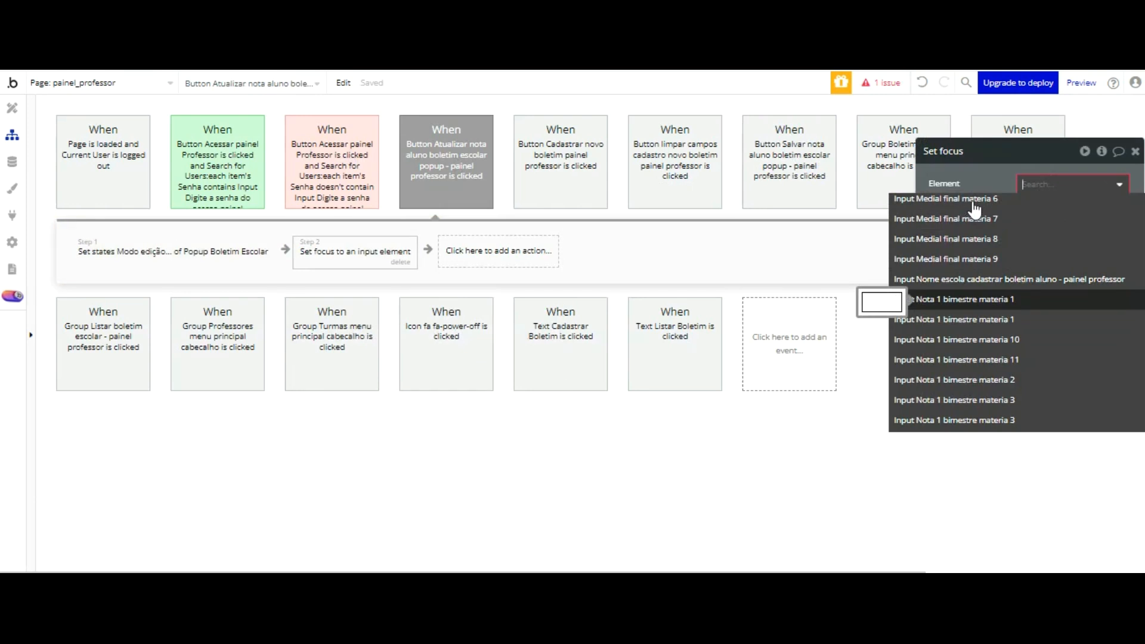
left_click(976, 299)
Step: Reload the page preview with the updated workflow and open the student's report card popup again
left_click(375, 71)
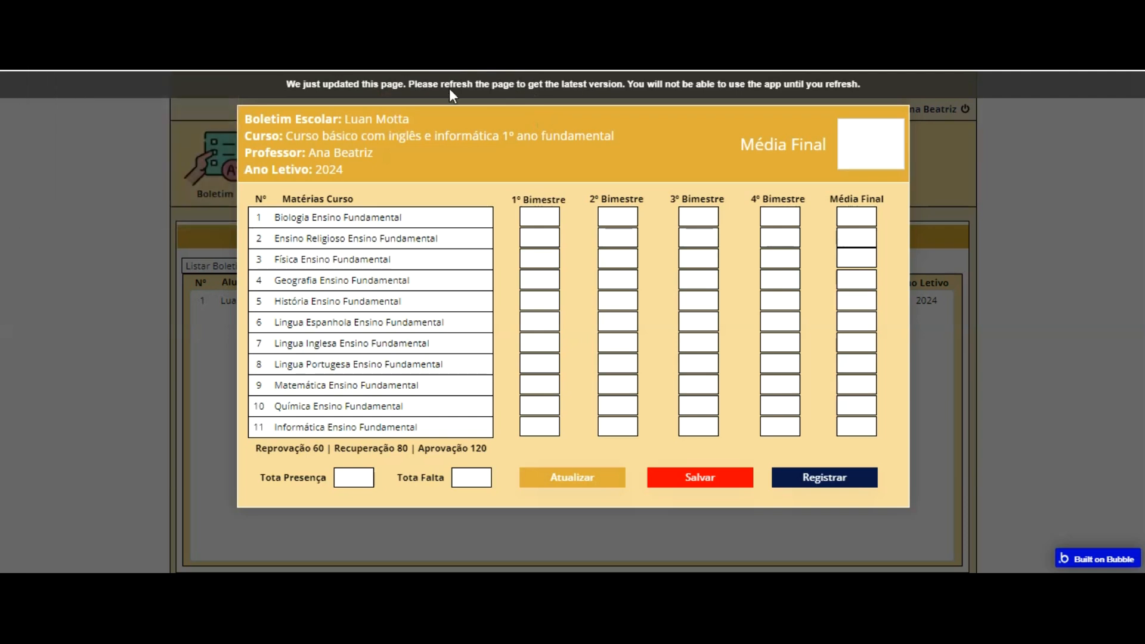
left_click(555, 90)
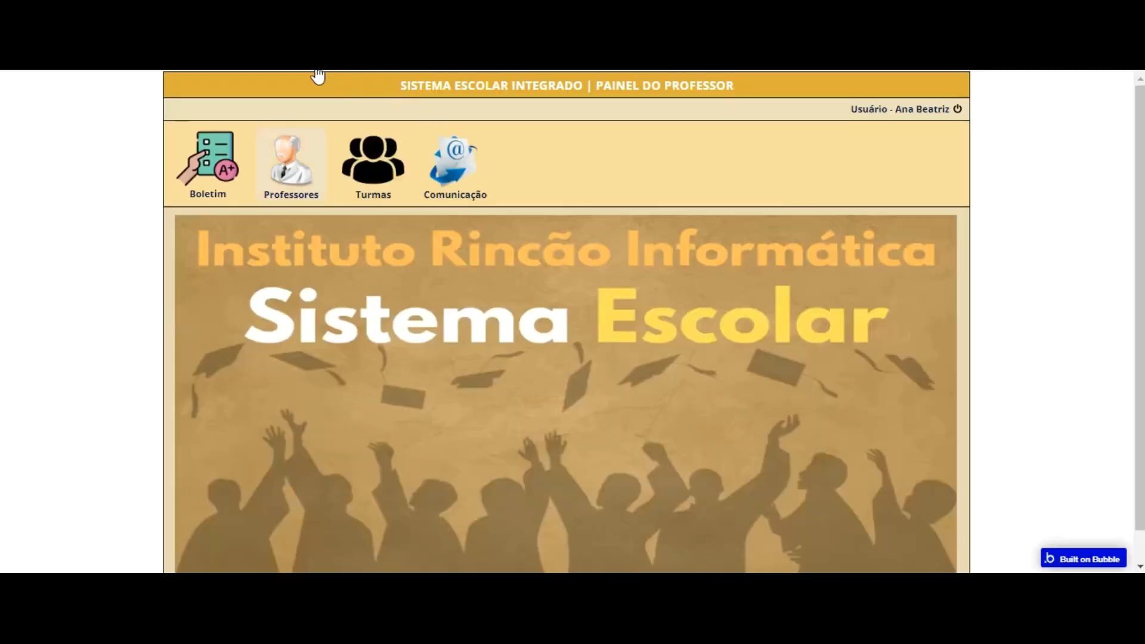
left_click(206, 144)
left_click(517, 301)
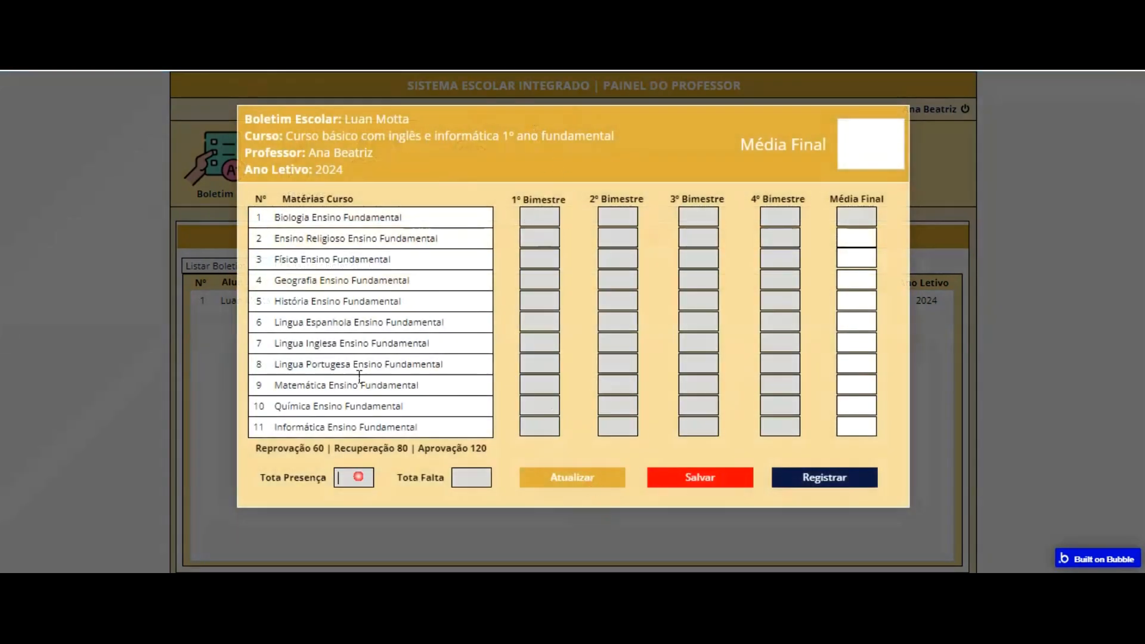
Step: Test the popup's absence and grade inputs by moving the focus through the fields up to the Média Final column
left_click(476, 474)
left_click(695, 217)
key("Tab")
key("Tab")
key("Tab")
key("Tab")
key("Tab")
key("Tab")
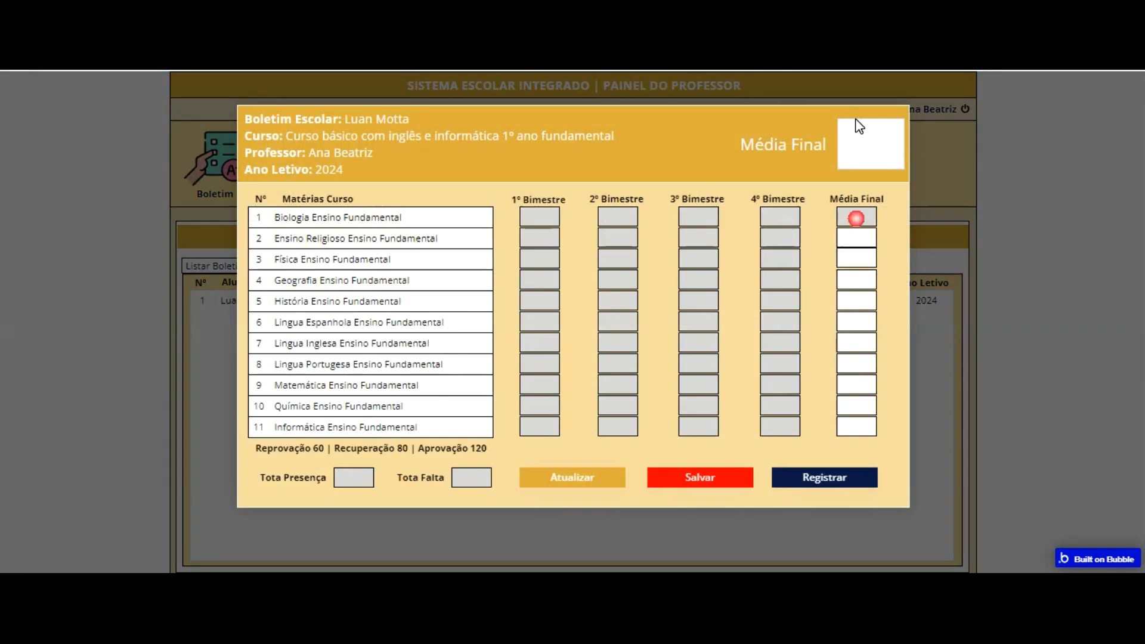
Step: Back in the editor, delete the existing condition from Input Medial final materia 1
key("ctrl+shift+Tab")
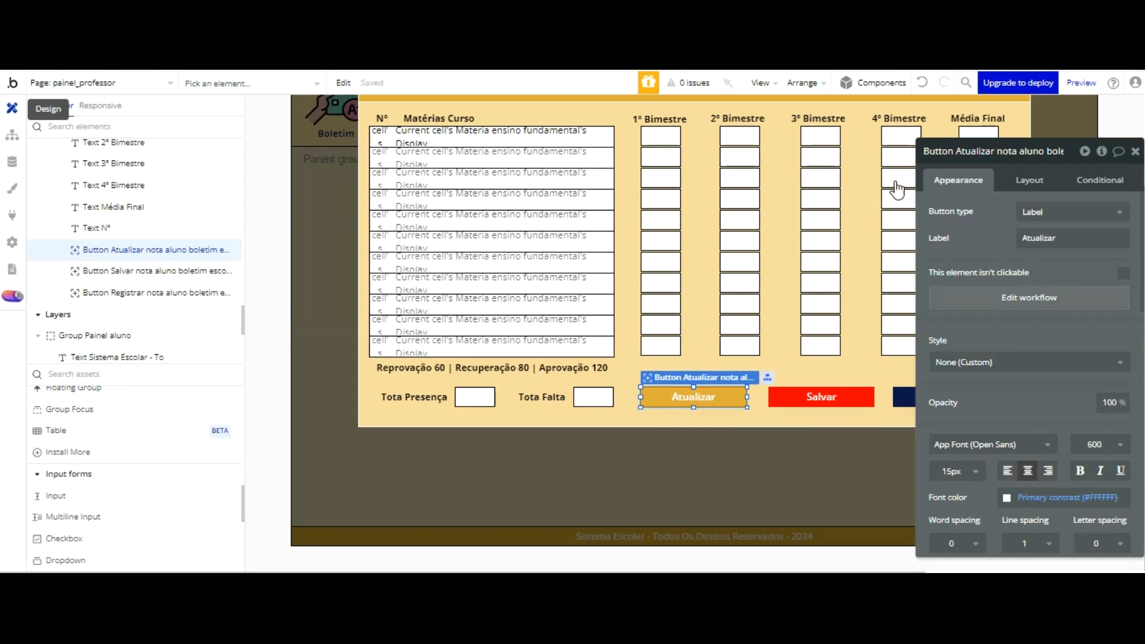
left_click_drag(1004, 144, 989, 170)
left_click(983, 139)
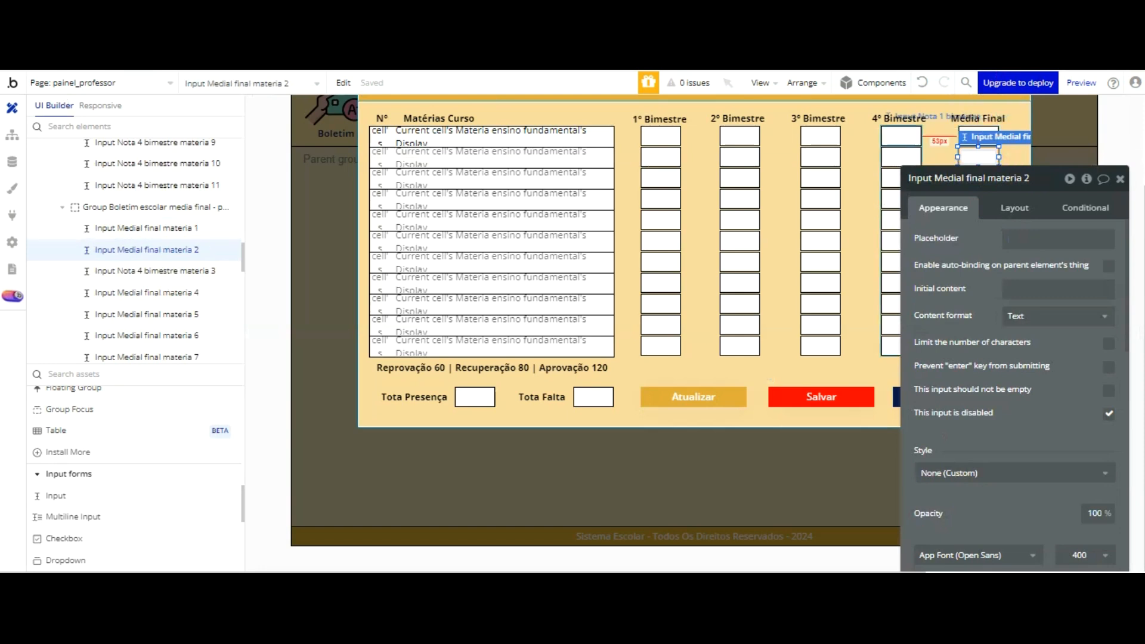
left_click(901, 136)
left_click(978, 136)
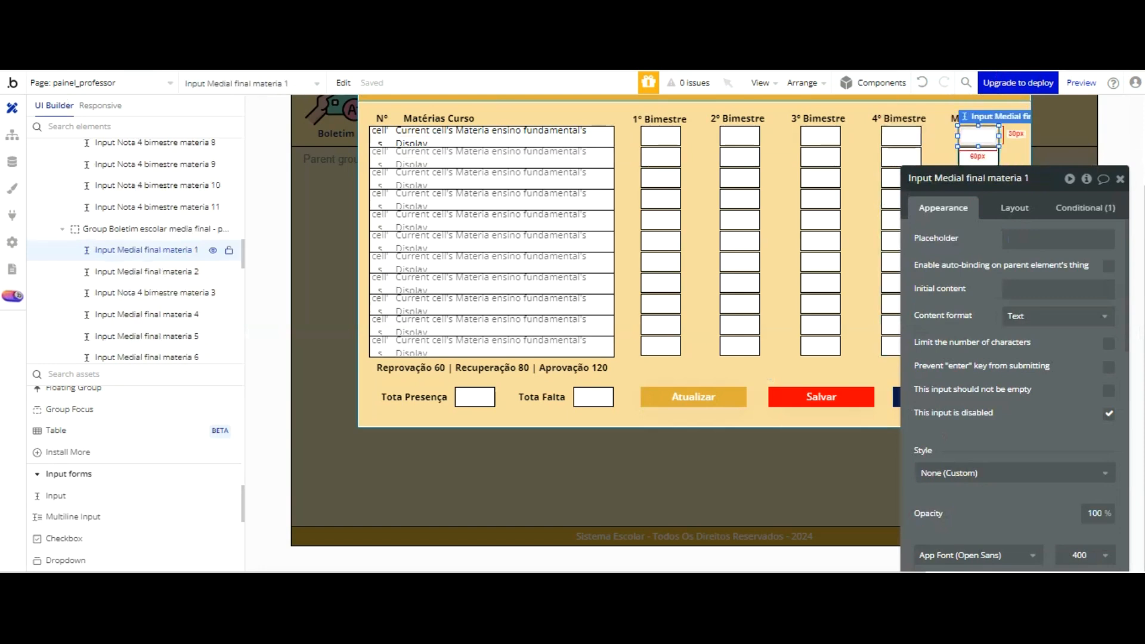
left_click(1081, 207)
left_click(1103, 225)
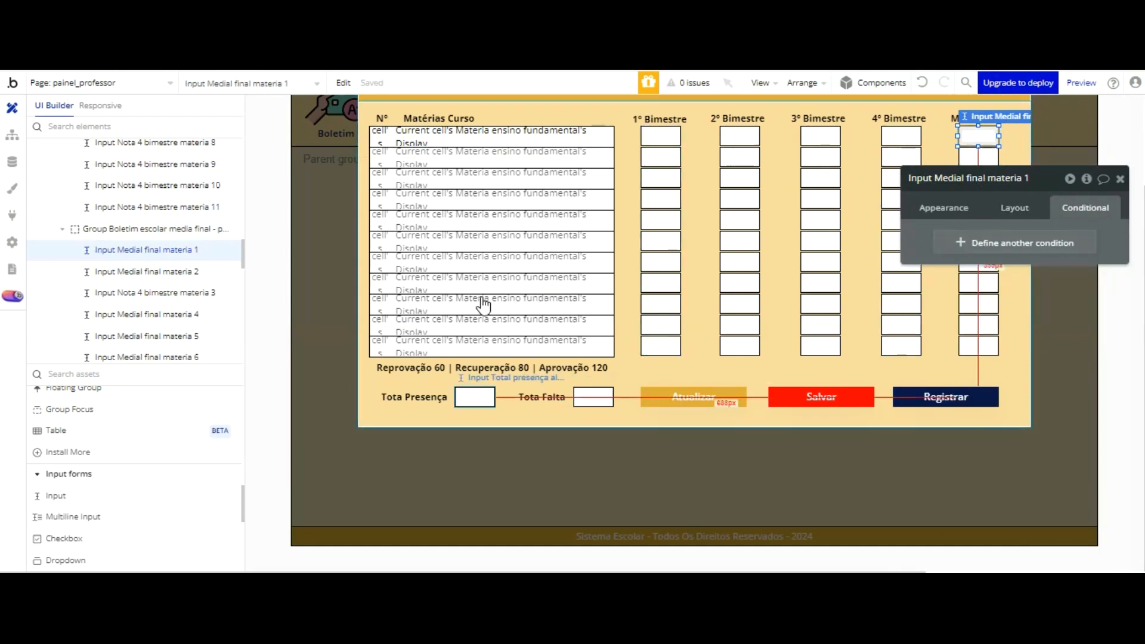
Step: Center the text of the Total presença and Total faltas inputs in the Boletim Escolar popup
left_click(475, 396)
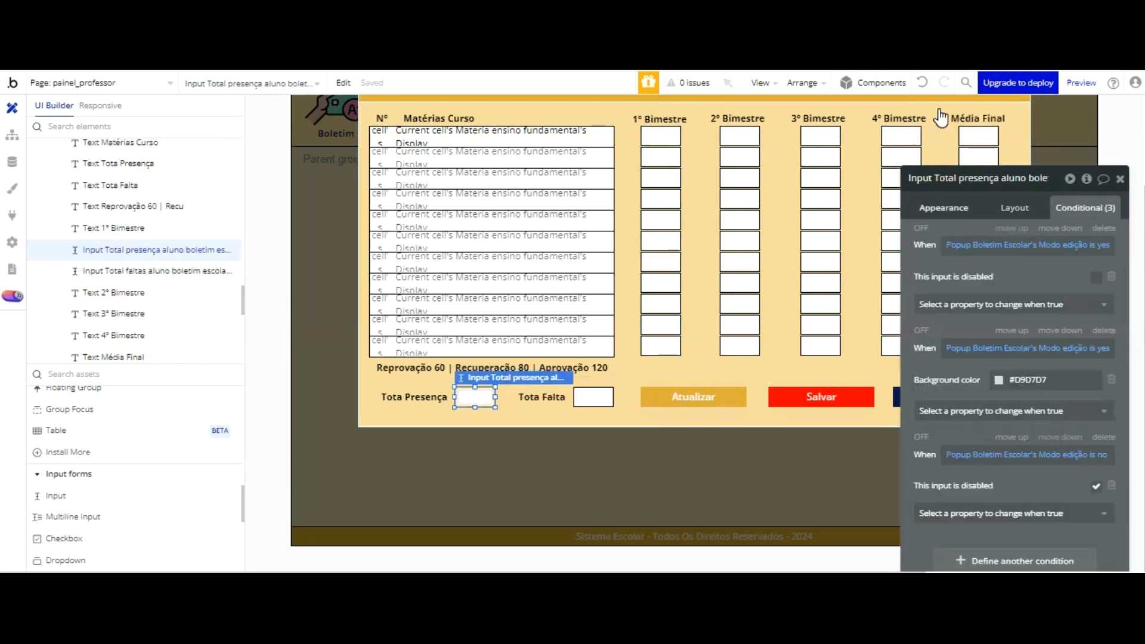
left_click(943, 208)
scroll(1026, 250, "down", 1)
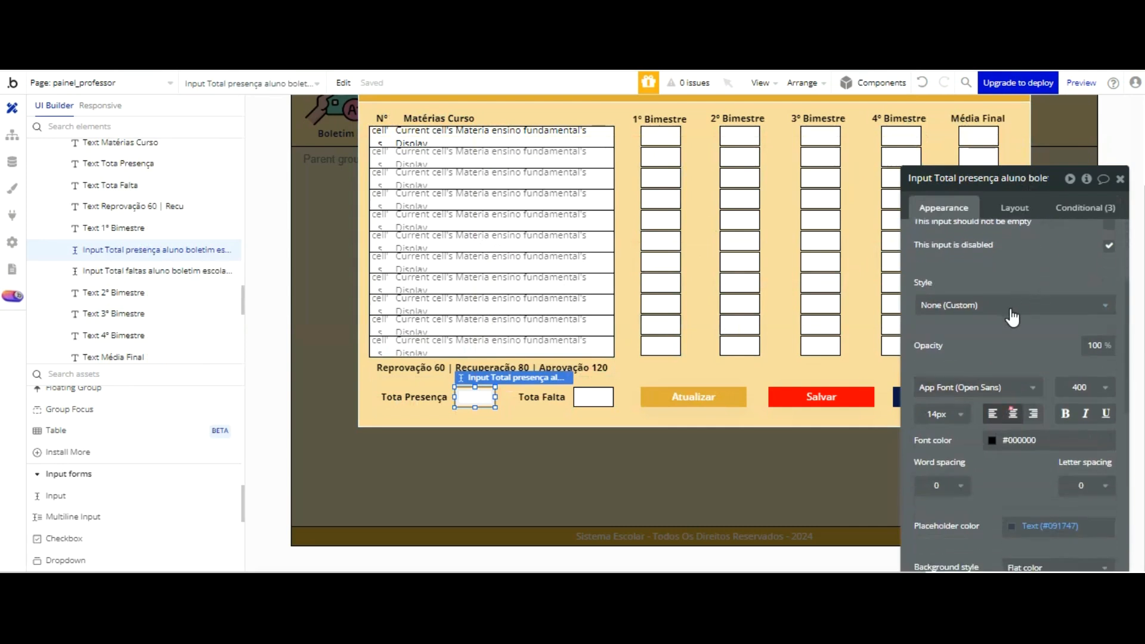
left_click(599, 394)
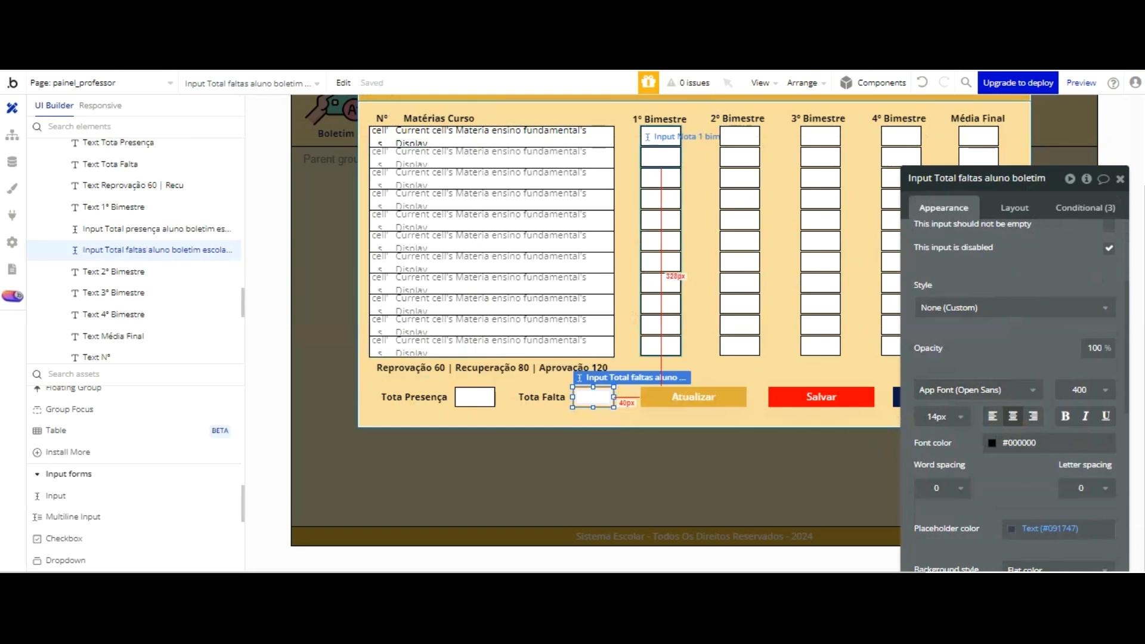
Step: Center the text of all eleven 1º Bimestre grade inputs together
left_click(661, 157)
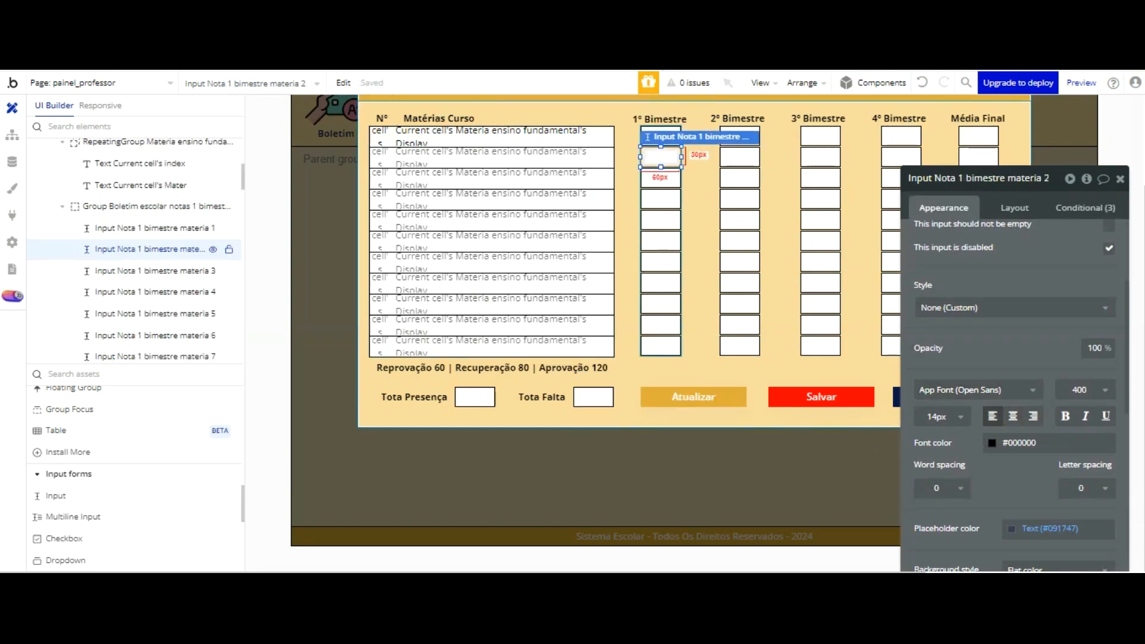
left_click(700, 126)
left_click(662, 135)
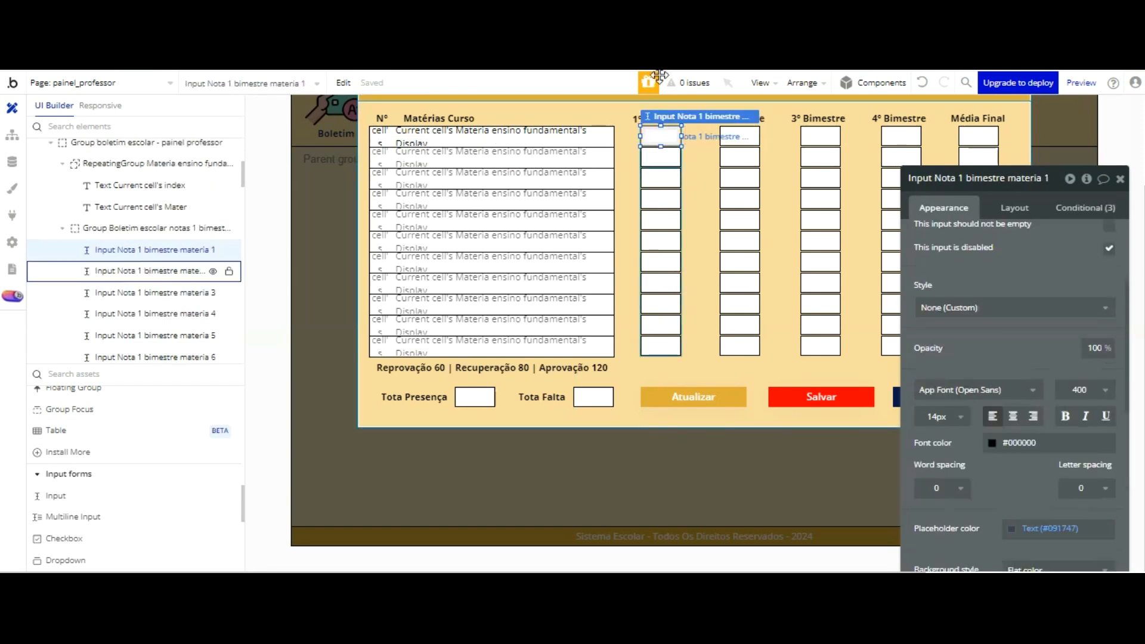
left_click(661, 157, "shift")
left_click(661, 178, "shift")
left_click(661, 198, "shift")
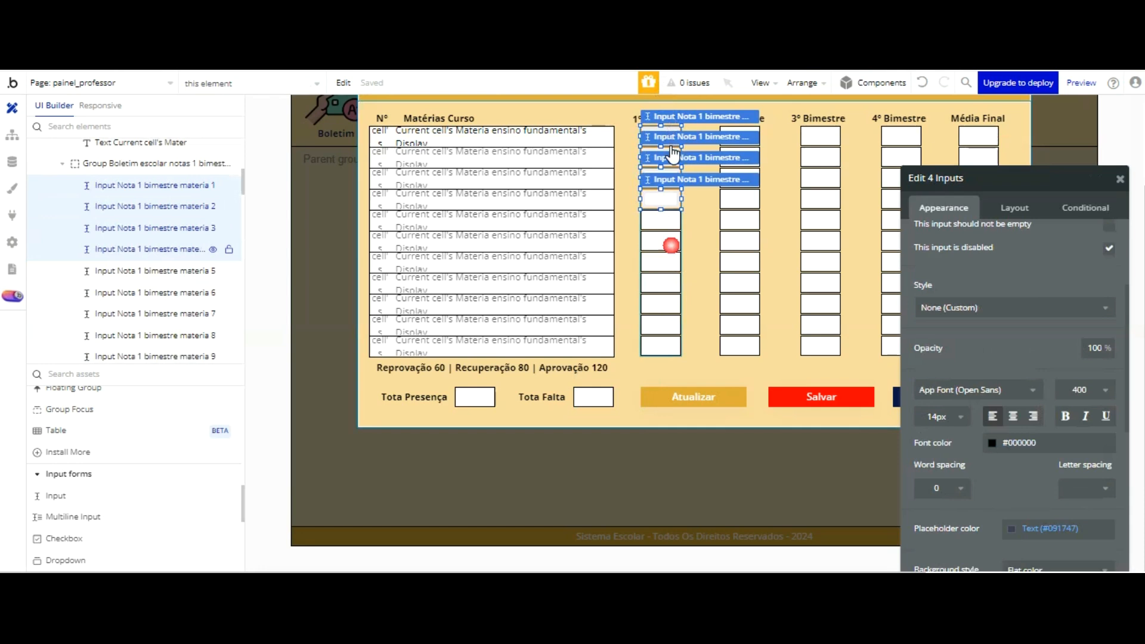
left_click(661, 219, "shift")
left_click(661, 241, "shift")
left_click(661, 241, "shift")
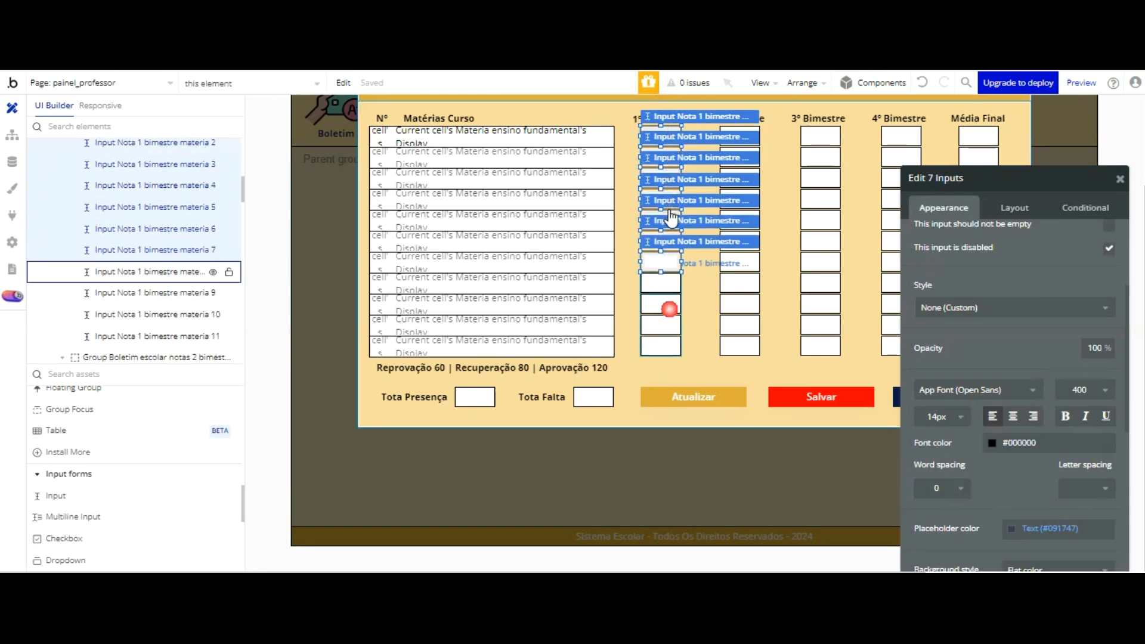
left_click(661, 262, "shift")
left_click(662, 282, "shift")
left_click(661, 303, "shift")
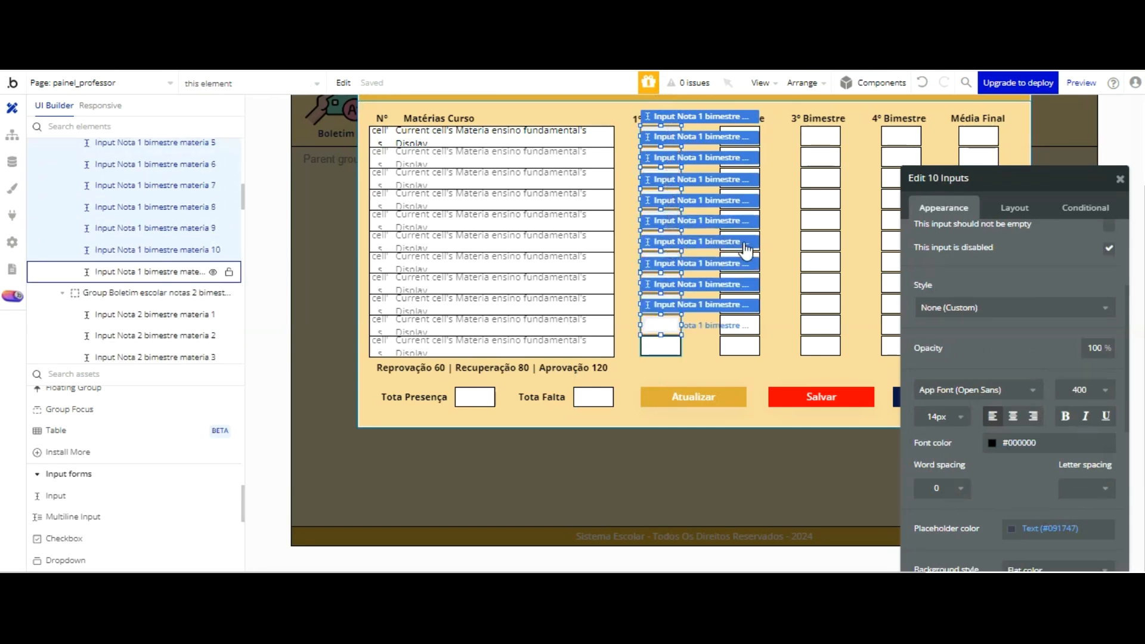
left_click(661, 346, "shift")
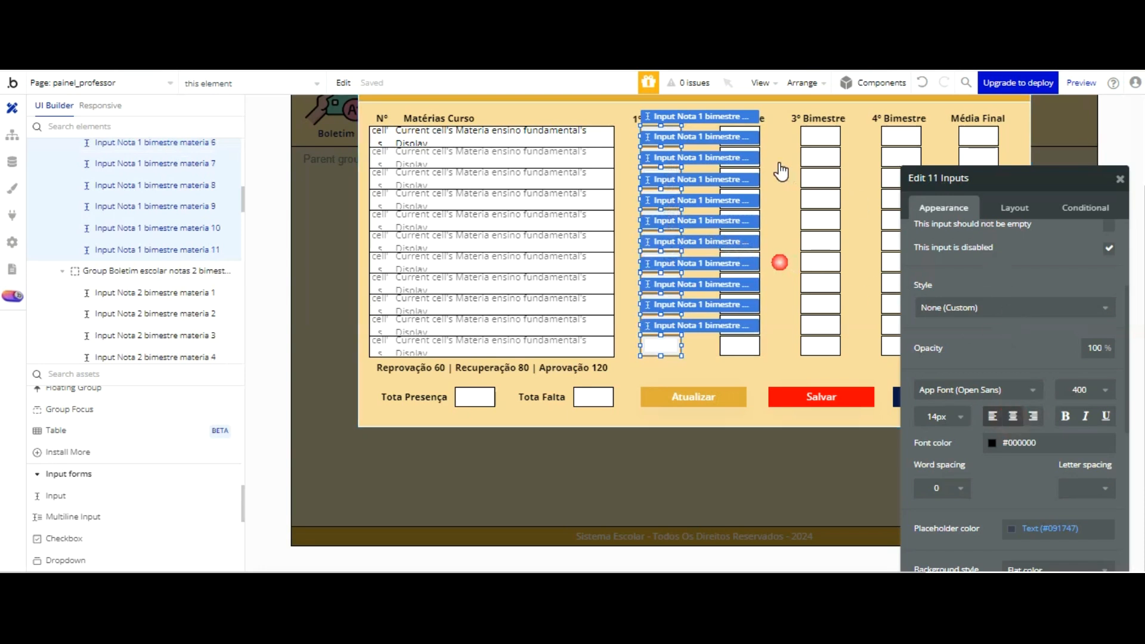
left_click(625, 139)
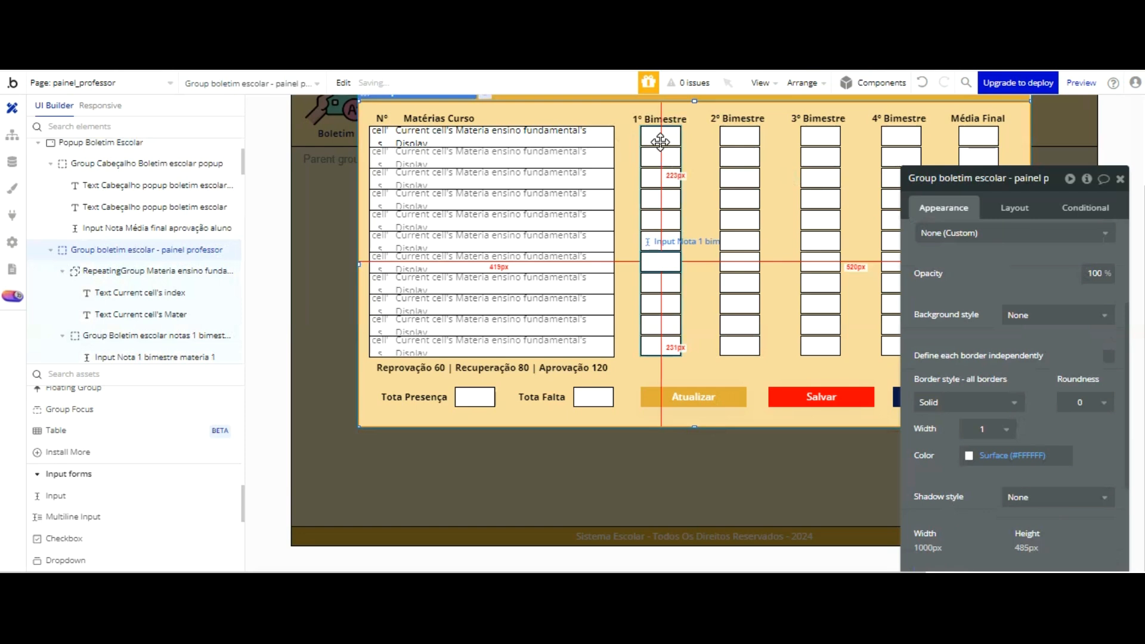
Step: Center the text of all 44 inputs in the 2º Bimestre, 3º Bimestre, 4º Bimestre and Média Final columns together
left_click(661, 256)
left_click_drag(954, 178, 1111, 127)
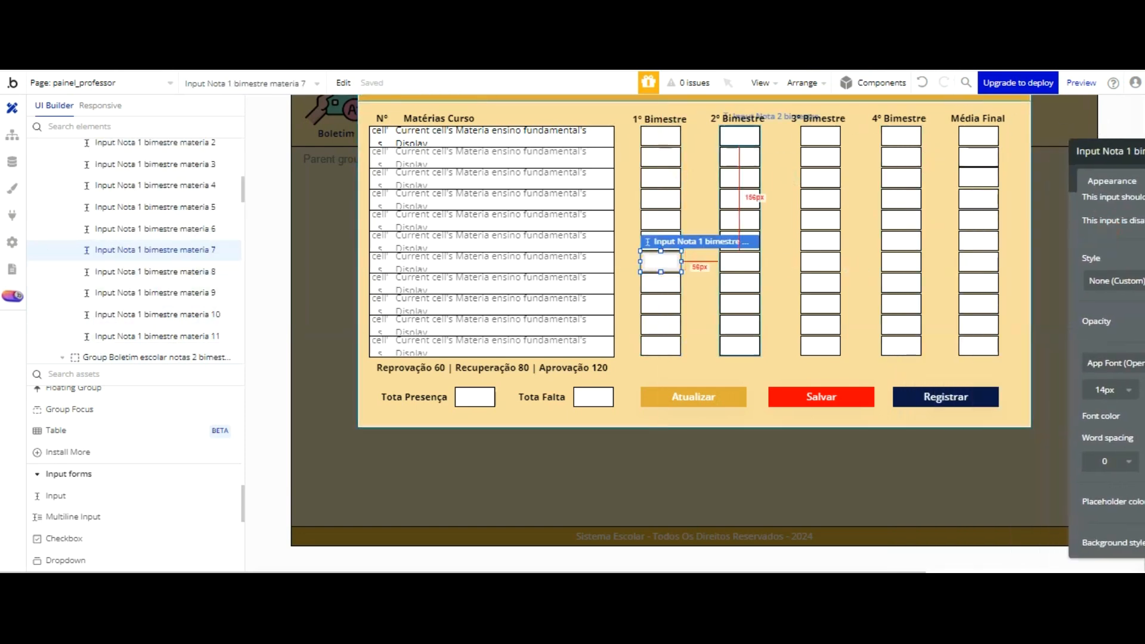
left_click(740, 136)
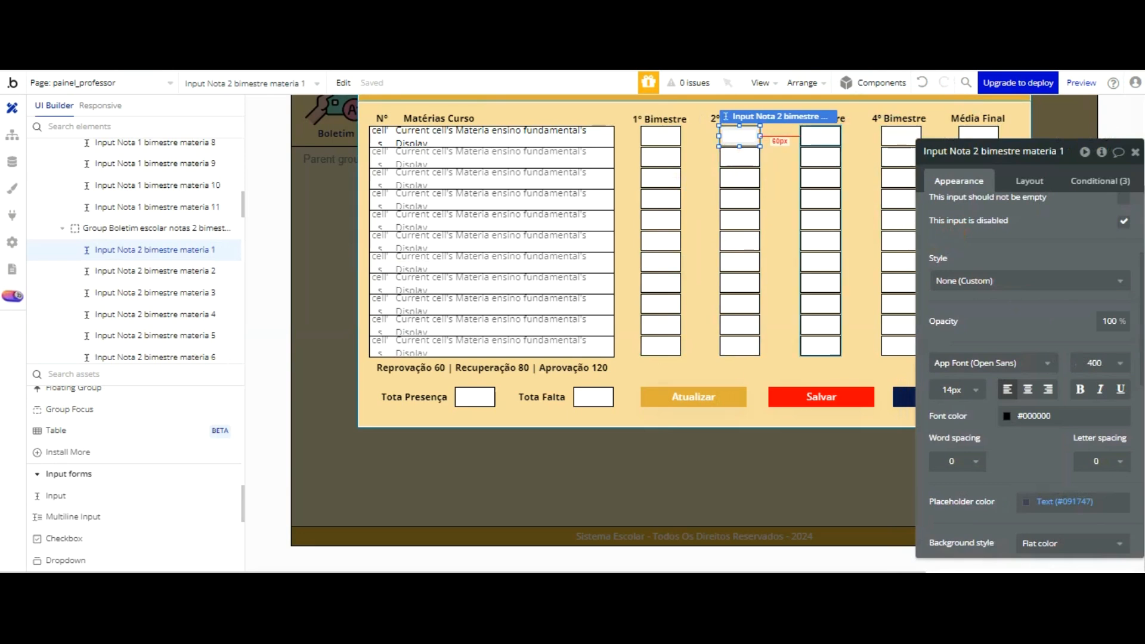
left_click(830, 135, "shift")
left_click(894, 136, "shift")
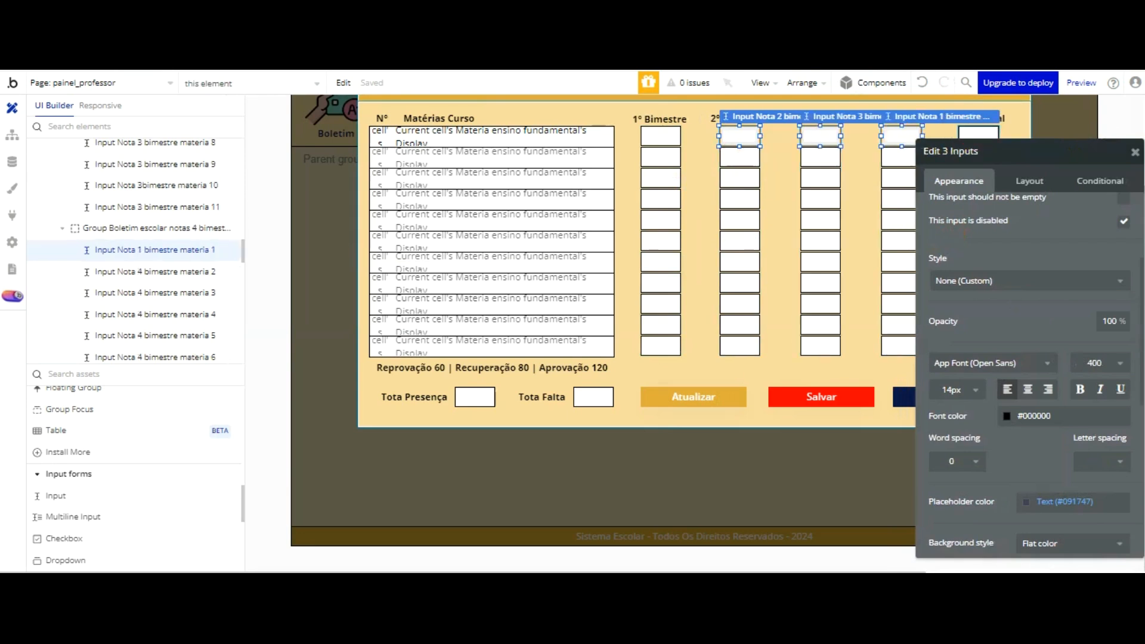
left_click(979, 135, "shift")
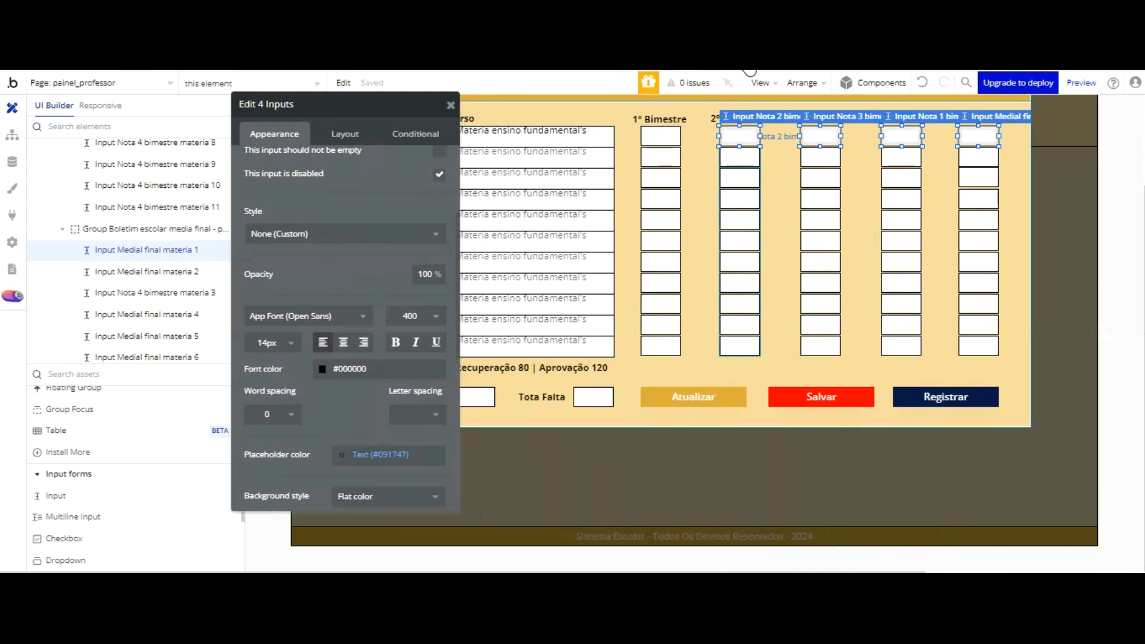
left_click(740, 156, "shift")
left_click(820, 156, "shift")
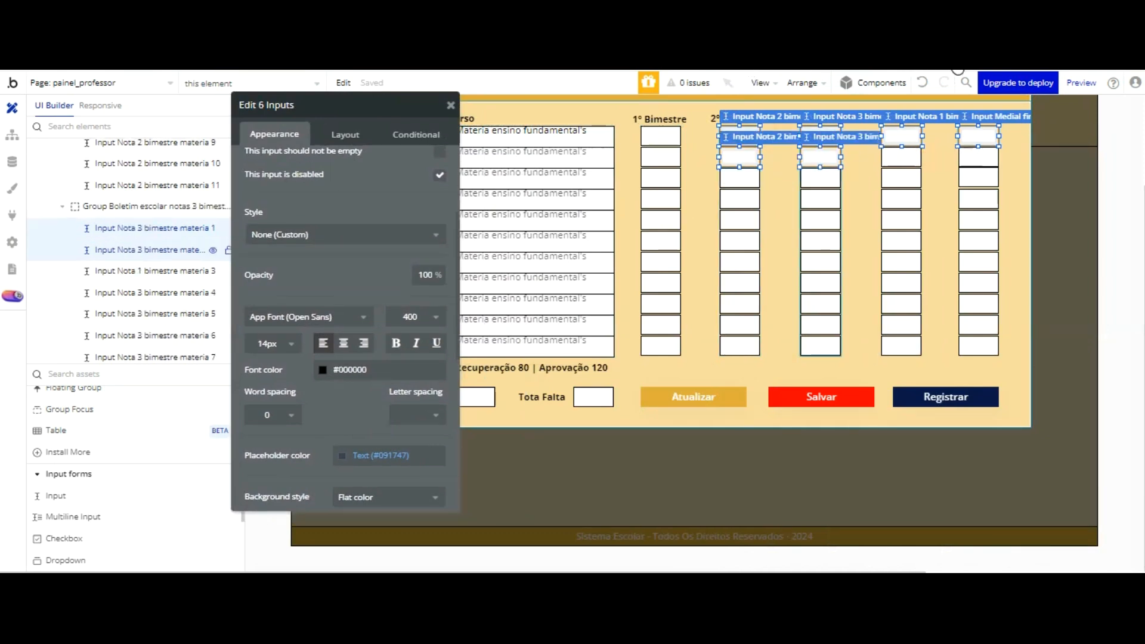
left_click(901, 156, "shift")
left_click(976, 156, "shift")
left_click(973, 176, "shift")
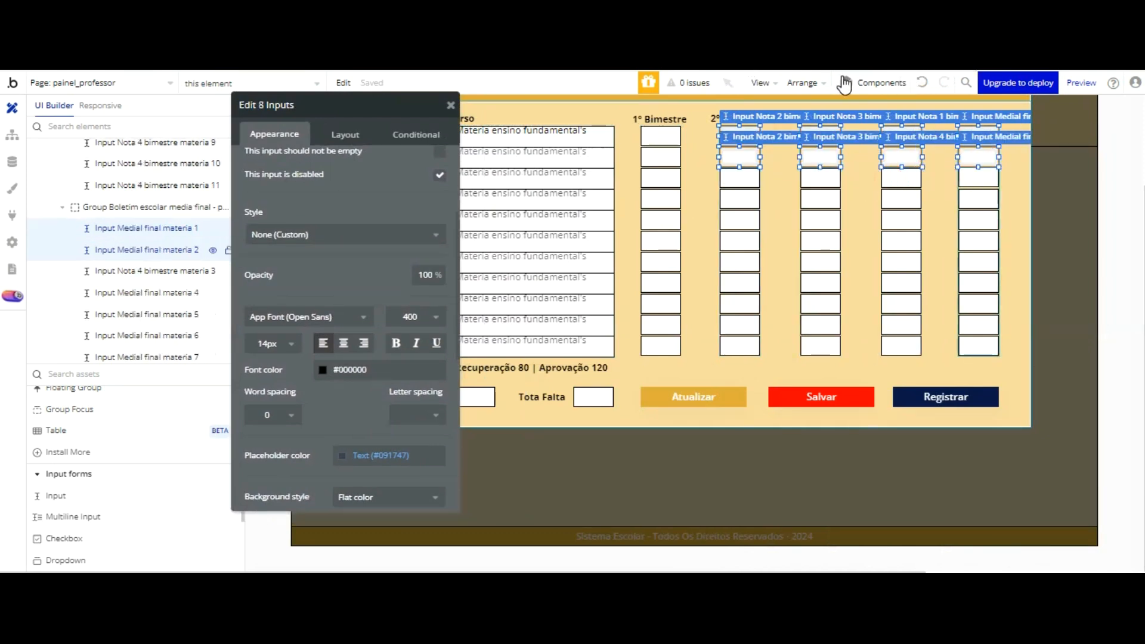
left_click(821, 177, "shift")
left_click(901, 177, "shift")
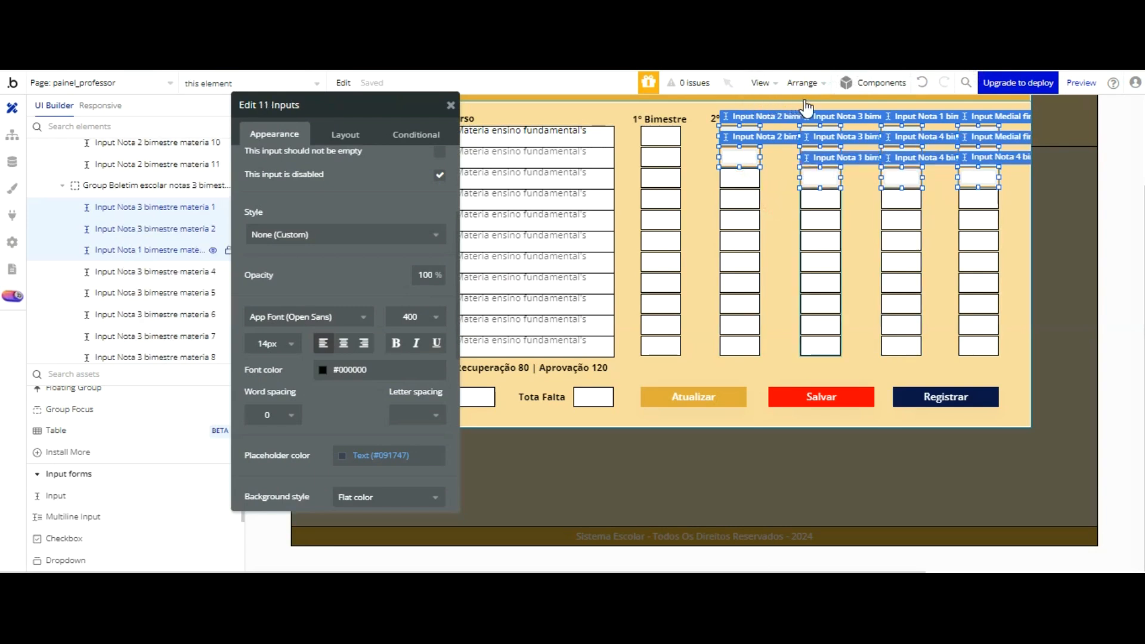
left_click(740, 177, "shift")
left_click(740, 199, "shift")
left_click(821, 199, "shift")
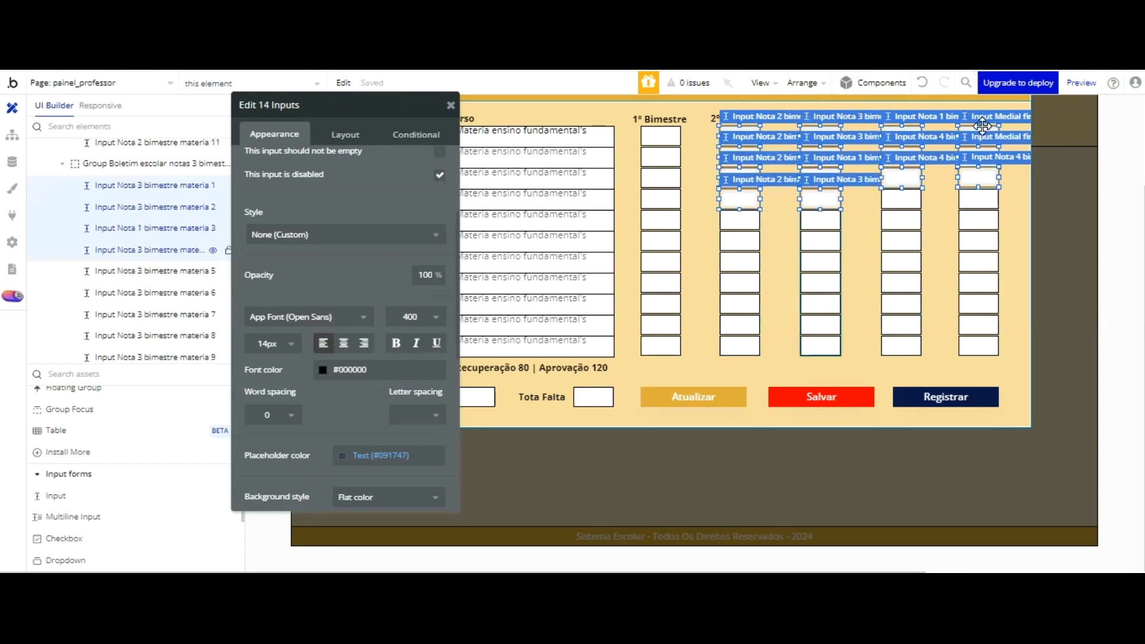
left_click(901, 198, "shift")
left_click(978, 198, "shift")
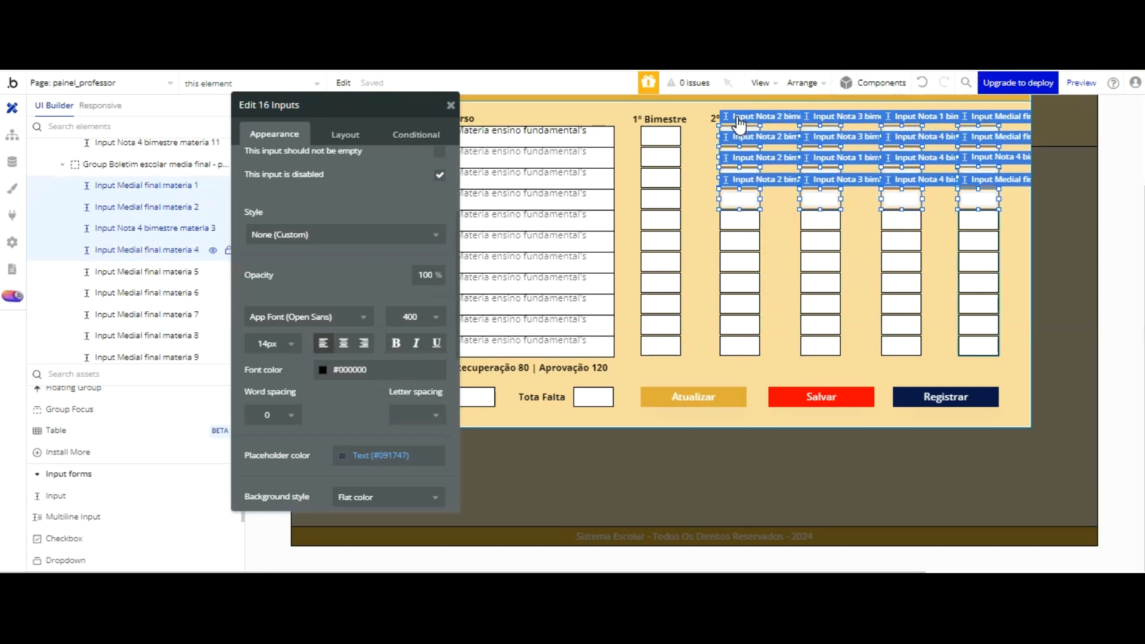
left_click(978, 220, "shift")
left_click(904, 220, "shift")
left_click(821, 221, "shift")
left_click(743, 220, "shift")
left_click(753, 240, "shift")
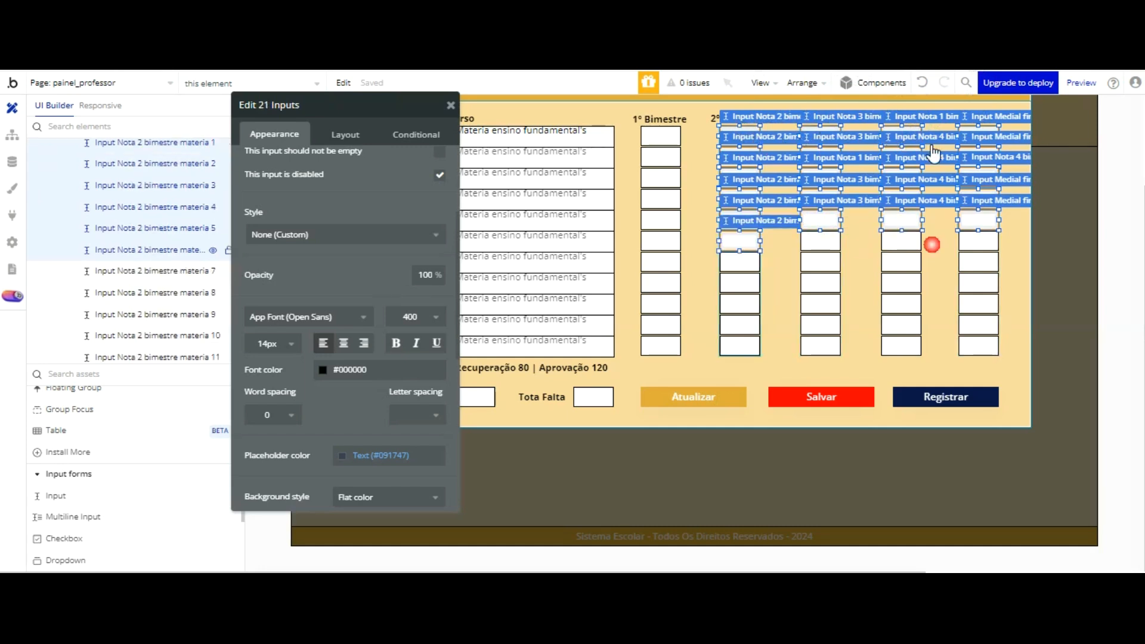
left_click(821, 241, "shift")
left_click(902, 241, "shift")
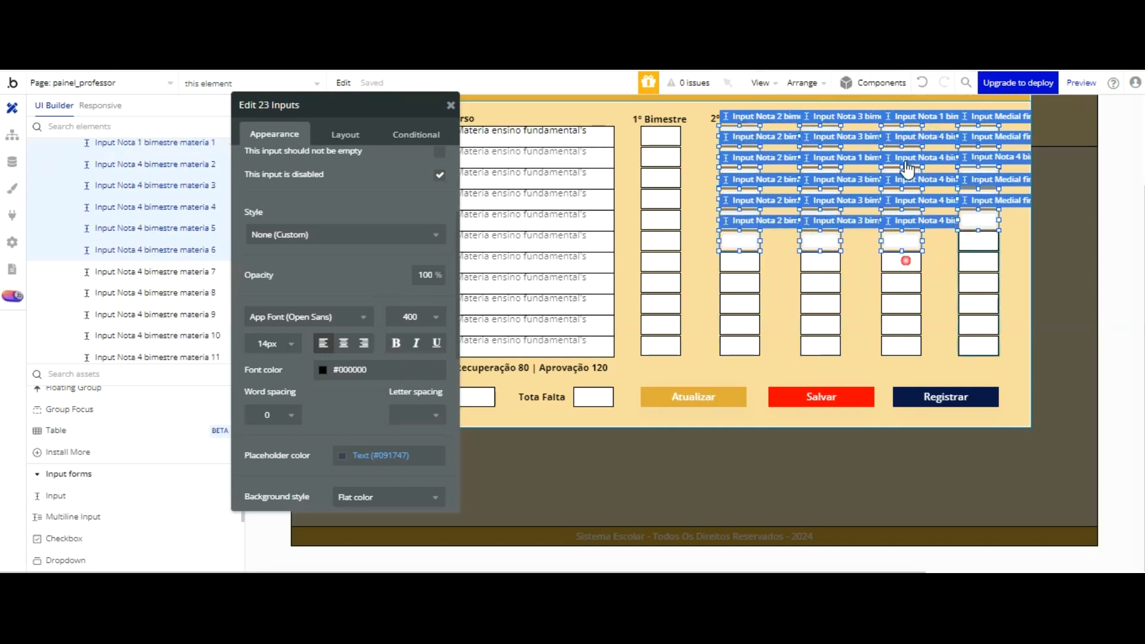
left_click(978, 241, "shift")
left_click(978, 262, "shift")
left_click(901, 261, "shift")
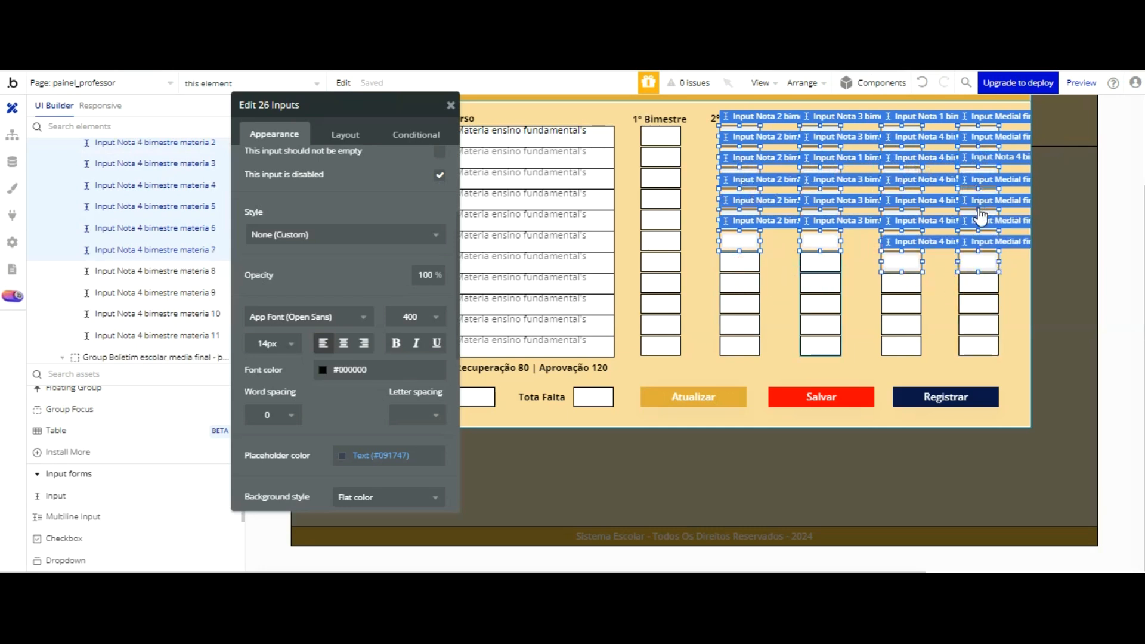
left_click(821, 262, "shift")
left_click(740, 262, "shift")
left_click(740, 283, "shift")
left_click(821, 283, "shift")
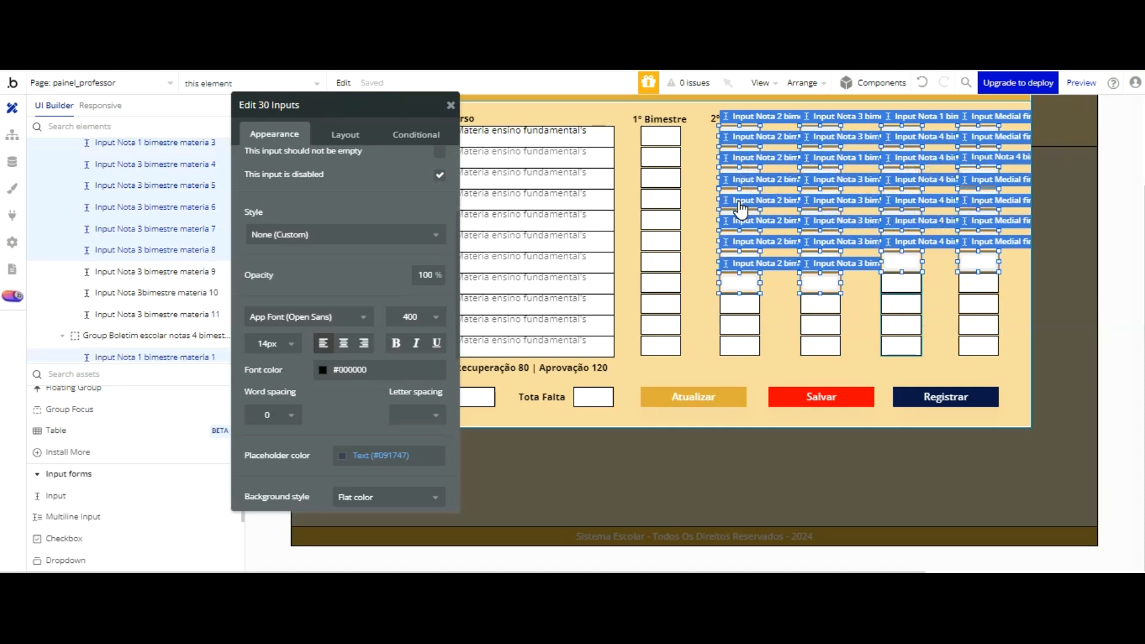
left_click(902, 283, "shift")
left_click(979, 283, "shift")
left_click(979, 304, "shift")
left_click(902, 303, "shift")
left_click(821, 304, "shift")
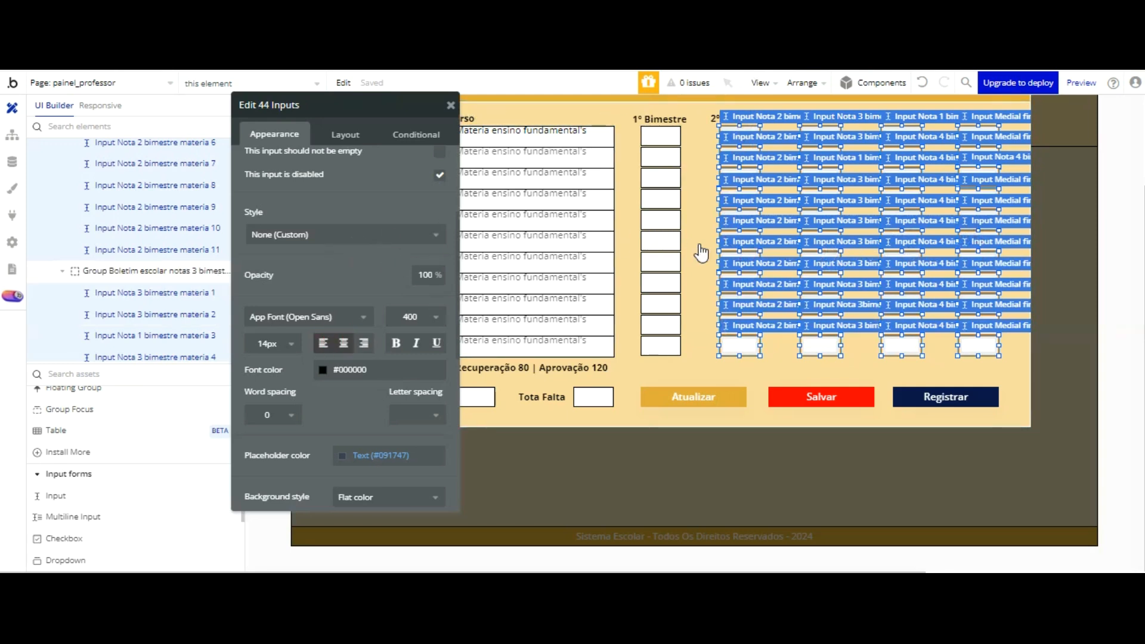
left_click(695, 366)
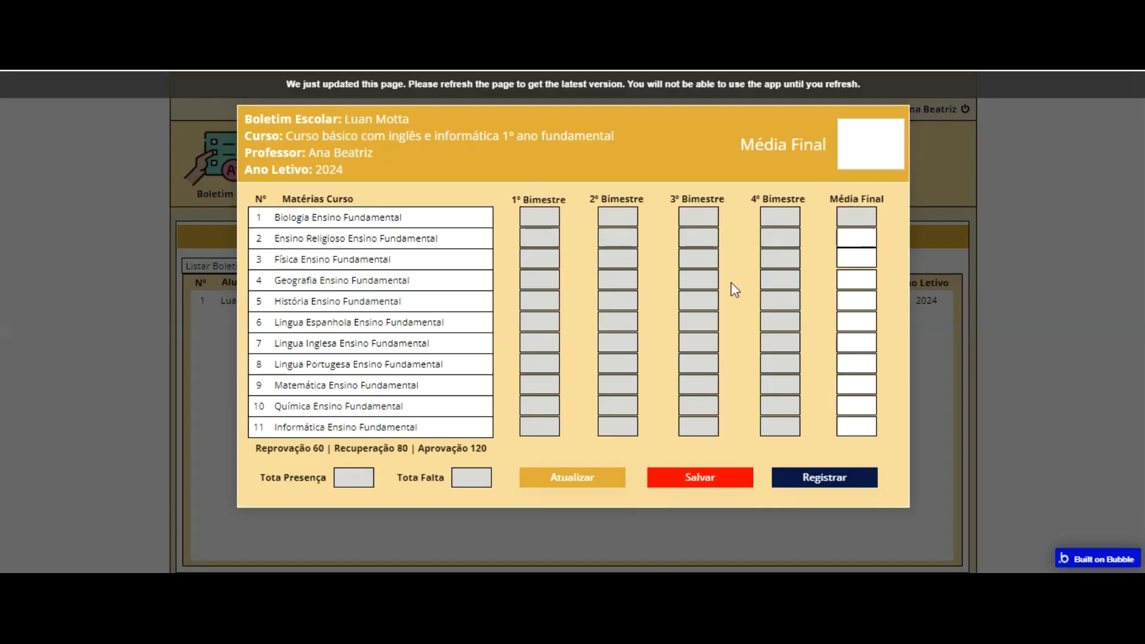
Step: In the reloaded preview, test the student's report card popup with 1º Bimestre grades 10, 9, 10, 8, 7, 9, 10, 10, 10, 10 and 8
key("F5")
left_click(233, 163)
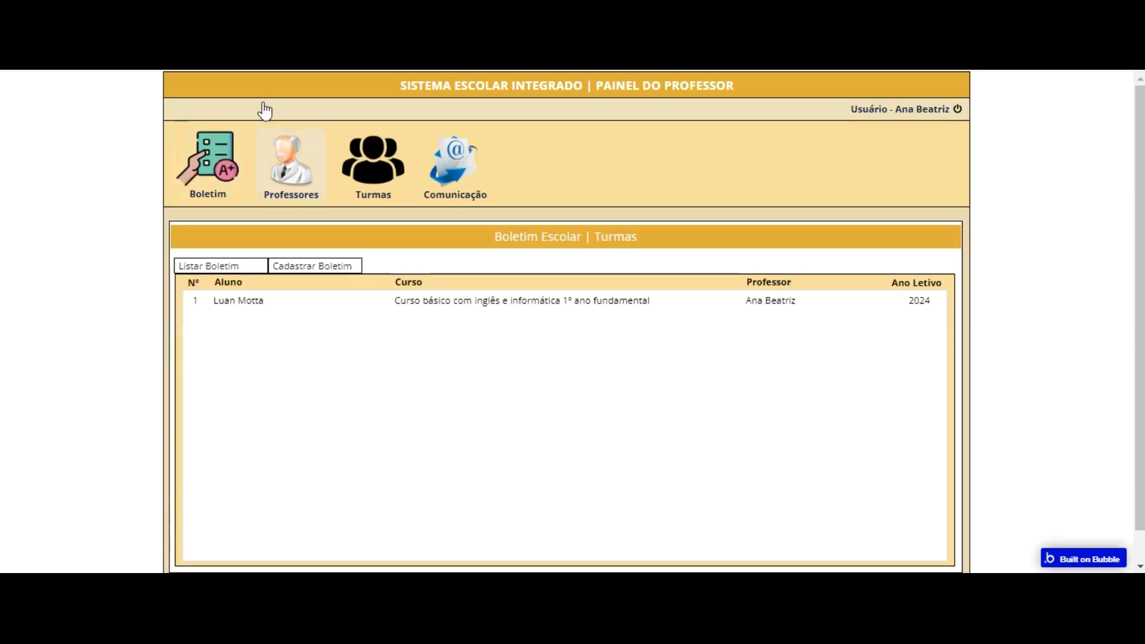
left_click(490, 305)
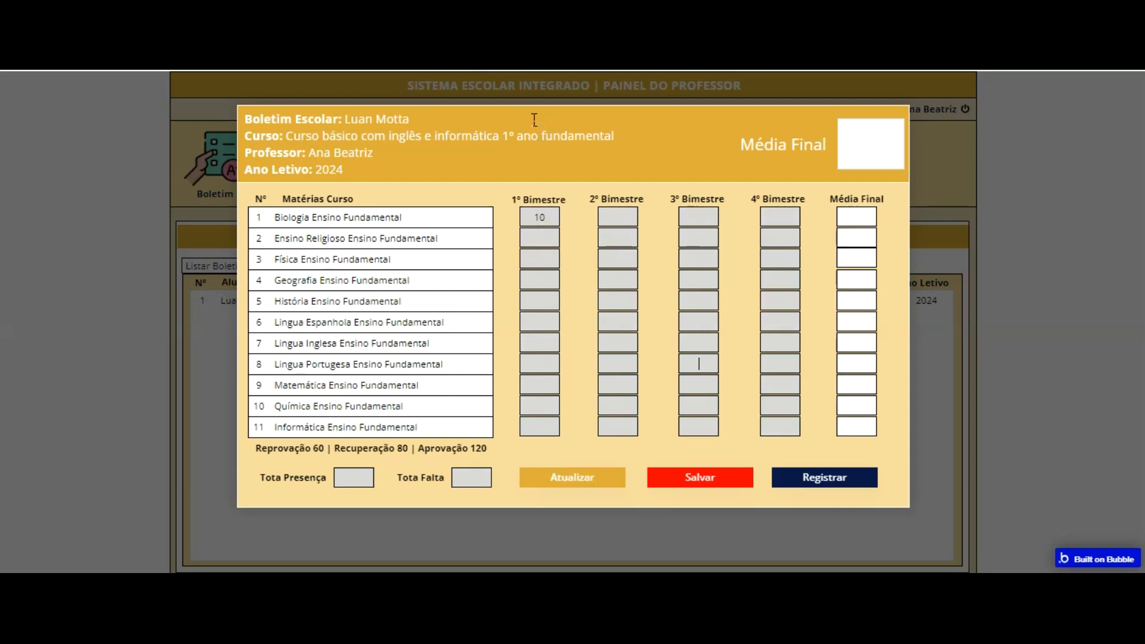
key("Tab")
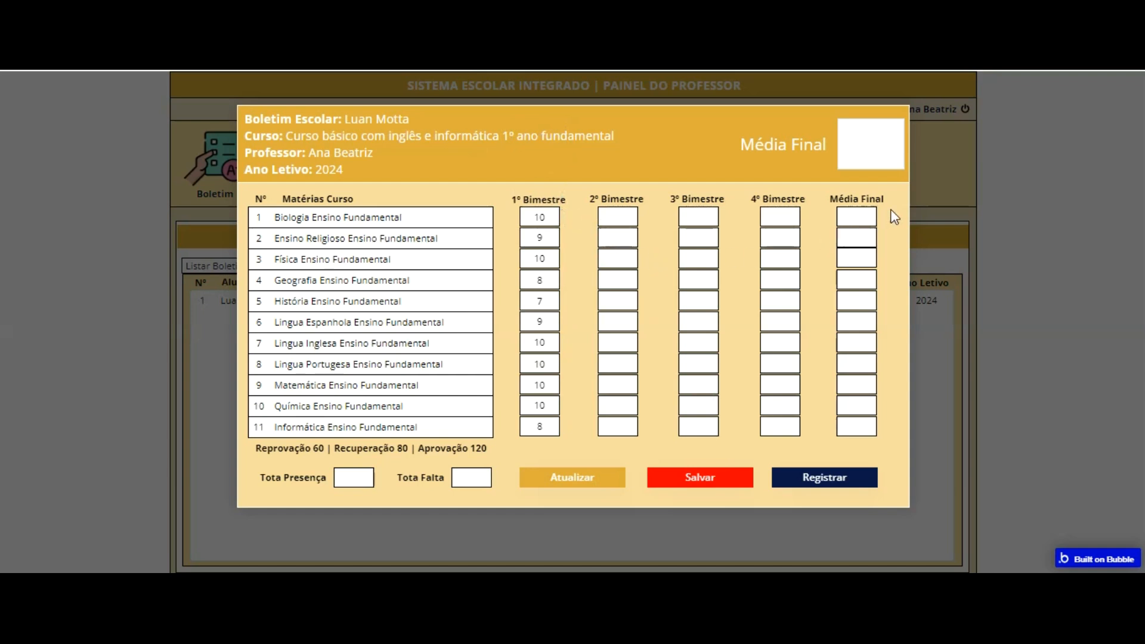
left_click(940, 257)
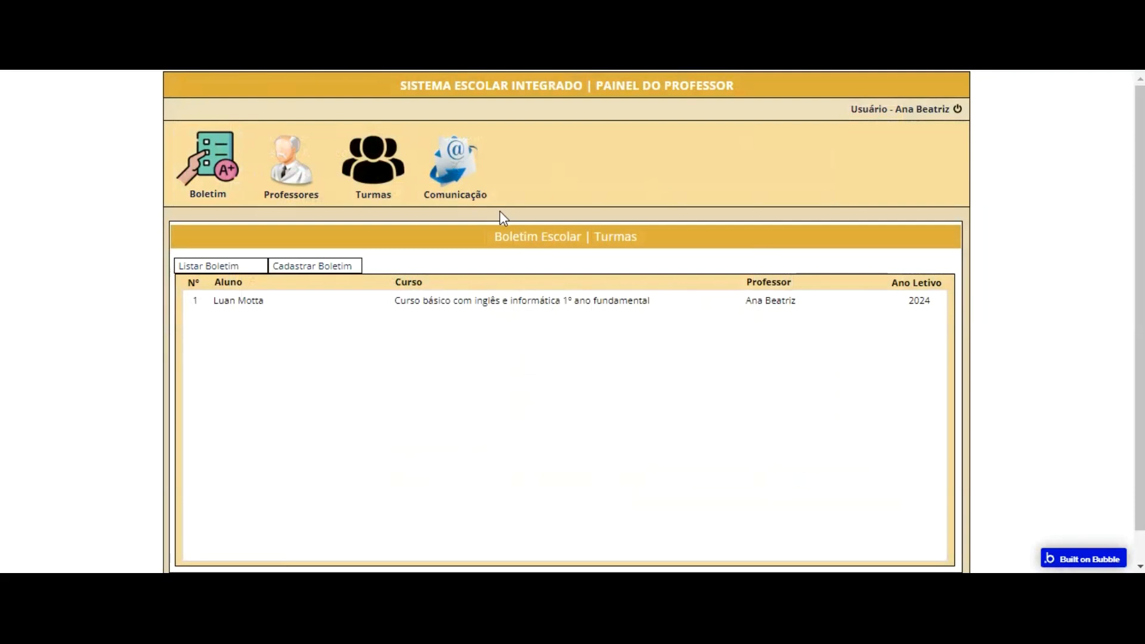
Step: Reload the preview and reopen the student's report card to check whether the 1º Bimestre grades were kept
key("F5")
left_click(200, 176)
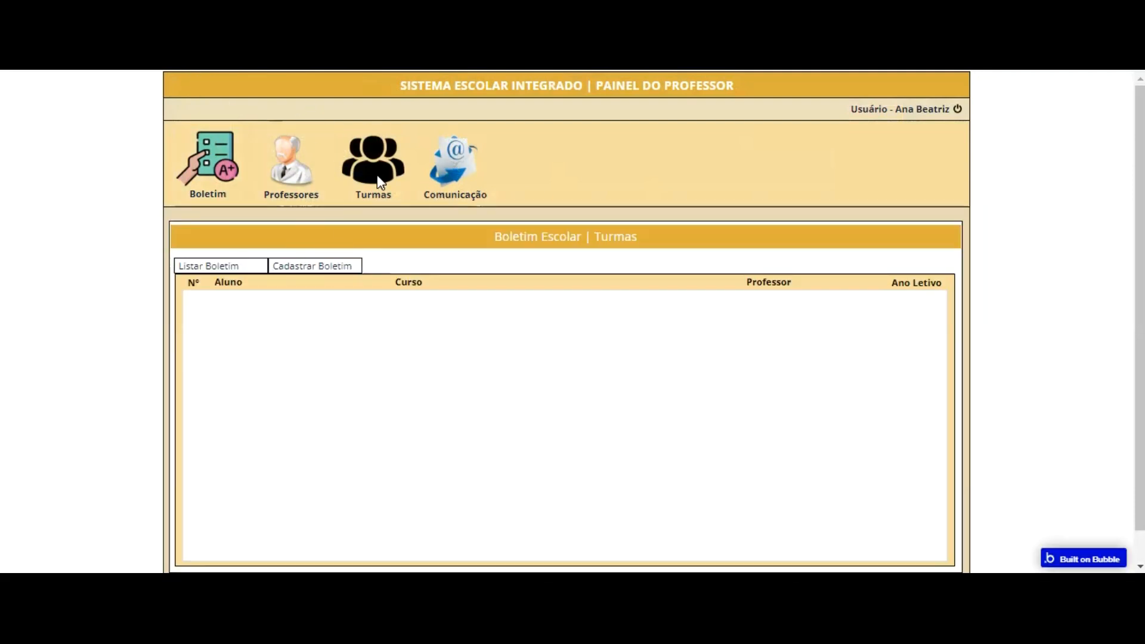
left_click(412, 297)
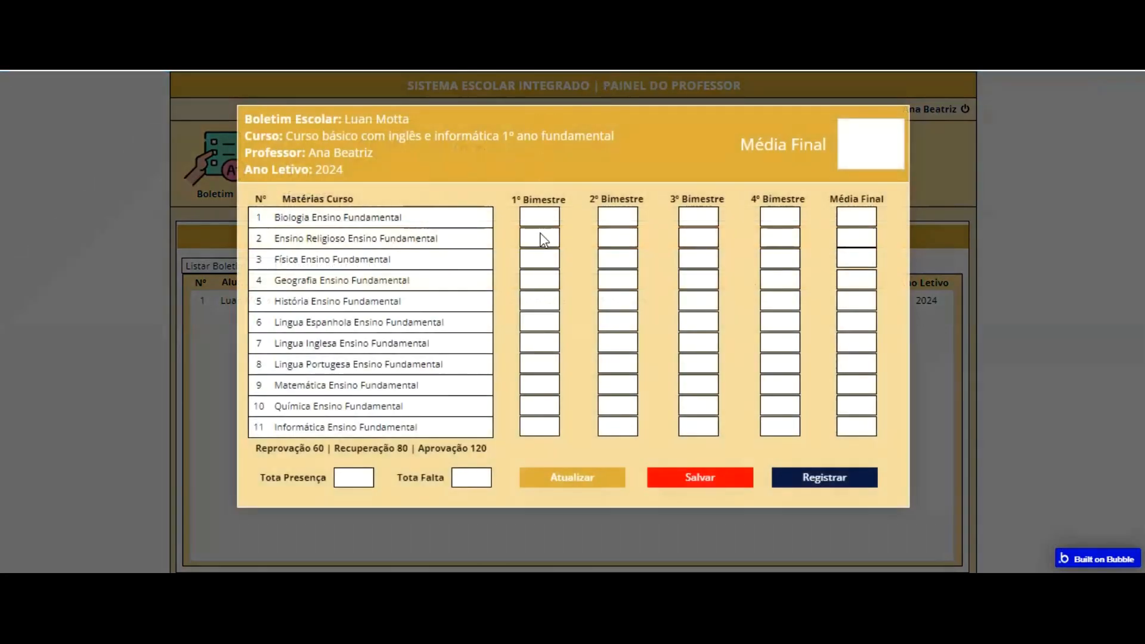
Step: Return to the editor and open the application data entries of All Boletim escolars
left_click(37, 67)
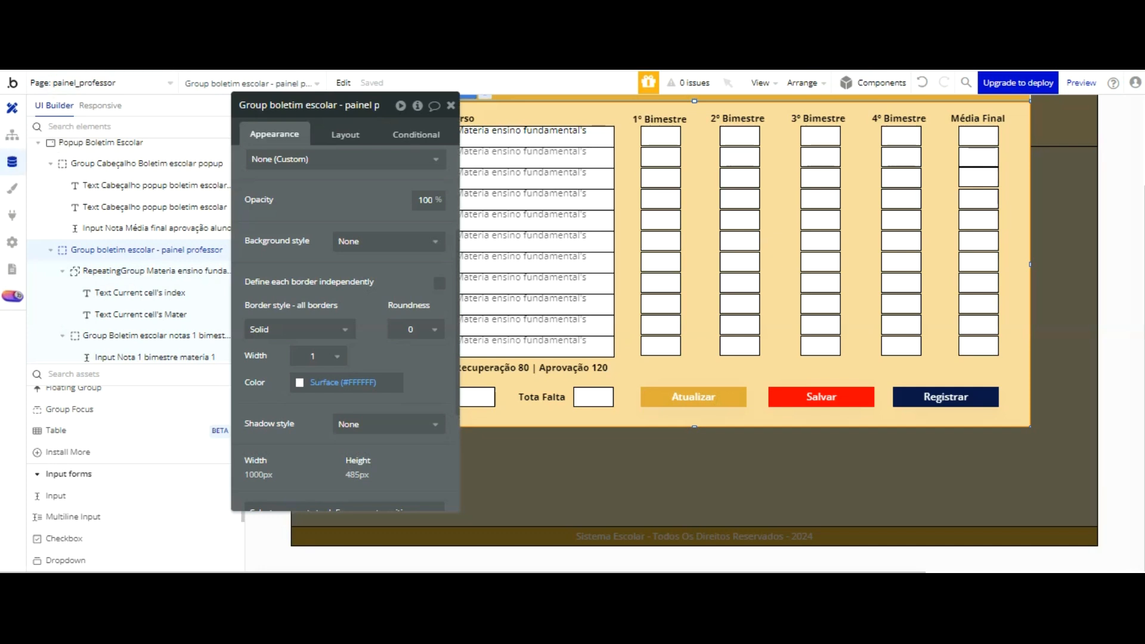
left_click(12, 161)
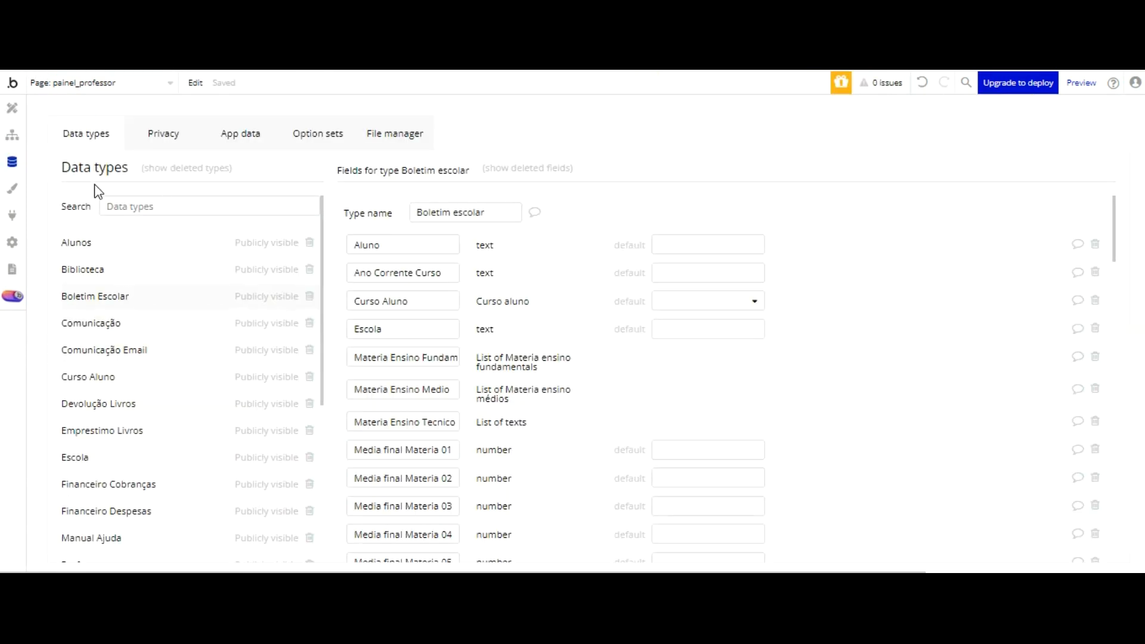
left_click(241, 133)
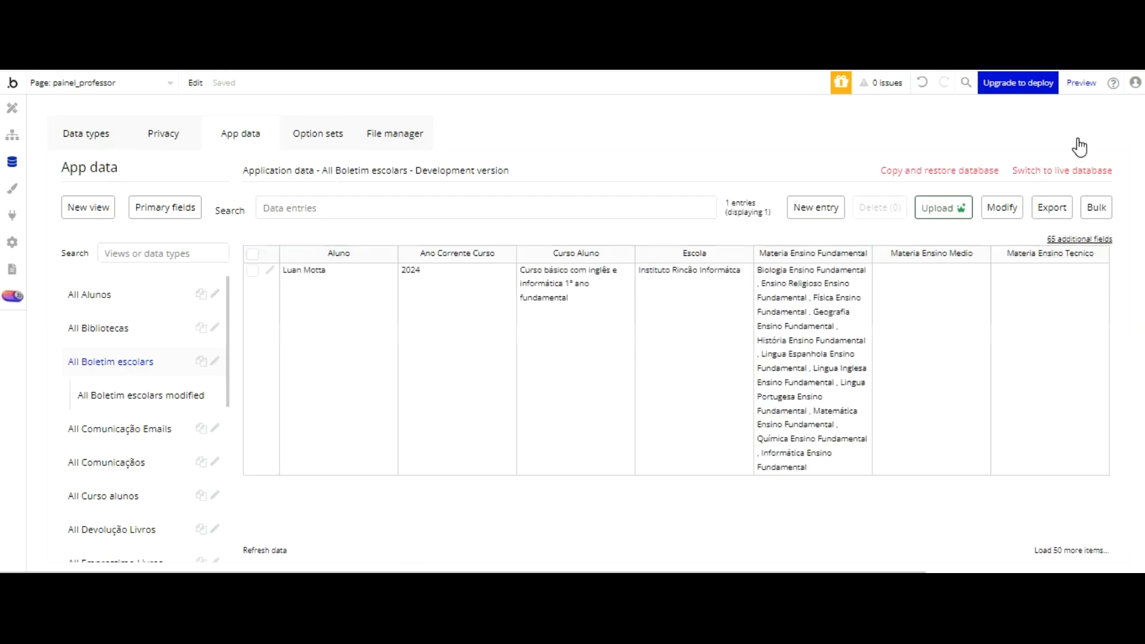
Step: Add the eleven Nota 1º bimestre Materia fields to the All Boletim escolars database view and save it
left_click(1079, 239)
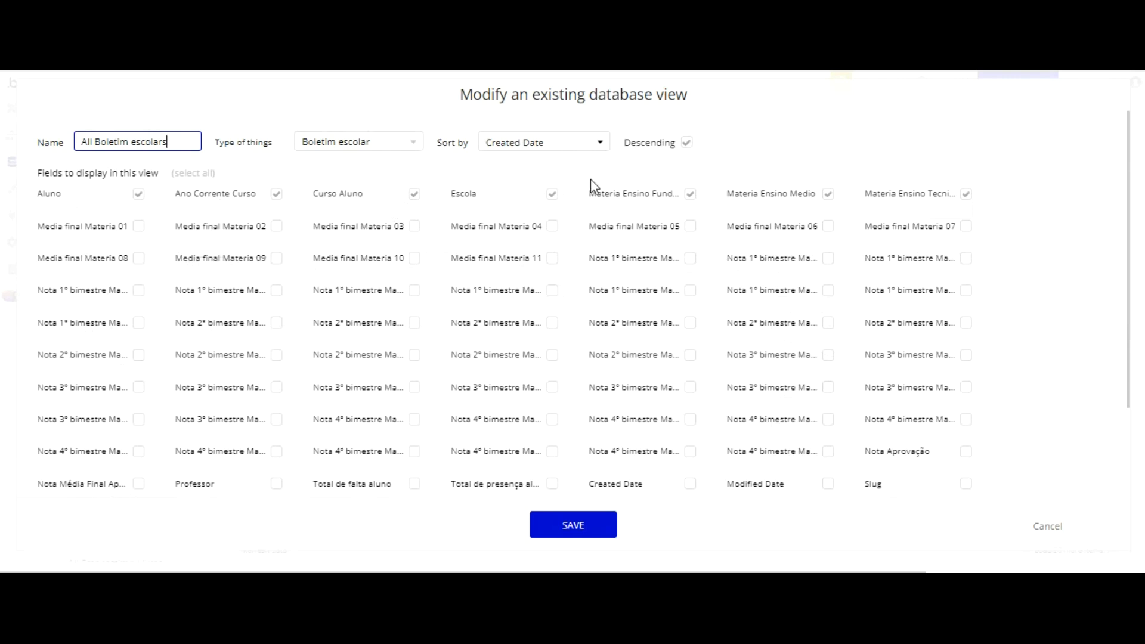
left_click(690, 258)
left_click(828, 258)
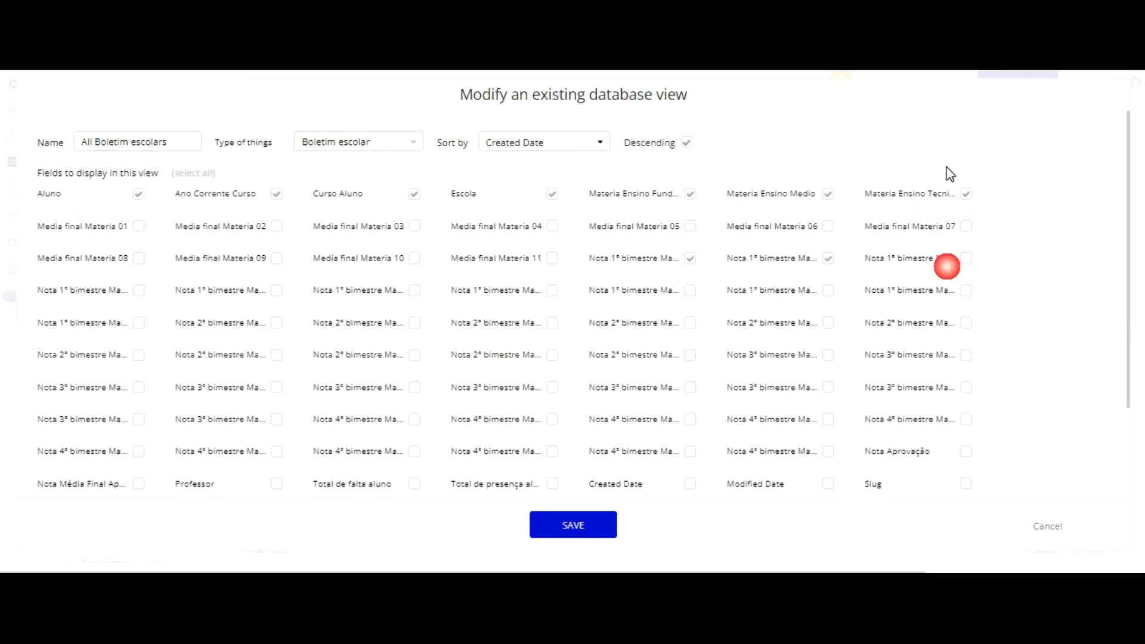
left_click(966, 258)
left_click(138, 290)
left_click(276, 289)
left_click(415, 290)
left_click(553, 290)
left_click(690, 290)
left_click(828, 290)
left_click(966, 290)
left_click(138, 323)
left_click(544, 525)
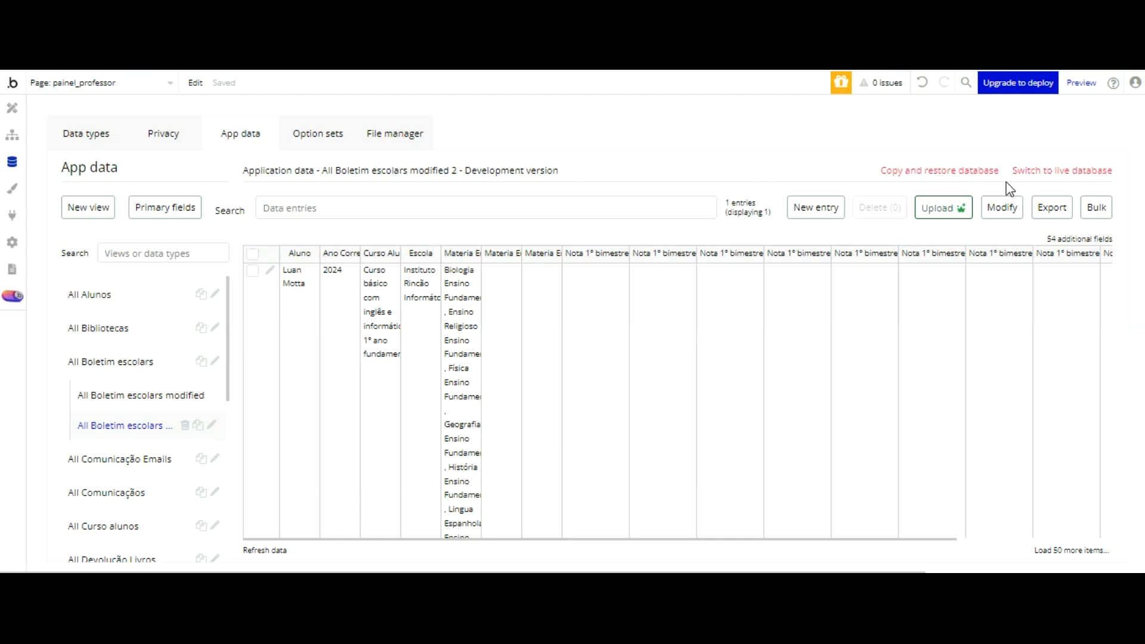
Step: Create a click workflow for the Registrar button in the Boletim Escolar popup
left_click(14, 108)
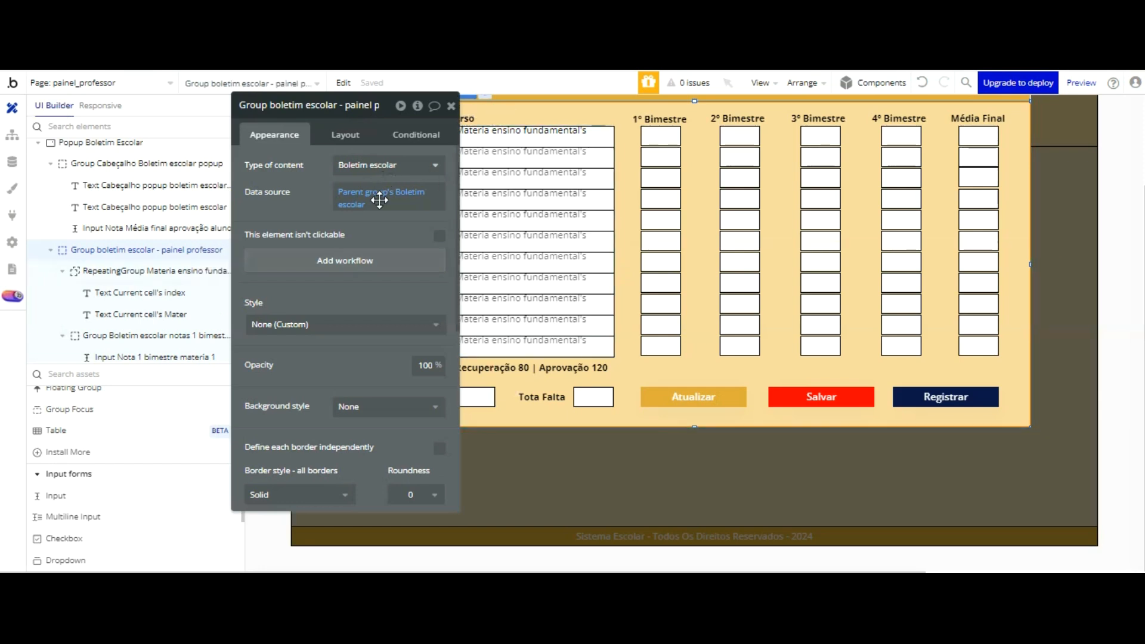
left_click_drag(379, 200, 297, 191)
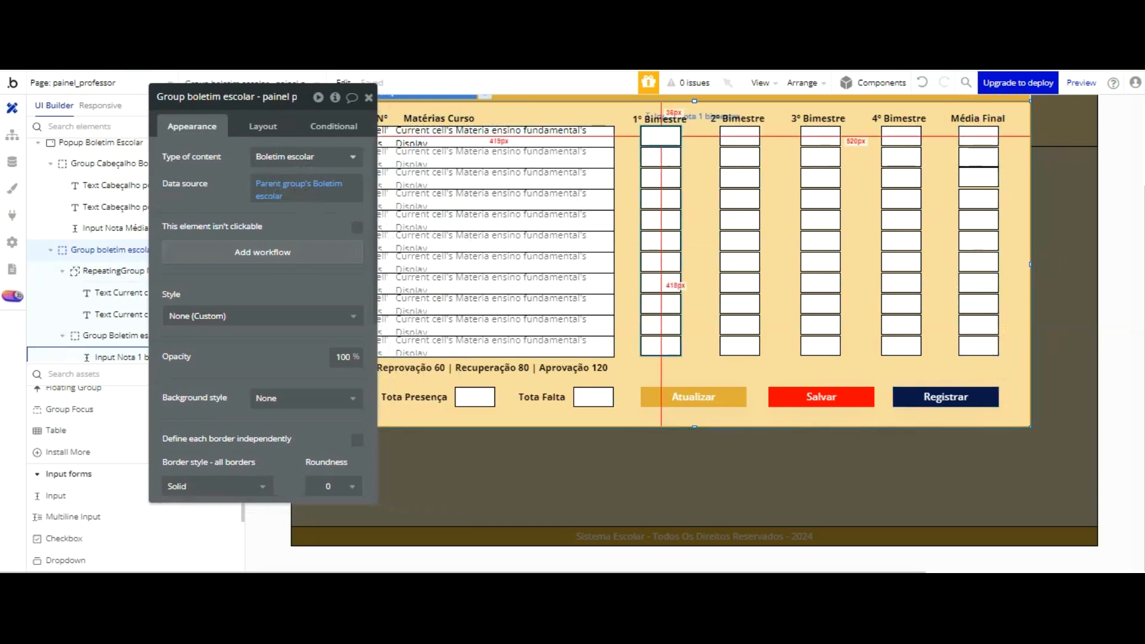
left_click(661, 136)
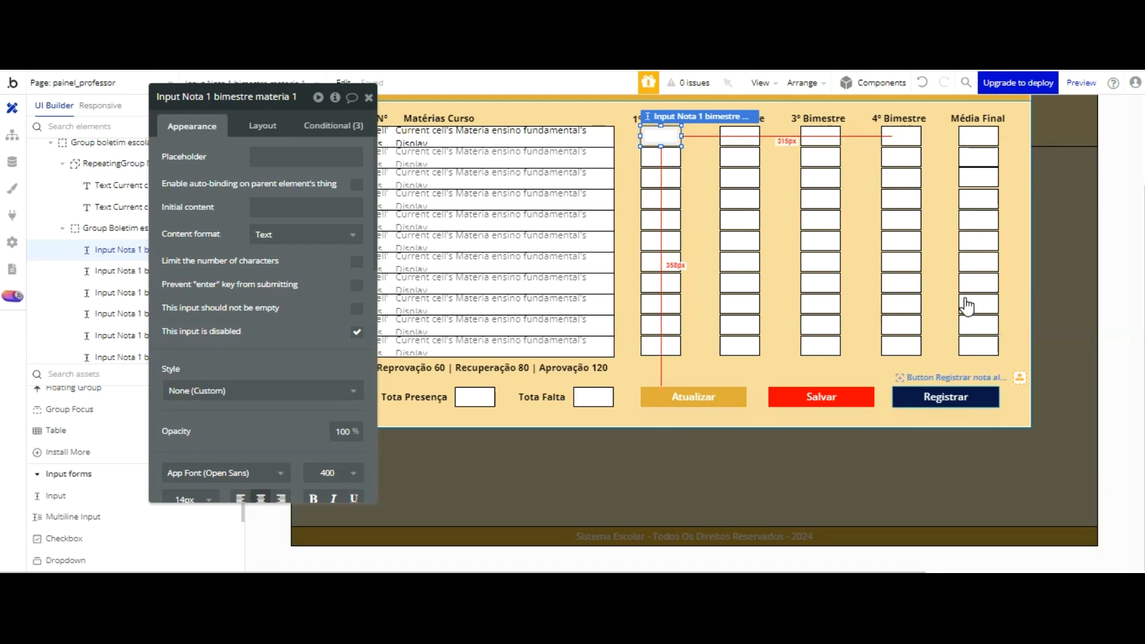
left_click(966, 397)
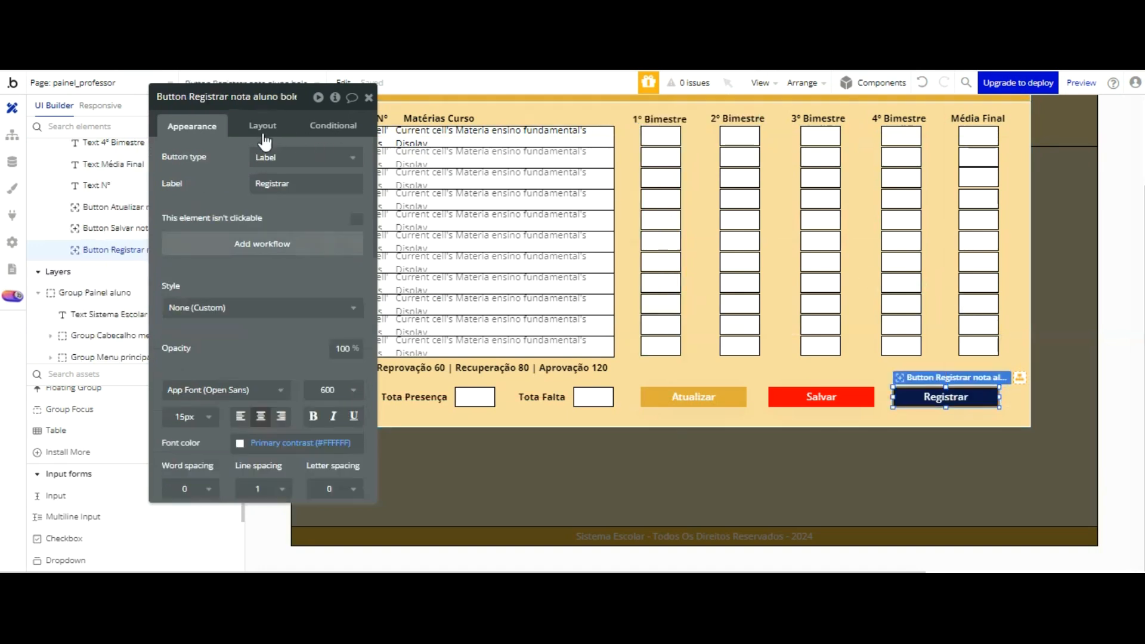
left_click(259, 242)
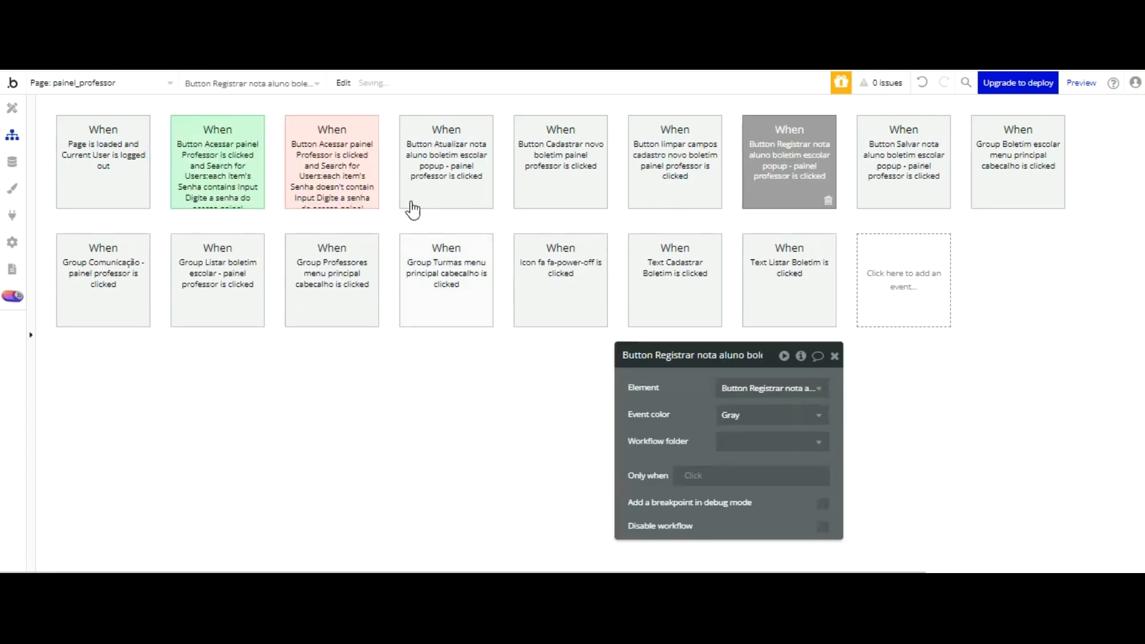
left_click(135, 250)
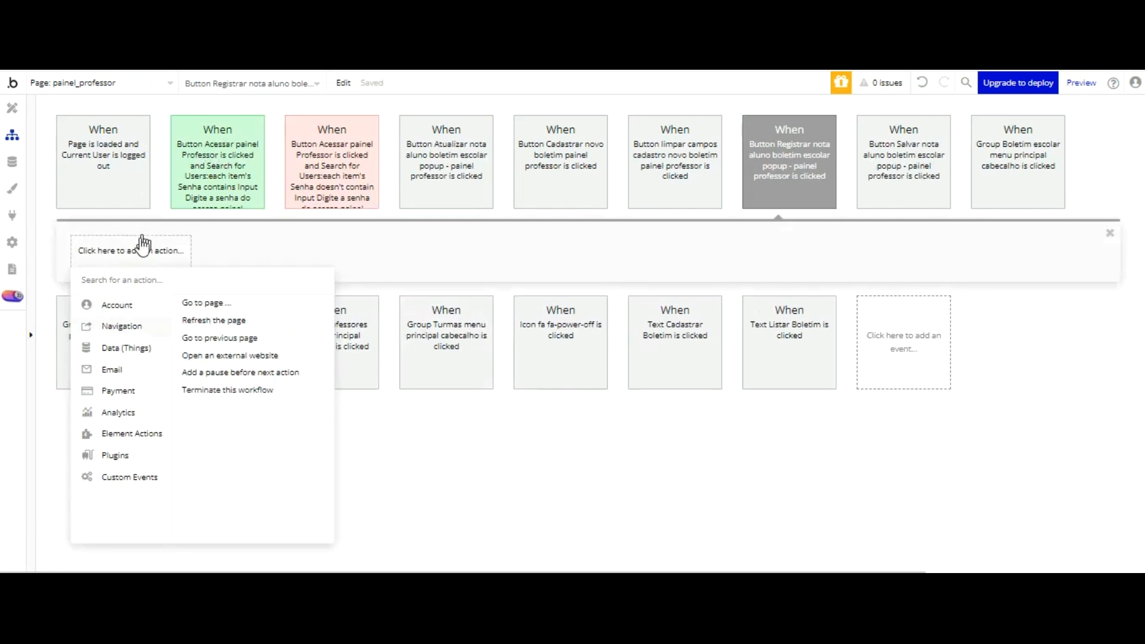
left_click(206, 320)
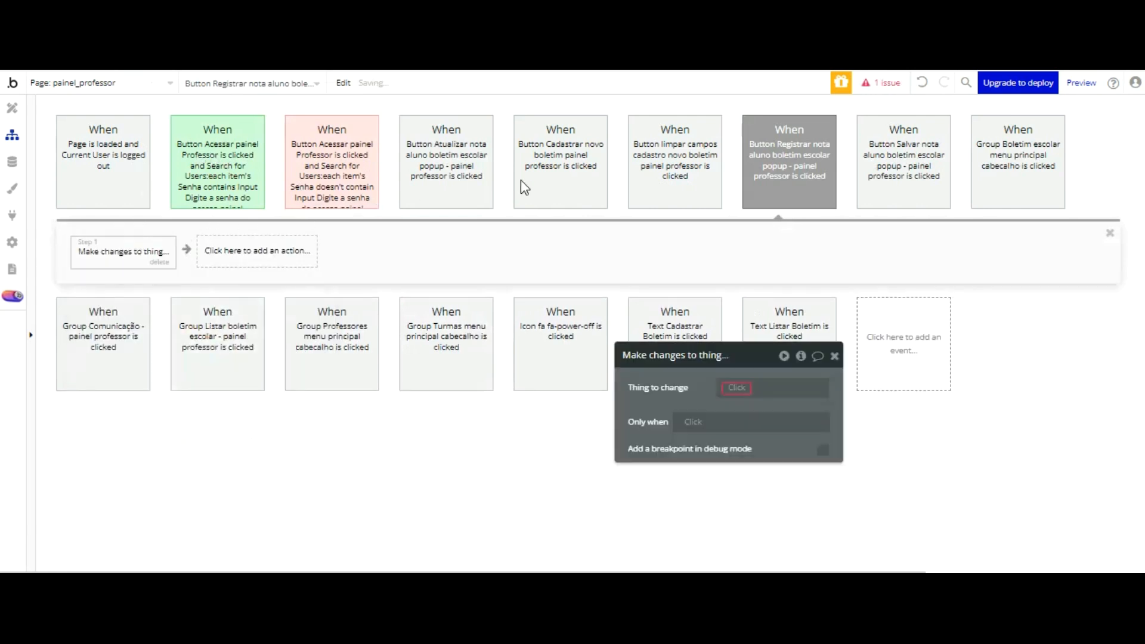
left_click(744, 389)
left_click(776, 421)
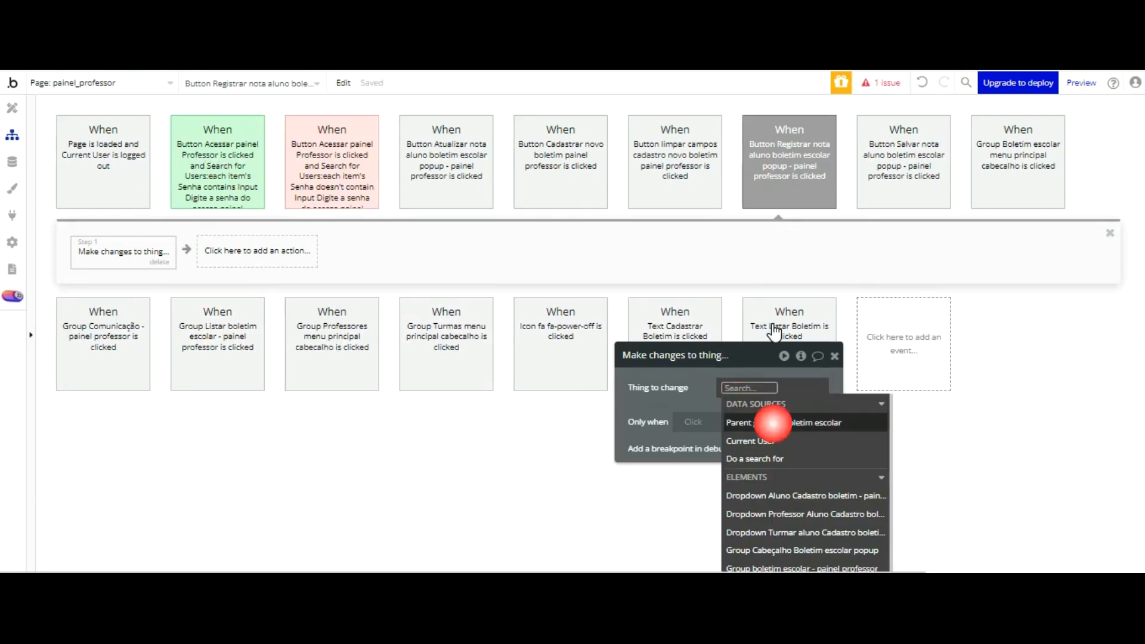
left_click_drag(705, 391, 595, 191)
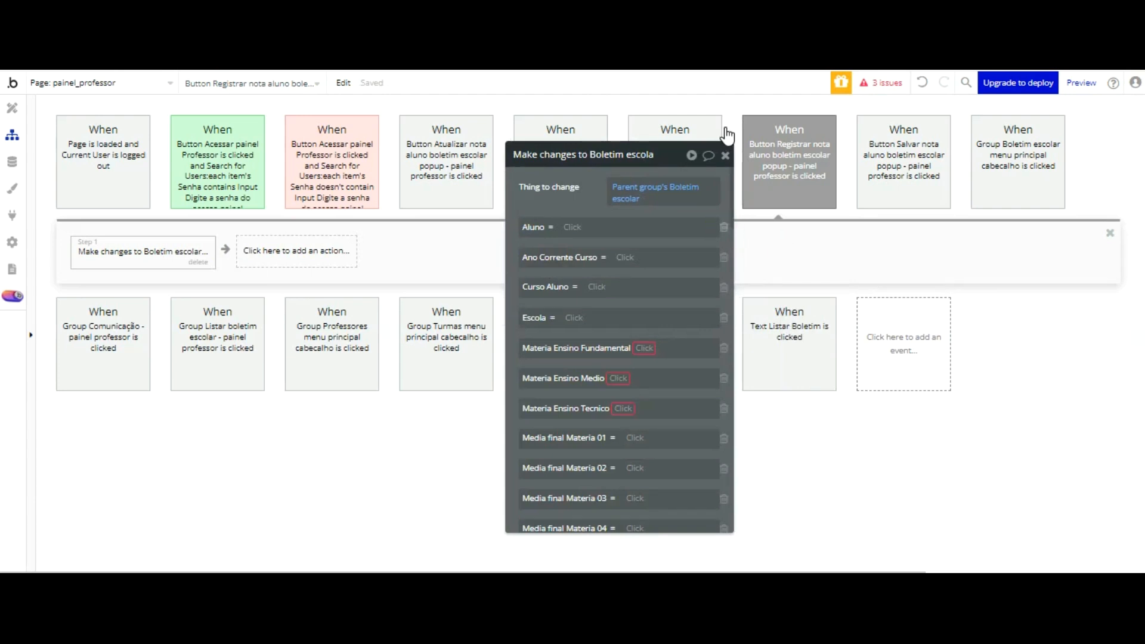
scroll(676, 204, "down", 1)
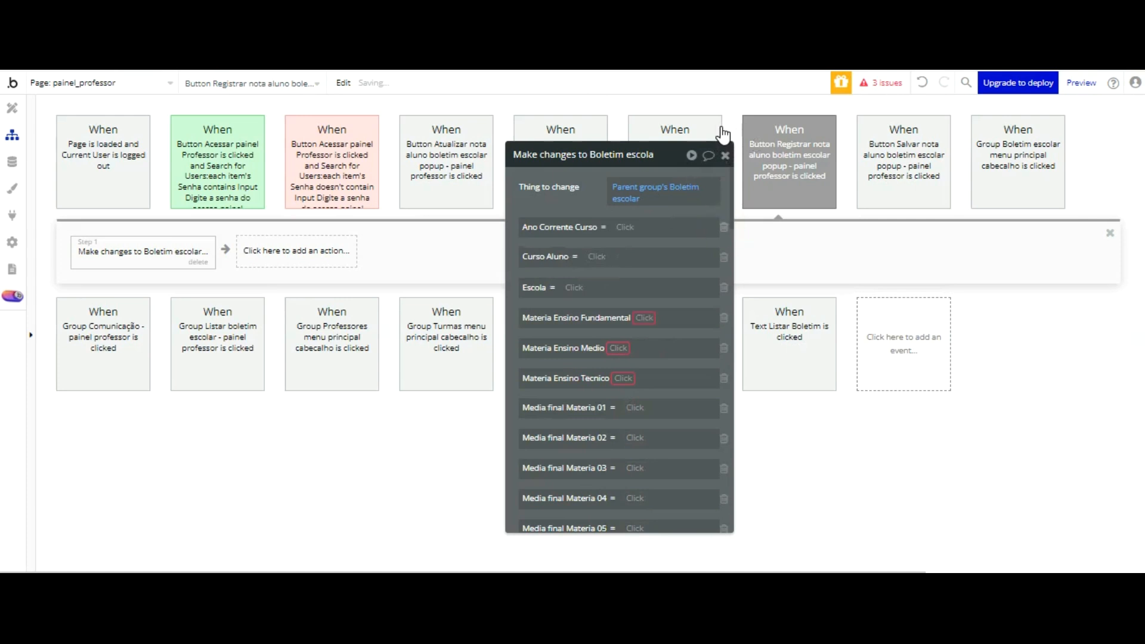
scroll(722, 154, "down", 1)
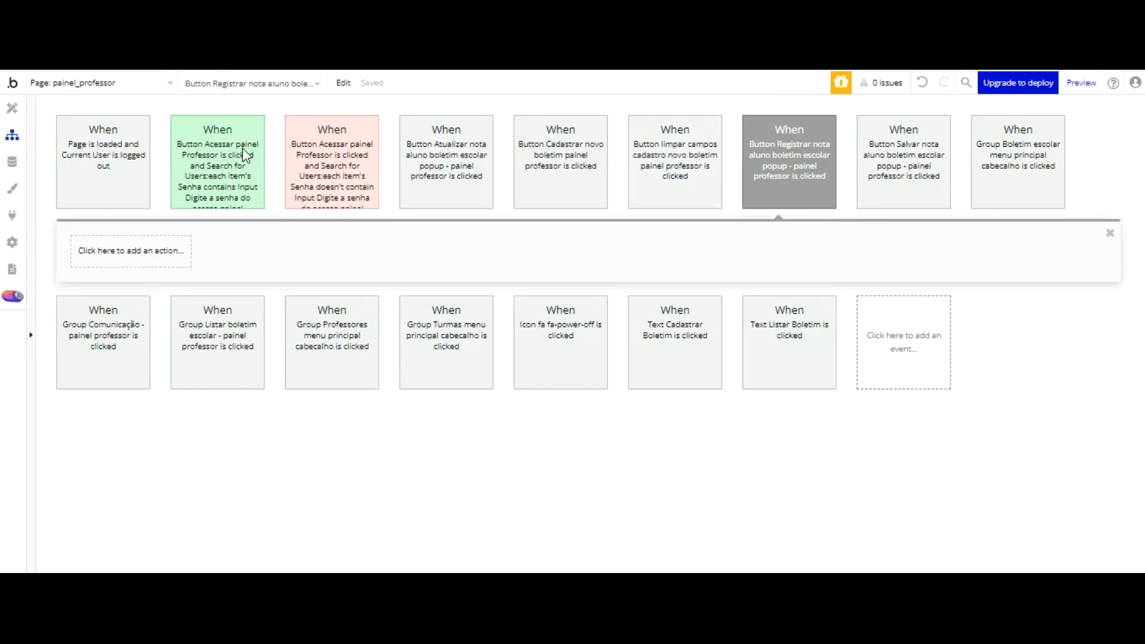
Step: Add a Make changes to thing action on Parent group's Boletim escolar to the Registrar workflow and include all of its fields
left_click(117, 254)
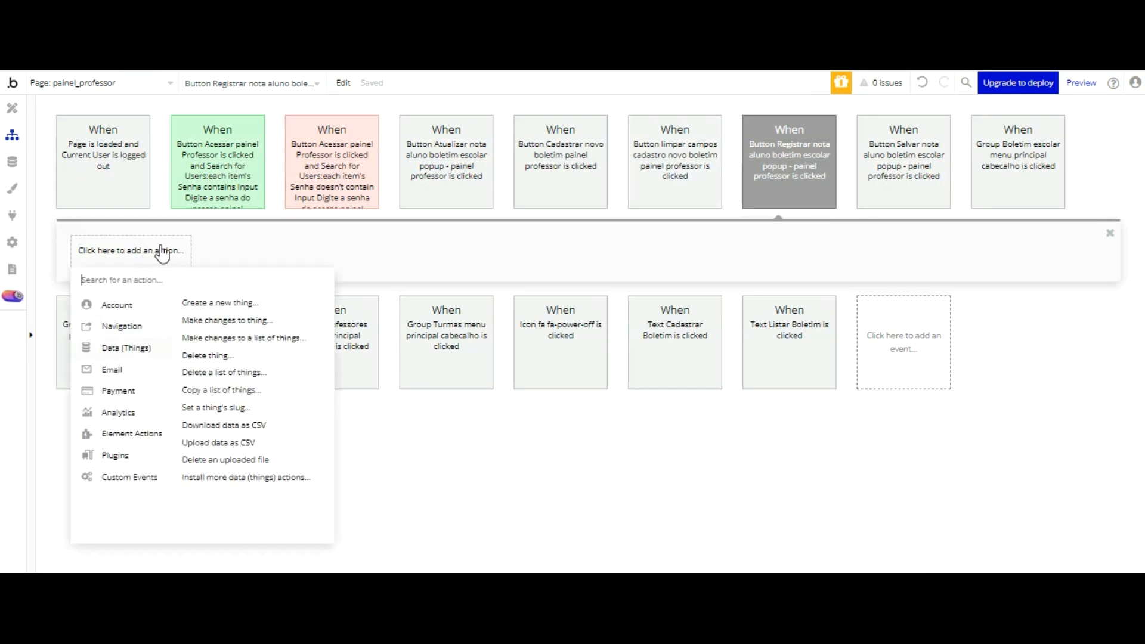
left_click(227, 320)
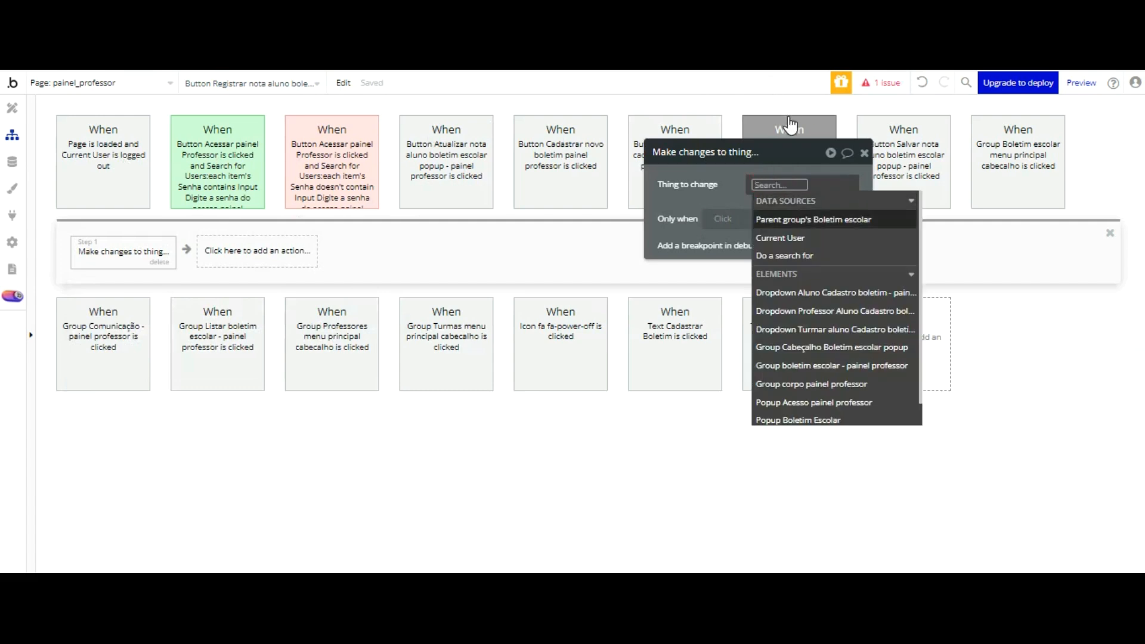
left_click(789, 220)
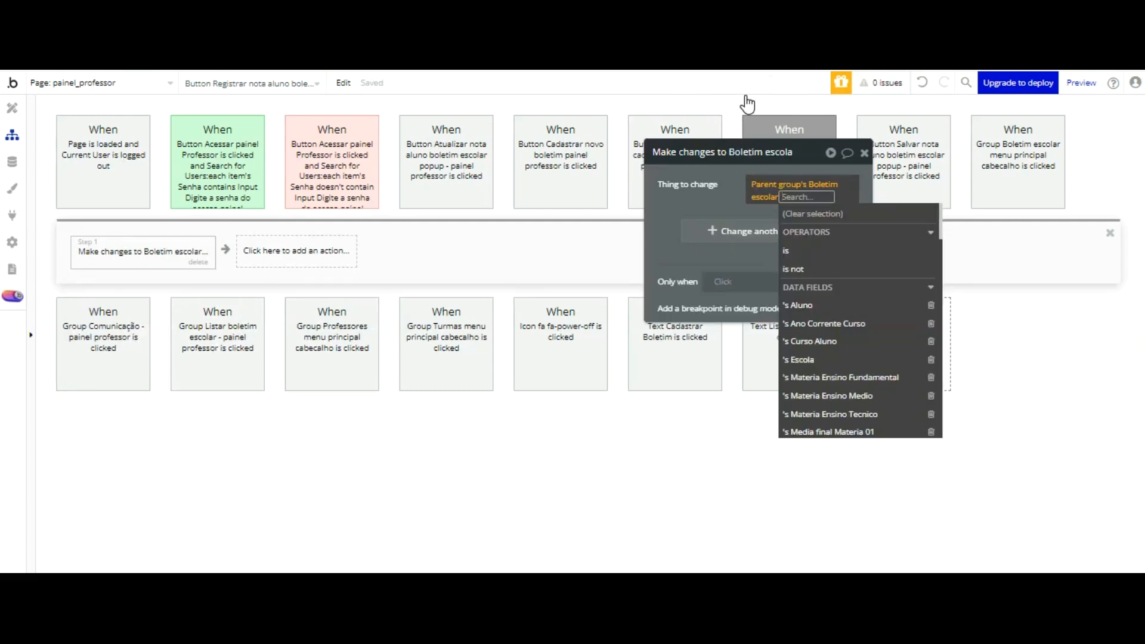
left_click(744, 199)
left_click_drag(729, 199, 540, 140)
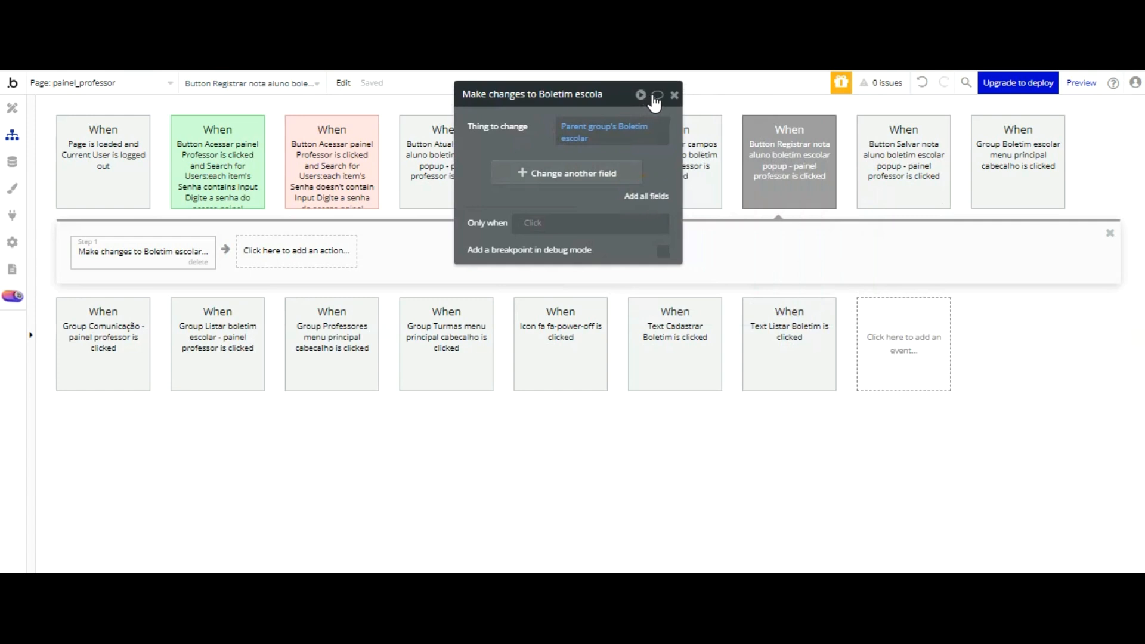
left_click(646, 196)
Step: Remove the Aluno, Ano Corrente Curso, Curso Aluno, Escola, Materia Ensino Fundamental, Medio and Tecnico, and Professor fields from the action
left_click(674, 166)
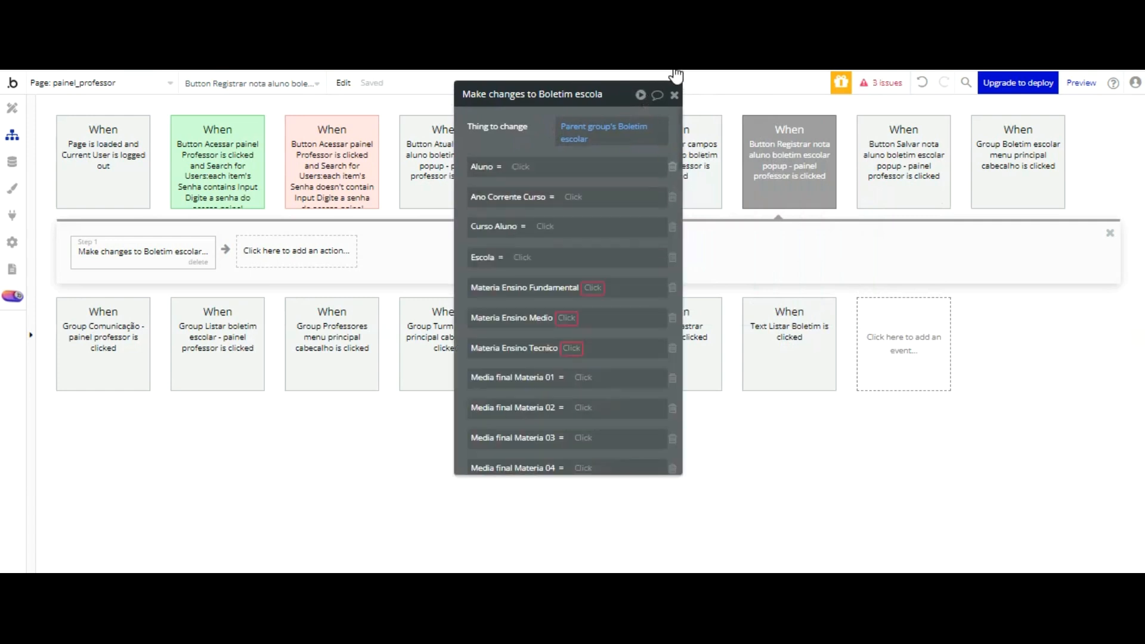
left_click(673, 167)
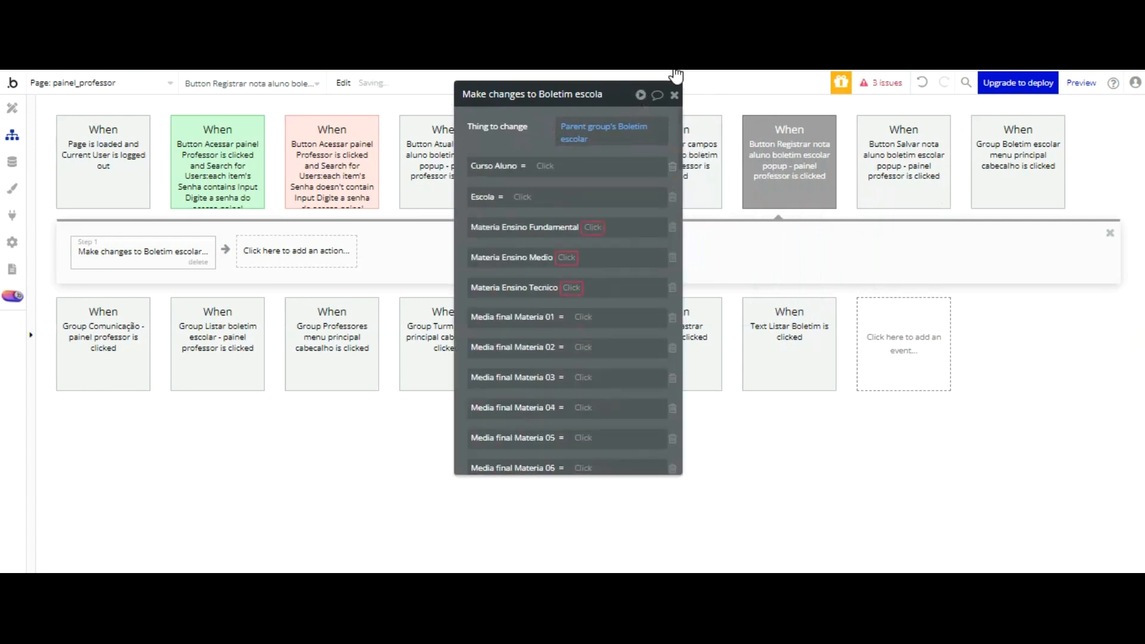
left_click(673, 166)
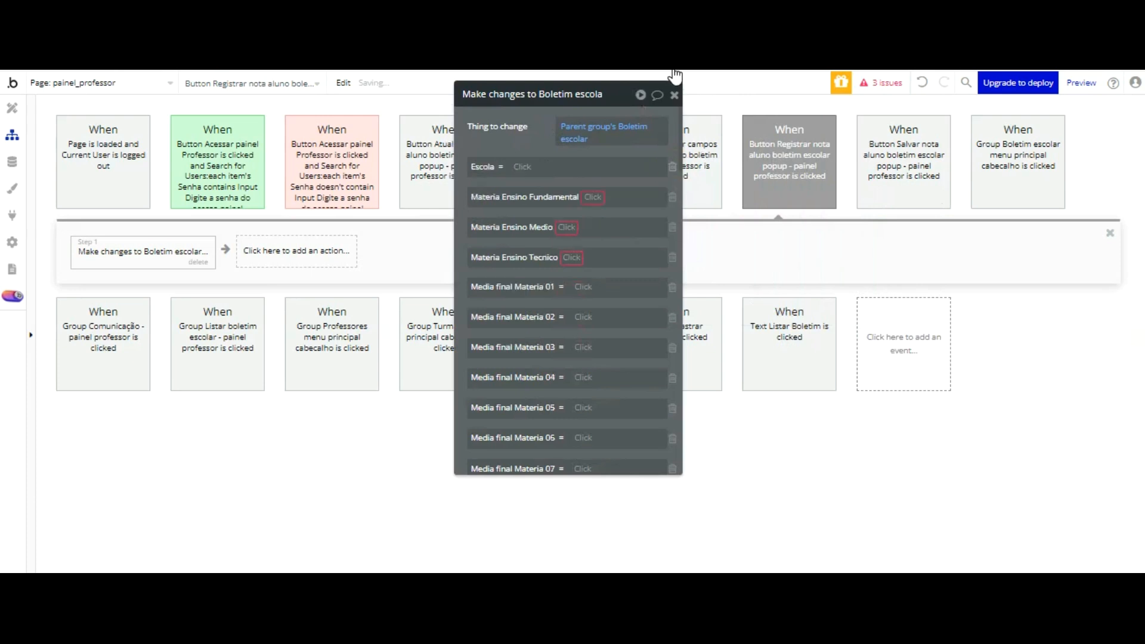
left_click(673, 166)
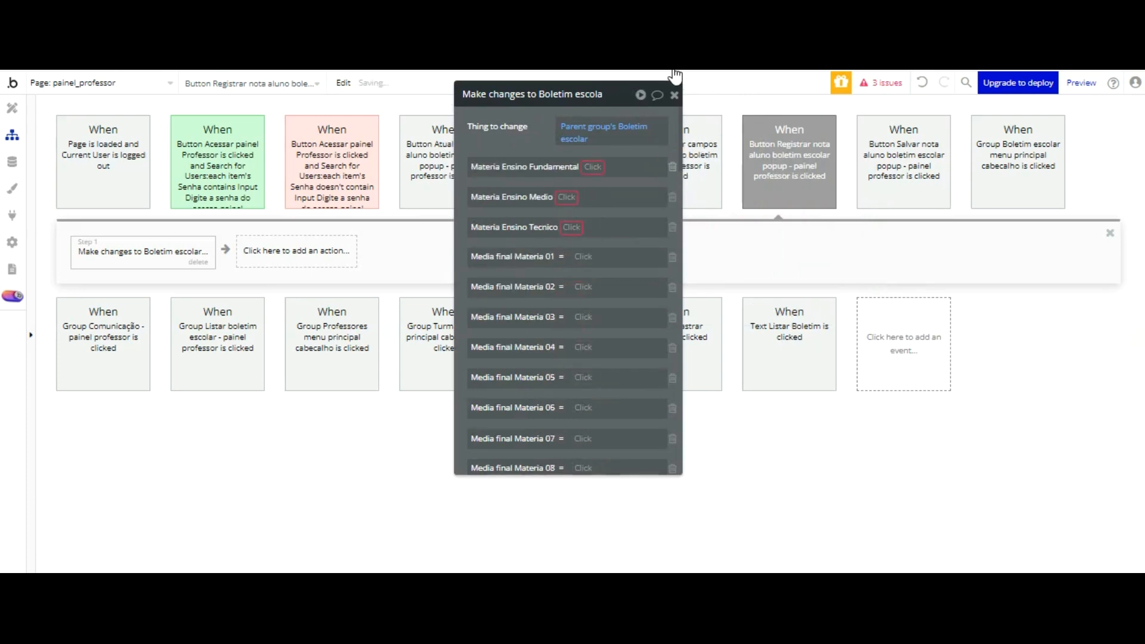
left_click(673, 166)
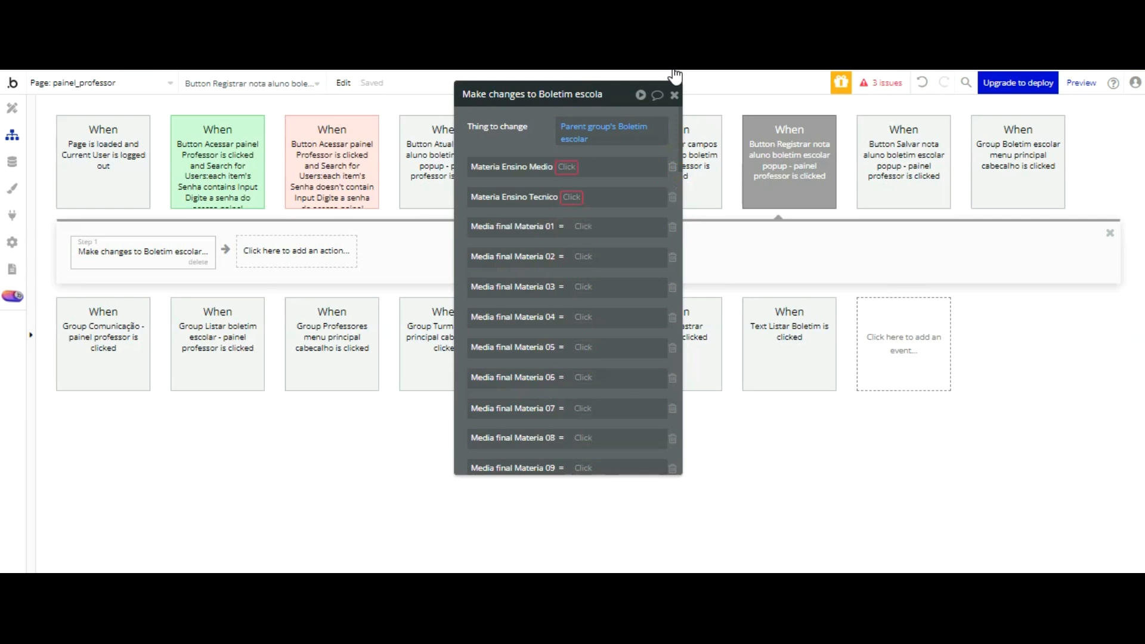
left_click(673, 166)
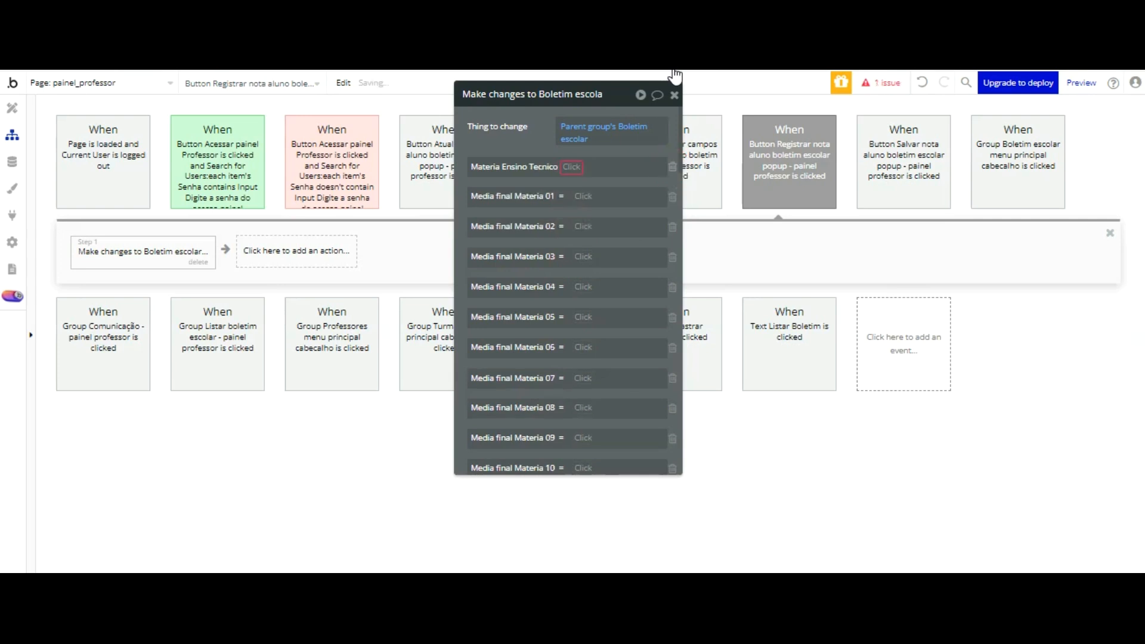
left_click(673, 166)
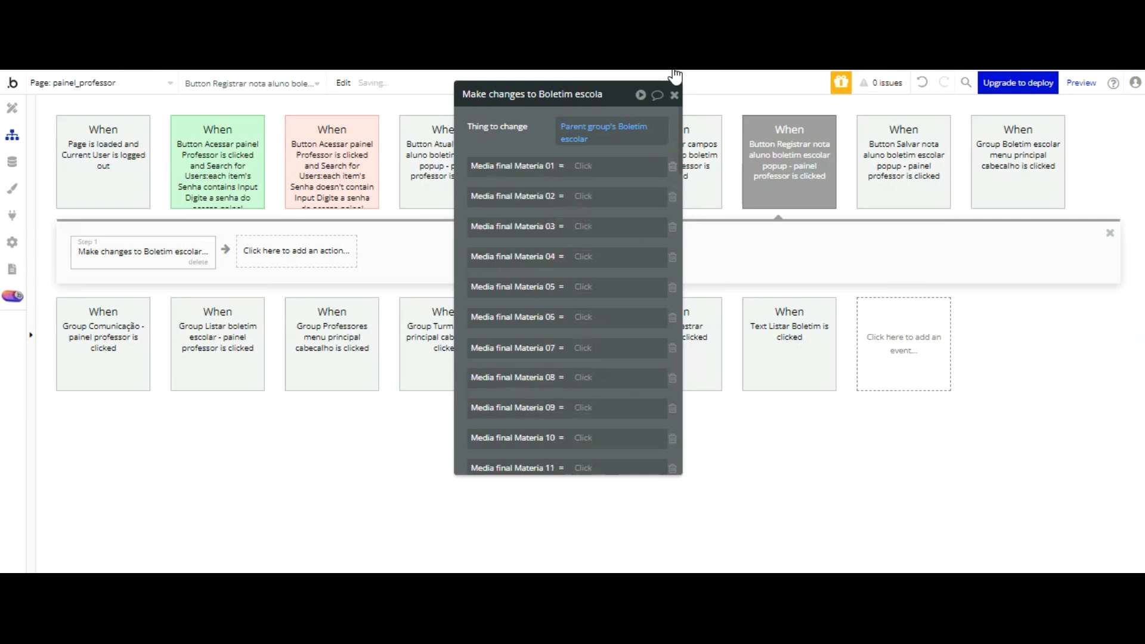
scroll(622, 152, "down", 8)
scroll(623, 156, "down", 15)
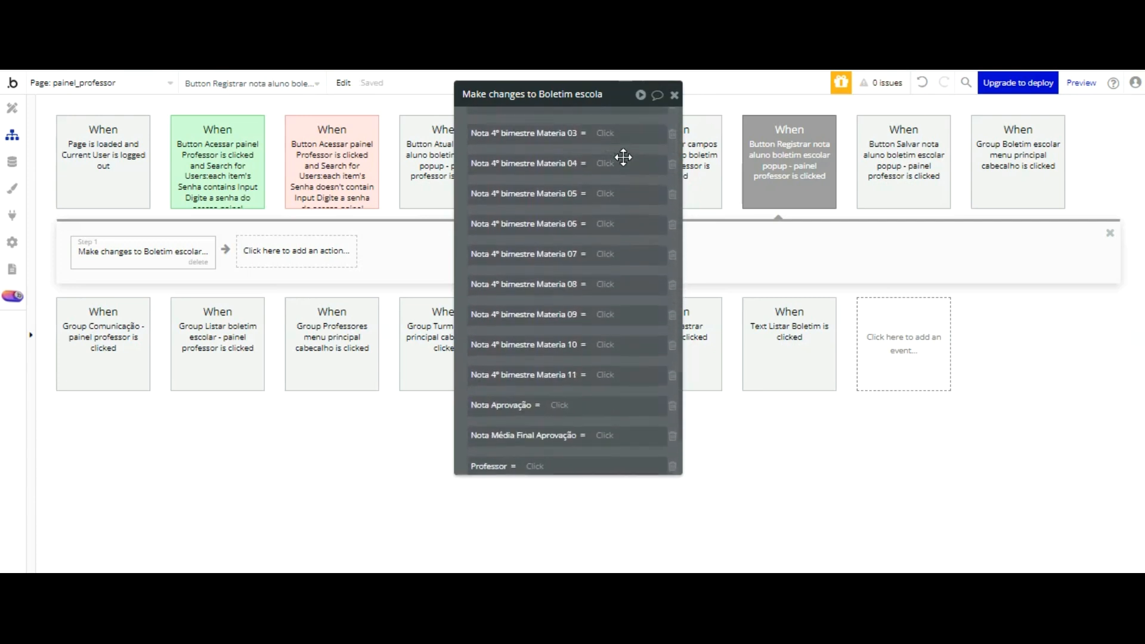
scroll(623, 156, "down", 5)
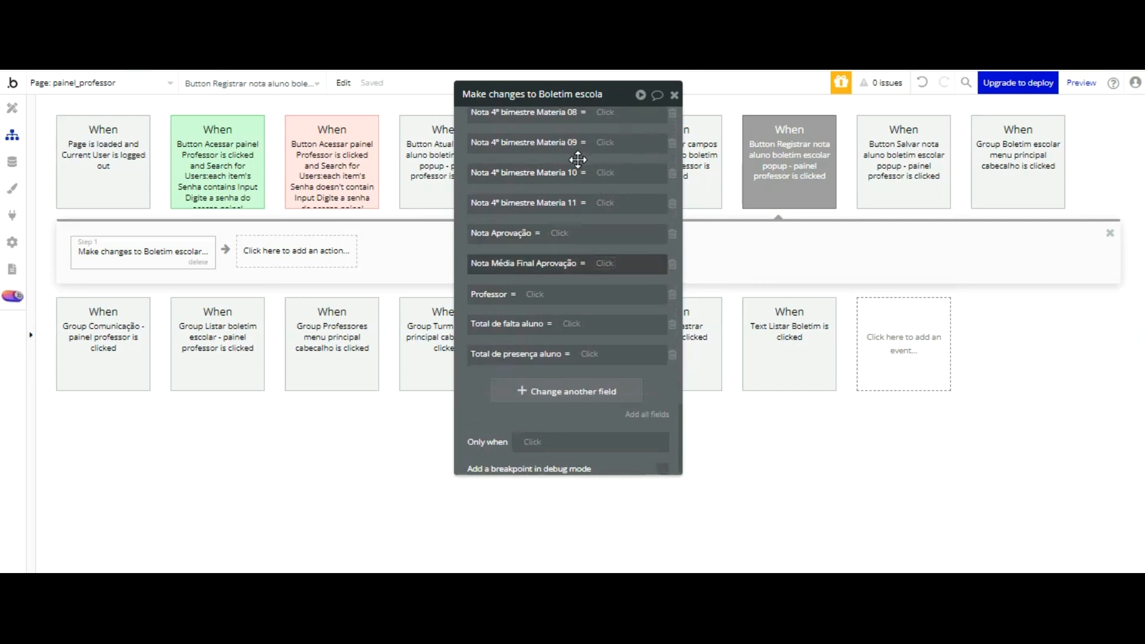
left_click(673, 204)
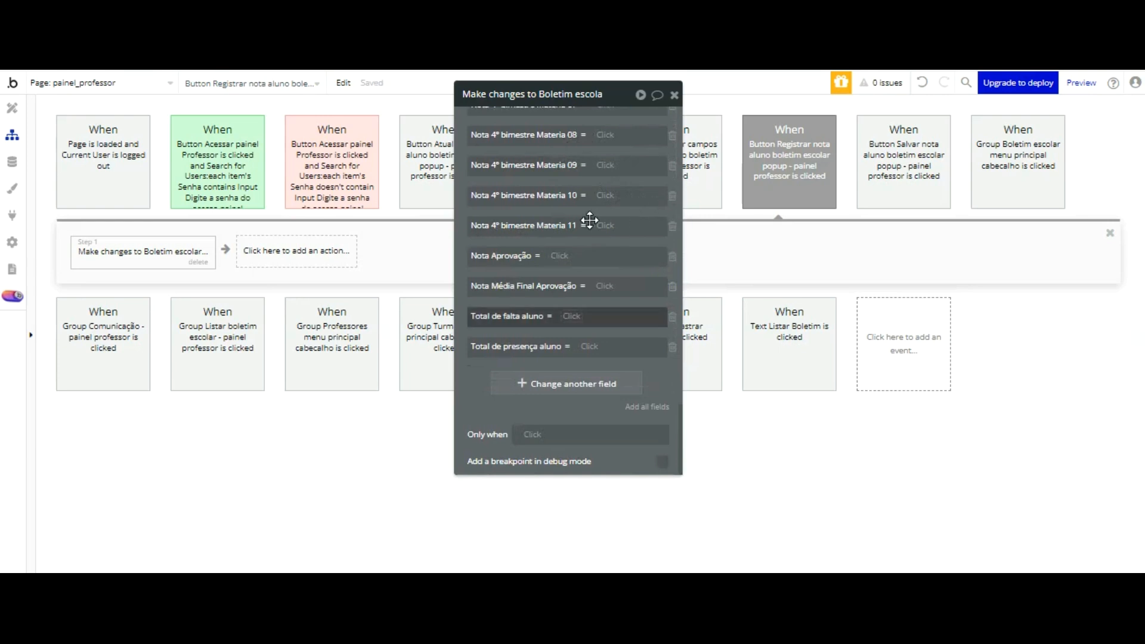
Step: Set the action's Media final Materia 01 field to Input Medial final materia 1's value
scroll(626, 191, "up", 20)
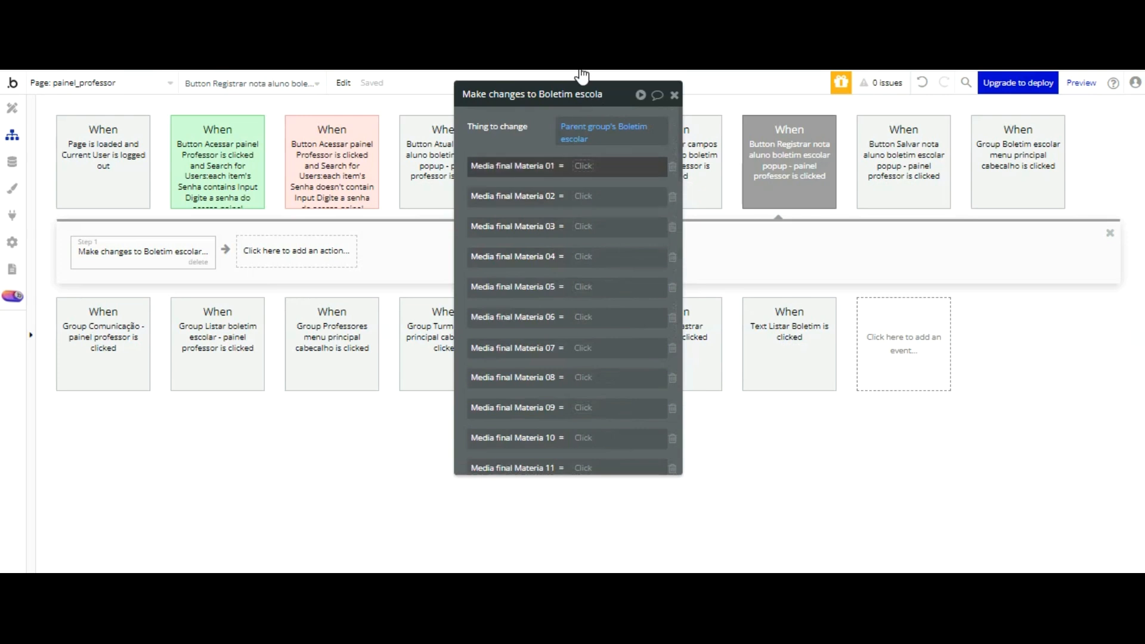
left_click(583, 167)
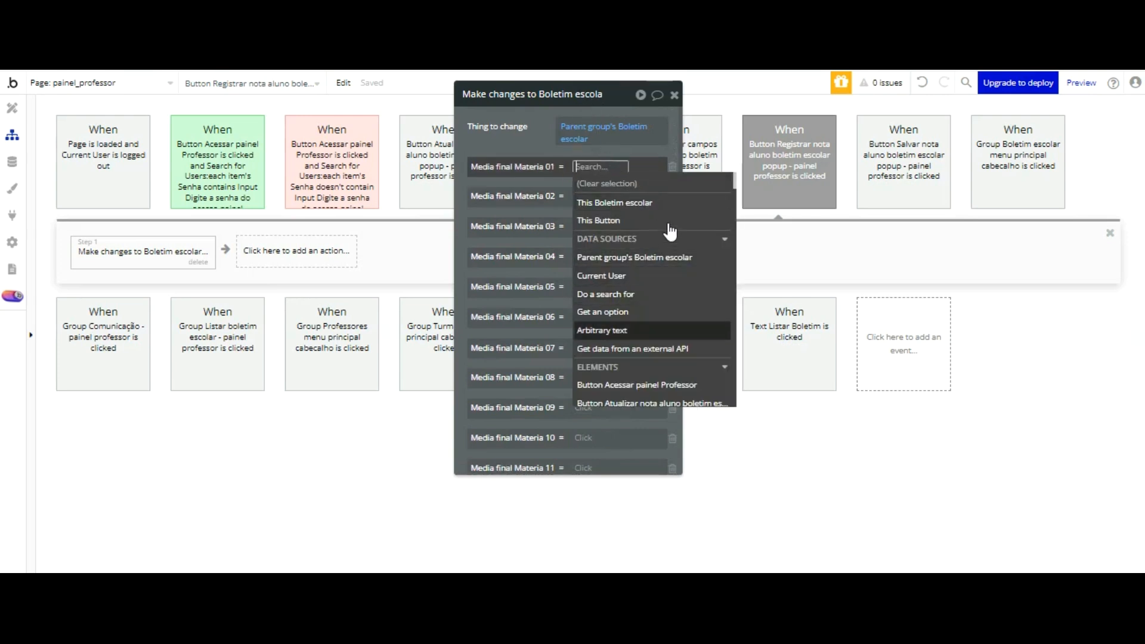
scroll(668, 215, "down", 10)
scroll(666, 197, "down", 5)
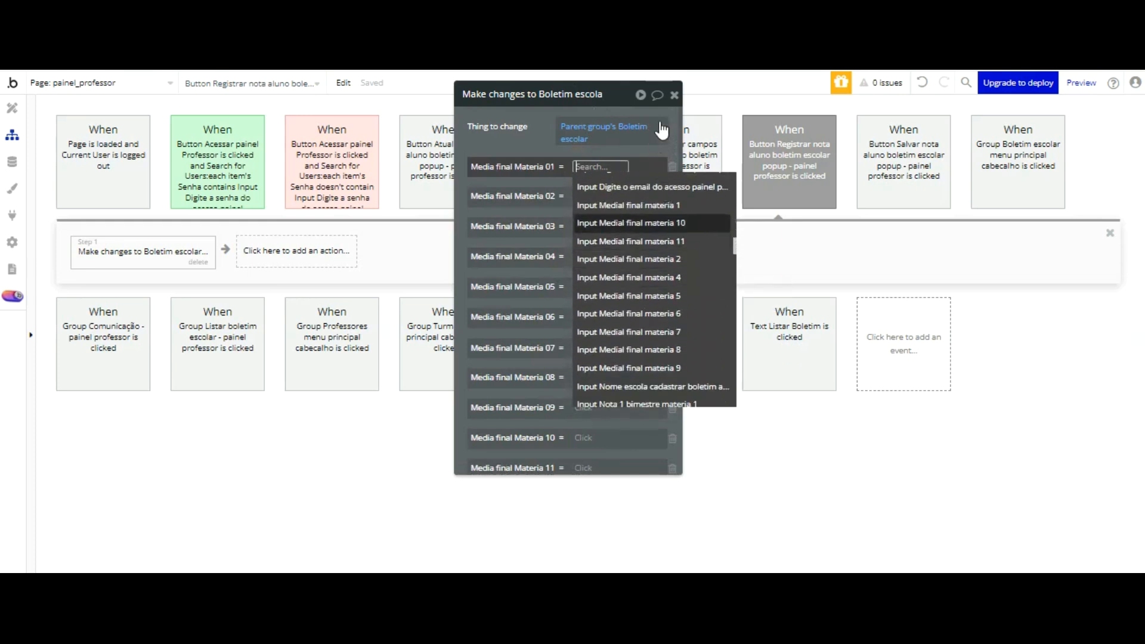
left_click(628, 205)
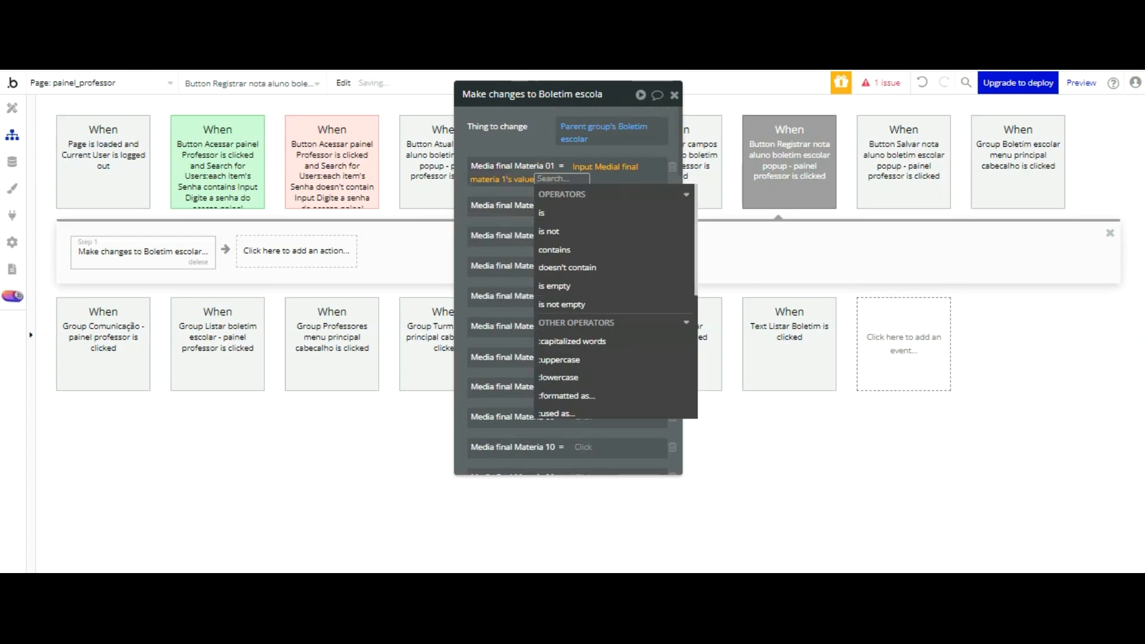
Step: Undo the expression entered in the action's Media final Materia 01 field
left_click(533, 142)
left_click(544, 177)
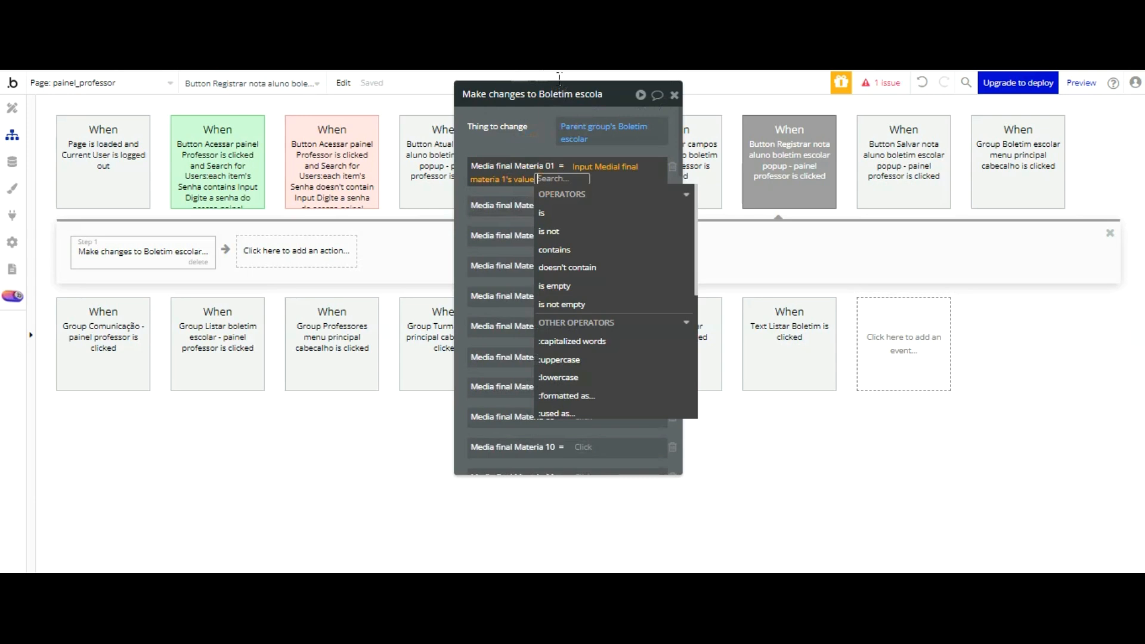
left_click(533, 138)
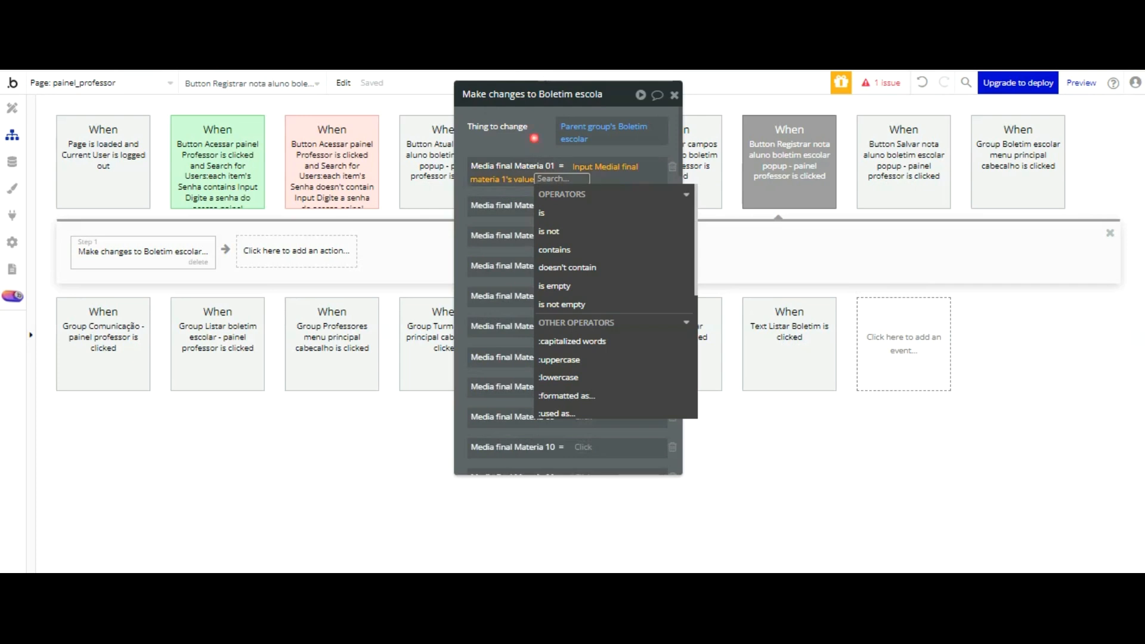
left_click(548, 181)
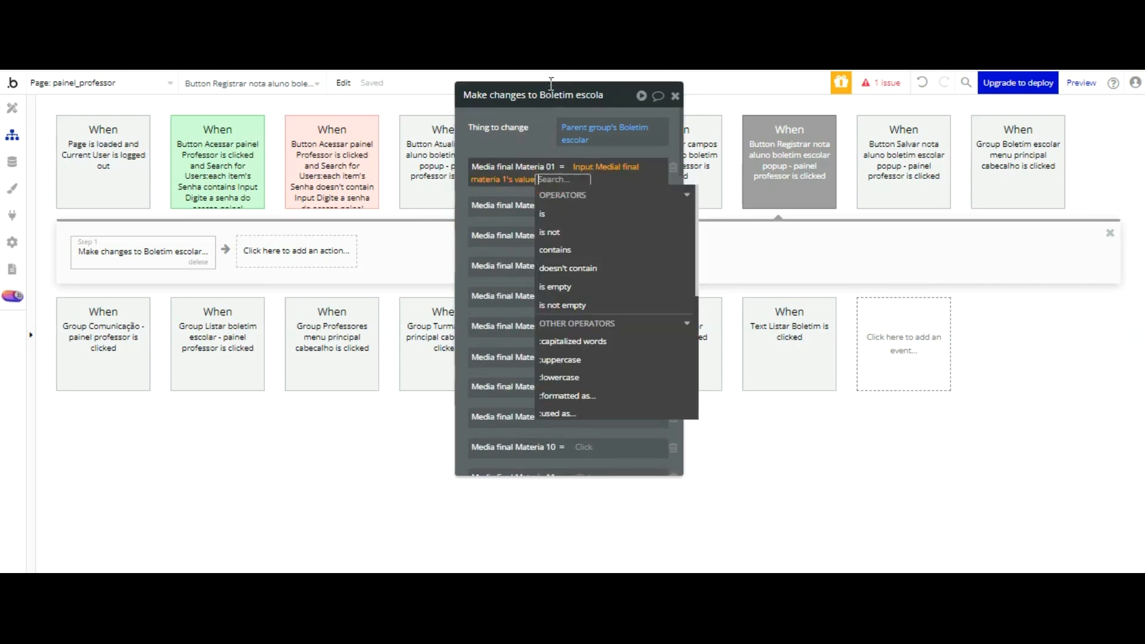
scroll(606, 189, "down", 3)
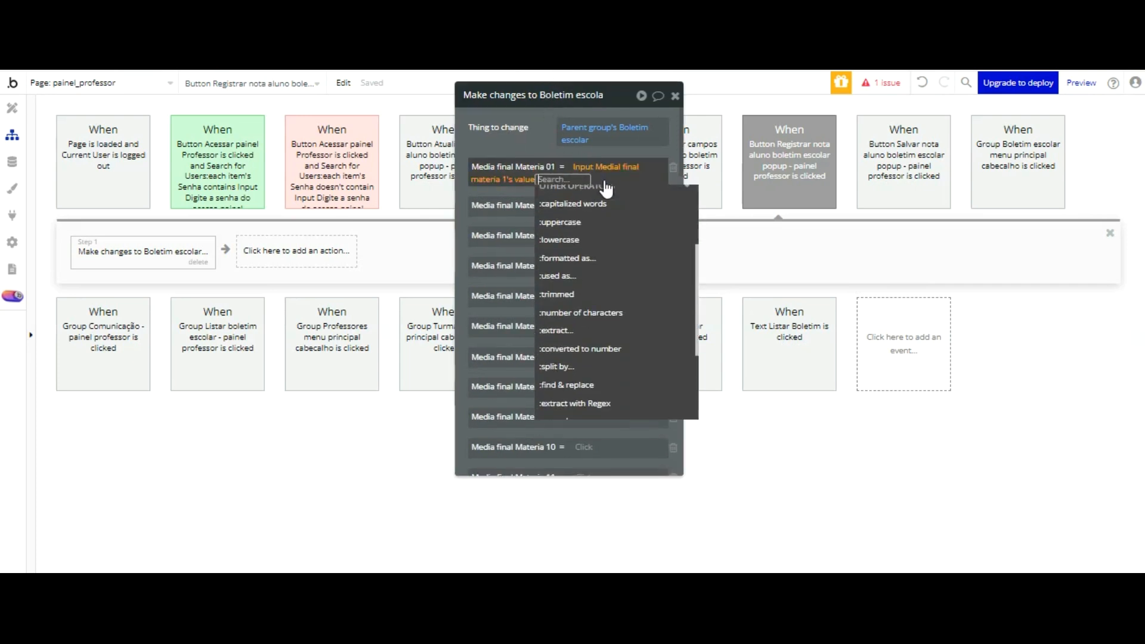
left_click(709, 320)
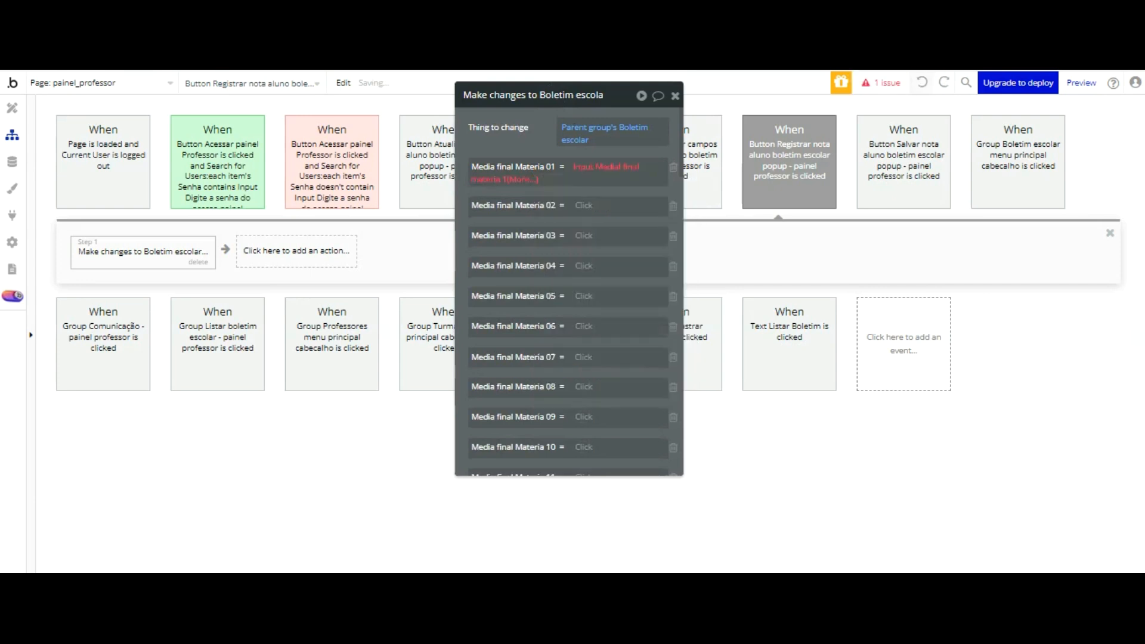
left_click(923, 83)
Step: Set the action's Media final Materia 01 field to Input Medial final materia 1's value again
left_click(581, 168)
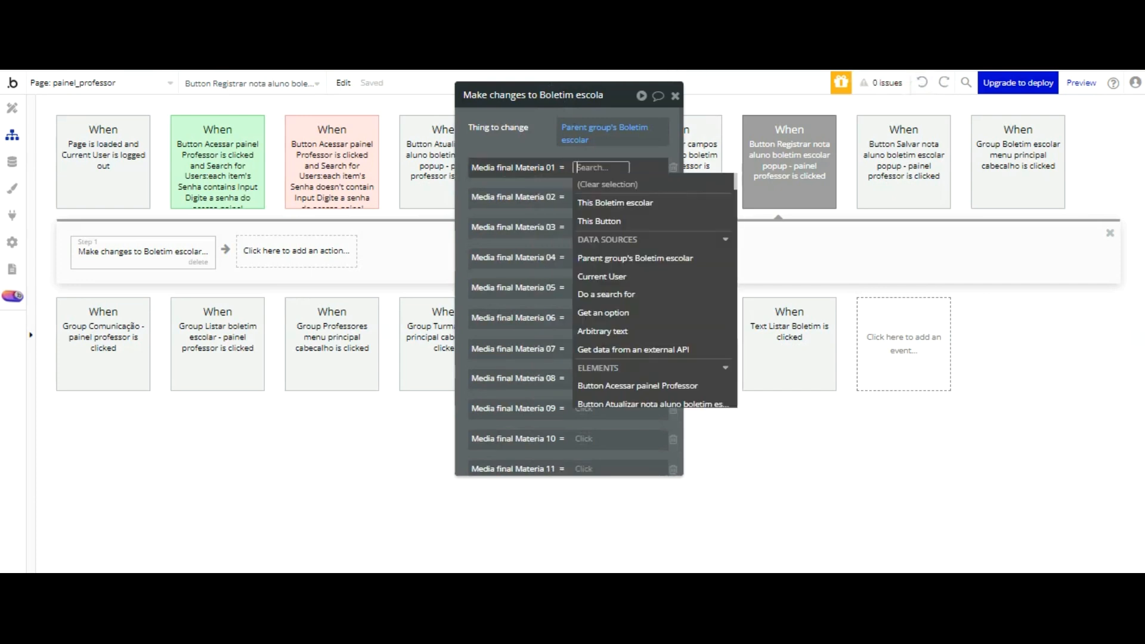
scroll(656, 230, "down", 2)
scroll(656, 231, "down", 10)
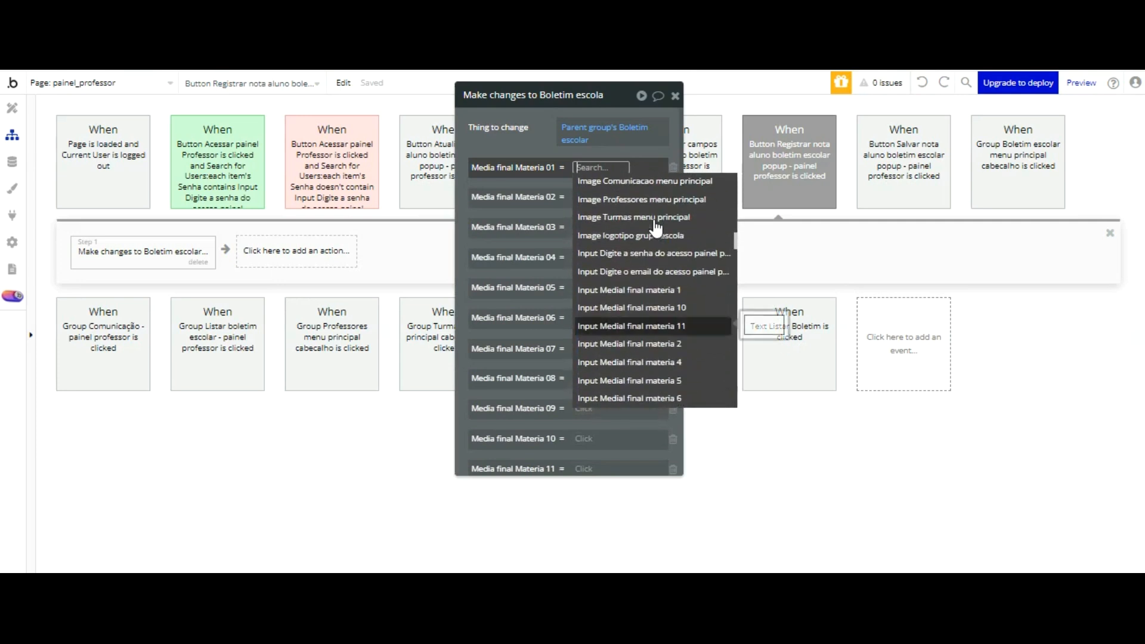
left_click(654, 289)
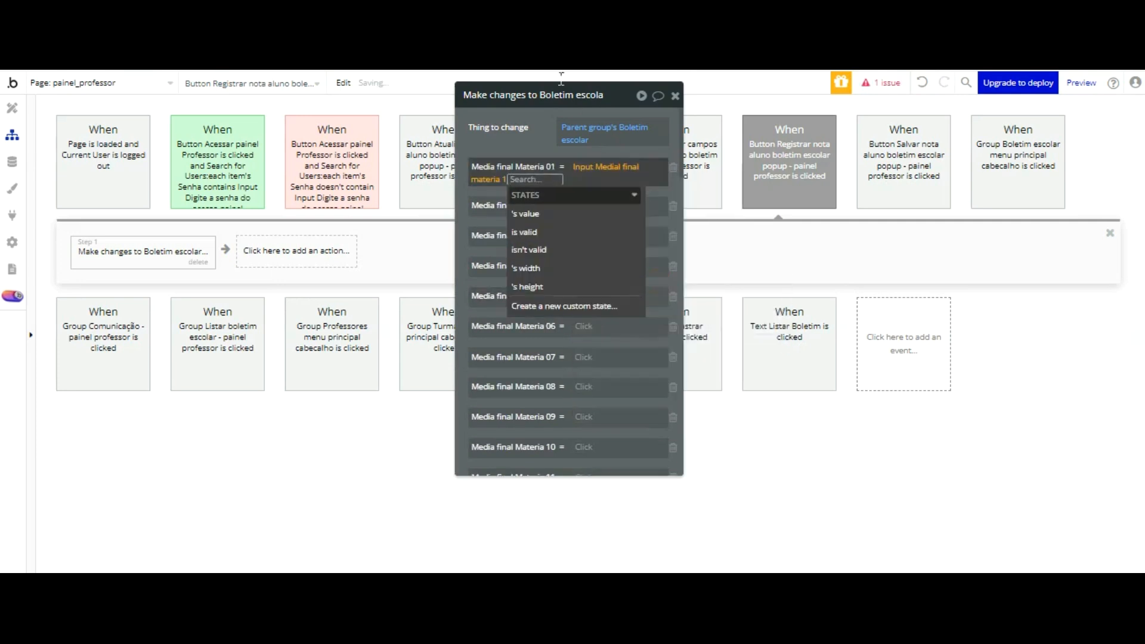
left_click(525, 132)
left_click(526, 179)
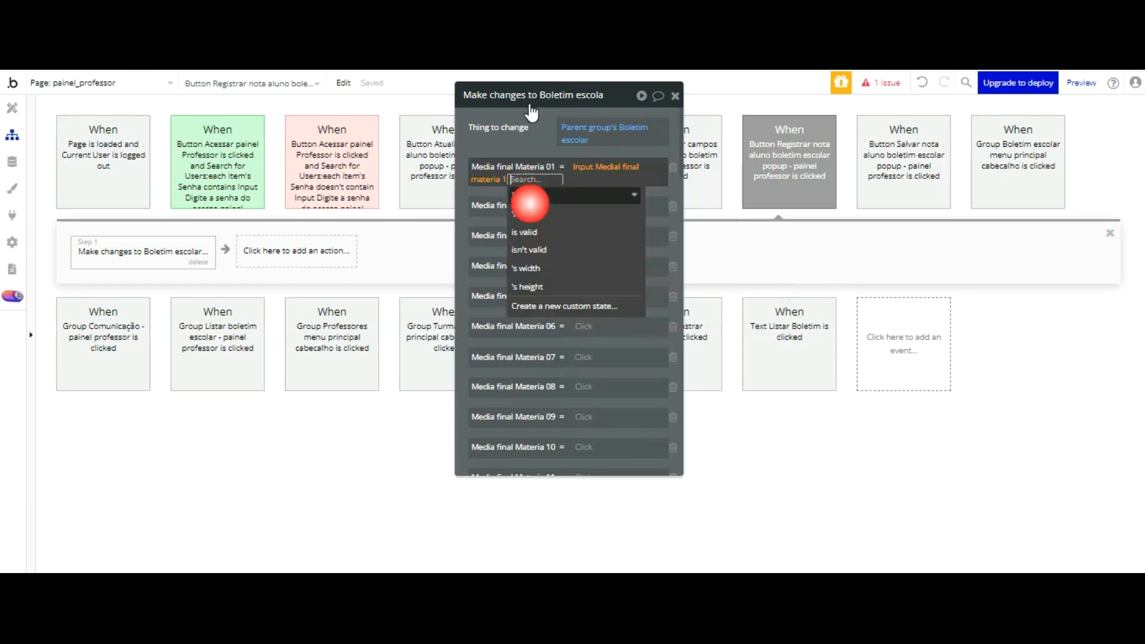
left_click(531, 210)
left_click(539, 129)
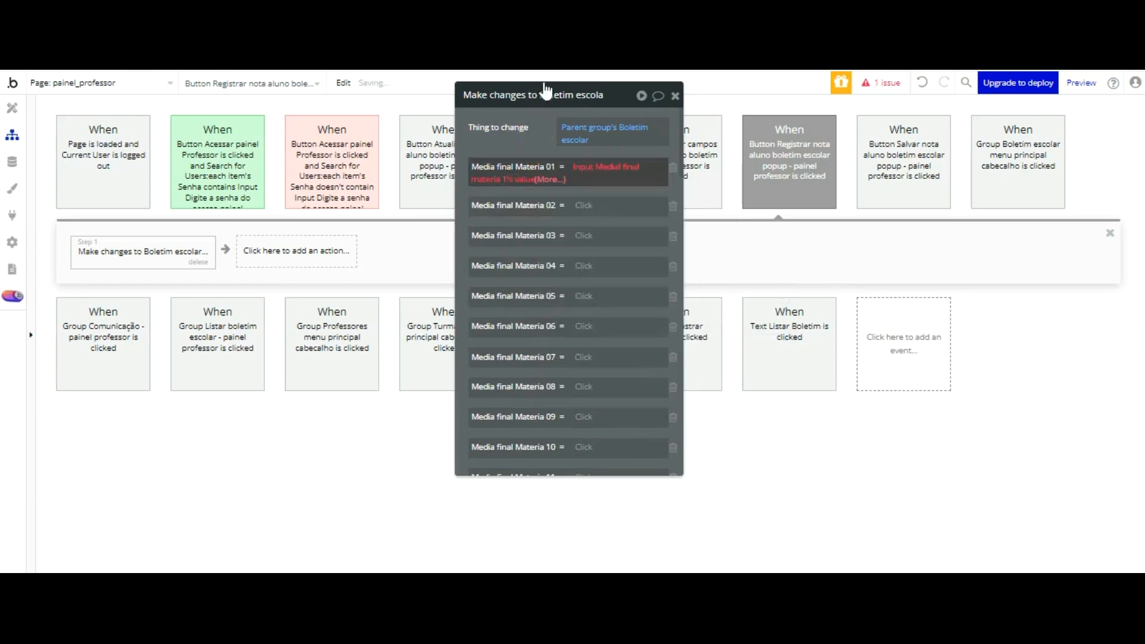
Step: Extend the Media final Materia 01 expression with the :converted to number operator
left_click(552, 179)
scroll(597, 197, "down", 5)
scroll(606, 206, "down", 1)
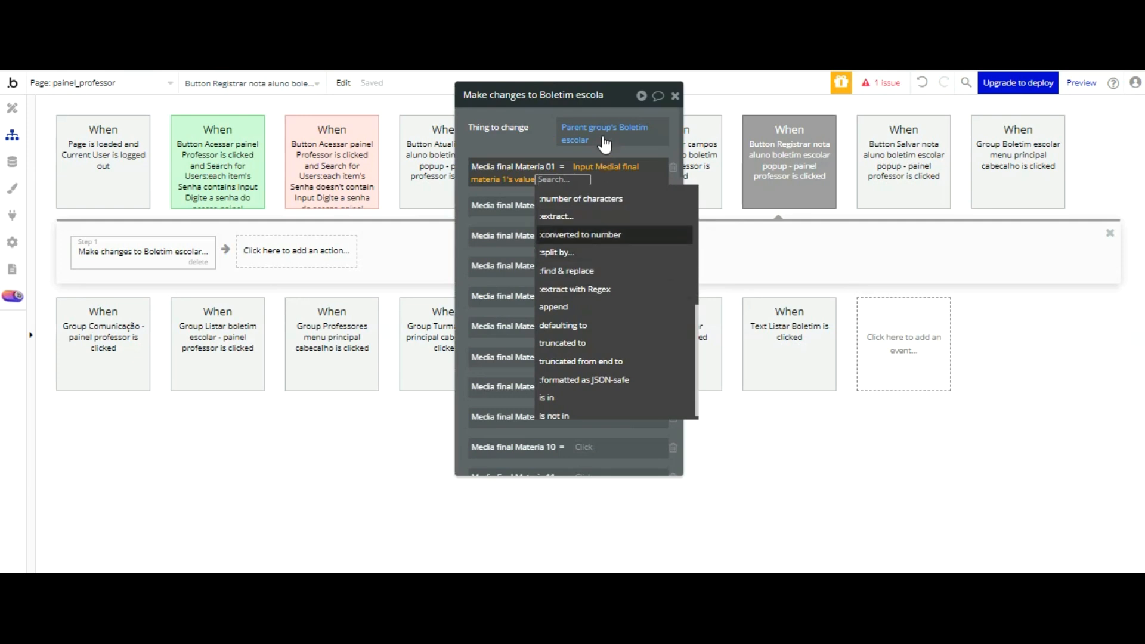
left_click(604, 235)
left_click(542, 149)
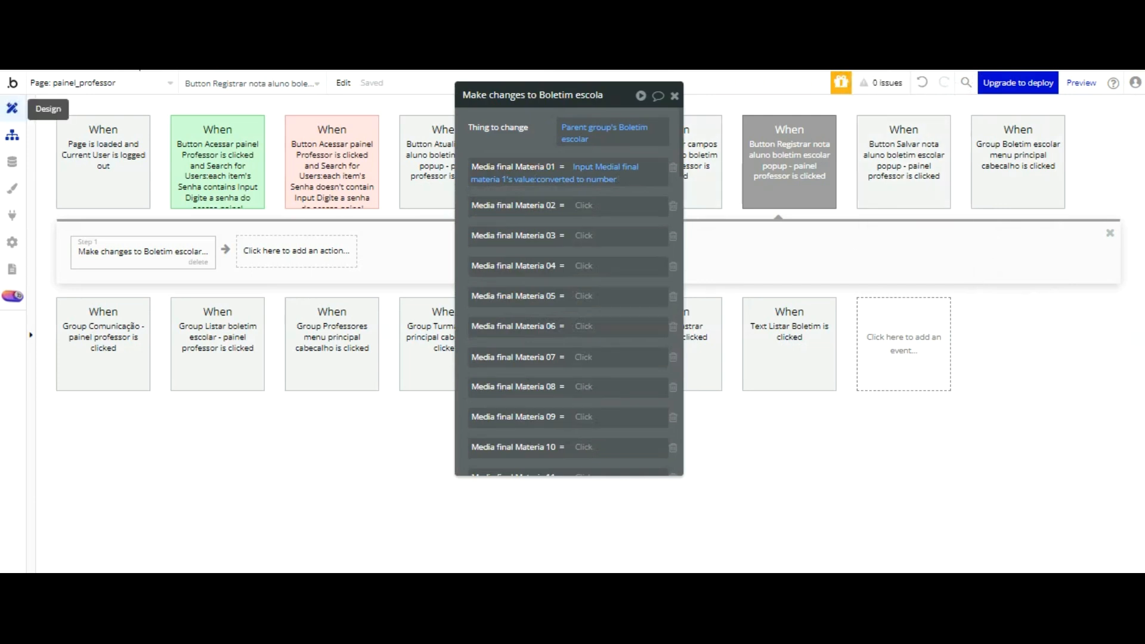
Step: Return to the page design and set the content format of Input Nota 2 bimestre materia 1 to Integer
left_click(12, 108)
left_click(738, 245)
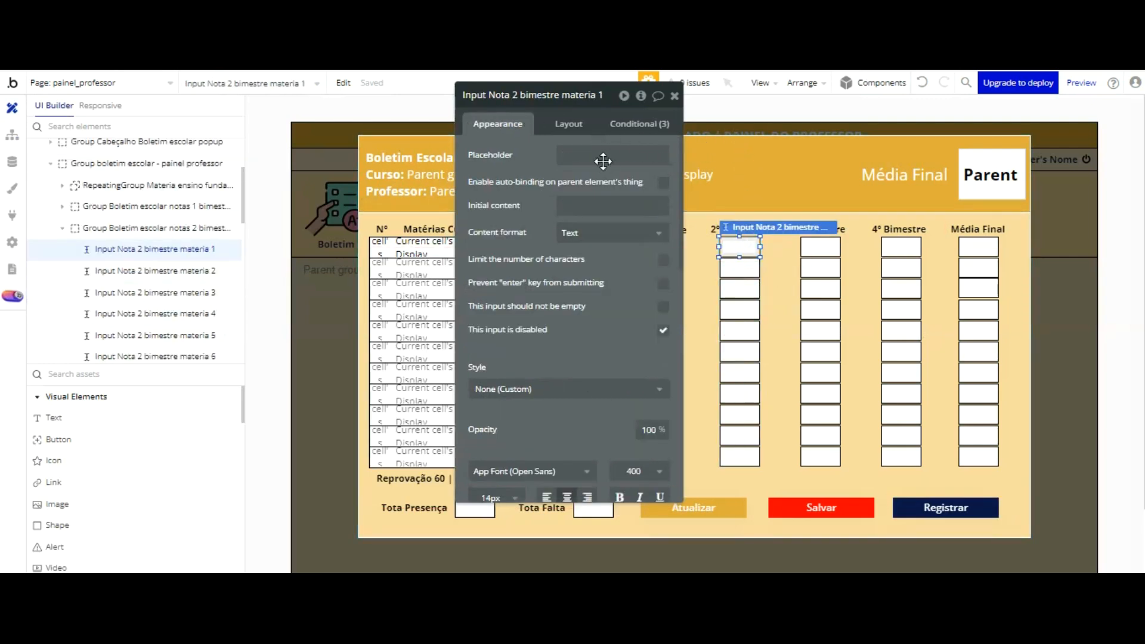
left_click(609, 232)
key("Down")
key("Down")
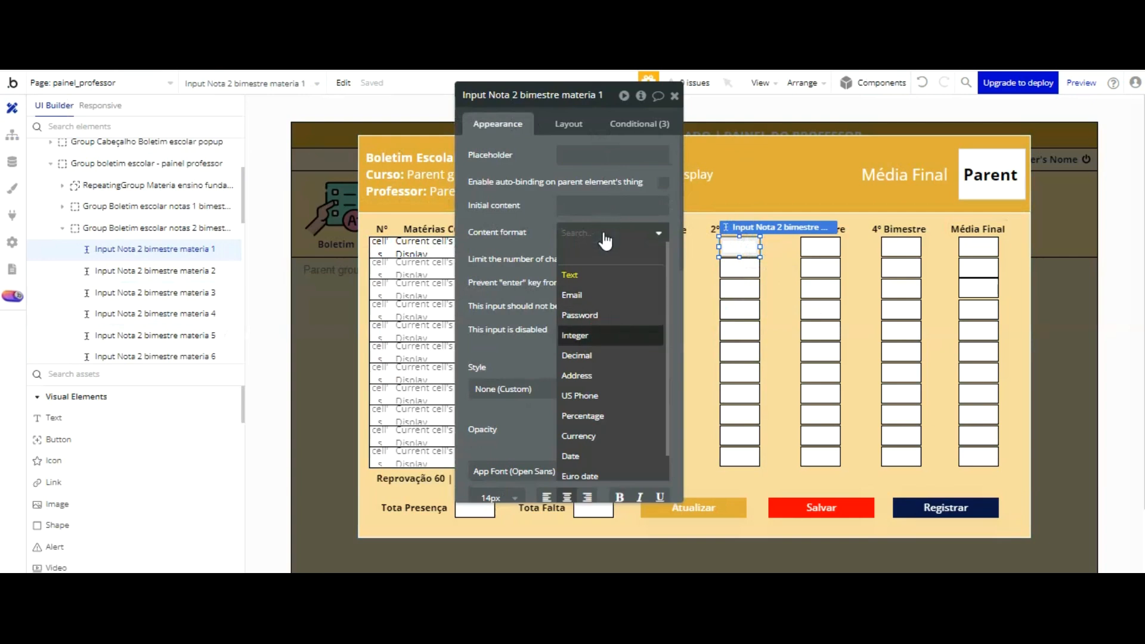
key("Return")
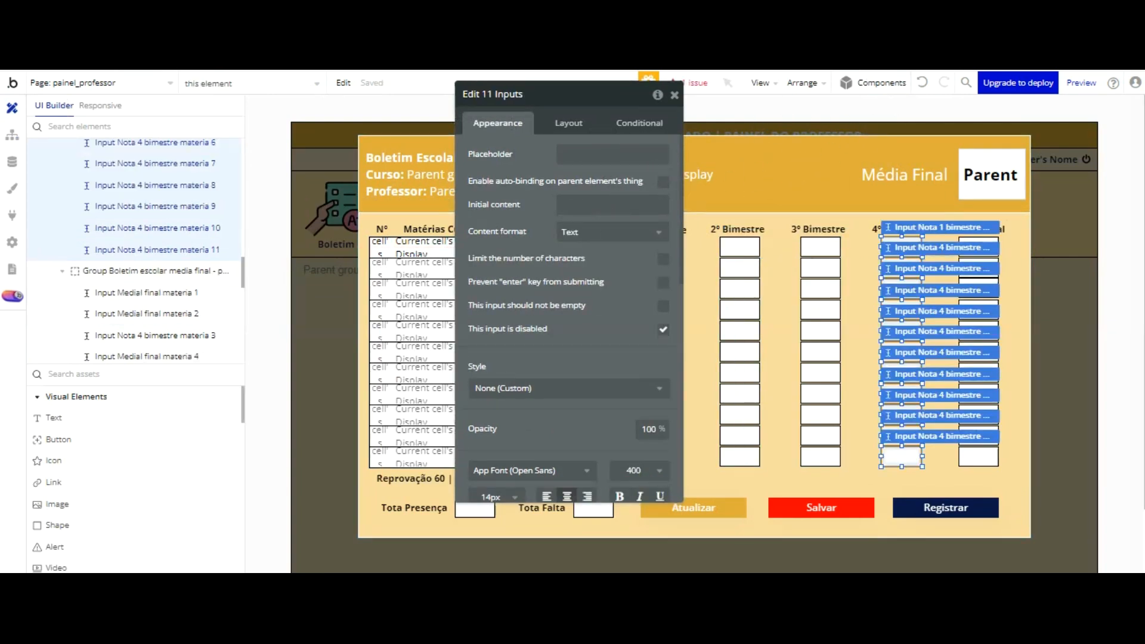
Step: Set the content format of the eleven 4º Bimestre inputs to Integer and check individual grade inputs in the popup
left_click(608, 233)
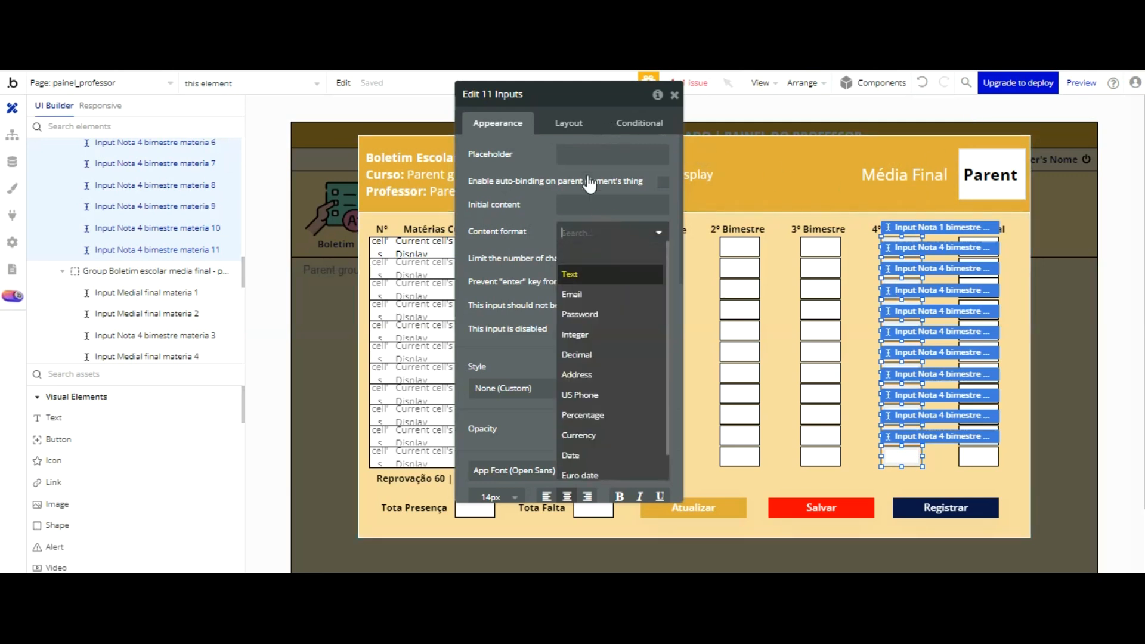
left_click(593, 336)
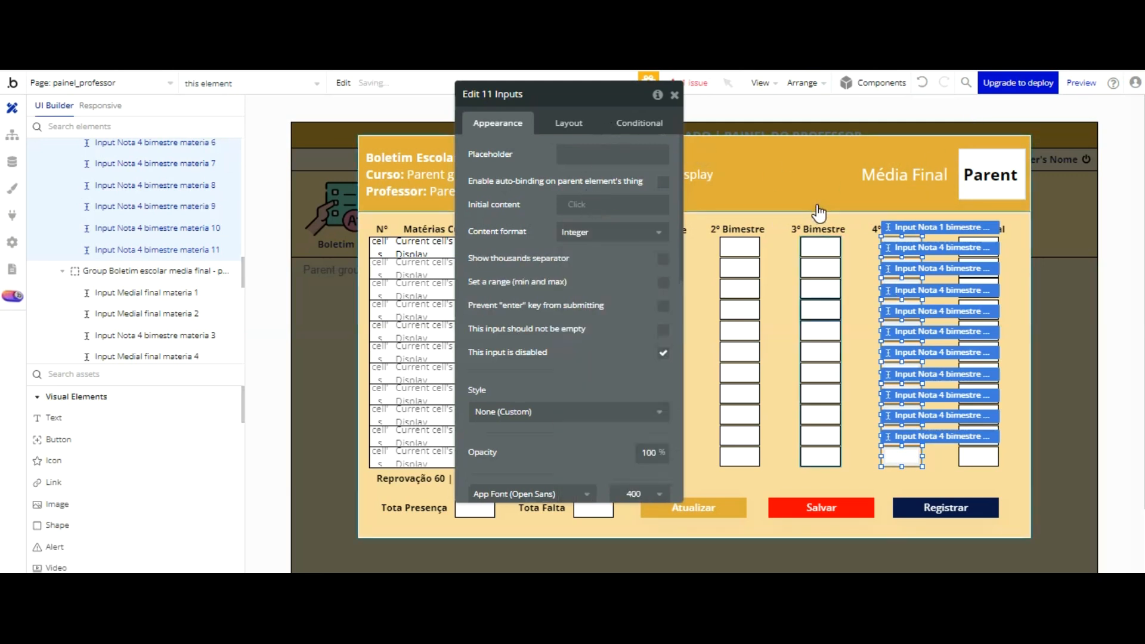
left_click(820, 308)
left_click(900, 307)
left_click(904, 349)
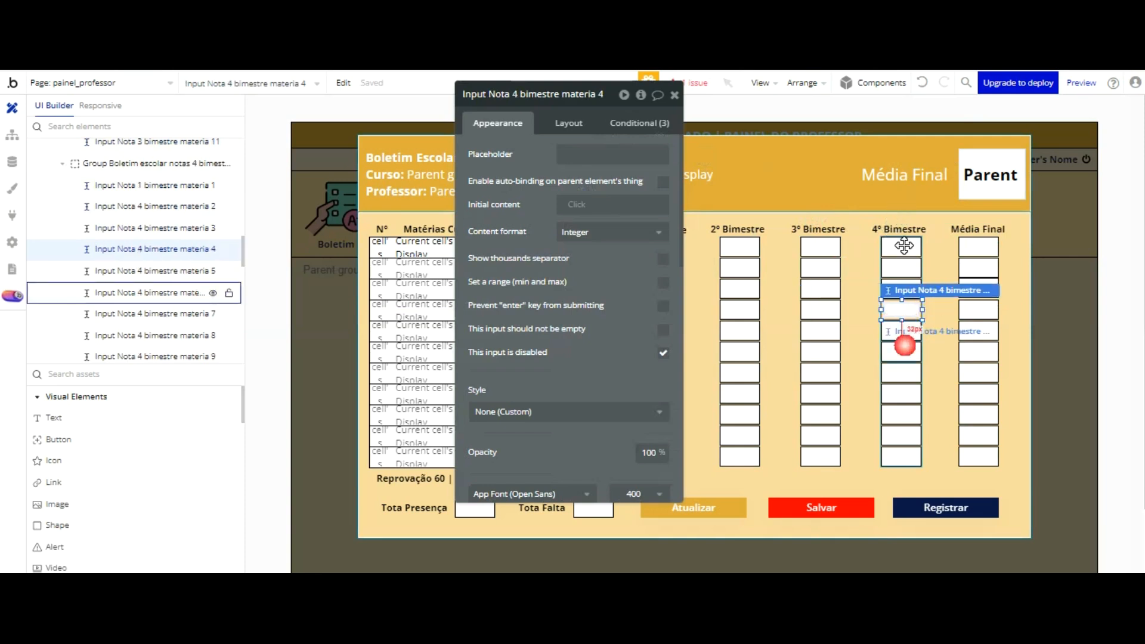
left_click(895, 391)
left_click(979, 309)
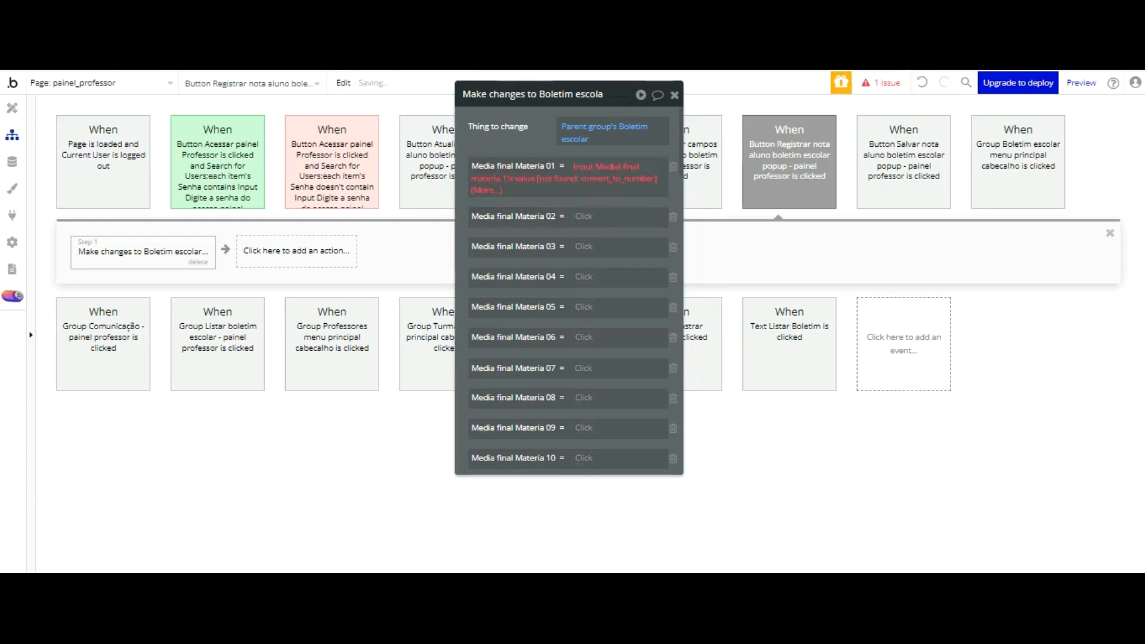
Step: In the Registrar workflow's action, clear the Media final Materia 01 expression and set it to Input Medial final materia 1's value
left_click(607, 179)
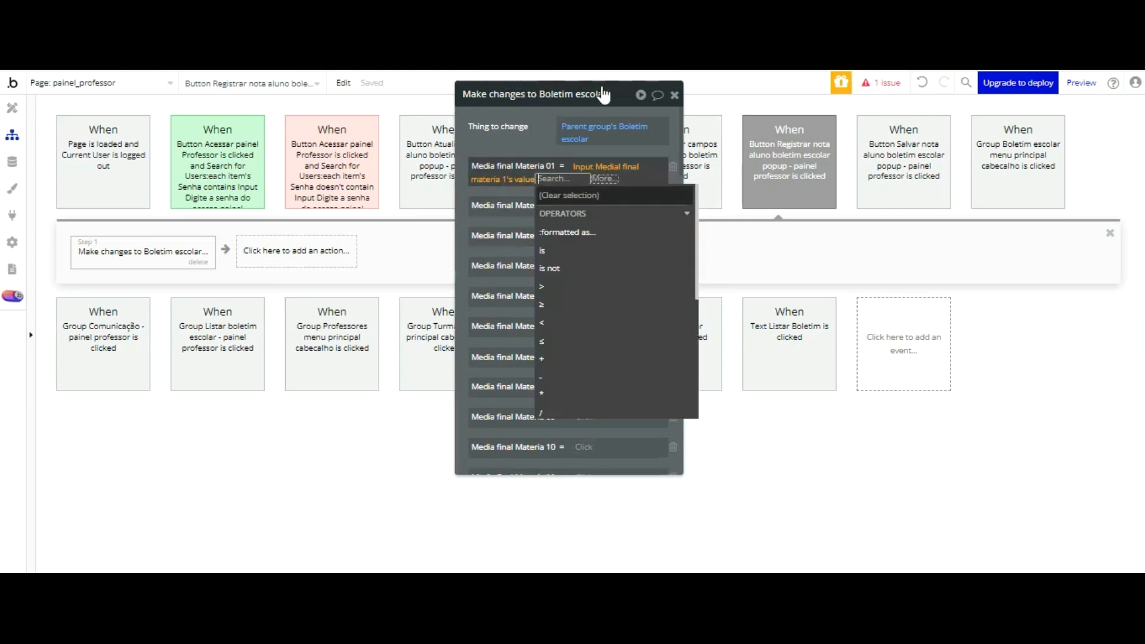
right_click(613, 166)
left_click(710, 164)
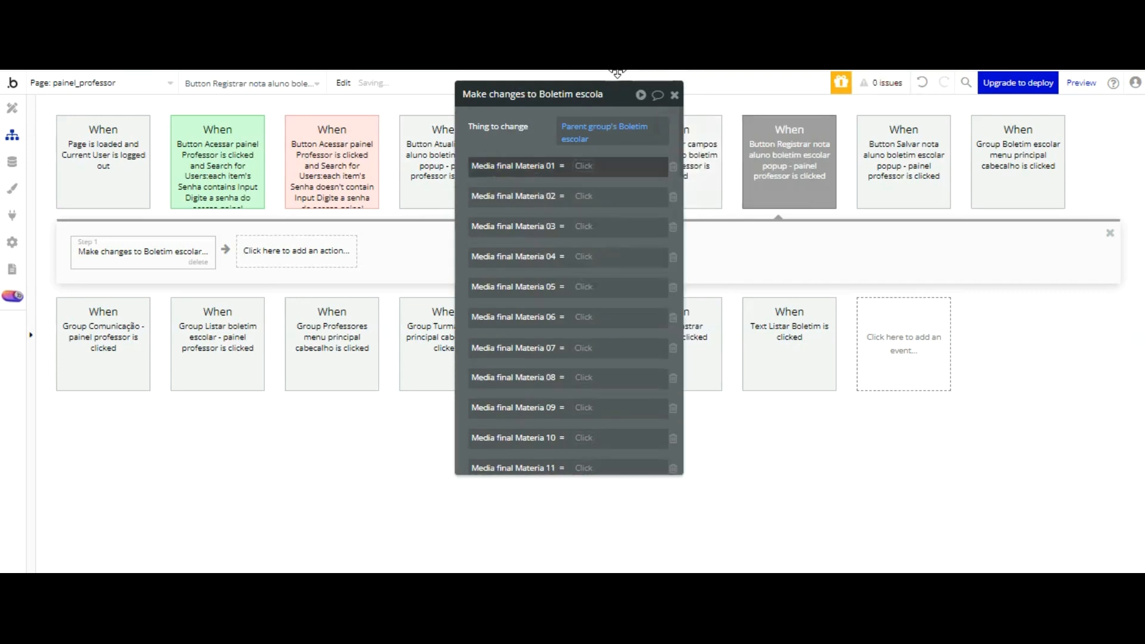
left_click(590, 164)
scroll(651, 229, "down", 5)
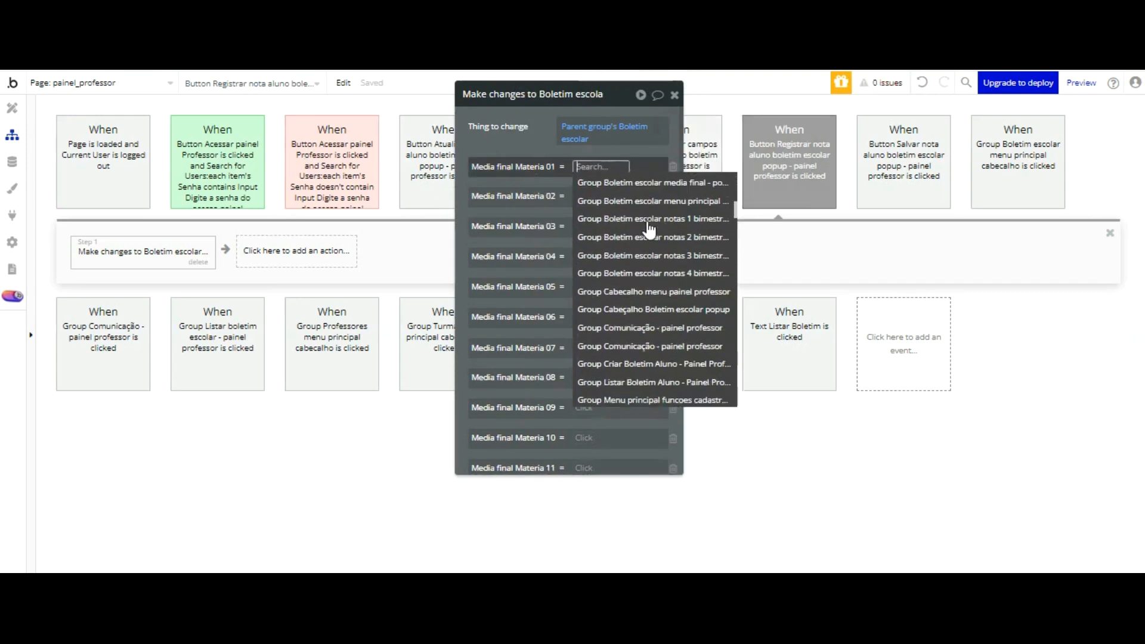
scroll(650, 230, "down", 3)
left_click(664, 289)
left_click(564, 212)
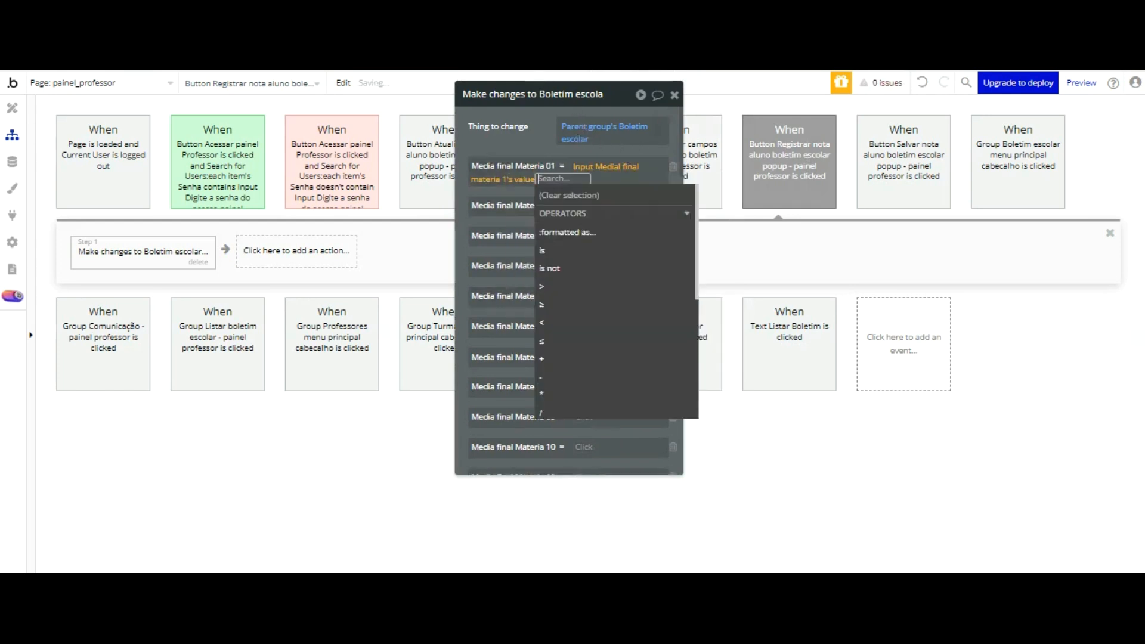
left_click(538, 143)
Step: Set the action's Media final Materia 02 field to Input Medial final materia 2's value
left_click(585, 205)
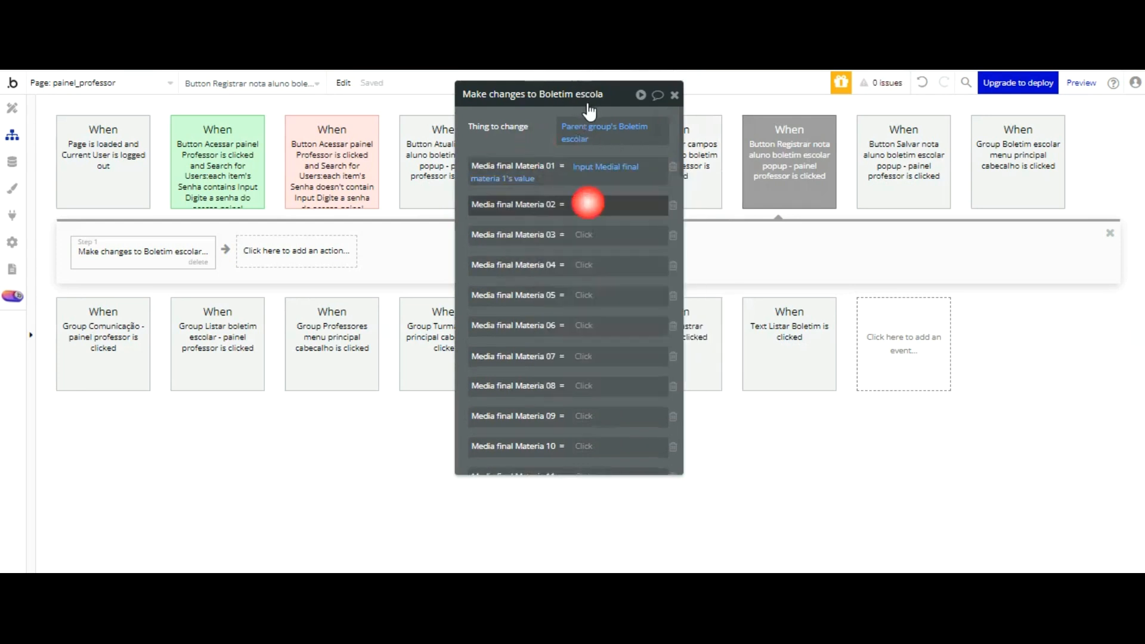
scroll(618, 258, "down", 5)
scroll(618, 257, "down", 3)
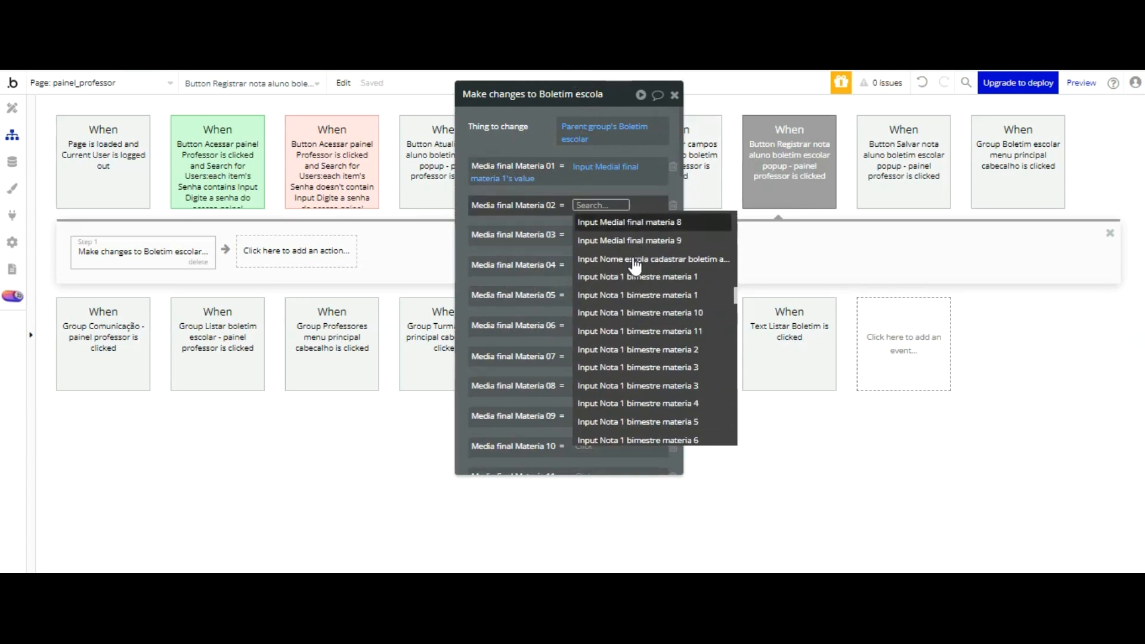
left_click(676, 298)
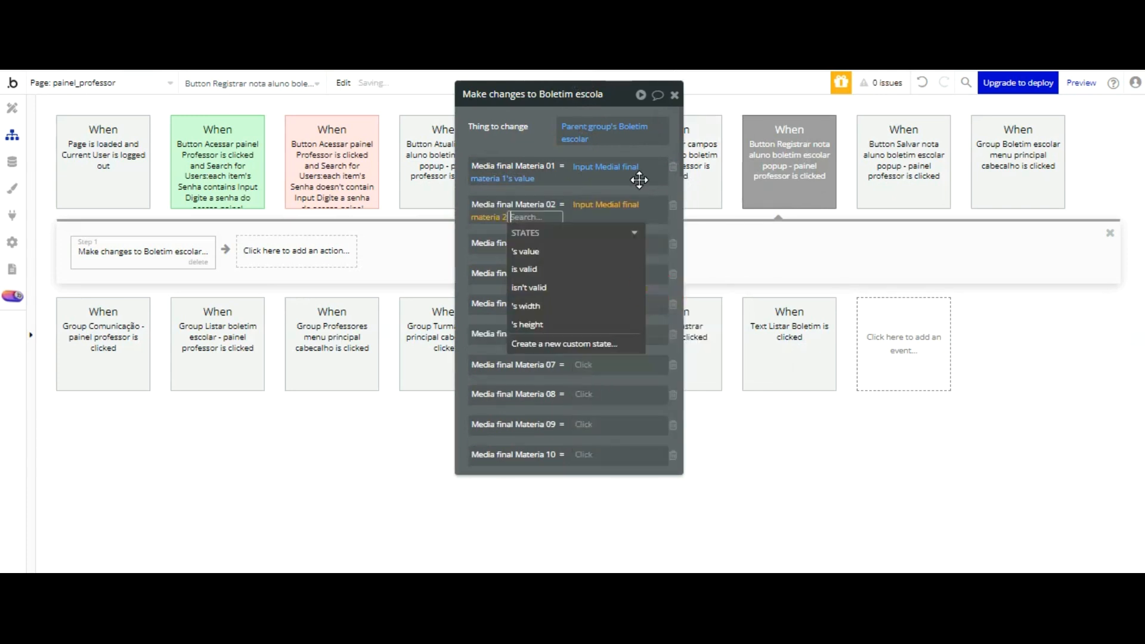
left_click(575, 182)
left_click(521, 216)
left_click(526, 235)
left_click(529, 192)
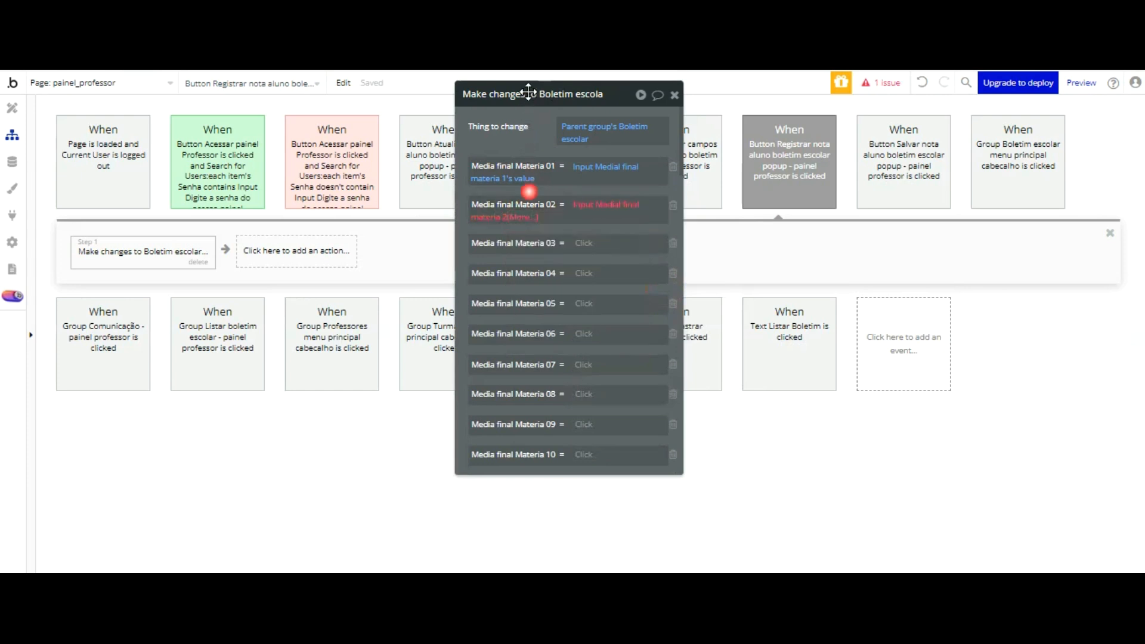
left_click(522, 216)
key("Return")
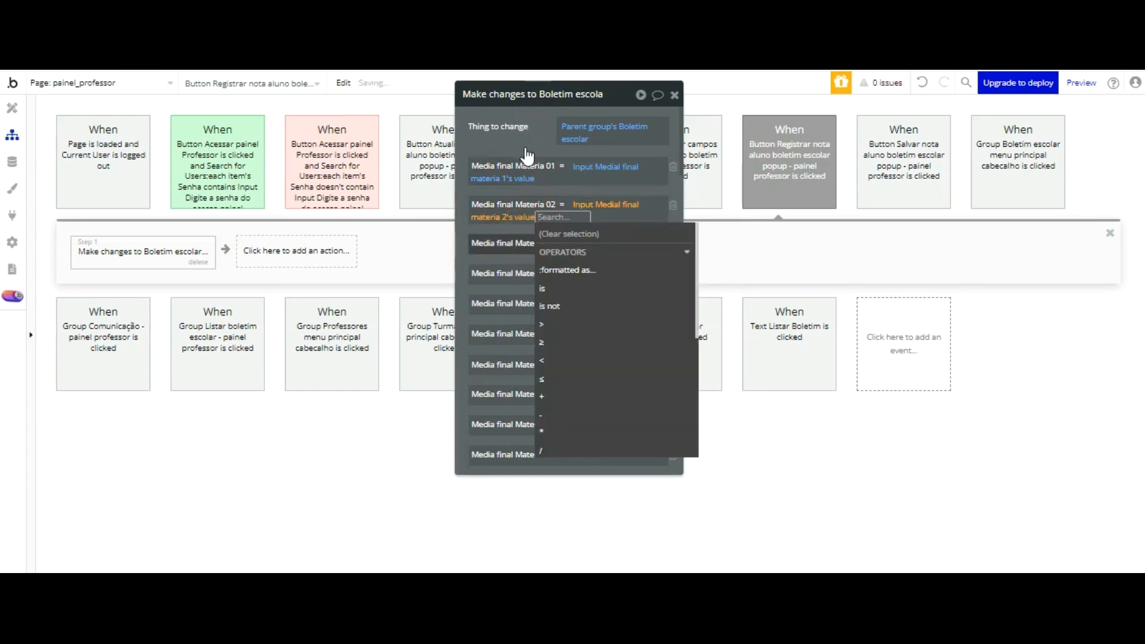
left_click(510, 228)
Step: Look for the materia 3 final average input among the available sources for the Media final Materia 03 field
left_click(583, 245)
scroll(656, 299, "down", 10)
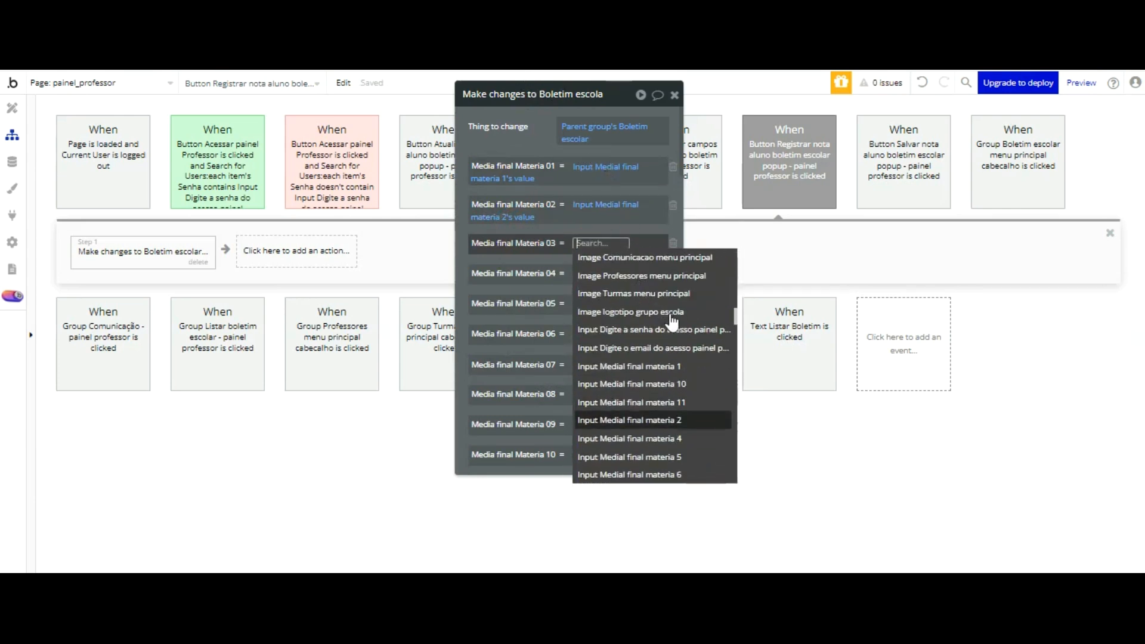
scroll(693, 338, "down", 3)
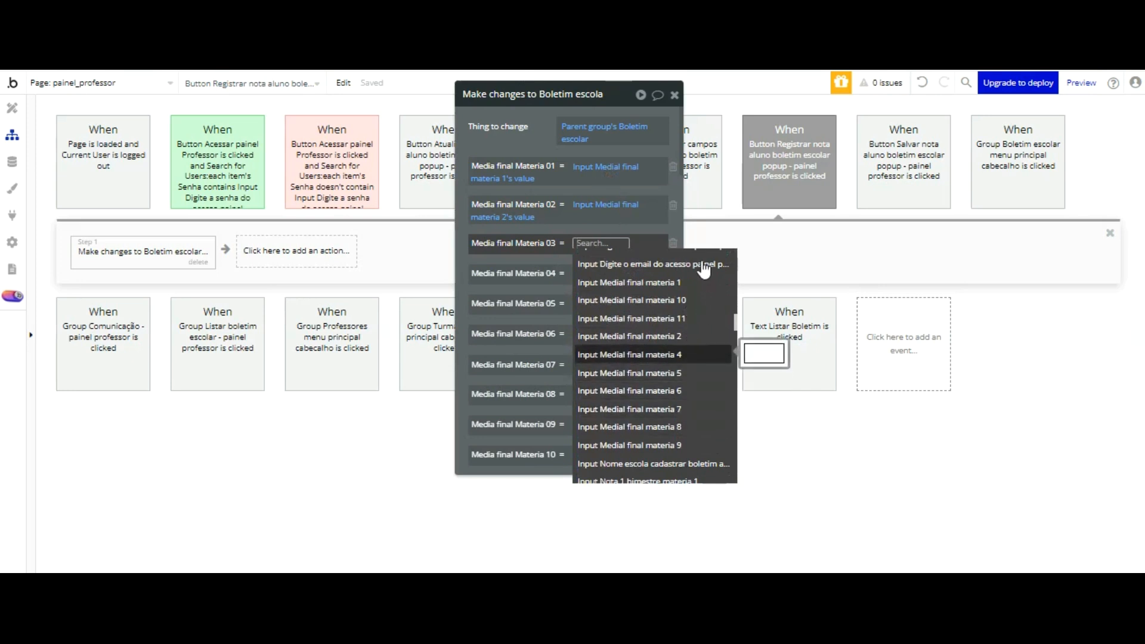
scroll(704, 269, "down", 4)
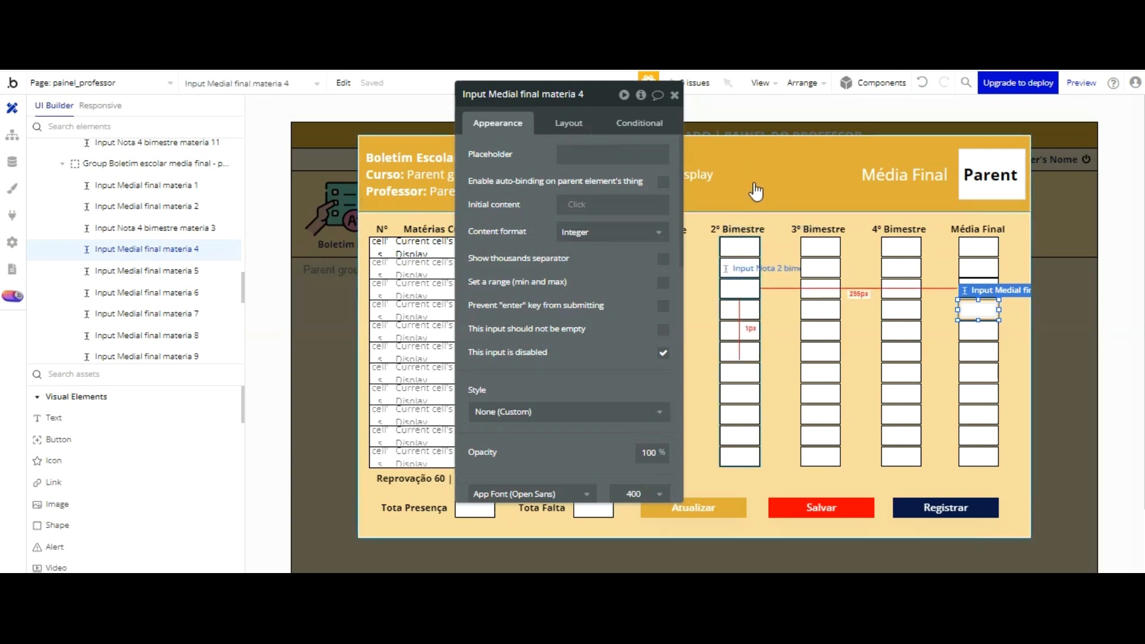
Step: Rename the misnamed third input in the Média Final column to Input Medial final materia 3
left_click(980, 272)
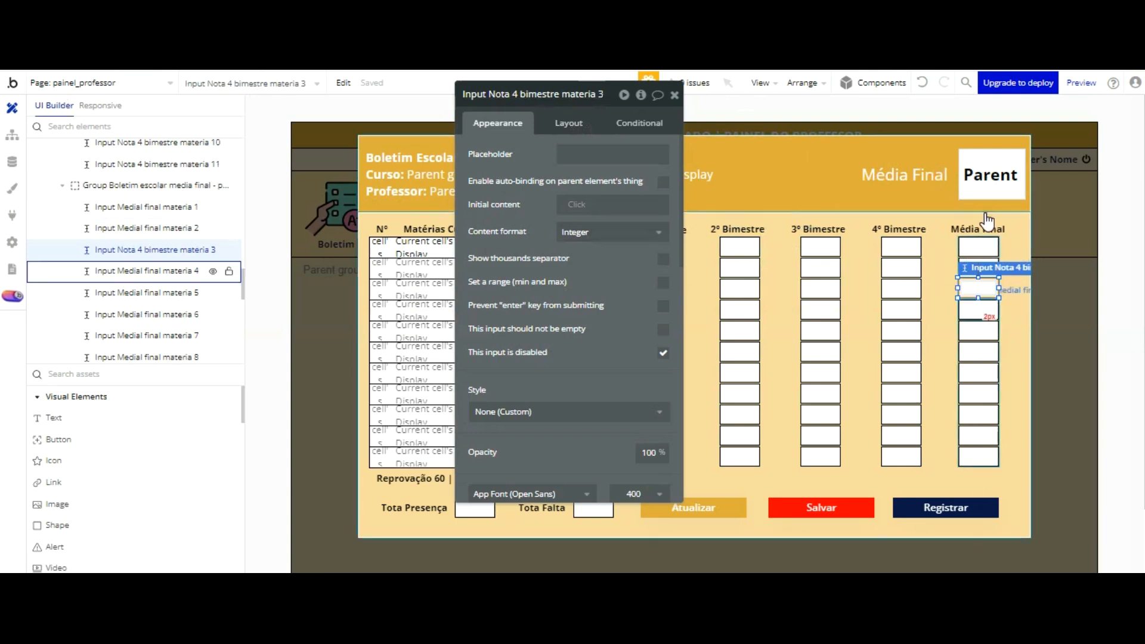
left_click(979, 309)
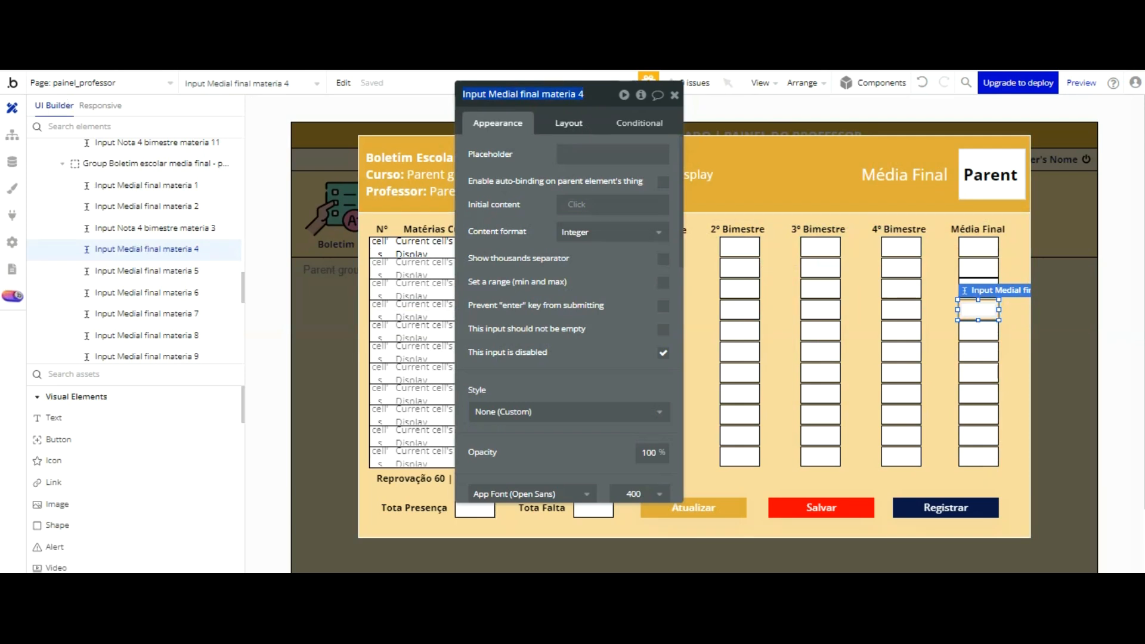
left_click(979, 267)
left_click(983, 288)
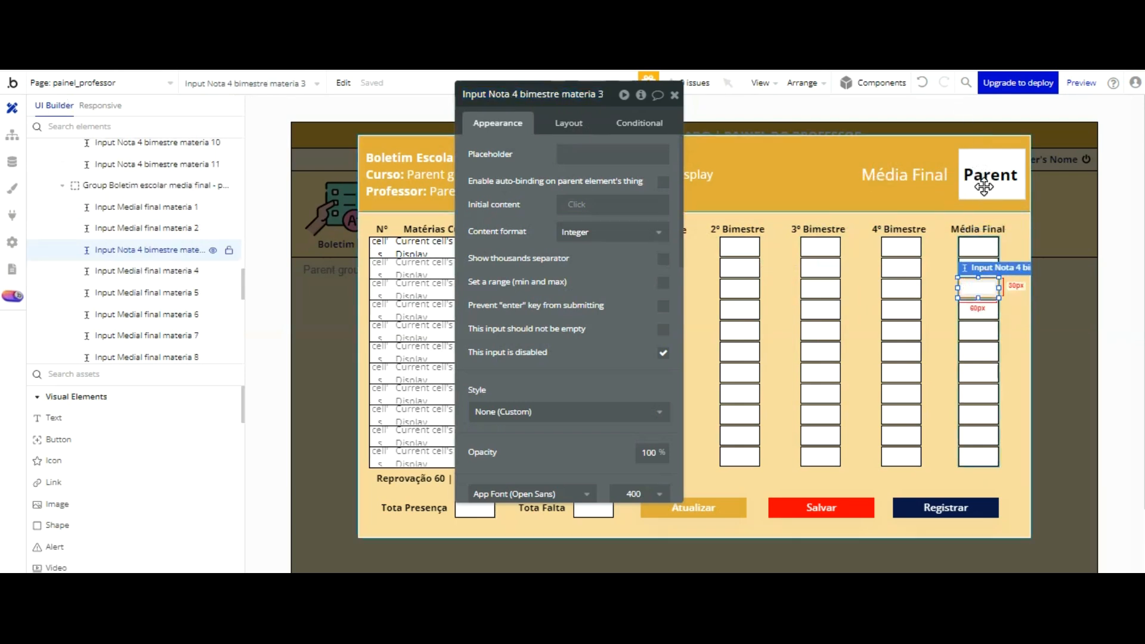
left_click(568, 95)
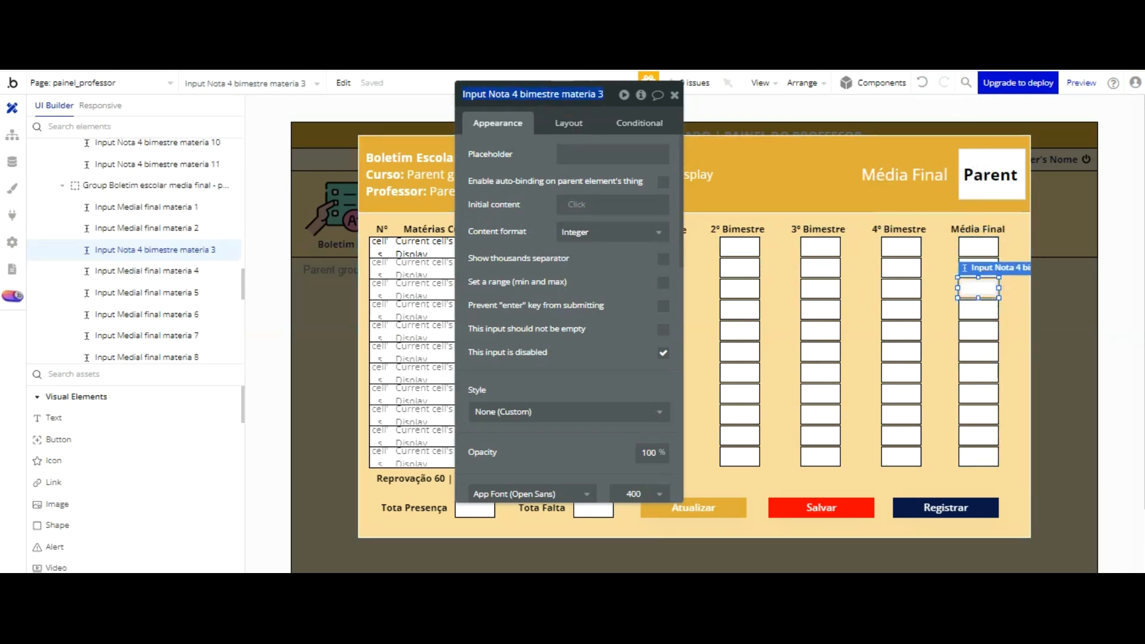
type("Input Medial final materia 4")
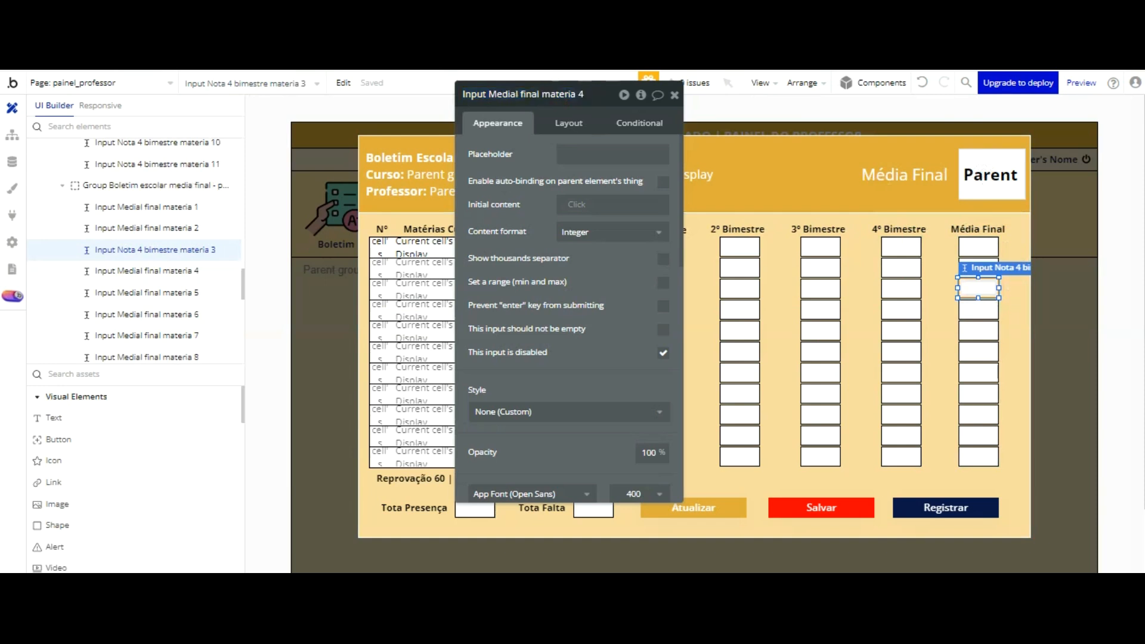
left_click(551, 144)
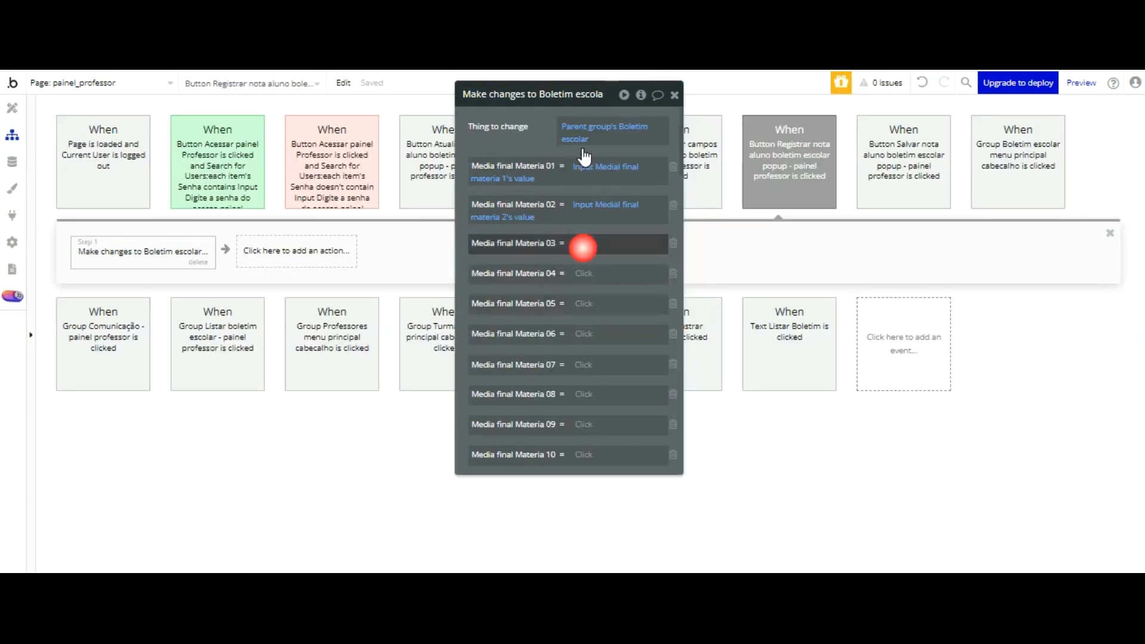
Step: In the Registrar workflow's action, set the Media final Materia 03 field to Input Medial final materia 3's value
left_click(583, 247)
scroll(639, 276, "down", 5)
scroll(639, 277, "down", 6)
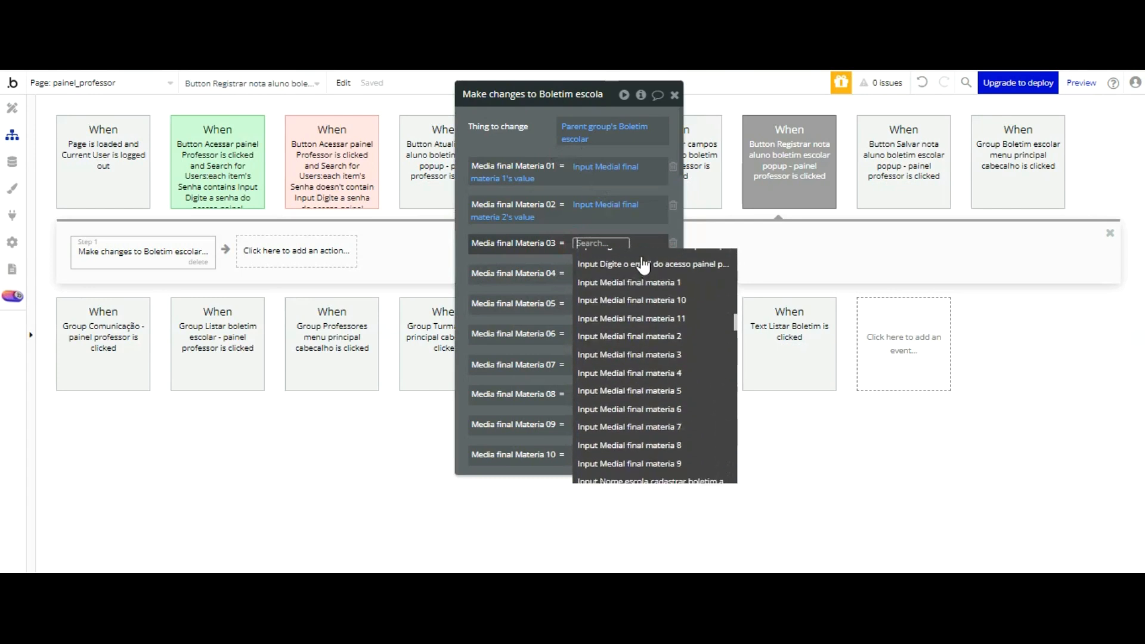
left_click(642, 356)
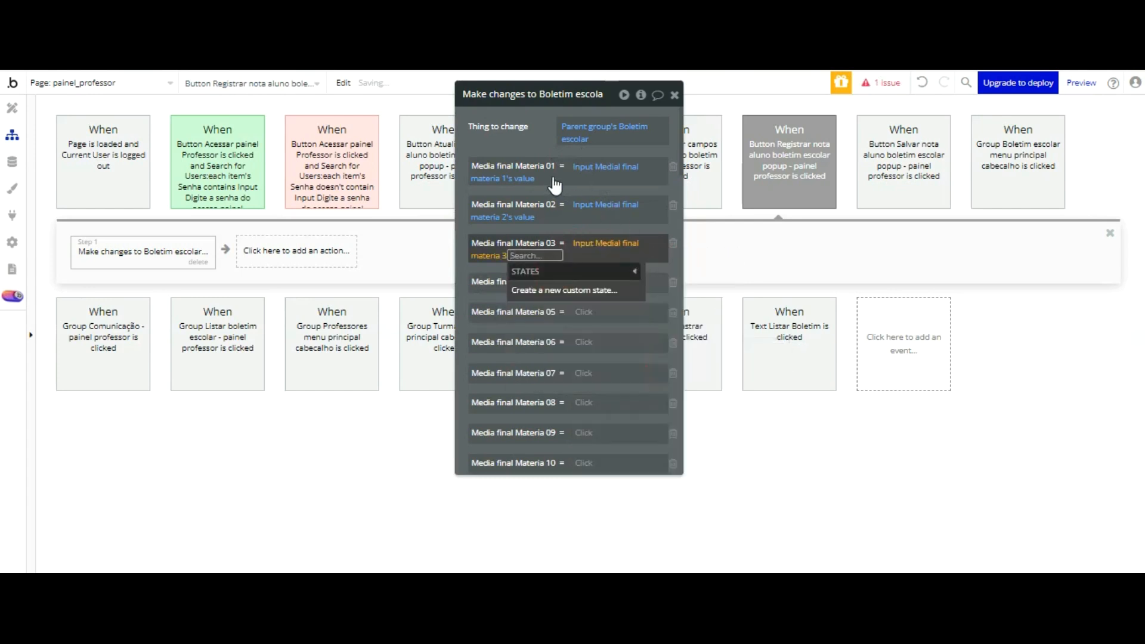
left_click(520, 256)
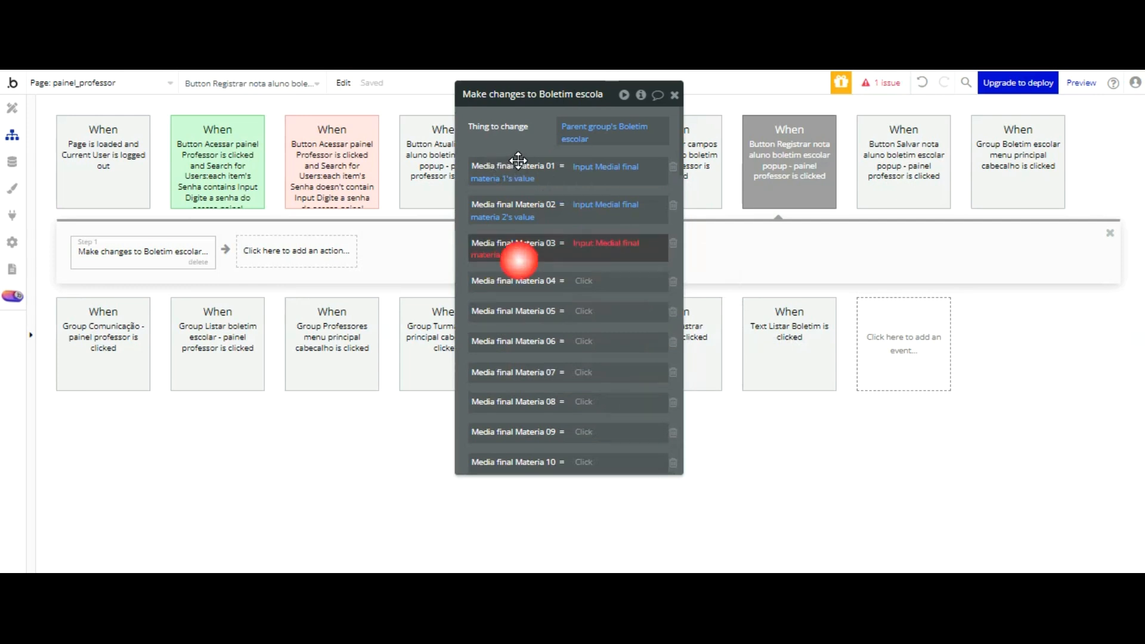
left_click(525, 289)
left_click(519, 173)
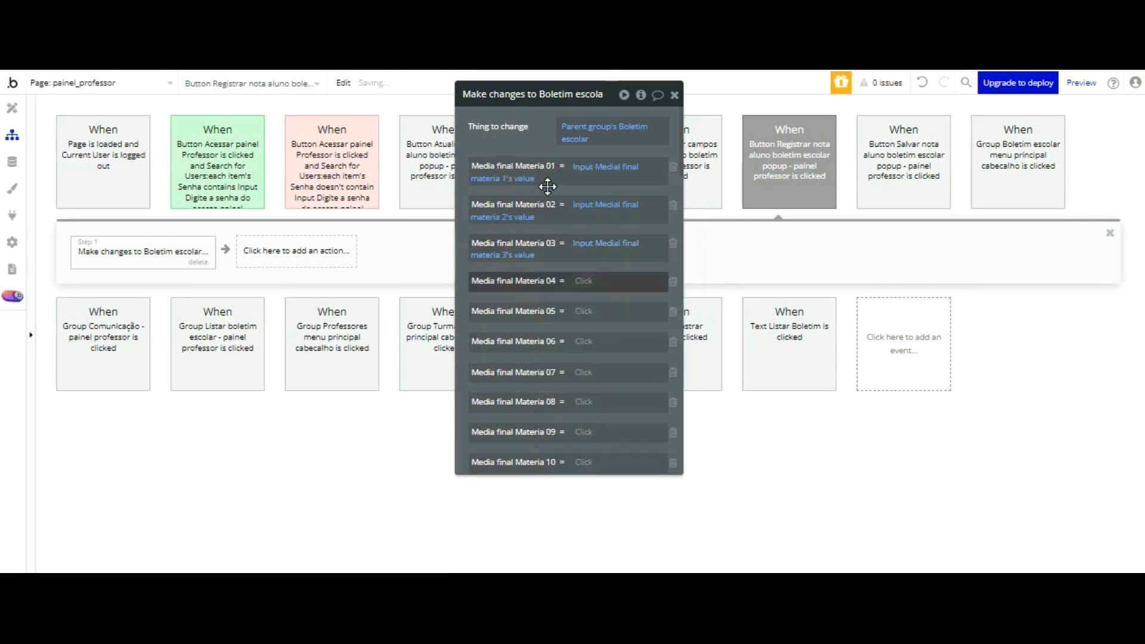
Step: Set the action's Media final Materia 04 field to Input Medial final materia 4's value
left_click(586, 278)
scroll(656, 310, "down", 5)
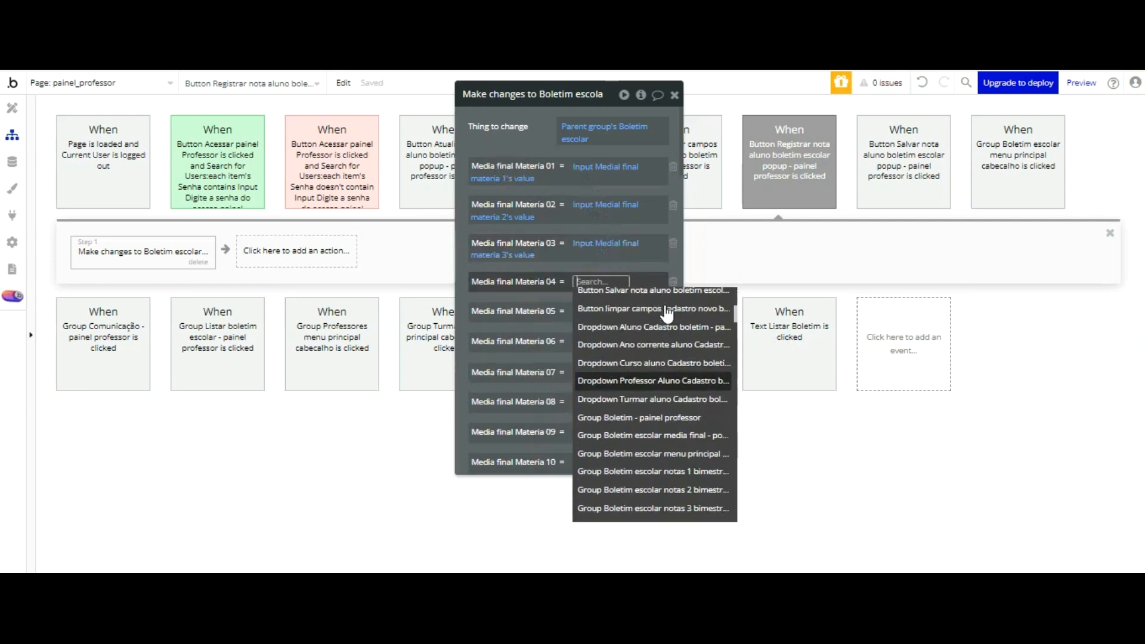
scroll(650, 313, "down", 6)
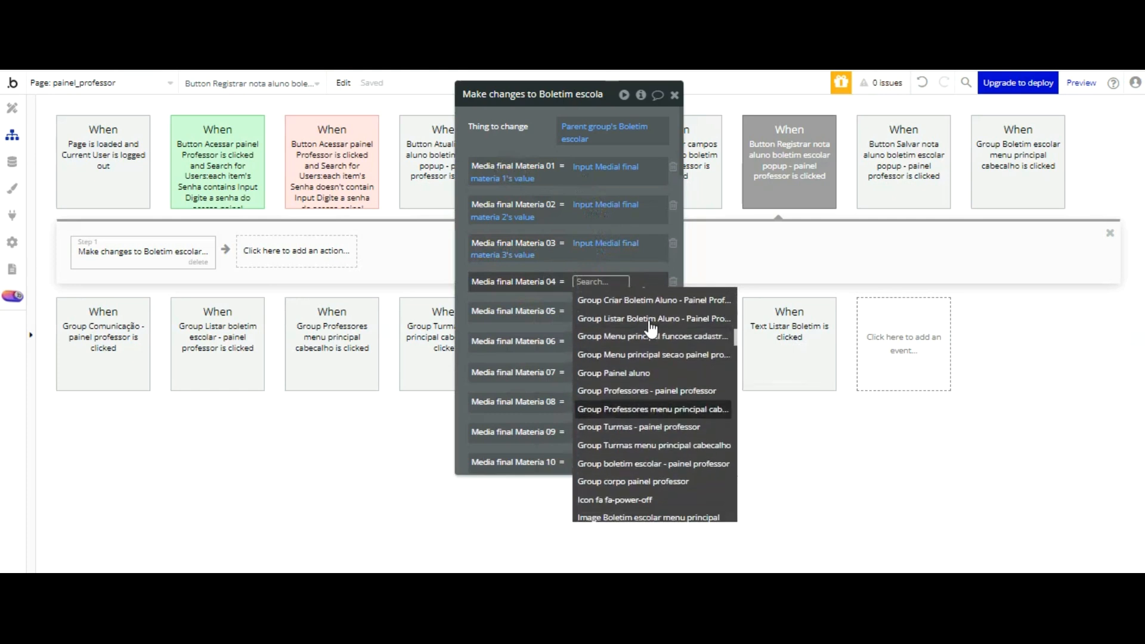
scroll(652, 331, "down", 3)
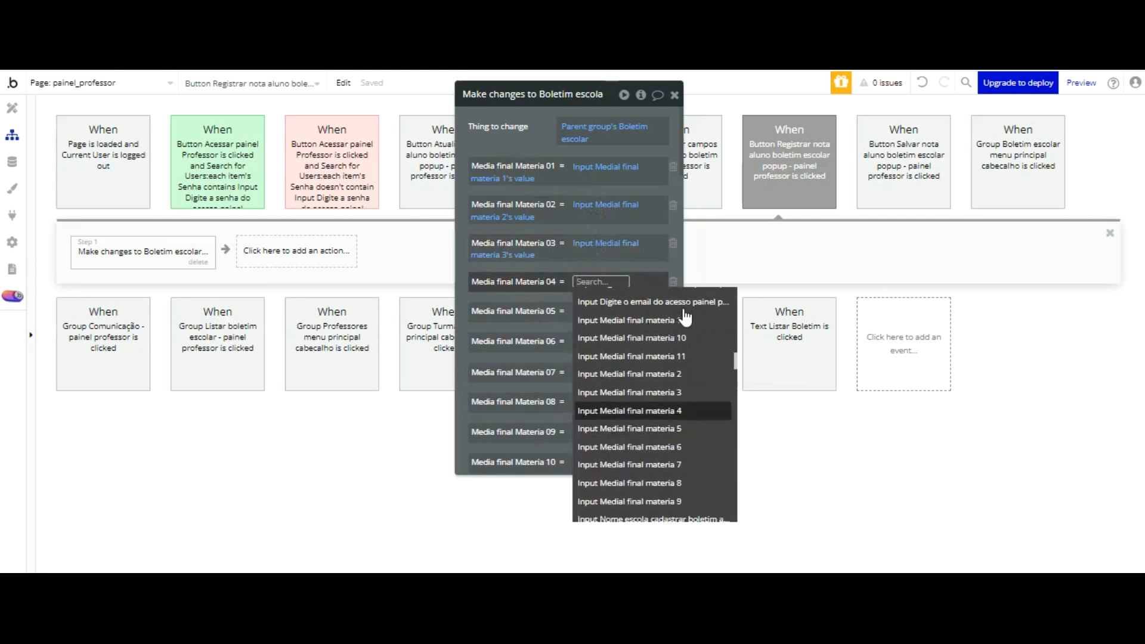
left_click(683, 408)
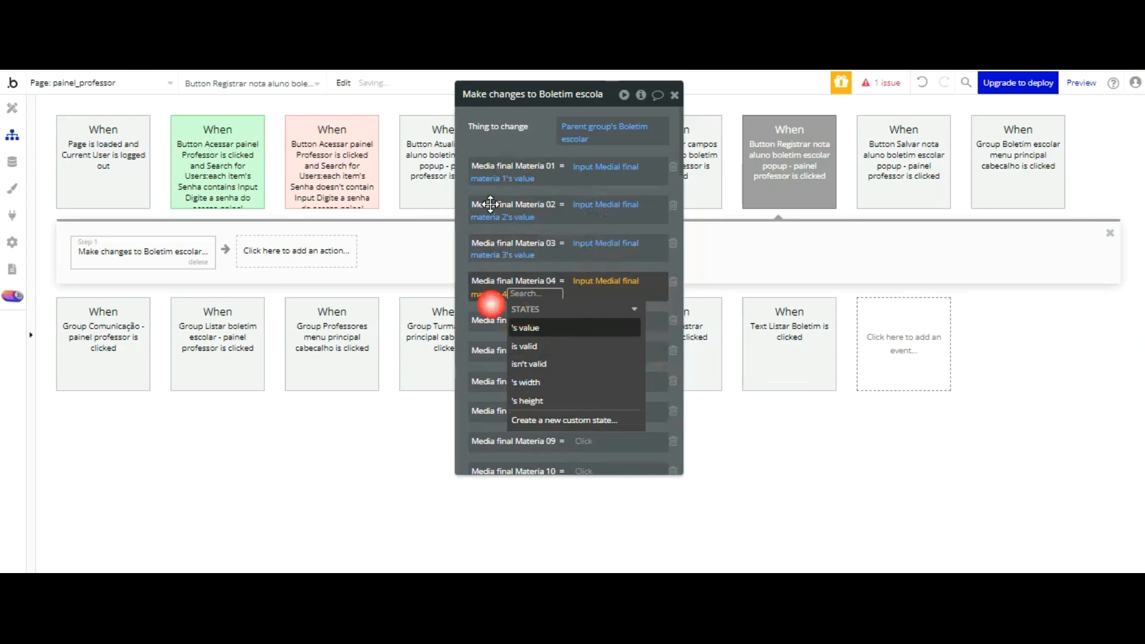
left_click(490, 305)
Step: Set the action's Media final Materia 05 field to Input Medial final materia 5's value
left_click(655, 321)
scroll(662, 370, "down", 10)
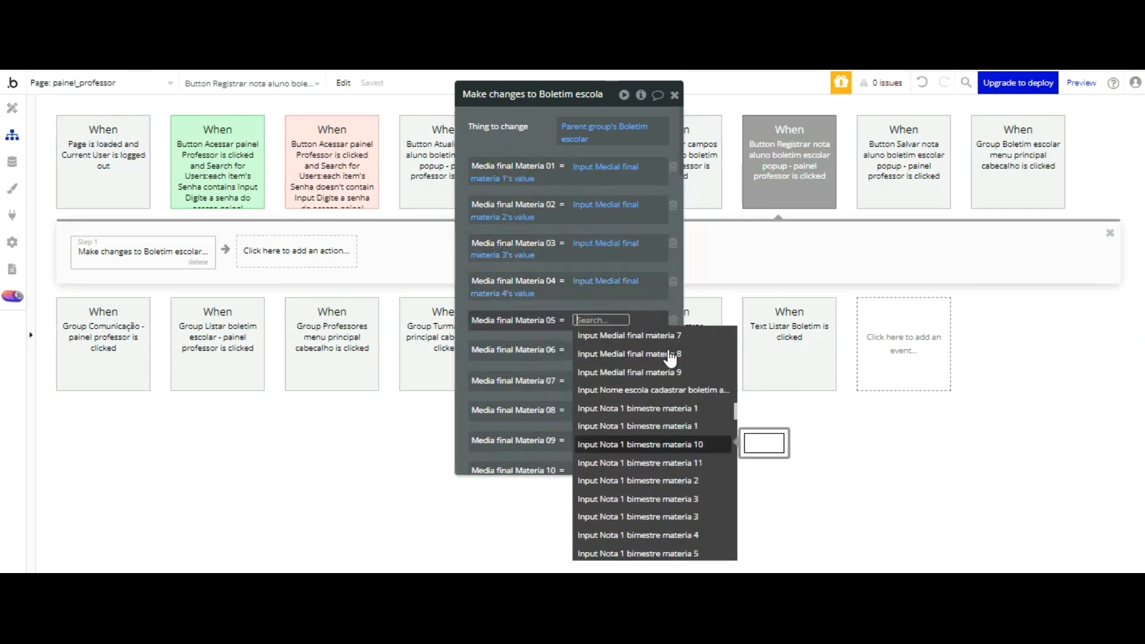
scroll(671, 358, "up", 1)
left_click(679, 384)
left_click(597, 366)
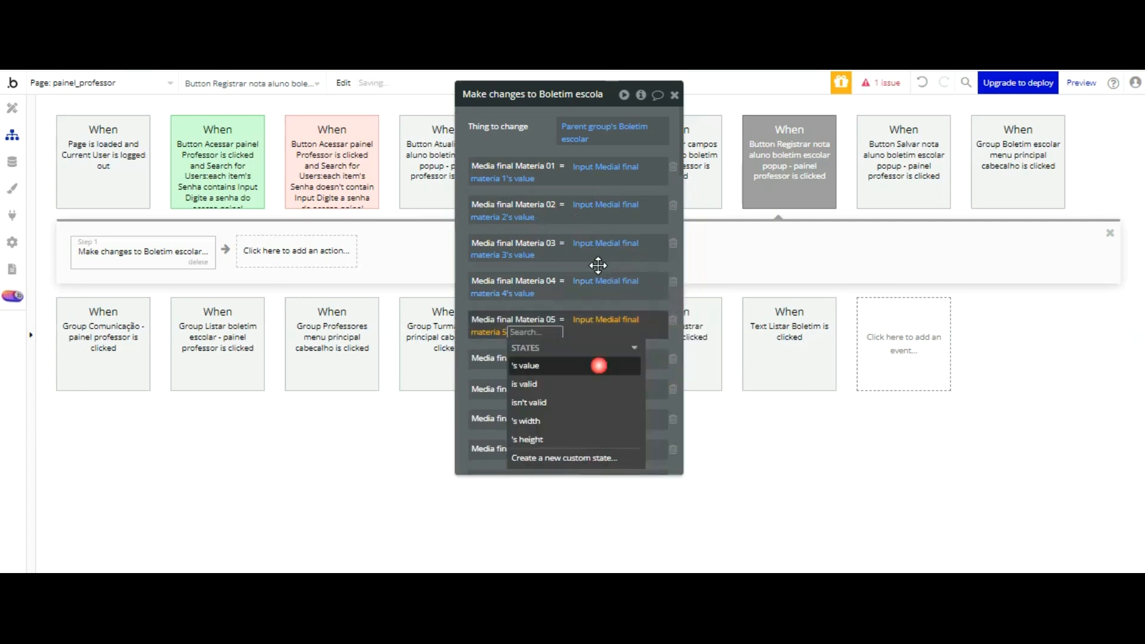
left_click(501, 250)
Step: Set the action's Media final Materia 06 field to Input Medial final materia 6's value
left_click(583, 357)
scroll(673, 342, "down", 8)
scroll(672, 344, "down", 6)
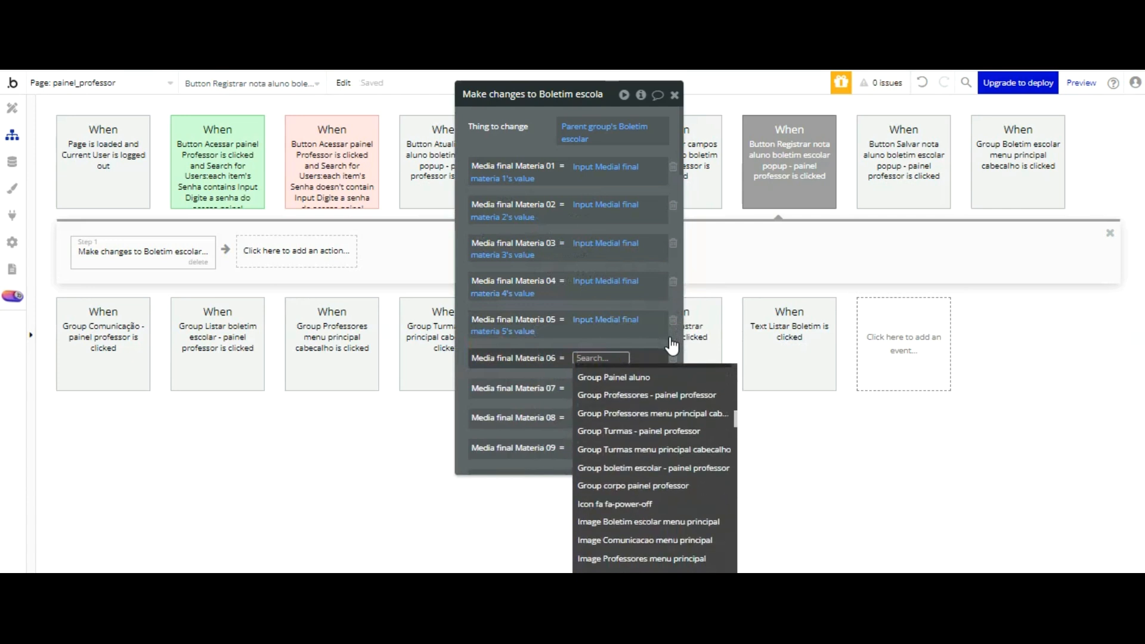
key("Down")
key("Down")
key("Return")
left_click(597, 403)
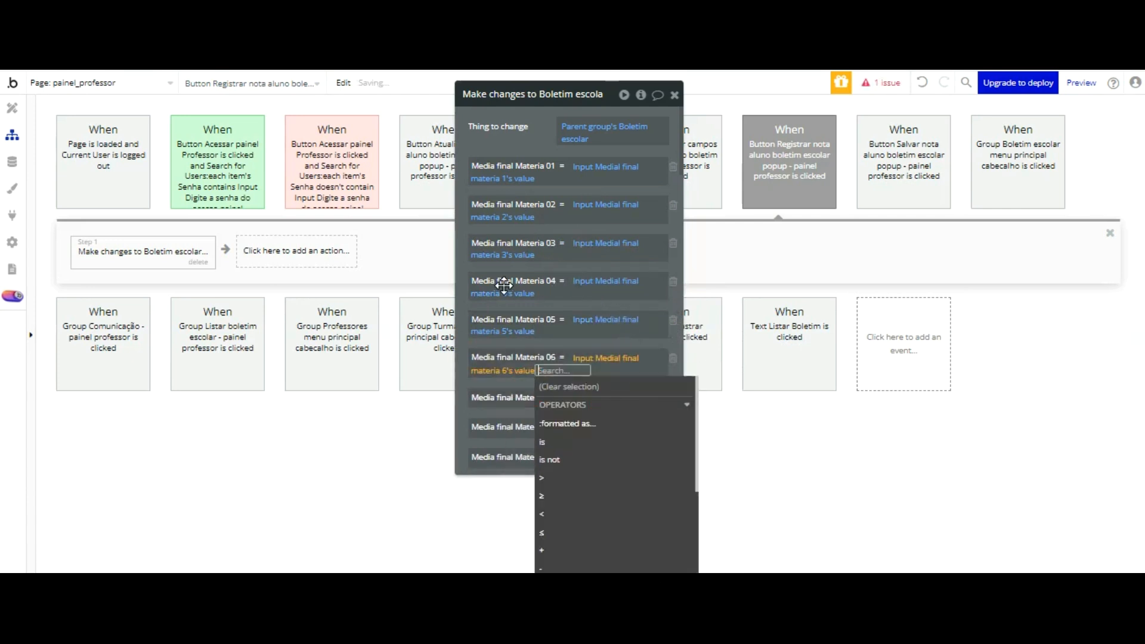
left_click(486, 384)
Step: Set the action's Media final Materia 07 field to Input Medial final materia 7's value
scroll(620, 239, "down", 4)
left_click(585, 148)
scroll(631, 239, "down", 5)
scroll(628, 243, "down", 8)
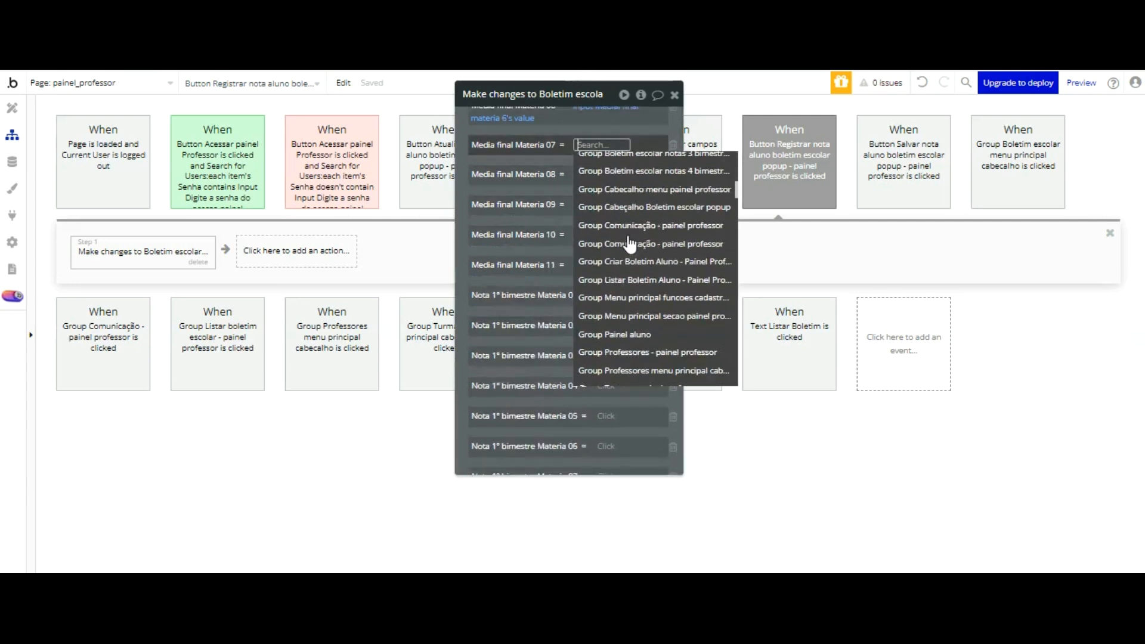
left_click(630, 245)
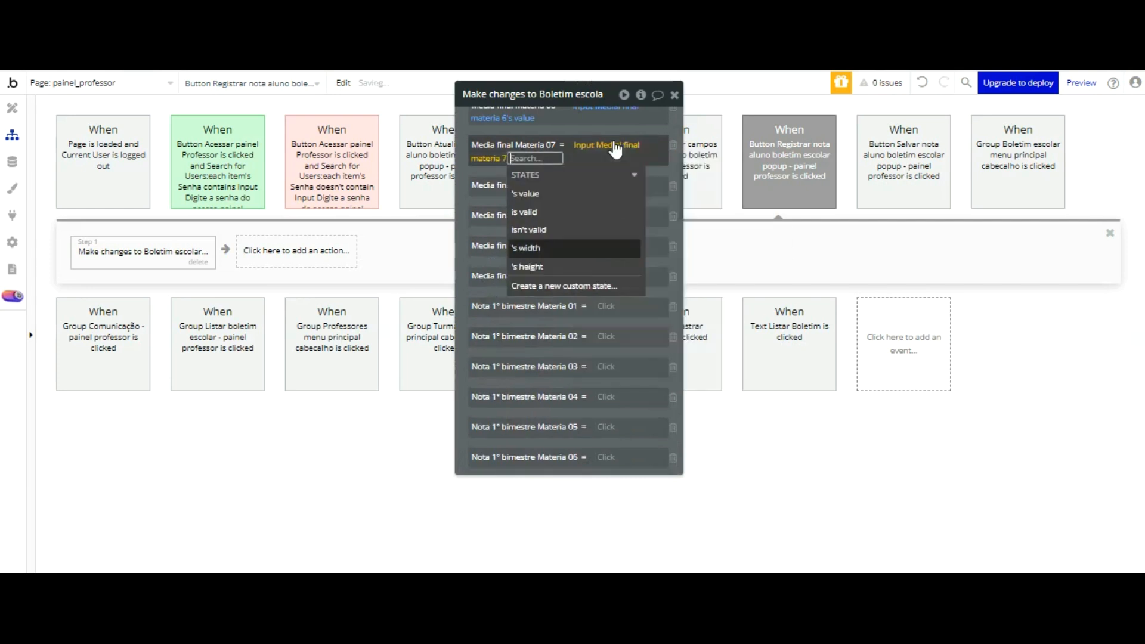
left_click(544, 194)
left_click(517, 101)
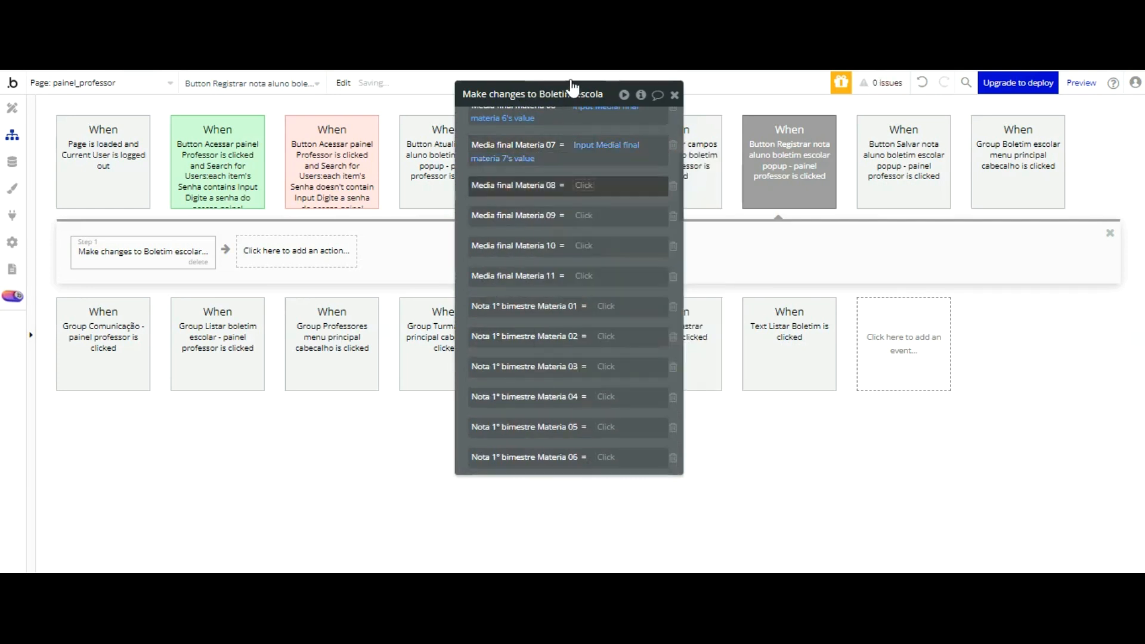
Step: Set the action's Media final Materia 08 field to Input Medial final materia 8's value
left_click(584, 185)
scroll(657, 236, "down", 10)
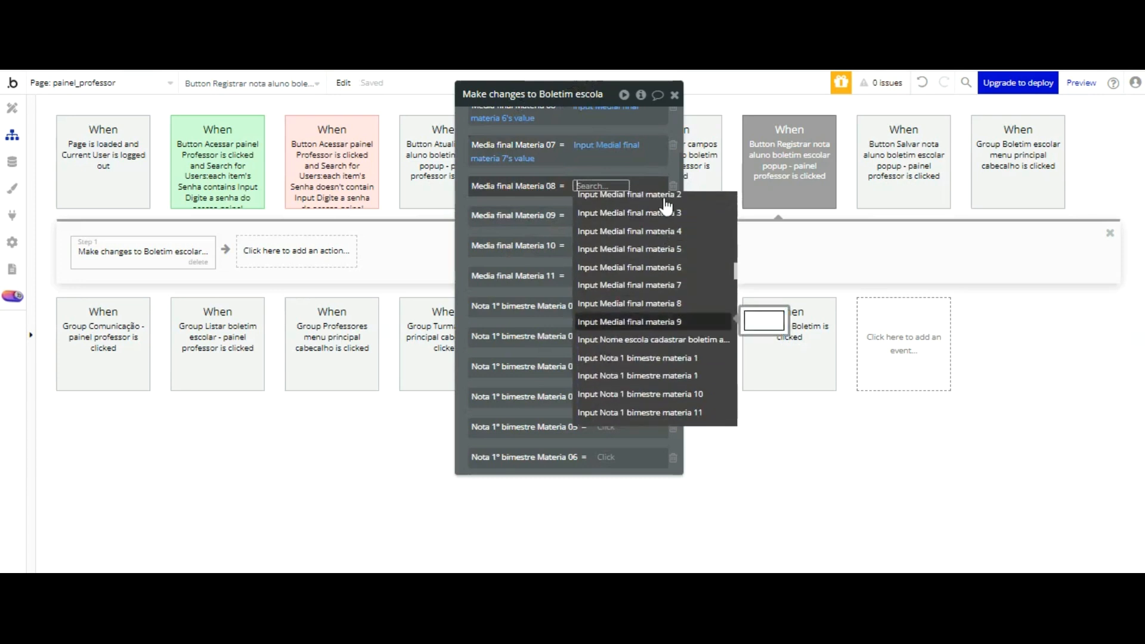
left_click(661, 302)
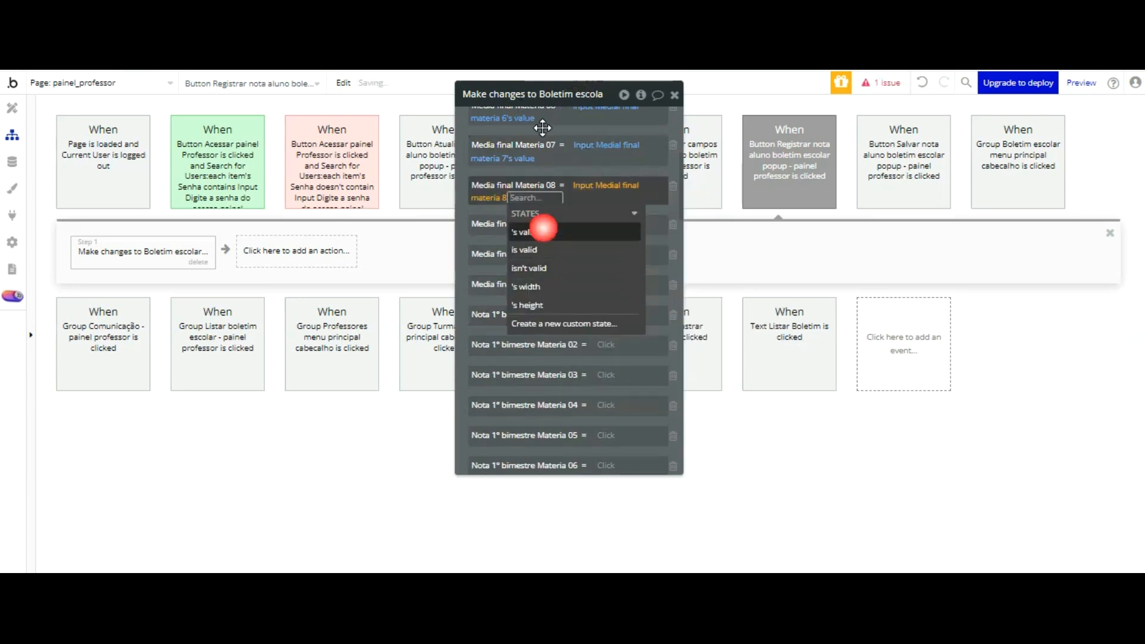
left_click(542, 225)
left_click(508, 110)
Step: Set the action's Media final Materia 09 field to Input Medial final materia 9's value
left_click(584, 222)
scroll(698, 255, "down", 10)
scroll(698, 255, "down", 8)
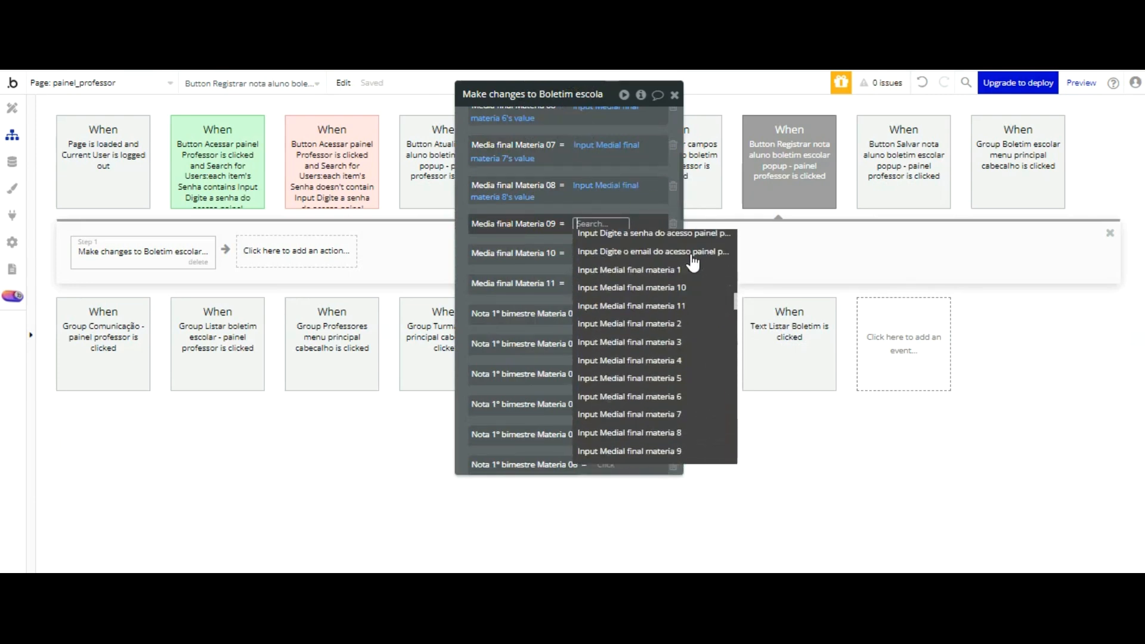
left_click(675, 396)
left_click(597, 267)
left_click(572, 171)
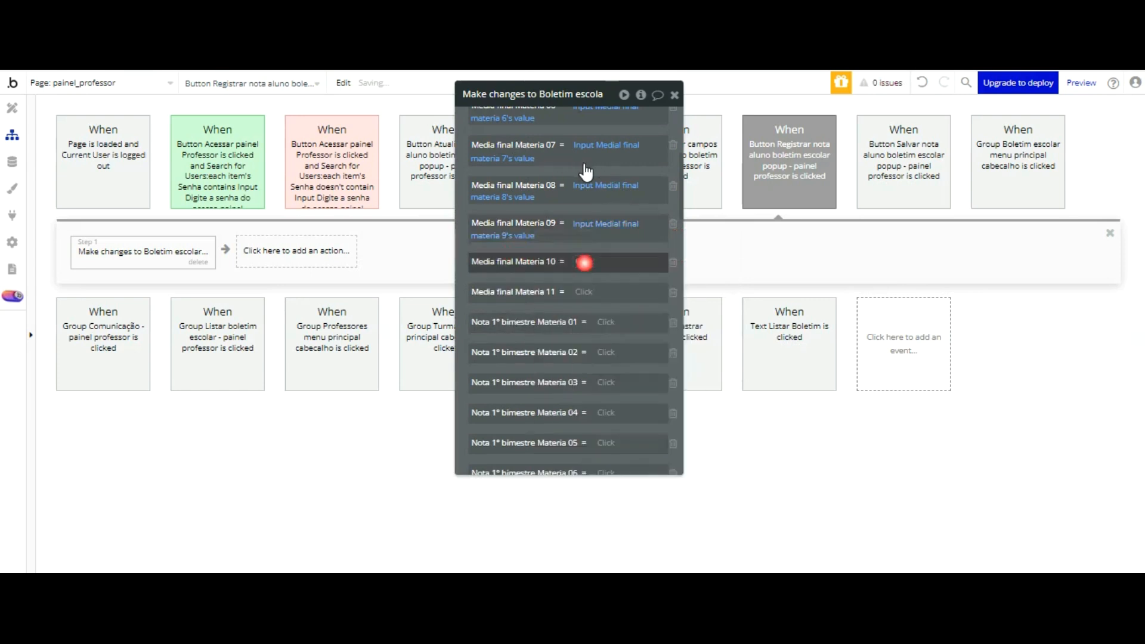
Step: Set the action's Media final Materia 10 field to Input Medial final materia 10's value
left_click(585, 263)
scroll(651, 281, "down", 10)
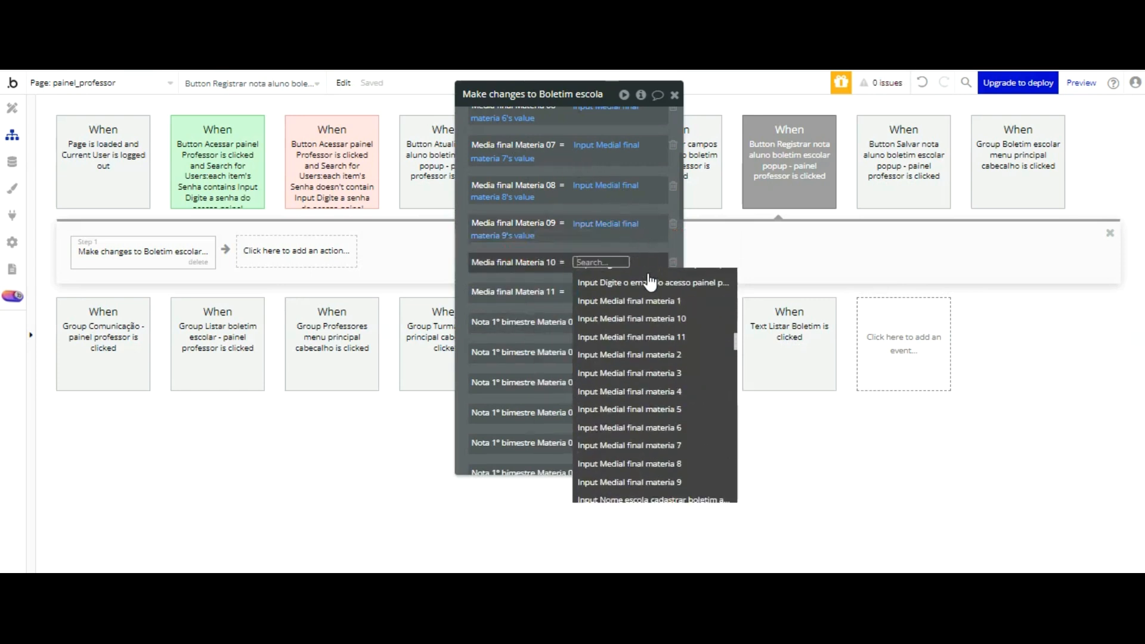
left_click(633, 319)
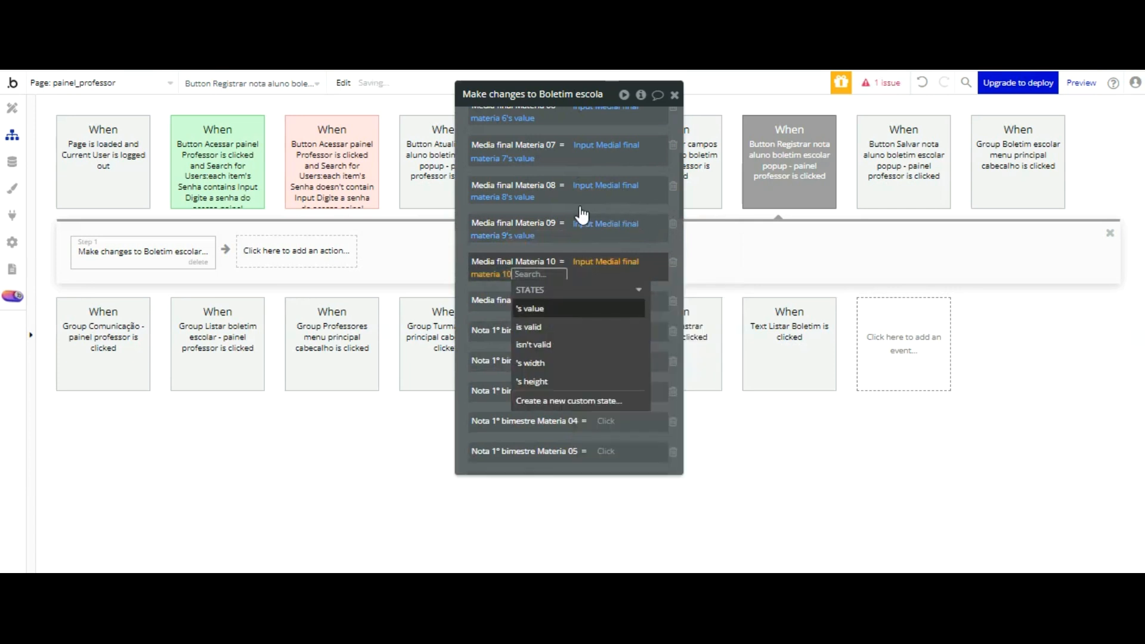
left_click(560, 306)
left_click(504, 285)
Step: Choose Input Medial final materia 11 as the source for the action's Media final Materia 11 field
left_click(588, 295)
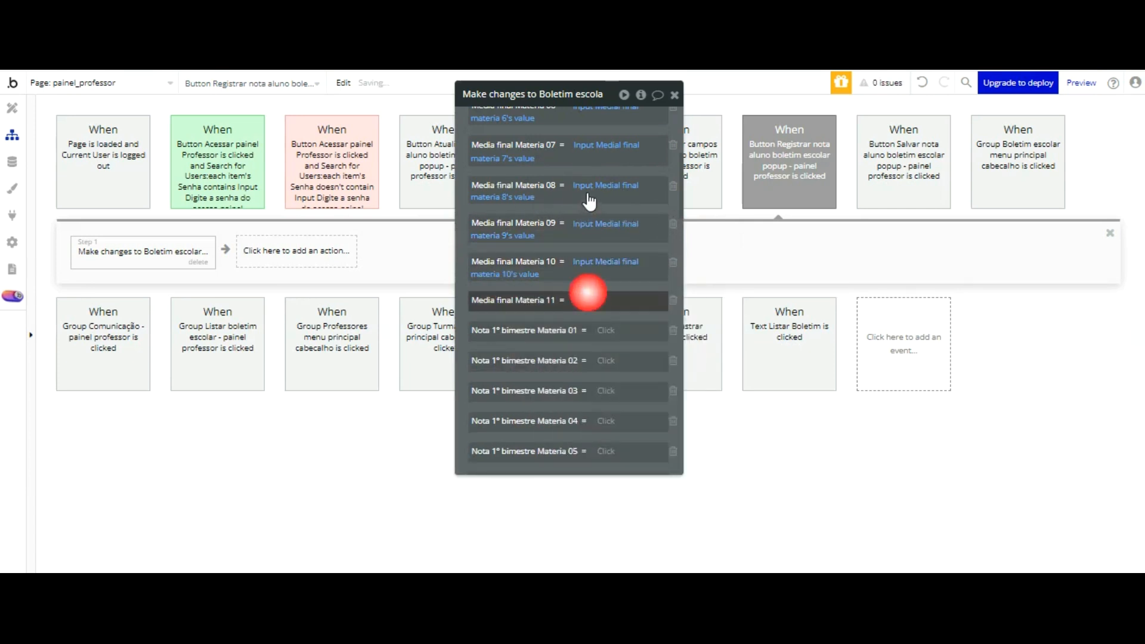
left_click(582, 300)
scroll(653, 304, "down", 12)
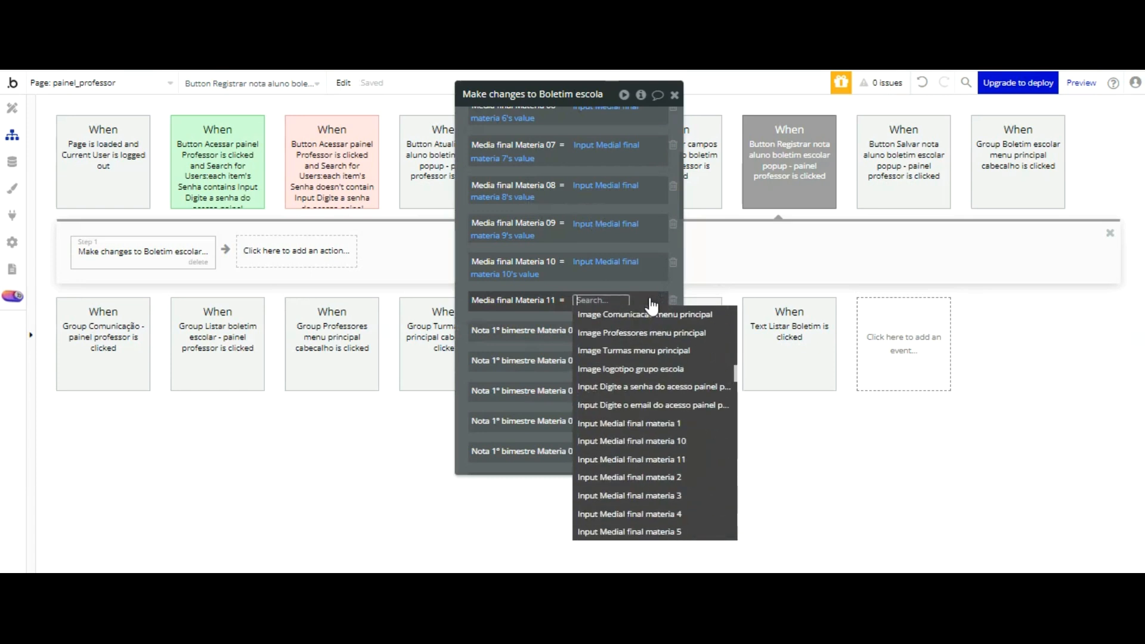
left_click(674, 459)
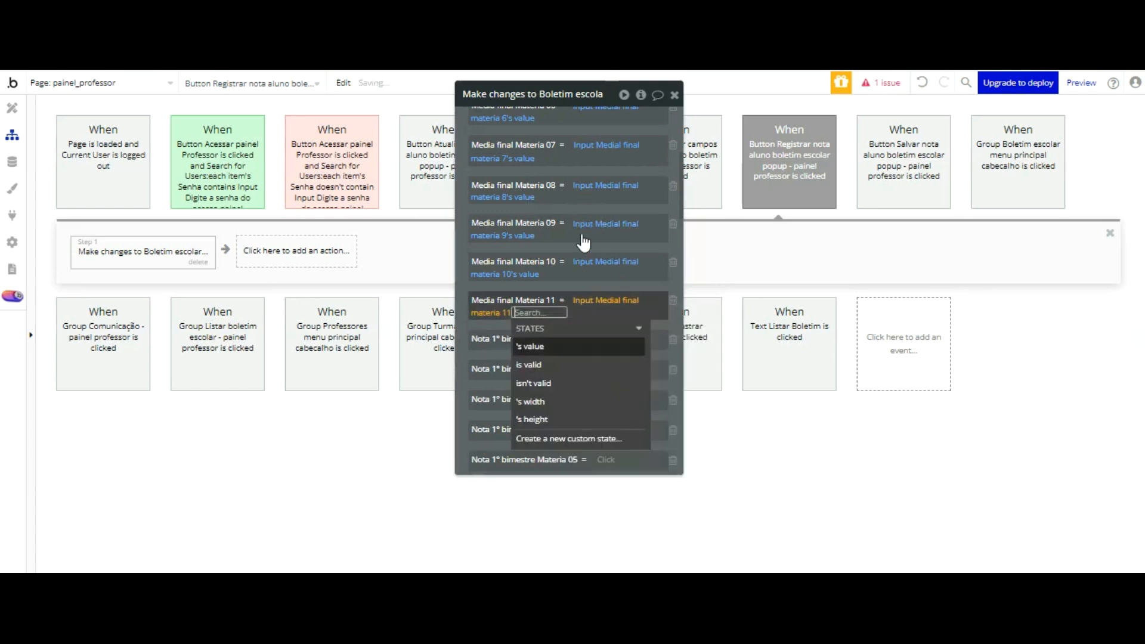
left_click(547, 188)
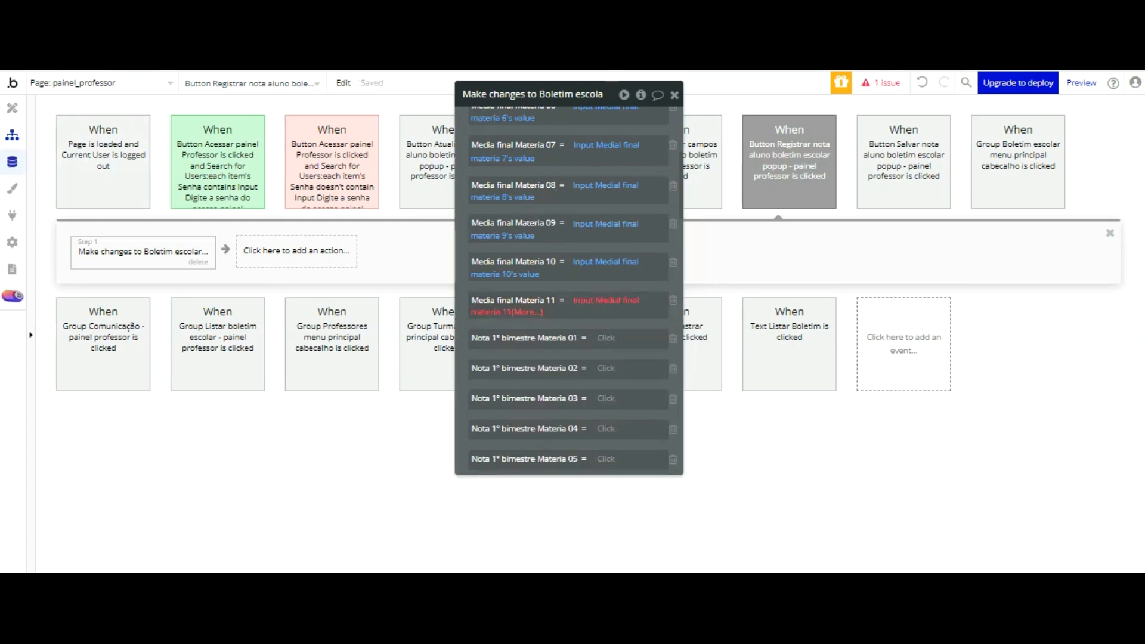
Step: Check the properties of the eleventh Média Final input in the popup and return to the Media final Materia 11 field in the Registrar action
left_click(11, 108)
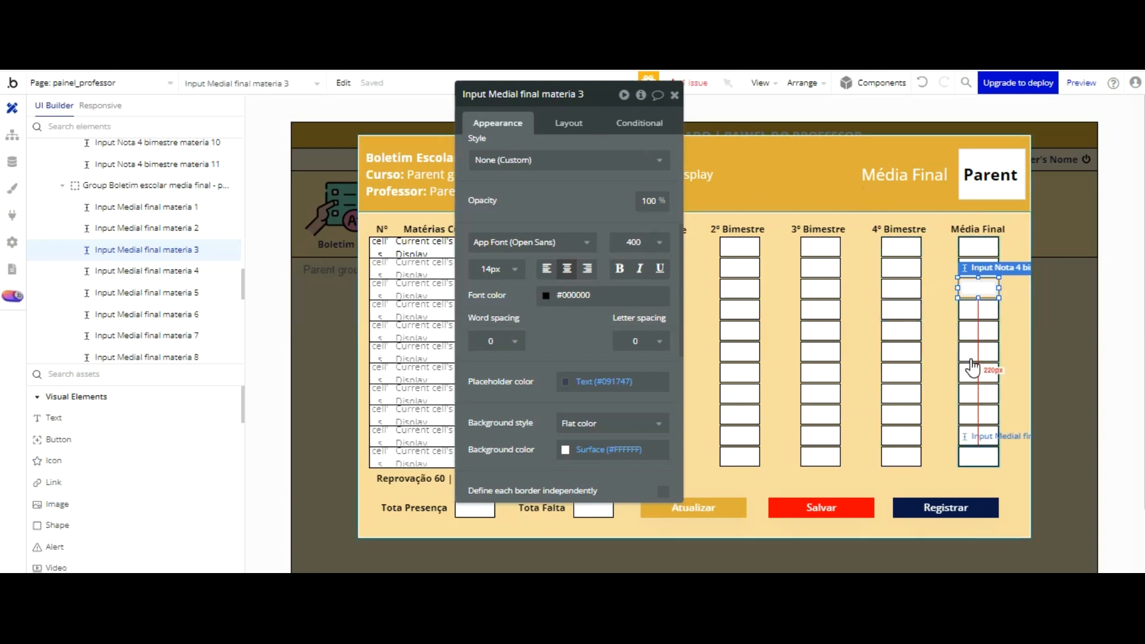
left_click(977, 457)
scroll(544, 154, "up", 5)
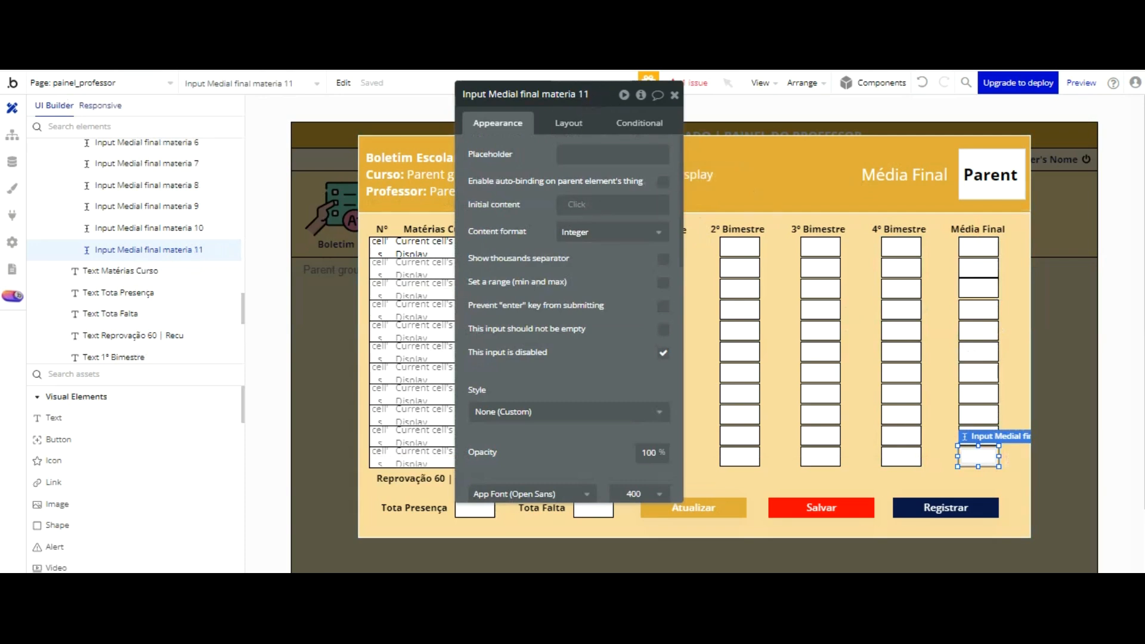
left_click(12, 135)
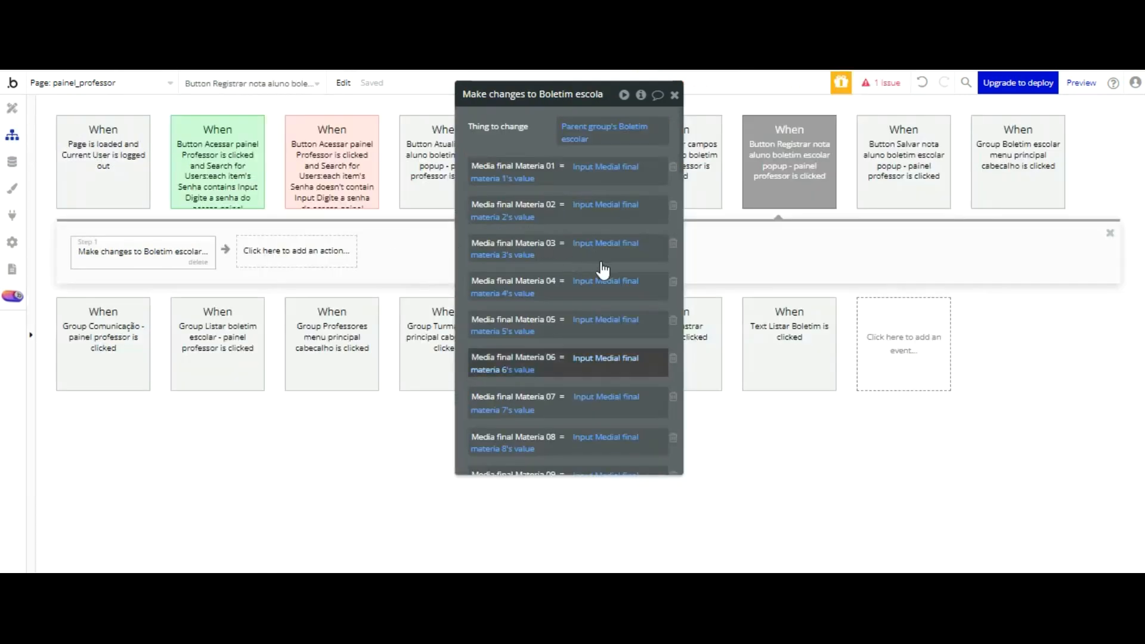
scroll(569, 275, "down", 4)
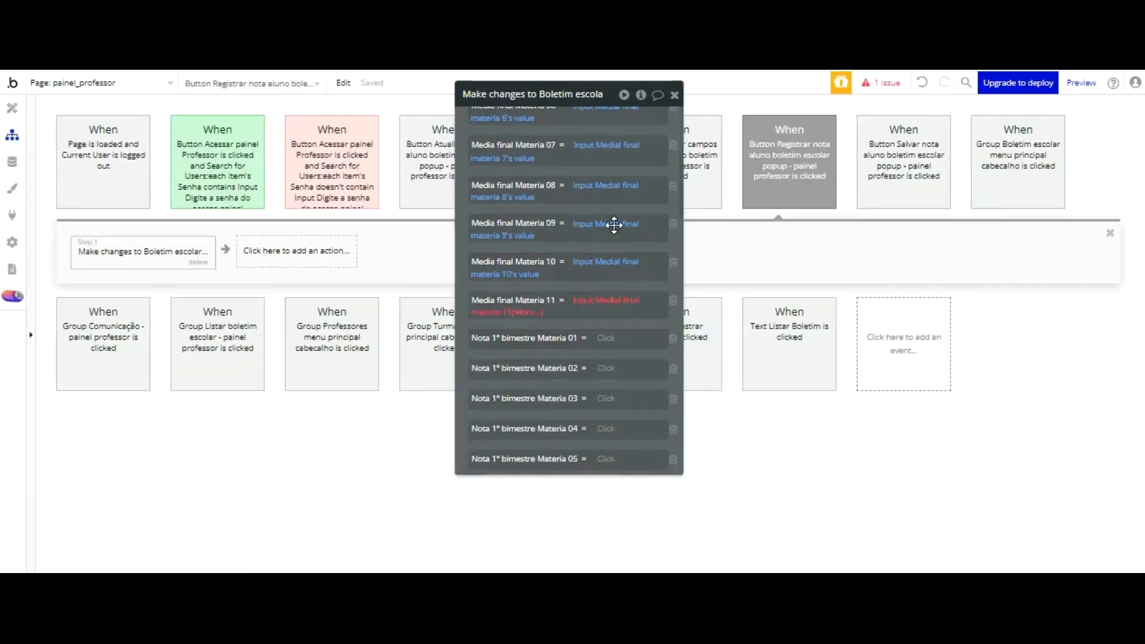
Step: Set the action's Media final Materia 11 field to Input Medial final materia 11's value
left_click(530, 313)
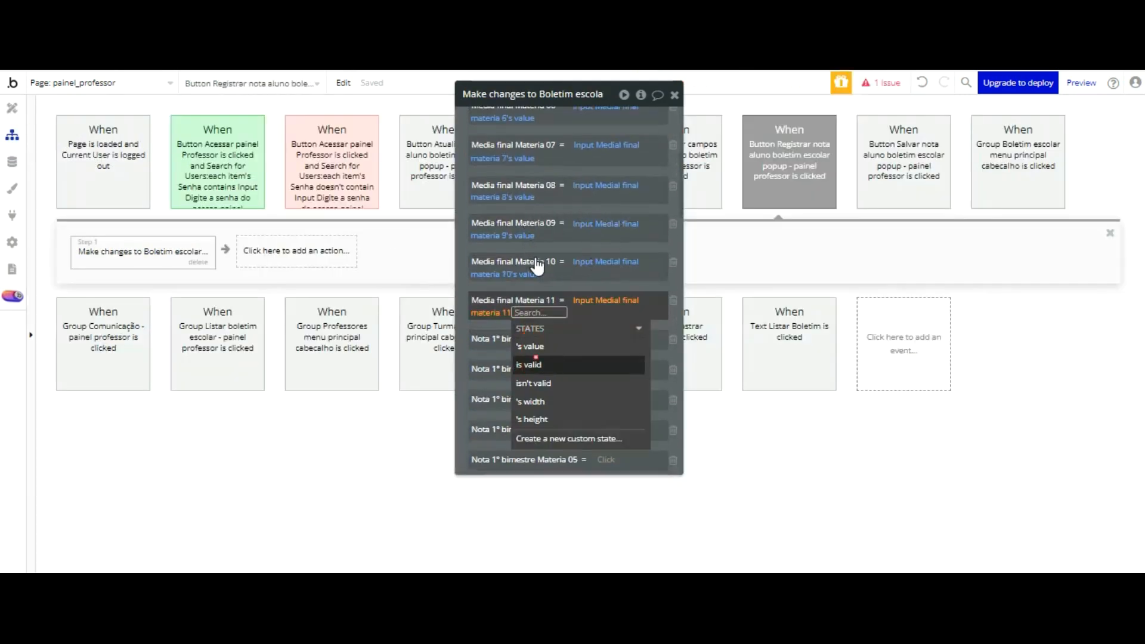
left_click(535, 363)
left_click(529, 312)
left_click(530, 349)
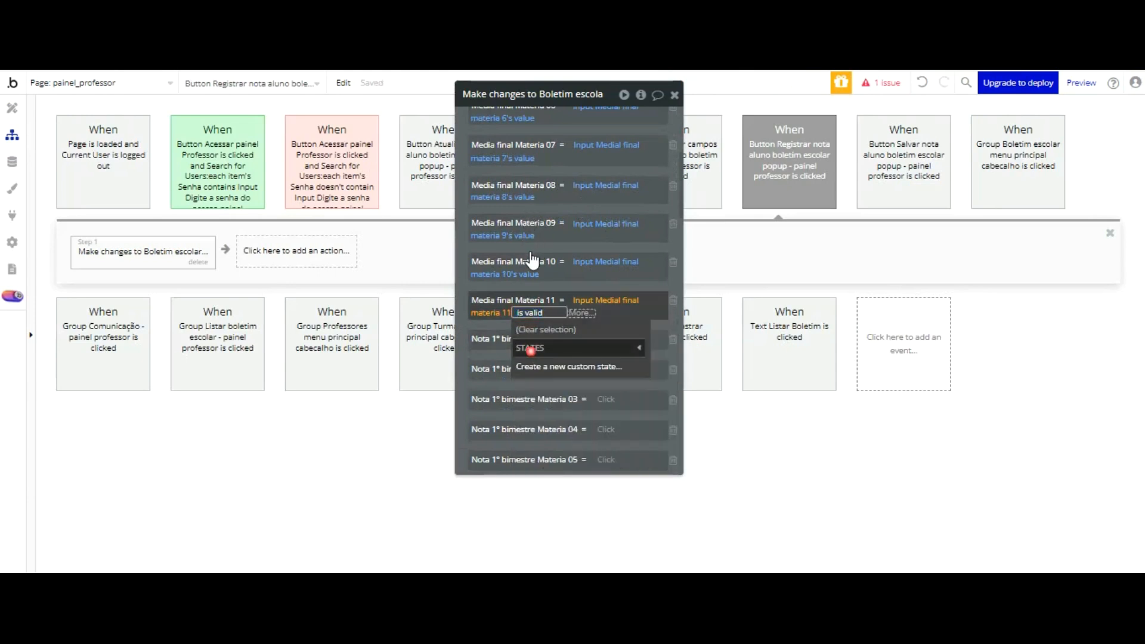
left_click(528, 313)
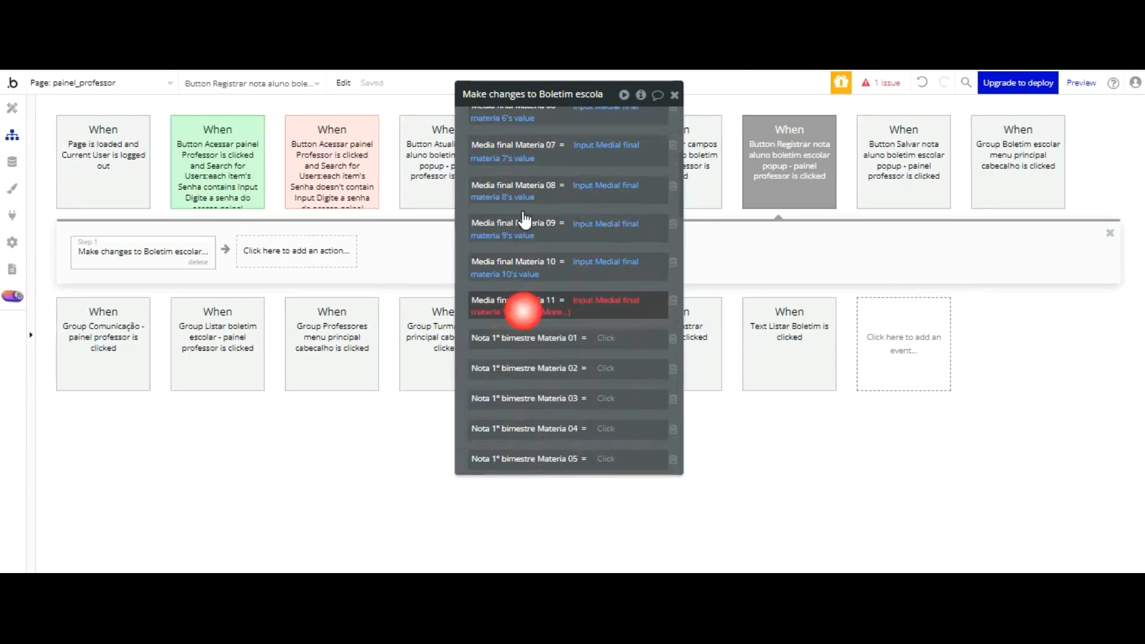
left_click(529, 313)
left_click(536, 367)
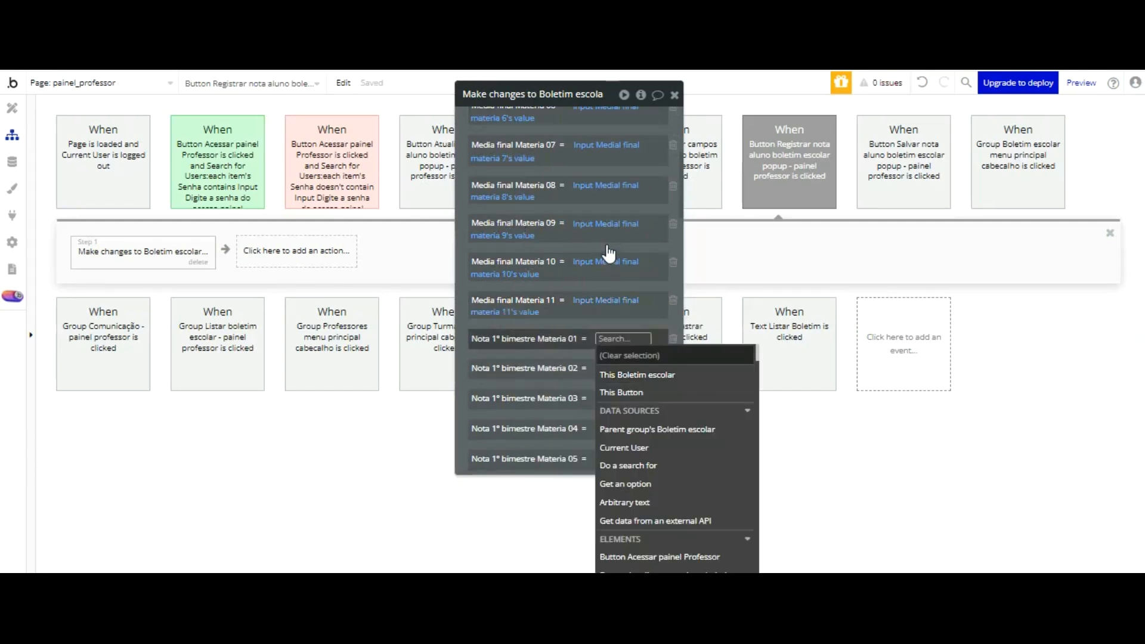
Step: Set the action's Nota 1º bimestre Materia 01 field to Input Nota 1 bimestre materia 1's value
scroll(704, 370, "down", 10)
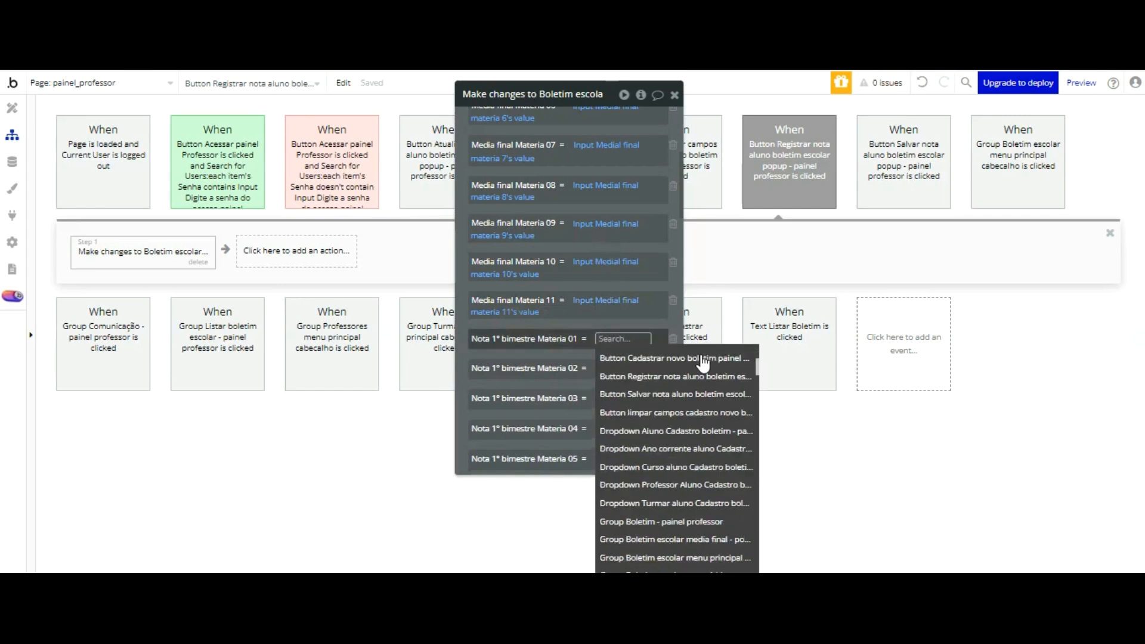
scroll(699, 362, "down", 10)
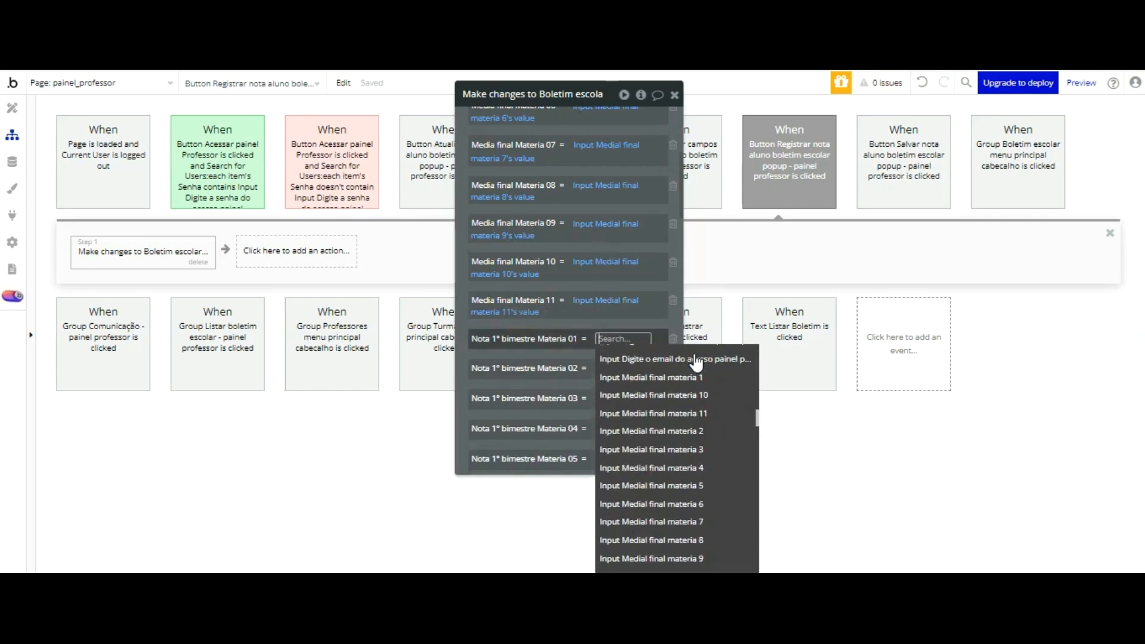
scroll(697, 363, "down", 5)
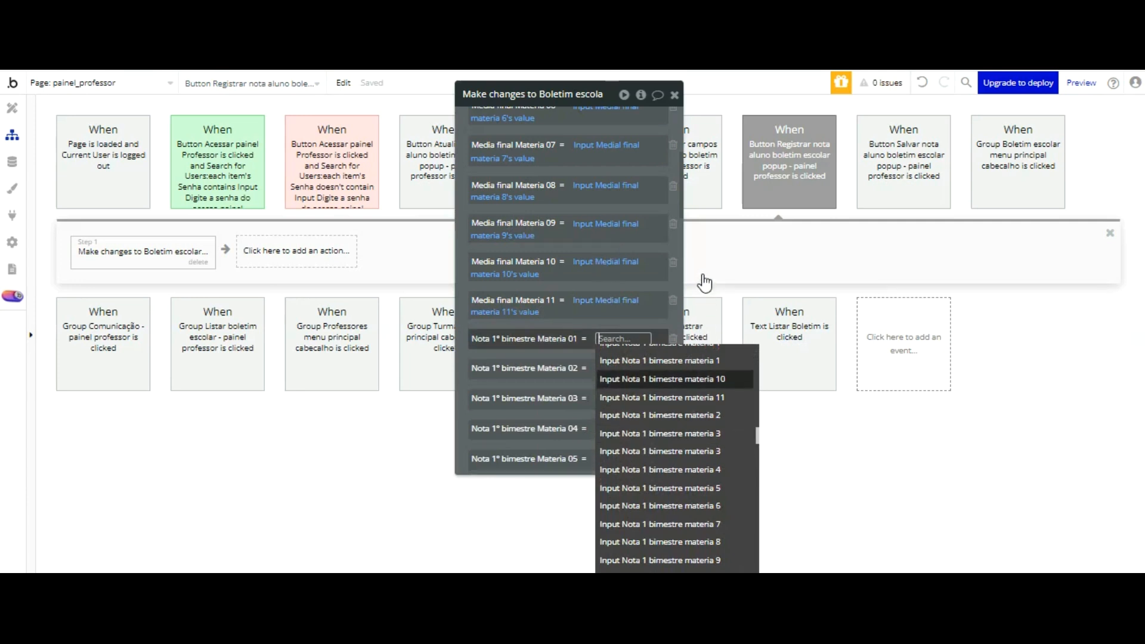
left_click(702, 360)
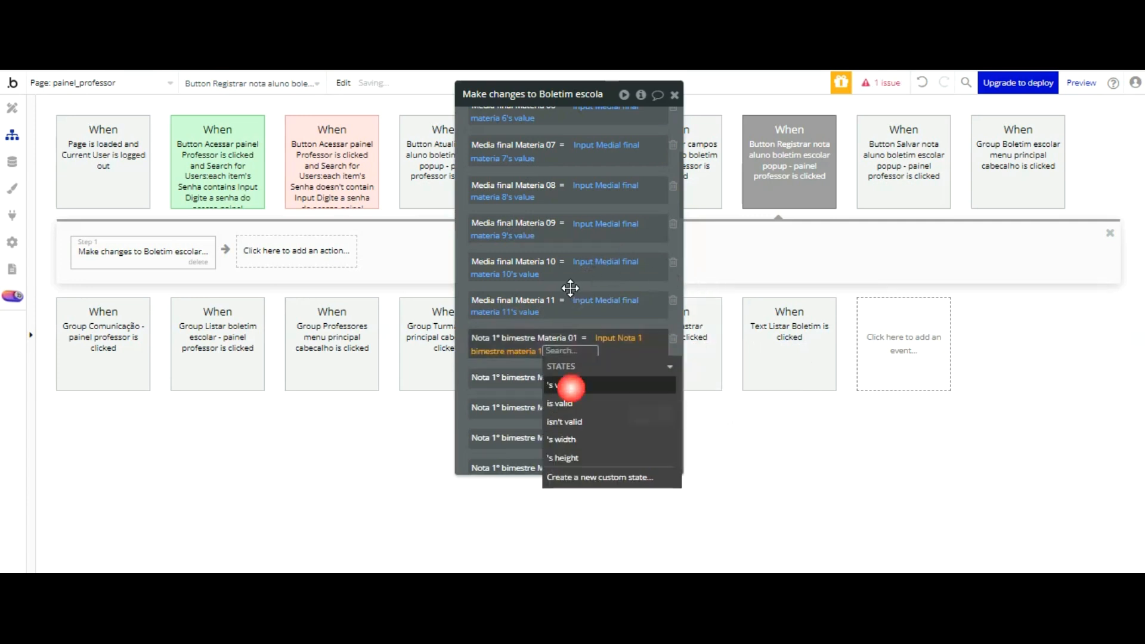
Step: Review the bimestre grade, Nota Média Final Aprovação, Total de falta and Total de presença field assignments in the Registrar action
scroll(527, 261, "down", 15)
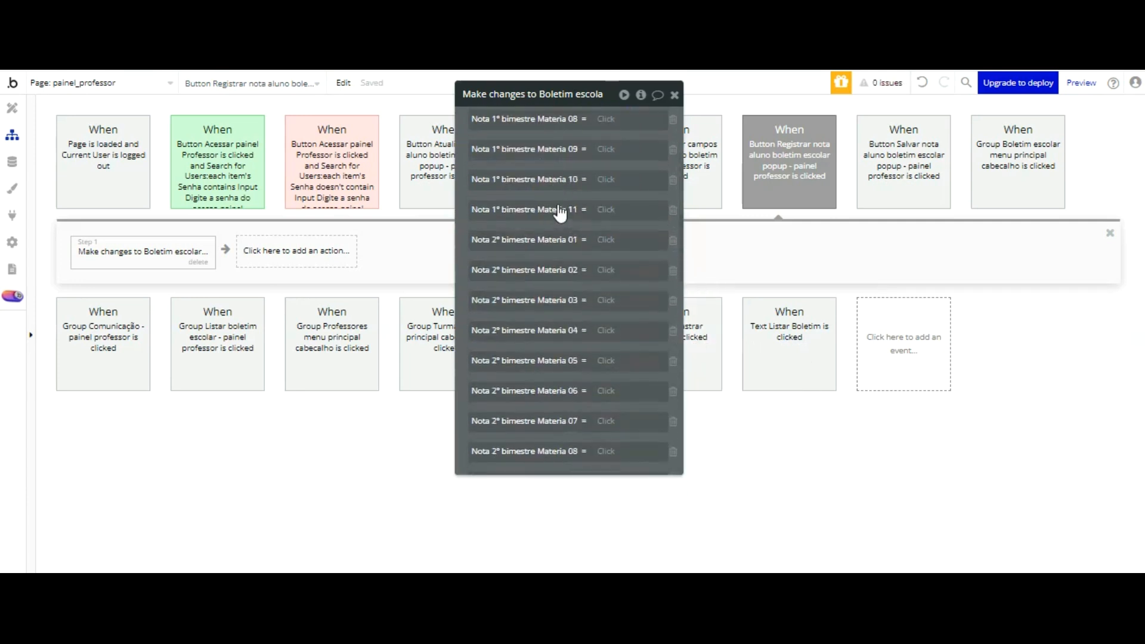
scroll(558, 233, "down", 5)
scroll(561, 253, "up", 15)
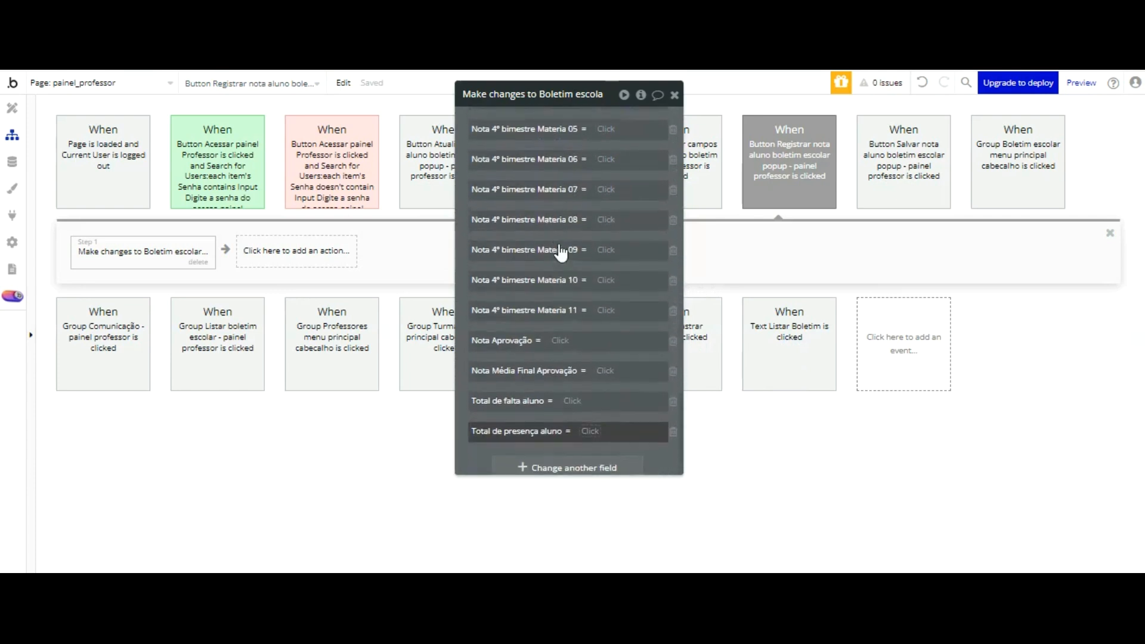
scroll(561, 253, "up", 4)
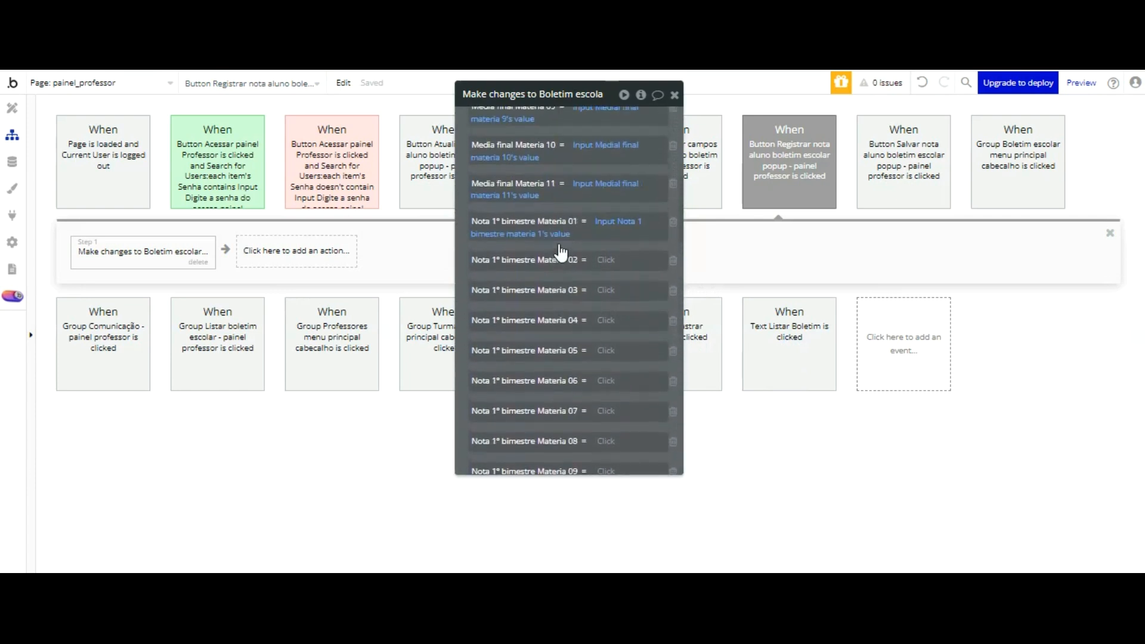
scroll(562, 253, "down", 2)
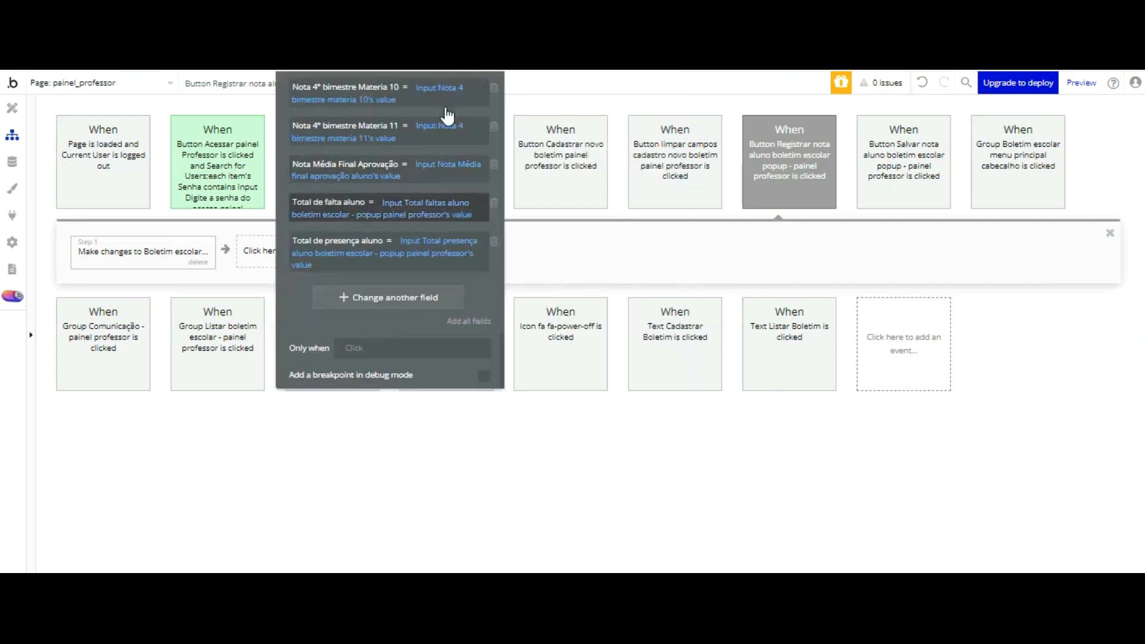
scroll(439, 128, "up", 5)
scroll(438, 134, "down", 10)
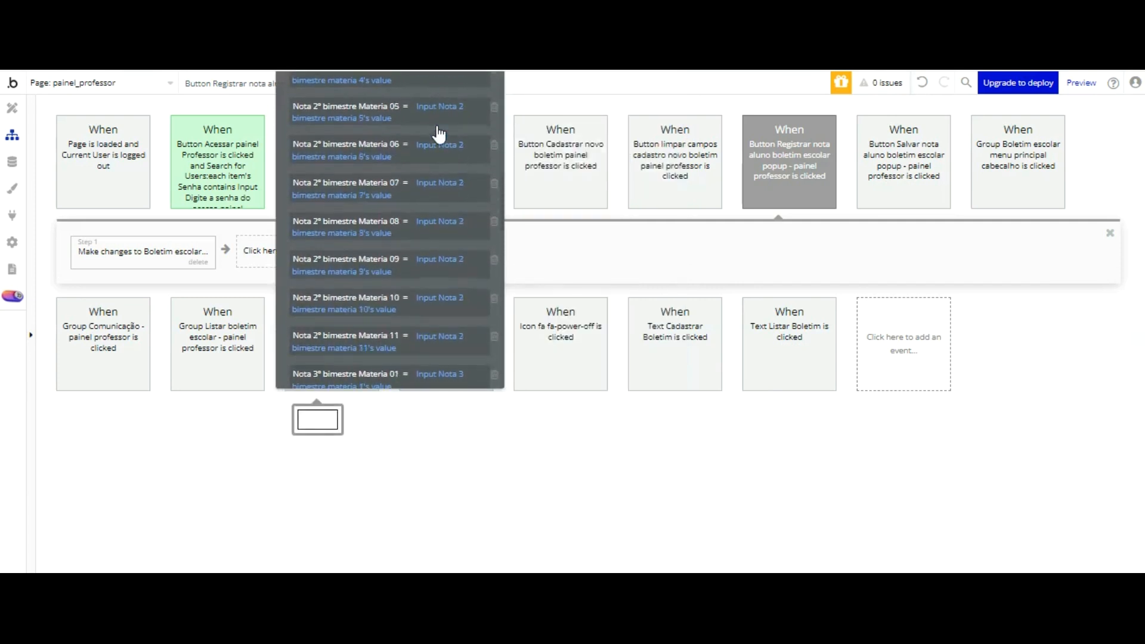
scroll(438, 134, "up", 1)
scroll(438, 134, "down", 15)
Step: Add a BEP Toast Alert action as the second step of the Registrar button's workflow
left_click(251, 242)
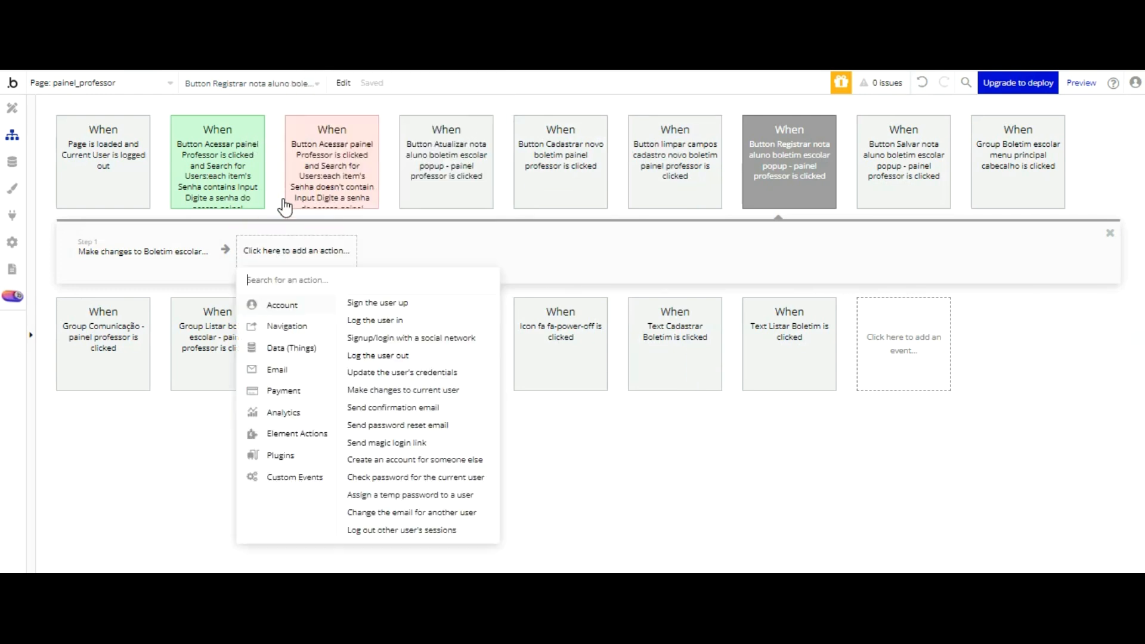
type("bel")
key("BackSpace")
type("p")
left_click(275, 302)
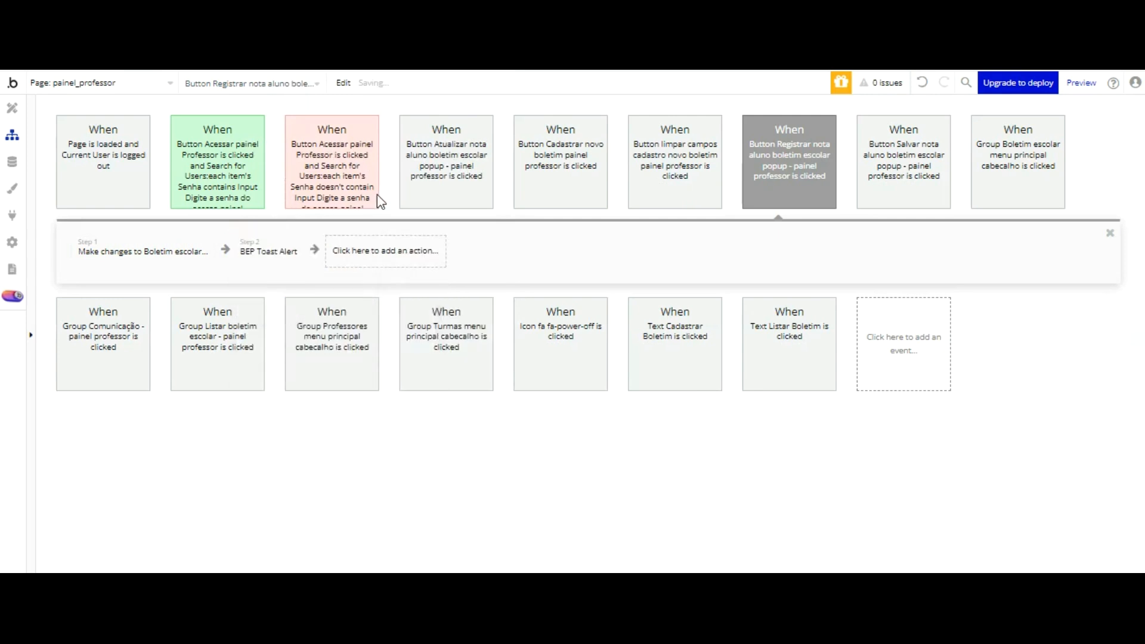
Step: Give the toast alert the message "Boletim Atualizado", the Success (#17DB4E) background color and the Center position
triple_click(384, 105)
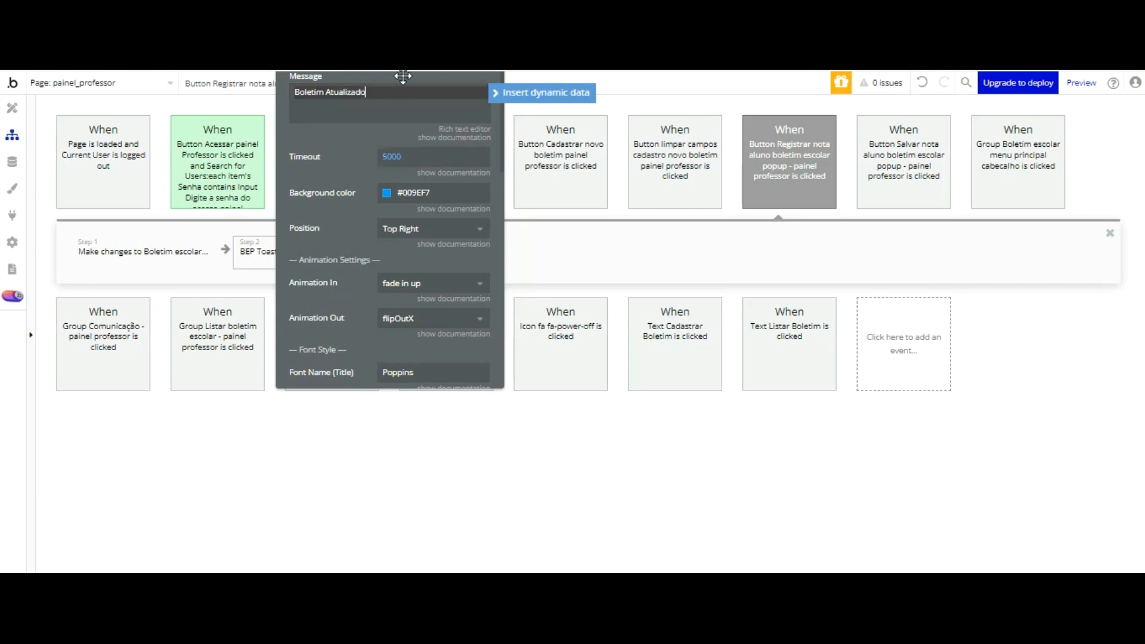
left_click(466, 191)
left_click(485, 371)
left_click(341, 241)
left_click(408, 233)
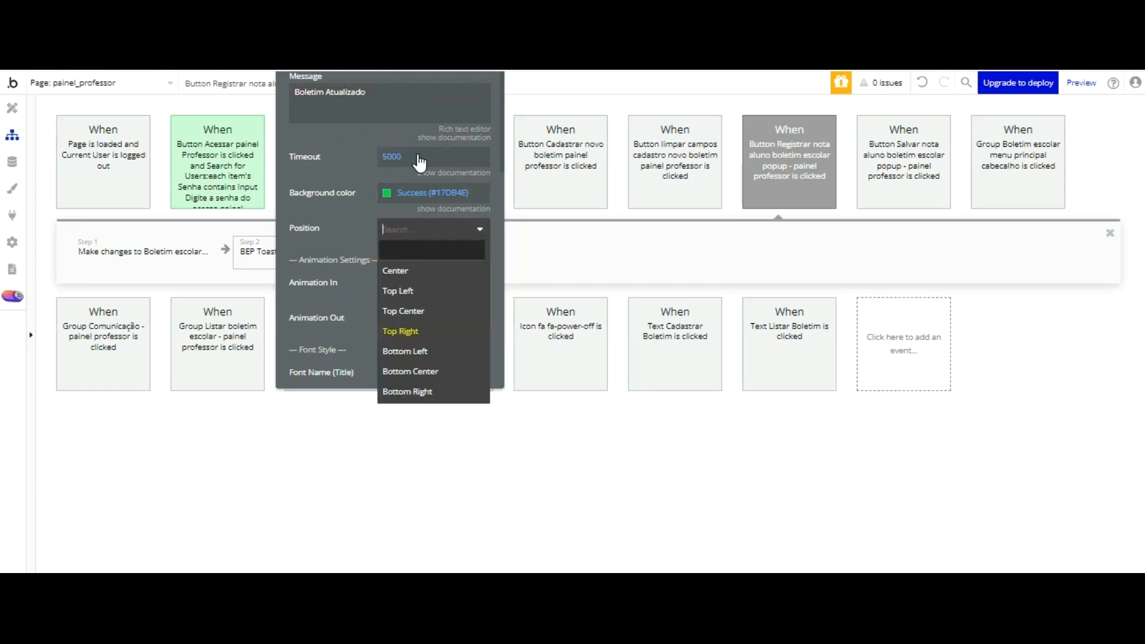
left_click(417, 271)
Step: Set the toast alert's timeout to 2500
left_click(391, 153)
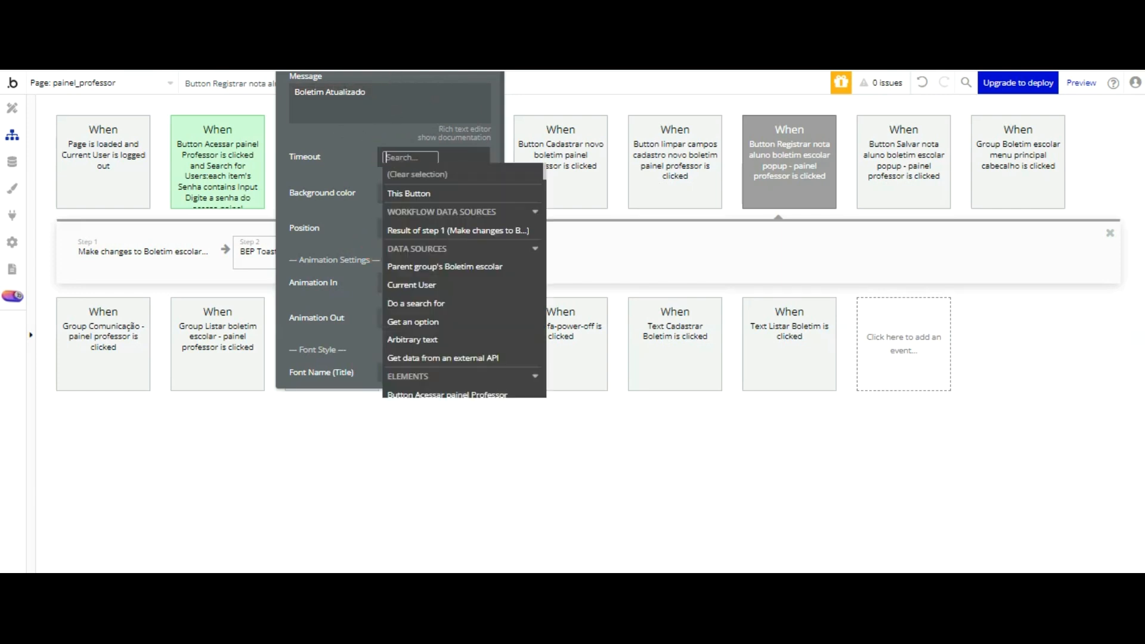
type("2055")
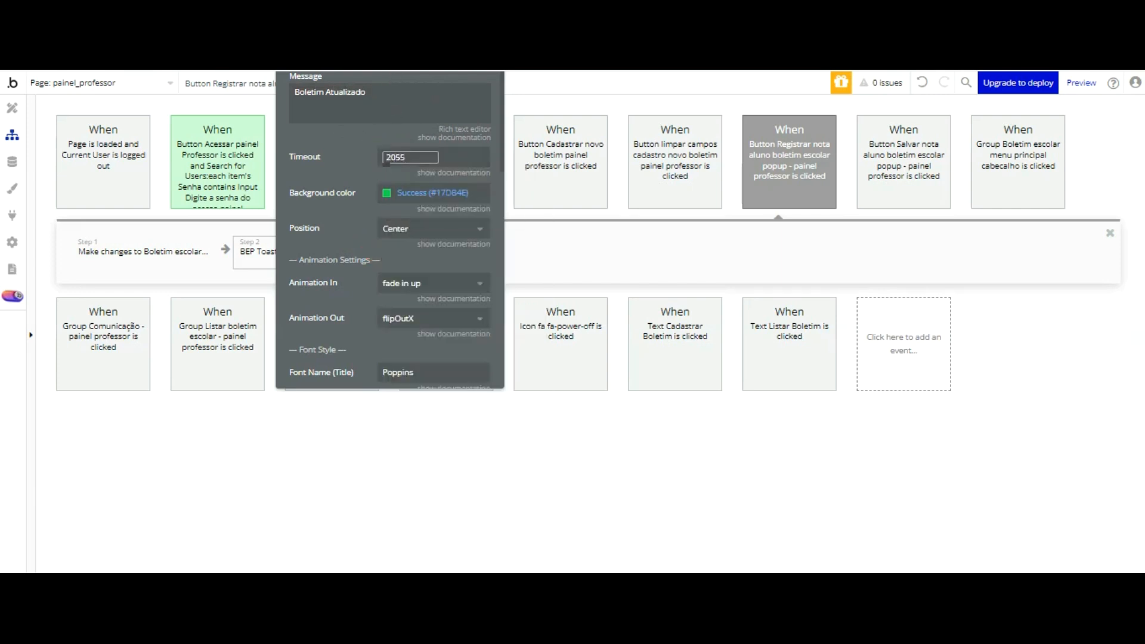
key("BackSpace")
key("BackSpace")
key("BackSpace")
type("2500")
left_click(363, 150)
Step: Set the toast alert's message font size to 20 px
scroll(391, 133, "down", 5)
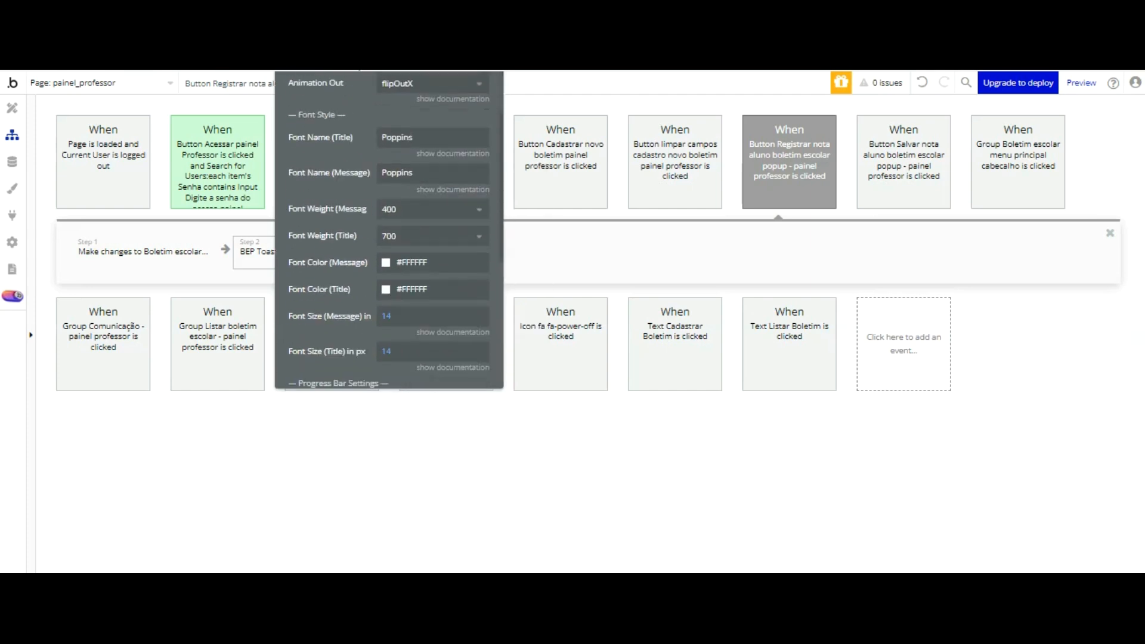
left_click(388, 217)
type("20")
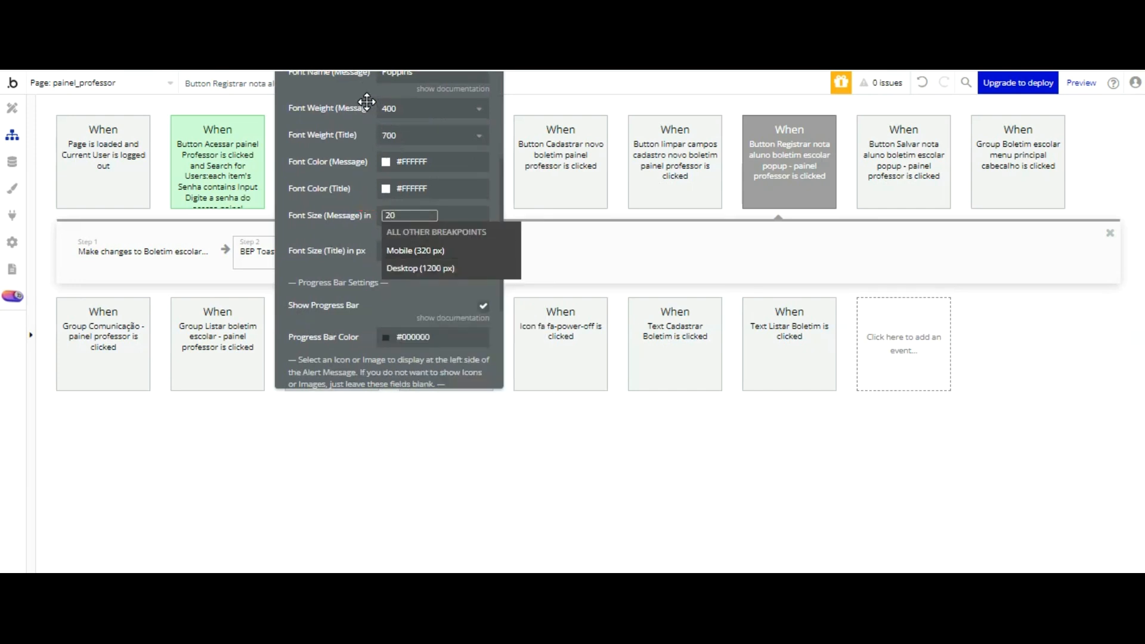
left_click(367, 102)
Step: Switch to the app preview, reload it, show the Boletim Escolar | Turmas list and open the first student's boletim
key("ctrl+Tab")
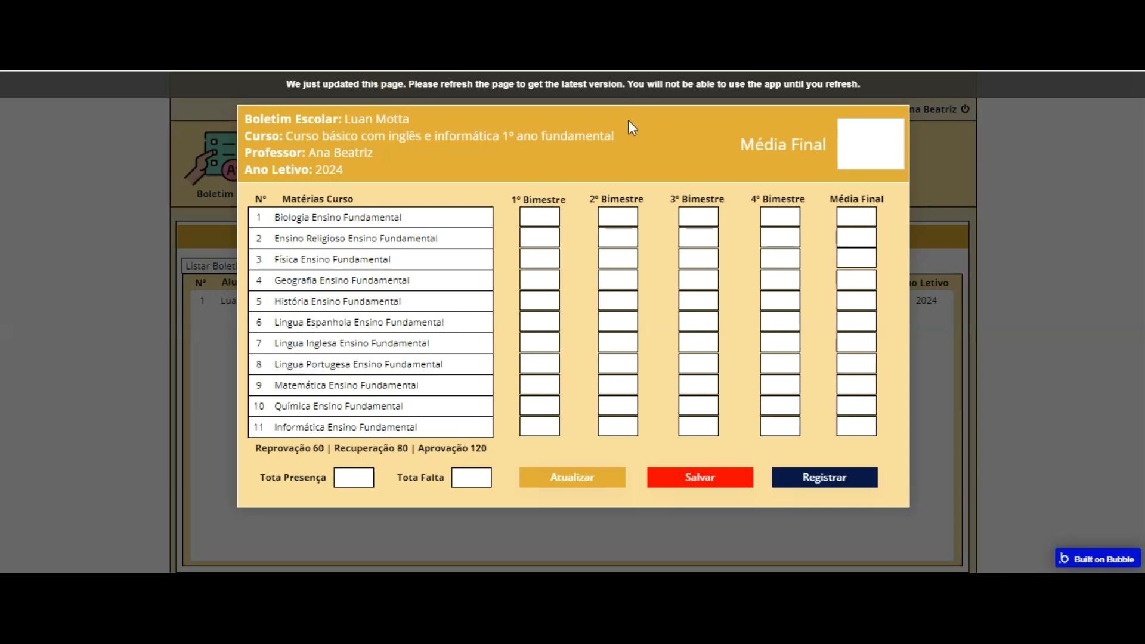
key("F5")
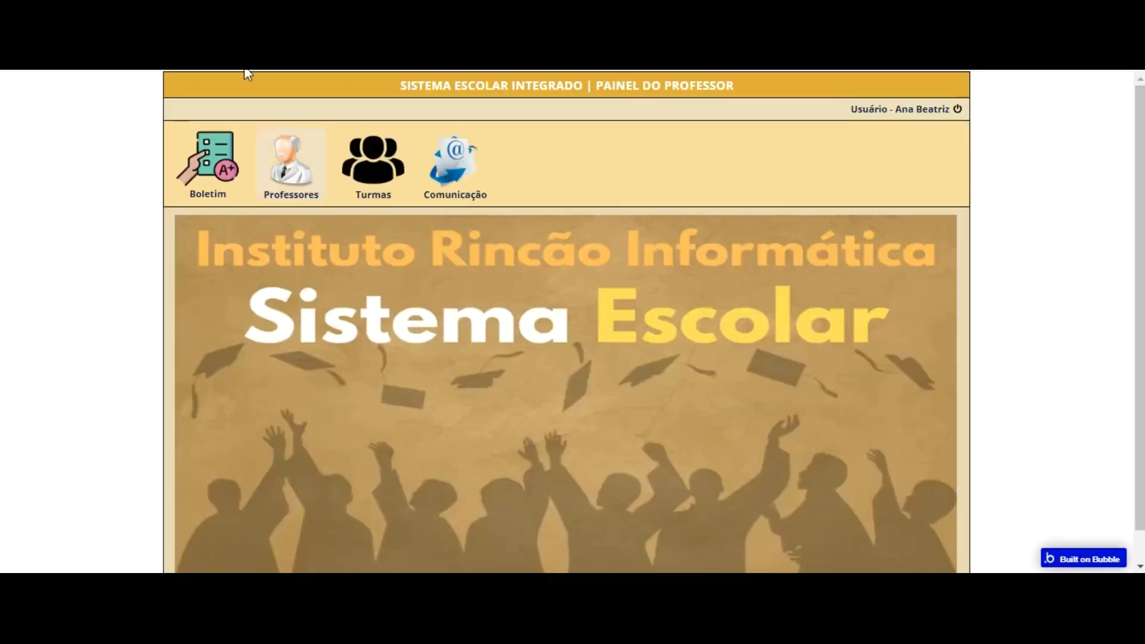
left_click(360, 147)
left_click(501, 301)
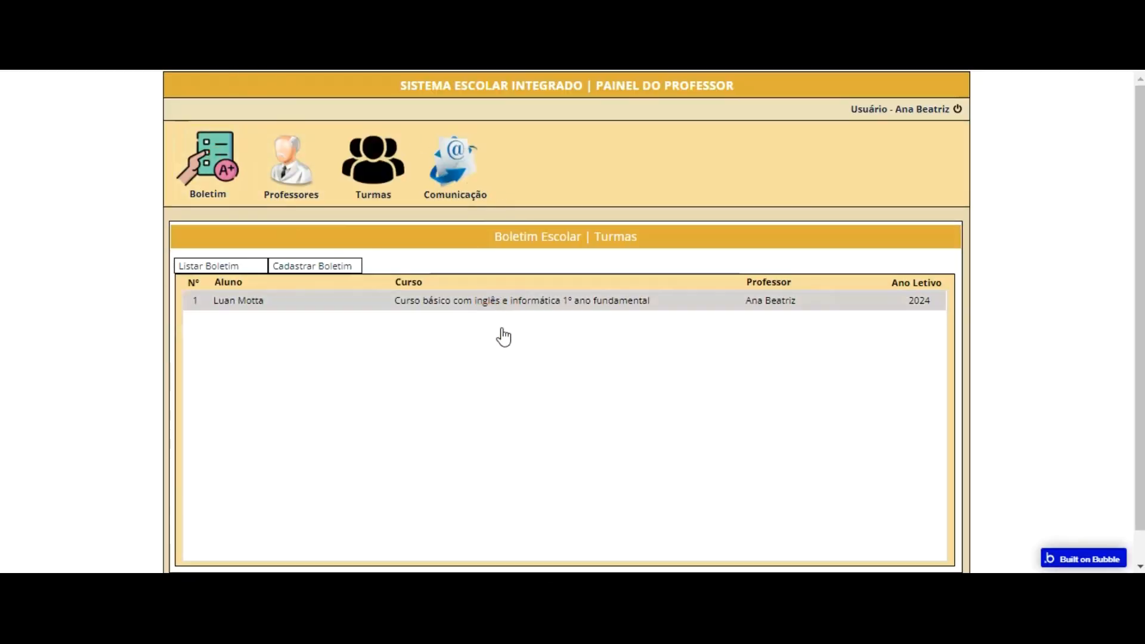
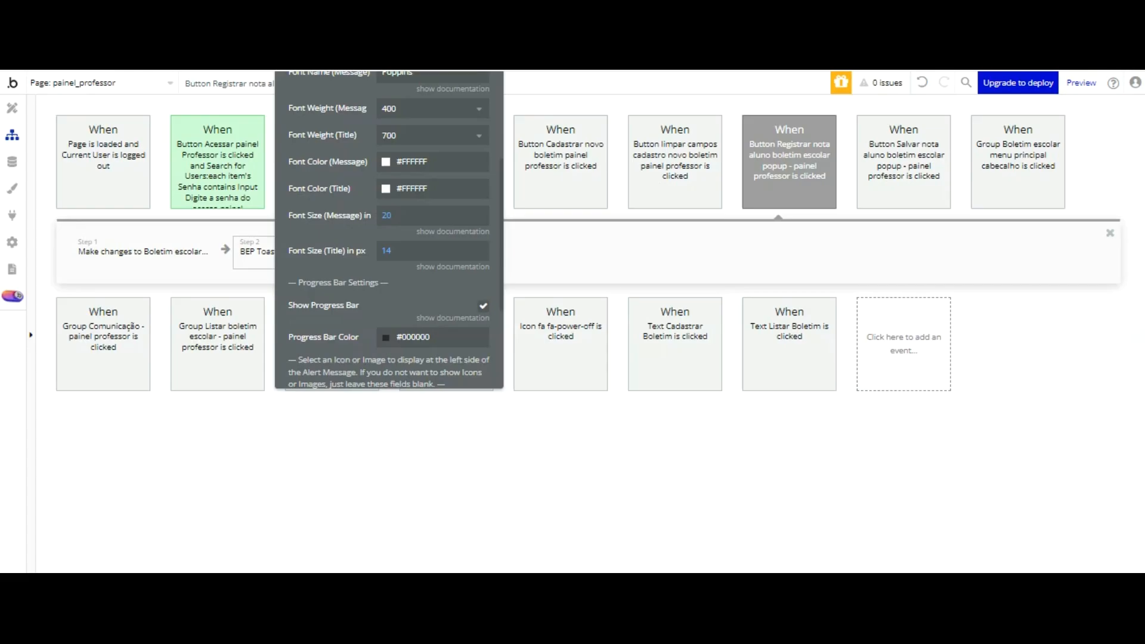
Step: Add all Nota 1º bimestre fields to the All Boletim escolars data view, save it, and widen the Nota 1º bimestre Materia 05 column
left_click(12, 161)
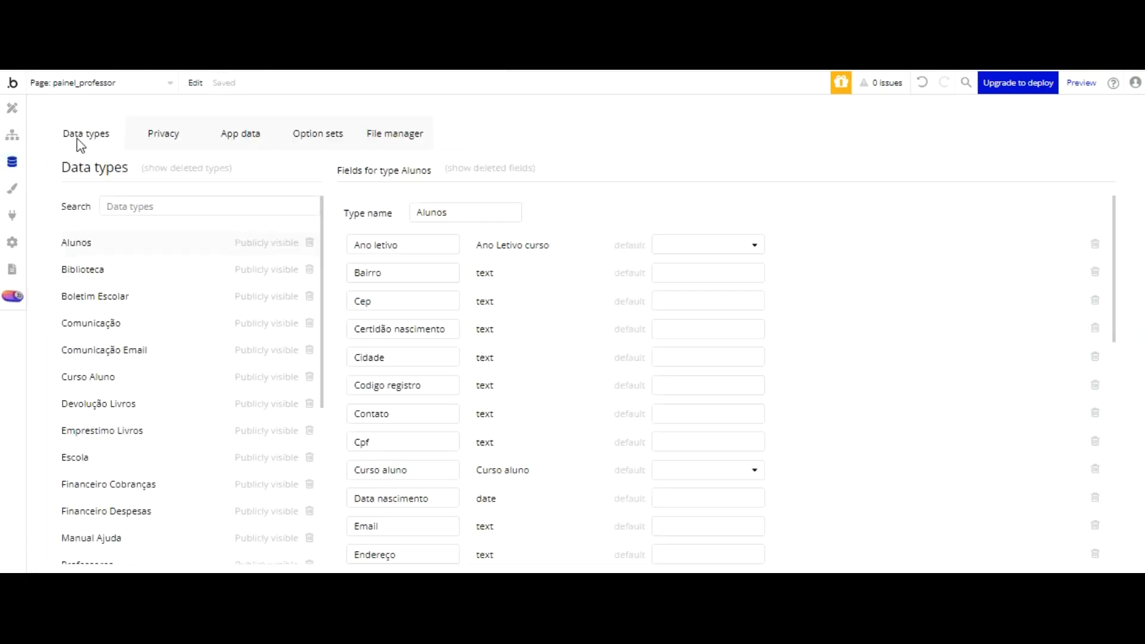
left_click(240, 133)
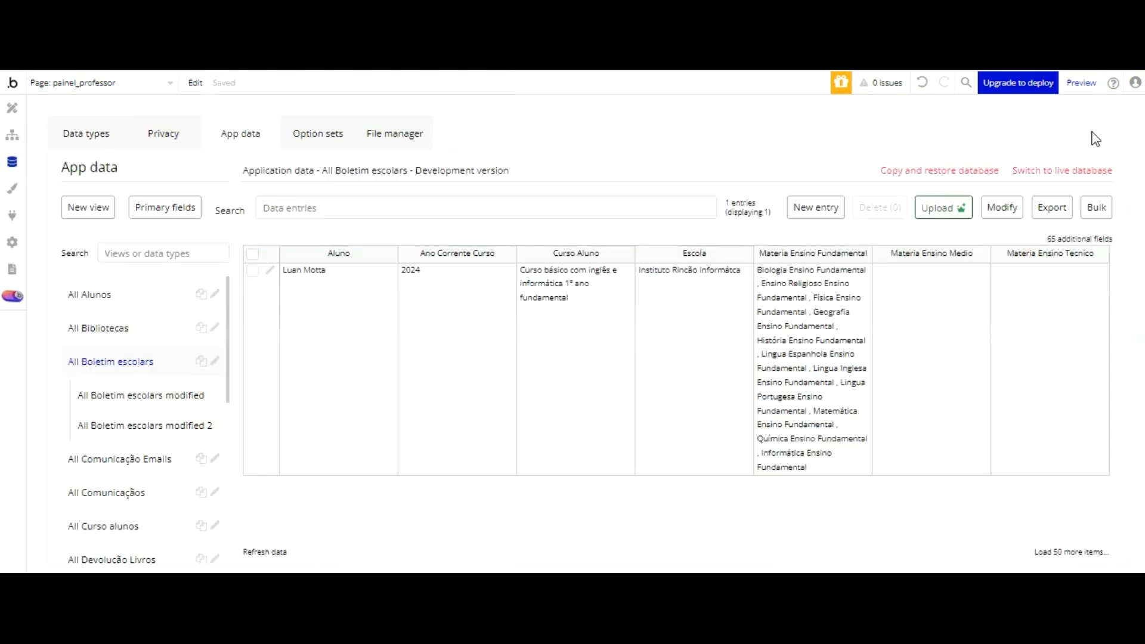
left_click(1082, 238)
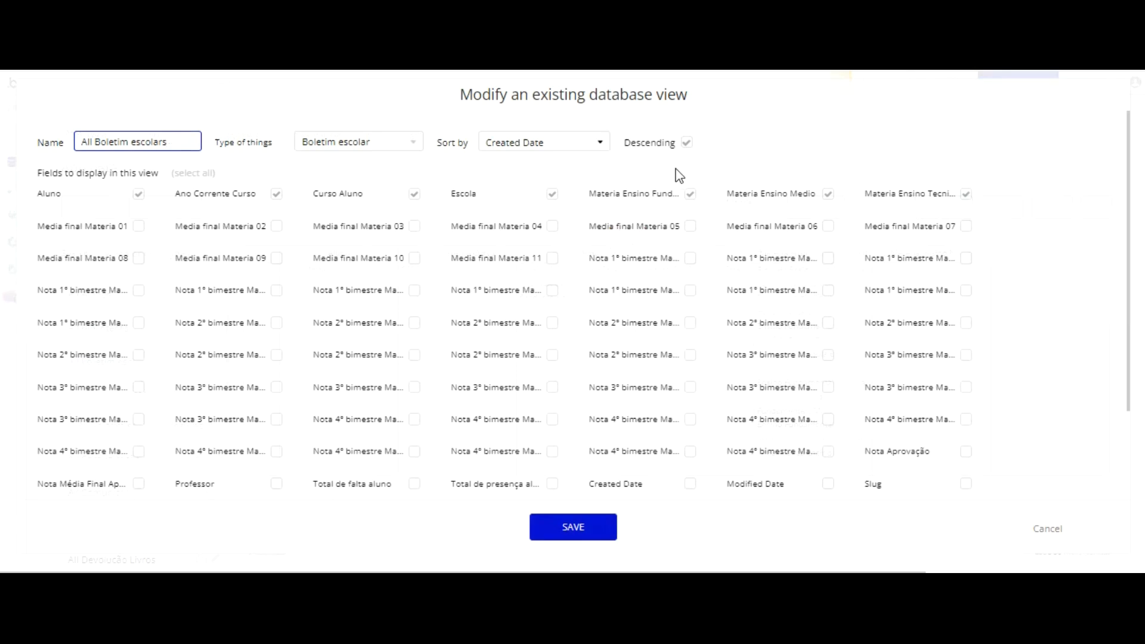
left_click(690, 258)
left_click(828, 259)
left_click(966, 258)
left_click(139, 193)
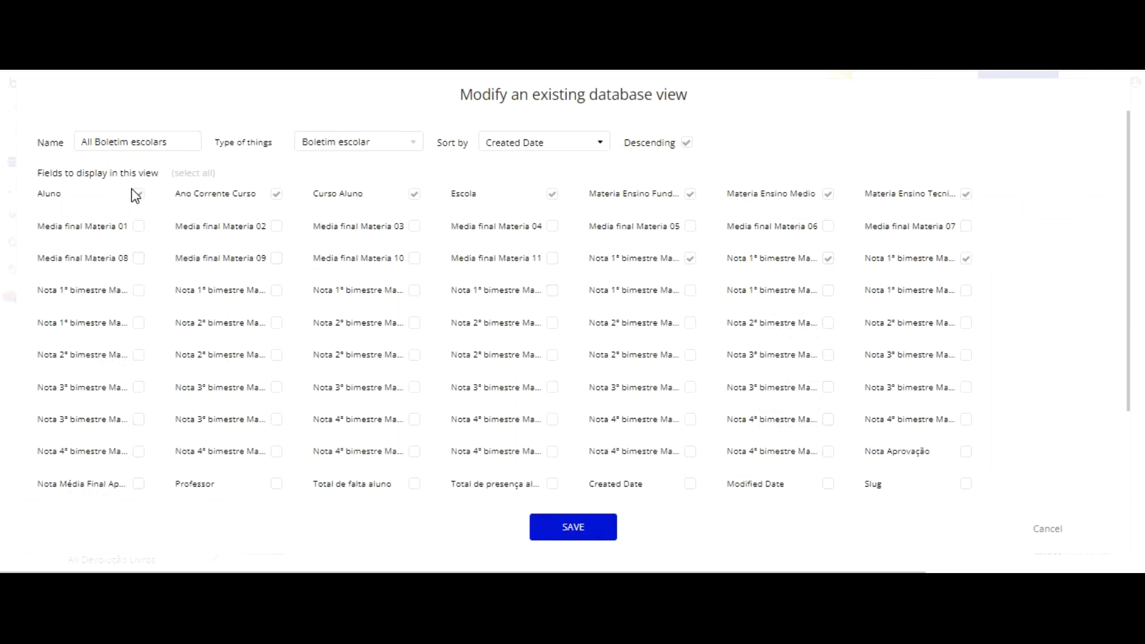
left_click(277, 291)
left_click(414, 290)
left_click(139, 290)
left_click(552, 291)
left_click(690, 290)
left_click(828, 291)
left_click(967, 291)
left_click(552, 528)
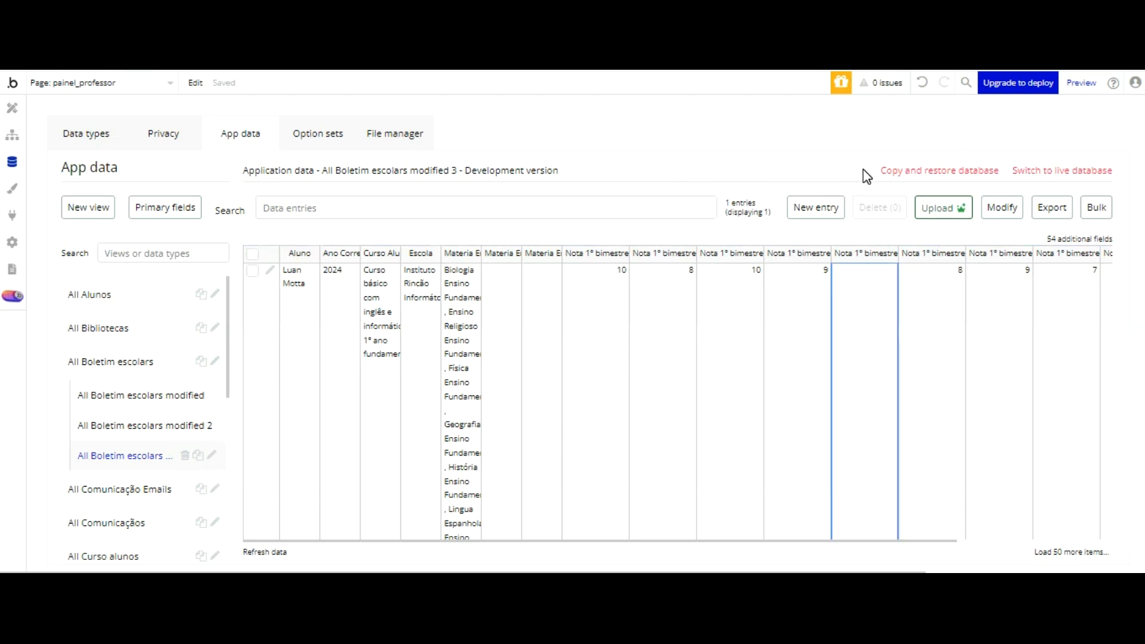
left_click_drag(906, 165, 963, 159)
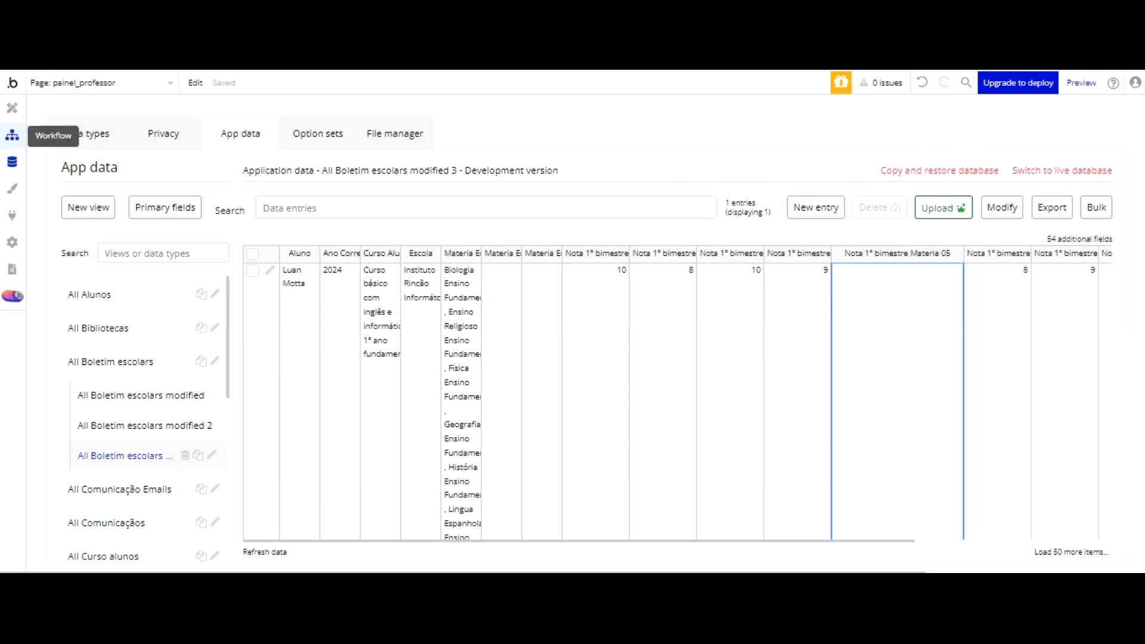
Step: In the Registrar nota workflow's Make changes to Boletim escolar step, set Nota 1º bimestre Materia 05 to Input Nota 1 bimestre materia 5's value
left_click(11, 135)
left_click(143, 248)
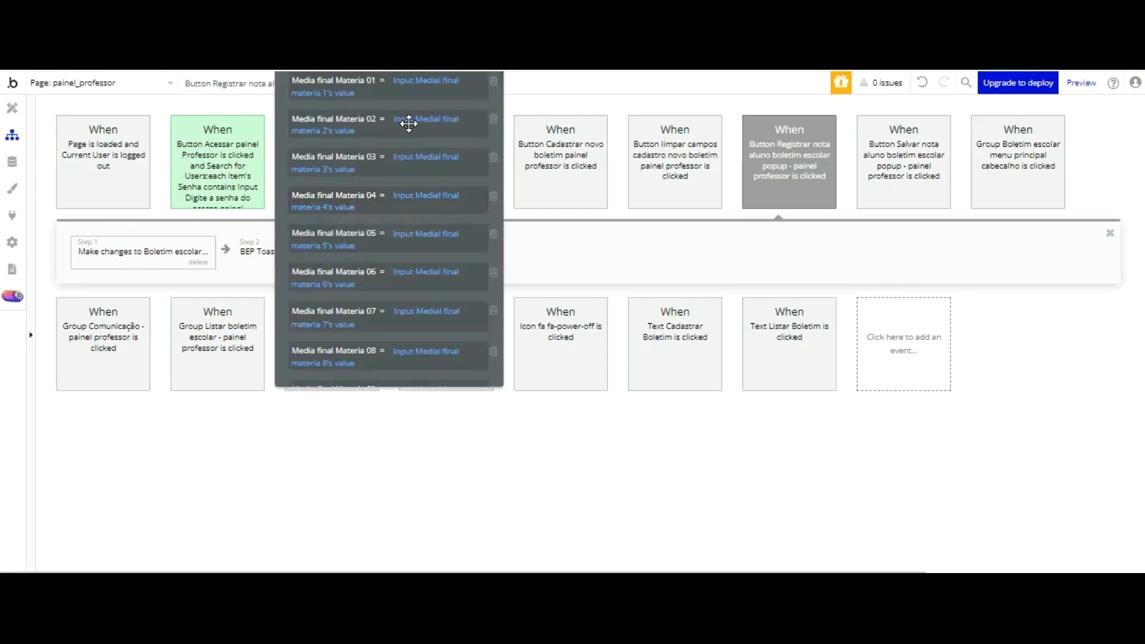
scroll(436, 136, "down", 4)
scroll(436, 136, "down", 7)
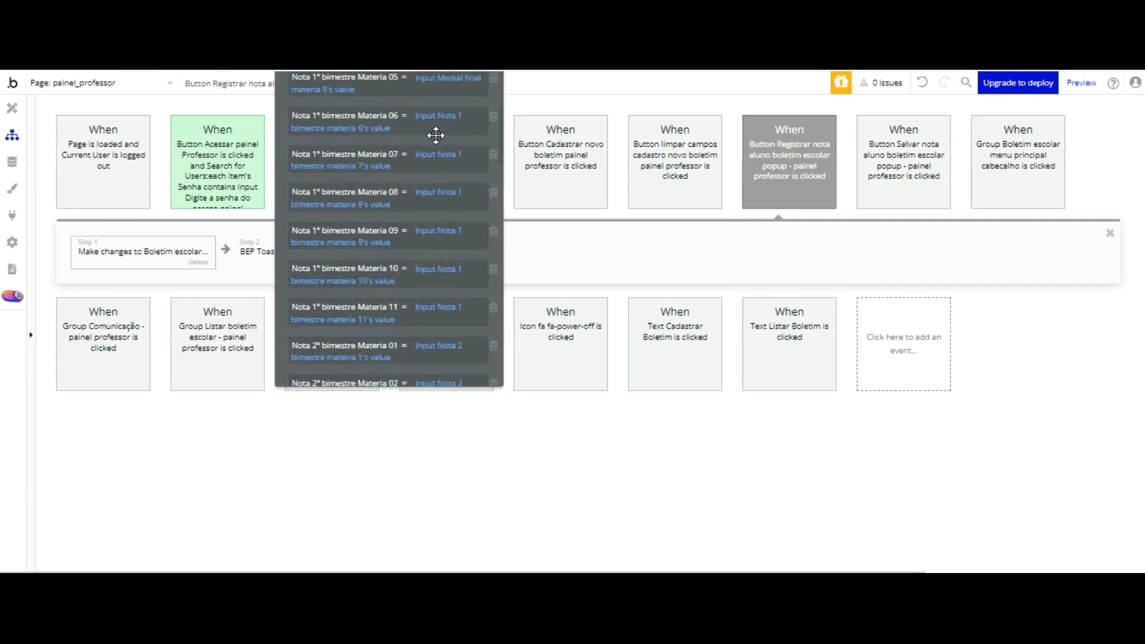
scroll(437, 136, "down", 2)
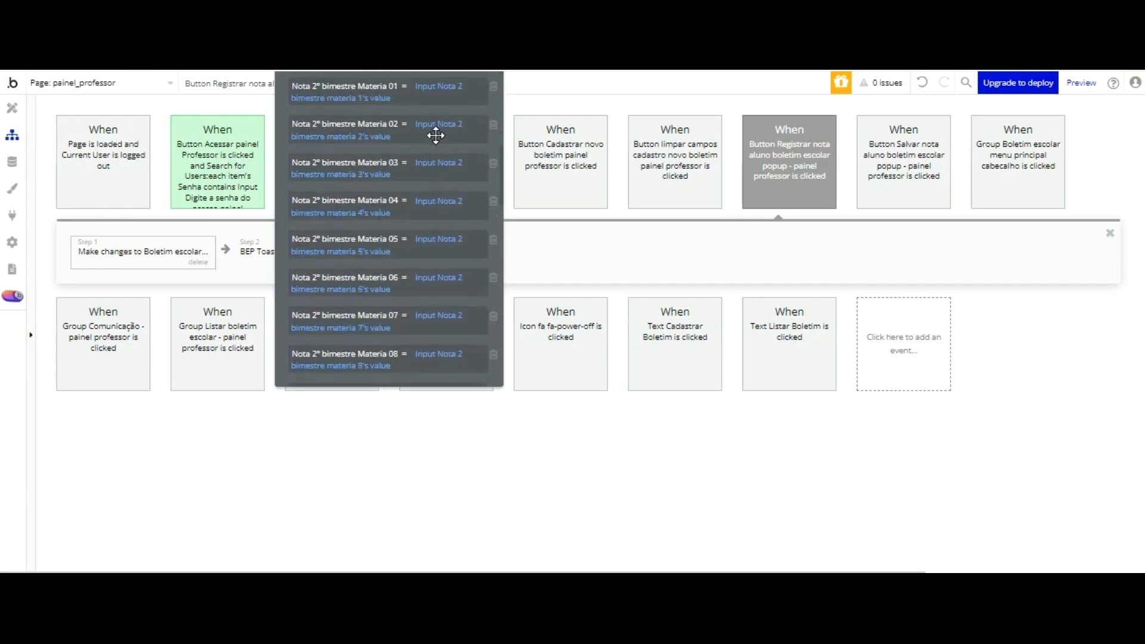
scroll(438, 146, "up", 5)
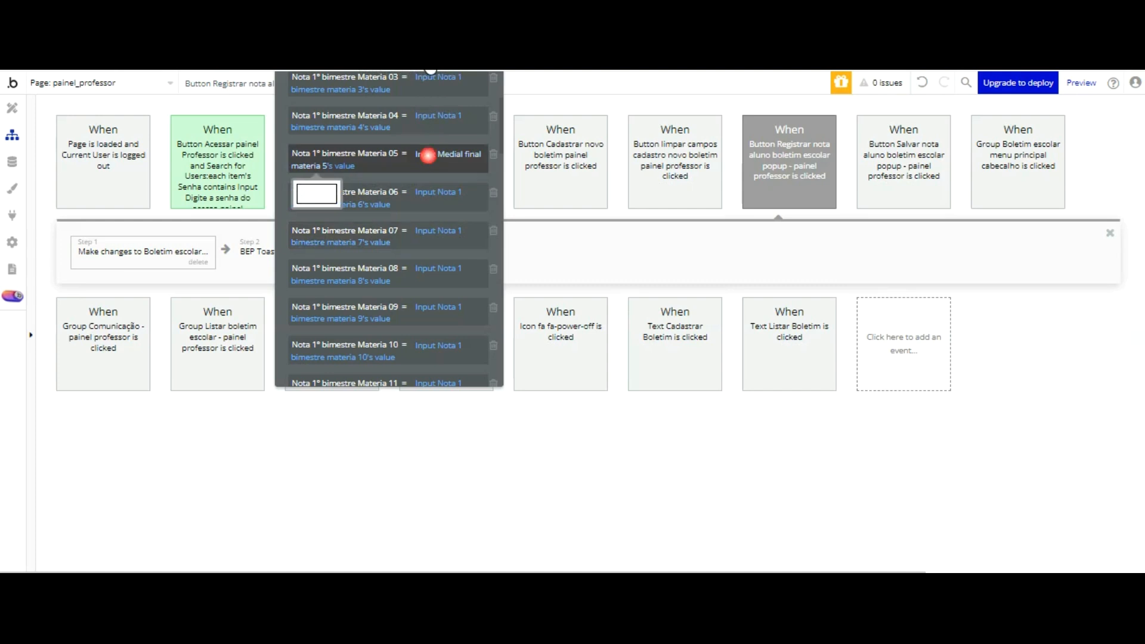
left_click(427, 155)
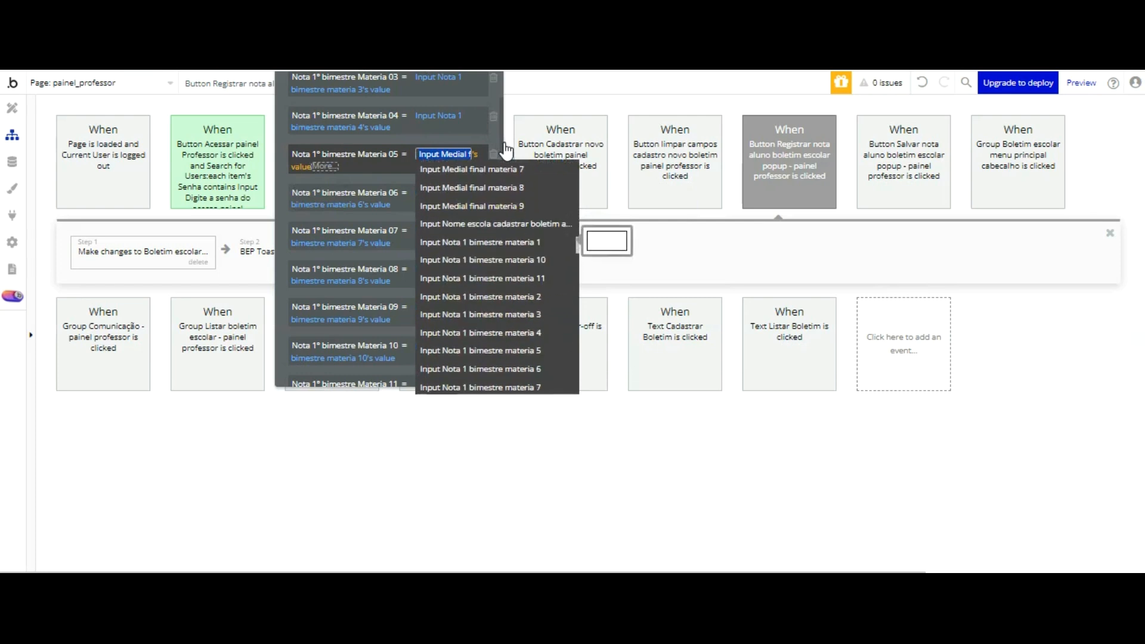
left_click(536, 258)
left_click(371, 179)
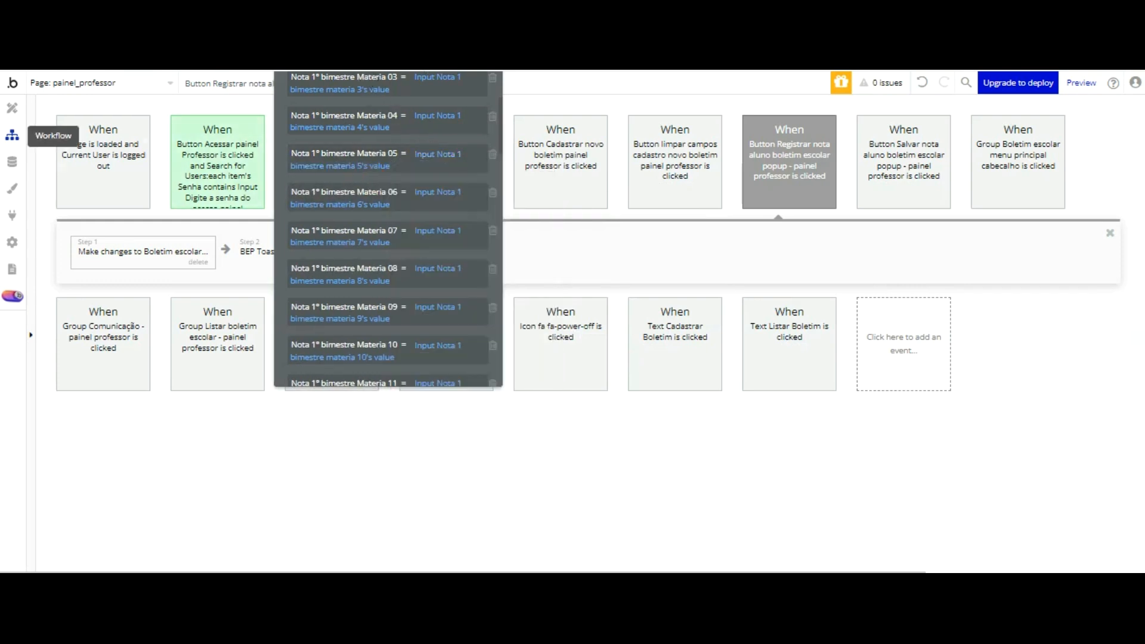
Step: Set the empty Nota 1º bimestre Materia 05 field of the student's Boletim escolar entry to 10 and save the entry
left_click(12, 161)
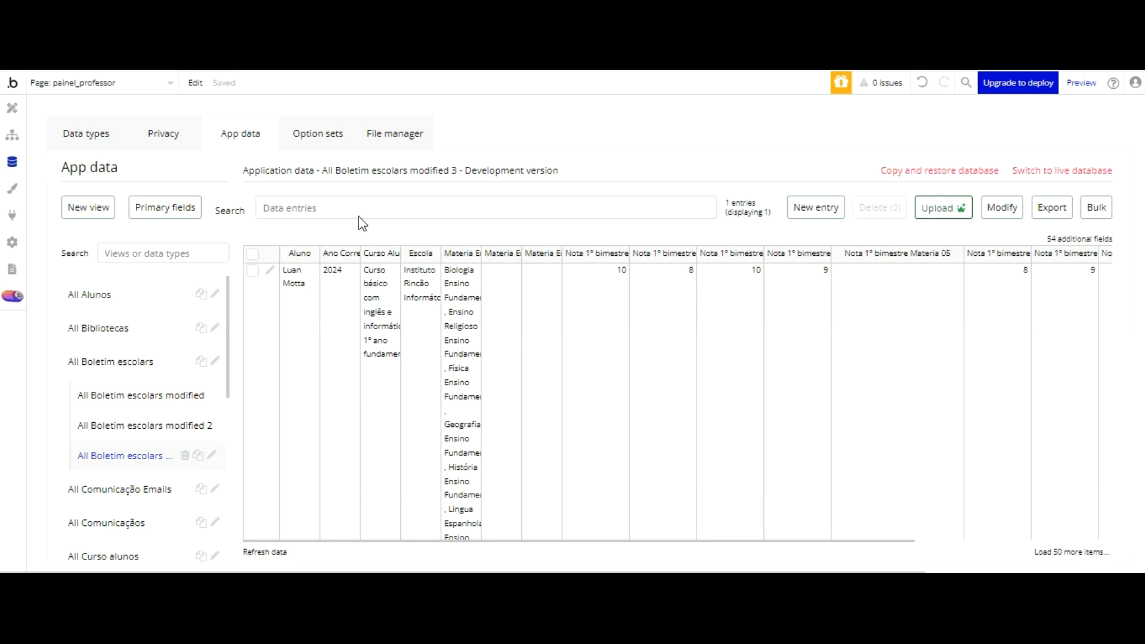
left_click(269, 271)
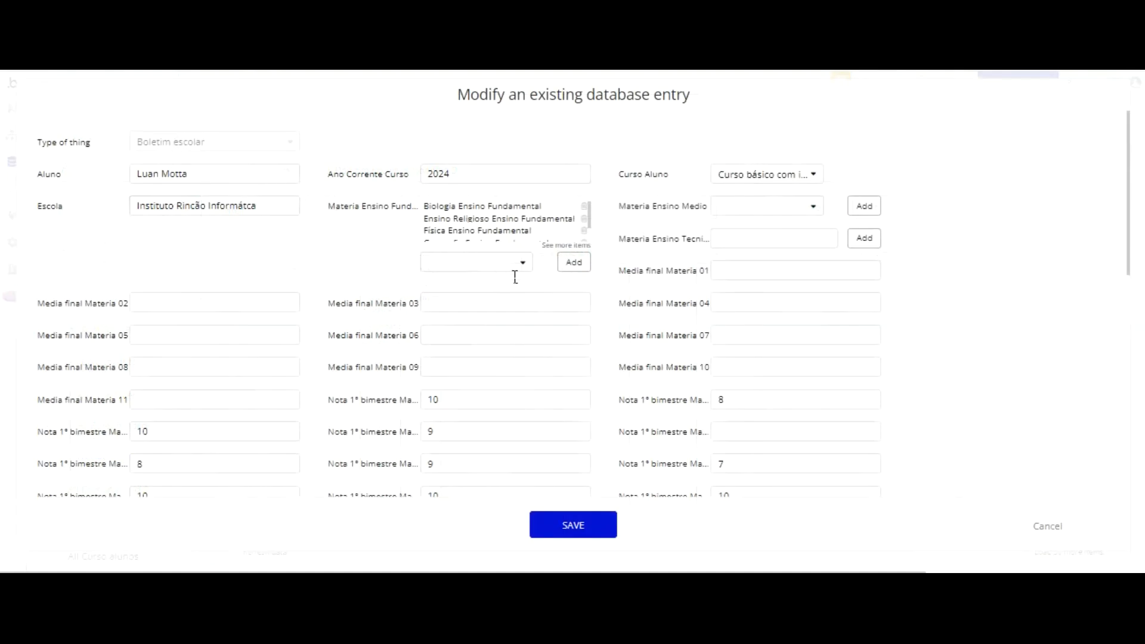
left_click(734, 431)
type("10")
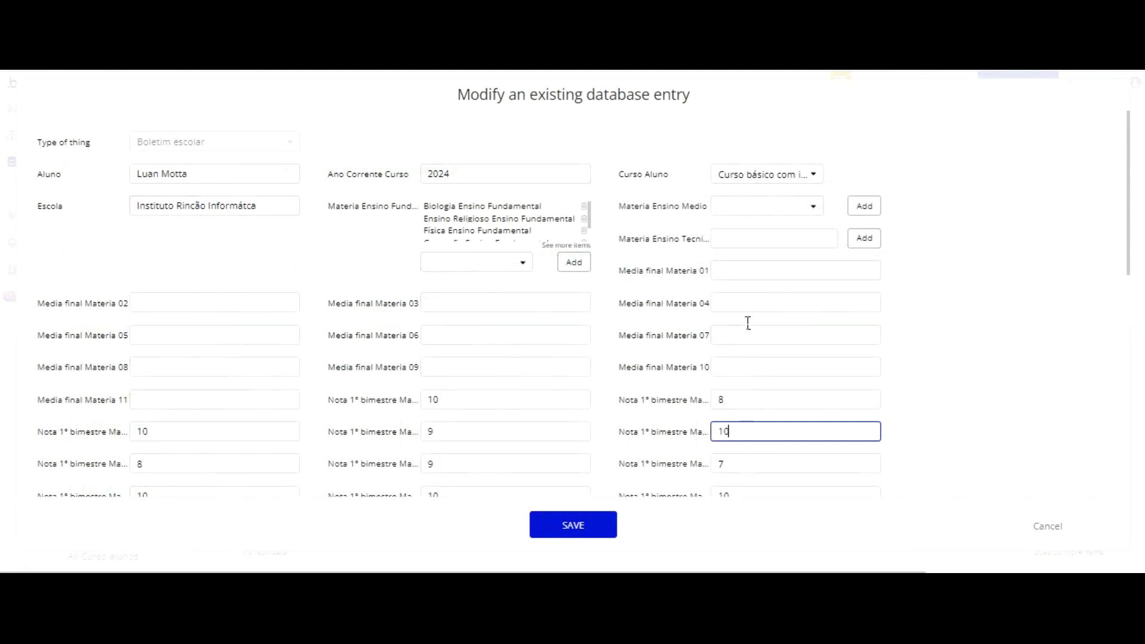
scroll(748, 323, "down", 2)
left_click(600, 512)
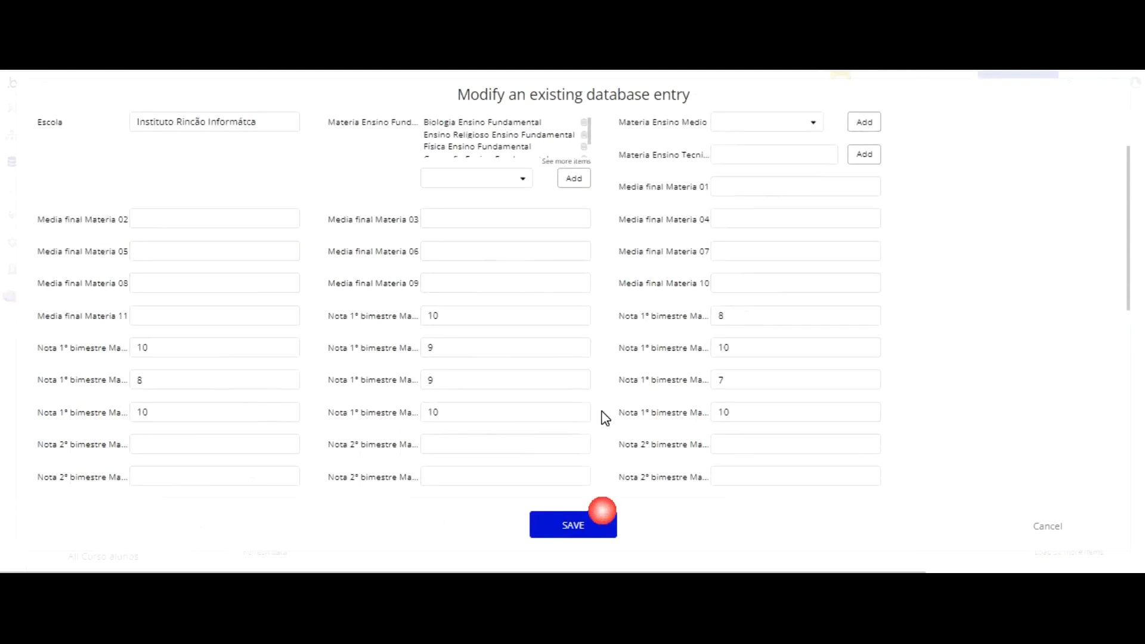
left_click(578, 531)
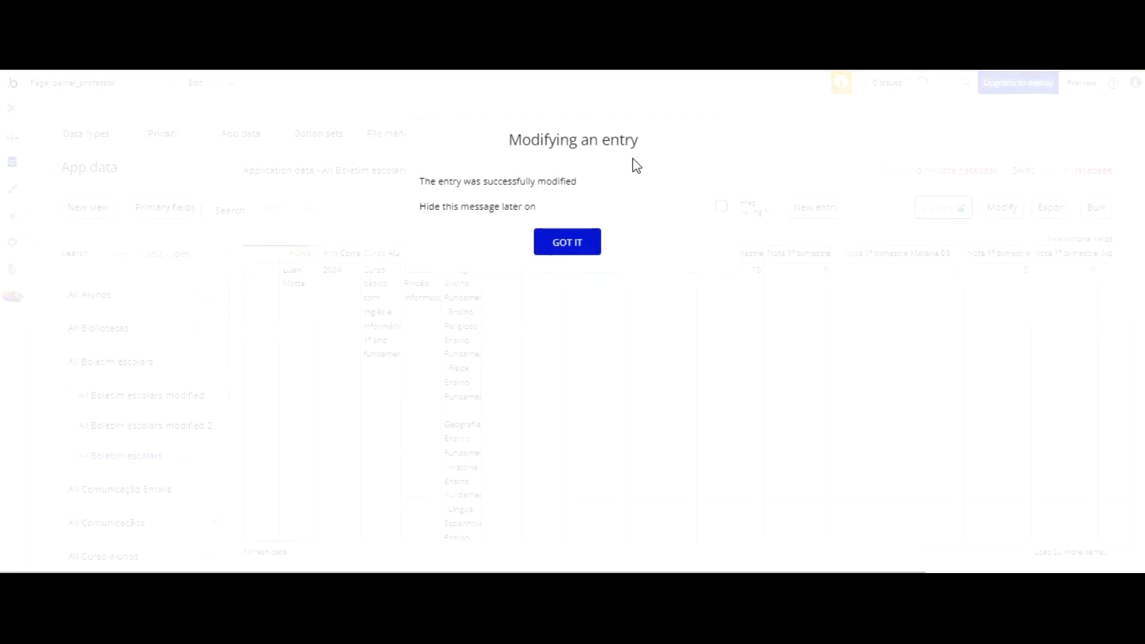
left_click(644, 228)
left_click(585, 235)
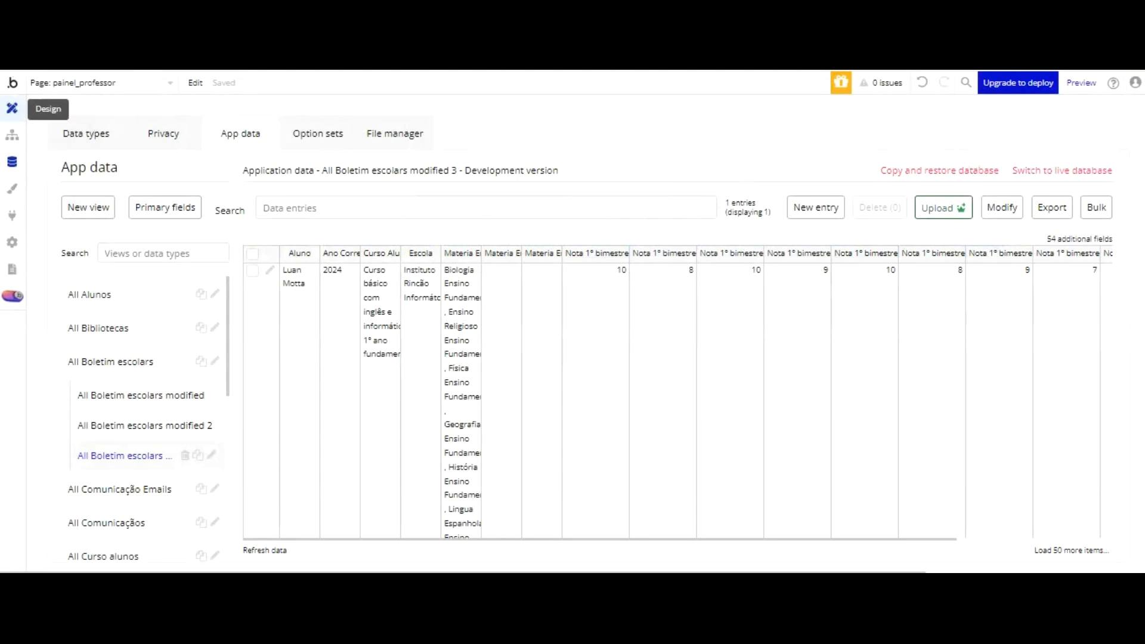
Step: Reload the teacher panel preview and open the student's report card from the Boletim list to check the 1º Bimestre grades
left_click(12, 108)
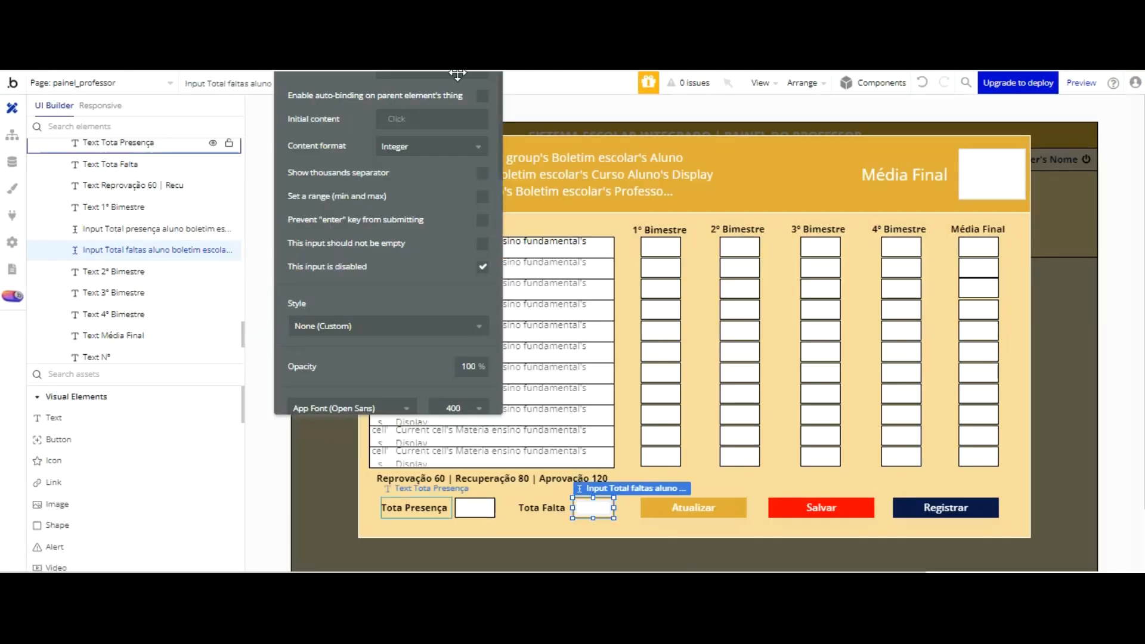
key("ctrl+Tab")
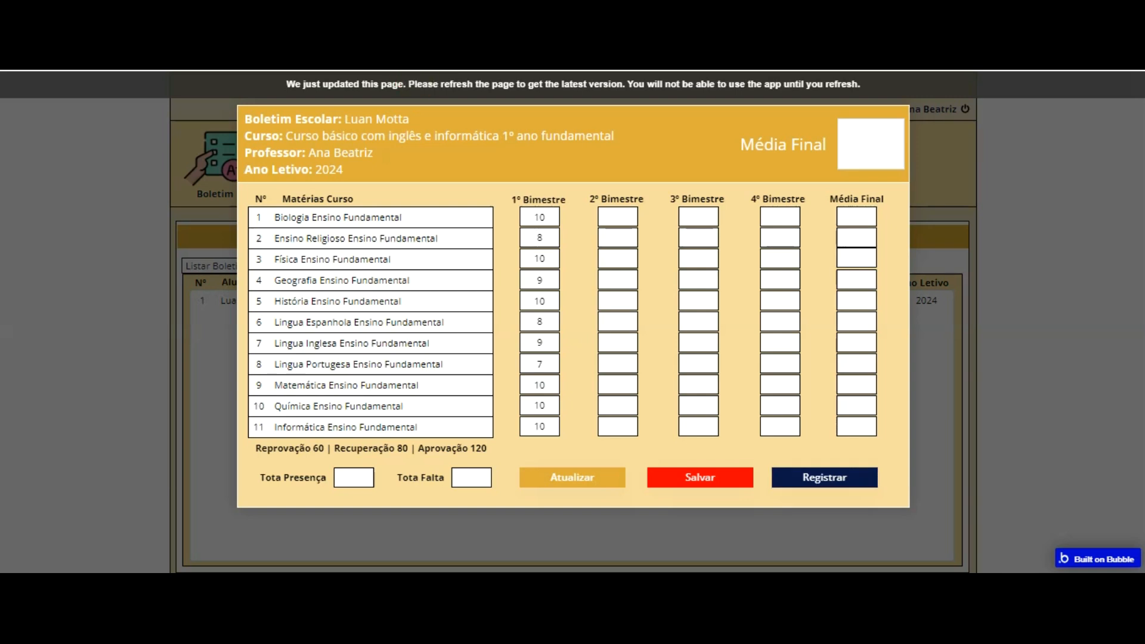
key("F5")
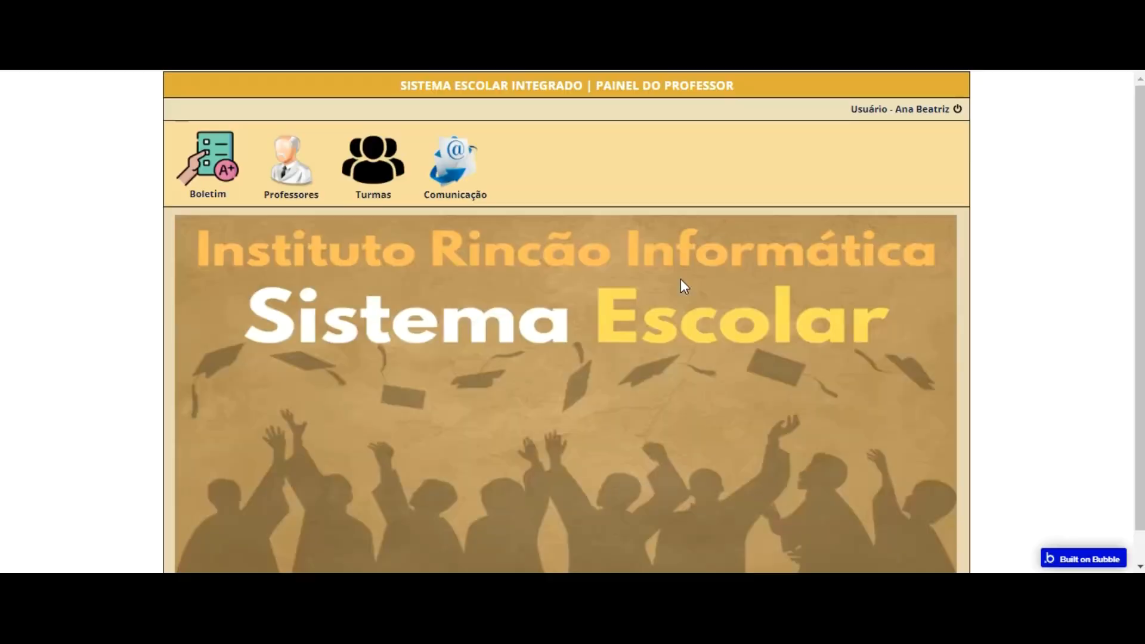
left_click(225, 179)
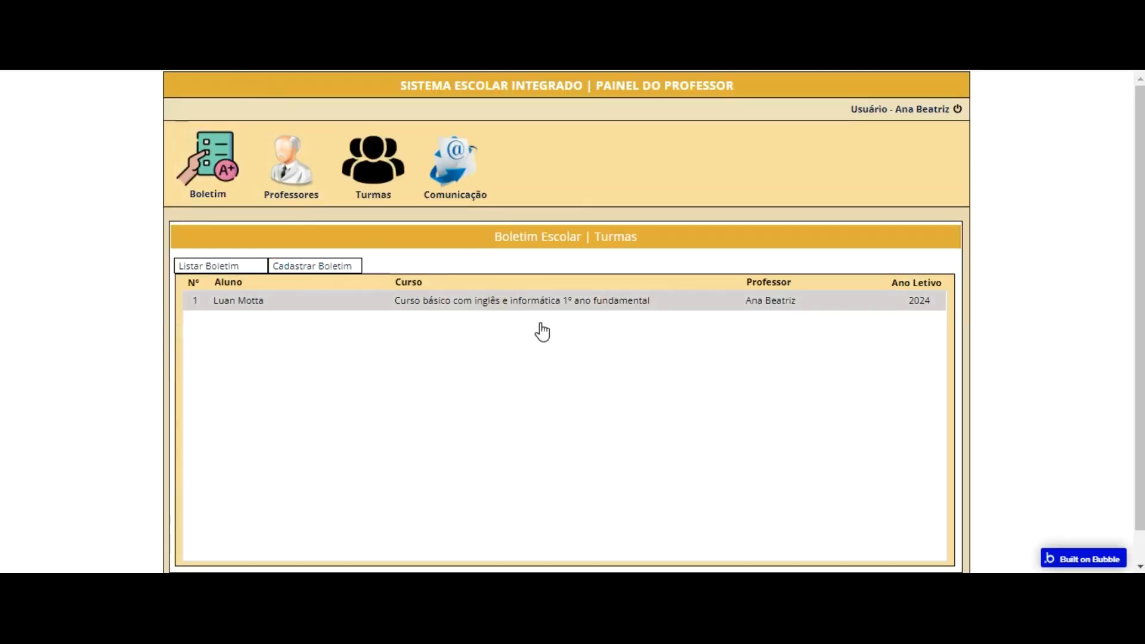
left_click(542, 311)
left_click(540, 222)
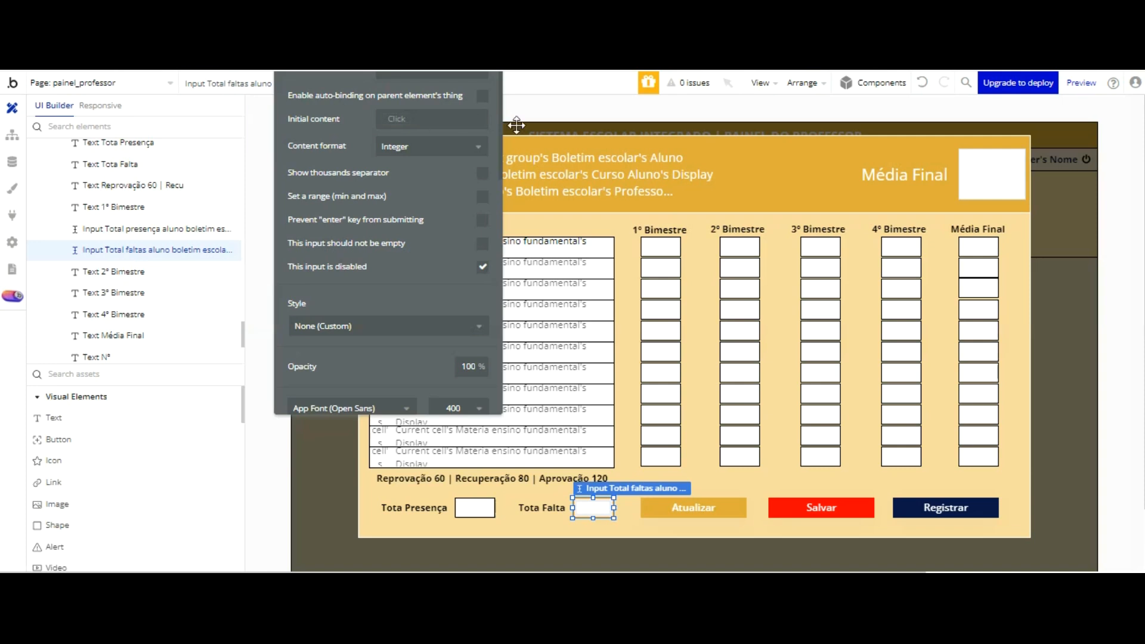
Step: Check the initial content sources offered for Input Nota 1 bimestre materia 1 and the data source of the Group boletim escolar - painel professor
left_click_drag(424, 165, 430, 222)
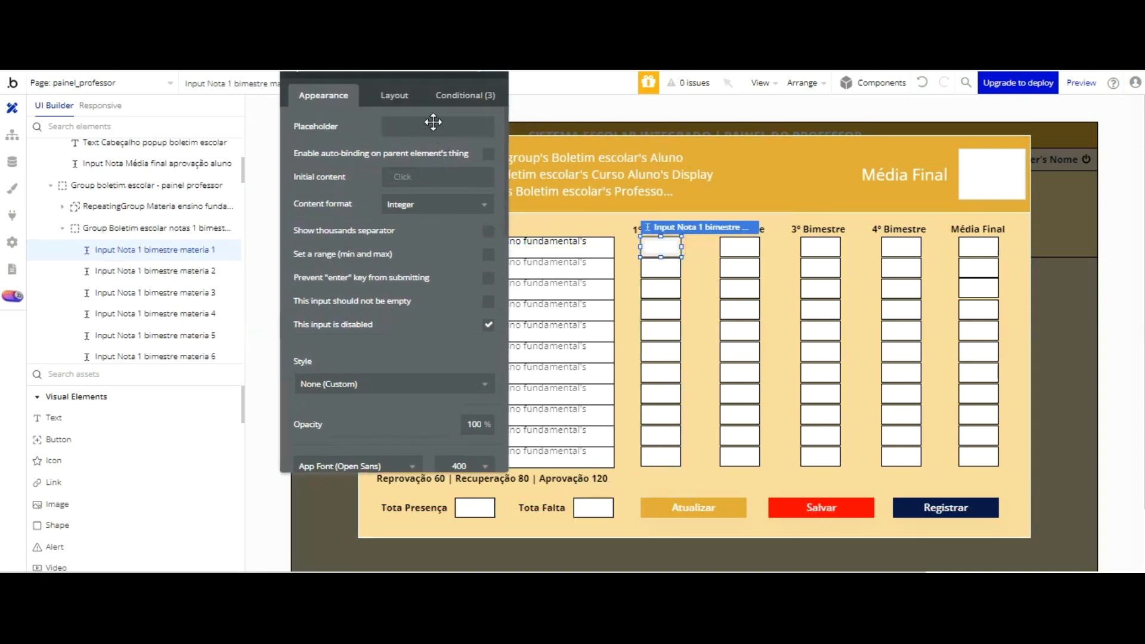
left_click(404, 176)
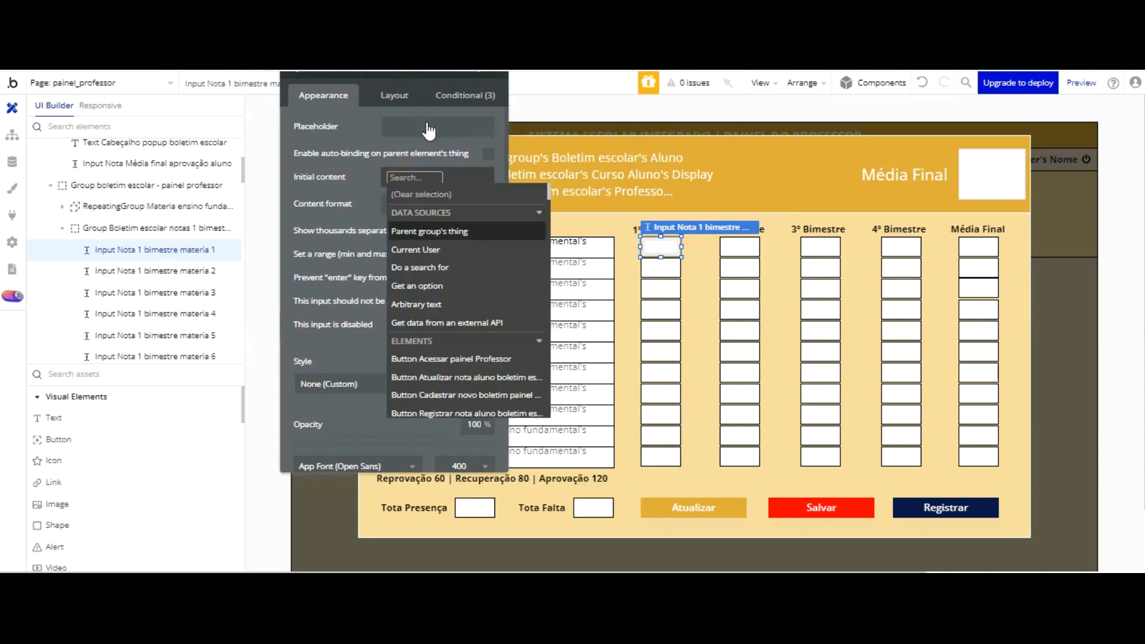
left_click(628, 185)
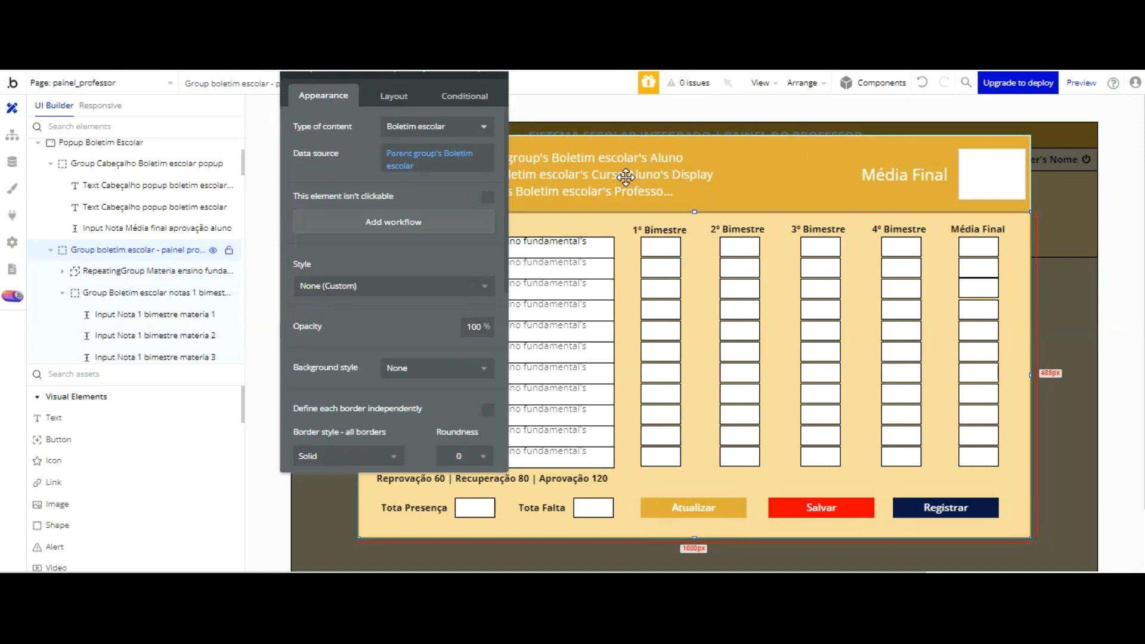
Step: Set the 1 bimestre grades group's type of content to Boletim escolar and its data source to Parent group's Boletim escolar
scroll(182, 182, "down", 1)
scroll(180, 176, "down", 2)
scroll(173, 197, "up", 3)
left_click(159, 292)
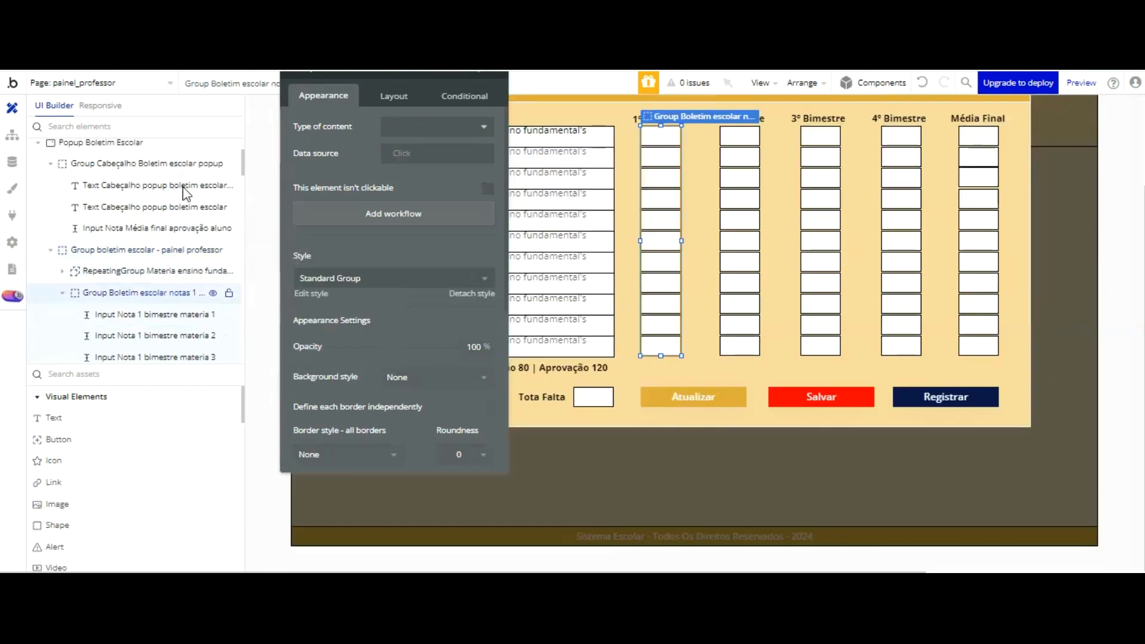
left_click(449, 125)
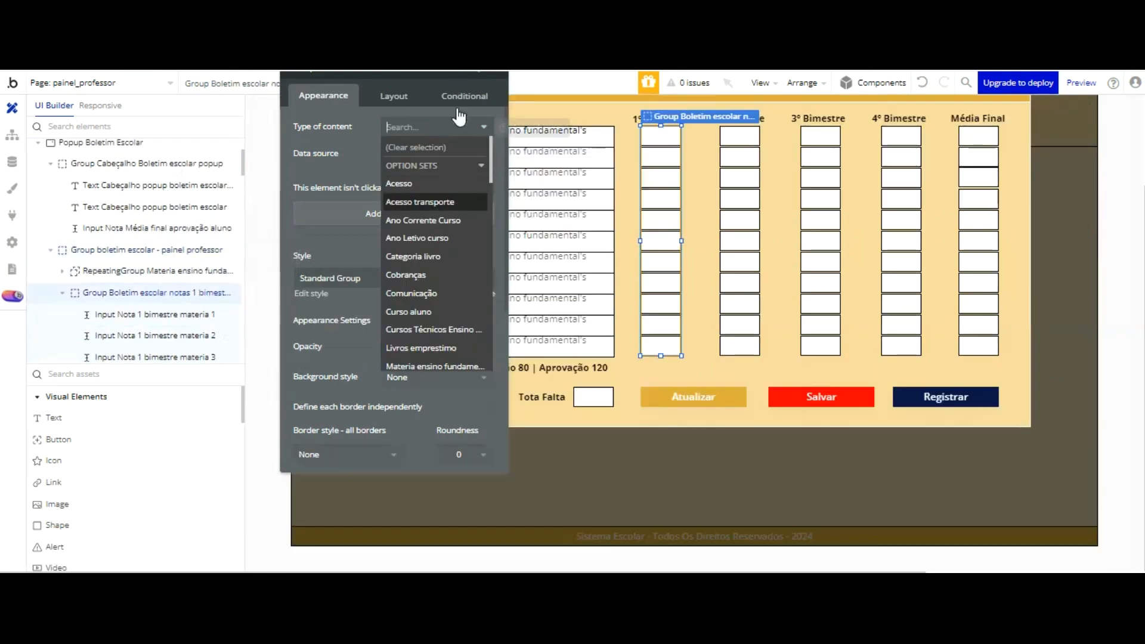
scroll(459, 123, "down", 3)
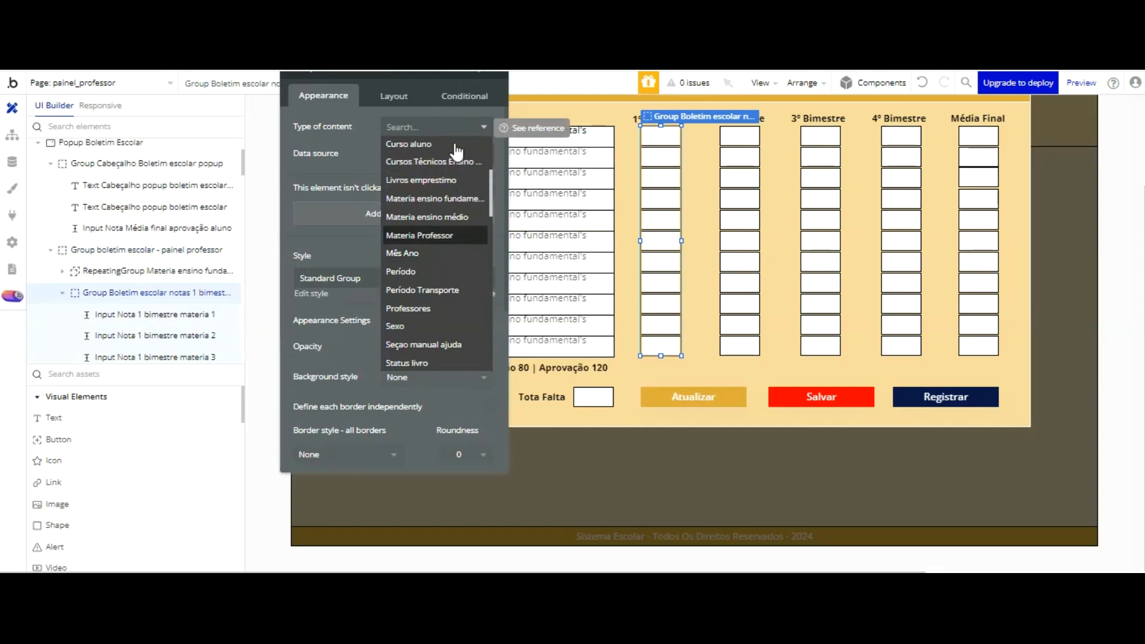
scroll(455, 181, "down", 3)
left_click(418, 305)
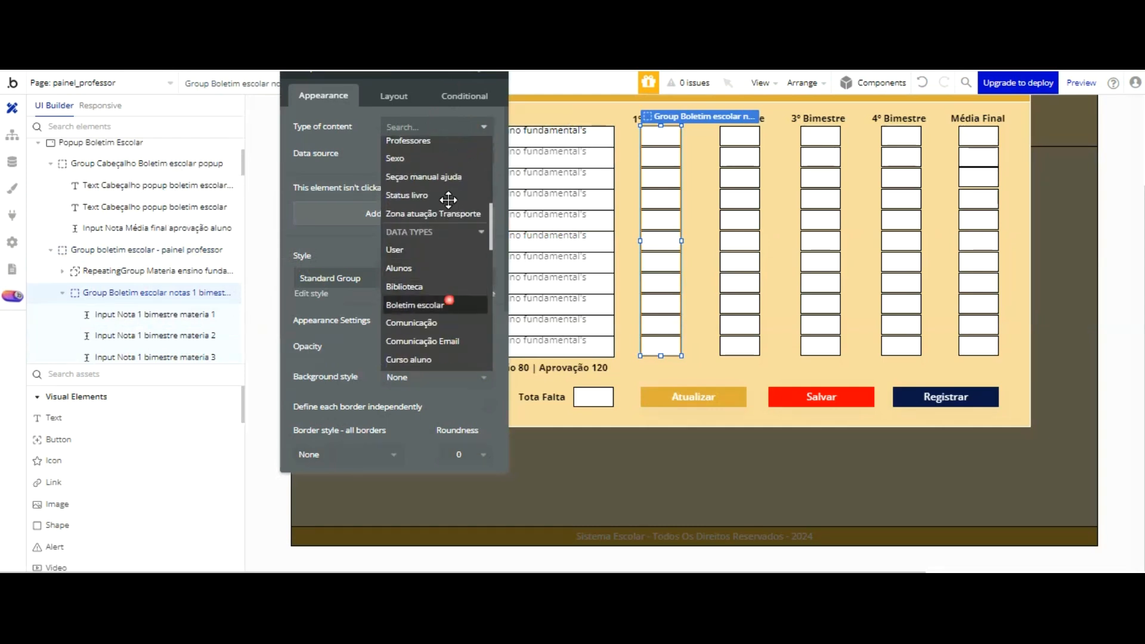
left_click(399, 152)
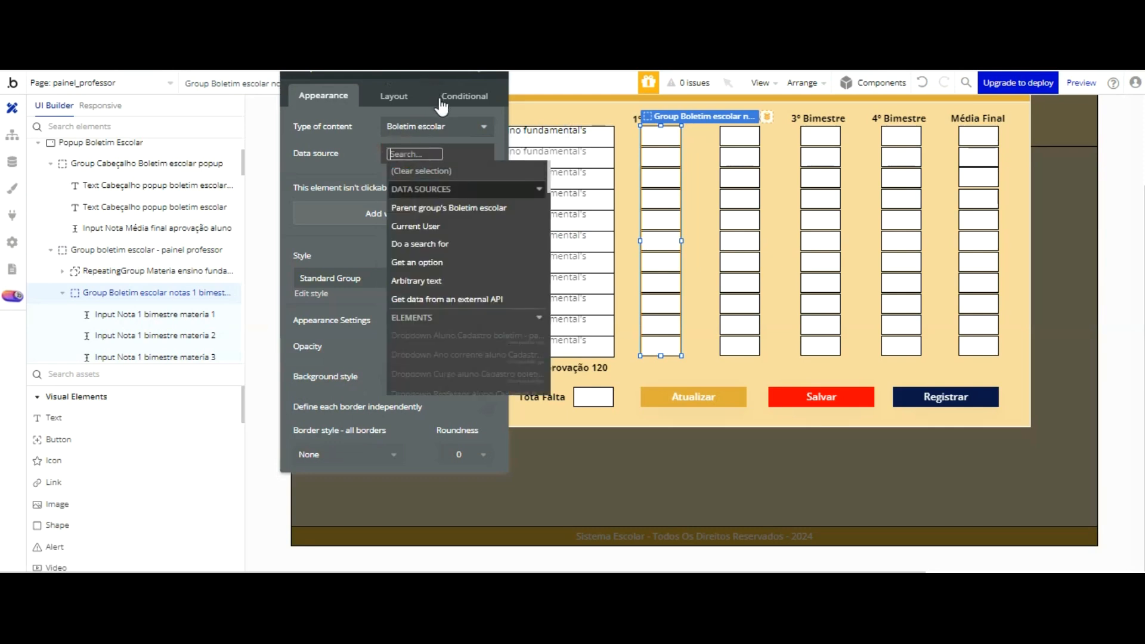
left_click(441, 206)
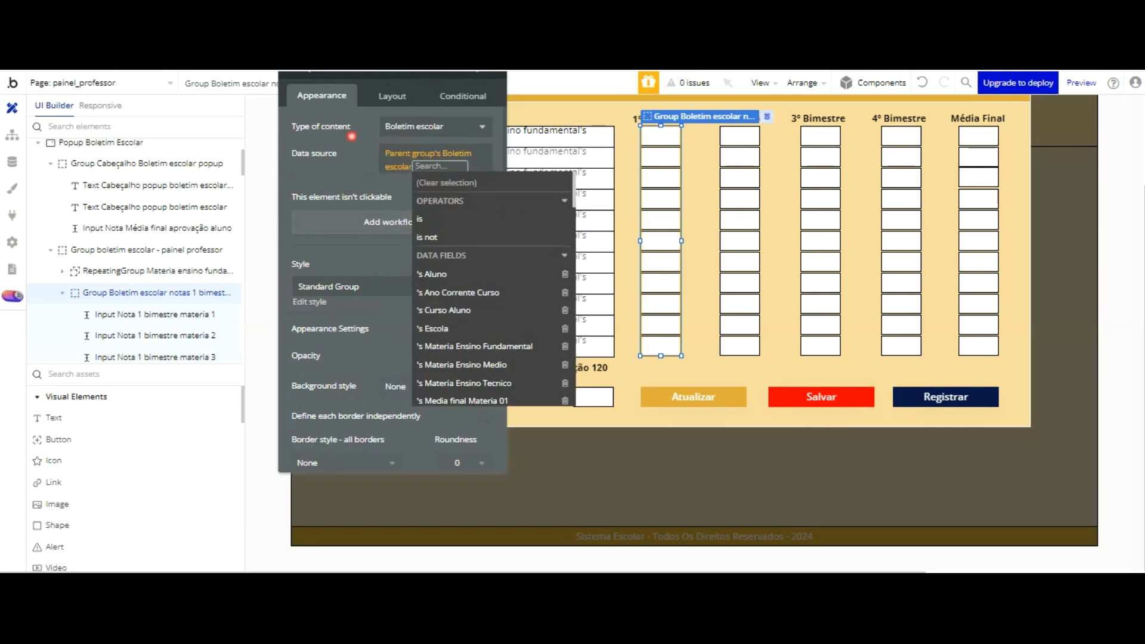
left_click(352, 136)
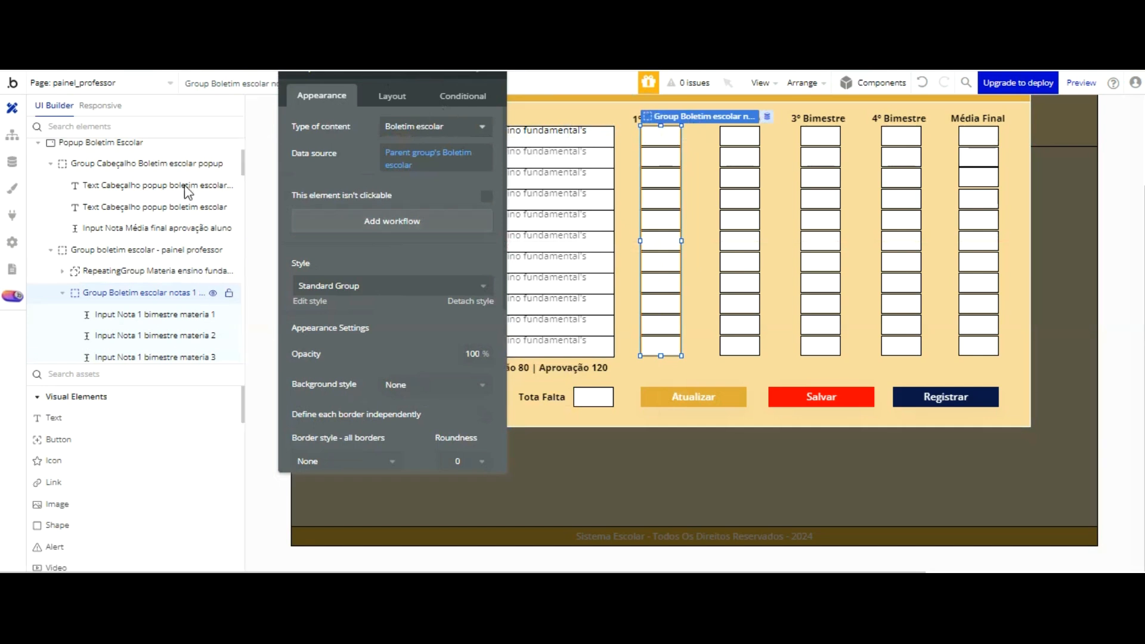
Step: Set the type of content of the 2, 3 and 4 bimestre grades groups to Boletim escolar
left_click(62, 293)
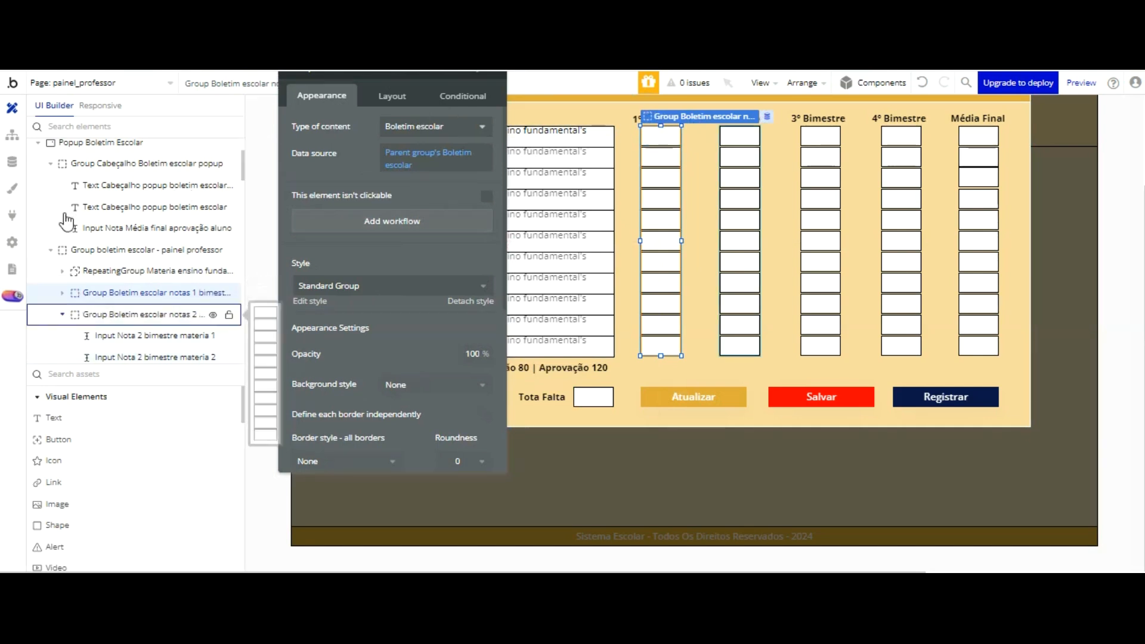
left_click(62, 314)
left_click(62, 335)
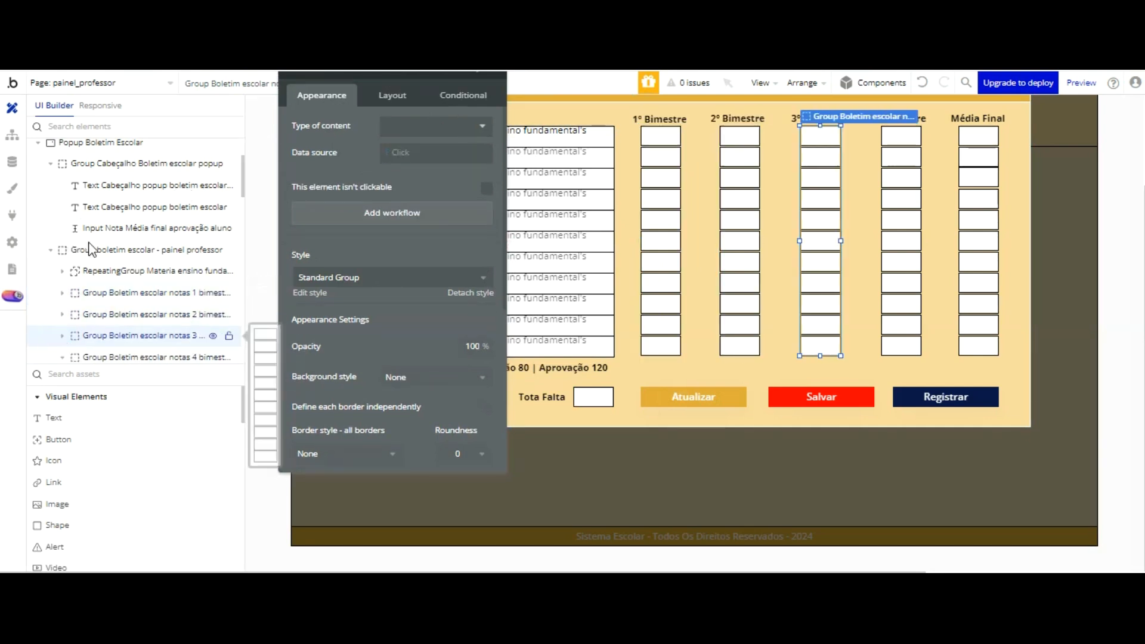
left_click(143, 314)
left_click(146, 336, "shift")
left_click(149, 357, "shift")
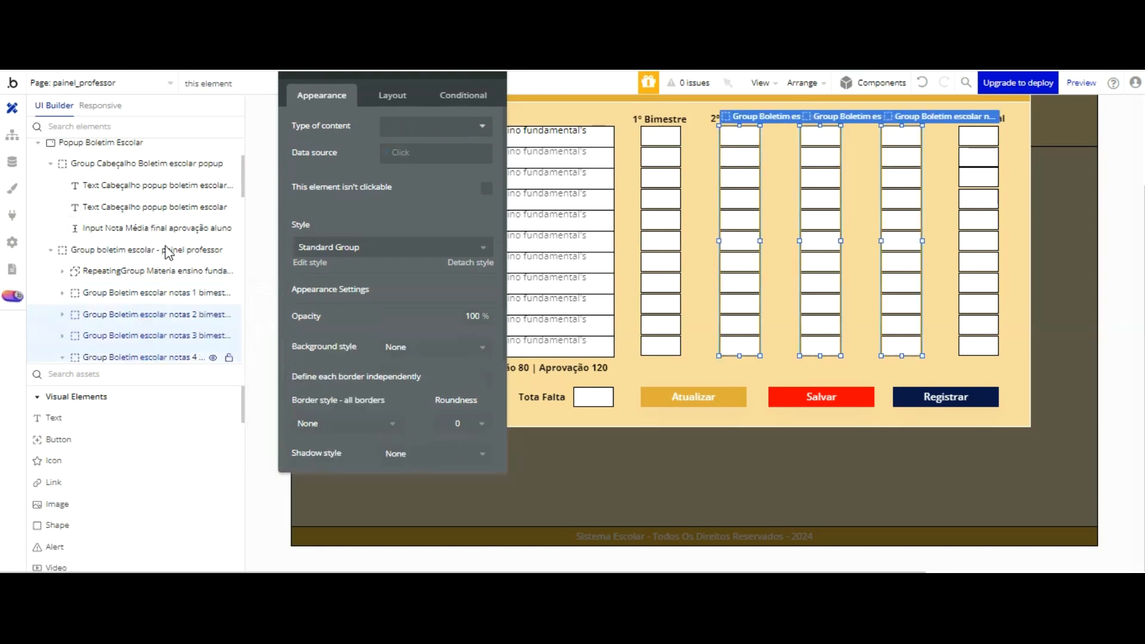
left_click(453, 126)
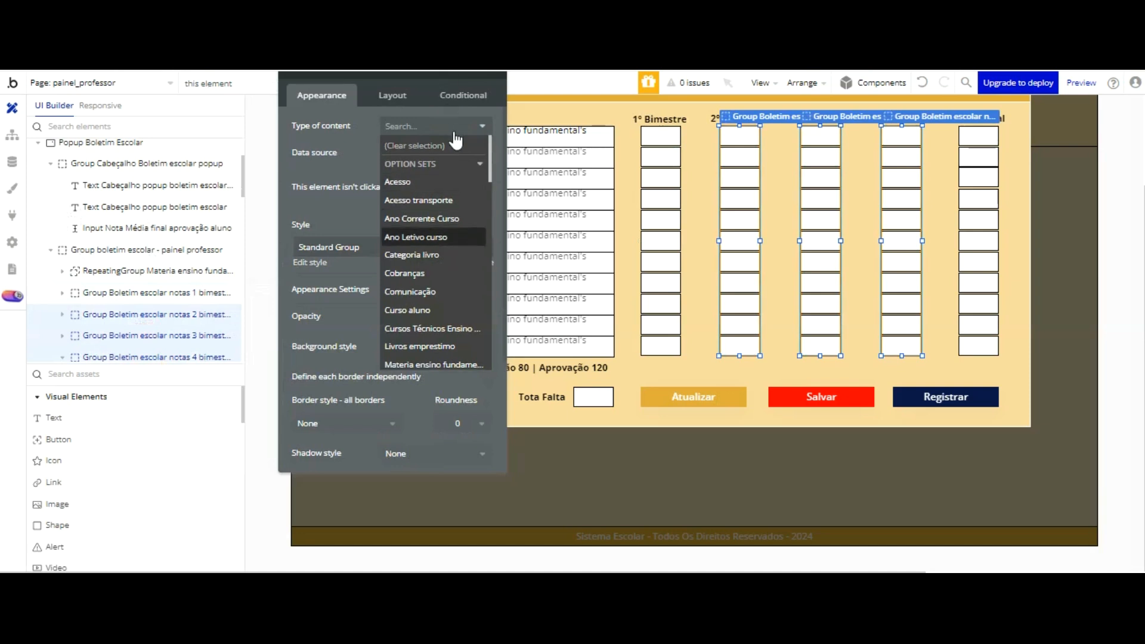
scroll(456, 140, "down", 3)
scroll(454, 136, "down", 5)
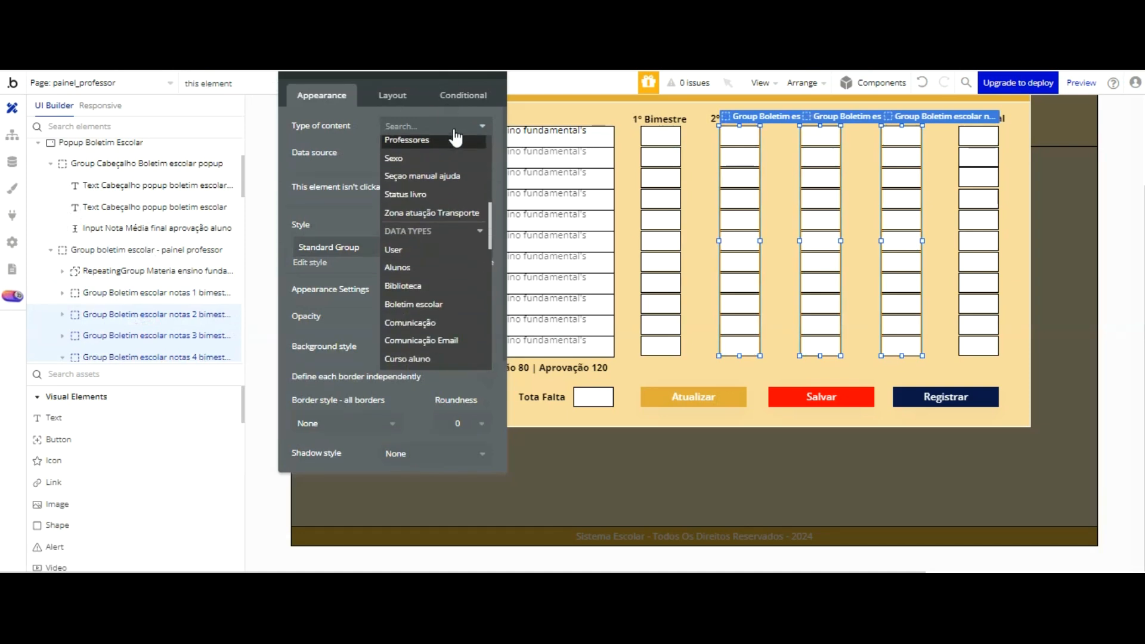
left_click(447, 221)
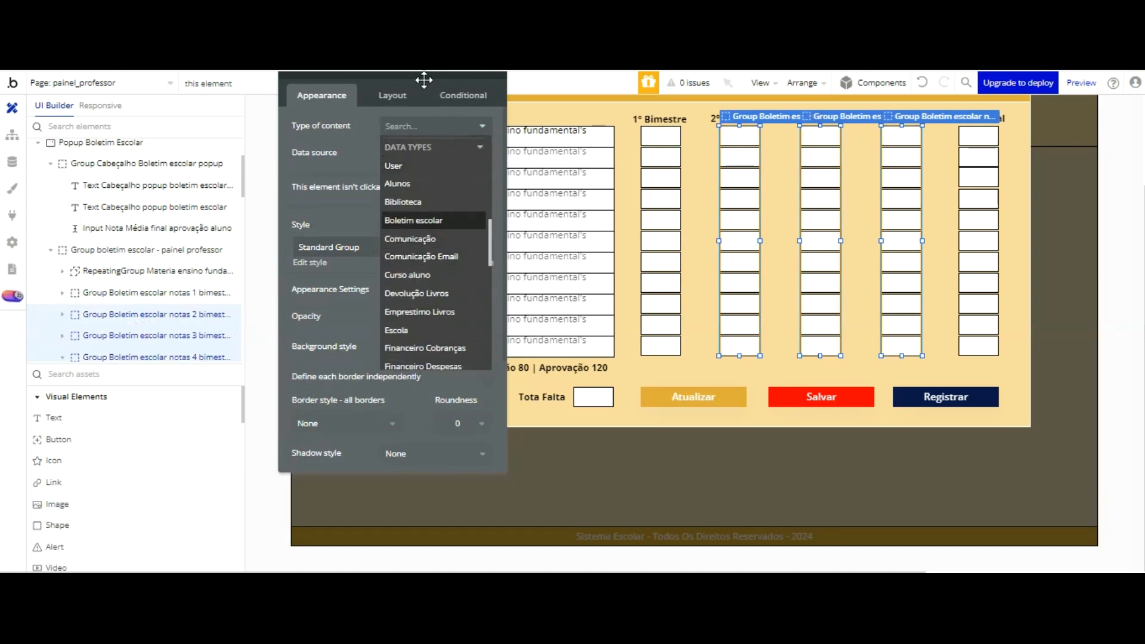
left_click(396, 153)
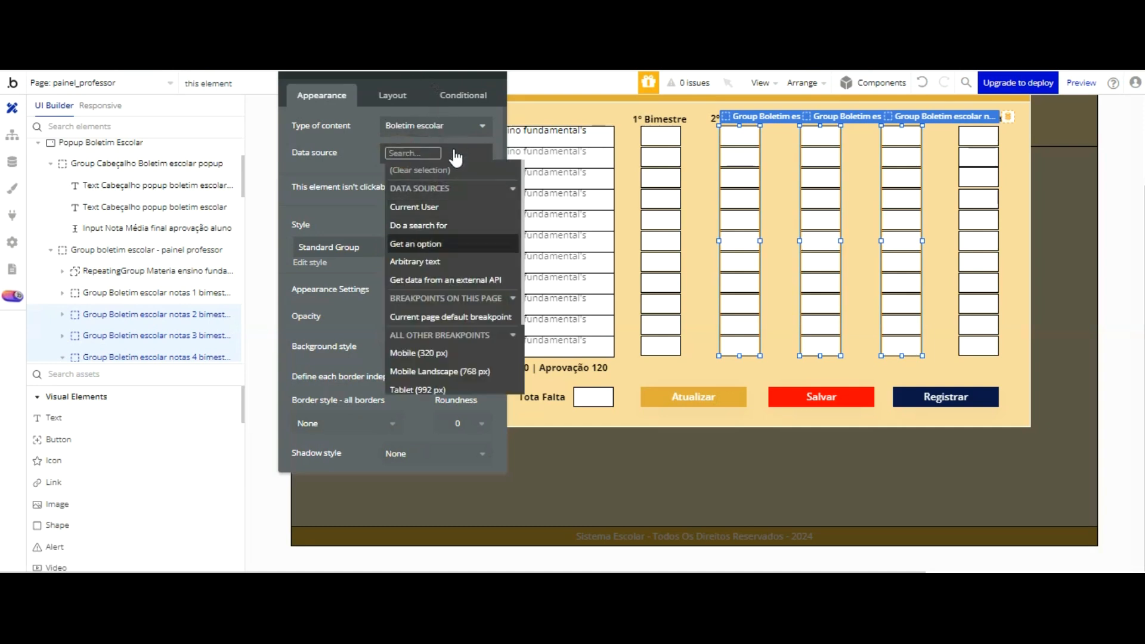
left_click(359, 152)
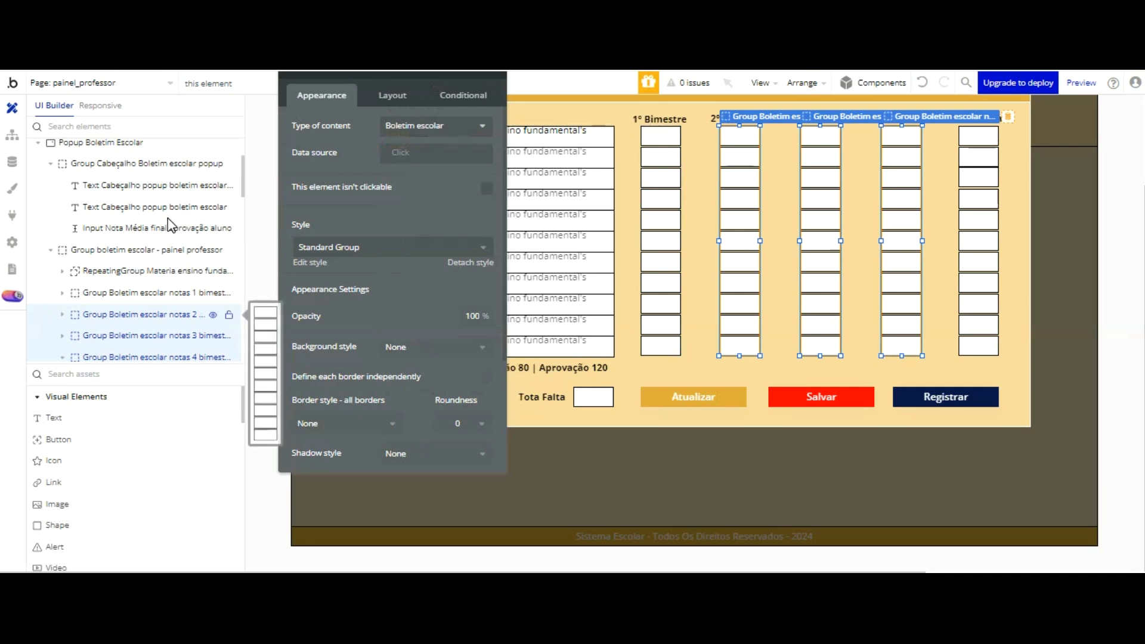
Step: Set the 2 bimestre grades group's data source to Parent group's Boletim escolar and open the 3 bimestre group's data source
left_click(170, 315)
left_click(400, 153)
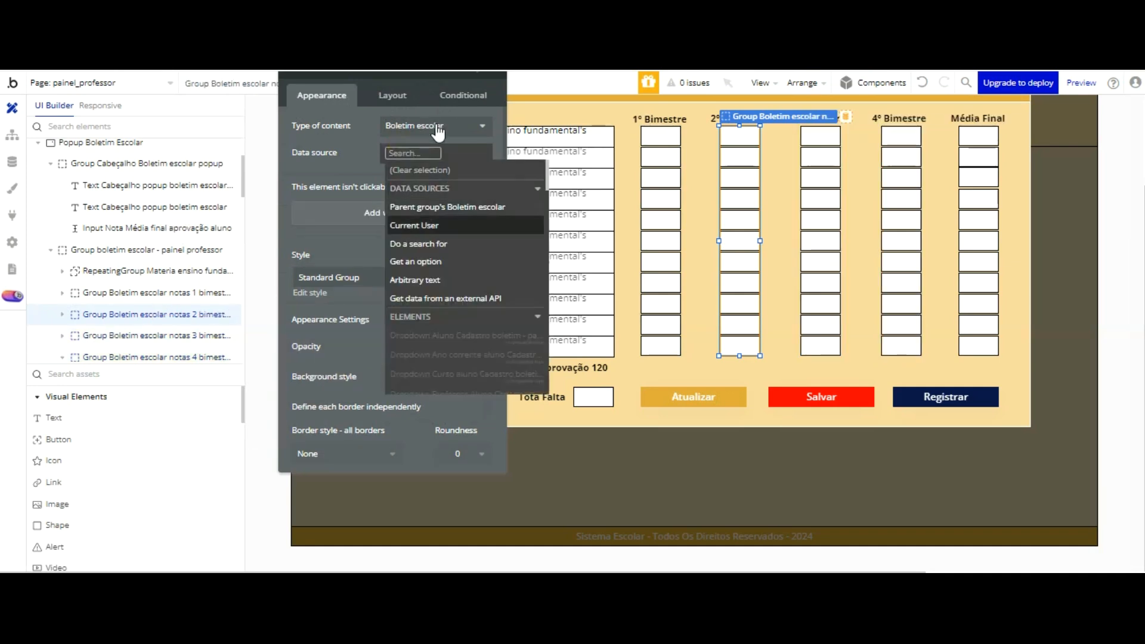
left_click(447, 207)
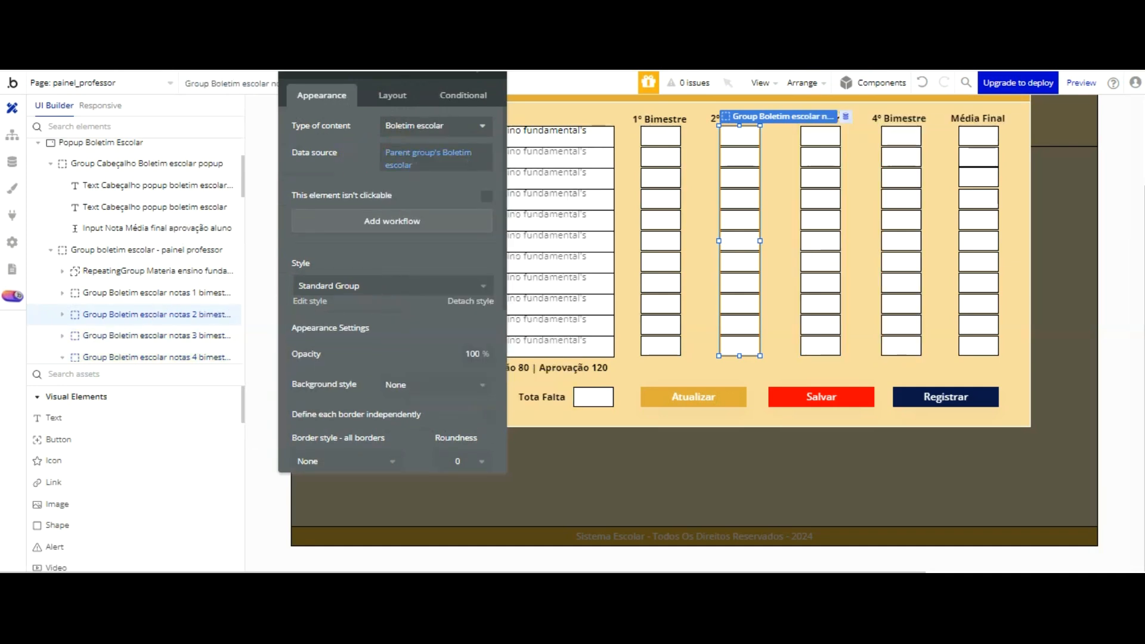
left_click(173, 336)
left_click(404, 154)
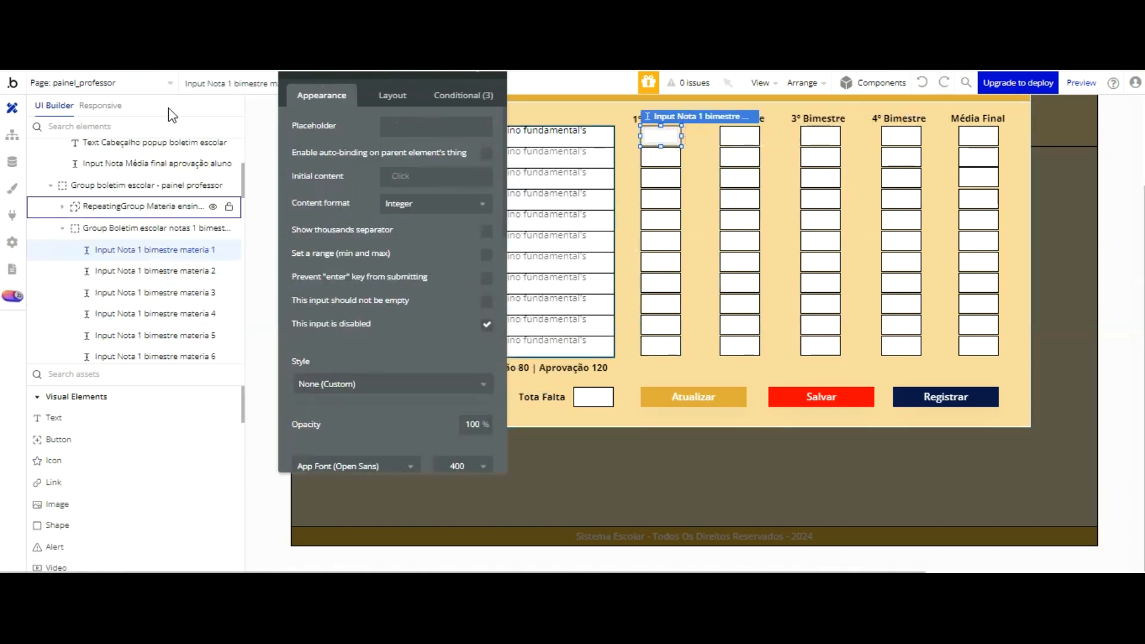
Step: Set the initial content of Input Nota 1 bimestre materia 1 to Parent group's Boletim escolar's Nota 1º bimestre Materia 01
left_click(155, 228)
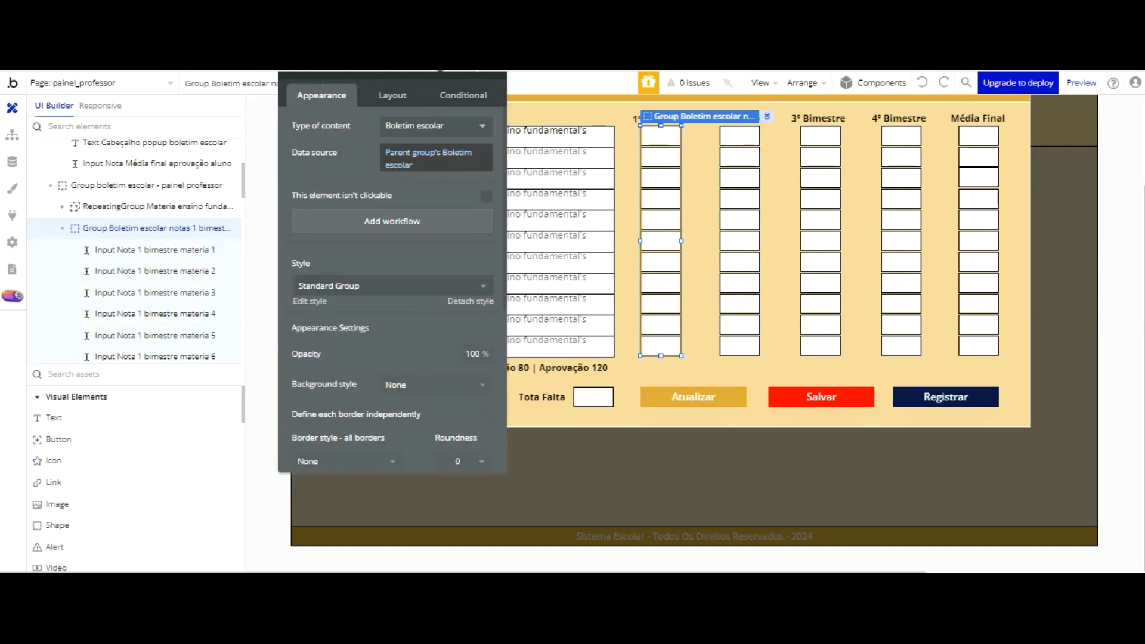
left_click(666, 135)
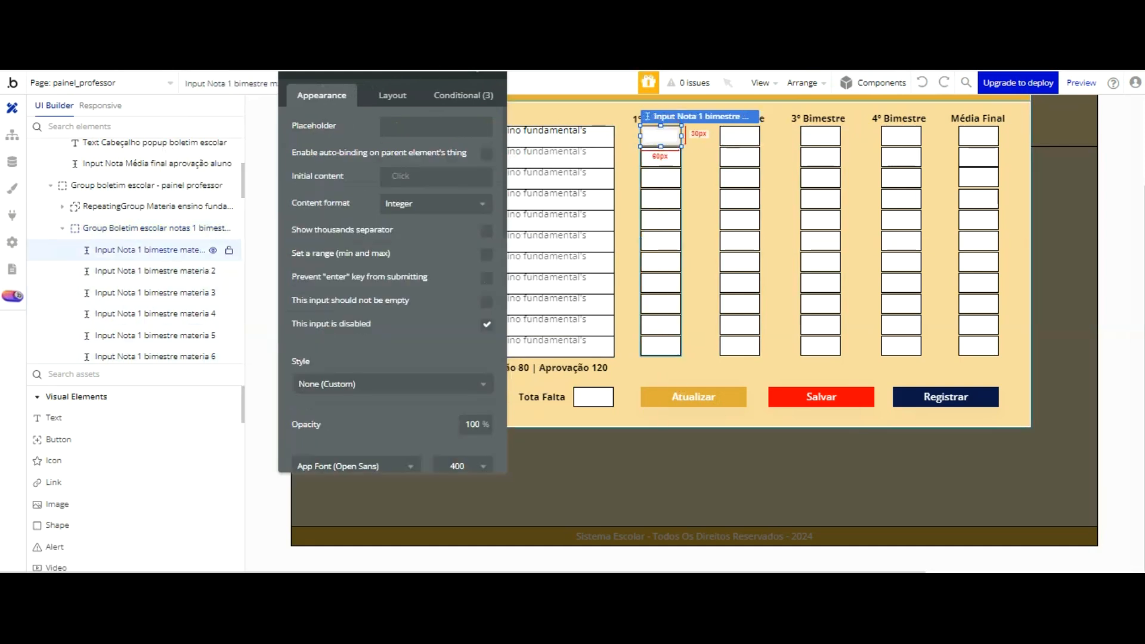
left_click(402, 177)
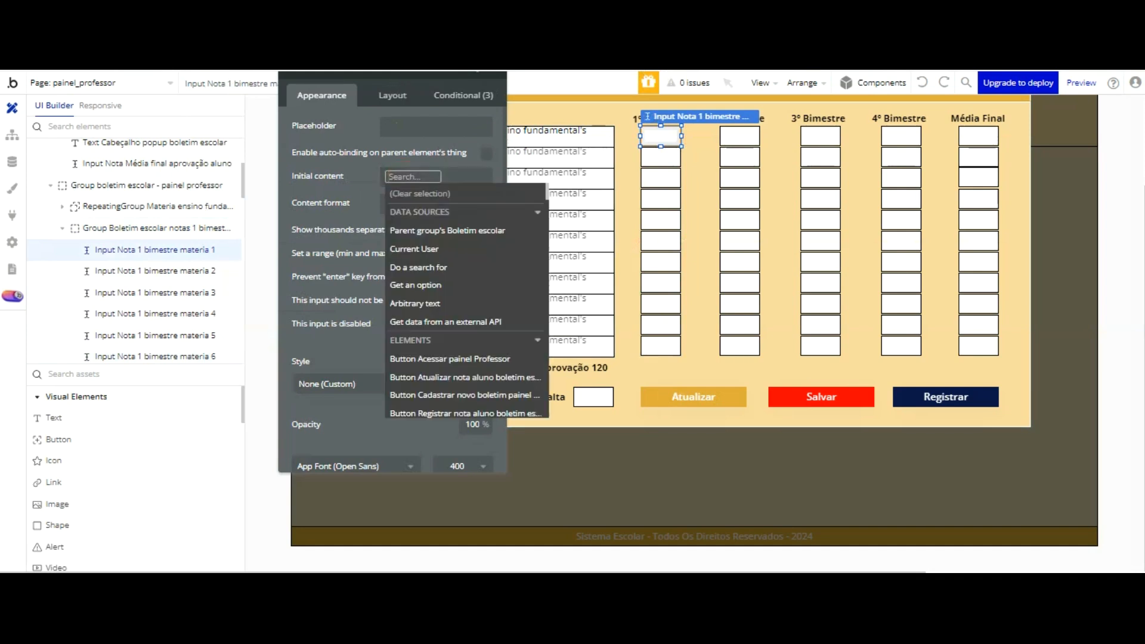
left_click_drag(403, 79, 389, 118)
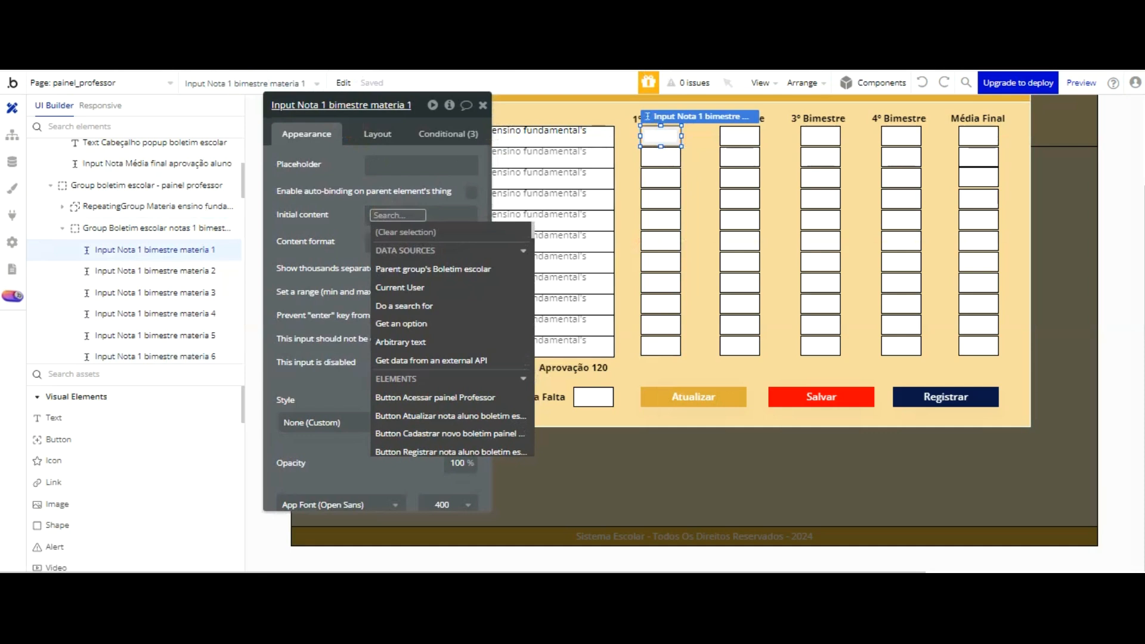
left_click(418, 269)
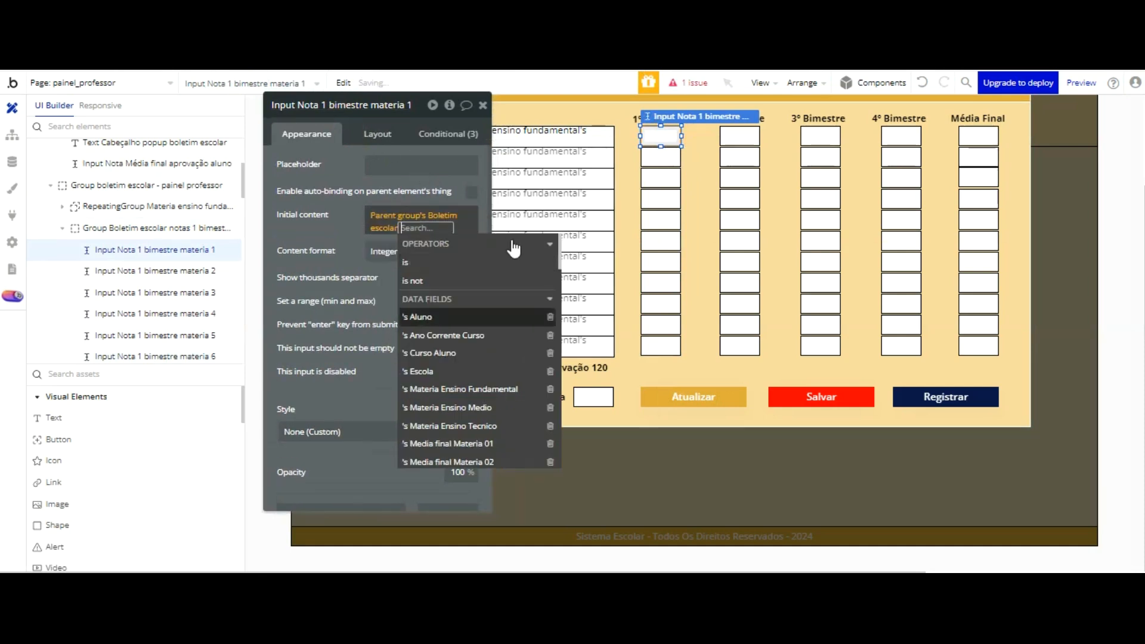
scroll(509, 280, "down", 5)
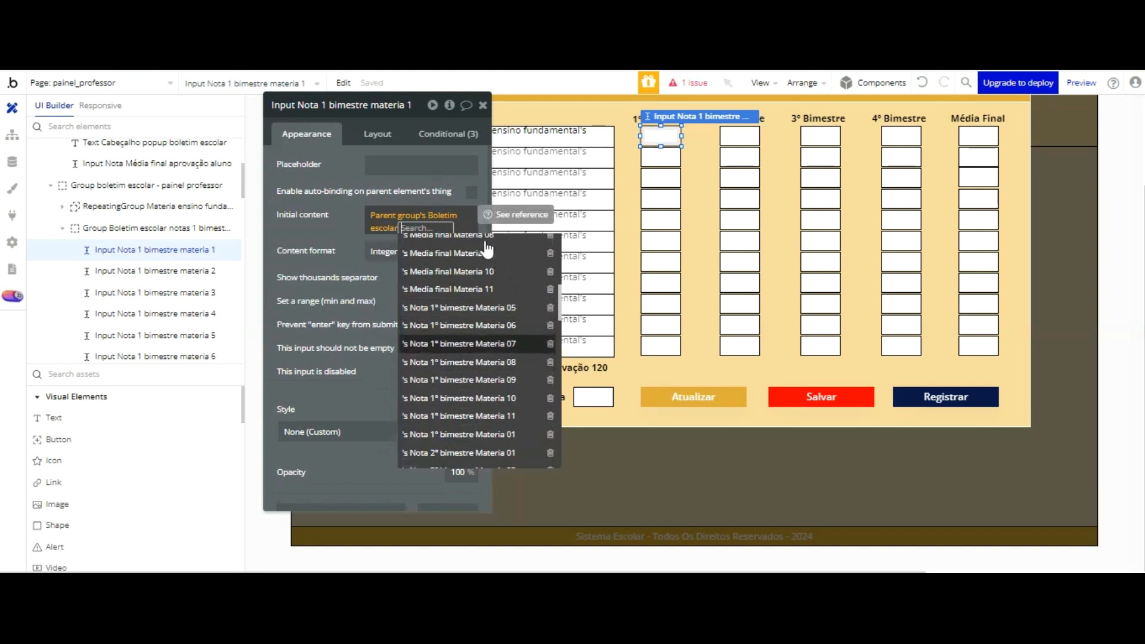
left_click(471, 434)
left_click(343, 239)
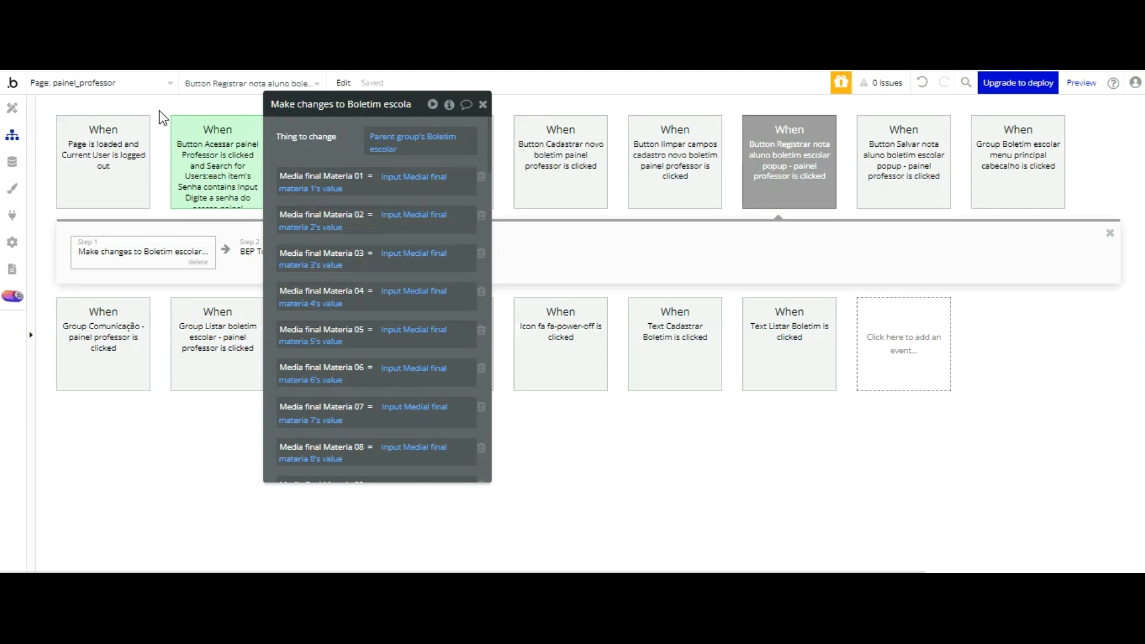
Step: Check the Nota 1º bimestre Materia 01 column of the student's entry in the Boletim escolar app data
left_click(12, 162)
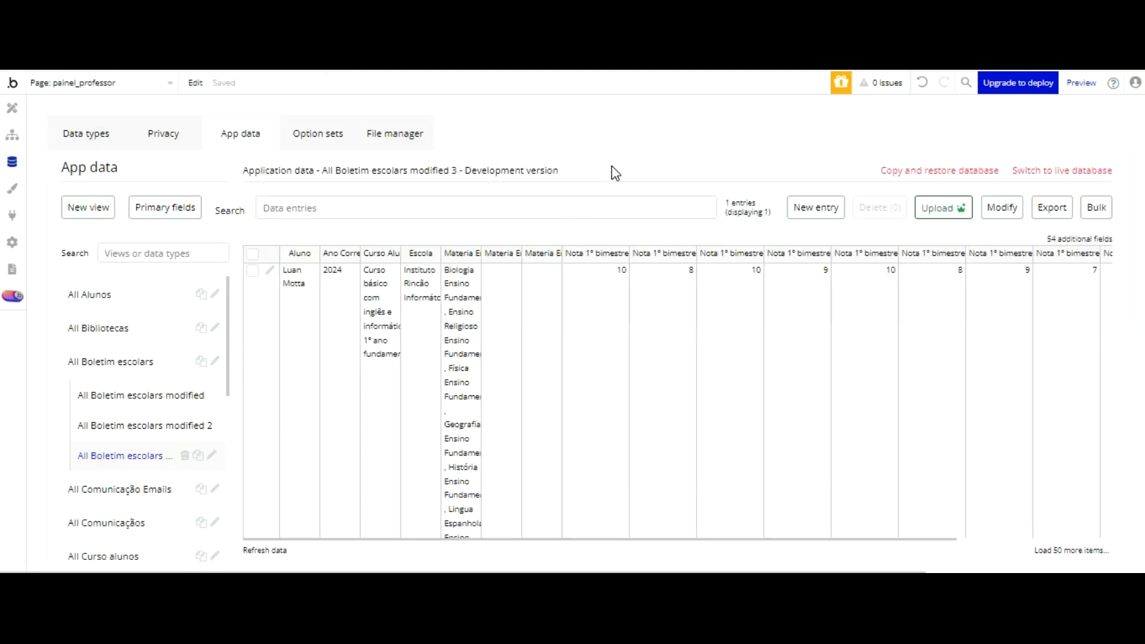
left_click_drag(628, 155, 680, 154)
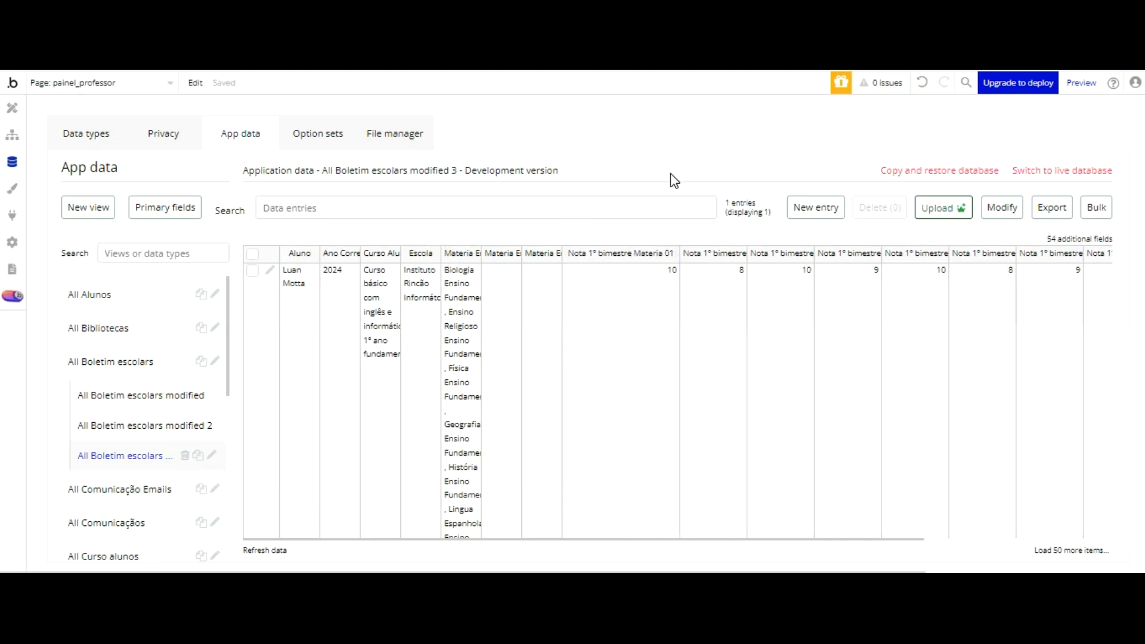
left_click_drag(681, 156, 620, 156)
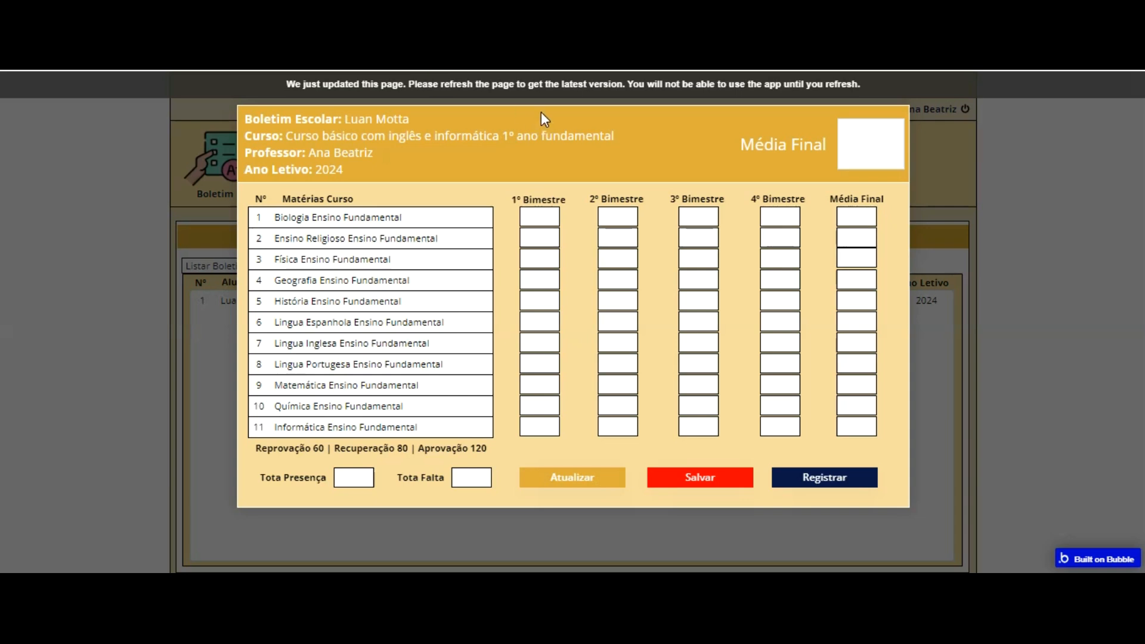
Step: Refresh the teacher panel preview and open the student's report card from the Boletim list to check the 1º Bimestre grade
left_click(536, 85)
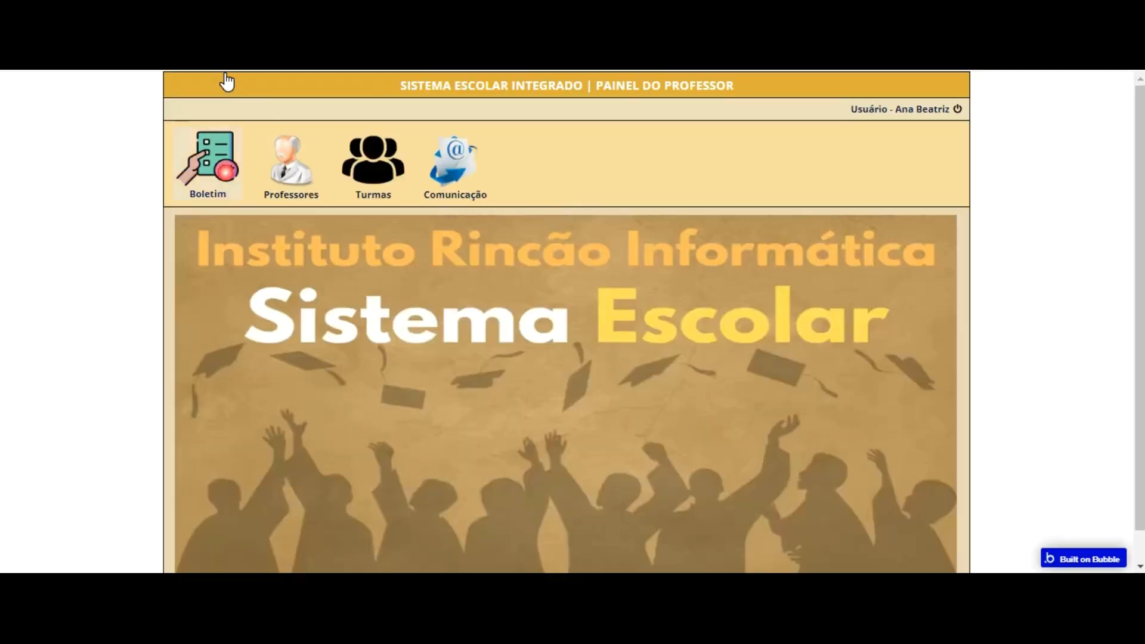
left_click(225, 171)
left_click(552, 300)
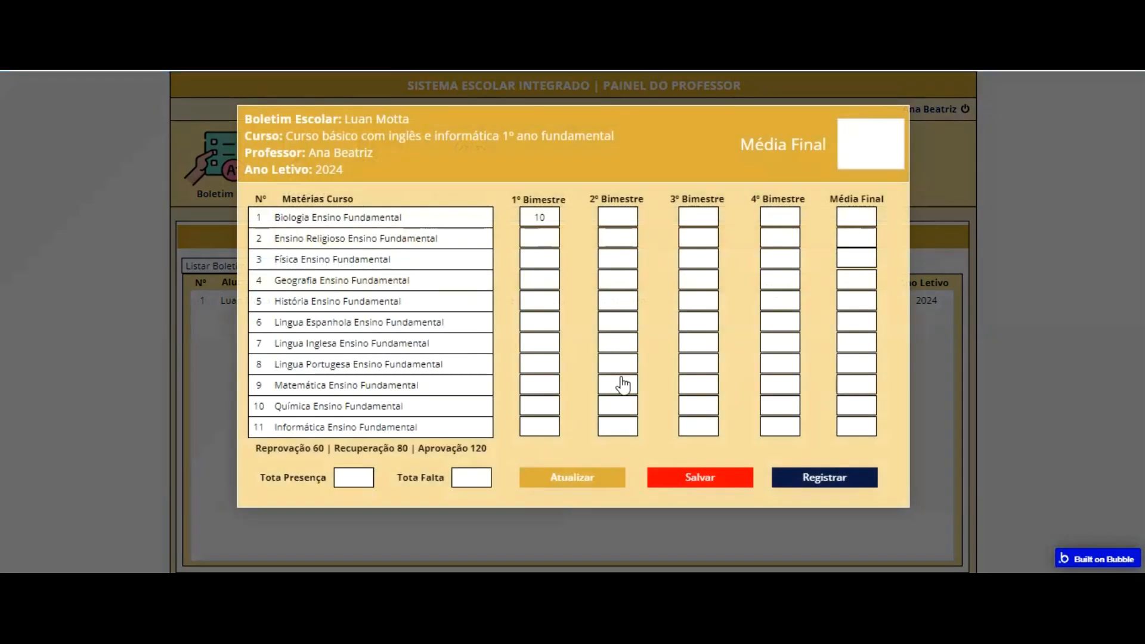
Step: Change the Biologia Ensino Fundamental 1º Bimestre grade to 9, save and register it, and refresh the Boletim escolar app data
left_click(567, 382)
type("10")
key("BackSpace")
key("BackSpace")
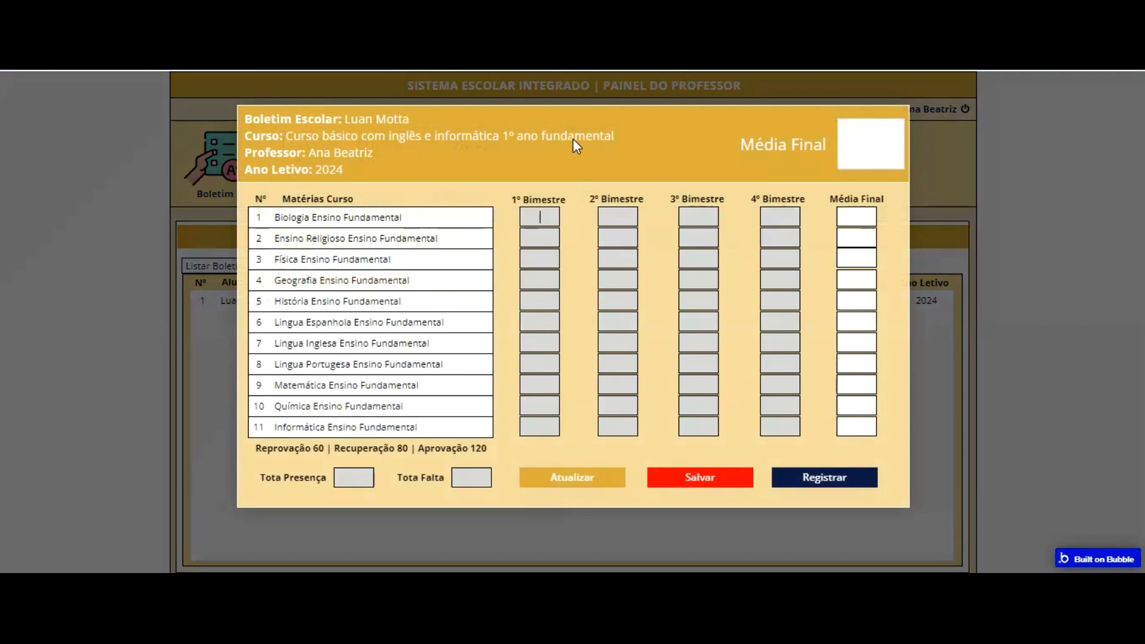
type("9")
left_click(698, 475)
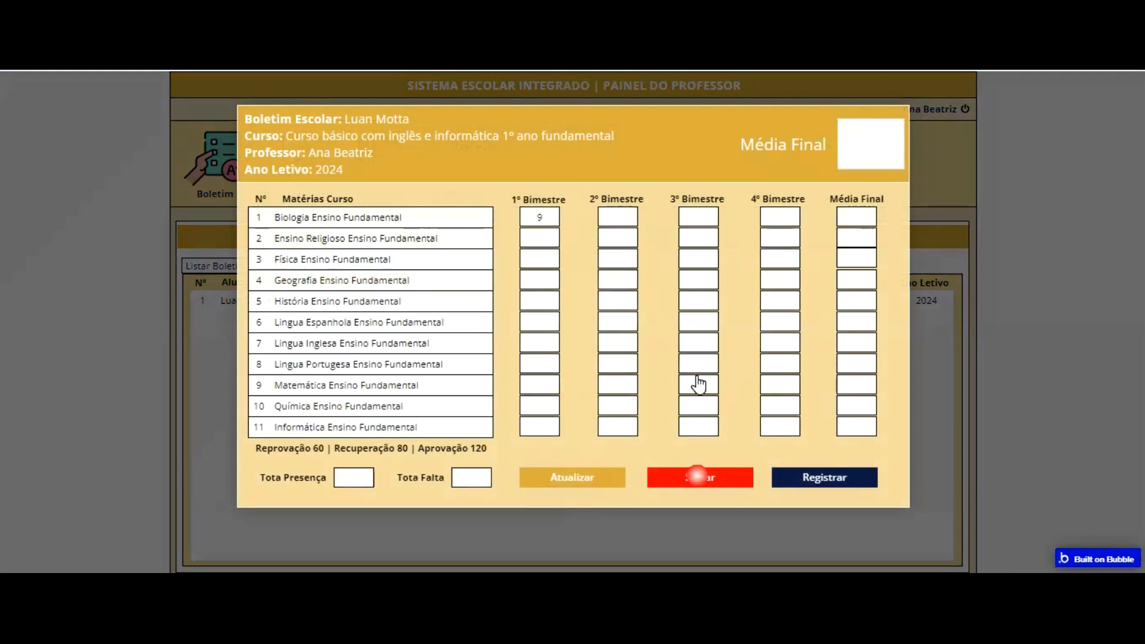
left_click(823, 474)
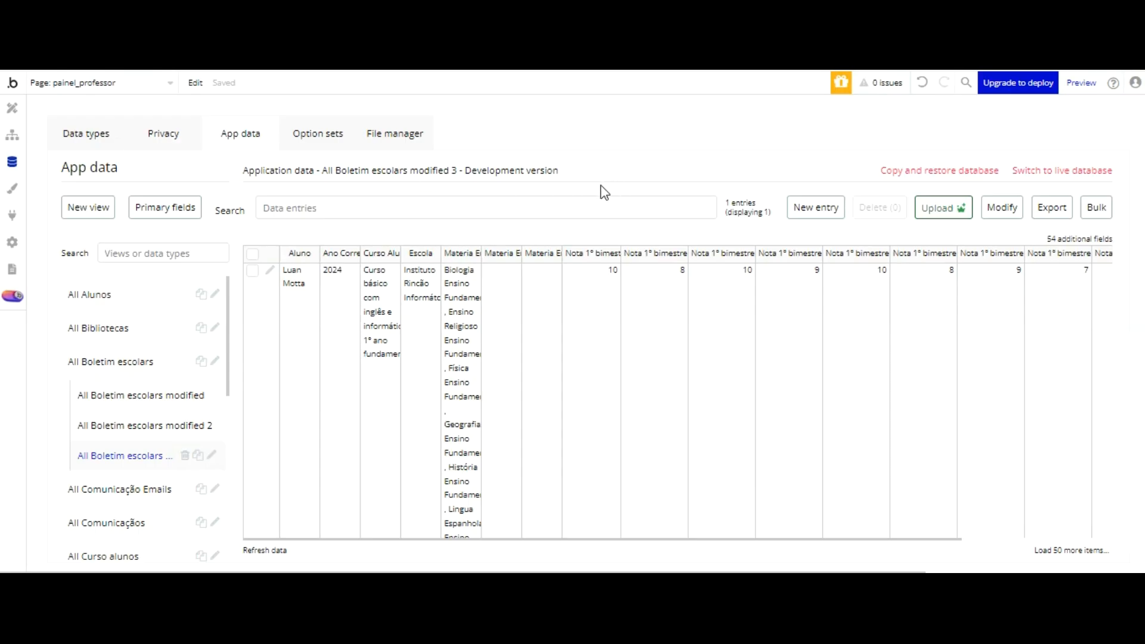
left_click(265, 550)
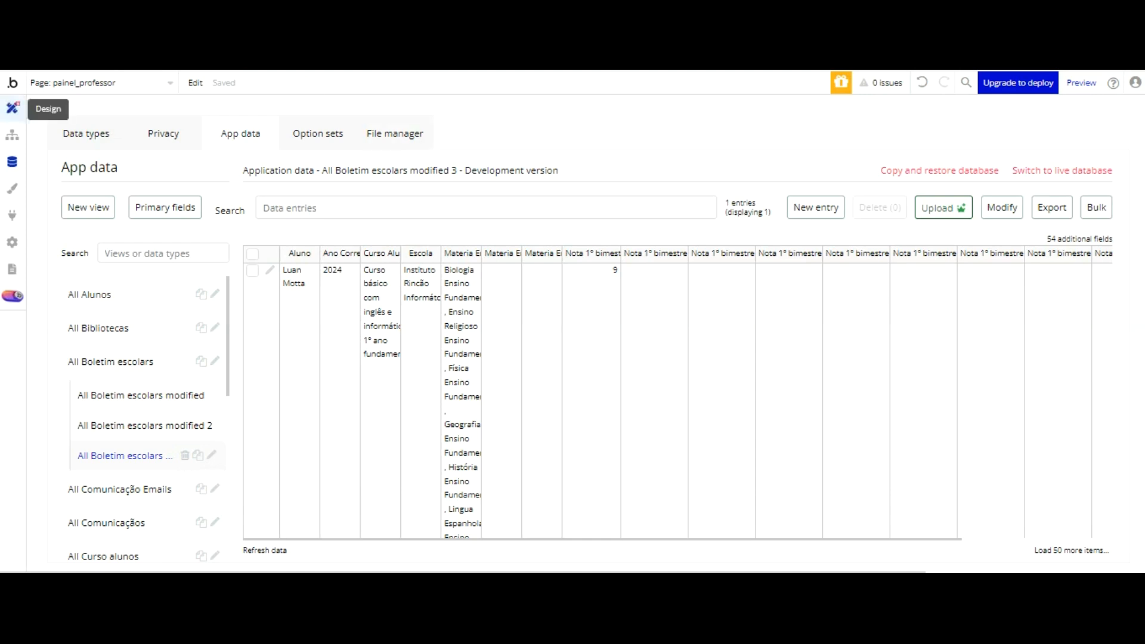
left_click(12, 107)
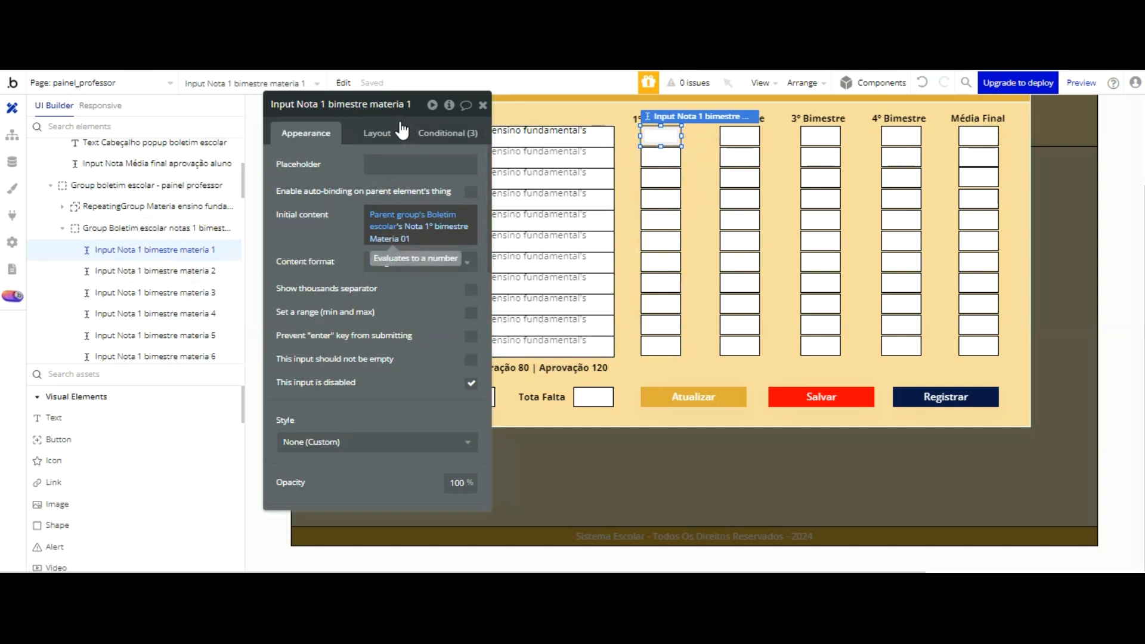
right_click(401, 223)
left_click(482, 202)
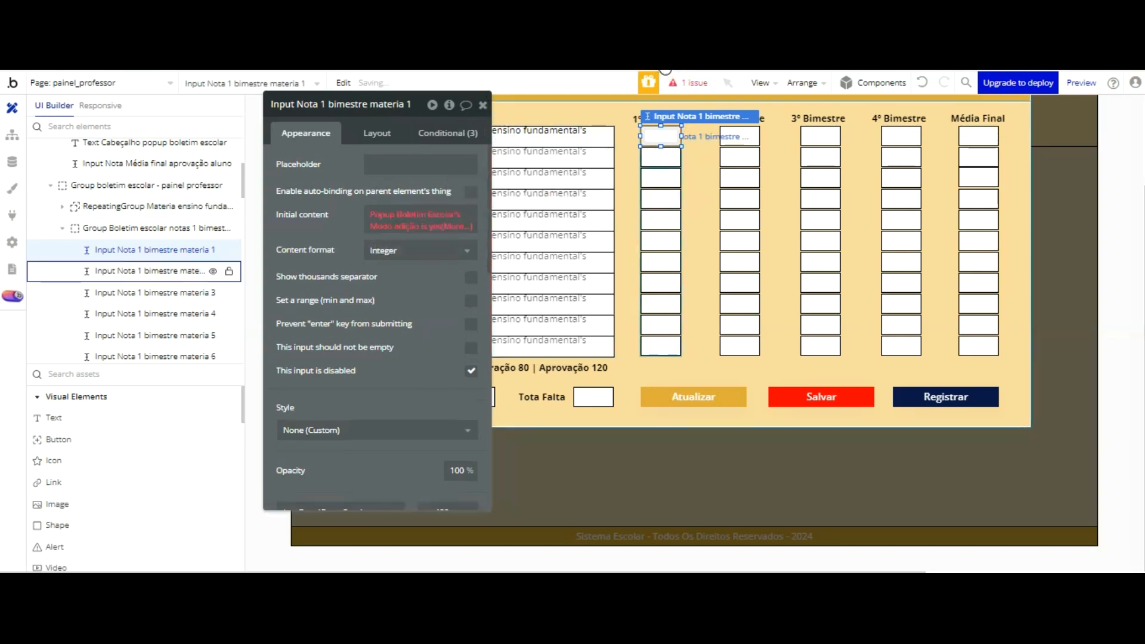
left_click(659, 157)
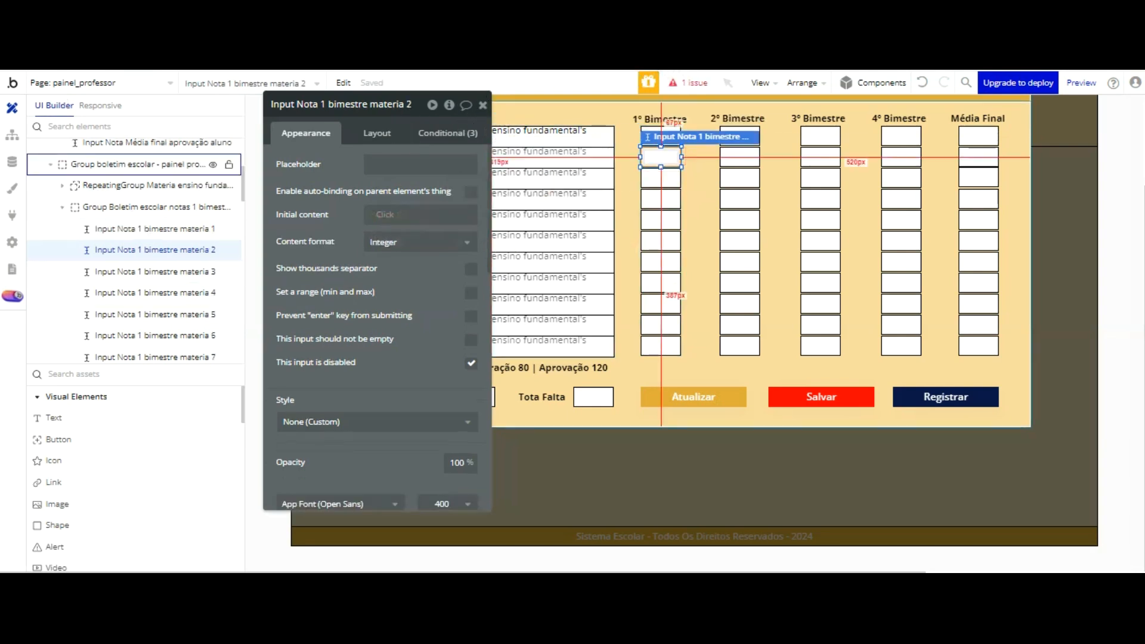
left_click(658, 134)
left_click(658, 136)
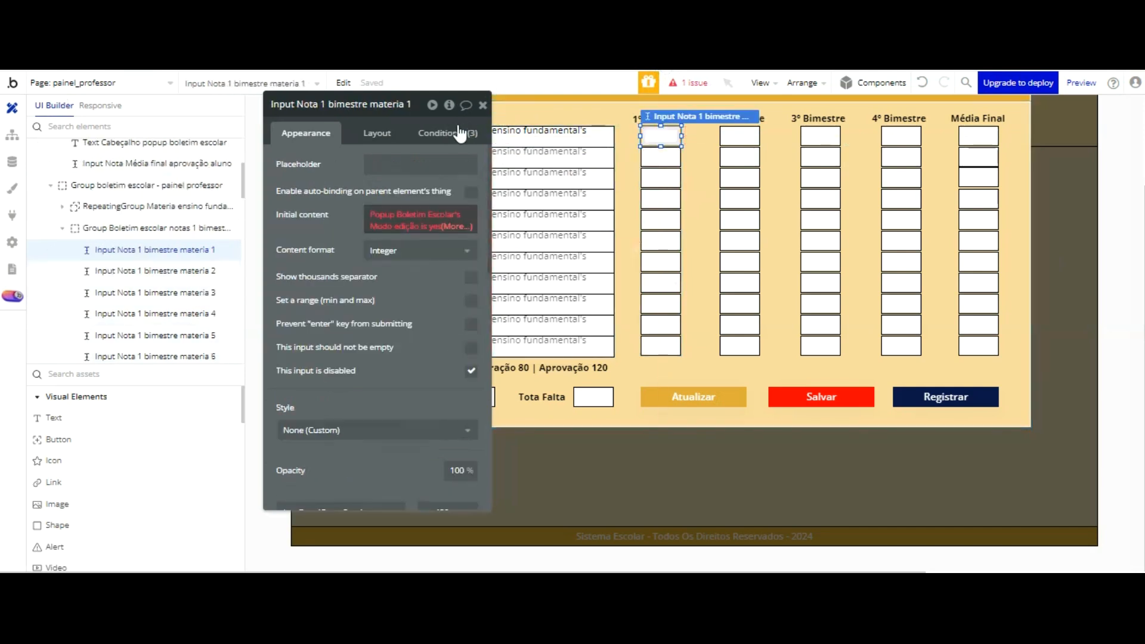
left_click(455, 225)
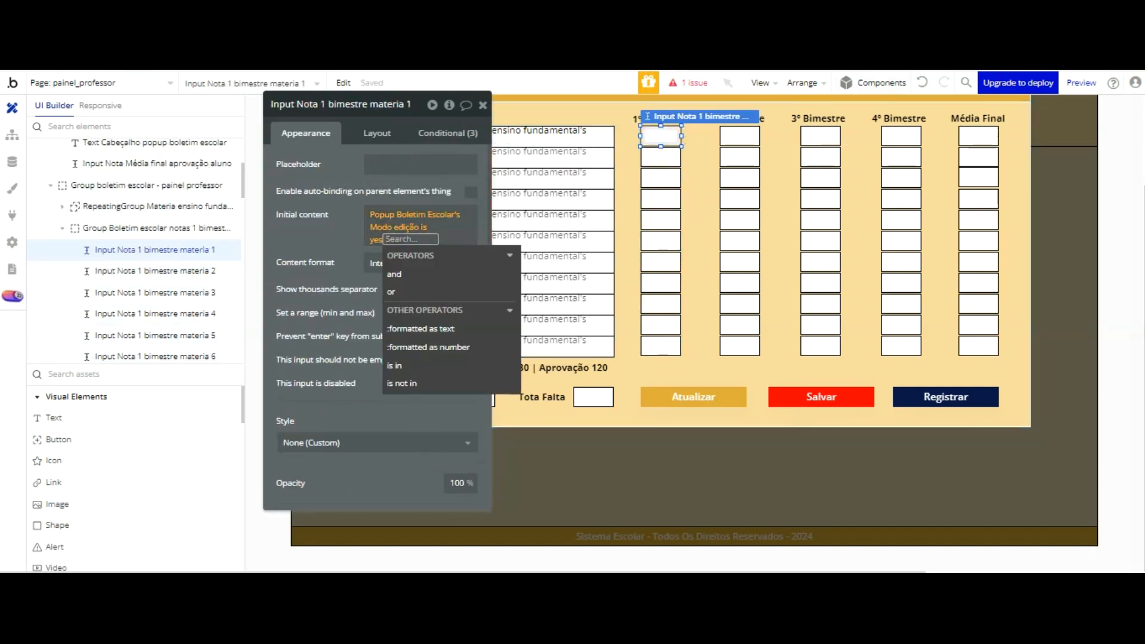
left_click(923, 83)
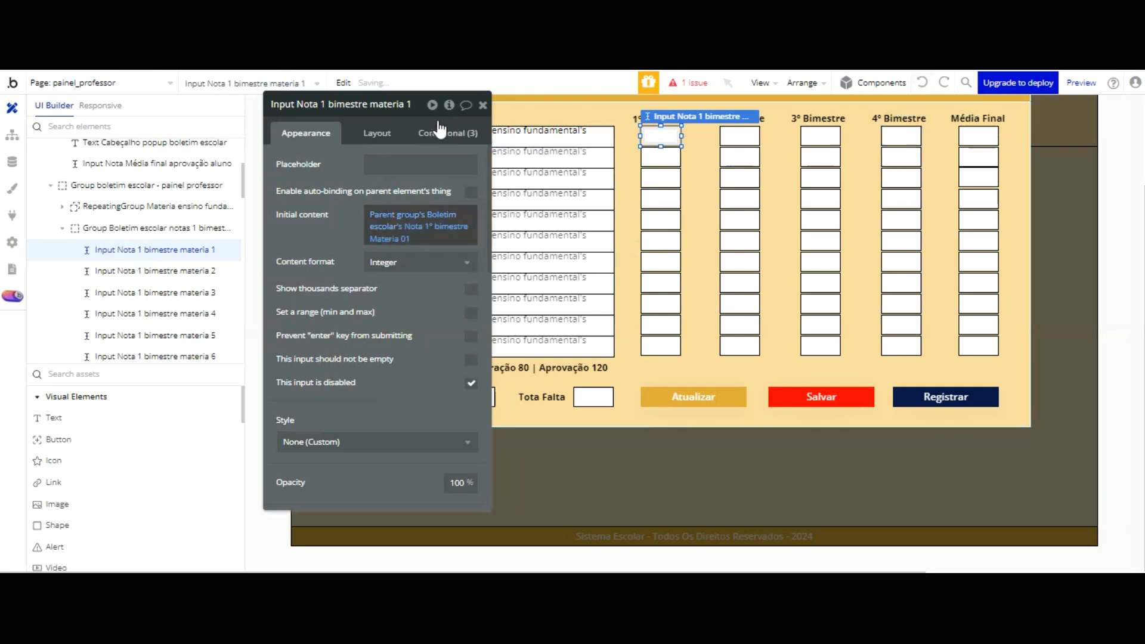
Step: Copy the initial content expression of Input Nota 1 bimestre materia 1 into the initial content of Input Nota 1 bimestre materia 2
right_click(398, 219)
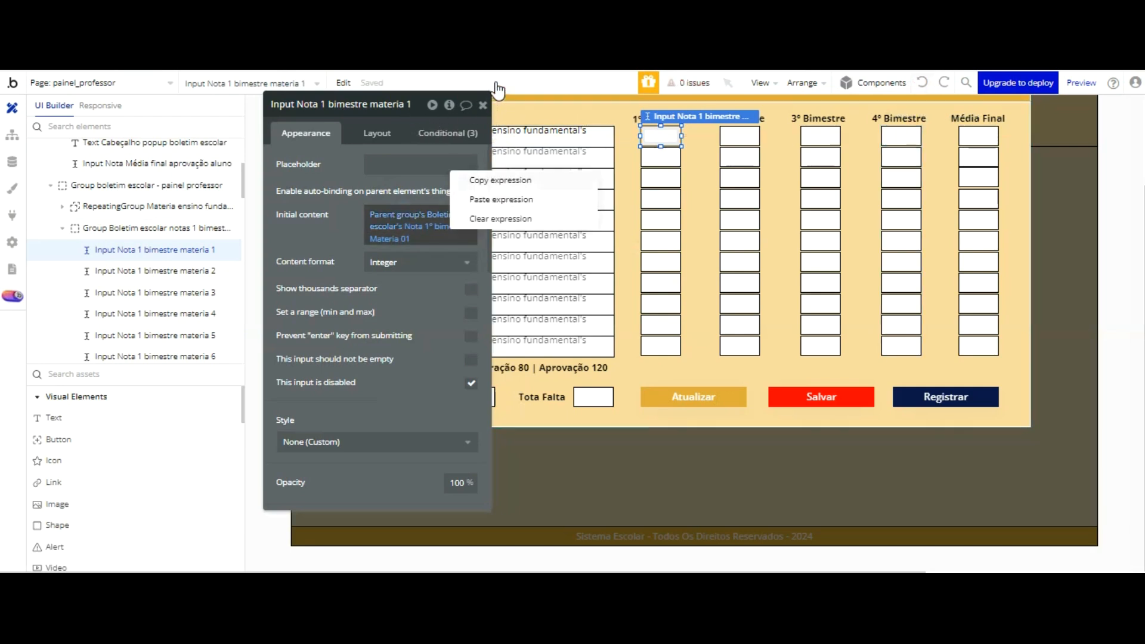
left_click(221, 271)
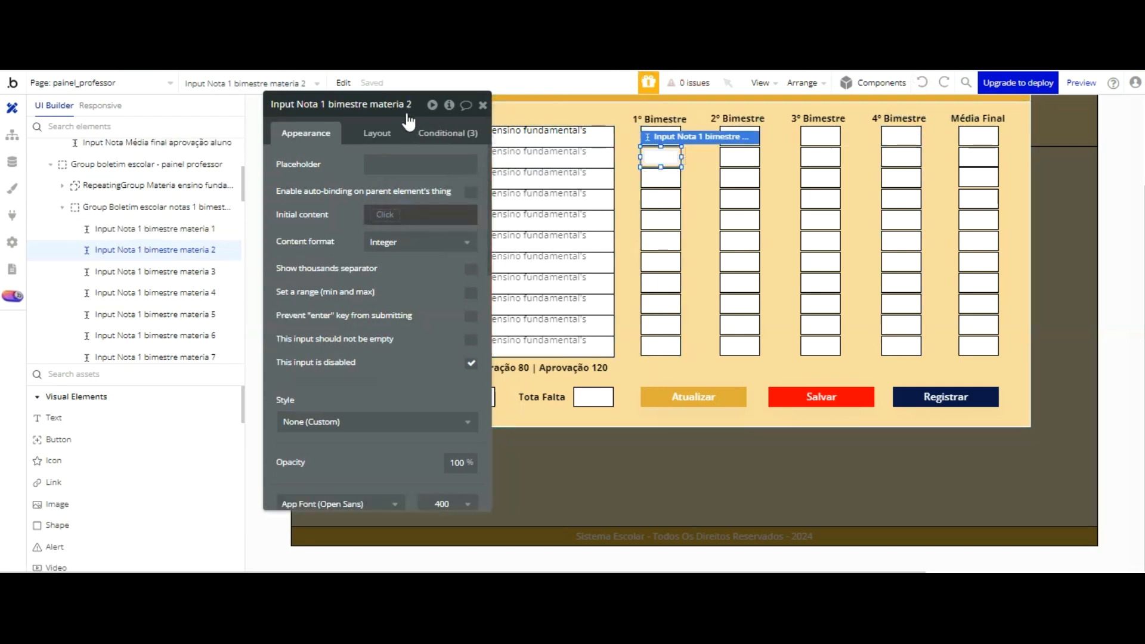
right_click(405, 219)
left_click(488, 196)
right_click(386, 211)
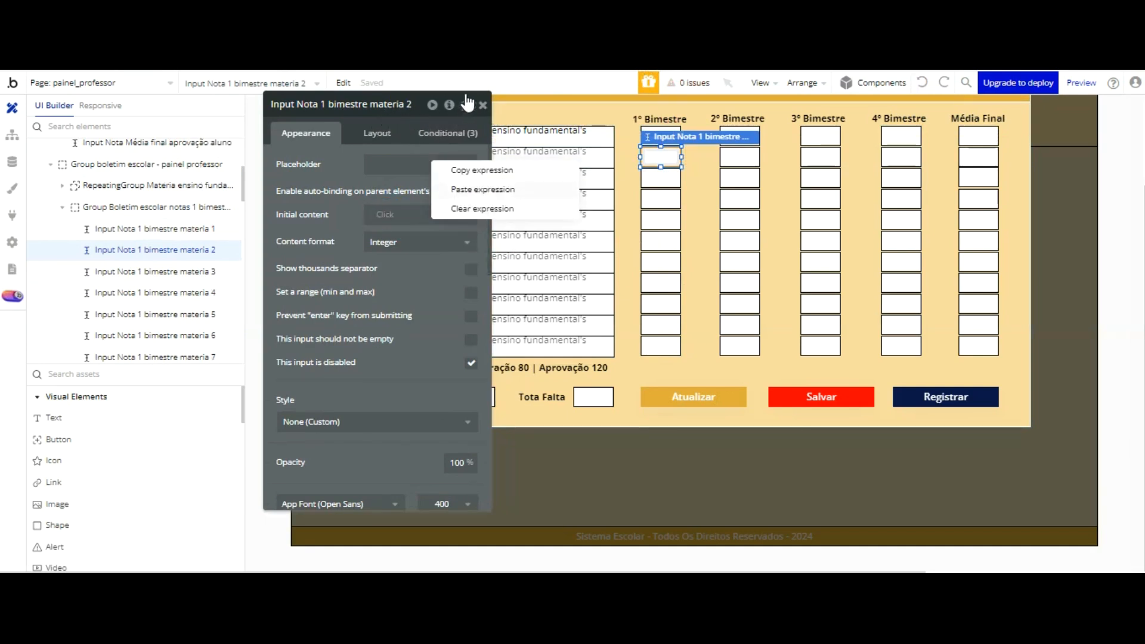
left_click(482, 189)
Step: Change the field in the initial content of Input Nota 1 bimestre materia 2 to Nota 1º bimestre Materia 02
left_click(417, 228)
scroll(477, 287, "down", 3)
scroll(512, 256, "down", 5)
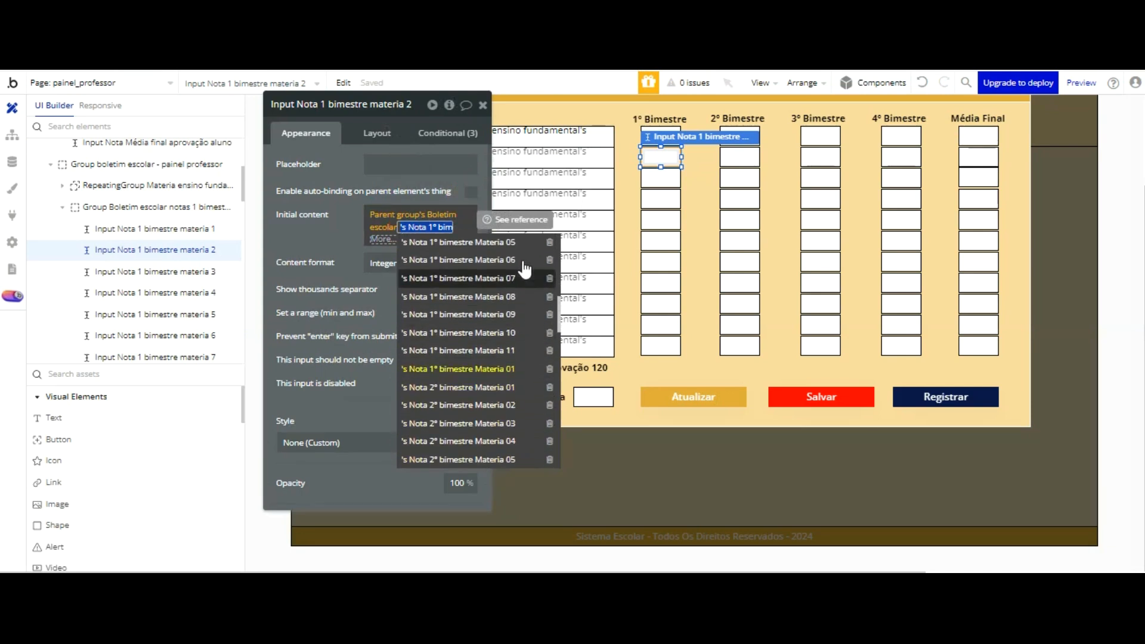
scroll(525, 269, "down", 3)
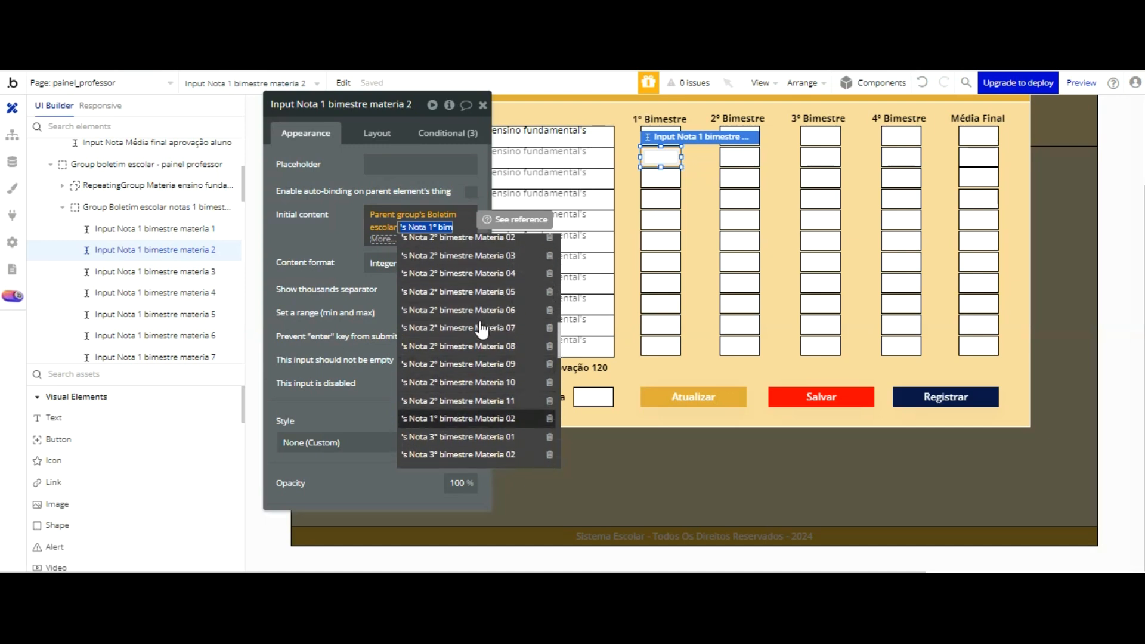
left_click(478, 418)
left_click(327, 231)
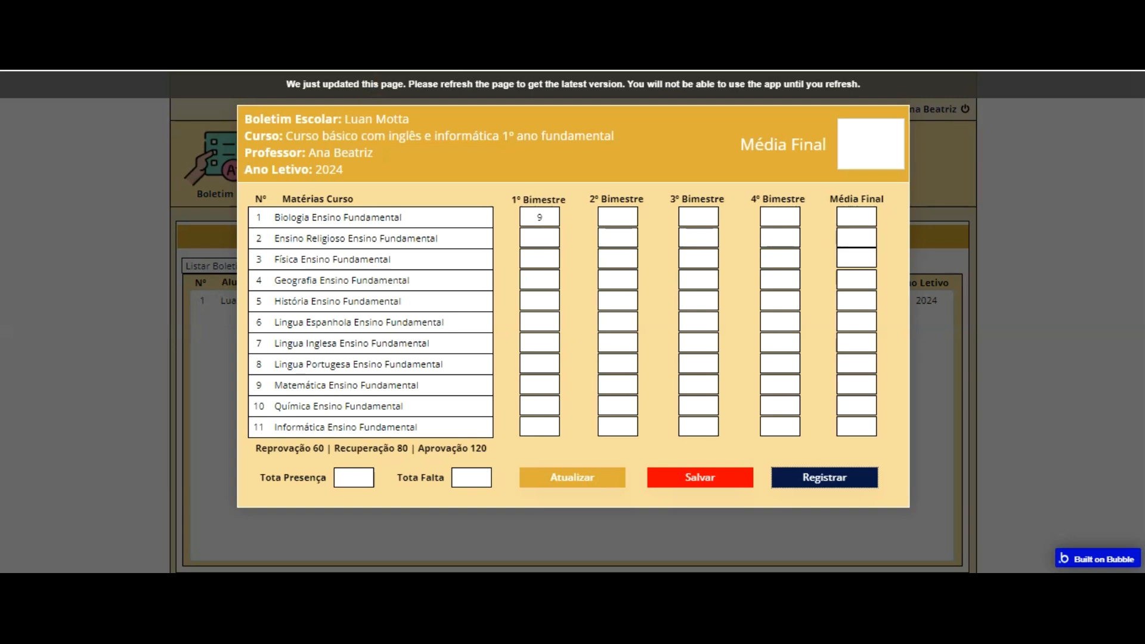
Step: Open the student's report card from the Boletim list in the teacher panel preview and enable grade editing
left_click(392, 91)
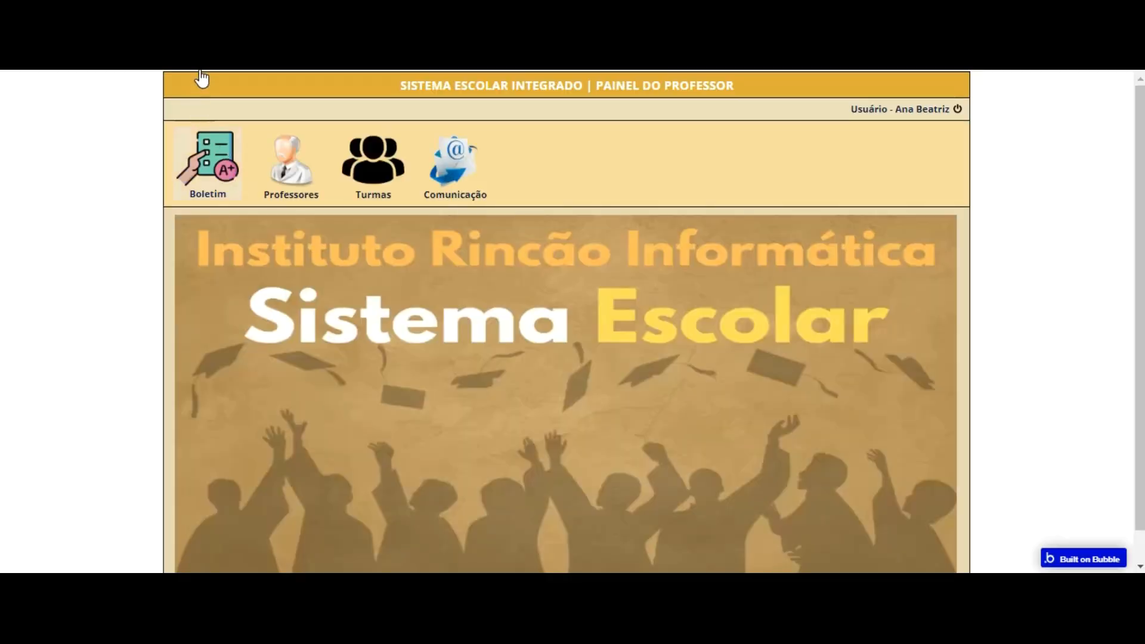
left_click(207, 169)
left_click(437, 309)
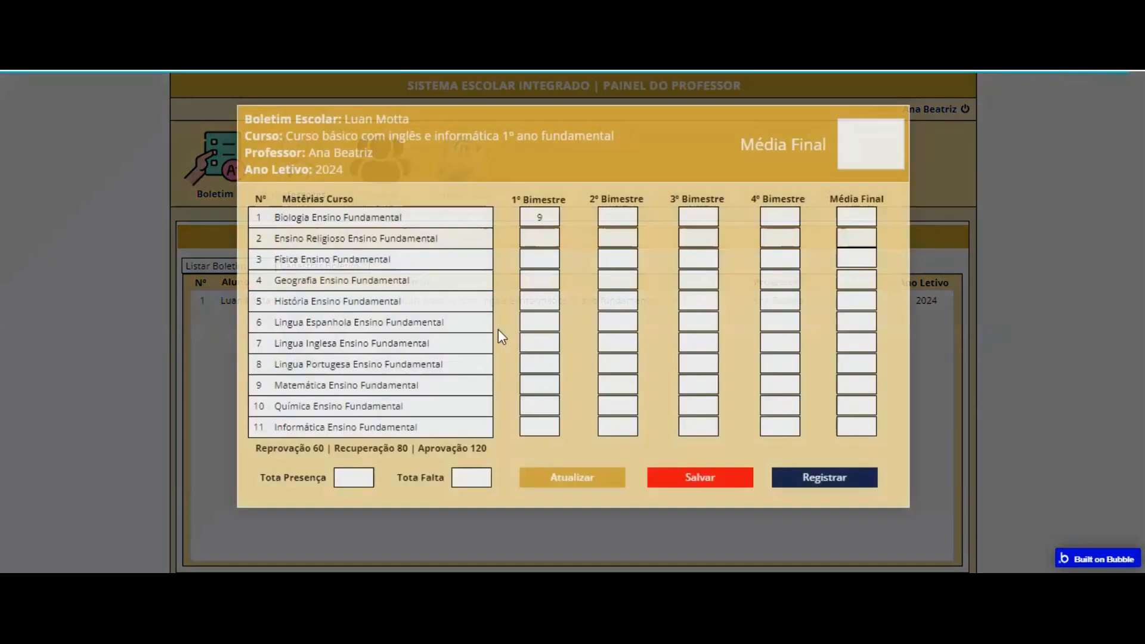
left_click(566, 357)
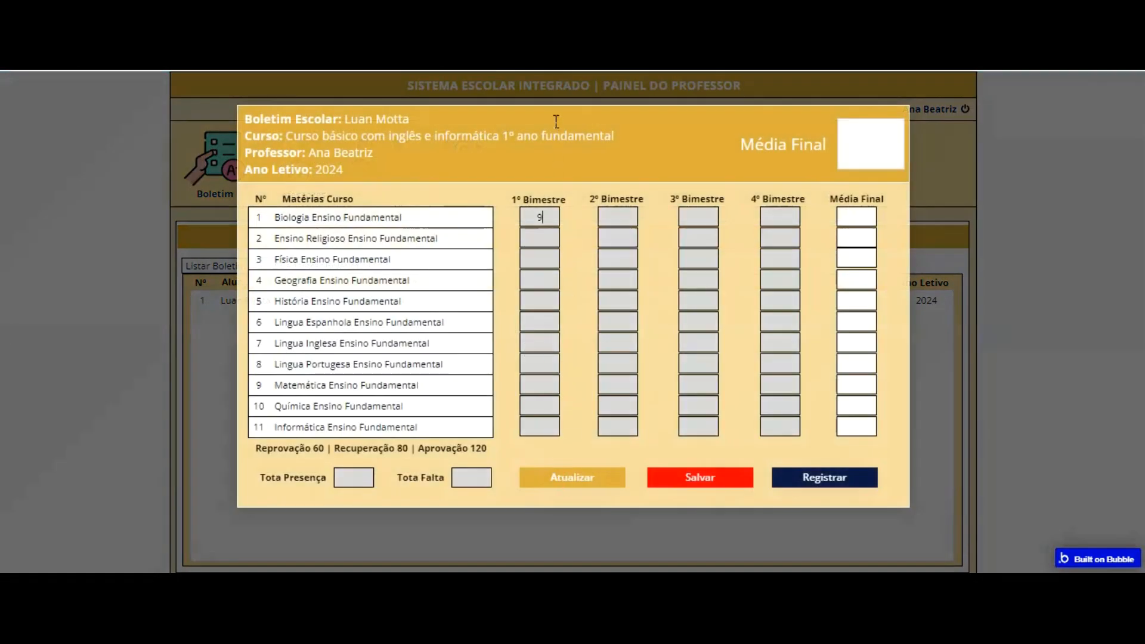
type("1010")
Step: Enter the 1º Bimestre grades 10, 9, 8, 10, 10, 10, 7 and 8 for the first eight subjects
key("Tab")
type("10")
key("Tab")
key("Tab")
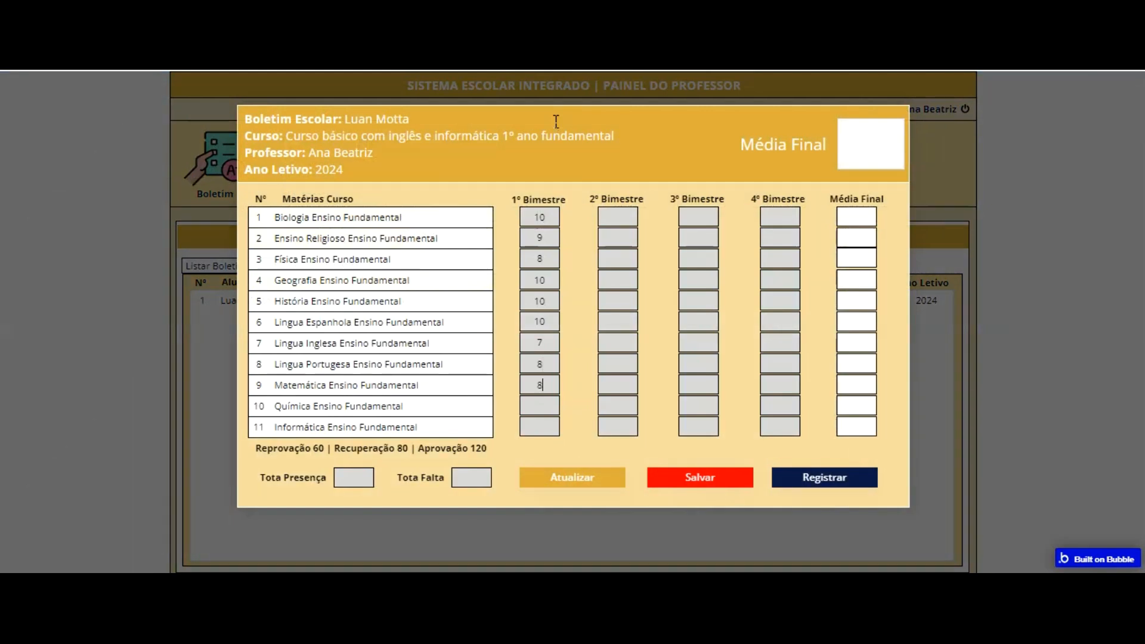
Step: Set the 1º Bimestre grades to 8,5 for Matemática and 10 for Química and Informática, and register the report card
type("85")
type(",5")
key("BackSpace")
key("BackSpace")
type("5")
type(",5")
type("10")
key("Tab")
type("10")
left_click(825, 480)
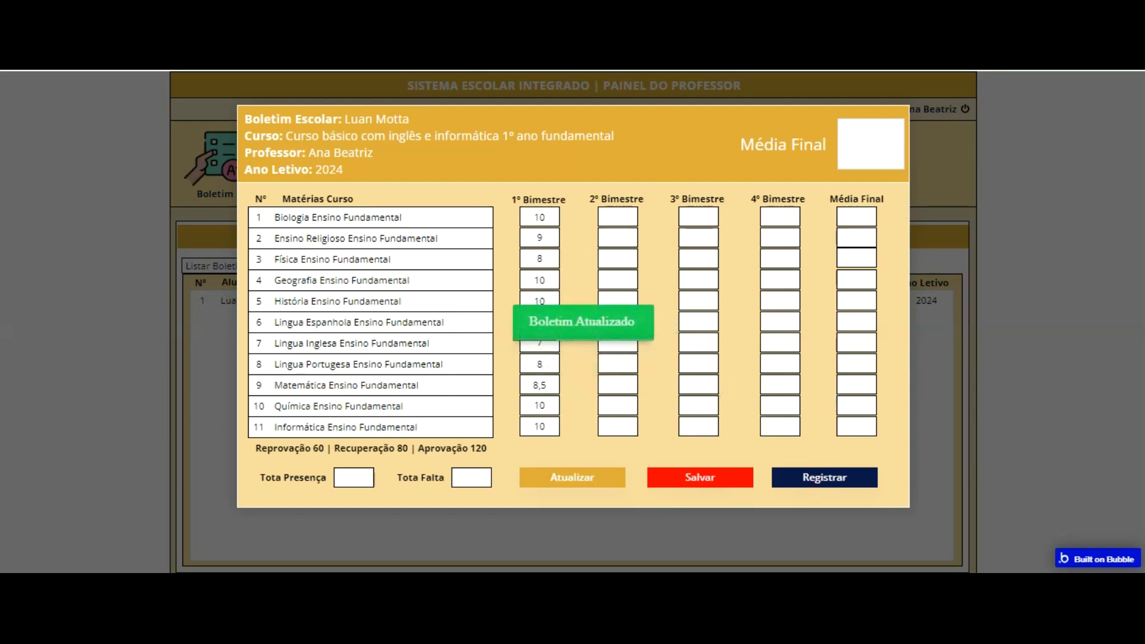
Step: Return to the editor and refresh the Boletim escolar app data to check the registered 1º bimestre grades
key("ctrl+shift+Tab")
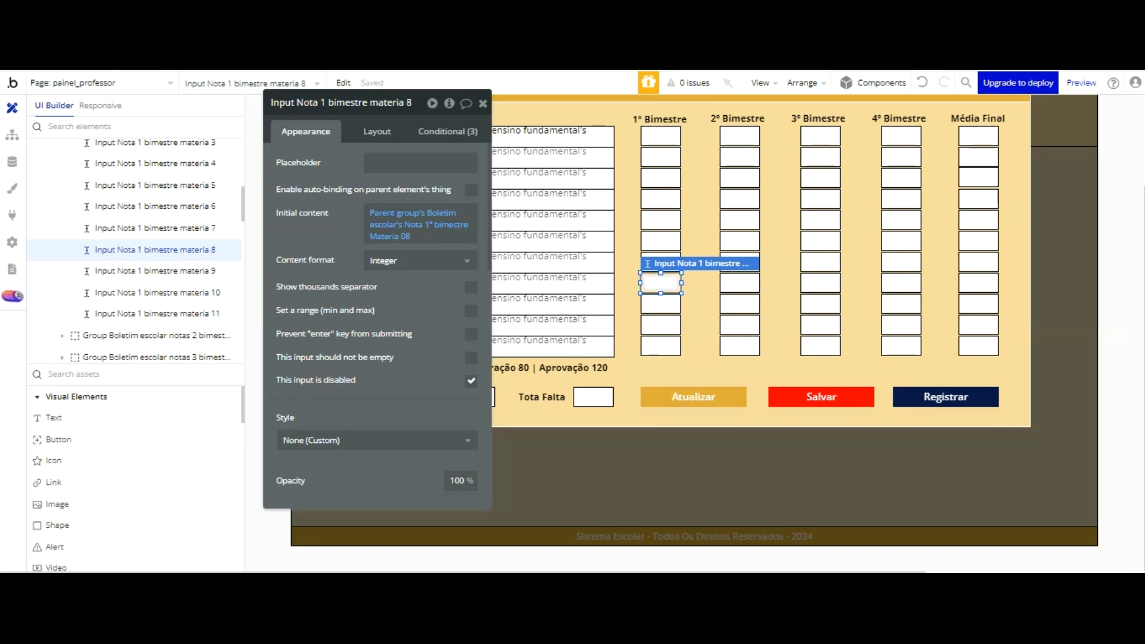
left_click(12, 162)
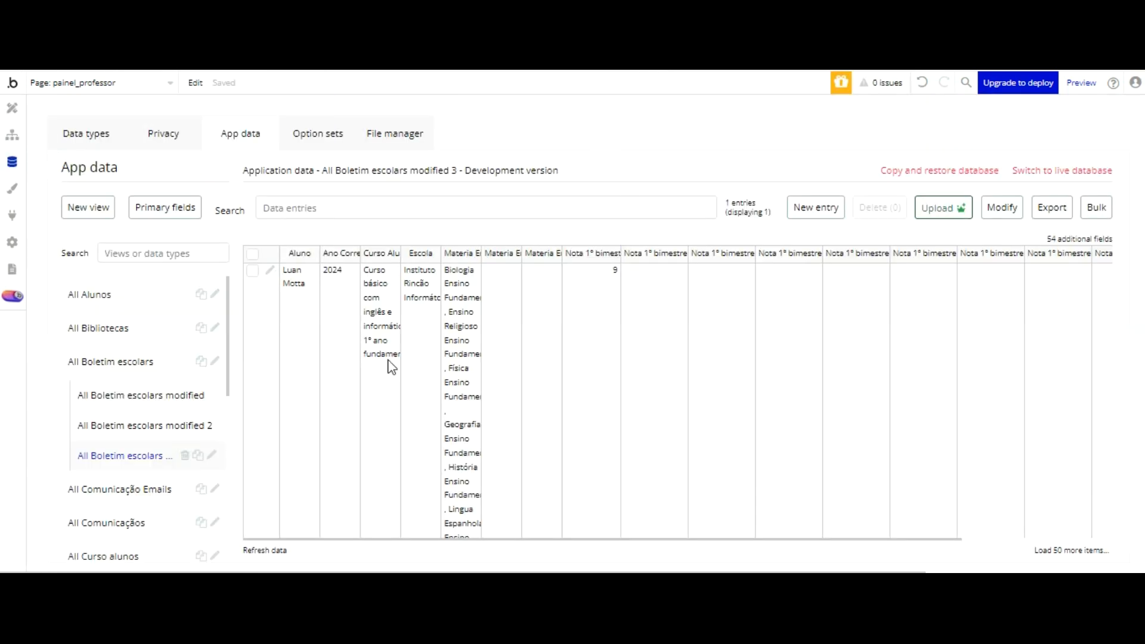
left_click(265, 551)
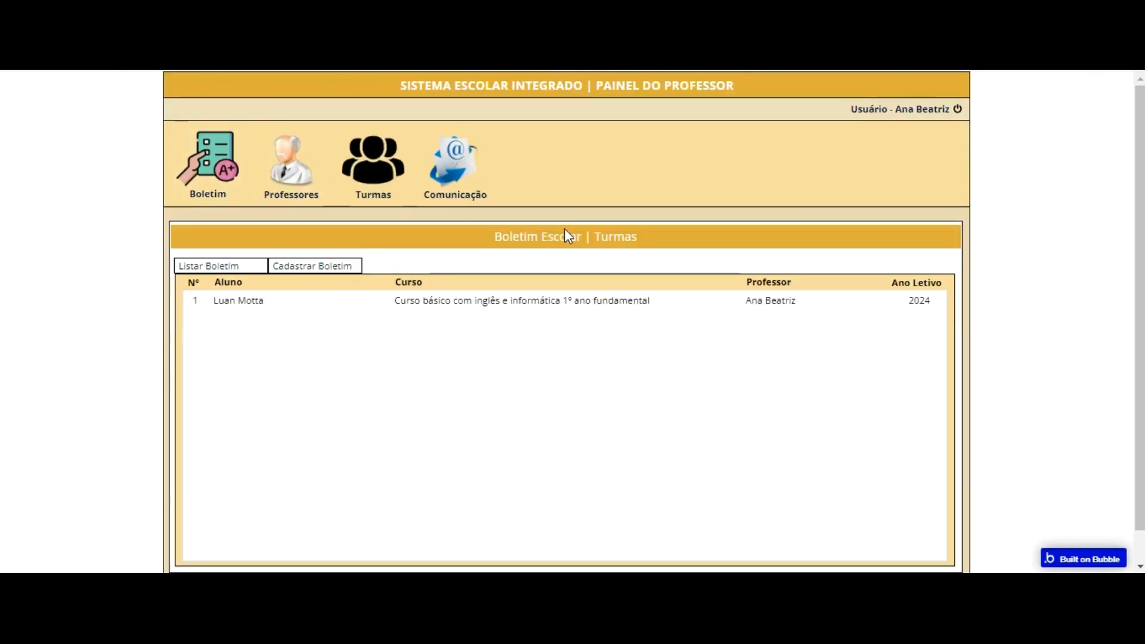
Step: Reopen the student's report card from the Boletim list in the preview and enable grade editing
left_click(531, 345)
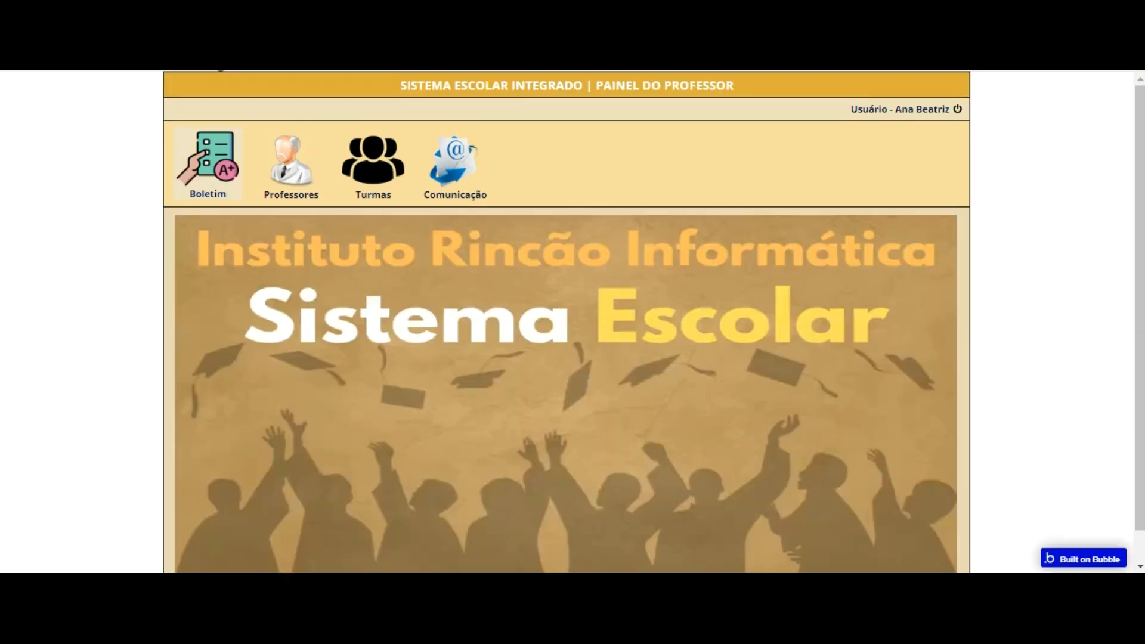
left_click(230, 192)
left_click(403, 305)
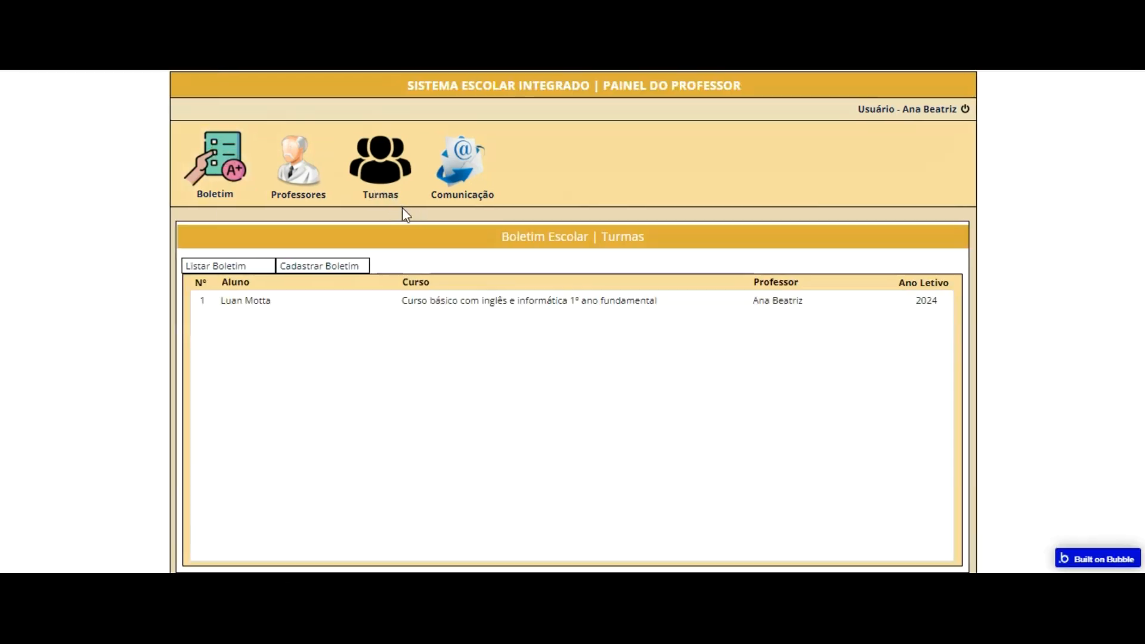
left_click(580, 482)
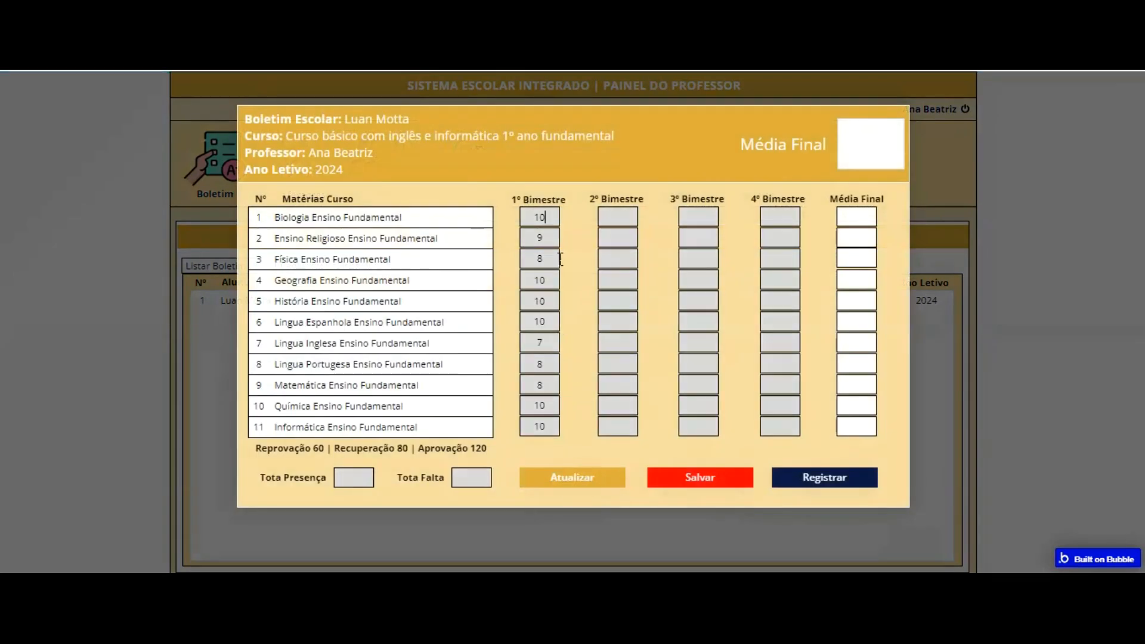
Step: Enter the 2º Bimestre grades: 10 for Biologia, 9 for subjects 2 to 5, and 10 for subjects 6 to 11
key("Tab")
key("Tab")
key("Tab")
key("Tab")
key("Tab")
key("Tab")
key("Tab")
key("Tab")
key("Tab")
key("Tab")
type("10")
key("Tab")
type("10")
key("Tab")
type("1")
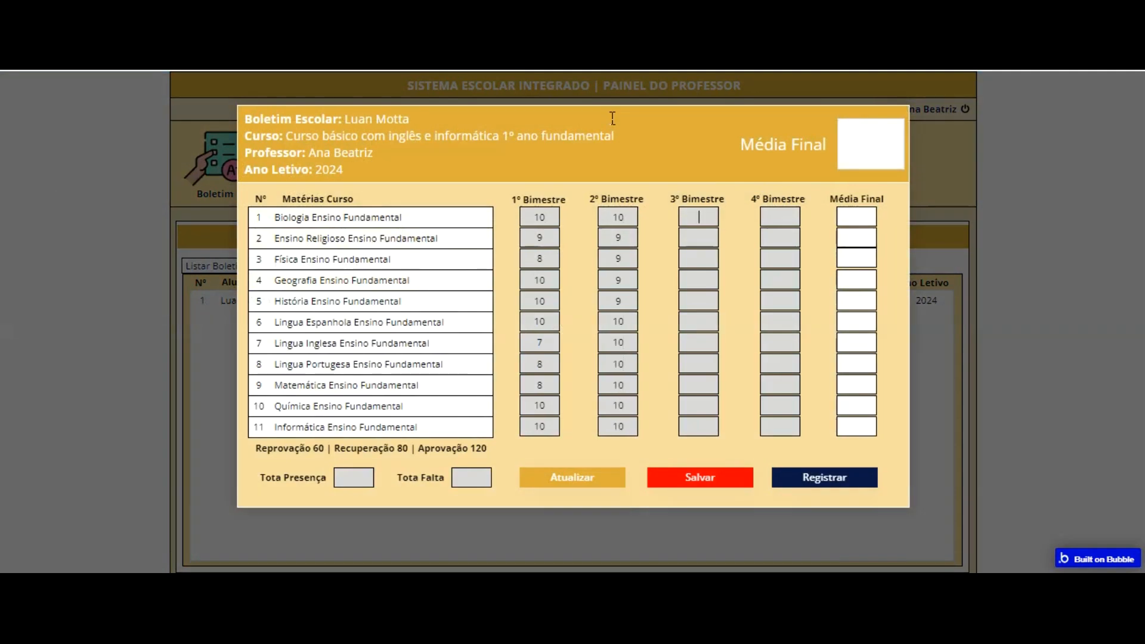
Step: Save and register the report card with the 2º Bimestre grades, and close it
left_click(713, 481)
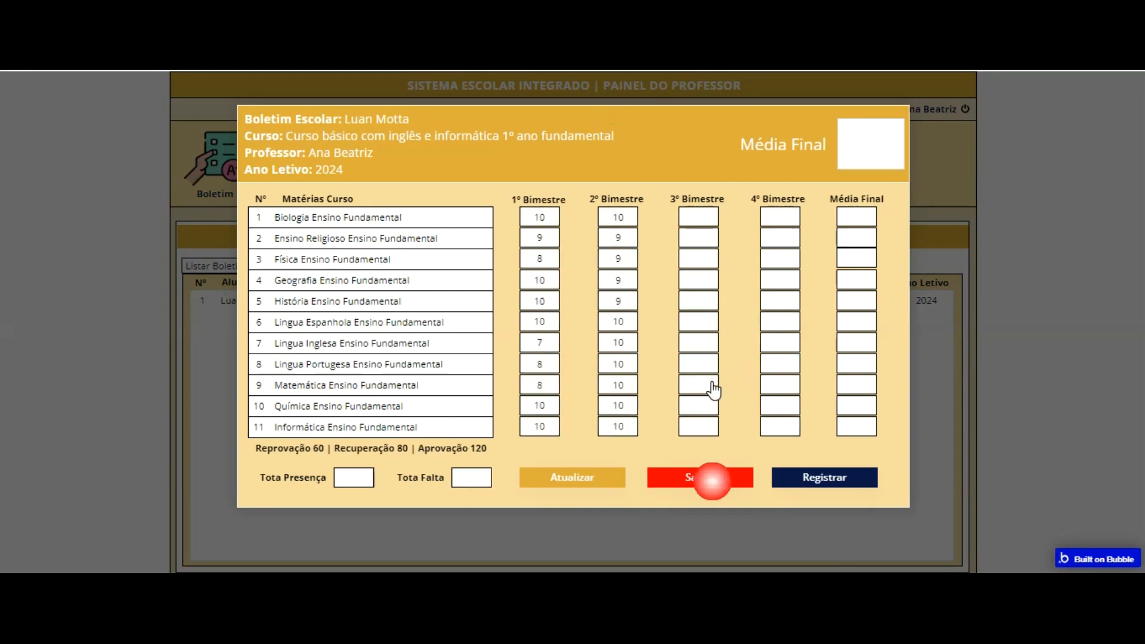
left_click(818, 473)
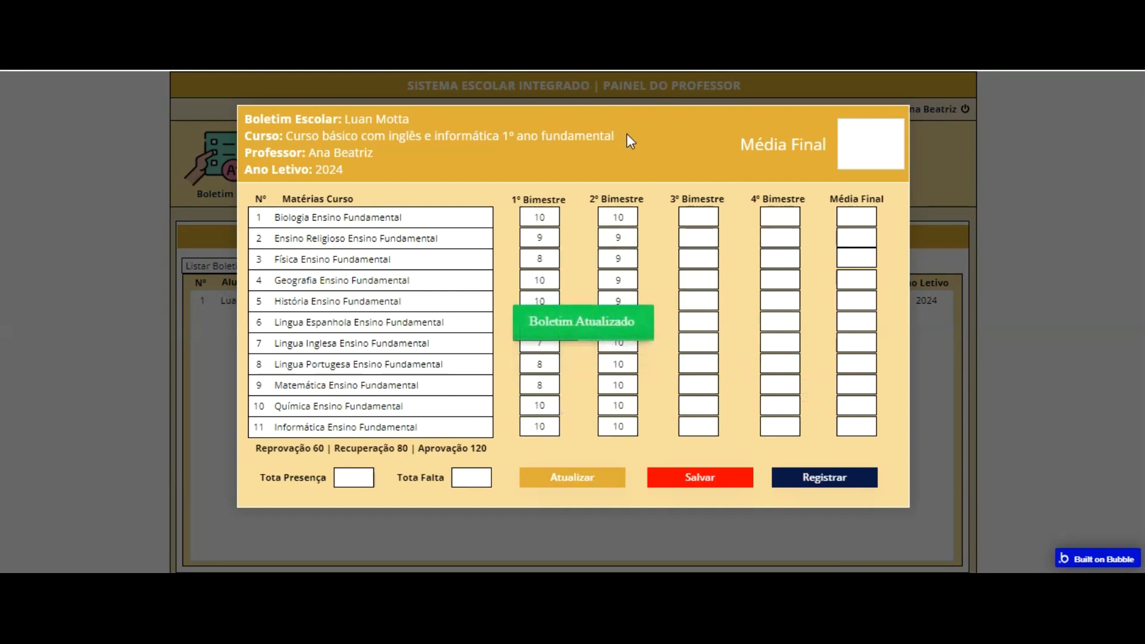
left_click(935, 330)
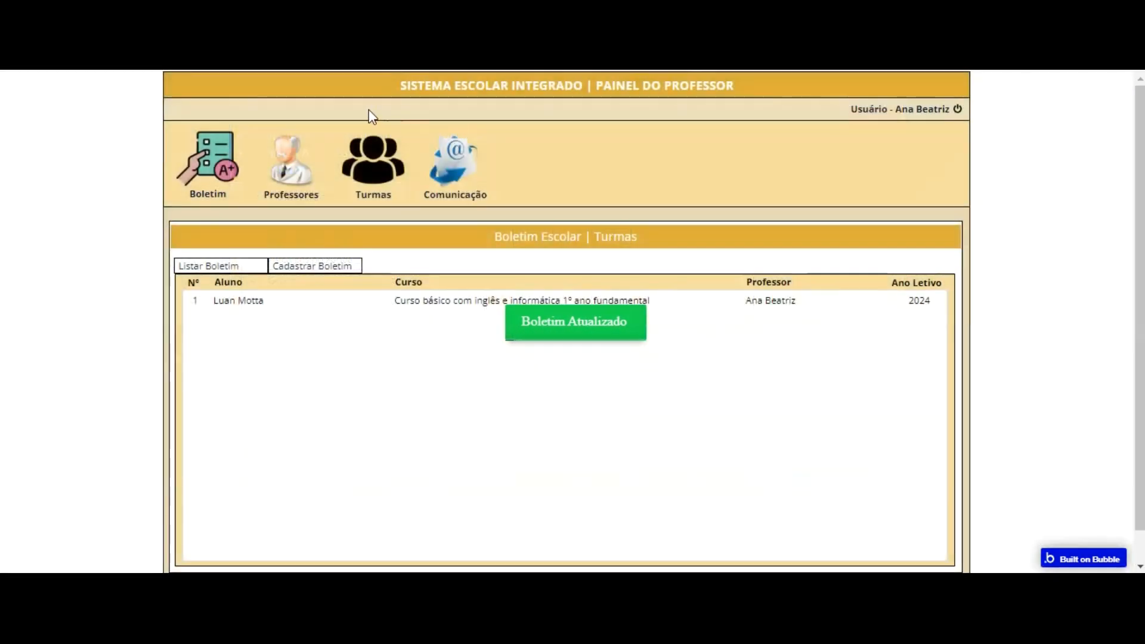
Step: Open the student's report card again from the Boletim list and turn on grade editing for the remaining bimestres
left_click(280, 160)
left_click(236, 179)
left_click(440, 300)
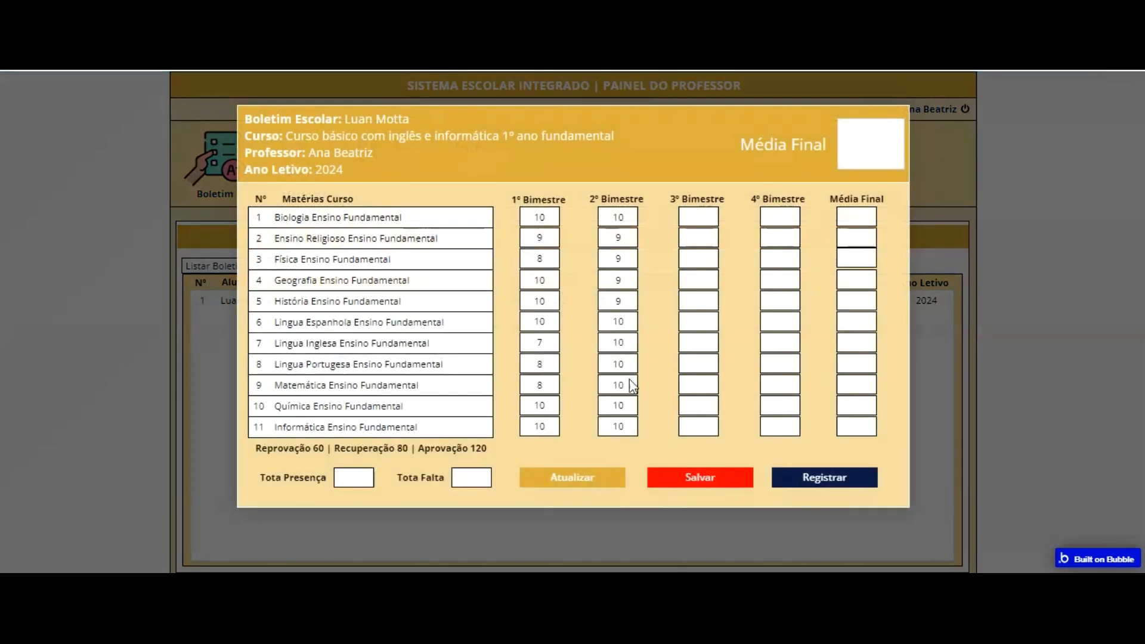
left_click(598, 470)
Step: Enter 3º Bimestre grades 8, 9, 8 and 10 for the rest, and 4º Bimestre grades 9, 8, 8, 8, 7, 6, 10, 10, 10, 1, 10
left_click(706, 224)
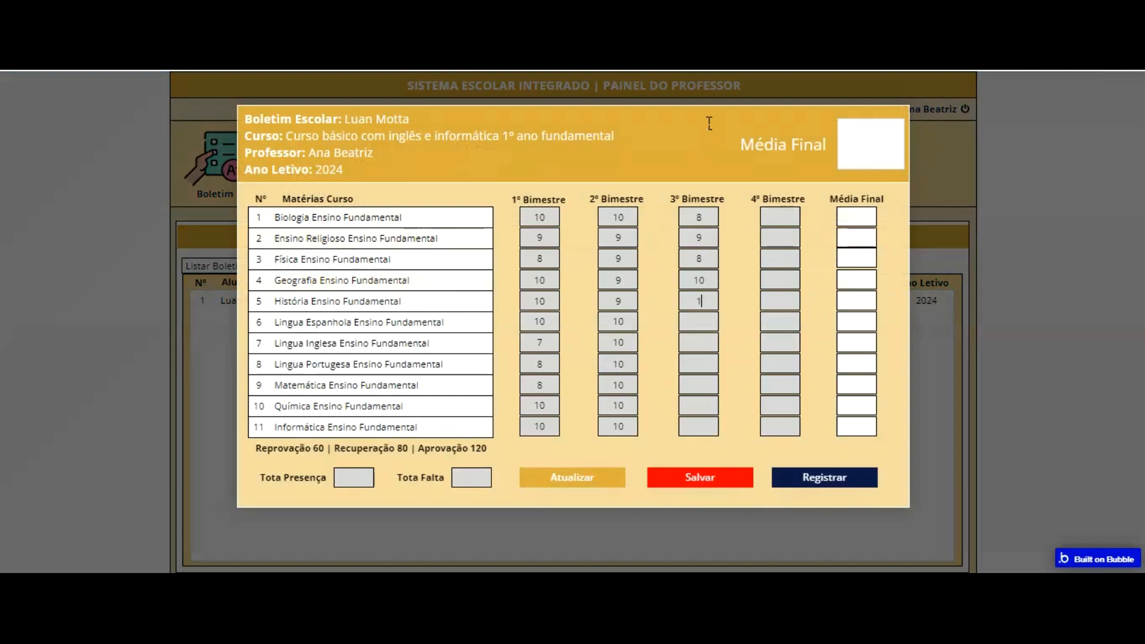
type("10")
key("Tab")
type("1")
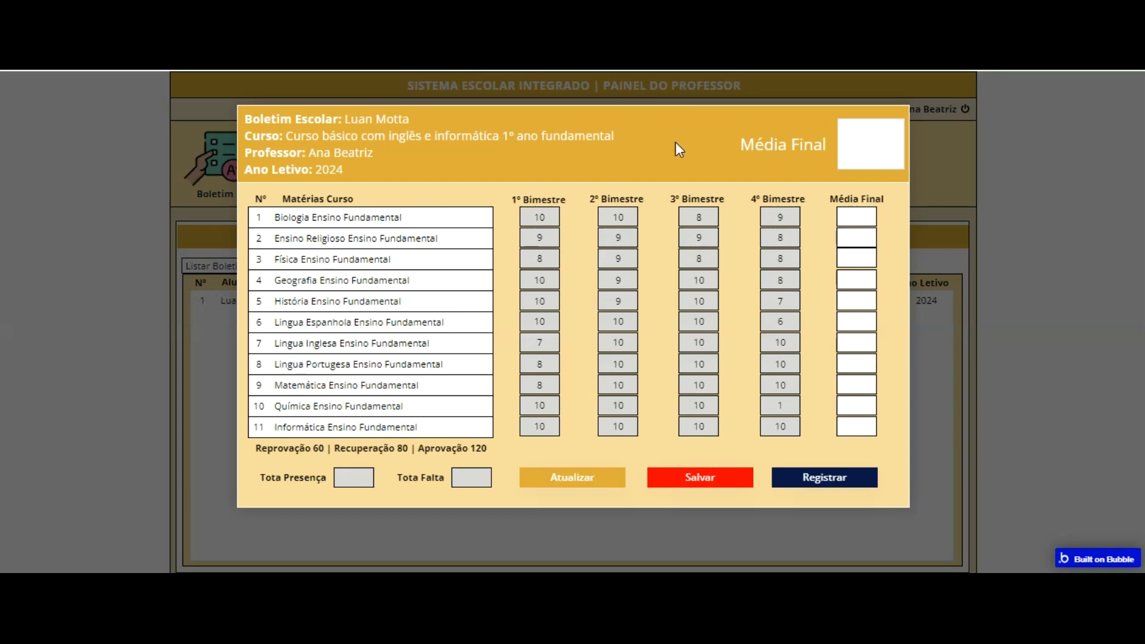
Step: Correct the 4º Bimestre grade for Química Ensino Fundamental, save the report card, and reopen it from the Boletim list
left_click(790, 410)
left_click(750, 434)
left_click(705, 478)
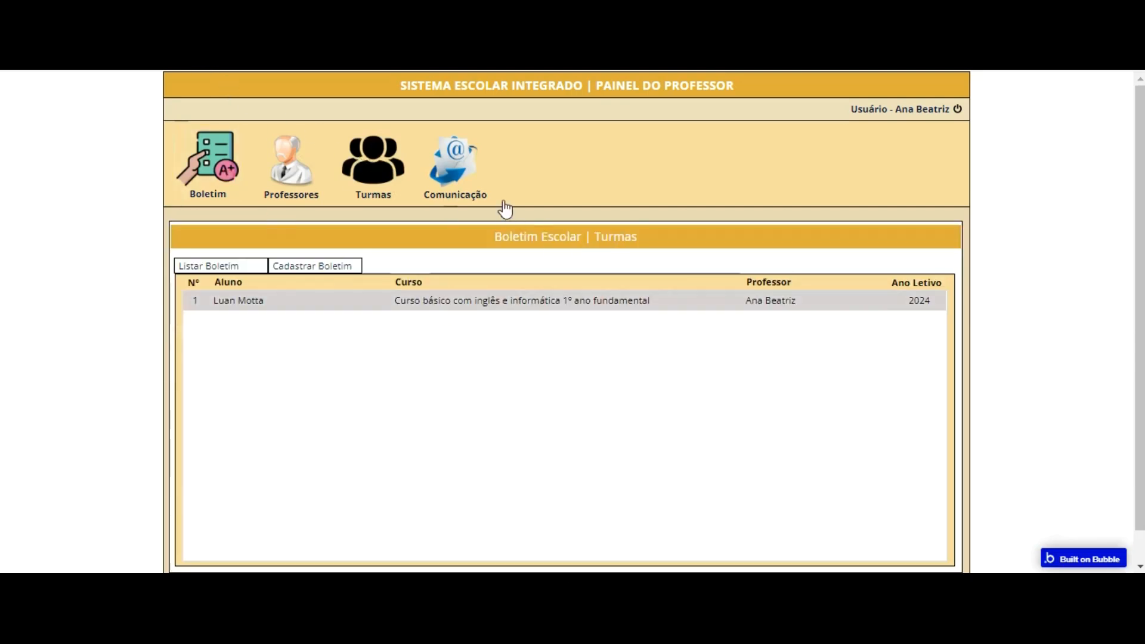
left_click(767, 299)
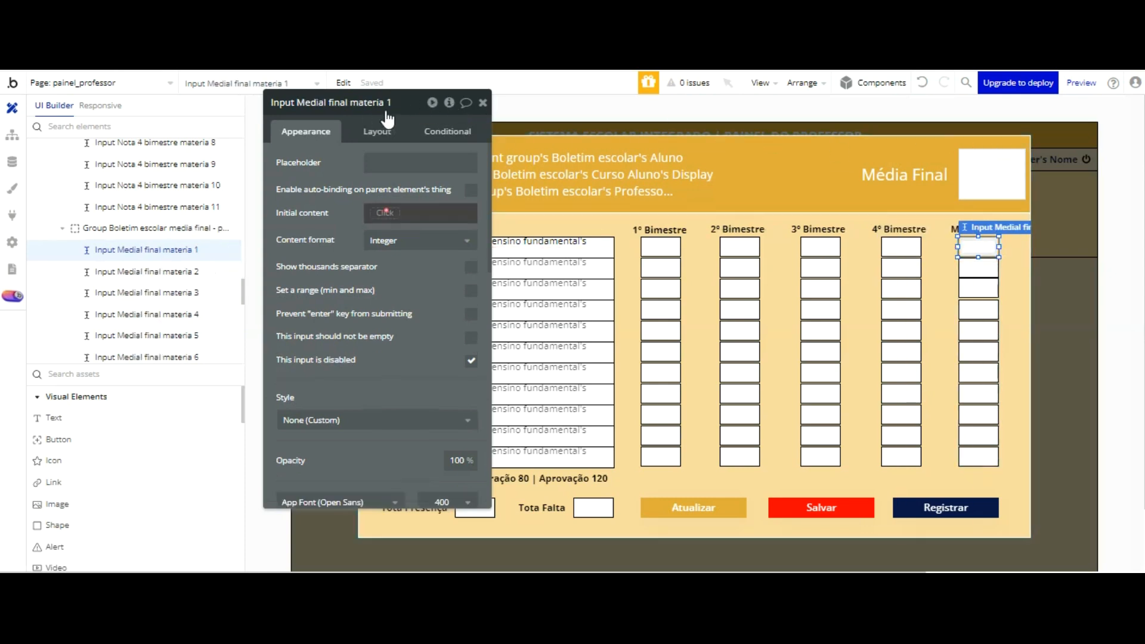
Step: Start the initial content of Input Medial final materia 1 with Input Nota 1 bimestre materia 1's value
left_click(386, 213)
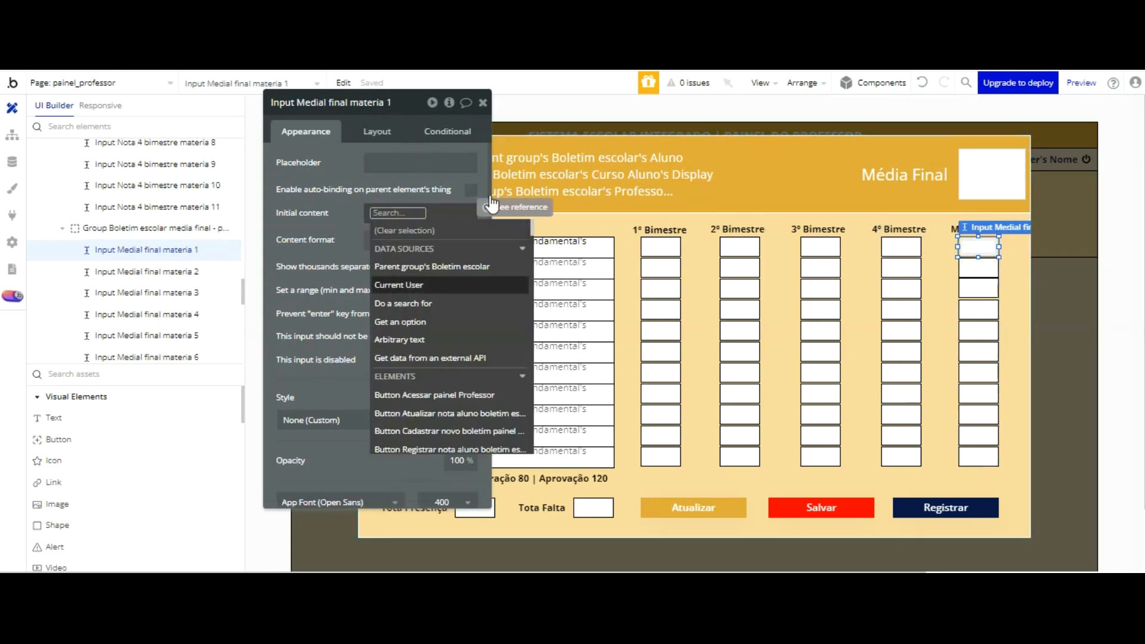
scroll(495, 226, "down", 10)
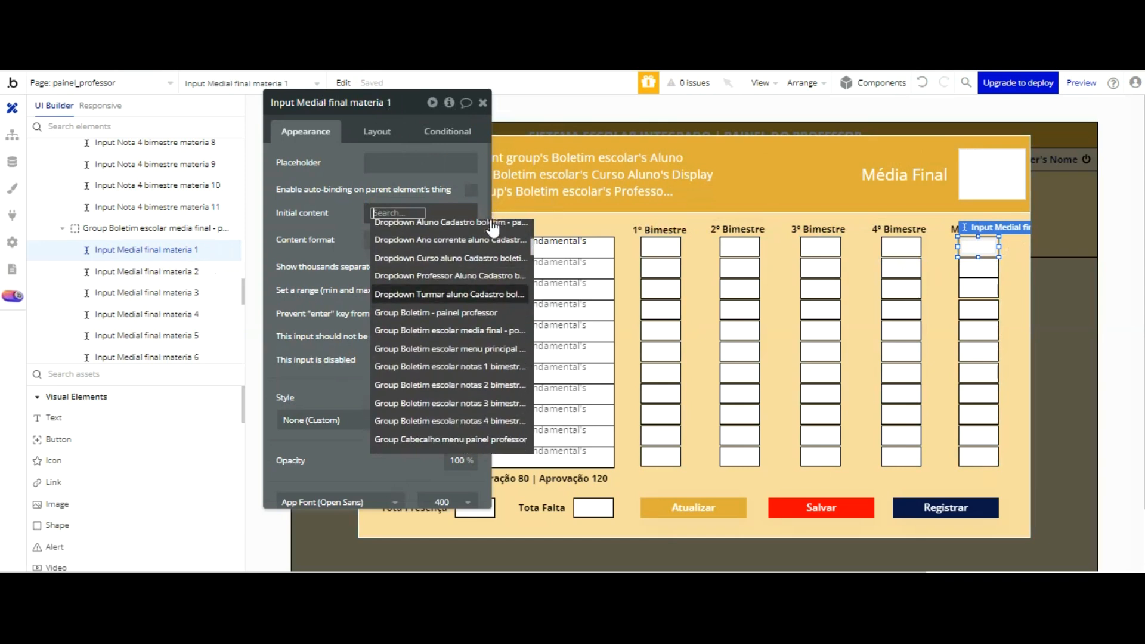
type("1")
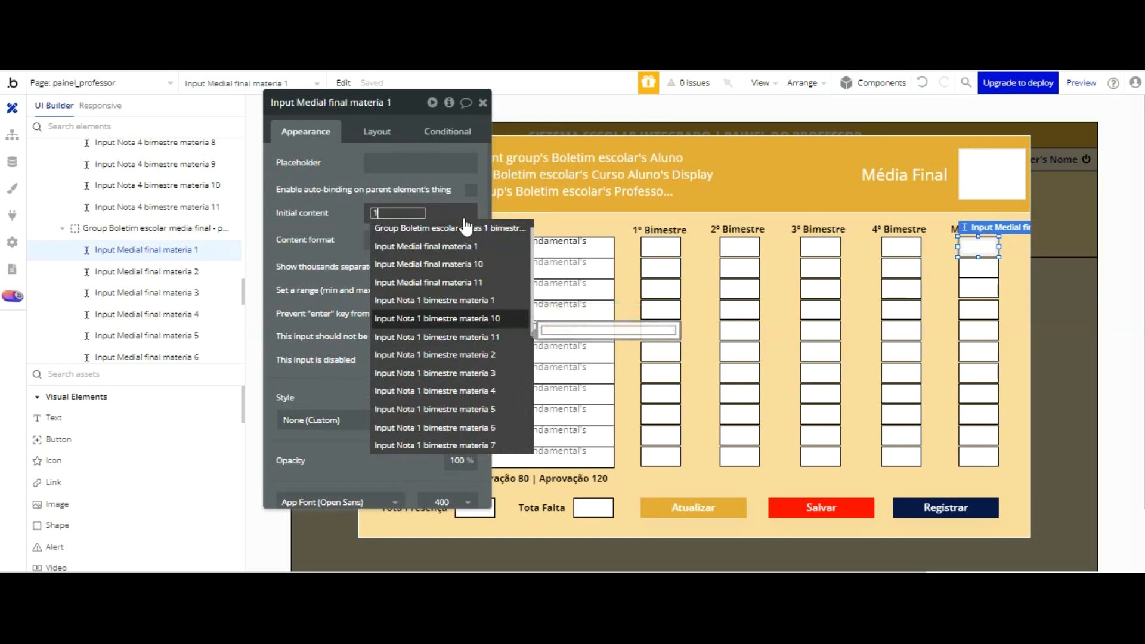
key("Up")
key("Return")
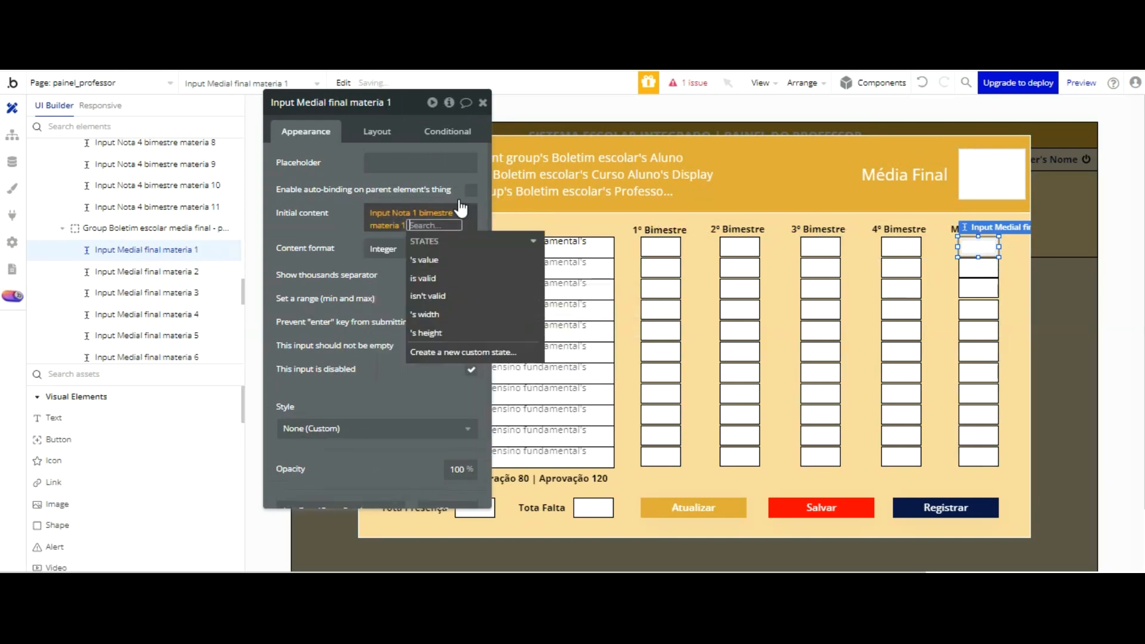
key("Return")
Step: Add Input Nota 2 bimestre materia 1's value and Input Nota 3 bimestre materia 1's value to the initial content sum
left_click(417, 415)
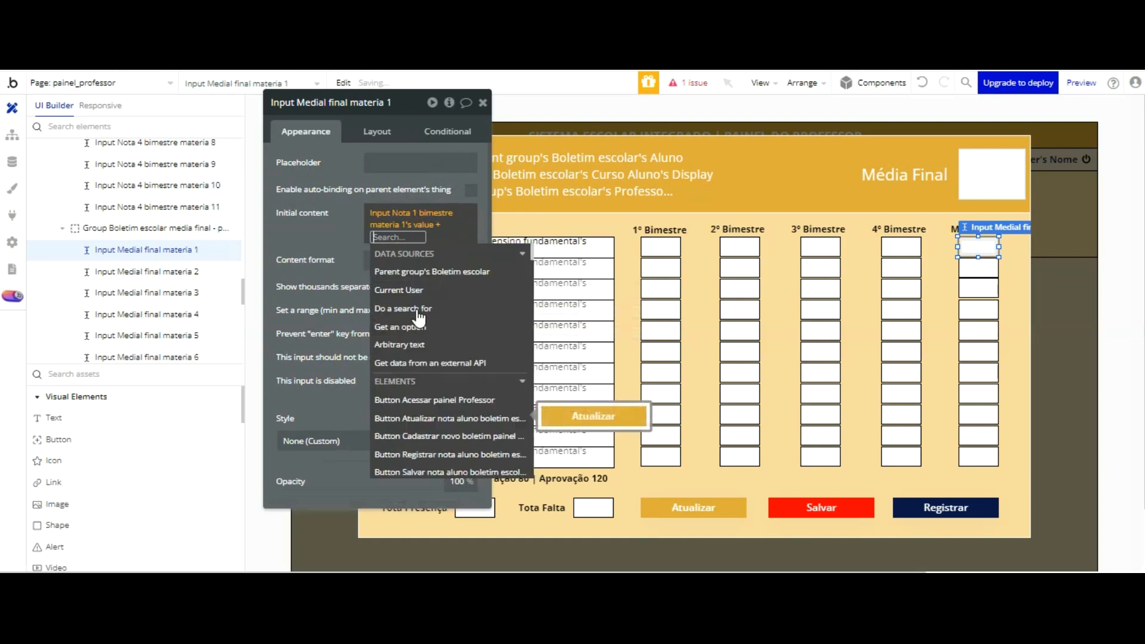
type("2")
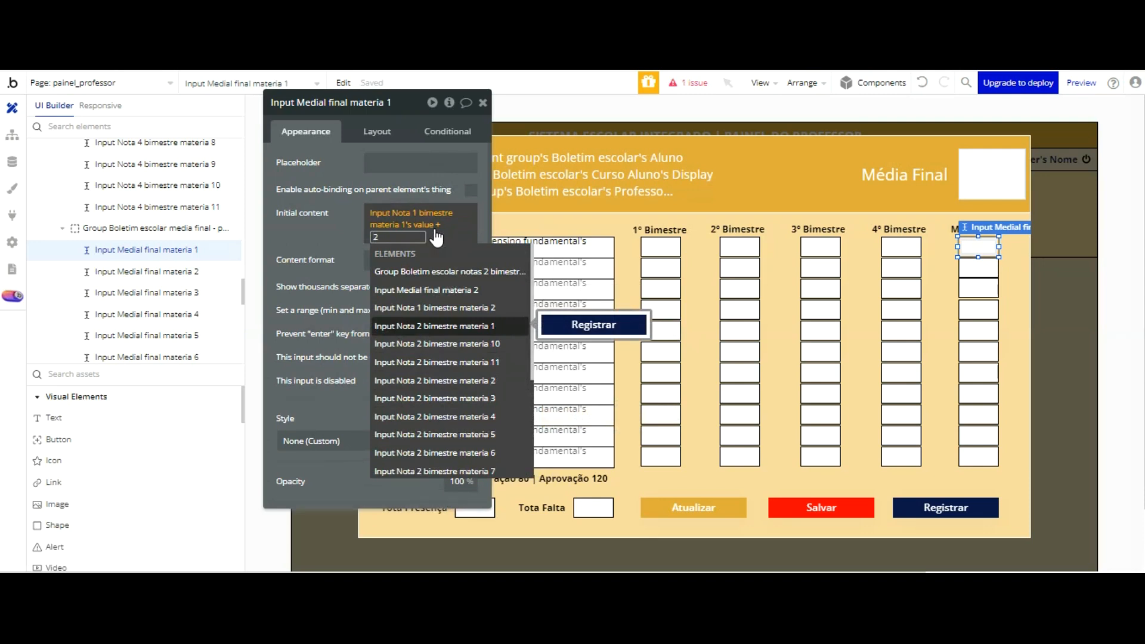
key("Return")
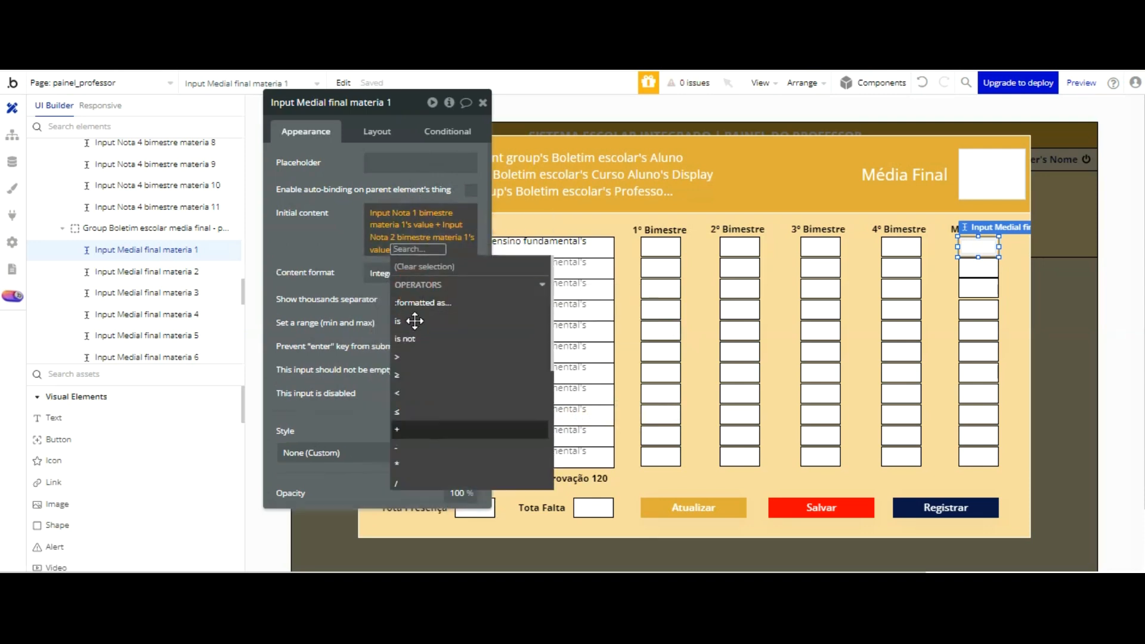
left_click(410, 429)
type("3")
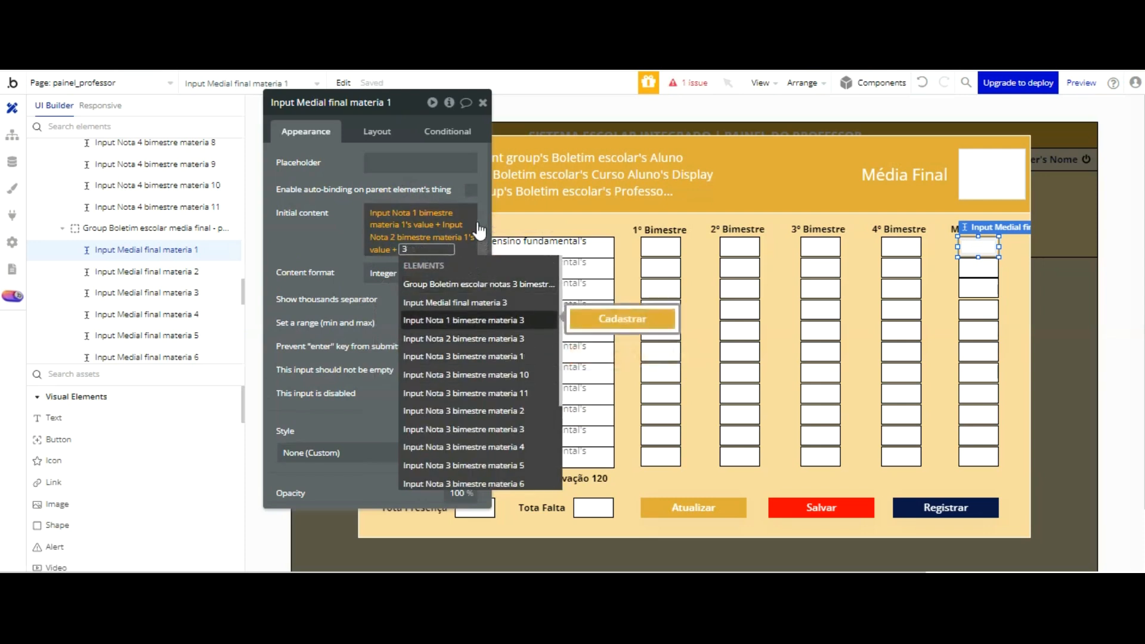
left_click(475, 358)
left_click(416, 311)
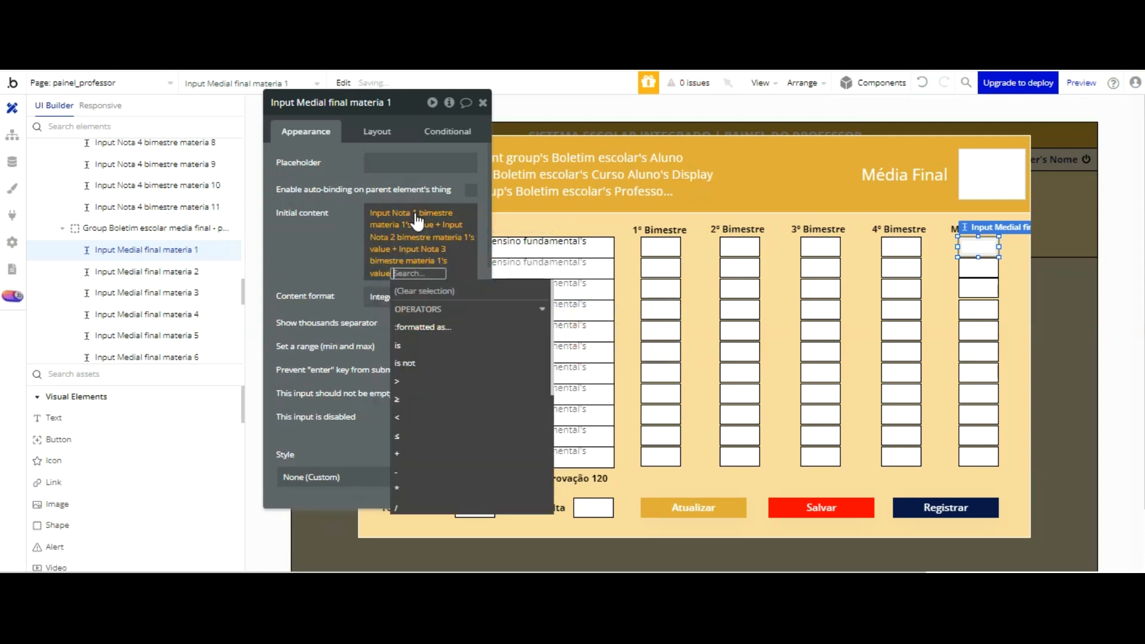
Step: Add Input Nota 4 bimestre materia 1's value to the initial content sum and divide the expression by 4
left_click(405, 453)
type("4")
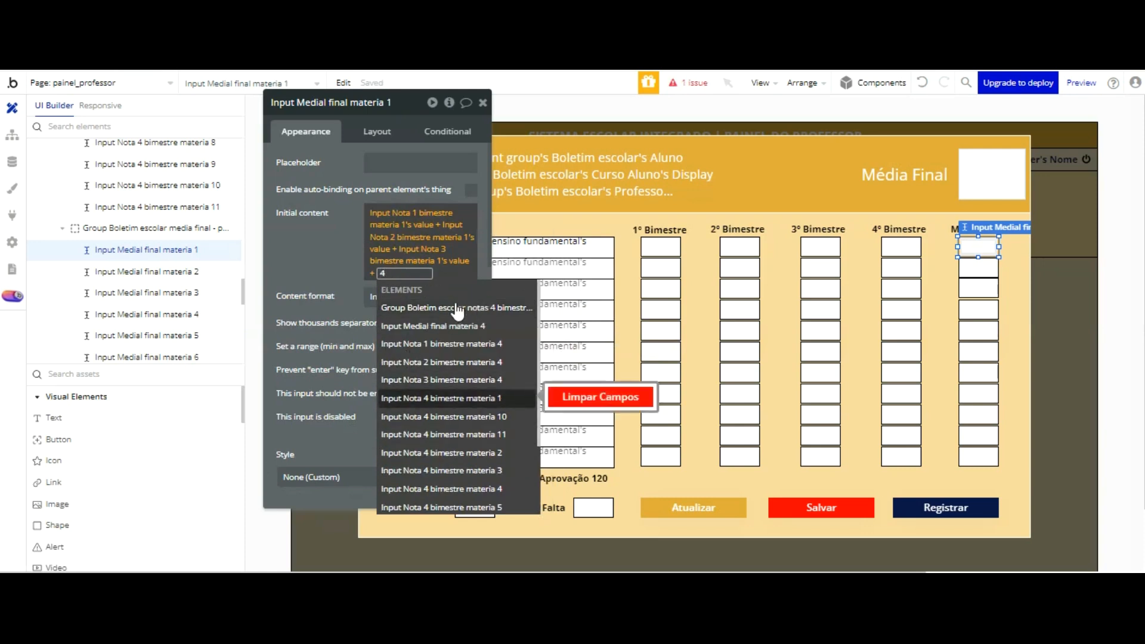
key("Return")
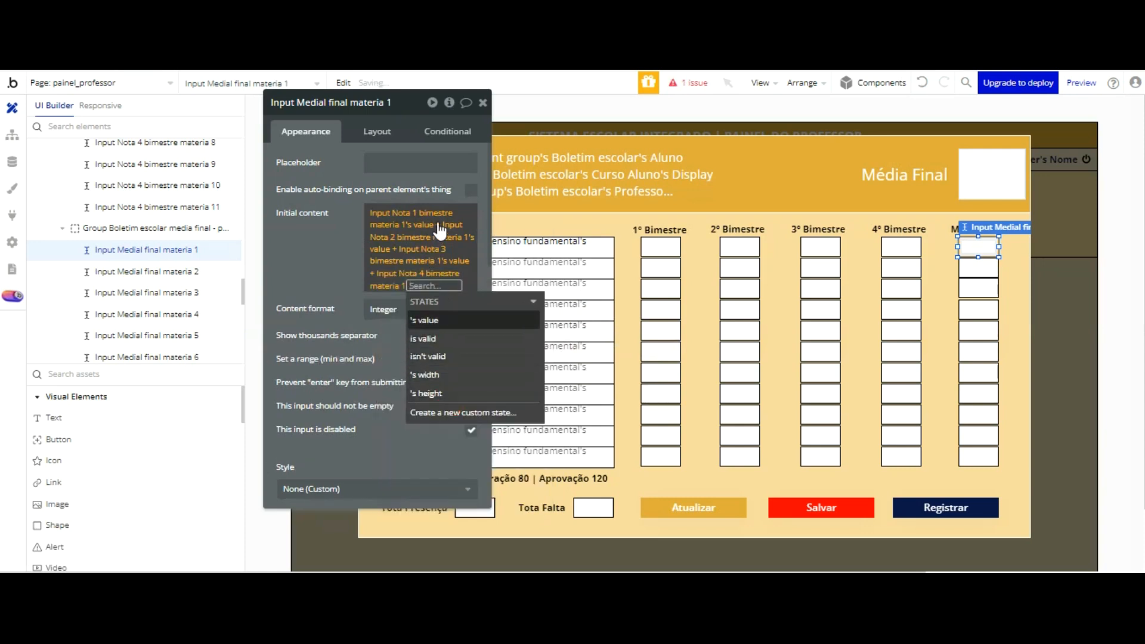
left_click(435, 319)
left_click(400, 530)
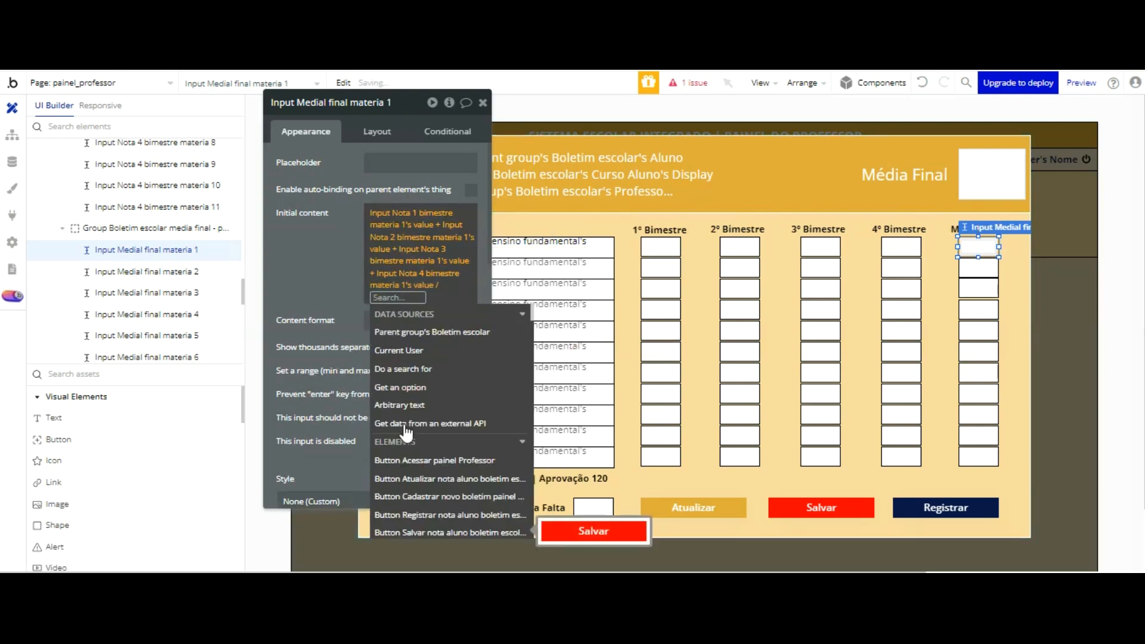
type("4")
key("Return")
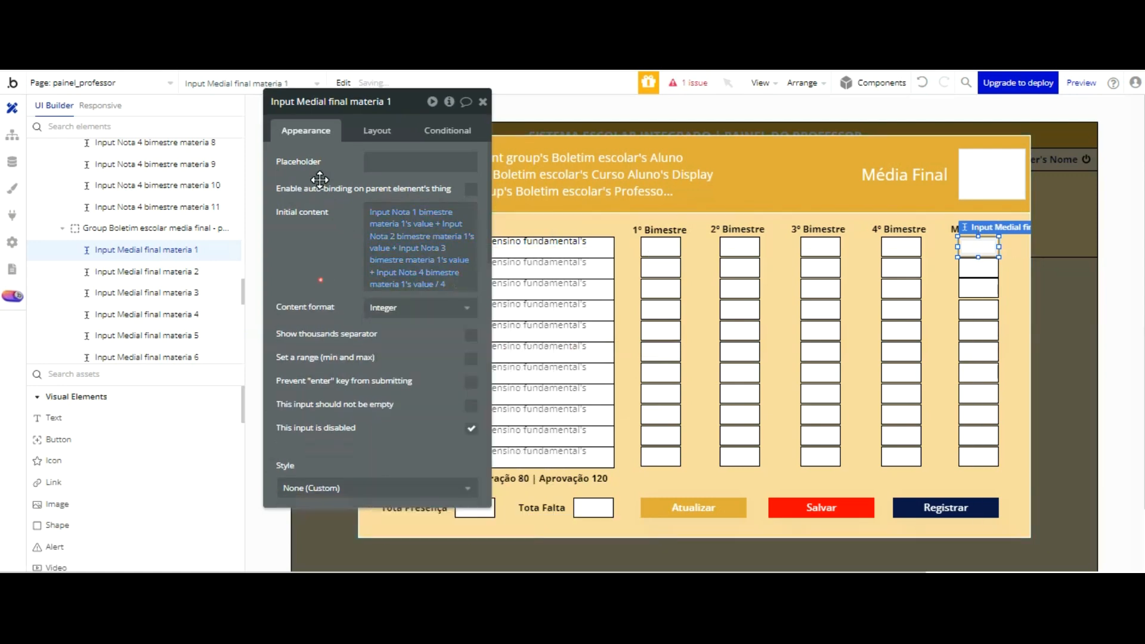
Step: Switch to the running teacher panel and reload it to check the Média Final calculation
key("ctrl+Tab")
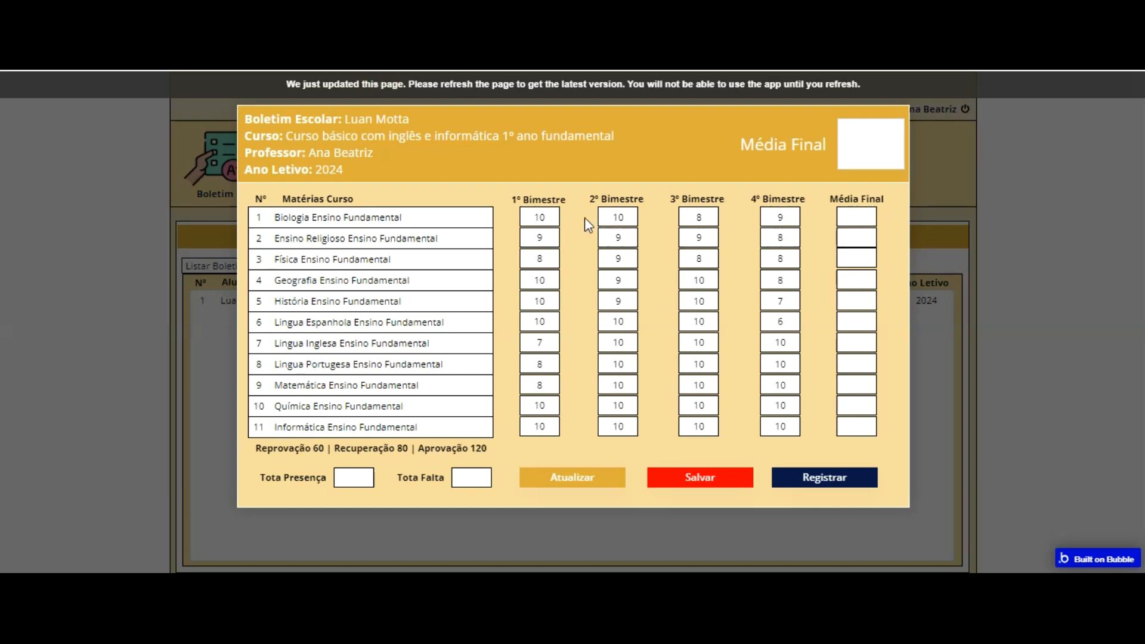
key("F5")
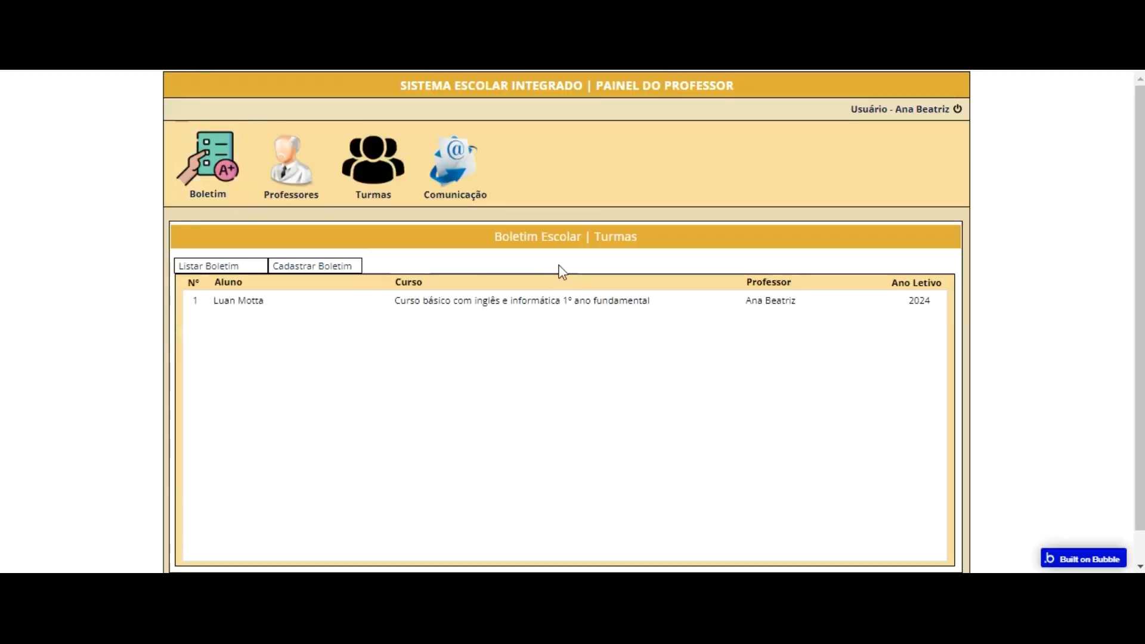
left_click(546, 332)
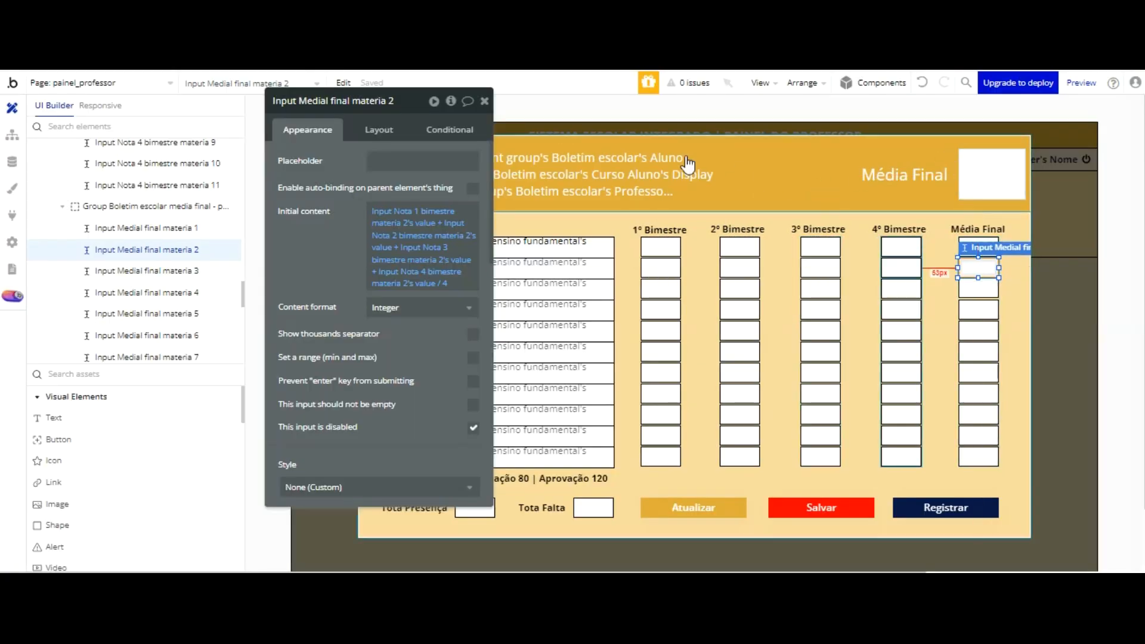
Step: Enable a value range on Input Nota 1 bimestre materia 1 with minimum 0 and maximum 10
left_click(663, 232)
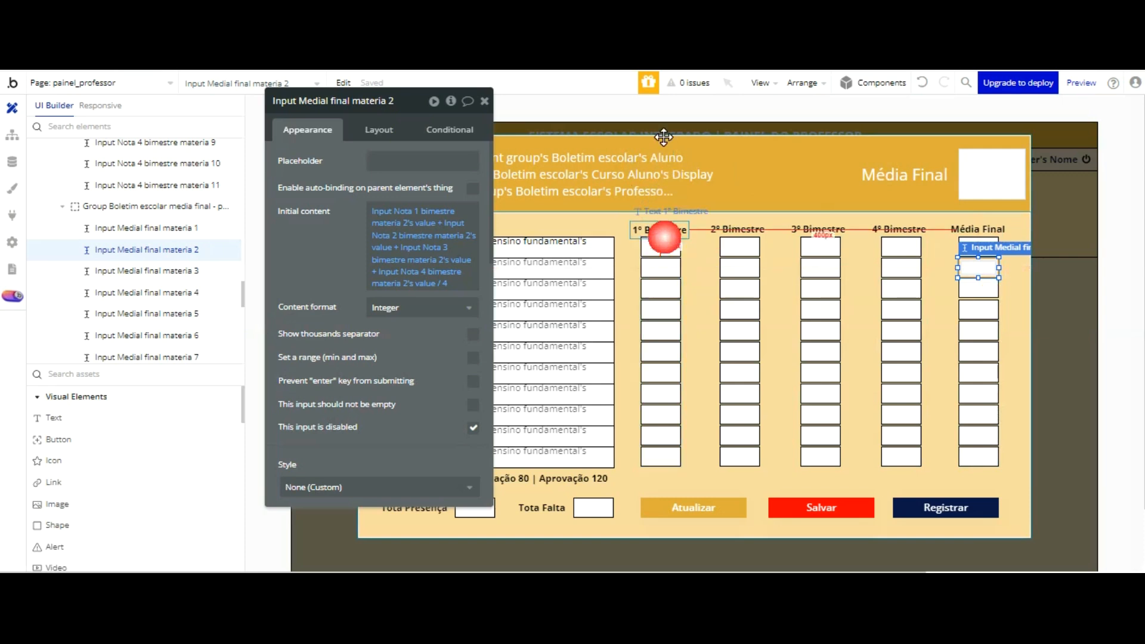
left_click(661, 244)
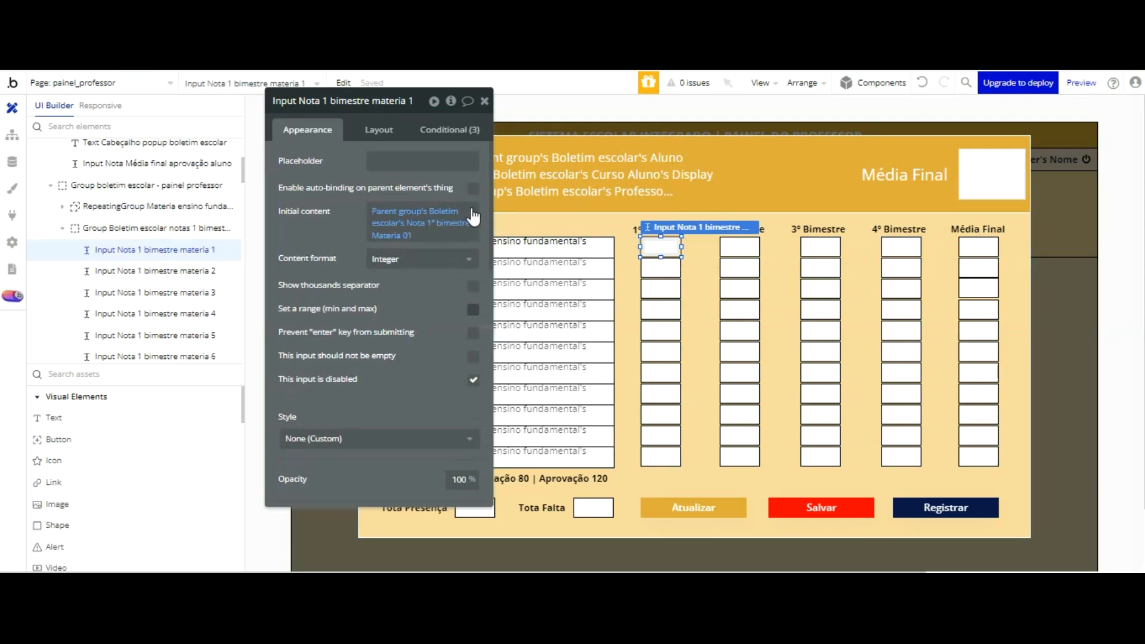
left_click(473, 310)
left_click(379, 331)
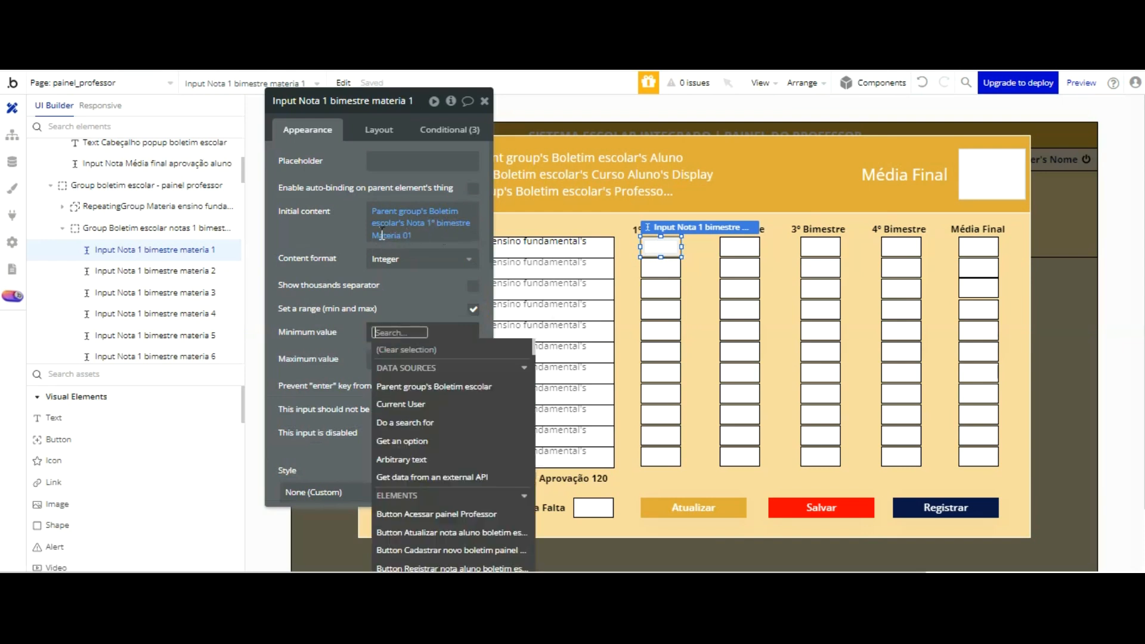
type("0")
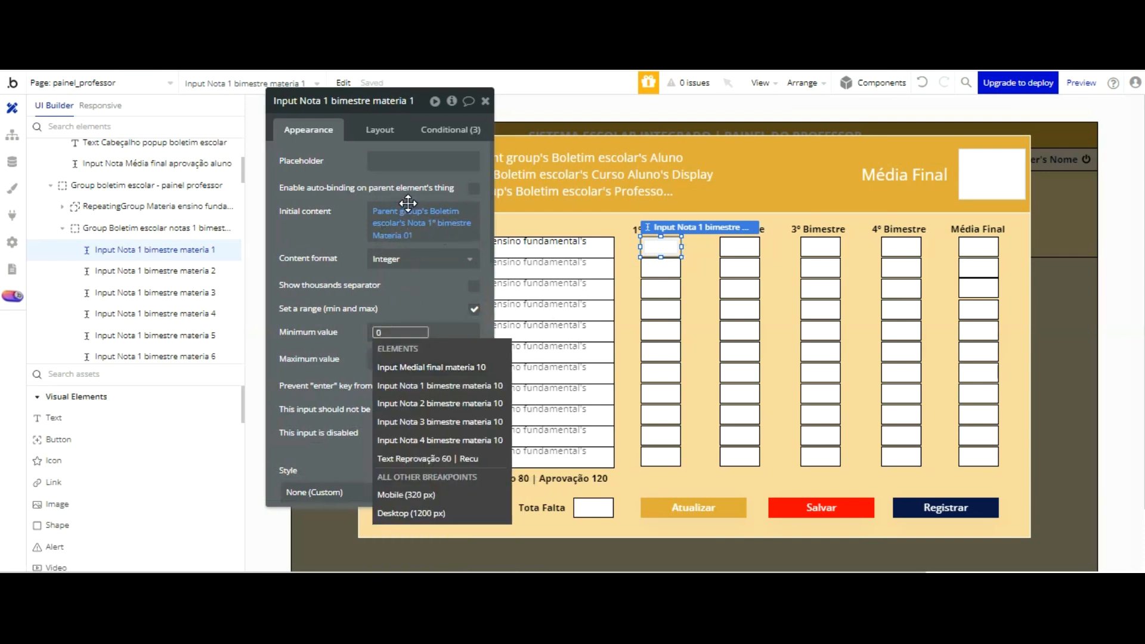
left_click(409, 307)
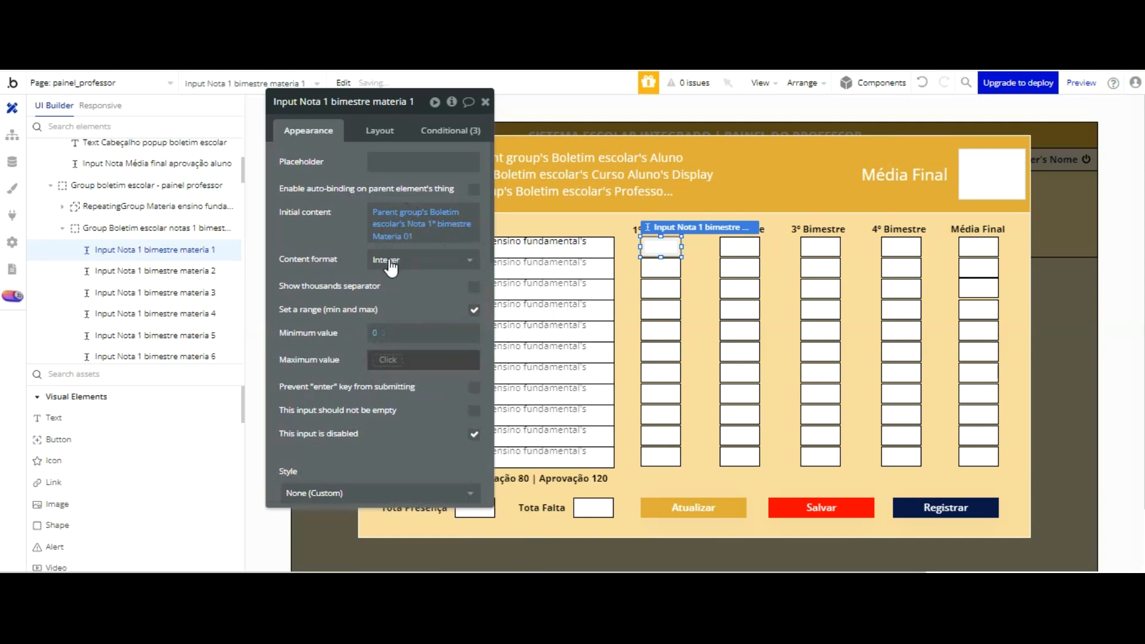
type("10")
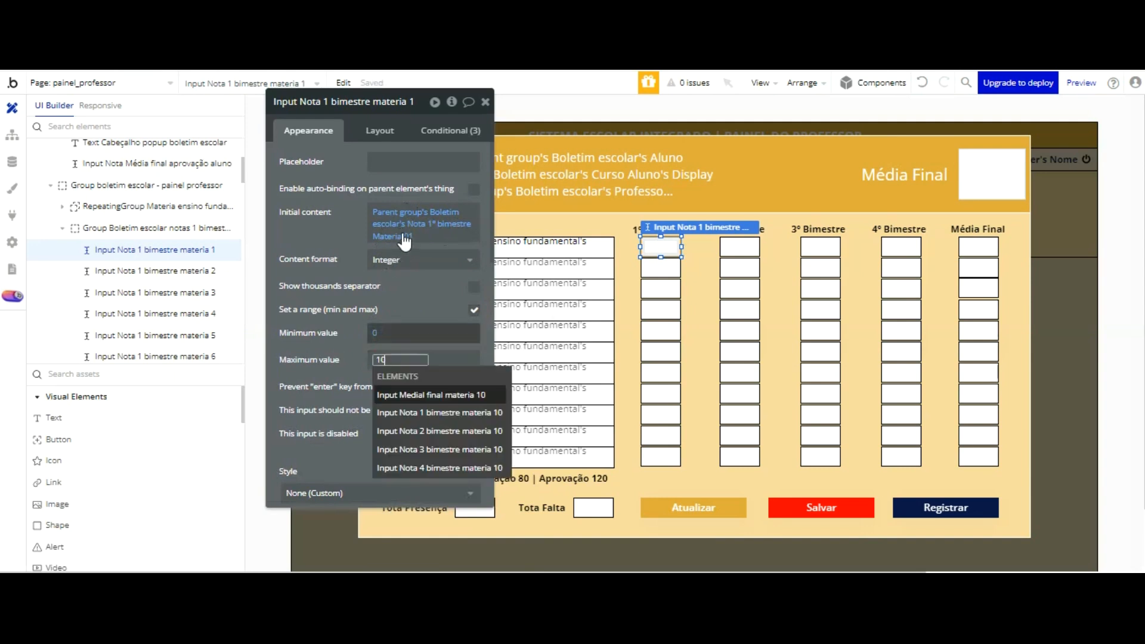
left_click(422, 186)
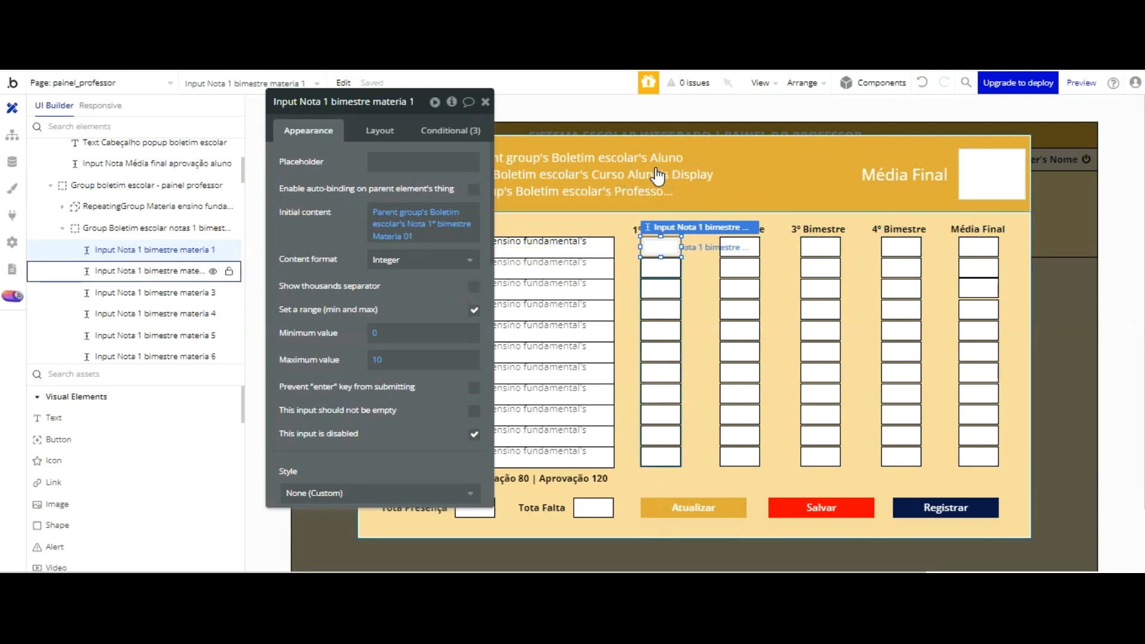
Step: Select Input Nota 1 bimestre materia 2 through 11 together and give them a value range from 0 to 10
left_click(659, 266)
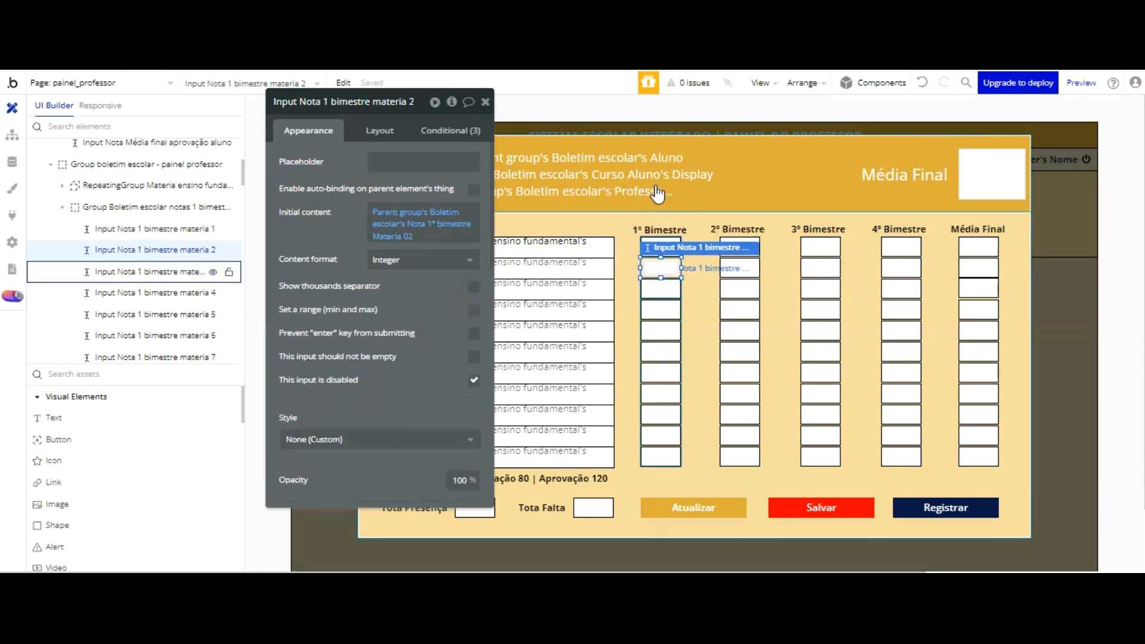
left_click(666, 311, "shift")
left_click(666, 346, "shift")
left_click(664, 331, "shift")
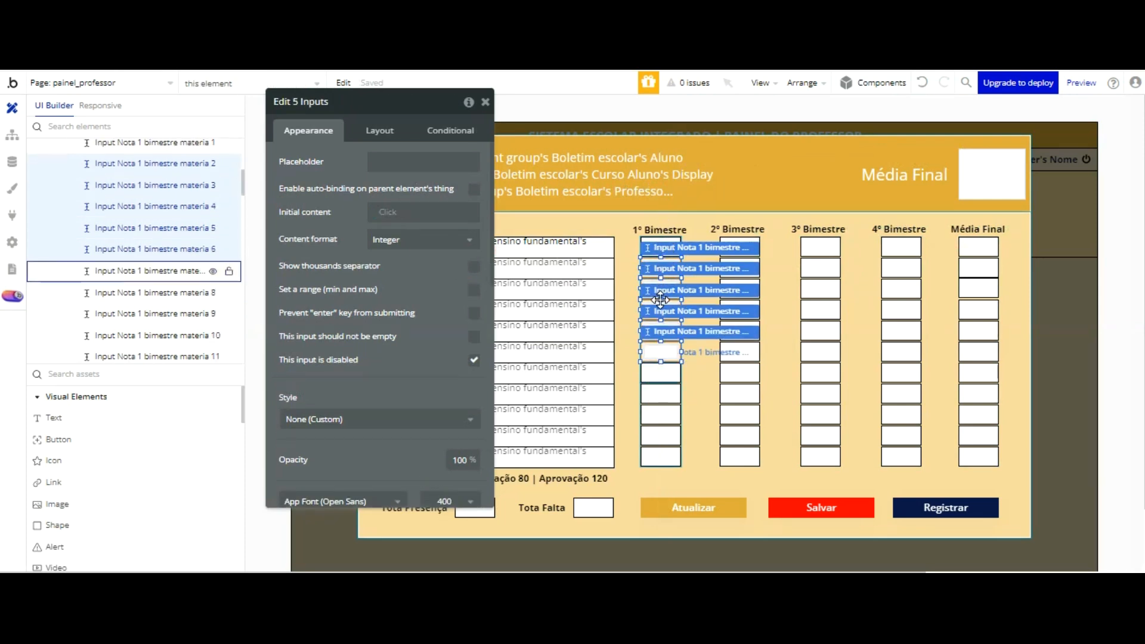
left_click(663, 352, "shift")
left_click(660, 373, "shift")
left_click(661, 393, "shift")
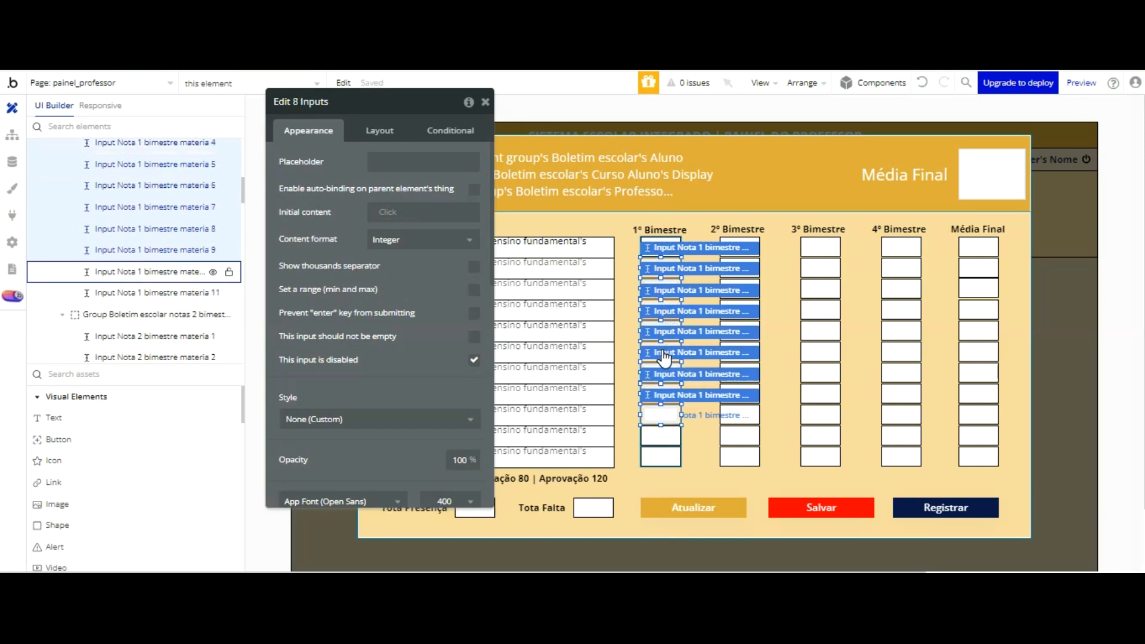
left_click(660, 415, "shift")
left_click(661, 456, "shift")
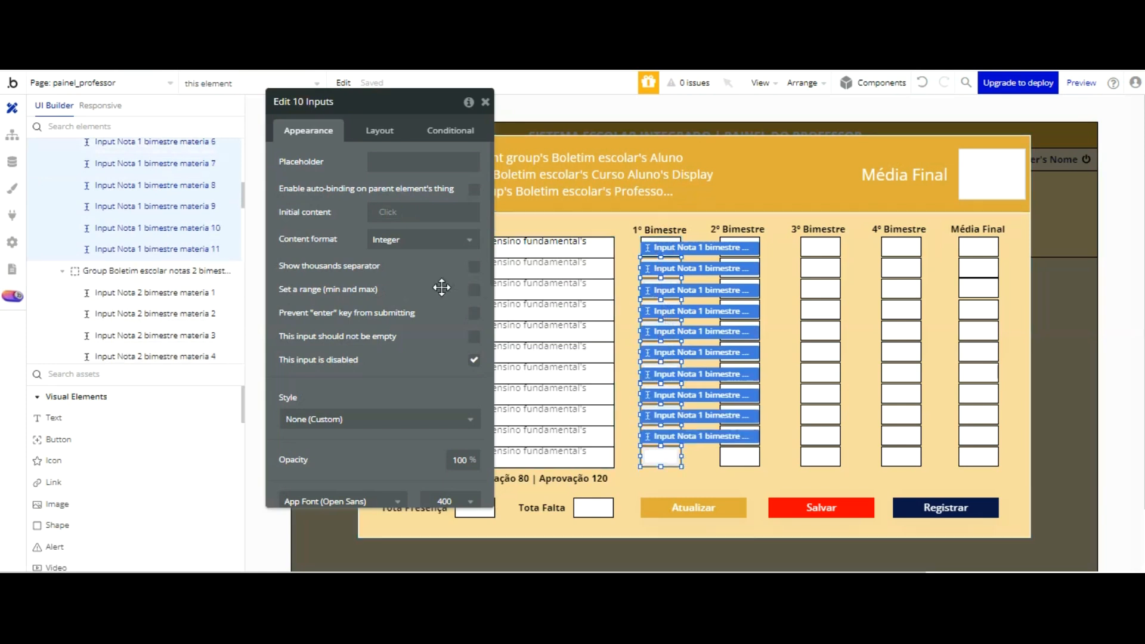
left_click(475, 289)
left_click(387, 313)
type("0")
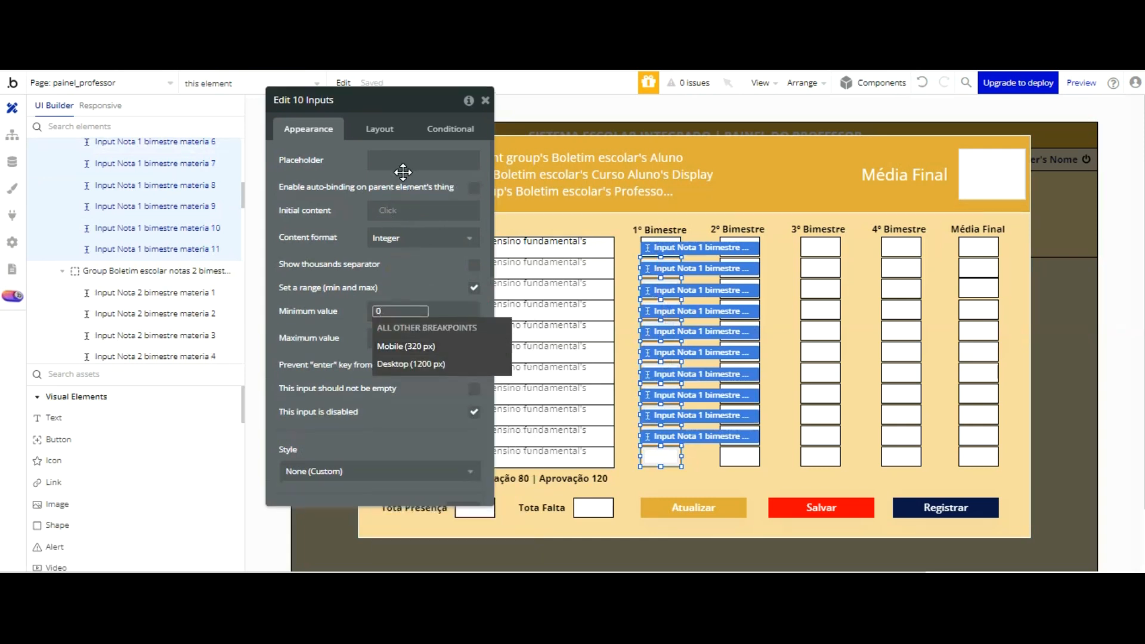
left_click(384, 333)
type("10")
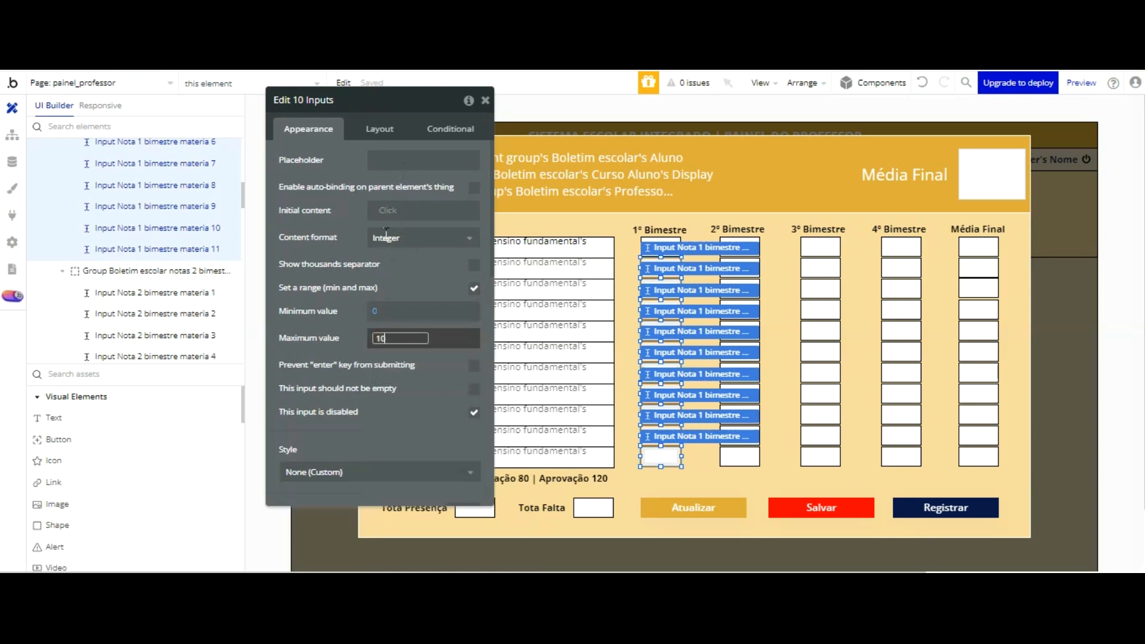
left_click(423, 276)
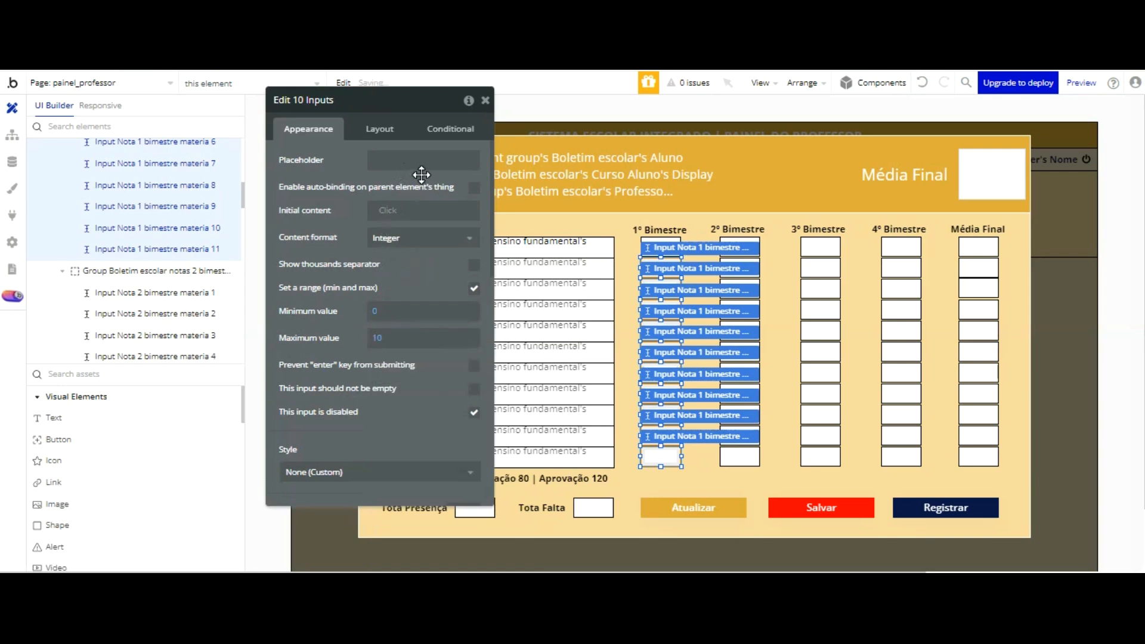
left_click(788, 278)
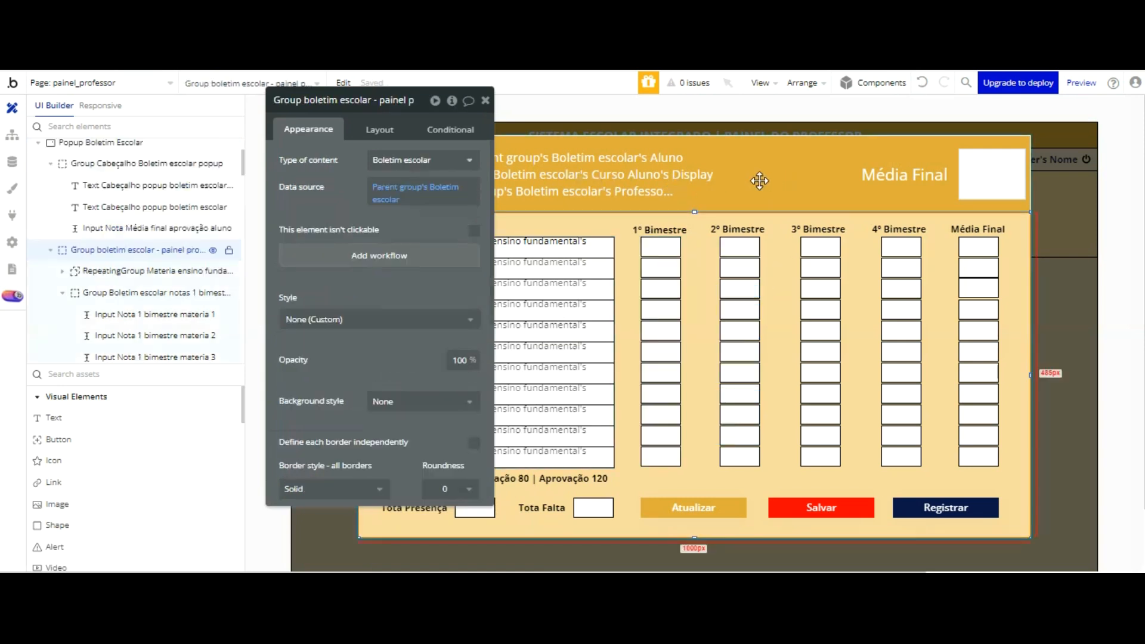
left_click(661, 352)
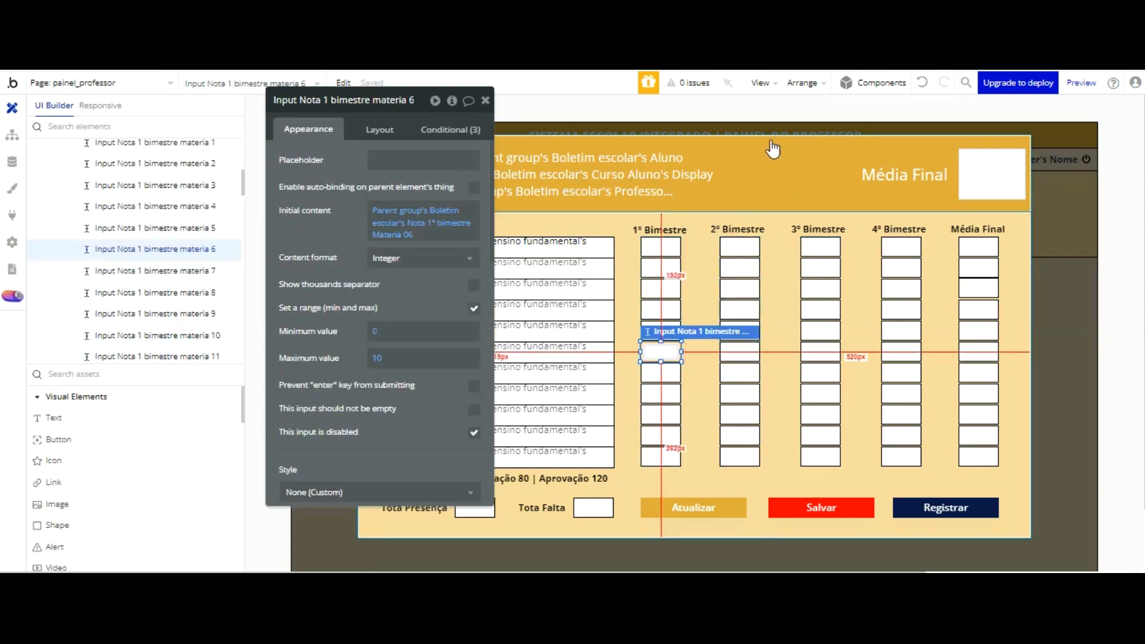
left_click(755, 245, "shift")
left_click(833, 246, "shift")
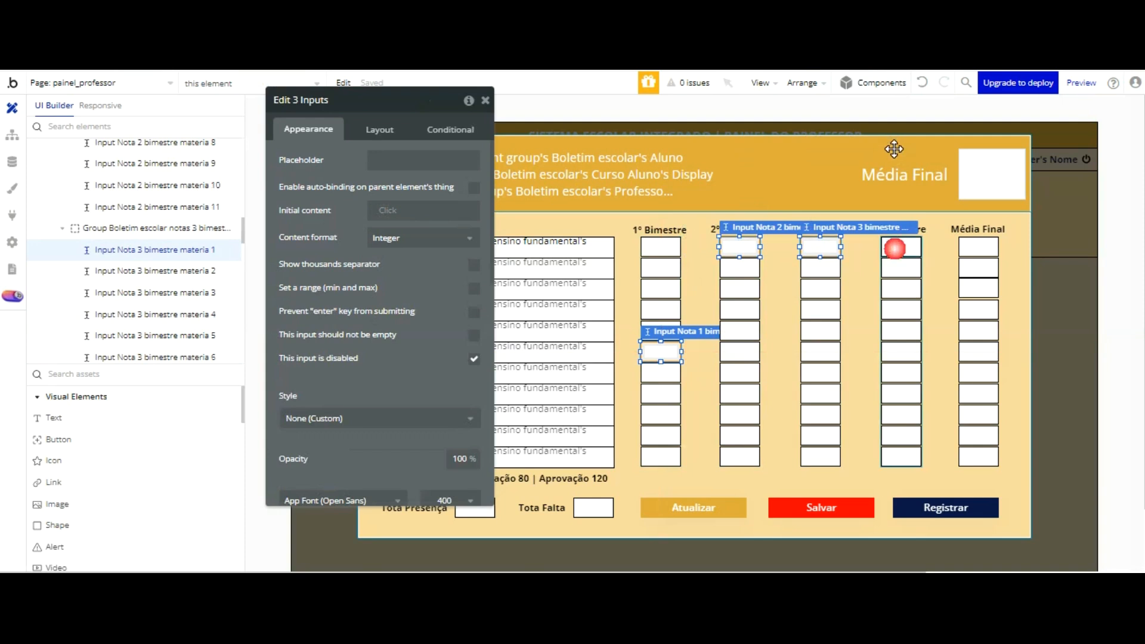
left_click(896, 247, "shift")
left_click(900, 268, "shift")
left_click(827, 268, "shift")
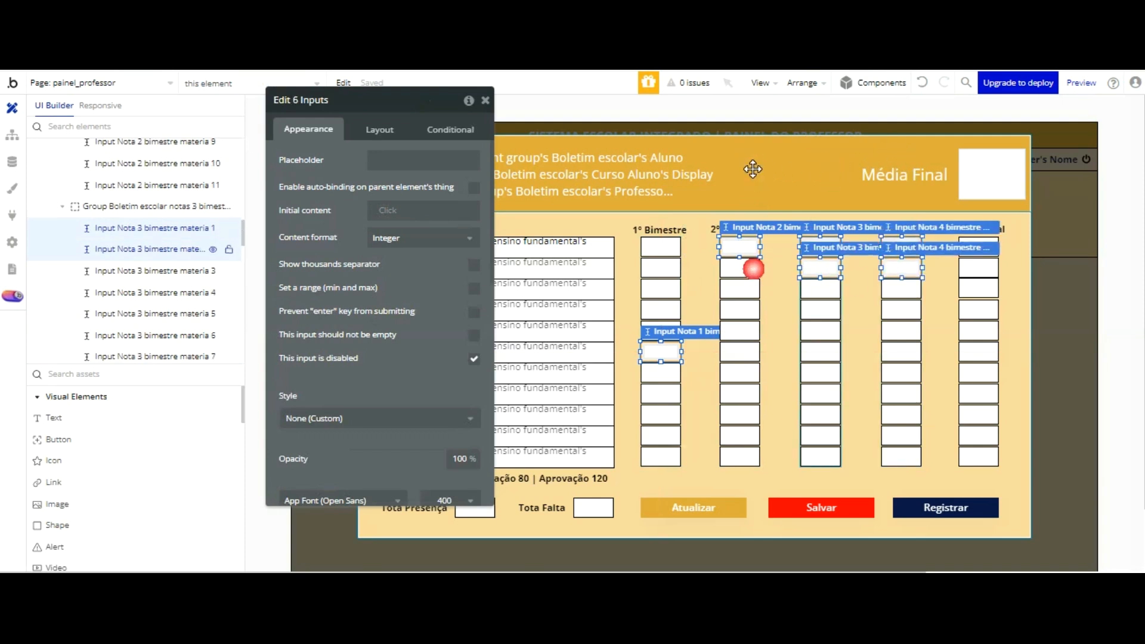
left_click(754, 269, "shift")
left_click(741, 289, "shift")
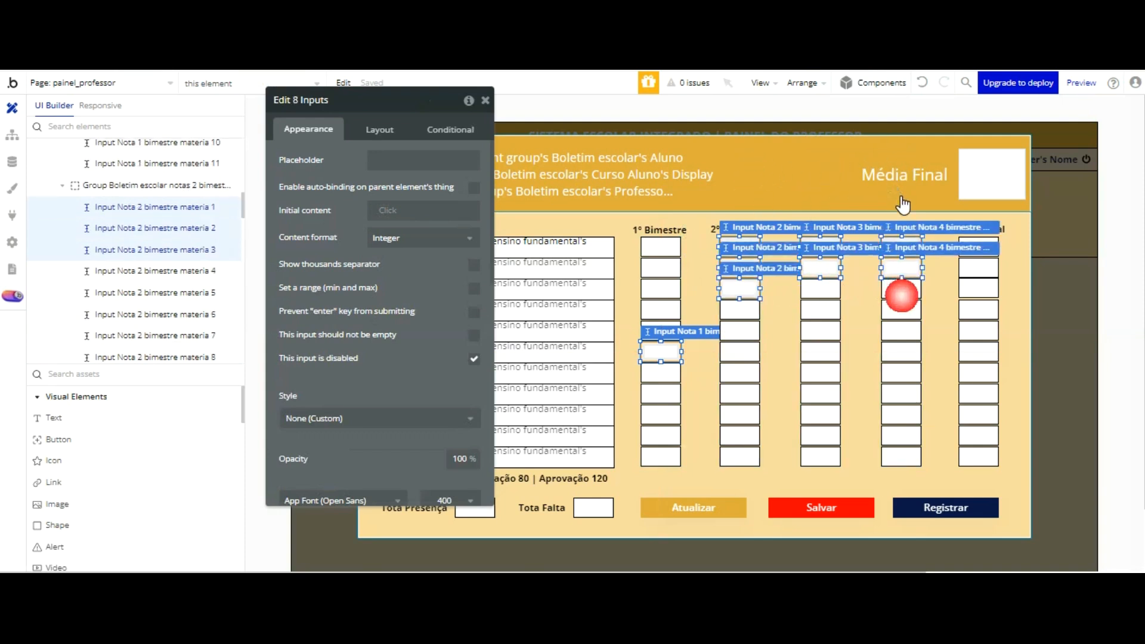
left_click(822, 288, "shift")
left_click(900, 289, "shift")
left_click(901, 309, "shift")
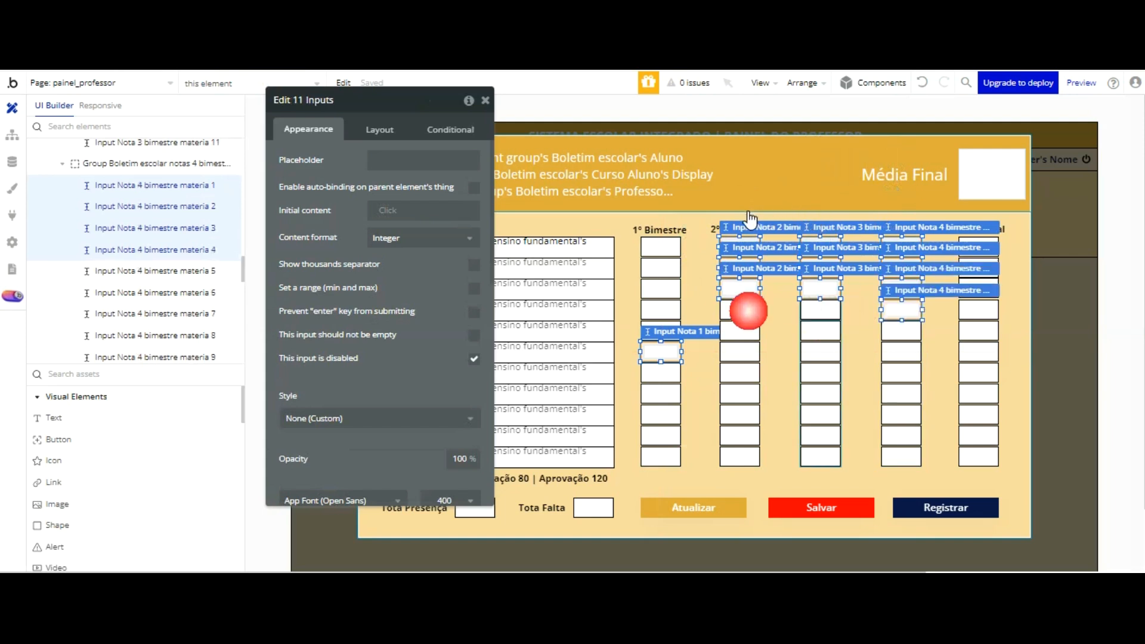
left_click(818, 310, "shift")
left_click(740, 309, "shift")
left_click(739, 332, "shift")
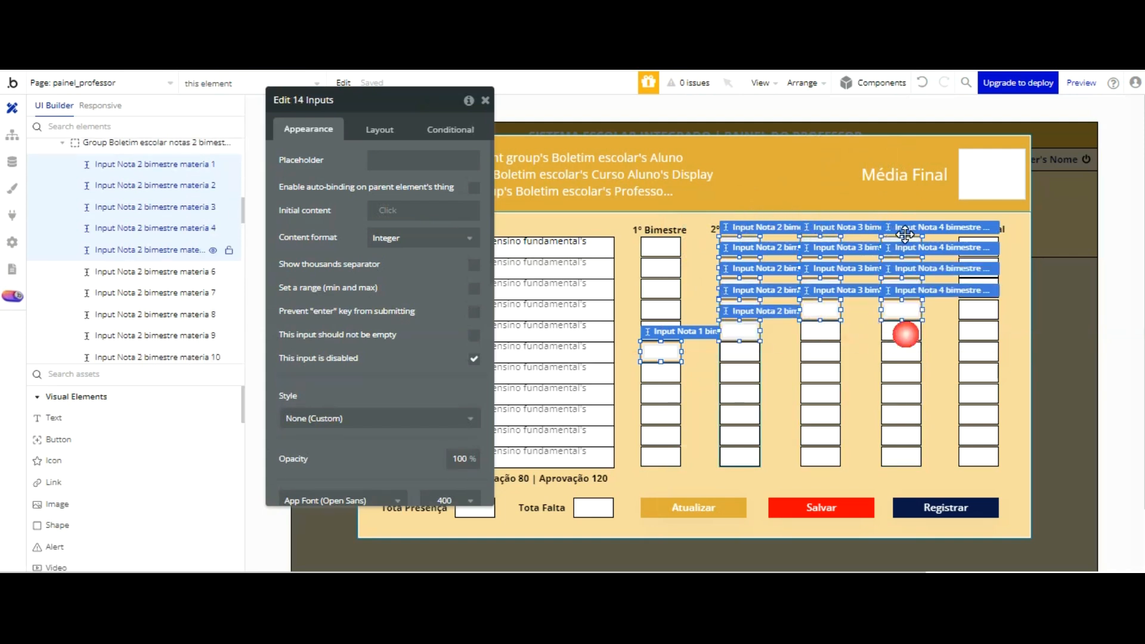
left_click(822, 331, "shift")
left_click(901, 332, "shift")
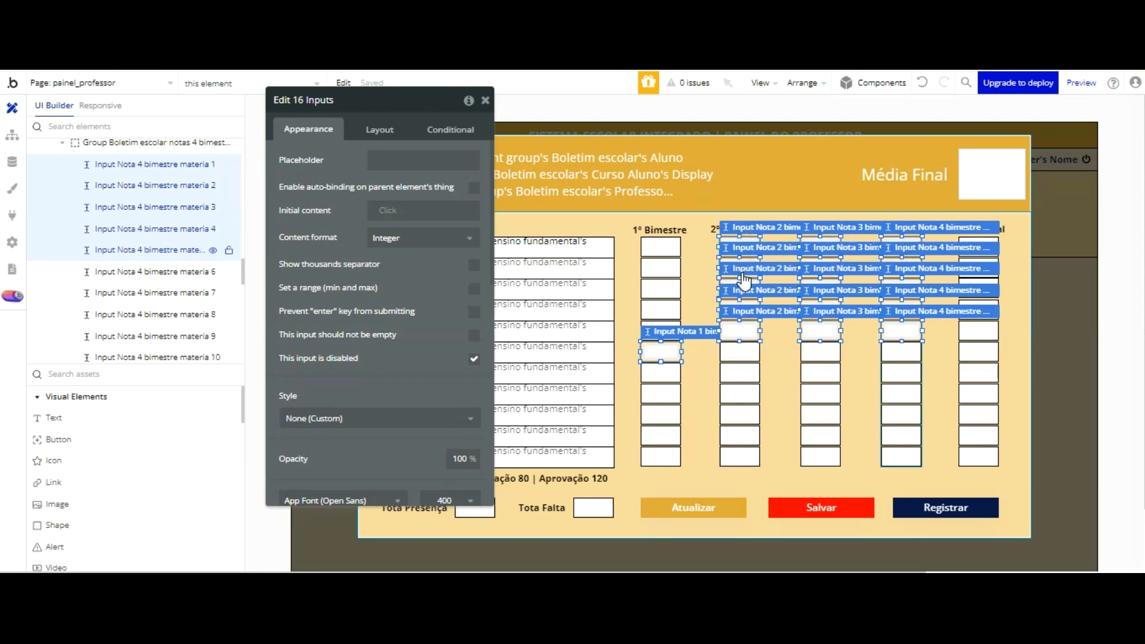
left_click(898, 374, "shift")
left_click(897, 395, "shift")
left_click(799, 395, "shift")
left_click(741, 403, "shift")
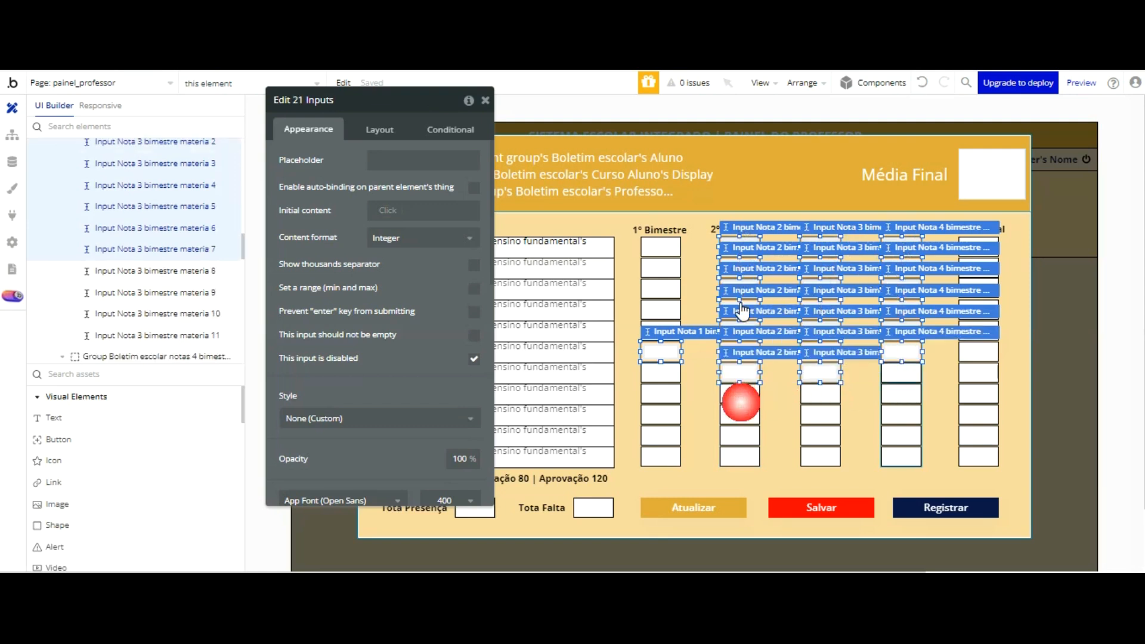
left_click(809, 408, "shift")
left_click(823, 416, "shift")
left_click(901, 418, "shift")
left_click(901, 435, "shift")
left_click(815, 436, "shift")
left_click(746, 436, "shift")
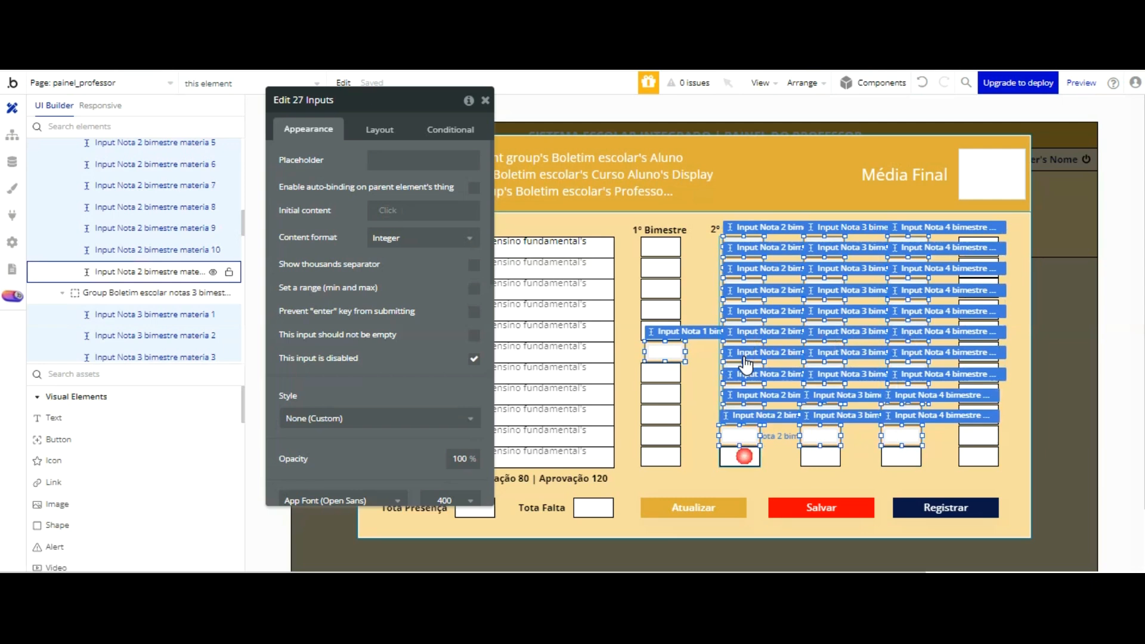
left_click(818, 457, "shift")
left_click(903, 457, "shift")
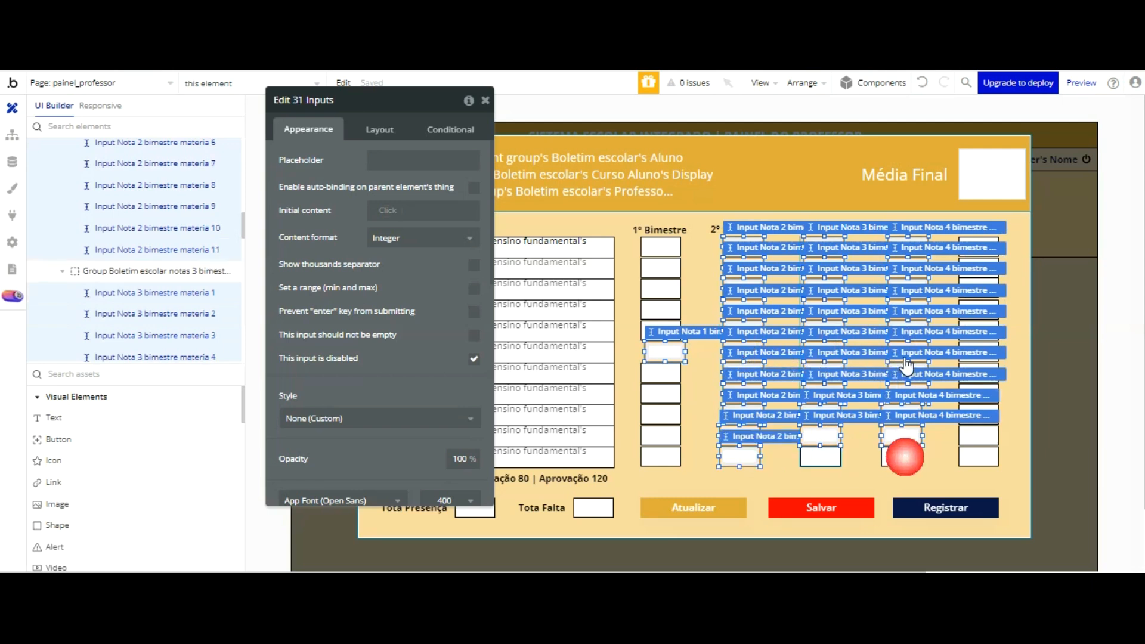
left_click(709, 274)
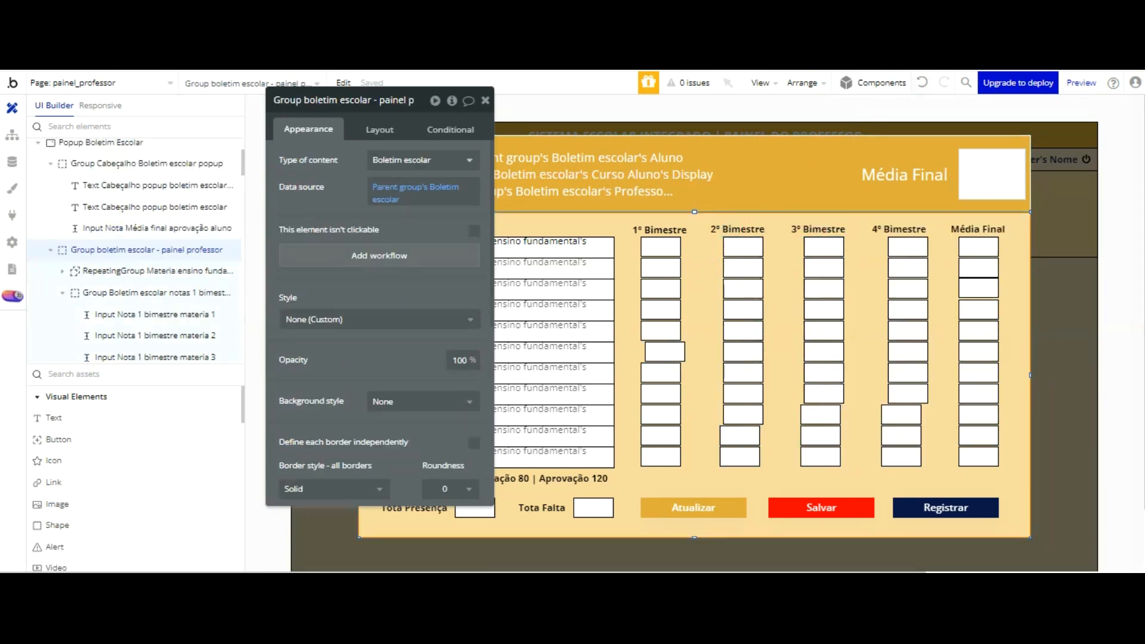
left_click(927, 79)
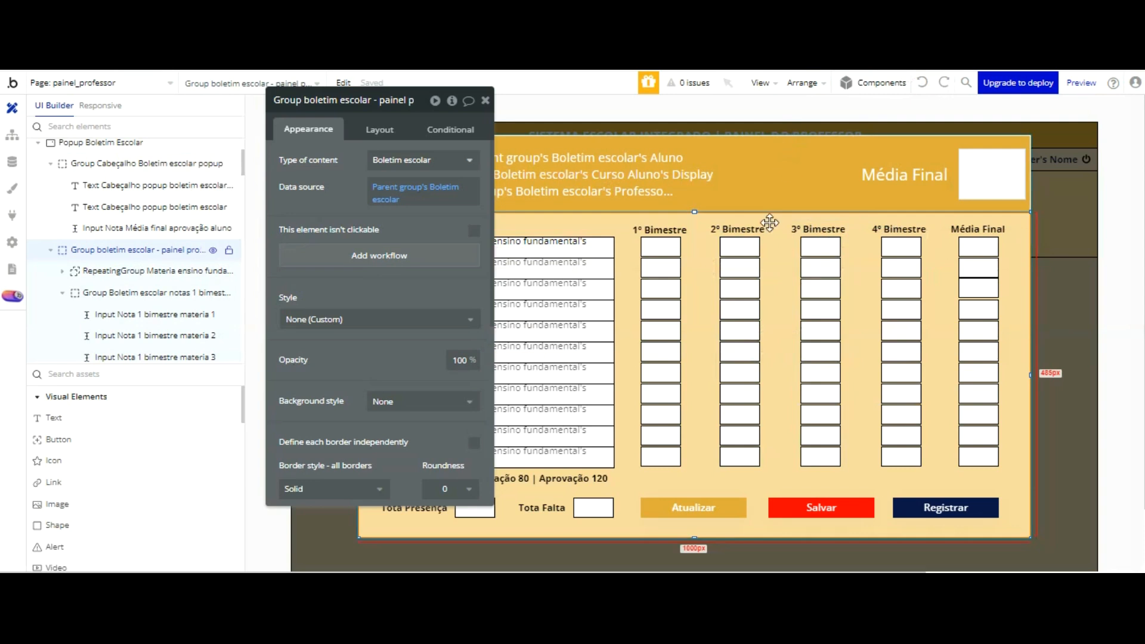
left_click(741, 245, "shift")
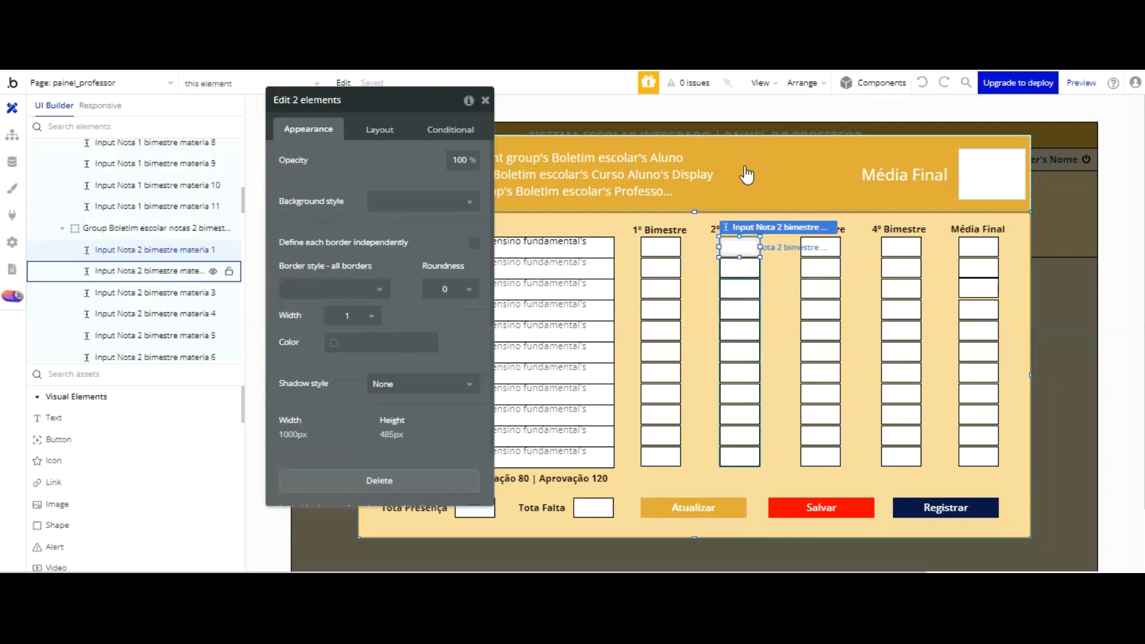
left_click(822, 247, "shift")
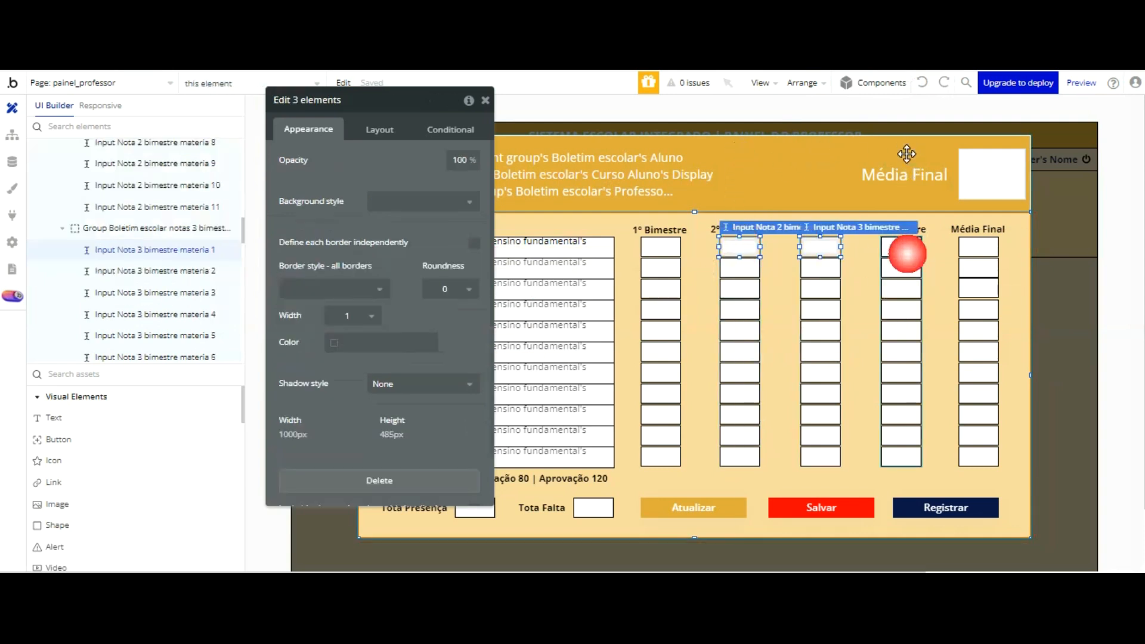
left_click(902, 247, "shift")
left_click(902, 268, "shift")
left_click(822, 267, "shift")
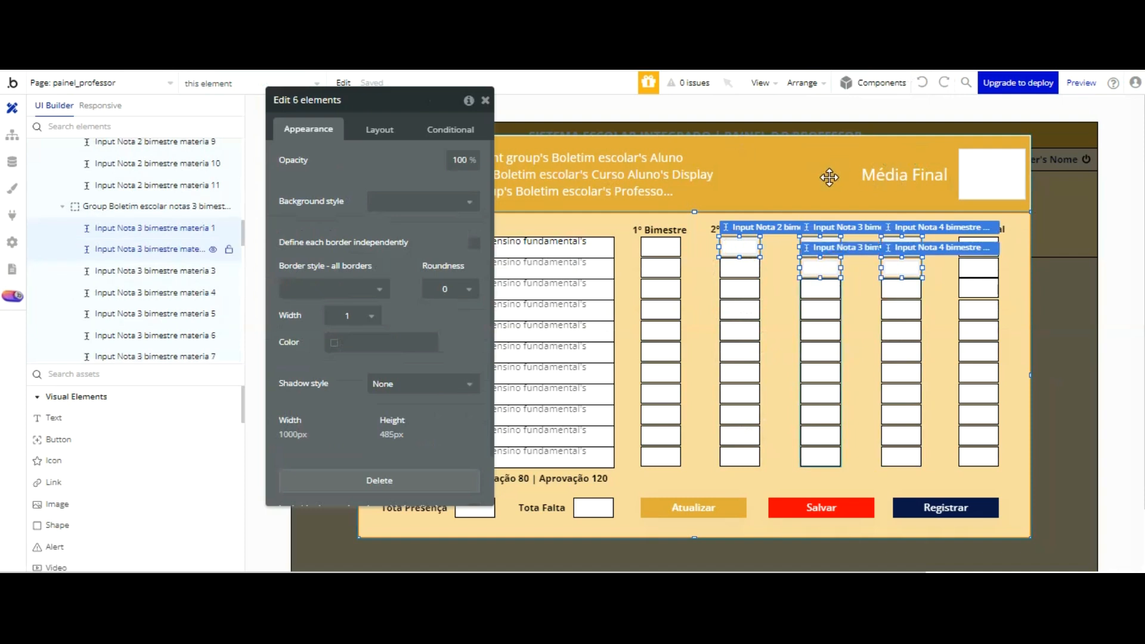
left_click(902, 289, "shift")
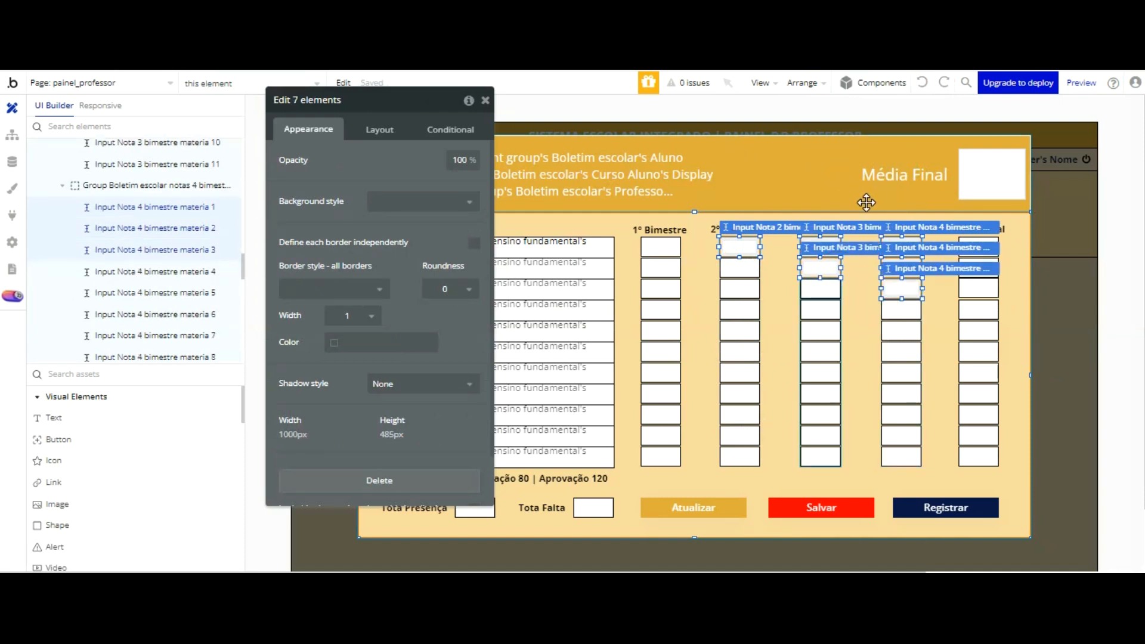
left_click(823, 288, "shift")
left_click(902, 310, "shift")
left_click(822, 310, "shift")
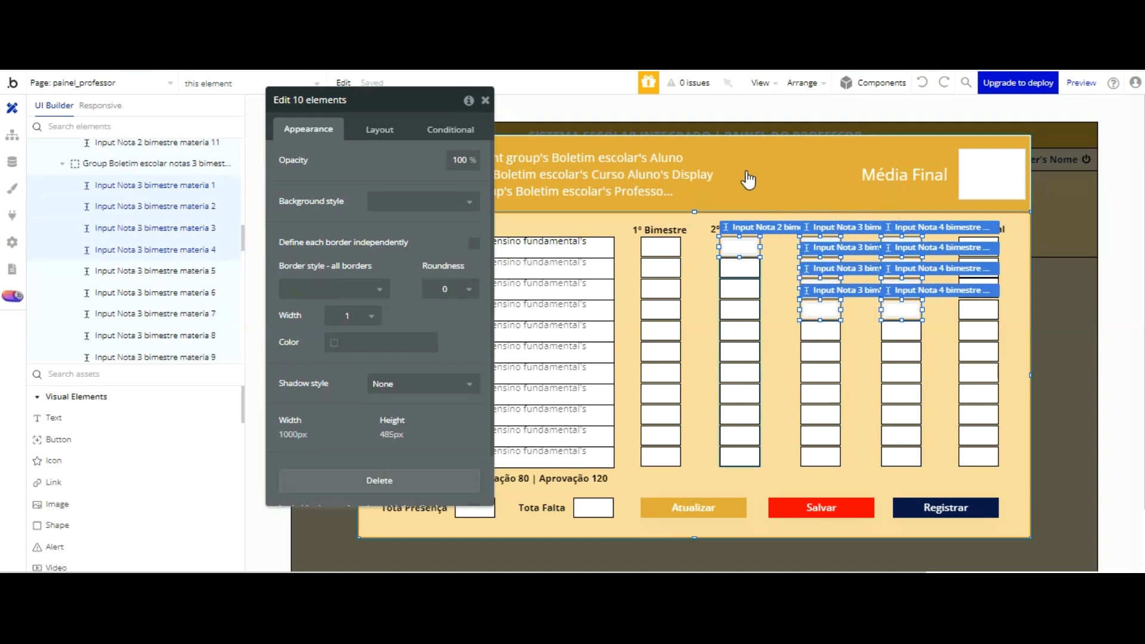
left_click(740, 268, "shift")
left_click(740, 289, "shift")
left_click(740, 309, "shift")
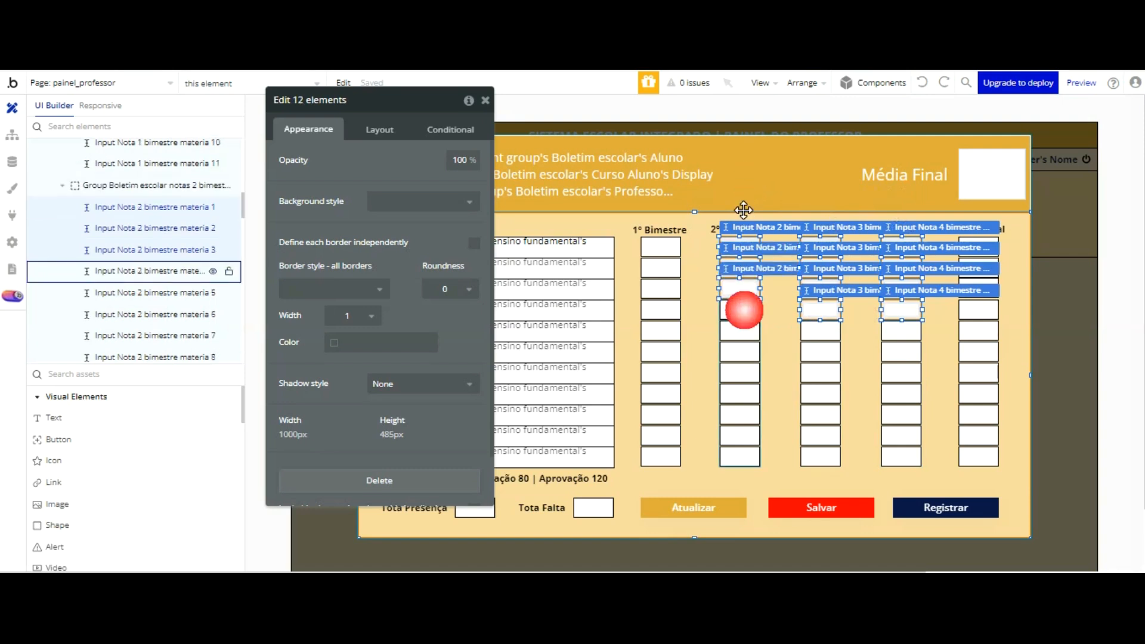
left_click(895, 330, "shift")
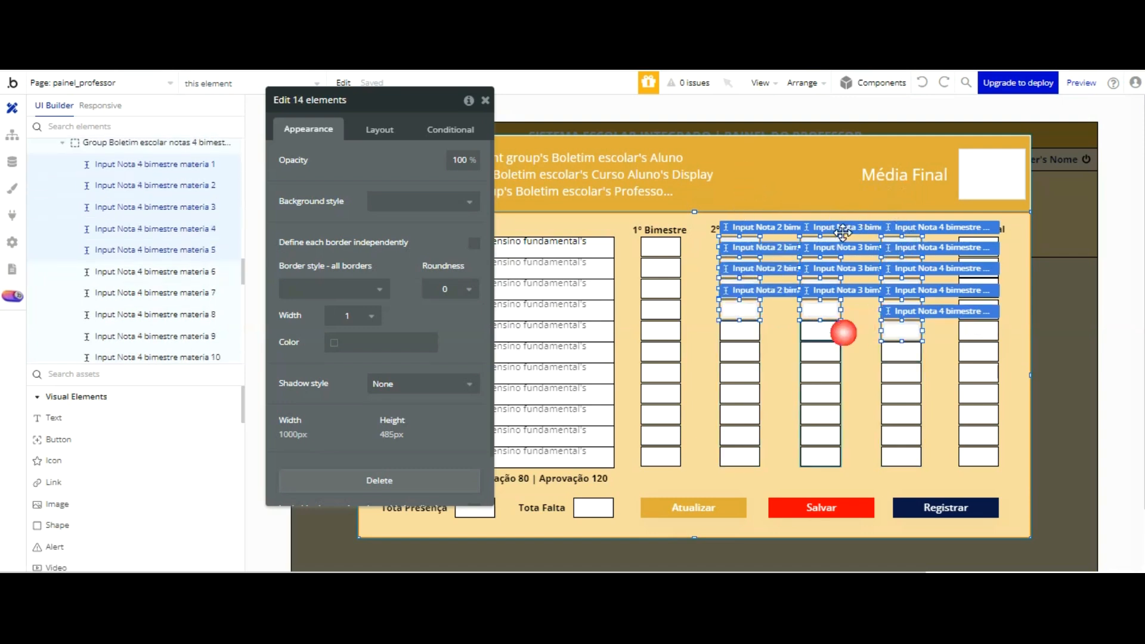
left_click(832, 331, "shift")
left_click(902, 352, "shift")
left_click(826, 353, "shift")
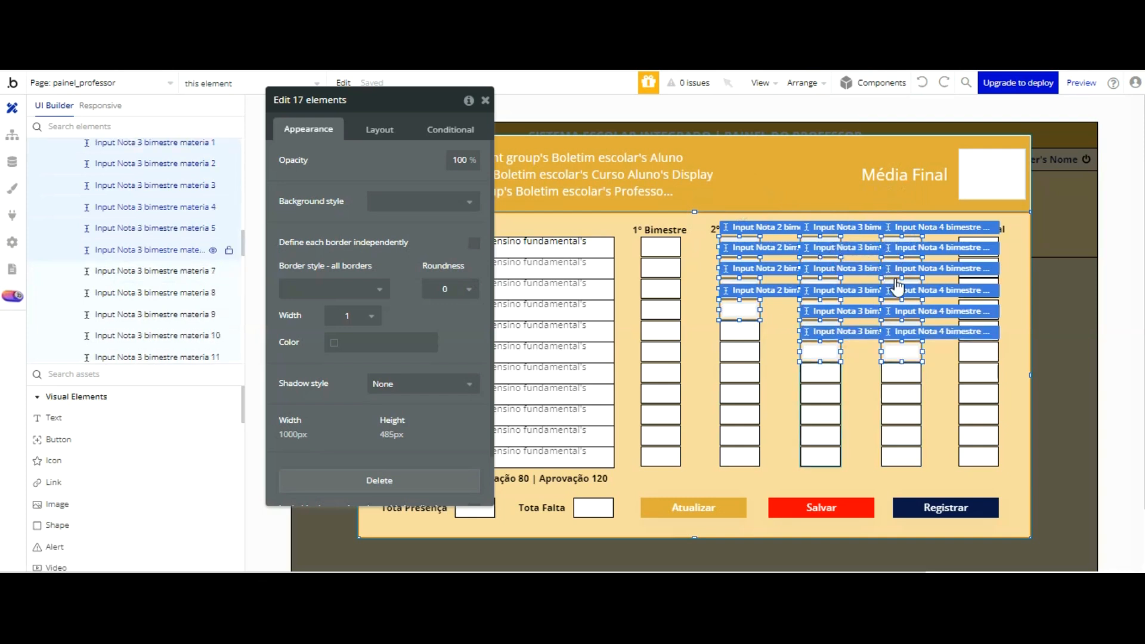
left_click(900, 374, "shift")
left_click(822, 374, "shift")
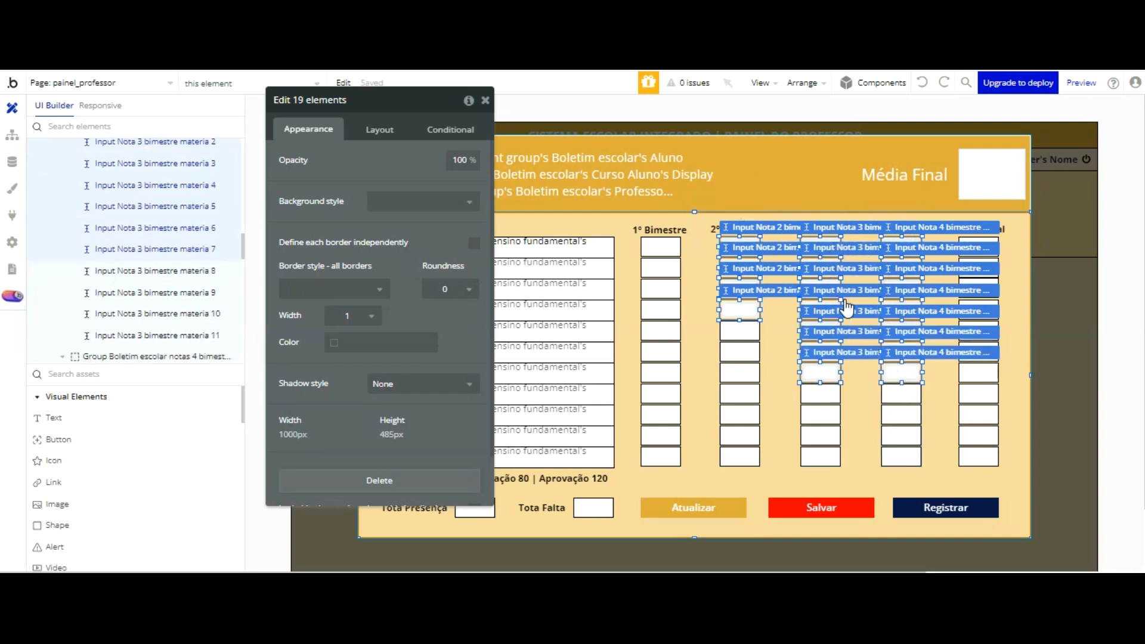
left_click(901, 395, "shift")
left_click(821, 395, "shift")
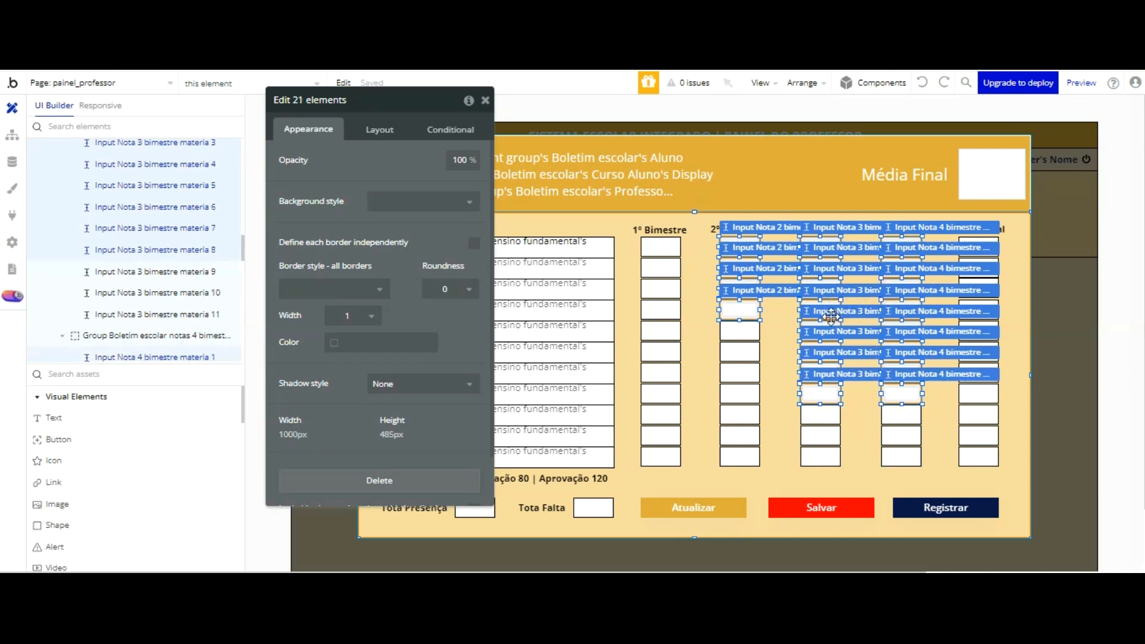
left_click(901, 415, "shift")
left_click(822, 415, "shift")
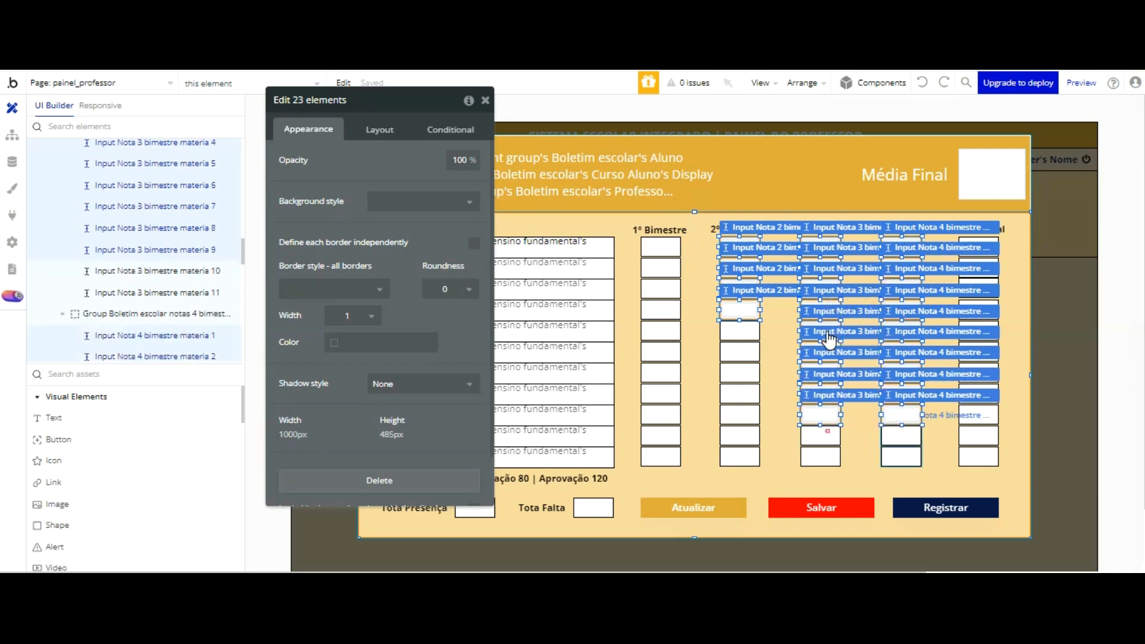
left_click(821, 436, "shift")
left_click(901, 435, "shift")
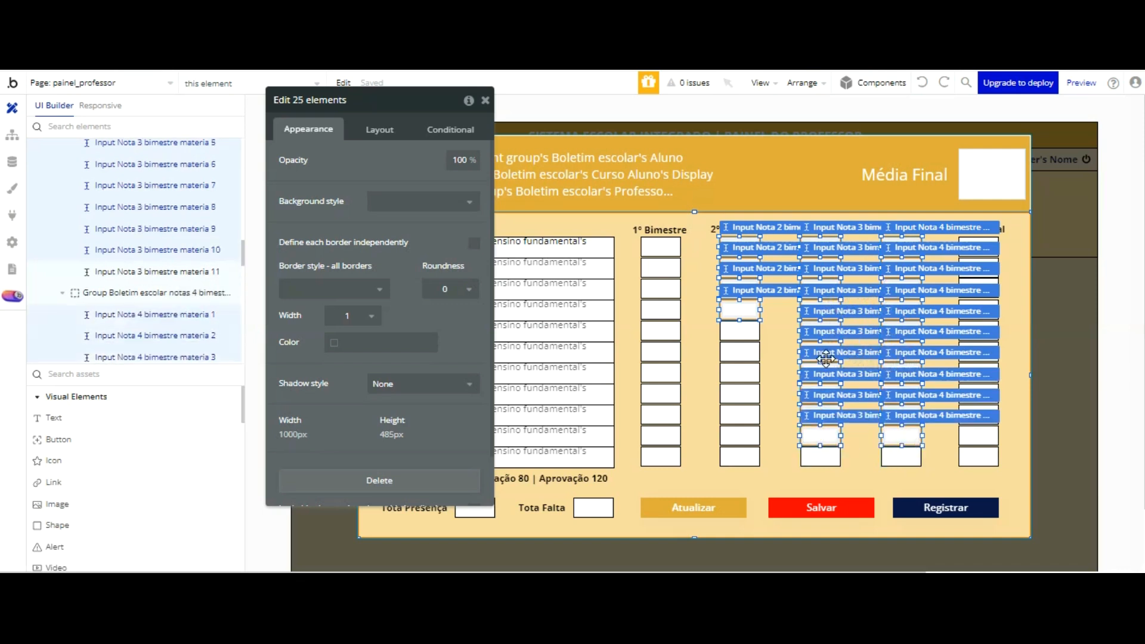
left_click(901, 457, "shift")
left_click(821, 457, "shift")
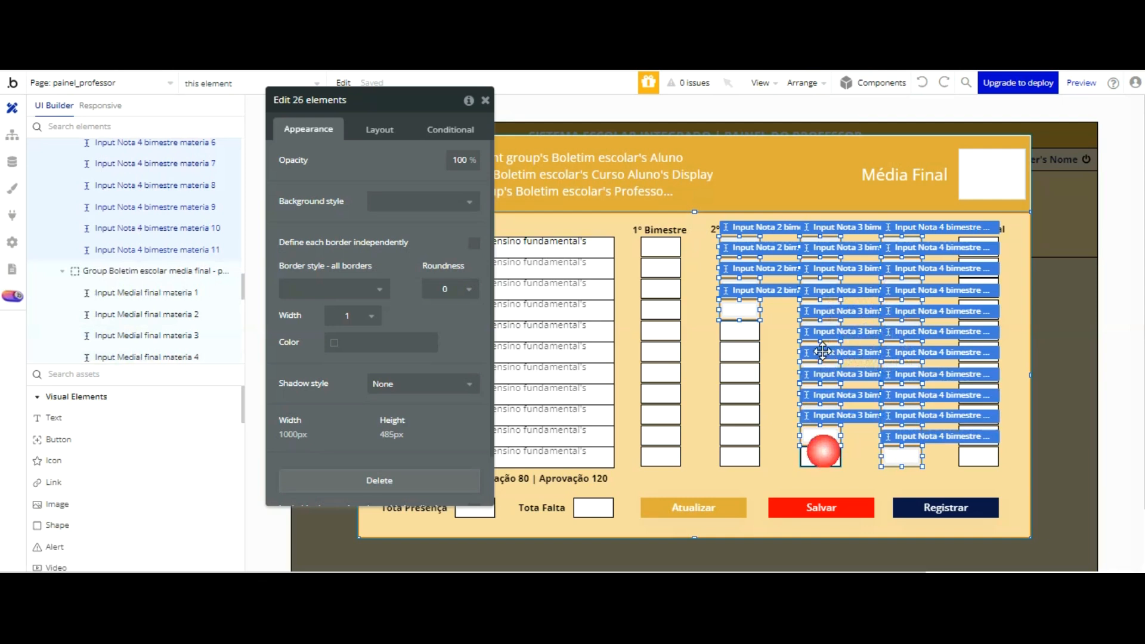
left_click(747, 331, "shift")
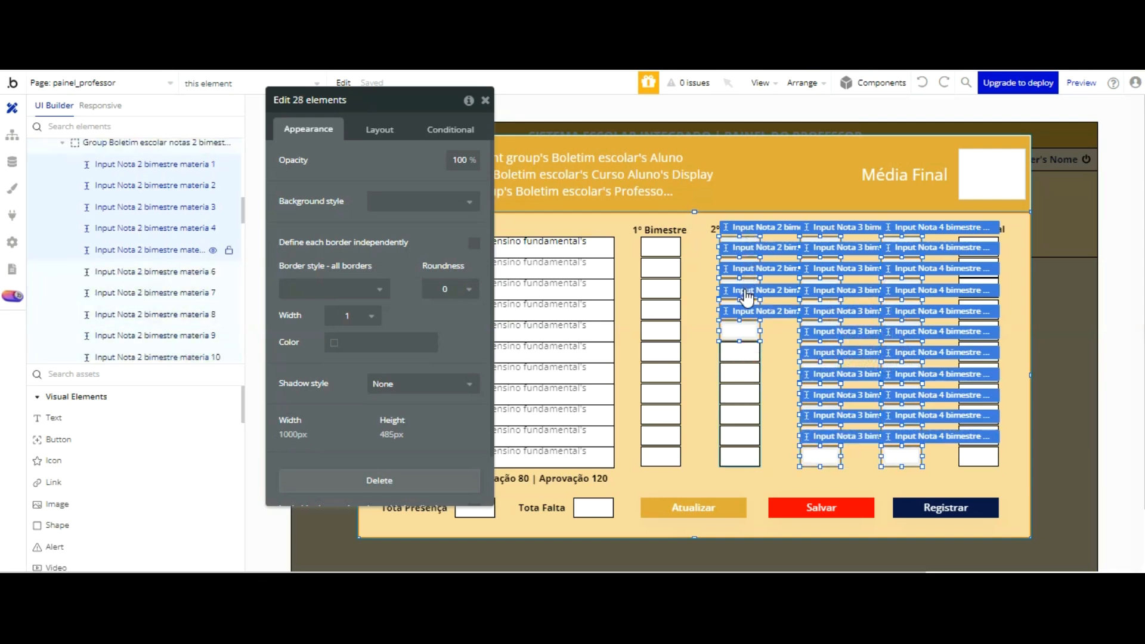
left_click(742, 333, "shift")
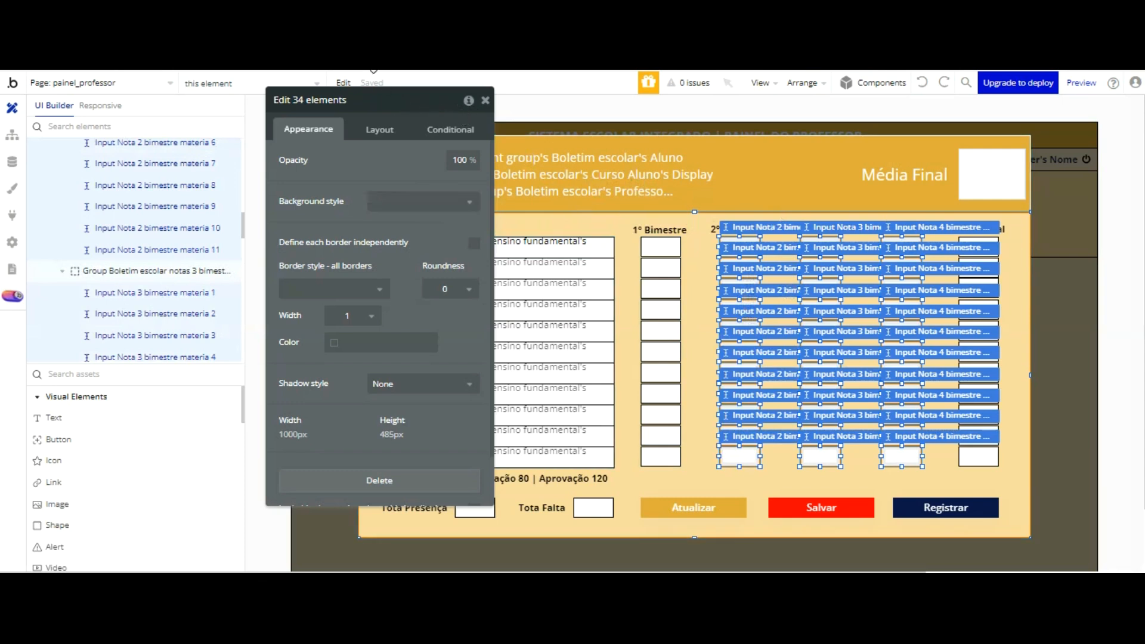
scroll(376, 90, "down", 1)
scroll(377, 133, "up", 1)
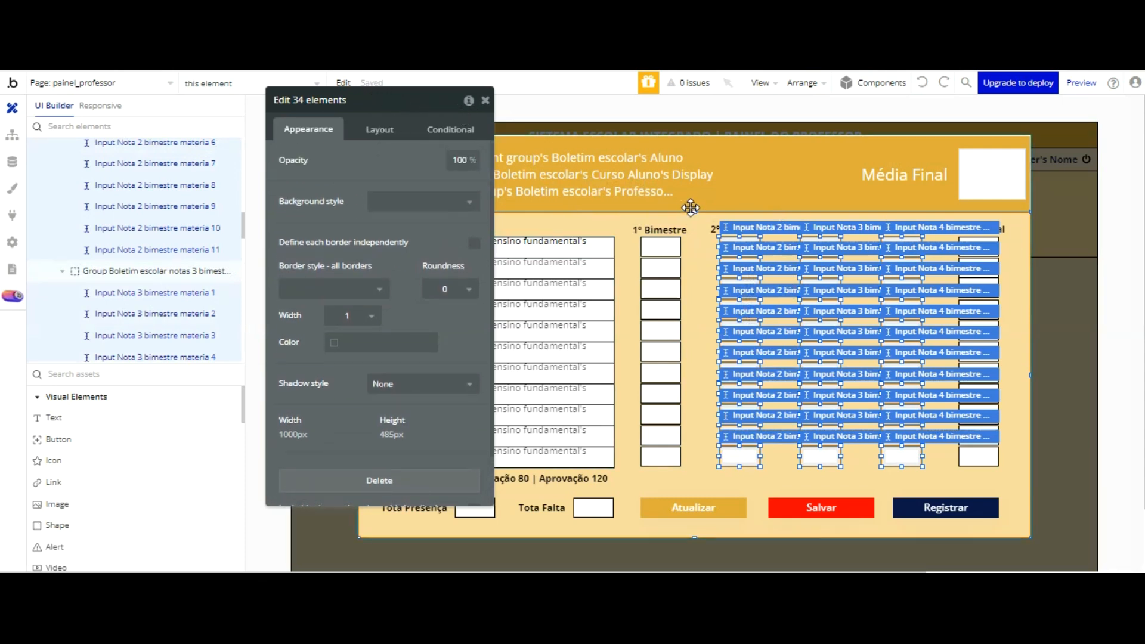
left_click(745, 358)
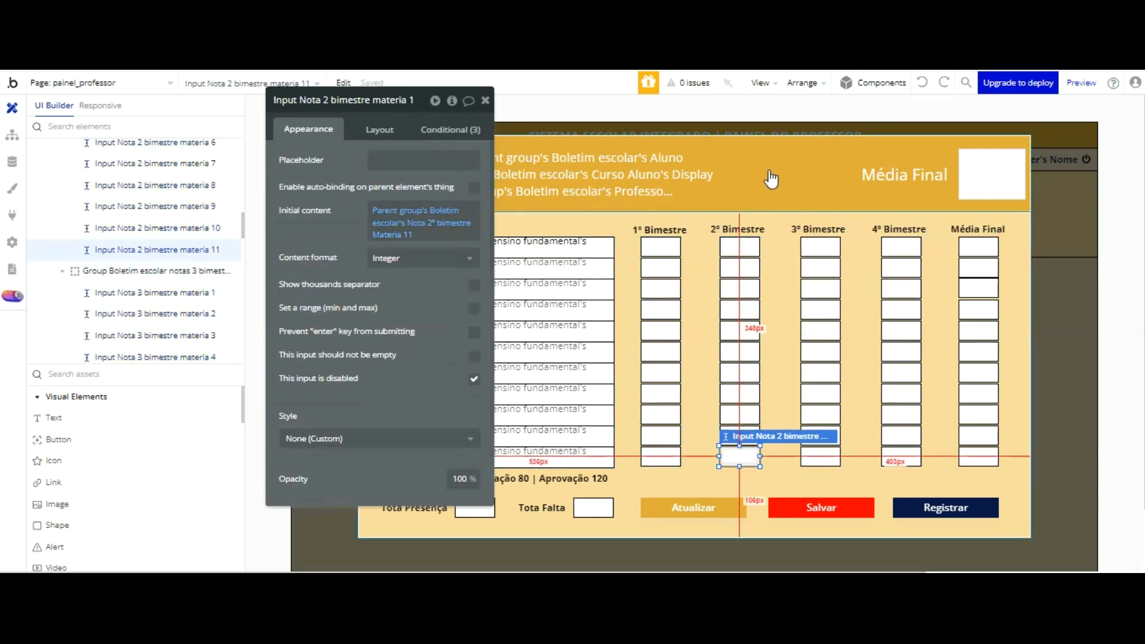
Step: Select together the materia 1 through 5 grade inputs of the 2º, 3º and 4º Bimestre columns, without their parent group
left_click(740, 247)
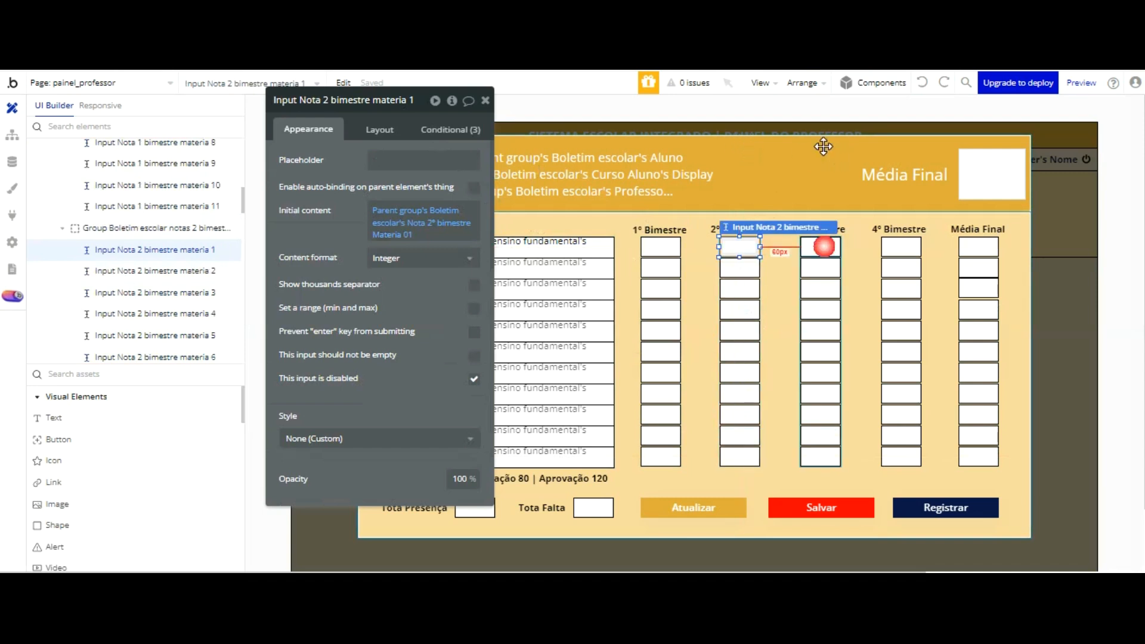
left_click(824, 246, "shift")
left_click(902, 247, "shift")
left_click(902, 268, "shift")
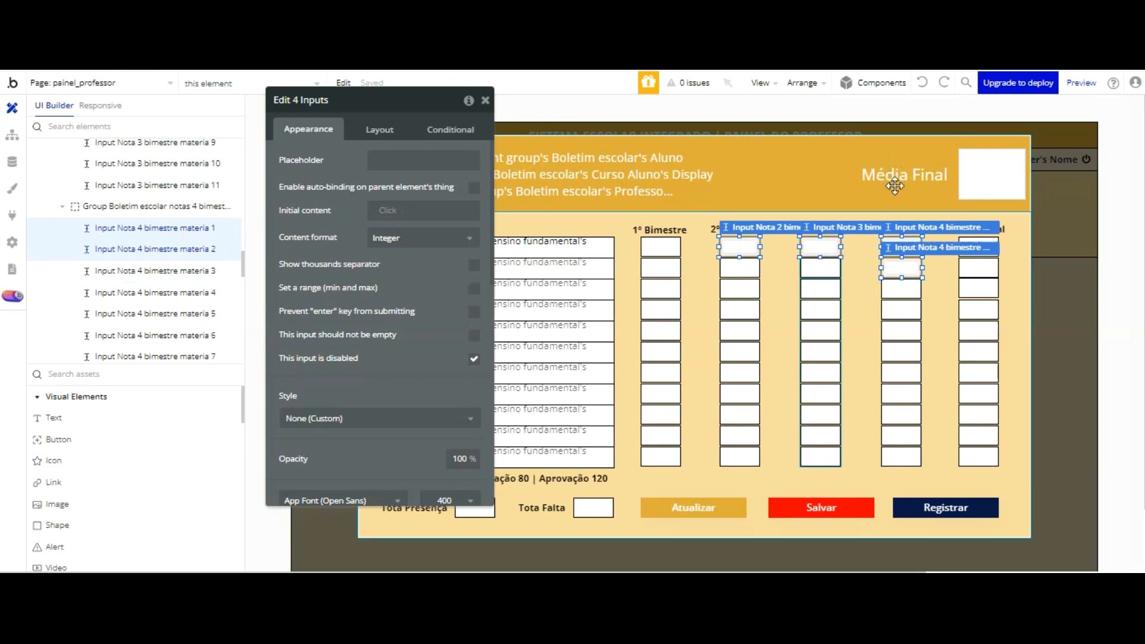
left_click(820, 267, "shift")
left_click(901, 288, "shift")
left_click(821, 289, "shift")
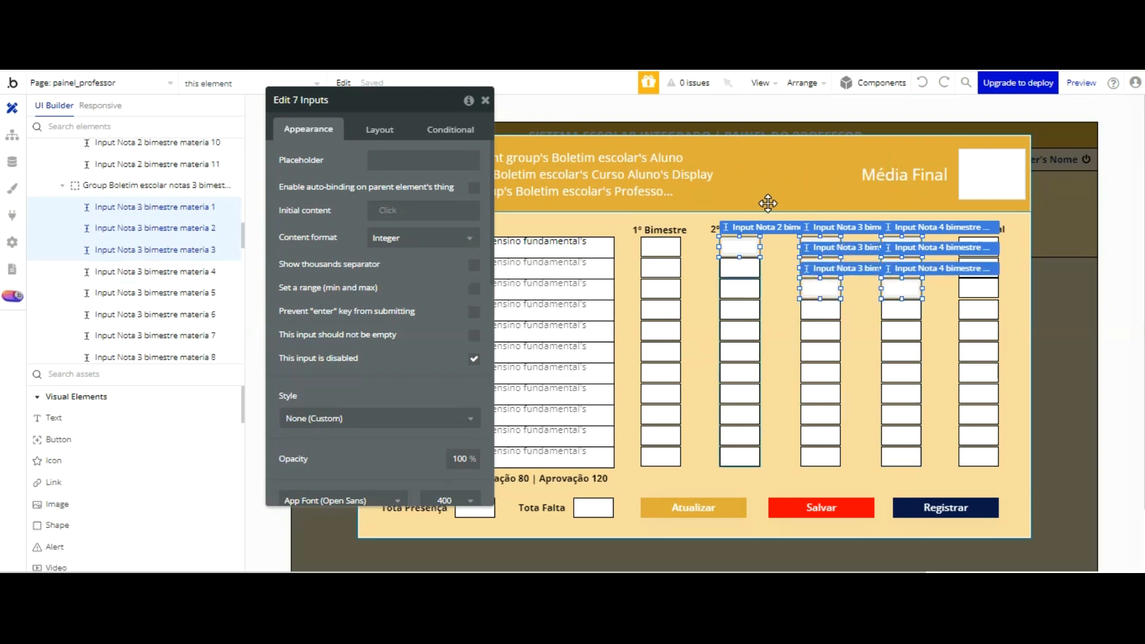
left_click(739, 268, "shift")
left_click(901, 310, "shift")
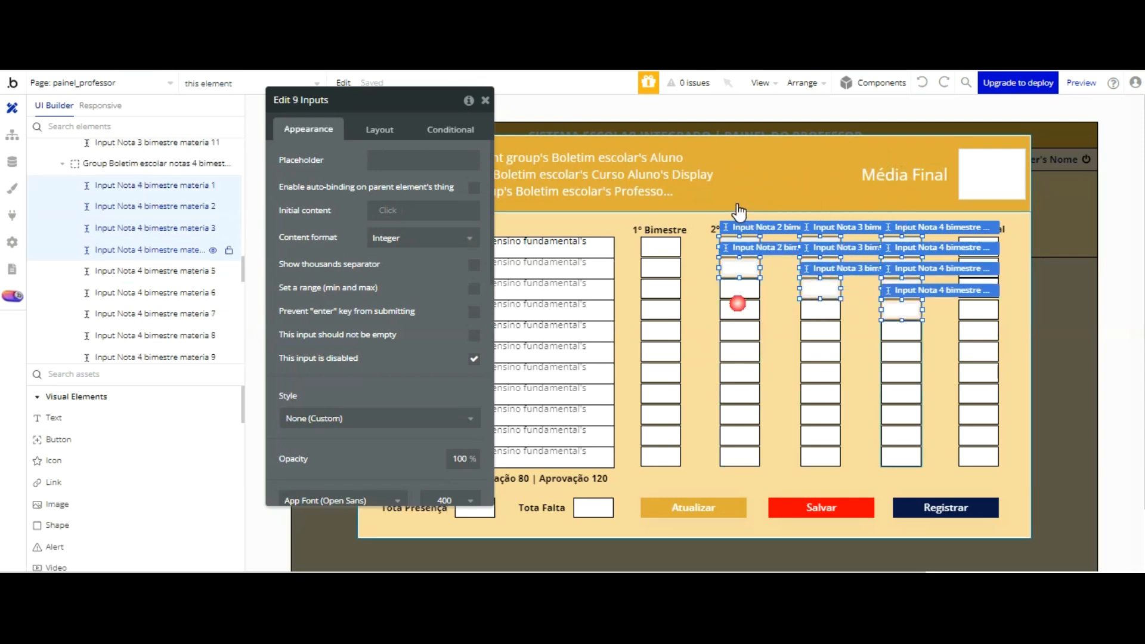
left_click(740, 310, "shift")
left_click(821, 309, "shift")
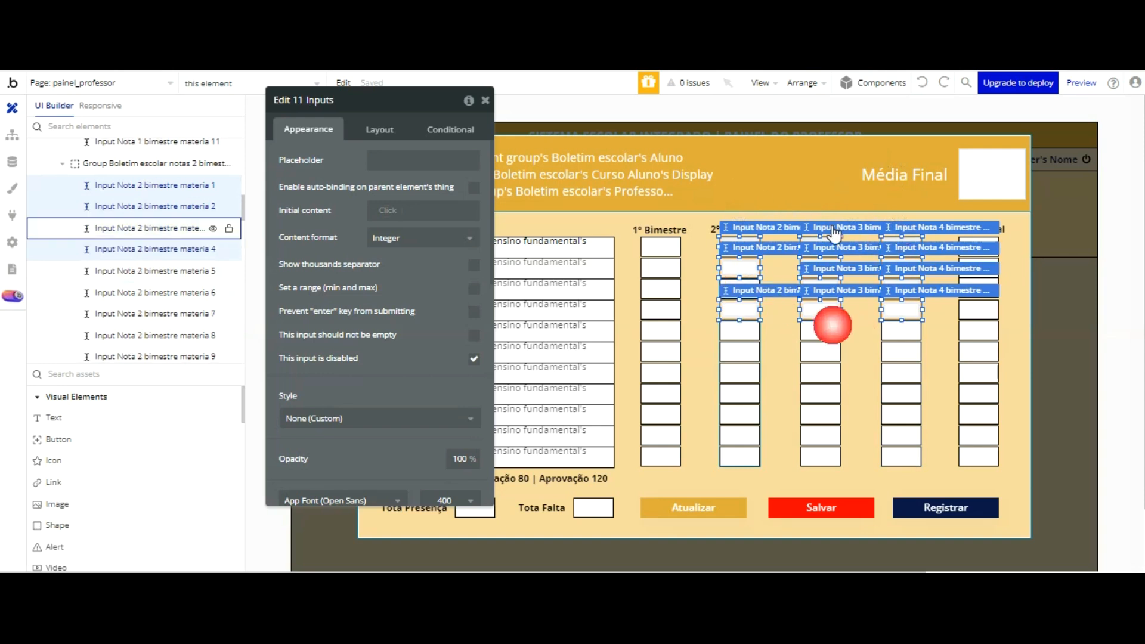
left_click(740, 289, "shift")
left_click(901, 330, "shift")
left_click(821, 331, "shift")
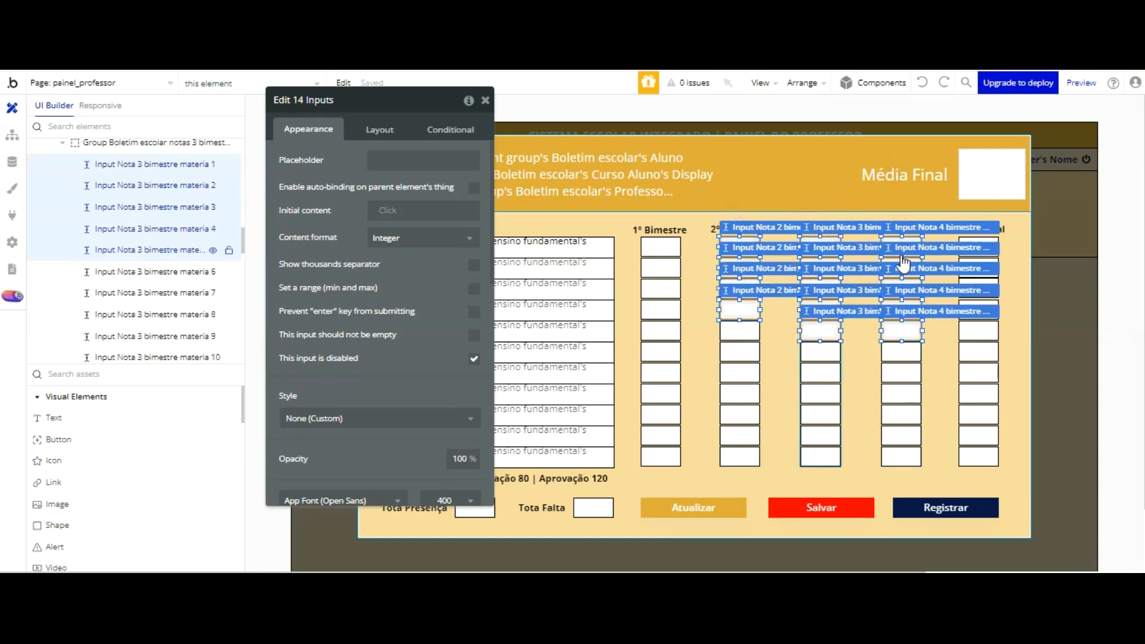
left_click(740, 330, "shift")
Step: Add Input Nota 4 bimestre materia 6 through 11 to the selection
left_click(902, 352, "shift")
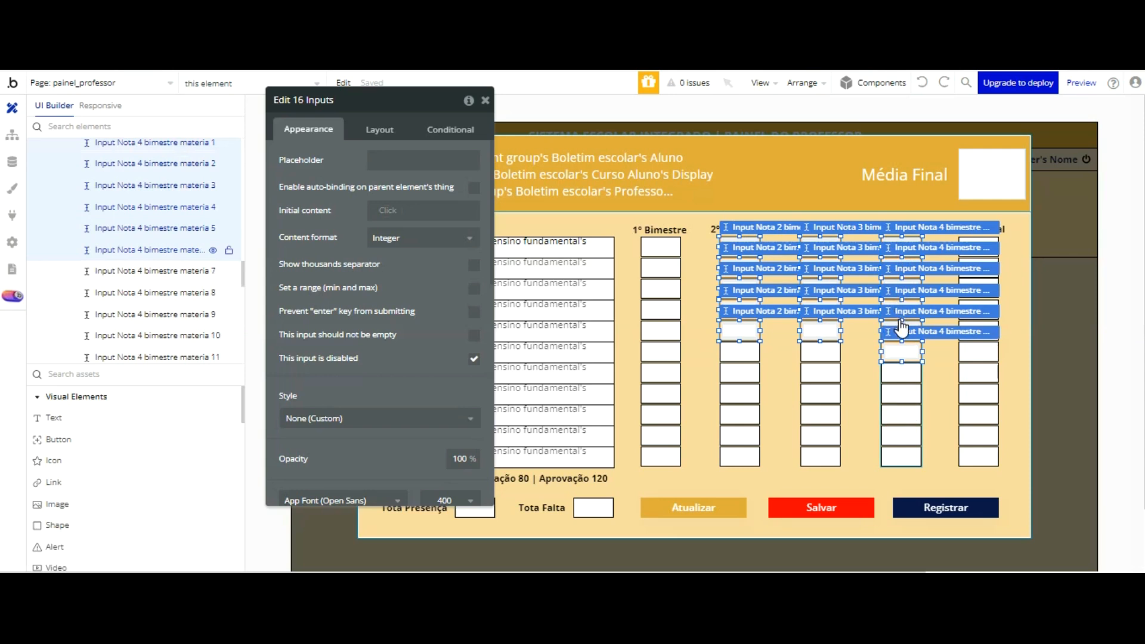
left_click(901, 373, "shift")
left_click(901, 395, "shift")
left_click(901, 415, "shift")
left_click(901, 436, "shift")
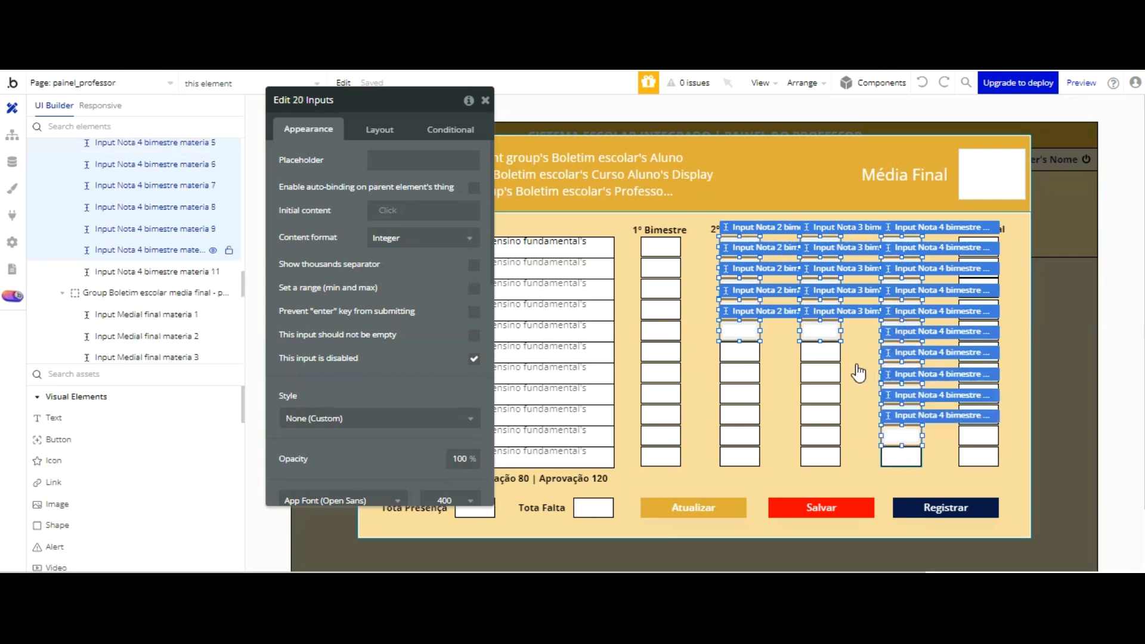
left_click(901, 456, "shift")
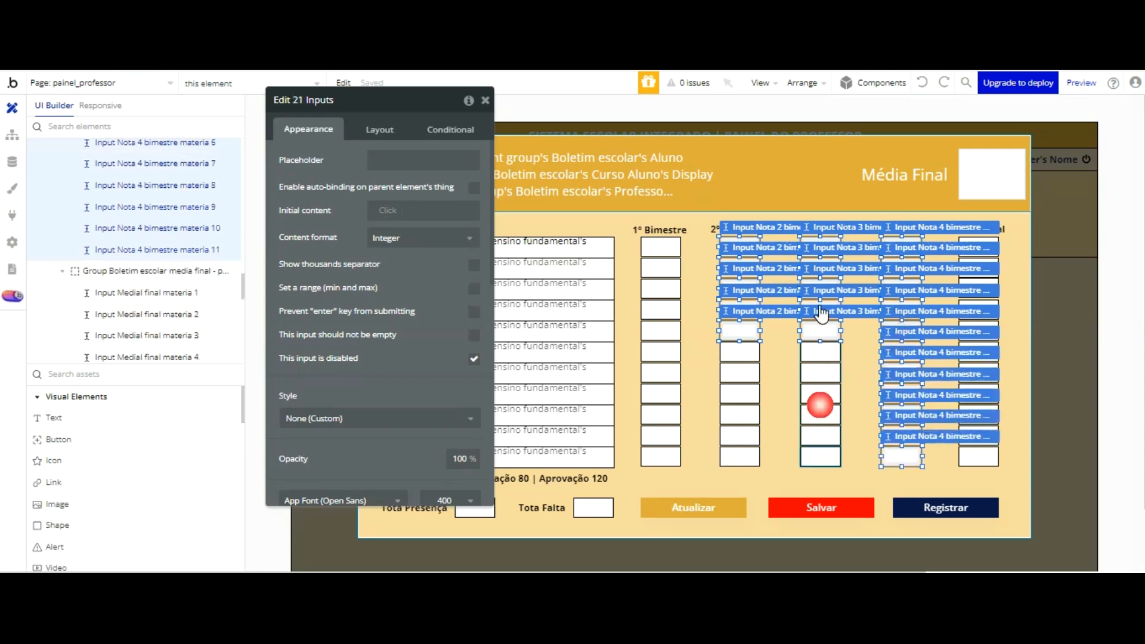
Step: Add Input Nota 2 bimestre materia 6 through 11 to the selection
left_click(821, 412, "shift")
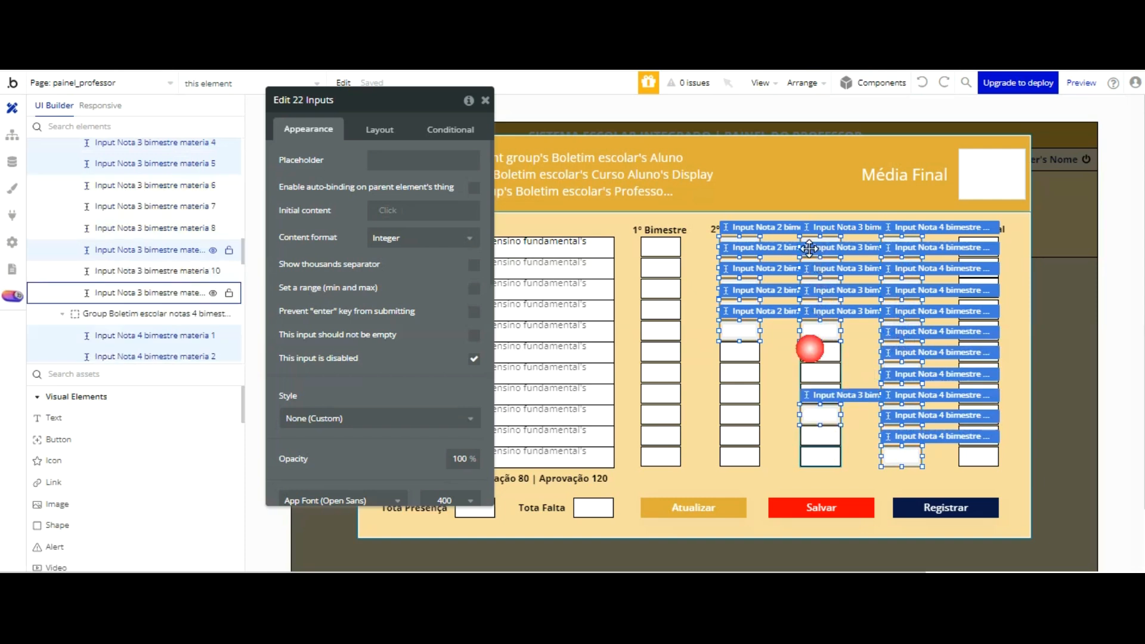
left_click(750, 354, "shift")
left_click(747, 373, "shift")
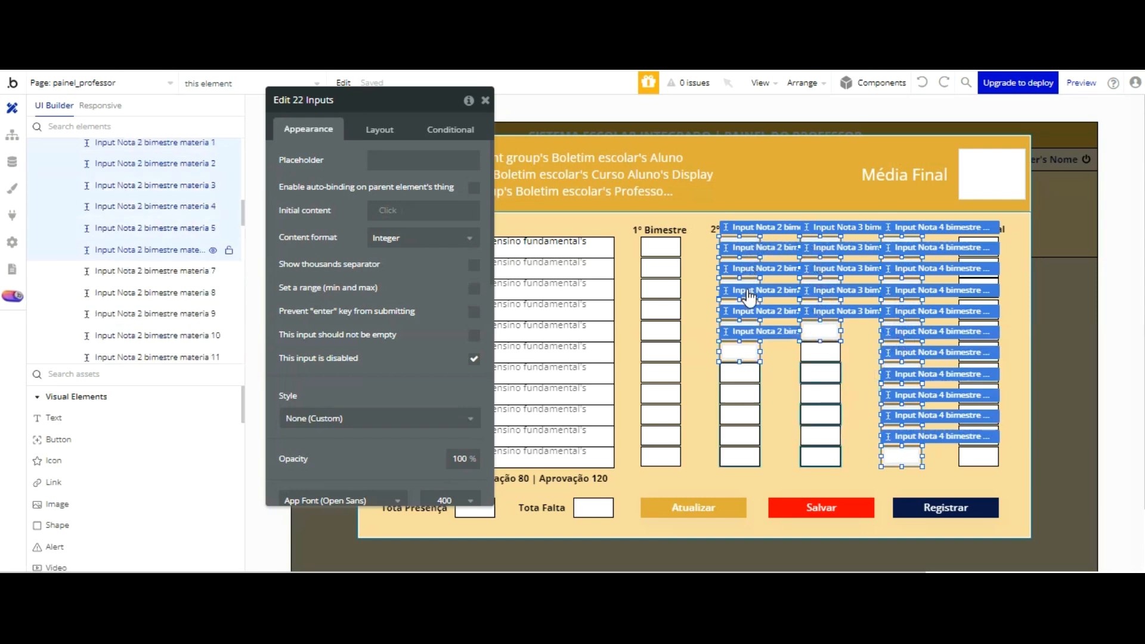
left_click(746, 444, "shift")
left_click(747, 455, "shift")
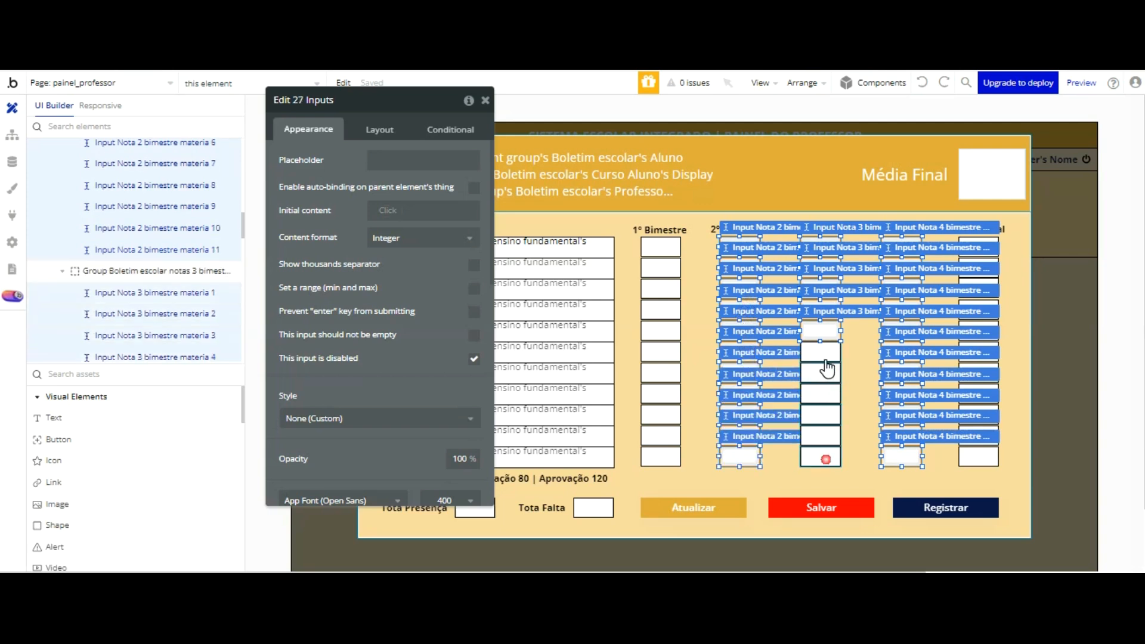
Step: Add Input Nota 3 bimestre materia 6 through 11 to the selection
left_click(831, 437, "shift")
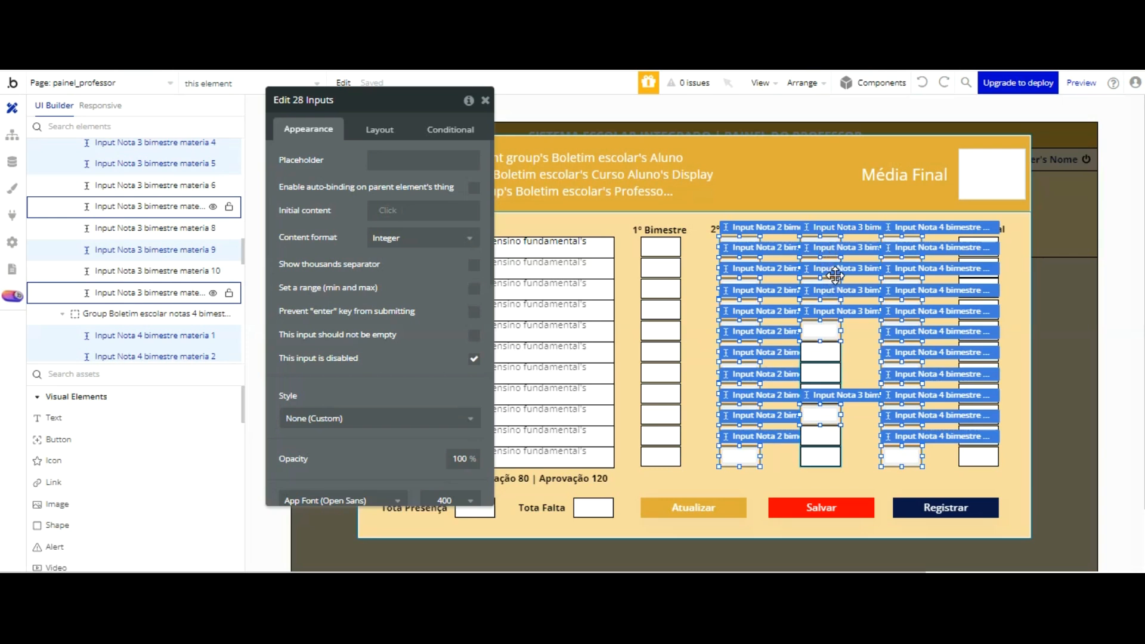
left_click(834, 297, "shift")
left_click(830, 377, "shift")
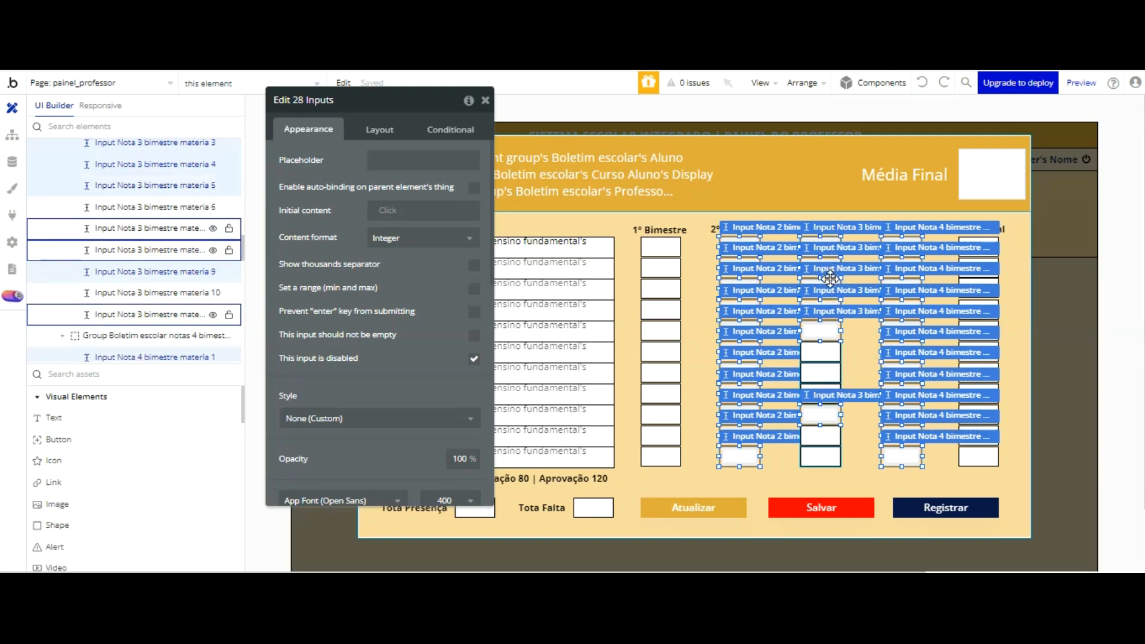
left_click(821, 352, "shift")
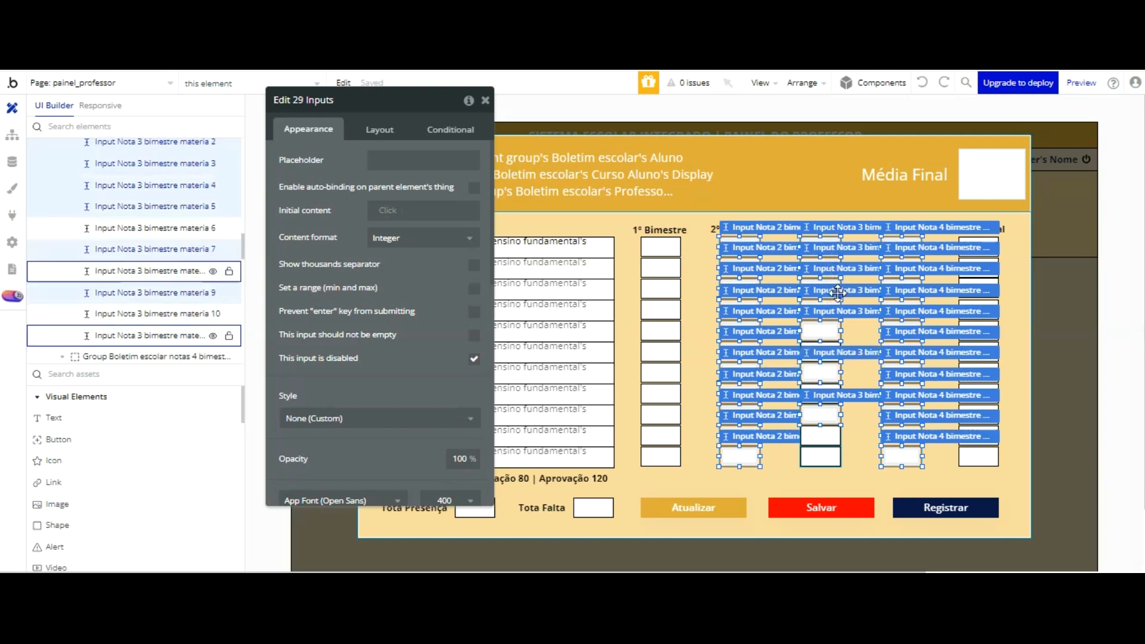
left_click(821, 341, "shift")
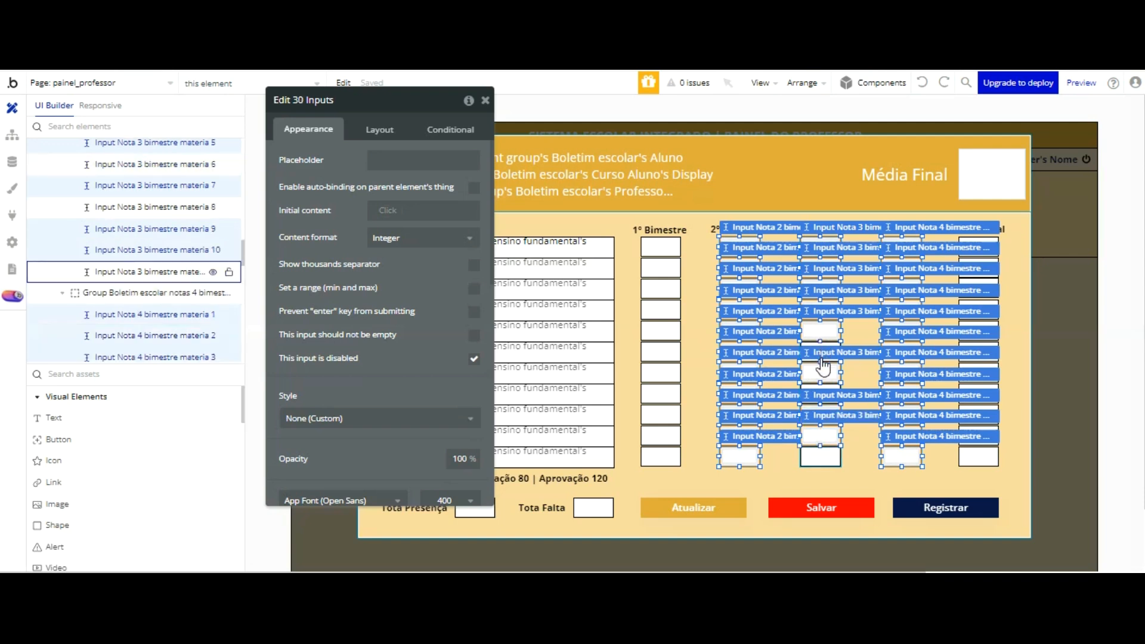
left_click(822, 458, "shift")
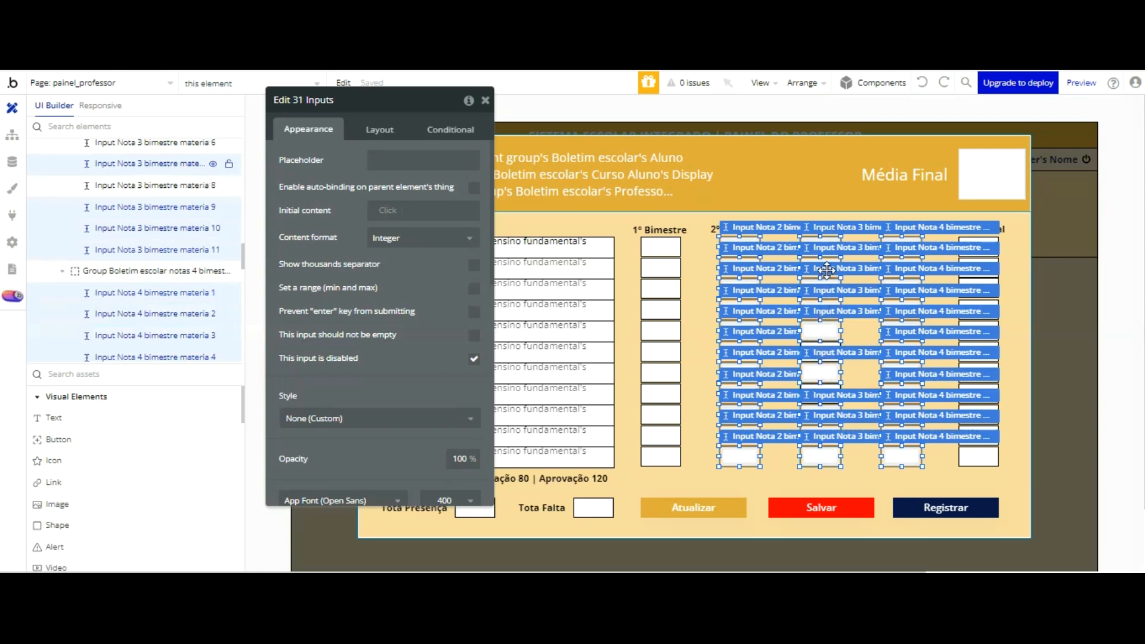
left_click(835, 331, "shift")
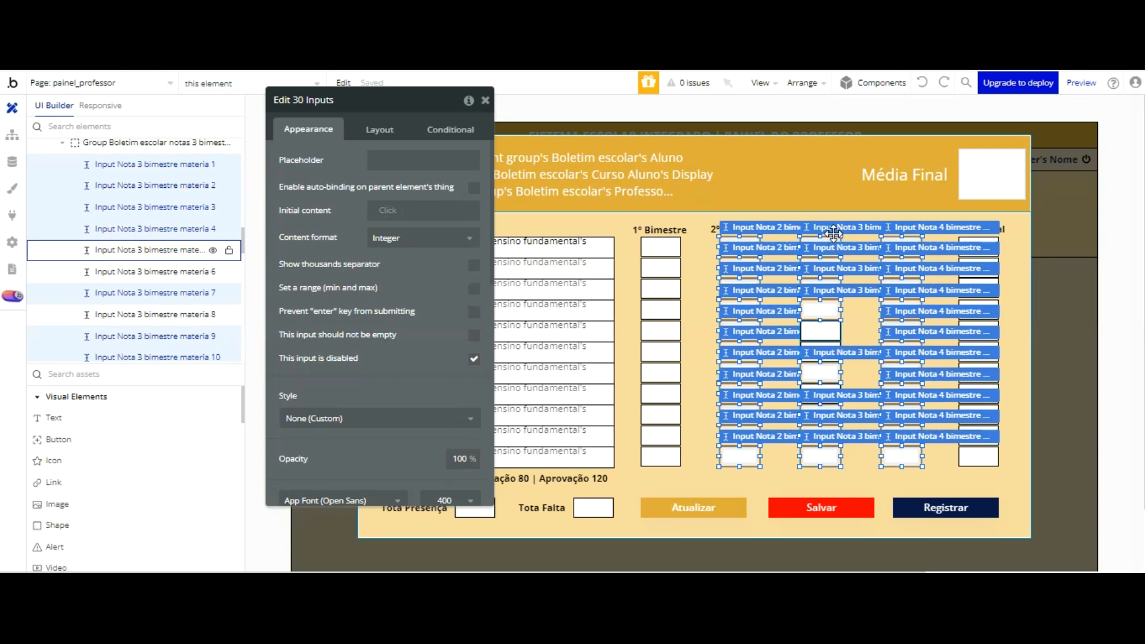
left_click(834, 332, "shift")
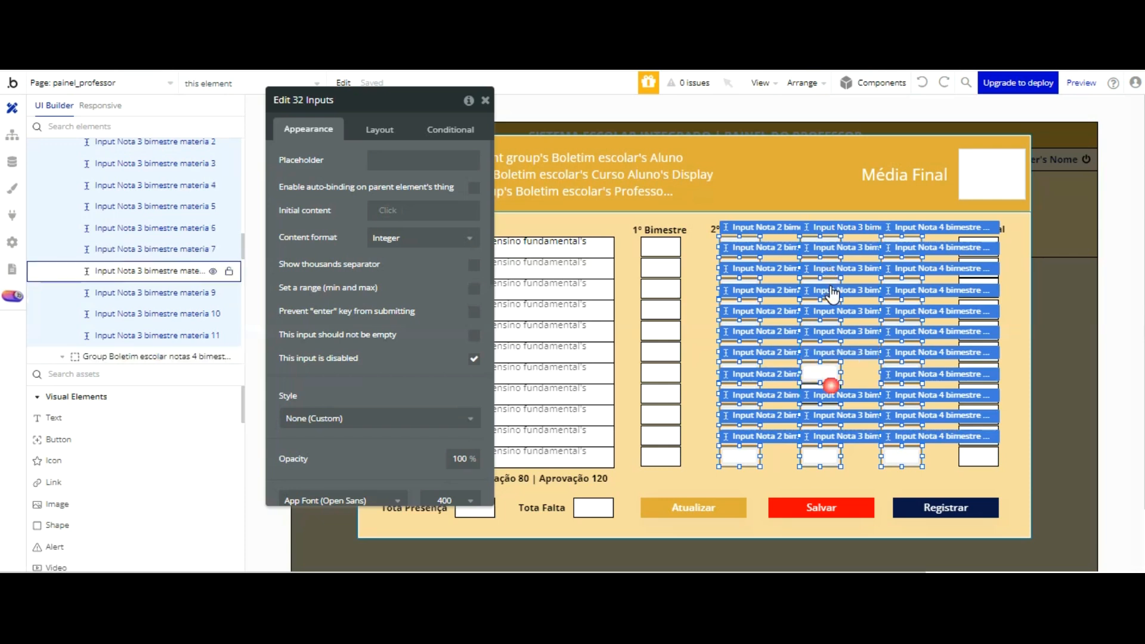
left_click(829, 393, "shift")
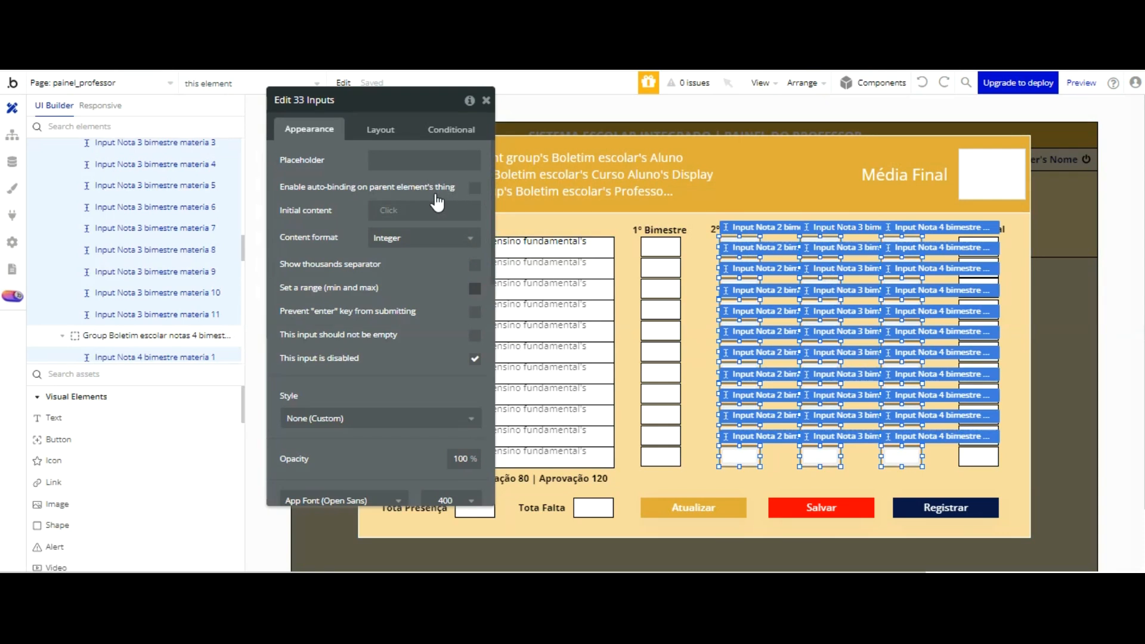
Step: Give all selected 2º, 3º and 4º Bimestre grade inputs a value range with minimum 0 and maximum 10
key("ctrl+y")
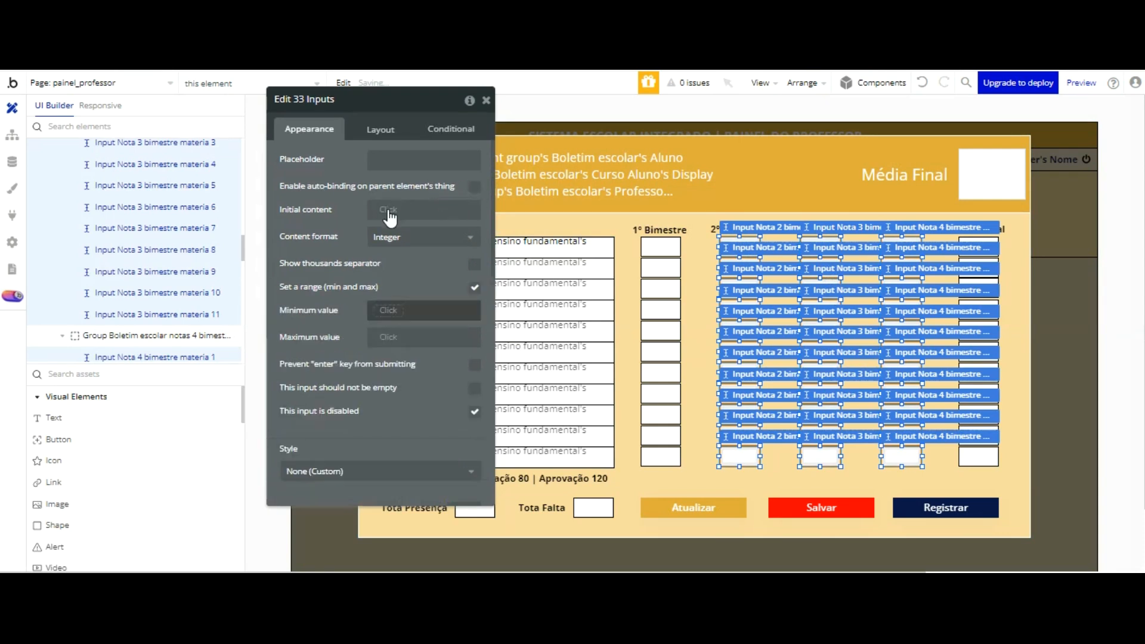
left_click(394, 310)
type("0")
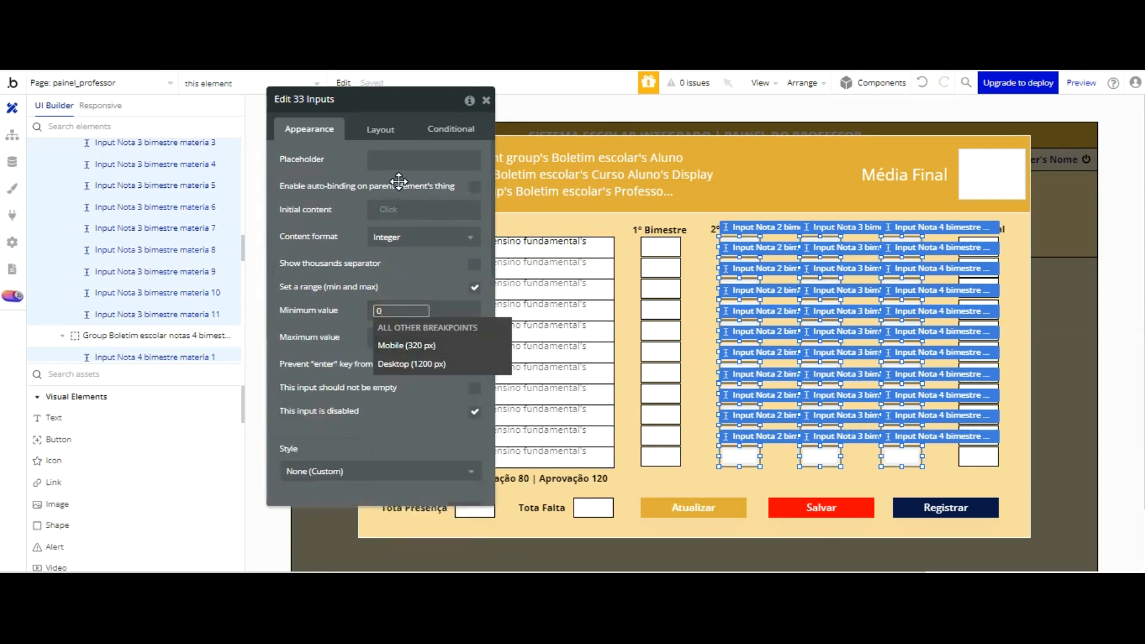
left_click(399, 281)
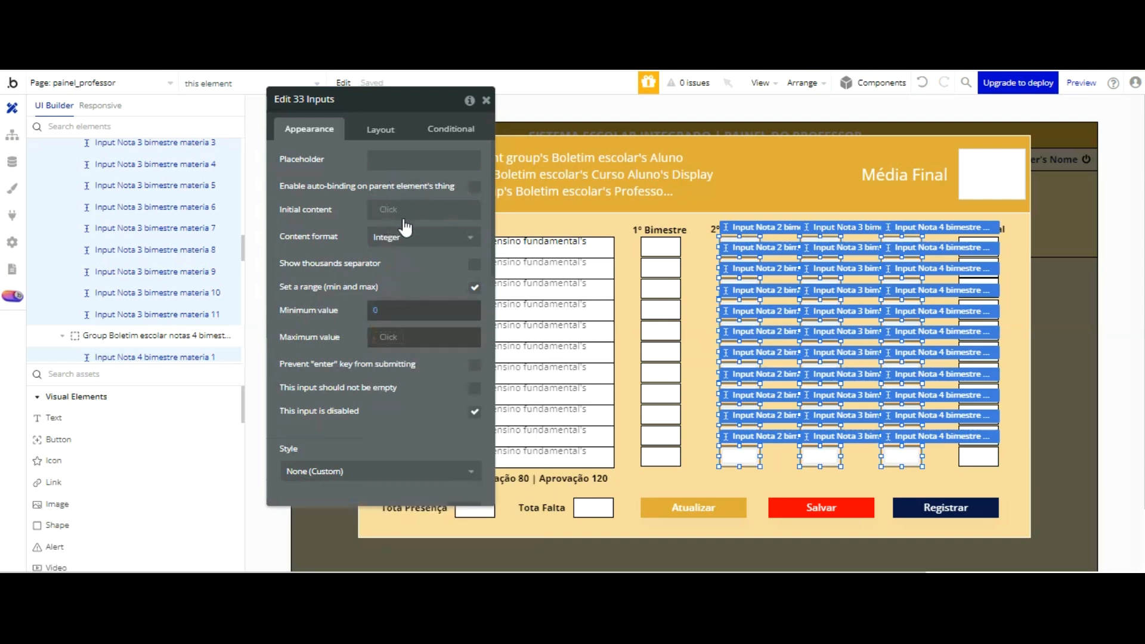
left_click(388, 337)
type("10")
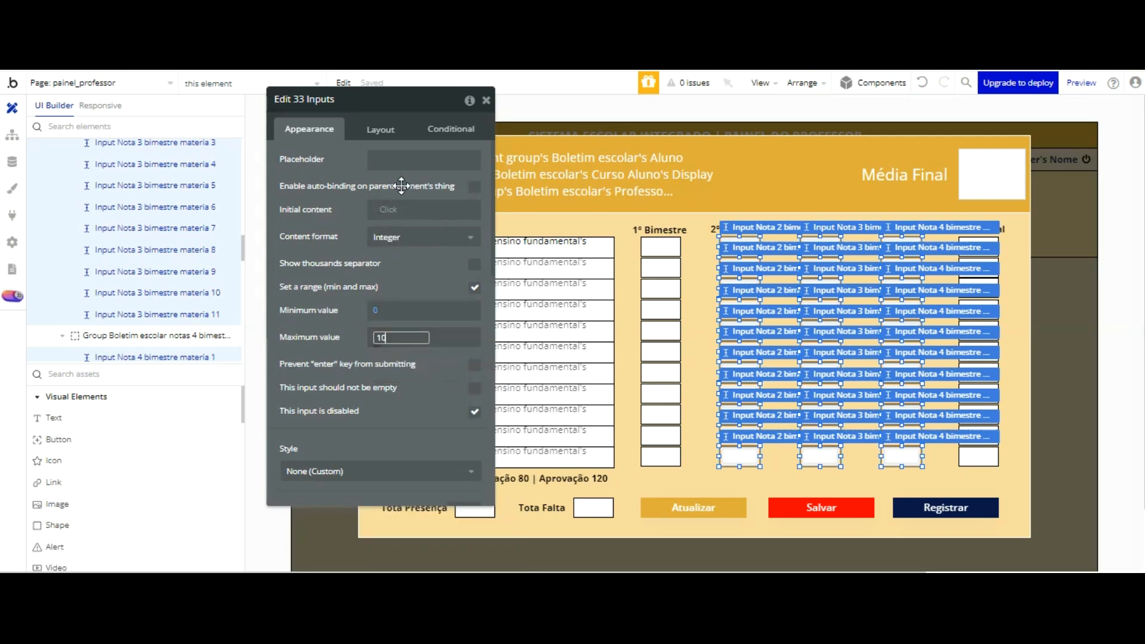
left_click(404, 281)
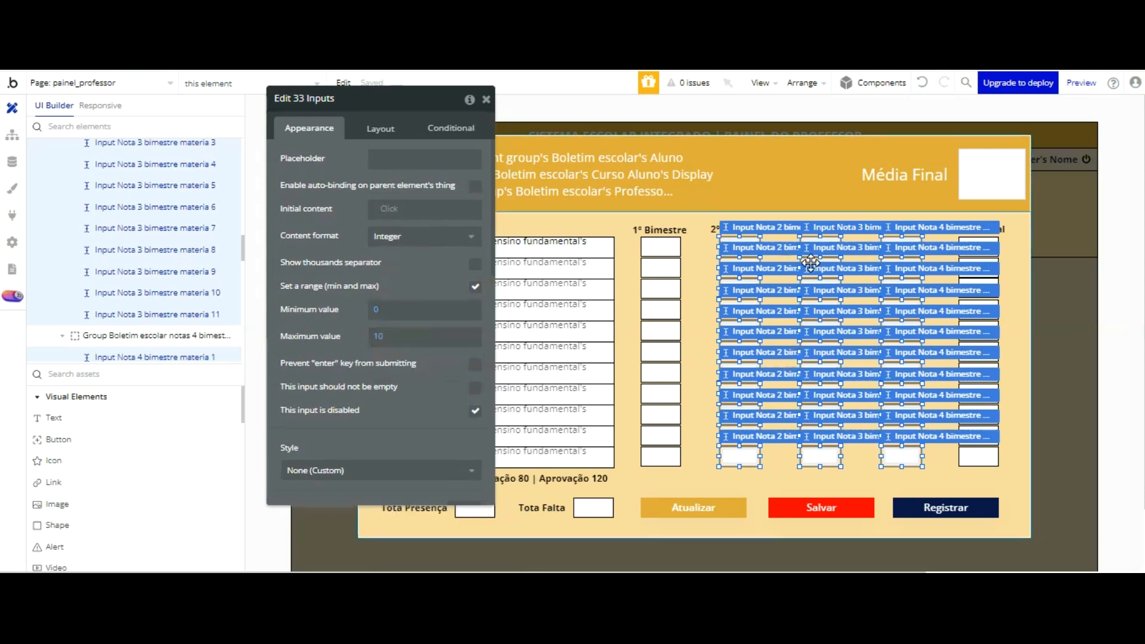
left_click(939, 466)
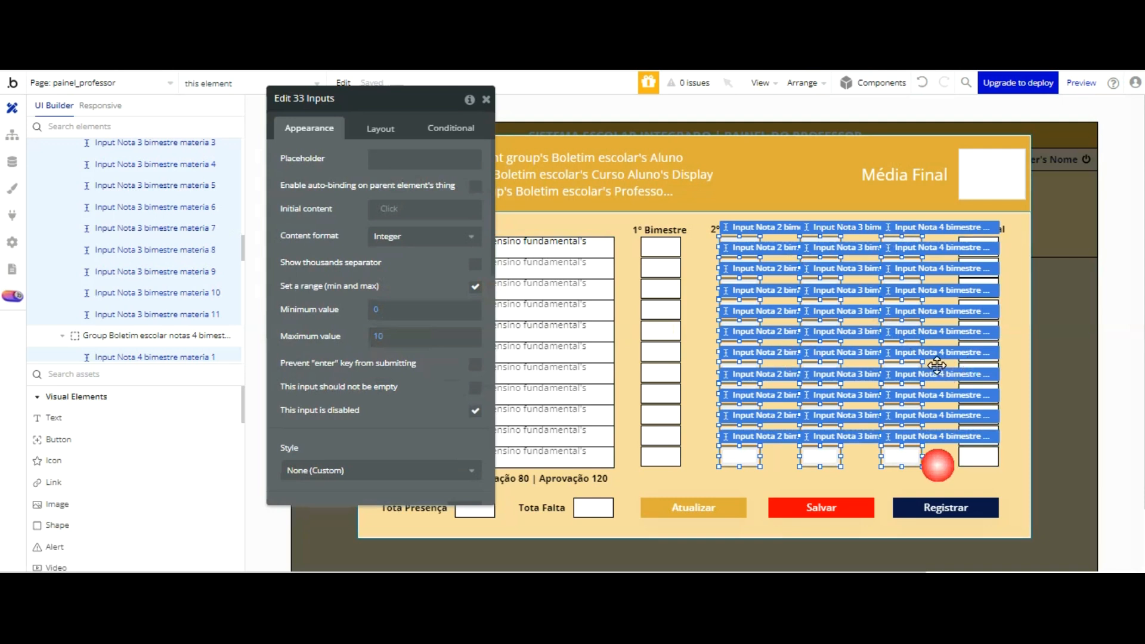
left_click(903, 378)
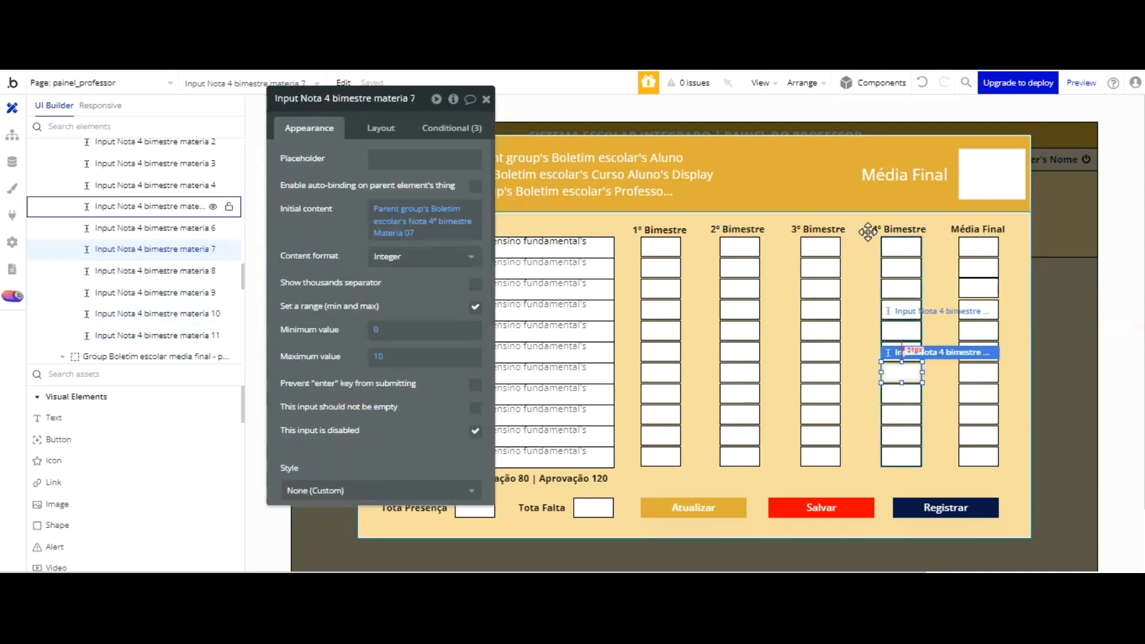
left_click(902, 330)
Step: Switch to the running preview, refresh it and reopen the student's Boletim Escolar to check the Média Final column
key("ctrl+Tab")
left_click(416, 78)
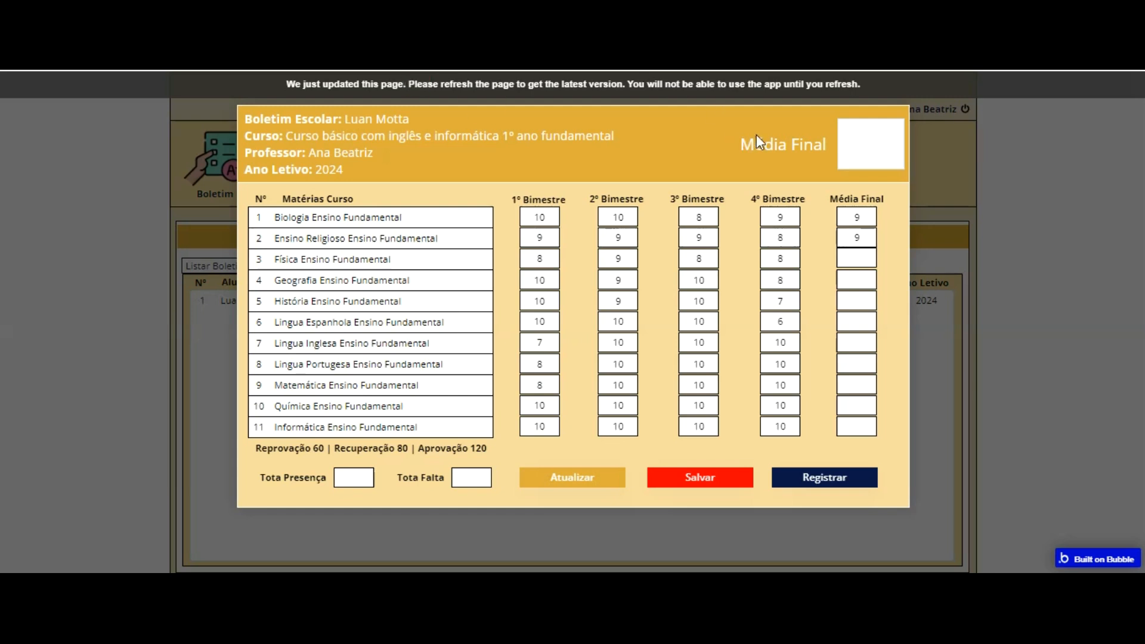
key("F5")
left_click(207, 164)
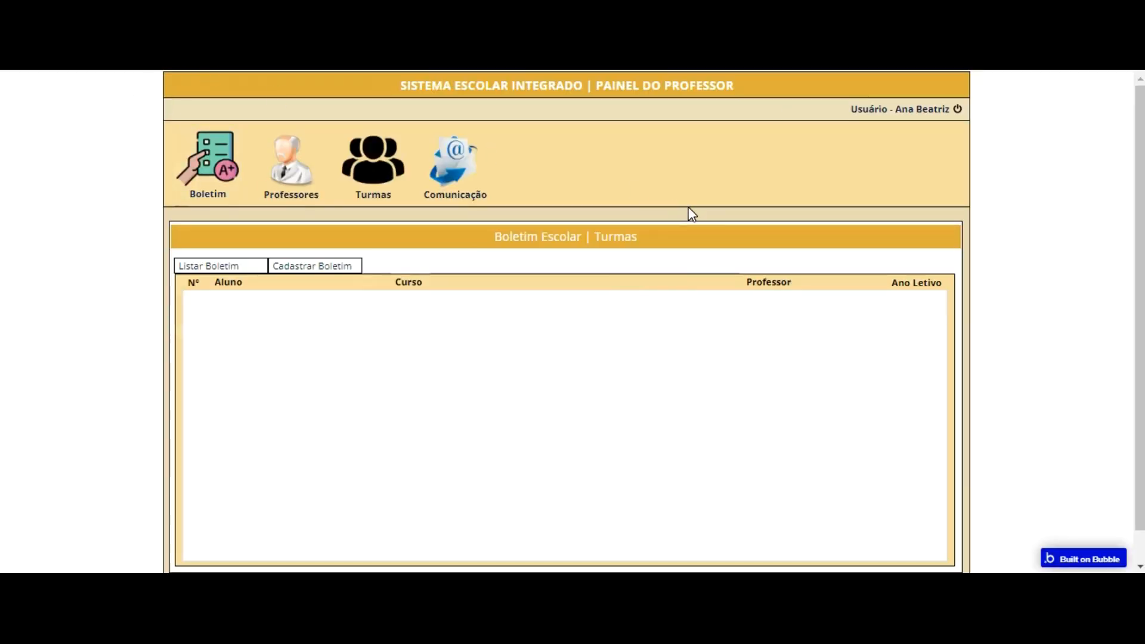
left_click(810, 307)
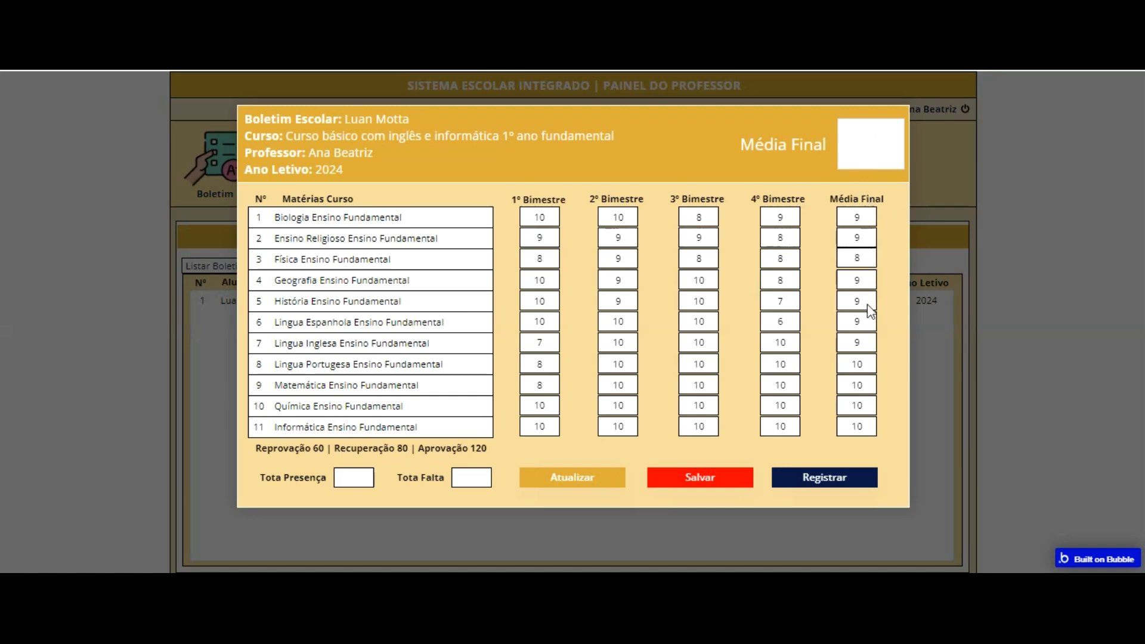
left_click(859, 147)
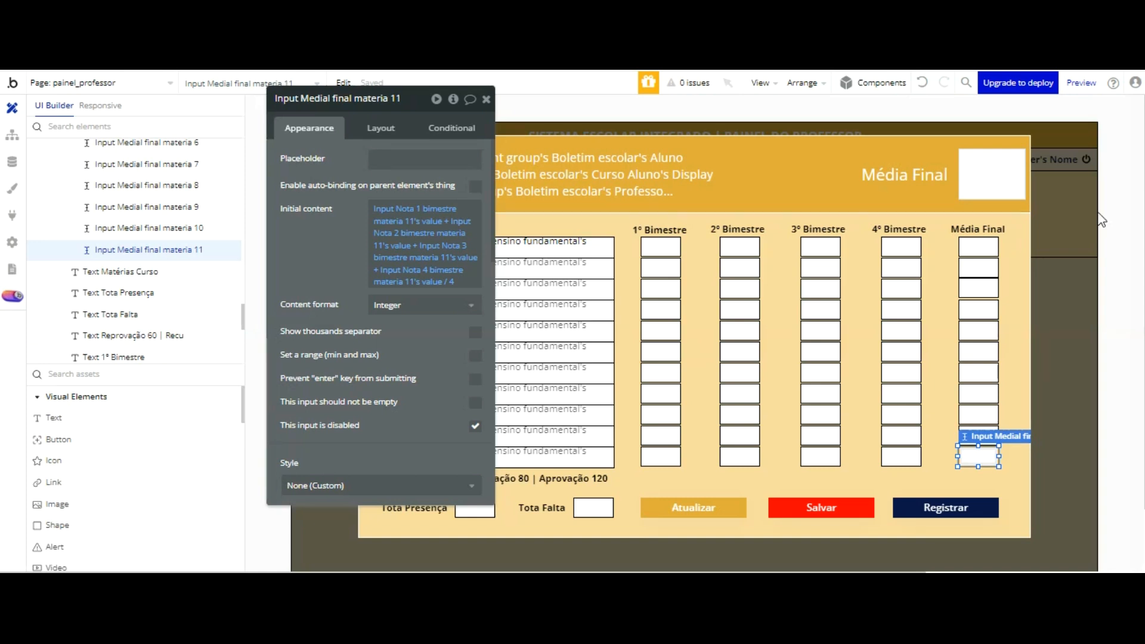
Step: Clear the Initial content expression of Input Nota Média final aprovação aluno in the popup header and reopen it for editing
left_click(978, 169)
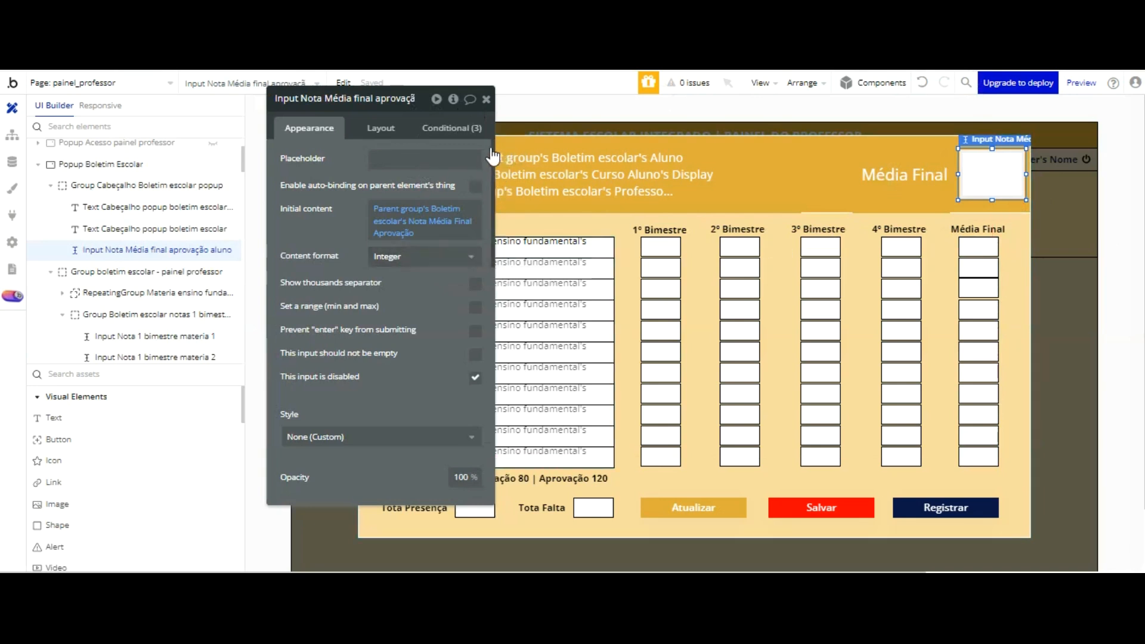
right_click(442, 220)
left_click(495, 212)
left_click(389, 209)
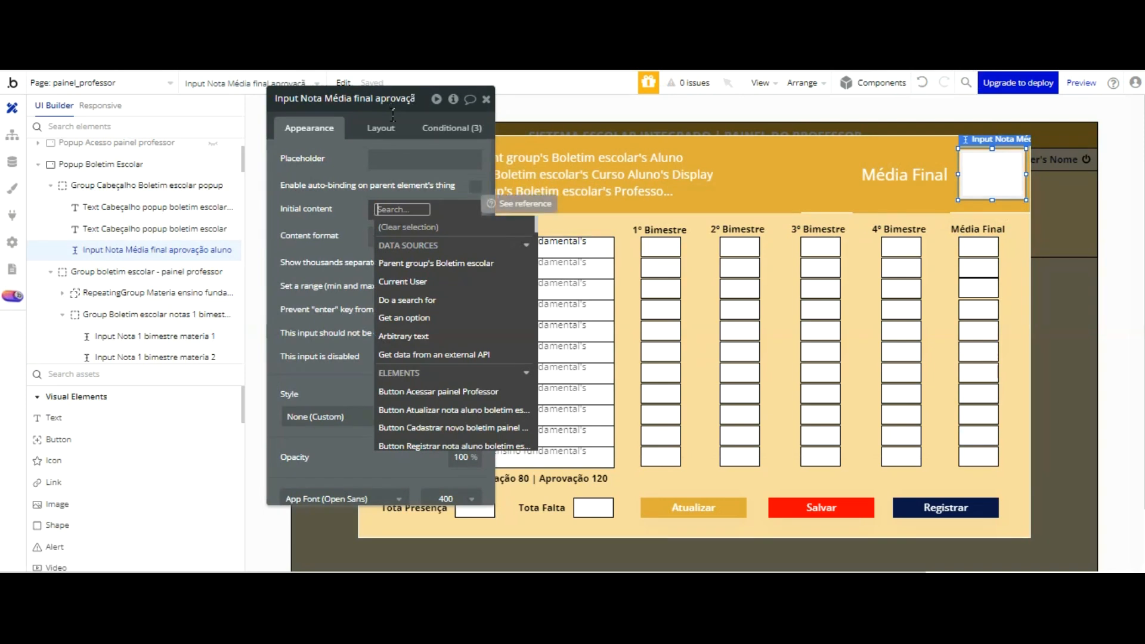
type("m")
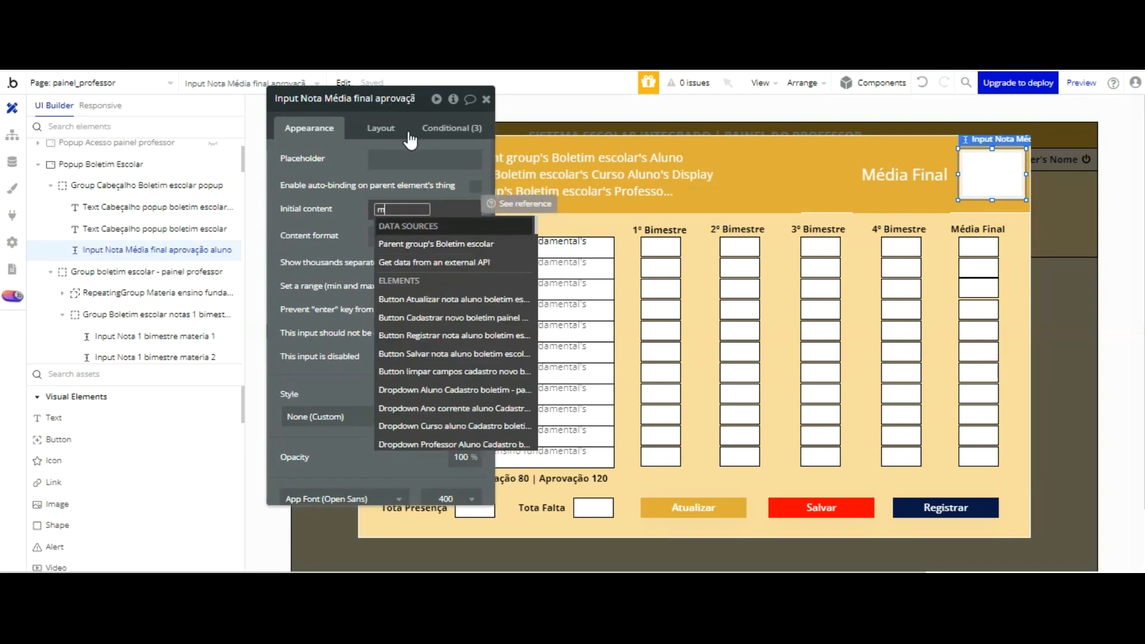
left_click(363, 111)
left_click(389, 209)
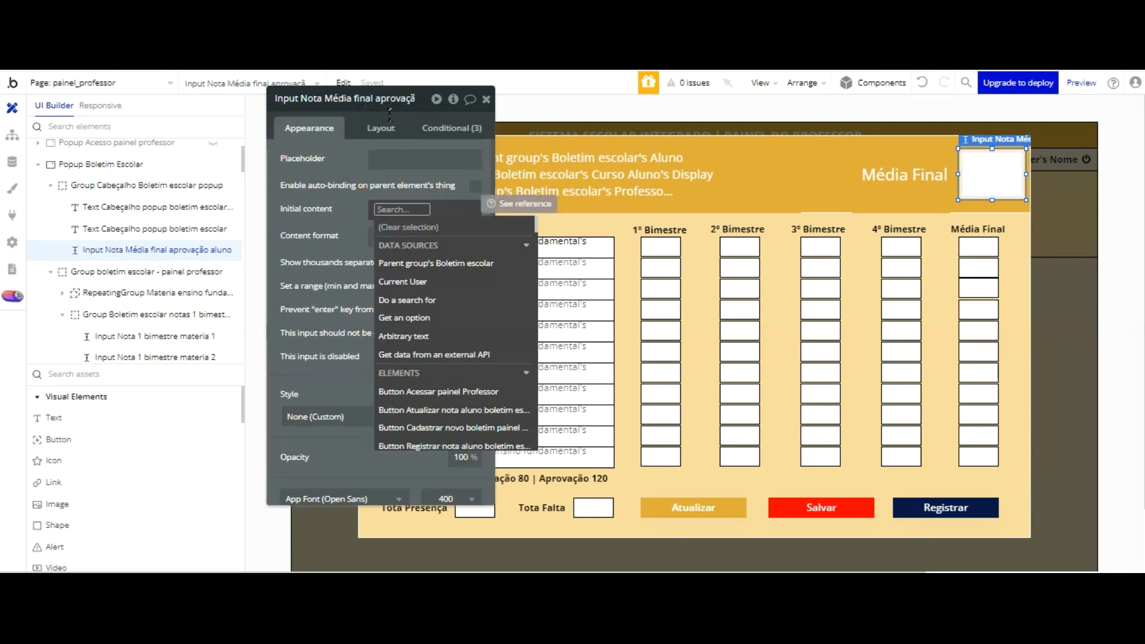
Step: Set its Initial content to Input Medial final materia 1's value + Input Medial final materia 2's value
type("fi")
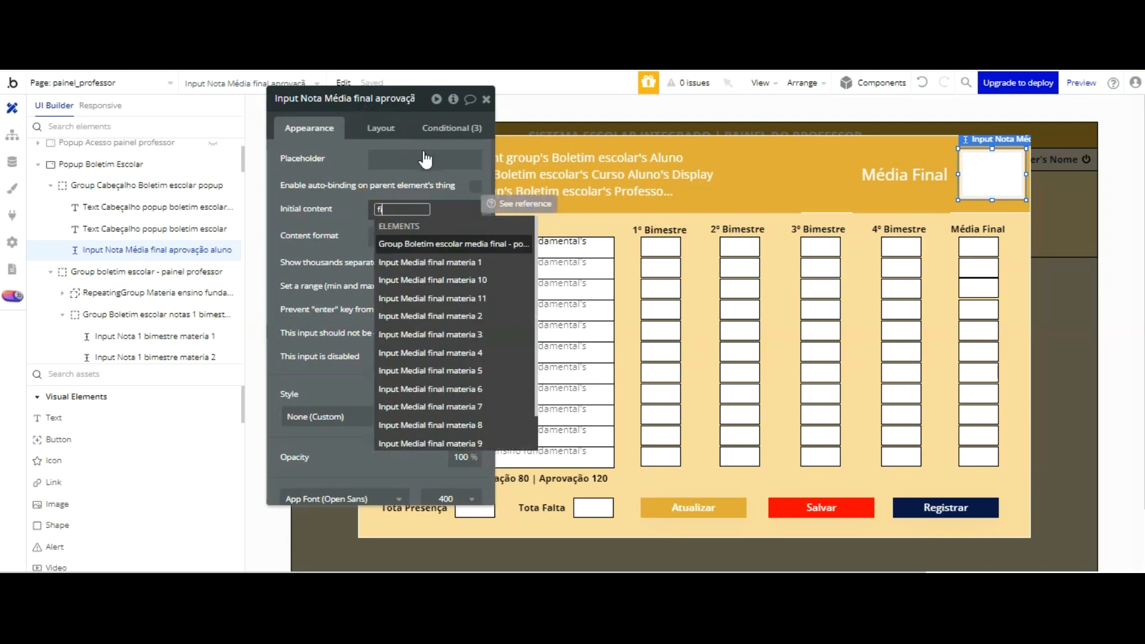
key("Down")
key("Return")
key("Return")
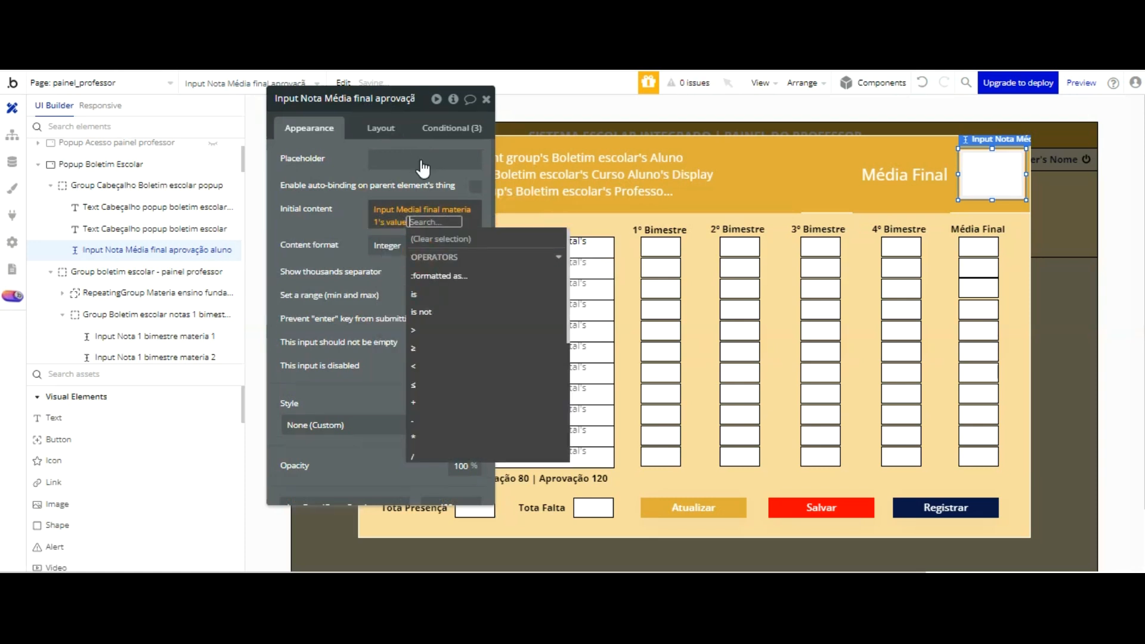
left_click(427, 402)
key("Return")
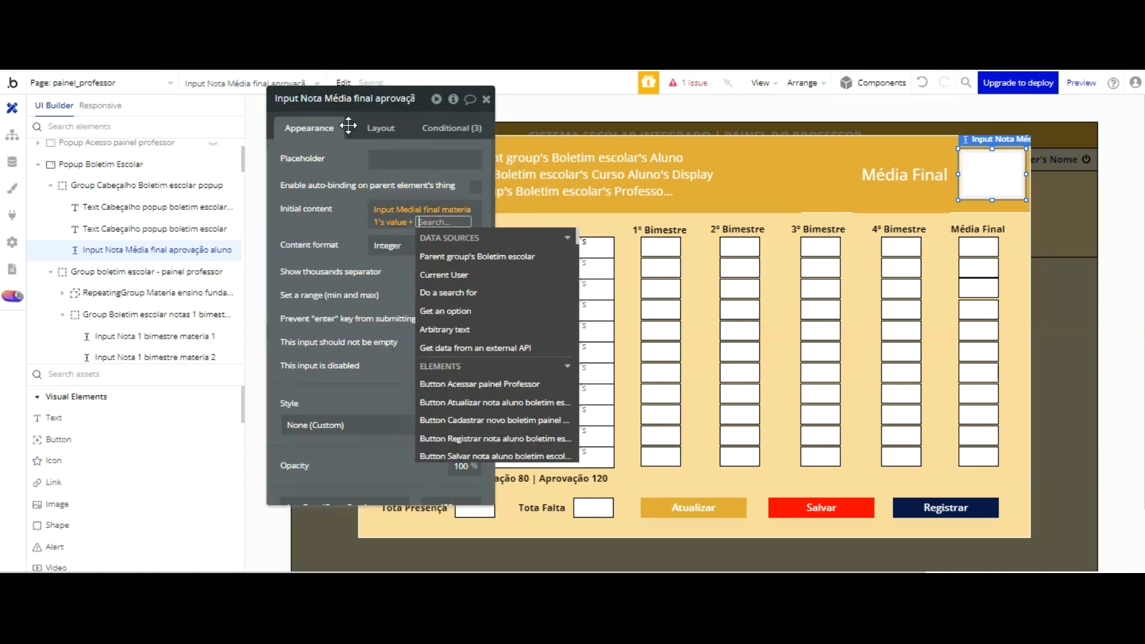
type("fi")
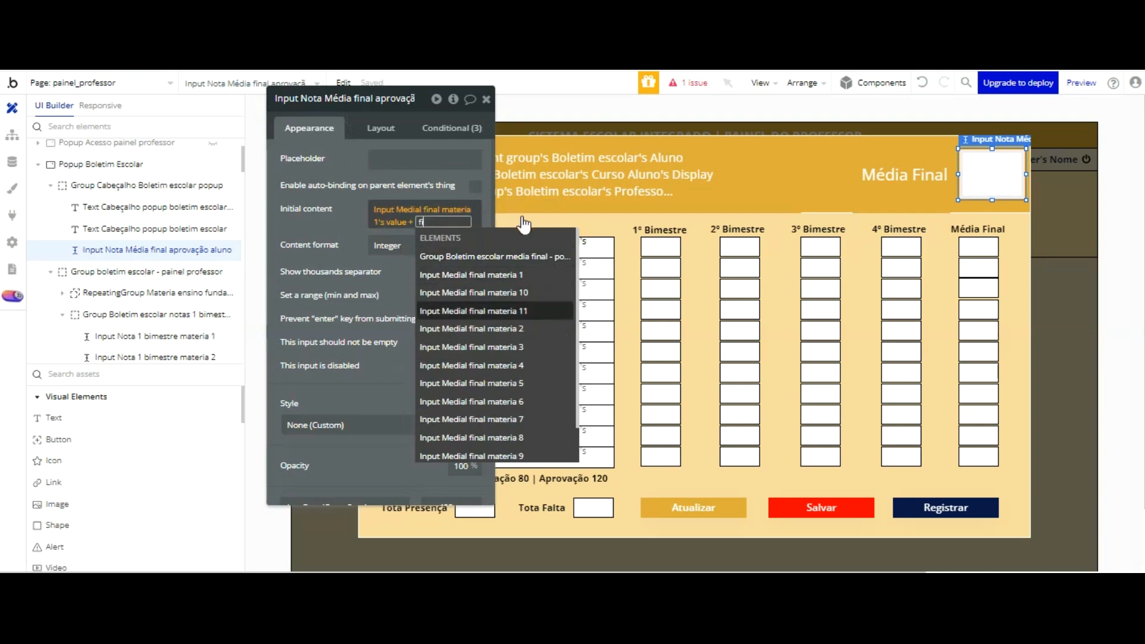
key("Down")
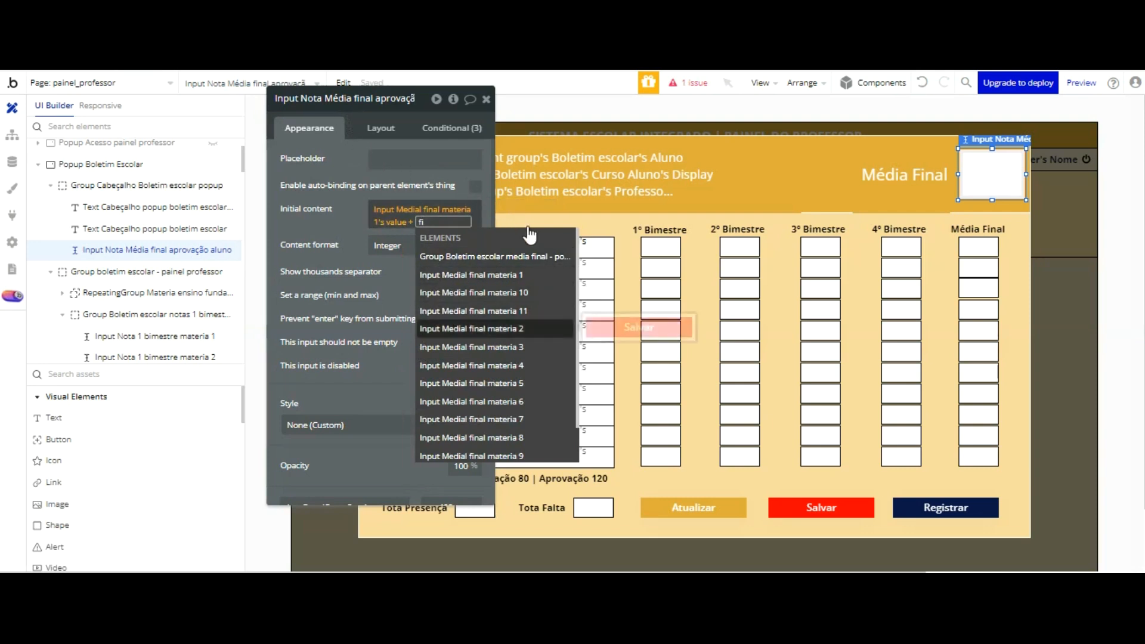
key("Return")
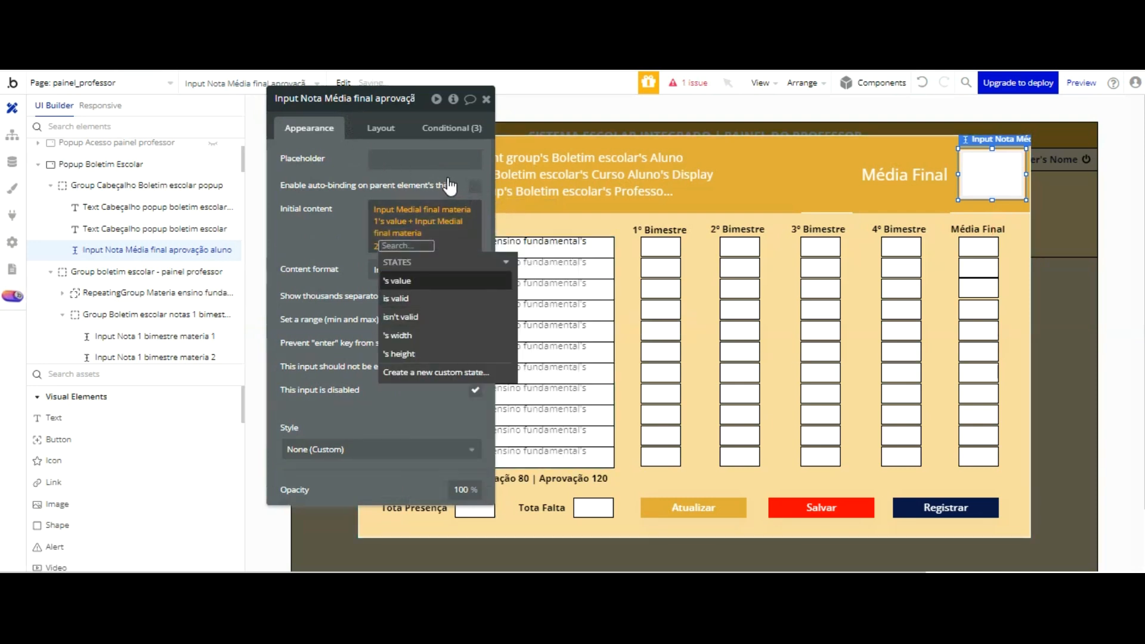
key("Return")
Step: Extend the Initial content sum with Input Medial final materia 3's value and Input Medial final materia 4's value
left_click(414, 426)
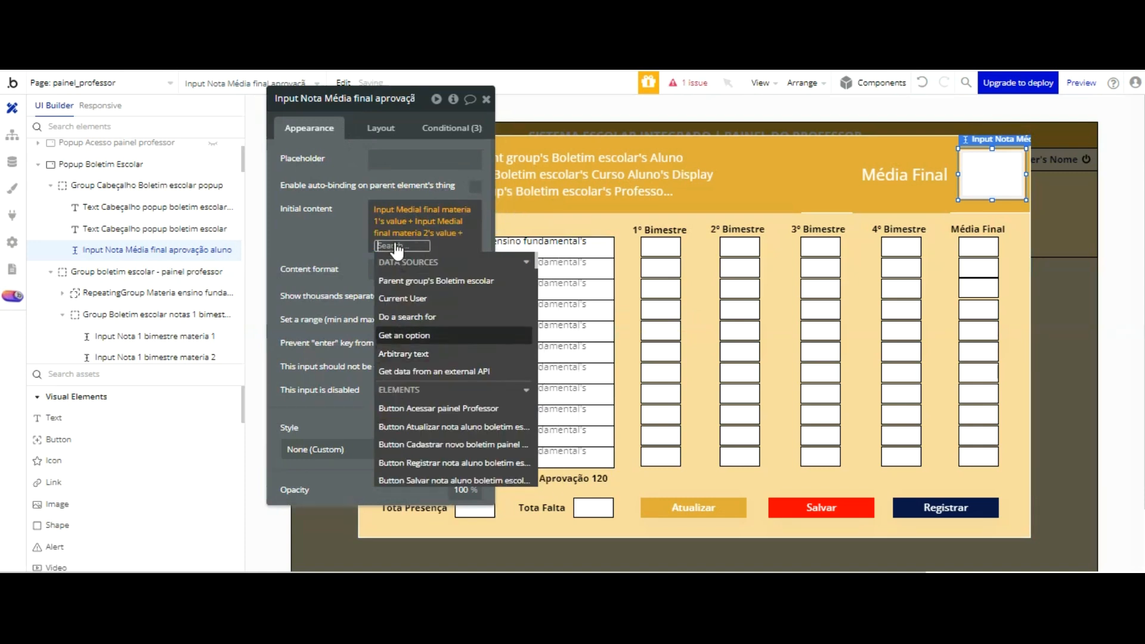
type("fi")
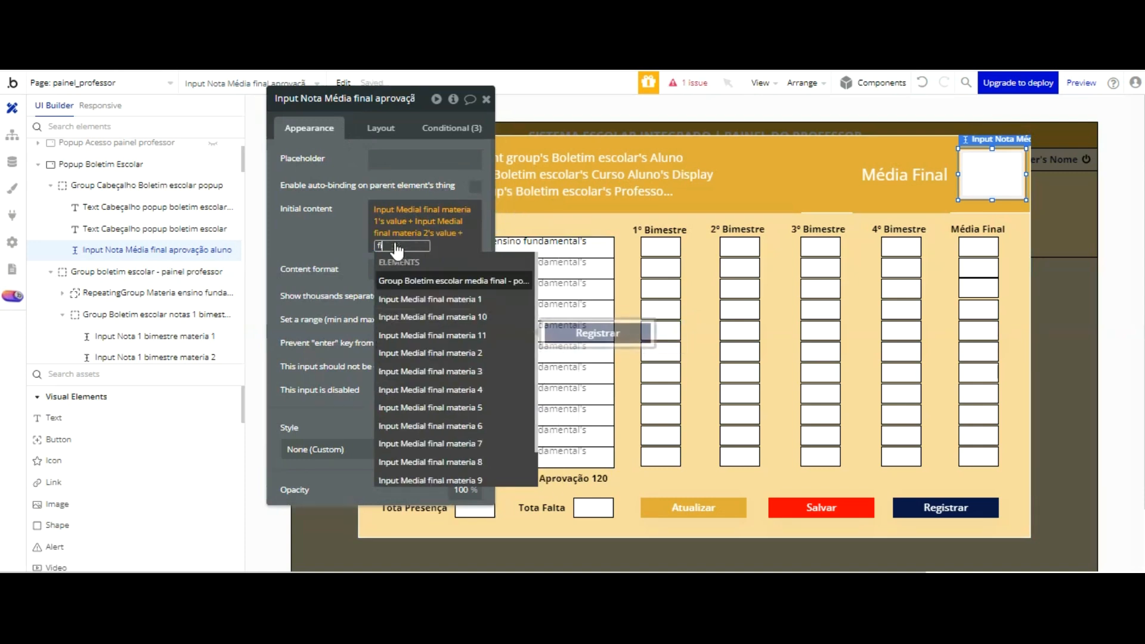
left_click(460, 371)
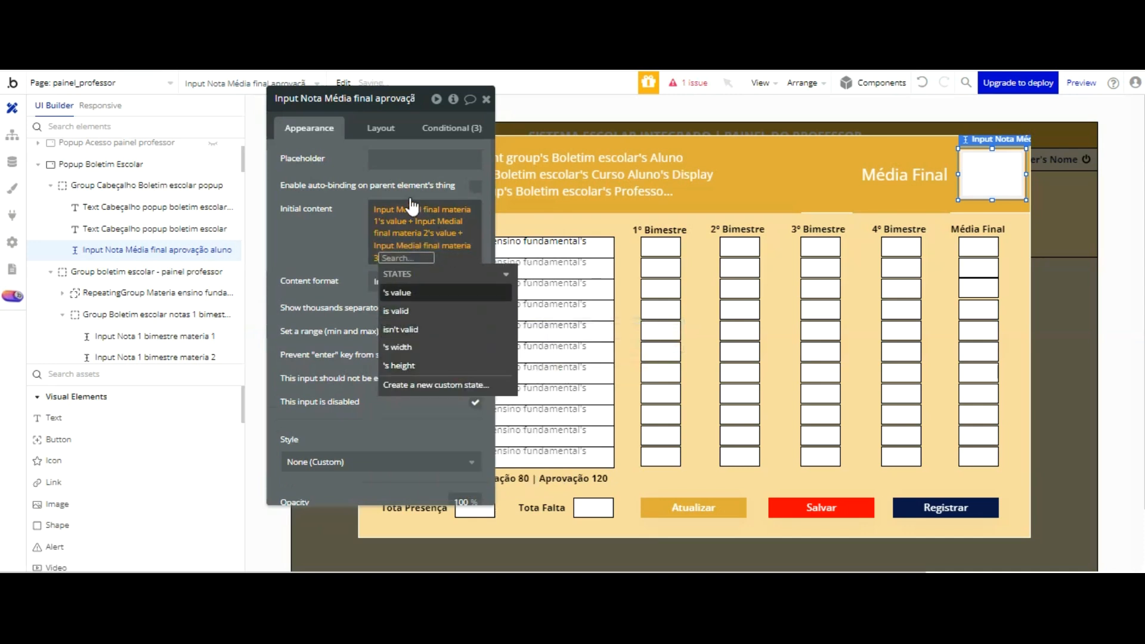
left_click(405, 293)
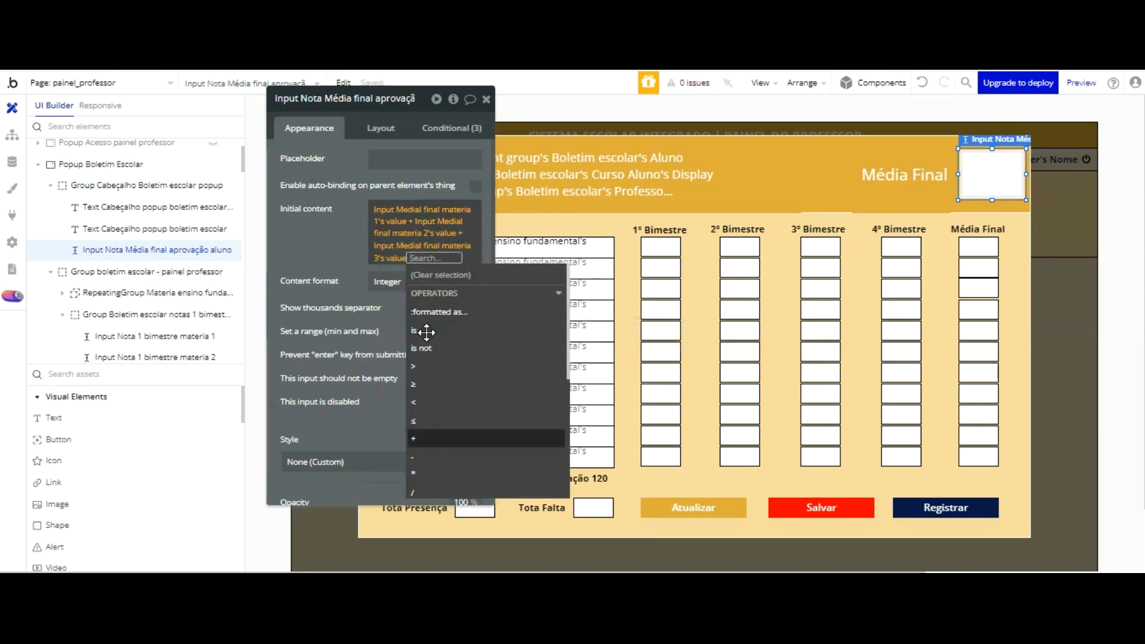
left_click(417, 438)
type("fi")
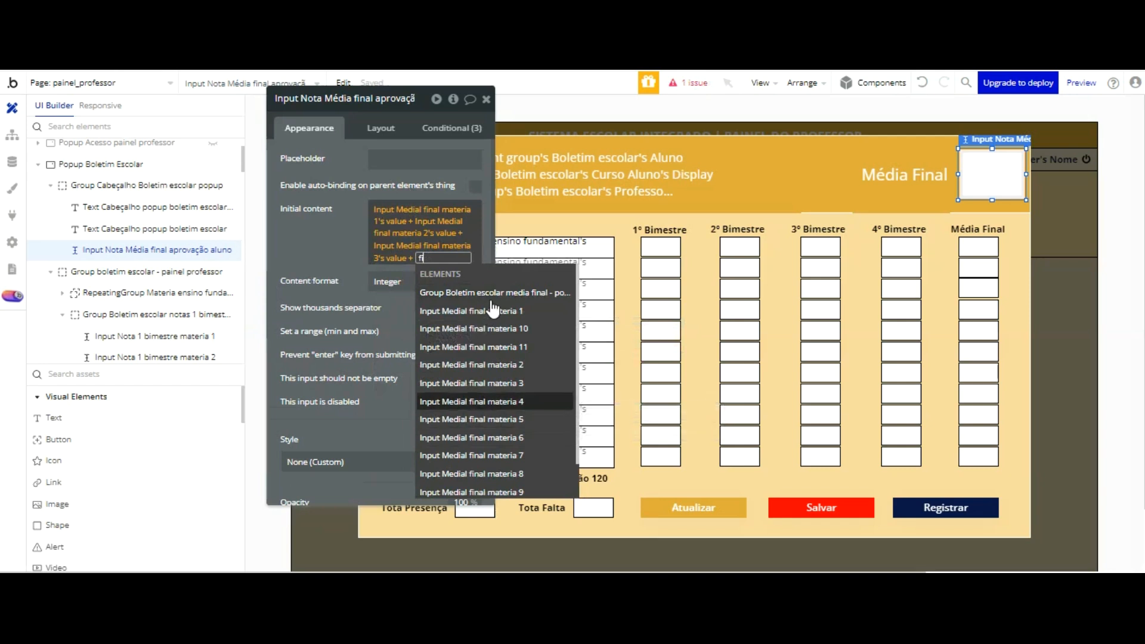
left_click(471, 402)
left_click(407, 319)
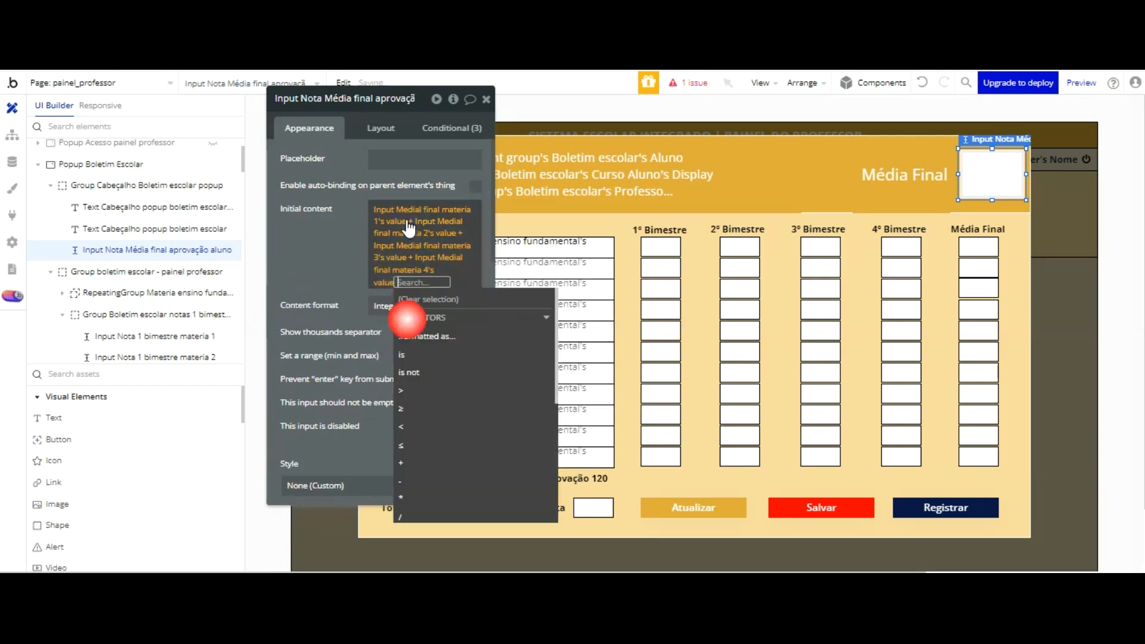
Step: Add Input Medial final materia 5's value and Input Medial final materia 6's value to the Initial content sum
left_click(412, 458)
type("fi")
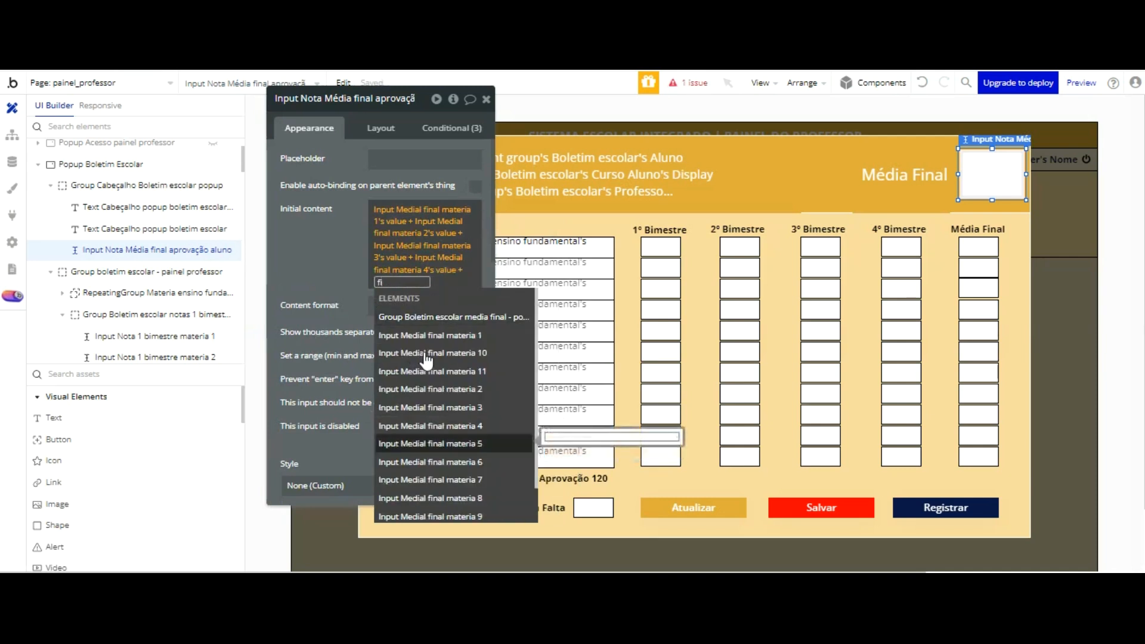
left_click(444, 443)
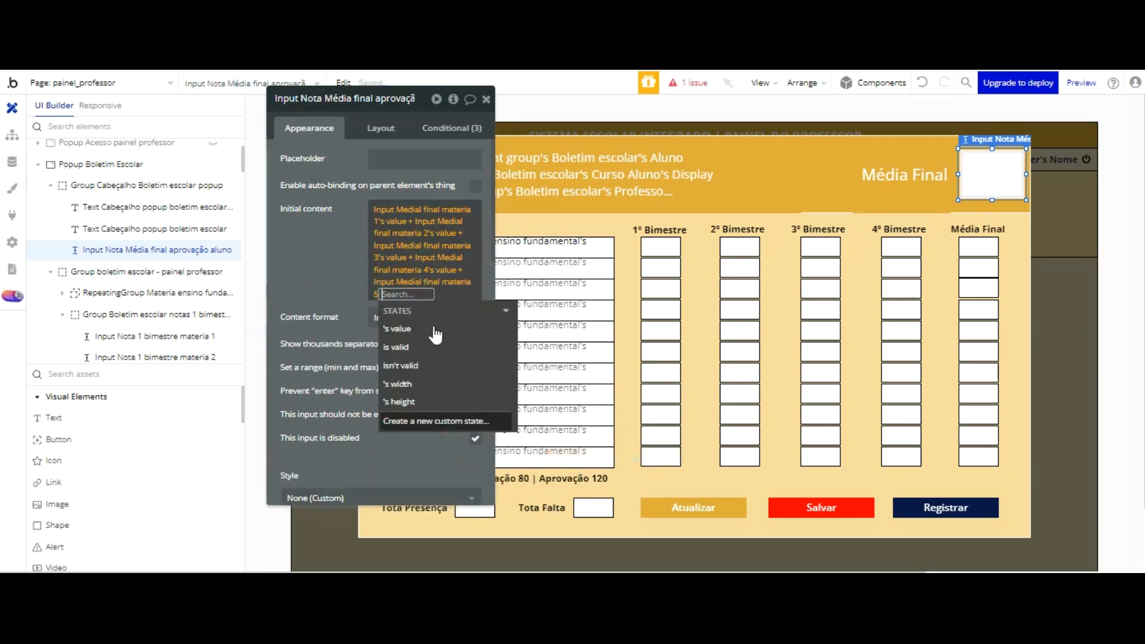
type("f")
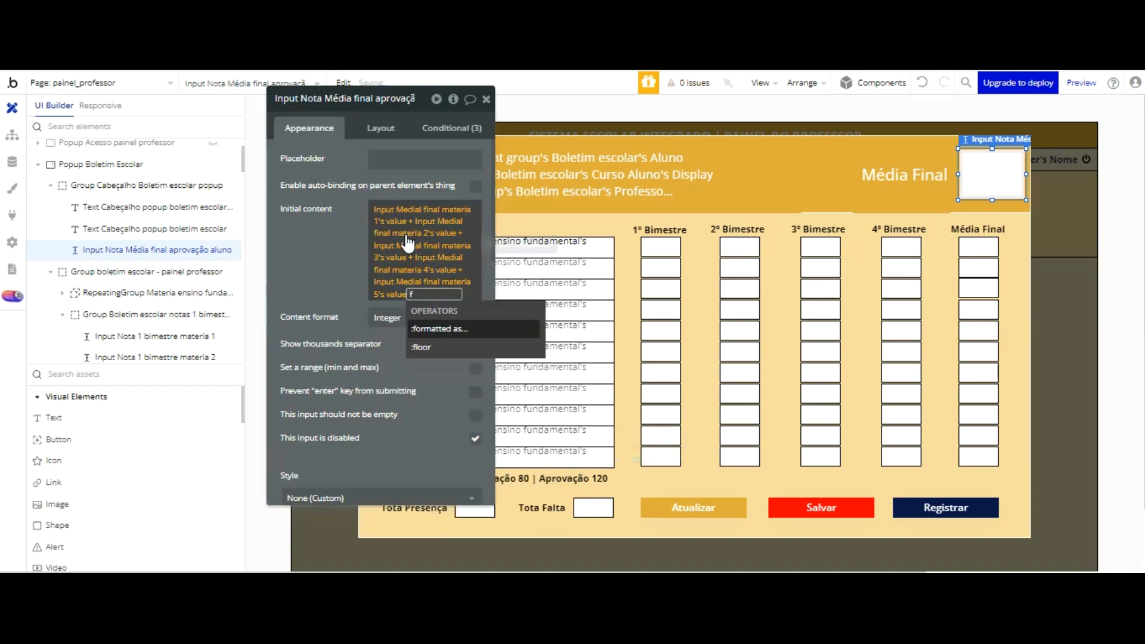
key("BackSpace")
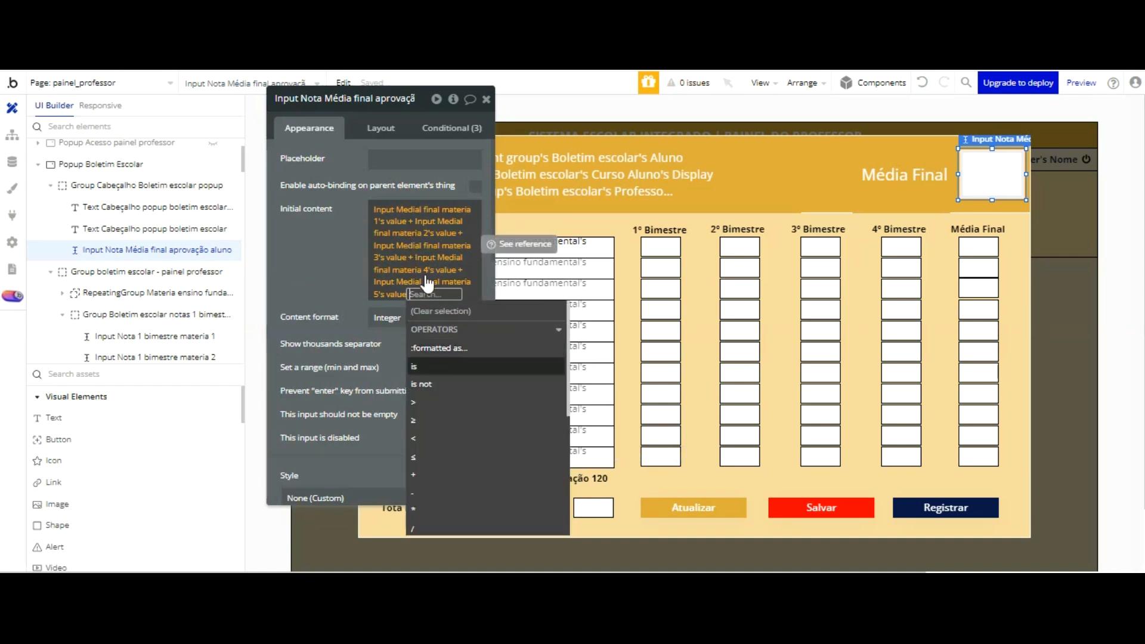
left_click(438, 376)
type("fi")
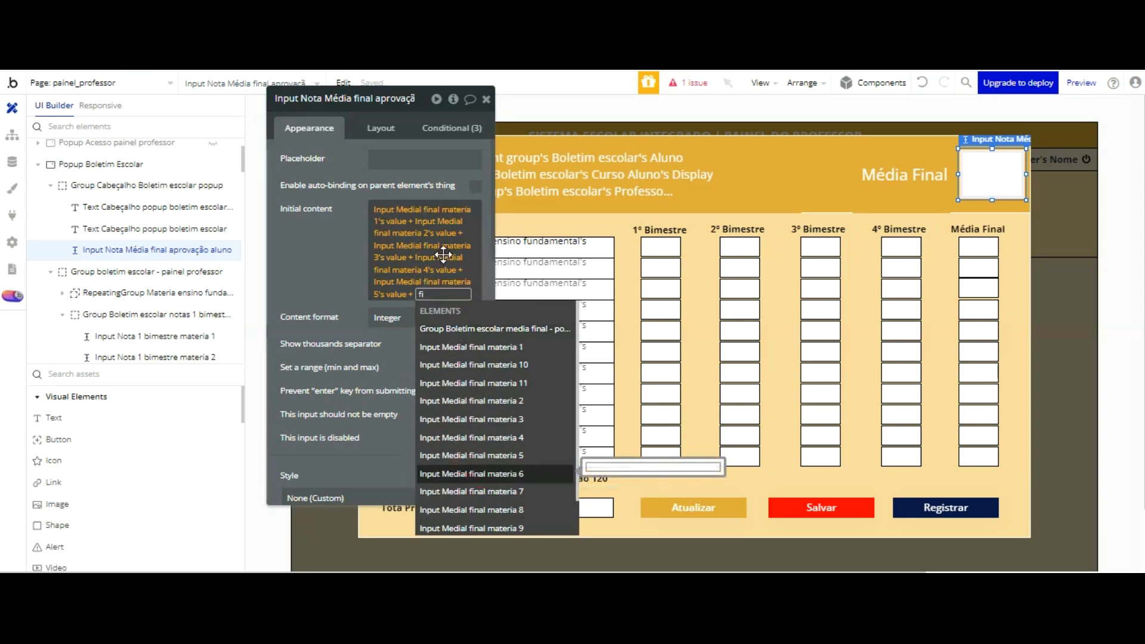
key("Return")
left_click(423, 349)
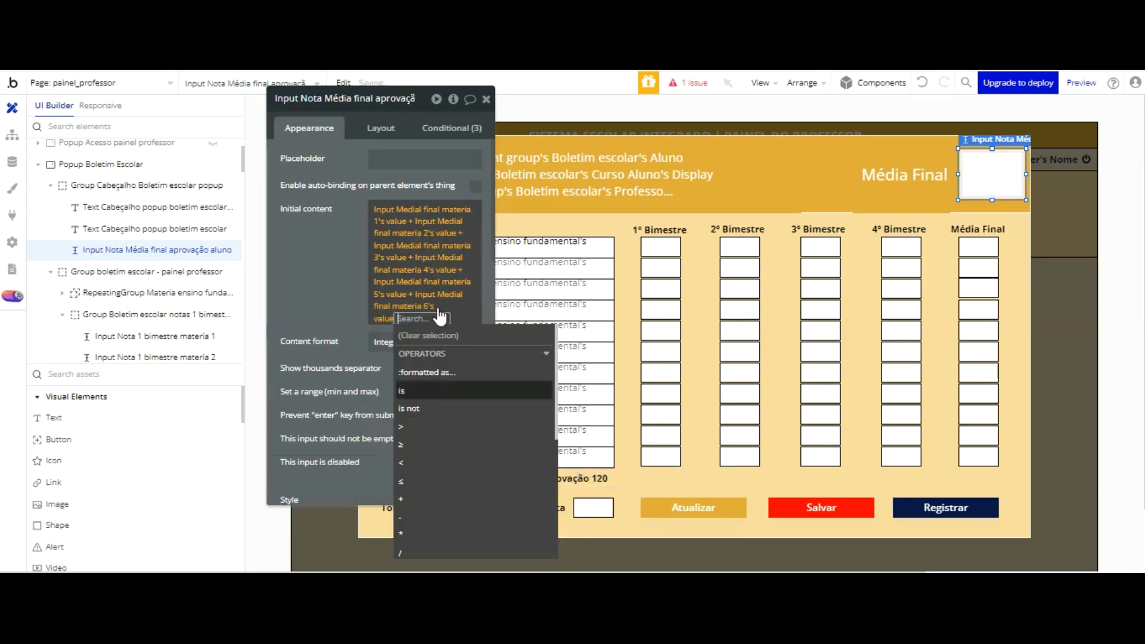
Step: Extend the Initial content sum with Input Medial final materia 7's value and Input Medial final materia 8's value
left_click(433, 499)
type("fi")
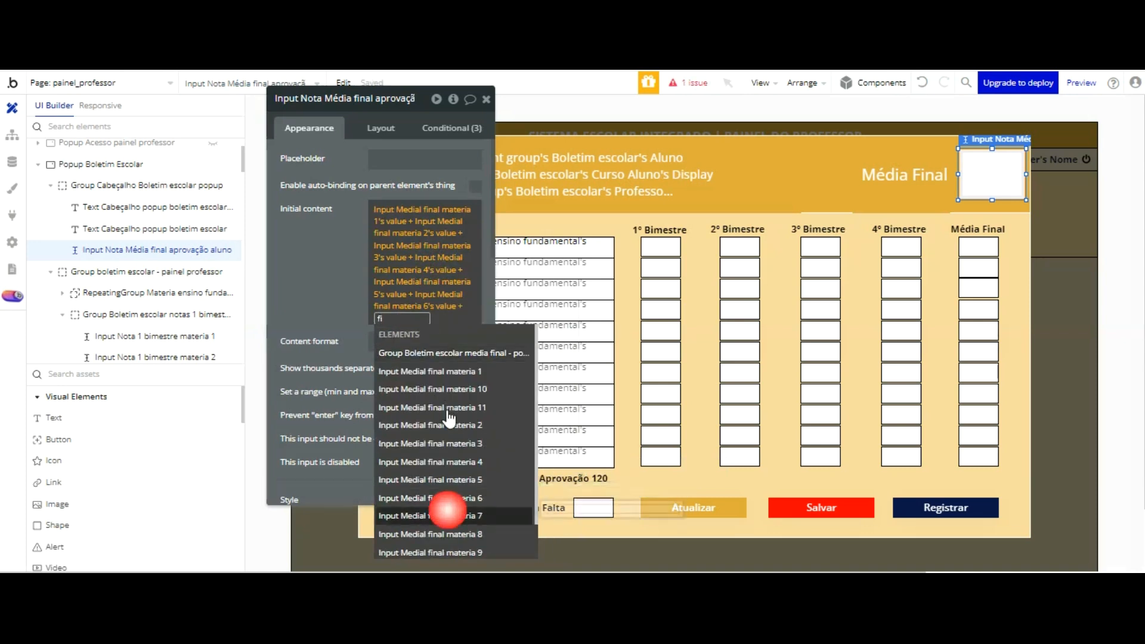
key("Return")
left_click(421, 352)
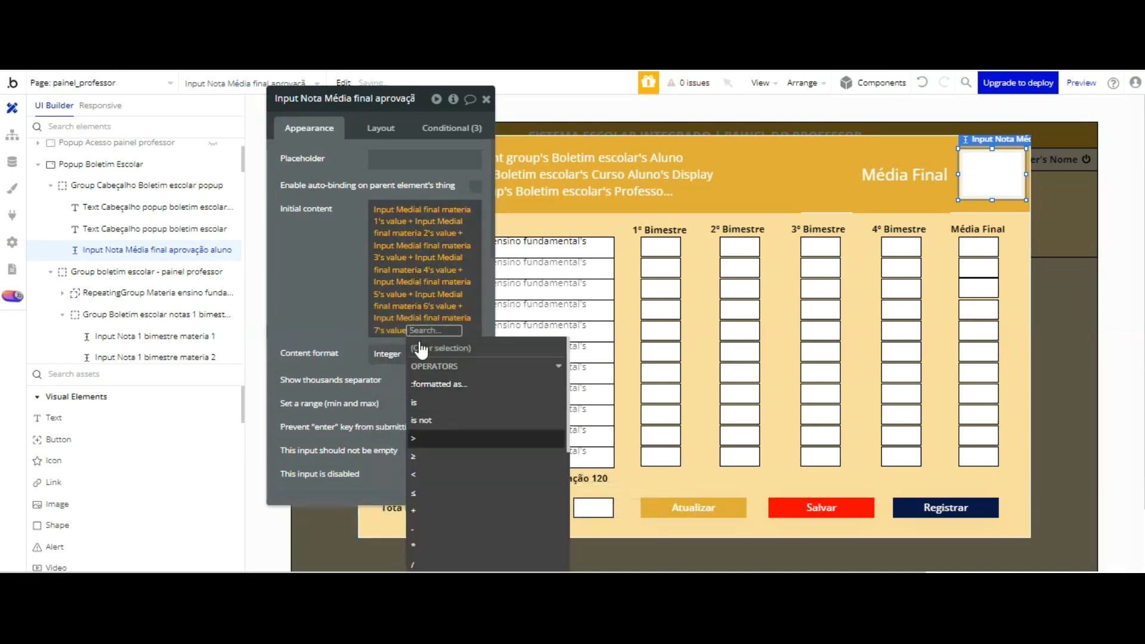
left_click(439, 511)
type("fi")
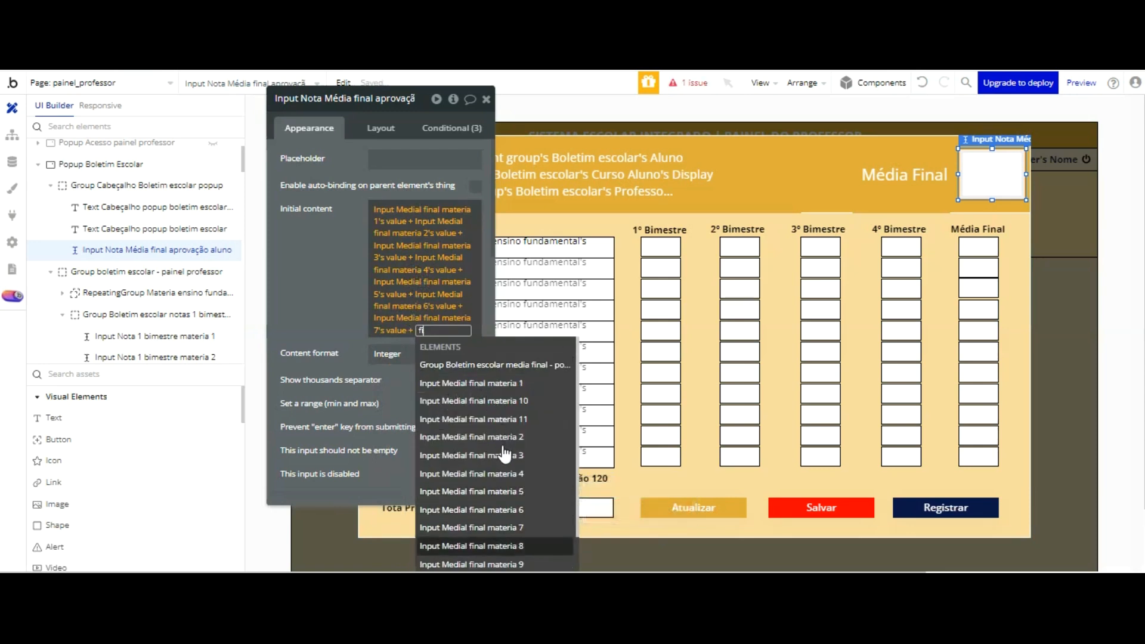
key("Return")
left_click(418, 389)
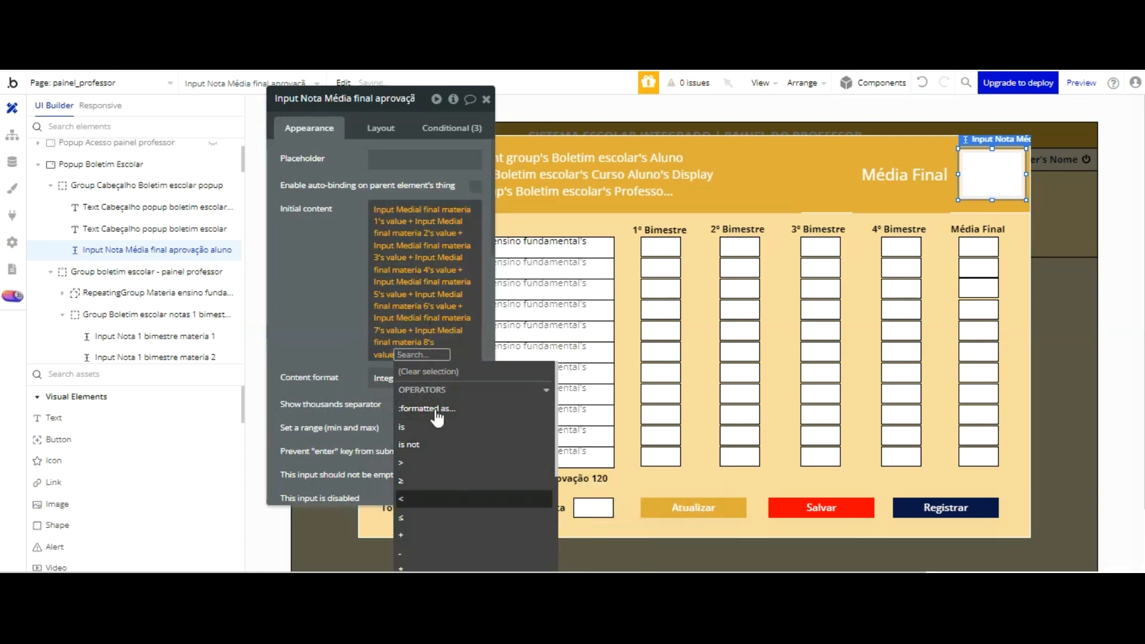
Step: Add Input Medial final materia 9's value to the Initial content sum
key("Down")
key("Down")
key("Return")
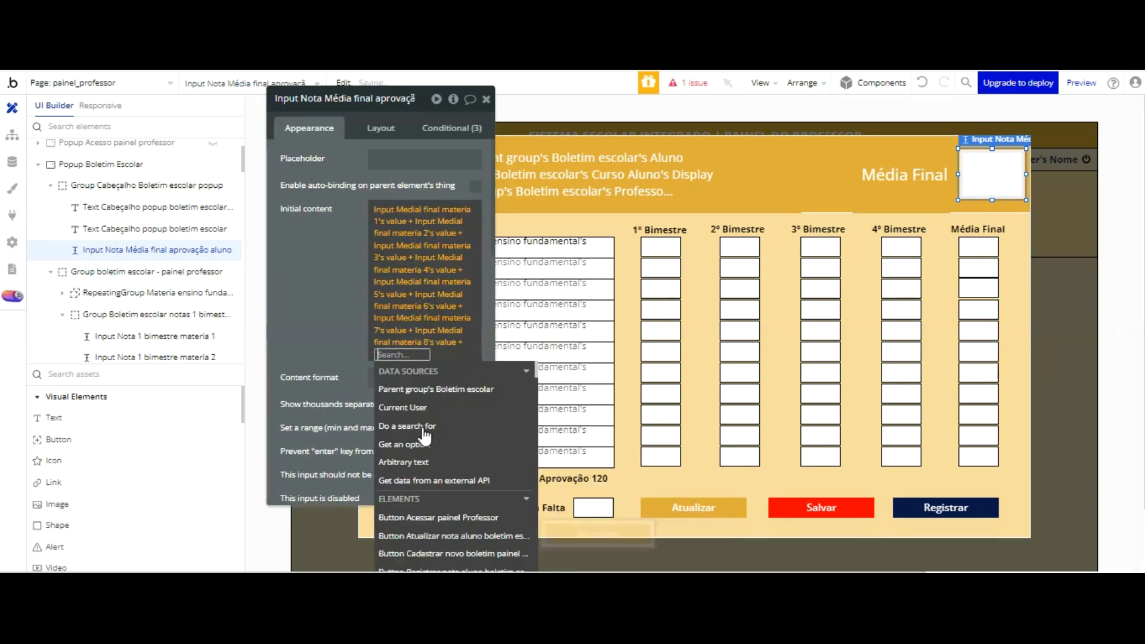
type("fi")
scroll(487, 401, "down", 1)
left_click(483, 546)
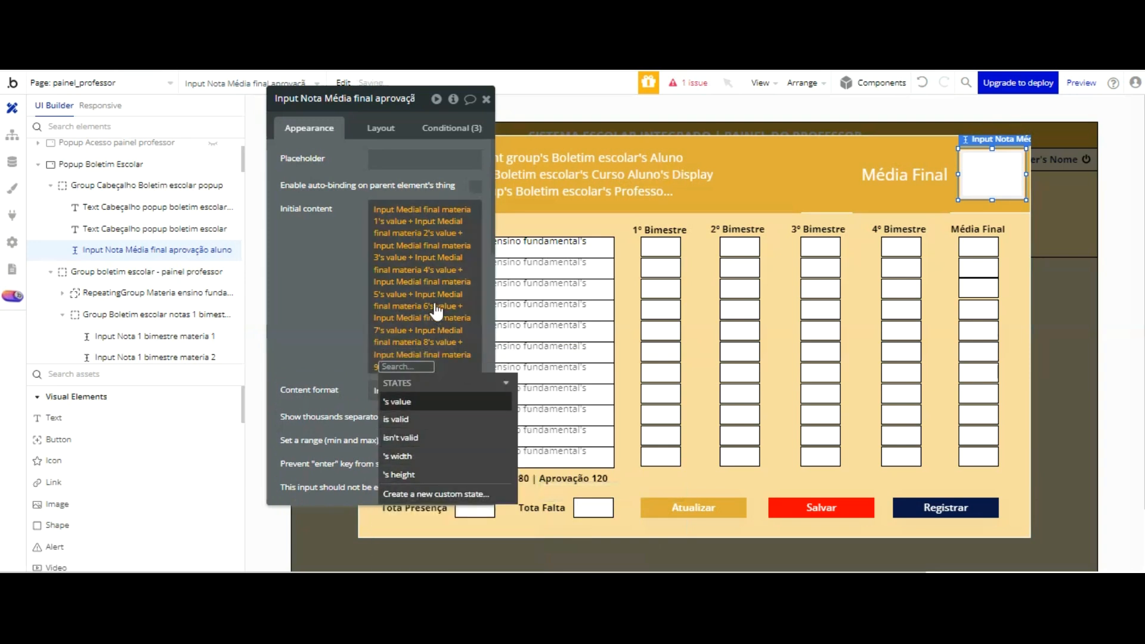
left_click(435, 402)
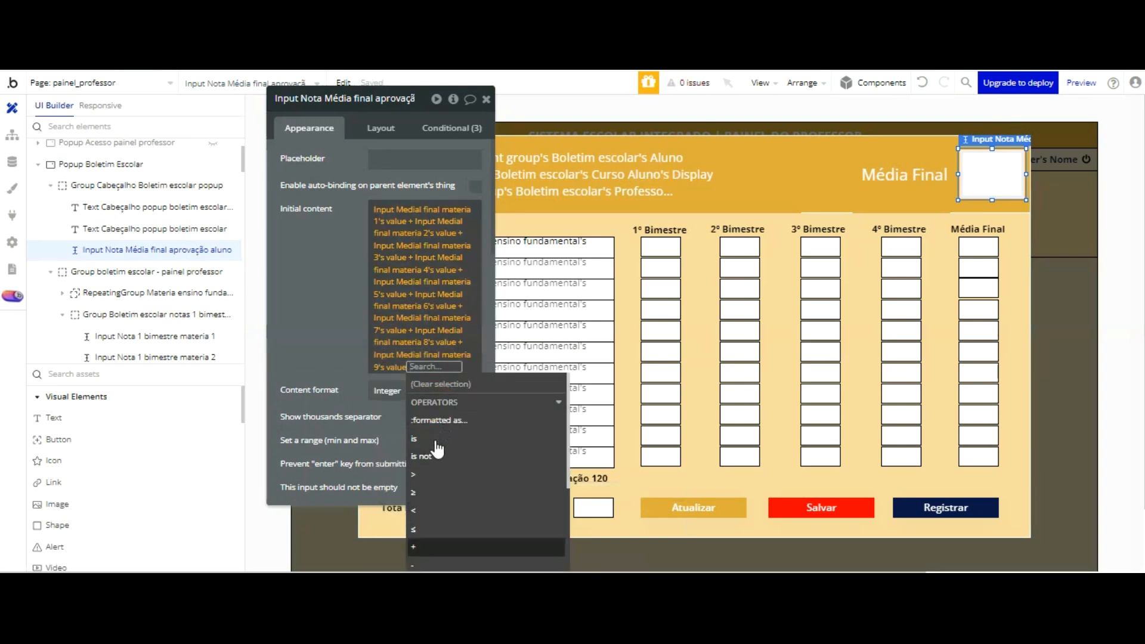
Step: Add Input Medial final materia 10's value to the Initial content sum
left_click(435, 547)
type("fi")
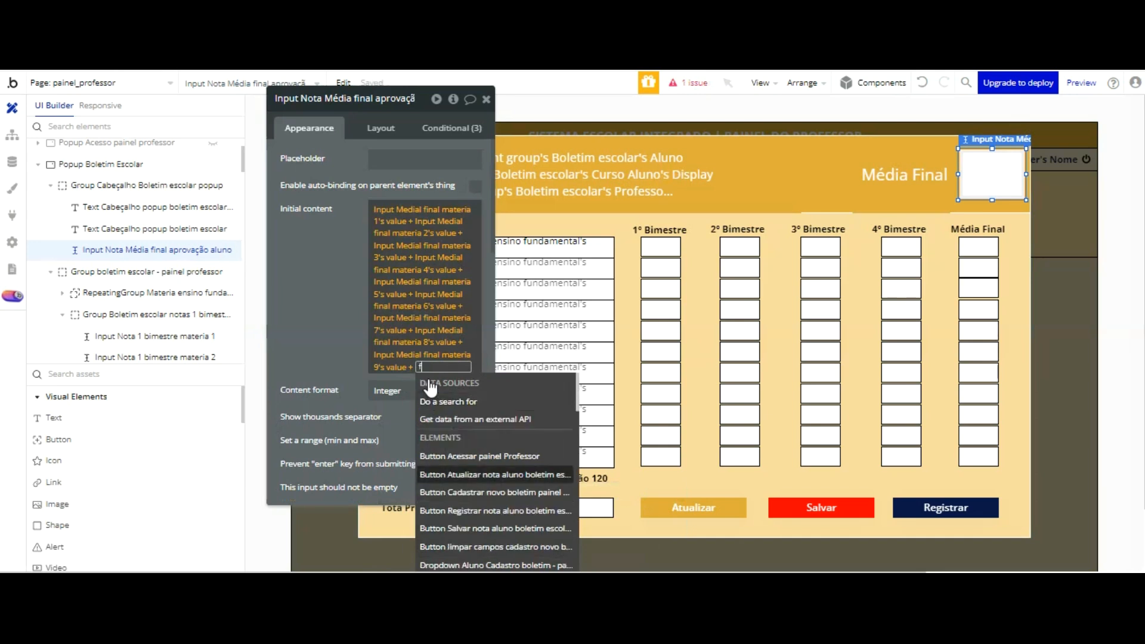
key("Up")
key("Up")
key("Return")
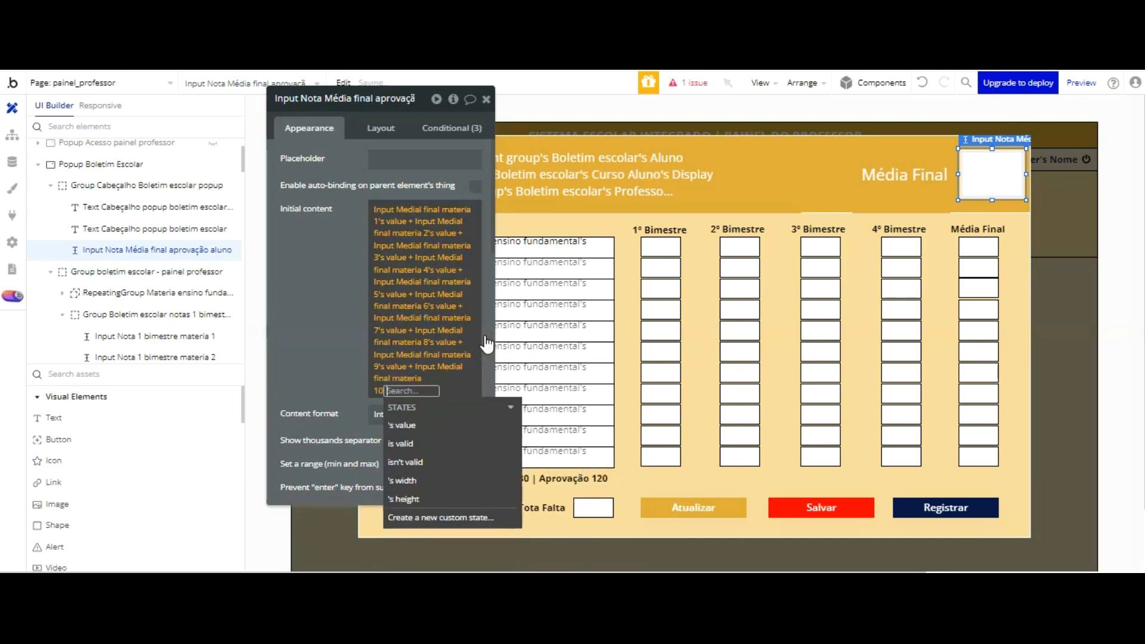
key("Return")
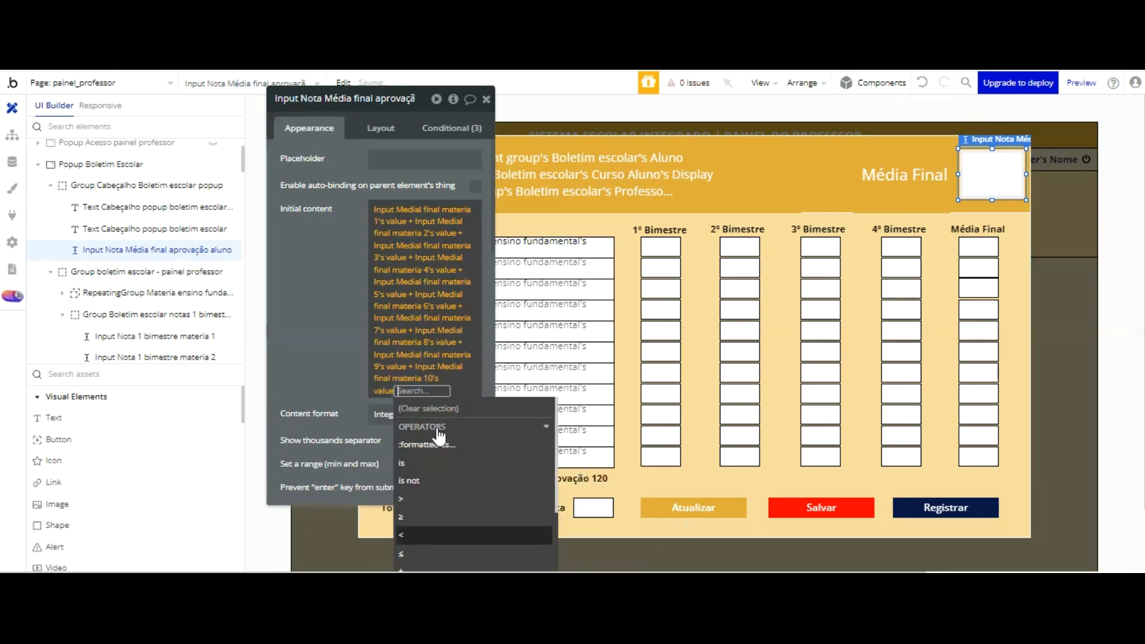
Step: Complete the Initial content sum with Input Medial final materia 11's value and close the expression
scroll(440, 437, "down", 2)
left_click(425, 403)
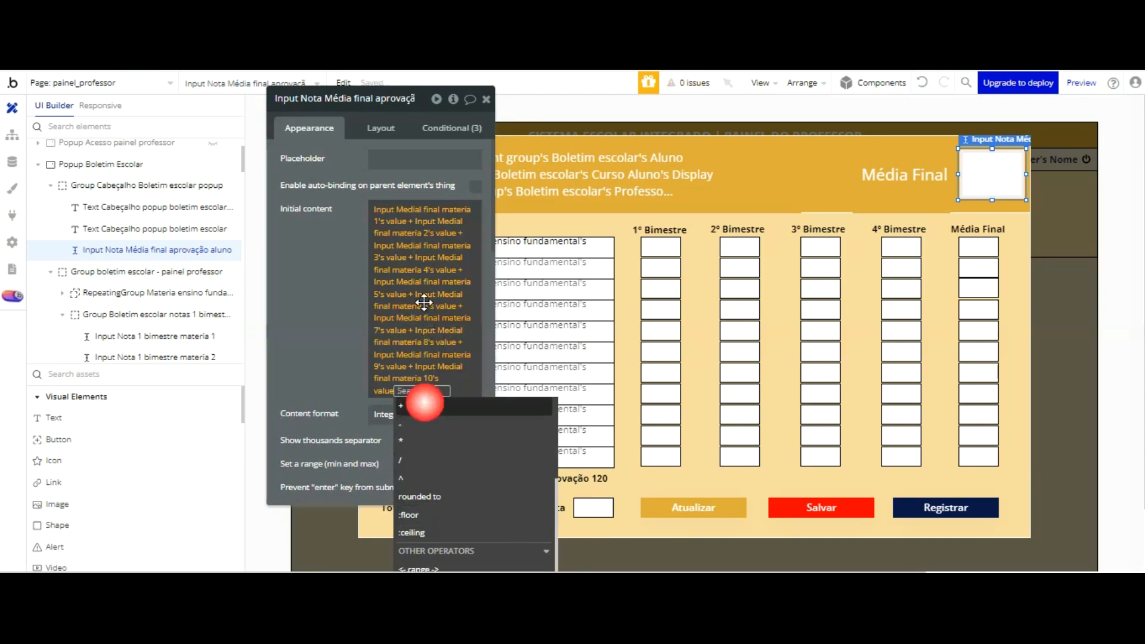
type("fi")
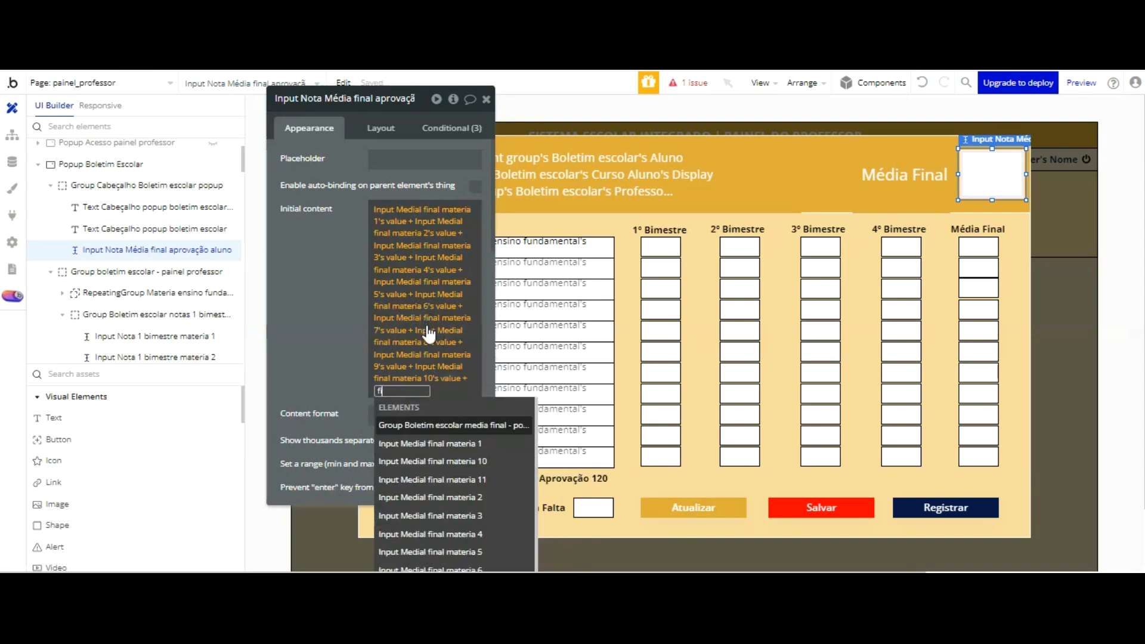
left_click(464, 479)
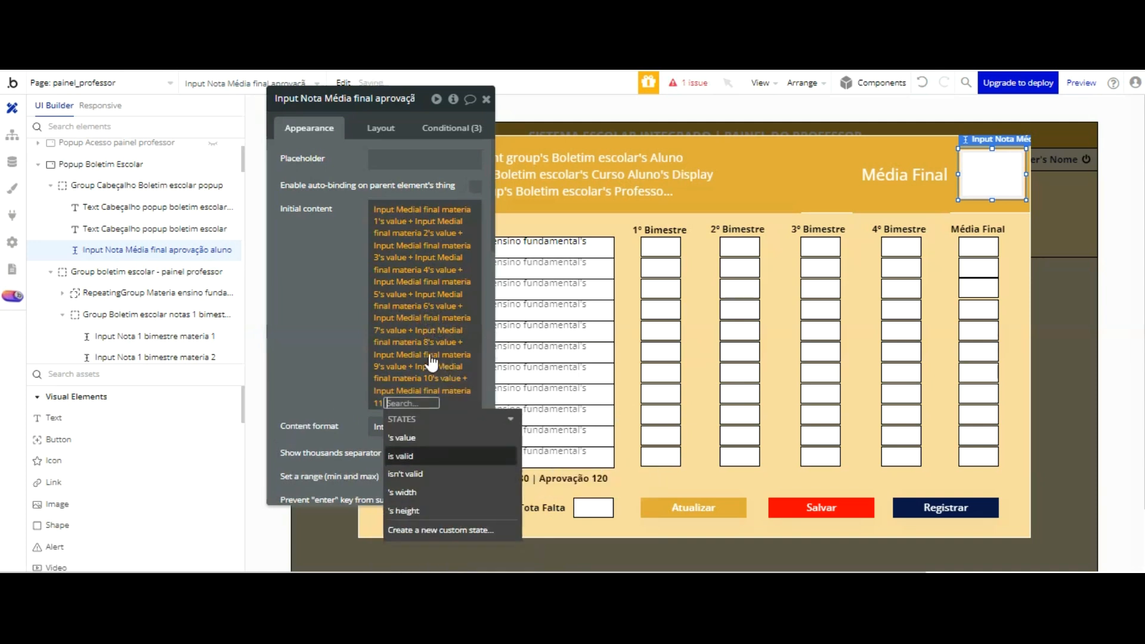
left_click(422, 437)
left_click(337, 334)
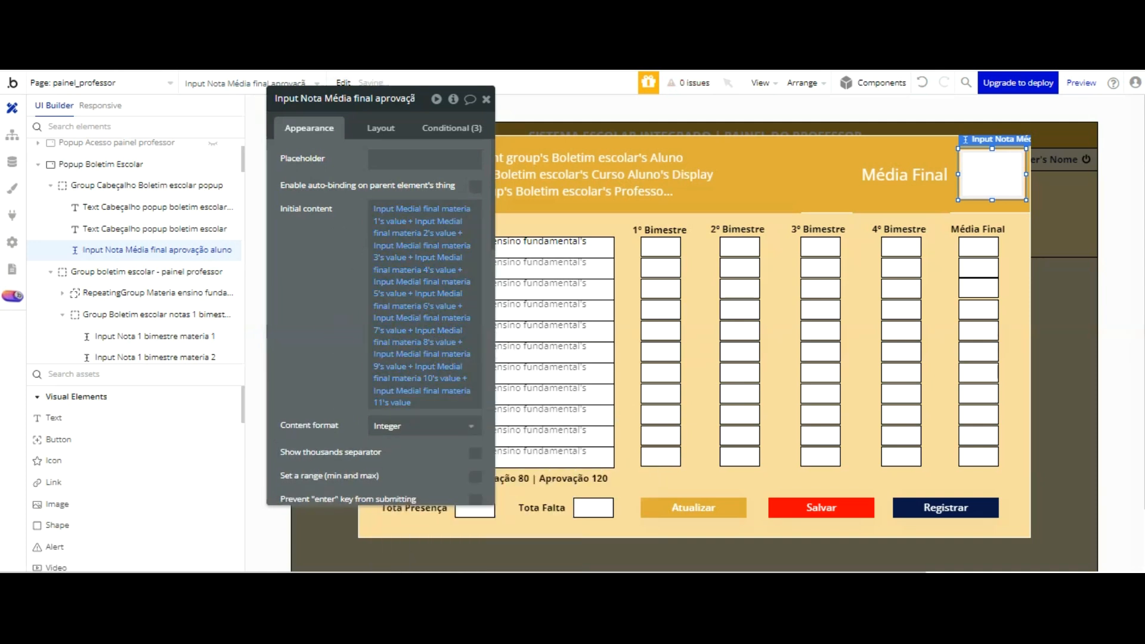
Step: Switch to the running preview, refresh it and reopen the student's Boletim Escolar to check the Média Final in the popup header
key("ctrl+Tab")
left_click(415, 142)
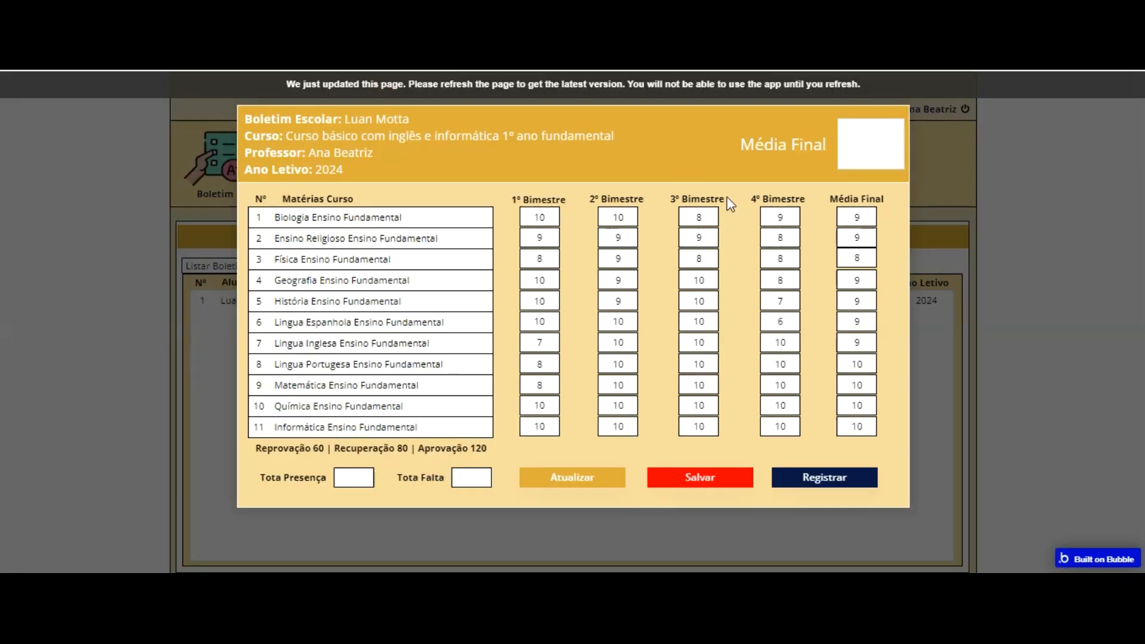
key("F5")
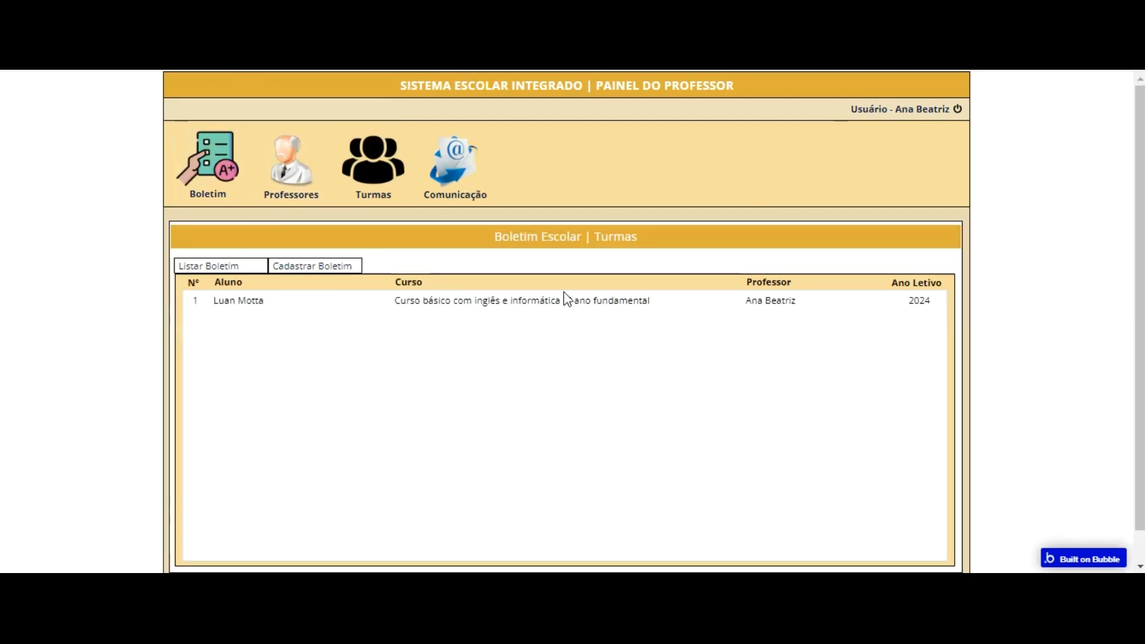
left_click(575, 303)
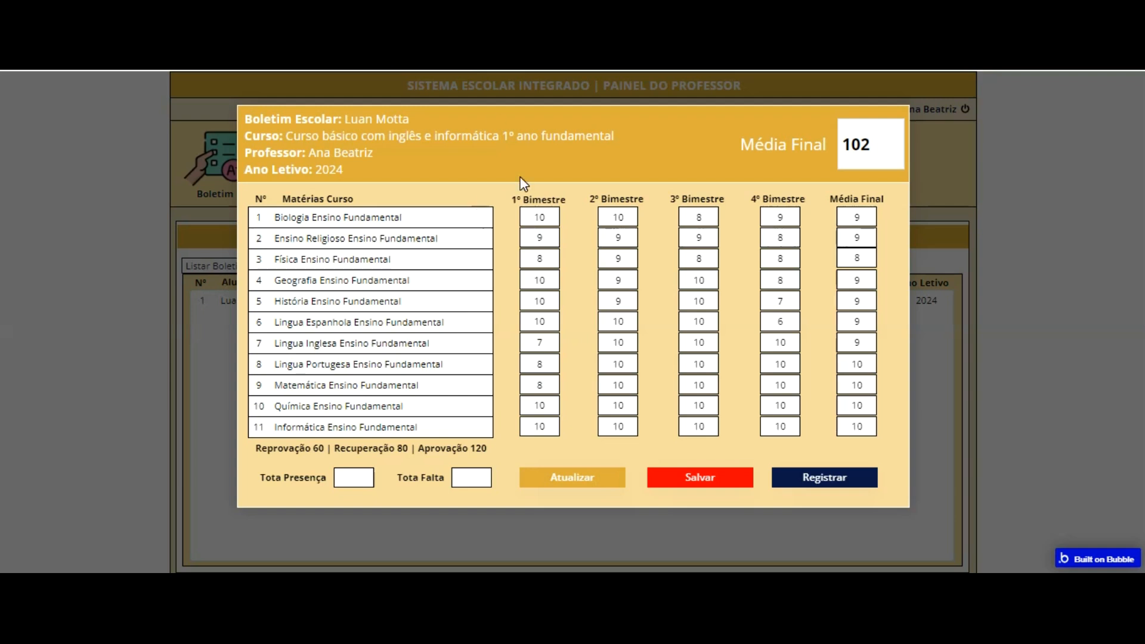
Step: Enable editing of the student's report card, enter 25 for Tota Presença and 5 for Tota Falta, and register the entries
left_click(586, 474)
left_click(358, 475)
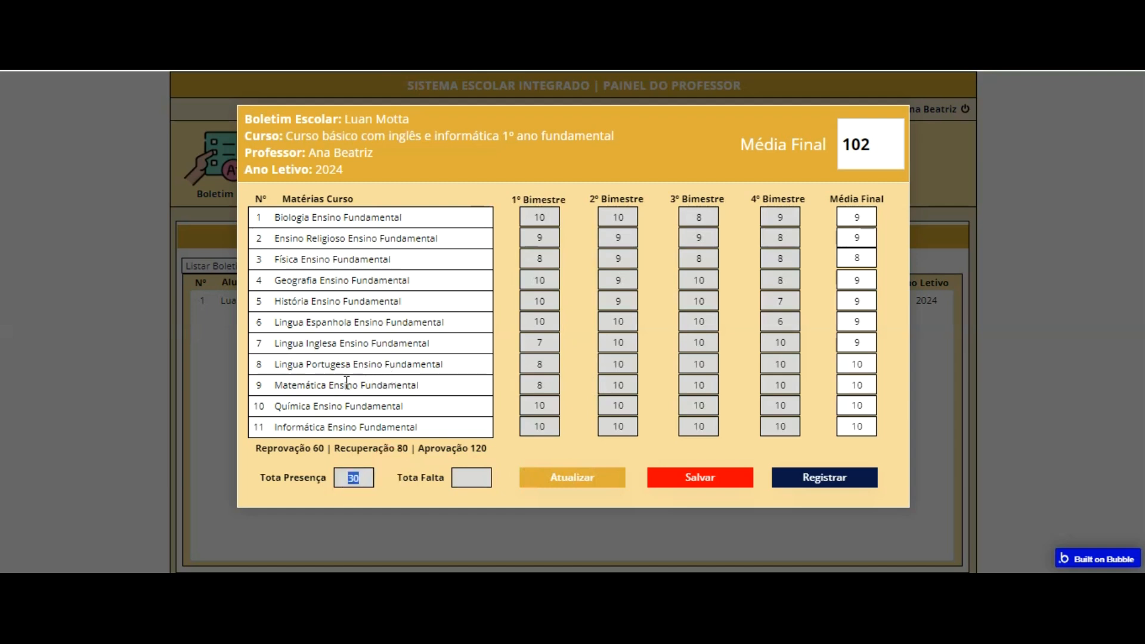
left_click(374, 458)
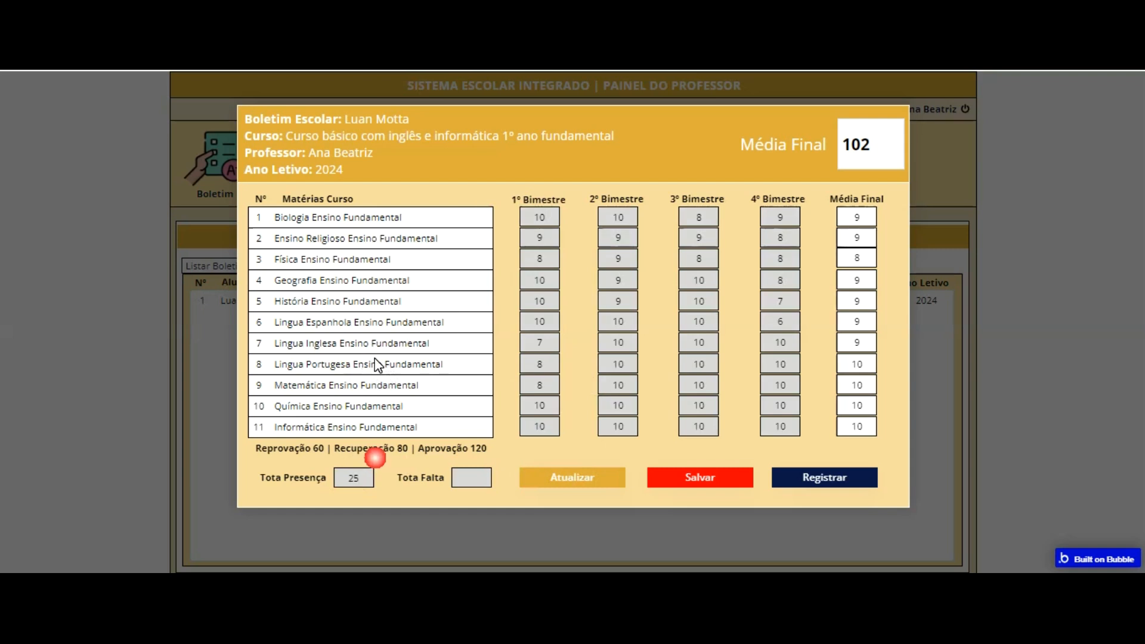
left_click(467, 473)
type("5")
left_click(500, 353)
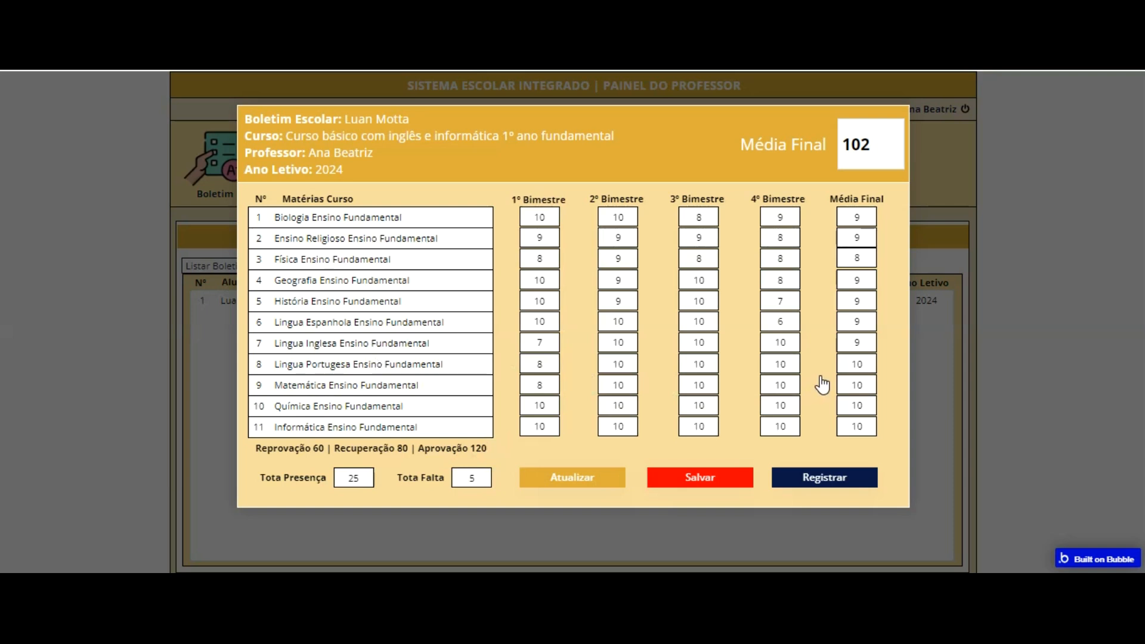
left_click(821, 476)
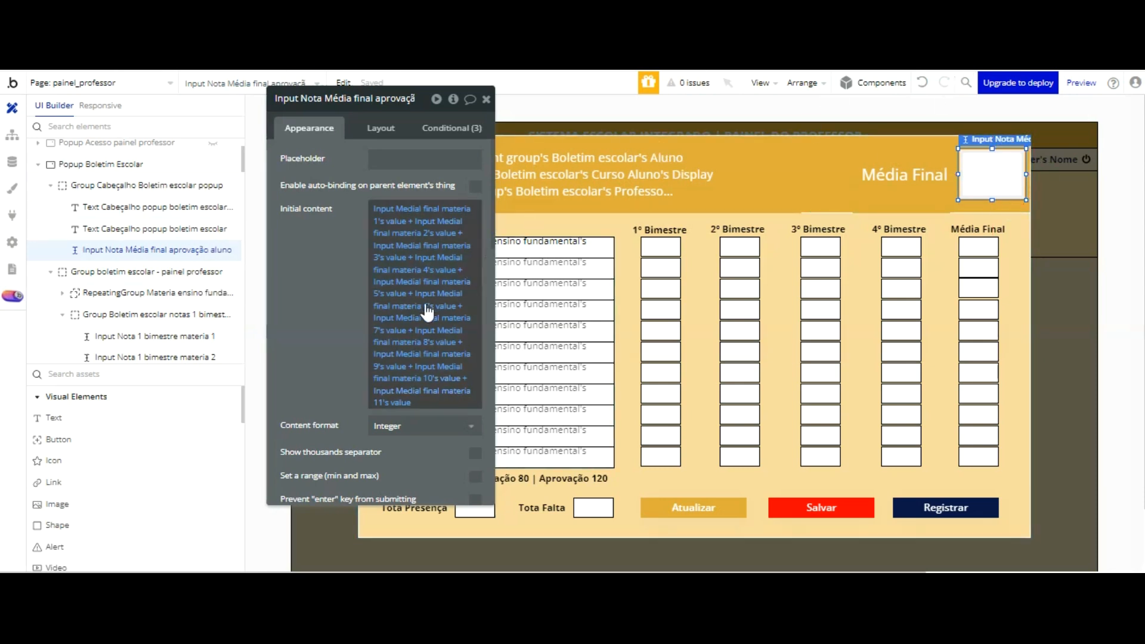
Step: Add Input Total presença aluno boletim escolar's value to the Initial content sum of the header's Média Final input
left_click(406, 308)
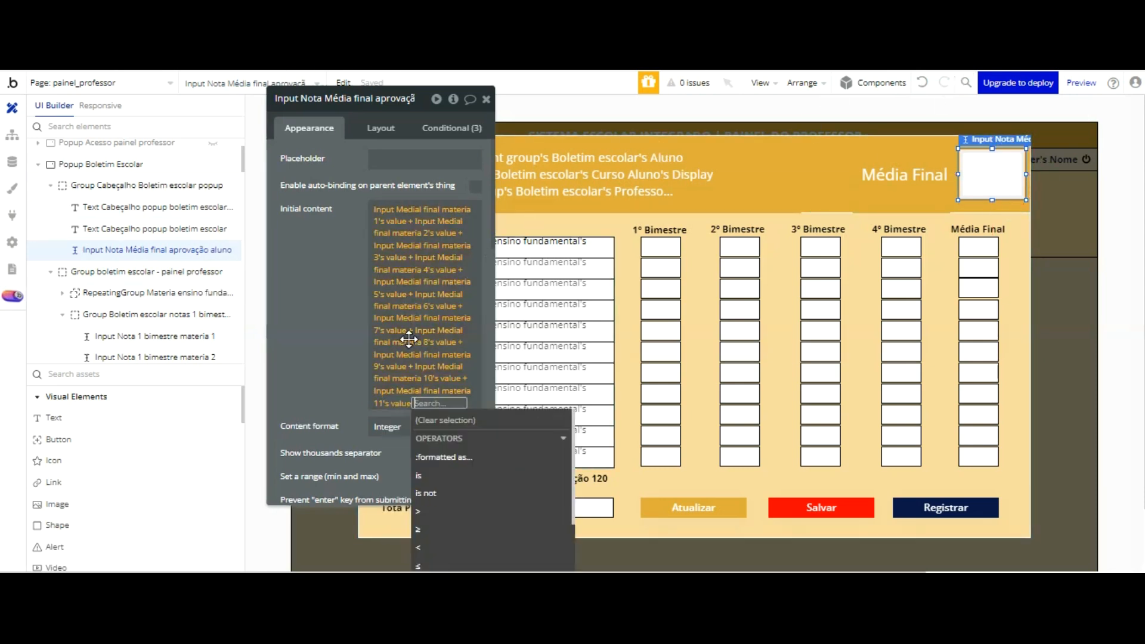
scroll(455, 428, "down", 3)
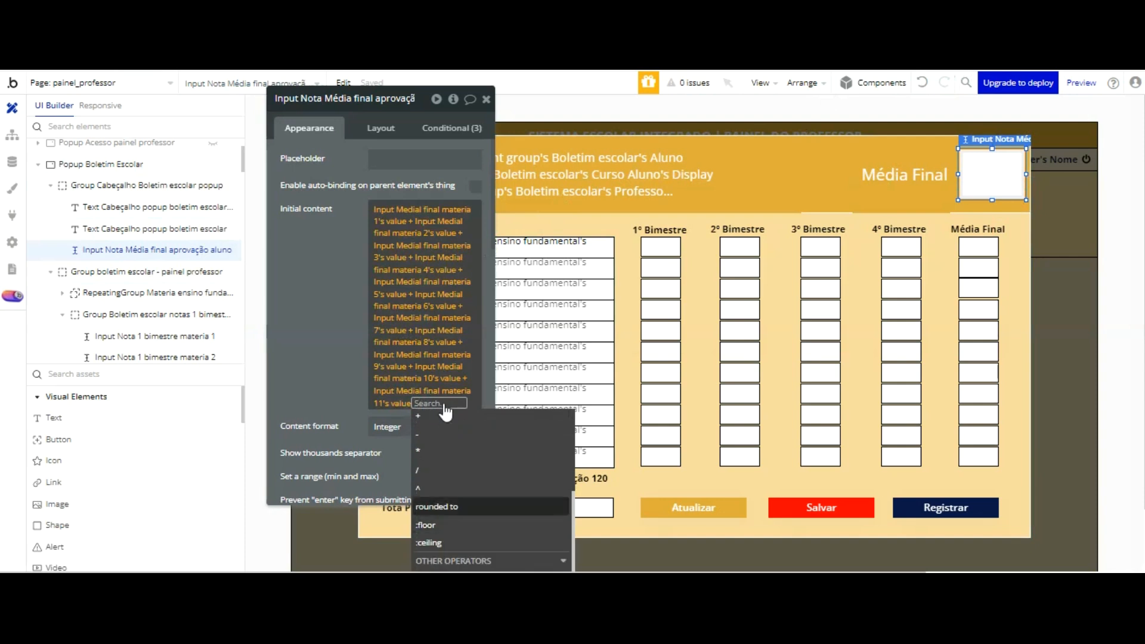
key("Return")
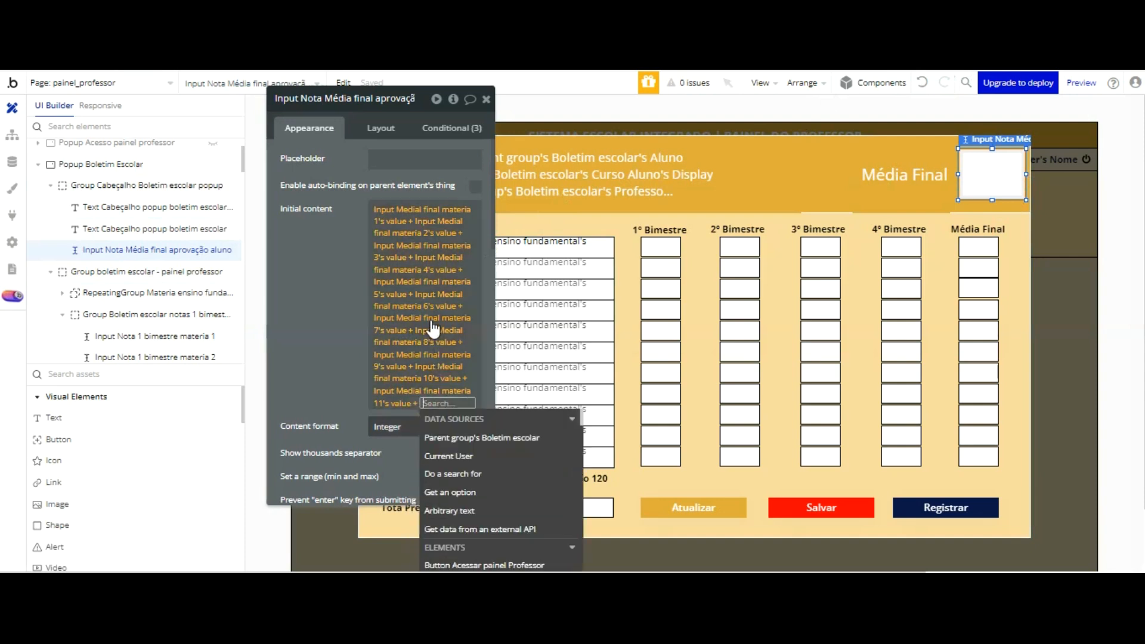
type("to")
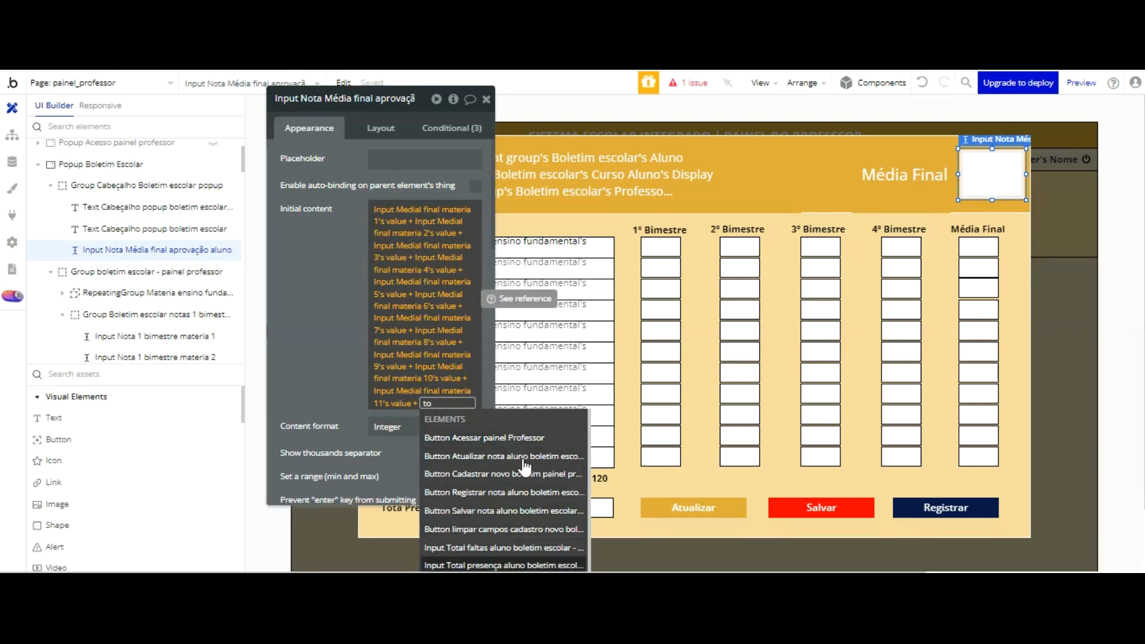
left_click(519, 566)
key("Return")
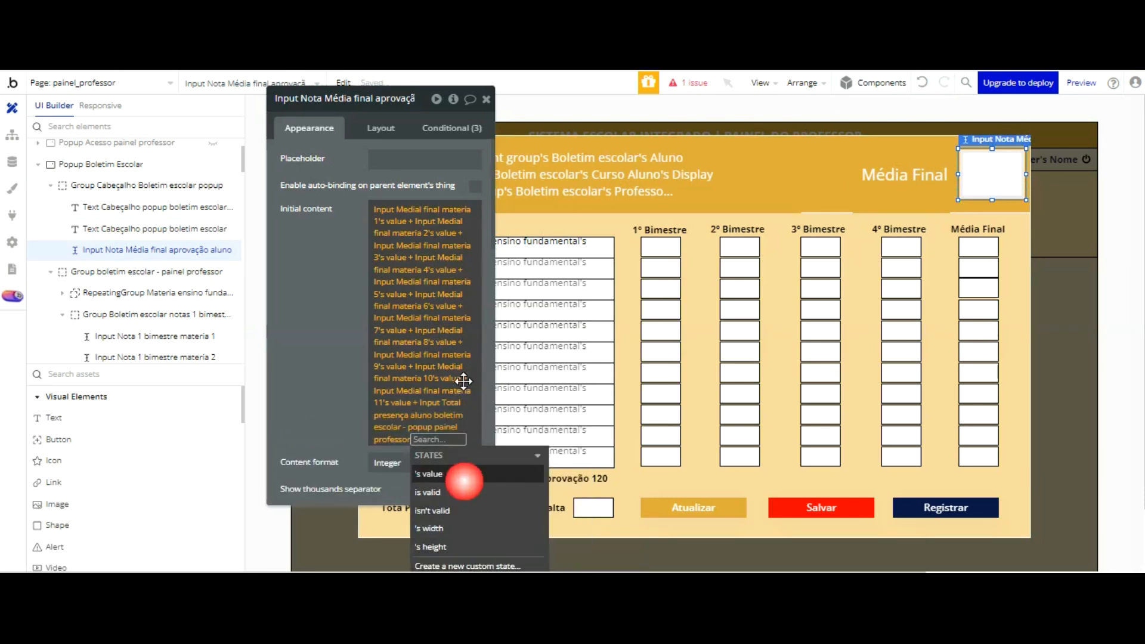
Step: Subtract Input Total faltas aluno boletim escolar's value at the end of the Média Final sum and close the expression
scroll(448, 477, "down", 3)
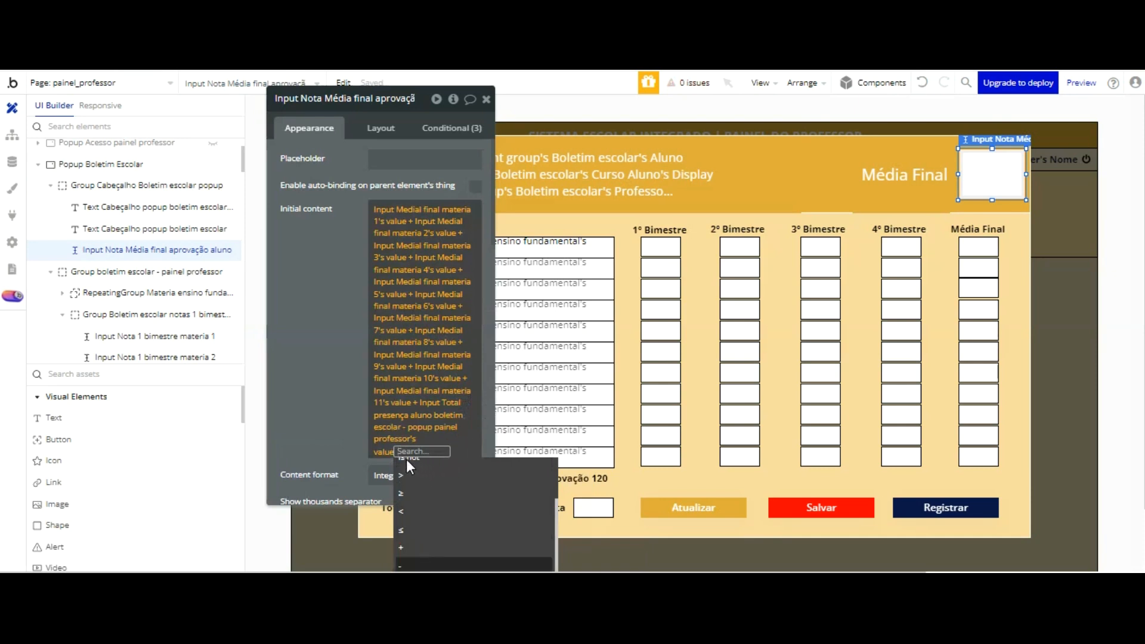
type("-")
key("Return")
type("fa")
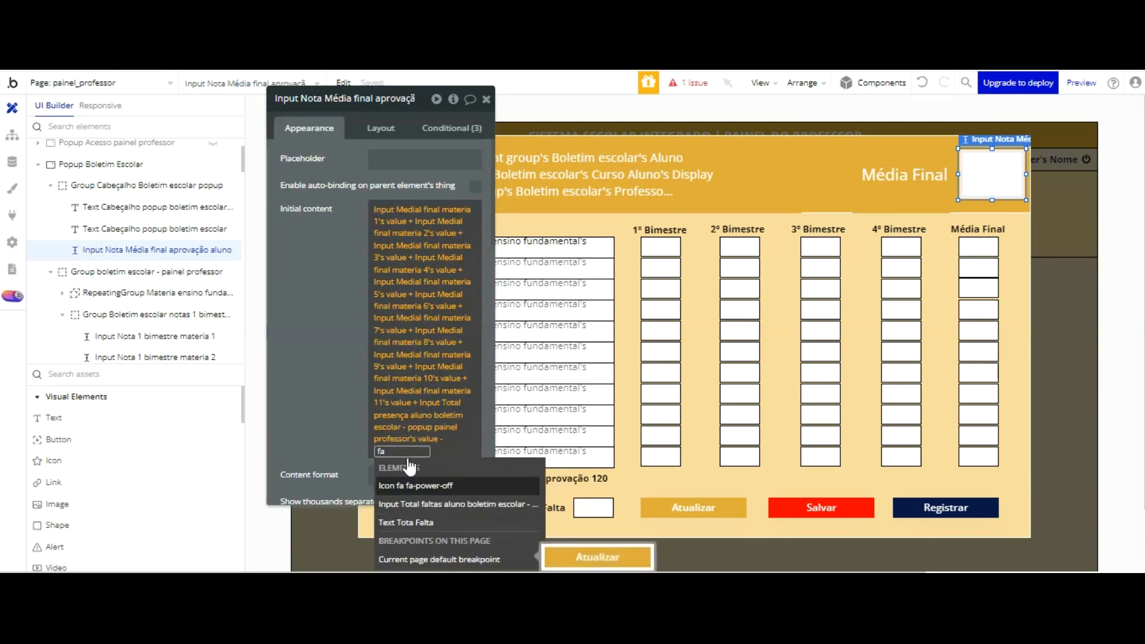
left_click(448, 504)
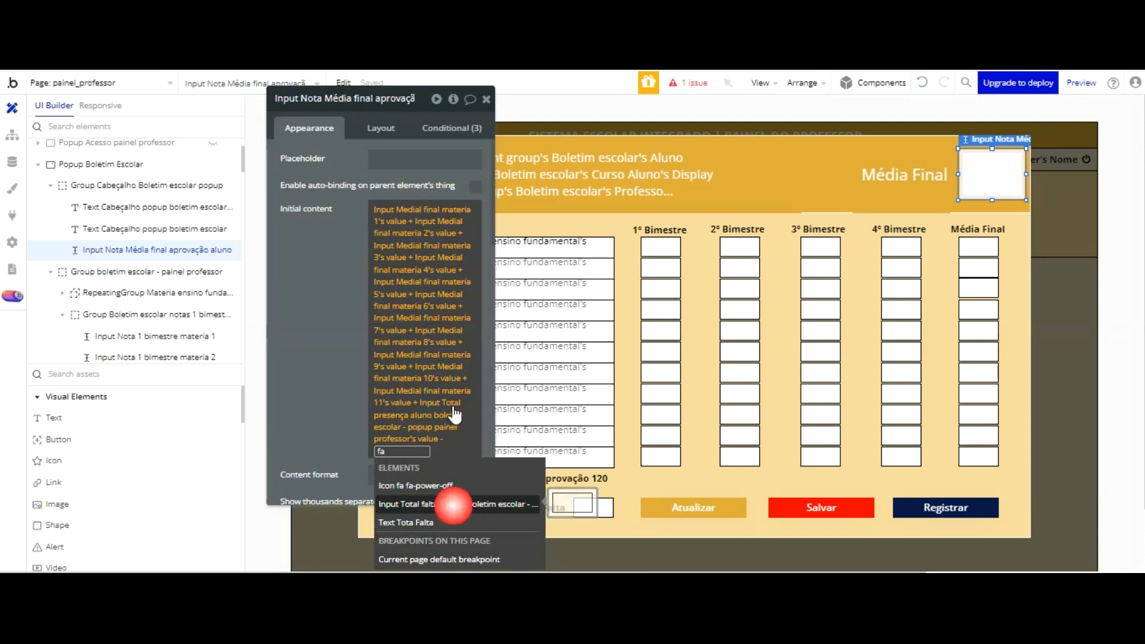
left_click(454, 507)
left_click(330, 370)
left_click(334, 274)
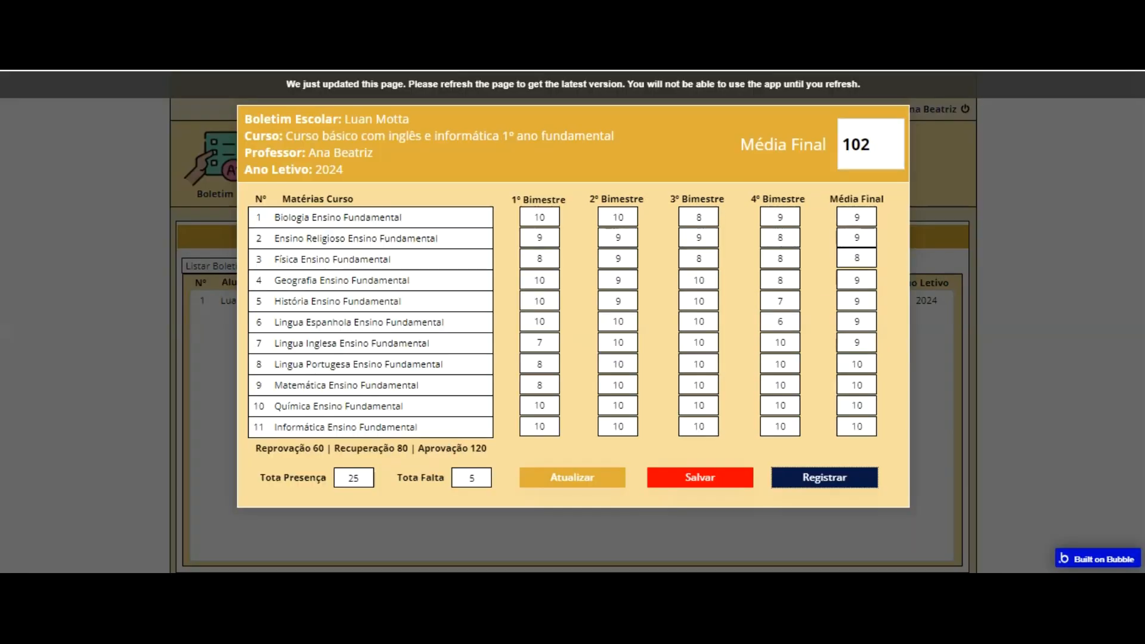
Step: Switch to the running preview, refresh it and reopen the student's Boletim Escolar to check the Média Final and attendance fields
left_click(389, 84)
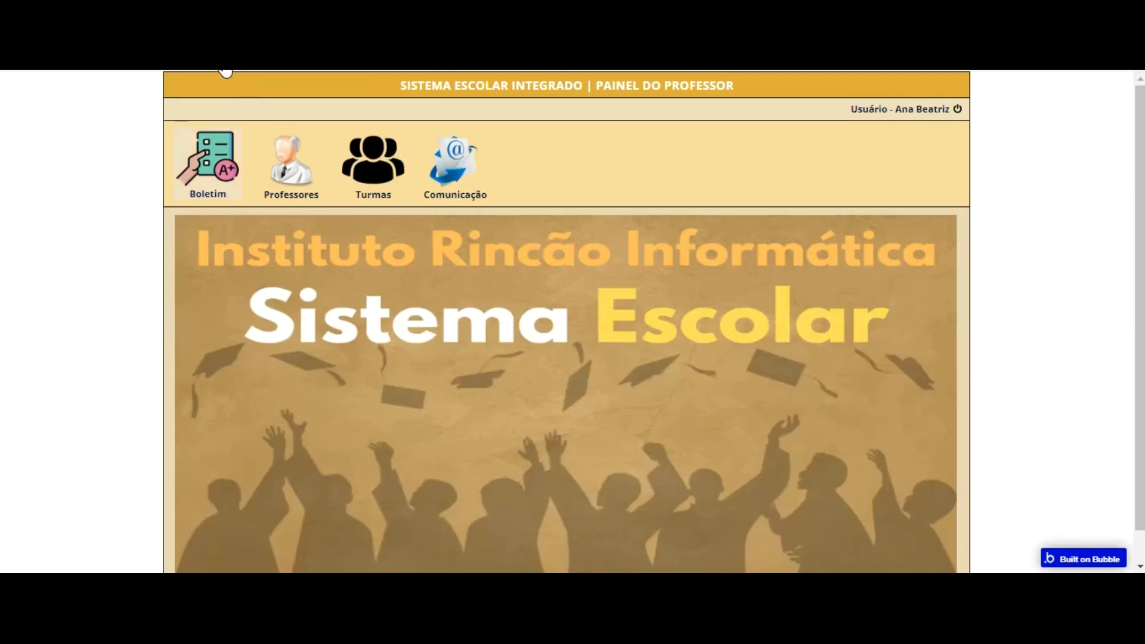
left_click(224, 159)
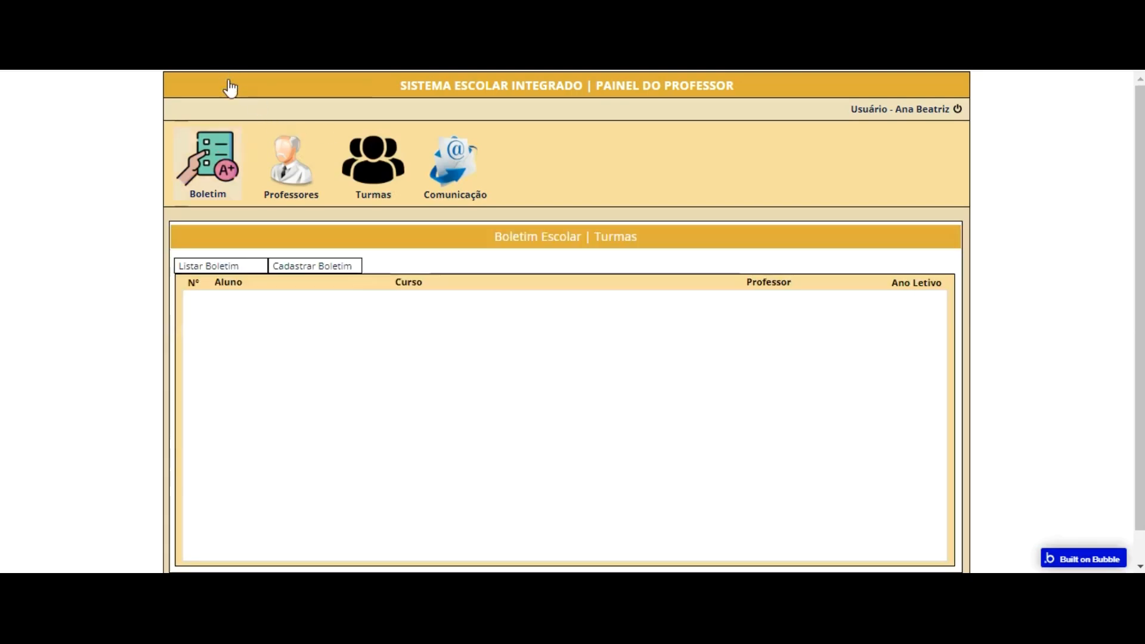
left_click(420, 308)
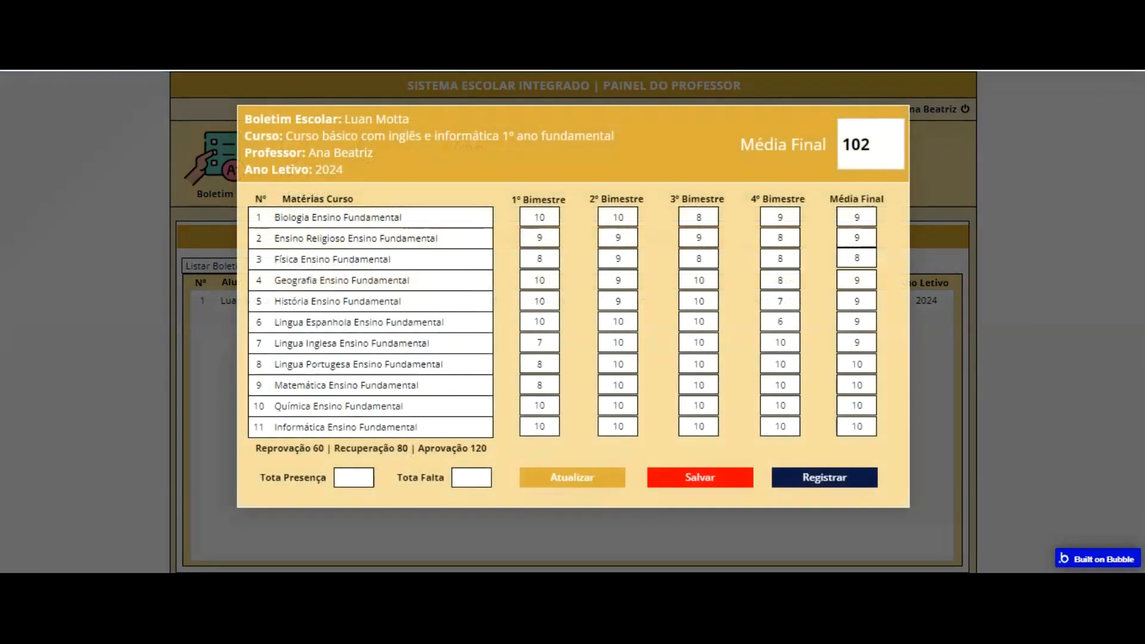
Step: Return to the Bubble editor and review the fields saved by the Registrar button's Make changes to Boletim escolar action
key("ctrl+shift+Tab")
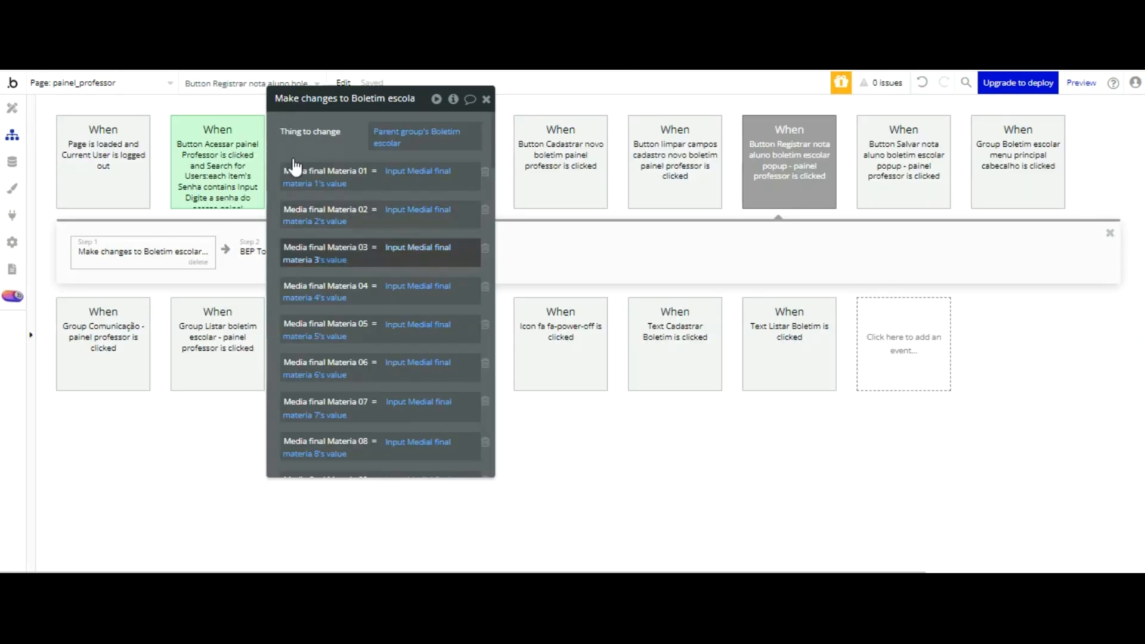
left_click(309, 260)
left_click(255, 270)
left_click(255, 270)
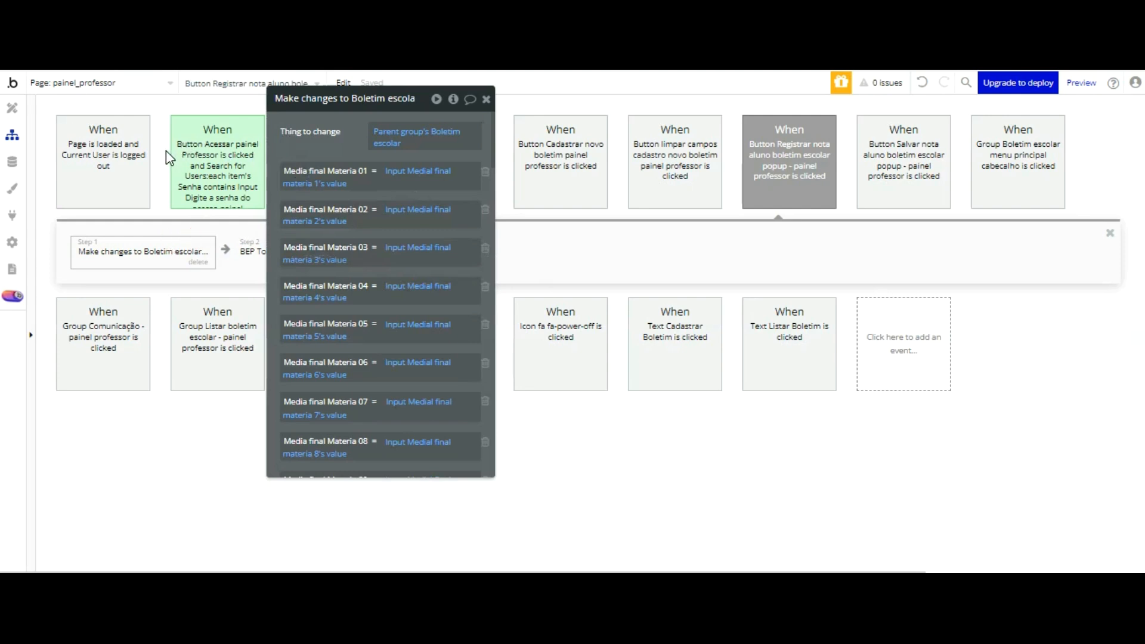
scroll(371, 188, "down", 10)
scroll(376, 205, "down", 20)
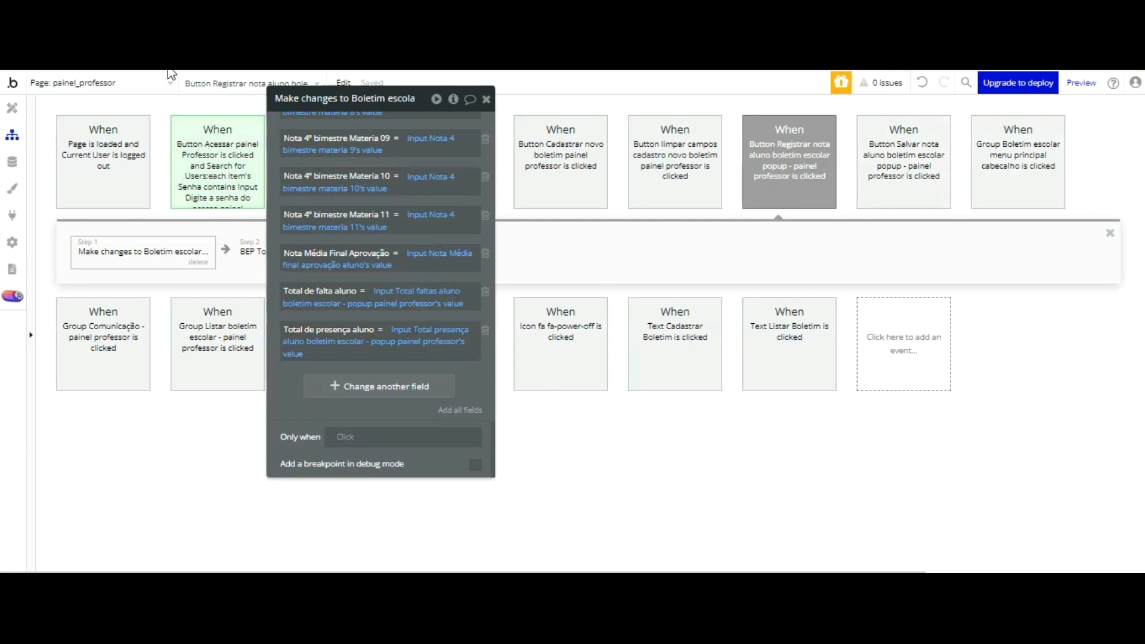
Step: Check the Total de falta aluno and Total de presença aluno fields in the Boletim Escolar data type
left_click(11, 108)
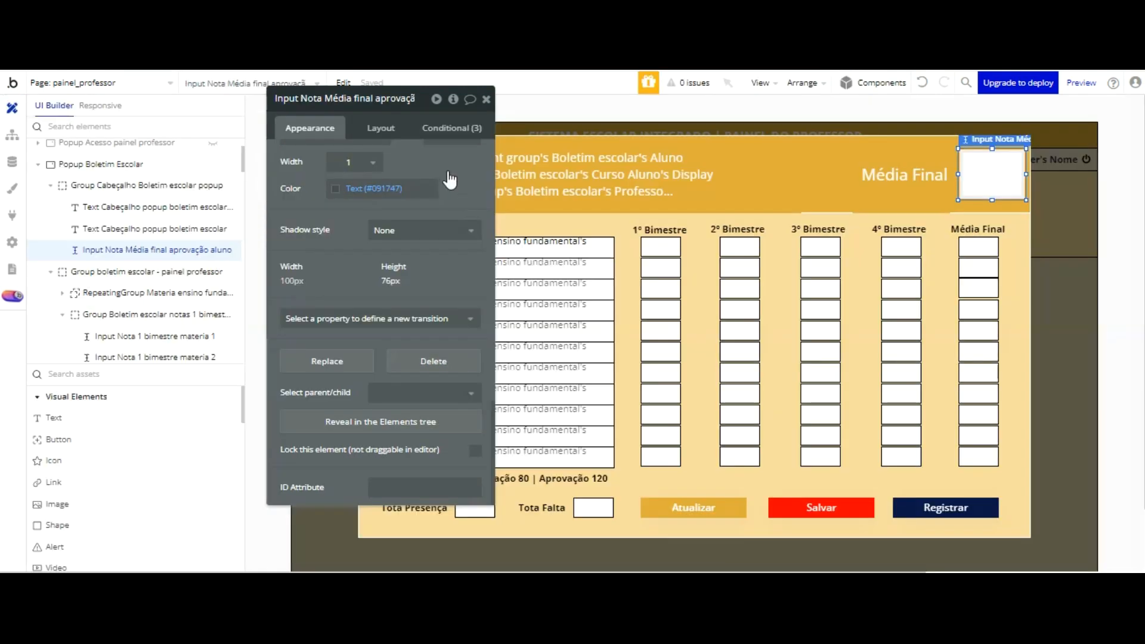
left_click_drag(465, 198, 367, 150)
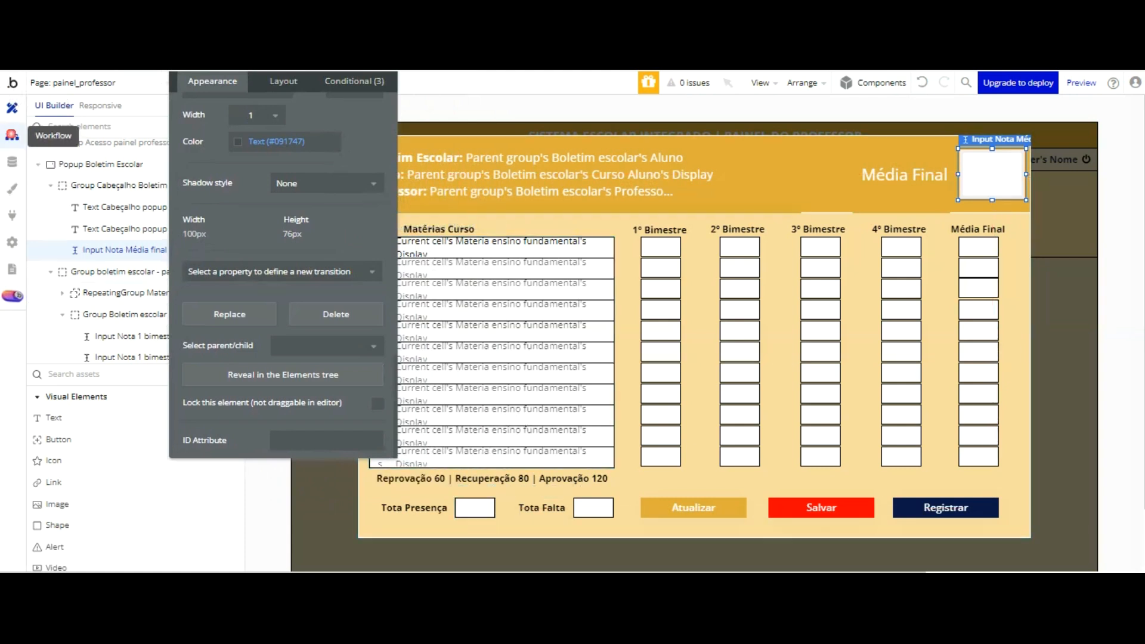
left_click(12, 134)
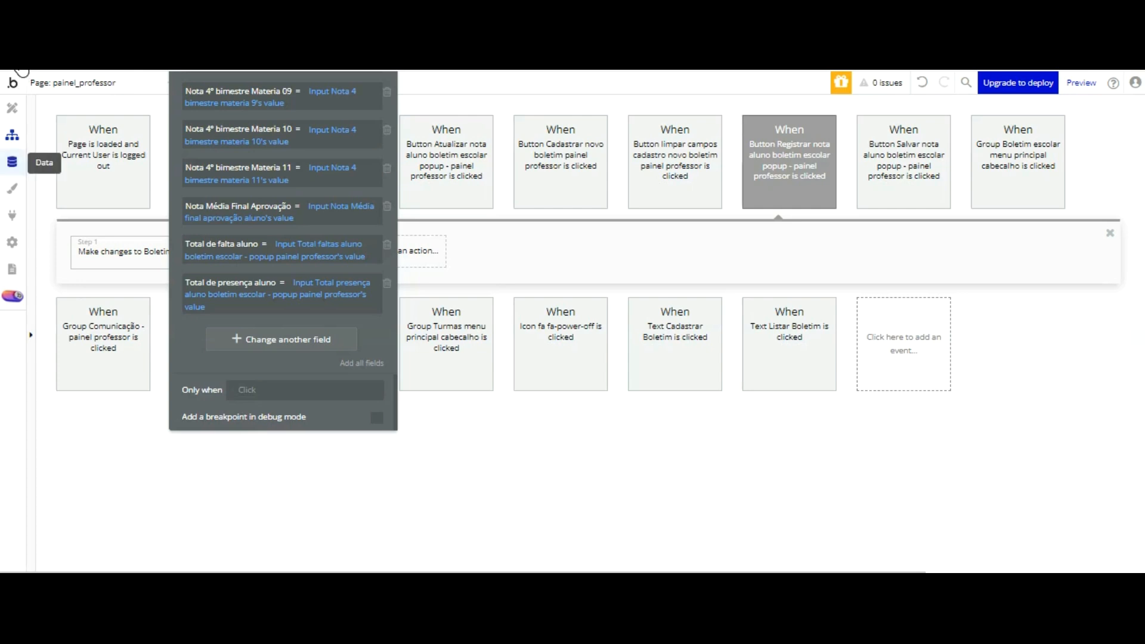
left_click(12, 162)
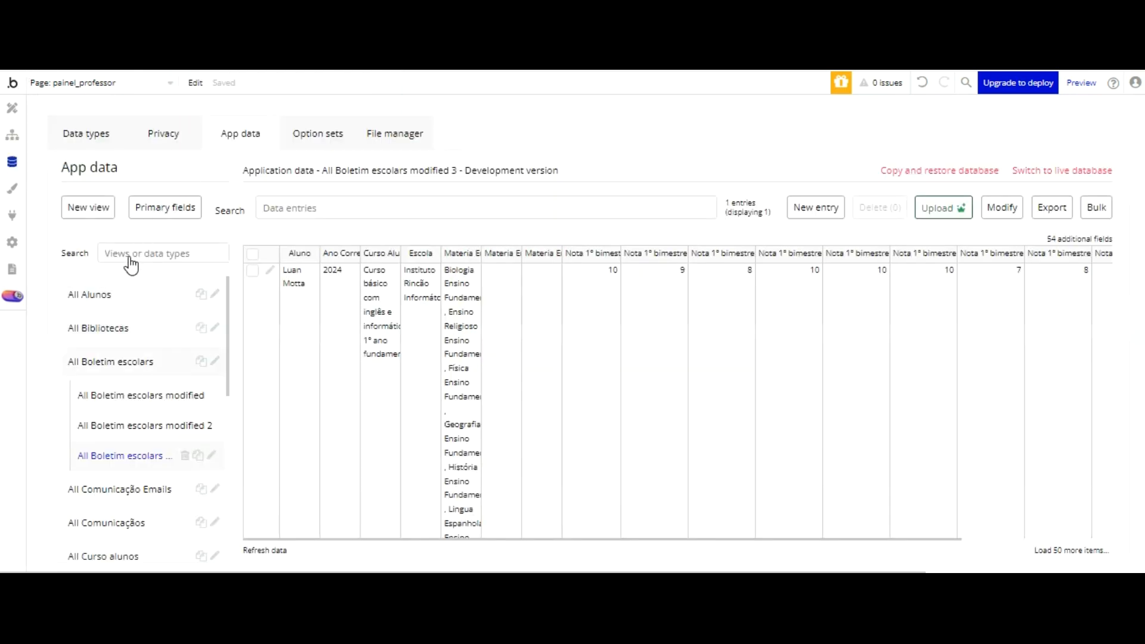
left_click(78, 130)
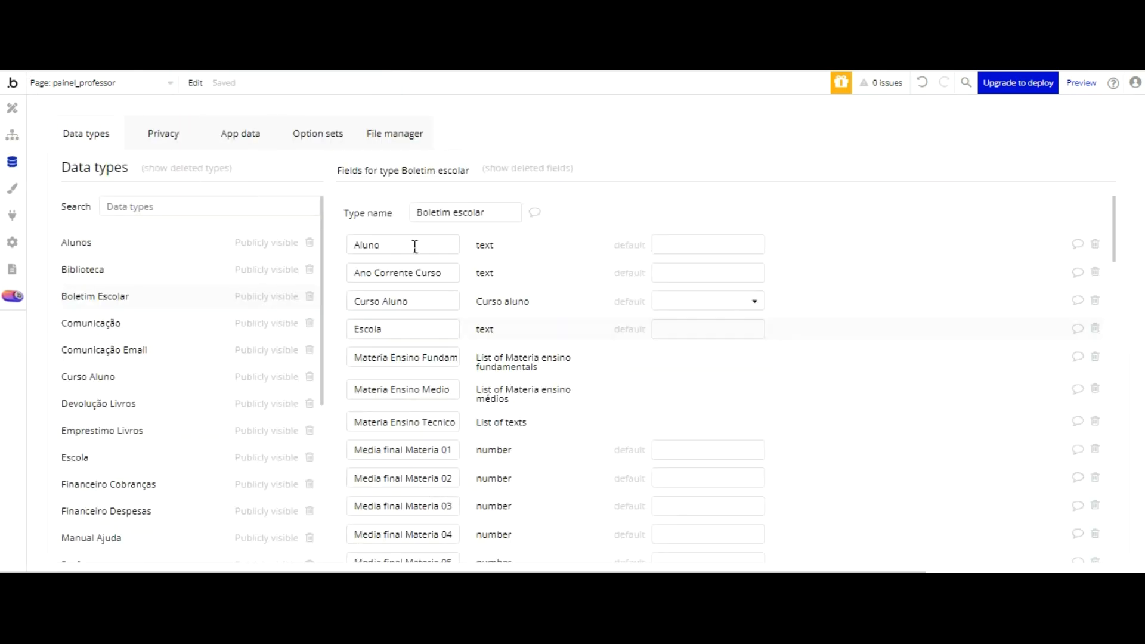
scroll(456, 304, "down", 15)
scroll(455, 312, "down", 5)
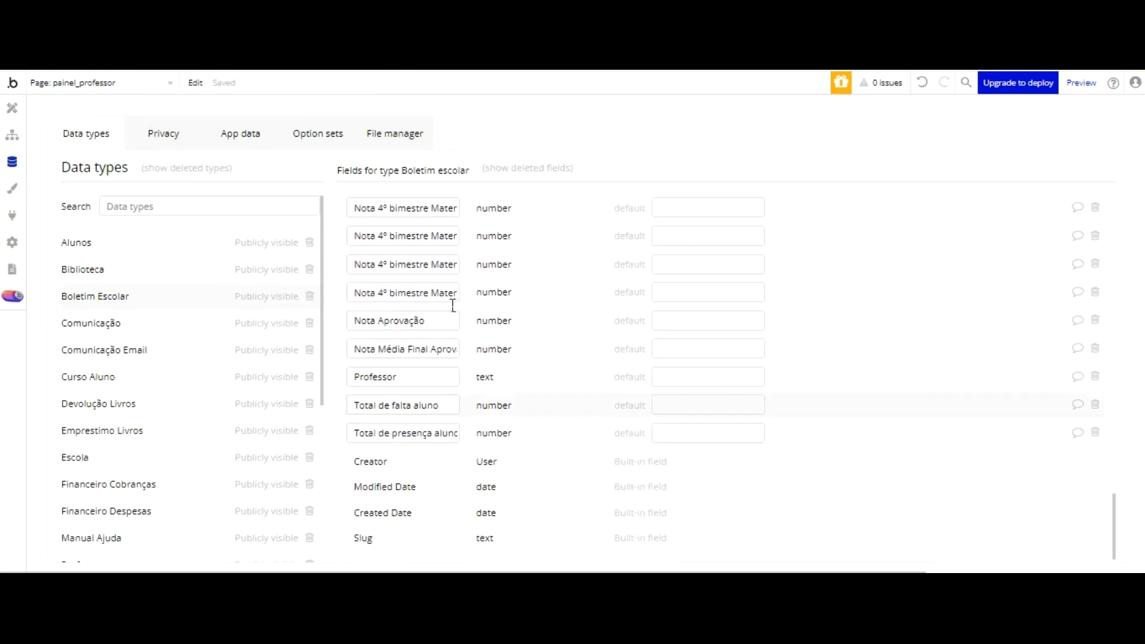
left_click(451, 405)
key("Tab")
Step: Recheck the attendance assignments in the Registrar button's workflow action and move the property editor off the Tota Presença area
left_click(12, 108)
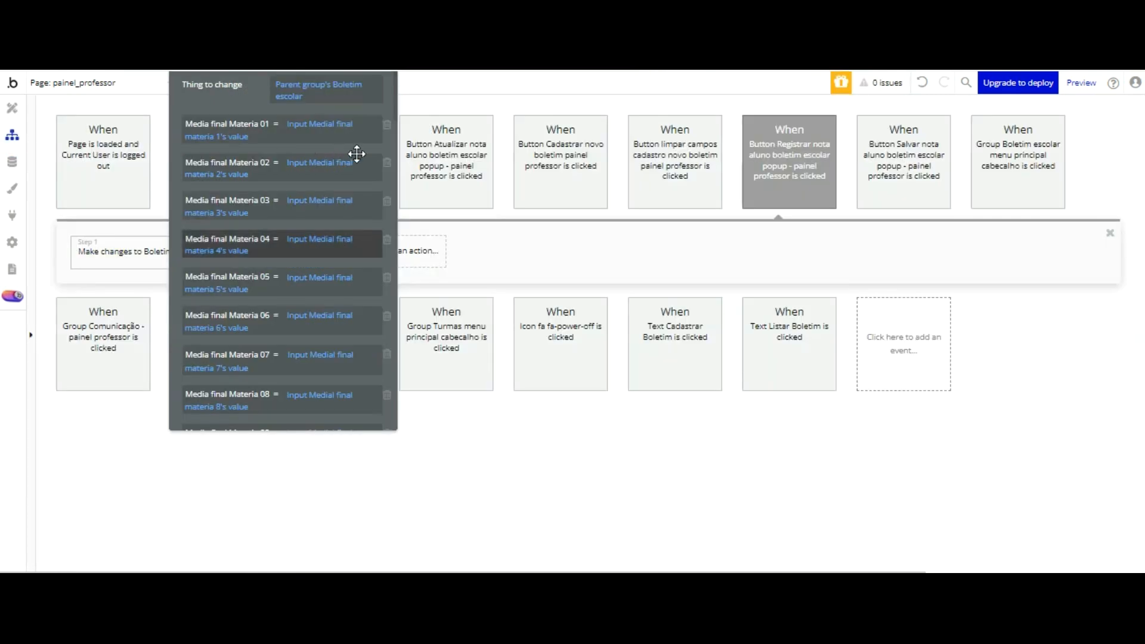
scroll(333, 203, "down", 5)
scroll(332, 218, "down", 20)
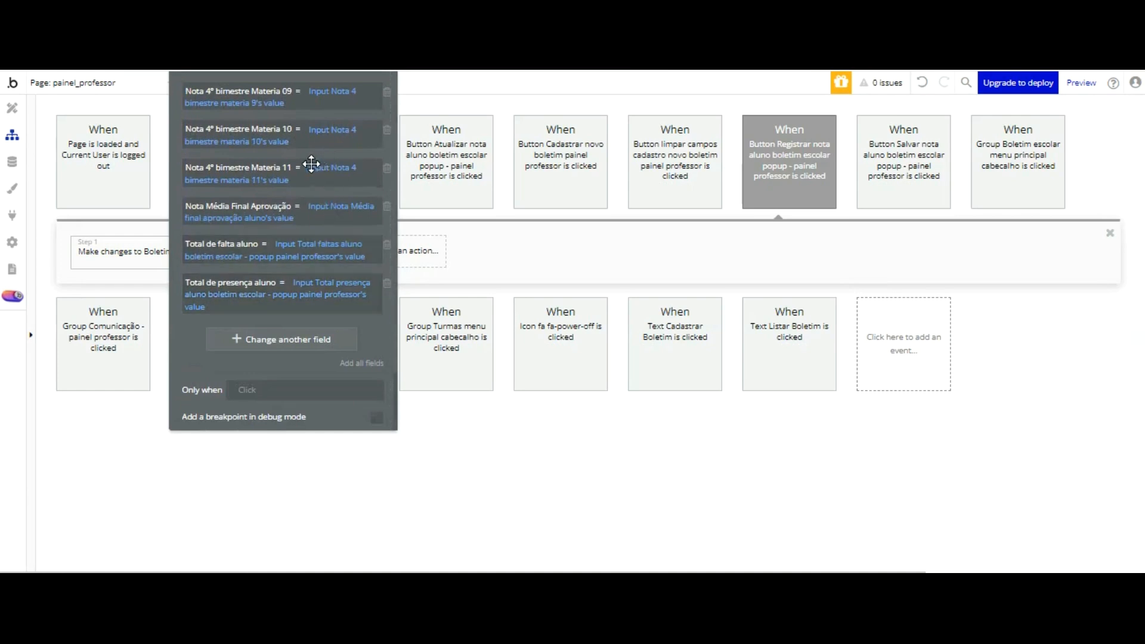
left_click_drag(316, 206, 791, 326)
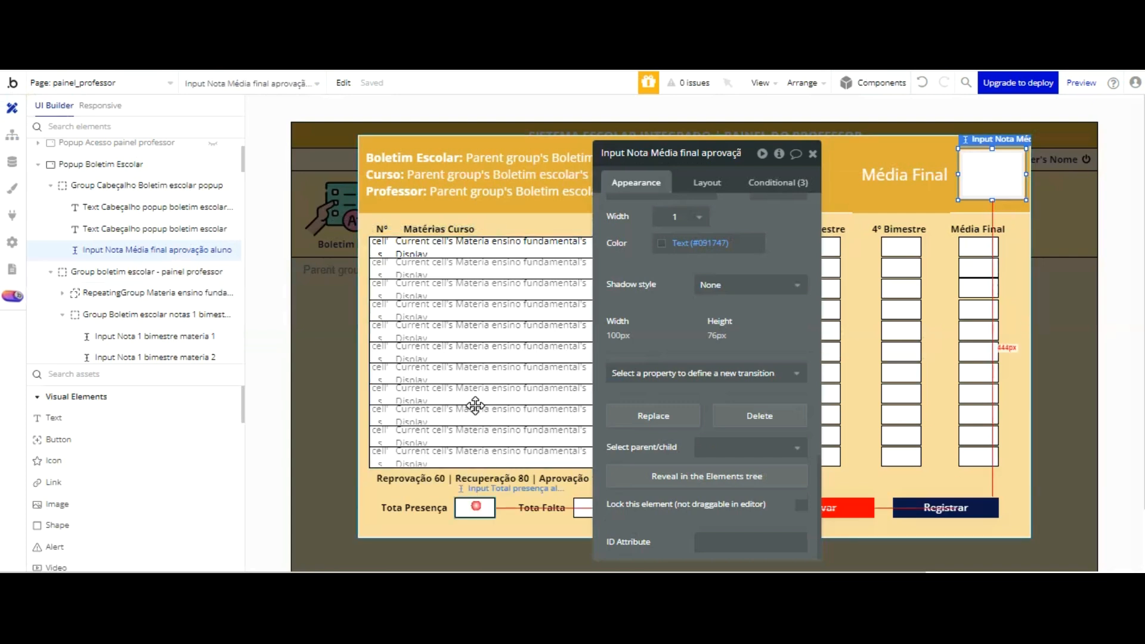
Step: Set the Tota Presença input's Initial content to Parent group's Boletim escolar's Total de presença aluno
left_click(475, 507)
scroll(686, 197, "up", 15)
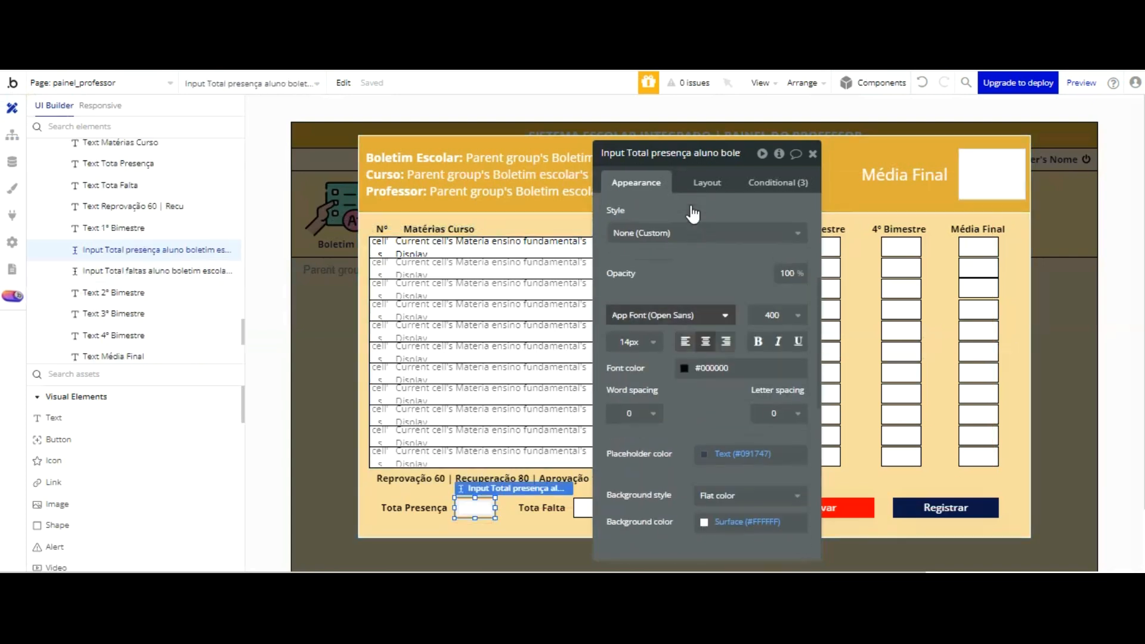
left_click(716, 262)
left_click(768, 316)
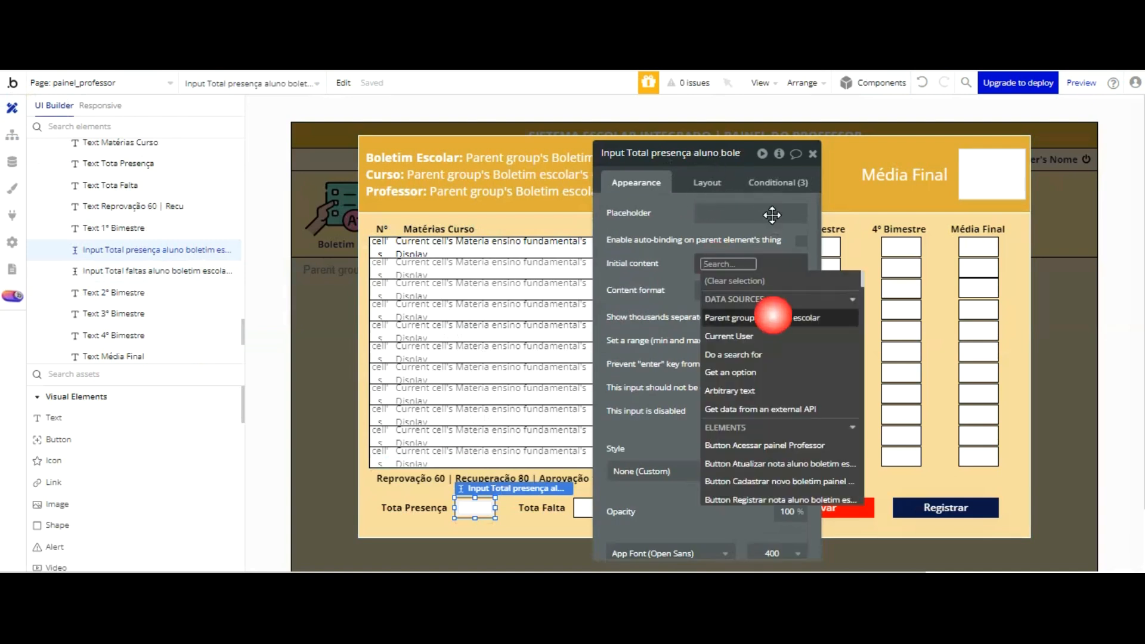
scroll(815, 287, "down", 5)
scroll(815, 287, "down", 10)
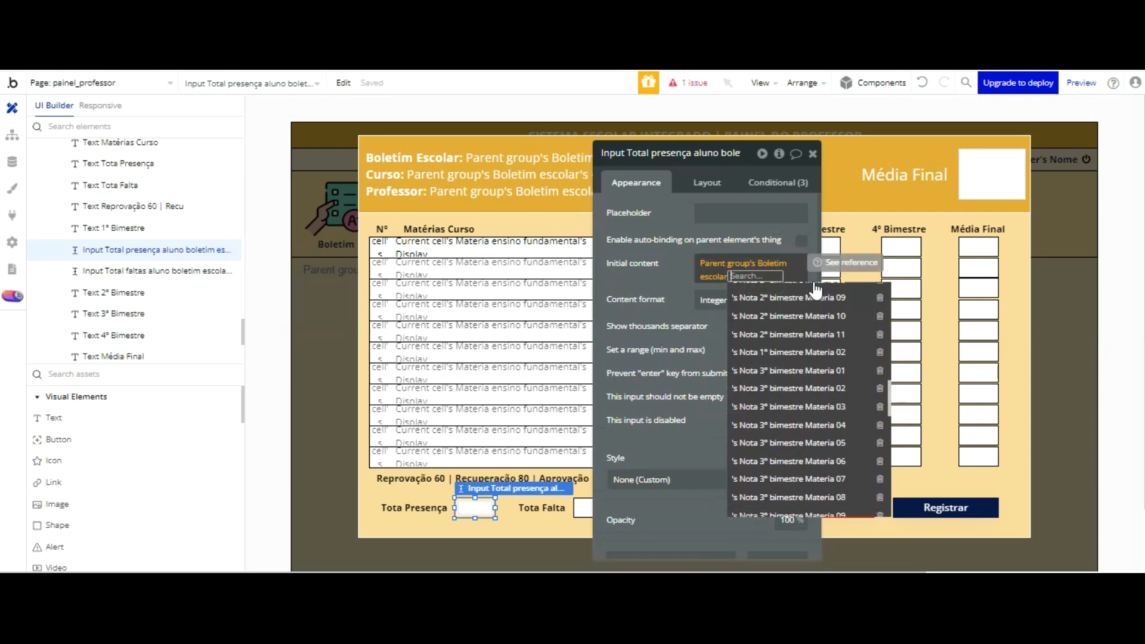
scroll(815, 291, "up", 3)
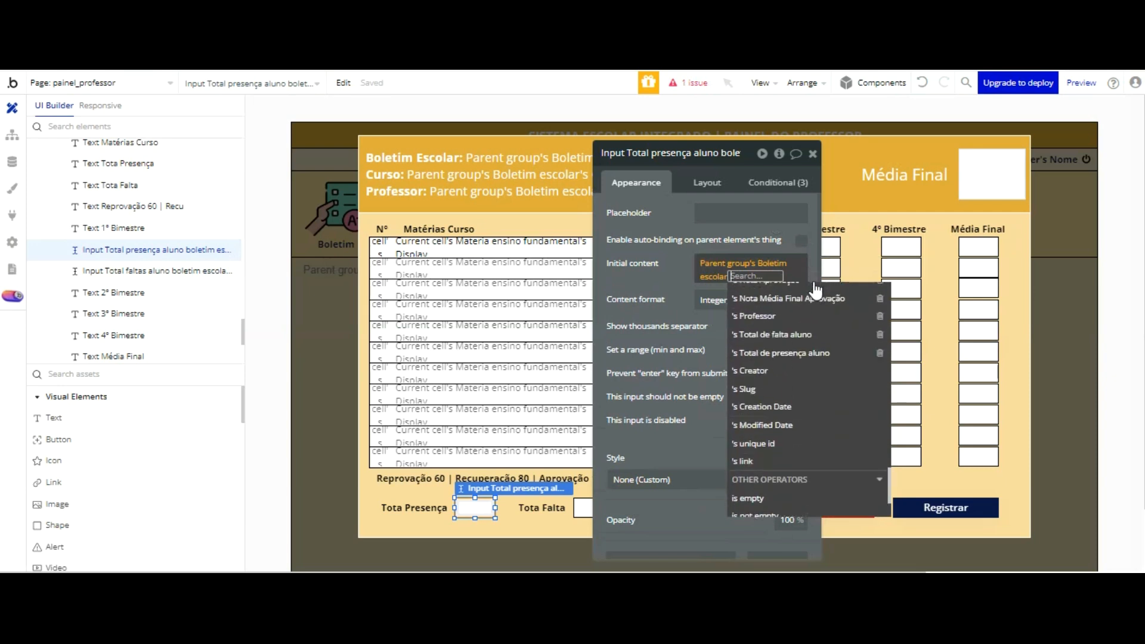
left_click(800, 353)
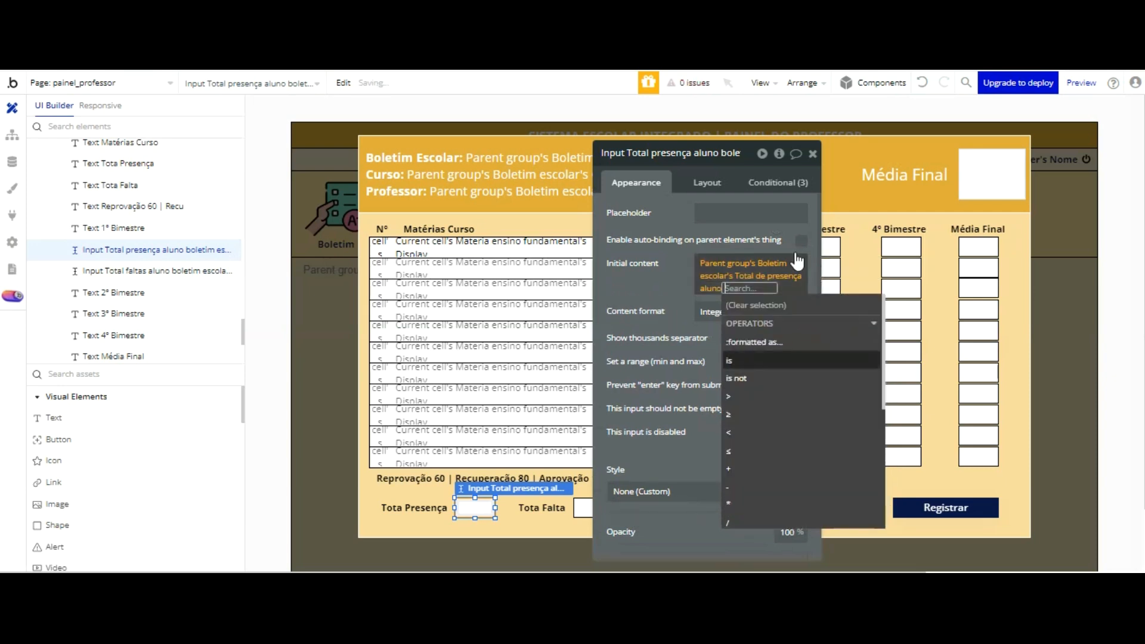
left_click(659, 184)
Step: Set the Tota Falta input's Initial content to Parent group's Boletim escolar's Total de falta aluno
left_click(582, 508)
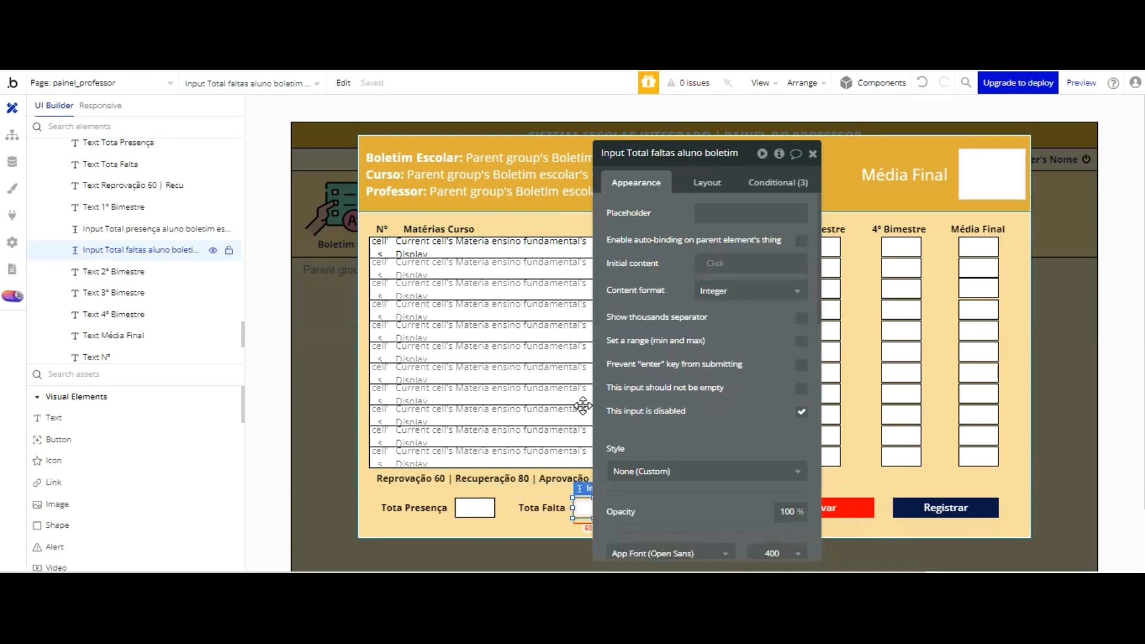
left_click(718, 263)
left_click(775, 316)
scroll(793, 263, "down", 10)
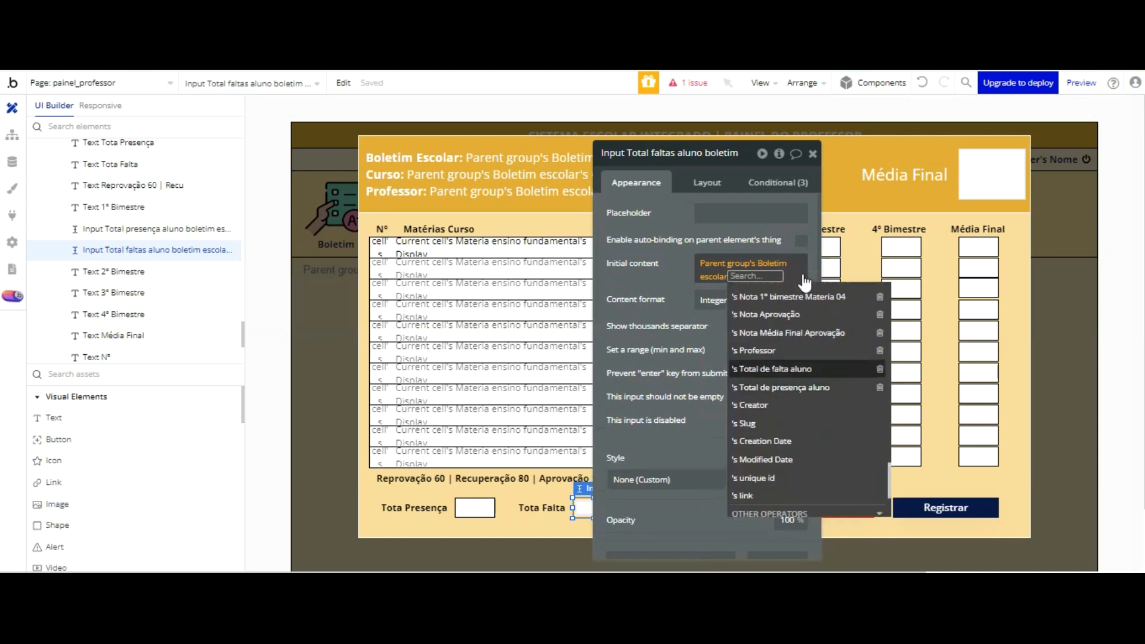
left_click(774, 369)
left_click(675, 274)
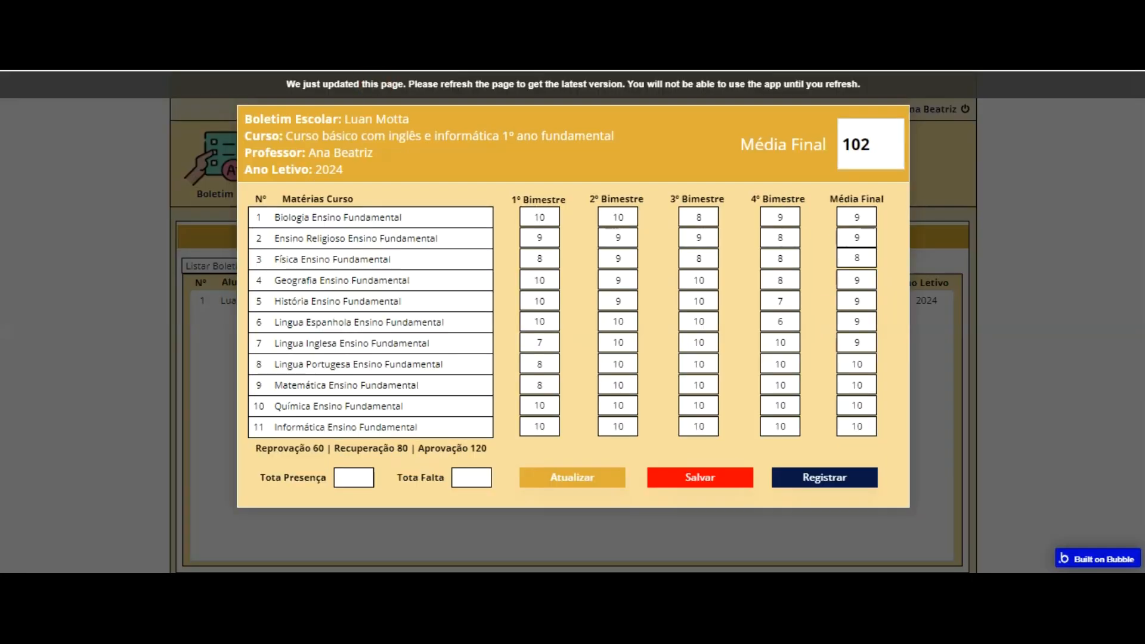
Step: Reload the teacher panel preview and open the student's report card to check its attendance totals and Média Final against the Aprovação 120 threshold
key("F5")
left_click(214, 153)
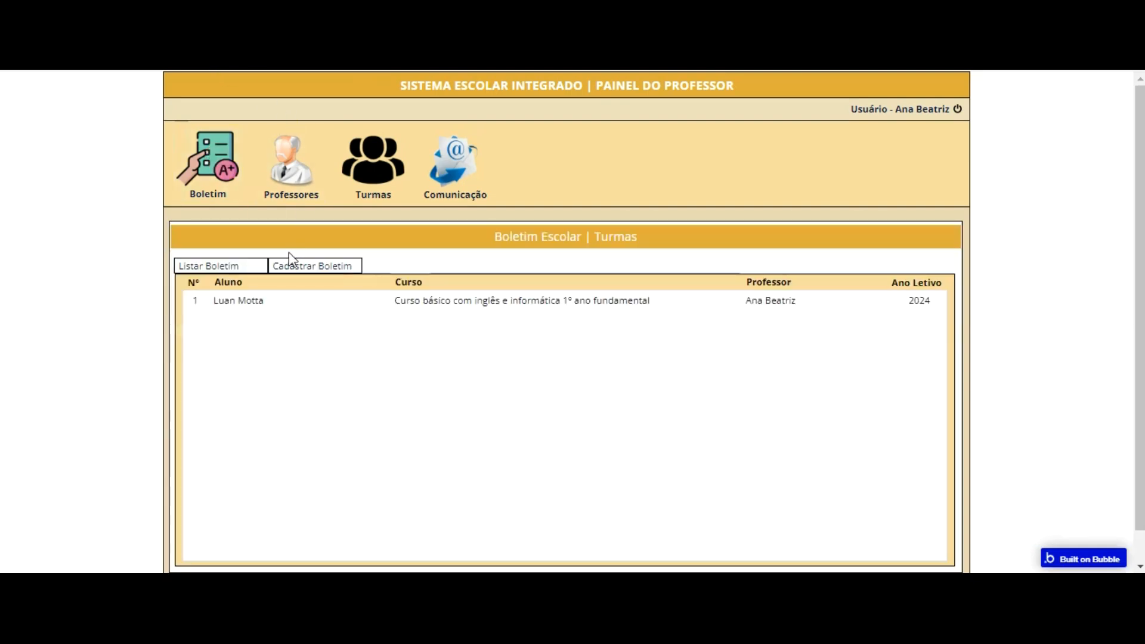
left_click(340, 299)
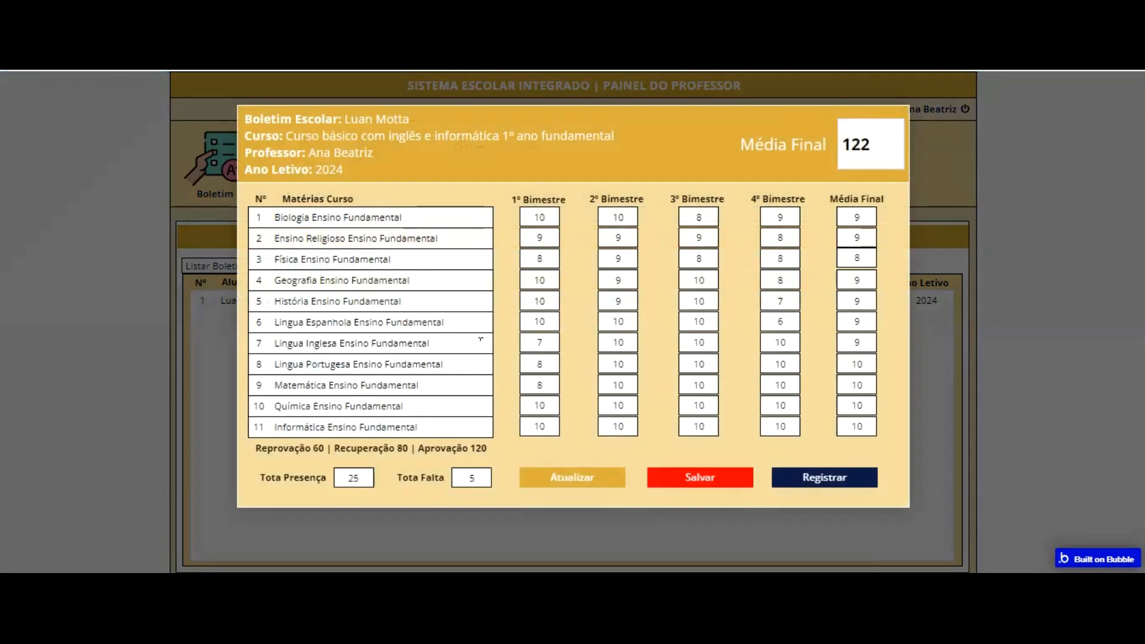
left_click_drag(491, 353, 425, 351)
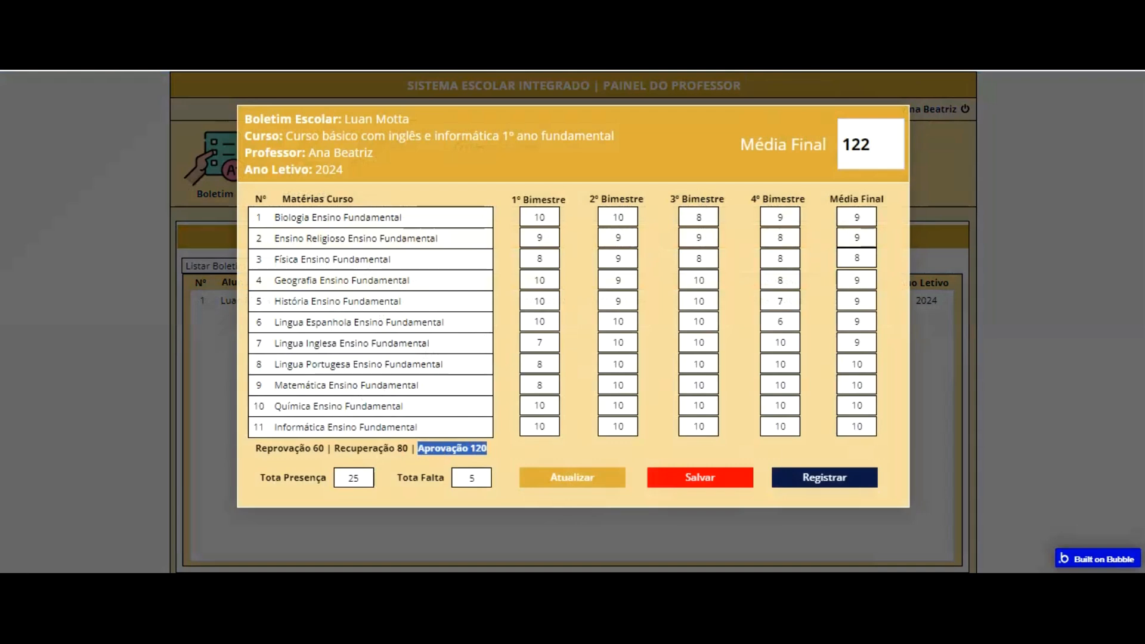
Step: Return to the Bubble editor and set the header's Média Final input to font size 36 with centred text
key("ctrl+shift+Tab")
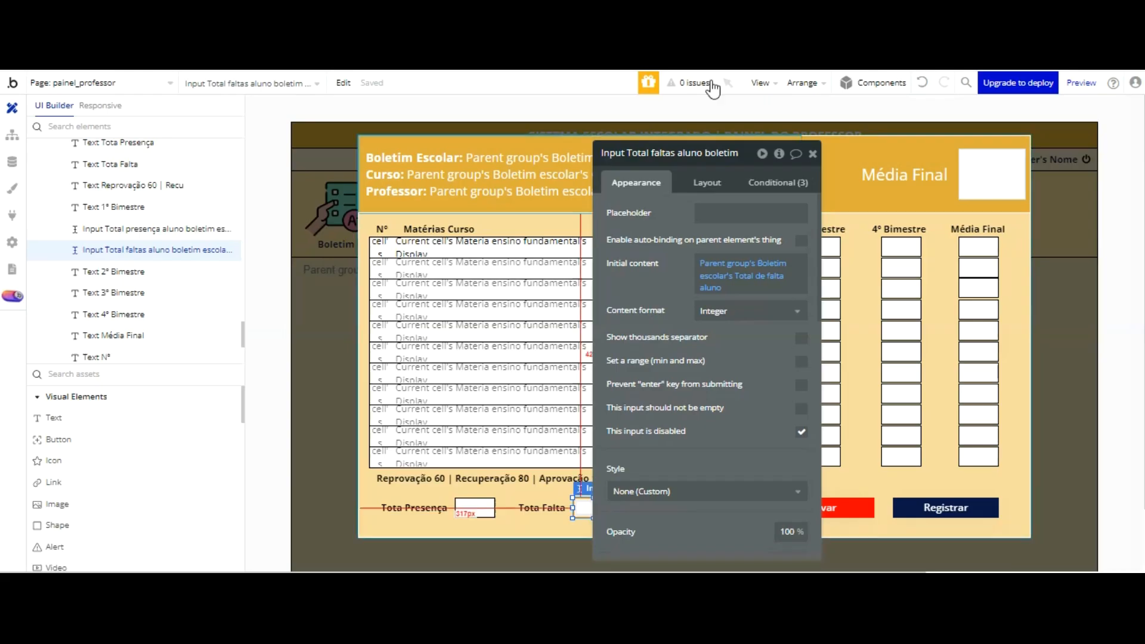
left_click(976, 174)
scroll(758, 323, "down", 6)
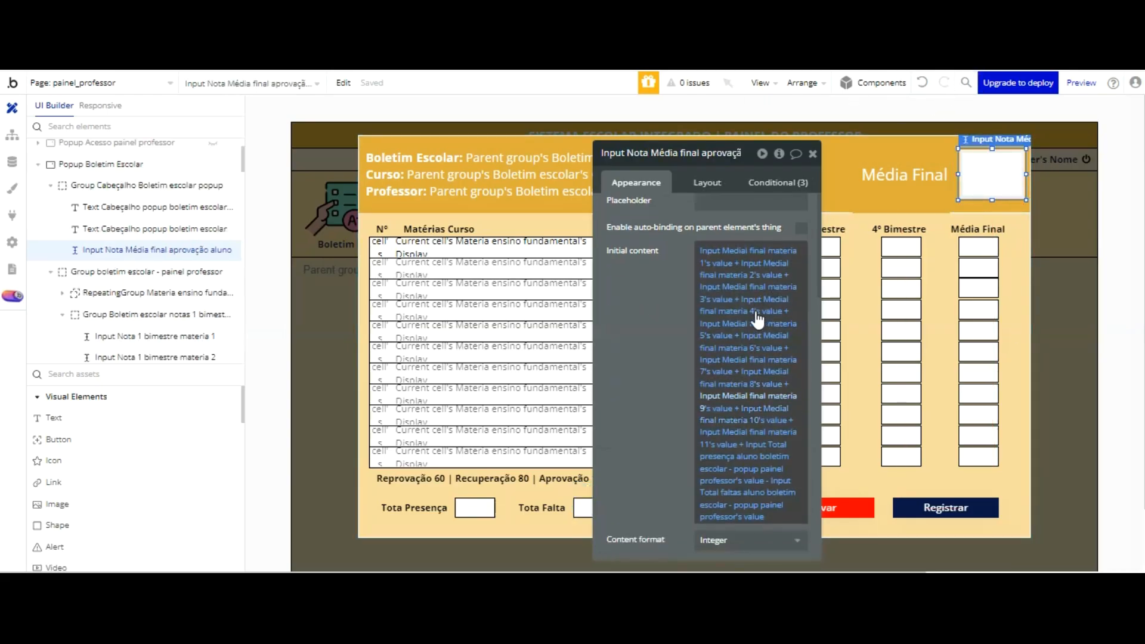
scroll(713, 221, "up", 3)
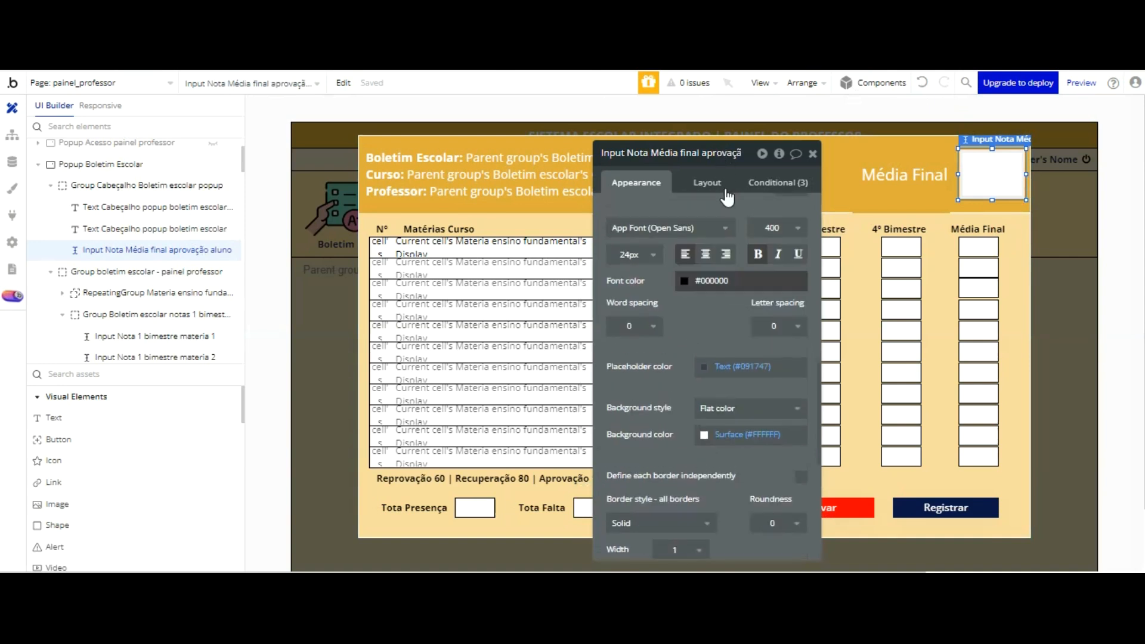
left_click(645, 254)
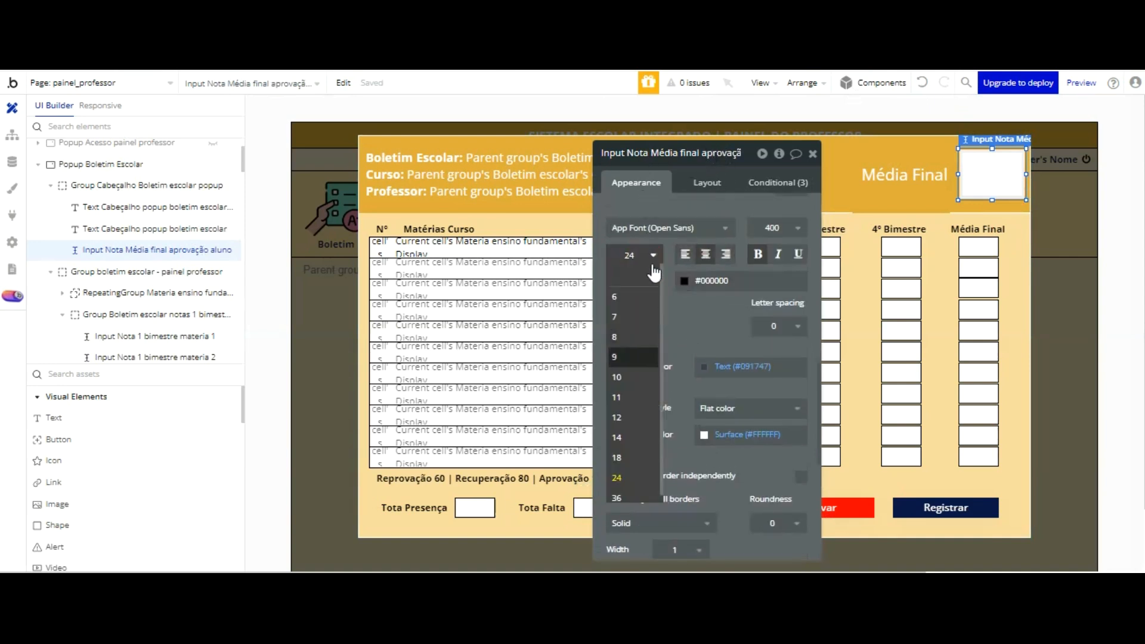
left_click(637, 397)
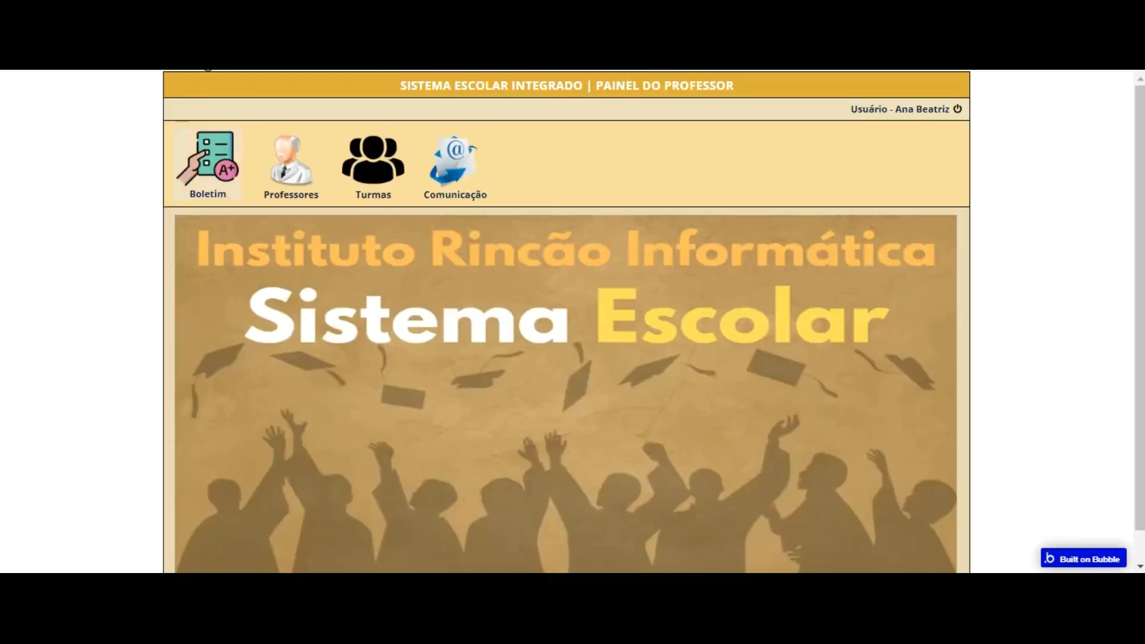
Step: Open the listed report card in the teacher panel preview to check how the Média Final displays, and close the popup
left_click(213, 160)
left_click(635, 298)
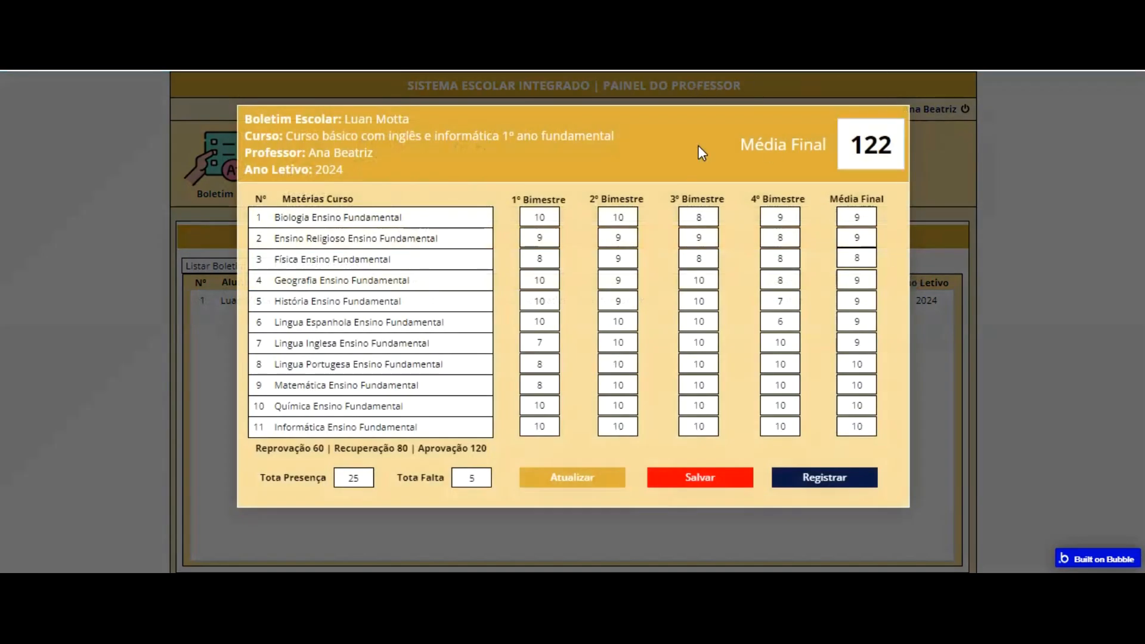
left_click(930, 275)
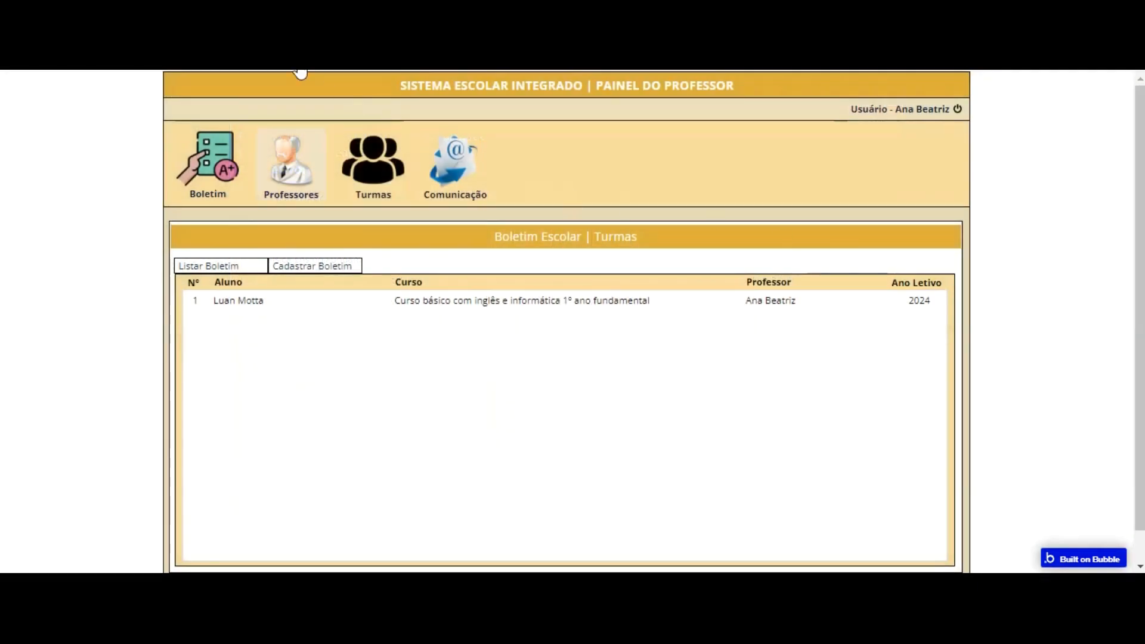
Step: Start a new report card for Turma 101 - 1º Ano Fundamental and choose the second student in the class
left_click(325, 266)
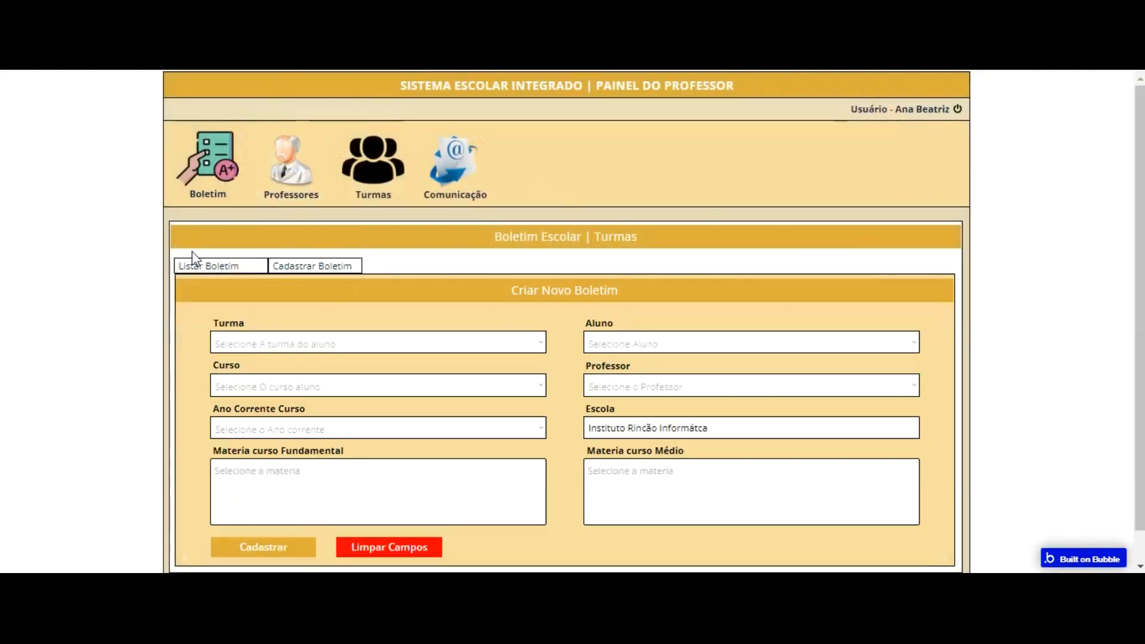
left_click(349, 344)
left_click(331, 363)
left_click(619, 337)
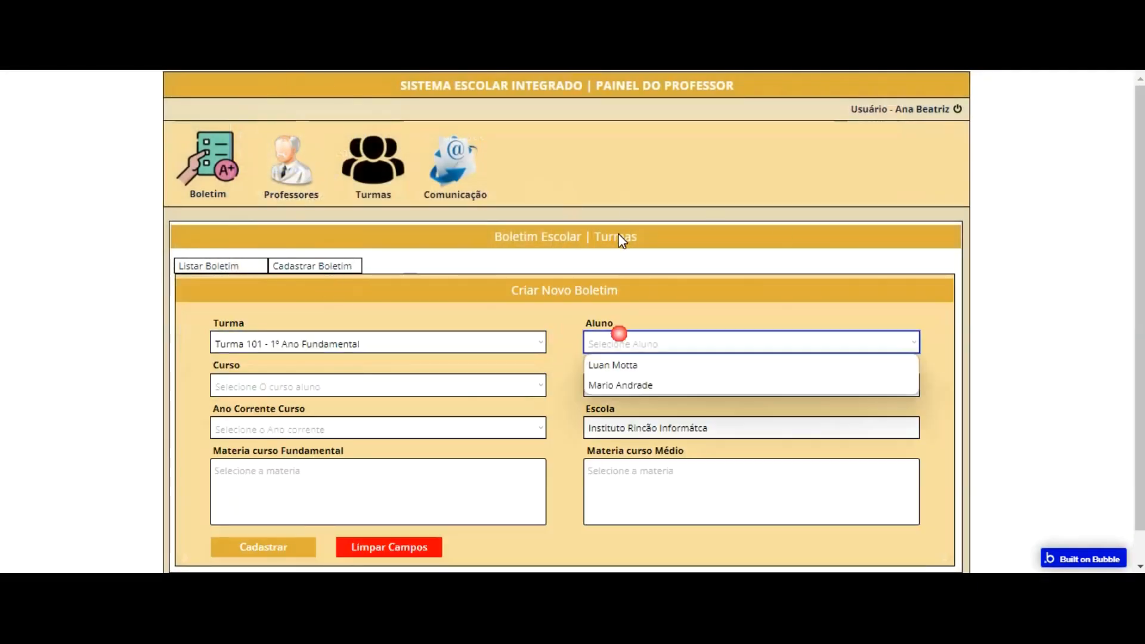
left_click(648, 387)
Step: Set the course to Curso básico com inglês e informática 1º ano fundamental, choose the available teacher, and set the year to 2024
left_click(441, 389)
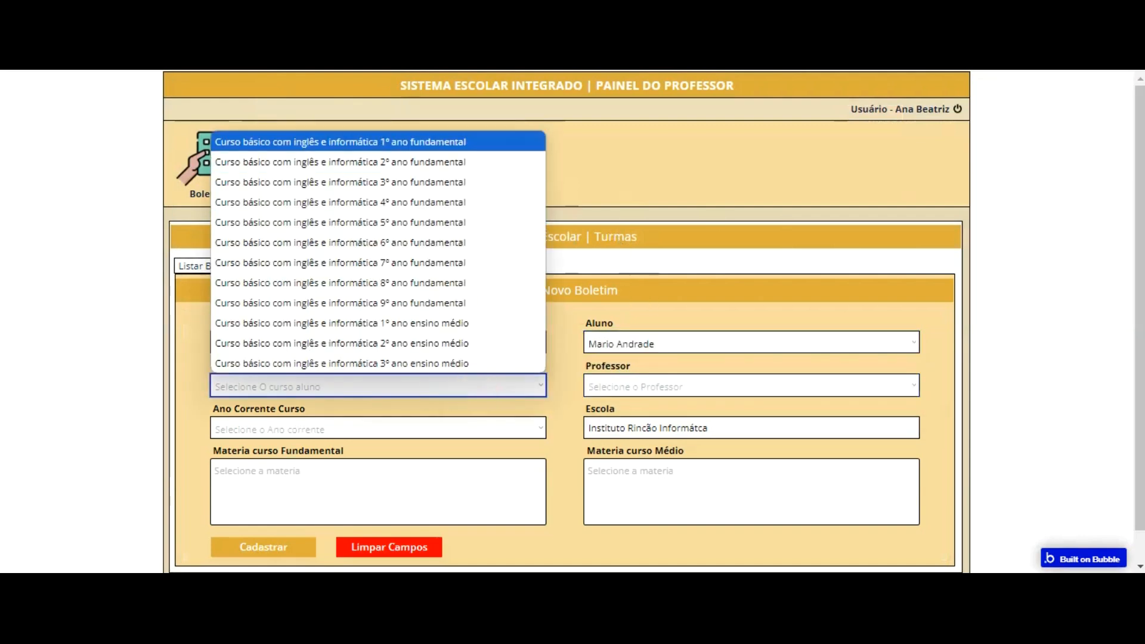
left_click(441, 142)
left_click(656, 386)
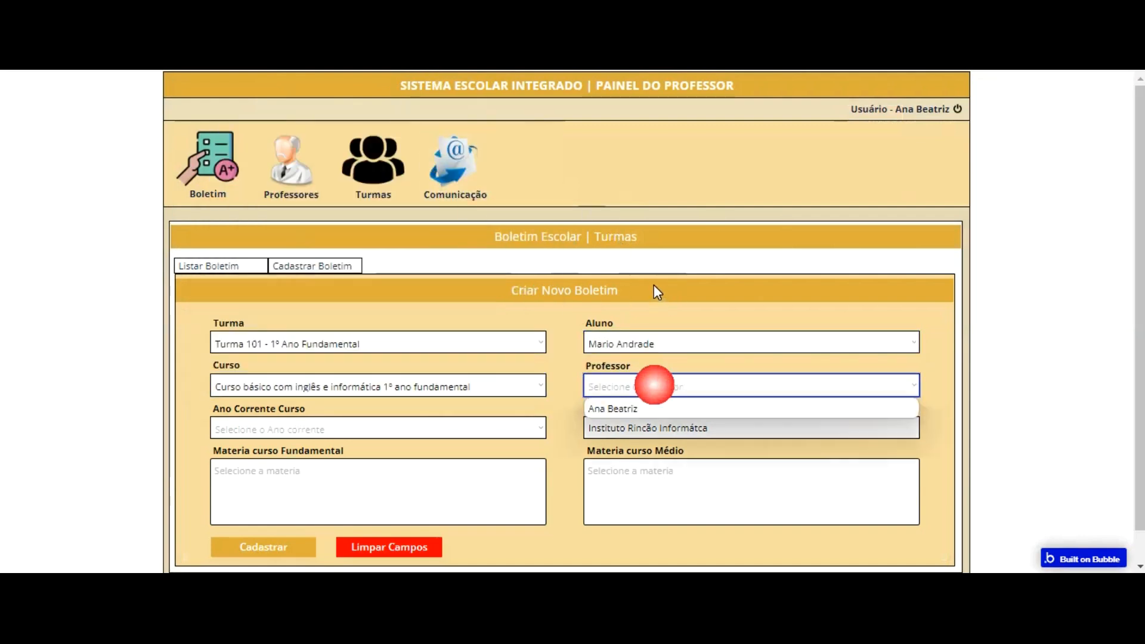
left_click(632, 409)
left_click(417, 429)
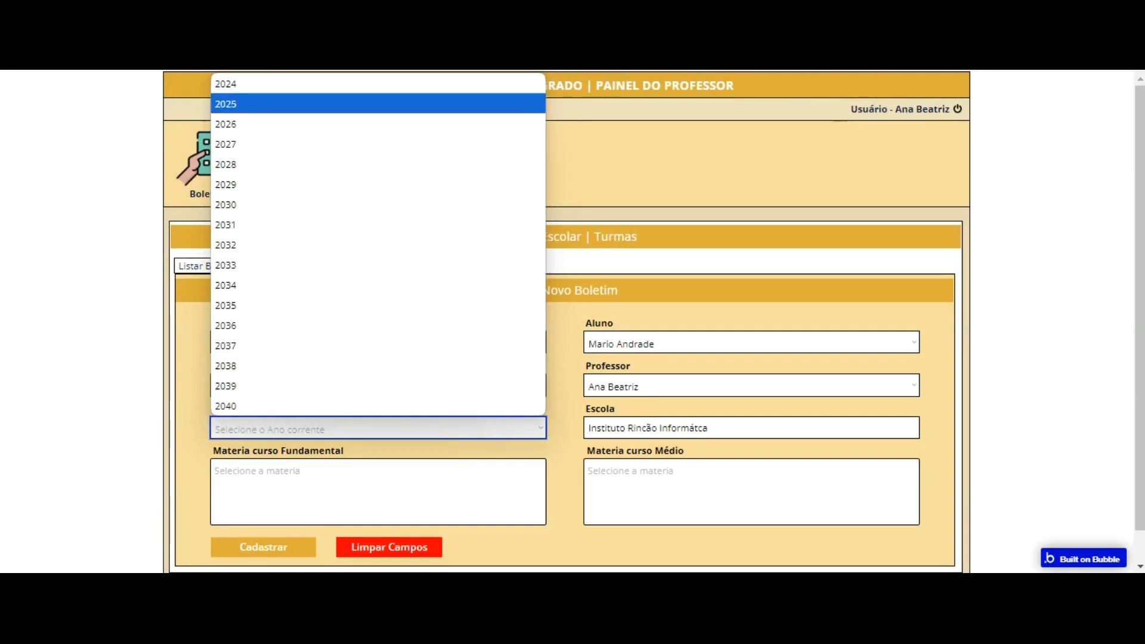
left_click(313, 84)
Step: Add Biologia, Ensino Religioso, Física, Geografia, História and Lingua Espanhola to the report card's Materia curso Fundamental
scroll(435, 334, "down", 1)
left_click(405, 450)
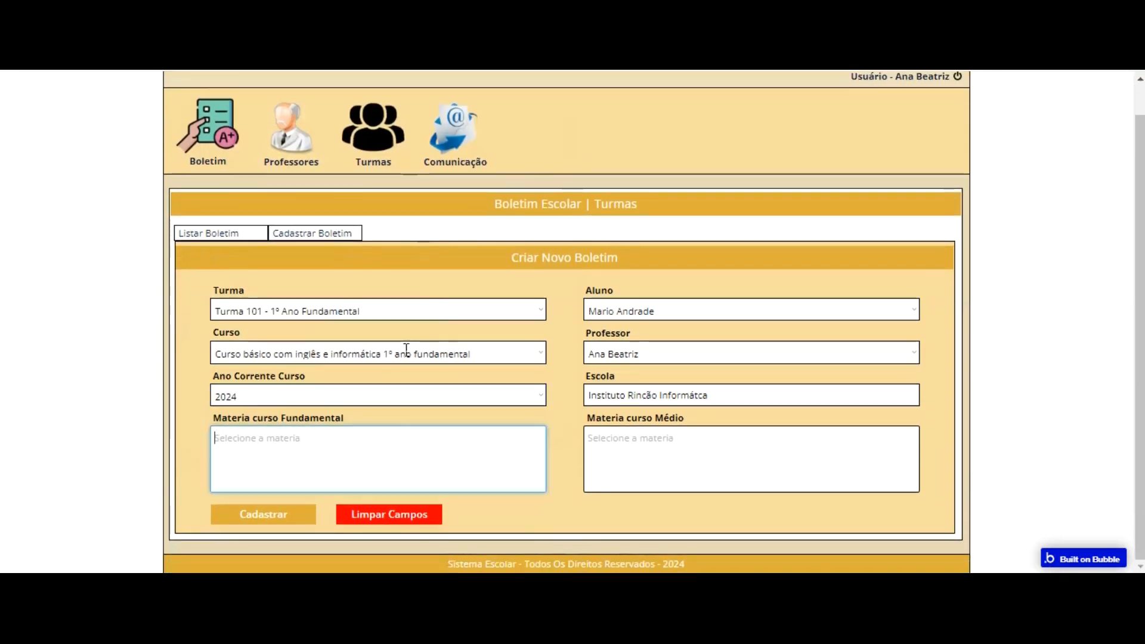
left_click(374, 304)
left_click(404, 459)
left_click(378, 326)
left_click(409, 439)
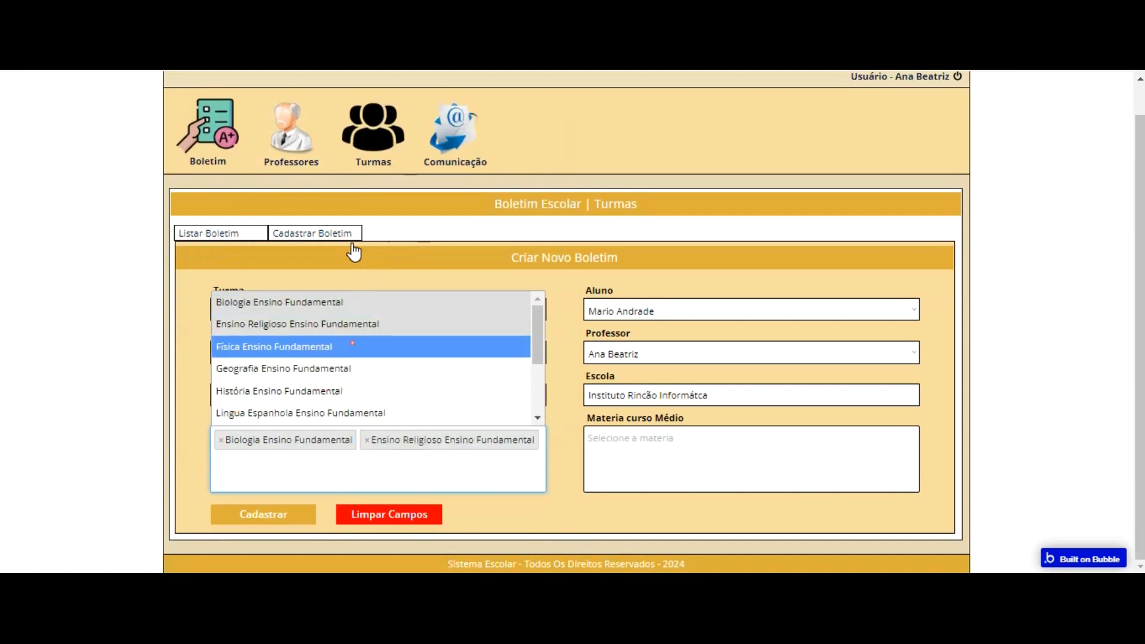
left_click(352, 348)
left_click(403, 459)
left_click(358, 365)
left_click(380, 463)
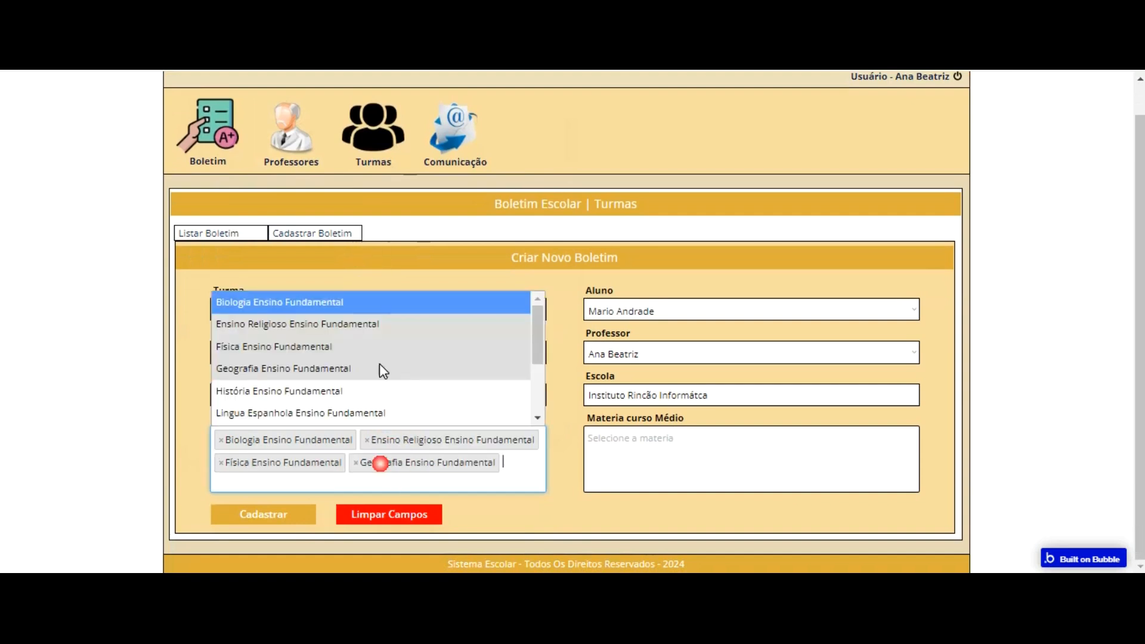
left_click(353, 392)
left_click(476, 466)
left_click(407, 382)
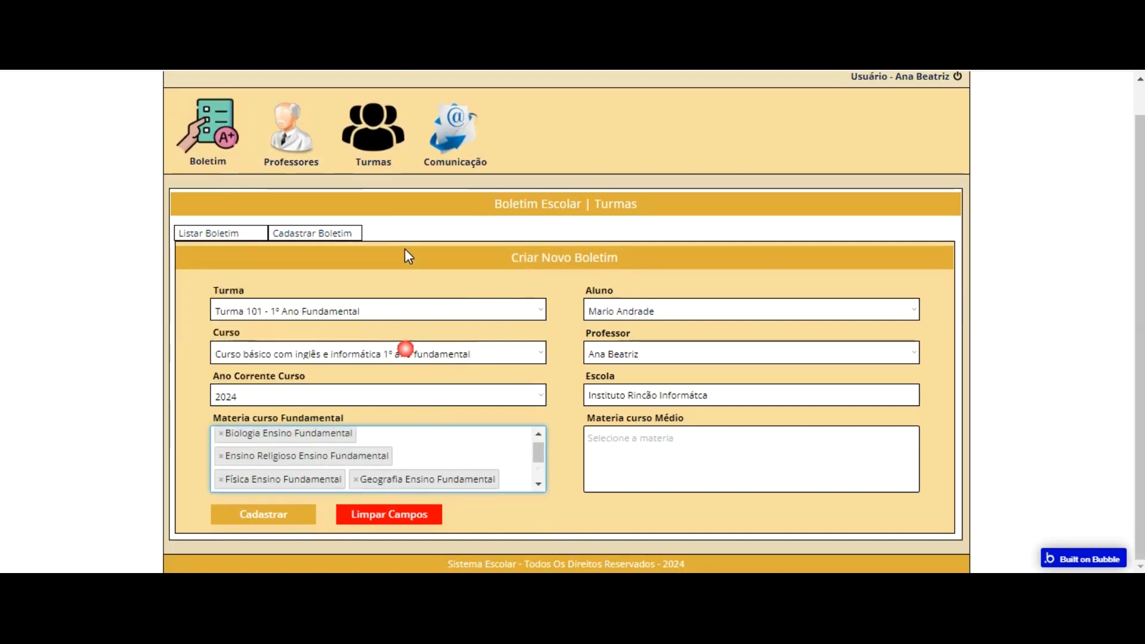
Step: Add Lingua Portugesa, Lingua Inglesa, Matemática, Química and Informática Ensino Fundamental to the report card's Materia curso Fundamental
left_click(446, 457)
scroll(406, 341, "down", 2)
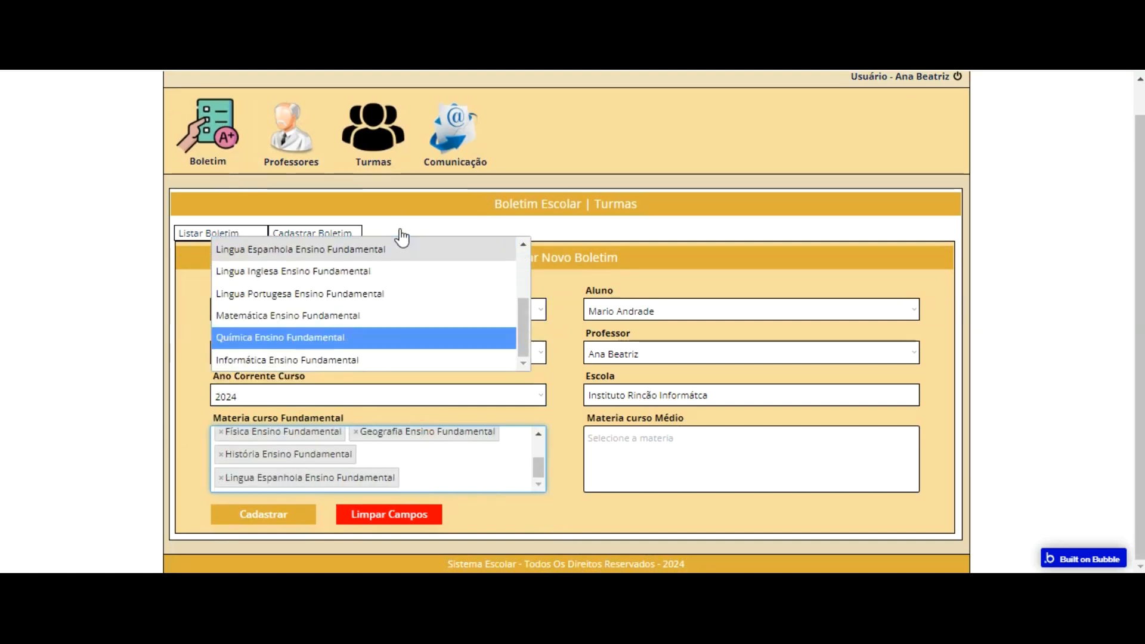
left_click(382, 294)
left_click(445, 441)
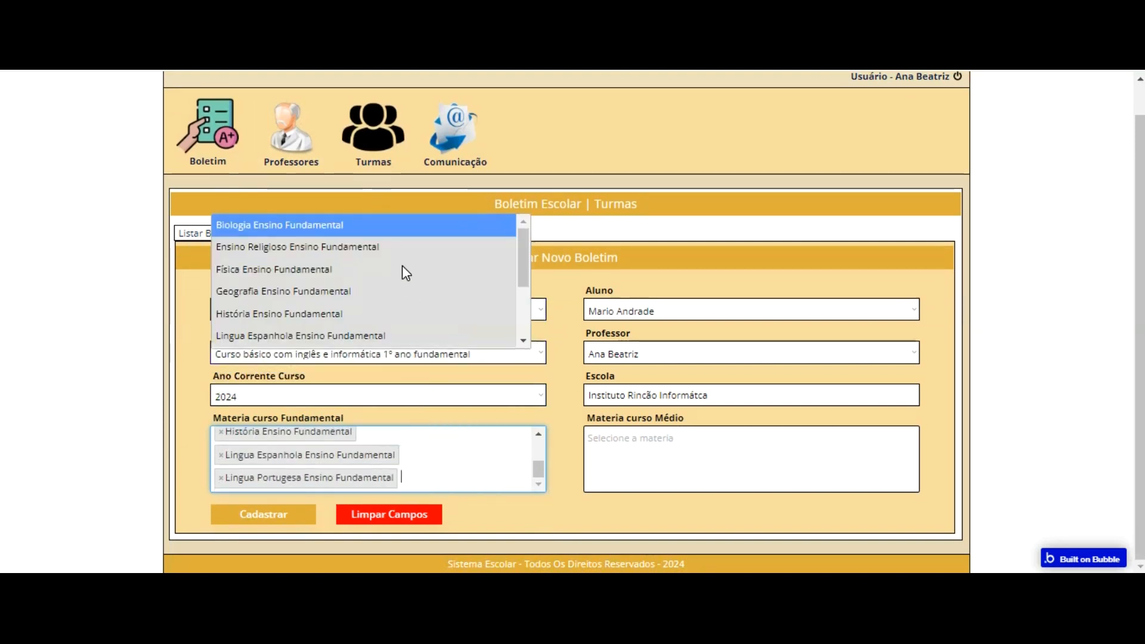
scroll(382, 297, "down", 2)
left_click(382, 272)
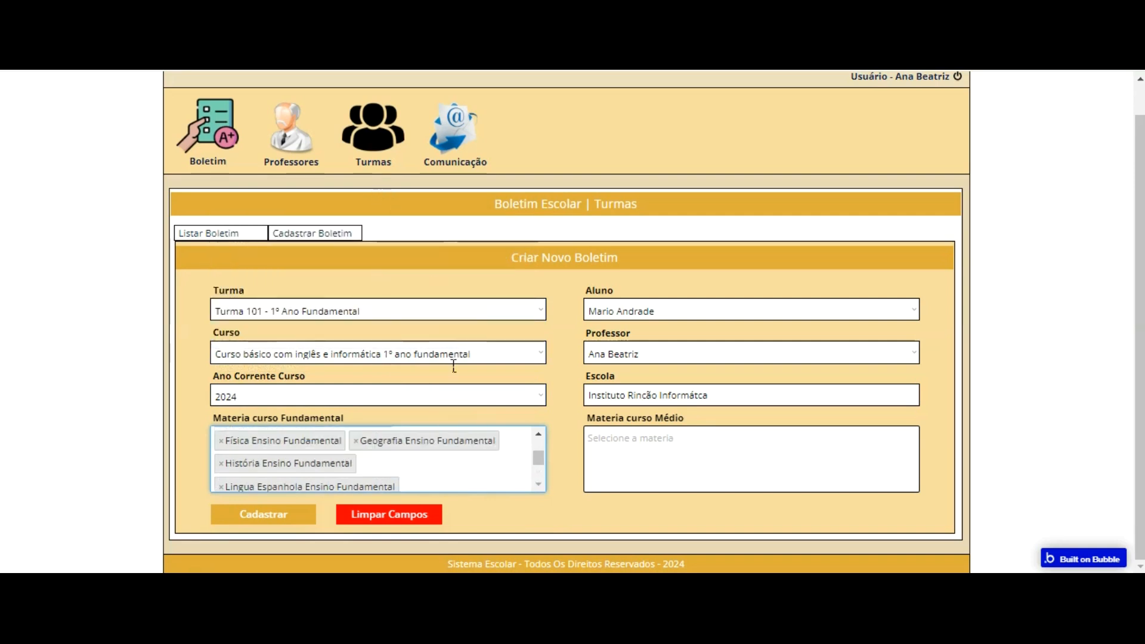
left_click(453, 463)
scroll(400, 292, "down", 2)
left_click(382, 269)
left_click(434, 450)
scroll(388, 287, "down", 2)
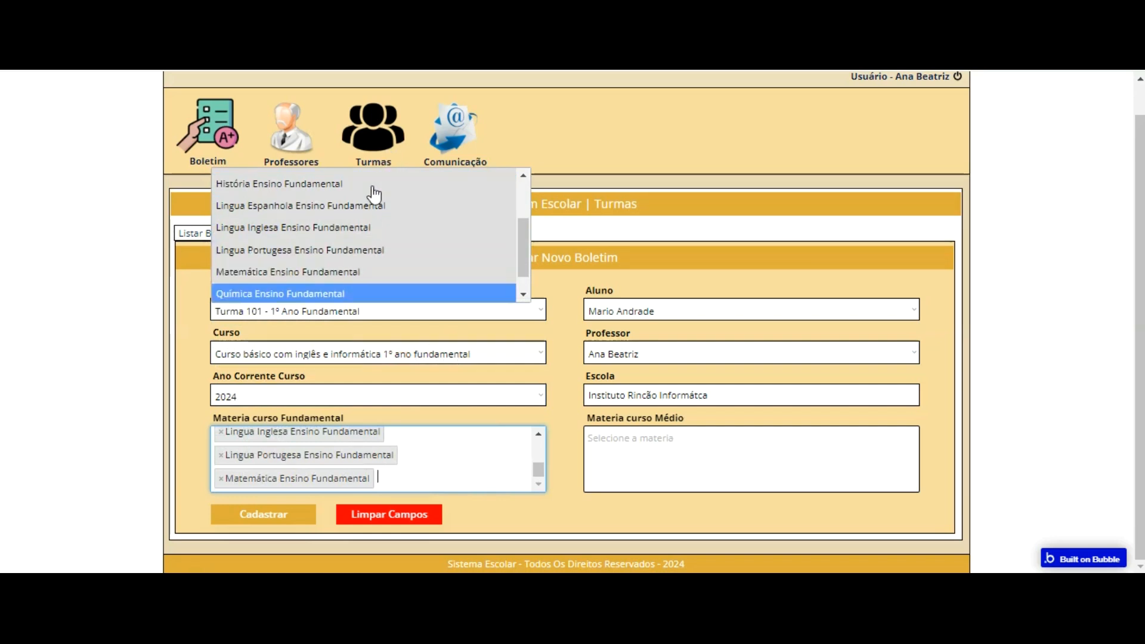
left_click(373, 290)
left_click(453, 471)
scroll(405, 179, "down", 2)
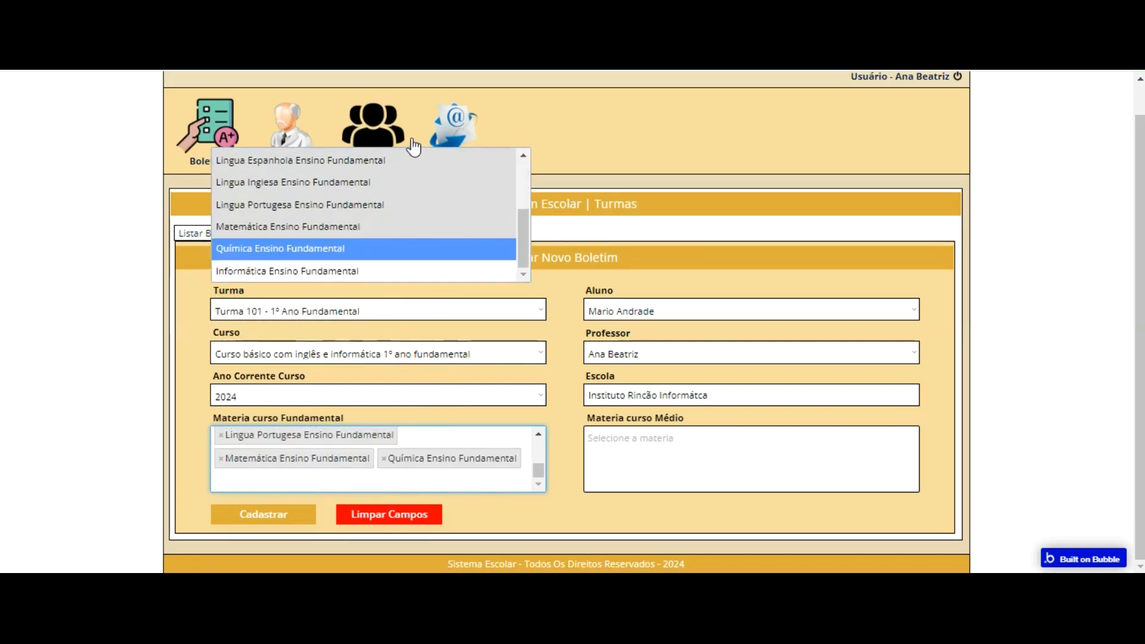
left_click(368, 271)
Step: Recheck that every Fundamental subject is selected, register the new report card and return to the Boletim section
left_click(441, 439)
scroll(407, 230, "down", 2)
scroll(407, 133, "down", 2)
scroll(407, 133, "up", 3)
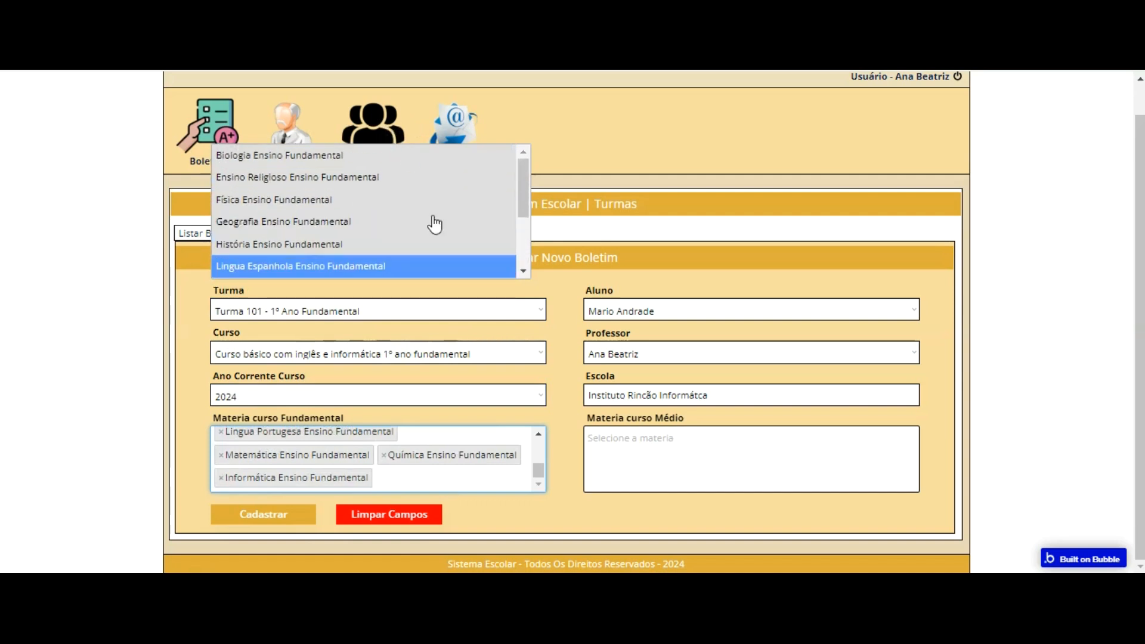
left_click(278, 513)
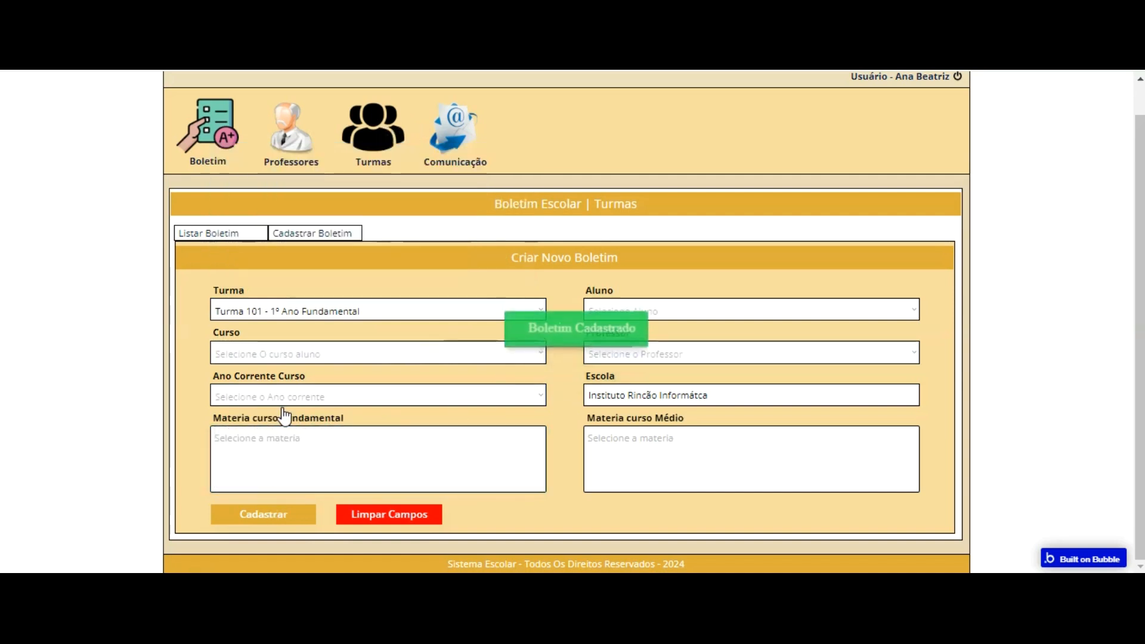
left_click(209, 146)
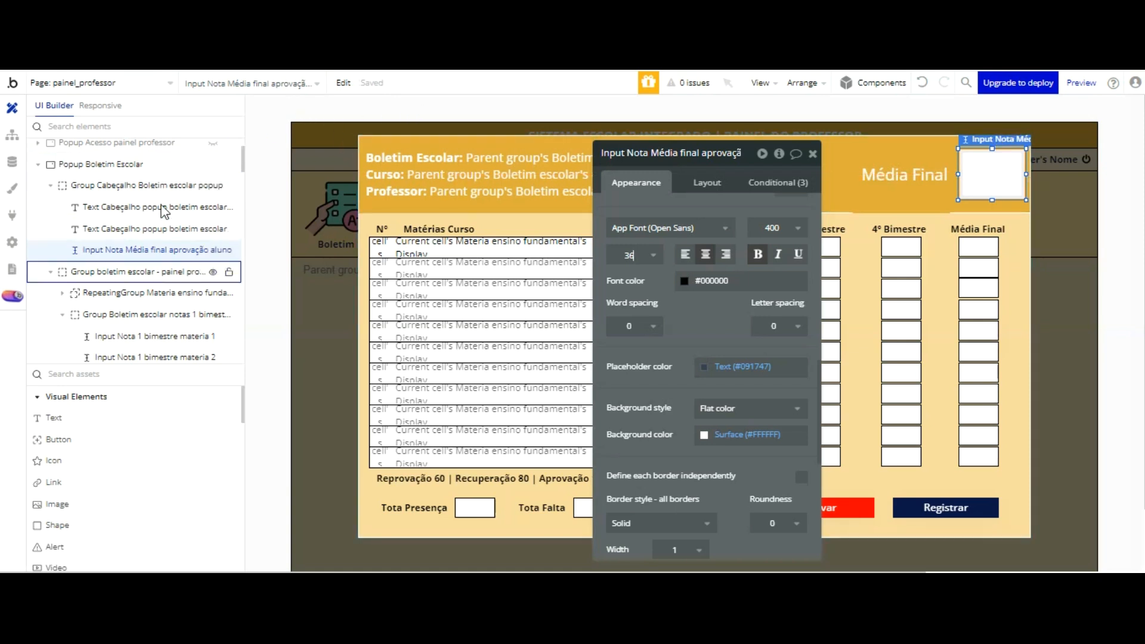
Step: Close the Média final input's properties and reveal Group Listar Boletim Aluno inside Group Boletim - painel professor
left_click(1069, 297)
left_click(812, 155)
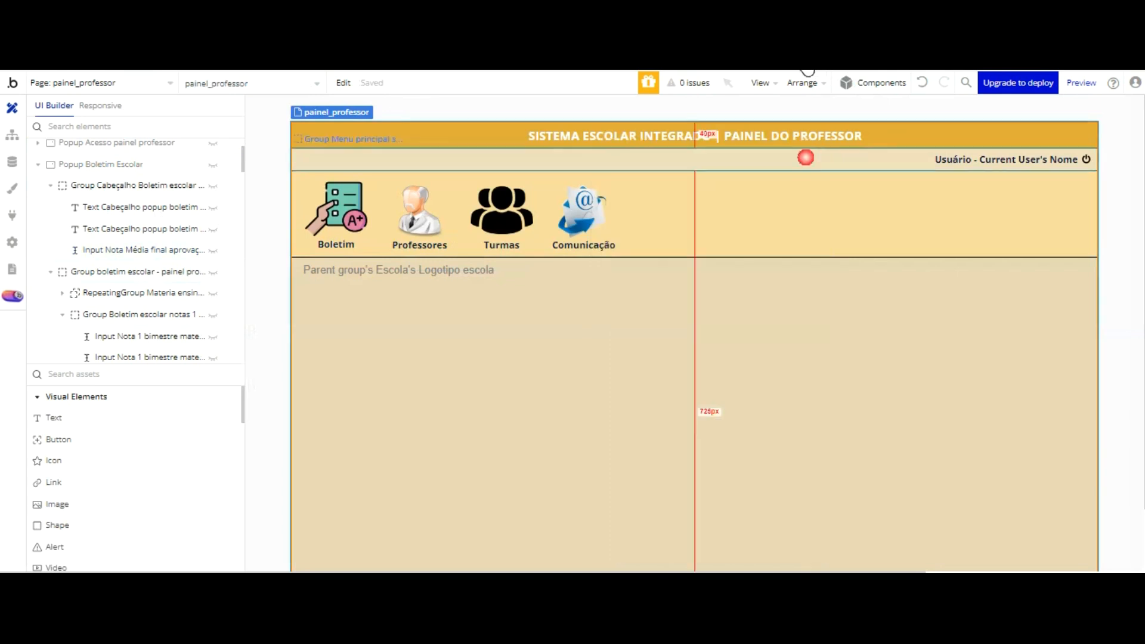
scroll(173, 215, "down", 10)
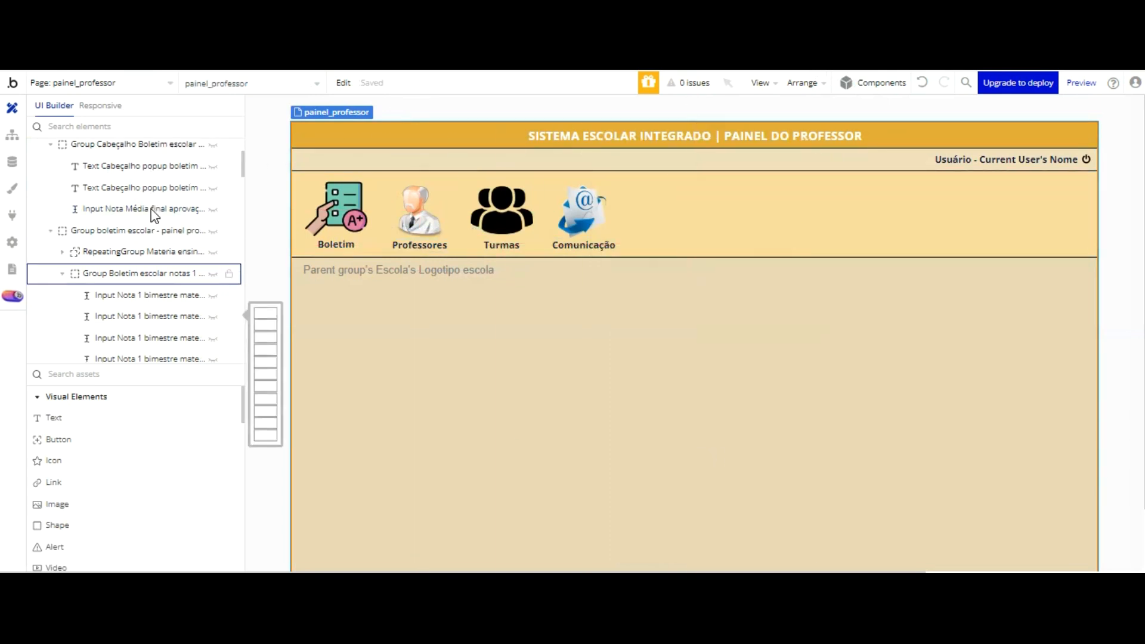
scroll(154, 216, "down", 3)
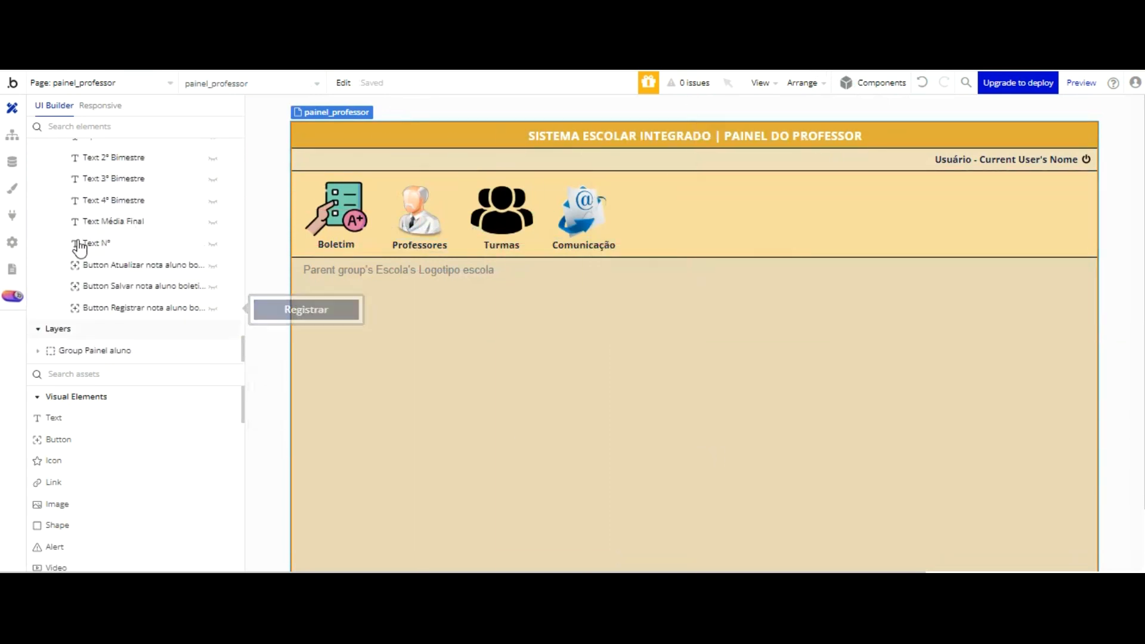
left_click(41, 351)
scroll(103, 286, "down", 3)
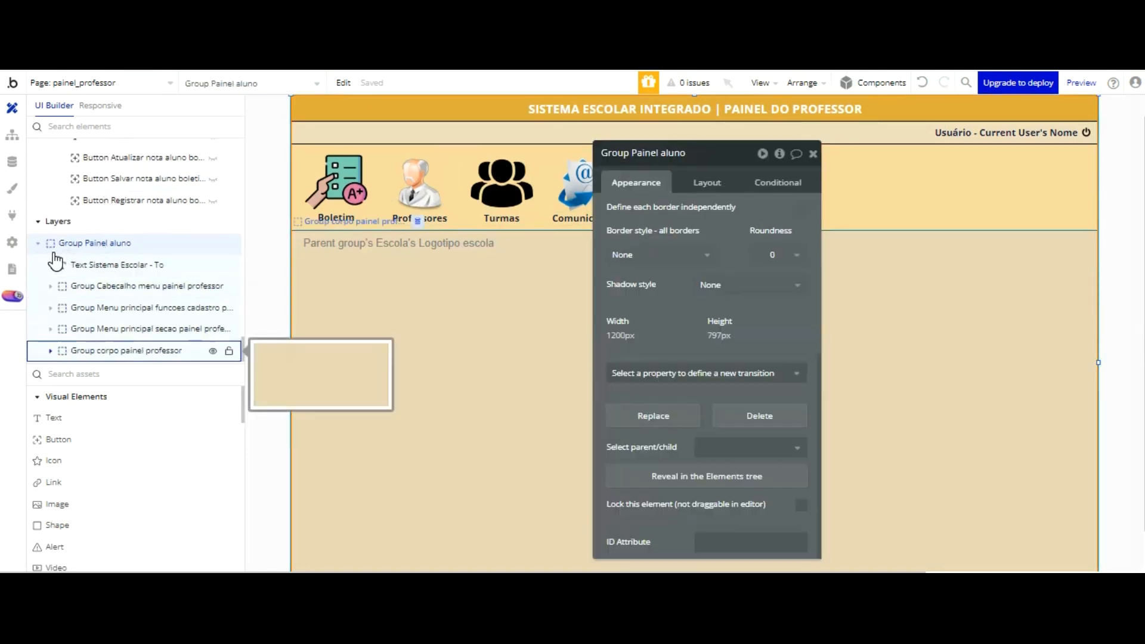
left_click(65, 351)
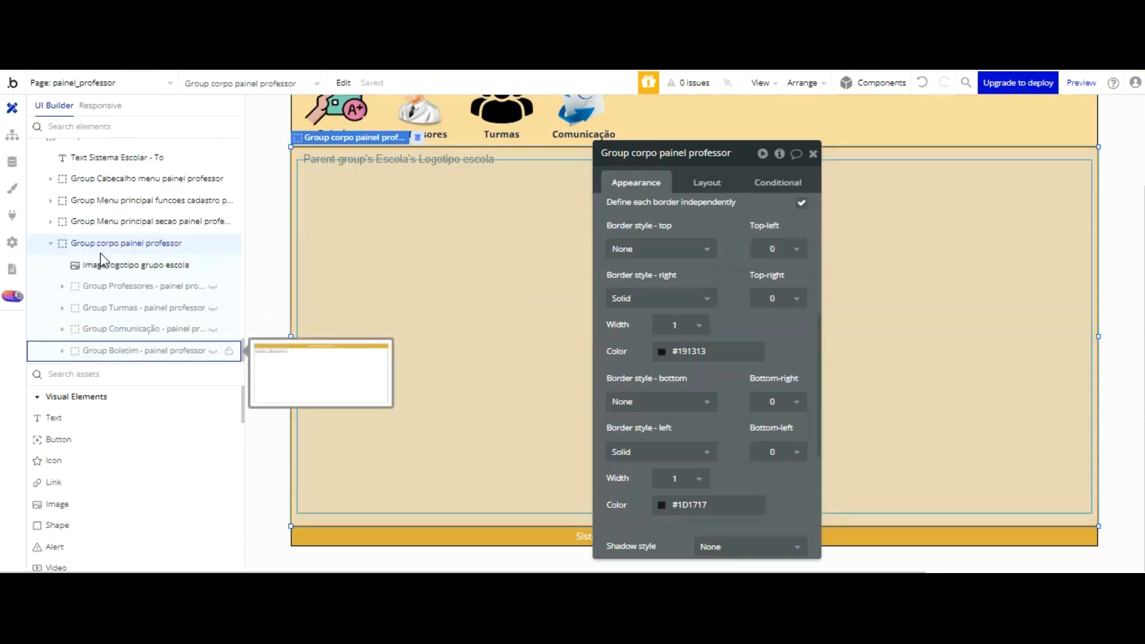
left_click(66, 351)
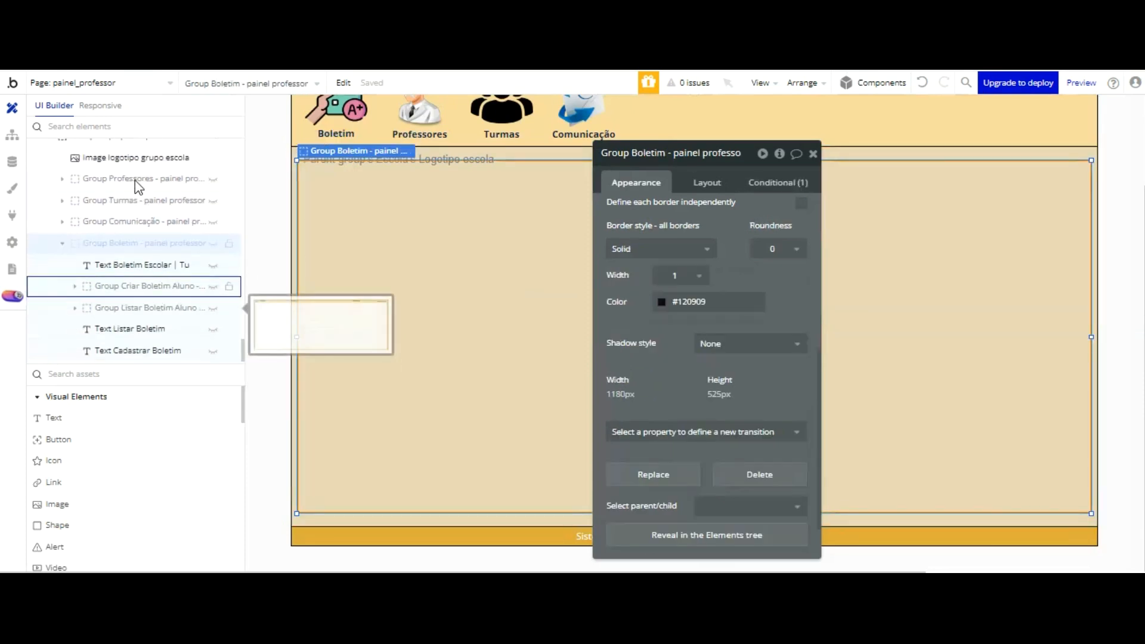
left_click(213, 308)
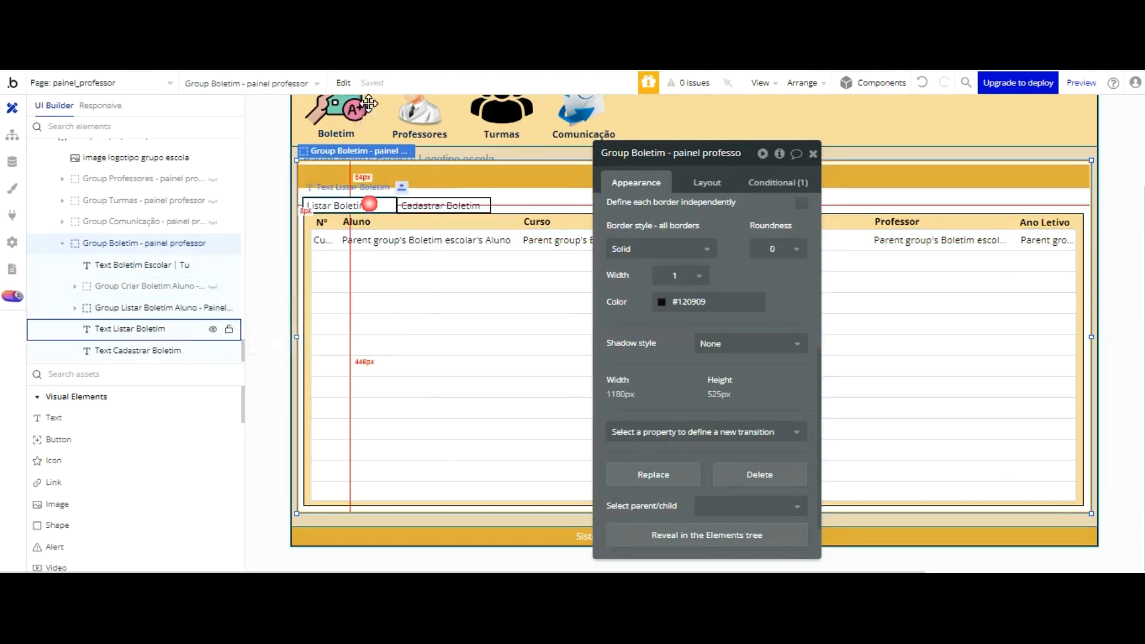
Step: Select the Listar Boletim and Cadastrar Boletim texts together above the report card list
left_click(370, 204)
left_click(424, 205, "shift")
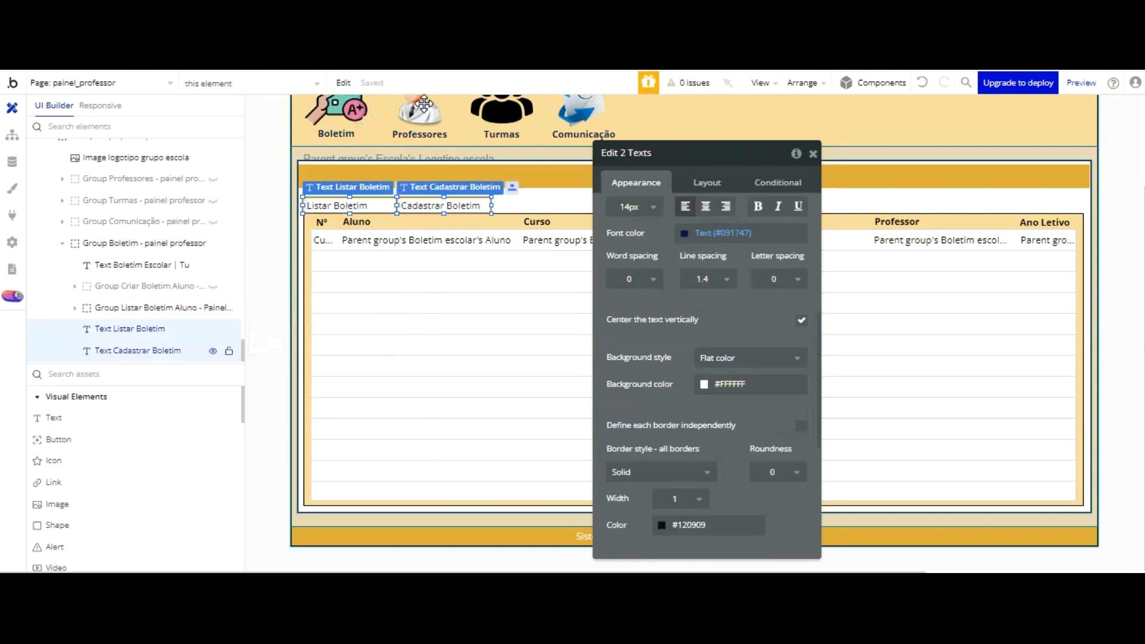
left_click(523, 196)
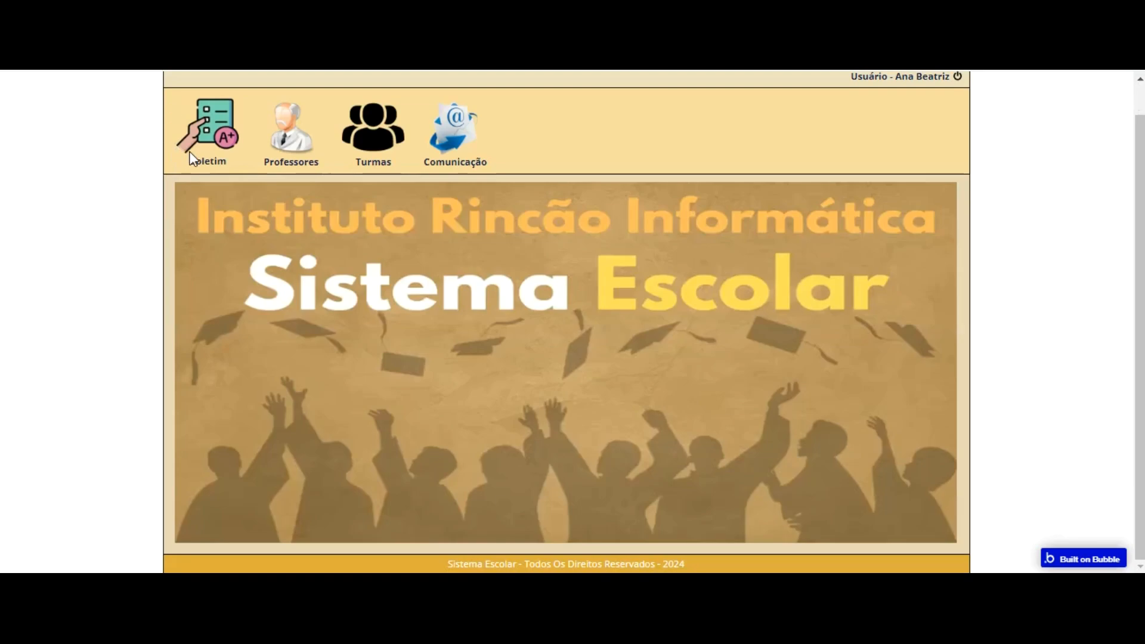
Step: In the app preview, open the second student's report card and enter 1º Bimestre grades 10, 10, 10, 8, 5, 9, 8, 9, 7, 10 and 10
left_click(193, 138)
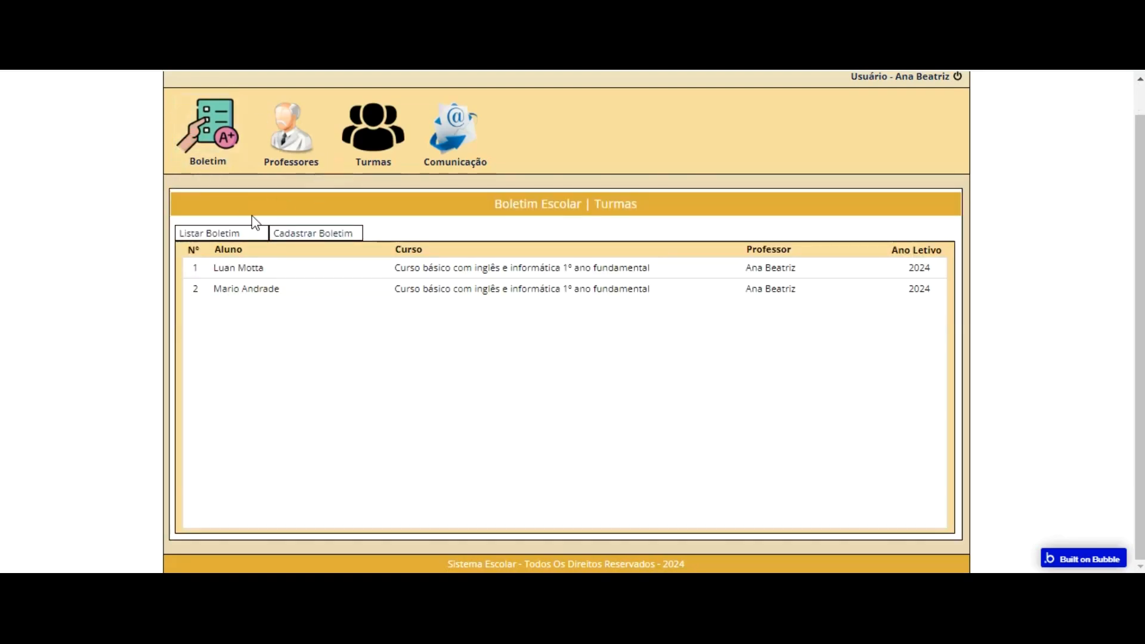
left_click(292, 292)
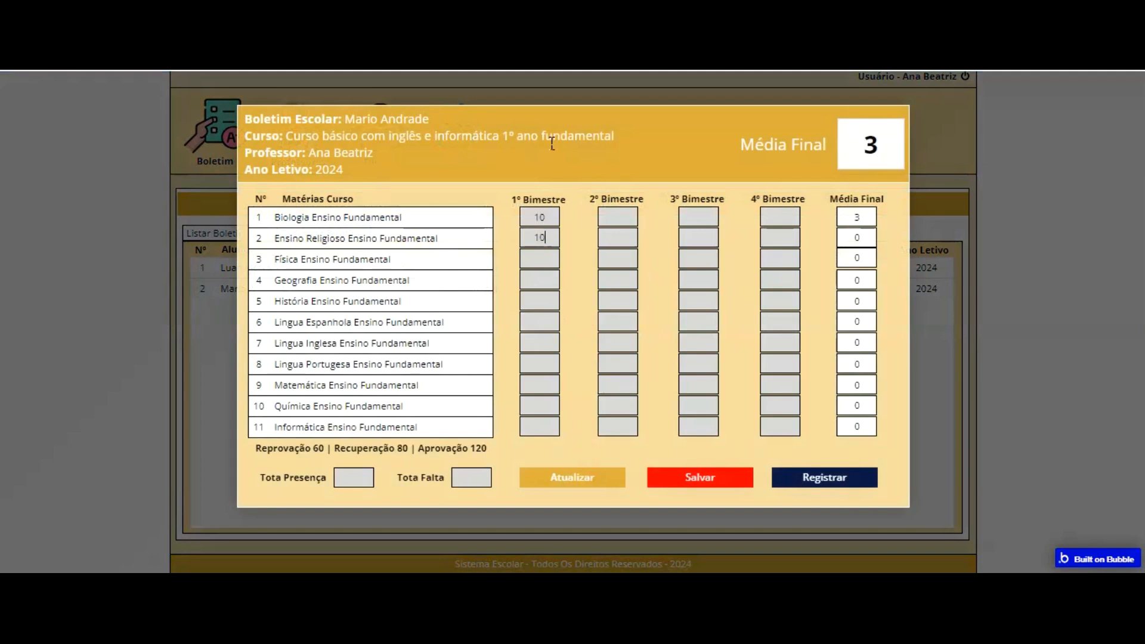
key("Tab")
type("8")
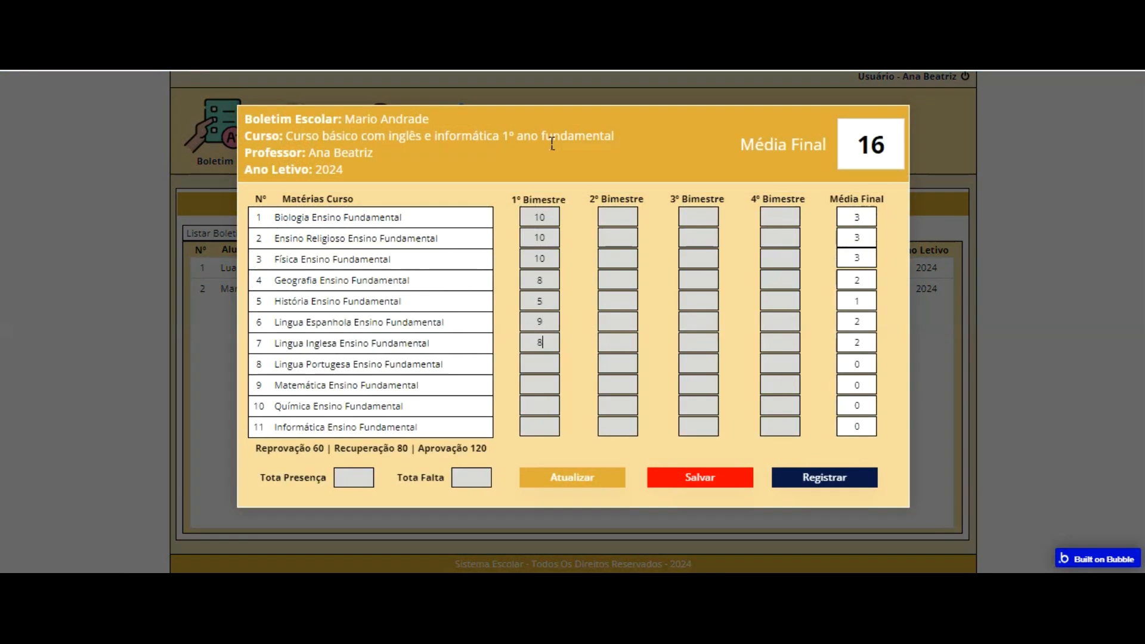
type("7")
key("Tab")
Step: Set Tota Presença to 12 and Tota Falta to 1, and register the report card
type("12")
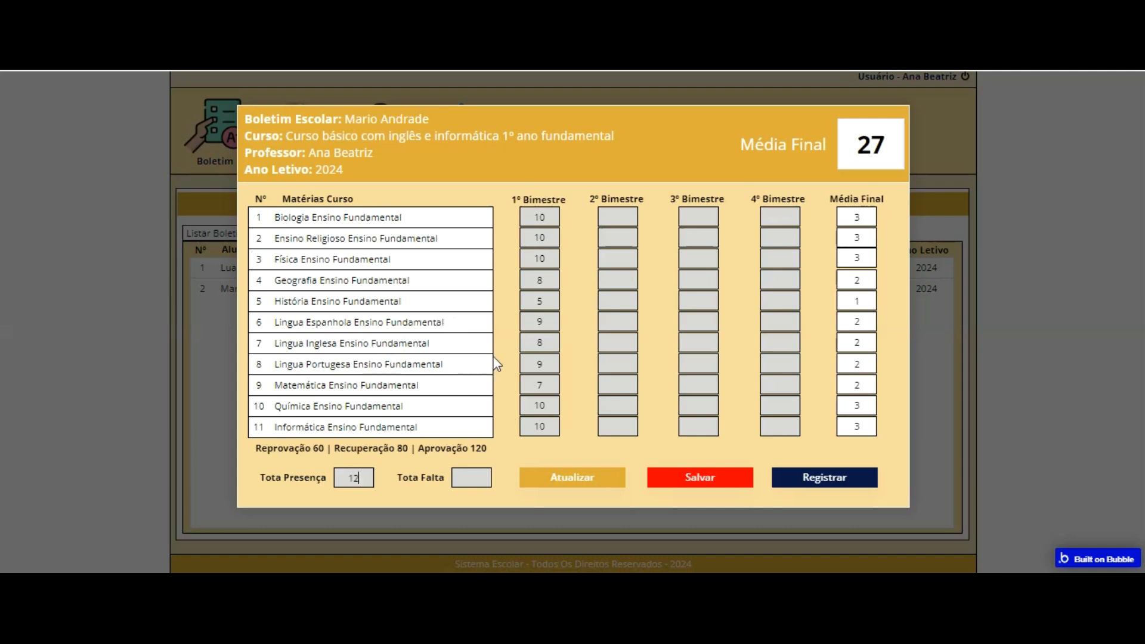
key("Tab")
type("1")
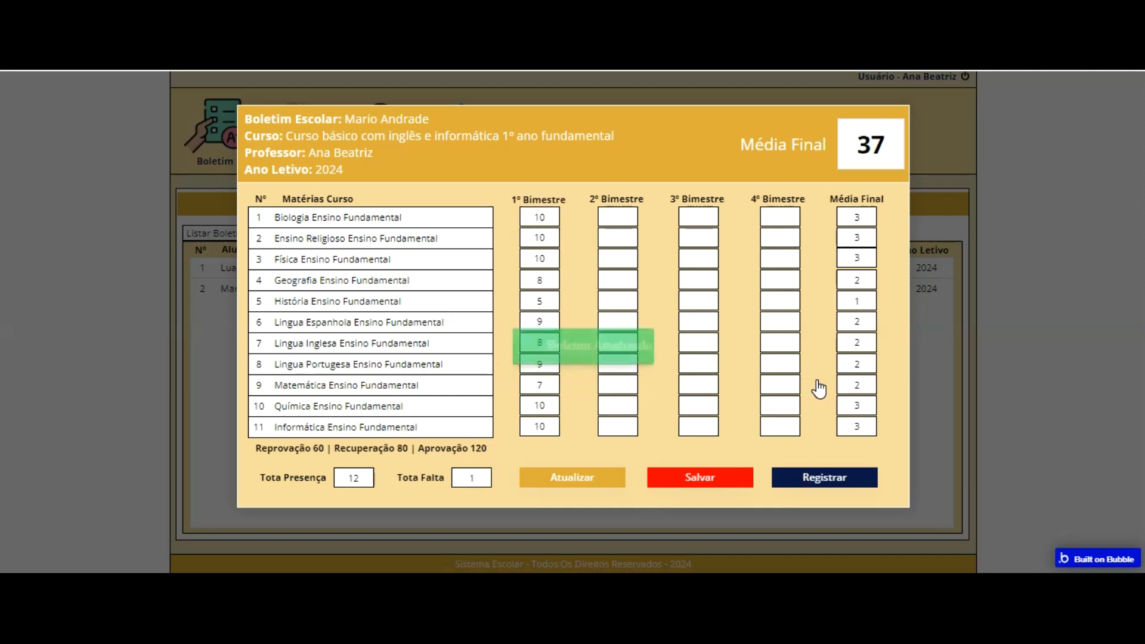
Step: Make the report card editable and enter 2º Bimestre grades 9, 10, 10, 10 and 10 for Biologia through História
left_click(595, 482)
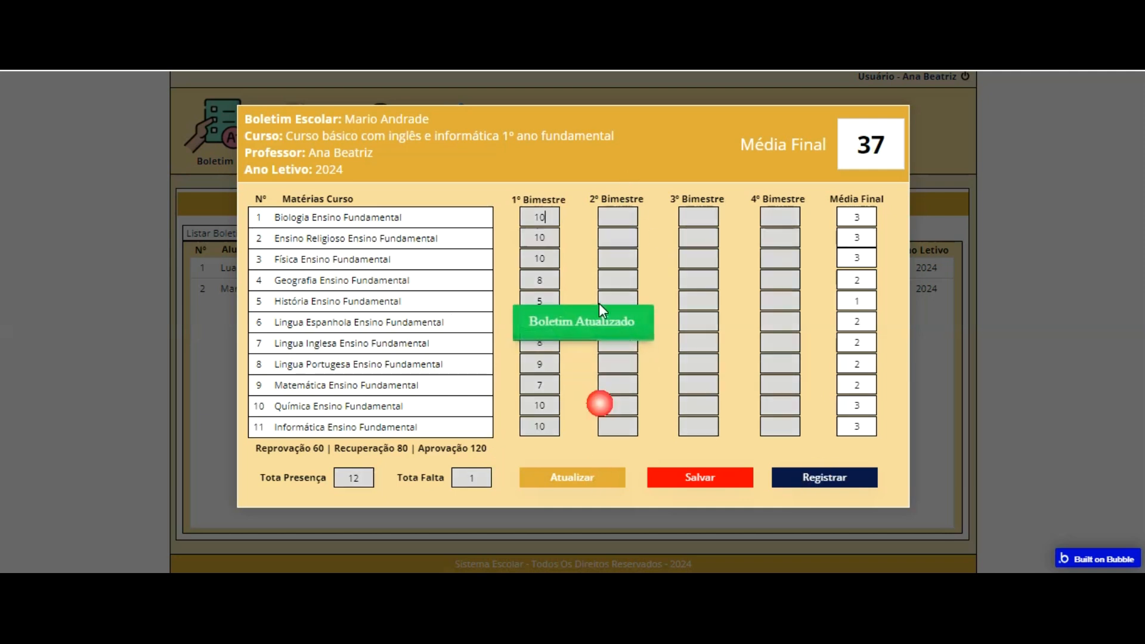
left_click(614, 217)
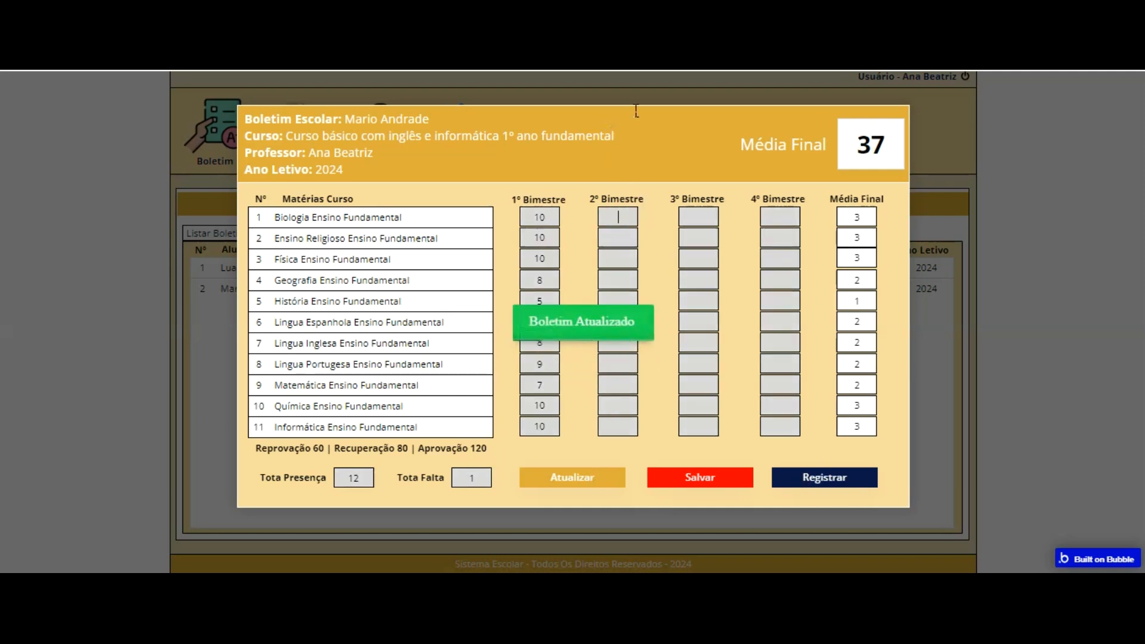
type("9")
key("Tab")
type("10")
key("Tab")
type("10")
key("Tab")
type("10")
key("Tab")
type("10")
Step: Enter 2º Bimestre grades 9, 8, 9, 6, 8 and 10 for Lingua Espanhola through Informática, and register the report card
key("Tab")
type("9")
key("Tab")
type("8")
key("Tab")
type("9")
key("Tab")
type("6")
key("Tab")
type("87")
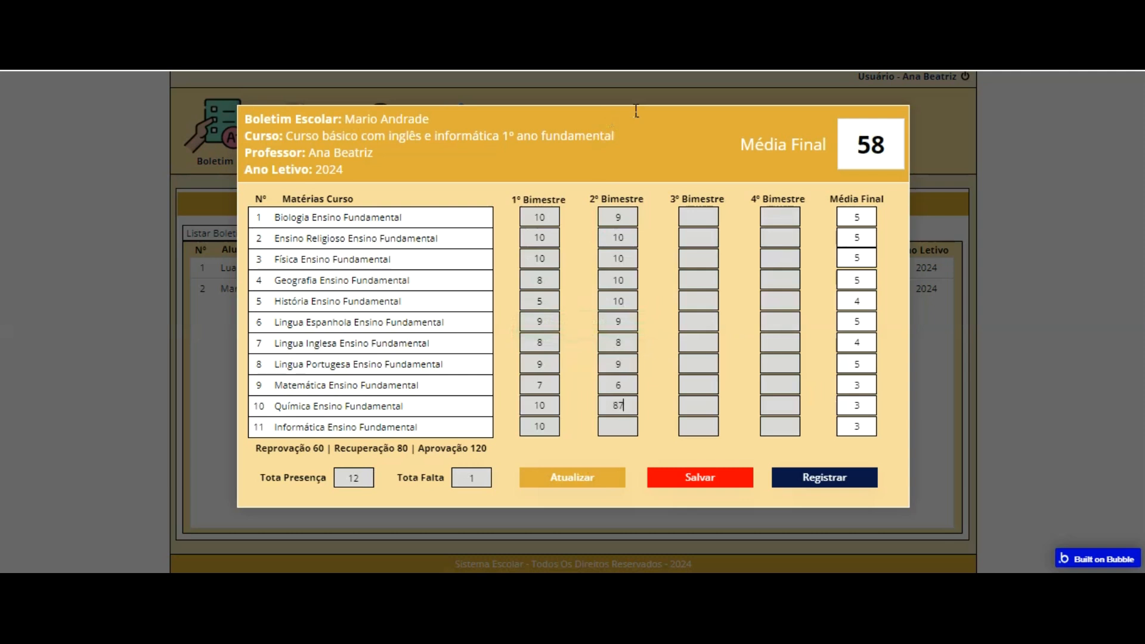
key("BackSpace")
left_click(627, 424)
type("10")
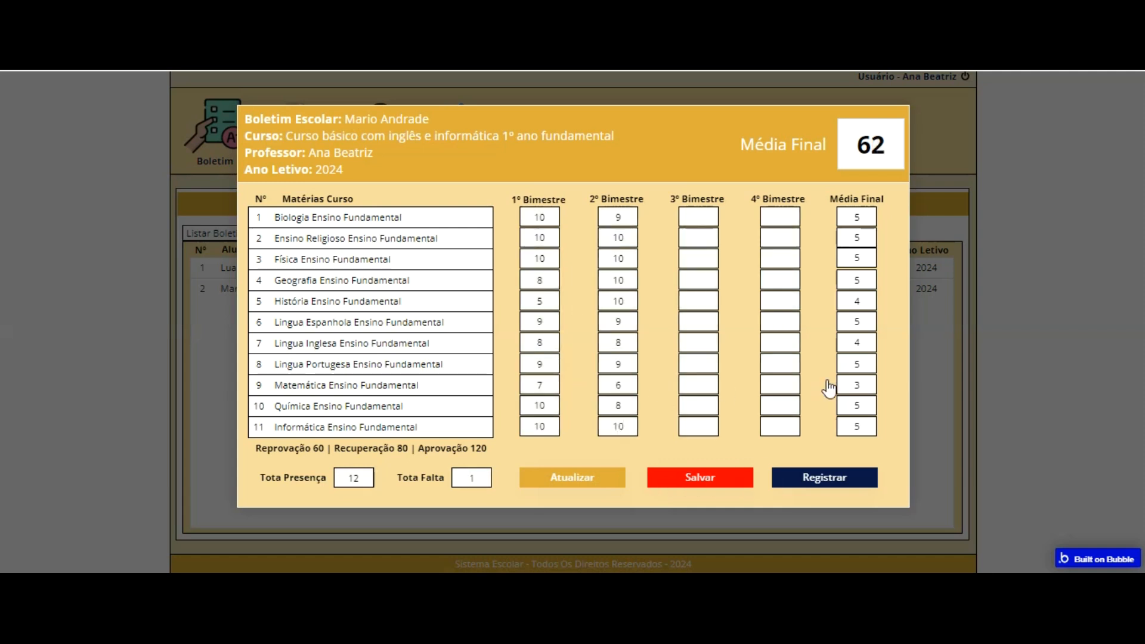
Step: Reopen the first and second students' report cards in turn to compare their saved grades, attendance totals and Média Final
left_click(920, 248)
left_click(291, 267)
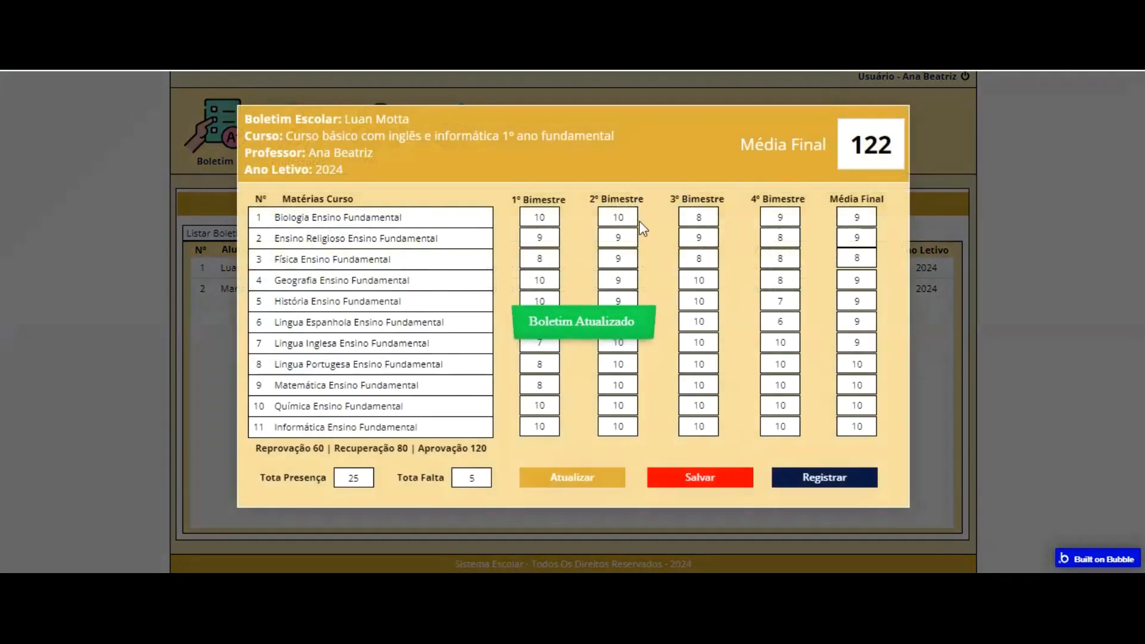
left_click(930, 271)
left_click(394, 289)
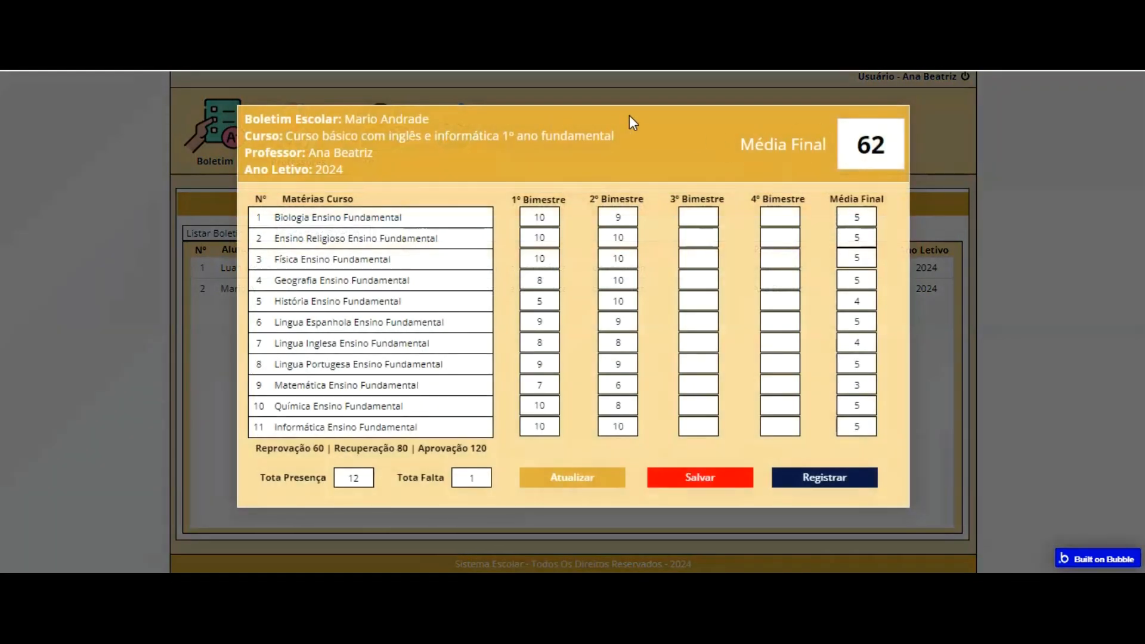
left_click(933, 283)
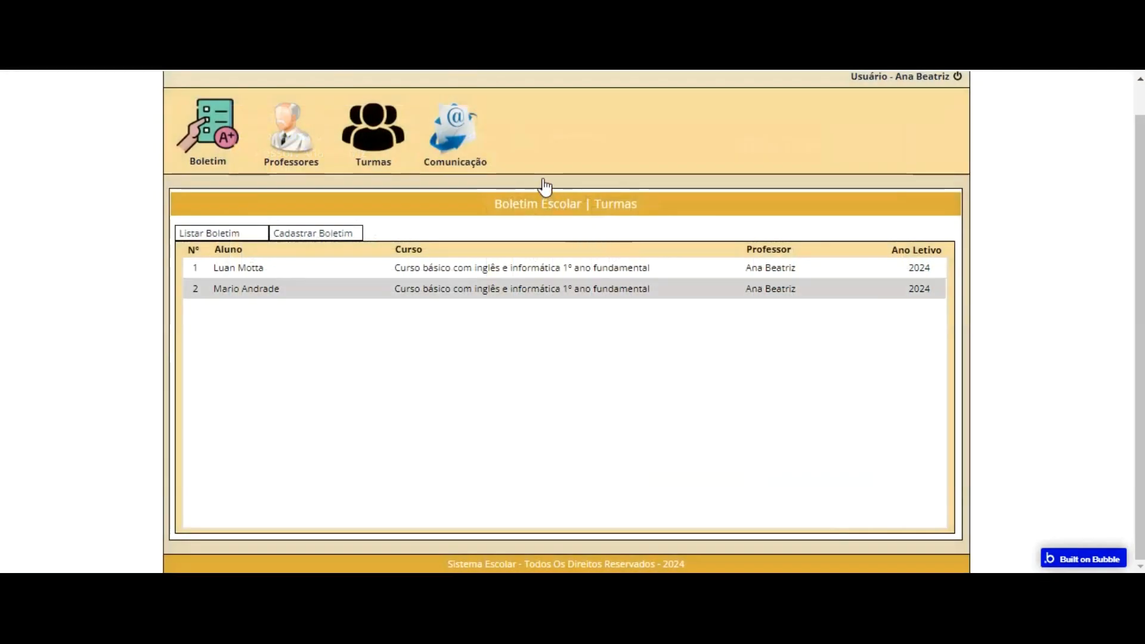
left_click(537, 269)
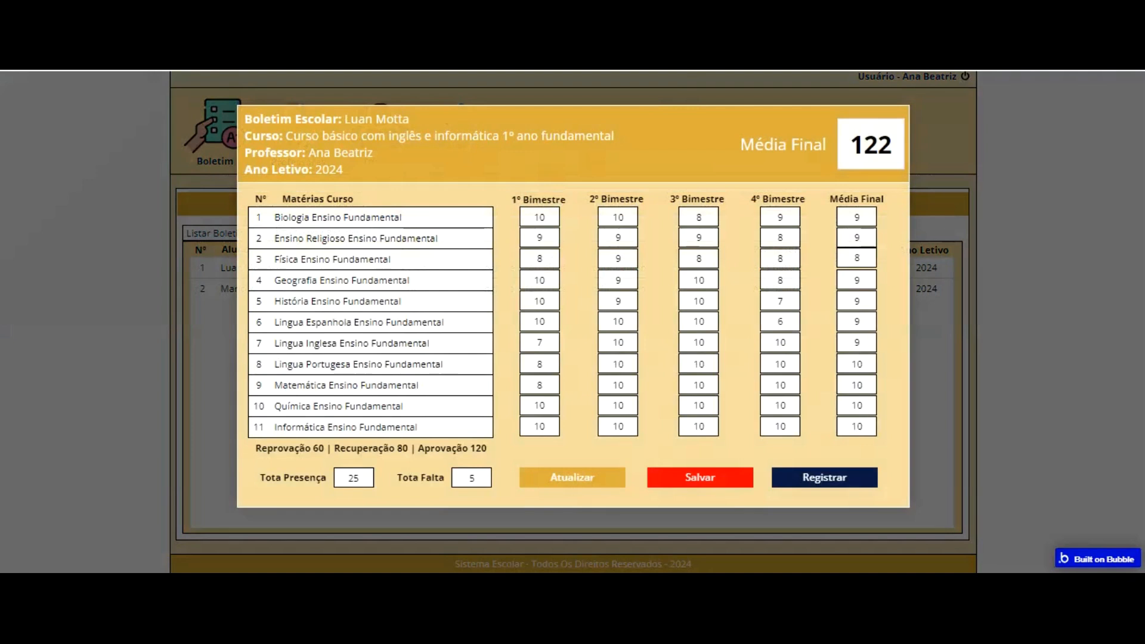